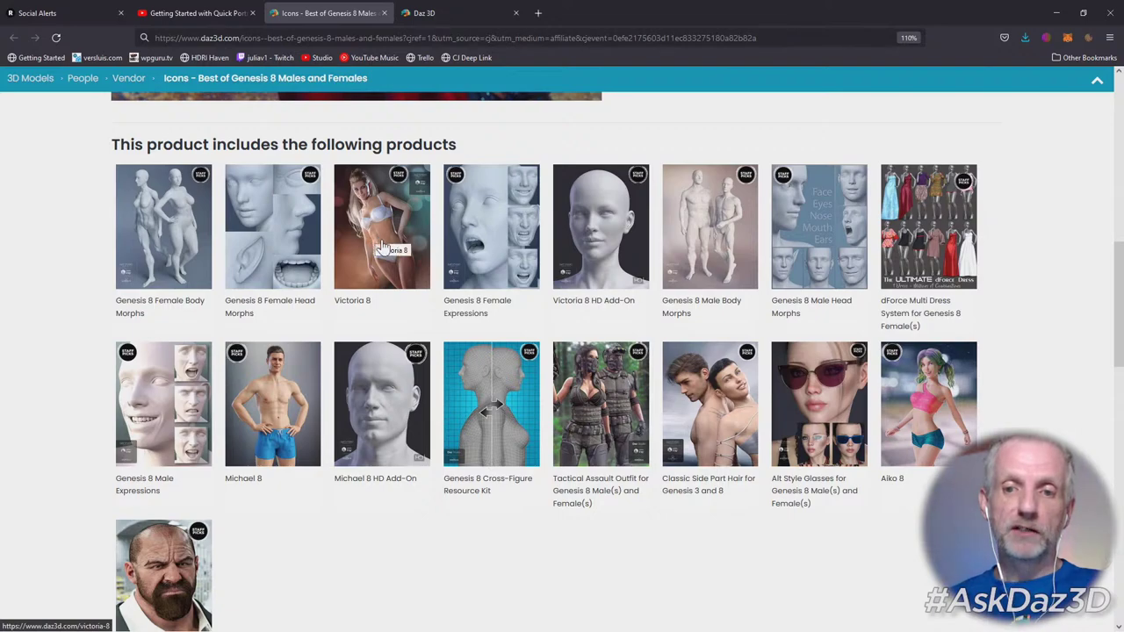
Minimize the web browser and launch DAZ Studio 4.16 (64-bit) from the Start menu.
{"action": "scroll", "coordinate": [360, 518], "scroll_direction": "down", "scroll_amount": 3}
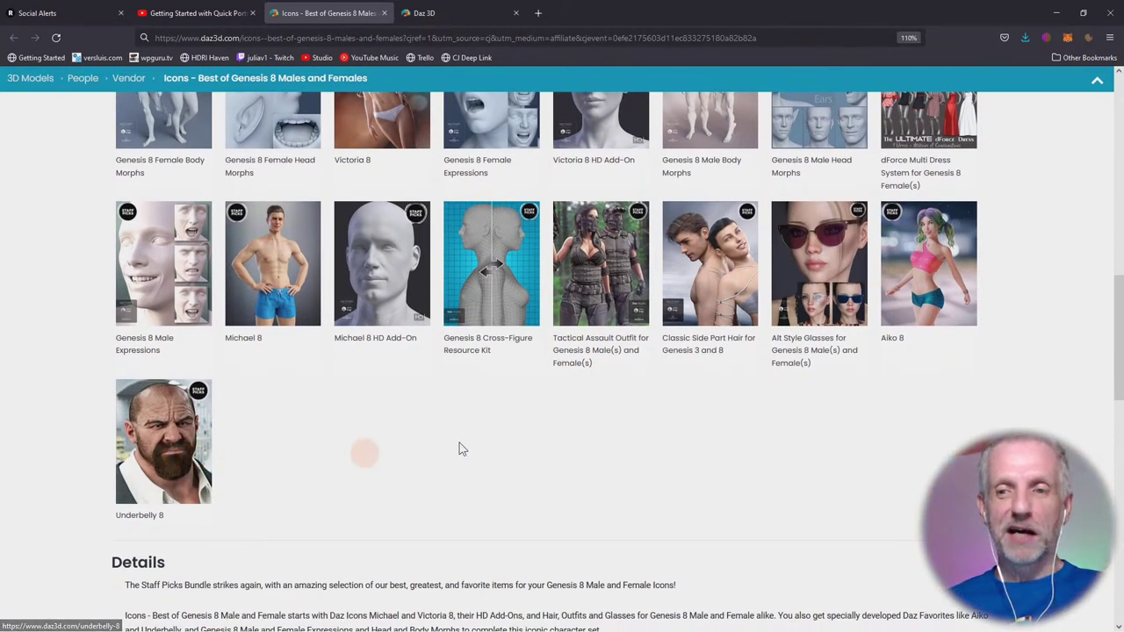
{"action": "scroll", "coordinate": [474, 444], "scroll_direction": "up", "scroll_amount": 1}
{"action": "scroll", "coordinate": [489, 446], "scroll_direction": "up", "scroll_amount": 1}
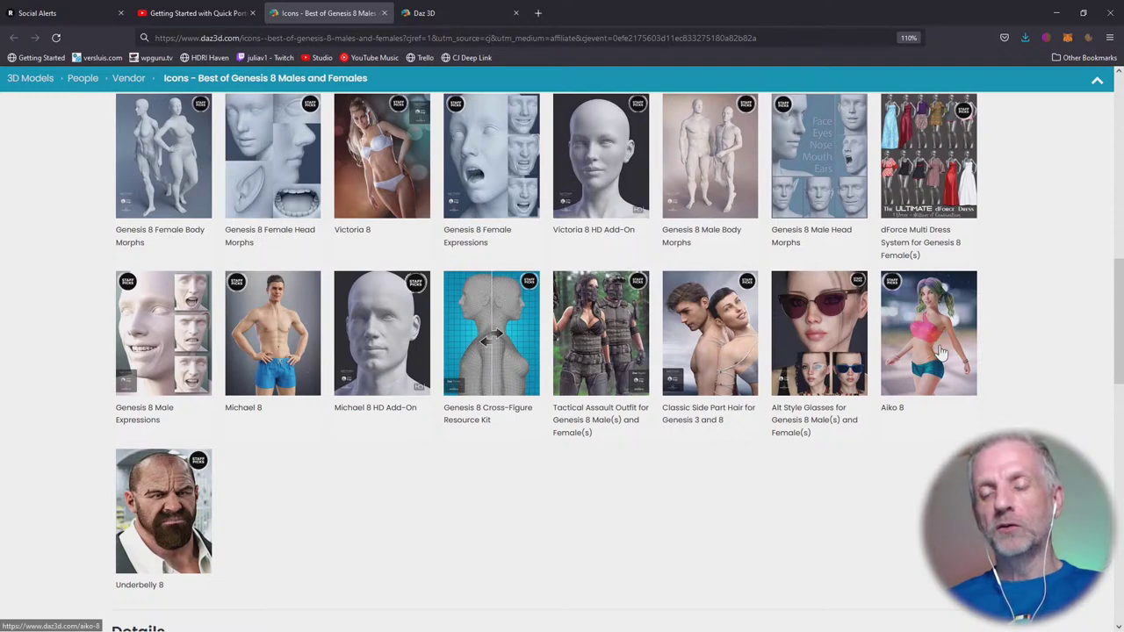
{"action": "scroll", "coordinate": [941, 351], "scroll_direction": "up", "scroll_amount": 1}
{"action": "scroll", "coordinate": [995, 377], "scroll_direction": "up", "scroll_amount": 1}
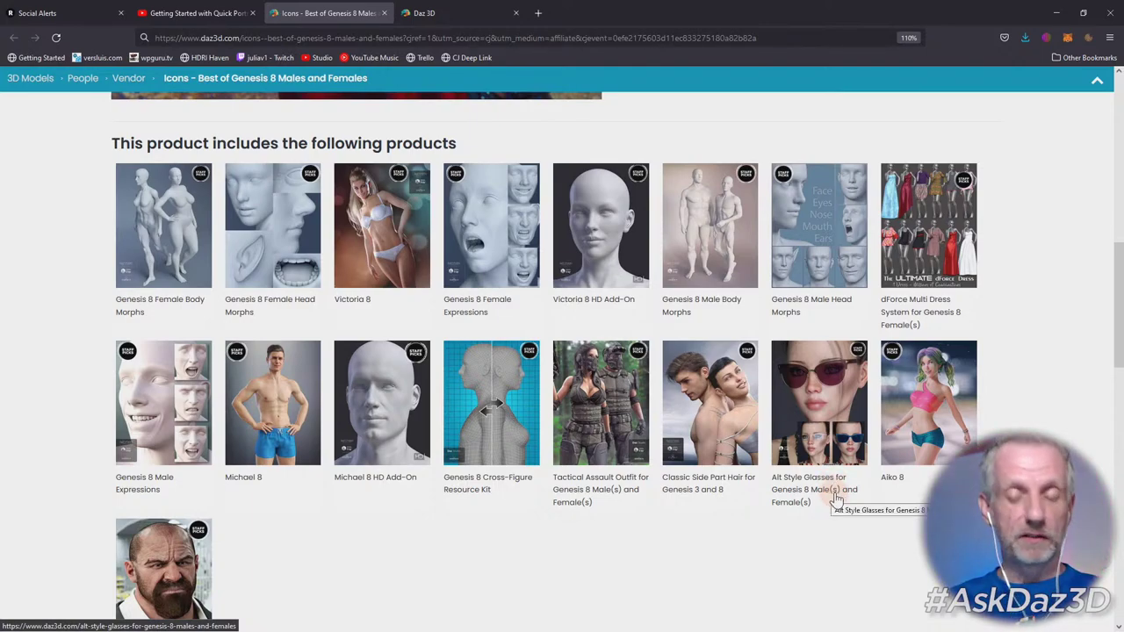
{"action": "scroll", "coordinate": [836, 499], "scroll_direction": "up", "scroll_amount": 10}
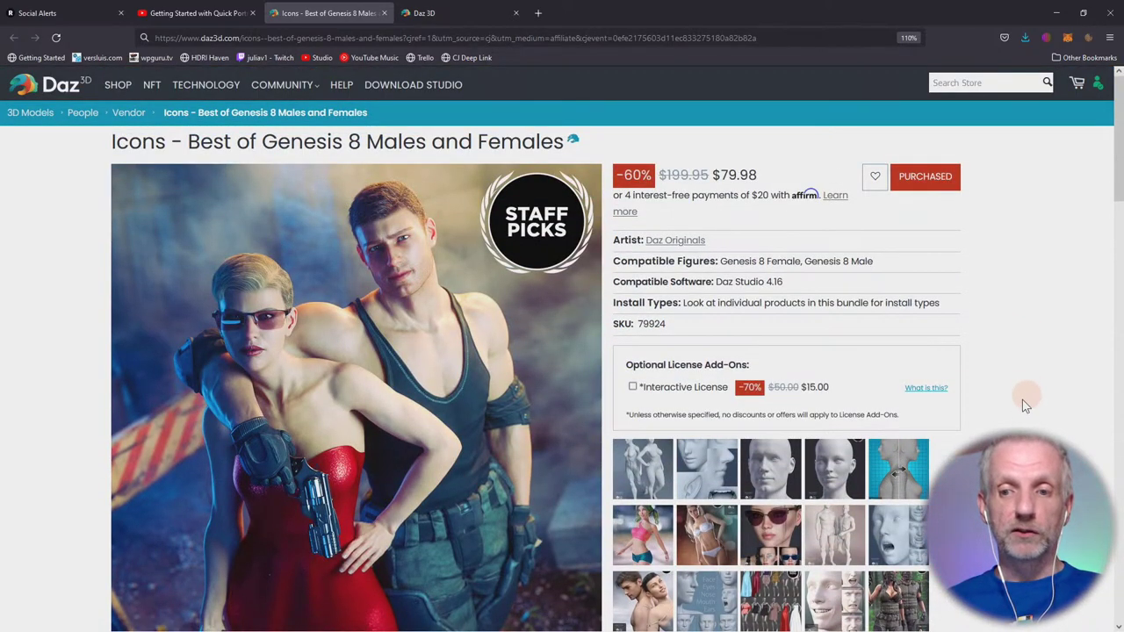
{"action": "scroll", "coordinate": [1022, 404], "scroll_direction": "down", "scroll_amount": 8}
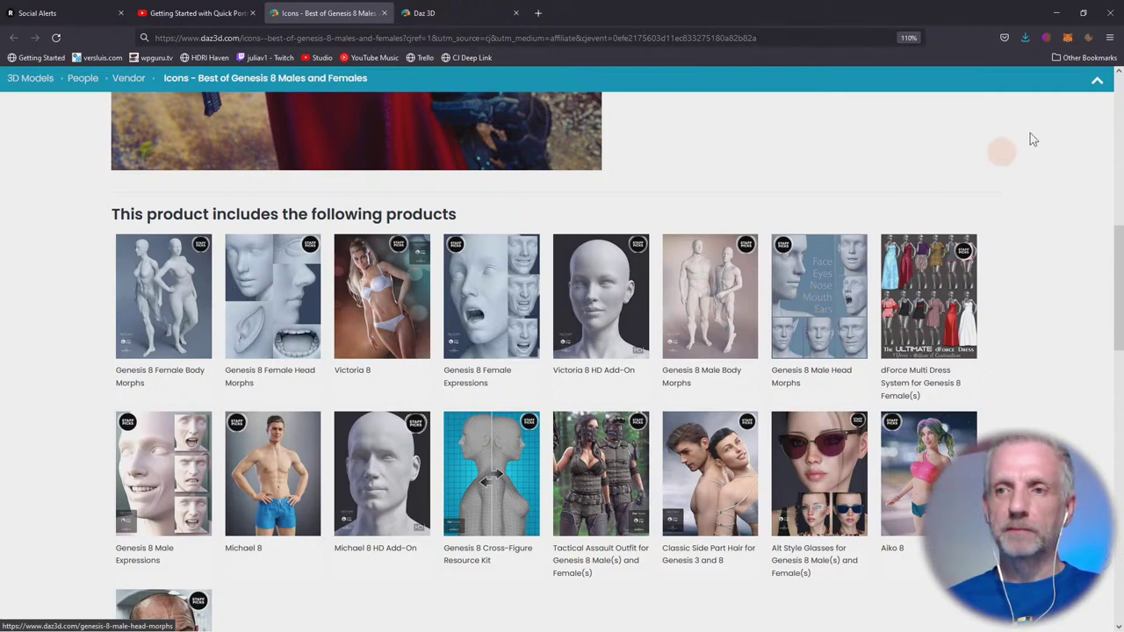
{"action": "left_click", "coordinate": [1056, 12]}
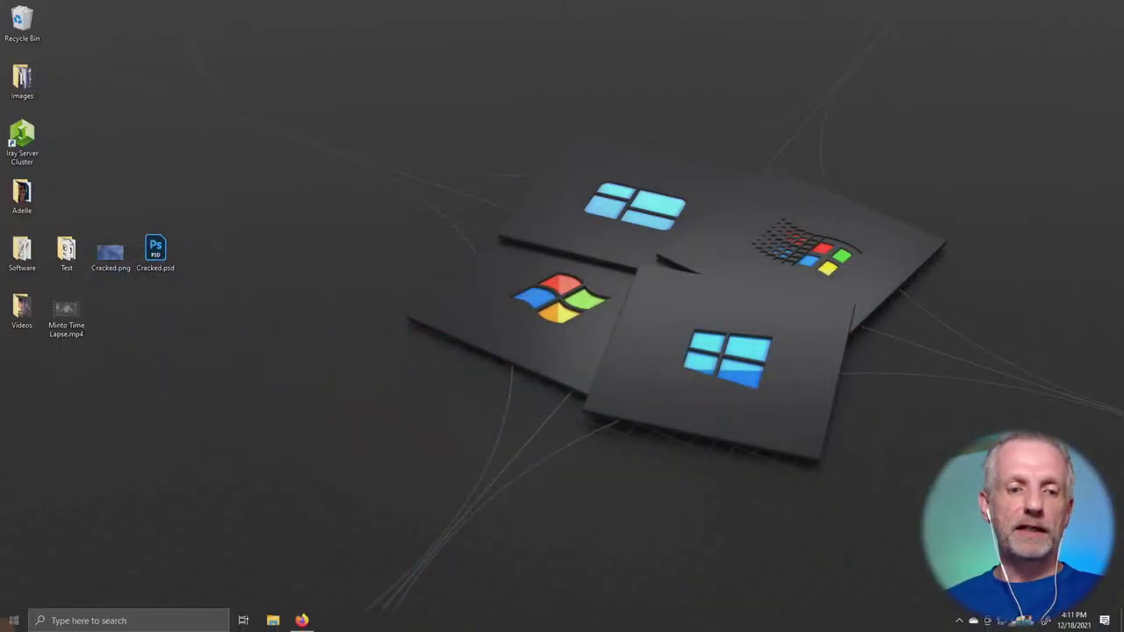
{"action": "left_click", "coordinate": [13, 620]}
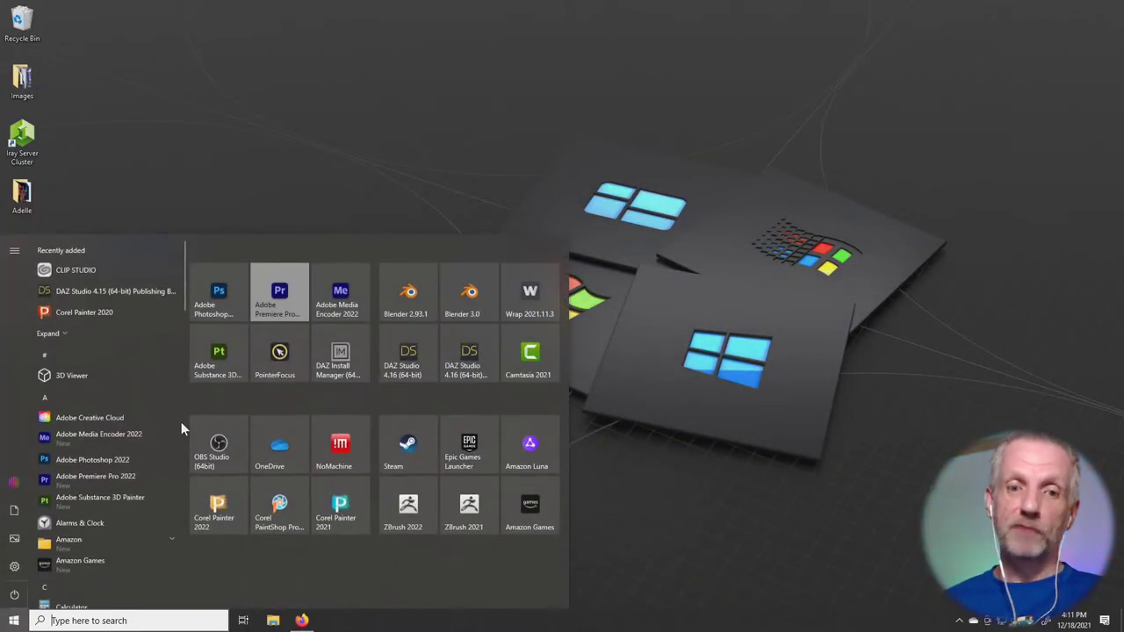
{"action": "left_click", "coordinate": [410, 356]}
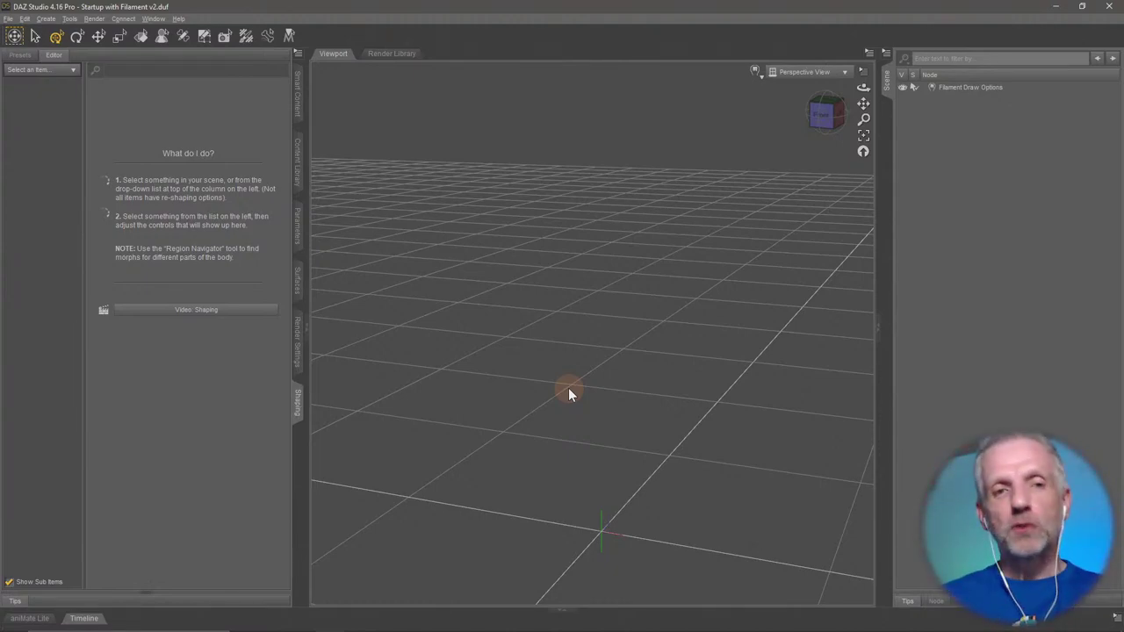
Apply the City Limits Lite layout through Window > Workspace > Select Layout.
{"action": "left_click", "coordinate": [154, 19]}
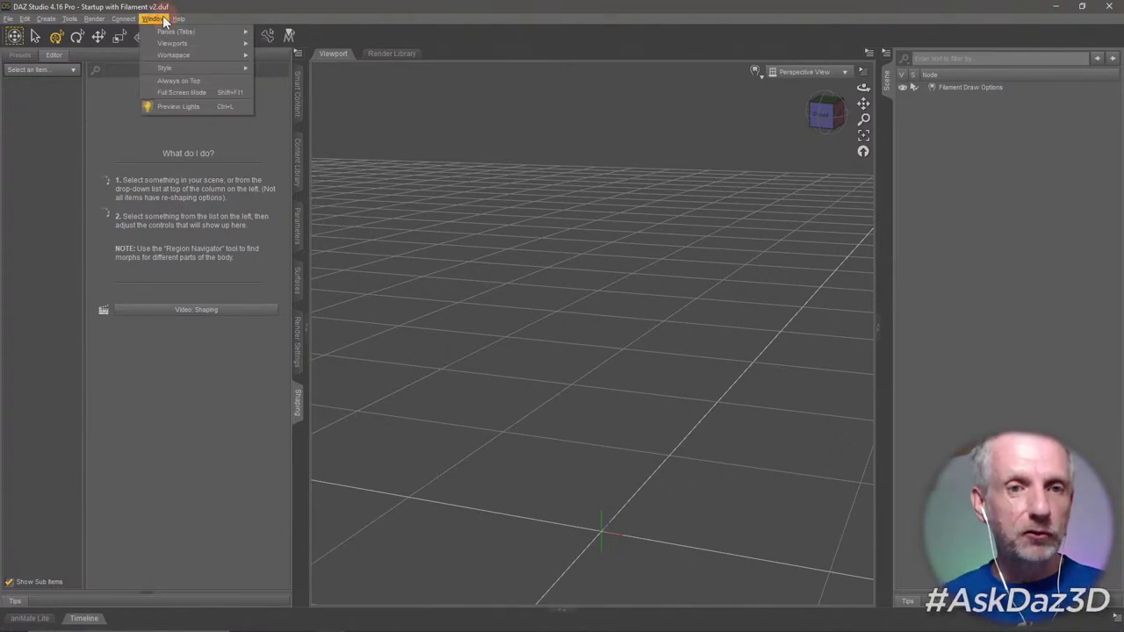
{"action": "mouse_move", "coordinate": [179, 59]}
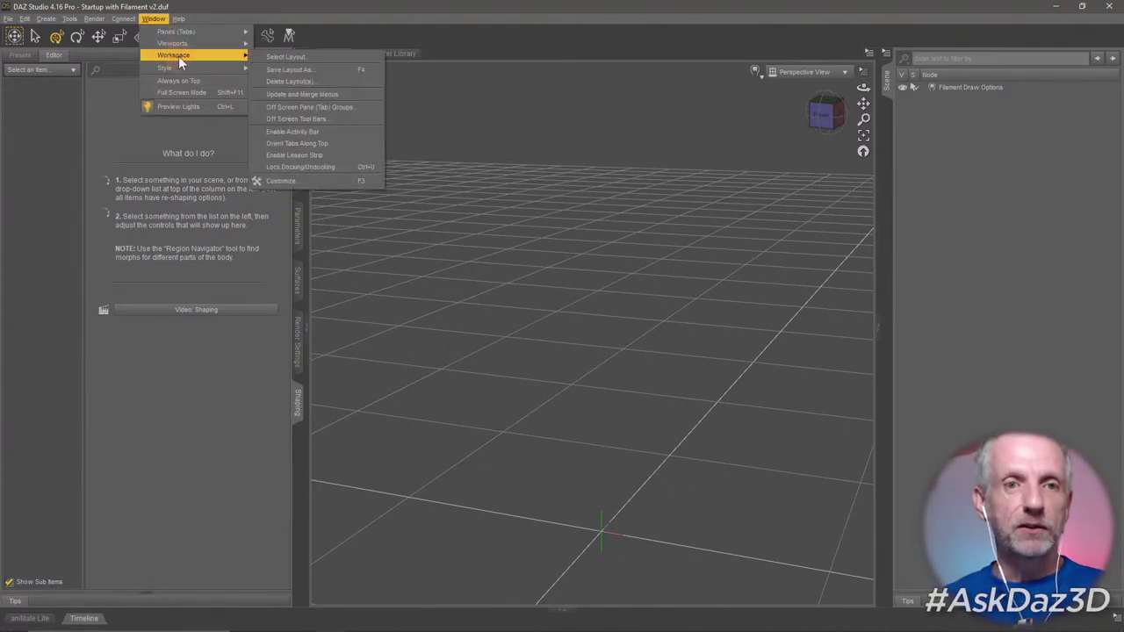
{"action": "left_click", "coordinate": [321, 56]}
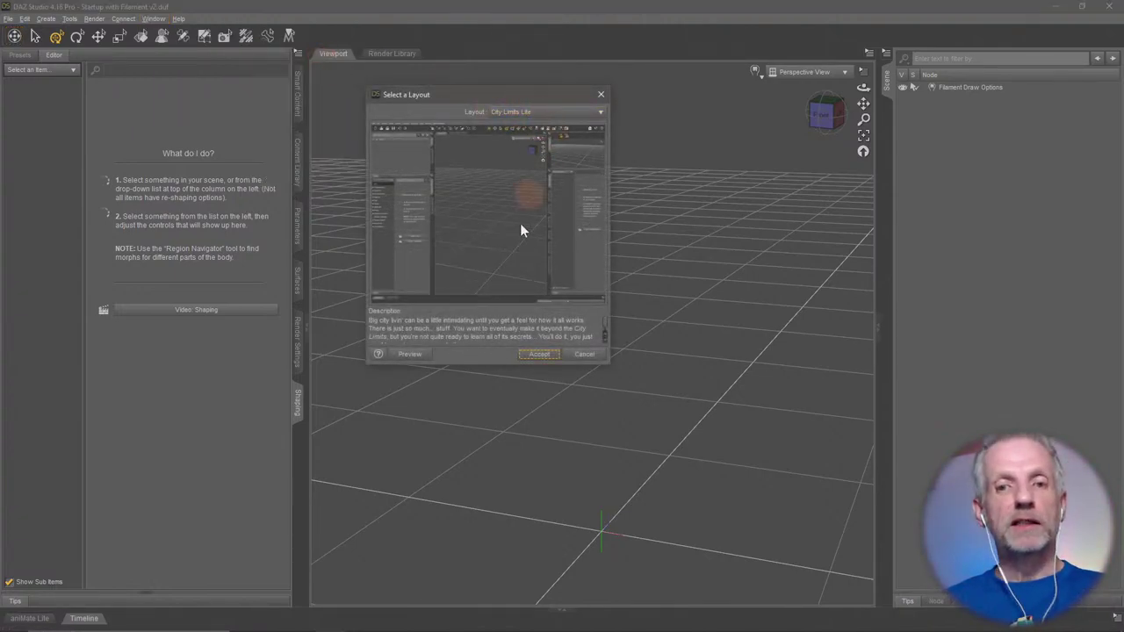
{"action": "left_click", "coordinate": [539, 354]}
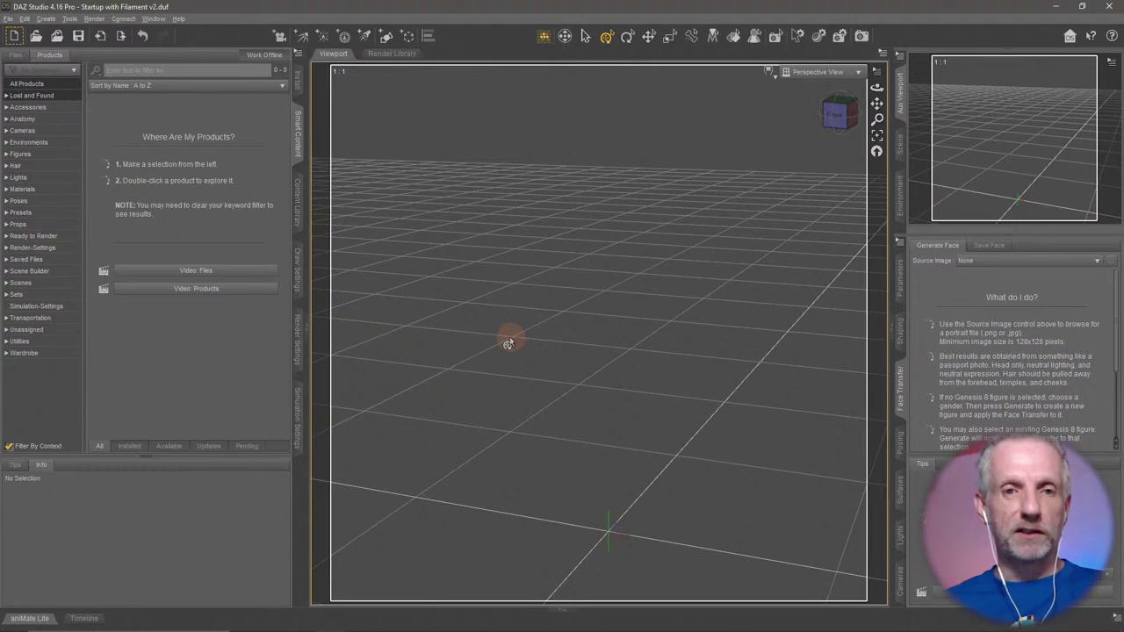
{"action": "left_click", "coordinate": [153, 19]}
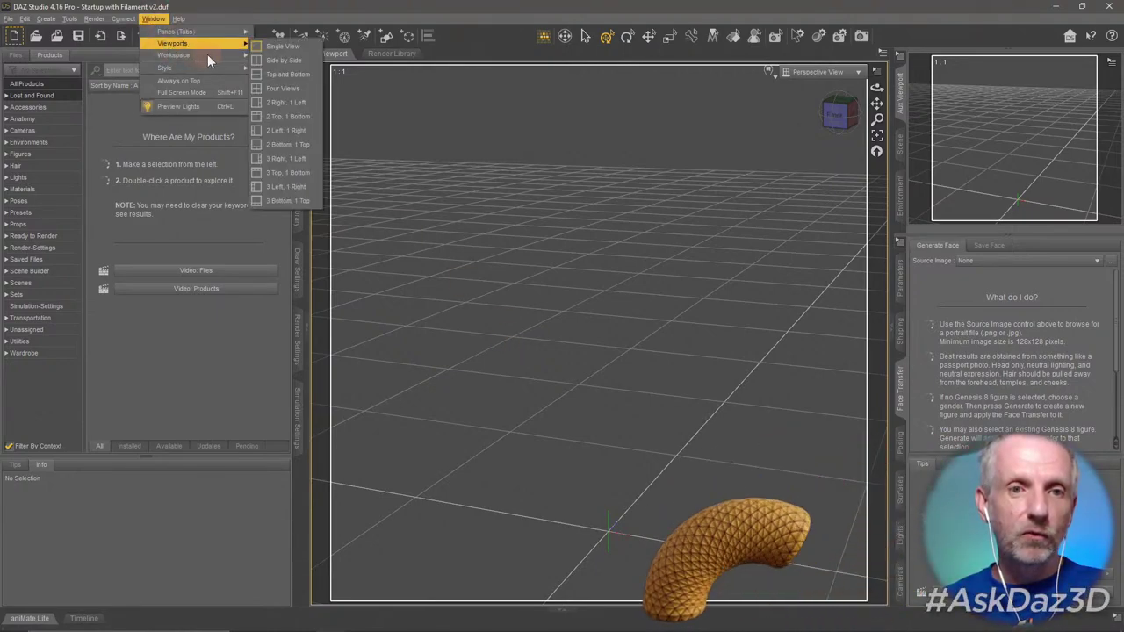
{"action": "mouse_move", "coordinate": [256, 57]}
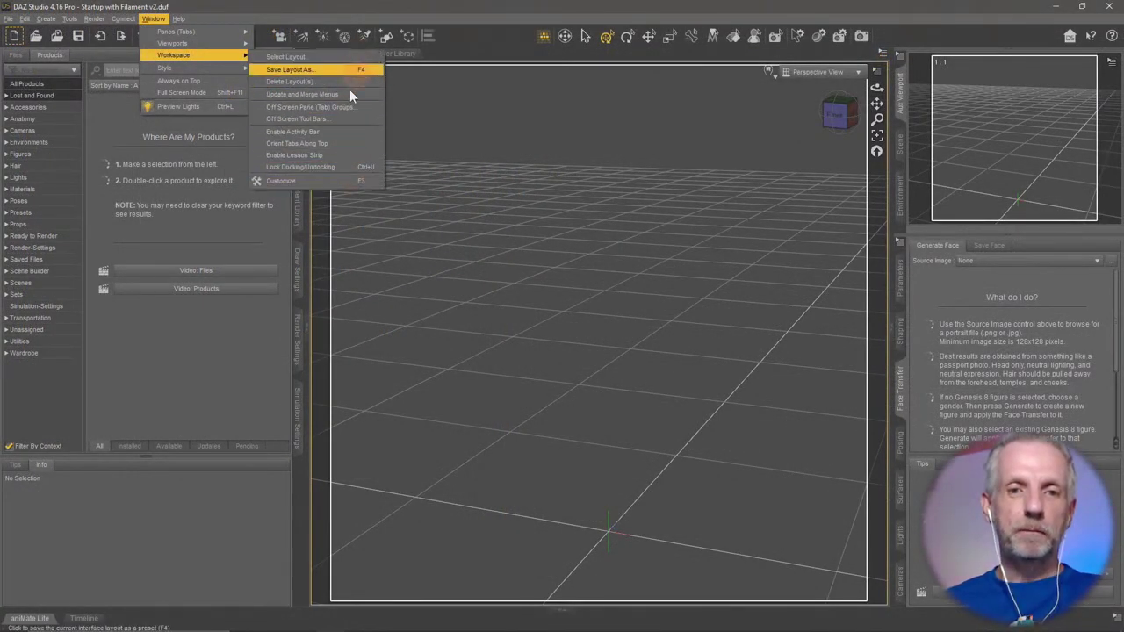
{"action": "left_click", "coordinate": [471, 11]}
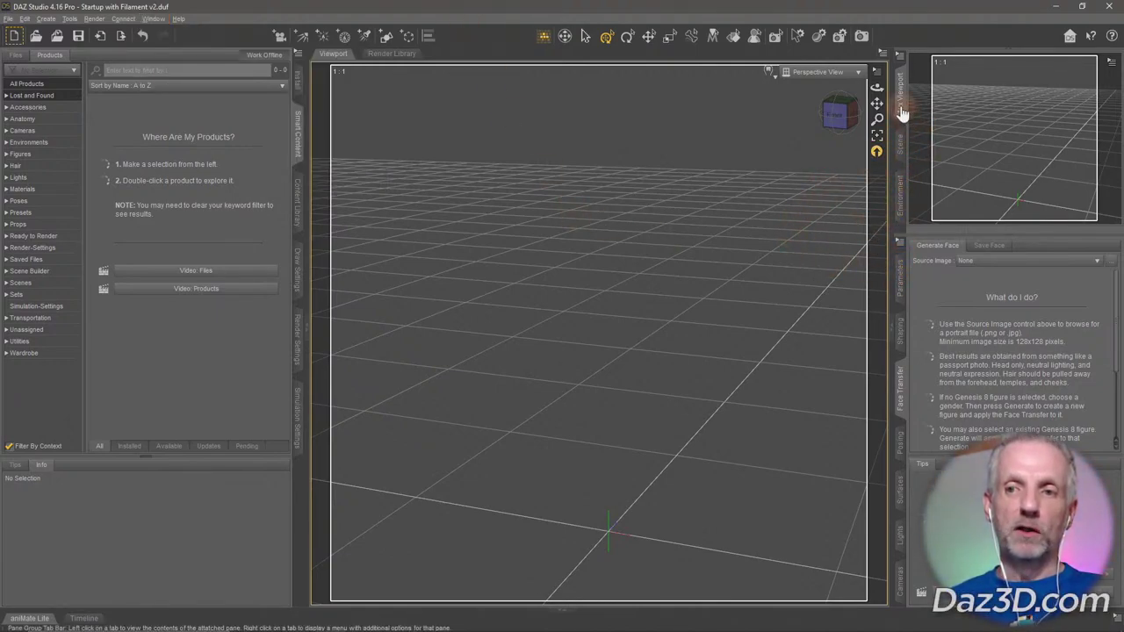
{"action": "left_click", "coordinate": [902, 110]}
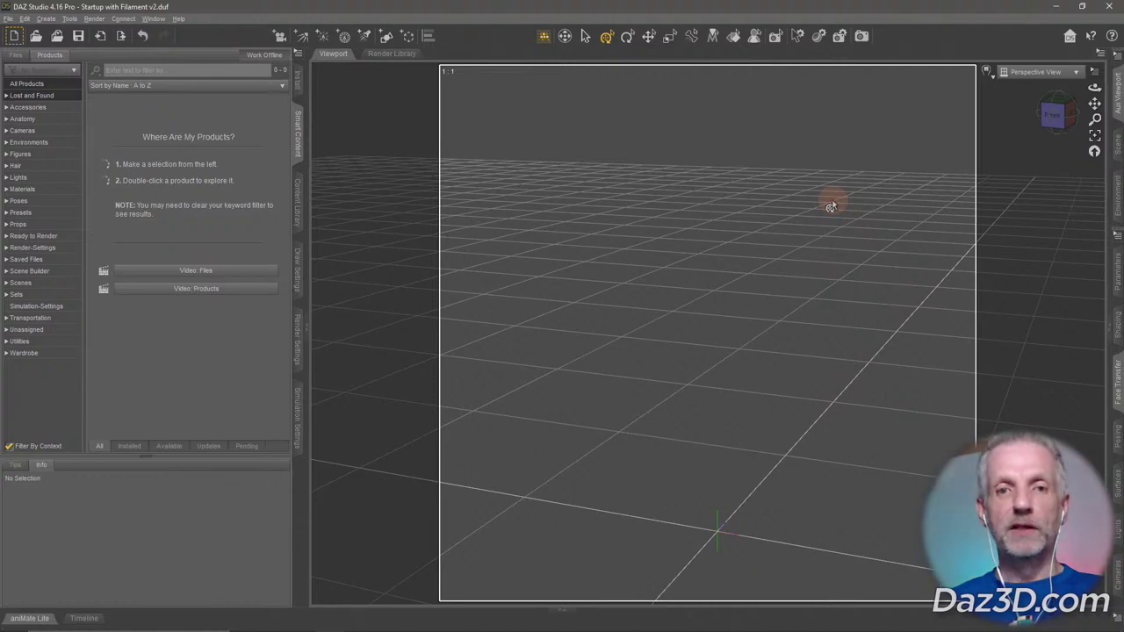
{"action": "left_click", "coordinate": [300, 137]}
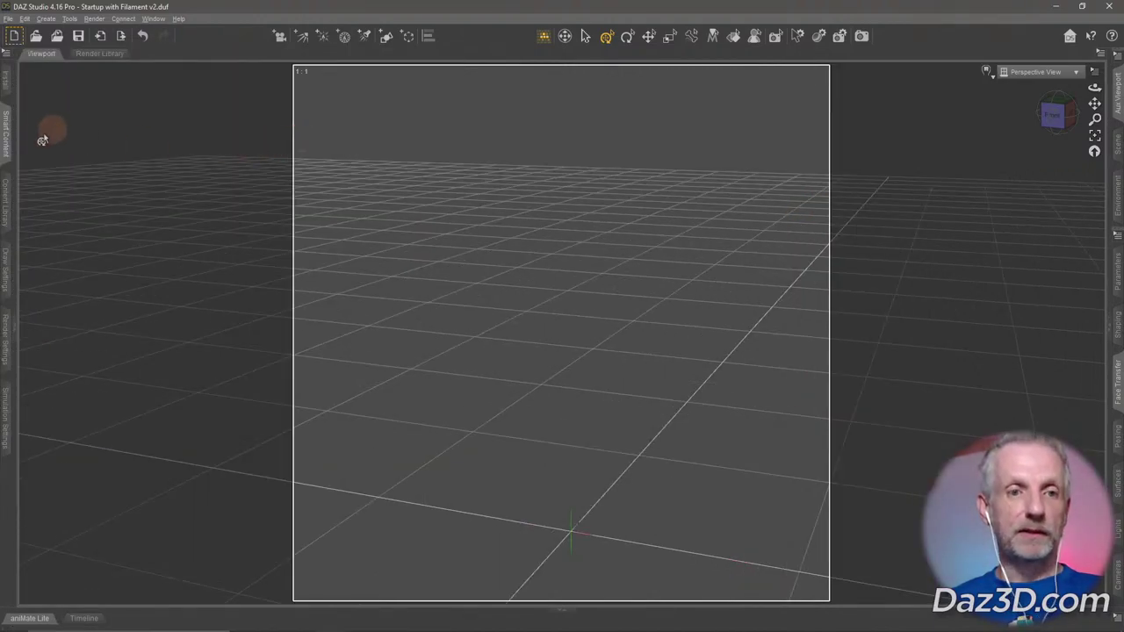
{"action": "left_click", "coordinate": [5, 148]}
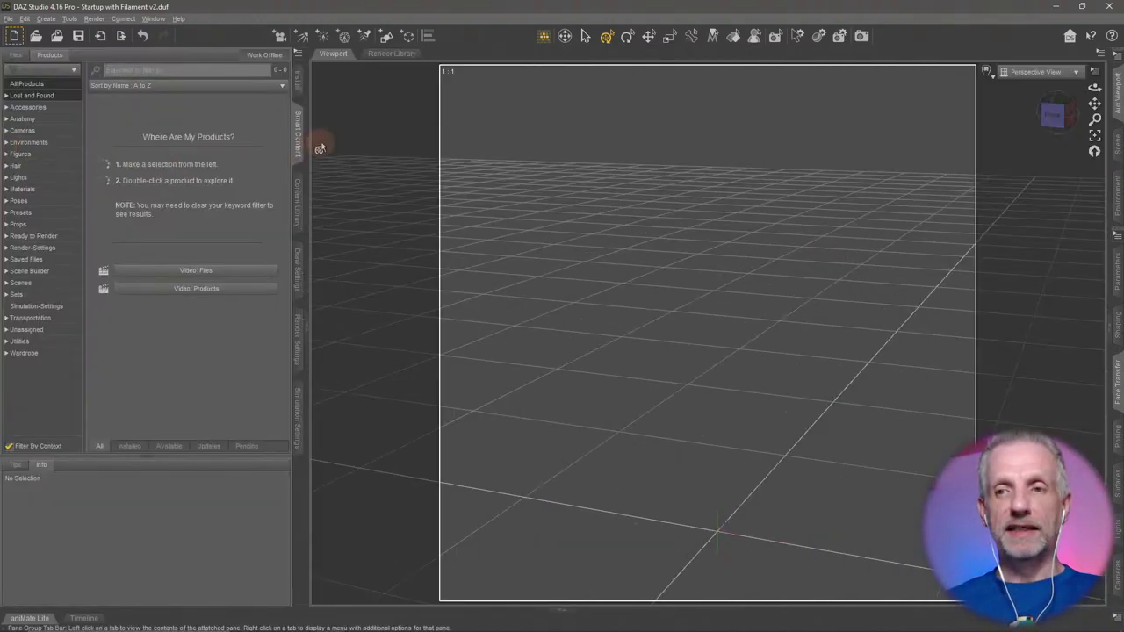
{"action": "left_click", "coordinate": [1114, 97]}
{"action": "left_click", "coordinate": [892, 114]}
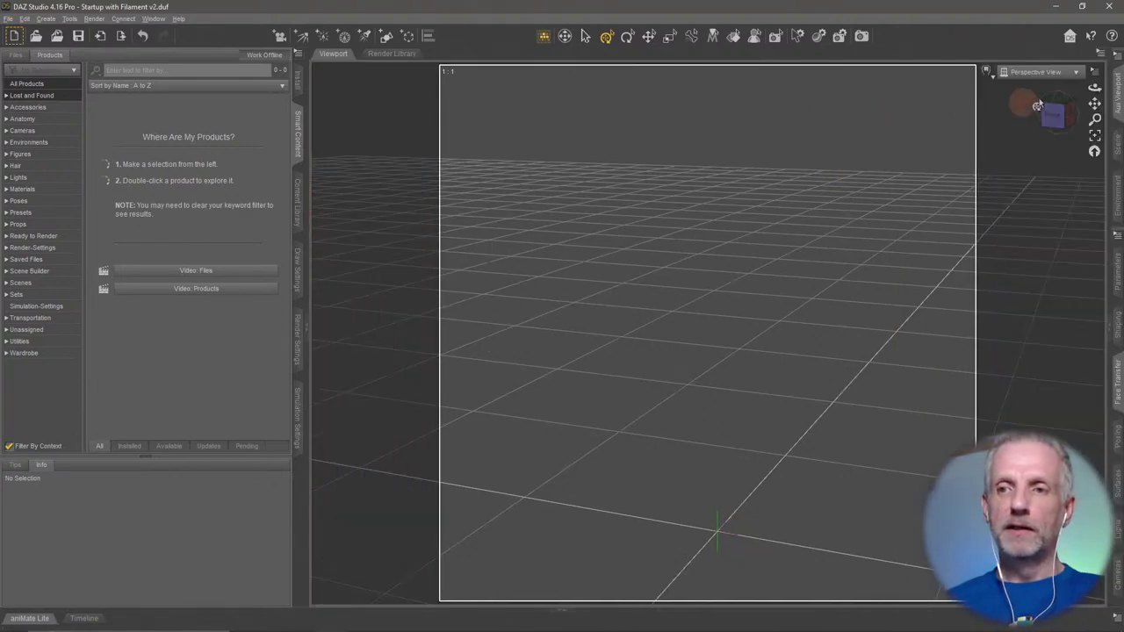
{"action": "left_click", "coordinate": [1115, 97]}
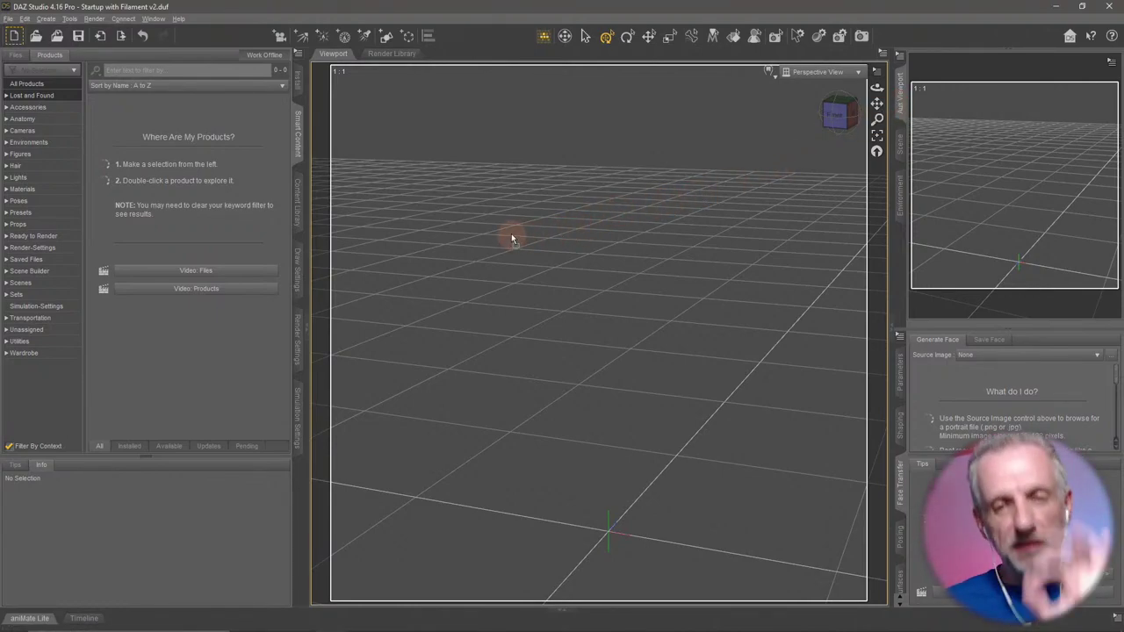
Undock the Aux Viewport into a floating window, then enlarge and reposition it.
{"action": "left_click_drag", "start_coordinate": [511, 234], "coordinate": [511, 233]}
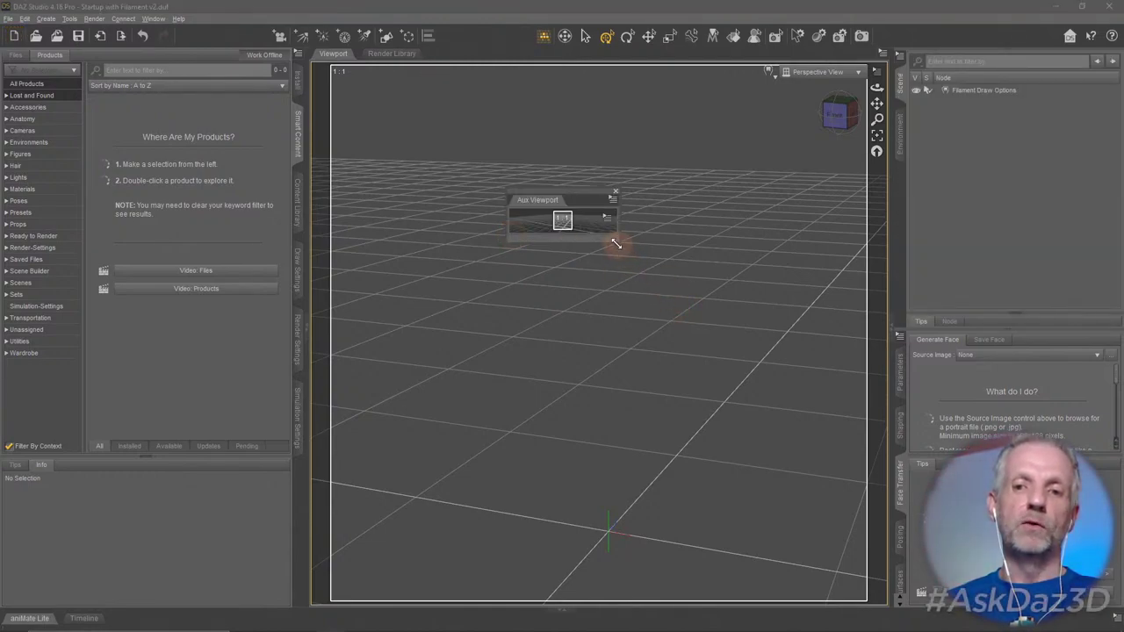
{"action": "left_click_drag", "start_coordinate": [616, 244], "coordinate": [761, 425]}
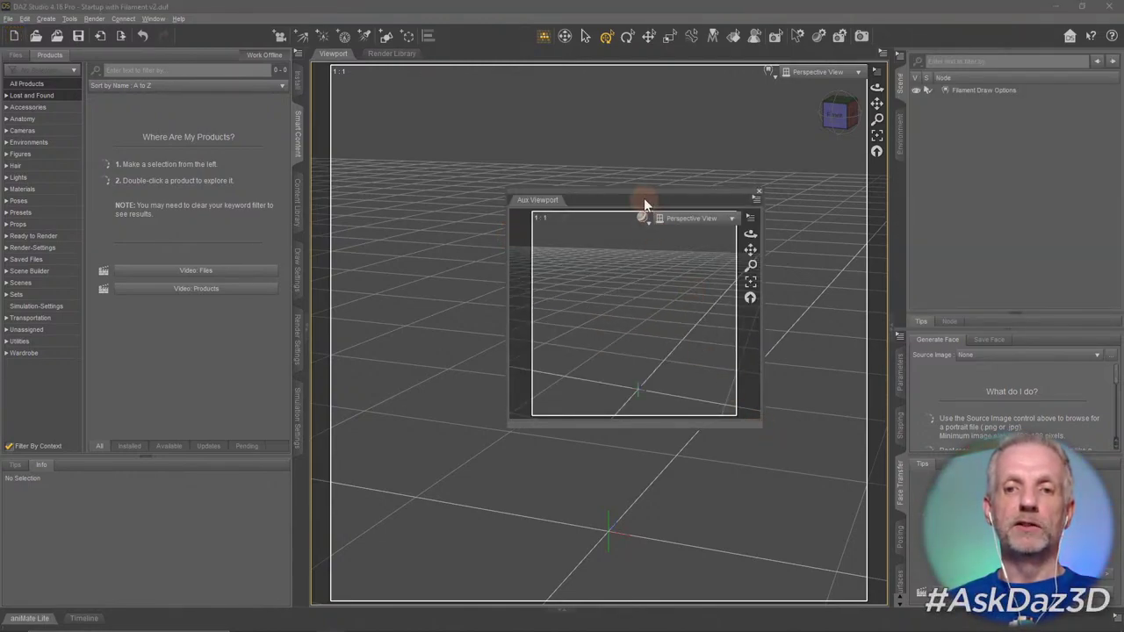
{"action": "left_click_drag", "start_coordinate": [644, 199], "coordinate": [503, 123]}
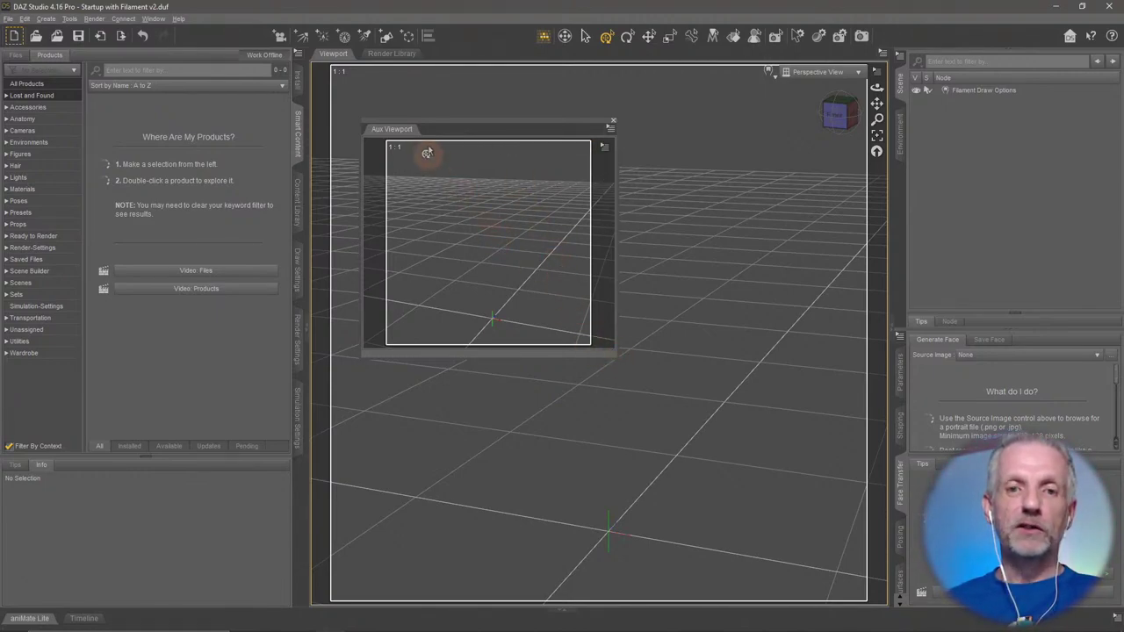
Re-dock the Aux Viewport in its right-hand pane group and drag its tab to the top.
{"action": "left_click", "coordinate": [397, 131]}
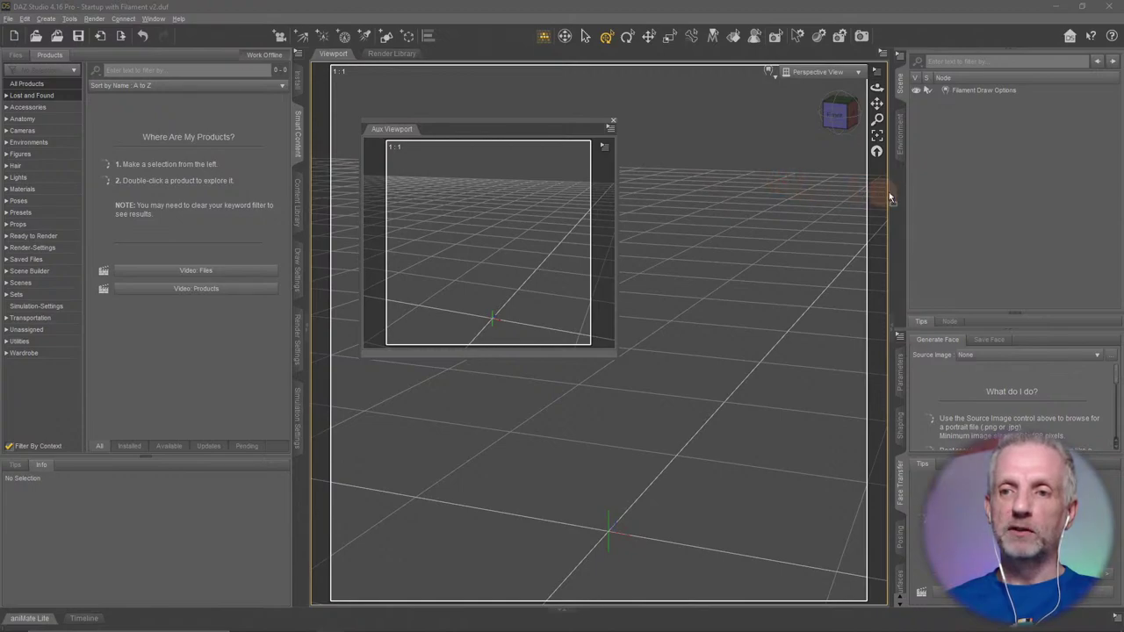
{"action": "left_click_drag", "start_coordinate": [901, 184], "coordinate": [900, 183]}
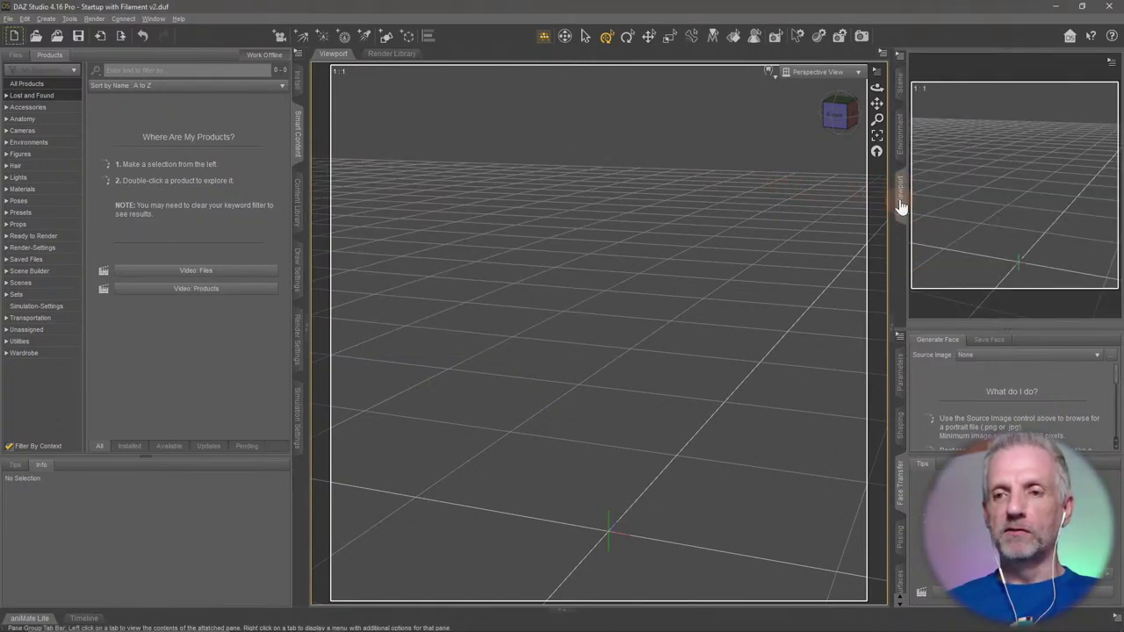
{"action": "left_click", "coordinate": [901, 205]}
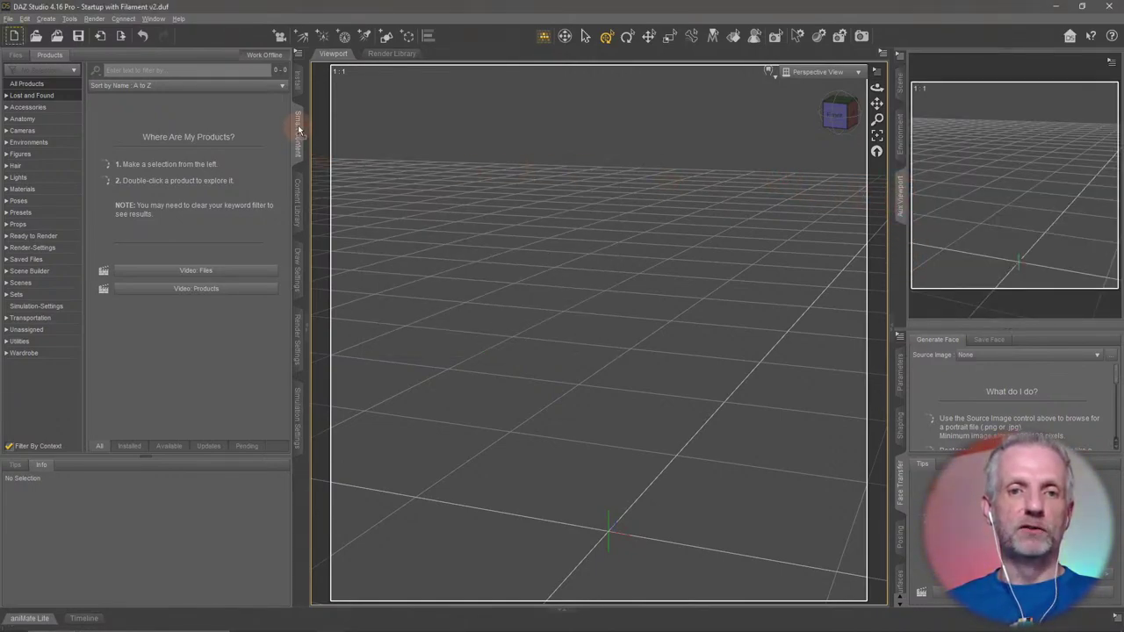
{"action": "left_click_drag", "start_coordinate": [299, 129], "coordinate": [299, 132]}
{"action": "left_click_drag", "start_coordinate": [299, 202], "coordinate": [902, 193]}
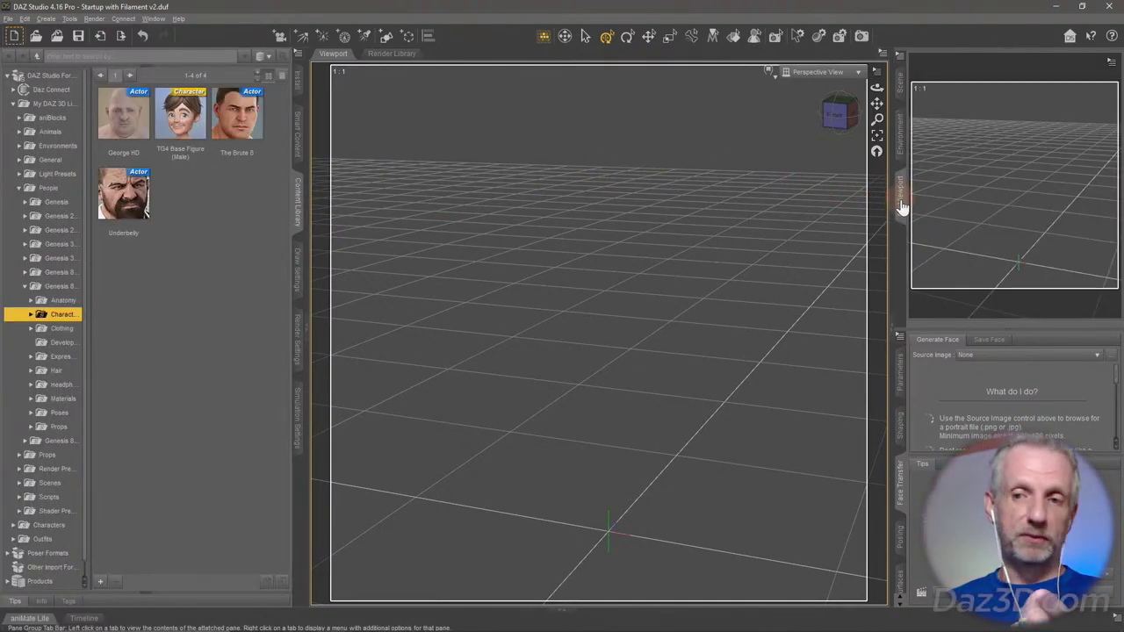
{"action": "left_click_drag", "start_coordinate": [900, 171], "coordinate": [909, 105]}
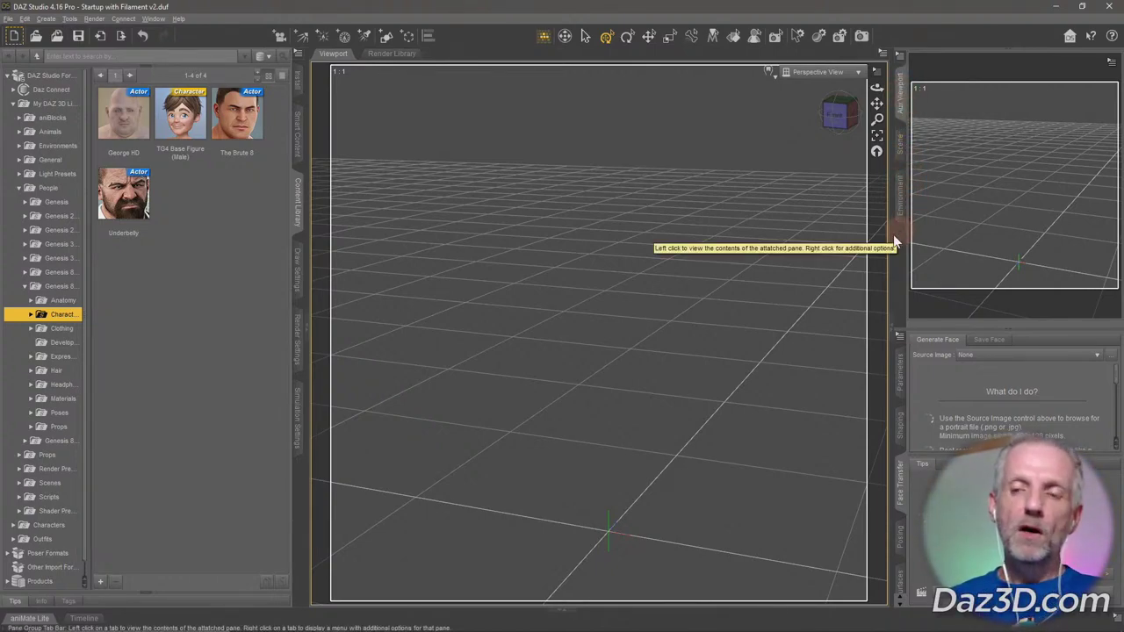
{"action": "left_click", "coordinate": [967, 189]}
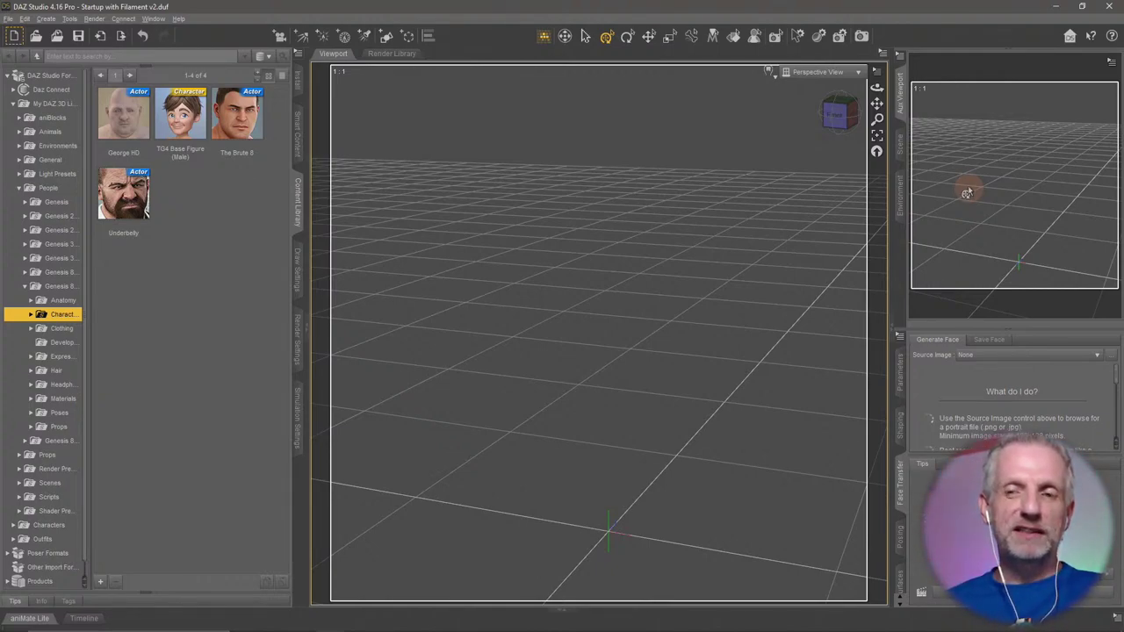
Close the Aux Viewport and Environment panes.
{"action": "right_click", "coordinate": [901, 104]}
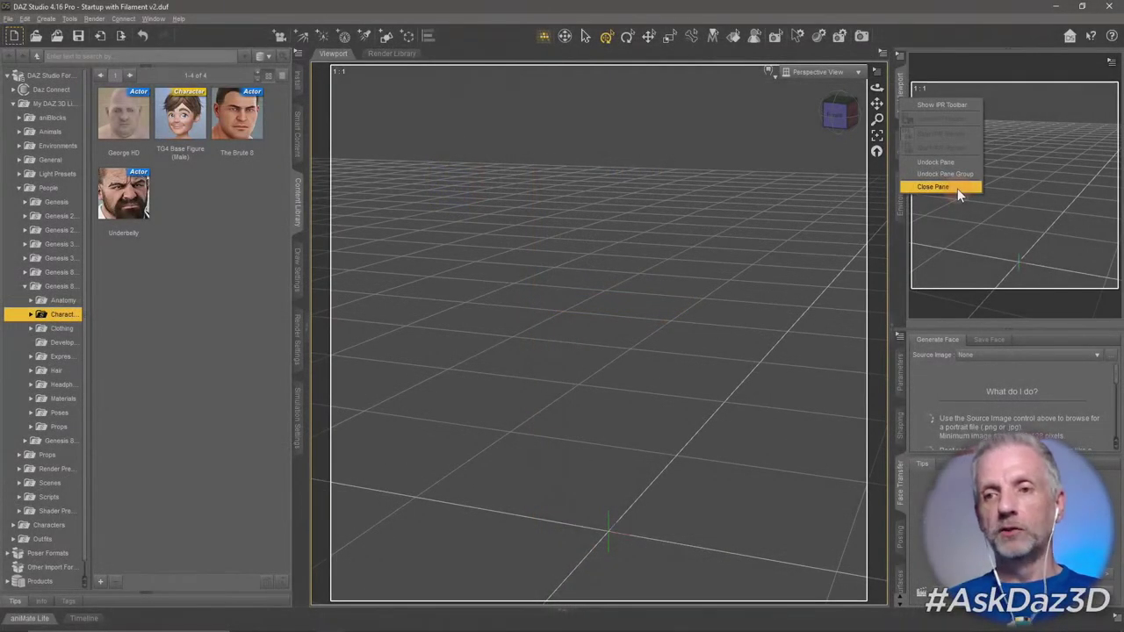
{"action": "left_click", "coordinate": [650, 313]}
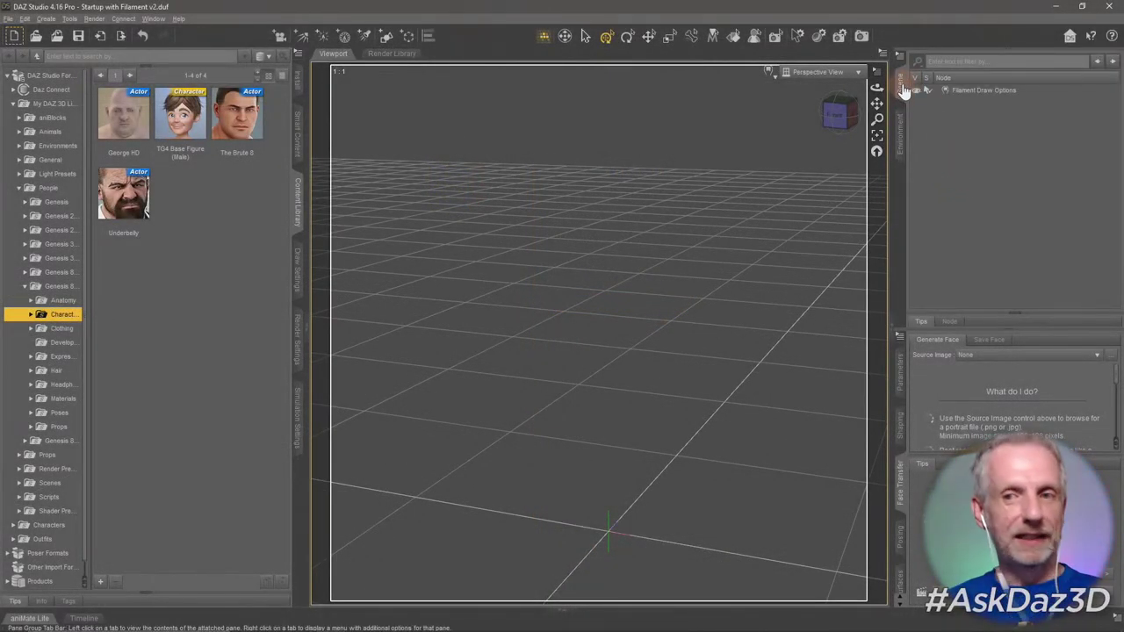
{"action": "left_click", "coordinate": [901, 139]}
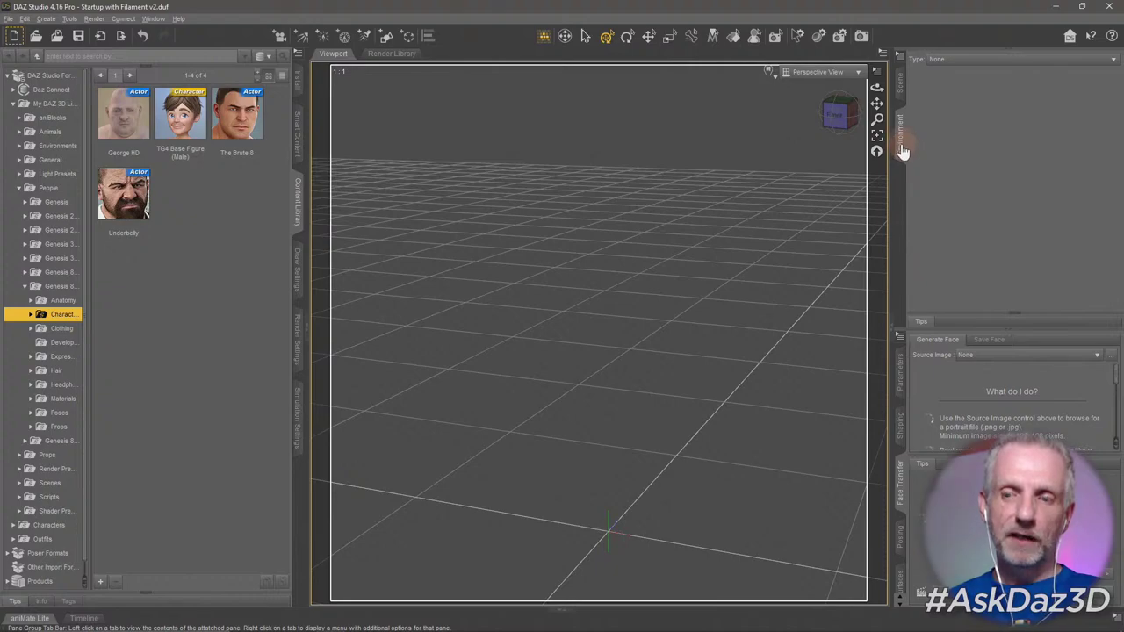
{"action": "right_click", "coordinate": [902, 148]}
{"action": "left_click", "coordinate": [914, 199]}
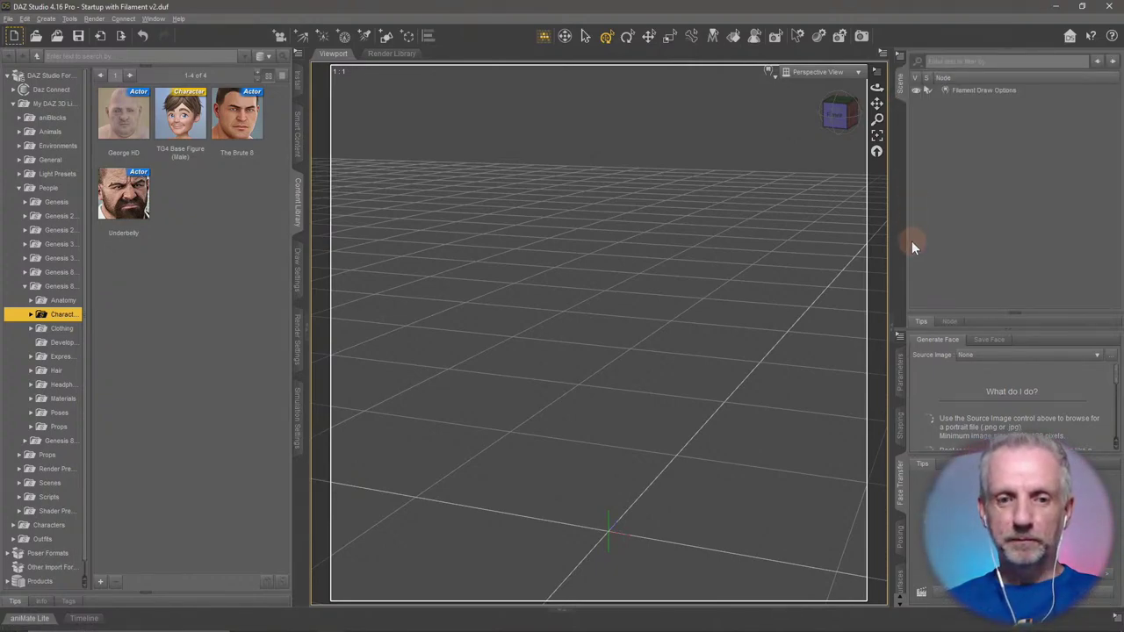
Dock the Parameters pane directly after Content Library in the left tab group.
{"action": "left_click", "coordinate": [904, 382]}
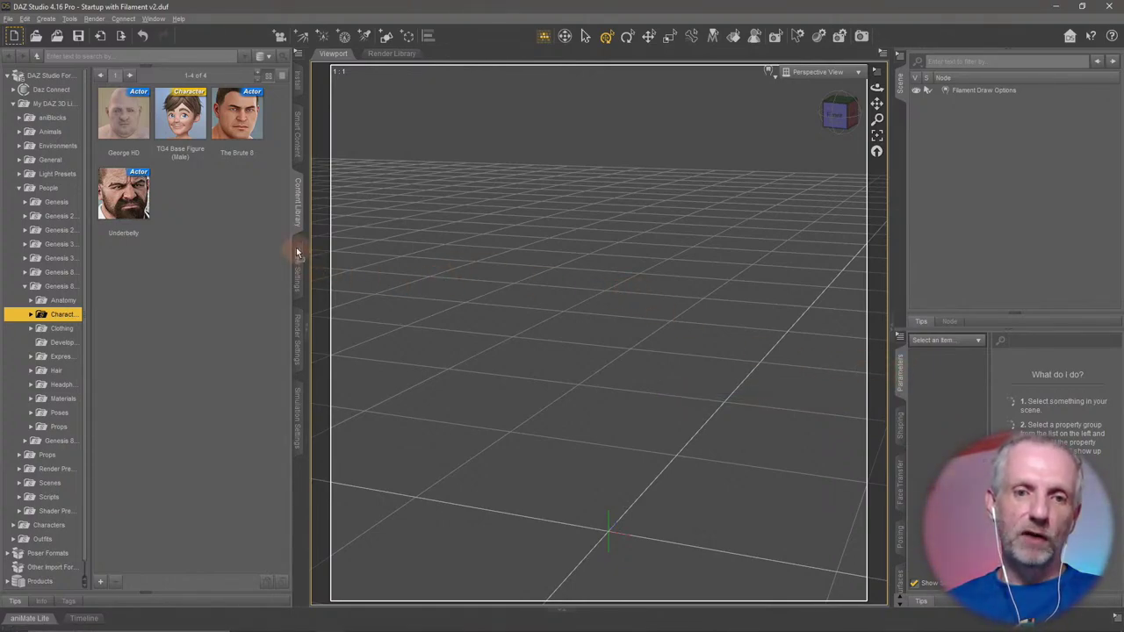
{"action": "left_click_drag", "start_coordinate": [296, 249], "coordinate": [296, 243]}
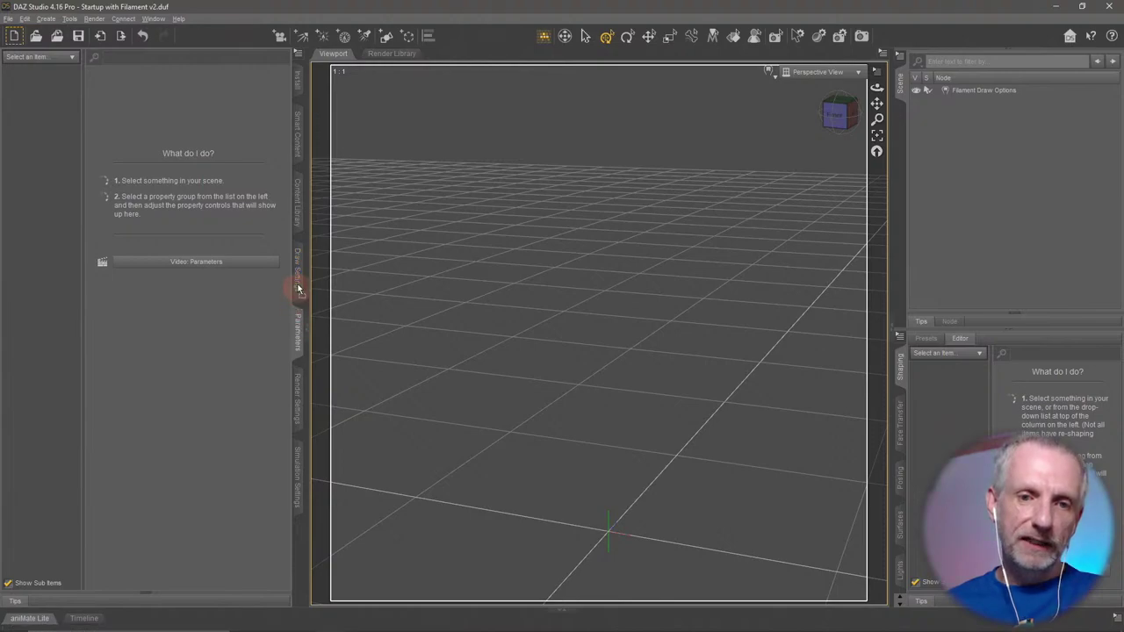
{"action": "left_click_drag", "start_coordinate": [298, 288], "coordinate": [296, 175]}
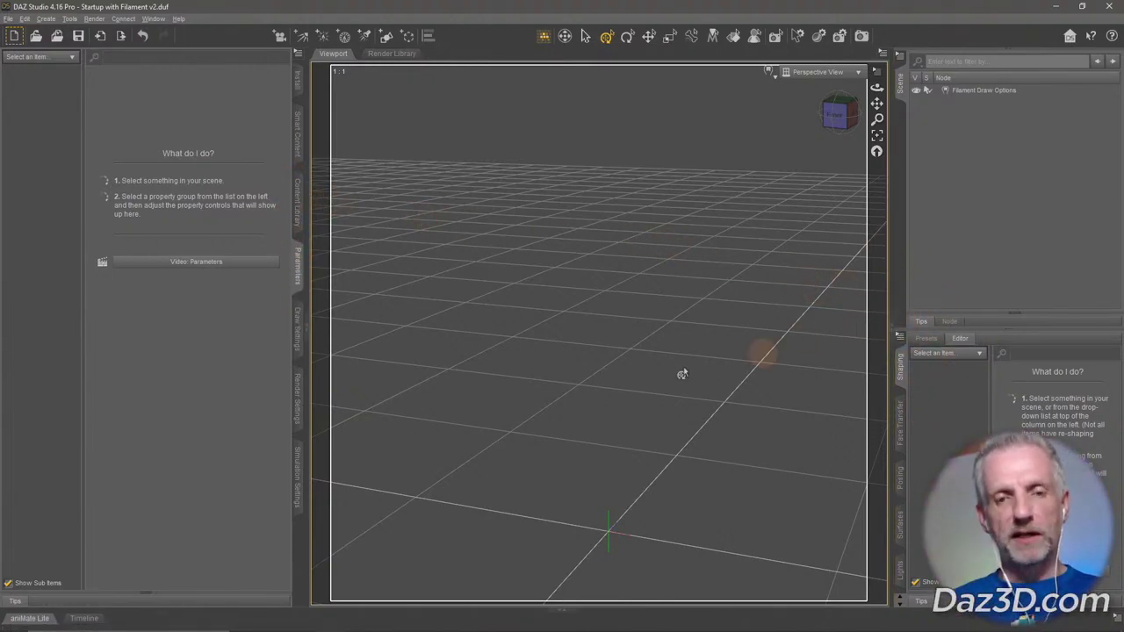
Close the Shaping, Face Transfer and Posing panes.
{"action": "right_click", "coordinate": [900, 372]}
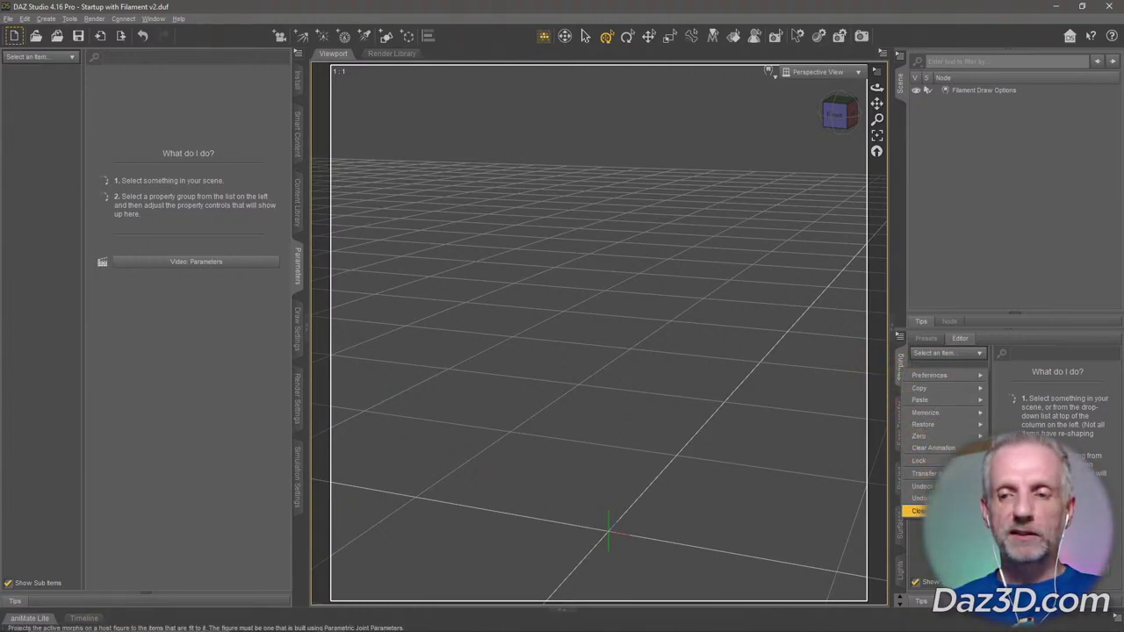
{"action": "key", "text": "Escape"}
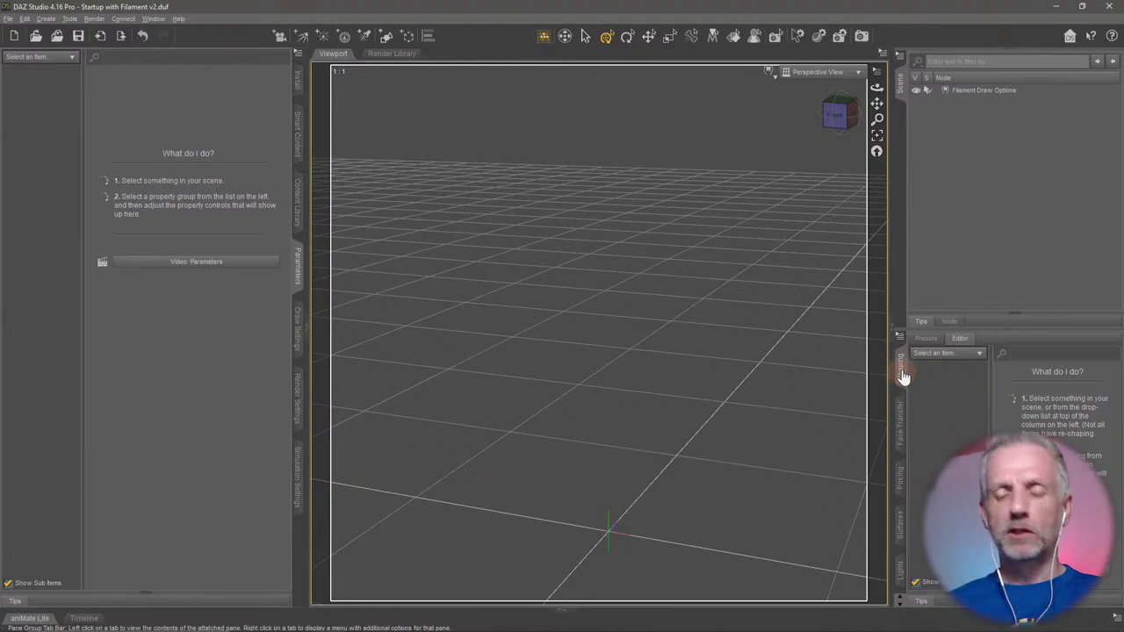
{"action": "right_click", "coordinate": [901, 373]}
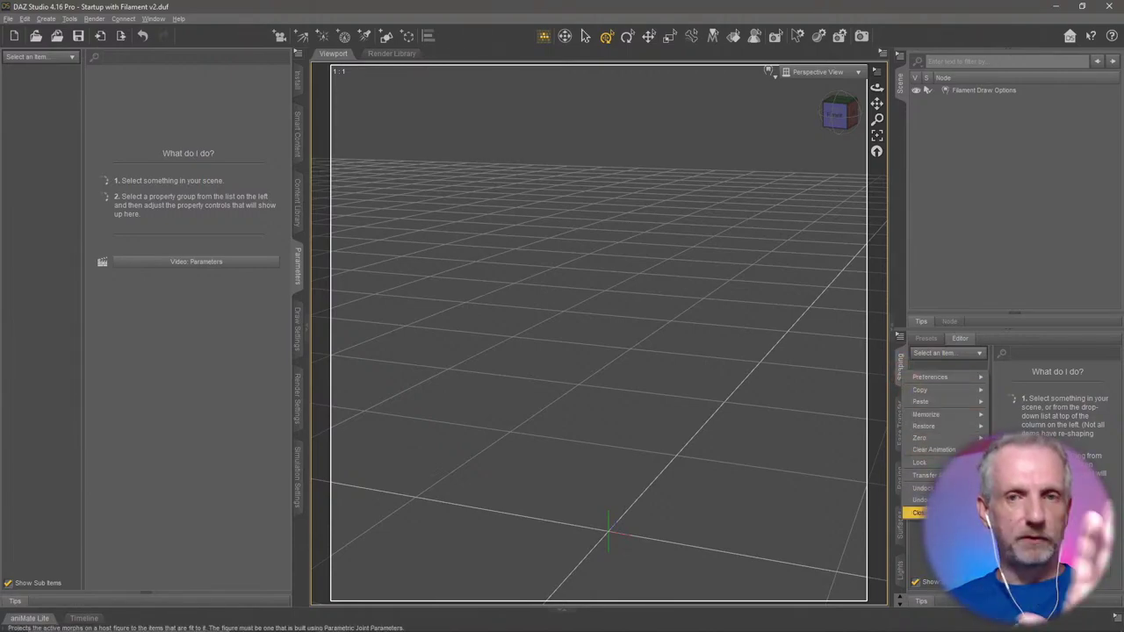
{"action": "left_click", "coordinate": [918, 513]}
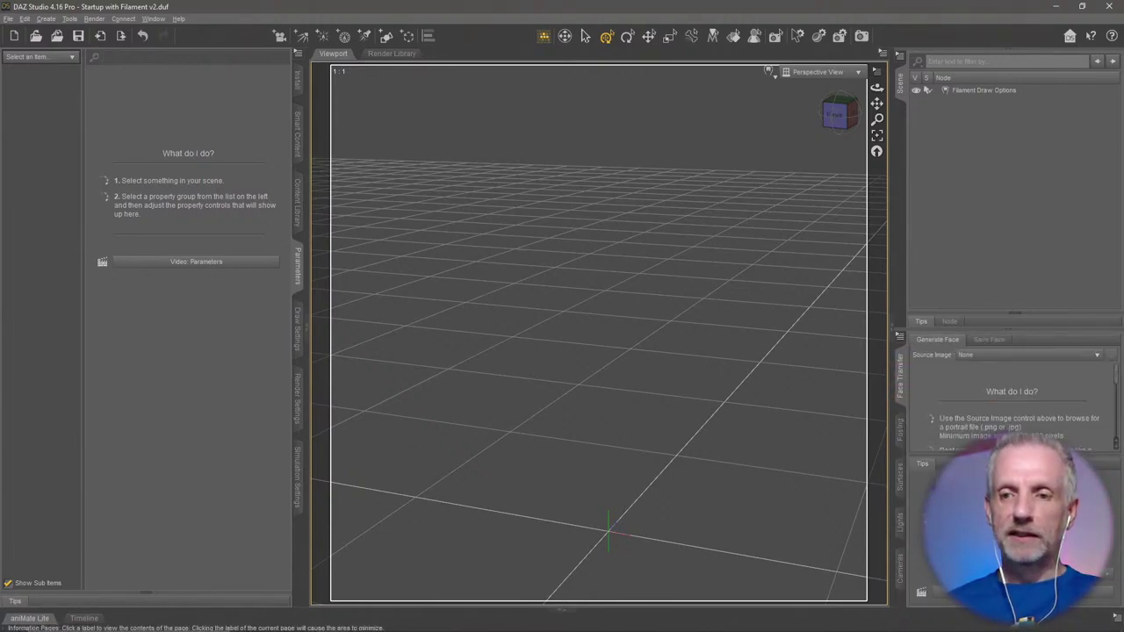
{"action": "right_click", "coordinate": [910, 409]}
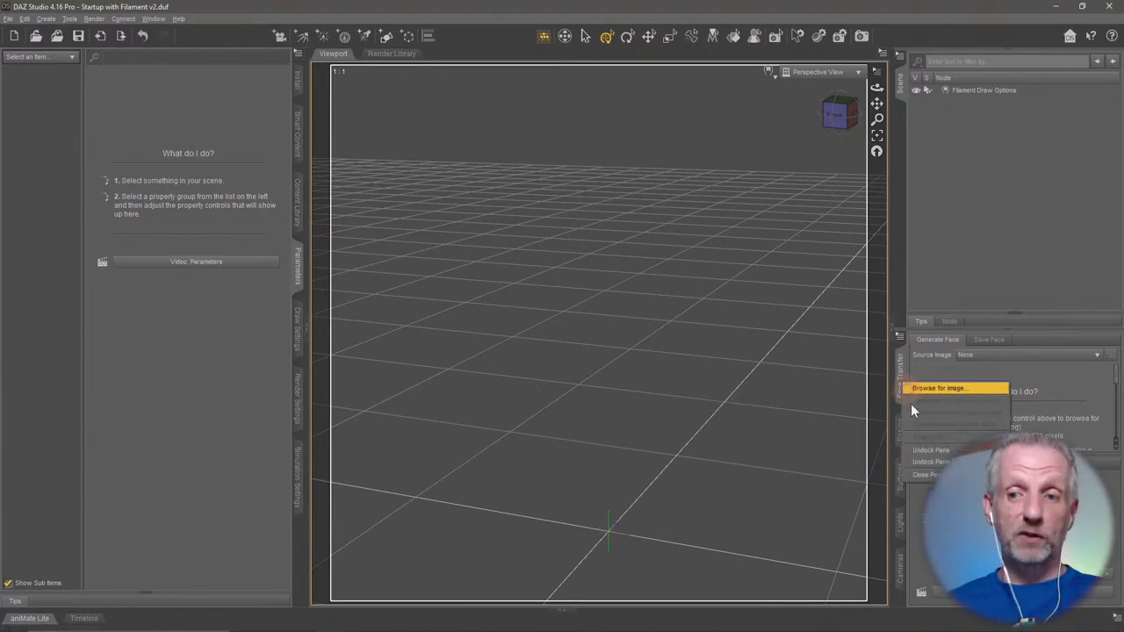
{"action": "left_click", "coordinate": [931, 474]}
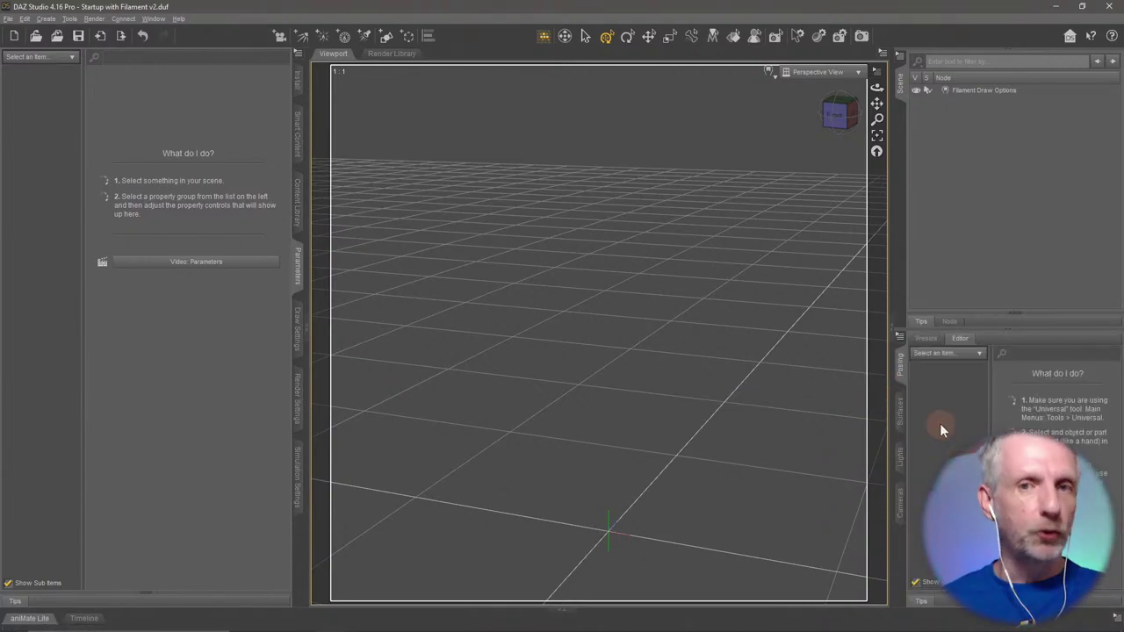
{"action": "right_click", "coordinate": [906, 370]}
{"action": "left_click", "coordinate": [949, 471]}
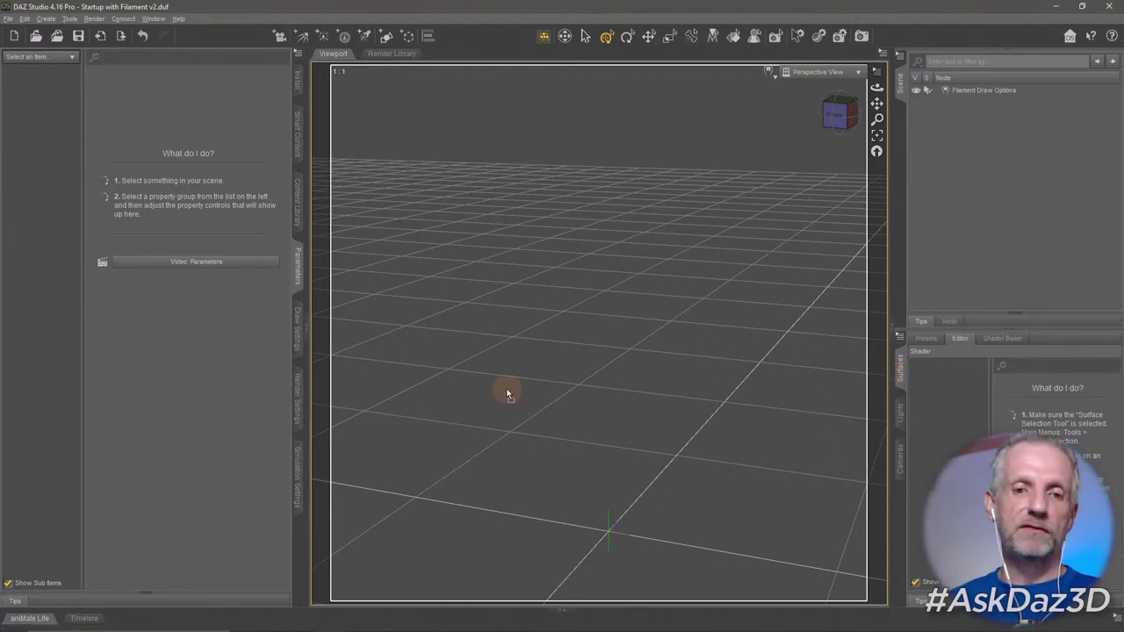
Move the Surfaces tab into the left group beside Parameters, and close the Lights and Cameras panes.
{"action": "left_click_drag", "start_coordinate": [298, 304], "coordinate": [300, 316]}
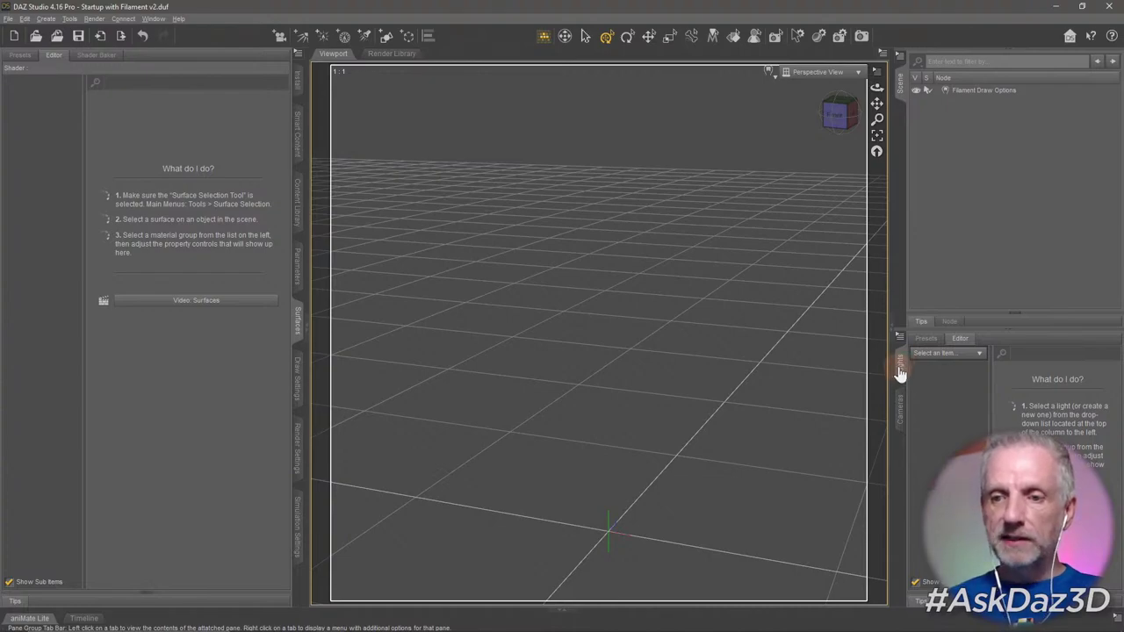
{"action": "left_click", "coordinate": [898, 422]}
{"action": "mouse_move", "coordinate": [899, 365]}
{"action": "left_mouse_down"}
{"action": "mouse_move", "coordinate": [889, 364]}
{"action": "mouse_move", "coordinate": [899, 363]}
{"action": "left_mouse_up"}
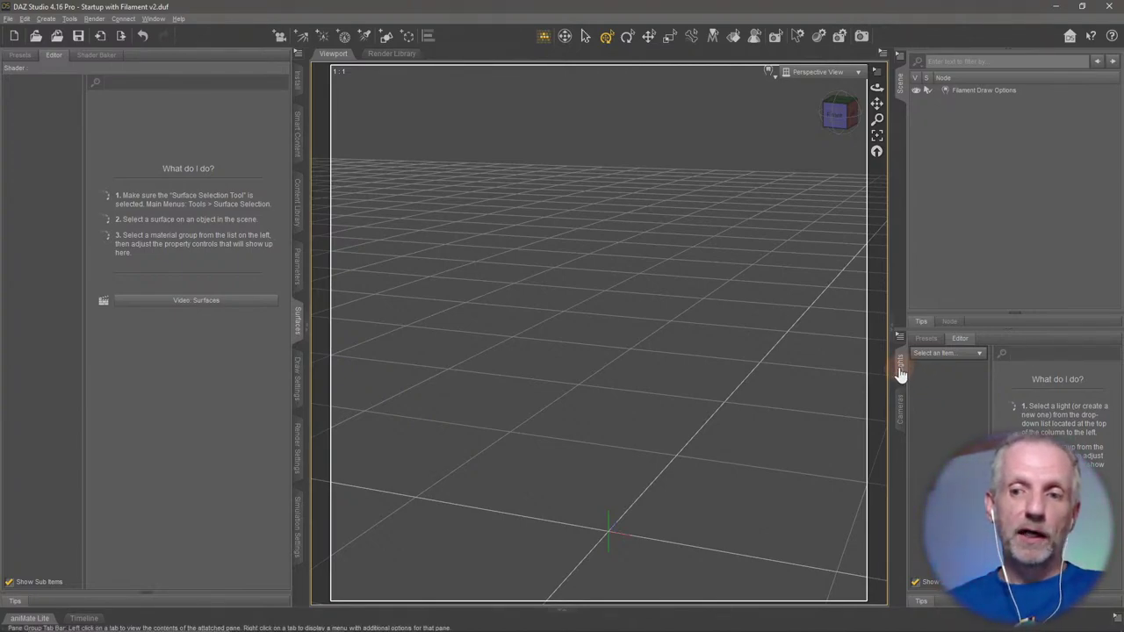
{"action": "right_click", "coordinate": [901, 363]}
{"action": "left_click", "coordinate": [937, 450]}
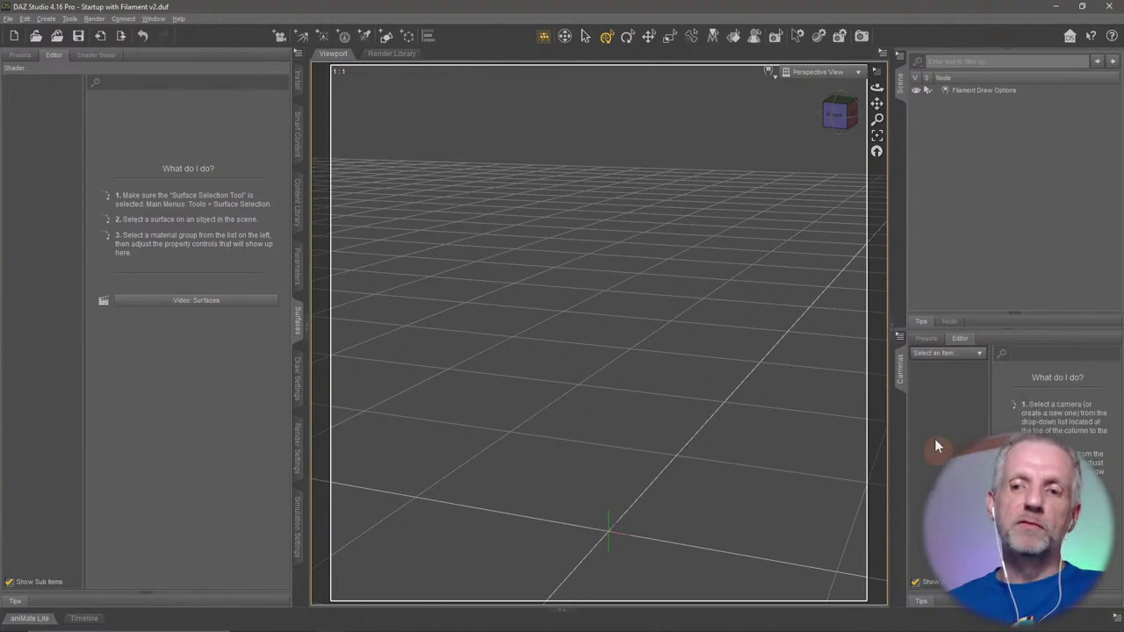
{"action": "right_click", "coordinate": [902, 372]}
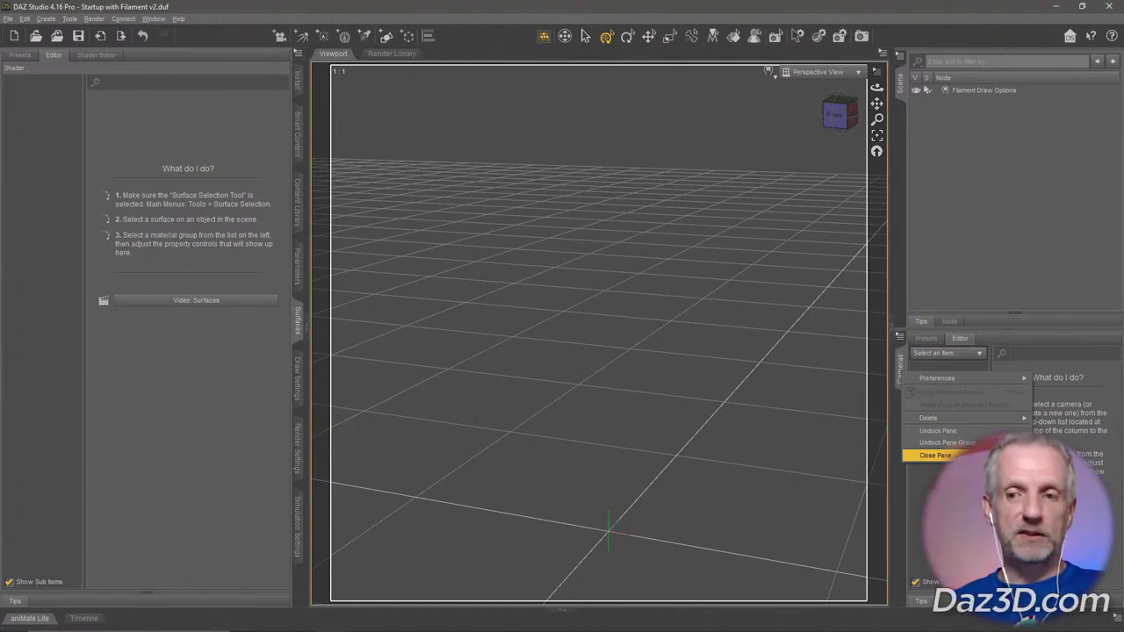
{"action": "left_click", "coordinate": [935, 455]}
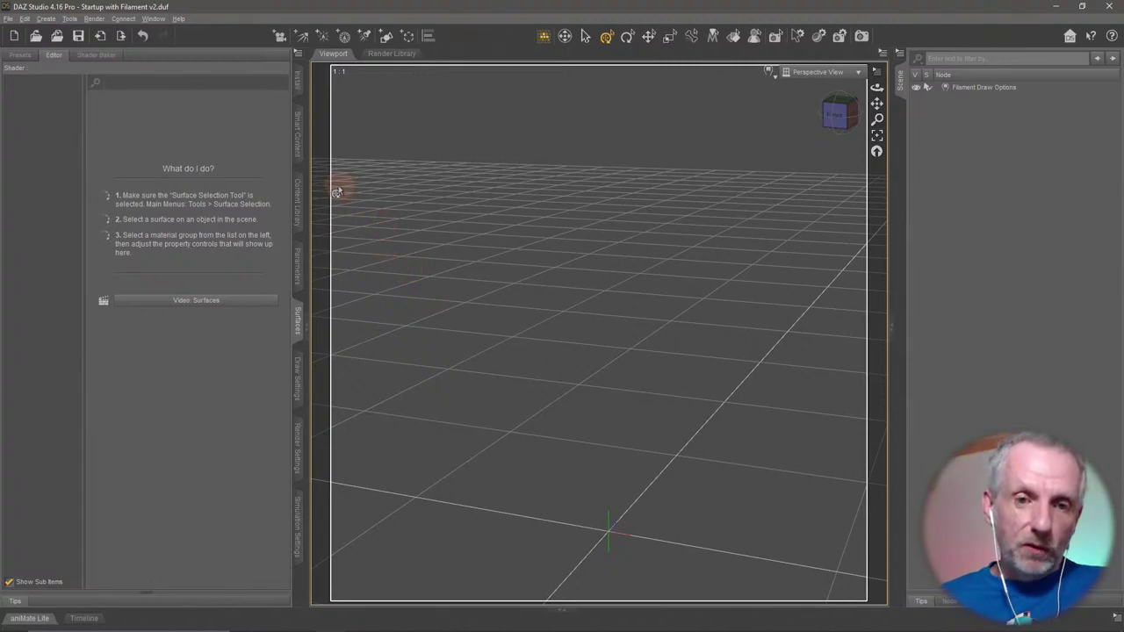
Close the Install pane in the left tab group.
{"action": "left_click", "coordinate": [299, 108]}
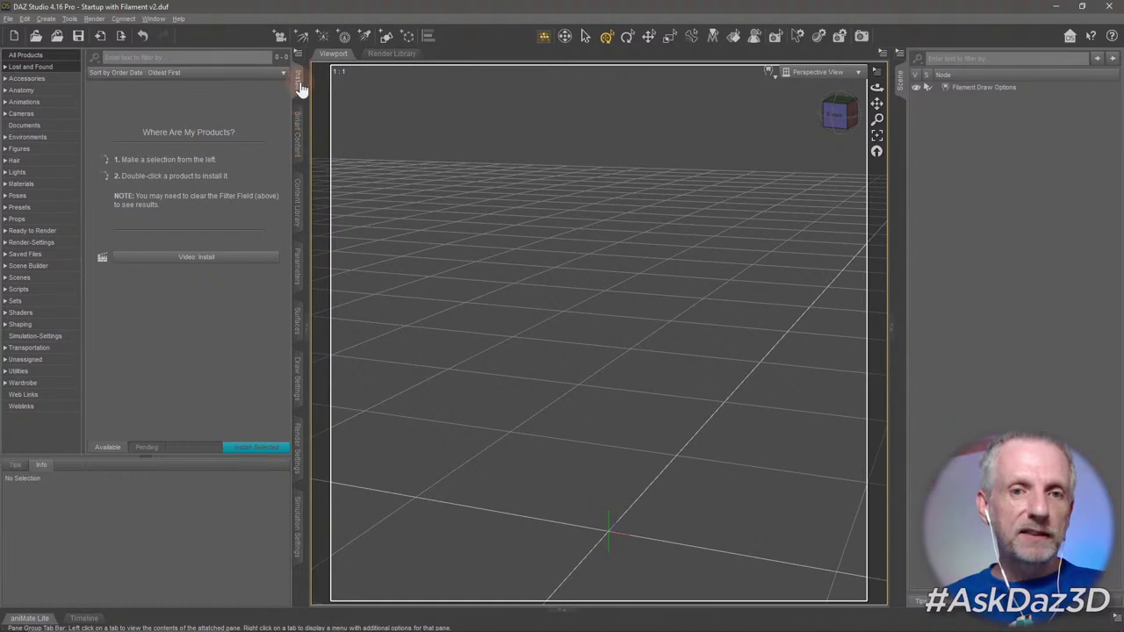
{"action": "left_click", "coordinate": [299, 138]}
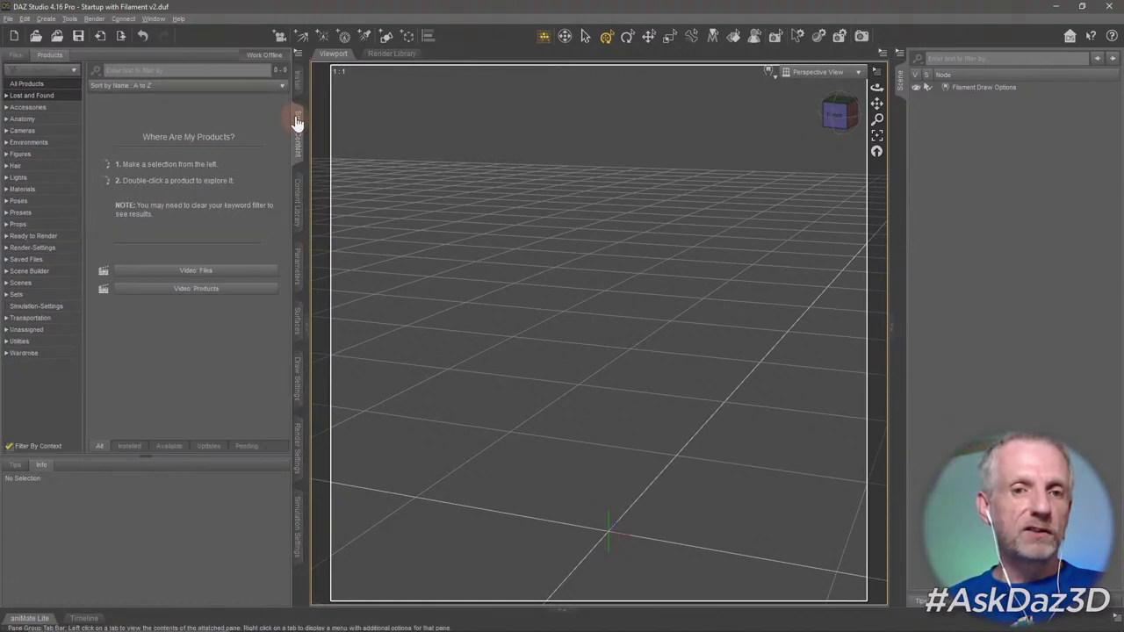
{"action": "left_click", "coordinate": [298, 81]}
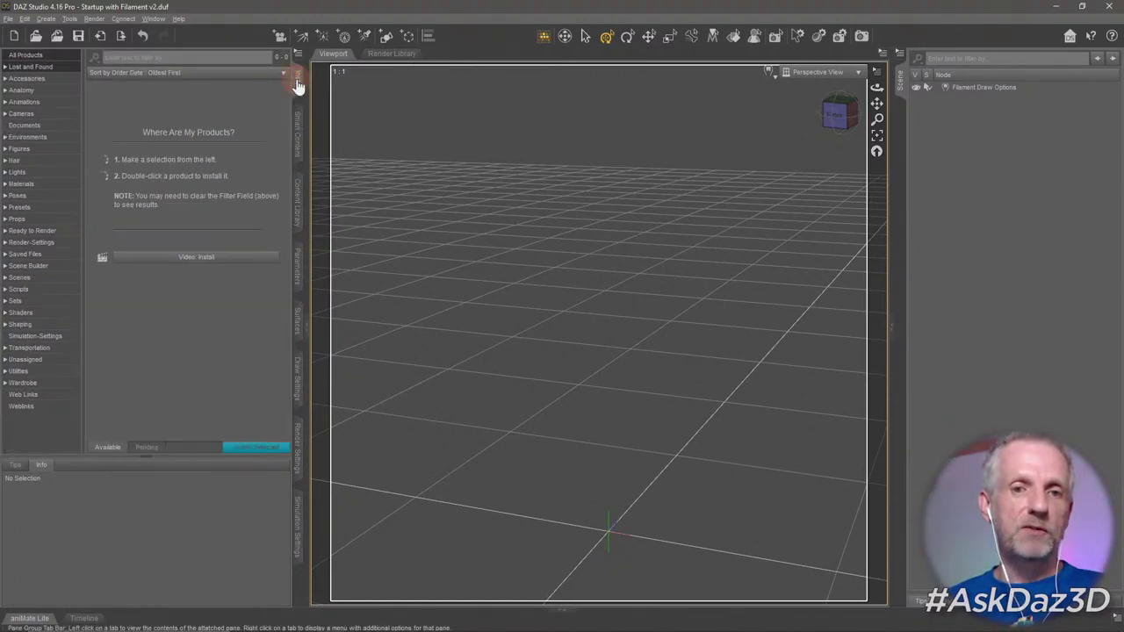
{"action": "right_click", "coordinate": [297, 81]}
{"action": "left_click", "coordinate": [324, 128]}
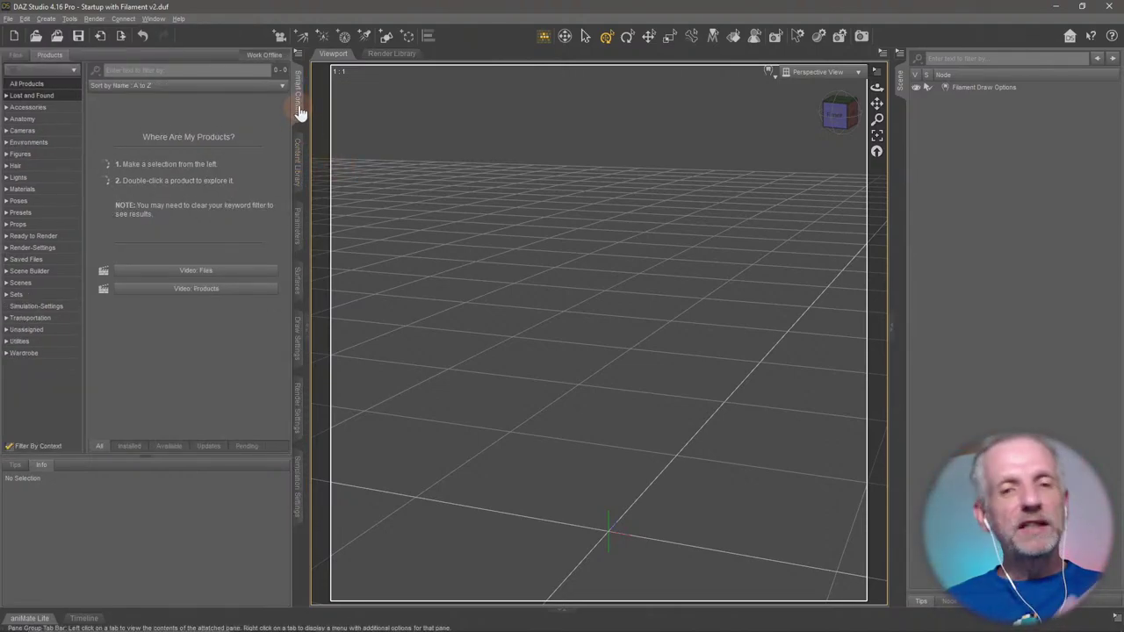
Close the Draw Settings pane and leave the Simulation Settings pane showing.
{"action": "left_click", "coordinate": [298, 170]}
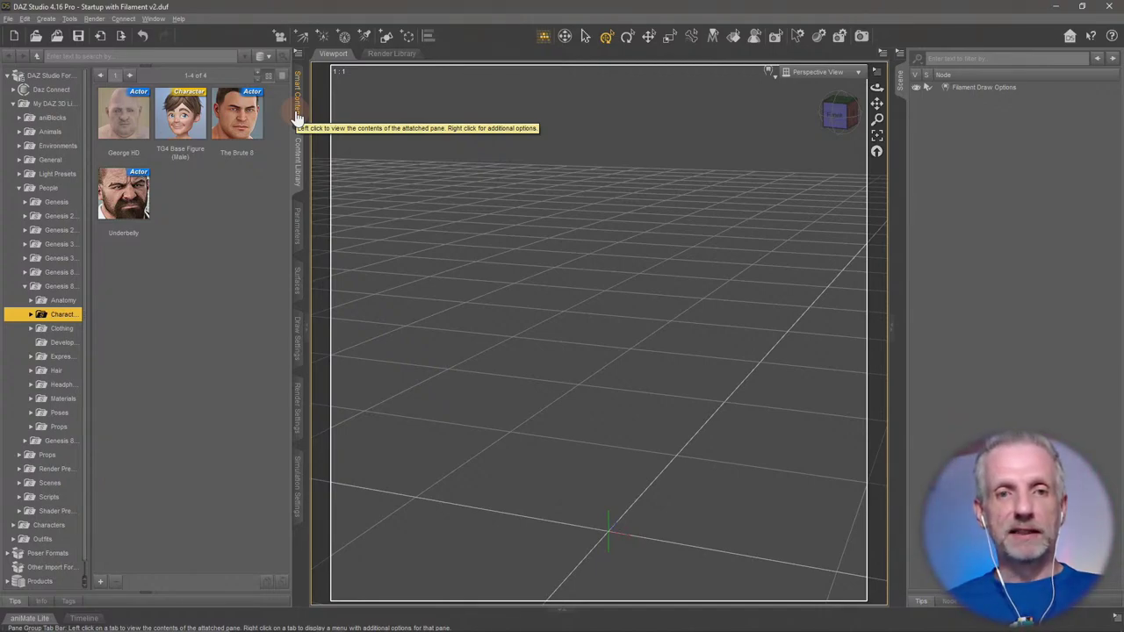
{"action": "left_click", "coordinate": [295, 117]}
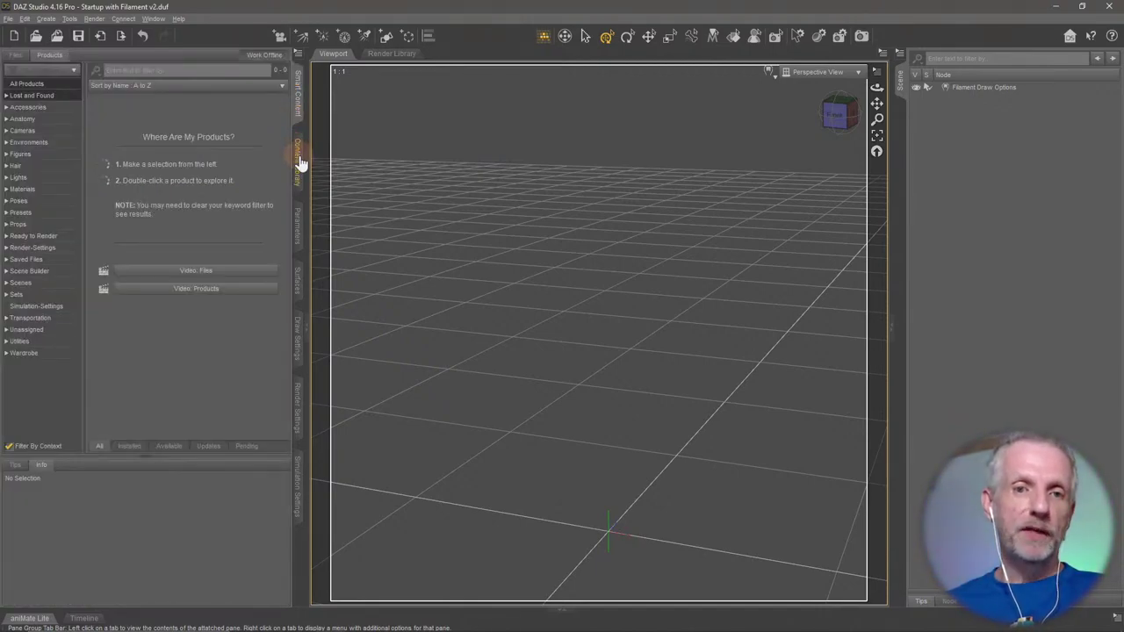
{"action": "left_click", "coordinate": [299, 155]}
{"action": "left_click", "coordinate": [296, 108]}
{"action": "left_click", "coordinate": [300, 219]}
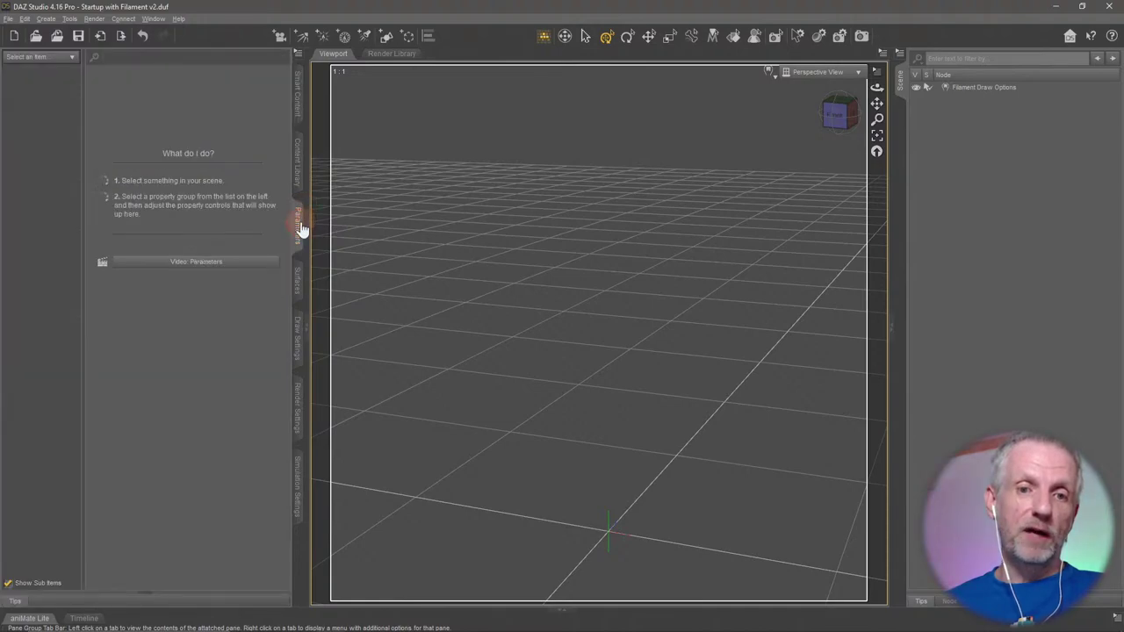
{"action": "left_click", "coordinate": [298, 282]}
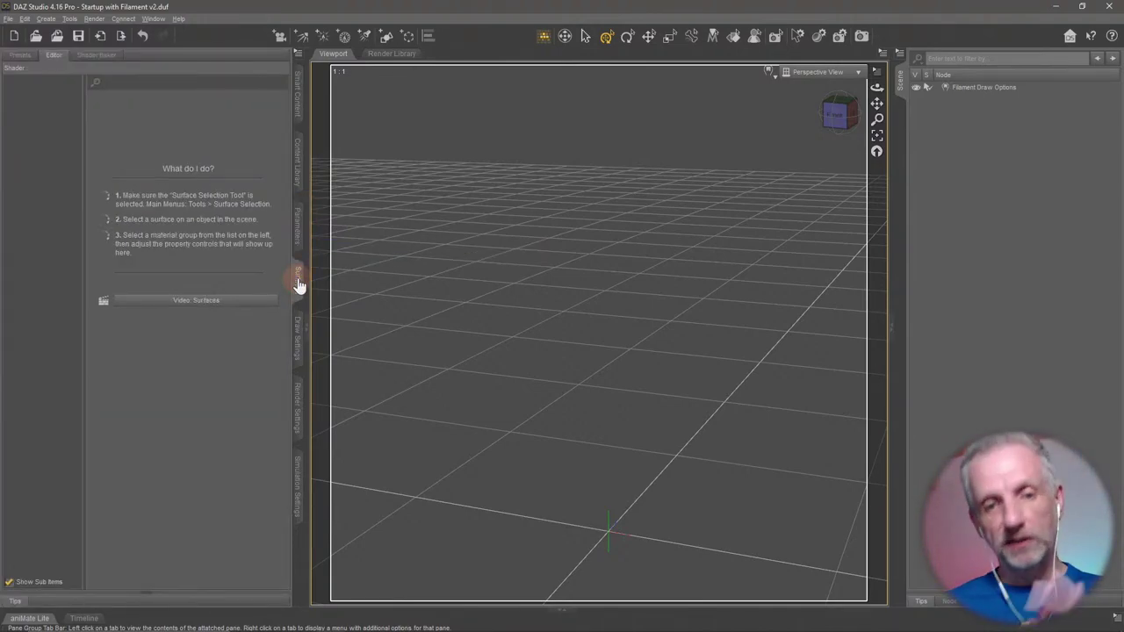
{"action": "left_click", "coordinate": [298, 333]}
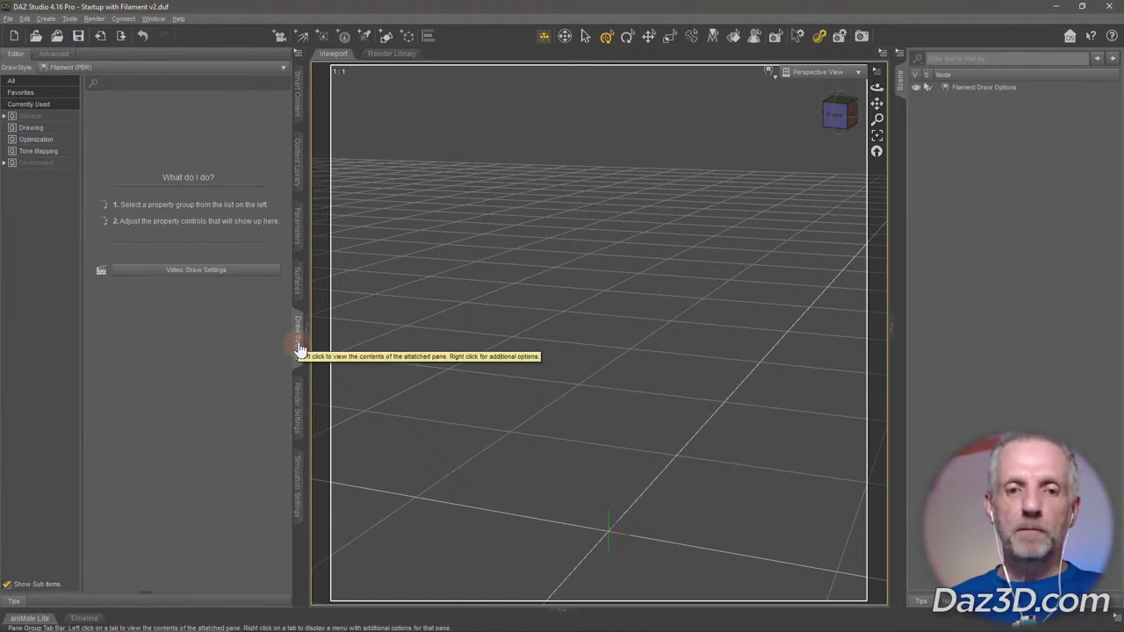
{"action": "right_click", "coordinate": [297, 349]}
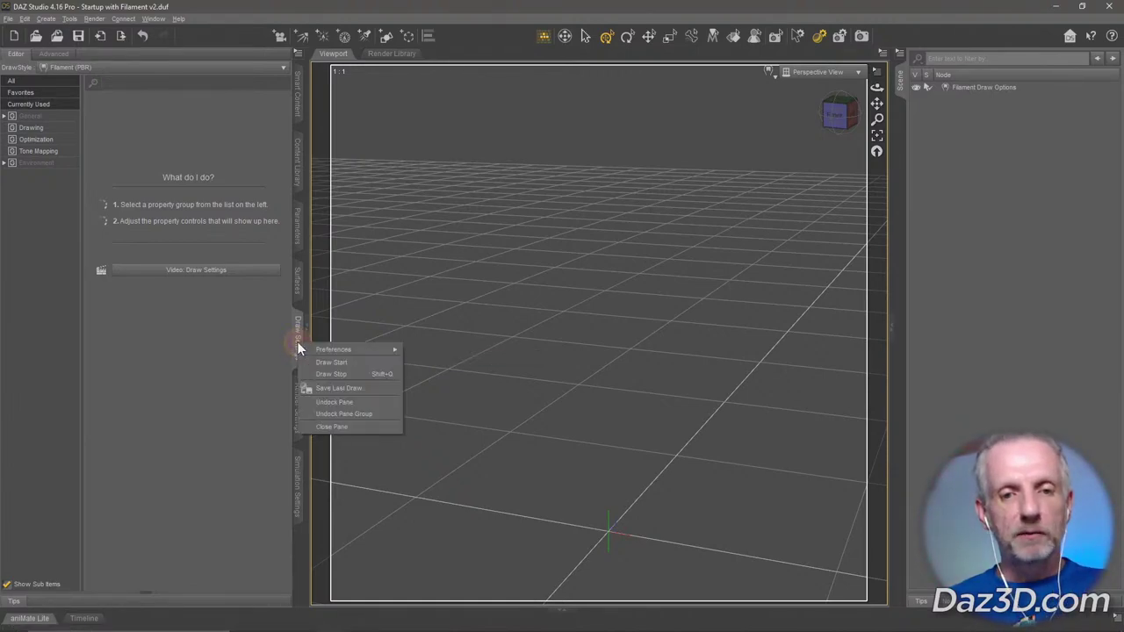
{"action": "left_click", "coordinate": [342, 428]}
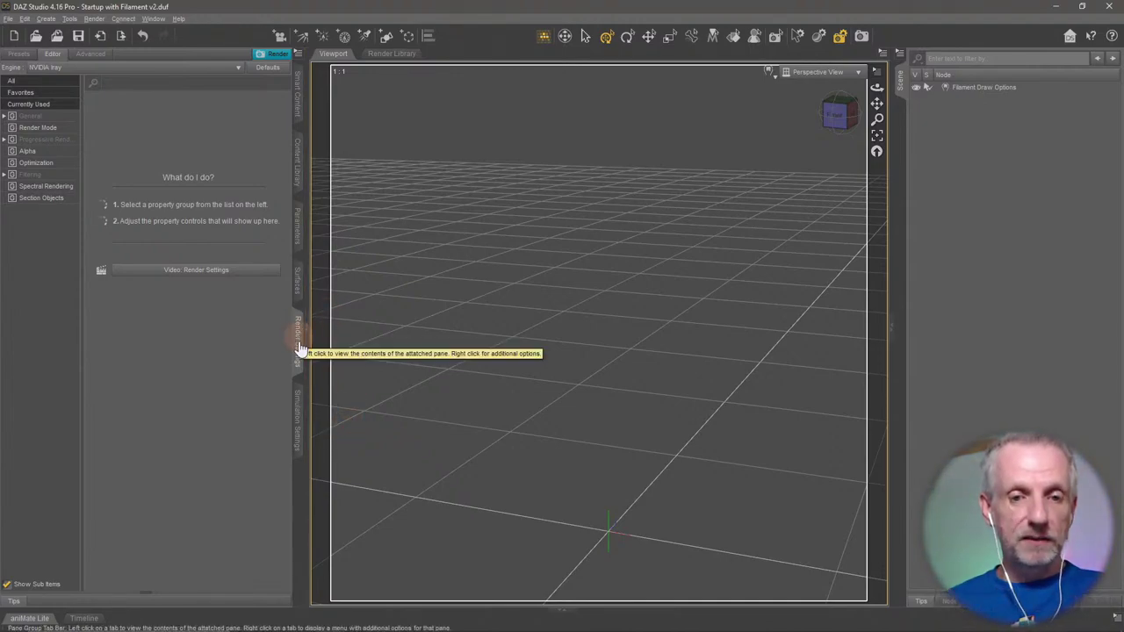
{"action": "left_click", "coordinate": [297, 426]}
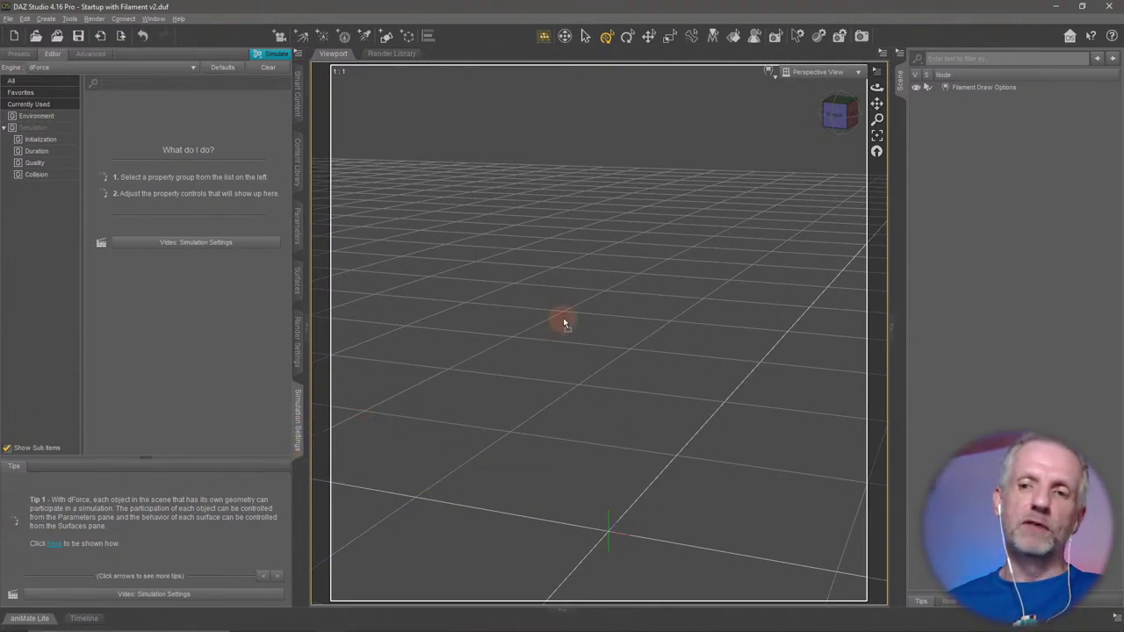
{"action": "left_click_drag", "start_coordinate": [903, 203], "coordinate": [900, 202]}
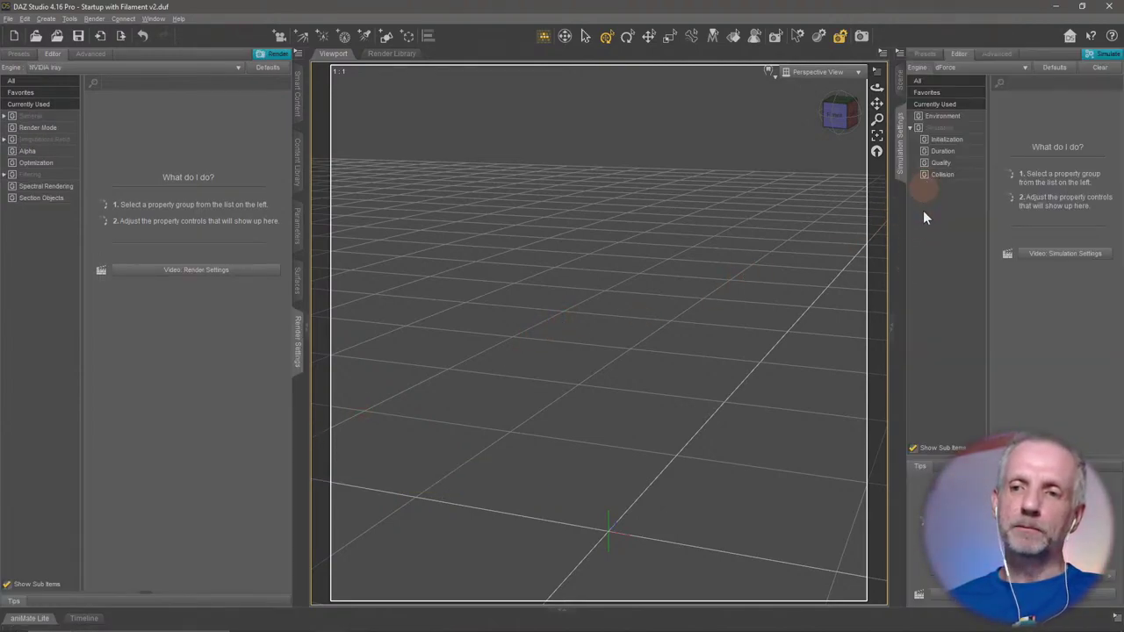
{"action": "left_click", "coordinate": [899, 81]}
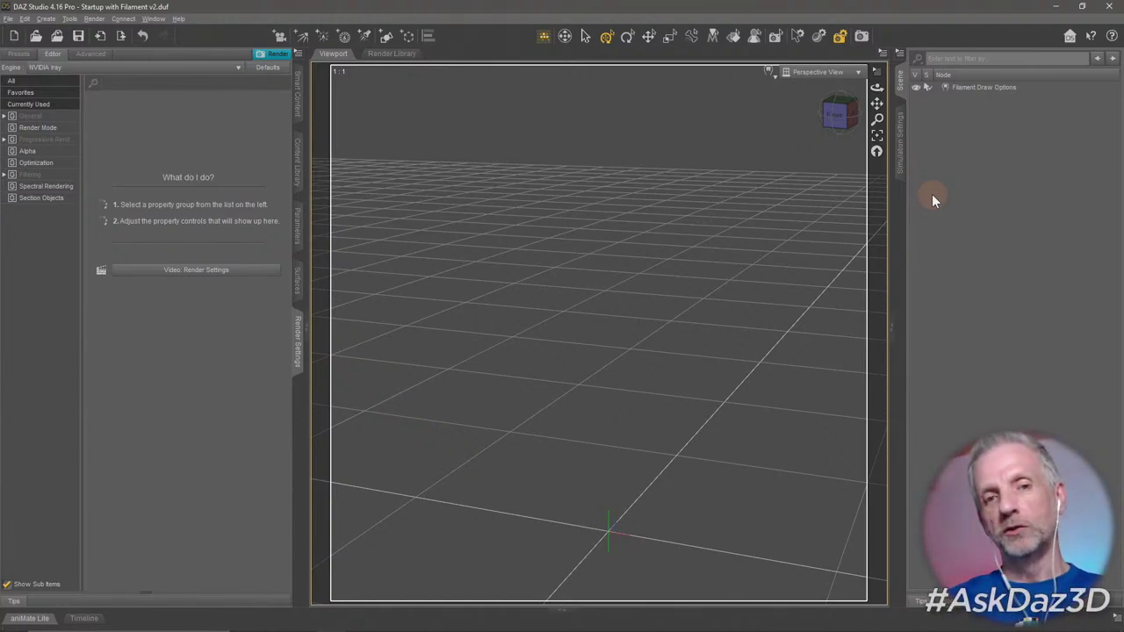
{"action": "left_click", "coordinate": [903, 171]}
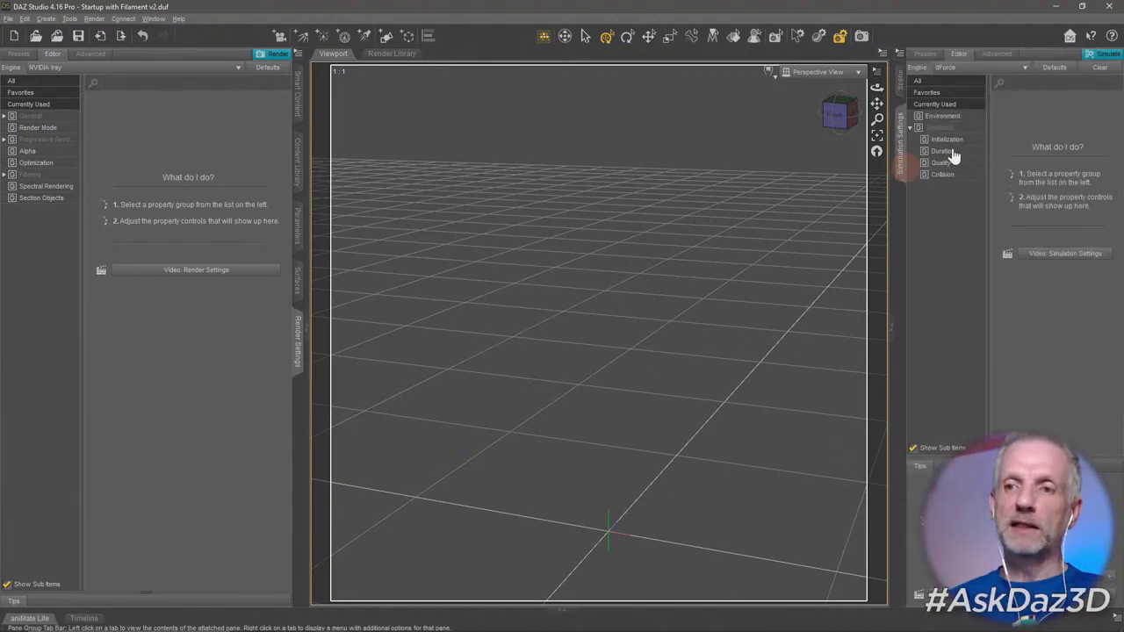
{"action": "left_click", "coordinate": [903, 92]}
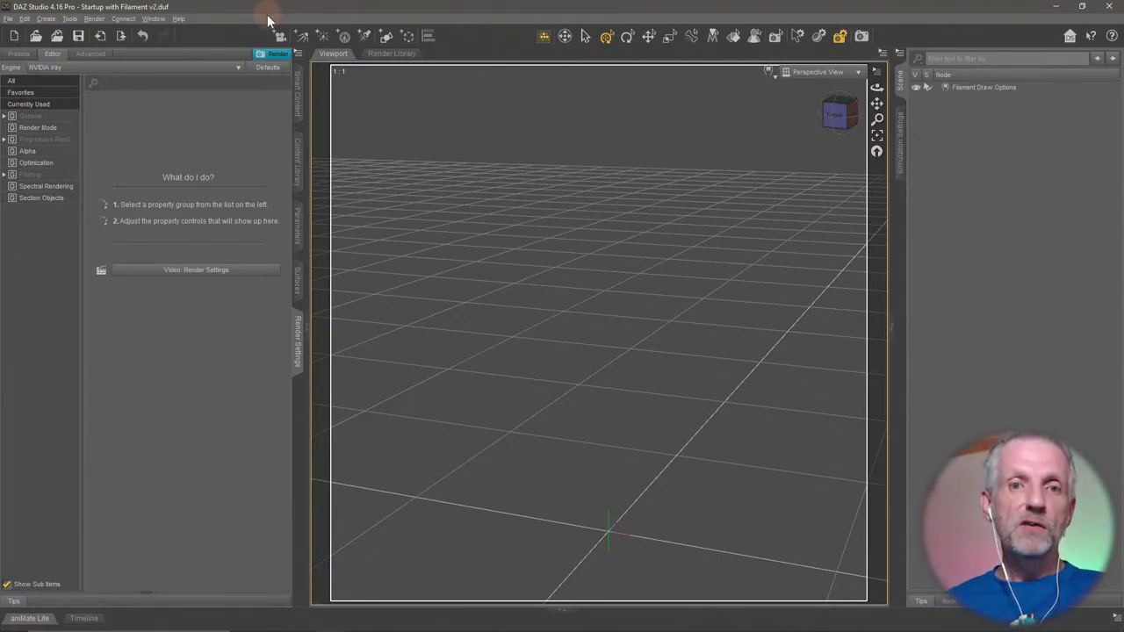
Open the Customize dialog and expand Advanced > Toolbars to list the Main and Tools toolbars.
{"action": "left_click", "coordinate": [153, 18]}
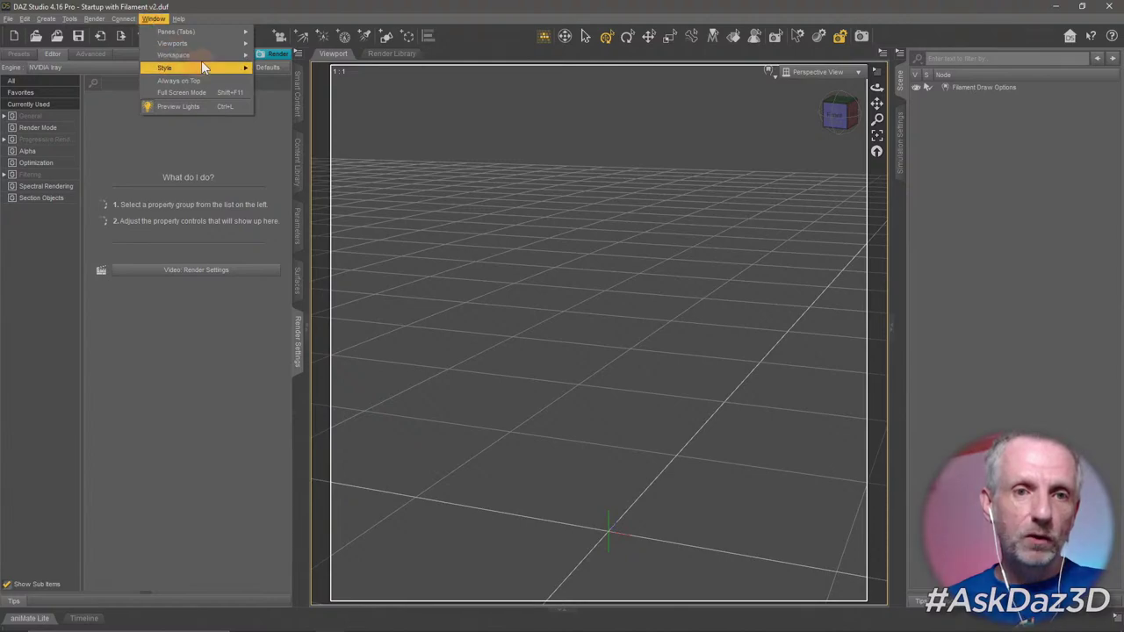
{"action": "mouse_move", "coordinate": [212, 55]}
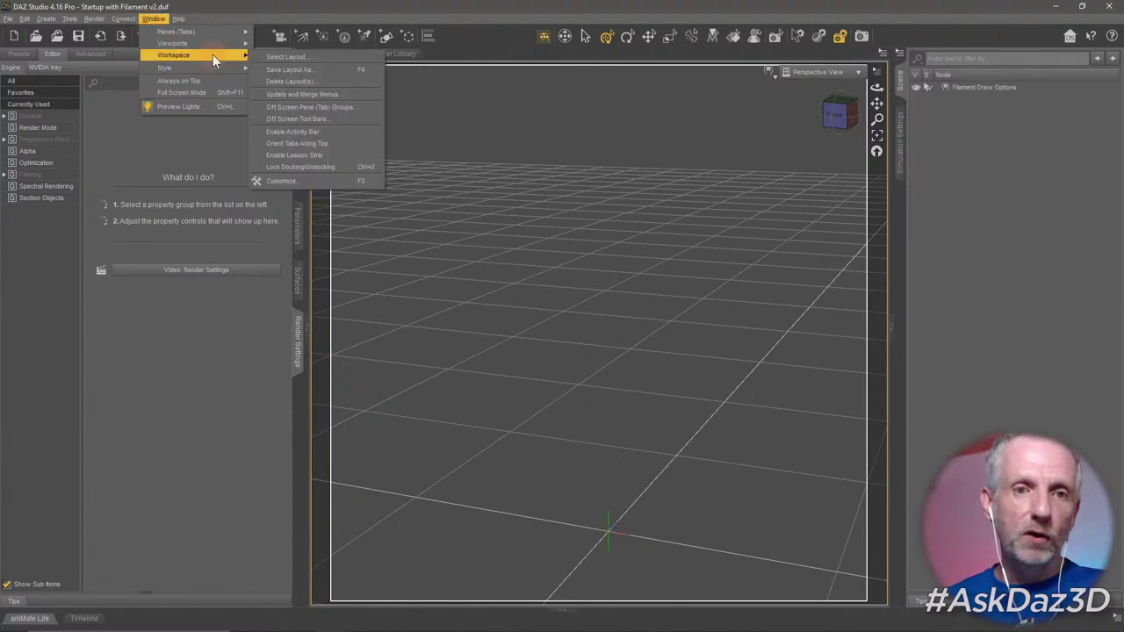
{"action": "left_click", "coordinate": [336, 182]}
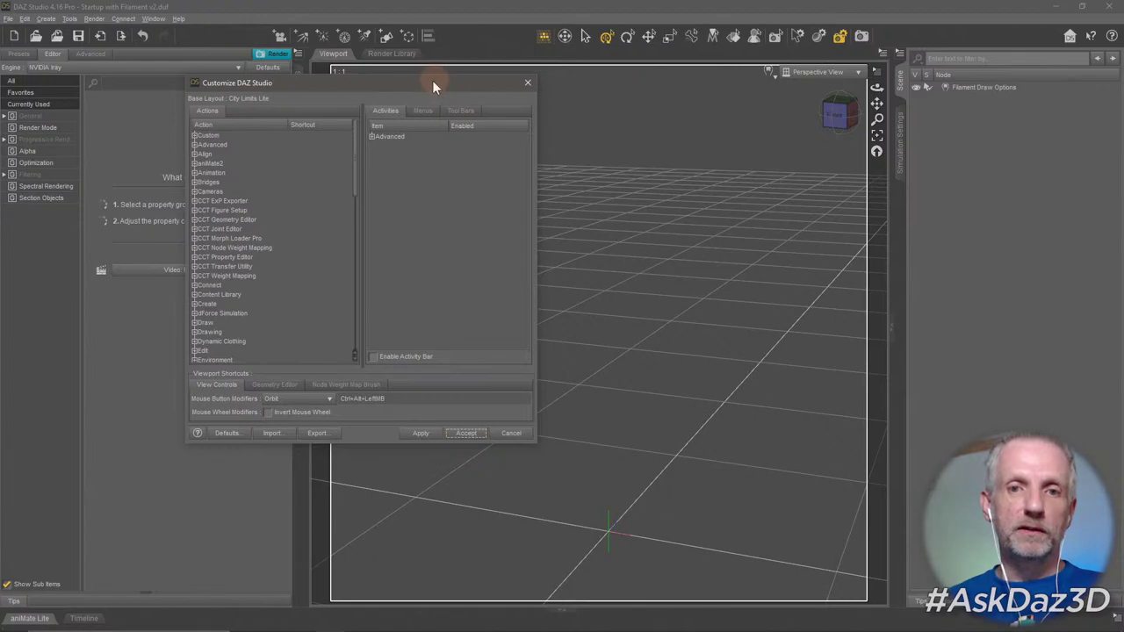
{"action": "left_click_drag", "start_coordinate": [432, 80], "coordinate": [333, 29]}
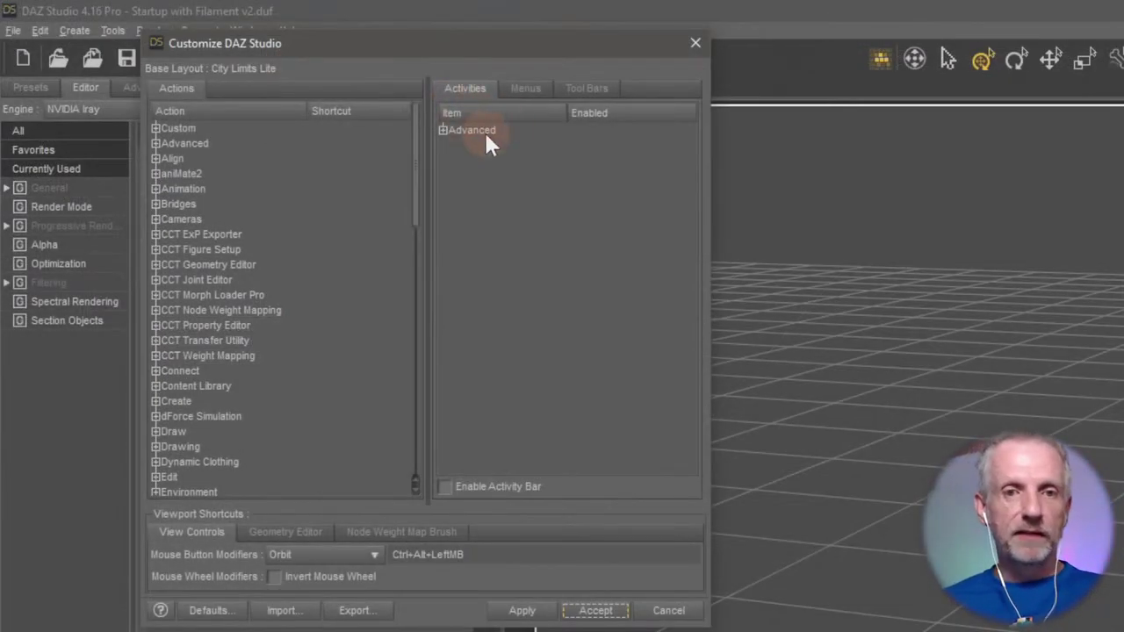
{"action": "left_click", "coordinate": [454, 132]}
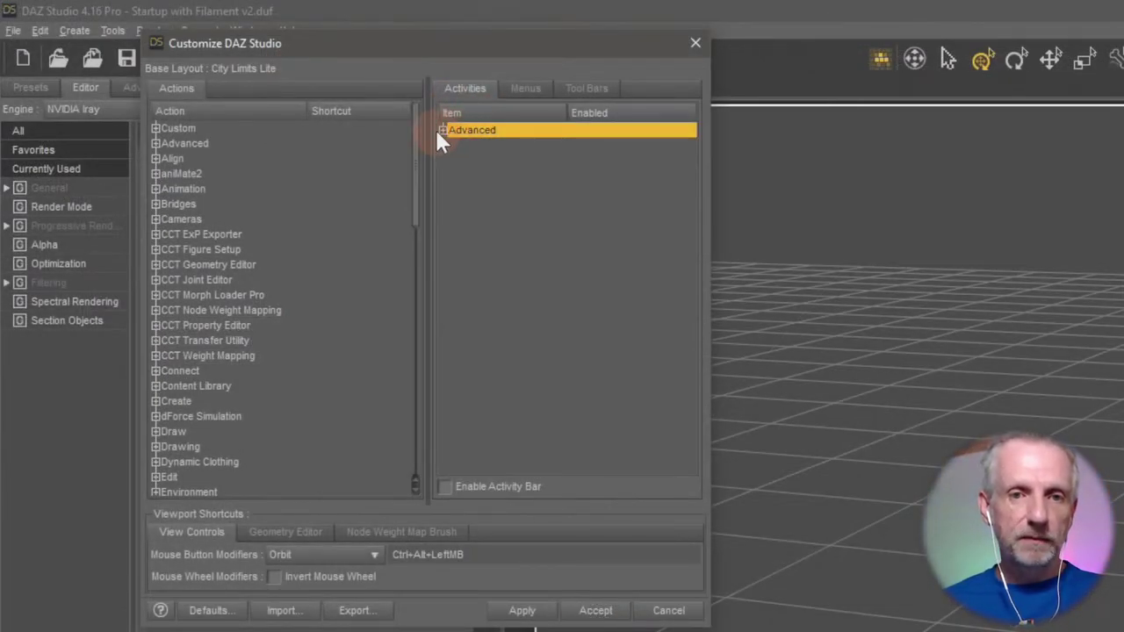
{"action": "left_click", "coordinate": [442, 130]}
{"action": "left_click", "coordinate": [492, 146]}
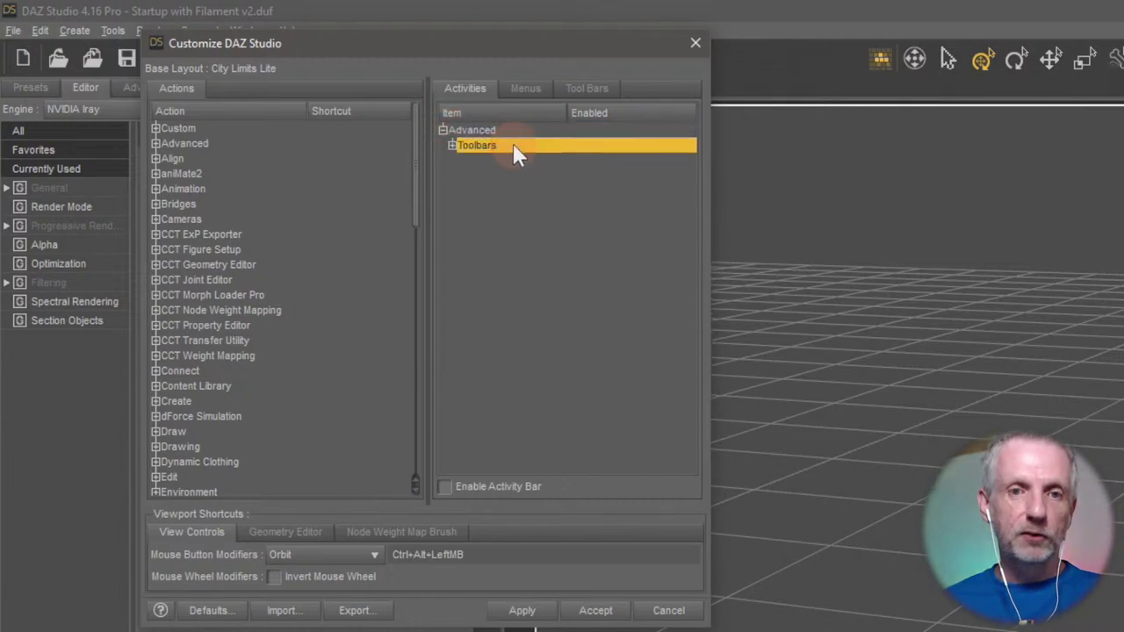
{"action": "left_click", "coordinate": [453, 145]}
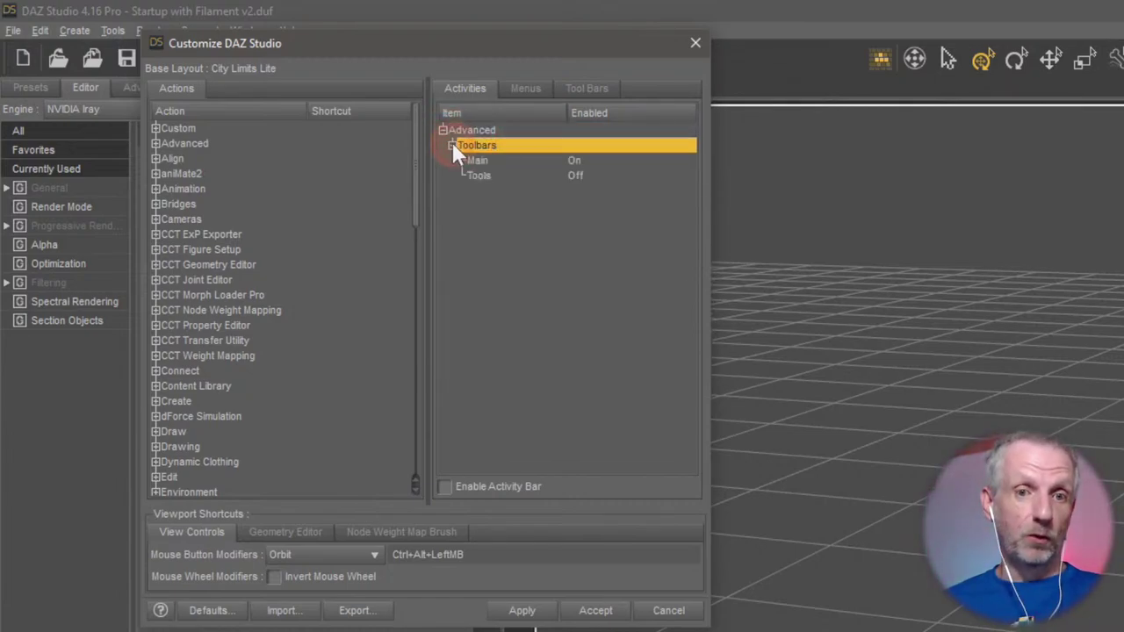
{"action": "left_click", "coordinate": [537, 160]}
{"action": "left_click", "coordinate": [536, 175]}
{"action": "left_click", "coordinate": [541, 158]}
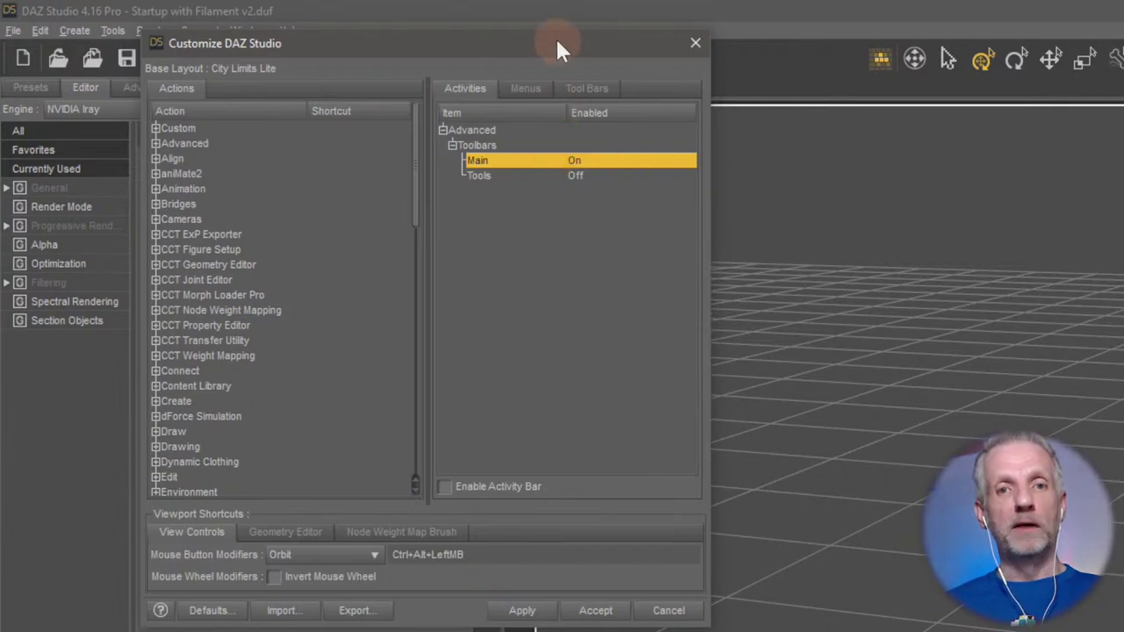
{"action": "left_click_drag", "start_coordinate": [557, 40], "coordinate": [554, 99]}
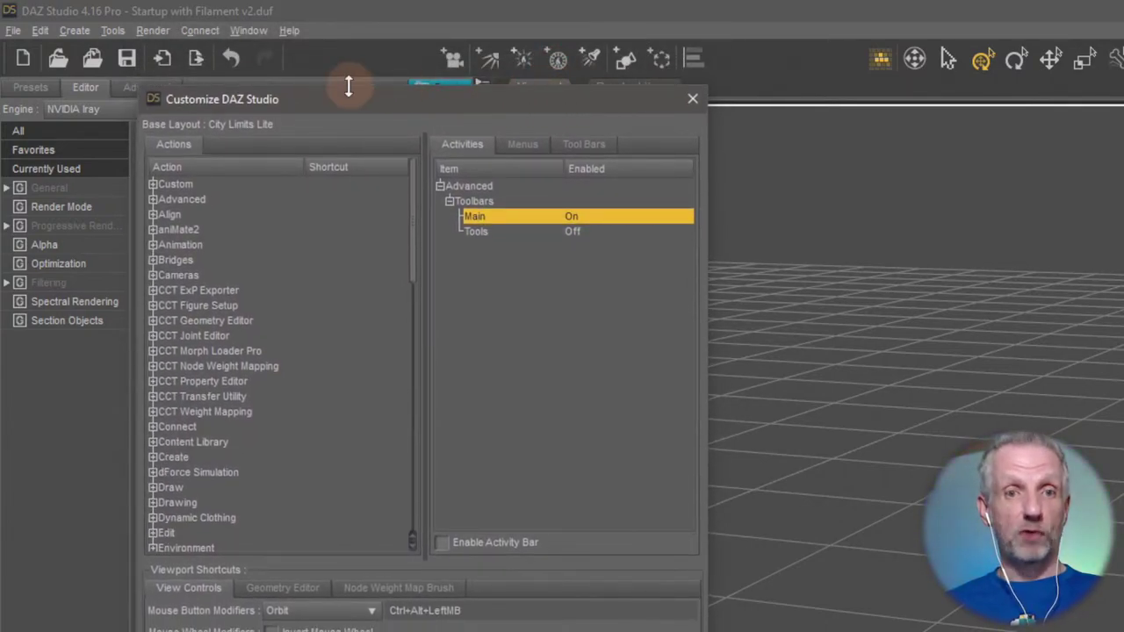
{"action": "left_click", "coordinate": [534, 231]}
{"action": "left_click", "coordinate": [586, 218]}
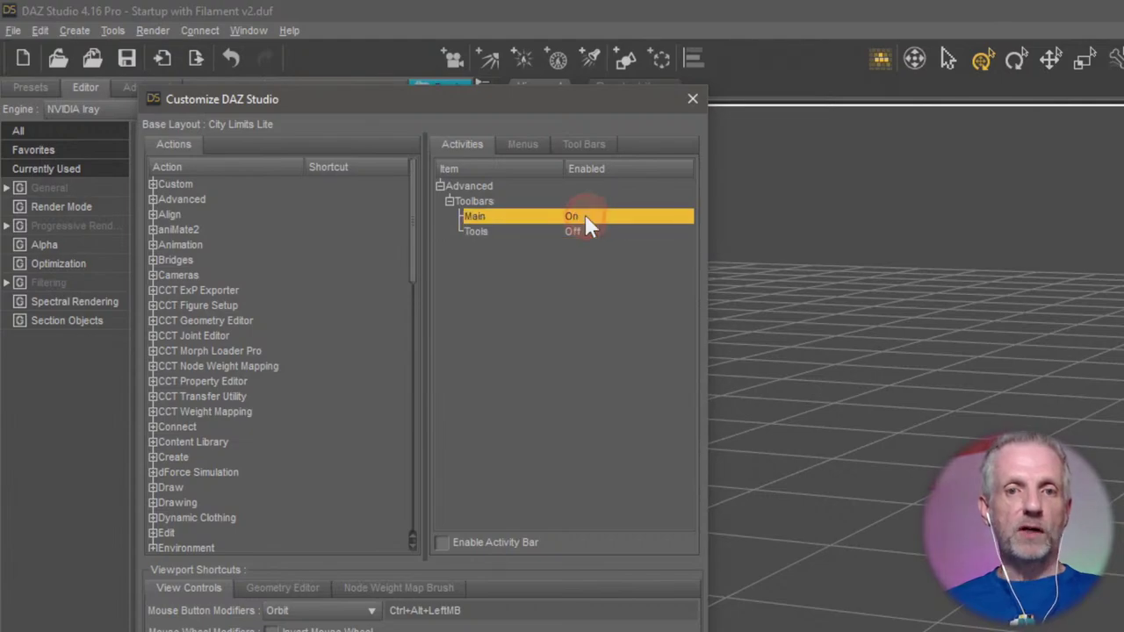
Disable the Main toolbar, enable the Tools toolbar, then apply and accept.
{"action": "right_click", "coordinate": [592, 224]}
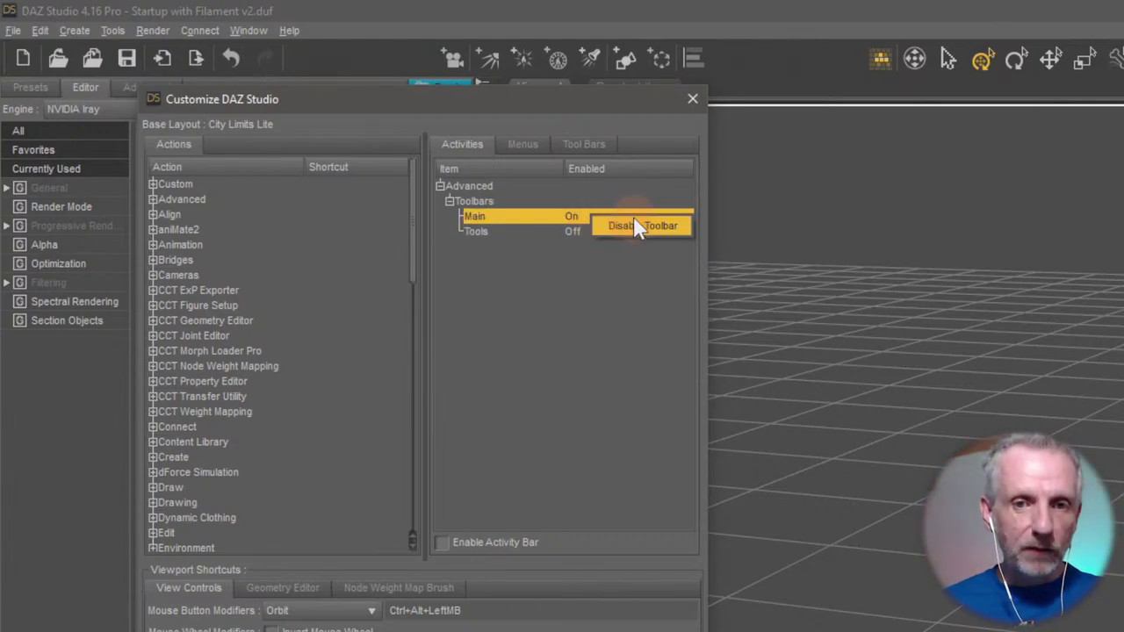
{"action": "left_click", "coordinate": [637, 227]}
{"action": "left_click", "coordinate": [587, 232]}
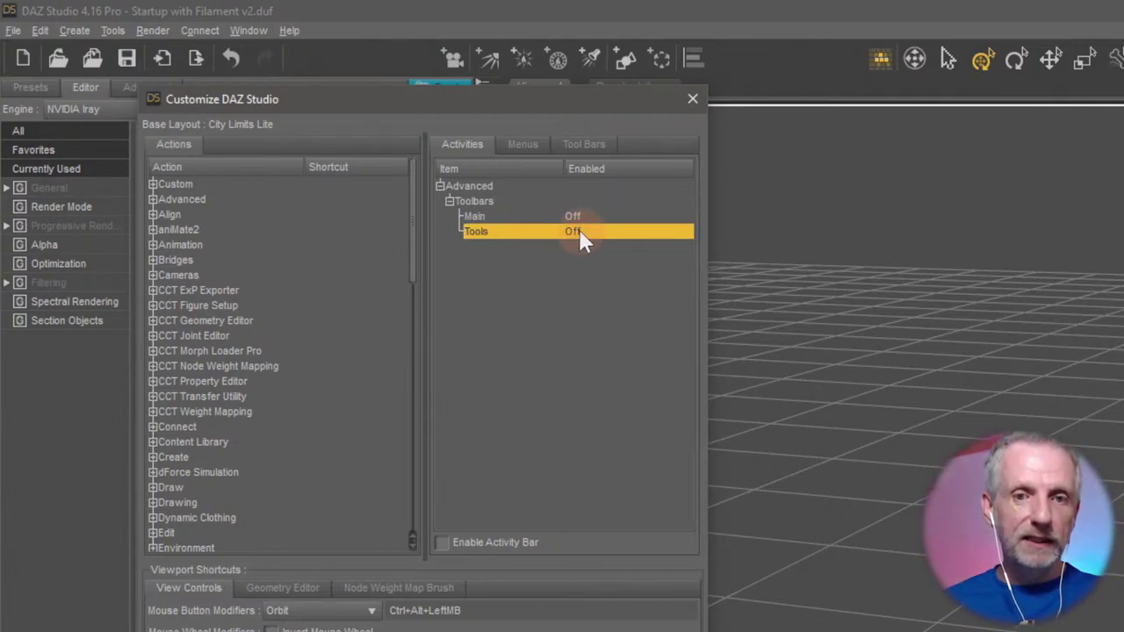
{"action": "right_click", "coordinate": [578, 227]}
{"action": "left_click", "coordinate": [607, 243]}
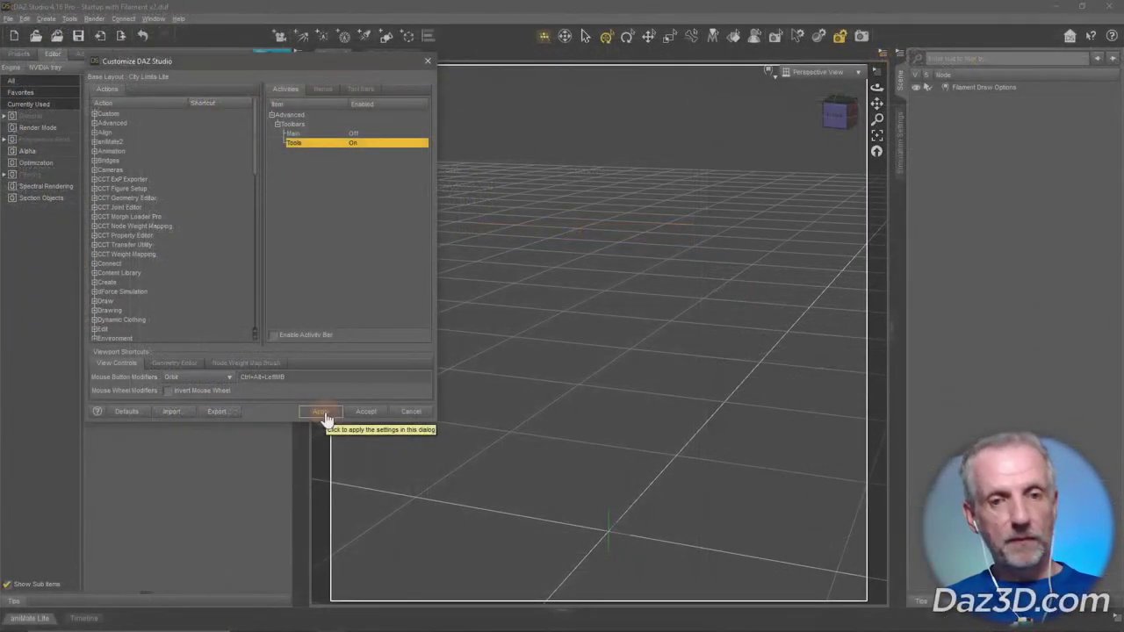
{"action": "left_click", "coordinate": [322, 411]}
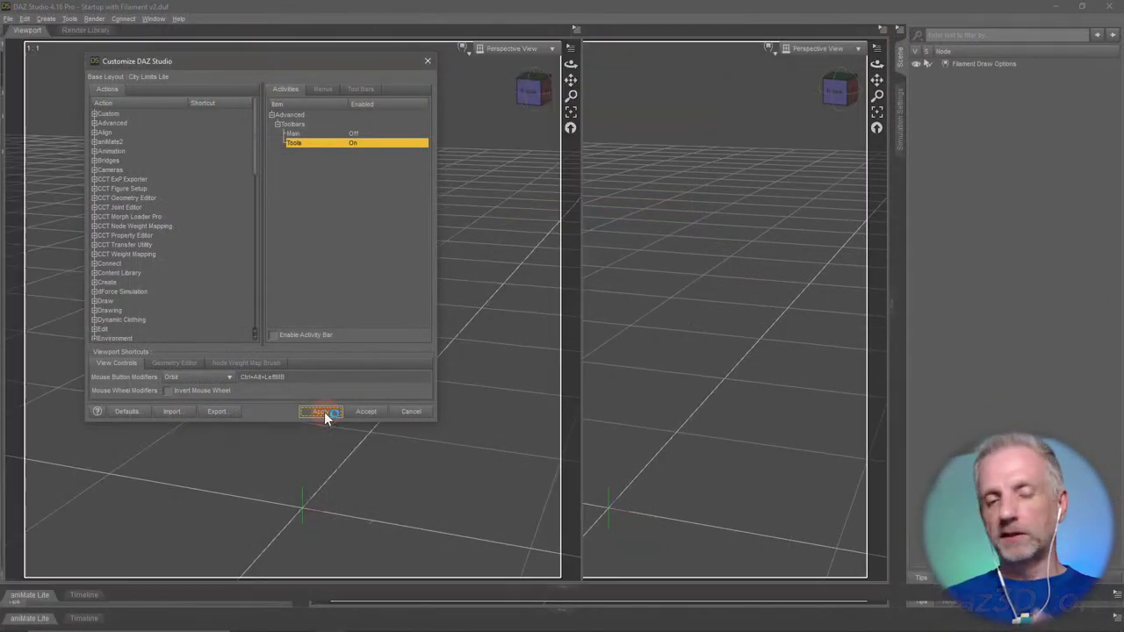
{"action": "left_click", "coordinate": [375, 410]}
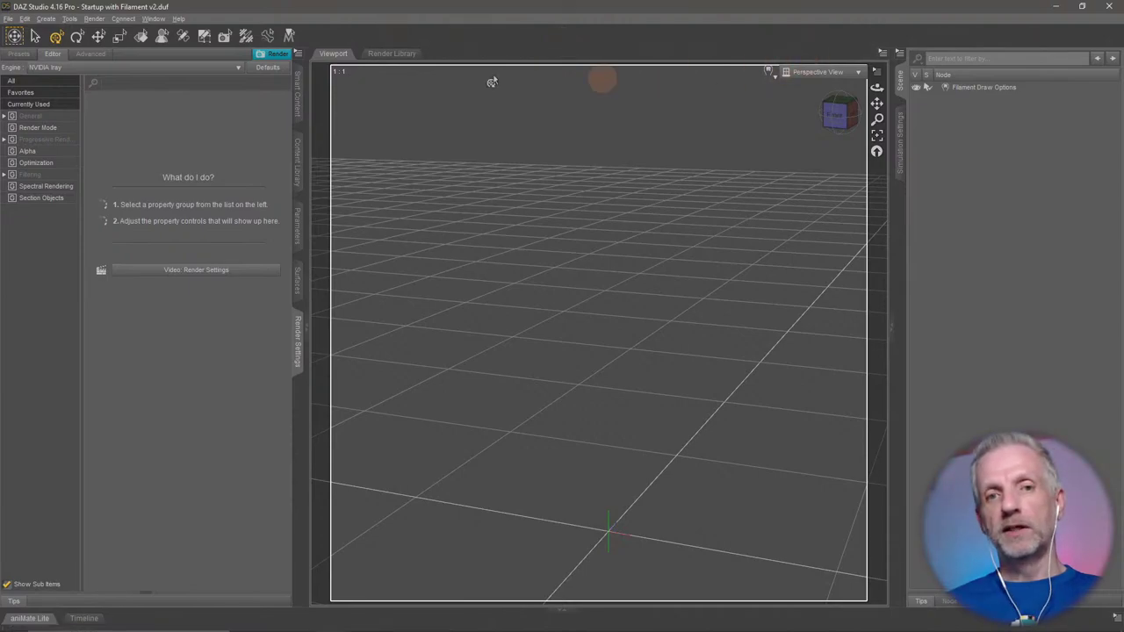
Look through the File menu, then choose Window > Workspace > Enable Lesson Strip.
{"action": "left_click", "coordinate": [8, 19]}
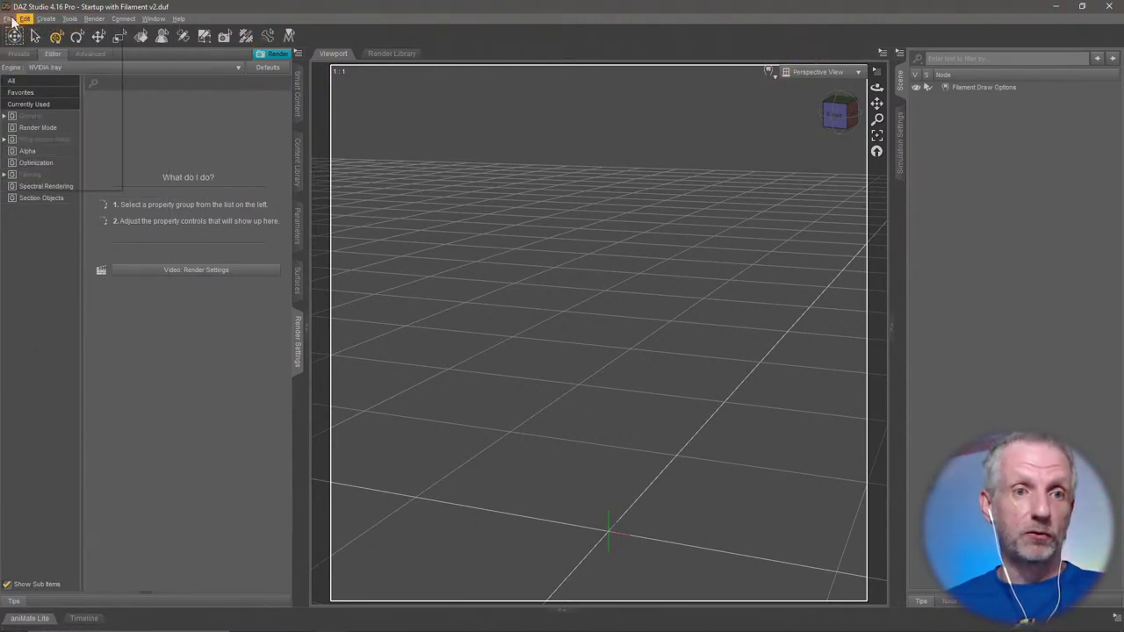
{"action": "mouse_move", "coordinate": [94, 19]}
{"action": "left_click", "coordinate": [244, 21]}
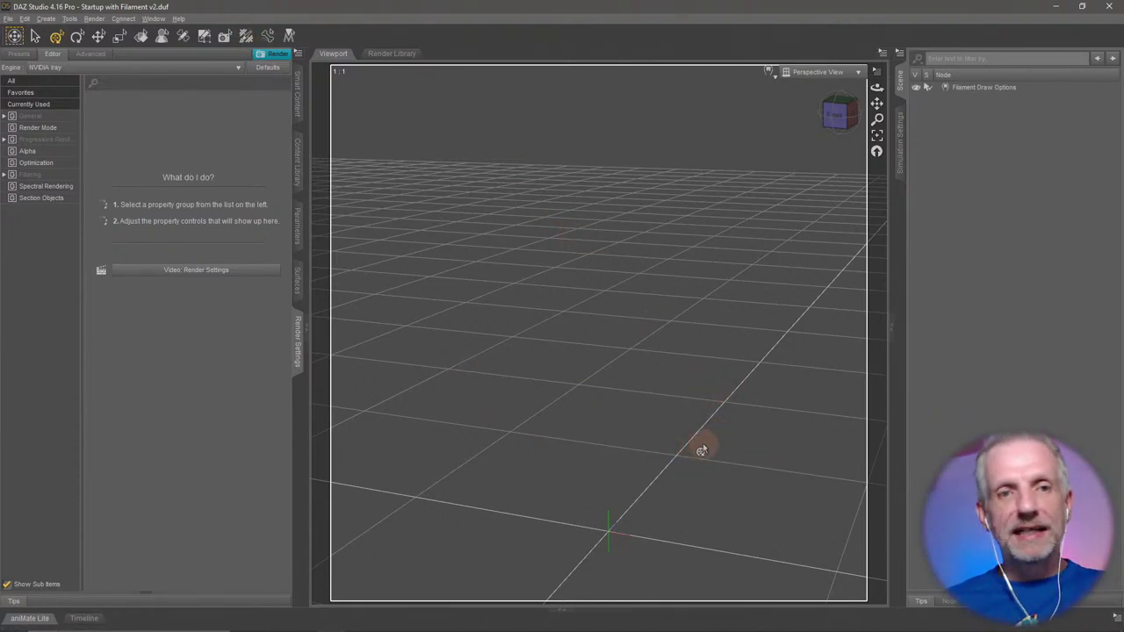
{"action": "mouse_move", "coordinate": [197, 58]}
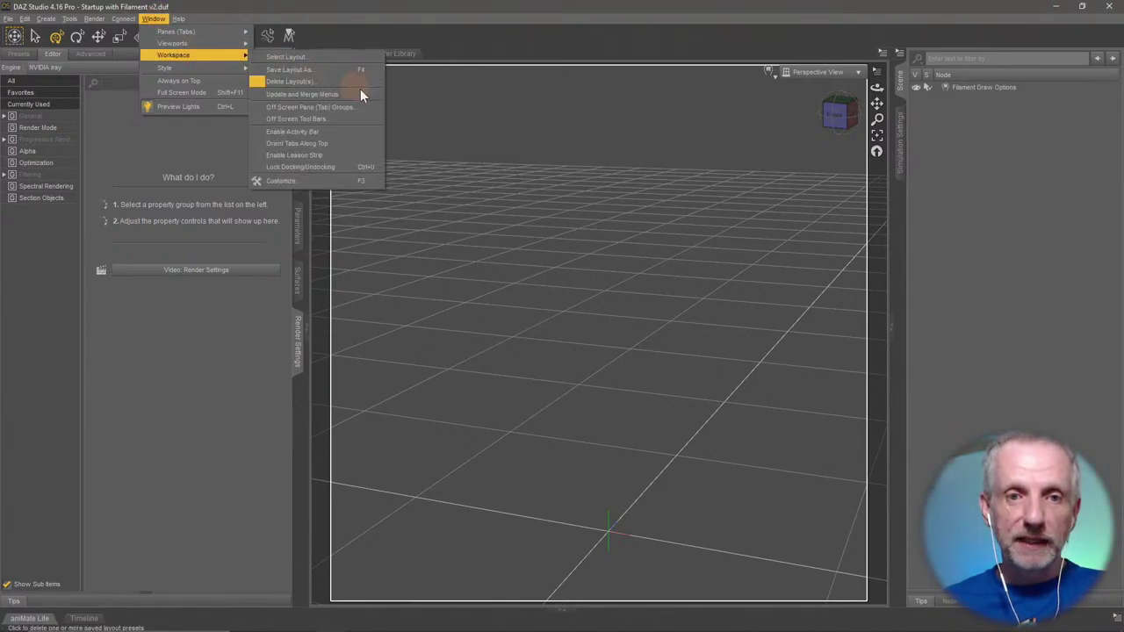
{"action": "left_click", "coordinate": [349, 154]}
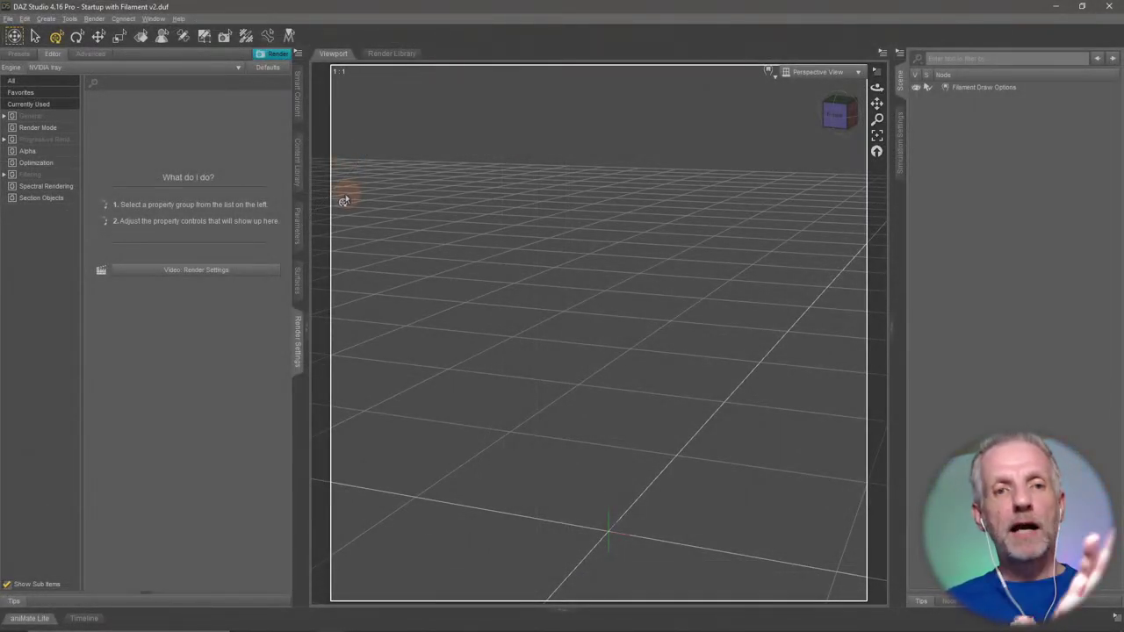
{"action": "left_click", "coordinate": [154, 18]}
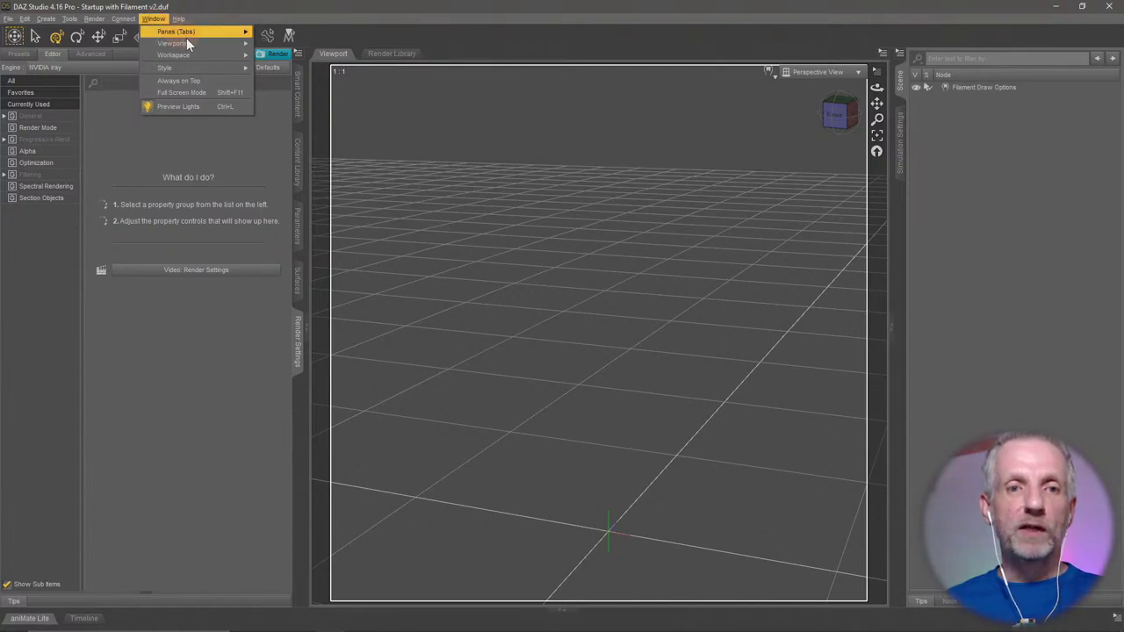
Save the current arrangement with Save Layout As under the name Stream Demo and confirm.
{"action": "mouse_move", "coordinate": [205, 53]}
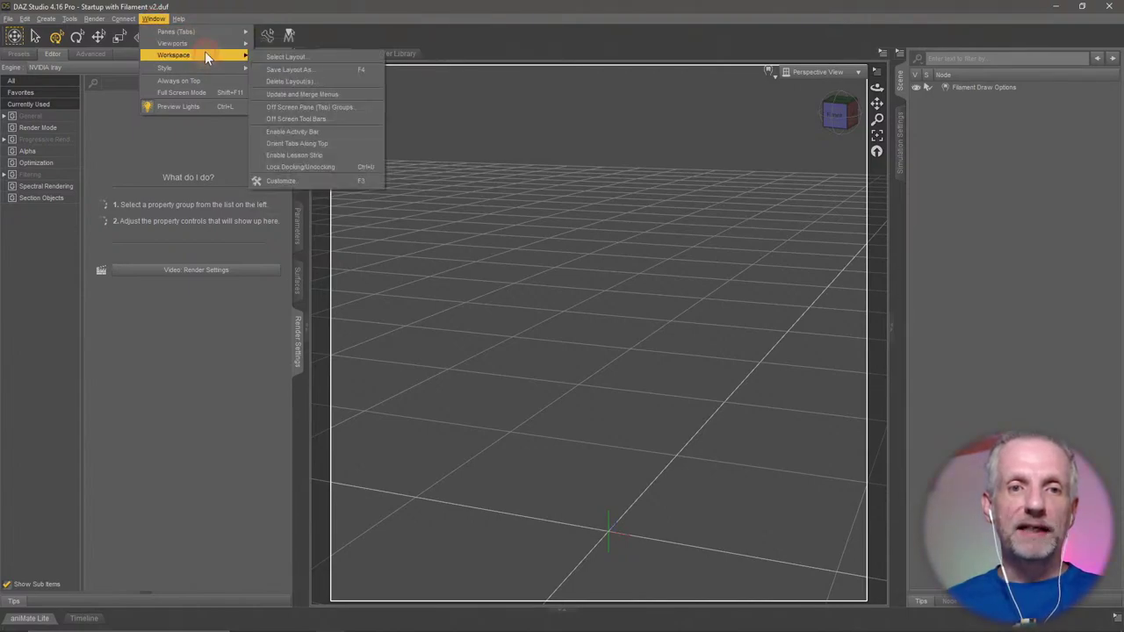
{"action": "left_click", "coordinate": [320, 68]}
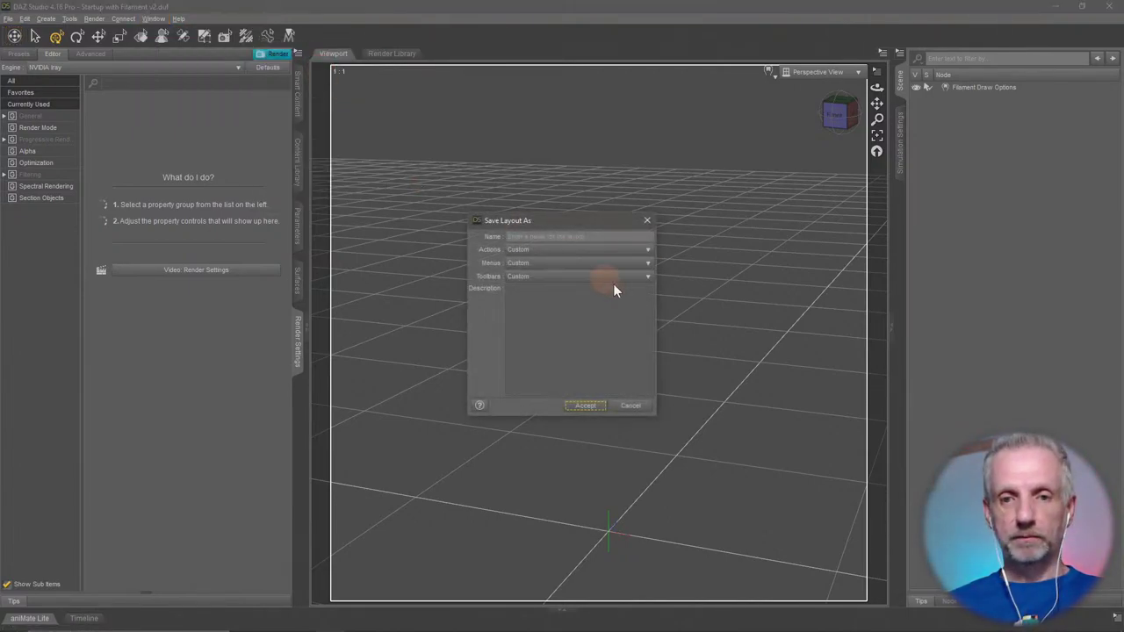
{"action": "left_click", "coordinate": [604, 236]}
{"action": "type", "text": "Dtes"}
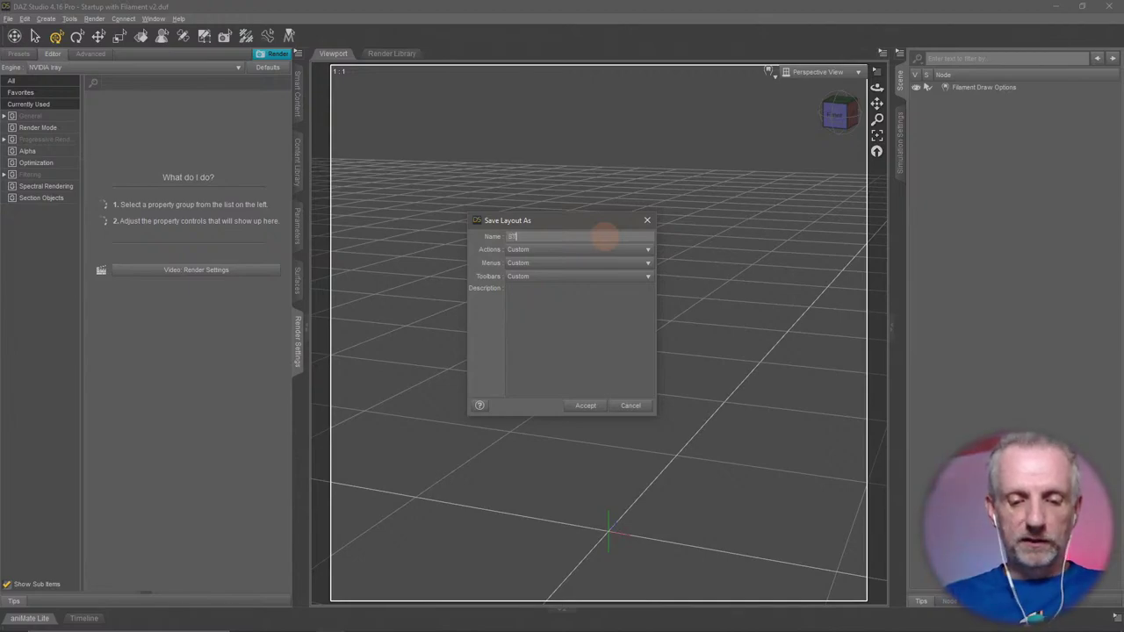
{"action": "key", "text": "BackSpace"}
{"action": "key", "text": "BackSpace"}
{"action": "key", "text": "BackSpace"}
{"action": "type", "text": "tream Deck"}
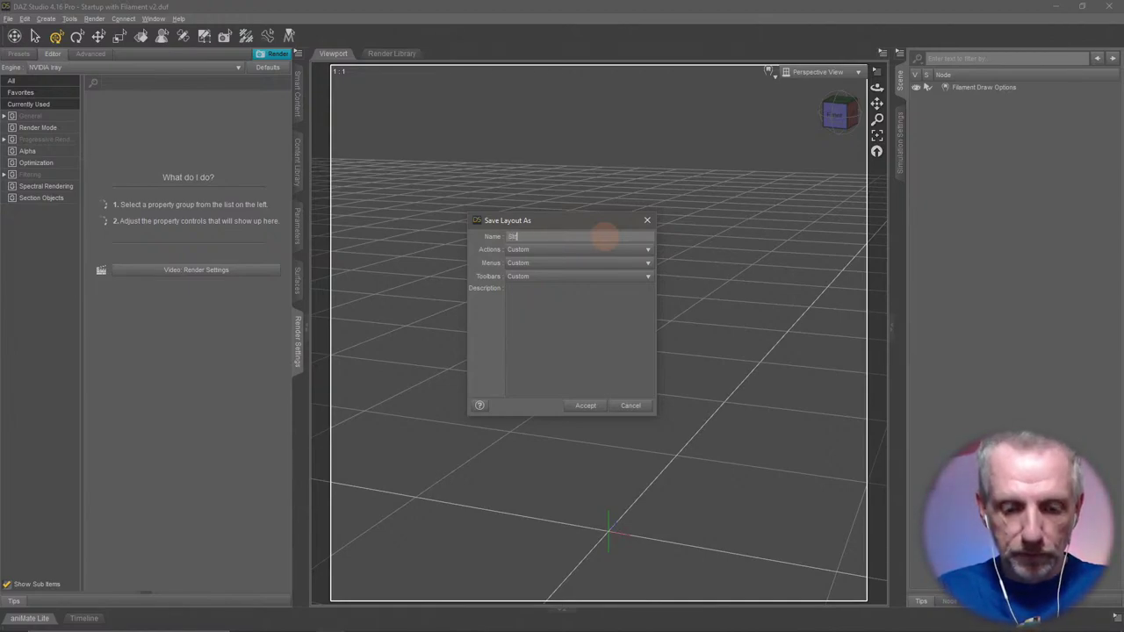
{"action": "left_click", "coordinate": [583, 406]}
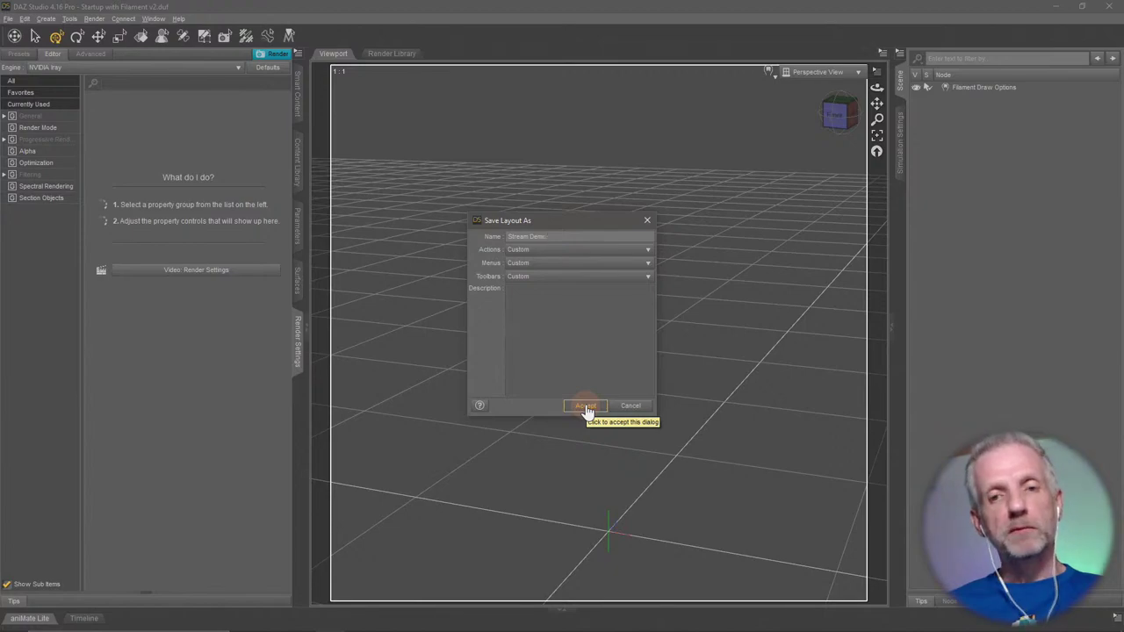
{"action": "left_click", "coordinate": [584, 407]}
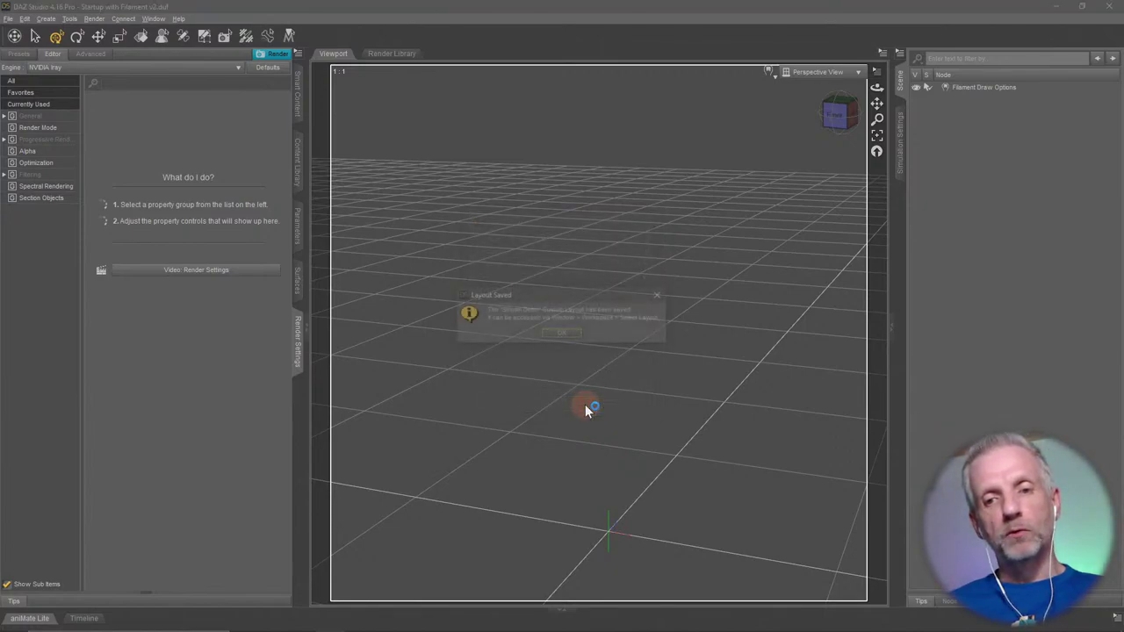
{"action": "left_click", "coordinate": [563, 335]}
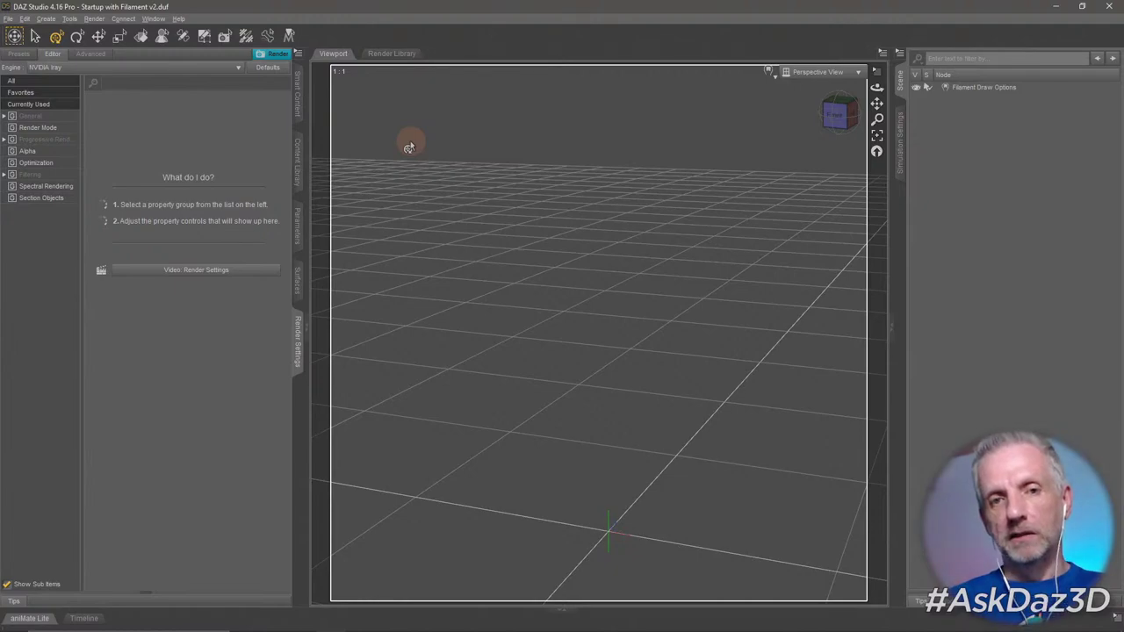
{"action": "left_click", "coordinate": [154, 18]}
{"action": "mouse_move", "coordinate": [193, 54]}
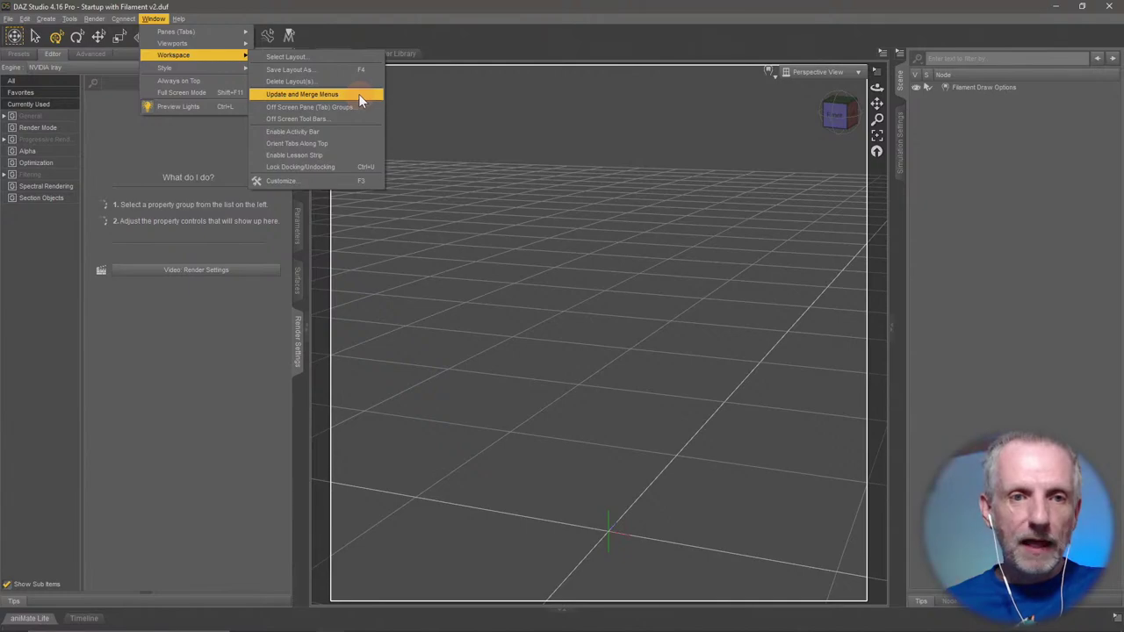
{"action": "mouse_move", "coordinate": [227, 71]}
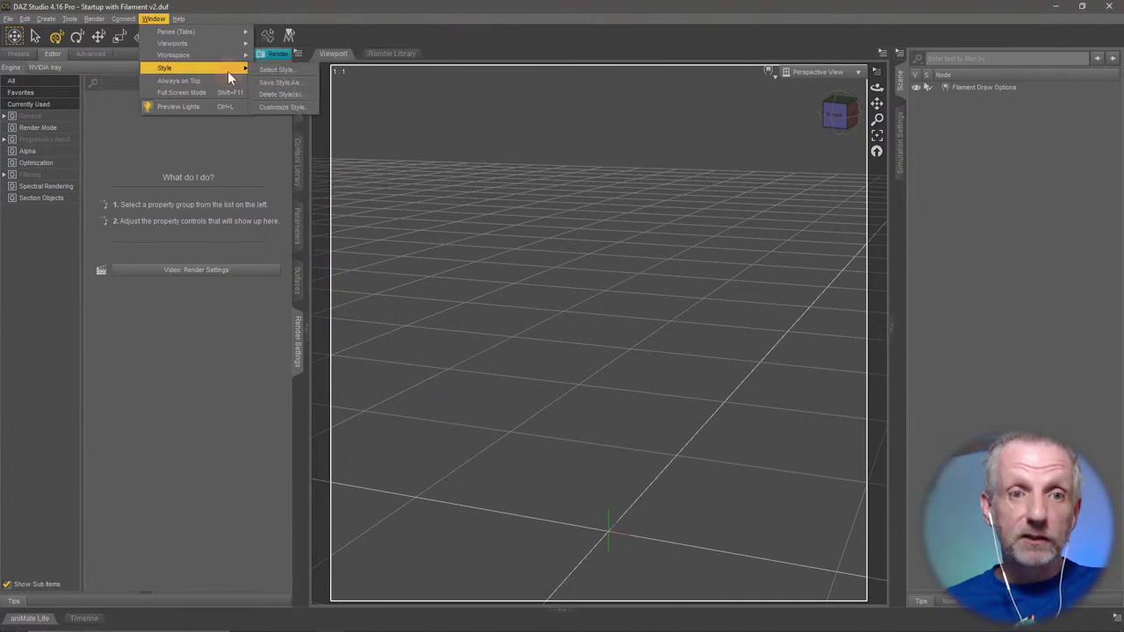
{"action": "left_click", "coordinate": [294, 69]}
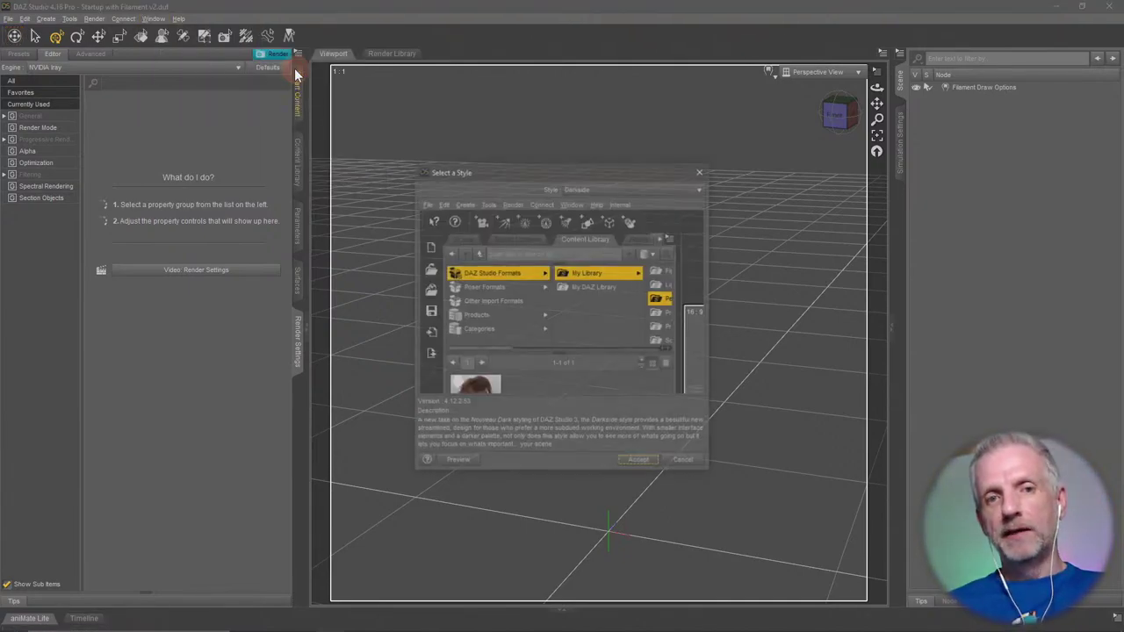
{"action": "left_click_drag", "start_coordinate": [636, 166], "coordinate": [582, 115]}
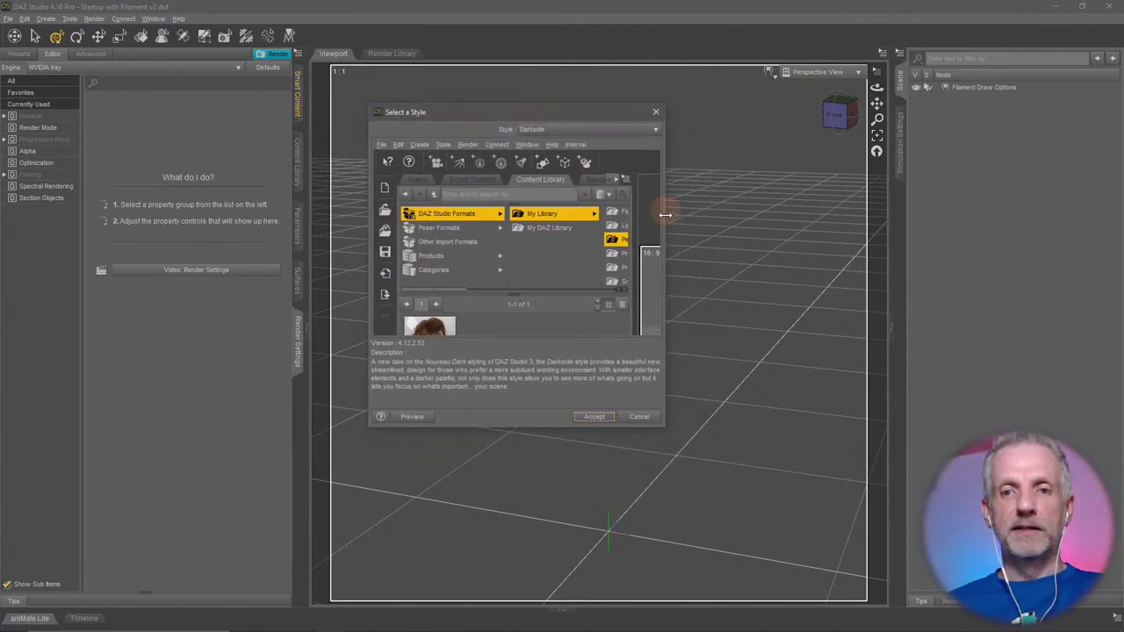
{"action": "left_click", "coordinate": [611, 132]}
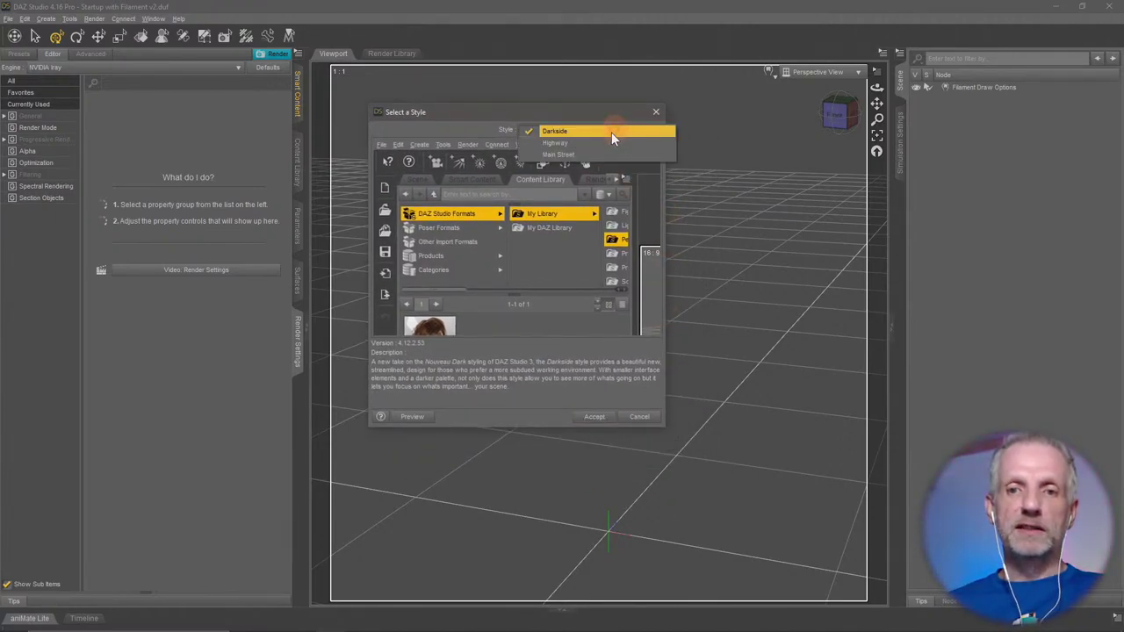
{"action": "left_click", "coordinate": [612, 144]}
{"action": "left_click", "coordinate": [615, 130]}
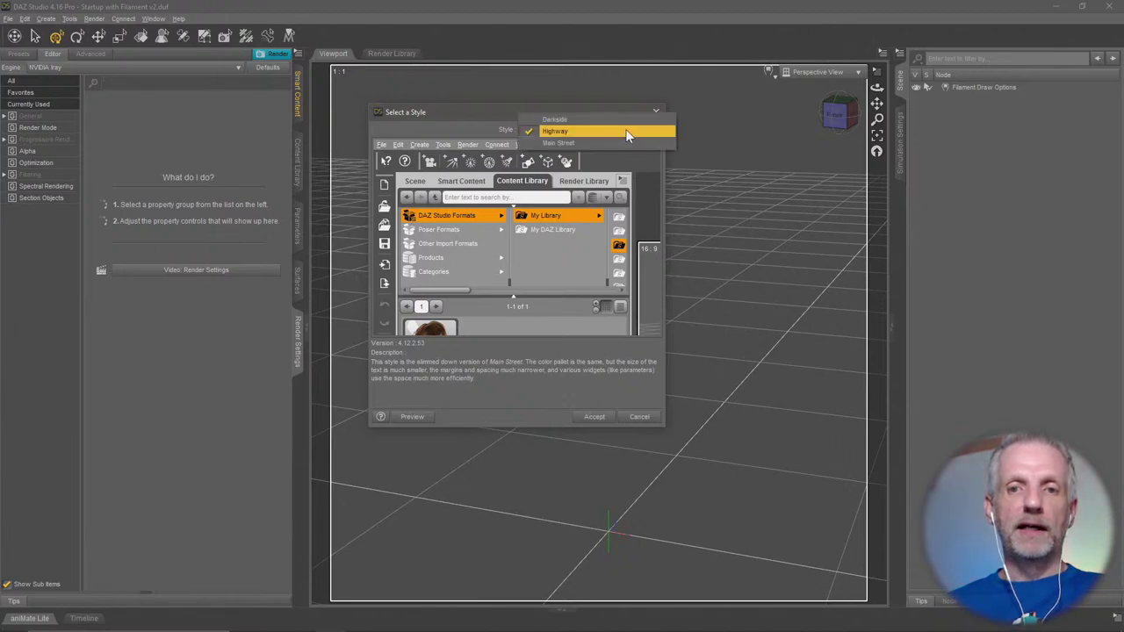
{"action": "left_click", "coordinate": [622, 143]}
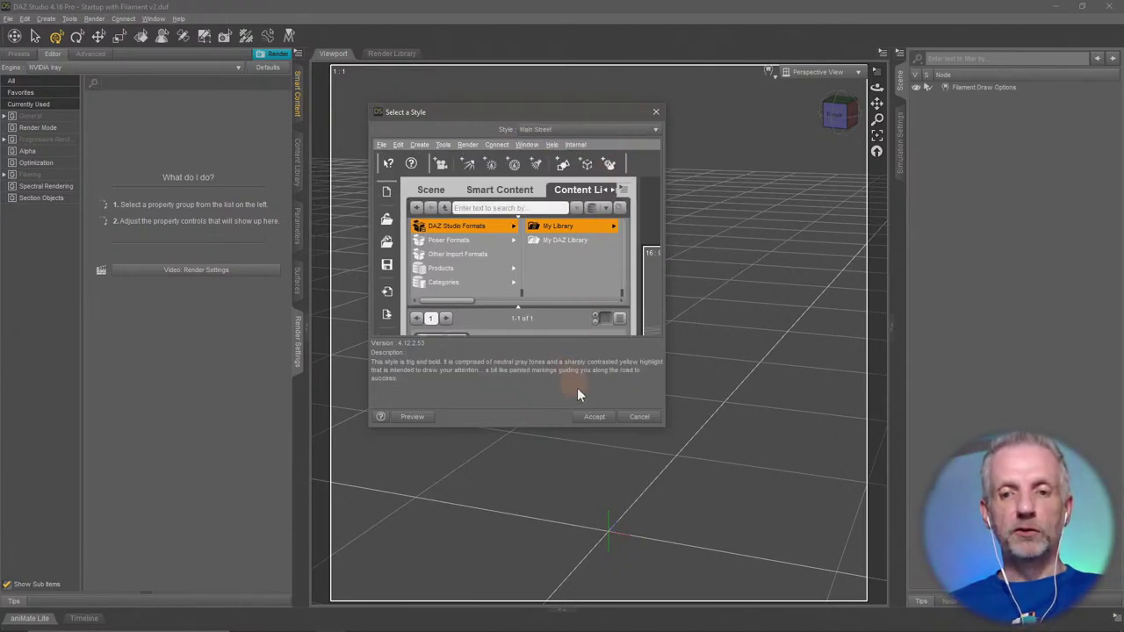
{"action": "left_click", "coordinate": [412, 417]}
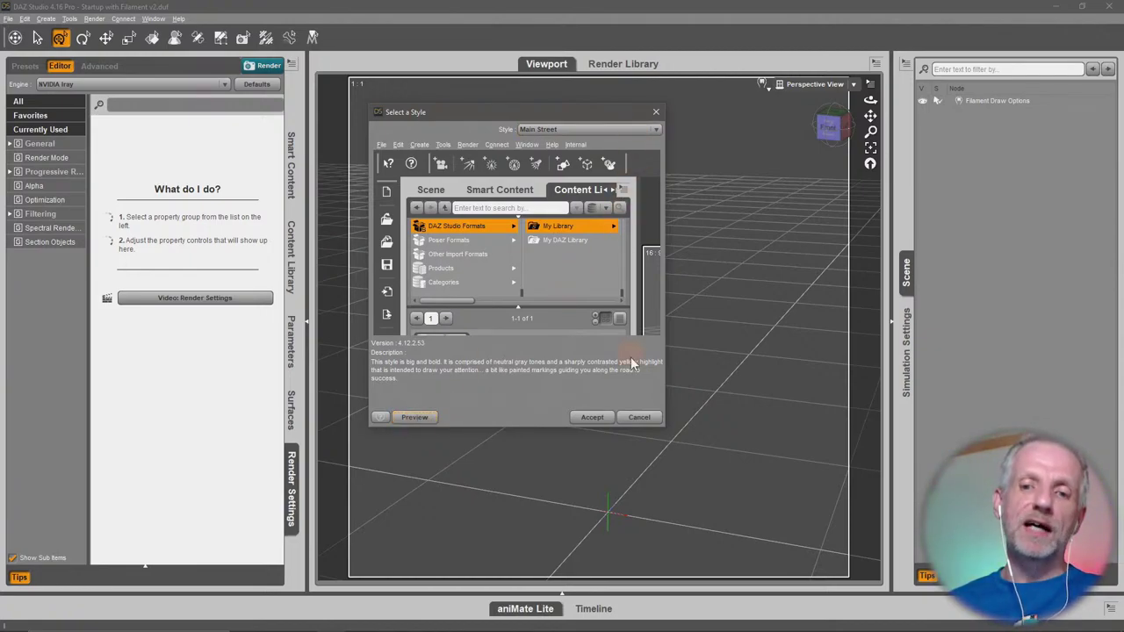
{"action": "left_click", "coordinate": [640, 422]}
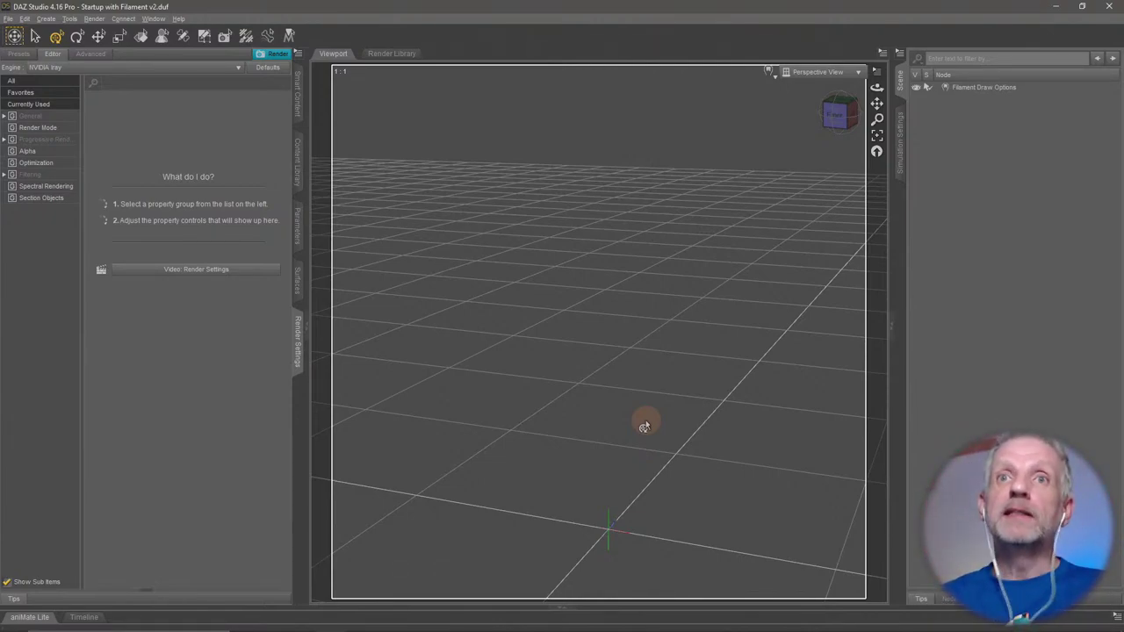
Uncheck Show Aspect Frame in the Viewport Options menu.
{"action": "left_click", "coordinate": [155, 19]}
{"action": "mouse_move", "coordinate": [207, 57]}
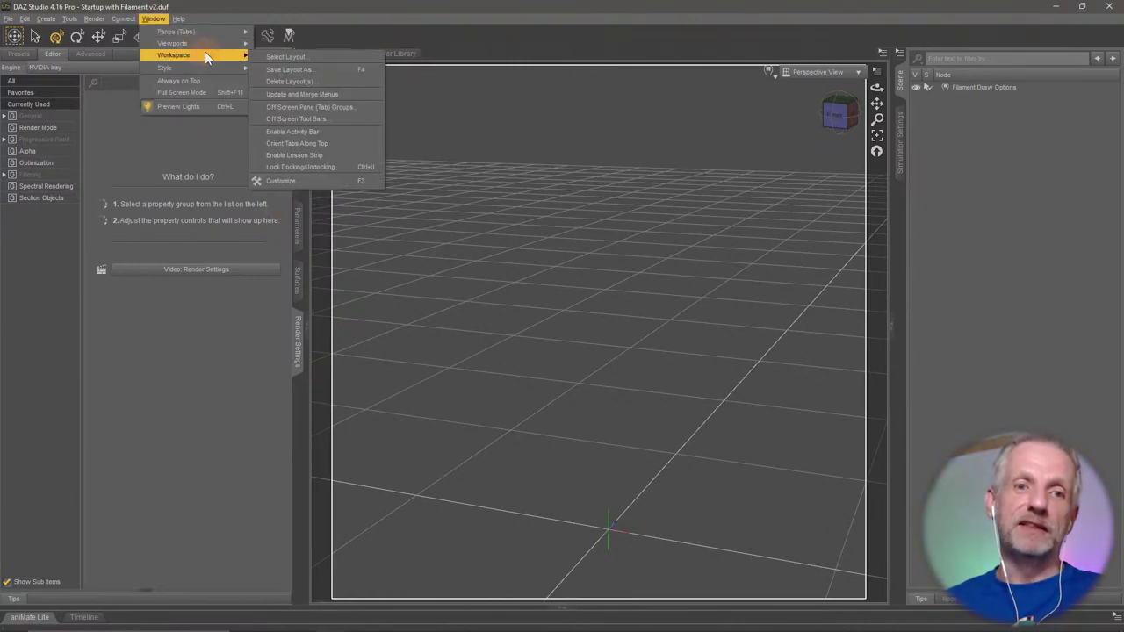
{"action": "left_click", "coordinate": [256, 9]}
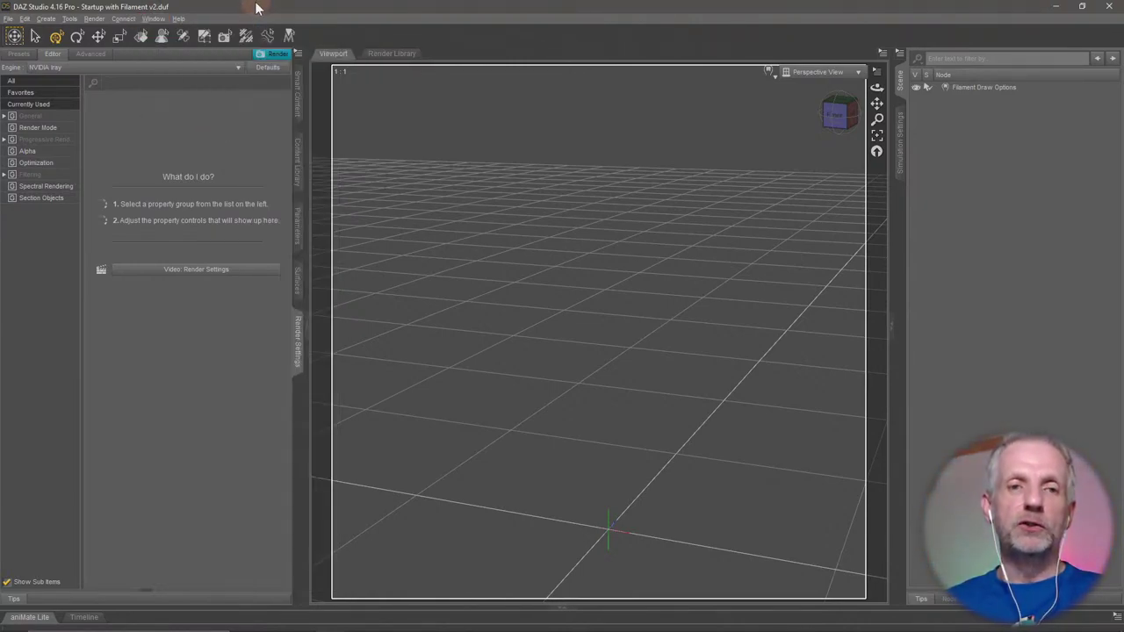
{"action": "left_click", "coordinate": [461, 155]}
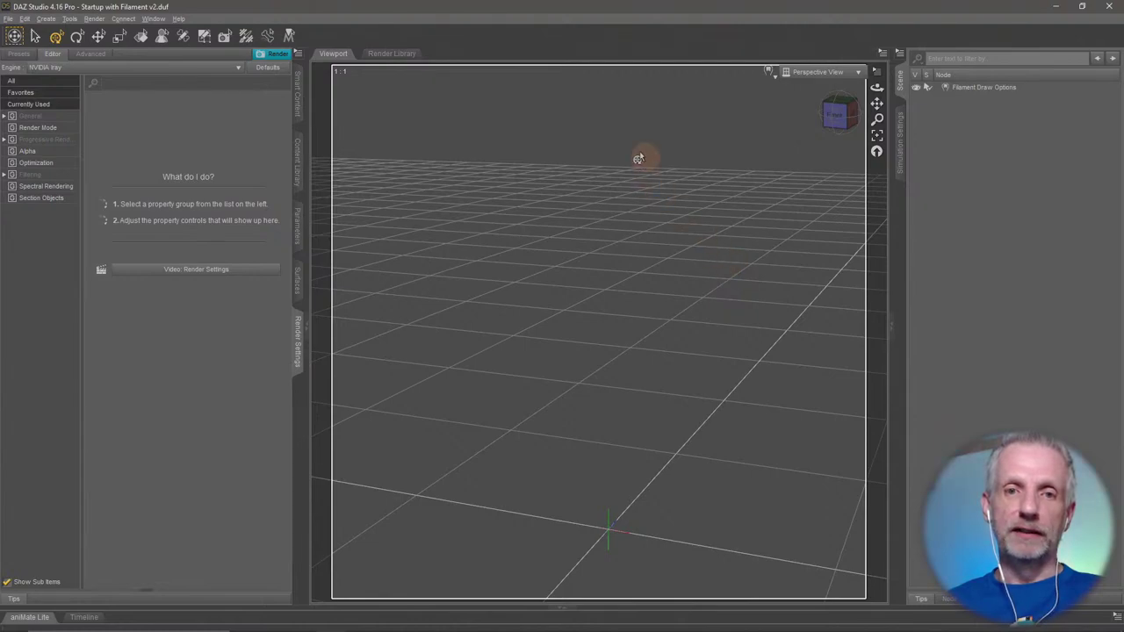
{"action": "left_click", "coordinate": [876, 70]}
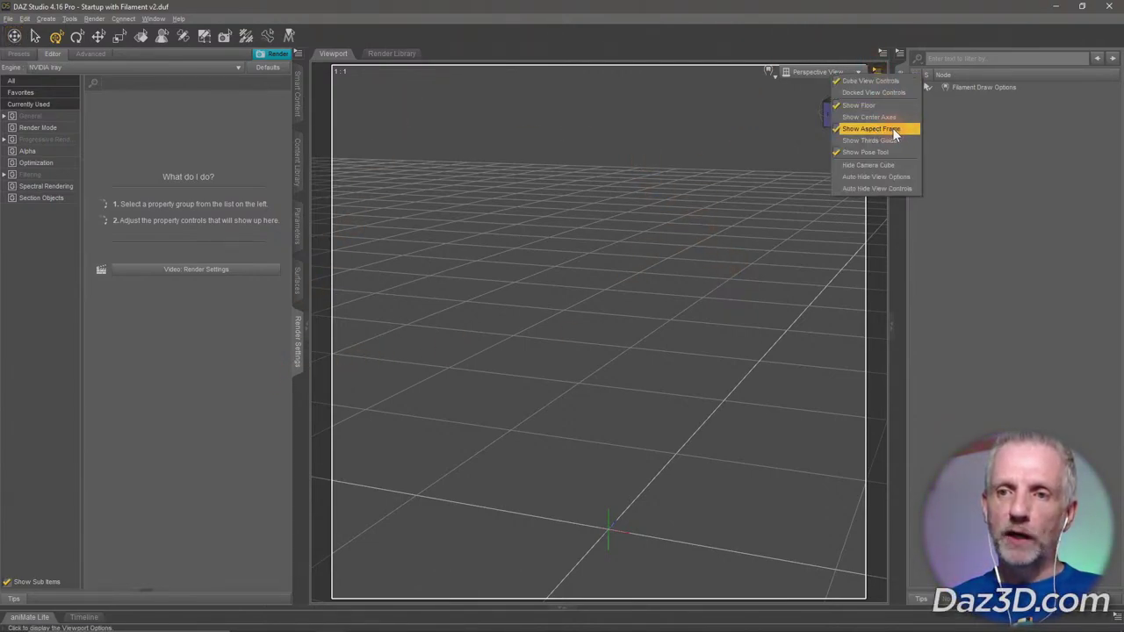
{"action": "left_click", "coordinate": [890, 28]}
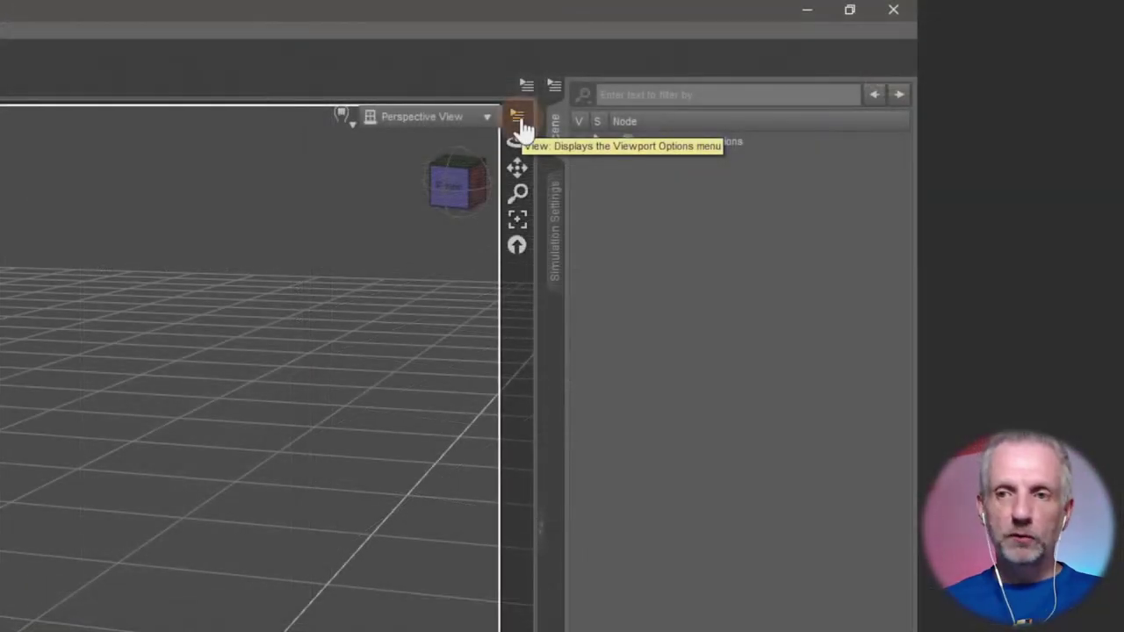
{"action": "left_click", "coordinate": [518, 115]}
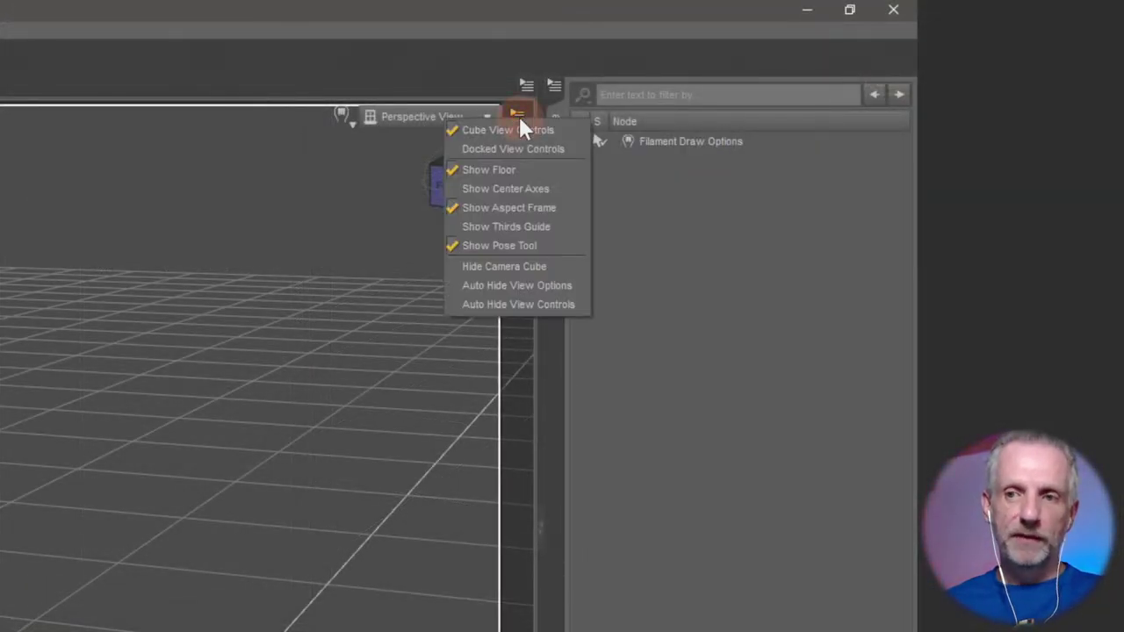
{"action": "left_click", "coordinate": [543, 213]}
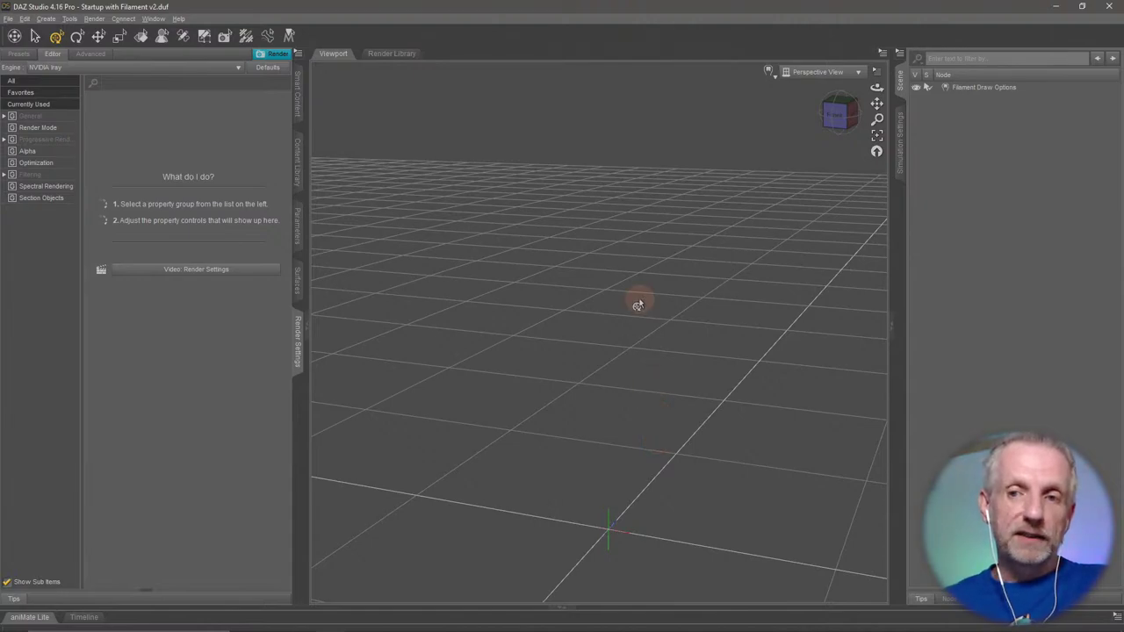
Keep the perspective view, add a default Cube primitive at world center, and select Cube in the Scene pane.
{"action": "left_click", "coordinate": [848, 75]}
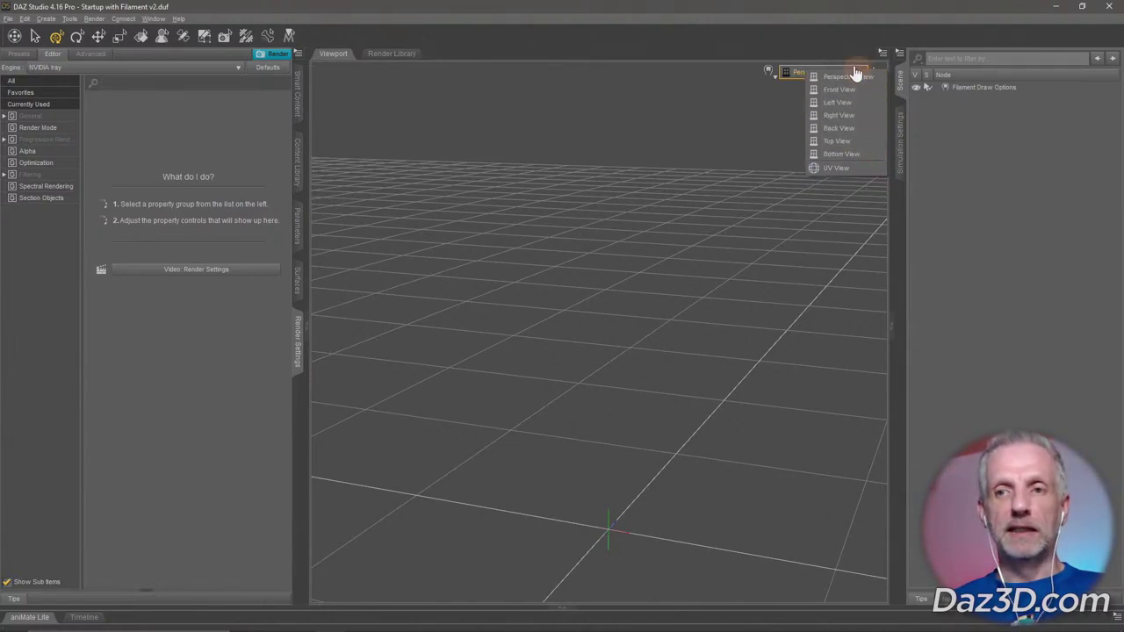
{"action": "left_click", "coordinate": [814, 10]}
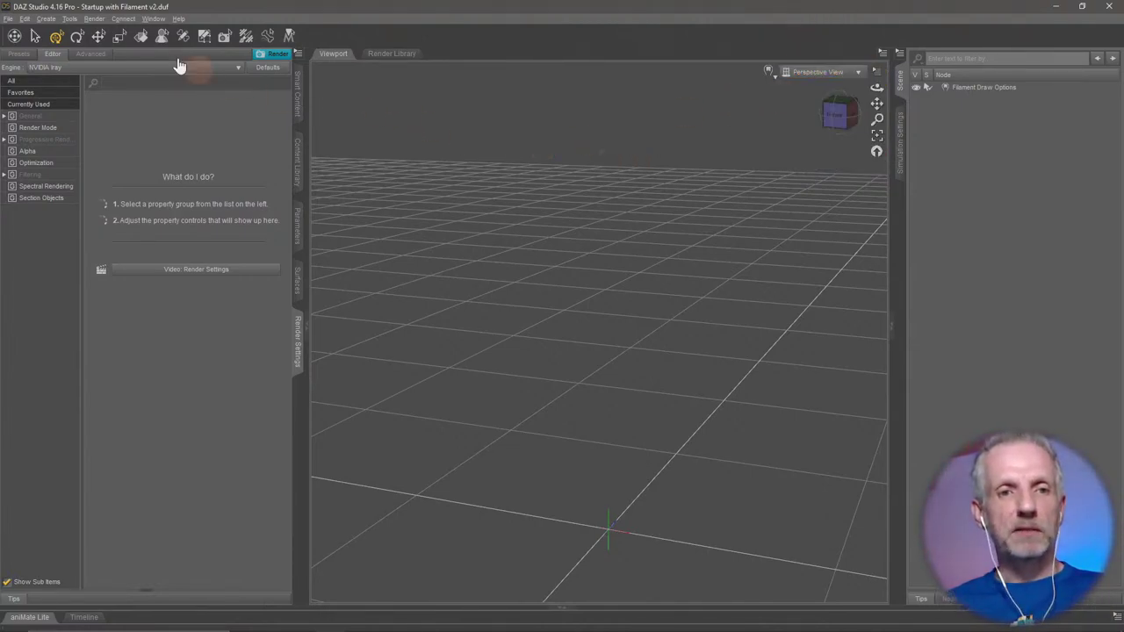
{"action": "left_click", "coordinate": [52, 19]}
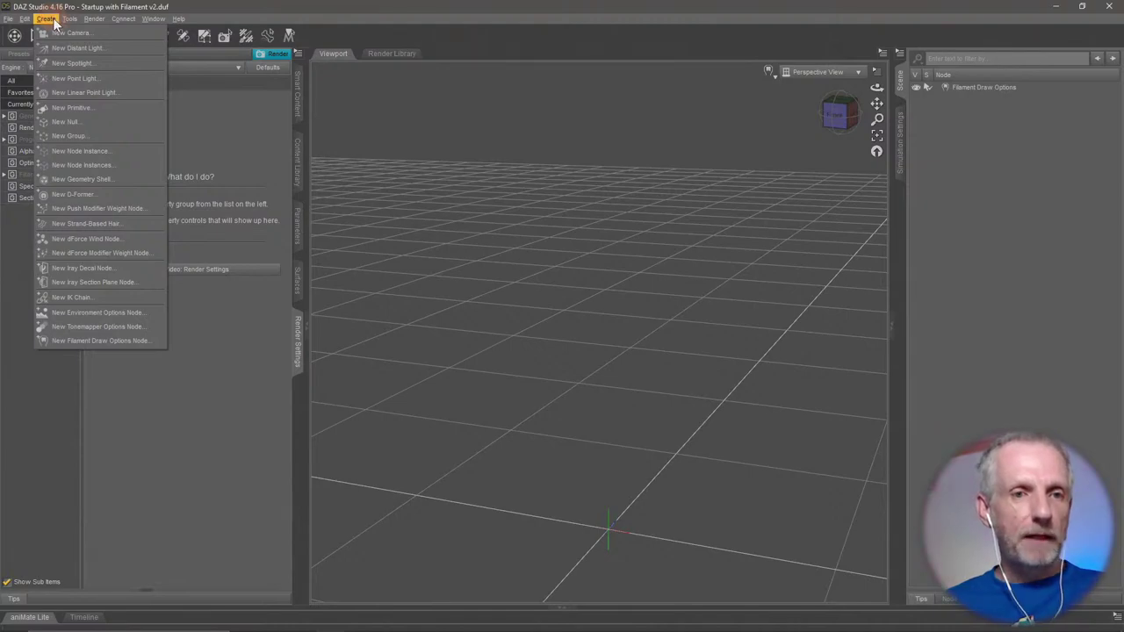
{"action": "left_click", "coordinate": [83, 105]}
{"action": "left_click", "coordinate": [556, 382]}
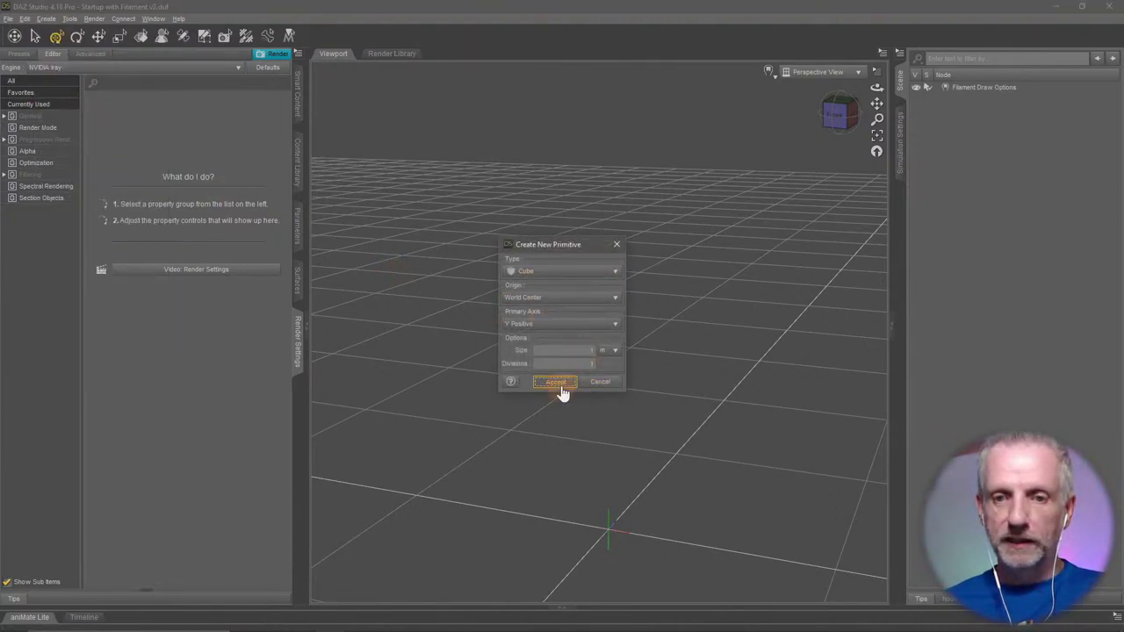
{"action": "scroll", "coordinate": [645, 457], "scroll_direction": "up", "scroll_amount": 3}
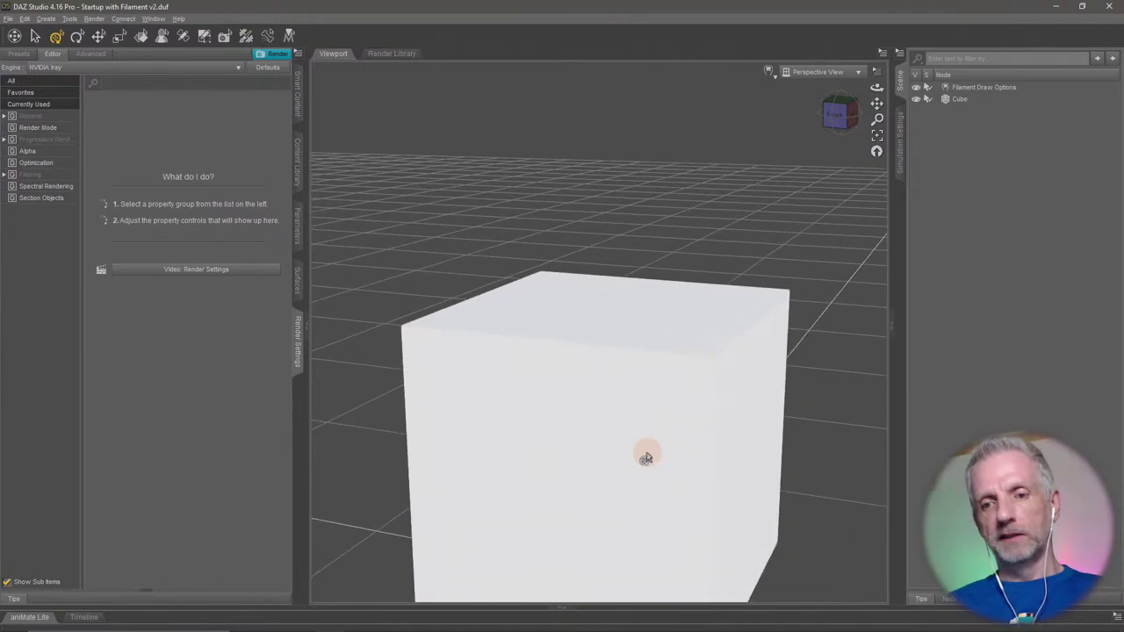
{"action": "scroll", "coordinate": [645, 459], "scroll_direction": "down", "scroll_amount": 5}
{"action": "left_click", "coordinate": [964, 99]}
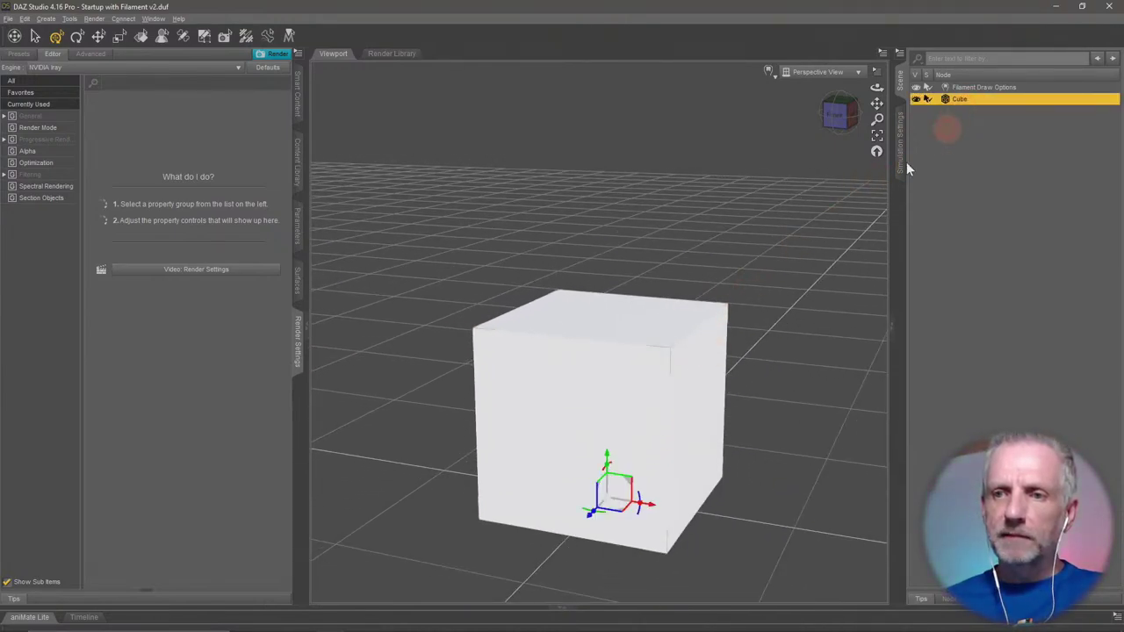
Set the cube's Default surface Base Color to blue (0.00, 0.048, 0.22), replacing a first teal pick.
{"action": "left_click", "coordinate": [298, 281]}
{"action": "left_click", "coordinate": [45, 115]}
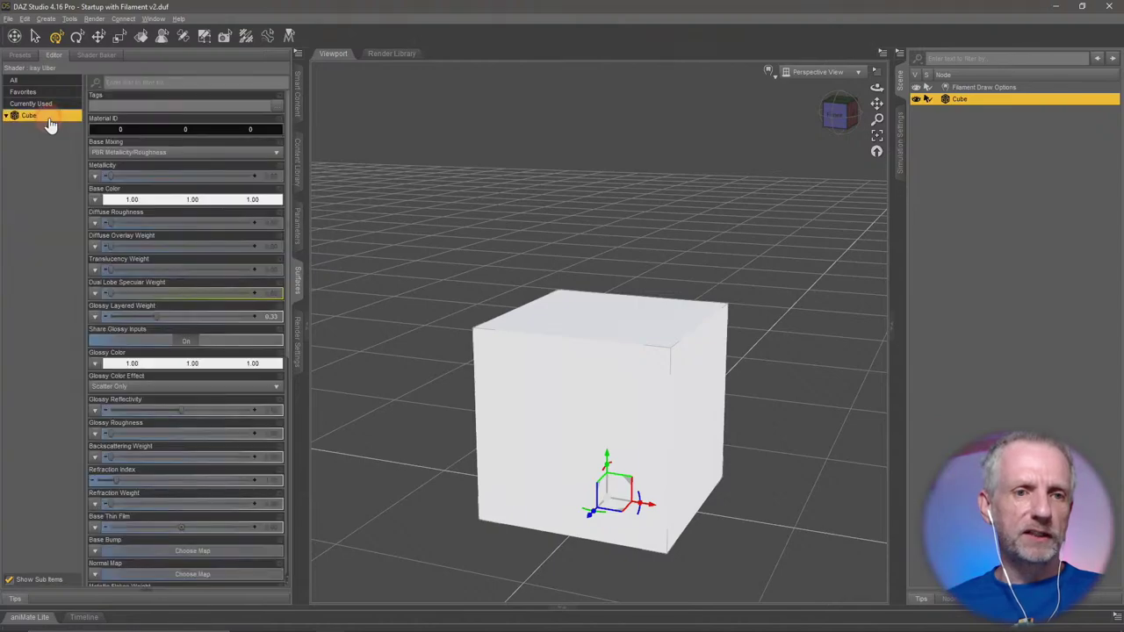
{"action": "left_click", "coordinate": [40, 127]}
{"action": "left_click", "coordinate": [176, 200]}
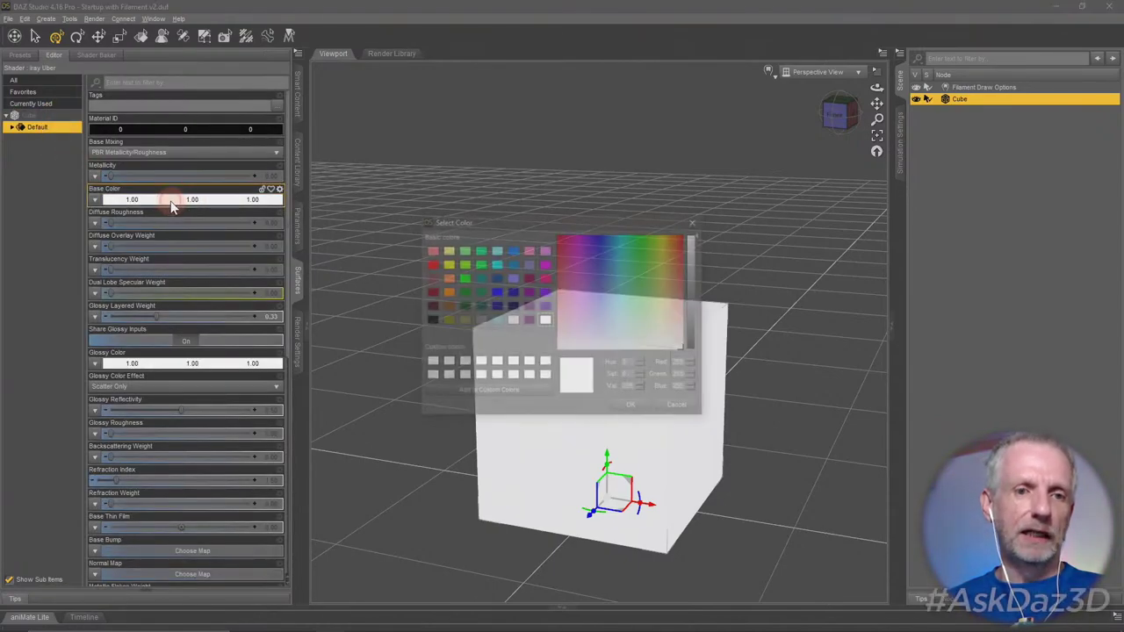
{"action": "left_click", "coordinate": [496, 320]}
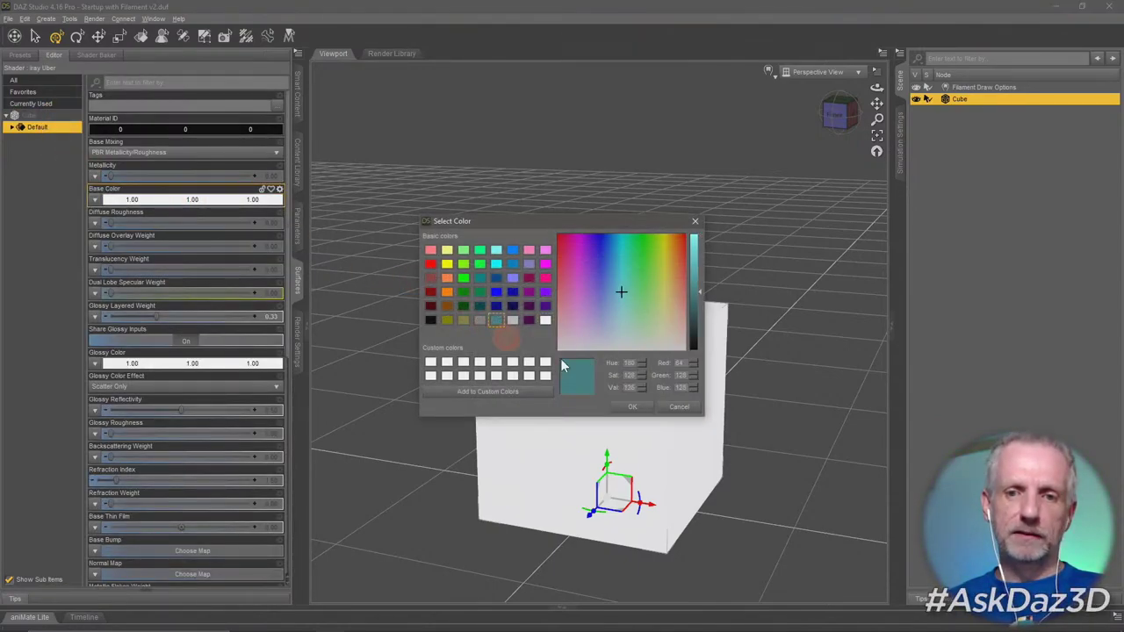
{"action": "left_click", "coordinate": [632, 406]}
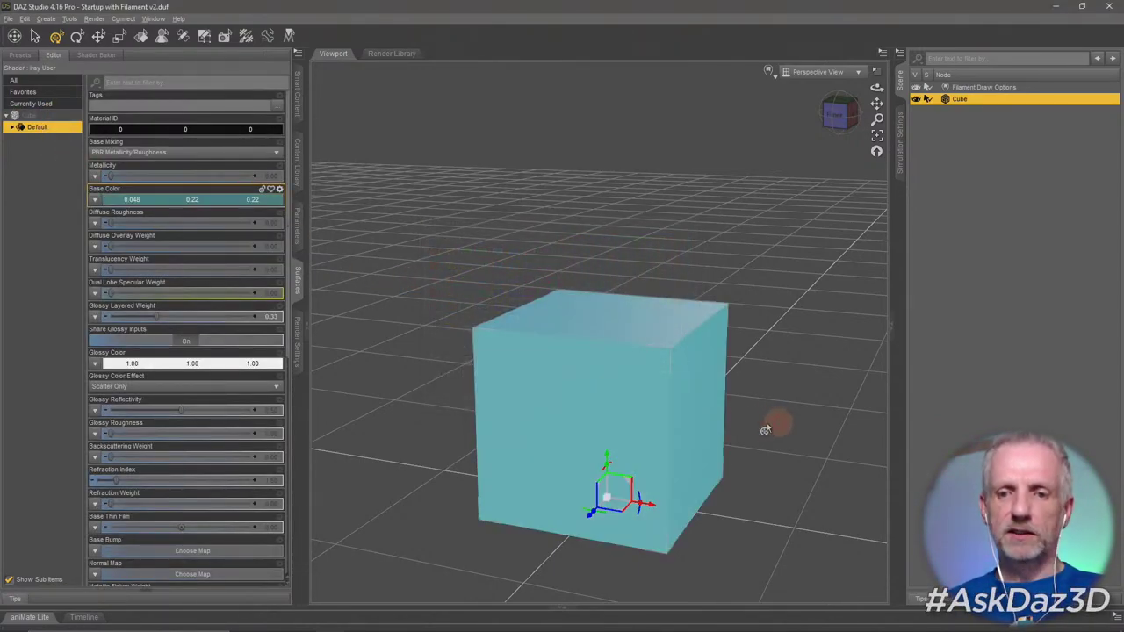
{"action": "left_click", "coordinate": [176, 200]}
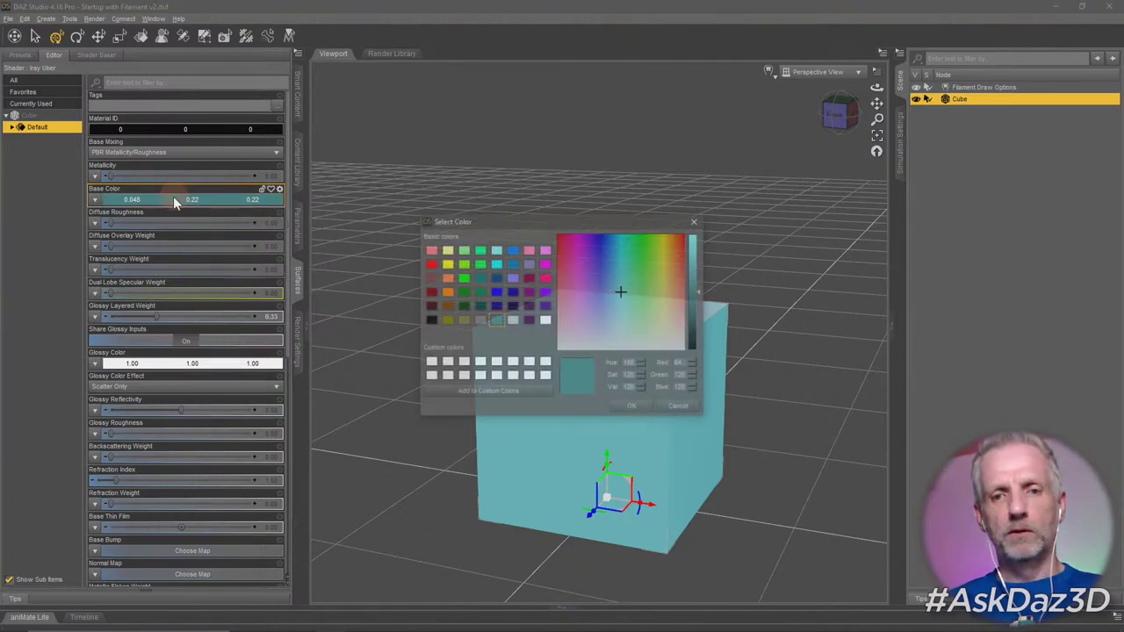
{"action": "left_click", "coordinate": [496, 291]}
{"action": "left_click", "coordinate": [632, 406]}
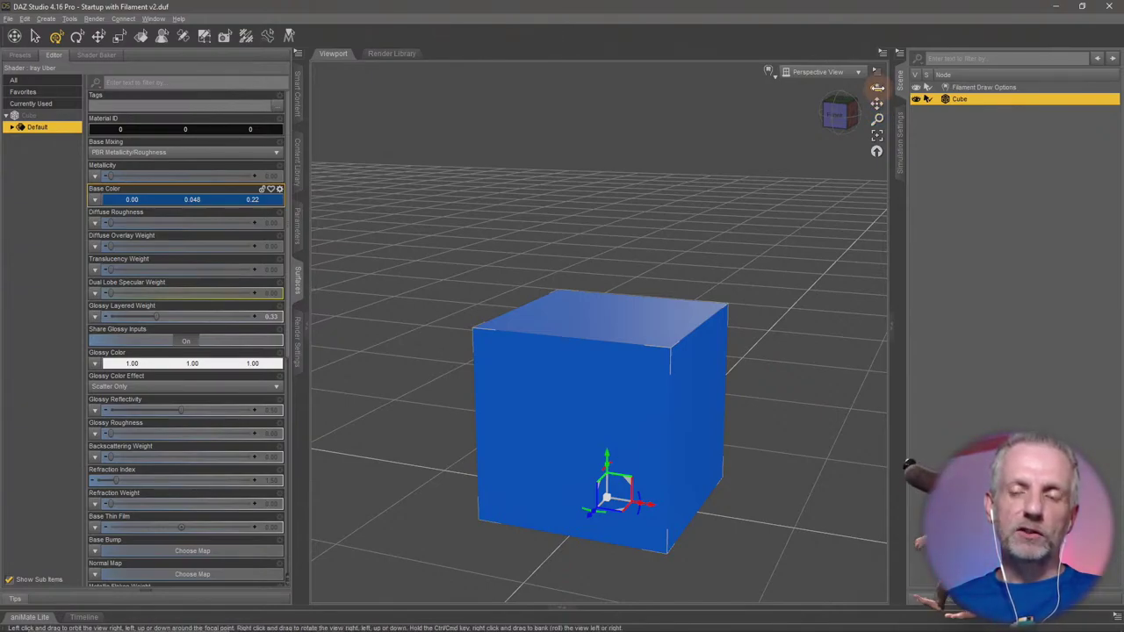
Orbit and pan the camera, dolly back from the cube, and slide it left in view.
{"action": "mouse_move", "coordinate": [877, 88]}
{"action": "left_mouse_down"}
{"action": "mouse_move", "coordinate": [850, 89]}
{"action": "mouse_move", "coordinate": [877, 90]}
{"action": "left_mouse_up"}
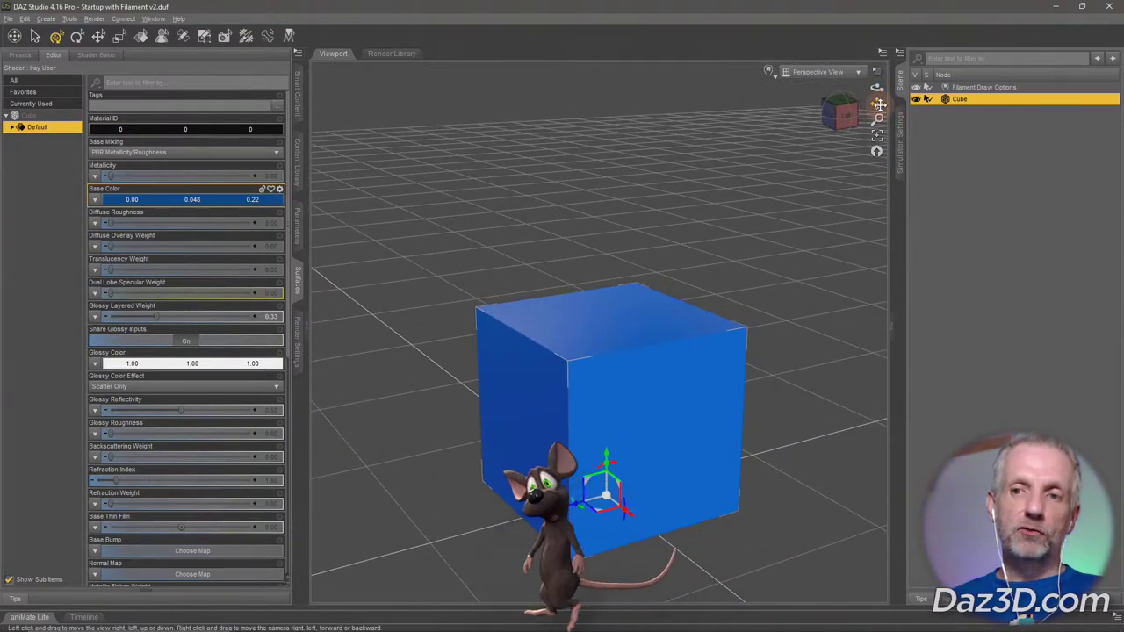
{"action": "left_click_drag", "start_coordinate": [878, 104], "coordinate": [878, 104]}
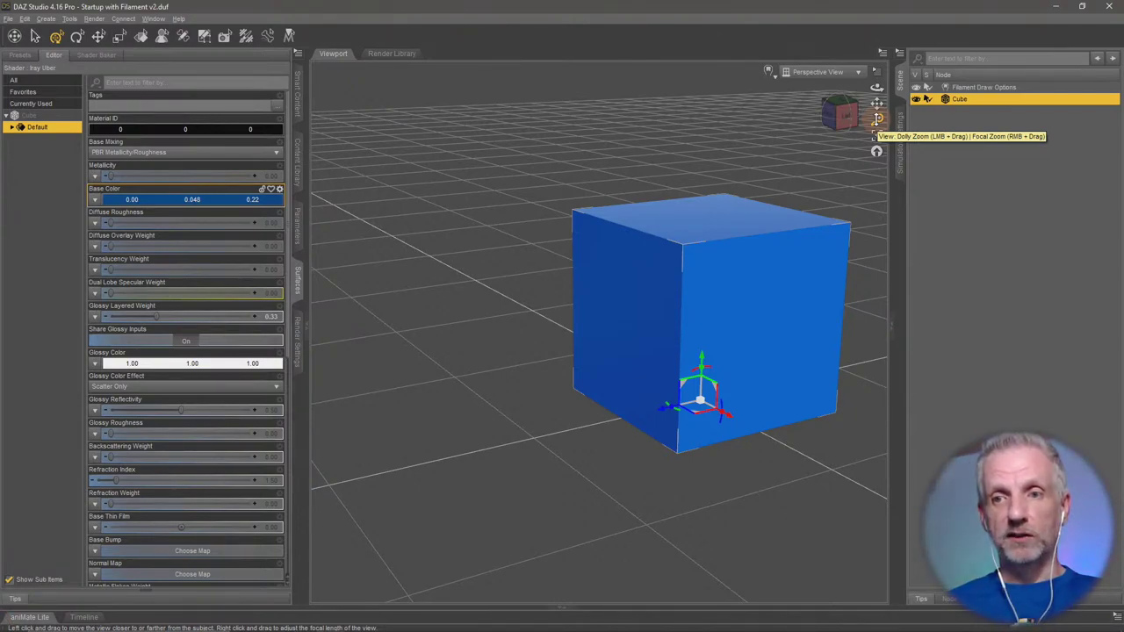
{"action": "left_click_drag", "start_coordinate": [877, 119], "coordinate": [882, 217]}
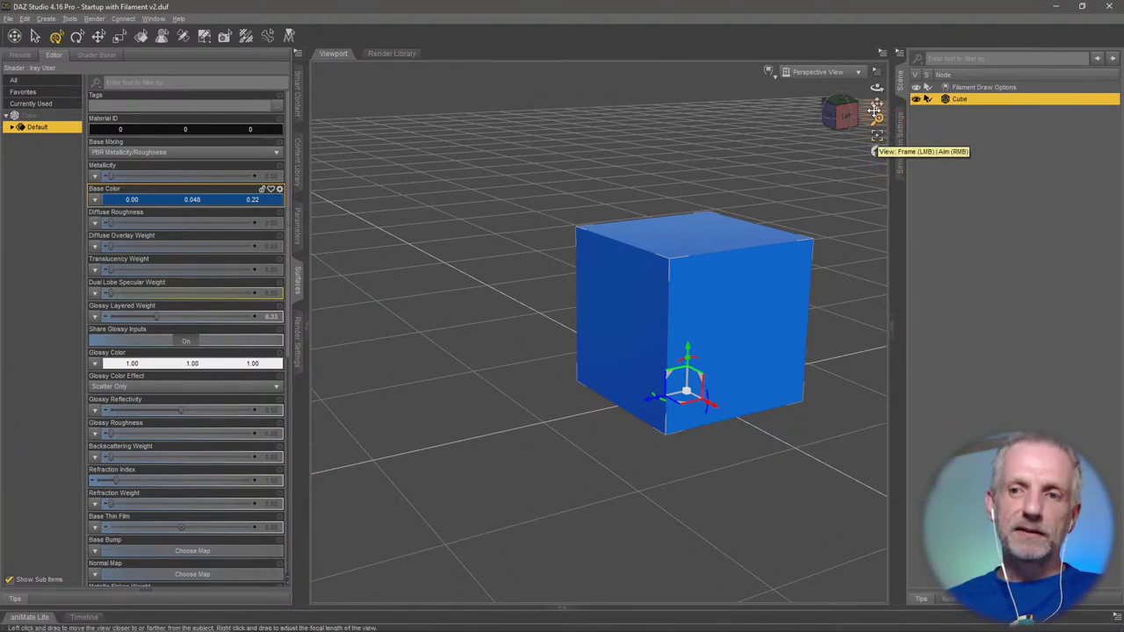
{"action": "left_click_drag", "start_coordinate": [876, 104], "coordinate": [917, 141]}
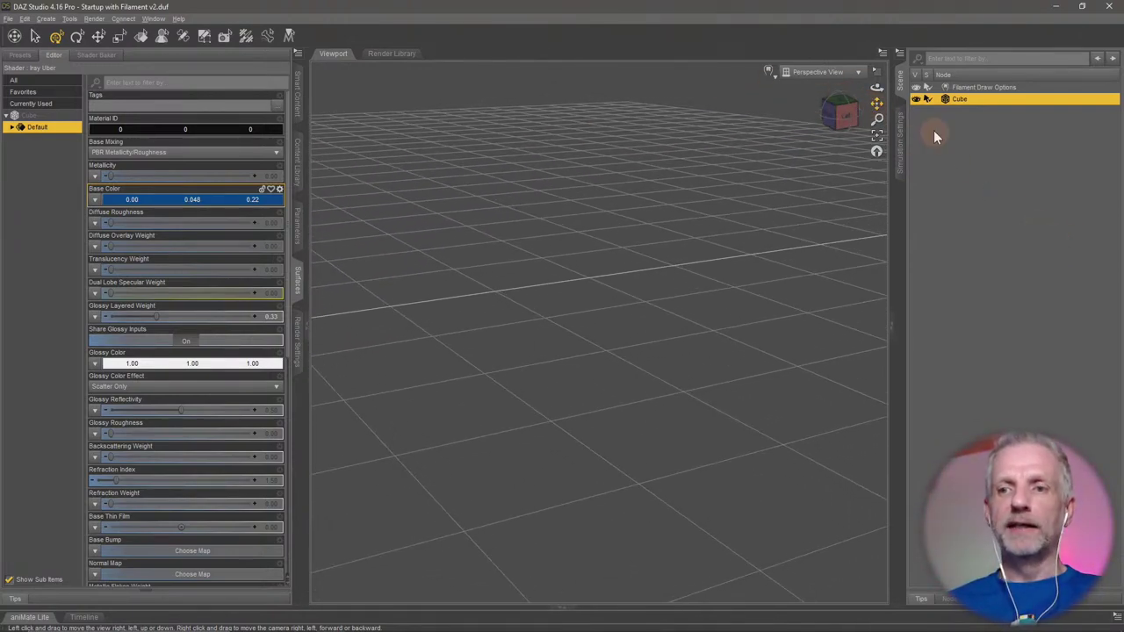
Frame the cube, orbit, zoom in through it, then reset the camera to its default view.
{"action": "left_click", "coordinate": [877, 140]}
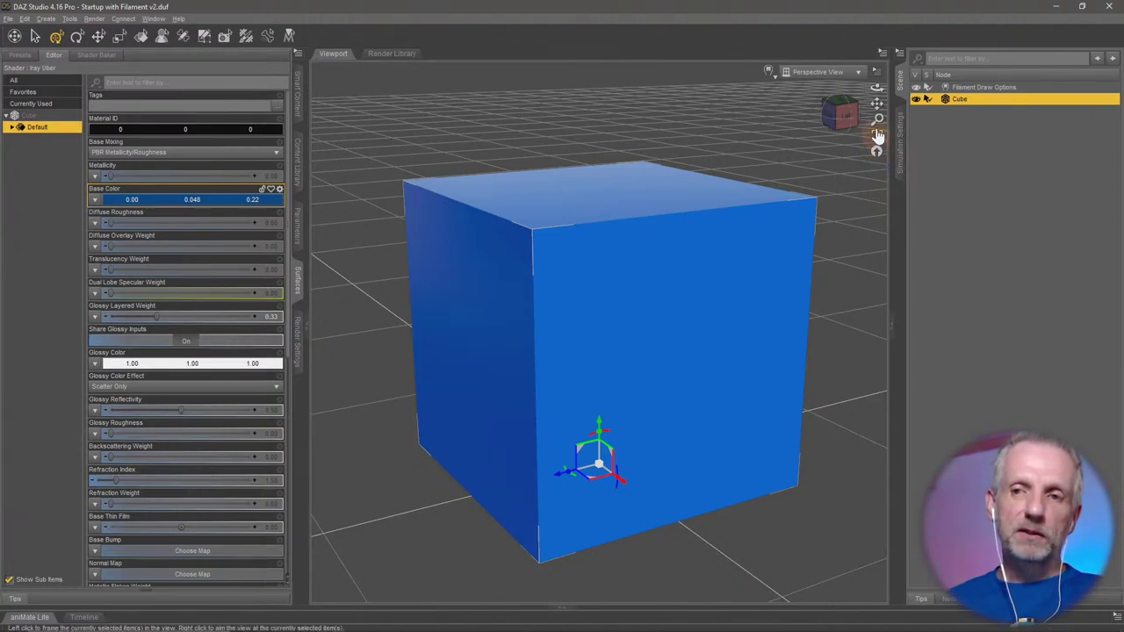
{"action": "mouse_move", "coordinate": [877, 86]}
{"action": "left_mouse_down"}
{"action": "mouse_move", "coordinate": [892, 86]}
{"action": "mouse_move", "coordinate": [878, 88]}
{"action": "left_mouse_up"}
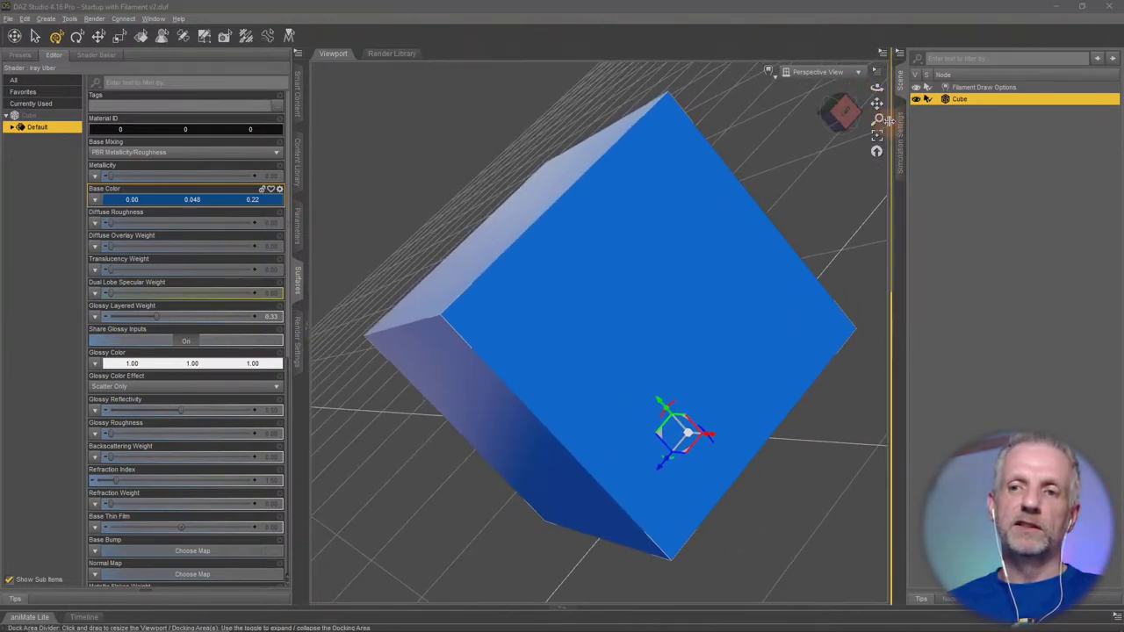
{"action": "left_click_drag", "start_coordinate": [890, 175], "coordinate": [879, 175]}
{"action": "left_click_drag", "start_coordinate": [866, 120], "coordinate": [635, 250]}
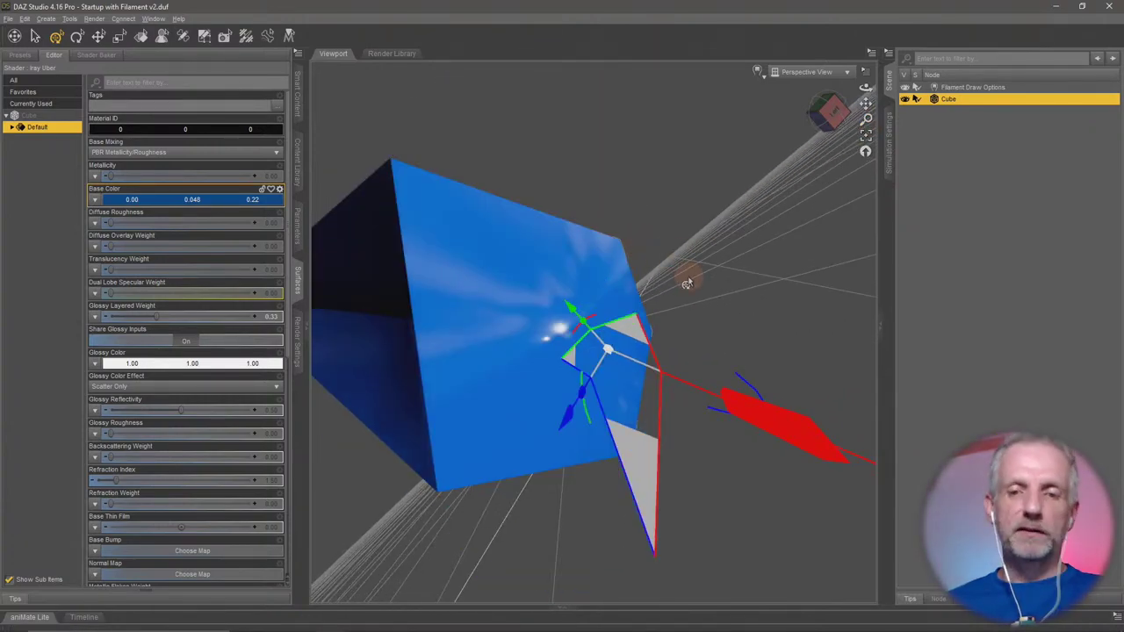
{"action": "left_click", "coordinate": [865, 153]}
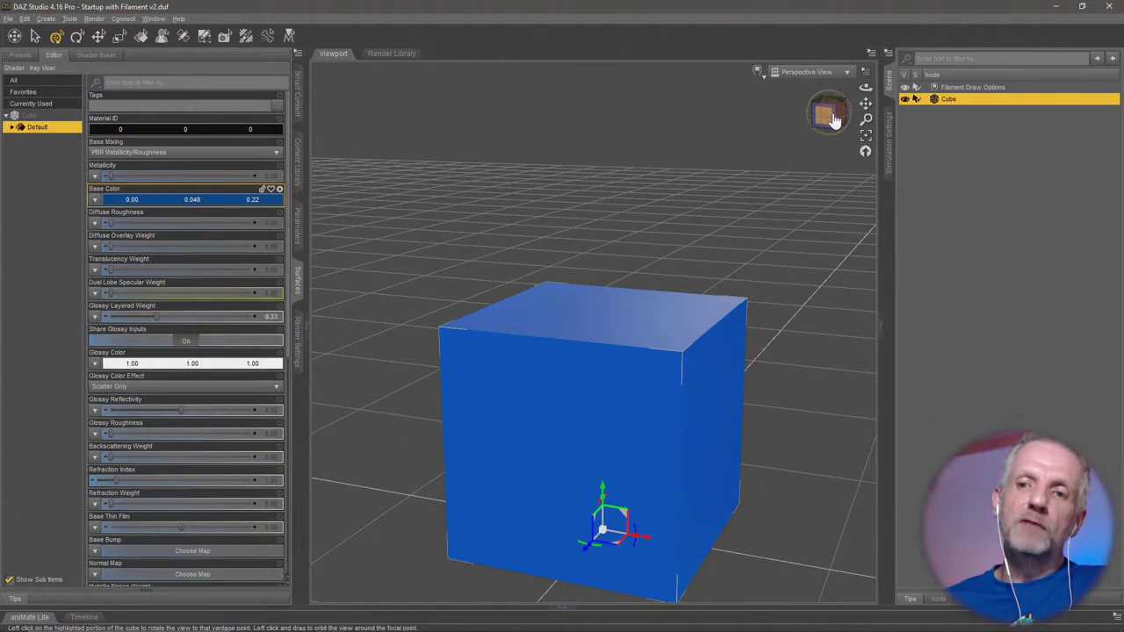
Snap between corner and straight front views with the view cube, ending on a slightly raised front view.
{"action": "mouse_move", "coordinate": [826, 113]}
{"action": "left_mouse_down"}
{"action": "mouse_move", "coordinate": [794, 110]}
{"action": "mouse_move", "coordinate": [829, 108]}
{"action": "mouse_move", "coordinate": [826, 125]}
{"action": "left_mouse_up"}
{"action": "left_click", "coordinate": [795, 110]}
{"action": "left_click", "coordinate": [821, 123]}
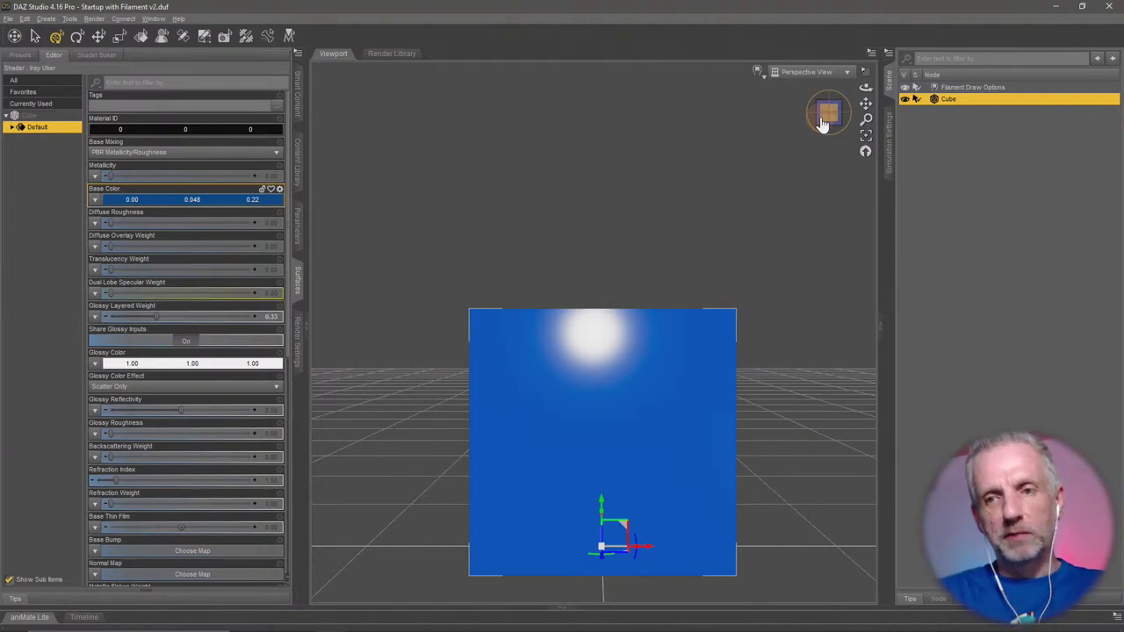
{"action": "left_click_drag", "start_coordinate": [827, 116], "coordinate": [823, 127]}
{"action": "left_click", "coordinate": [831, 121]}
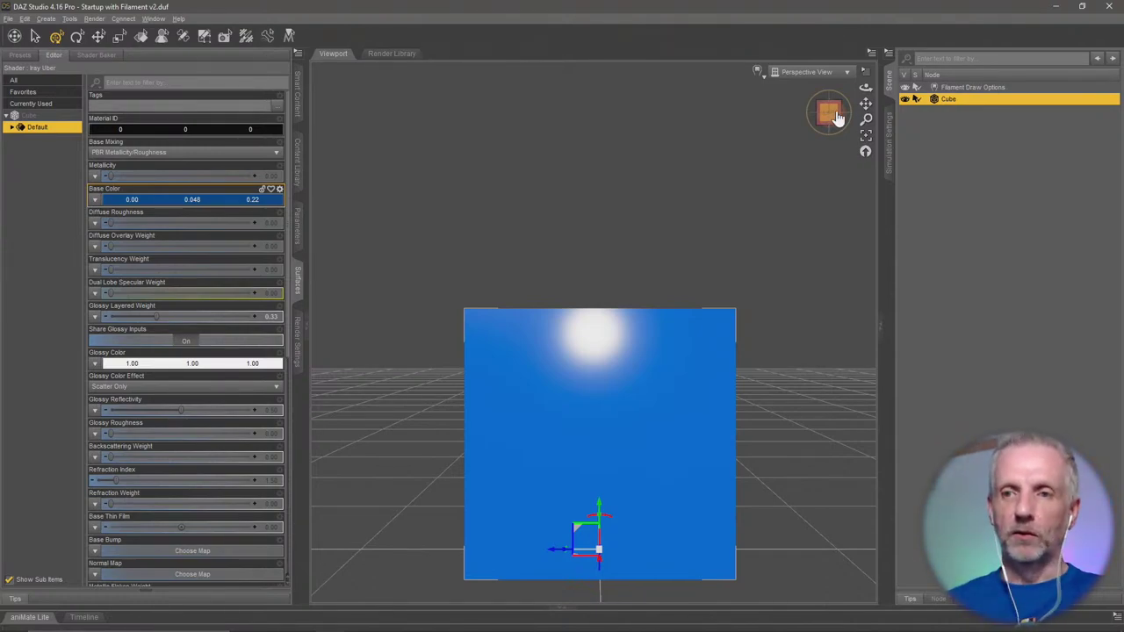
{"action": "left_click_drag", "start_coordinate": [865, 88], "coordinate": [865, 101]}
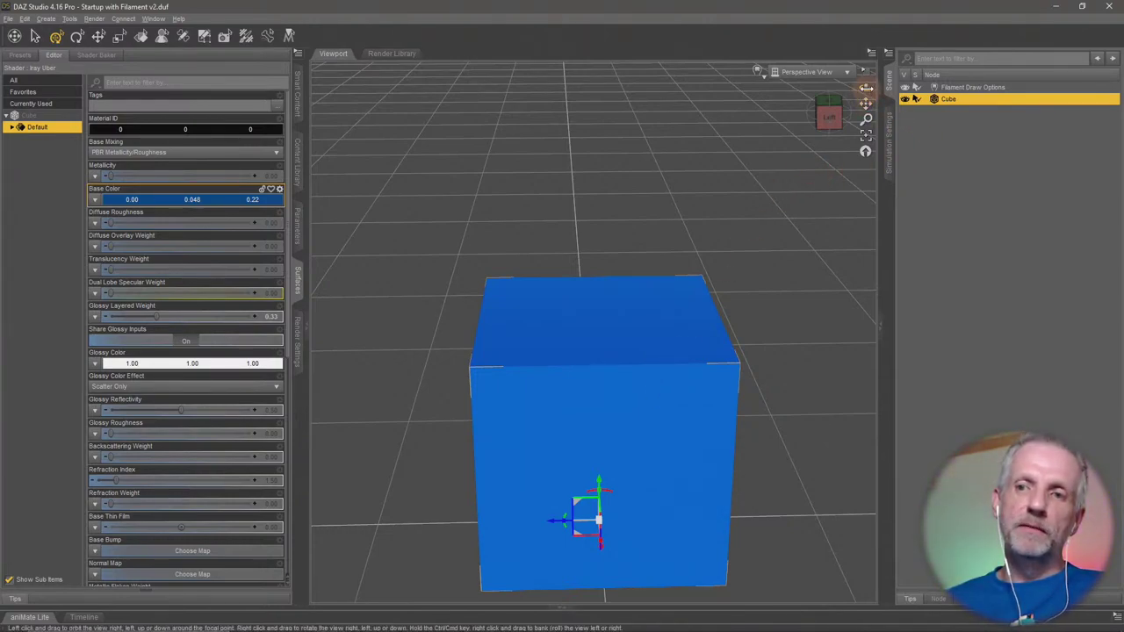
Tilt, pan and orbit the camera, then drag the cube up and down along its Y axis.
{"action": "left_click_drag", "start_coordinate": [866, 88], "coordinate": [788, 380]}
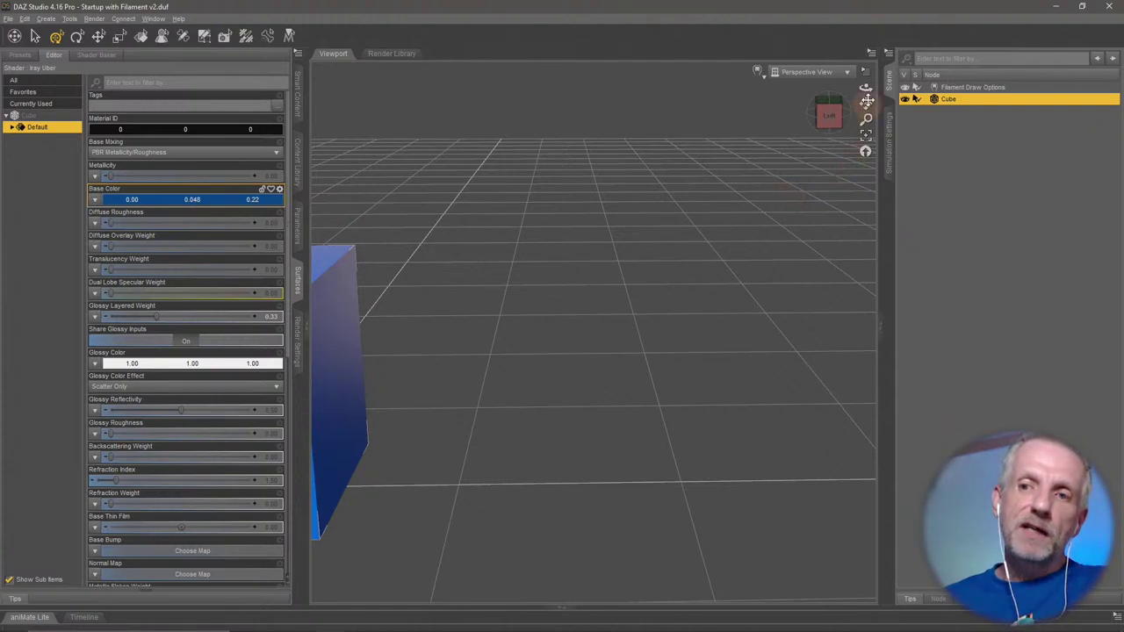
{"action": "left_click_drag", "start_coordinate": [866, 104], "coordinate": [861, 103]}
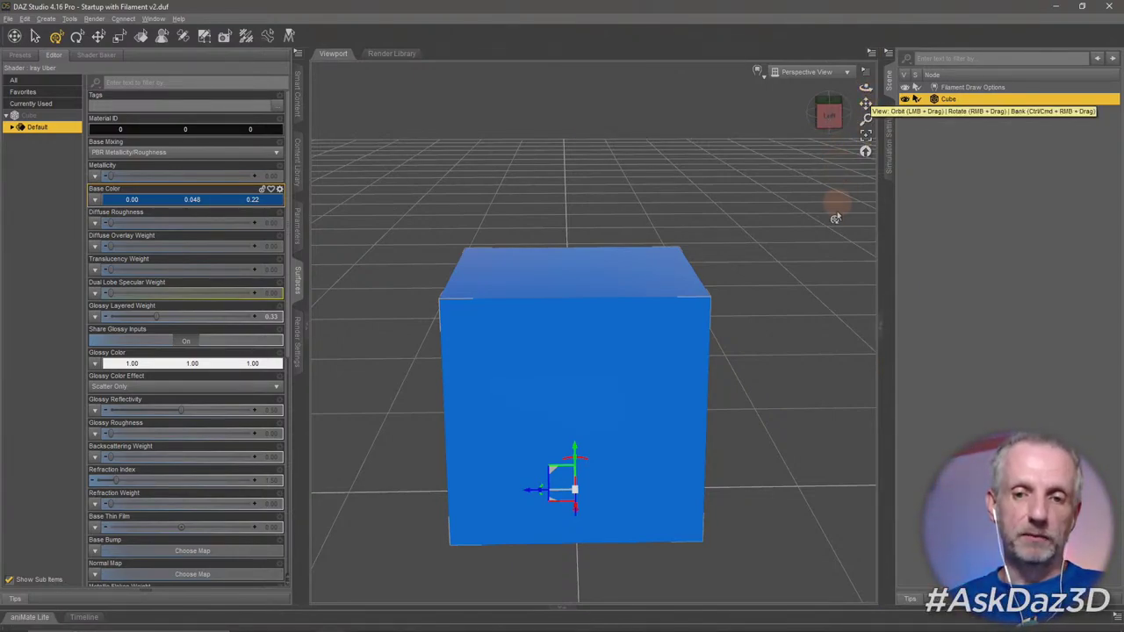
{"action": "left_click_drag", "start_coordinate": [865, 88], "coordinate": [843, 170]}
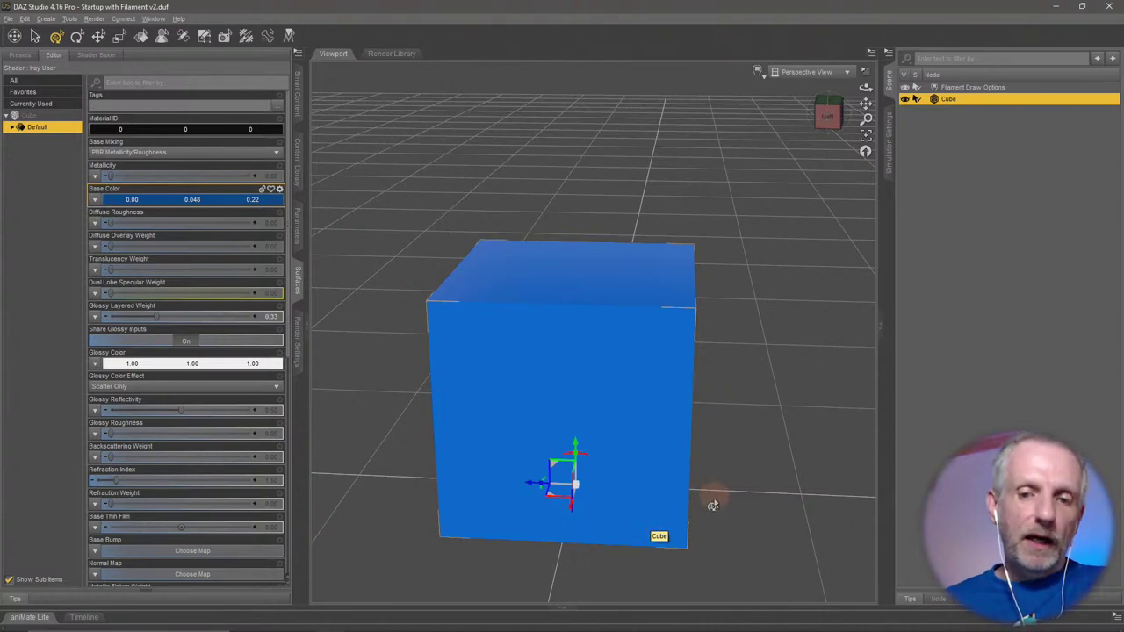
{"action": "mouse_move", "coordinate": [575, 450]}
{"action": "left_mouse_down"}
{"action": "mouse_move", "coordinate": [578, 406]}
{"action": "mouse_move", "coordinate": [587, 470]}
{"action": "mouse_move", "coordinate": [582, 404]}
{"action": "mouse_move", "coordinate": [603, 482]}
{"action": "mouse_move", "coordinate": [575, 451]}
{"action": "left_mouse_up"}
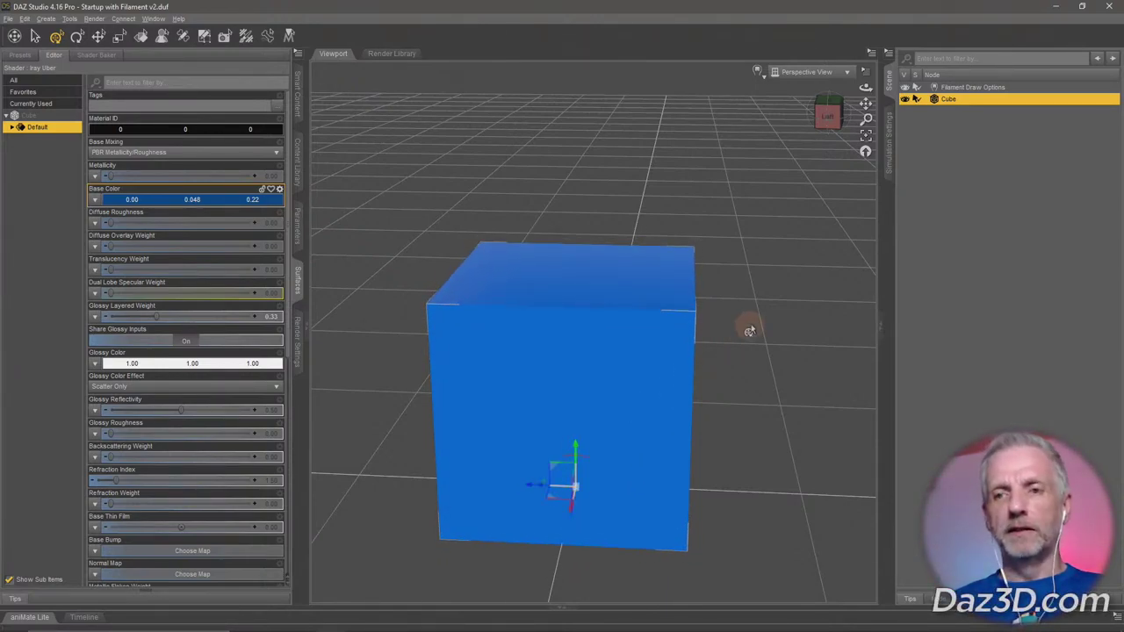
Snap to a straight front view, nudge the cube down along Y, and open the preset camera views list.
{"action": "left_click", "coordinate": [831, 132]}
{"action": "left_click", "coordinate": [833, 114]}
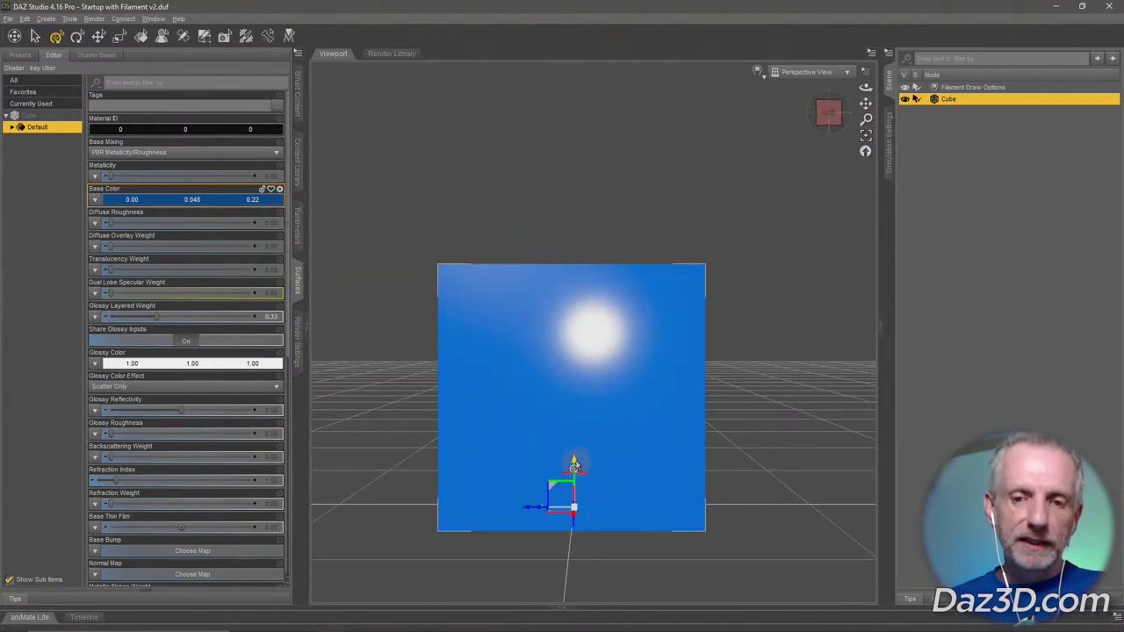
{"action": "left_click", "coordinate": [574, 465]}
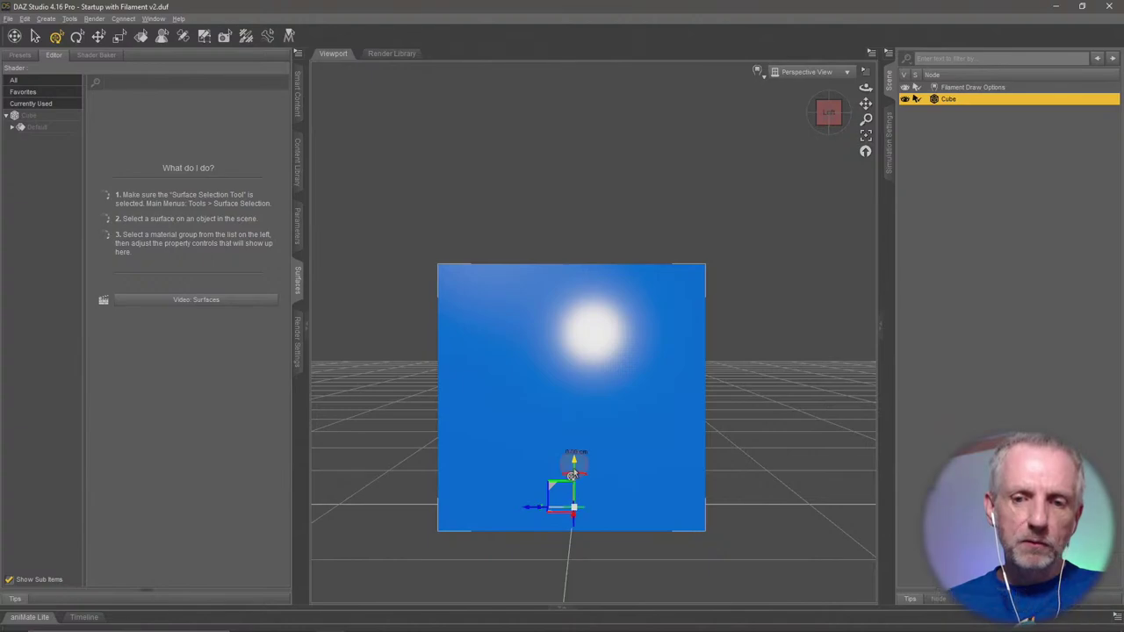
{"action": "mouse_move", "coordinate": [575, 466]}
{"action": "left_mouse_down"}
{"action": "mouse_move", "coordinate": [569, 505]}
{"action": "mouse_move", "coordinate": [582, 445]}
{"action": "mouse_move", "coordinate": [585, 481]}
{"action": "left_mouse_up"}
{"action": "left_click", "coordinate": [834, 72]}
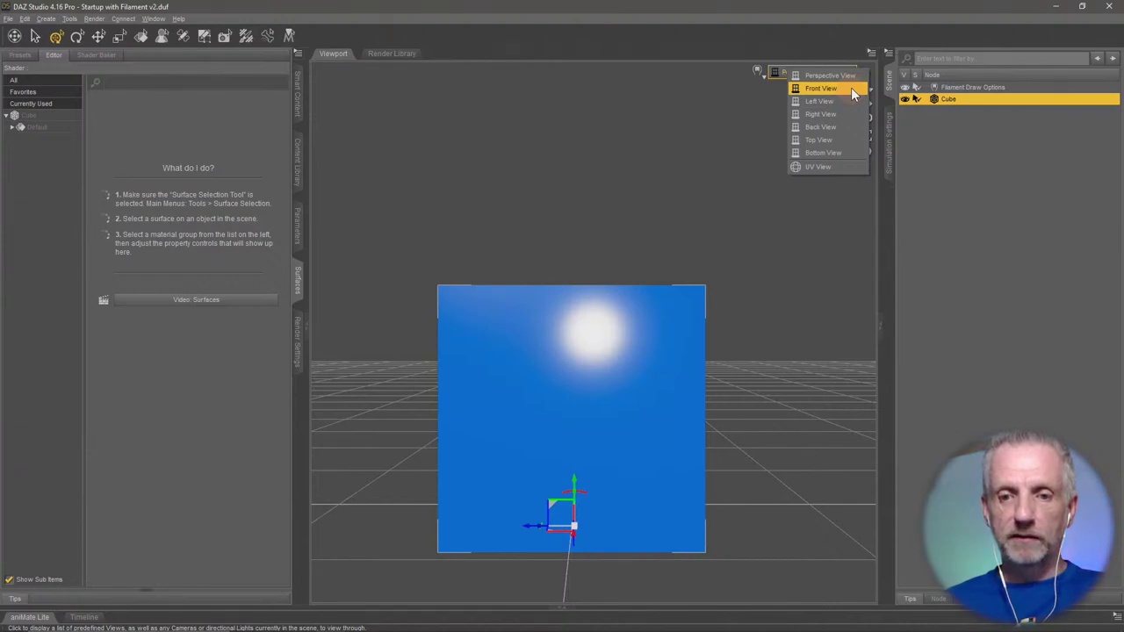
Switch to Front View, zoom in on the cube, raise it onto the ground plane, and reopen the views list.
{"action": "left_click", "coordinate": [851, 89]}
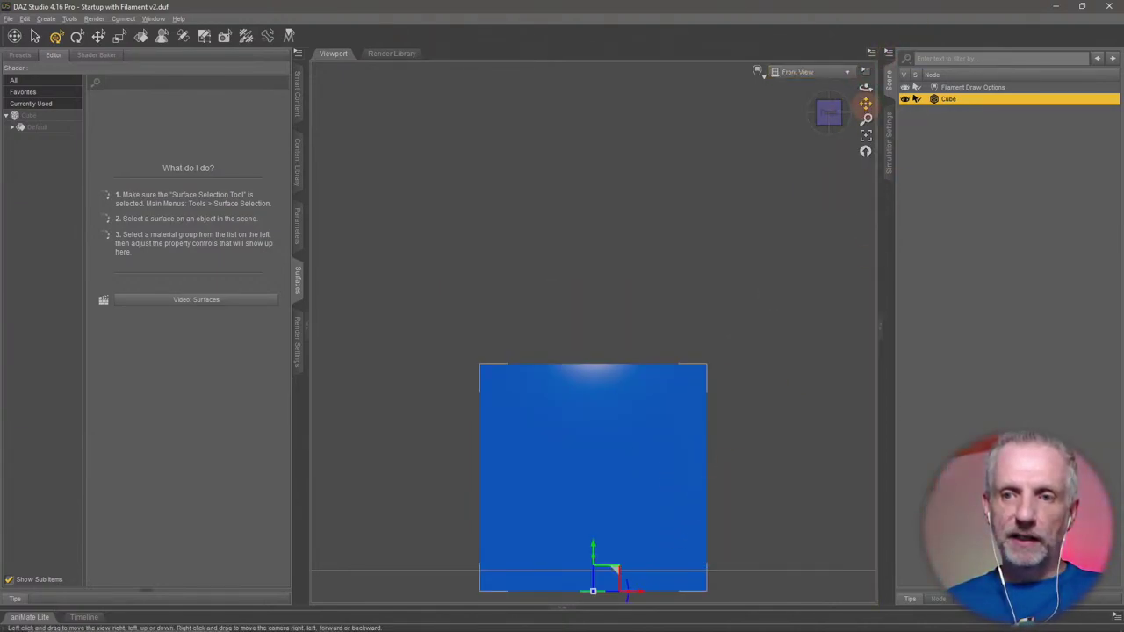
{"action": "left_click_drag", "start_coordinate": [866, 103], "coordinate": [870, 143]}
{"action": "scroll", "coordinate": [808, 302], "scroll_direction": "up", "scroll_amount": 3}
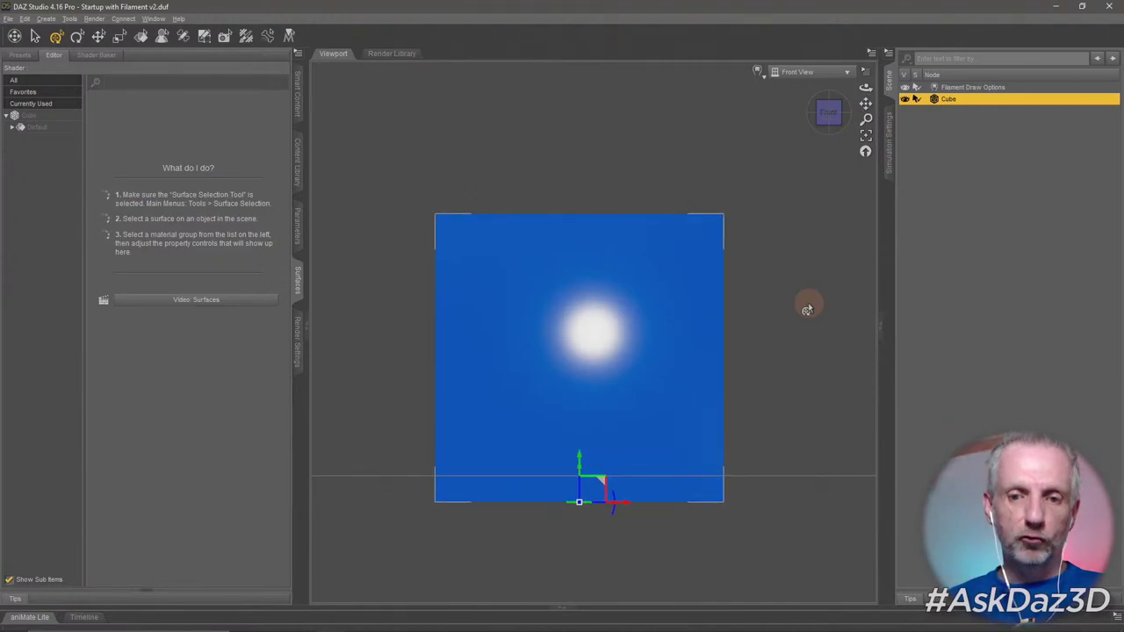
{"action": "scroll", "coordinate": [807, 309], "scroll_direction": "up", "scroll_amount": 1}
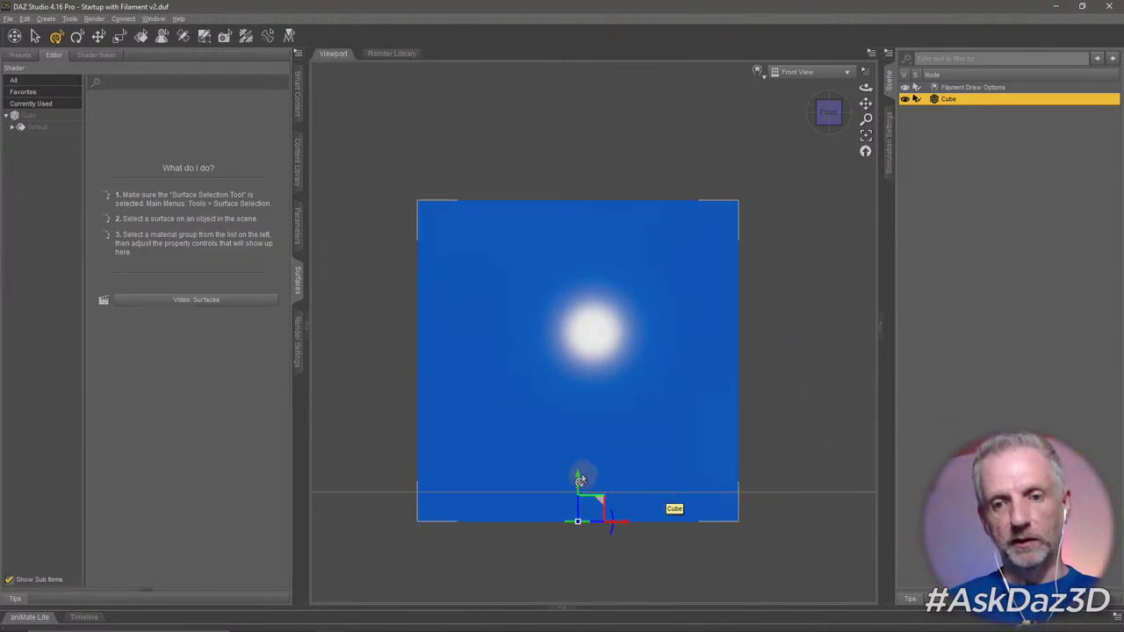
{"action": "left_click_drag", "start_coordinate": [578, 478], "coordinate": [575, 448]}
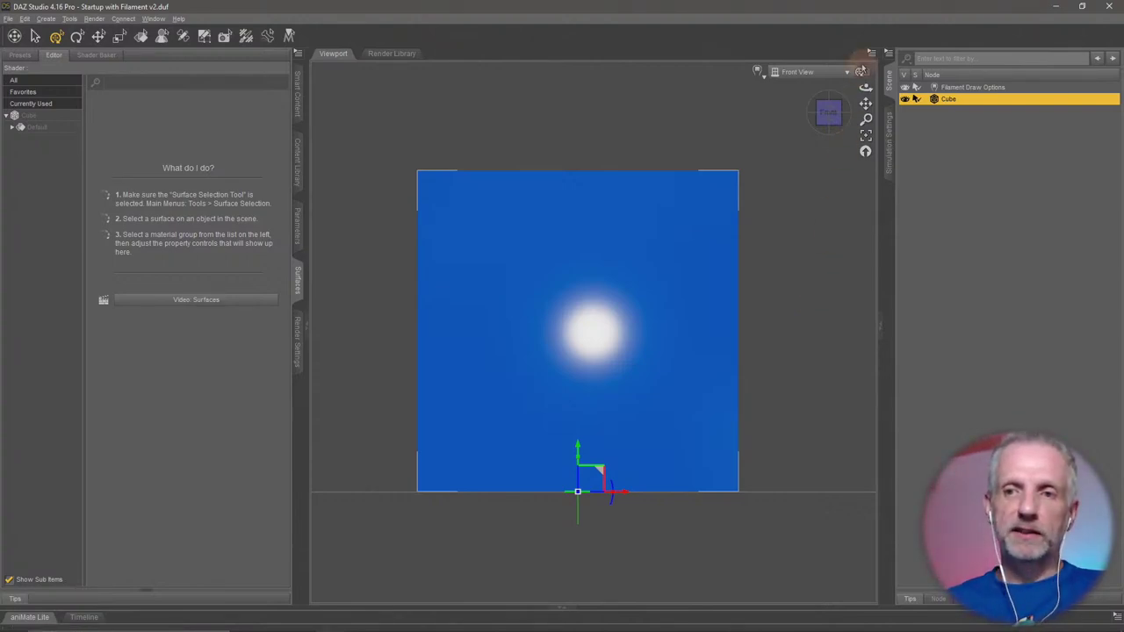
{"action": "left_click", "coordinate": [817, 72]}
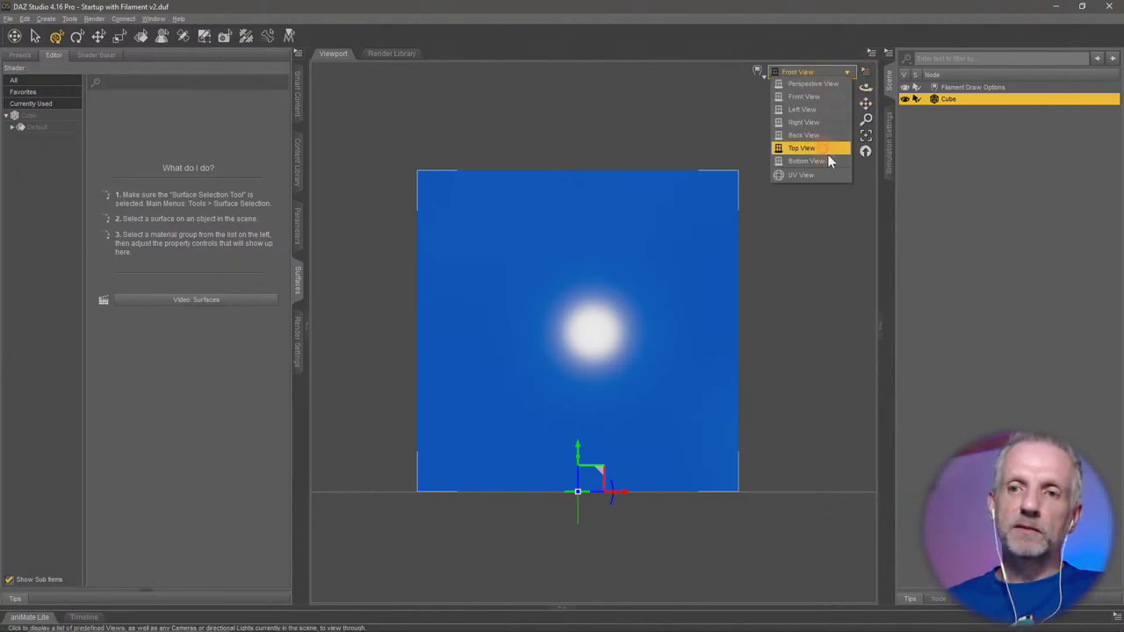
Return to the perspective view and orbit to higher angles, zooming in and out on the cube.
{"action": "left_click", "coordinate": [829, 84]}
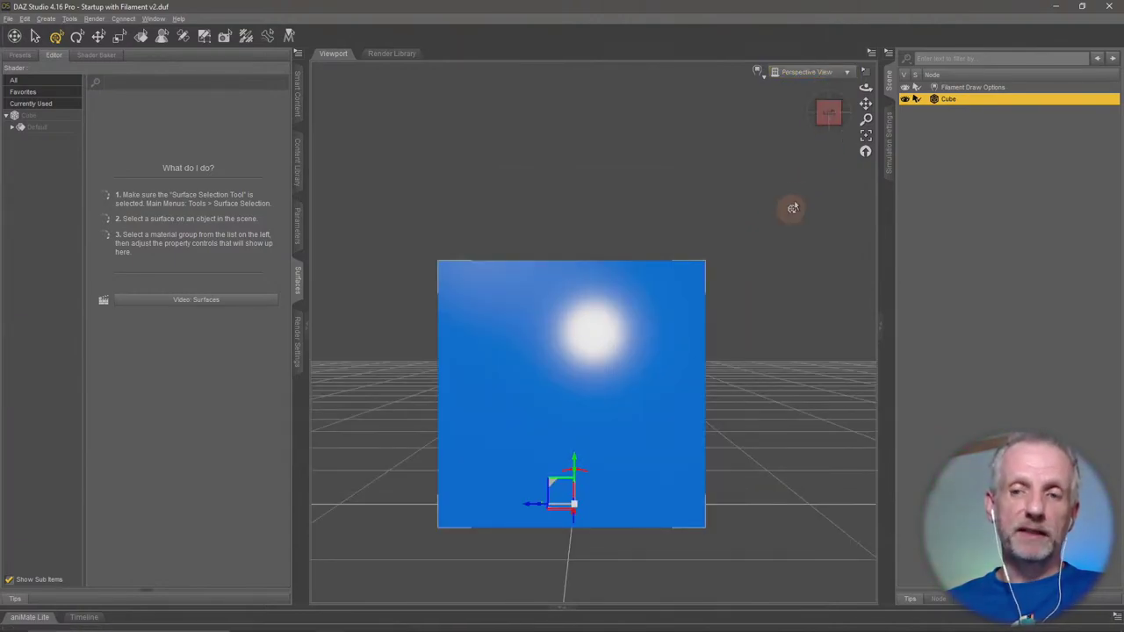
{"action": "mouse_move", "coordinate": [862, 91]}
{"action": "left_mouse_down"}
{"action": "mouse_move", "coordinate": [817, 115]}
{"action": "mouse_move", "coordinate": [869, 89]}
{"action": "left_mouse_up"}
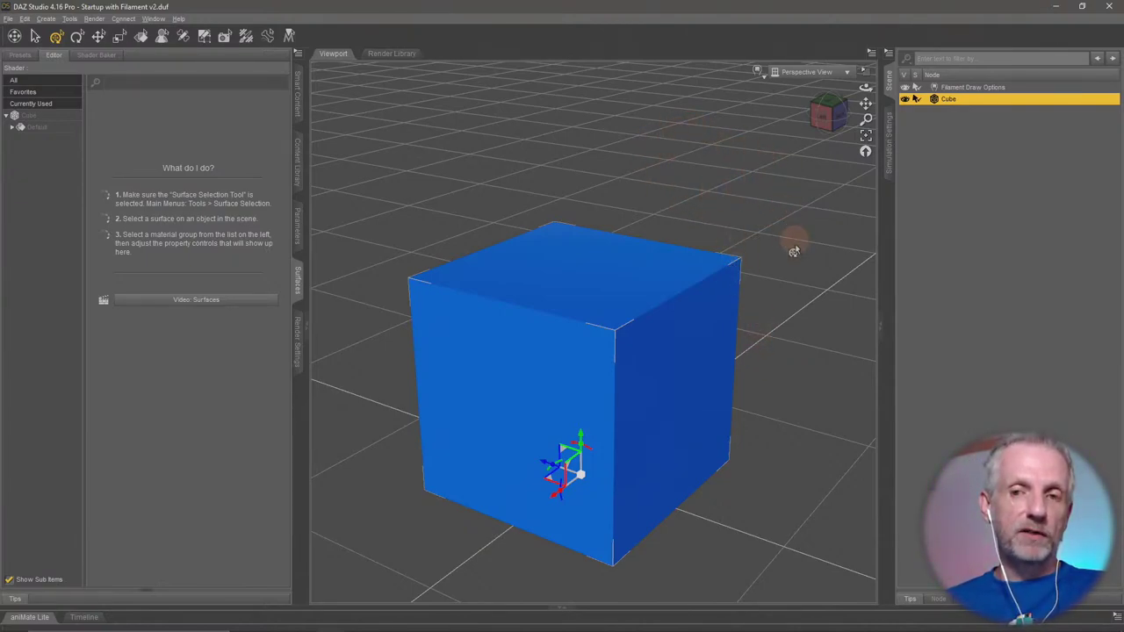
{"action": "mouse_move", "coordinate": [797, 238]}
{"action": "left_mouse_down"}
{"action": "mouse_move", "coordinate": [758, 244]}
{"action": "mouse_move", "coordinate": [806, 251]}
{"action": "mouse_move", "coordinate": [795, 252]}
{"action": "left_mouse_up"}
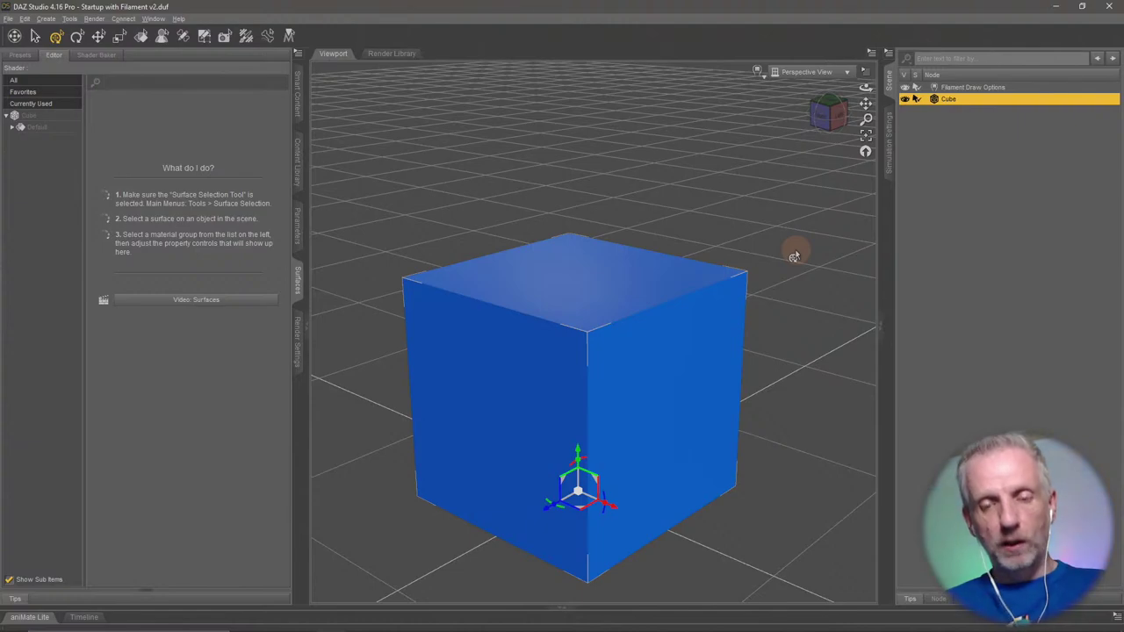
{"action": "mouse_move", "coordinate": [767, 223]}
{"action": "left_mouse_down"}
{"action": "mouse_move", "coordinate": [758, 216]}
{"action": "mouse_move", "coordinate": [769, 200]}
{"action": "mouse_move", "coordinate": [768, 224]}
{"action": "left_mouse_up"}
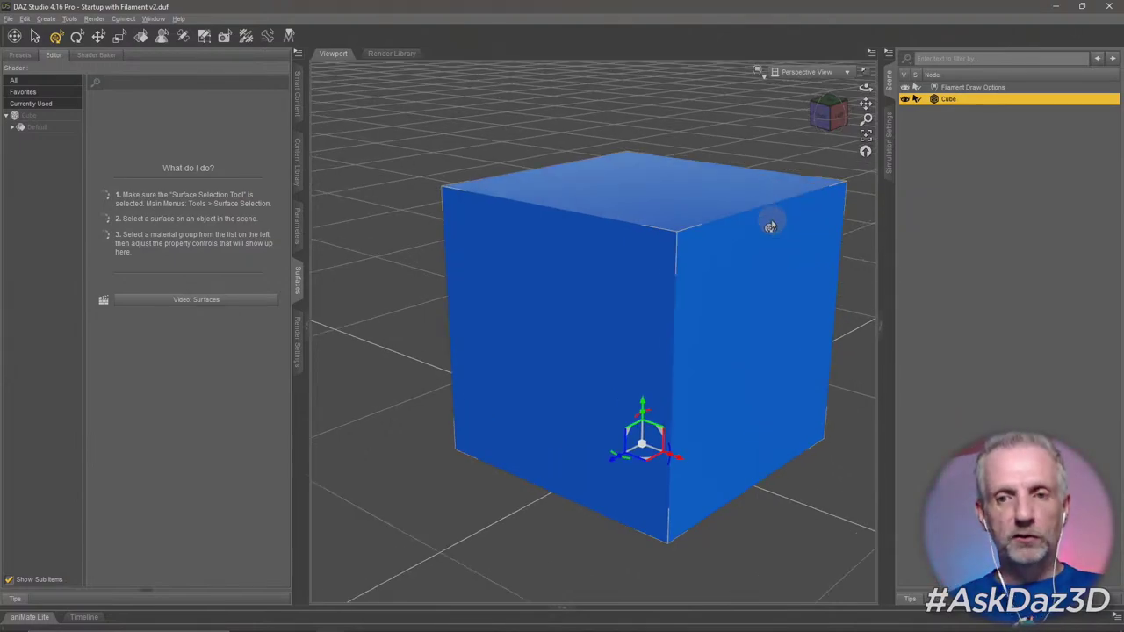
{"action": "scroll", "coordinate": [771, 219], "scroll_direction": "down", "scroll_amount": 3}
{"action": "scroll", "coordinate": [771, 219], "scroll_direction": "up", "scroll_amount": 5}
{"action": "scroll", "coordinate": [770, 227], "scroll_direction": "down", "scroll_amount": 3}
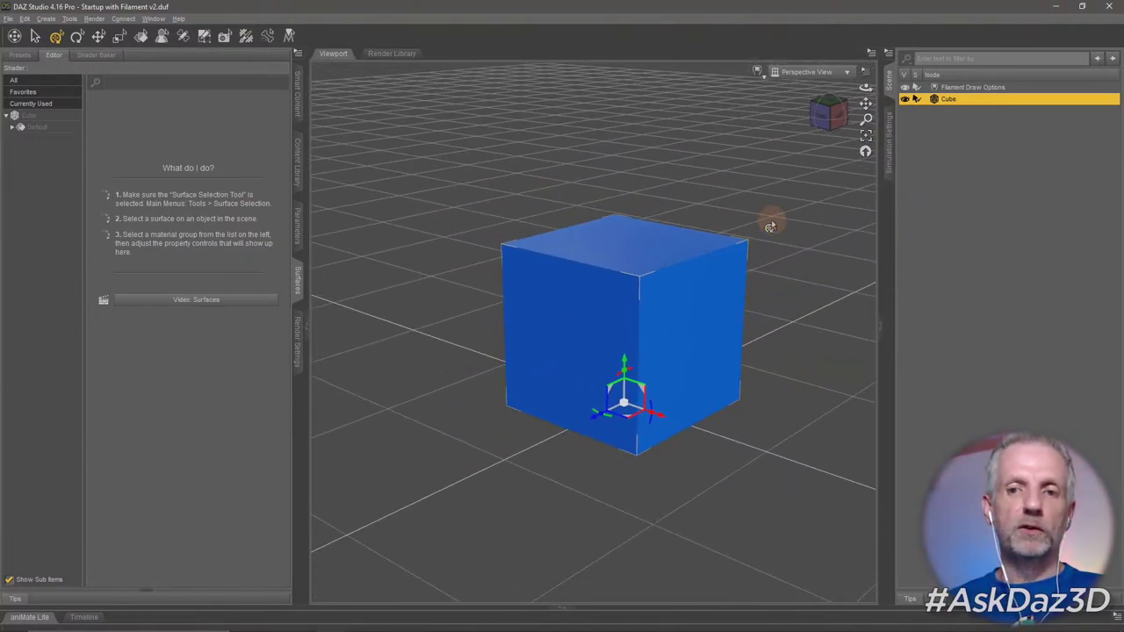
{"action": "scroll", "coordinate": [770, 226], "scroll_direction": "up", "scroll_amount": 2}
{"action": "scroll", "coordinate": [770, 227], "scroll_direction": "down", "scroll_amount": 2}
{"action": "scroll", "coordinate": [770, 227], "scroll_direction": "up", "scroll_amount": 3}
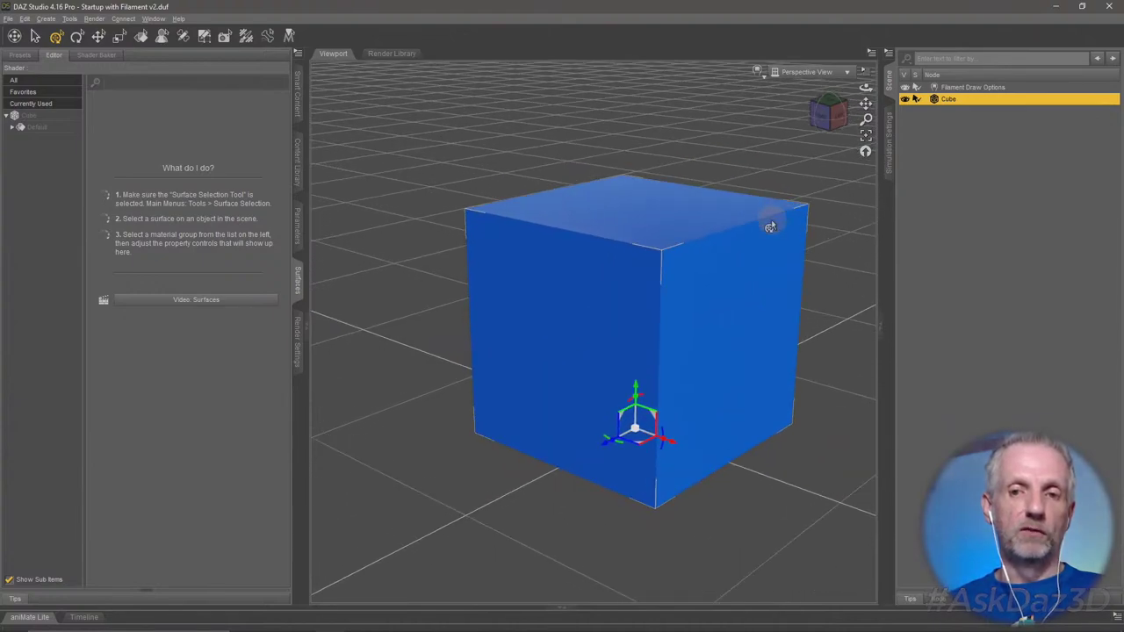
{"action": "scroll", "coordinate": [770, 226], "scroll_direction": "down", "scroll_amount": 4}
{"action": "scroll", "coordinate": [770, 227], "scroll_direction": "up", "scroll_amount": 3}
{"action": "scroll", "coordinate": [770, 224], "scroll_direction": "down", "scroll_amount": 3}
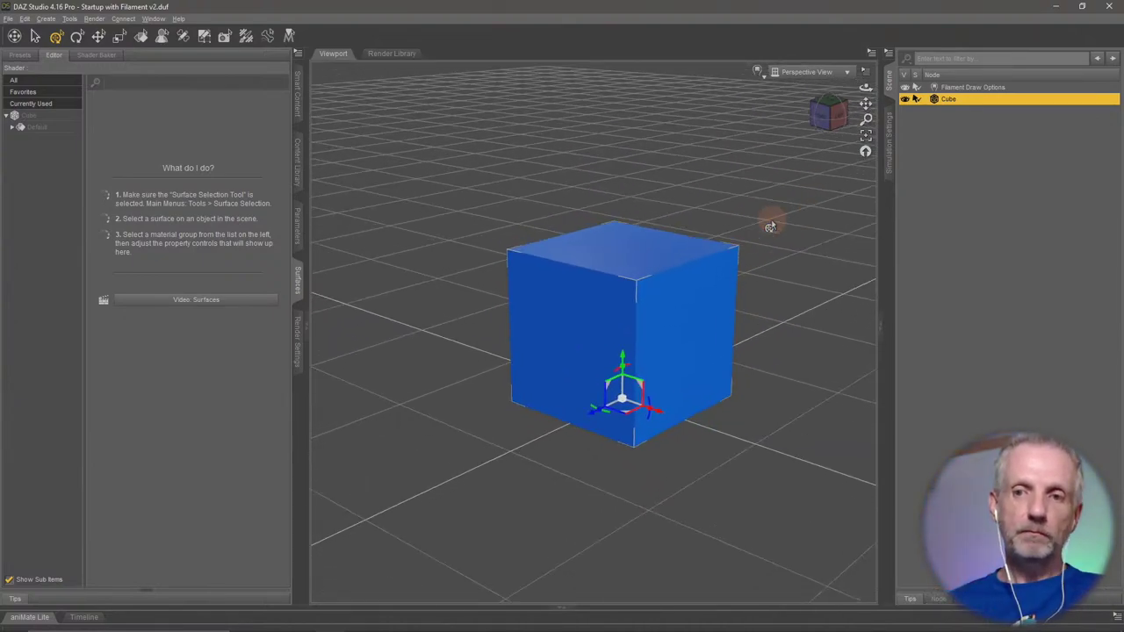
{"action": "scroll", "coordinate": [829, 279], "scroll_direction": "up", "scroll_amount": 1}
{"action": "scroll", "coordinate": [829, 279], "scroll_direction": "down", "scroll_amount": 2}
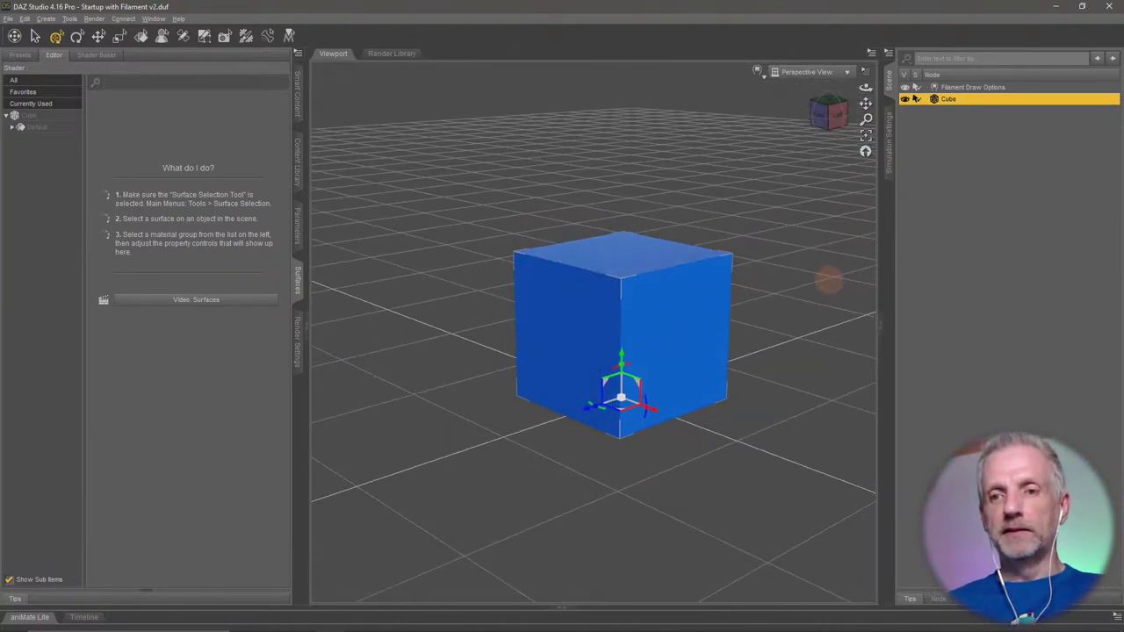
{"action": "scroll", "coordinate": [829, 279], "scroll_direction": "up", "scroll_amount": 2}
Frame the cube, swing away and reframe it, then orbit down to a low front view.
{"action": "left_click", "coordinate": [867, 140]}
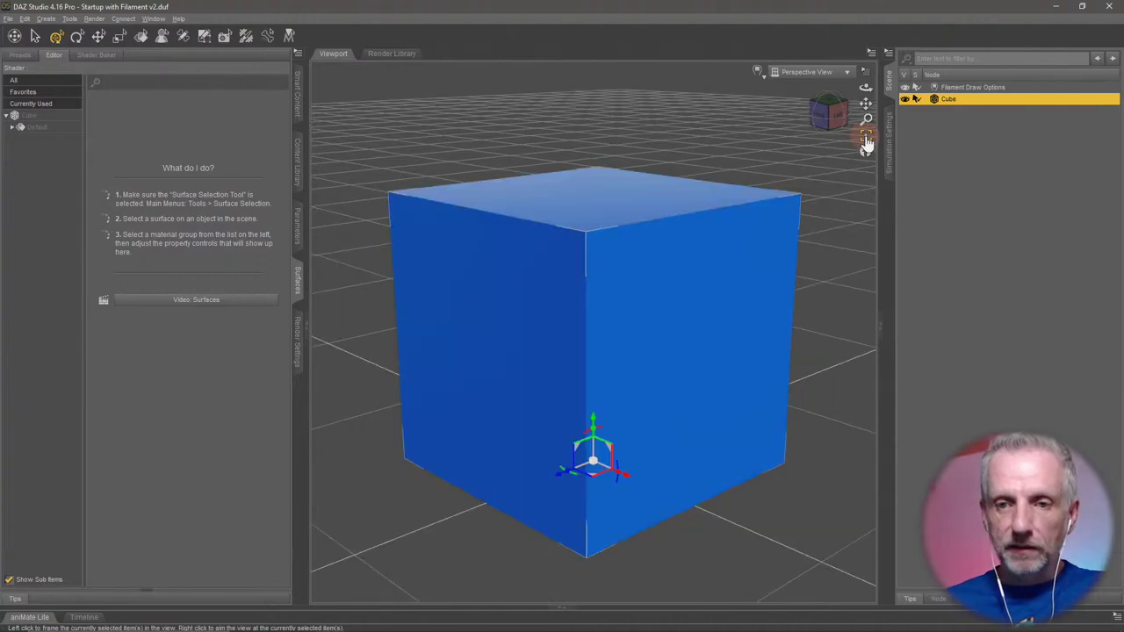
{"action": "scroll", "coordinate": [690, 326], "scroll_direction": "down", "scroll_amount": 4}
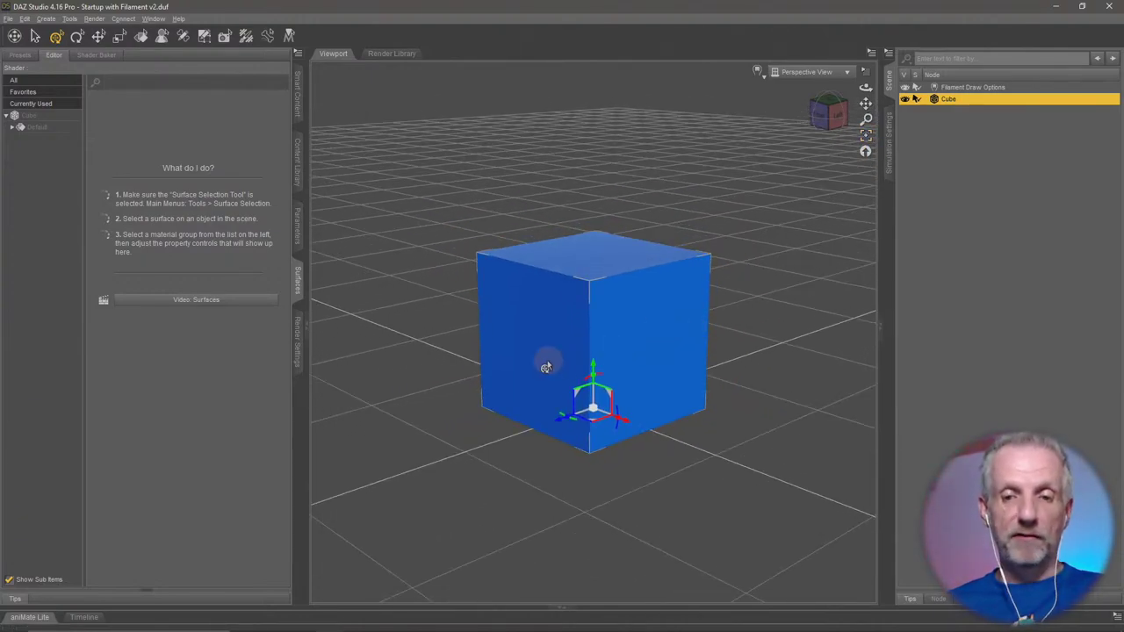
{"action": "scroll", "coordinate": [546, 373], "scroll_direction": "up", "scroll_amount": 3}
{"action": "scroll", "coordinate": [623, 374], "scroll_direction": "down", "scroll_amount": 1}
{"action": "scroll", "coordinate": [642, 373], "scroll_direction": "down", "scroll_amount": 4}
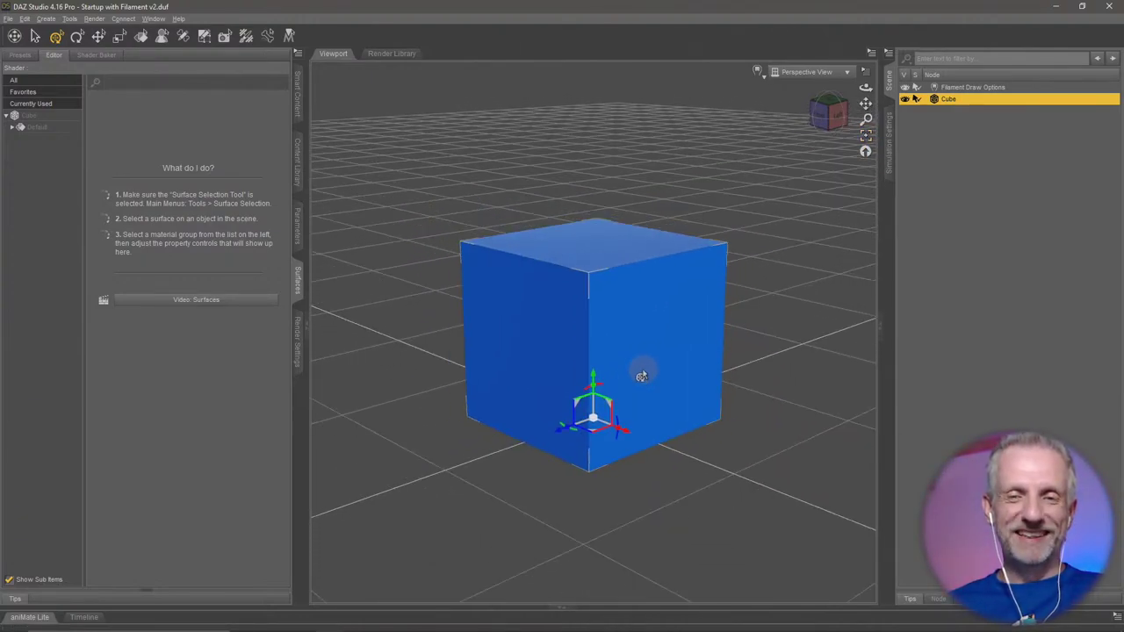
{"action": "scroll", "coordinate": [606, 373], "scroll_direction": "up", "scroll_amount": 2}
{"action": "middle_click_drag", "start_coordinate": [614, 376], "coordinate": [743, 318]}
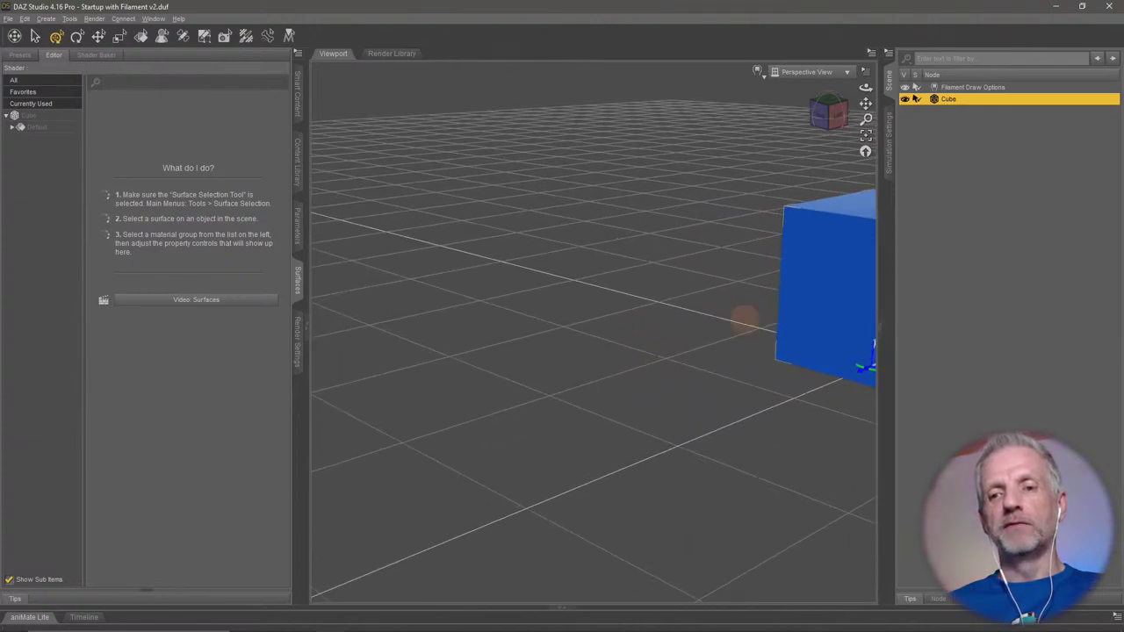
{"action": "key", "text": "ctrl+f"}
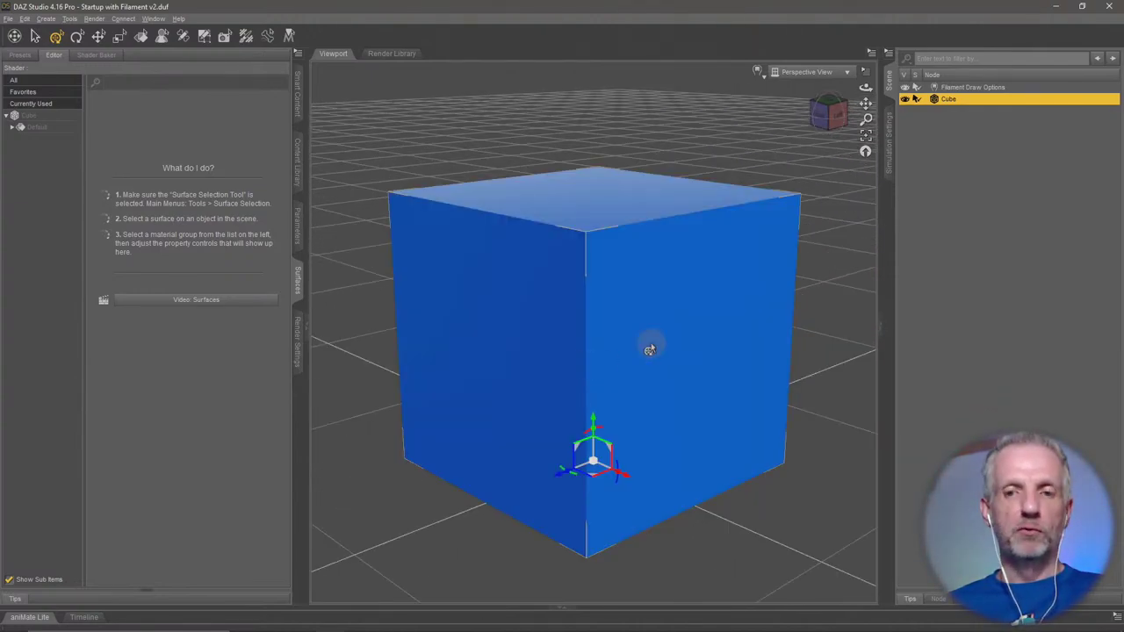
{"action": "mouse_move", "coordinate": [657, 351]}
{"action": "middle_mouse_down"}
{"action": "mouse_move", "coordinate": [677, 343]}
{"action": "mouse_move", "coordinate": [655, 354]}
{"action": "middle_mouse_up"}
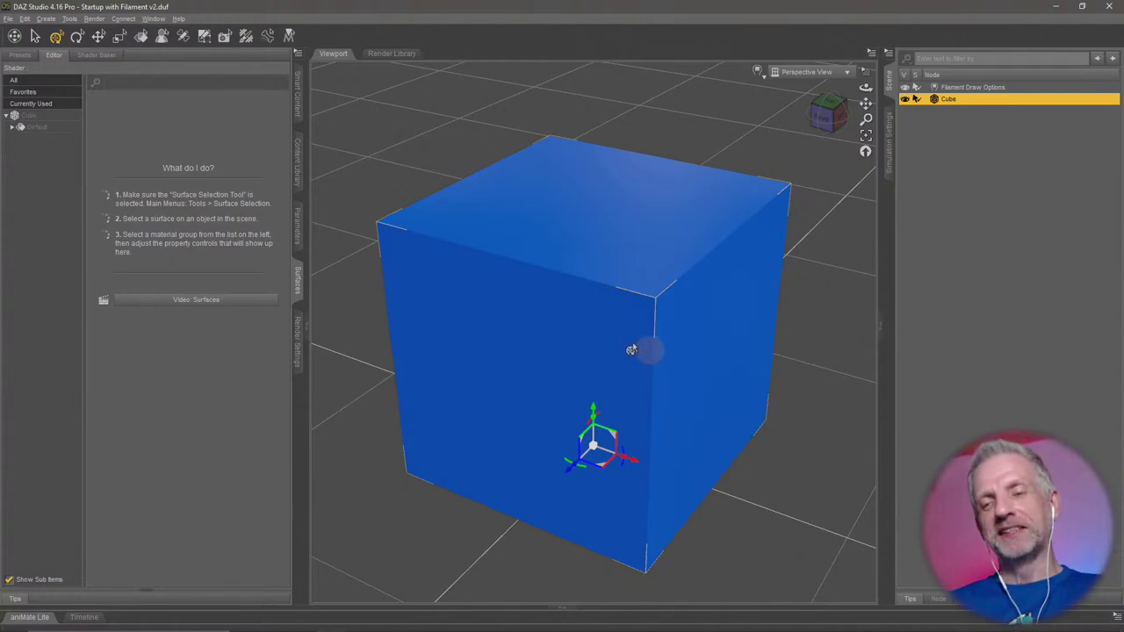
{"action": "left_click_drag", "start_coordinate": [642, 349], "coordinate": [606, 352]}
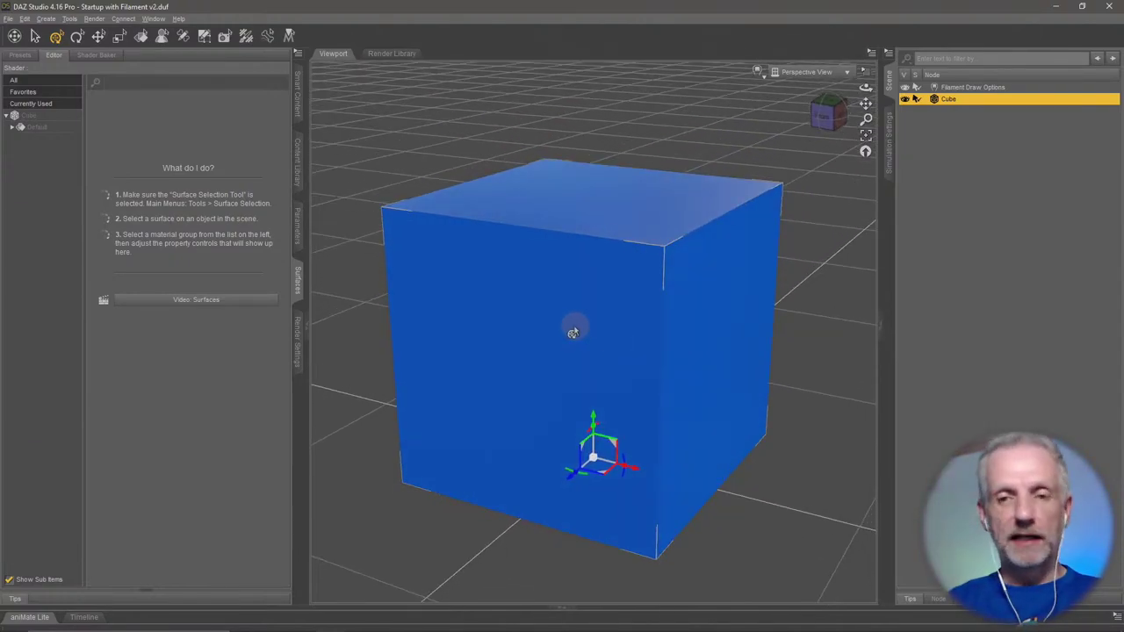
{"action": "scroll", "coordinate": [572, 323], "scroll_direction": "down", "scroll_amount": 5}
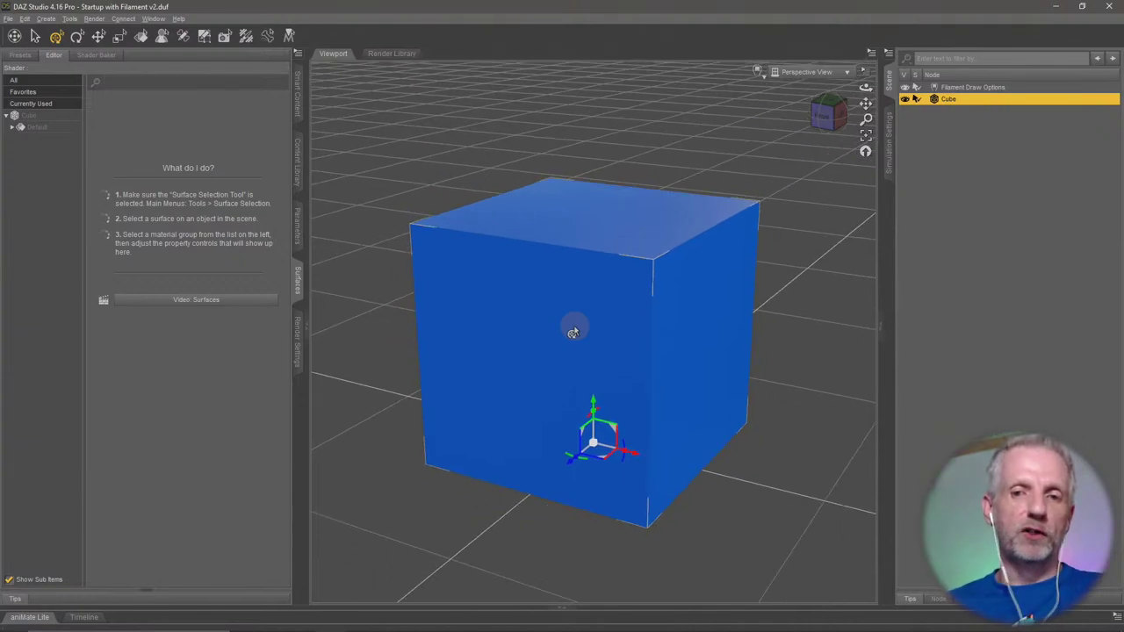
{"action": "left_click_drag", "start_coordinate": [557, 325], "coordinate": [545, 300]}
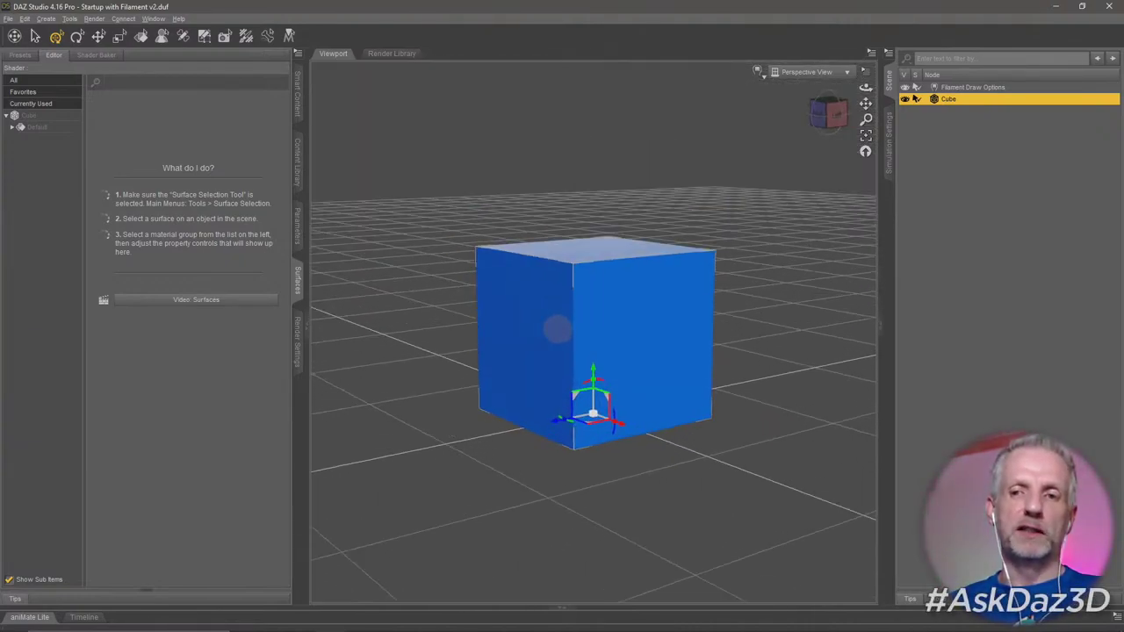
Delete the cube and undo, reselect it, delete it again, then undo to restore it.
{"action": "key", "text": "Delete"}
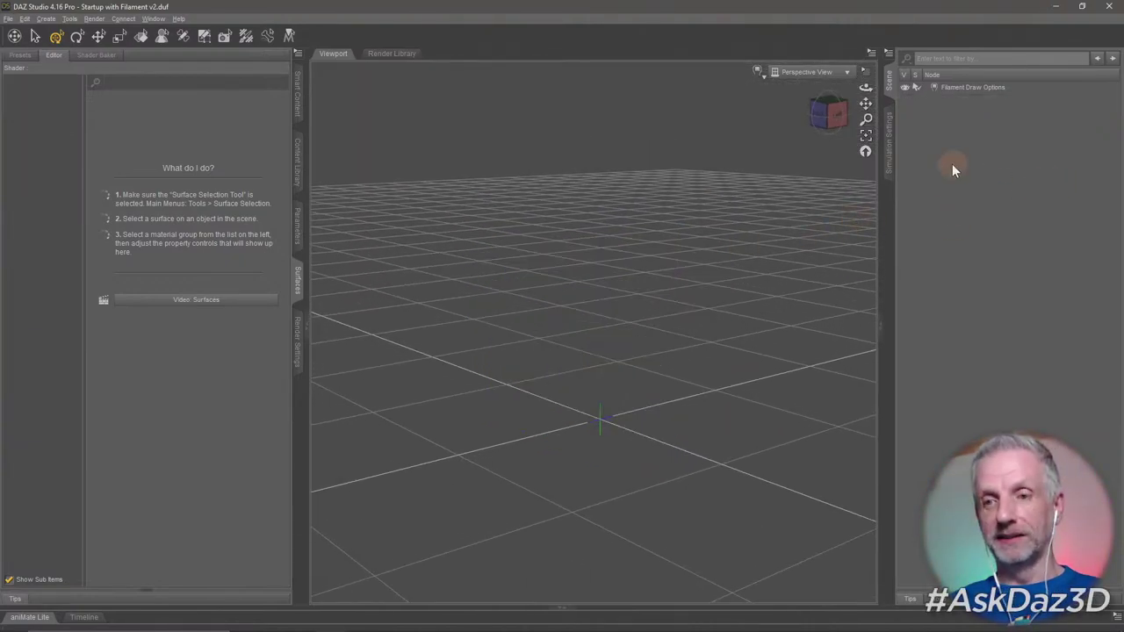
{"action": "key", "text": "ctrl+z"}
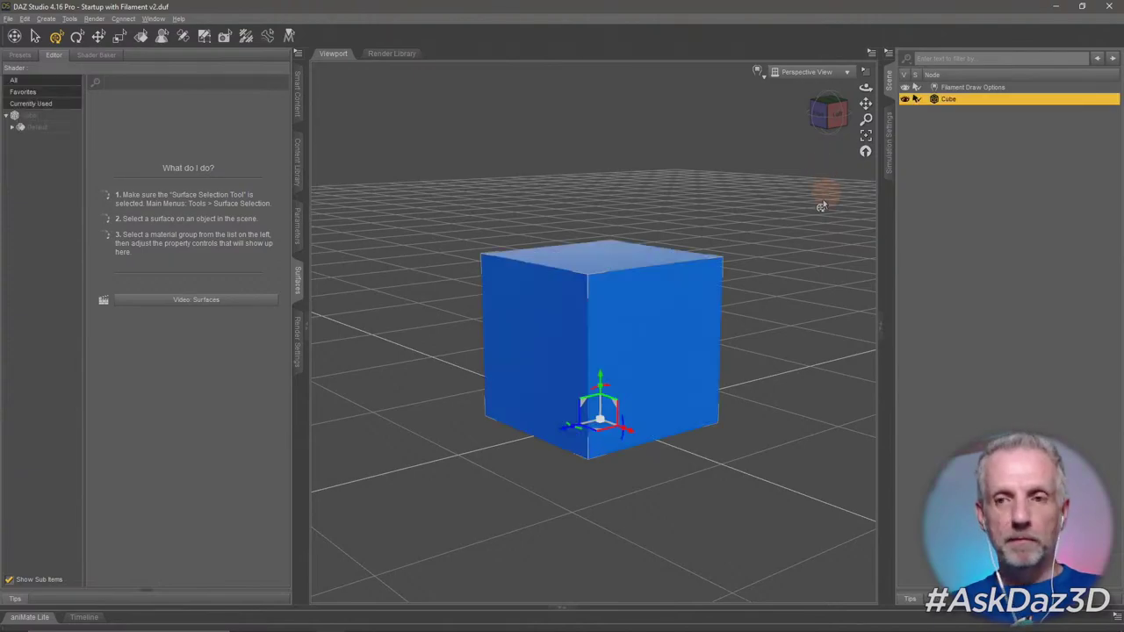
{"action": "left_click", "coordinate": [569, 209]}
{"action": "left_click", "coordinate": [606, 299]}
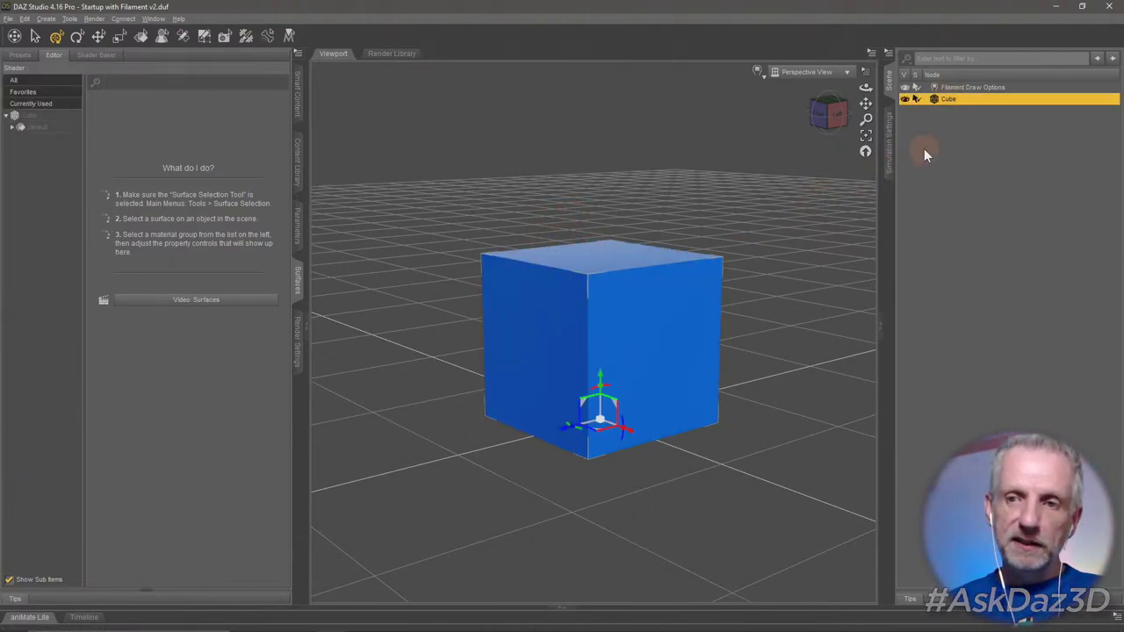
{"action": "key", "text": "Delete"}
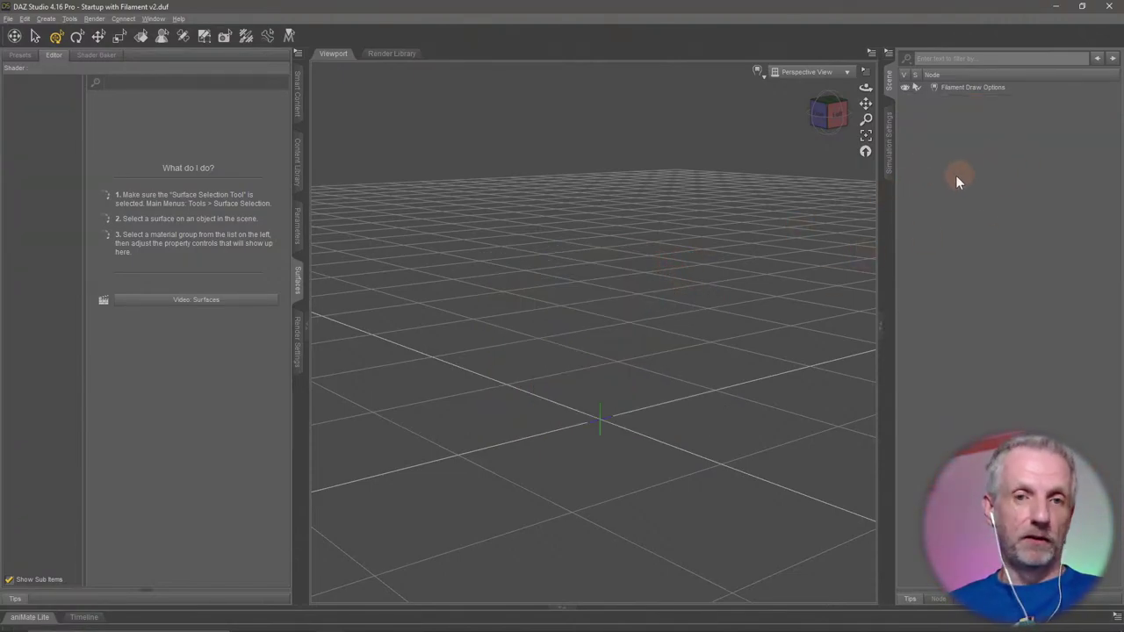
{"action": "key", "text": "ctrl+z"}
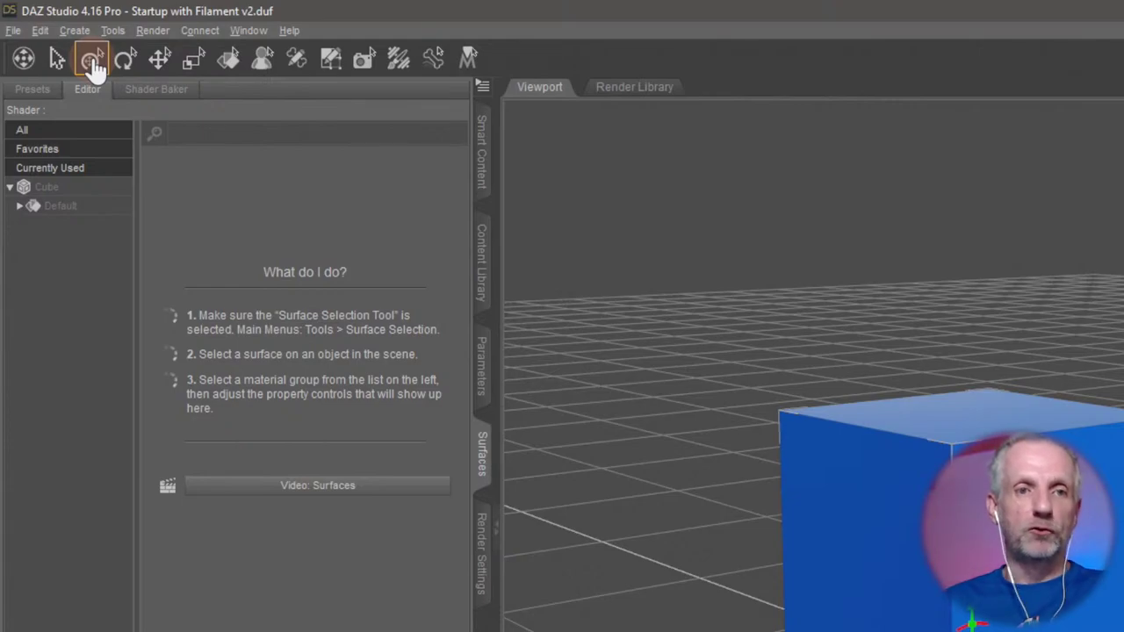
Choose the Universal tool from the Tools menu to get the combined move, rotate and scale gizmo.
{"action": "left_click", "coordinate": [117, 30]}
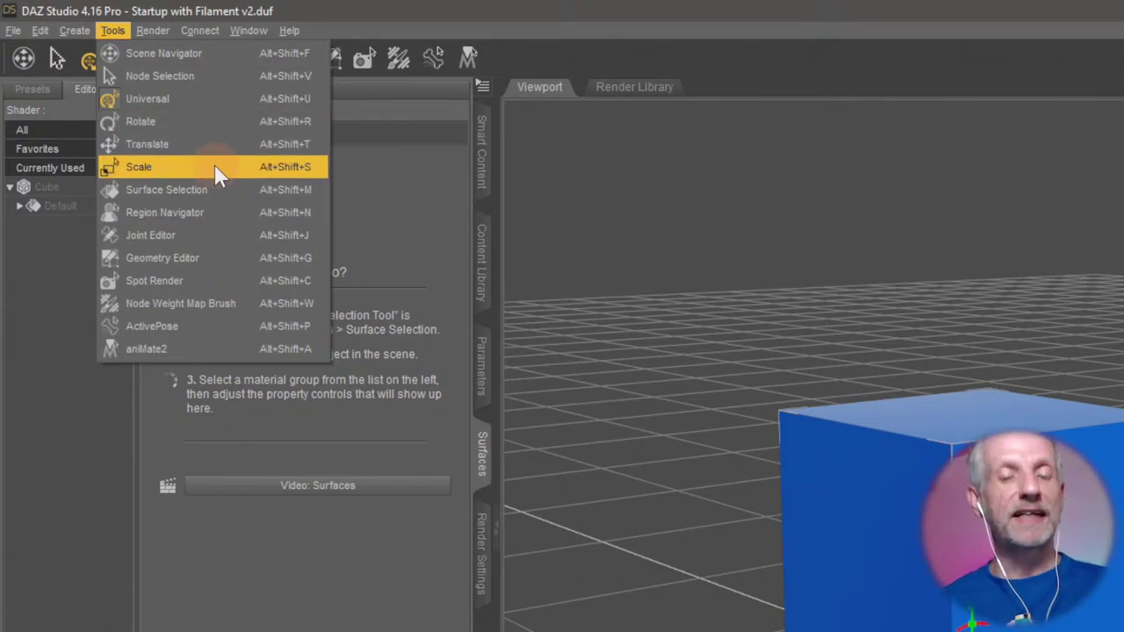
{"action": "left_click", "coordinate": [207, 99]}
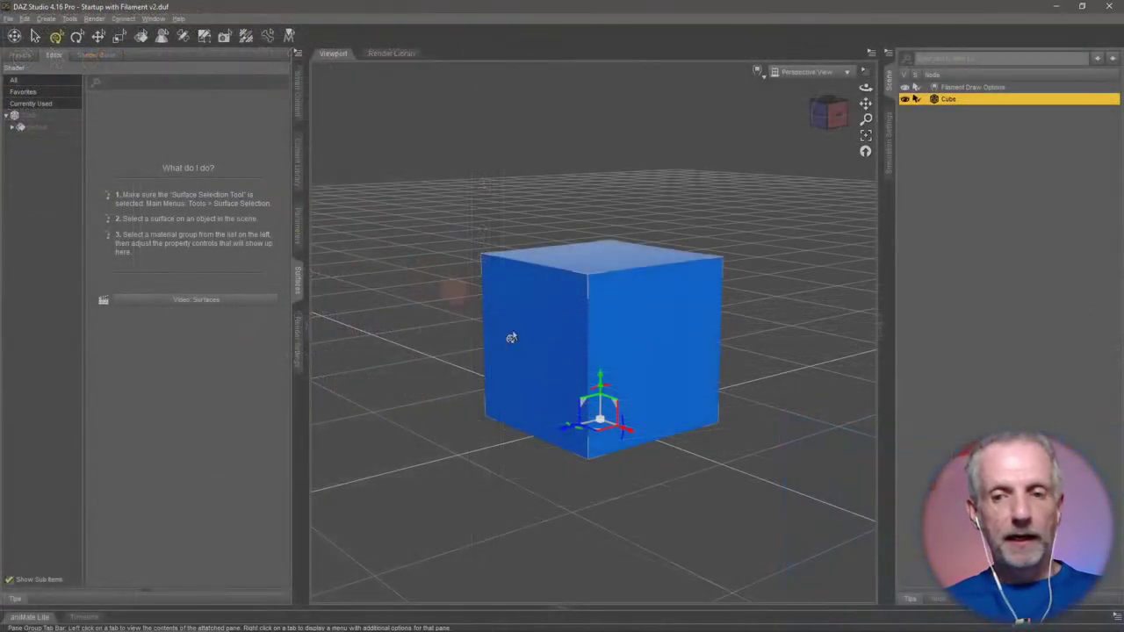
{"action": "scroll", "coordinate": [578, 411], "scroll_direction": "up", "scroll_amount": 5}
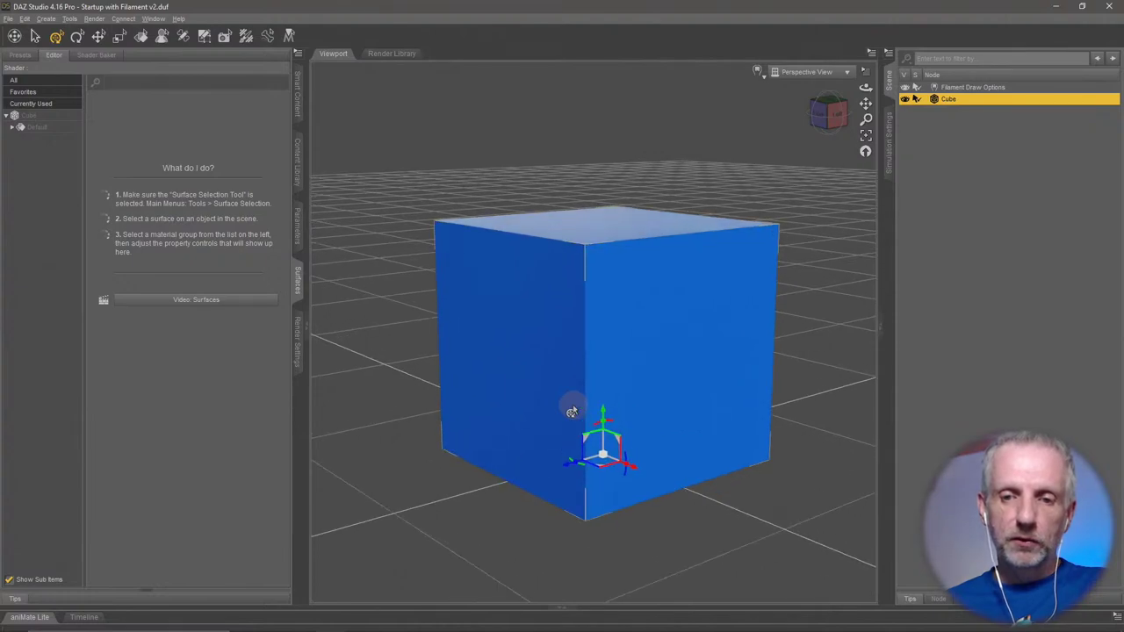
Drag the Universal gizmo handles to move the blue cube back and right along the ground, then up and sideways.
{"action": "scroll", "coordinate": [572, 410], "scroll_direction": "up", "scroll_amount": 3}
{"action": "left_click_drag", "start_coordinate": [572, 406], "coordinate": [572, 380], "text": "alt"}
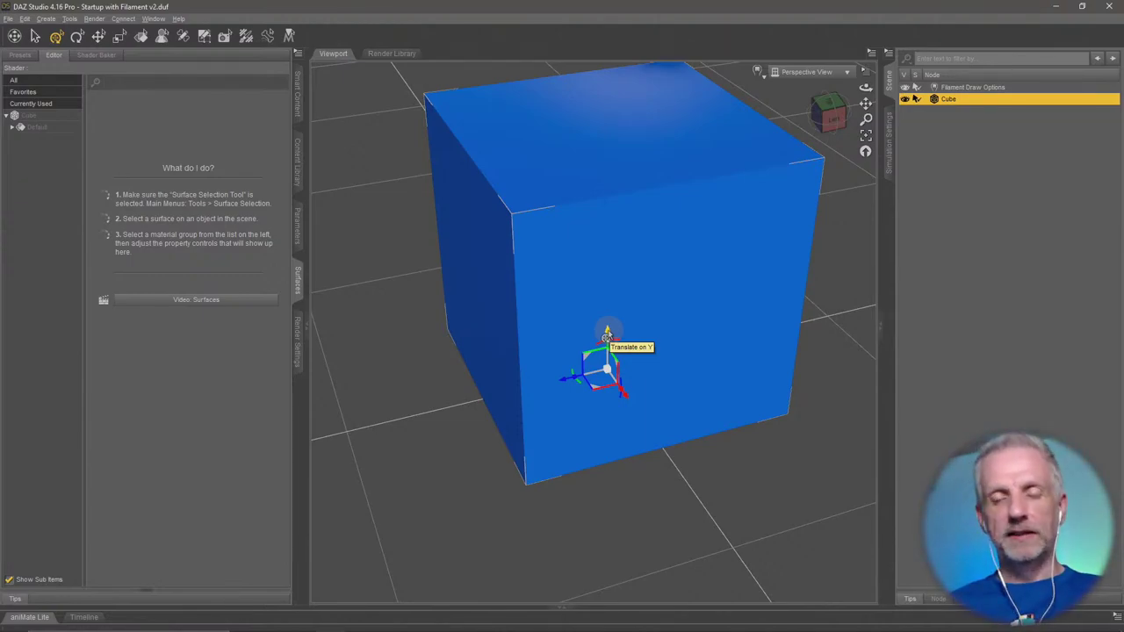
{"action": "scroll", "coordinate": [606, 337], "scroll_direction": "up", "scroll_amount": 3}
{"action": "scroll", "coordinate": [603, 338], "scroll_direction": "down", "scroll_amount": 6}
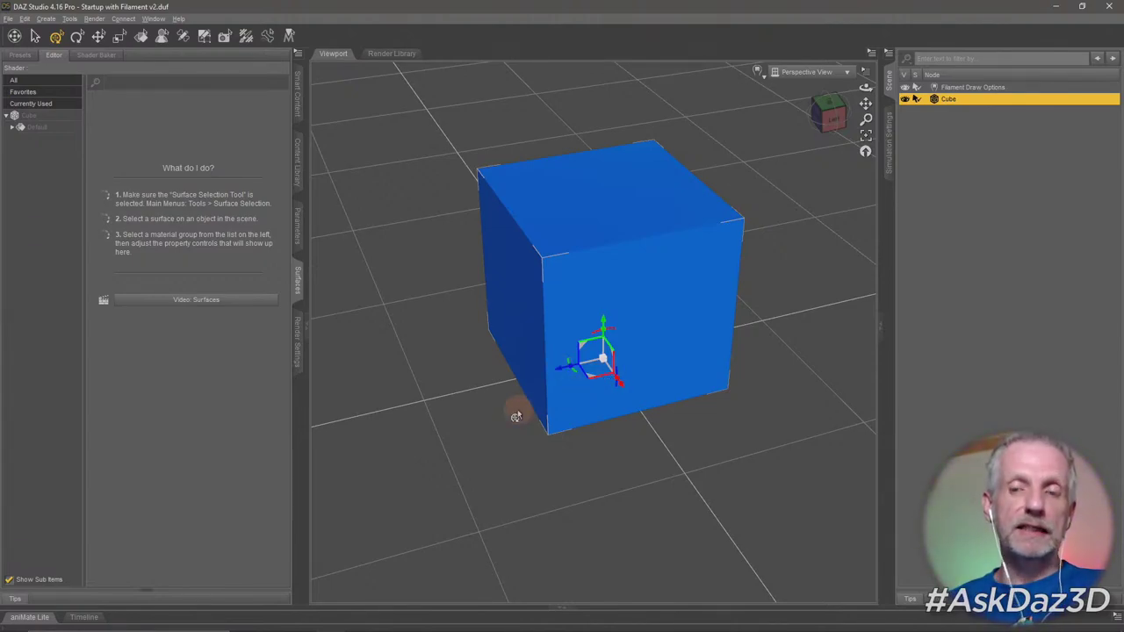
{"action": "left_click_drag", "start_coordinate": [488, 425], "coordinate": [489, 425], "text": "alt"}
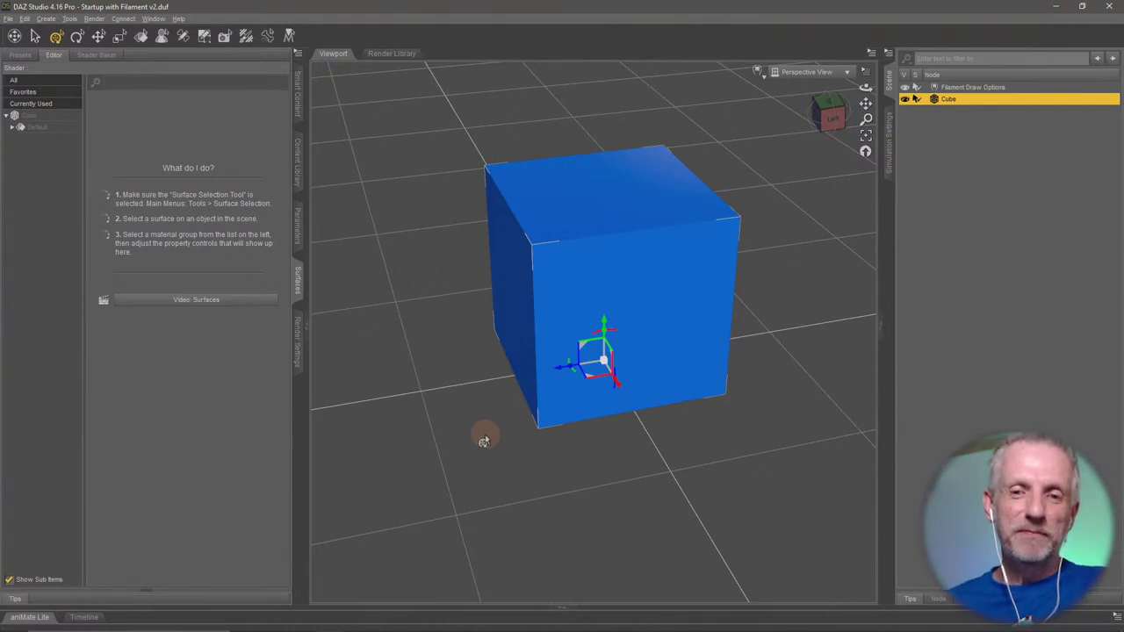
{"action": "left_click_drag", "start_coordinate": [482, 431], "coordinate": [490, 435], "text": "alt"}
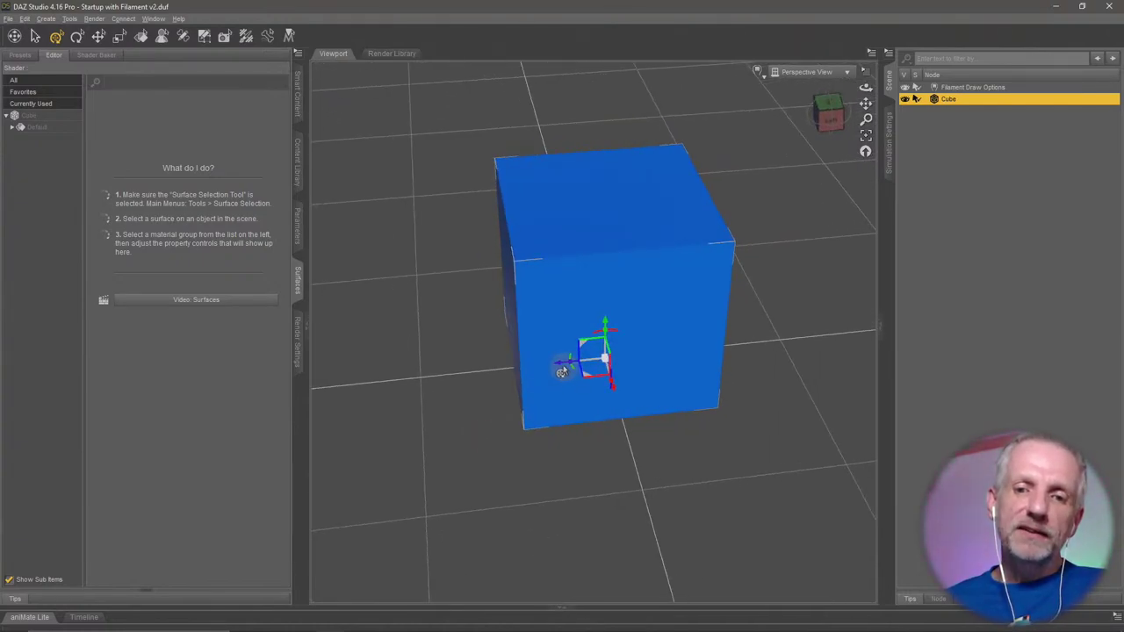
{"action": "left_click_drag", "start_coordinate": [556, 366], "coordinate": [587, 389], "text": "alt"}
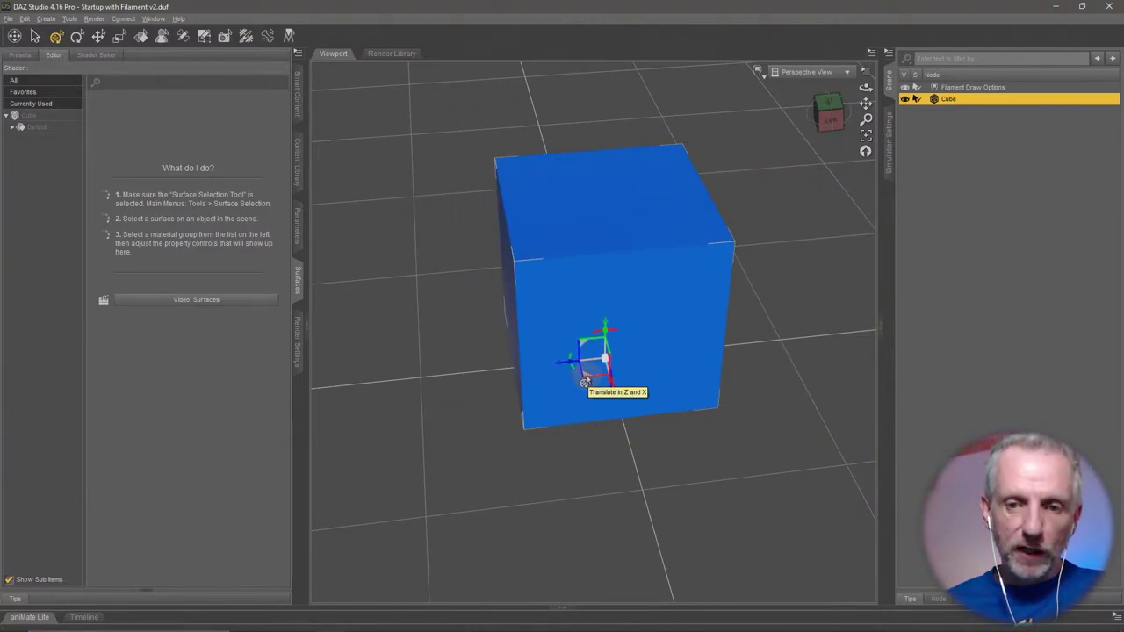
{"action": "left_click_drag", "start_coordinate": [585, 383], "coordinate": [551, 391]}
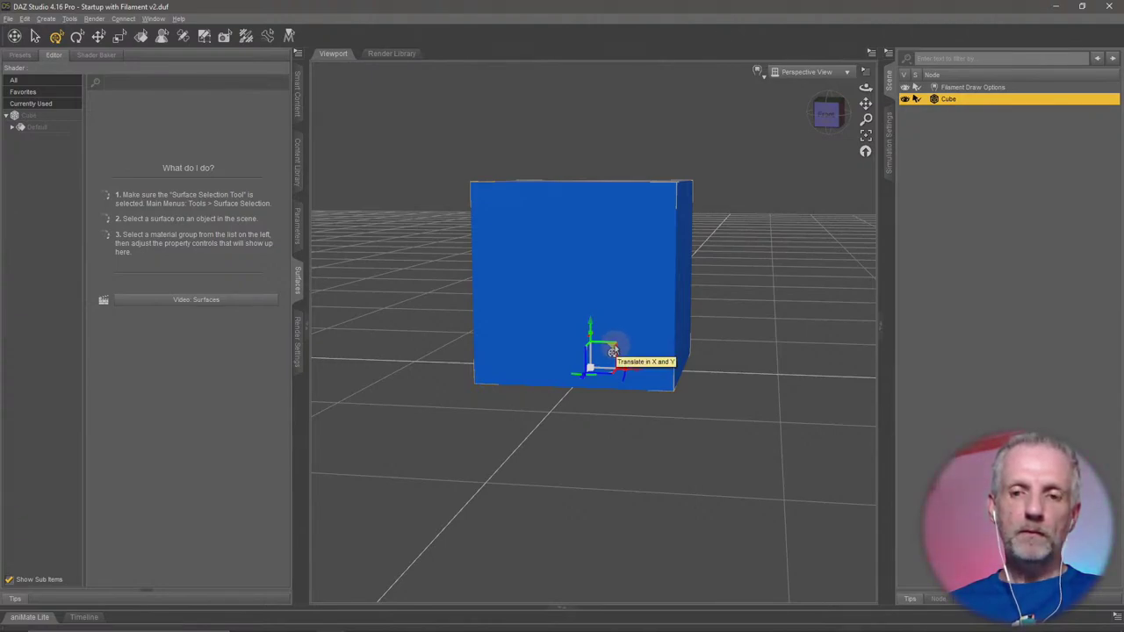
{"action": "left_click_drag", "start_coordinate": [613, 351], "coordinate": [584, 321]}
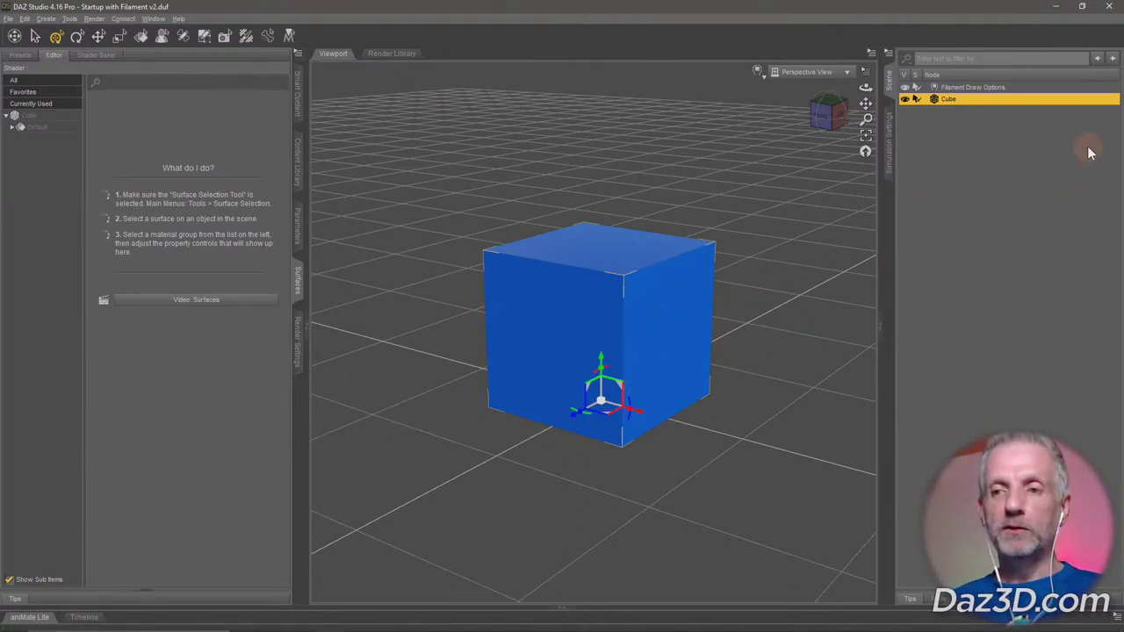
Delete the selected blue Cube, leaving only Filament Draw Options and the ground grid.
{"action": "key", "text": "Delete"}
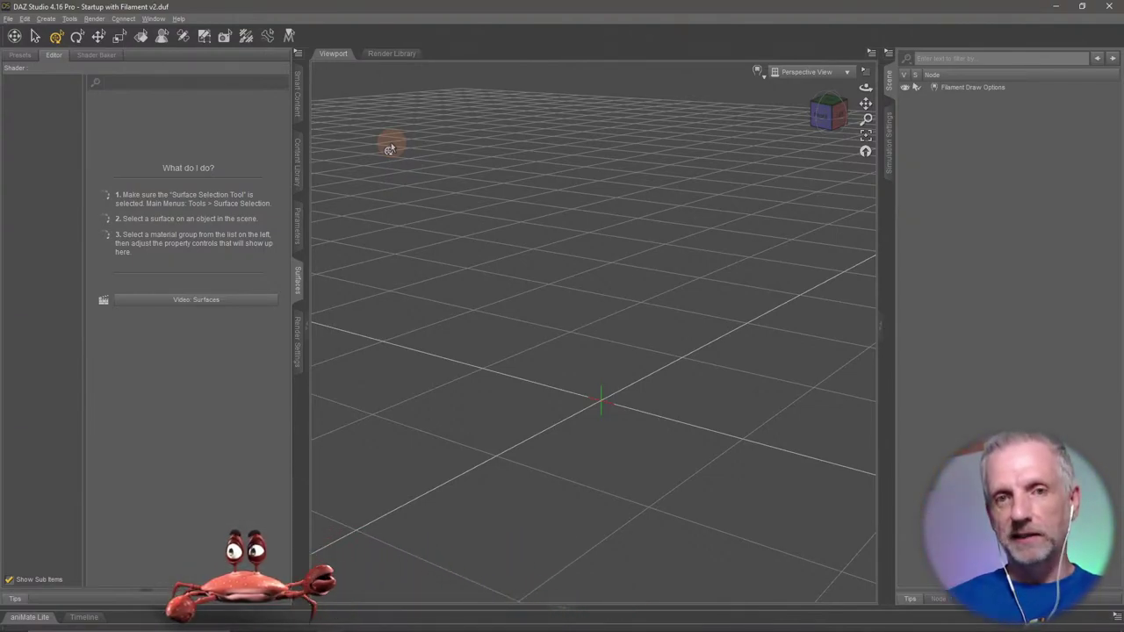
List installed Figures products in Smart Content with Filter By Context off, and scroll the thumbnails.
{"action": "left_click", "coordinate": [299, 104]}
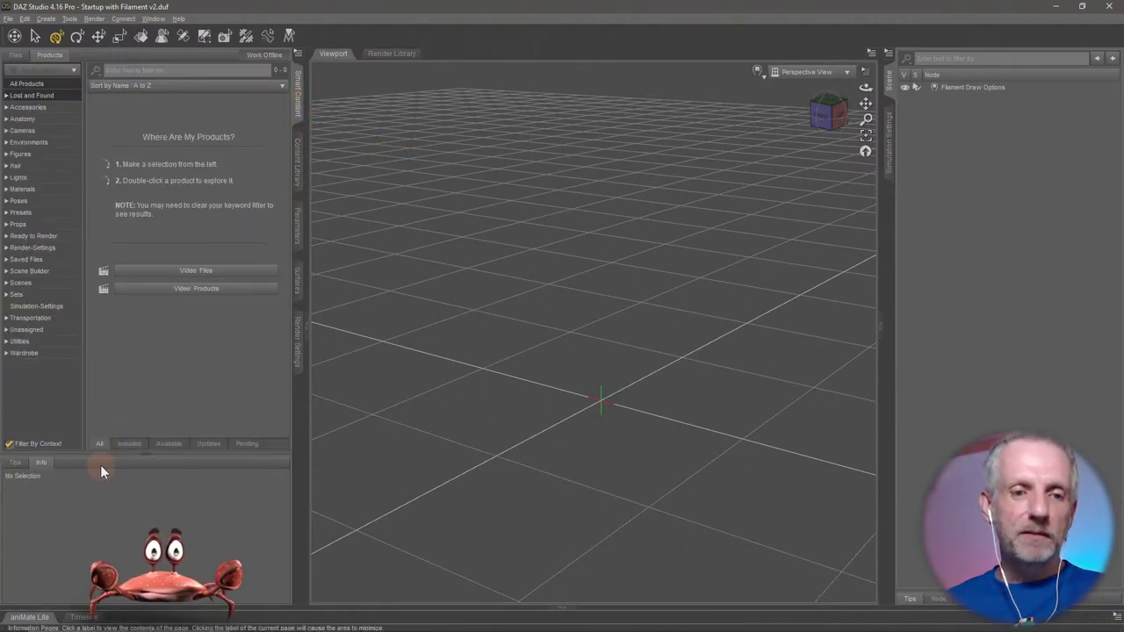
{"action": "left_click", "coordinate": [146, 455]}
{"action": "left_click", "coordinate": [128, 593]}
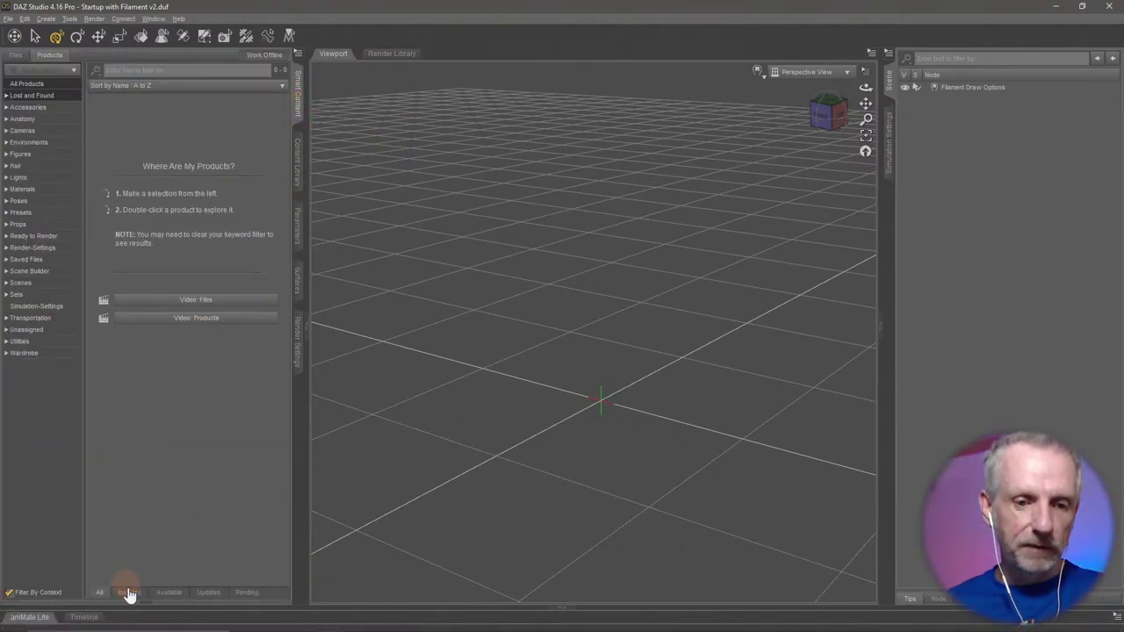
{"action": "left_click", "coordinate": [44, 154]}
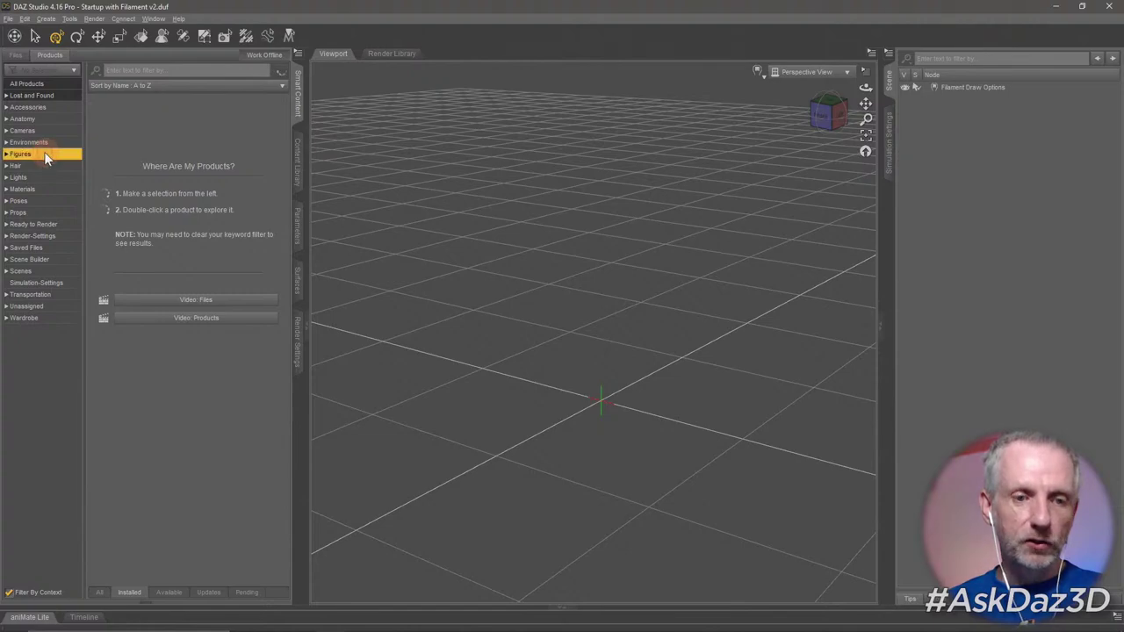
{"action": "left_click", "coordinate": [8, 592]}
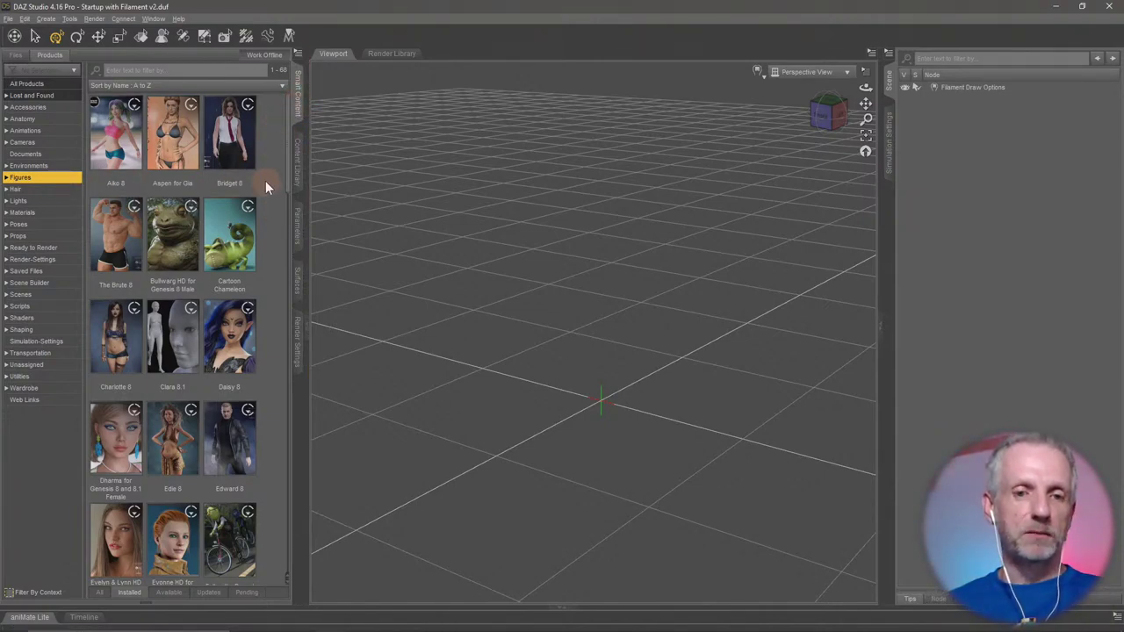
{"action": "scroll", "coordinate": [265, 181], "scroll_direction": "down", "scroll_amount": 10}
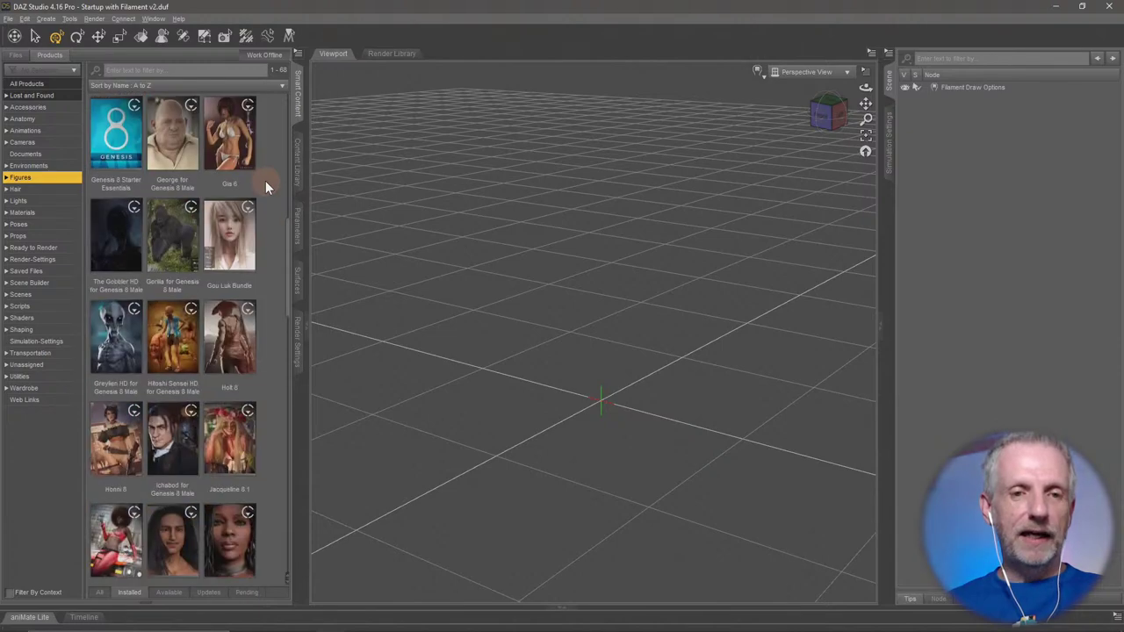
{"action": "scroll", "coordinate": [265, 181], "scroll_direction": "up", "scroll_amount": 5}
{"action": "scroll", "coordinate": [266, 180], "scroll_direction": "down", "scroll_amount": 4}
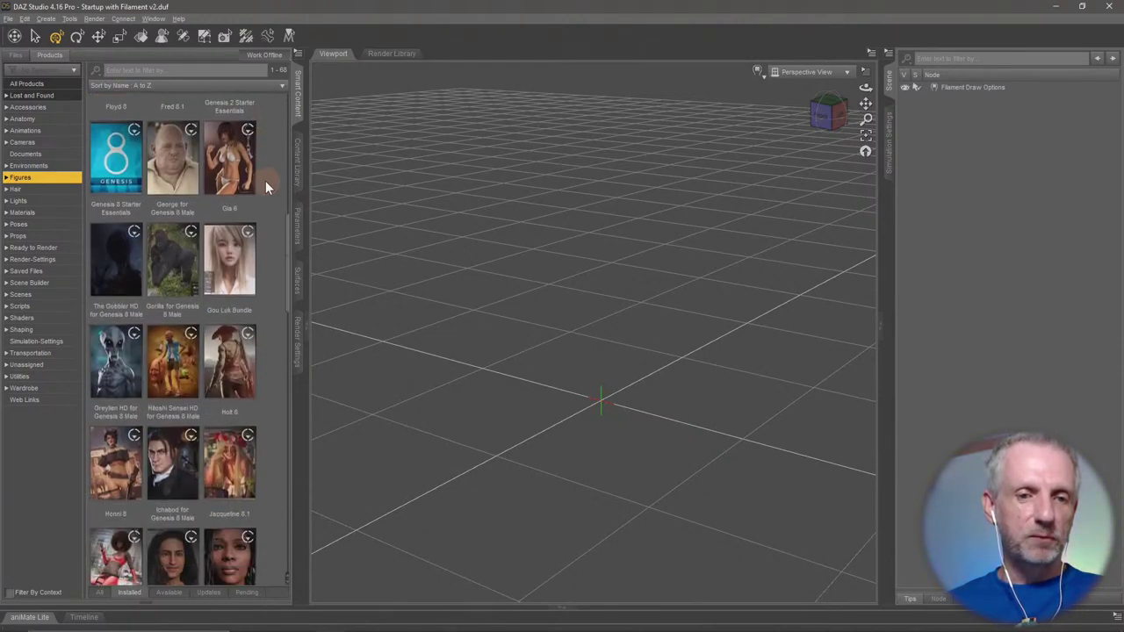
{"action": "scroll", "coordinate": [266, 181], "scroll_direction": "down", "scroll_amount": 1}
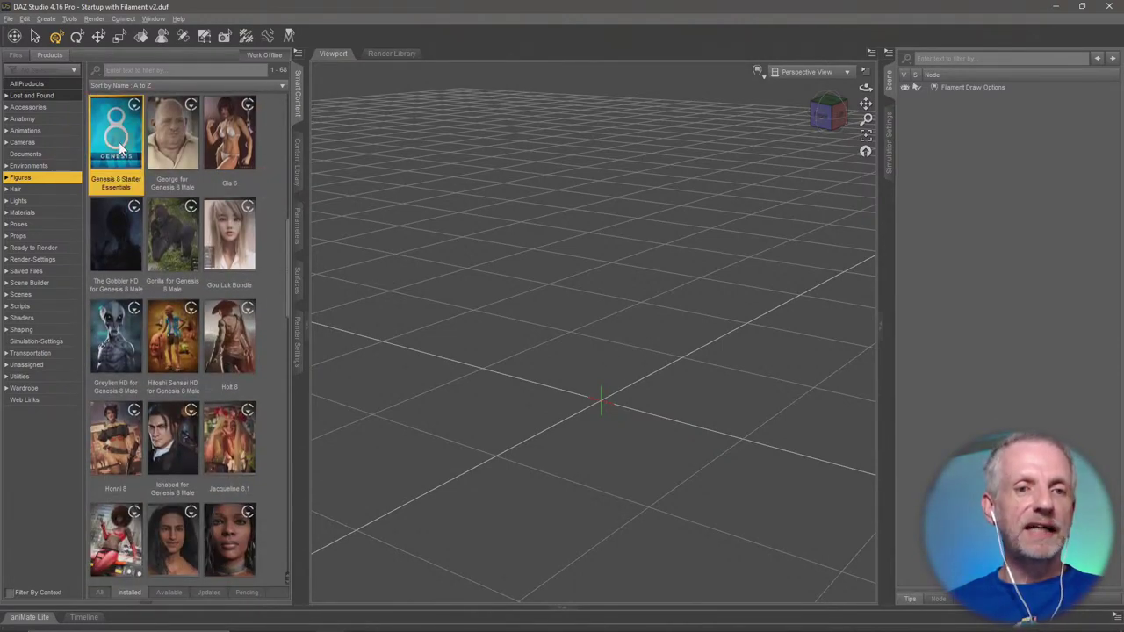
{"action": "mouse_move", "coordinate": [119, 142]}
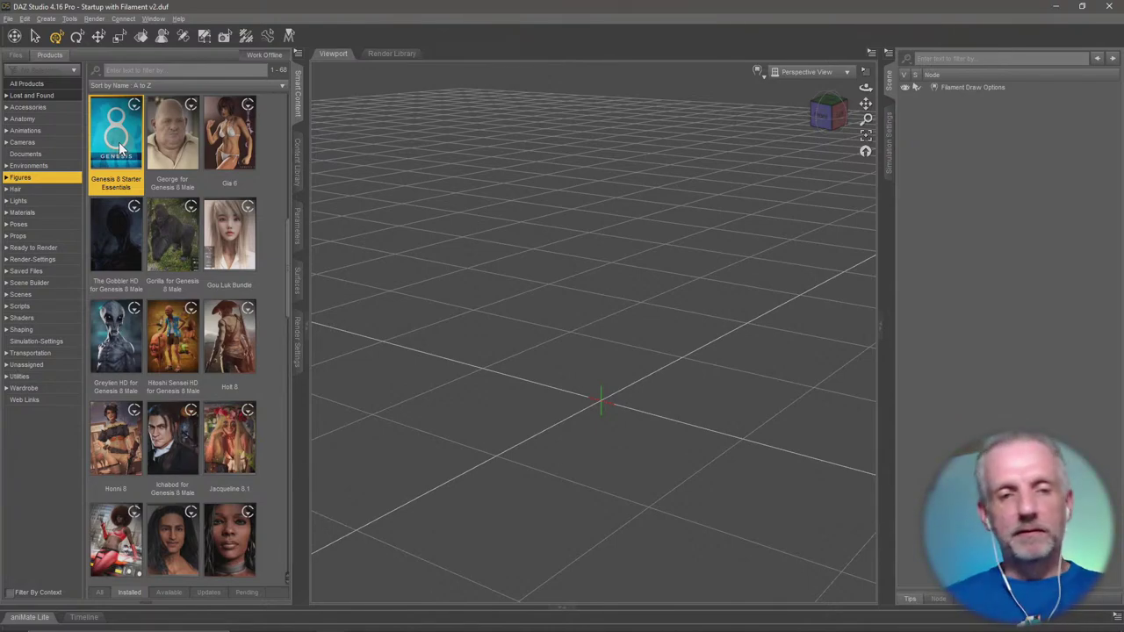
Open the George for Genesis 8 Male product, show its Figures content and select George HD.
{"action": "double_click", "coordinate": [177, 138]}
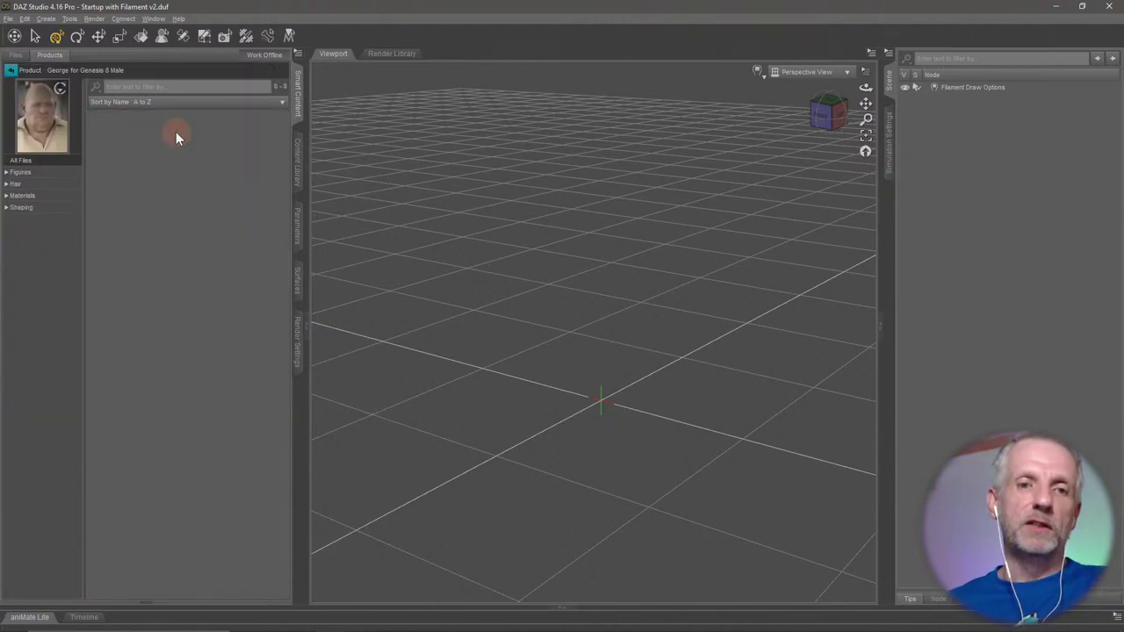
{"action": "left_click", "coordinate": [48, 173]}
{"action": "left_click", "coordinate": [115, 167]}
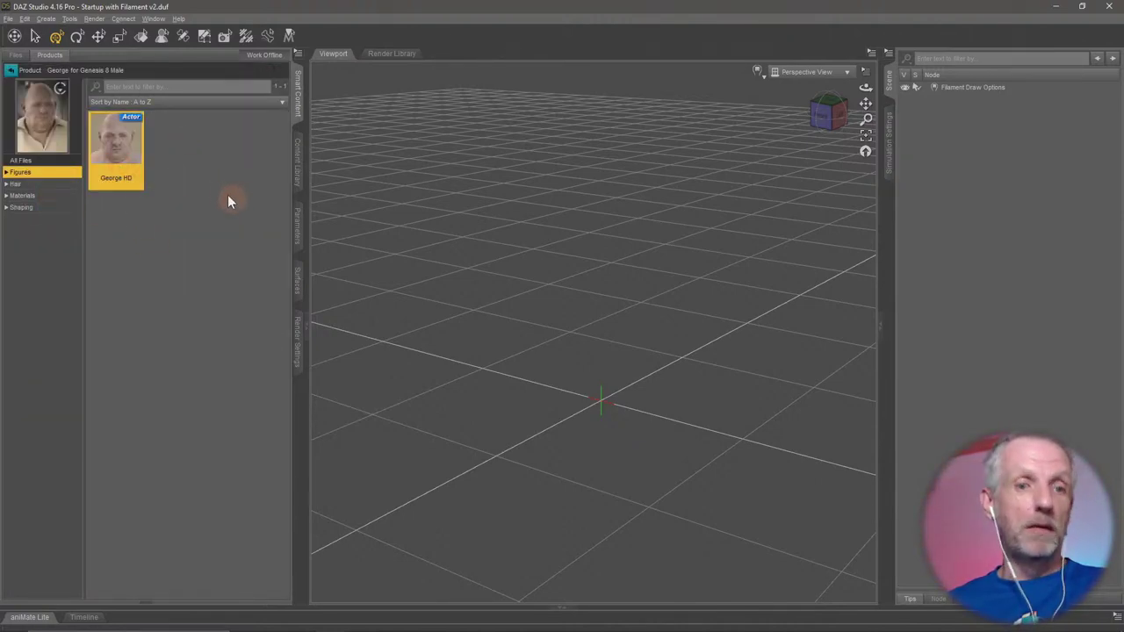
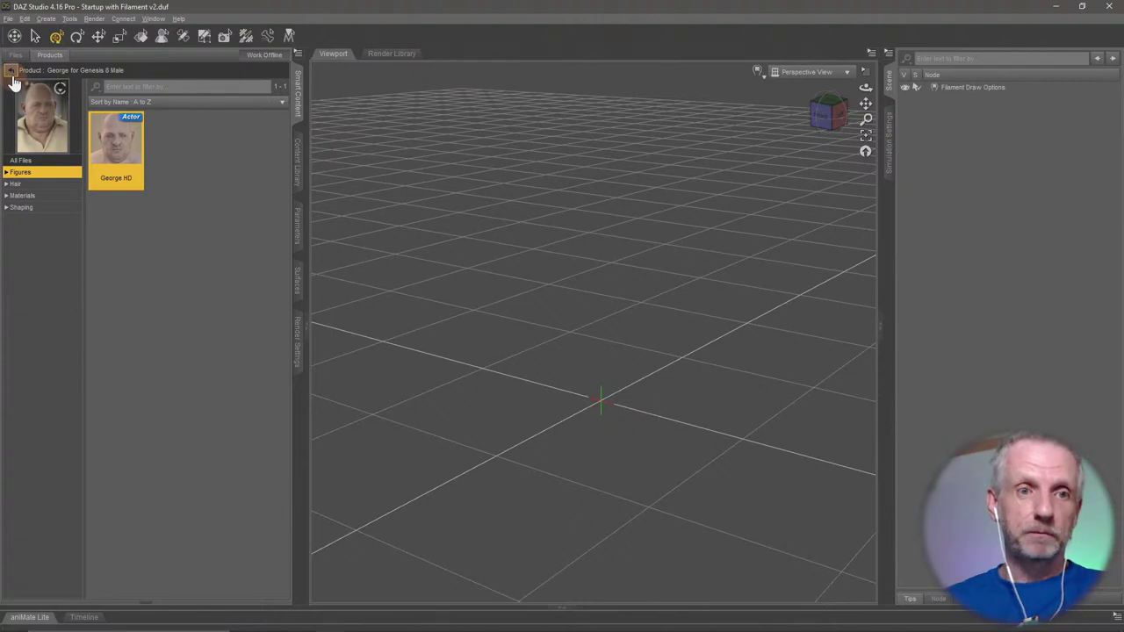
Return to the full product list and open the Michael 8 product's contents.
{"action": "left_click", "coordinate": [12, 71]}
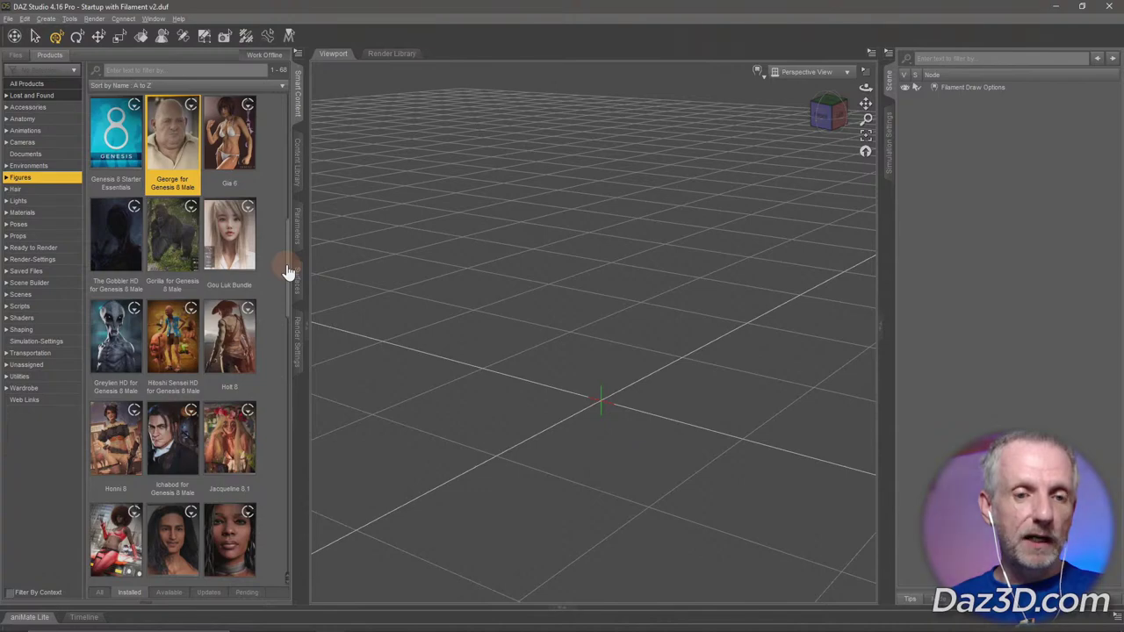
{"action": "left_click_drag", "start_coordinate": [285, 273], "coordinate": [274, 363]}
{"action": "left_click", "coordinate": [174, 284]}
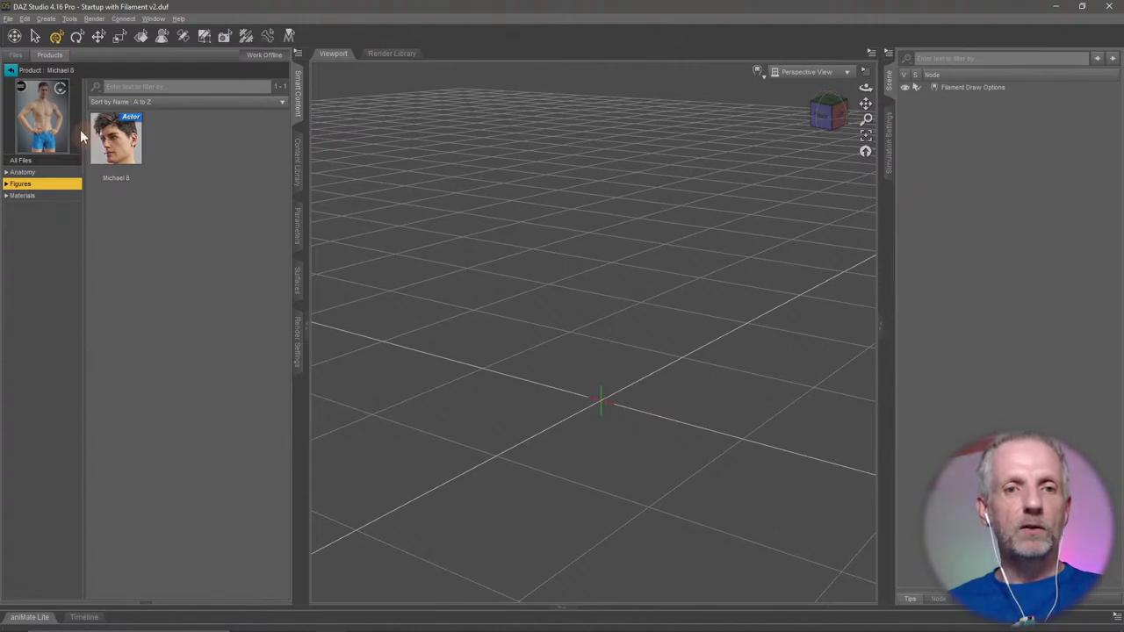
{"action": "left_click", "coordinate": [11, 77]}
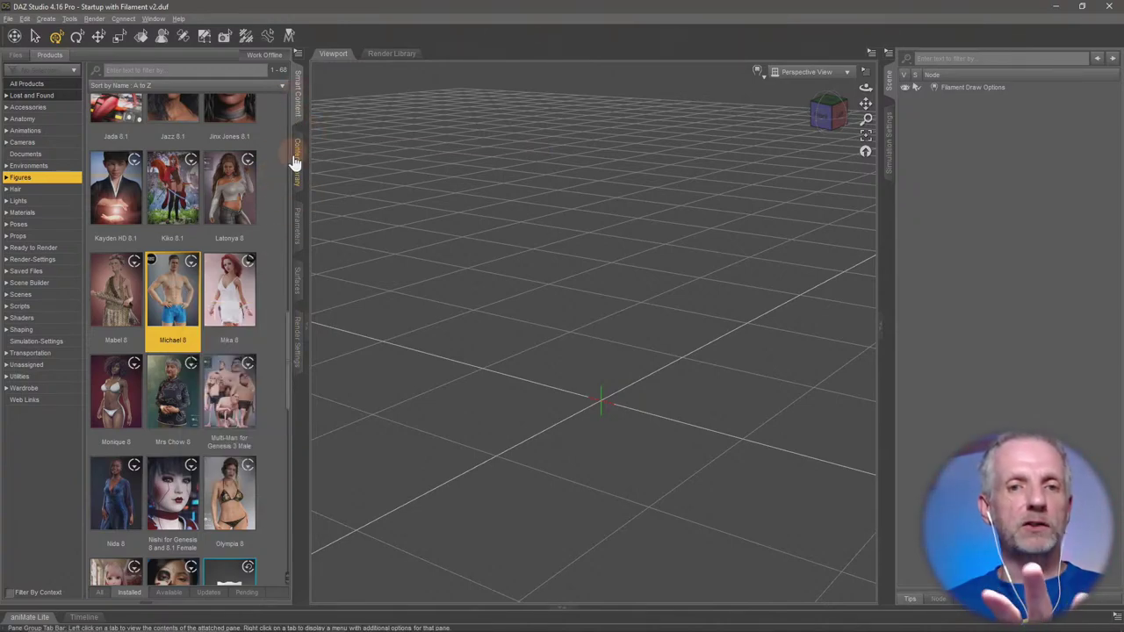
{"action": "double_click", "coordinate": [169, 312]}
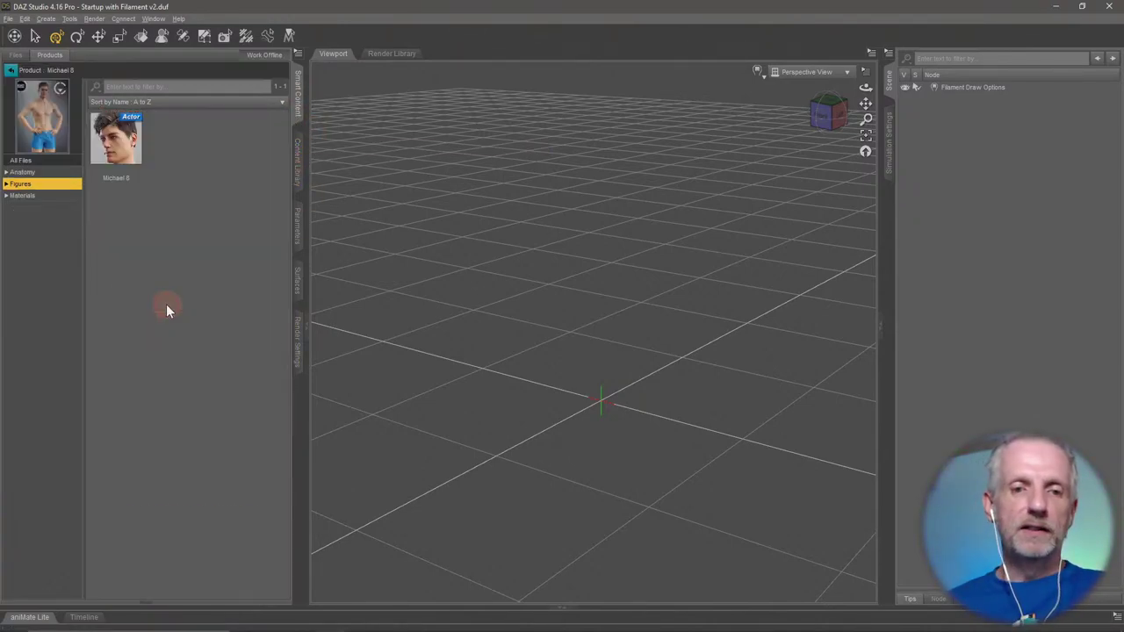
Browse Michael 8's Anatomy, Materials and All Files groups, then filter to the Figures category.
{"action": "left_click", "coordinate": [67, 172]}
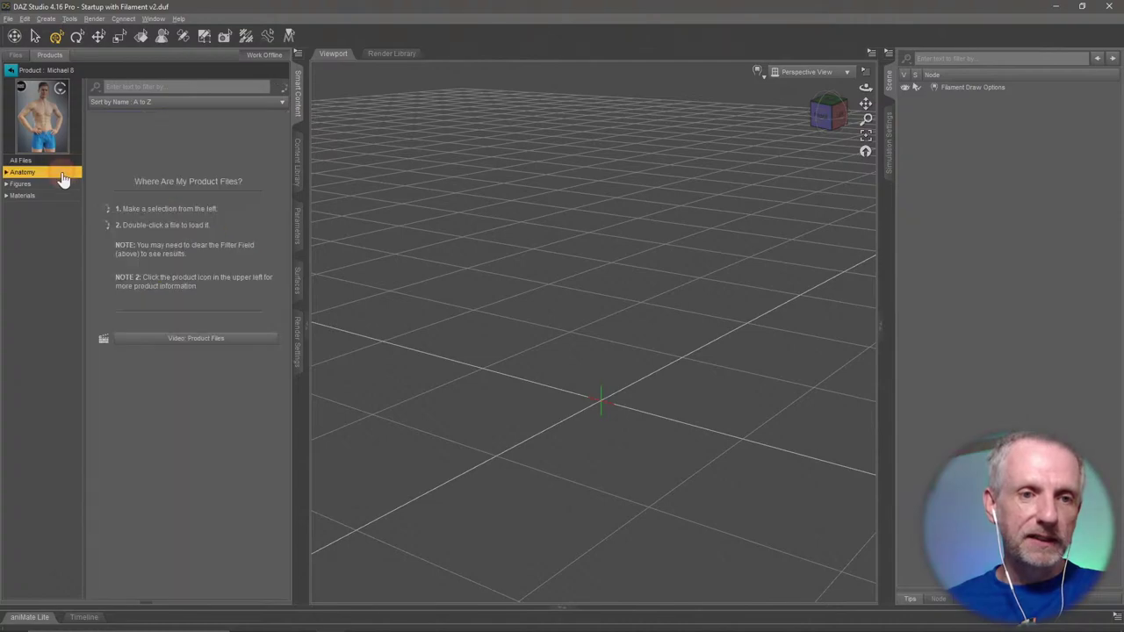
{"action": "left_click", "coordinate": [65, 161]}
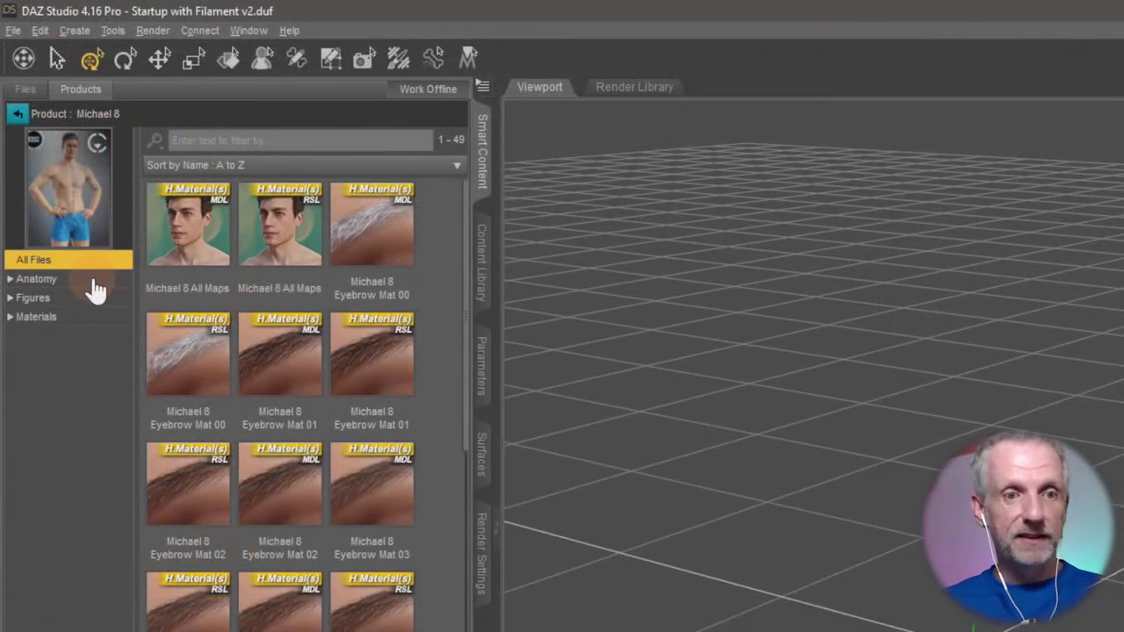
{"action": "left_click", "coordinate": [93, 280]}
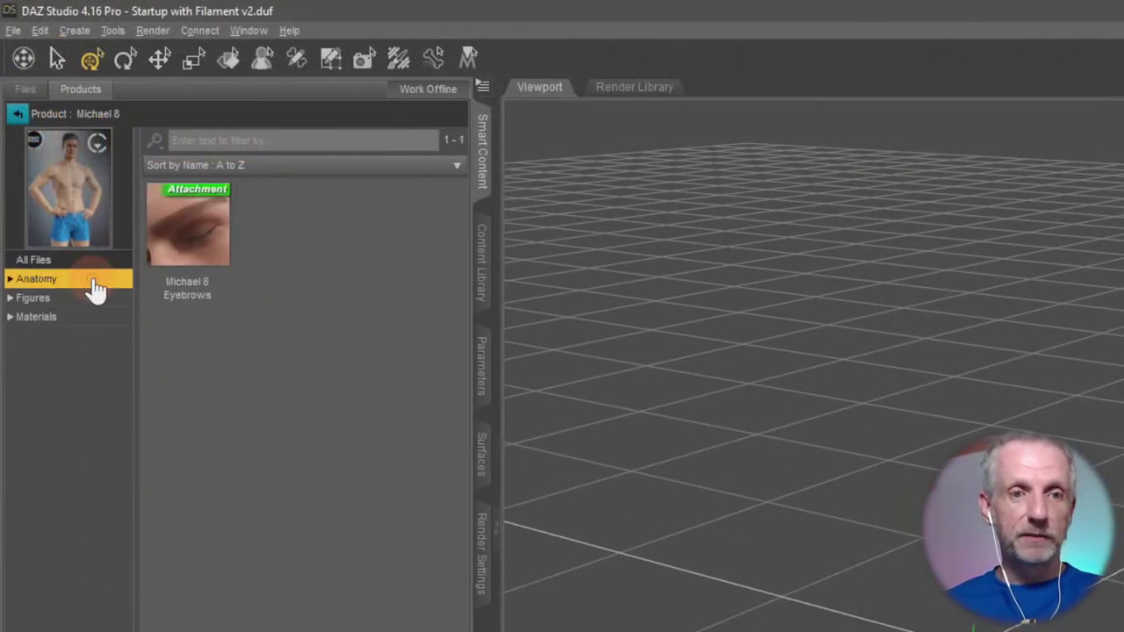
{"action": "left_click", "coordinate": [92, 299]}
{"action": "left_click", "coordinate": [99, 318]}
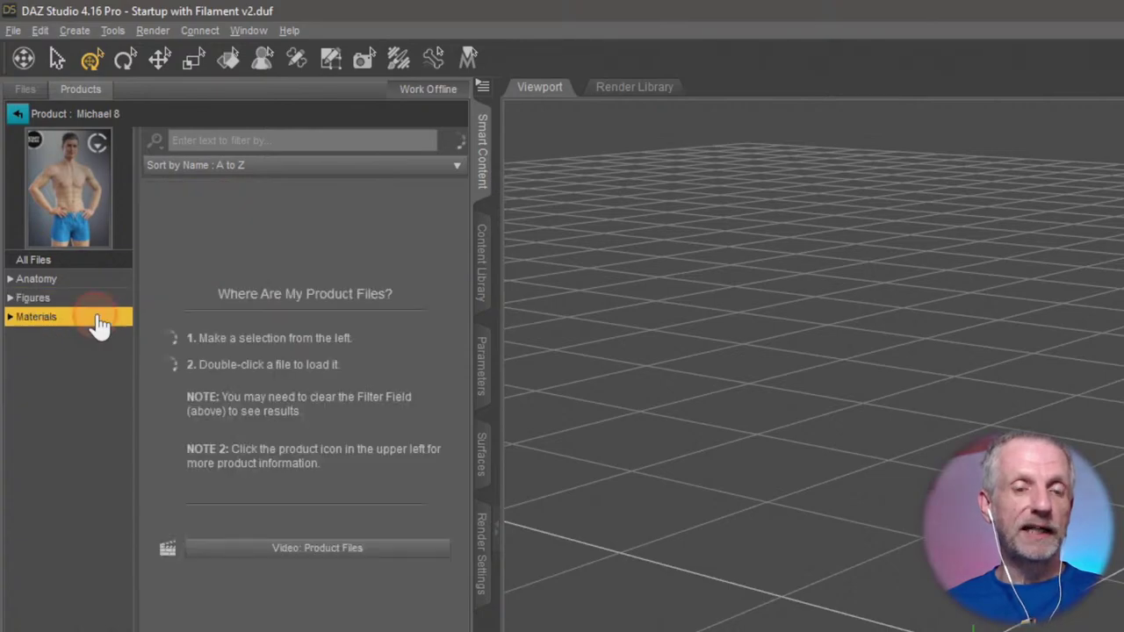
{"action": "left_click", "coordinate": [113, 261]}
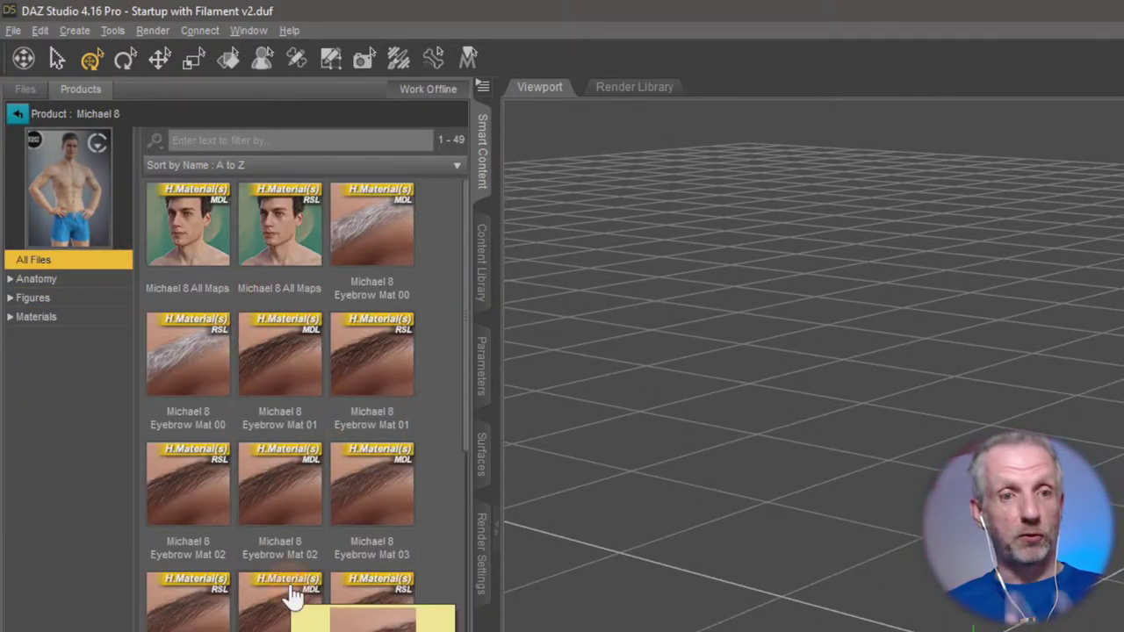
{"action": "left_click", "coordinate": [104, 300]}
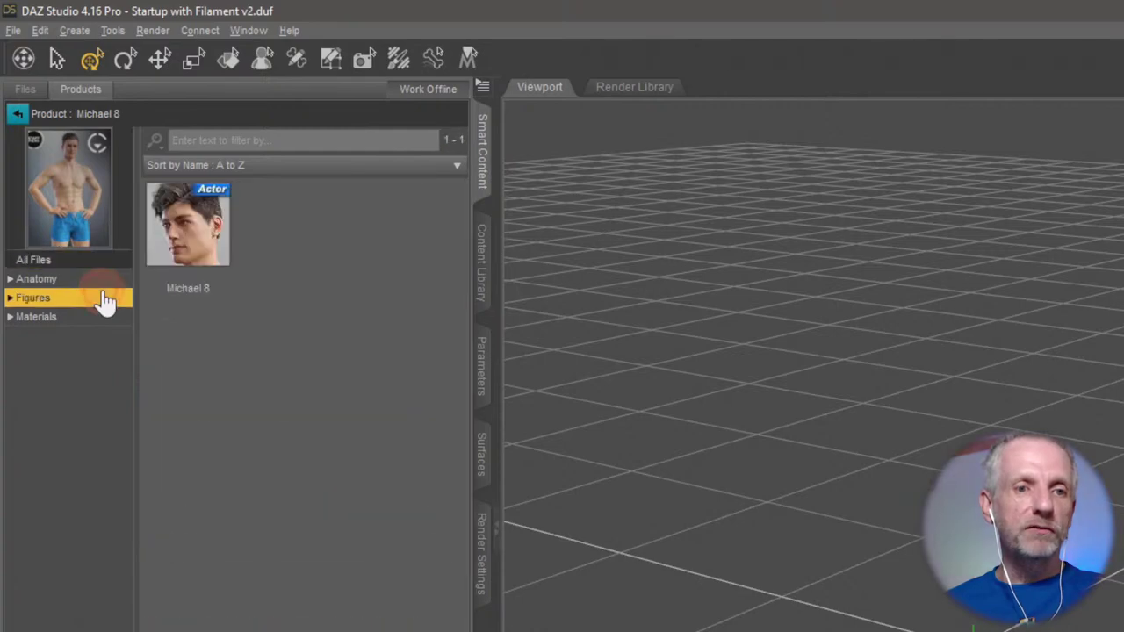
Load the Michael 8 Actor figure into the empty scene and orbit the camera around it.
{"action": "double_click", "coordinate": [194, 224]}
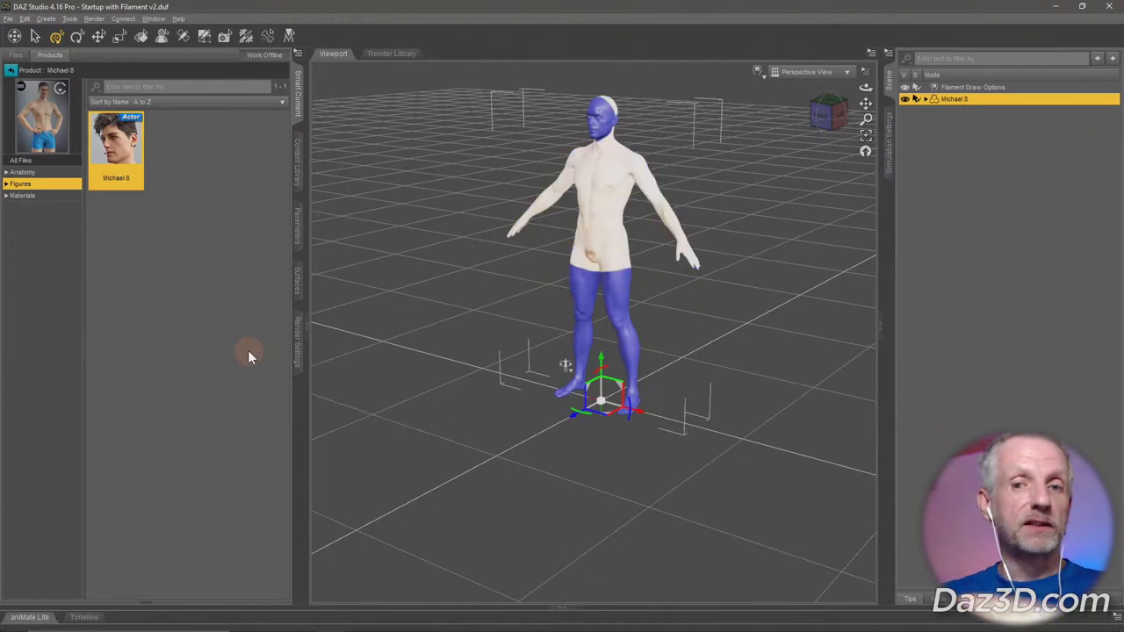
{"action": "scroll", "coordinate": [409, 468], "scroll_direction": "up", "scroll_amount": 3}
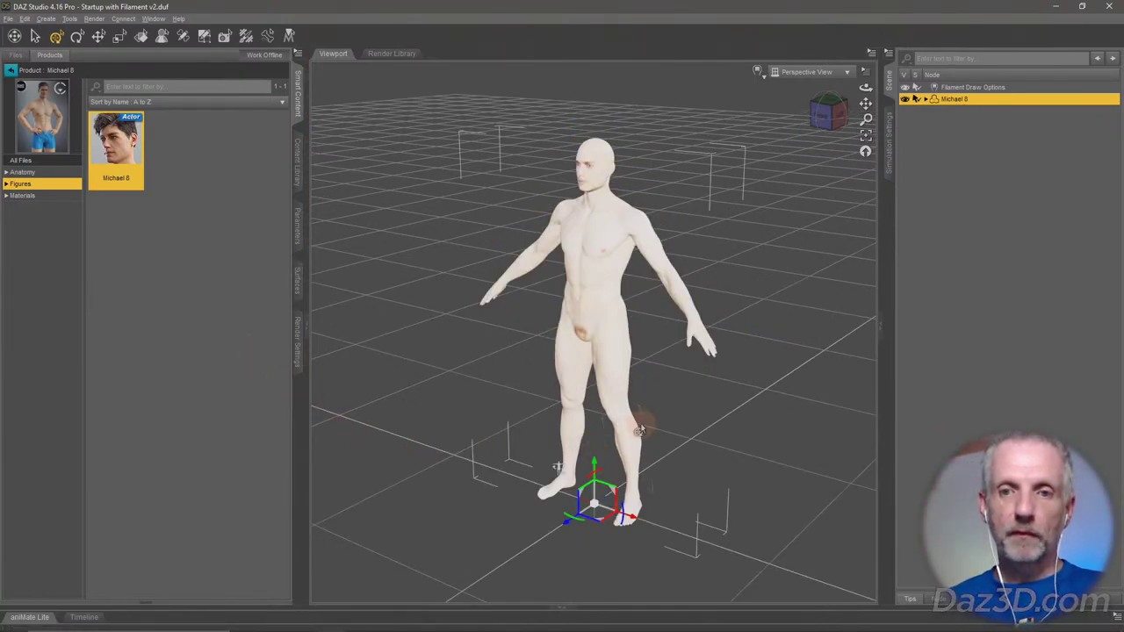
{"action": "left_click_drag", "start_coordinate": [645, 418], "coordinate": [648, 260], "text": "alt"}
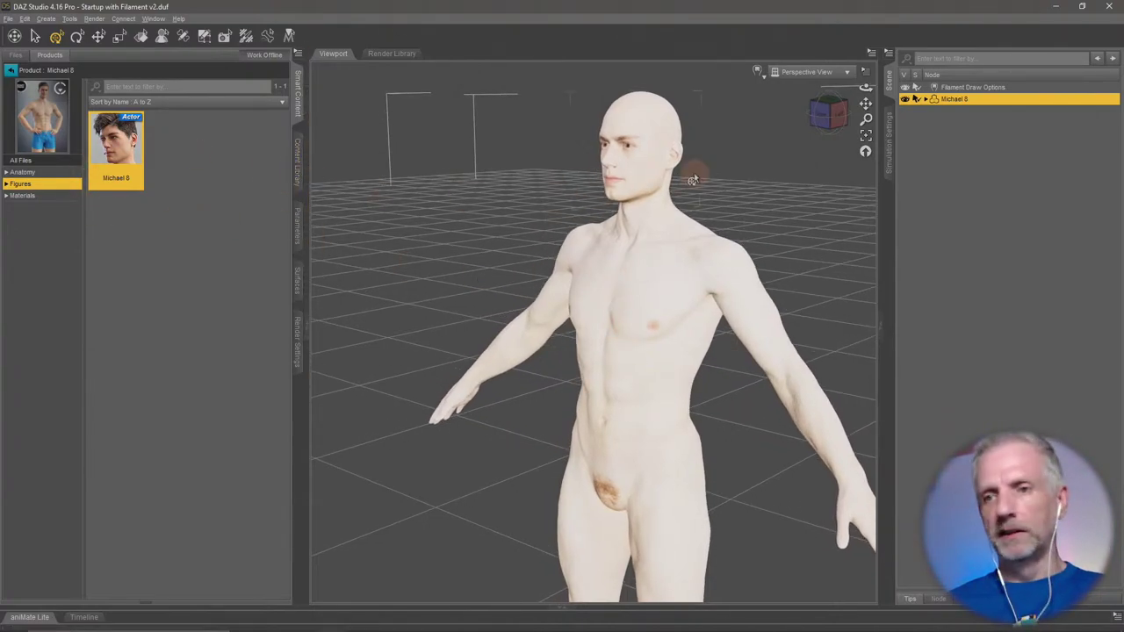
Load Basic Wear Briefs from Genesis 8 Starter Essentials, with Wardrobe products filtered by context.
{"action": "left_click", "coordinate": [10, 71]}
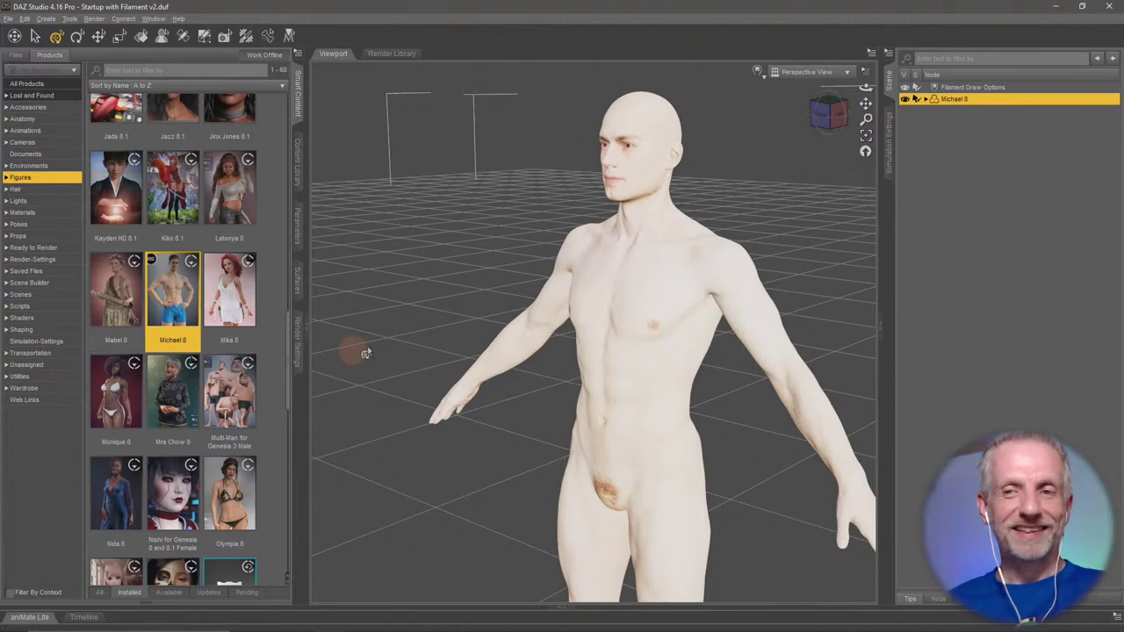
{"action": "left_click", "coordinate": [48, 391]}
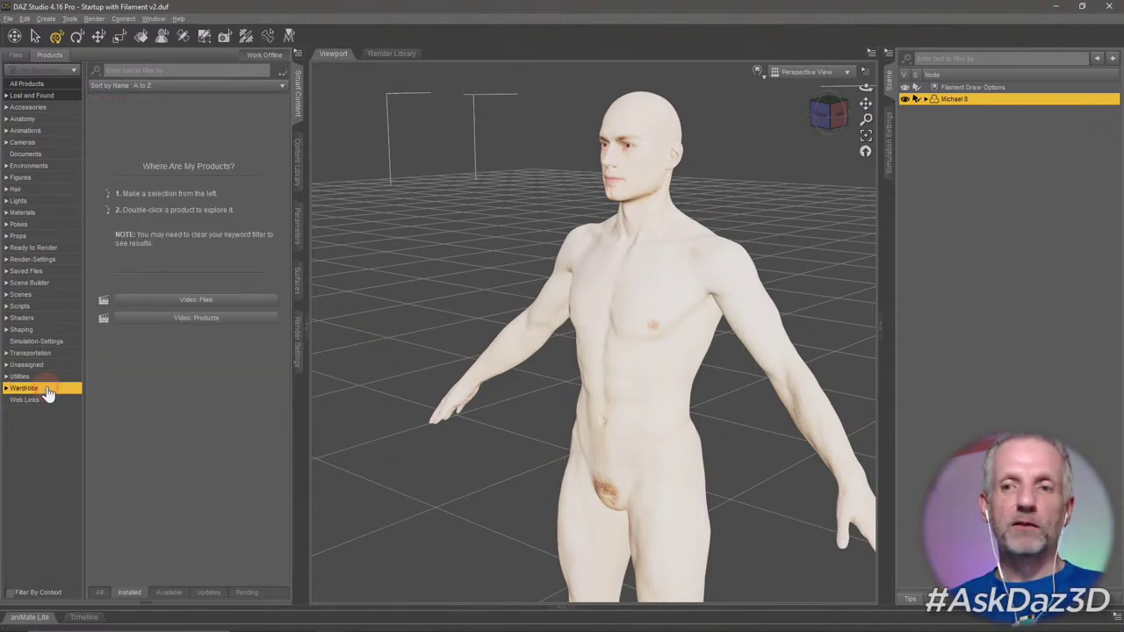
{"action": "scroll", "coordinate": [230, 273], "scroll_direction": "up", "scroll_amount": 5}
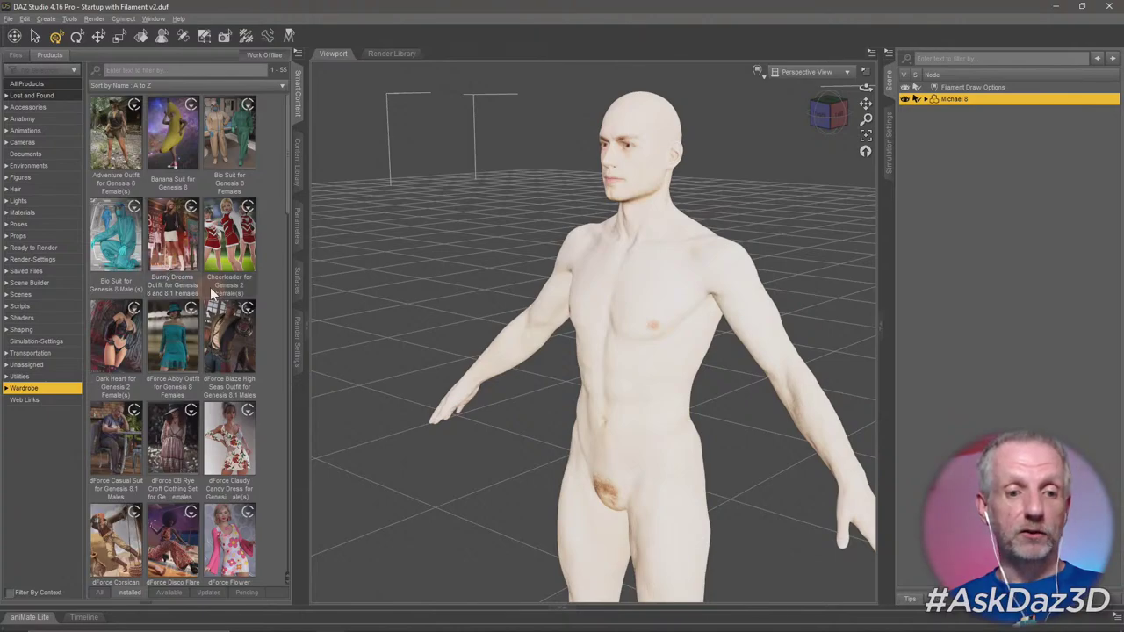
{"action": "left_click", "coordinate": [9, 594]}
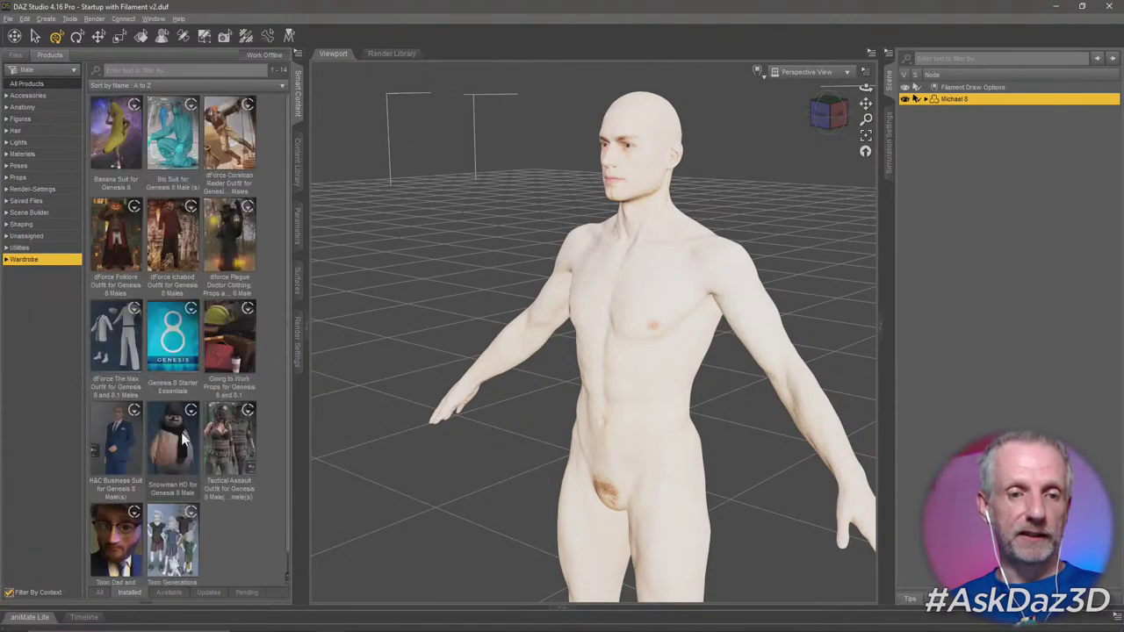
{"action": "left_click", "coordinate": [175, 348]}
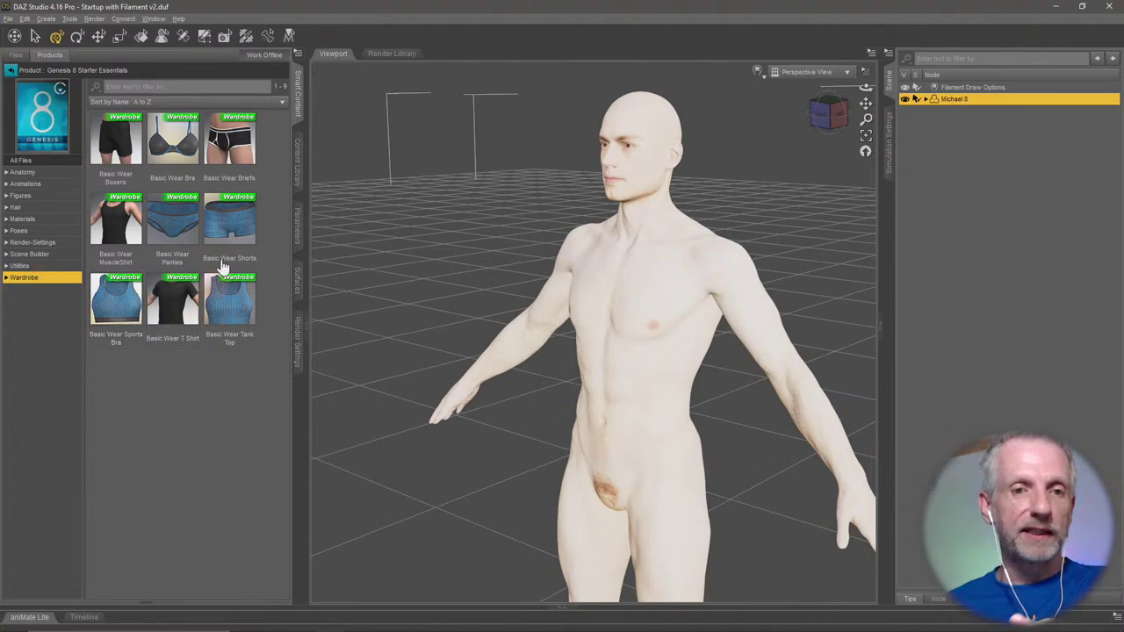
{"action": "double_click", "coordinate": [242, 148]}
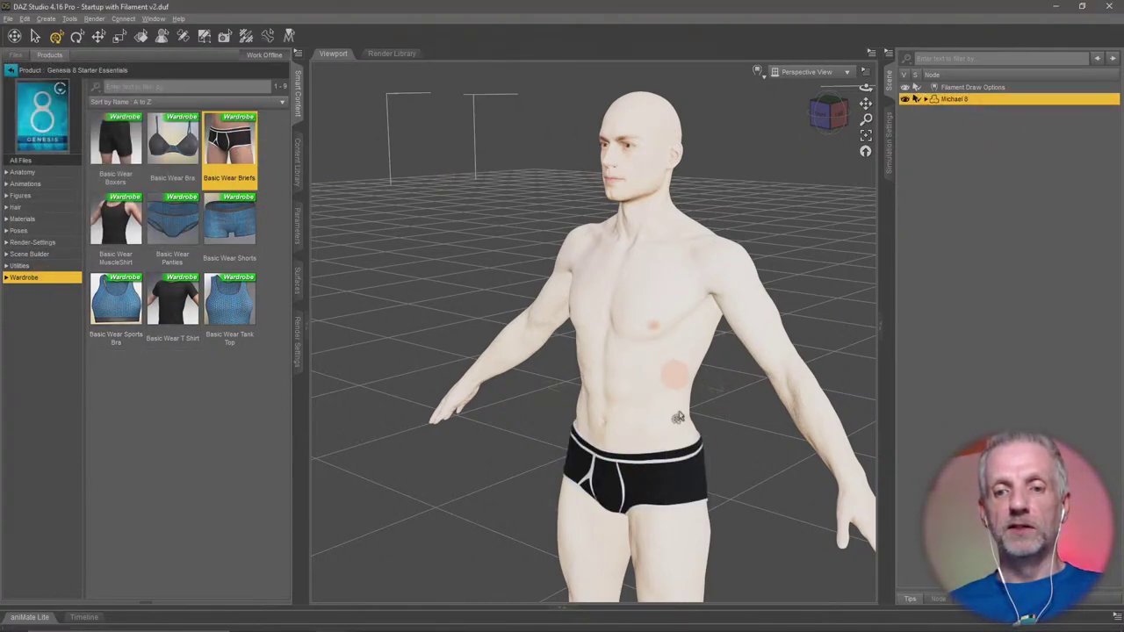
Expand Michael 8 in the Scene pane and select the Basic Wear Briefs node.
{"action": "mouse_move", "coordinate": [684, 460]}
{"action": "left_mouse_down"}
{"action": "mouse_move", "coordinate": [658, 457]}
{"action": "mouse_move", "coordinate": [700, 455]}
{"action": "mouse_move", "coordinate": [686, 457]}
{"action": "left_mouse_up"}
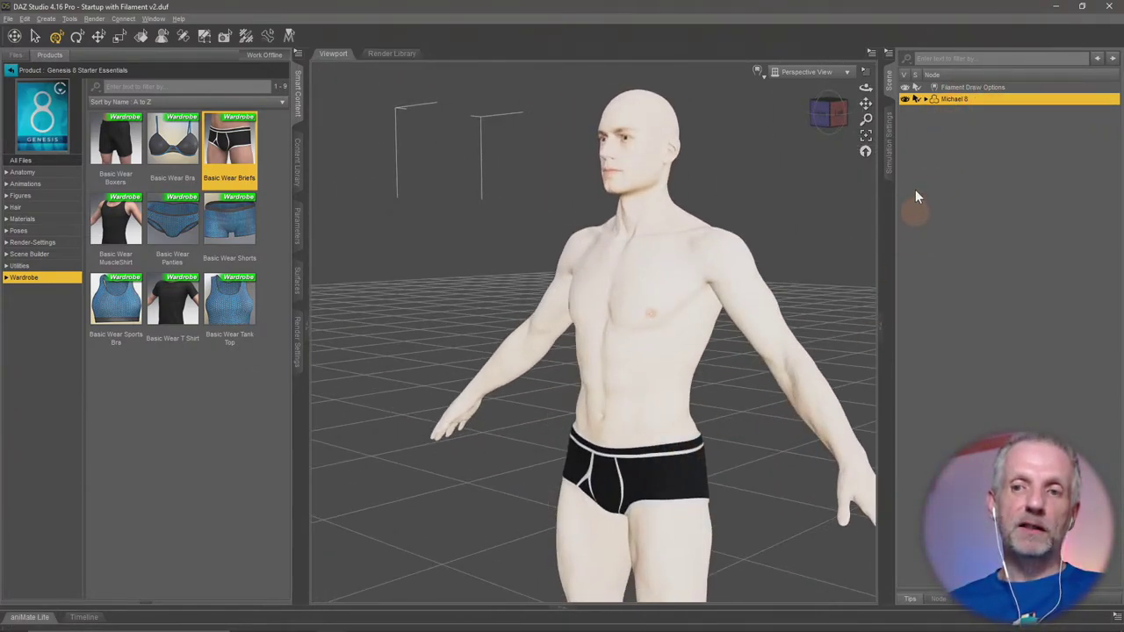
{"action": "left_click", "coordinate": [925, 99]}
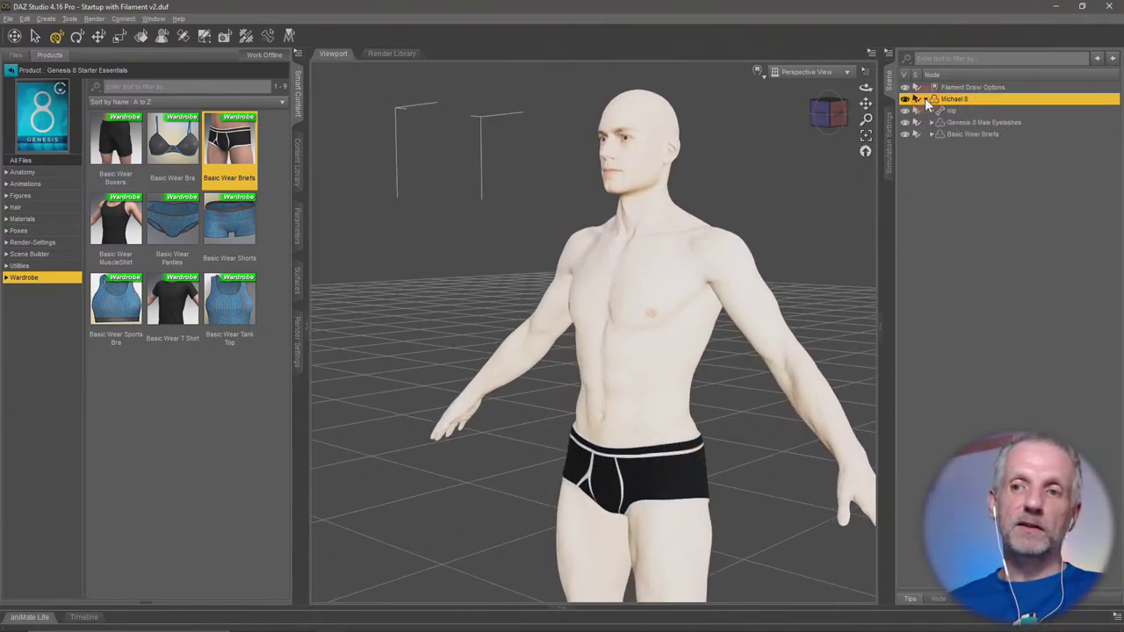
{"action": "left_click", "coordinate": [988, 135]}
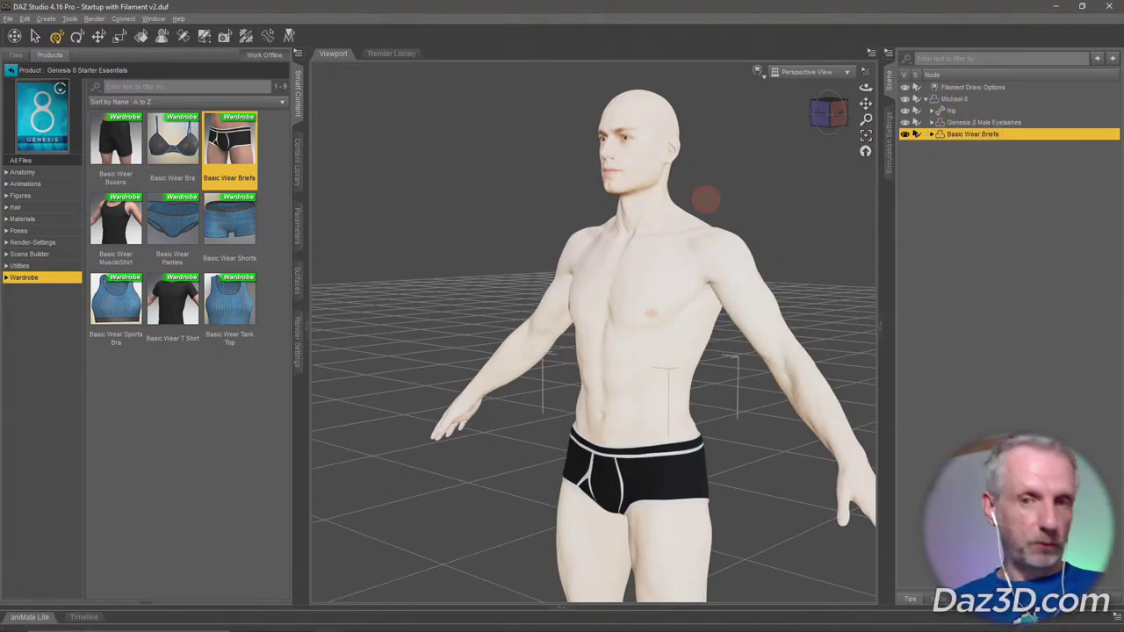
{"action": "mouse_move", "coordinate": [708, 198]}
{"action": "left_mouse_down"}
{"action": "mouse_move", "coordinate": [735, 196]}
{"action": "mouse_move", "coordinate": [720, 194]}
{"action": "left_mouse_up"}
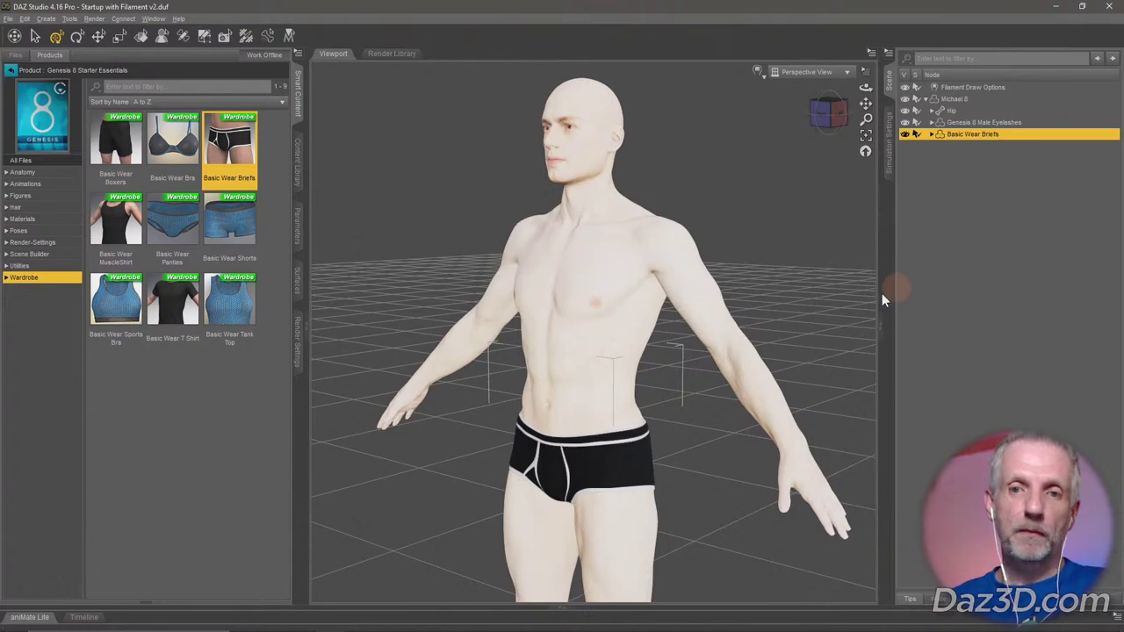
Try the Wire Bounding Box and Solid Box draw styles, then return the viewport to Filament (PBR).
{"action": "left_click", "coordinate": [10, 69]}
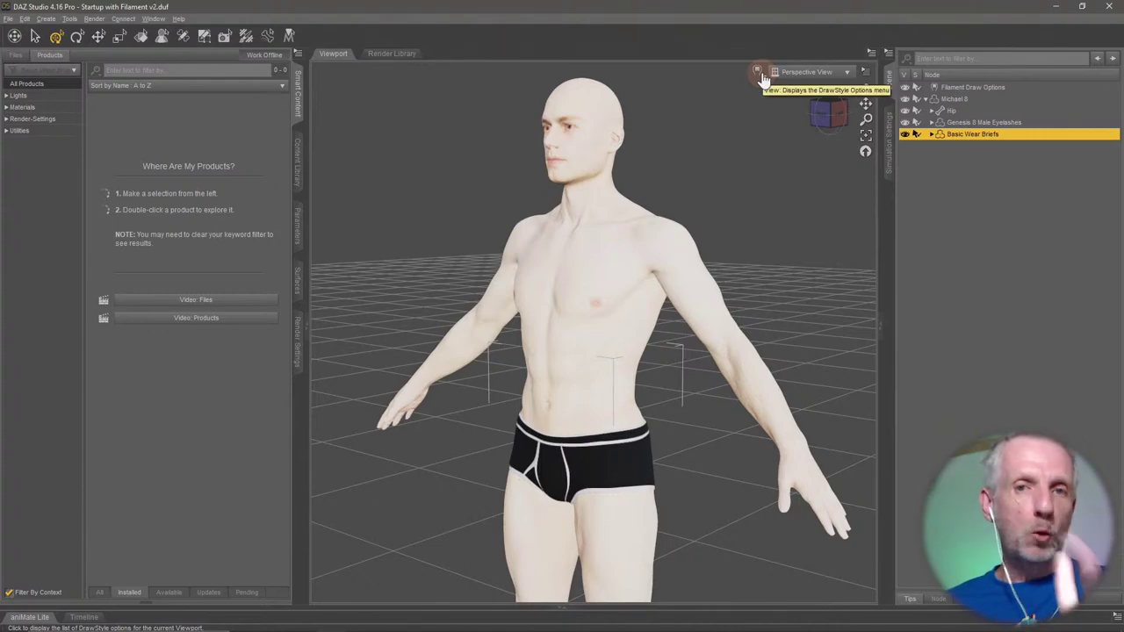
{"action": "left_click", "coordinate": [829, 74]}
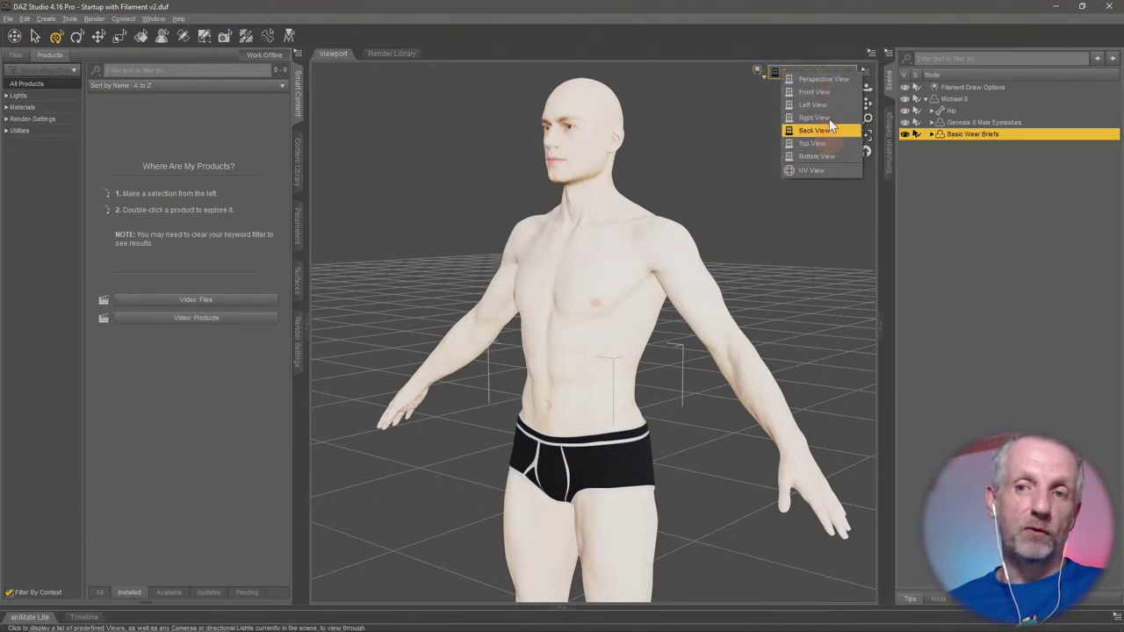
{"action": "left_click", "coordinate": [759, 74]}
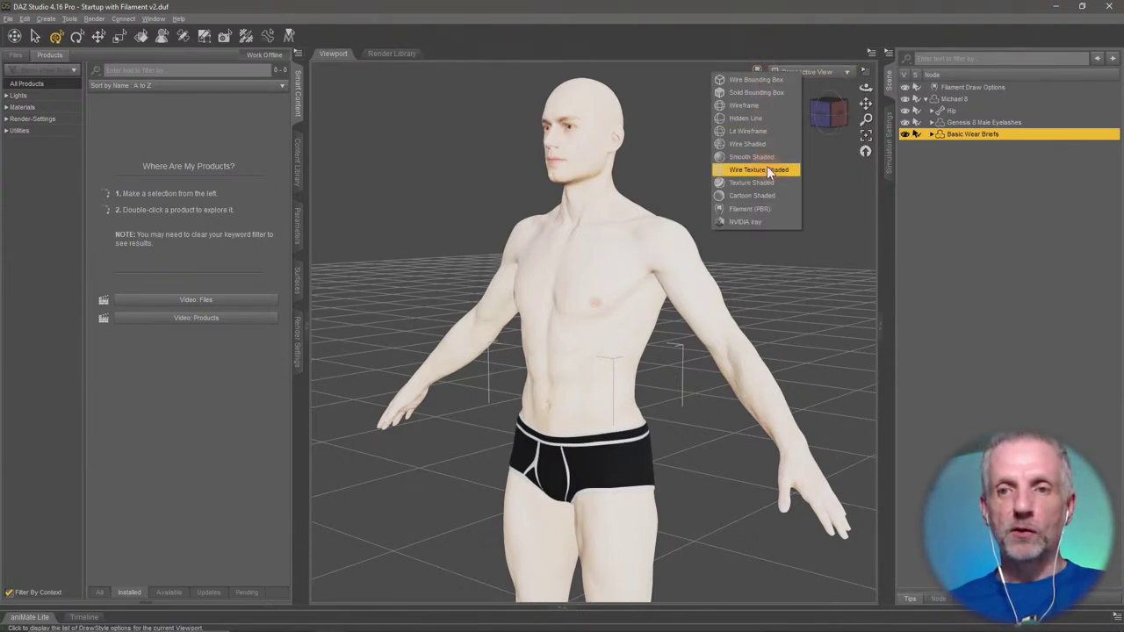
{"action": "left_click", "coordinate": [780, 82]}
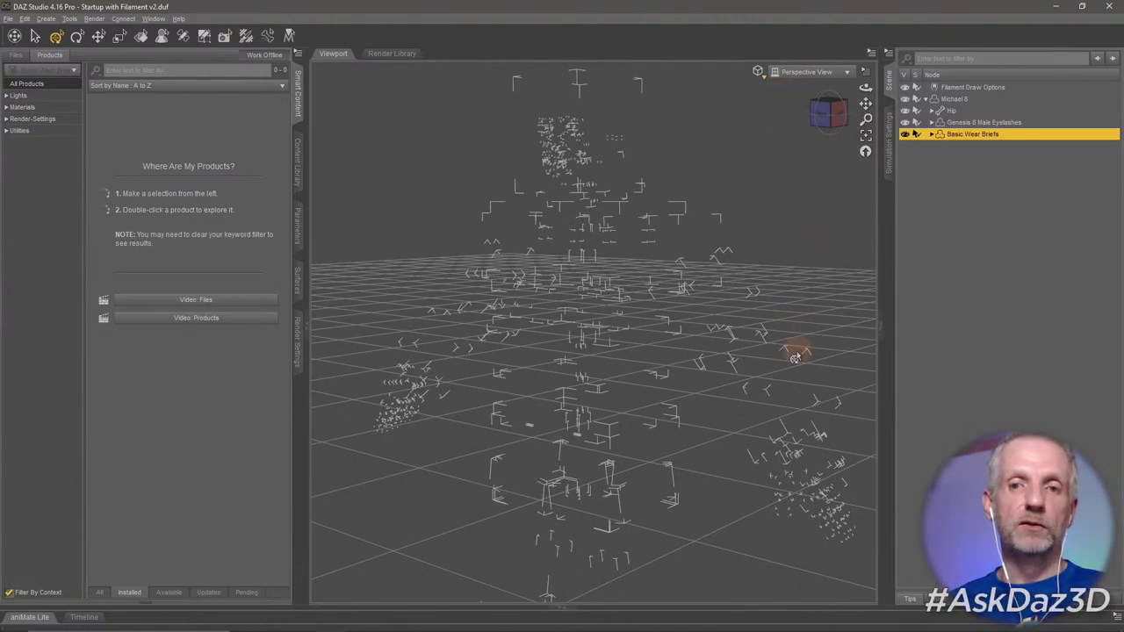
{"action": "left_click", "coordinate": [759, 72]}
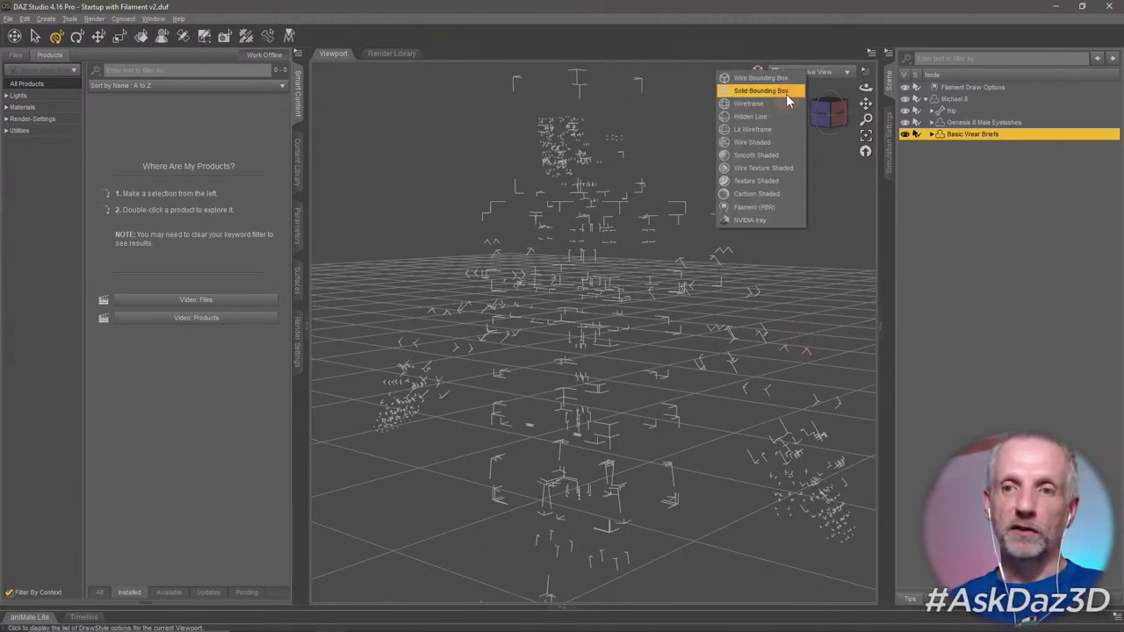
{"action": "left_click", "coordinate": [786, 92]}
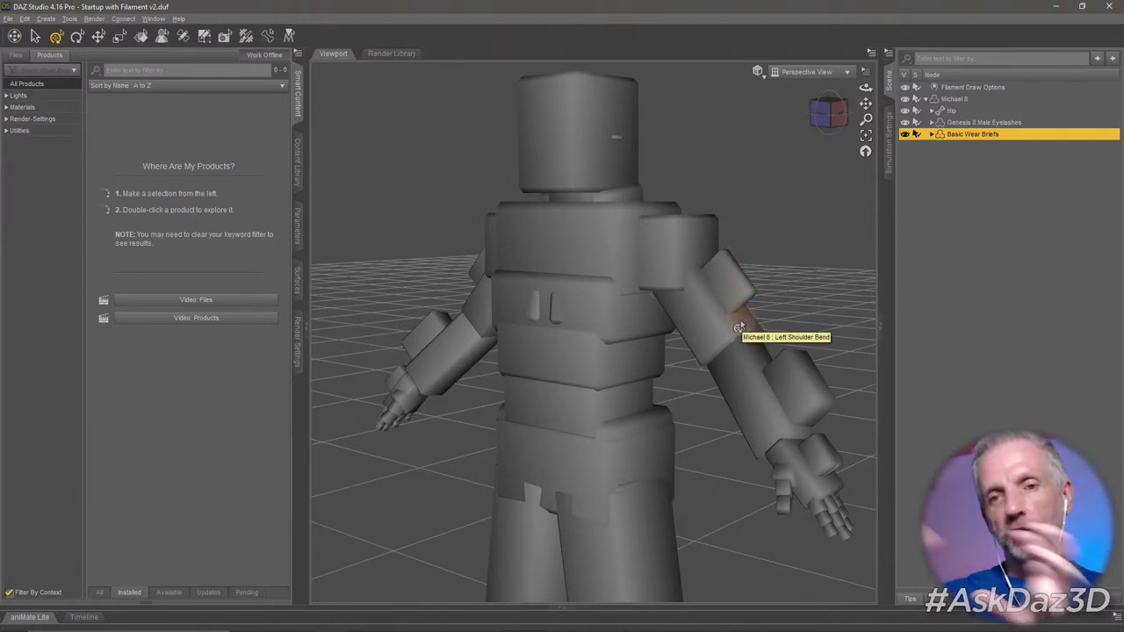
{"action": "left_click", "coordinate": [757, 72]}
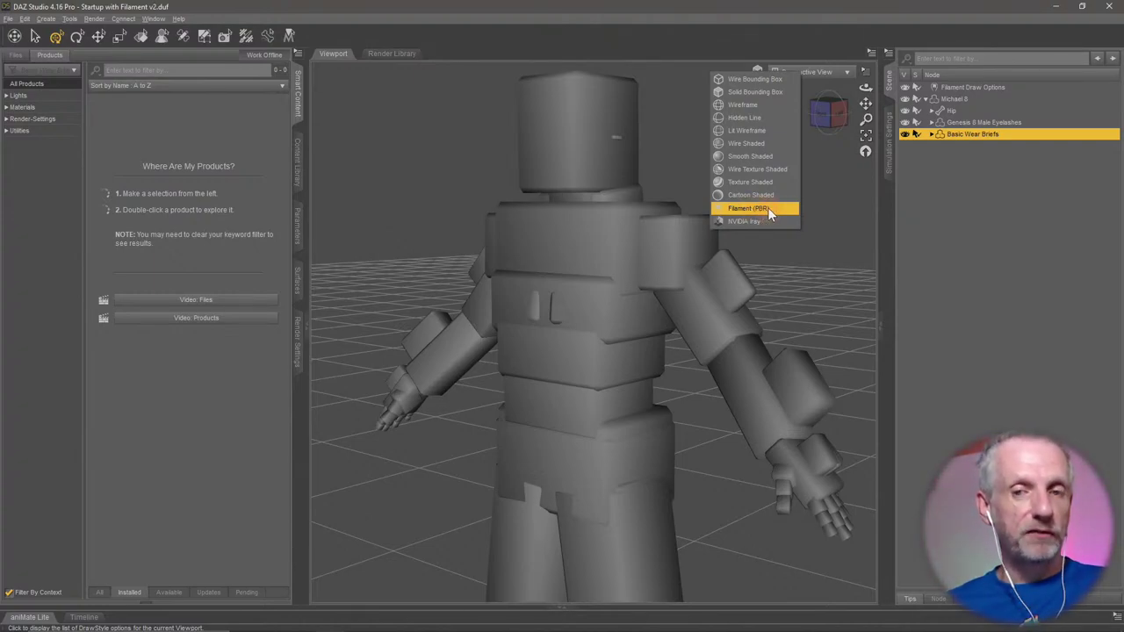
{"action": "left_click", "coordinate": [768, 208]}
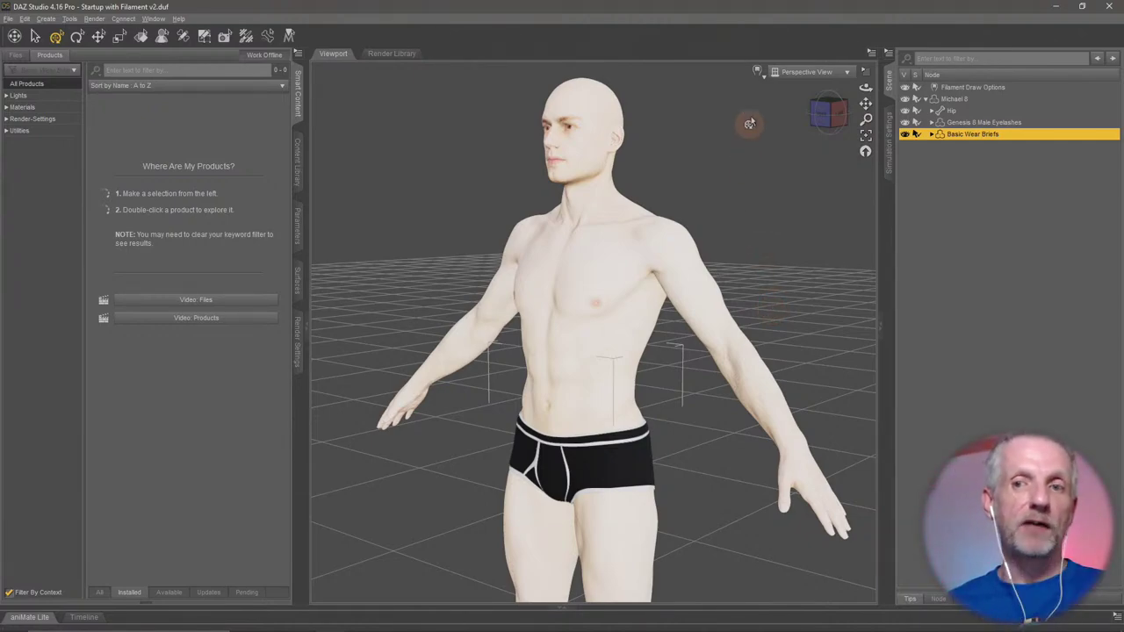
{"action": "left_click", "coordinate": [758, 71]}
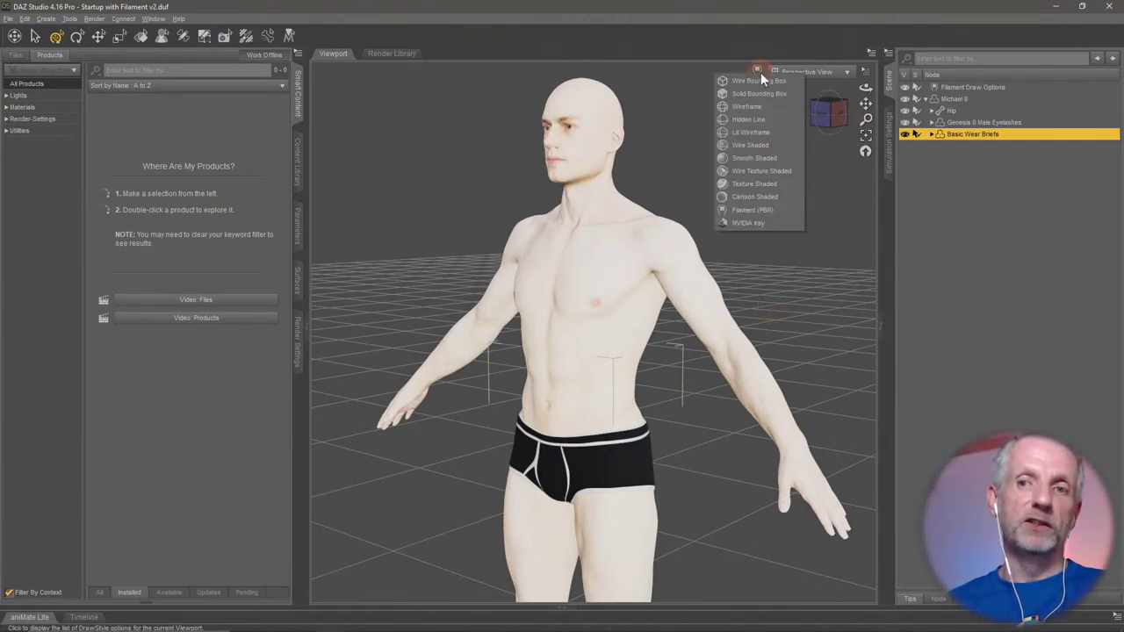
Switch the viewport to the NVIDIA Iray preview and orbit to see the figure from behind.
{"action": "left_click", "coordinate": [771, 224]}
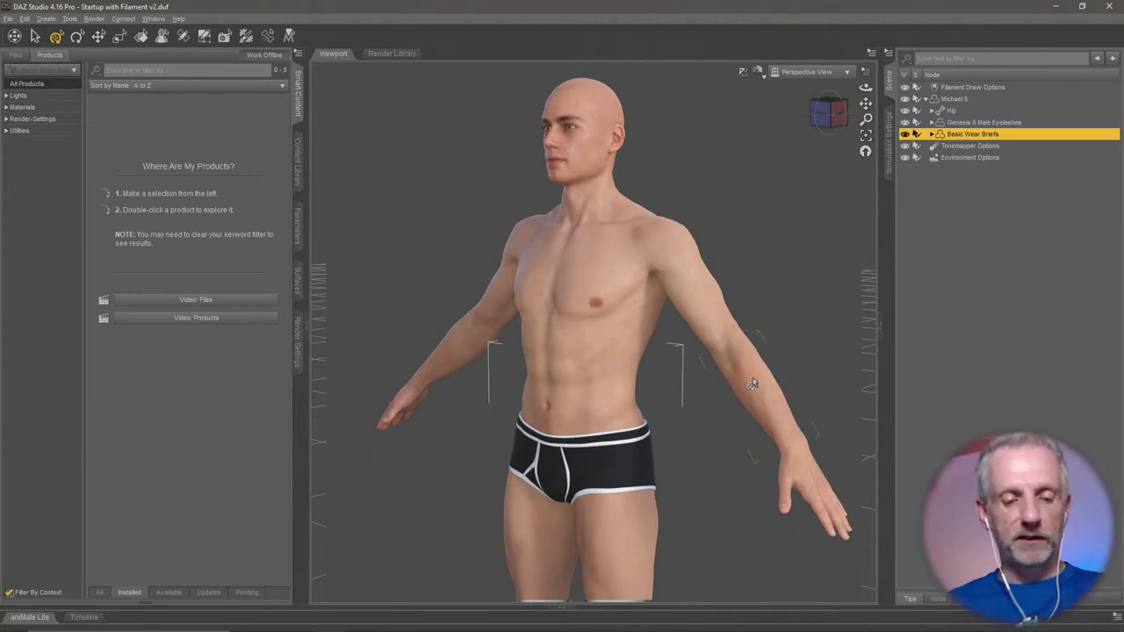
{"action": "mouse_move", "coordinate": [753, 384]}
{"action": "left_mouse_down", "text": "alt"}
{"action": "mouse_move", "coordinate": [647, 382]}
{"action": "mouse_move", "coordinate": [783, 376]}
{"action": "mouse_move", "coordinate": [767, 381]}
{"action": "mouse_move", "coordinate": [788, 367]}
{"action": "mouse_move", "coordinate": [658, 381]}
{"action": "mouse_move", "coordinate": [816, 392]}
{"action": "left_mouse_up", "text": "alt"}
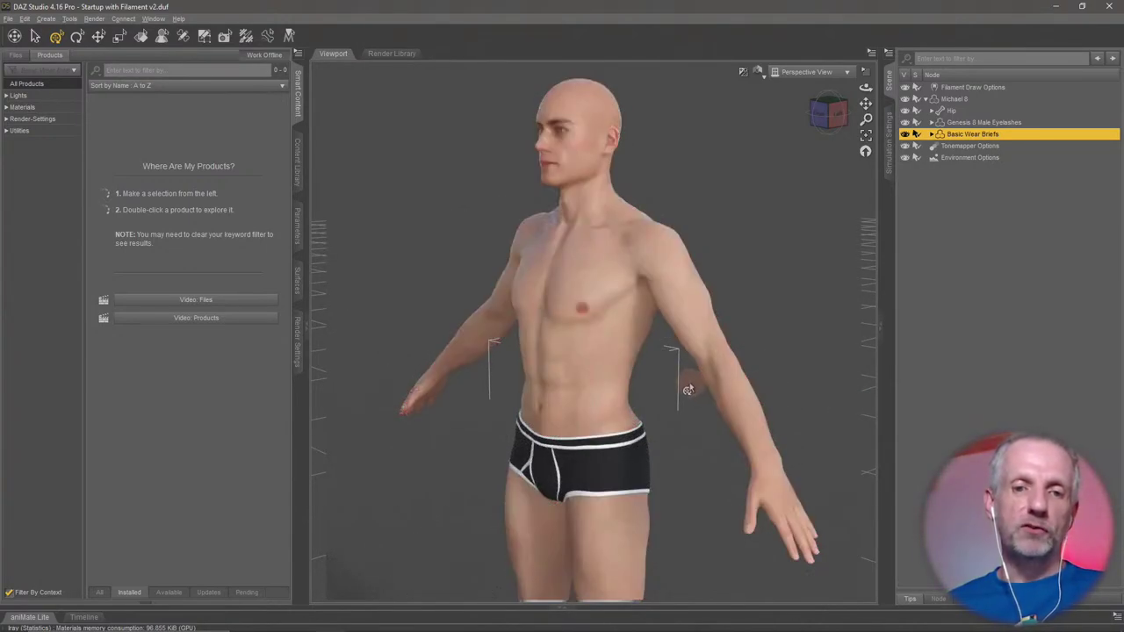
{"action": "mouse_move", "coordinate": [687, 388]}
{"action": "left_mouse_down", "text": "alt"}
{"action": "mouse_move", "coordinate": [716, 381]}
{"action": "mouse_move", "coordinate": [683, 372]}
{"action": "mouse_move", "coordinate": [647, 381]}
{"action": "left_mouse_up", "text": "alt"}
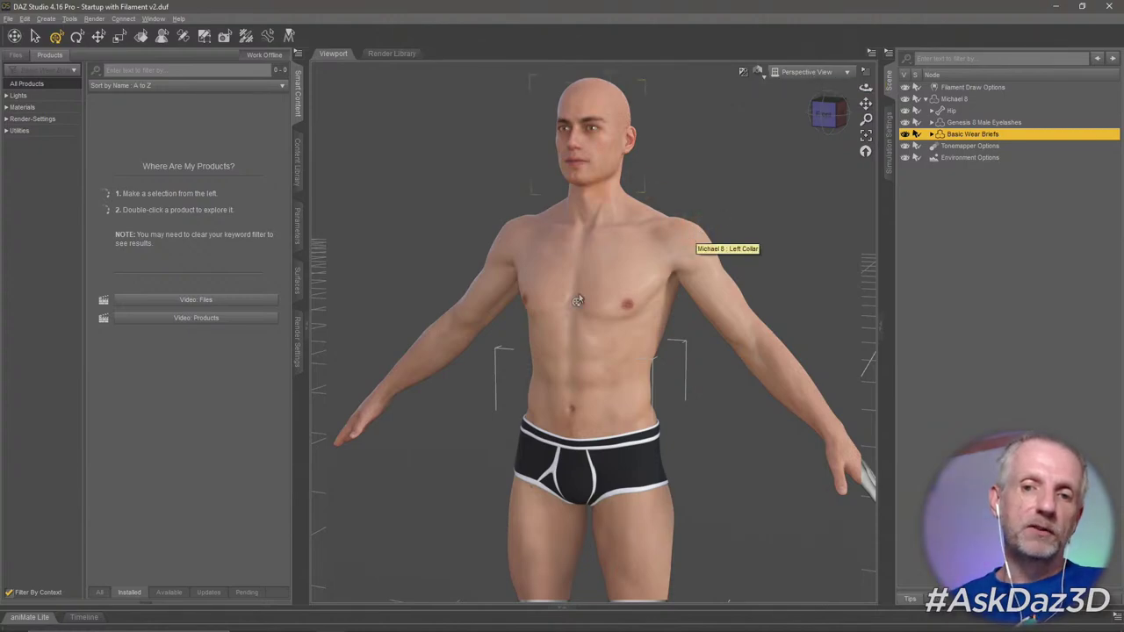
{"action": "left_click", "coordinate": [760, 72]}
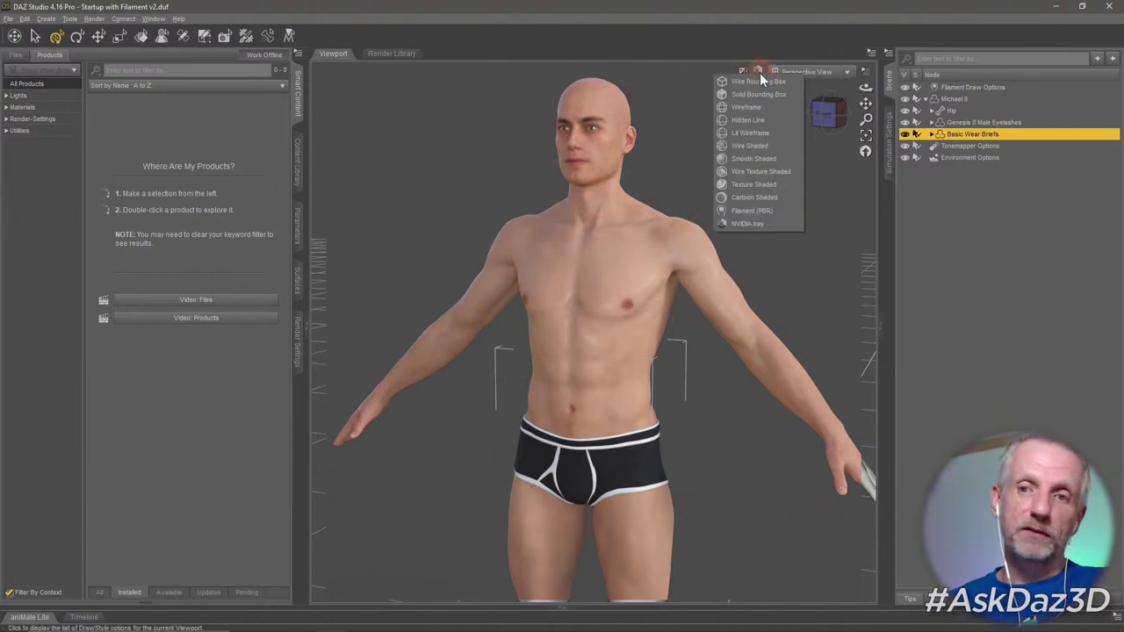
Return to Filament (PBR), then switch to Texture Shaded and orbit around the figure.
{"action": "left_click", "coordinate": [764, 208]}
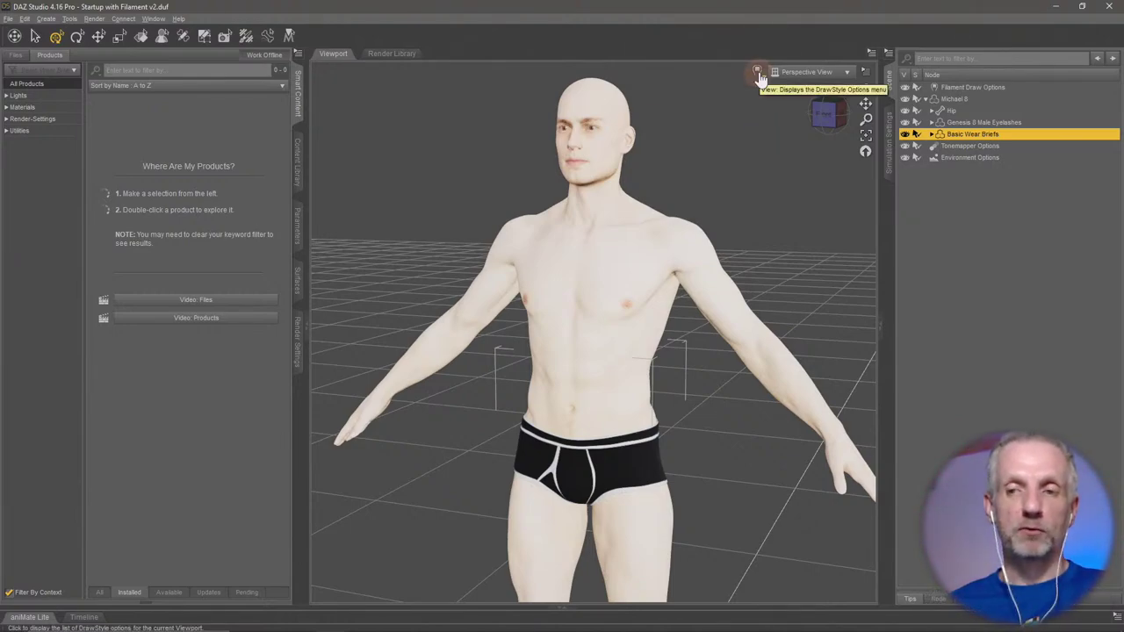
{"action": "left_click", "coordinate": [757, 72]}
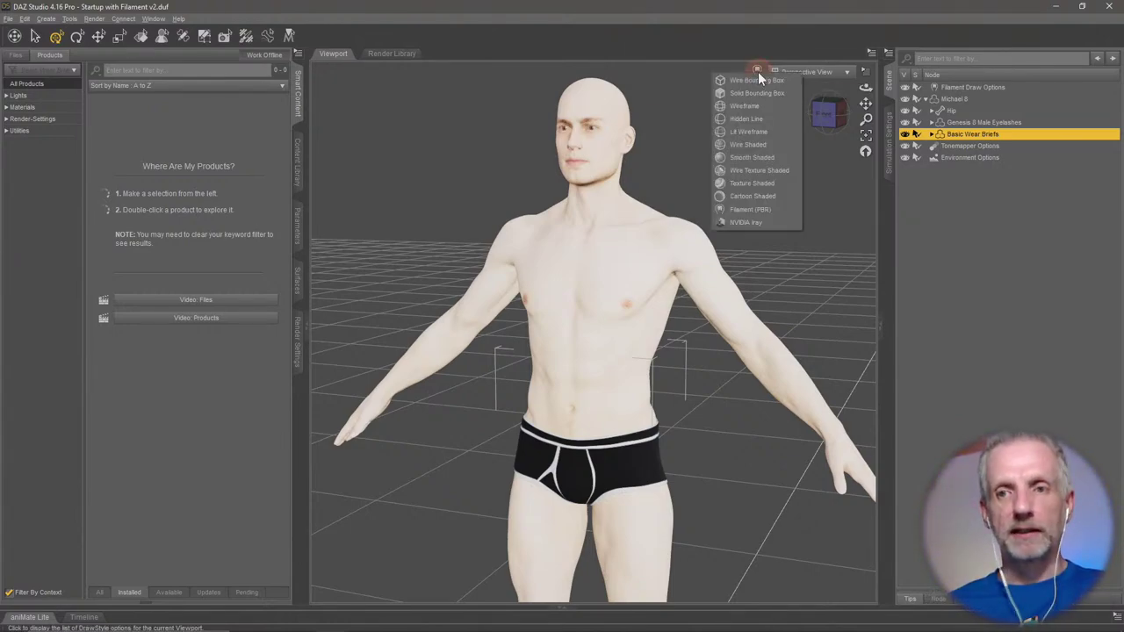
{"action": "left_click", "coordinate": [766, 184]}
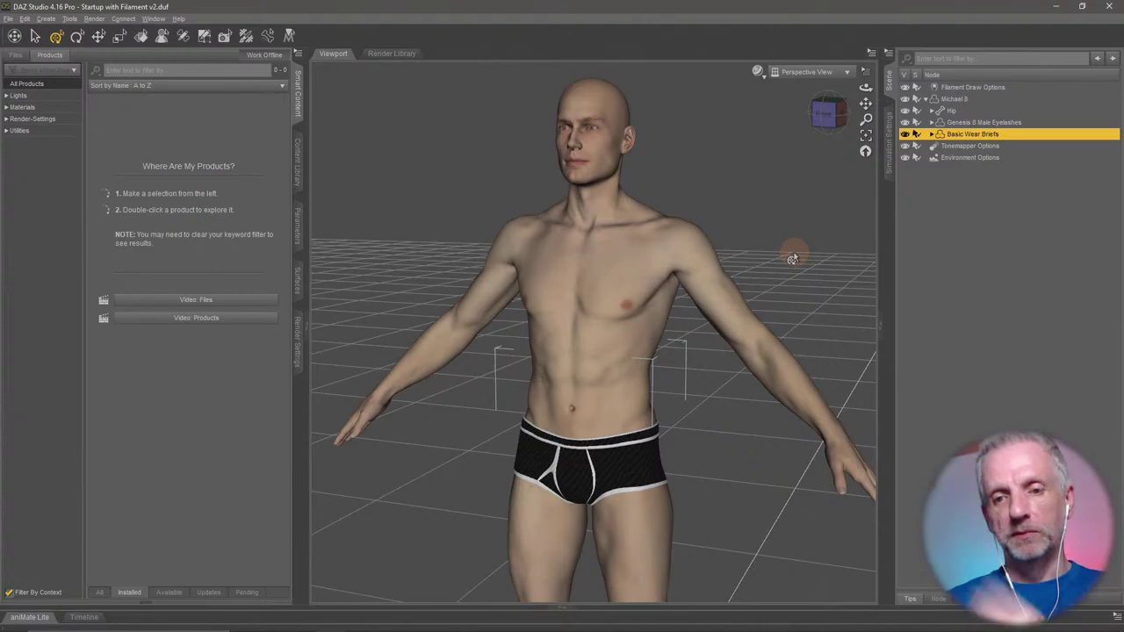
{"action": "mouse_move", "coordinate": [762, 344]}
{"action": "left_mouse_down"}
{"action": "mouse_move", "coordinate": [743, 331]}
{"action": "mouse_move", "coordinate": [799, 336]}
{"action": "mouse_move", "coordinate": [764, 340]}
{"action": "mouse_move", "coordinate": [790, 303]}
{"action": "mouse_move", "coordinate": [751, 351]}
{"action": "left_mouse_up"}
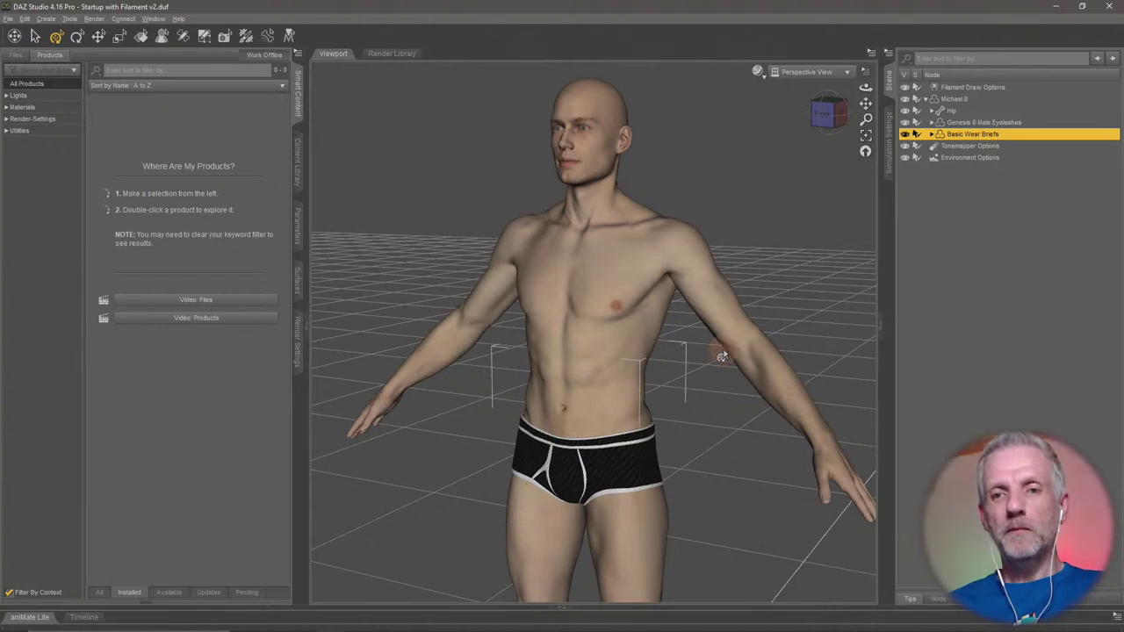
{"action": "left_click_drag", "start_coordinate": [720, 356], "coordinate": [698, 374]}
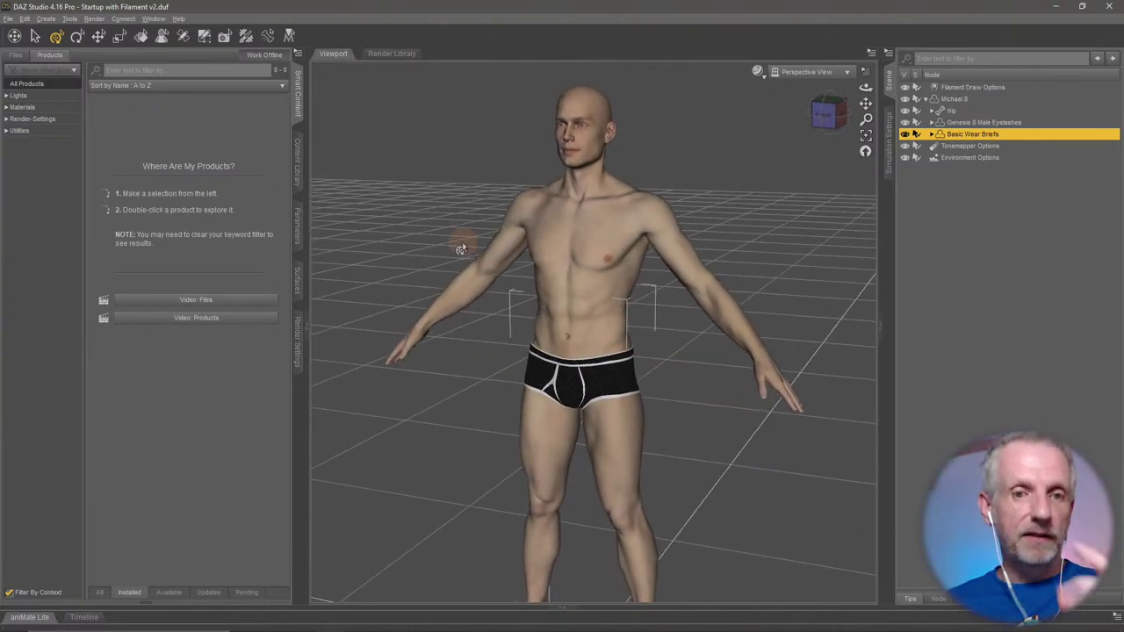
Select Michael 8 and list its Parameters > Actor > Full Body morph sliders.
{"action": "left_click", "coordinate": [962, 99]}
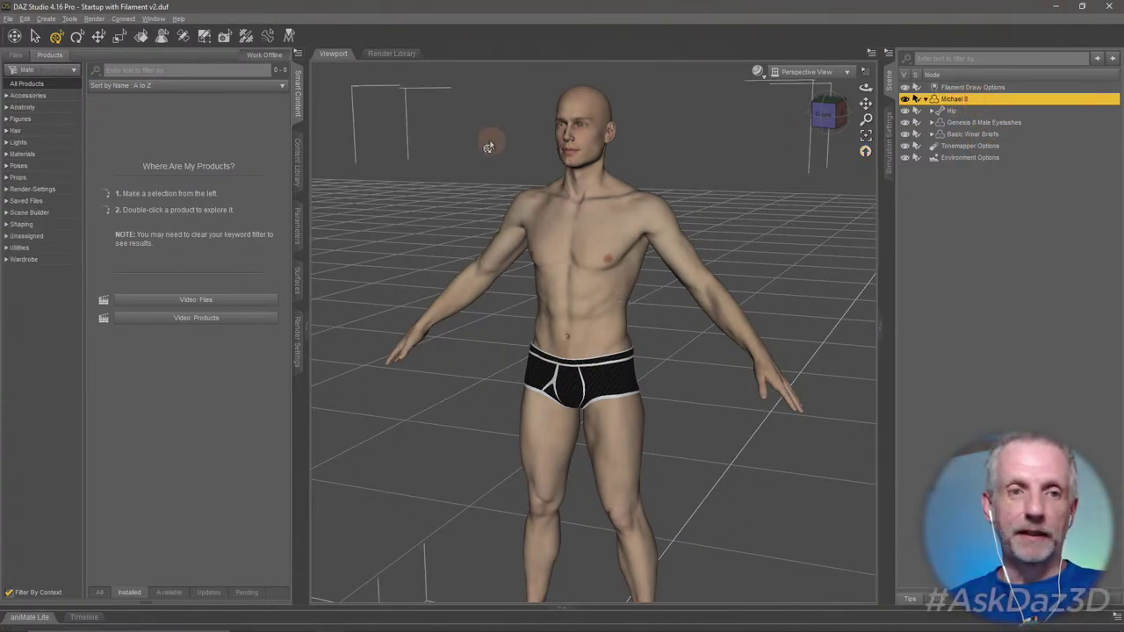
{"action": "left_click", "coordinate": [297, 226]}
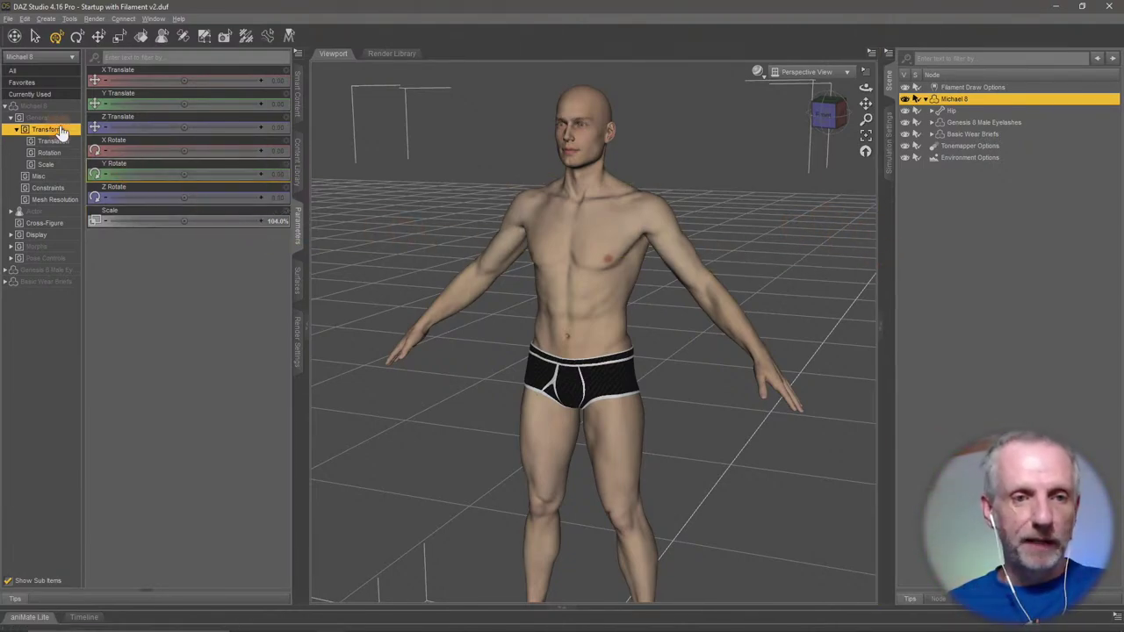
{"action": "left_click", "coordinate": [38, 214]}
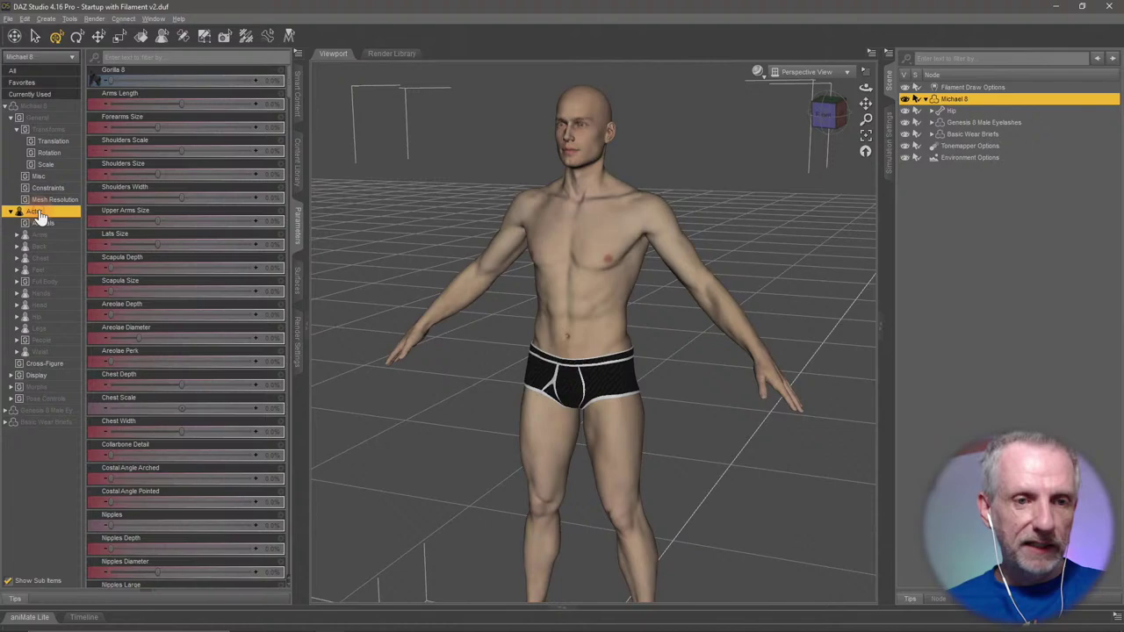
{"action": "left_click", "coordinate": [10, 116]}
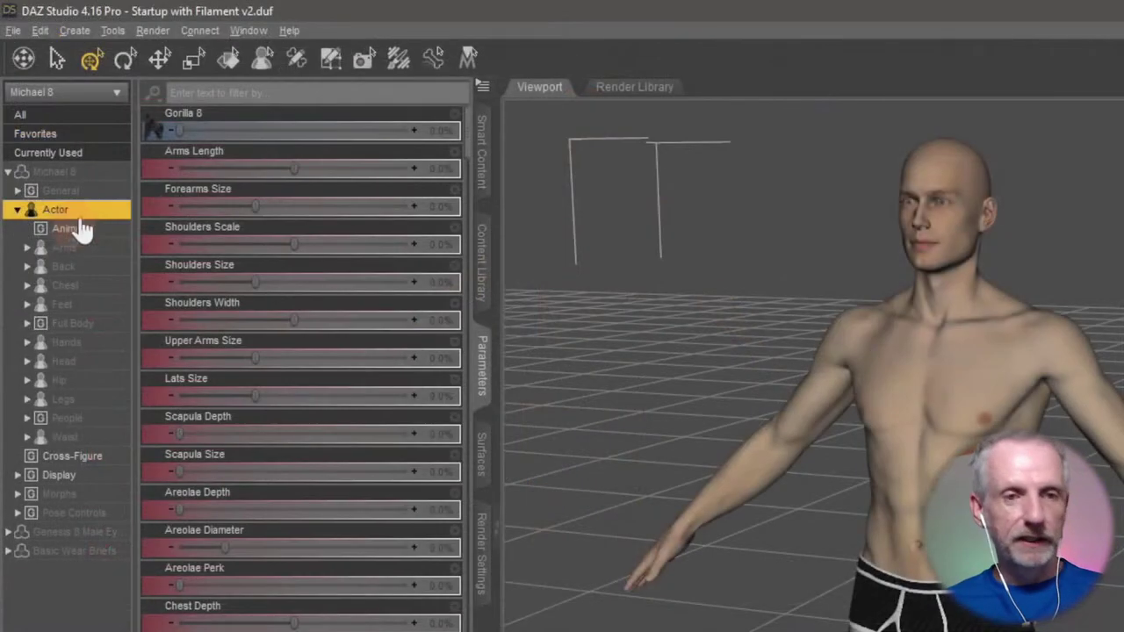
{"action": "left_click", "coordinate": [71, 325]}
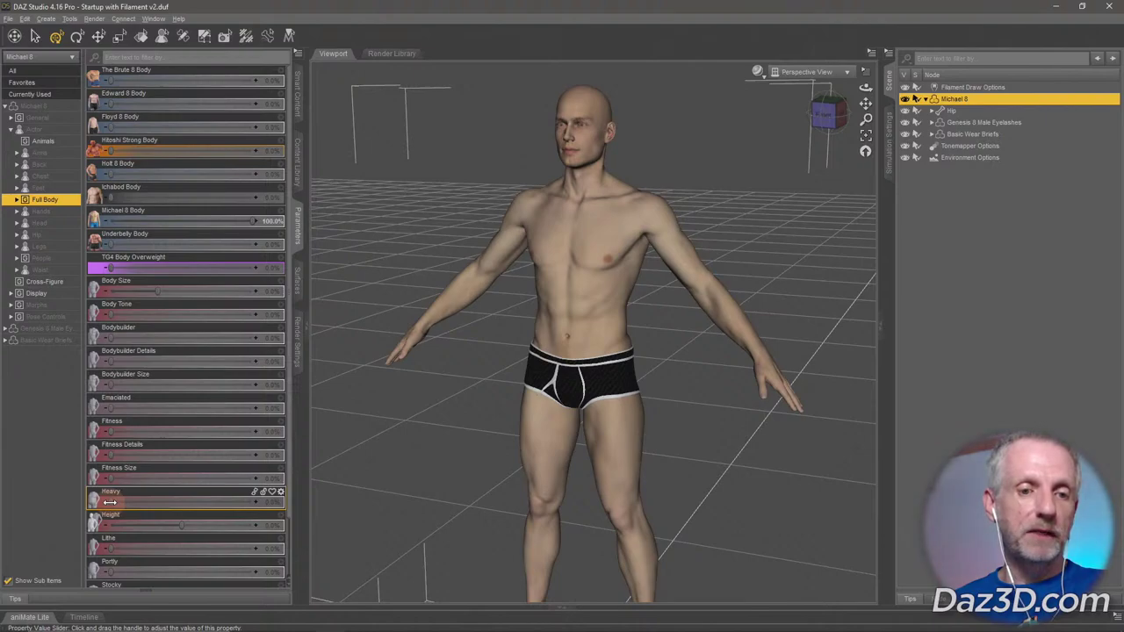
{"action": "left_click_drag", "start_coordinate": [110, 502], "coordinate": [295, 508]}
{"action": "left_click_drag", "start_coordinate": [174, 496], "coordinate": [92, 491]}
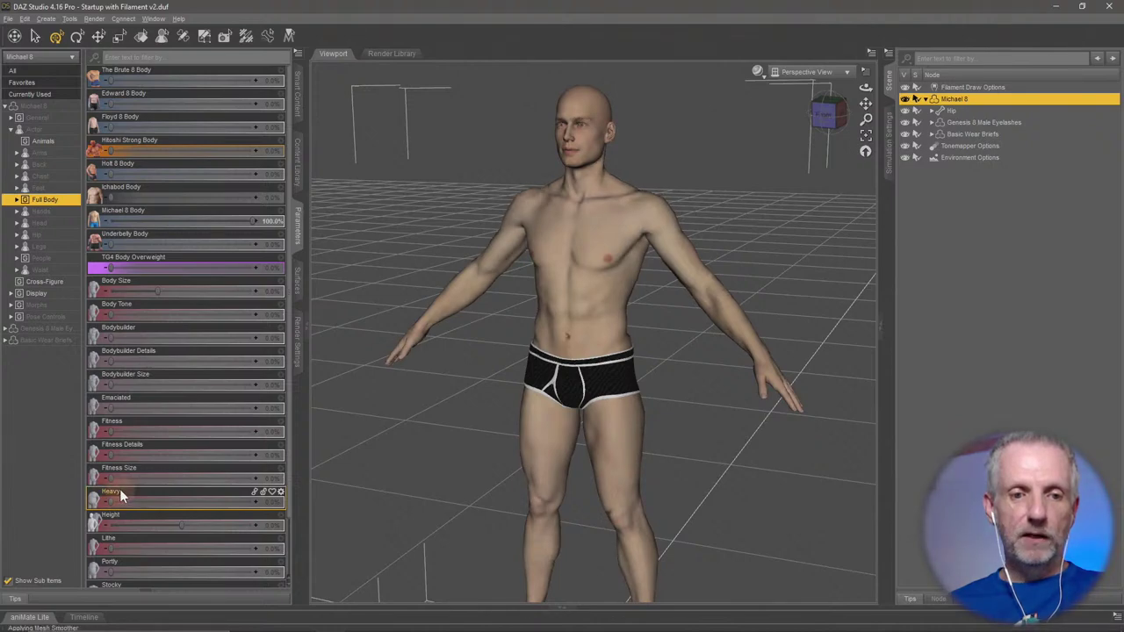
{"action": "left_click_drag", "start_coordinate": [111, 479], "coordinate": [47, 473]}
{"action": "left_click_drag", "start_coordinate": [113, 435], "coordinate": [12, 429]}
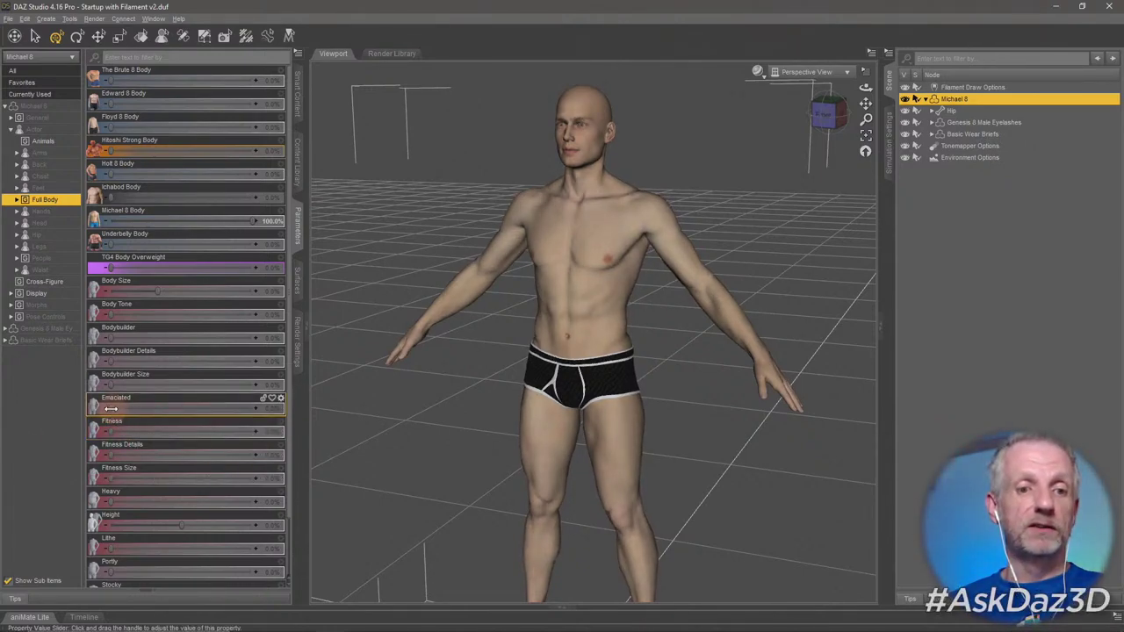
{"action": "left_click_drag", "start_coordinate": [111, 409], "coordinate": [12, 409]}
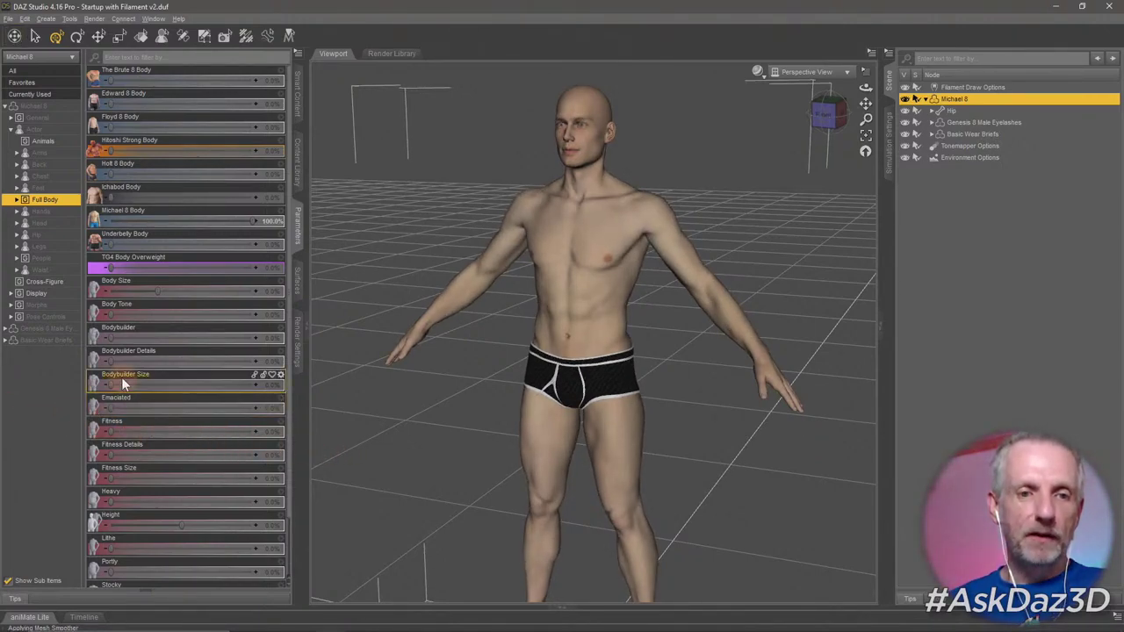
{"action": "left_click_drag", "start_coordinate": [122, 343], "coordinate": [223, 353]}
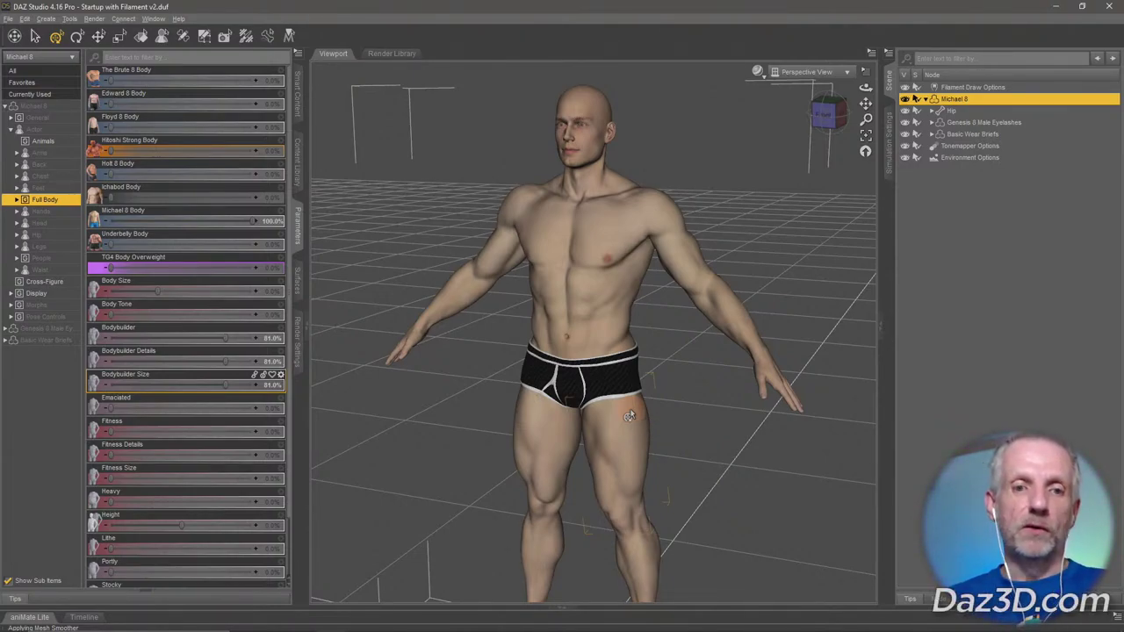
{"action": "left_click_drag", "start_coordinate": [225, 338], "coordinate": [41, 349]}
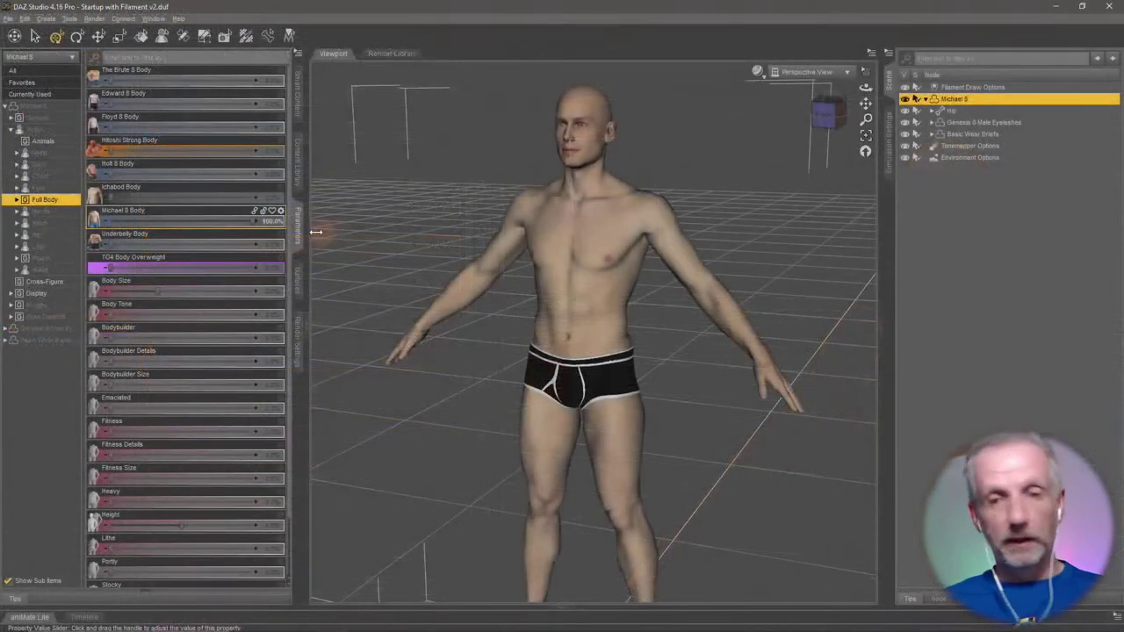
Experiment with the Michael 8 Body, Ichabod, Holt 8, Hitoshi Strong and Brute 8 body morphs.
{"action": "left_click_drag", "start_coordinate": [411, 359], "coordinate": [215, 364]}
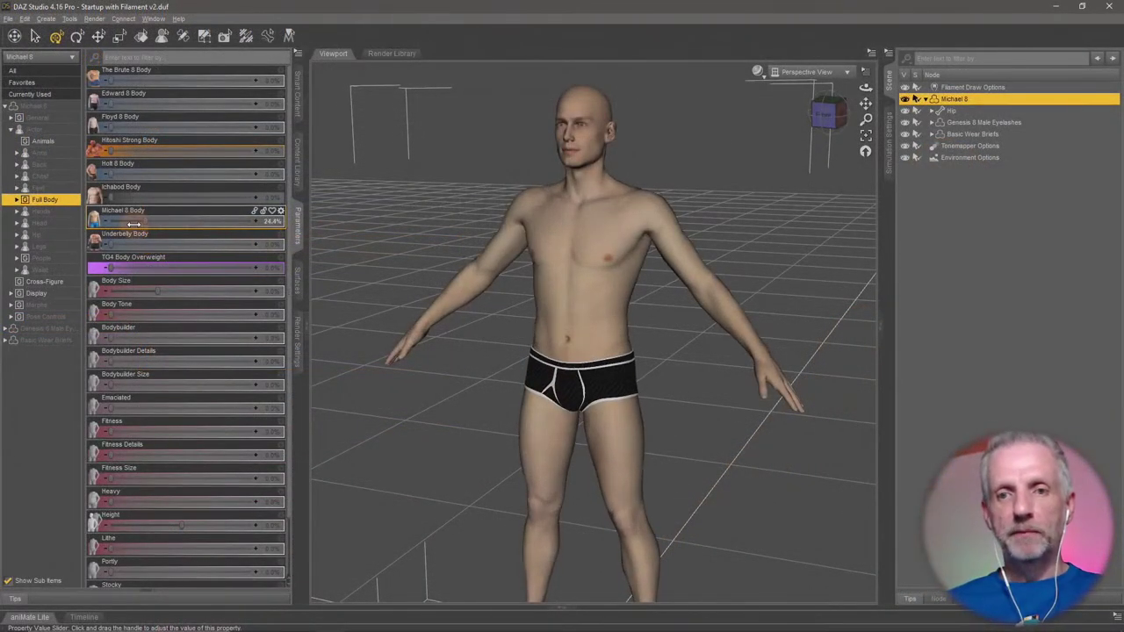
{"action": "left_click_drag", "start_coordinate": [132, 225], "coordinate": [81, 227]}
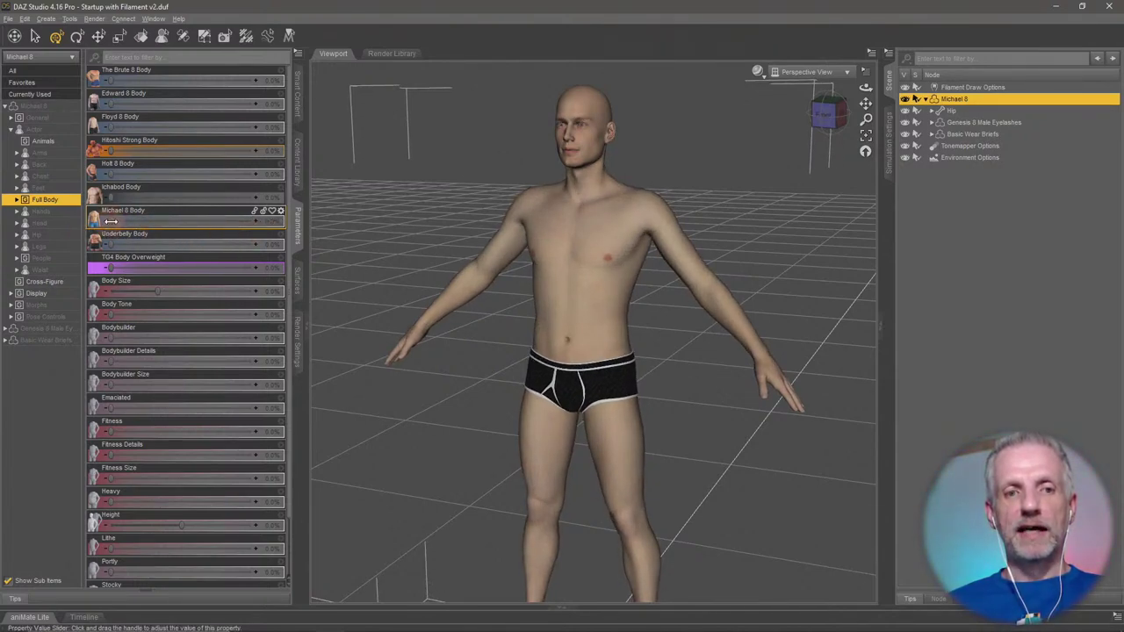
{"action": "mouse_move", "coordinate": [114, 221]}
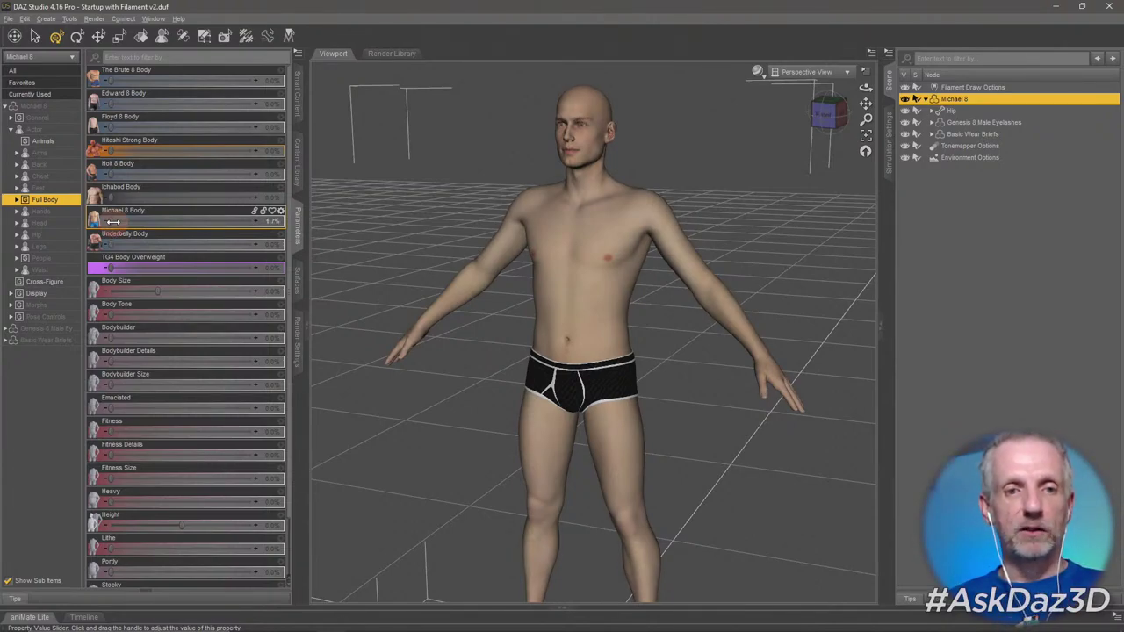
{"action": "left_click_drag", "start_coordinate": [113, 221], "coordinate": [220, 249]}
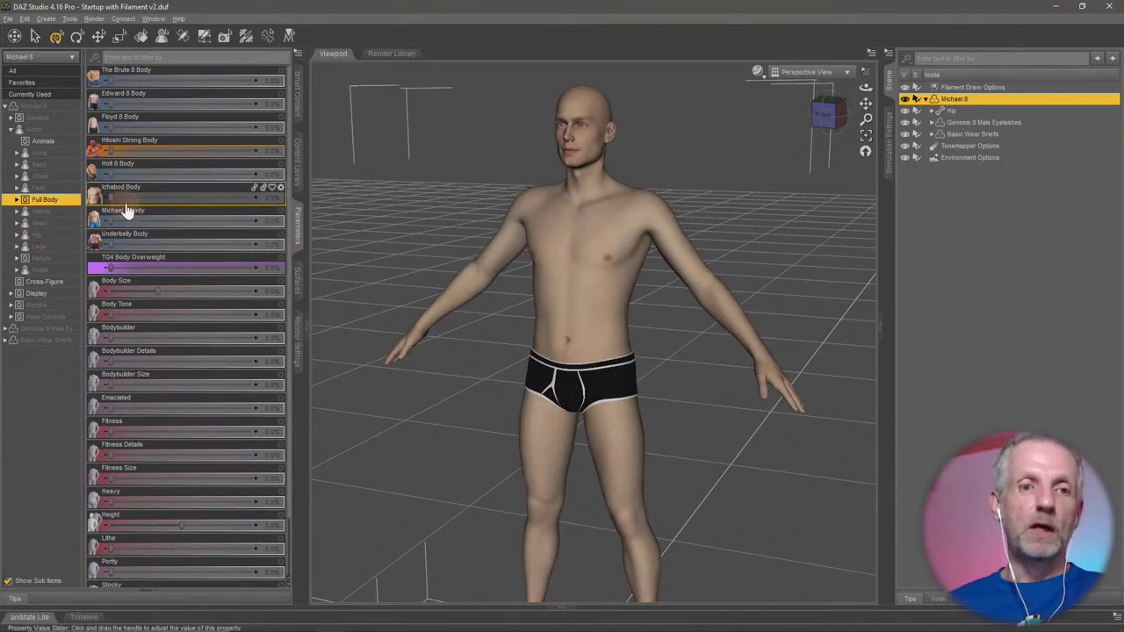
{"action": "left_click_drag", "start_coordinate": [122, 198], "coordinate": [35, 232]}
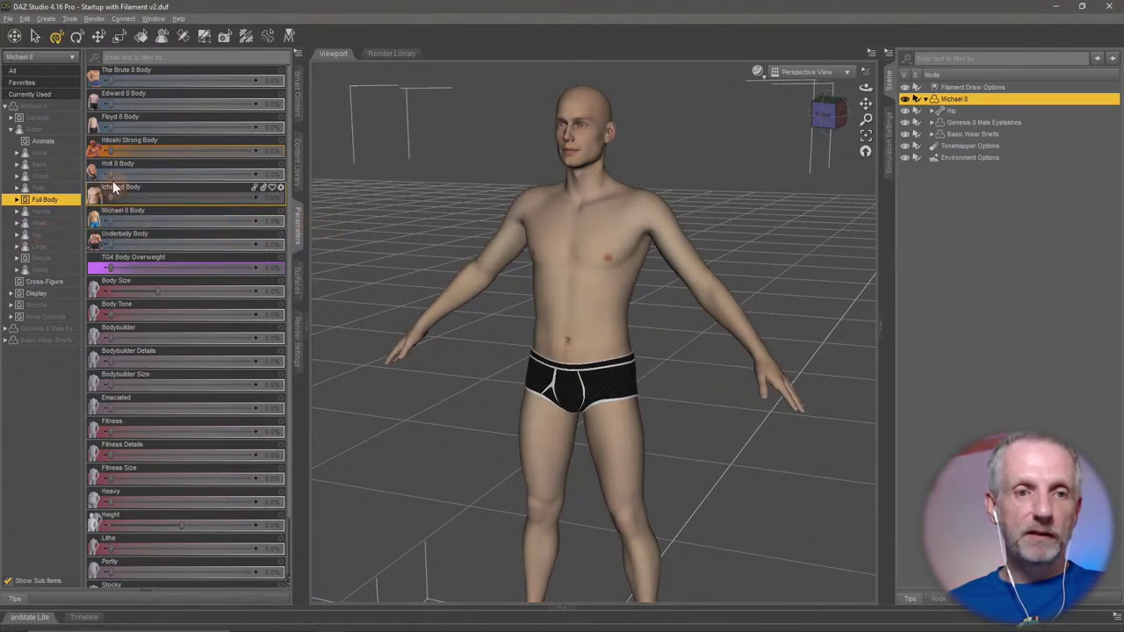
{"action": "left_click_drag", "start_coordinate": [111, 179], "coordinate": [79, 189]}
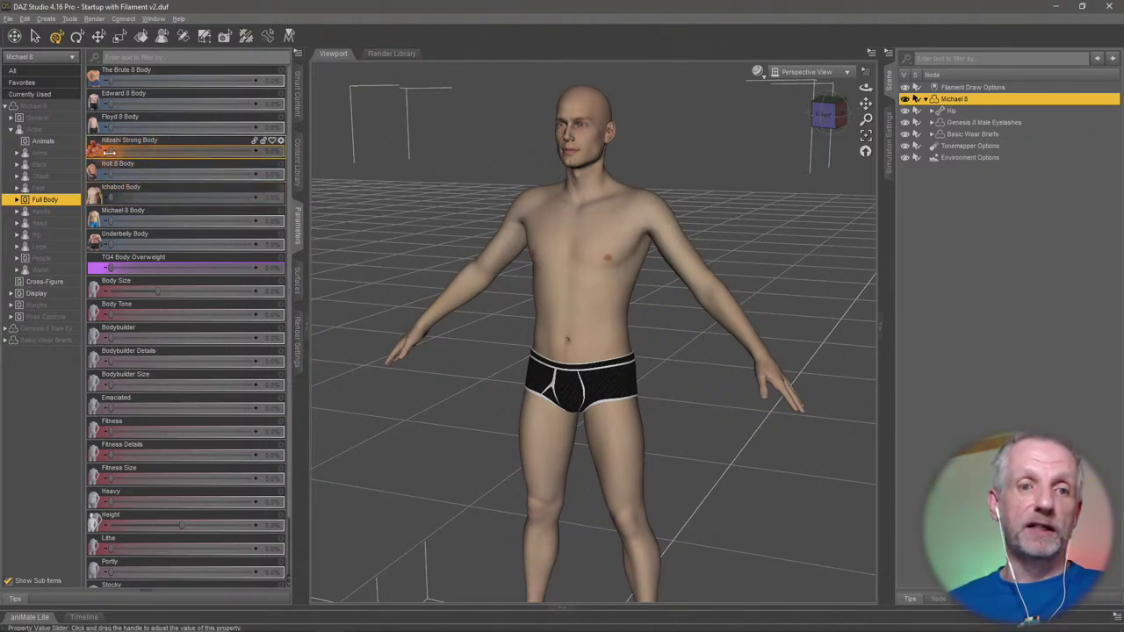
{"action": "left_click_drag", "start_coordinate": [110, 152], "coordinate": [42, 155]}
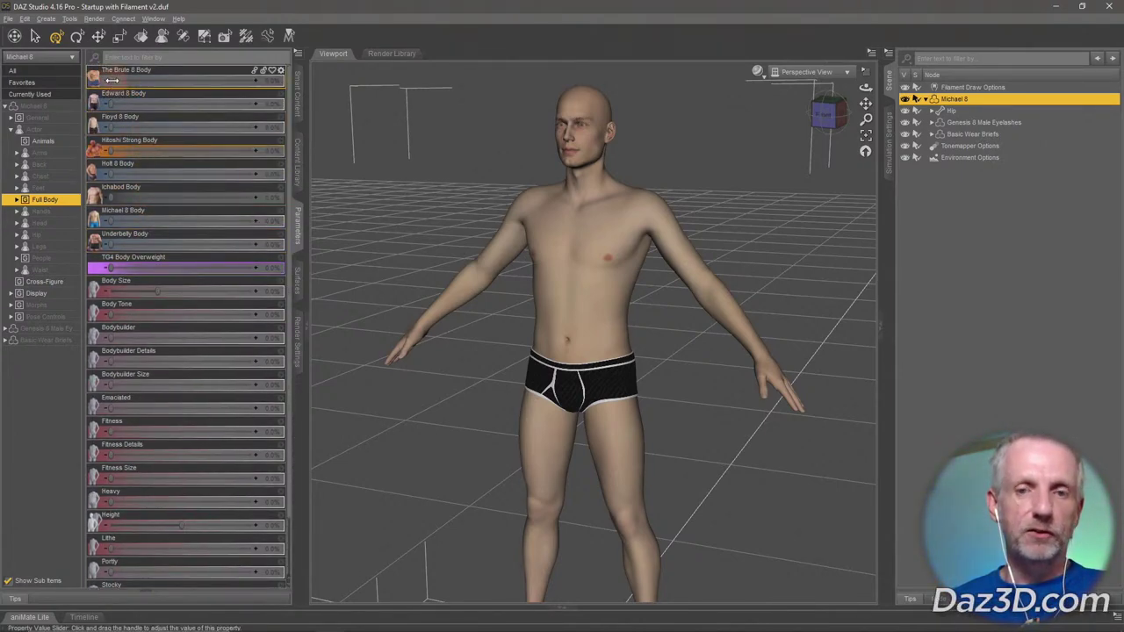
{"action": "left_click_drag", "start_coordinate": [113, 80], "coordinate": [151, 88]}
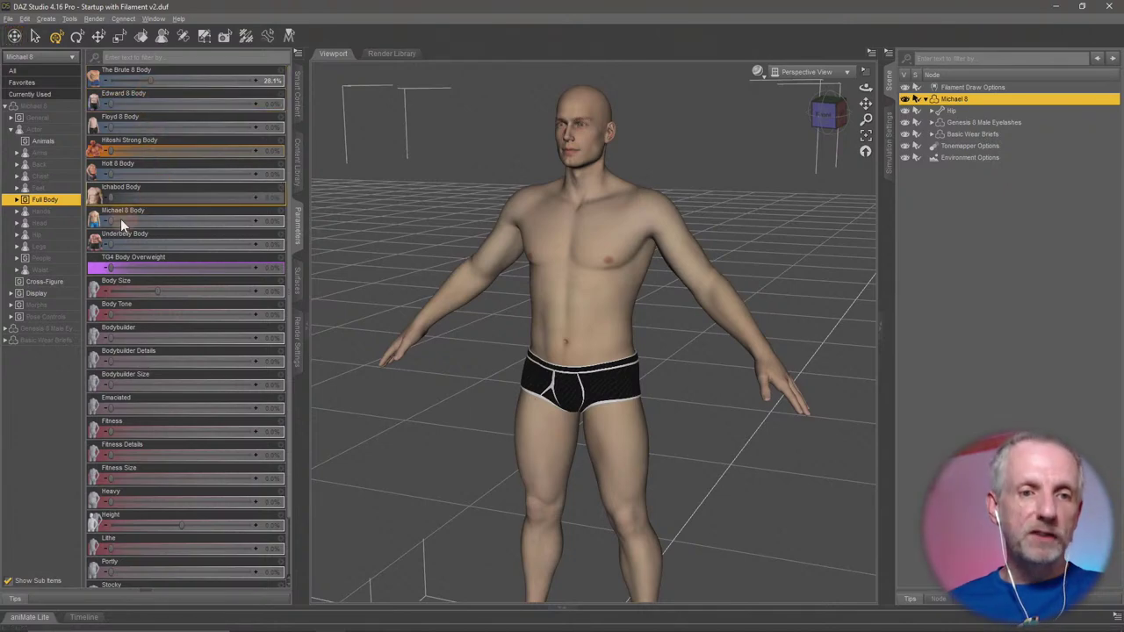
Blend in Underbelly Body, then reset Brute 8 and Underbelly to 0% and Michael 8 Body to 100%.
{"action": "left_click_drag", "start_coordinate": [134, 221], "coordinate": [204, 227]}
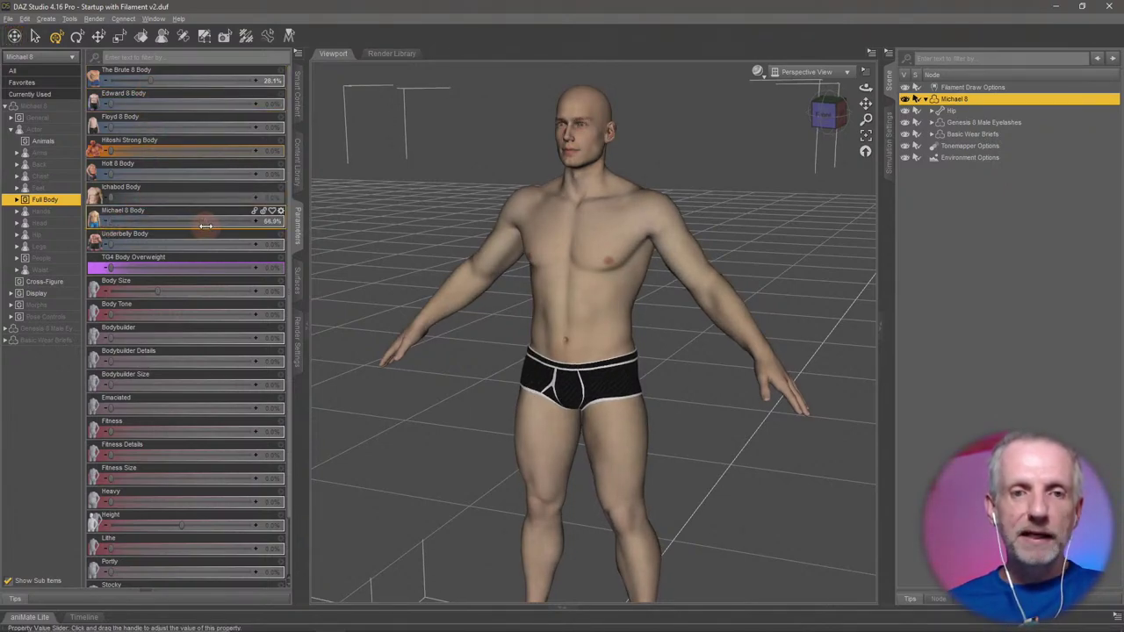
{"action": "left_click_drag", "start_coordinate": [112, 245], "coordinate": [232, 250]}
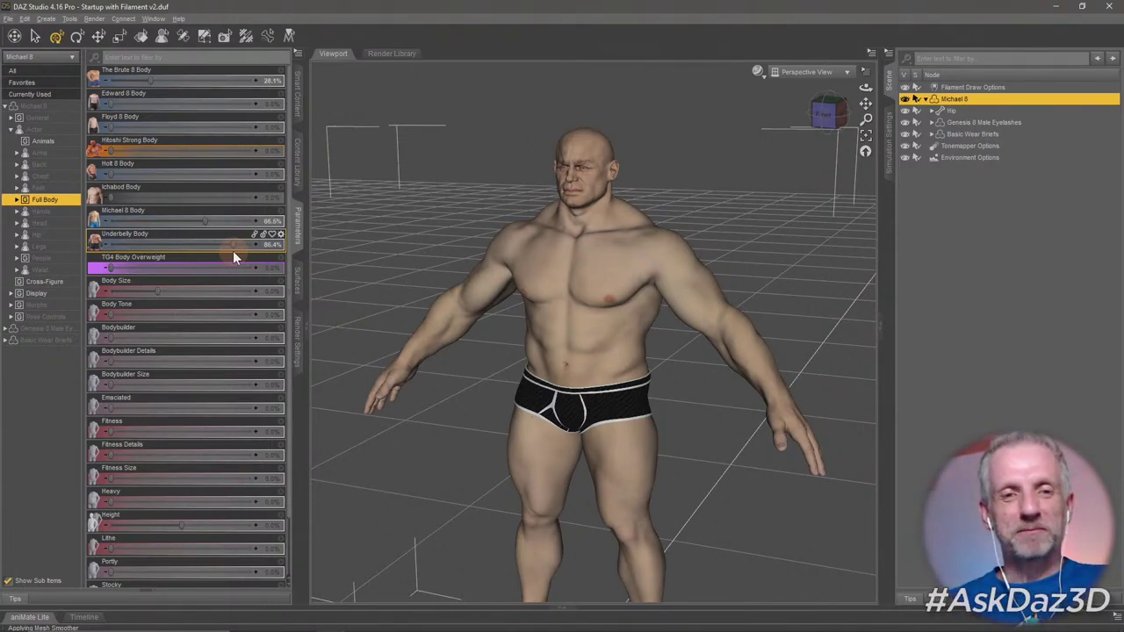
{"action": "mouse_move", "coordinate": [219, 250]}
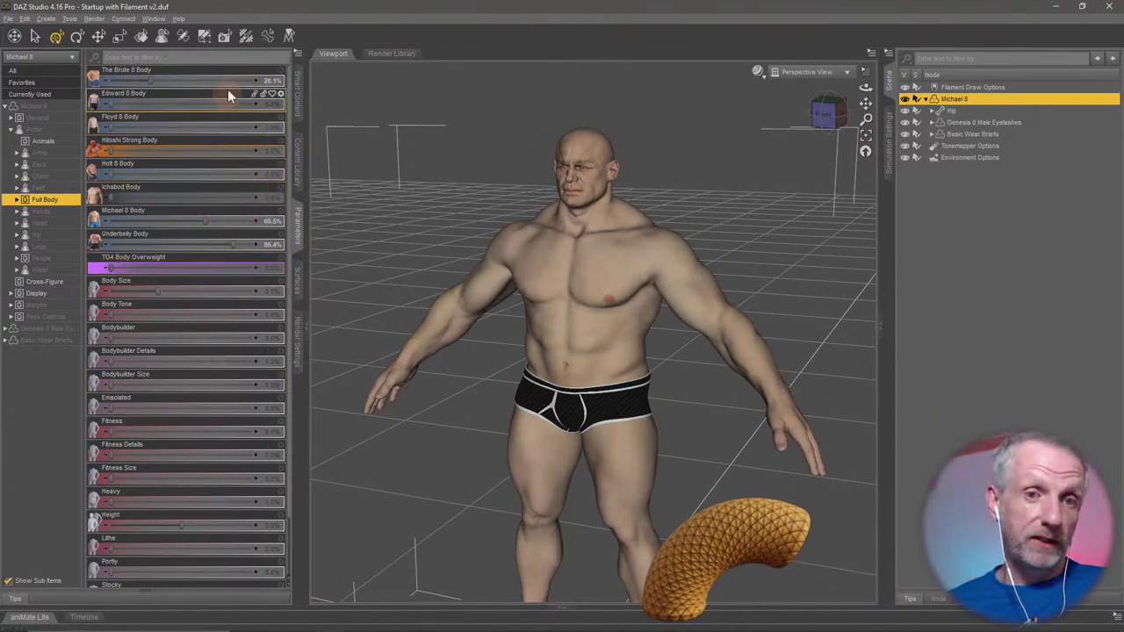
{"action": "left_click", "coordinate": [273, 79]}
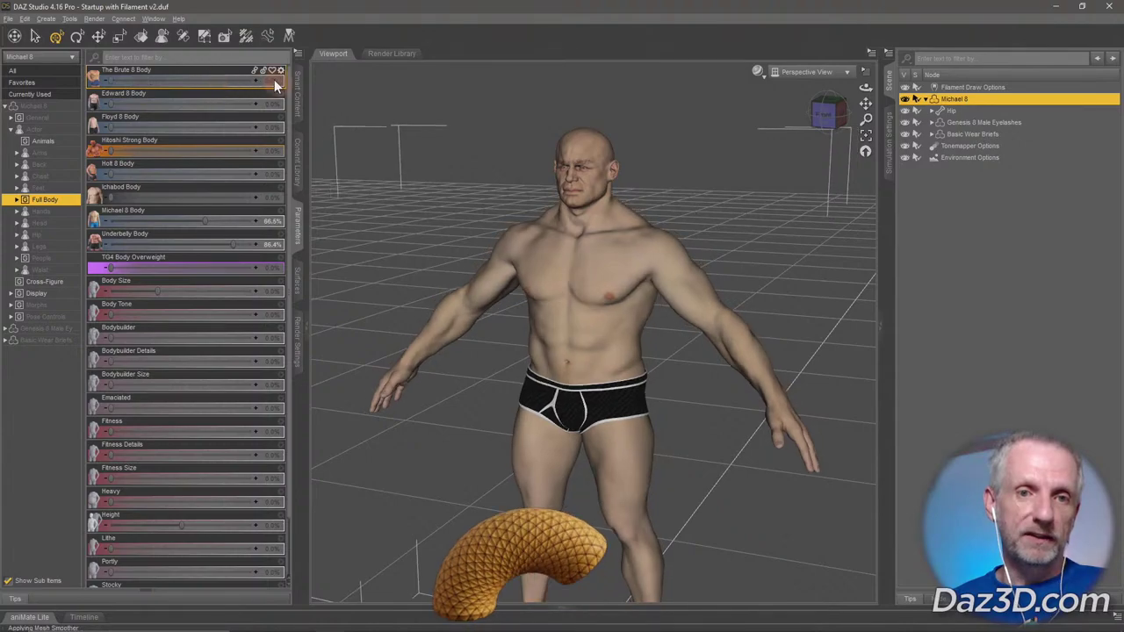
{"action": "left_click", "coordinate": [224, 230]}
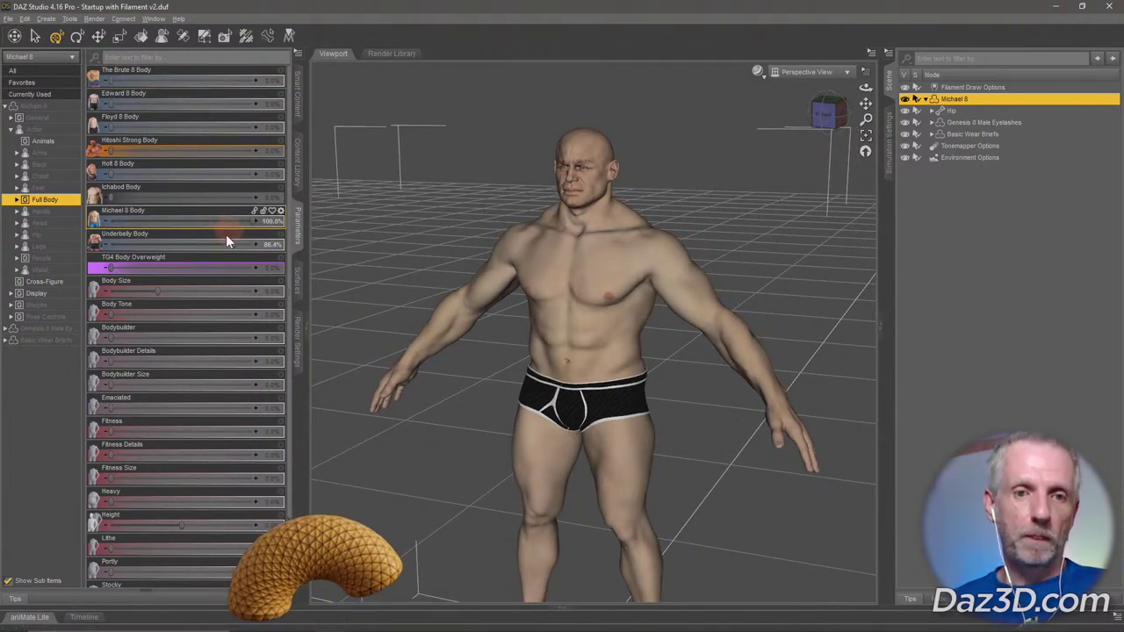
{"action": "left_click", "coordinate": [208, 245]}
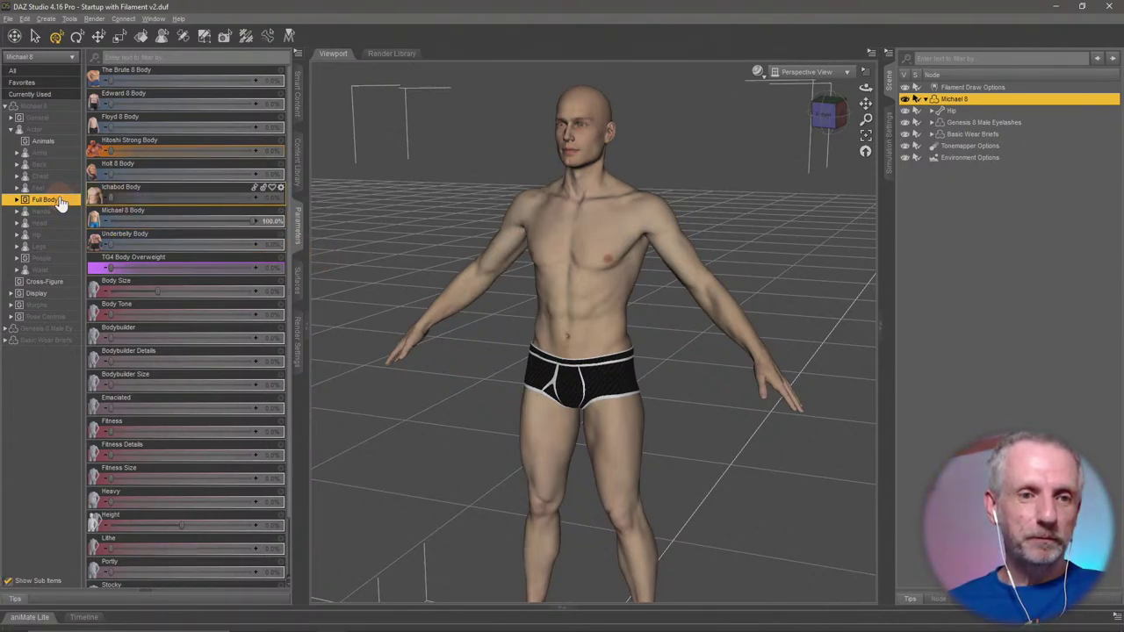
In Actor > People, push The Brute 8 to 100% and back to 0%, then show Head morphs.
{"action": "left_click", "coordinate": [42, 258]}
{"action": "double_click", "coordinate": [62, 262]}
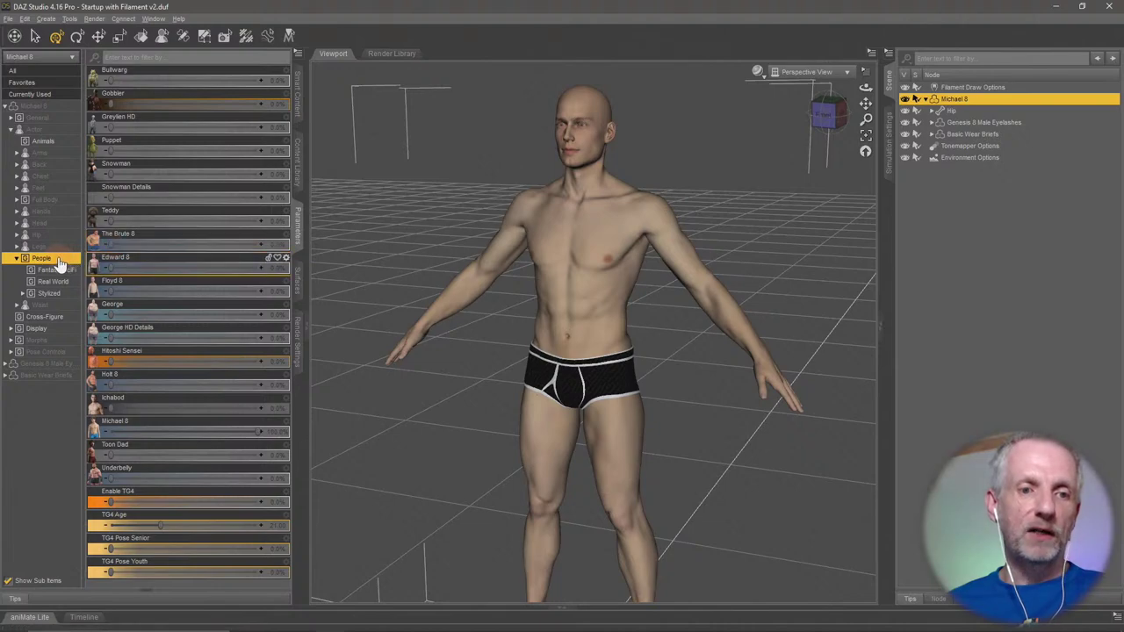
{"action": "left_click_drag", "start_coordinate": [112, 247], "coordinate": [375, 277]}
{"action": "scroll", "coordinate": [636, 281], "scroll_direction": "down", "scroll_amount": 5}
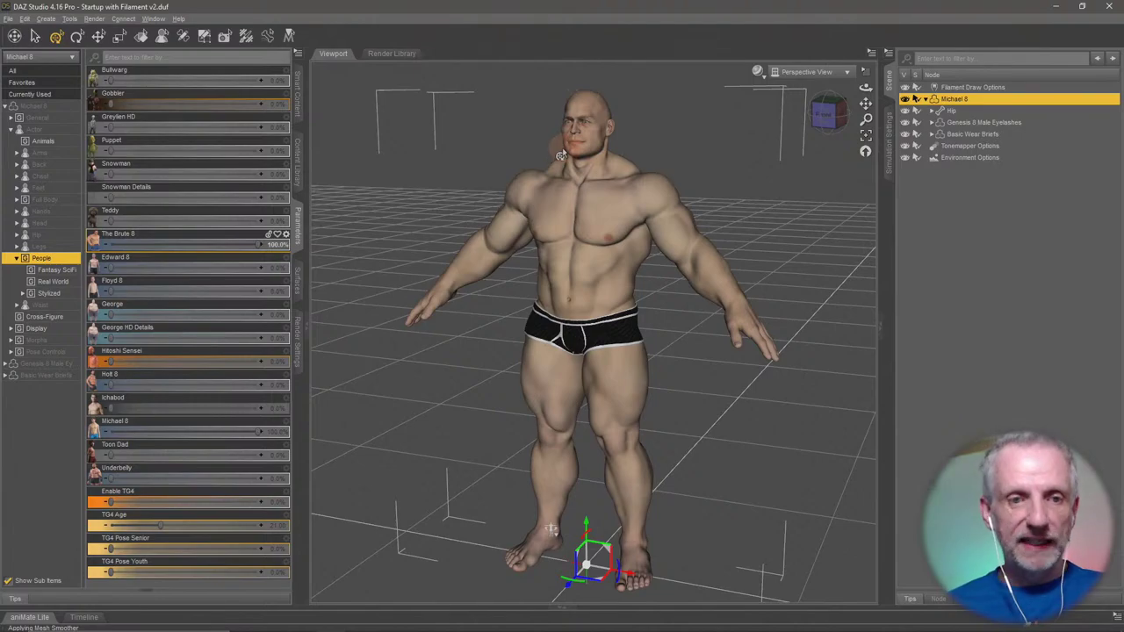
{"action": "left_click_drag", "start_coordinate": [256, 243], "coordinate": [38, 258]}
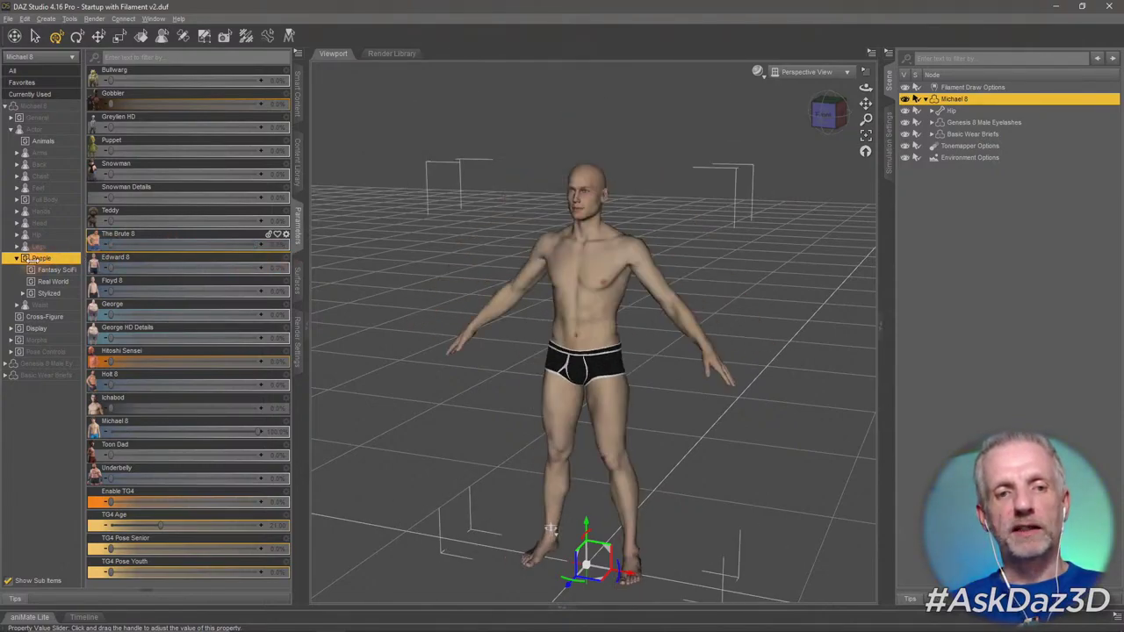
{"action": "left_click", "coordinate": [63, 225]}
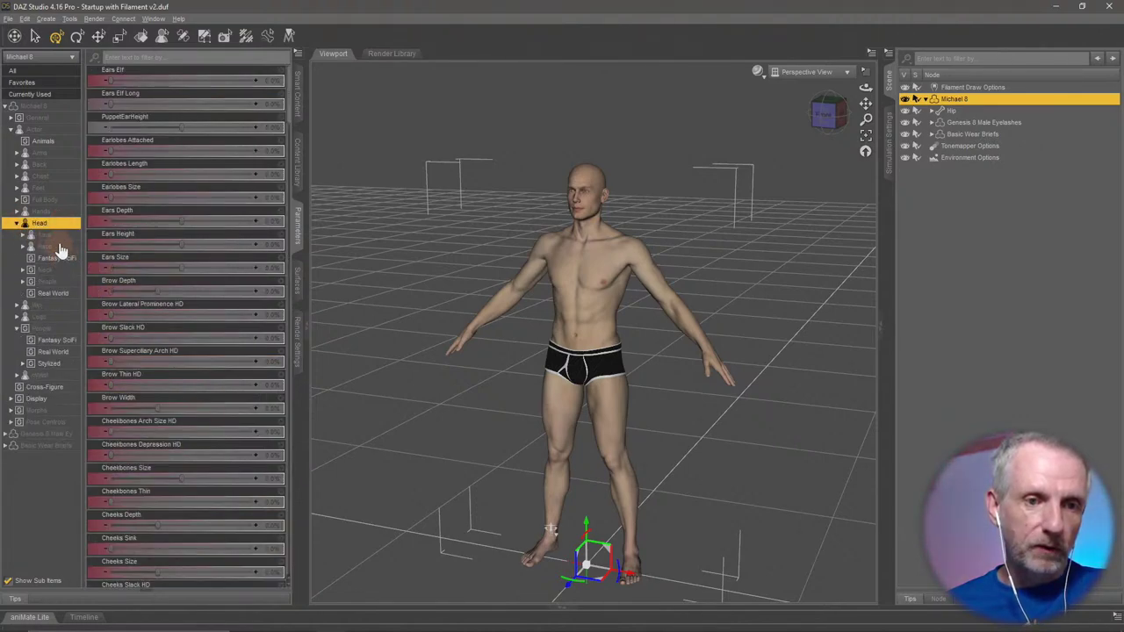
Apply the Brute 8 Head morph fully under Head > People and frame the face close-up.
{"action": "left_click", "coordinate": [62, 249]}
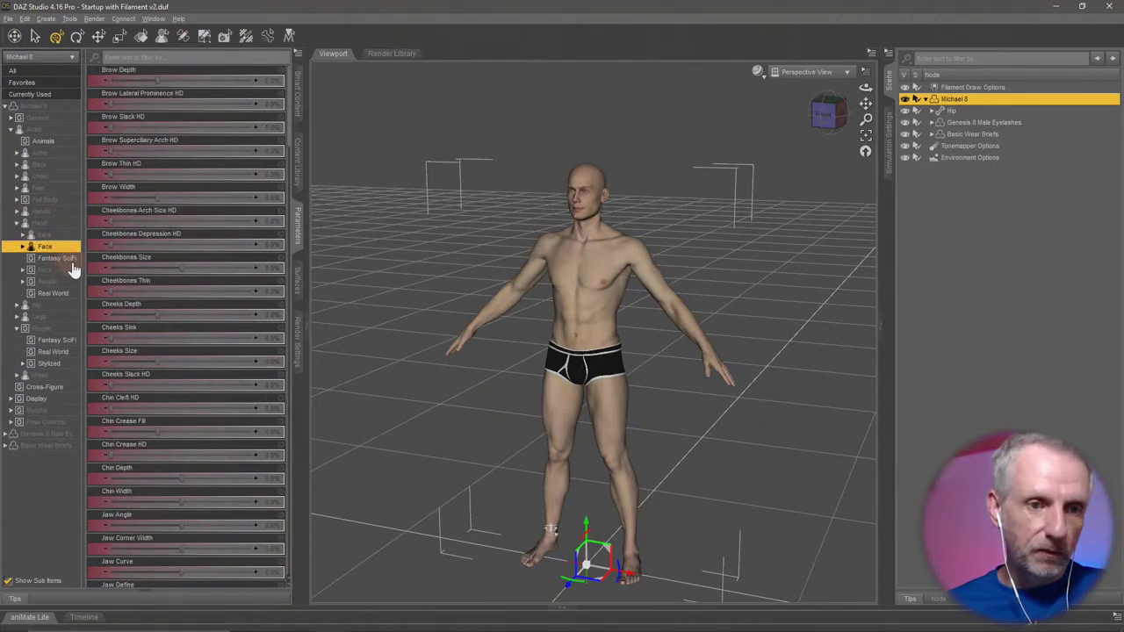
{"action": "left_click", "coordinate": [67, 282]}
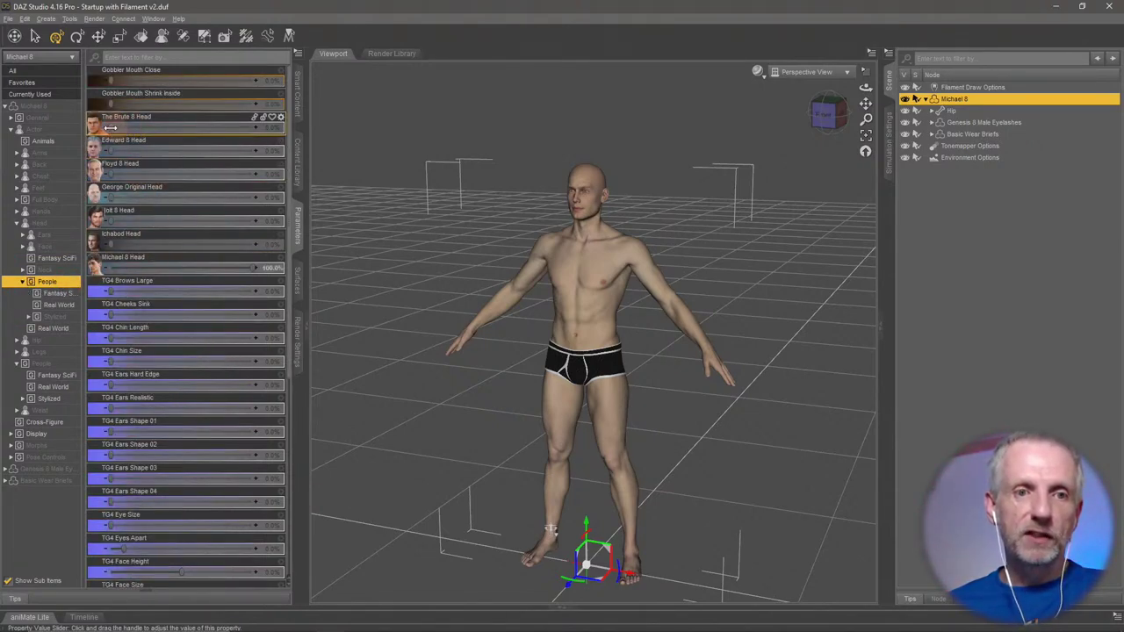
{"action": "left_click_drag", "start_coordinate": [129, 129], "coordinate": [343, 220]}
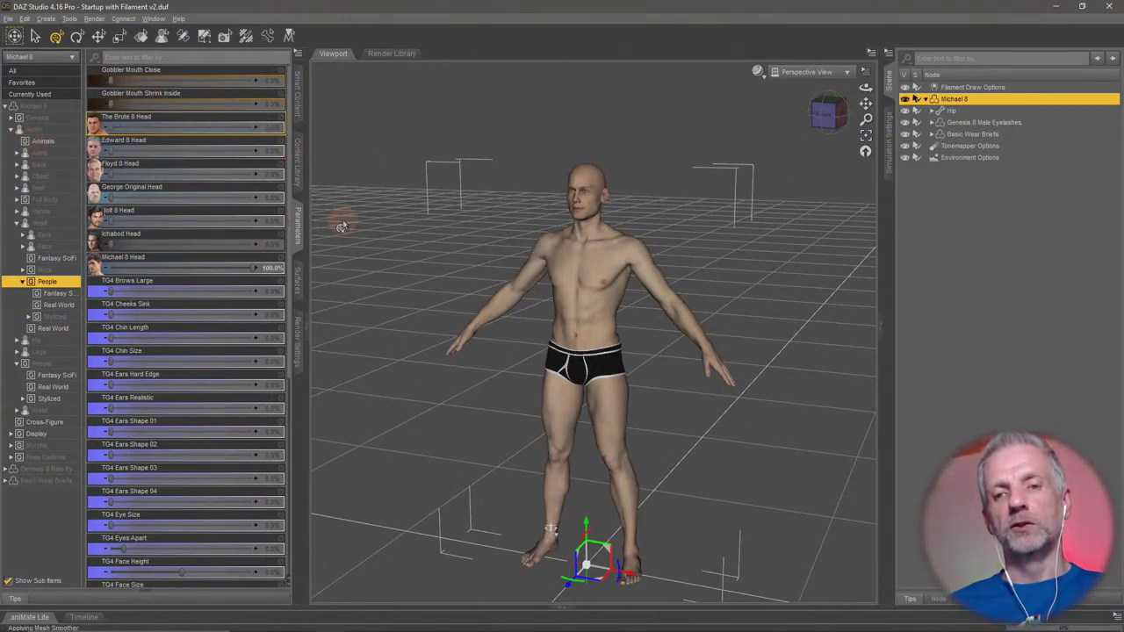
{"action": "left_click", "coordinate": [592, 199]}
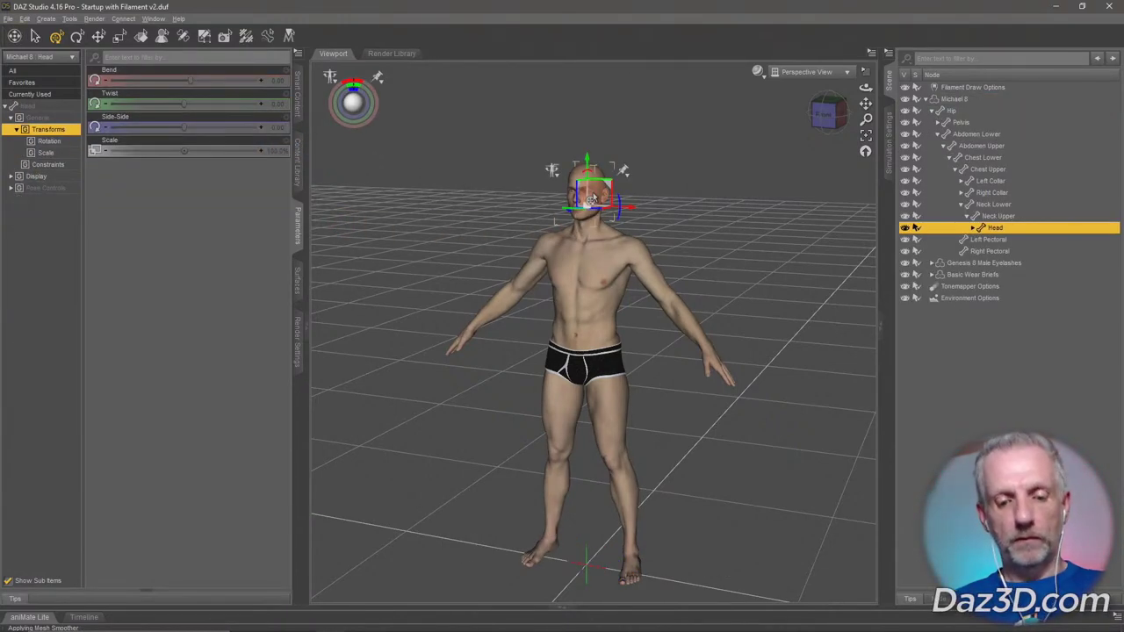
{"action": "key", "text": "ctrl+f"}
{"action": "mouse_move", "coordinate": [747, 301]}
{"action": "left_mouse_down", "text": "alt"}
{"action": "mouse_move", "coordinate": [735, 302]}
{"action": "mouse_move", "coordinate": [757, 318]}
{"action": "left_mouse_up", "text": "alt"}
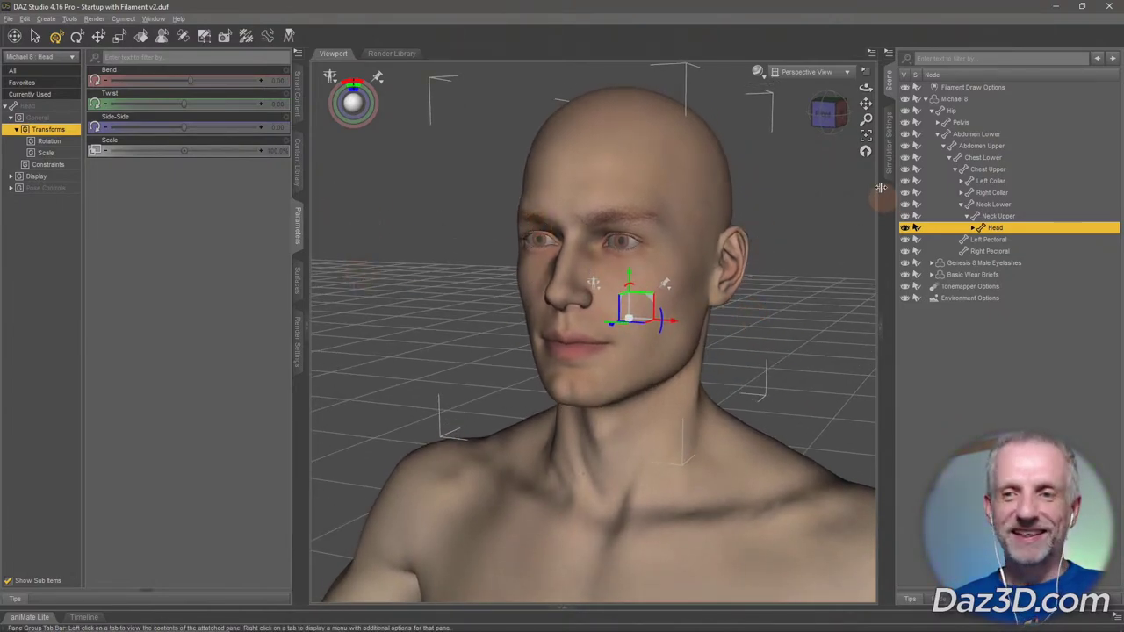
{"action": "left_click", "coordinate": [972, 106]}
{"action": "left_click", "coordinate": [975, 100]}
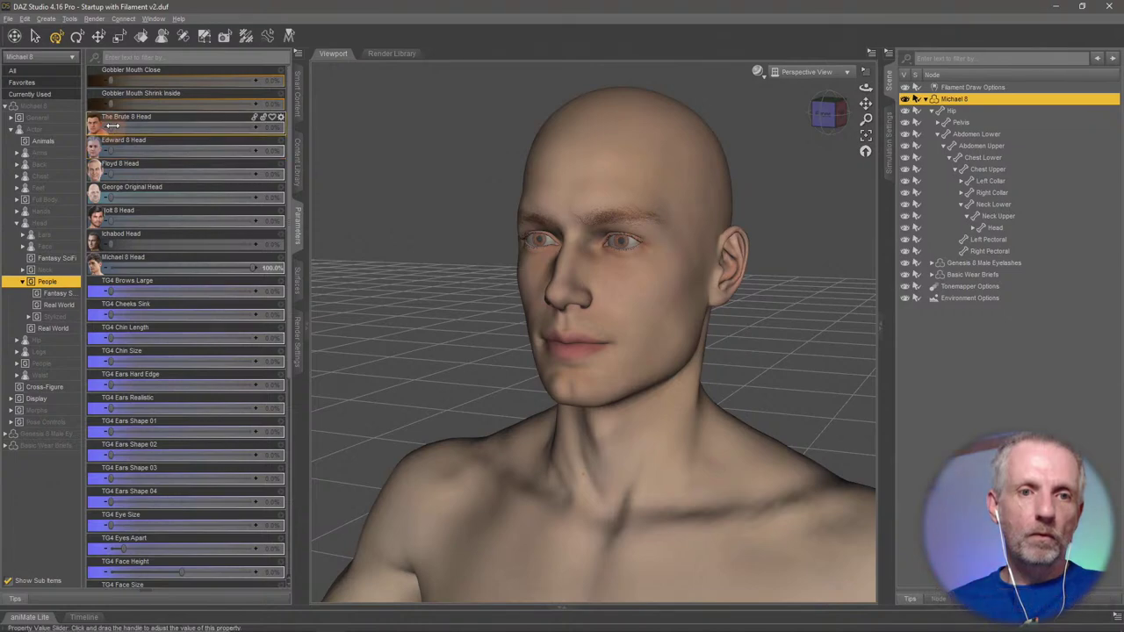
Blend the Brute 8, Michael 8 and George Original head morphs, then restore the default face.
{"action": "left_click_drag", "start_coordinate": [114, 128], "coordinate": [251, 155]}
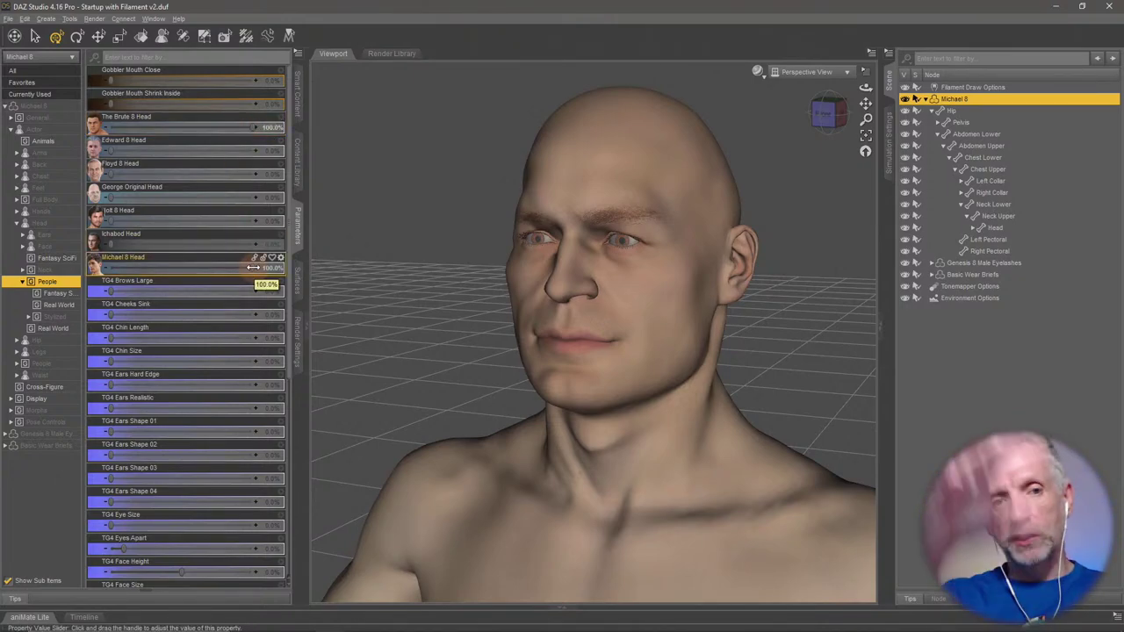
{"action": "left_click", "coordinate": [253, 267]}
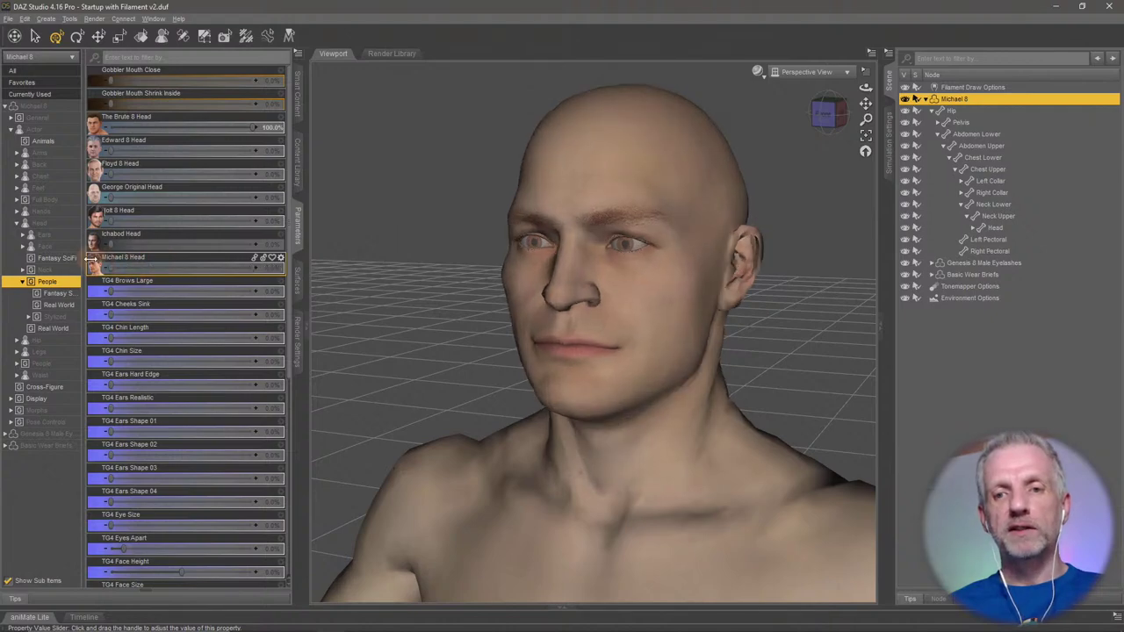
{"action": "left_click_drag", "start_coordinate": [253, 267], "coordinate": [24, 260]}
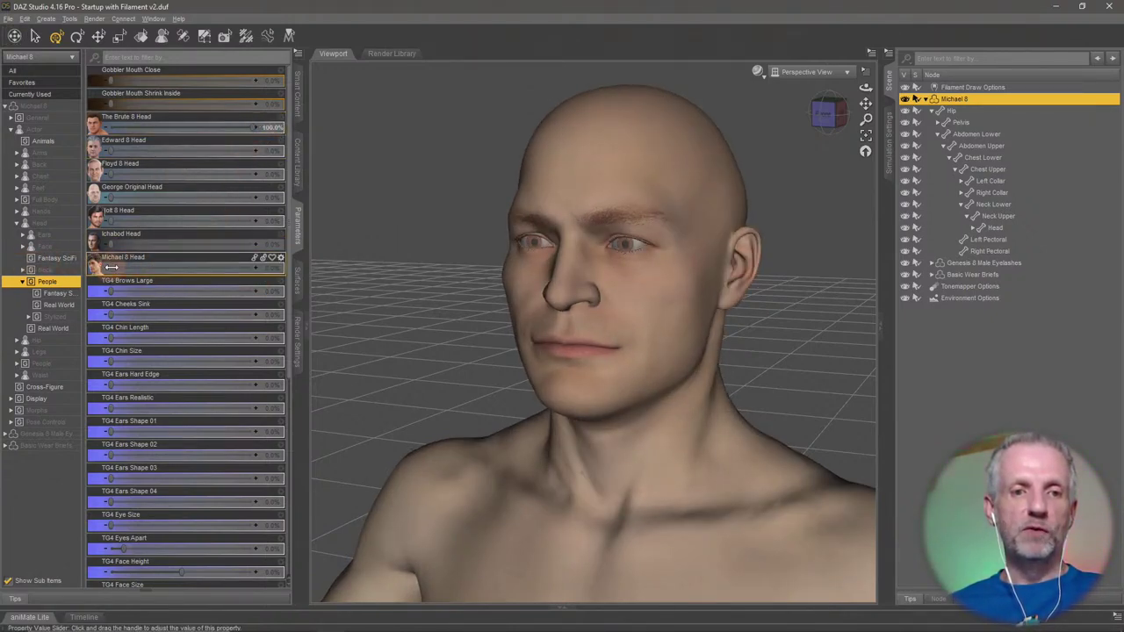
{"action": "left_click_drag", "start_coordinate": [111, 267], "coordinate": [205, 276]}
{"action": "left_click_drag", "start_coordinate": [234, 121], "coordinate": [62, 156]}
{"action": "left_click_drag", "start_coordinate": [107, 196], "coordinate": [238, 202]}
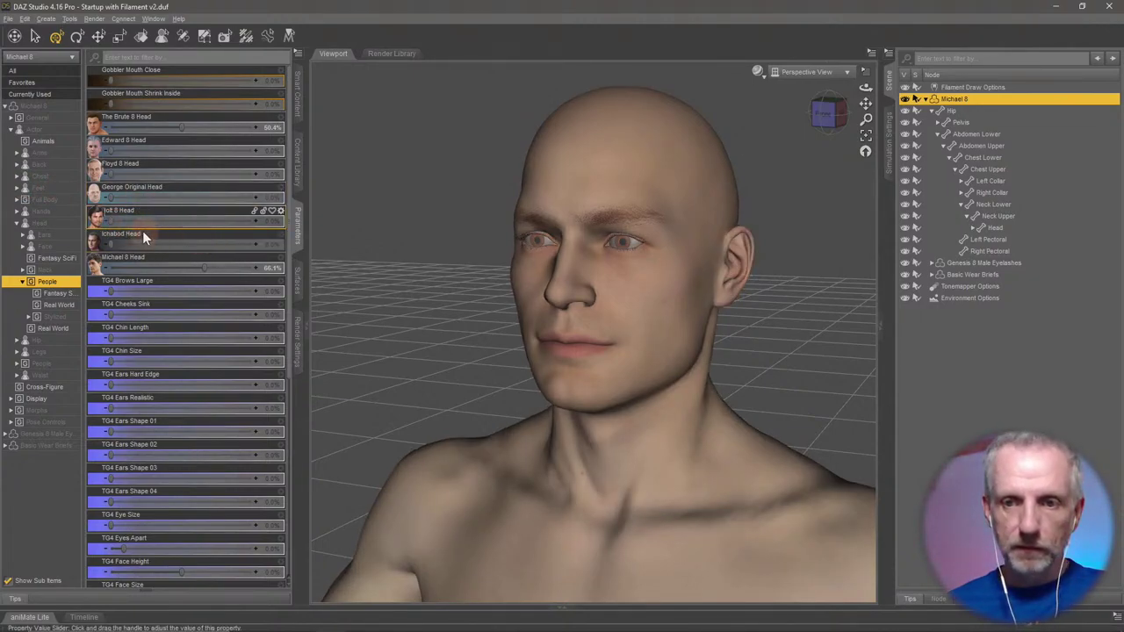
{"action": "left_click_drag", "start_coordinate": [109, 219], "coordinate": [230, 221]}
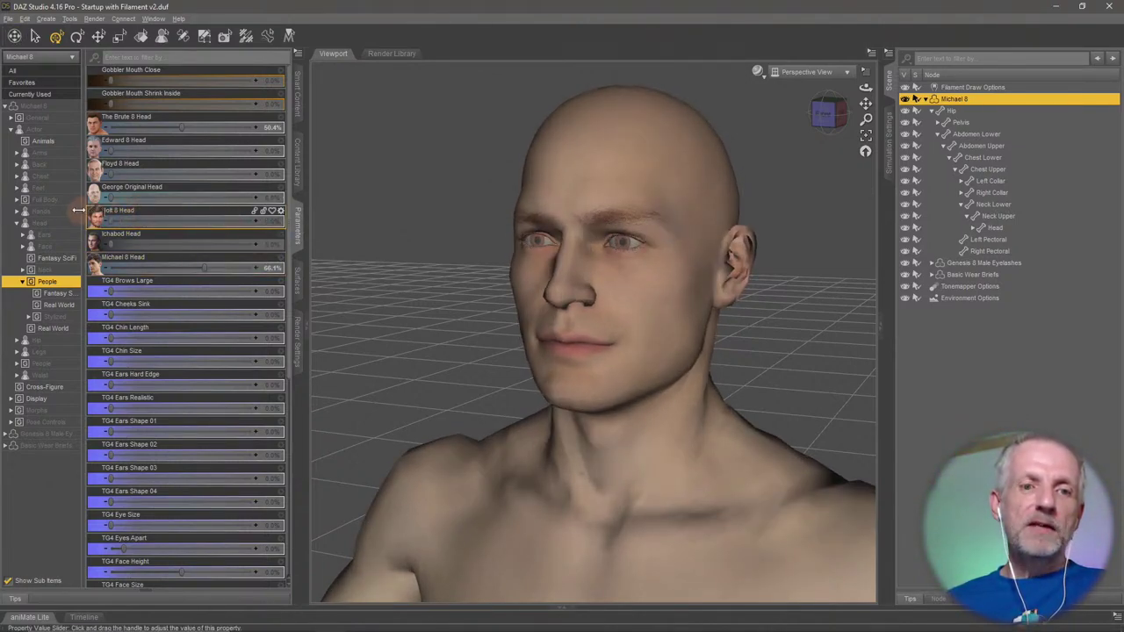
{"action": "left_click", "coordinate": [223, 268]}
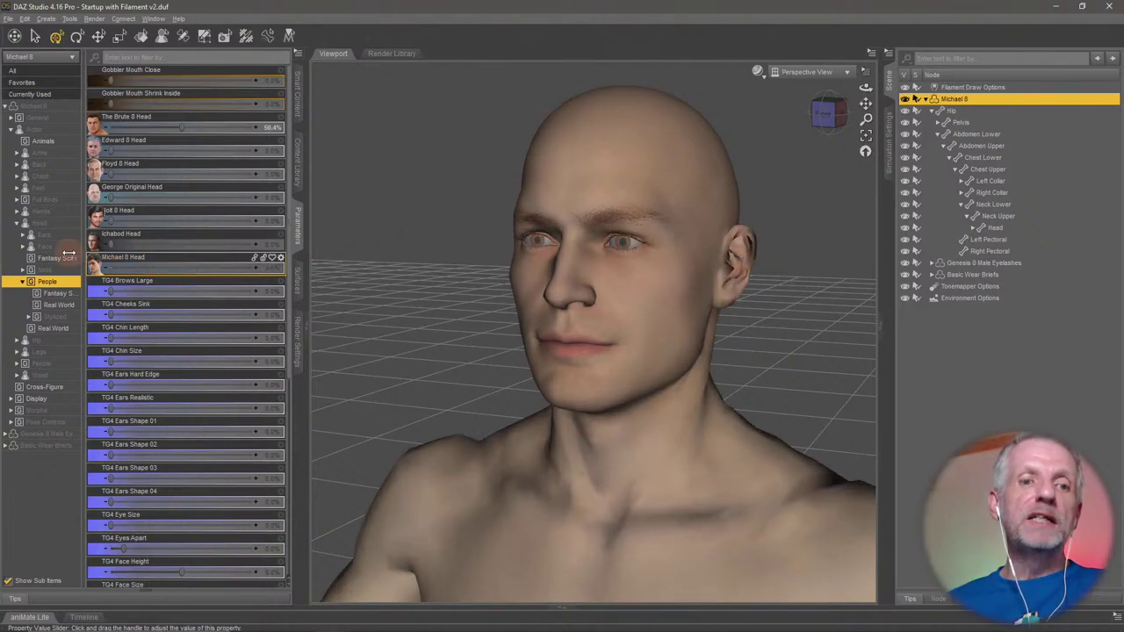
{"action": "left_click", "coordinate": [182, 128]}
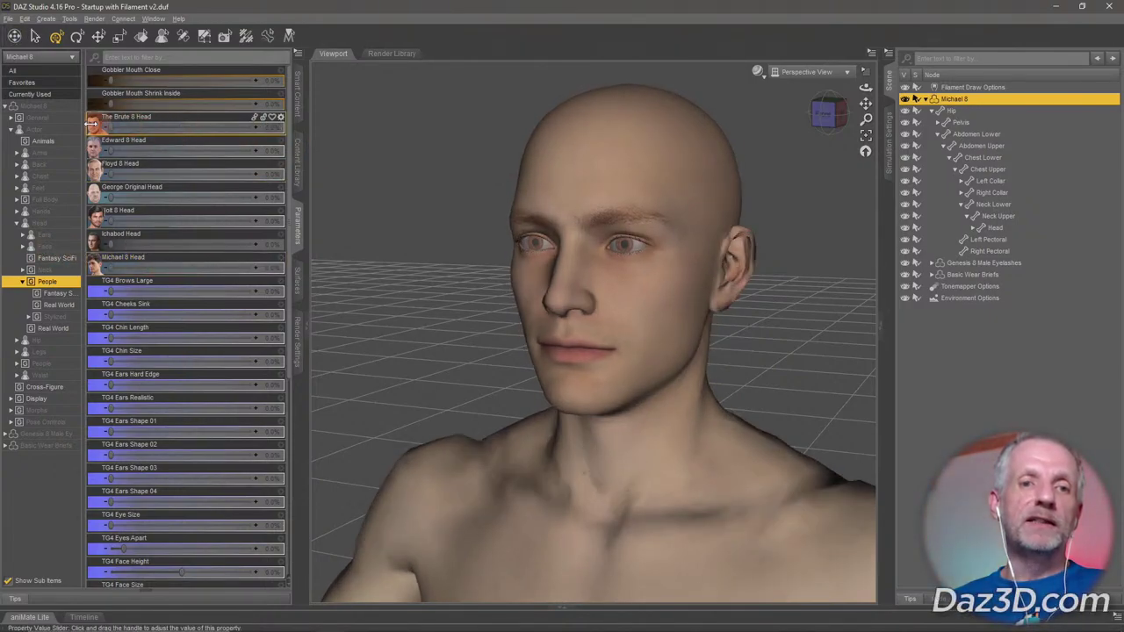
{"action": "left_click", "coordinate": [299, 103]}
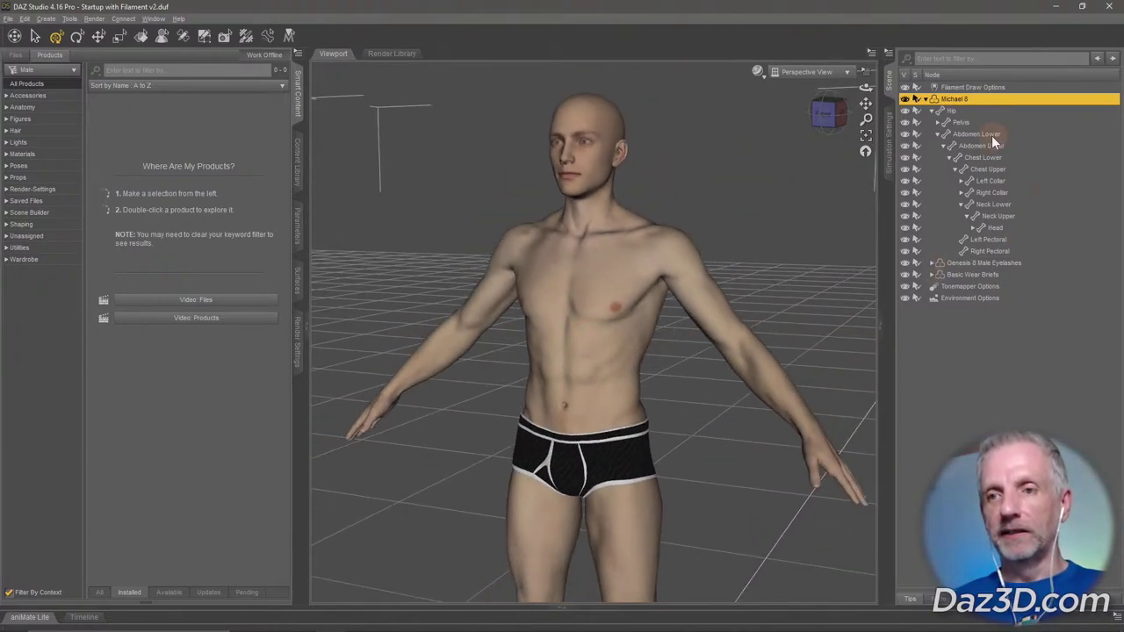
Delete Michael 8 and load The Brute 8 actor from Smart Content Figures.
{"action": "key", "text": "Delete"}
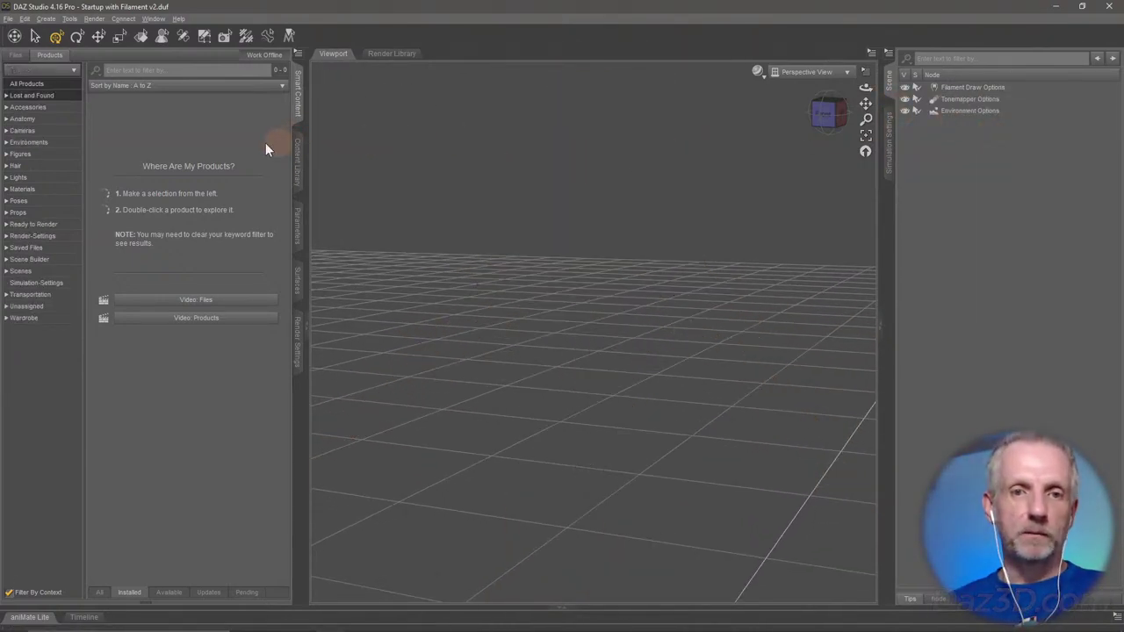
{"action": "left_click", "coordinate": [61, 155]}
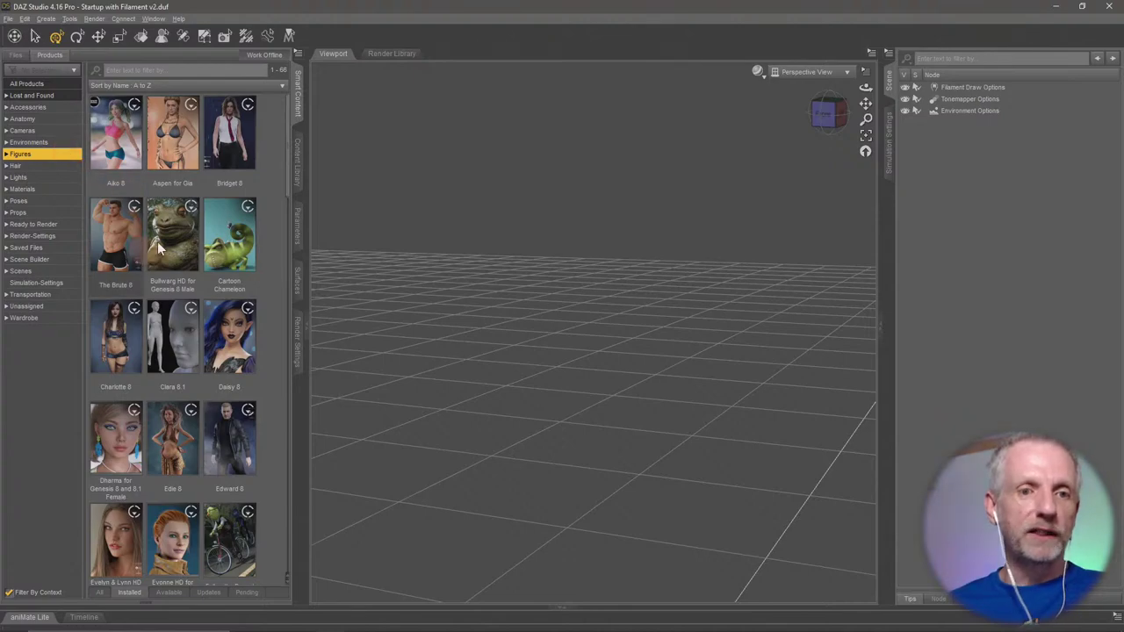
{"action": "double_click", "coordinate": [116, 238]}
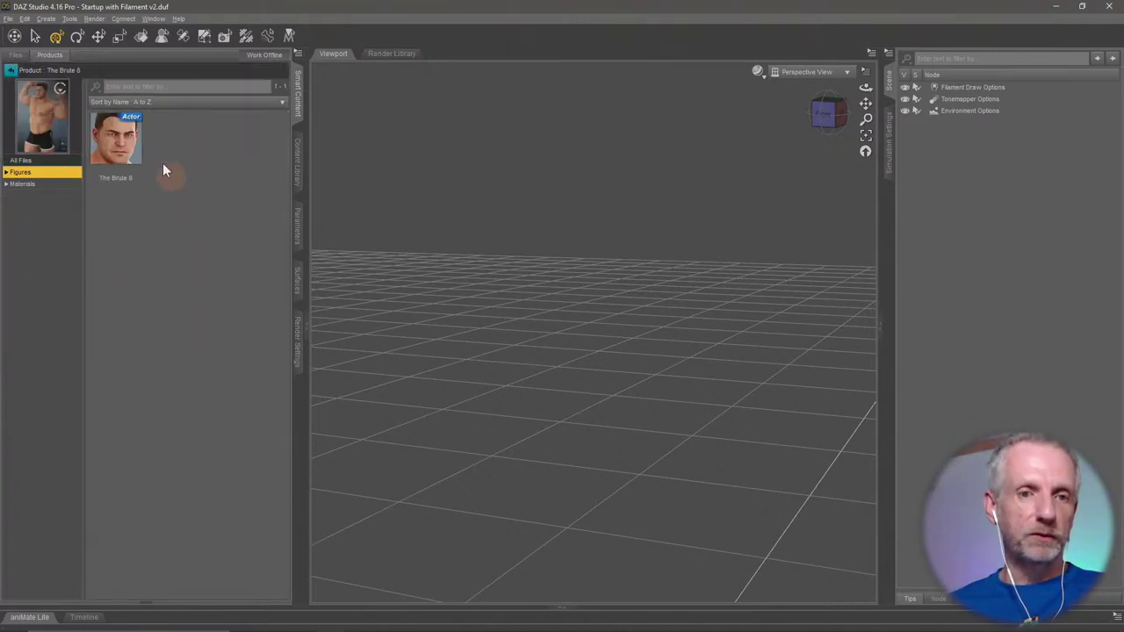
{"action": "double_click", "coordinate": [114, 156]}
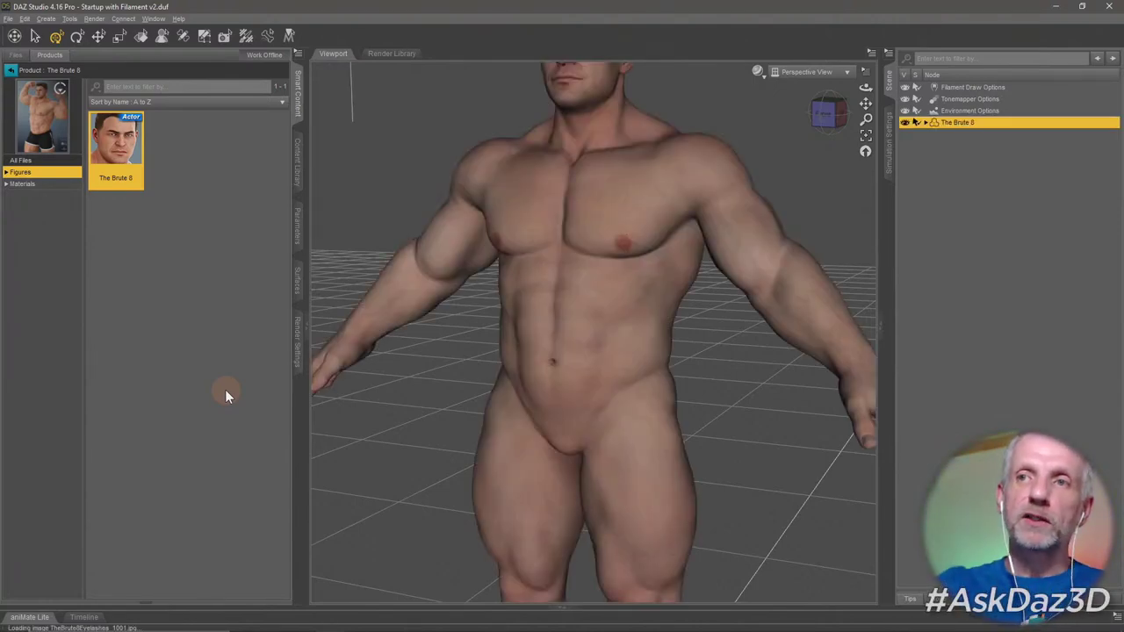
Orbit around The Brute 8 to inspect it, then delete it from the scene.
{"action": "scroll", "coordinate": [447, 334], "scroll_direction": "down", "scroll_amount": 5}
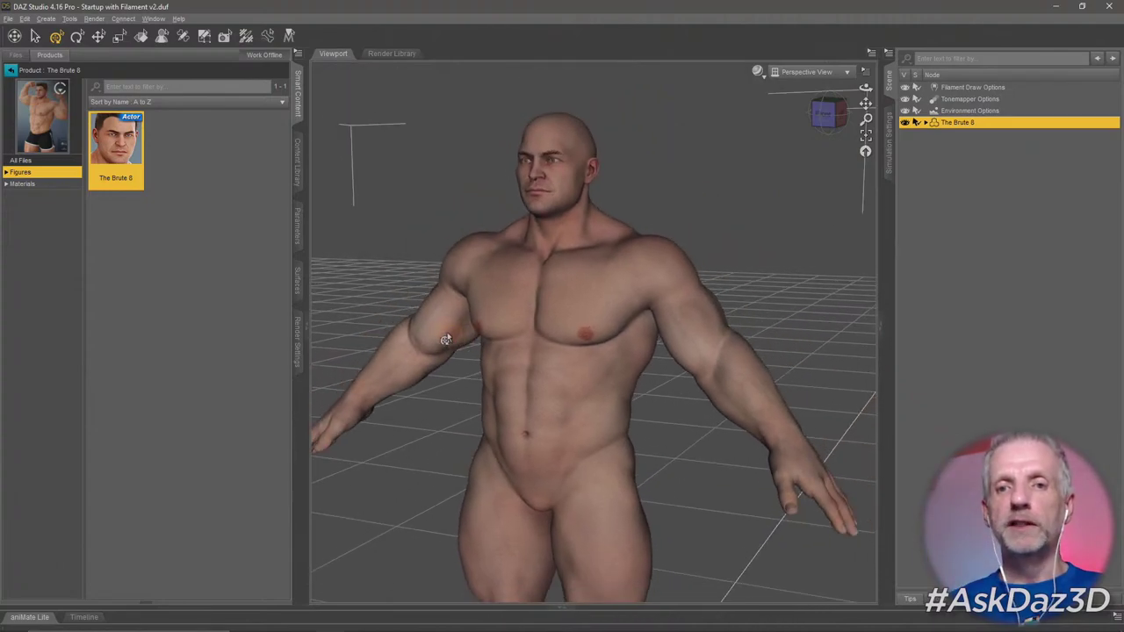
{"action": "scroll", "coordinate": [446, 338], "scroll_direction": "down", "scroll_amount": 2}
{"action": "left_click_drag", "start_coordinate": [444, 332], "coordinate": [592, 417], "text": "alt"}
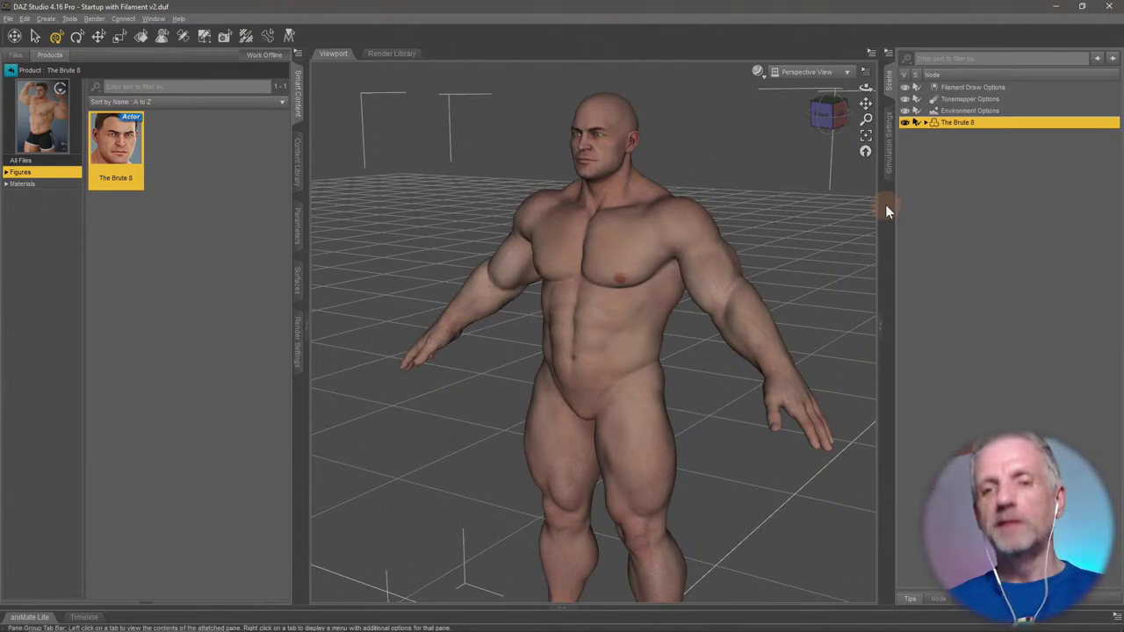
{"action": "key", "text": "Delete"}
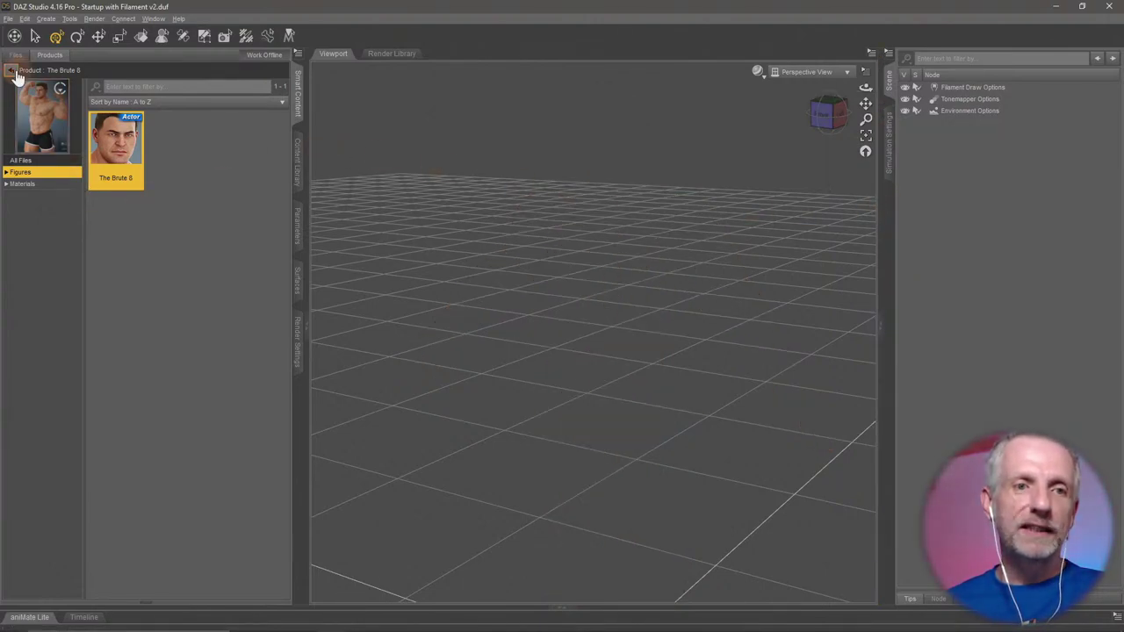
Open the Stream Safe Textures product and load its G8F Tanned Genesis 8 Female actor.
{"action": "left_click", "coordinate": [12, 72]}
{"action": "scroll", "coordinate": [214, 315], "scroll_direction": "down", "scroll_amount": 10}
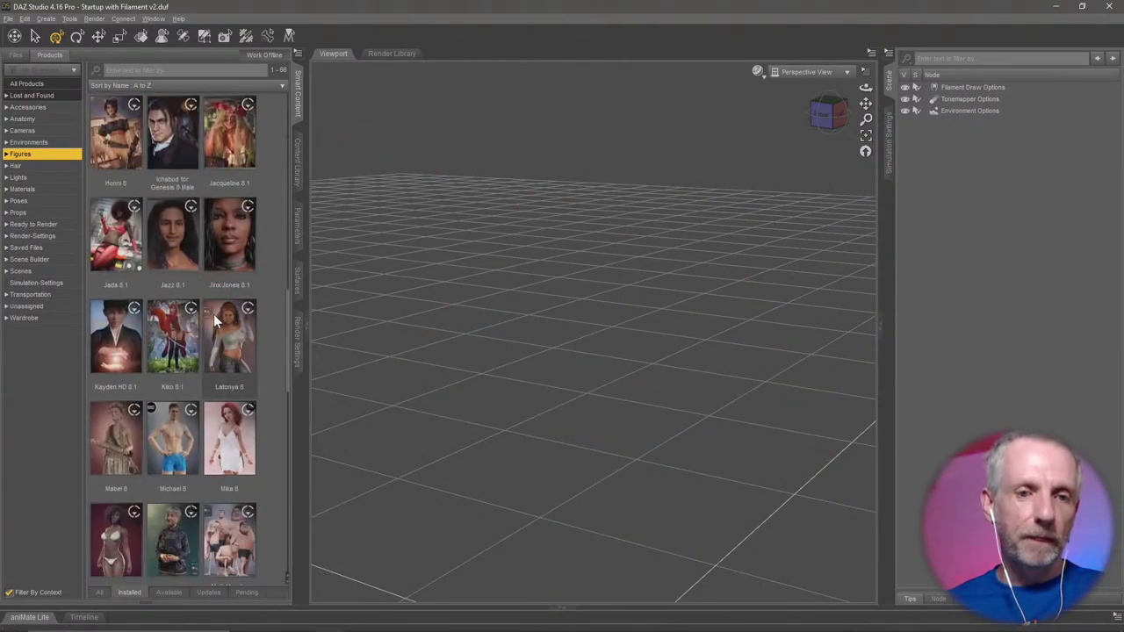
{"action": "scroll", "coordinate": [213, 313], "scroll_direction": "up", "scroll_amount": 10}
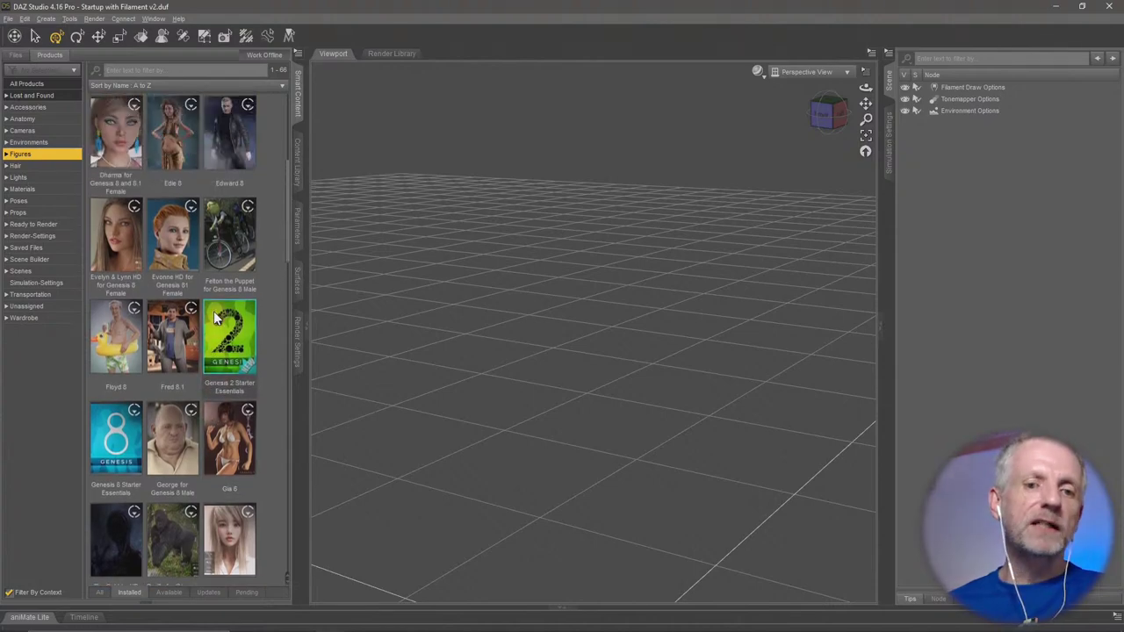
{"action": "scroll", "coordinate": [213, 311], "scroll_direction": "down", "scroll_amount": 10}
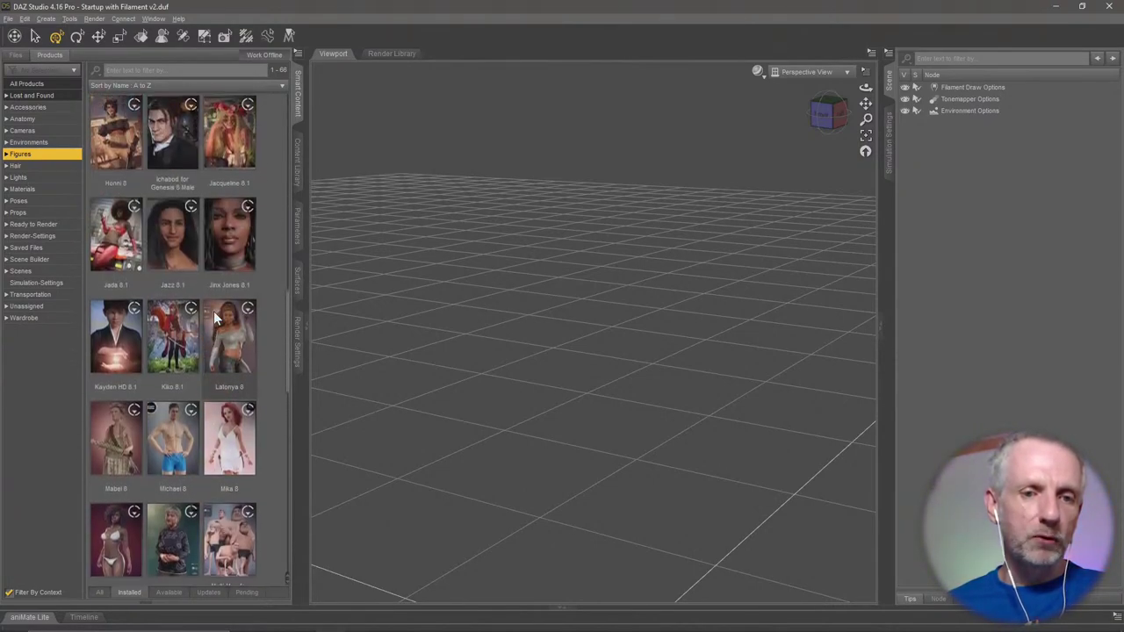
{"action": "scroll", "coordinate": [213, 311], "scroll_direction": "down", "scroll_amount": 10}
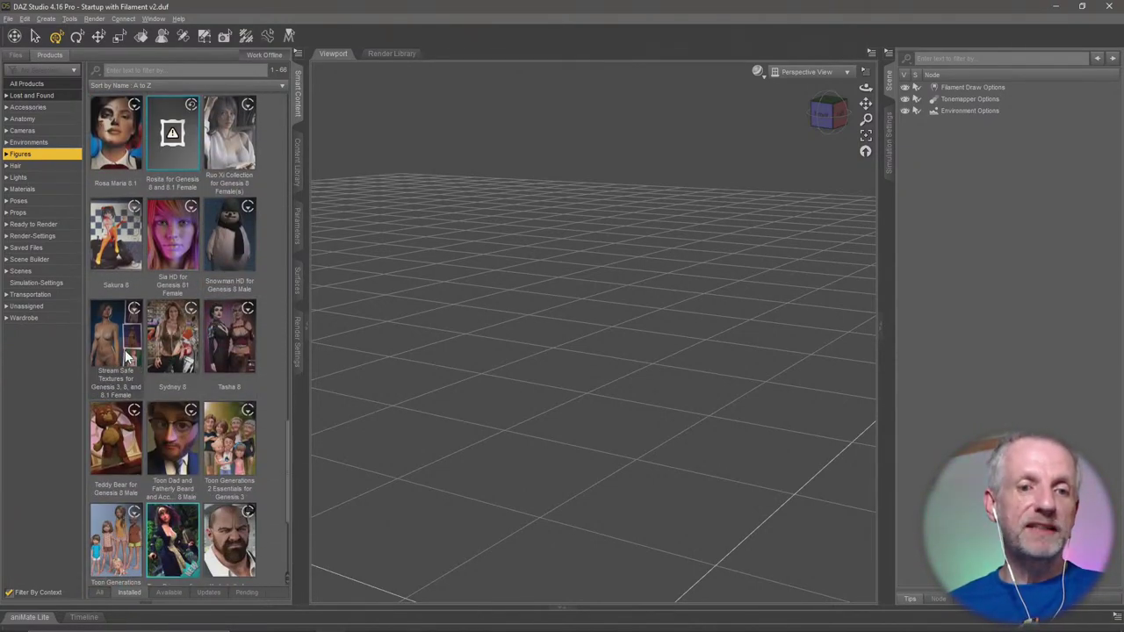
{"action": "double_click", "coordinate": [126, 355]}
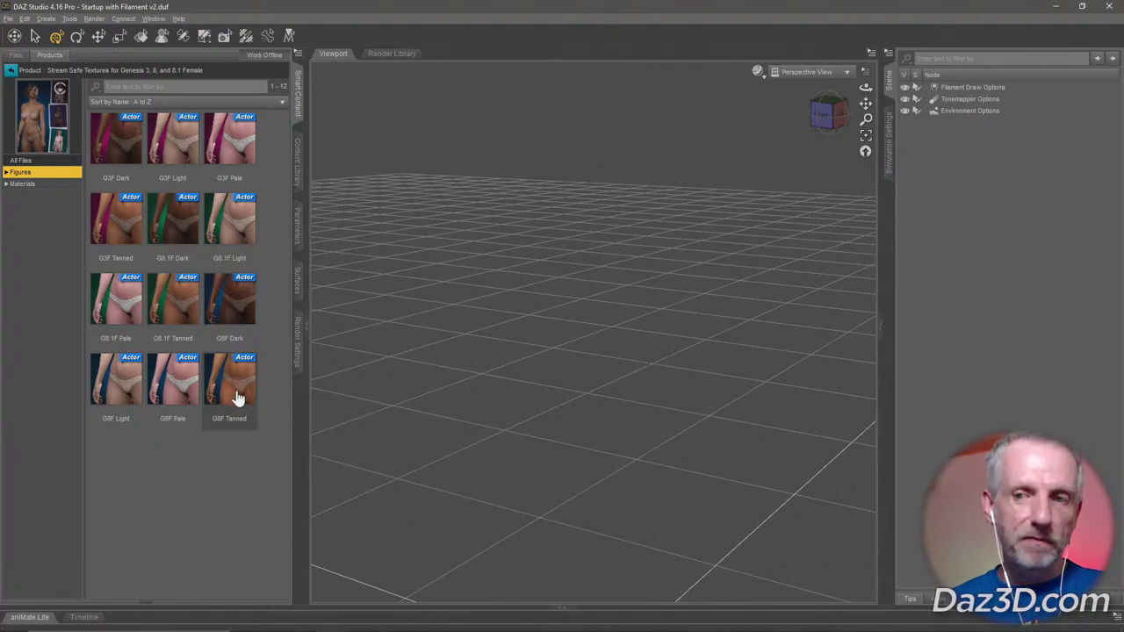
{"action": "mouse_move", "coordinate": [239, 398]}
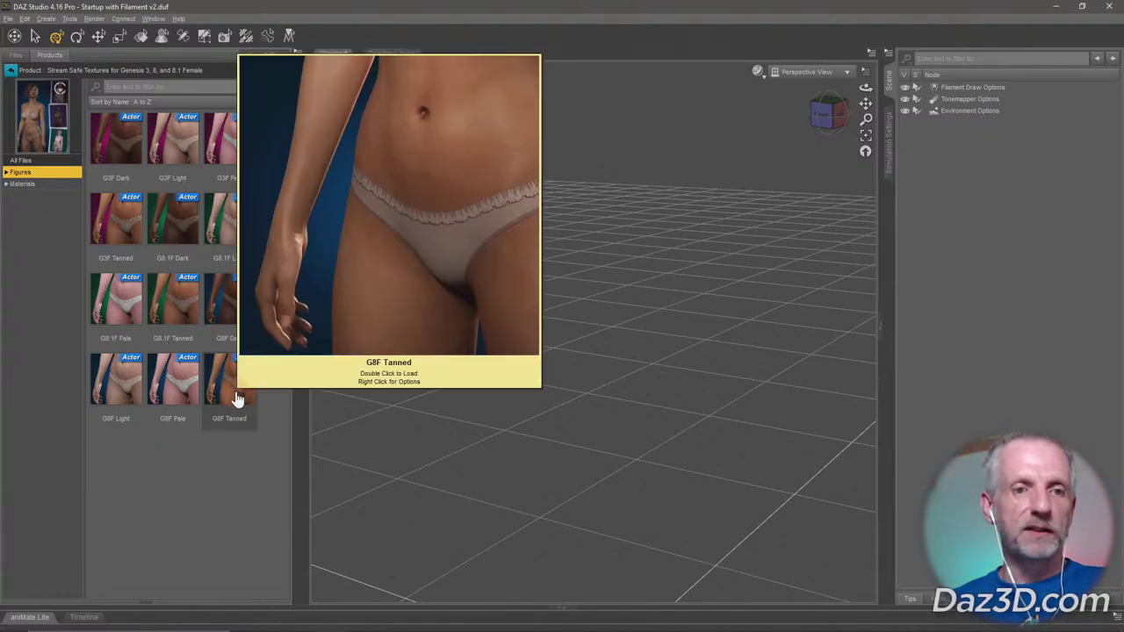
{"action": "double_click", "coordinate": [235, 399]}
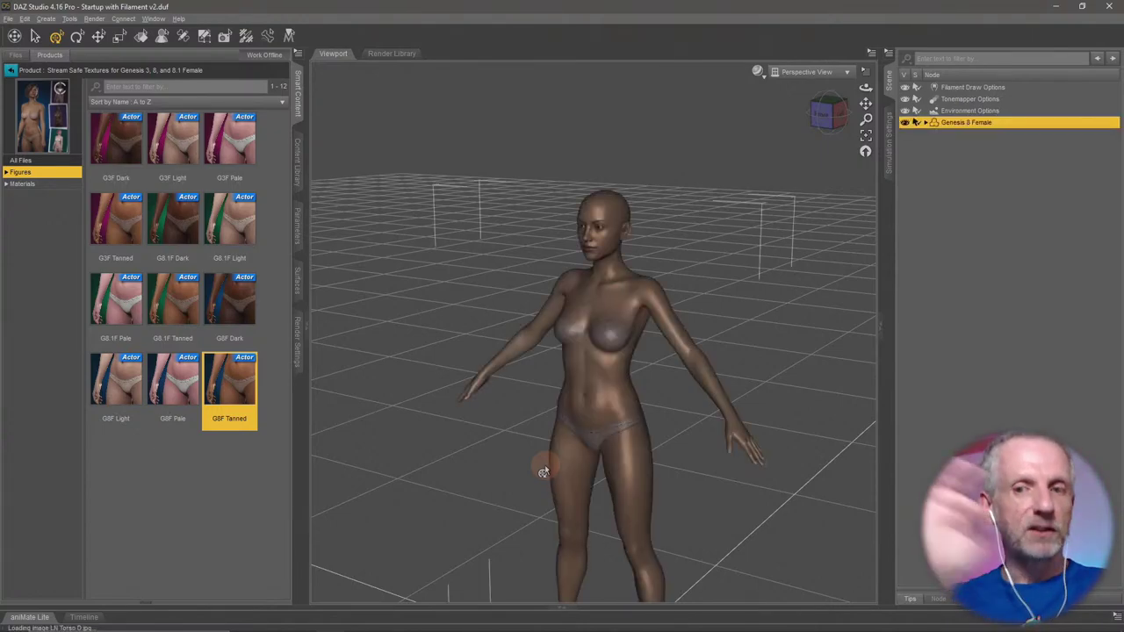
Frame the figure in Filament (PBR) shading, then return to the Female figures list.
{"action": "left_click", "coordinate": [865, 134]}
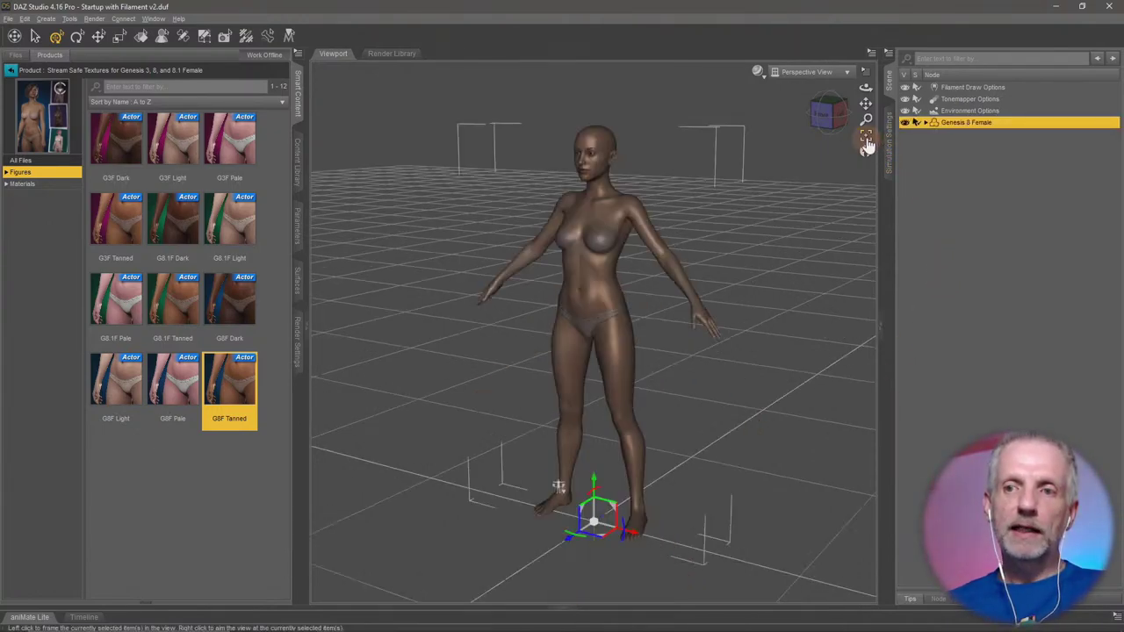
{"action": "left_click", "coordinate": [757, 71]}
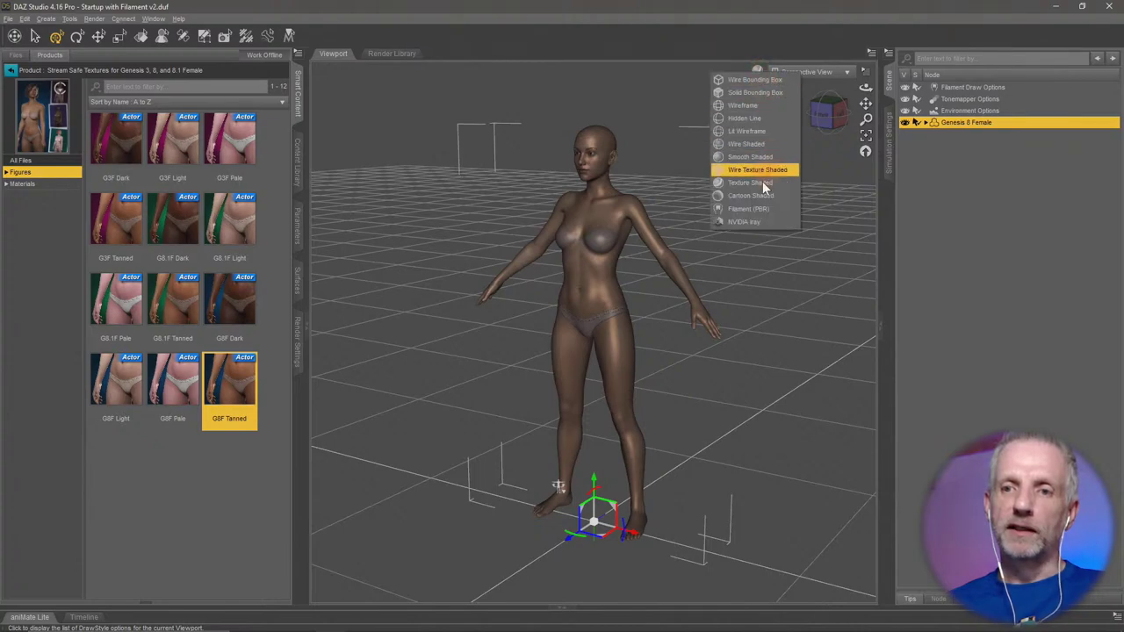
{"action": "left_click", "coordinate": [764, 209]}
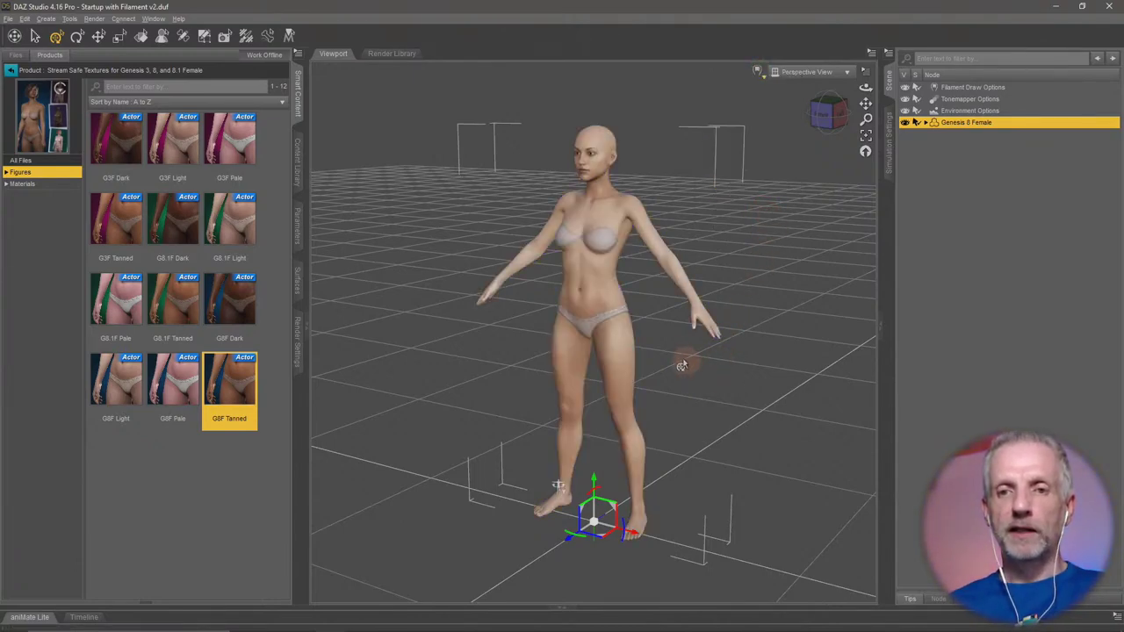
{"action": "mouse_move", "coordinate": [678, 361]}
{"action": "left_mouse_down"}
{"action": "mouse_move", "coordinate": [677, 334]}
{"action": "mouse_move", "coordinate": [690, 331]}
{"action": "mouse_move", "coordinate": [666, 367]}
{"action": "left_mouse_up"}
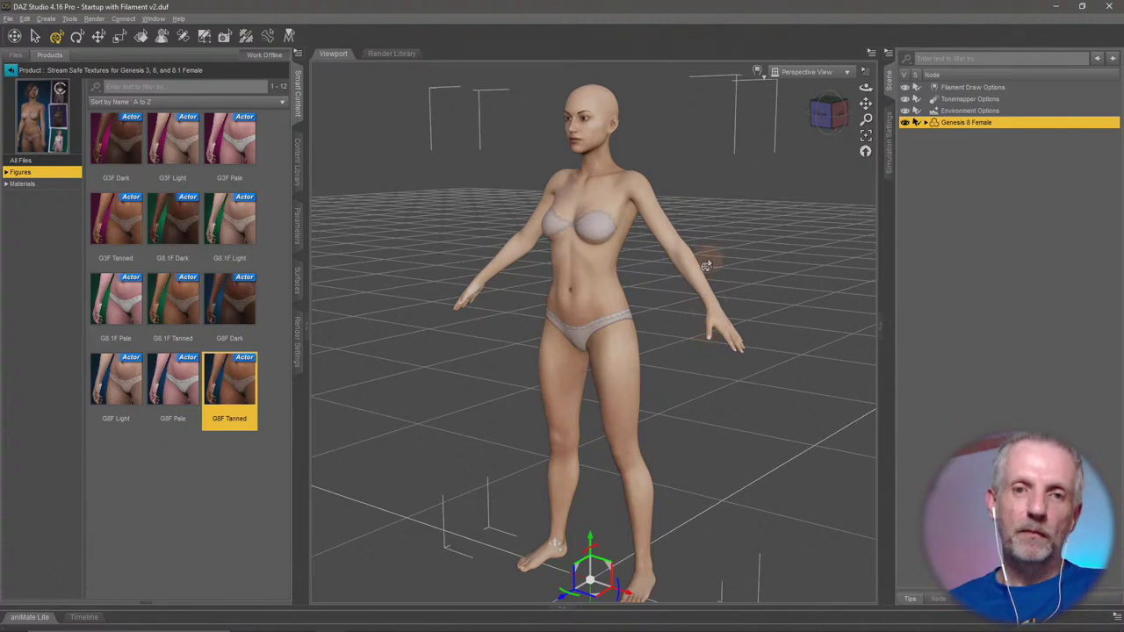
{"action": "left_click", "coordinate": [12, 70]}
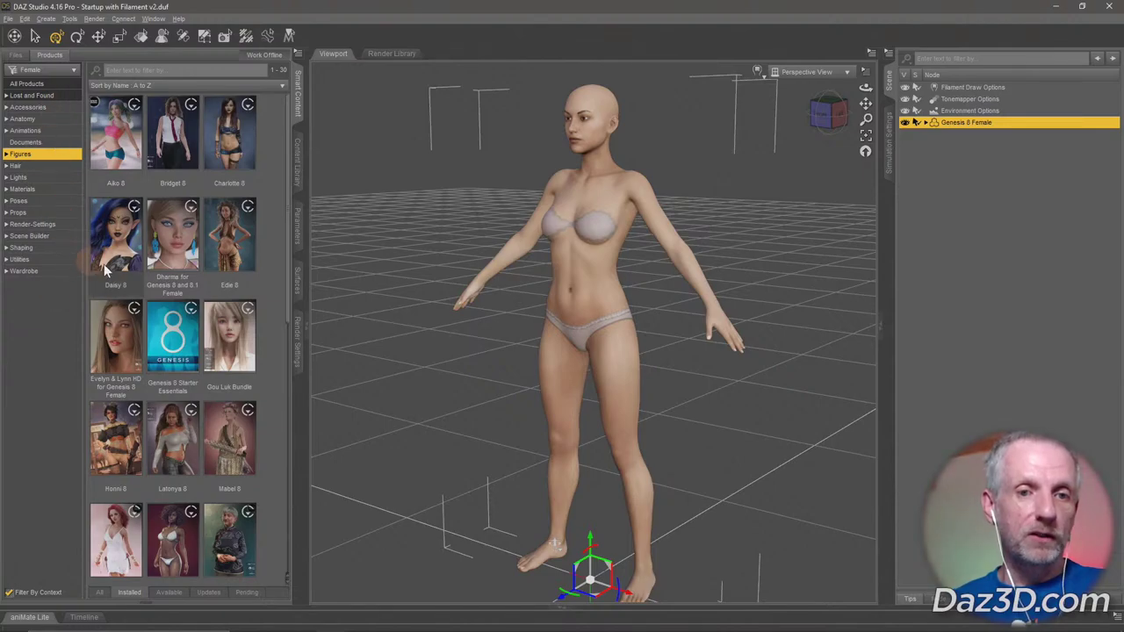
In Parameters under Actor > People > Stylized, set Enable TG4 to 100%.
{"action": "left_click", "coordinate": [298, 230]}
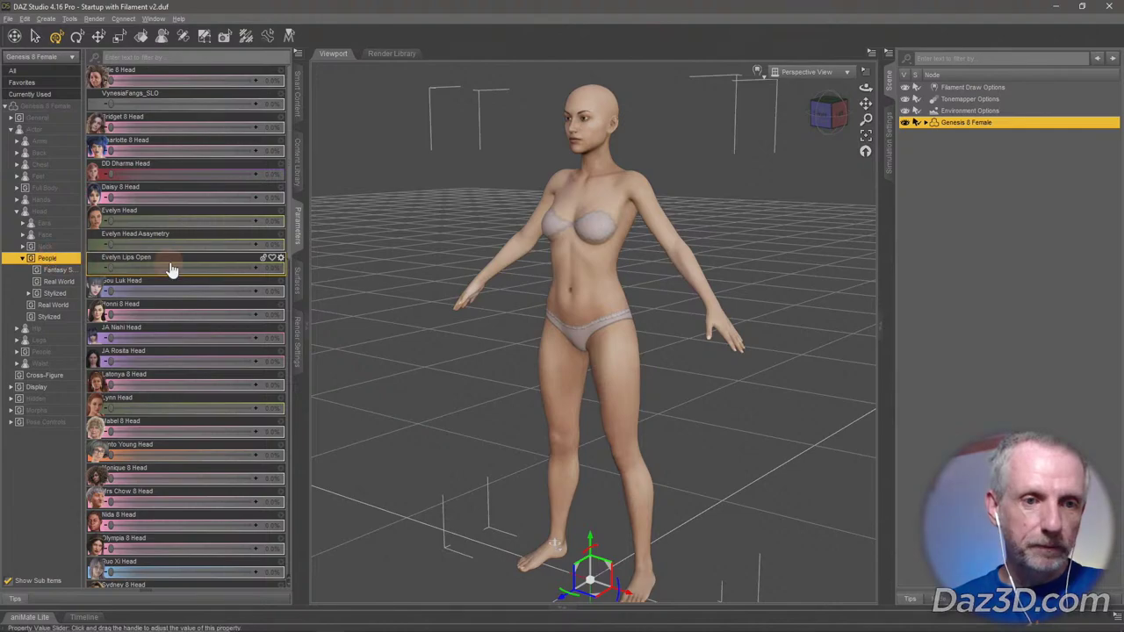
{"action": "left_click", "coordinate": [16, 214]}
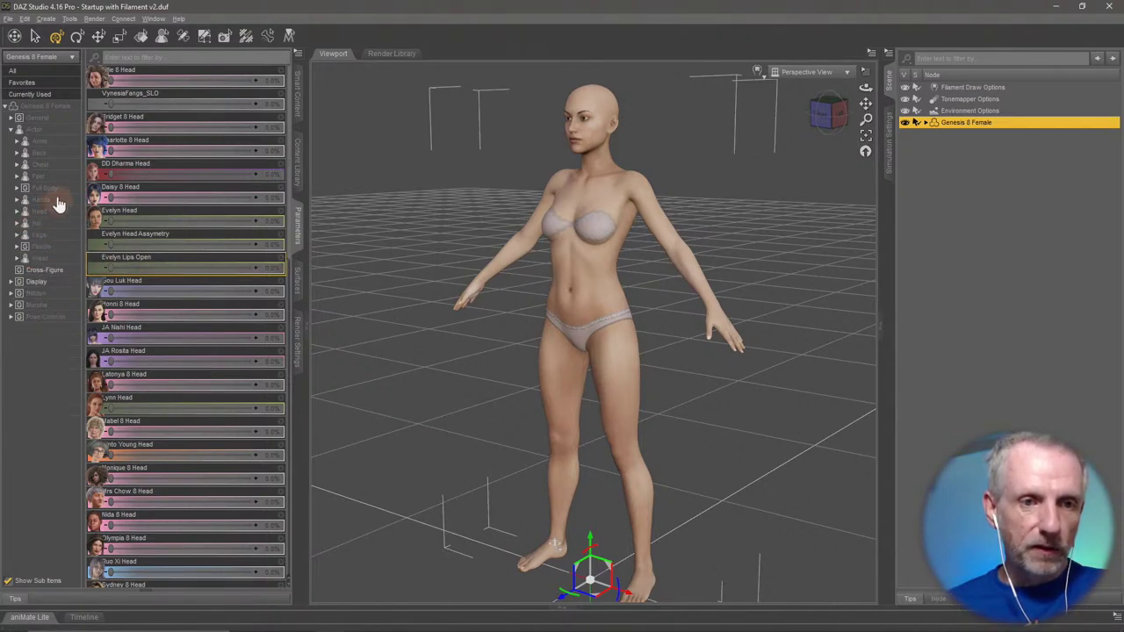
{"action": "left_click", "coordinate": [44, 247]}
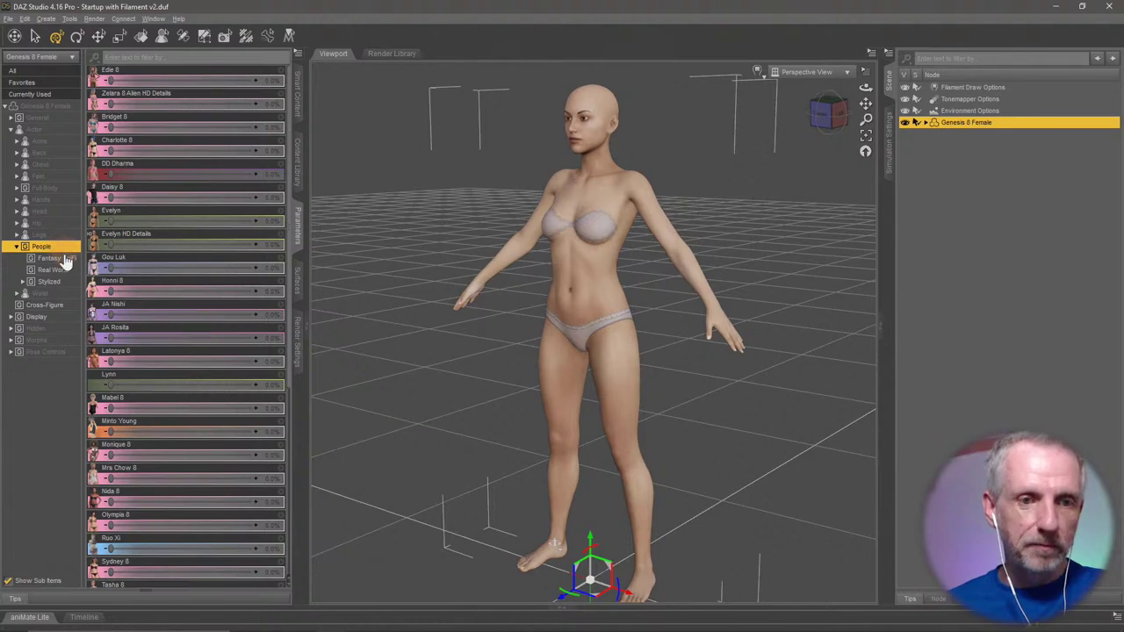
{"action": "scroll", "coordinate": [138, 266], "scroll_direction": "down", "scroll_amount": 1}
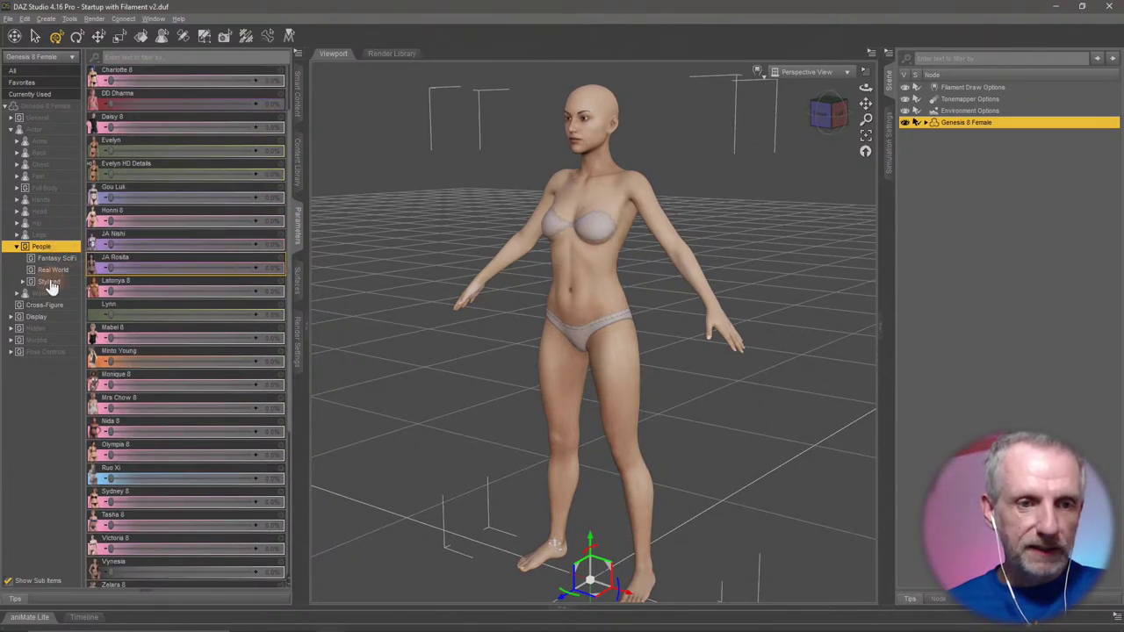
{"action": "left_click", "coordinate": [49, 281]}
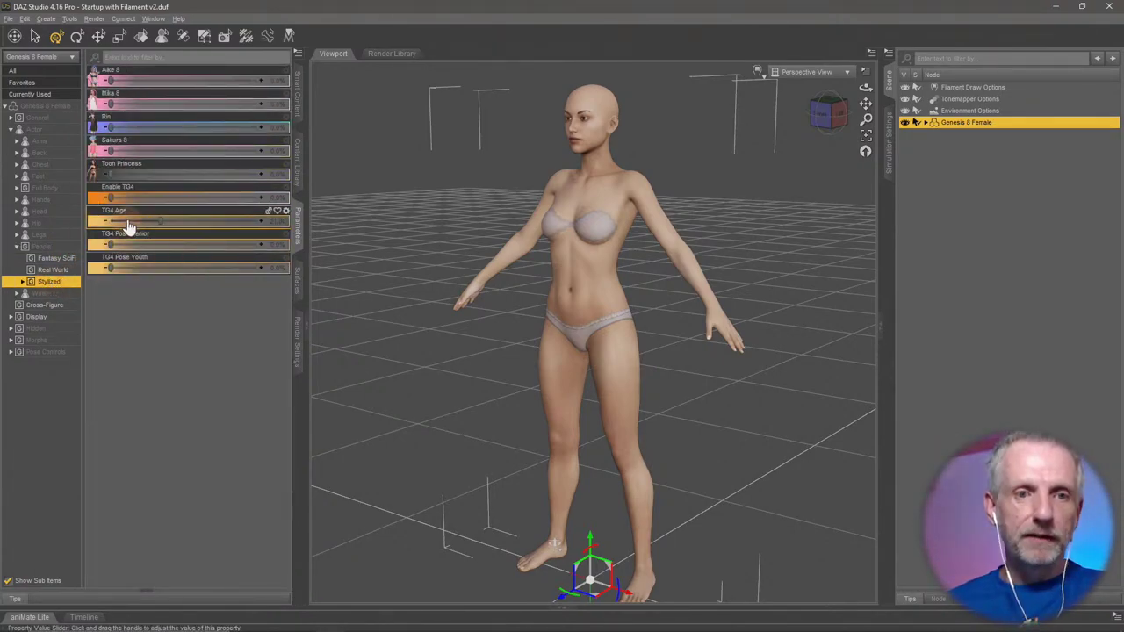
{"action": "mouse_move", "coordinate": [108, 195]}
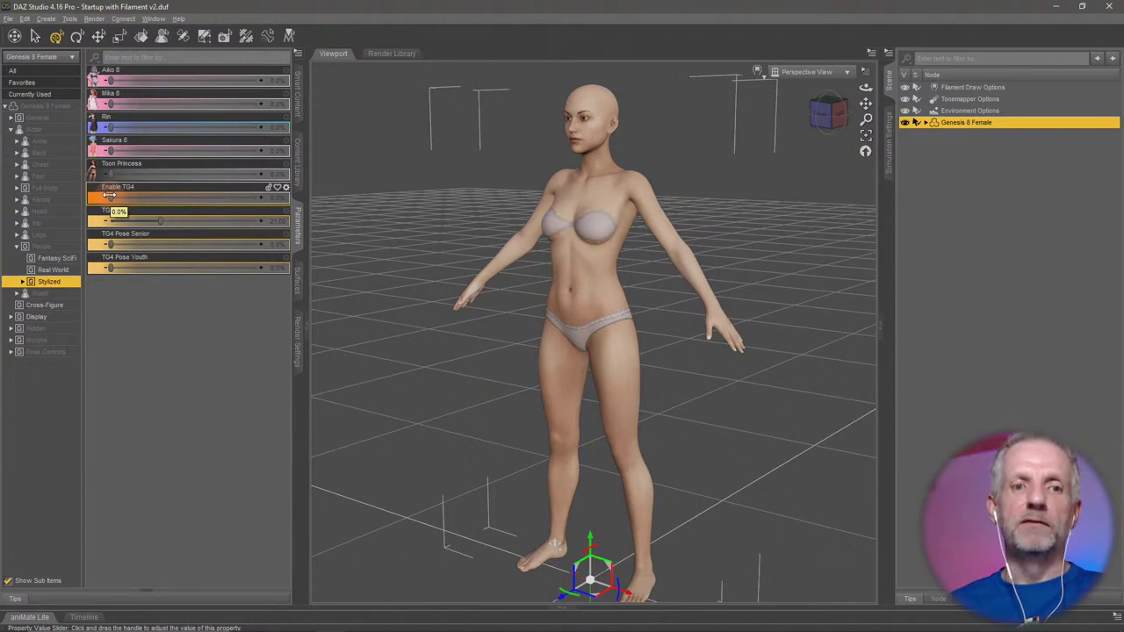
{"action": "left_click_drag", "start_coordinate": [109, 195], "coordinate": [349, 202]}
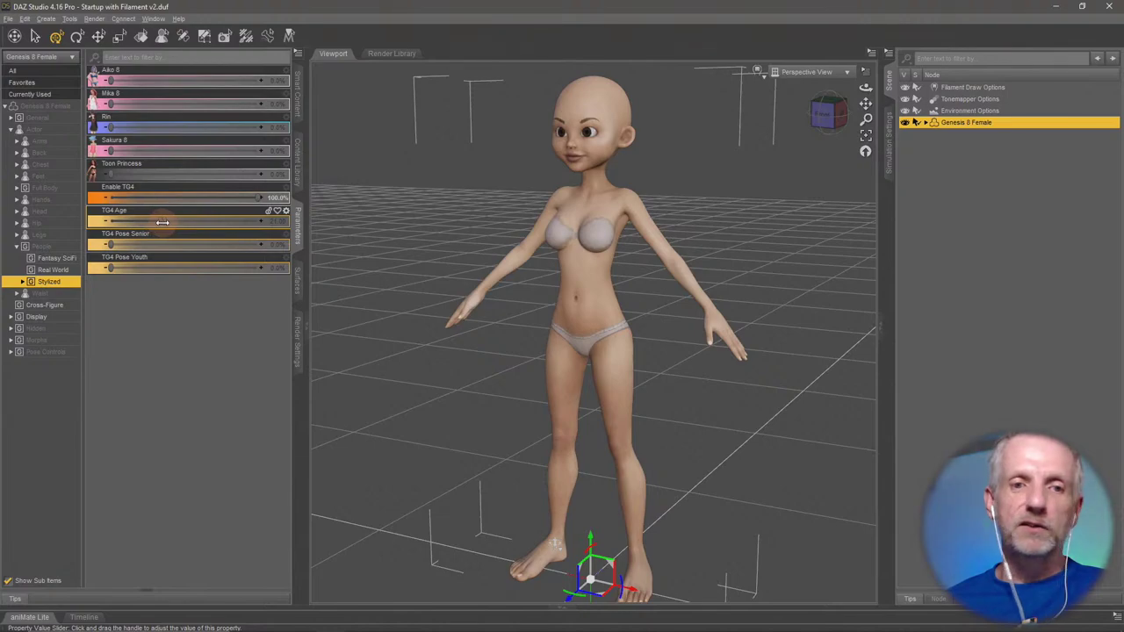
{"action": "mouse_move", "coordinate": [162, 222]}
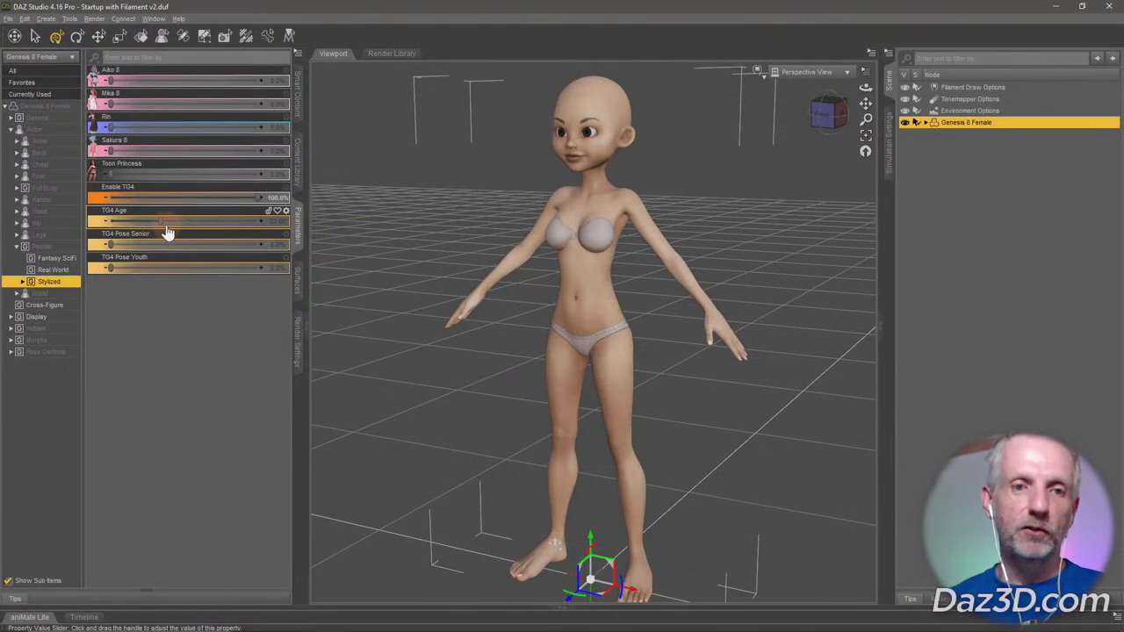
{"action": "mouse_move", "coordinate": [160, 224]}
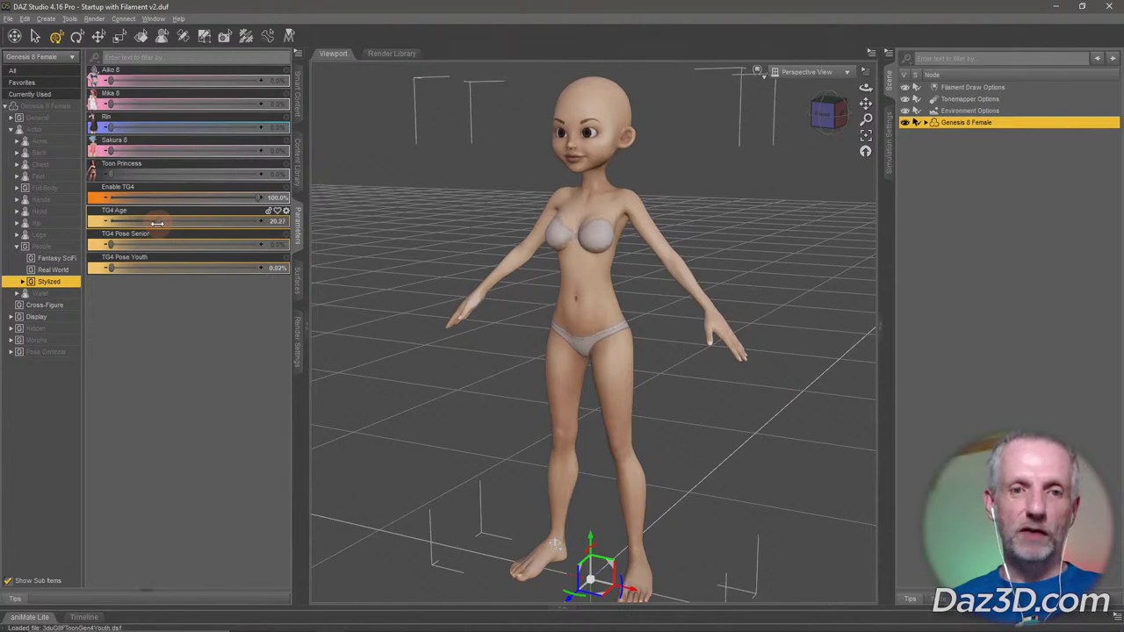
Test TG4 Age near 36 and Enable TG4 near 43%, then set Enable TG4 to 0%.
{"action": "left_click_drag", "start_coordinate": [160, 224], "coordinate": [290, 250]}
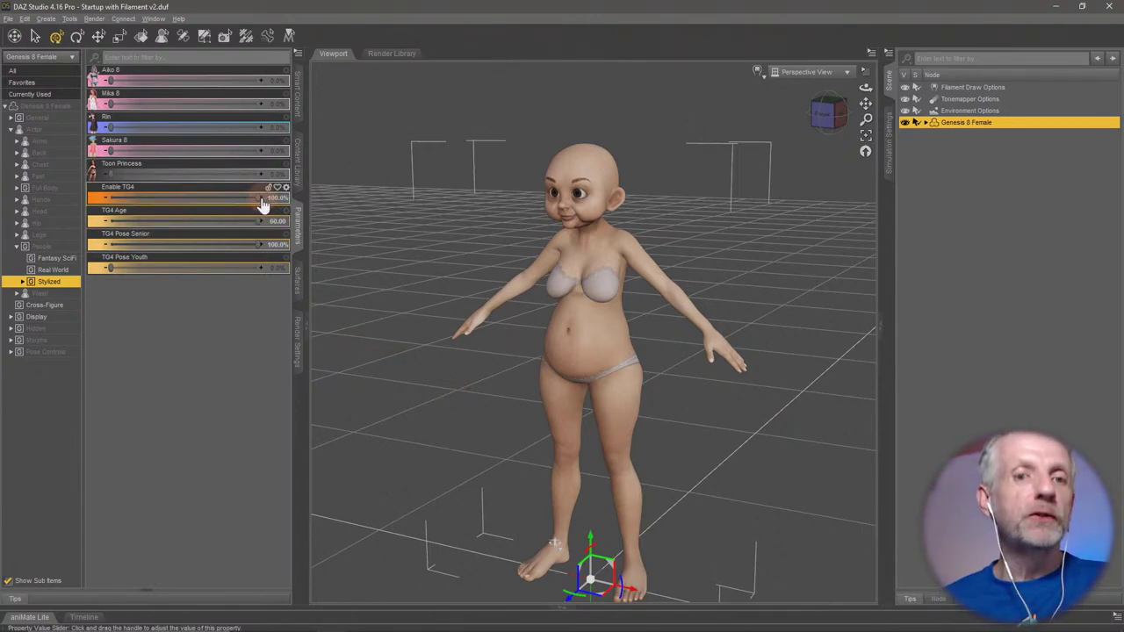
{"action": "left_click_drag", "start_coordinate": [257, 198], "coordinate": [356, 205]}
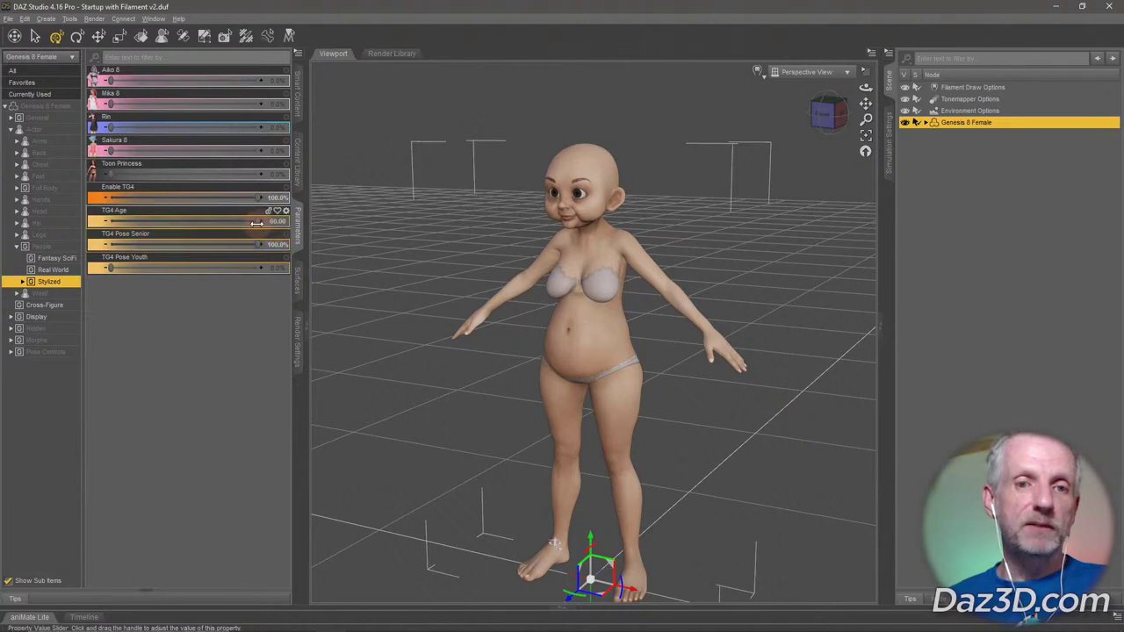
{"action": "left_click_drag", "start_coordinate": [257, 221], "coordinate": [169, 238]}
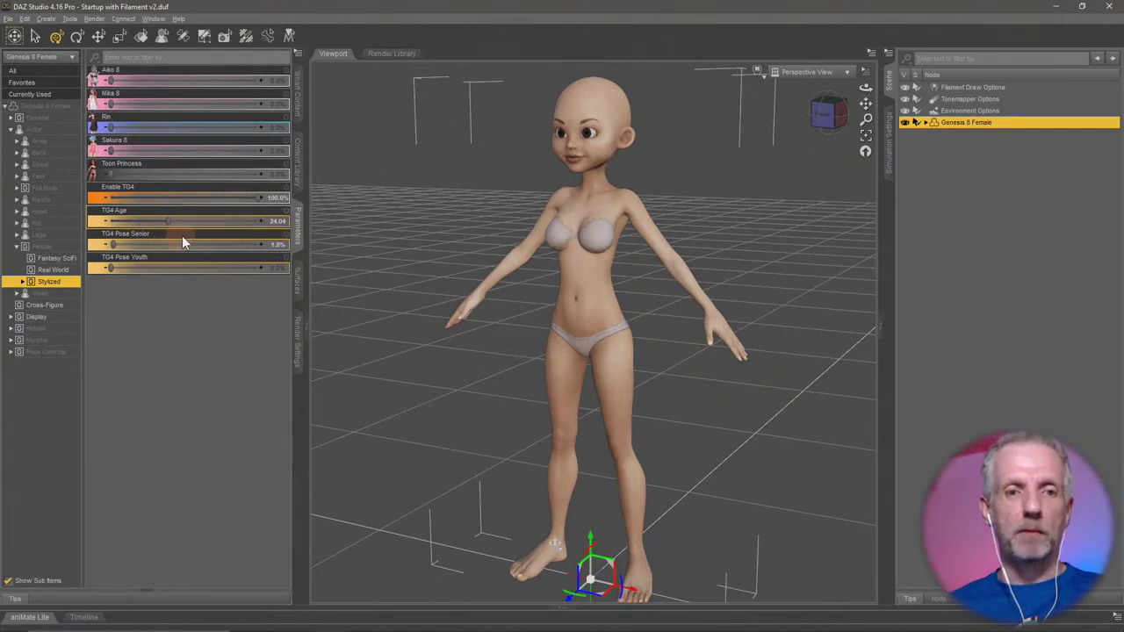
{"action": "mouse_move", "coordinate": [198, 237]}
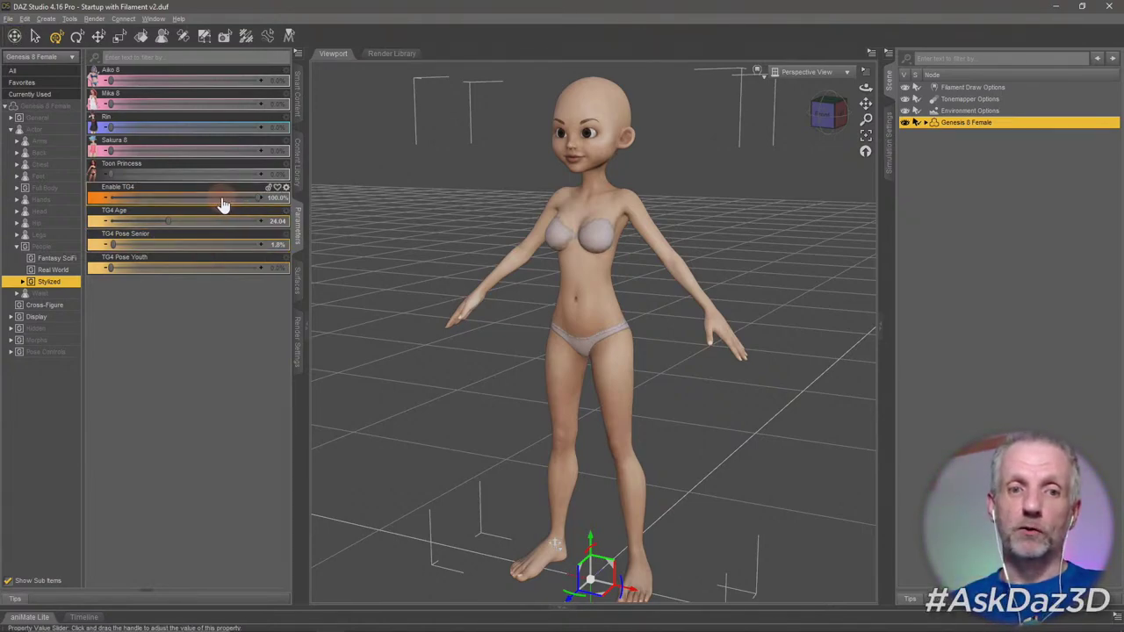
{"action": "left_click", "coordinate": [223, 203]}
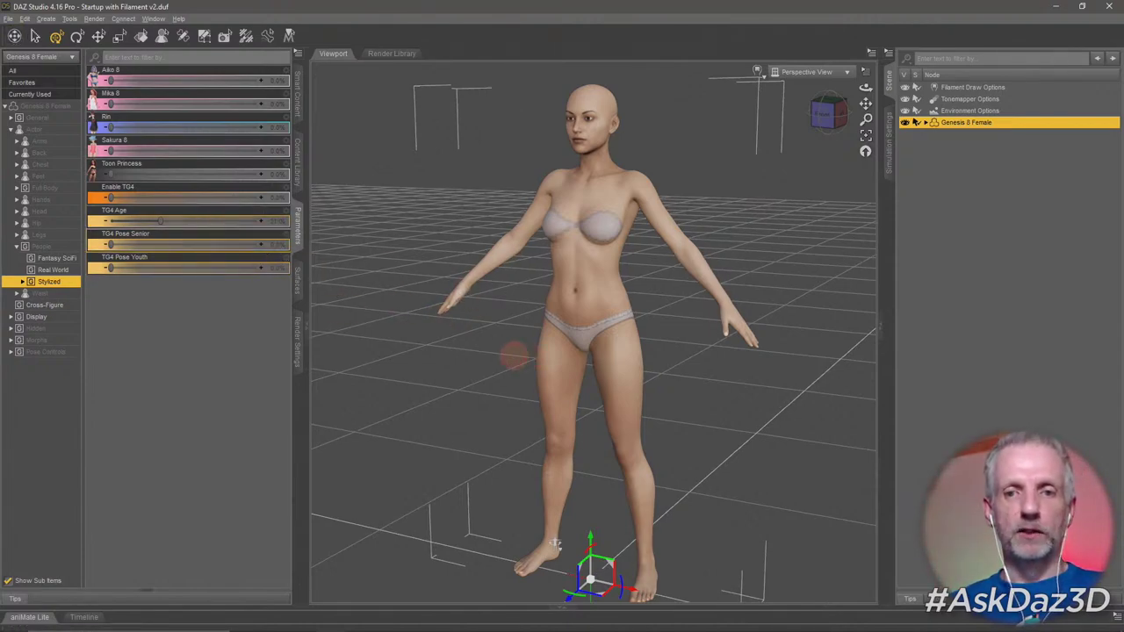
Apply Toon Princess almost fully, then dial it back to about 35%.
{"action": "left_click_drag", "start_coordinate": [513, 357], "coordinate": [532, 351]}
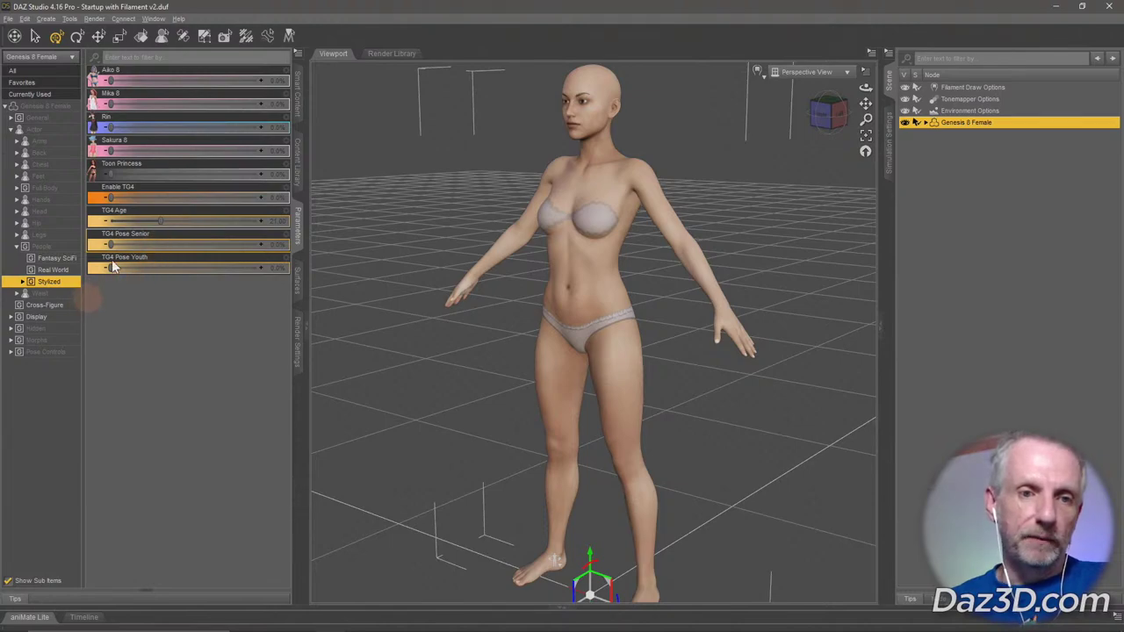
{"action": "mouse_move", "coordinate": [112, 173]}
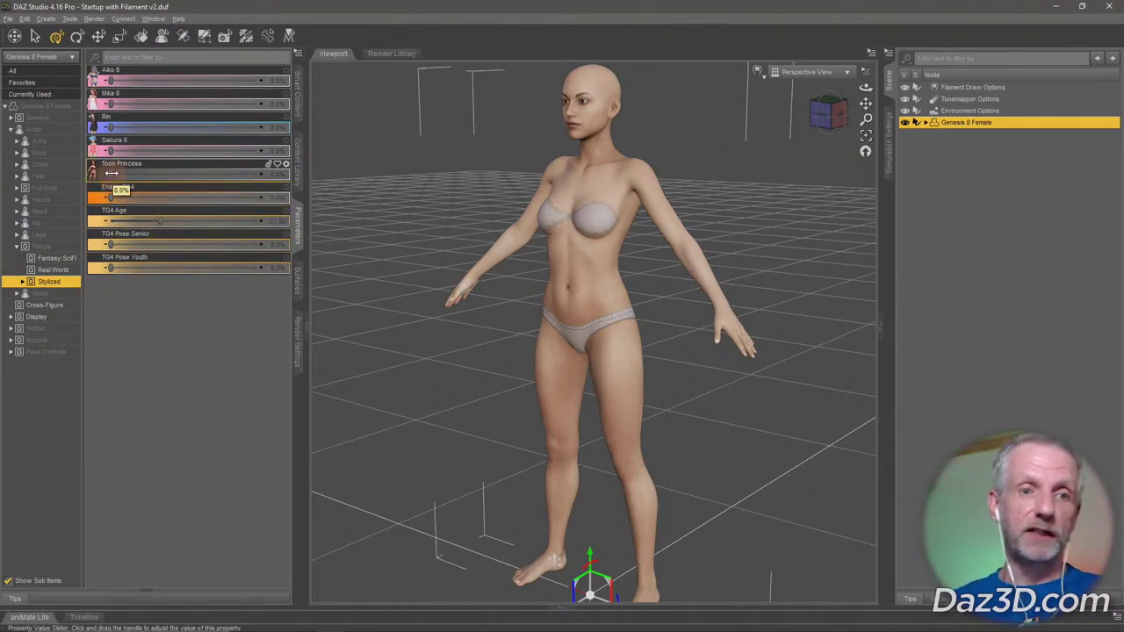
{"action": "left_click_drag", "start_coordinate": [111, 173], "coordinate": [279, 174]}
{"action": "scroll", "coordinate": [392, 227], "scroll_direction": "down", "scroll_amount": 2}
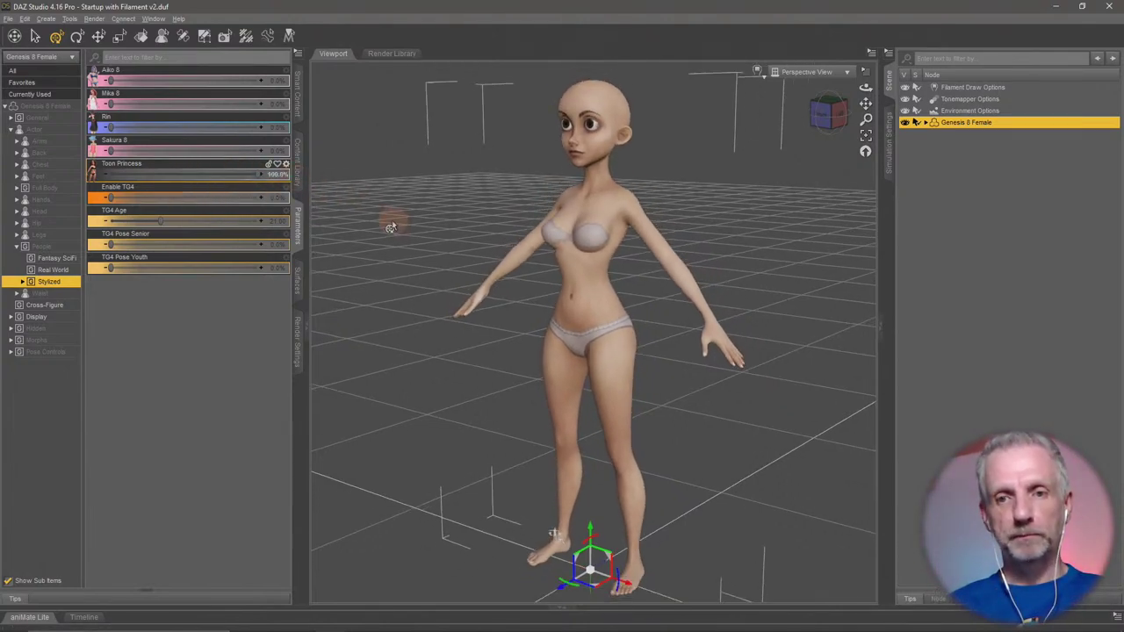
{"action": "left_click_drag", "start_coordinate": [249, 173], "coordinate": [150, 163]}
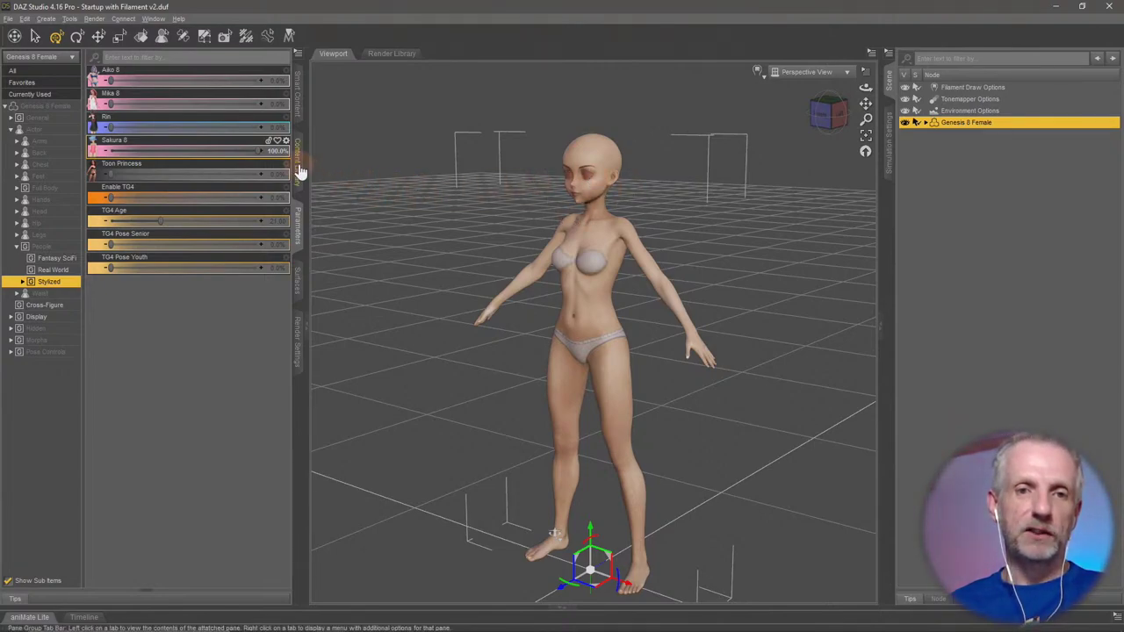
Set Sakura 8 to about 75%, Mika 8 to 100%, and Aiko 8 to about 40%.
{"action": "left_click_drag", "start_coordinate": [260, 151], "coordinate": [29, 136]}
{"action": "left_click_drag", "start_coordinate": [109, 103], "coordinate": [48, 100]}
{"action": "left_click_drag", "start_coordinate": [110, 80], "coordinate": [254, 92]}
{"action": "left_click_drag", "start_coordinate": [161, 91], "coordinate": [225, 87]}
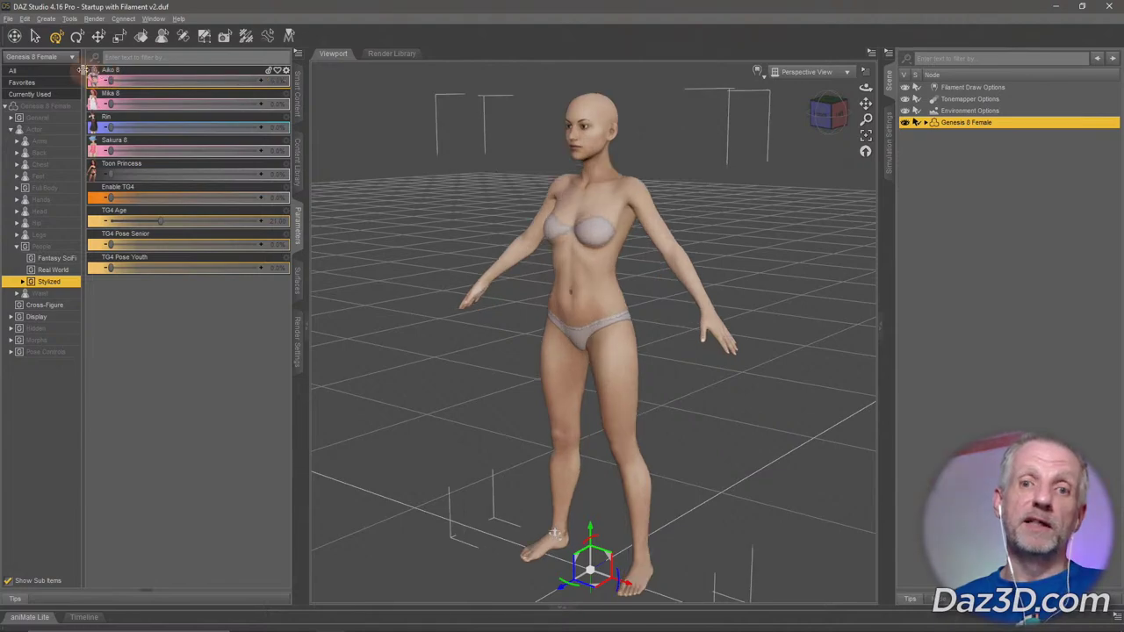
{"action": "scroll", "coordinate": [465, 219], "scroll_direction": "up", "scroll_amount": 5}
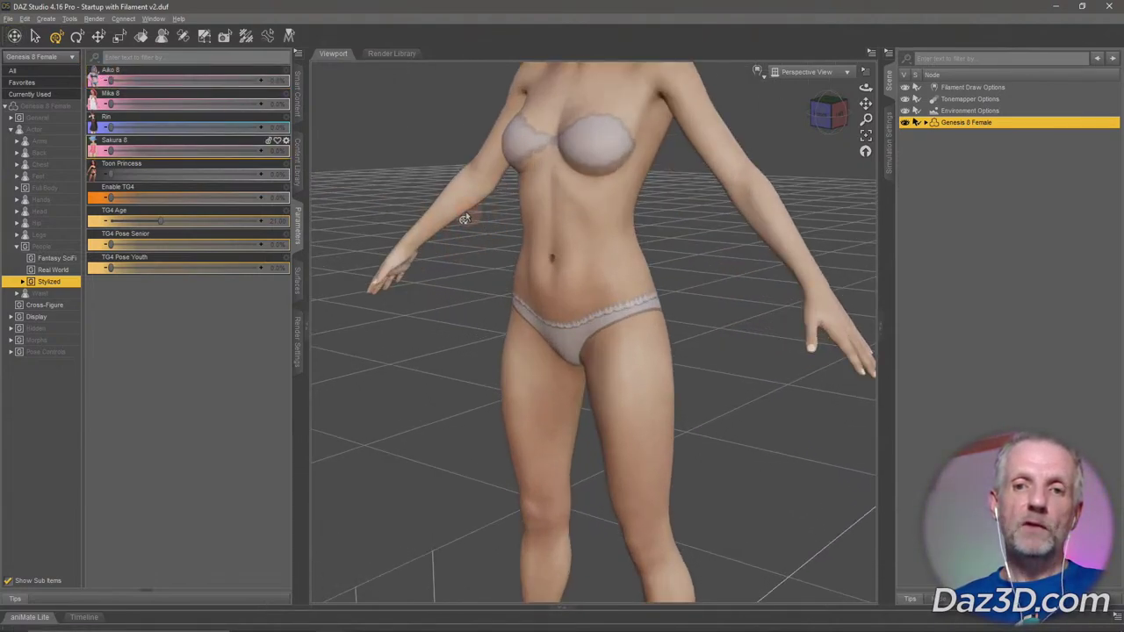
Frame the head with Ctrl+F and show a wireframe over the textured figure from a three-quarter view.
{"action": "key", "text": "ctrl+f"}
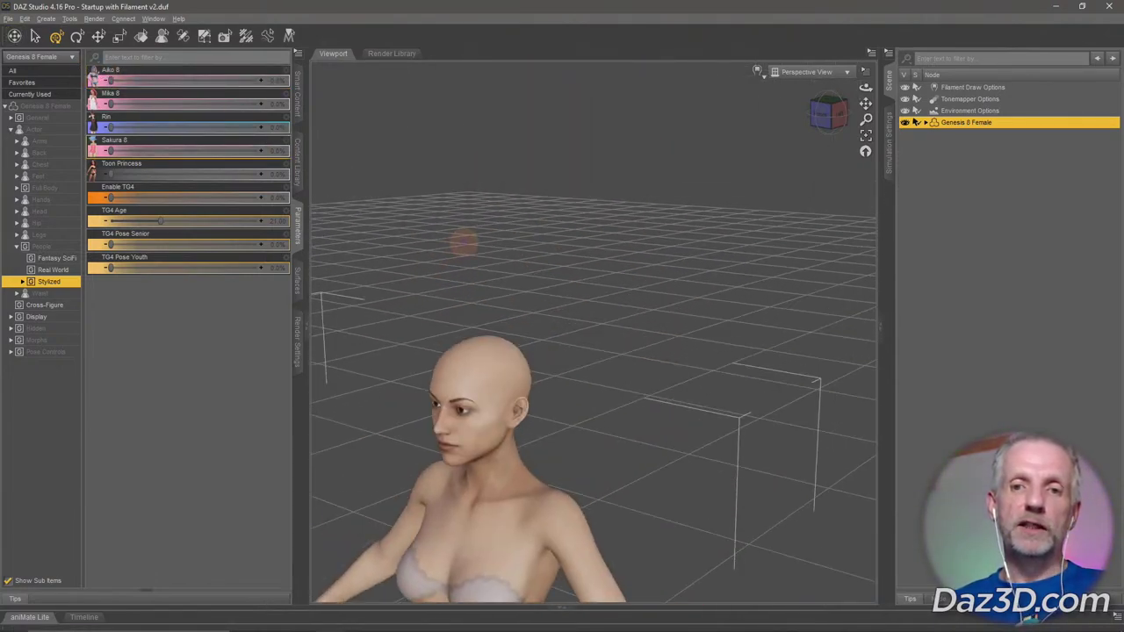
{"action": "mouse_move", "coordinate": [463, 321]}
{"action": "left_mouse_down"}
{"action": "mouse_move", "coordinate": [464, 308]}
{"action": "mouse_move", "coordinate": [463, 321]}
{"action": "mouse_move", "coordinate": [489, 333]}
{"action": "mouse_move", "coordinate": [494, 321]}
{"action": "mouse_move", "coordinate": [476, 307]}
{"action": "mouse_move", "coordinate": [470, 318]}
{"action": "left_mouse_up"}
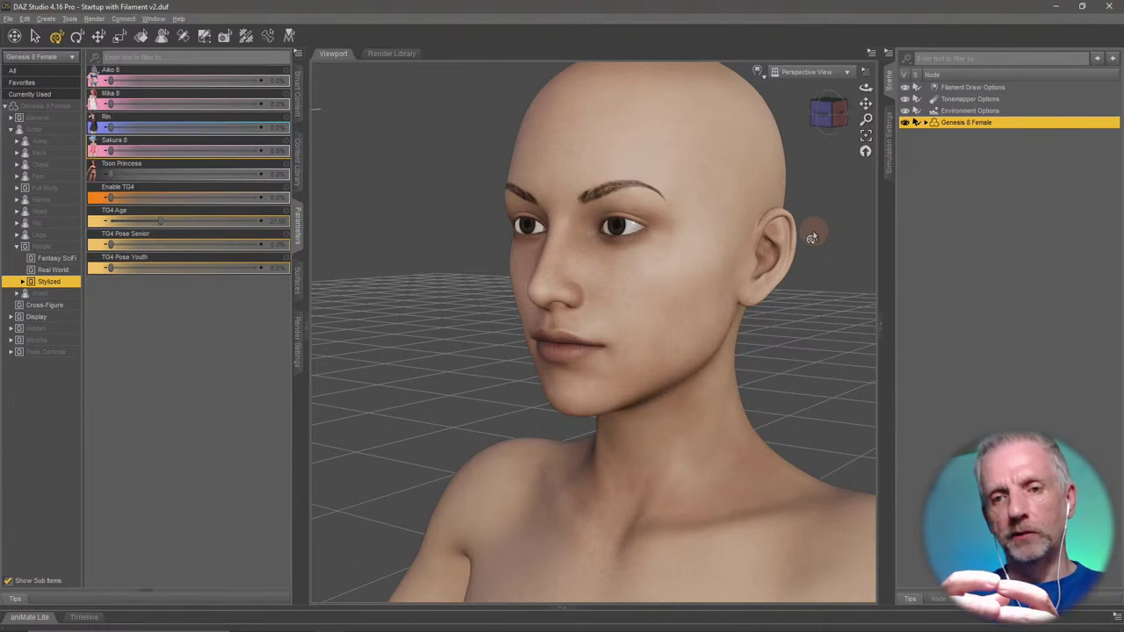
{"action": "left_click", "coordinate": [758, 75]}
{"action": "left_click", "coordinate": [762, 183]}
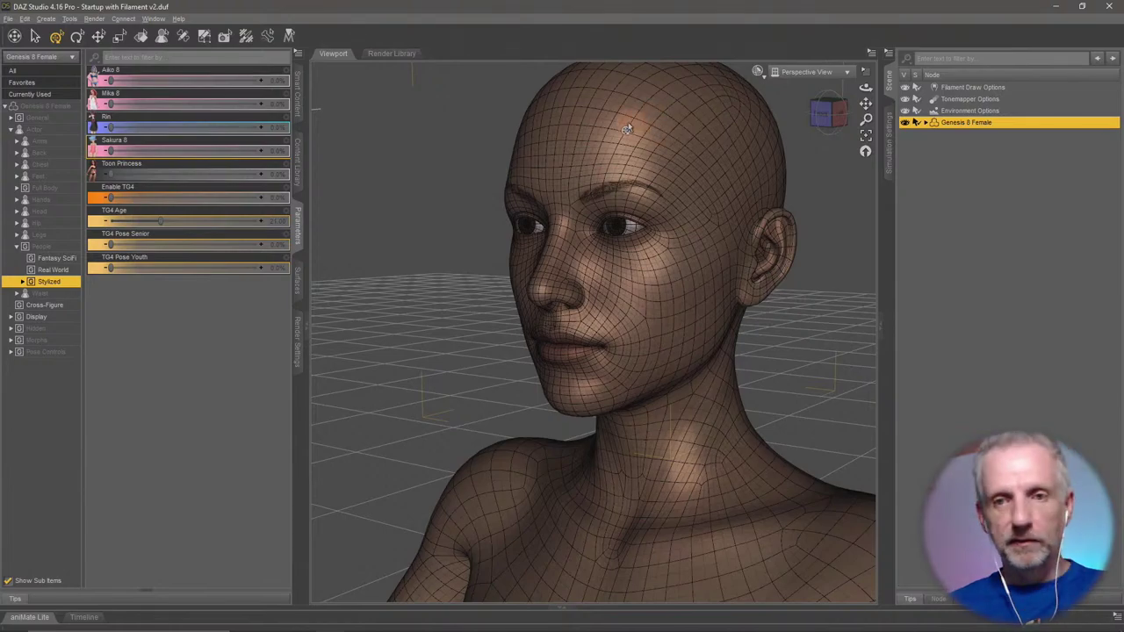
{"action": "scroll", "coordinate": [615, 118], "scroll_direction": "up", "scroll_amount": 6}
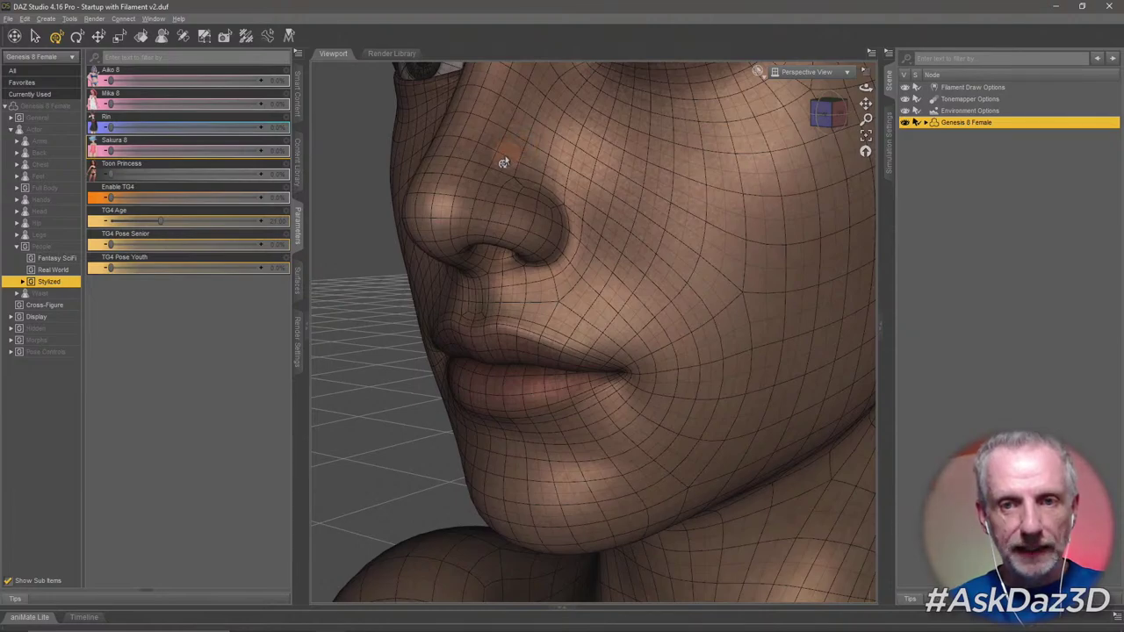
{"action": "scroll", "coordinate": [530, 164], "scroll_direction": "down", "scroll_amount": 5}
{"action": "scroll", "coordinate": [531, 164], "scroll_direction": "up", "scroll_amount": 5}
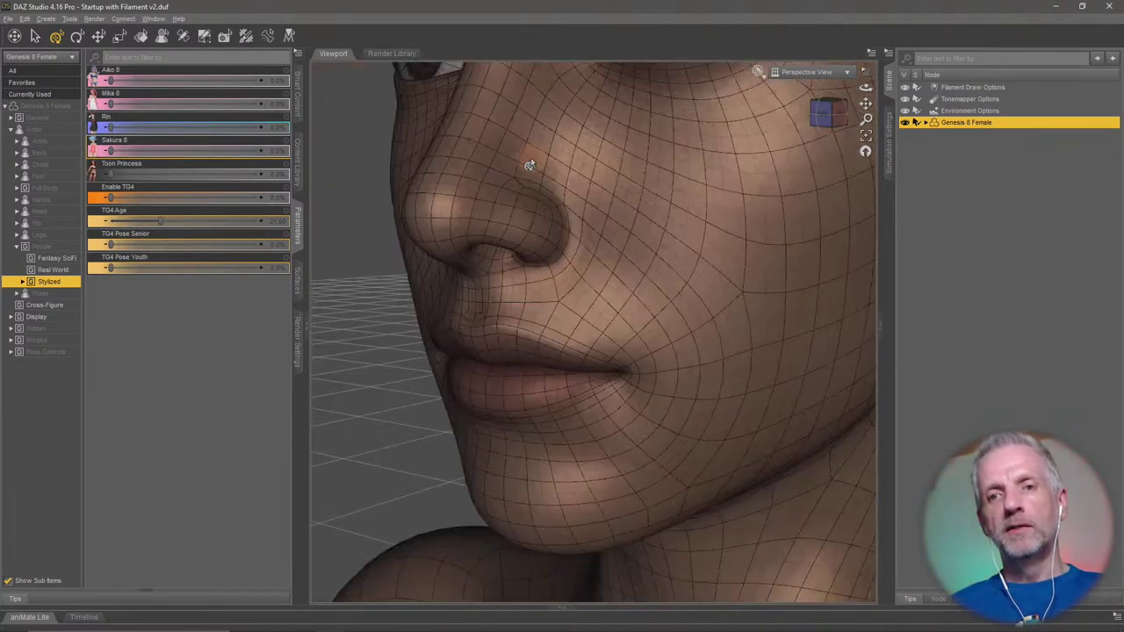
{"action": "scroll", "coordinate": [530, 164], "scroll_direction": "down", "scroll_amount": 5}
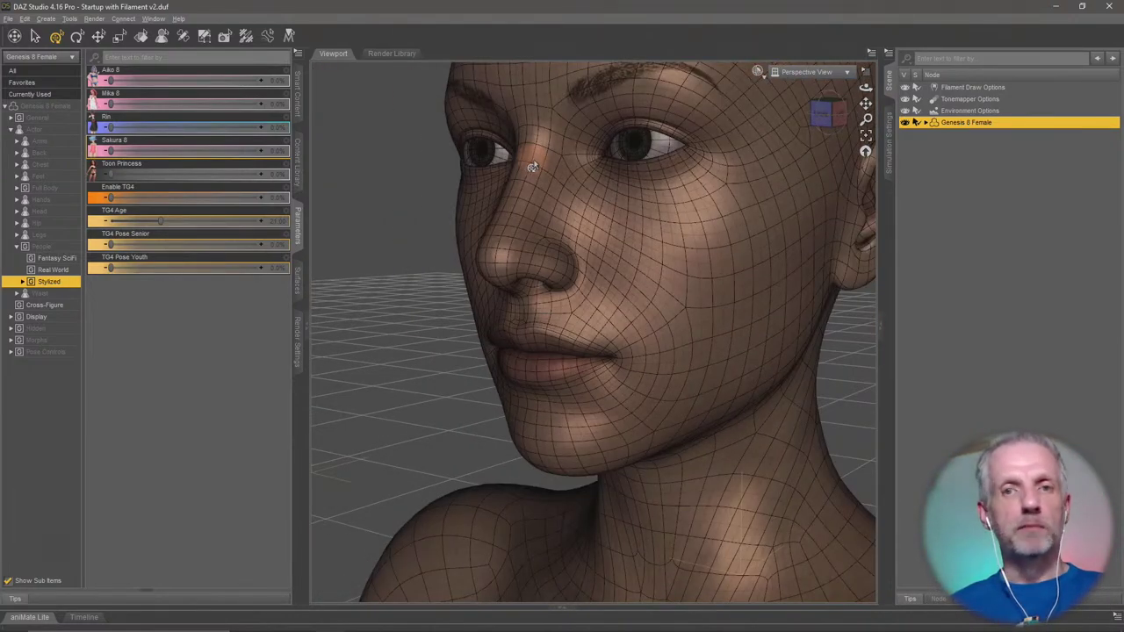
{"action": "scroll", "coordinate": [532, 167], "scroll_direction": "down", "scroll_amount": 5}
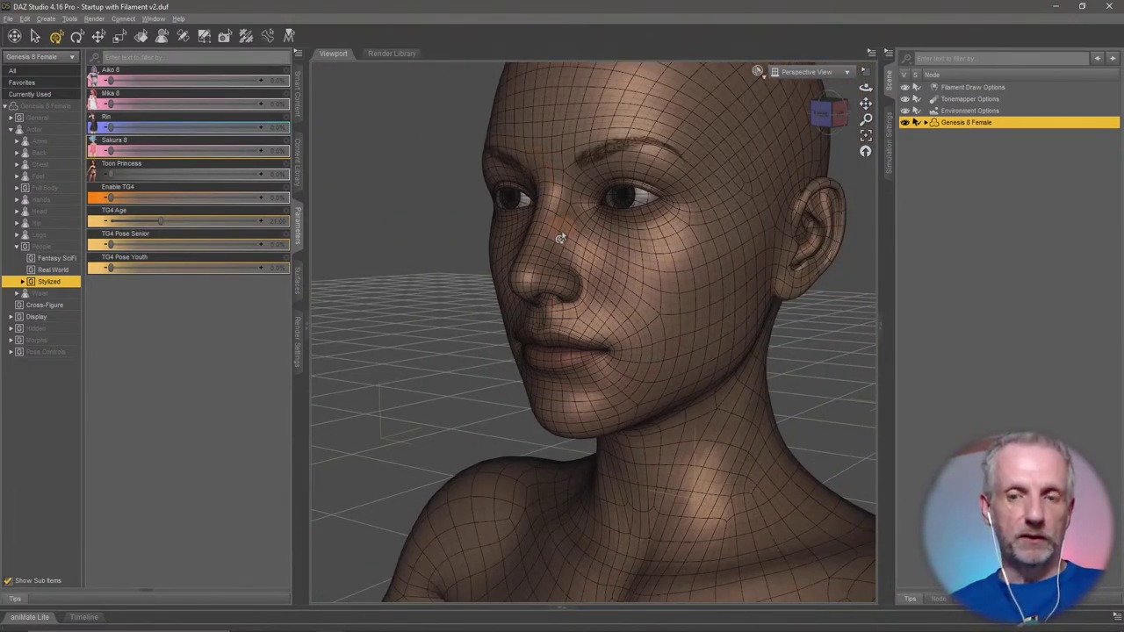
{"action": "left_click_drag", "start_coordinate": [557, 231], "coordinate": [611, 263], "text": "alt"}
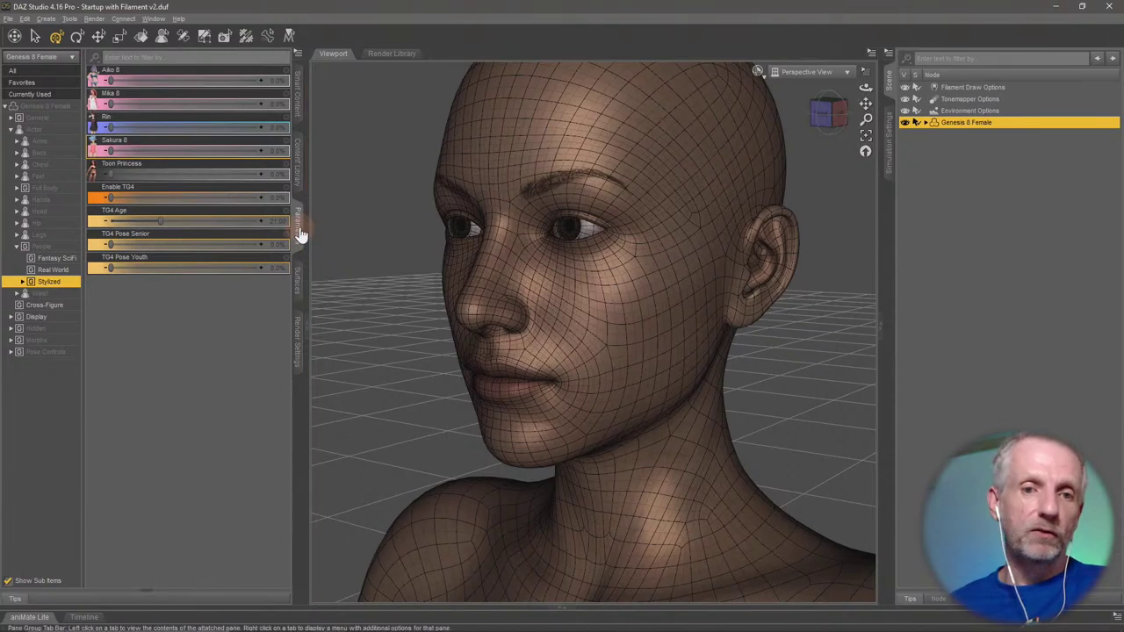
Open Mesh Resolution under General and switch Resolution Level between Base and High Resolution.
{"action": "left_click", "coordinate": [11, 118]}
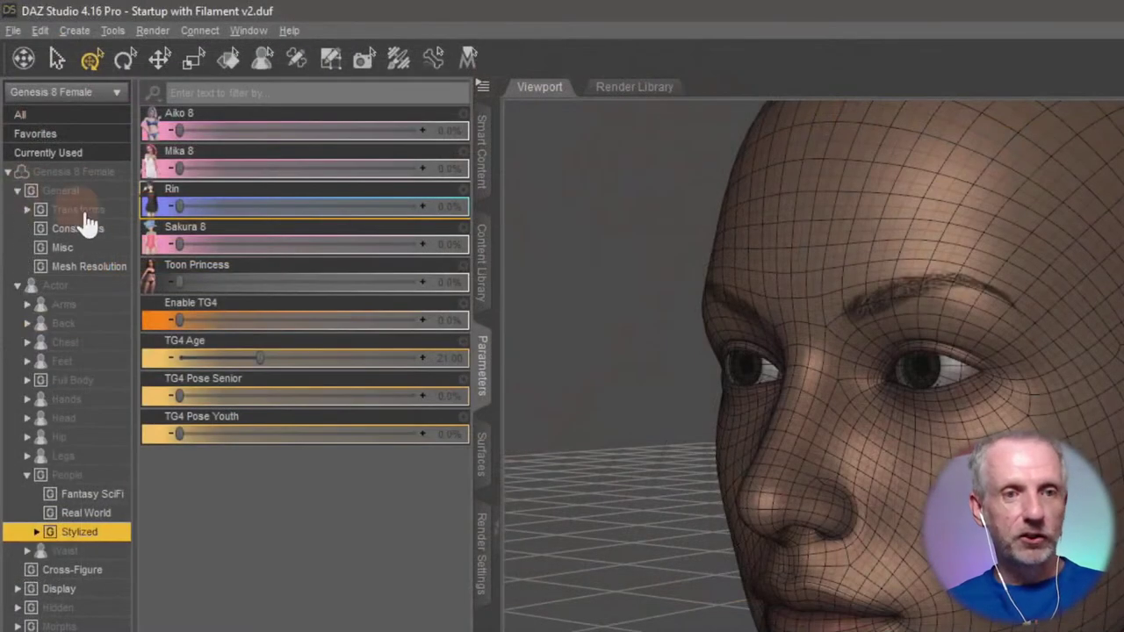
{"action": "left_click", "coordinate": [98, 269]}
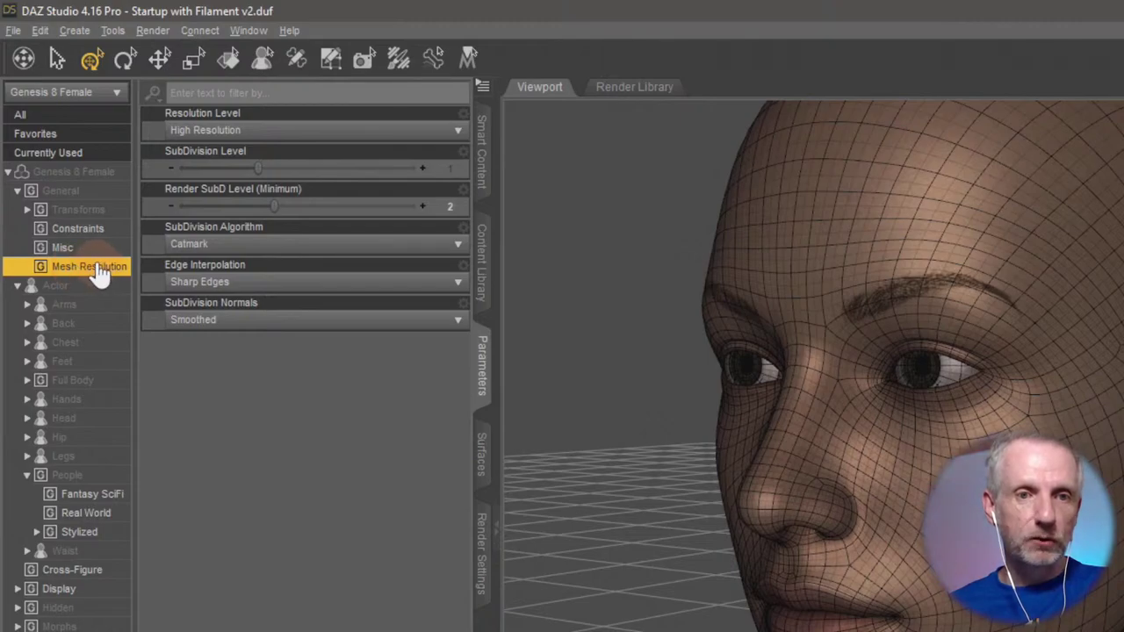
{"action": "left_click", "coordinate": [307, 139]}
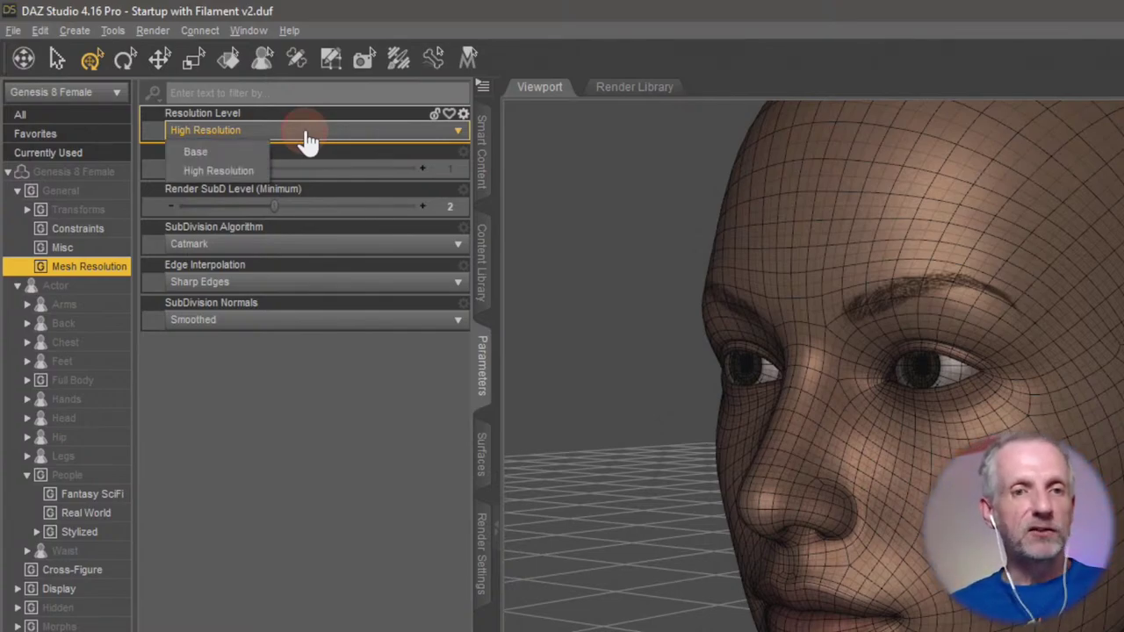
{"action": "left_click", "coordinate": [225, 154]}
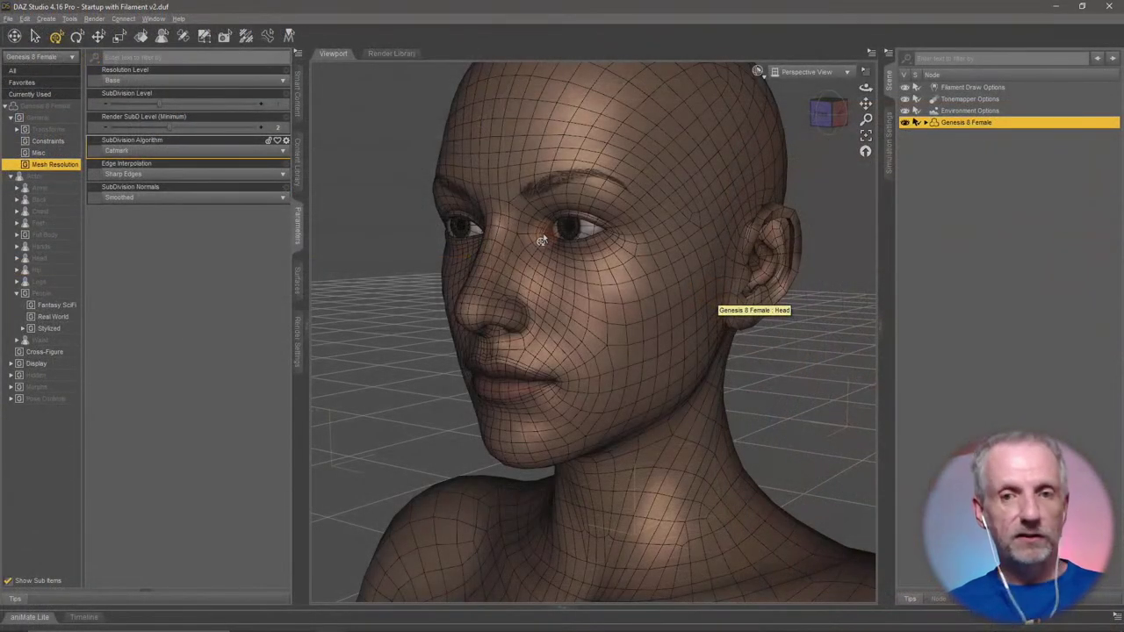
{"action": "left_click", "coordinate": [306, 131]}
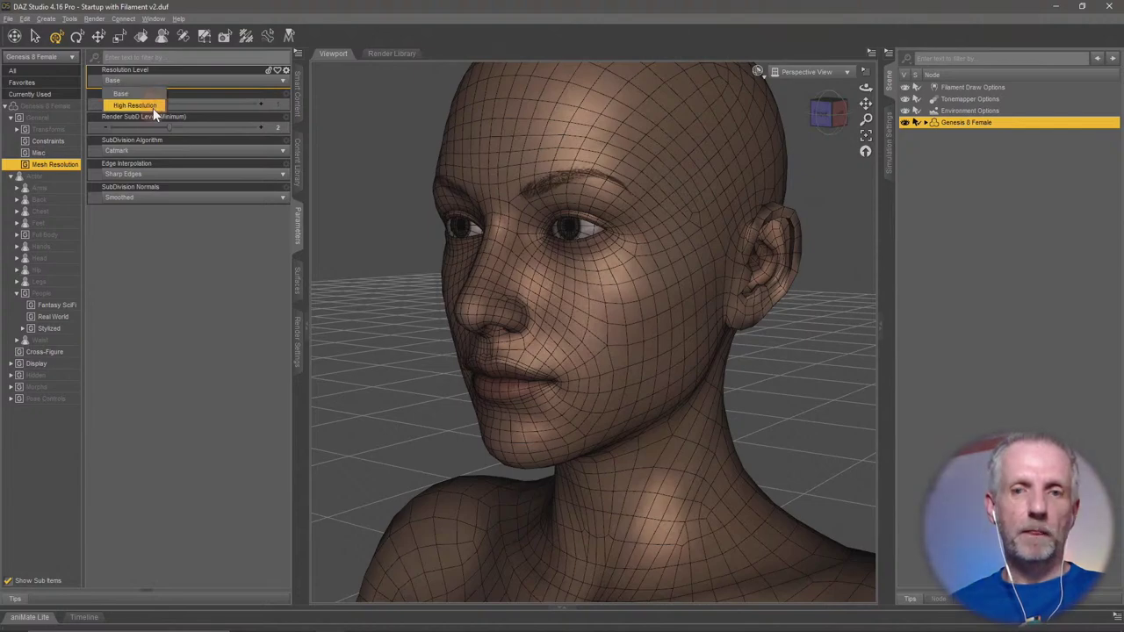
{"action": "left_click", "coordinate": [153, 106]}
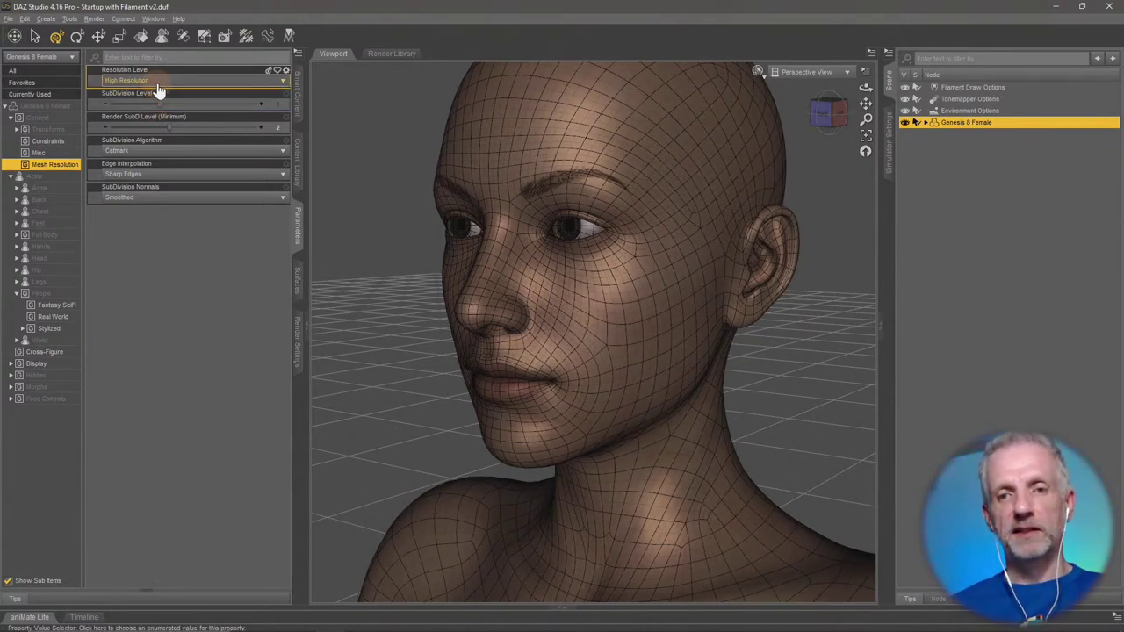
{"action": "left_click", "coordinate": [155, 82]}
{"action": "left_click", "coordinate": [146, 93]}
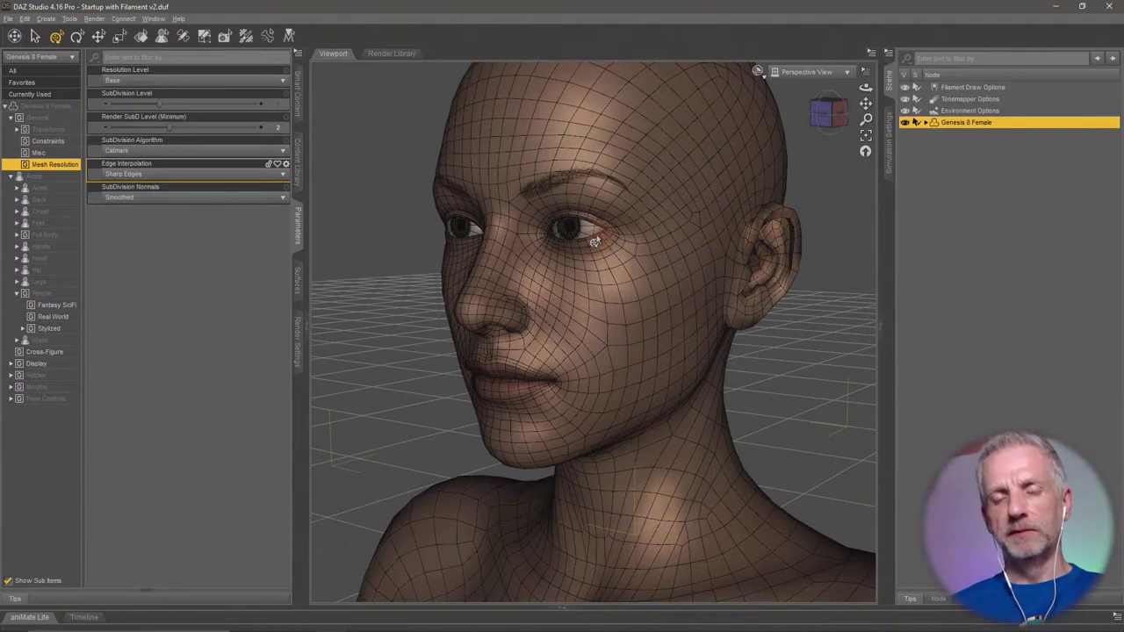
Compare Base and High Resolution again, leaving Resolution Level on High Resolution.
{"action": "scroll", "coordinate": [579, 236], "scroll_direction": "up", "scroll_amount": 5}
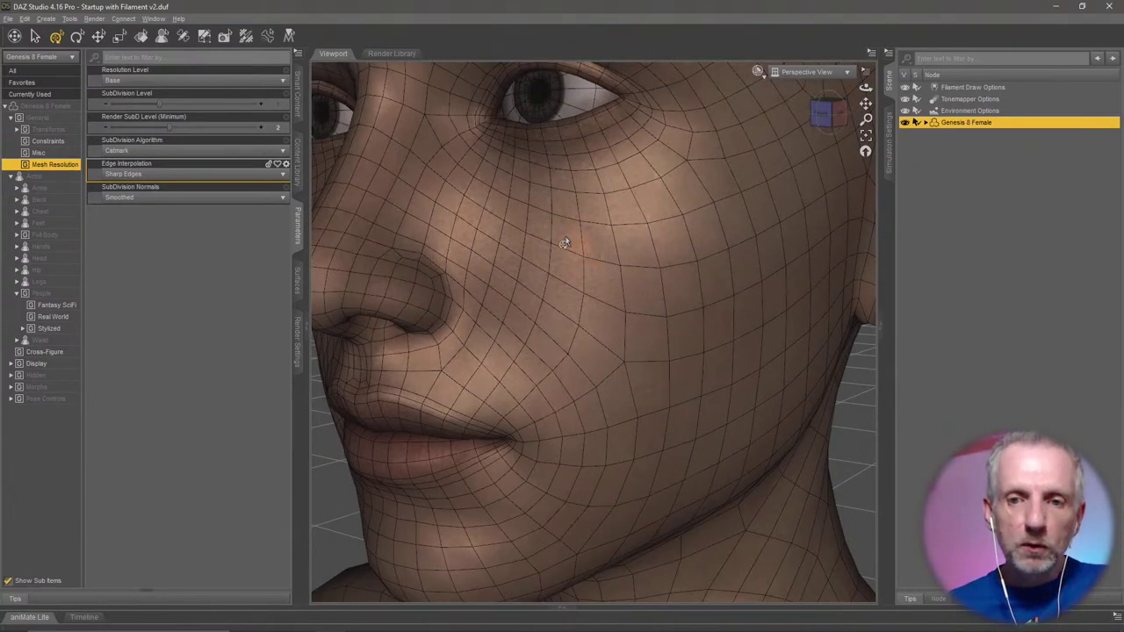
{"action": "left_click", "coordinate": [179, 83]}
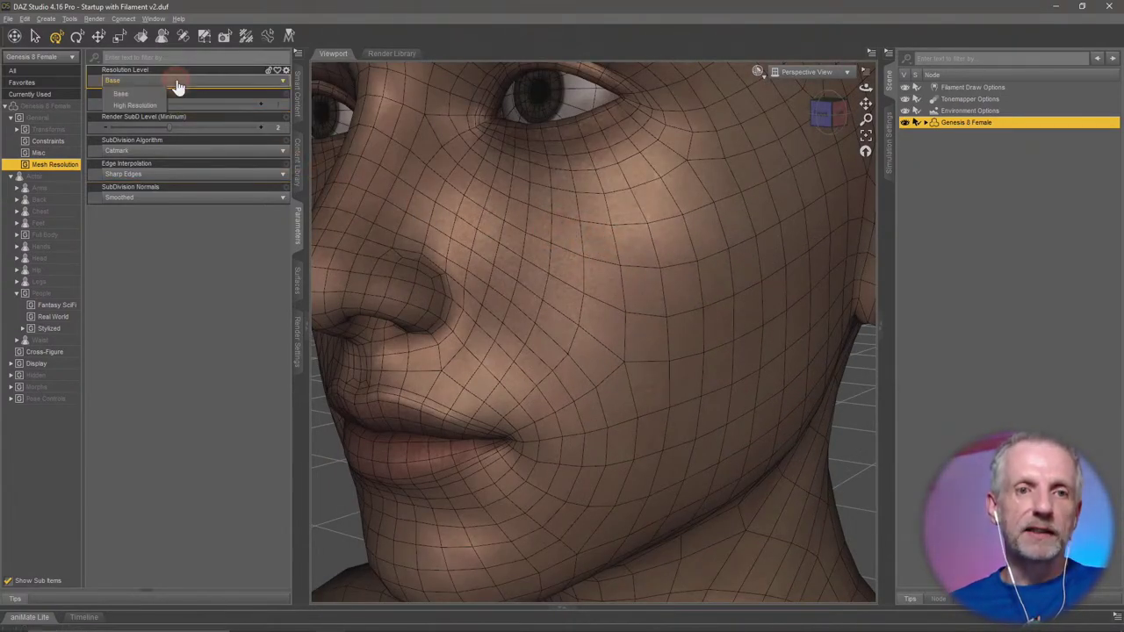
{"action": "left_click", "coordinate": [148, 103]}
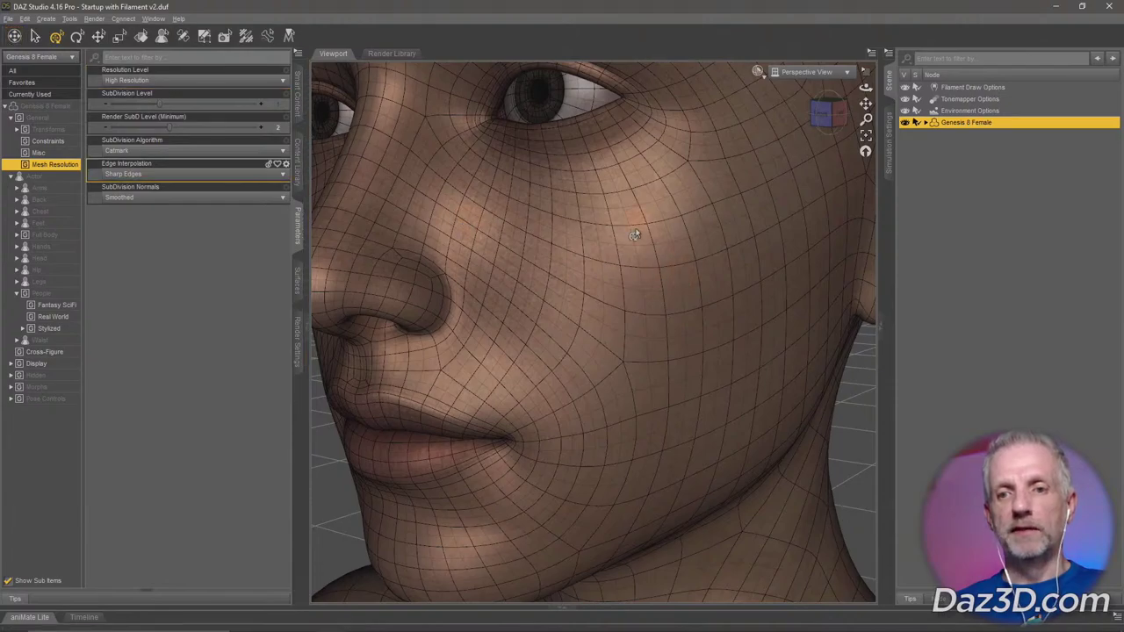
{"action": "left_click", "coordinate": [224, 81]}
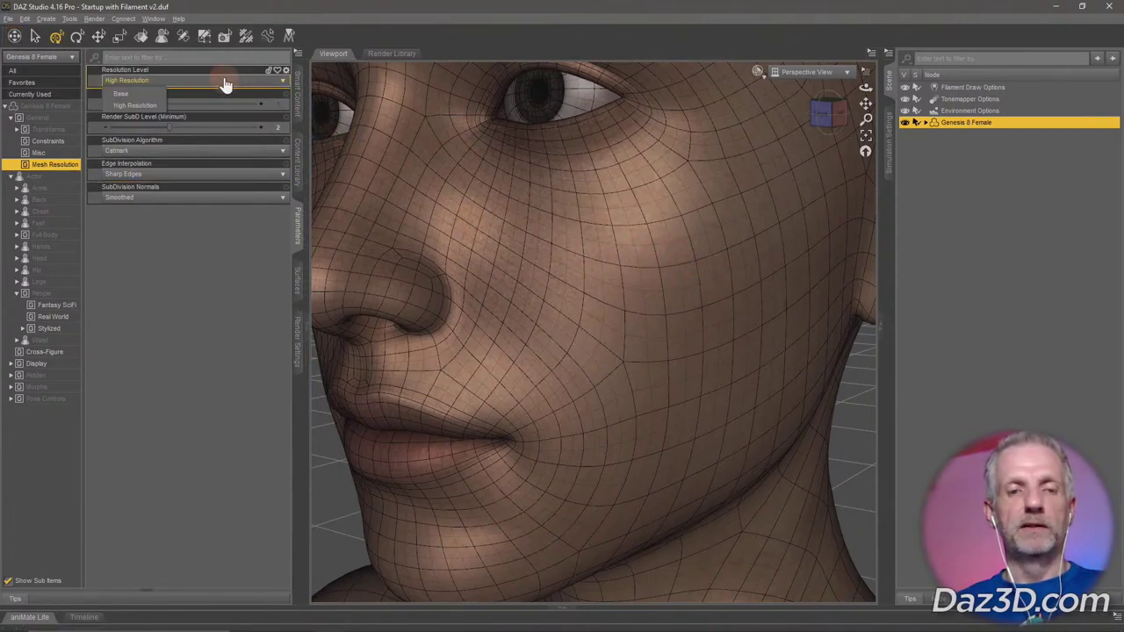
{"action": "left_click", "coordinate": [150, 93]}
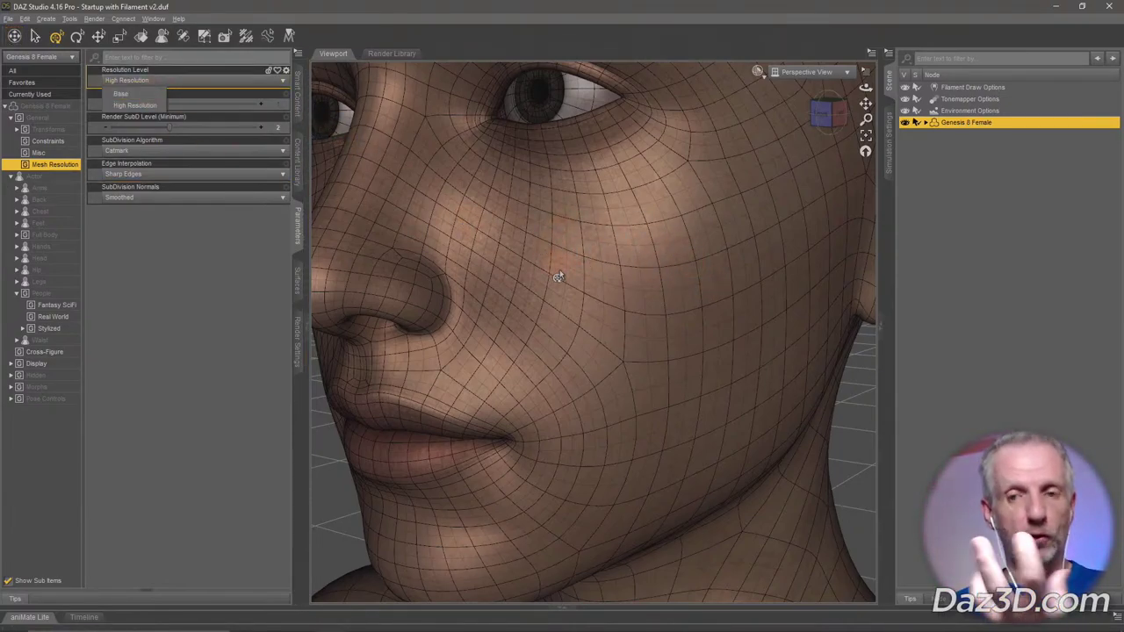
{"action": "left_click", "coordinate": [131, 80]}
{"action": "left_click", "coordinate": [130, 91]}
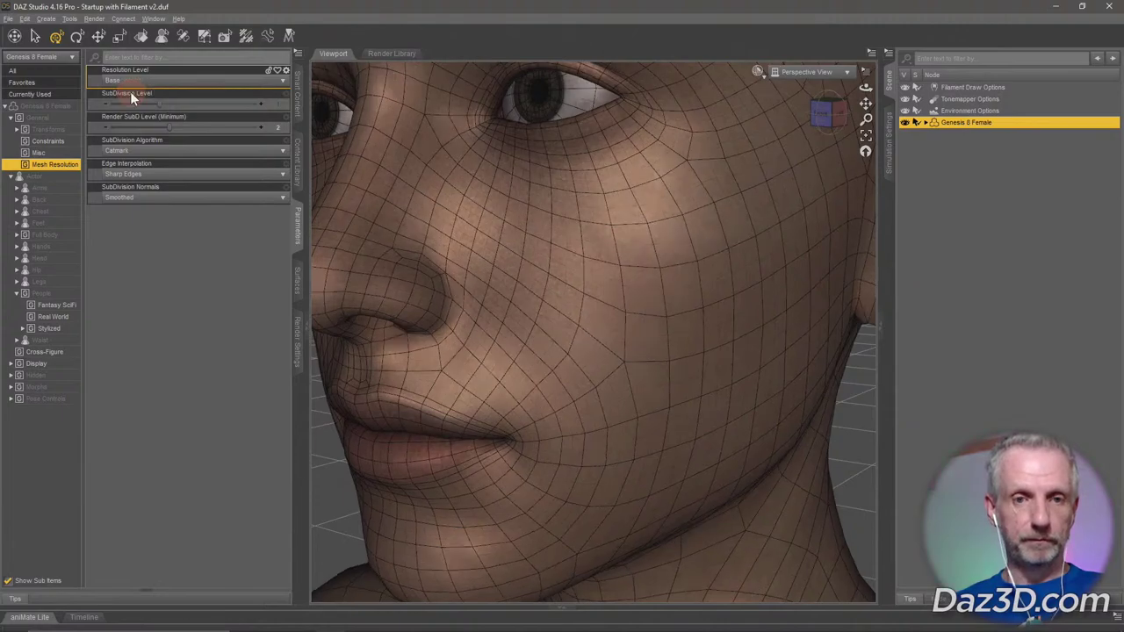
{"action": "scroll", "coordinate": [497, 395], "scroll_direction": "down", "scroll_amount": 5}
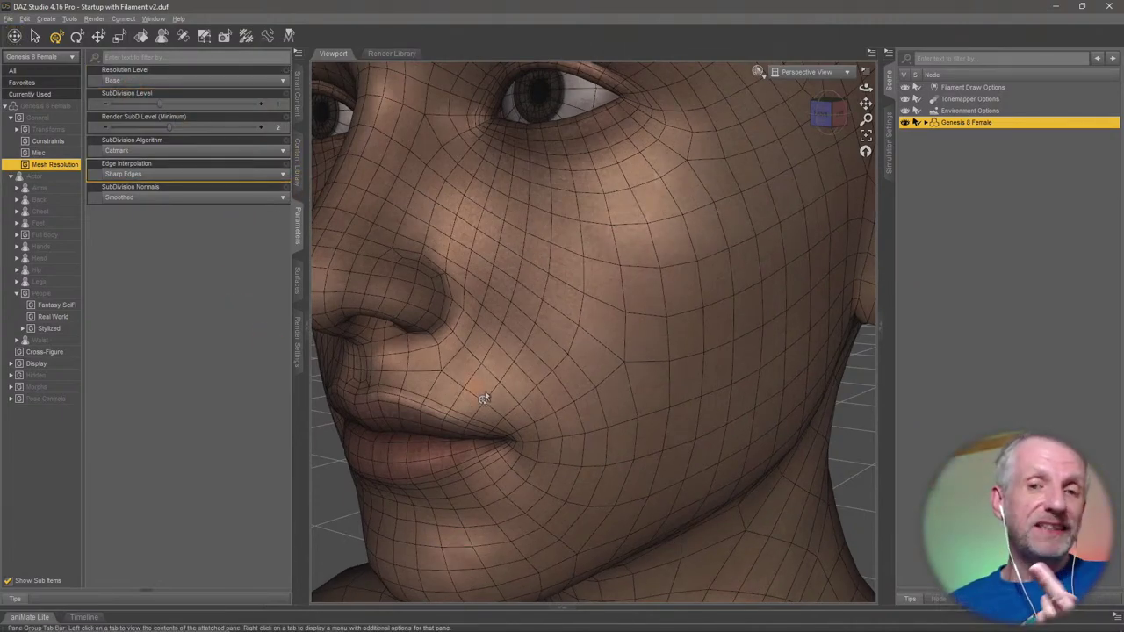
{"action": "scroll", "coordinate": [502, 401], "scroll_direction": "up", "scroll_amount": 5}
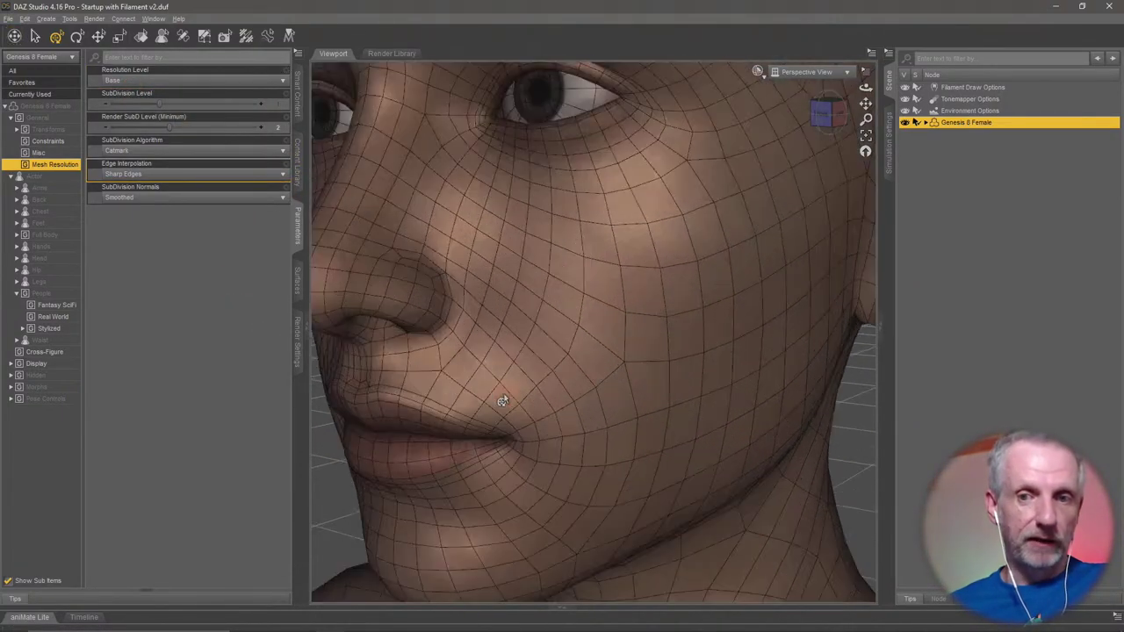
{"action": "scroll", "coordinate": [503, 401], "scroll_direction": "up", "scroll_amount": 5}
{"action": "left_click", "coordinate": [235, 81]}
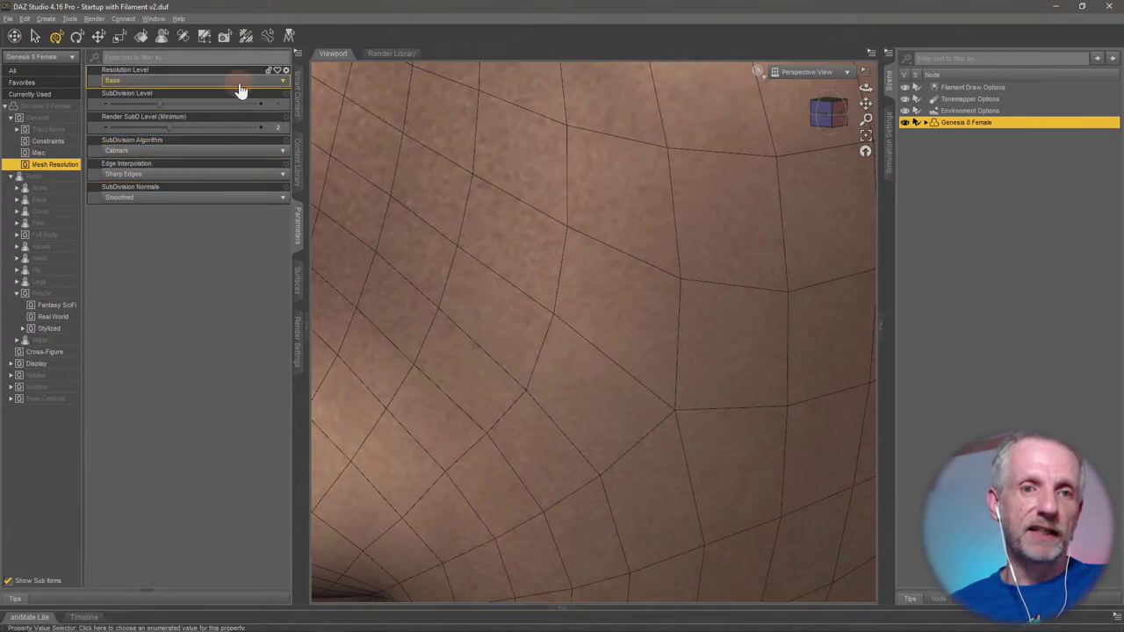
{"action": "left_click", "coordinate": [155, 106]}
{"action": "scroll", "coordinate": [471, 260], "scroll_direction": "down", "scroll_amount": 5}
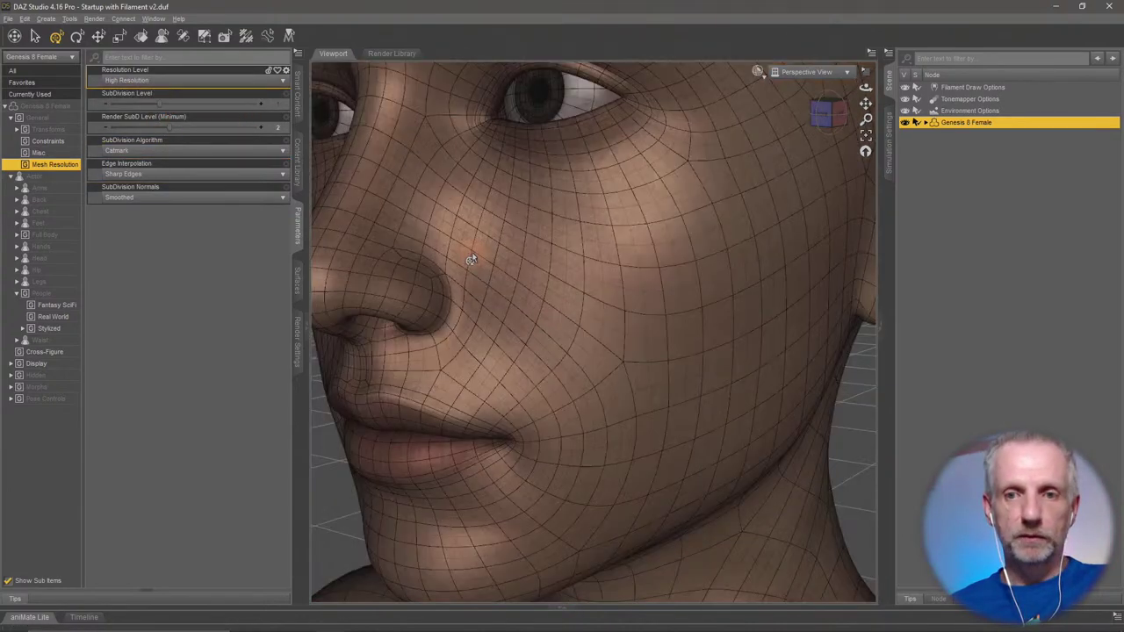
{"action": "scroll", "coordinate": [471, 260], "scroll_direction": "up", "scroll_amount": 5}
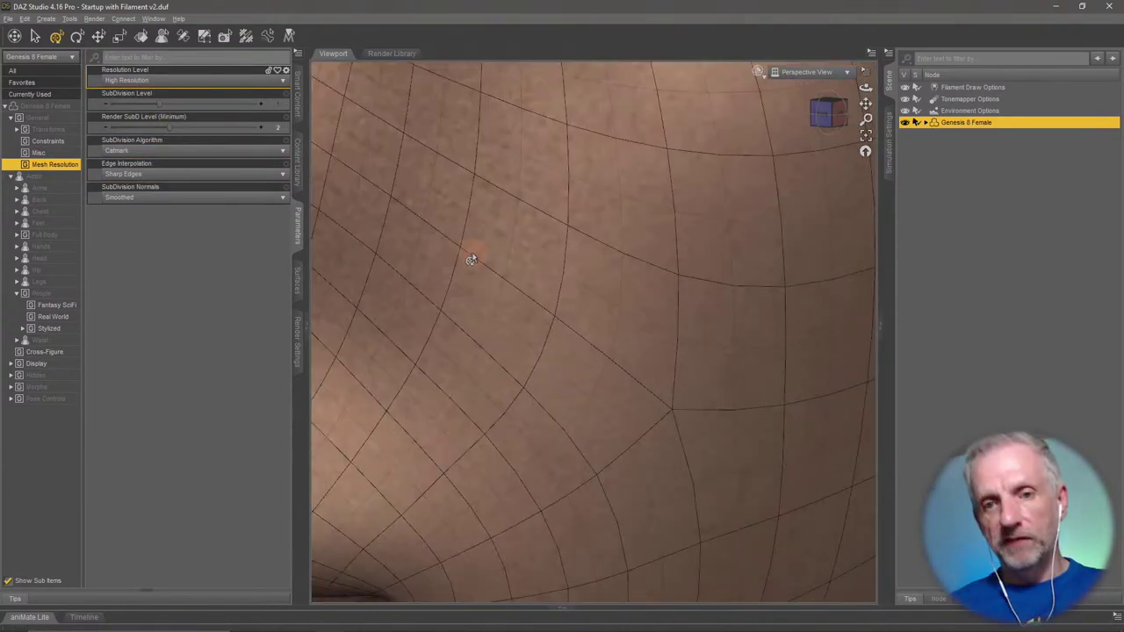
{"action": "scroll", "coordinate": [470, 260], "scroll_direction": "down", "scroll_amount": 5}
{"action": "scroll", "coordinate": [471, 260], "scroll_direction": "down", "scroll_amount": 5}
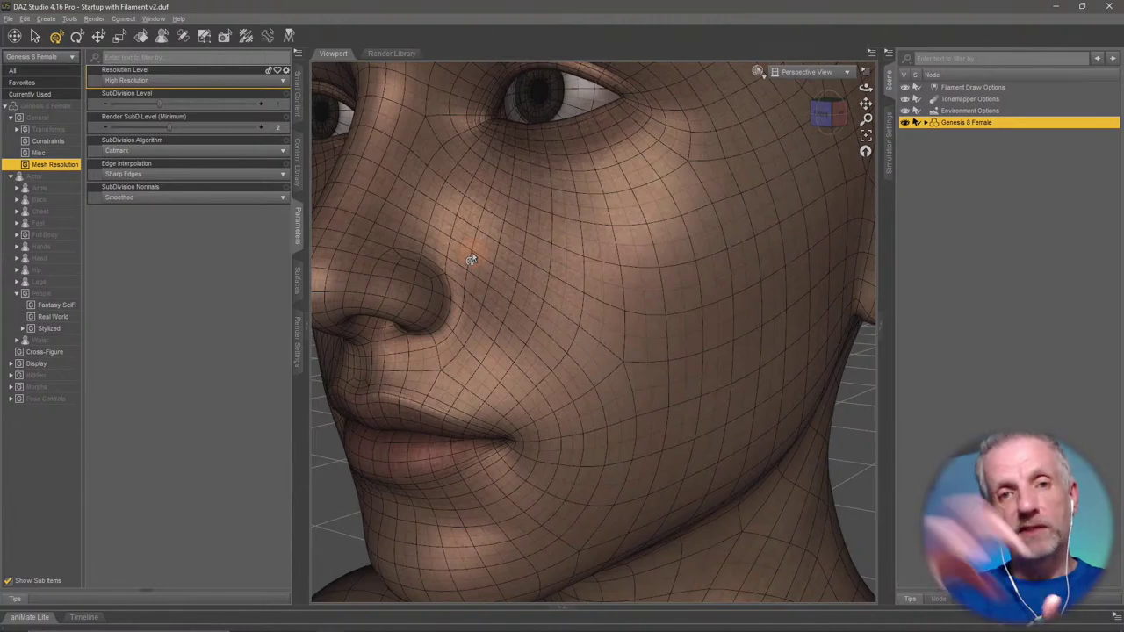
{"action": "scroll", "coordinate": [470, 260], "scroll_direction": "up", "scroll_amount": 5}
{"action": "scroll", "coordinate": [471, 260], "scroll_direction": "down", "scroll_amount": 5}
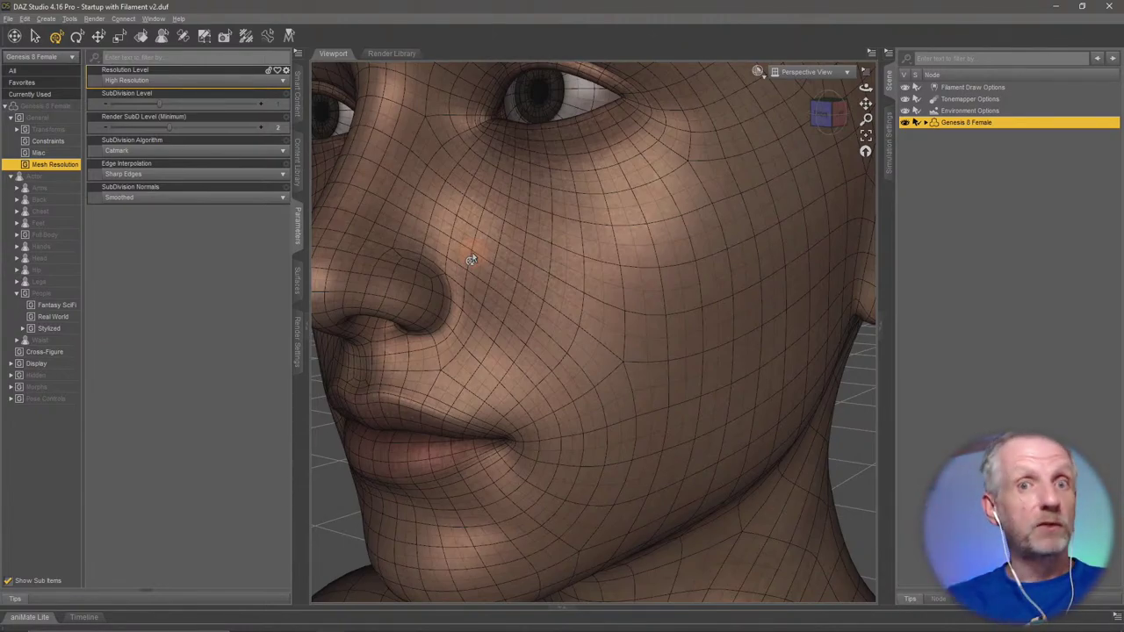
{"action": "scroll", "coordinate": [470, 260], "scroll_direction": "up", "scroll_amount": 5}
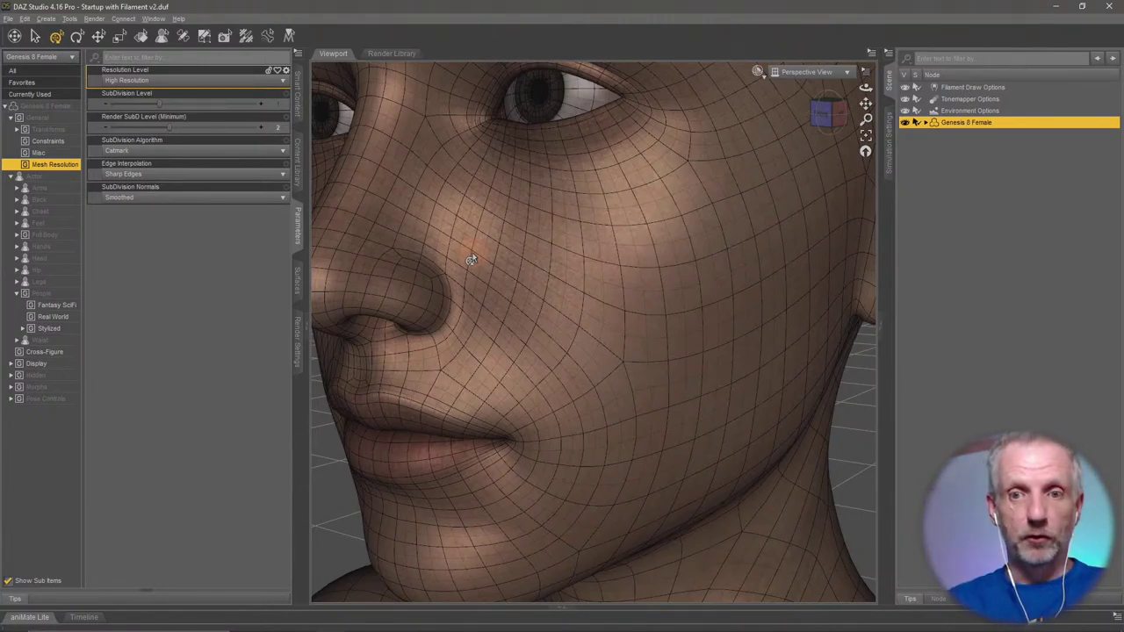
Raise SubDivision Level to 2 and zoom into the cheek to inspect the denser mesh.
{"action": "left_click", "coordinate": [188, 105]}
{"action": "scroll", "coordinate": [461, 225], "scroll_direction": "up", "scroll_amount": 3}
{"action": "scroll", "coordinate": [623, 187], "scroll_direction": "down", "scroll_amount": 3}
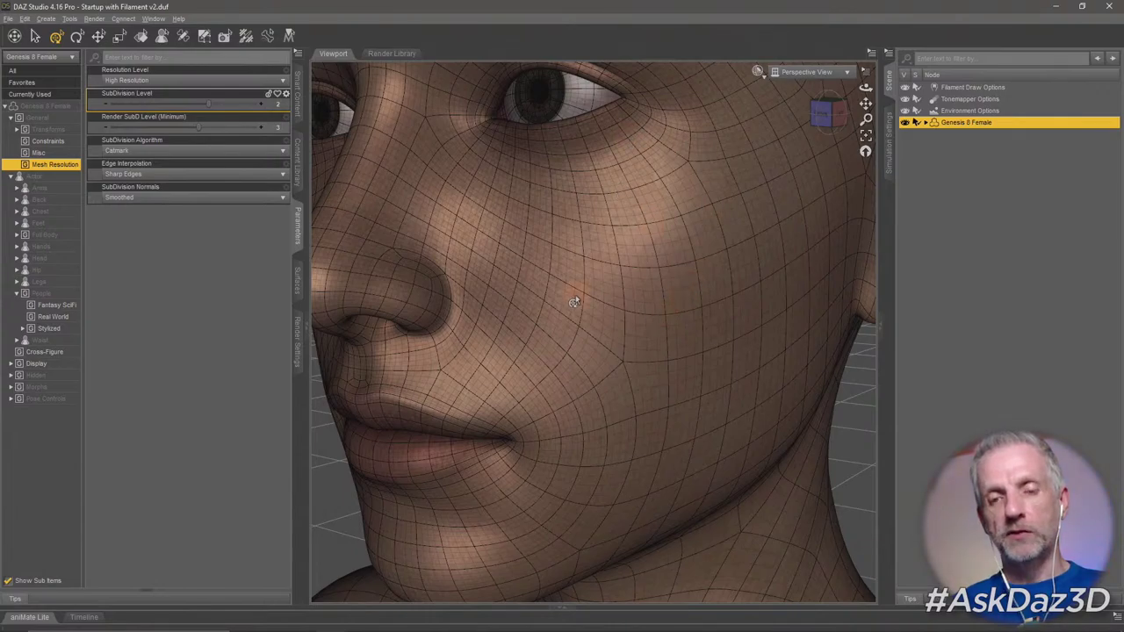
{"action": "scroll", "coordinate": [574, 302], "scroll_direction": "up", "scroll_amount": 3}
{"action": "scroll", "coordinate": [574, 302], "scroll_direction": "down", "scroll_amount": 3}
{"action": "scroll", "coordinate": [574, 302], "scroll_direction": "up", "scroll_amount": 3}
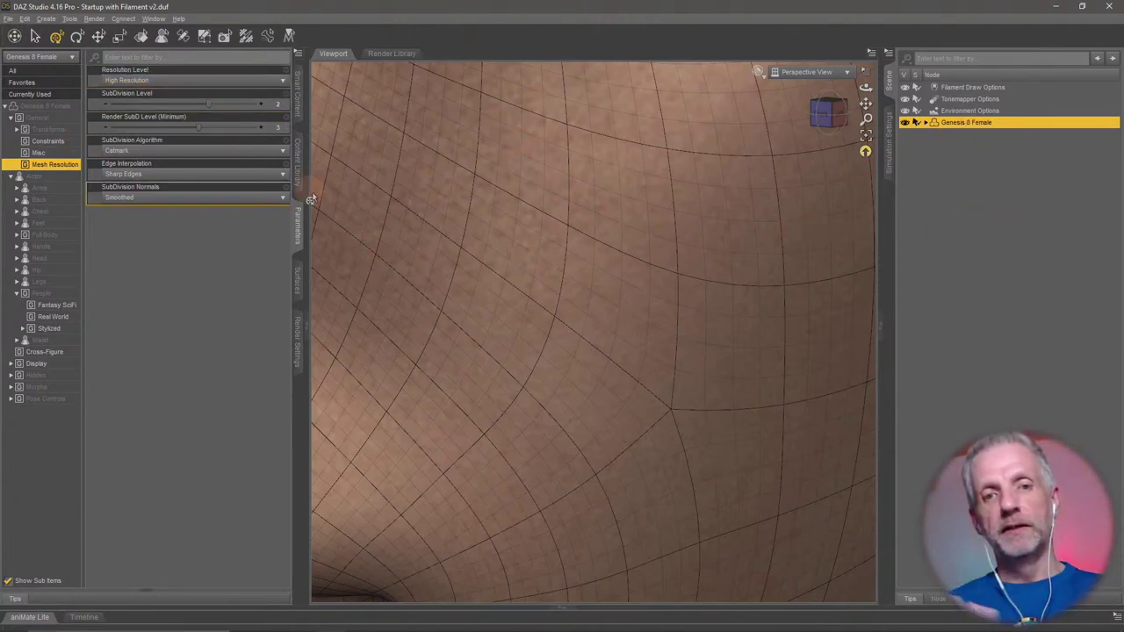
Set the figure's Resolution Level back to Base.
{"action": "left_click", "coordinate": [57, 166]}
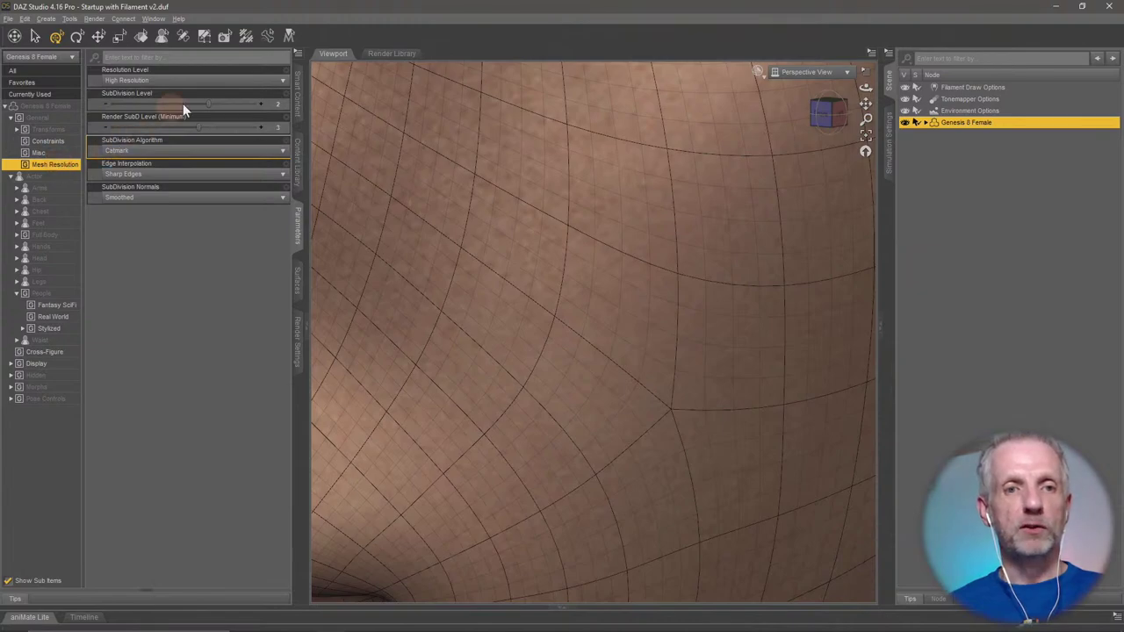
{"action": "left_click", "coordinate": [207, 81]}
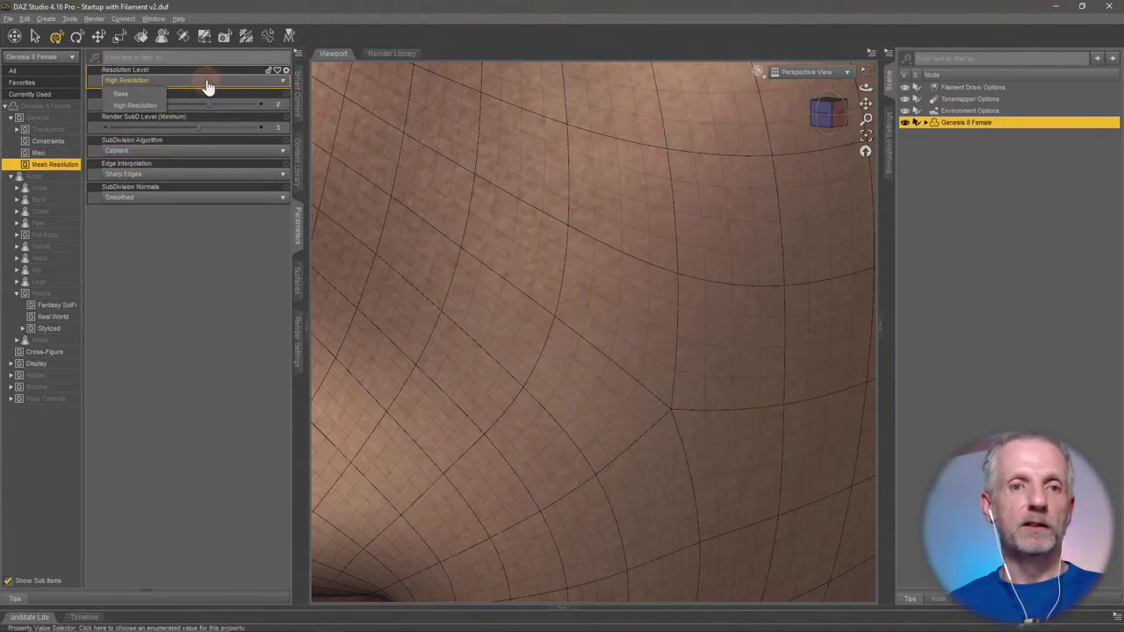
{"action": "left_click", "coordinate": [158, 94]}
{"action": "scroll", "coordinate": [470, 303], "scroll_direction": "down", "scroll_amount": 10}
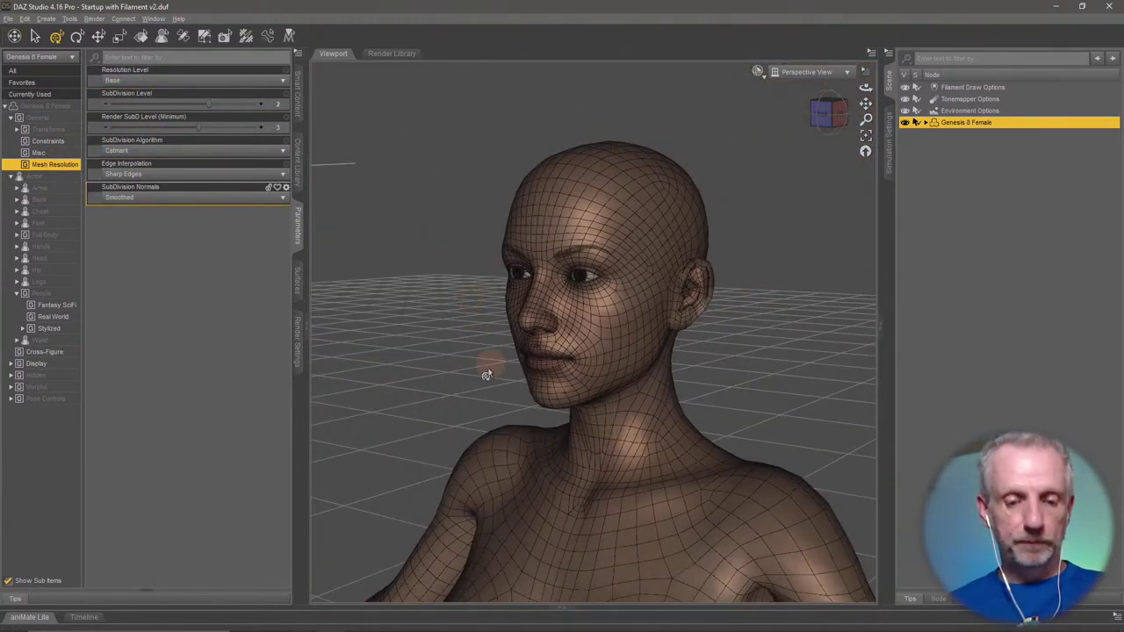
{"action": "middle_click_drag", "start_coordinate": [482, 377], "coordinate": [724, 218]}
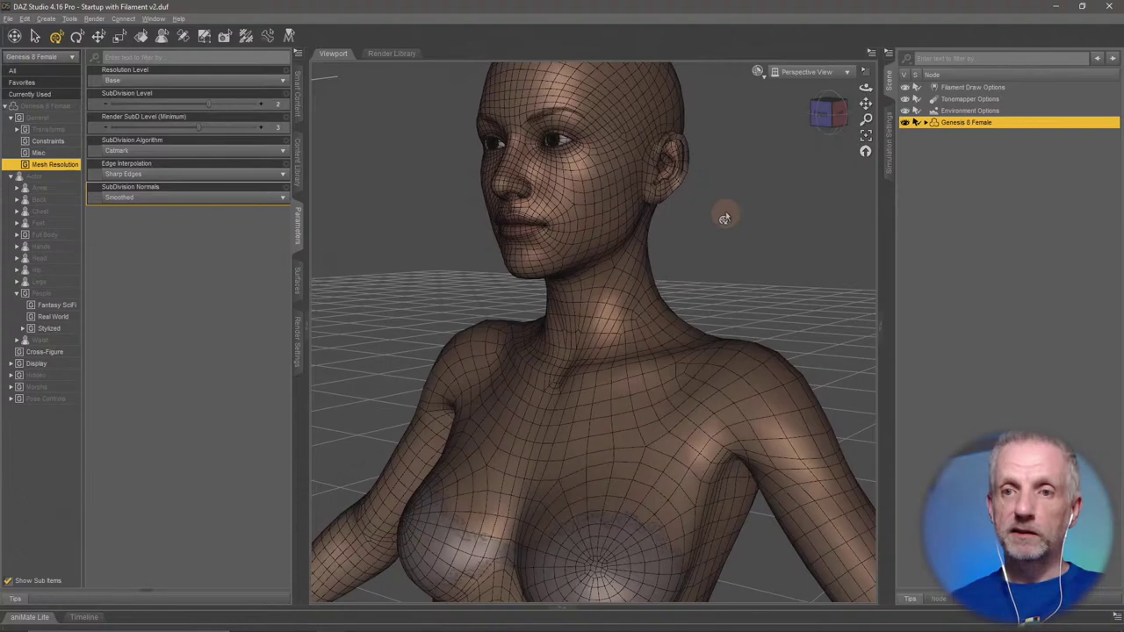
Shade the viewport with Filament (PBR) and orbit to a frontal view of the figure.
{"action": "left_click", "coordinate": [757, 72]}
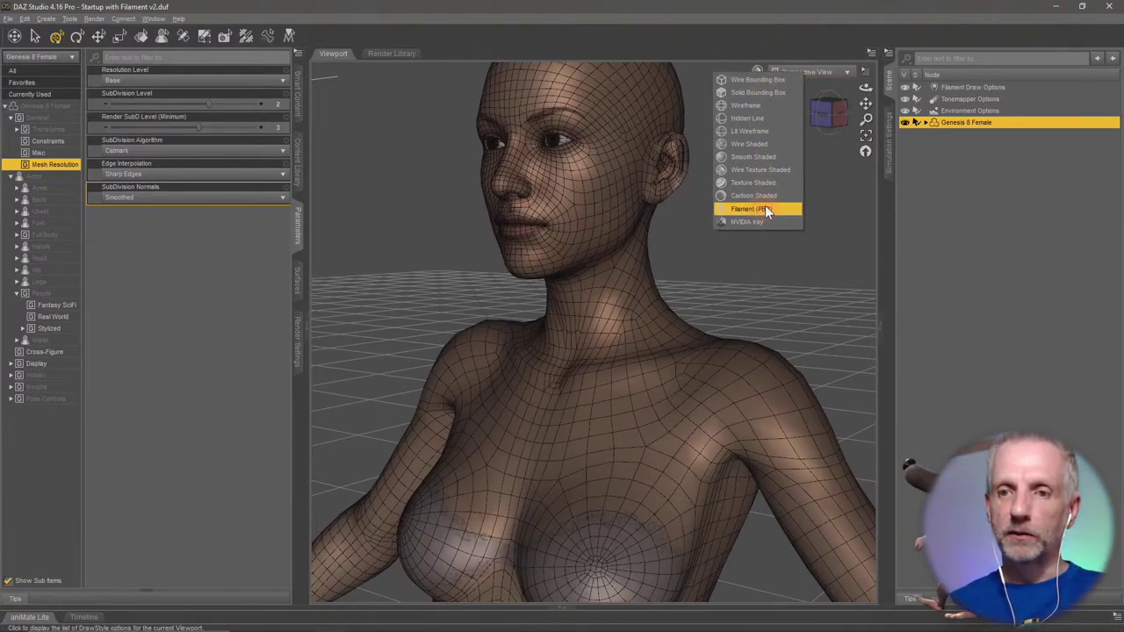
{"action": "left_click", "coordinate": [764, 208]}
{"action": "scroll", "coordinate": [623, 361], "scroll_direction": "up", "scroll_amount": 2}
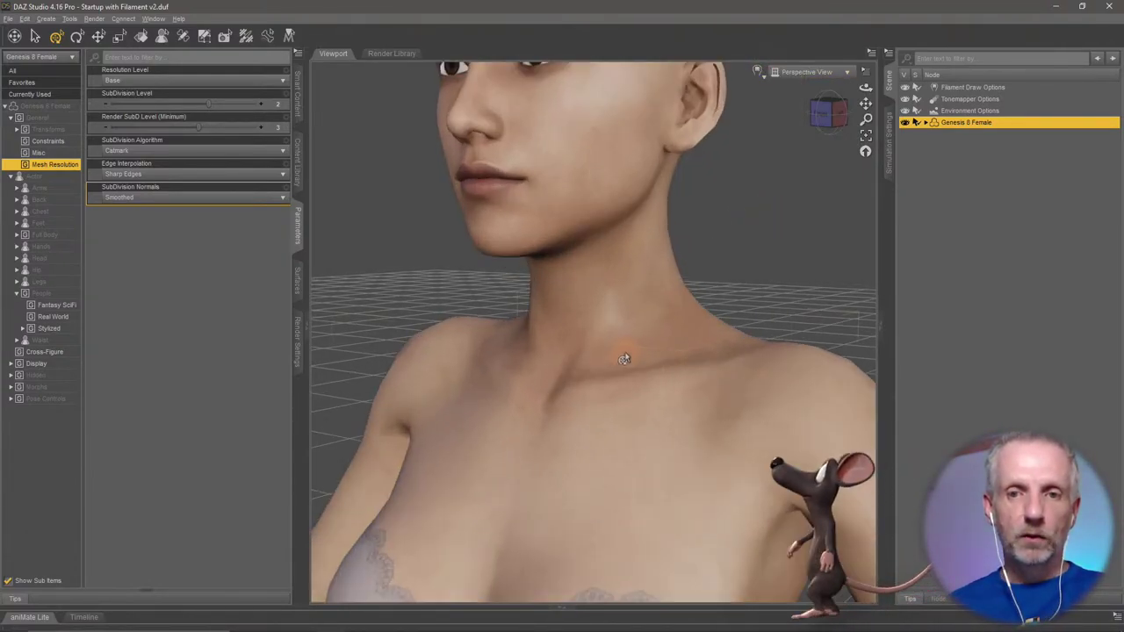
{"action": "scroll", "coordinate": [615, 341], "scroll_direction": "down", "scroll_amount": 5}
{"action": "middle_click_drag", "start_coordinate": [615, 342], "coordinate": [641, 367]}
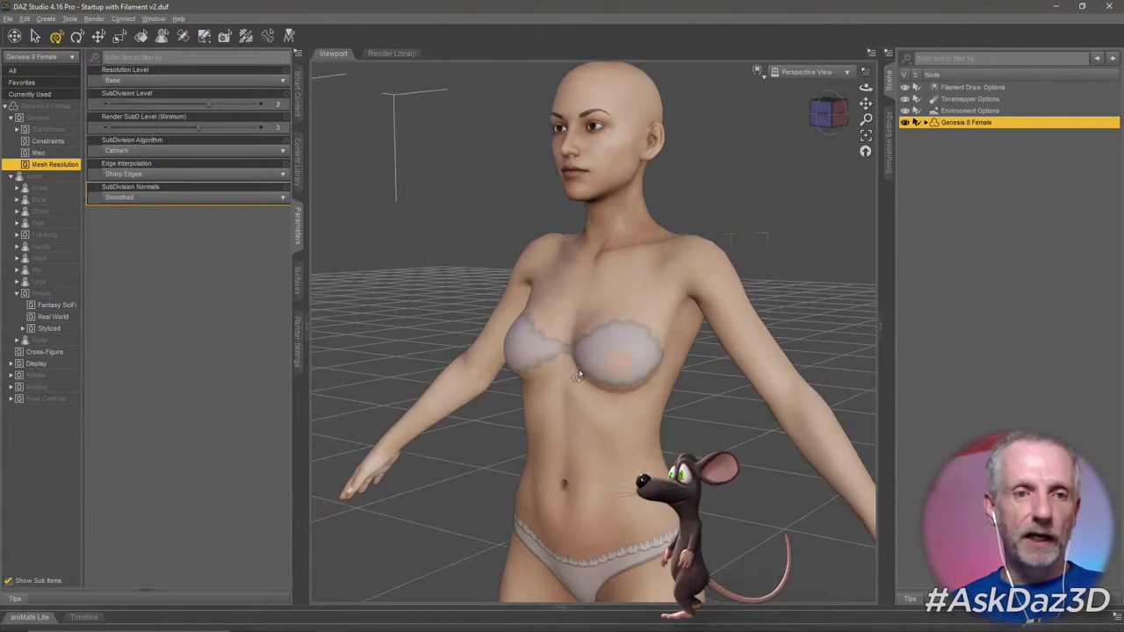
Dial the Stylized Aiko 8 morph up to 100% and pull the view back to see the reshaped figure.
{"action": "left_click", "coordinate": [49, 328]}
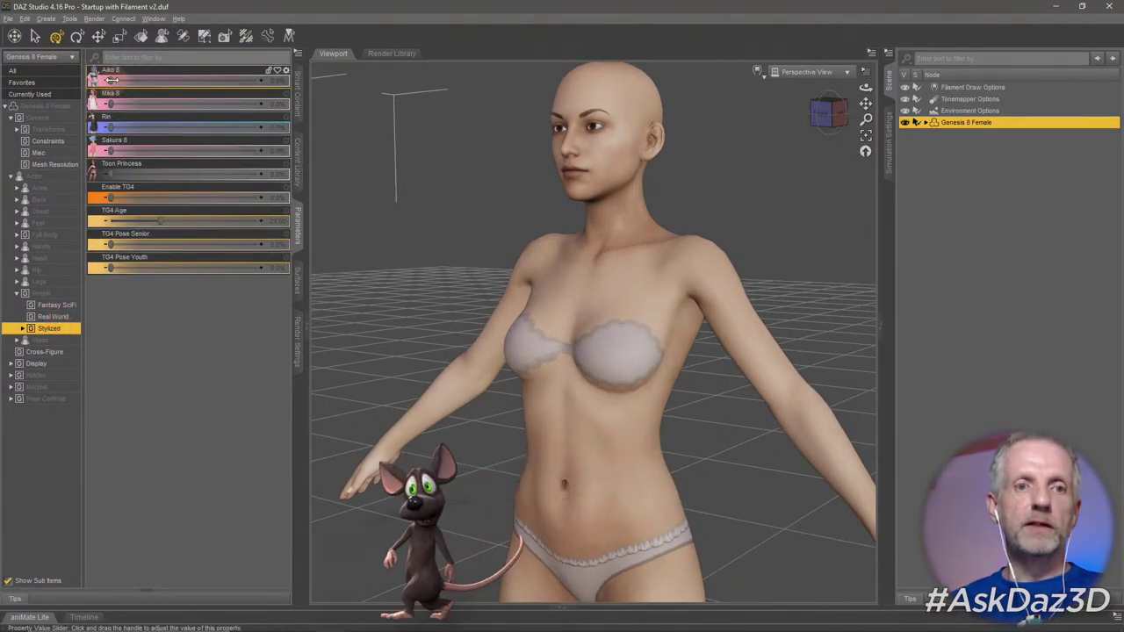
{"action": "left_click", "coordinate": [168, 81]}
{"action": "left_click", "coordinate": [236, 81]}
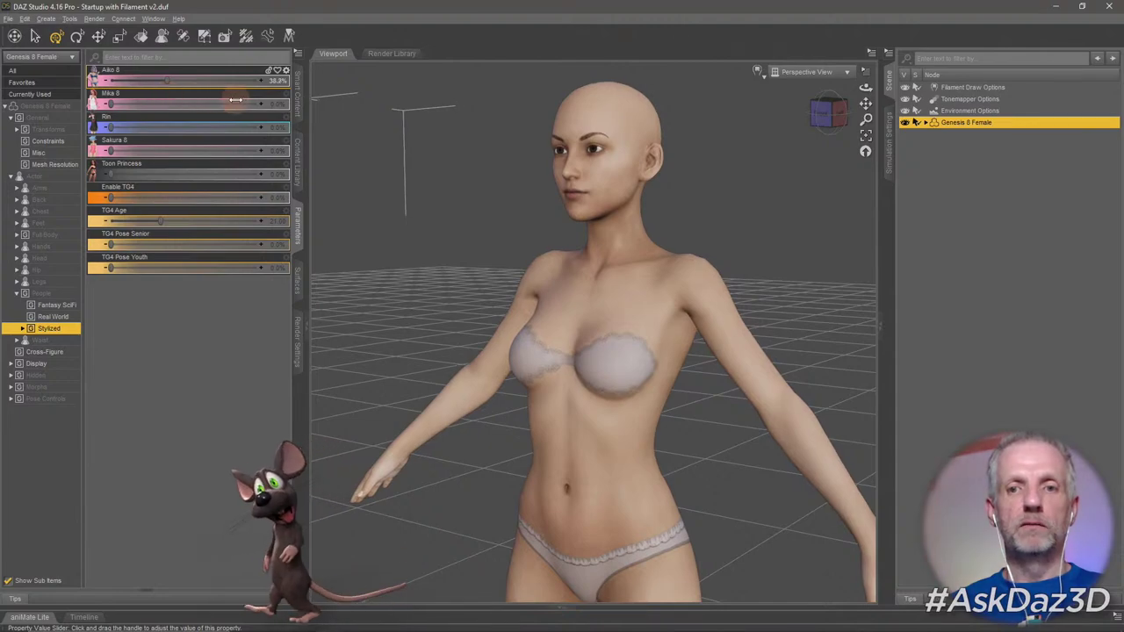
{"action": "mouse_move", "coordinate": [210, 83]}
{"action": "left_mouse_down"}
{"action": "mouse_move", "coordinate": [272, 81]}
{"action": "mouse_move", "coordinate": [166, 81]}
{"action": "mouse_move", "coordinate": [272, 81]}
{"action": "left_mouse_up"}
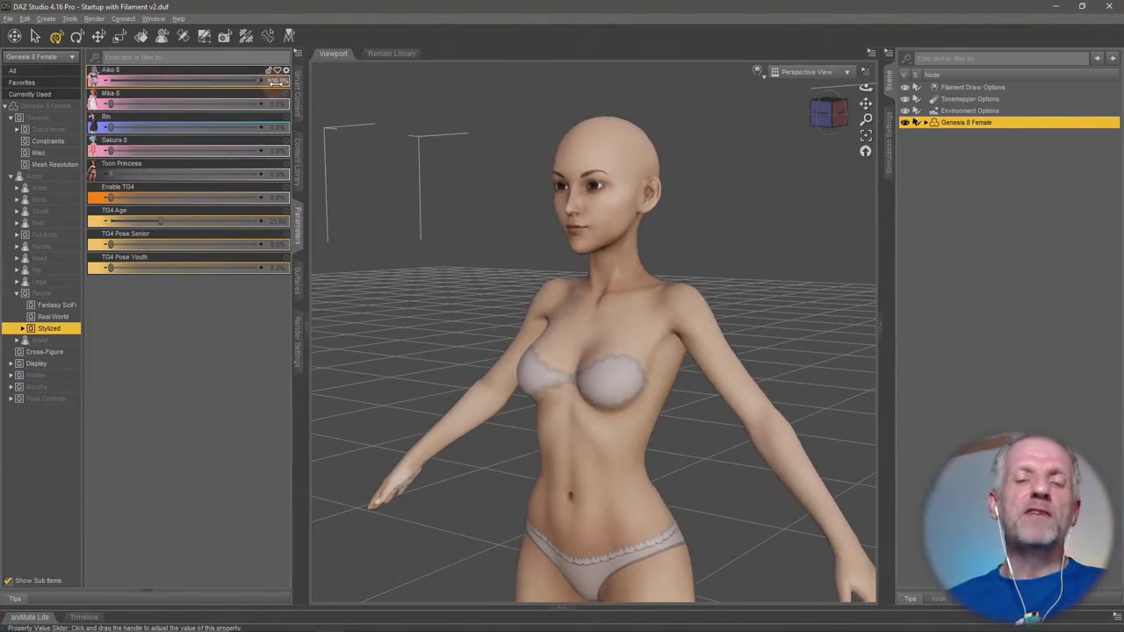
{"action": "left_click_drag", "start_coordinate": [458, 306], "coordinate": [505, 359]}
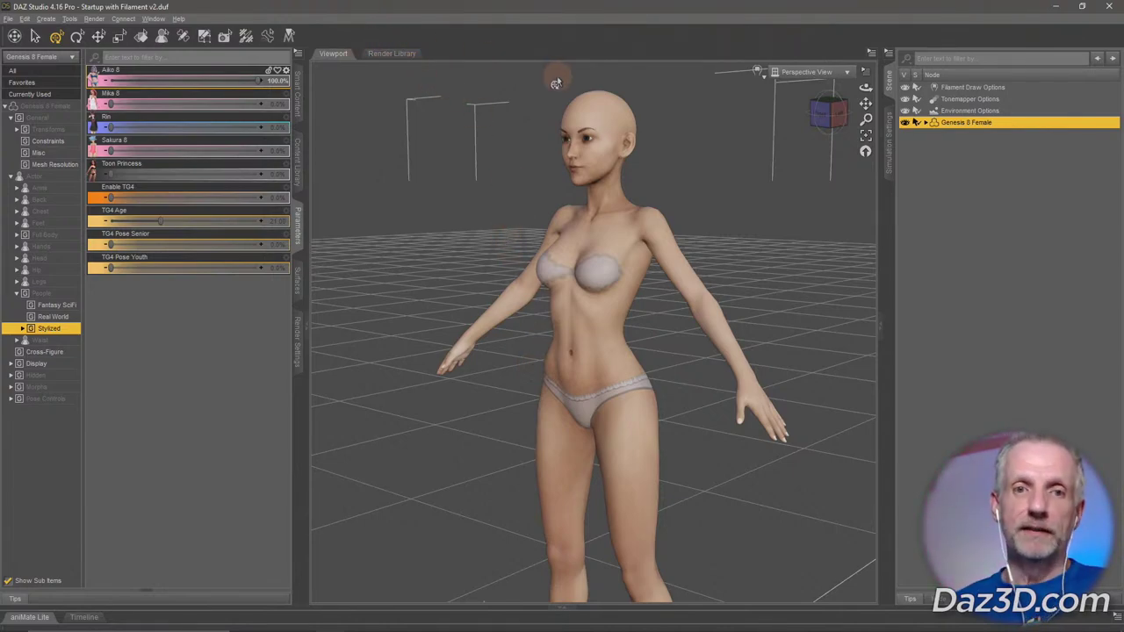
In Smart Content, list the installed Utilities products with Filter By Context turned off.
{"action": "left_click", "coordinate": [297, 97]}
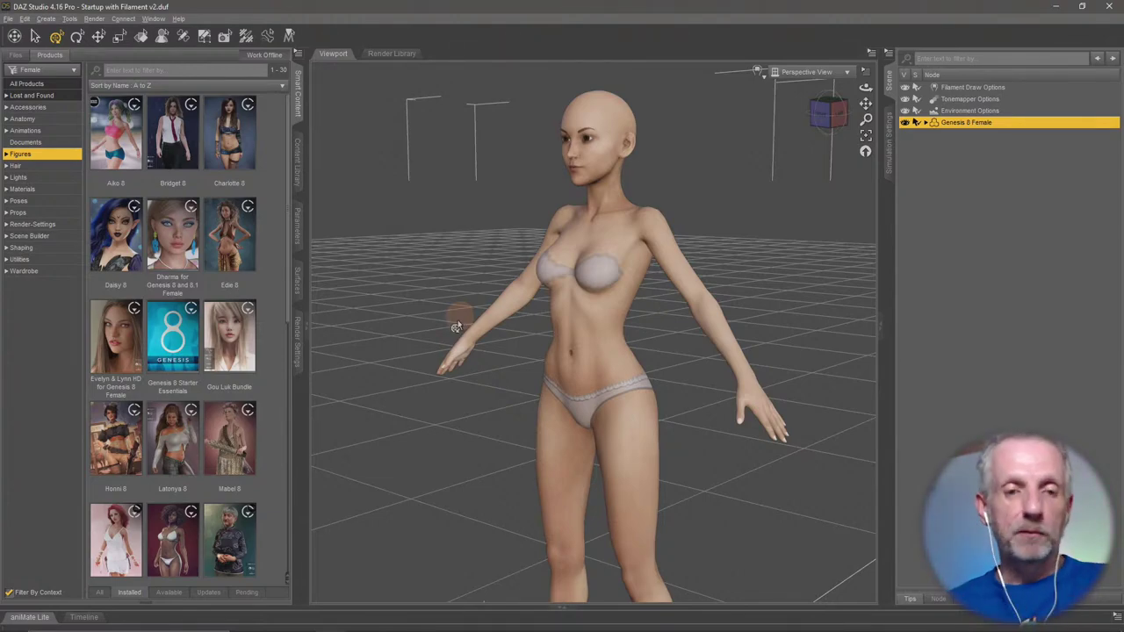
{"action": "left_click", "coordinate": [55, 261]}
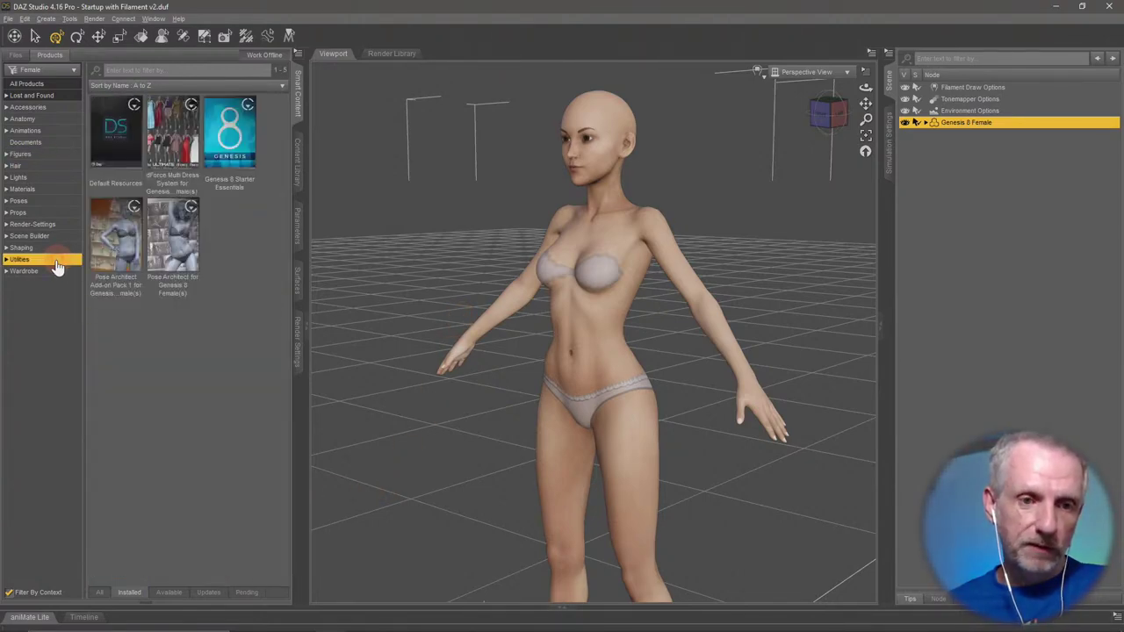
{"action": "left_click", "coordinate": [9, 593]}
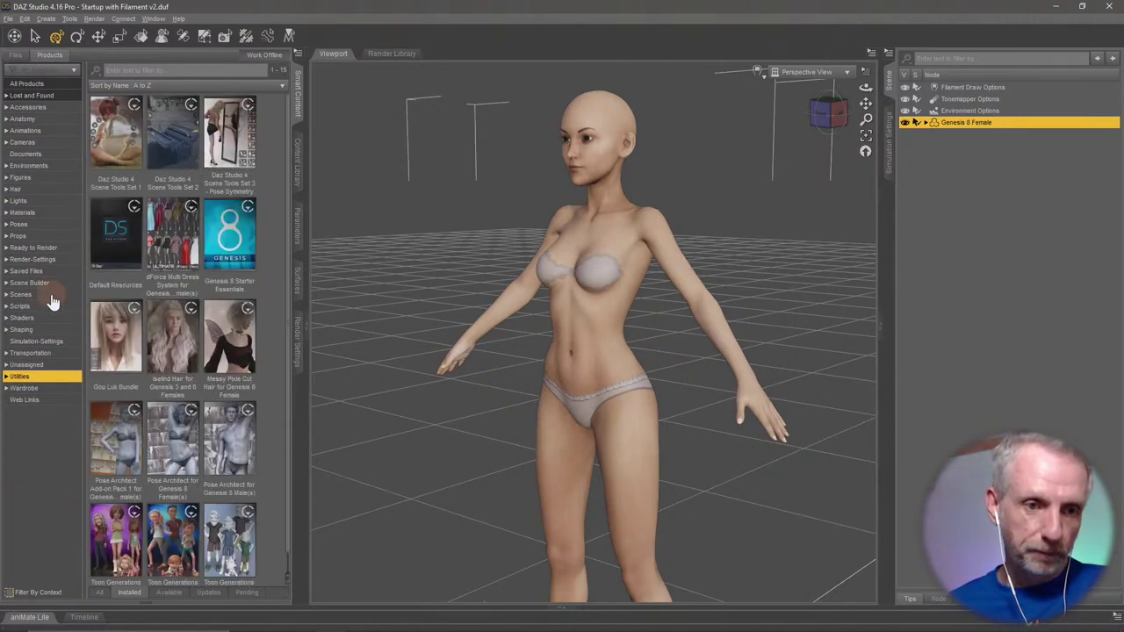
{"action": "left_click", "coordinate": [44, 306]}
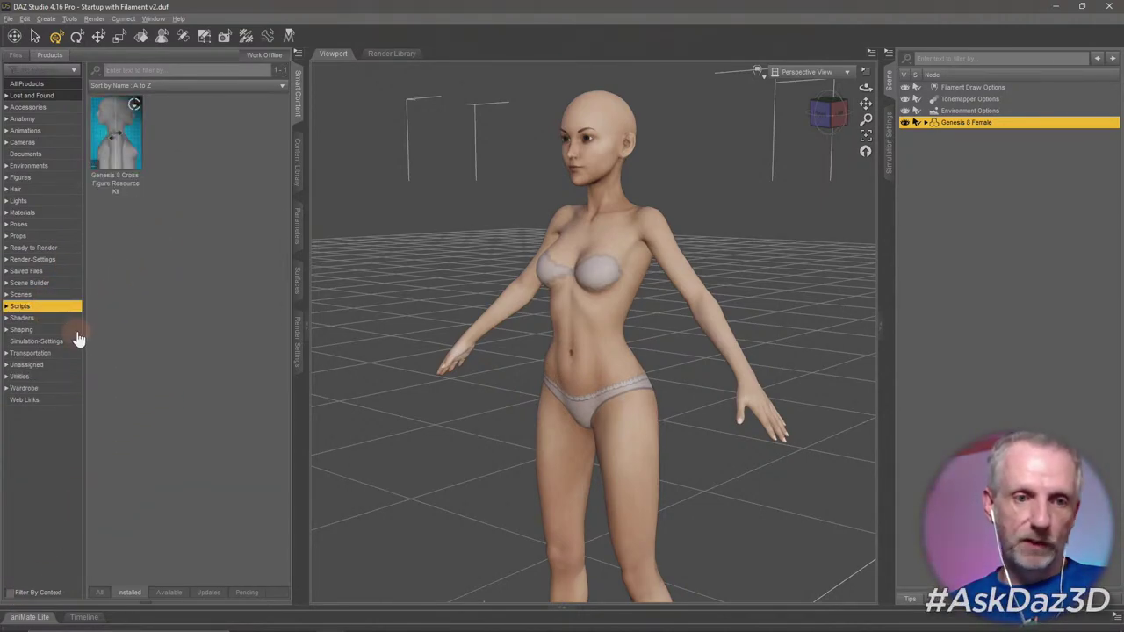
{"action": "left_click", "coordinate": [42, 379]}
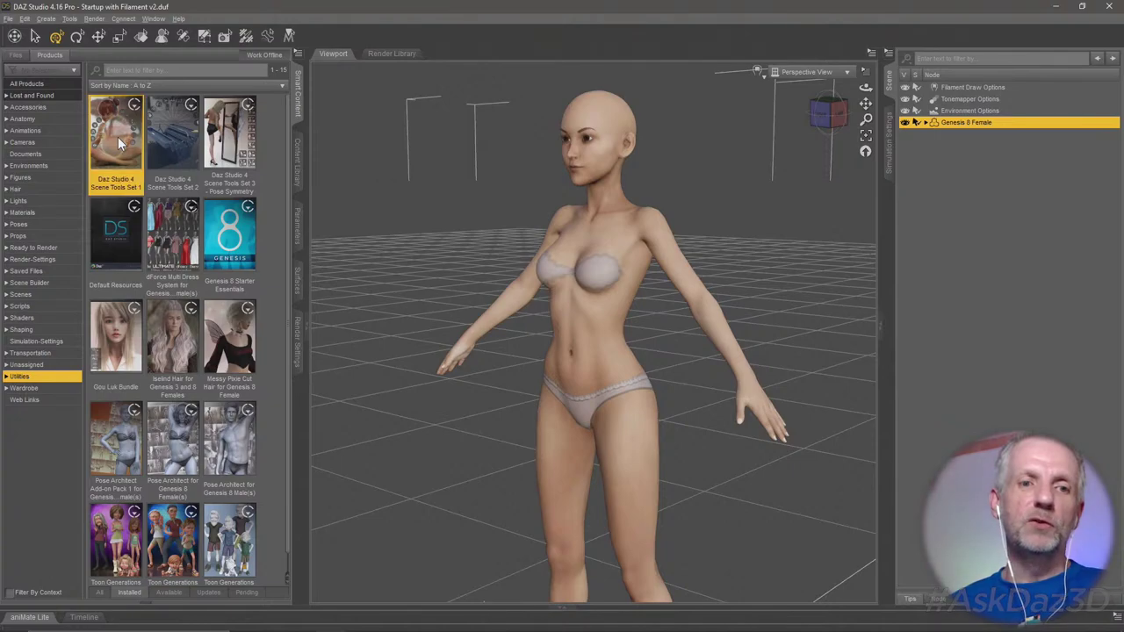
Open the Daz Studio 4 Scene Tools Set 1 product to show its 13 scripts.
{"action": "left_click", "coordinate": [162, 132]}
{"action": "left_click", "coordinate": [228, 136]}
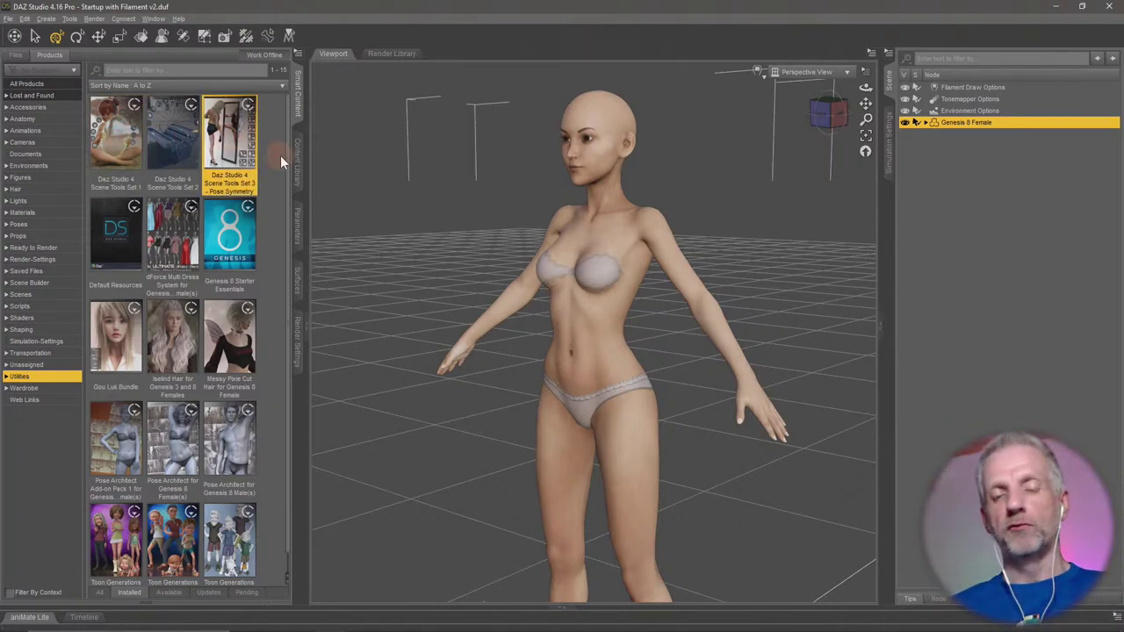
{"action": "double_click", "coordinate": [123, 134]}
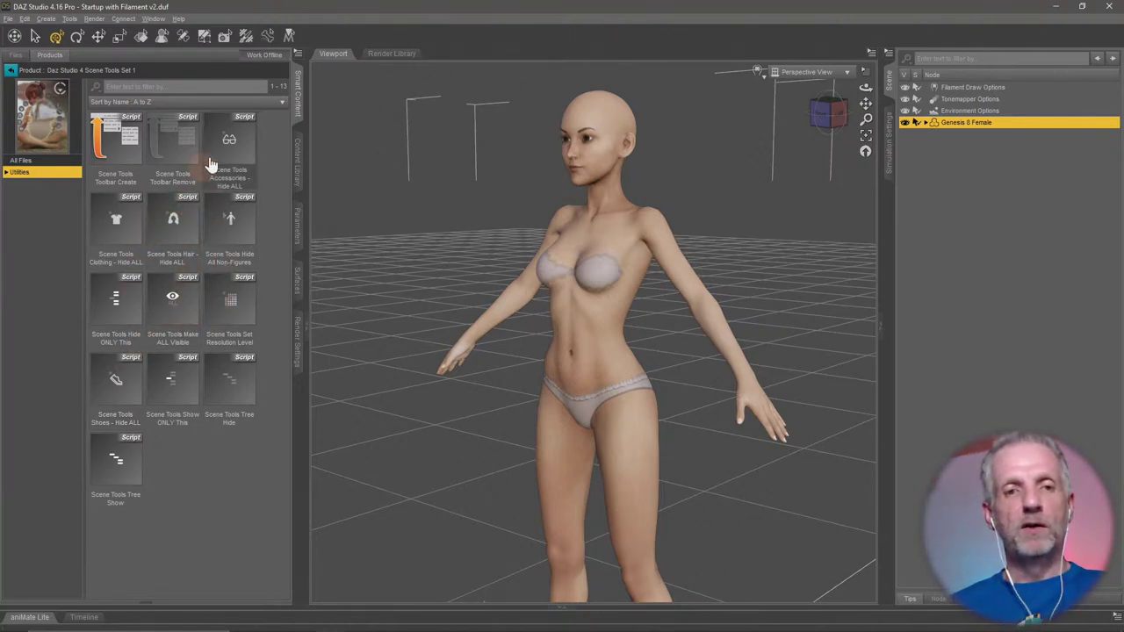
Run Toolbar Create to add the Scene Tools toolbar, then return to the 15 utility products.
{"action": "mouse_move", "coordinate": [109, 156]}
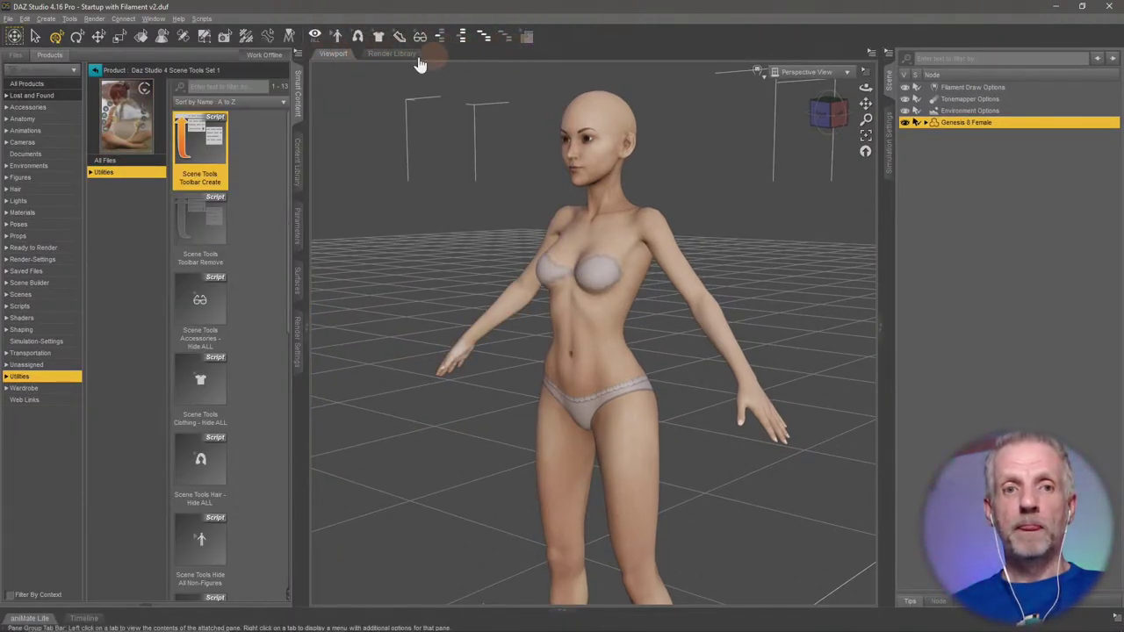
{"action": "left_click", "coordinate": [96, 71]}
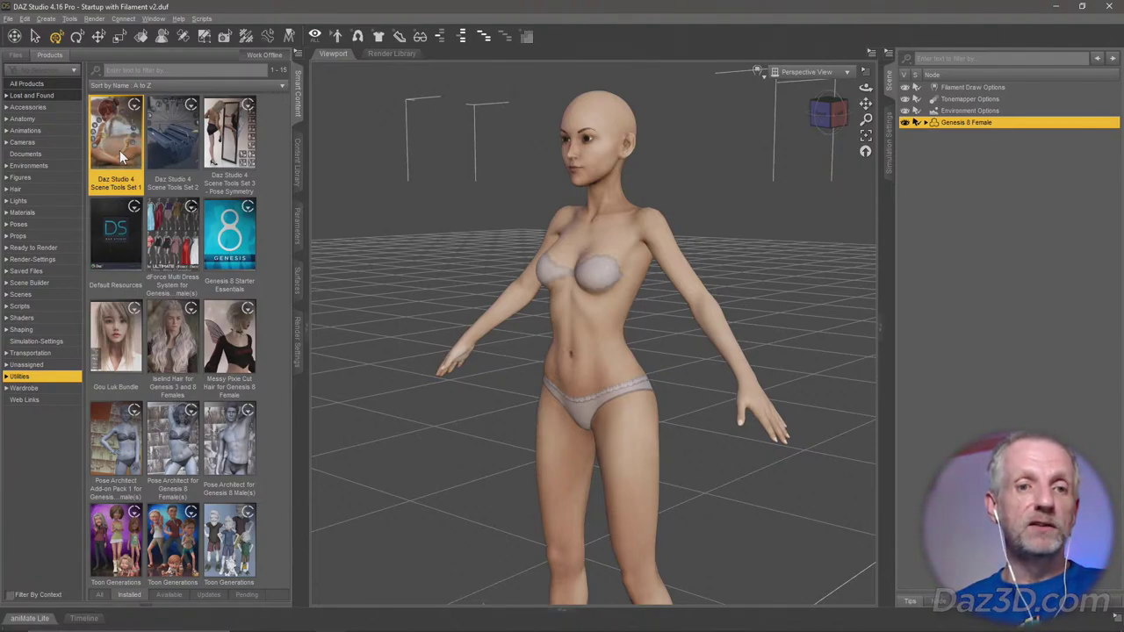
Set the figure's Mesh Resolution Resolution Level to High Resolution, framing her face in the view.
{"action": "left_click", "coordinate": [527, 37]}
{"action": "left_click", "coordinate": [566, 215]}
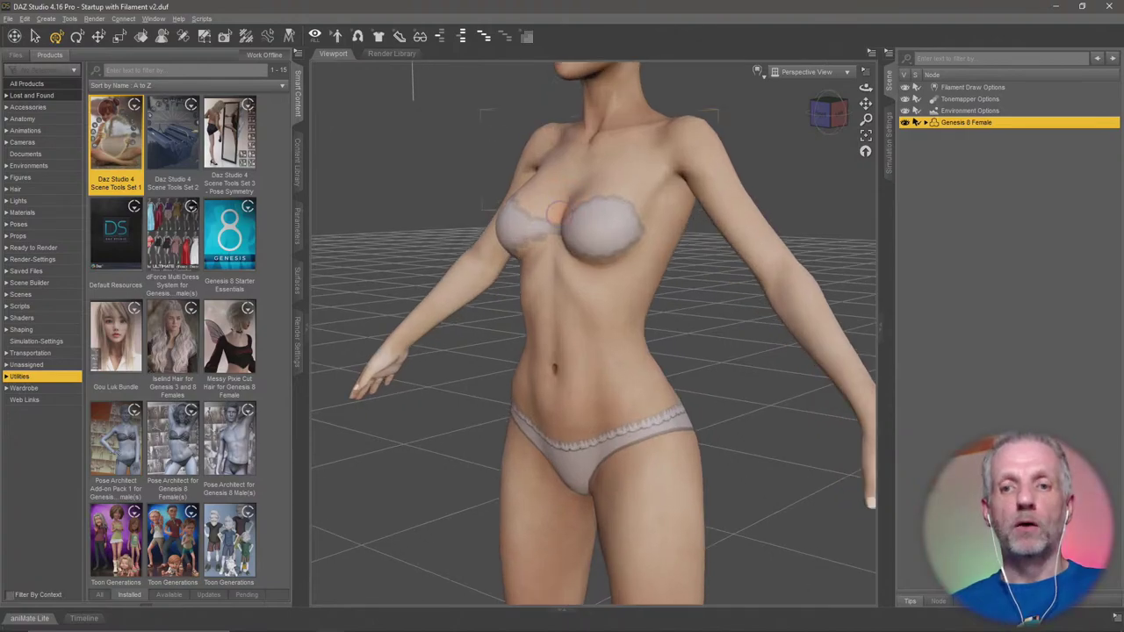
{"action": "left_click", "coordinate": [558, 204]}
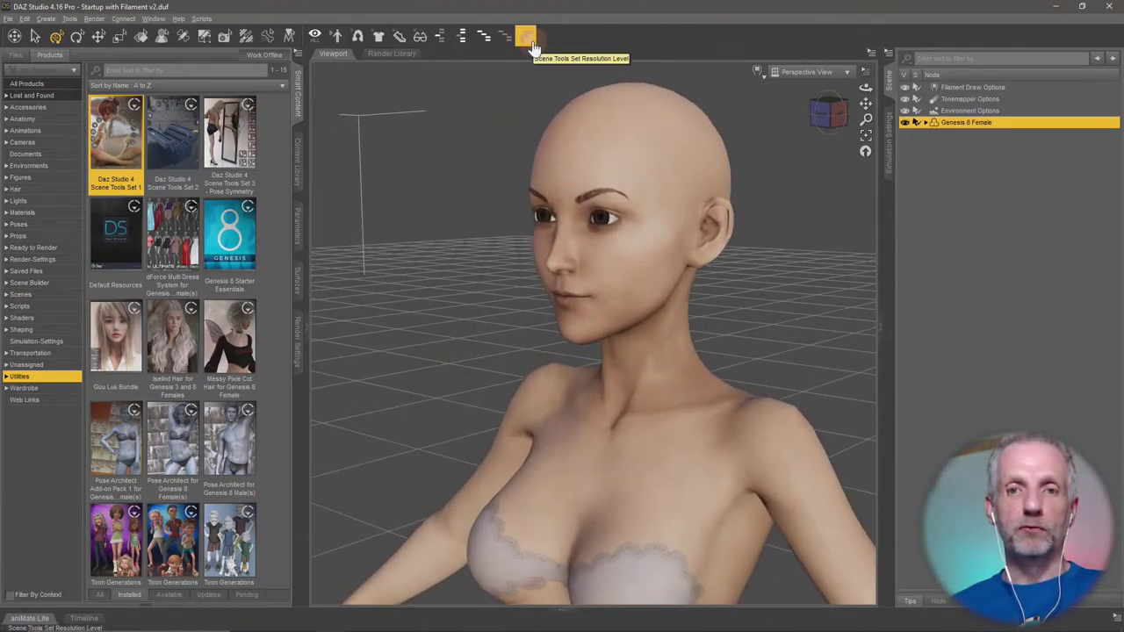
{"action": "left_click", "coordinate": [296, 224]}
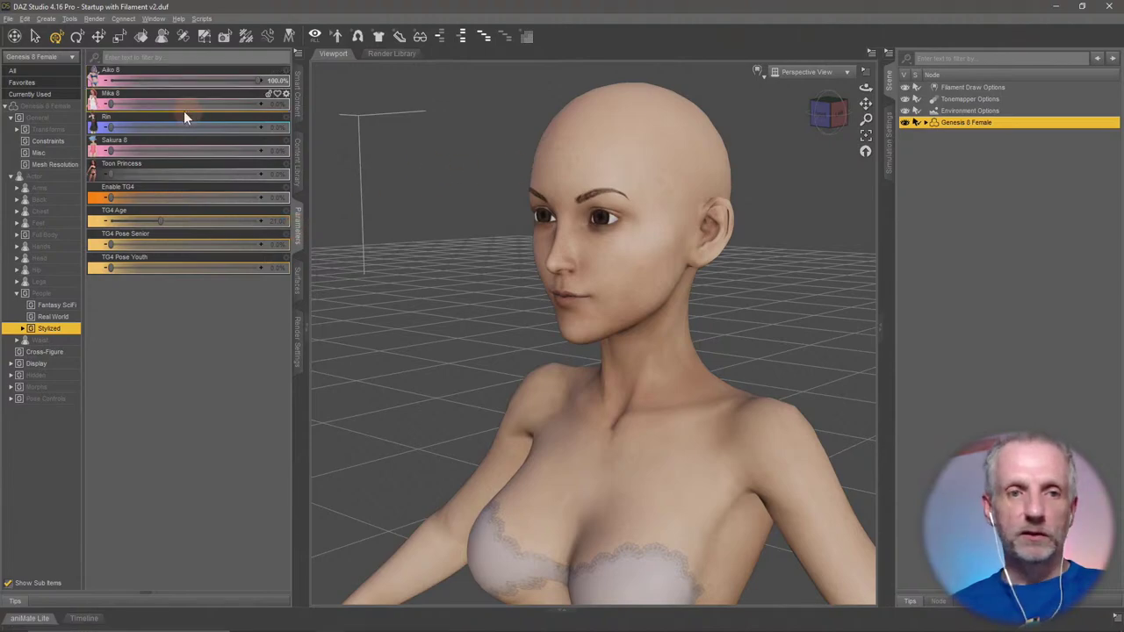
{"action": "left_click", "coordinate": [53, 164]}
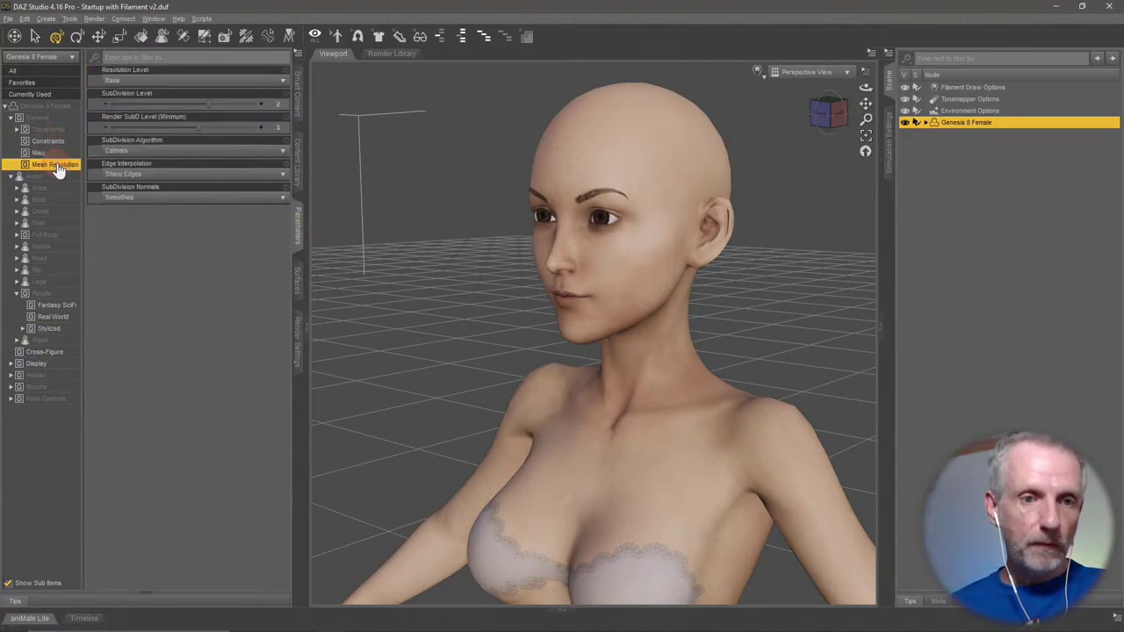
{"action": "left_click", "coordinate": [180, 81]}
{"action": "left_click", "coordinate": [172, 92]}
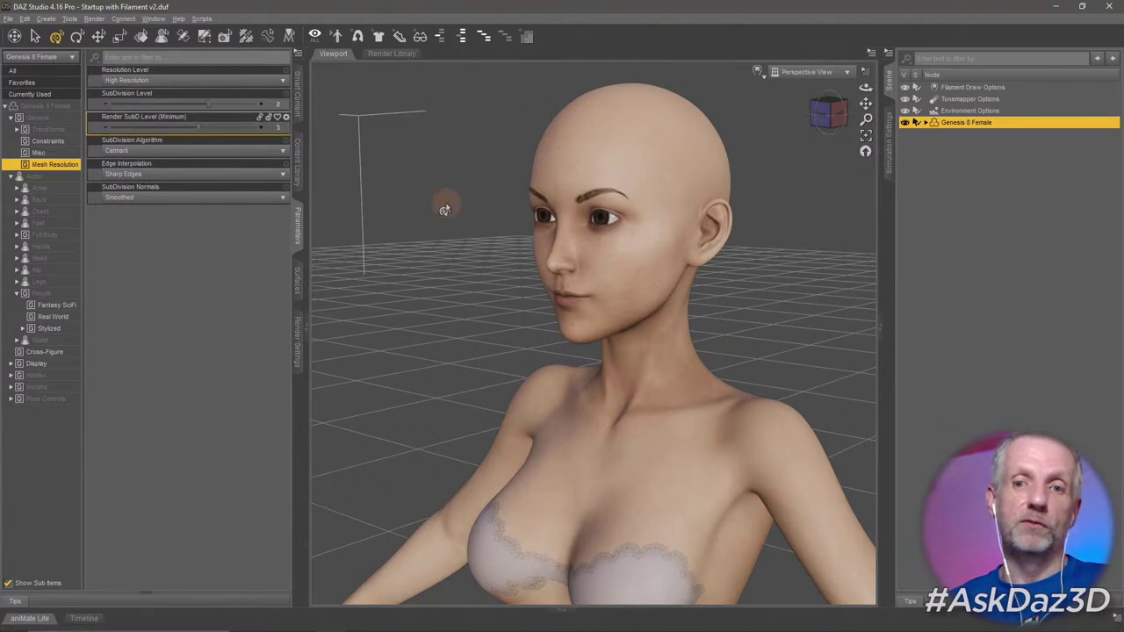
Zoom in on the head, drop the mesh to Base, then set it back to High Resolution.
{"action": "left_click_drag", "start_coordinate": [444, 209], "coordinate": [564, 251], "text": "alt"}
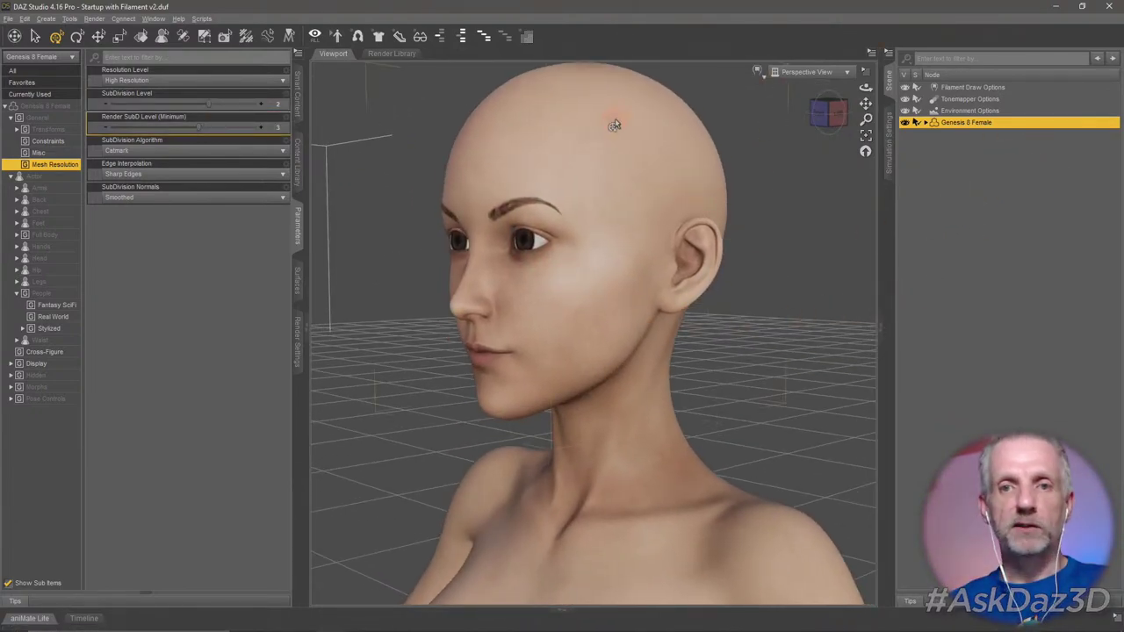
{"action": "left_click", "coordinate": [564, 105]}
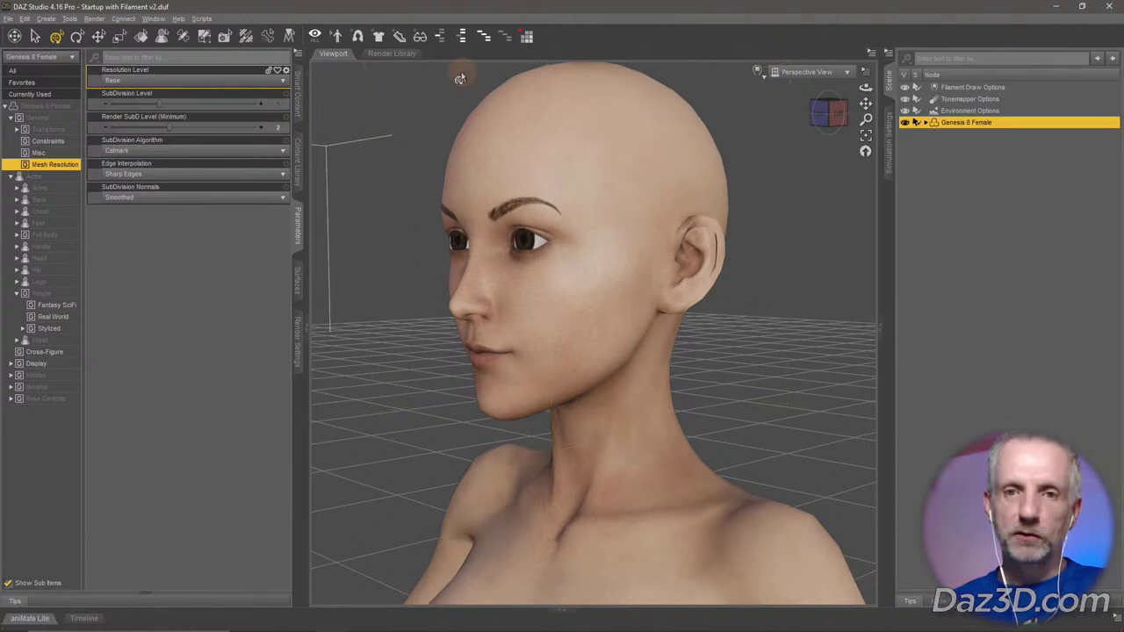
{"action": "left_click", "coordinate": [527, 36]}
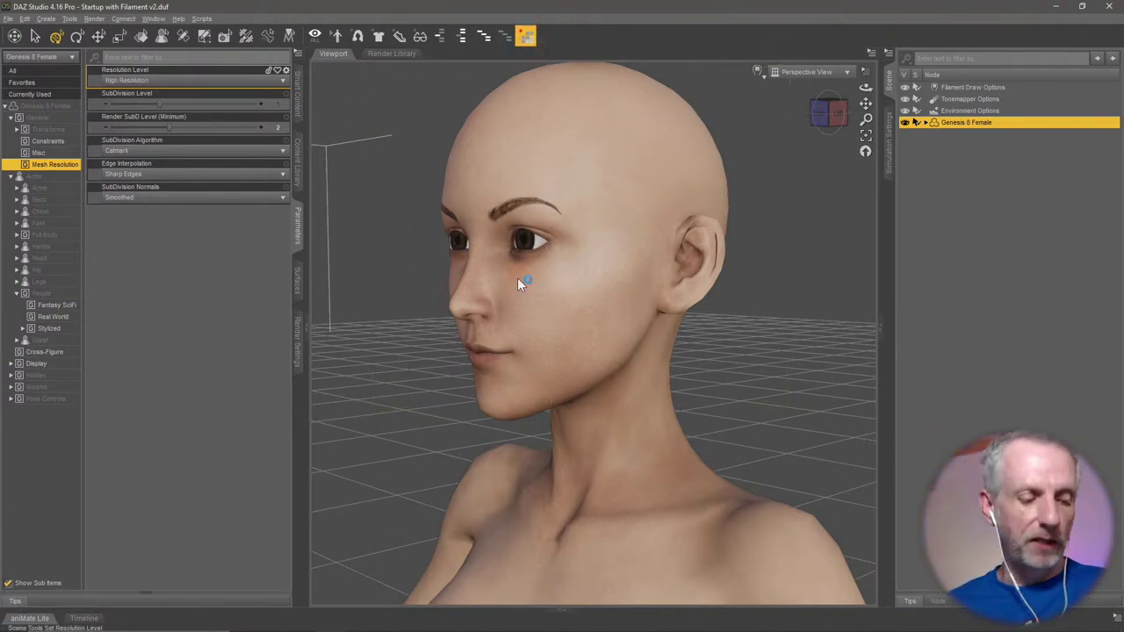
{"action": "left_click", "coordinate": [499, 364]}
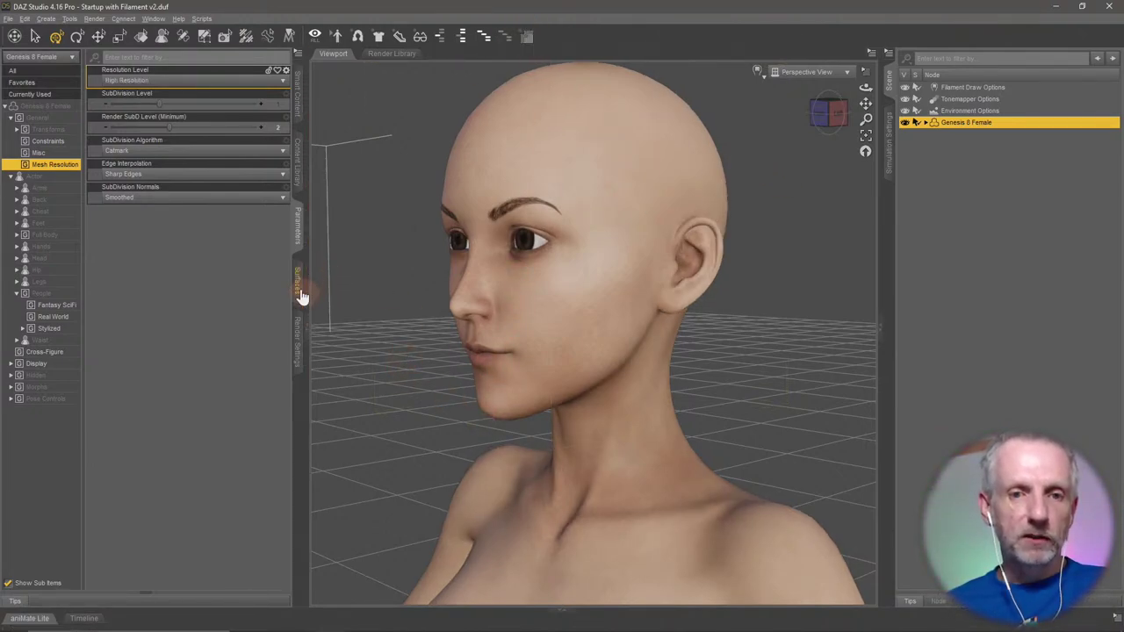
Drag the Stylized Aiko 8 slider back to 0% and zoom out to the full figure.
{"action": "left_click", "coordinate": [49, 328]}
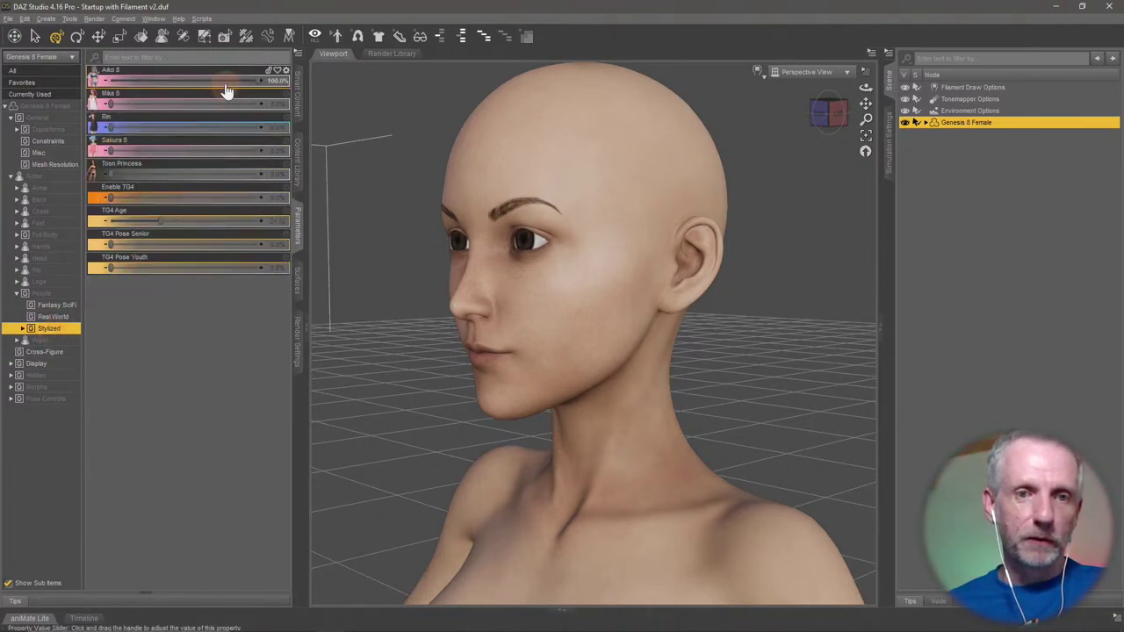
{"action": "left_click_drag", "start_coordinate": [227, 92], "coordinate": [113, 92]}
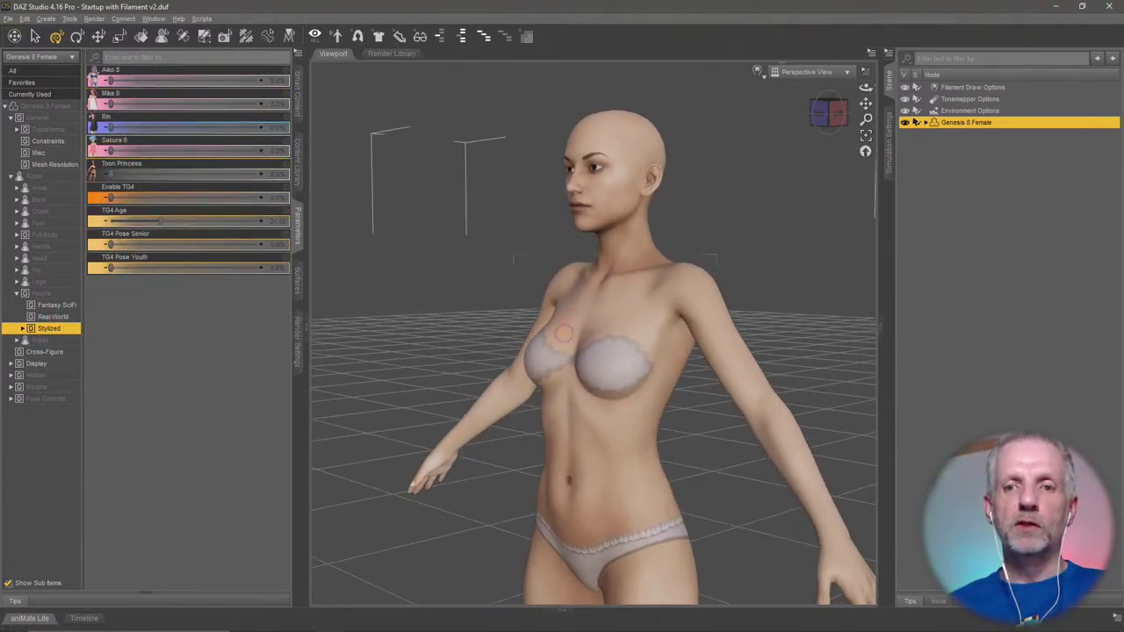
{"action": "scroll", "coordinate": [564, 336], "scroll_direction": "down", "scroll_amount": 3}
{"action": "left_click_drag", "start_coordinate": [564, 338], "coordinate": [531, 399], "text": "alt"}
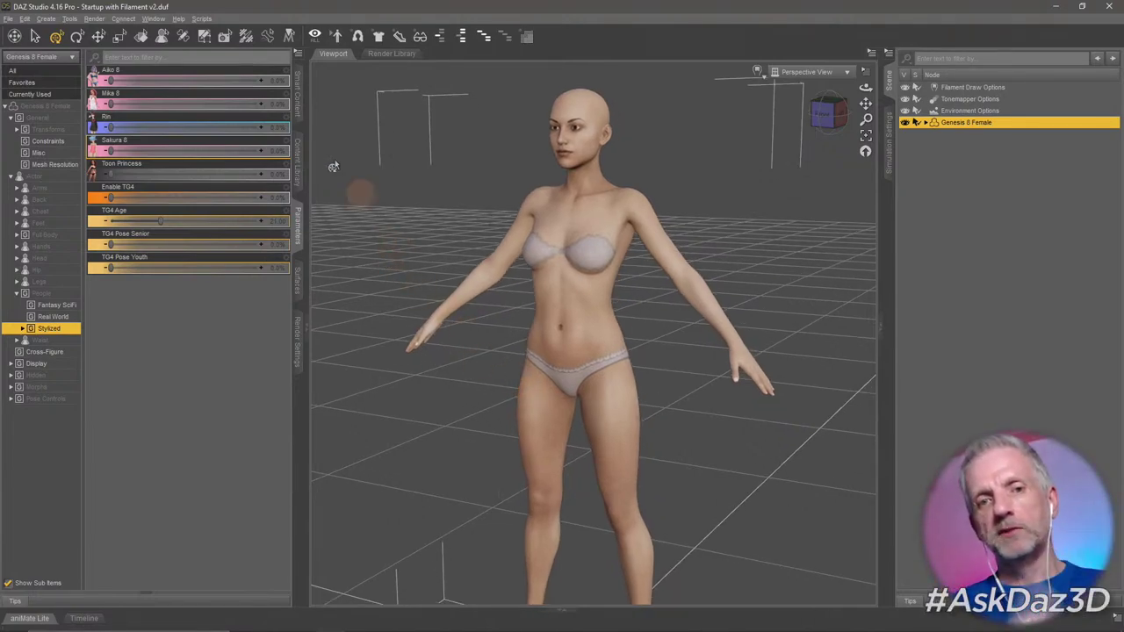
Switch from Smart Content to the Content Library, widen its folder tree, and collapse My DAZ 3D Library.
{"action": "left_click", "coordinate": [297, 104]}
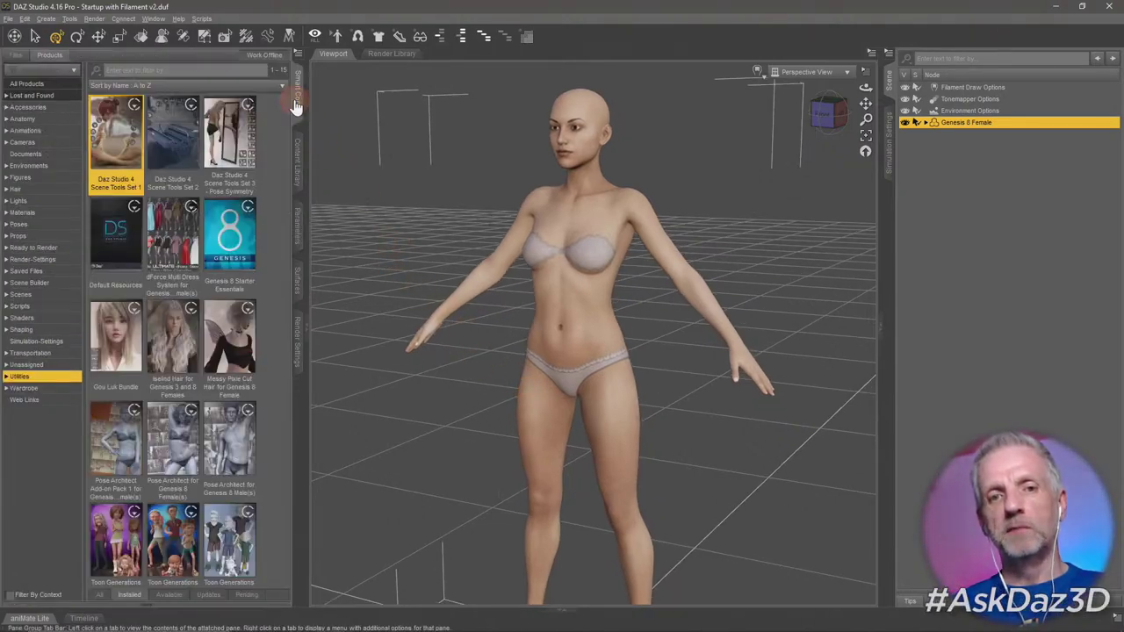
{"action": "left_click", "coordinate": [297, 164]}
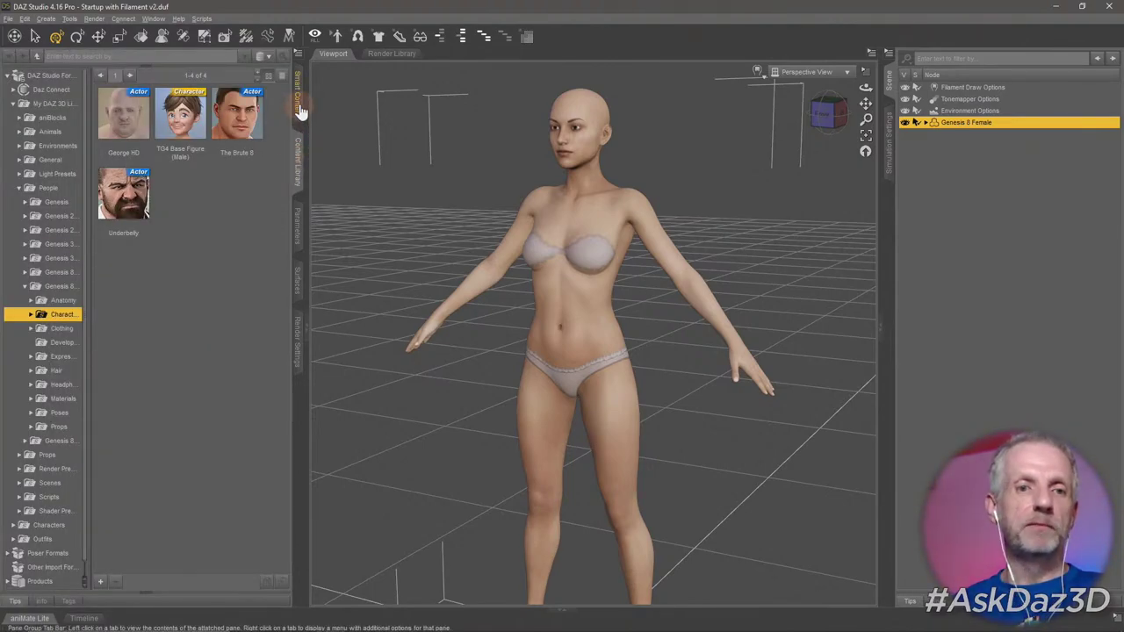
{"action": "left_click", "coordinate": [300, 107]}
{"action": "left_click", "coordinate": [302, 172]}
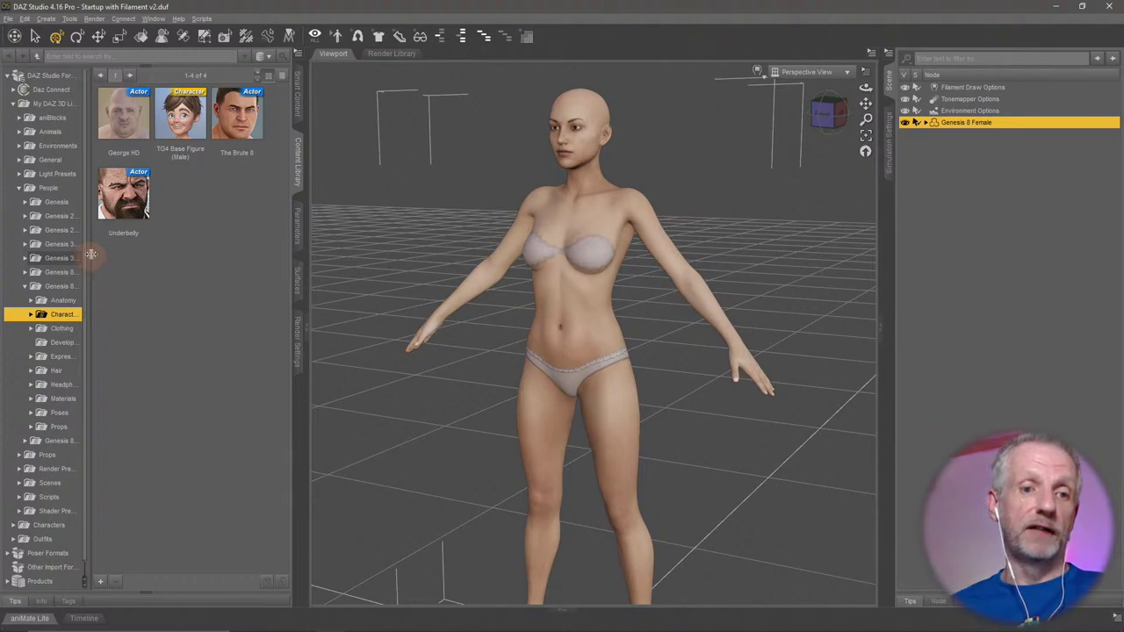
{"action": "left_click_drag", "start_coordinate": [91, 254], "coordinate": [102, 252]}
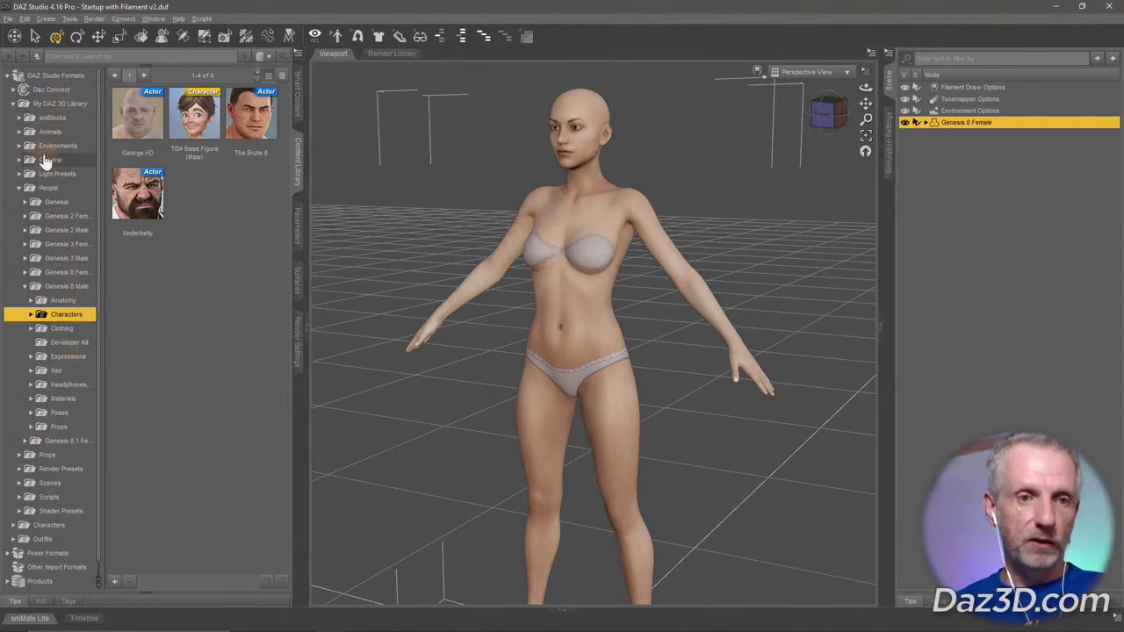
{"action": "left_click", "coordinate": [13, 104]}
{"action": "left_click", "coordinate": [55, 103]}
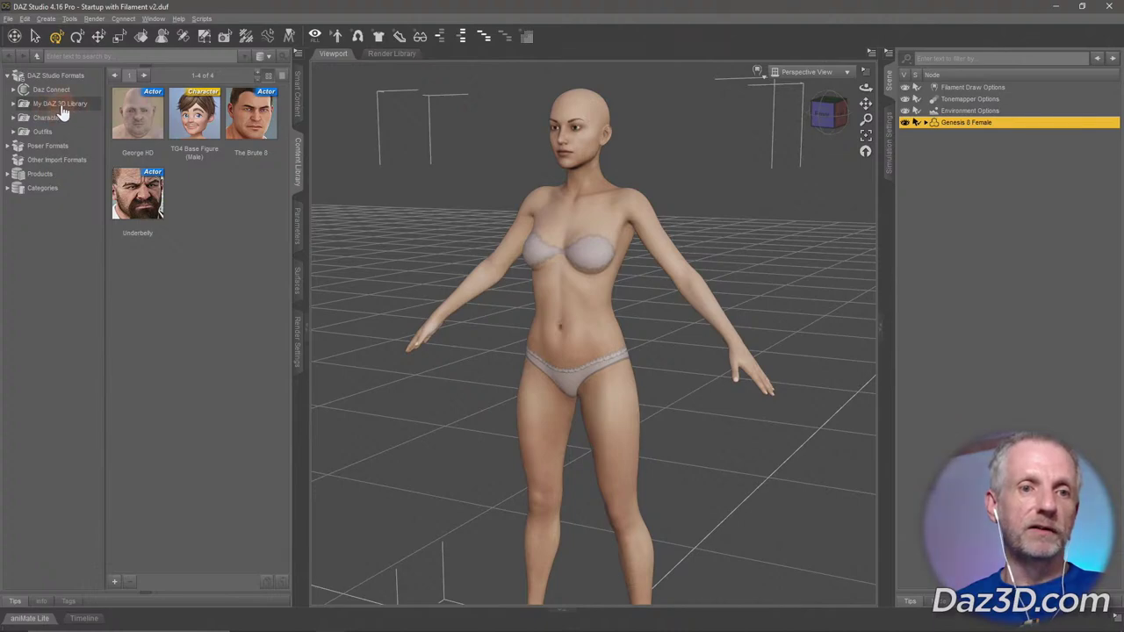
Expand My DAZ 3D Library, browse its top folders, and expand People to its Genesis subfolders.
{"action": "left_click", "coordinate": [14, 103]}
{"action": "left_click", "coordinate": [19, 188]}
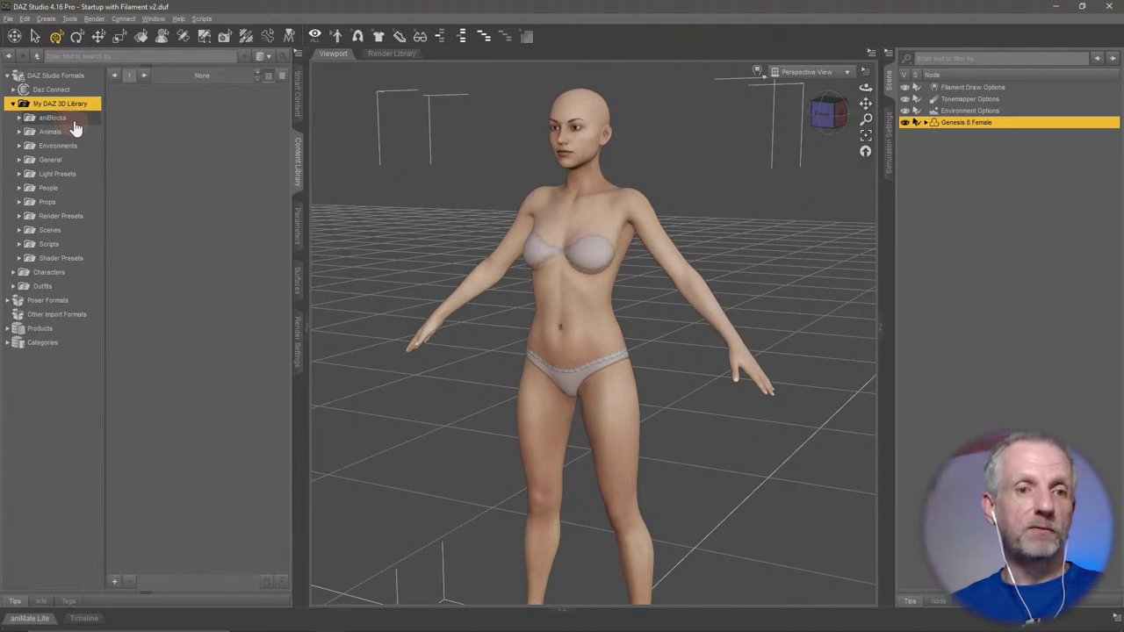
{"action": "left_click", "coordinate": [75, 120]}
{"action": "left_click", "coordinate": [79, 134]}
{"action": "left_click", "coordinate": [79, 148]}
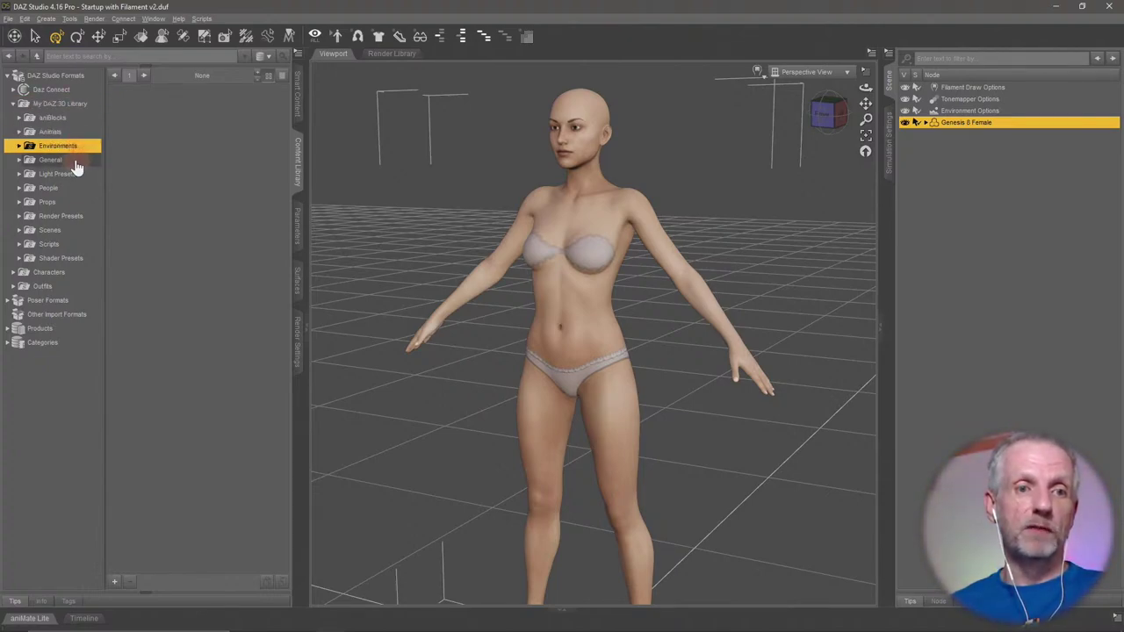
{"action": "left_click", "coordinate": [75, 161]}
{"action": "left_click", "coordinate": [75, 174]}
{"action": "left_click", "coordinate": [70, 188]}
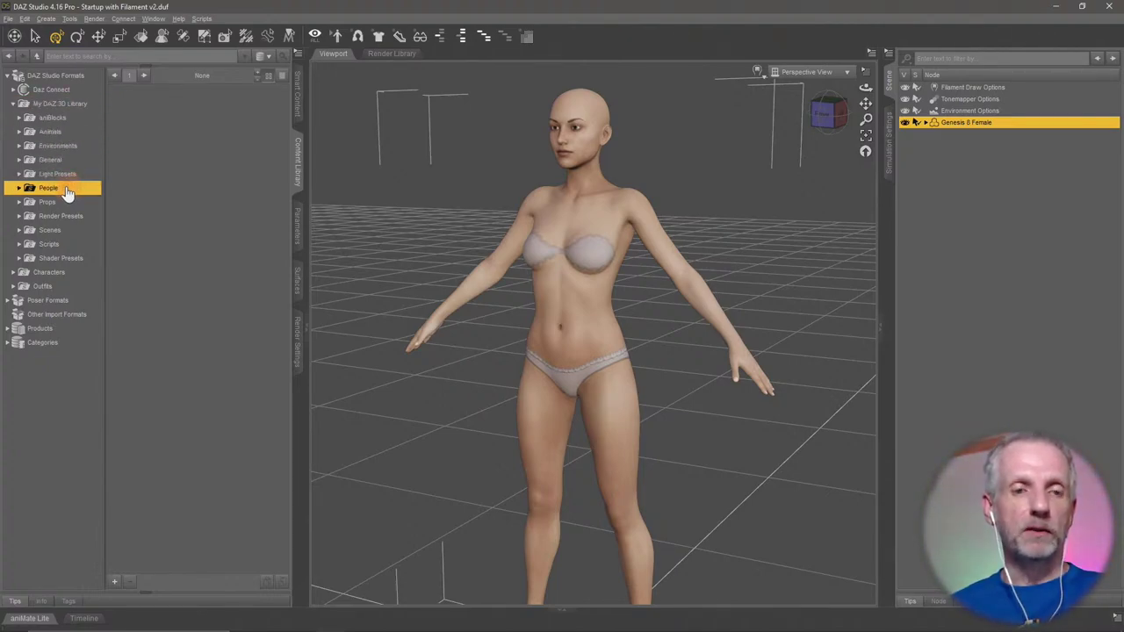
{"action": "double_click", "coordinate": [70, 189]}
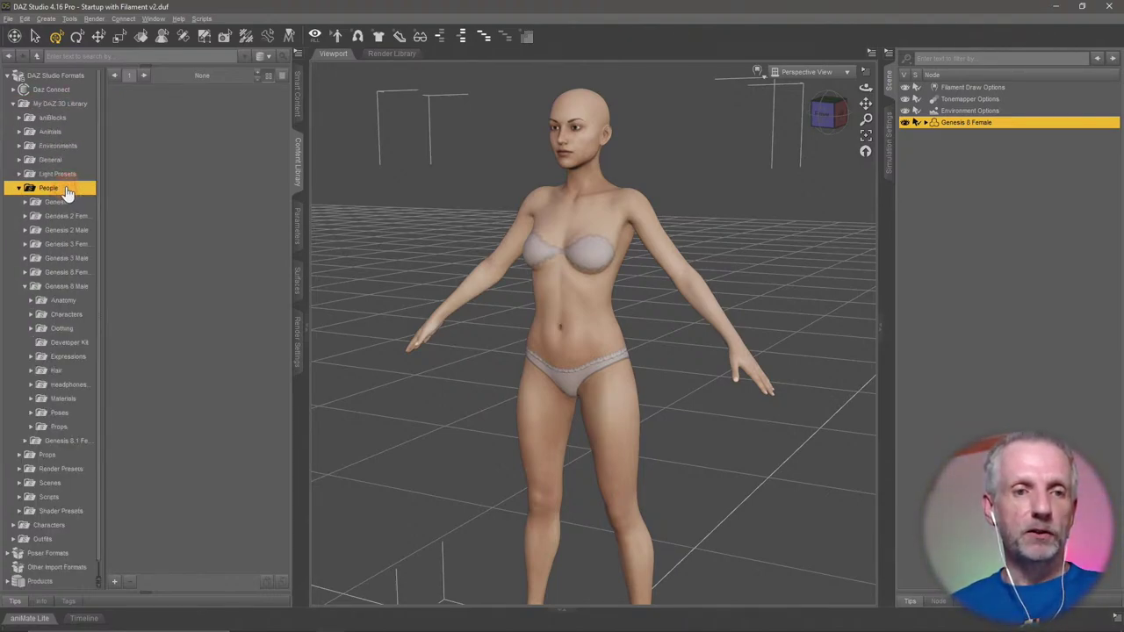
Collapse Genesis 8 Male, open Genesis 8 Female, and select Genesis 8.1 Basic Female.
{"action": "left_click", "coordinate": [26, 286]}
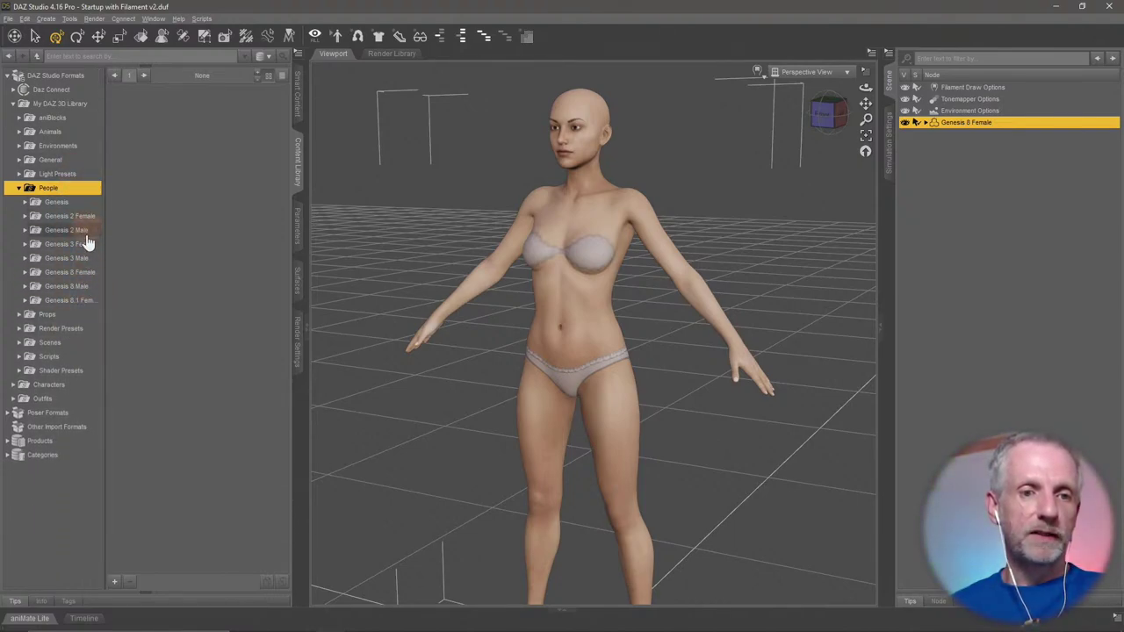
{"action": "double_click", "coordinate": [91, 273]}
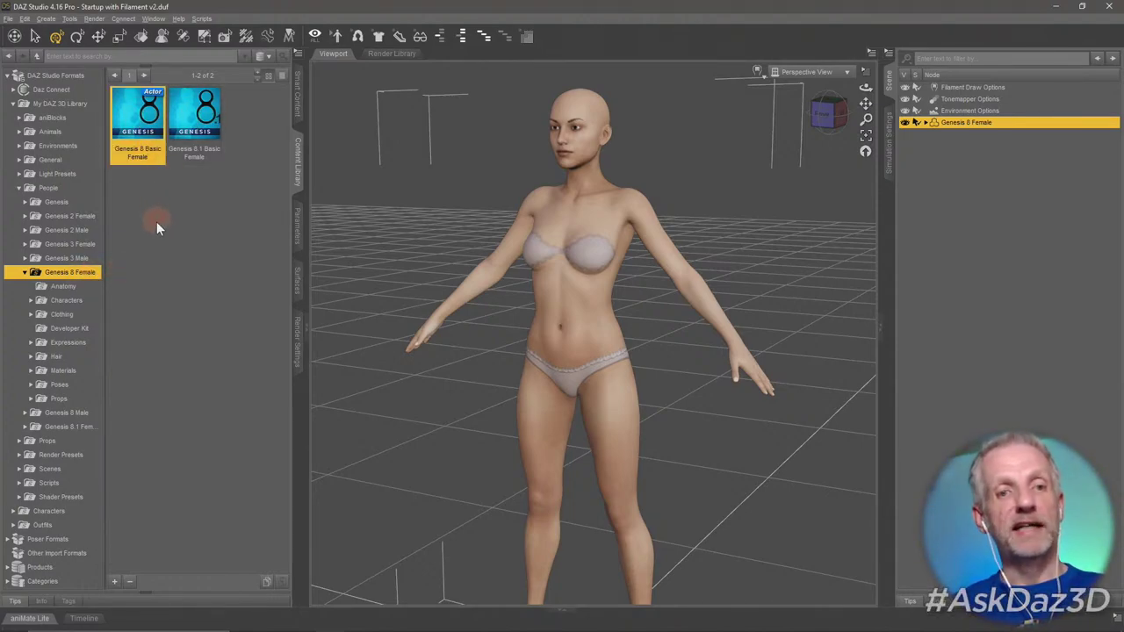
{"action": "left_click", "coordinate": [186, 109]}
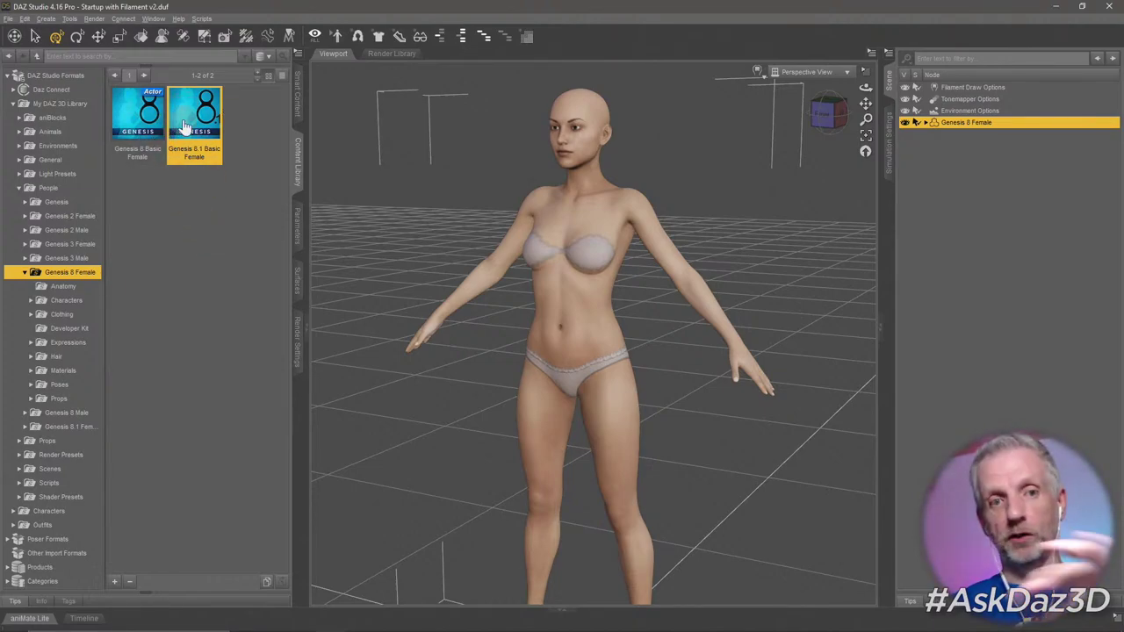
Select the Characters subfolder under People > Genesis 8 Female to list its 9 actors.
{"action": "left_click", "coordinate": [84, 305]}
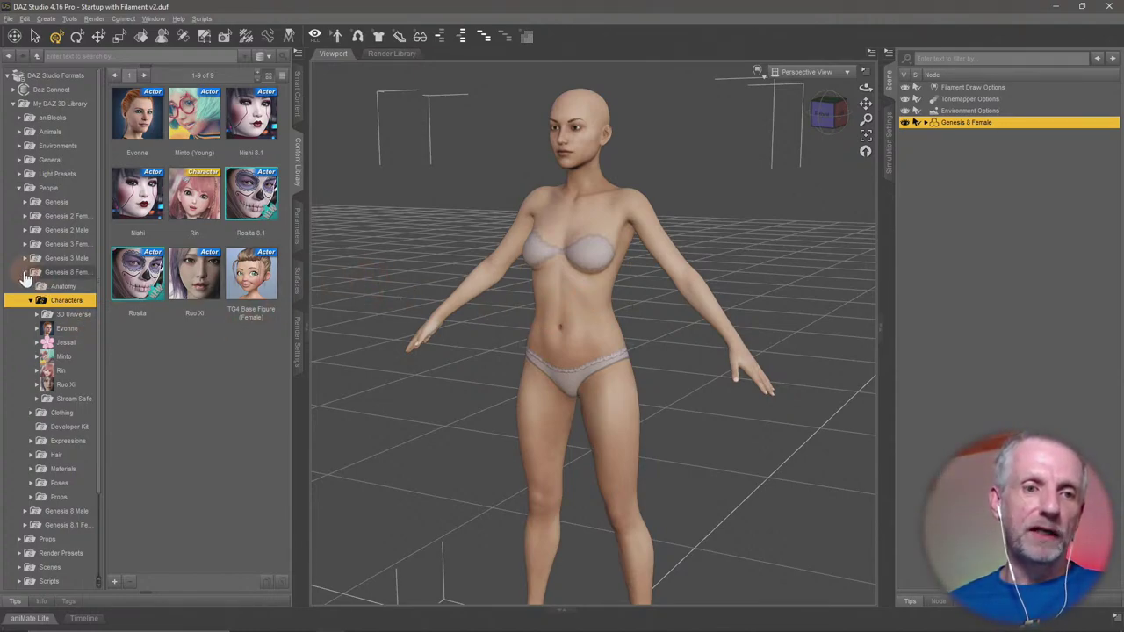
Enable Filter By Context in Smart Content, compare products for the render option nodes, then show Figures.
{"action": "left_click", "coordinate": [296, 104]}
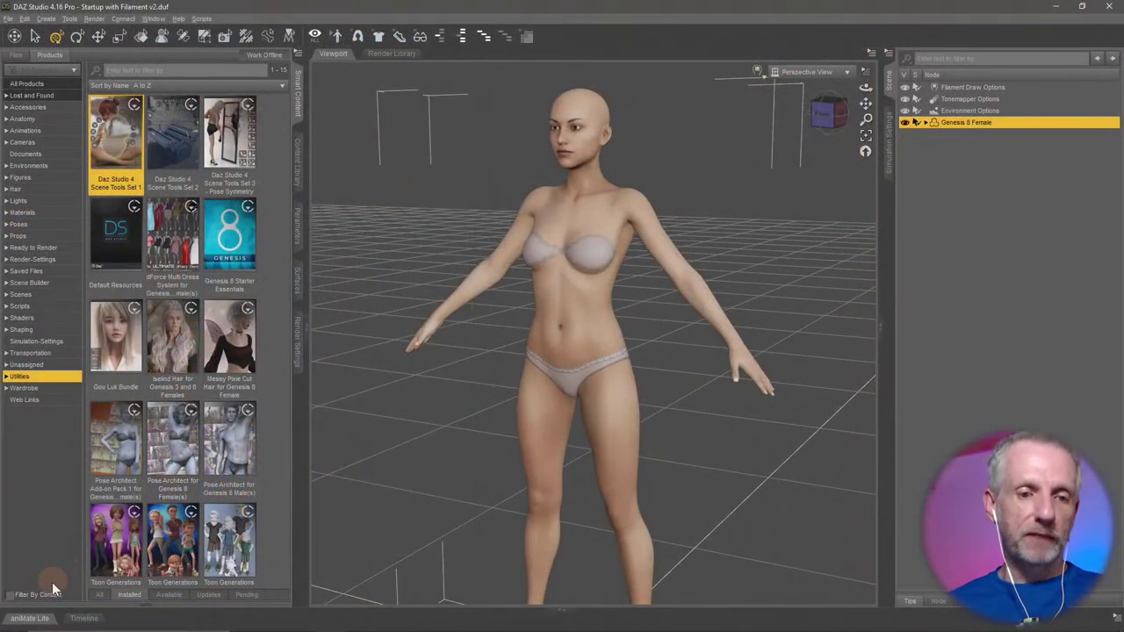
{"action": "left_click", "coordinate": [9, 594]}
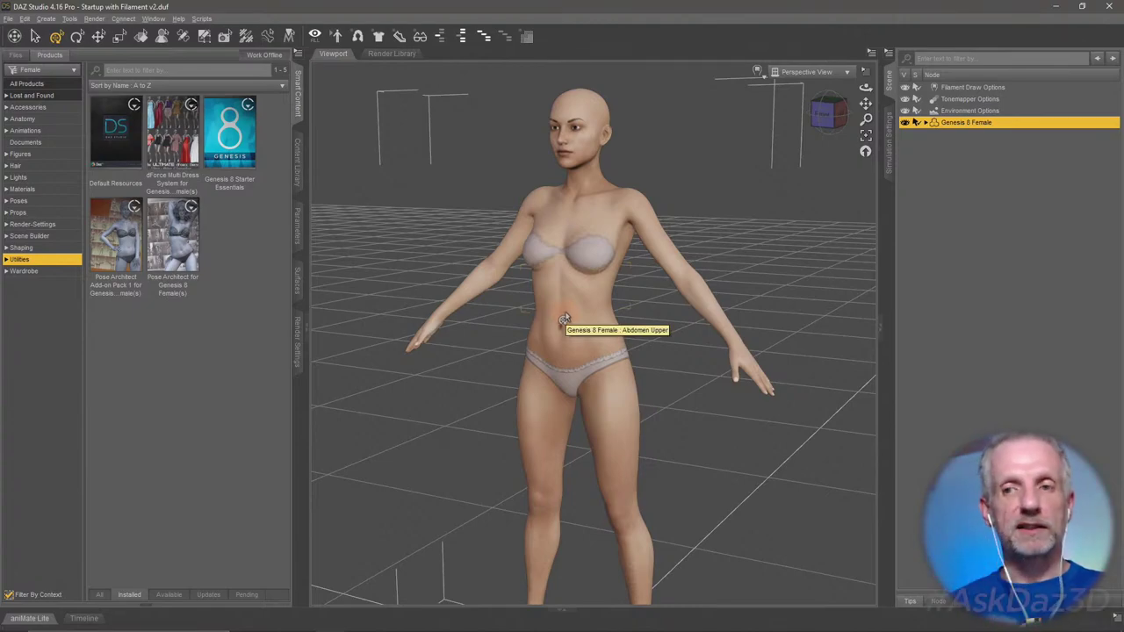
{"action": "left_click", "coordinate": [987, 110]}
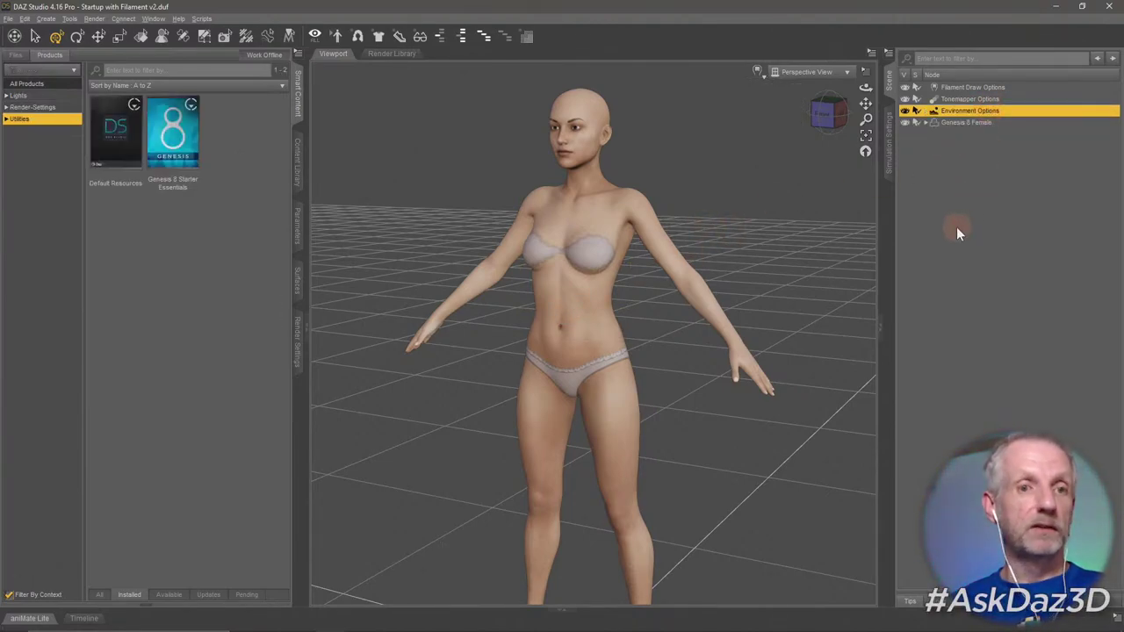
{"action": "left_click", "coordinate": [986, 99]}
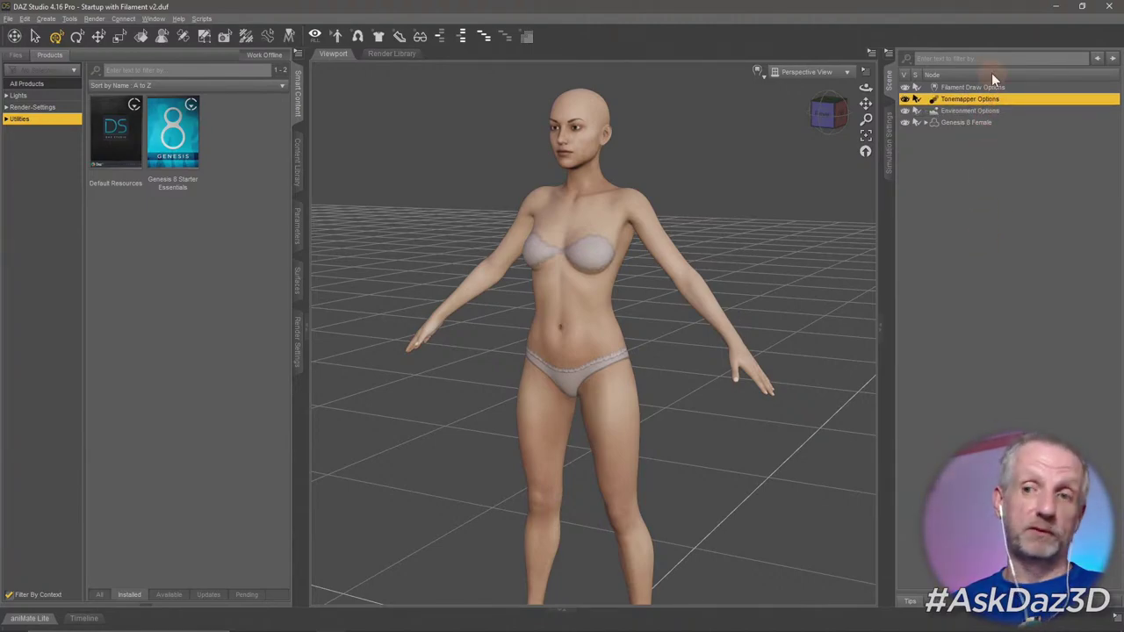
{"action": "left_click", "coordinate": [989, 87]}
{"action": "left_click", "coordinate": [995, 99]}
{"action": "left_click", "coordinate": [993, 111]}
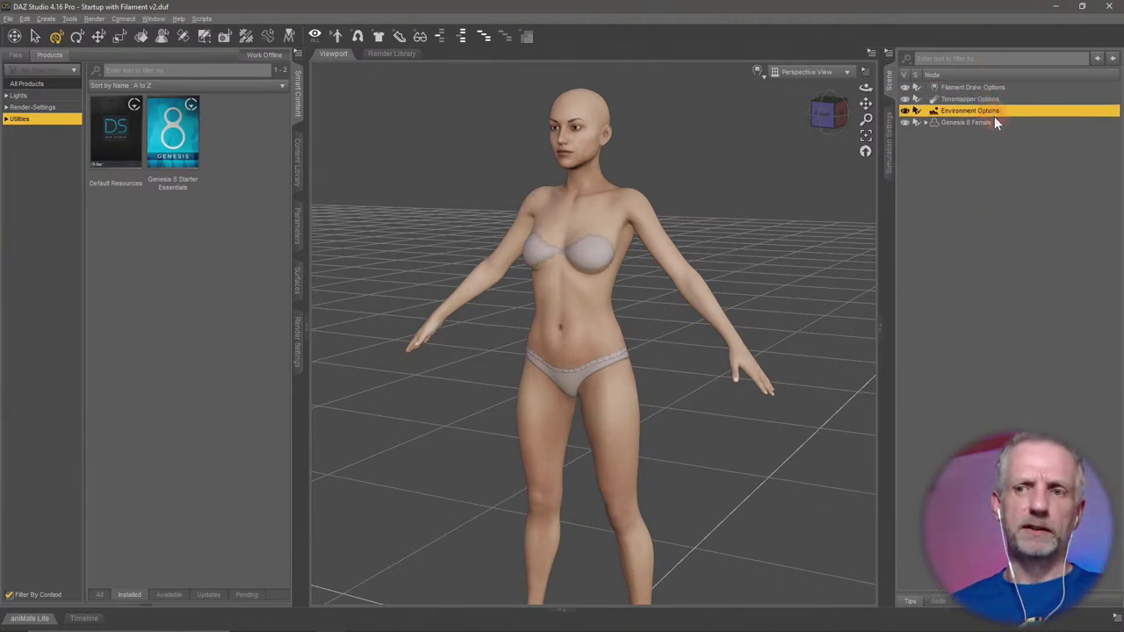
{"action": "left_click", "coordinate": [1002, 87]}
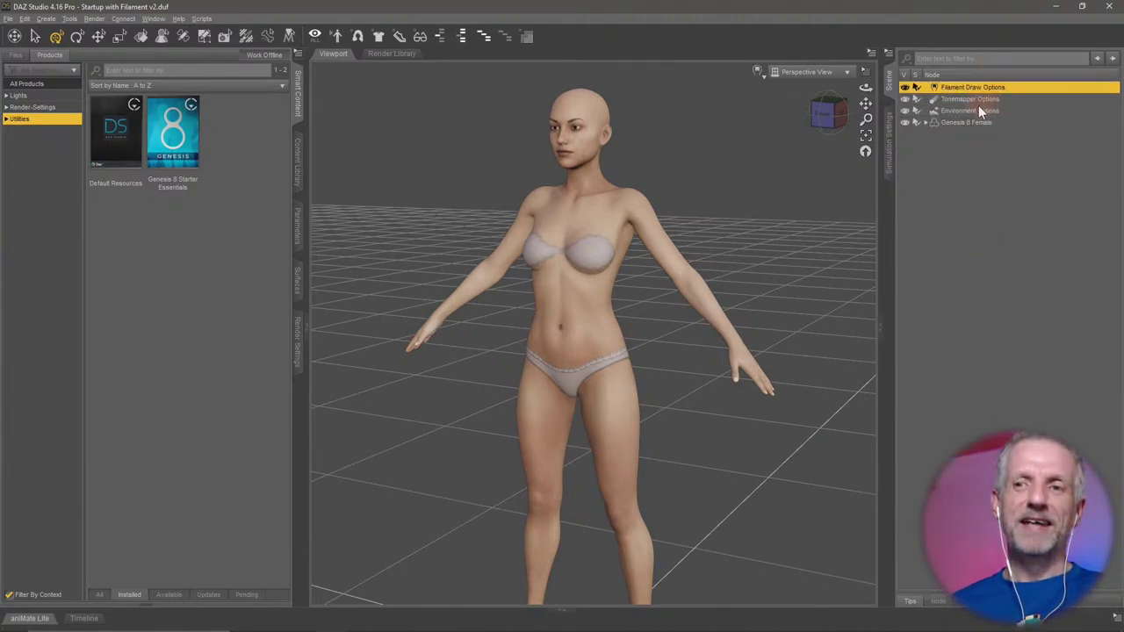
{"action": "left_click", "coordinate": [975, 218]}
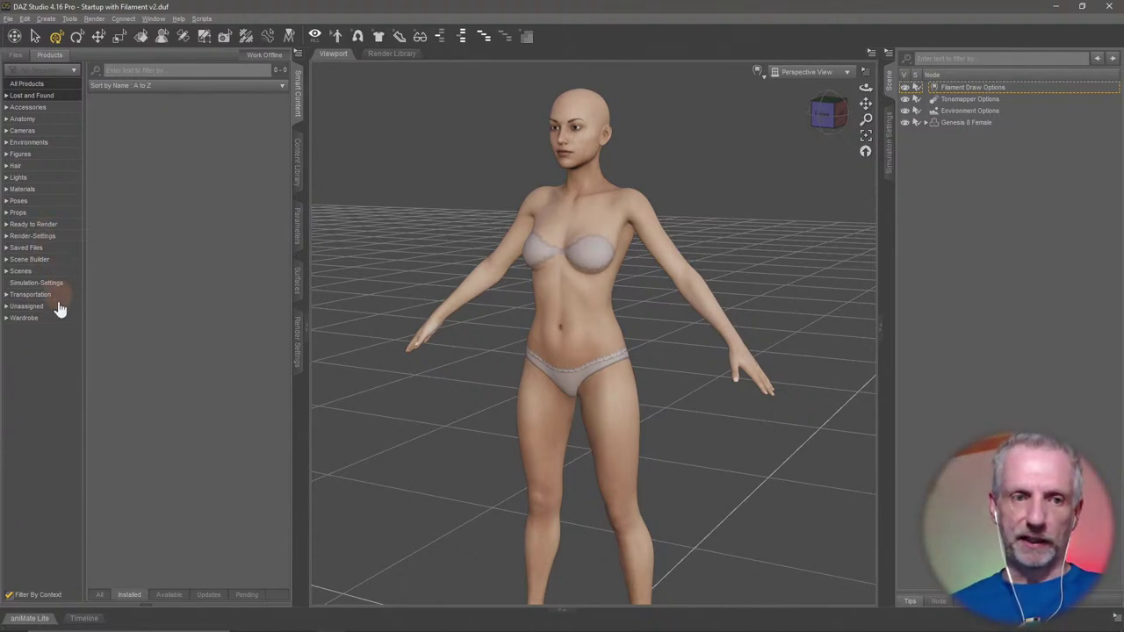
{"action": "left_click", "coordinate": [55, 154]}
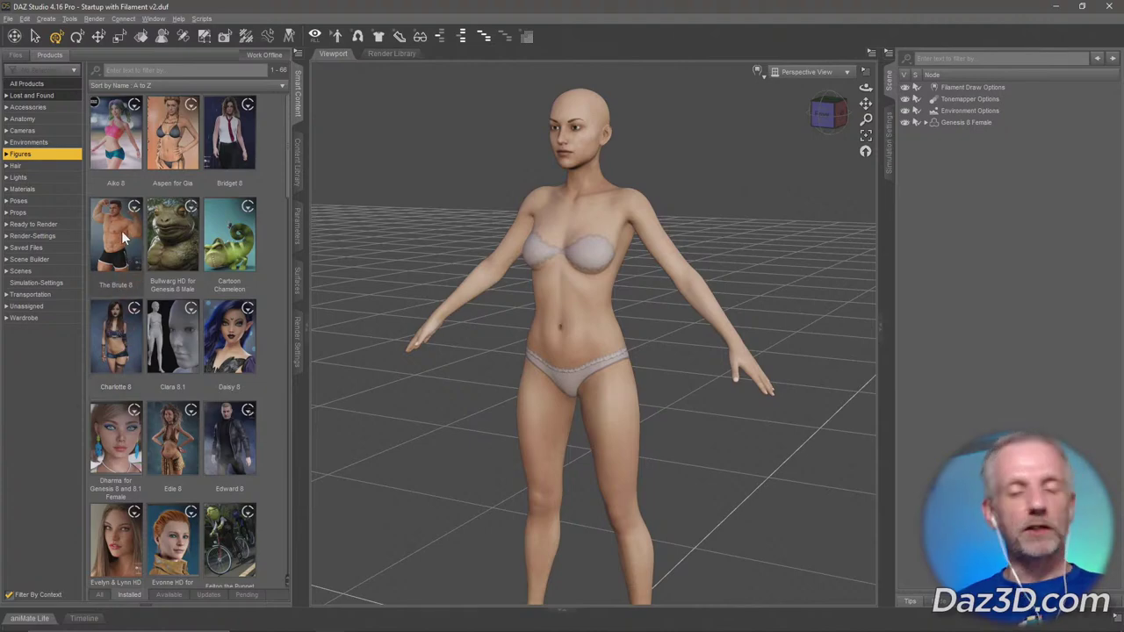
With Genesis 8 Female selected, list her 34 Materials products and pick Underbelly for Genesis 8 Male.
{"action": "left_click", "coordinate": [969, 122]}
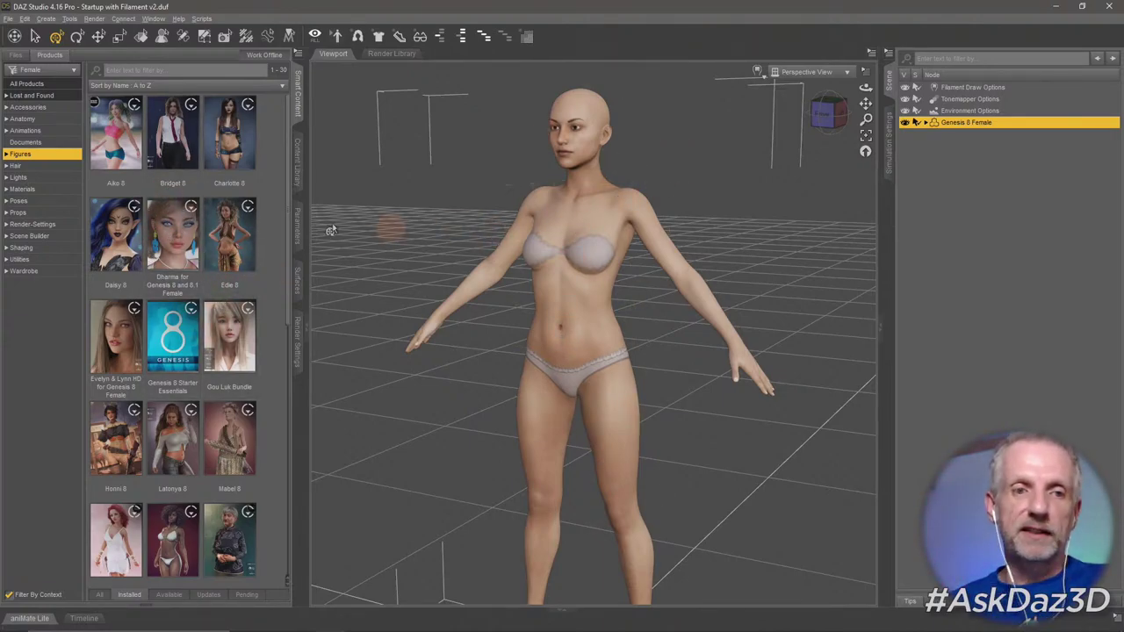
{"action": "left_click", "coordinate": [45, 191]}
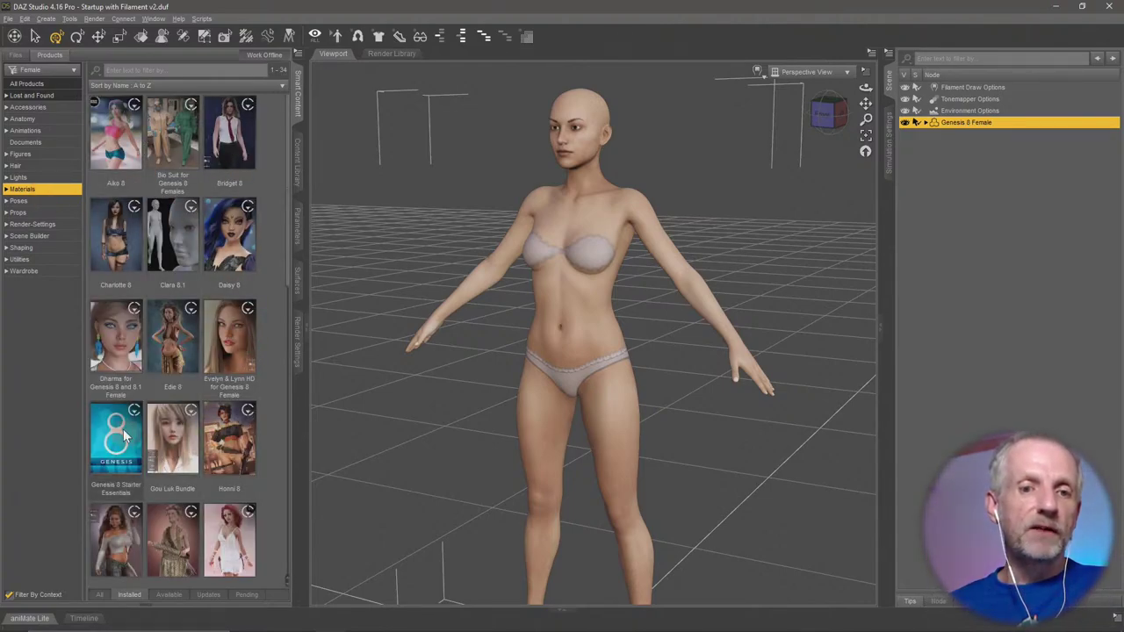
{"action": "scroll", "coordinate": [198, 410], "scroll_direction": "down", "scroll_amount": 10}
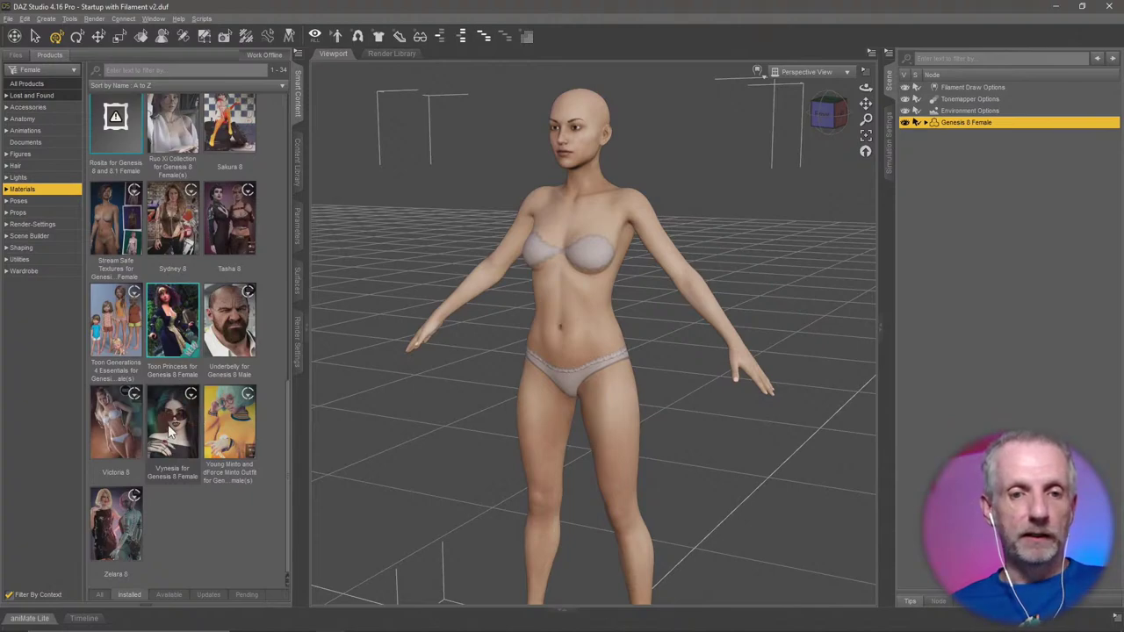
{"action": "left_click", "coordinate": [230, 327]}
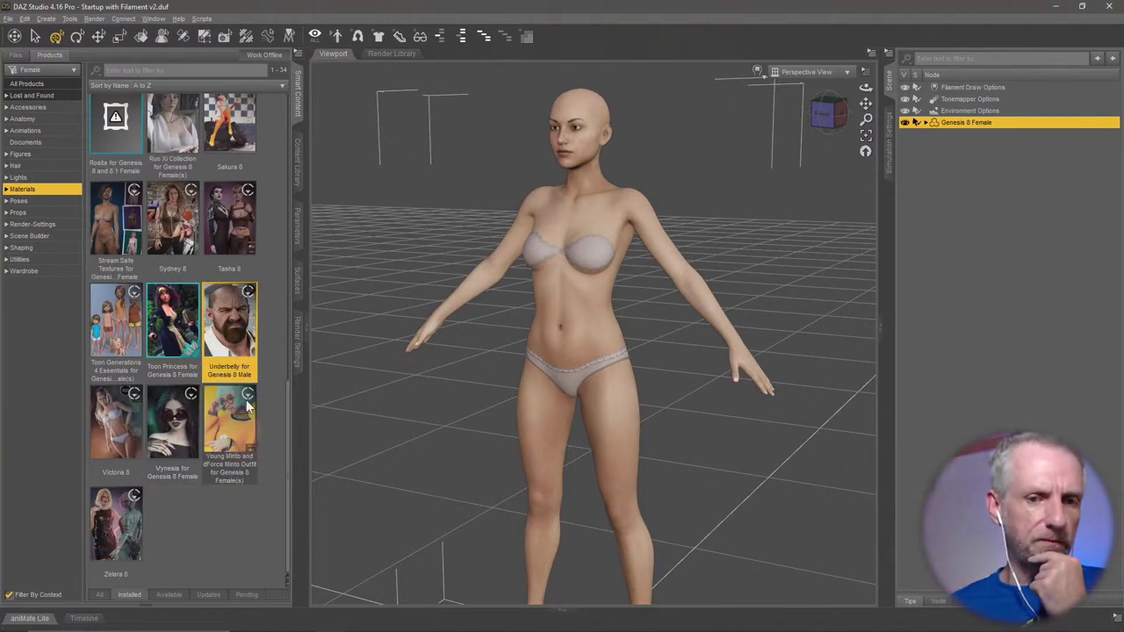
Apply the Underbelly All Maps skin to the Genesis 8 Female and view her from behind.
{"action": "double_click", "coordinate": [241, 338]}
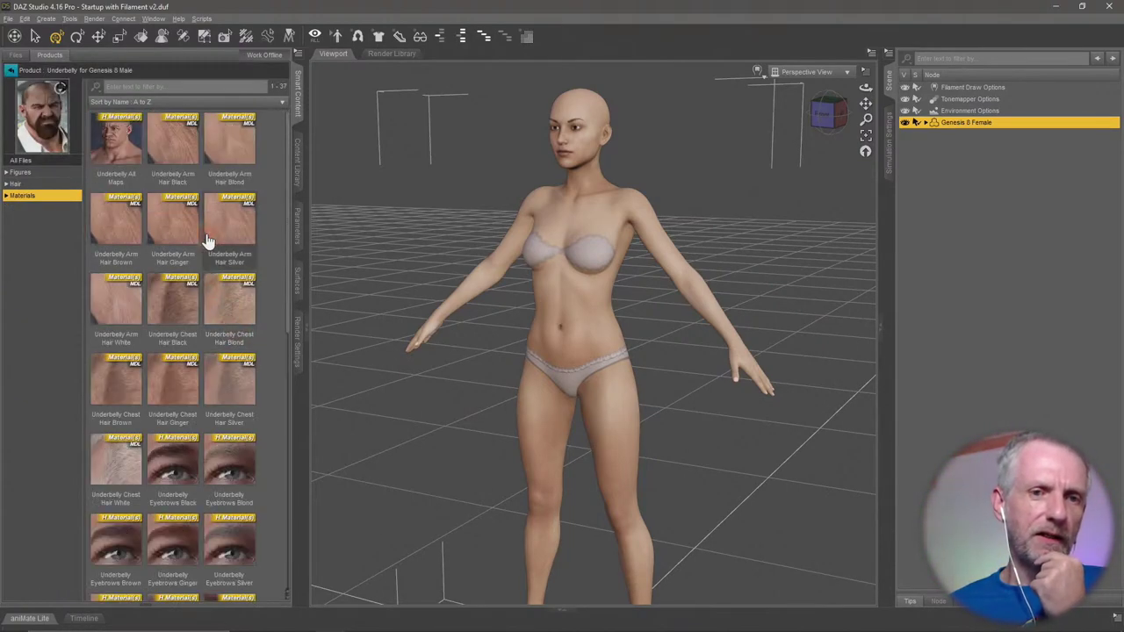
{"action": "double_click", "coordinate": [125, 153]}
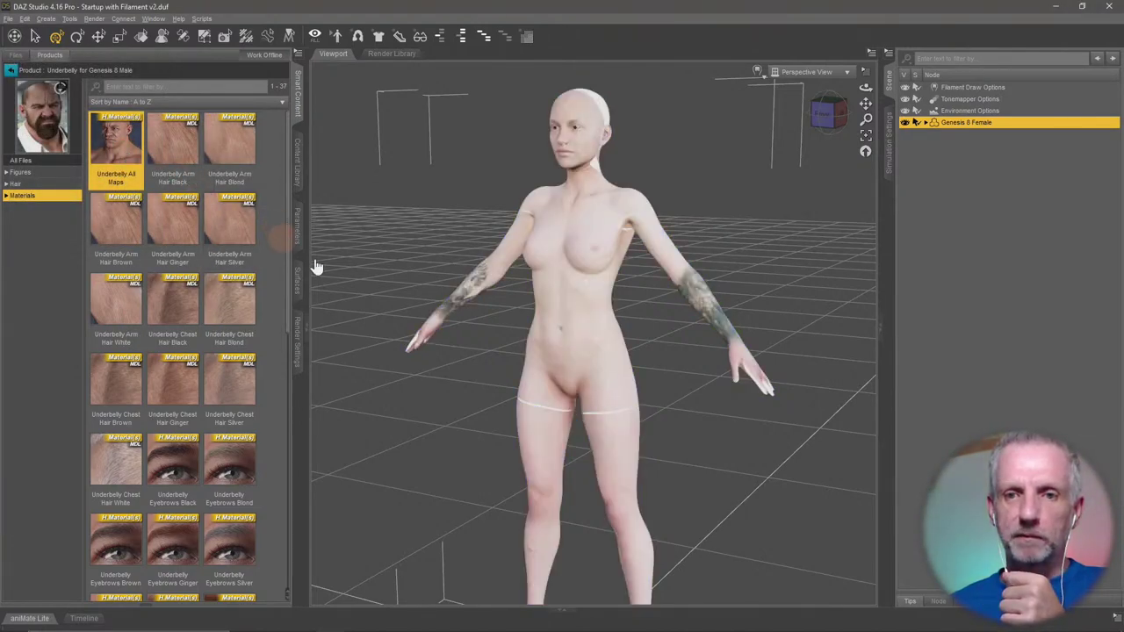
{"action": "mouse_move", "coordinate": [657, 362]}
{"action": "left_mouse_down"}
{"action": "mouse_move", "coordinate": [523, 596]}
{"action": "mouse_move", "coordinate": [656, 363]}
{"action": "left_mouse_up"}
{"action": "scroll", "coordinate": [656, 363], "scroll_direction": "up", "scroll_amount": 5}
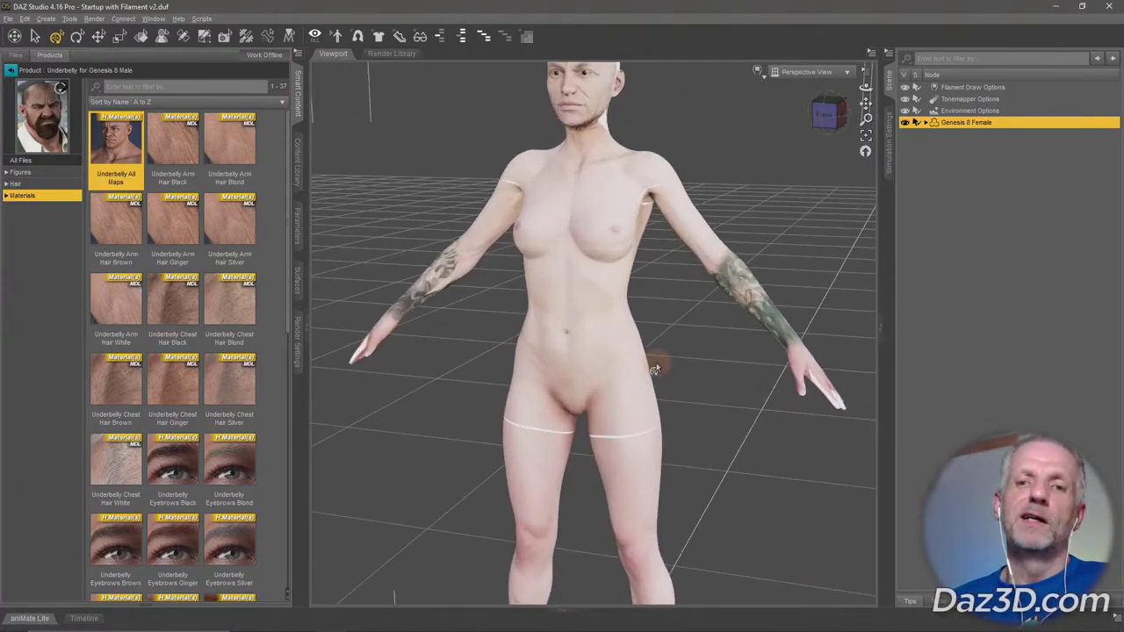
{"action": "scroll", "coordinate": [687, 264], "scroll_direction": "down", "scroll_amount": 3}
{"action": "scroll", "coordinate": [688, 256], "scroll_direction": "up", "scroll_amount": 6}
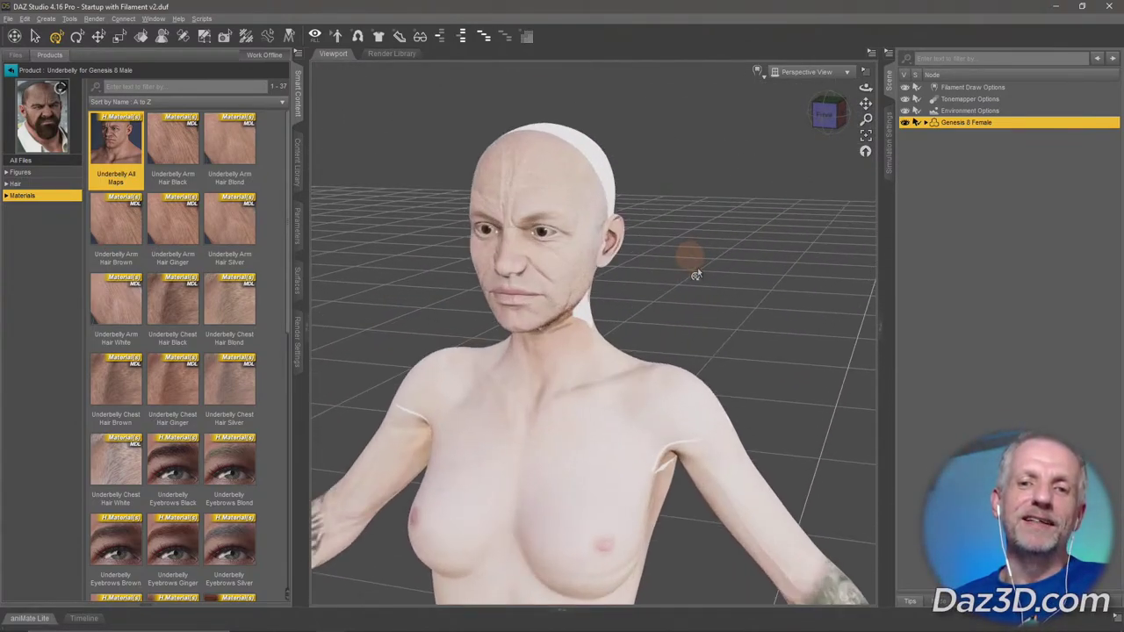
Inspect the Underbelly skin on the face, then frame the whole figure and view it from above.
{"action": "mouse_move", "coordinate": [702, 293]}
{"action": "left_mouse_down"}
{"action": "mouse_move", "coordinate": [688, 296]}
{"action": "mouse_move", "coordinate": [720, 293]}
{"action": "mouse_move", "coordinate": [710, 303]}
{"action": "left_mouse_up"}
{"action": "scroll", "coordinate": [702, 299], "scroll_direction": "up", "scroll_amount": 3}
{"action": "scroll", "coordinate": [710, 303], "scroll_direction": "down", "scroll_amount": 2}
{"action": "scroll", "coordinate": [702, 314], "scroll_direction": "down", "scroll_amount": 1}
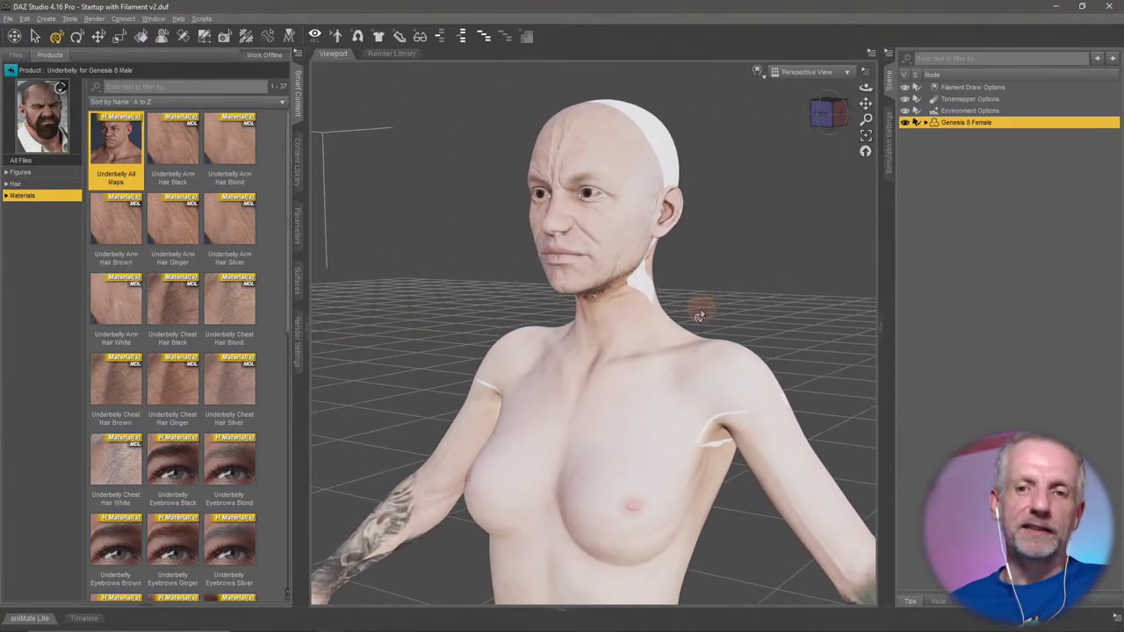
{"action": "key", "text": "ctrl+f"}
{"action": "left_click_drag", "start_coordinate": [865, 211], "coordinate": [798, 221]}
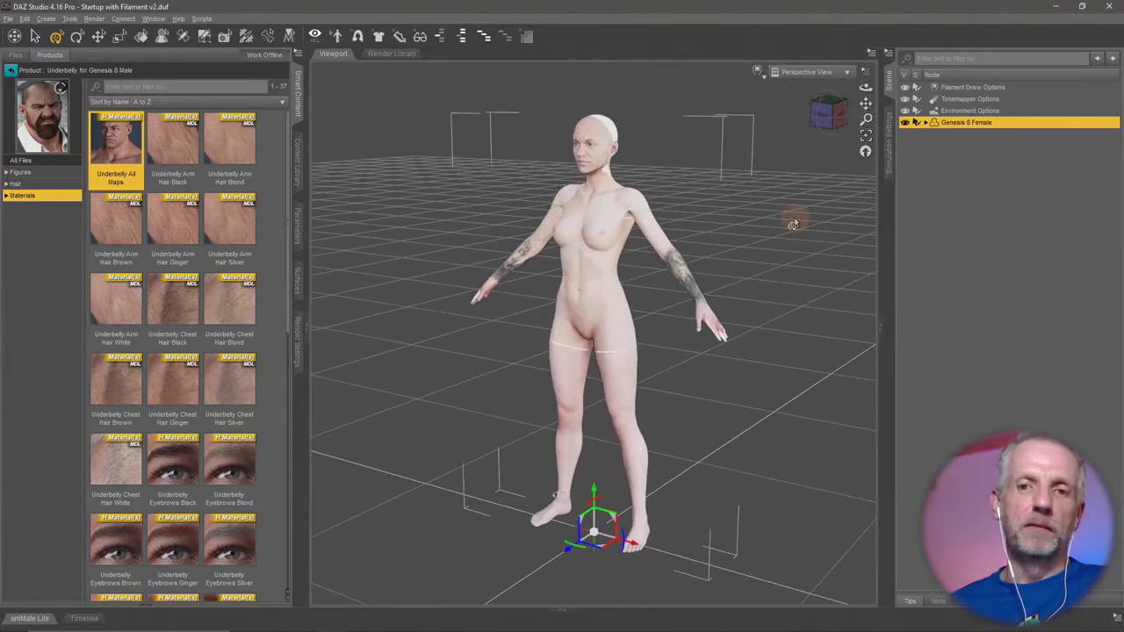
{"action": "scroll", "coordinate": [704, 241], "scroll_direction": "up", "scroll_amount": 3}
{"action": "scroll", "coordinate": [688, 241], "scroll_direction": "down", "scroll_amount": 3}
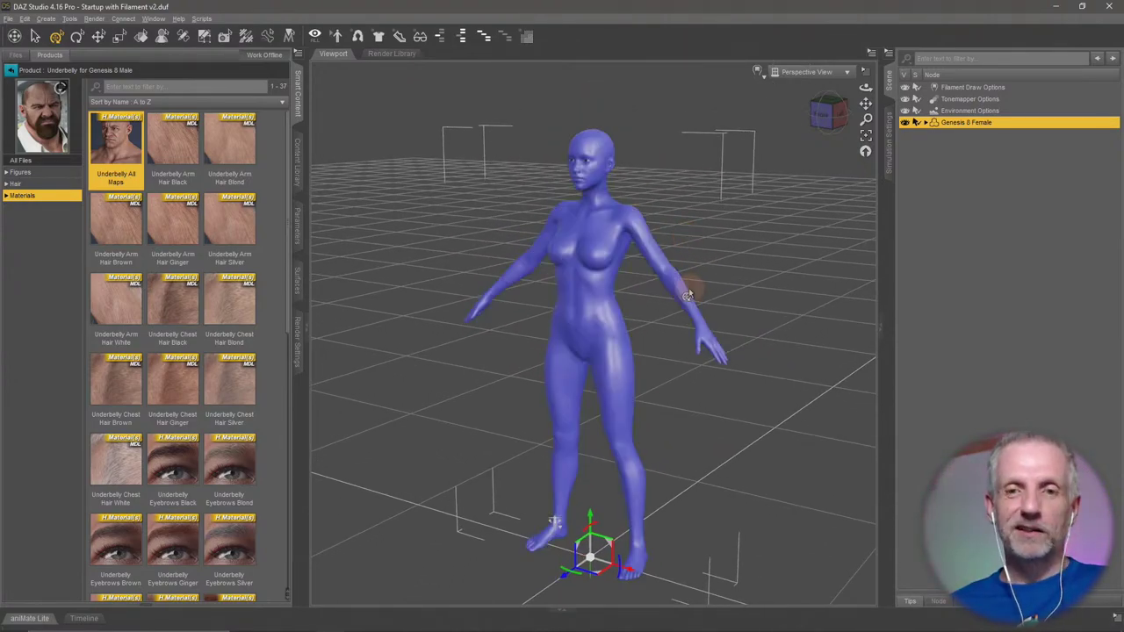
{"action": "scroll", "coordinate": [612, 338], "scroll_direction": "up", "scroll_amount": 2}
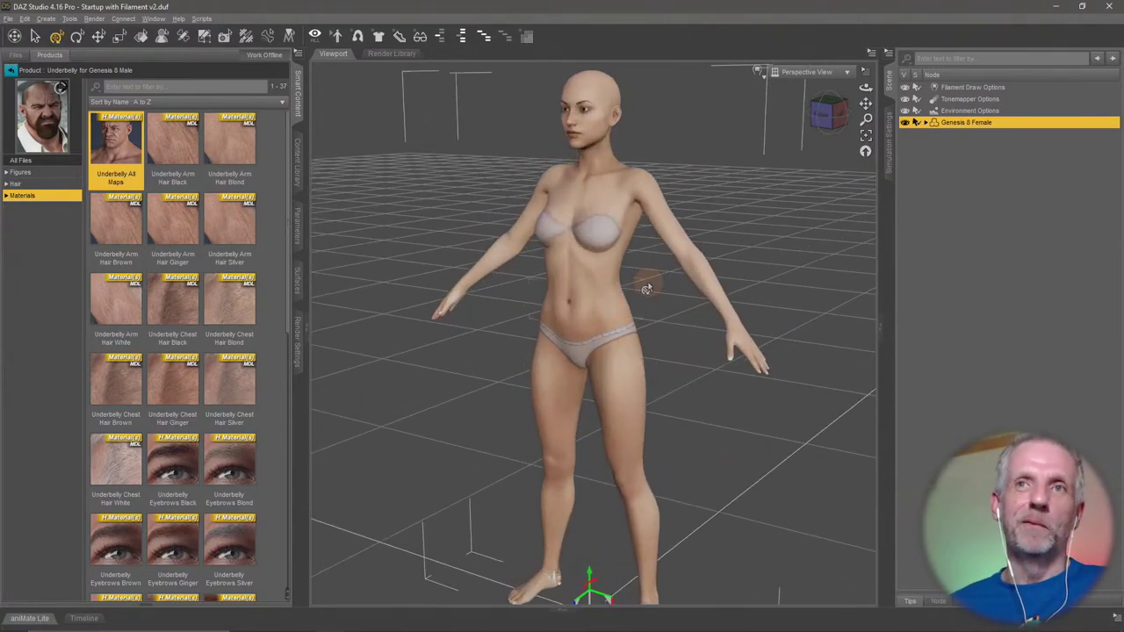
{"action": "scroll", "coordinate": [640, 296], "scroll_direction": "up", "scroll_amount": 3}
{"action": "scroll", "coordinate": [639, 297], "scroll_direction": "up", "scroll_amount": 3}
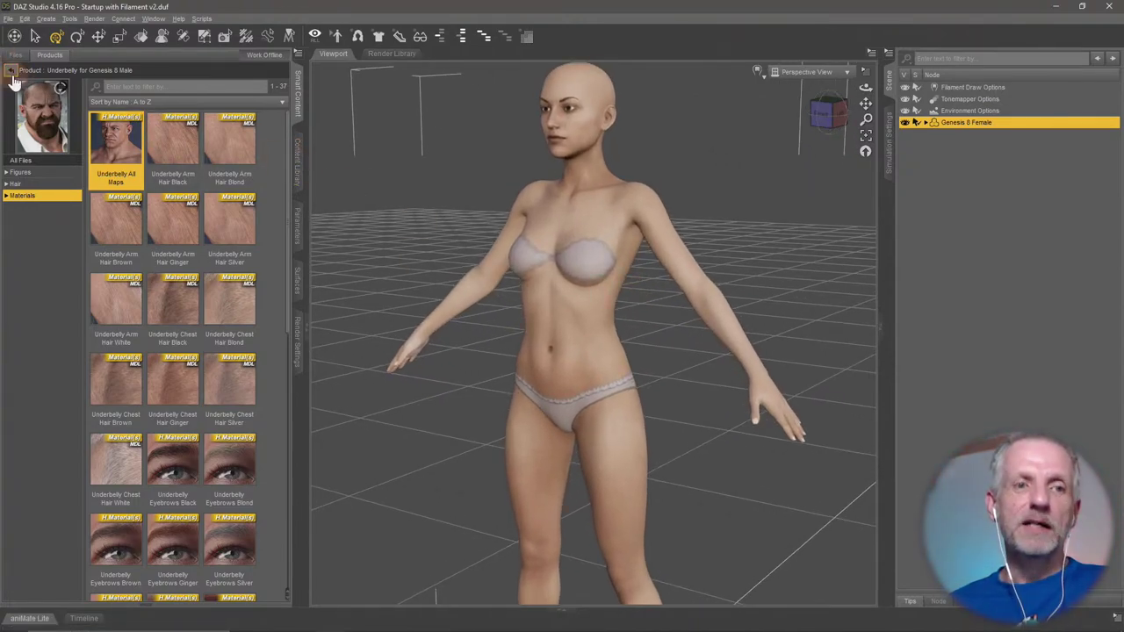
Return to the female material products and open Mrs Chow 8's presets, zooming toward the face.
{"action": "left_click", "coordinate": [10, 70]}
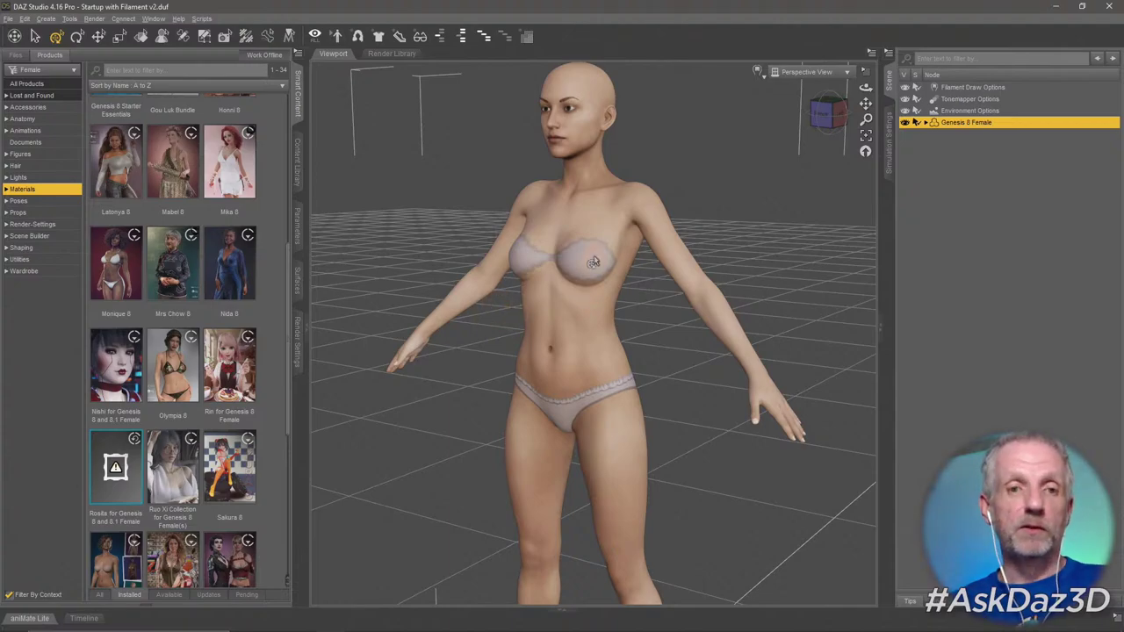
{"action": "left_click_drag", "start_coordinate": [593, 259], "coordinate": [593, 261], "text": "alt"}
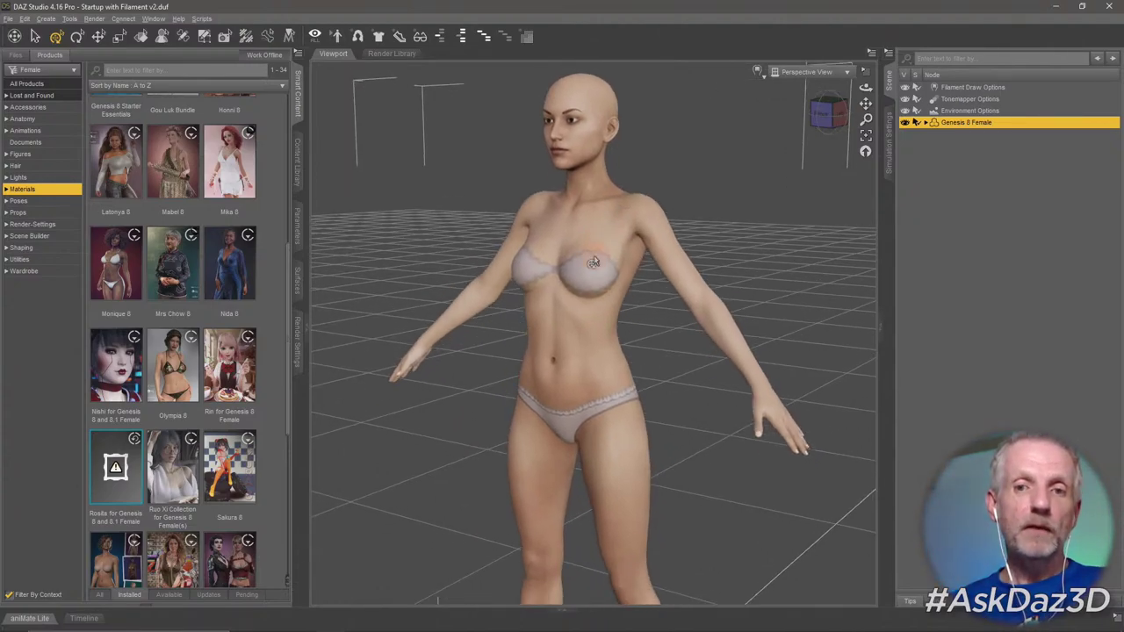
{"action": "double_click", "coordinate": [170, 271]}
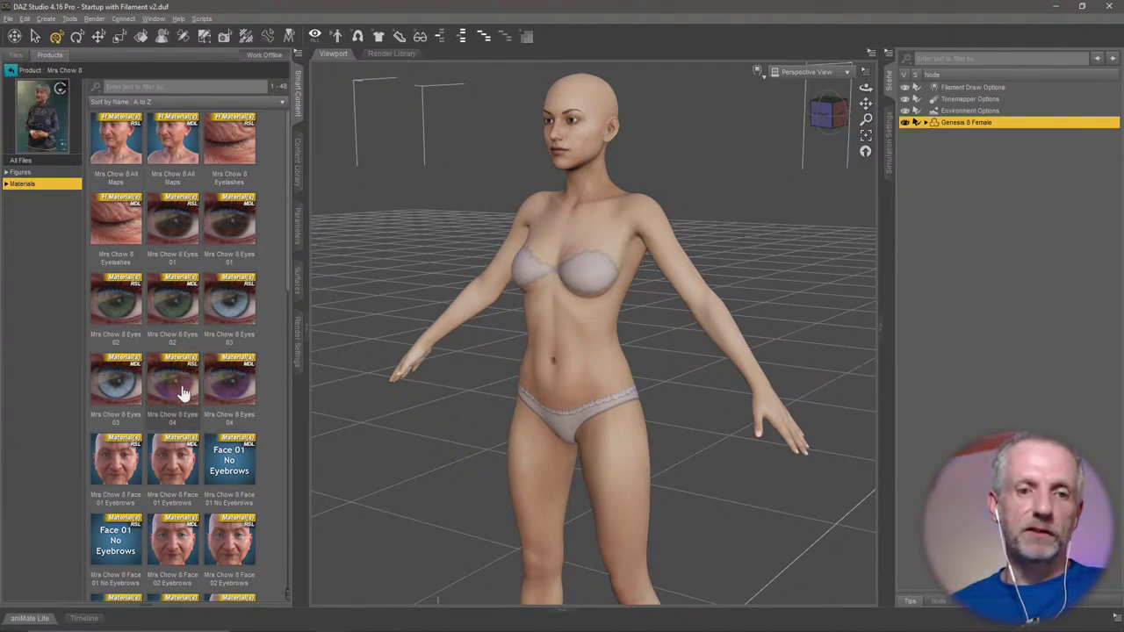
{"action": "scroll", "coordinate": [554, 173], "scroll_direction": "up", "scroll_amount": 5}
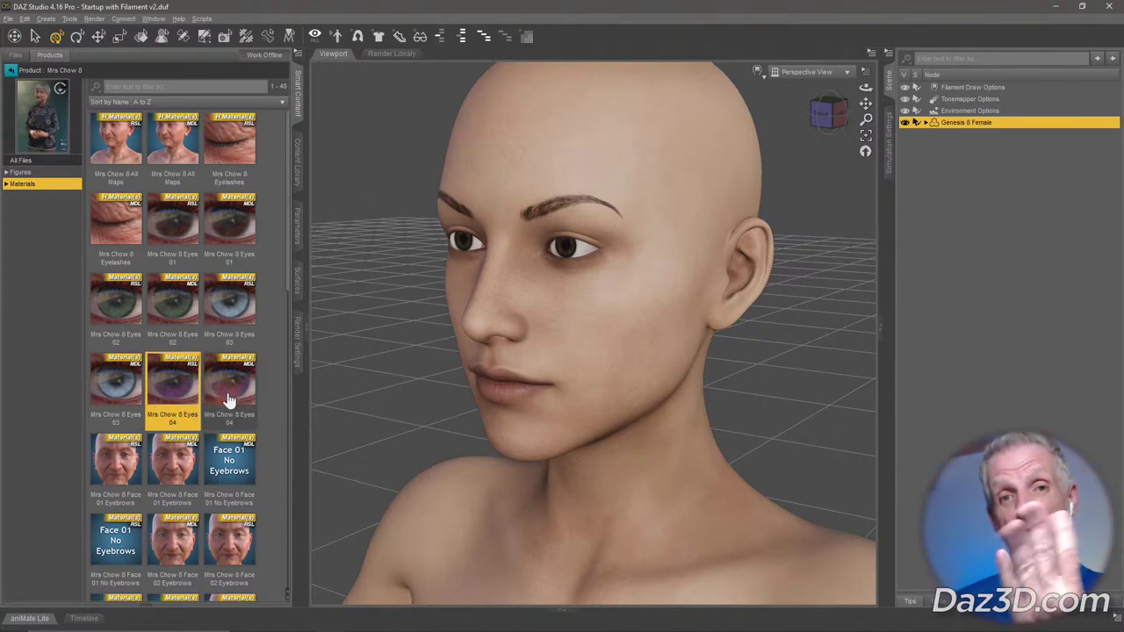
{"action": "mouse_move", "coordinate": [228, 400]}
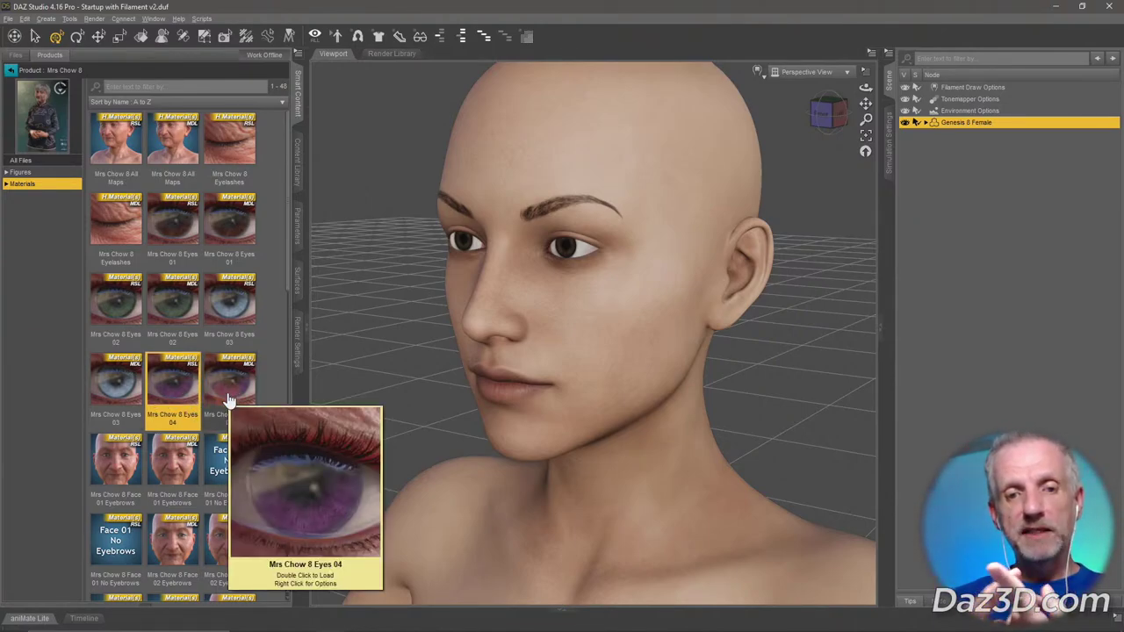
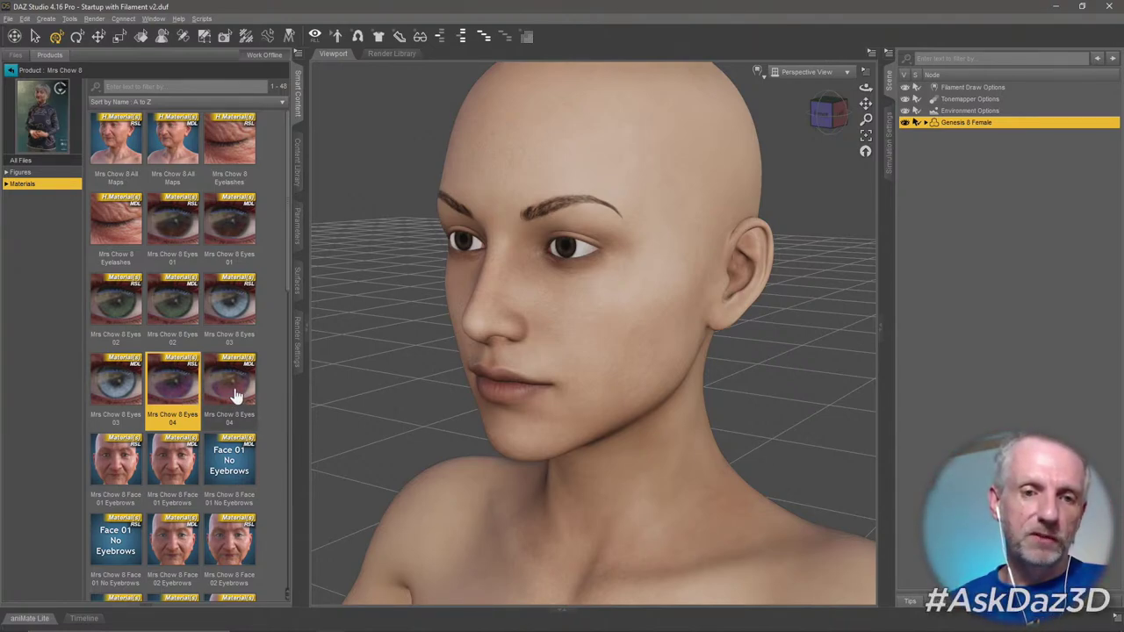
Narrow the Mrs Chow 8 materials to the Iray Feminine set.
{"action": "left_click", "coordinate": [236, 394]}
{"action": "left_click", "coordinate": [176, 391]}
{"action": "left_click", "coordinate": [230, 388]}
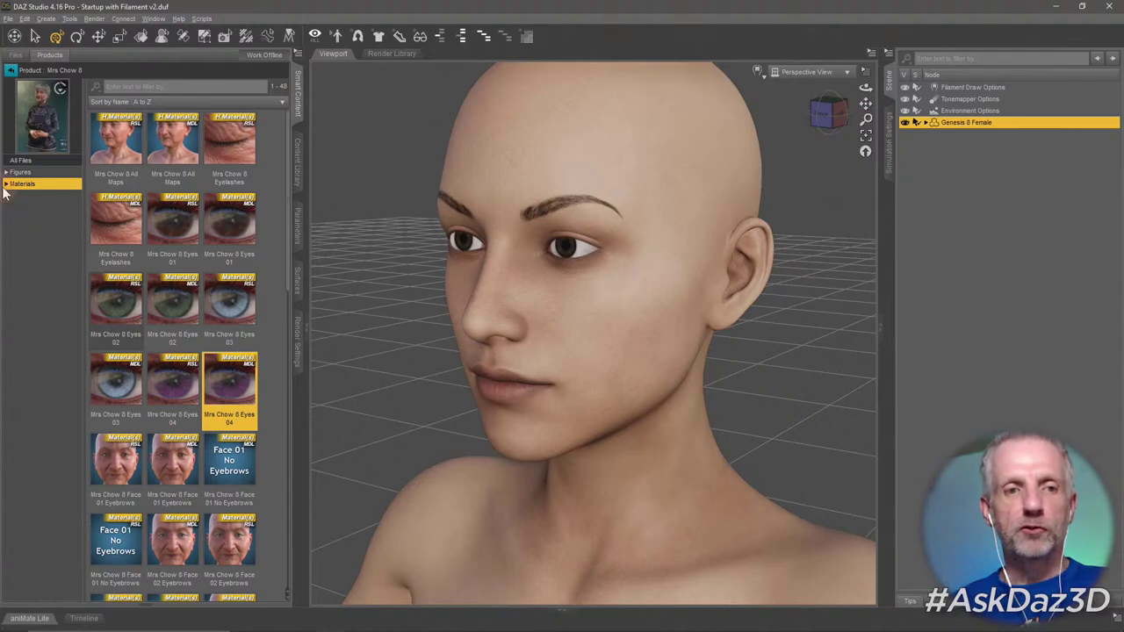
{"action": "left_click", "coordinate": [6, 184]}
{"action": "left_click", "coordinate": [11, 207]}
{"action": "left_click", "coordinate": [21, 208]}
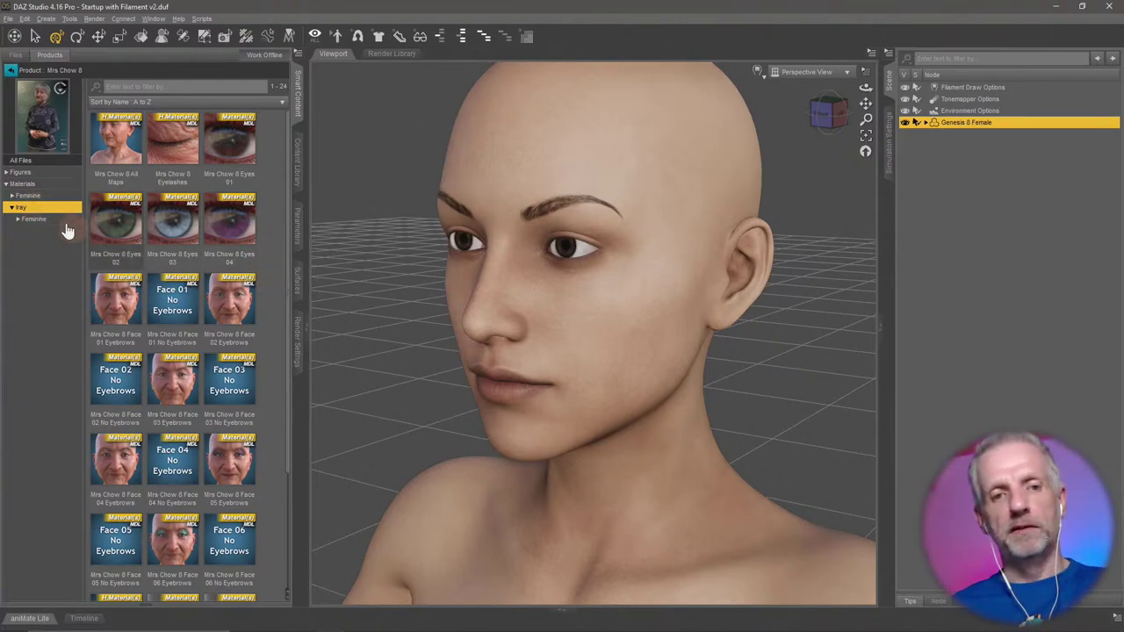
{"action": "left_click", "coordinate": [57, 184]}
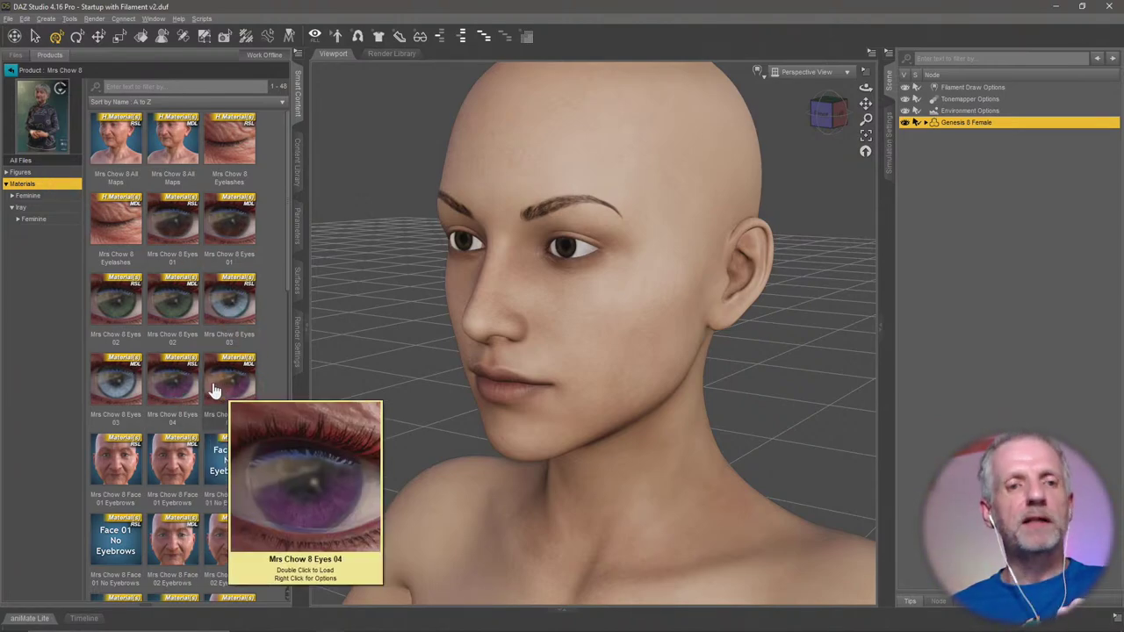
{"action": "left_click", "coordinate": [35, 219]}
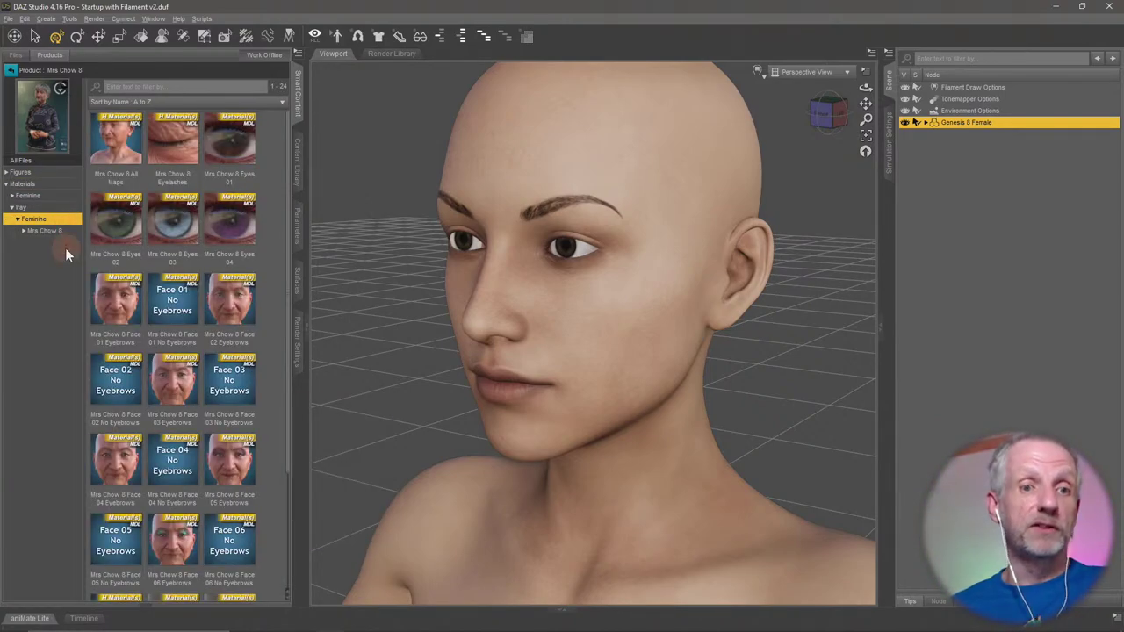
Apply Mrs Chow 8 Eyes 04 (purple), Eyes 03 (blue), then Eyes 02 (green).
{"action": "mouse_move", "coordinate": [246, 243]}
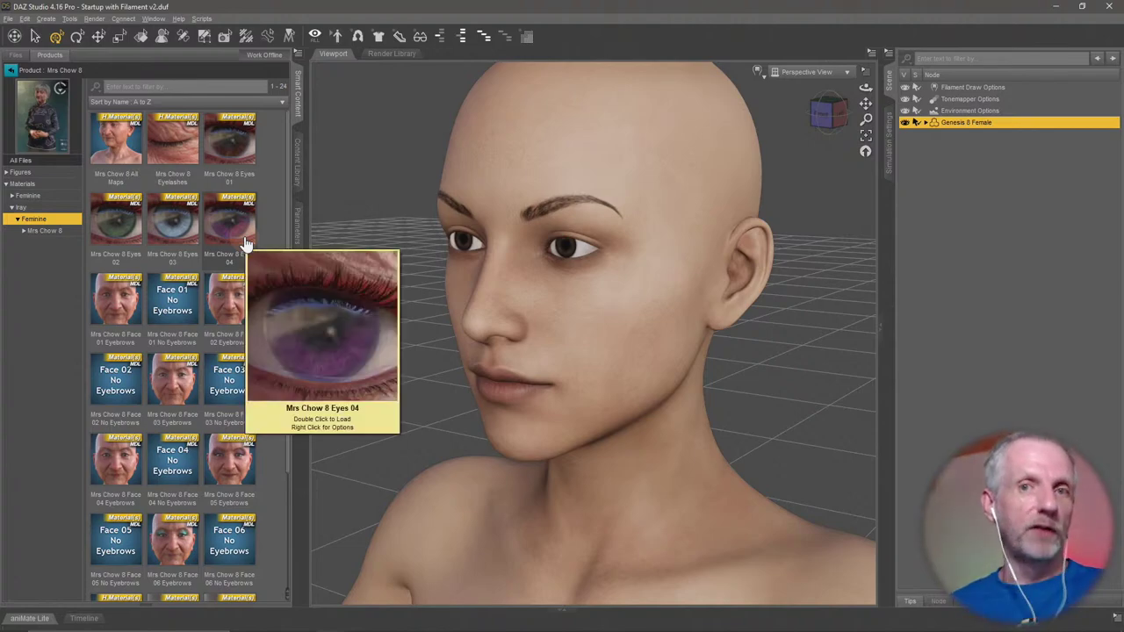
{"action": "double_click", "coordinate": [245, 243]}
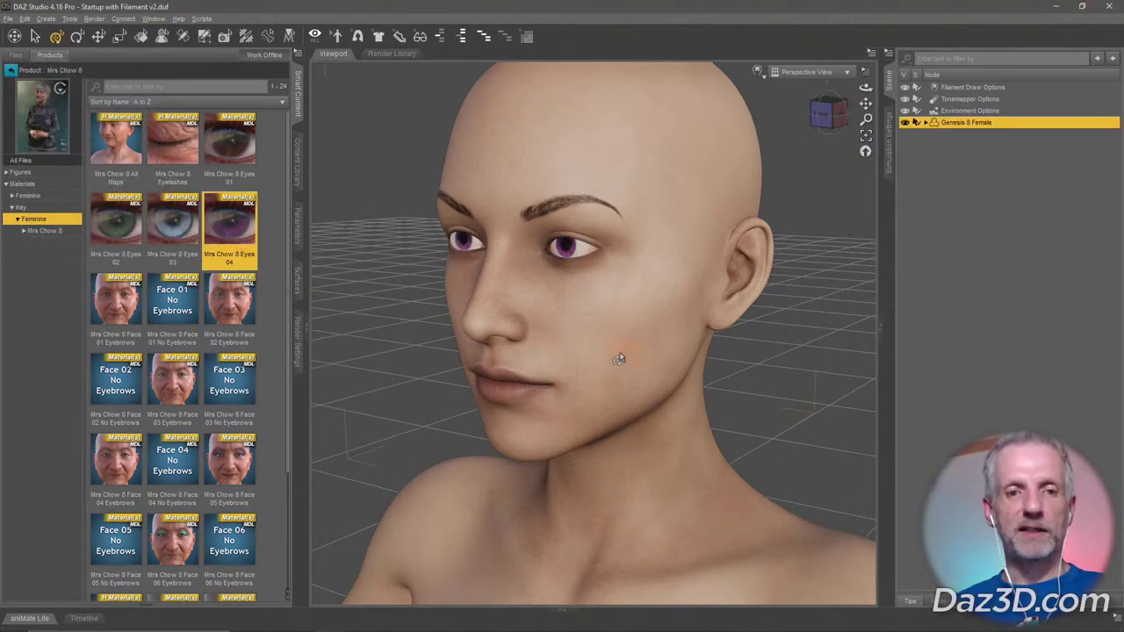
{"action": "double_click", "coordinate": [184, 237]}
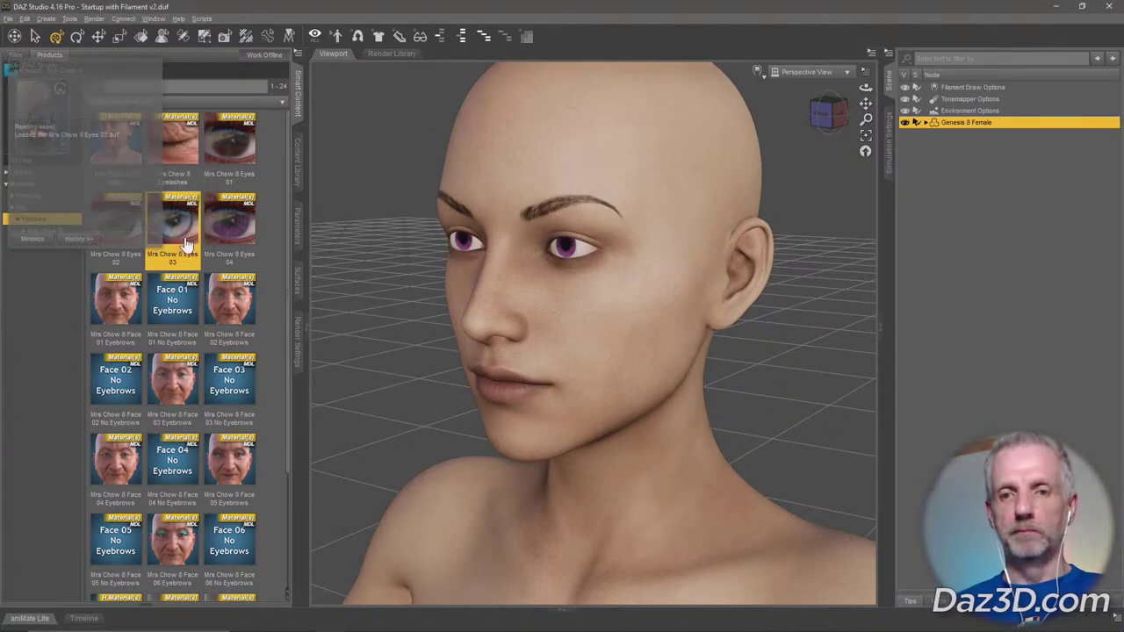
{"action": "double_click", "coordinate": [115, 224]}
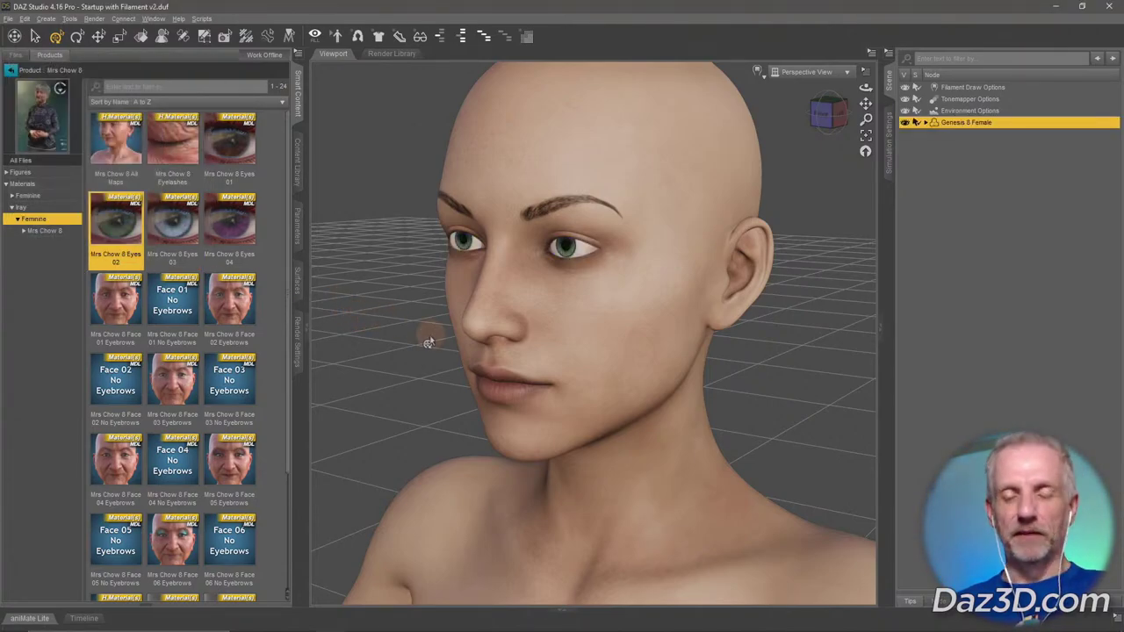
{"action": "left_click_drag", "start_coordinate": [490, 374], "coordinate": [492, 380]}
{"action": "scroll", "coordinate": [492, 379], "scroll_direction": "down", "scroll_amount": 10}
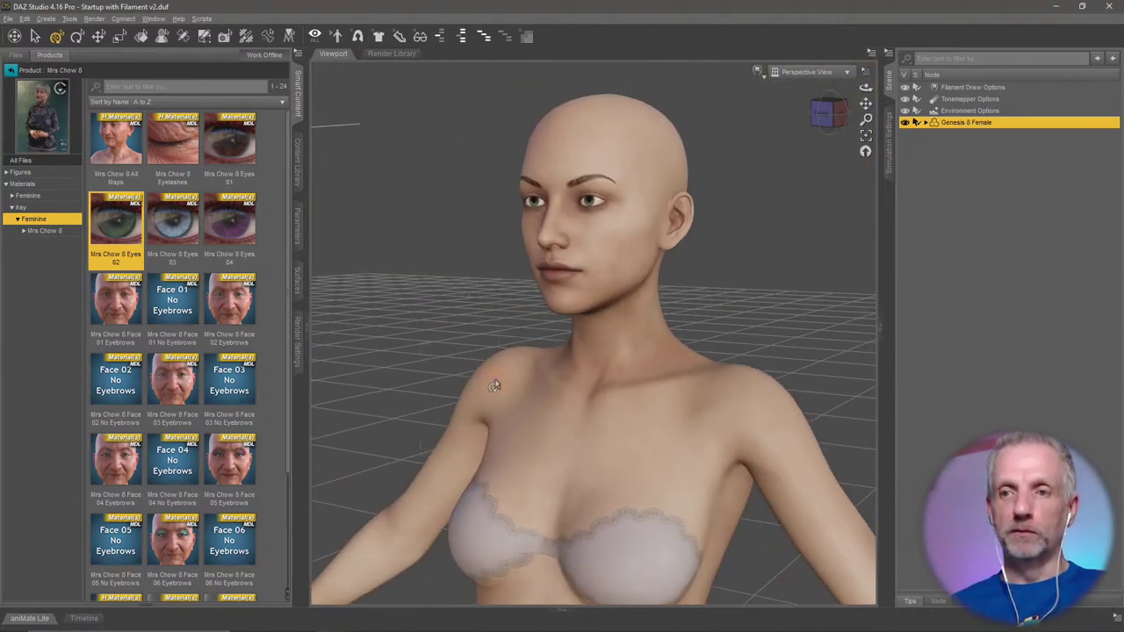
Reapply the purple Mrs Chow 8 Eyes 04 and return to the Materials product list.
{"action": "left_click", "coordinate": [225, 224]}
{"action": "left_click", "coordinate": [11, 71]}
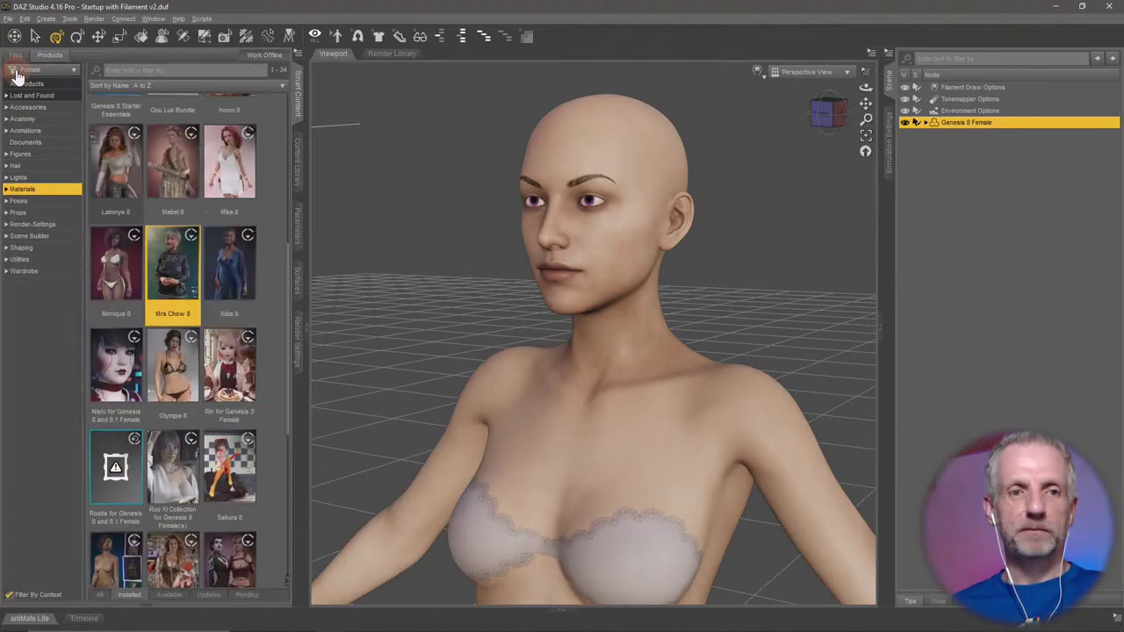
{"action": "scroll", "coordinate": [431, 319], "scroll_direction": "down", "scroll_amount": 10}
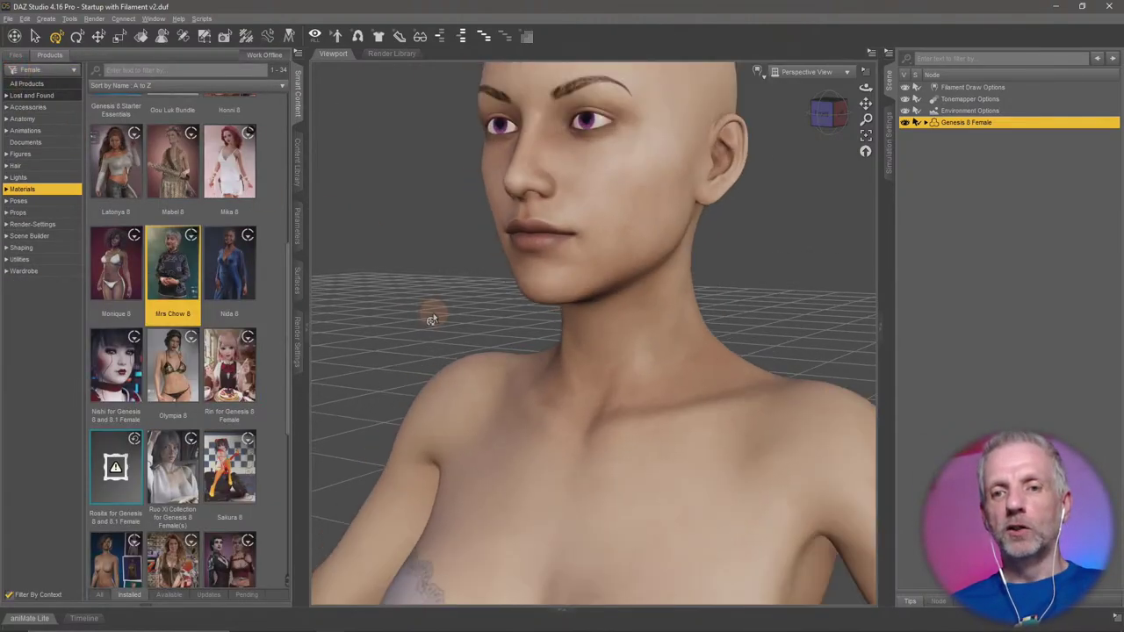
{"action": "left_click_drag", "start_coordinate": [431, 319], "coordinate": [401, 394]}
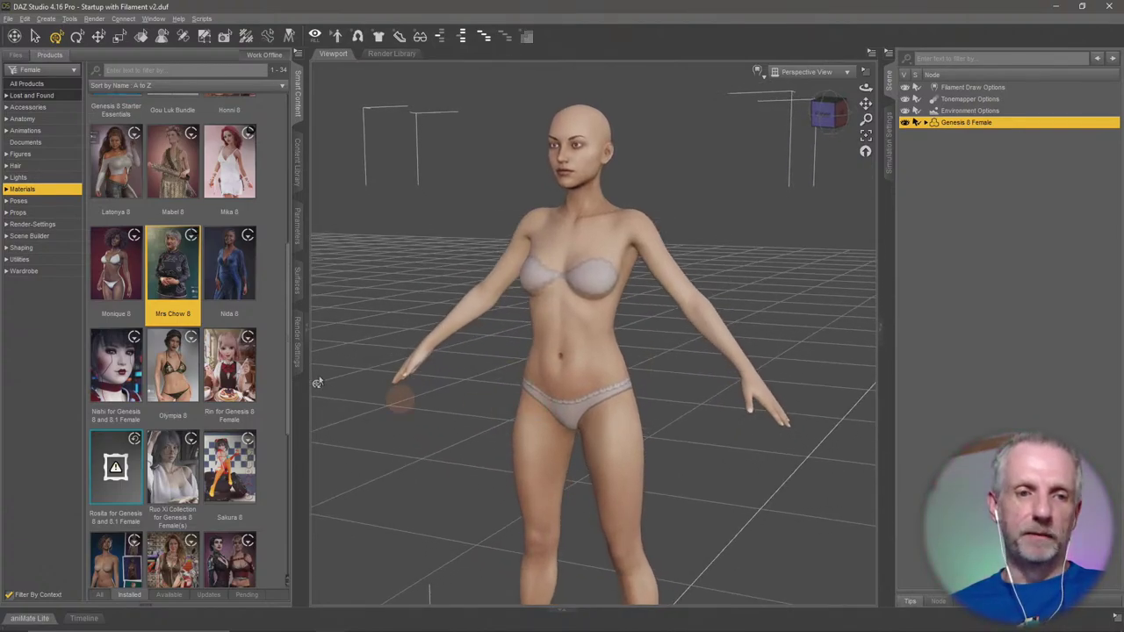
Show the Wardrobe products, toggling Filter By Context off and back on for the female figure.
{"action": "left_click", "coordinate": [26, 271]}
{"action": "scroll", "coordinate": [160, 317], "scroll_direction": "up", "scroll_amount": 5}
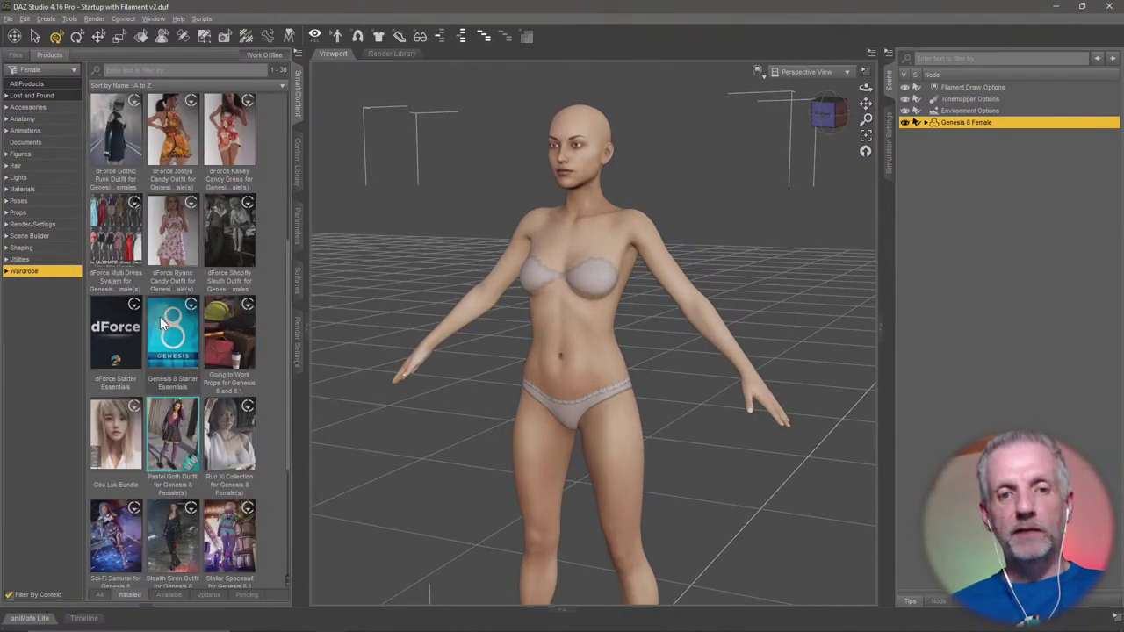
{"action": "left_click", "coordinate": [10, 596]}
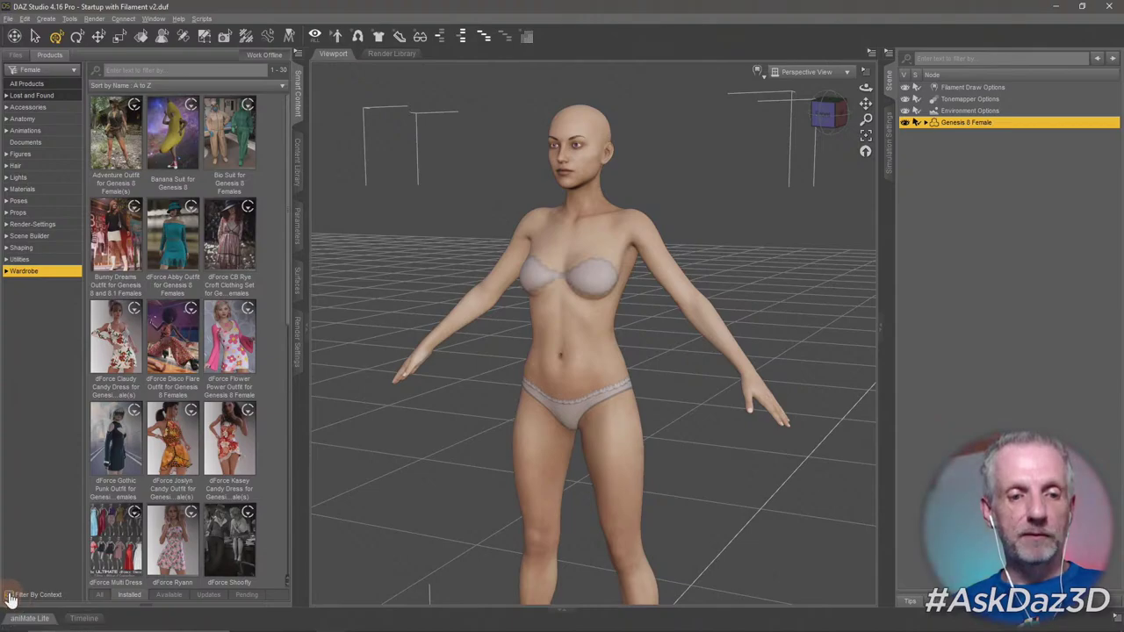
{"action": "left_click", "coordinate": [9, 597]}
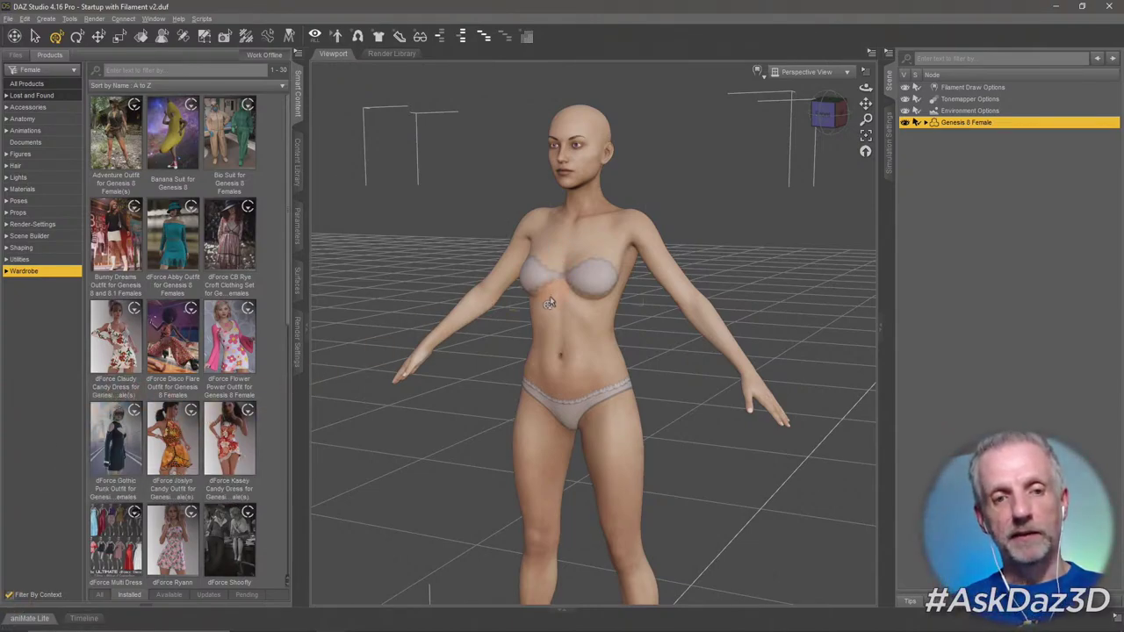
{"action": "left_click", "coordinate": [10, 597]}
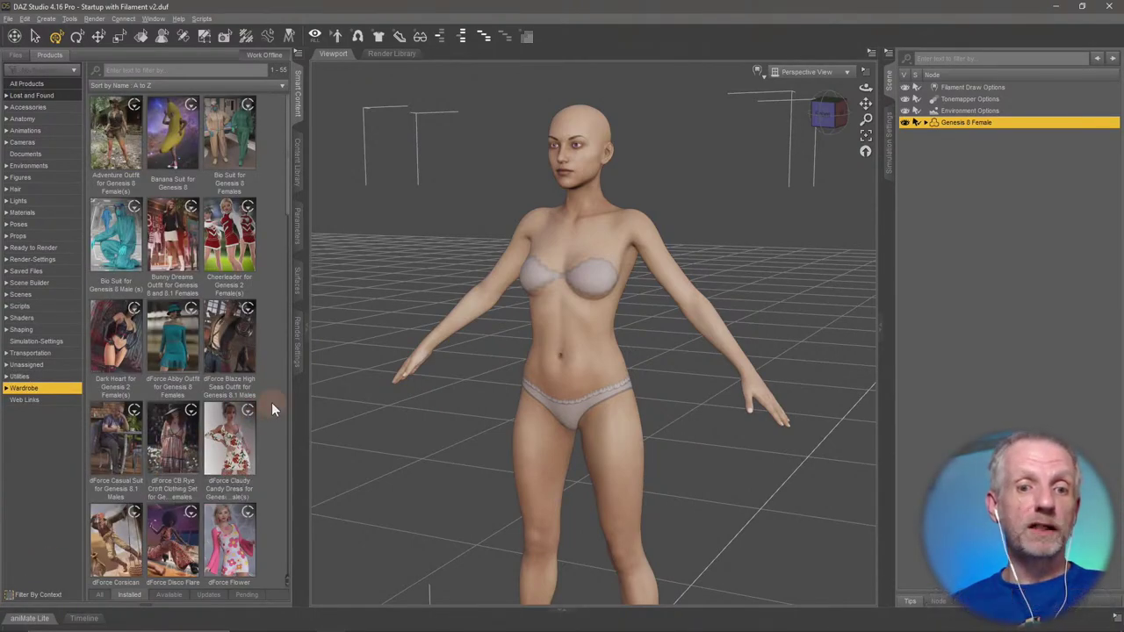
{"action": "scroll", "coordinate": [271, 402], "scroll_direction": "down", "scroll_amount": 10}
{"action": "scroll", "coordinate": [271, 402], "scroll_direction": "down", "scroll_amount": 6}
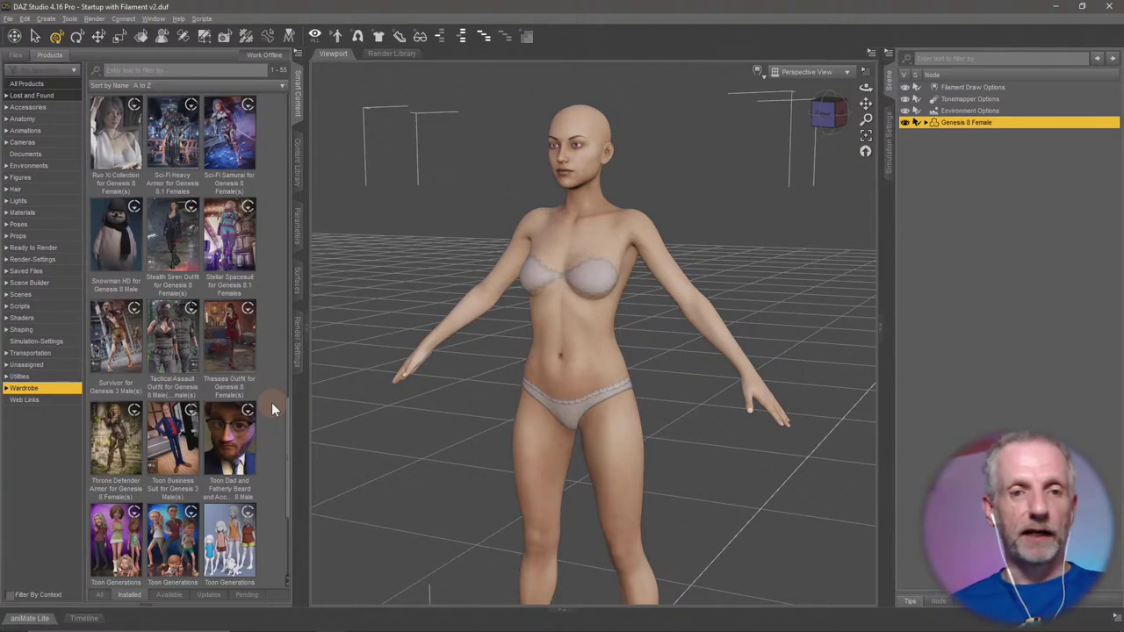
{"action": "scroll", "coordinate": [271, 402], "scroll_direction": "down", "scroll_amount": 3}
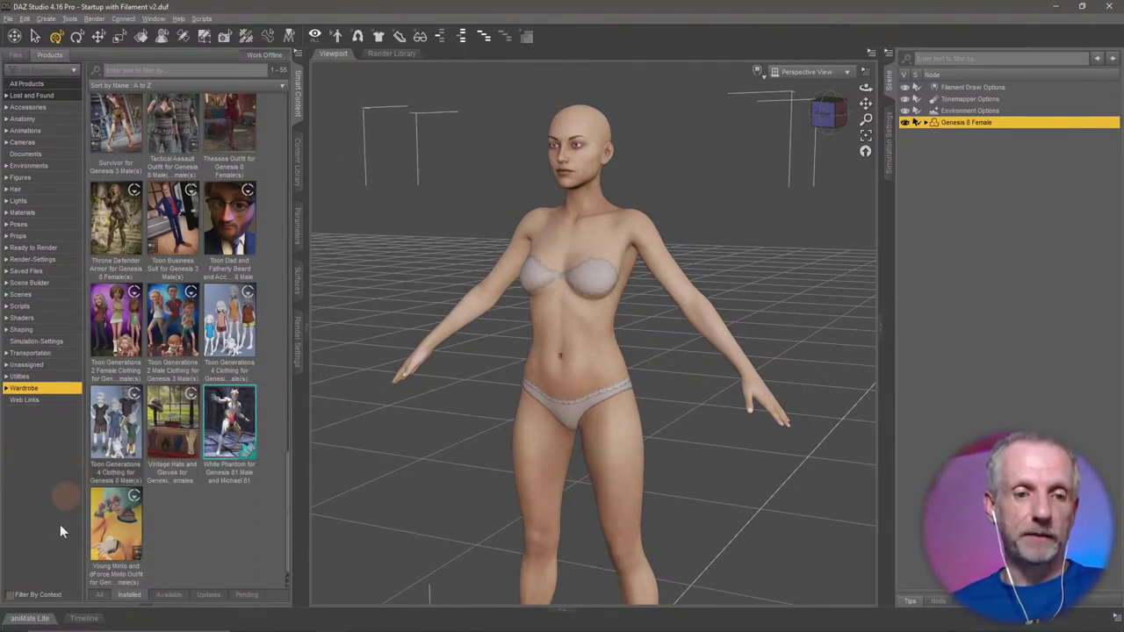
{"action": "left_click", "coordinate": [10, 596]}
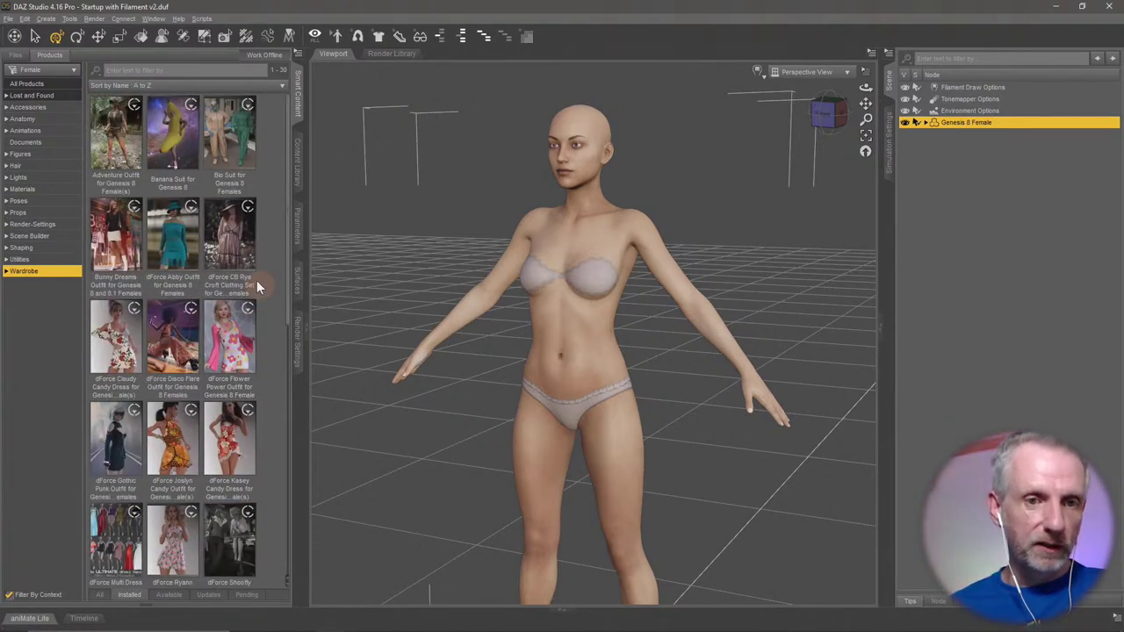
Browse Banana Suit, Adventure Outfit and Tactical Assault Outfit items, then return to the wardrobe list.
{"action": "left_click", "coordinate": [174, 154]}
{"action": "left_click", "coordinate": [120, 166]}
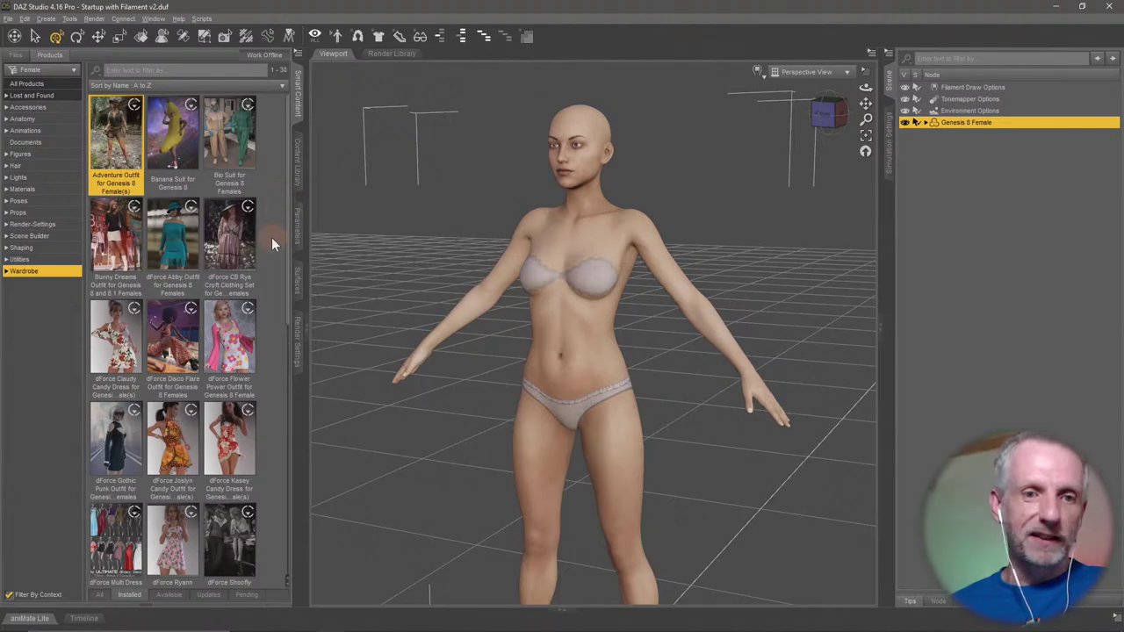
{"action": "scroll", "coordinate": [267, 304], "scroll_direction": "down", "scroll_amount": 3}
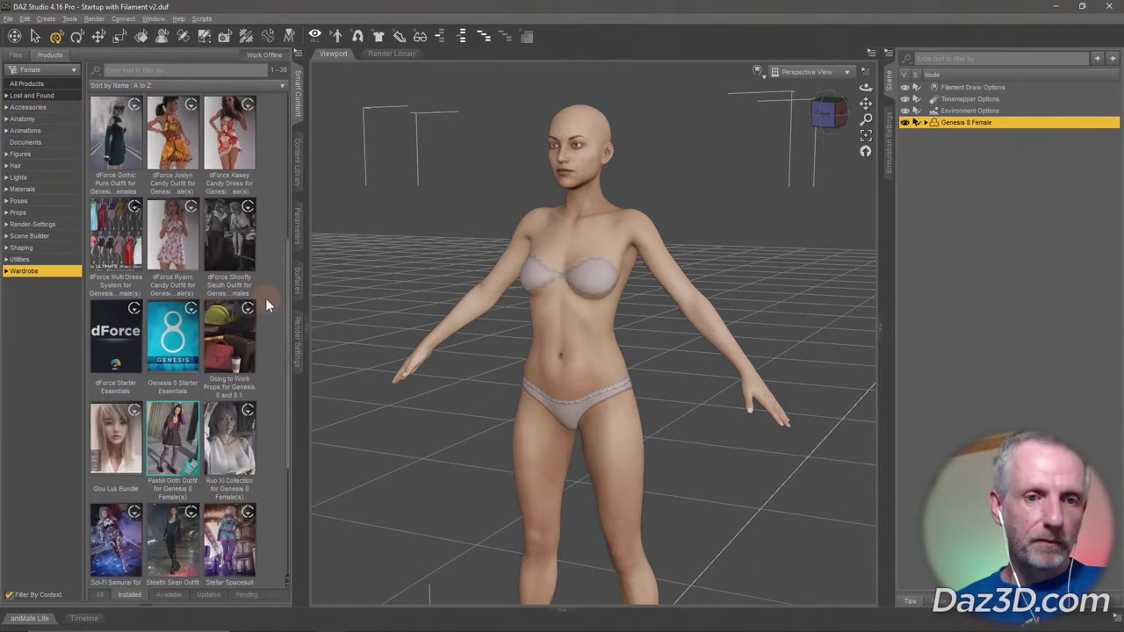
{"action": "scroll", "coordinate": [265, 298], "scroll_direction": "down", "scroll_amount": 2}
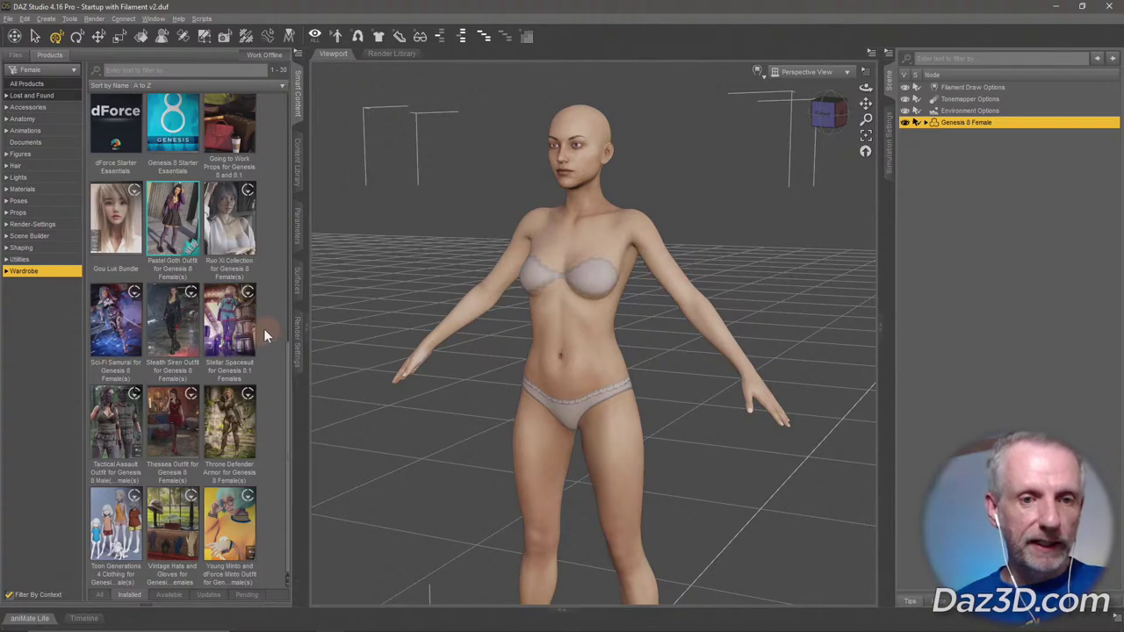
{"action": "scroll", "coordinate": [265, 327], "scroll_direction": "up", "scroll_amount": 2}
{"action": "scroll", "coordinate": [265, 328], "scroll_direction": "down", "scroll_amount": 2}
{"action": "left_click", "coordinate": [130, 412]}
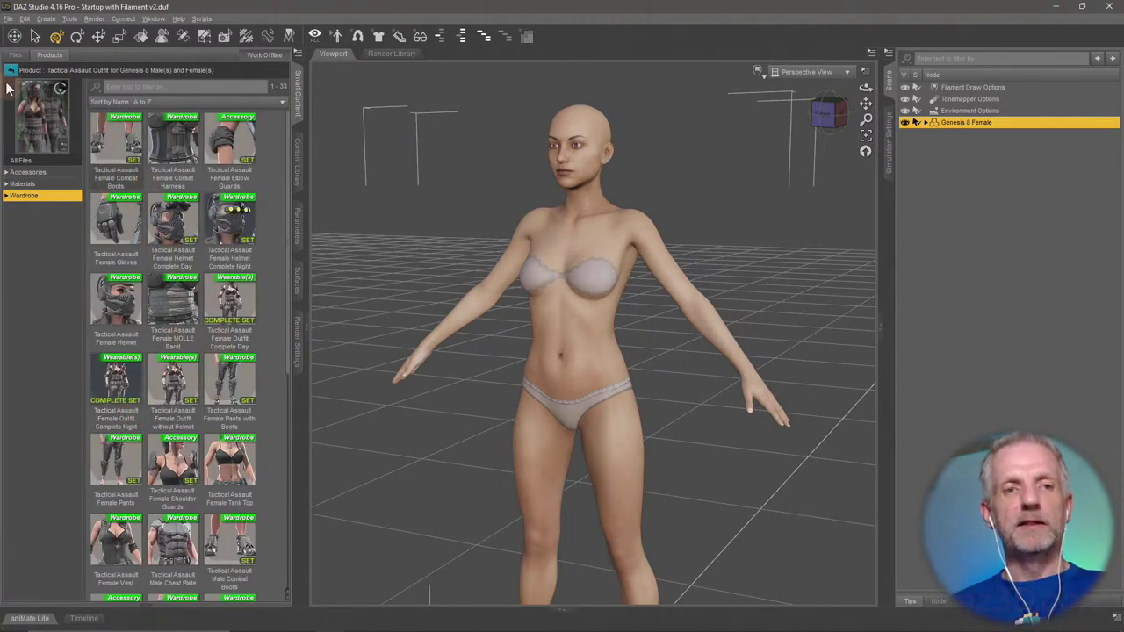
{"action": "left_click", "coordinate": [11, 70]}
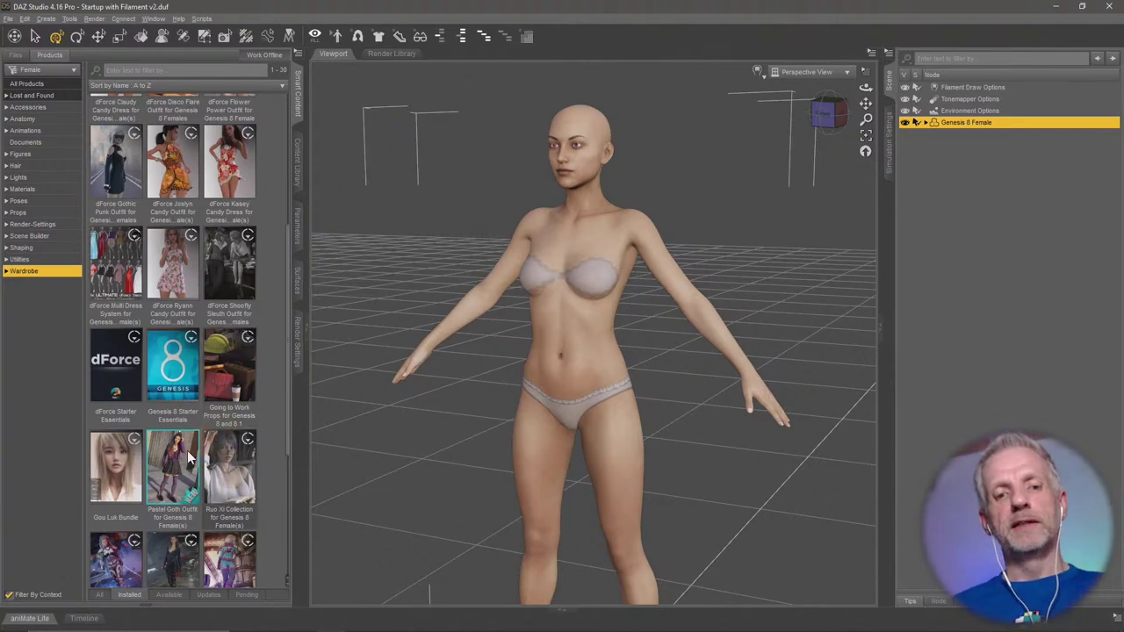
{"action": "scroll", "coordinate": [166, 483], "scroll_direction": "down", "scroll_amount": 3}
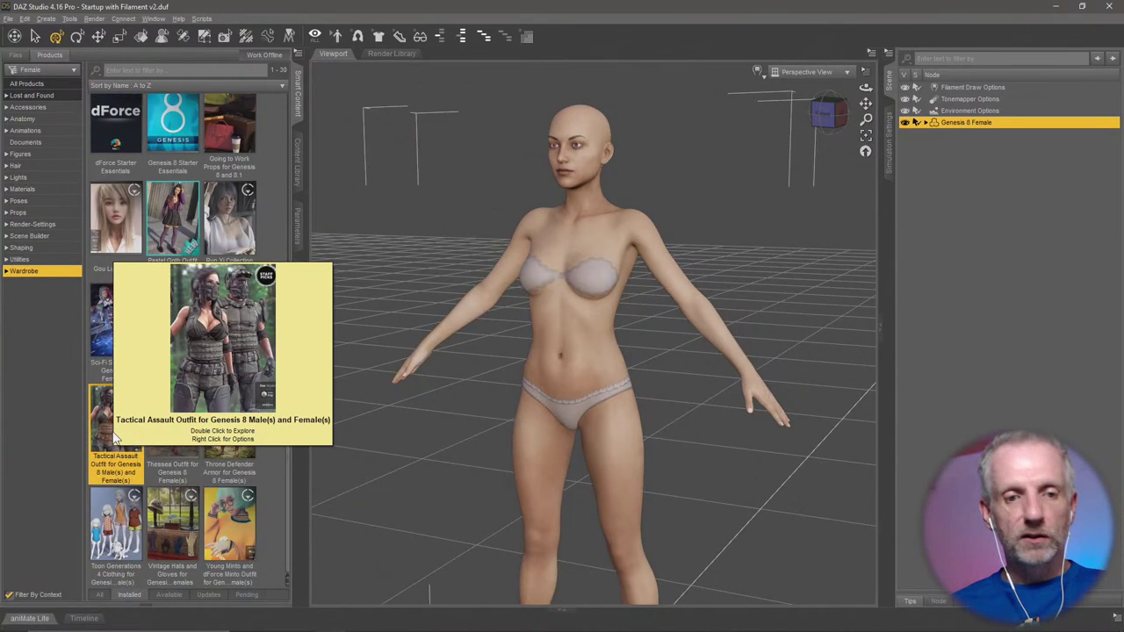
{"action": "mouse_move", "coordinate": [175, 219]}
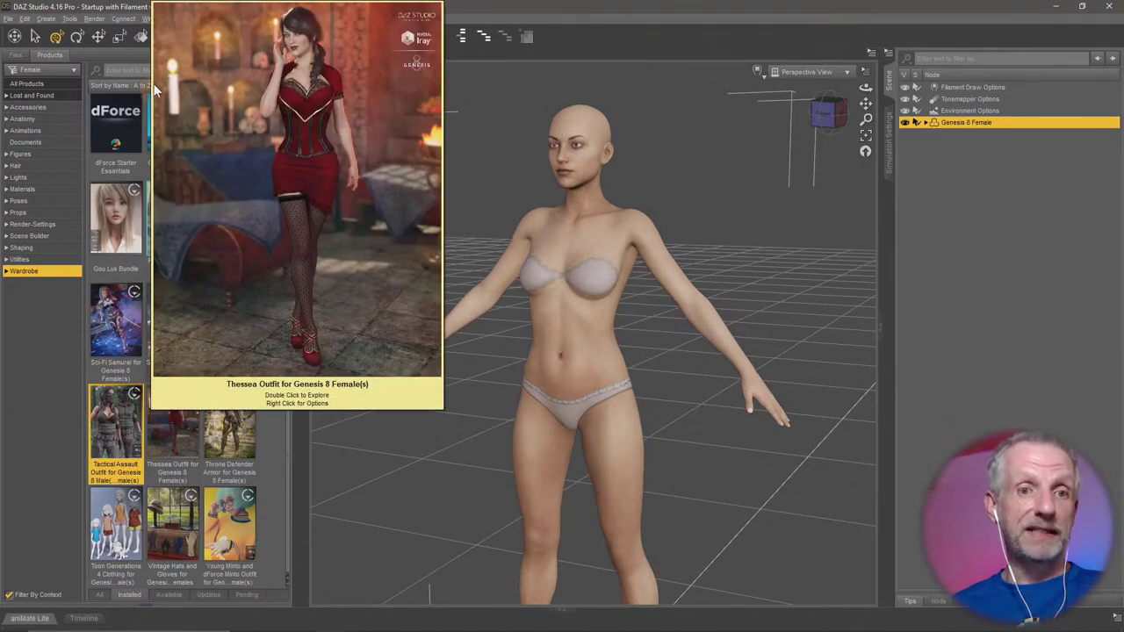
{"action": "mouse_move", "coordinate": [128, 387]}
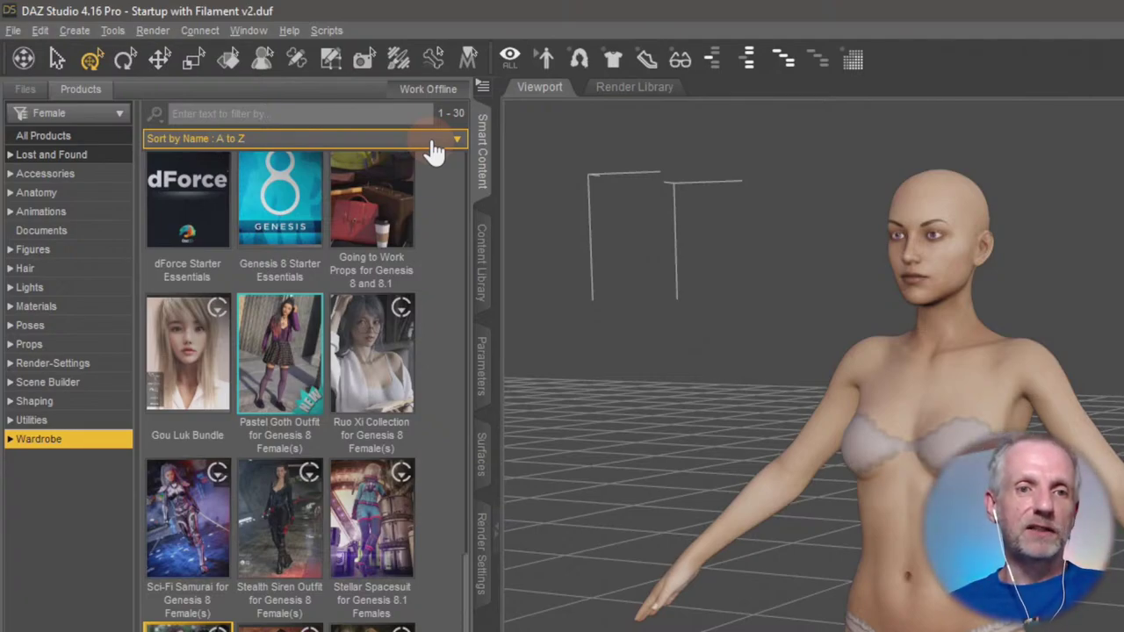
Sort the wardrobe products by Install Date: Recent First and select Young Minto Outfit.
{"action": "left_click", "coordinate": [435, 151]}
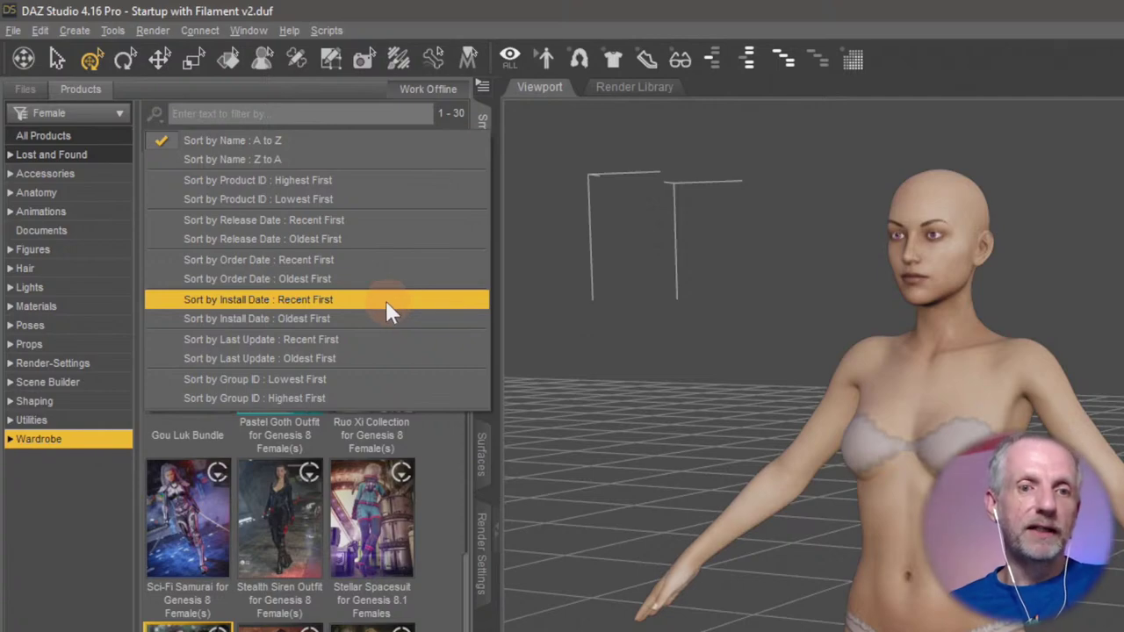
{"action": "left_click", "coordinate": [386, 300]}
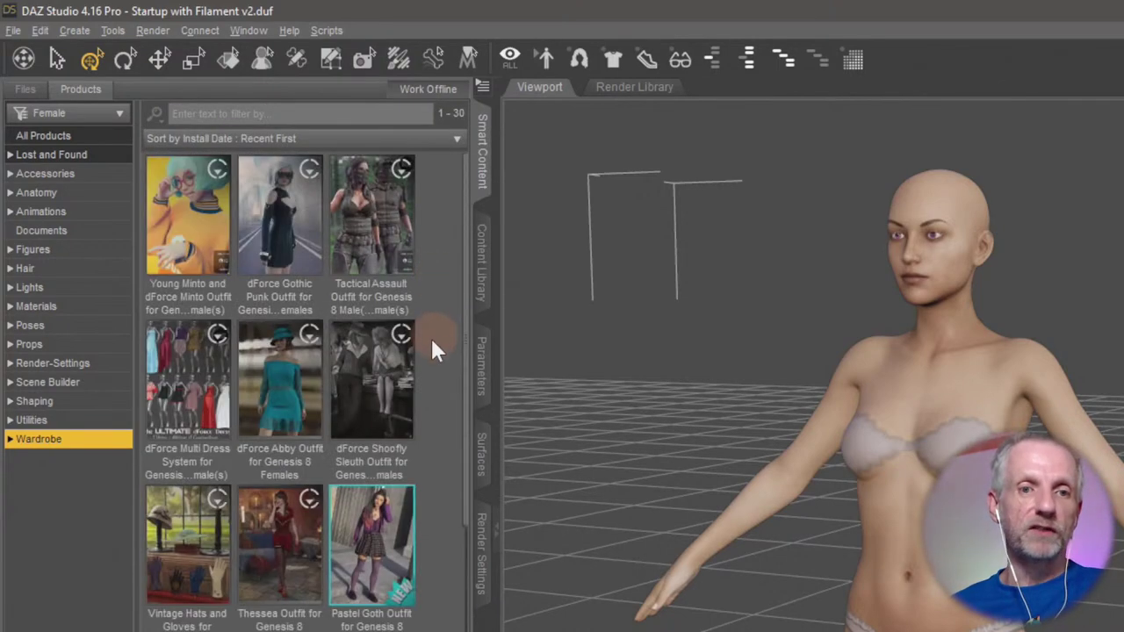
{"action": "left_click", "coordinate": [189, 226]}
{"action": "mouse_move", "coordinate": [205, 234]}
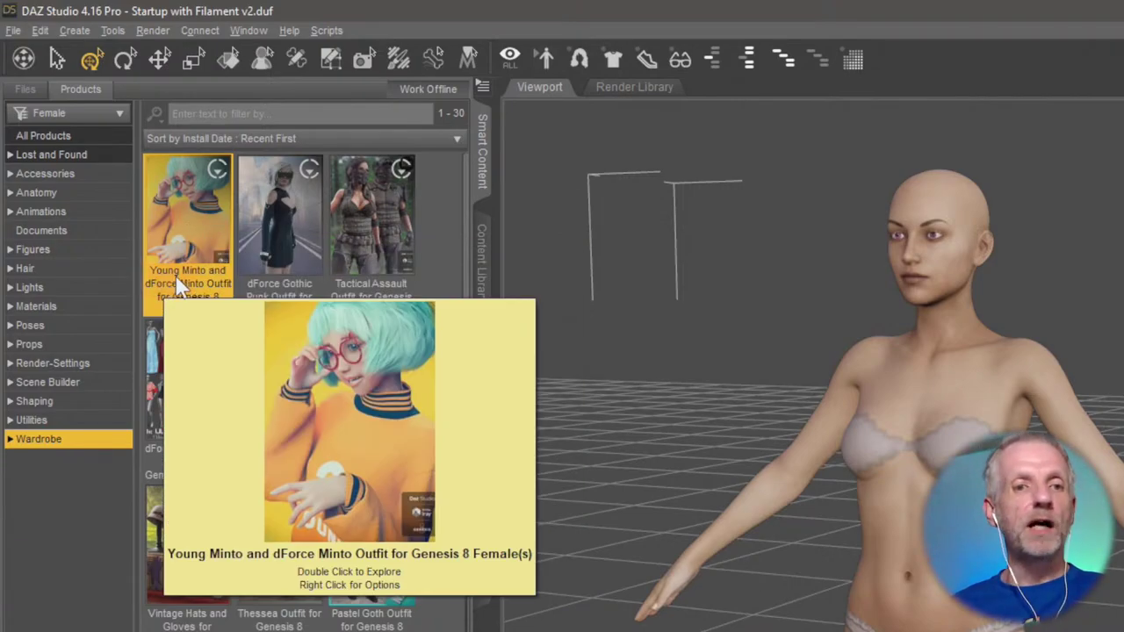
Sort by Name A to Z, revert to Install Date: Recent First, and select Tactical Assault Outfit.
{"action": "left_click", "coordinate": [439, 140]}
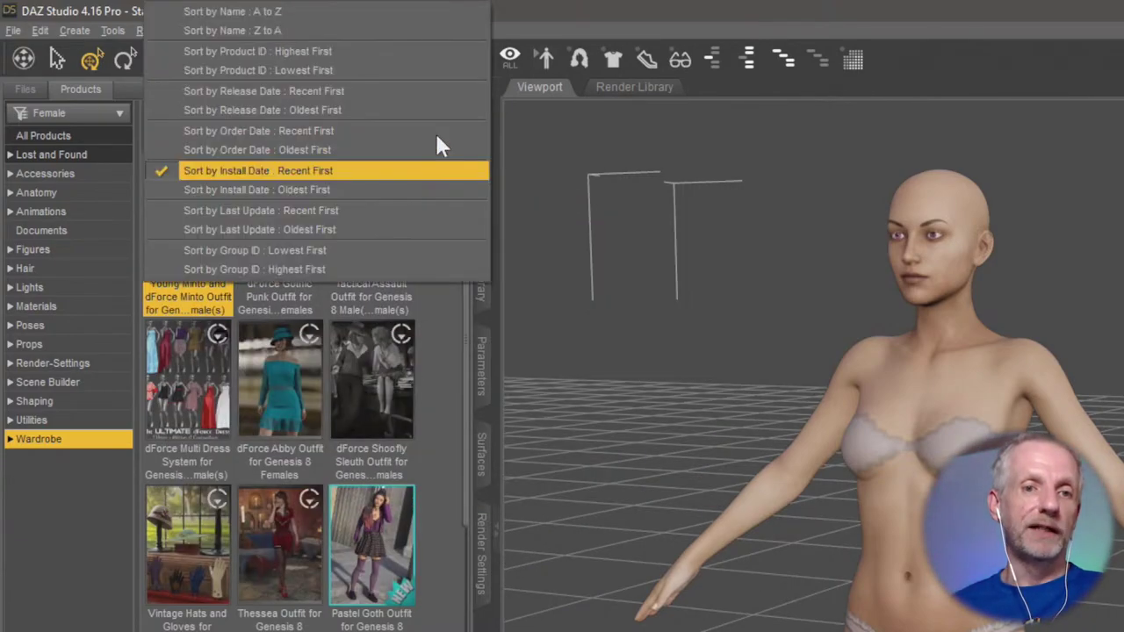
{"action": "left_click", "coordinate": [419, 11]}
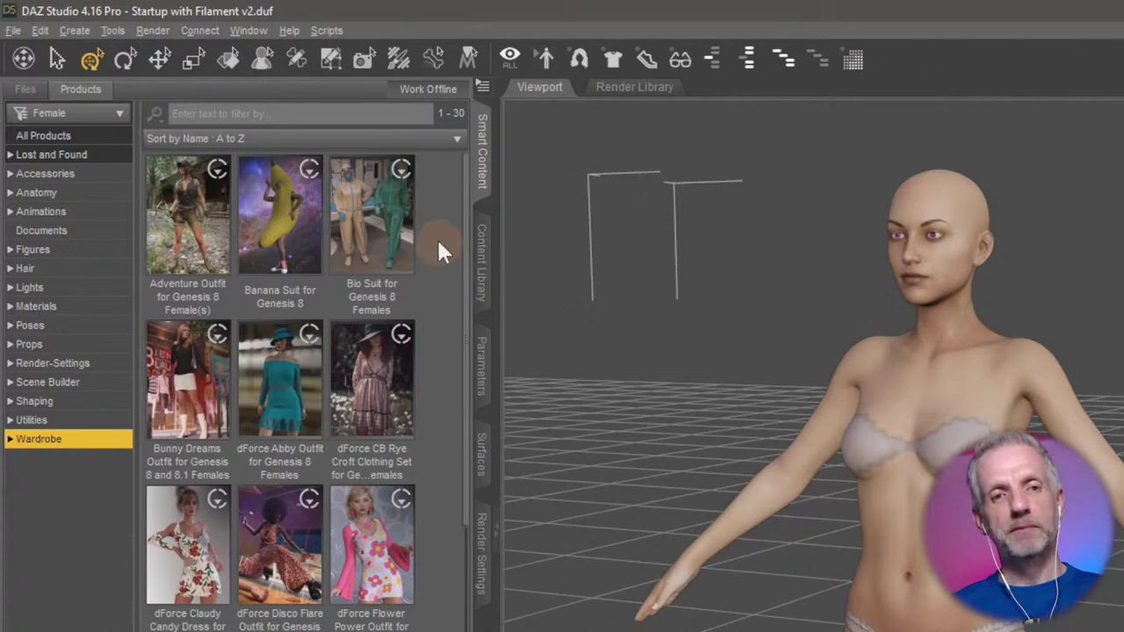
{"action": "left_click", "coordinate": [455, 139]}
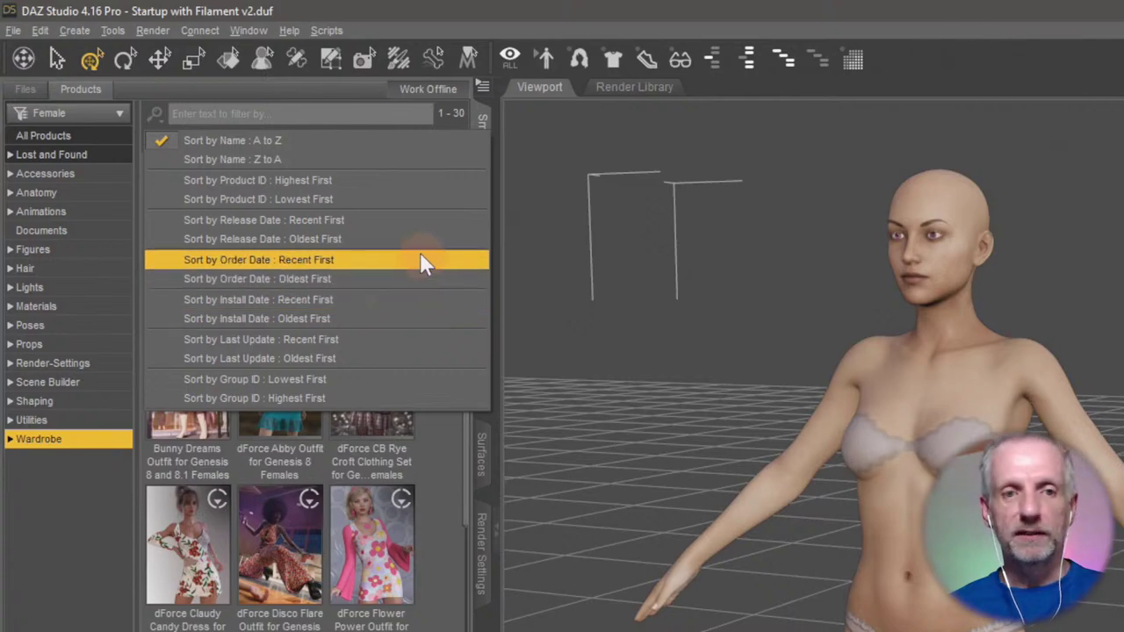
{"action": "left_click", "coordinate": [374, 299]}
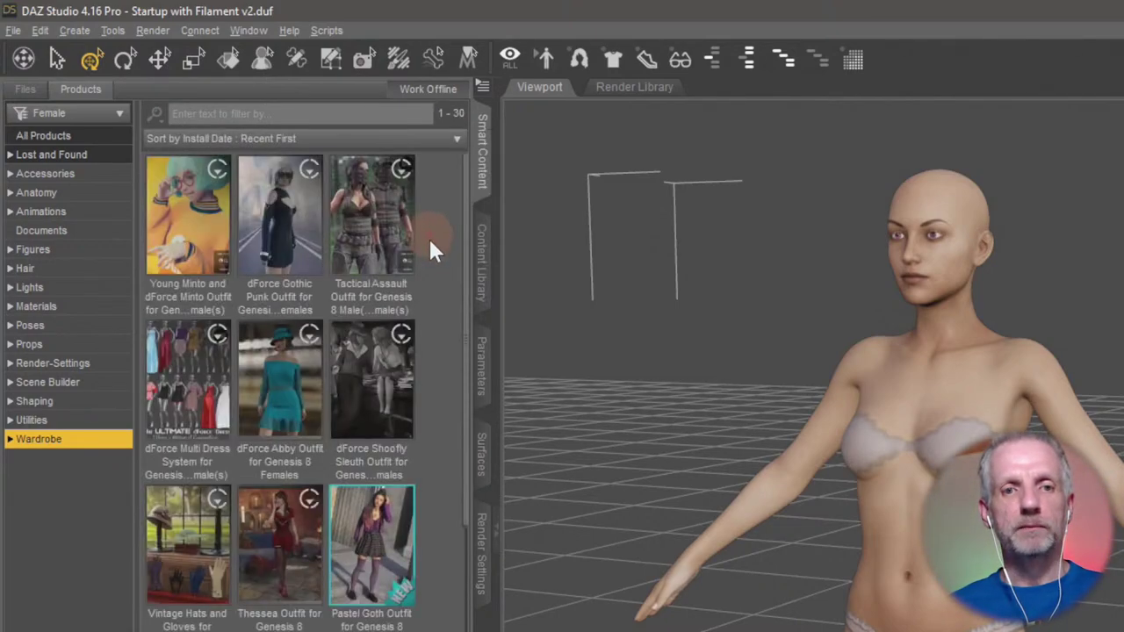
{"action": "left_click", "coordinate": [371, 219]}
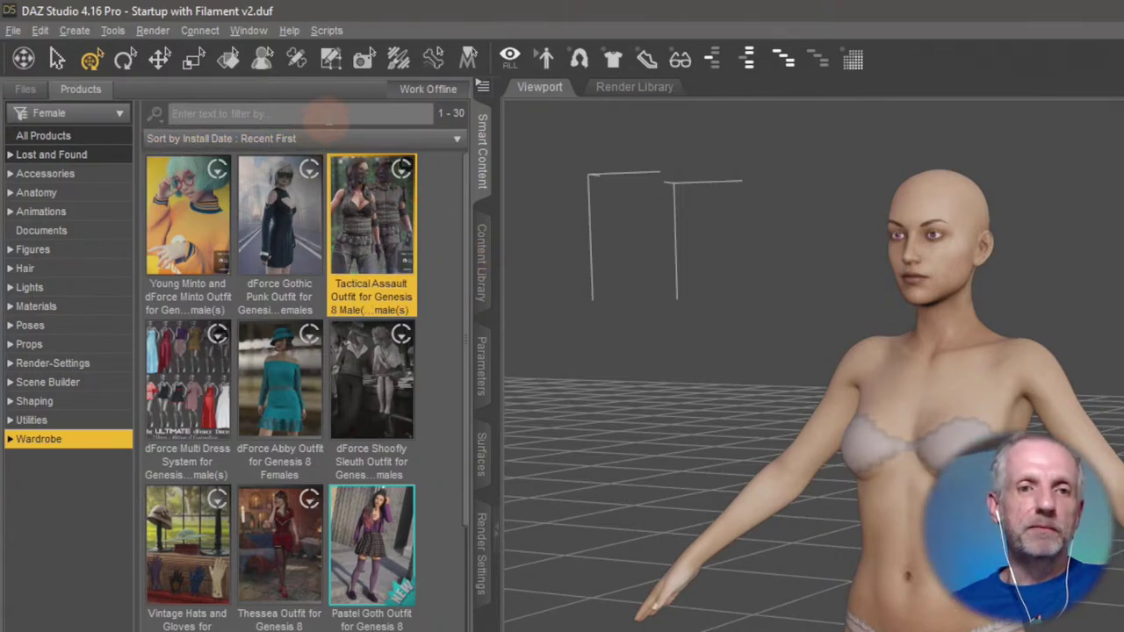
Filter the products with the search text 'tac'.
{"action": "left_click", "coordinate": [338, 113]}
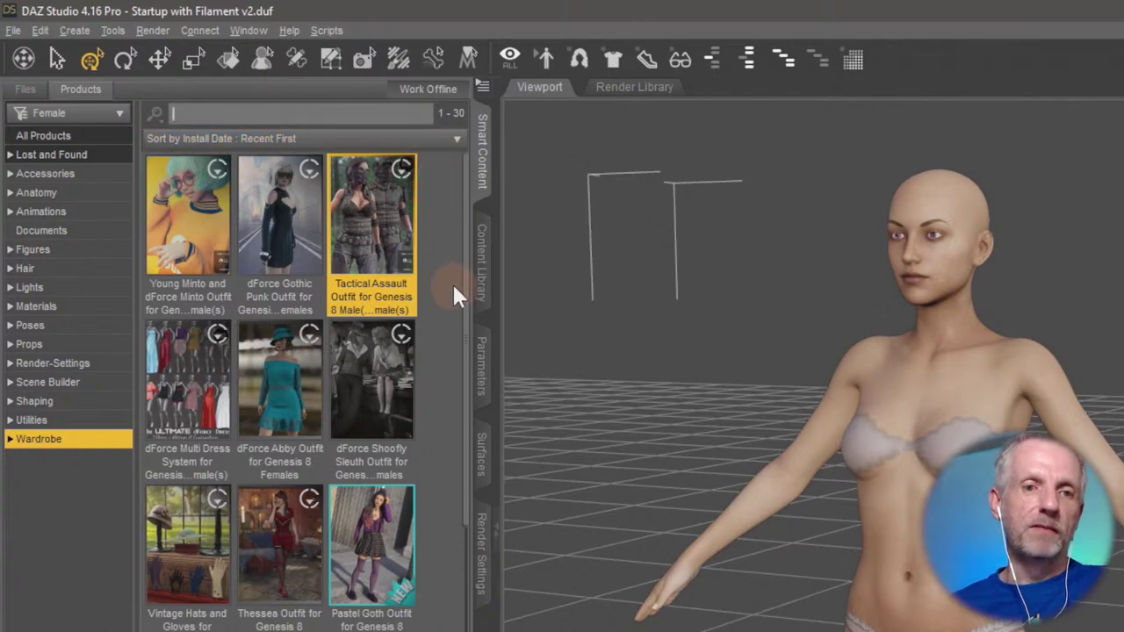
{"action": "left_click", "coordinate": [432, 209]}
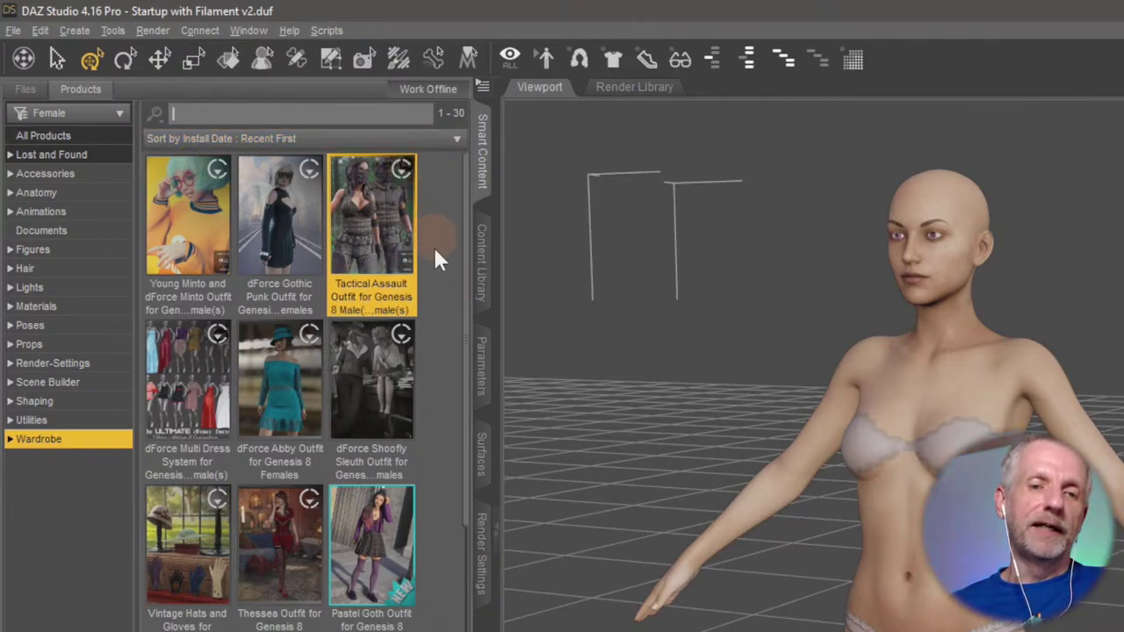
{"action": "left_click", "coordinate": [432, 399]}
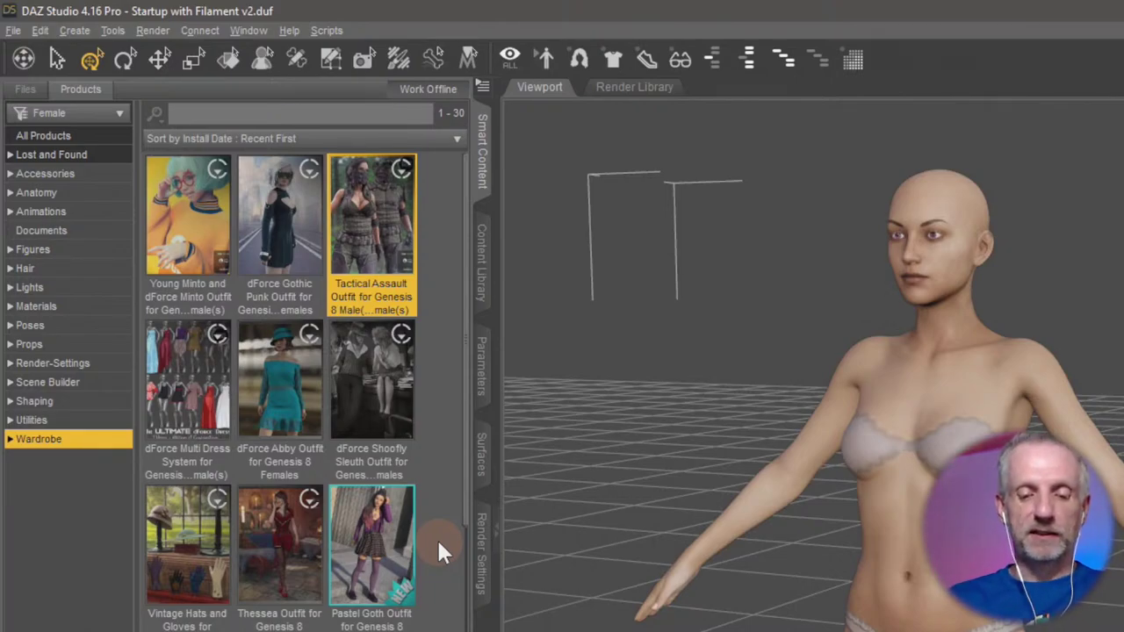
{"action": "type", "text": "tac"}
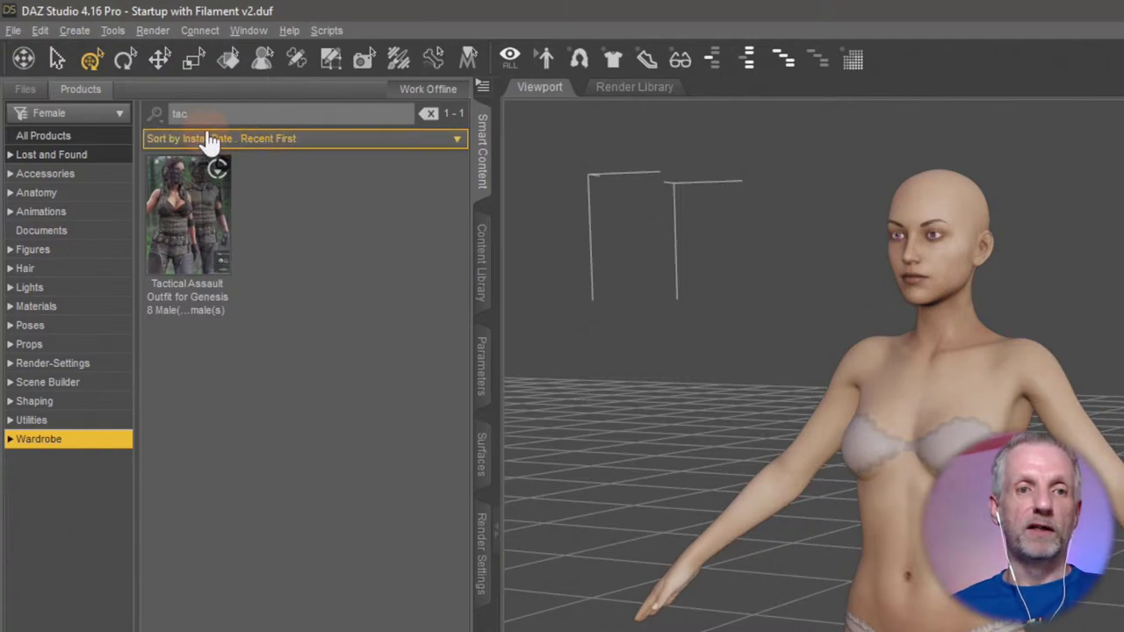
Replace the search text 'tac' with 'un'.
{"action": "double_click", "coordinate": [179, 113]}
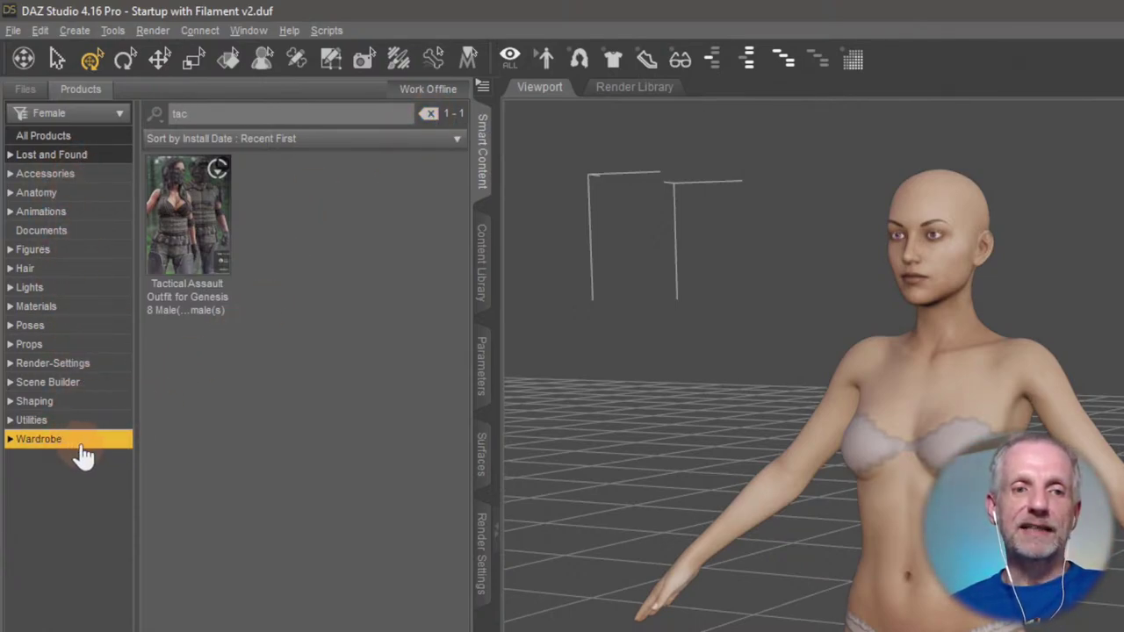
{"action": "left_click", "coordinate": [211, 114]}
{"action": "double_click", "coordinate": [159, 113]}
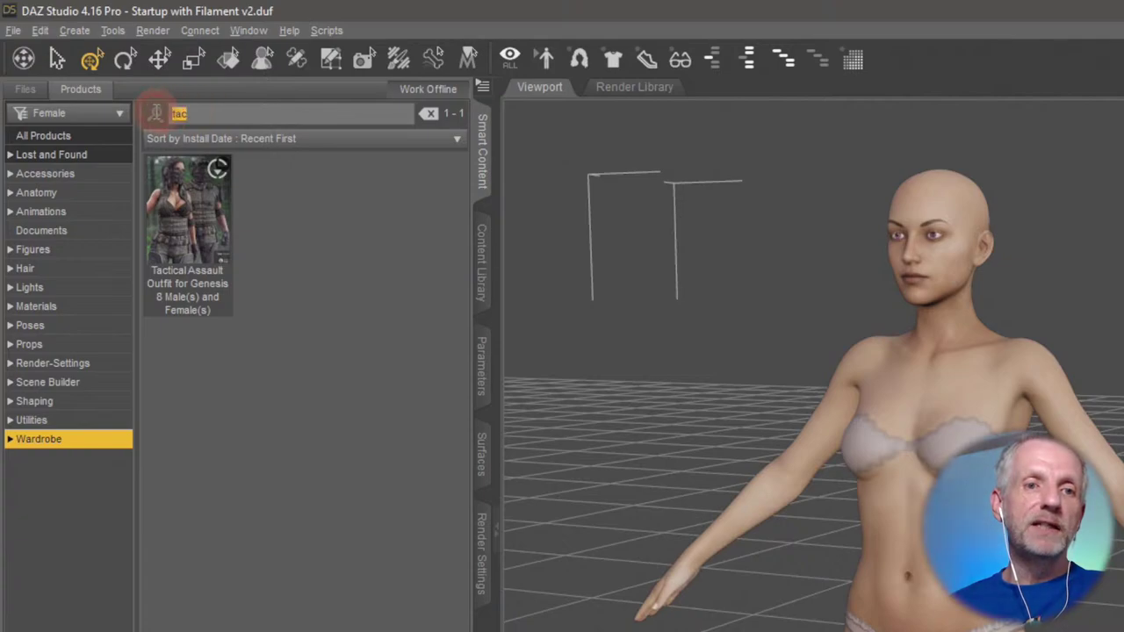
{"action": "left_click", "coordinate": [77, 448]}
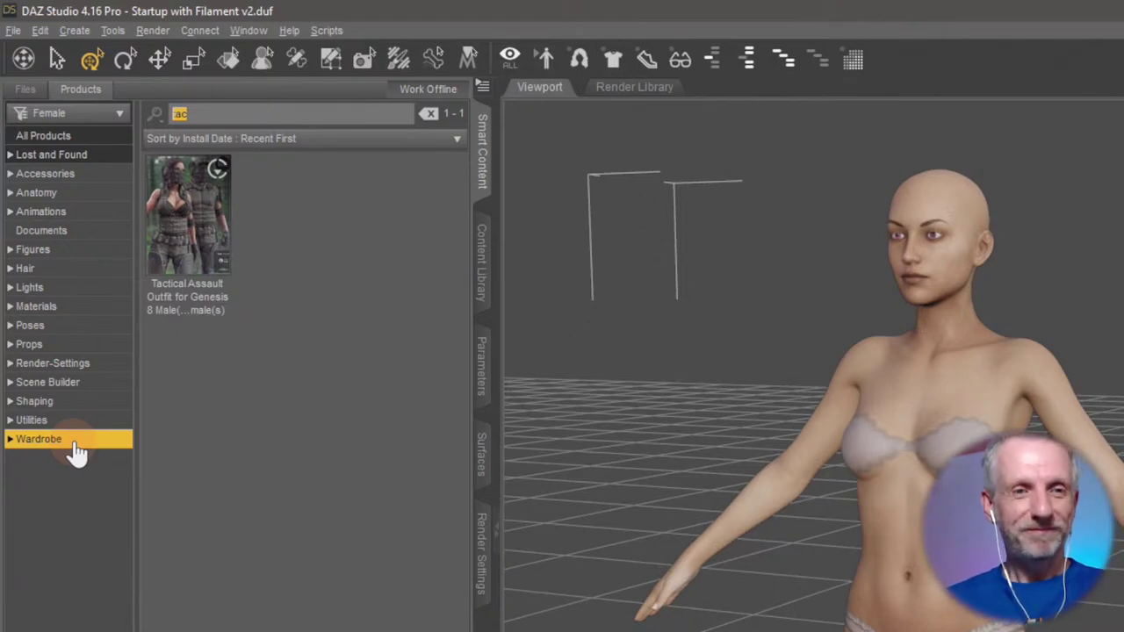
{"action": "left_click", "coordinate": [299, 183]}
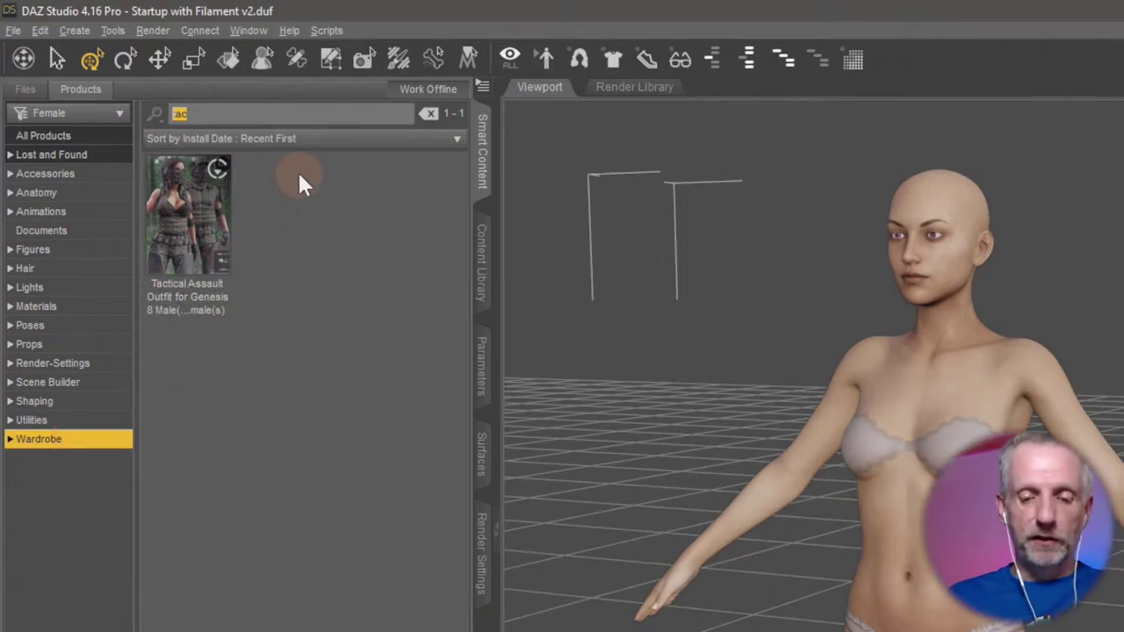
{"action": "type", "text": "un"}
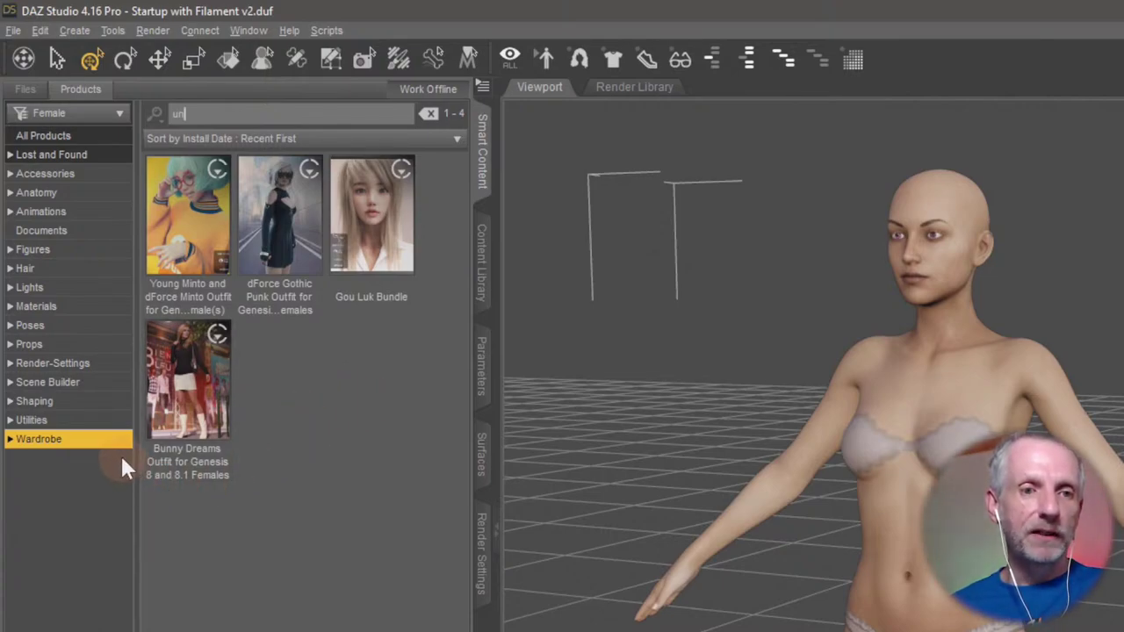
Check the 'un' results under Figures and Materials, then widen to All Products.
{"action": "left_click", "coordinate": [101, 251]}
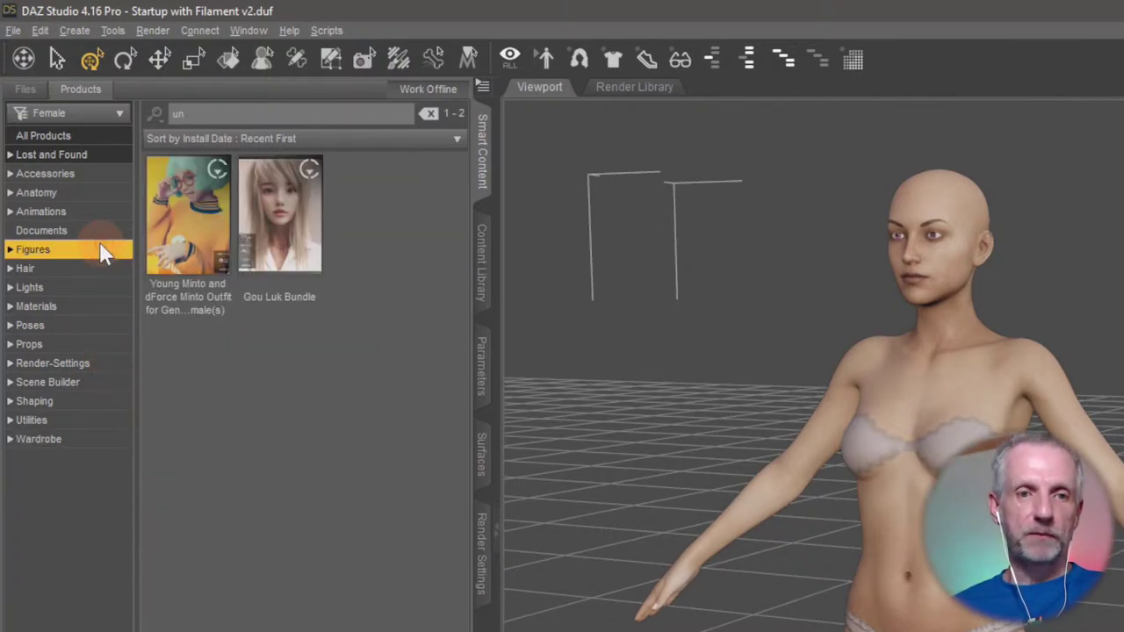
{"action": "left_click", "coordinate": [90, 313]}
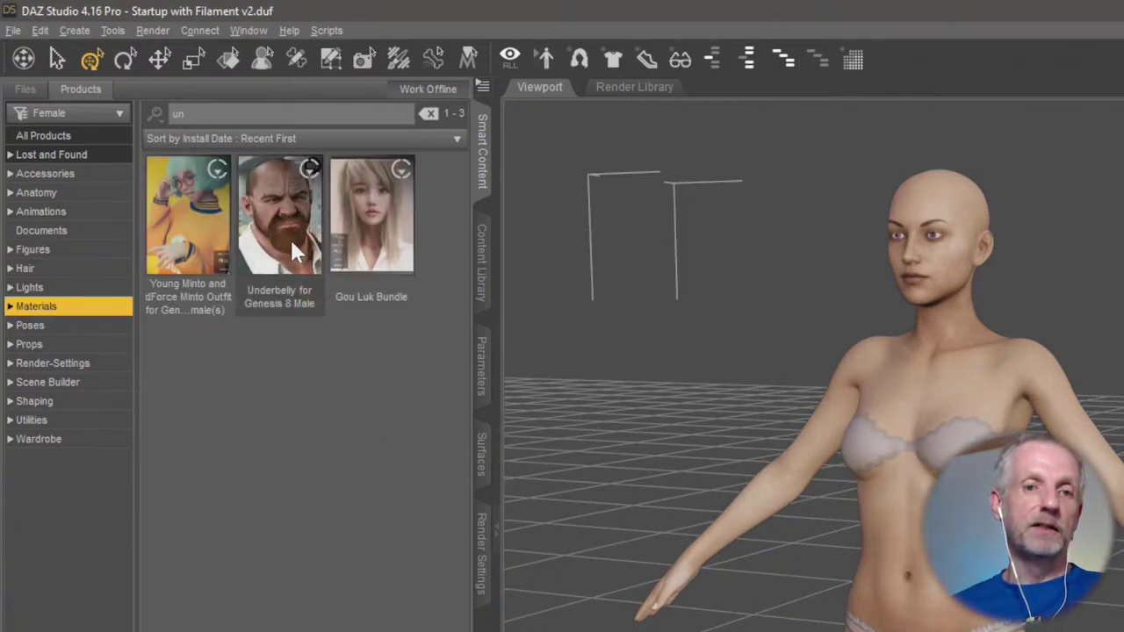
{"action": "left_click", "coordinate": [85, 253]}
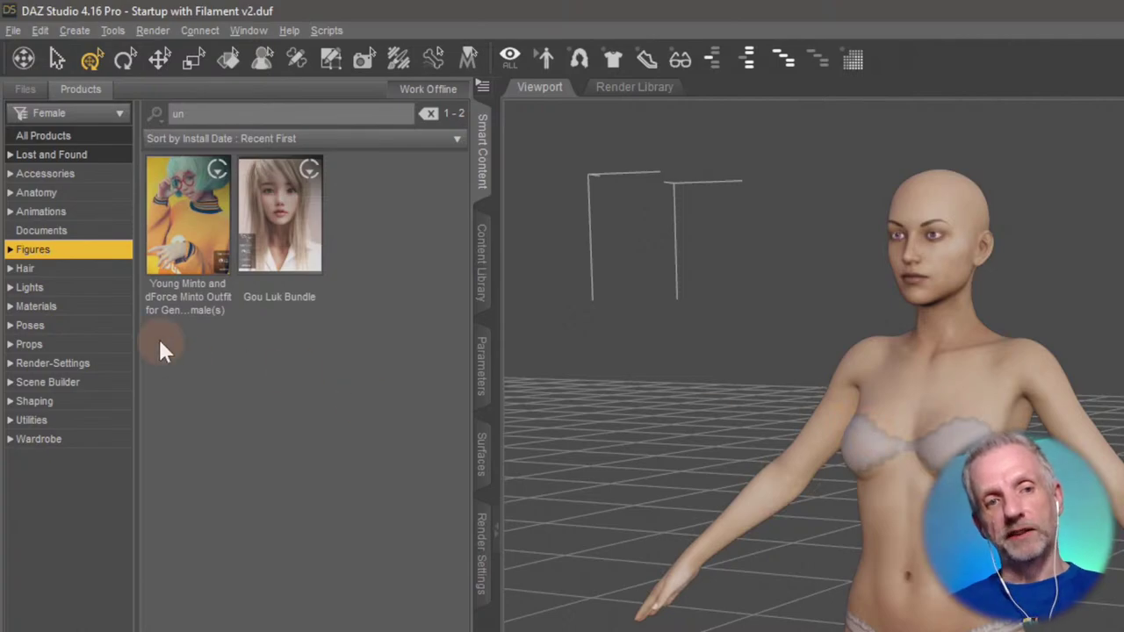
{"action": "left_click", "coordinate": [100, 308]}
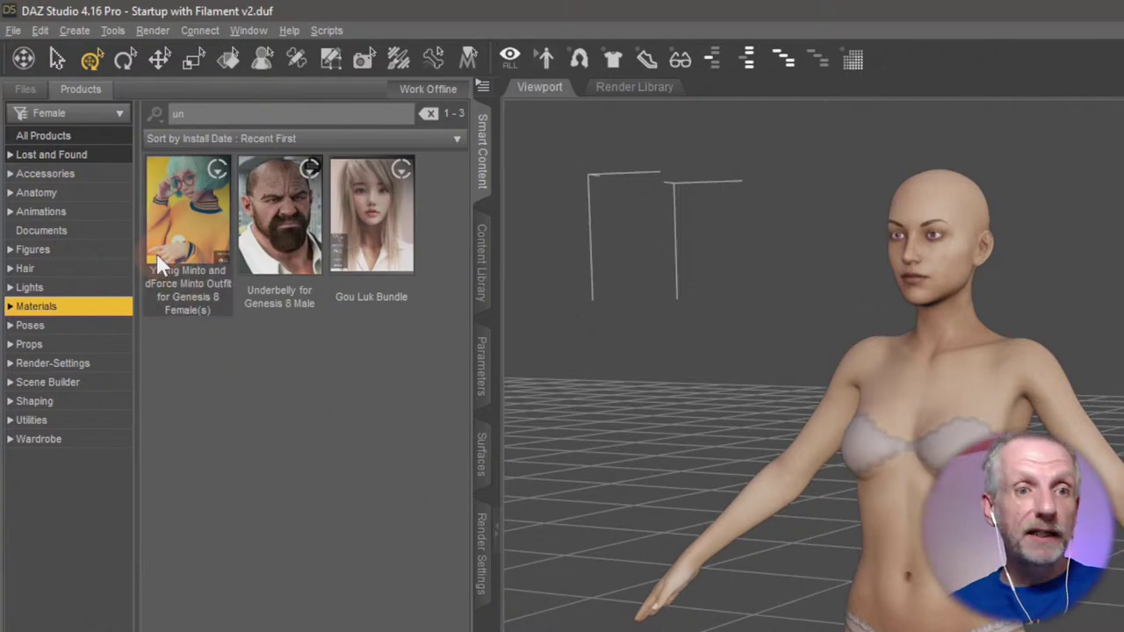
{"action": "left_click", "coordinate": [95, 140]}
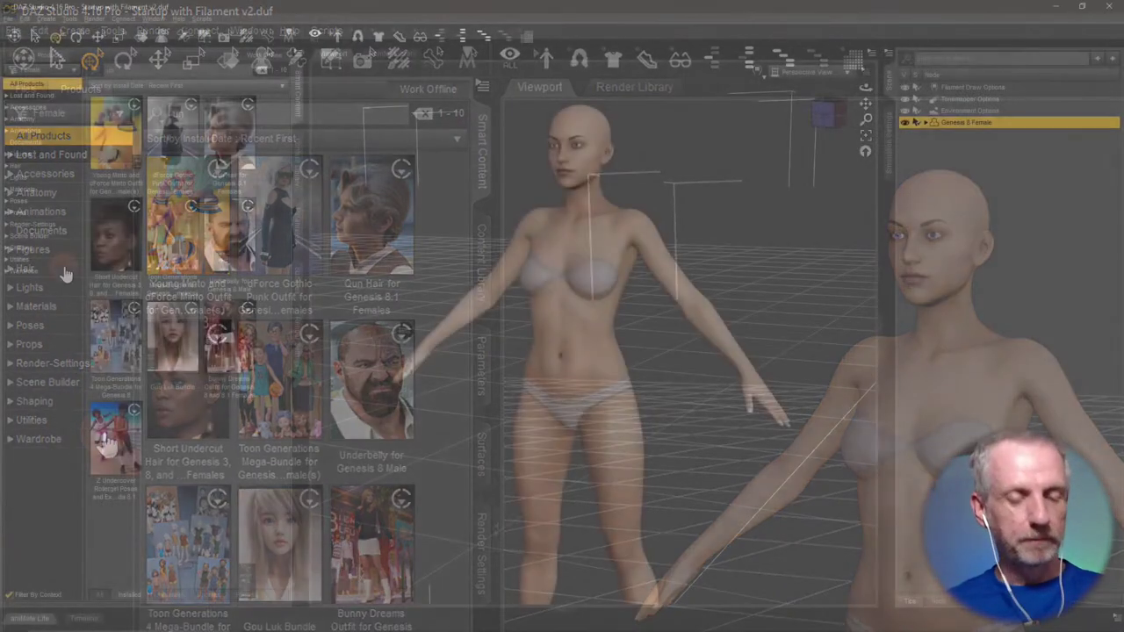
In Wardrobe, clear the search filter and open the Tactical Assault Outfit product.
{"action": "left_click", "coordinate": [106, 444]}
{"action": "left_click", "coordinate": [264, 70]}
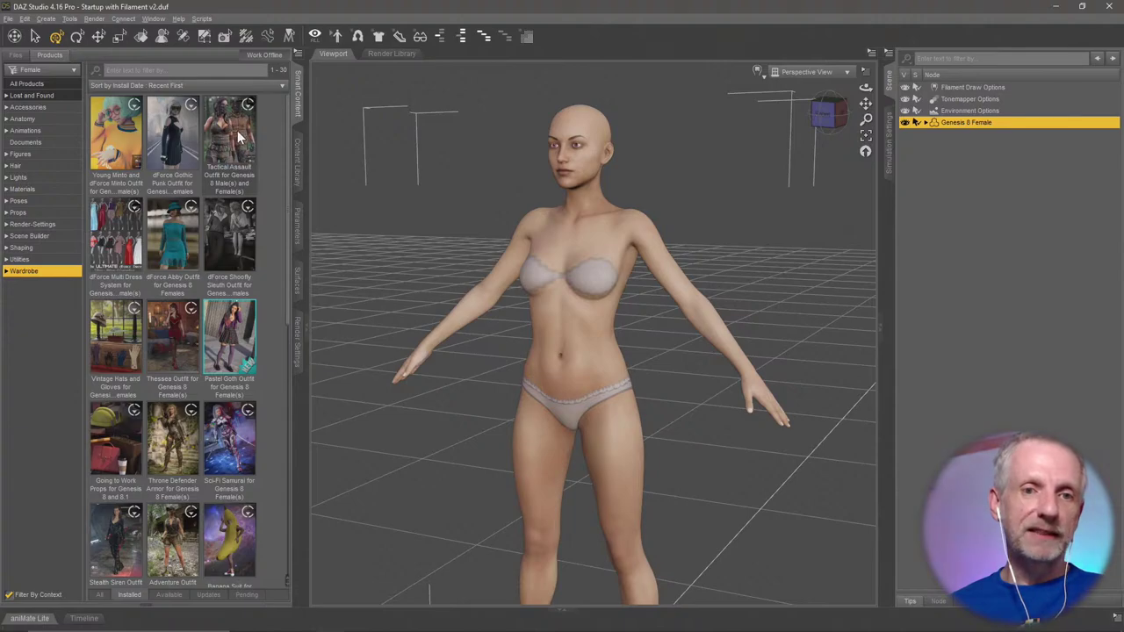
{"action": "double_click", "coordinate": [233, 133]}
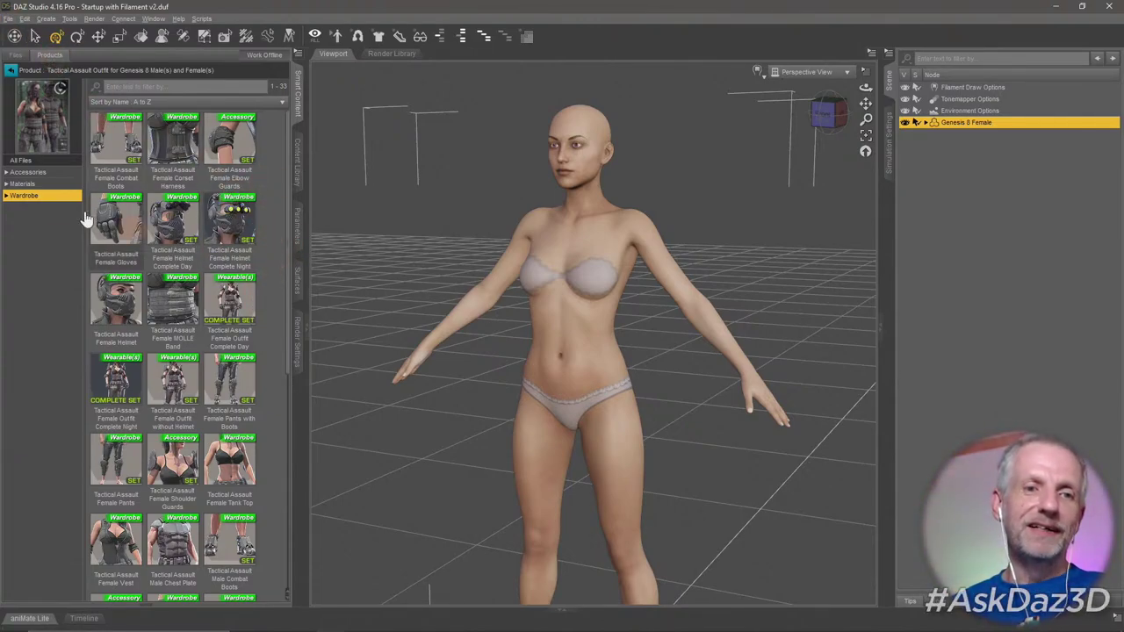
List all 74 of the outfit's files and scroll through them.
{"action": "left_click", "coordinate": [50, 164]}
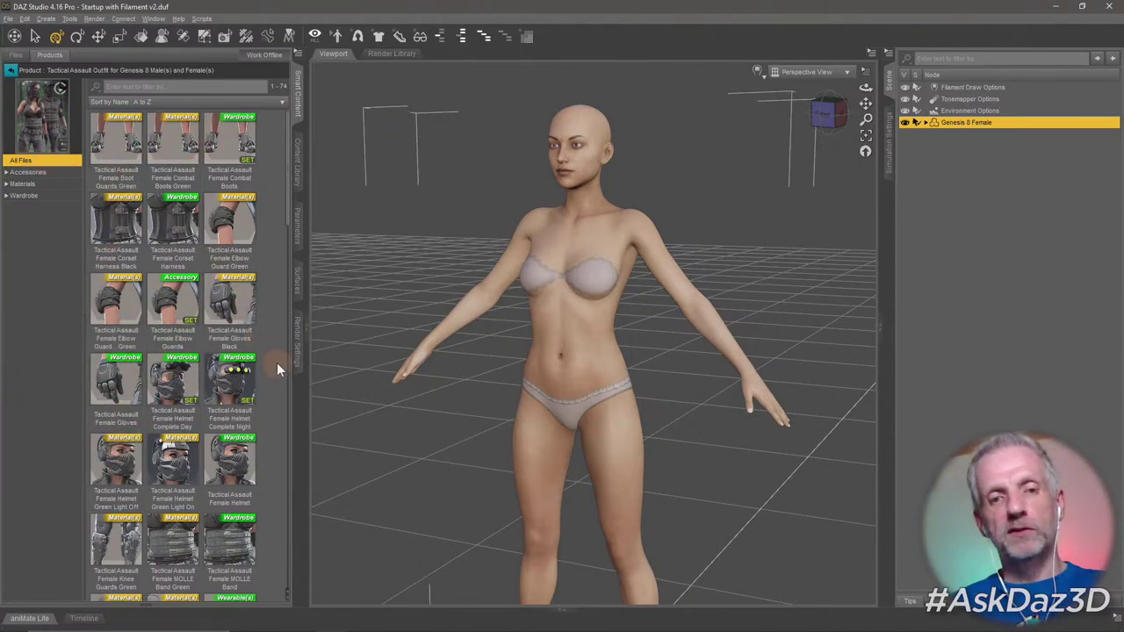
{"action": "scroll", "coordinate": [277, 368], "scroll_direction": "down", "scroll_amount": 8}
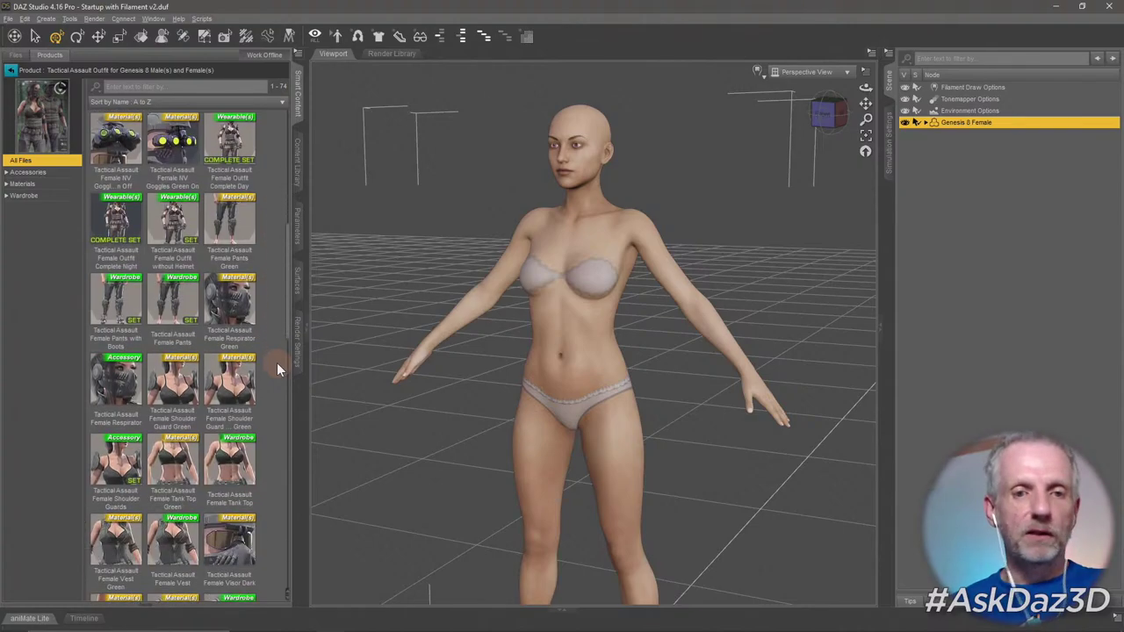
{"action": "scroll", "coordinate": [276, 365], "scroll_direction": "down", "scroll_amount": 10}
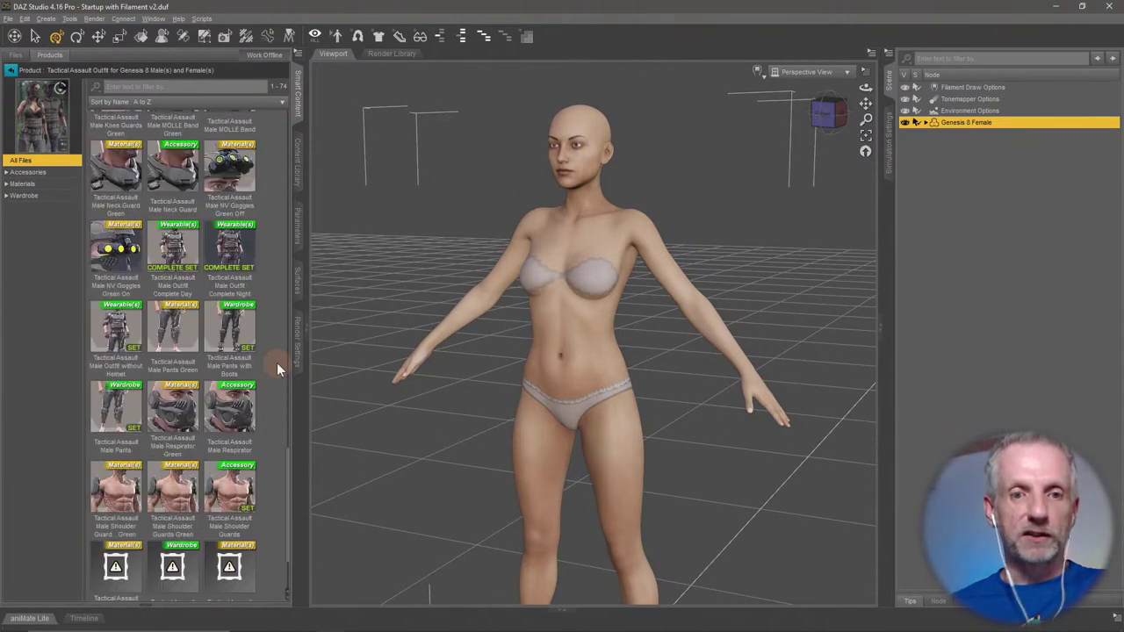
{"action": "scroll", "coordinate": [278, 368], "scroll_direction": "up", "scroll_amount": 10}
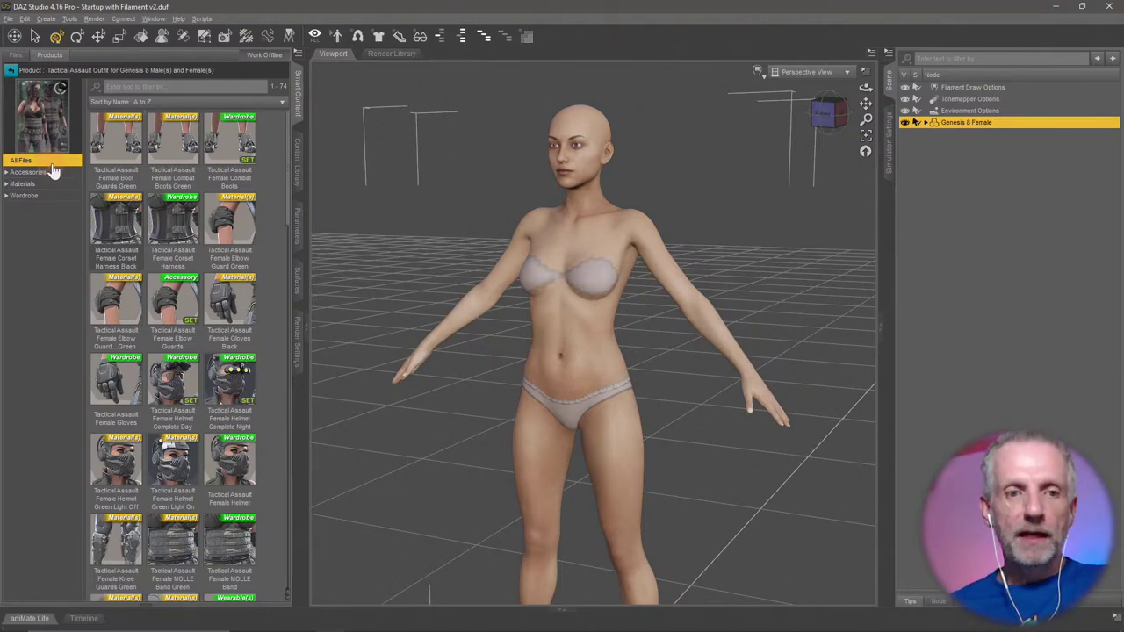
Load the Tactical Assault Female Respirator from Accessories and inspect it around the head.
{"action": "left_click", "coordinate": [28, 172]}
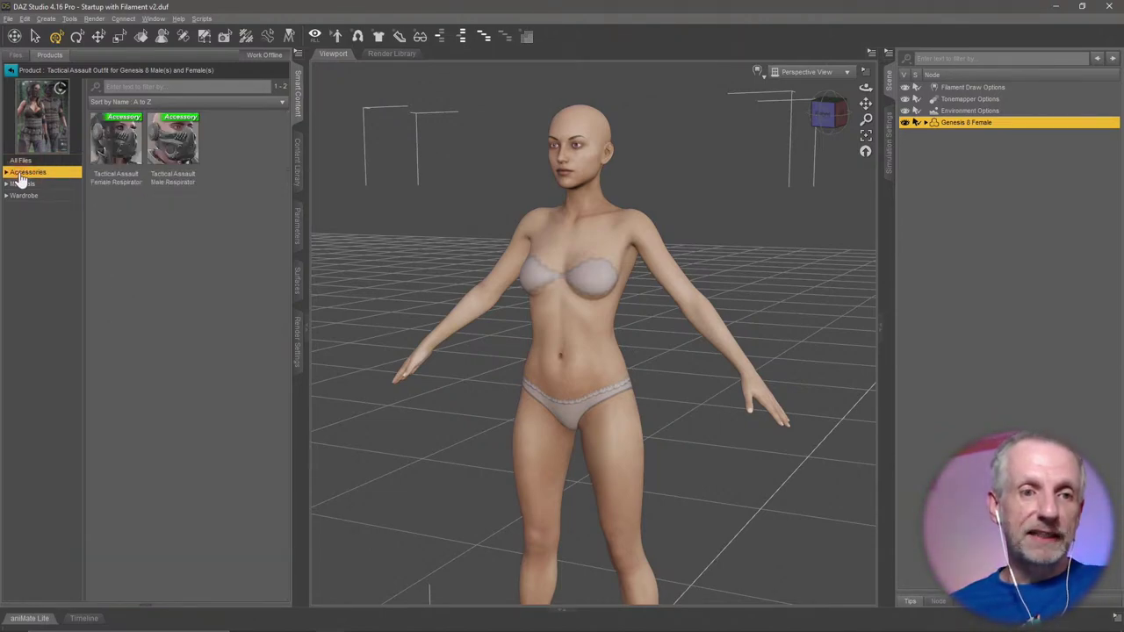
{"action": "left_click", "coordinate": [127, 164]}
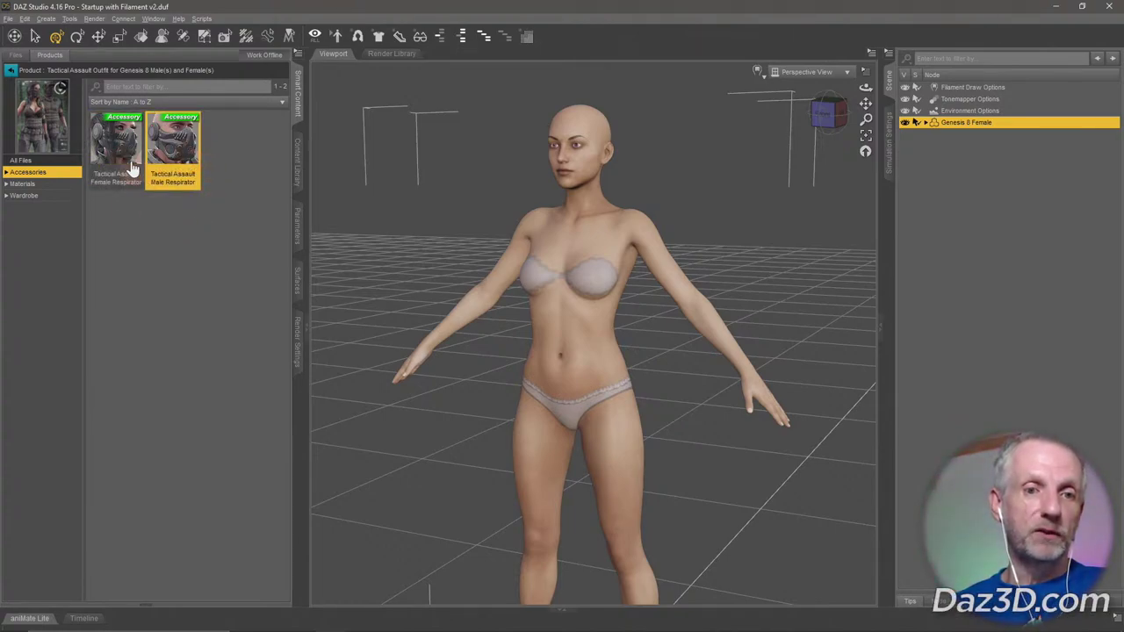
{"action": "left_click", "coordinate": [175, 151]}
{"action": "left_click", "coordinate": [119, 151]}
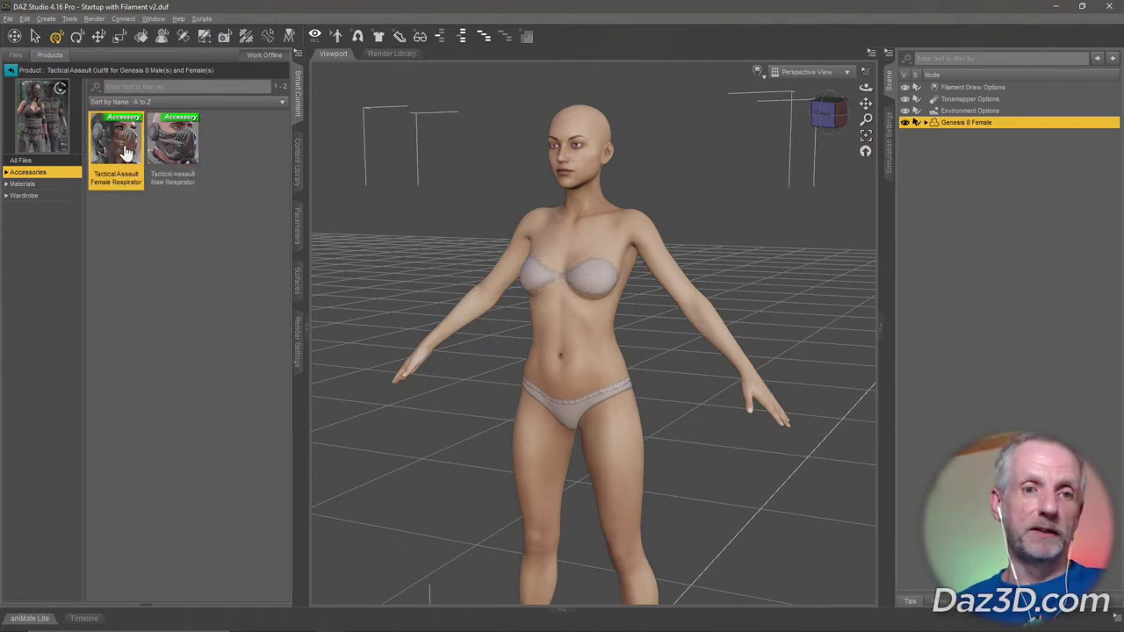
{"action": "double_click", "coordinate": [116, 141]}
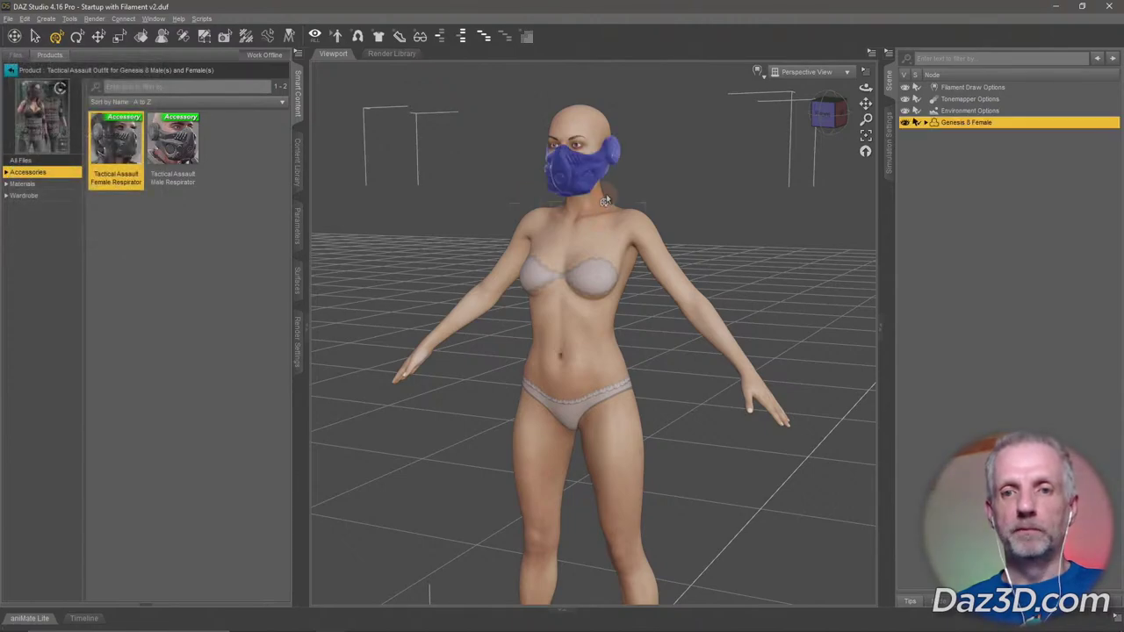
{"action": "scroll", "coordinate": [659, 207], "scroll_direction": "up", "scroll_amount": 5}
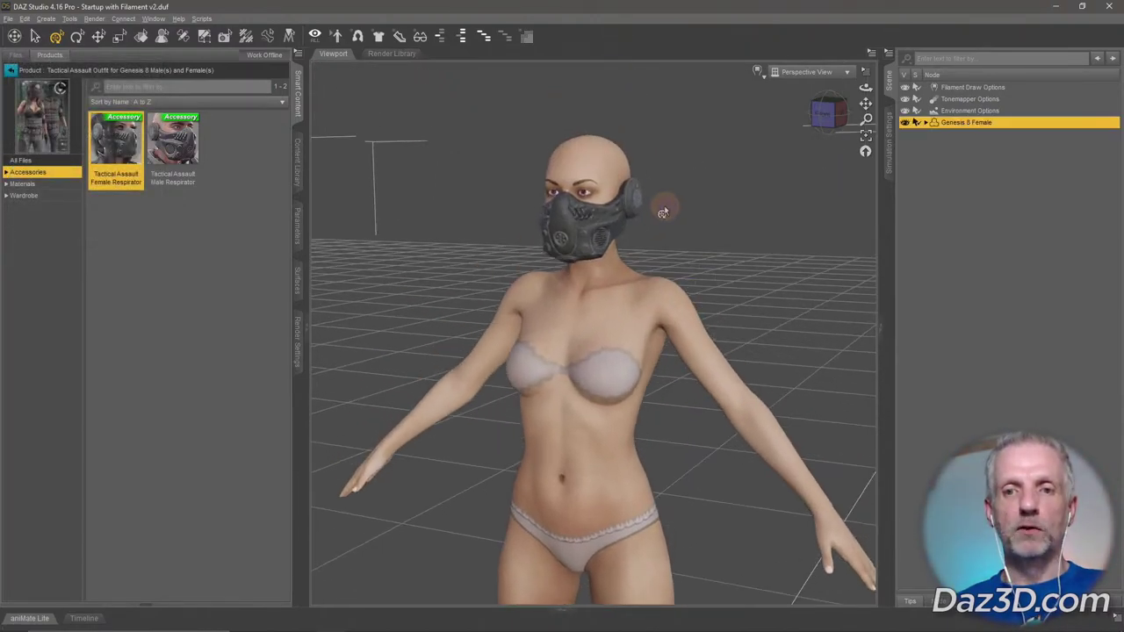
{"action": "mouse_move", "coordinate": [665, 212]}
{"action": "left_mouse_down", "text": "alt"}
{"action": "mouse_move", "coordinate": [677, 226]}
{"action": "mouse_move", "coordinate": [705, 226]}
{"action": "mouse_move", "coordinate": [667, 219]}
{"action": "mouse_move", "coordinate": [690, 229]}
{"action": "mouse_move", "coordinate": [672, 232]}
{"action": "left_mouse_up", "text": "alt"}
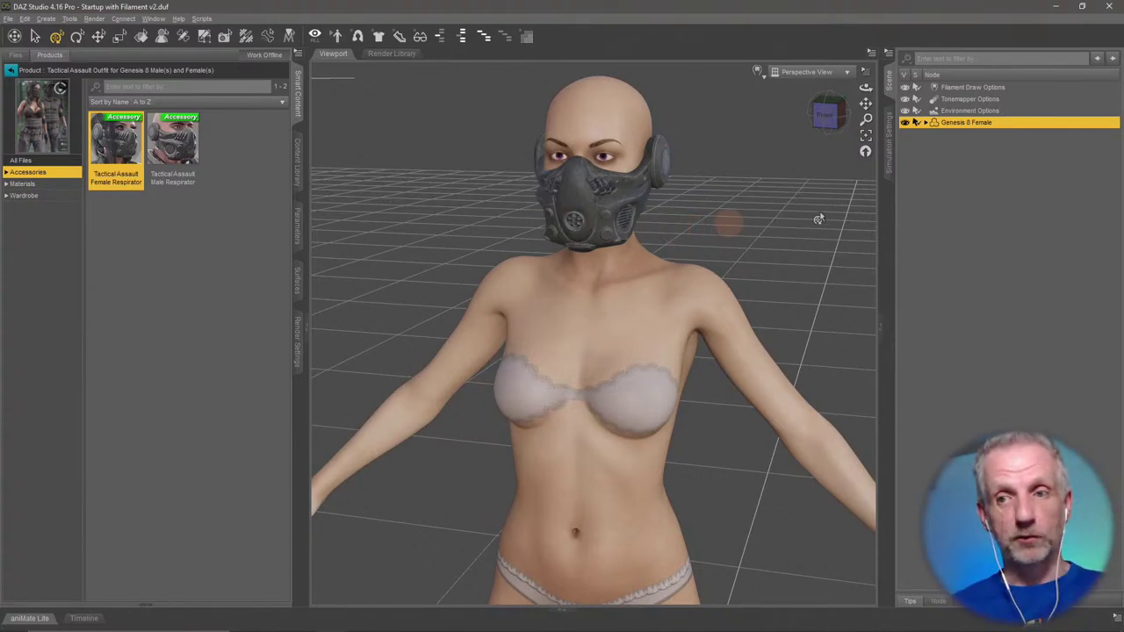
Undo the respirator and list the outfit's Wardrobe items.
{"action": "key", "text": "ctrl+z"}
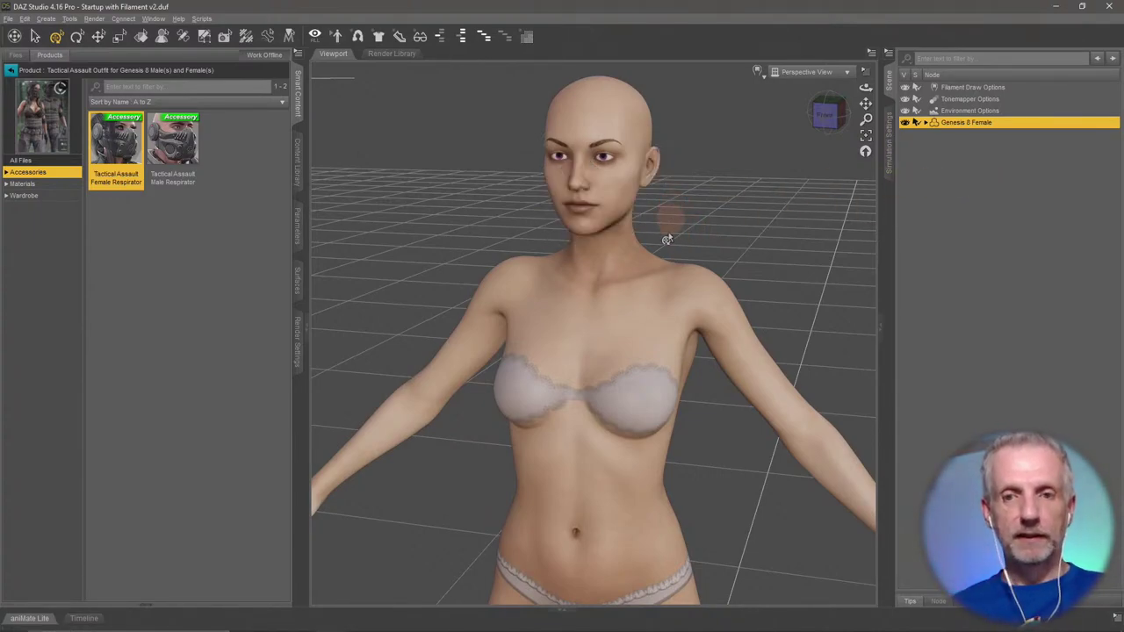
{"action": "left_click", "coordinate": [60, 184]}
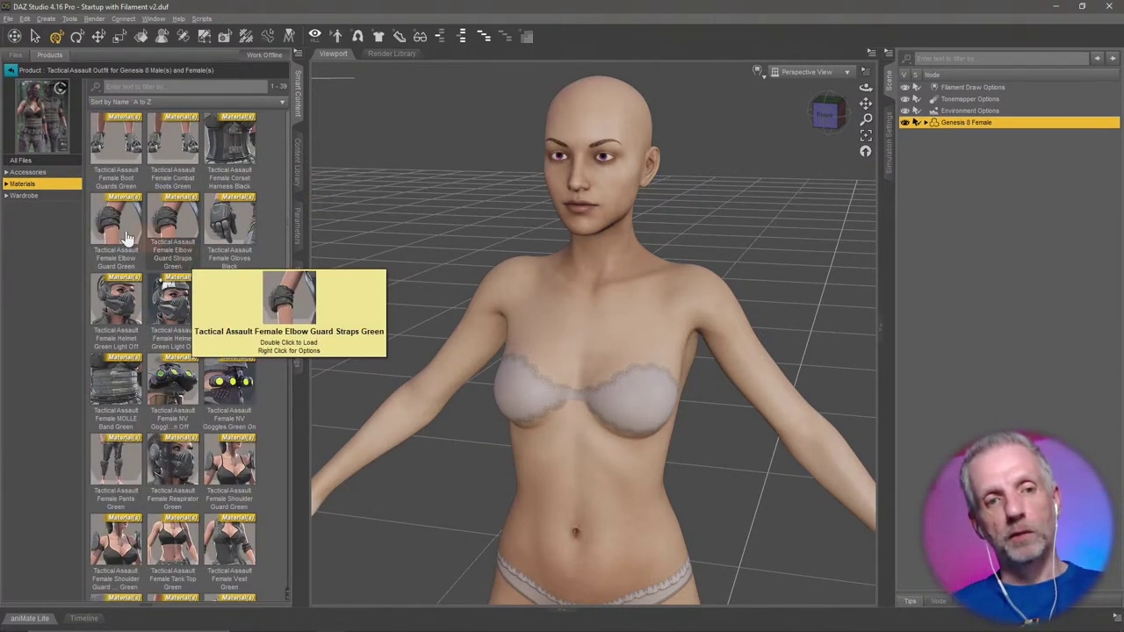
{"action": "left_click", "coordinate": [44, 196]}
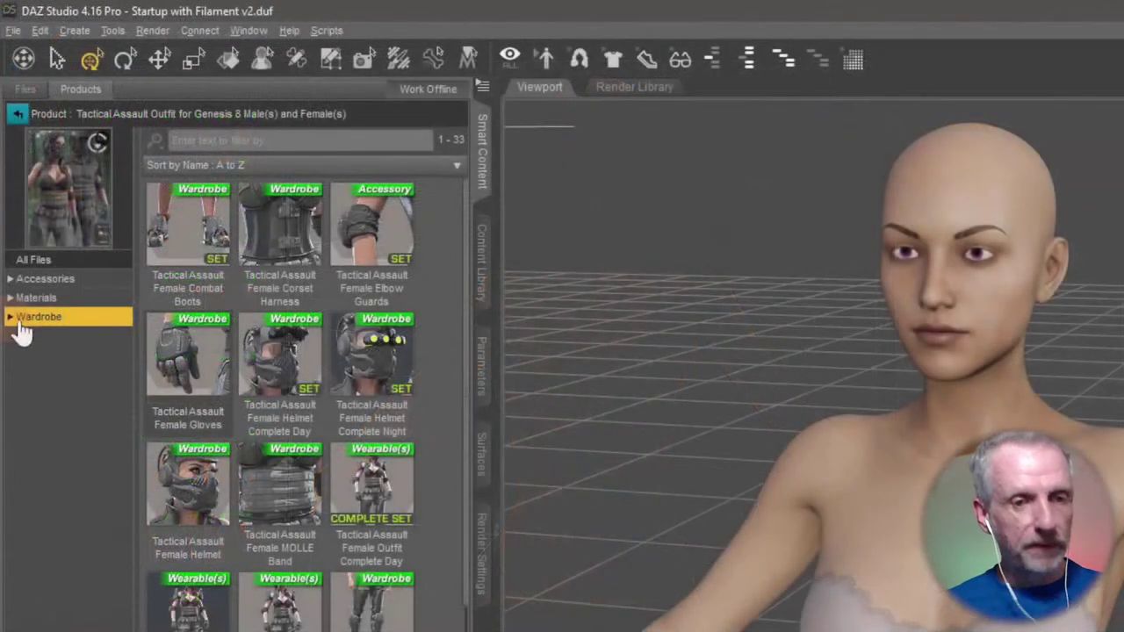
Browse the product's All Files, Accessories, Materials, Wardrobe, Armor, Gloves, Pants and Shirts folders.
{"action": "left_click", "coordinate": [11, 320]}
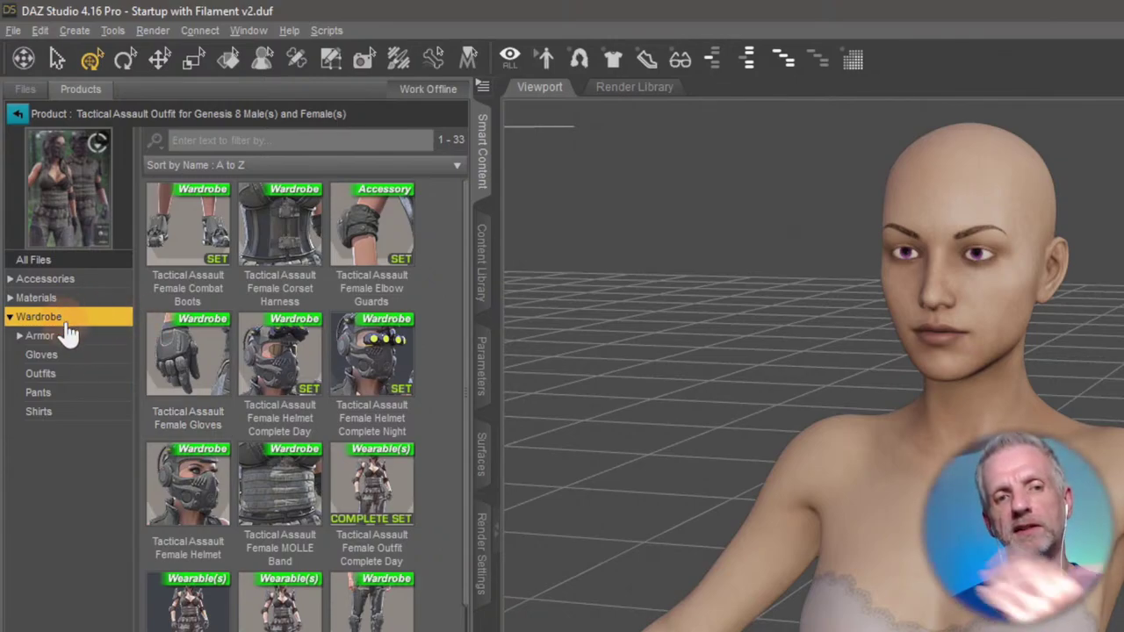
{"action": "left_click", "coordinate": [109, 260]}
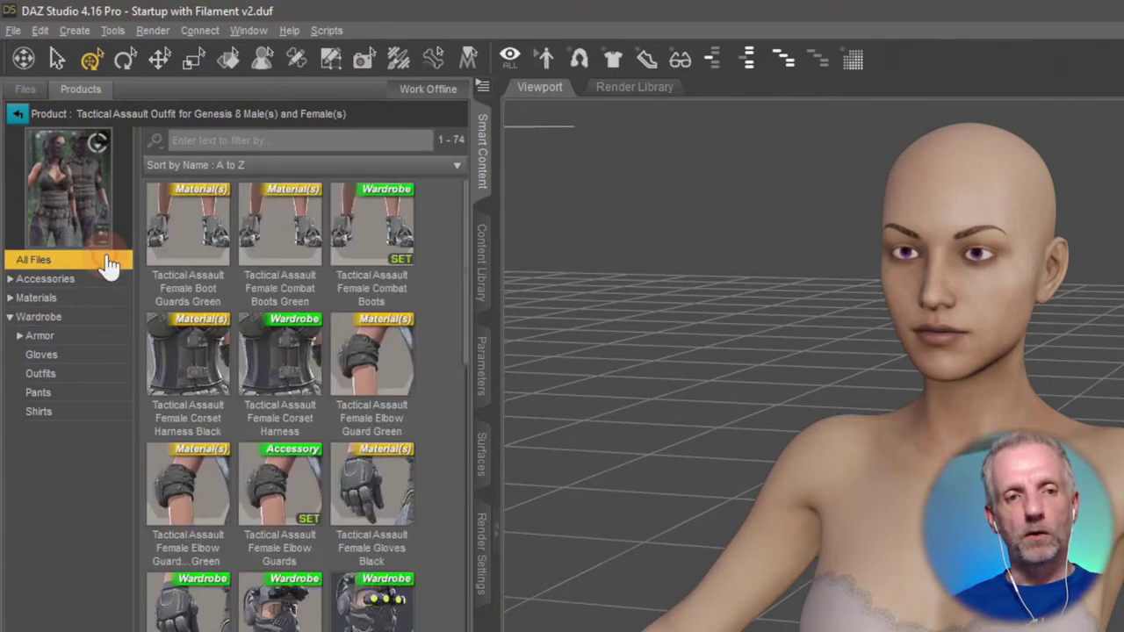
{"action": "left_click", "coordinate": [104, 281]}
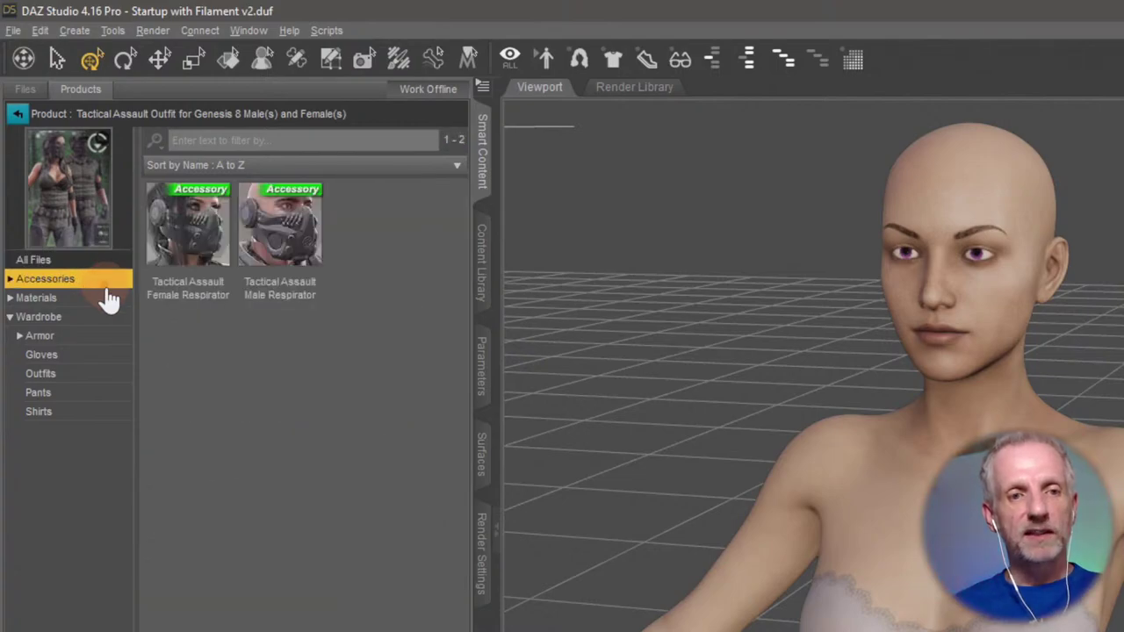
{"action": "left_click", "coordinate": [104, 298]}
{"action": "left_click", "coordinate": [104, 317]}
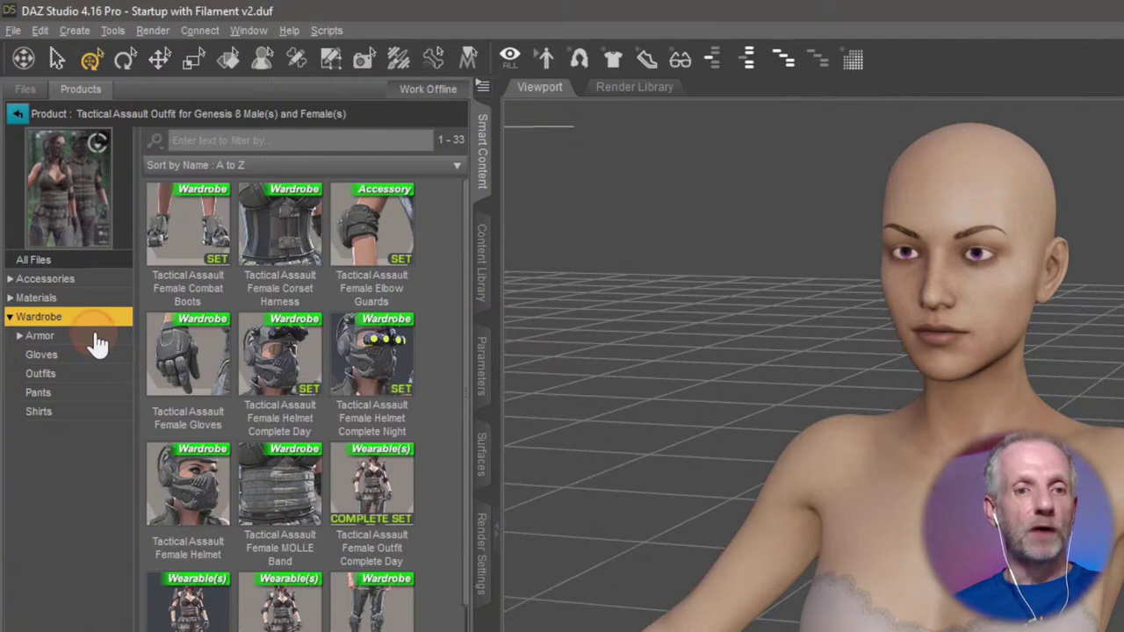
{"action": "left_click", "coordinate": [97, 340]}
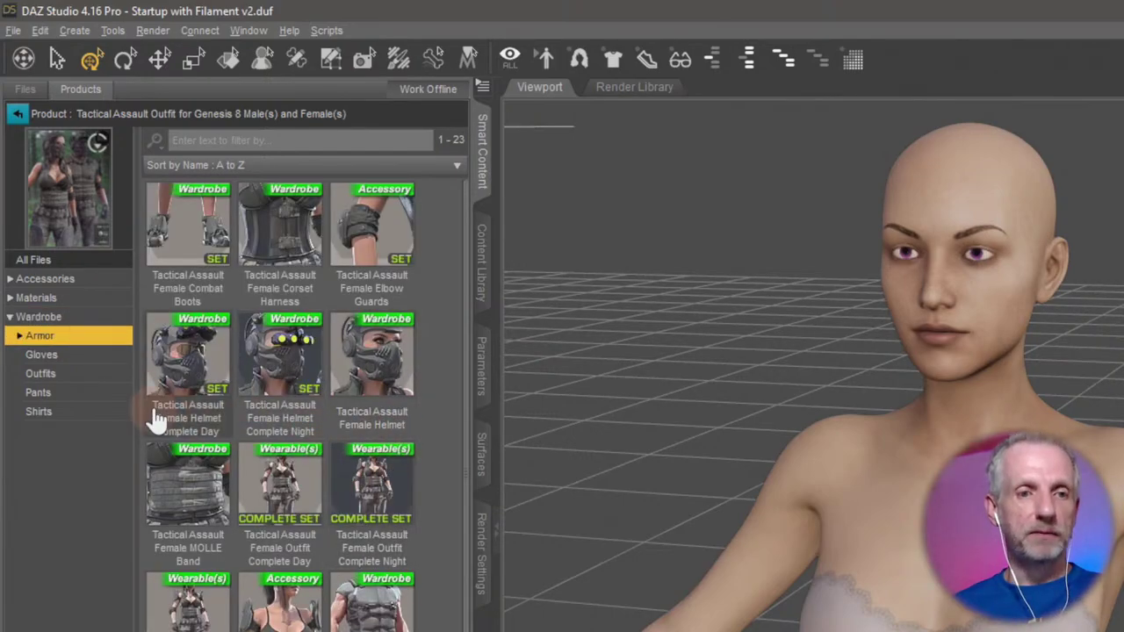
{"action": "left_click", "coordinate": [104, 360]}
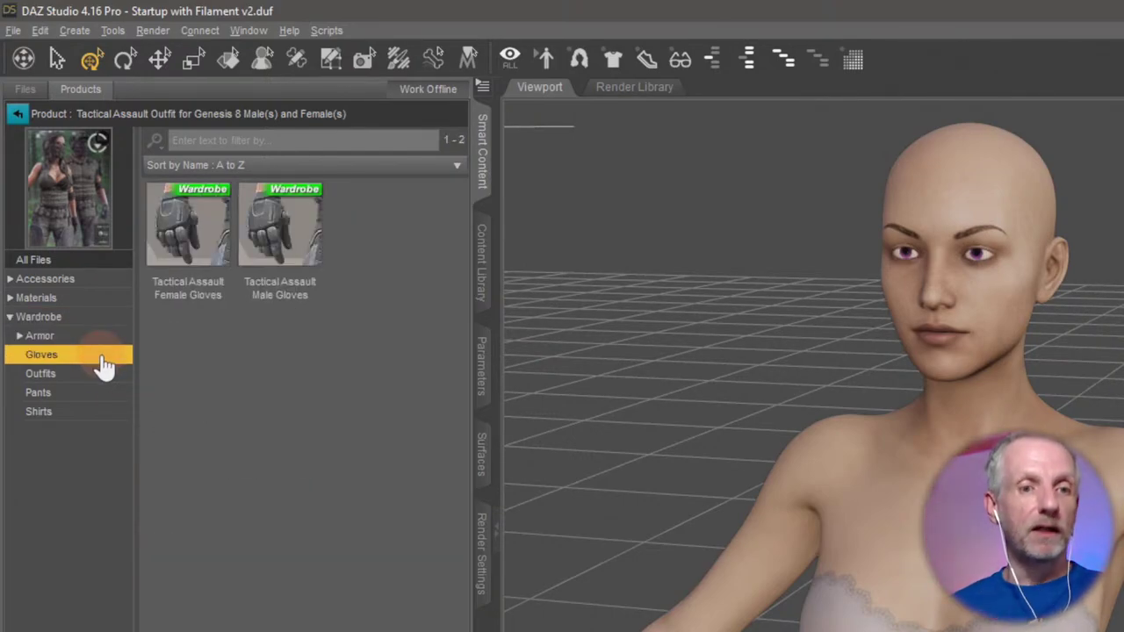
{"action": "left_click", "coordinate": [94, 393]}
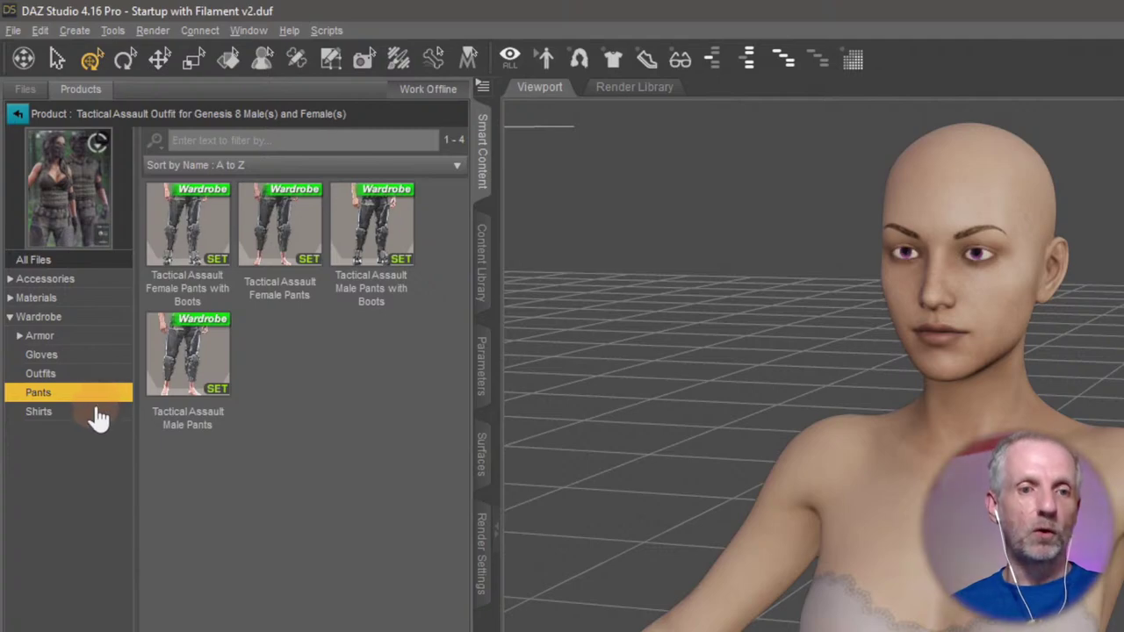
{"action": "left_click", "coordinate": [99, 414]}
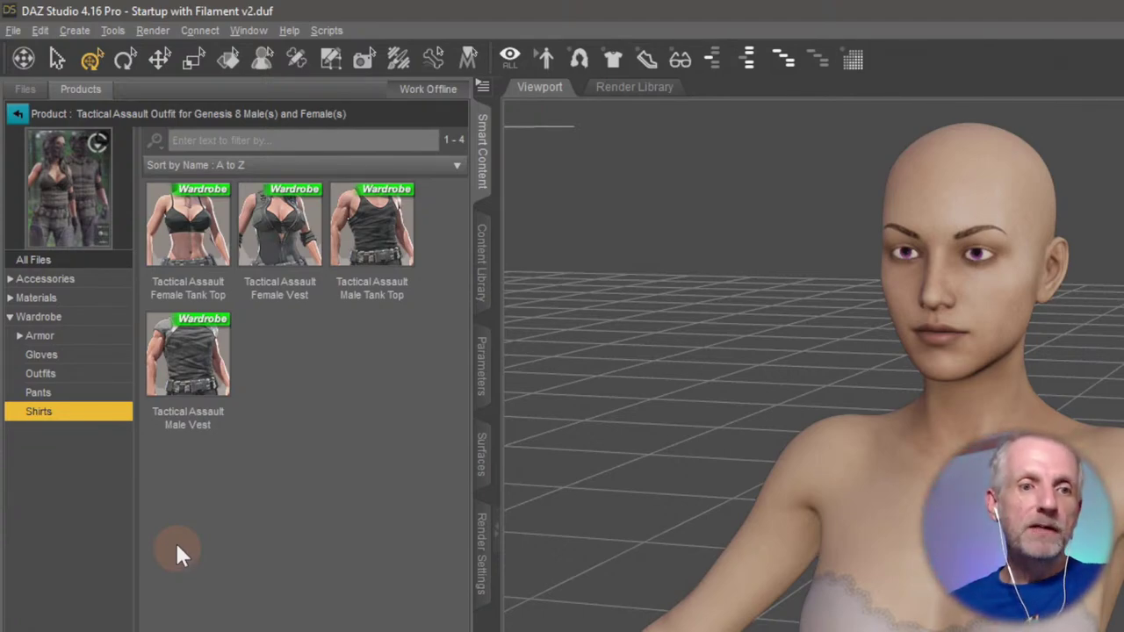
List the Outfits sets, preview Complete Day, Complete Night and without Helmet, selecting Complete Day.
{"action": "left_click", "coordinate": [92, 376]}
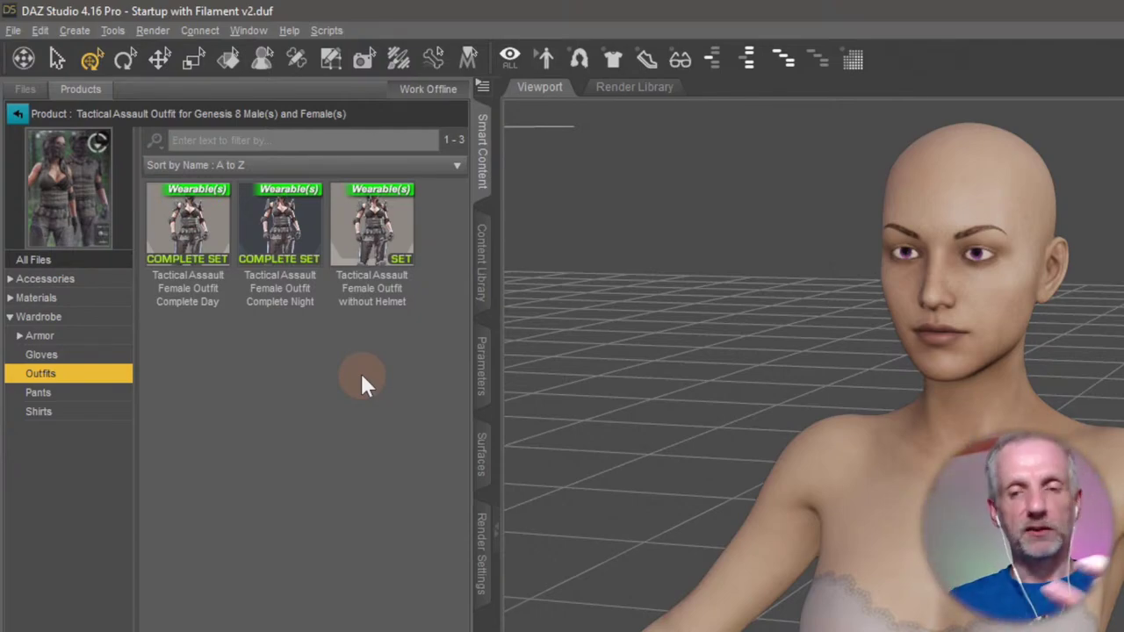
{"action": "left_click", "coordinate": [196, 252]}
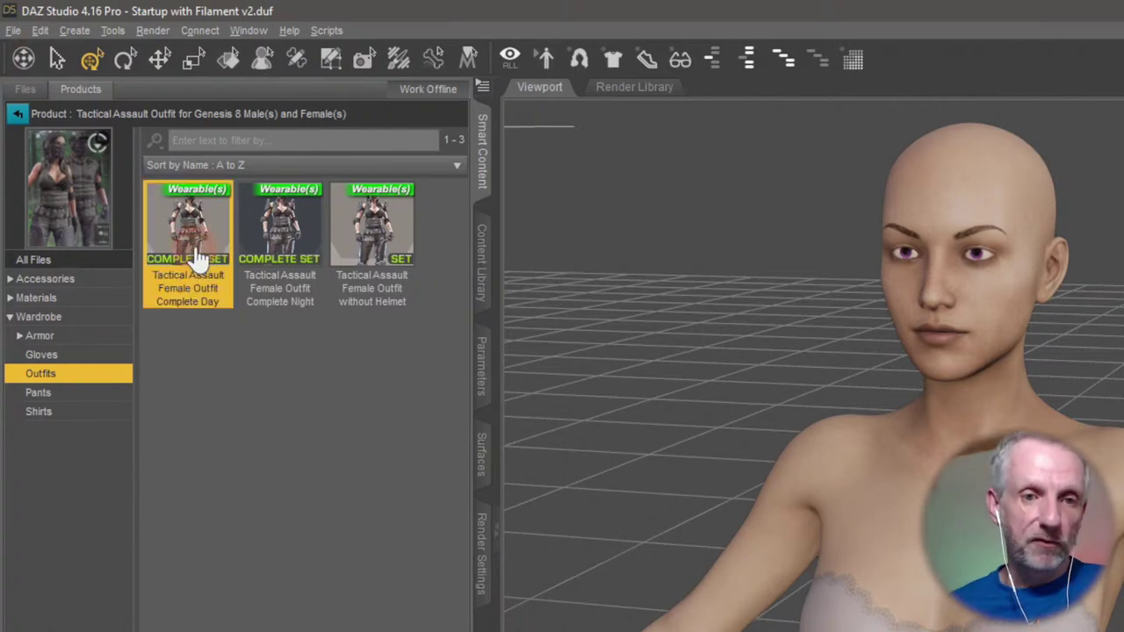
{"action": "left_click", "coordinate": [295, 283]}
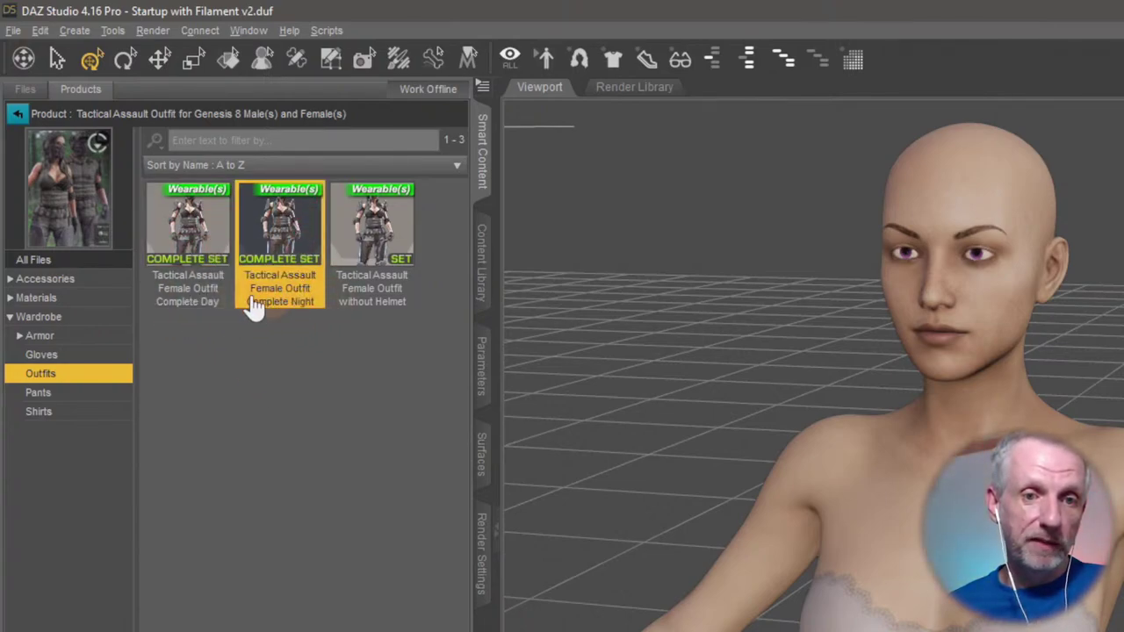
{"action": "left_click", "coordinate": [391, 227]}
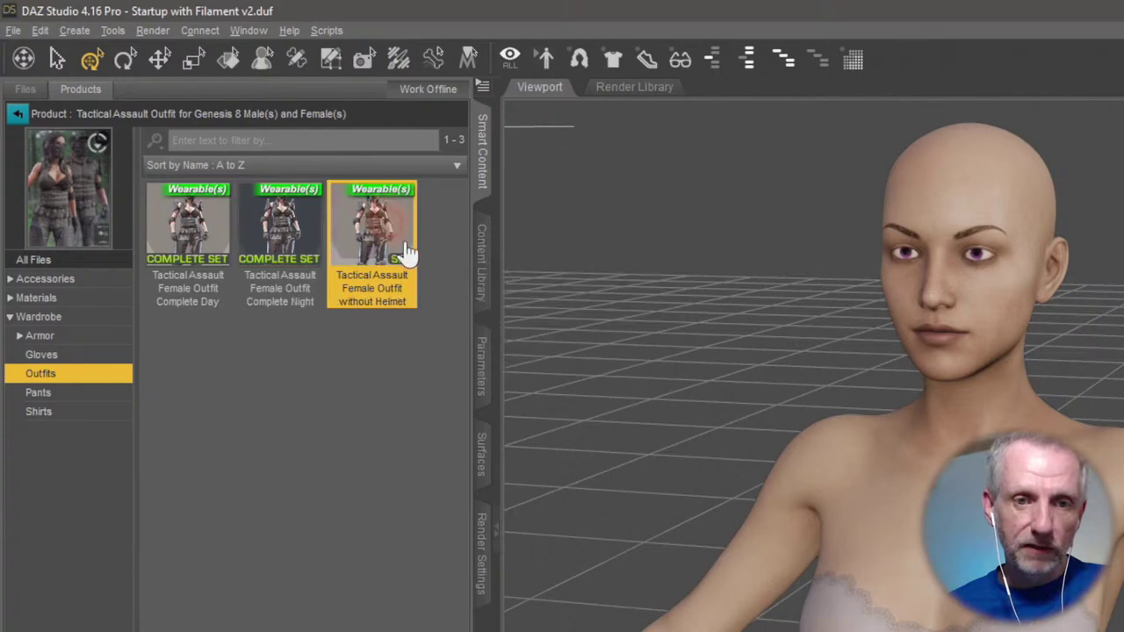
{"action": "left_click", "coordinate": [214, 246]}
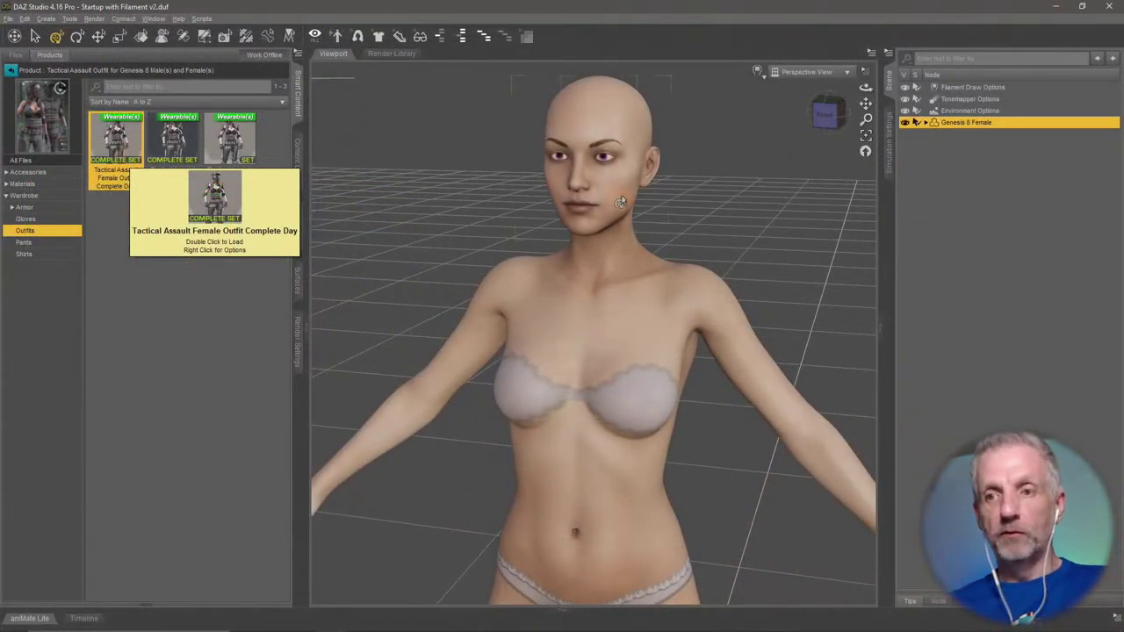
{"action": "left_click", "coordinate": [966, 127]}
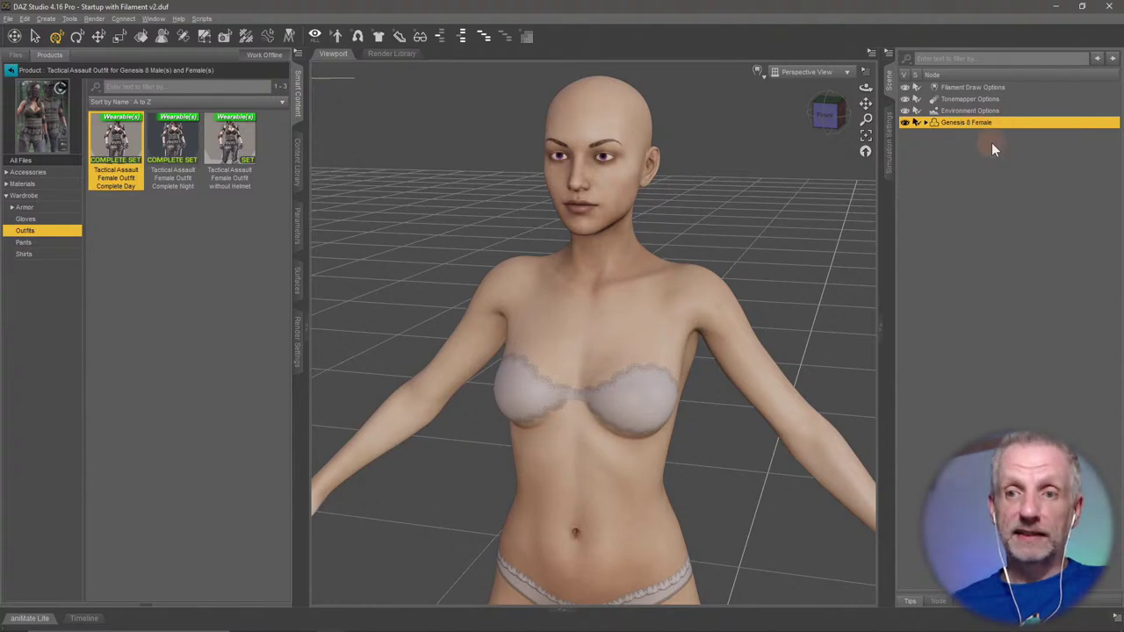
Load the Complete Day outfit onto Genesis 8 Female and inspect the torso and gloved hand.
{"action": "left_click_drag", "start_coordinate": [773, 263], "coordinate": [439, 261]}
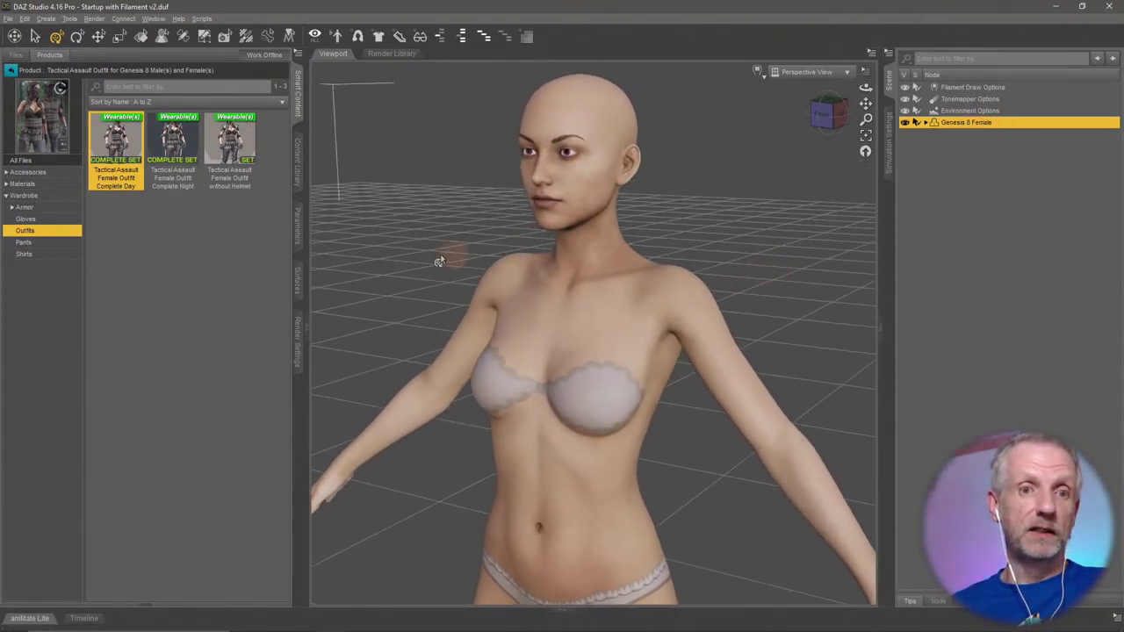
{"action": "double_click", "coordinate": [116, 136]}
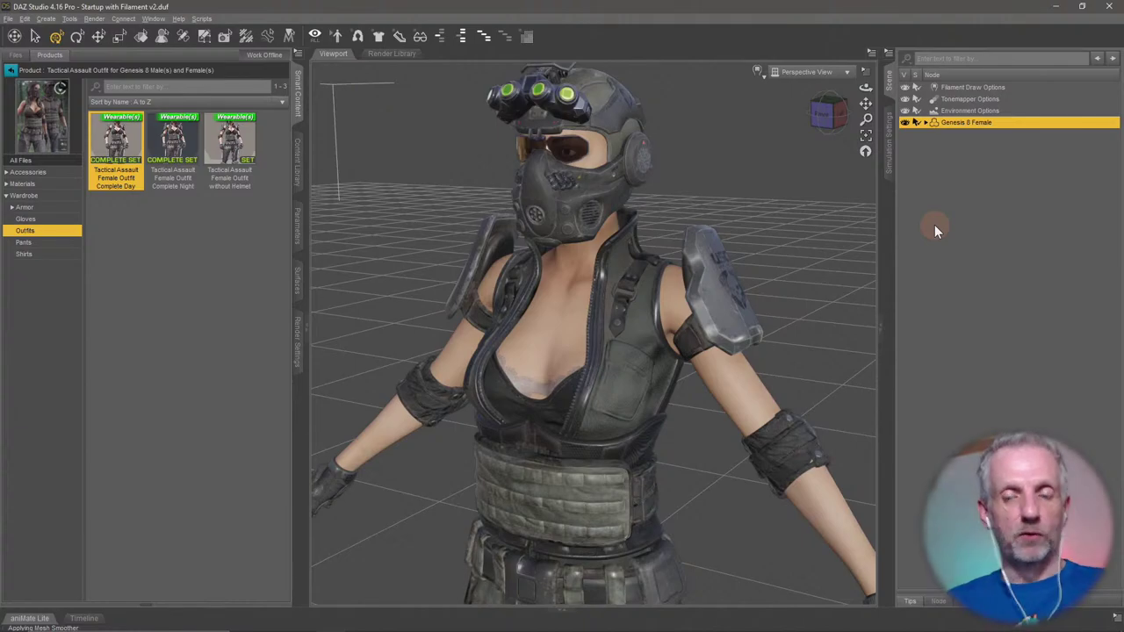
{"action": "scroll", "coordinate": [647, 309], "scroll_direction": "down", "scroll_amount": 5}
{"action": "left_click_drag", "start_coordinate": [716, 393], "coordinate": [705, 332], "text": "alt"}
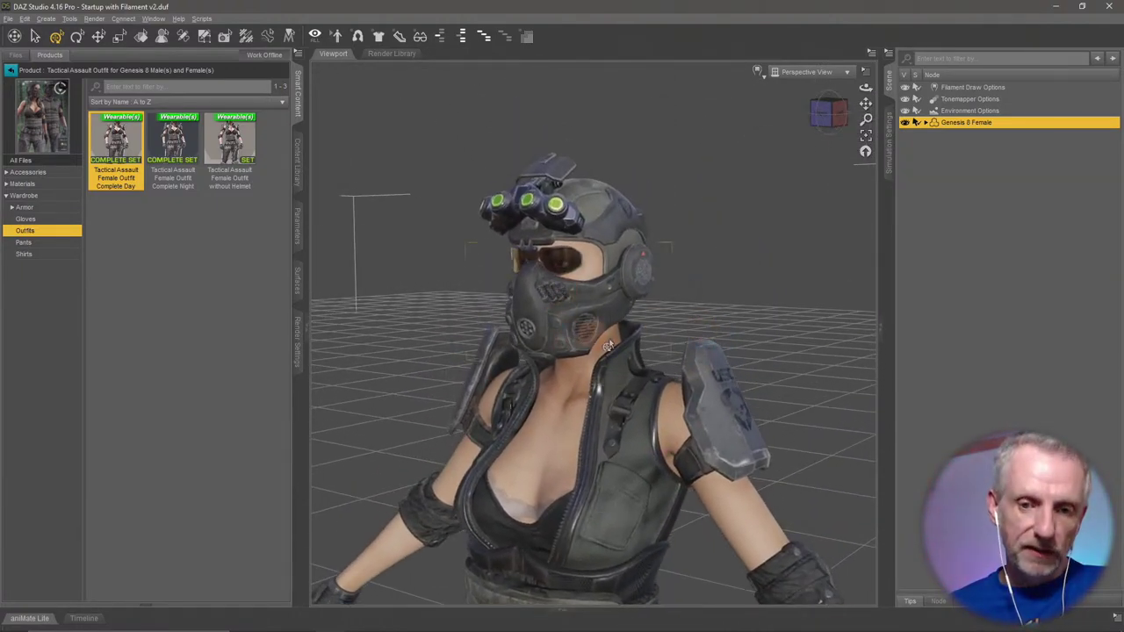
{"action": "left_click_drag", "start_coordinate": [665, 364], "coordinate": [619, 439], "text": "alt"}
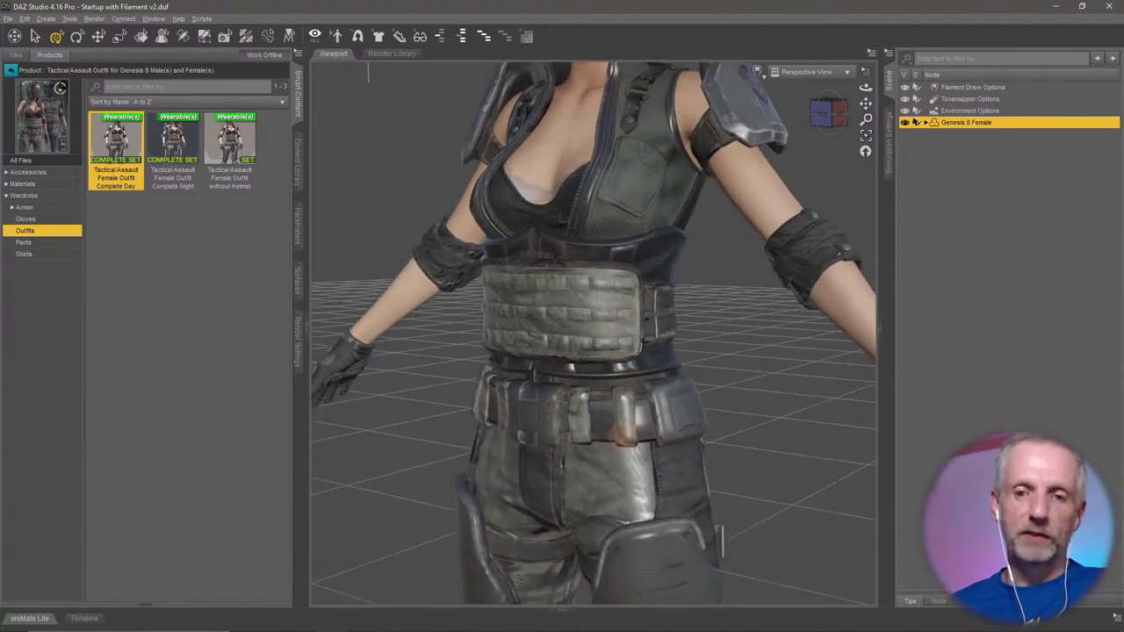
{"action": "left_click_drag", "start_coordinate": [676, 461], "coordinate": [676, 428], "text": "alt"}
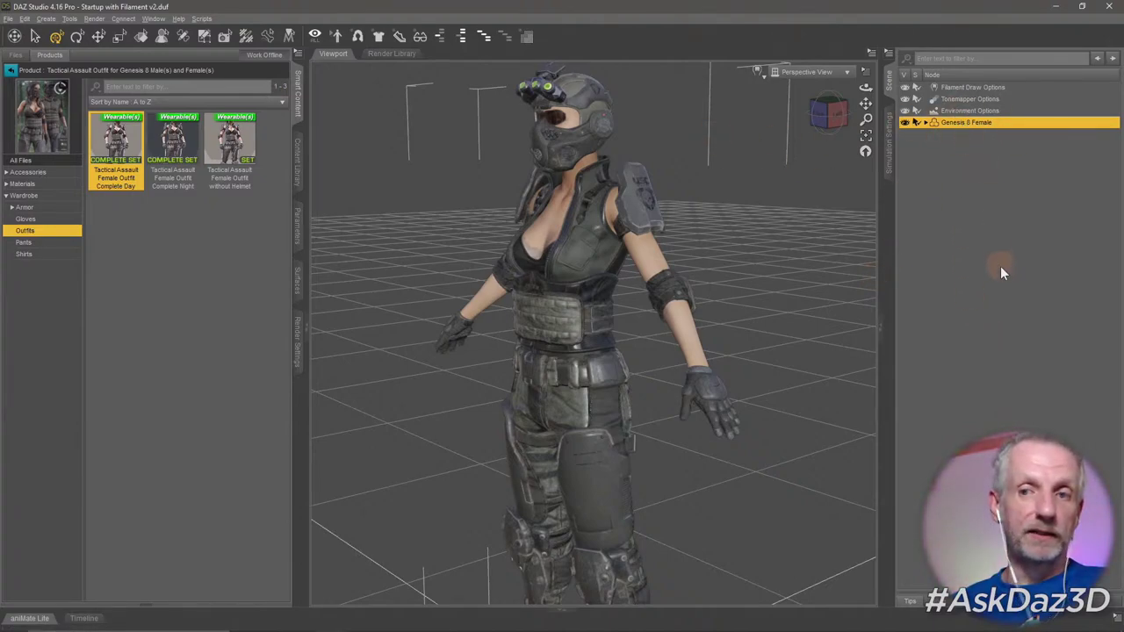
Select the outfit pieces and the figure in the Scene pane, then undo the Complete Day outfit.
{"action": "left_click", "coordinate": [925, 122]}
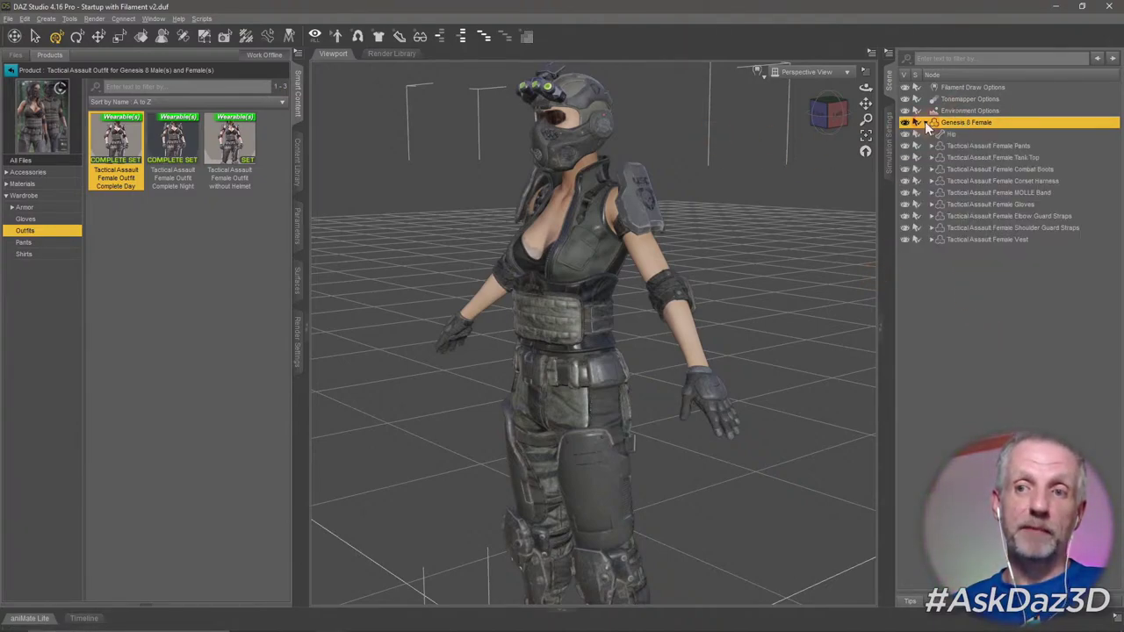
{"action": "left_click", "coordinate": [986, 147]}
{"action": "left_click", "coordinate": [989, 240], "text": "shift"}
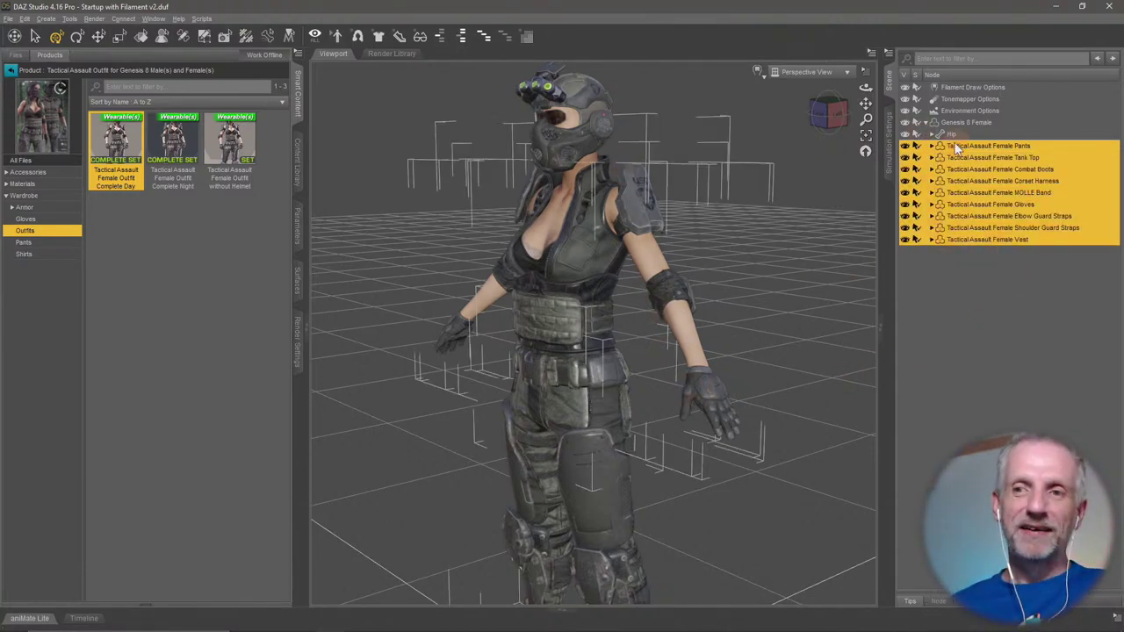
{"action": "left_click", "coordinate": [926, 123]}
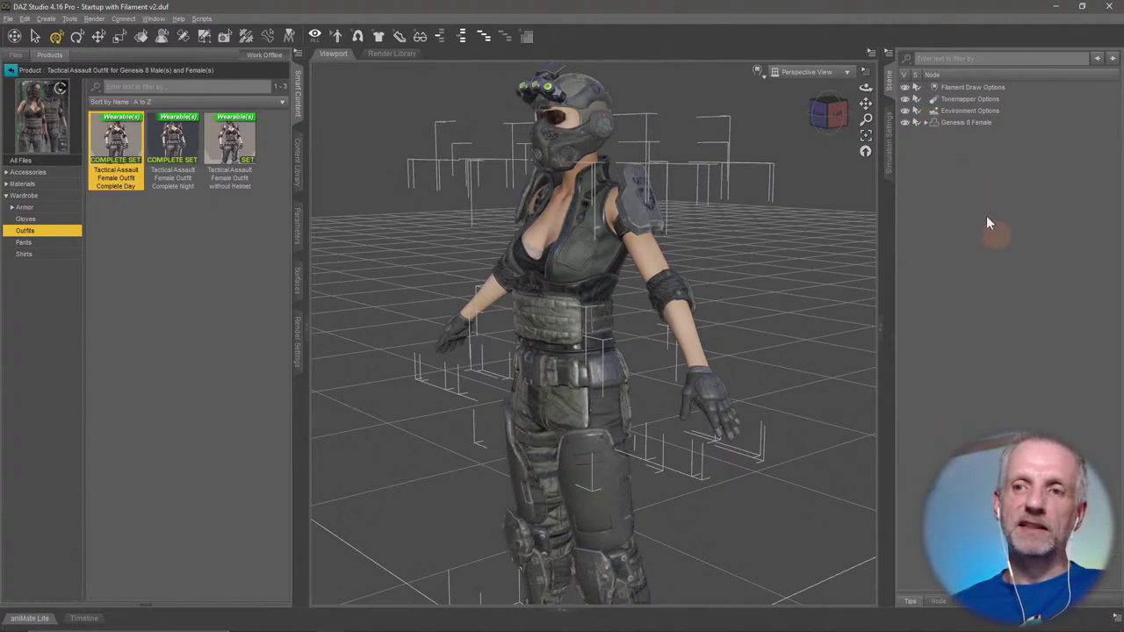
{"action": "left_click", "coordinate": [926, 123]}
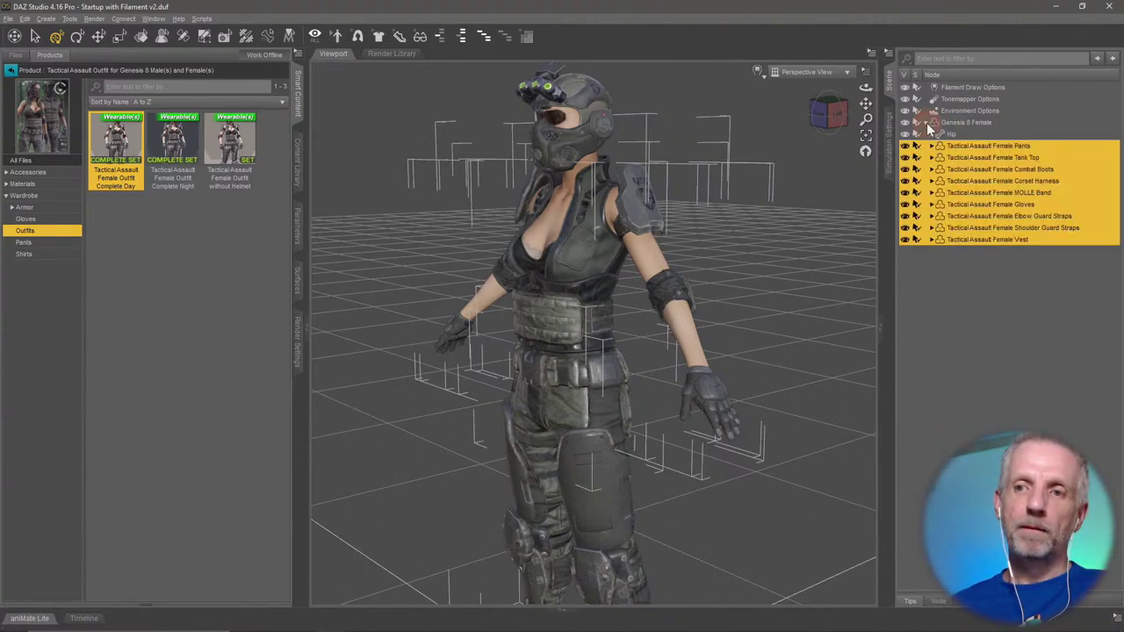
{"action": "left_click", "coordinate": [974, 122]}
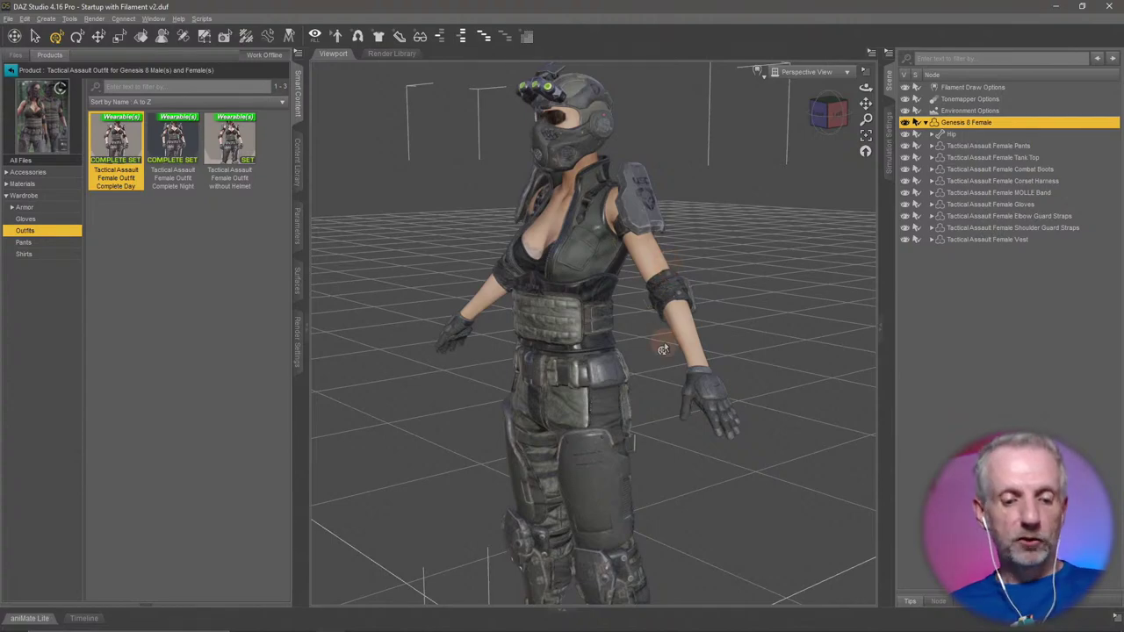
{"action": "key", "text": "ctrl+z"}
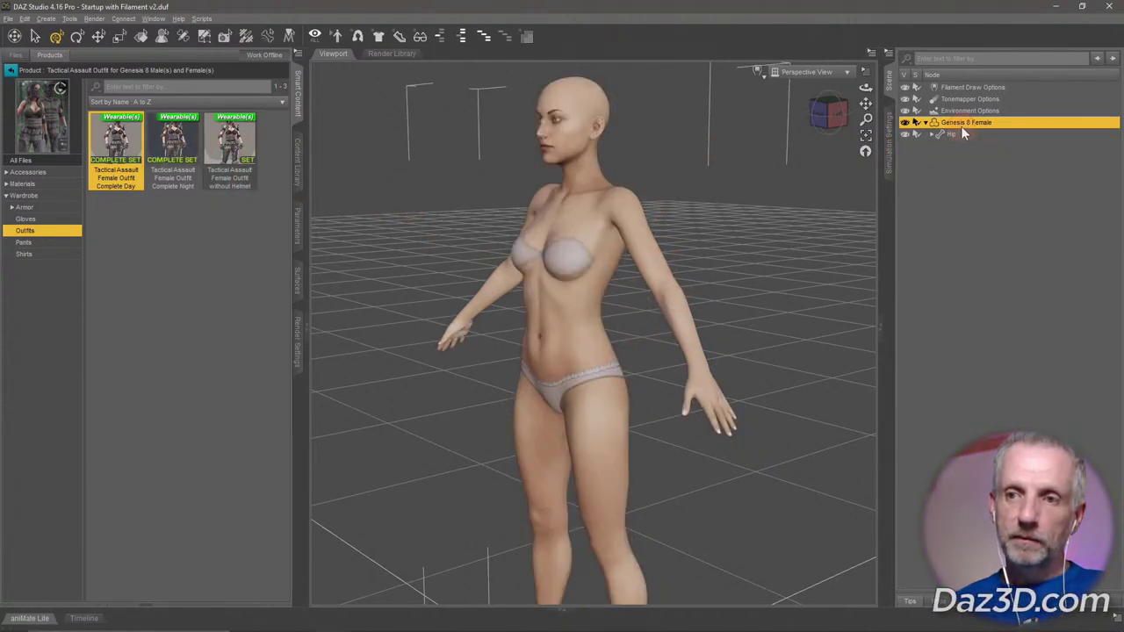
{"action": "left_click", "coordinate": [927, 123]}
Try the Complete Night outfit, view the figure's back, then undo it with Armor listed.
{"action": "double_click", "coordinate": [172, 140]}
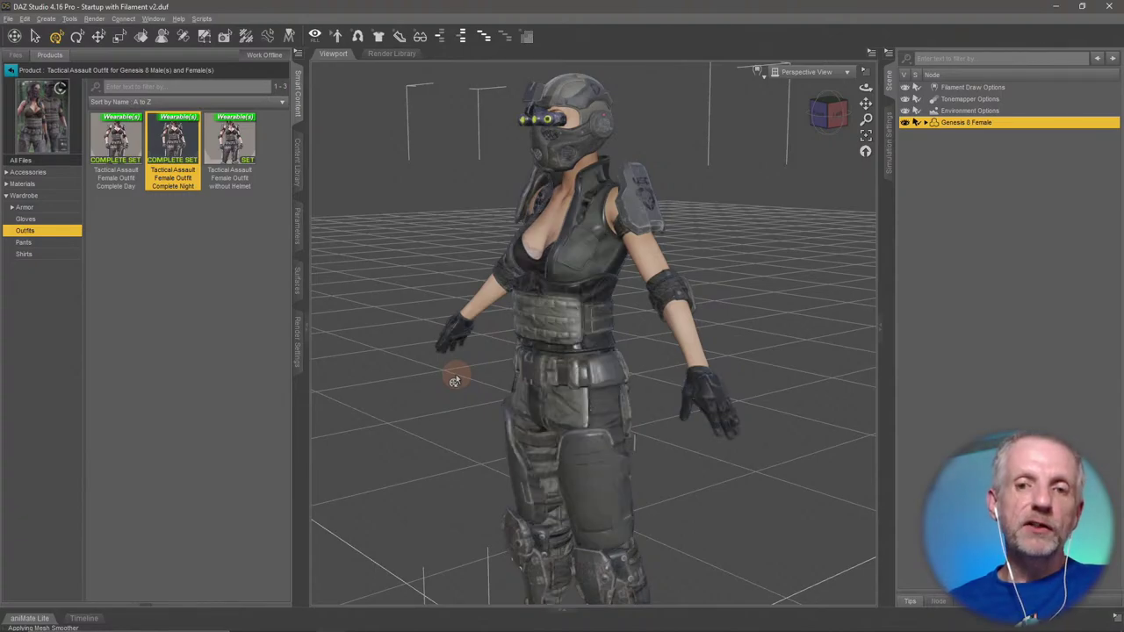
{"action": "mouse_move", "coordinate": [454, 380]}
{"action": "left_mouse_down"}
{"action": "mouse_move", "coordinate": [466, 373]}
{"action": "mouse_move", "coordinate": [419, 376]}
{"action": "mouse_move", "coordinate": [571, 375]}
{"action": "mouse_move", "coordinate": [513, 360]}
{"action": "mouse_move", "coordinate": [518, 404]}
{"action": "mouse_move", "coordinate": [562, 456]}
{"action": "mouse_move", "coordinate": [545, 489]}
{"action": "mouse_move", "coordinate": [569, 443]}
{"action": "left_mouse_up"}
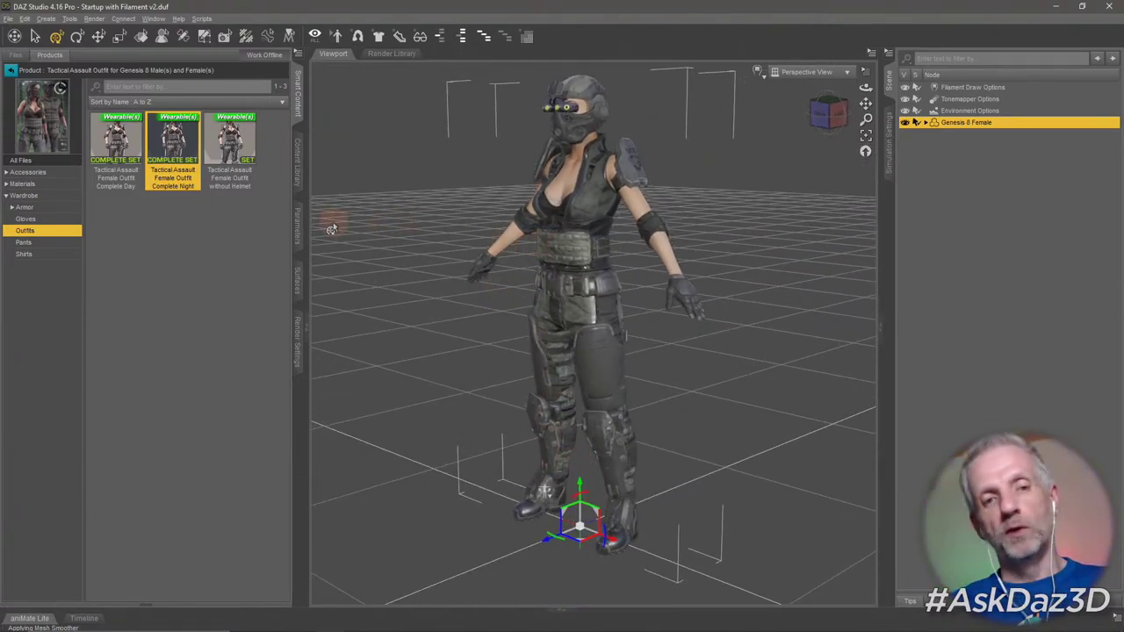
{"action": "left_click", "coordinate": [49, 208]}
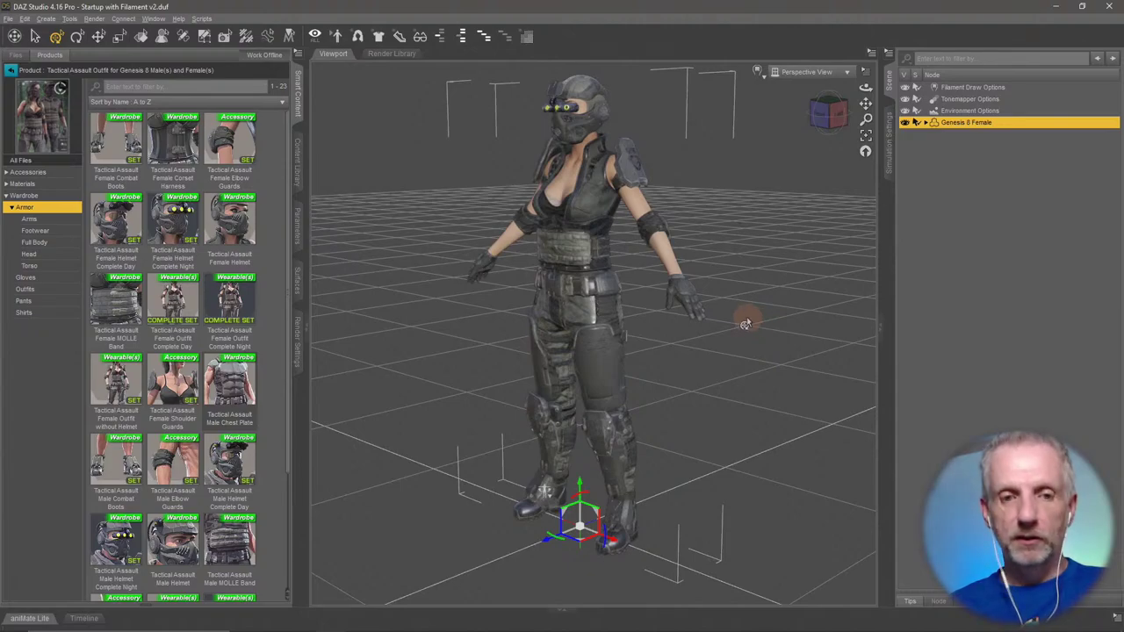
{"action": "key", "text": "ctrl+z"}
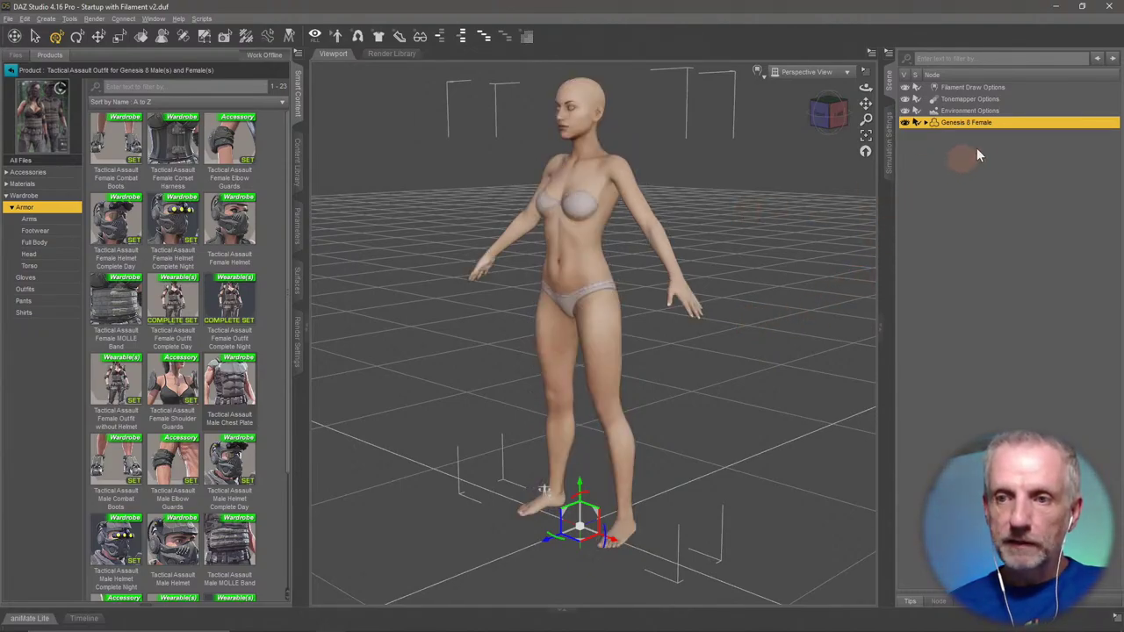
Place the Female Shoulder Guards on the figure's shoulder, then return to the installed products list.
{"action": "double_click", "coordinate": [180, 379]}
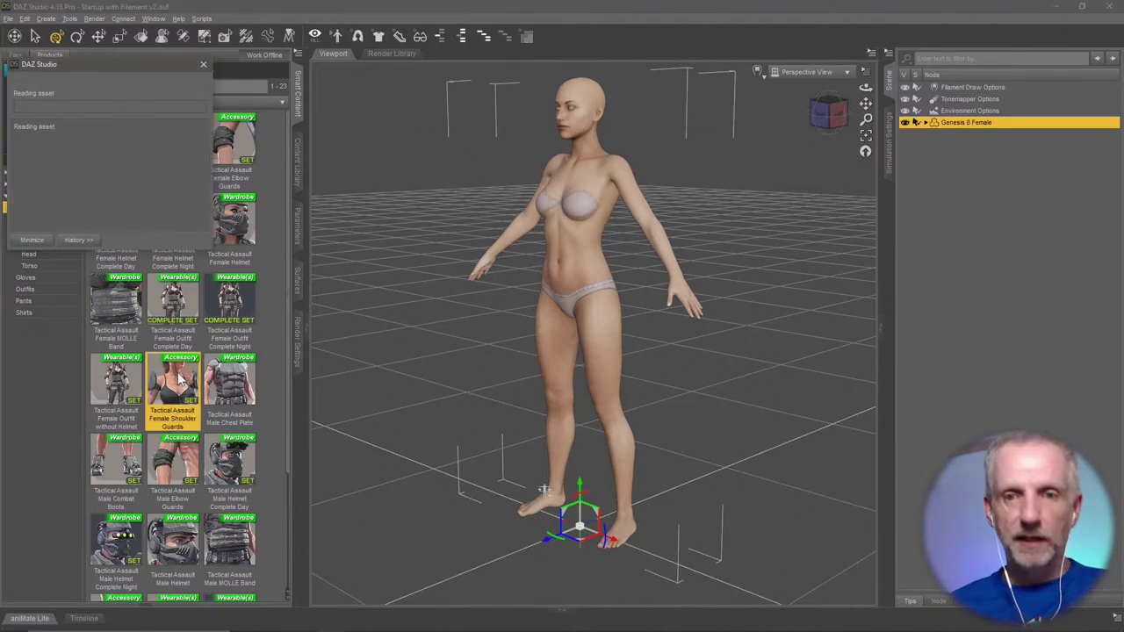
{"action": "scroll", "coordinate": [582, 199], "scroll_direction": "up", "scroll_amount": 5}
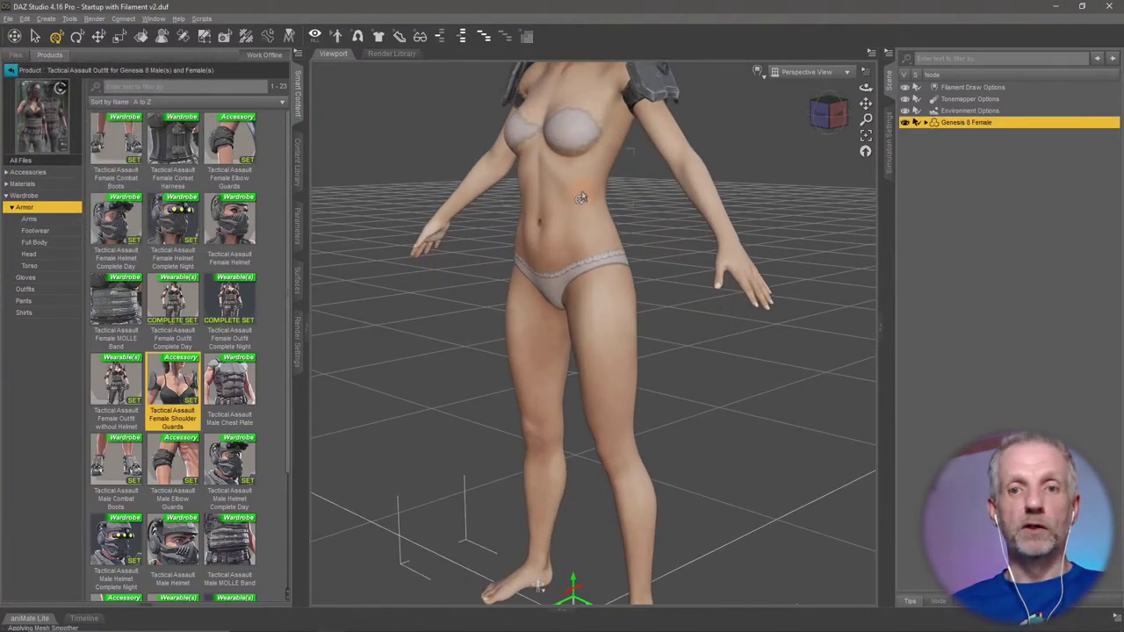
{"action": "scroll", "coordinate": [581, 199], "scroll_direction": "down", "scroll_amount": 5}
{"action": "left_click_drag", "start_coordinate": [514, 234], "coordinate": [344, 299]}
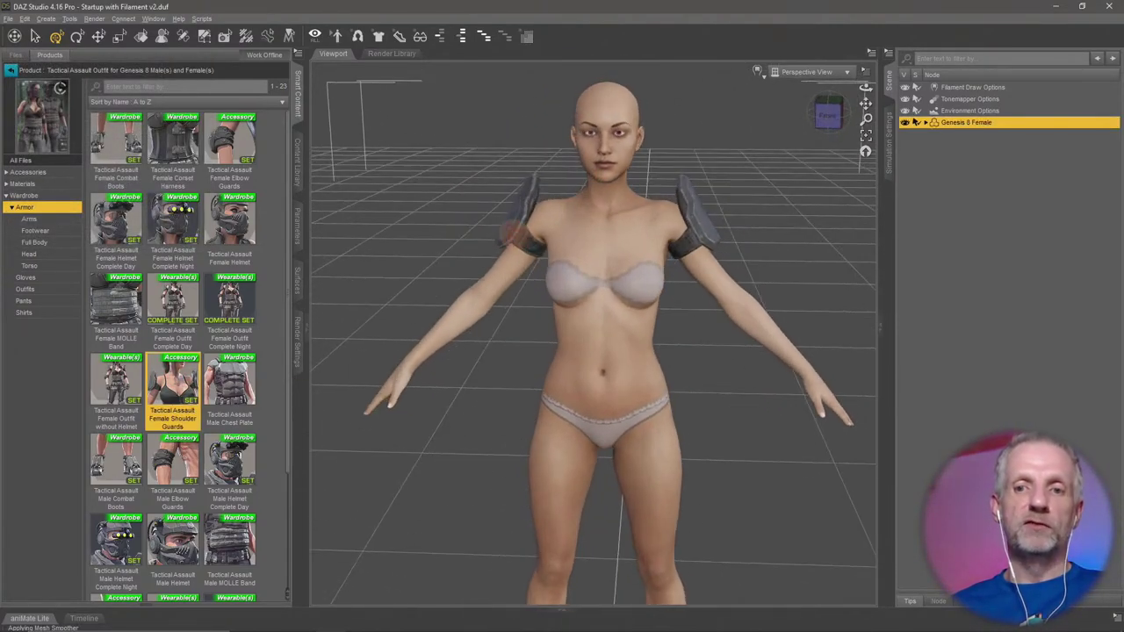
{"action": "left_click_drag", "start_coordinate": [172, 412], "coordinate": [715, 249]}
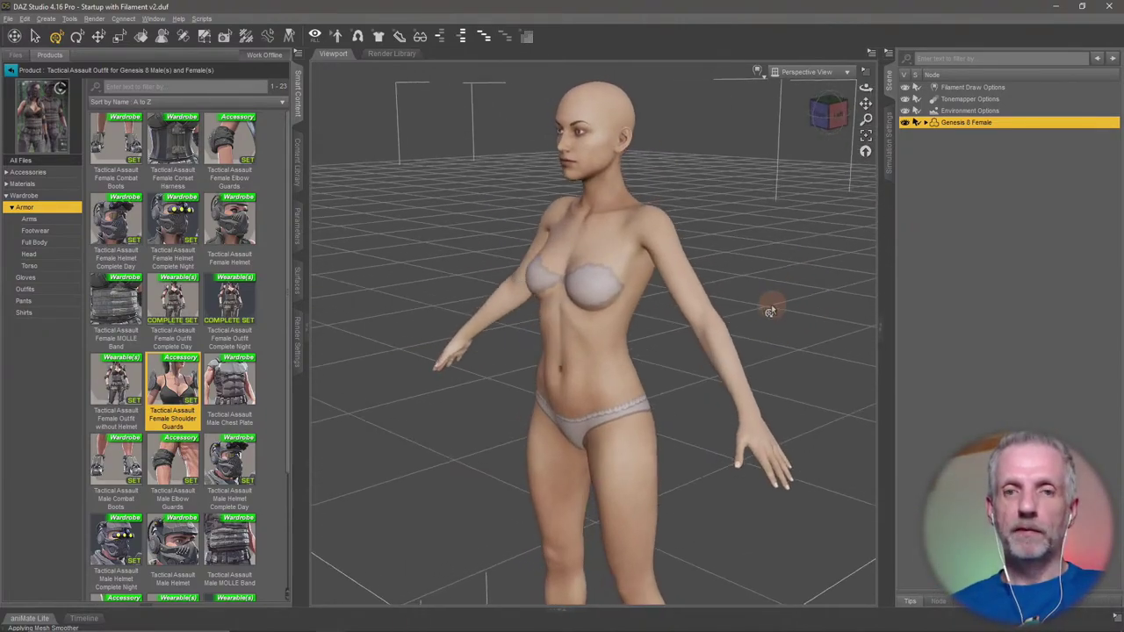
{"action": "left_click", "coordinate": [11, 70]}
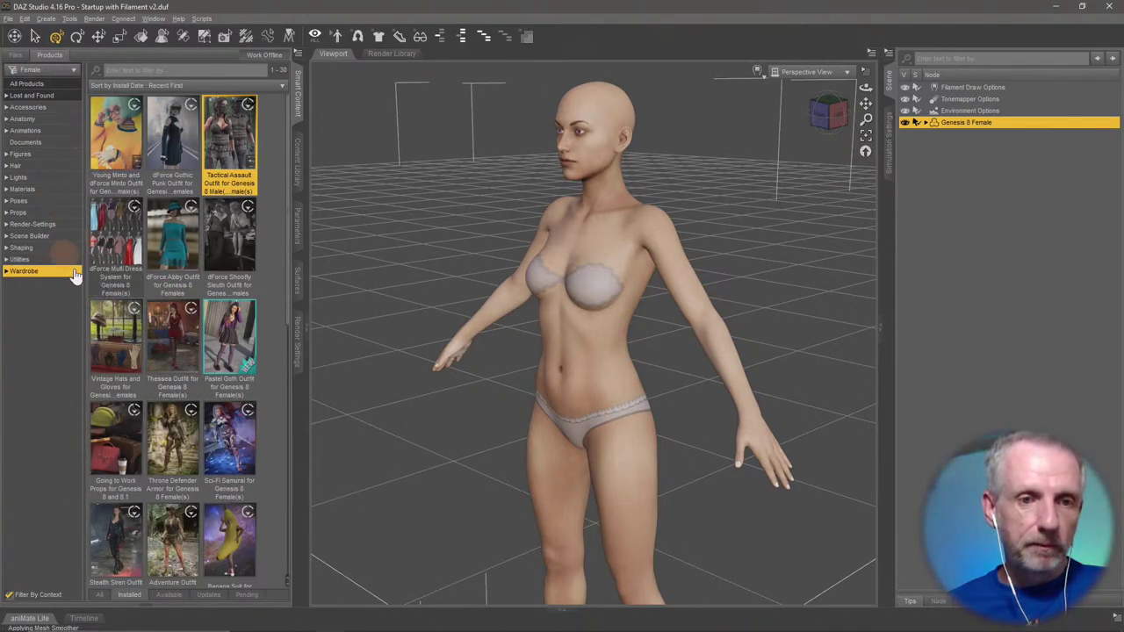
Open Genesis 8 Starter Essentials and load the Basic Wear Sports Bra onto the figure.
{"action": "scroll", "coordinate": [147, 289], "scroll_direction": "down", "scroll_amount": 2}
{"action": "scroll", "coordinate": [146, 289], "scroll_direction": "down", "scroll_amount": 10}
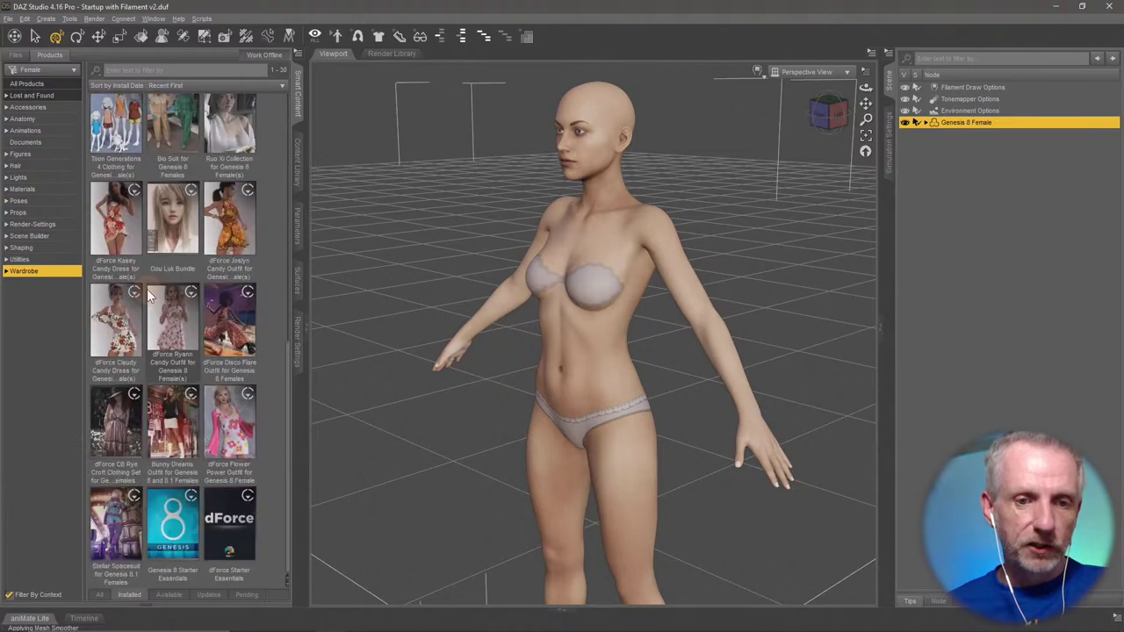
{"action": "left_click", "coordinate": [172, 527]}
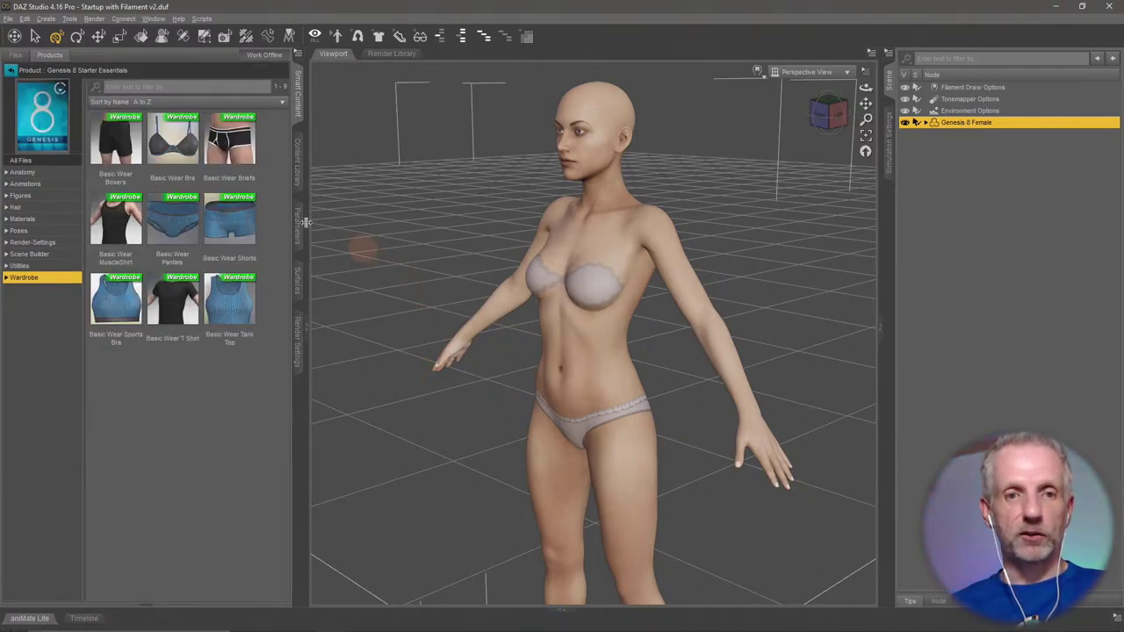
{"action": "left_click", "coordinate": [119, 314]}
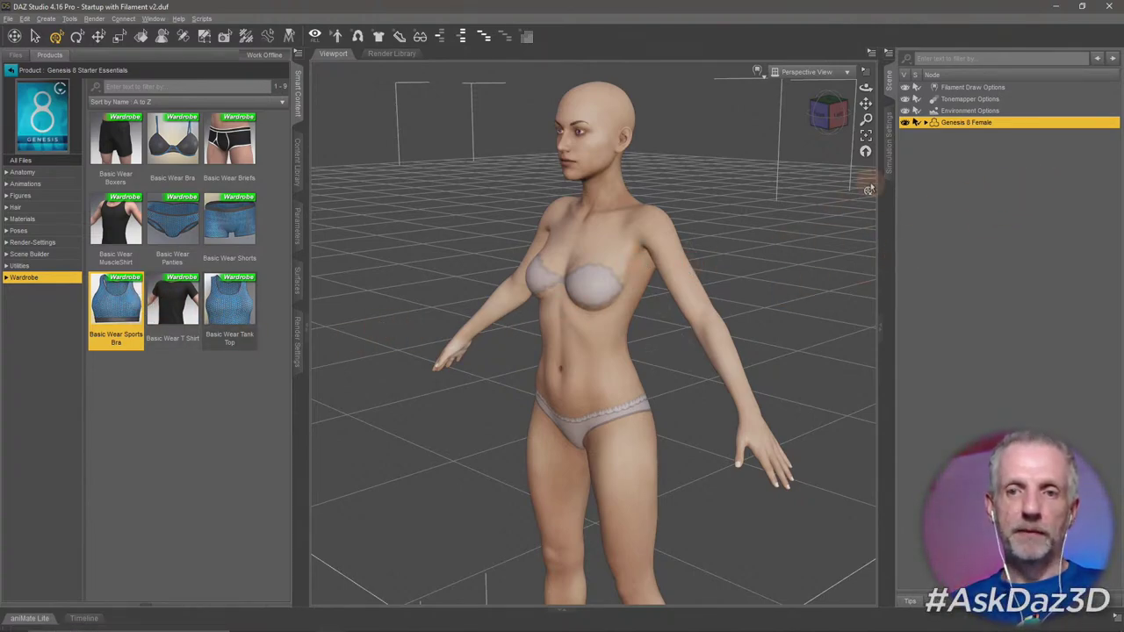
{"action": "double_click", "coordinate": [117, 297]}
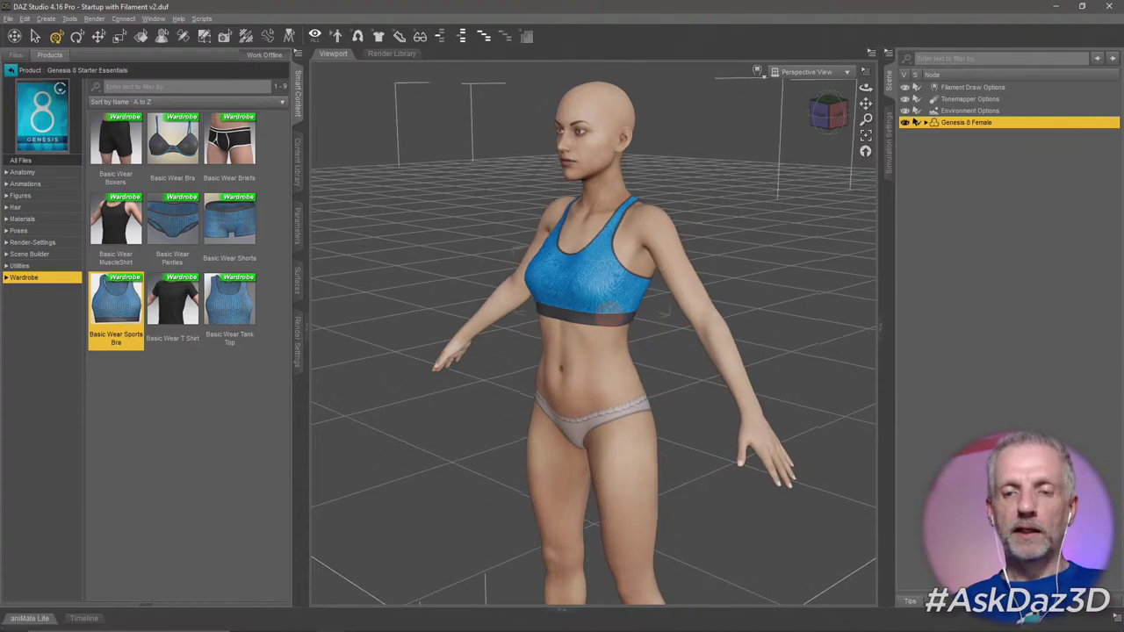
From a side view, bend the upper abdomen with the gizmo, then remove the sports bra.
{"action": "mouse_move", "coordinate": [609, 314]}
{"action": "left_mouse_down"}
{"action": "mouse_move", "coordinate": [562, 307]}
{"action": "mouse_move", "coordinate": [790, 219]}
{"action": "mouse_move", "coordinate": [742, 250]}
{"action": "mouse_move", "coordinate": [754, 270]}
{"action": "left_mouse_up"}
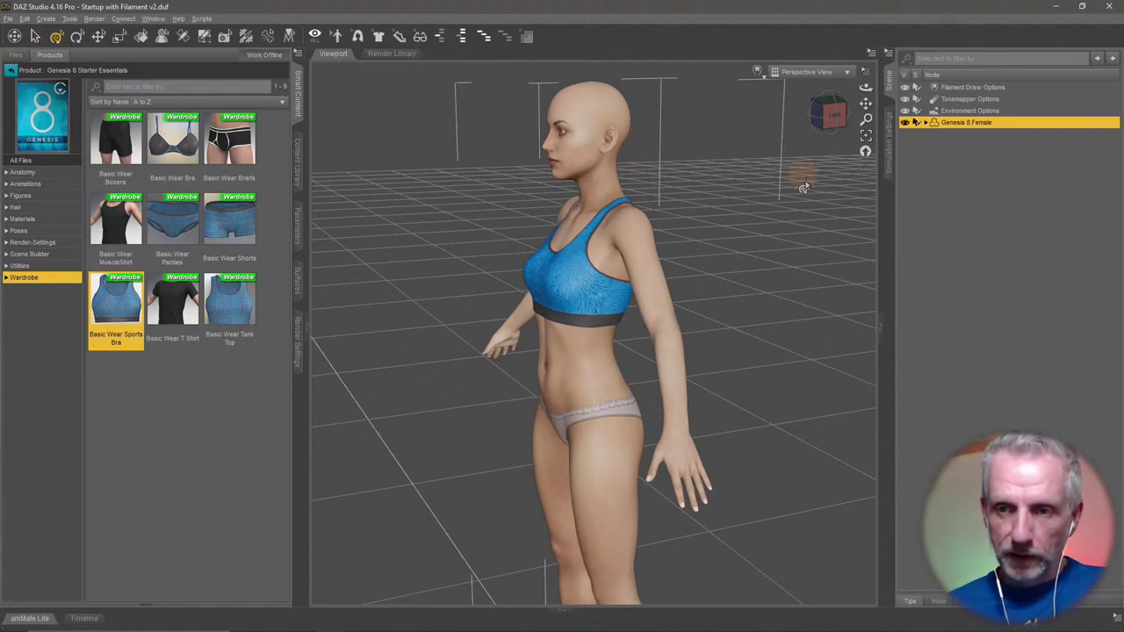
{"action": "left_click_drag", "start_coordinate": [747, 226], "coordinate": [739, 232]}
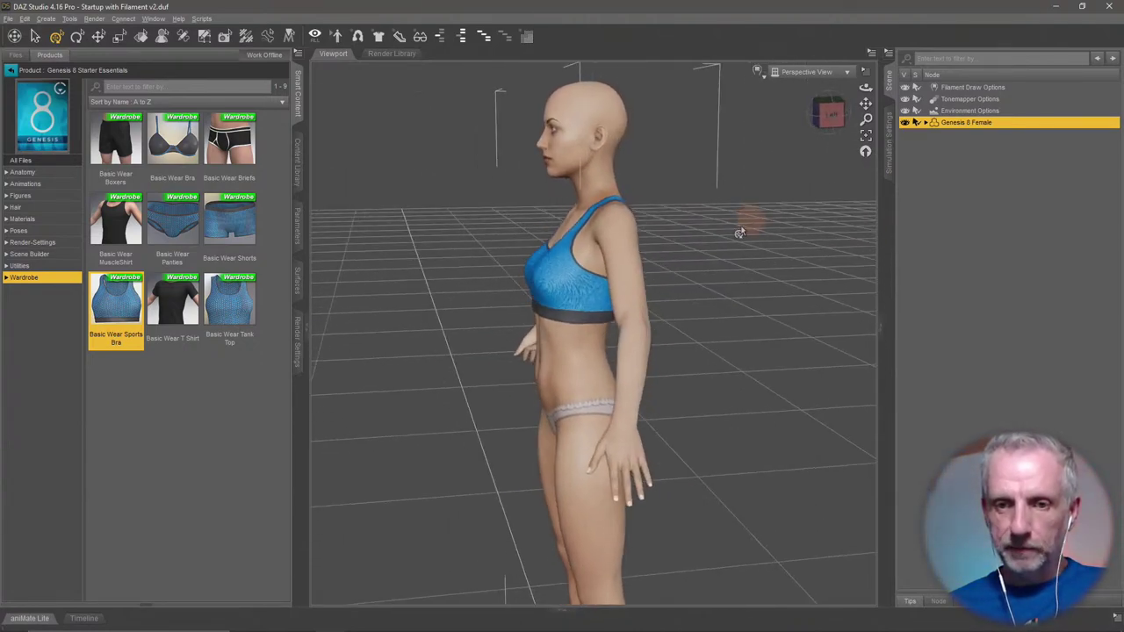
{"action": "left_click", "coordinate": [573, 325]}
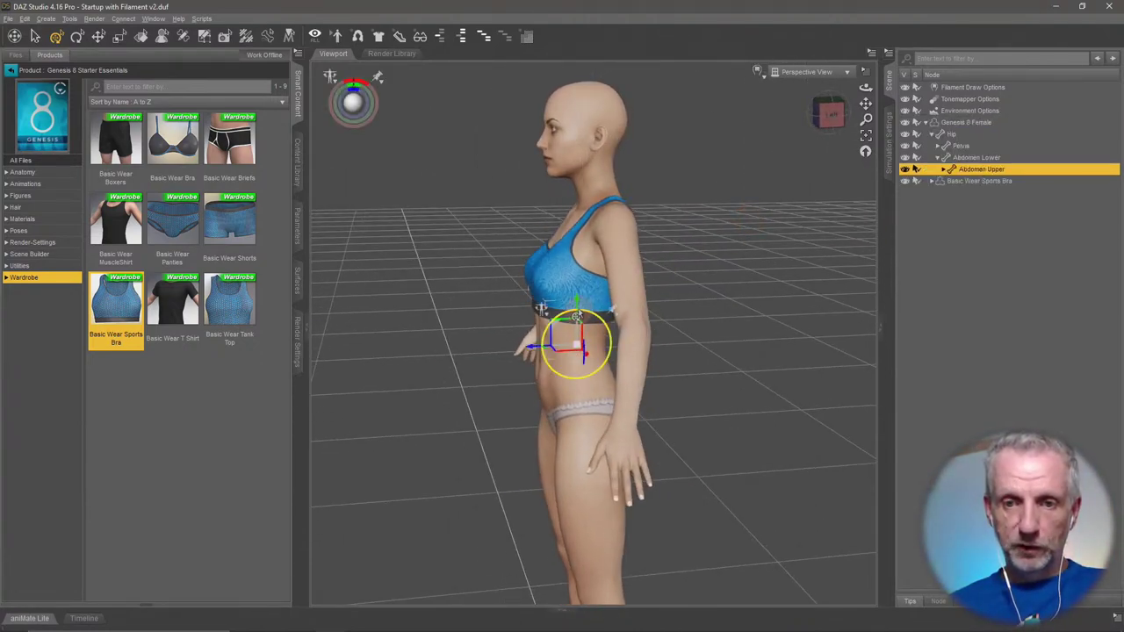
{"action": "left_click_drag", "start_coordinate": [576, 316], "coordinate": [535, 318]}
{"action": "left_click_drag", "start_coordinate": [752, 322], "coordinate": [724, 321], "text": "alt"}
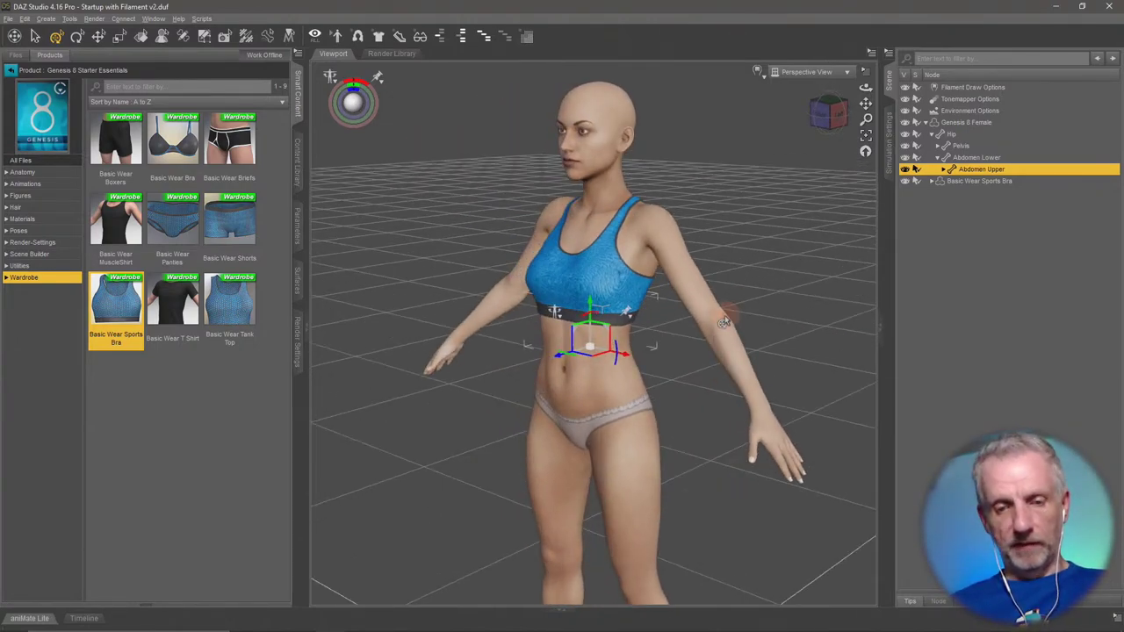
{"action": "key", "text": "ctrl+z"}
{"action": "left_click", "coordinate": [956, 253]}
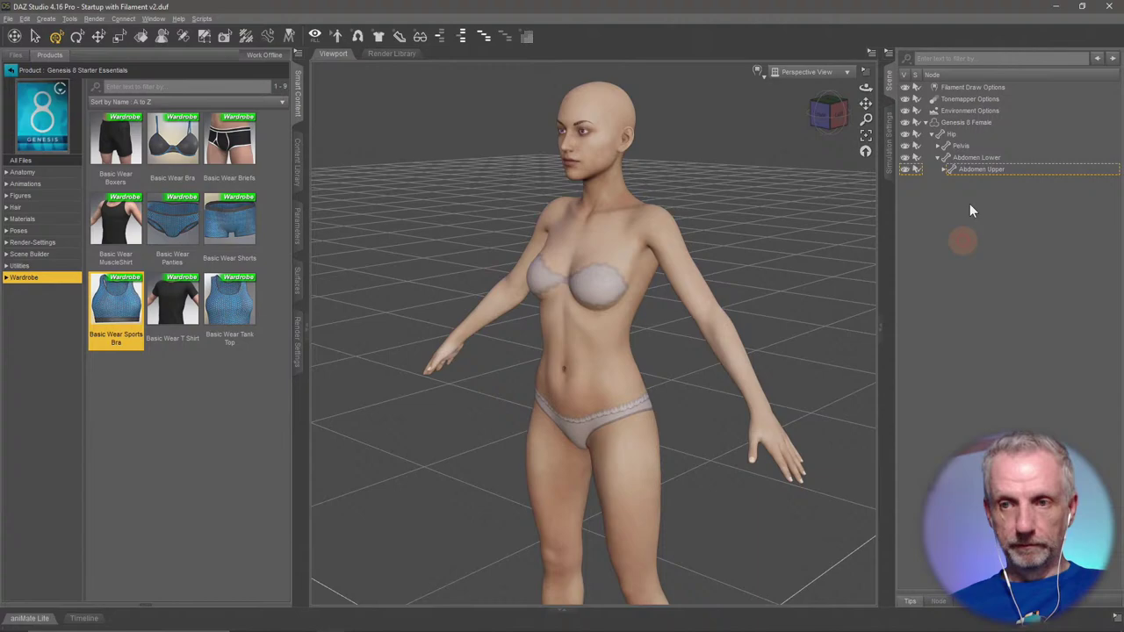
Reload the Basic Wear Sports Bra and switch selection between the bra and Genesis 8 Female.
{"action": "left_click", "coordinate": [925, 123]}
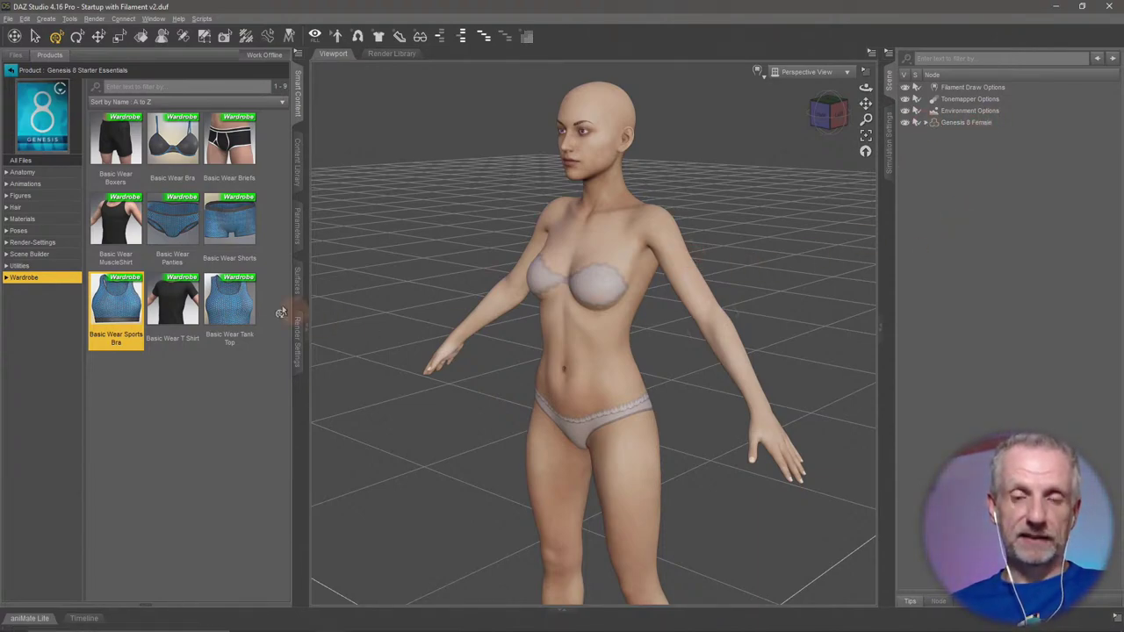
{"action": "mouse_move", "coordinate": [112, 317]}
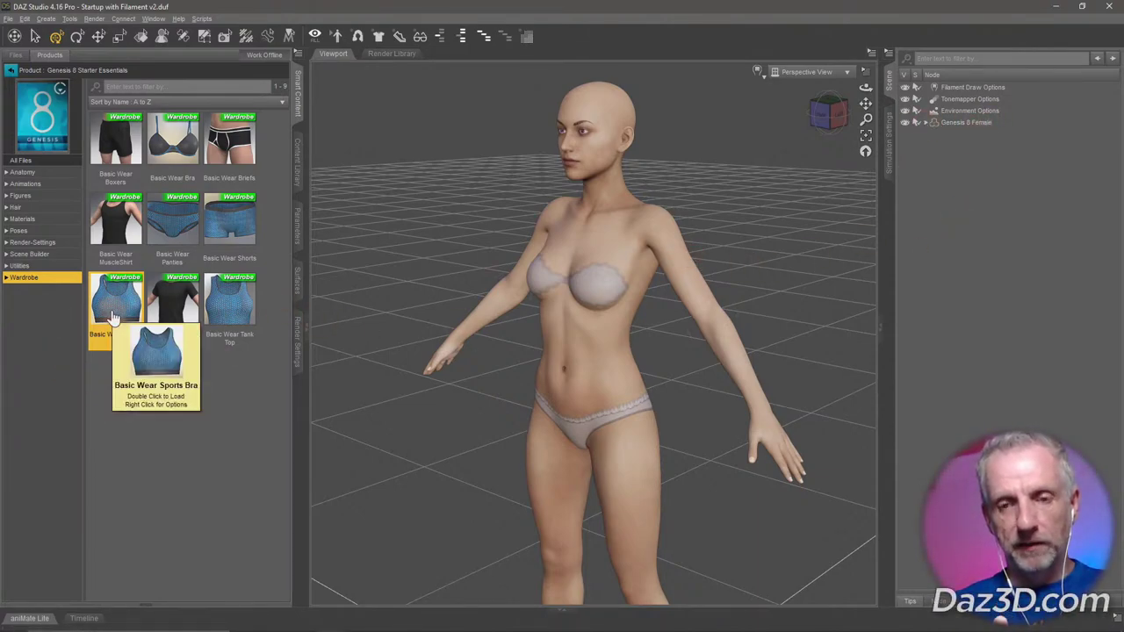
{"action": "double_click", "coordinate": [113, 318]}
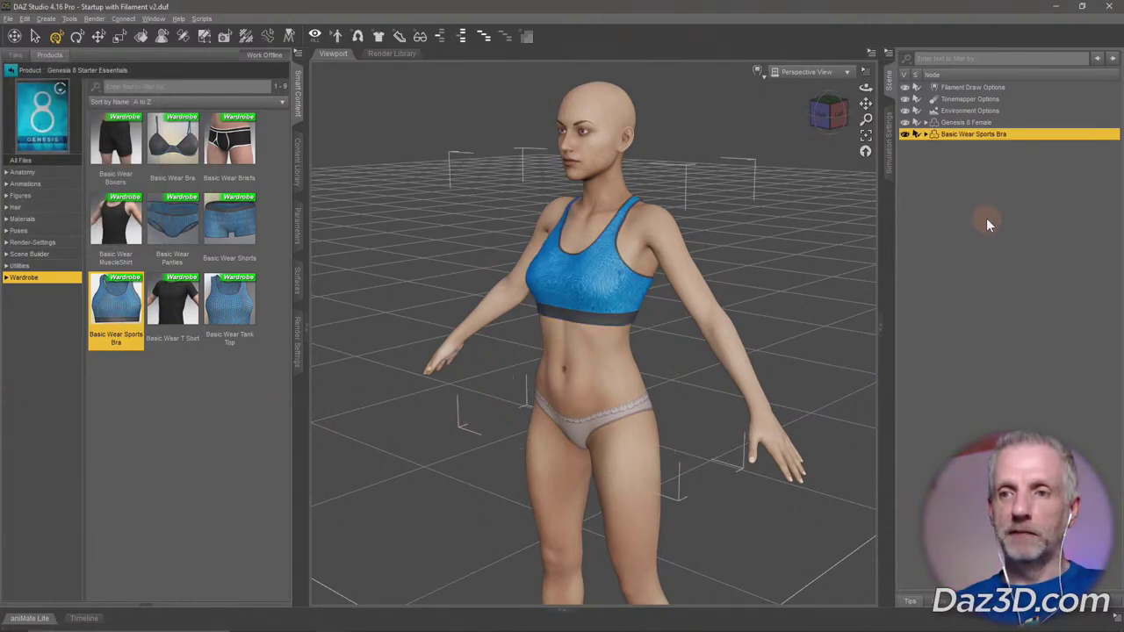
{"action": "left_click", "coordinate": [966, 122]}
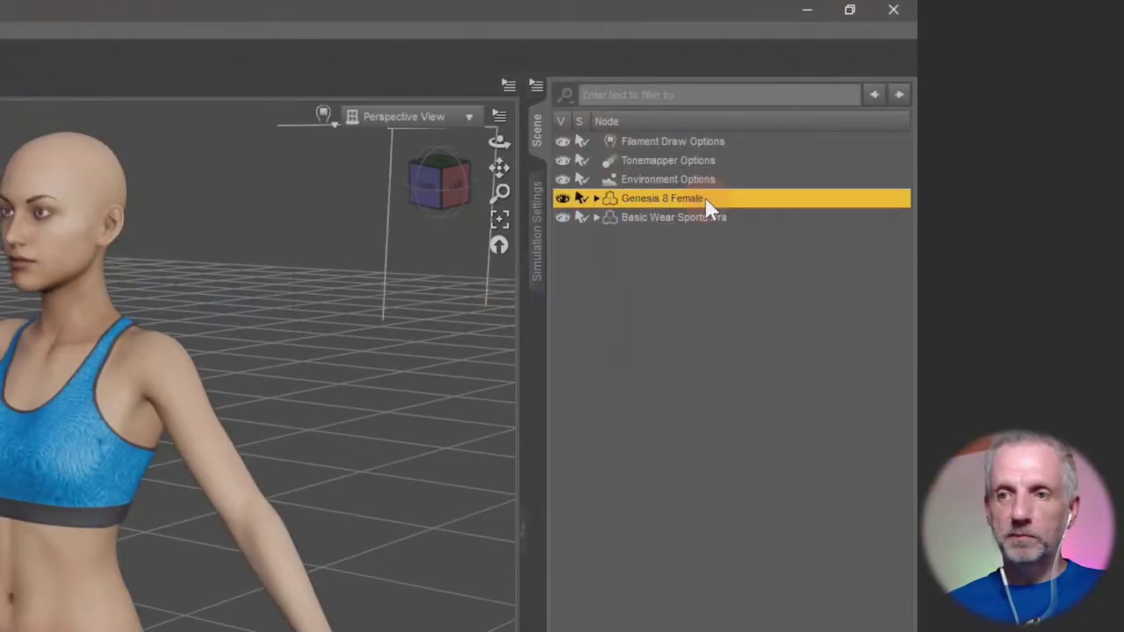
{"action": "left_click", "coordinate": [722, 219]}
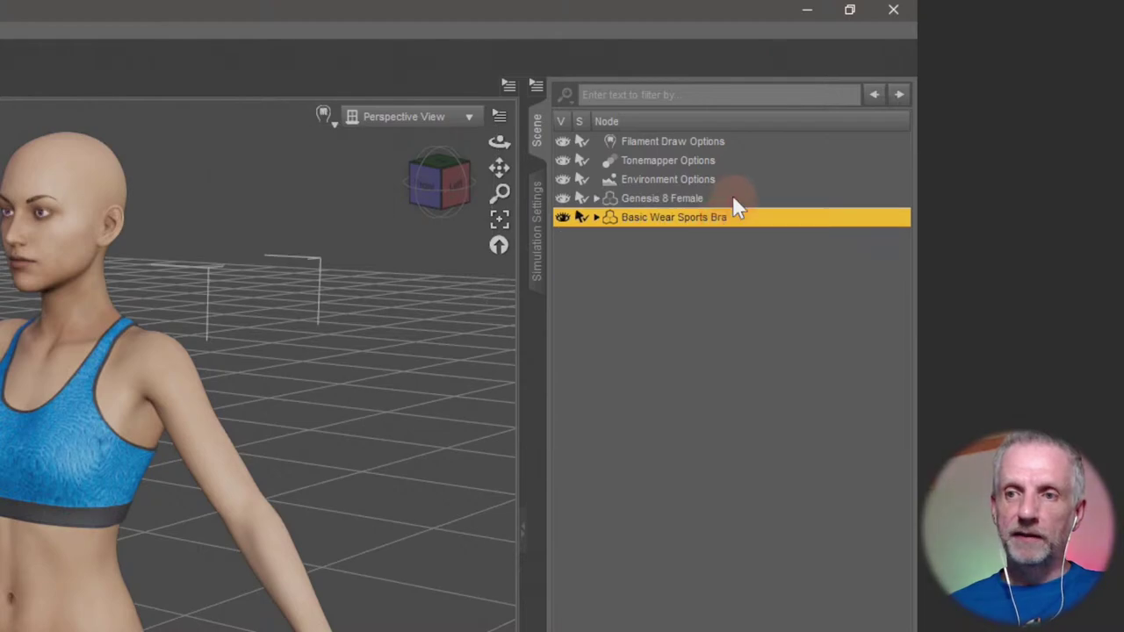
{"action": "left_click", "coordinate": [736, 200]}
{"action": "left_click", "coordinate": [722, 220]}
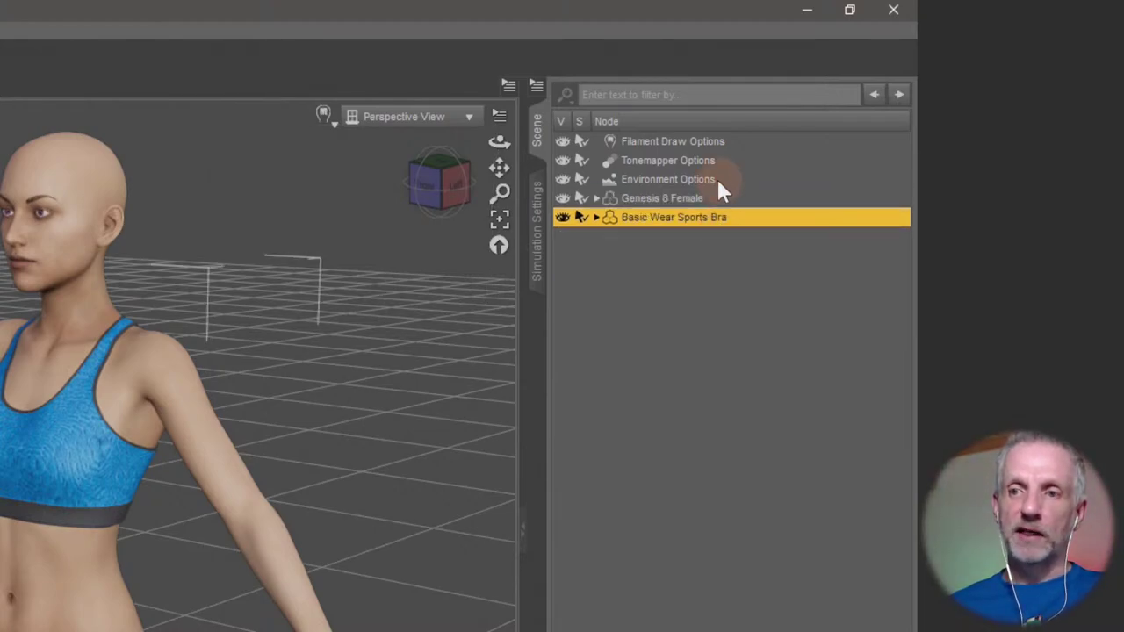
{"action": "left_click", "coordinate": [712, 200]}
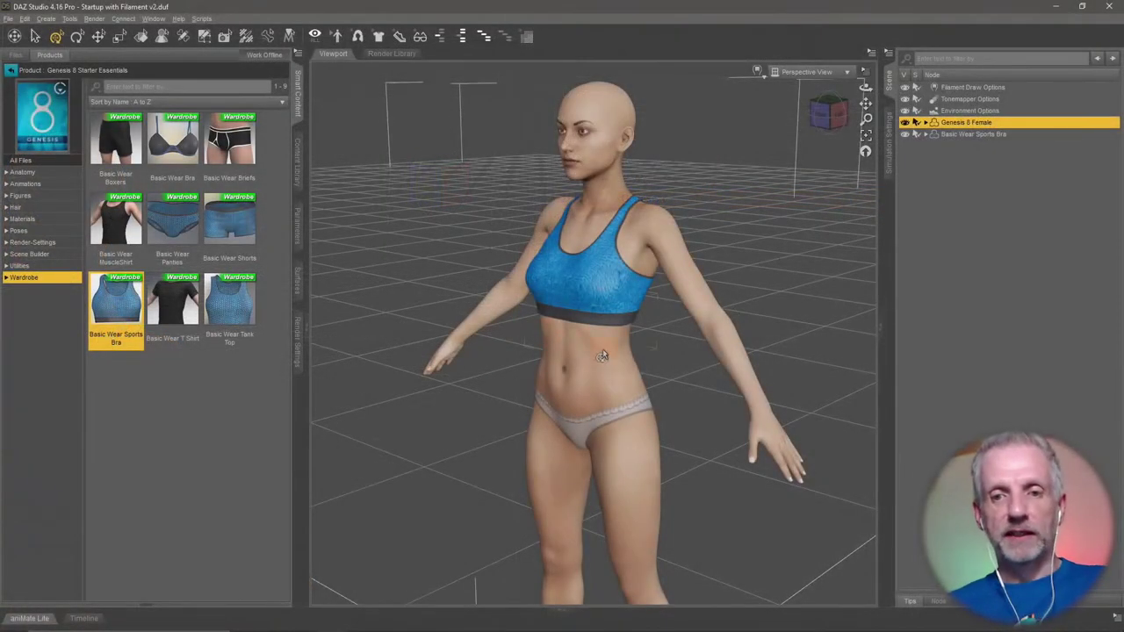
From a side view, bend the torso forward at the upper abdomen, then select the sports bra.
{"action": "left_click_drag", "start_coordinate": [72, 563], "coordinate": [81, 578], "text": "alt"}
{"action": "left_click", "coordinate": [587, 345]}
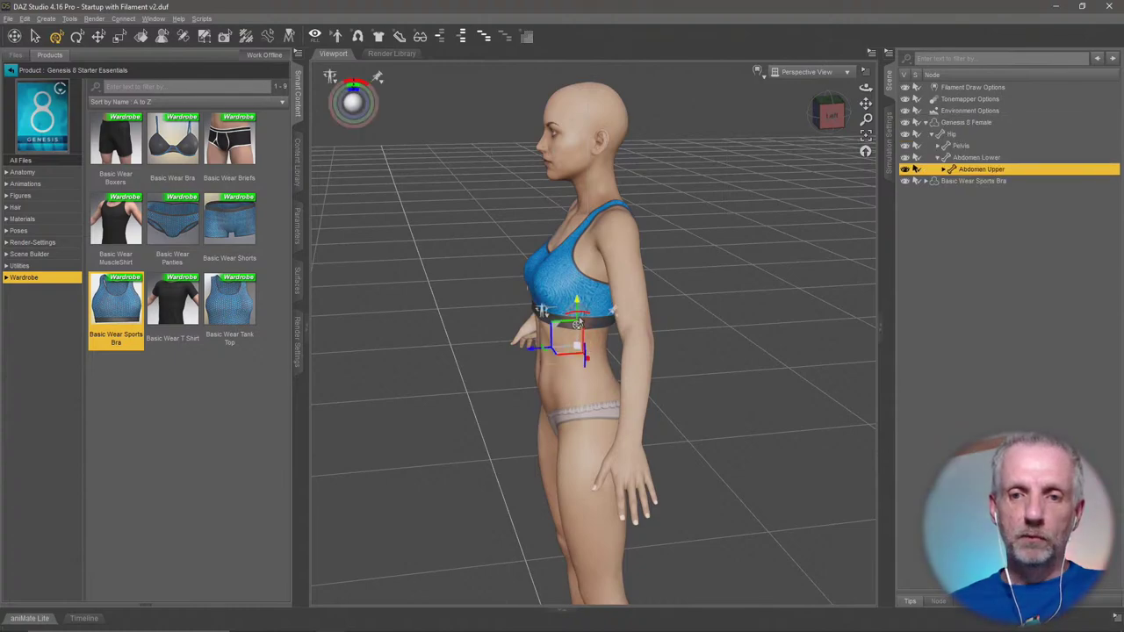
{"action": "left_click_drag", "start_coordinate": [594, 323], "coordinate": [571, 338]}
{"action": "left_click", "coordinate": [973, 181]}
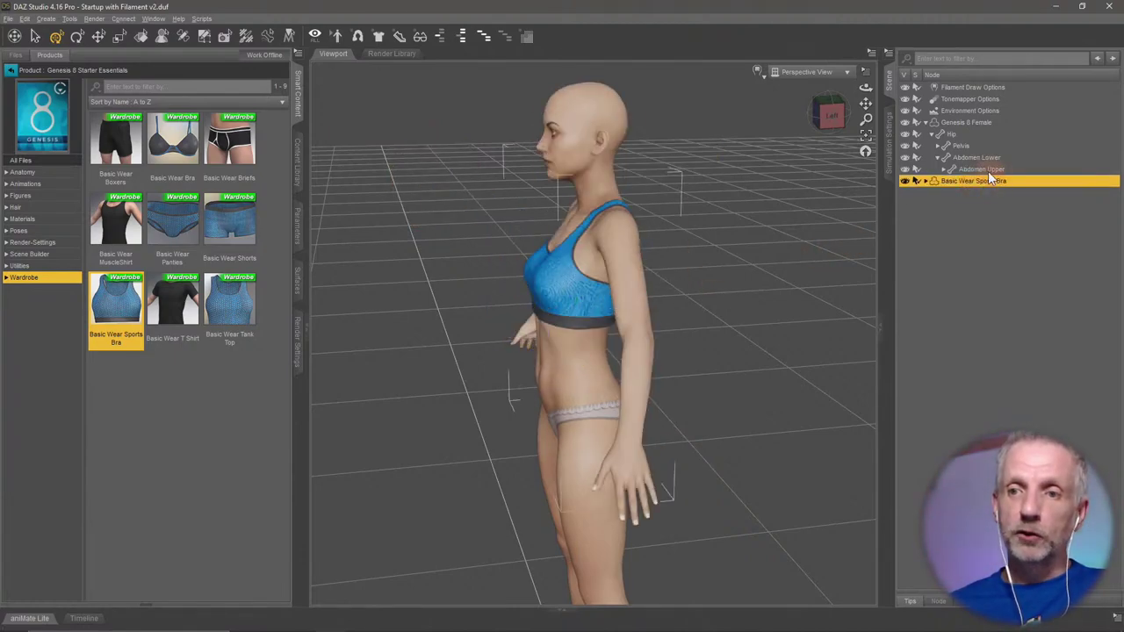
{"action": "left_click", "coordinate": [926, 123]}
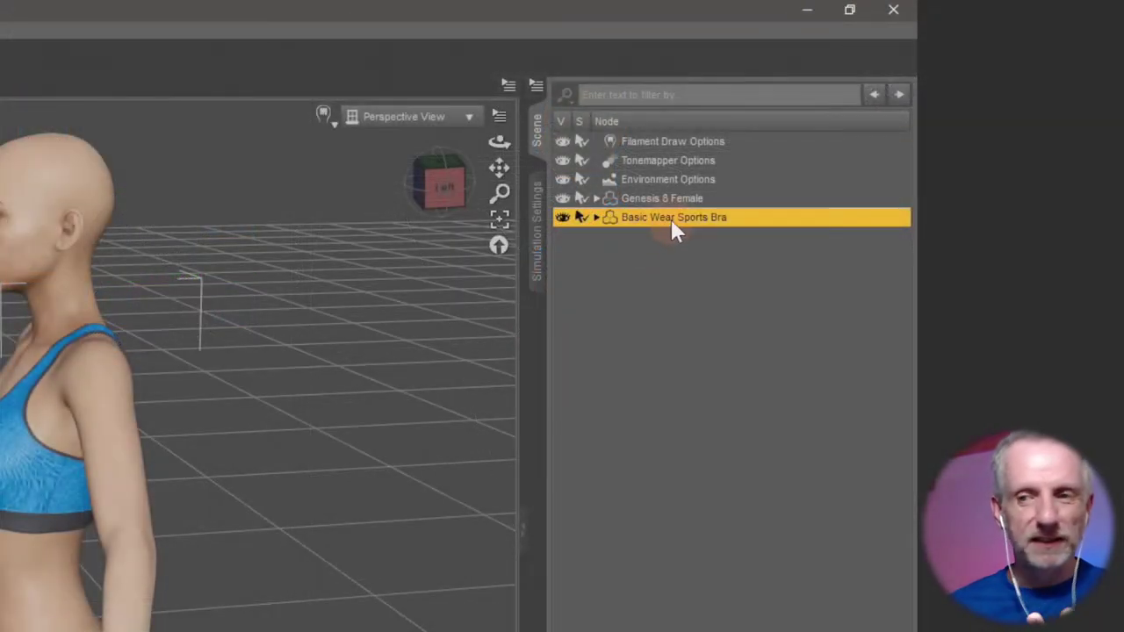
In the sports bra's Fit To dialog, set the target to None and accept.
{"action": "right_click", "coordinate": [671, 219]}
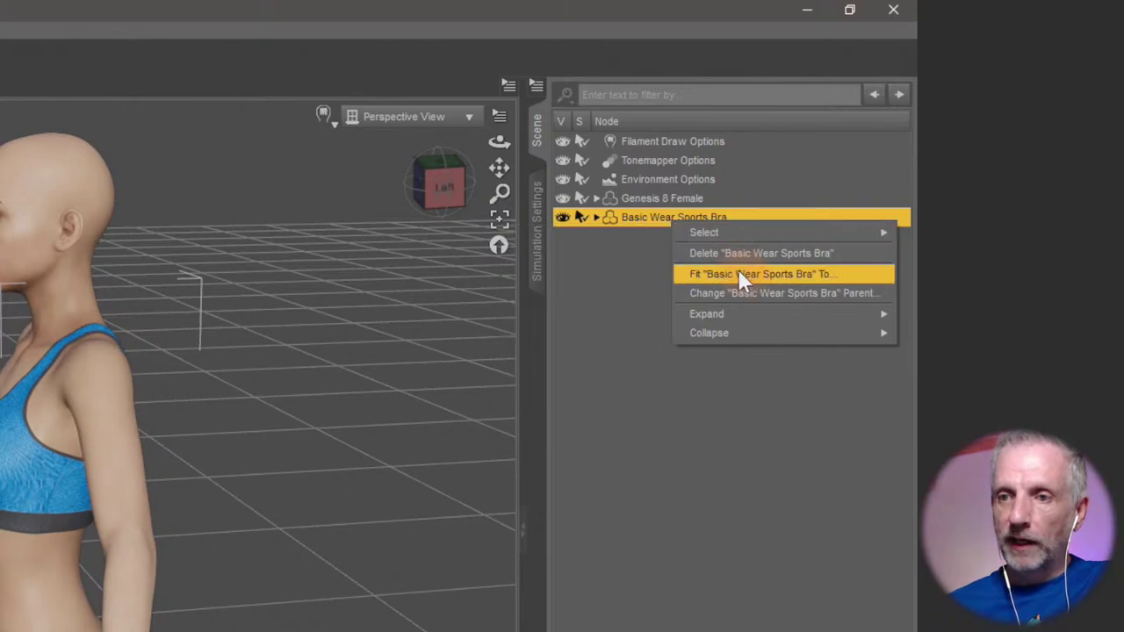
{"action": "left_click", "coordinate": [810, 274]}
{"action": "left_click_drag", "start_coordinate": [33, 461], "coordinate": [467, 250]}
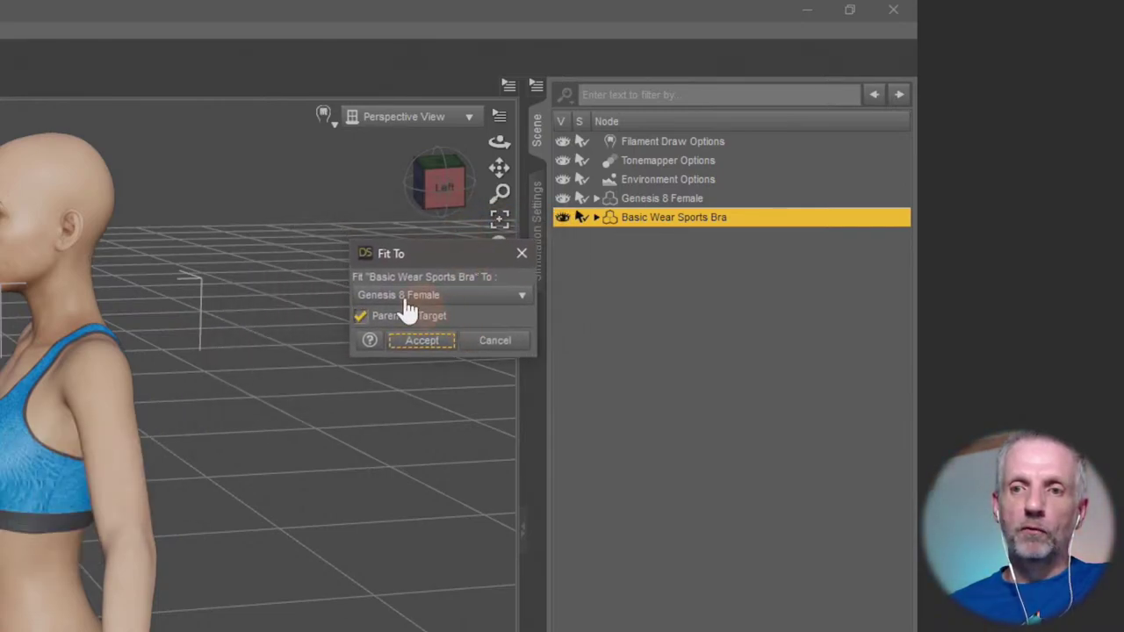
{"action": "left_click", "coordinate": [458, 303]}
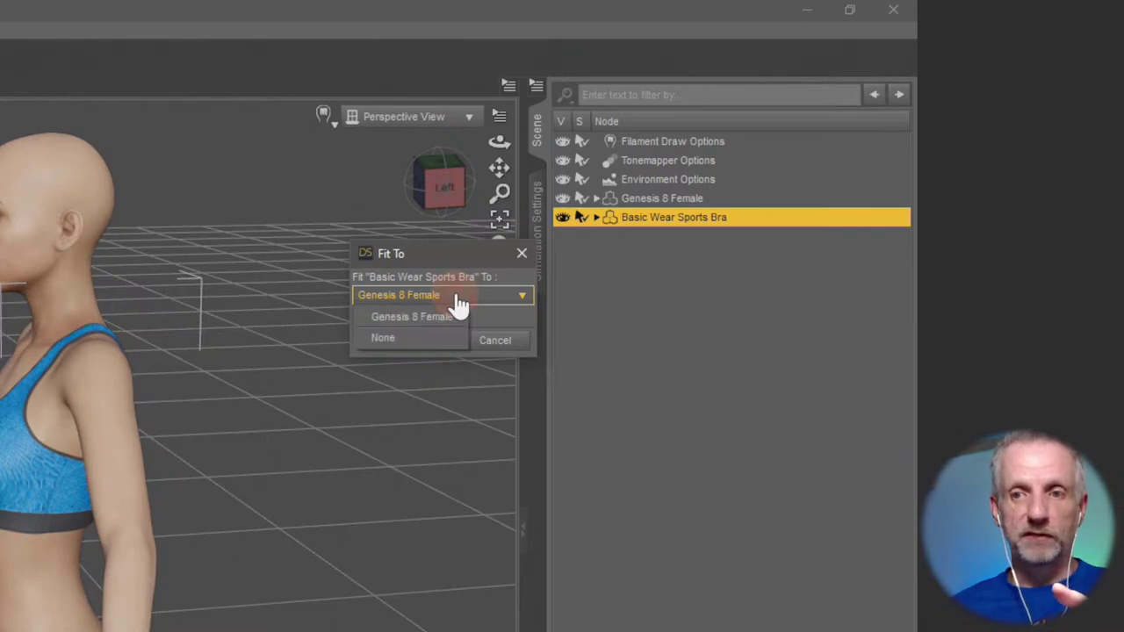
{"action": "left_click", "coordinate": [425, 346]}
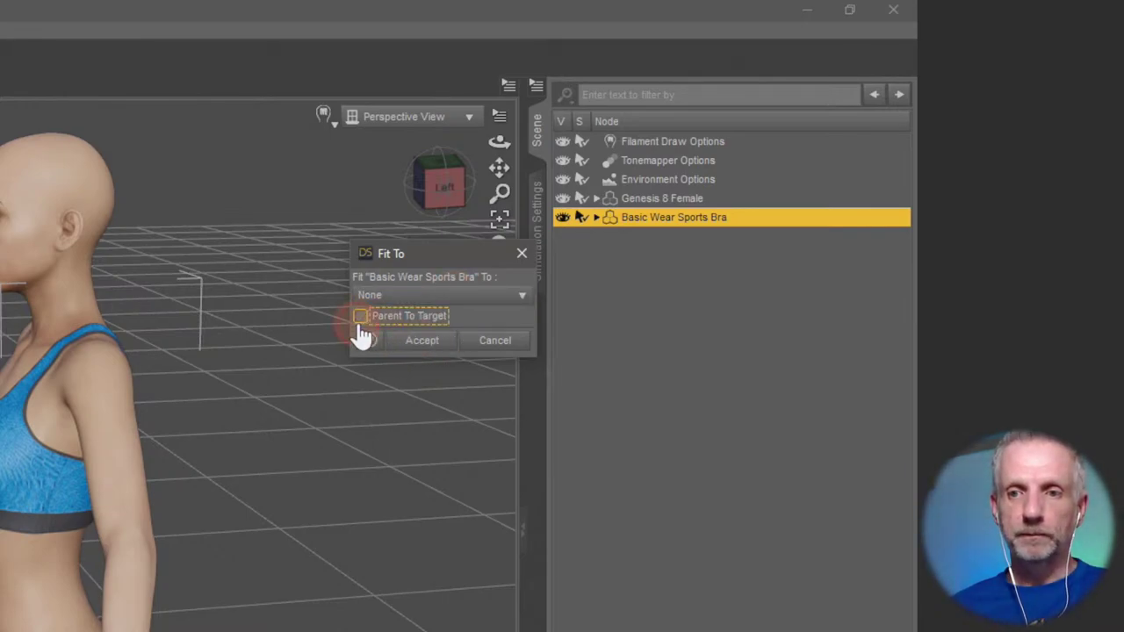
{"action": "left_click", "coordinate": [421, 344]}
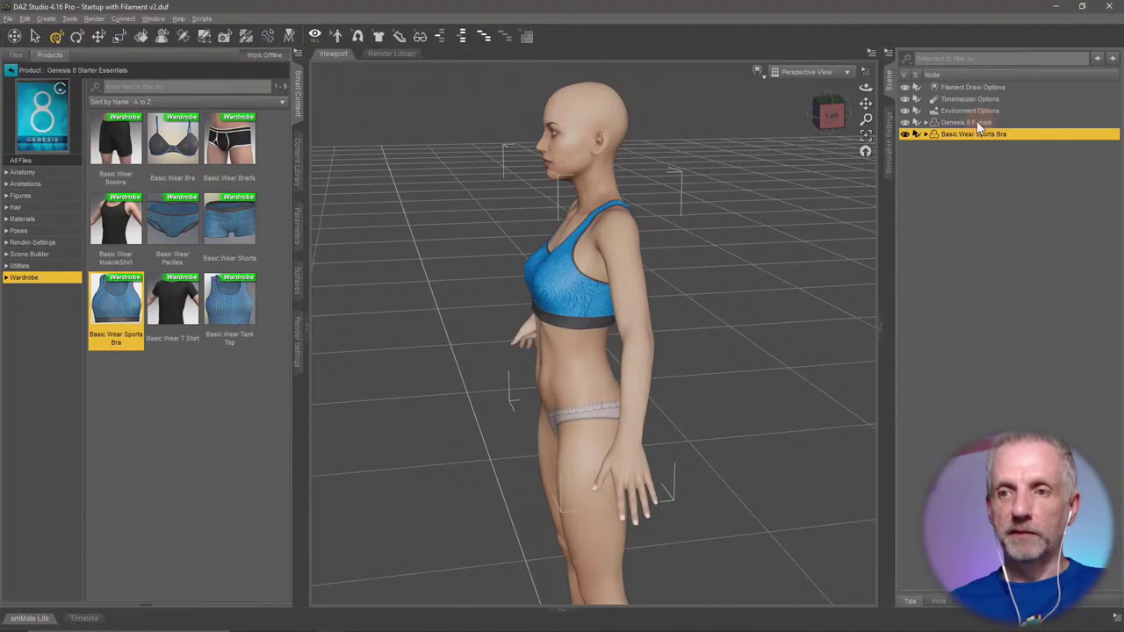
{"action": "left_click", "coordinate": [979, 127]}
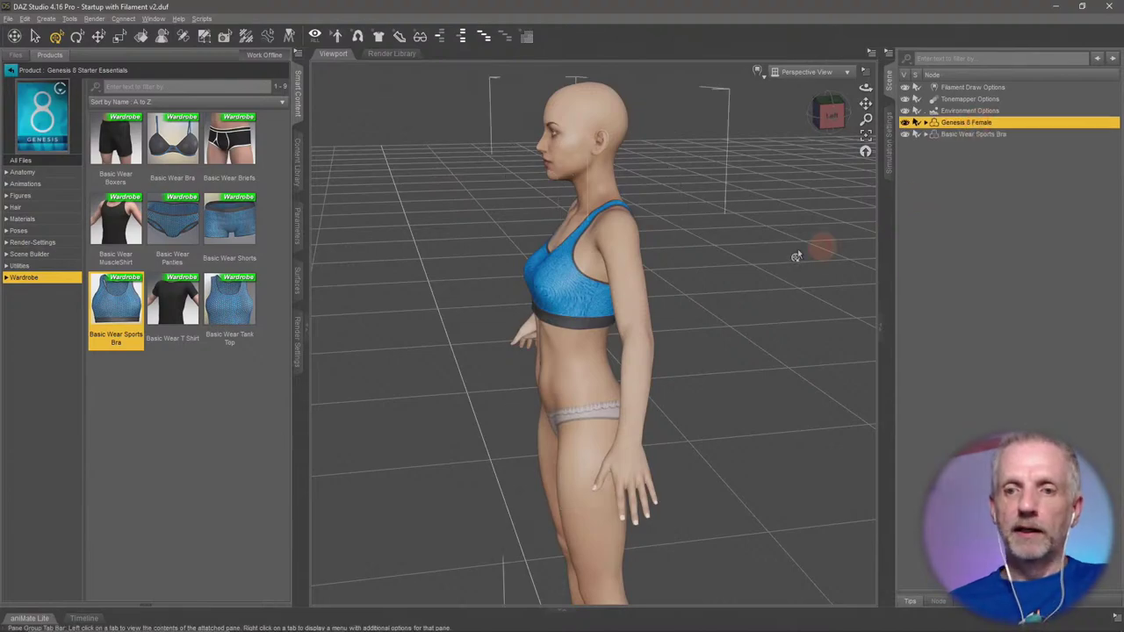
{"action": "left_click", "coordinate": [582, 348]}
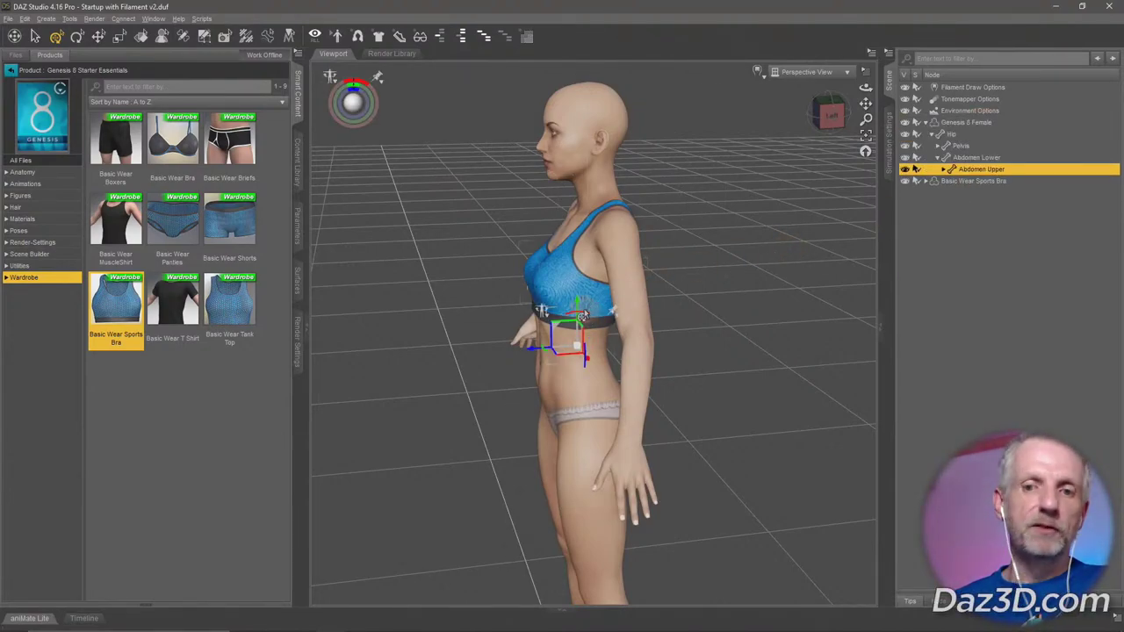
{"action": "left_click_drag", "start_coordinate": [582, 314], "coordinate": [614, 309]}
{"action": "key", "text": "ctrl+z"}
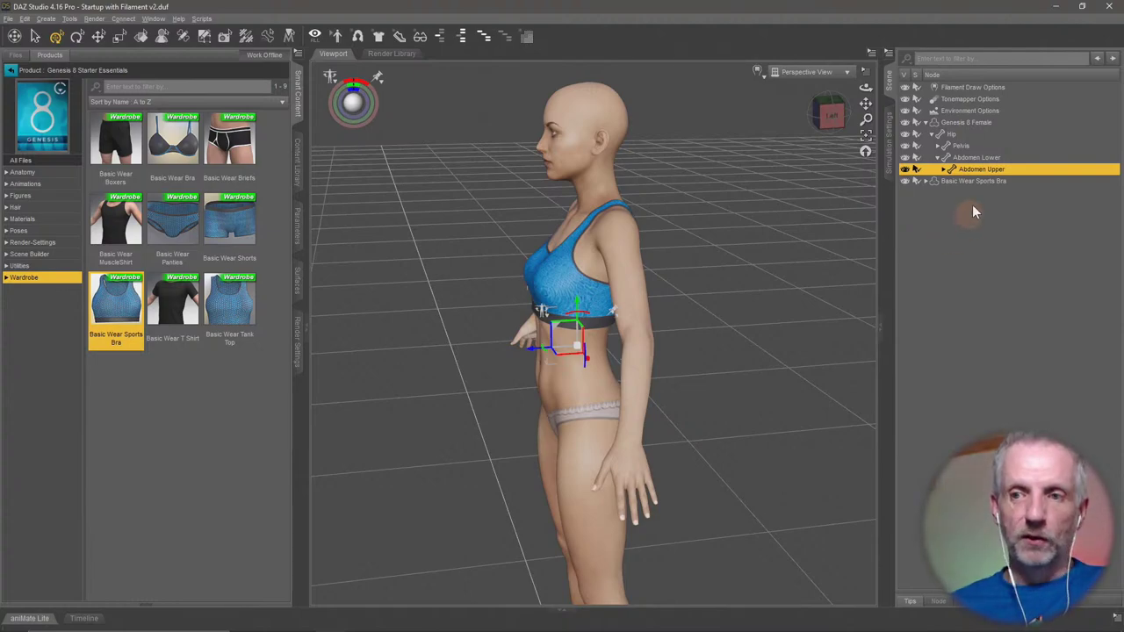
{"action": "left_click", "coordinate": [984, 181]}
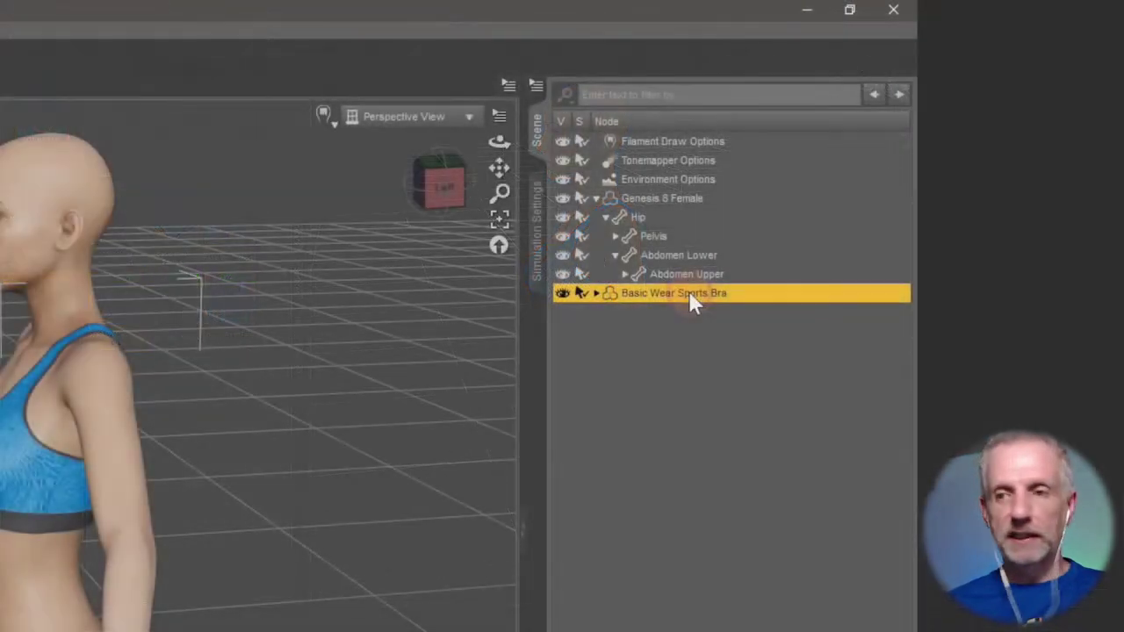
Refit the sports bra to Genesis 8 Female with Parent To Target ticked, then select the upper abdomen.
{"action": "right_click", "coordinate": [982, 180]}
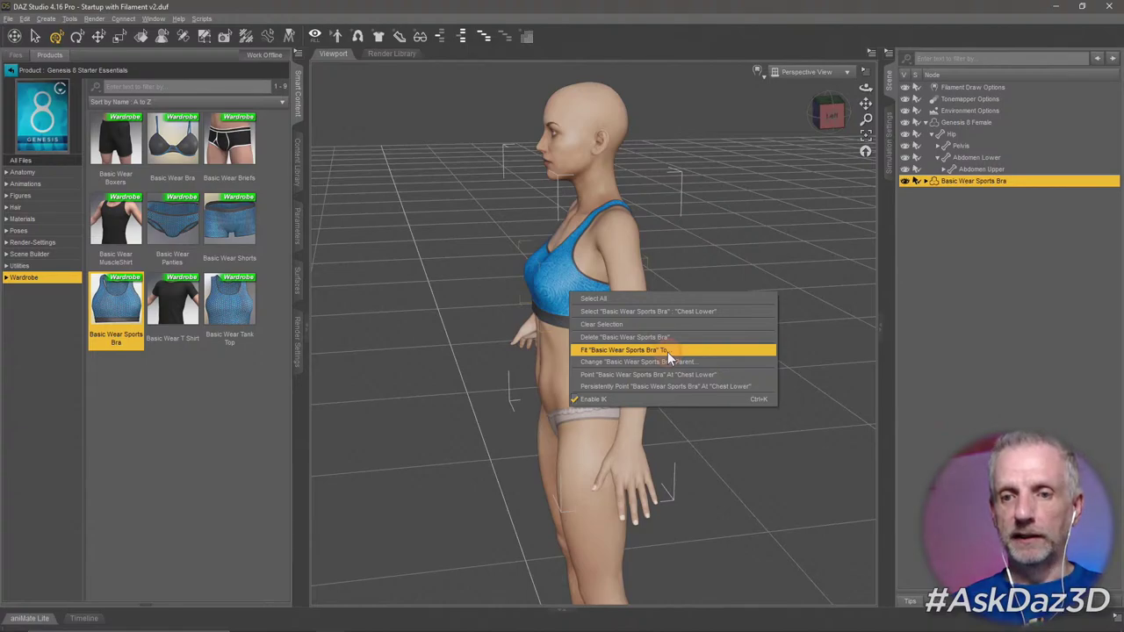
{"action": "left_click", "coordinate": [667, 350]}
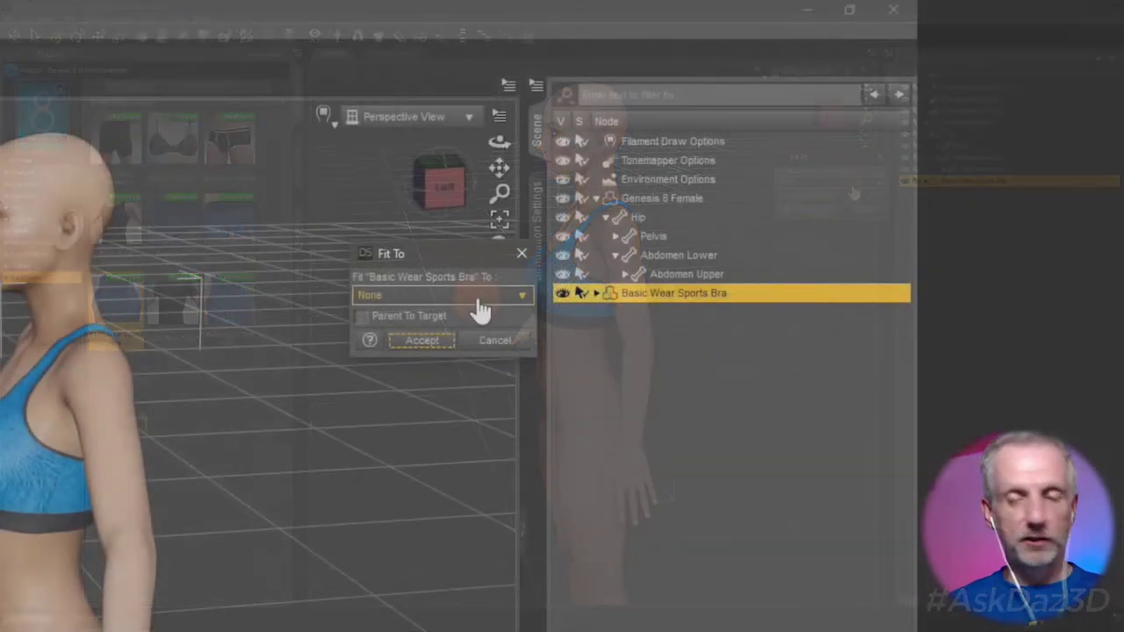
{"action": "left_click", "coordinate": [852, 184]}
{"action": "left_click", "coordinate": [843, 195]}
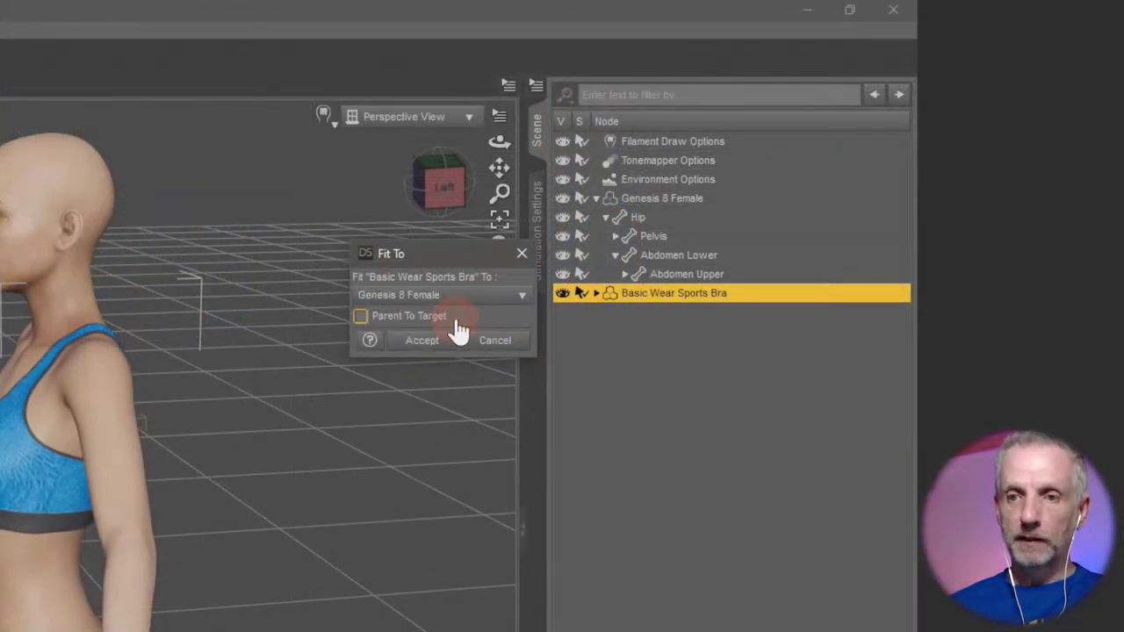
{"action": "left_click", "coordinate": [369, 319]}
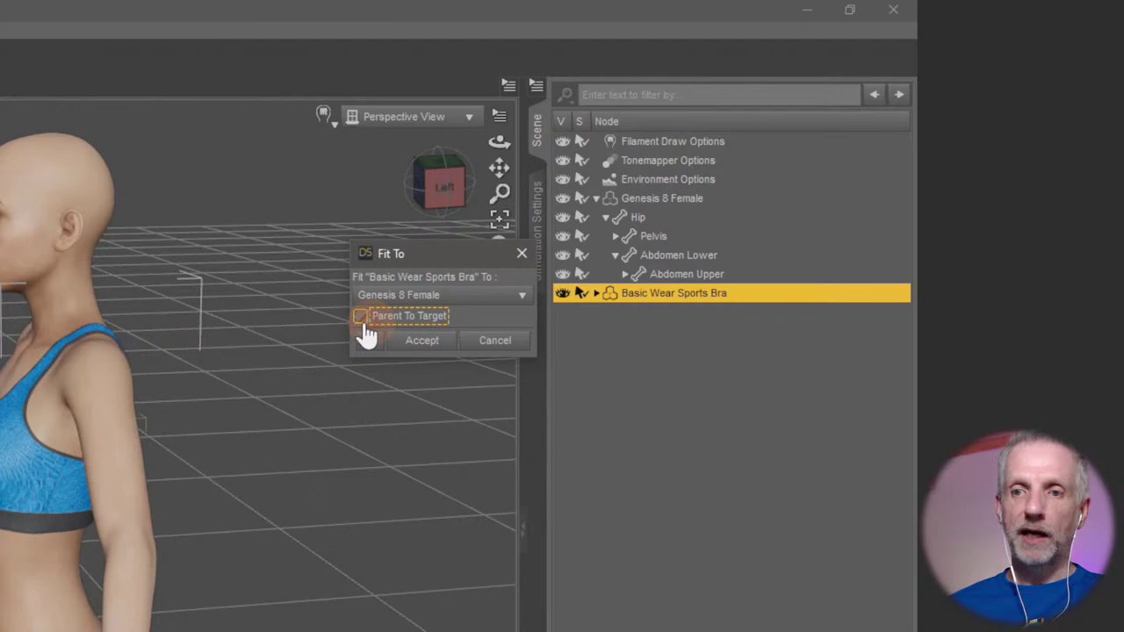
{"action": "left_click", "coordinate": [429, 344]}
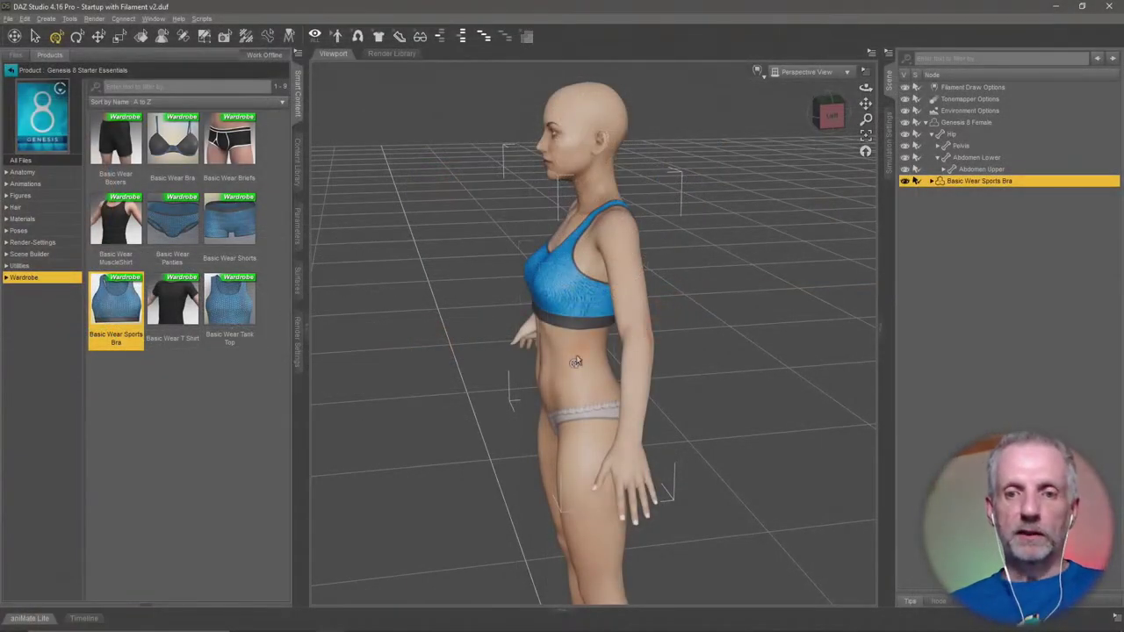
{"action": "left_click", "coordinate": [576, 360]}
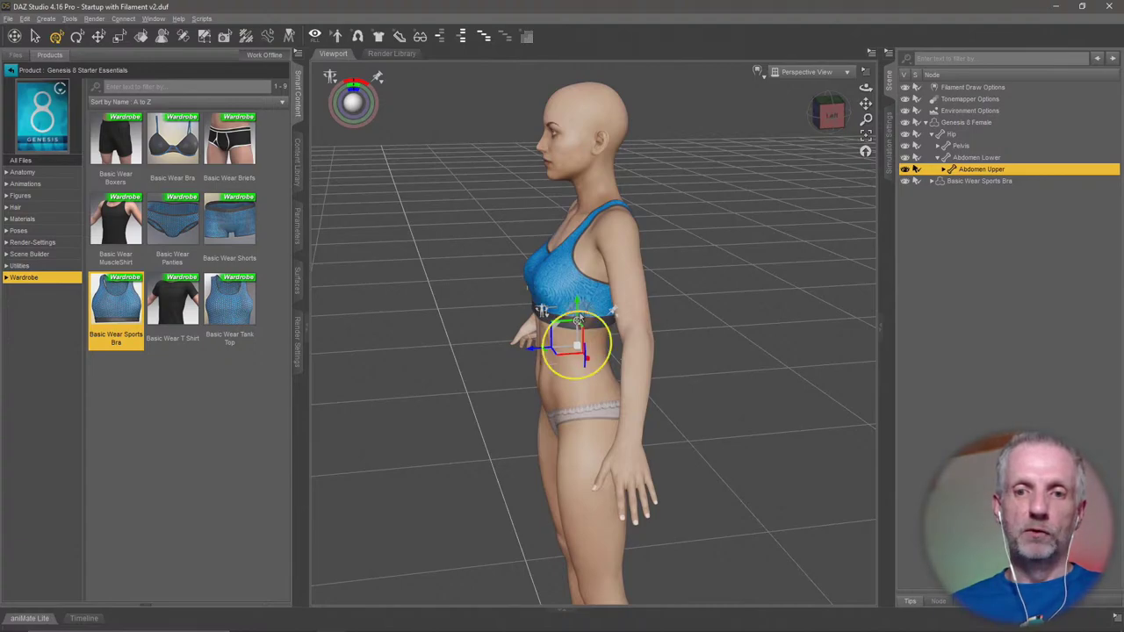
{"action": "left_click_drag", "start_coordinate": [578, 320], "coordinate": [591, 348]}
{"action": "left_click_drag", "start_coordinate": [519, 422], "coordinate": [576, 439]}
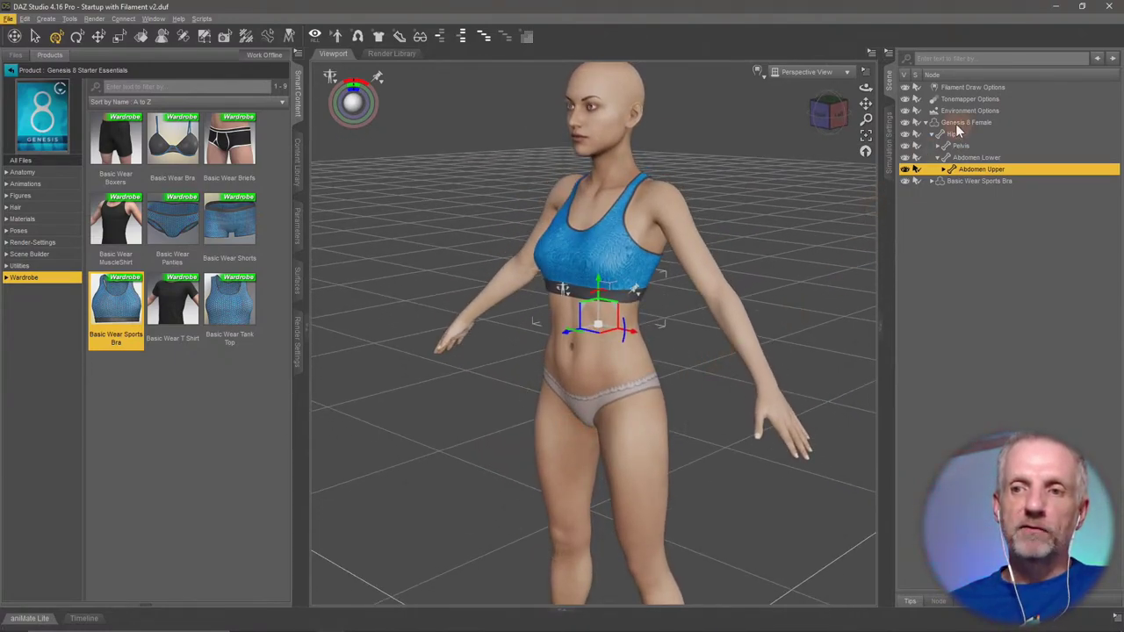
{"action": "left_click", "coordinate": [927, 122]}
{"action": "left_click", "coordinate": [967, 124]}
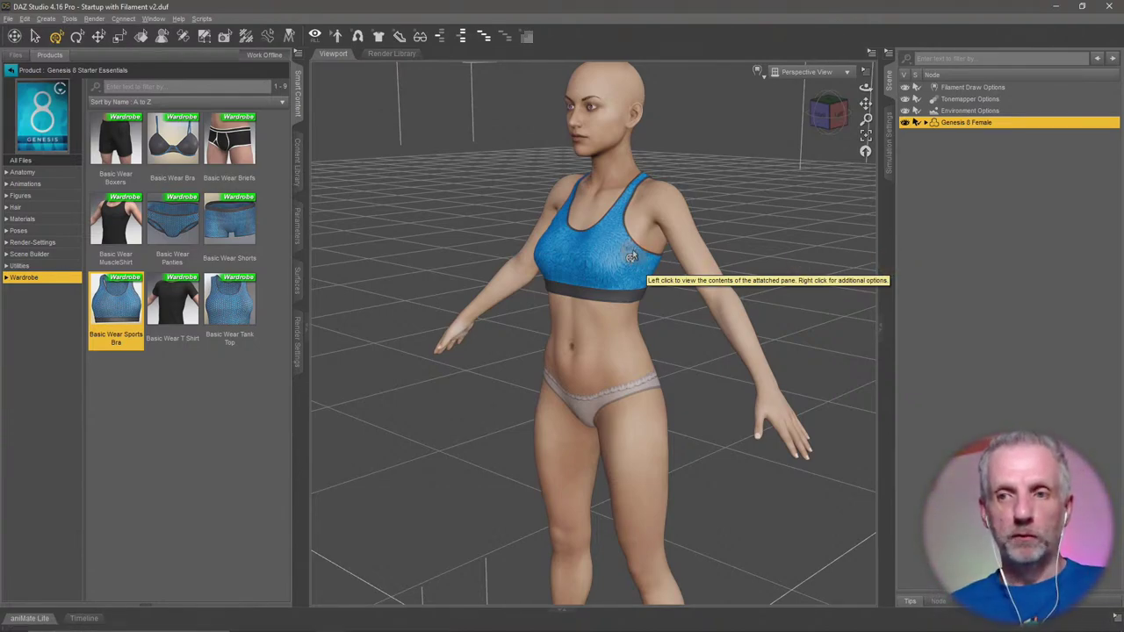
Drop the Basic Wear Shorts onto the figure and inspect them from several angles.
{"action": "left_click_drag", "start_coordinate": [246, 228], "coordinate": [649, 336]}
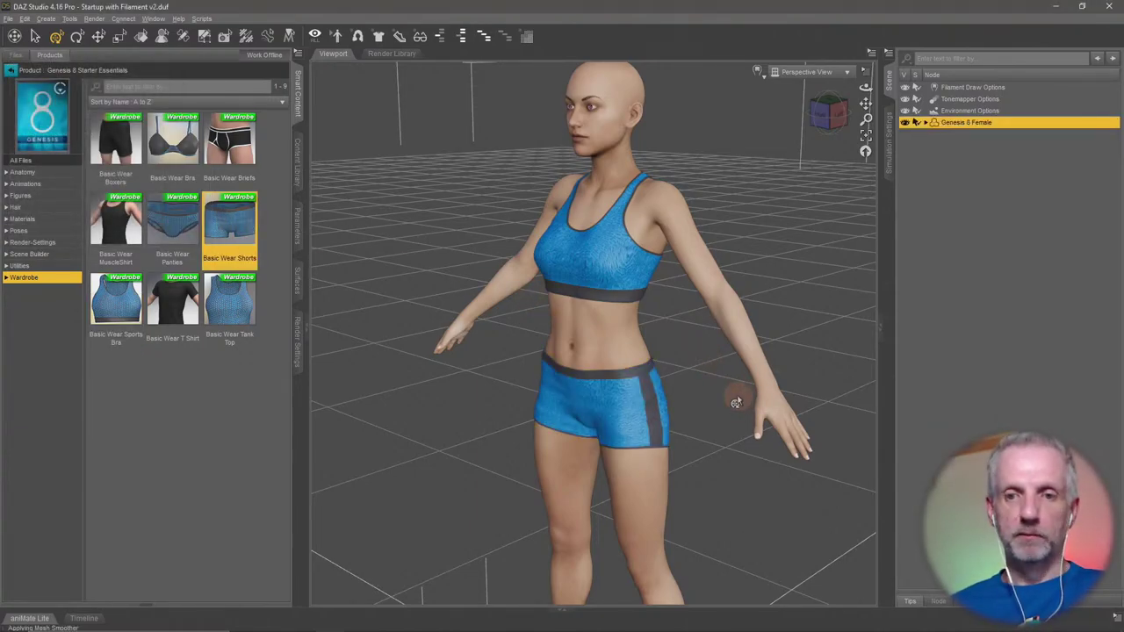
{"action": "left_click_drag", "start_coordinate": [736, 403], "coordinate": [653, 394]}
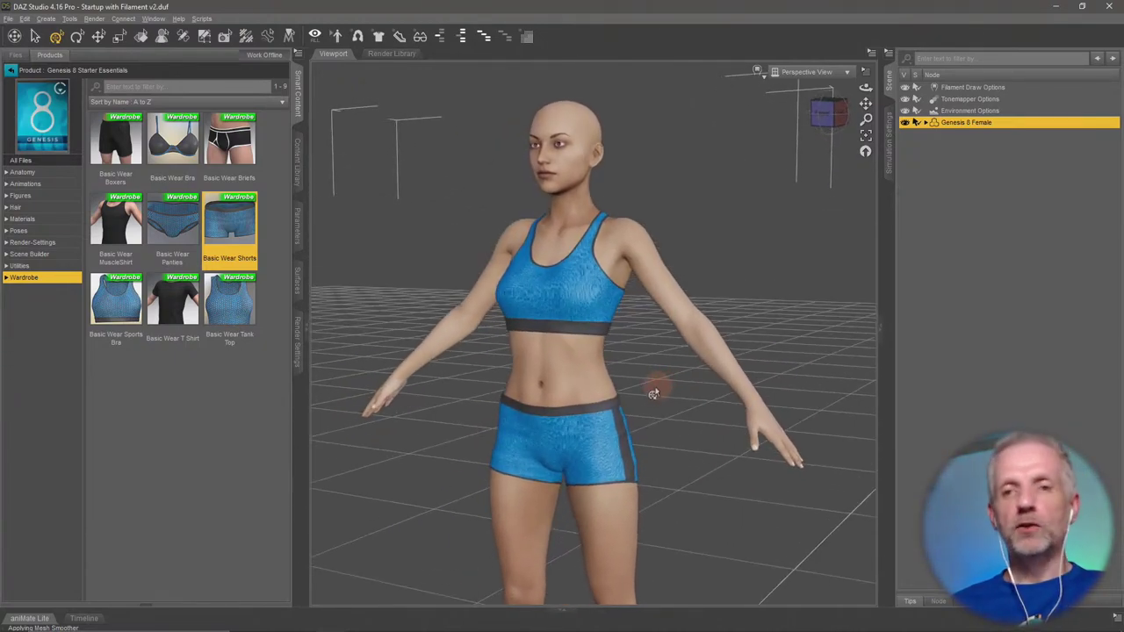
{"action": "scroll", "coordinate": [653, 394], "scroll_direction": "down", "scroll_amount": 5}
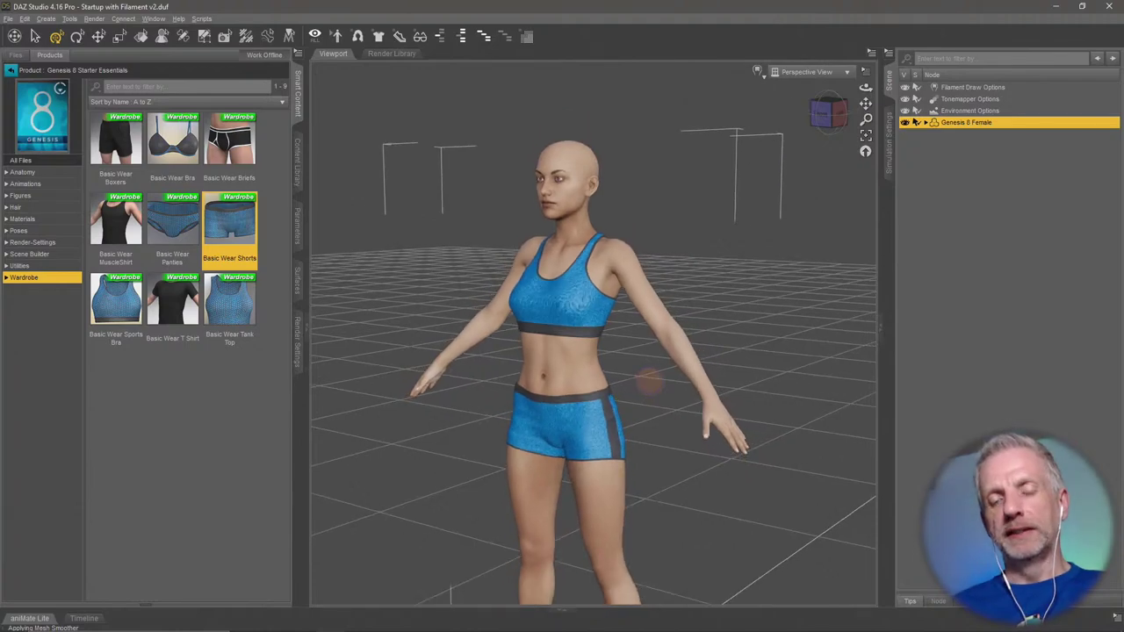
{"action": "scroll", "coordinate": [649, 382], "scroll_direction": "down", "scroll_amount": 2}
{"action": "left_click_drag", "start_coordinate": [640, 381], "coordinate": [787, 384]}
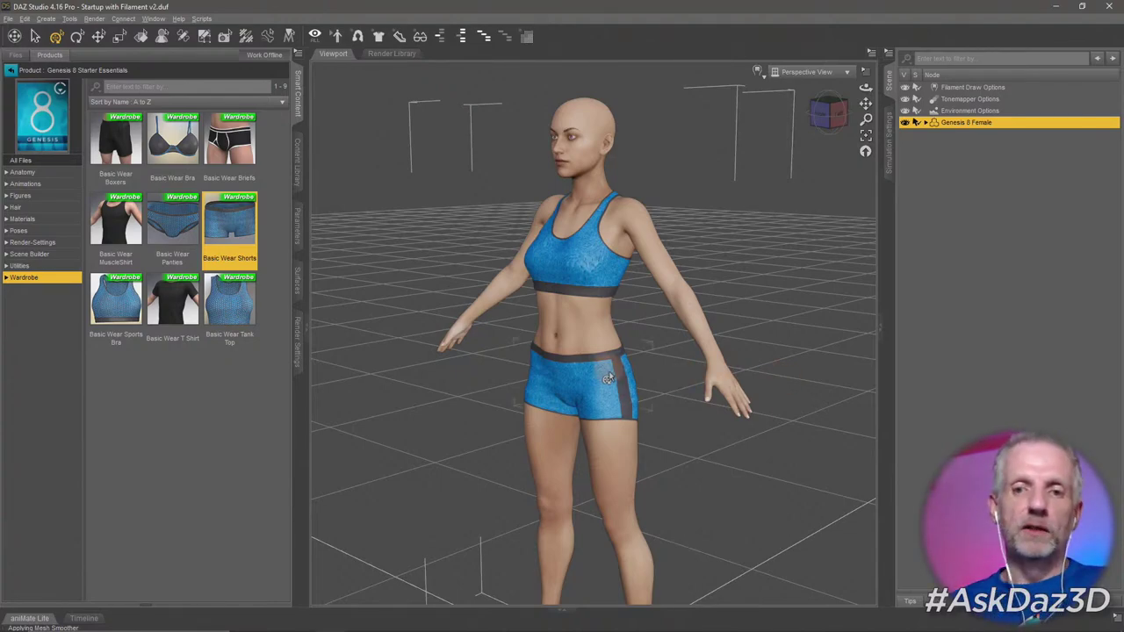
{"action": "left_click_drag", "start_coordinate": [608, 369], "coordinate": [618, 348]}
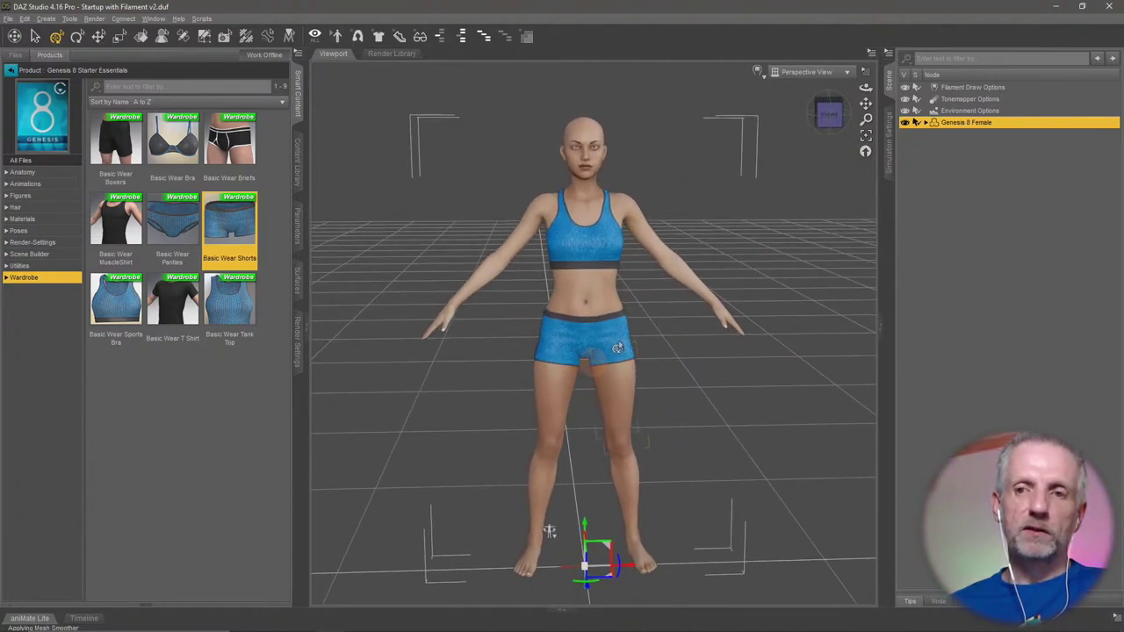
Expand Genesis 8 Female in the Scene pane and select the Hip, then the Pelvis bone.
{"action": "left_click", "coordinate": [926, 122]}
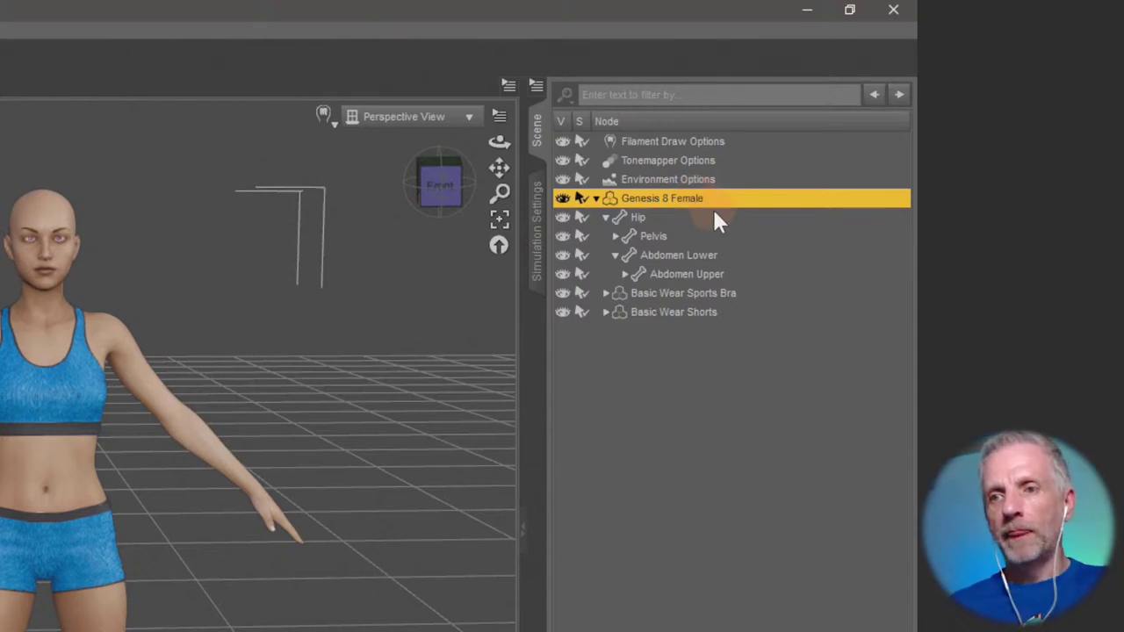
{"action": "left_click", "coordinate": [637, 217]}
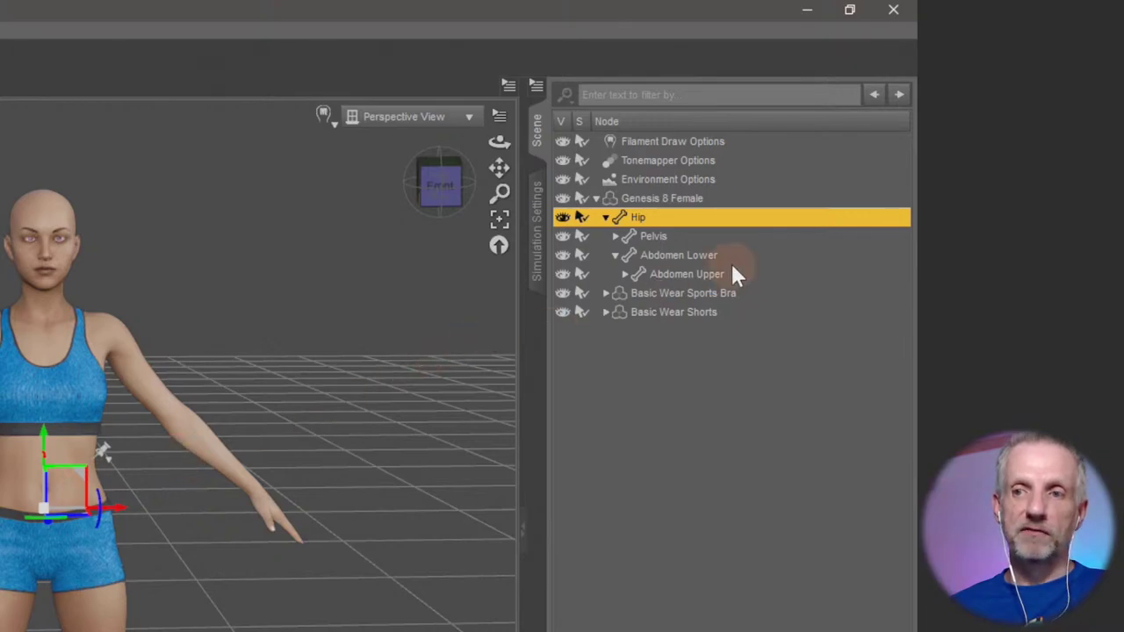
{"action": "left_click", "coordinate": [677, 237]}
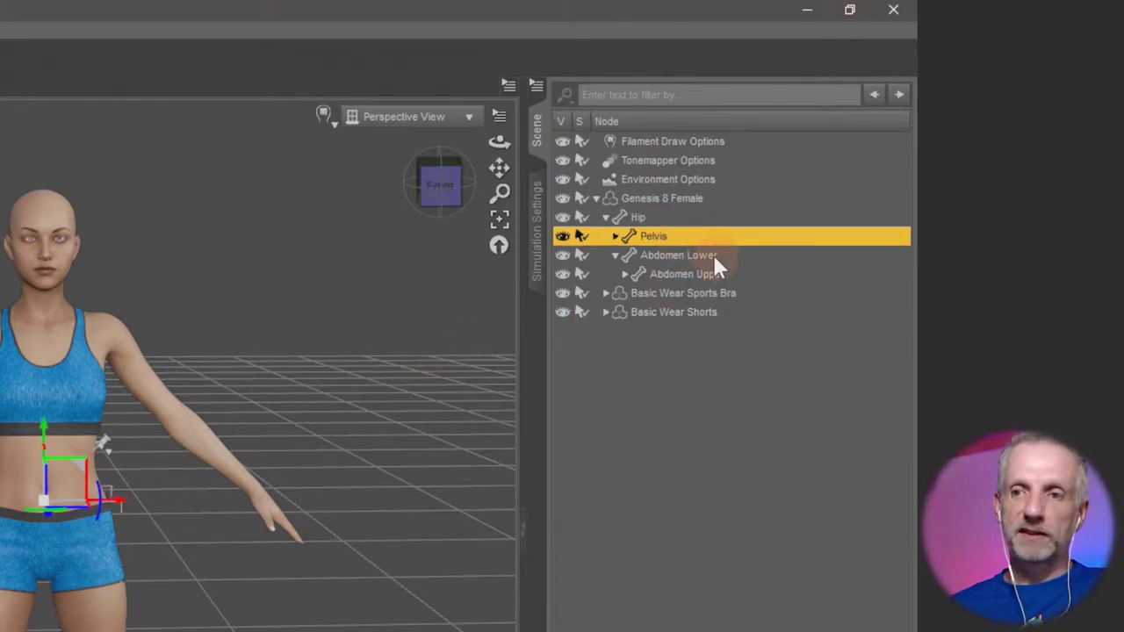
Expand the Abdomen, Chest Lower, Chest Upper, Neck Lower and Neck Upper bones, then select Head.
{"action": "left_click", "coordinate": [714, 256]}
{"action": "left_click", "coordinate": [713, 273]}
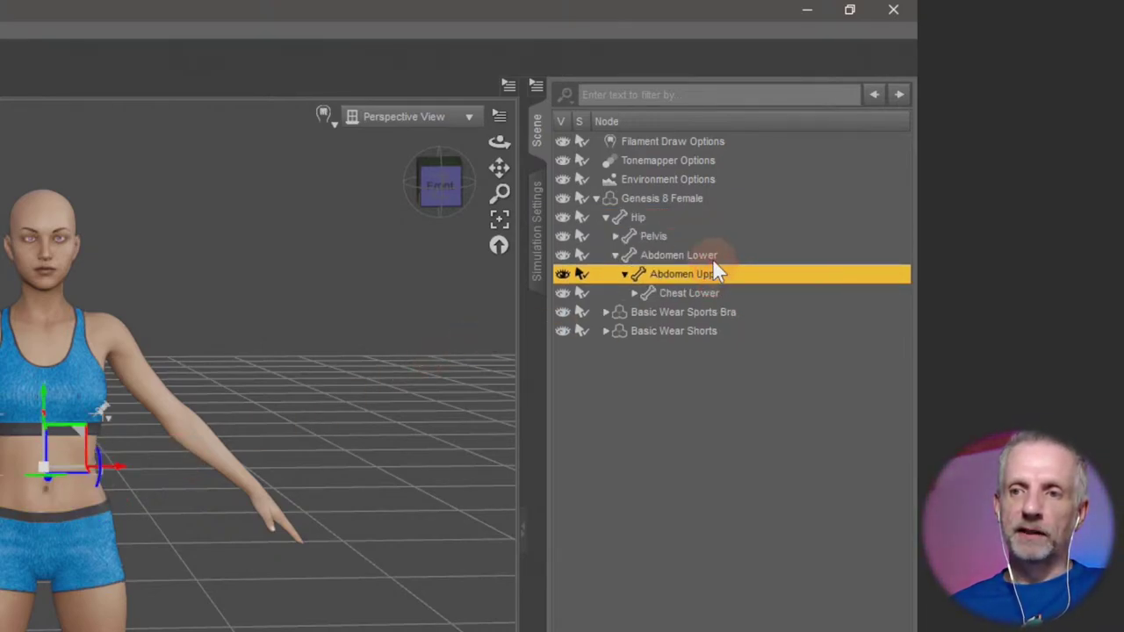
{"action": "left_click", "coordinate": [718, 255]}
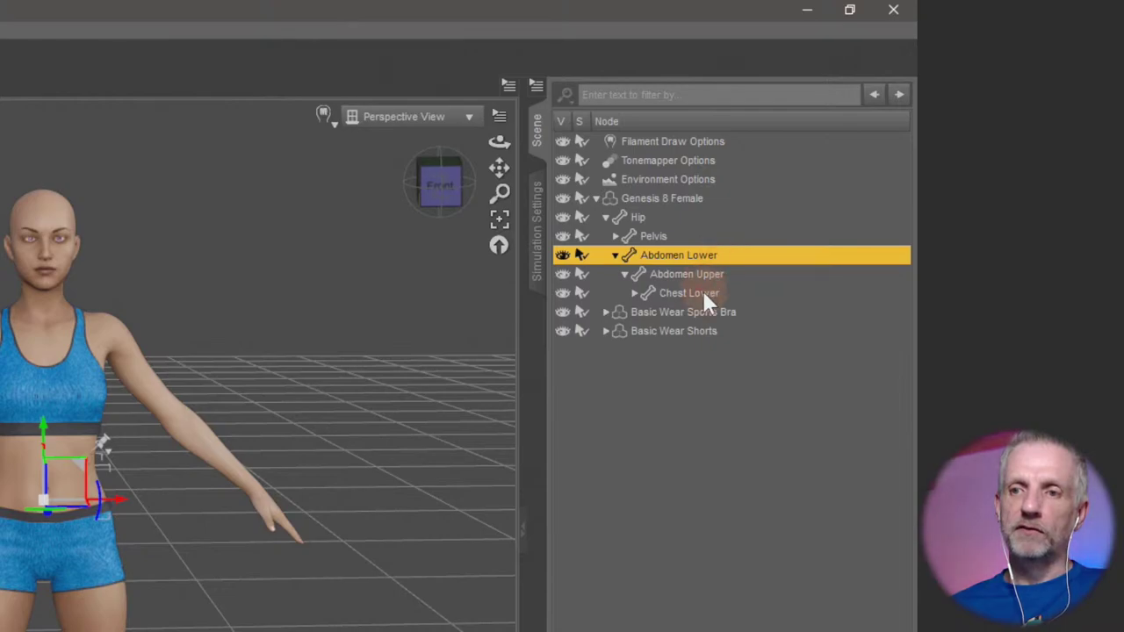
{"action": "left_click", "coordinate": [707, 295]}
{"action": "double_click", "coordinate": [719, 312]}
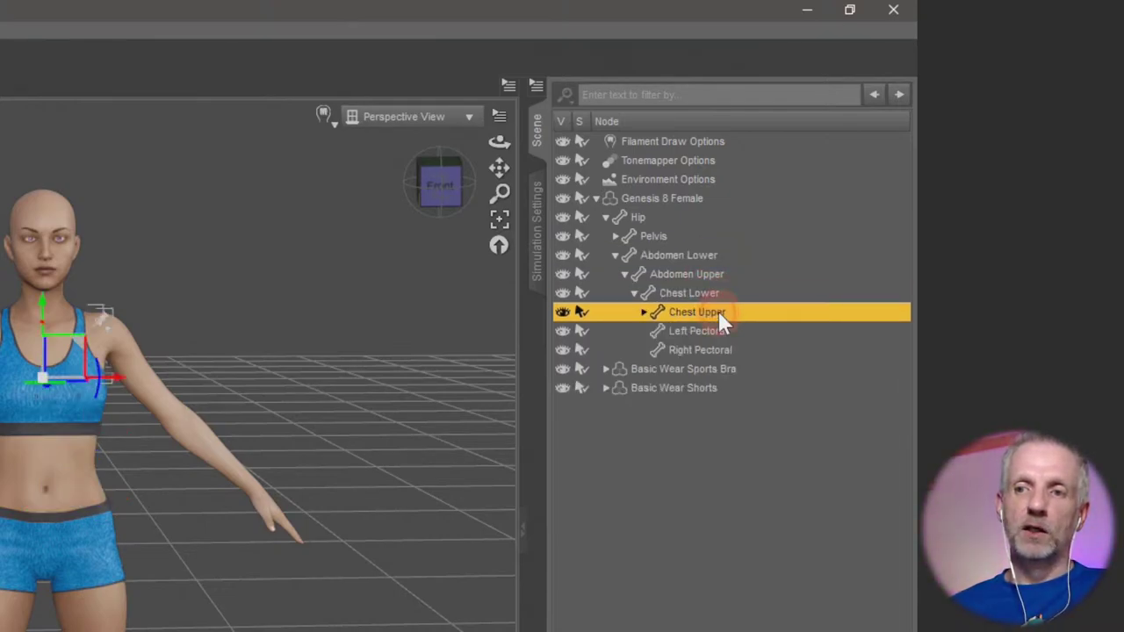
{"action": "left_click", "coordinate": [716, 368]}
{"action": "double_click", "coordinate": [715, 369]}
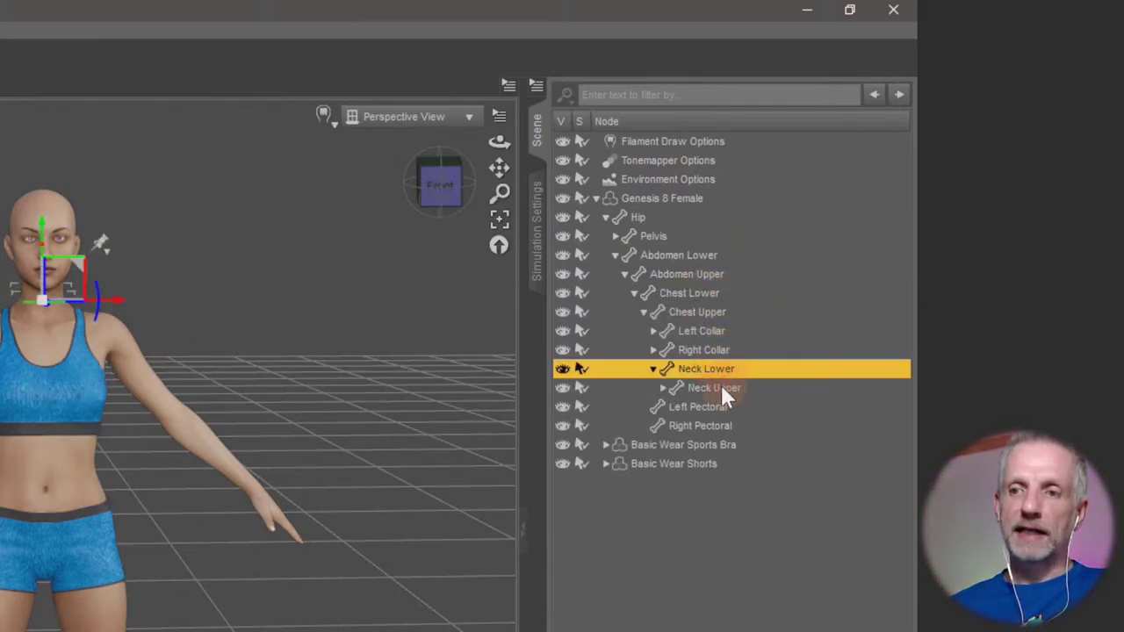
{"action": "double_click", "coordinate": [719, 387]}
{"action": "left_click", "coordinate": [719, 405]}
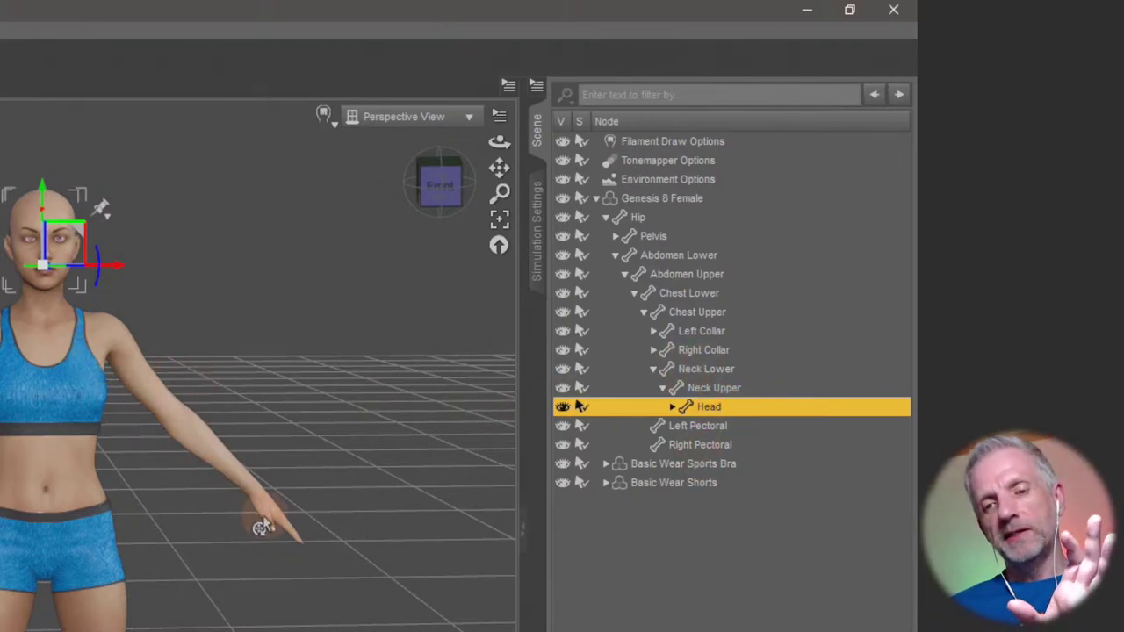
{"action": "left_click_drag", "start_coordinate": [263, 527], "coordinate": [232, 527]}
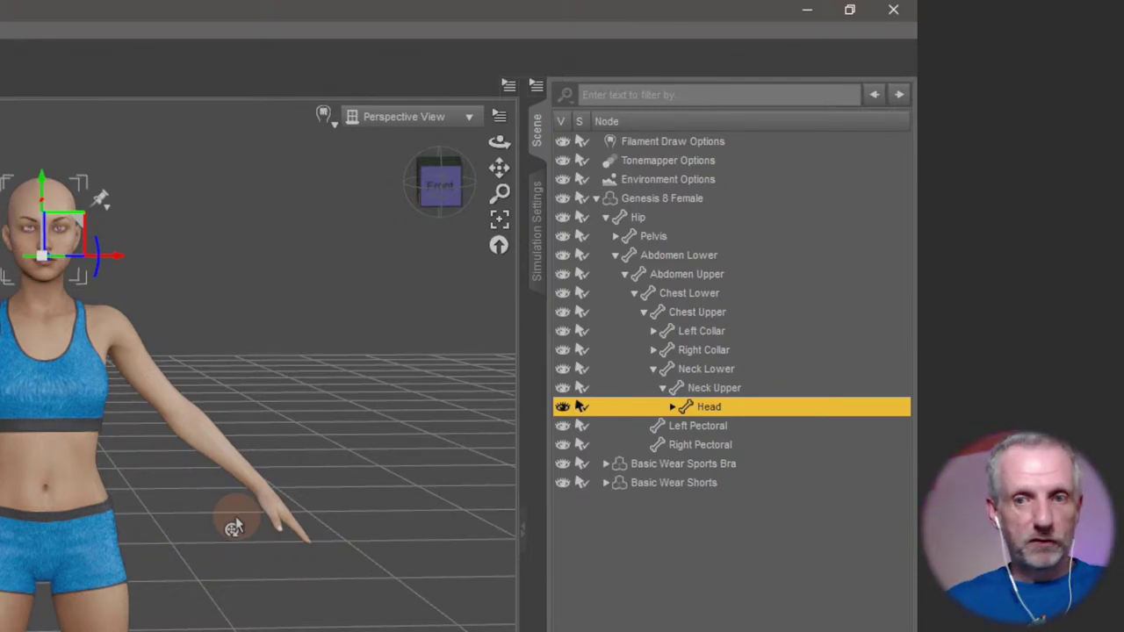
Rotate the left shoulder with the gizmo, raising the arm above horizontal.
{"action": "left_click", "coordinate": [145, 384]}
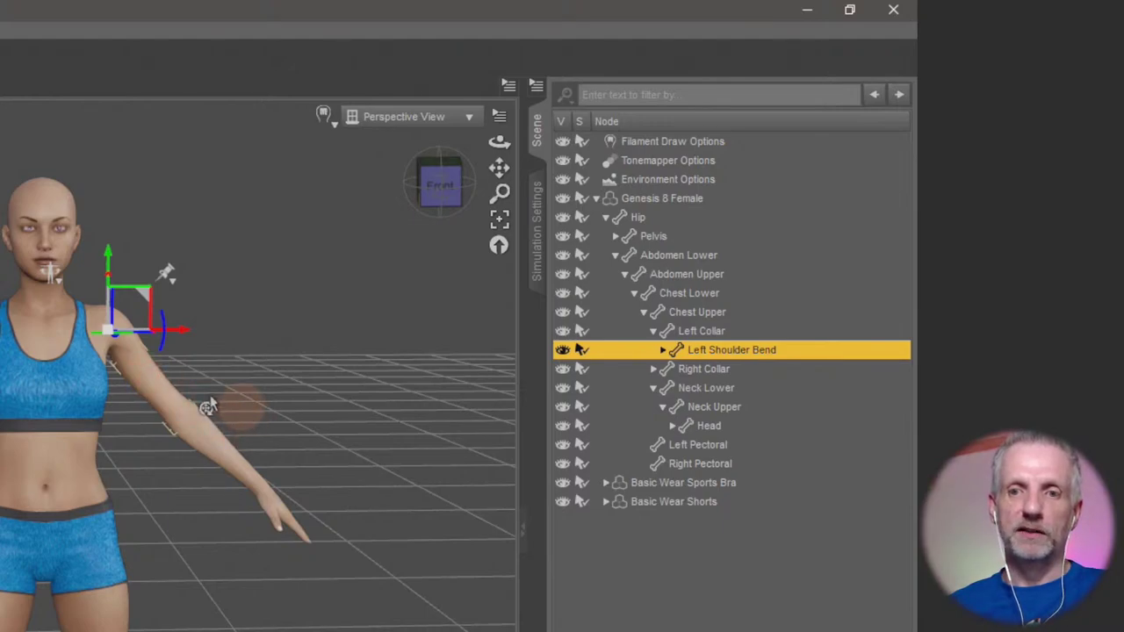
{"action": "mouse_move", "coordinate": [162, 352]}
{"action": "left_mouse_down"}
{"action": "mouse_move", "coordinate": [180, 329]}
{"action": "mouse_move", "coordinate": [169, 368]}
{"action": "mouse_move", "coordinate": [178, 348]}
{"action": "mouse_move", "coordinate": [157, 333]}
{"action": "mouse_move", "coordinate": [157, 285]}
{"action": "mouse_move", "coordinate": [157, 326]}
{"action": "mouse_move", "coordinate": [174, 342]}
{"action": "left_mouse_up"}
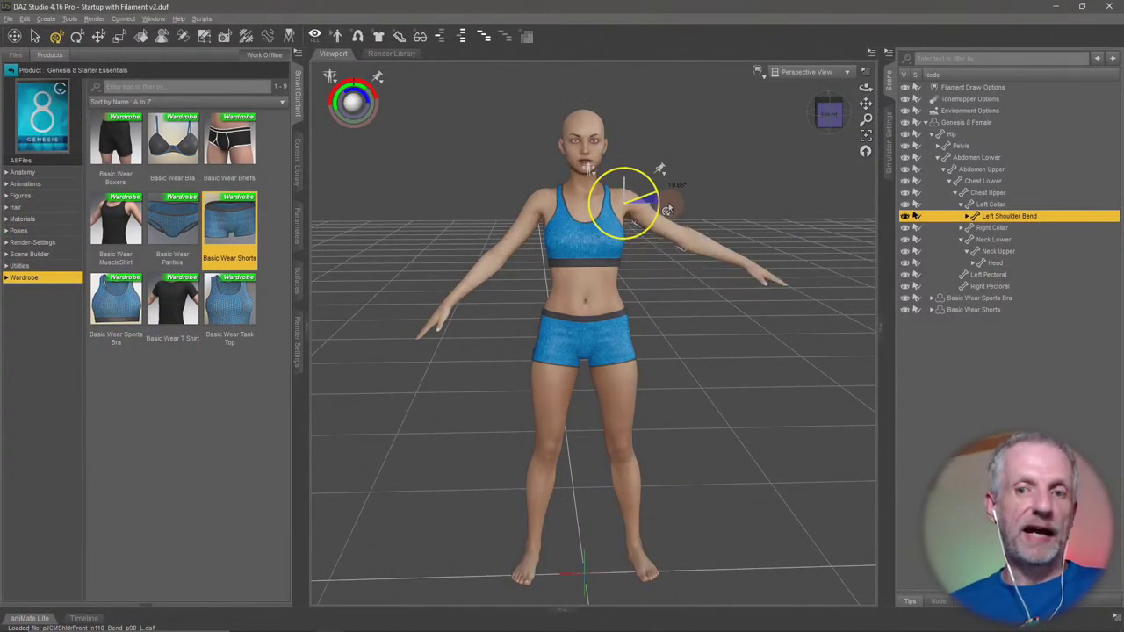
{"action": "left_click_drag", "start_coordinate": [668, 210], "coordinate": [676, 249]}
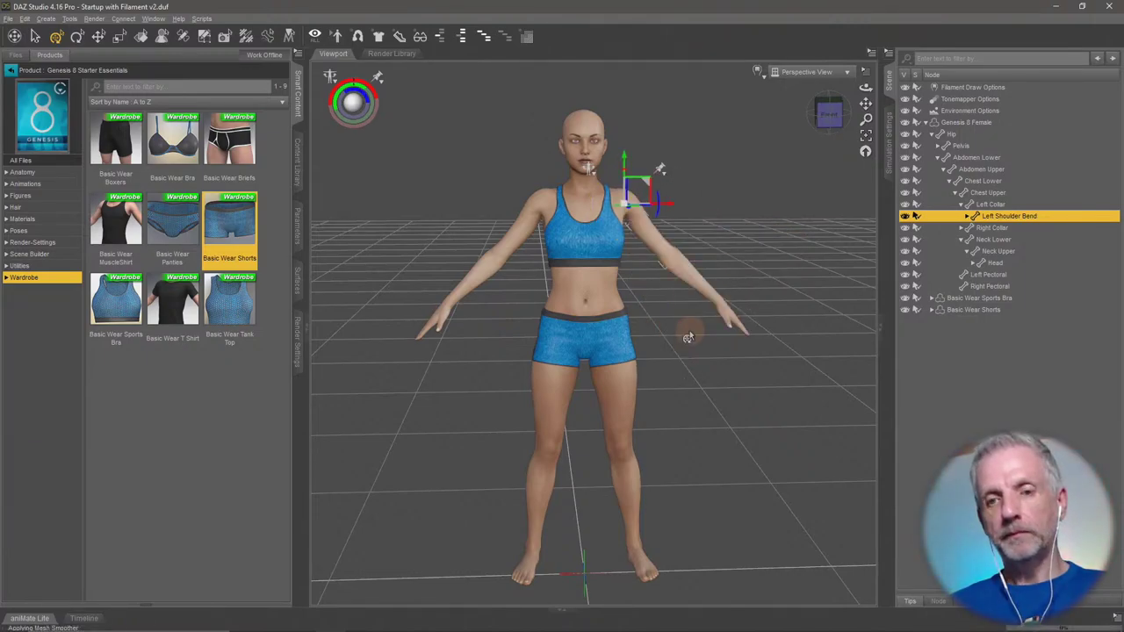
{"action": "mouse_move", "coordinate": [682, 381]}
{"action": "left_mouse_down", "text": "alt"}
{"action": "mouse_move", "coordinate": [663, 379]}
{"action": "mouse_move", "coordinate": [695, 389]}
{"action": "mouse_move", "coordinate": [677, 381]}
{"action": "left_mouse_up", "text": "alt"}
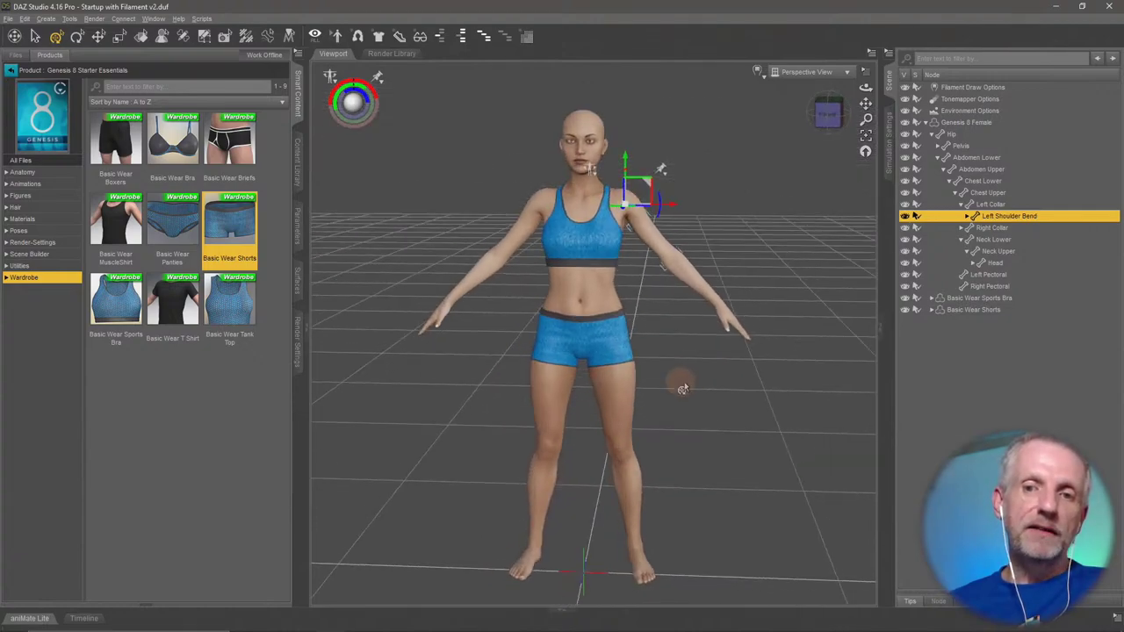
{"action": "left_click_drag", "start_coordinate": [658, 222], "coordinate": [699, 234]}
Bend the left forearm down toward the body, then select the whole Genesis 8 Female.
{"action": "left_click", "coordinate": [700, 254]}
{"action": "left_click_drag", "start_coordinate": [736, 274], "coordinate": [607, 332], "text": "alt"}
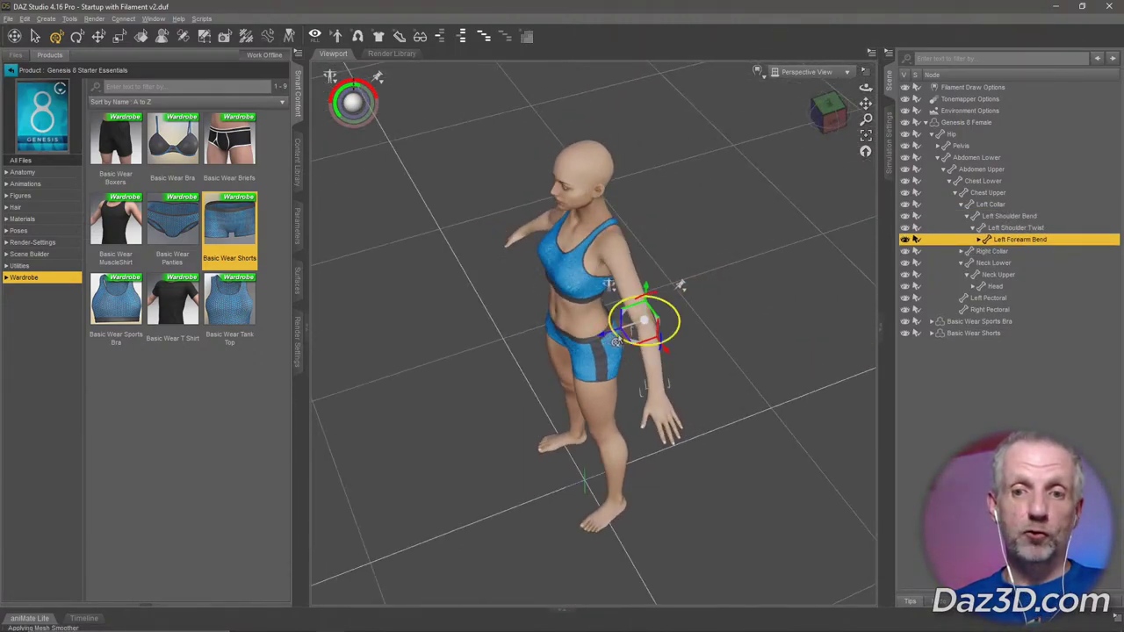
{"action": "left_click_drag", "start_coordinate": [640, 389], "coordinate": [654, 433], "text": "alt"}
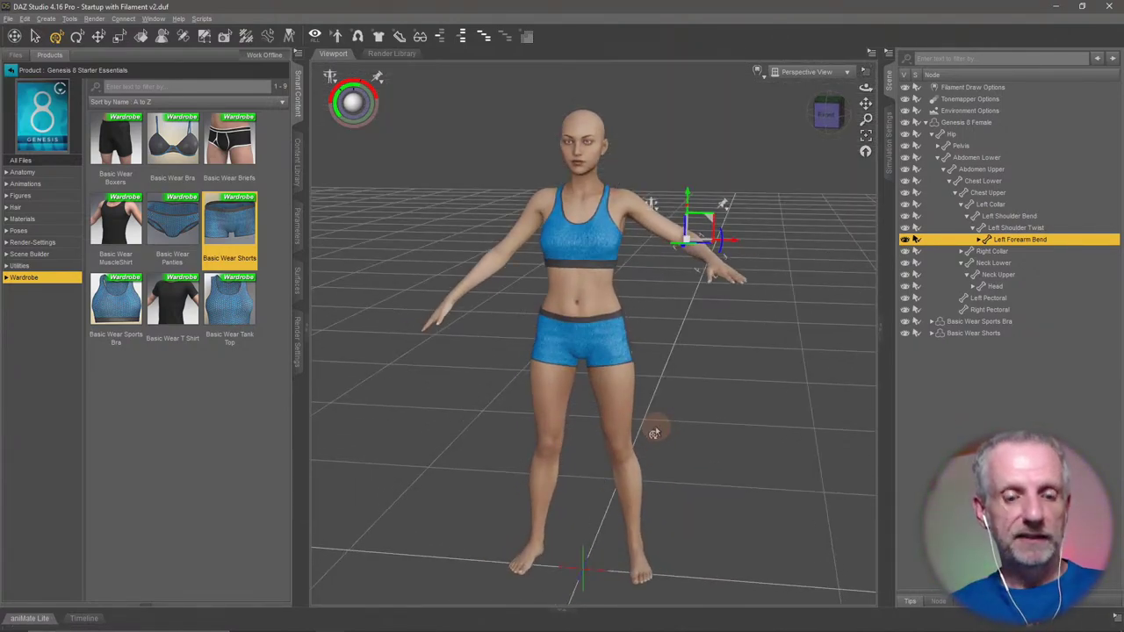
{"action": "left_click_drag", "start_coordinate": [654, 433], "coordinate": [682, 431]}
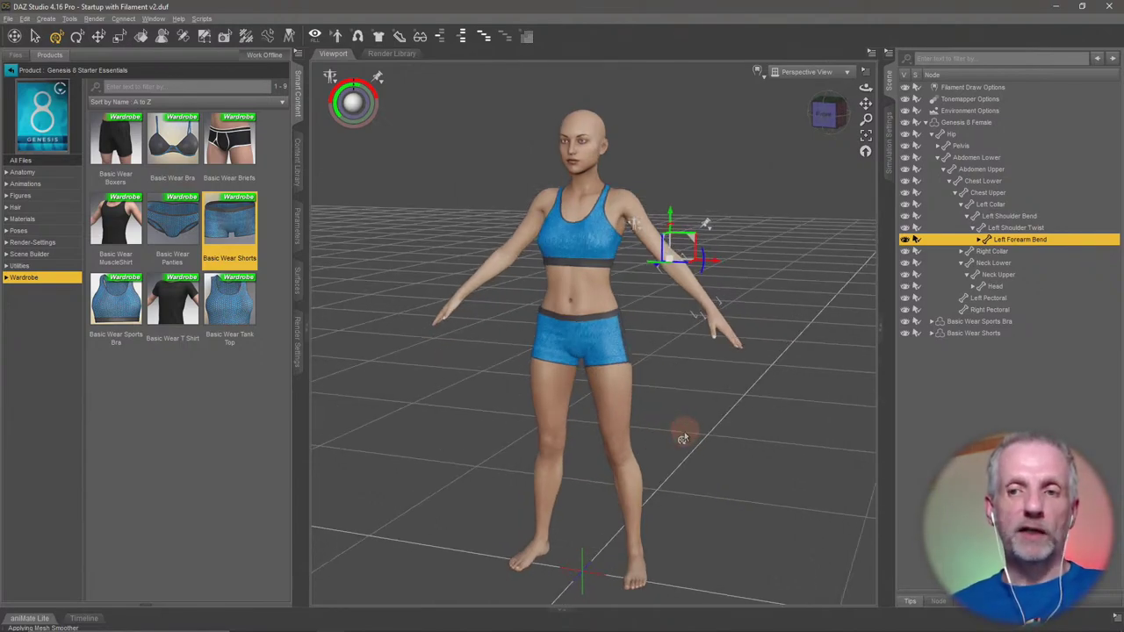
{"action": "left_click", "coordinate": [967, 124]}
Collapse the figure's tree and browse the installed female Poses products in Smart Content.
{"action": "left_click", "coordinate": [925, 124]}
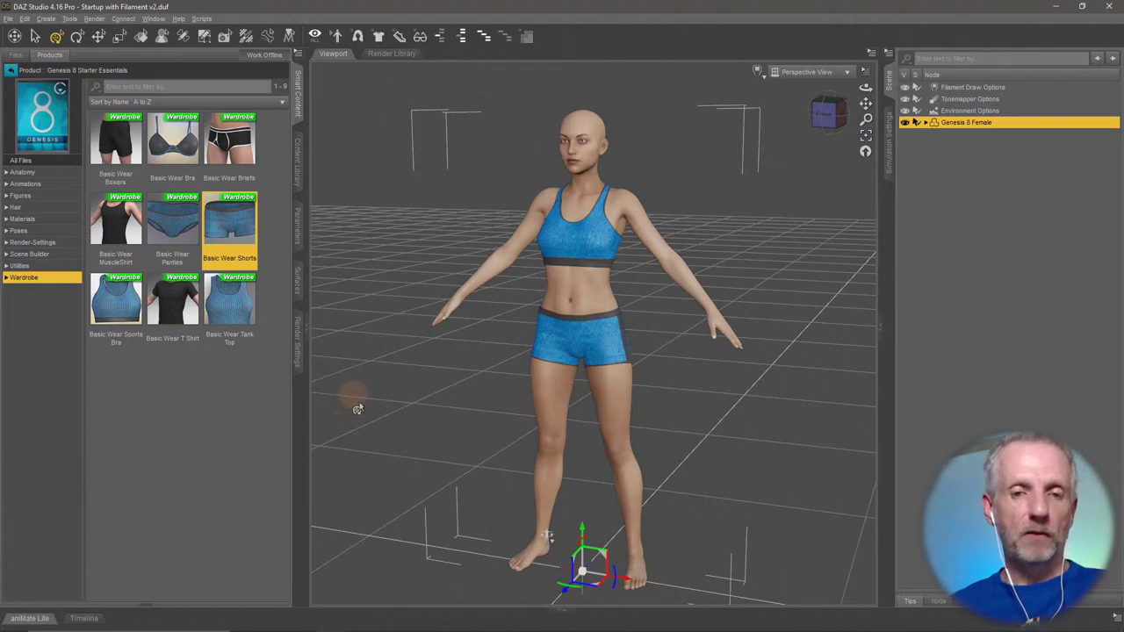
{"action": "left_click", "coordinate": [11, 72]}
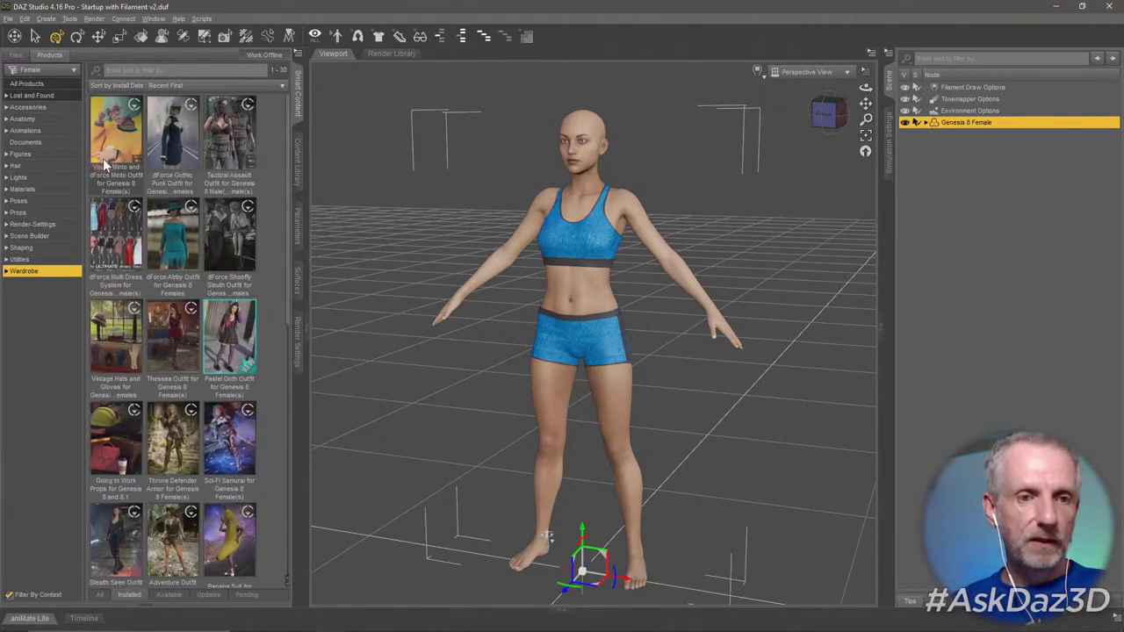
{"action": "left_click", "coordinate": [70, 202]}
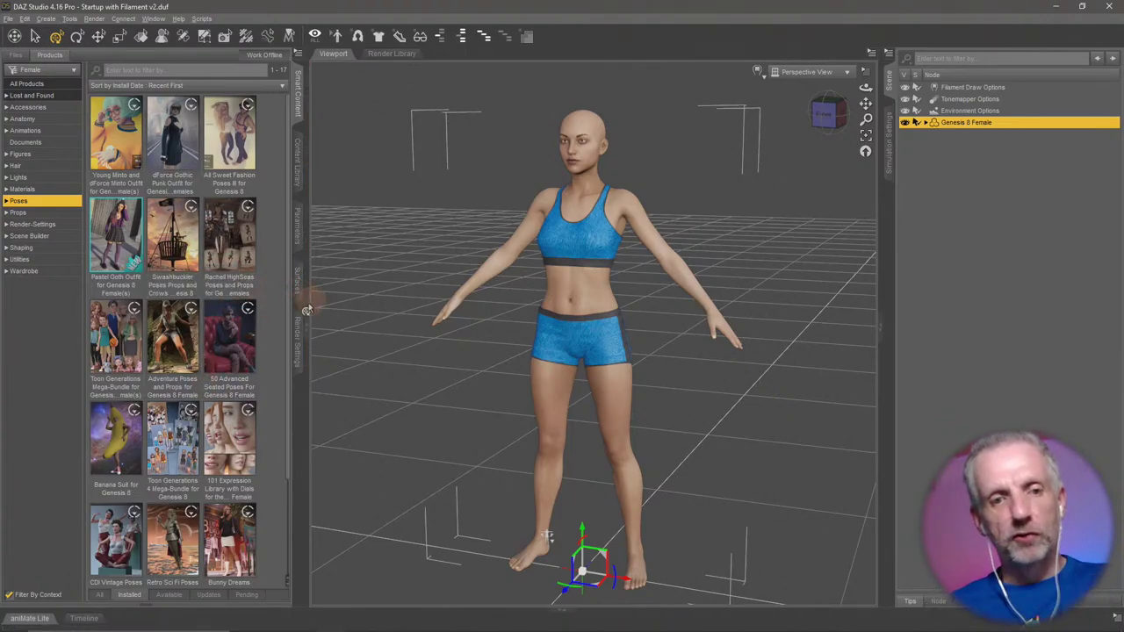
{"action": "scroll", "coordinate": [285, 313], "scroll_direction": "down", "scroll_amount": 3}
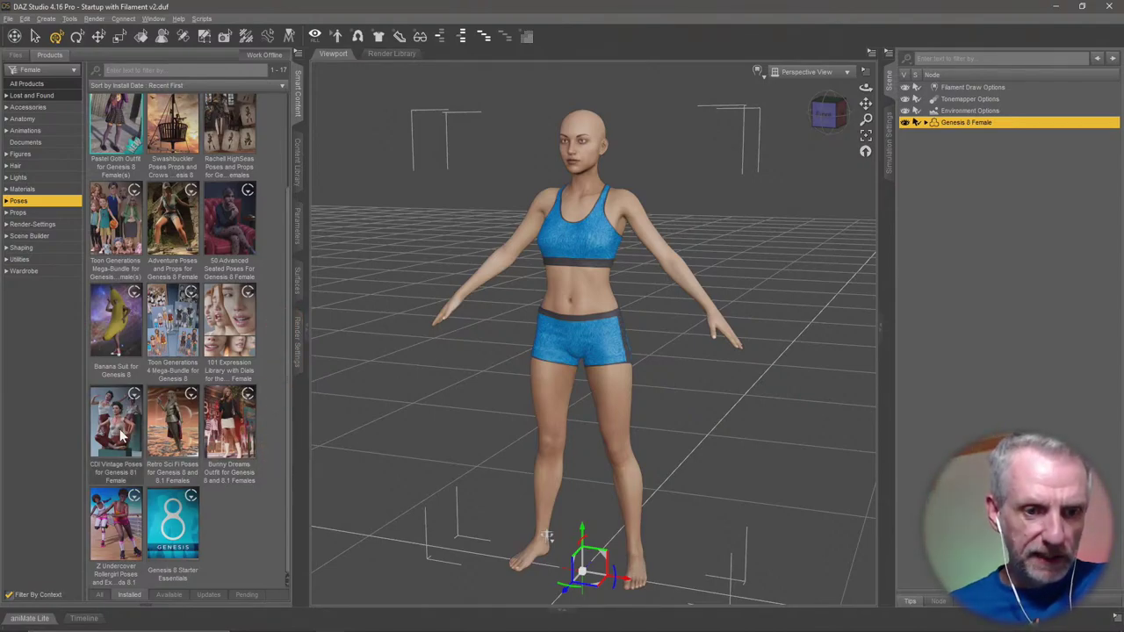
{"action": "mouse_move", "coordinate": [122, 435]}
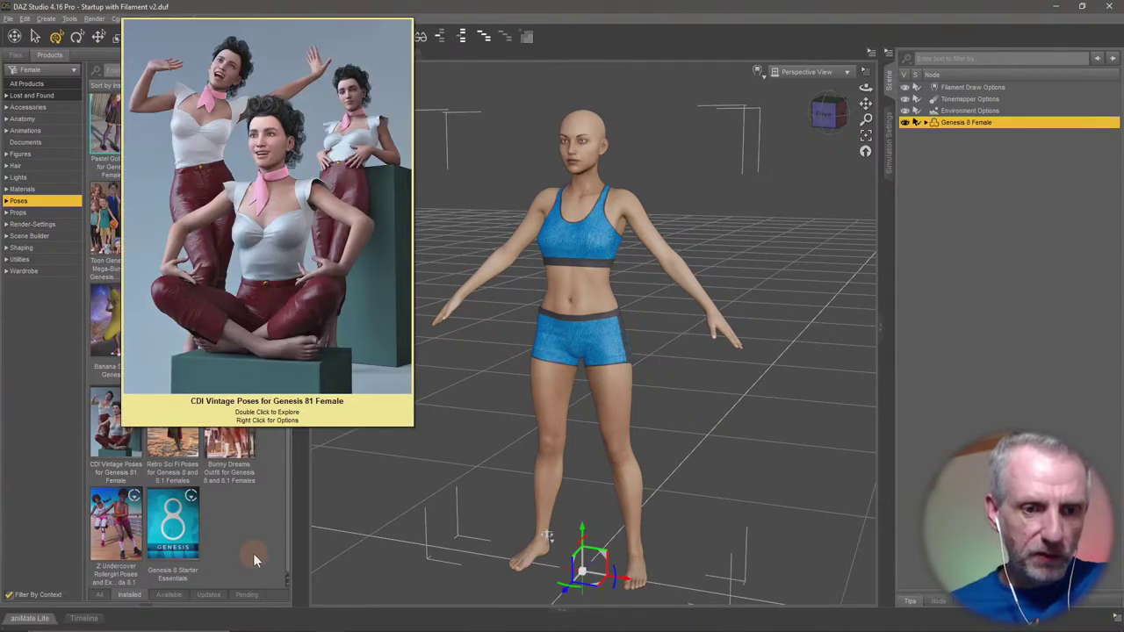
{"action": "scroll", "coordinate": [253, 554], "scroll_direction": "up", "scroll_amount": 3}
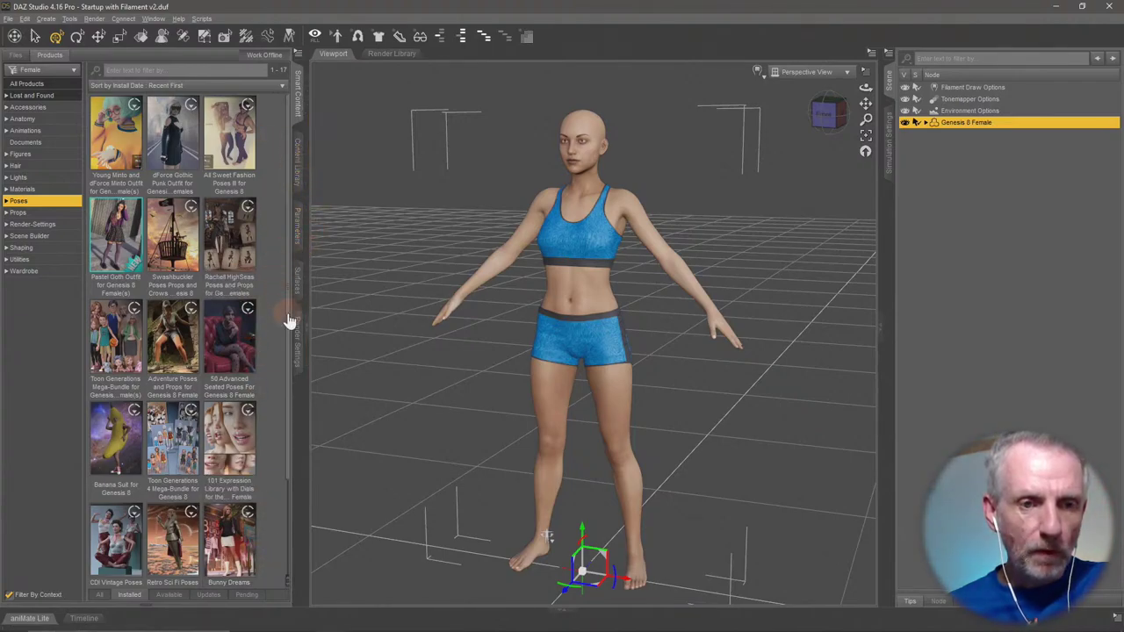
Open All Sweet Fashion Poses III and filter By Function to its 194 Standing poses.
{"action": "double_click", "coordinate": [235, 151]}
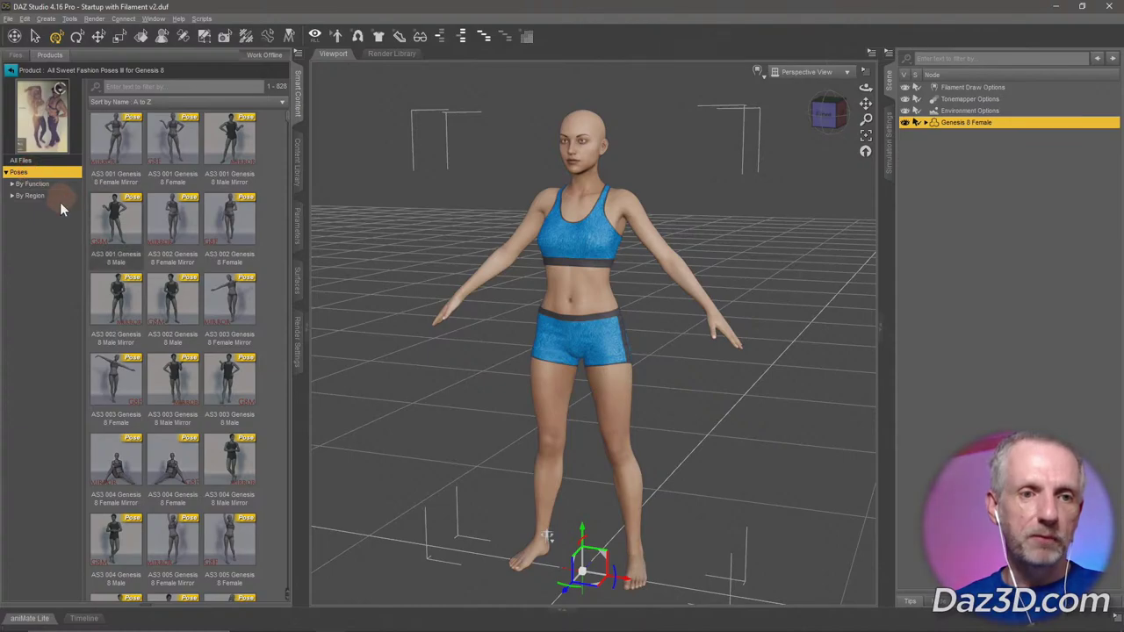
{"action": "left_click", "coordinate": [49, 186]}
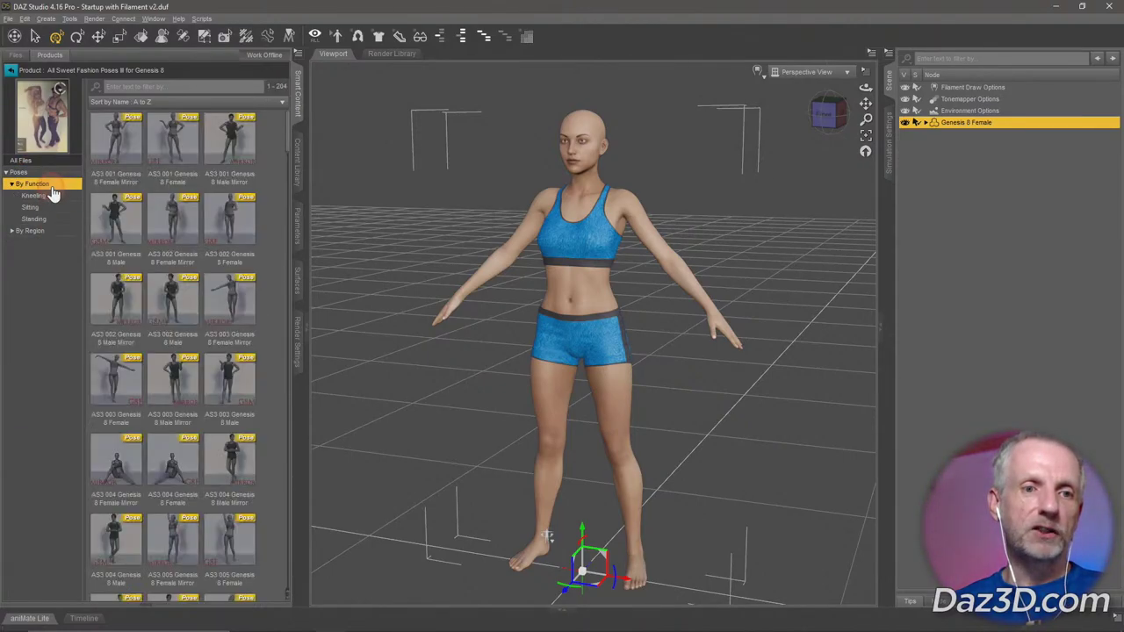
{"action": "left_click", "coordinate": [55, 220]}
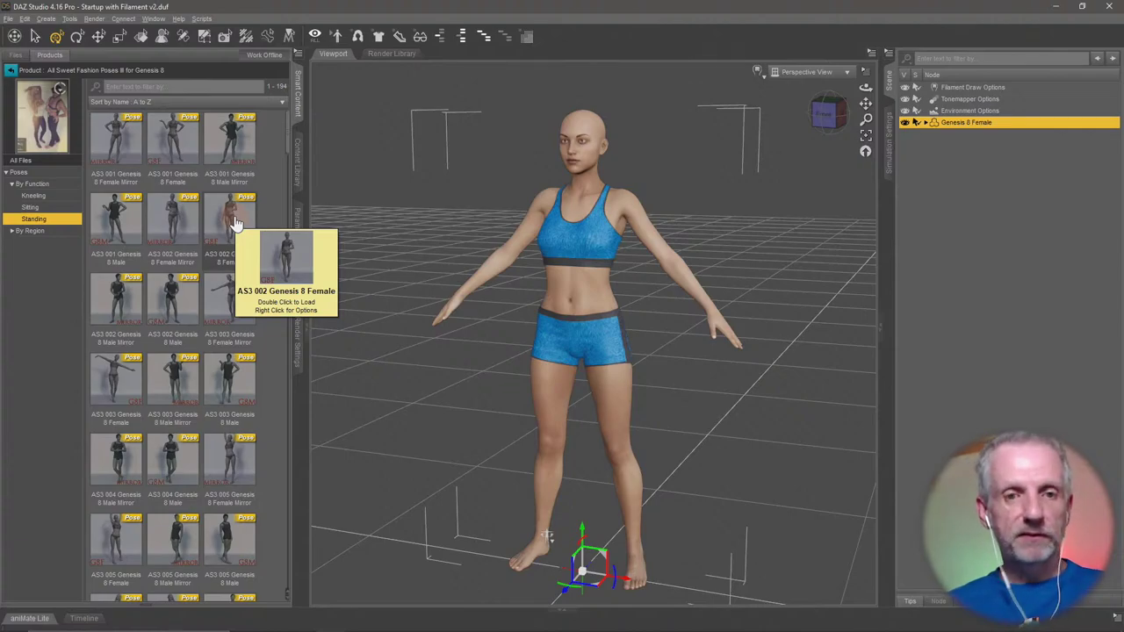
Apply the AS3 002 Genesis 8 Female pose and orbit around to inspect it.
{"action": "double_click", "coordinate": [236, 224]}
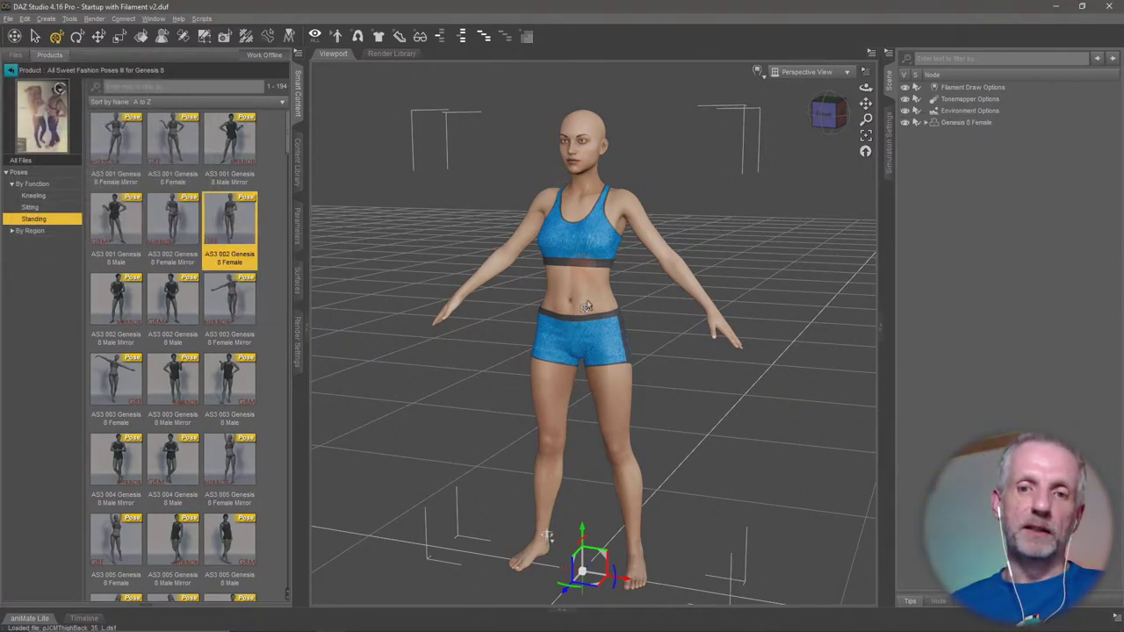
{"action": "left_click_drag", "start_coordinate": [588, 255], "coordinate": [491, 257], "text": "alt"}
{"action": "mouse_move", "coordinate": [550, 531]}
{"action": "left_mouse_down", "text": "alt"}
{"action": "mouse_move", "coordinate": [563, 517]}
{"action": "mouse_move", "coordinate": [548, 525]}
{"action": "left_mouse_up", "text": "alt"}
{"action": "left_click_drag", "start_coordinate": [719, 397], "coordinate": [713, 405], "text": "alt"}
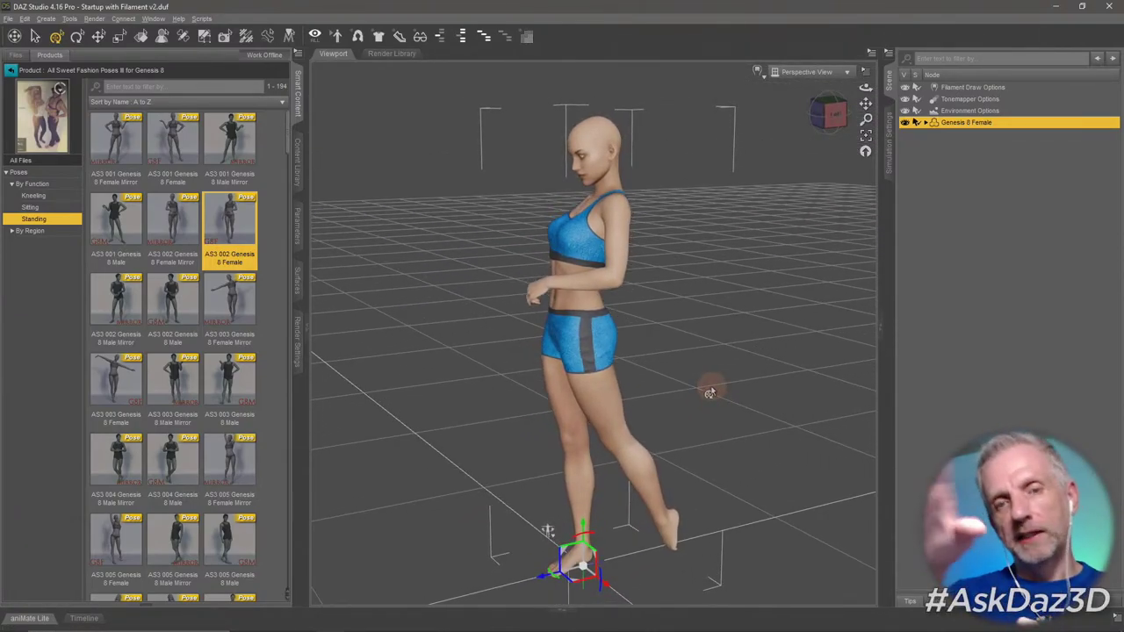
{"action": "left_click_drag", "start_coordinate": [677, 392], "coordinate": [633, 384], "text": "alt"}
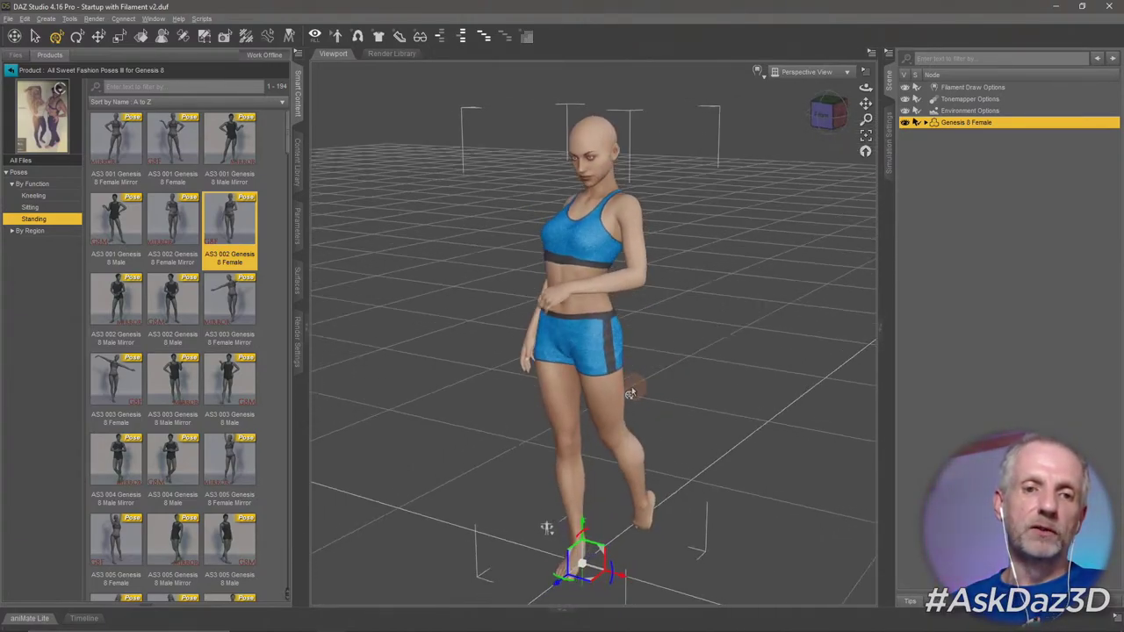
Try the AS3 003 Genesis 8 Female Mirror pose, then the AS3 003 pose.
{"action": "double_click", "coordinate": [249, 301]}
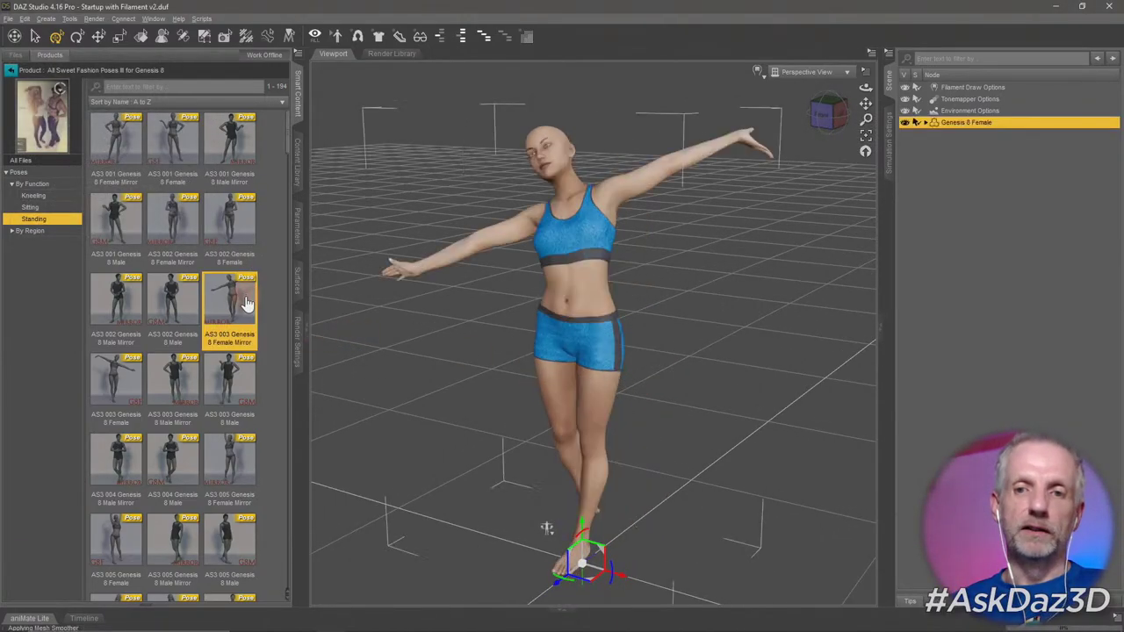
{"action": "mouse_move", "coordinate": [458, 383]}
{"action": "left_mouse_down", "text": "alt"}
{"action": "mouse_move", "coordinate": [447, 377]}
{"action": "mouse_move", "coordinate": [482, 378]}
{"action": "mouse_move", "coordinate": [459, 377]}
{"action": "left_mouse_up", "text": "alt"}
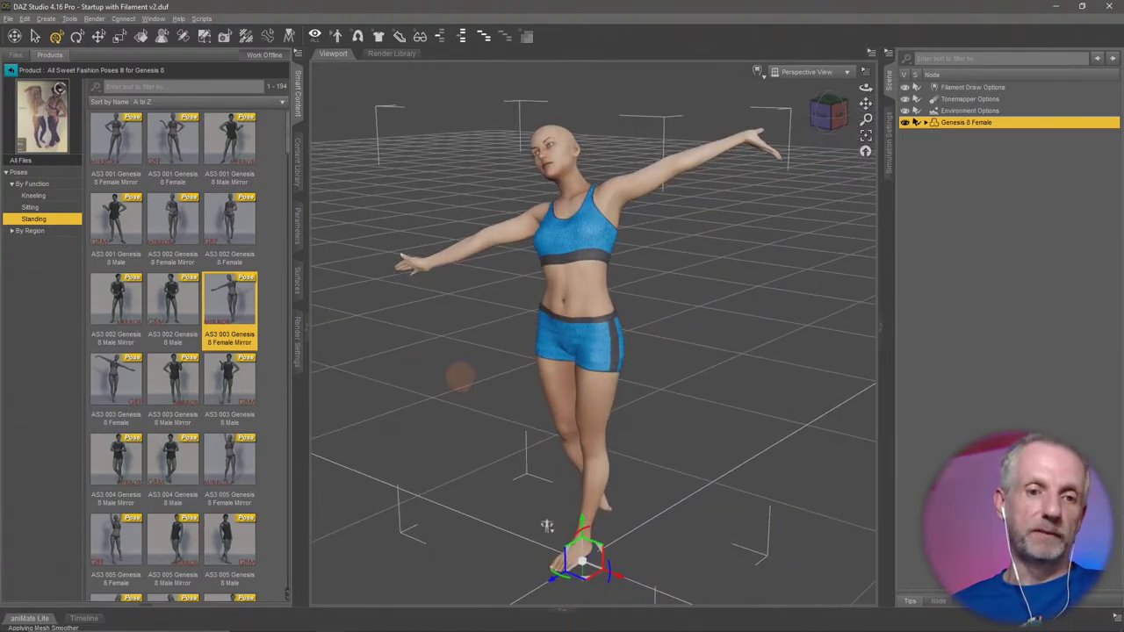
{"action": "double_click", "coordinate": [112, 375]}
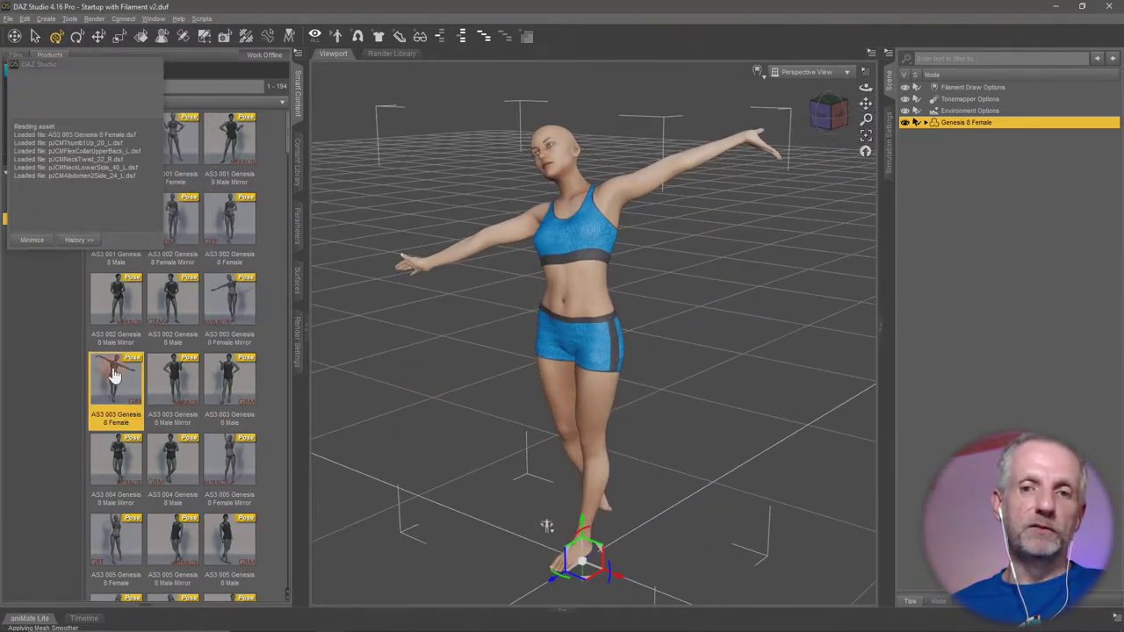
Try the AS3 005 Mirror and AS3 005 poses, ending on AS3 006 Genesis 8 Female.
{"action": "double_click", "coordinate": [233, 461]}
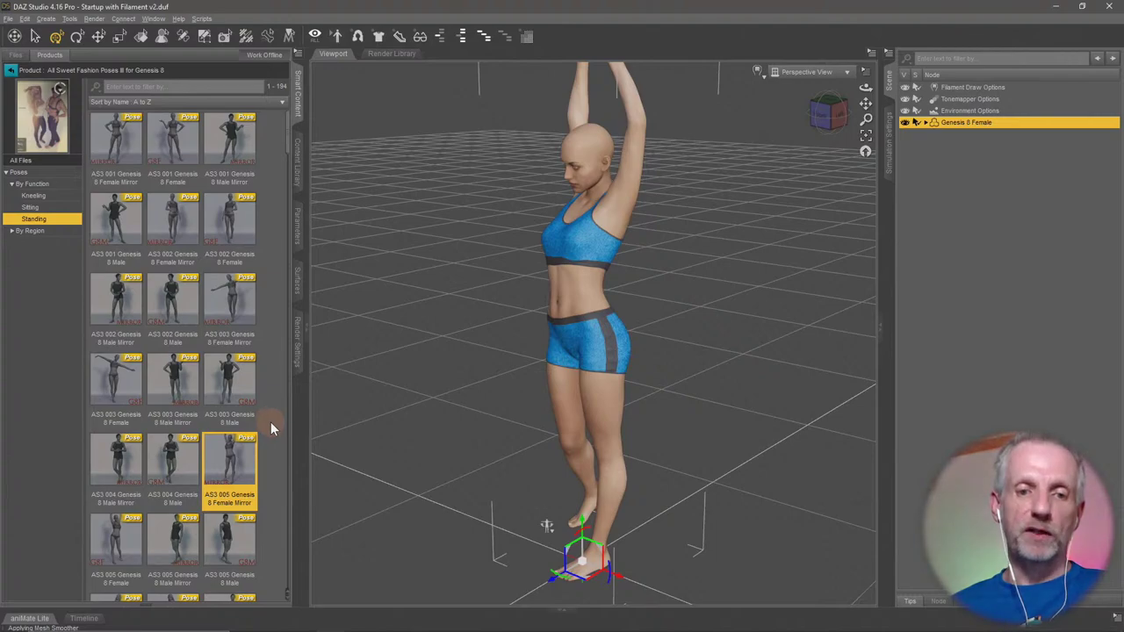
{"action": "scroll", "coordinate": [270, 421], "scroll_direction": "down", "scroll_amount": 2}
{"action": "left_click", "coordinate": [123, 309]}
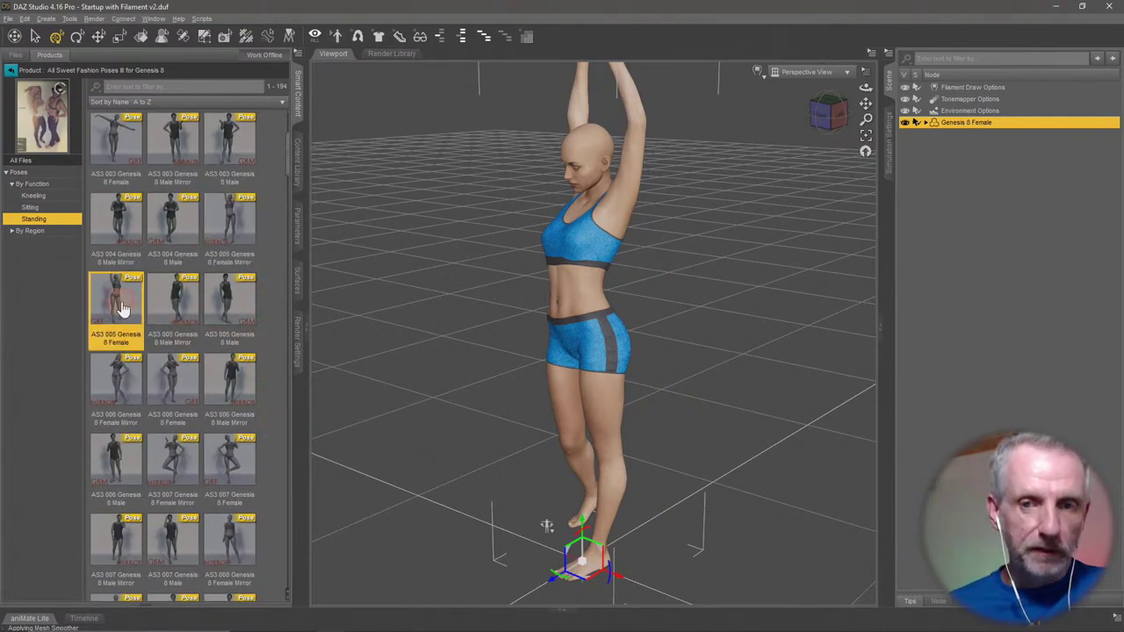
{"action": "double_click", "coordinate": [123, 309]}
{"action": "double_click", "coordinate": [184, 402]}
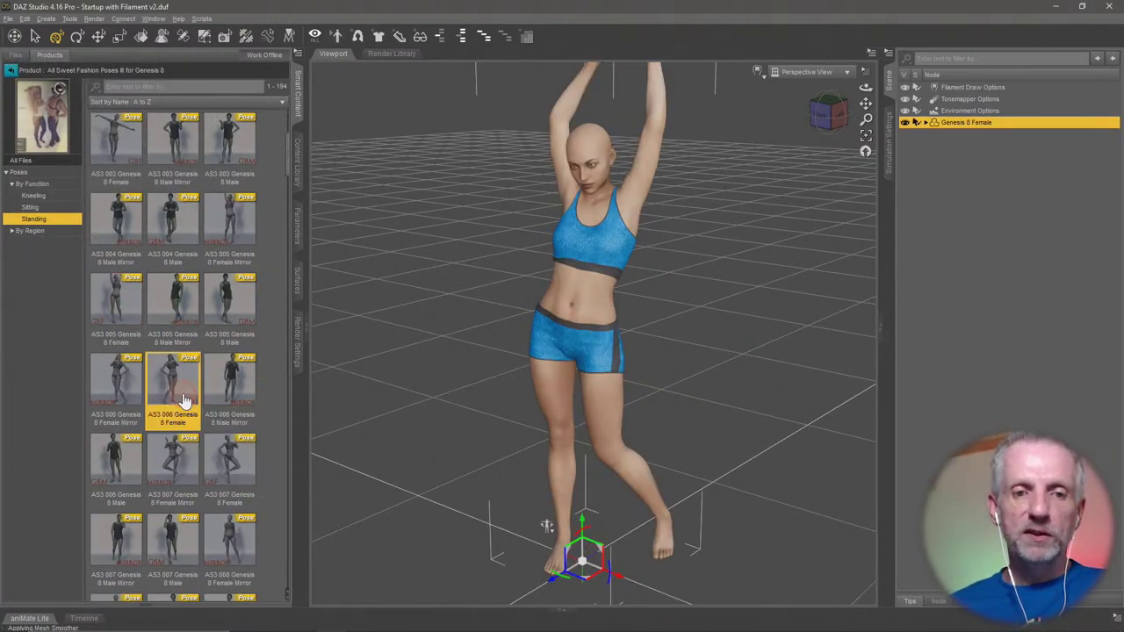
{"action": "left_click_drag", "start_coordinate": [410, 395], "coordinate": [406, 389]}
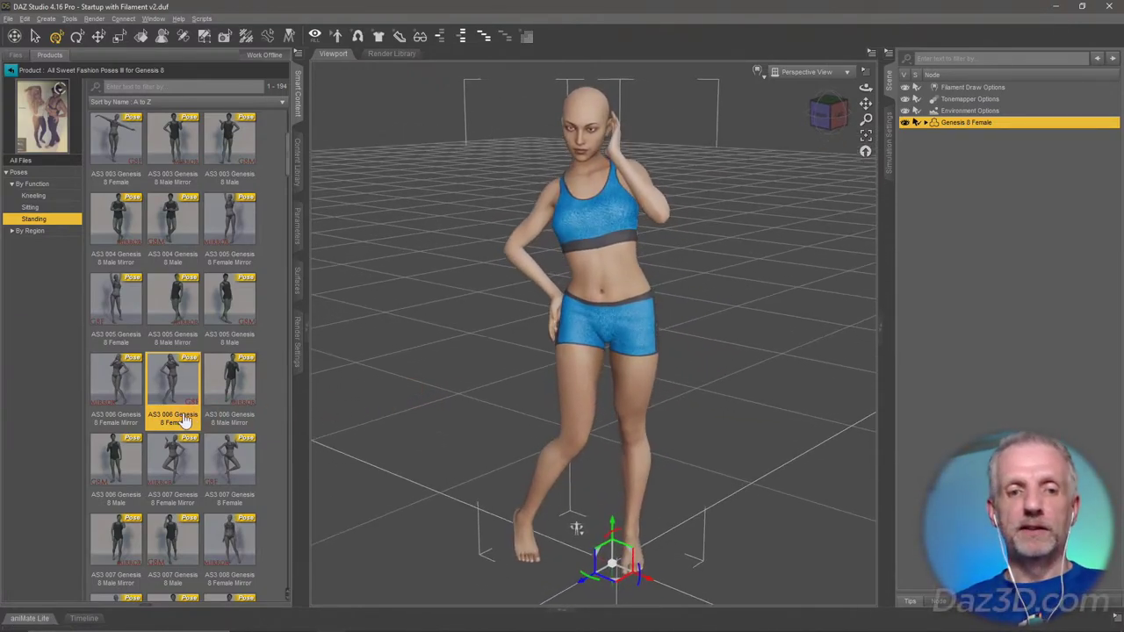
Try the AS3 006 Mirror and AS3 006 Genesis 8 Female poses, reframing the view on her.
{"action": "left_click", "coordinate": [116, 384]}
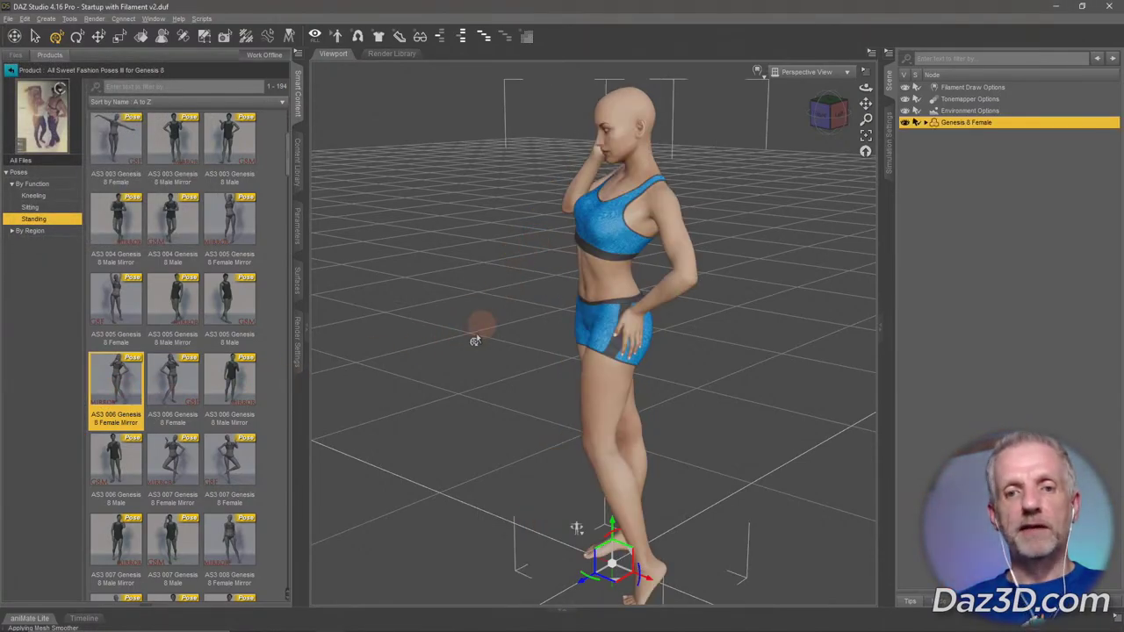
{"action": "left_click_drag", "start_coordinate": [556, 388], "coordinate": [464, 373]}
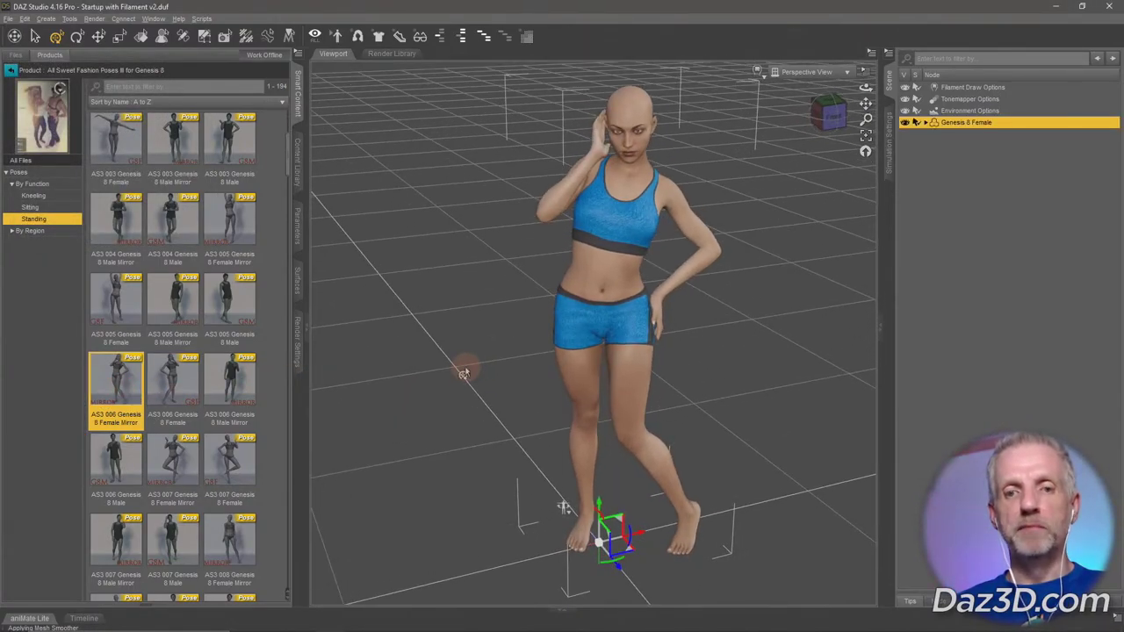
{"action": "double_click", "coordinate": [180, 382]}
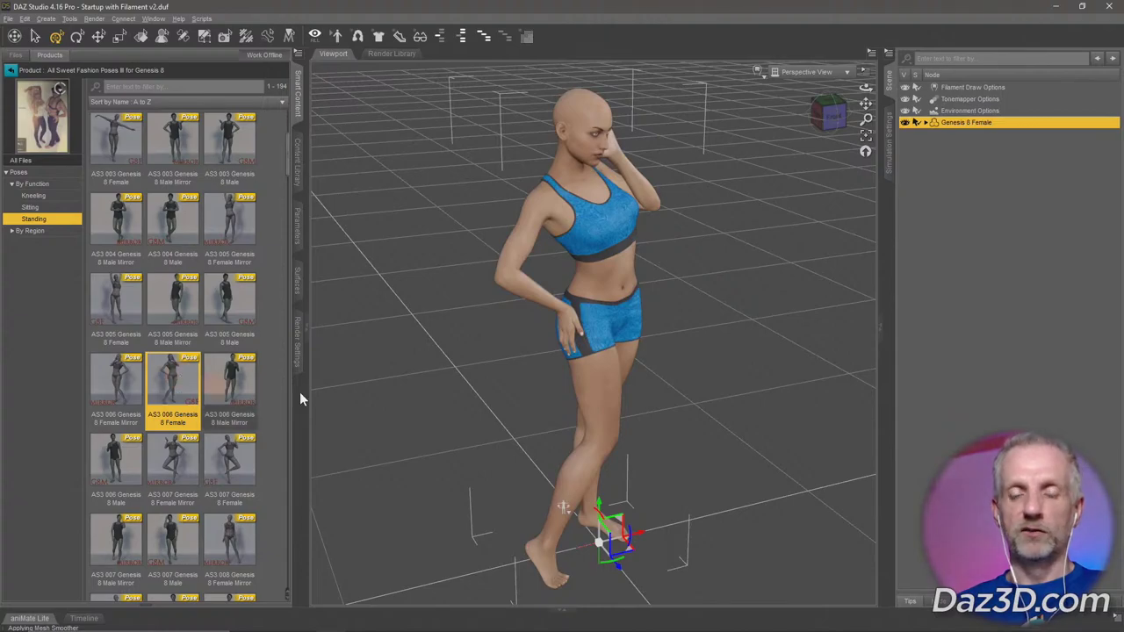
{"action": "left_click_drag", "start_coordinate": [444, 404], "coordinate": [447, 394]}
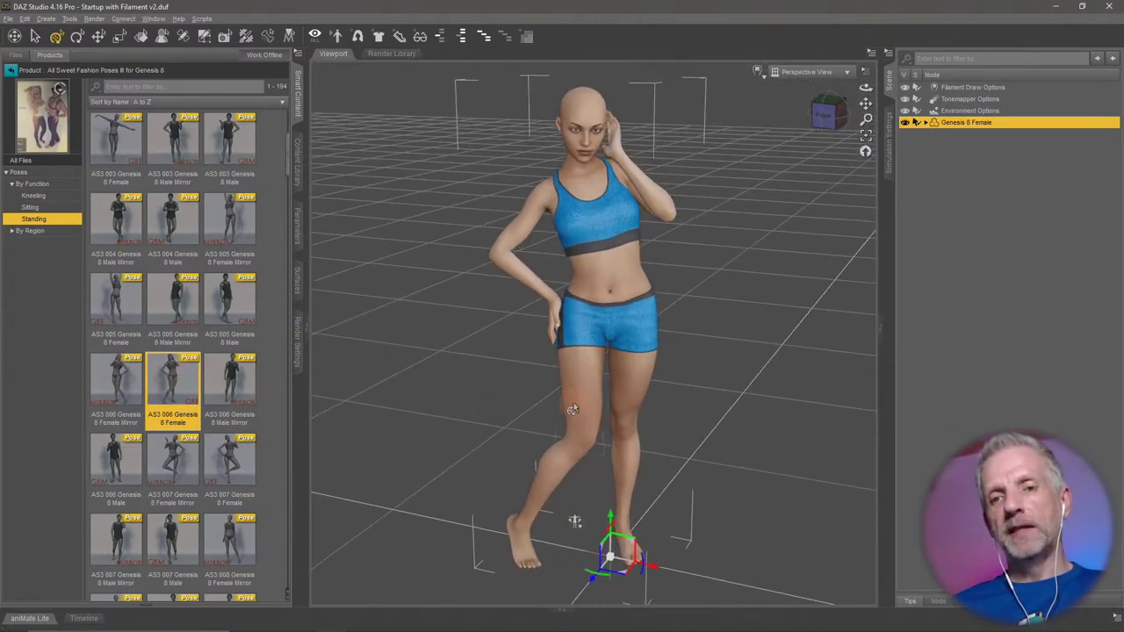
{"action": "mouse_move", "coordinate": [572, 402]}
{"action": "left_mouse_down"}
{"action": "mouse_move", "coordinate": [576, 527]}
{"action": "mouse_move", "coordinate": [572, 409]}
{"action": "left_mouse_up"}
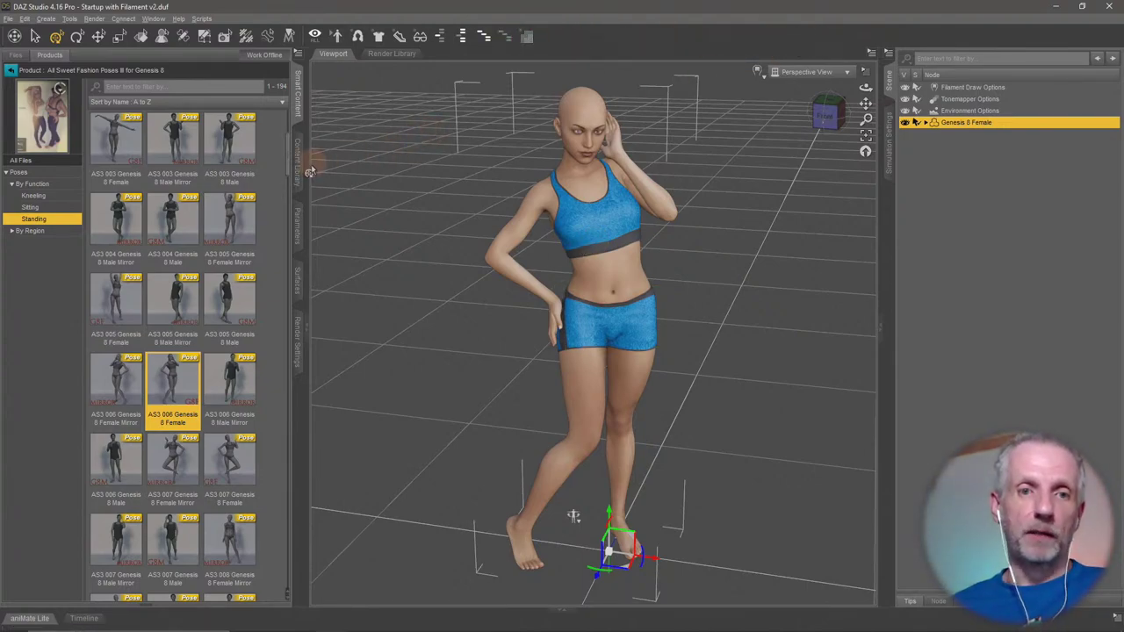
{"action": "key", "text": "ctrl+f"}
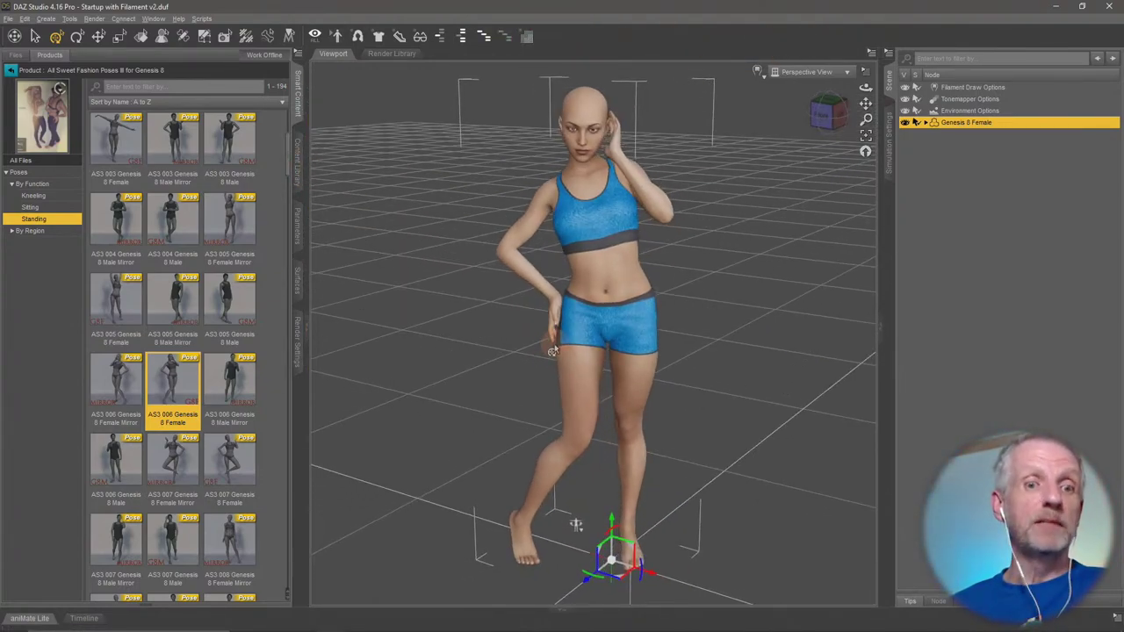
Try the AS3 006 Male Mirror and AS3 007 poses, settling on AS3 008 Genesis 8 Female Mirror.
{"action": "left_click", "coordinate": [227, 393]}
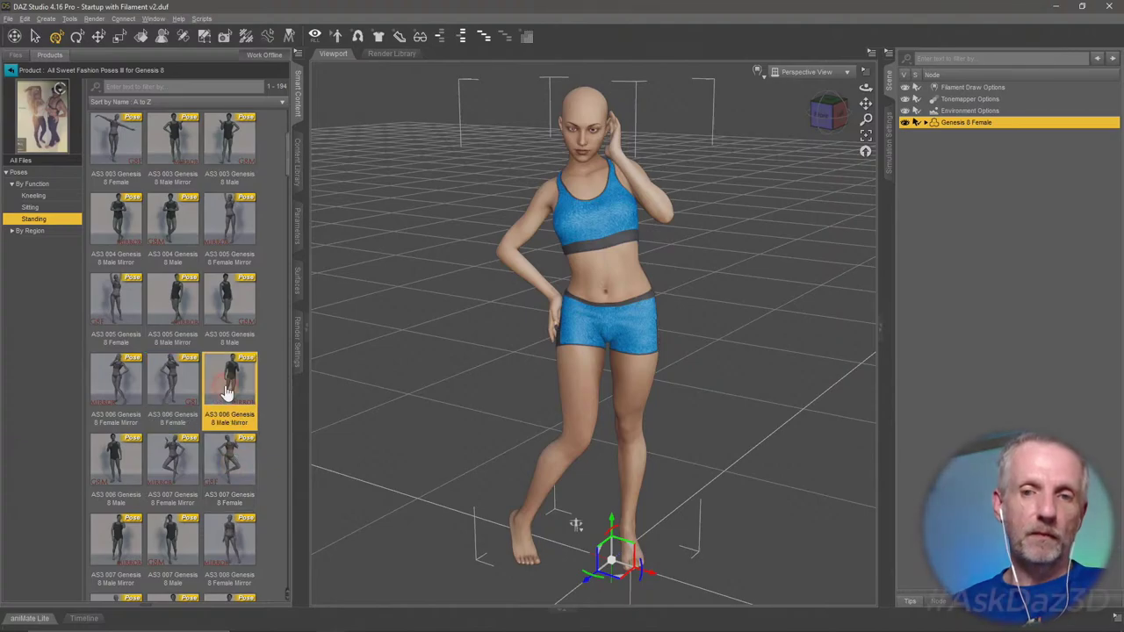
{"action": "left_click_drag", "start_coordinate": [469, 389], "coordinate": [567, 525]}
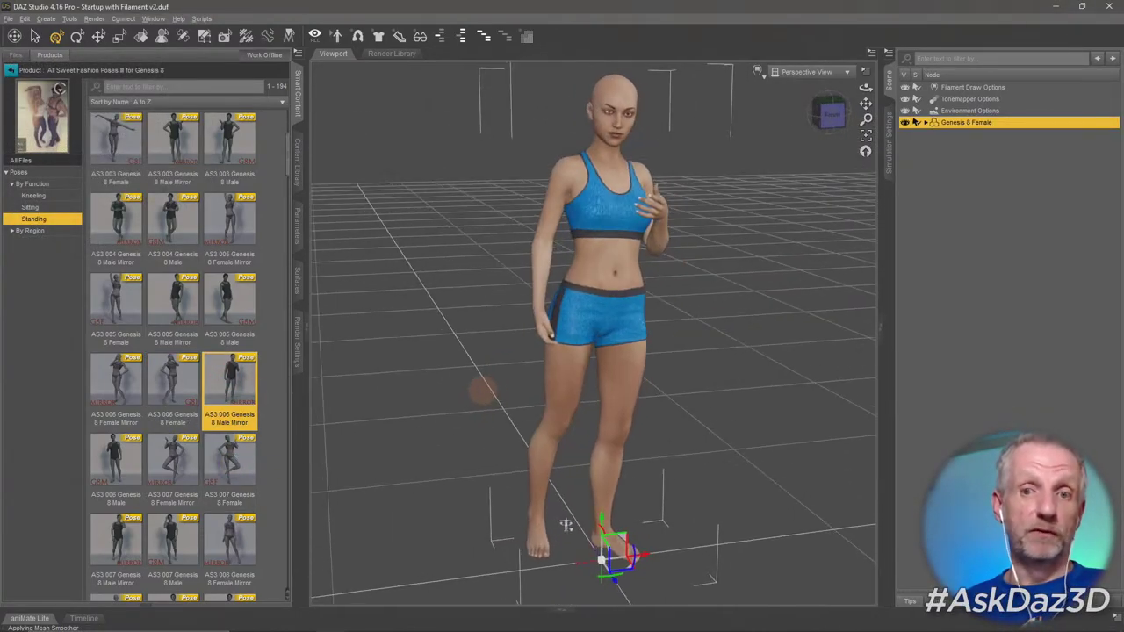
{"action": "left_click", "coordinate": [230, 457]}
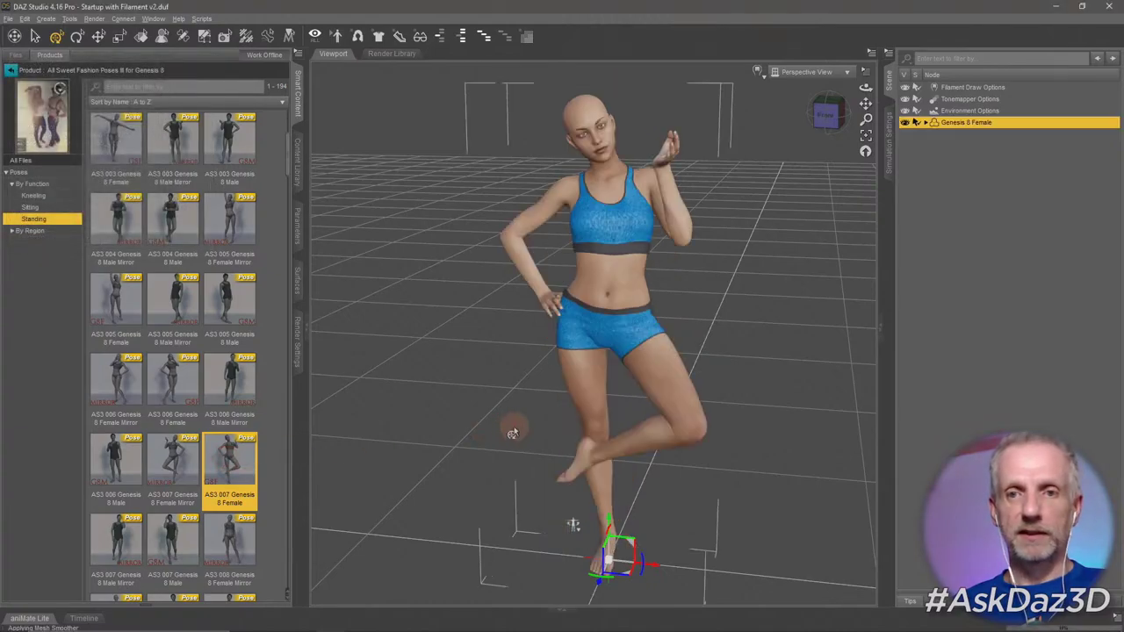
{"action": "left_click", "coordinate": [229, 544]}
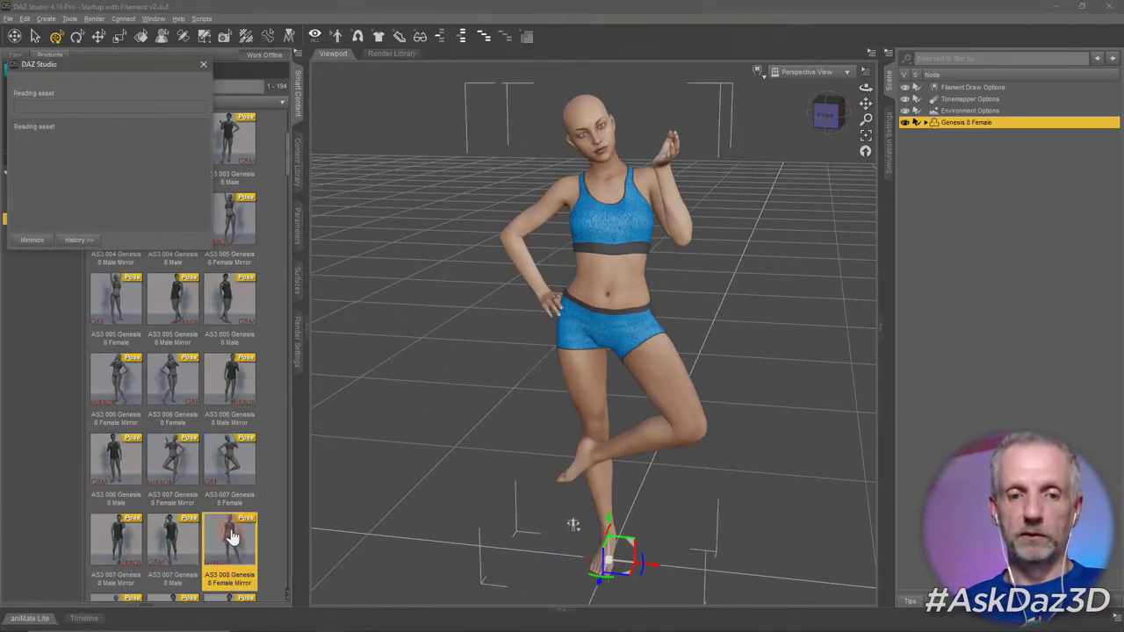
{"action": "left_click", "coordinate": [536, 437]}
{"action": "left_click", "coordinate": [582, 422]}
{"action": "left_click_drag", "start_coordinate": [582, 422], "coordinate": [604, 314]}
{"action": "left_click_drag", "start_coordinate": [543, 585], "coordinate": [620, 215]}
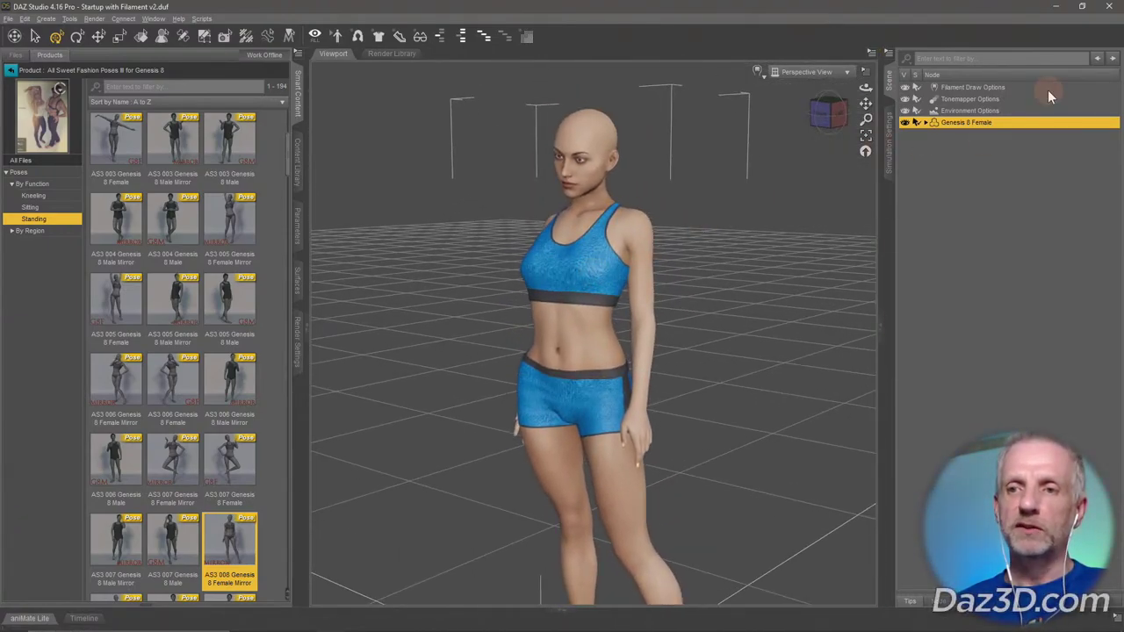
Dial Toon Princess to 100% then back to 0, set Rin to 100%, and orbit to inspect.
{"action": "left_click", "coordinate": [298, 226]}
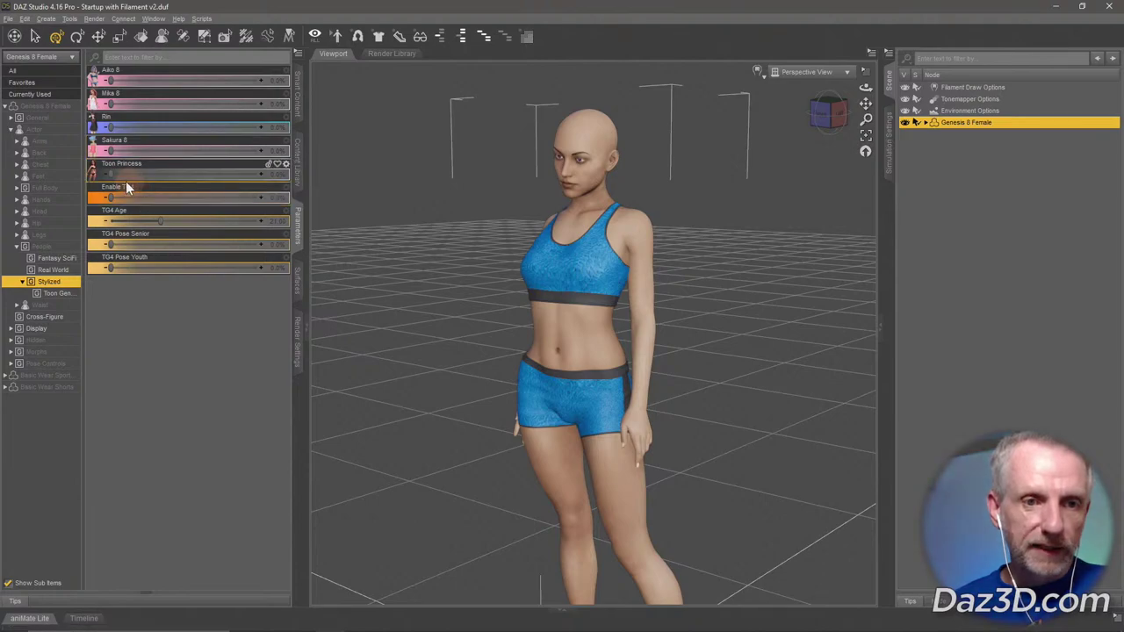
{"action": "left_click_drag", "start_coordinate": [174, 177], "coordinate": [312, 181]}
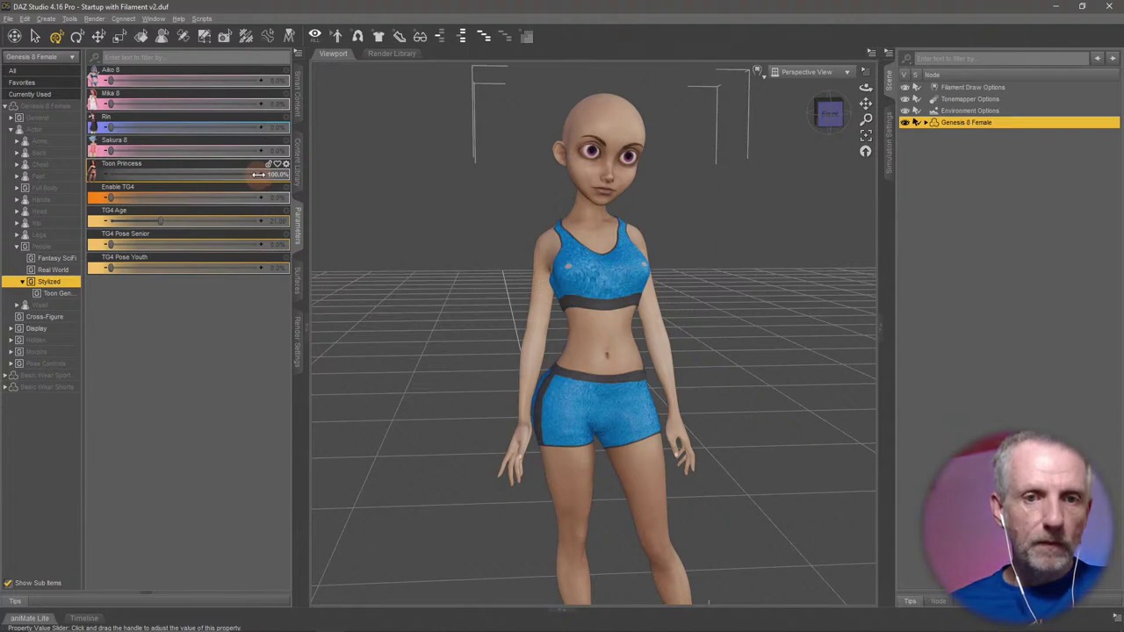
{"action": "left_click_drag", "start_coordinate": [258, 175], "coordinate": [123, 176]}
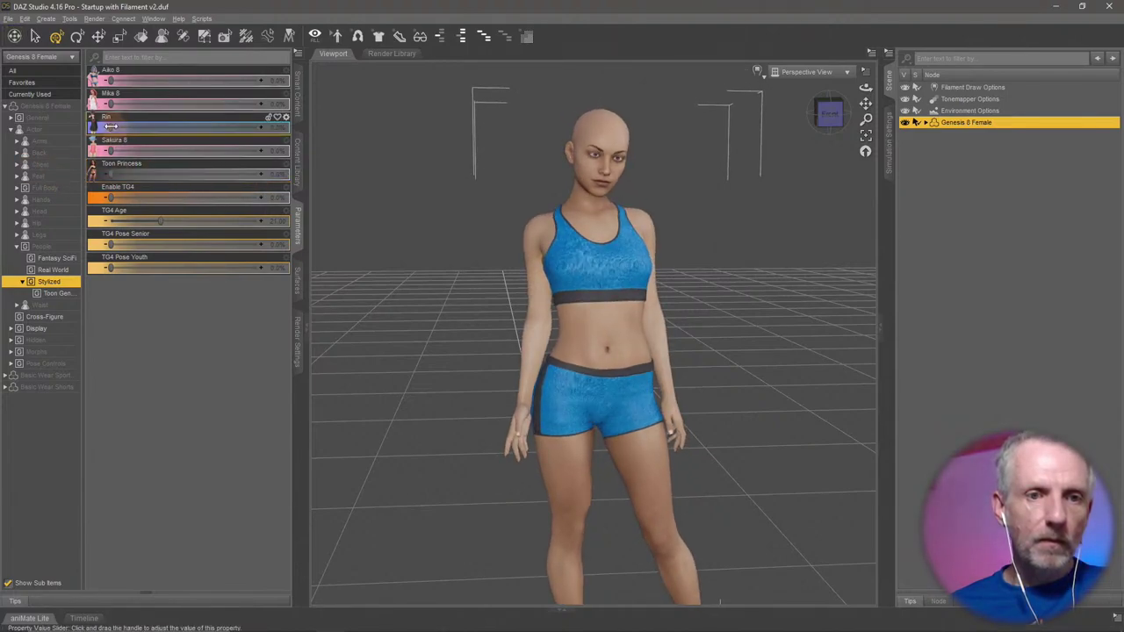
{"action": "left_click_drag", "start_coordinate": [250, 137], "coordinate": [361, 134]}
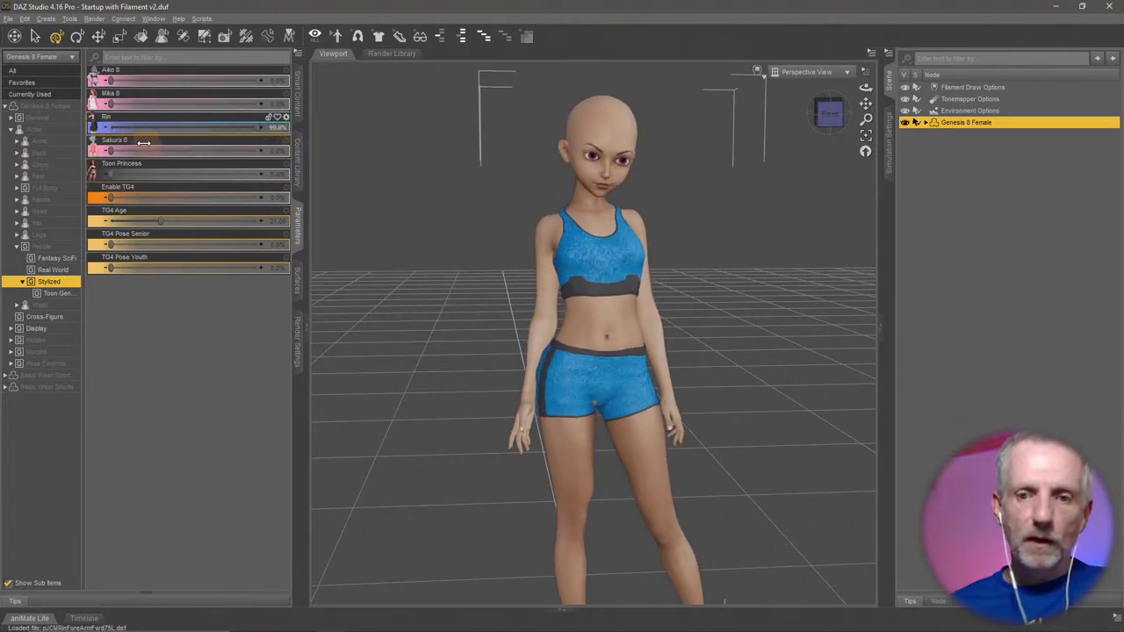
{"action": "left_click_drag", "start_coordinate": [143, 142], "coordinate": [429, 159]}
{"action": "mouse_move", "coordinate": [636, 433]}
{"action": "left_mouse_down"}
{"action": "mouse_move", "coordinate": [776, 436]}
{"action": "mouse_move", "coordinate": [439, 439]}
{"action": "left_mouse_up"}
{"action": "scroll", "coordinate": [765, 436], "scroll_direction": "up", "scroll_amount": 5}
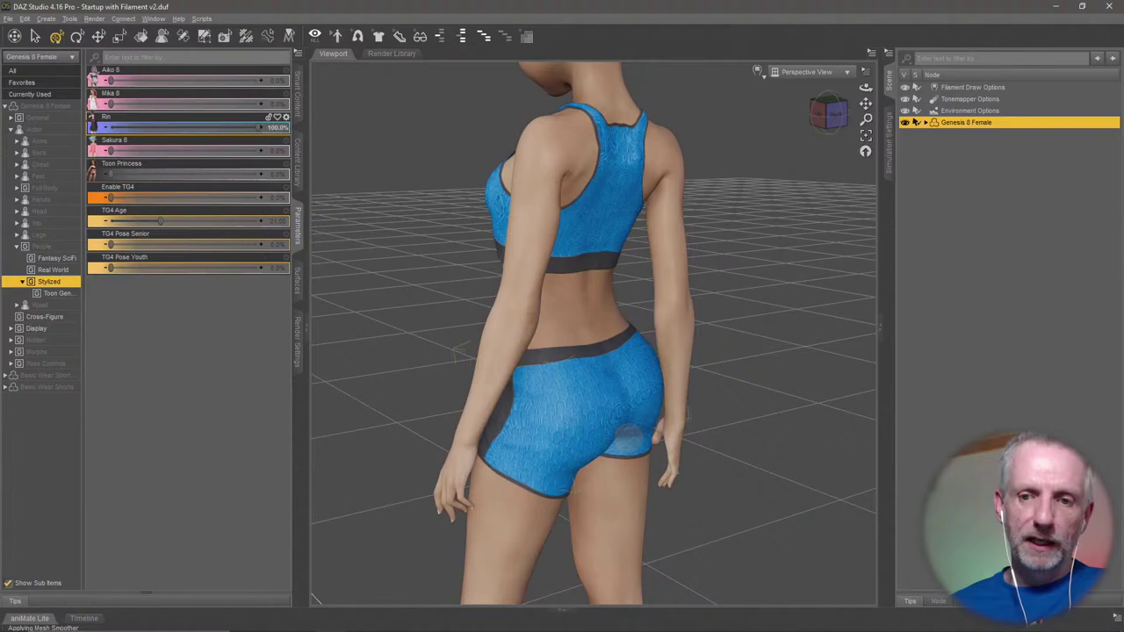
{"action": "left_click_drag", "start_coordinate": [456, 346], "coordinate": [683, 386]}
{"action": "left_click_drag", "start_coordinate": [627, 438], "coordinate": [626, 444]}
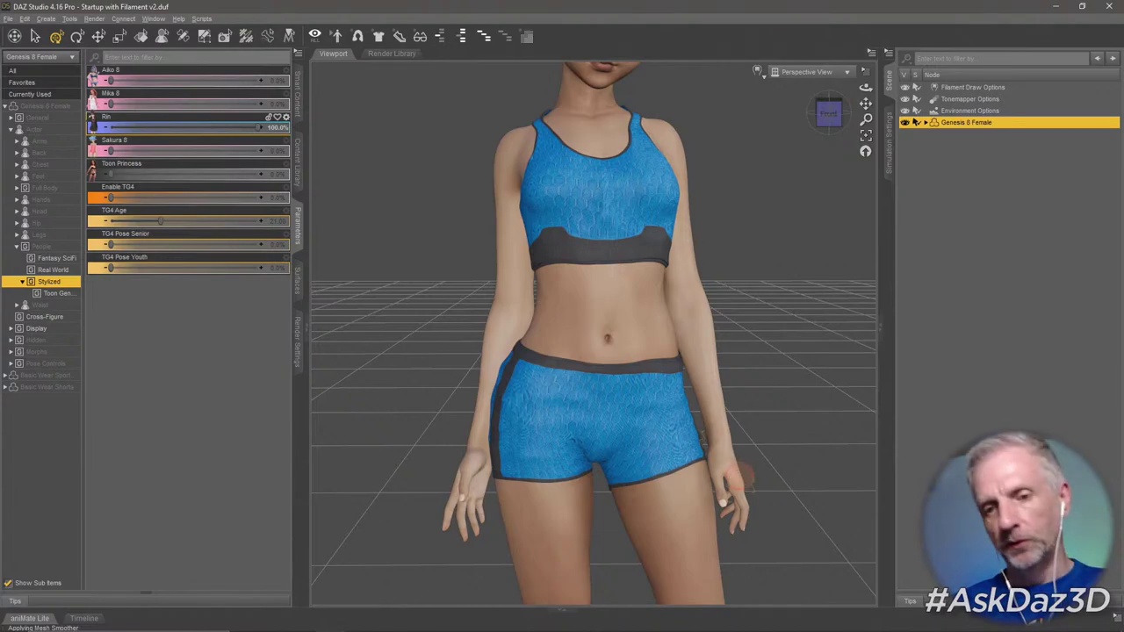
{"action": "left_click_drag", "start_coordinate": [734, 477], "coordinate": [724, 455]}
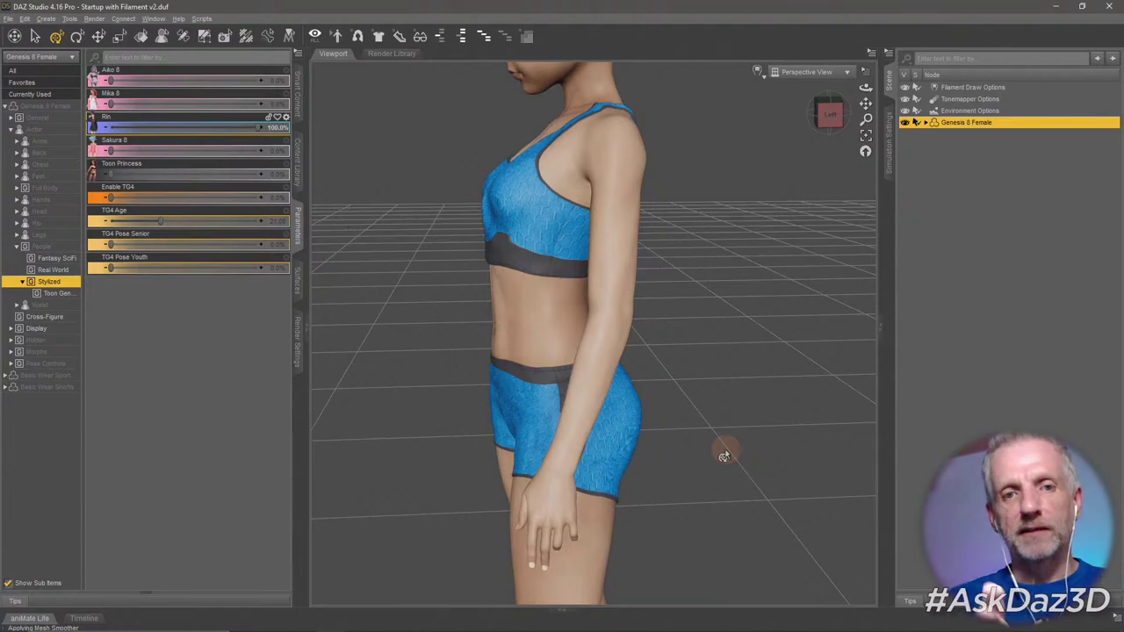
{"action": "mouse_move", "coordinate": [667, 452]}
{"action": "left_mouse_down"}
{"action": "mouse_move", "coordinate": [673, 444]}
{"action": "mouse_move", "coordinate": [668, 453]}
{"action": "left_mouse_up"}
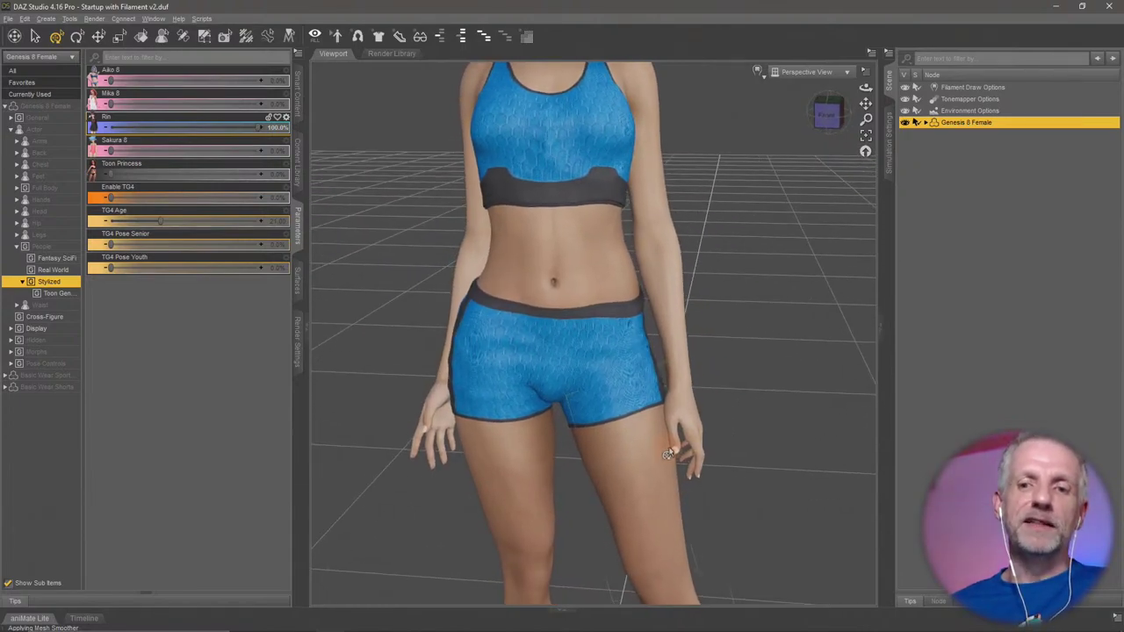
Bend the left forearm with the gizmo, then filter to Rotation and set Bend to -0.50.
{"action": "left_click", "coordinate": [670, 343]}
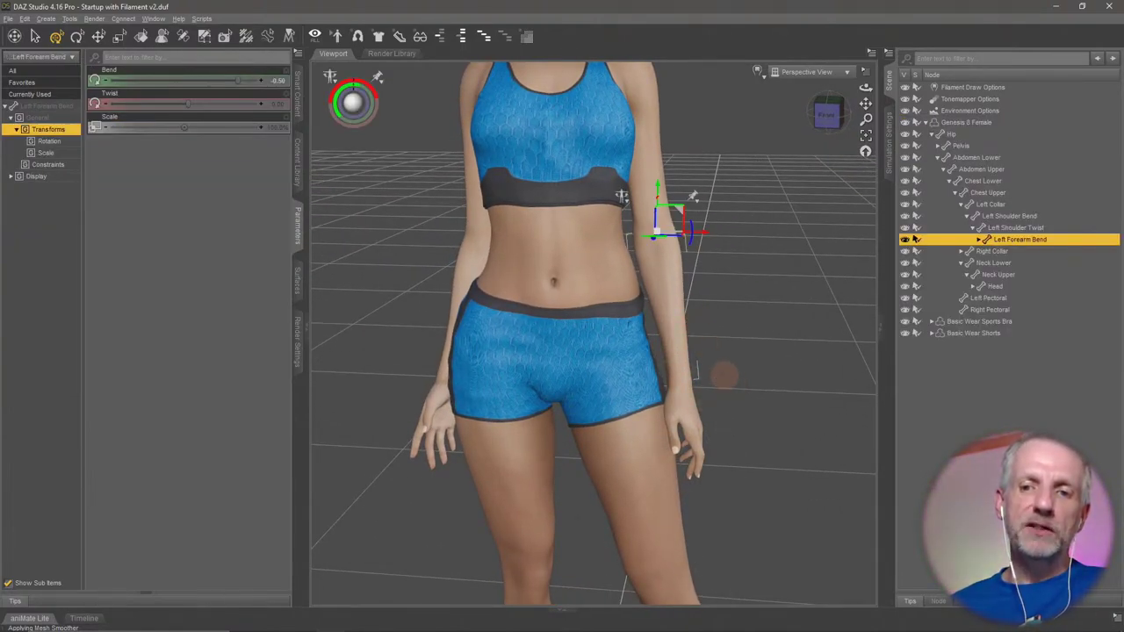
{"action": "left_click_drag", "start_coordinate": [668, 453], "coordinate": [730, 345]}
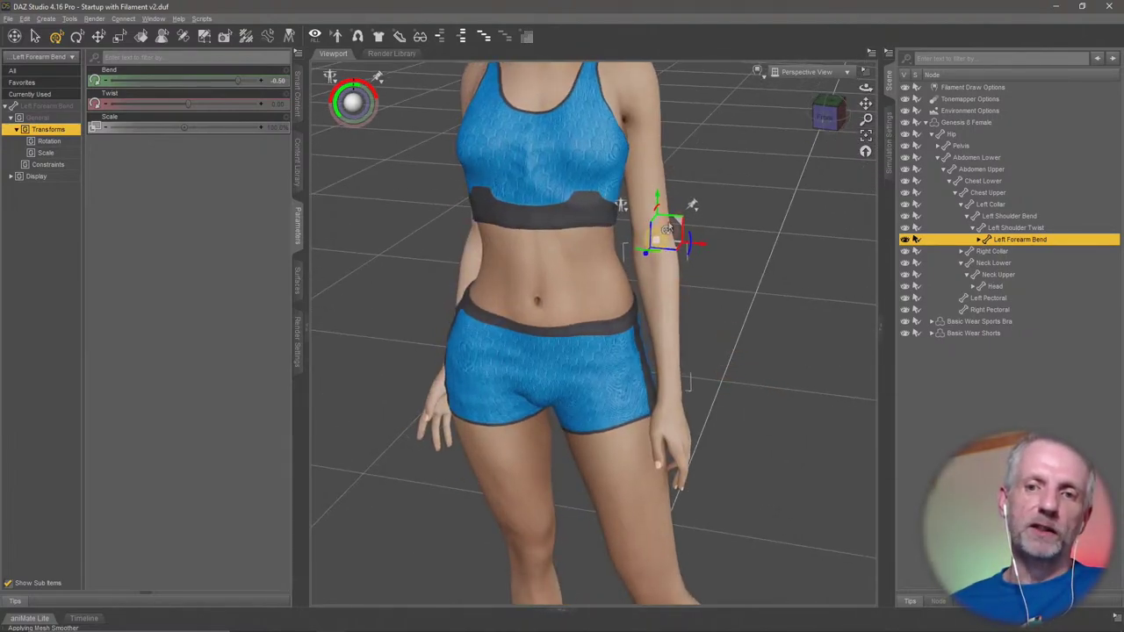
{"action": "left_click_drag", "start_coordinate": [655, 215], "coordinate": [790, 247]}
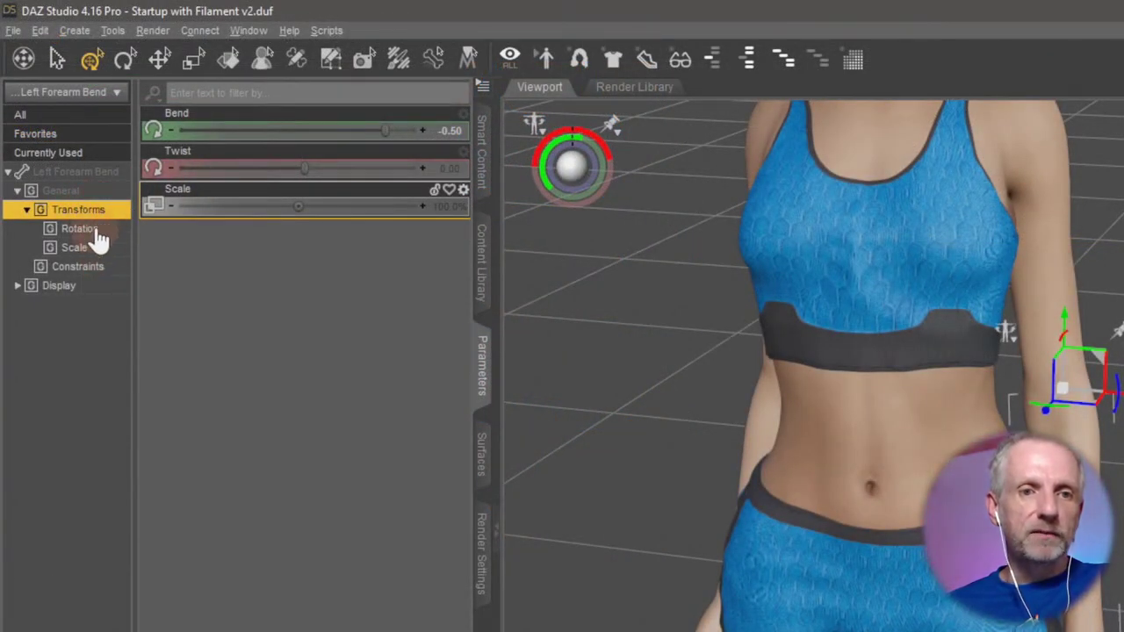
{"action": "left_click", "coordinate": [79, 230]}
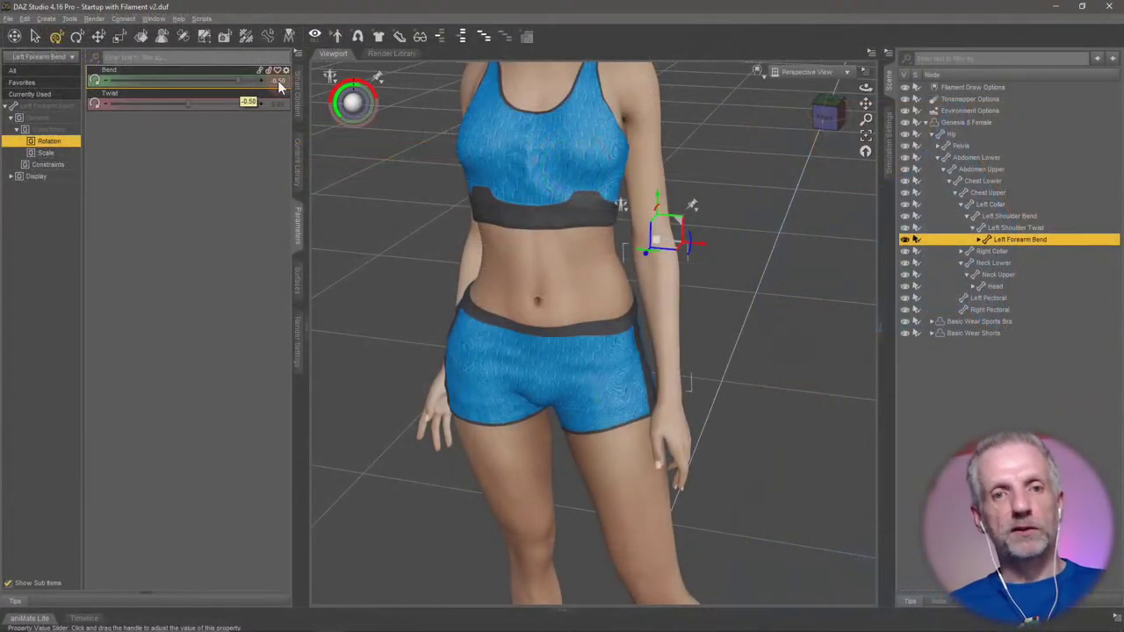
{"action": "mouse_move", "coordinate": [228, 82]}
{"action": "left_mouse_down"}
{"action": "mouse_move", "coordinate": [172, 83]}
{"action": "mouse_move", "coordinate": [253, 82]}
{"action": "mouse_move", "coordinate": [180, 91]}
{"action": "mouse_move", "coordinate": [255, 91]}
{"action": "mouse_move", "coordinate": [163, 99]}
{"action": "mouse_move", "coordinate": [274, 82]}
{"action": "mouse_move", "coordinate": [171, 88]}
{"action": "mouse_move", "coordinate": [234, 115]}
{"action": "mouse_move", "coordinate": [205, 100]}
{"action": "mouse_move", "coordinate": [298, 103]}
{"action": "mouse_move", "coordinate": [123, 102]}
{"action": "mouse_move", "coordinate": [254, 103]}
{"action": "mouse_move", "coordinate": [211, 103]}
{"action": "mouse_move", "coordinate": [206, 83]}
{"action": "left_mouse_up"}
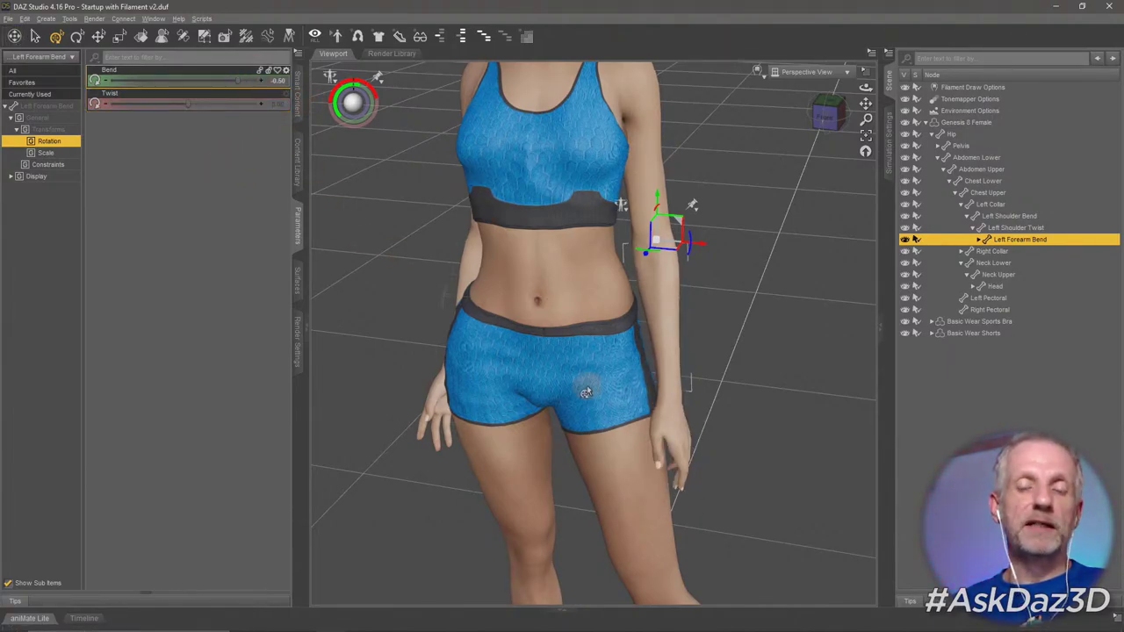
{"action": "left_click_drag", "start_coordinate": [586, 391], "coordinate": [441, 370], "text": "alt"}
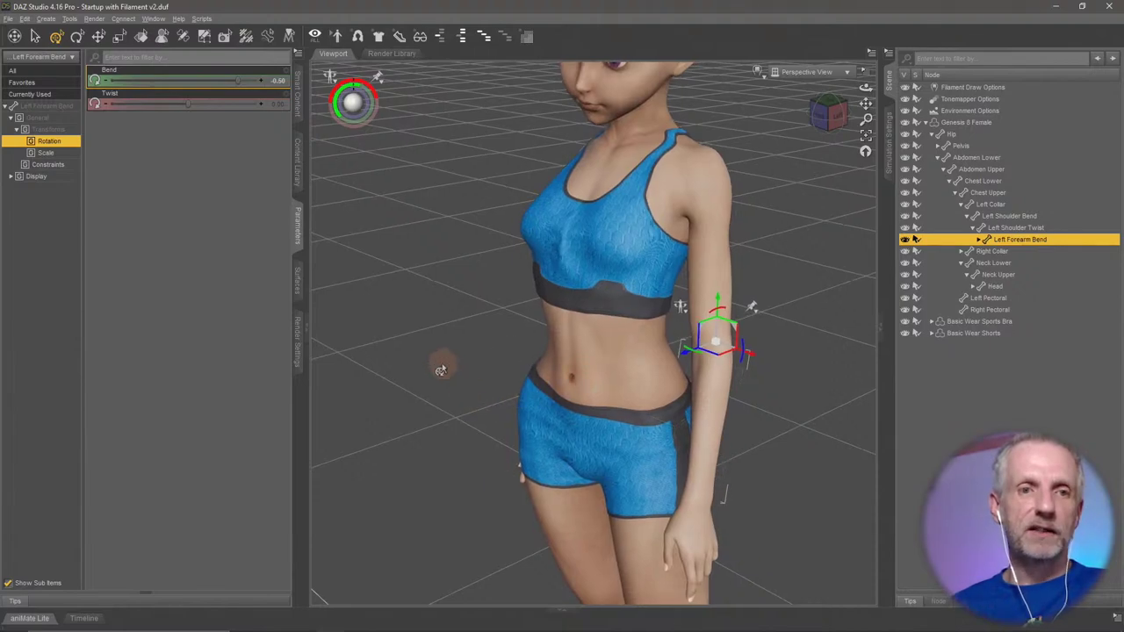
Select the left shoulder and experiment with swinging the left arm forward and back.
{"action": "left_click", "coordinate": [716, 275]}
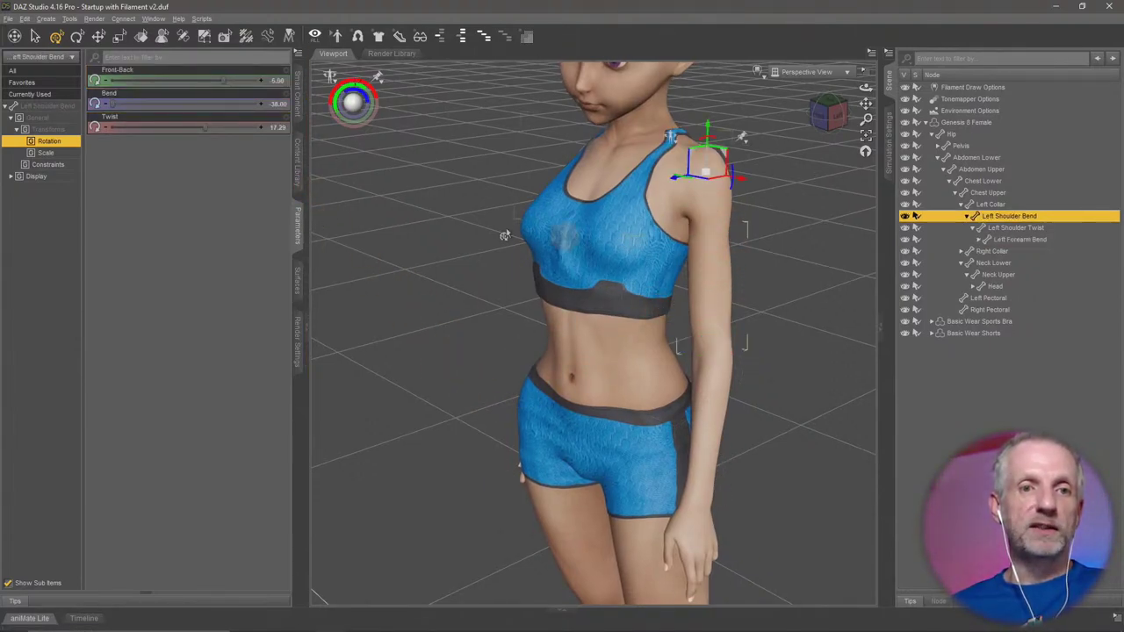
{"action": "left_click_drag", "start_coordinate": [224, 83], "coordinate": [356, 243]}
{"action": "key", "text": "Escape"}
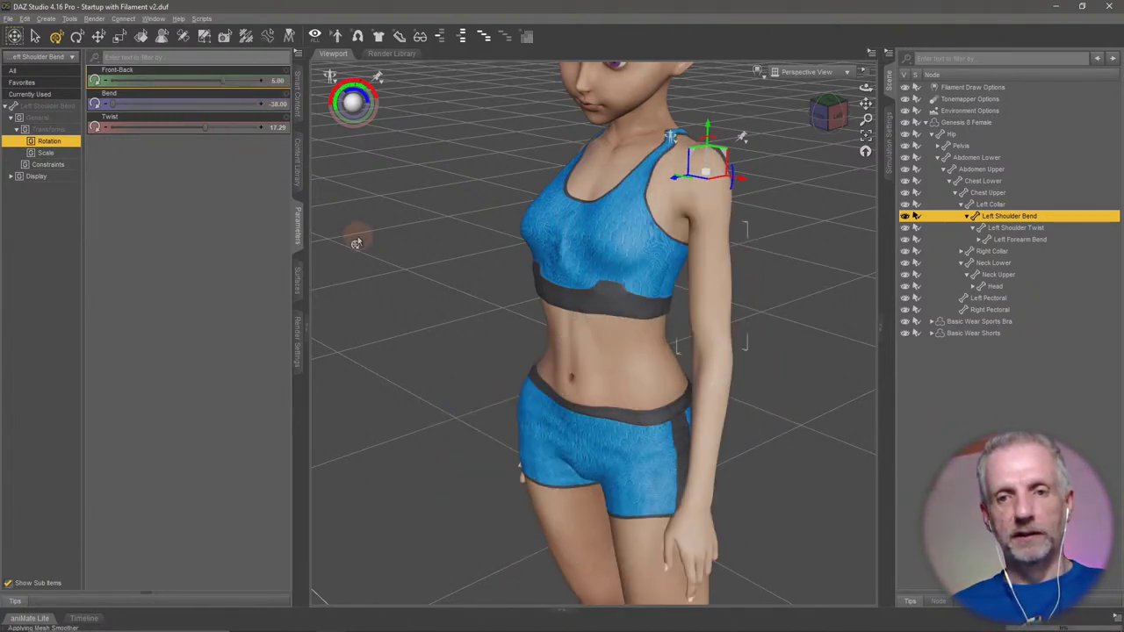
{"action": "left_click_drag", "start_coordinate": [478, 319], "coordinate": [475, 270], "text": "alt"}
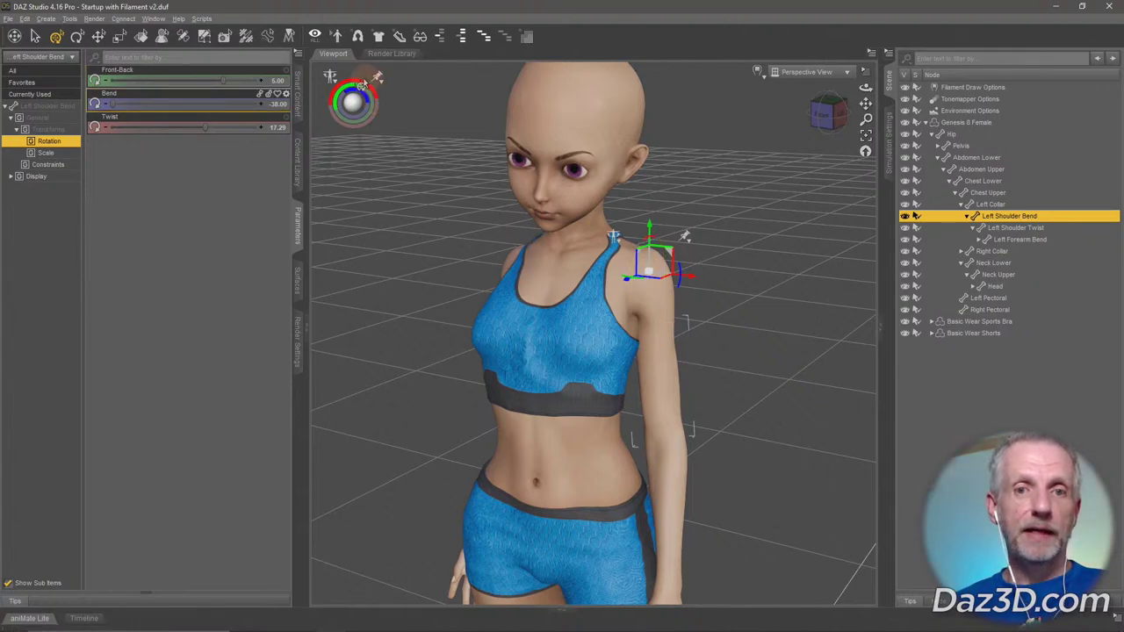
{"action": "mouse_move", "coordinate": [362, 79]}
{"action": "left_mouse_down"}
{"action": "mouse_move", "coordinate": [376, 79]}
{"action": "mouse_move", "coordinate": [351, 79]}
{"action": "left_mouse_up"}
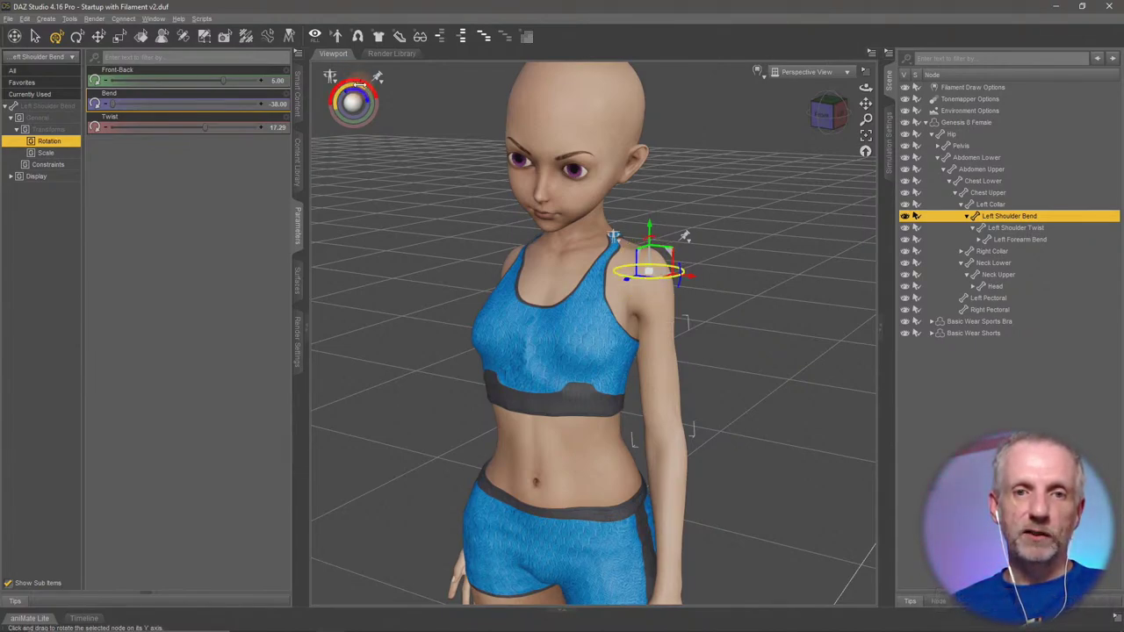
{"action": "mouse_move", "coordinate": [360, 81]}
{"action": "left_mouse_down"}
{"action": "mouse_move", "coordinate": [384, 84]}
{"action": "mouse_move", "coordinate": [307, 88]}
{"action": "mouse_move", "coordinate": [382, 83]}
{"action": "mouse_move", "coordinate": [330, 87]}
{"action": "mouse_move", "coordinate": [373, 84]}
{"action": "mouse_move", "coordinate": [358, 84]}
{"action": "left_mouse_up"}
Undo the free arm rotation, restoring Front-Back 5.00, Bend -38.00, Twist 17.29, and face the figure.
{"action": "scroll", "coordinate": [440, 214], "scroll_direction": "down", "scroll_amount": 5}
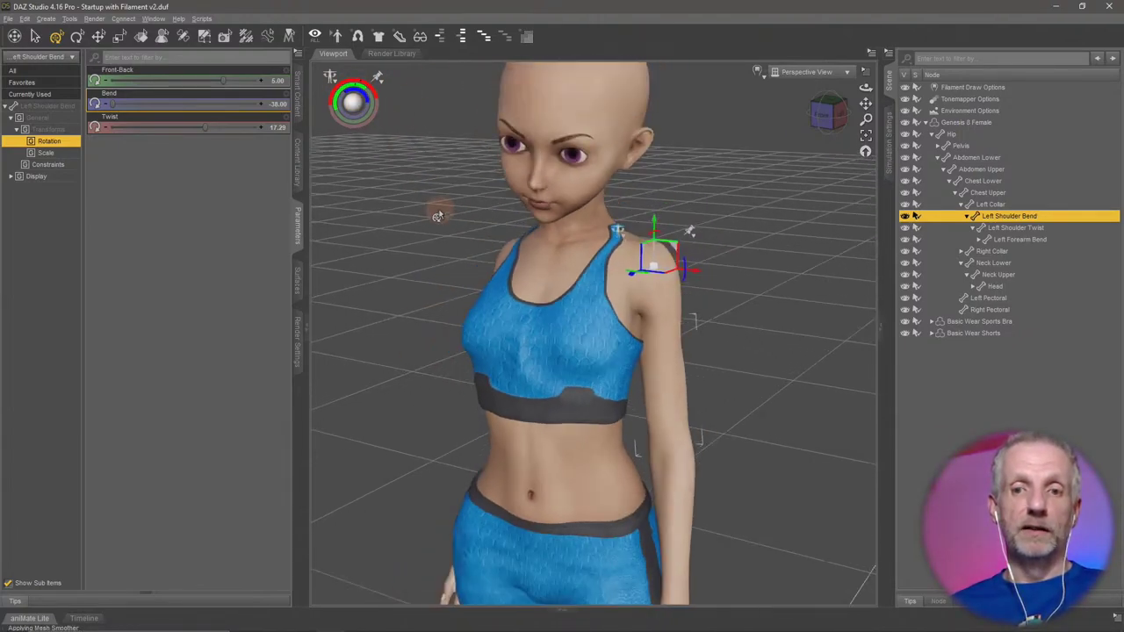
{"action": "mouse_move", "coordinate": [524, 285]}
{"action": "left_mouse_down", "text": "alt"}
{"action": "mouse_move", "coordinate": [514, 272]}
{"action": "mouse_move", "coordinate": [522, 300]}
{"action": "left_mouse_up", "text": "alt"}
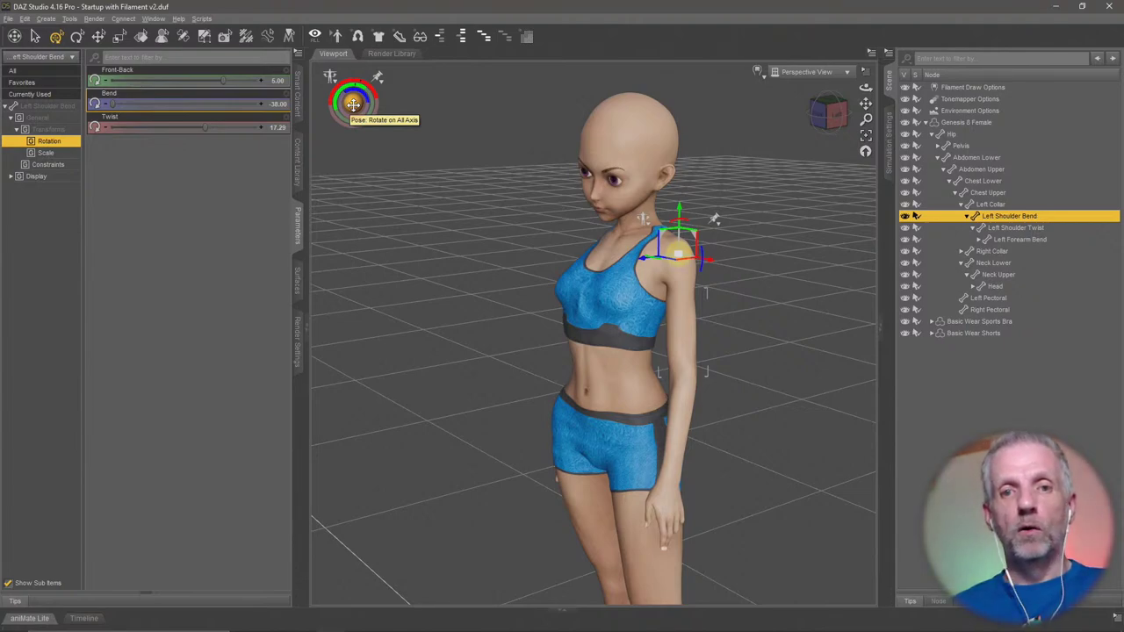
{"action": "left_click_drag", "start_coordinate": [352, 104], "coordinate": [352, 102]}
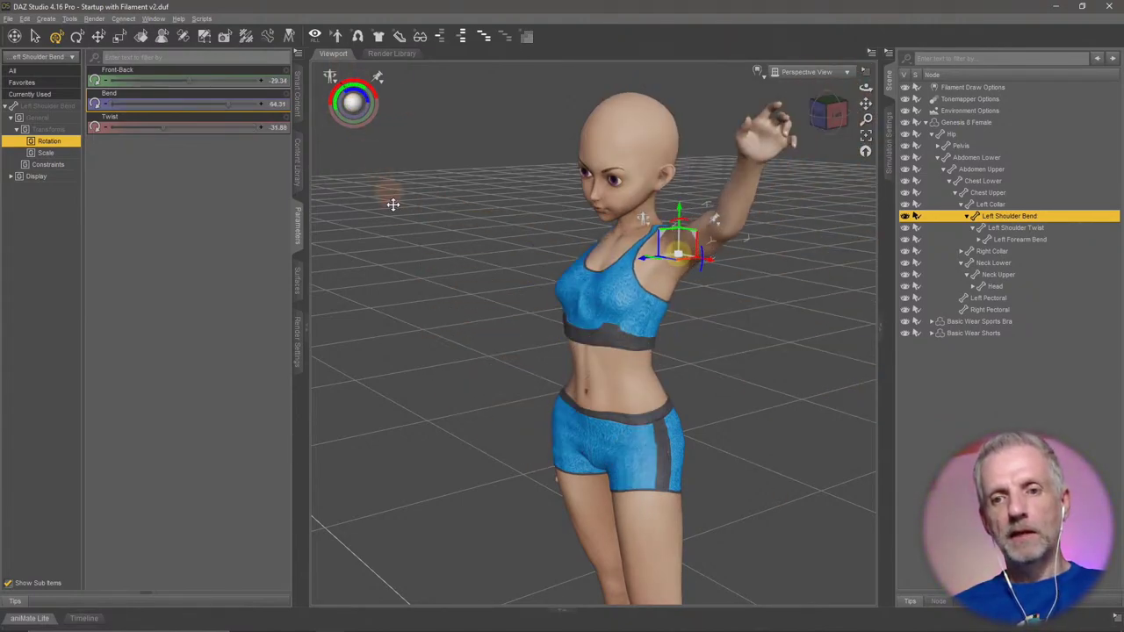
{"action": "key", "text": "ctrl+z"}
{"action": "mouse_move", "coordinate": [465, 387]}
{"action": "left_mouse_down", "text": "alt"}
{"action": "mouse_move", "coordinate": [469, 376]}
{"action": "mouse_move", "coordinate": [455, 405]}
{"action": "left_mouse_up", "text": "alt"}
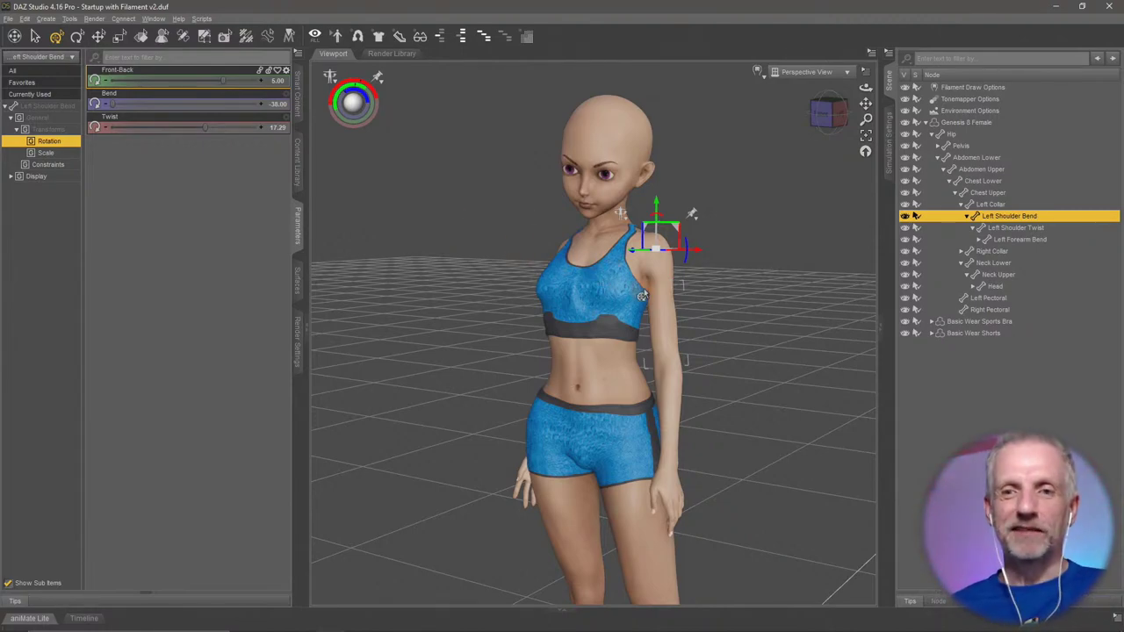
{"action": "left_click_drag", "start_coordinate": [525, 278], "coordinate": [518, 279]}
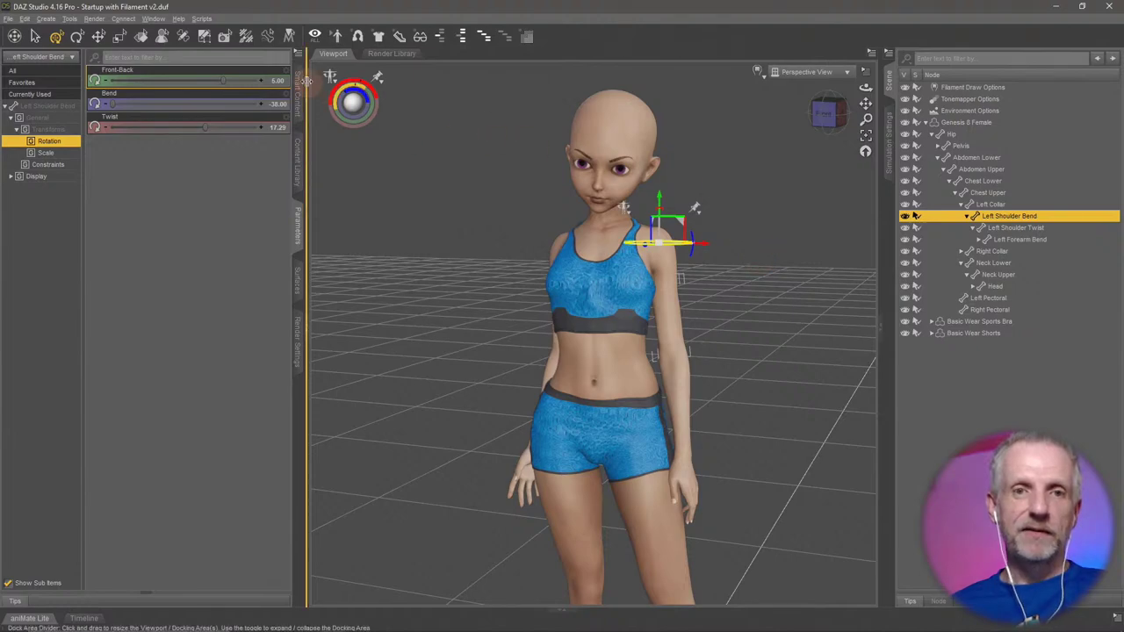
Add a PowerPose tab through the Scene pane's Add Pane (Tab) menu.
{"action": "left_click", "coordinate": [154, 19]}
{"action": "mouse_move", "coordinate": [198, 44]}
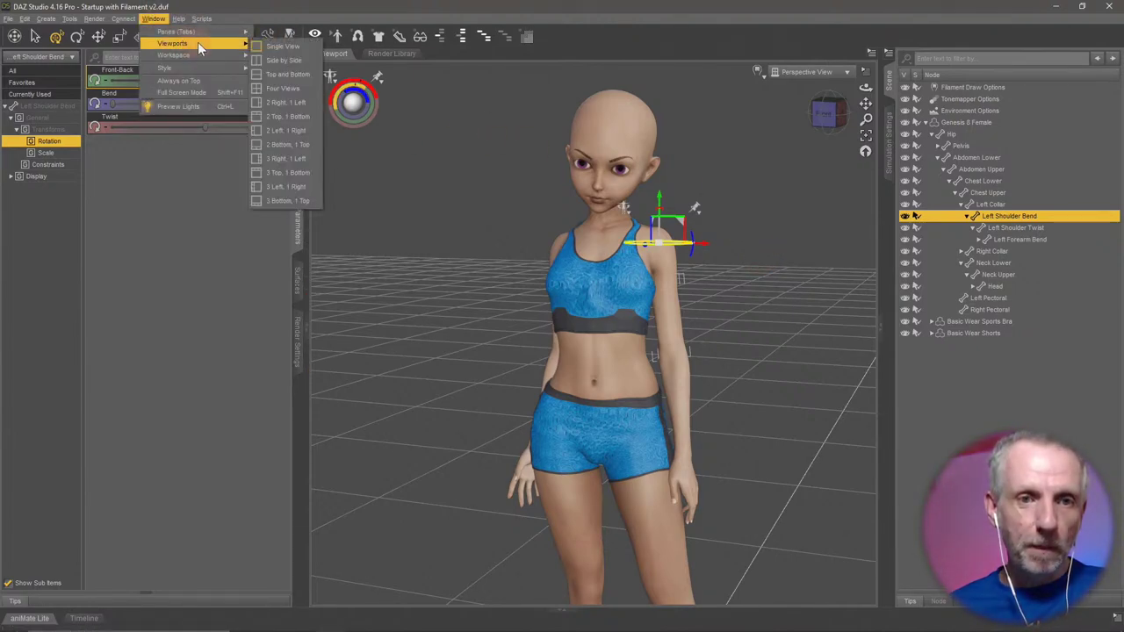
{"action": "mouse_move", "coordinate": [224, 31]}
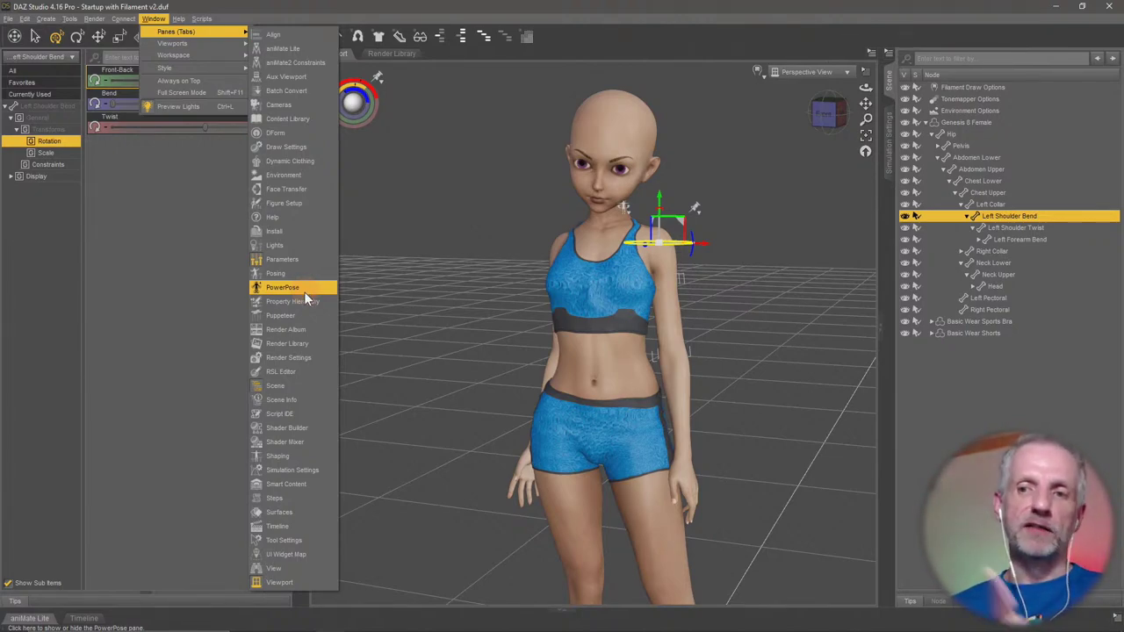
{"action": "left_click", "coordinate": [883, 211]}
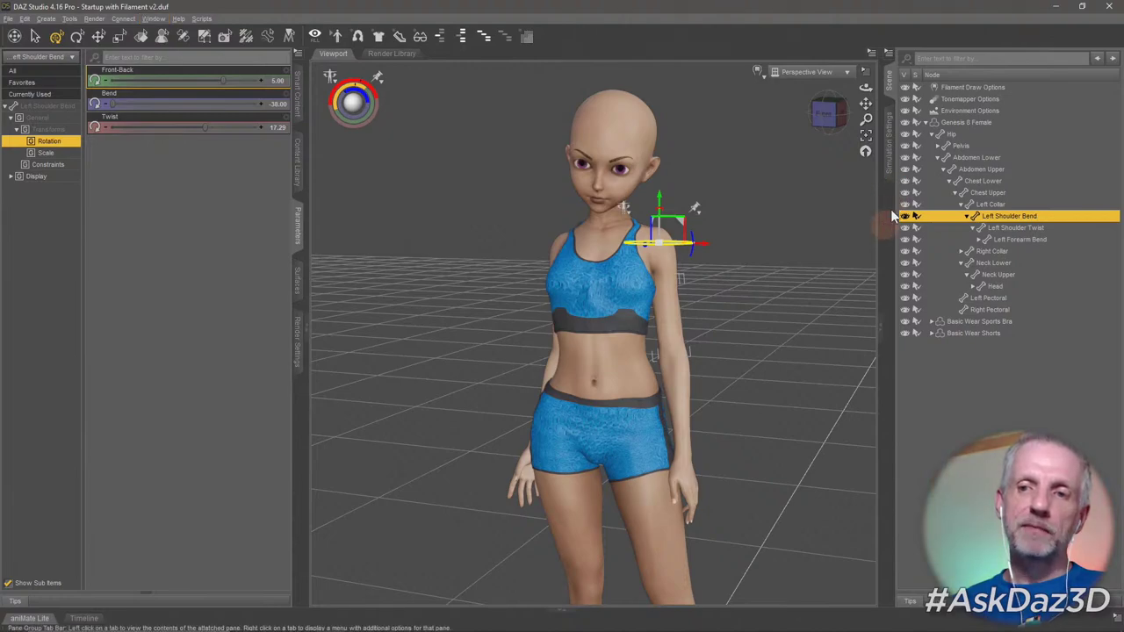
{"action": "right_click", "coordinate": [889, 210]}
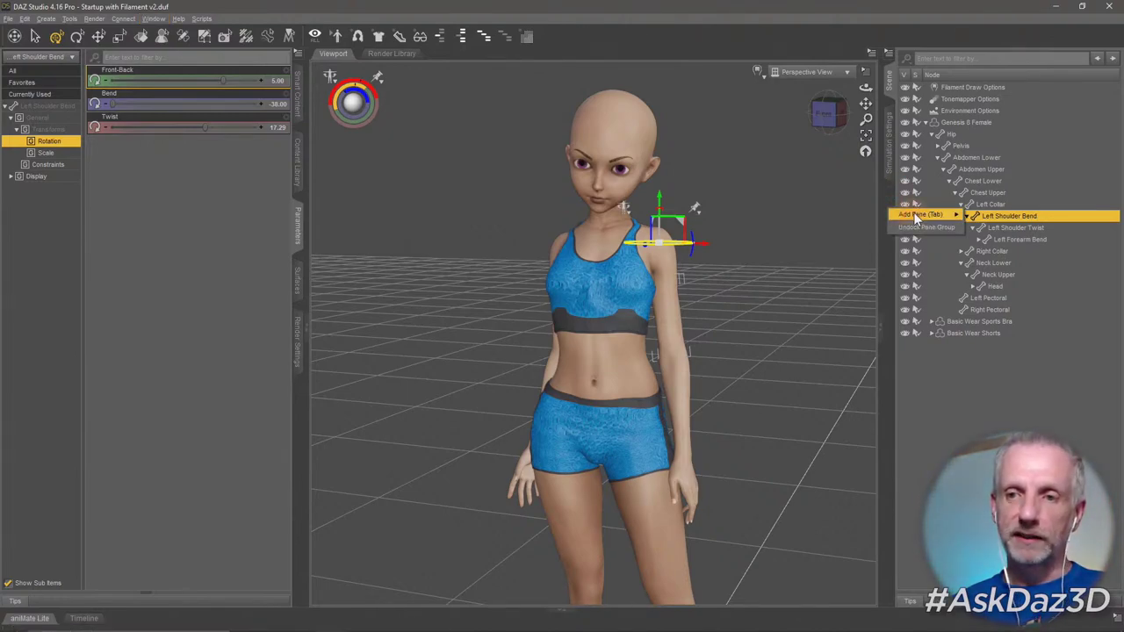
{"action": "mouse_move", "coordinate": [908, 216]}
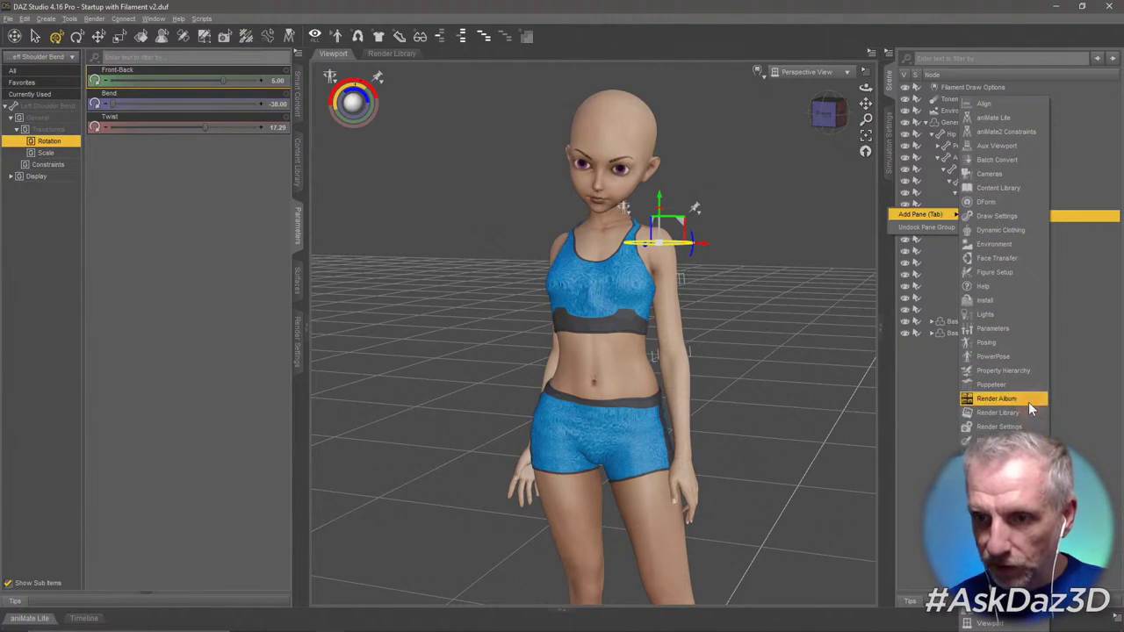
{"action": "left_click", "coordinate": [1023, 356]}
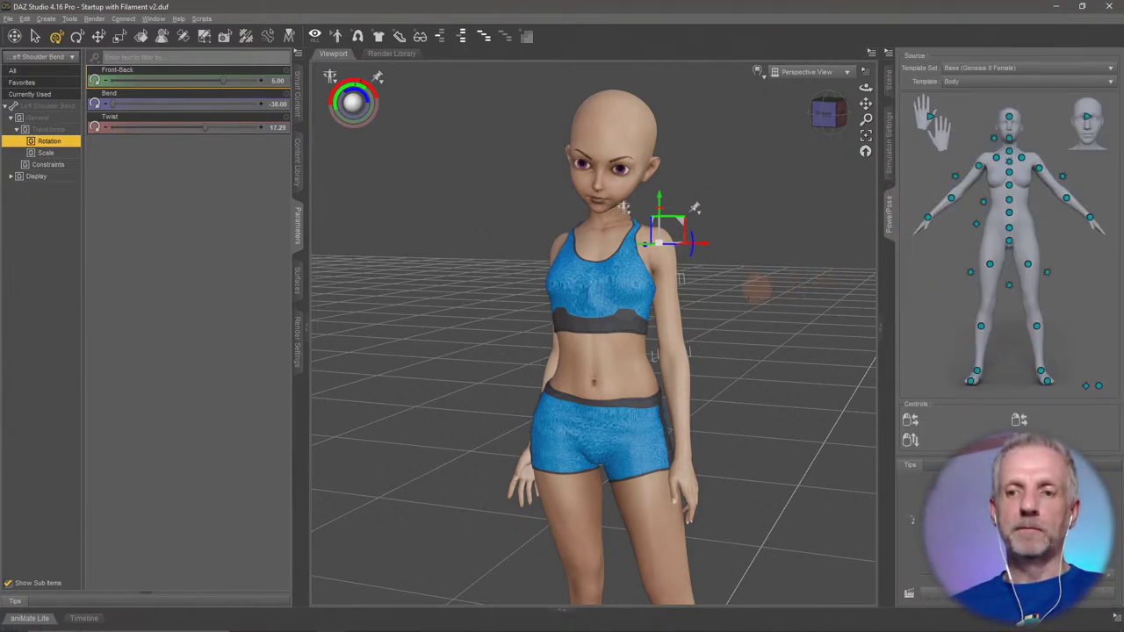
{"action": "left_click_drag", "start_coordinate": [757, 290], "coordinate": [772, 315]}
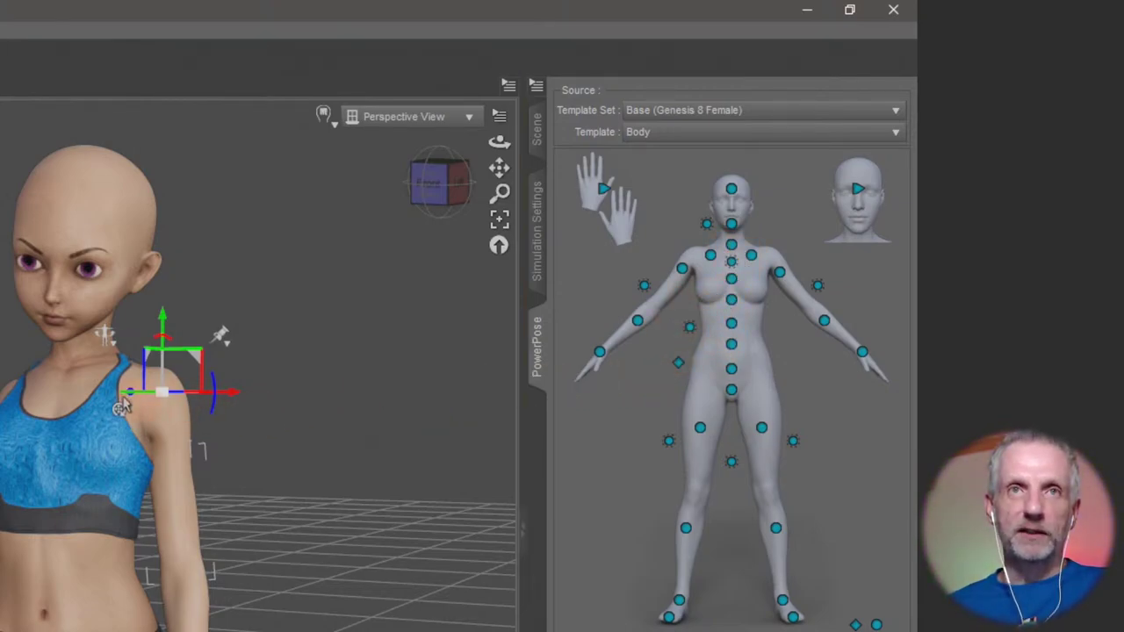
{"action": "mouse_move", "coordinate": [185, 459]}
{"action": "middle_mouse_down"}
{"action": "mouse_move", "coordinate": [312, 451]}
{"action": "mouse_move", "coordinate": [193, 453]}
{"action": "middle_mouse_up"}
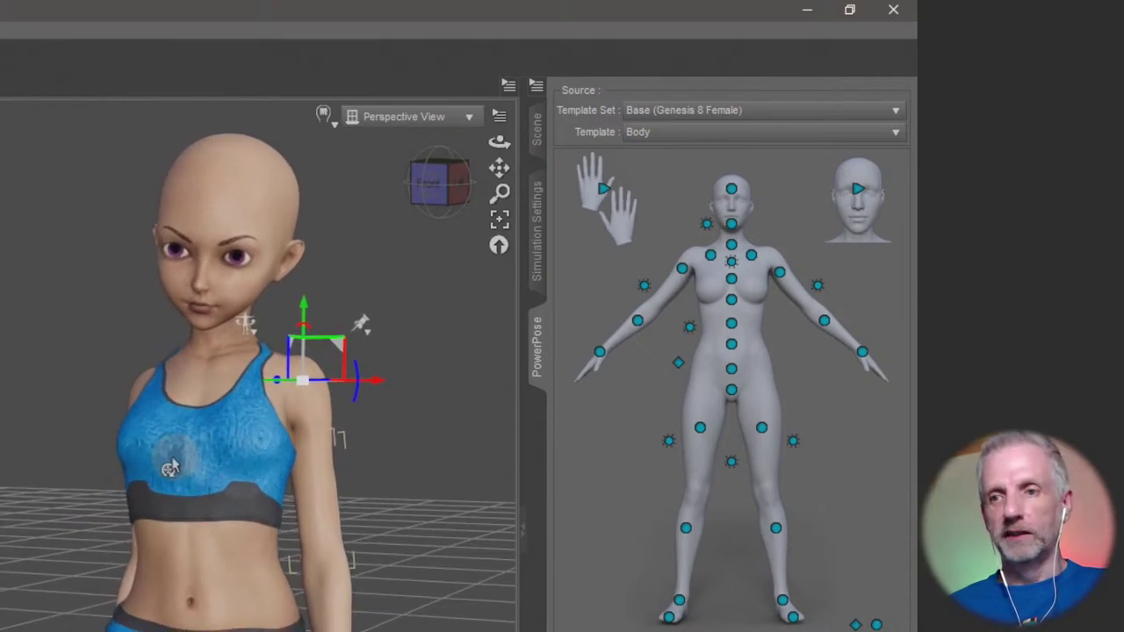
{"action": "left_click", "coordinate": [682, 272]}
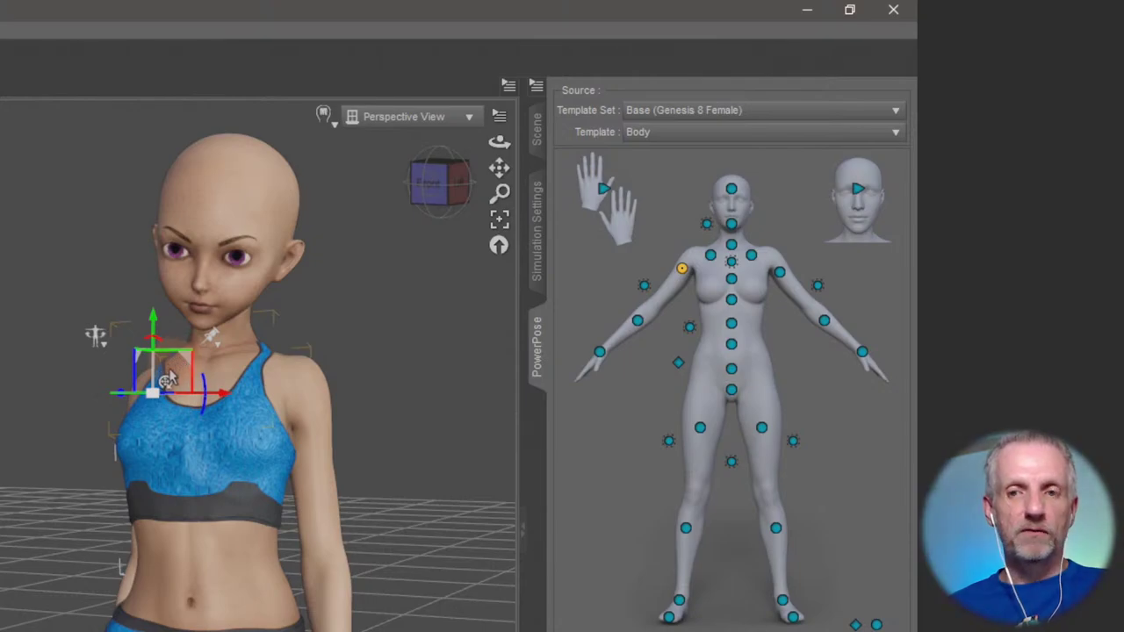
{"action": "mouse_move", "coordinate": [204, 576]}
{"action": "left_mouse_down", "text": "alt"}
{"action": "mouse_move", "coordinate": [205, 527]}
{"action": "mouse_move", "coordinate": [205, 577]}
{"action": "left_mouse_up", "text": "alt"}
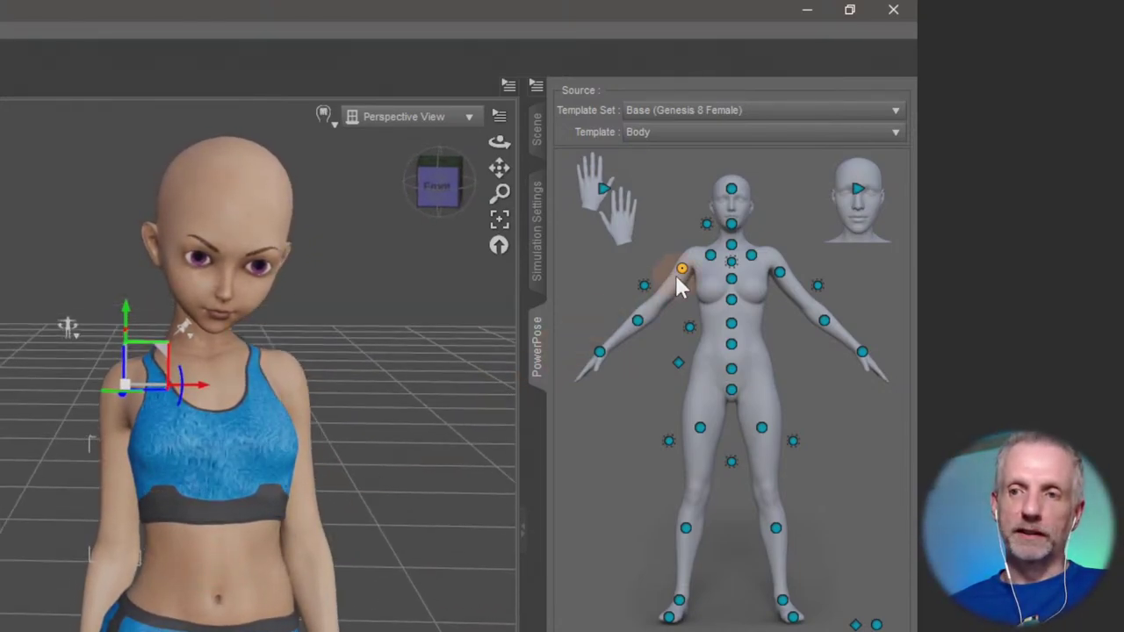
{"action": "left_click", "coordinate": [711, 258]}
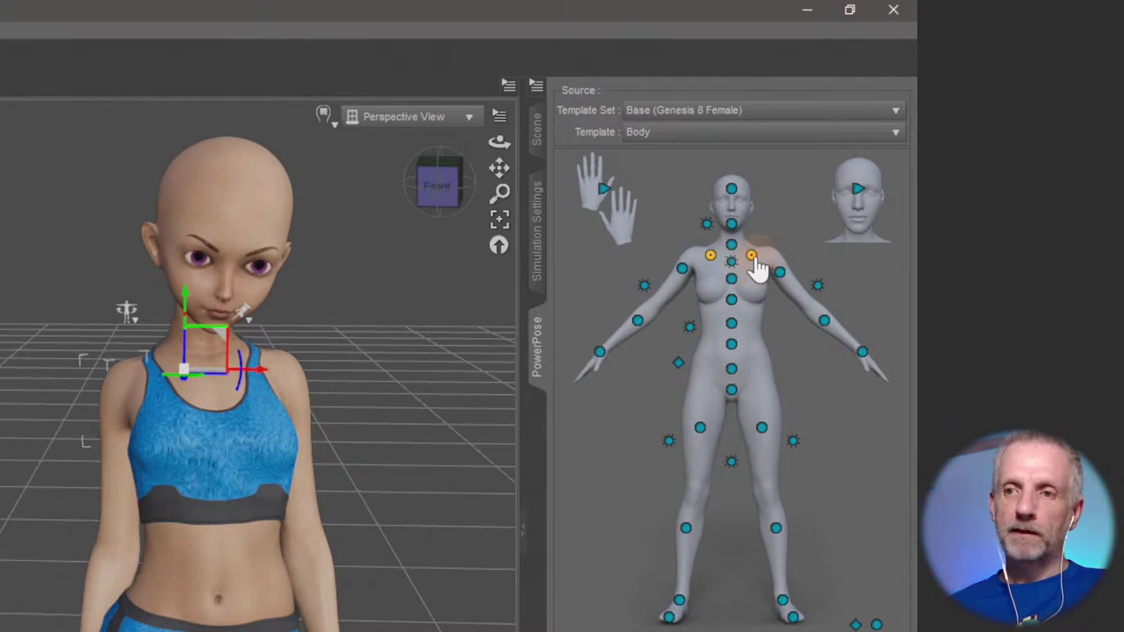
{"action": "left_click", "coordinate": [751, 257]}
{"action": "left_click", "coordinate": [779, 273]}
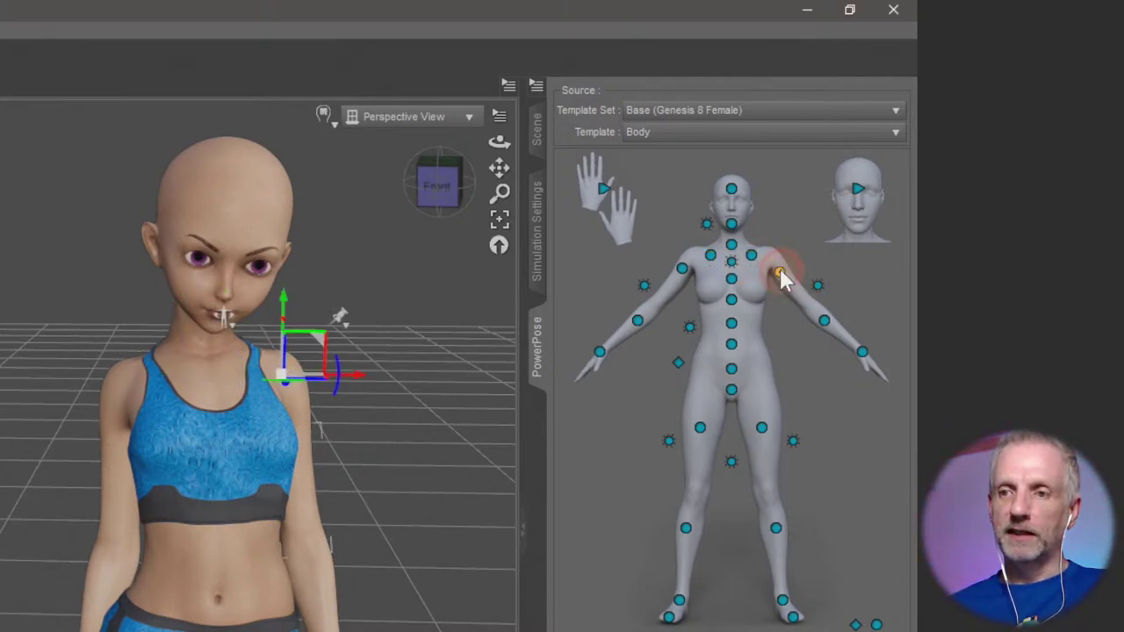
{"action": "left_click", "coordinate": [824, 322]}
{"action": "left_click", "coordinate": [862, 352]}
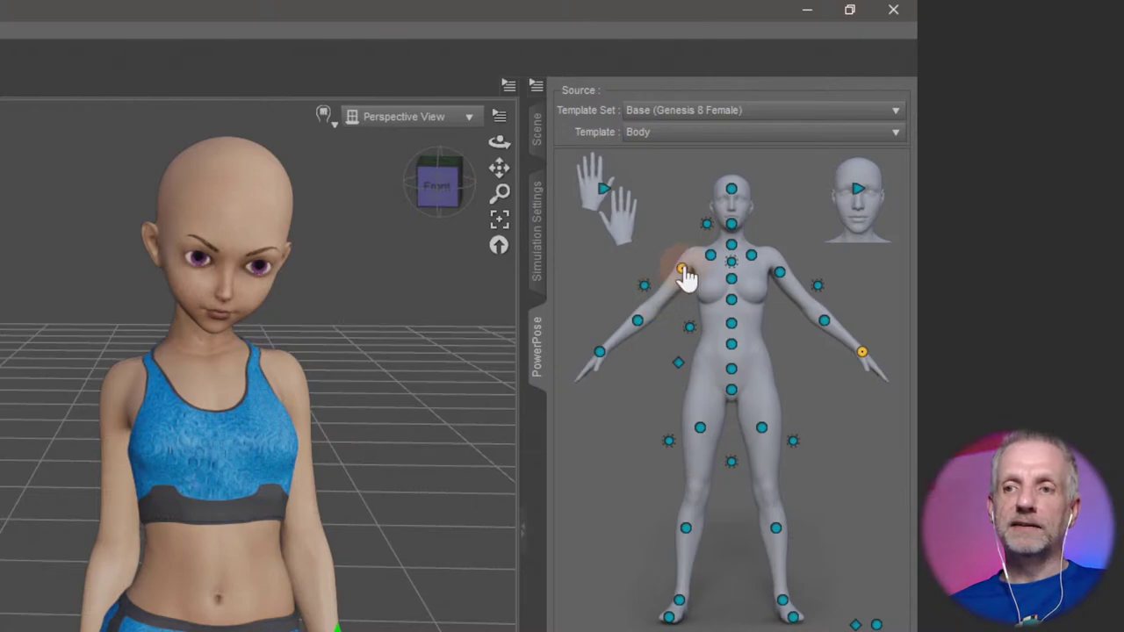
{"action": "left_click", "coordinate": [681, 269]}
{"action": "left_click_drag", "start_coordinate": [424, 456], "coordinate": [401, 440]}
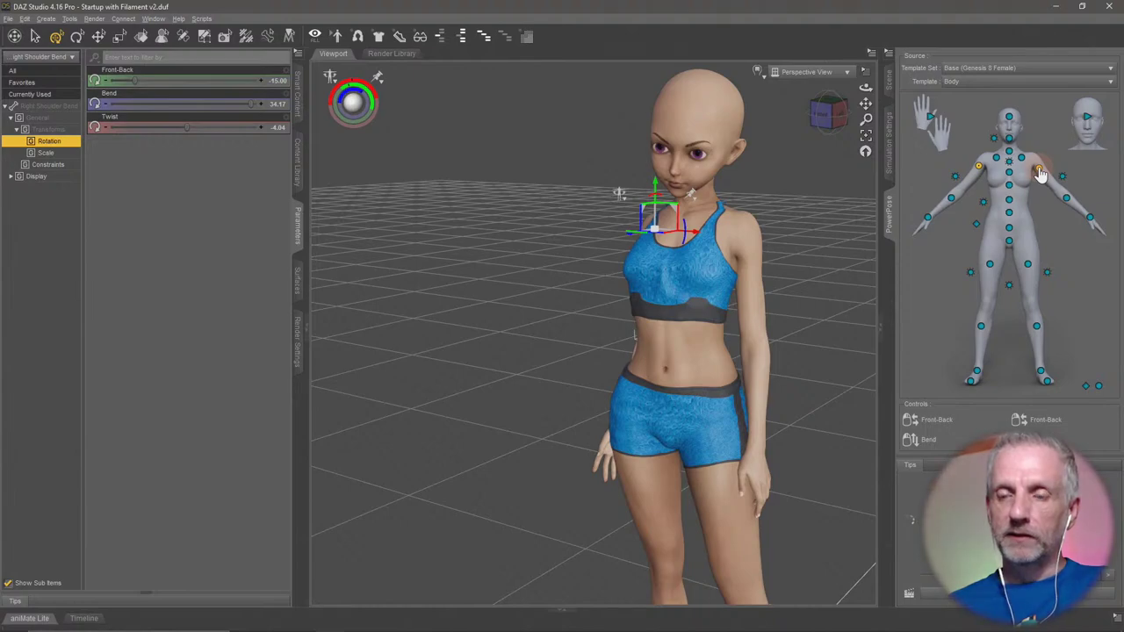
{"action": "left_click", "coordinate": [1039, 171]}
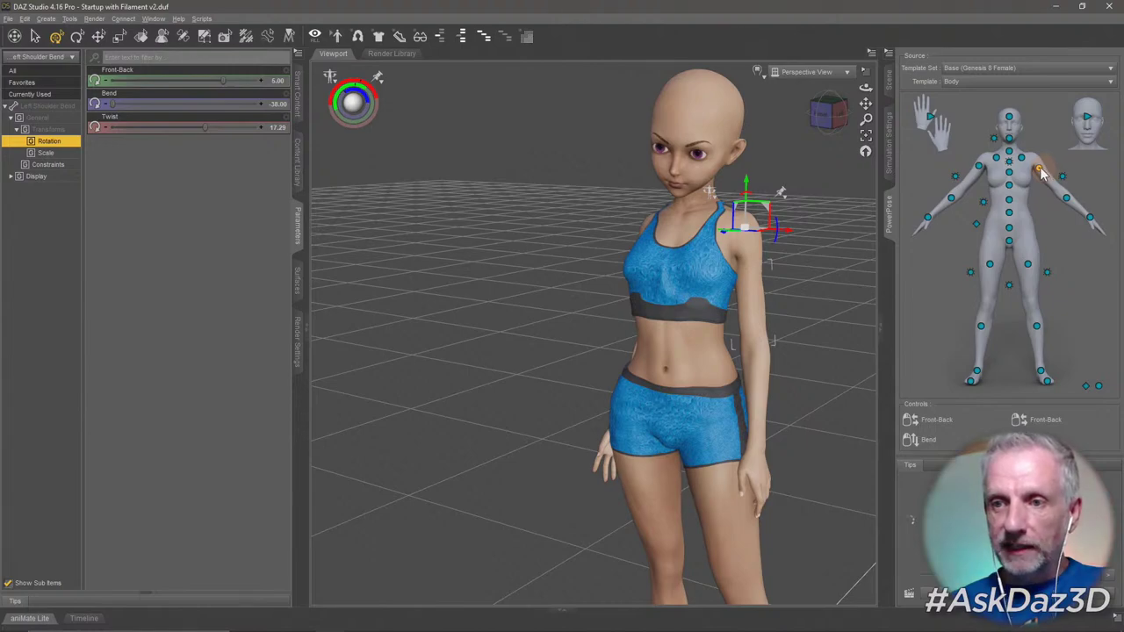
{"action": "left_click_drag", "start_coordinate": [1039, 171], "coordinate": [1047, 228]}
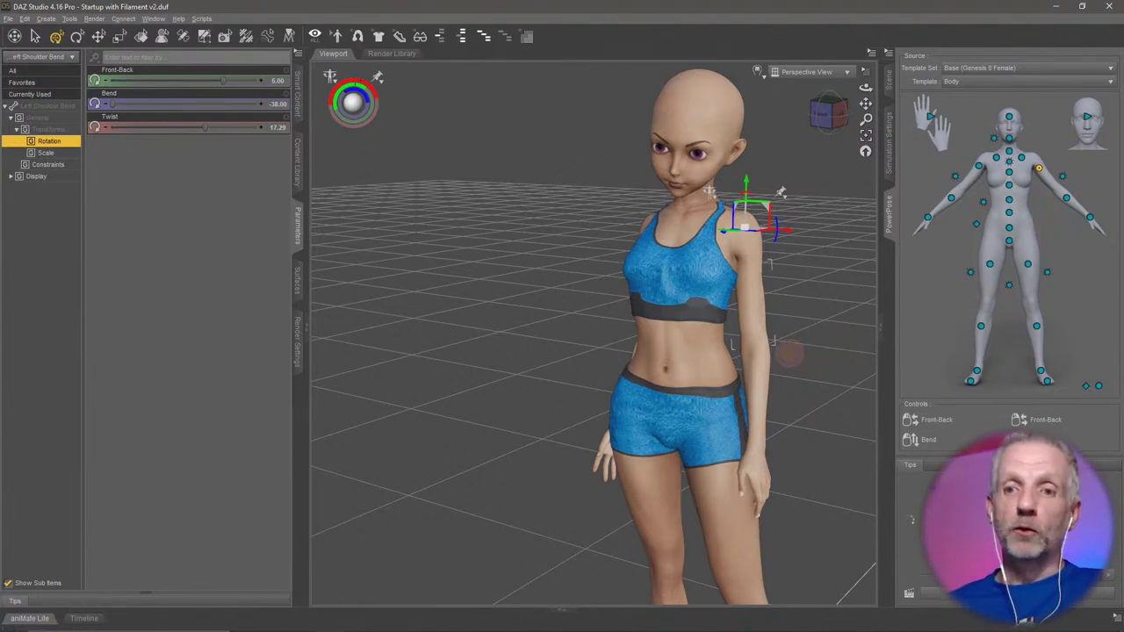
{"action": "mouse_move", "coordinate": [795, 356]}
{"action": "left_mouse_down", "text": "alt"}
{"action": "mouse_move", "coordinate": [709, 381]}
{"action": "mouse_move", "coordinate": [747, 361]}
{"action": "mouse_move", "coordinate": [658, 293]}
{"action": "left_mouse_up", "text": "alt"}
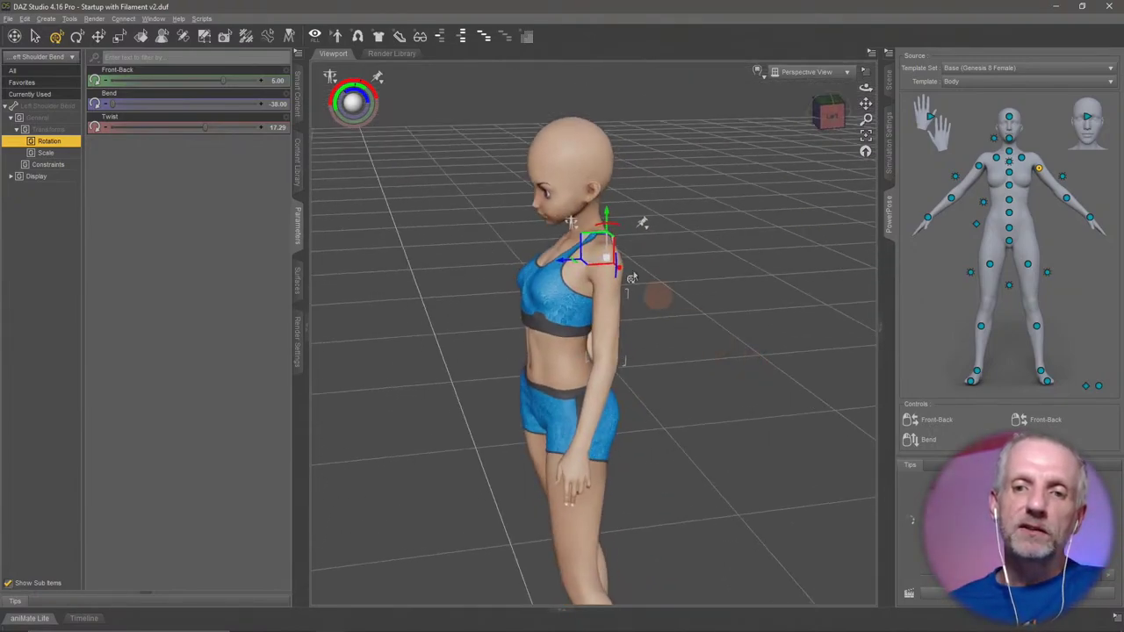
{"action": "left_click_drag", "start_coordinate": [618, 236], "coordinate": [617, 226]}
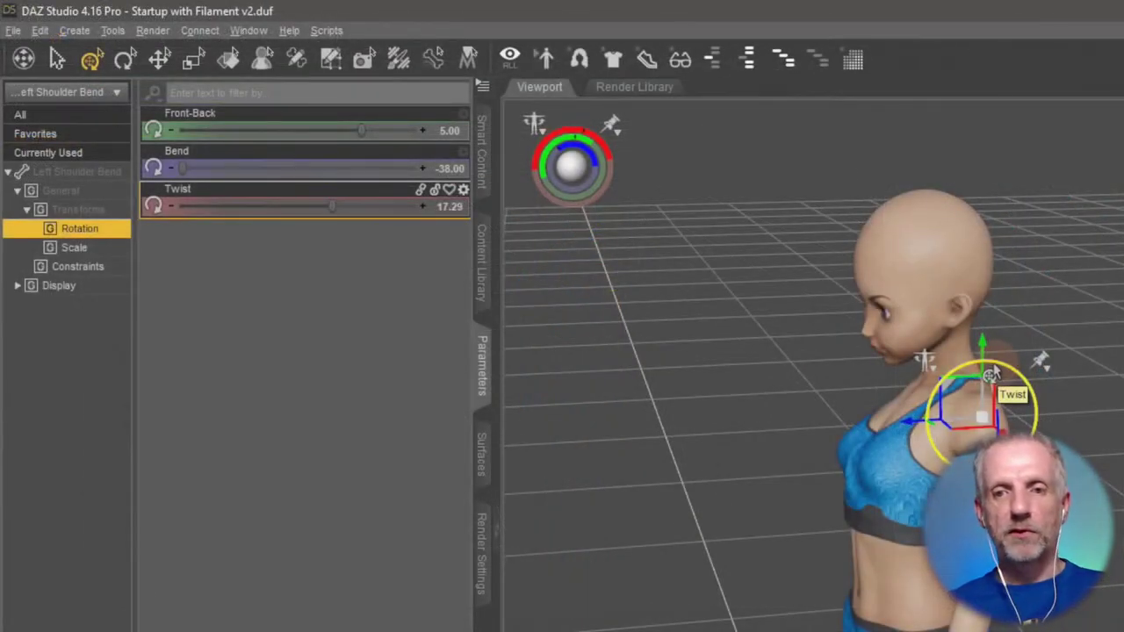
{"action": "left_click_drag", "start_coordinate": [612, 234], "coordinate": [590, 229]}
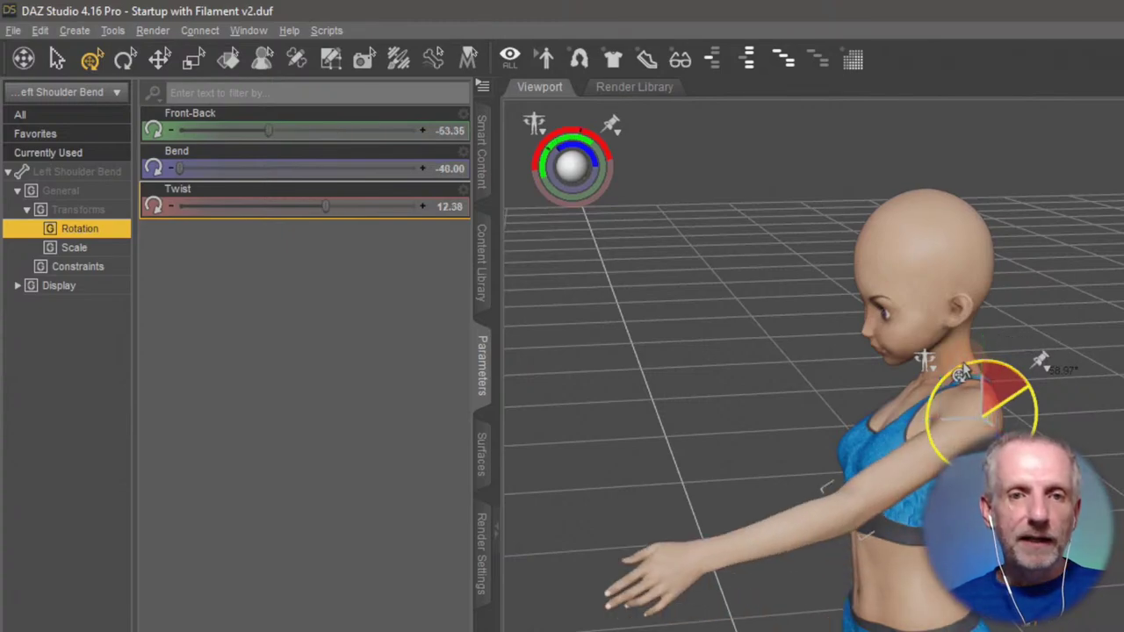
{"action": "mouse_move", "coordinate": [963, 373]}
{"action": "left_mouse_down"}
{"action": "mouse_move", "coordinate": [982, 376]}
{"action": "mouse_move", "coordinate": [931, 368]}
{"action": "mouse_move", "coordinate": [1004, 376]}
{"action": "mouse_move", "coordinate": [964, 377]}
{"action": "mouse_move", "coordinate": [976, 387]}
{"action": "left_mouse_up"}
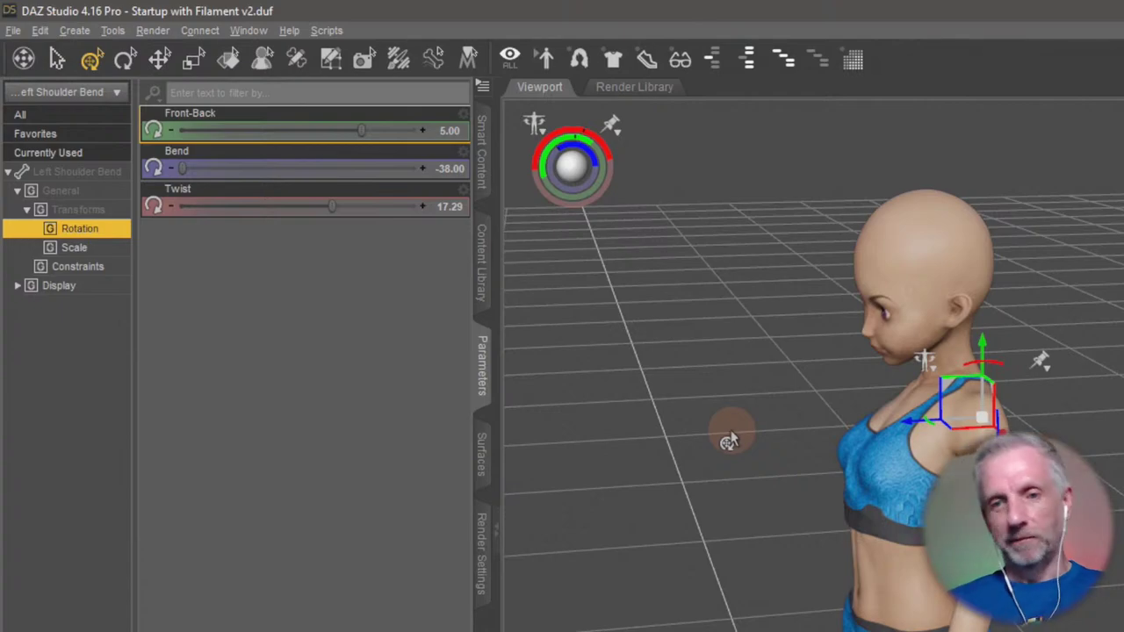
{"action": "left_click_drag", "start_coordinate": [710, 567], "coordinate": [650, 553], "text": "alt"}
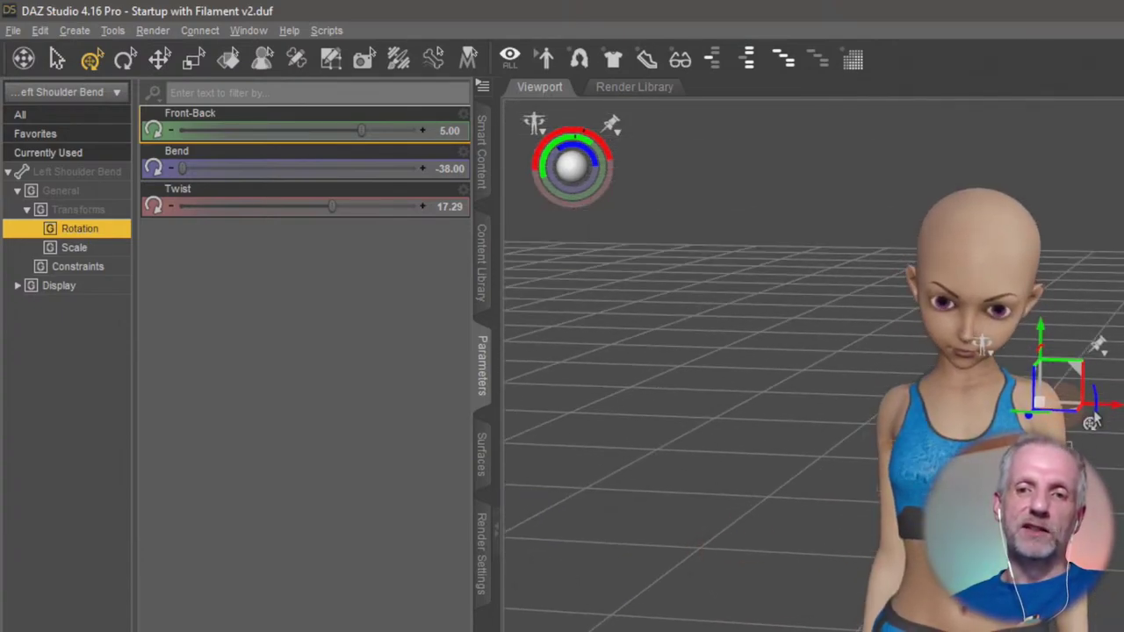
{"action": "left_click", "coordinate": [909, 517]}
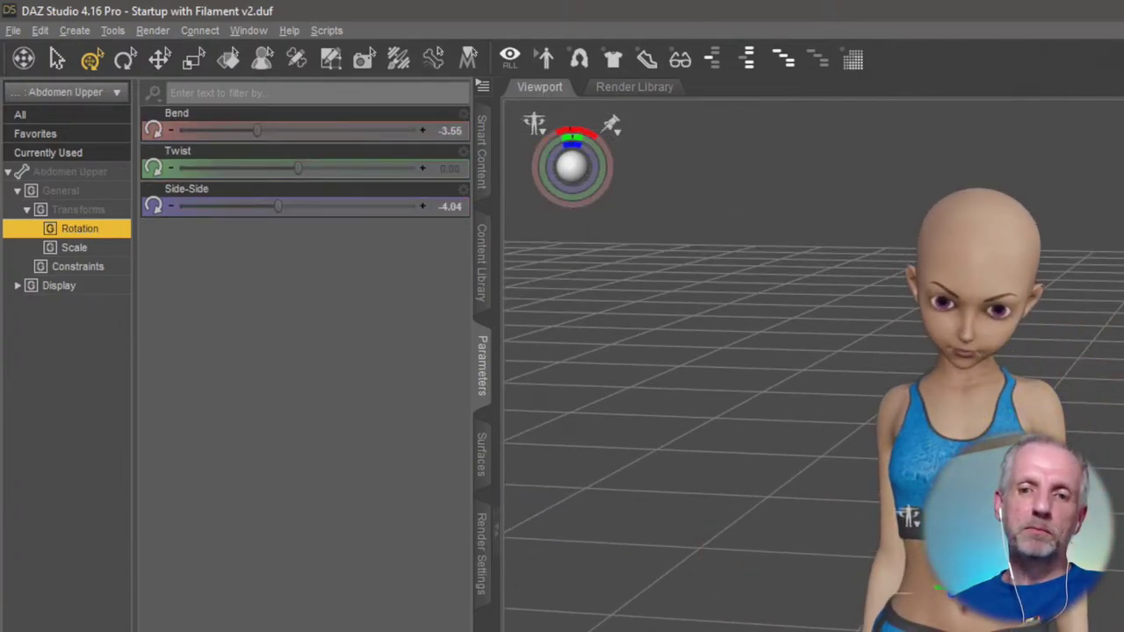
{"action": "left_click", "coordinate": [909, 516]}
{"action": "left_click", "coordinate": [1001, 265]}
{"action": "left_click", "coordinate": [912, 555]}
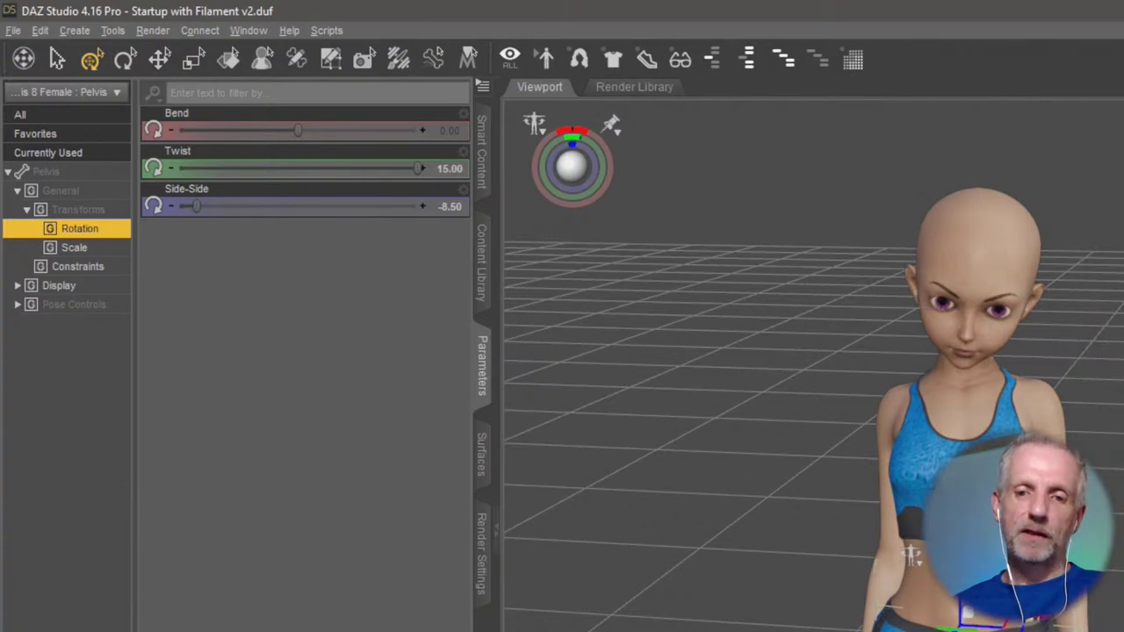
{"action": "left_click", "coordinate": [857, 600]}
{"action": "left_click", "coordinate": [944, 610]}
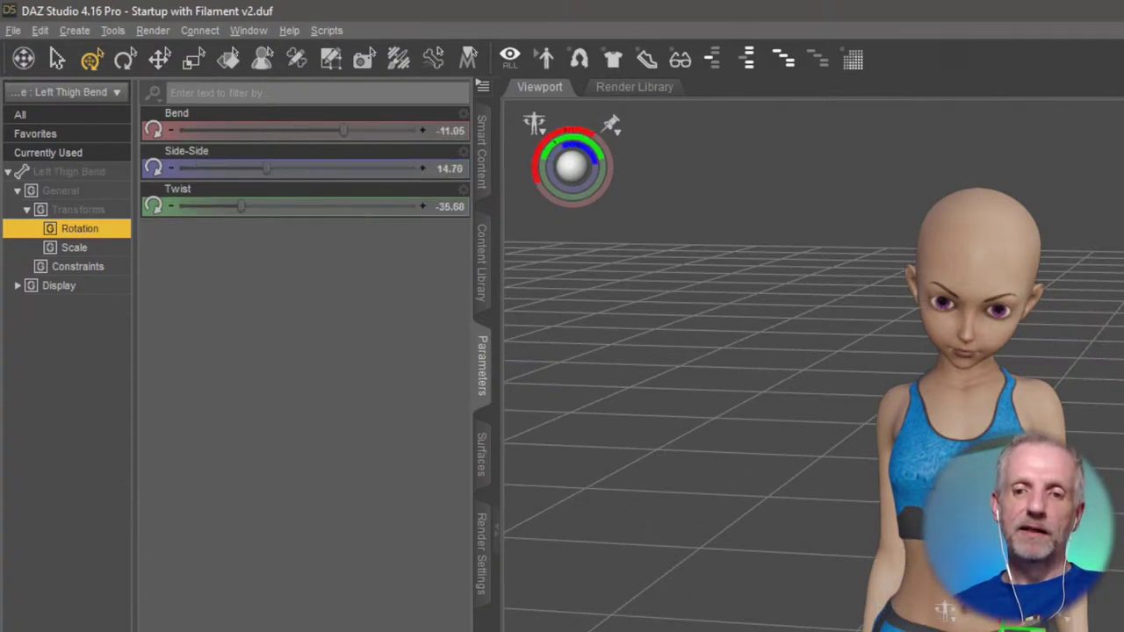
{"action": "left_click", "coordinate": [1117, 497]}
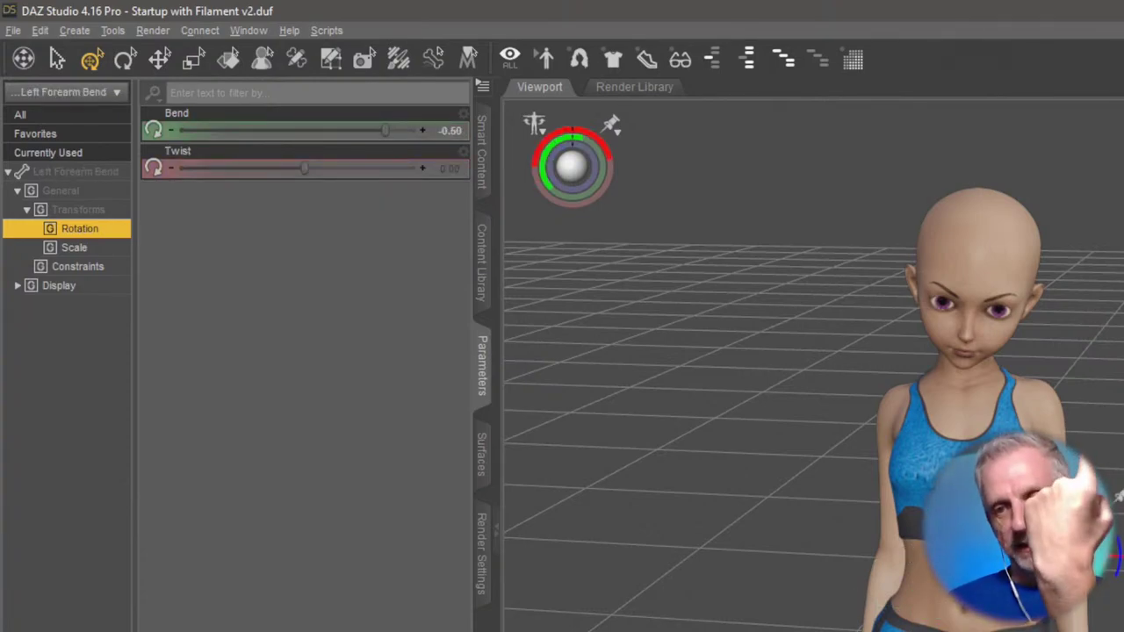
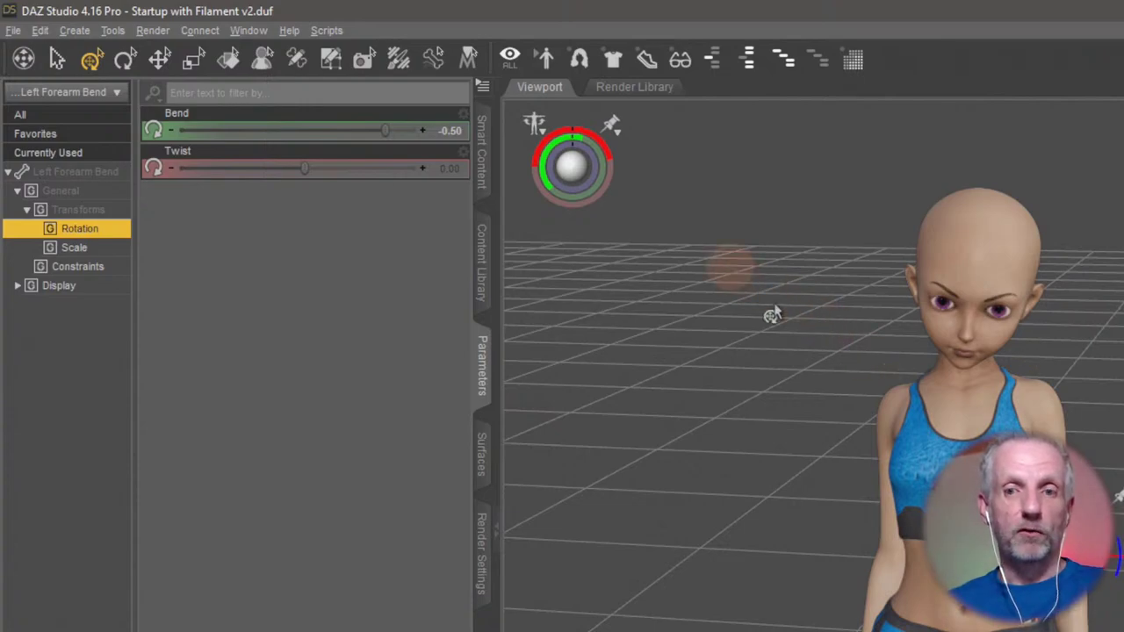
Select the Genesis 8 Female's left collar bone in the viewport.
{"action": "left_click", "coordinate": [1050, 420]}
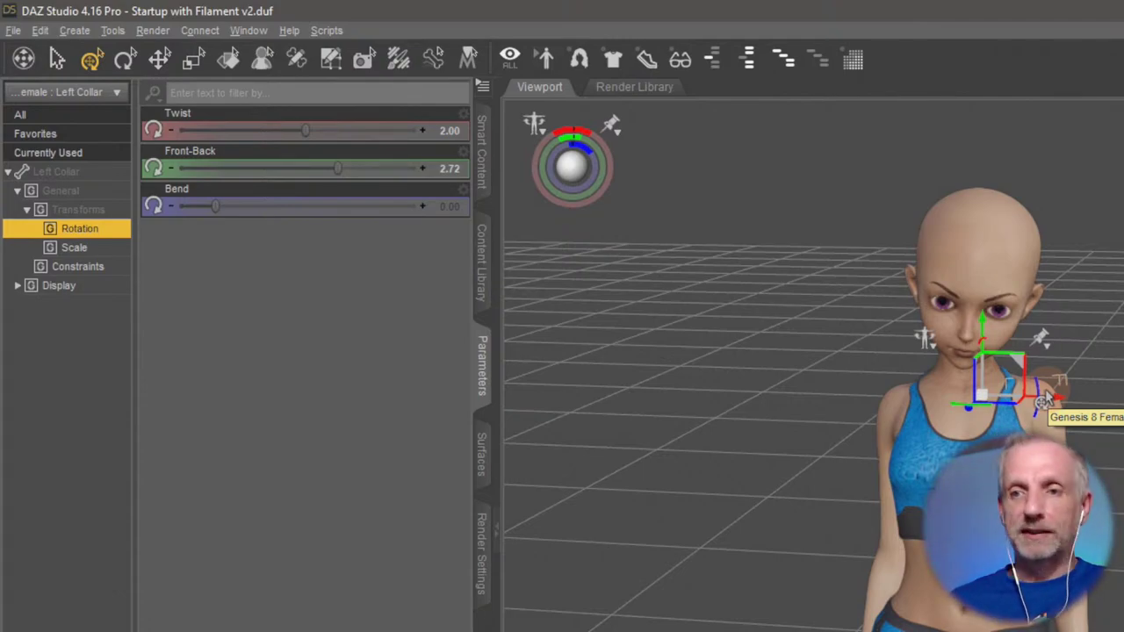
{"action": "left_click", "coordinate": [984, 386]}
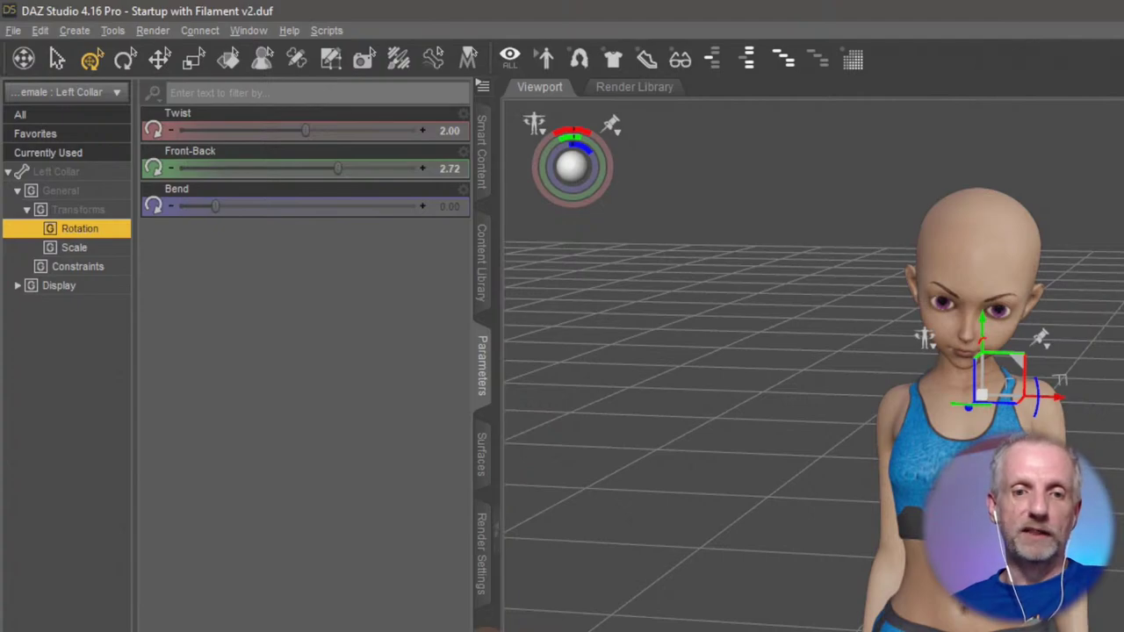
Open Tool Settings from Window > Panes (Tabs) and dock it beside the other panes.
{"action": "left_click", "coordinate": [237, 30]}
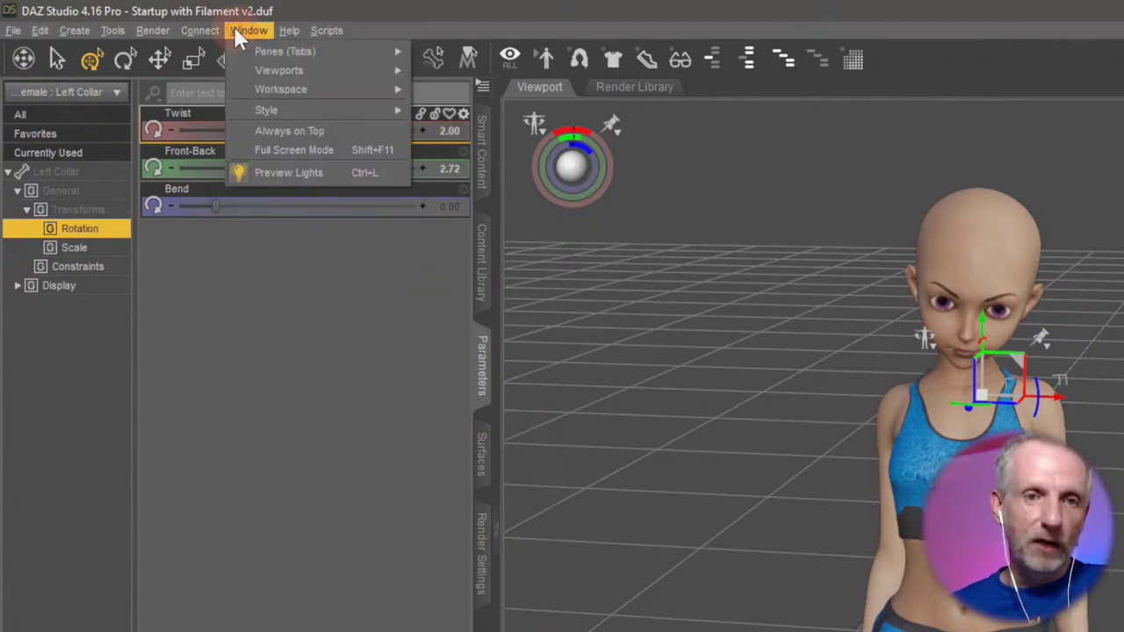
{"action": "mouse_move", "coordinate": [261, 69]}
{"action": "mouse_move", "coordinate": [296, 51]}
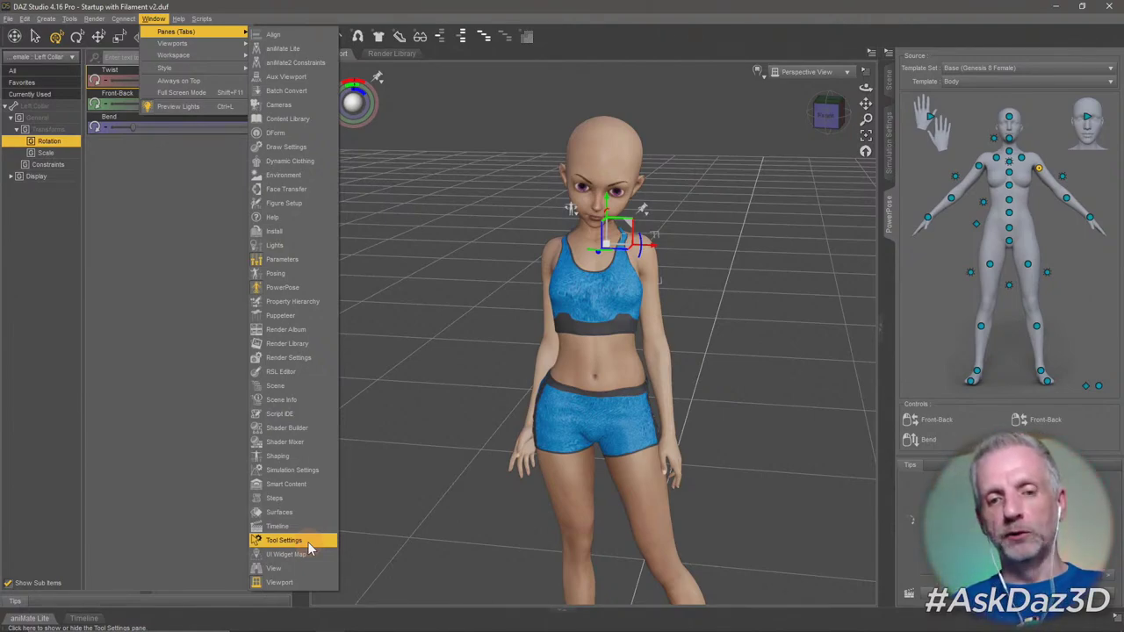
{"action": "left_click", "coordinate": [283, 540]}
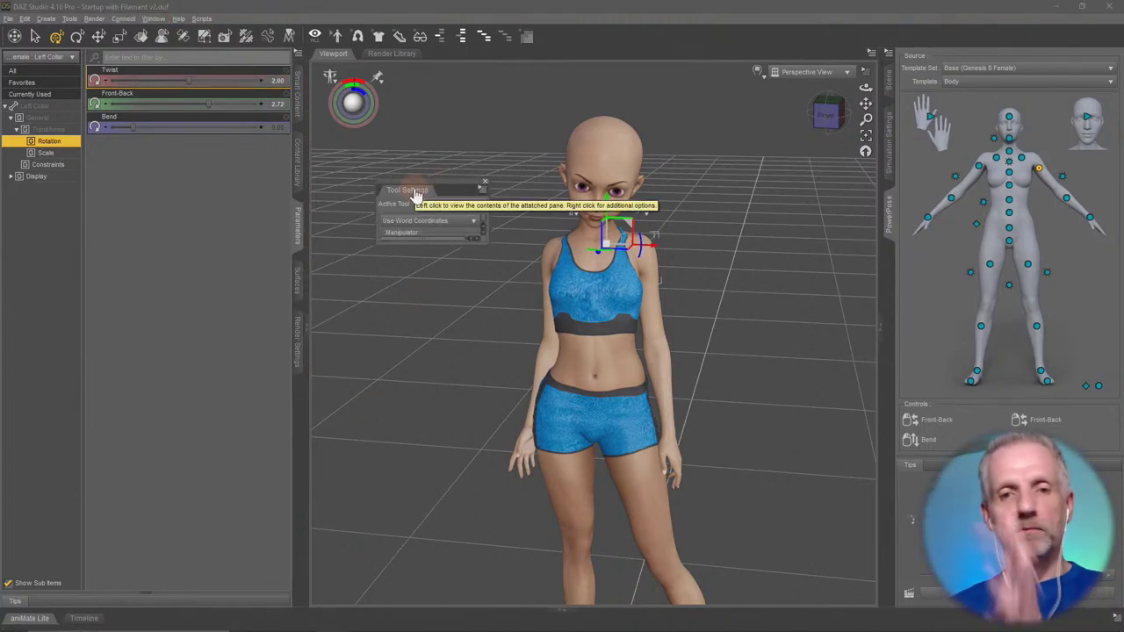
{"action": "left_click_drag", "start_coordinate": [297, 396], "coordinate": [297, 400]}
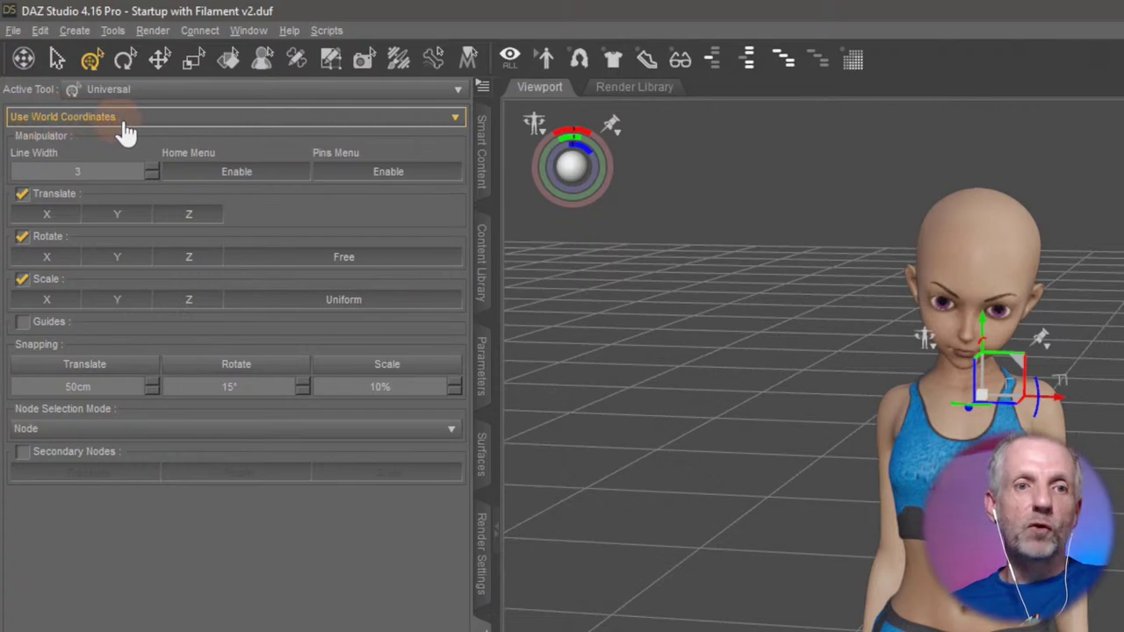
Try local coordinates, revert to world, and compare the gizmo axes on the hip and hand.
{"action": "left_click", "coordinate": [187, 127]}
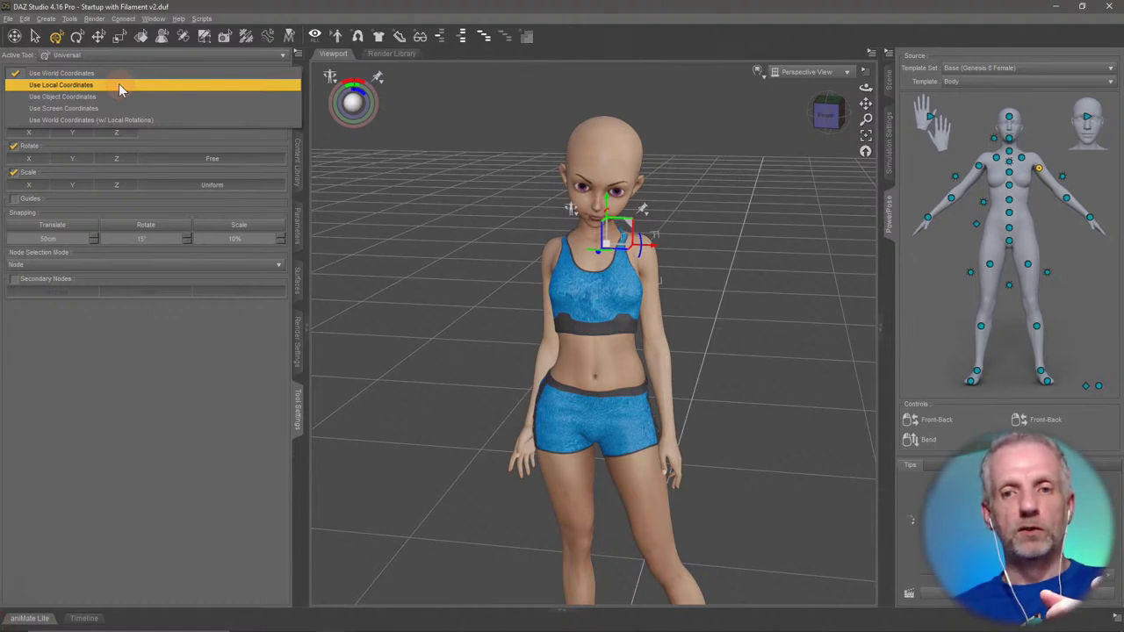
{"action": "left_click", "coordinate": [119, 84]}
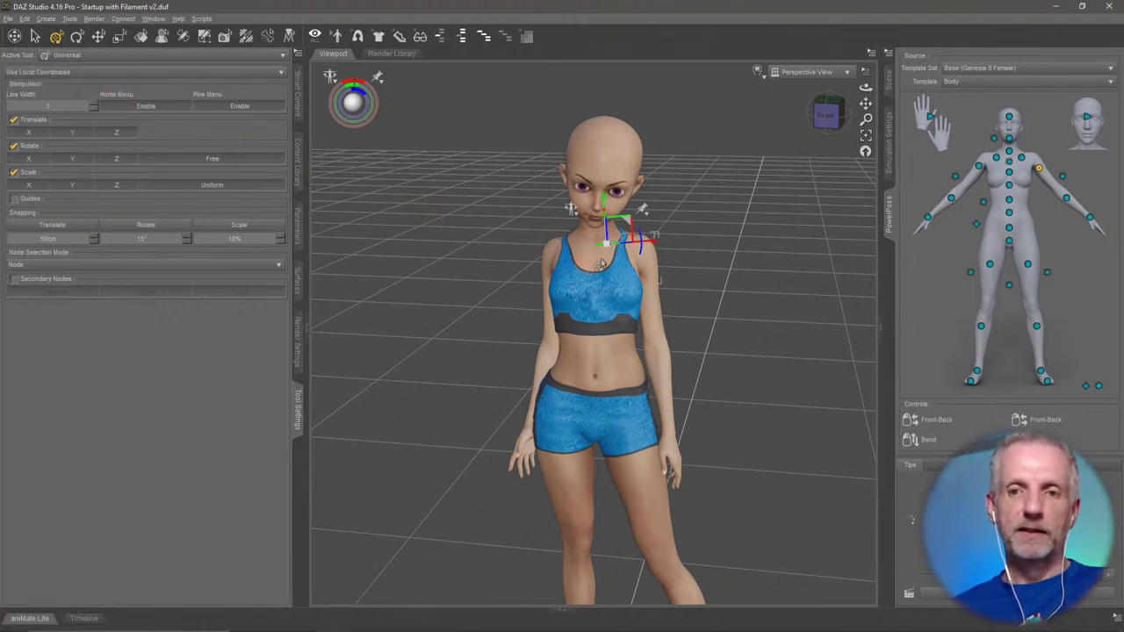
{"action": "left_click", "coordinate": [96, 71]}
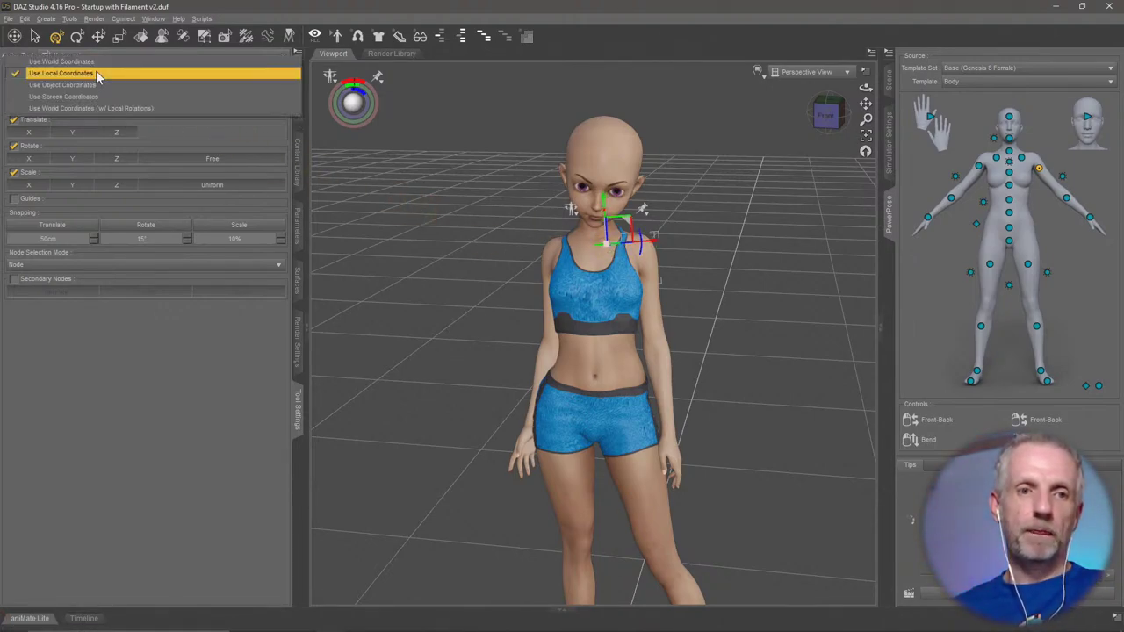
{"action": "left_click", "coordinate": [96, 64]}
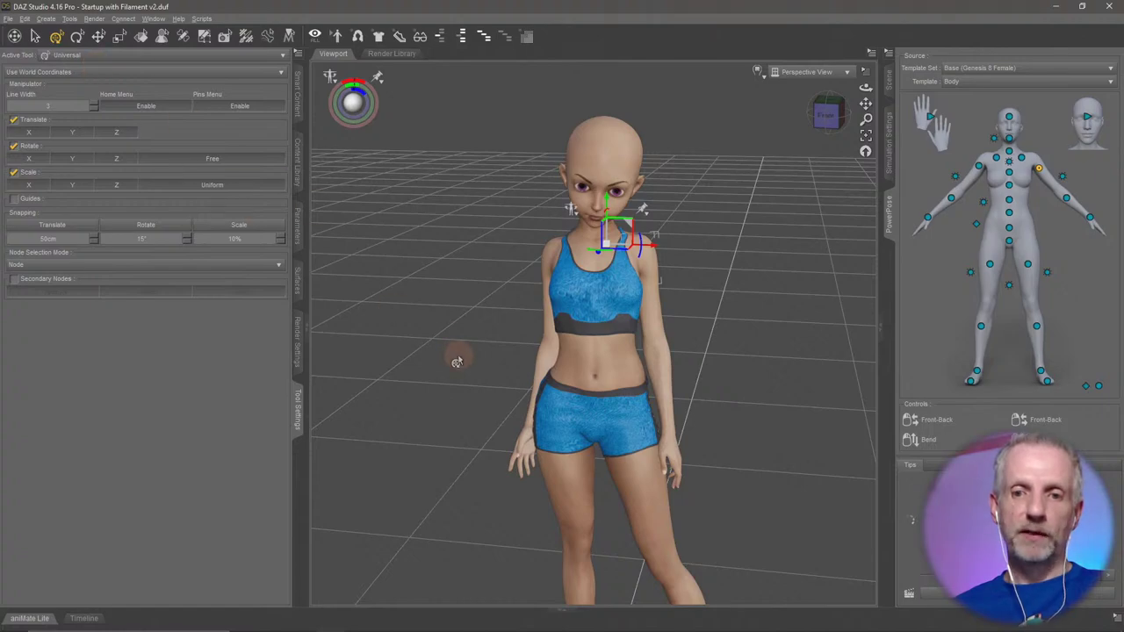
{"action": "left_click", "coordinate": [597, 386]}
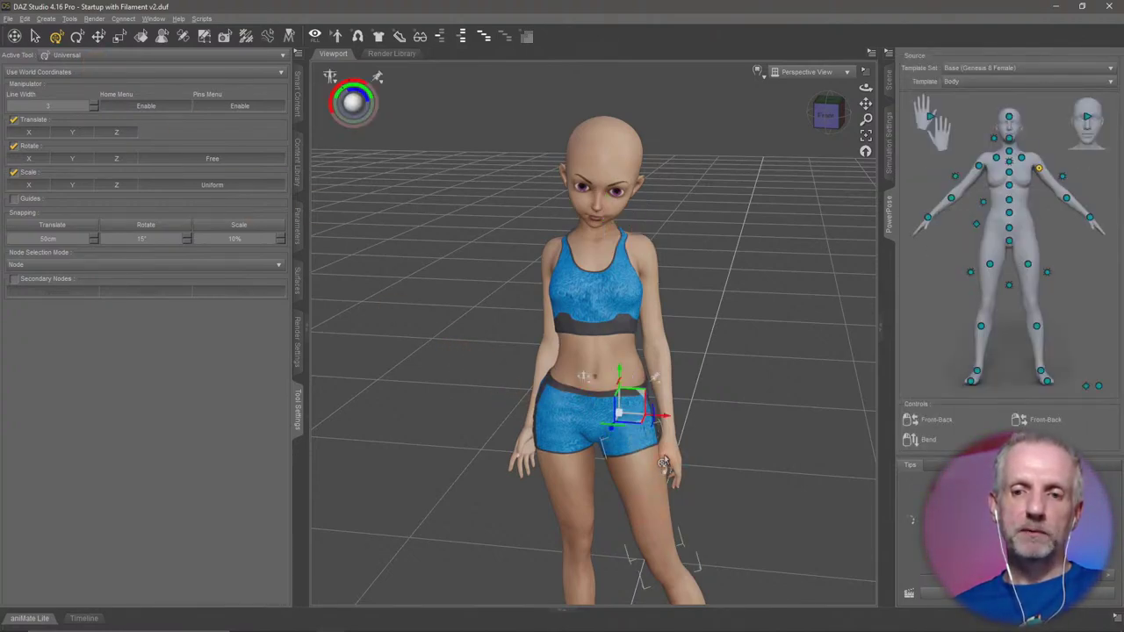
{"action": "left_click", "coordinate": [663, 463]}
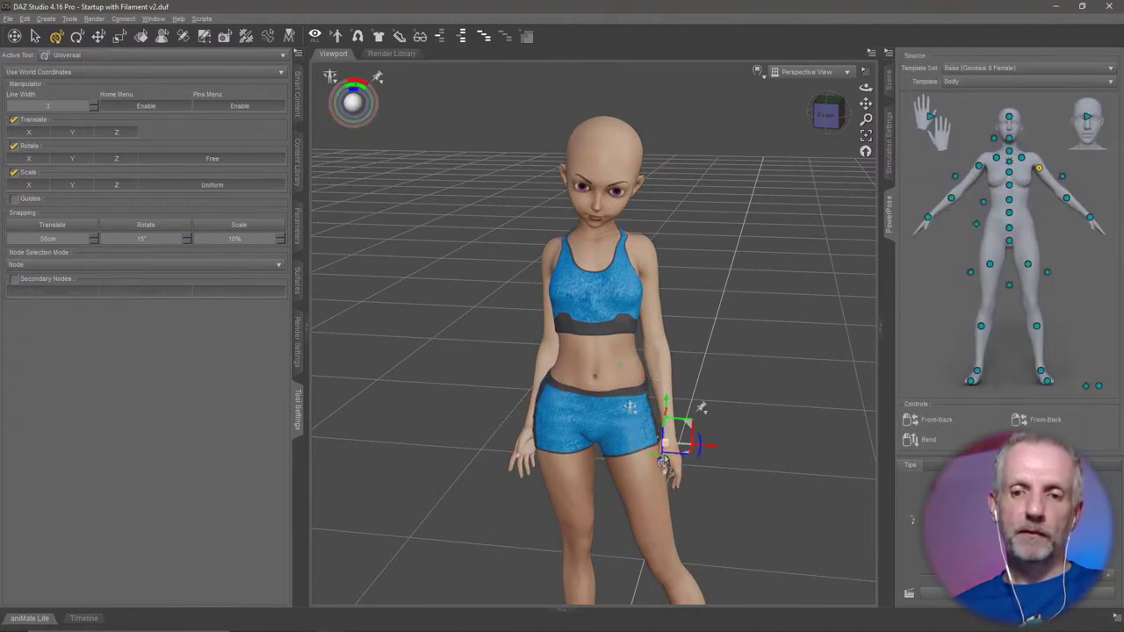
Switch to Use Local Coordinates and inspect the axes on the thigh, abdomen and left upper arm.
{"action": "left_click", "coordinate": [78, 73]}
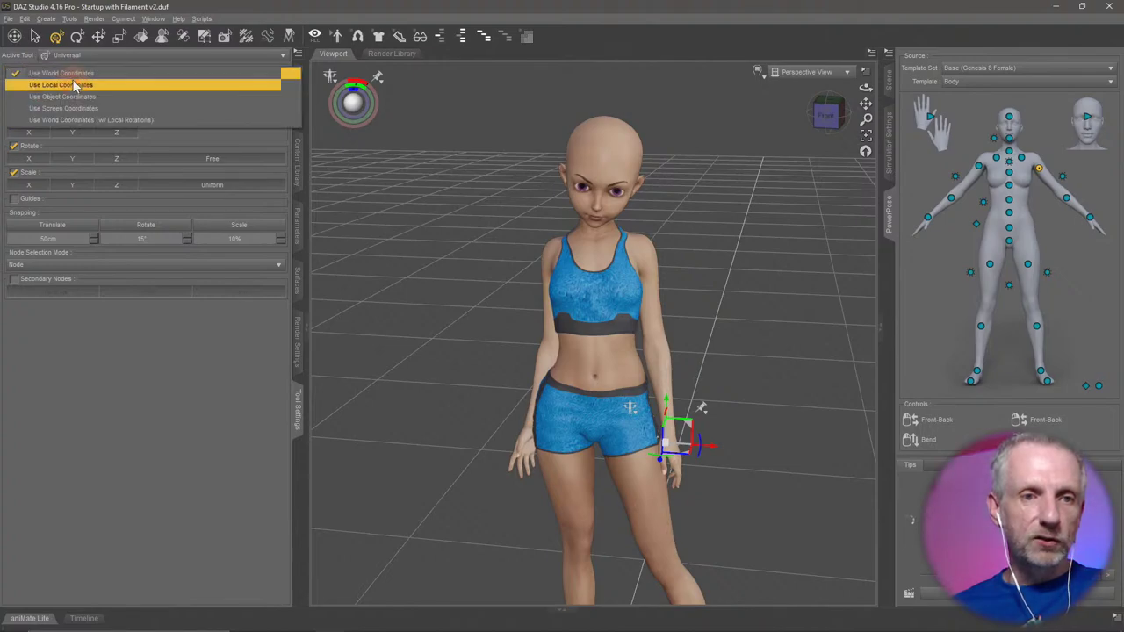
{"action": "left_click", "coordinate": [74, 86]}
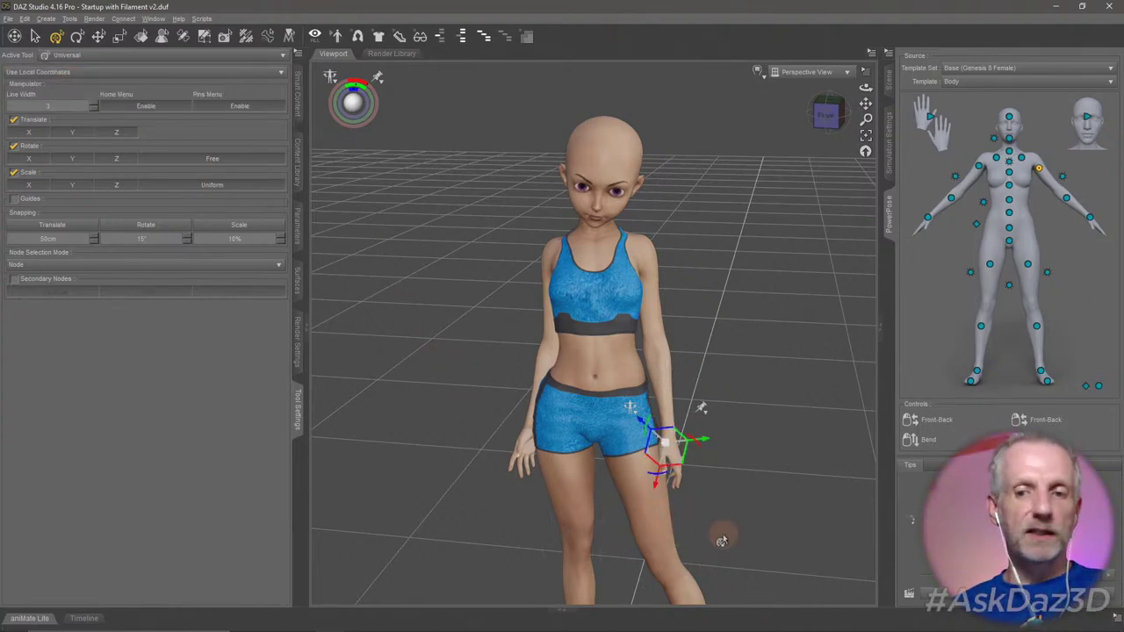
{"action": "left_click", "coordinate": [656, 501]}
{"action": "left_click", "coordinate": [621, 376]}
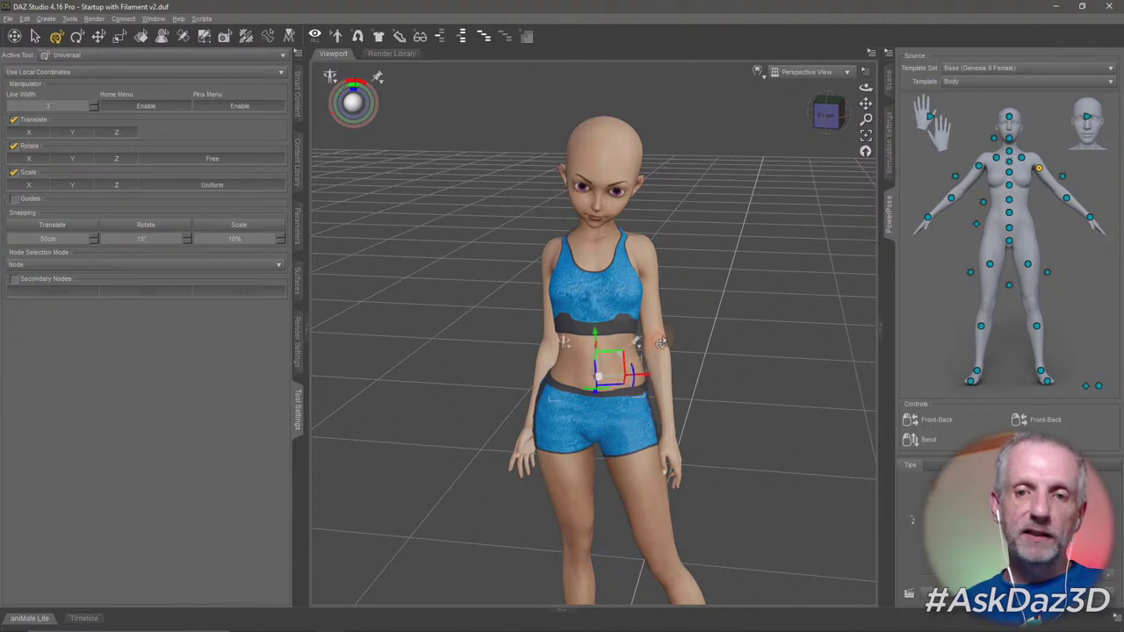
{"action": "left_click", "coordinate": [655, 330]}
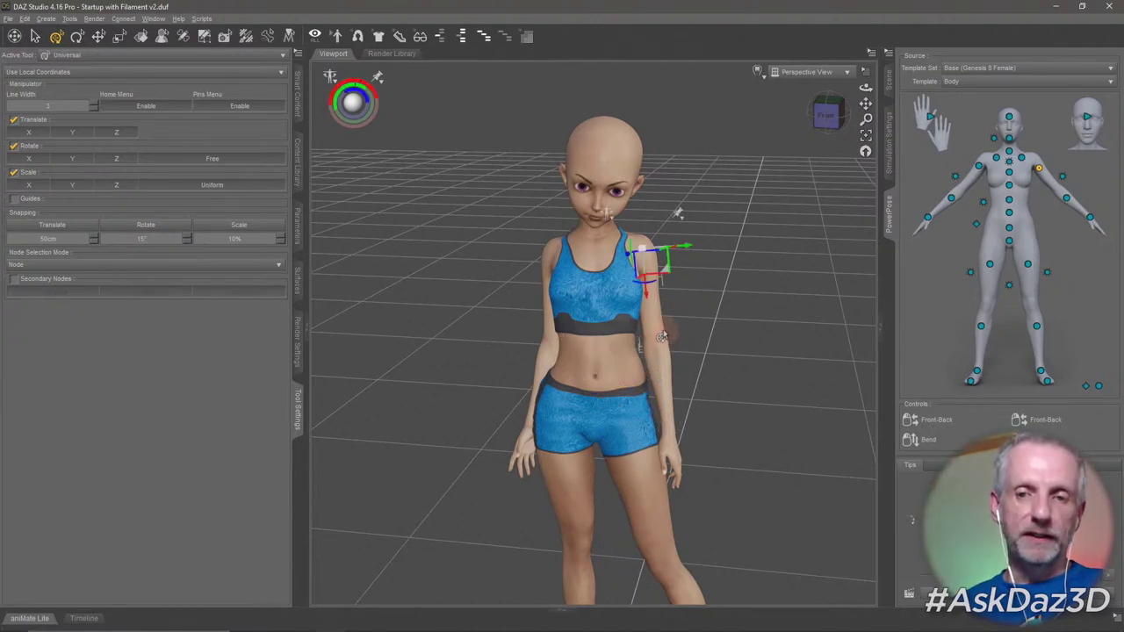
{"action": "left_click_drag", "start_coordinate": [666, 369], "coordinate": [547, 322], "text": "alt"}
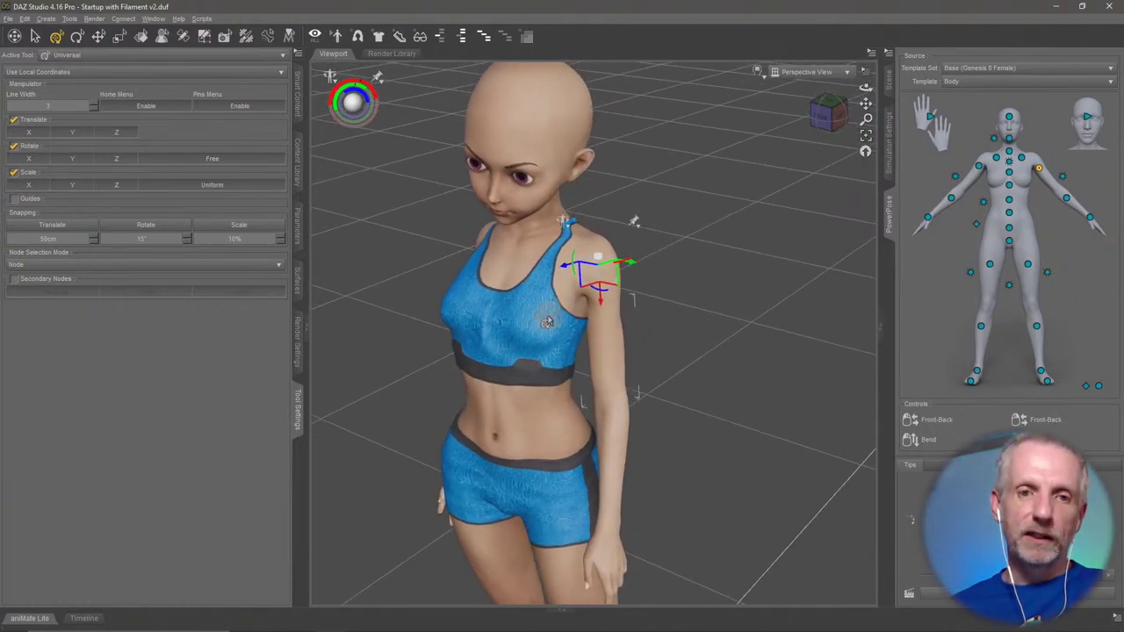
{"action": "left_click", "coordinate": [297, 228]}
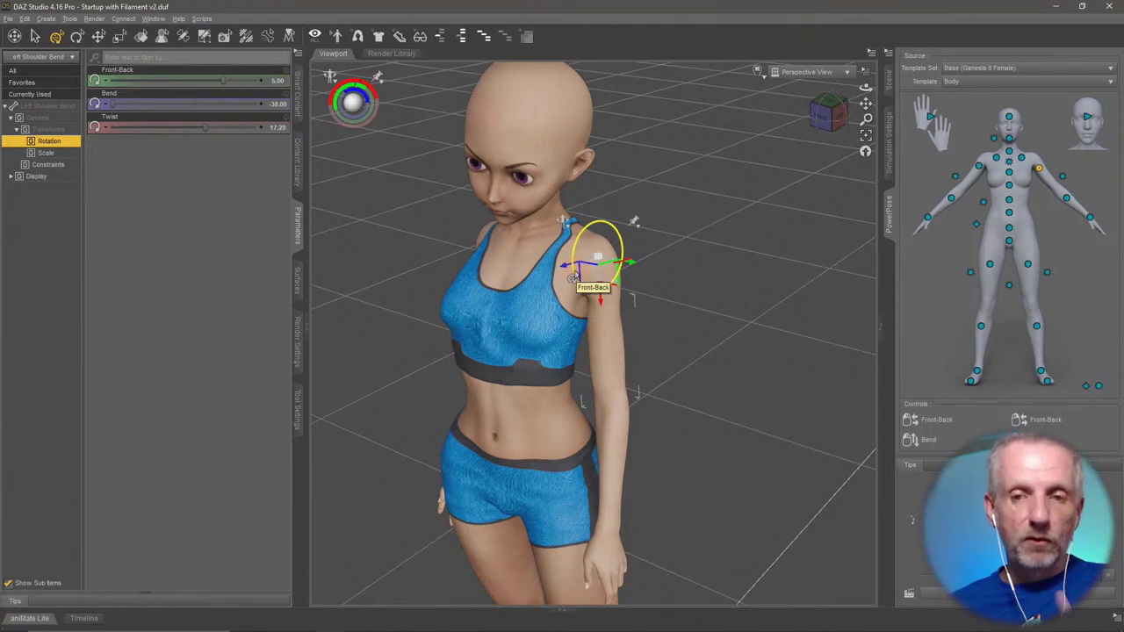
{"action": "left_click_drag", "start_coordinate": [575, 279], "coordinate": [596, 256]}
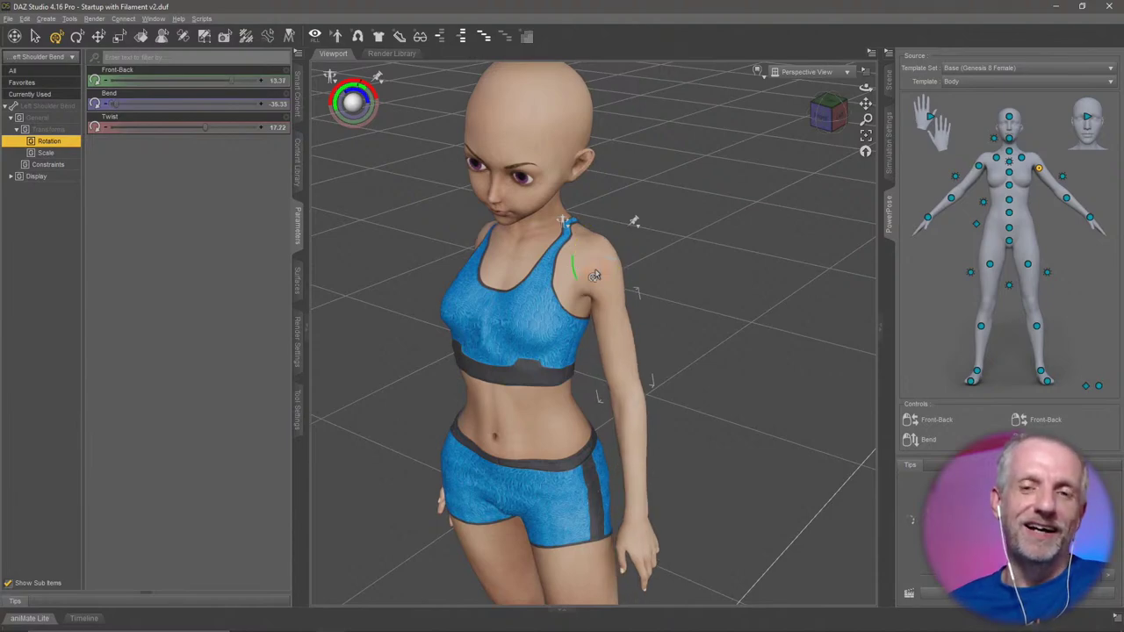
{"action": "key", "text": "ctrl+z"}
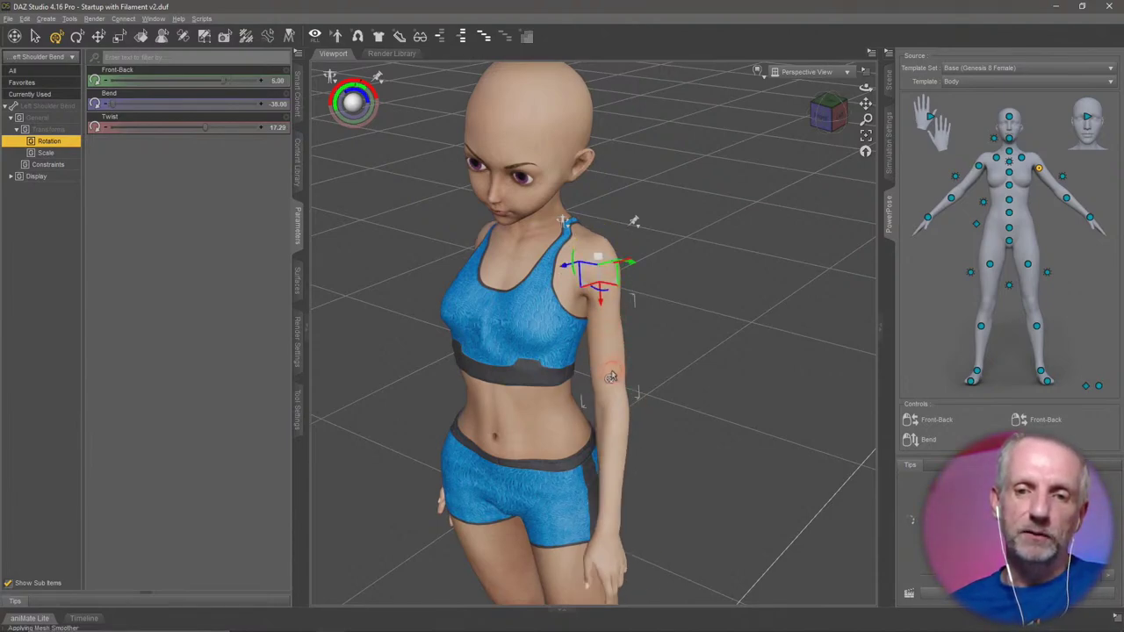
{"action": "left_click", "coordinate": [611, 451]}
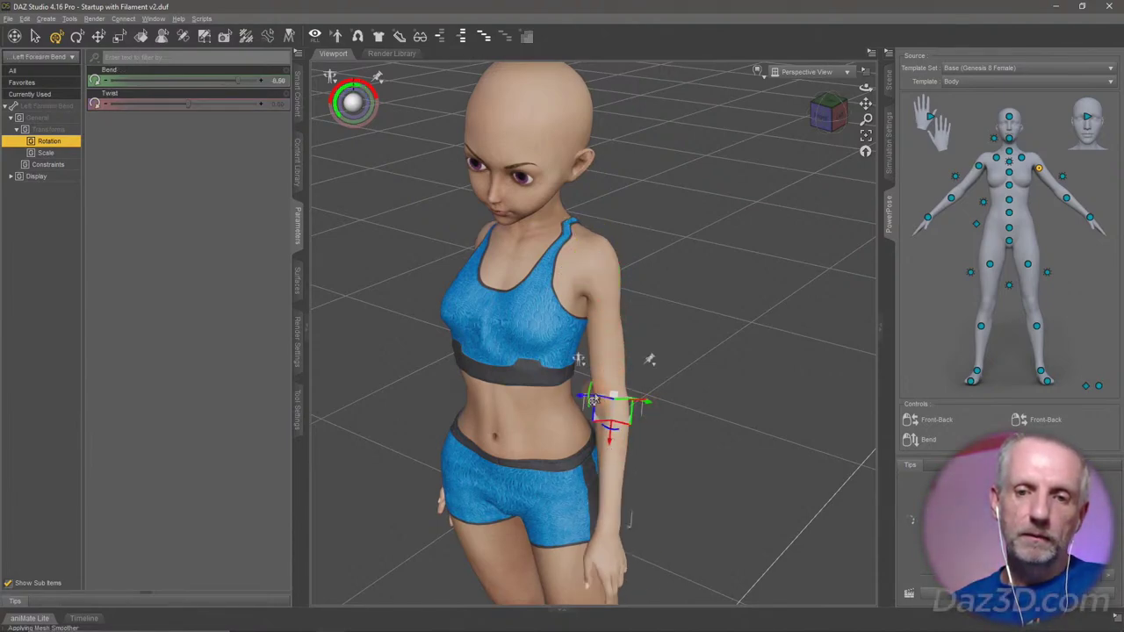
{"action": "mouse_move", "coordinate": [590, 400]}
{"action": "left_mouse_down"}
{"action": "mouse_move", "coordinate": [597, 381]}
{"action": "mouse_move", "coordinate": [592, 417]}
{"action": "mouse_move", "coordinate": [606, 384]}
{"action": "mouse_move", "coordinate": [596, 418]}
{"action": "mouse_move", "coordinate": [597, 384]}
{"action": "left_mouse_up"}
{"action": "key", "text": "ctrl+z"}
{"action": "left_click_drag", "start_coordinate": [703, 264], "coordinate": [637, 249], "text": "alt"}
{"action": "left_click_drag", "start_coordinate": [505, 399], "coordinate": [377, 396], "text": "alt"}
{"action": "scroll", "coordinate": [527, 409], "scroll_direction": "down", "scroll_amount": 5}
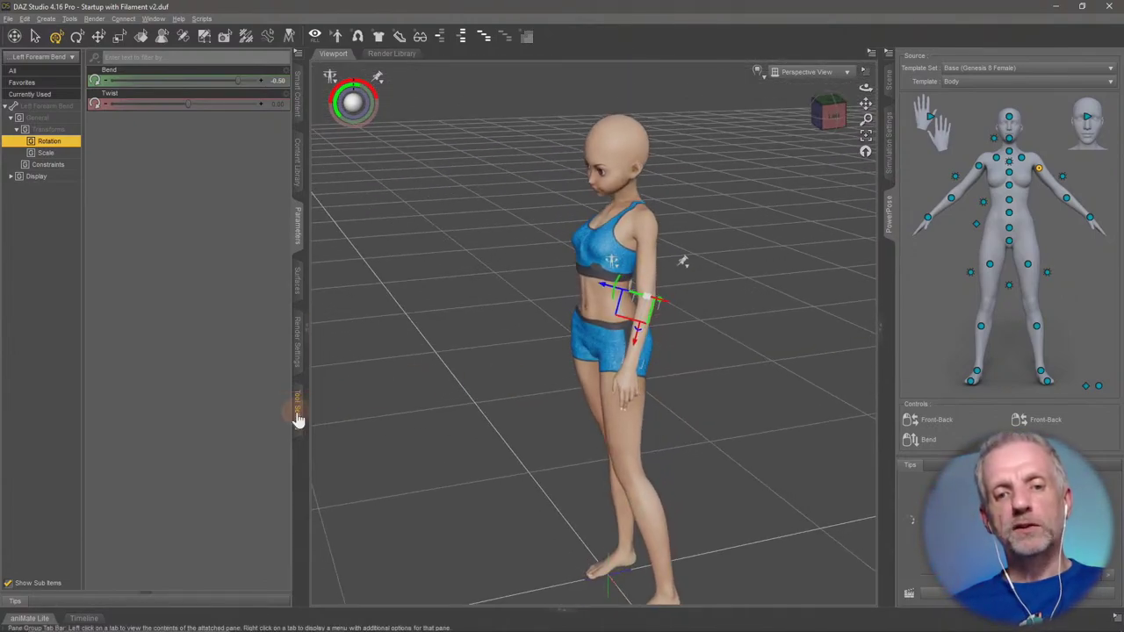
{"action": "left_click", "coordinate": [297, 408]}
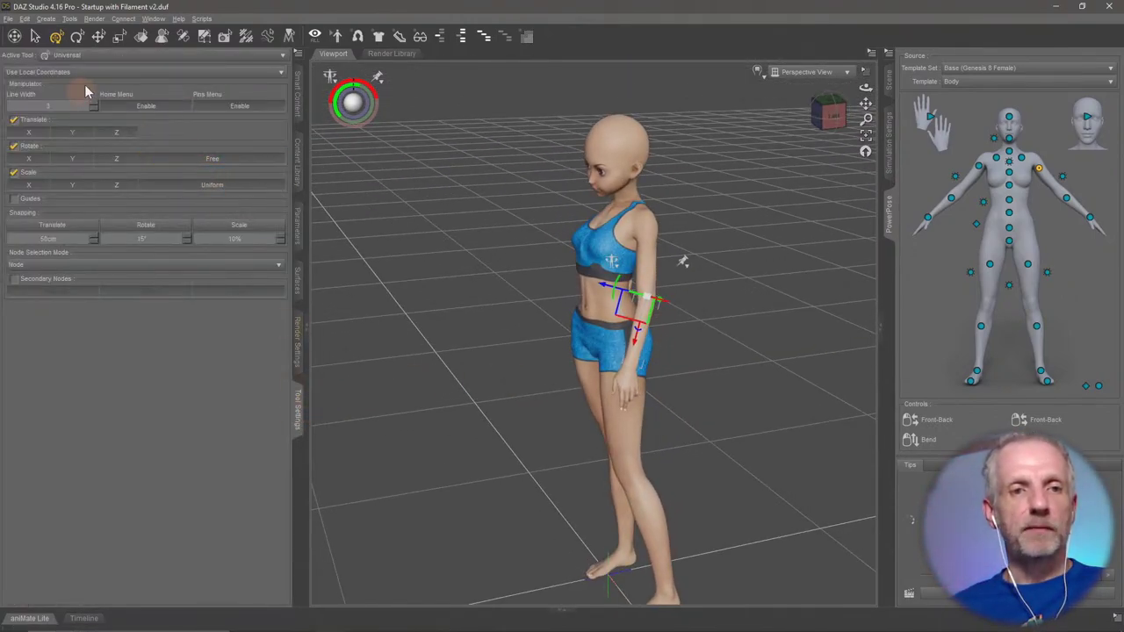
Set the manipulator to Use World Coordinates and orbit to a front view of the figure.
{"action": "left_click", "coordinate": [109, 74]}
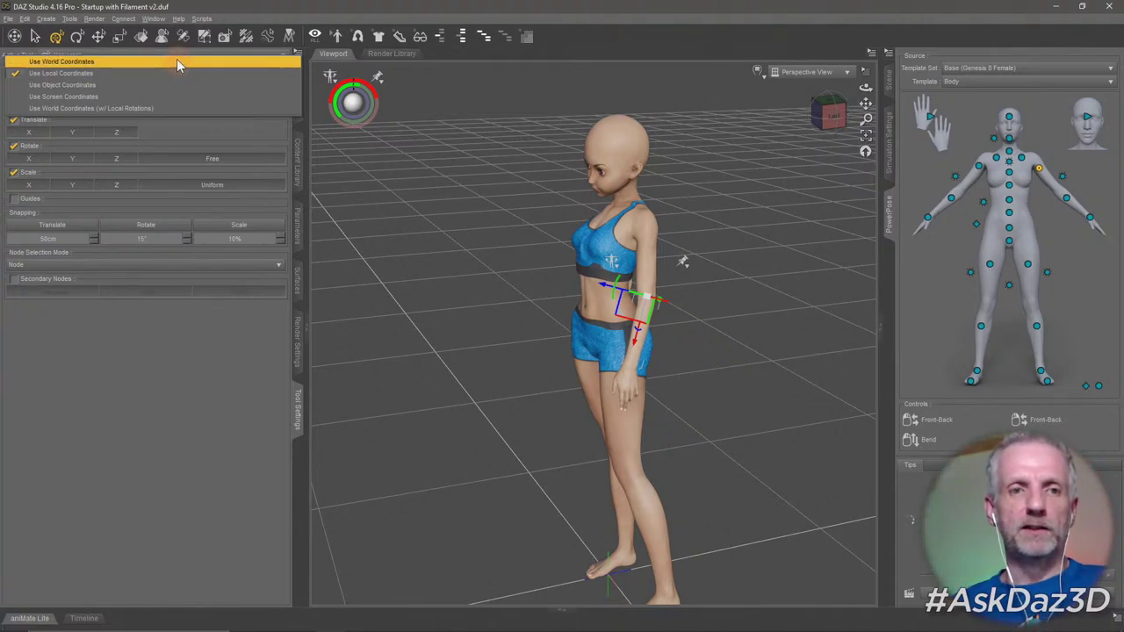
{"action": "left_click", "coordinate": [176, 62]}
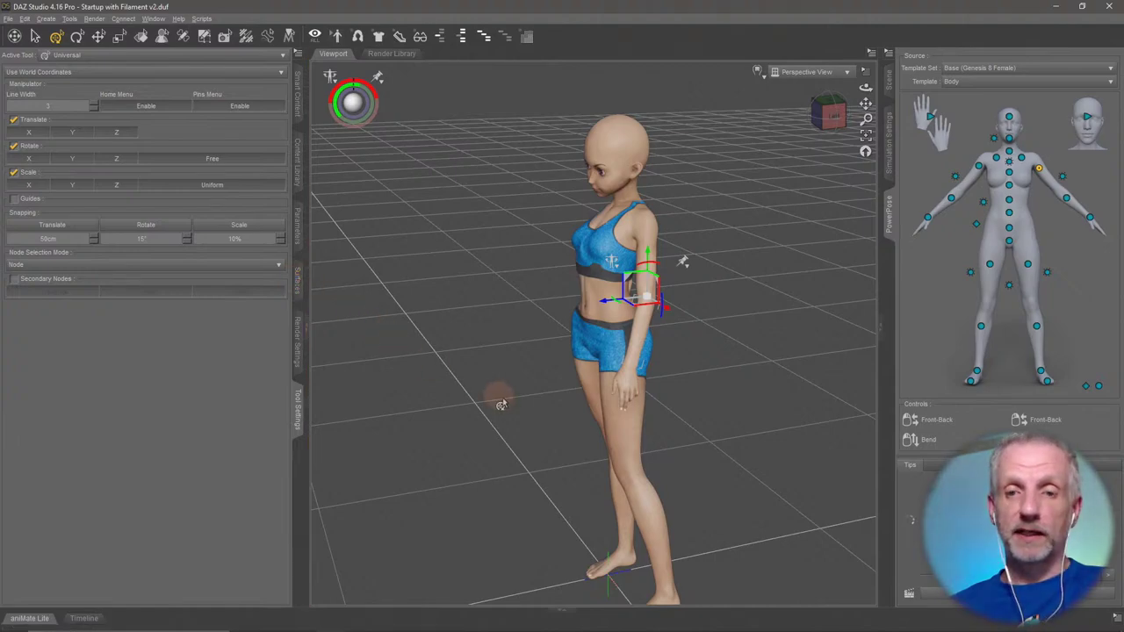
{"action": "scroll", "coordinate": [501, 397], "scroll_direction": "up", "scroll_amount": 5}
{"action": "left_click_drag", "start_coordinate": [501, 404], "coordinate": [469, 389]}
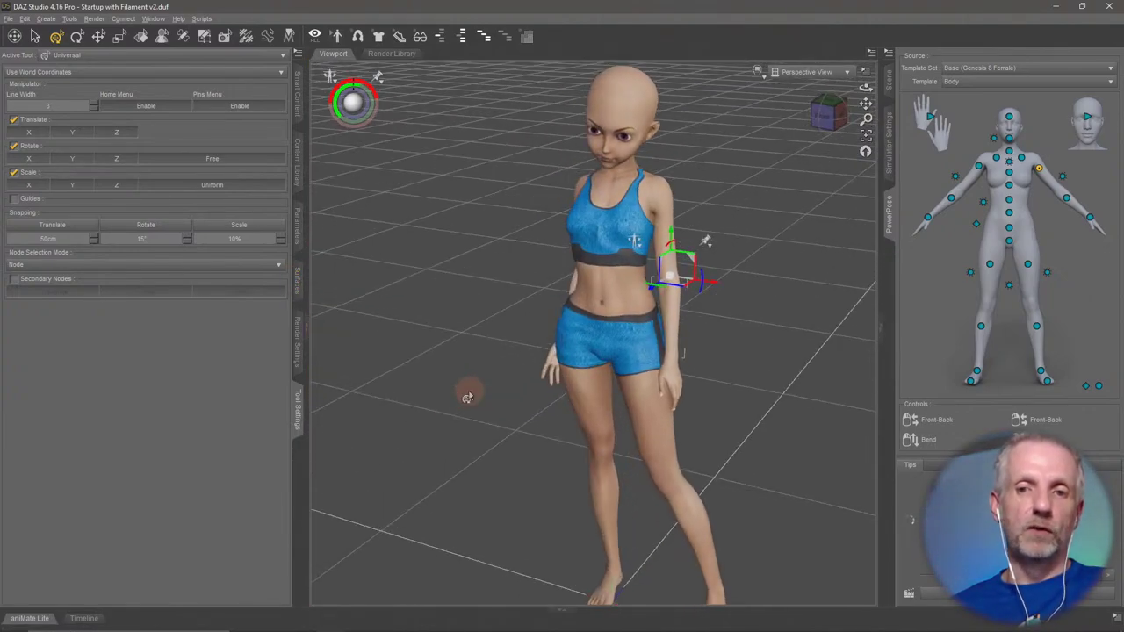
{"action": "left_click_drag", "start_coordinate": [414, 436], "coordinate": [458, 430]}
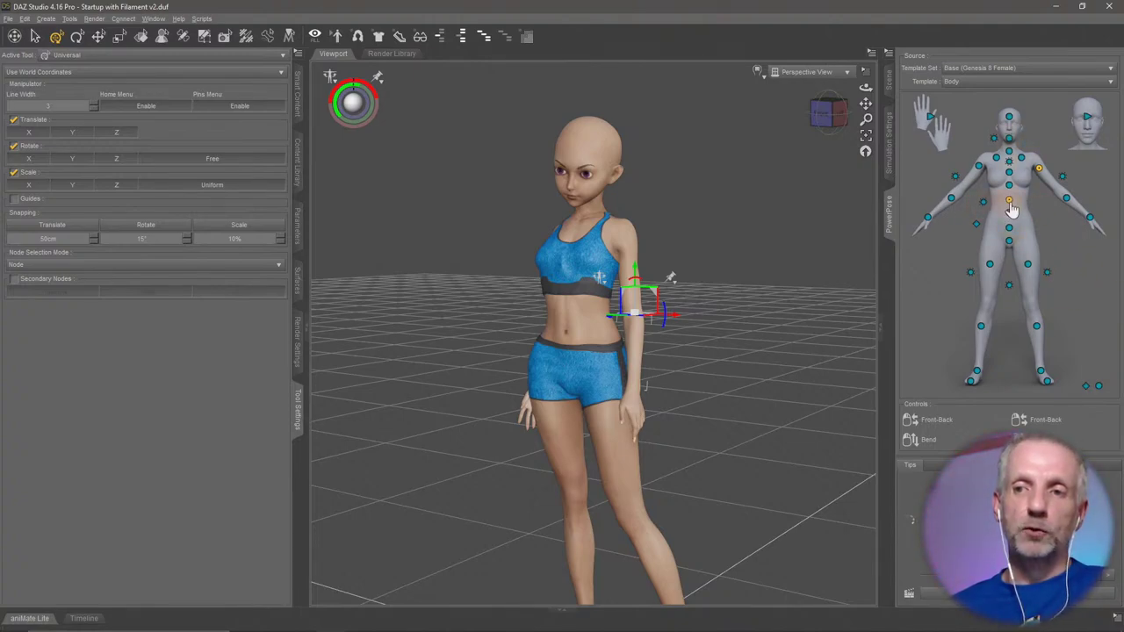
{"action": "left_click_drag", "start_coordinate": [740, 296], "coordinate": [732, 296]}
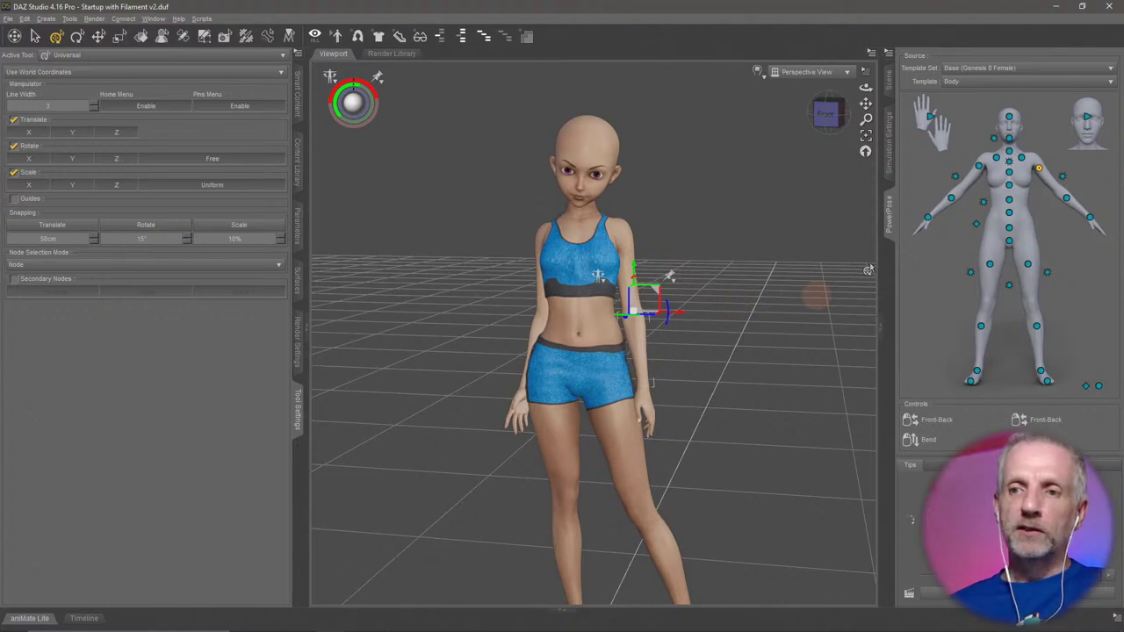
Bend the abdomen and chest with PowerPose nodes, then straighten the figure back upright.
{"action": "left_click", "coordinate": [996, 161]}
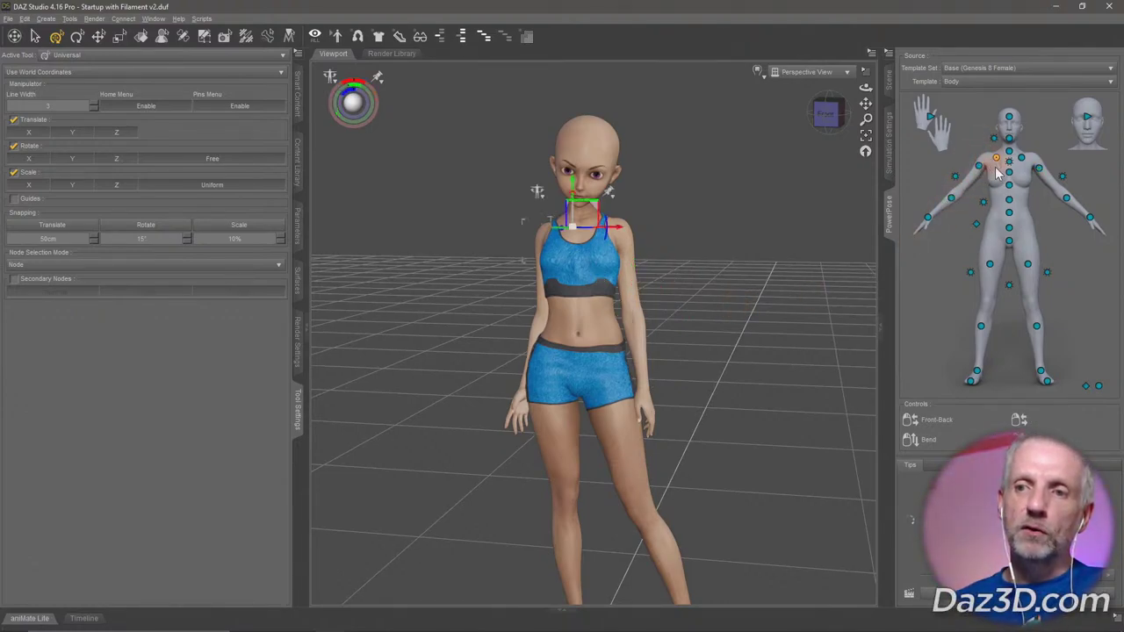
{"action": "left_click", "coordinate": [1010, 173]}
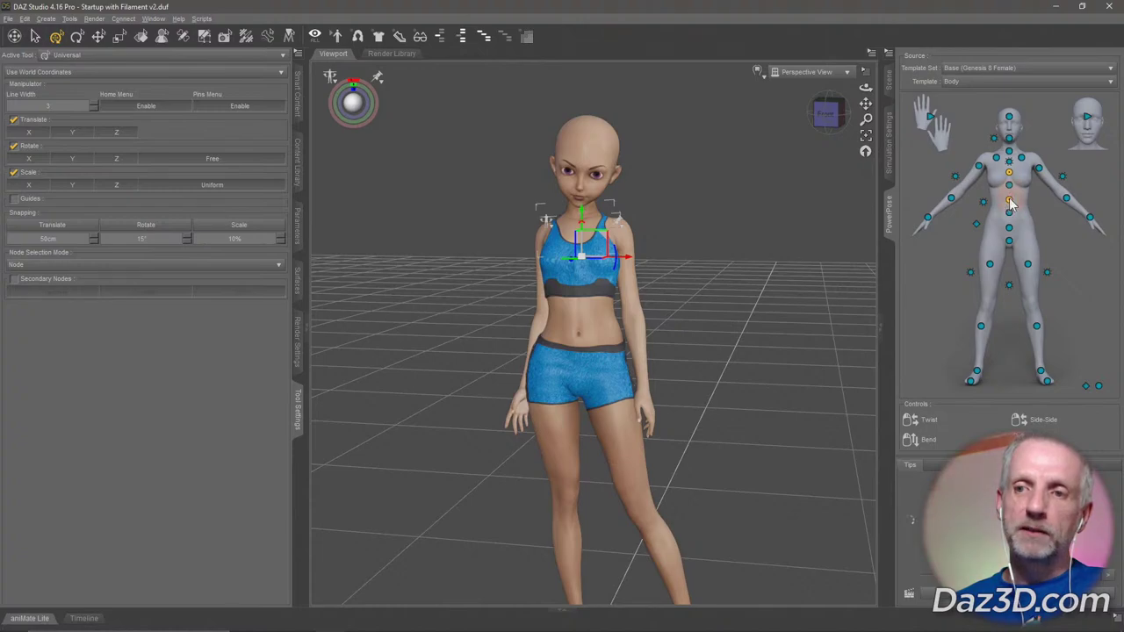
{"action": "left_click", "coordinate": [1009, 212]}
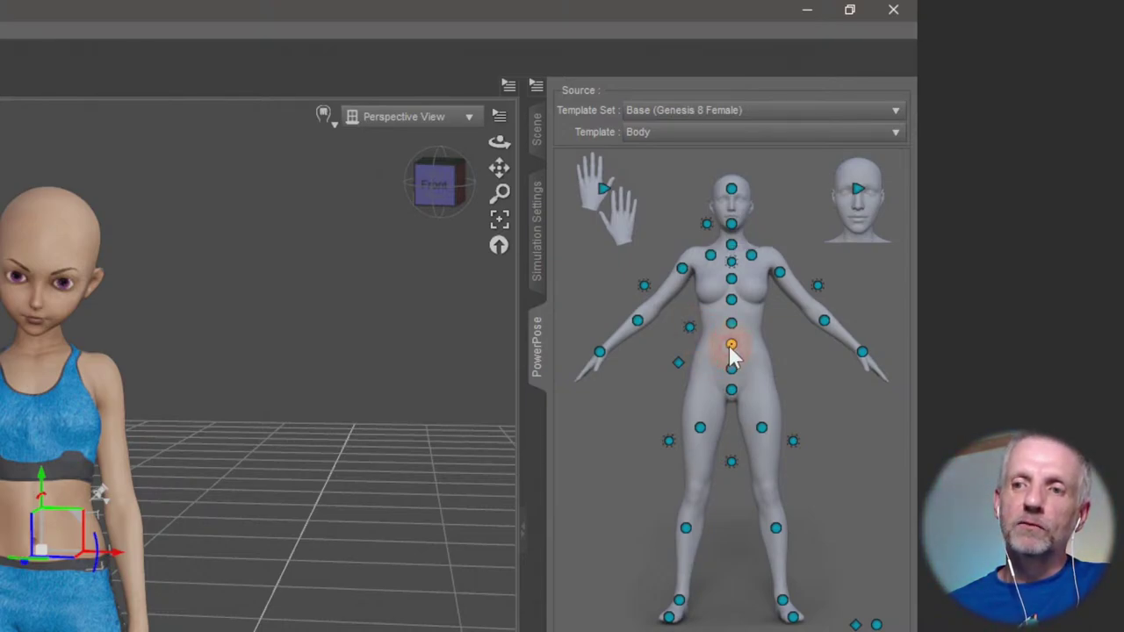
{"action": "left_click_drag", "start_coordinate": [732, 356], "coordinate": [735, 318]}
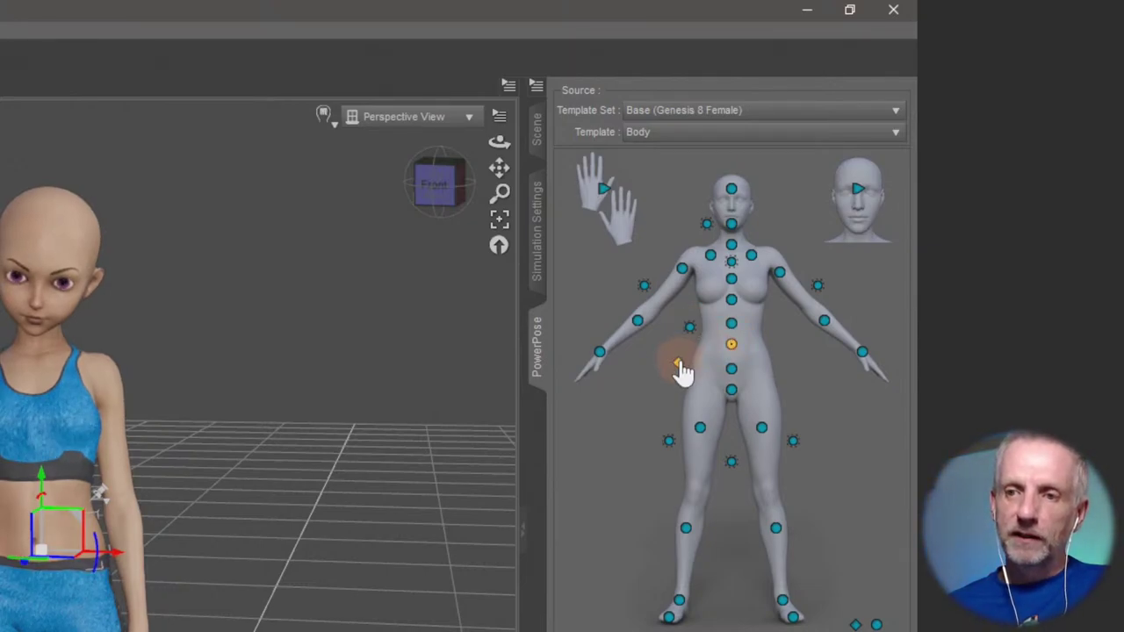
{"action": "mouse_move", "coordinate": [466, 481]}
{"action": "left_mouse_down"}
{"action": "mouse_move", "coordinate": [419, 479]}
{"action": "mouse_move", "coordinate": [463, 477]}
{"action": "mouse_move", "coordinate": [460, 489]}
{"action": "left_mouse_up"}
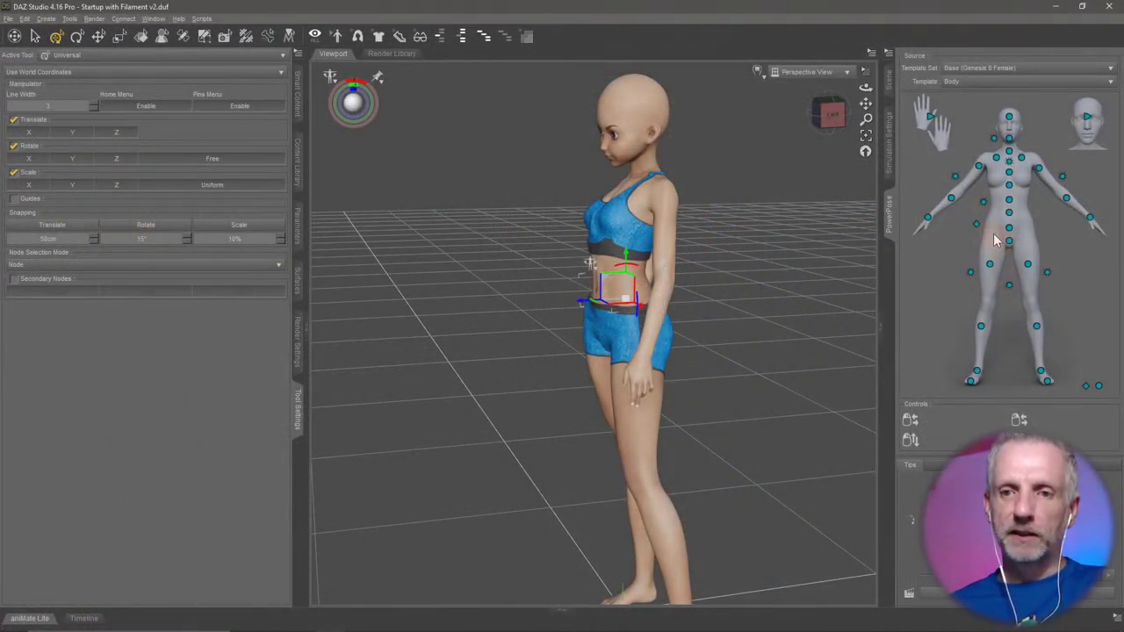
{"action": "left_click_drag", "start_coordinate": [982, 204], "coordinate": [997, 228]}
{"action": "left_click_drag", "start_coordinate": [991, 273], "coordinate": [998, 267]}
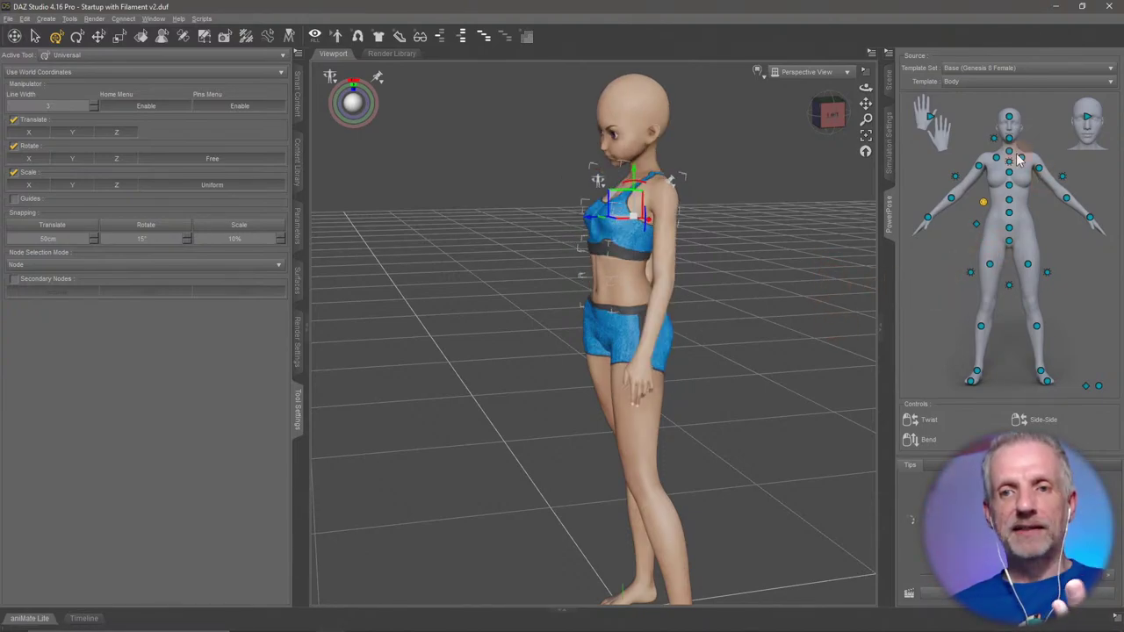
{"action": "scroll", "coordinate": [726, 368], "scroll_direction": "up", "scroll_amount": 10}
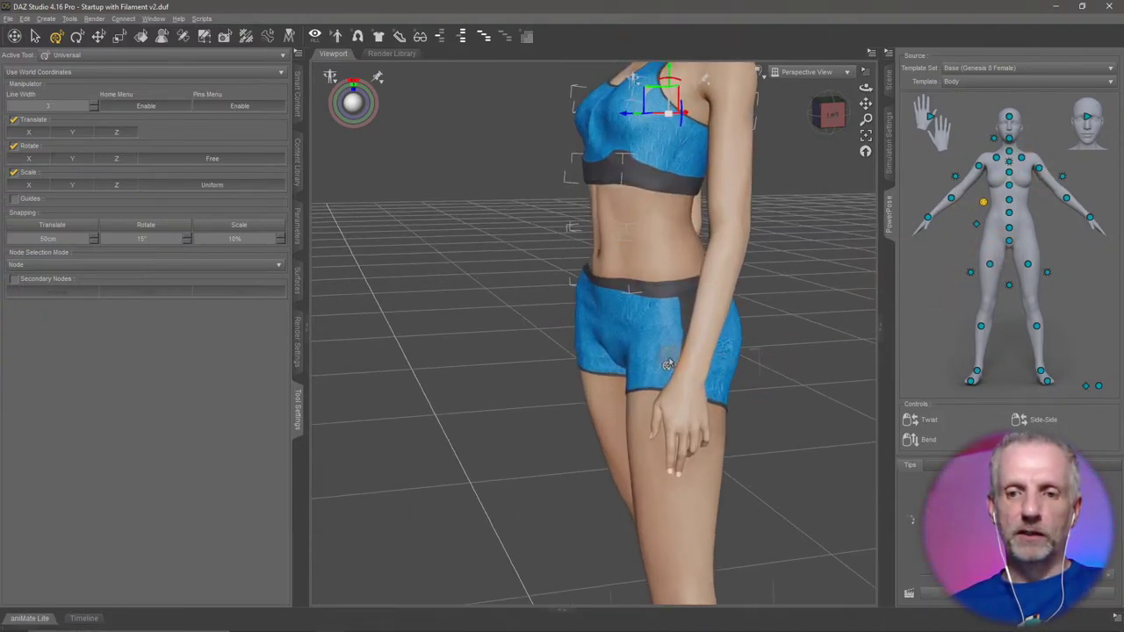
Select Genesis 8 Female : Right Hand, frame it, and load the PowerPose Hands template.
{"action": "left_click_drag", "start_coordinate": [676, 356], "coordinate": [650, 422], "text": "alt"}
{"action": "right_click", "coordinate": [630, 435]}
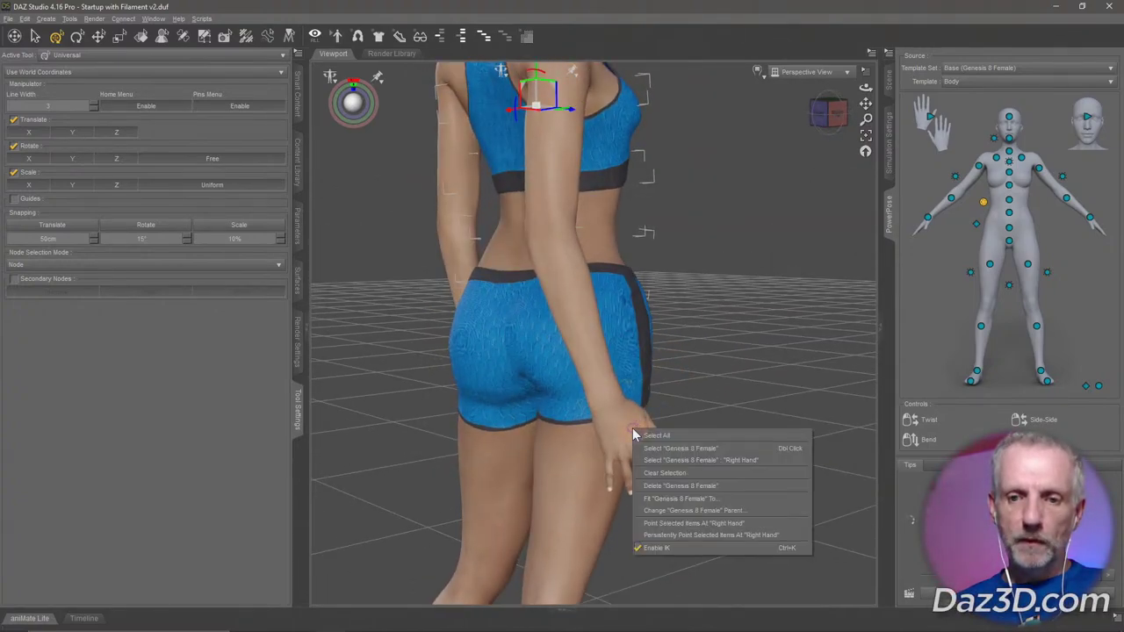
{"action": "left_click", "coordinate": [752, 460]}
{"action": "key", "text": "f"}
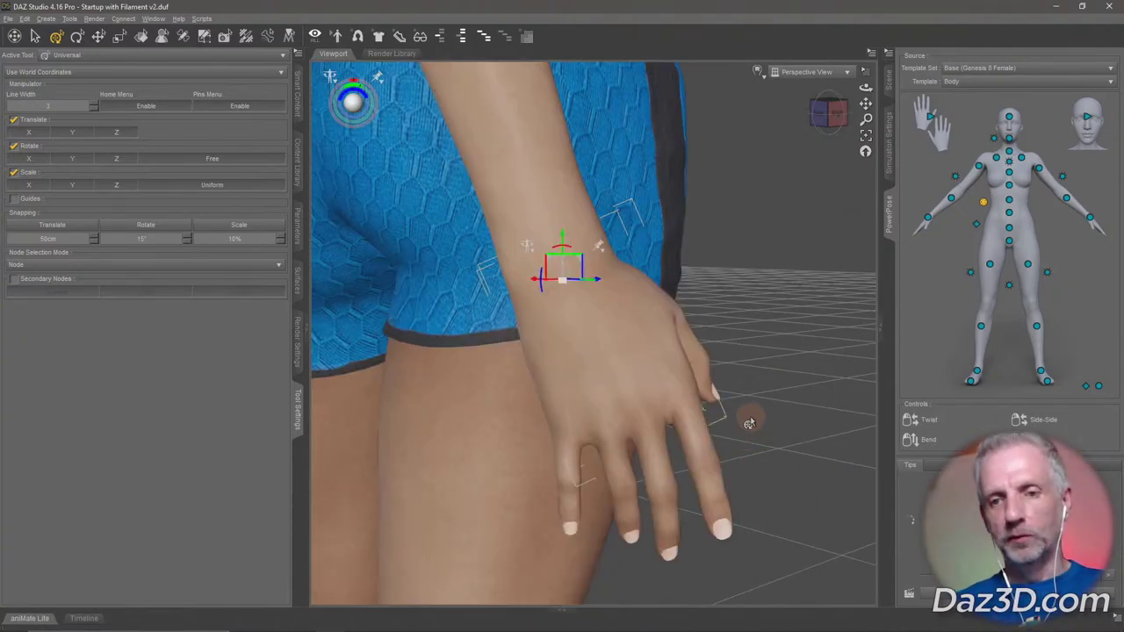
{"action": "left_click_drag", "start_coordinate": [727, 409], "coordinate": [751, 414], "text": "alt"}
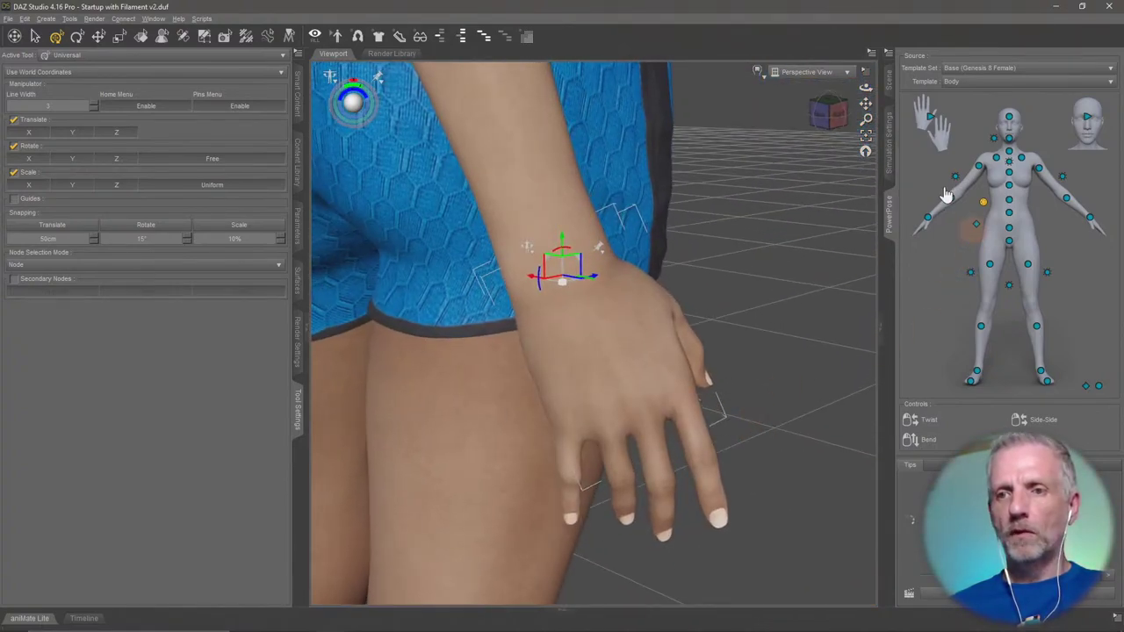
{"action": "left_click", "coordinate": [934, 121]}
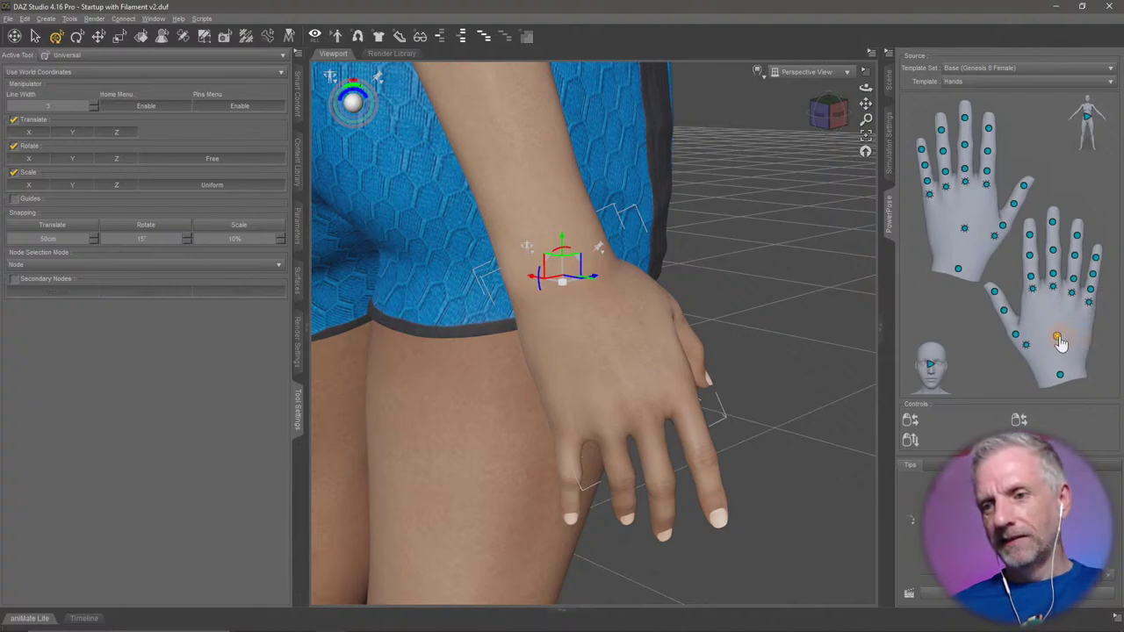
Relax the right hand into an open pose and adjust one finger's bend.
{"action": "left_click_drag", "start_coordinate": [1057, 342], "coordinate": [1053, 433]}
{"action": "left_click_drag", "start_coordinate": [1056, 392], "coordinate": [1023, 349]}
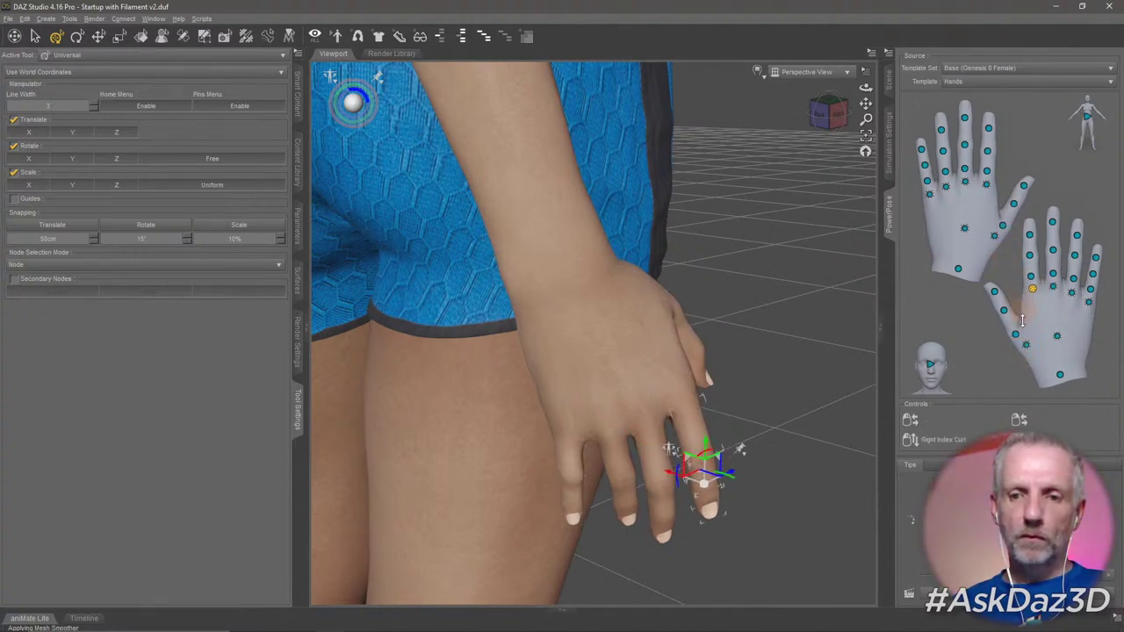
{"action": "left_click", "coordinate": [1029, 235]}
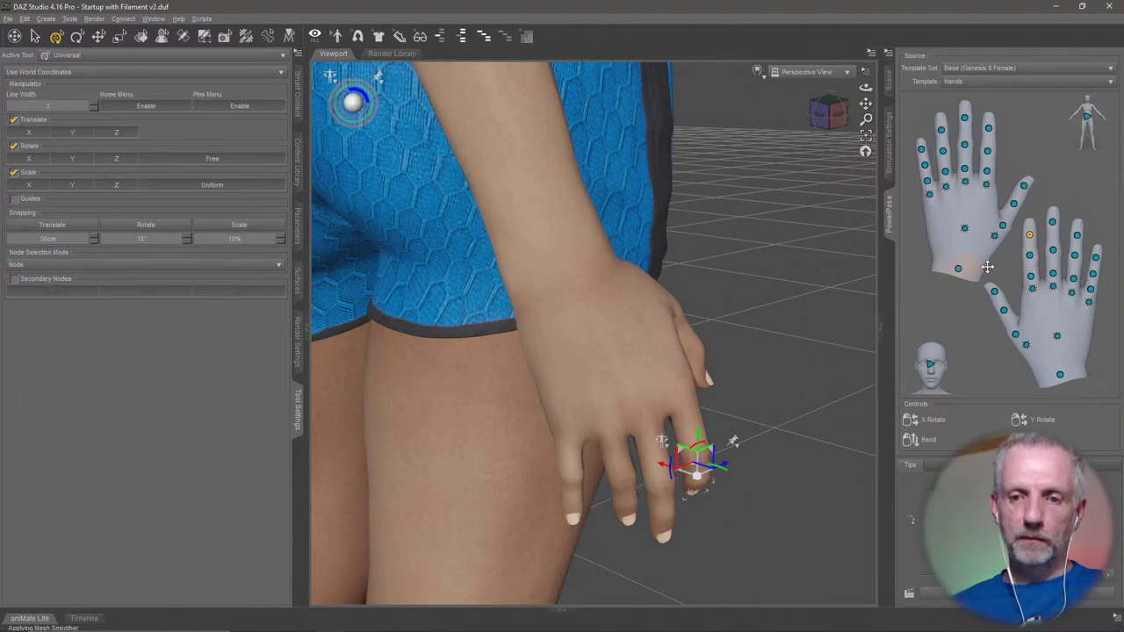
{"action": "mouse_move", "coordinate": [1029, 260]}
{"action": "left_mouse_down"}
{"action": "mouse_move", "coordinate": [1031, 311]}
{"action": "mouse_move", "coordinate": [1020, 235]}
{"action": "mouse_move", "coordinate": [1031, 240]}
{"action": "mouse_move", "coordinate": [1030, 279]}
{"action": "mouse_move", "coordinate": [1036, 242]}
{"action": "mouse_move", "coordinate": [1033, 268]}
{"action": "left_mouse_up"}
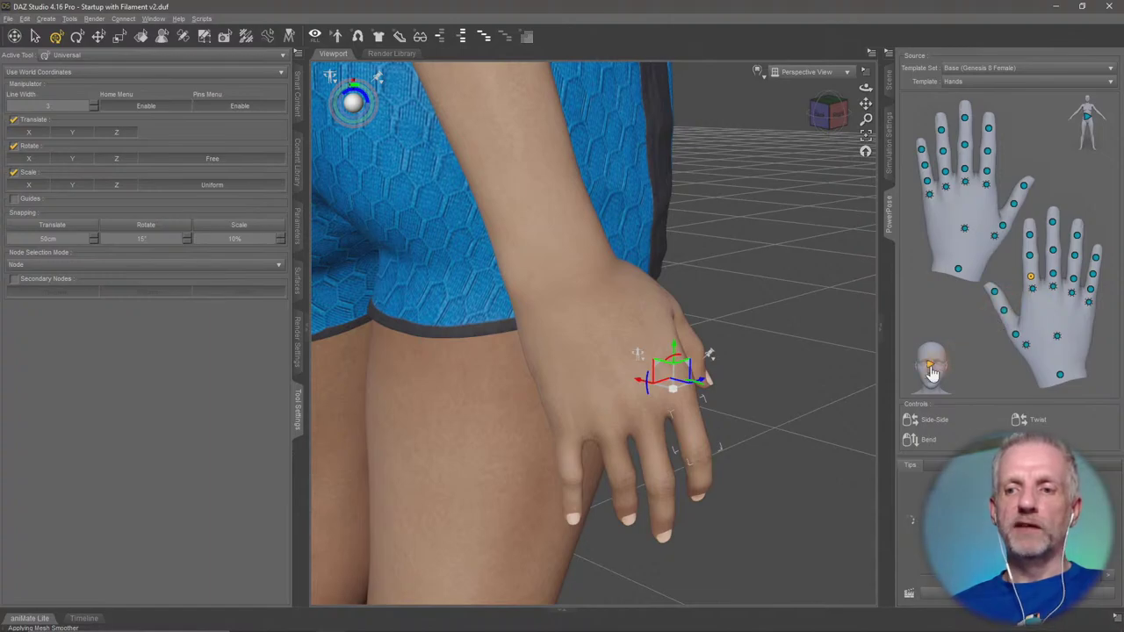
Load the PowerPose Head template and zoom to a near-frontal view of the head.
{"action": "left_click", "coordinate": [932, 369]}
{"action": "left_click_drag", "start_coordinate": [743, 271], "coordinate": [739, 232], "text": "alt"}
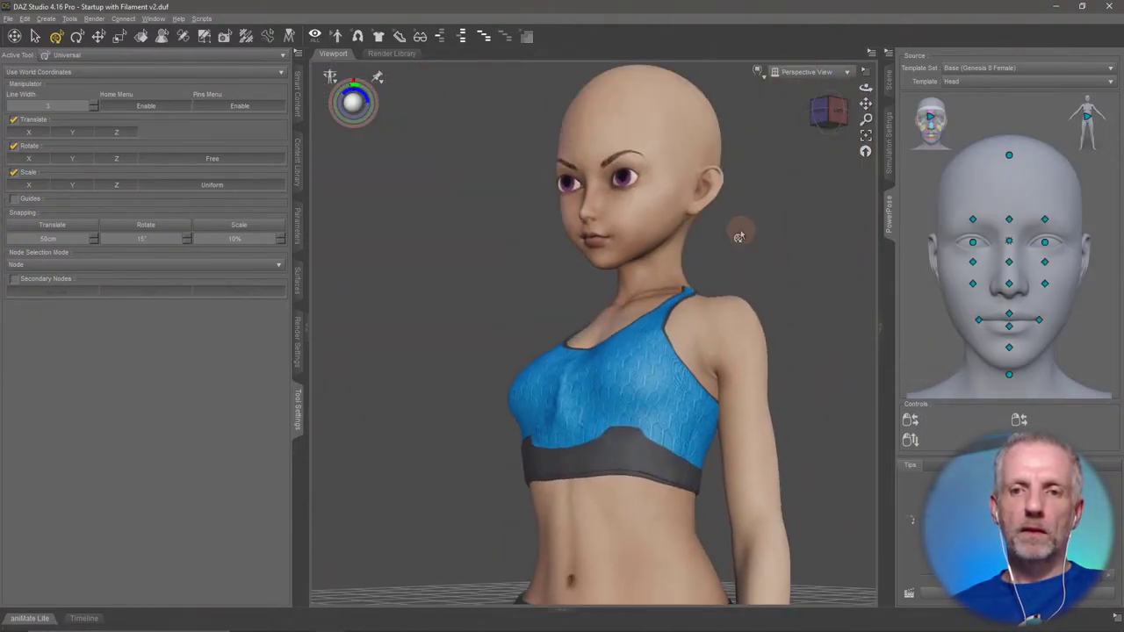
{"action": "scroll", "coordinate": [703, 241], "scroll_direction": "up", "scroll_amount": 3}
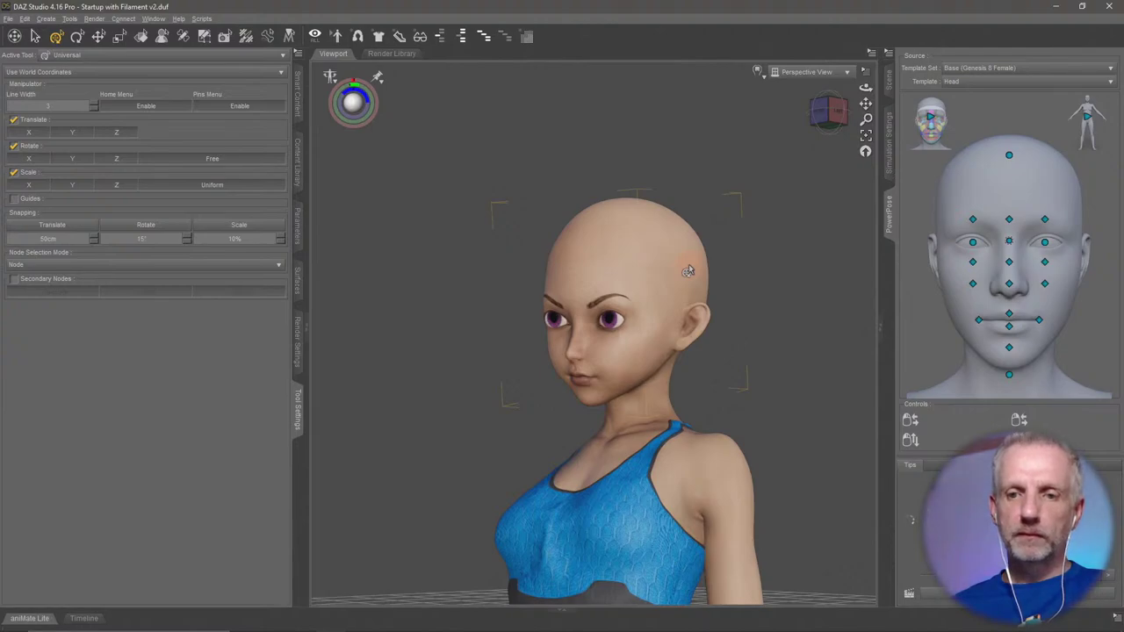
{"action": "scroll", "coordinate": [688, 271], "scroll_direction": "up", "scroll_amount": 3}
{"action": "left_click_drag", "start_coordinate": [689, 271], "coordinate": [660, 295], "text": "alt"}
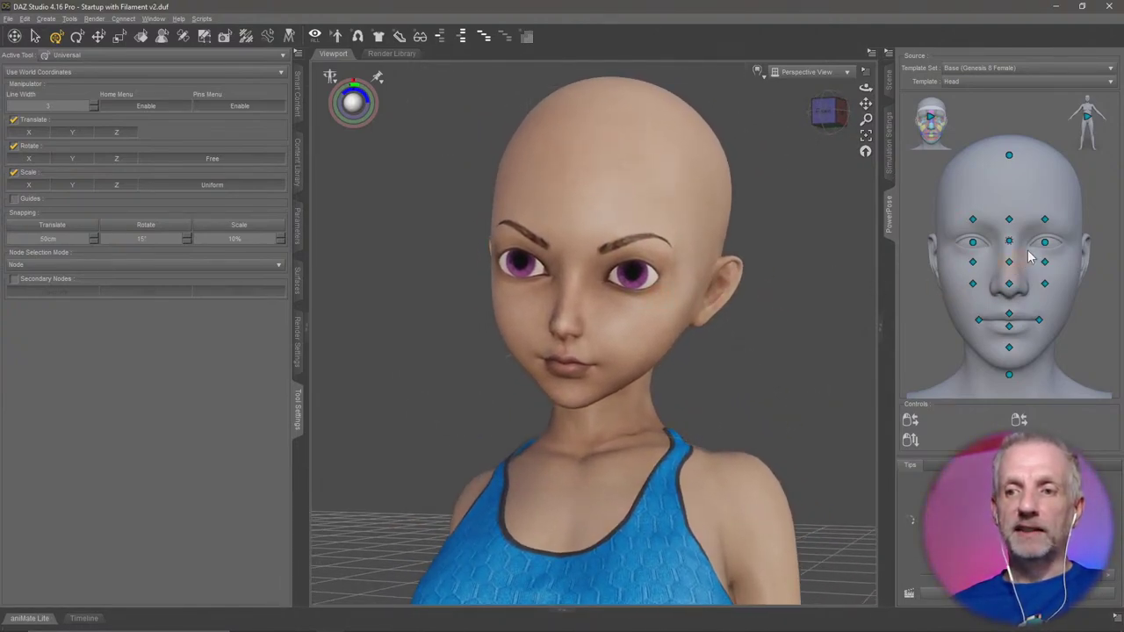
Swing the eyes sideways and back to forward, then raise the right brow.
{"action": "left_click_drag", "start_coordinate": [1010, 243], "coordinate": [983, 245]}
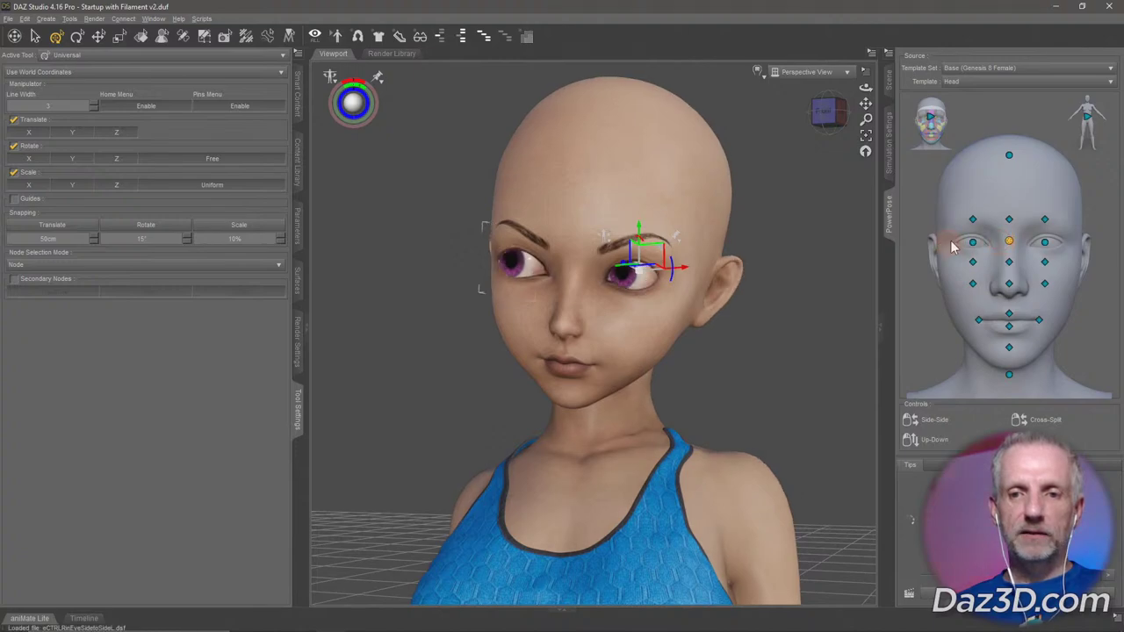
{"action": "left_click", "coordinate": [35, 36]}
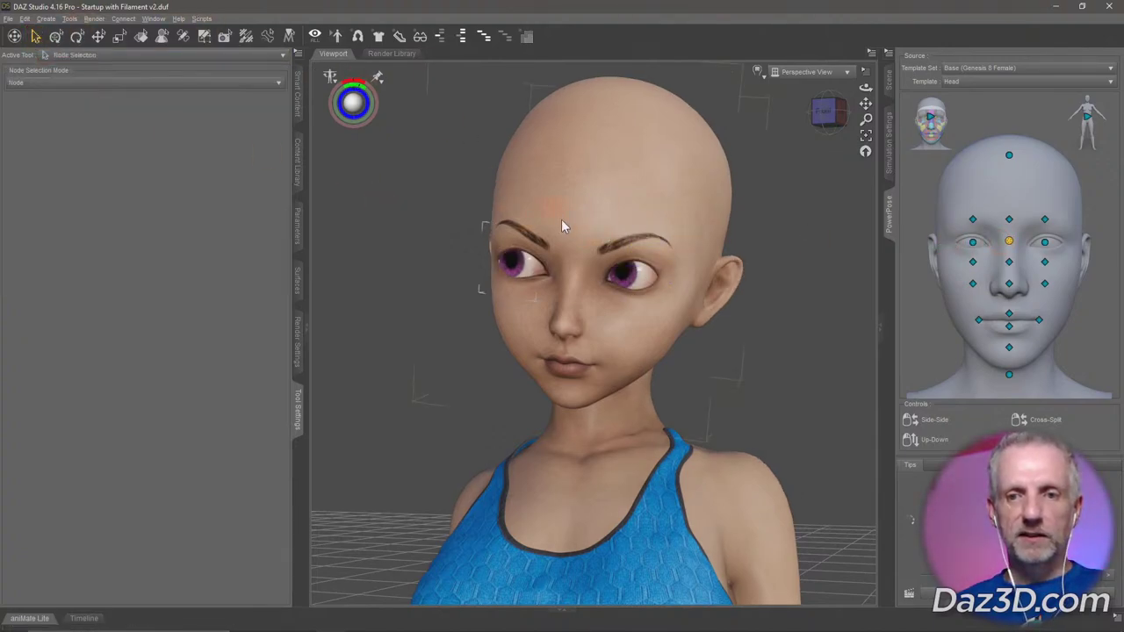
{"action": "mouse_move", "coordinate": [1008, 239]}
{"action": "left_mouse_down"}
{"action": "mouse_move", "coordinate": [891, 269]}
{"action": "mouse_move", "coordinate": [1036, 220]}
{"action": "mouse_move", "coordinate": [1015, 235]}
{"action": "mouse_move", "coordinate": [1023, 211]}
{"action": "mouse_move", "coordinate": [1026, 227]}
{"action": "left_mouse_up"}
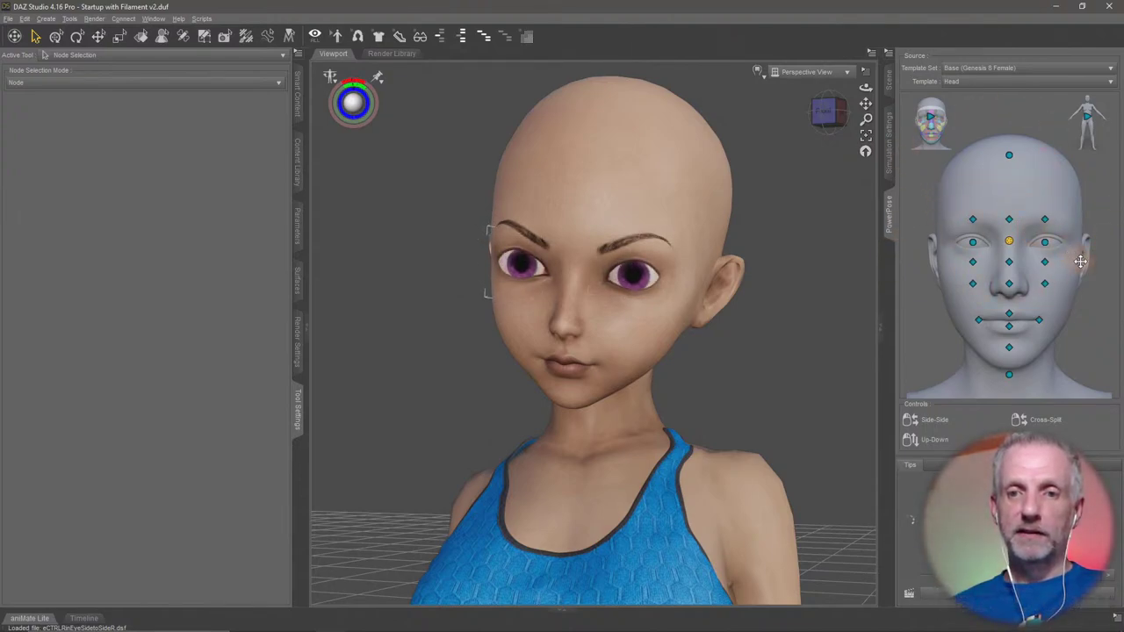
{"action": "left_click", "coordinate": [1009, 218]}
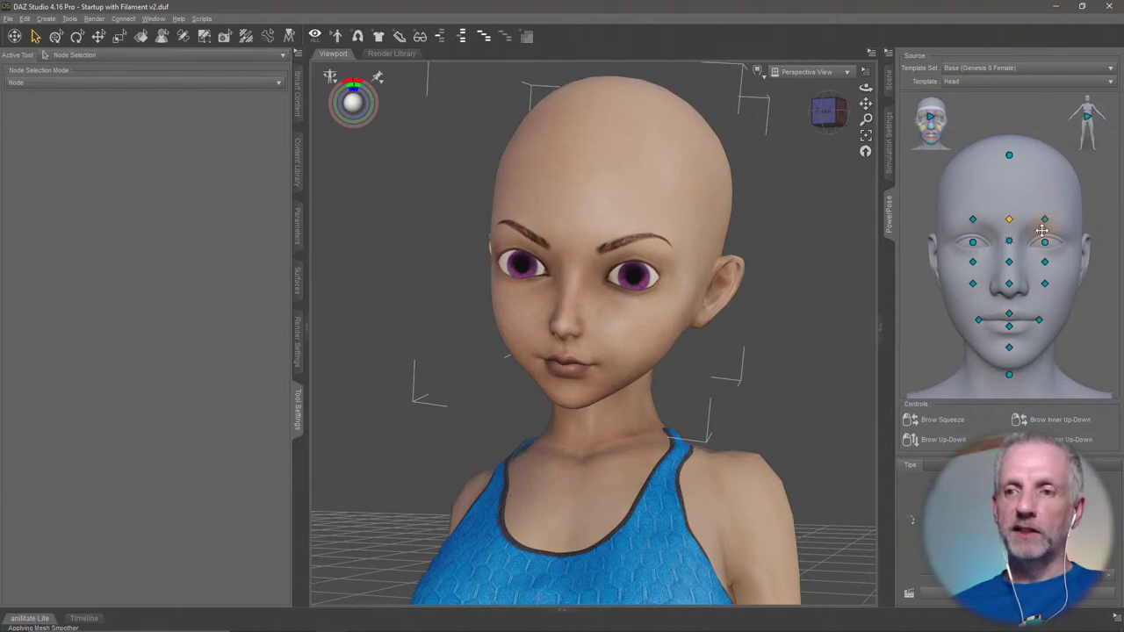
{"action": "left_click_drag", "start_coordinate": [972, 219], "coordinate": [987, 113]}
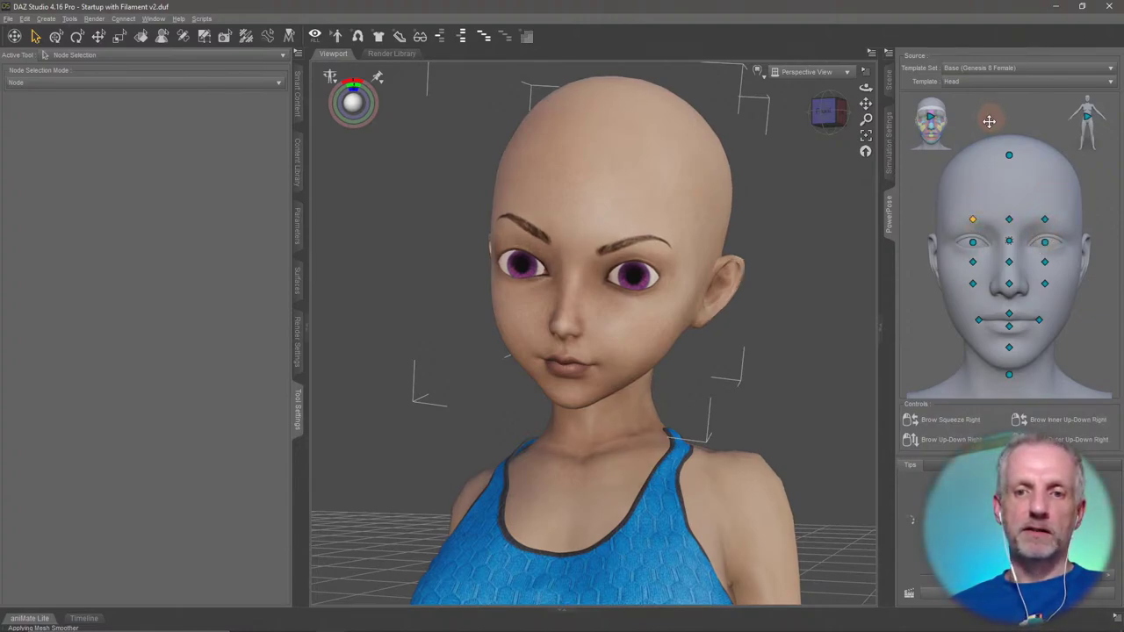
Inspect the nose and mouth controls, then tilt and turn the head from chin and crown.
{"action": "left_click", "coordinate": [1009, 284]}
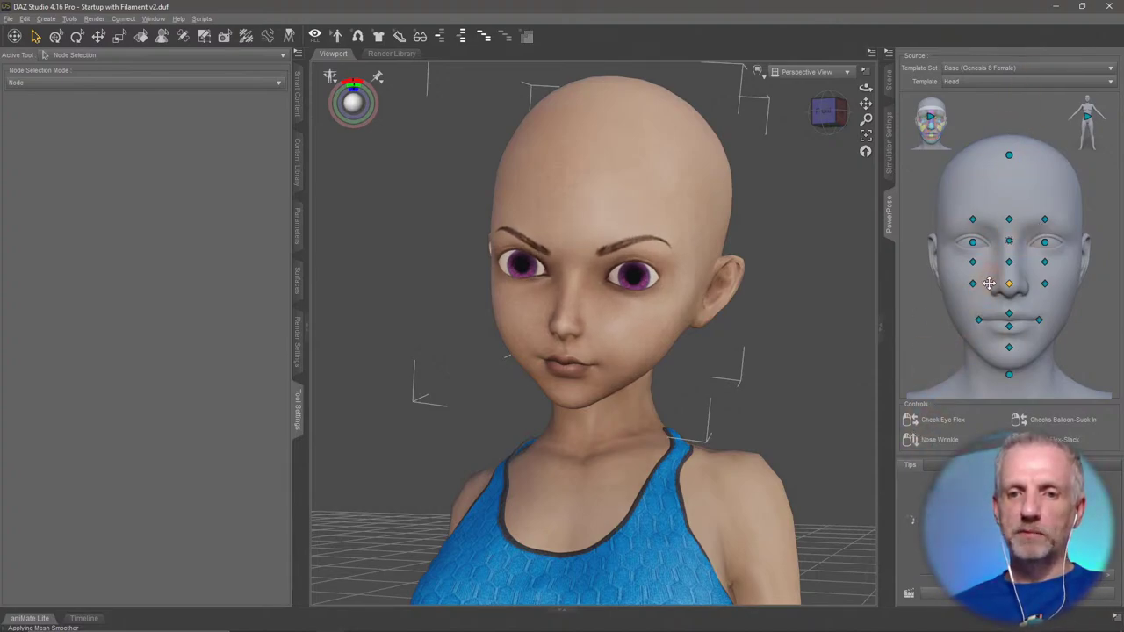
{"action": "left_click", "coordinate": [1009, 327]}
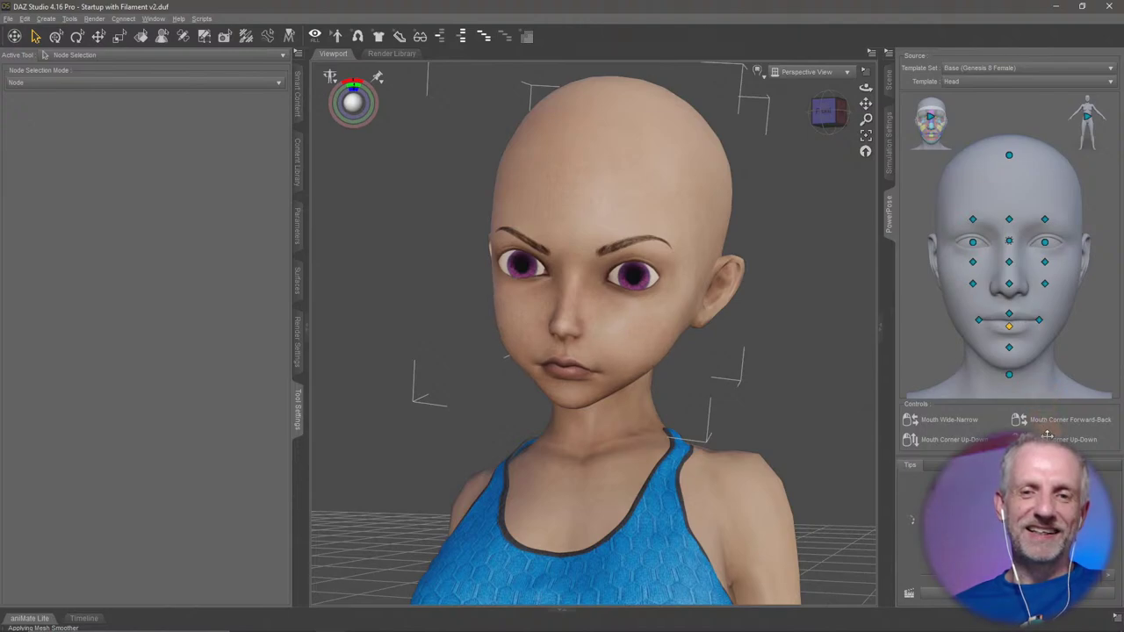
{"action": "left_click", "coordinate": [1039, 321]}
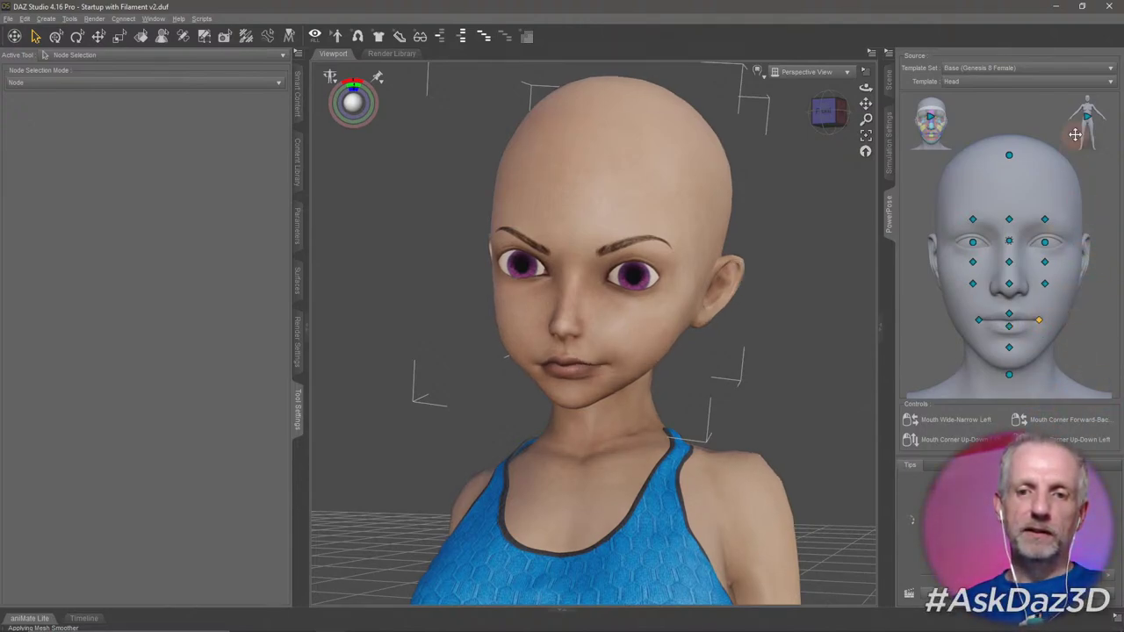
{"action": "left_click", "coordinate": [978, 319]}
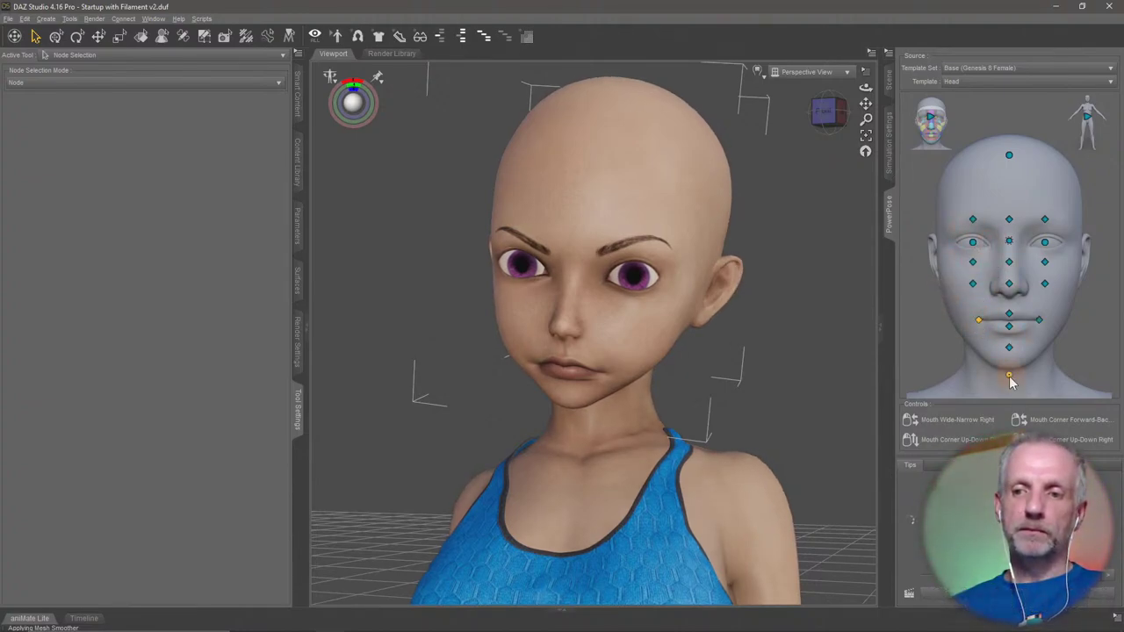
{"action": "left_click_drag", "start_coordinate": [1009, 379], "coordinate": [1006, 351]}
{"action": "left_click_drag", "start_coordinate": [1012, 160], "coordinate": [980, 155]}
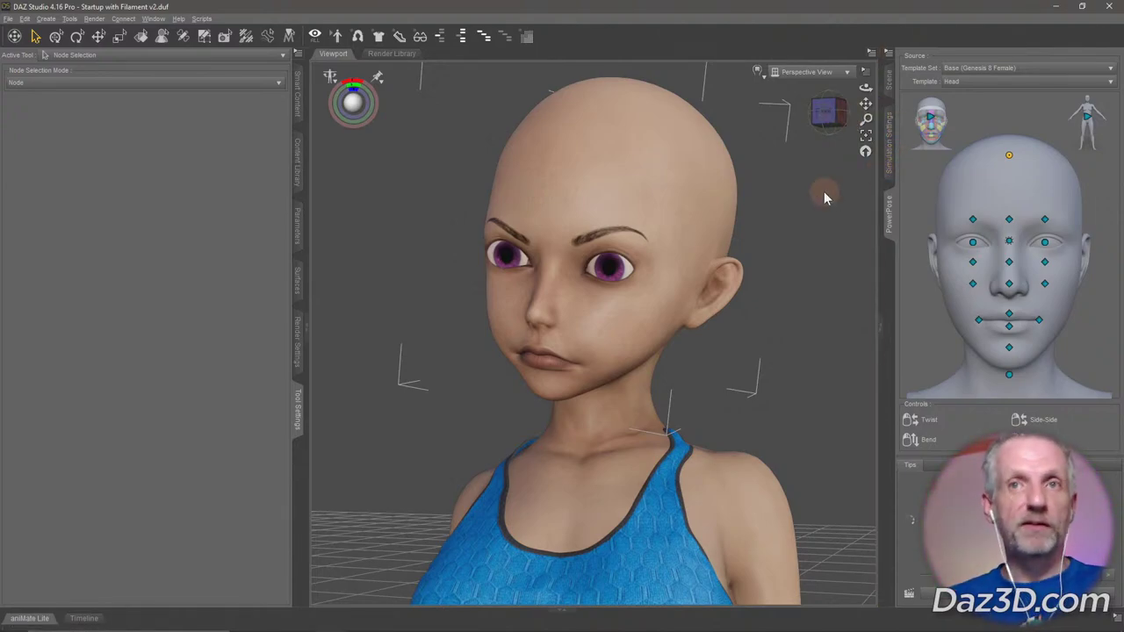
Collapse the hip branch in the Scene pane, select Genesis 8 Female, and orbit around her.
{"action": "scroll", "coordinate": [671, 290], "scroll_direction": "down", "scroll_amount": 6}
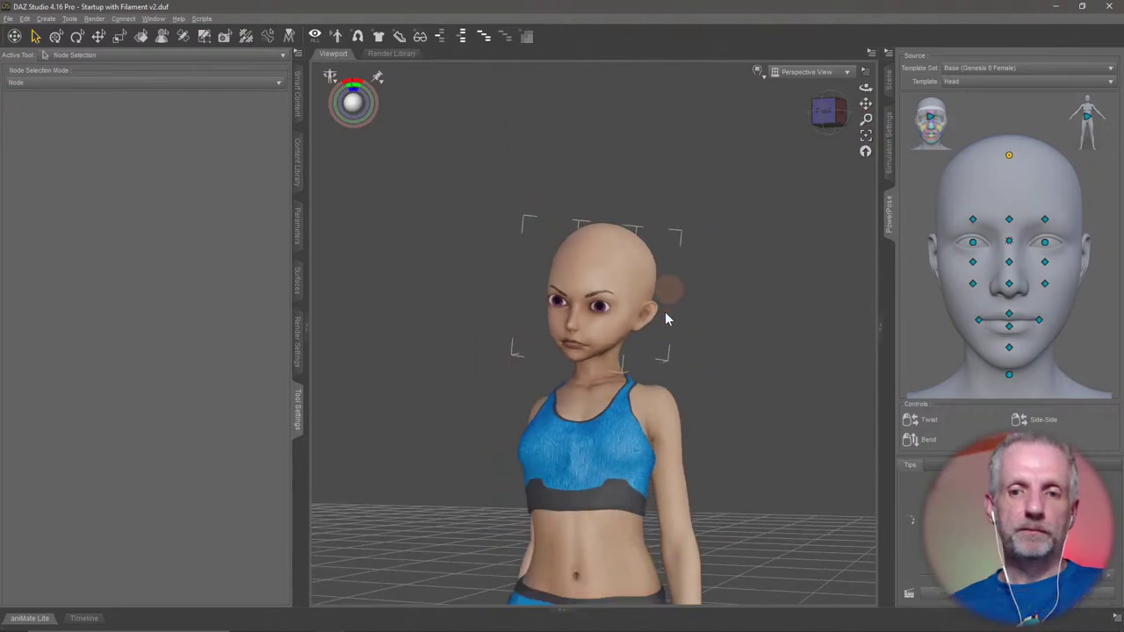
{"action": "left_click_drag", "start_coordinate": [665, 319], "coordinate": [685, 334], "text": "alt"}
{"action": "left_click", "coordinate": [888, 83]}
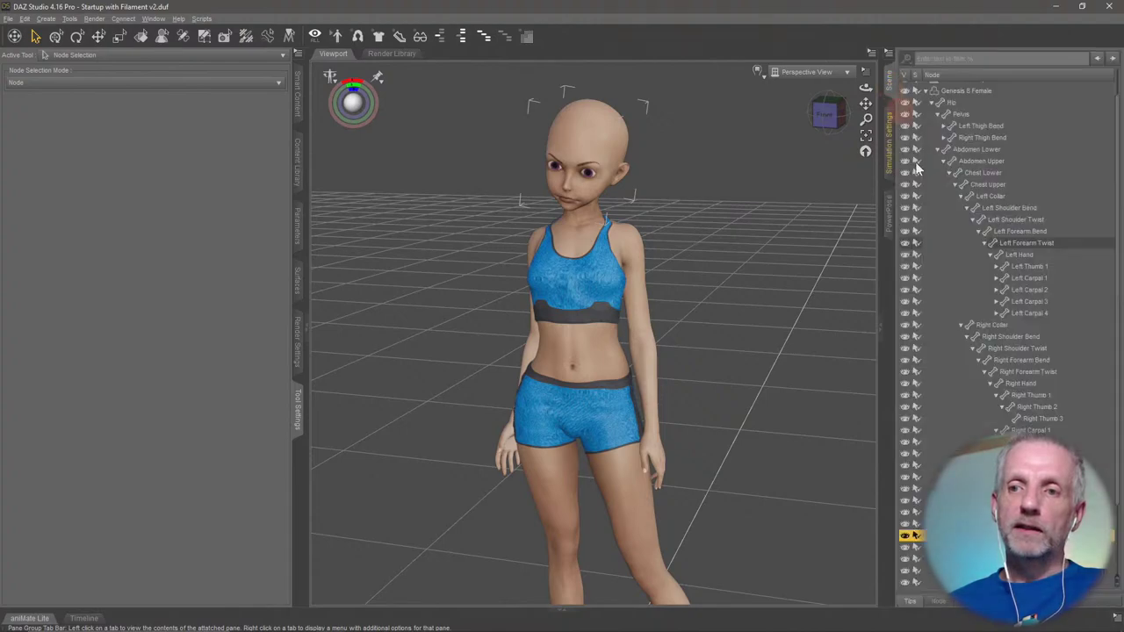
{"action": "left_click", "coordinate": [934, 103]}
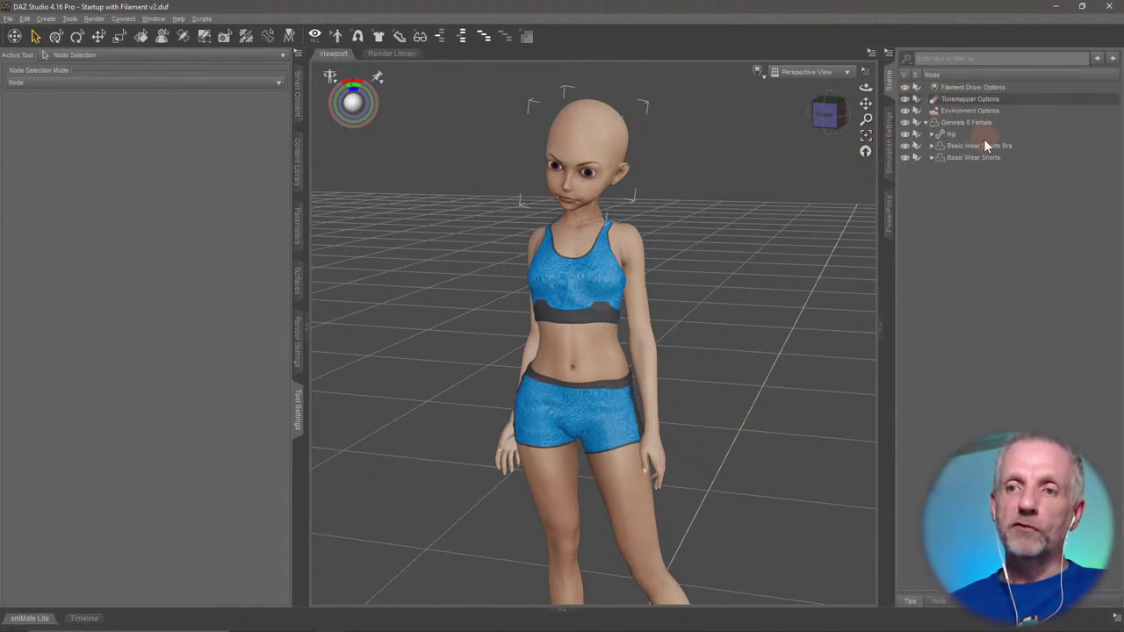
{"action": "left_click", "coordinate": [972, 125]}
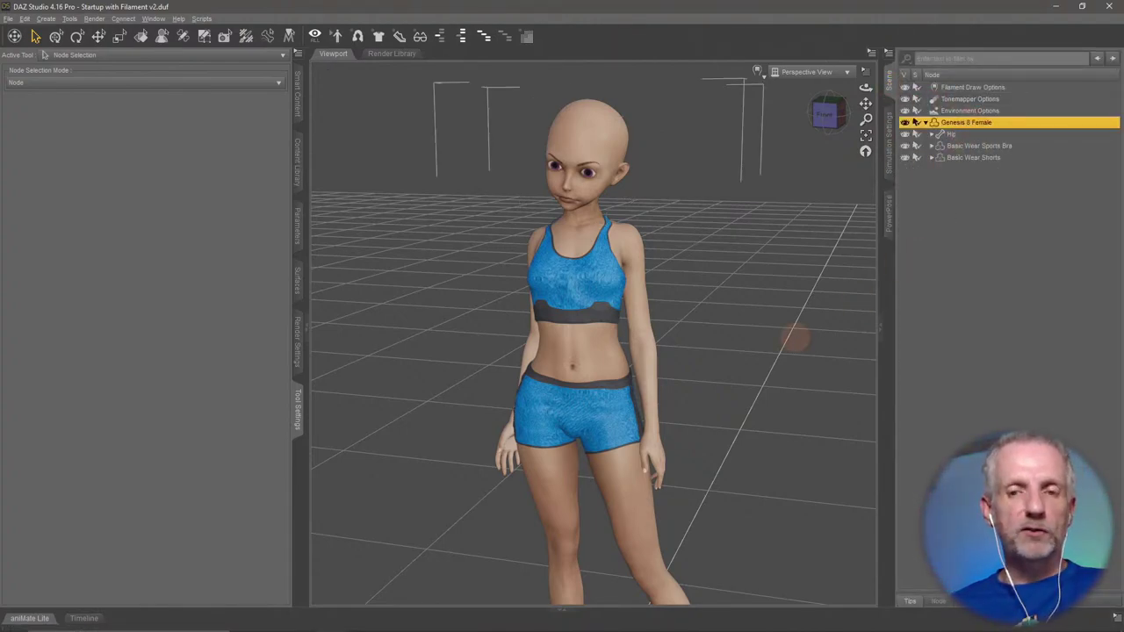
{"action": "left_click_drag", "start_coordinate": [795, 338], "coordinate": [762, 361]}
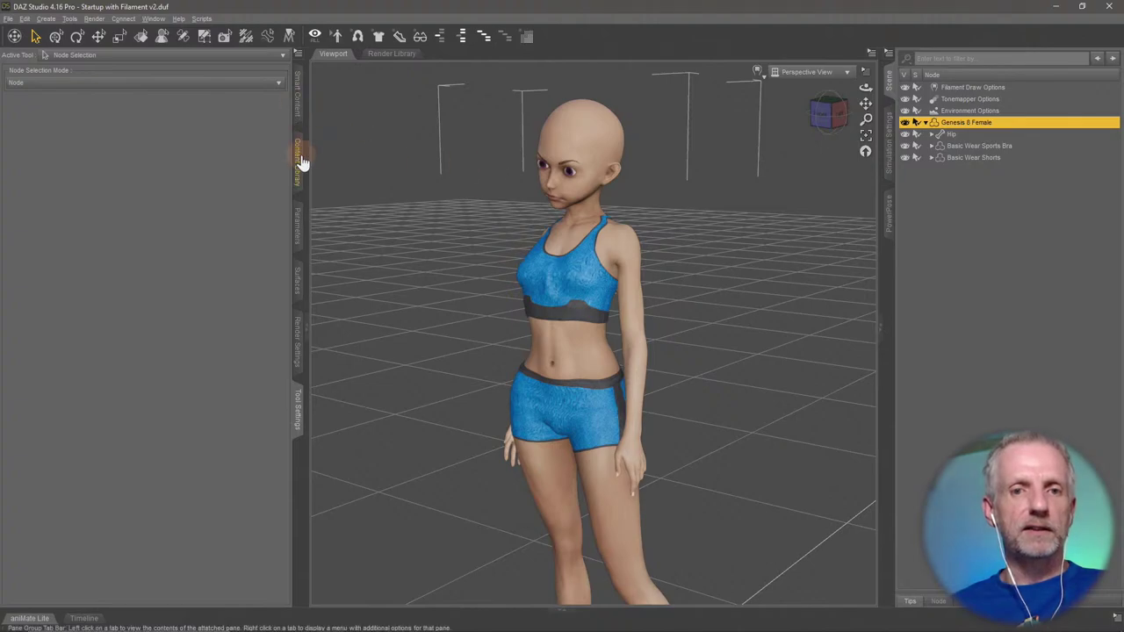
Show Smart Content standing poses, collapse the bone tree, and zoom onto the head and shoulders.
{"action": "left_click", "coordinate": [299, 93]}
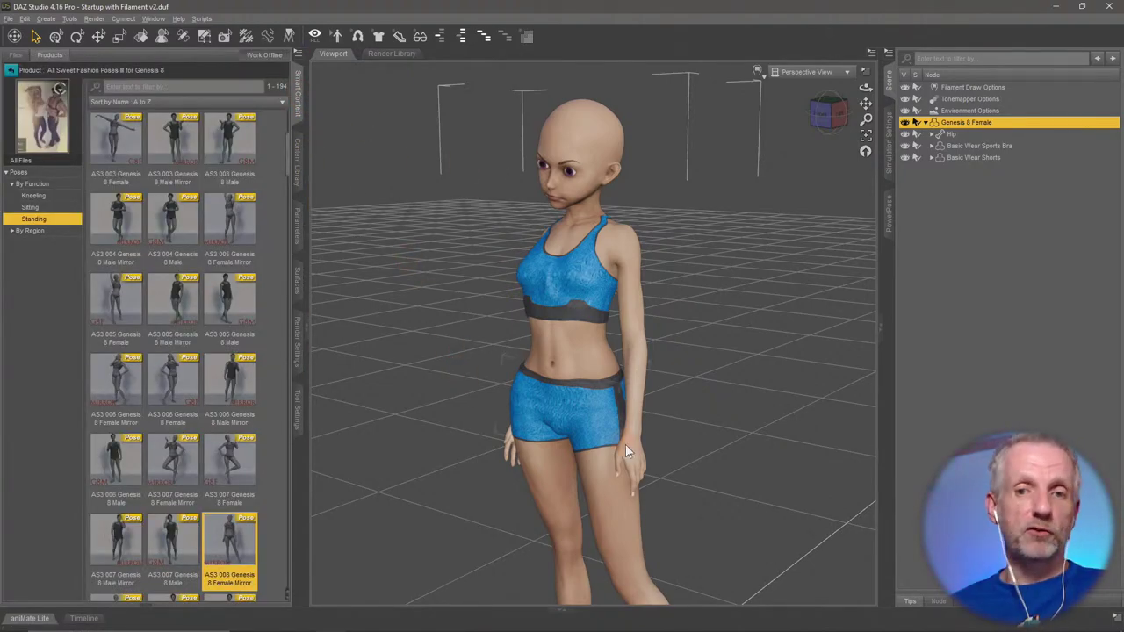
{"action": "left_click_drag", "start_coordinate": [579, 413], "coordinate": [568, 348]}
{"action": "left_click", "coordinate": [567, 354]}
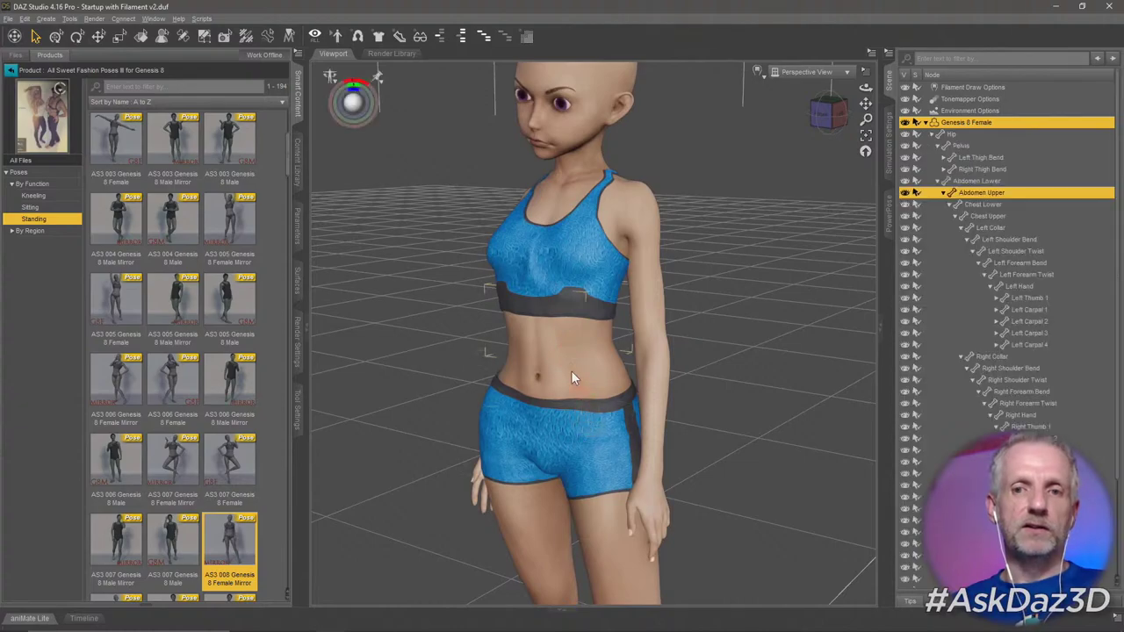
{"action": "scroll", "coordinate": [560, 317], "scroll_direction": "up", "scroll_amount": 8}
{"action": "middle_click_drag", "start_coordinate": [559, 317], "coordinate": [641, 363]}
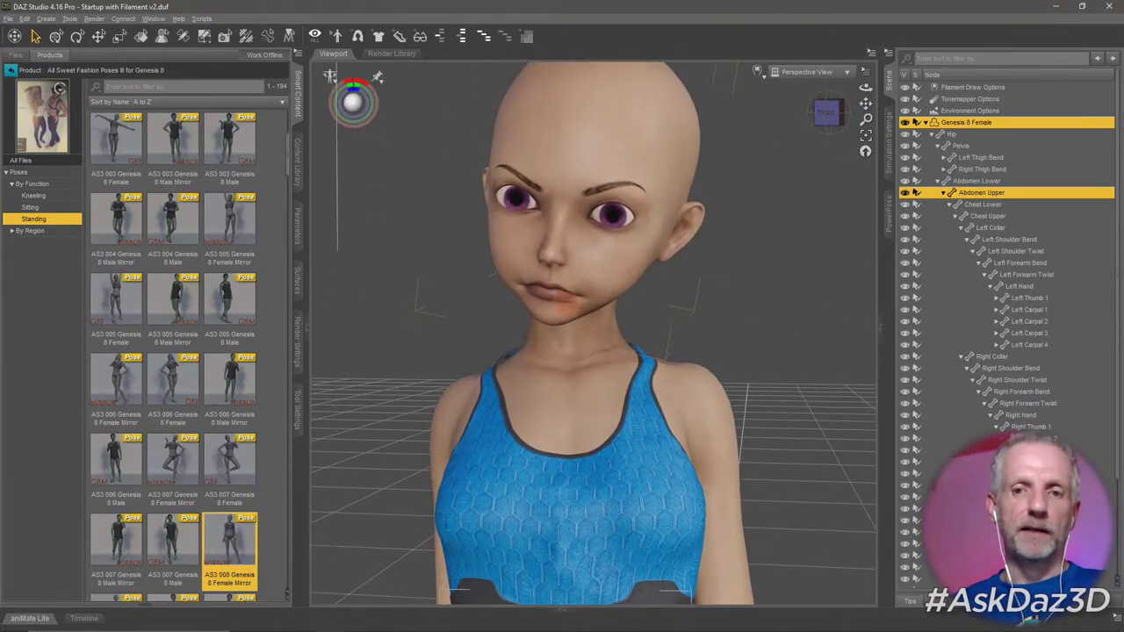
{"action": "left_click", "coordinate": [927, 124]}
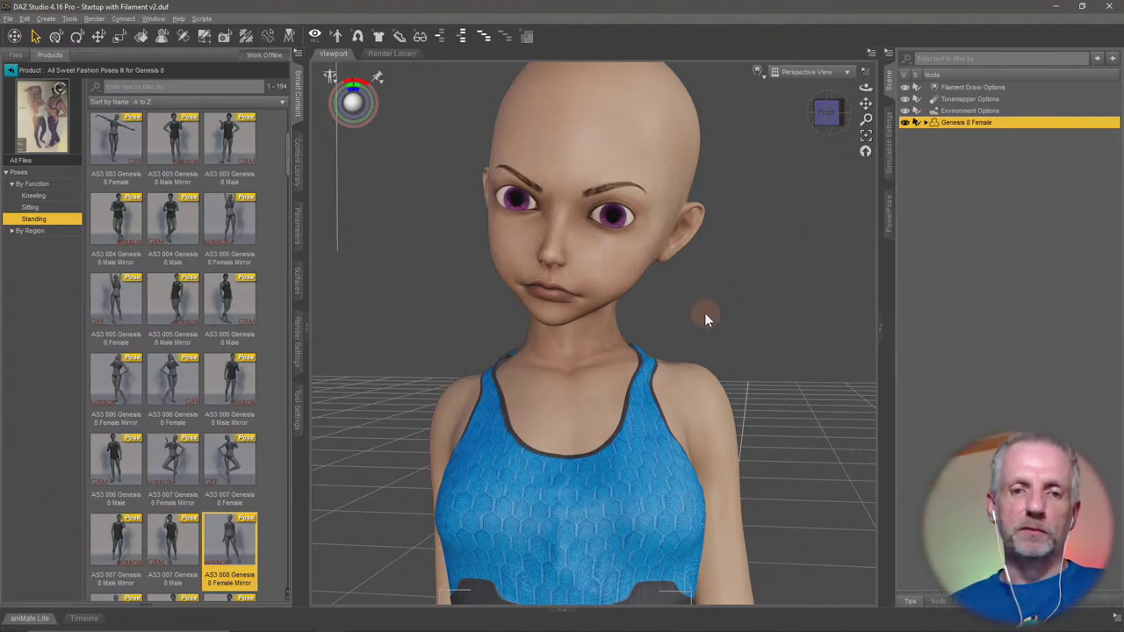
{"action": "middle_click_drag", "start_coordinate": [708, 316], "coordinate": [714, 321]}
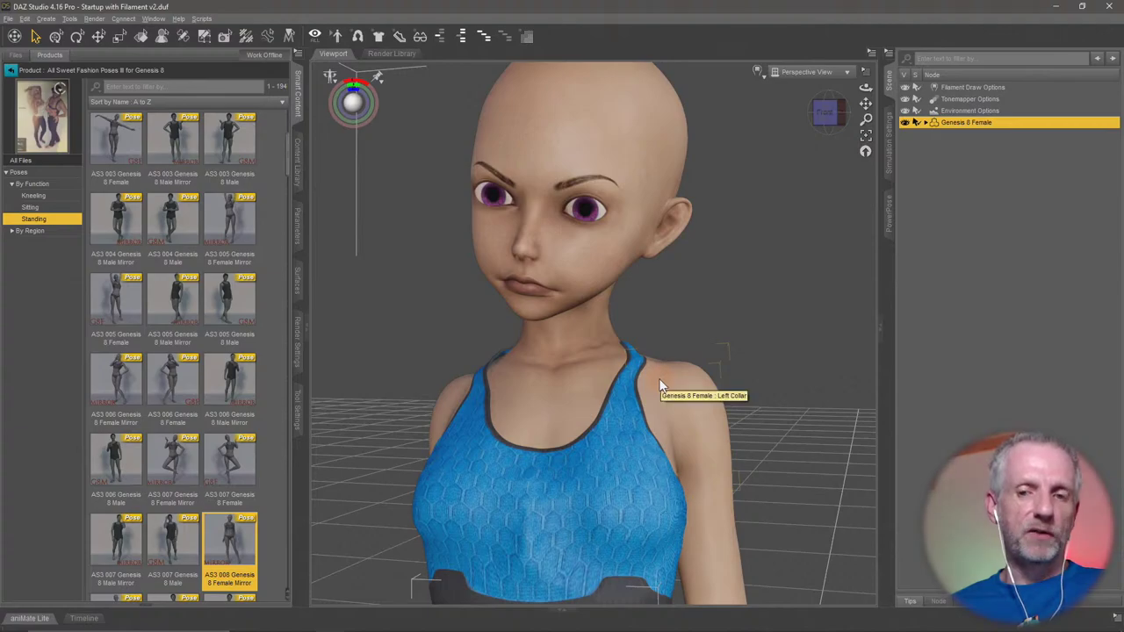
{"action": "middle_click_drag", "start_coordinate": [661, 384], "coordinate": [663, 363]}
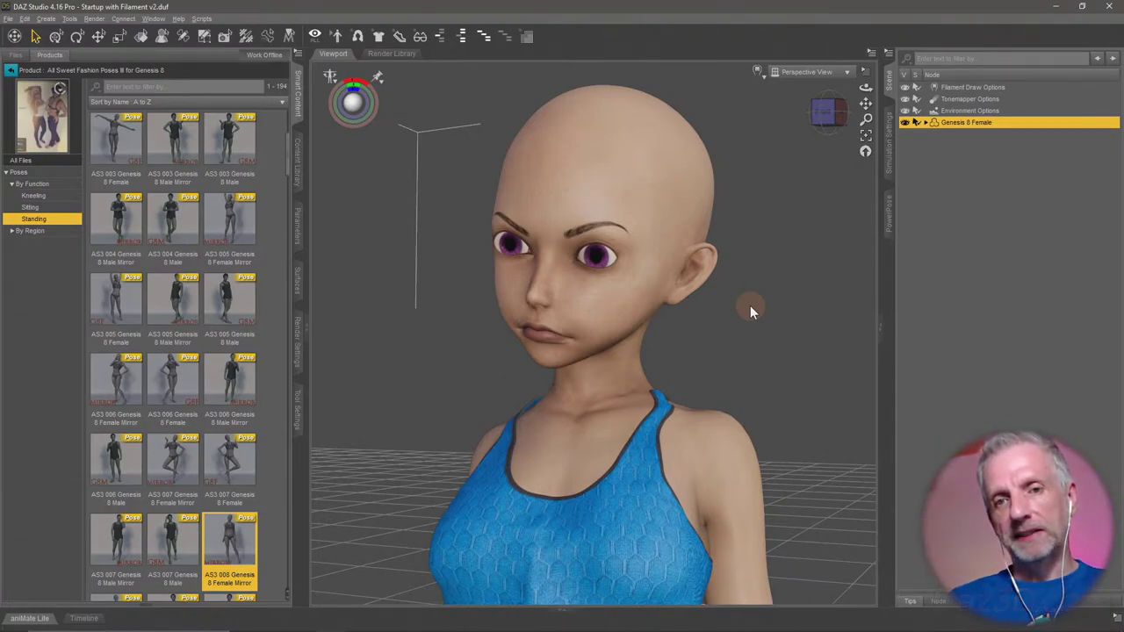
Start saving the scene and go to the Desktop in the save dialog.
{"action": "left_click", "coordinate": [8, 18]}
{"action": "mouse_move", "coordinate": [65, 99]}
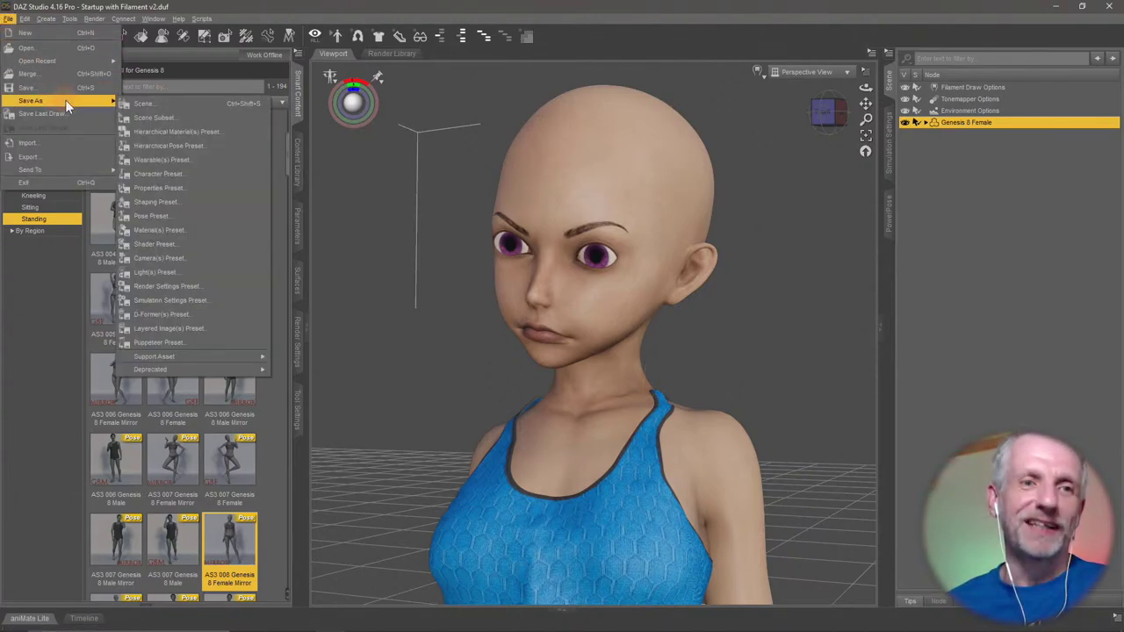
{"action": "left_click", "coordinate": [156, 119]}
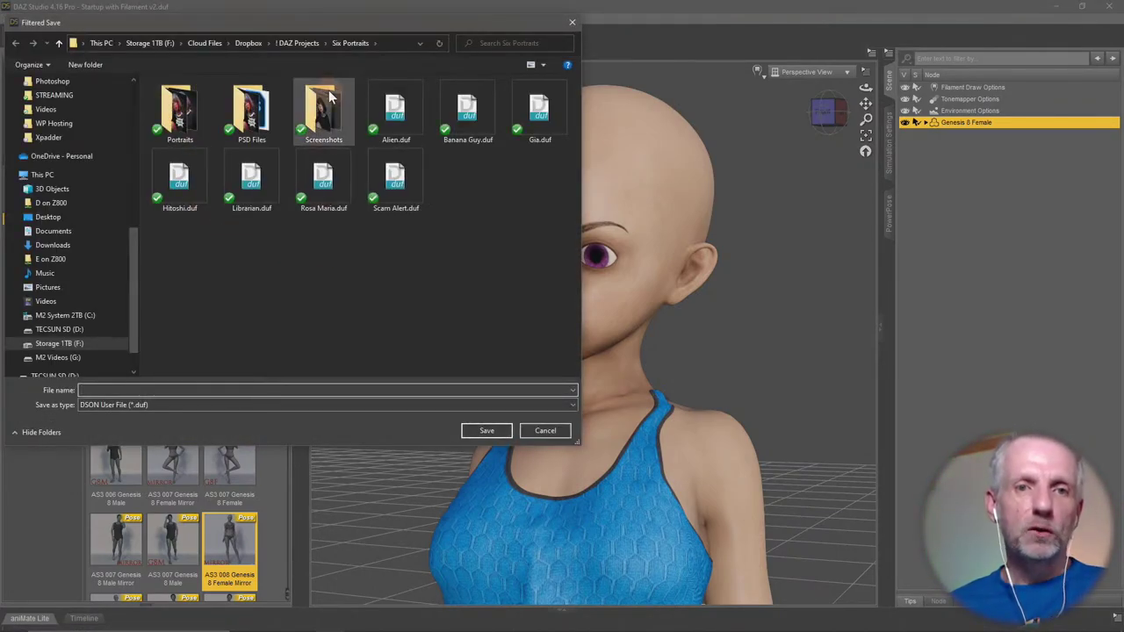
{"action": "scroll", "coordinate": [88, 222], "scroll_direction": "up", "scroll_amount": 2}
{"action": "scroll", "coordinate": [88, 222], "scroll_direction": "up", "scroll_amount": 6}
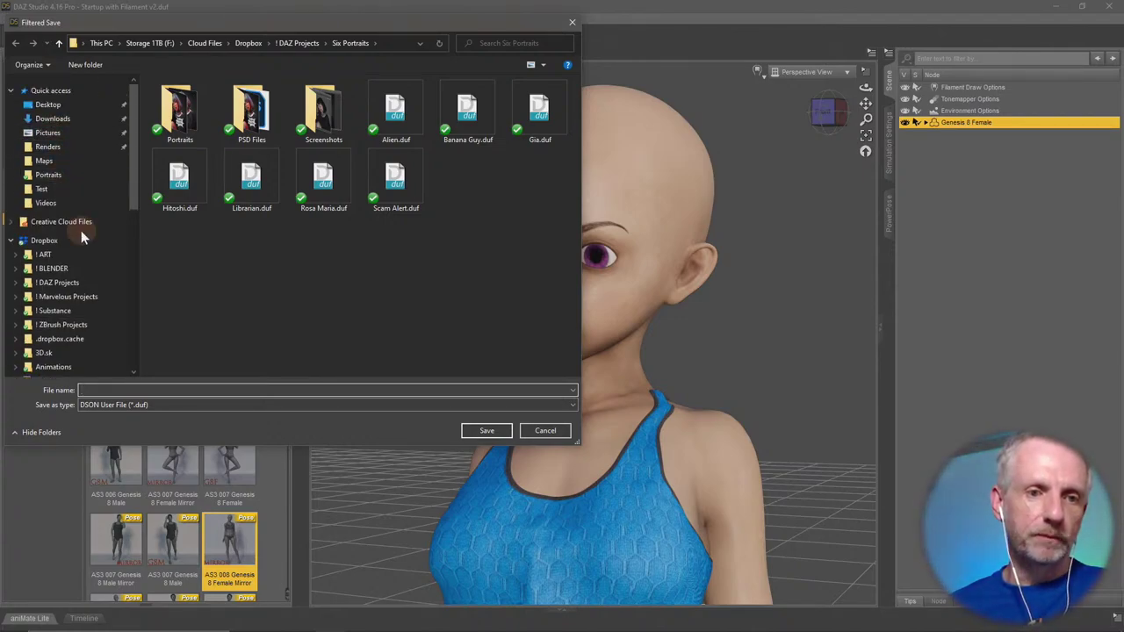
{"action": "left_click", "coordinate": [48, 104]}
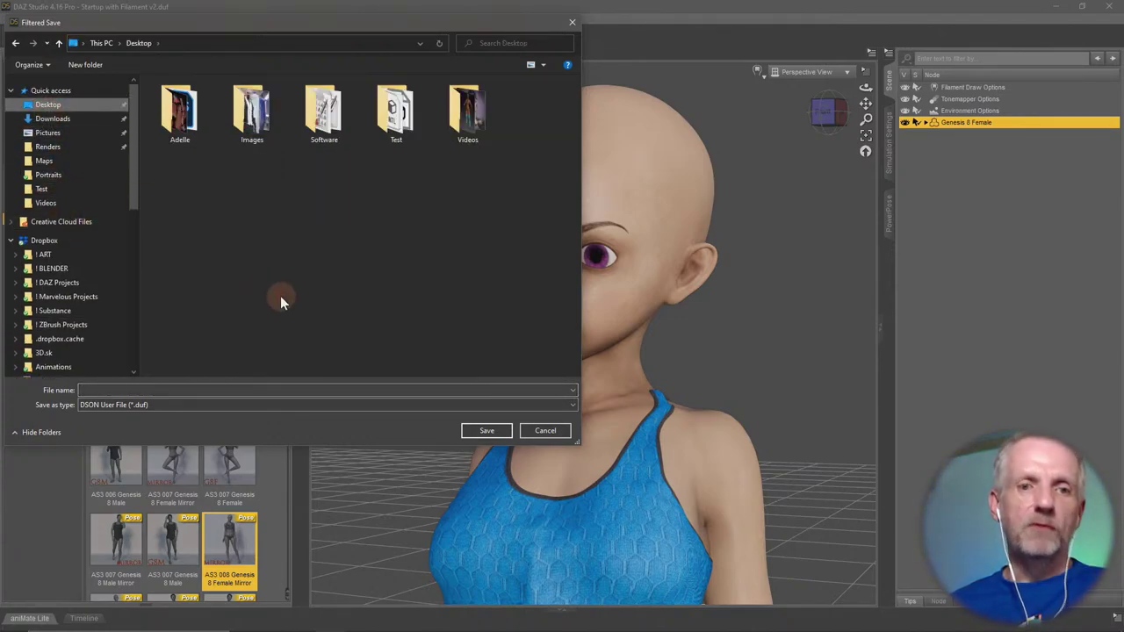
Create a new folder named 'Stream Test' on the Desktop.
{"action": "right_click", "coordinate": [256, 287]}
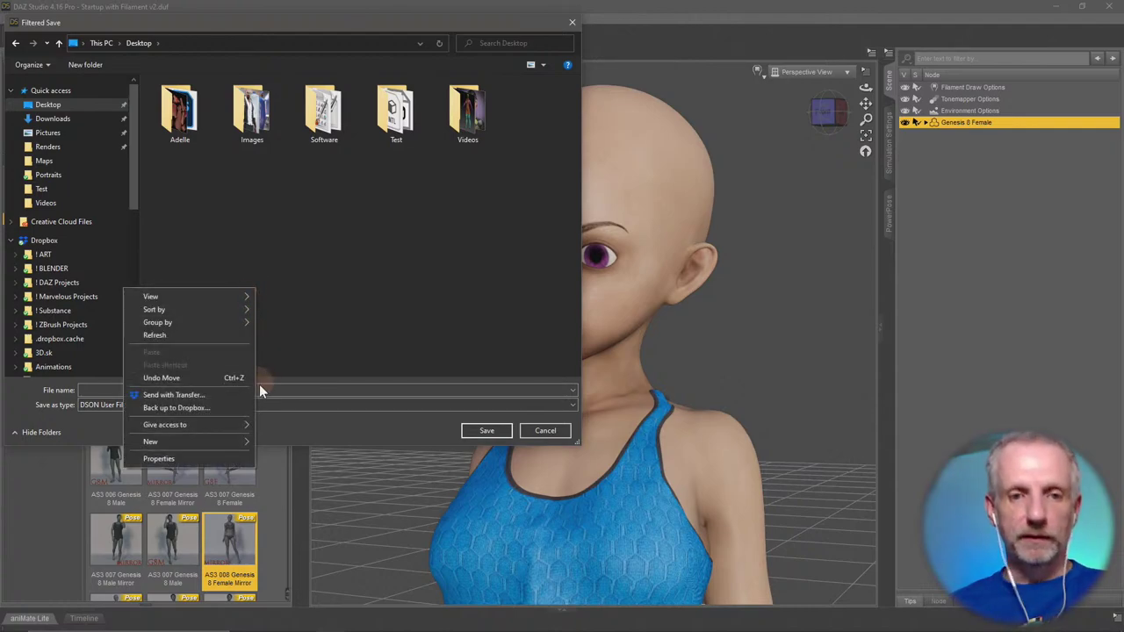
{"action": "mouse_move", "coordinate": [214, 442]}
{"action": "left_click", "coordinate": [279, 442]}
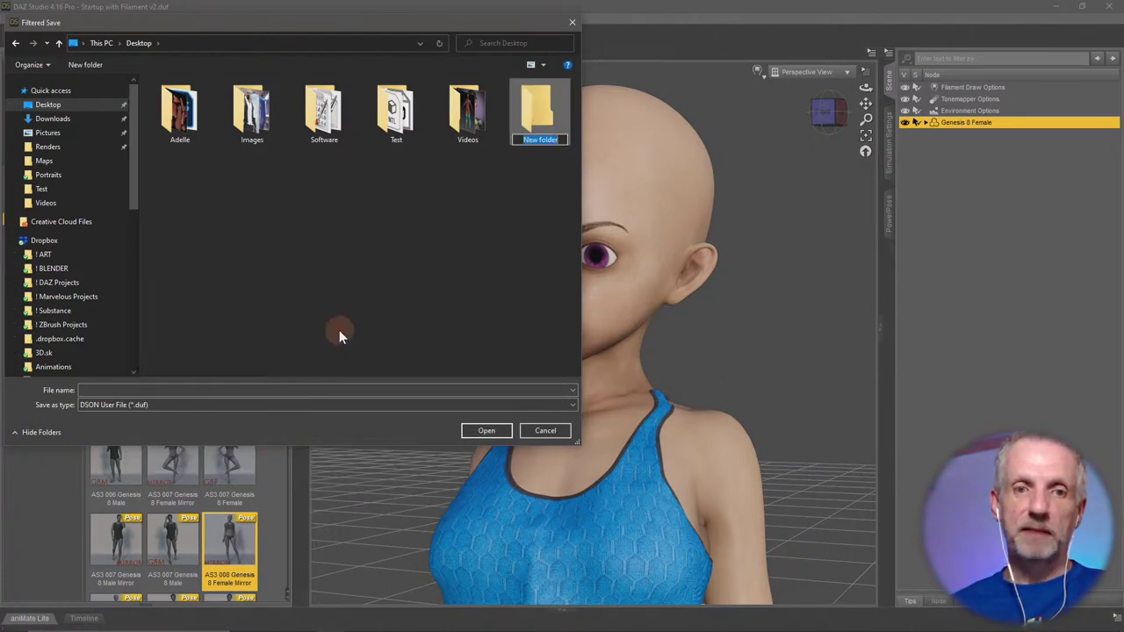
{"action": "type", "text": "StreaM"}
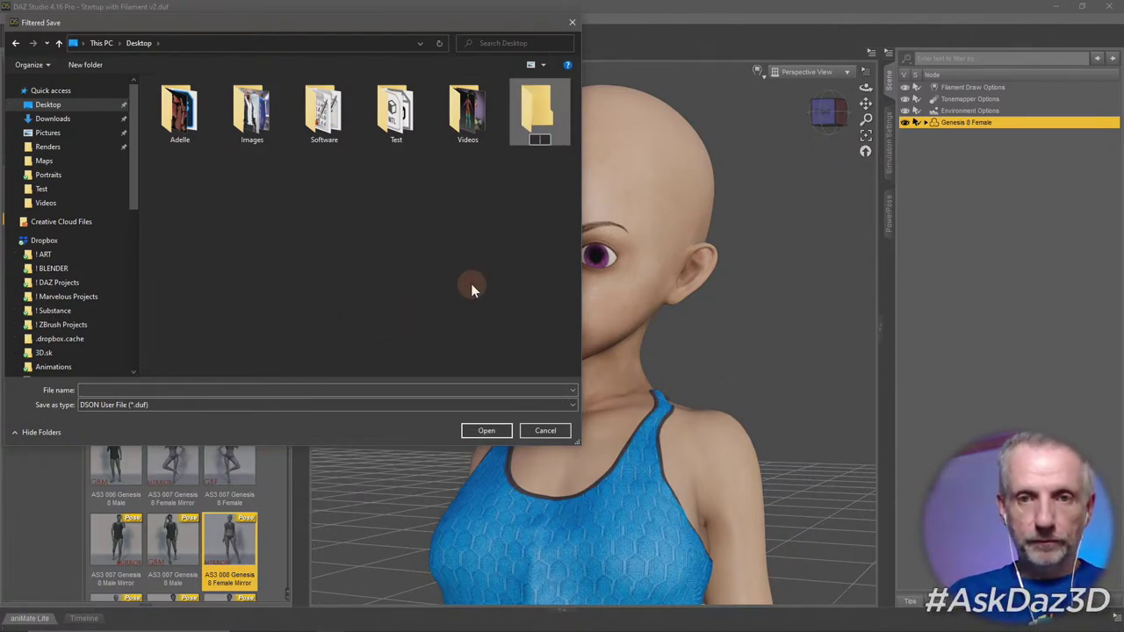
{"action": "key", "text": "BackSpace"}
{"action": "type", "text": "m Test"}
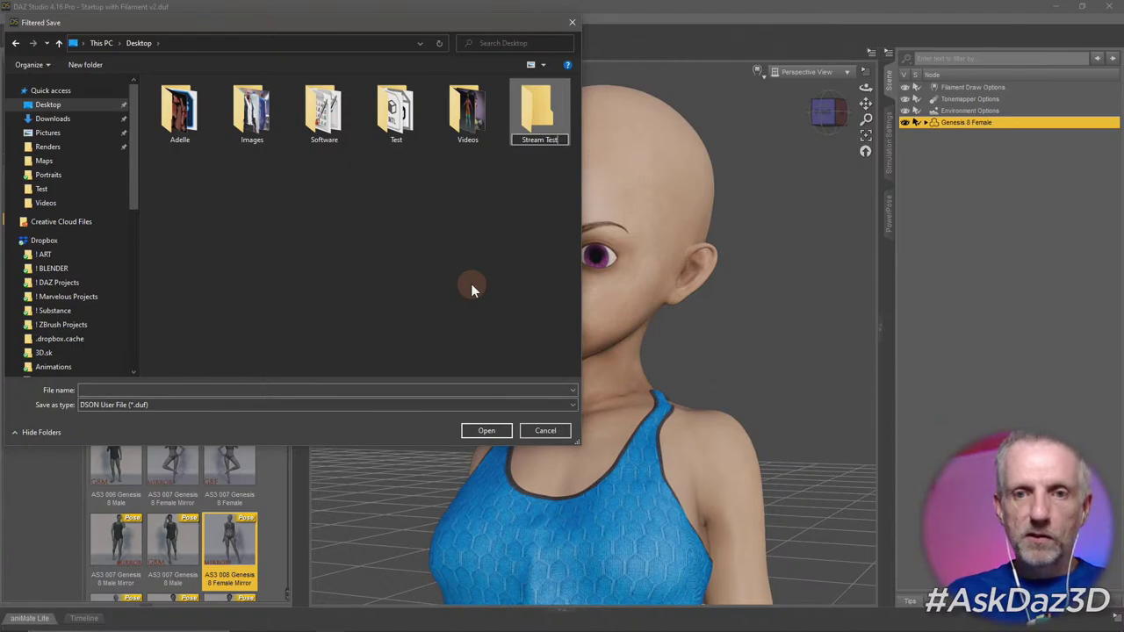
{"action": "key", "text": "Return"}
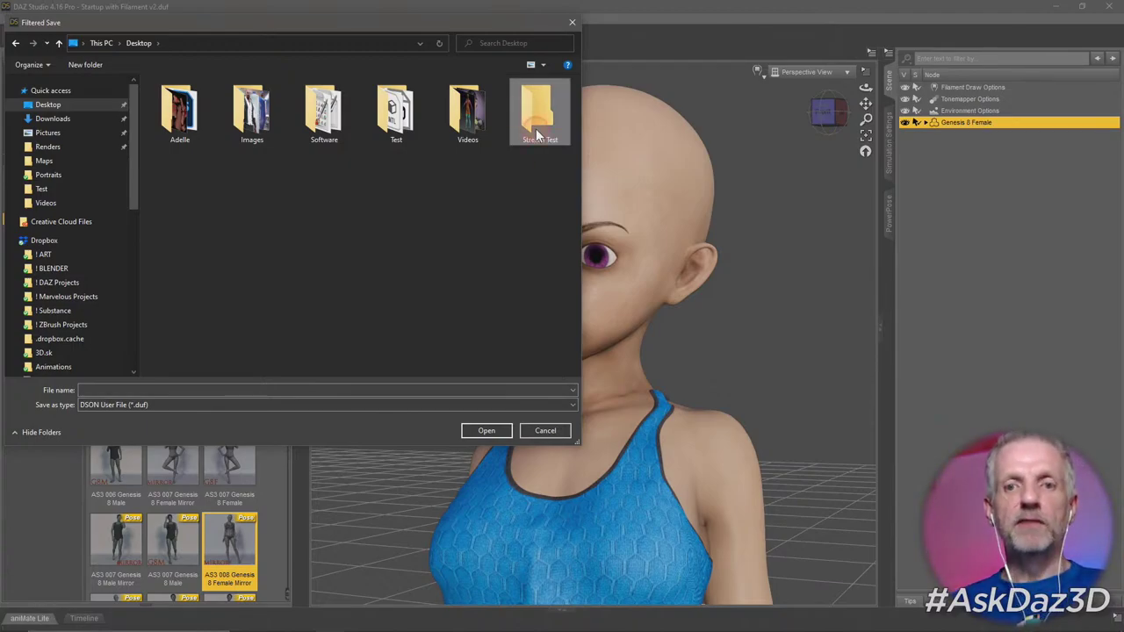
Save the scene as 'Stream Portrait' inside the Stream Test folder.
{"action": "double_click", "coordinate": [541, 123]}
{"action": "left_click", "coordinate": [352, 390]}
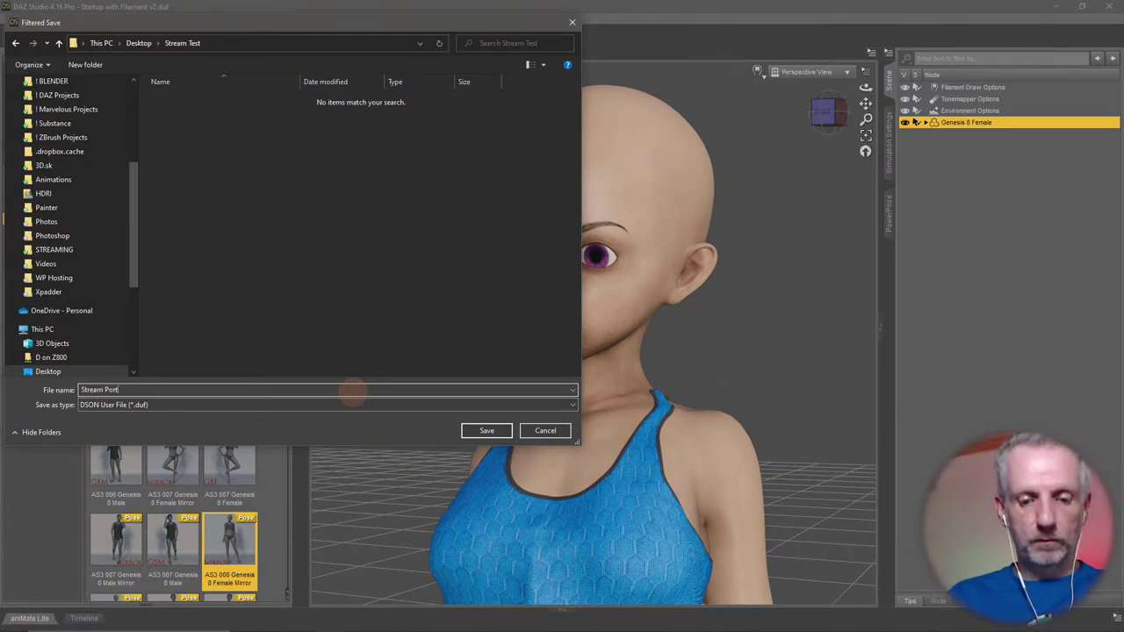
{"action": "type", "text": "Stream Portrait"}
{"action": "key", "text": "Return"}
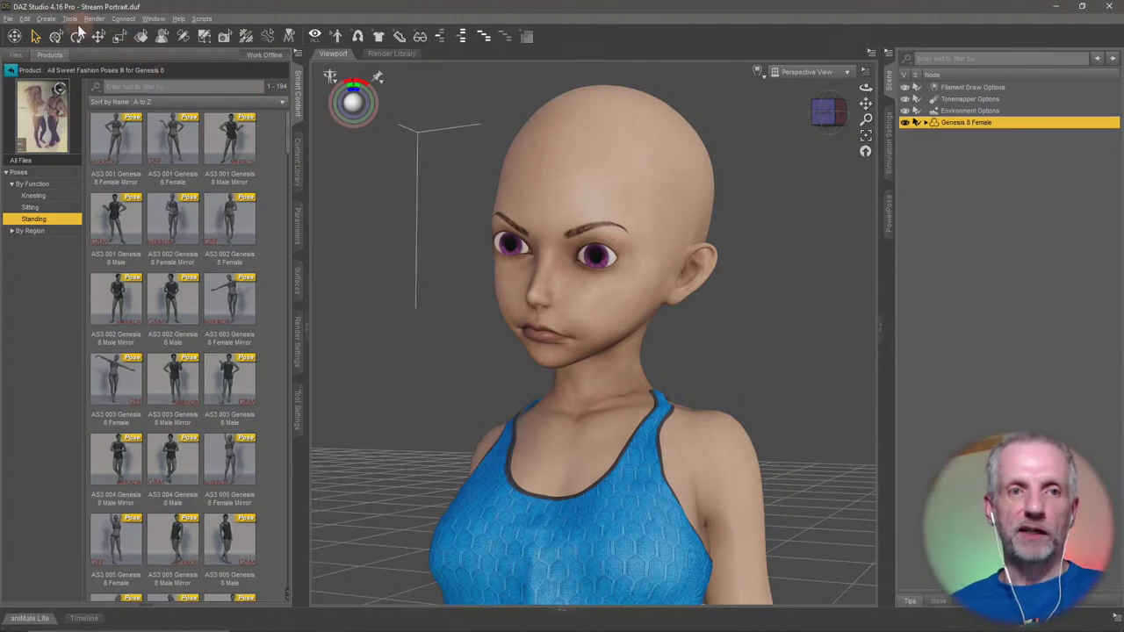
Start a new camera and expand its creation options.
{"action": "left_click", "coordinate": [45, 19]}
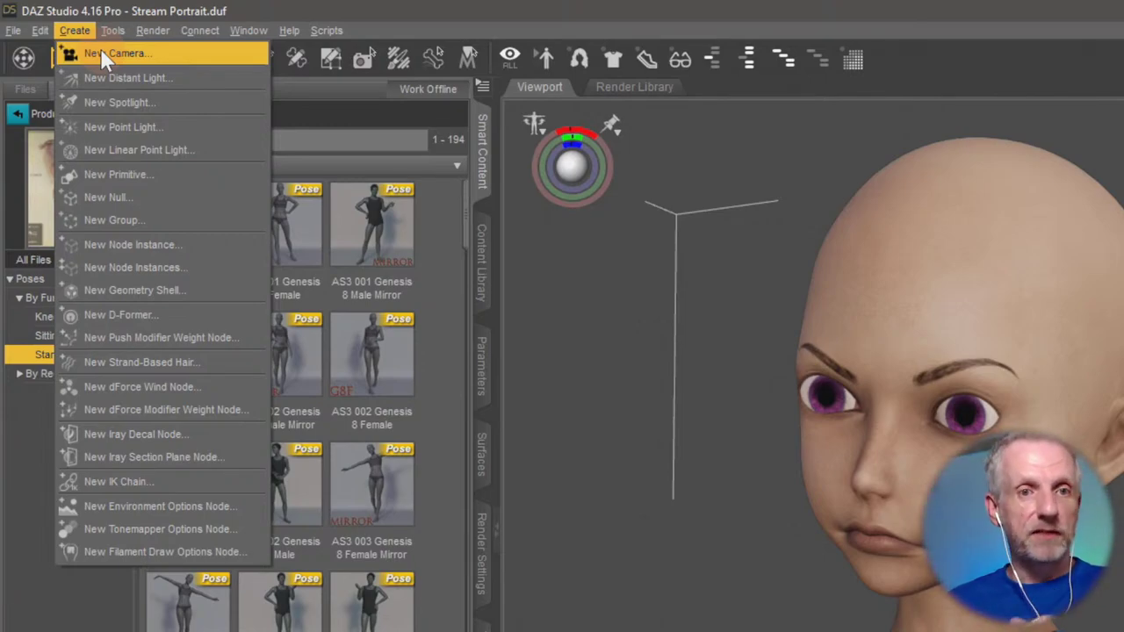
{"action": "left_click", "coordinate": [102, 53]}
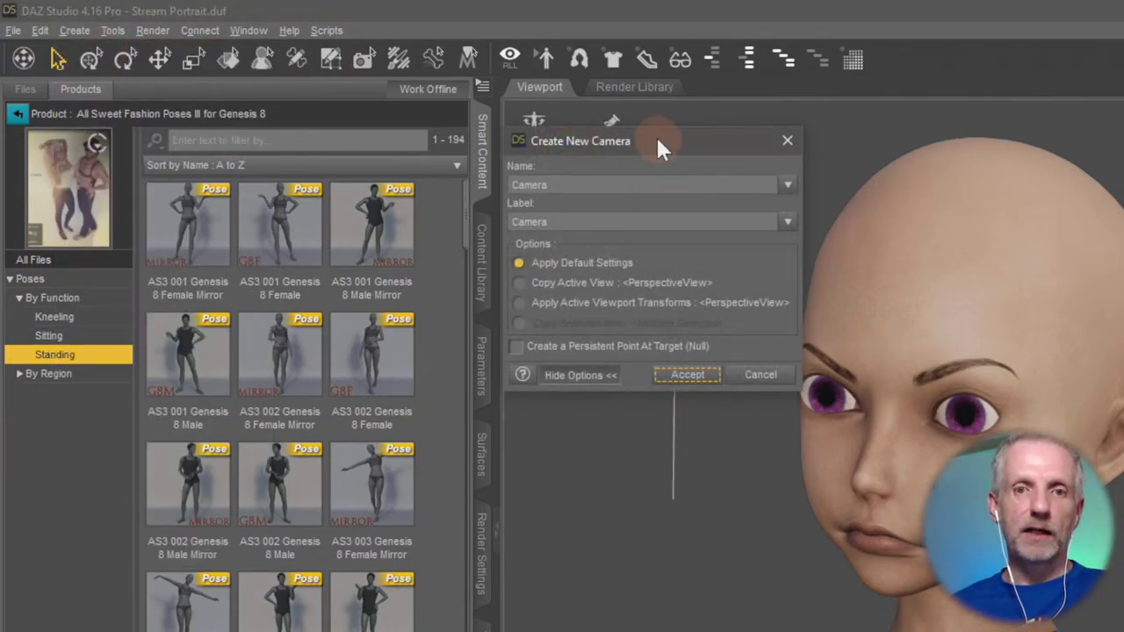
{"action": "left_click_drag", "start_coordinate": [655, 139], "coordinate": [652, 233]}
{"action": "left_click", "coordinate": [555, 376]}
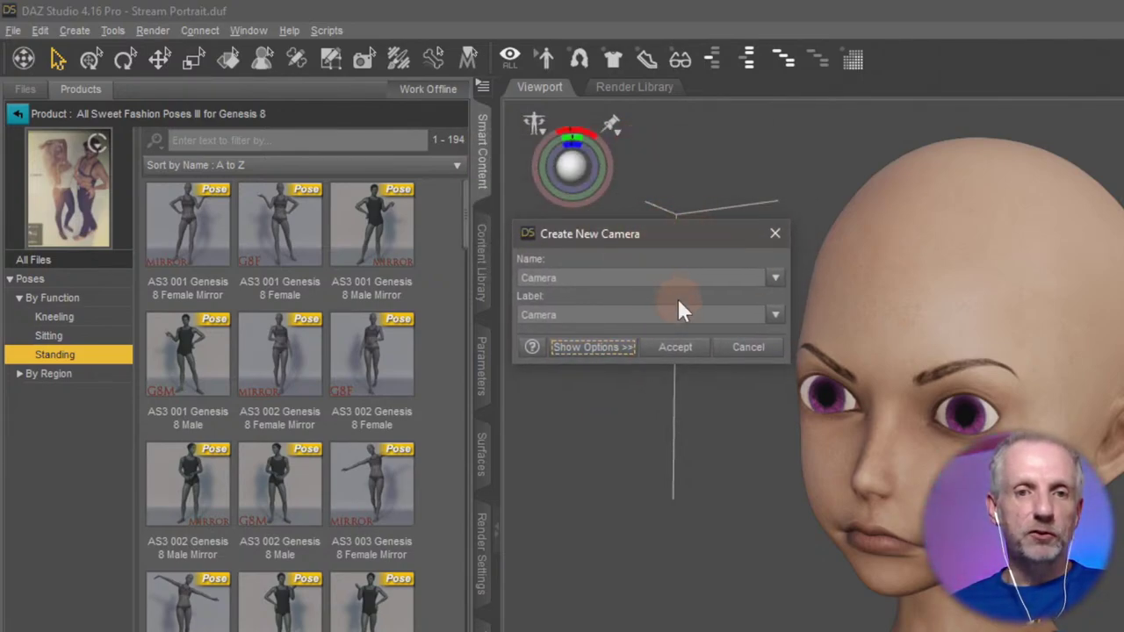
{"action": "left_click", "coordinate": [584, 351]}
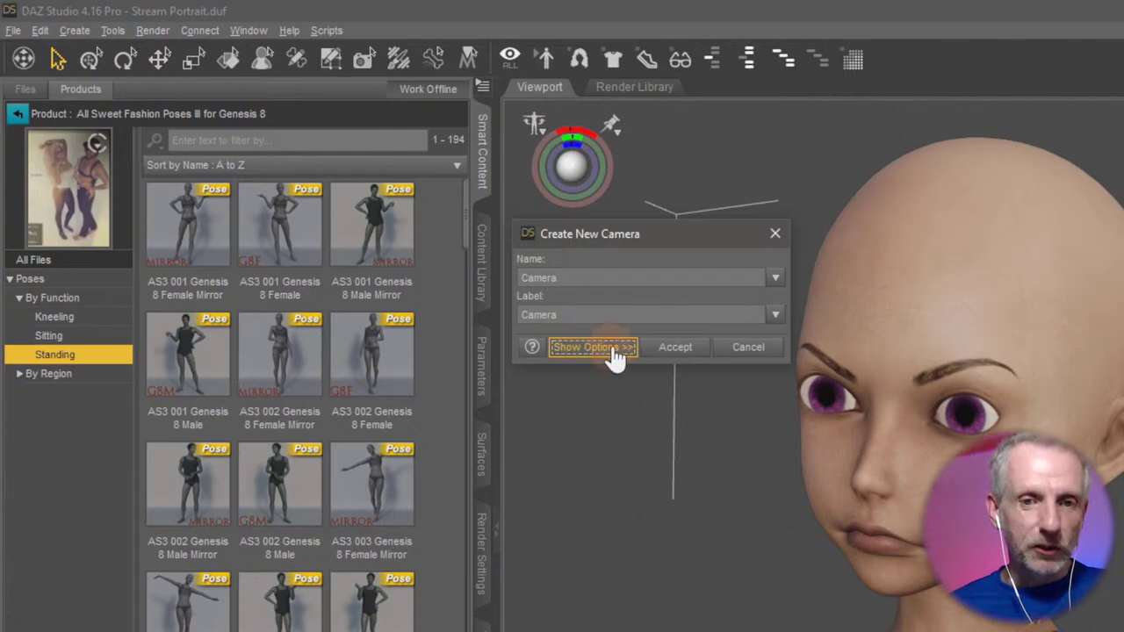
{"action": "left_click", "coordinate": [614, 352]}
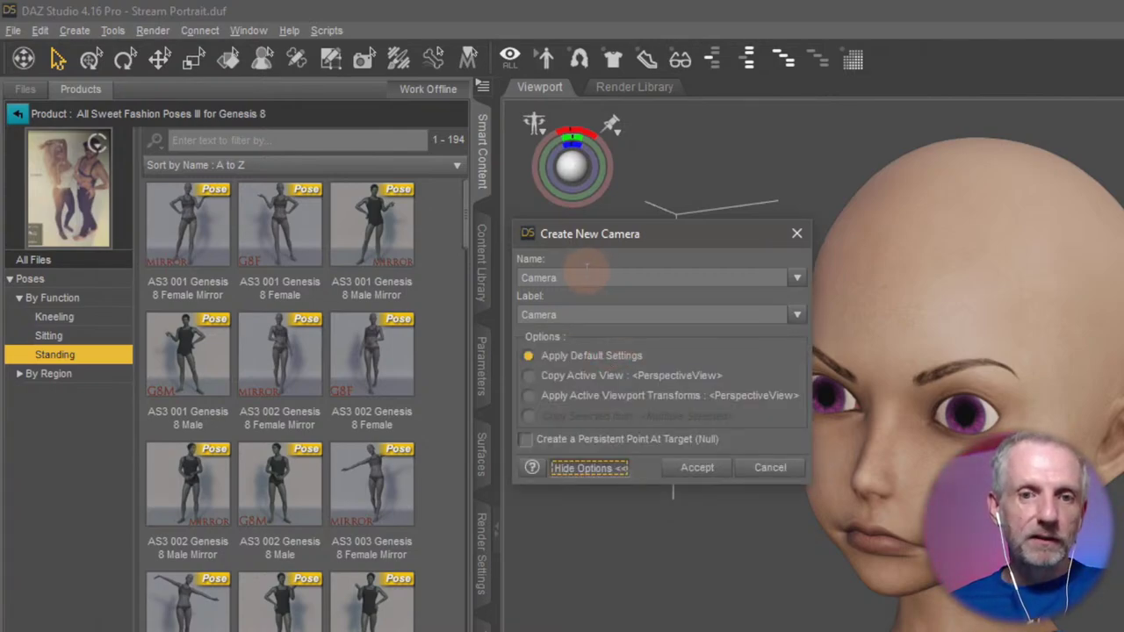
Create the camera copying the current view, then return the viewport to Perspective View.
{"action": "left_click", "coordinate": [581, 278]}
{"action": "left_click", "coordinate": [593, 314]}
{"action": "left_click", "coordinate": [599, 274]}
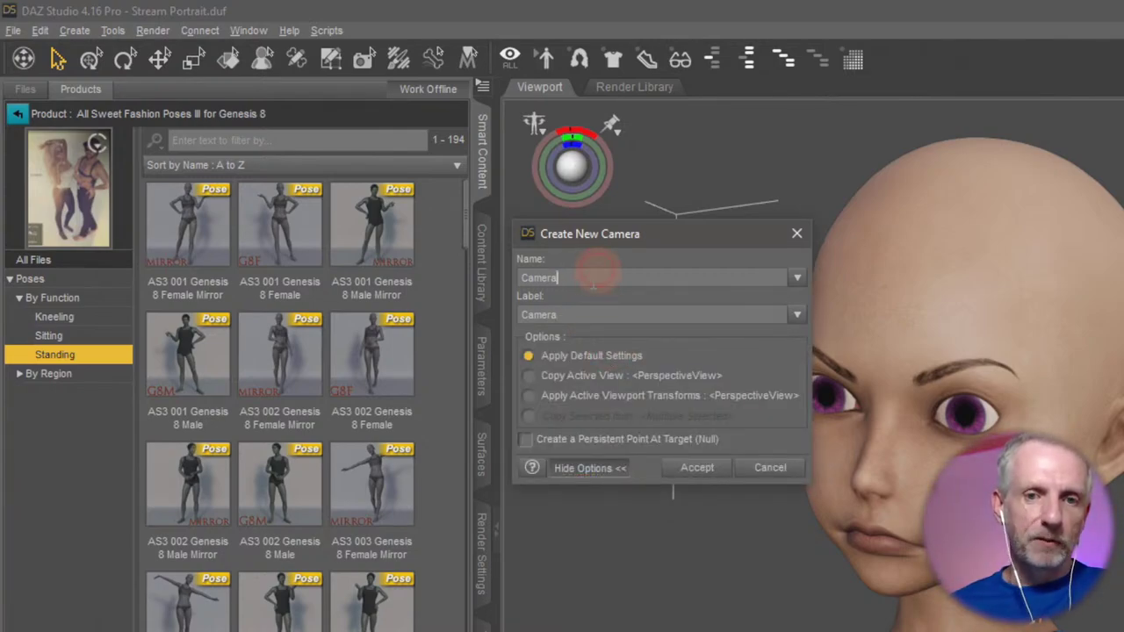
{"action": "left_click", "coordinate": [613, 318]}
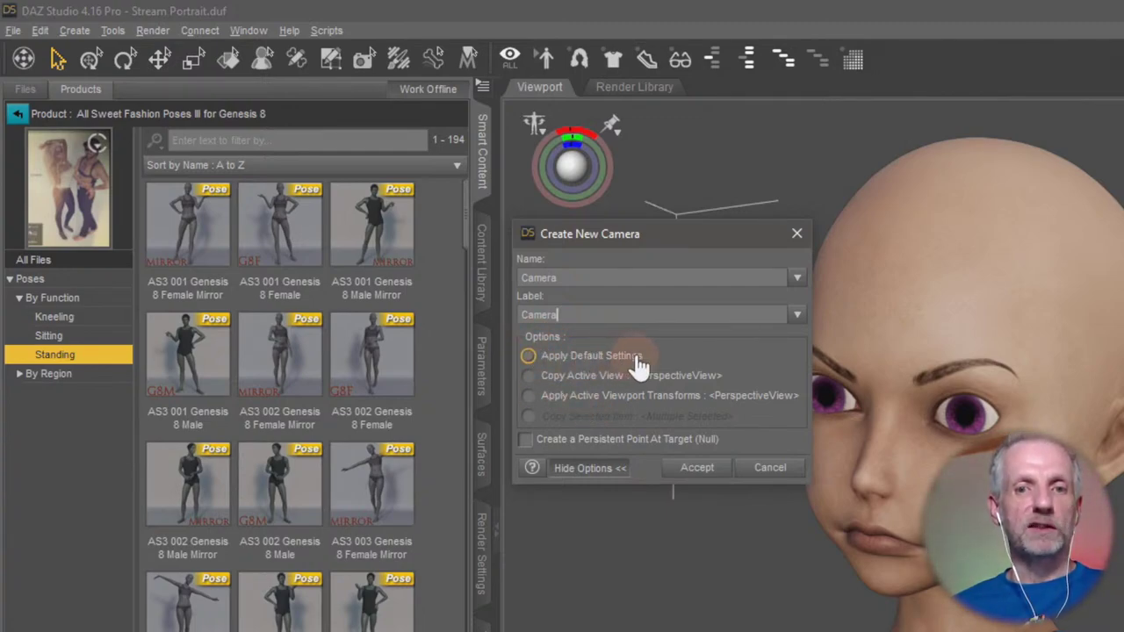
{"action": "left_click", "coordinate": [543, 377]}
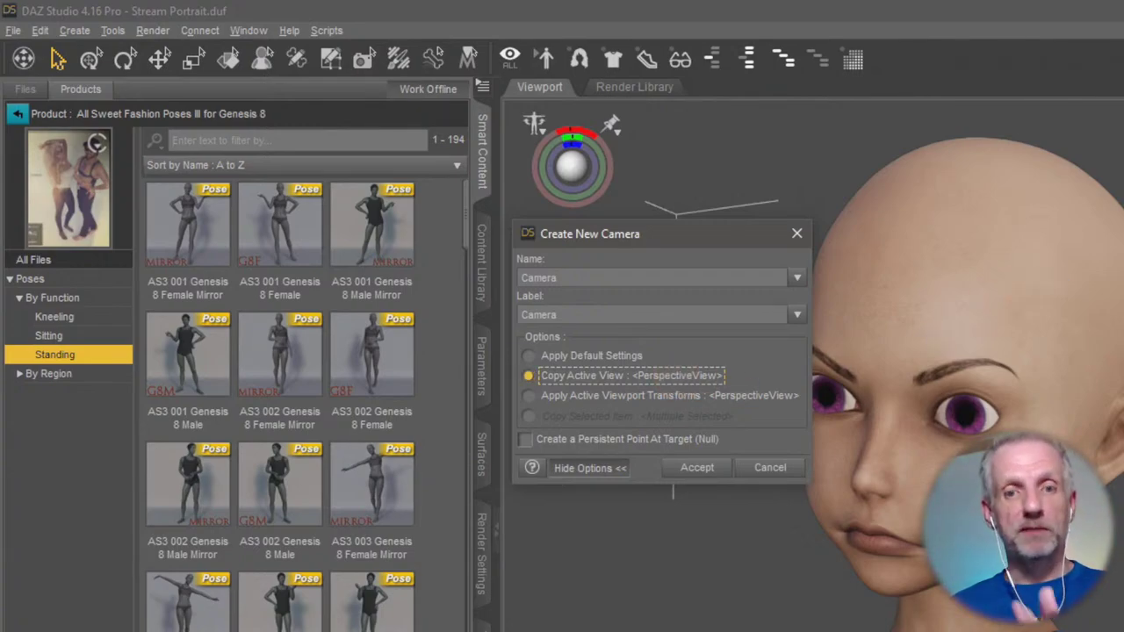
{"action": "left_click", "coordinate": [555, 396]}
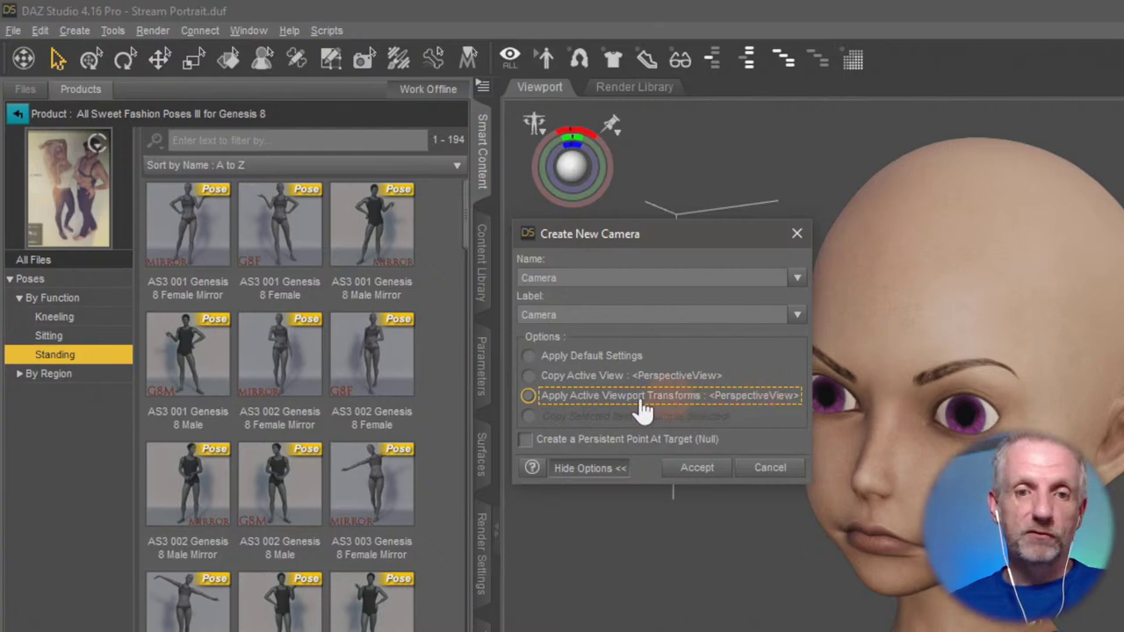
{"action": "left_click", "coordinate": [569, 377]}
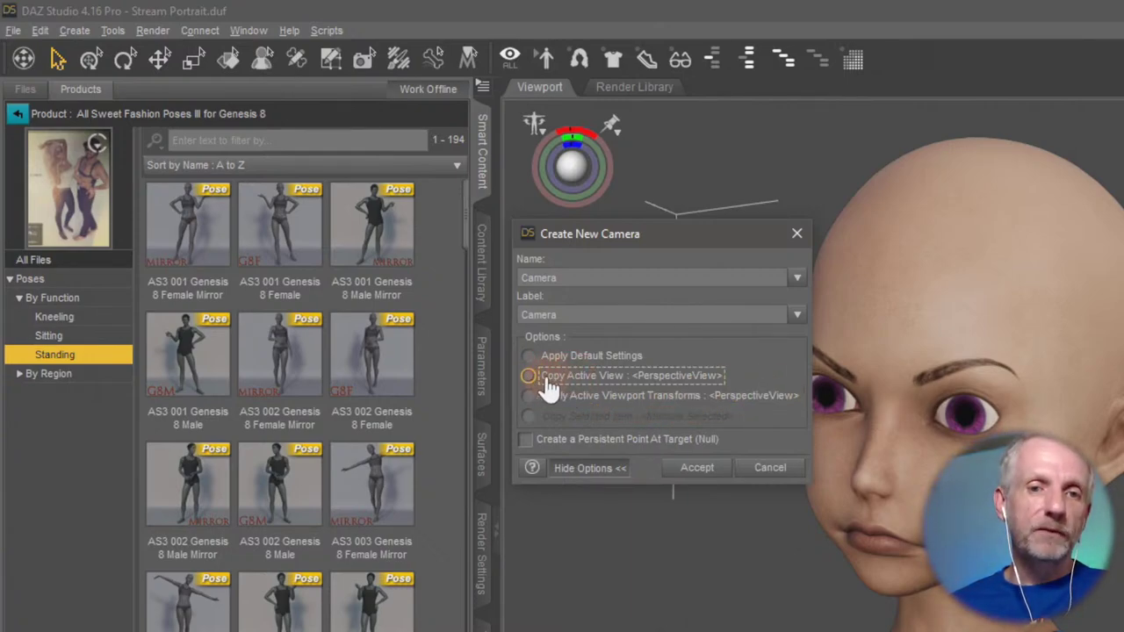
{"action": "left_click", "coordinate": [717, 470]}
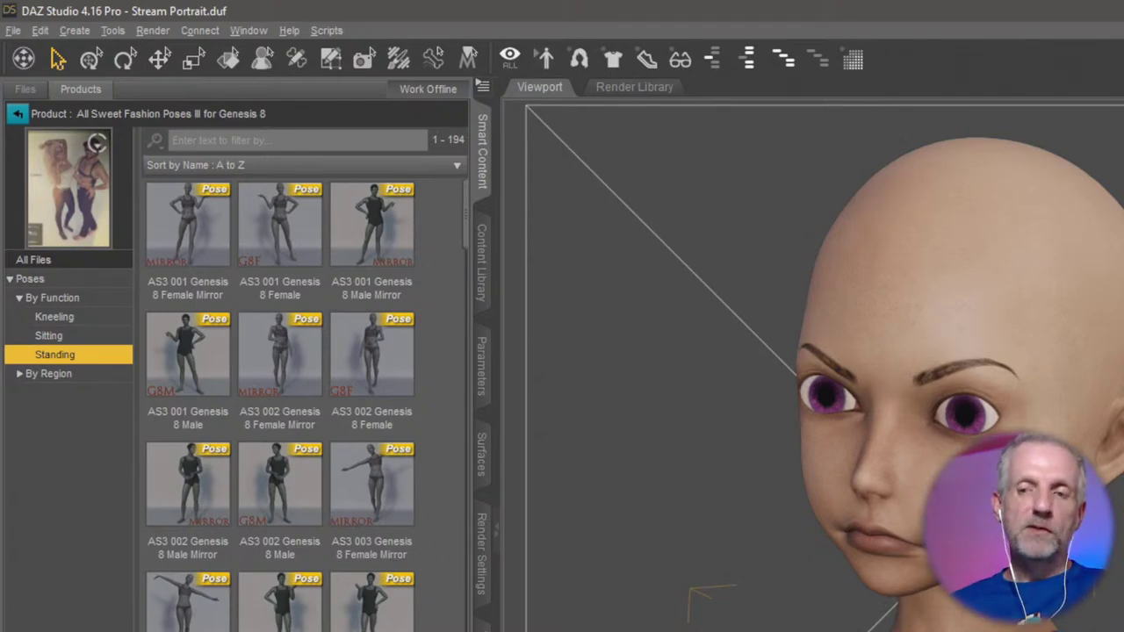
{"action": "key", "text": "ctrl+p"}
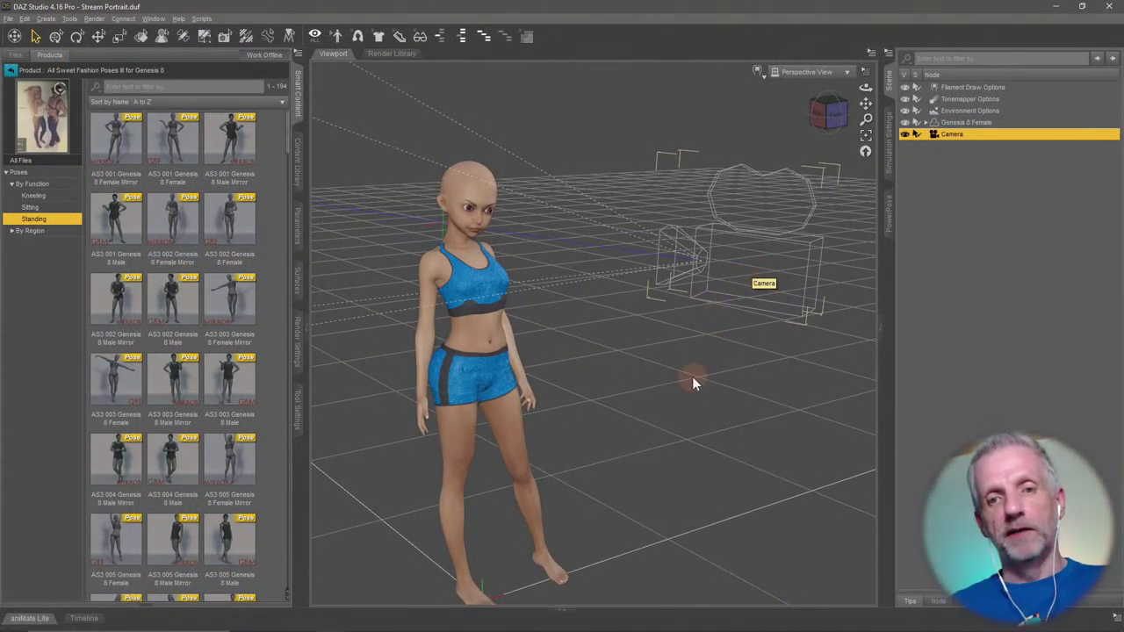
Orbit to frame the whole figure, then view through the scene's Camera.
{"action": "left_click_drag", "start_coordinate": [692, 380], "coordinate": [762, 187], "text": "alt"}
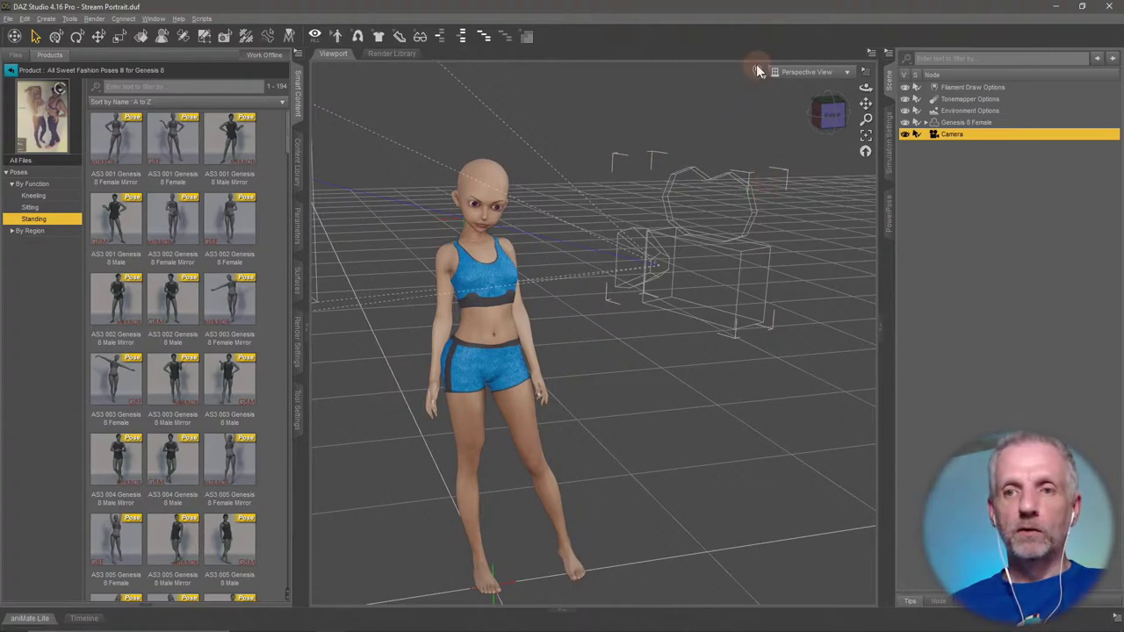
{"action": "left_click", "coordinate": [849, 72]}
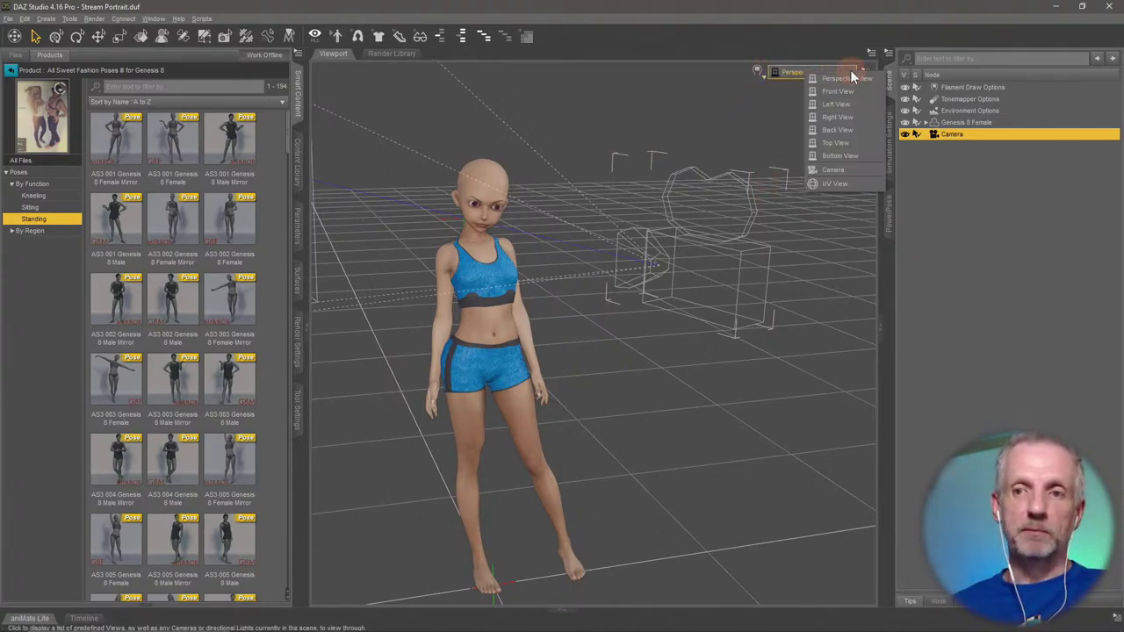
{"action": "left_click", "coordinate": [834, 169]}
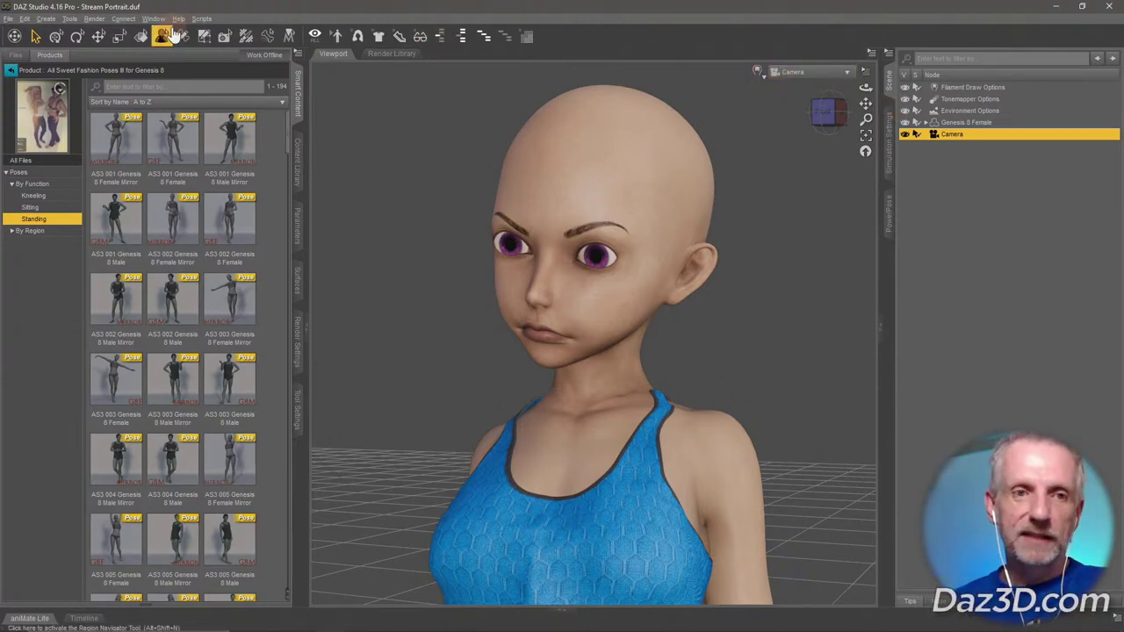
Create Camera (2) set to copy the current view.
{"action": "left_click", "coordinate": [46, 19]}
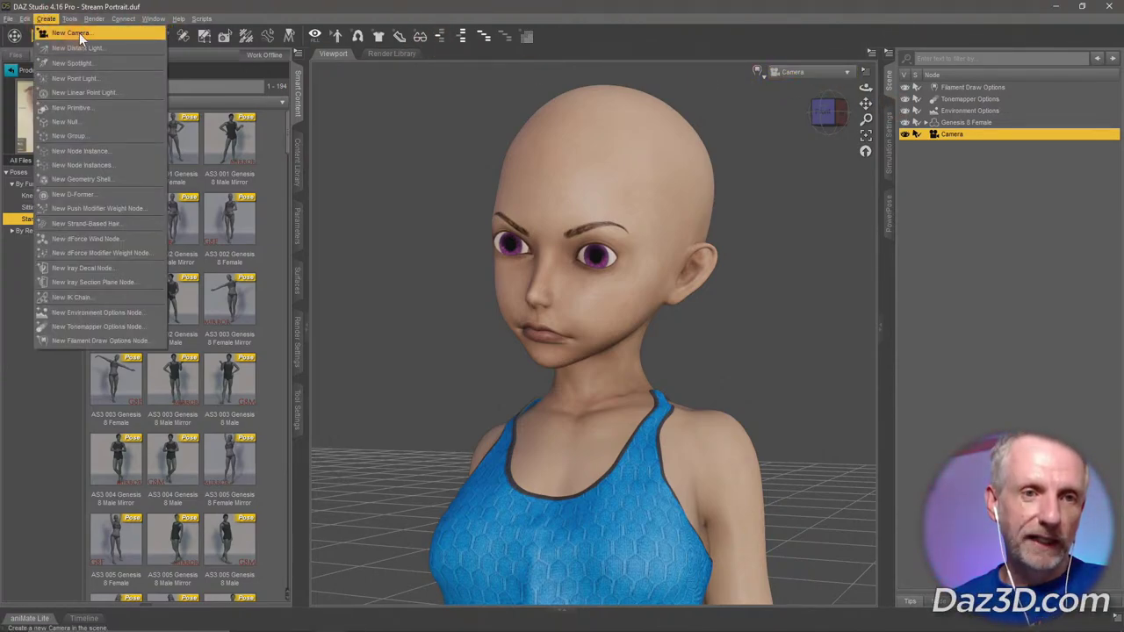
{"action": "left_click", "coordinate": [79, 32]}
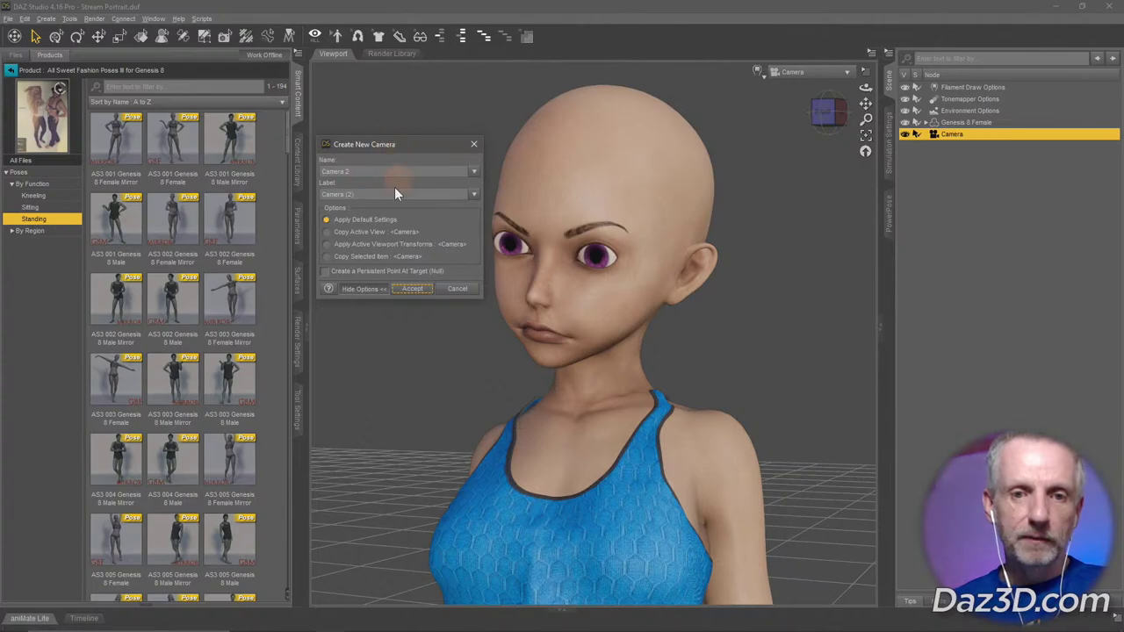
{"action": "left_click", "coordinate": [357, 233]}
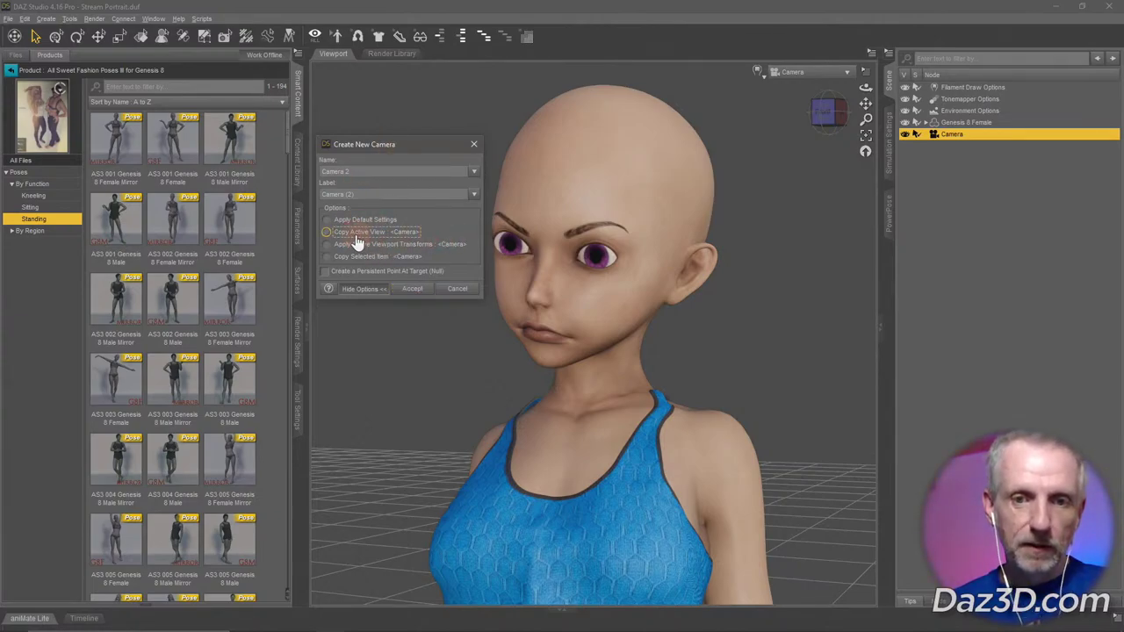
{"action": "left_click", "coordinate": [418, 289]}
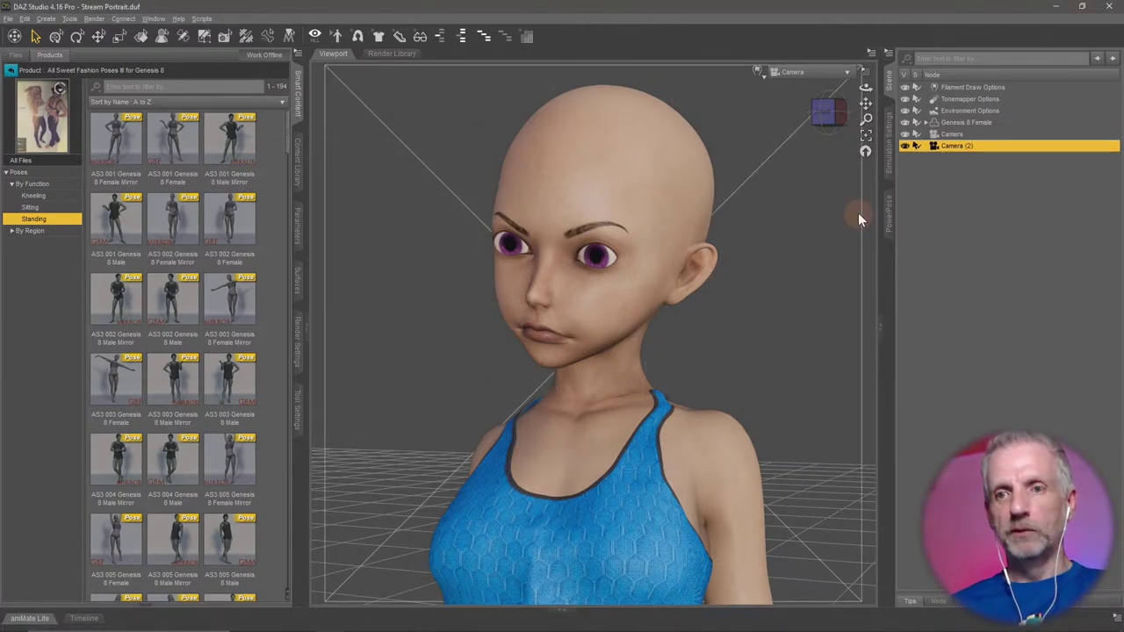
Switch the viewport between Camera (2) and the original Camera, ending on Camera.
{"action": "left_click", "coordinate": [824, 71]}
{"action": "left_click", "coordinate": [827, 168]}
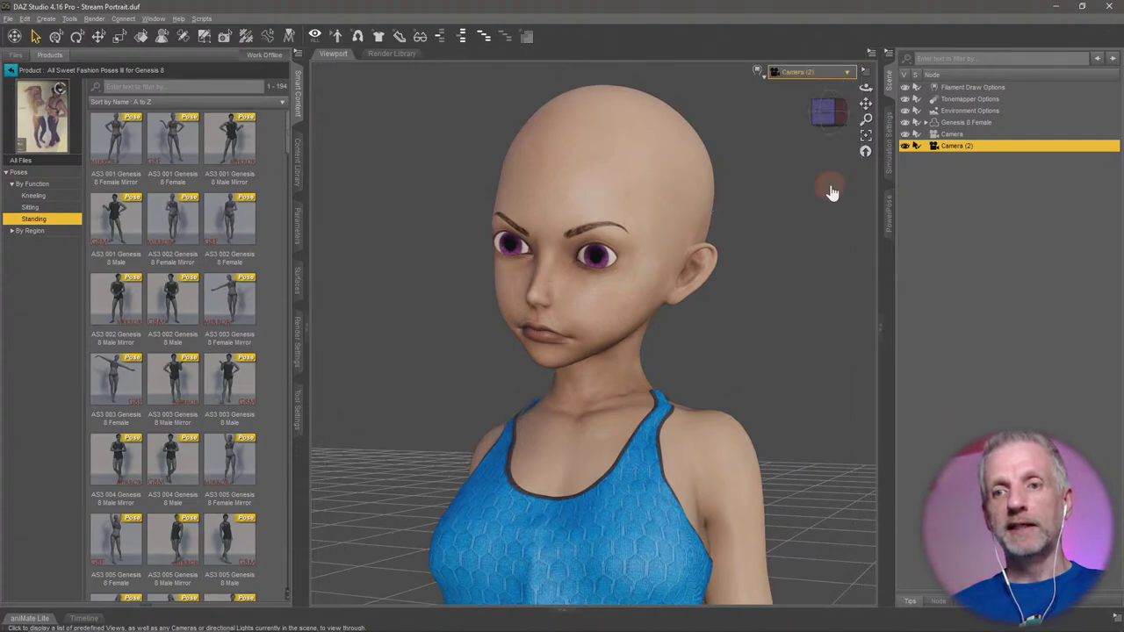
{"action": "left_click", "coordinate": [824, 71]}
{"action": "left_click", "coordinate": [825, 158]}
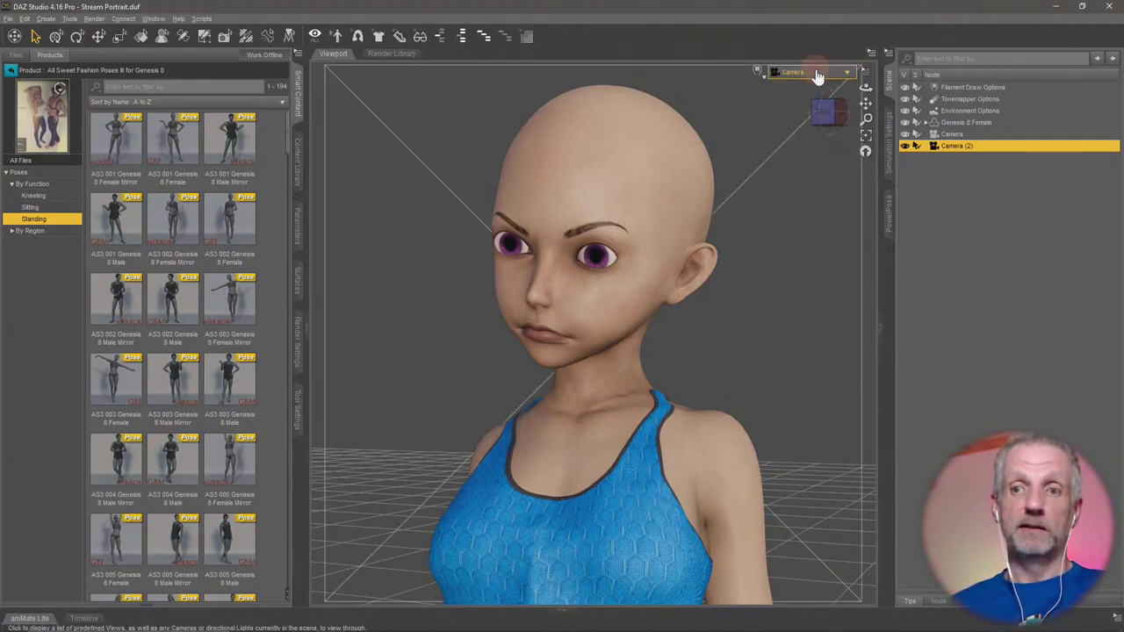
{"action": "left_click", "coordinate": [819, 71]}
{"action": "left_click", "coordinate": [825, 182]}
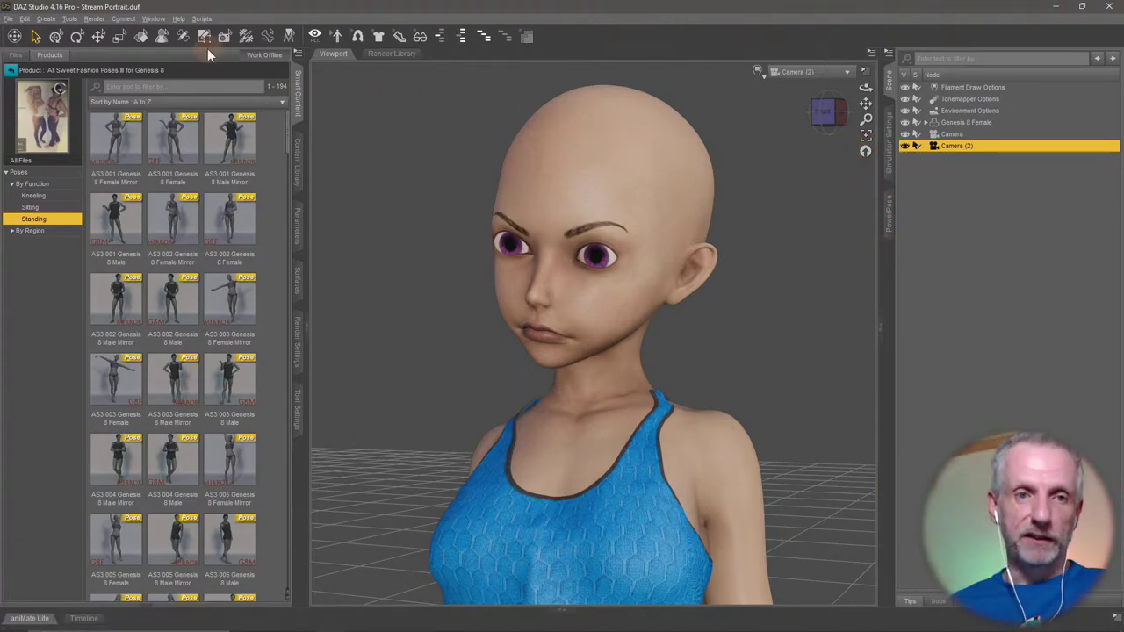
{"action": "left_click", "coordinate": [802, 74]}
{"action": "left_click", "coordinate": [806, 171]}
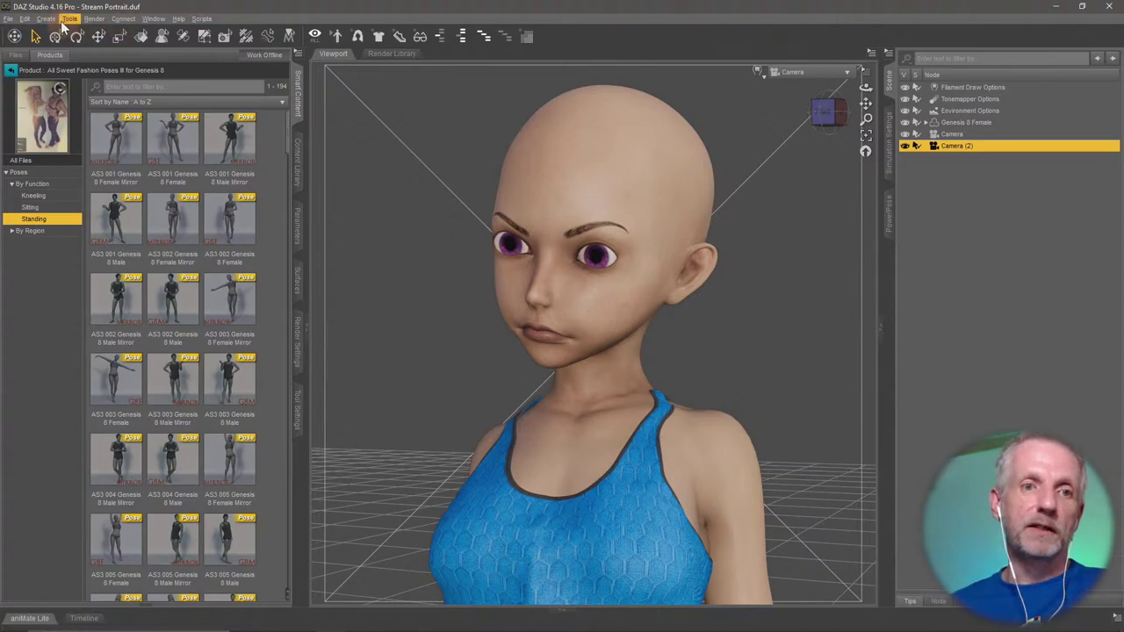
Add Camera (3), then select the original Camera in the Scene pane.
{"action": "left_click", "coordinate": [94, 19]}
{"action": "mouse_move", "coordinate": [45, 19]}
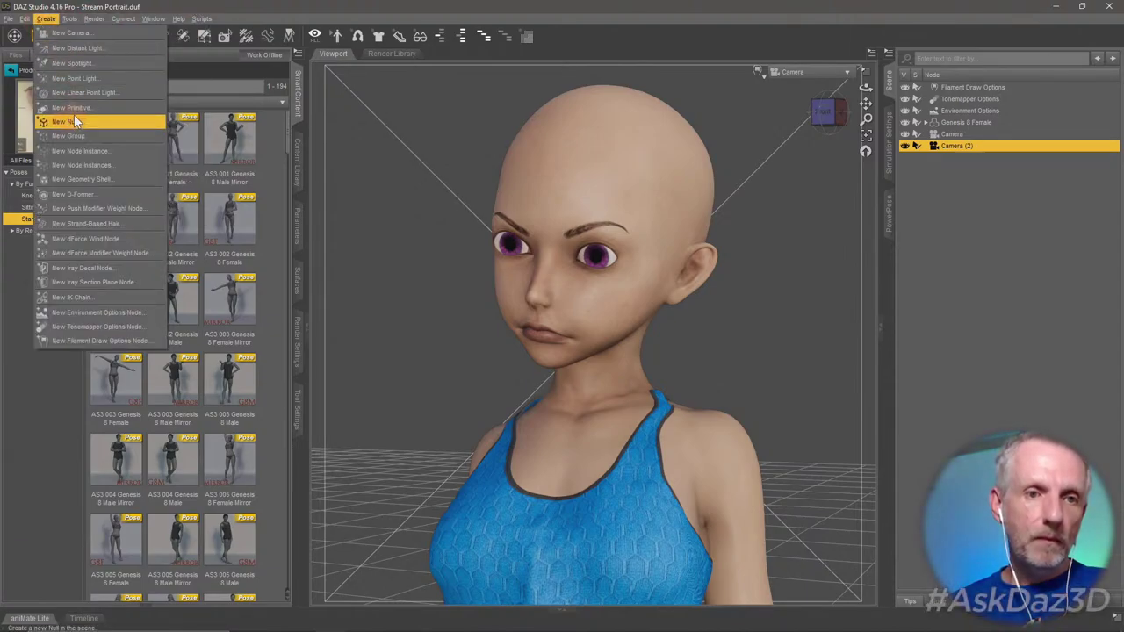
{"action": "left_click", "coordinate": [70, 32]}
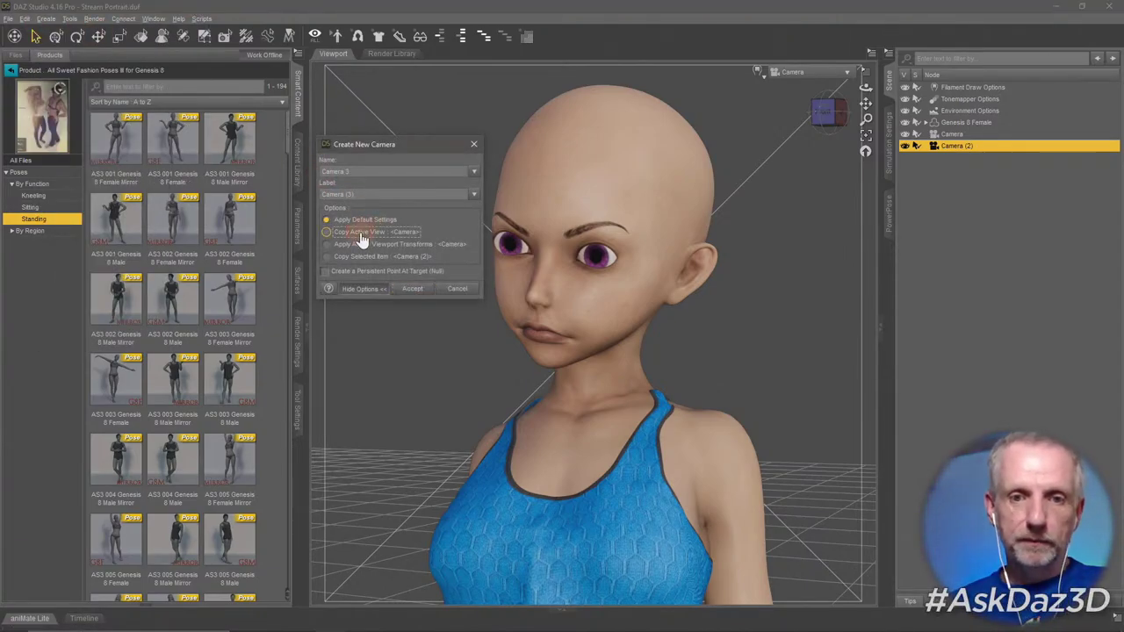
{"action": "left_click", "coordinate": [412, 289]}
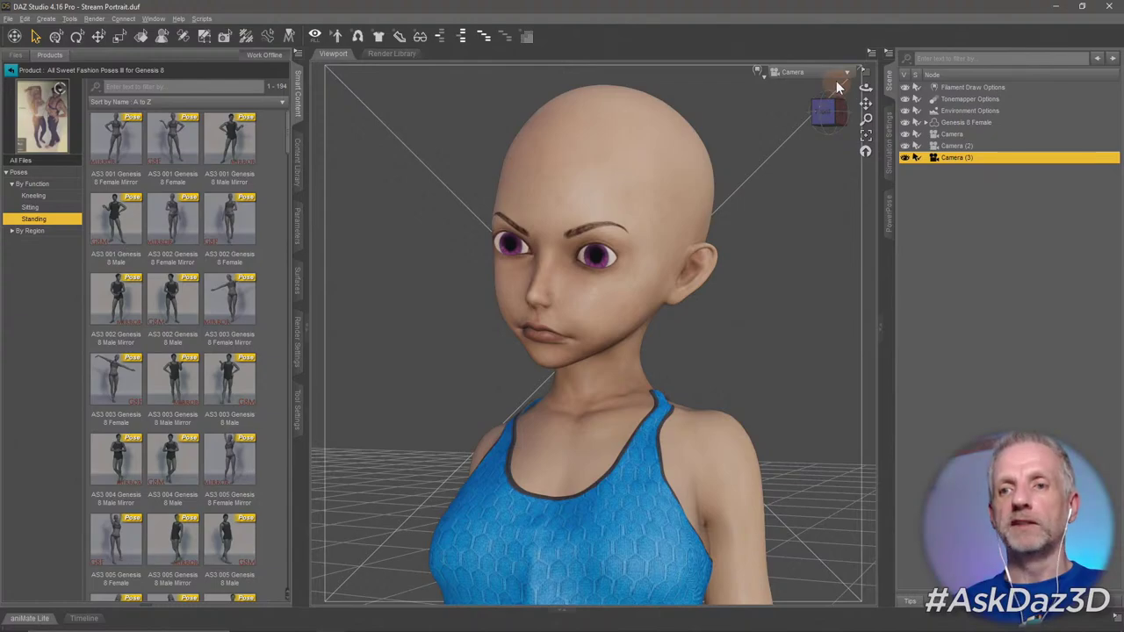
{"action": "left_click", "coordinate": [953, 134]}
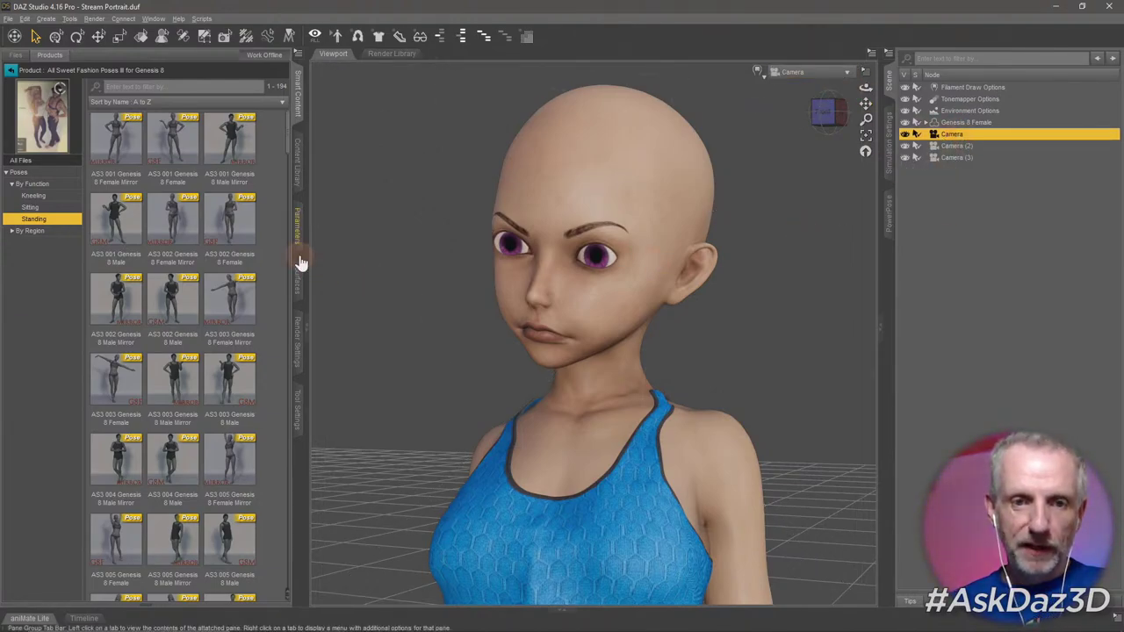
Set the original Camera's Focal Length to 28 mm and dolly in toward the face.
{"action": "left_click", "coordinate": [297, 226]}
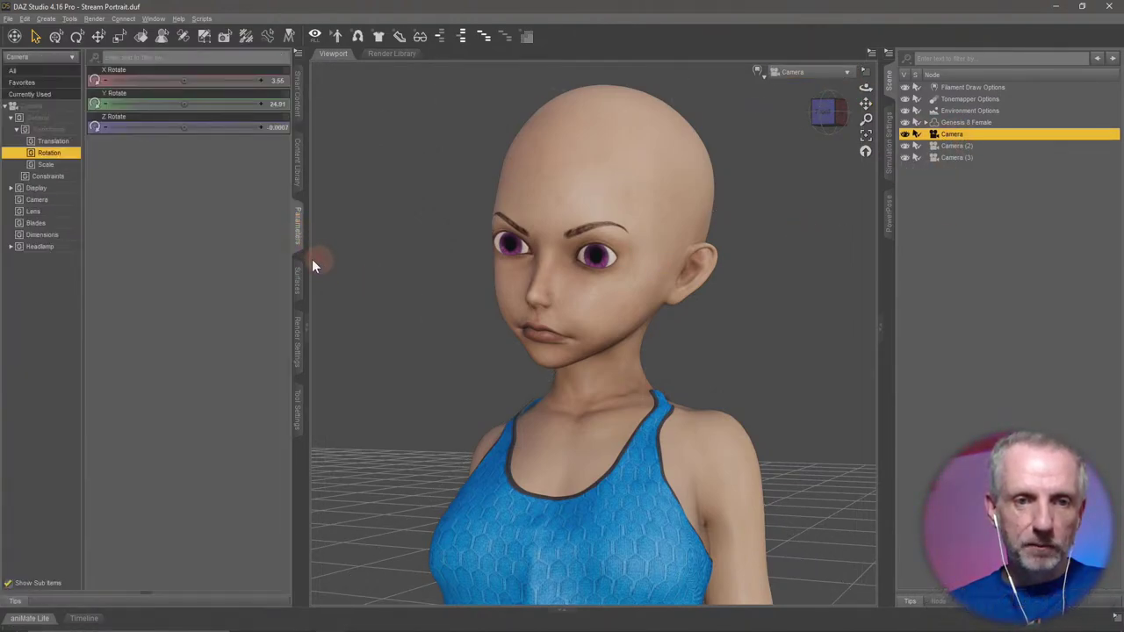
{"action": "left_click", "coordinate": [44, 201]}
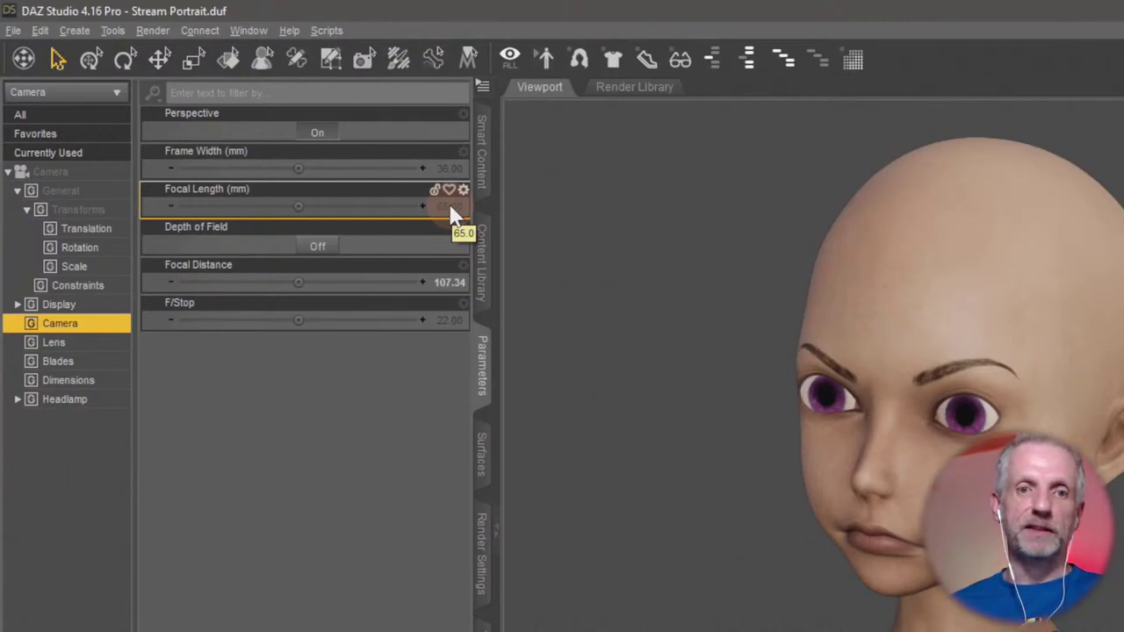
{"action": "left_click", "coordinate": [451, 209]}
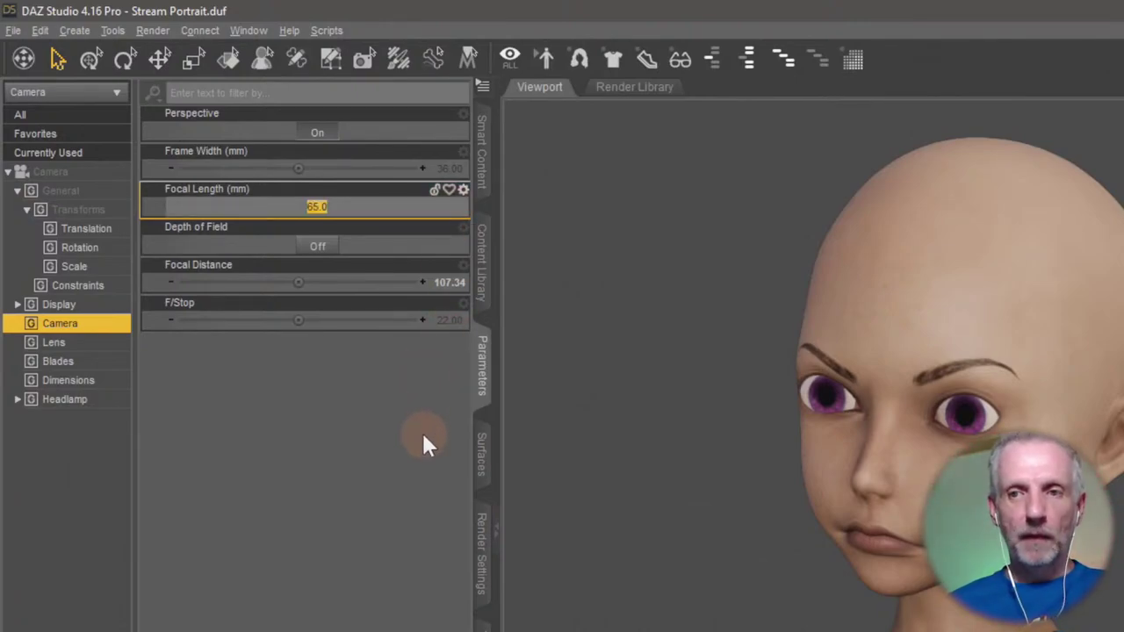
{"action": "type", "text": "28"}
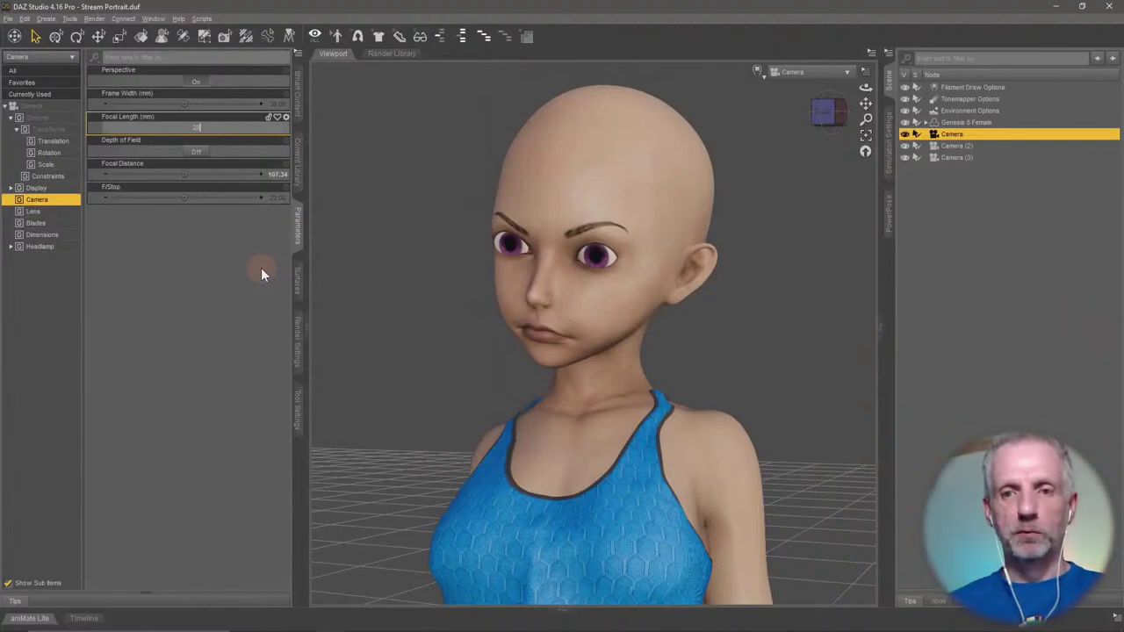
{"action": "key", "text": "Return"}
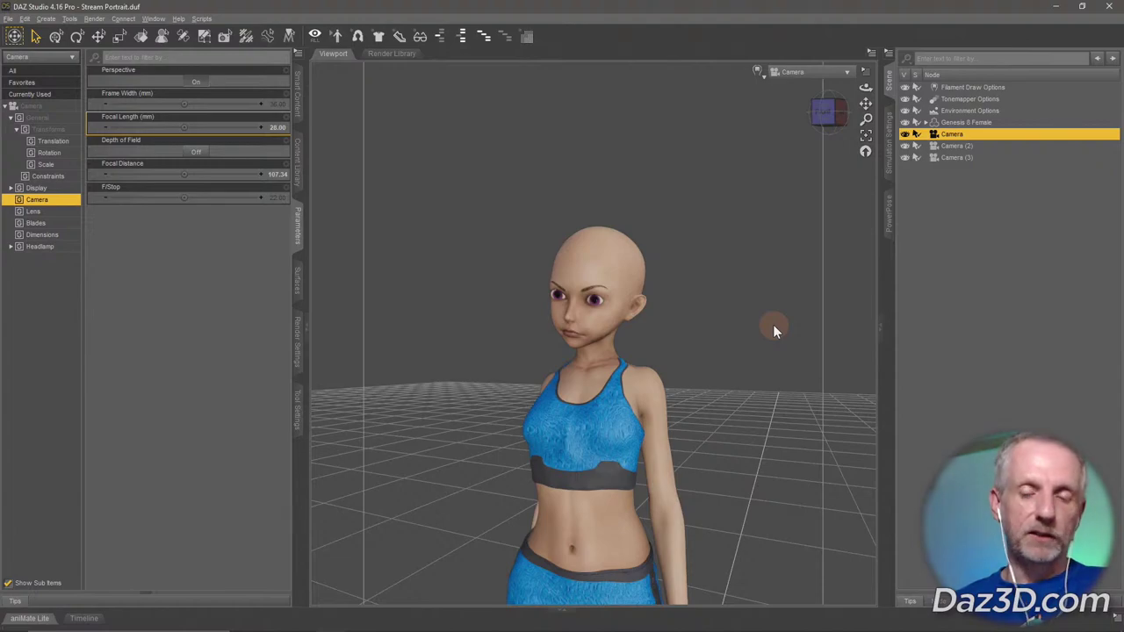
{"action": "scroll", "coordinate": [773, 330], "scroll_direction": "up", "scroll_amount": 5}
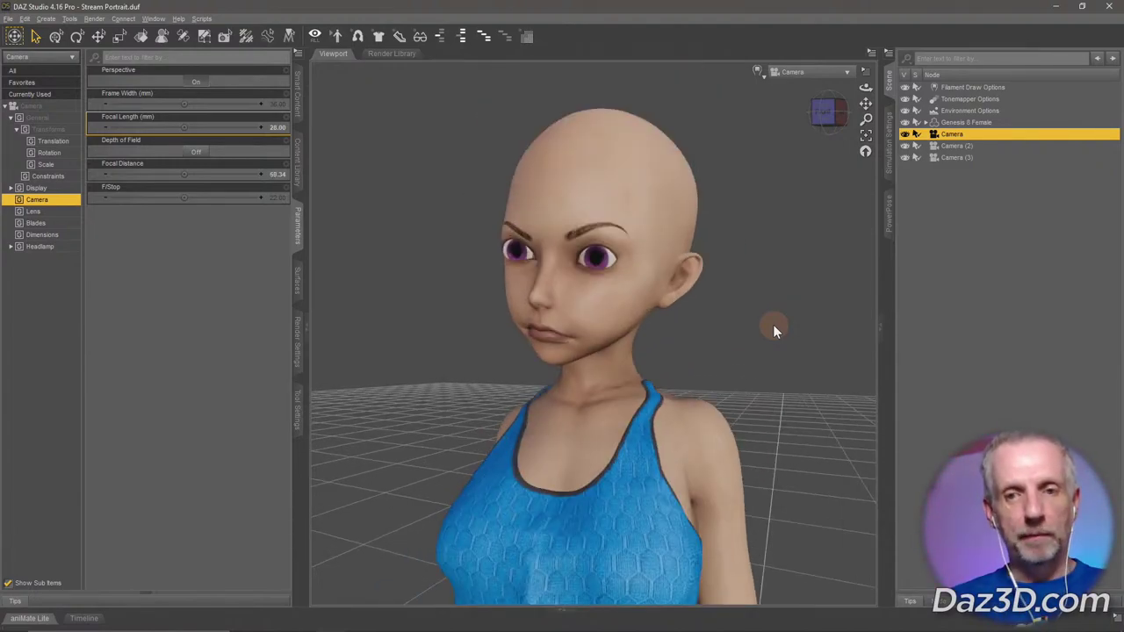
{"action": "scroll", "coordinate": [773, 330], "scroll_direction": "up", "scroll_amount": 1}
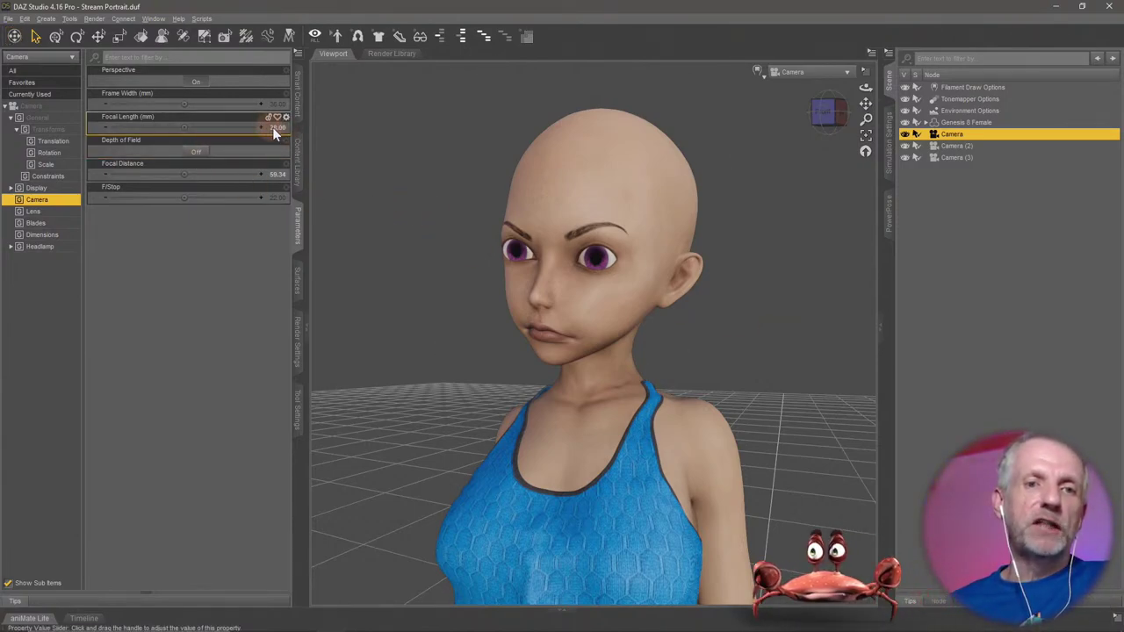
{"action": "mouse_move", "coordinate": [280, 124]}
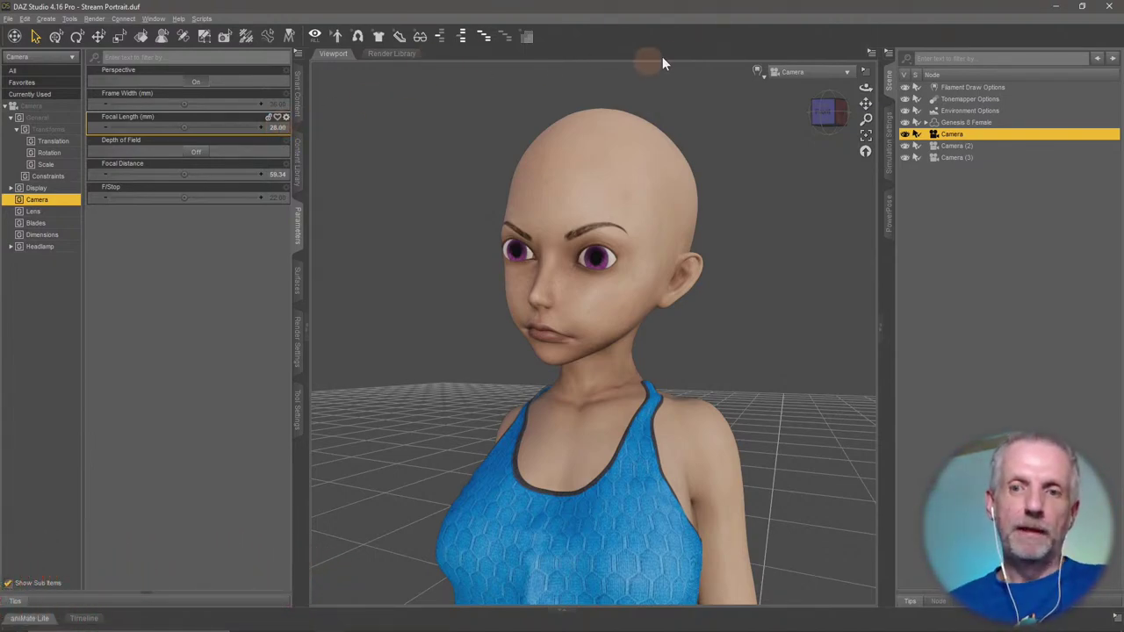
Toggle the viewport between the original Camera and Camera (2) to compare them.
{"action": "left_click", "coordinate": [825, 71]}
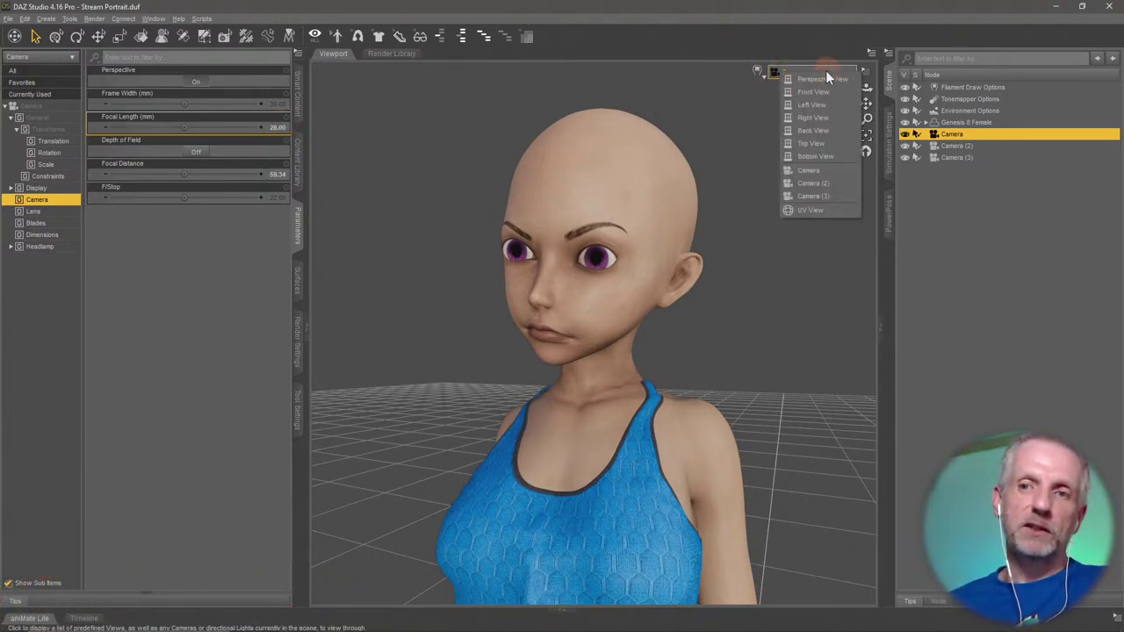
{"action": "left_click", "coordinate": [844, 182]}
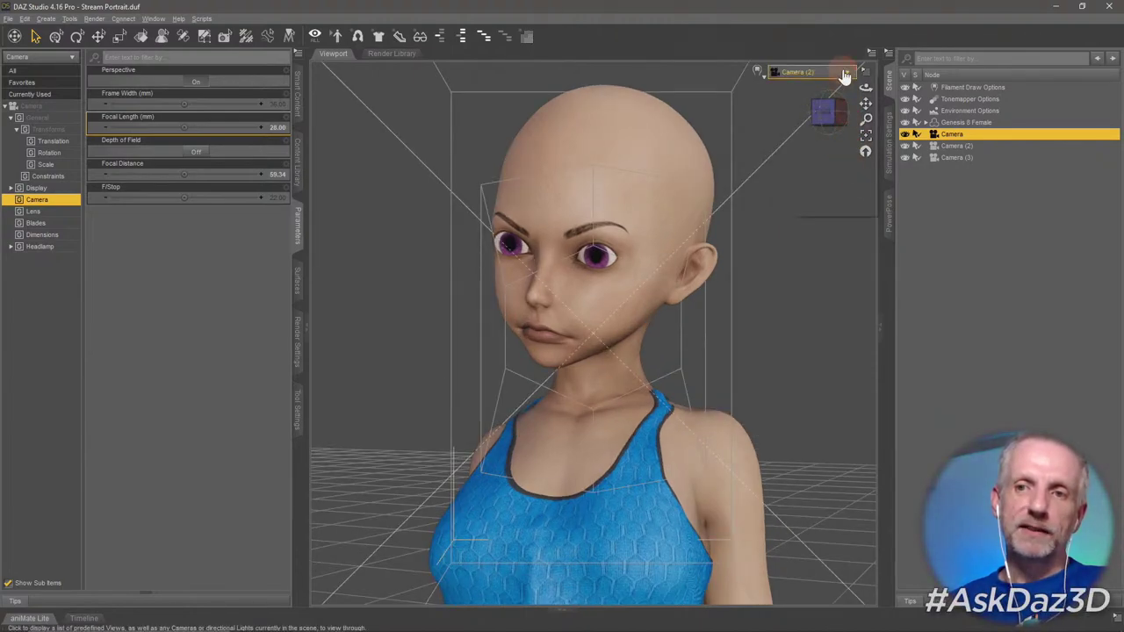
{"action": "left_click", "coordinate": [834, 73]}
{"action": "left_click", "coordinate": [839, 152]}
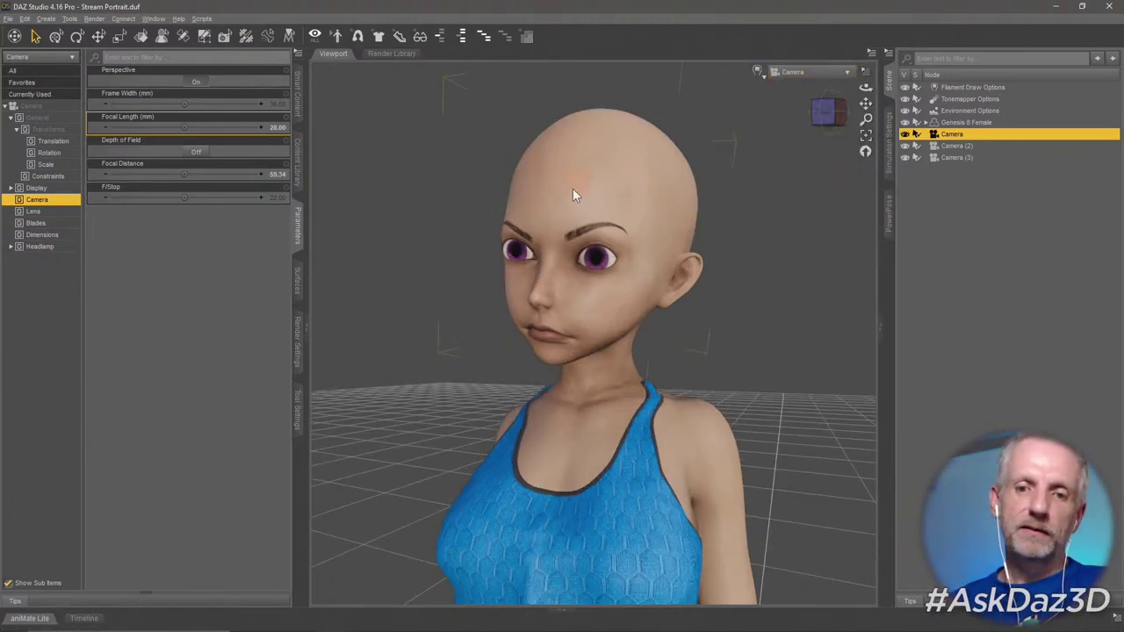
{"action": "left_click", "coordinate": [834, 72]}
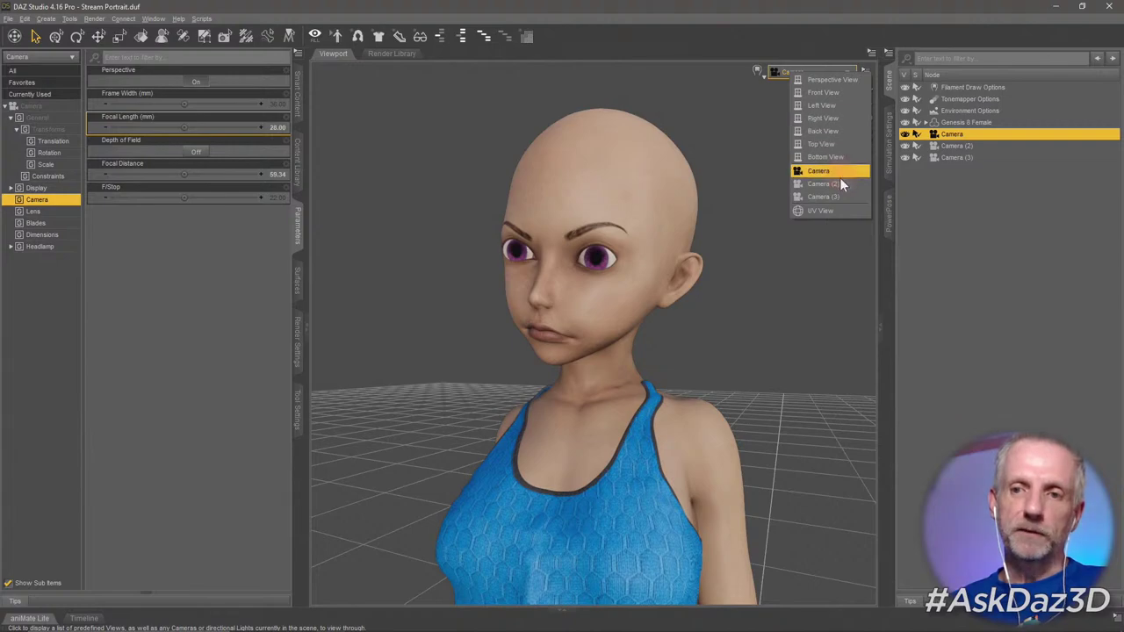
{"action": "left_click", "coordinate": [842, 185]}
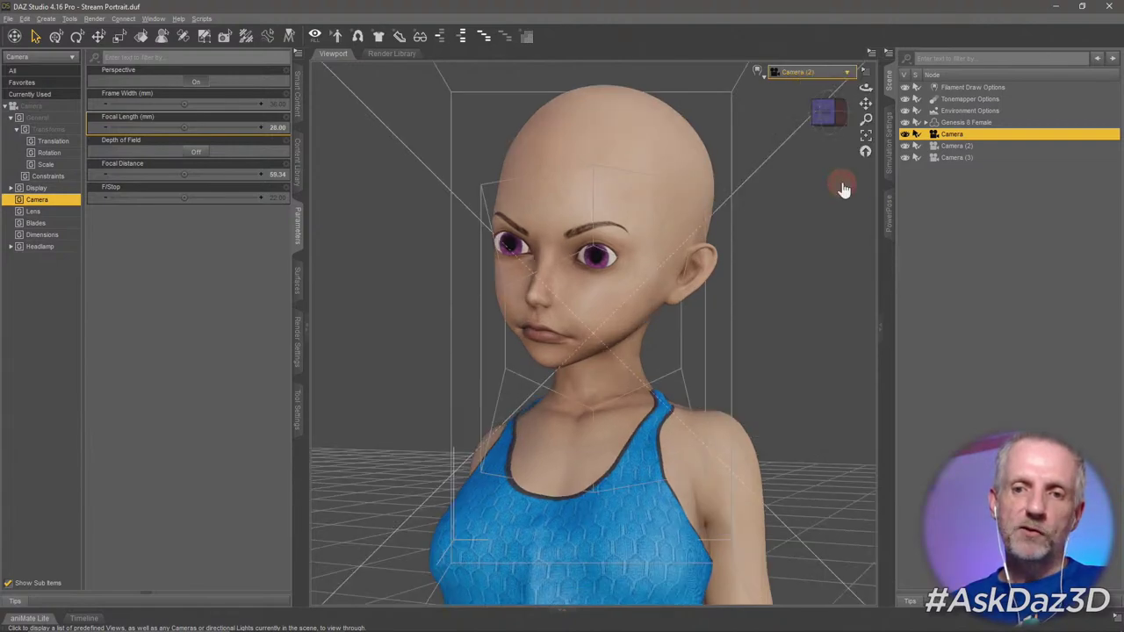
{"action": "left_click", "coordinate": [843, 72]}
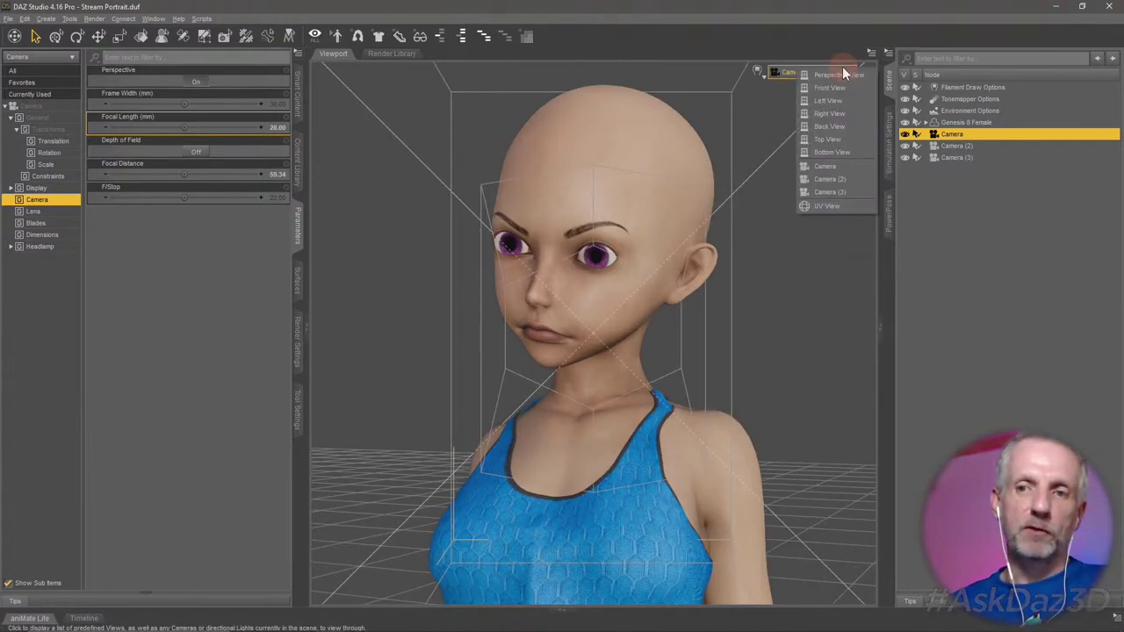
{"action": "left_click", "coordinate": [845, 166]}
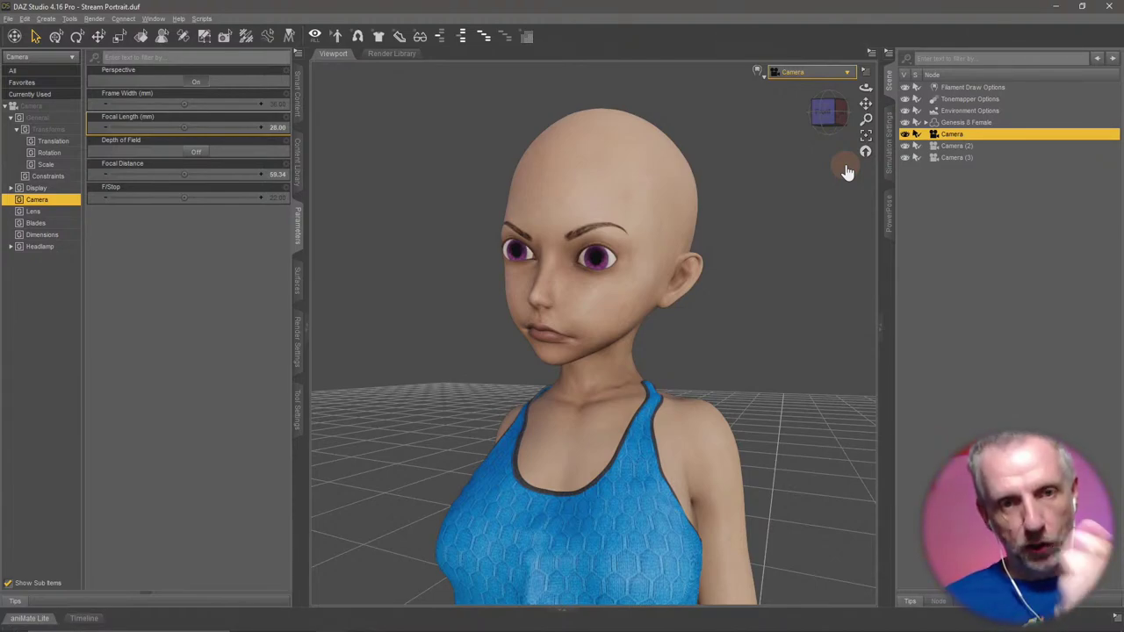
Check Camera (2) once more, then view through Camera (3) and select it in the Scene pane.
{"action": "left_click", "coordinate": [845, 73]}
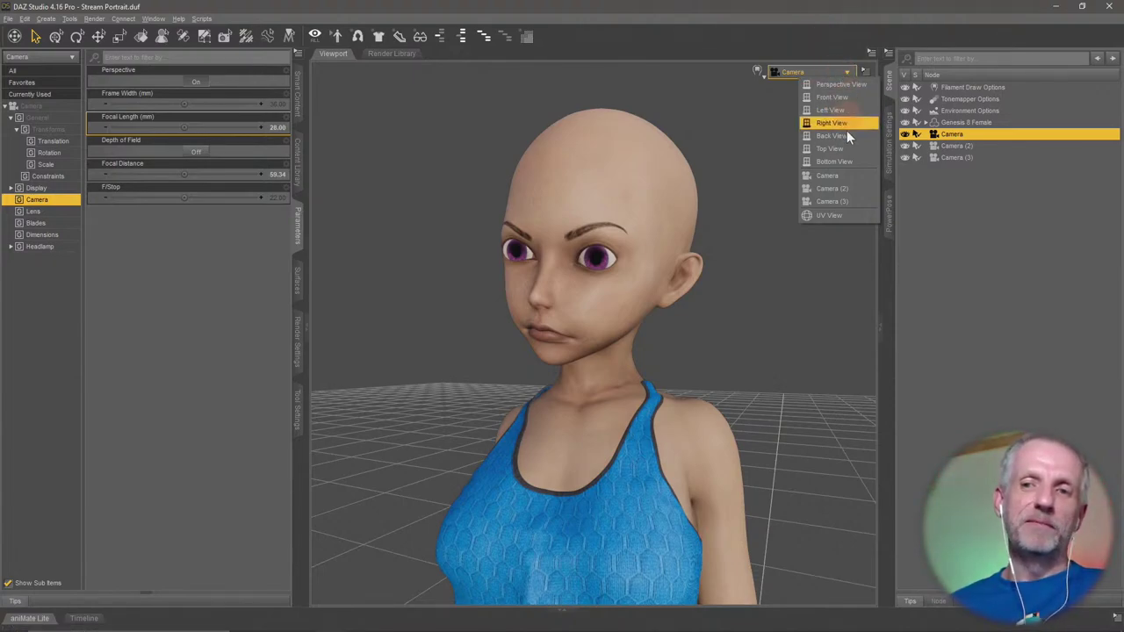
{"action": "left_click", "coordinate": [849, 188]}
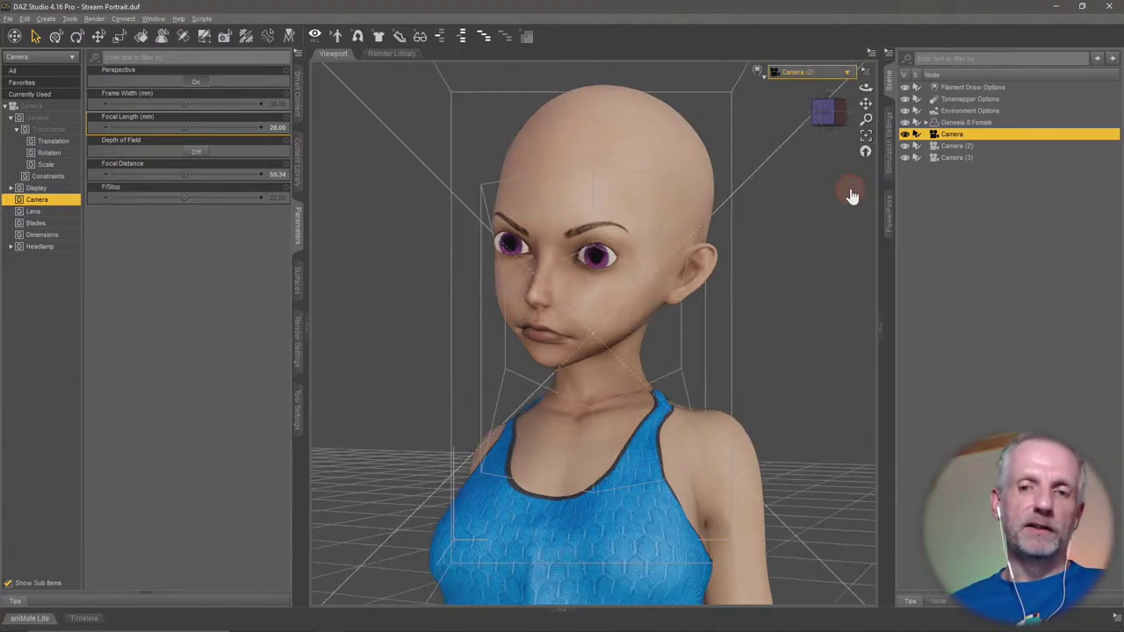
{"action": "left_click", "coordinate": [841, 72]}
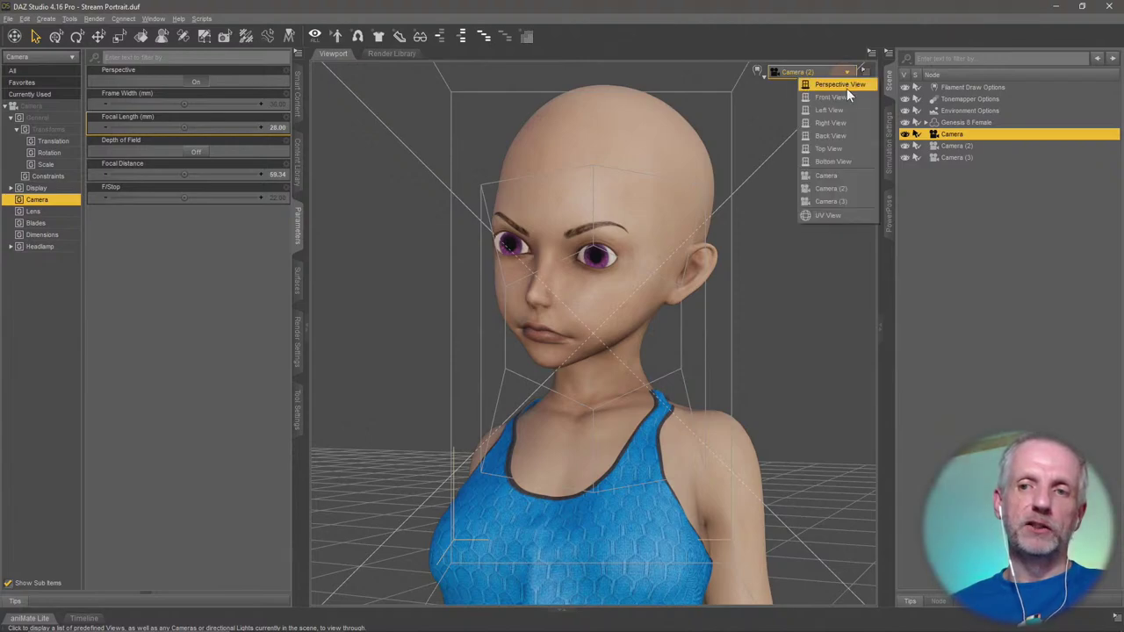
{"action": "left_click", "coordinate": [849, 176]}
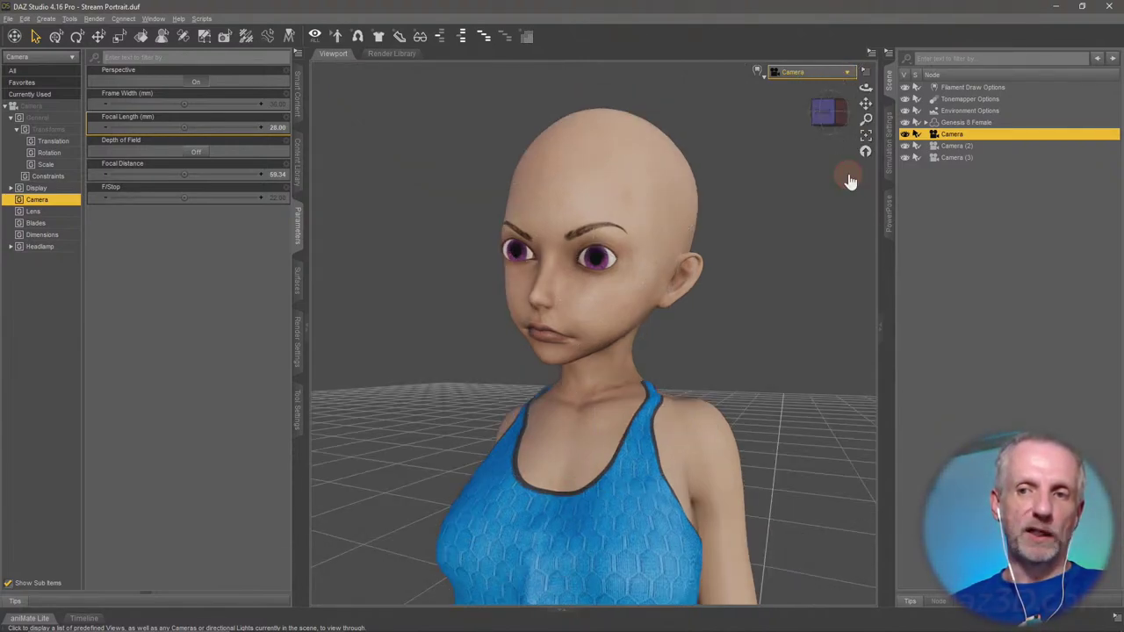
{"action": "left_click", "coordinate": [845, 73]}
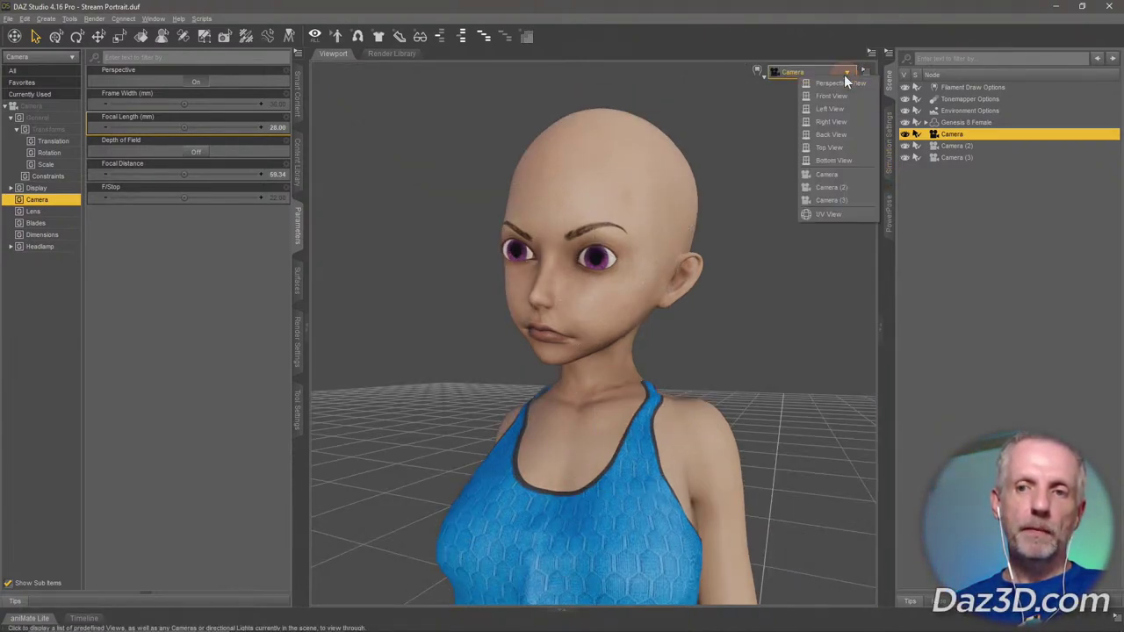
{"action": "left_click", "coordinate": [844, 200]}
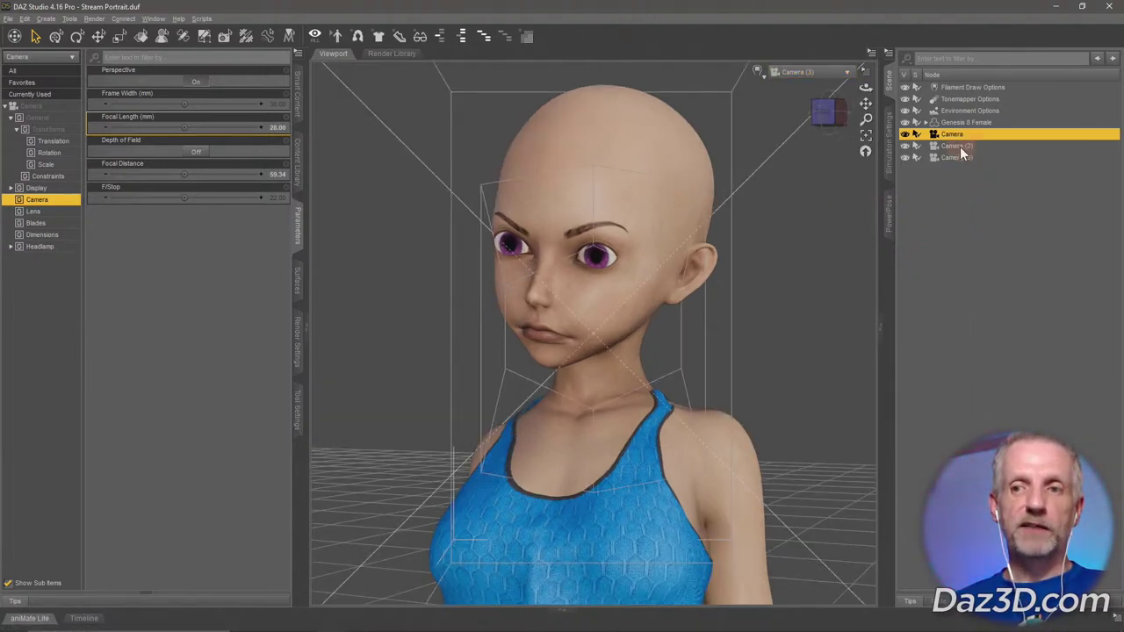
{"action": "left_click", "coordinate": [991, 157]}
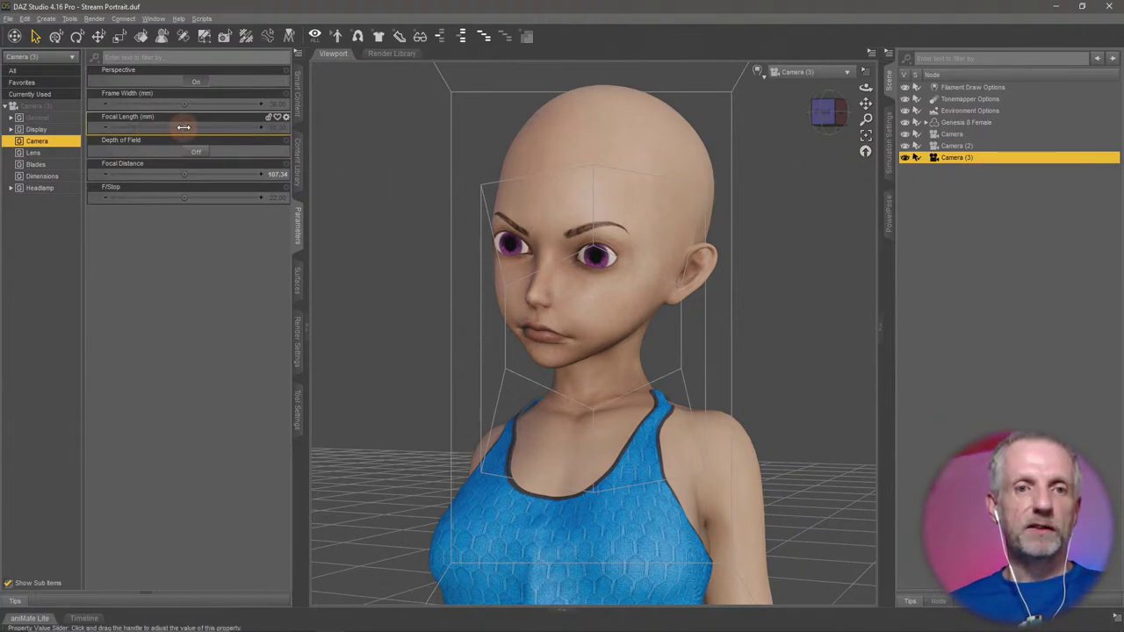
Try Focal Length 120 and 200, settle Camera (3) on 150 mm, and dolly it back.
{"action": "mouse_move", "coordinate": [184, 127]}
{"action": "left_mouse_down"}
{"action": "mouse_move", "coordinate": [154, 127]}
{"action": "mouse_move", "coordinate": [190, 127]}
{"action": "left_mouse_up"}
{"action": "left_click", "coordinate": [268, 128]}
{"action": "type", "text": "120"}
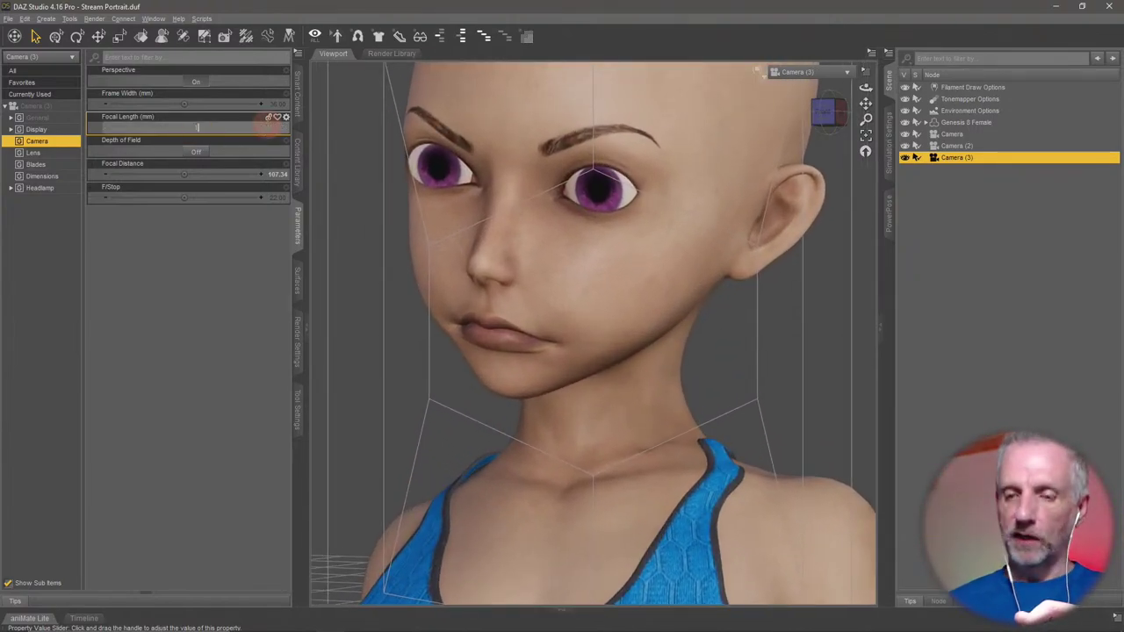
{"action": "key", "text": "Return"}
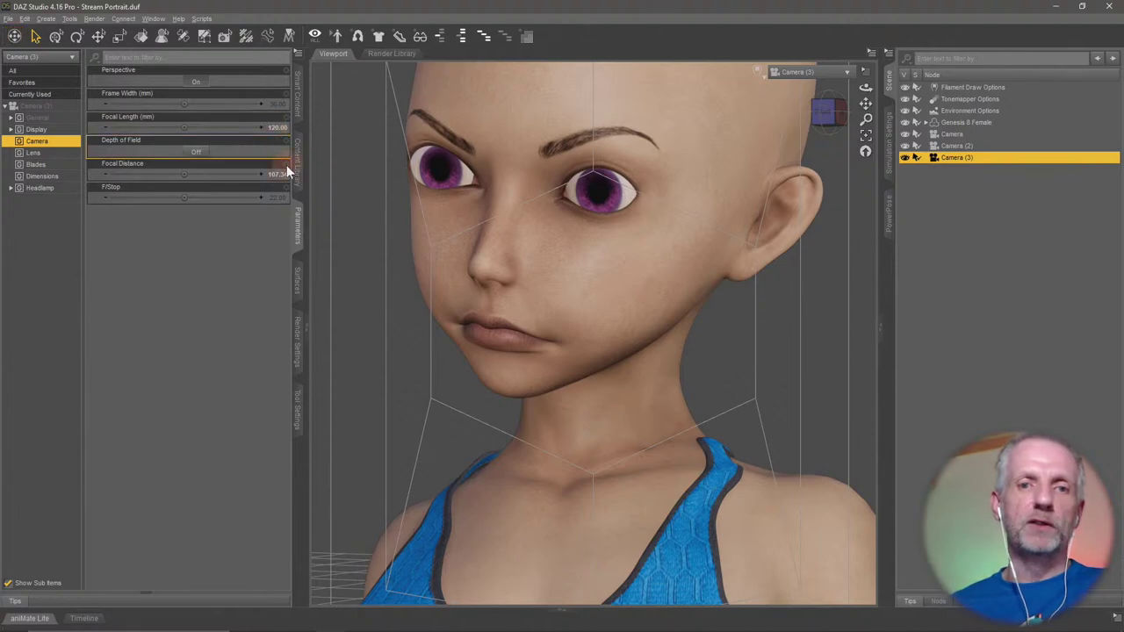
{"action": "left_click", "coordinate": [272, 127]}
{"action": "type", "text": "200"}
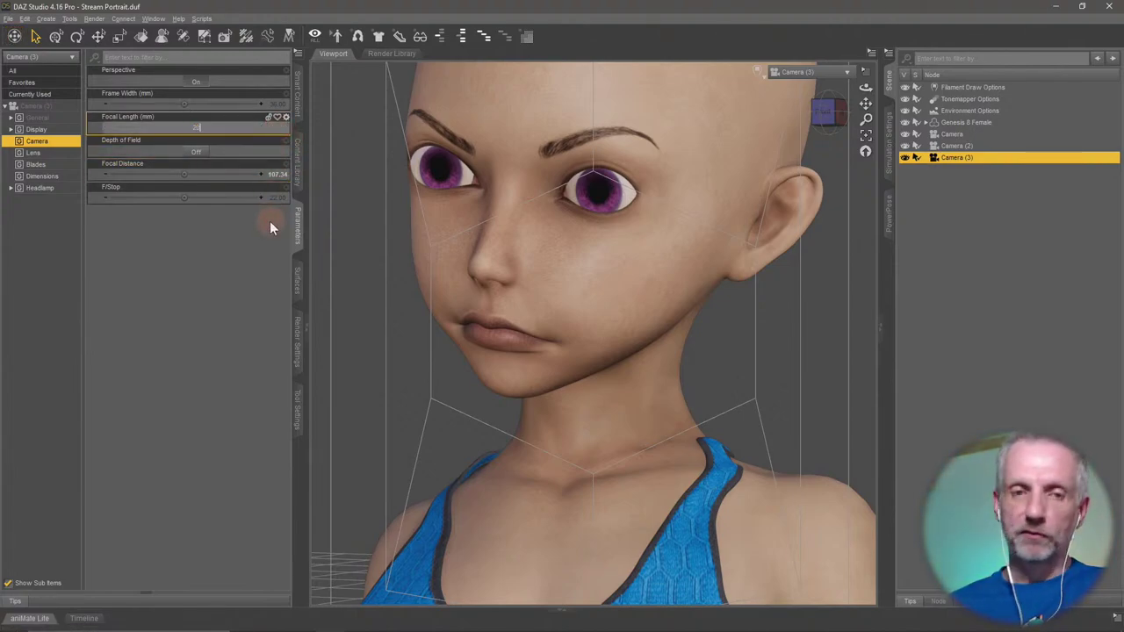
{"action": "key", "text": "Return"}
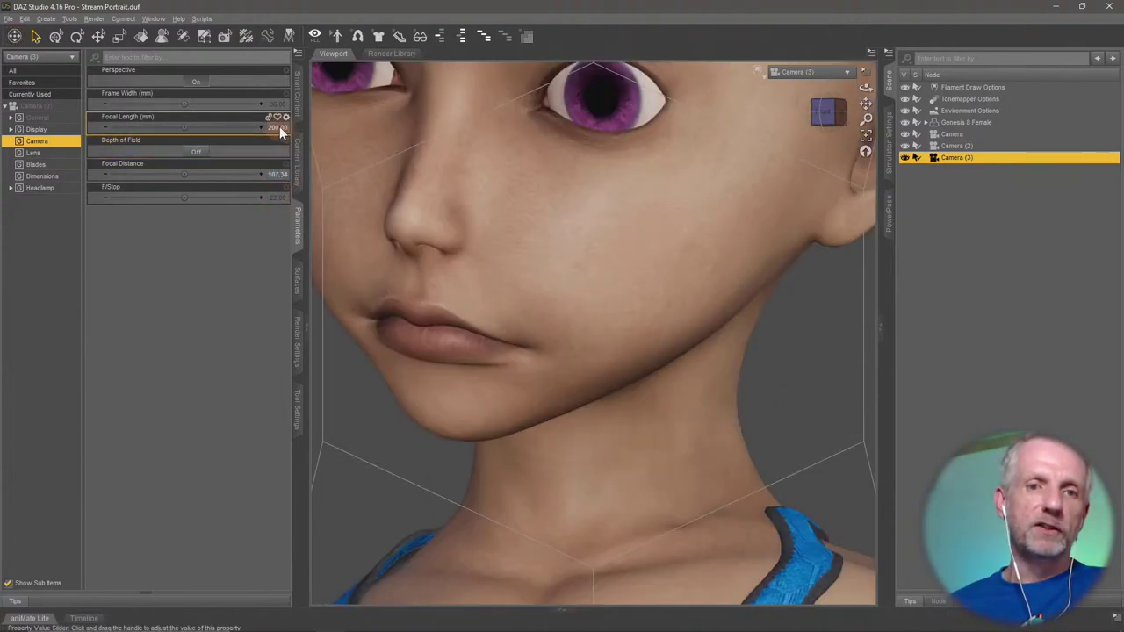
{"action": "left_click", "coordinate": [279, 127]}
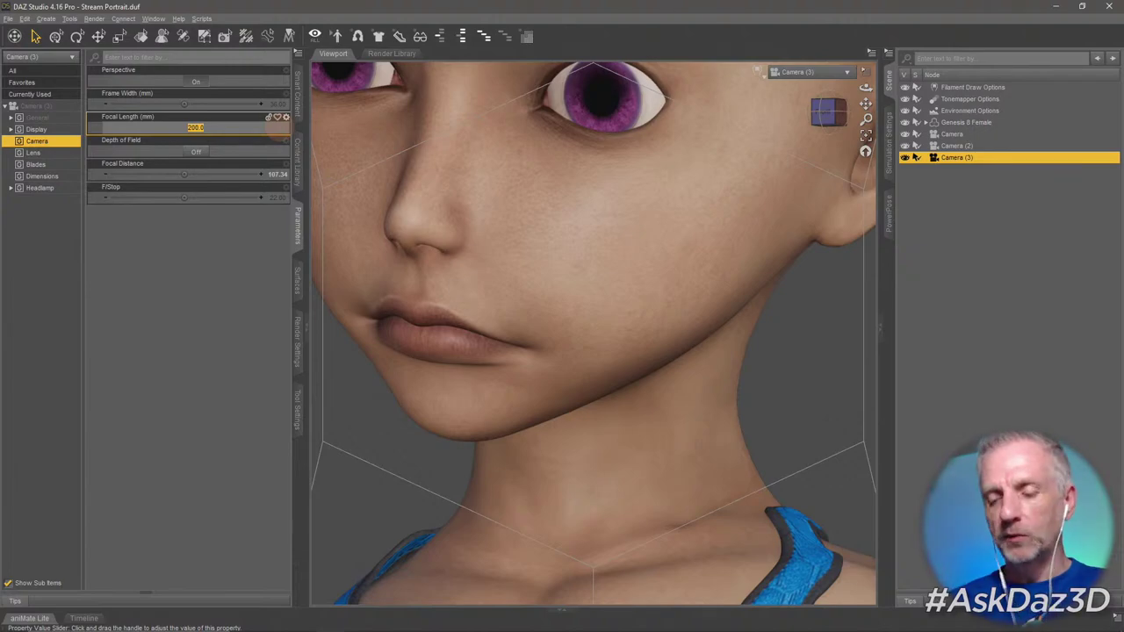
{"action": "type", "text": "150"}
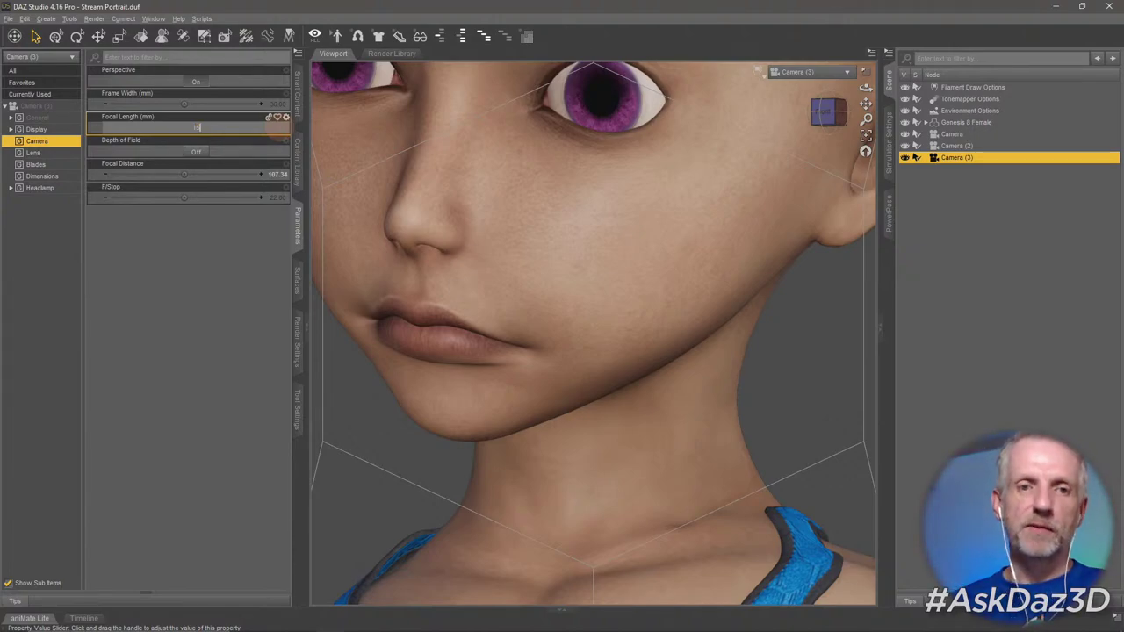
{"action": "key", "text": "Return"}
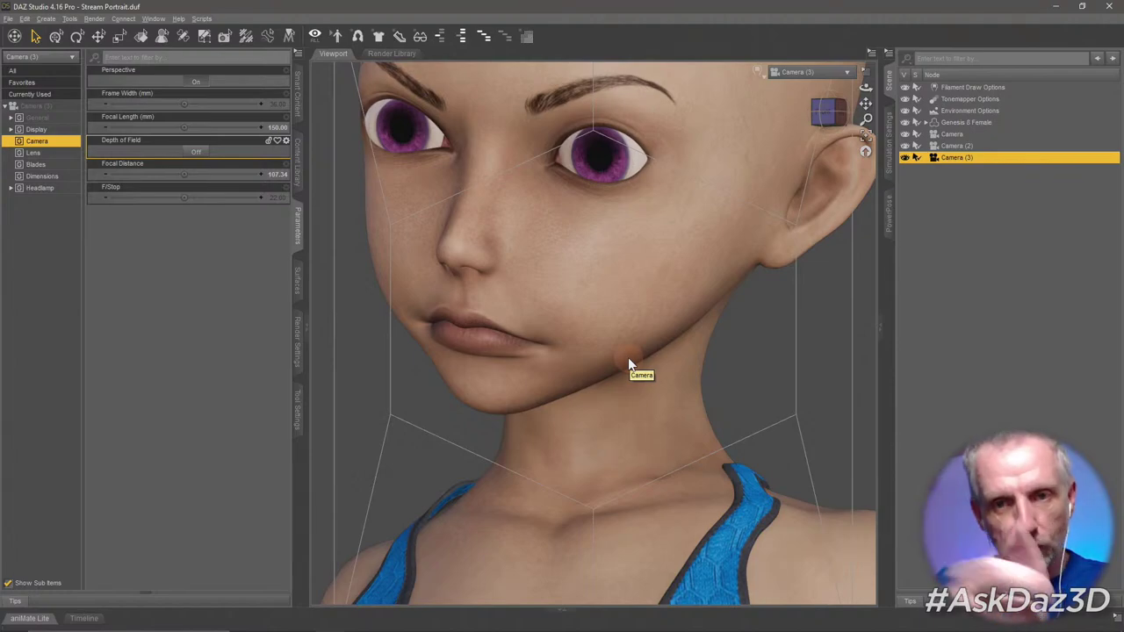
{"action": "scroll", "coordinate": [628, 365], "scroll_direction": "down", "scroll_amount": 5}
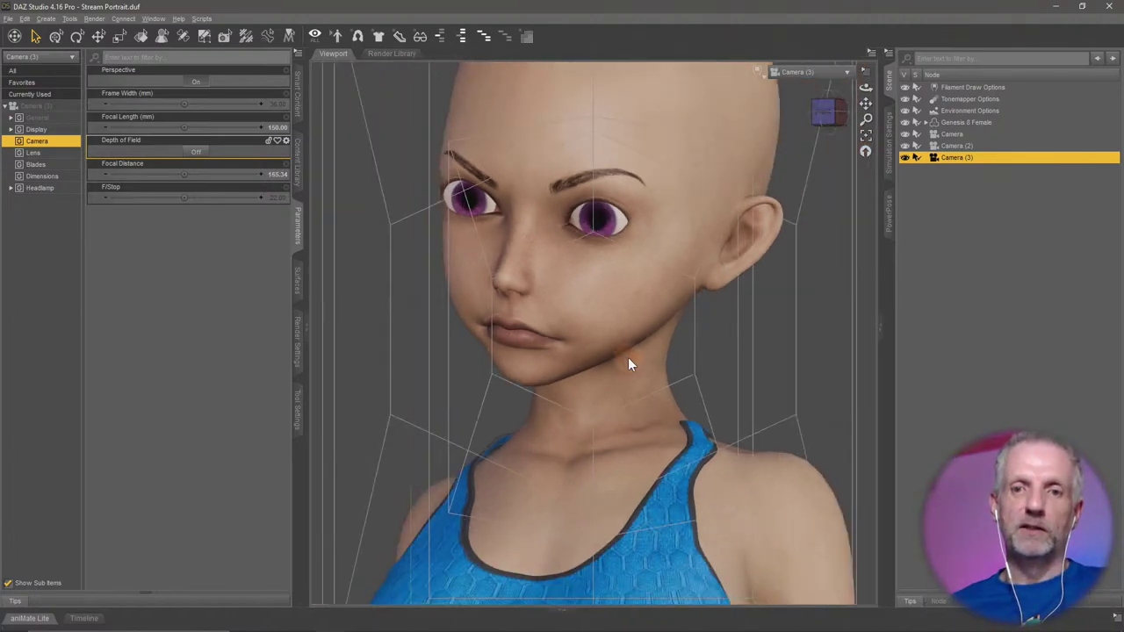
{"action": "scroll", "coordinate": [628, 364], "scroll_direction": "down", "scroll_amount": 4}
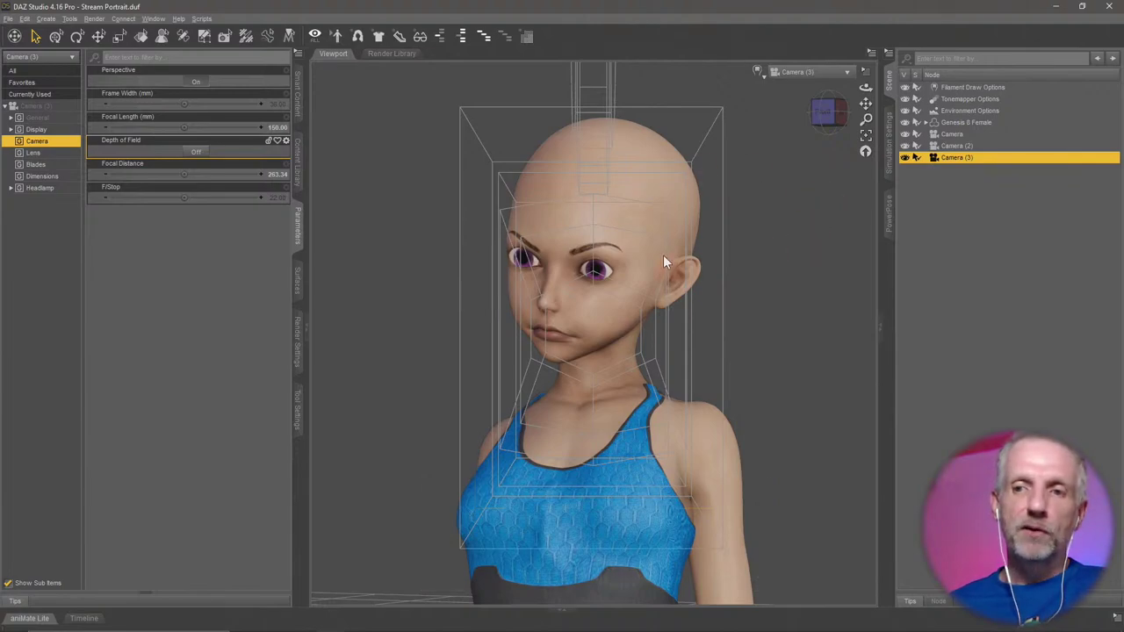
Cycle the viewport through Camera, Camera (2) and Camera (3) to compare their framing.
{"action": "left_click", "coordinate": [701, 290]}
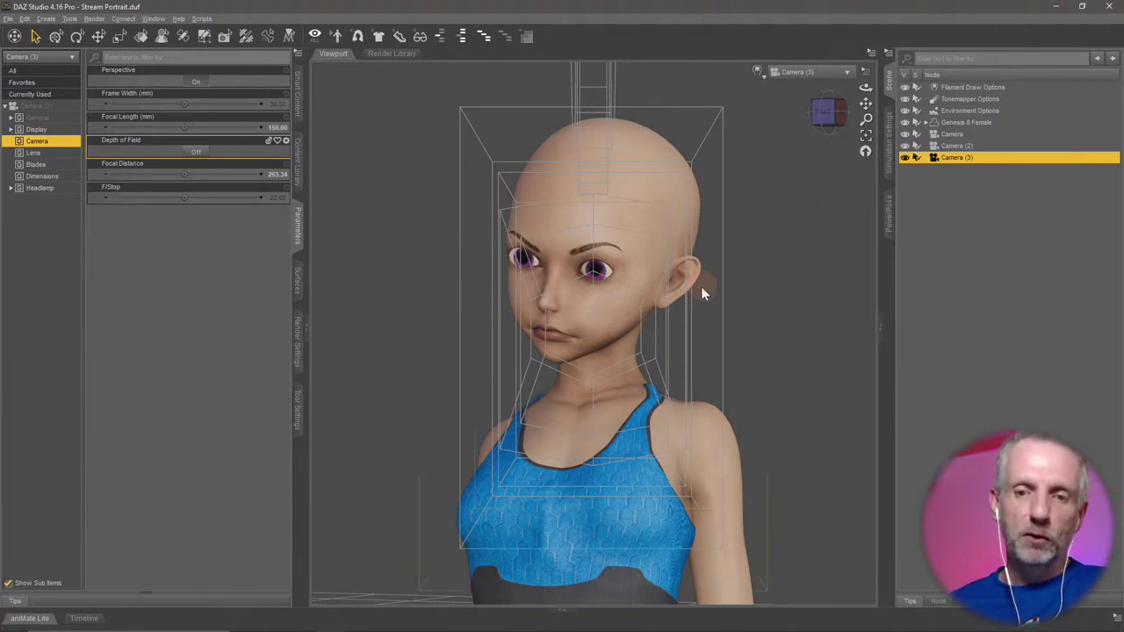
{"action": "left_click", "coordinate": [834, 72]}
{"action": "left_click", "coordinate": [851, 166]}
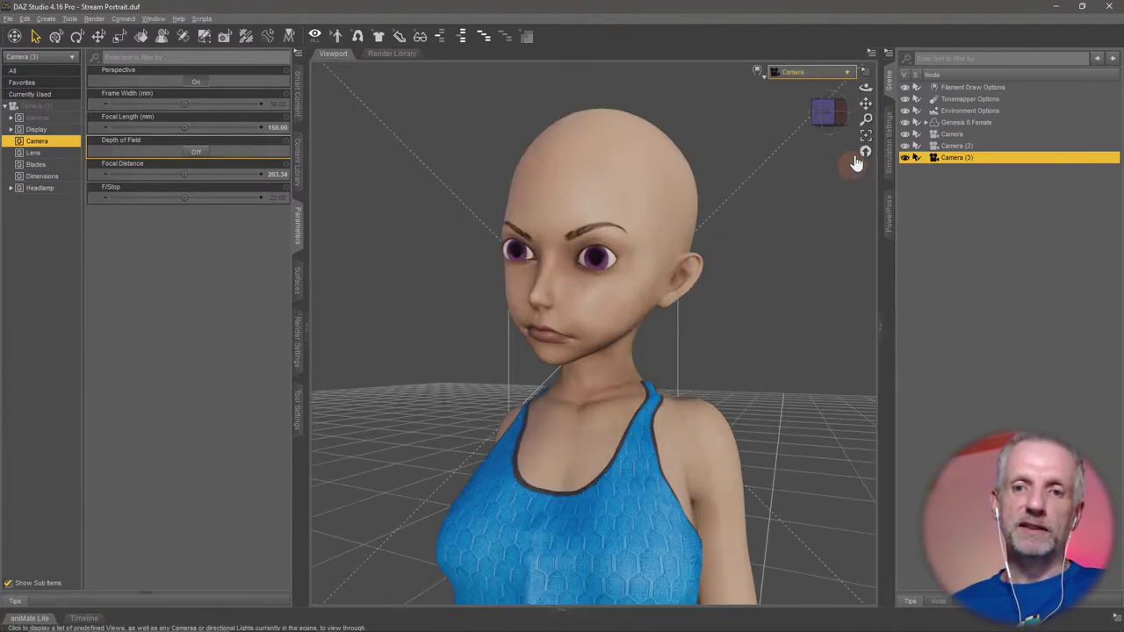
{"action": "left_click", "coordinate": [844, 74]}
{"action": "left_click", "coordinate": [853, 177]}
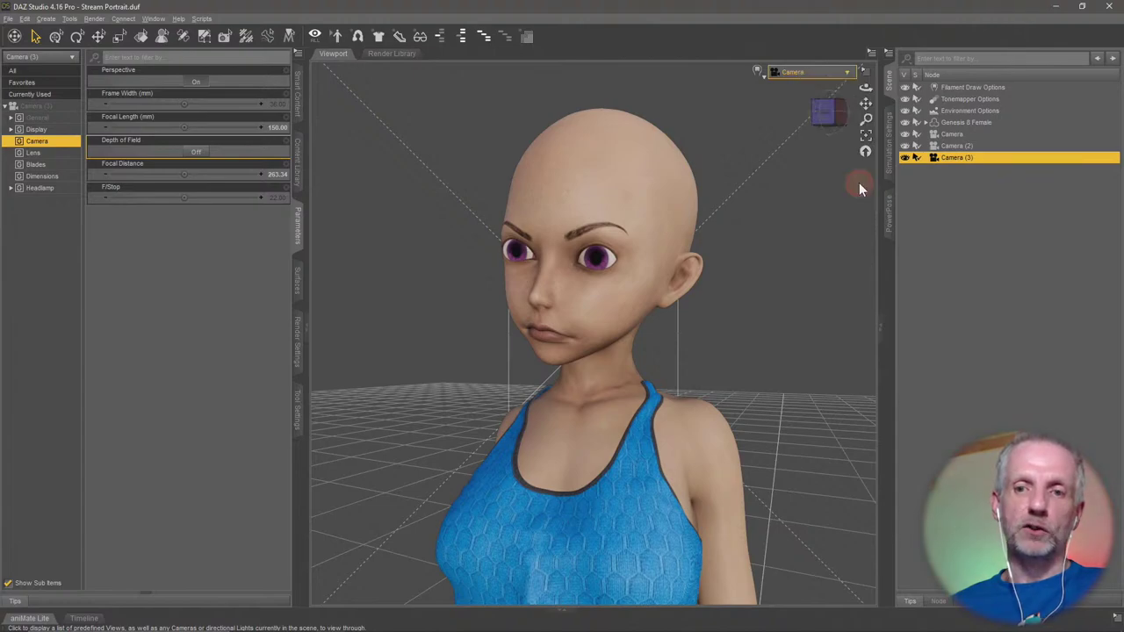
{"action": "left_click", "coordinate": [846, 74]}
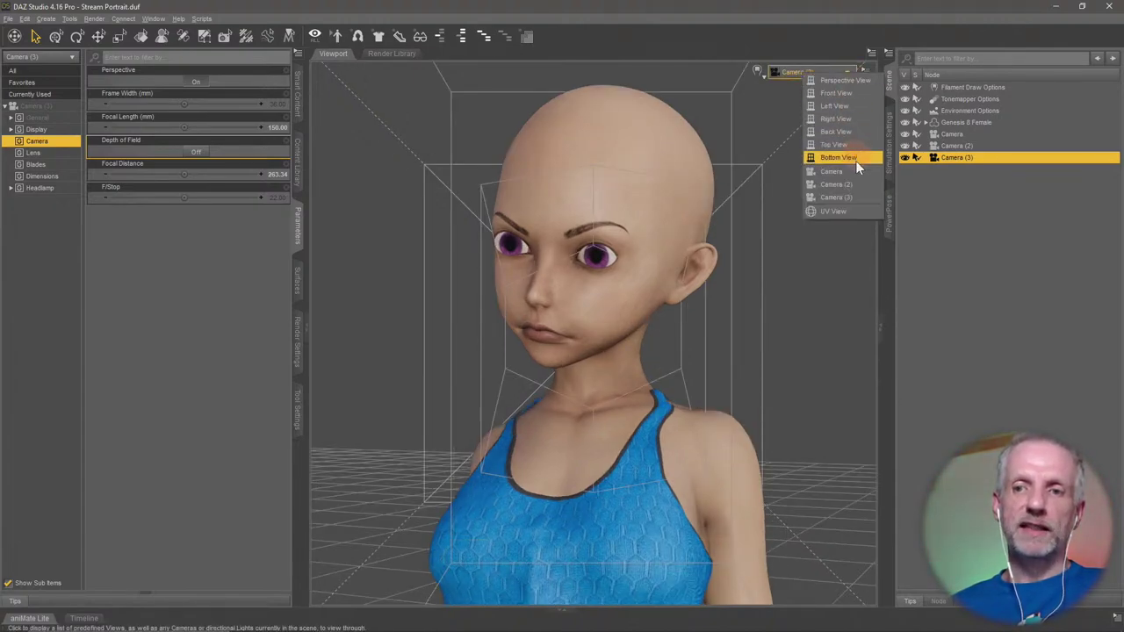
{"action": "left_click", "coordinate": [861, 198]}
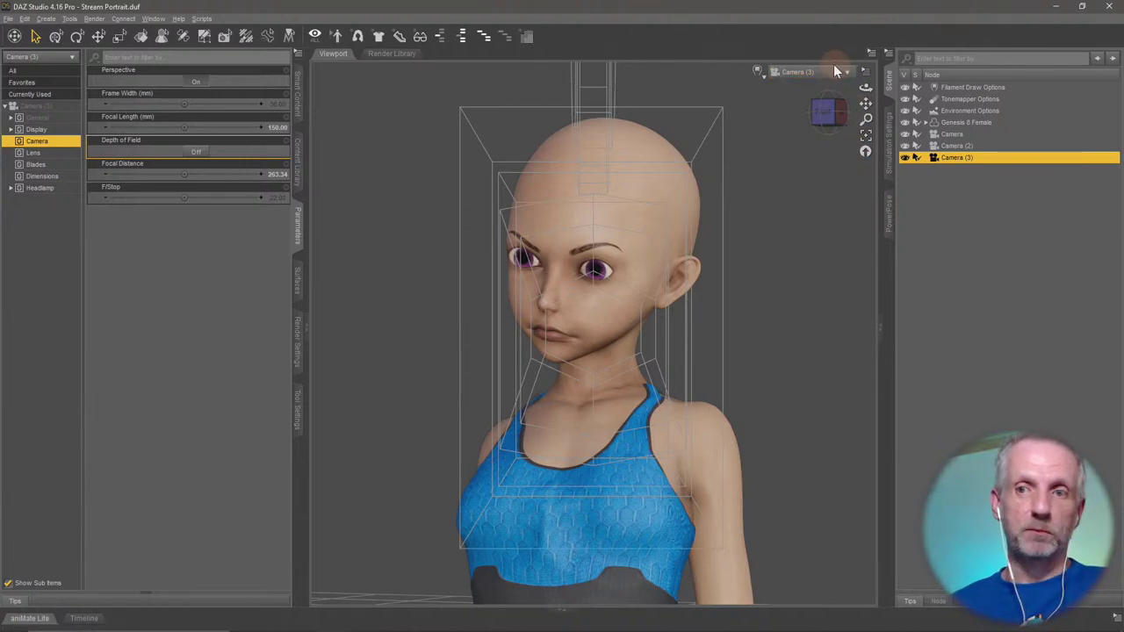
{"action": "left_click", "coordinate": [832, 71]}
{"action": "left_click", "coordinate": [845, 160]}
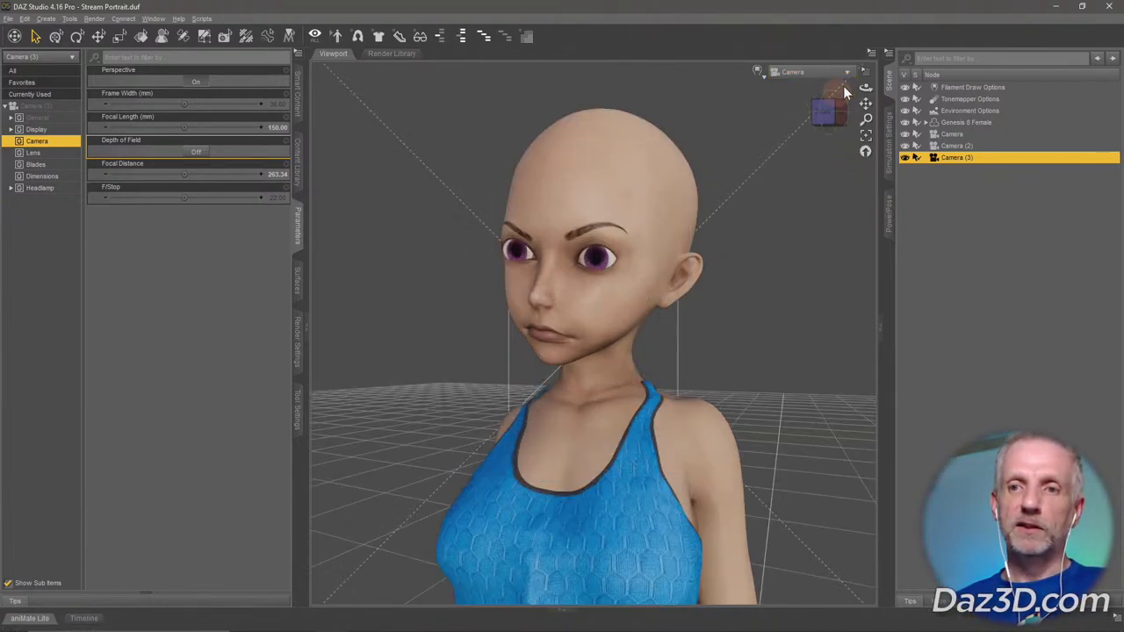
{"action": "left_click", "coordinate": [842, 74]}
{"action": "left_click", "coordinate": [837, 174]}
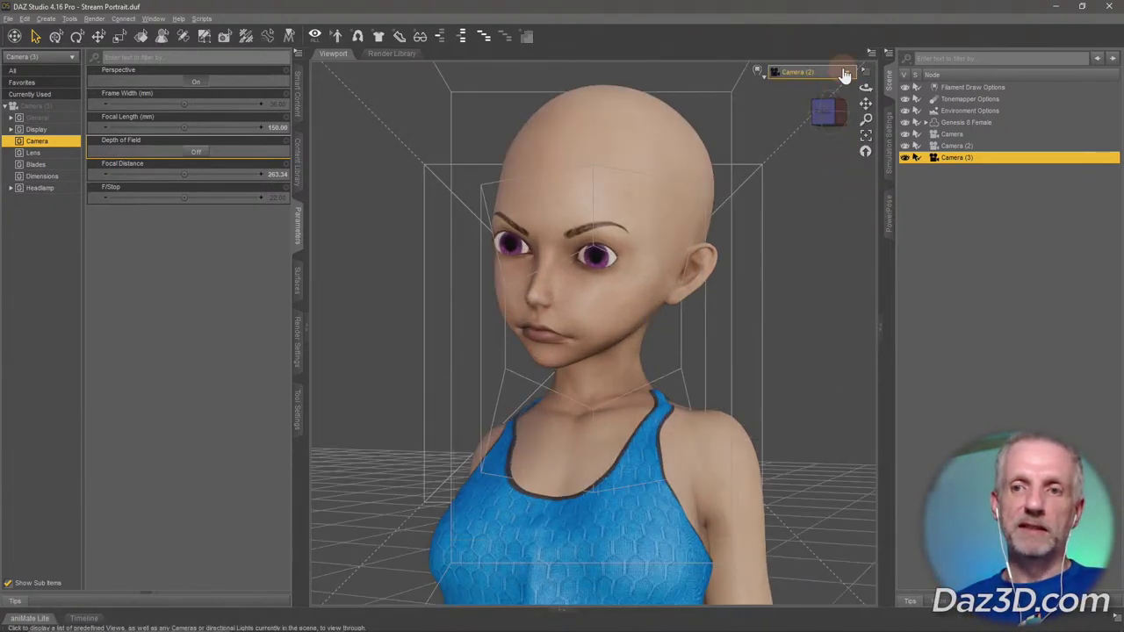
{"action": "left_click", "coordinate": [841, 74]}
{"action": "left_click", "coordinate": [849, 194]}
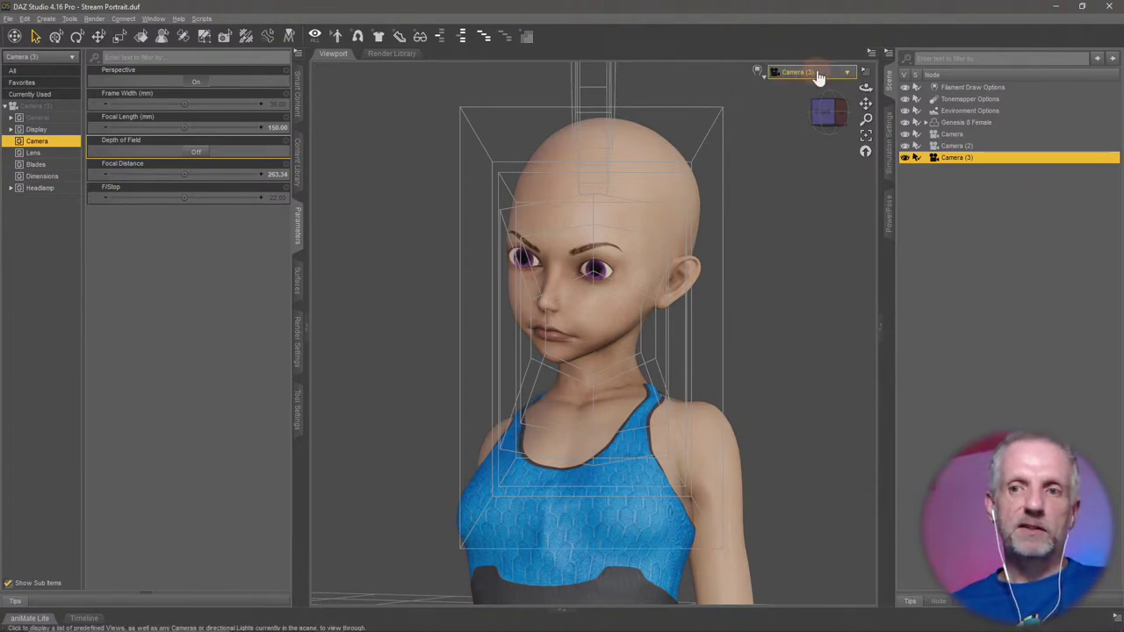
Compare the three cameras again and settle on the Camera (3) view.
{"action": "left_click", "coordinate": [817, 73]}
{"action": "left_click", "coordinate": [821, 166]}
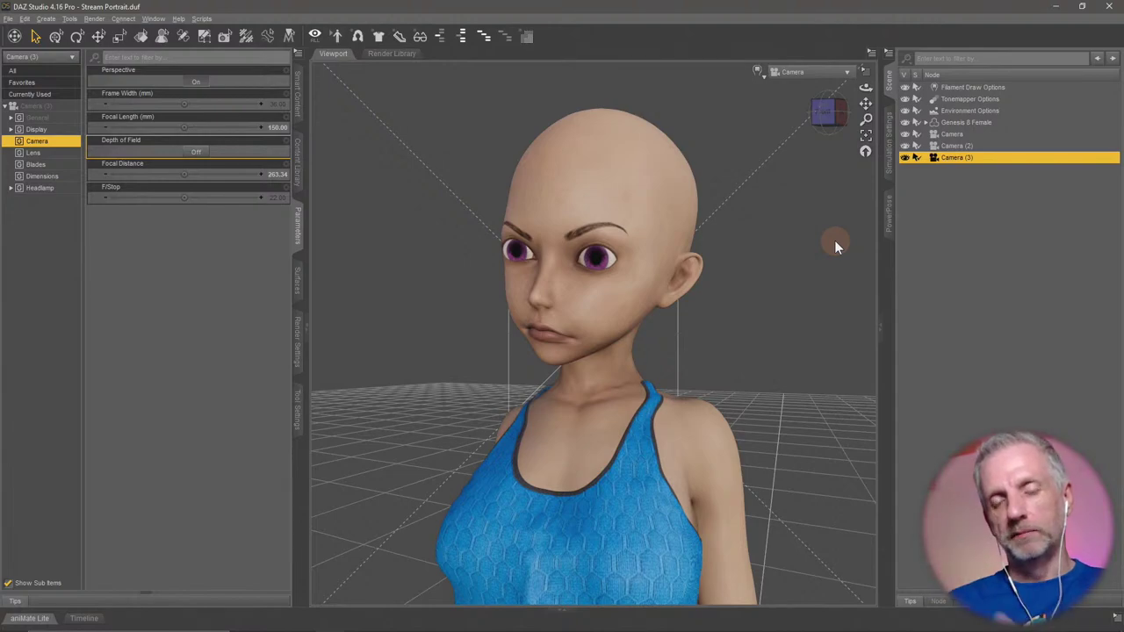
{"action": "left_click", "coordinate": [847, 73]}
{"action": "left_click", "coordinate": [856, 201]}
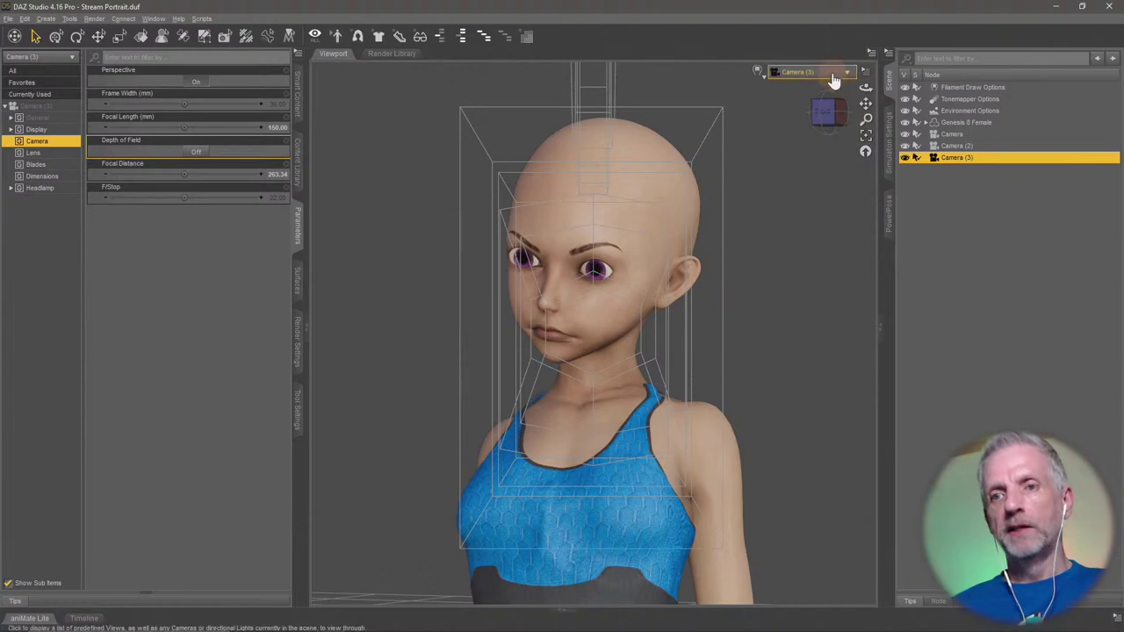
{"action": "left_click", "coordinate": [834, 73]}
{"action": "left_click", "coordinate": [847, 187]}
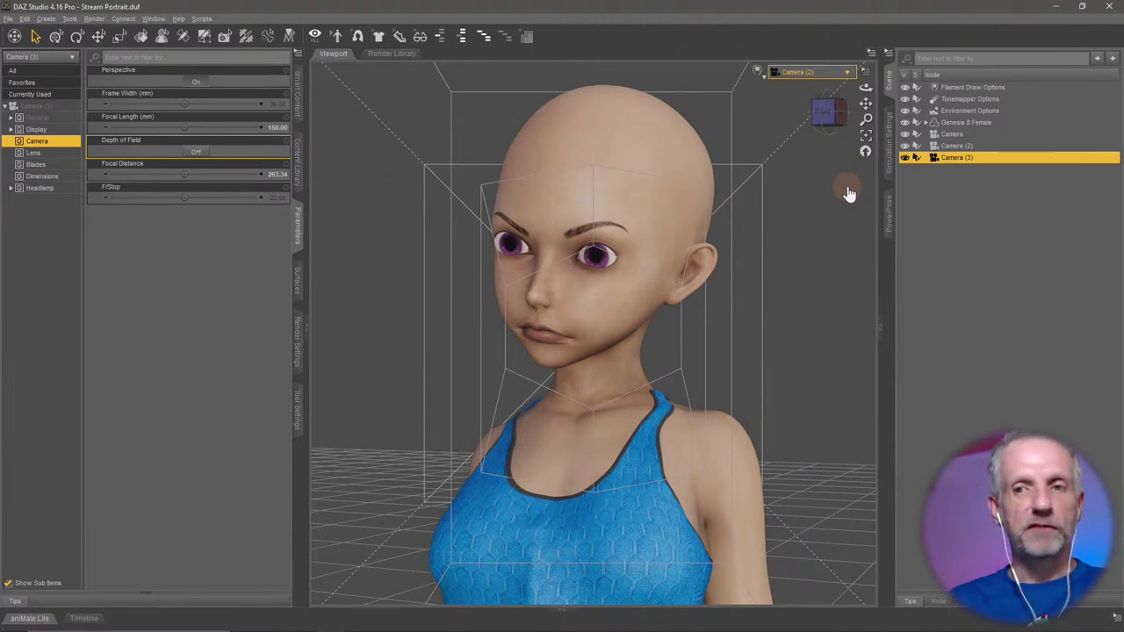
{"action": "left_click", "coordinate": [842, 72]}
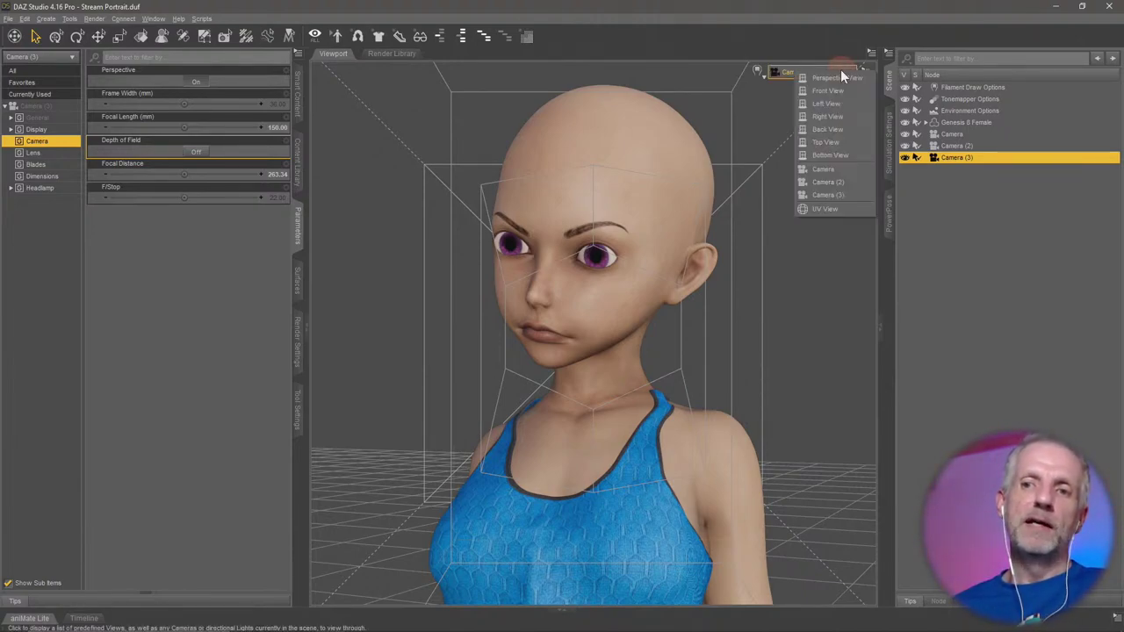
{"action": "left_click", "coordinate": [845, 197]}
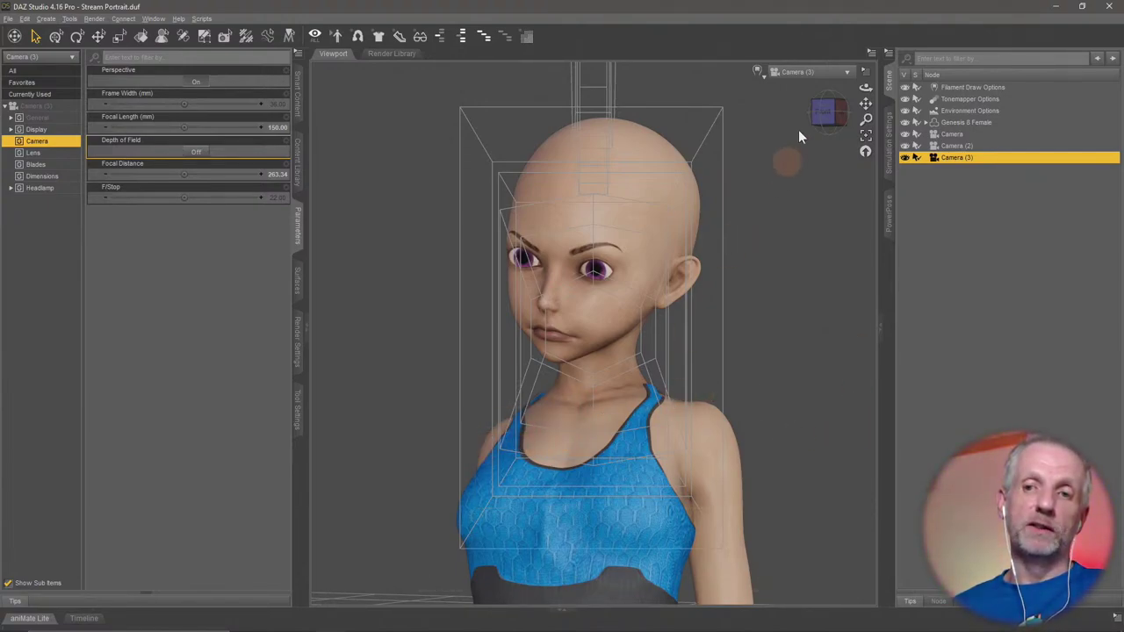
{"action": "left_click", "coordinate": [824, 75]}
{"action": "left_click", "coordinate": [822, 186]}
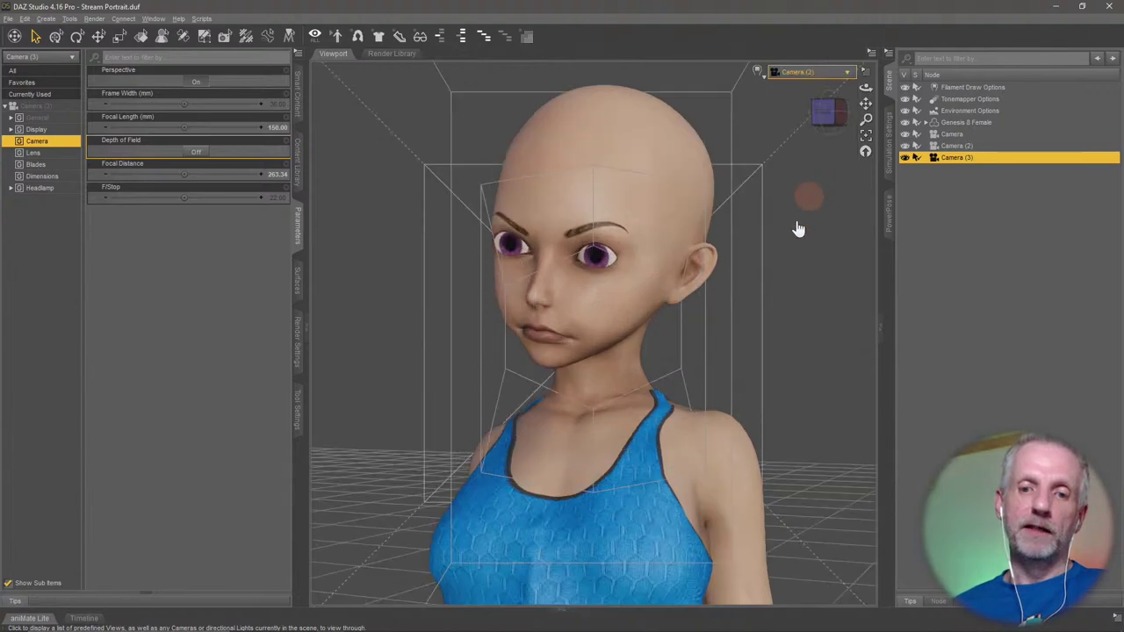
{"action": "left_click", "coordinate": [809, 72]}
{"action": "left_click", "coordinate": [804, 169]}
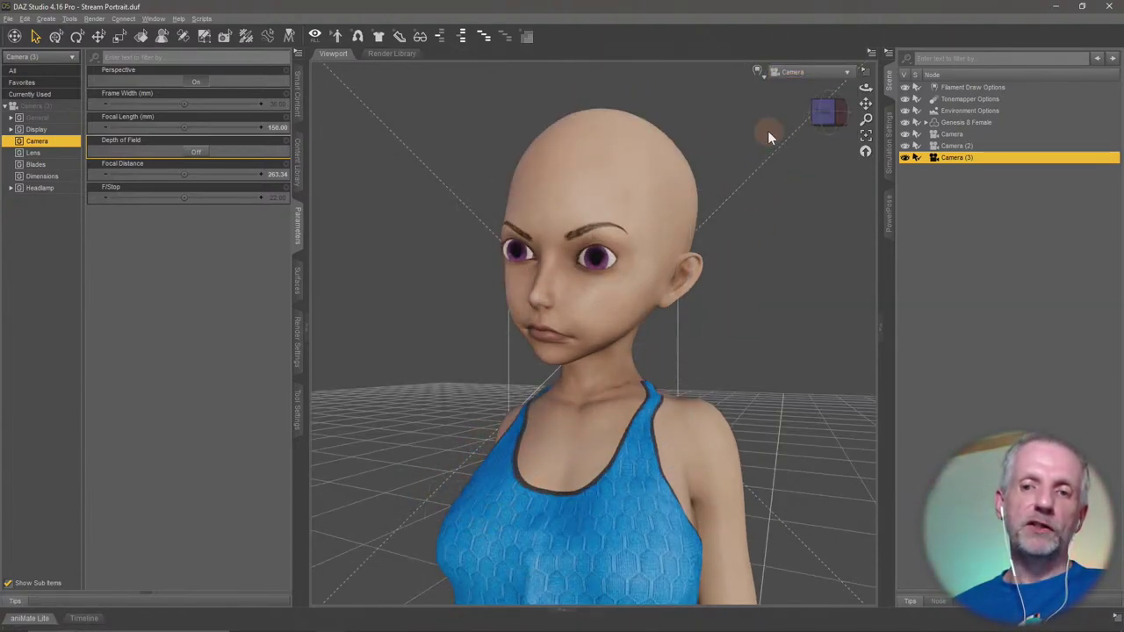
{"action": "left_click", "coordinate": [832, 73]}
{"action": "left_click", "coordinate": [828, 202]}
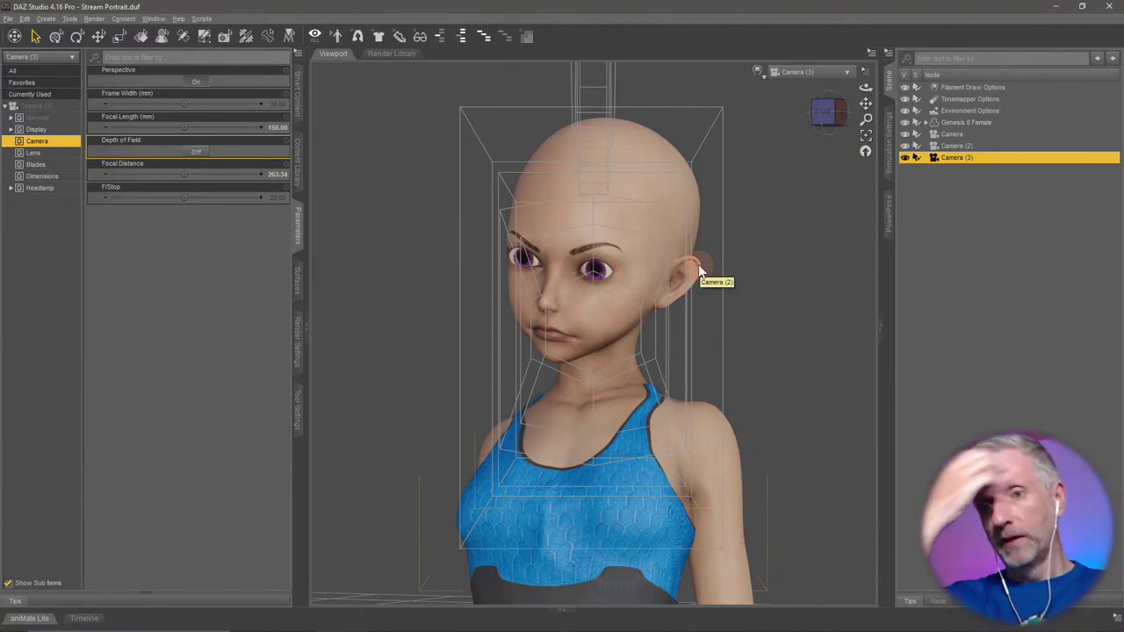
Hide Camera and Camera (2), then switch the viewport to Perspective View.
{"action": "left_click", "coordinate": [904, 133]}
{"action": "left_click", "coordinate": [904, 145]}
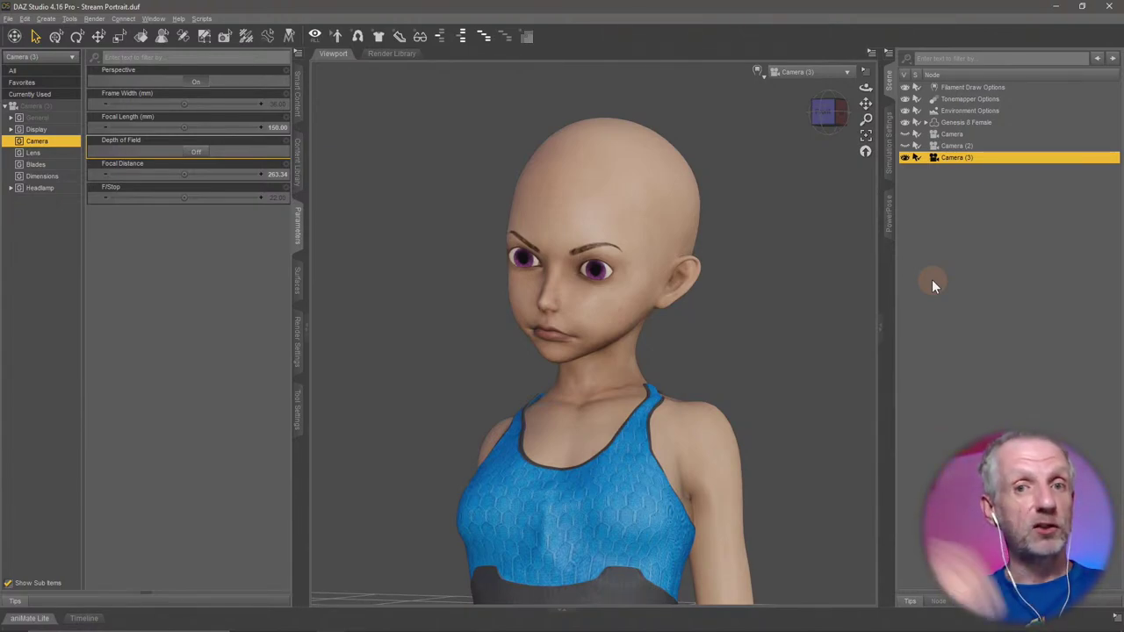
{"action": "left_click", "coordinate": [834, 73]}
{"action": "left_click", "coordinate": [826, 77]}
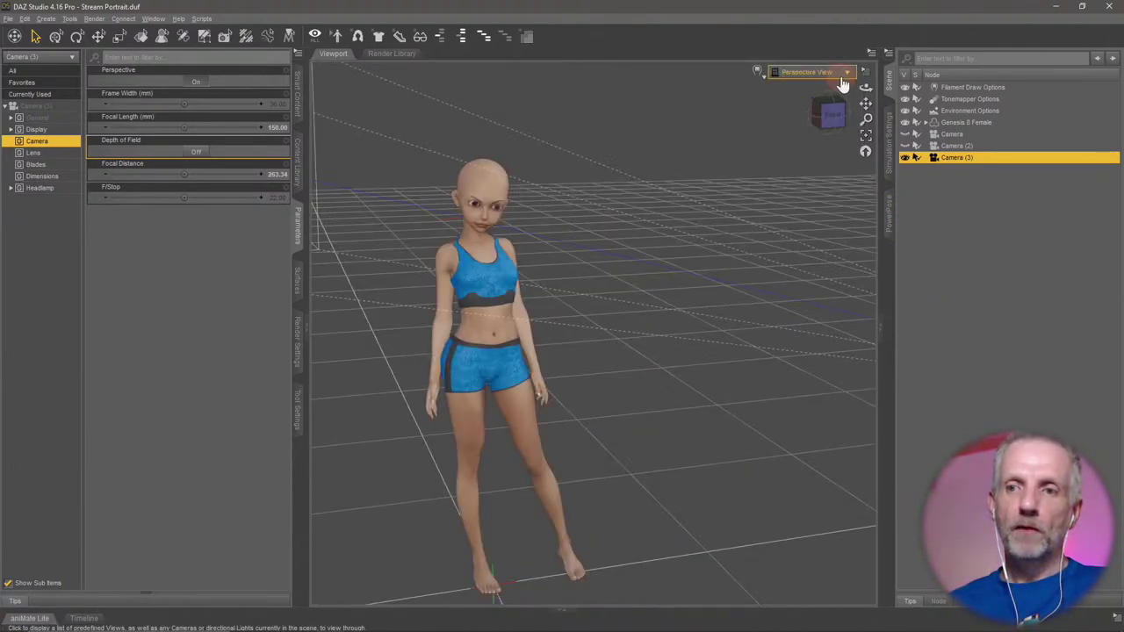
Show Camera and Camera (2) again and orbit out to see the figure and cameras.
{"action": "left_click", "coordinate": [906, 134]}
{"action": "left_click", "coordinate": [906, 145]}
{"action": "scroll", "coordinate": [815, 254], "scroll_direction": "down", "scroll_amount": 5}
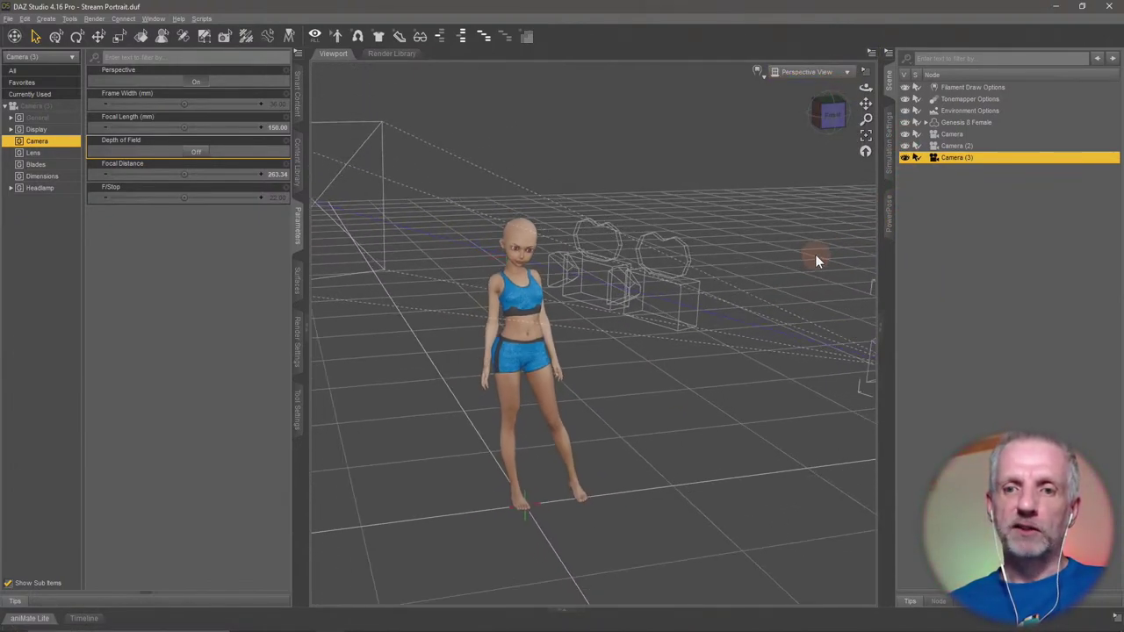
{"action": "left_click_drag", "start_coordinate": [815, 254], "coordinate": [695, 417], "text": "alt"}
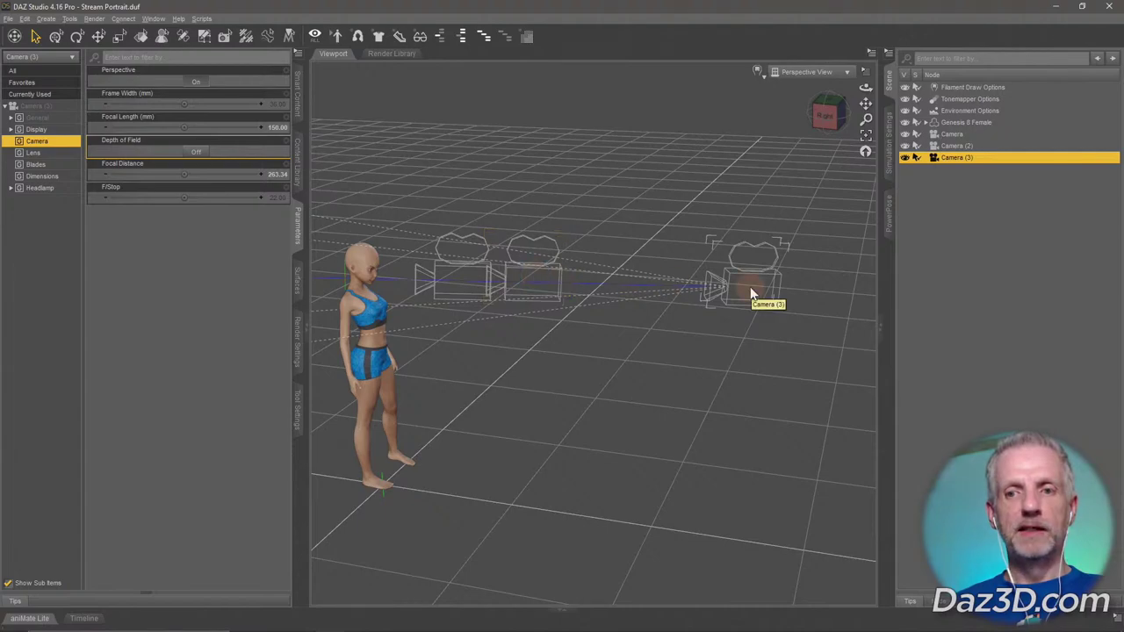
{"action": "left_click_drag", "start_coordinate": [728, 369], "coordinate": [700, 401], "text": "alt"}
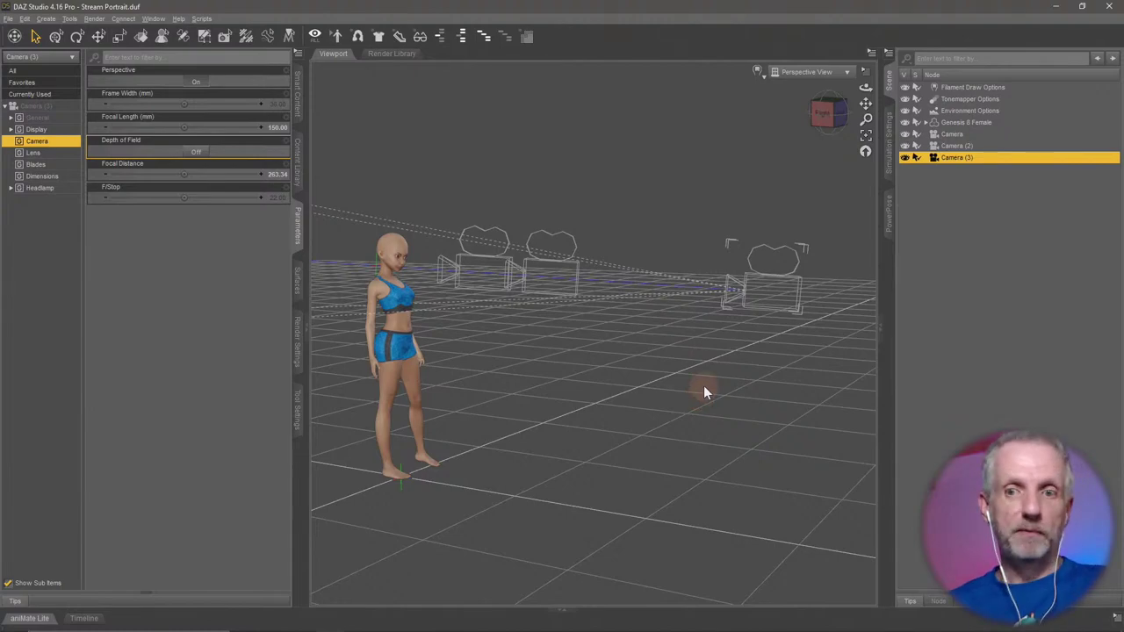
{"action": "left_click_drag", "start_coordinate": [711, 348], "coordinate": [905, 253], "text": "alt"}
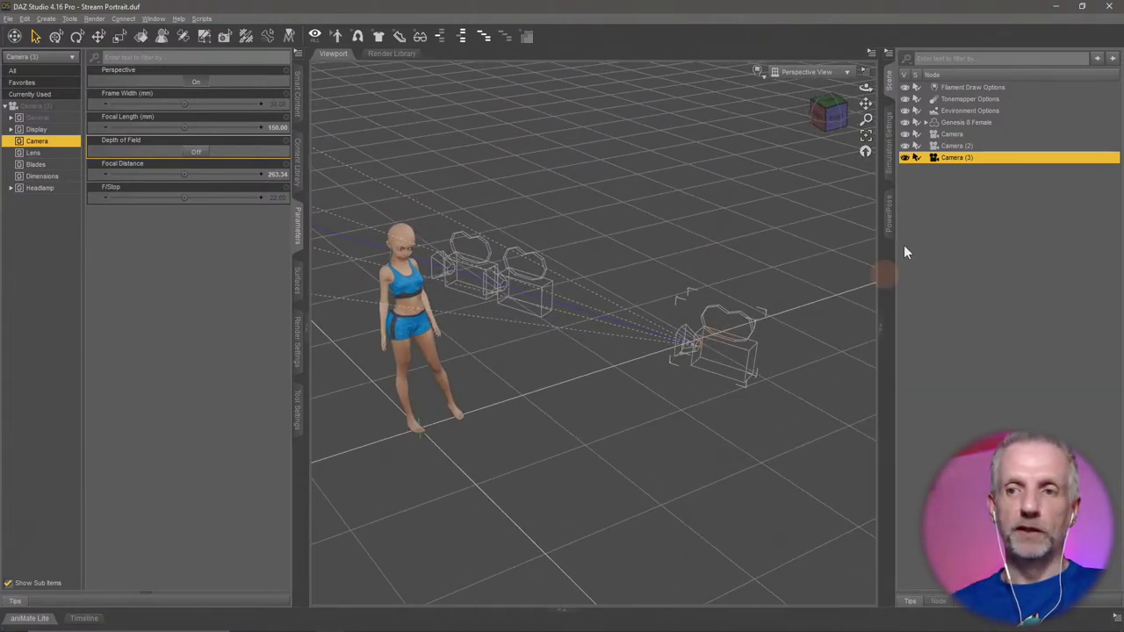
Hide Camera and Camera (2), orbit around Camera (3), then view through Camera (3).
{"action": "left_click", "coordinate": [905, 134]}
{"action": "left_click", "coordinate": [904, 145]}
{"action": "left_click_drag", "start_coordinate": [653, 363], "coordinate": [367, 209], "text": "alt"}
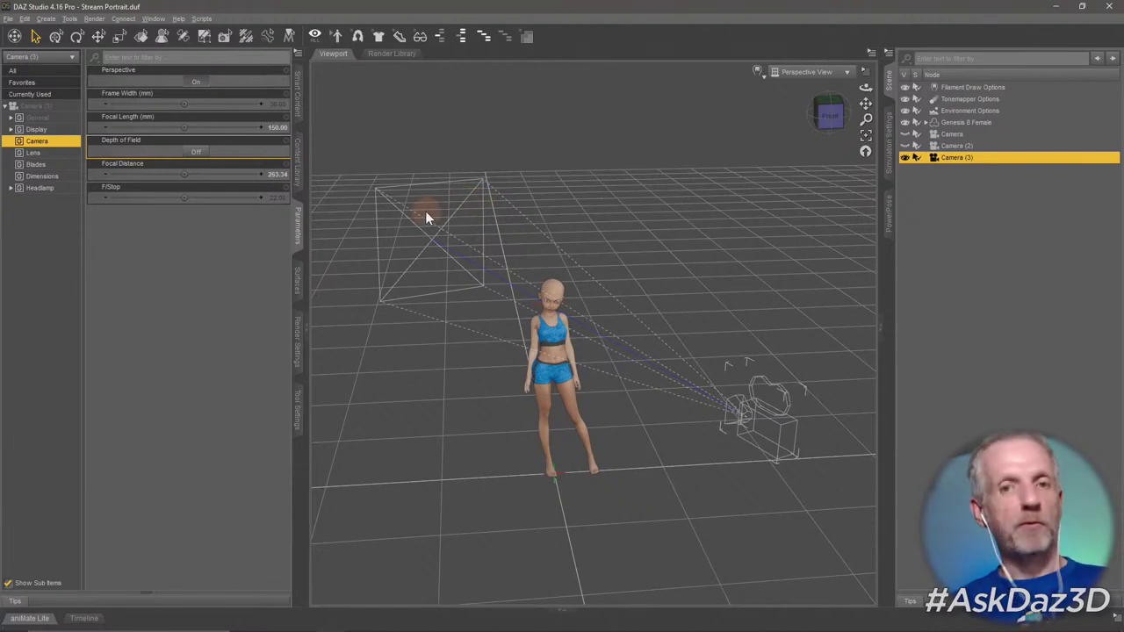
{"action": "left_click", "coordinate": [864, 71]}
{"action": "left_click", "coordinate": [796, 71]}
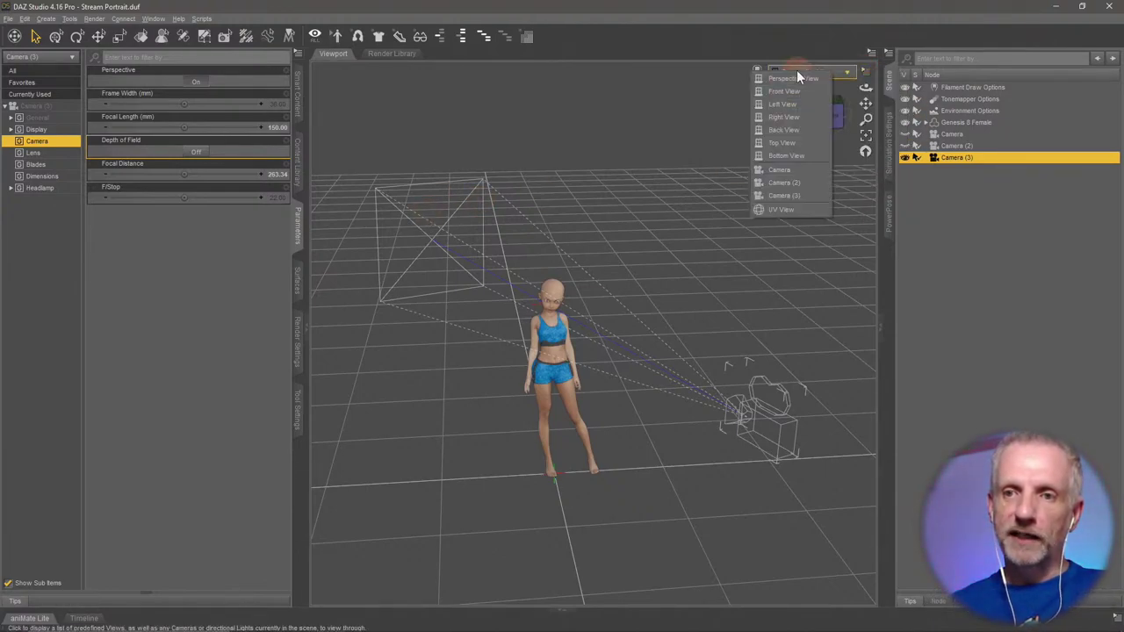
{"action": "left_click", "coordinate": [807, 194]}
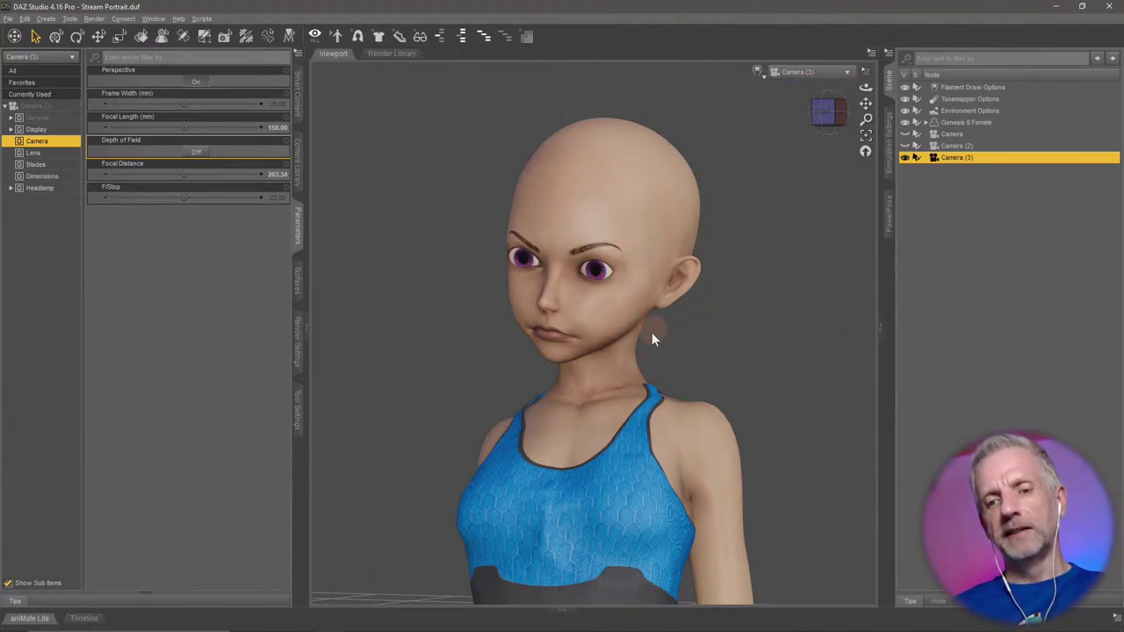
{"action": "left_click", "coordinate": [29, 618]}
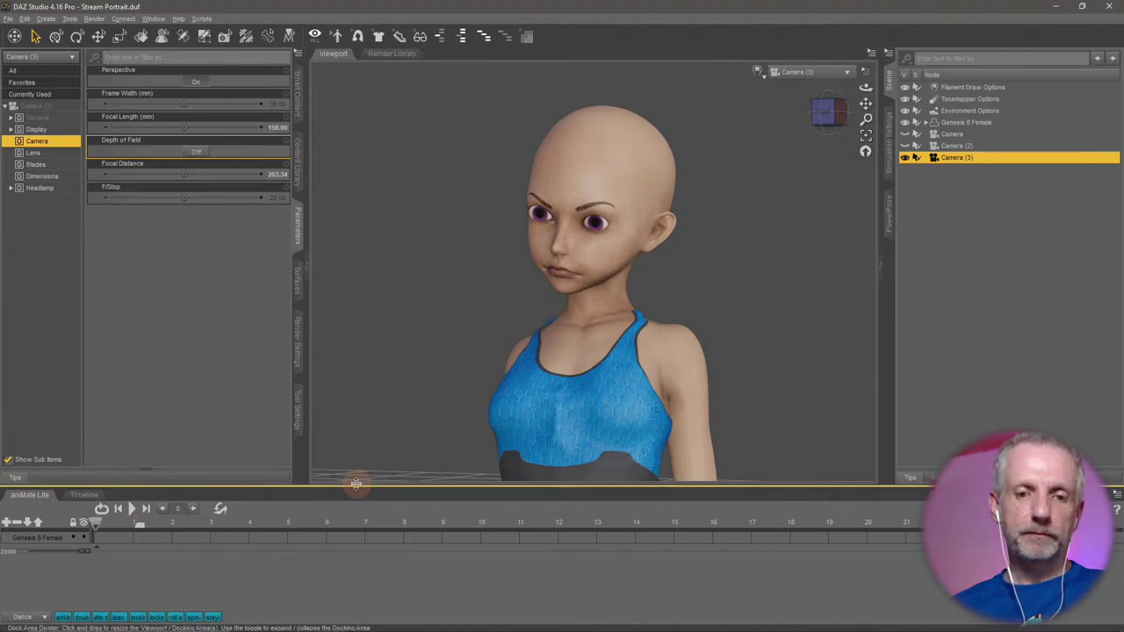
{"action": "left_click_drag", "start_coordinate": [357, 484], "coordinate": [369, 323]}
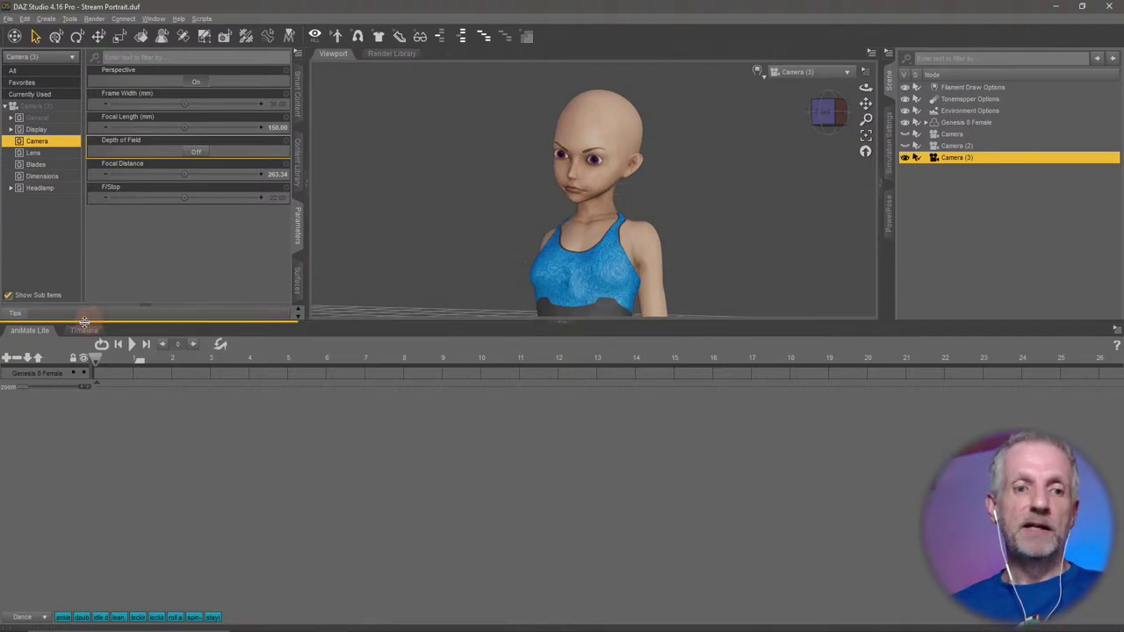
{"action": "left_click", "coordinate": [39, 333]}
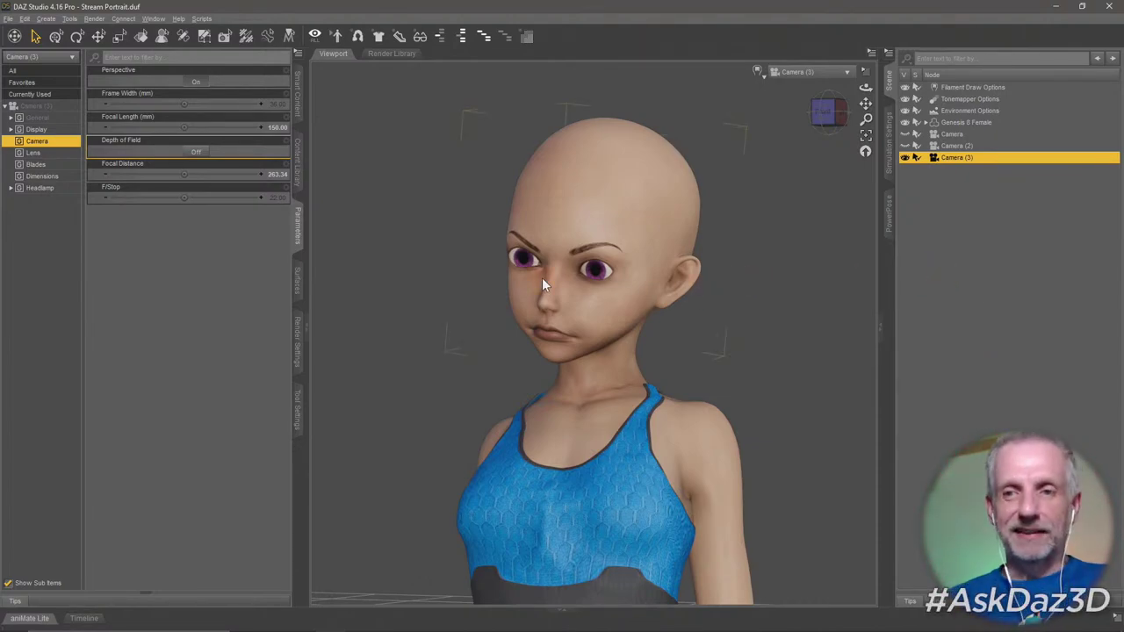
In Render Settings > General, set Dimension Preset to Active Viewport, giving 964 × 927 pixels.
{"action": "left_click", "coordinate": [299, 358]}
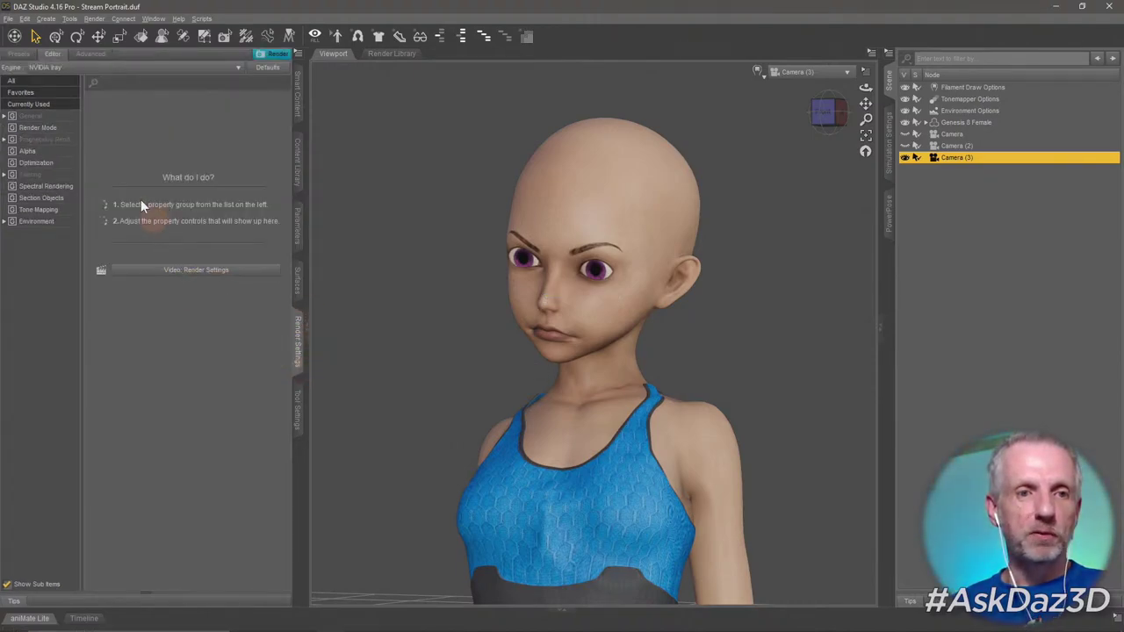
{"action": "left_click", "coordinate": [31, 116]}
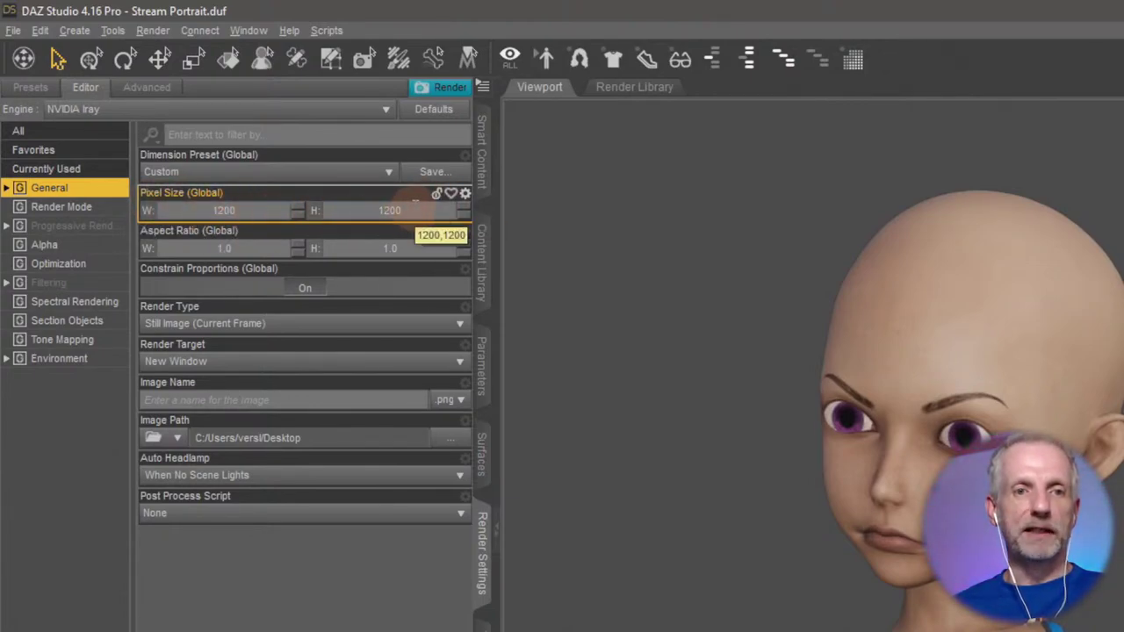
{"action": "left_click", "coordinate": [291, 176]}
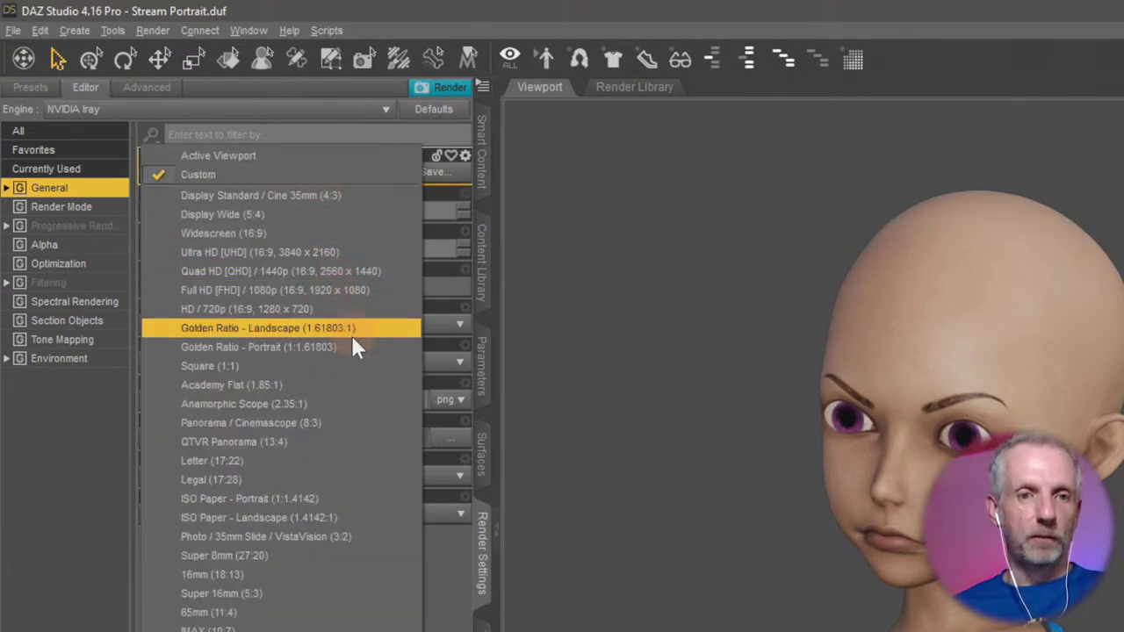
{"action": "left_click", "coordinate": [282, 163]}
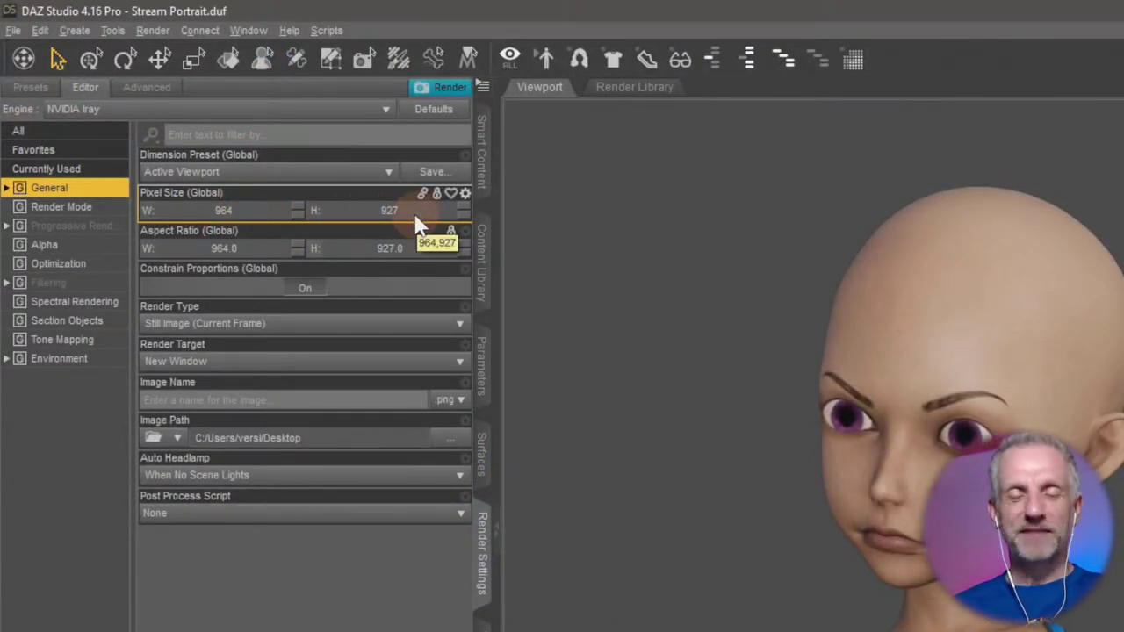
Choose the Square (1:1) preset and set the width to 2000 for a 2000 × 2000 render.
{"action": "left_click", "coordinate": [321, 172]}
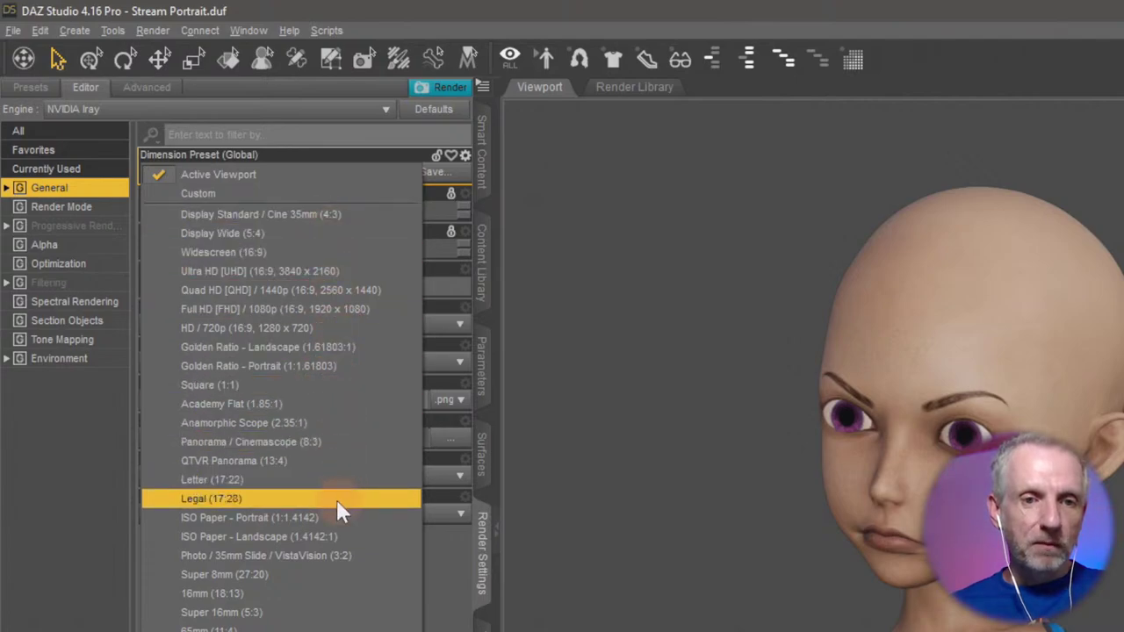
{"action": "left_click", "coordinate": [277, 389]}
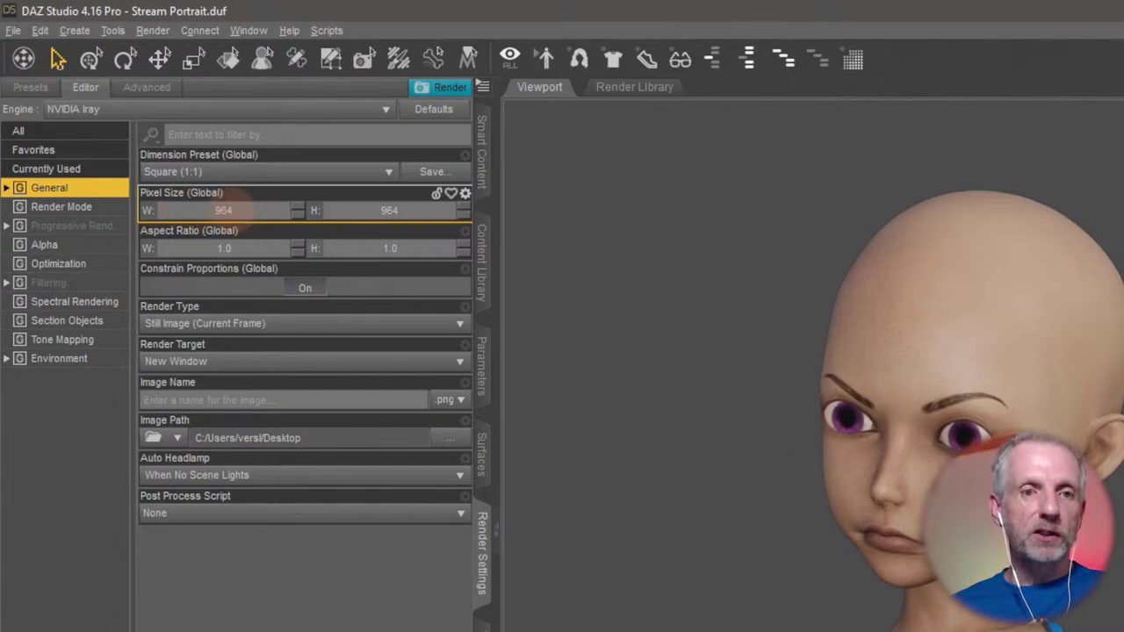
{"action": "left_click", "coordinate": [267, 208]}
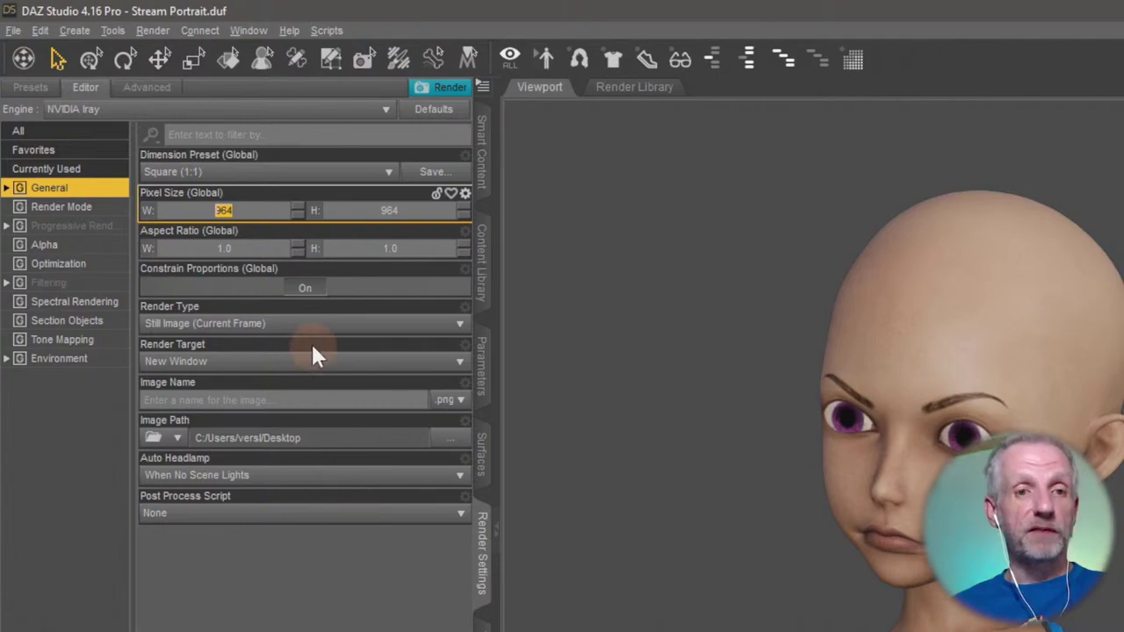
{"action": "type", "text": "2000"}
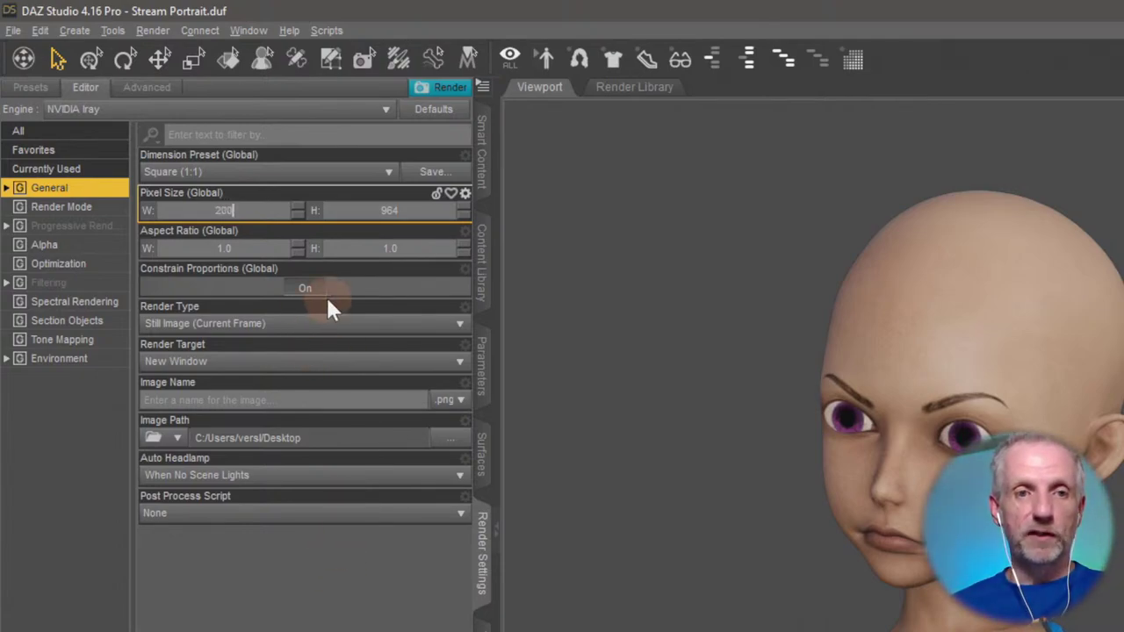
{"action": "key", "text": "Tab"}
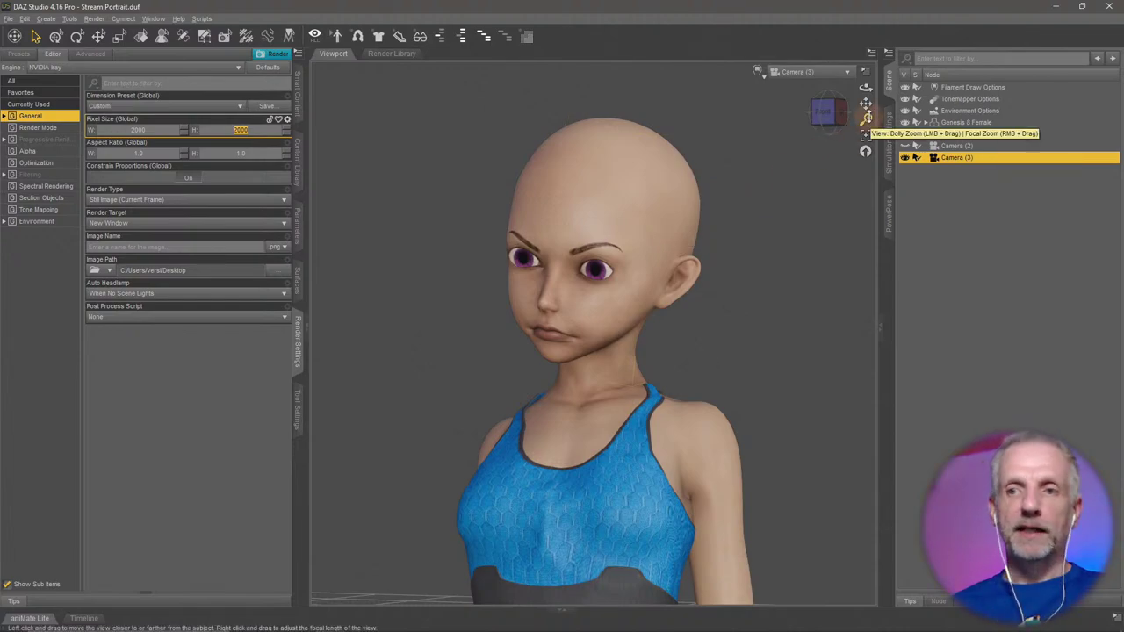
Show the render aspect frame, then set the Golden Ratio - Landscape preset (1236 × 763).
{"action": "left_click", "coordinate": [866, 70]}
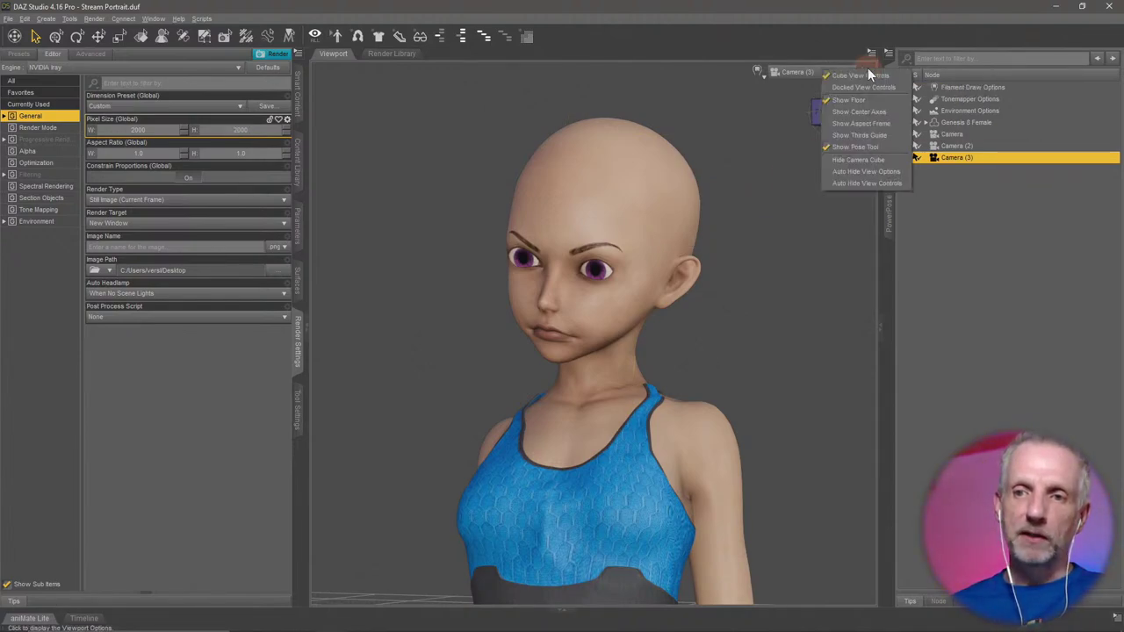
{"action": "left_click", "coordinate": [892, 123]}
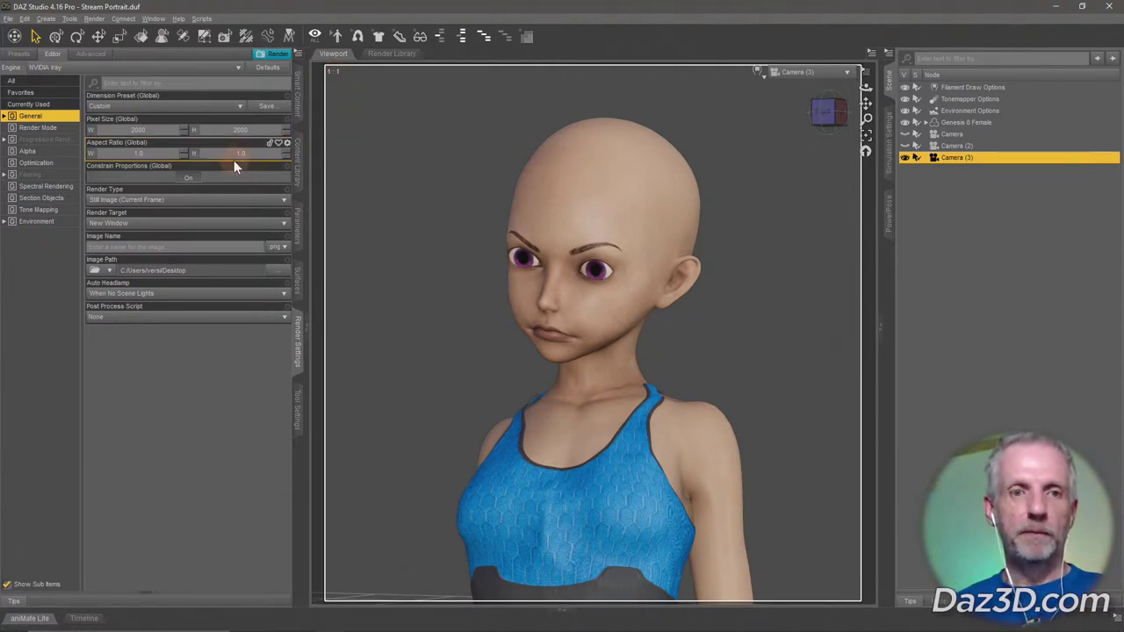
{"action": "left_click", "coordinate": [223, 107]}
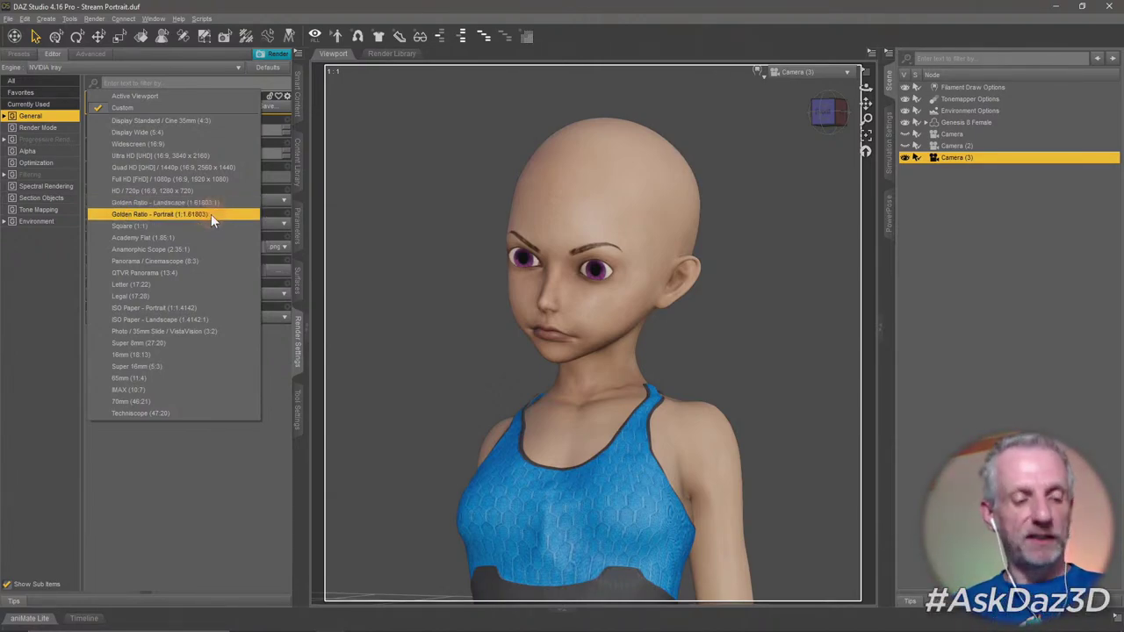
{"action": "left_click", "coordinate": [211, 214]}
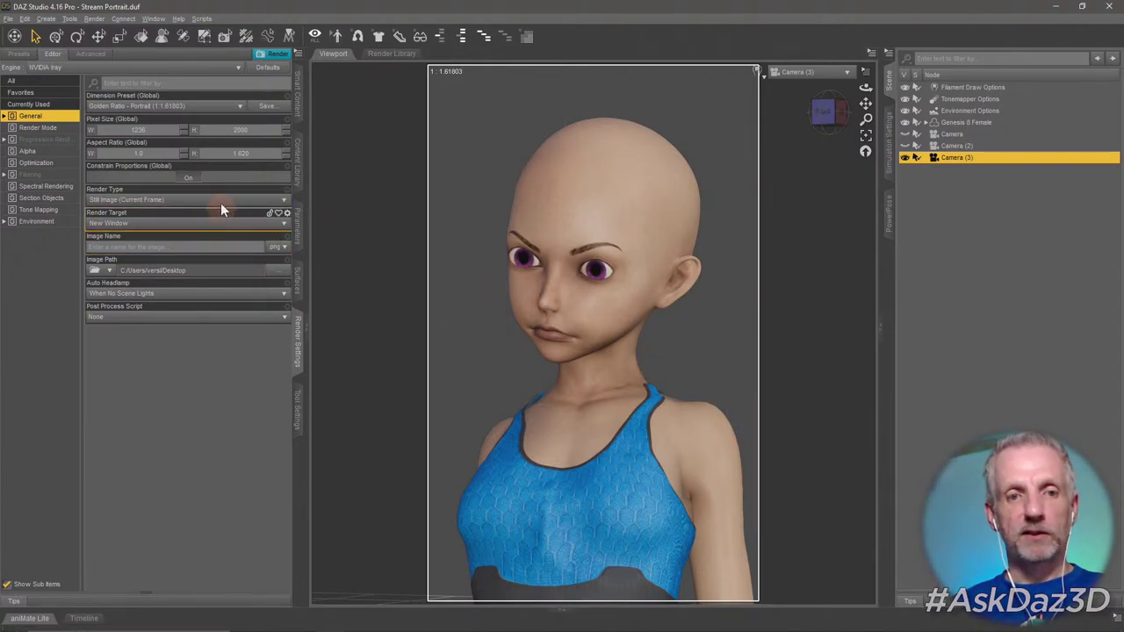
{"action": "left_click", "coordinate": [210, 106]}
{"action": "left_click", "coordinate": [196, 116]}
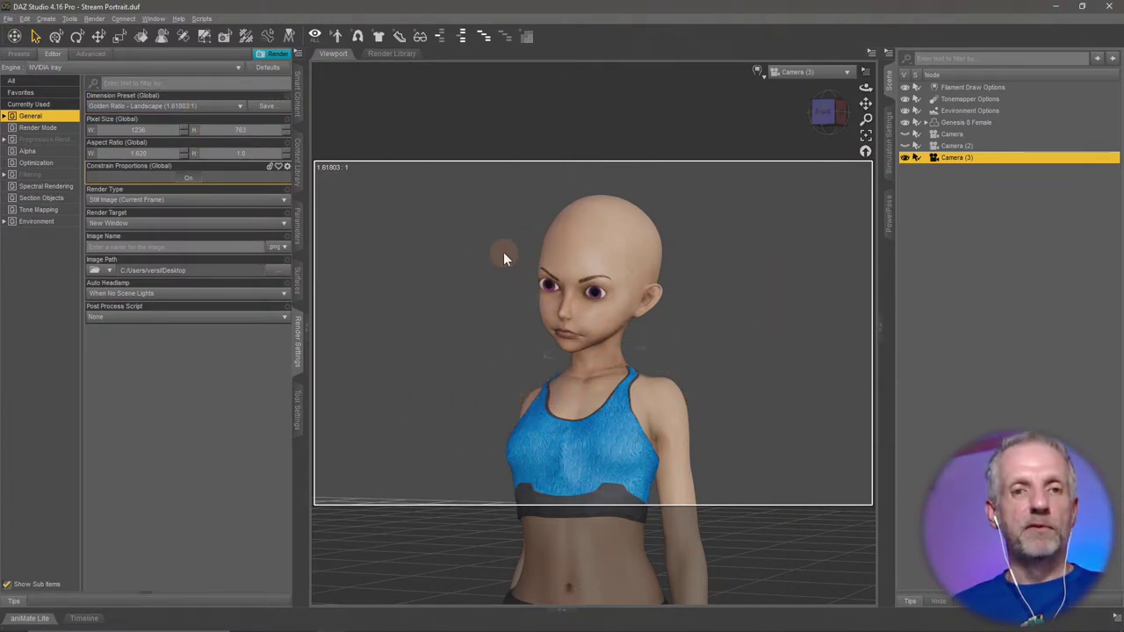
Pick Golden Ratio - Portrait and set the width to 1200, making the render 1200 × 1942.
{"action": "left_click", "coordinate": [151, 131]}
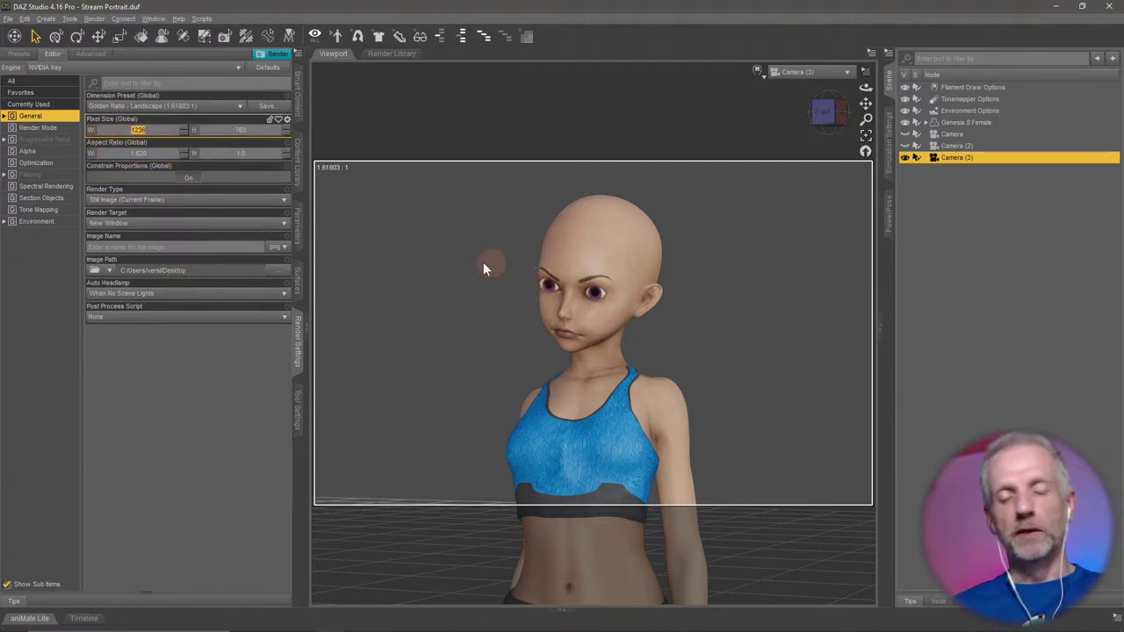
{"action": "left_click", "coordinate": [191, 105]}
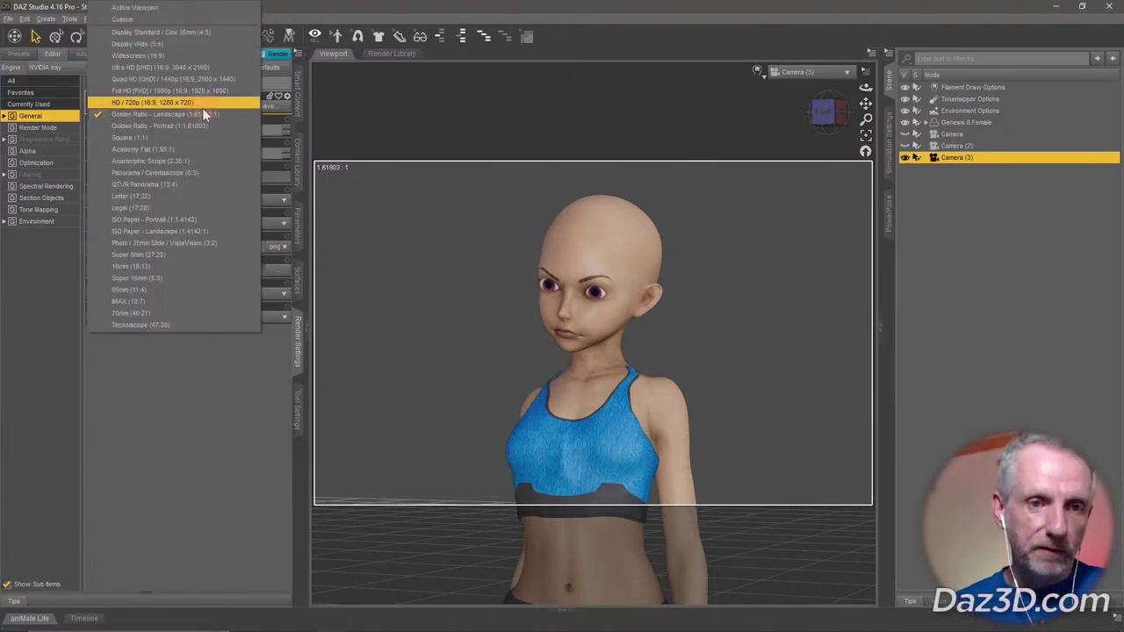
{"action": "left_click", "coordinate": [201, 106]}
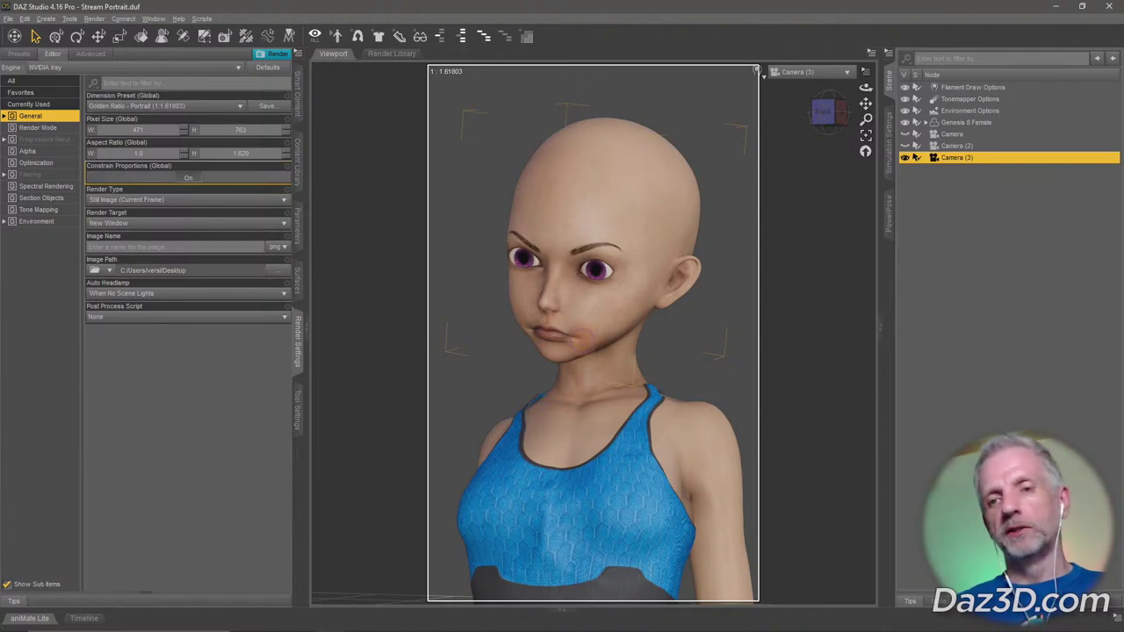
{"action": "left_click_drag", "start_coordinate": [582, 338], "coordinate": [600, 314], "text": "alt"}
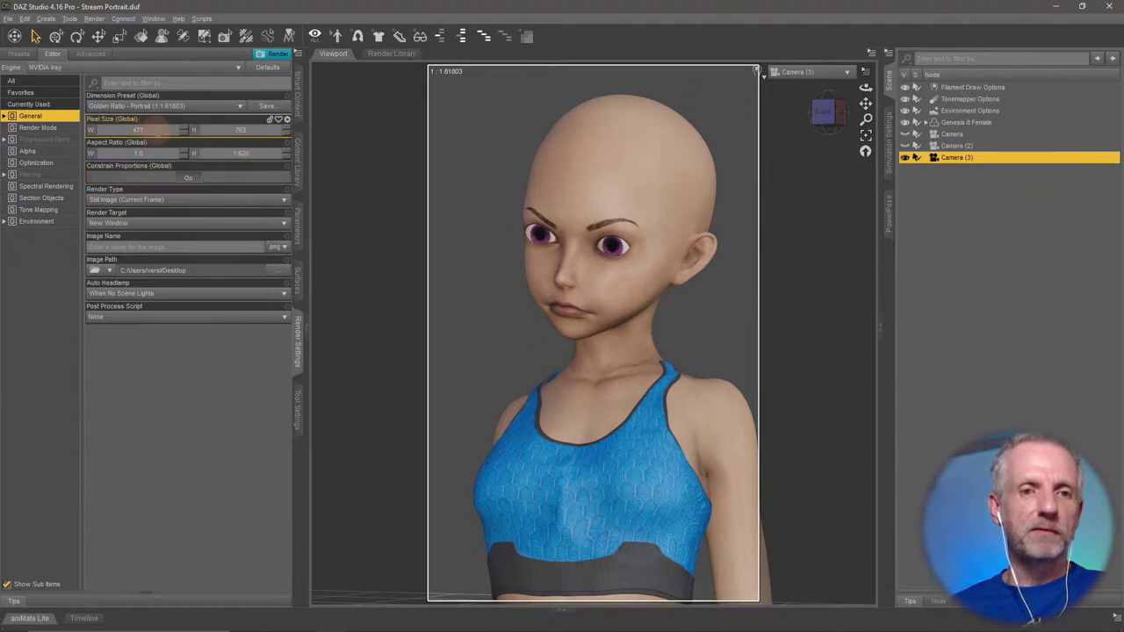
{"action": "left_click", "coordinate": [137, 130]}
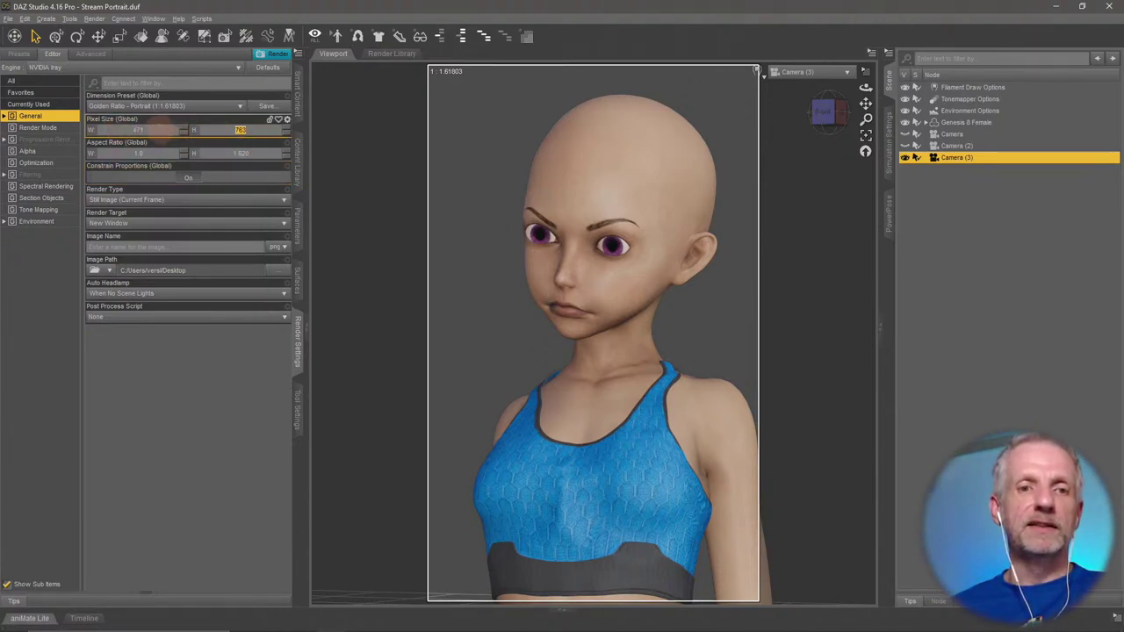
{"action": "left_click", "coordinate": [138, 130]}
{"action": "type", "text": "1200"}
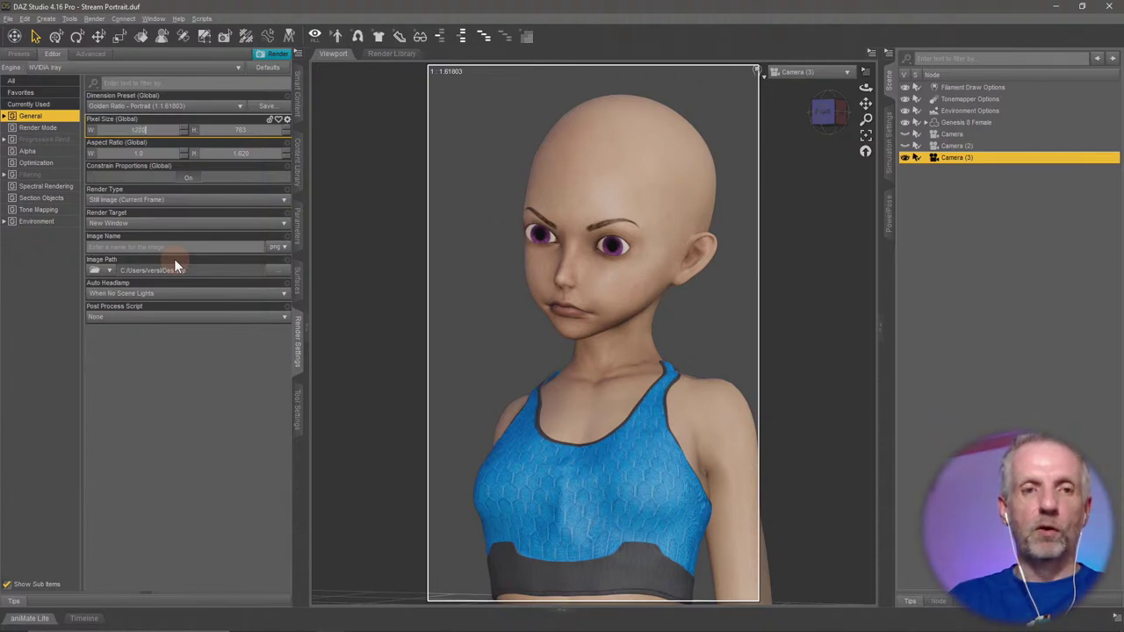
{"action": "key", "text": "Tab"}
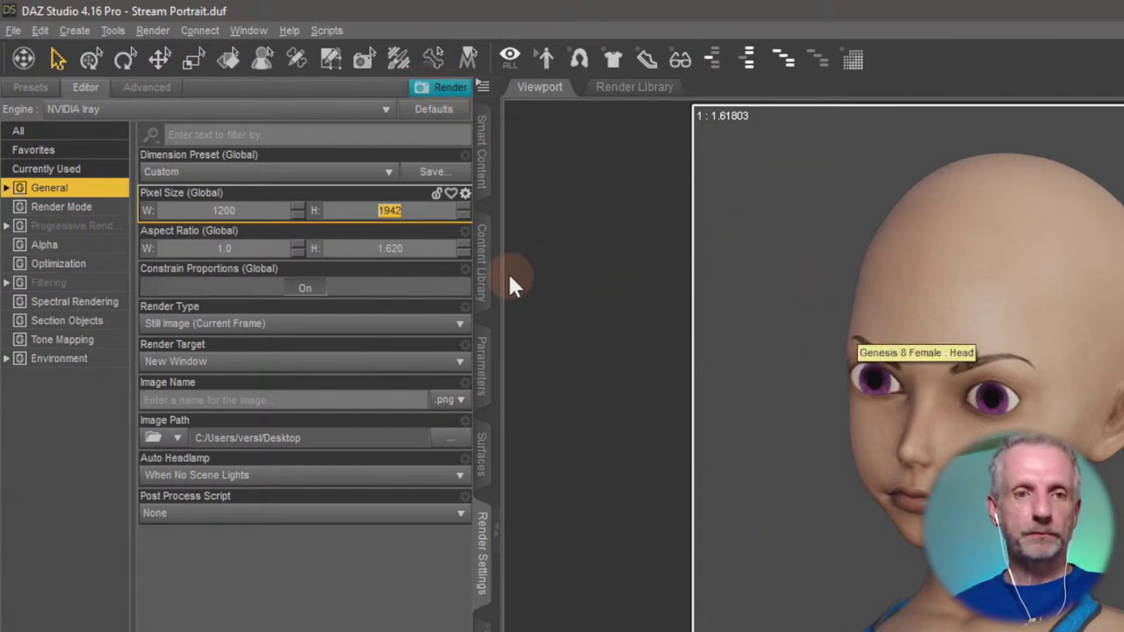
Switch to Square (1:1) at 1200 × 1200 and zoom Camera (3) onto the head and shoulders.
{"action": "left_click", "coordinate": [364, 180]}
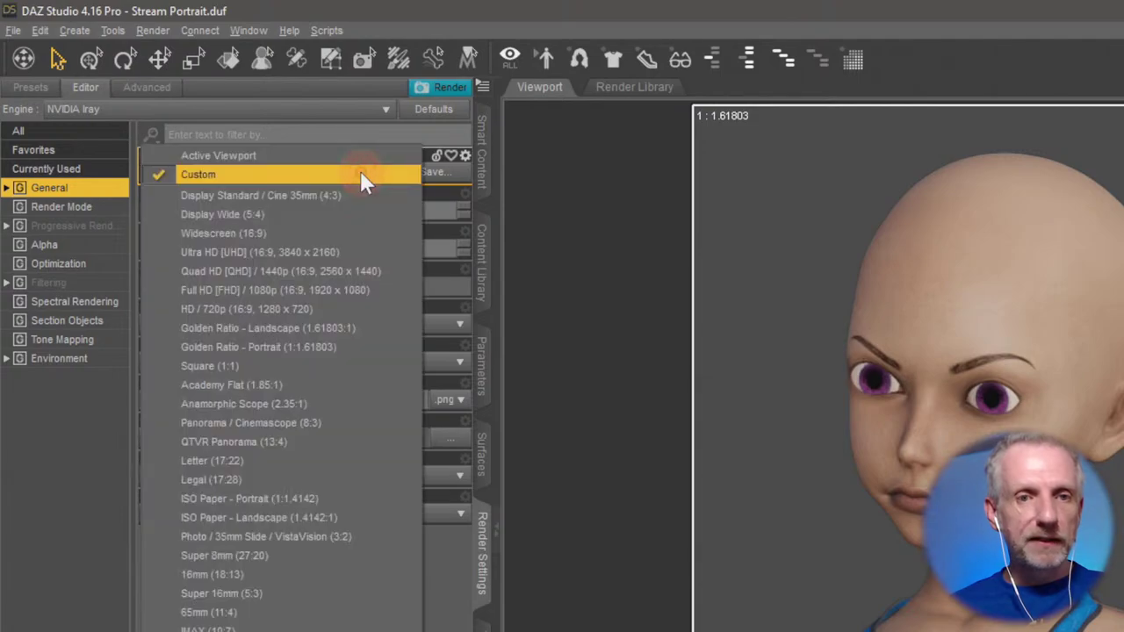
{"action": "left_click", "coordinate": [290, 365]}
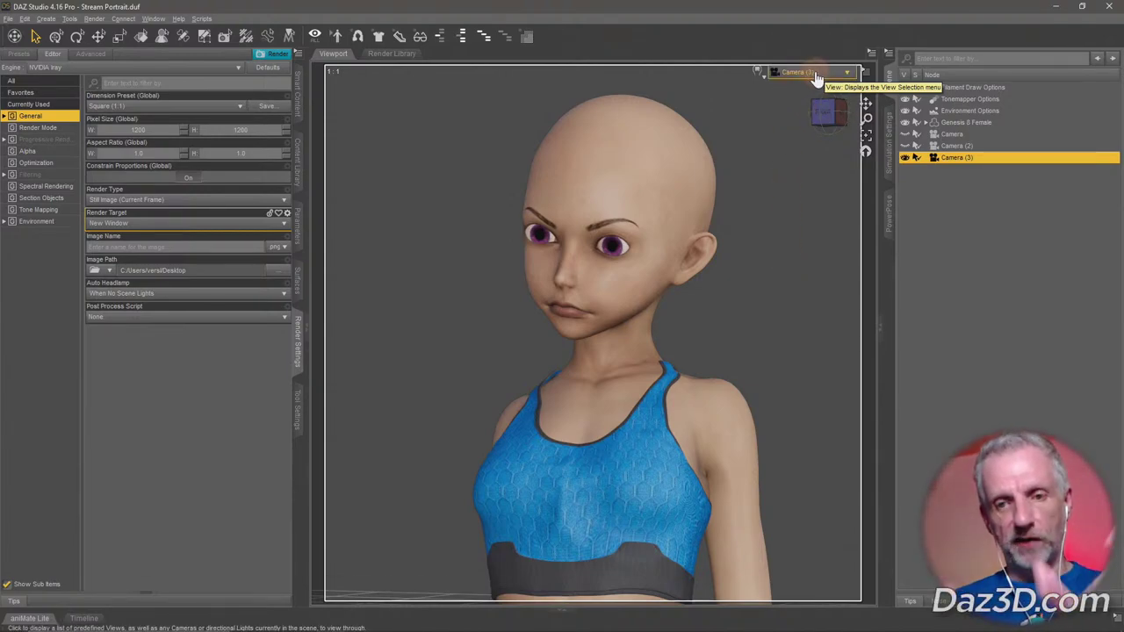
{"action": "scroll", "coordinate": [764, 207], "scroll_direction": "up", "scroll_amount": 6}
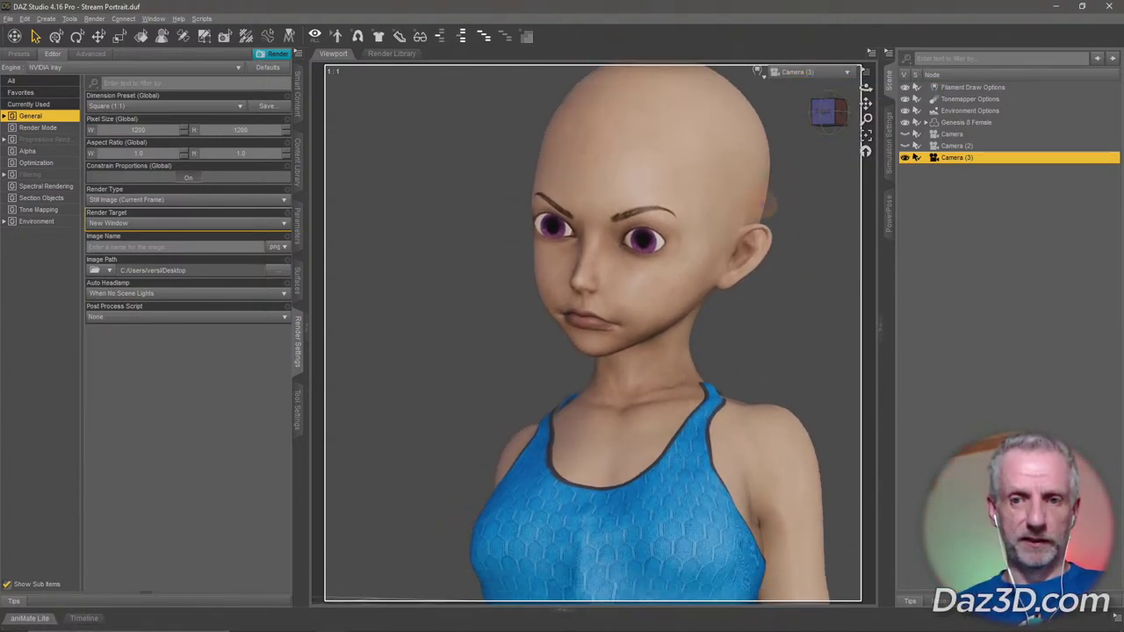
{"action": "left_click_drag", "start_coordinate": [763, 203], "coordinate": [762, 204], "text": "alt"}
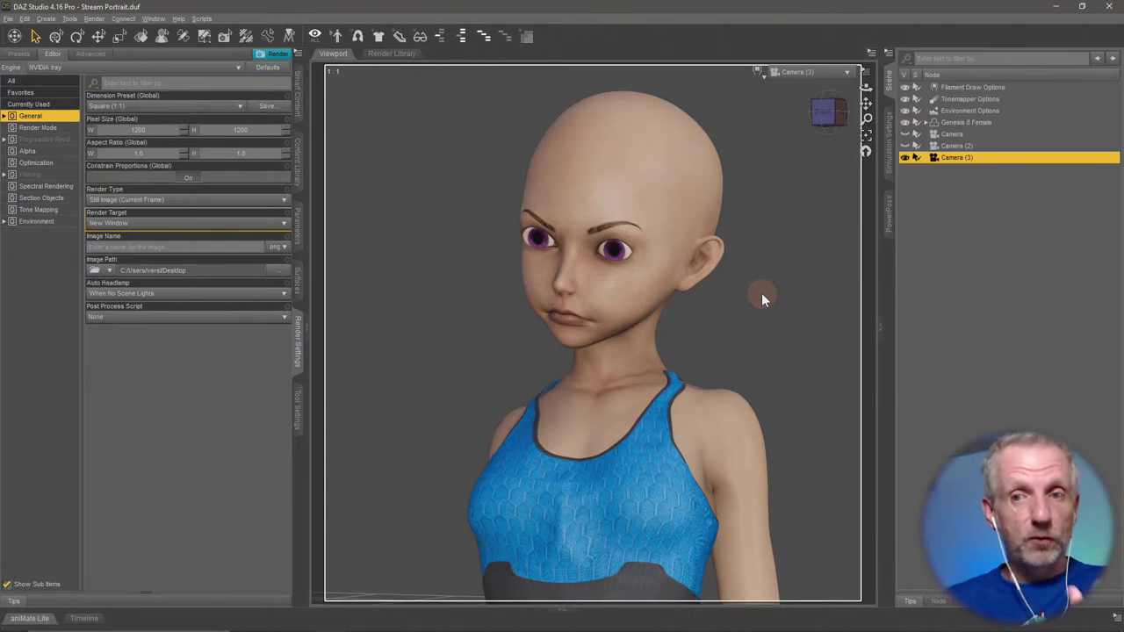
Switch the viewport to Perspective View and frame the selected Genesis 8 Female figure.
{"action": "left_click", "coordinate": [838, 72]}
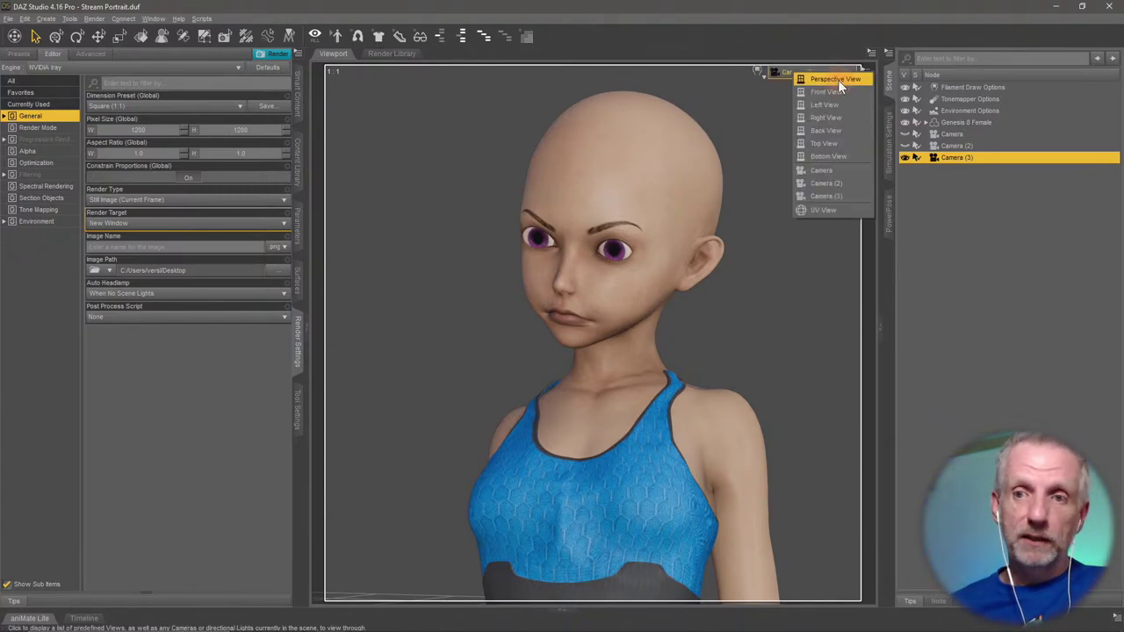
{"action": "left_click", "coordinate": [812, 77]}
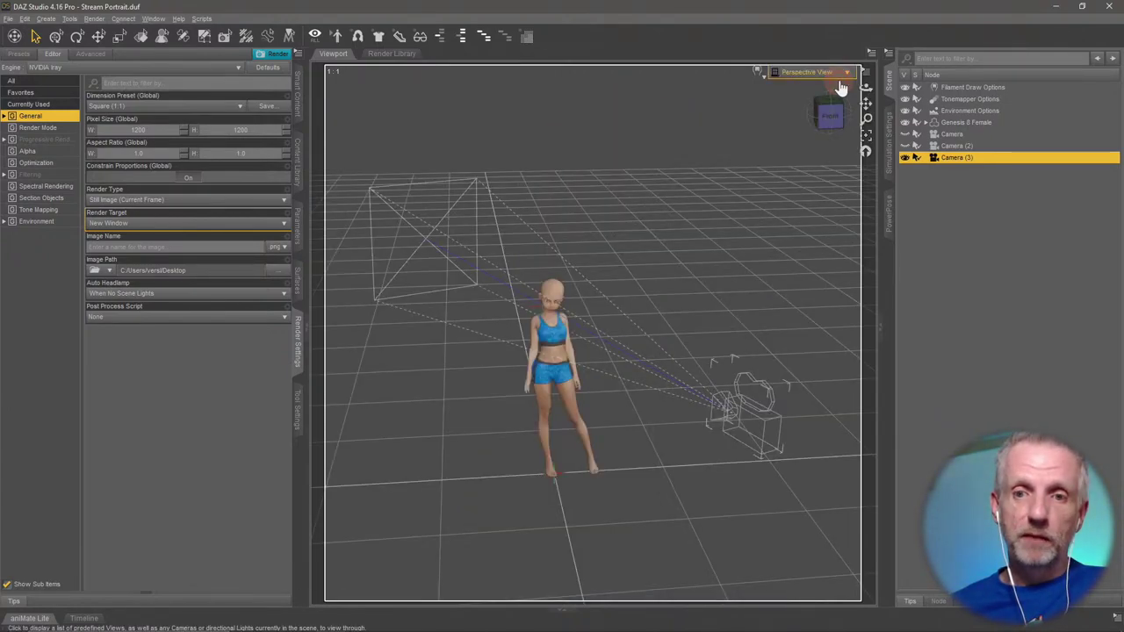
{"action": "left_click", "coordinate": [970, 123]}
{"action": "key", "text": "ctrl+f"}
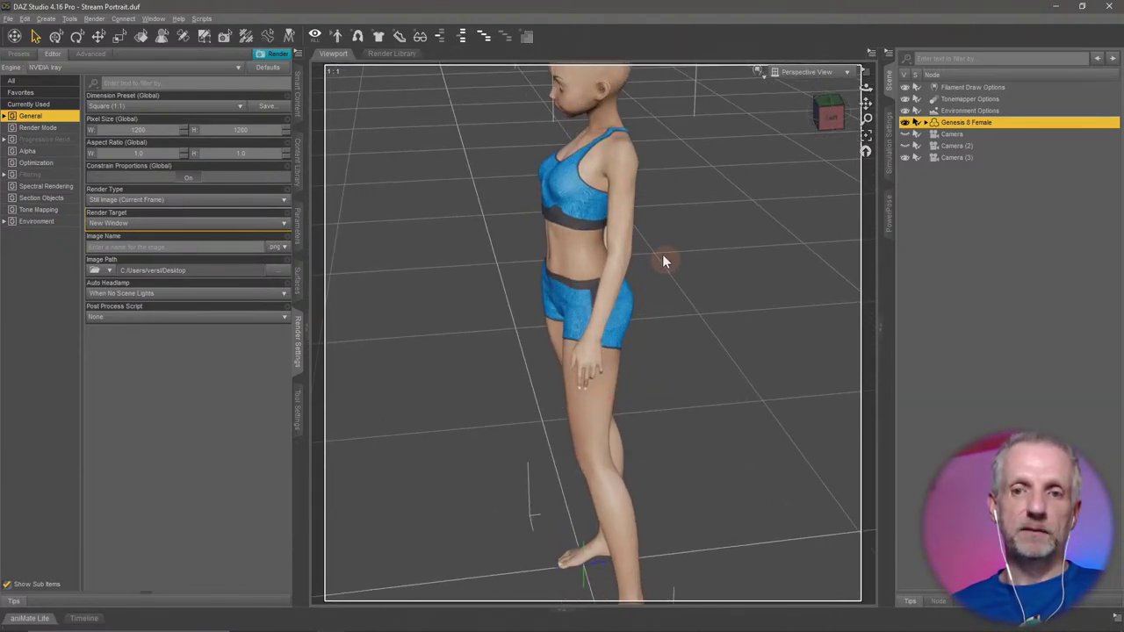
{"action": "left_click_drag", "start_coordinate": [661, 264], "coordinate": [690, 223]}
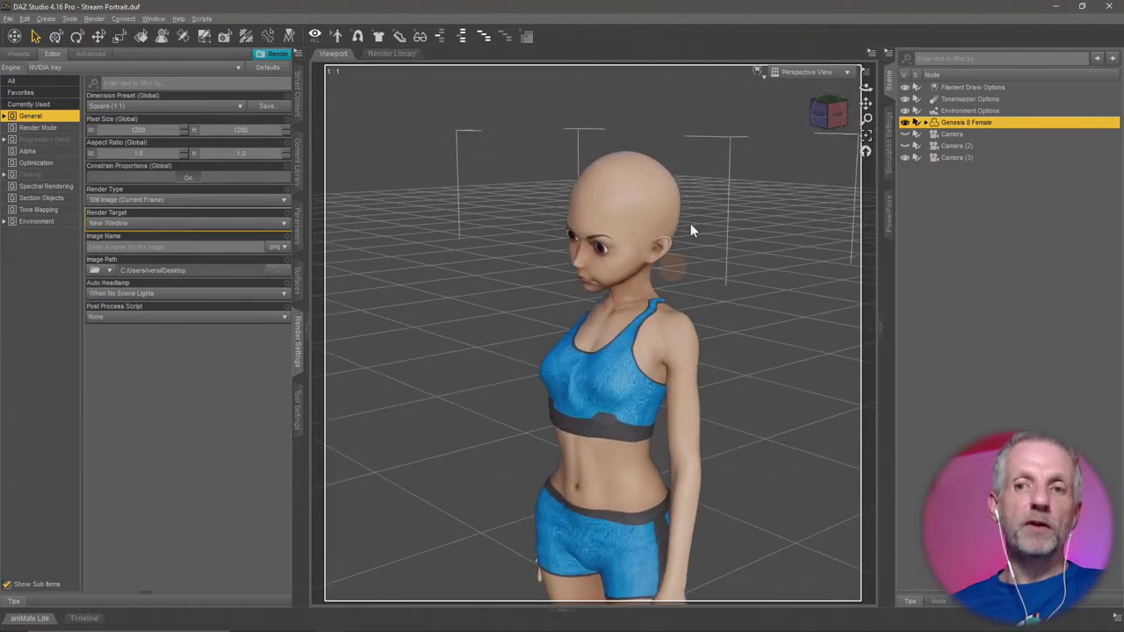
Check Camera (3), then return to Perspective View and orbit in close on the head and torso.
{"action": "left_click", "coordinate": [829, 73]}
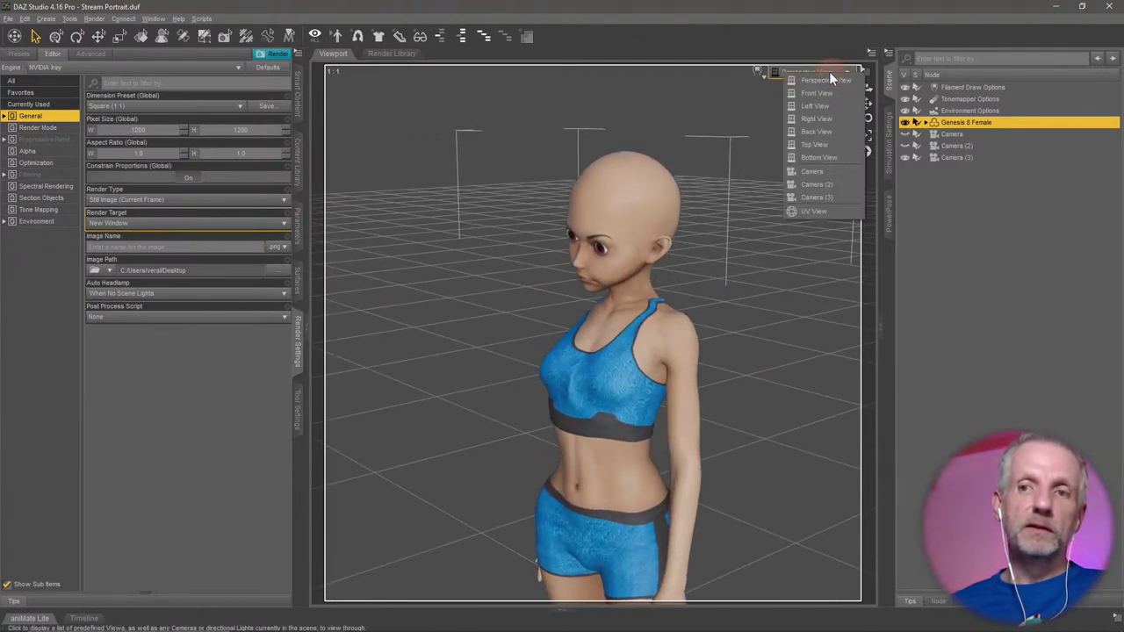
{"action": "left_click", "coordinate": [842, 192]}
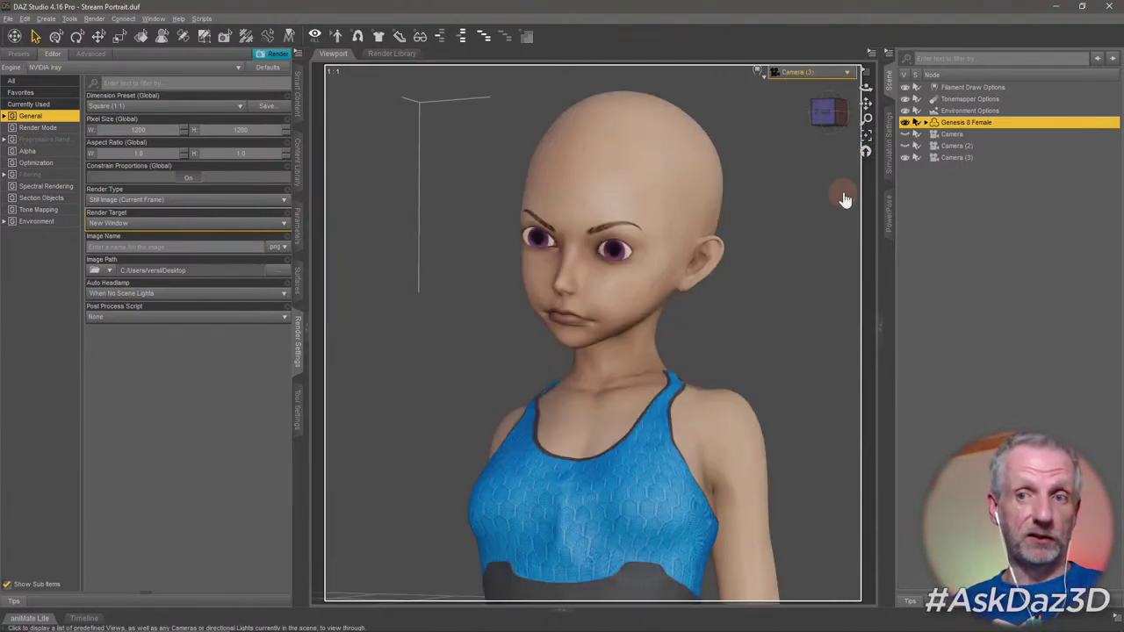
{"action": "left_click", "coordinate": [836, 76]}
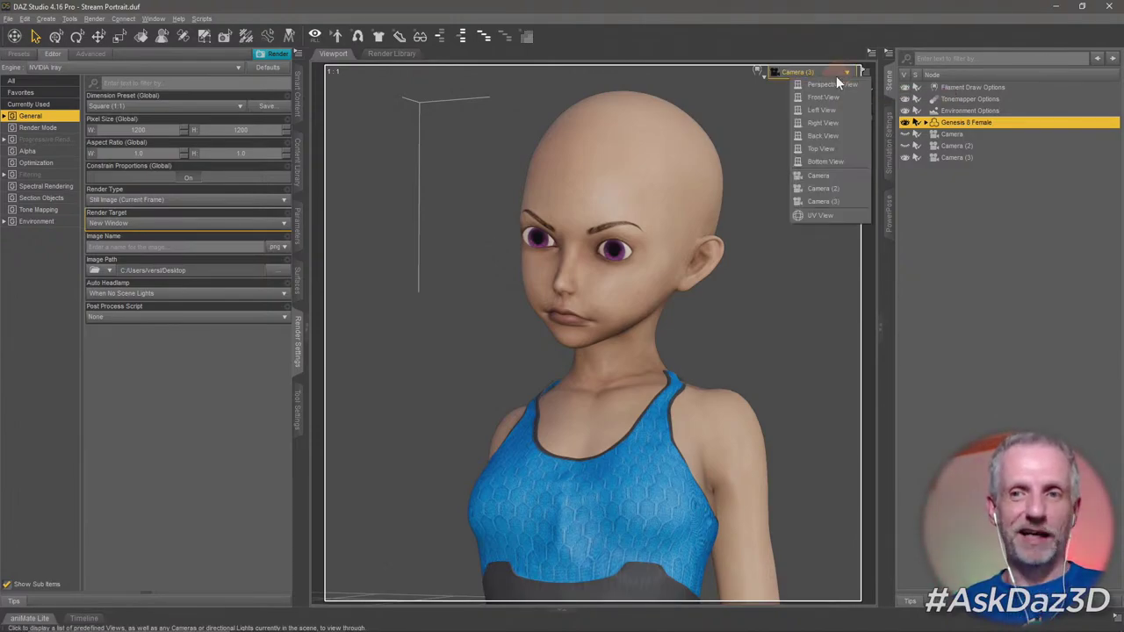
{"action": "left_click", "coordinate": [852, 83]}
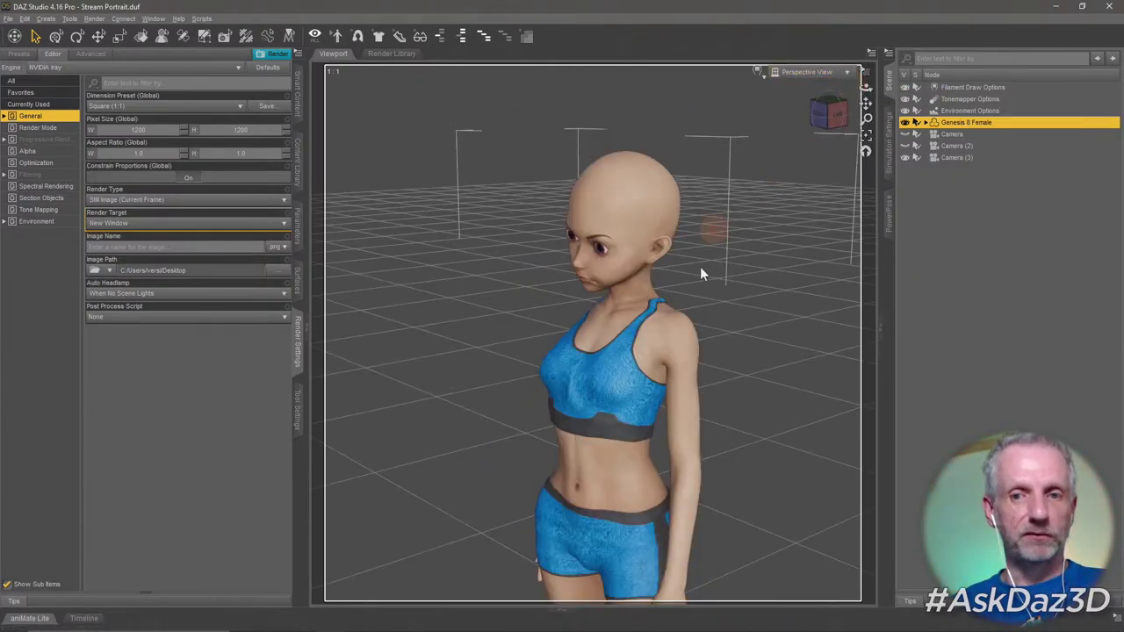
{"action": "left_click_drag", "start_coordinate": [715, 303], "coordinate": [708, 313]}
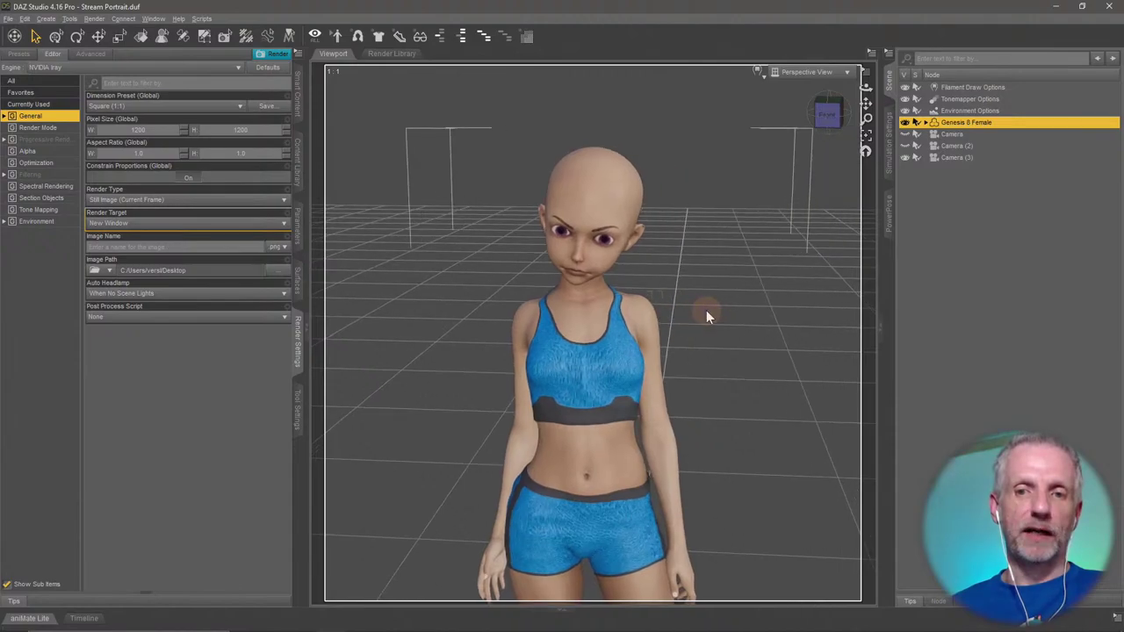
{"action": "left_click", "coordinate": [708, 313]}
{"action": "left_click_drag", "start_coordinate": [632, 316], "coordinate": [669, 309]}
{"action": "scroll", "coordinate": [674, 315], "scroll_direction": "up", "scroll_amount": 5}
{"action": "left_click_drag", "start_coordinate": [692, 345], "coordinate": [711, 314]}
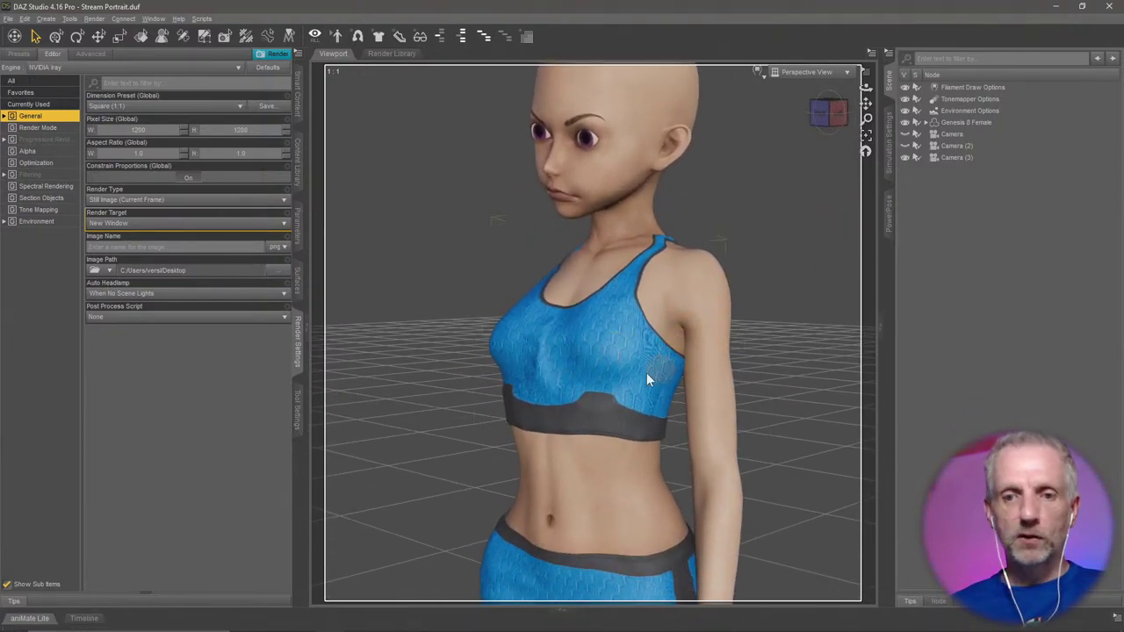
Select and delete the Basic Wear Sports Bra from the figure.
{"action": "right_click", "coordinate": [582, 339]}
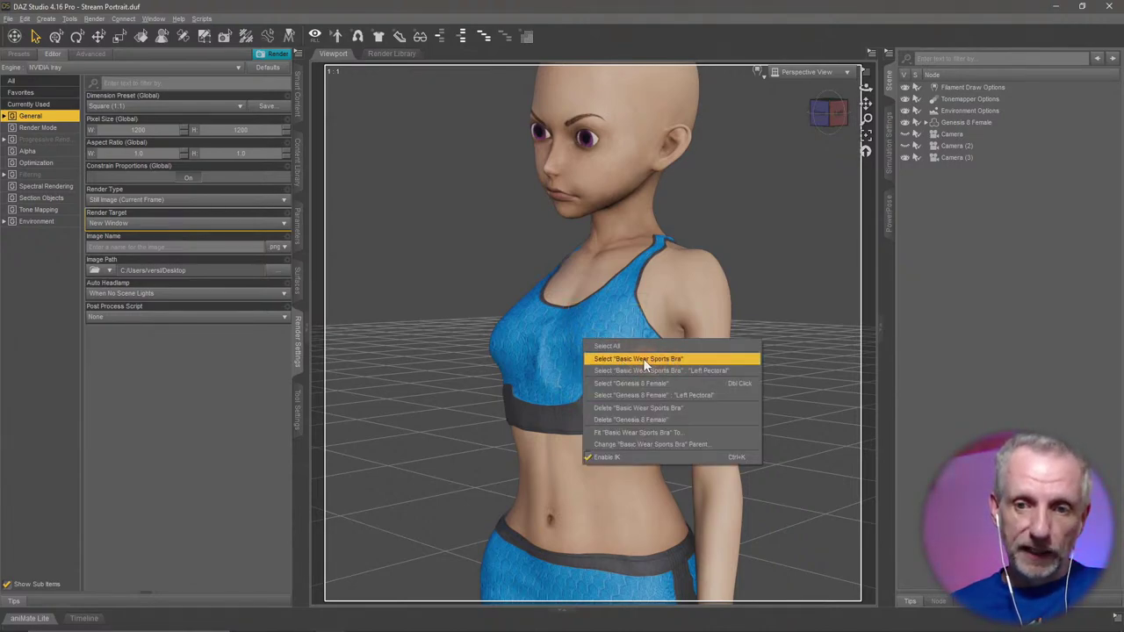
{"action": "left_click", "coordinate": [650, 359]}
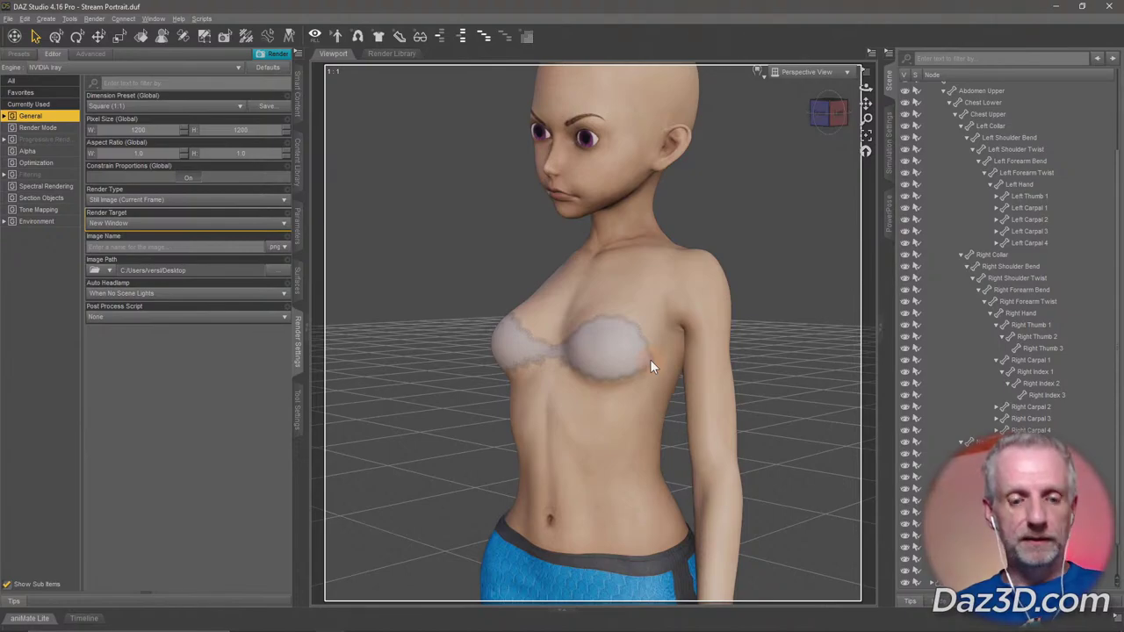
{"action": "right_click", "coordinate": [584, 331]}
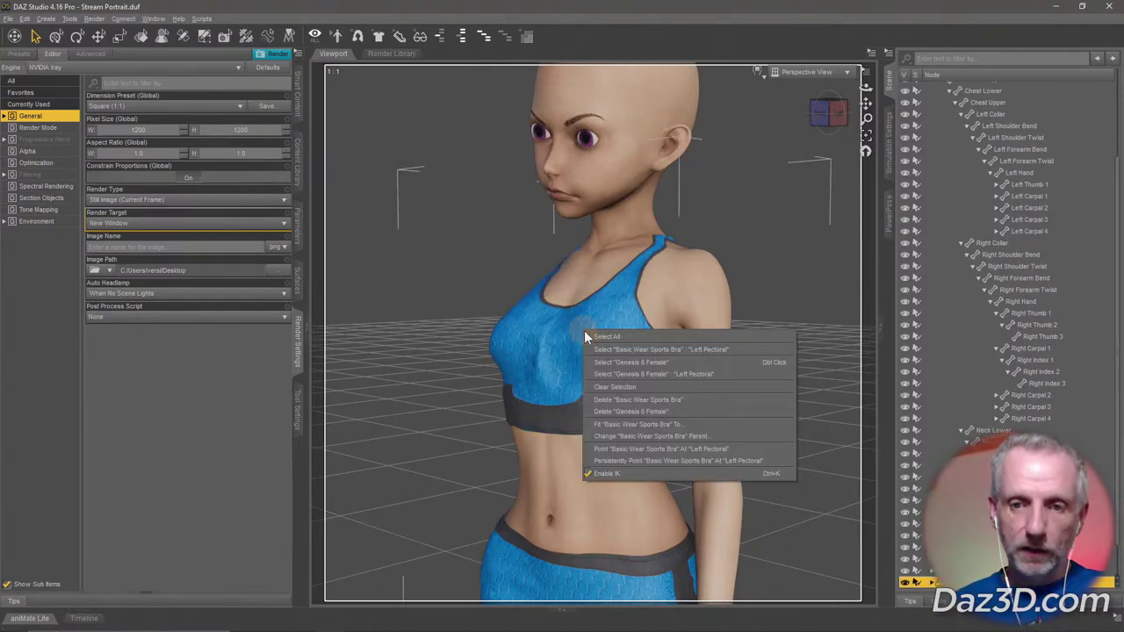
{"action": "left_click", "coordinate": [674, 399]}
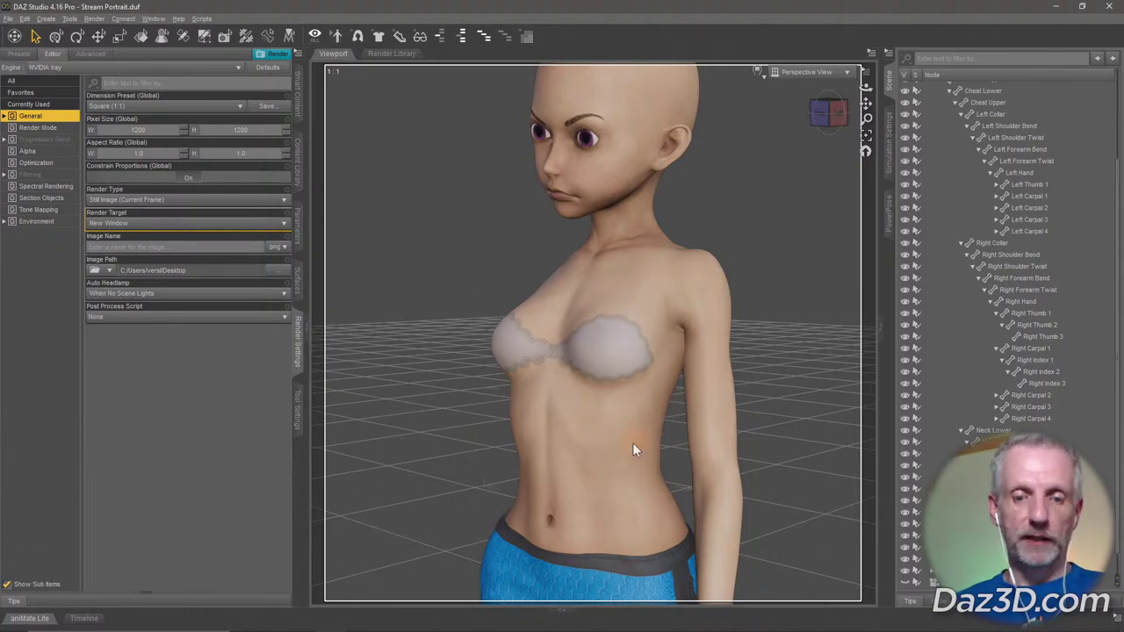
Orbit and zoom around the figure's torso to bring the blue shorts into view.
{"action": "middle_click_drag", "start_coordinate": [632, 442], "coordinate": [630, 389]}
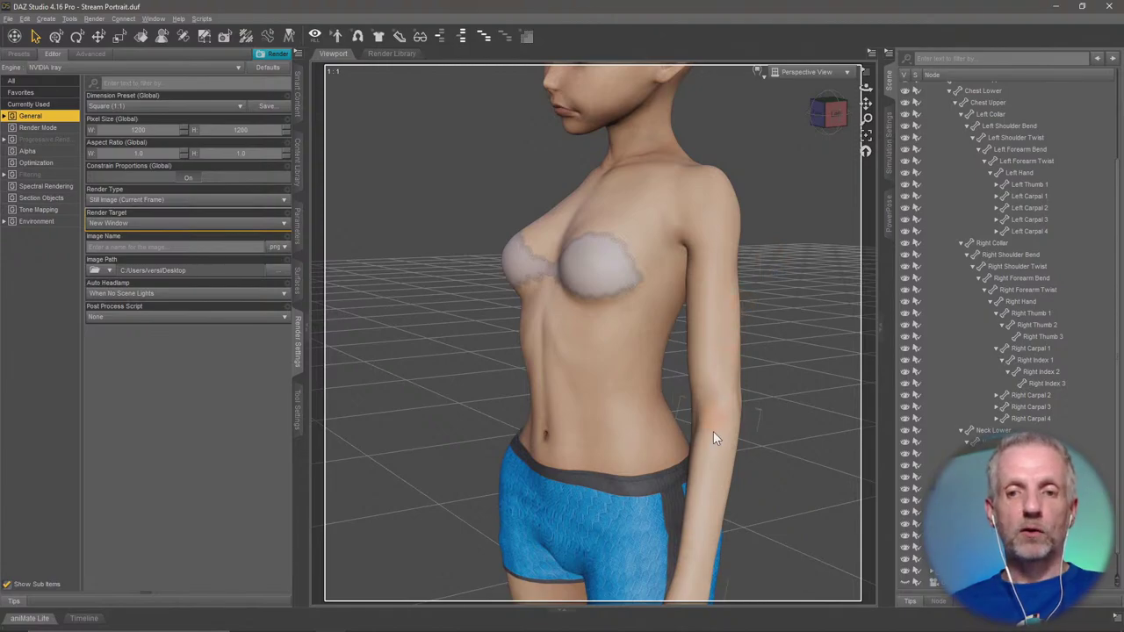
{"action": "middle_click_drag", "start_coordinate": [710, 440], "coordinate": [714, 433]}
{"action": "scroll", "coordinate": [714, 433], "scroll_direction": "up", "scroll_amount": 3}
{"action": "scroll", "coordinate": [714, 433], "scroll_direction": "down", "scroll_amount": 4}
{"action": "scroll", "coordinate": [714, 433], "scroll_direction": "up", "scroll_amount": 3}
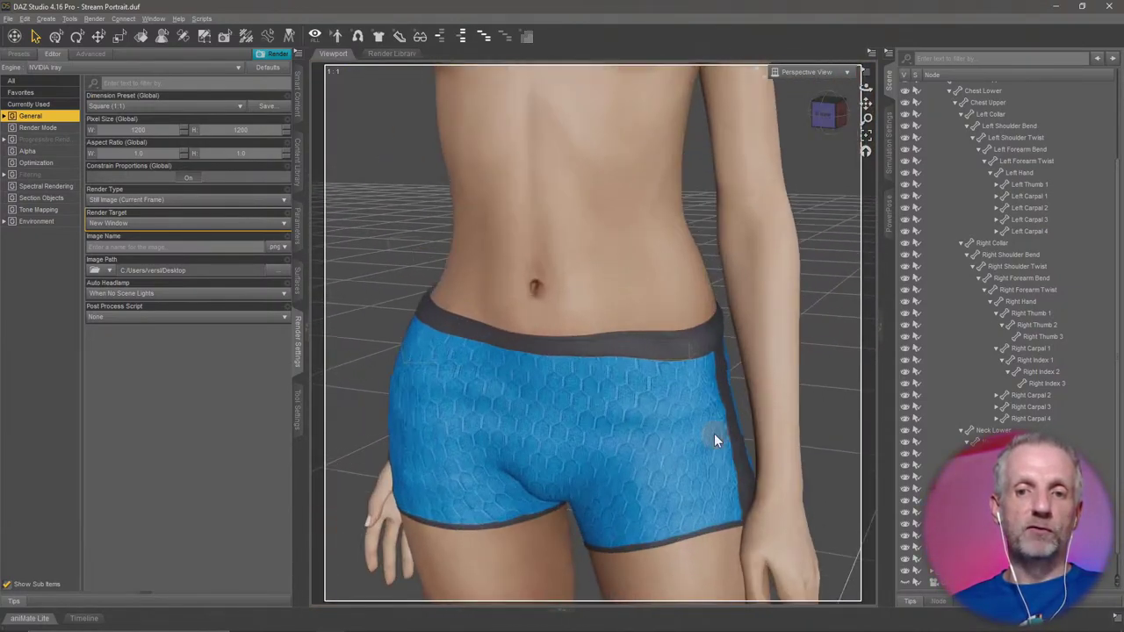
{"action": "scroll", "coordinate": [714, 433], "scroll_direction": "down", "scroll_amount": 5}
{"action": "scroll", "coordinate": [714, 433], "scroll_direction": "up", "scroll_amount": 2}
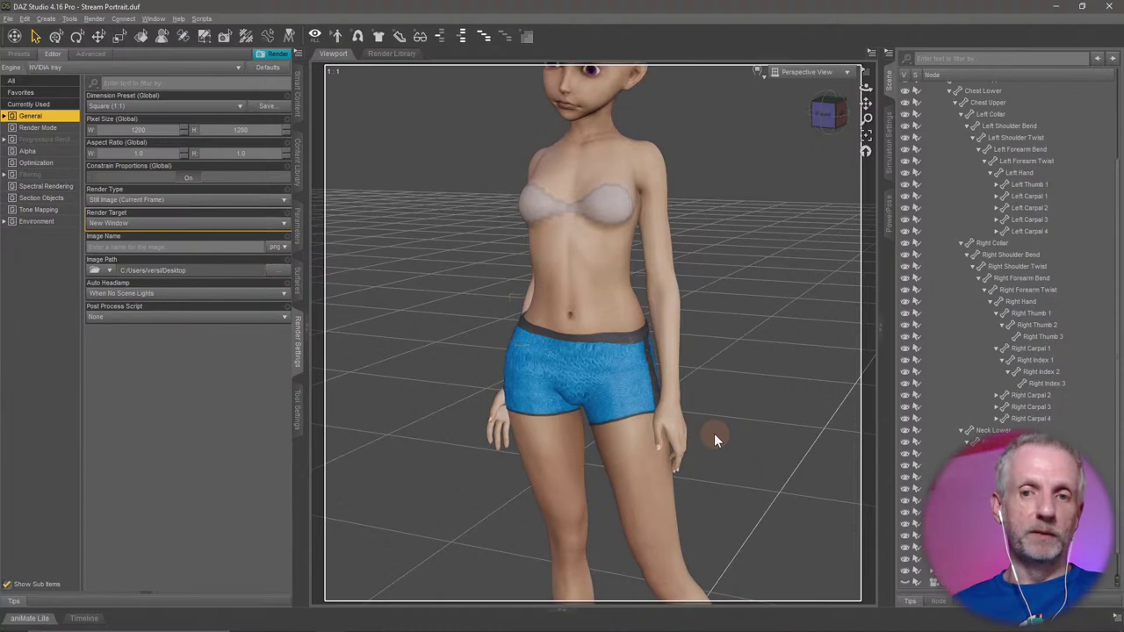
{"action": "scroll", "coordinate": [714, 433], "scroll_direction": "up", "scroll_amount": 1}
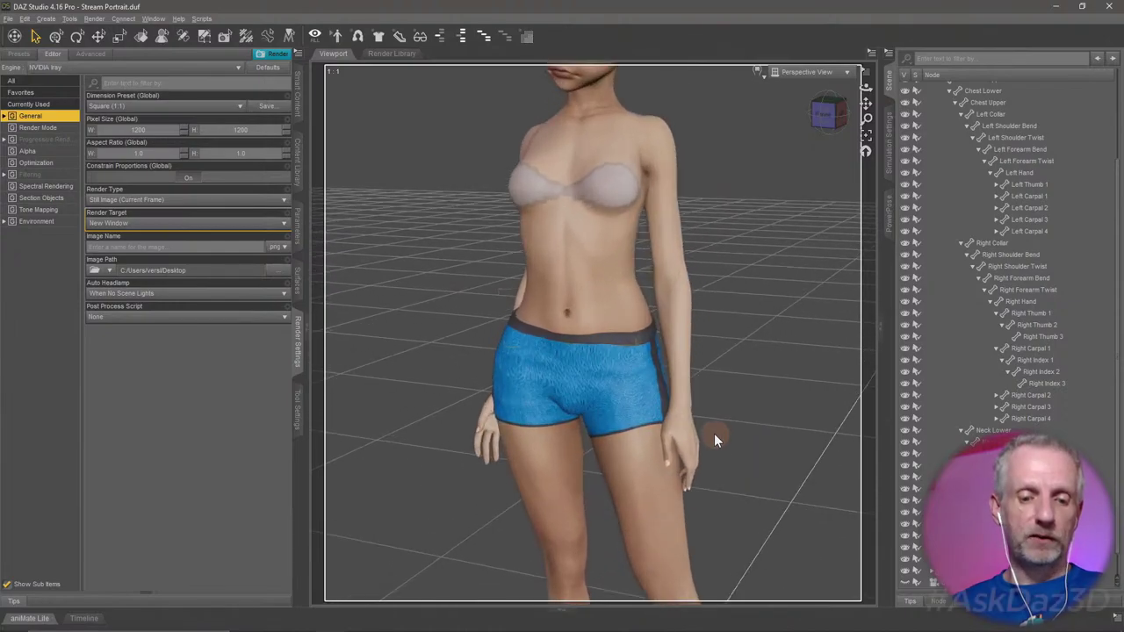
Select the Genesis 8 Female and frame her with F, briefly framing the left upper arm.
{"action": "right_click", "coordinate": [641, 375]}
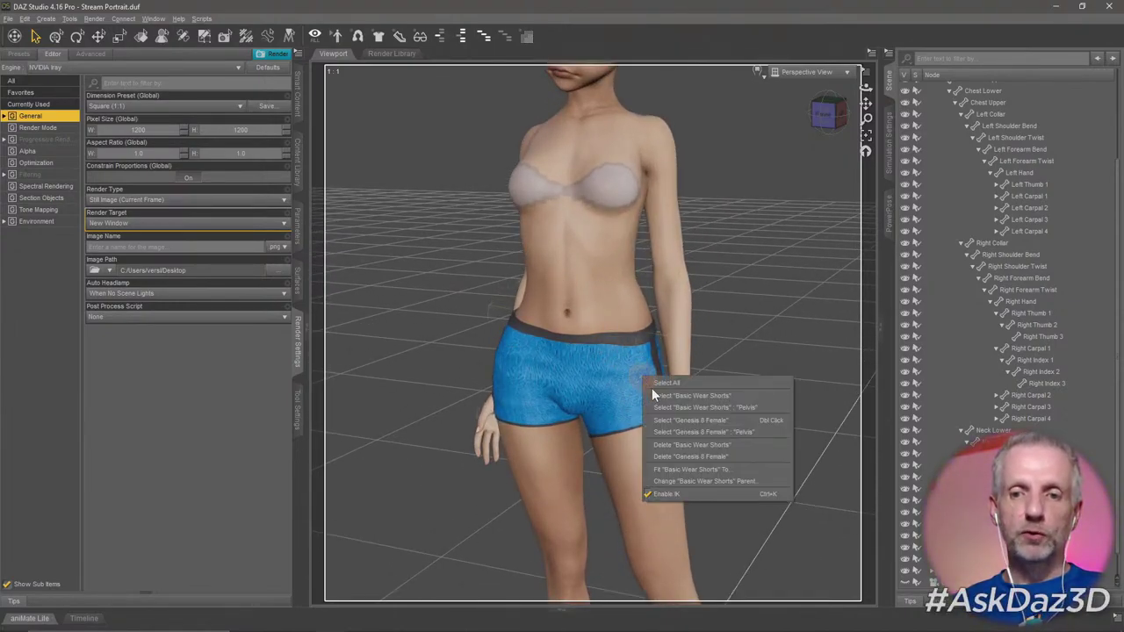
{"action": "left_click", "coordinate": [713, 396]}
{"action": "scroll", "coordinate": [743, 391], "scroll_direction": "up", "scroll_amount": 5}
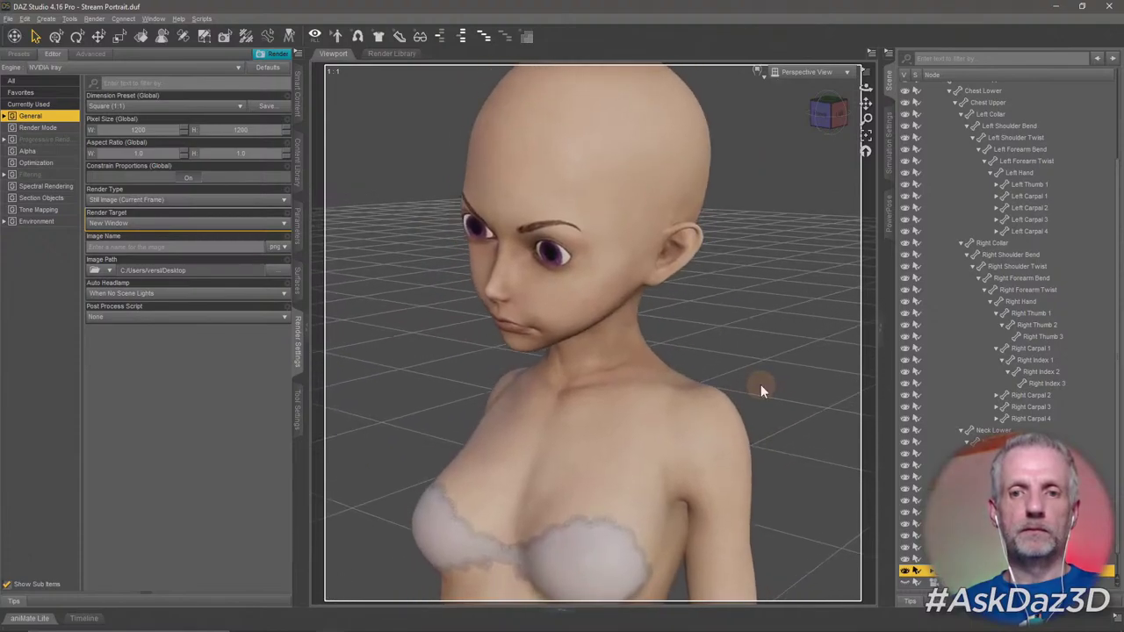
{"action": "right_click", "coordinate": [637, 143]}
{"action": "left_click", "coordinate": [605, 214]}
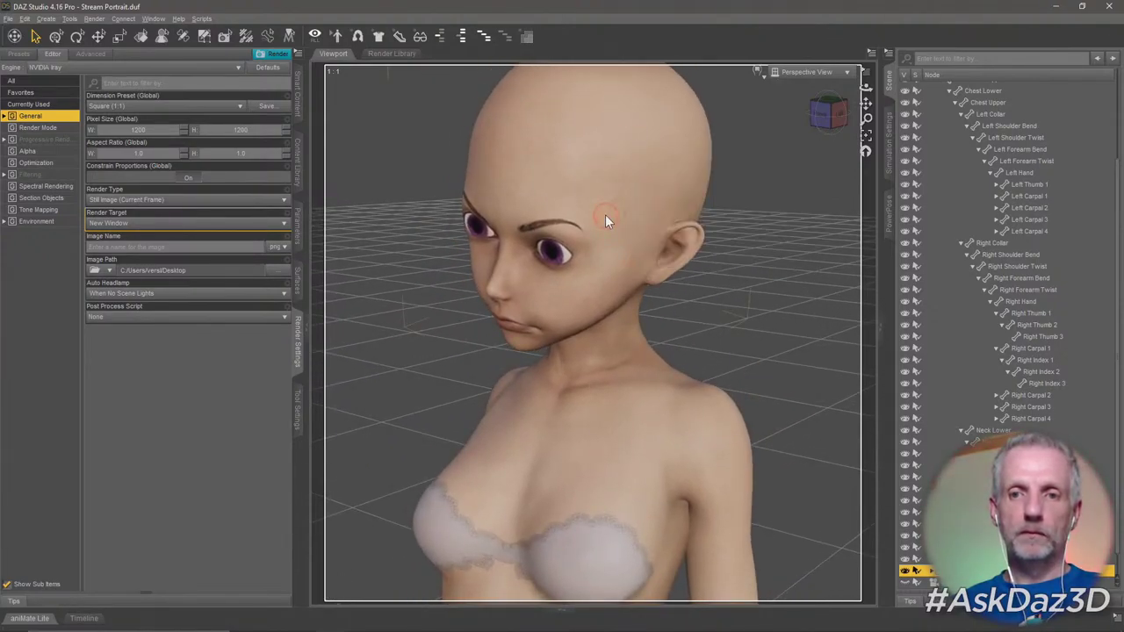
{"action": "left_click", "coordinate": [605, 215]}
{"action": "left_click", "coordinate": [614, 192]}
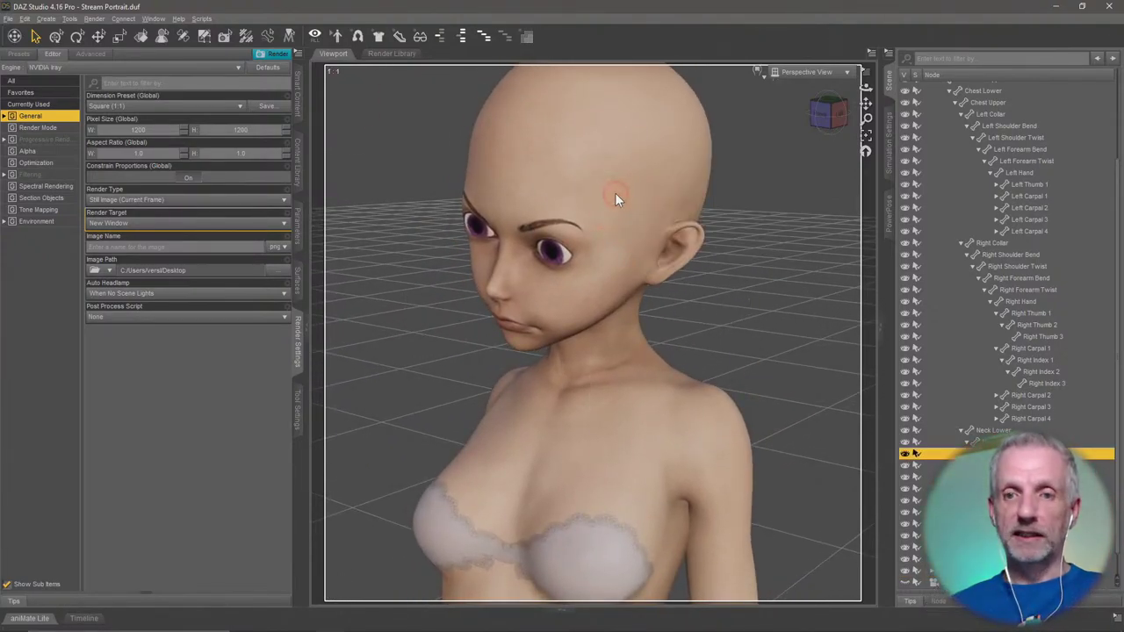
{"action": "key", "text": "f"}
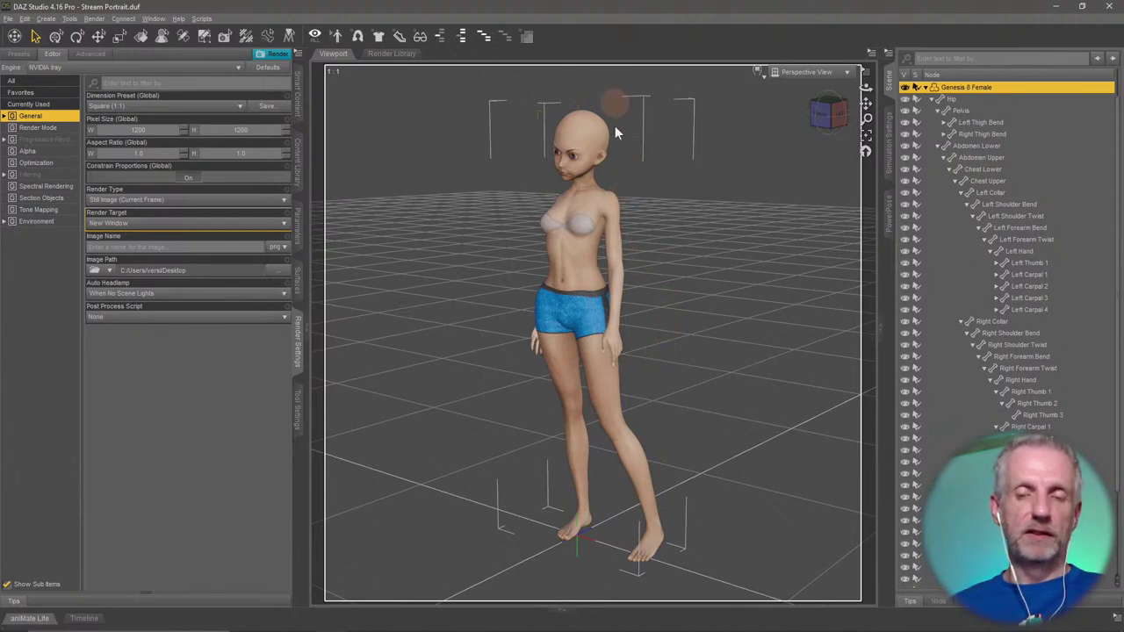
{"action": "left_click", "coordinate": [615, 233]}
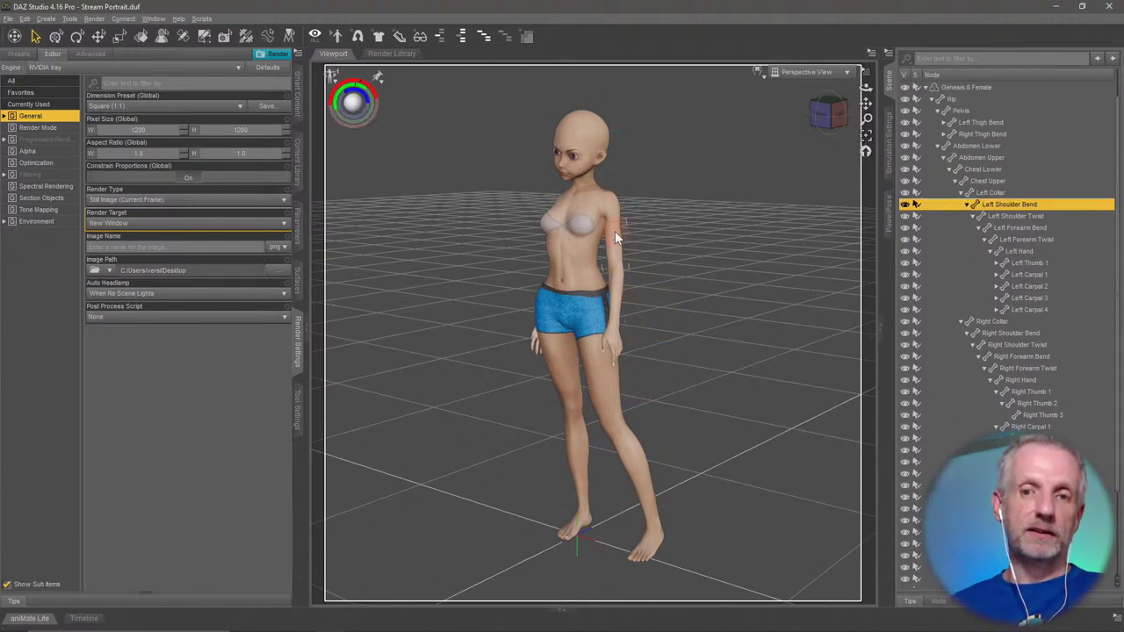
{"action": "key", "text": "f"}
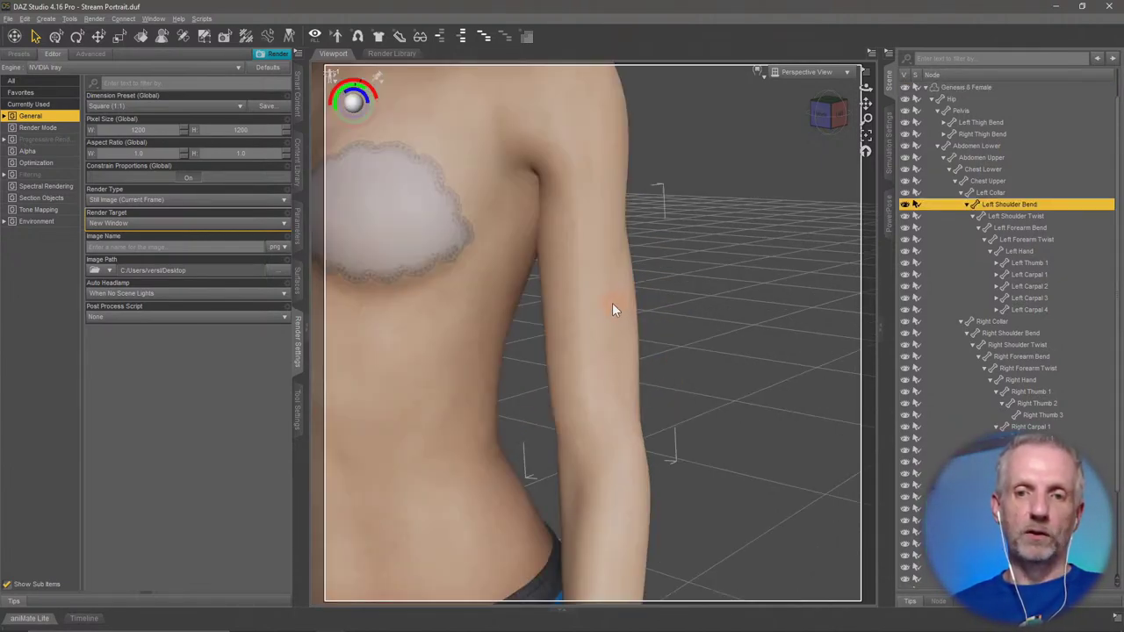
{"action": "left_click", "coordinate": [478, 338]}
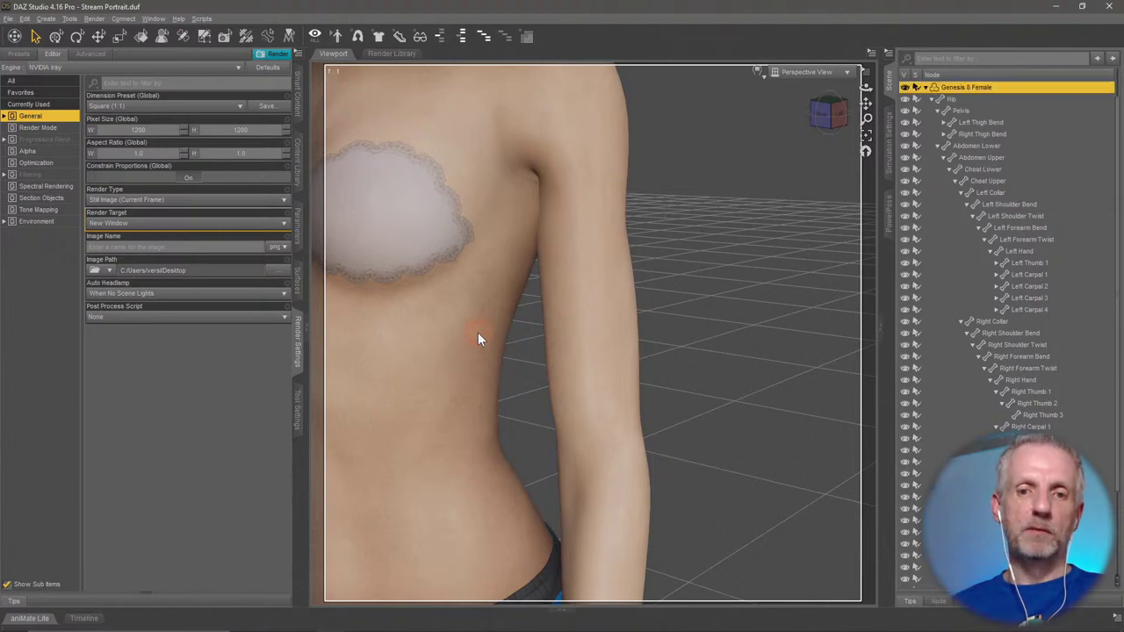
{"action": "key", "text": "f"}
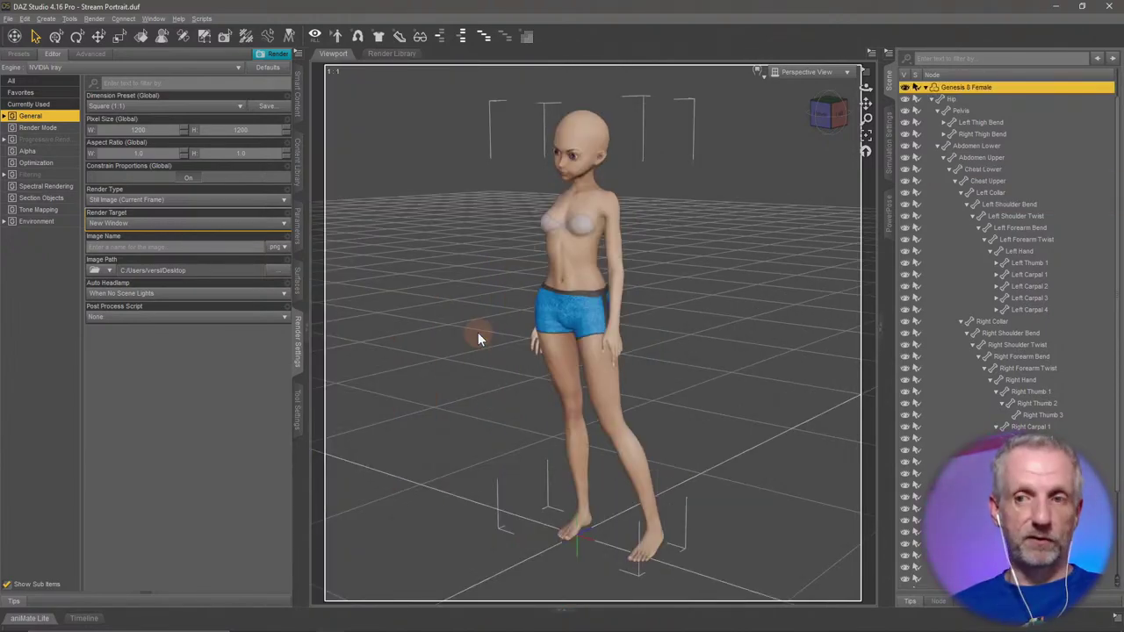
Delete the Basic Wear Shorts and collapse the figure's bone hierarchy in the Scene pane.
{"action": "right_click", "coordinate": [577, 310]}
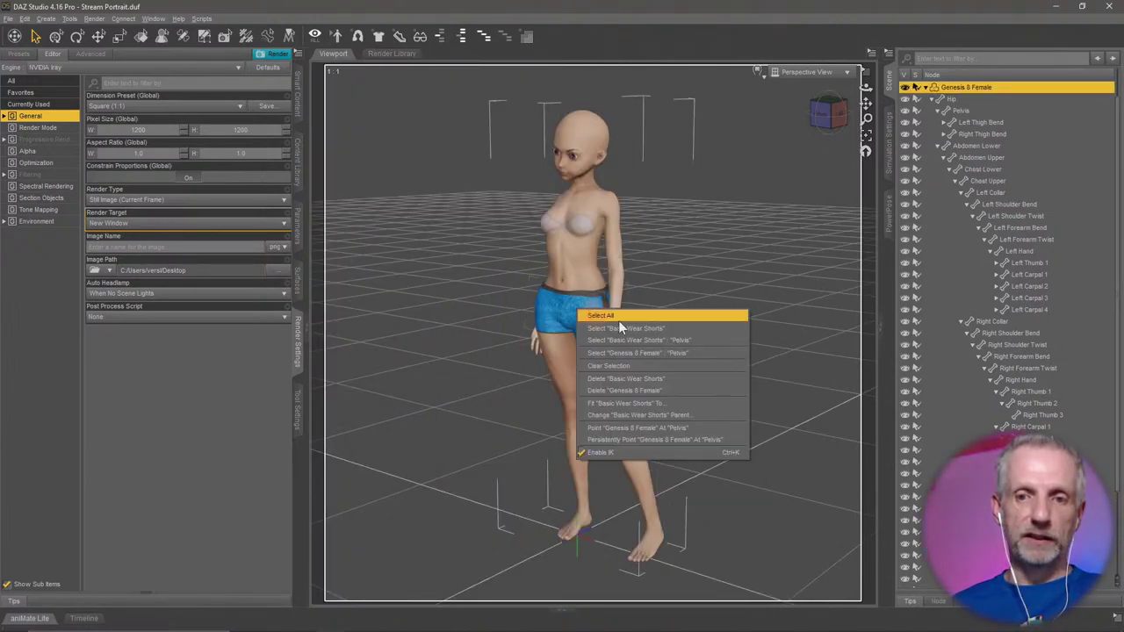
{"action": "left_click", "coordinate": [657, 379]}
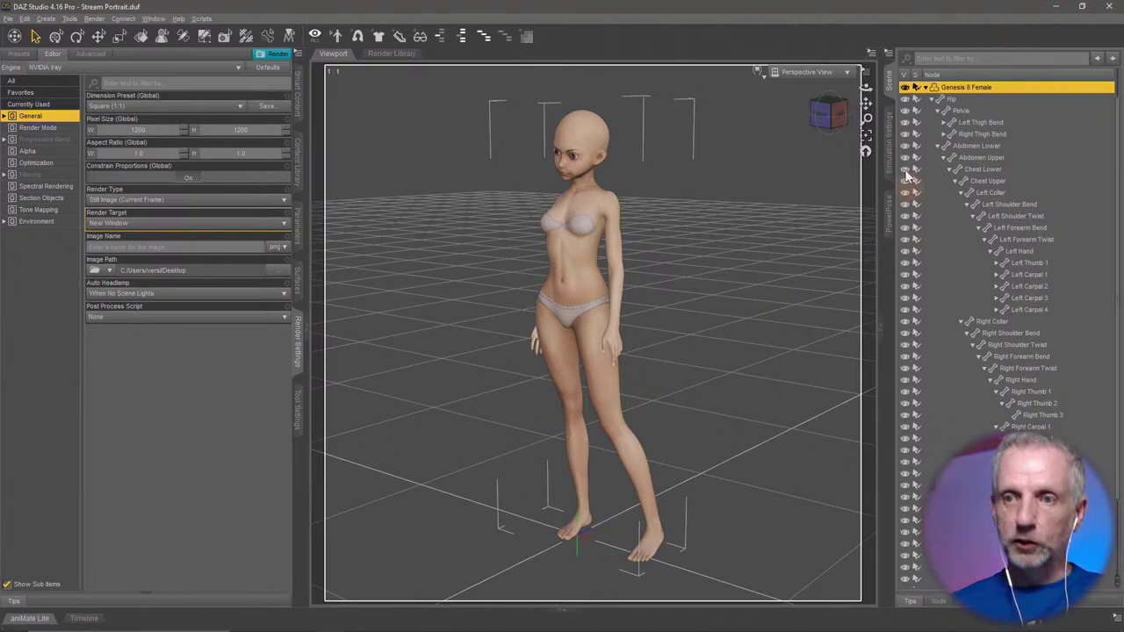
{"action": "left_click", "coordinate": [927, 88]}
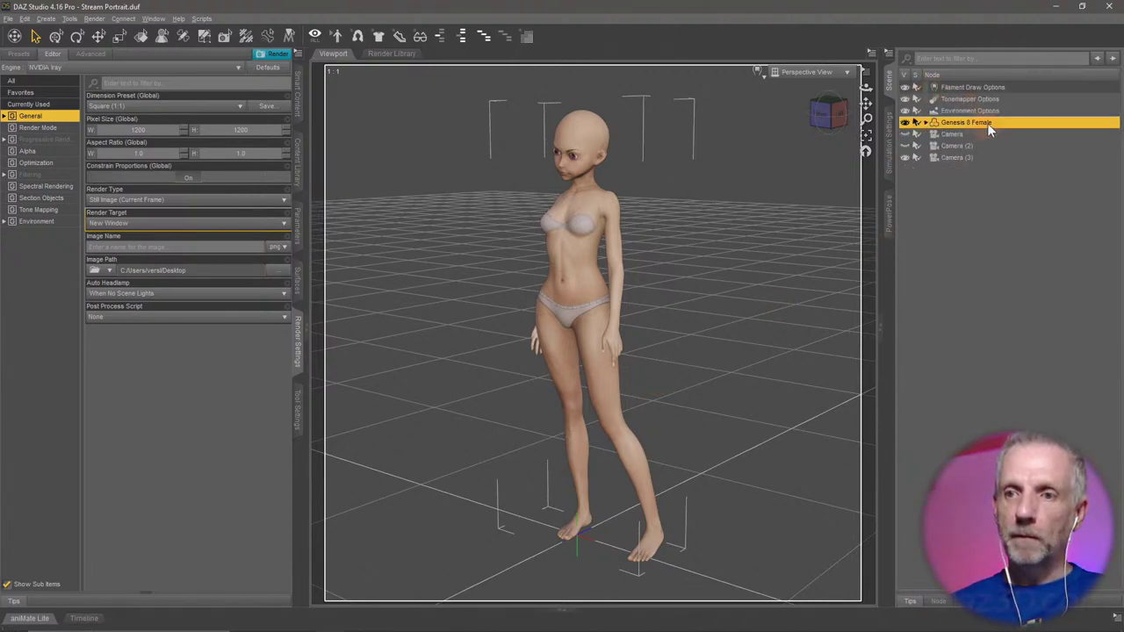
In Smart Content Products, browse the Wardrobe category and open the dForce Gothic Punk Outfit.
{"action": "left_click", "coordinate": [299, 110]}
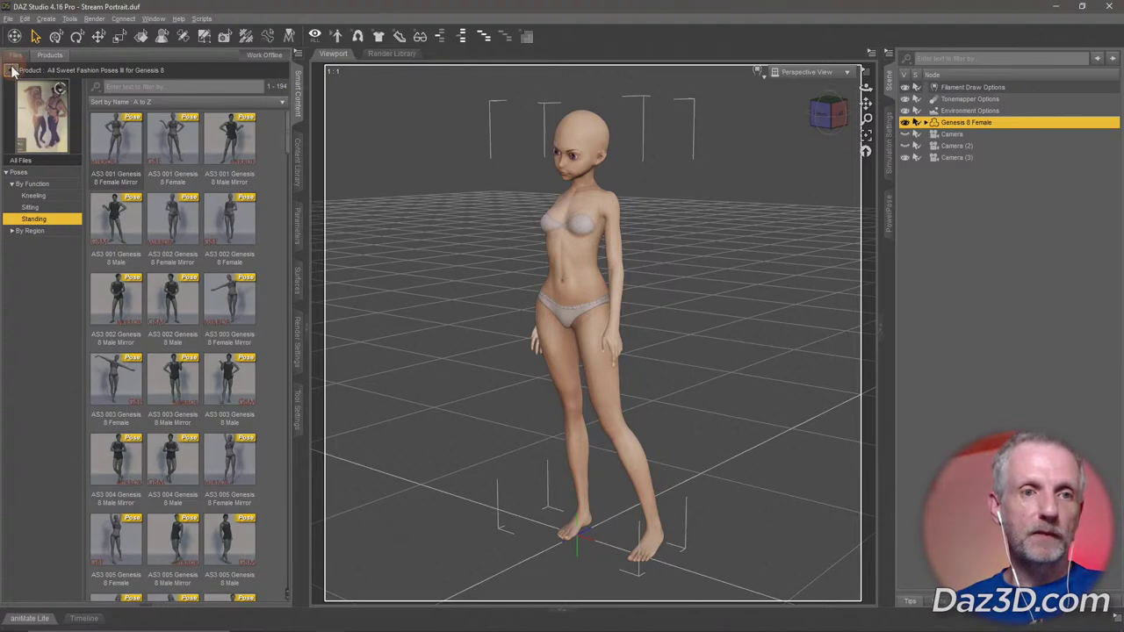
{"action": "left_click", "coordinate": [13, 71]}
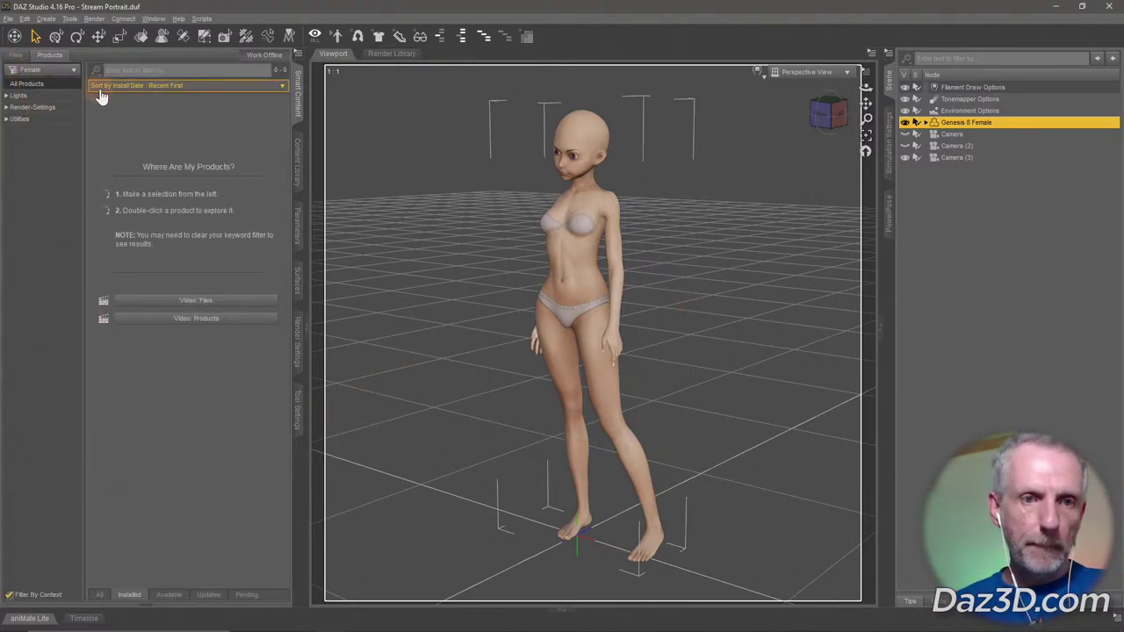
{"action": "left_click", "coordinate": [9, 595]}
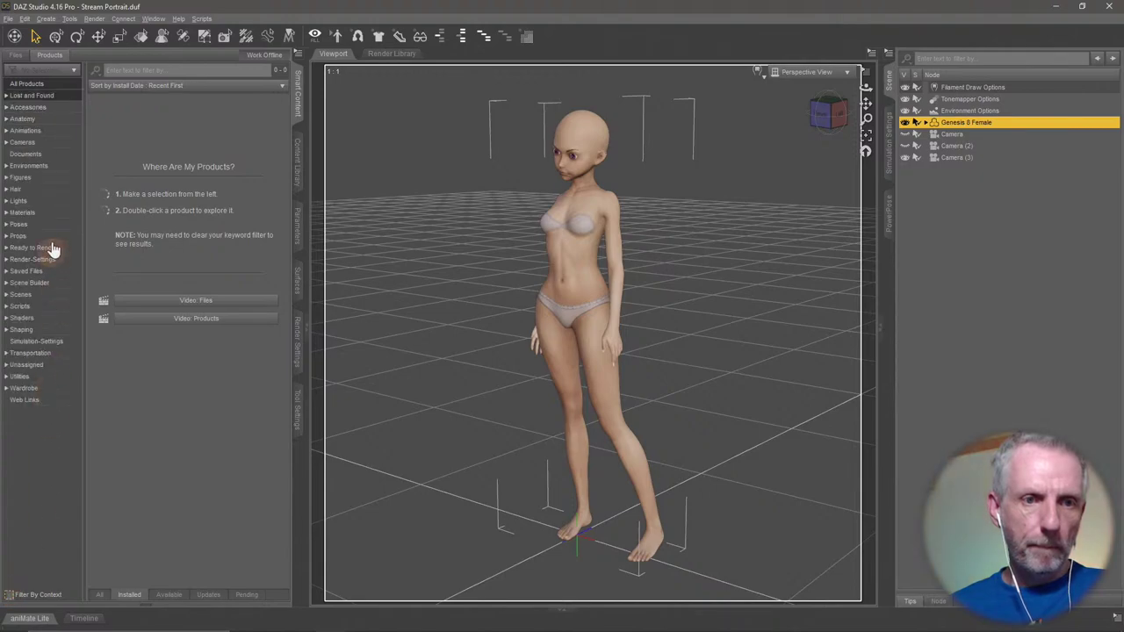
{"action": "left_click", "coordinate": [48, 389]}
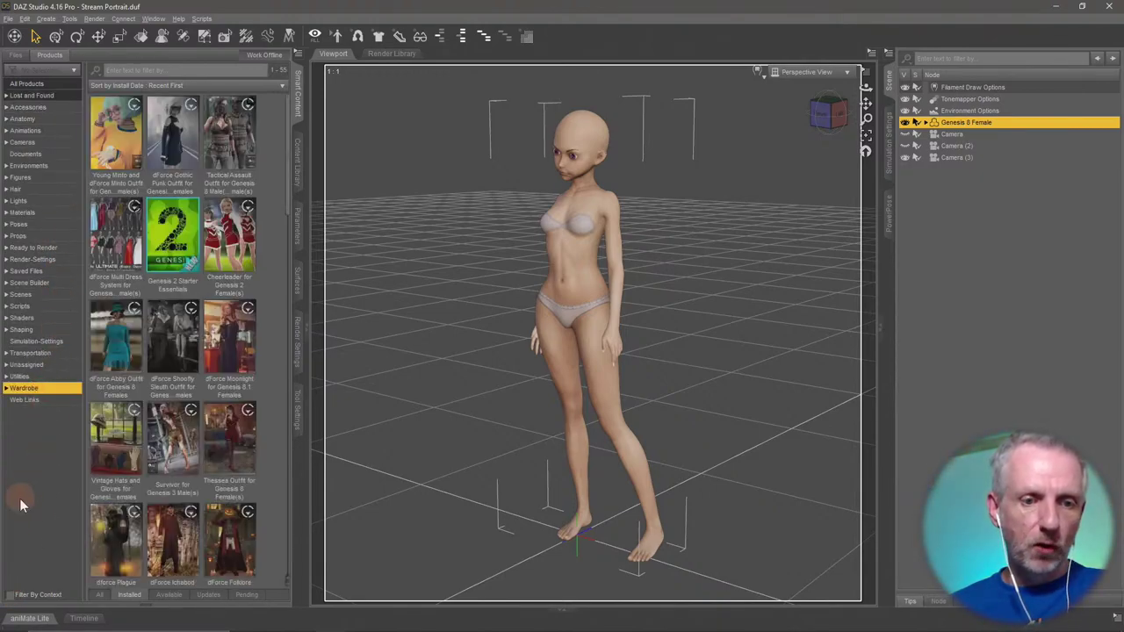
{"action": "left_click", "coordinate": [9, 594]}
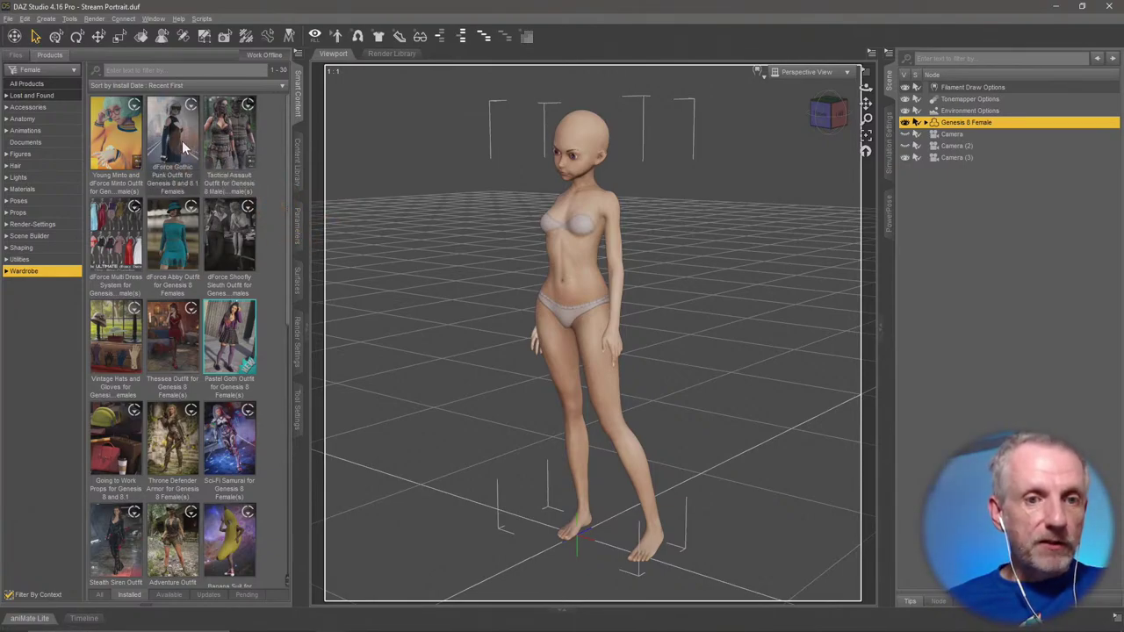
{"action": "left_click", "coordinate": [230, 136]}
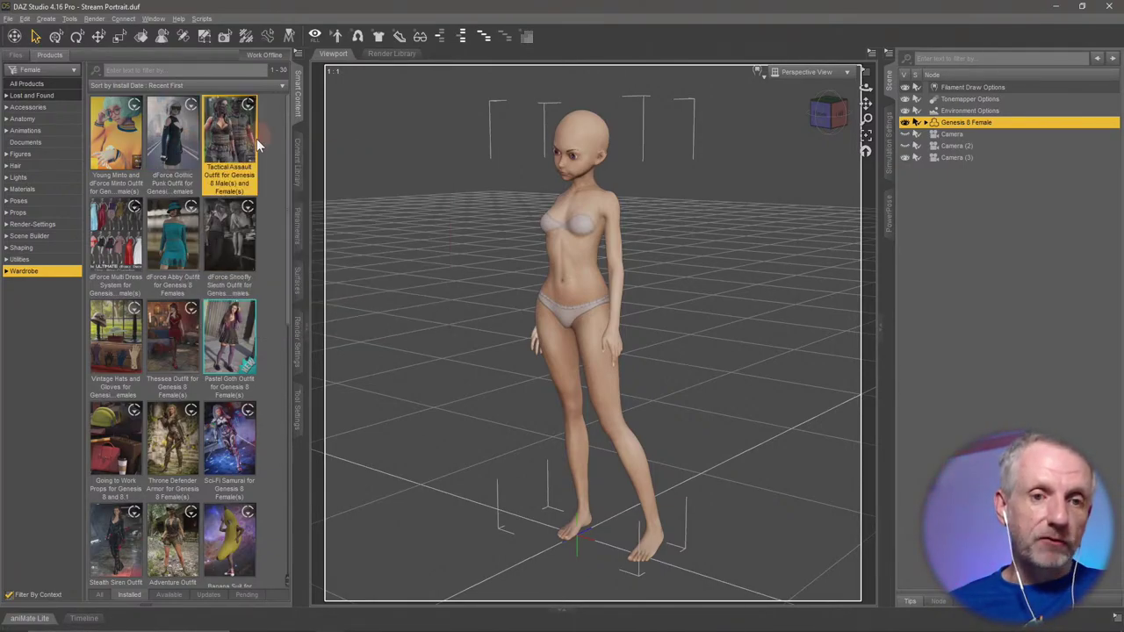
{"action": "left_click", "coordinate": [129, 246]}
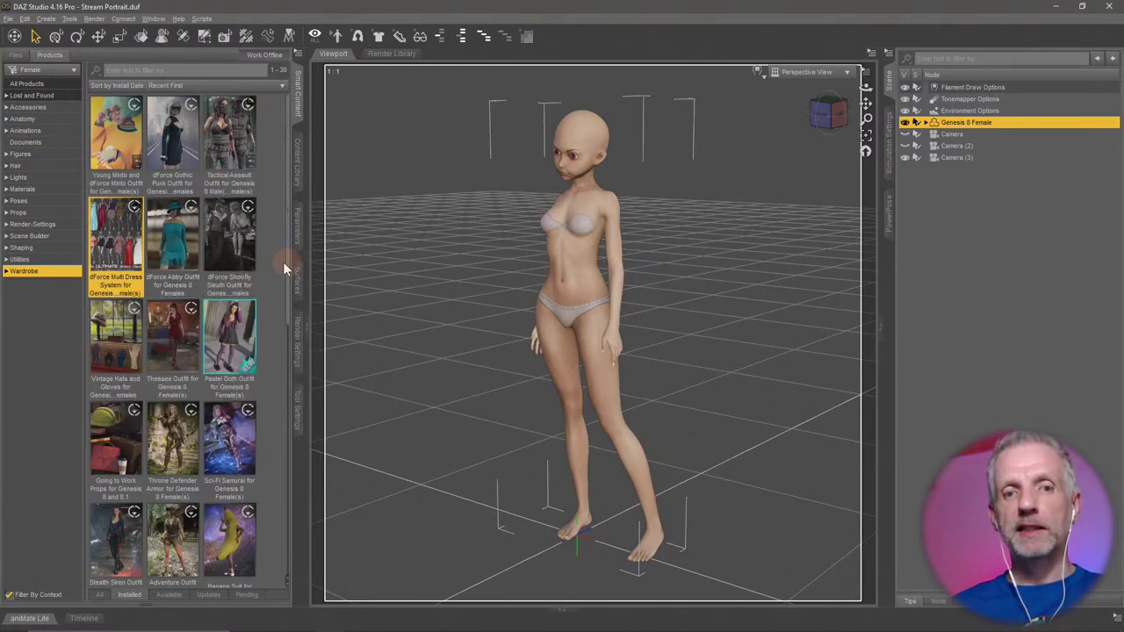
{"action": "scroll", "coordinate": [266, 276], "scroll_direction": "down", "scroll_amount": 3}
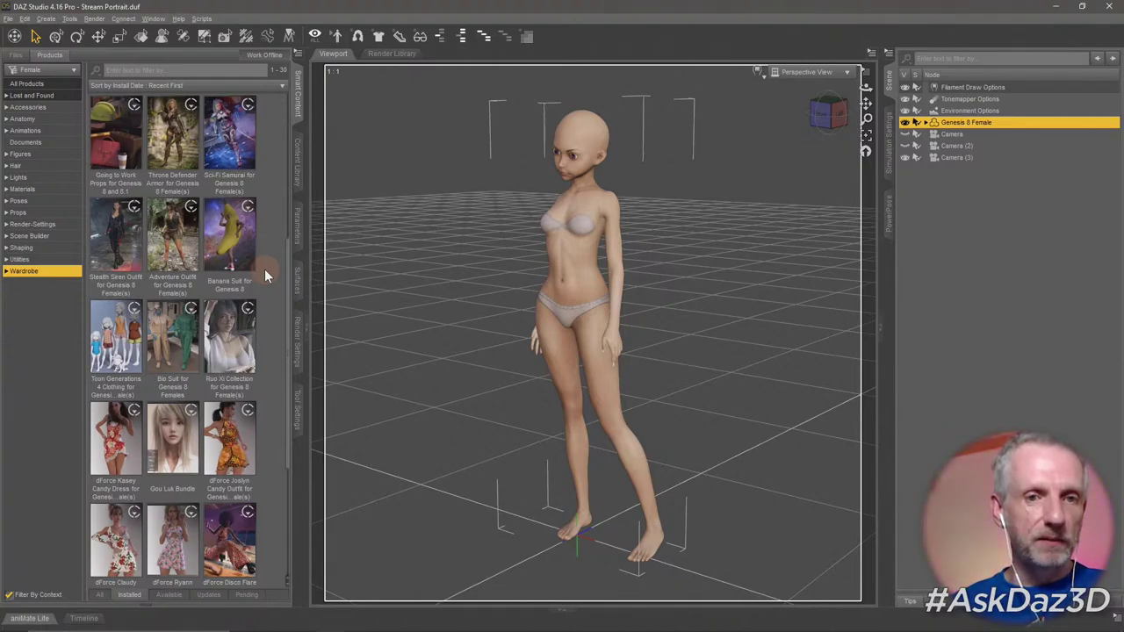
{"action": "scroll", "coordinate": [265, 273], "scroll_direction": "up", "scroll_amount": 3}
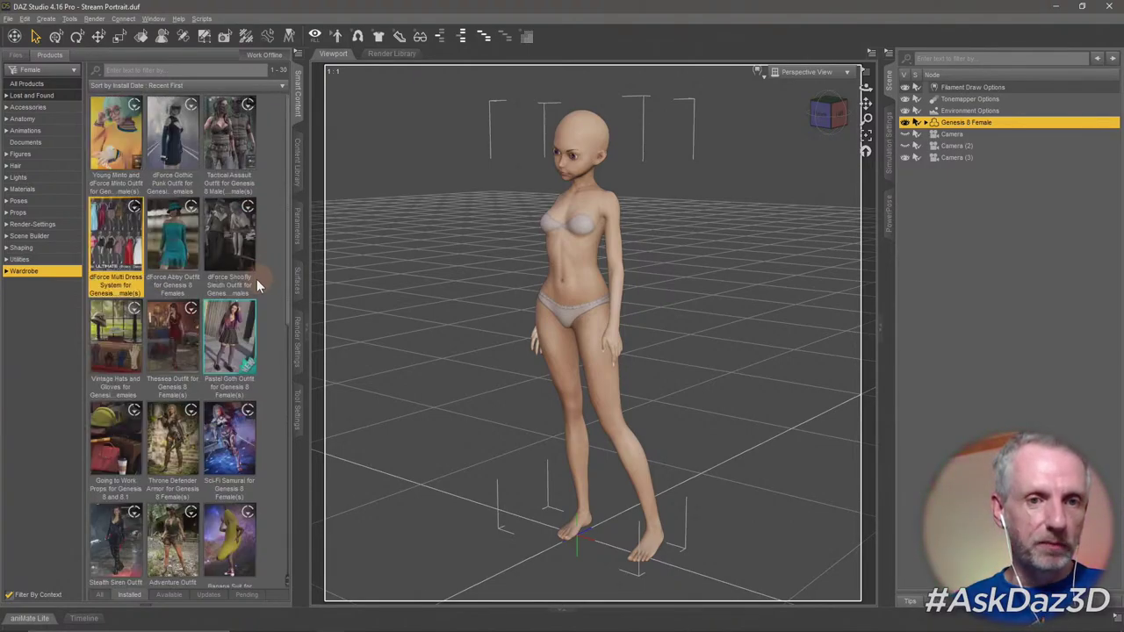
{"action": "left_click", "coordinate": [173, 136]}
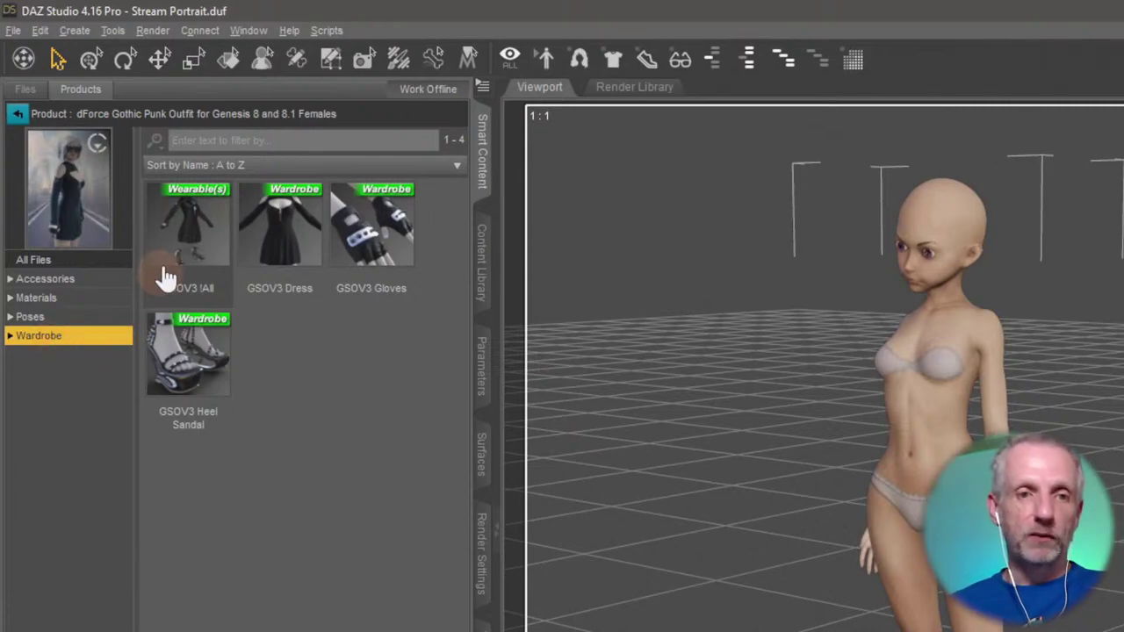
Browse the outfit's GSOV3 !All and Dress, view Accessories and GSOV3 Glasses, then return to Wardrobe.
{"action": "left_click", "coordinate": [119, 161]}
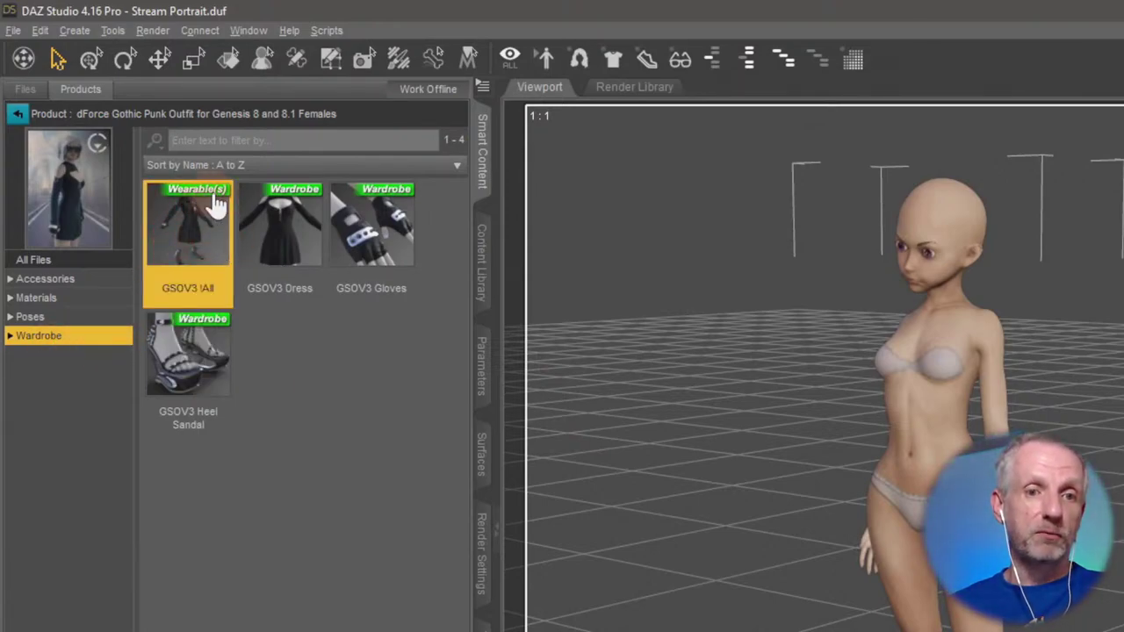
{"action": "left_click", "coordinate": [265, 375]}
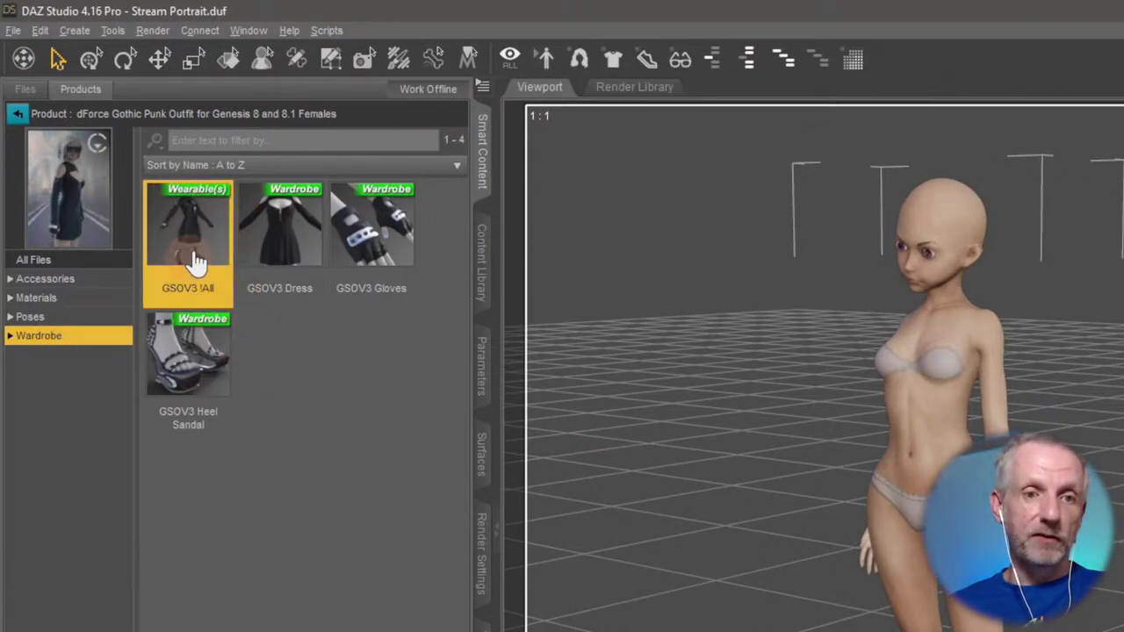
{"action": "left_click", "coordinate": [310, 376]}
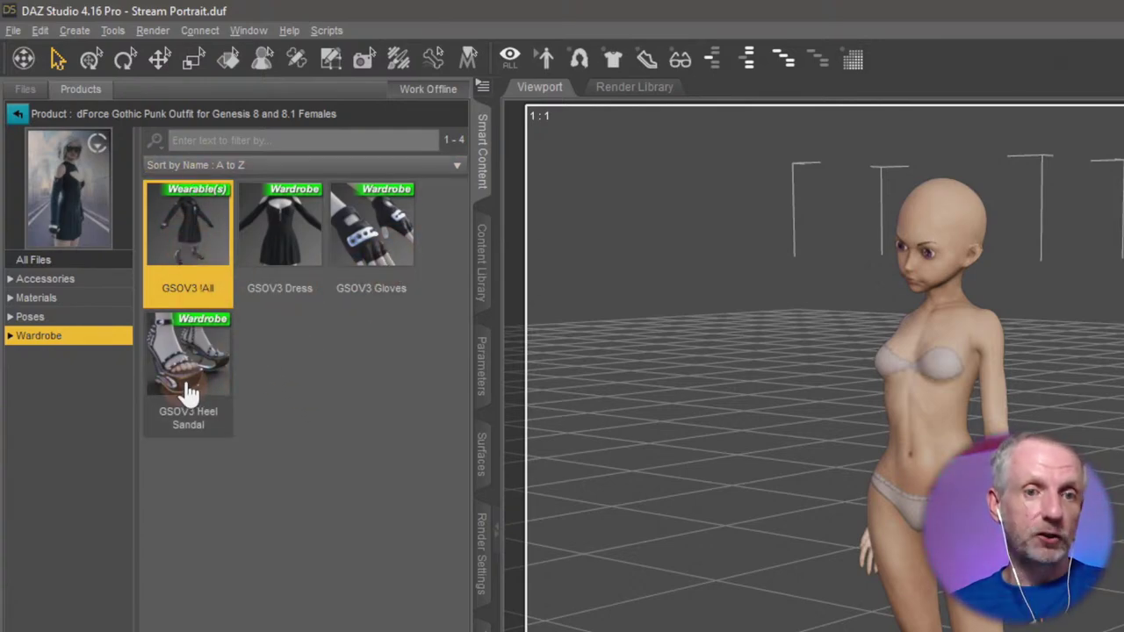
{"action": "left_click", "coordinate": [294, 237]}
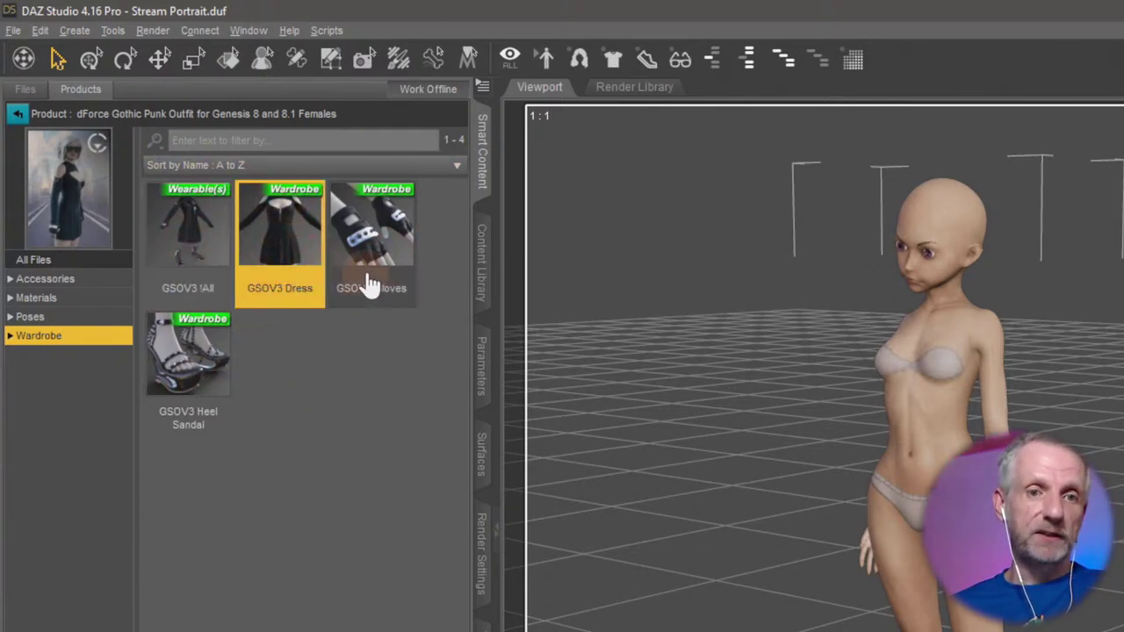
{"action": "left_click", "coordinate": [95, 336]}
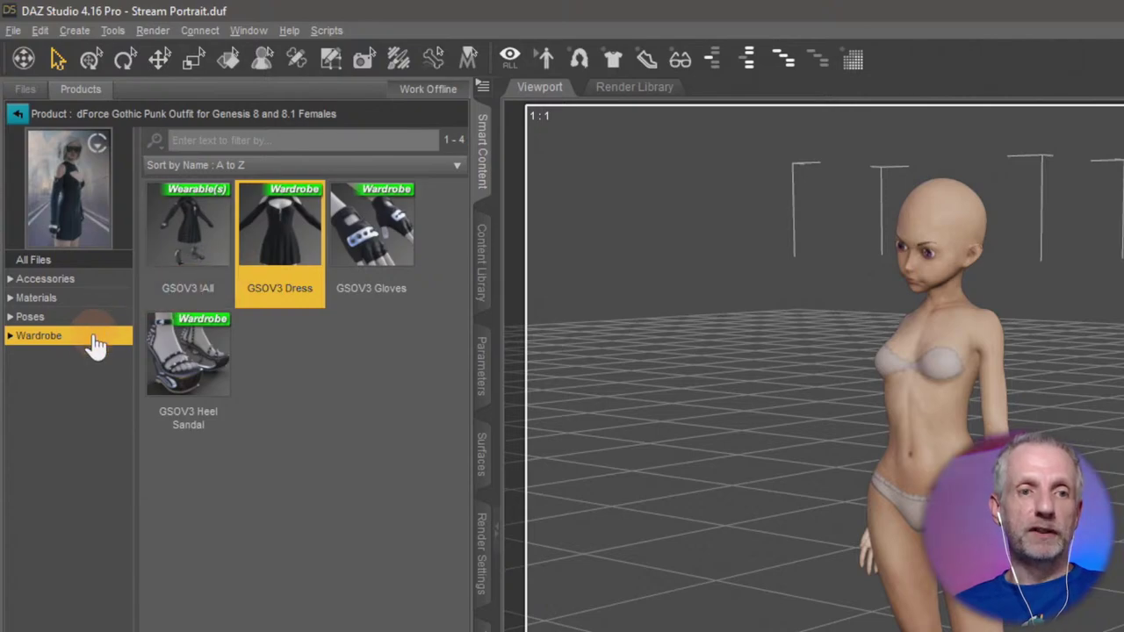
{"action": "left_click", "coordinate": [102, 281]}
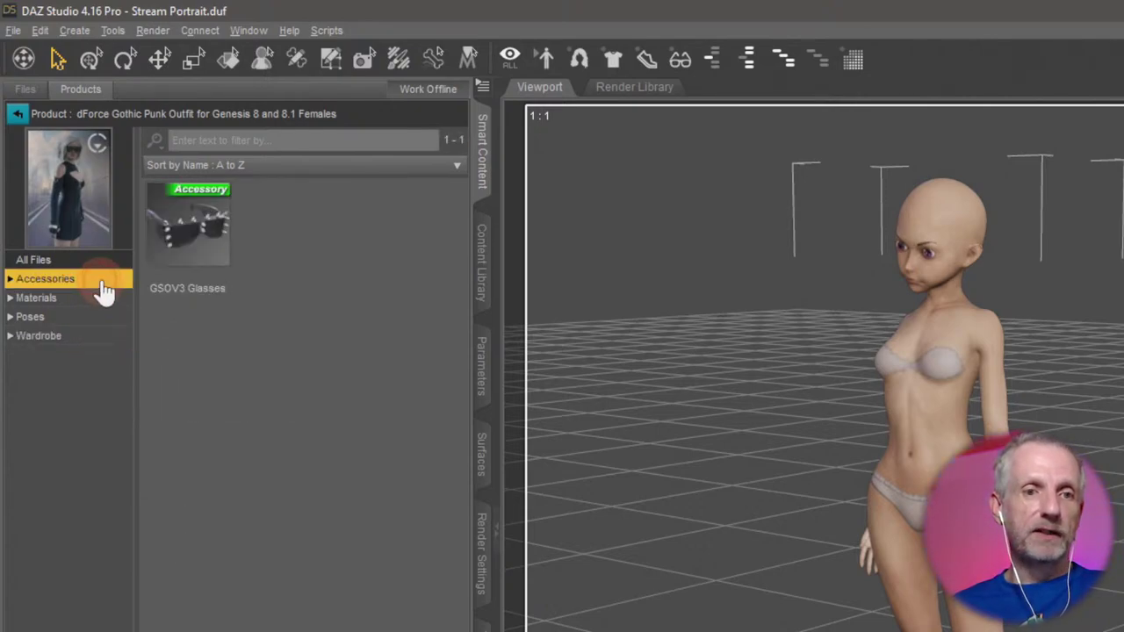
{"action": "left_click", "coordinate": [178, 232]}
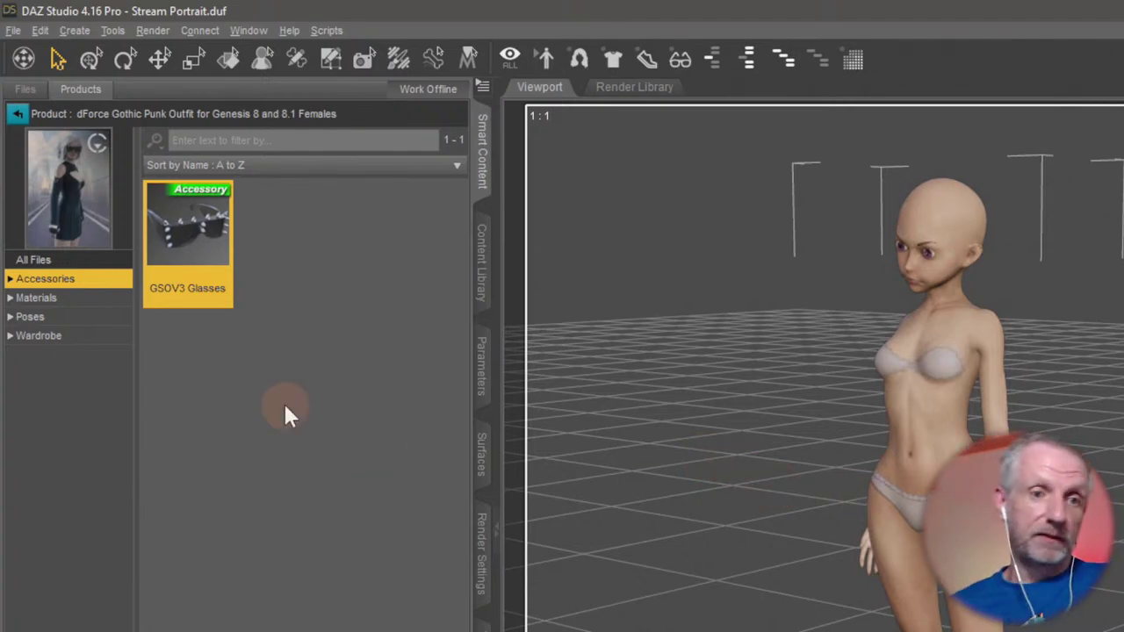
{"action": "left_click", "coordinate": [70, 340]}
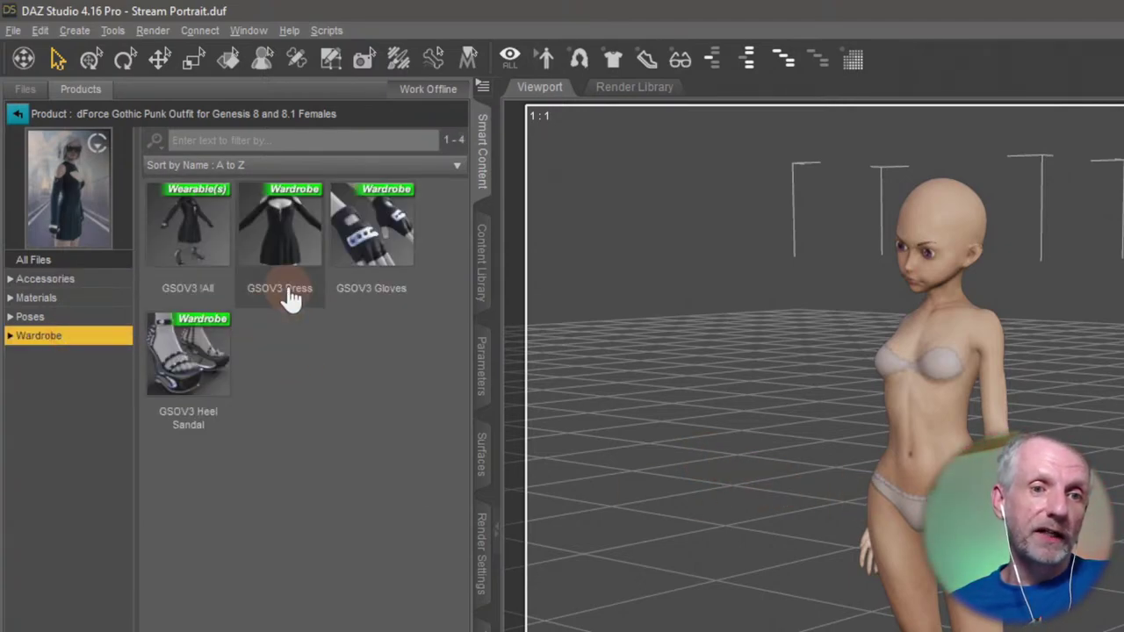
Load the black GSOV3 Dress onto the figure and orbit from the dress up to the head.
{"action": "double_click", "coordinate": [298, 236]}
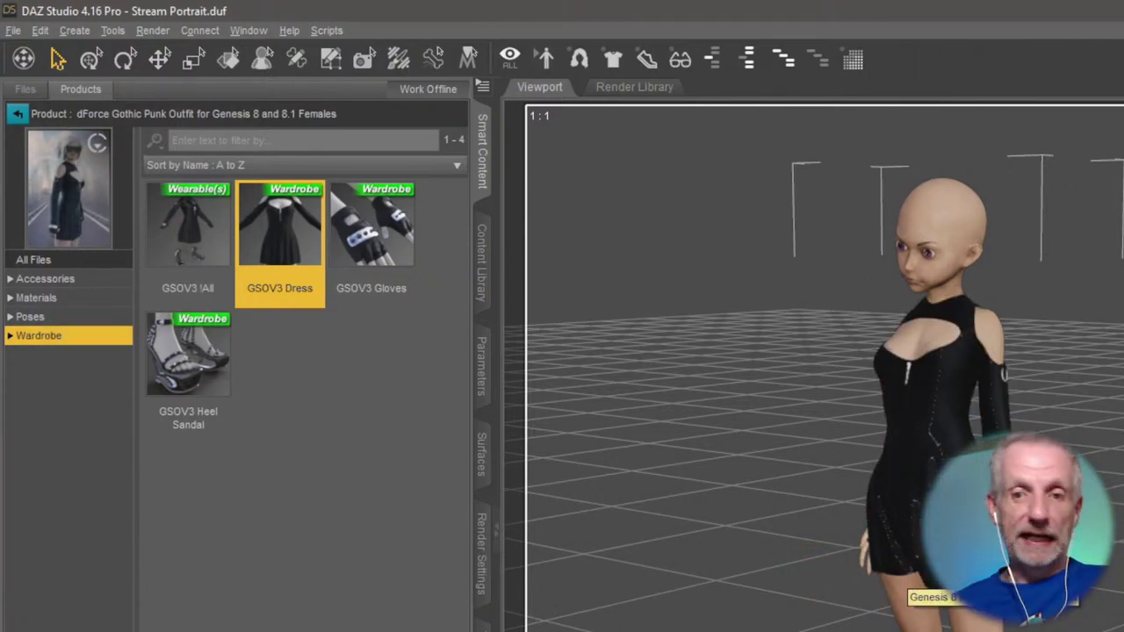
{"action": "scroll", "coordinate": [904, 525], "scroll_direction": "up", "scroll_amount": 10}
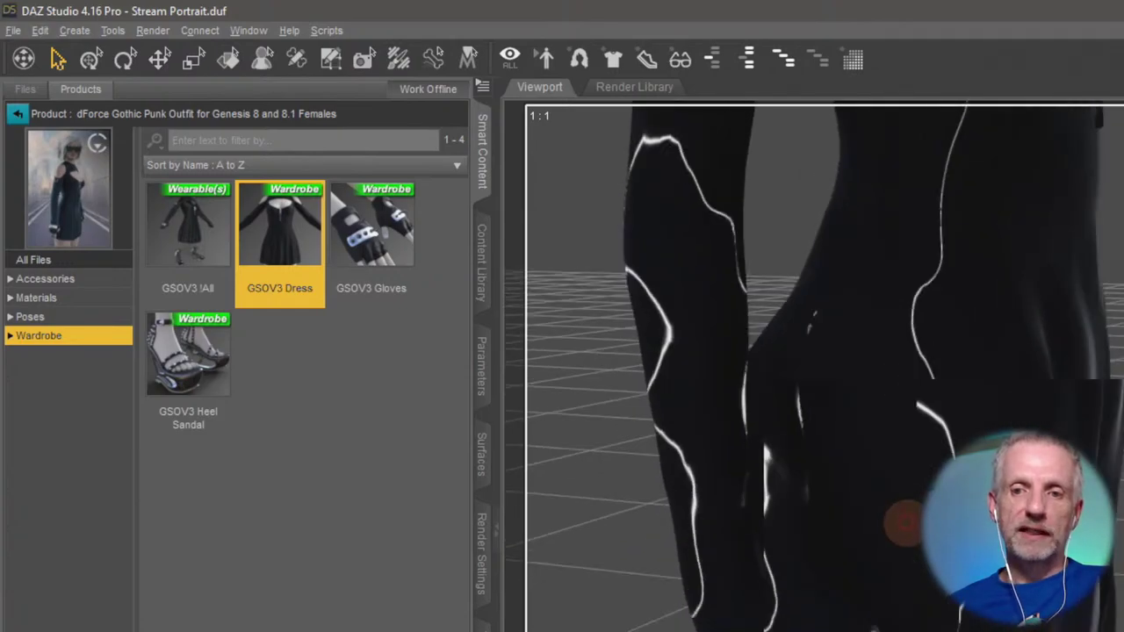
{"action": "scroll", "coordinate": [904, 525], "scroll_direction": "down", "scroll_amount": 8}
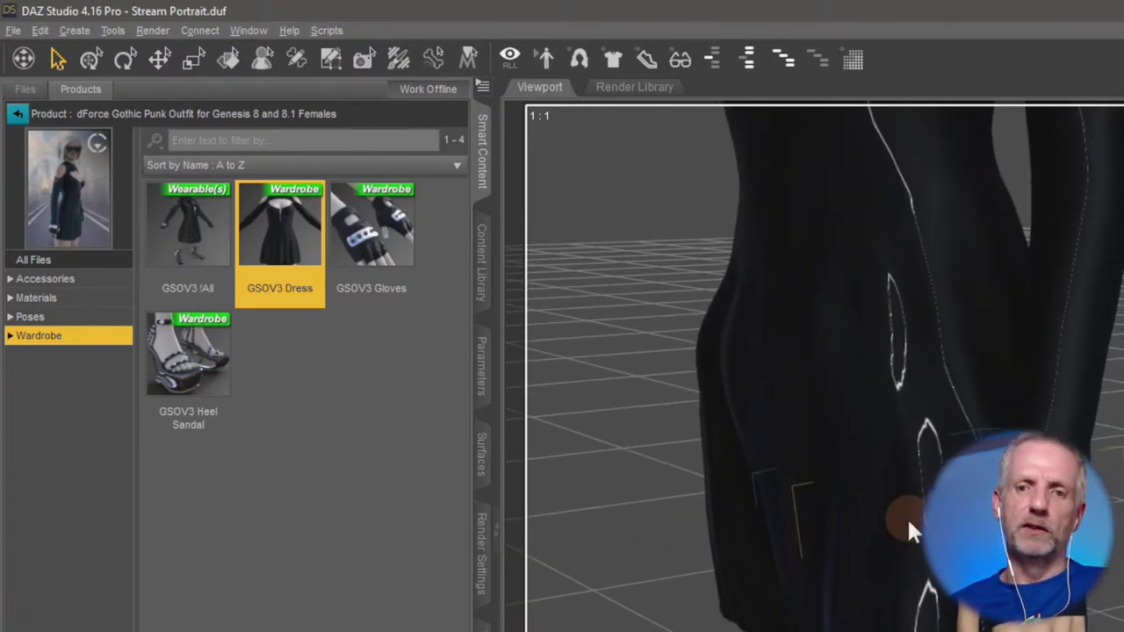
{"action": "left_click_drag", "start_coordinate": [1028, 389], "coordinate": [844, 460], "text": "alt"}
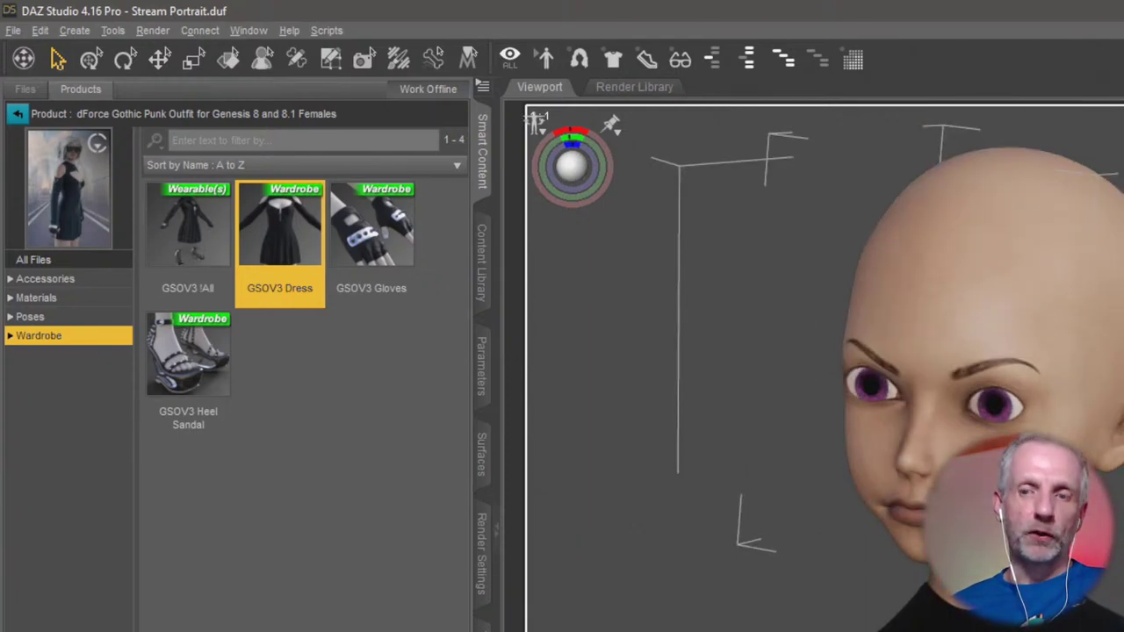
{"action": "left_click_drag", "start_coordinate": [844, 460], "coordinate": [839, 452], "text": "alt"}
{"action": "left_click_drag", "start_coordinate": [1120, 588], "coordinate": [1013, 302], "text": "alt"}
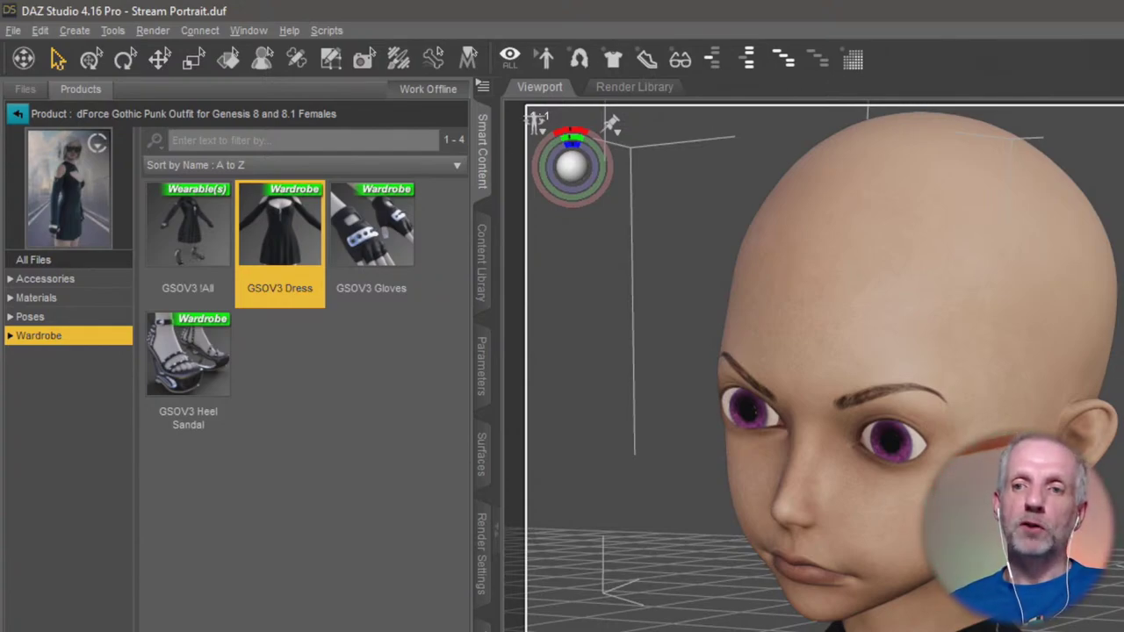
Zoom the view and return to the Gothic Punk Outfit's Accessories category showing GSOV3 Glasses.
{"action": "scroll", "coordinate": [825, 369], "scroll_direction": "down", "scroll_amount": 2}
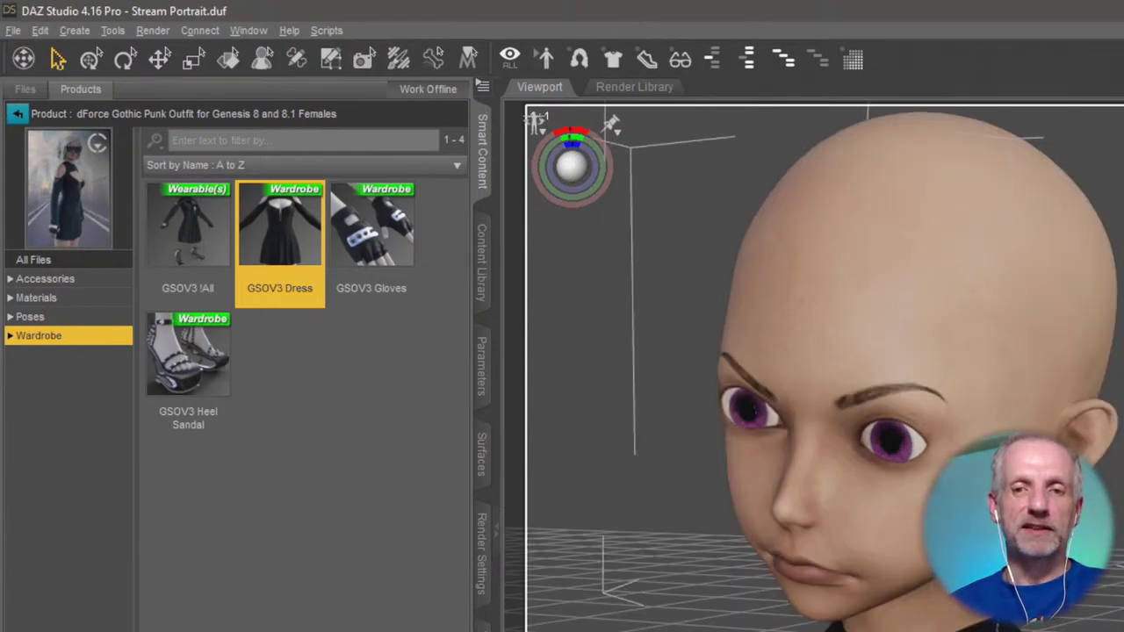
{"action": "scroll", "coordinate": [825, 369], "scroll_direction": "up", "scroll_amount": 3}
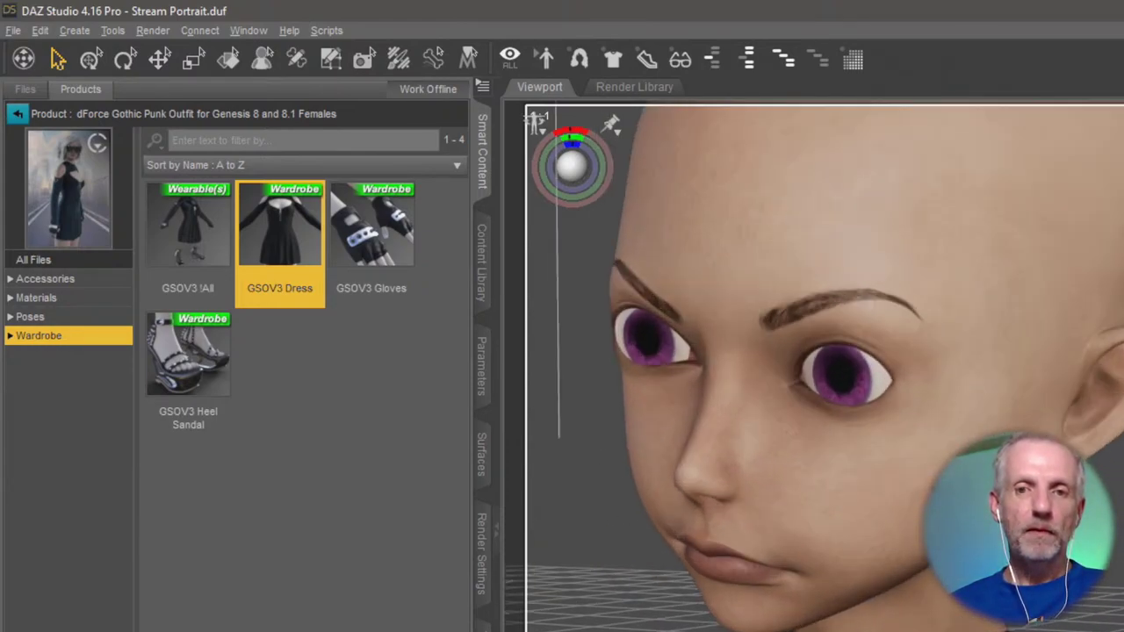
{"action": "scroll", "coordinate": [825, 368], "scroll_direction": "down", "scroll_amount": 5}
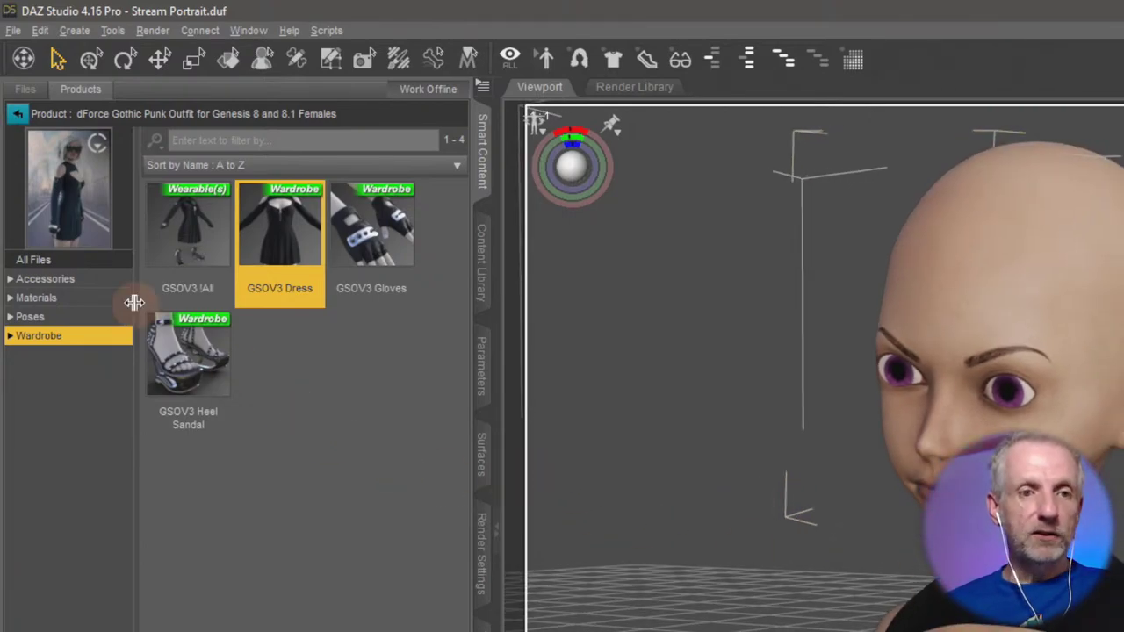
{"action": "left_click", "coordinate": [92, 281]}
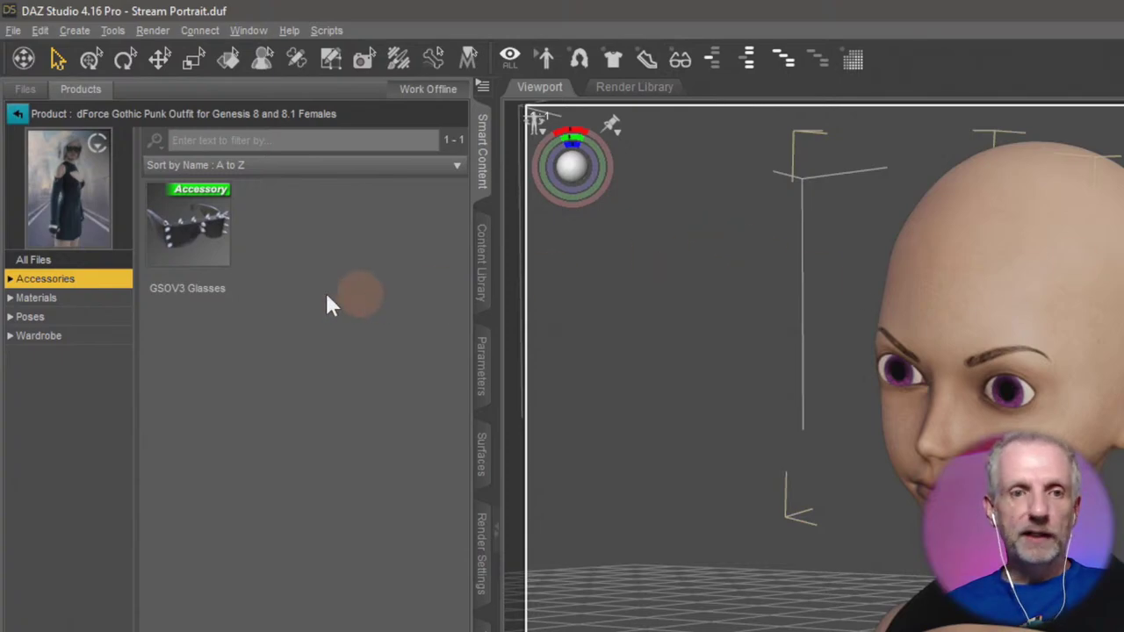
Load the spiked GSOV3 Glasses onto the figure and orbit to view their side.
{"action": "double_click", "coordinate": [216, 259]}
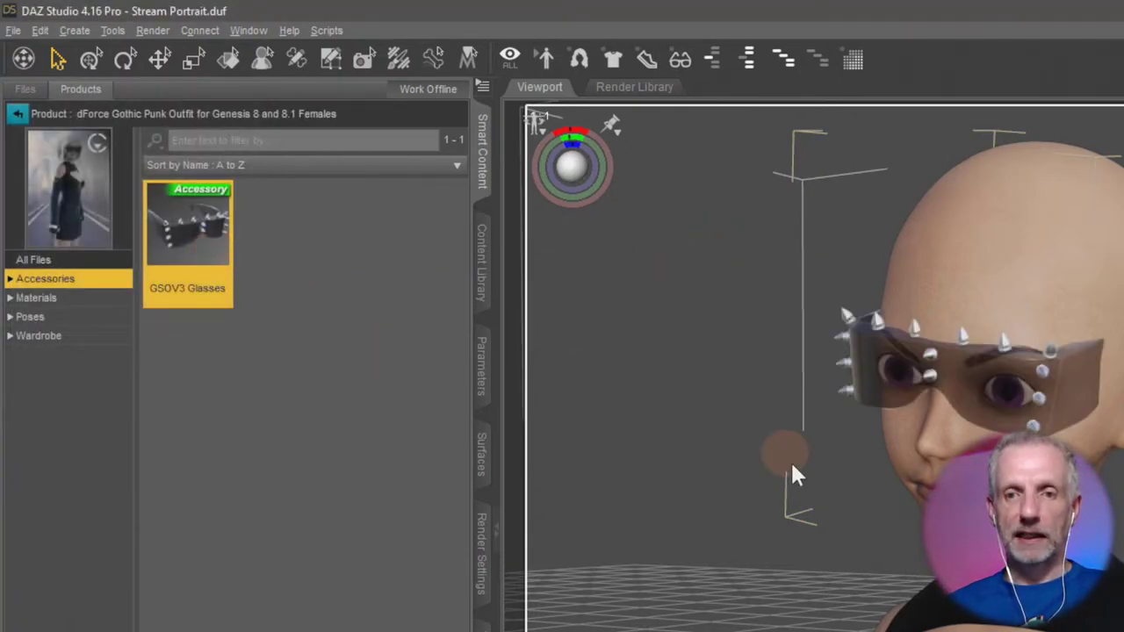
{"action": "left_click_drag", "start_coordinate": [870, 554], "coordinate": [896, 387], "text": "alt"}
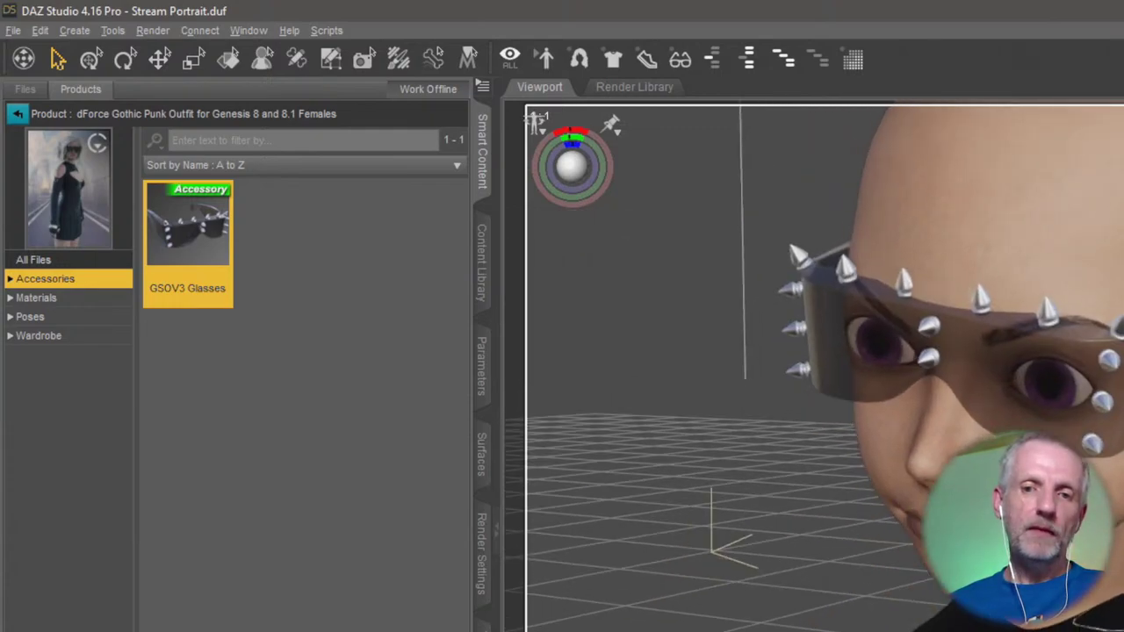
{"action": "scroll", "coordinate": [826, 369], "scroll_direction": "down", "scroll_amount": 10}
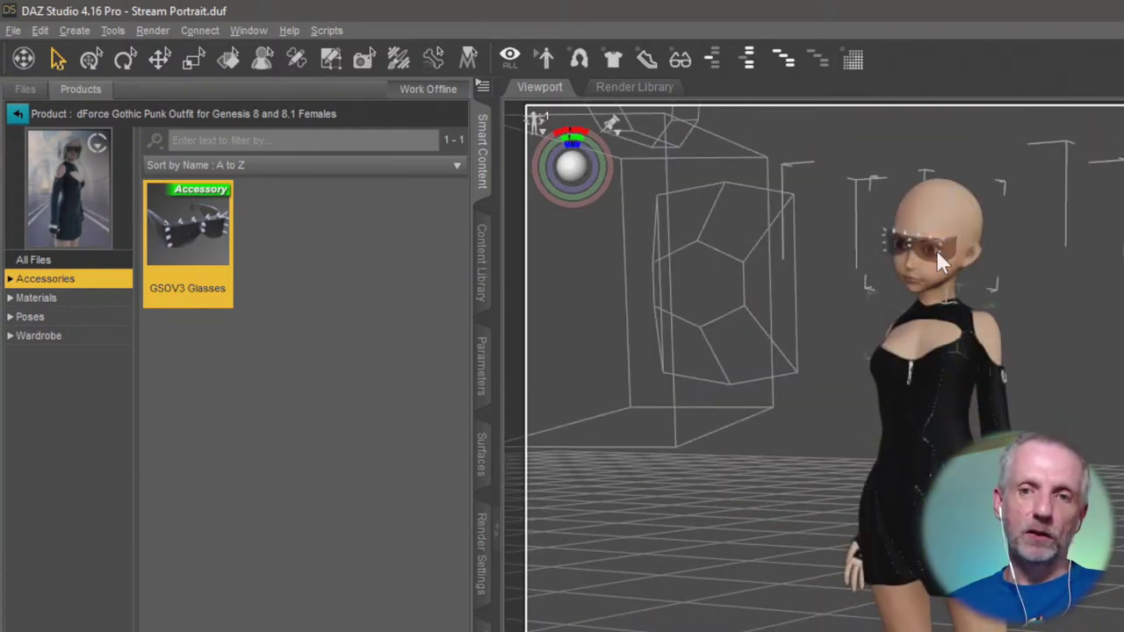
Clear the scene selection, then select the GSOV3 Glasses and zoom in on them.
{"action": "right_click", "coordinate": [925, 182]}
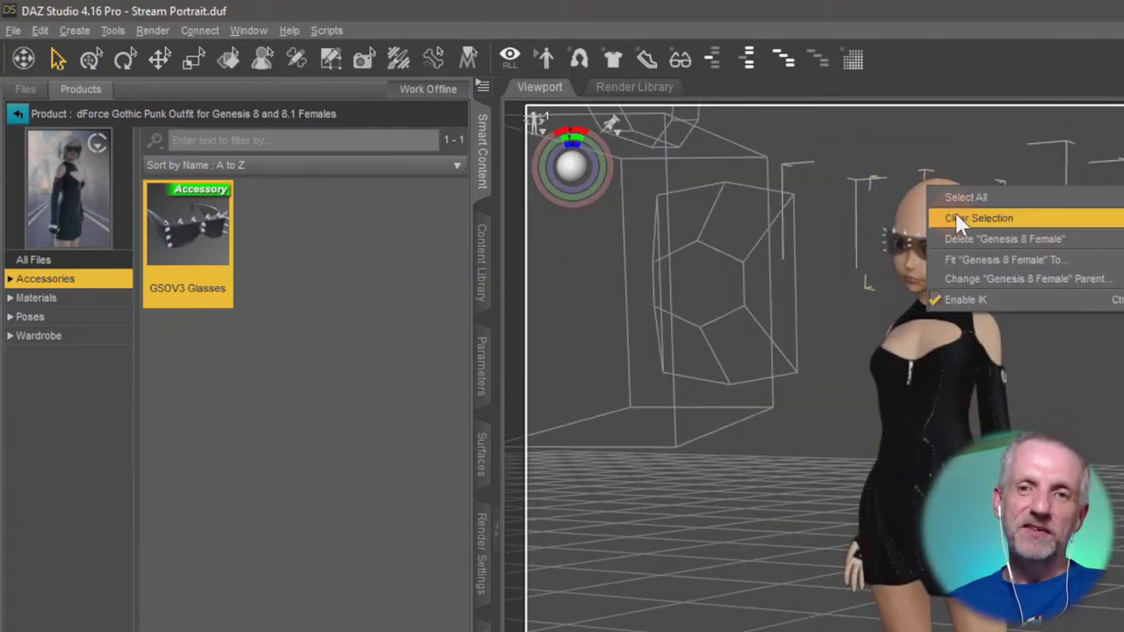
{"action": "right_click", "coordinate": [915, 219]}
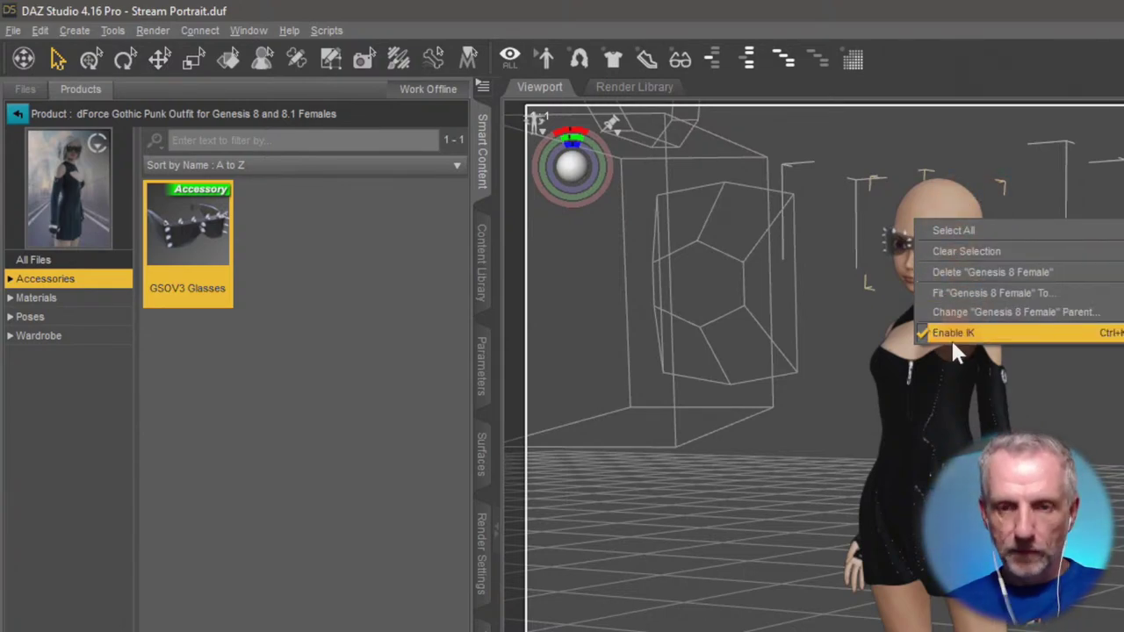
{"action": "left_click", "coordinate": [918, 249]}
{"action": "scroll", "coordinate": [931, 241], "scroll_direction": "down", "scroll_amount": 5}
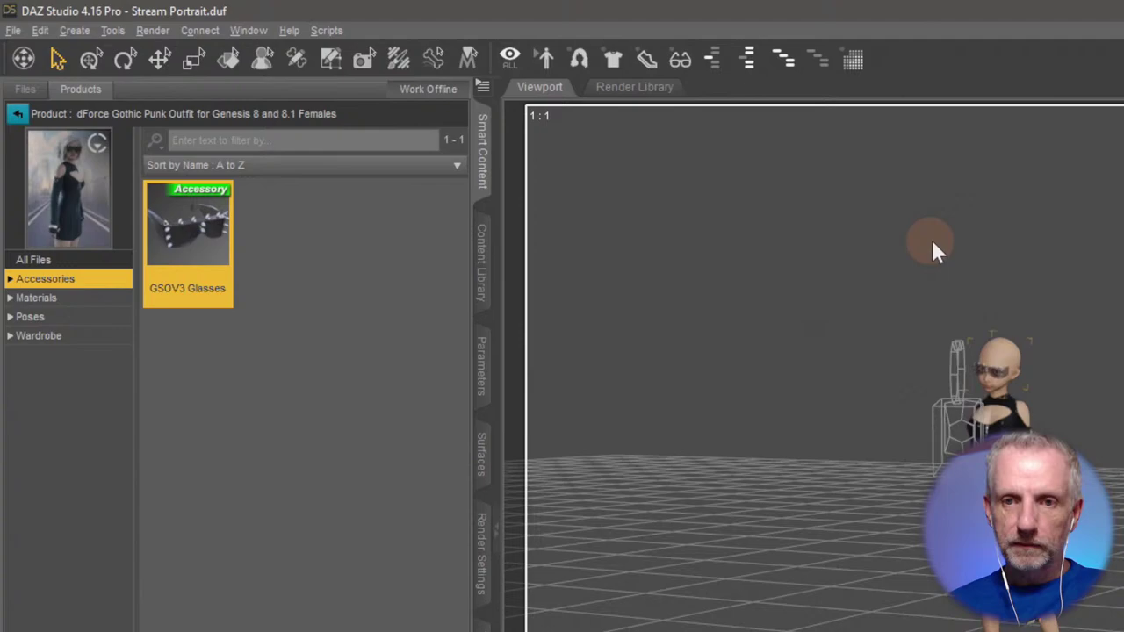
{"action": "right_click", "coordinate": [994, 348]}
{"action": "left_click", "coordinate": [1053, 404]}
{"action": "scroll", "coordinate": [1054, 405], "scroll_direction": "up", "scroll_amount": 5}
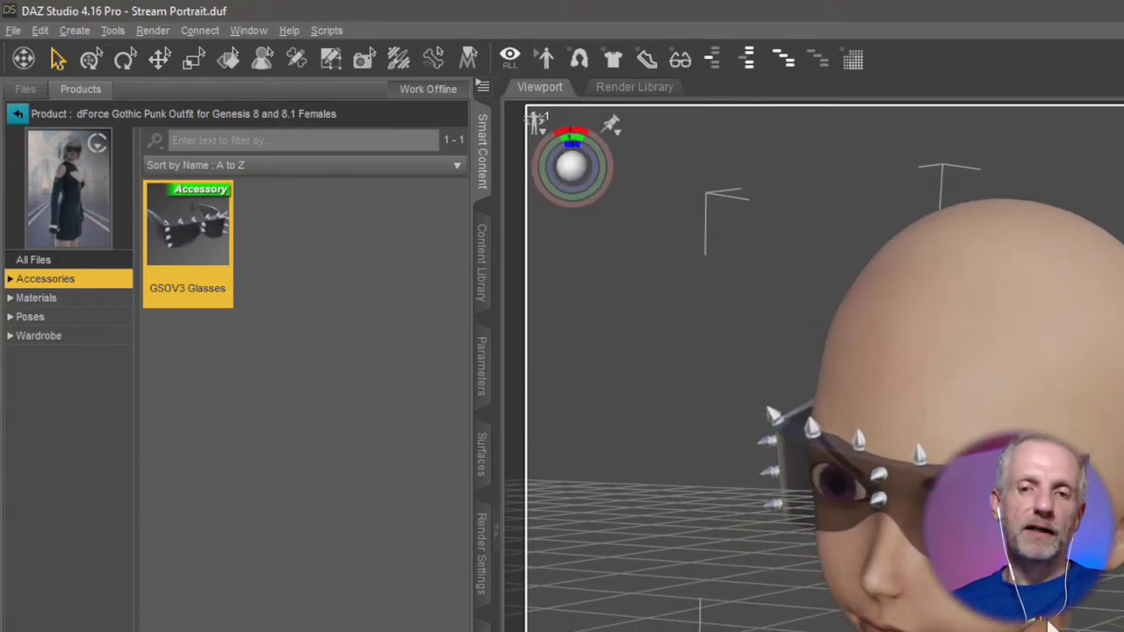
{"action": "scroll", "coordinate": [1049, 624], "scroll_direction": "up", "scroll_amount": 2}
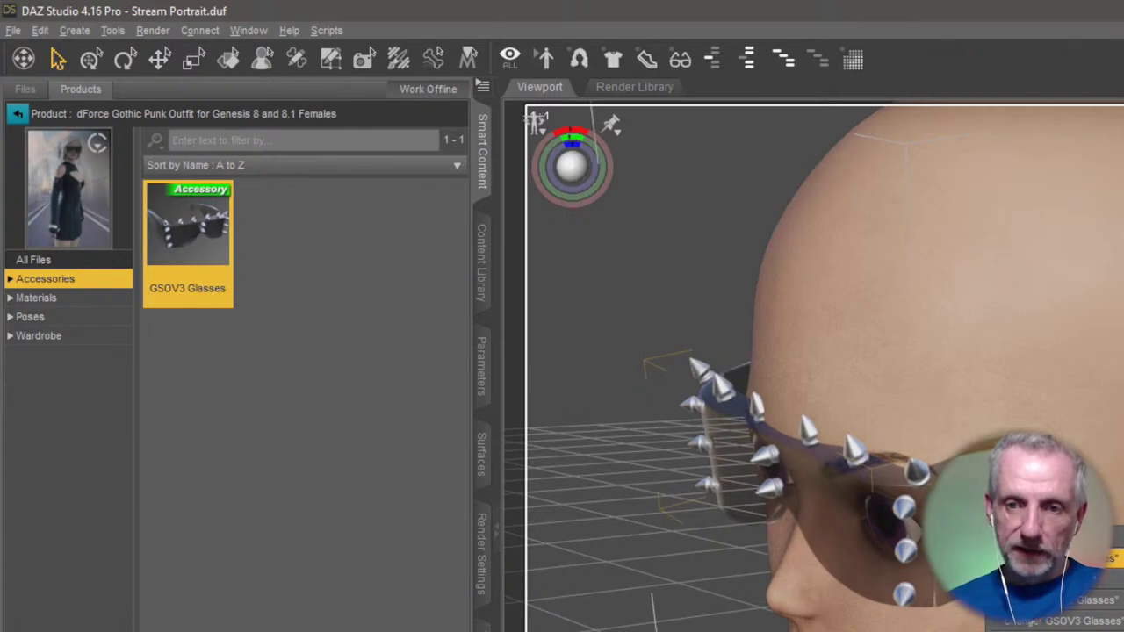
Show the glasses' Parameters under Actor > Adjustments and orbit around the head.
{"action": "left_click", "coordinate": [488, 379]}
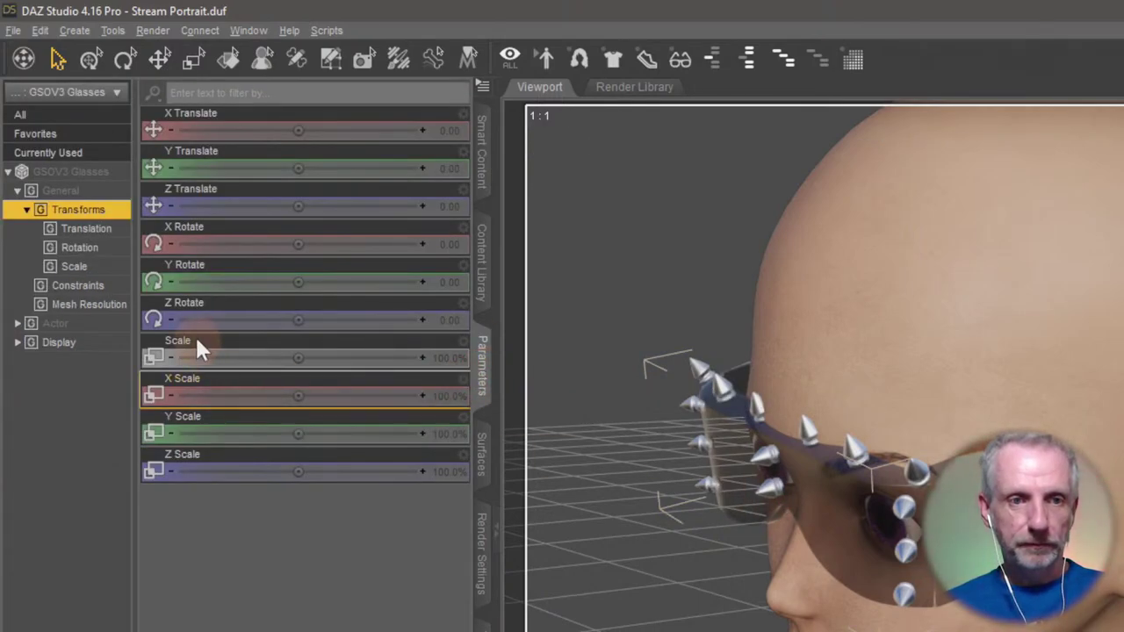
{"action": "left_click", "coordinate": [85, 325]}
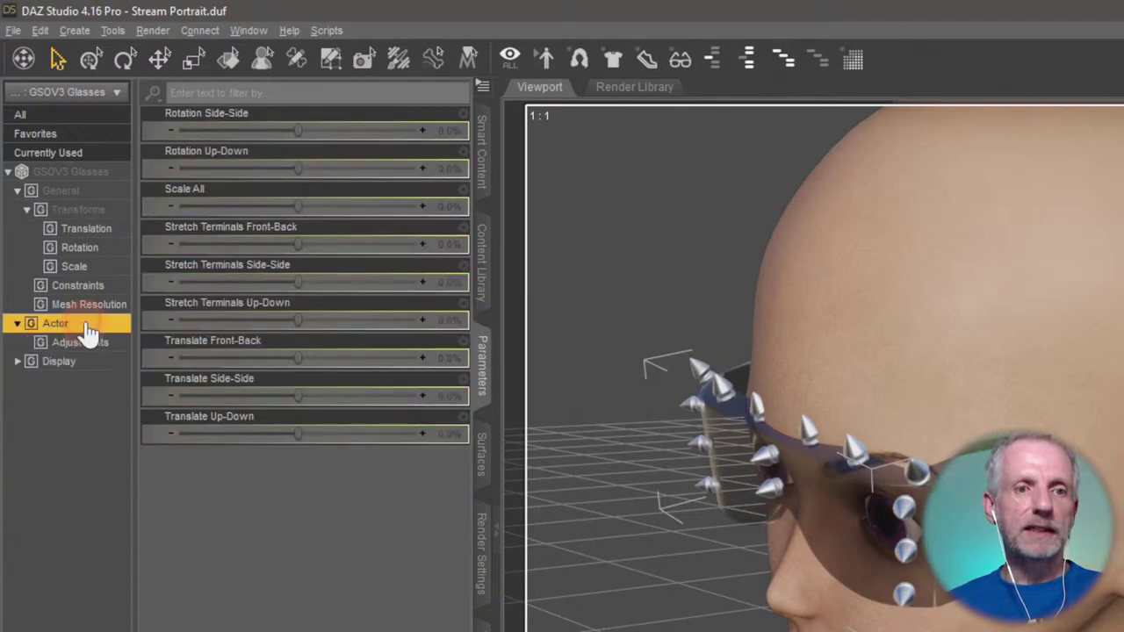
{"action": "left_click", "coordinate": [87, 344]}
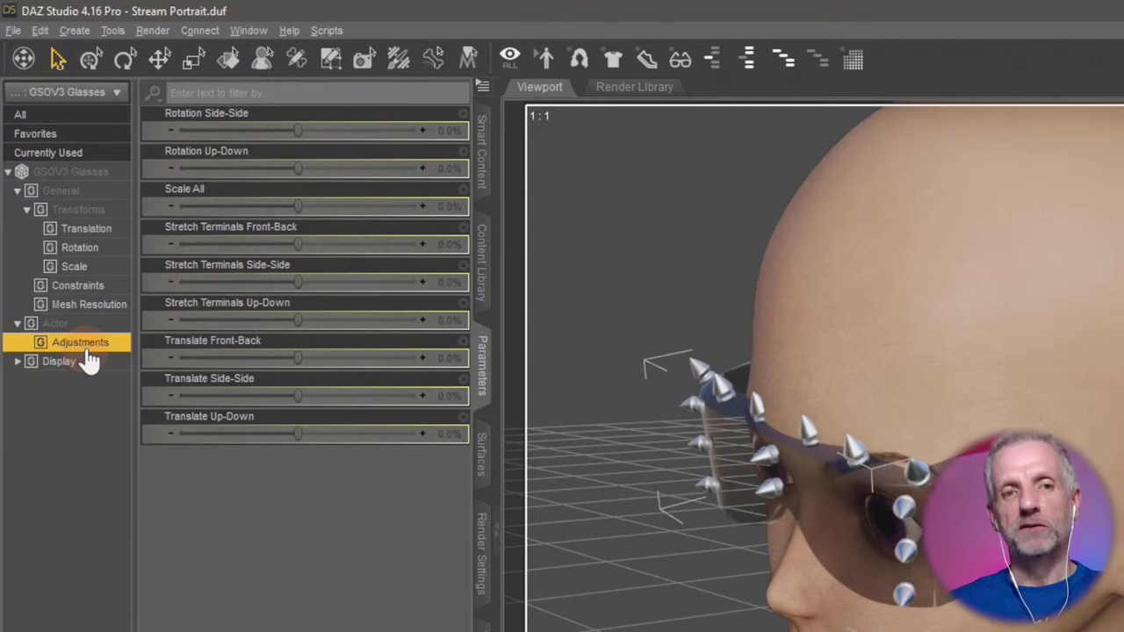
{"action": "left_click", "coordinate": [569, 280]}
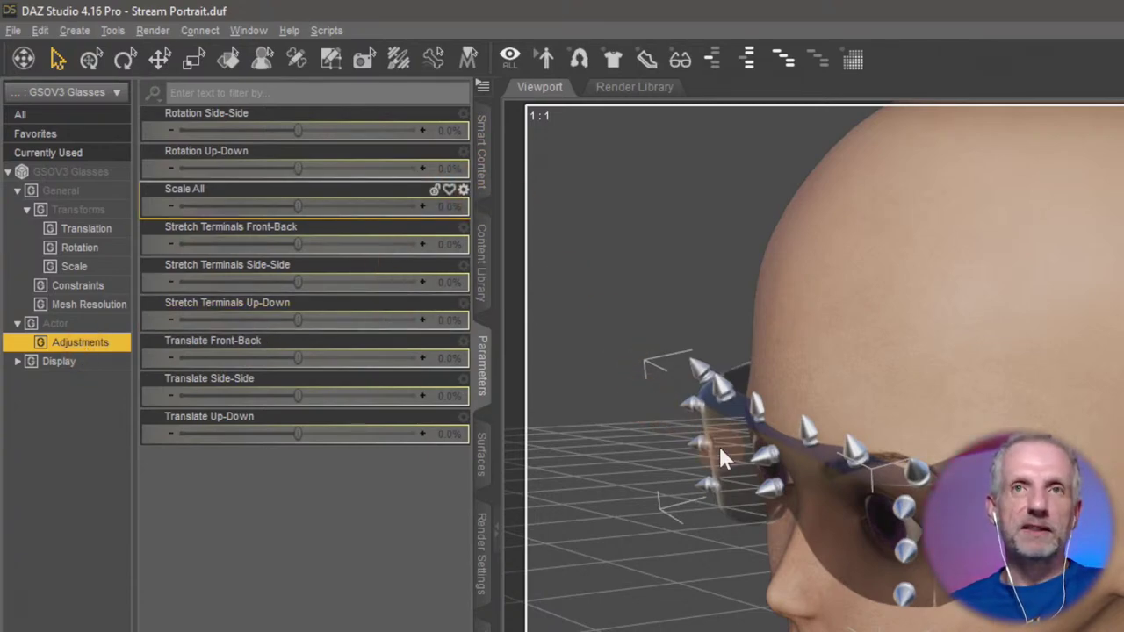
{"action": "left_click_drag", "start_coordinate": [731, 485], "coordinate": [732, 486], "text": "alt"}
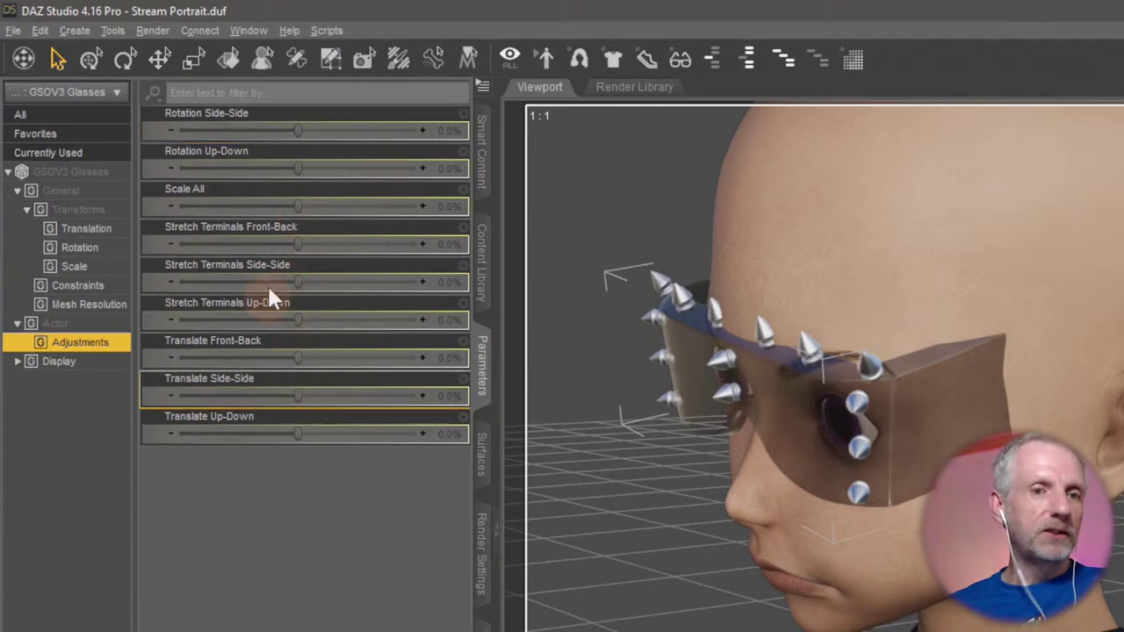
Test Rotation Side-Side, reset up-down rotation and front-back stretch to 0%, try side-side stretch.
{"action": "left_click", "coordinate": [295, 131]}
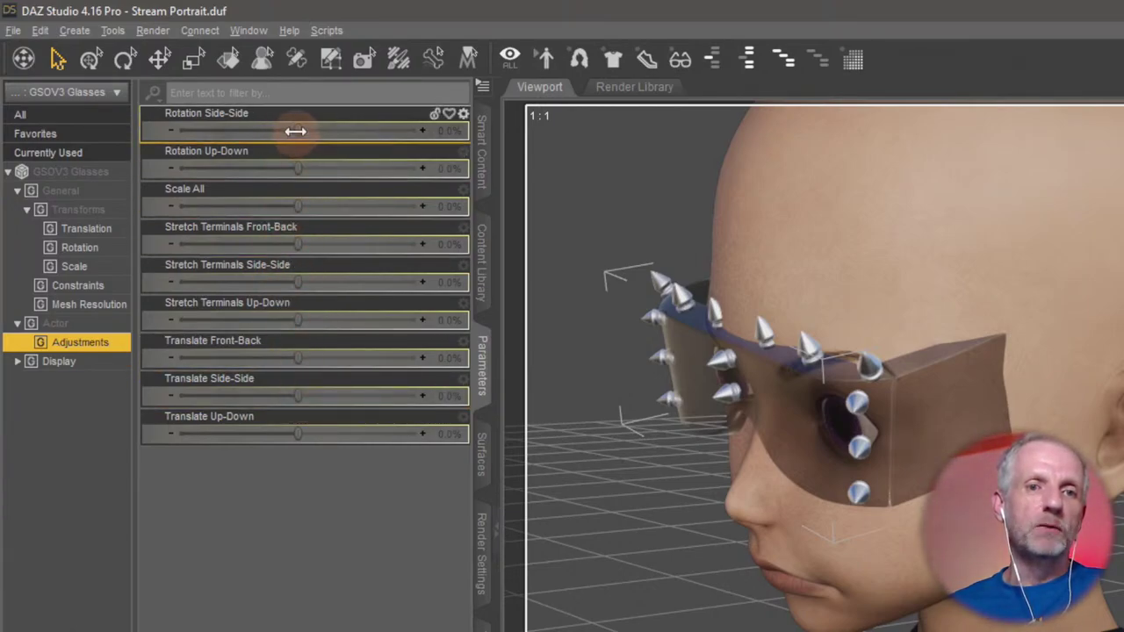
{"action": "left_click_drag", "start_coordinate": [295, 131], "coordinate": [419, 308]}
{"action": "left_click", "coordinate": [292, 251]}
{"action": "left_click", "coordinate": [304, 303]}
{"action": "left_click", "coordinate": [295, 288]}
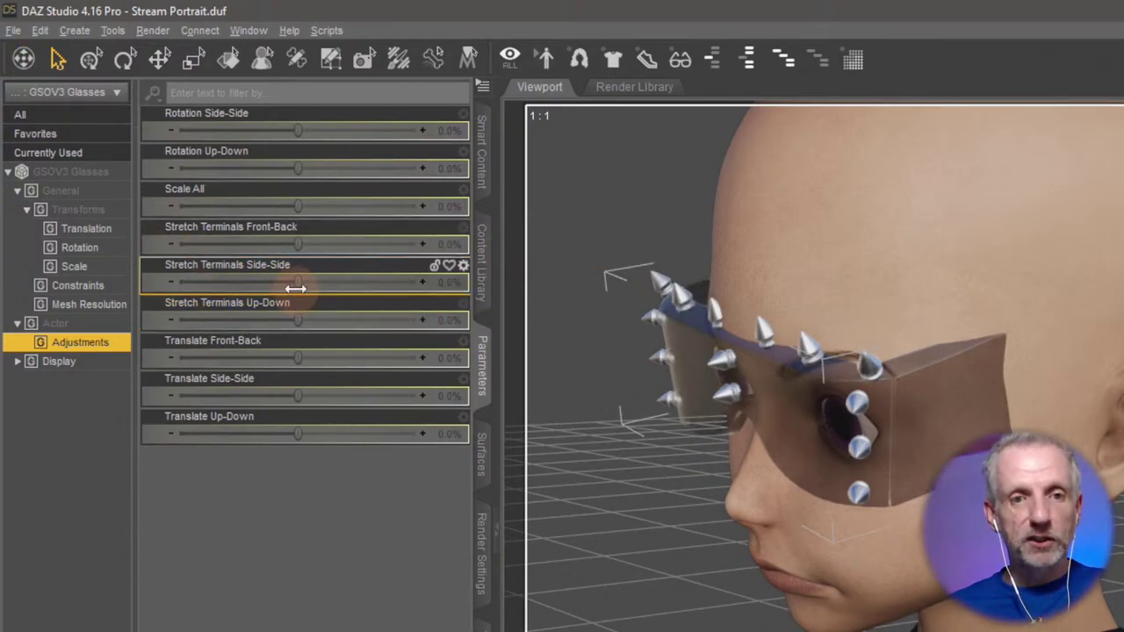
{"action": "left_click_drag", "start_coordinate": [295, 288], "coordinate": [509, 363]}
Return the stretch and translate values to 0%, test side translation, and frame the glasses.
{"action": "left_click", "coordinate": [302, 325]}
{"action": "left_click", "coordinate": [334, 371]}
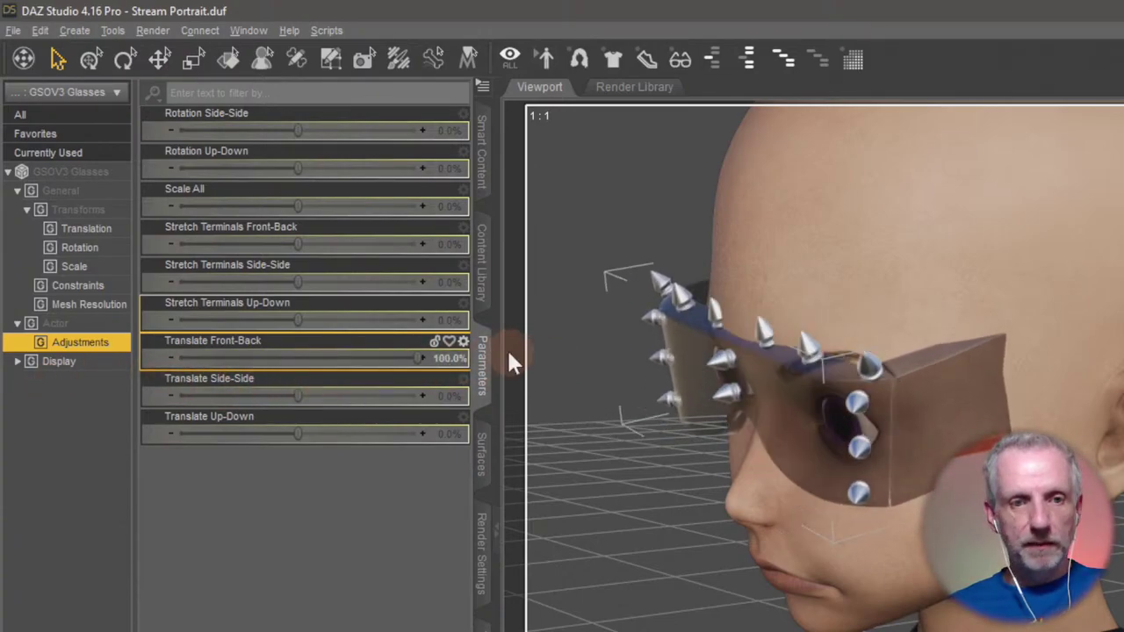
{"action": "left_click", "coordinate": [314, 400]}
{"action": "left_click_drag", "start_coordinate": [300, 397], "coordinate": [967, 587]}
{"action": "key", "text": "f"}
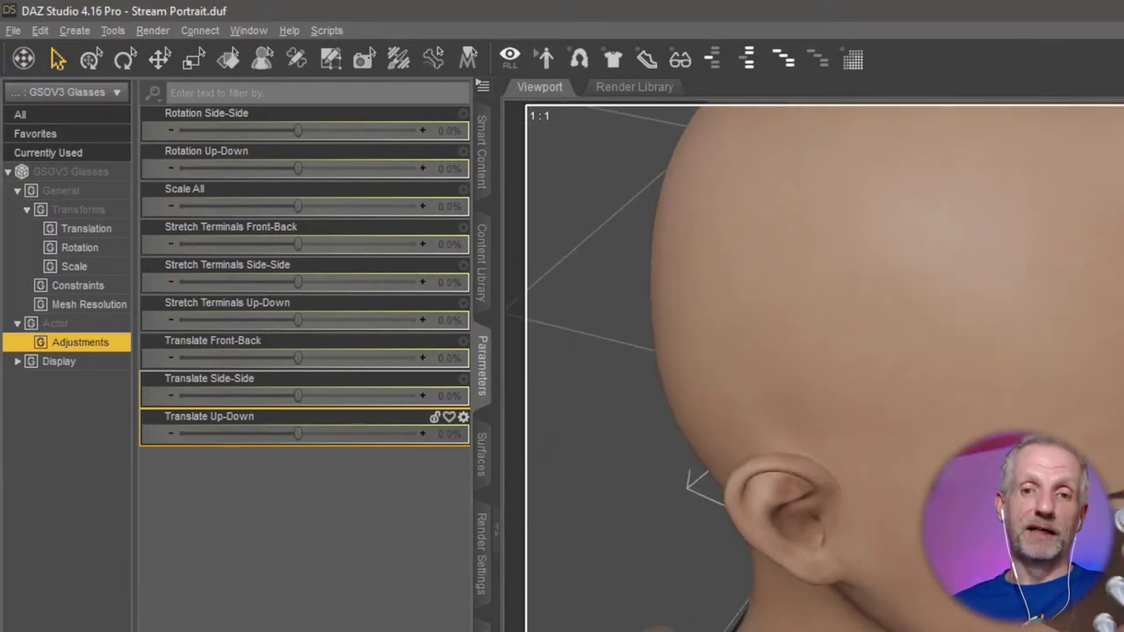
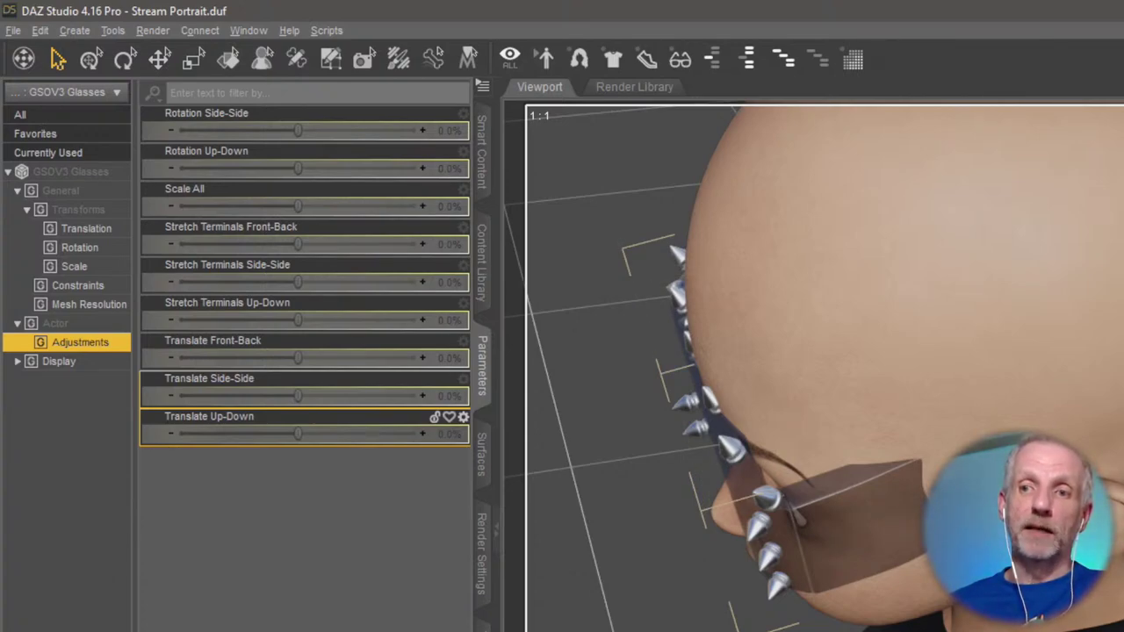
Delete the spiked GSOV3 Glasses from the figure and frame the whole figure.
{"action": "right_click", "coordinate": [840, 525]}
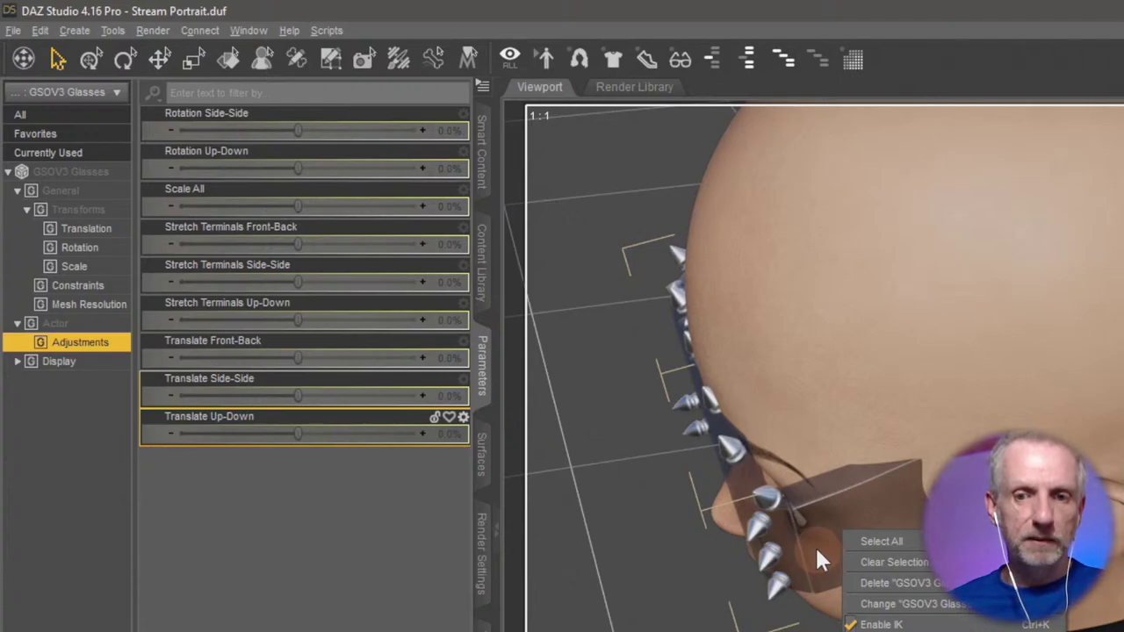
{"action": "left_click", "coordinate": [902, 582]}
{"action": "left_click_drag", "start_coordinate": [860, 541], "coordinate": [916, 502]}
{"action": "key", "text": "ctrl+f"}
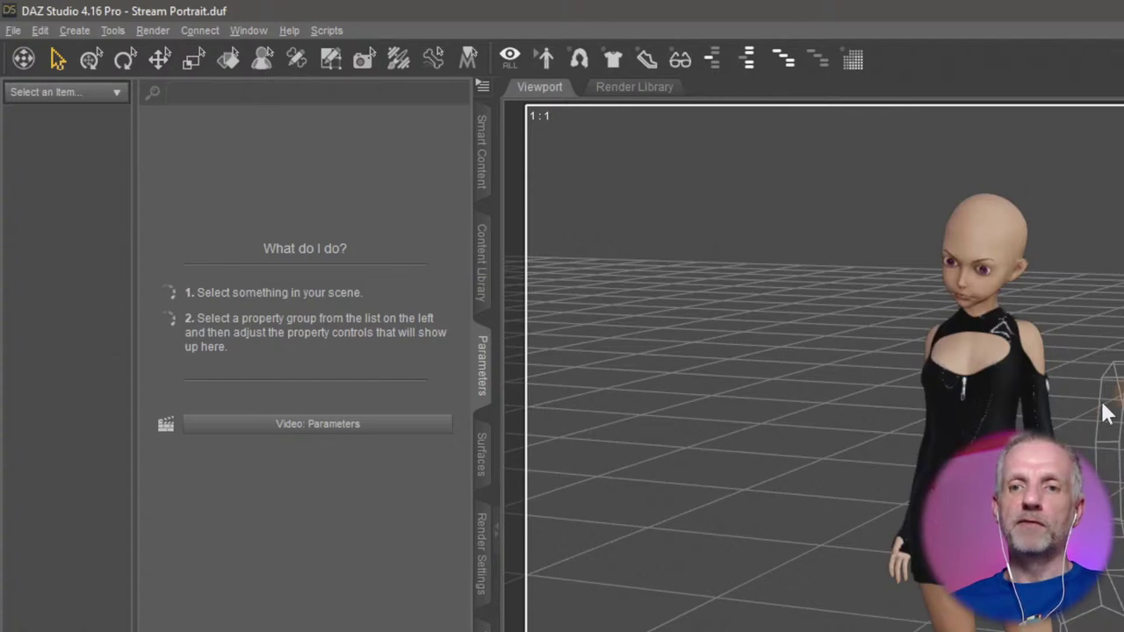
{"action": "scroll", "coordinate": [1063, 290], "scroll_direction": "up", "scroll_amount": 5}
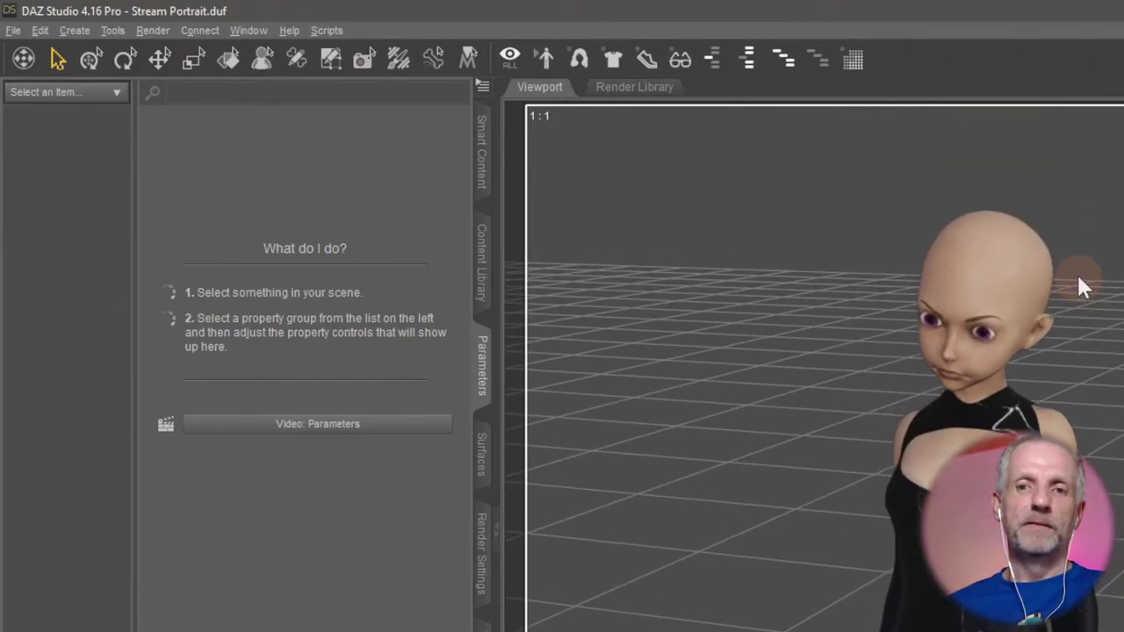
Select the Genesis 8 Female's head and frame the view on it.
{"action": "right_click", "coordinate": [1005, 270]}
{"action": "left_click", "coordinate": [1057, 305]}
{"action": "right_click", "coordinate": [990, 273]}
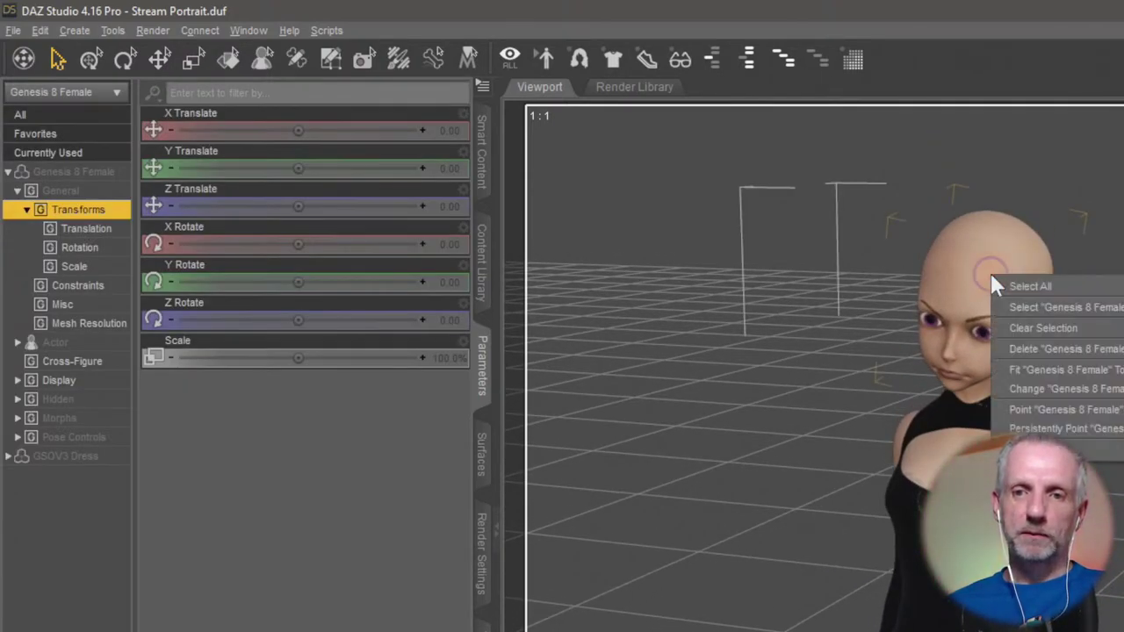
{"action": "left_click", "coordinate": [1065, 313]}
{"action": "left_click", "coordinate": [983, 351]}
{"action": "key", "text": "ctrl+f"}
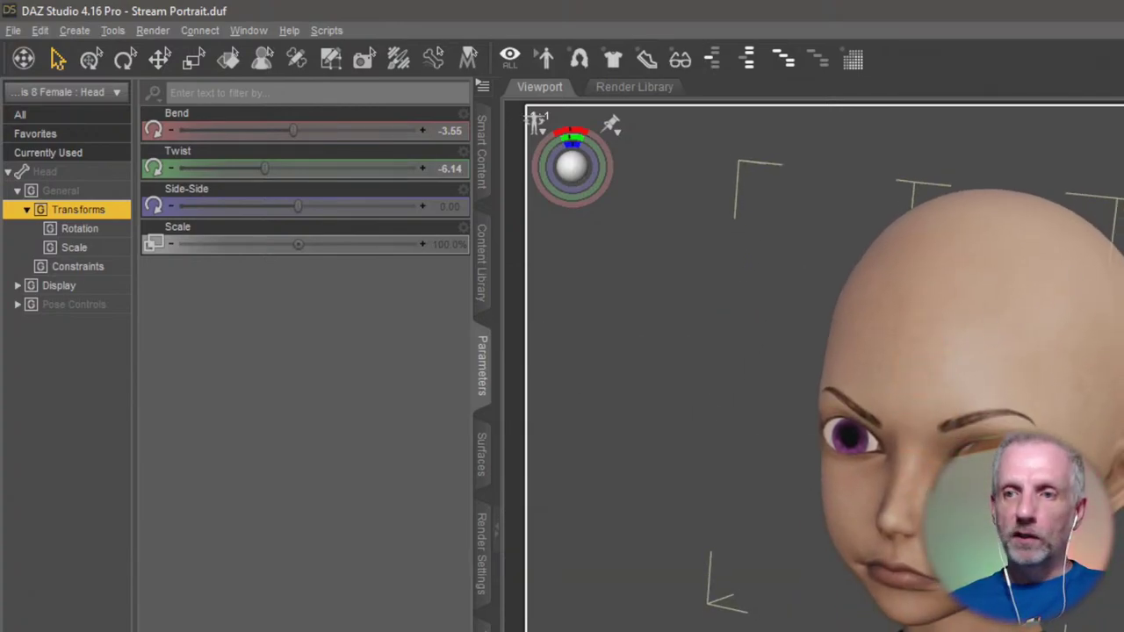
{"action": "right_click", "coordinate": [1037, 389]}
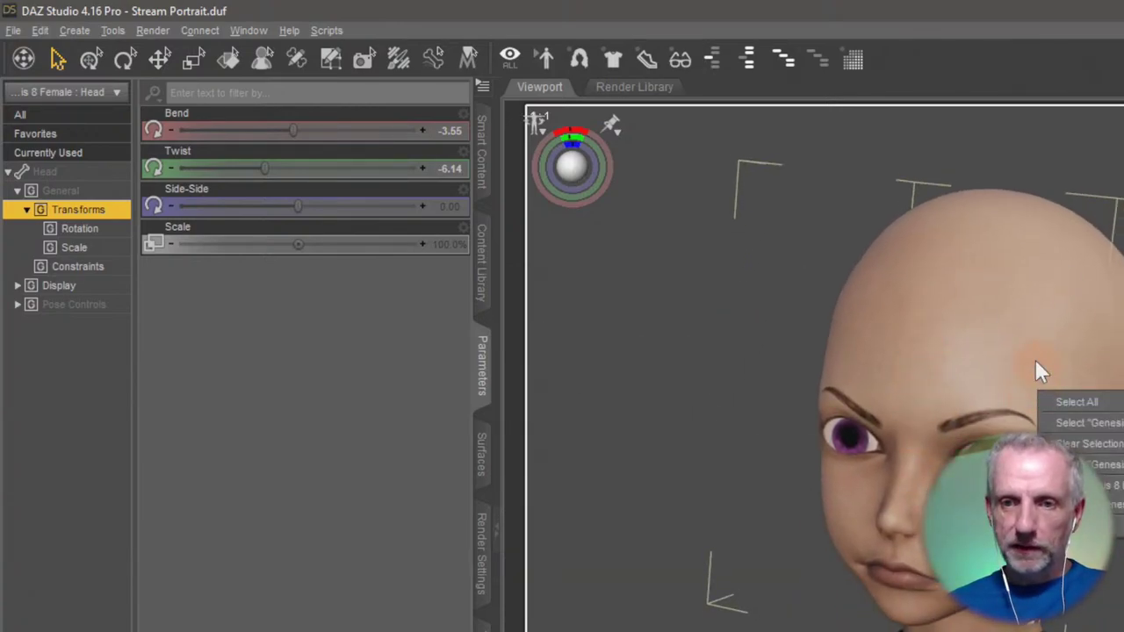
{"action": "left_click", "coordinate": [1029, 360]}
Filter Smart Content to Accessories and open the Alt Style Glasses product.
{"action": "left_click", "coordinate": [479, 154]}
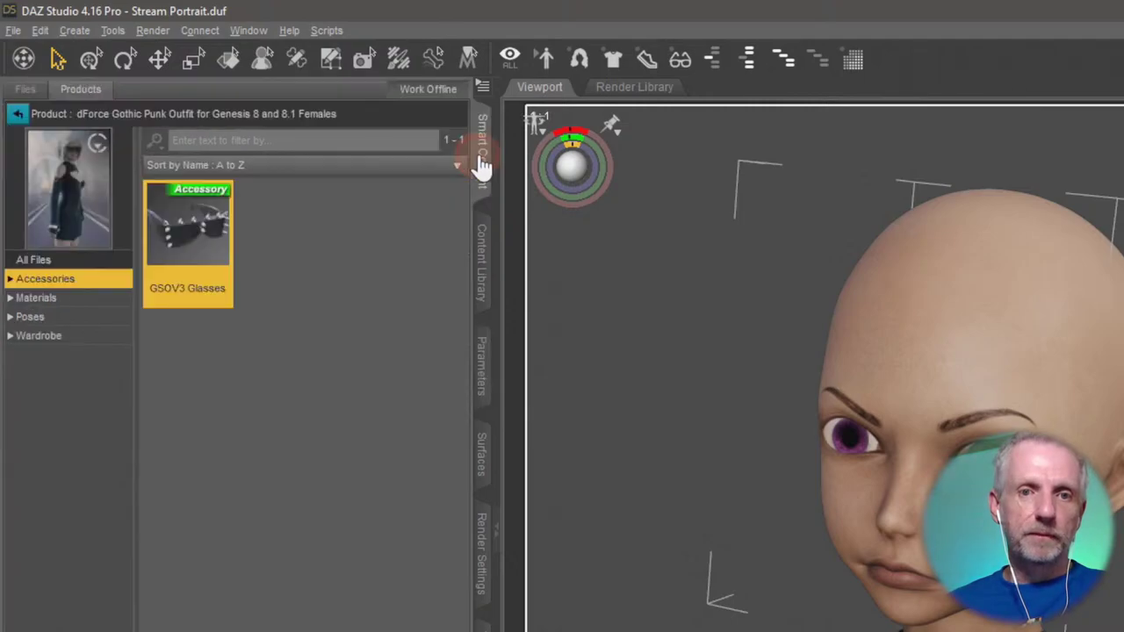
{"action": "left_click", "coordinate": [18, 113]}
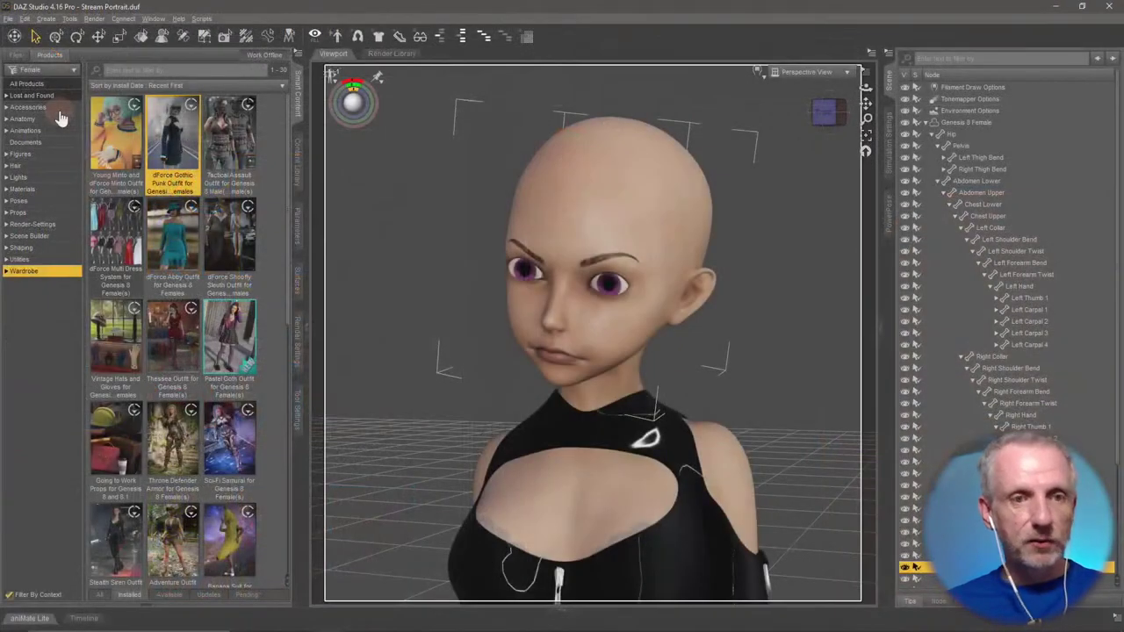
{"action": "left_click", "coordinate": [45, 173]}
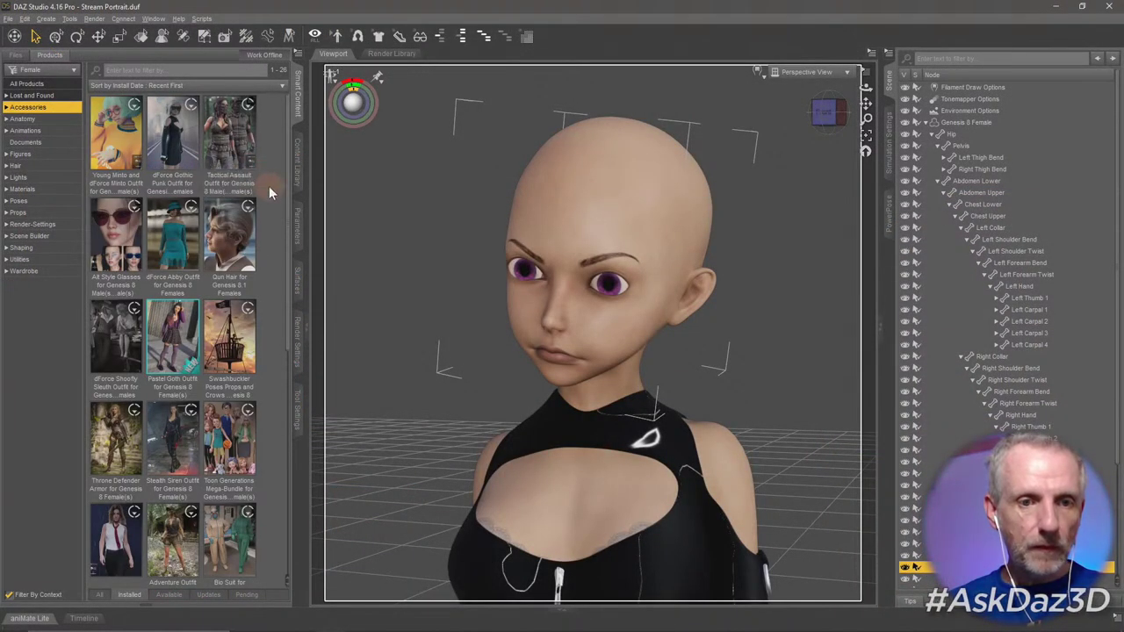
{"action": "double_click", "coordinate": [114, 237]}
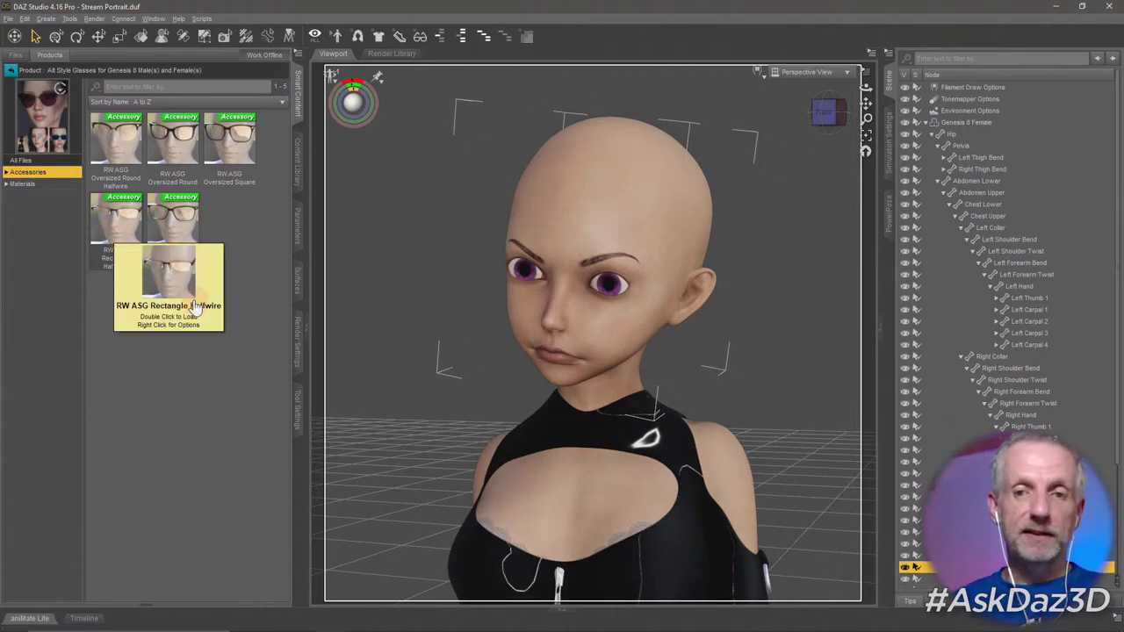
Load RW ASG Oversized Round Halfwire onto Genesis 8 Female and select the glasses.
{"action": "left_click", "coordinate": [661, 193]}
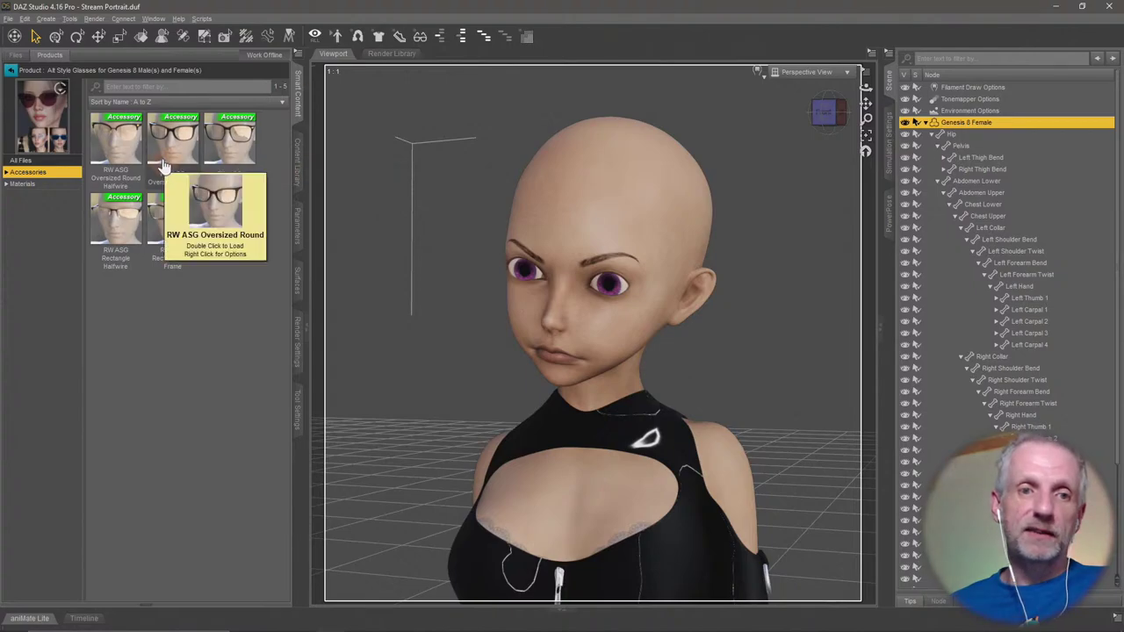
{"action": "left_click", "coordinate": [108, 148]}
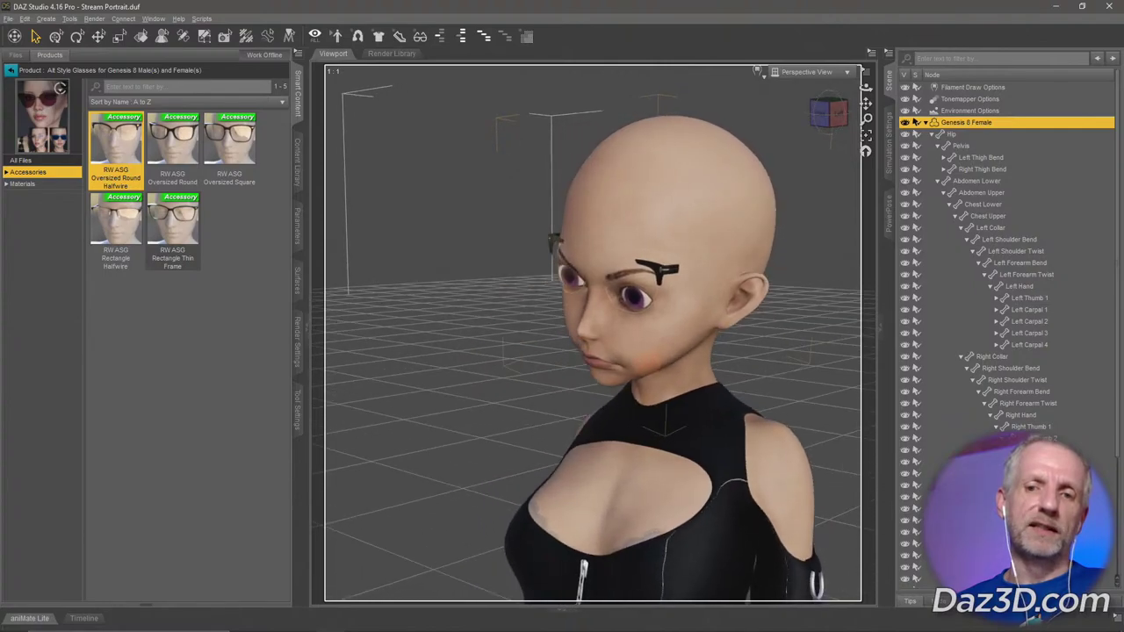
{"action": "left_click_drag", "start_coordinate": [615, 368], "coordinate": [650, 368]}
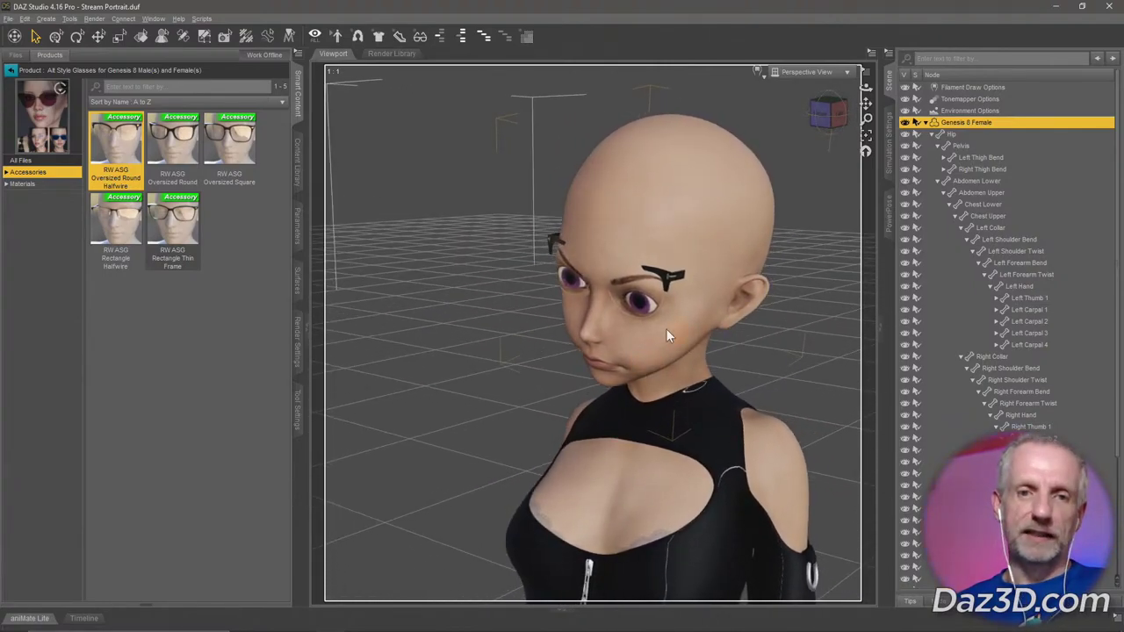
{"action": "right_click", "coordinate": [670, 270]}
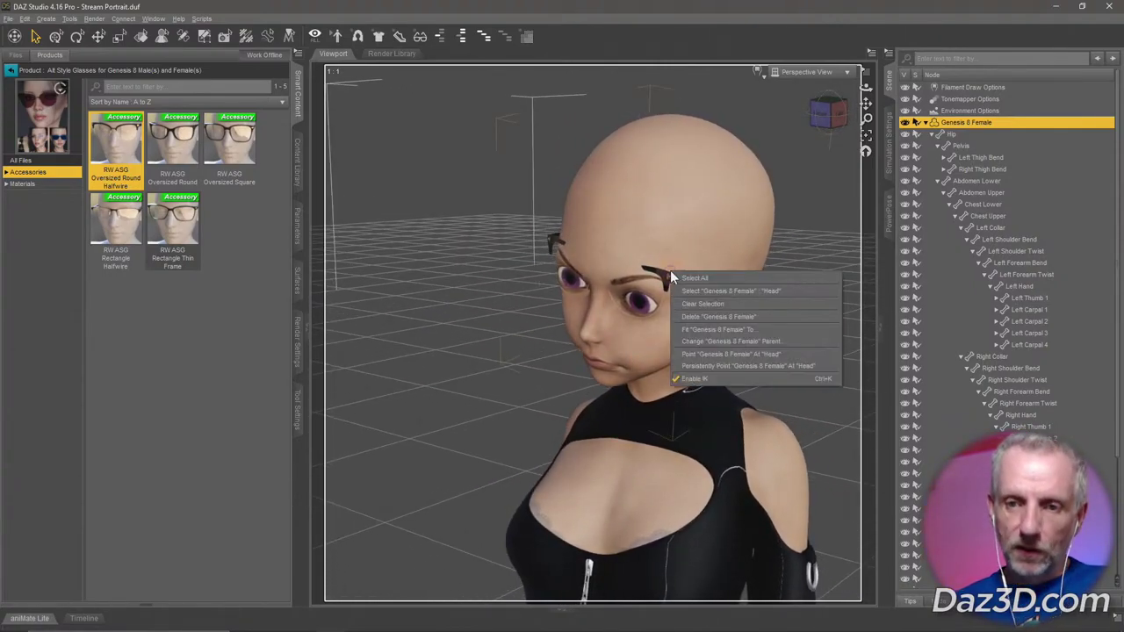
{"action": "right_click", "coordinate": [663, 277]}
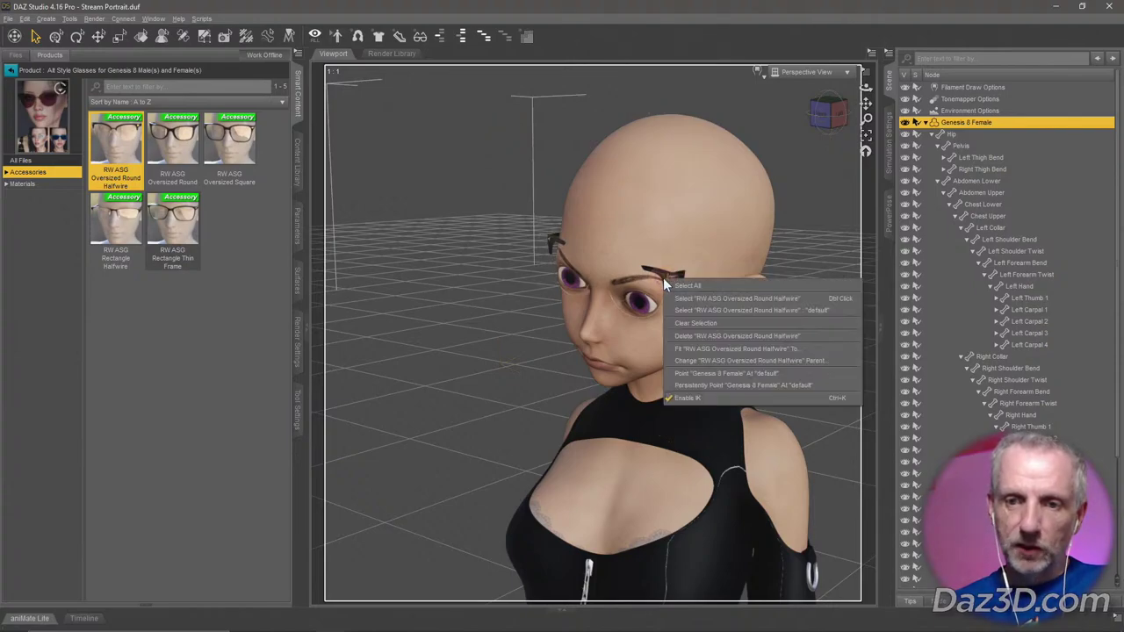
{"action": "left_click", "coordinate": [727, 298]}
Test the glasses' Glasses Size and Genesis8Male Adjustment sliders, leaving them unchanged.
{"action": "left_click", "coordinate": [296, 225]}
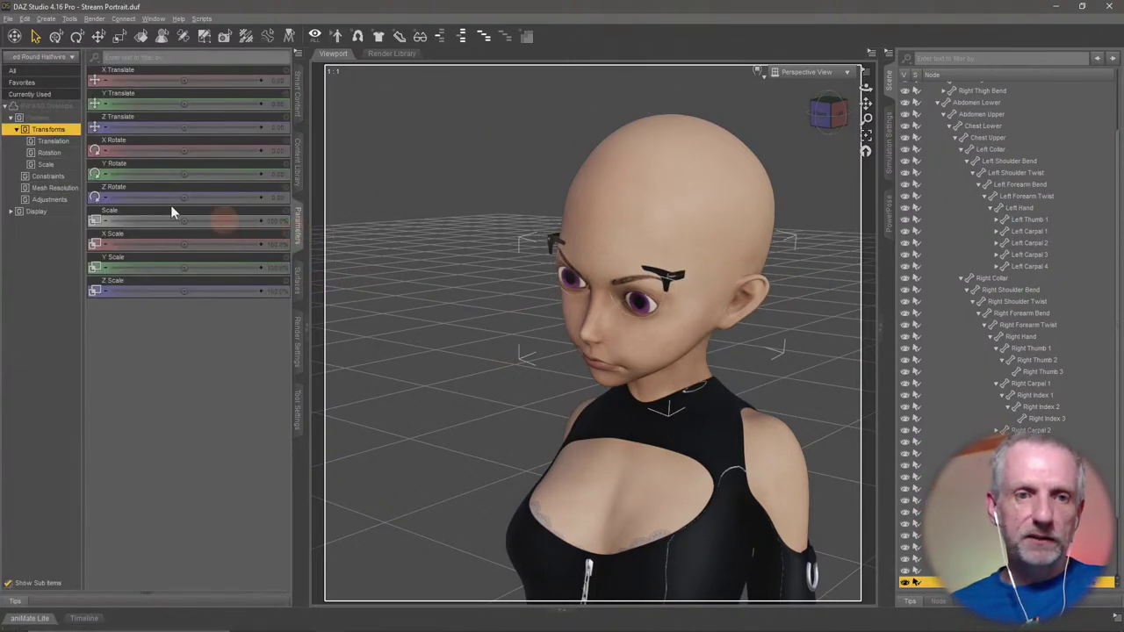
{"action": "left_click", "coordinate": [51, 200]}
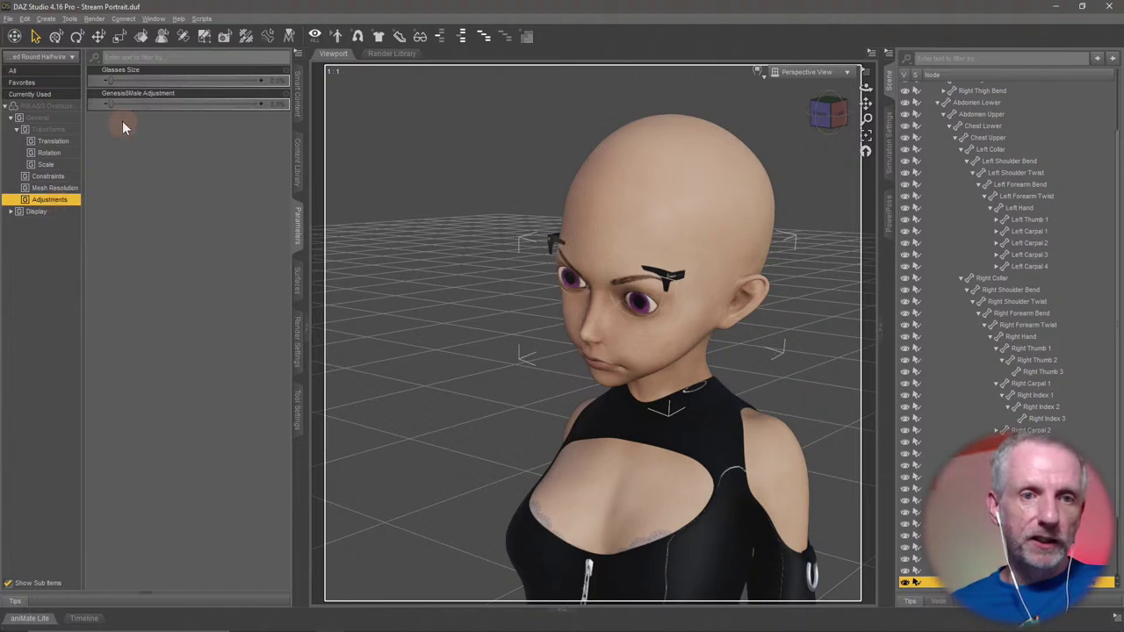
{"action": "mouse_move", "coordinate": [110, 79]}
{"action": "left_mouse_down"}
{"action": "mouse_move", "coordinate": [254, 80]}
{"action": "mouse_move", "coordinate": [110, 80]}
{"action": "left_mouse_up"}
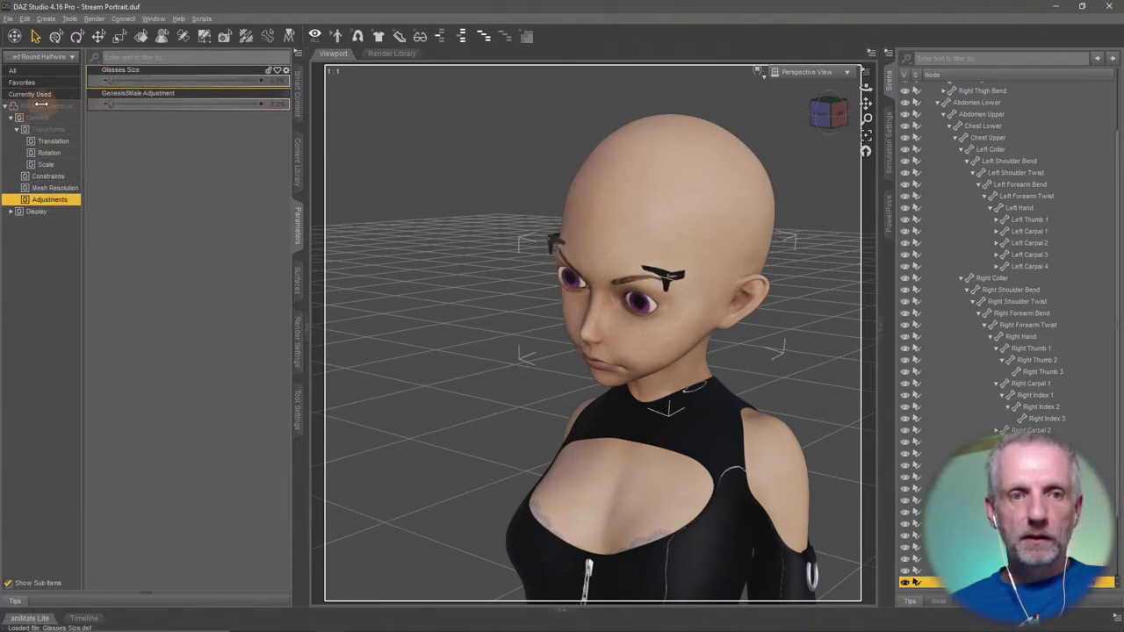
{"action": "left_click_drag", "start_coordinate": [112, 104], "coordinate": [5, 101]}
Pull the view back and select Genesis 8 Female in the Scene pane.
{"action": "left_click_drag", "start_coordinate": [475, 371], "coordinate": [474, 376], "text": "alt"}
{"action": "scroll", "coordinate": [971, 169], "scroll_direction": "up", "scroll_amount": 3}
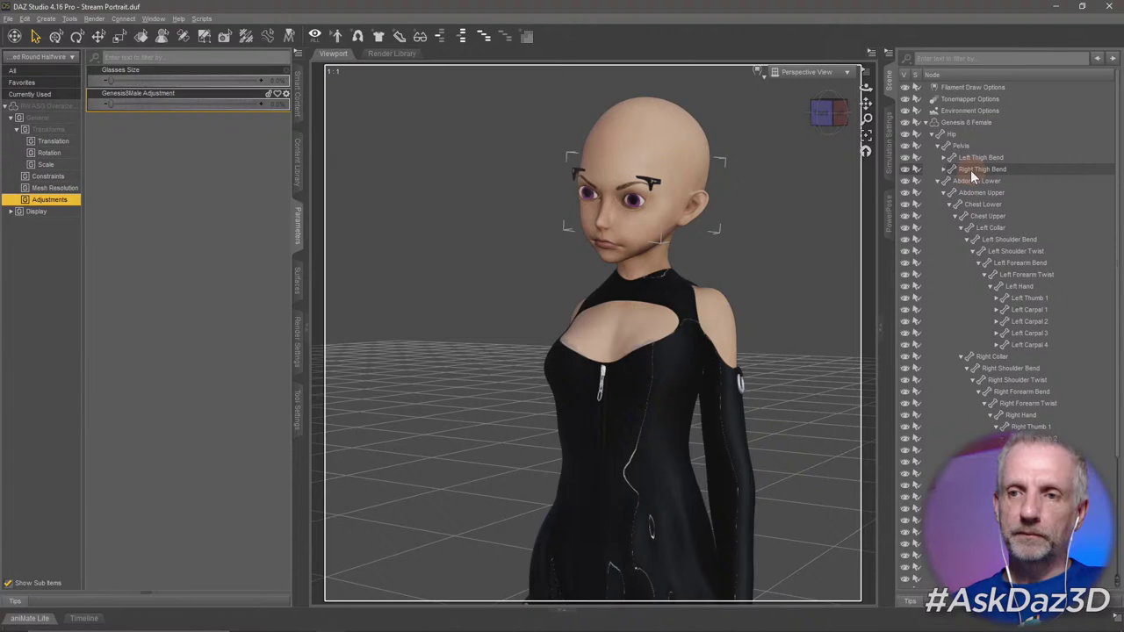
{"action": "left_click", "coordinate": [976, 120]}
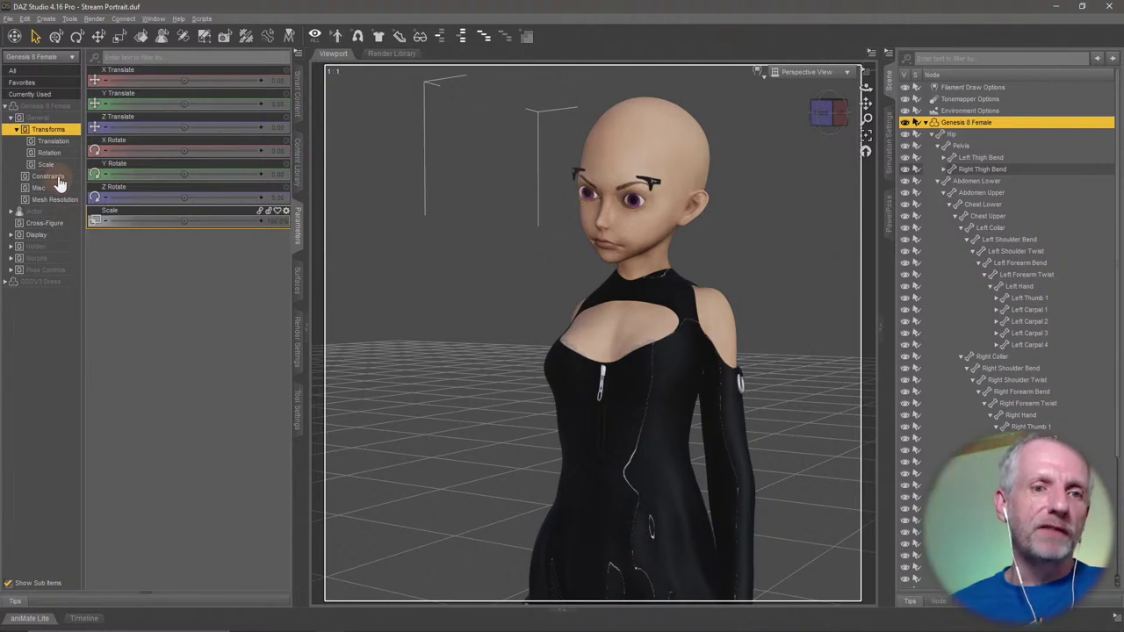
Browse the figure's Actor > Head morph groups (Real World, Stylized, People).
{"action": "left_click", "coordinate": [12, 118]}
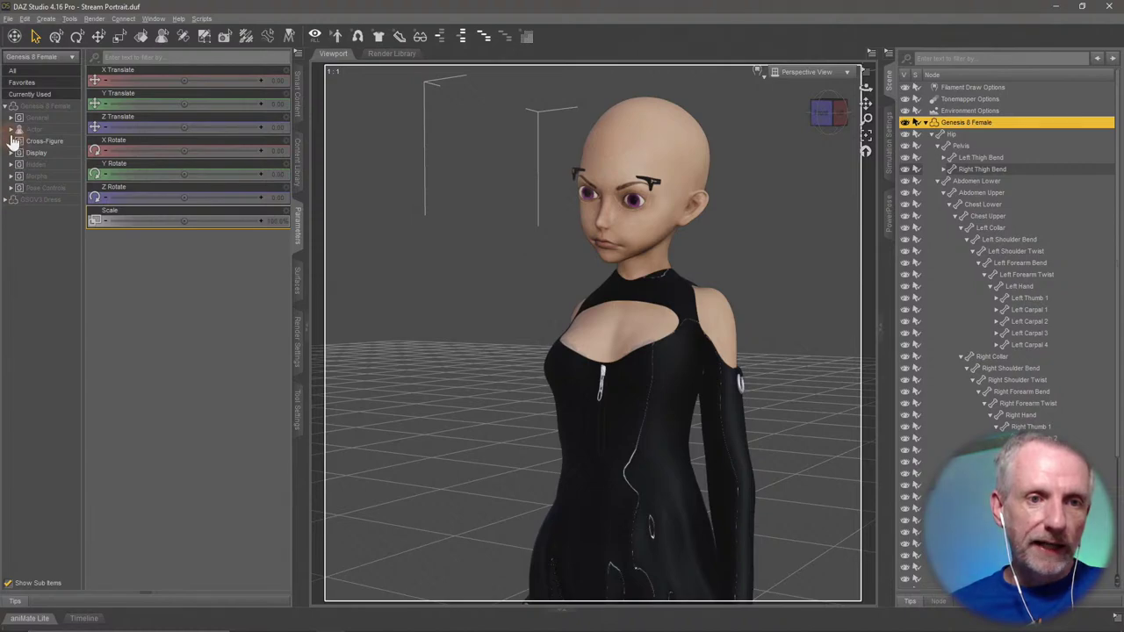
{"action": "left_click", "coordinate": [12, 129]}
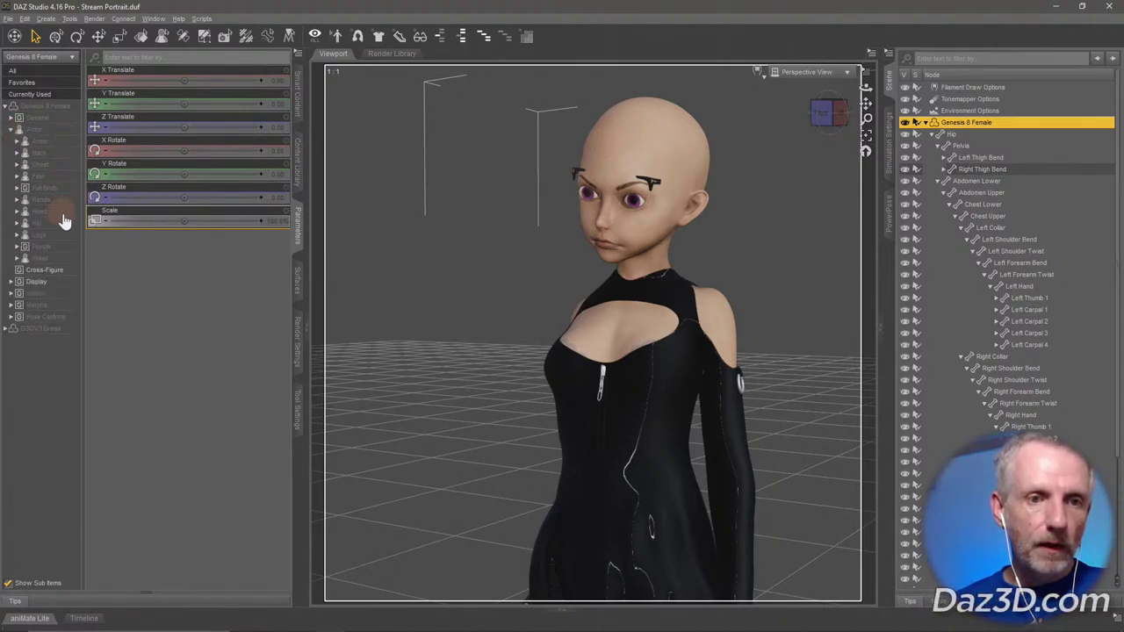
{"action": "left_click", "coordinate": [18, 212]}
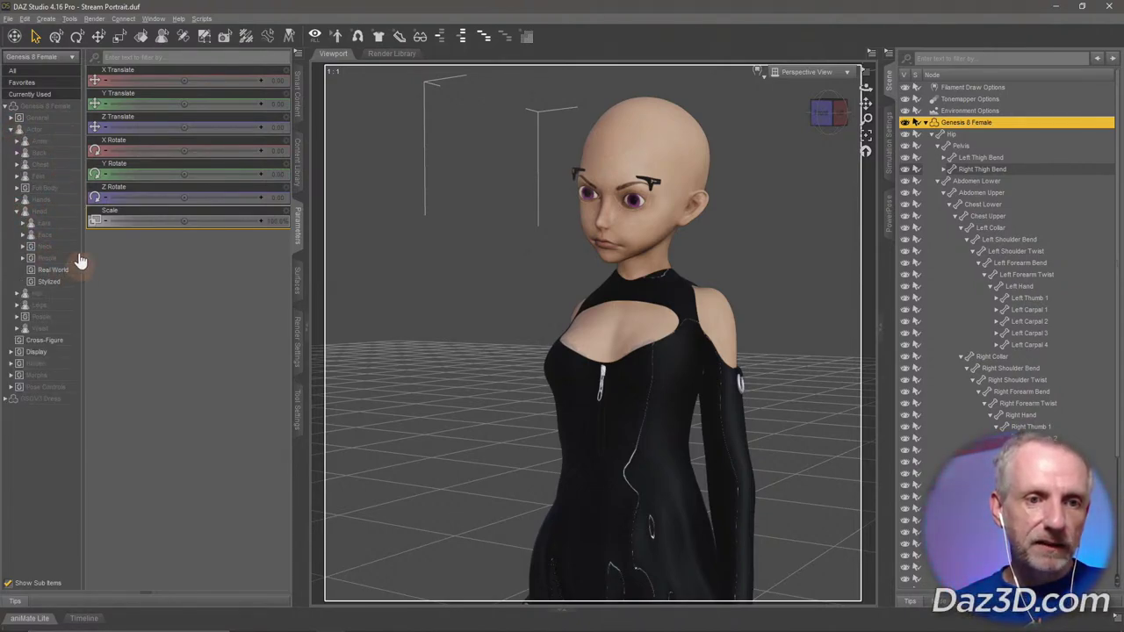
{"action": "left_click", "coordinate": [58, 271]}
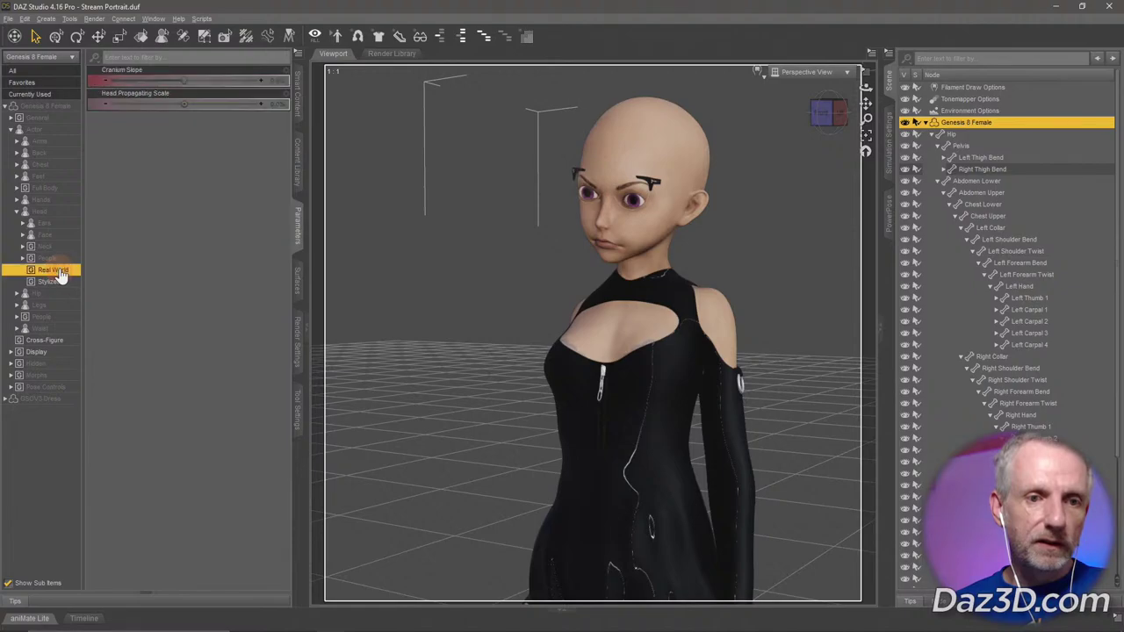
{"action": "left_click", "coordinate": [64, 285]}
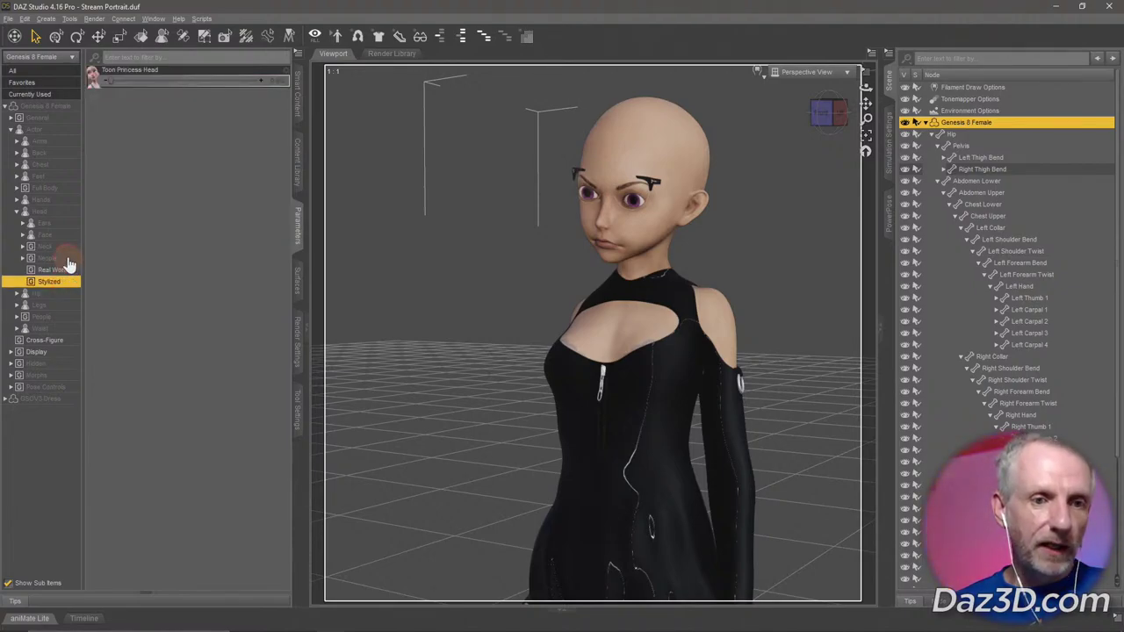
{"action": "left_click", "coordinate": [68, 259]}
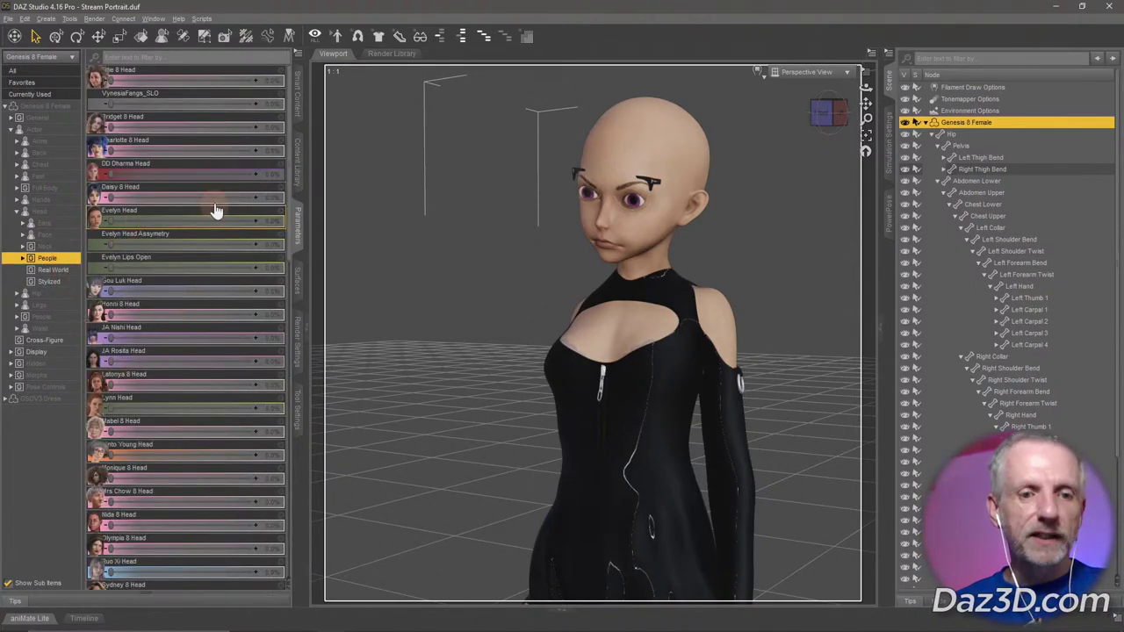
{"action": "scroll", "coordinate": [210, 303], "scroll_direction": "down", "scroll_amount": 6}
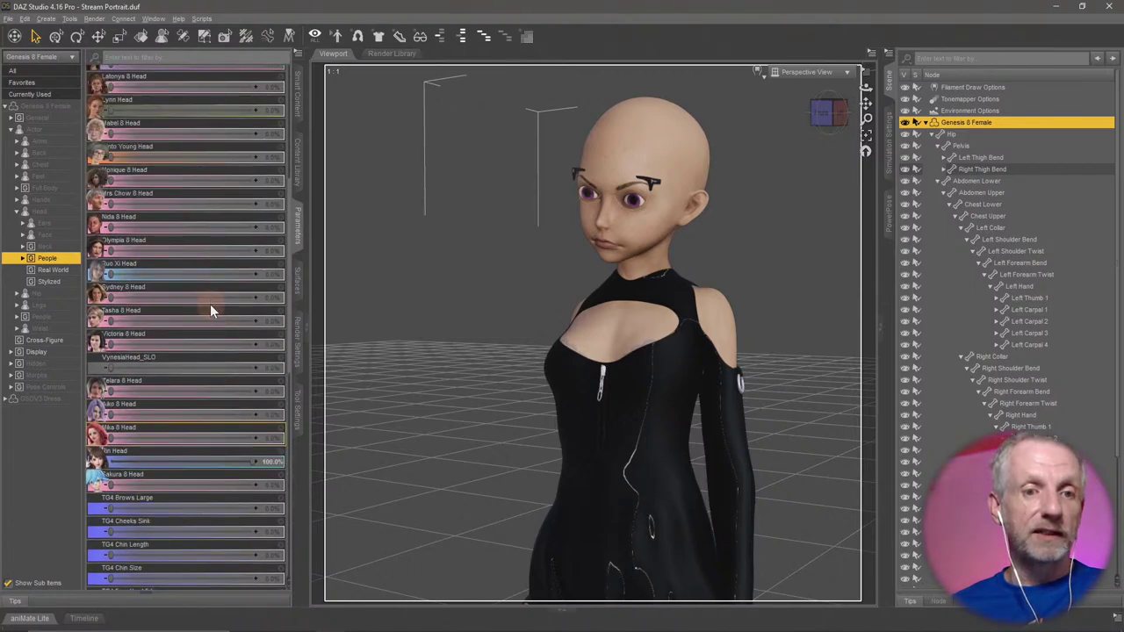
{"action": "scroll", "coordinate": [210, 310], "scroll_direction": "up", "scroll_amount": 6}
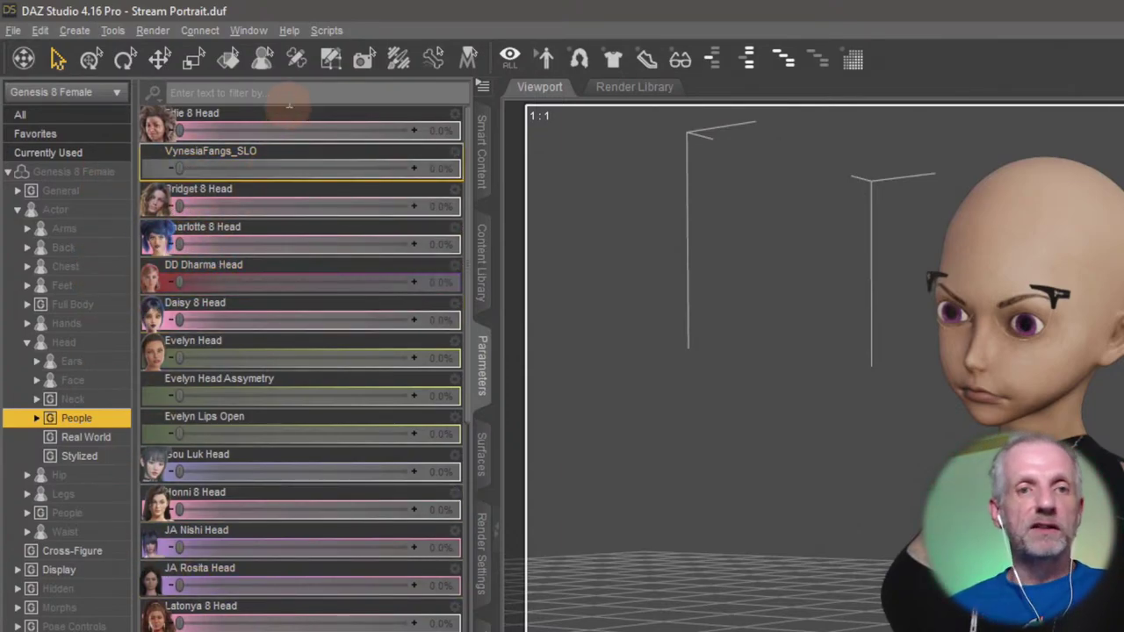
{"action": "left_click", "coordinate": [281, 91]}
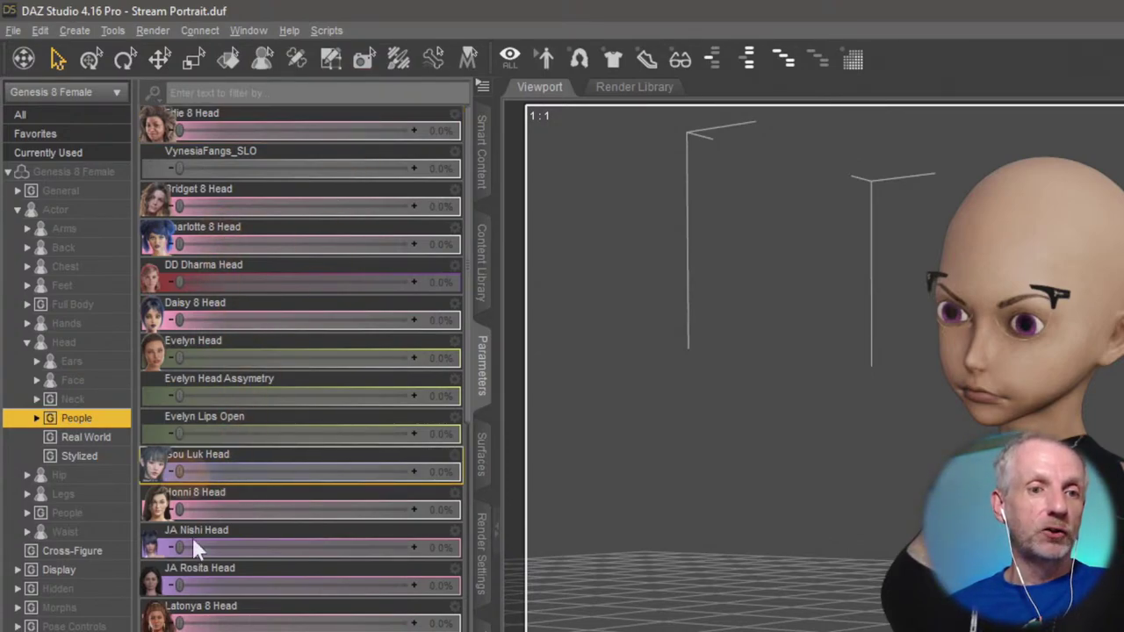
Under Currently Used, dial Rin Head down to 0% and lower Rin Body.
{"action": "left_click", "coordinate": [86, 157]}
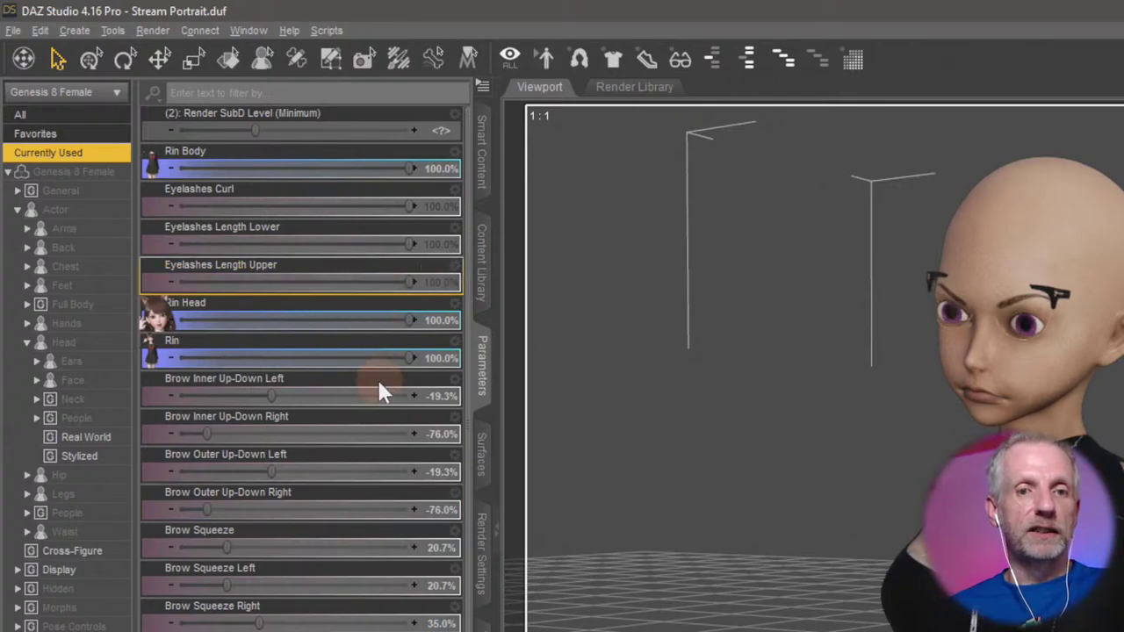
{"action": "left_click", "coordinate": [368, 153]}
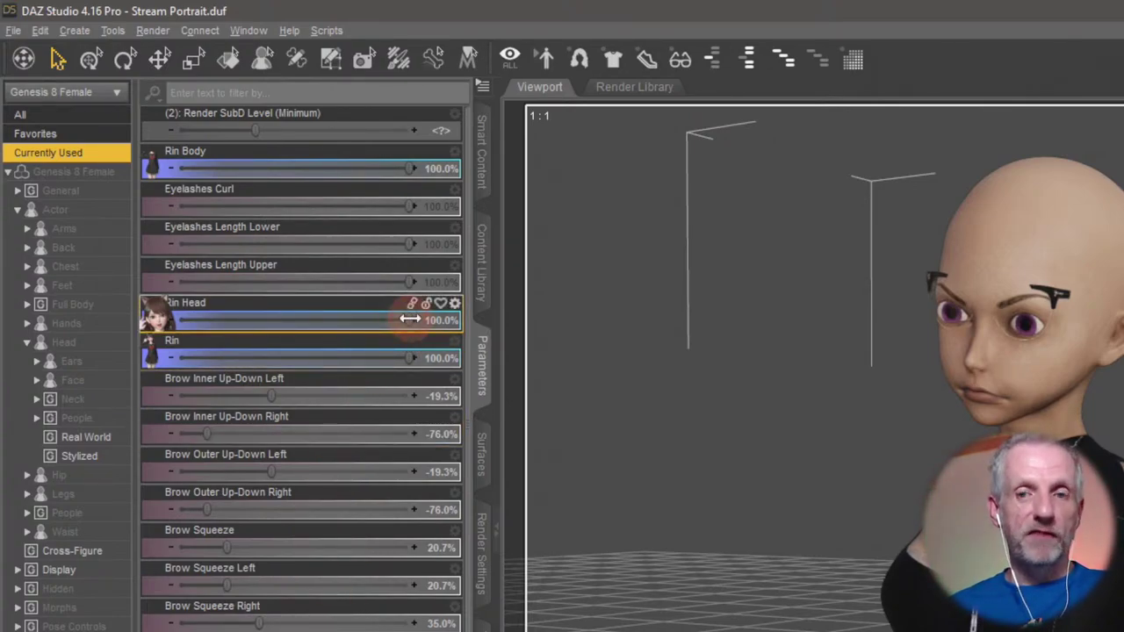
{"action": "left_click_drag", "start_coordinate": [411, 320], "coordinate": [735, 350]}
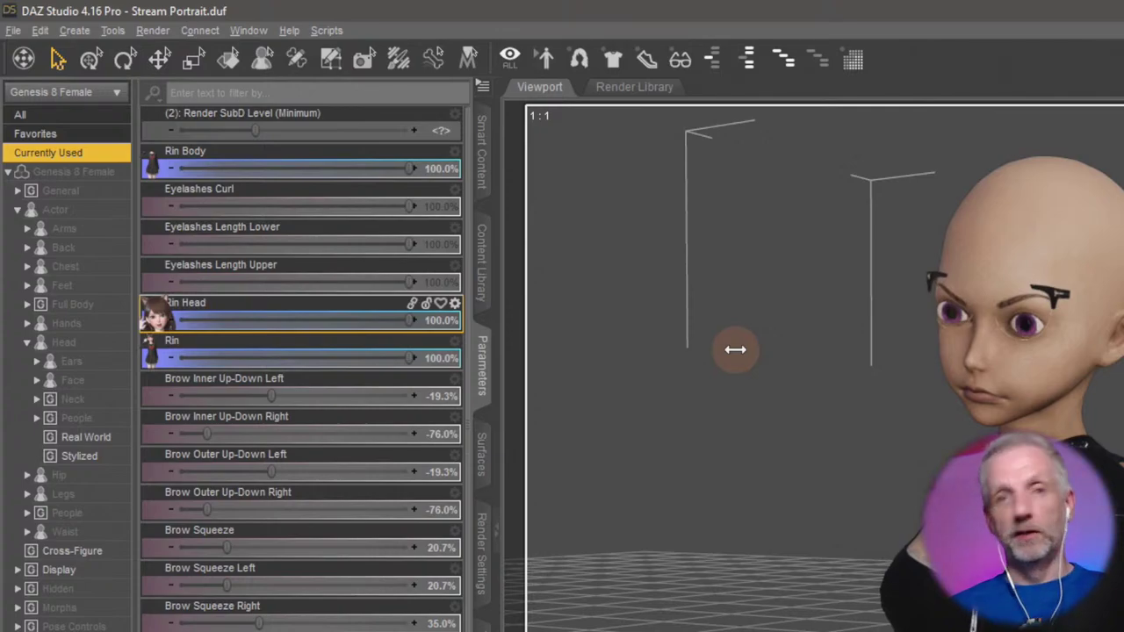
{"action": "left_click_drag", "start_coordinate": [735, 349], "coordinate": [9, 391]}
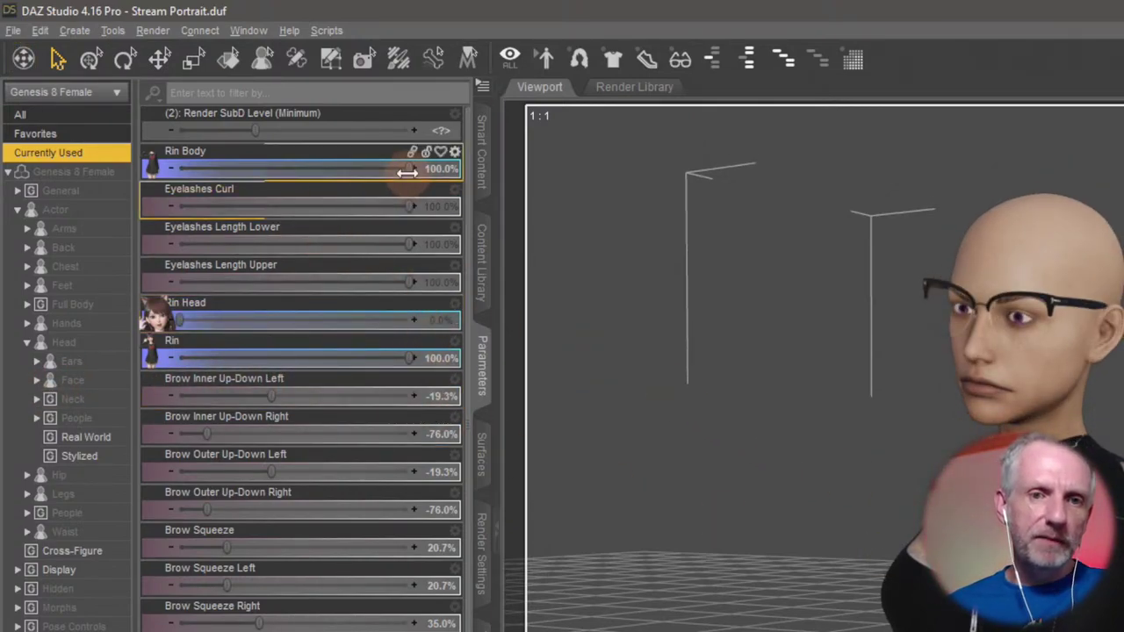
{"action": "left_click_drag", "start_coordinate": [406, 170], "coordinate": [402, 170]}
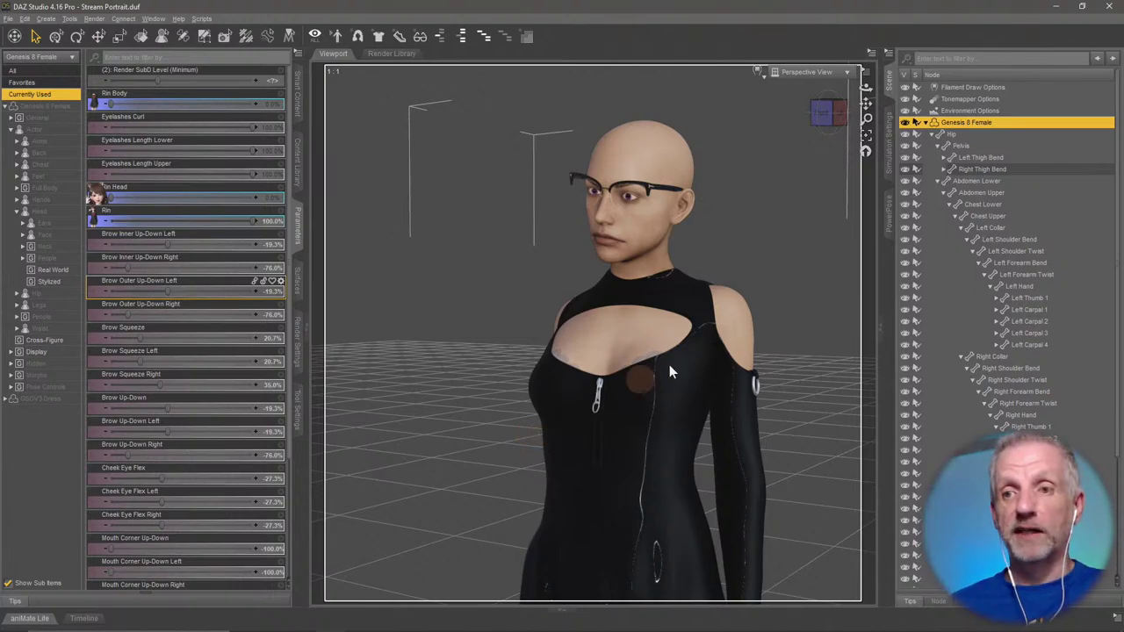
Filter Smart Content to Figures and open the Aiko 8 product.
{"action": "left_click", "coordinate": [297, 88]}
{"action": "left_click", "coordinate": [11, 71]}
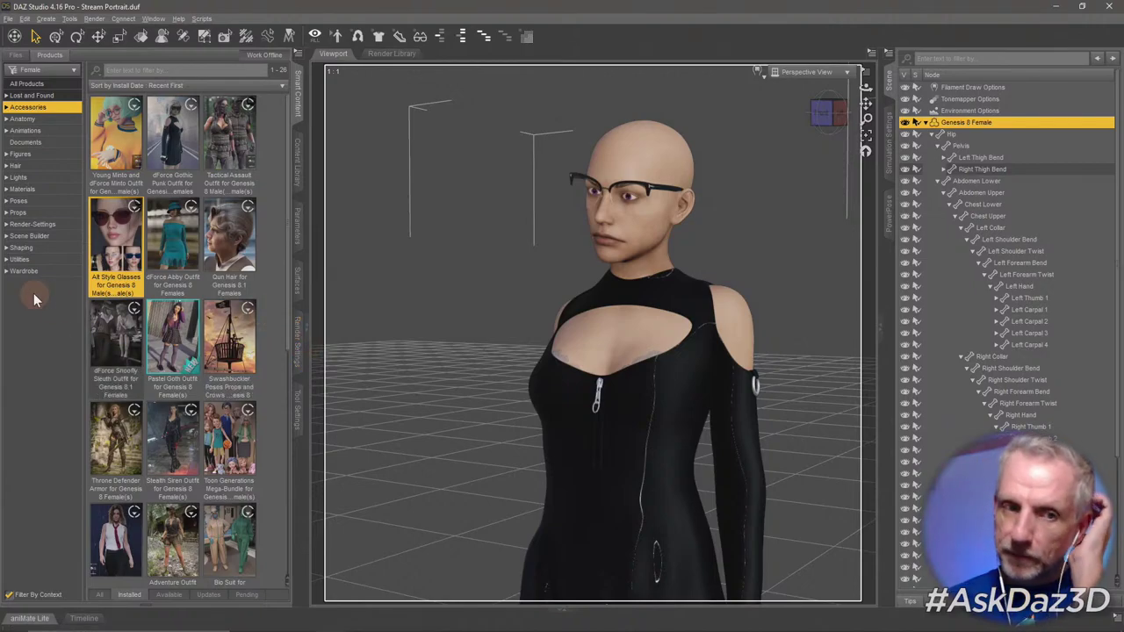
{"action": "left_click", "coordinate": [53, 155]}
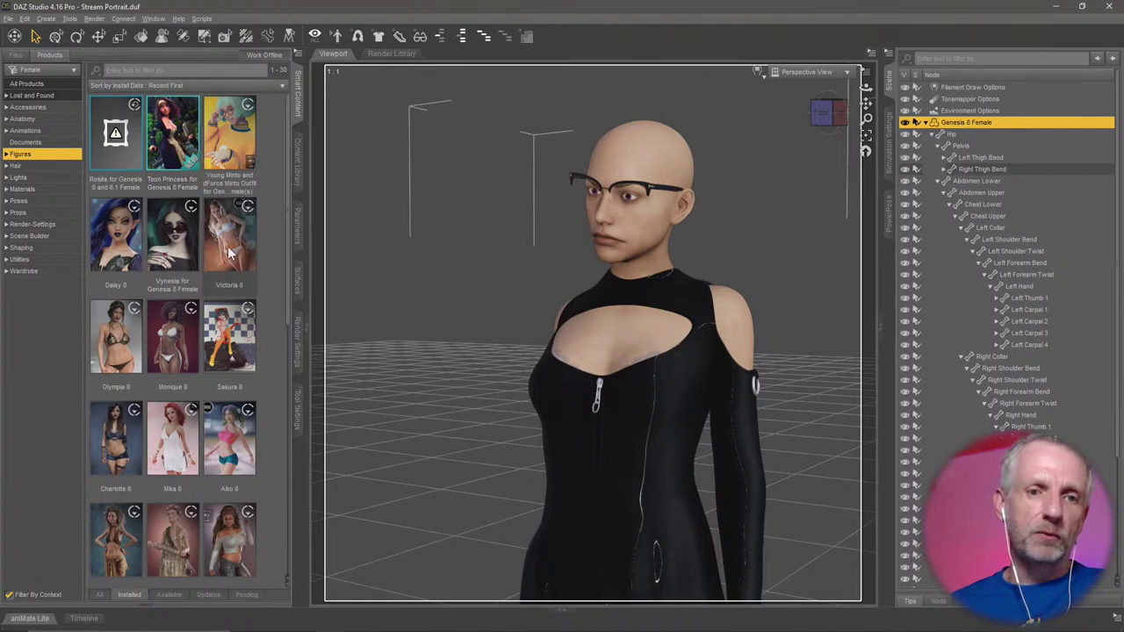
{"action": "mouse_move", "coordinate": [233, 252]}
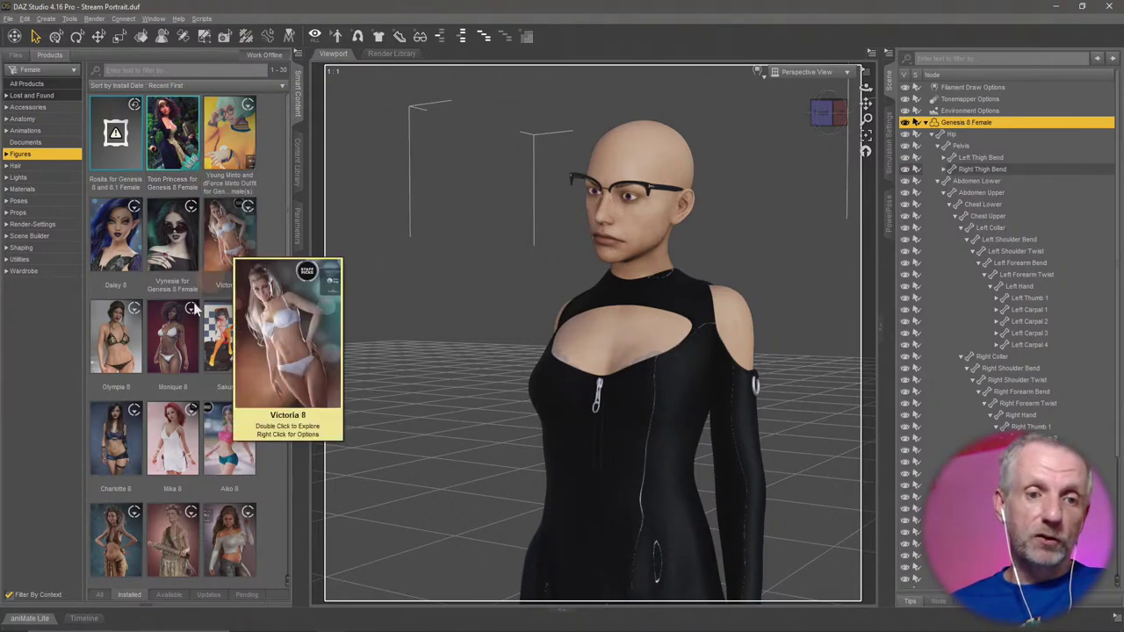
{"action": "double_click", "coordinate": [232, 446]}
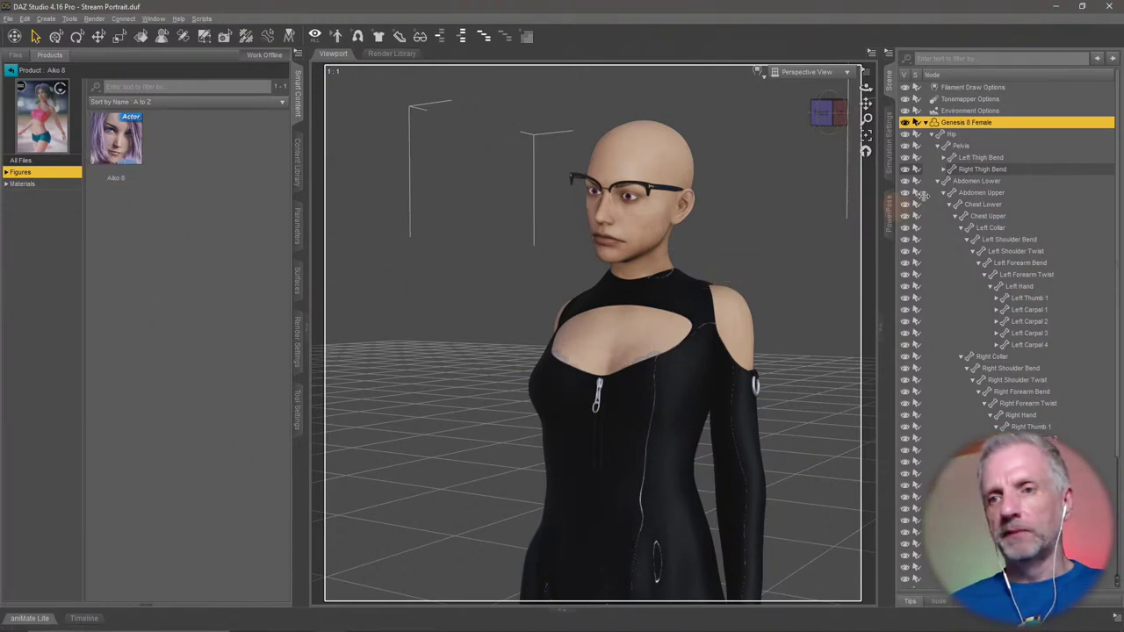
{"action": "left_click", "coordinate": [926, 124]}
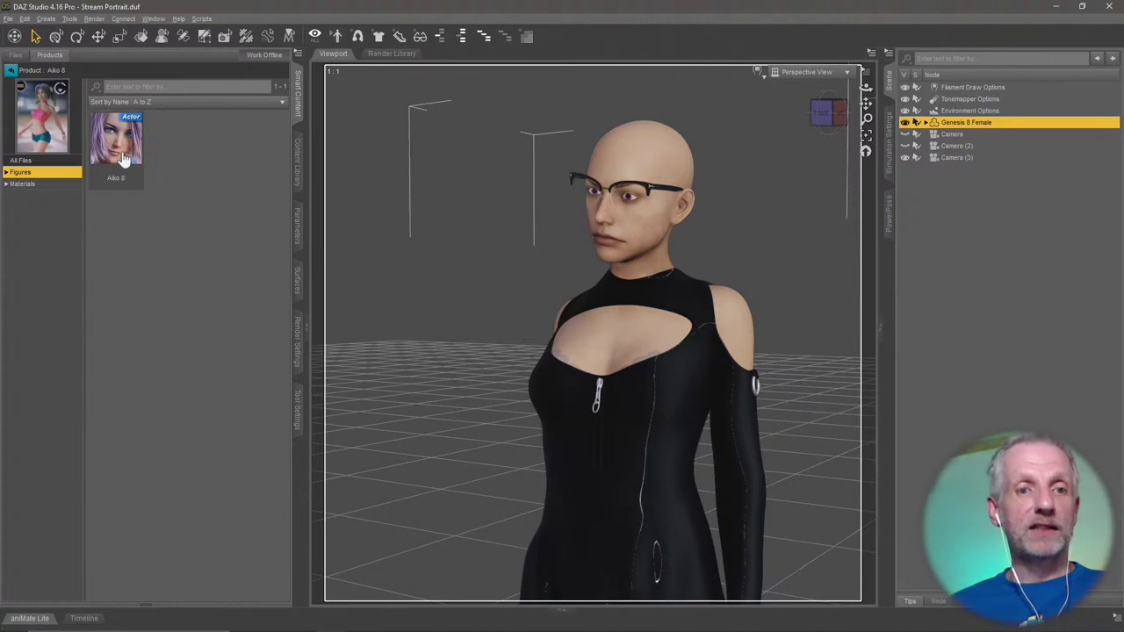
Apply the Aiko 8 character to the currently selected Genesis 8 Female figure.
{"action": "mouse_move", "coordinate": [126, 152]}
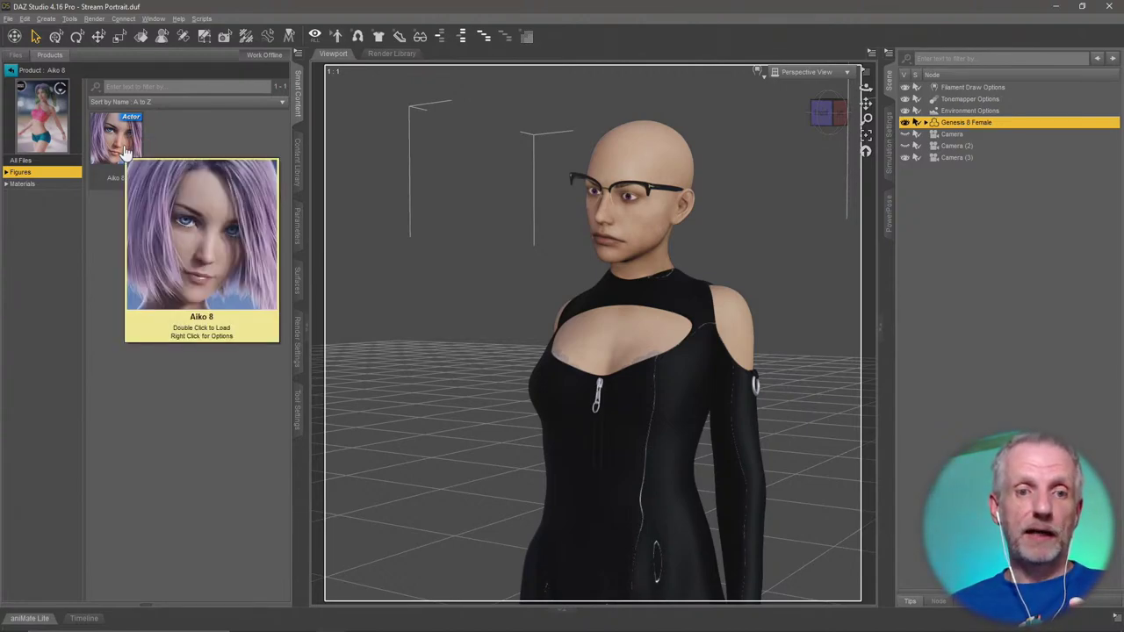
{"action": "double_click", "coordinate": [126, 152]}
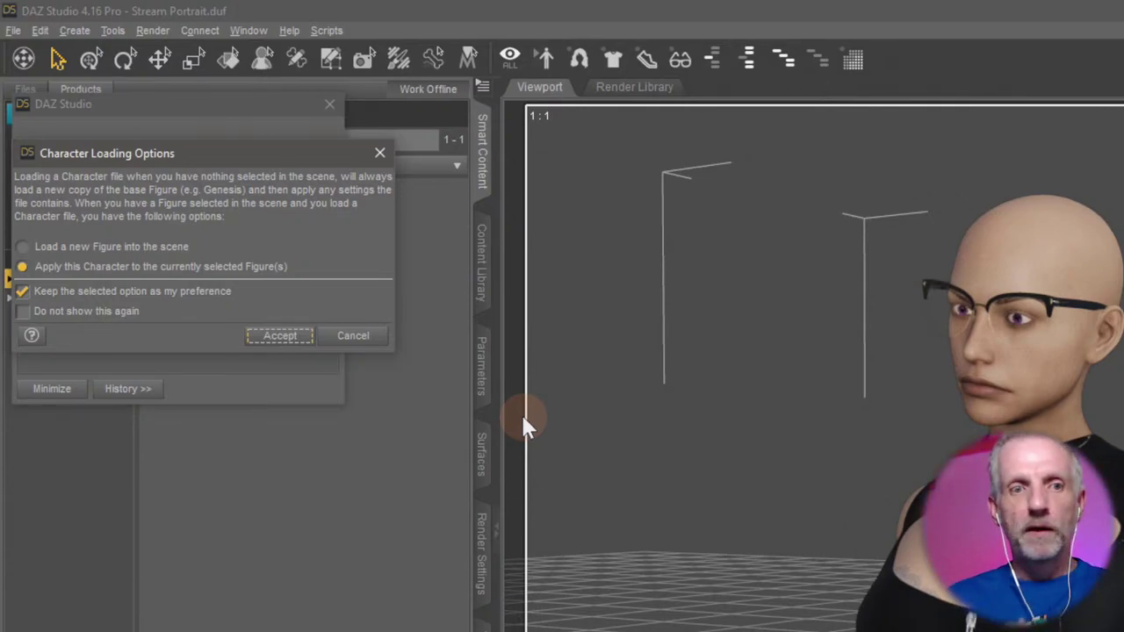
{"action": "left_click", "coordinate": [76, 252]}
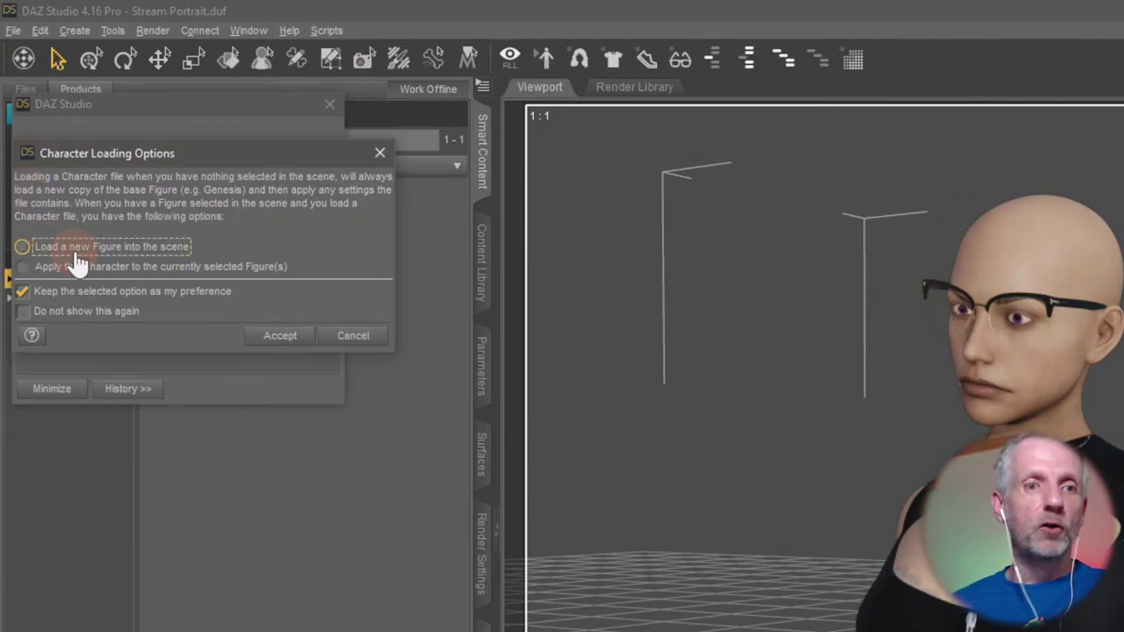
{"action": "left_click", "coordinate": [105, 267]}
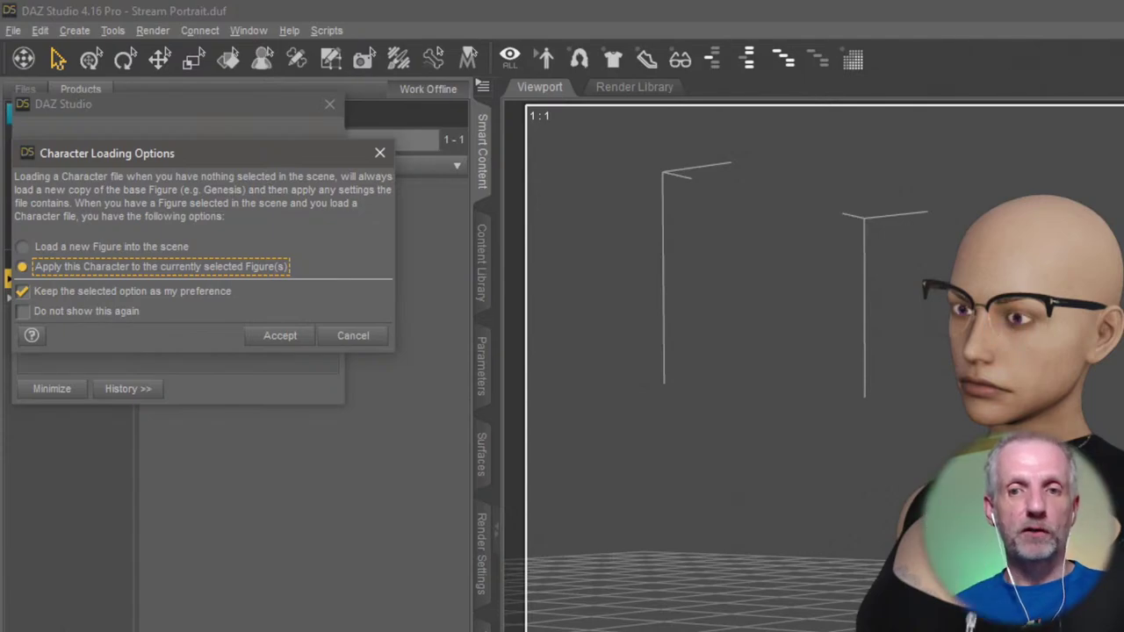
{"action": "left_click", "coordinate": [102, 252]}
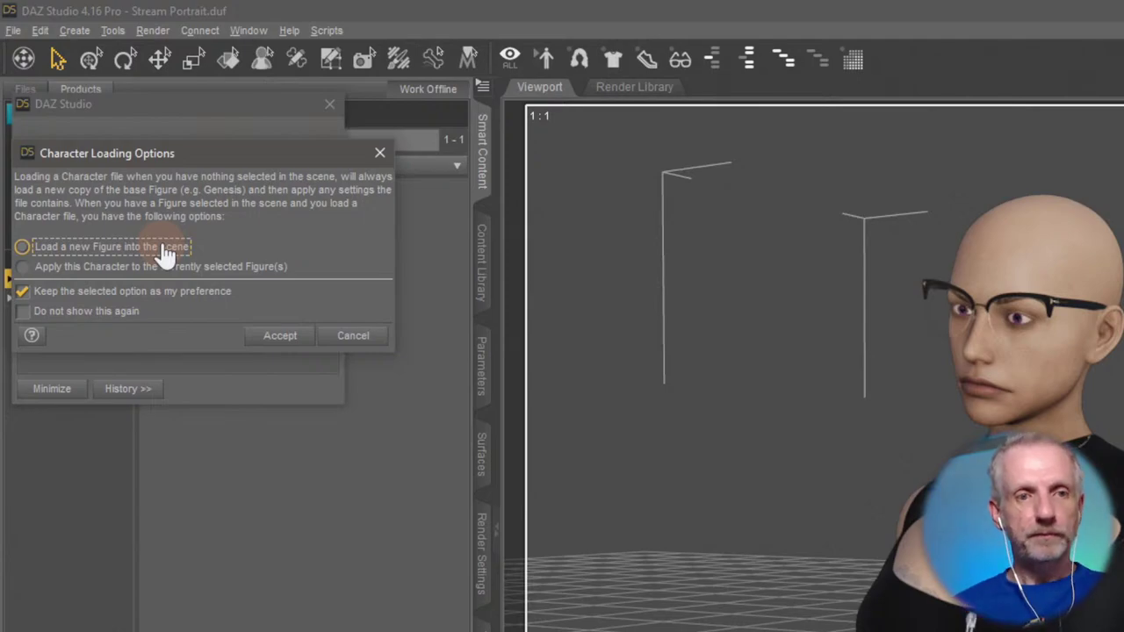
{"action": "left_click", "coordinate": [136, 267]}
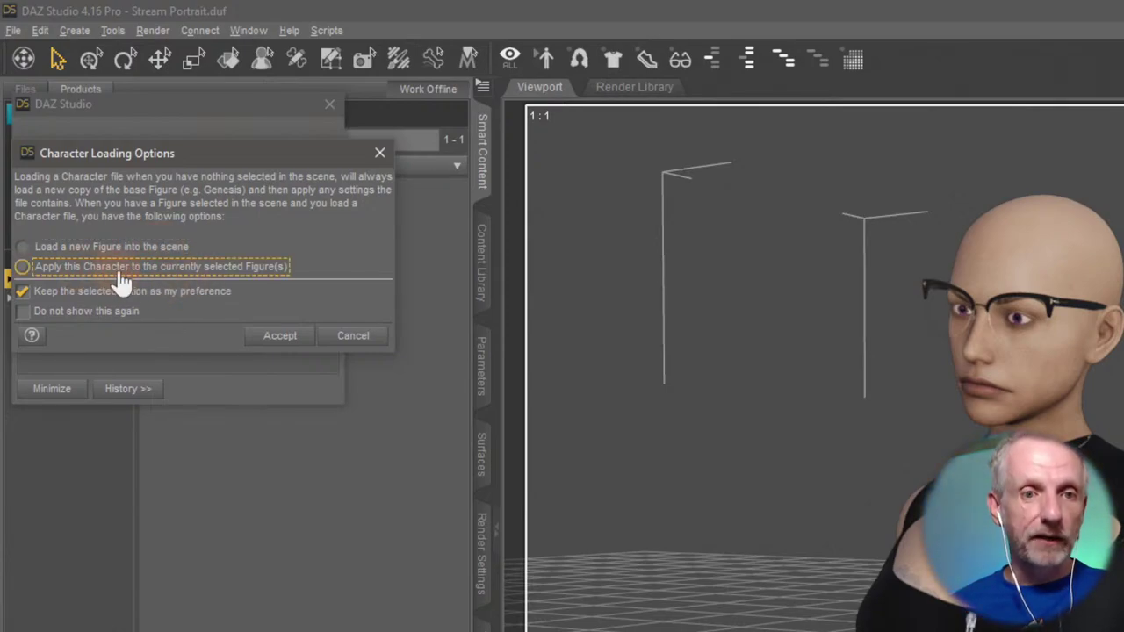
{"action": "left_click", "coordinate": [281, 337]}
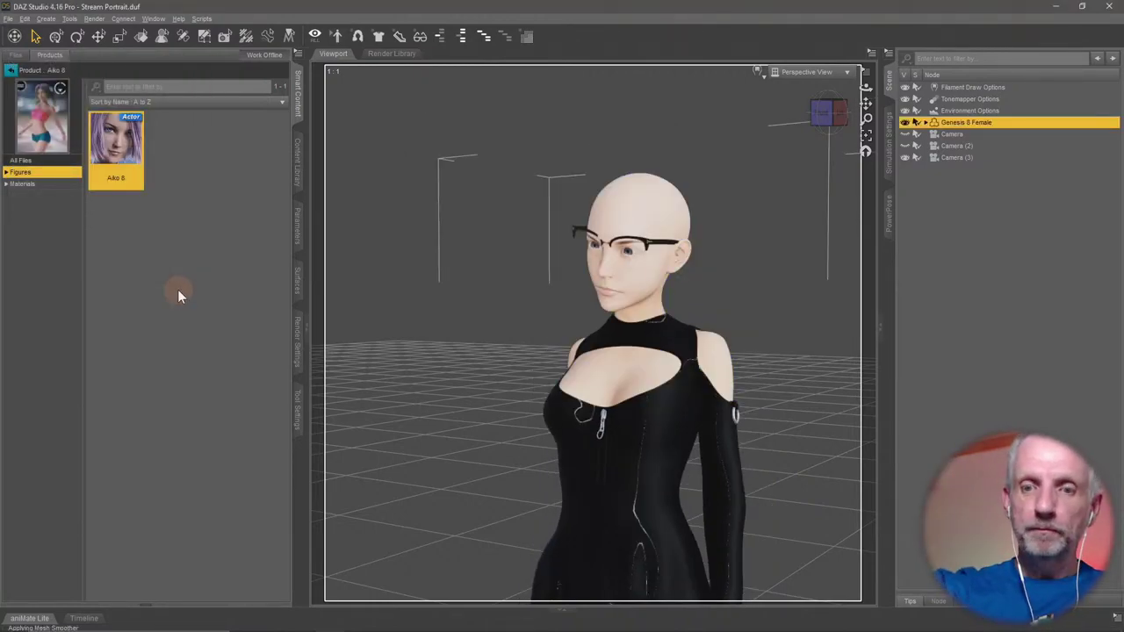
{"action": "scroll", "coordinate": [507, 373], "scroll_direction": "up", "scroll_amount": 5}
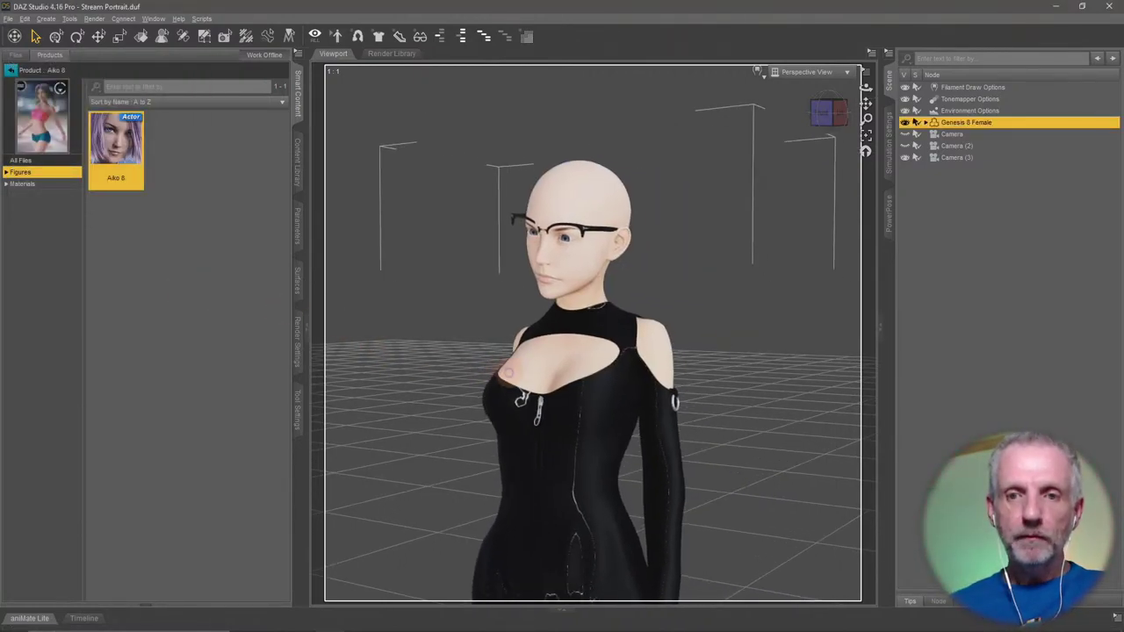
{"action": "left_click_drag", "start_coordinate": [525, 329], "coordinate": [533, 336], "text": "alt"}
{"action": "scroll", "coordinate": [528, 331], "scroll_direction": "up", "scroll_amount": 3}
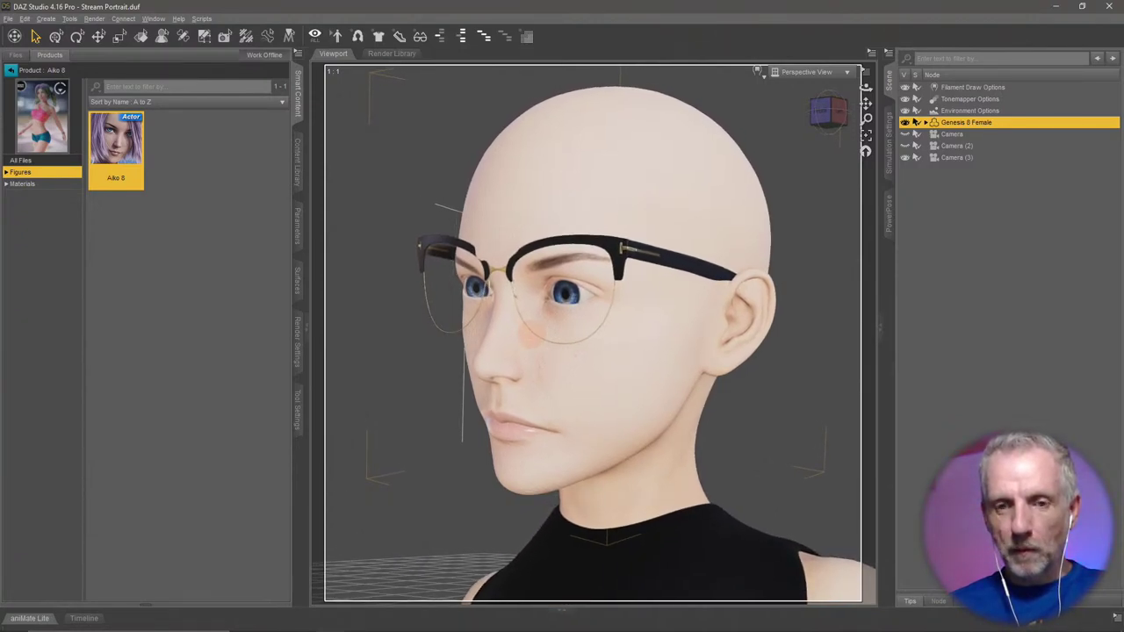
Switch the viewport DrawStyle to Texture Shaded and orbit to a front view of the face.
{"action": "left_click", "coordinate": [759, 71]}
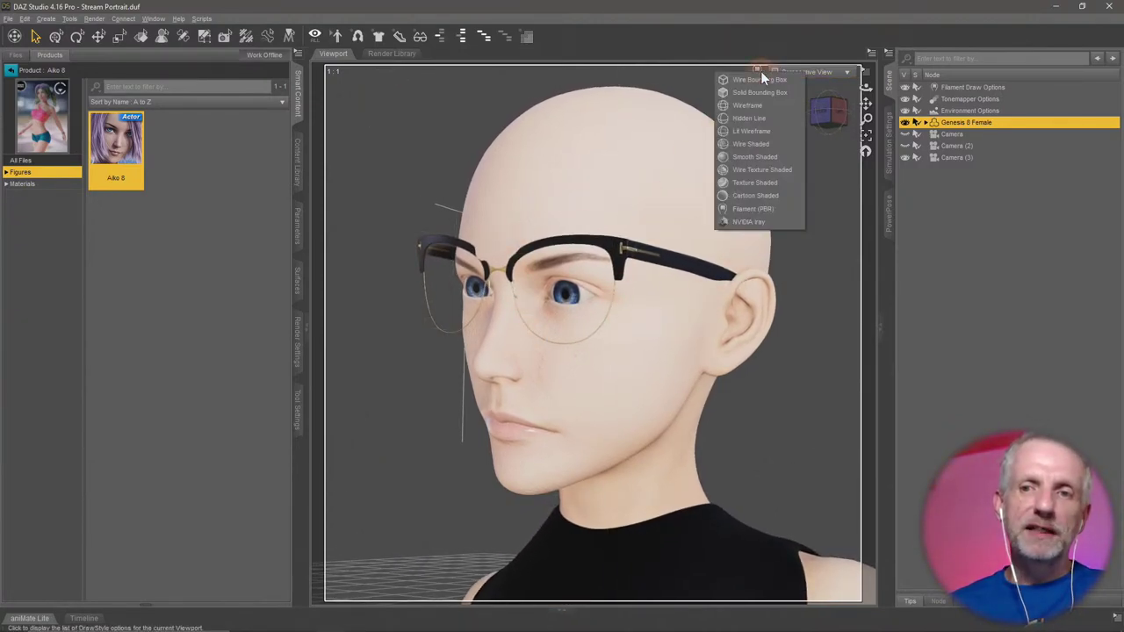
{"action": "left_click", "coordinate": [785, 181]}
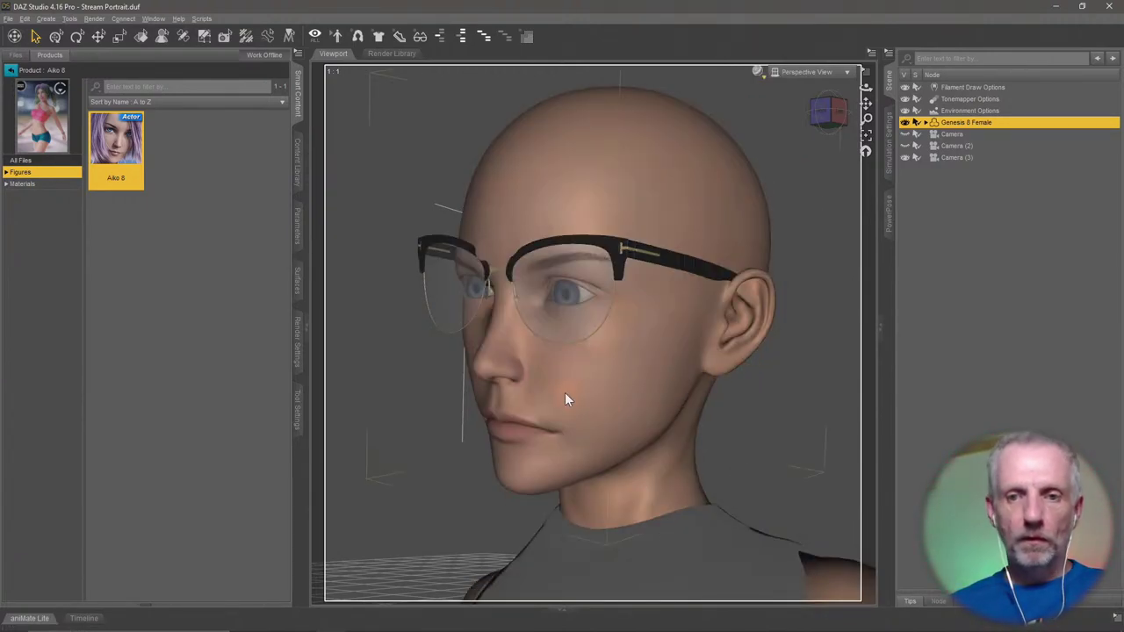
{"action": "left_click_drag", "start_coordinate": [564, 395], "coordinate": [624, 426]}
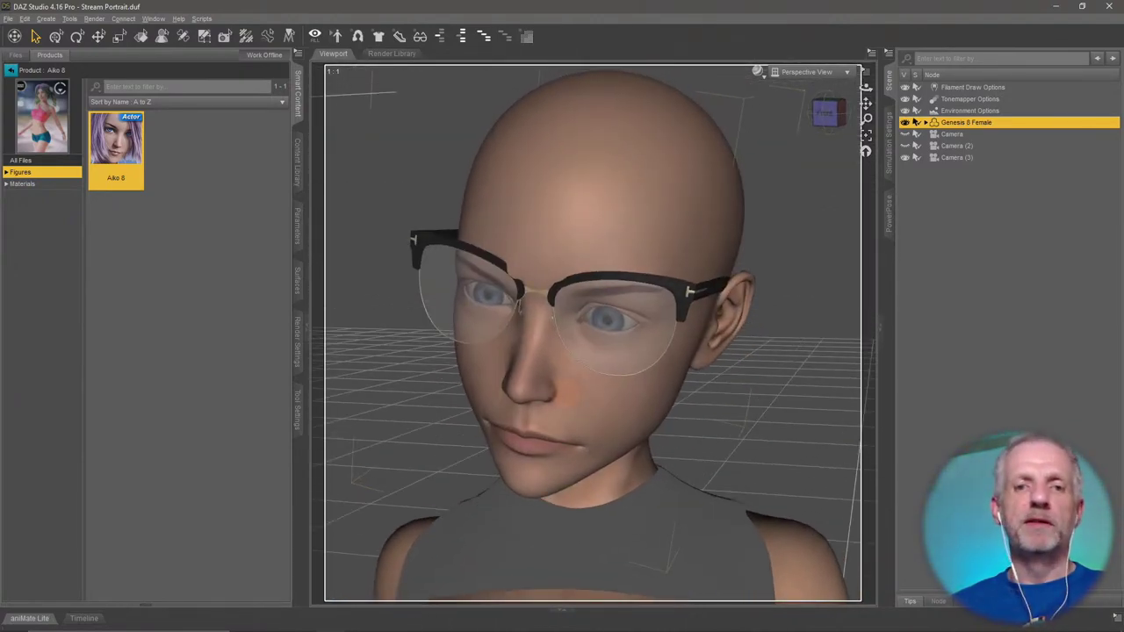
{"action": "right_click", "coordinate": [577, 306]}
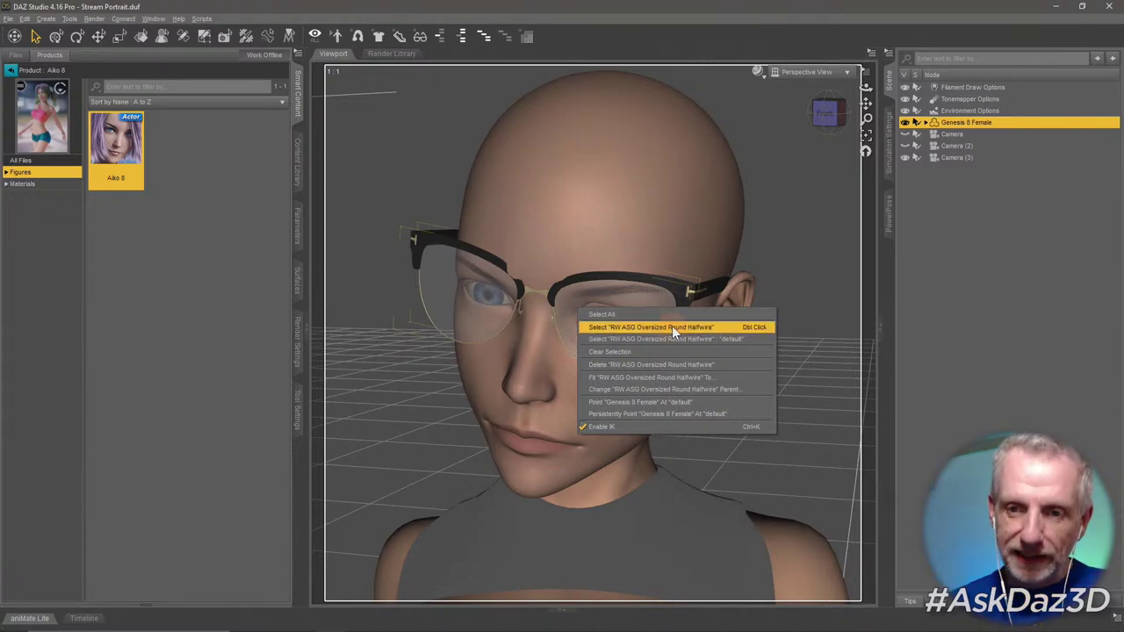
Select the halfwire glasses and reduce their Glasses Size from 100% to 19.9%.
{"action": "left_click", "coordinate": [672, 326]}
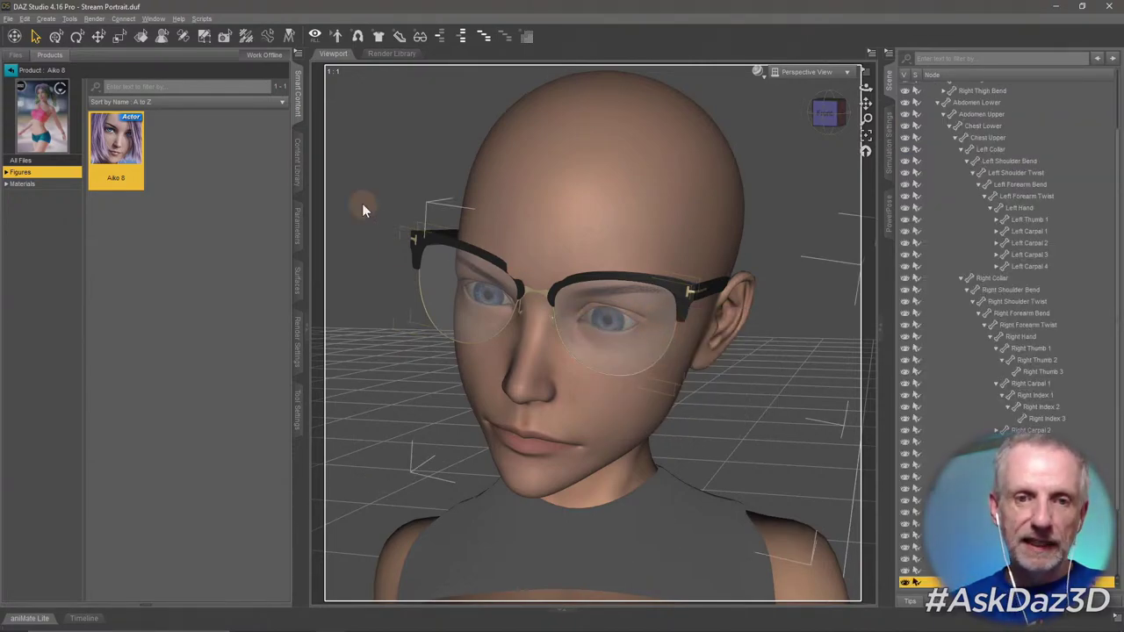
{"action": "left_click", "coordinate": [296, 226]}
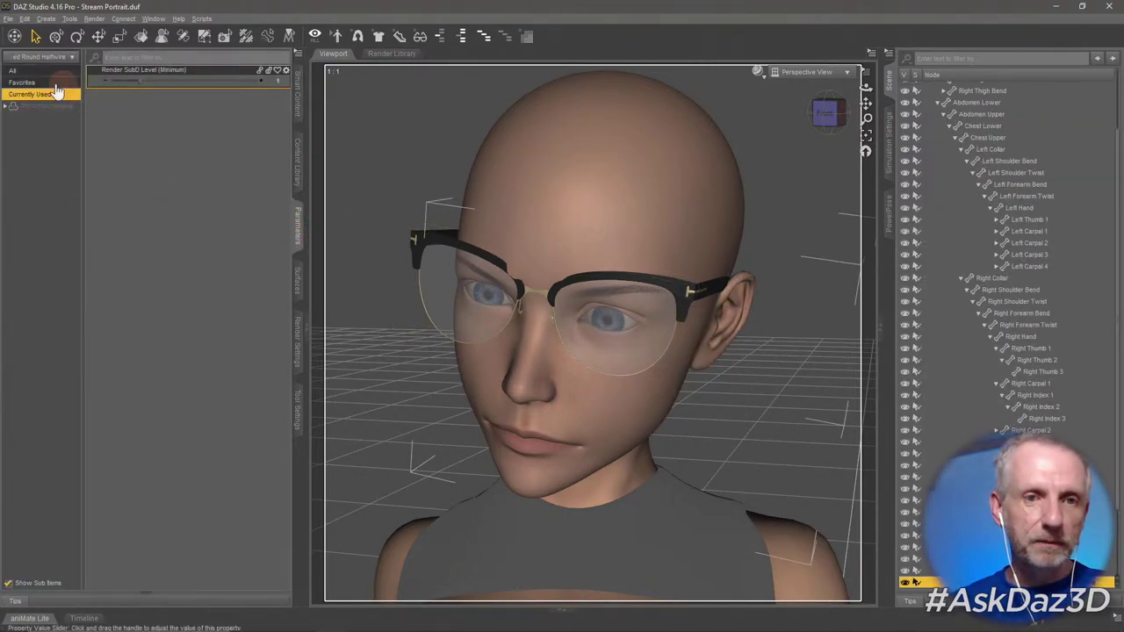
{"action": "left_click", "coordinate": [28, 106]}
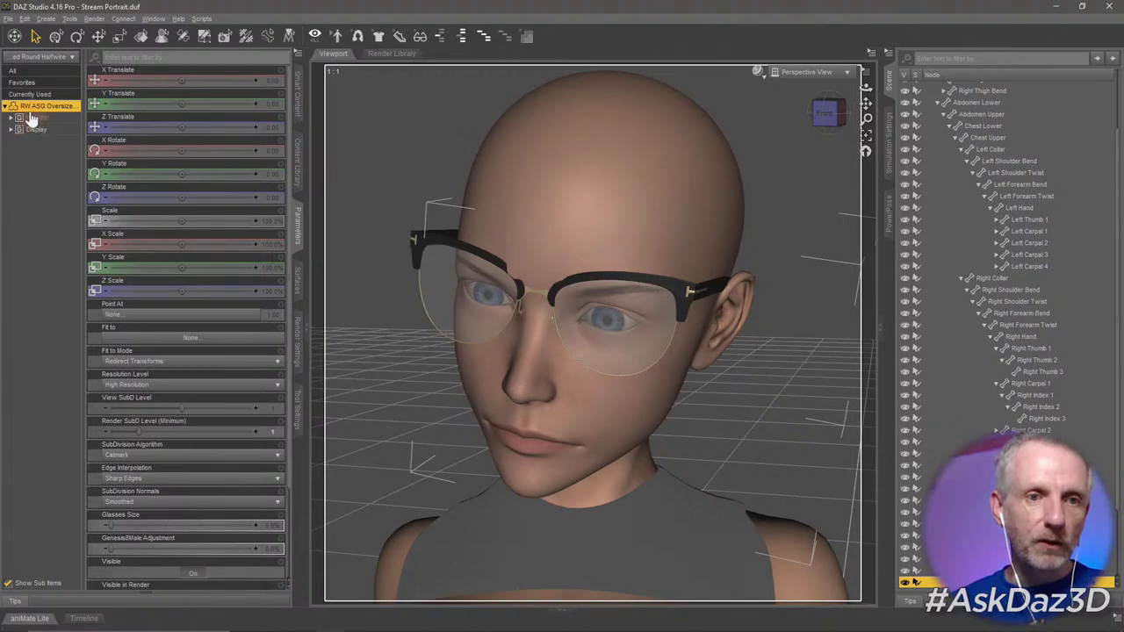
{"action": "left_click", "coordinate": [35, 117]}
{"action": "left_click", "coordinate": [36, 176]}
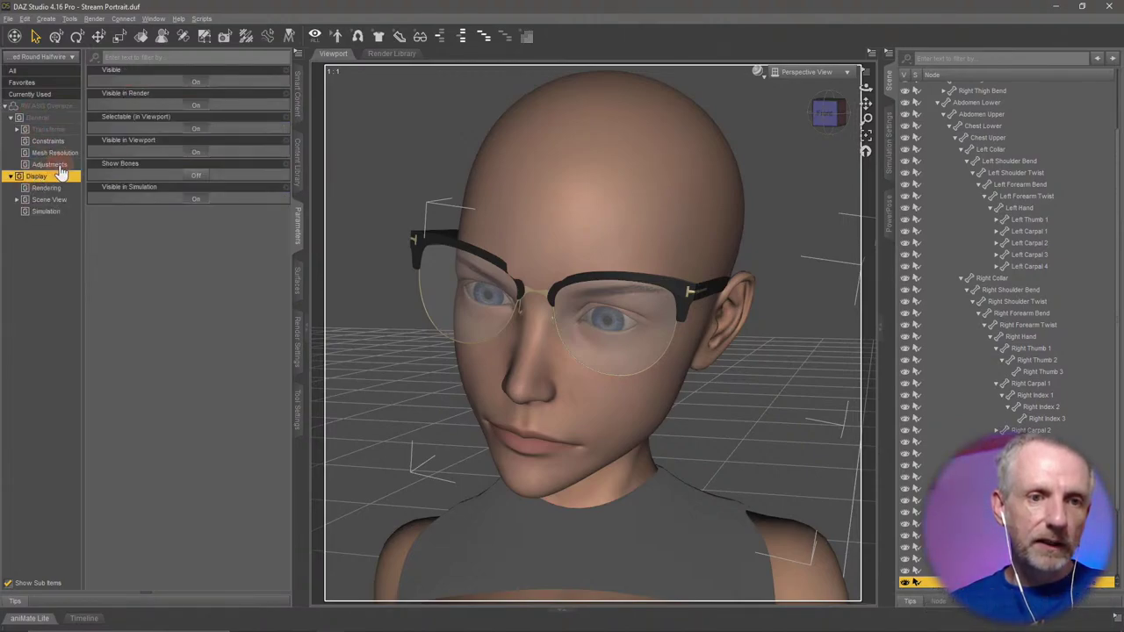
{"action": "left_click", "coordinate": [49, 165]}
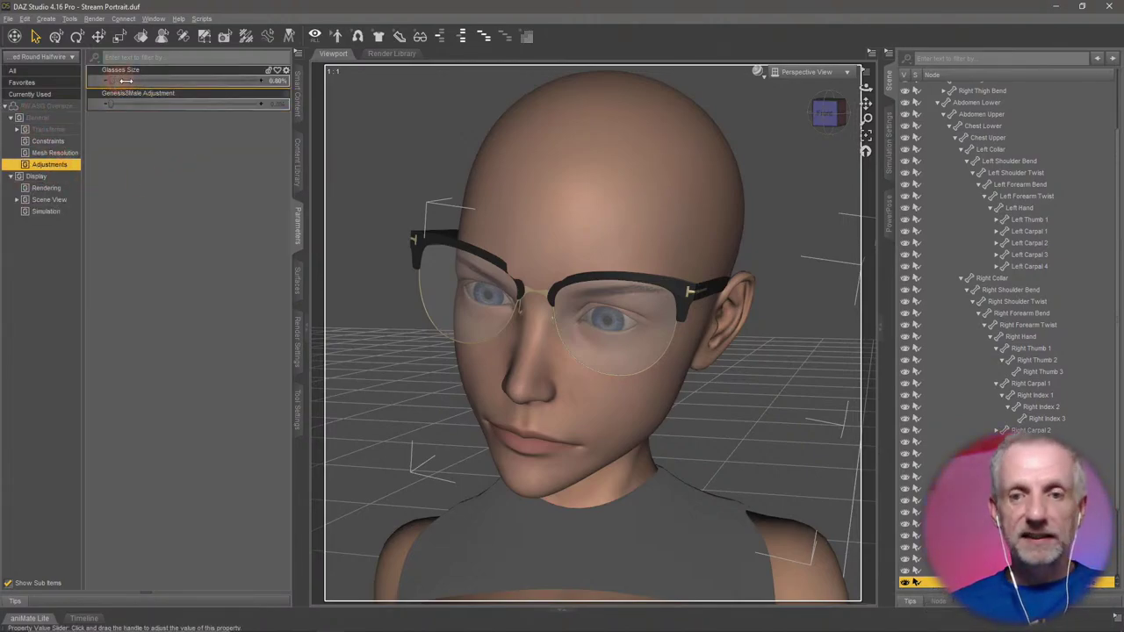
{"action": "left_click_drag", "start_coordinate": [125, 81], "coordinate": [273, 118]}
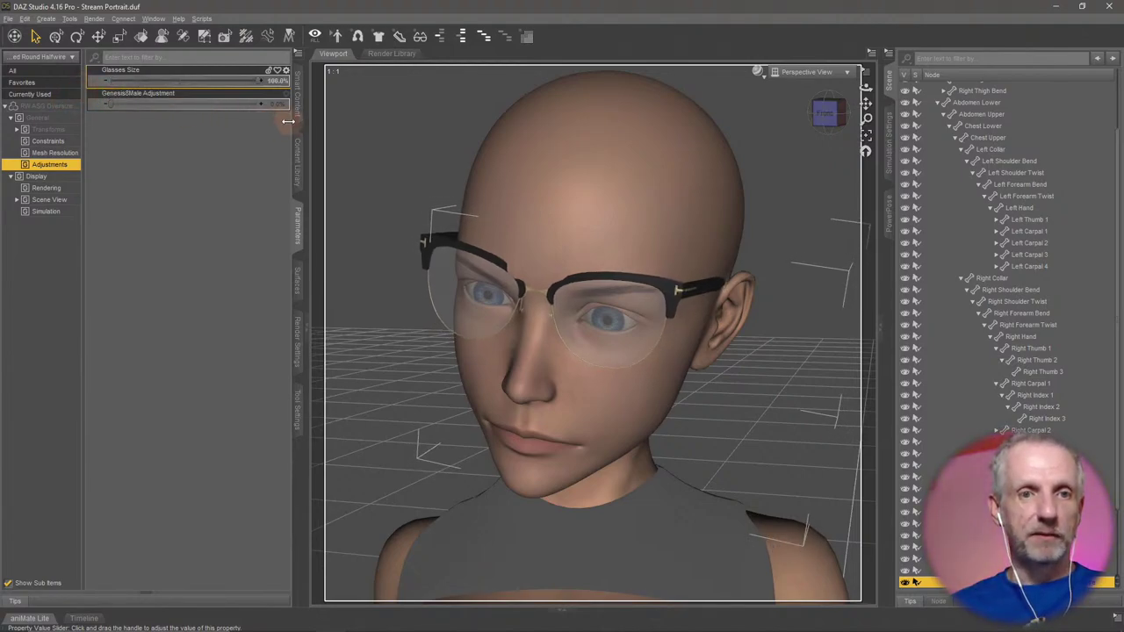
{"action": "left_click_drag", "start_coordinate": [422, 280], "coordinate": [327, 158], "text": "alt"}
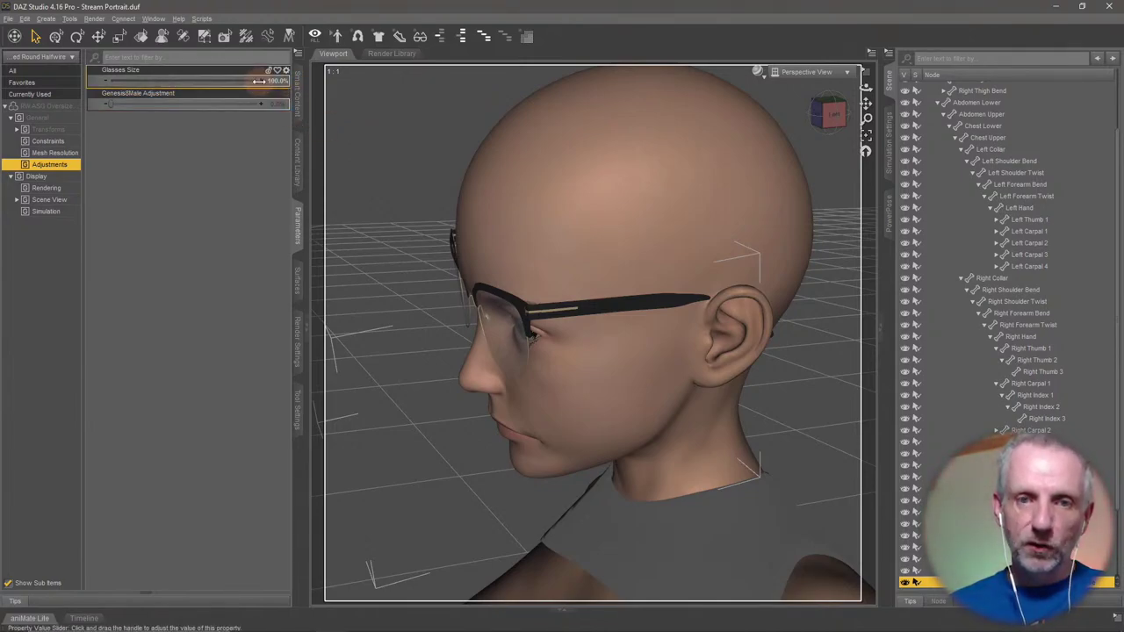
{"action": "left_click_drag", "start_coordinate": [259, 81], "coordinate": [144, 81]}
{"action": "left_click_drag", "start_coordinate": [541, 362], "coordinate": [536, 361], "text": "alt"}
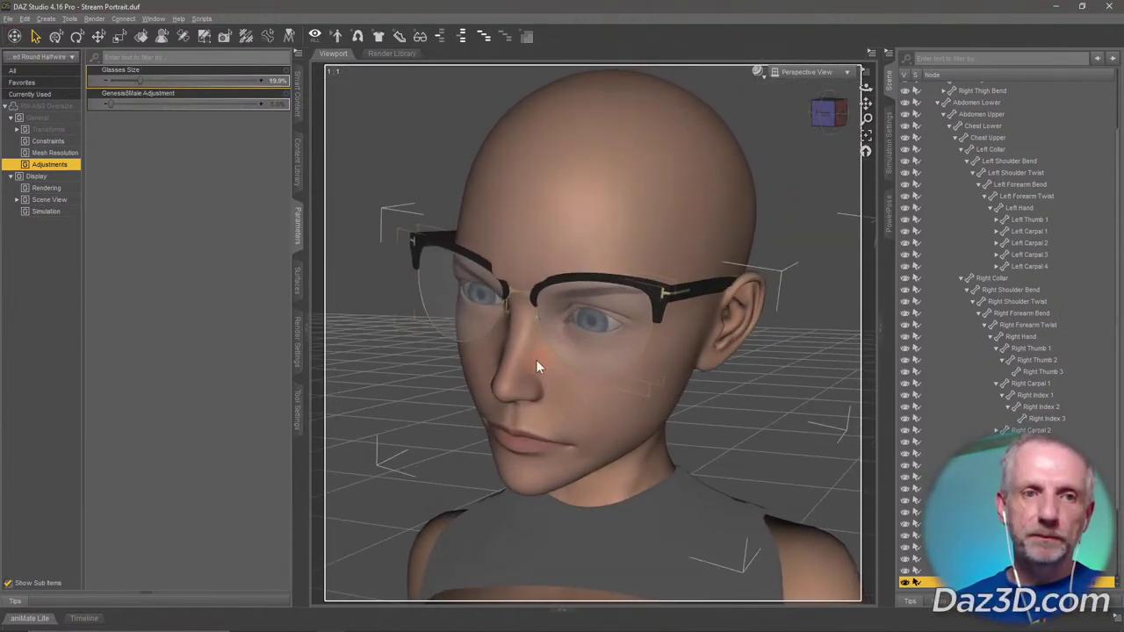
With the Universal Tool, rotate the glasses to about 3.29° so they sit better.
{"action": "left_click", "coordinate": [56, 40]}
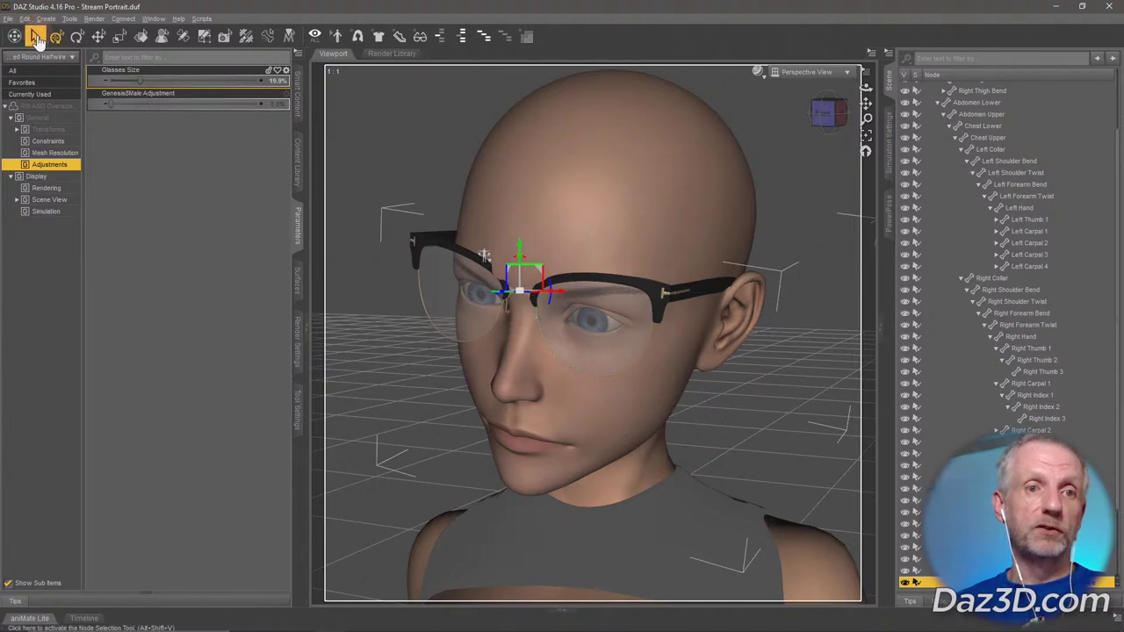
{"action": "left_click", "coordinate": [37, 39]}
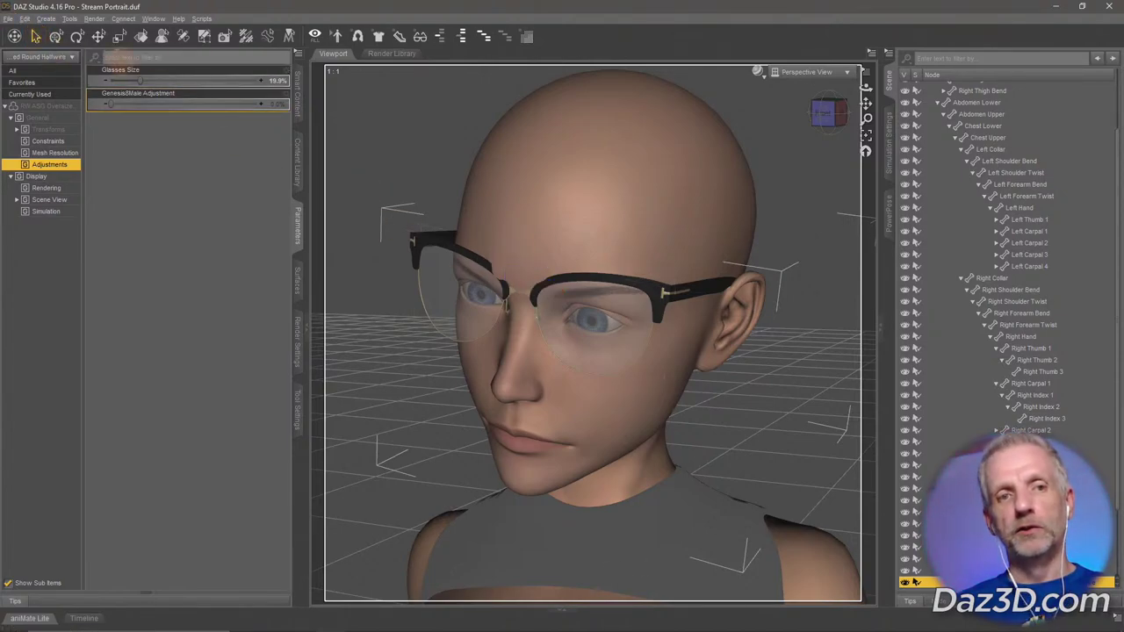
{"action": "left_click", "coordinate": [56, 39]}
{"action": "left_click_drag", "start_coordinate": [444, 246], "coordinate": [486, 214], "text": "alt"}
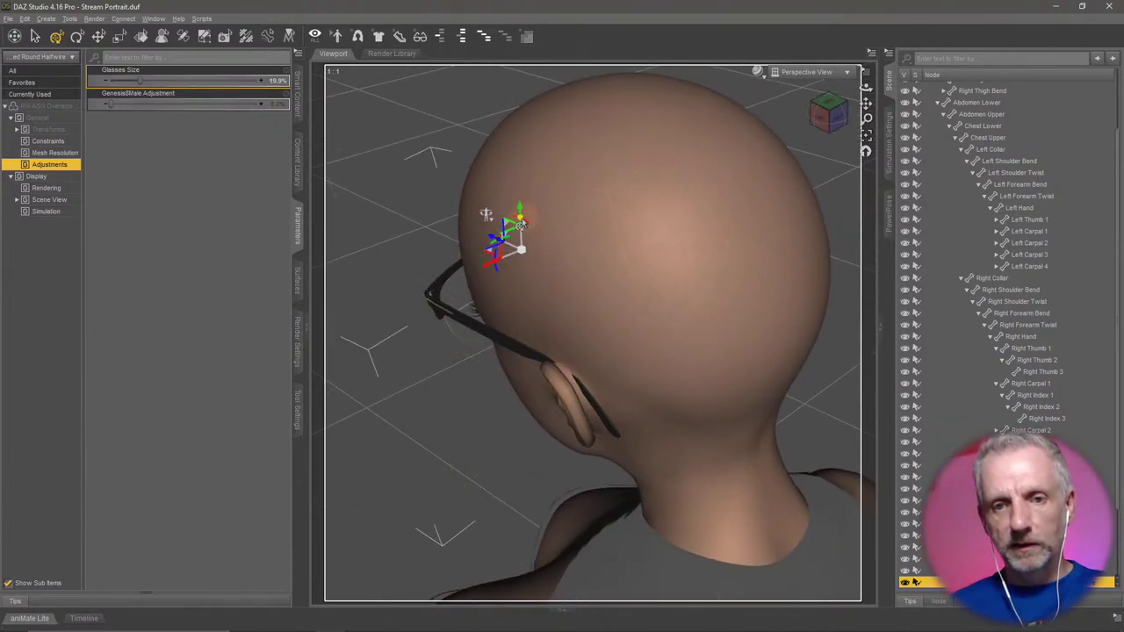
{"action": "left_click_drag", "start_coordinate": [523, 226], "coordinate": [412, 308]}
{"action": "left_click_drag", "start_coordinate": [424, 260], "coordinate": [660, 340], "text": "alt"}
Select the glasses' right arm and angle its Side-Side inward toward the ear.
{"action": "right_click", "coordinate": [554, 411]}
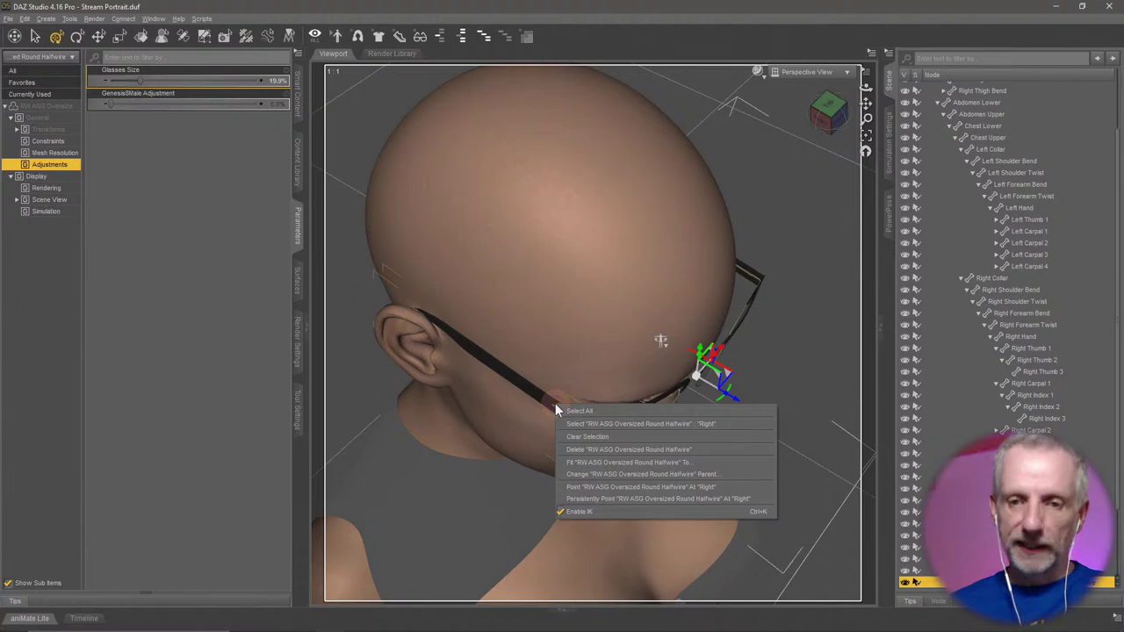
{"action": "left_click", "coordinate": [641, 424]}
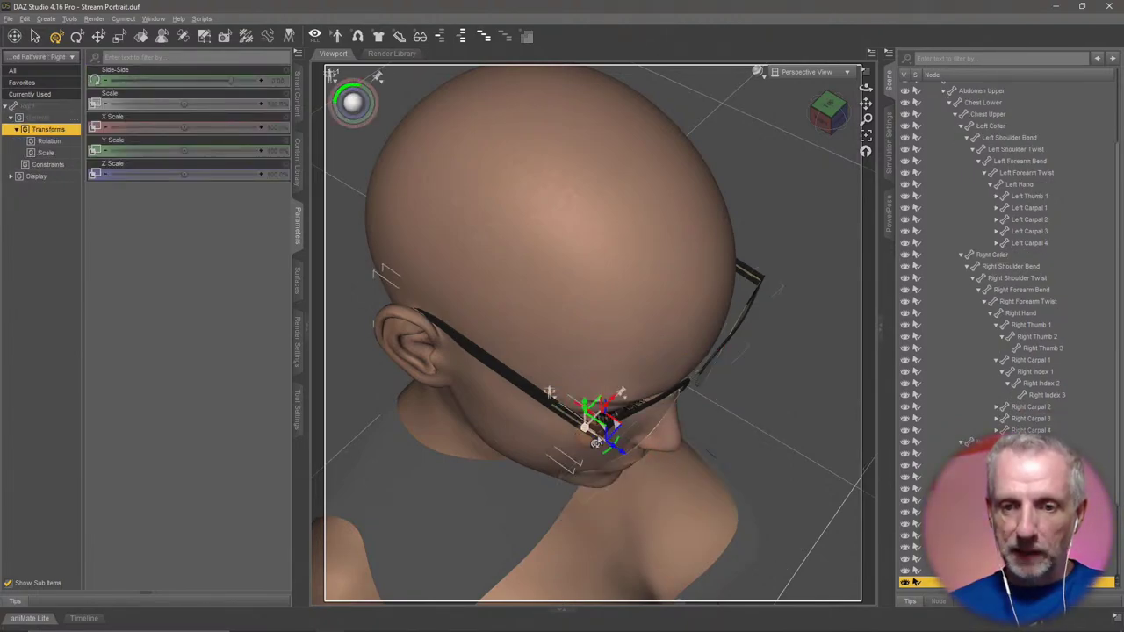
{"action": "left_click_drag", "start_coordinate": [619, 457], "coordinate": [486, 387], "text": "alt"}
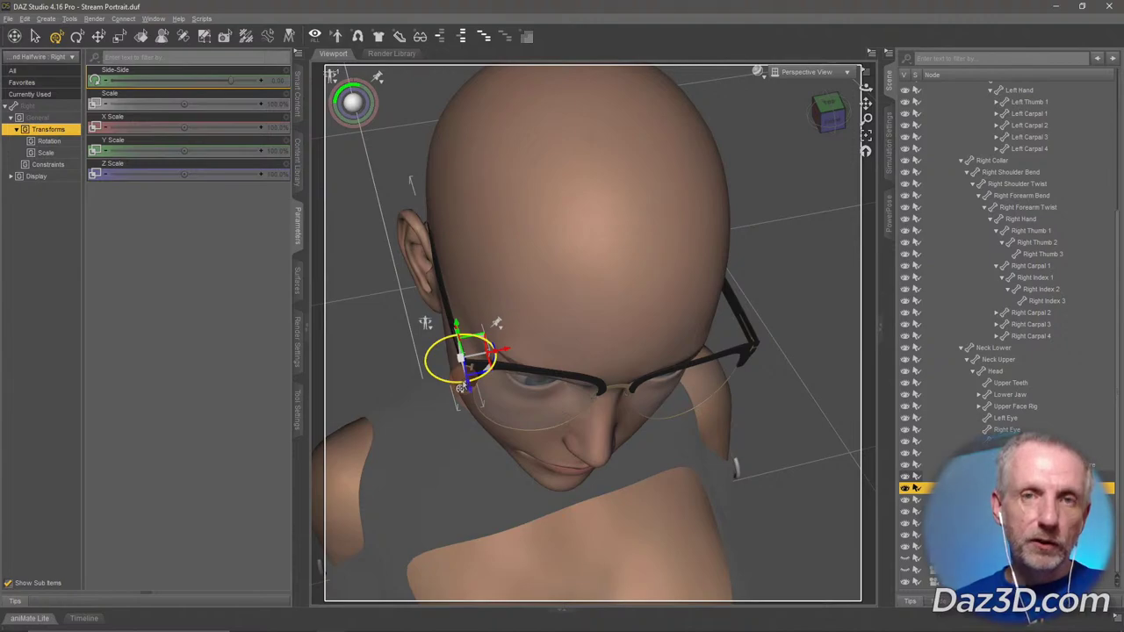
{"action": "left_click_drag", "start_coordinate": [460, 388], "coordinate": [468, 386]}
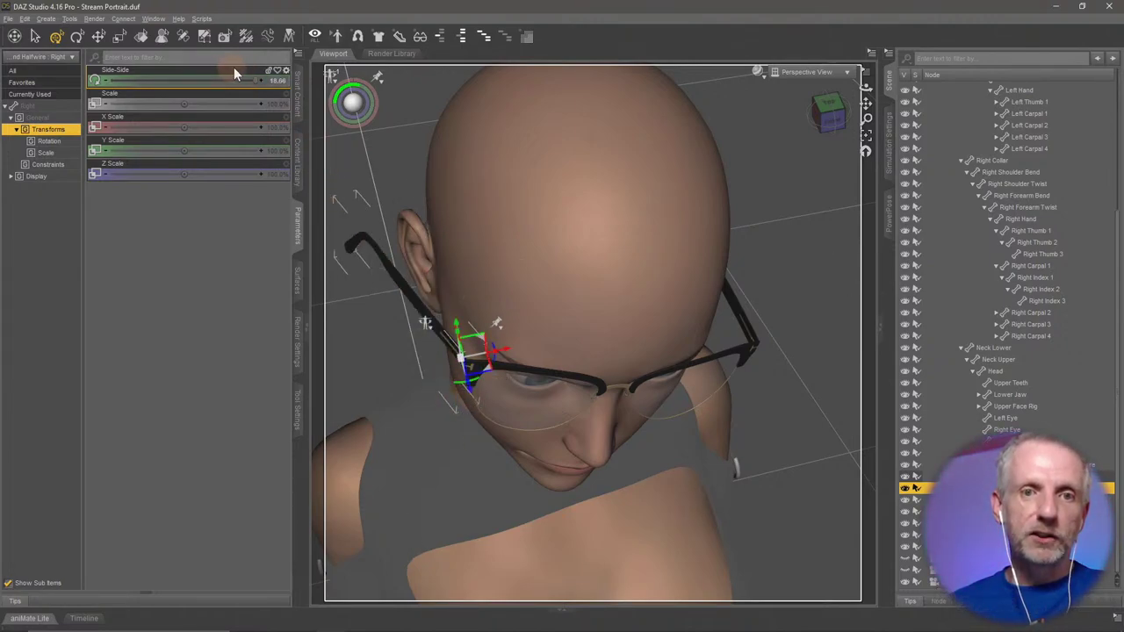
{"action": "left_click_drag", "start_coordinate": [255, 78], "coordinate": [233, 80]}
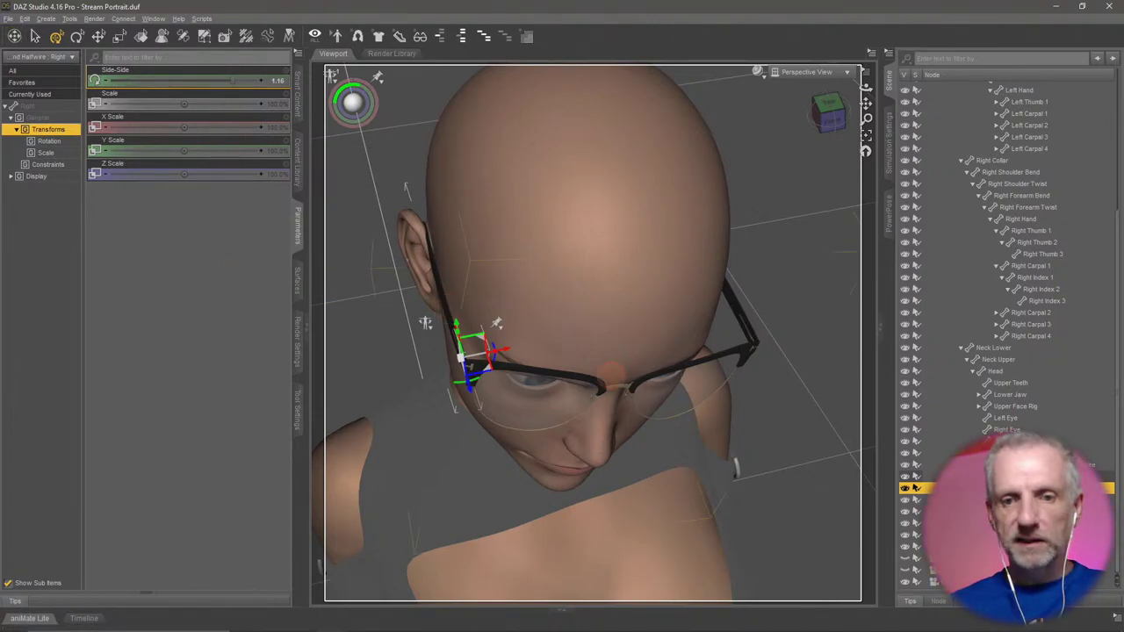
{"action": "mouse_move", "coordinate": [614, 378]}
{"action": "left_mouse_down", "text": "alt"}
{"action": "mouse_move", "coordinate": [571, 352]}
{"action": "mouse_move", "coordinate": [632, 377]}
{"action": "left_mouse_up", "text": "alt"}
Angle the left arm's Side-Side to -2.47, then reselect the whole glasses.
{"action": "right_click", "coordinate": [692, 384]}
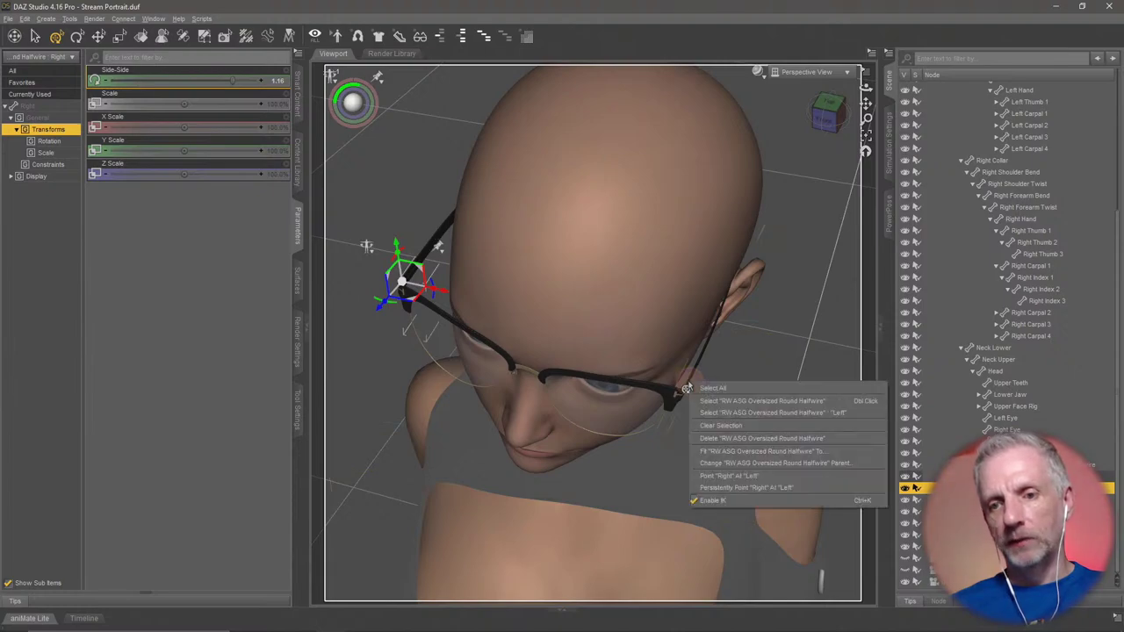
{"action": "left_click", "coordinate": [715, 400]}
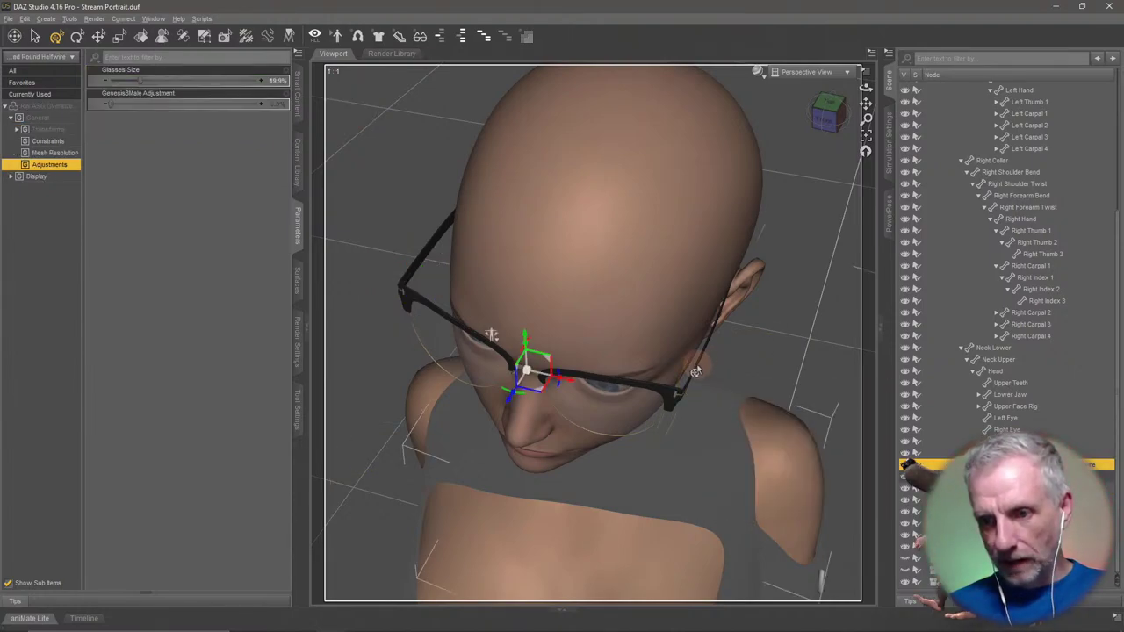
{"action": "left_click", "coordinate": [695, 373]}
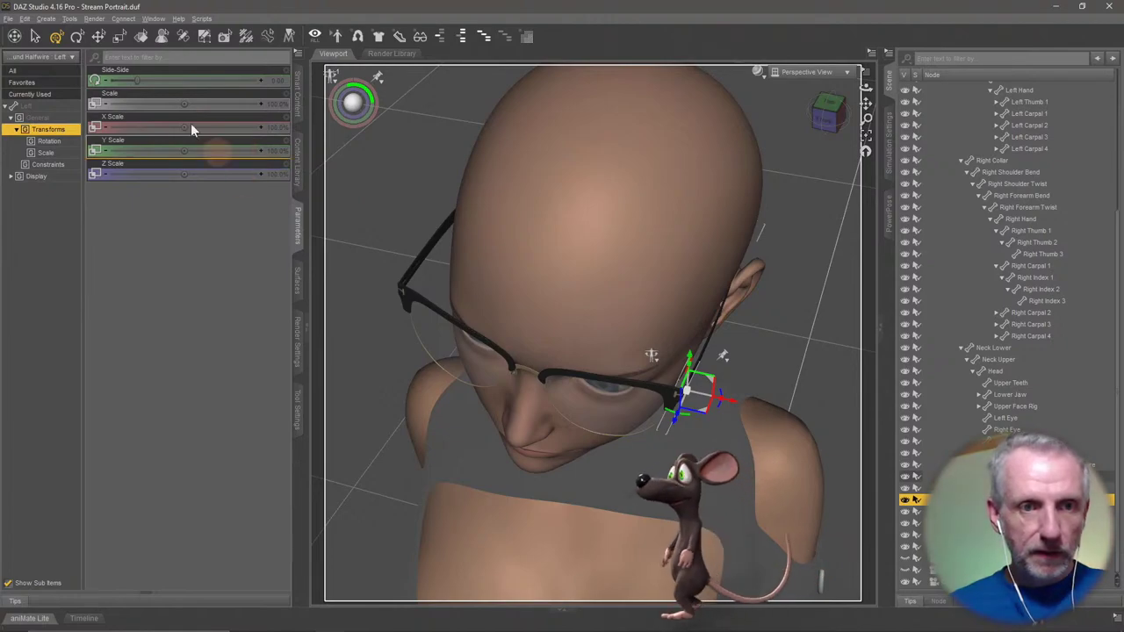
{"action": "left_click_drag", "start_coordinate": [136, 76], "coordinate": [136, 80]}
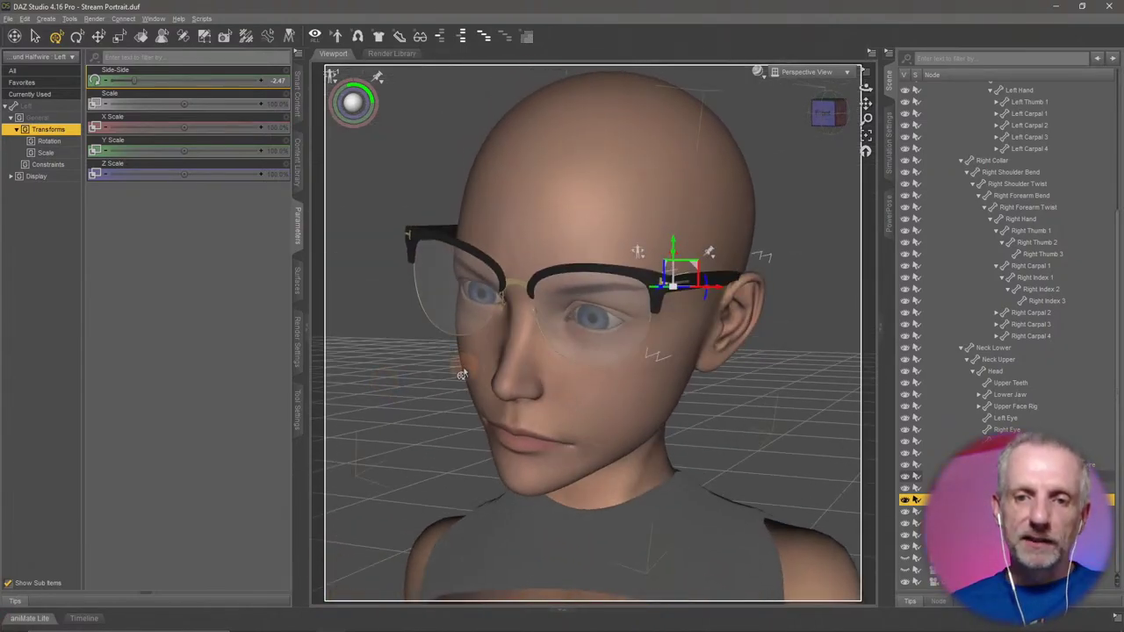
{"action": "left_click", "coordinate": [530, 297]}
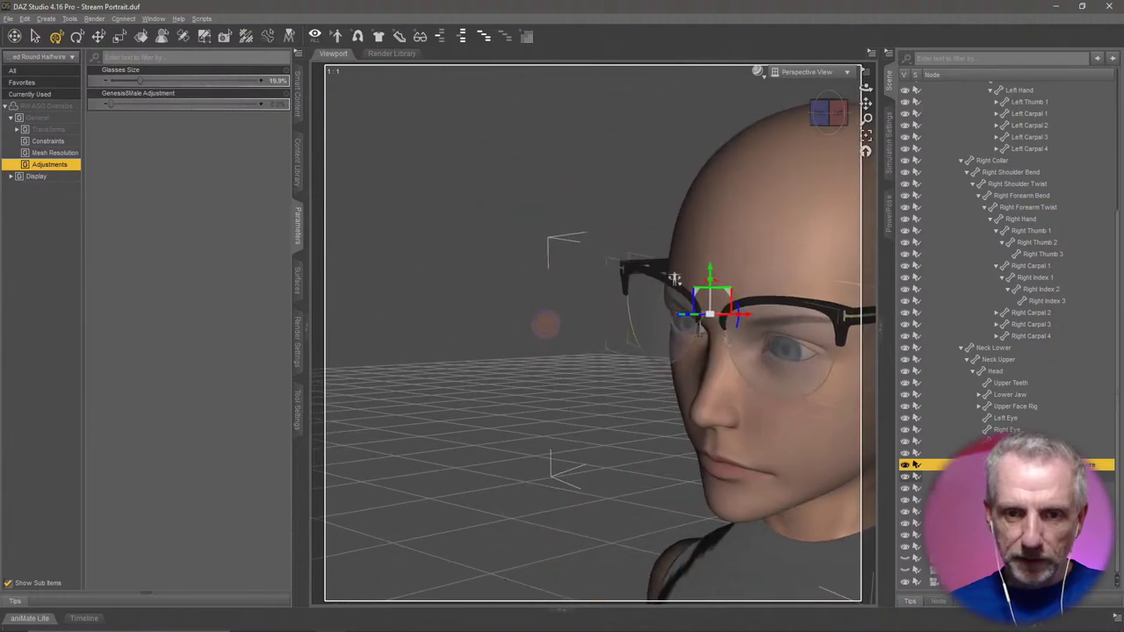
Deselect the glasses, select Genesis 8 Female, and orbit to a close front view of her face.
{"action": "left_click", "coordinate": [514, 330]}
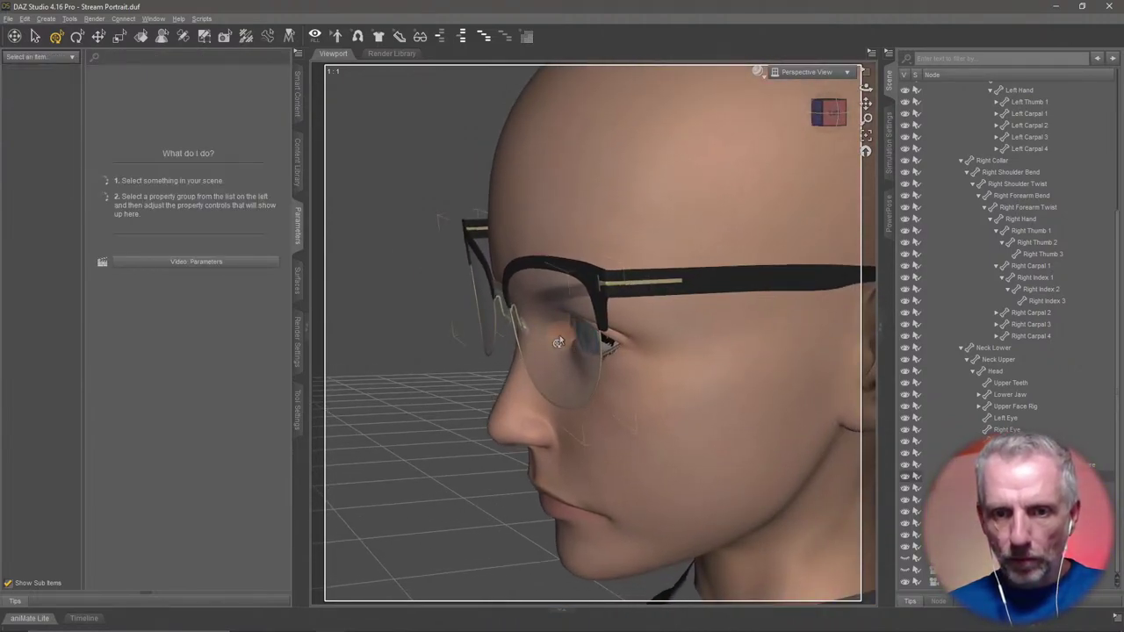
{"action": "scroll", "coordinate": [559, 334], "scroll_direction": "up", "scroll_amount": 4}
{"action": "mouse_move", "coordinate": [556, 335]}
{"action": "left_mouse_down", "text": "alt"}
{"action": "mouse_move", "coordinate": [565, 326]}
{"action": "mouse_move", "coordinate": [554, 334]}
{"action": "left_mouse_up", "text": "alt"}
{"action": "scroll", "coordinate": [554, 333], "scroll_direction": "down", "scroll_amount": 5}
{"action": "scroll", "coordinate": [553, 334], "scroll_direction": "down", "scroll_amount": 3}
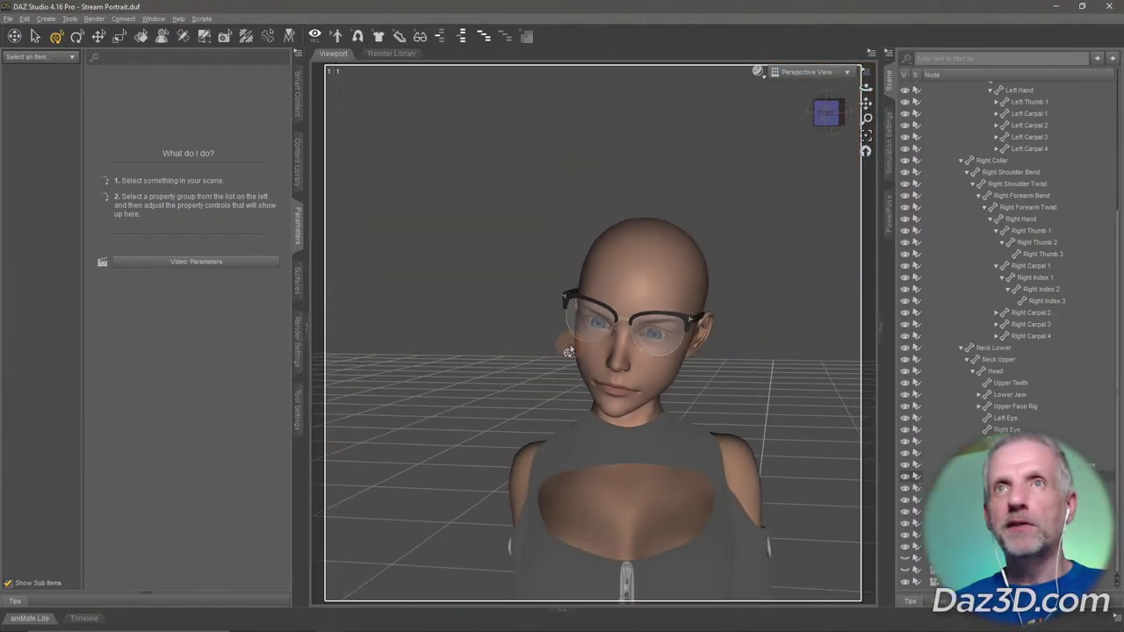
{"action": "scroll", "coordinate": [562, 338], "scroll_direction": "down", "scroll_amount": 4}
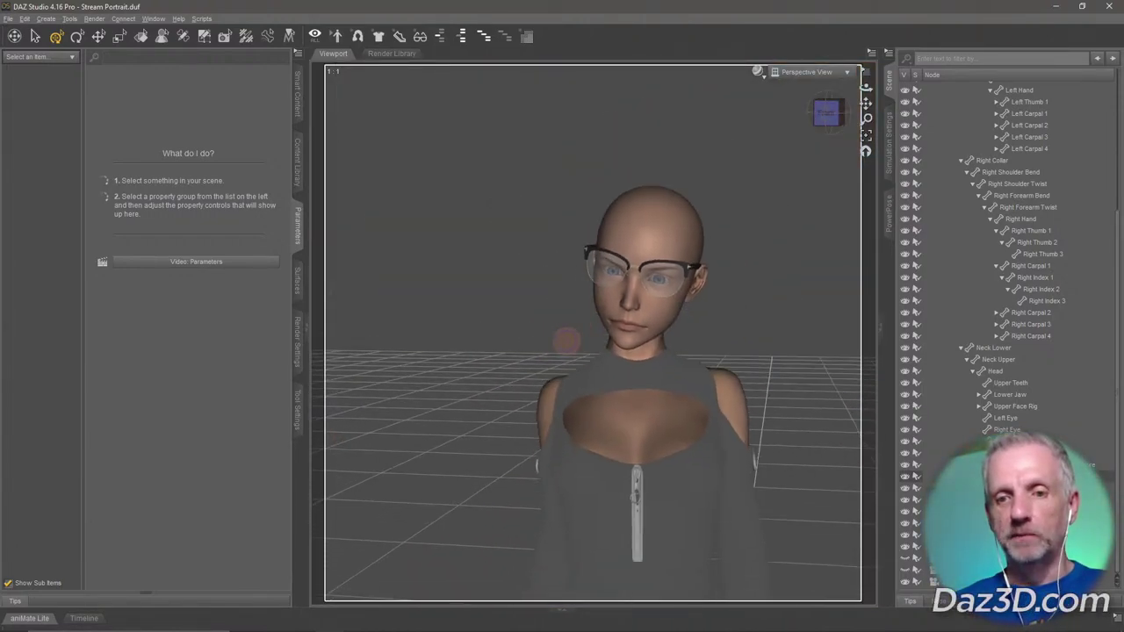
{"action": "left_click_drag", "start_coordinate": [566, 341], "coordinate": [591, 283], "text": "alt"}
{"action": "scroll", "coordinate": [585, 355], "scroll_direction": "up", "scroll_amount": 3}
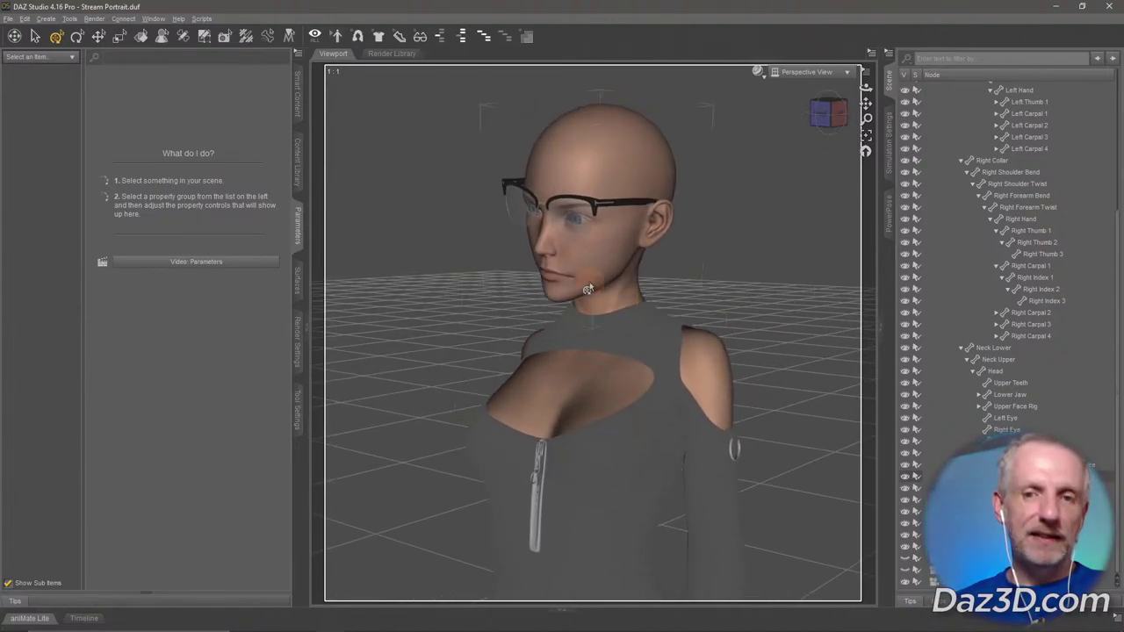
{"action": "scroll", "coordinate": [931, 206], "scroll_direction": "up", "scroll_amount": 5}
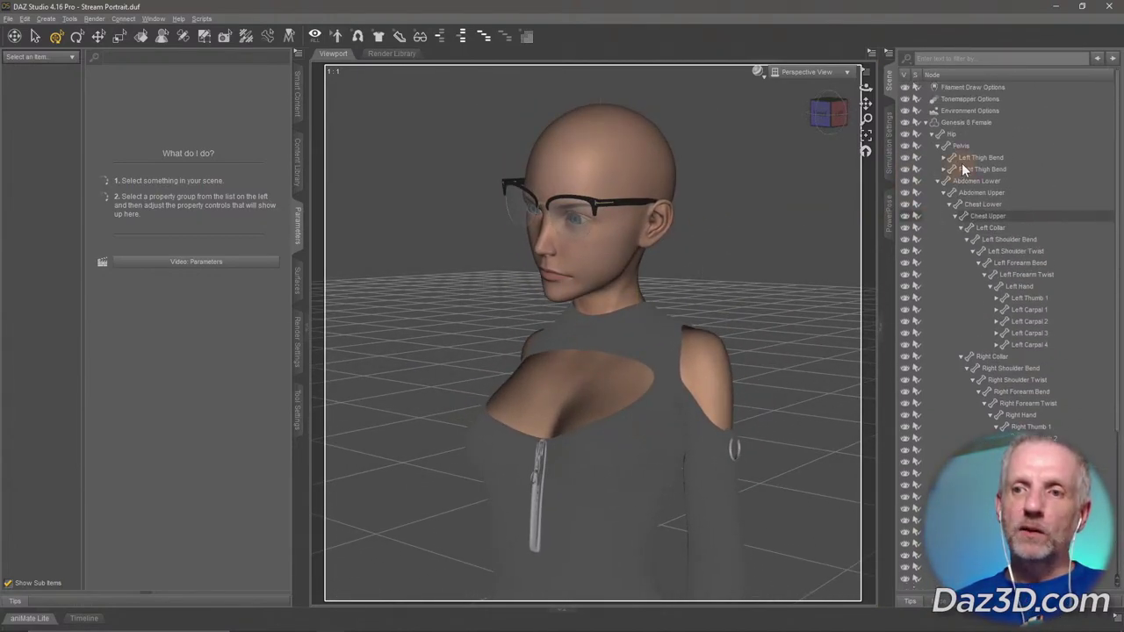
{"action": "left_click", "coordinate": [929, 123]}
{"action": "left_click", "coordinate": [927, 122]}
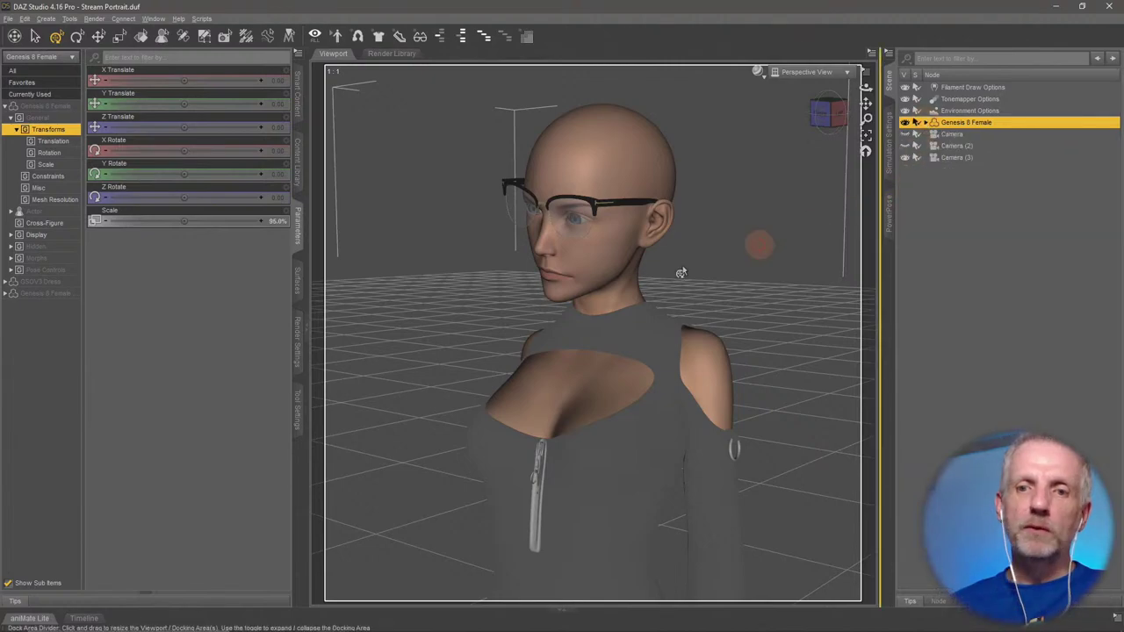
{"action": "left_click_drag", "start_coordinate": [668, 262], "coordinate": [660, 283], "text": "alt"}
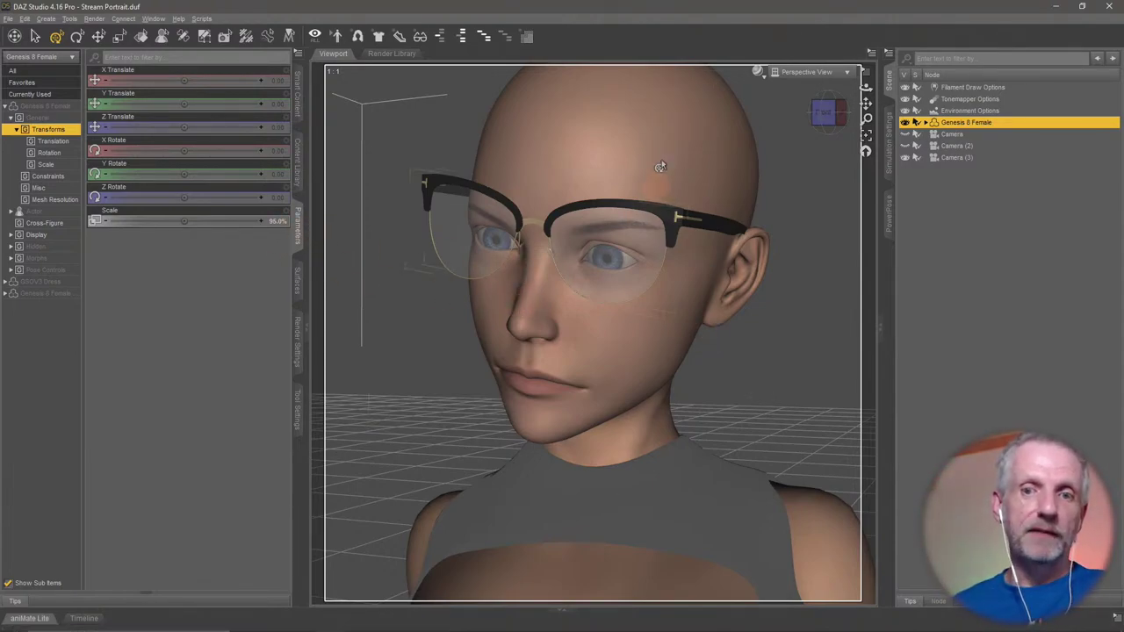
Expand Pose Controls > Head > Expressions in the figure's Parameters pane.
{"action": "left_click", "coordinate": [16, 117]}
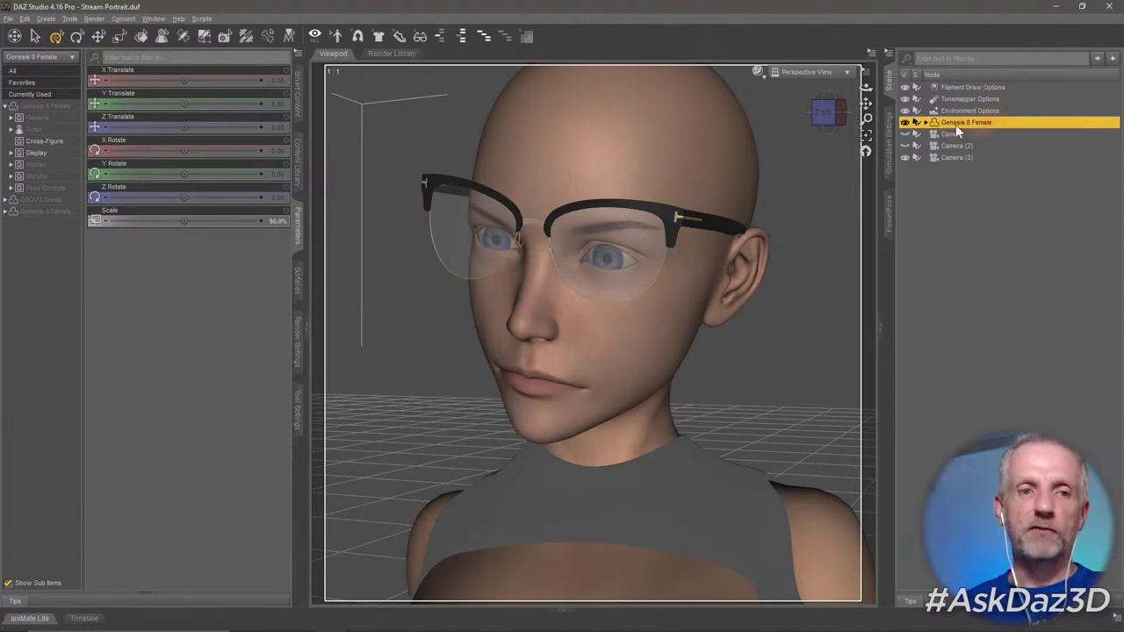
{"action": "left_click", "coordinate": [11, 187]}
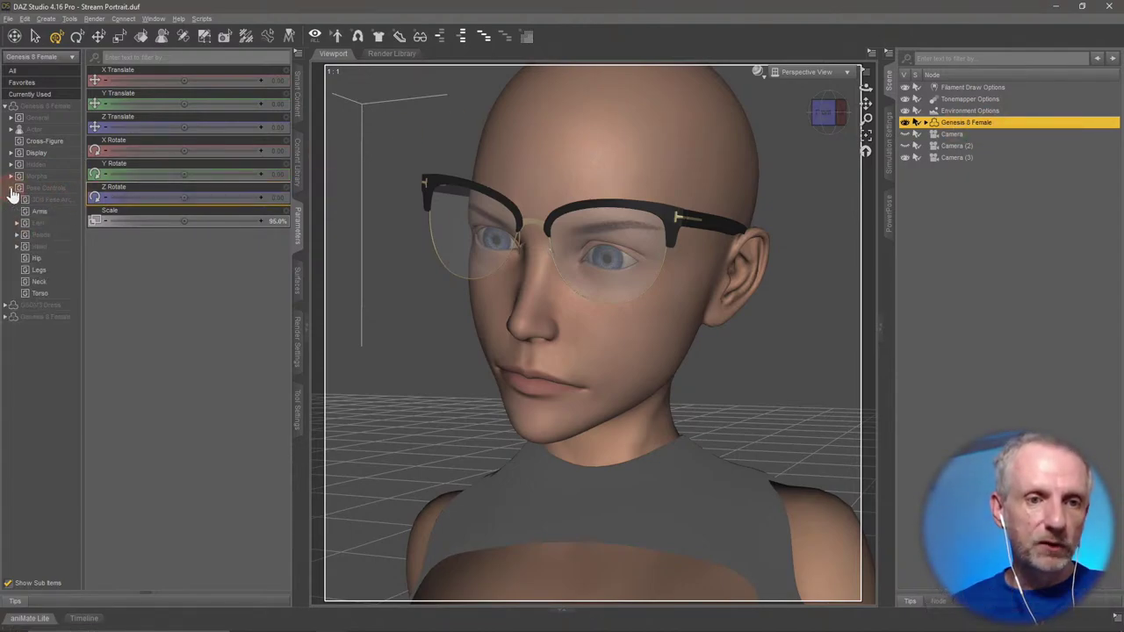
{"action": "left_click", "coordinate": [17, 249]}
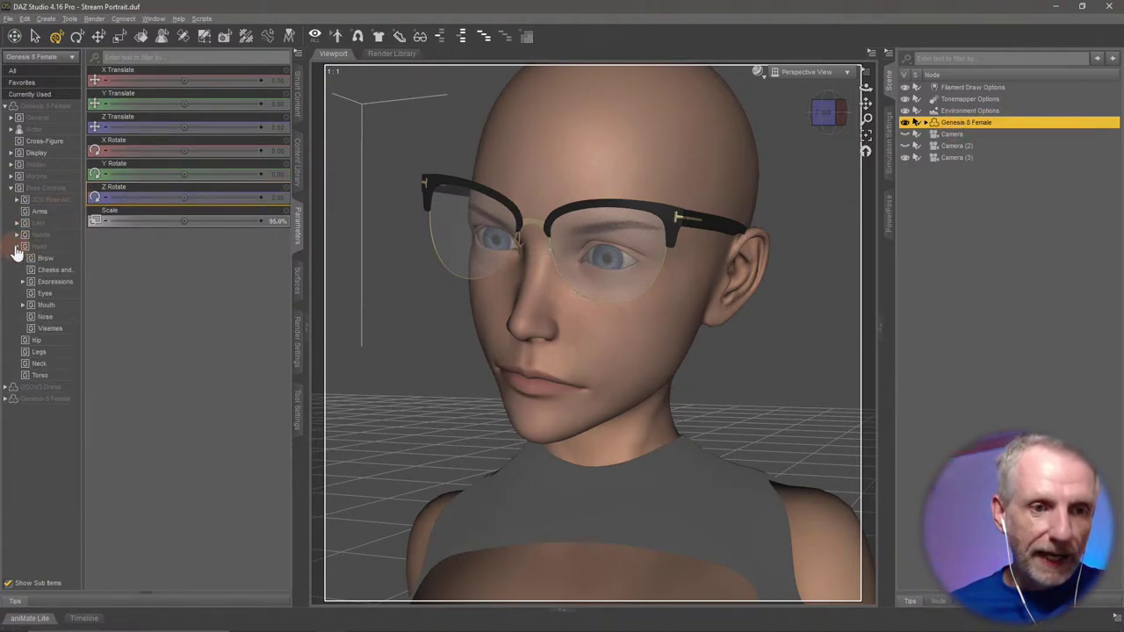
{"action": "left_click", "coordinate": [65, 284]}
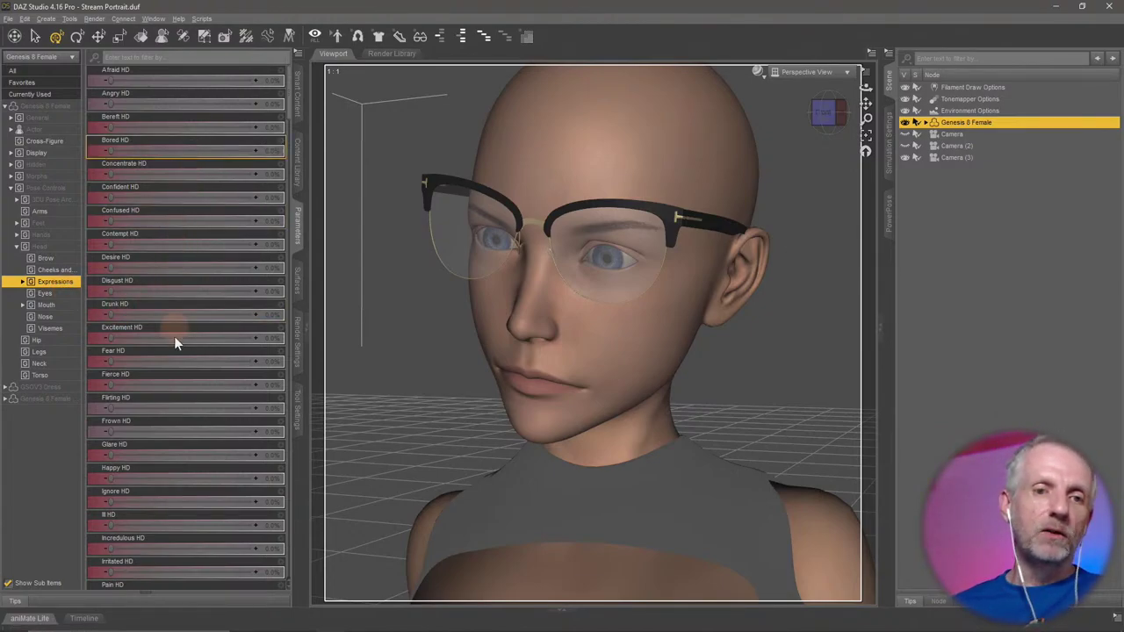
{"action": "scroll", "coordinate": [175, 340], "scroll_direction": "down", "scroll_amount": 15}
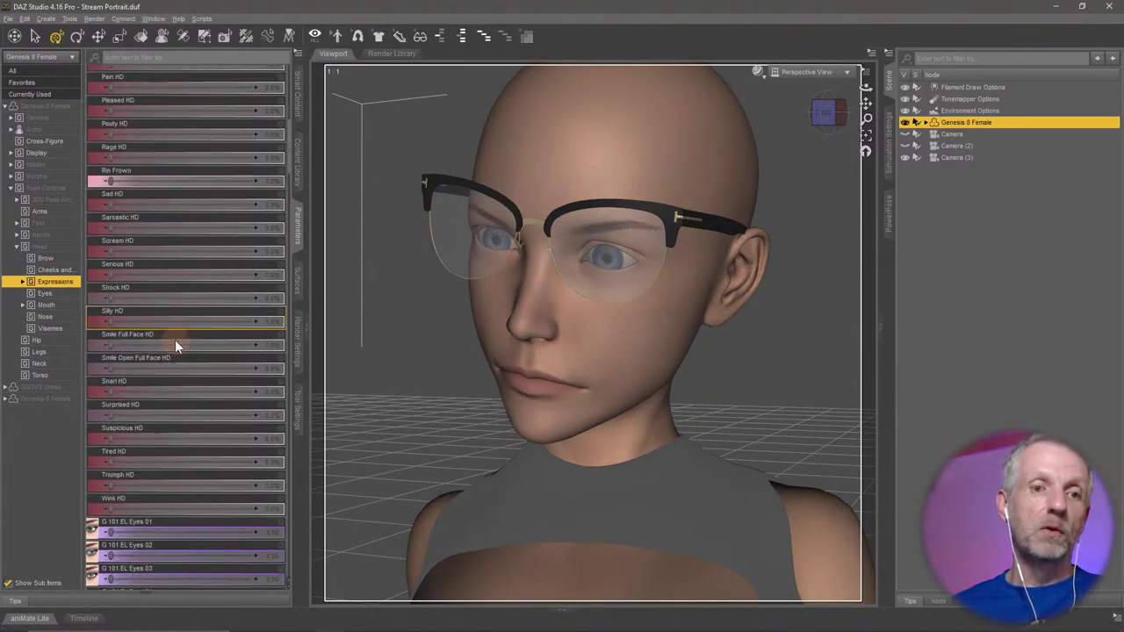
{"action": "scroll", "coordinate": [175, 340], "scroll_direction": "down", "scroll_amount": 15}
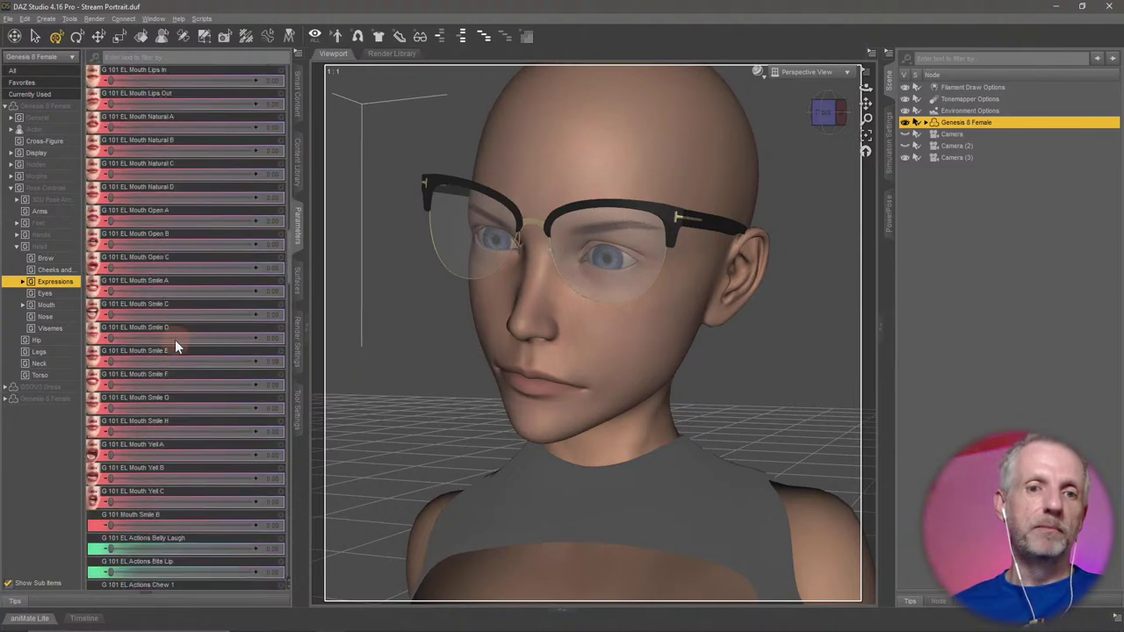
{"action": "scroll", "coordinate": [175, 340], "scroll_direction": "up", "scroll_amount": 20}
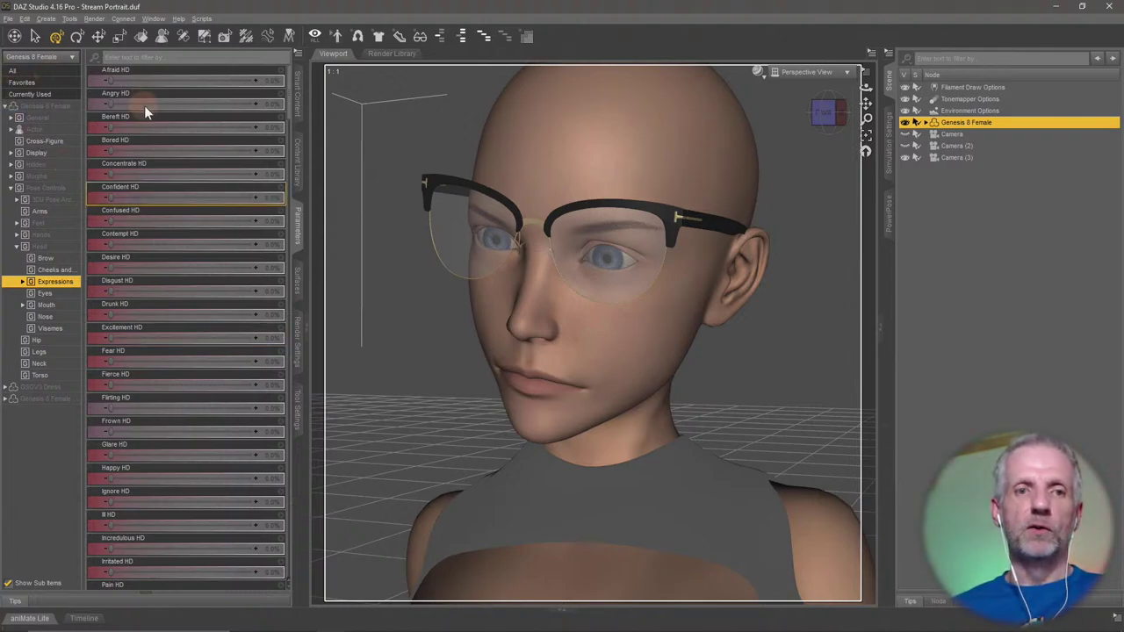
Try the Afraid, Angry, Bored, Concentrate, Drunk and Disgust HD expression sliders.
{"action": "left_click_drag", "start_coordinate": [112, 79], "coordinate": [5, 82]}
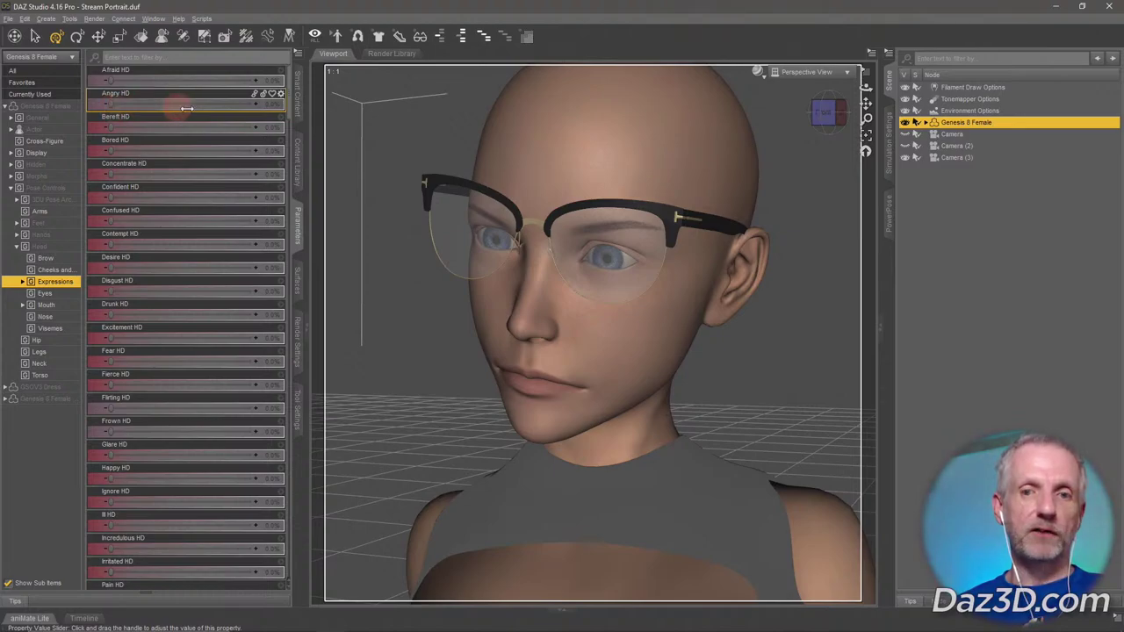
{"action": "left_click_drag", "start_coordinate": [181, 104], "coordinate": [7, 112]}
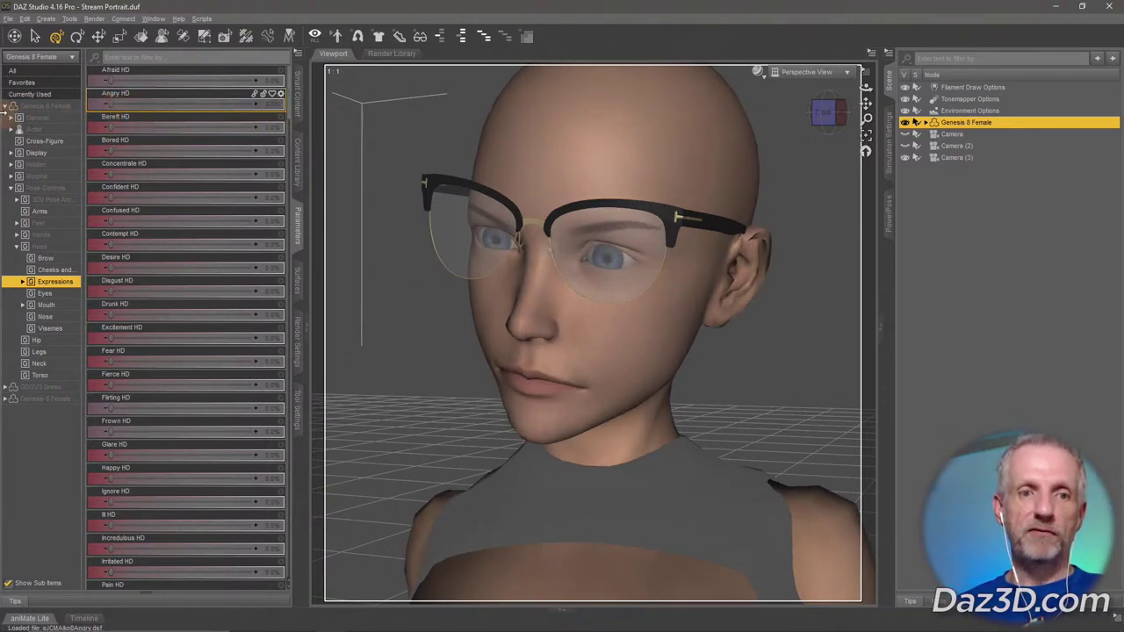
{"action": "left_click_drag", "start_coordinate": [156, 151], "coordinate": [8, 150]}
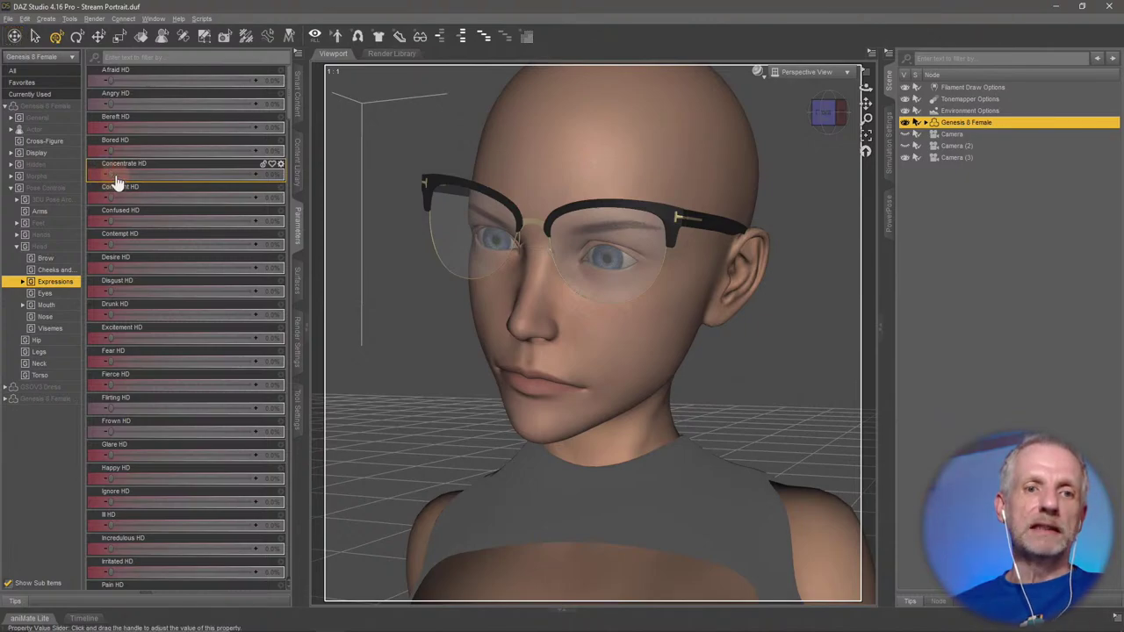
{"action": "left_click_drag", "start_coordinate": [112, 175], "coordinate": [52, 185]}
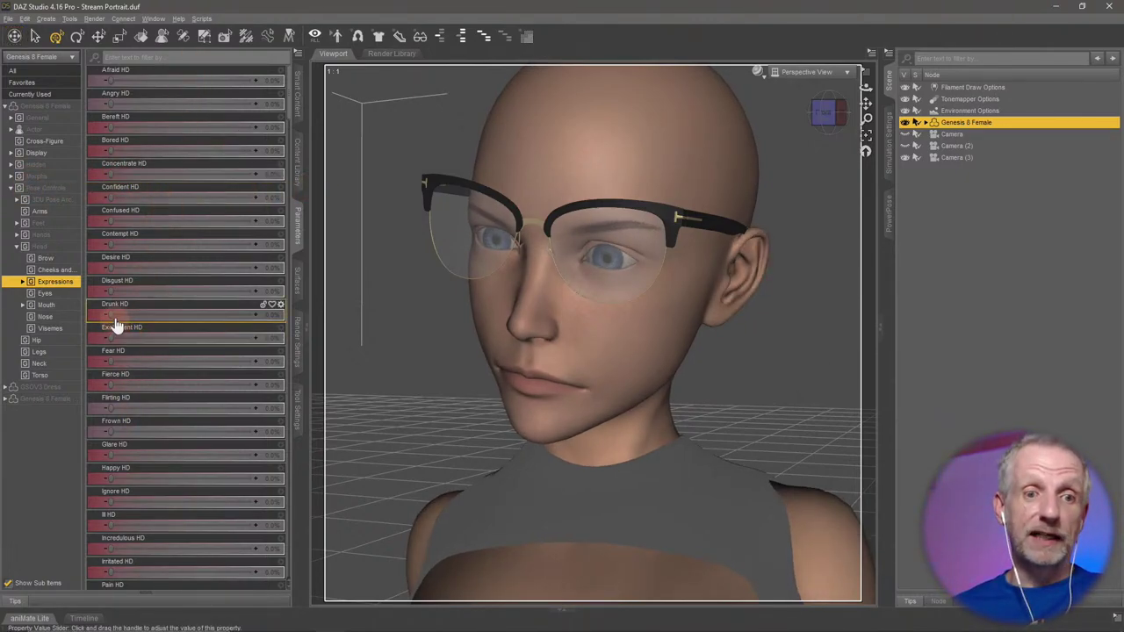
{"action": "left_click_drag", "start_coordinate": [110, 314], "coordinate": [12, 333]}
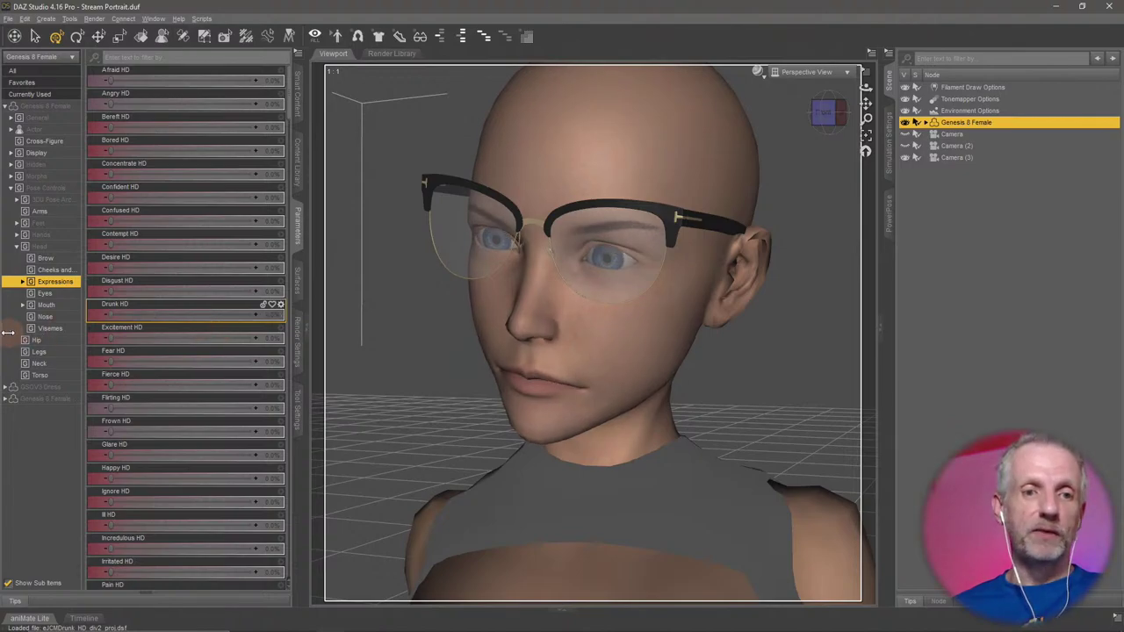
{"action": "left_click_drag", "start_coordinate": [129, 290], "coordinate": [8, 301]}
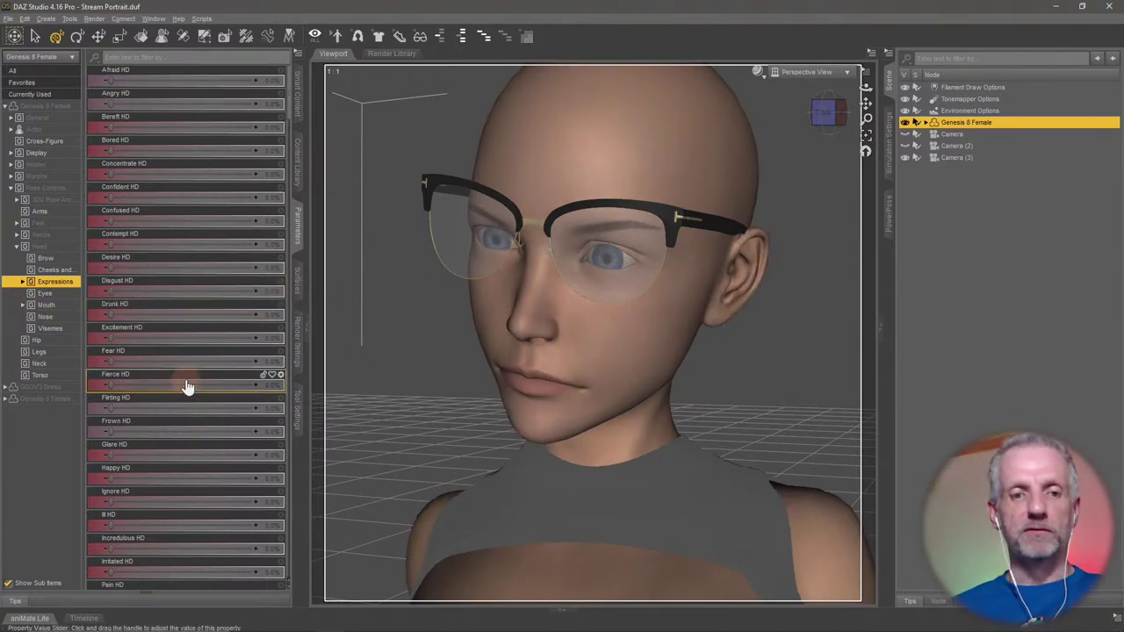
Try Ignore HD and Irritated HD, then set Afraid HD to 100%.
{"action": "scroll", "coordinate": [185, 384], "scroll_direction": "down", "scroll_amount": 2}
{"action": "scroll", "coordinate": [184, 384], "scroll_direction": "down", "scroll_amount": 7}
{"action": "left_click", "coordinate": [211, 299]}
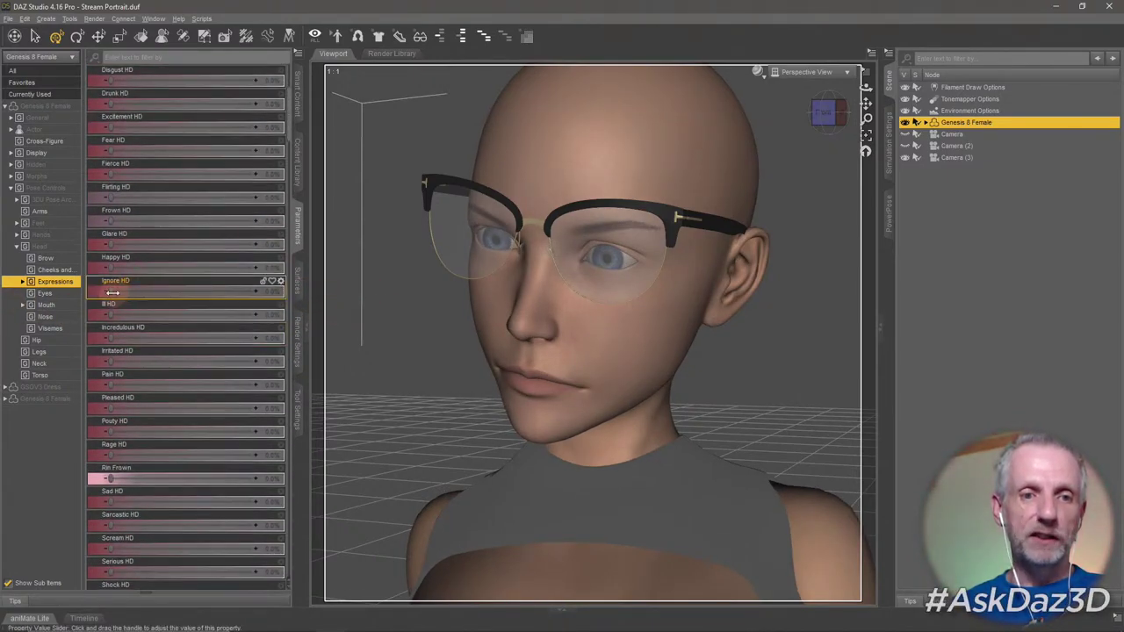
{"action": "left_click_drag", "start_coordinate": [212, 301], "coordinate": [44, 326]}
{"action": "left_click_drag", "start_coordinate": [112, 363], "coordinate": [281, 360]}
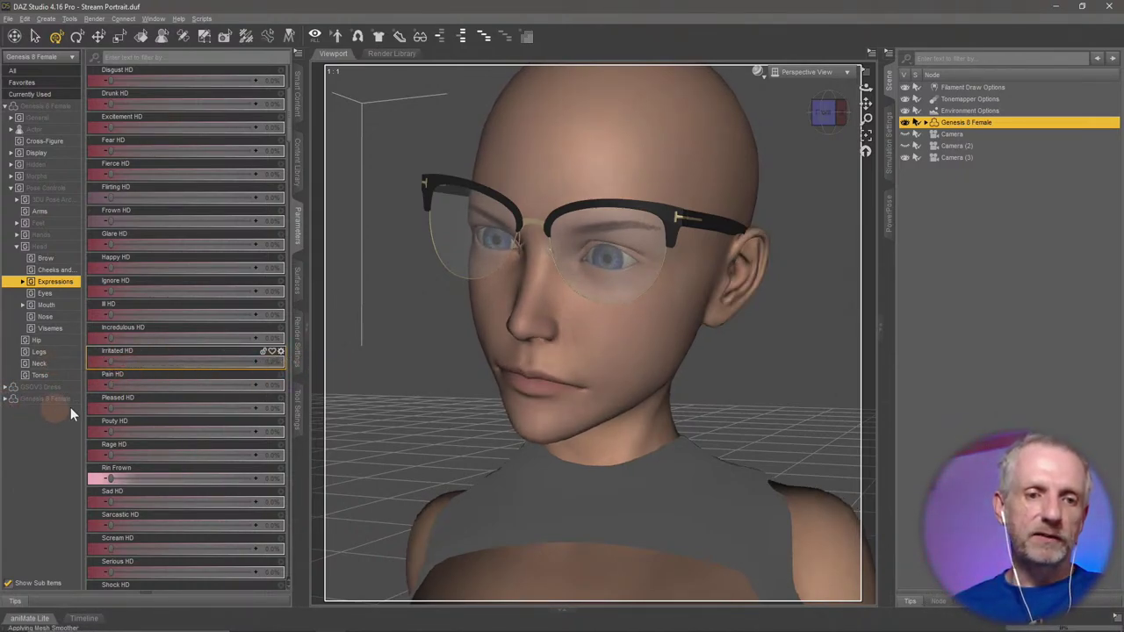
{"action": "scroll", "coordinate": [111, 347], "scroll_direction": "up", "scroll_amount": 3}
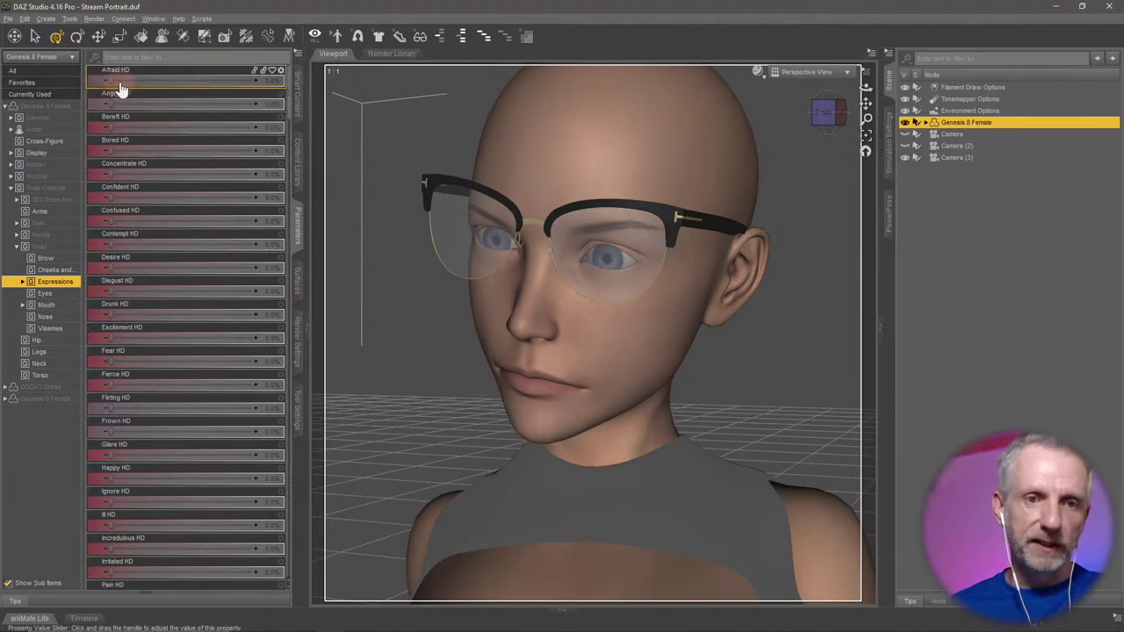
{"action": "left_click_drag", "start_coordinate": [109, 81], "coordinate": [303, 83]}
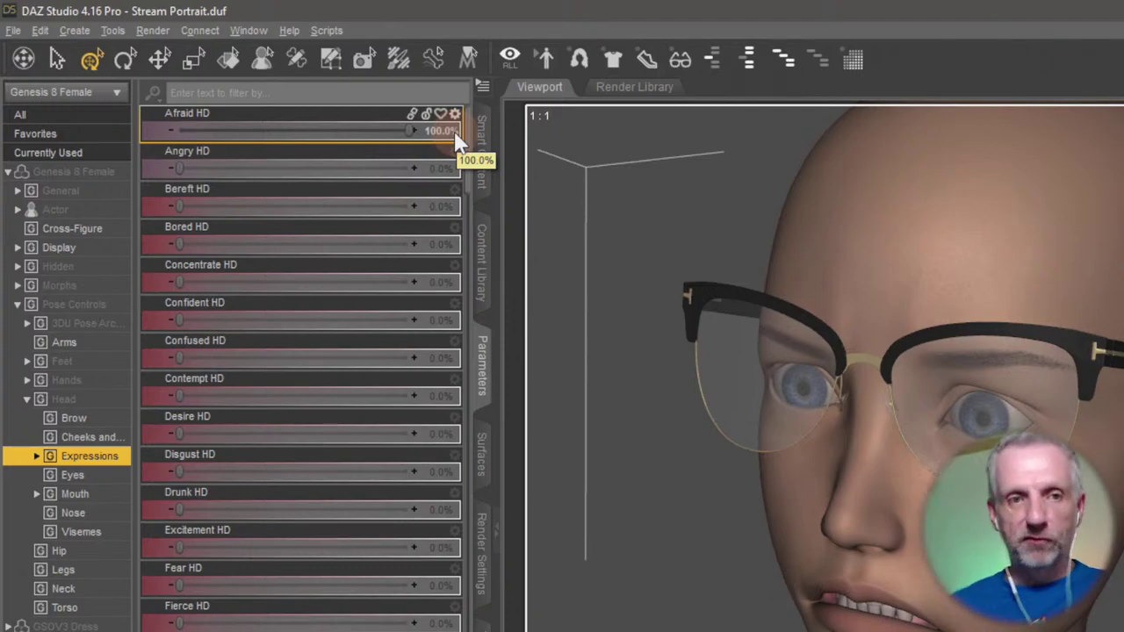
Slide Afraid HD through different strengths to preview it.
{"action": "left_click_drag", "start_coordinate": [397, 134], "coordinate": [491, 143]}
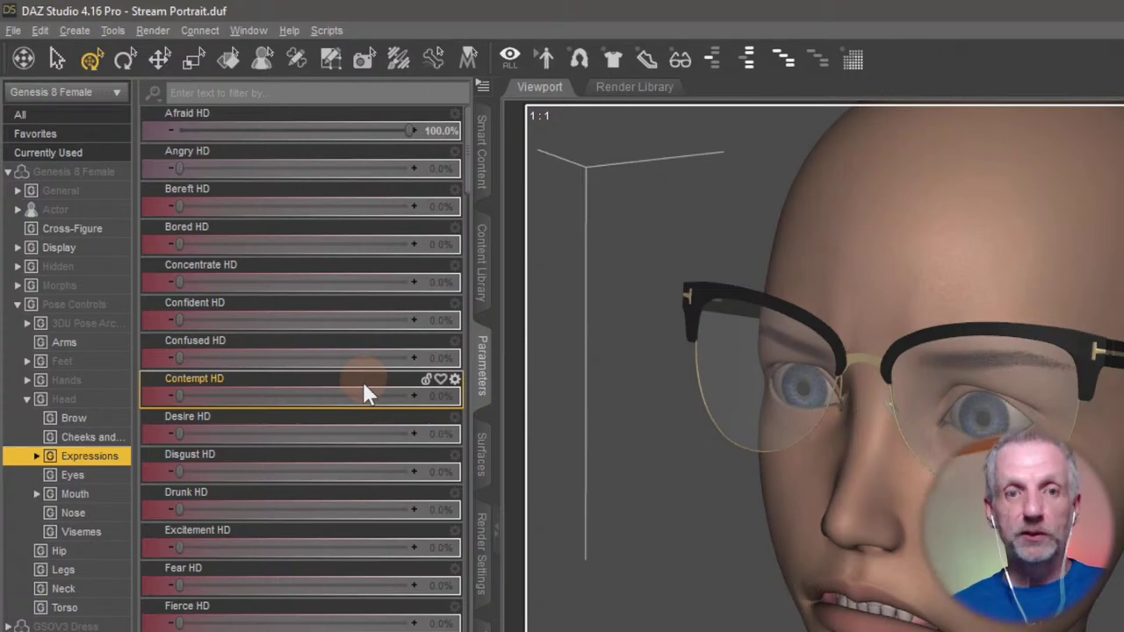
Open Afraid HD's Parameter Settings dialog, then move and enlarge it.
{"action": "left_click", "coordinate": [455, 115]}
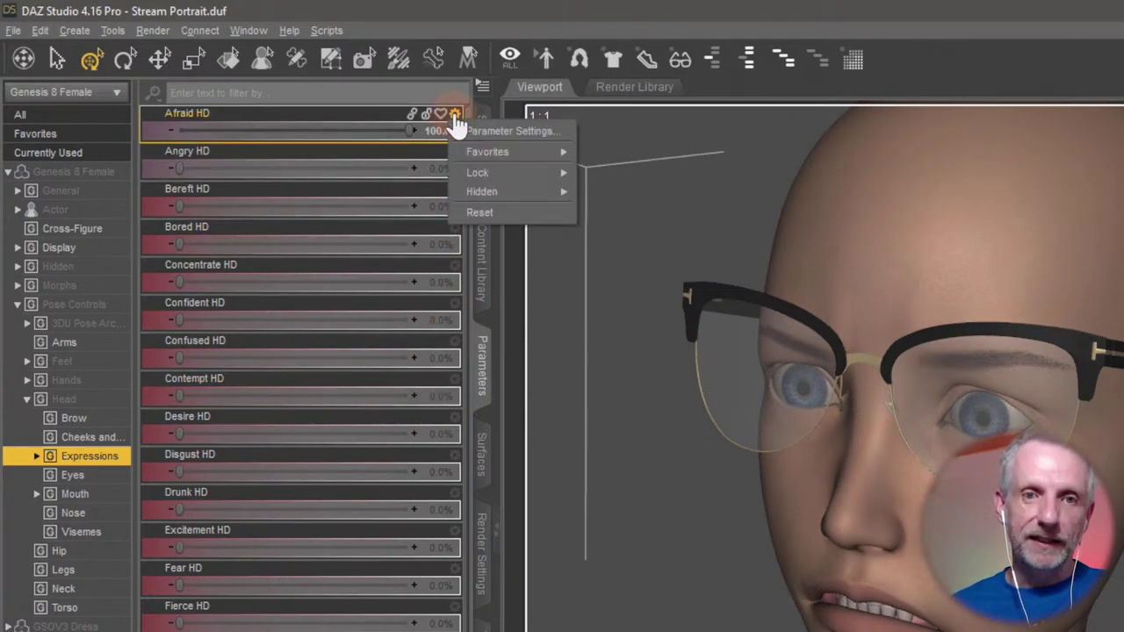
{"action": "left_click", "coordinate": [529, 130]}
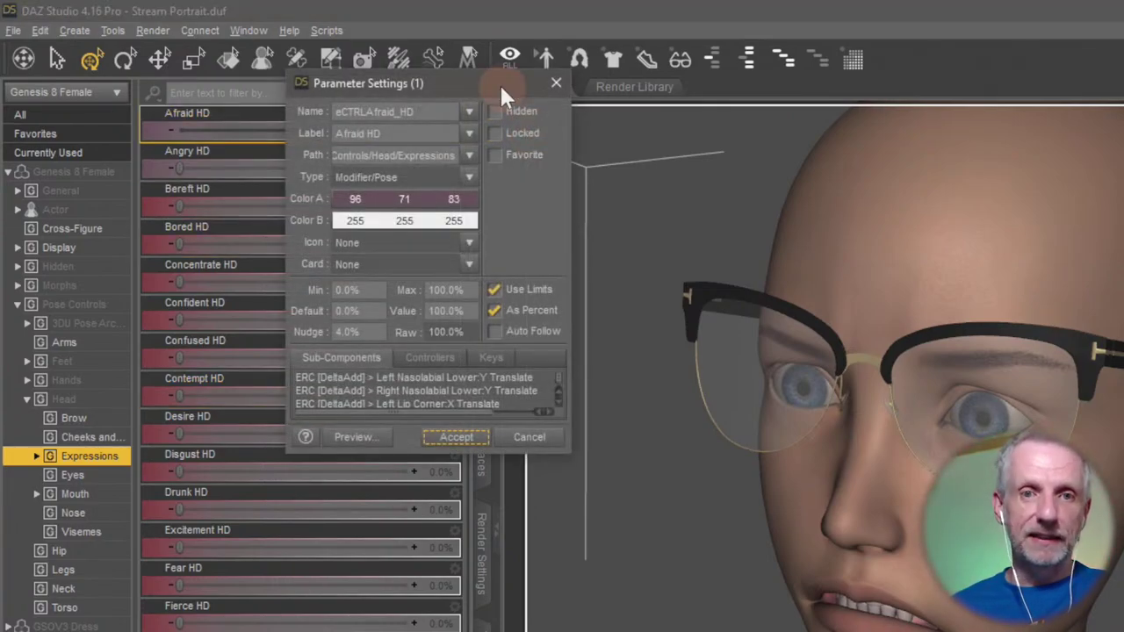
{"action": "left_click_drag", "start_coordinate": [478, 86], "coordinate": [367, 49]}
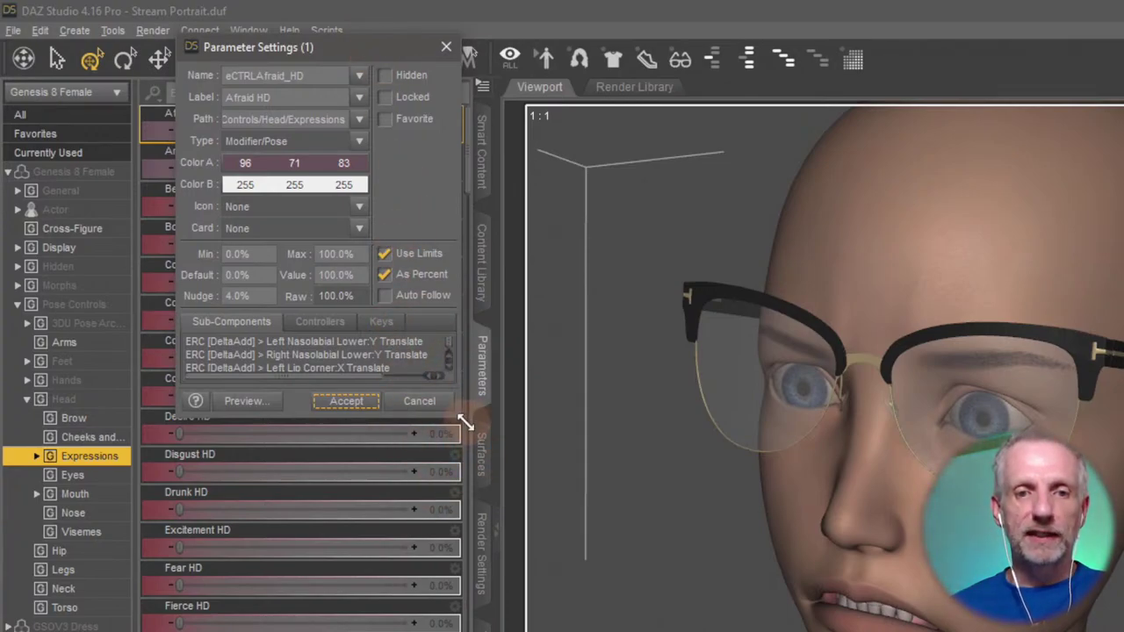
{"action": "left_click_drag", "start_coordinate": [466, 423], "coordinate": [575, 528]}
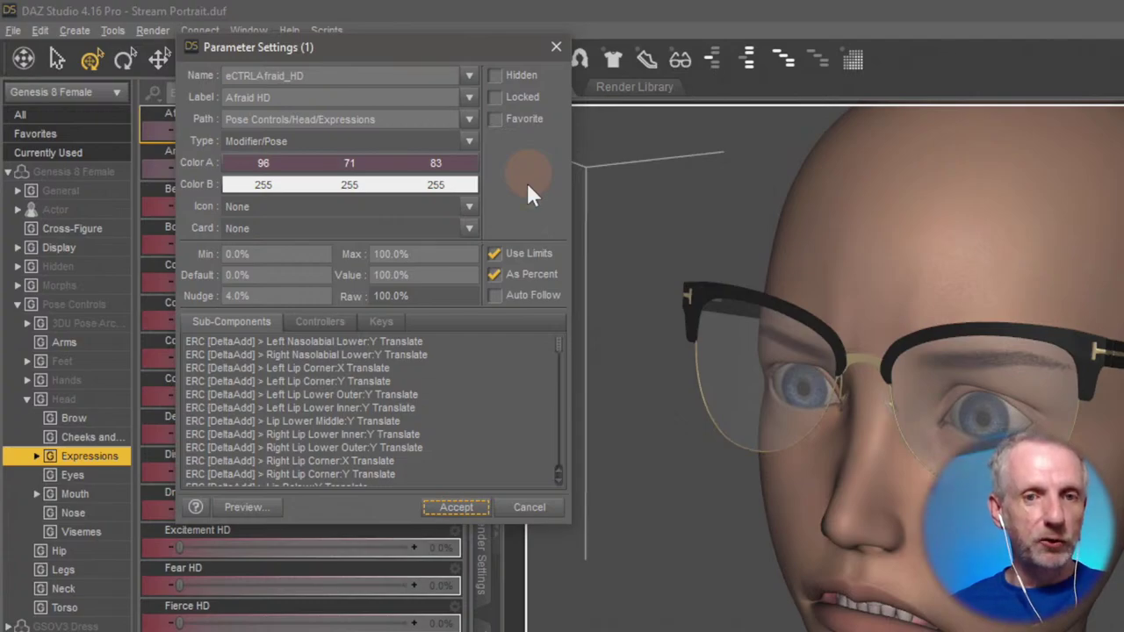
Keep Use Limits on and raise the Max by changing its leading digit to 3.
{"action": "left_click", "coordinate": [531, 253]}
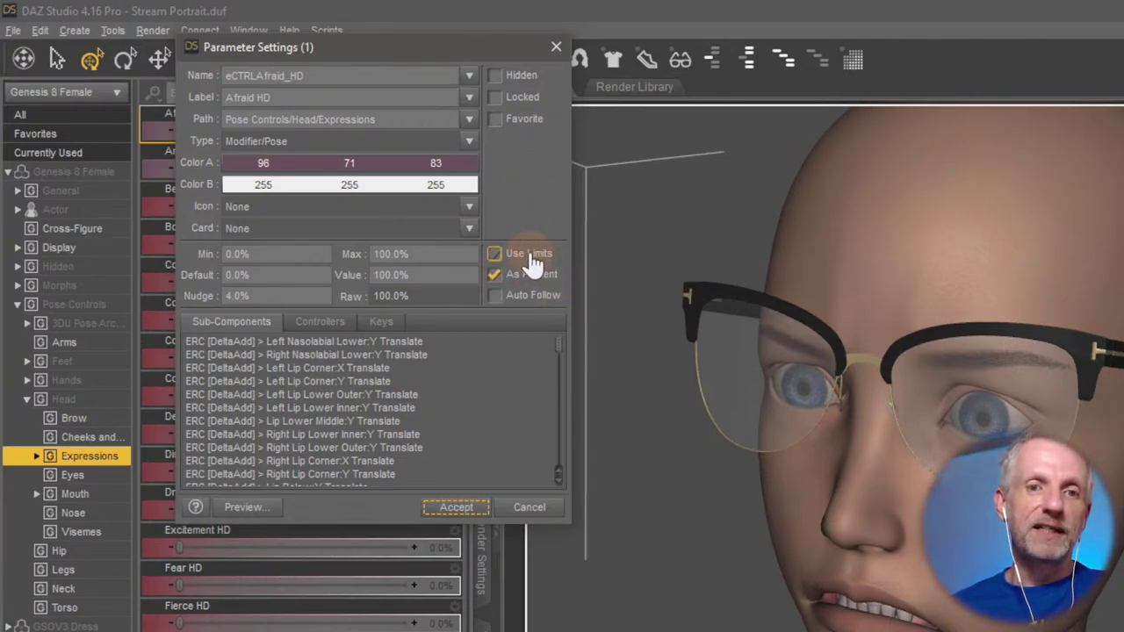
{"action": "left_click", "coordinate": [531, 255]}
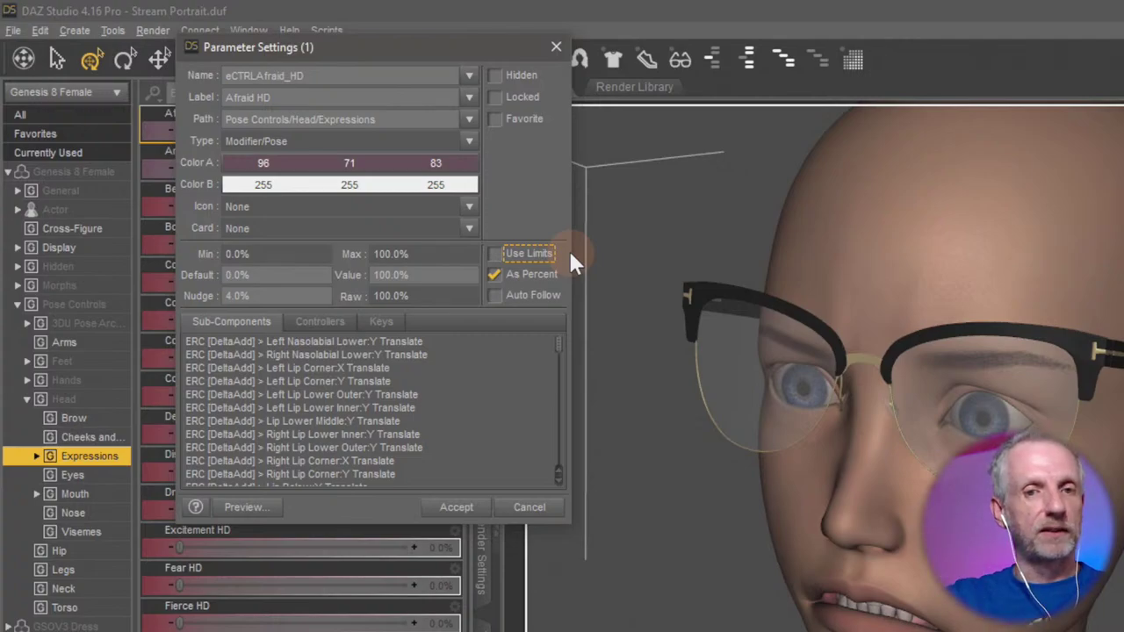
{"action": "left_click", "coordinate": [531, 255]}
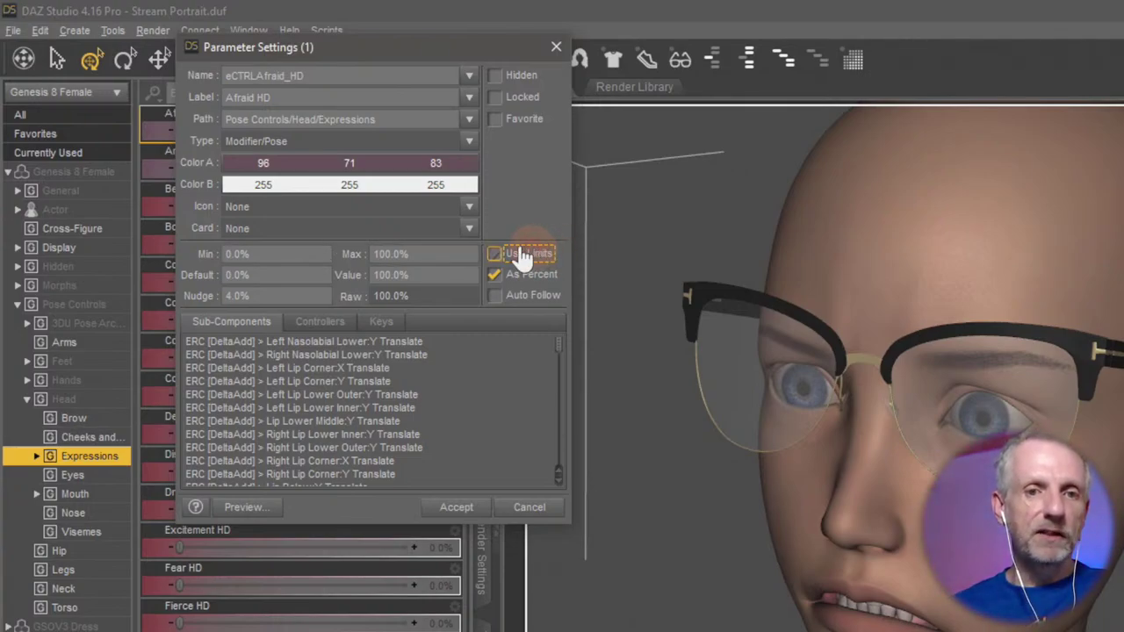
{"action": "left_click", "coordinate": [390, 253]}
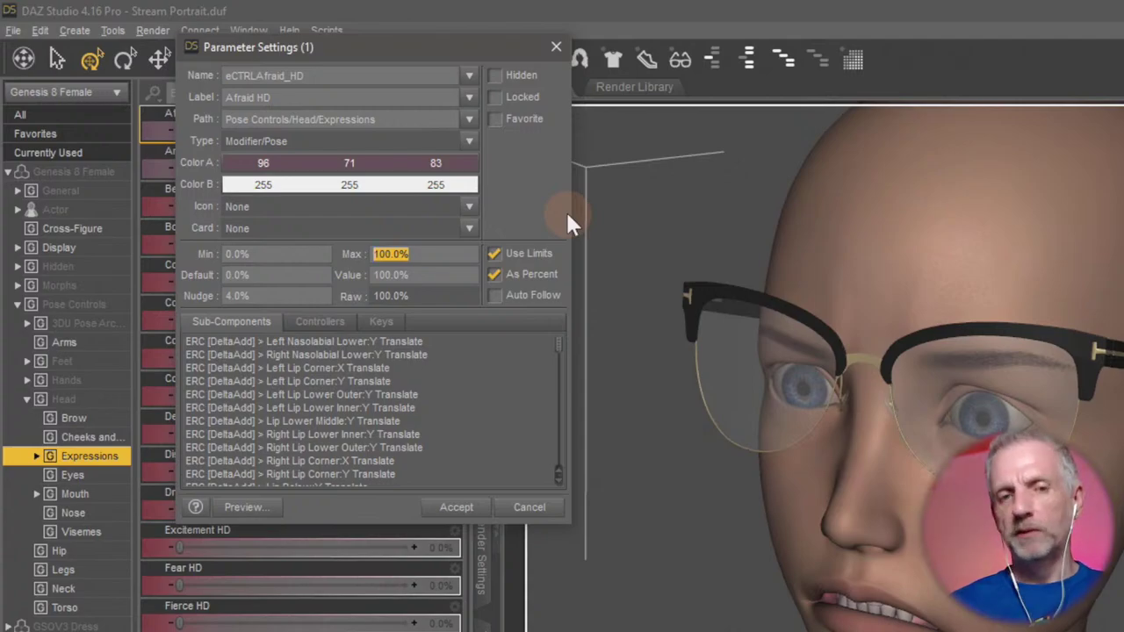
{"action": "key", "text": "Left"}
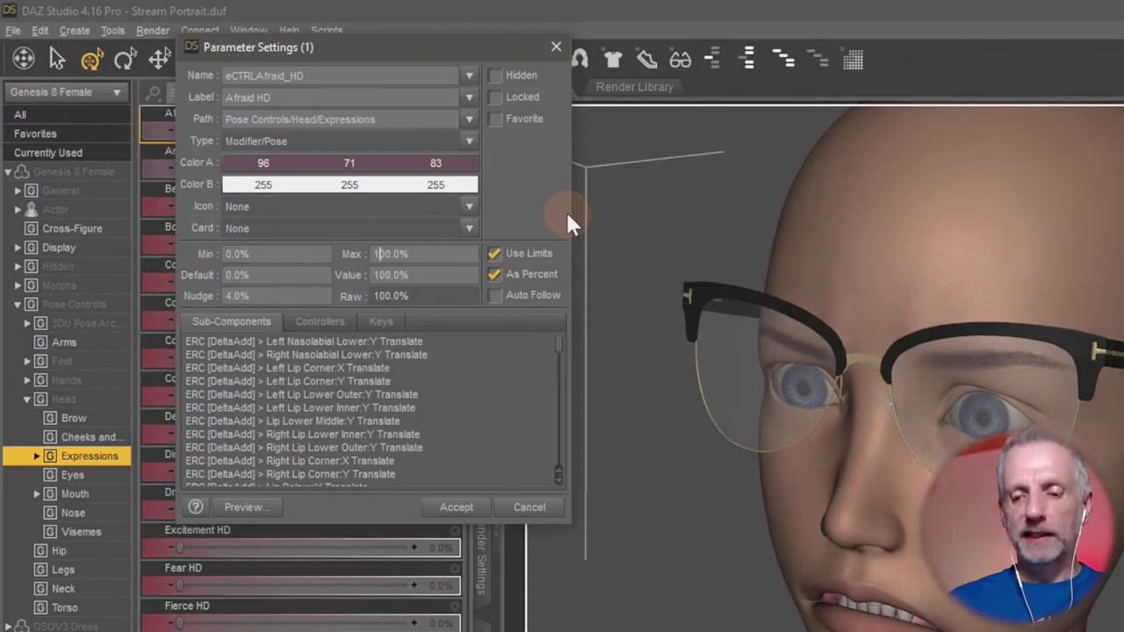
{"action": "key", "text": "Delete"}
{"action": "type", "text": "3"}
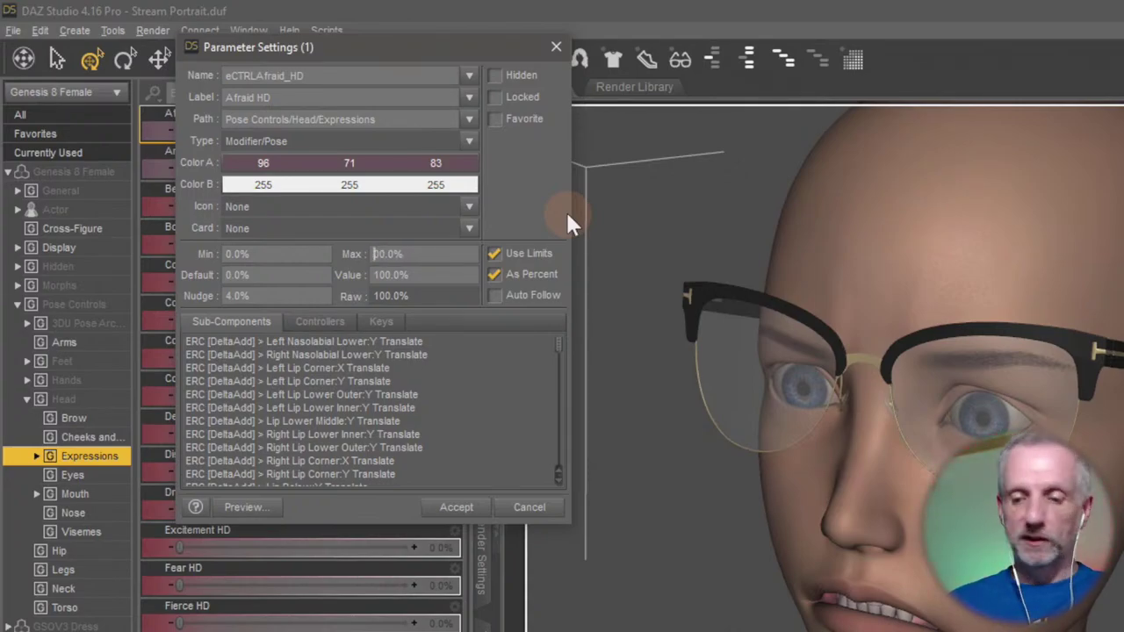
{"action": "key", "text": "Return"}
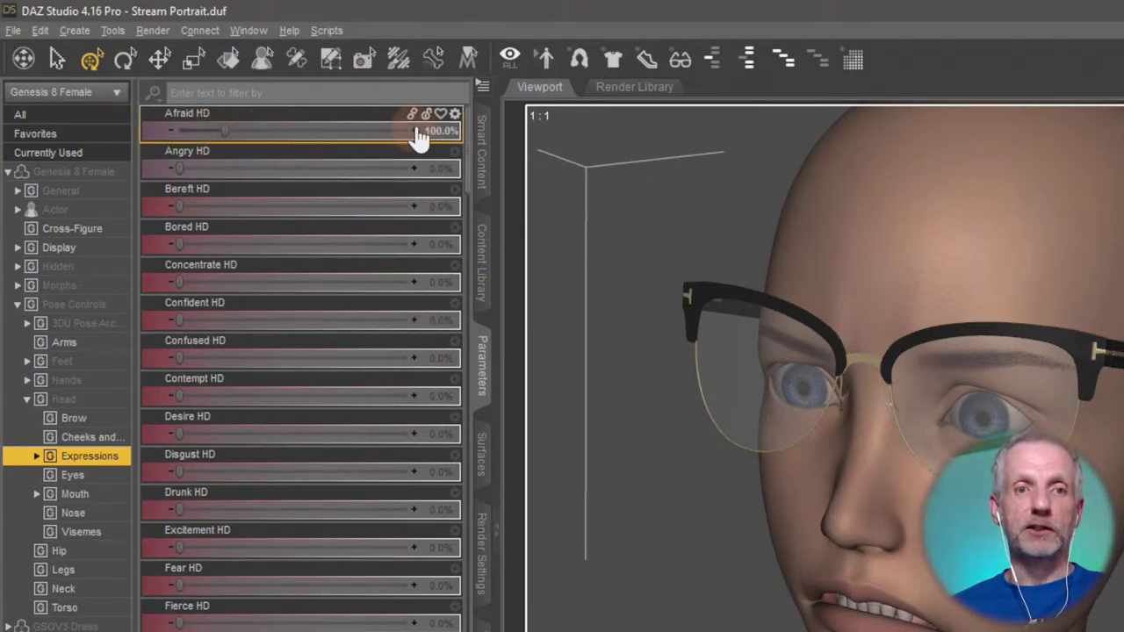
Push Afraid HD well past 100%, ease it back, then reset it to 0%.
{"action": "mouse_move", "coordinate": [225, 131]}
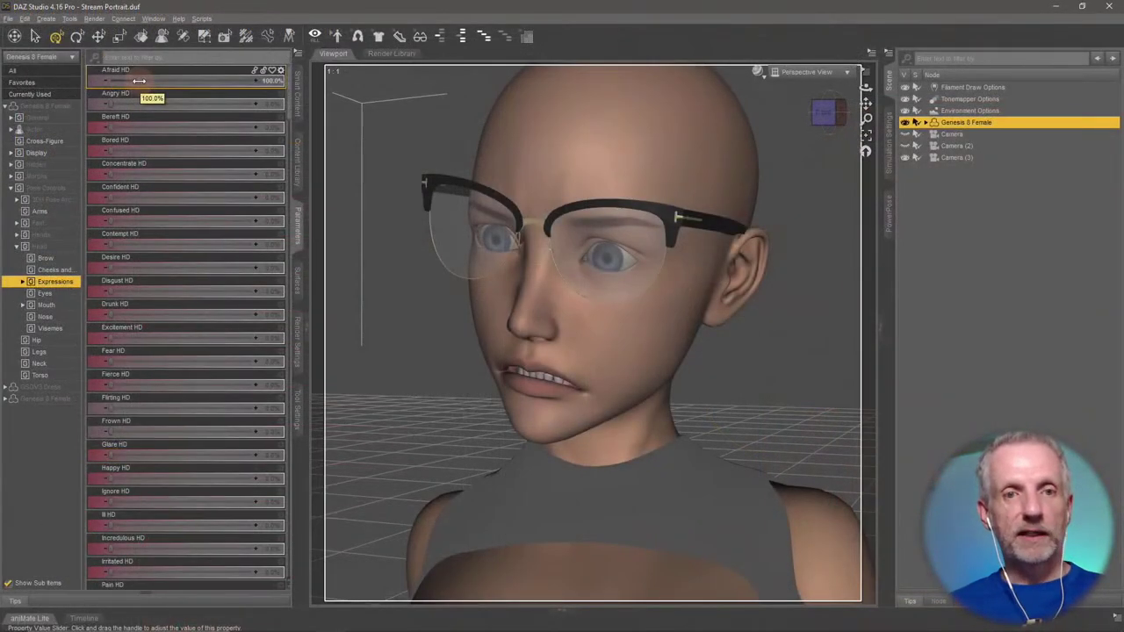
{"action": "left_click_drag", "start_coordinate": [138, 81], "coordinate": [260, 88]}
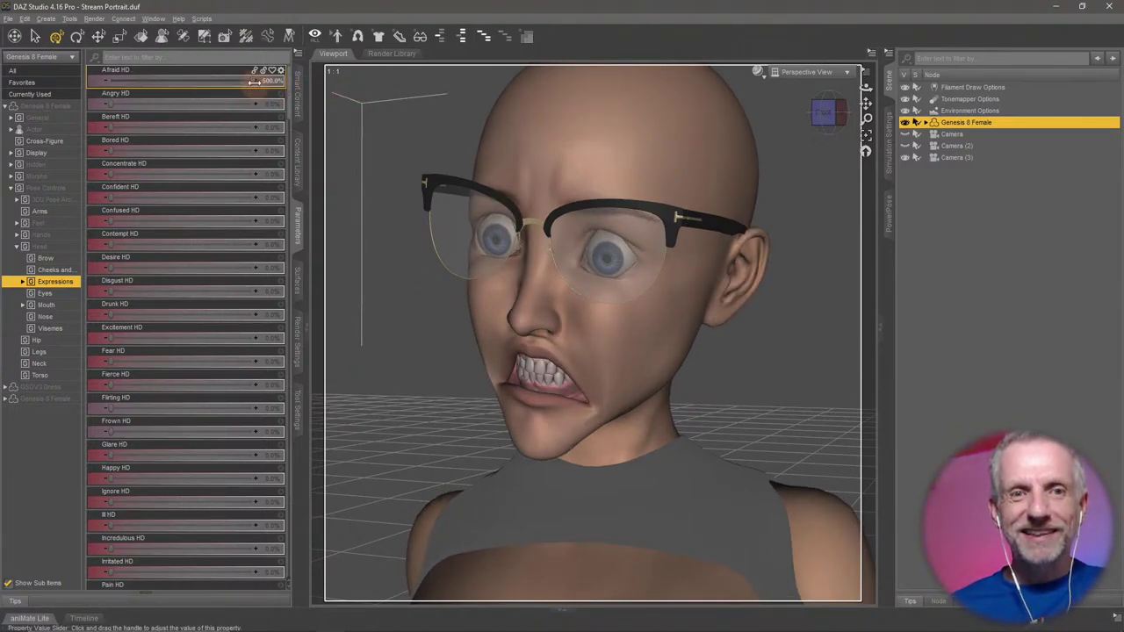
{"action": "left_click_drag", "start_coordinate": [255, 81], "coordinate": [149, 81]}
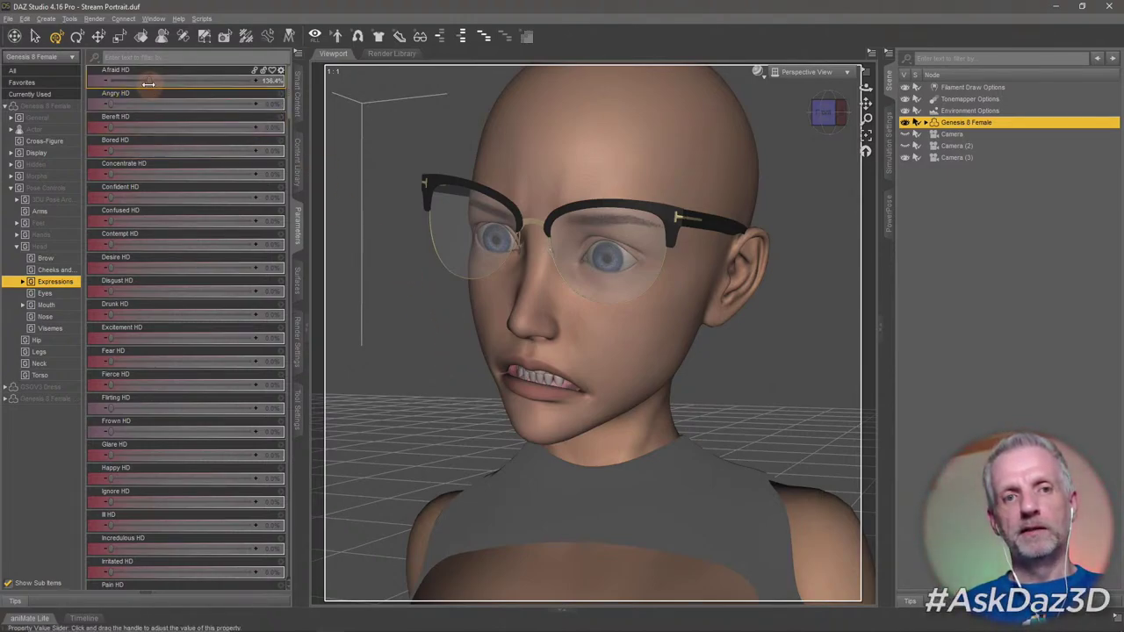
{"action": "mouse_move", "coordinate": [149, 81]}
{"action": "left_mouse_down"}
{"action": "mouse_move", "coordinate": [133, 81]}
{"action": "mouse_move", "coordinate": [167, 81]}
{"action": "mouse_move", "coordinate": [147, 82]}
{"action": "left_mouse_up"}
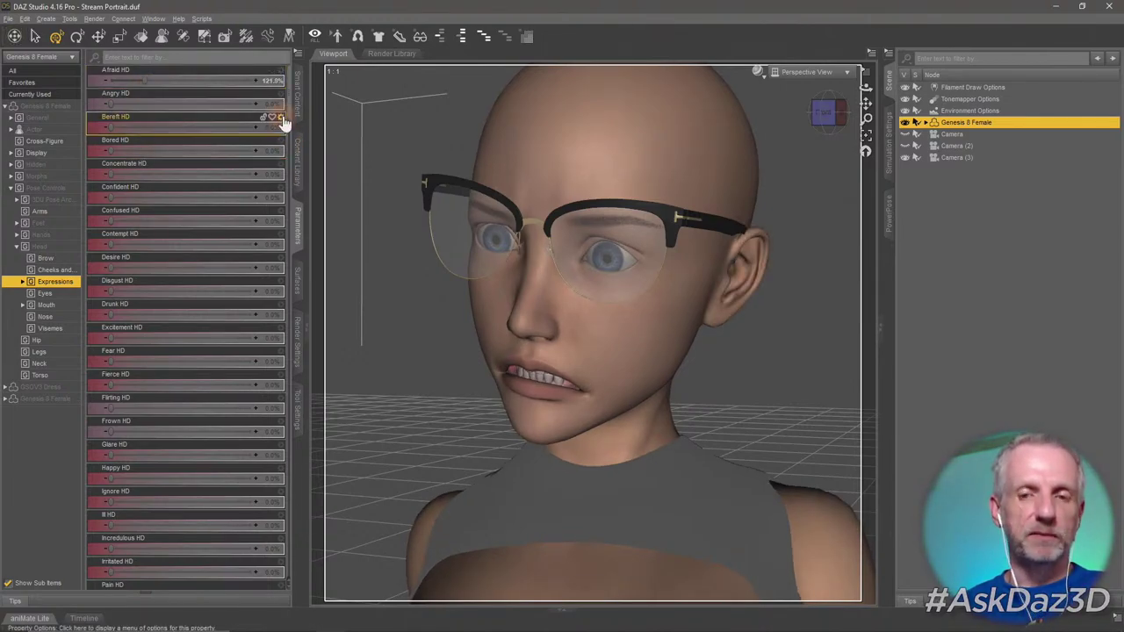
{"action": "left_click", "coordinate": [219, 85]}
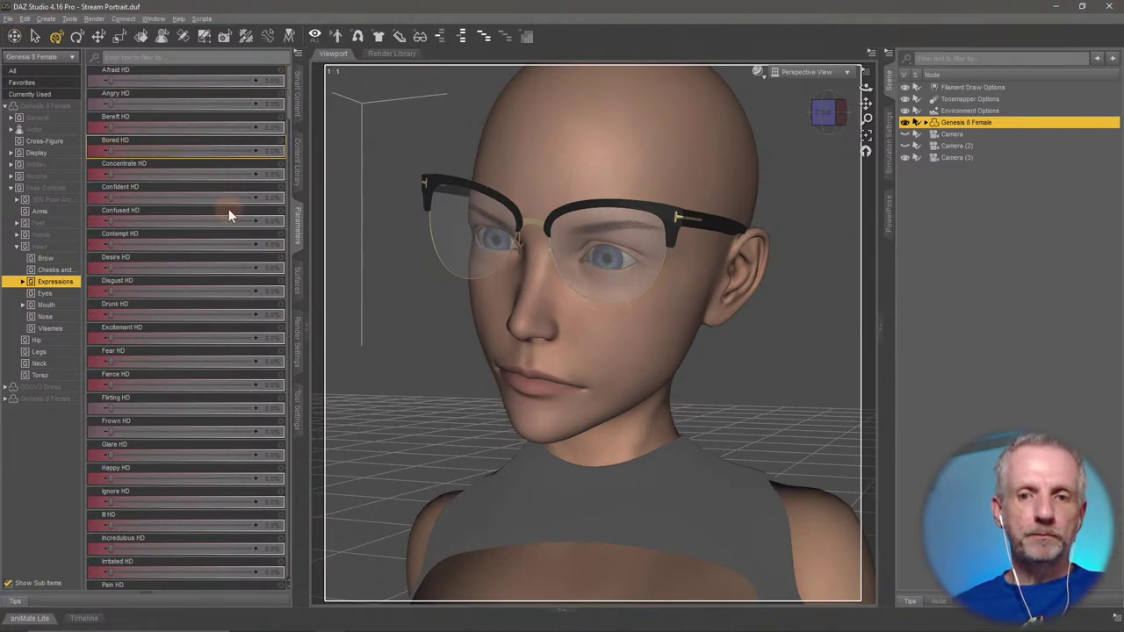
{"action": "scroll", "coordinate": [213, 286], "scroll_direction": "down", "scroll_amount": 3}
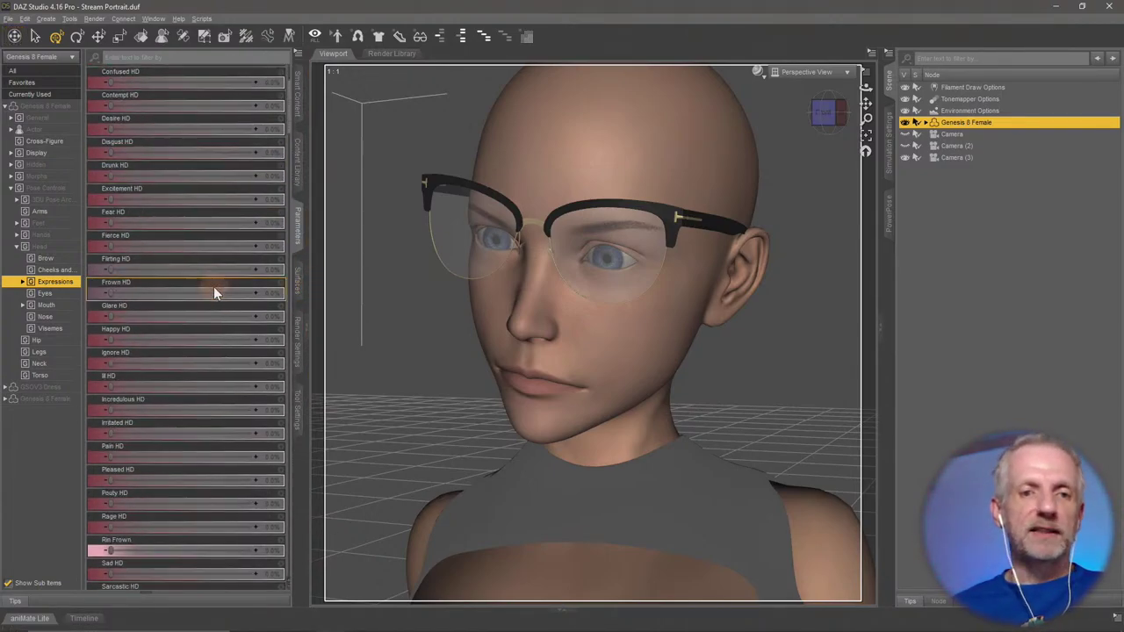
{"action": "left_click_drag", "start_coordinate": [180, 269], "coordinate": [18, 312]}
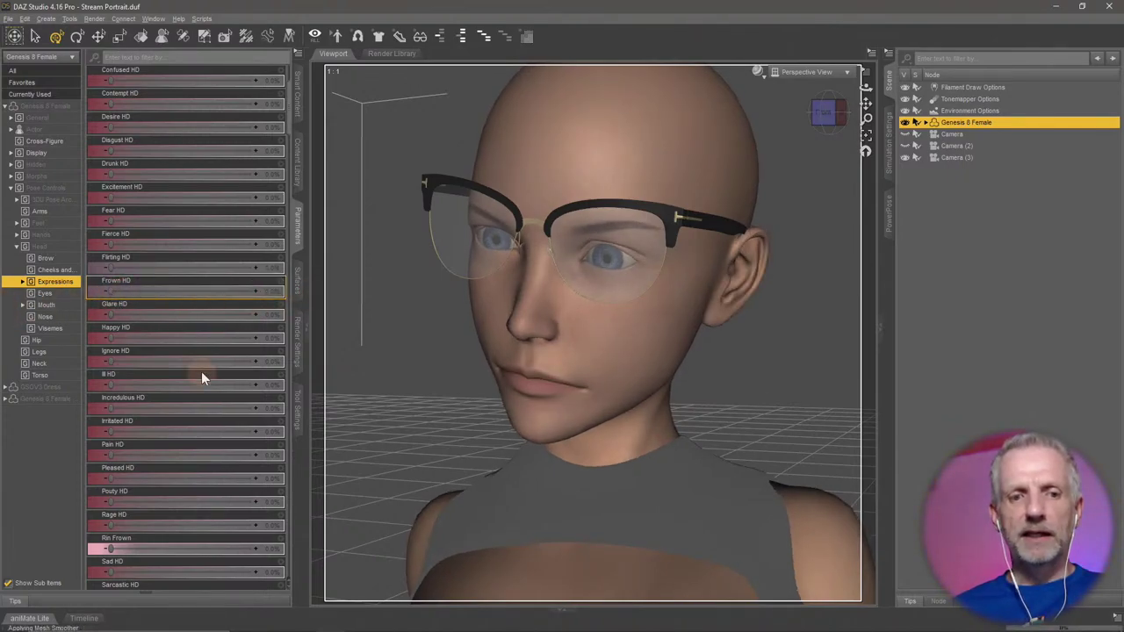
{"action": "left_click_drag", "start_coordinate": [111, 386], "coordinate": [9, 408]}
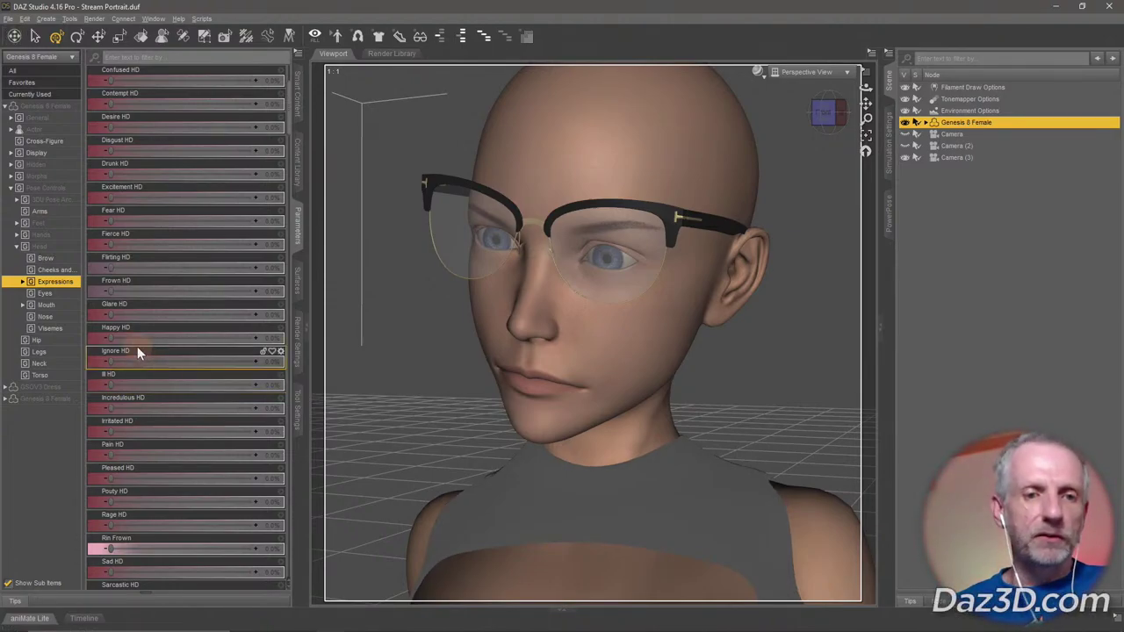
{"action": "left_click_drag", "start_coordinate": [111, 339], "coordinate": [211, 340]}
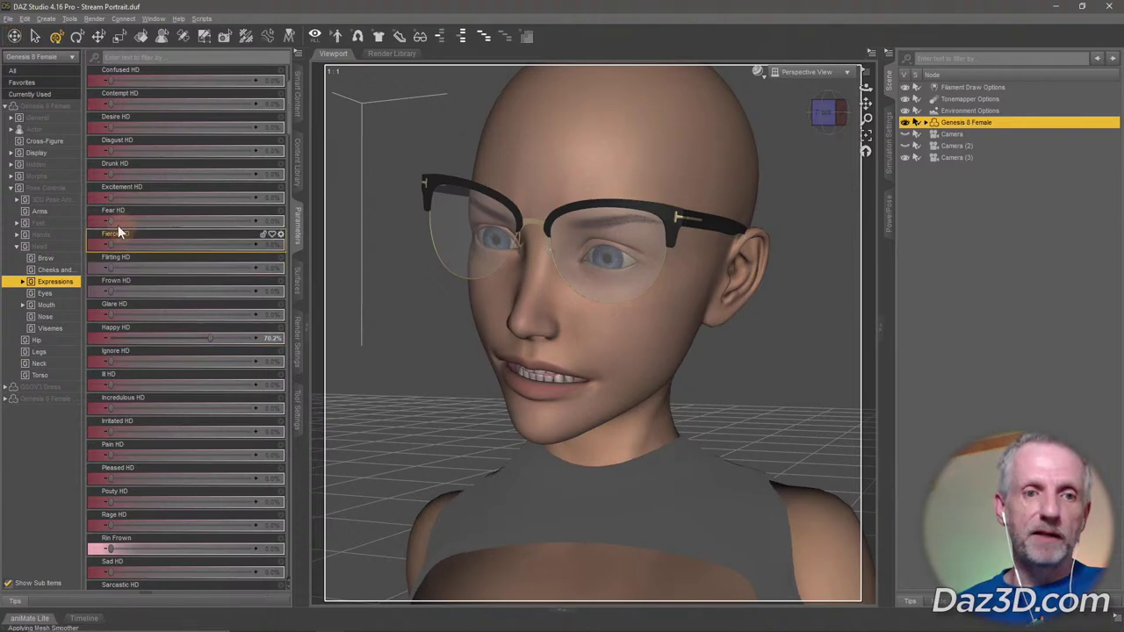
{"action": "left_click_drag", "start_coordinate": [176, 224], "coordinate": [208, 230]}
{"action": "left_click_drag", "start_coordinate": [234, 341], "coordinate": [75, 326]}
{"action": "left_click_drag", "start_coordinate": [209, 338], "coordinate": [237, 338]}
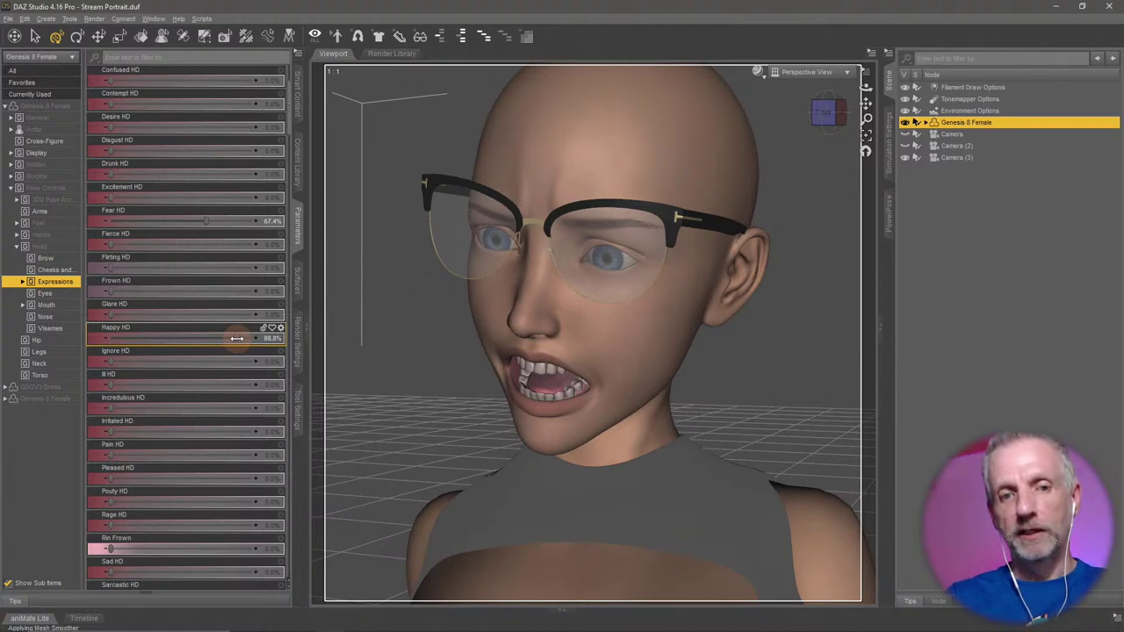
{"action": "left_click_drag", "start_coordinate": [196, 309], "coordinate": [246, 315]}
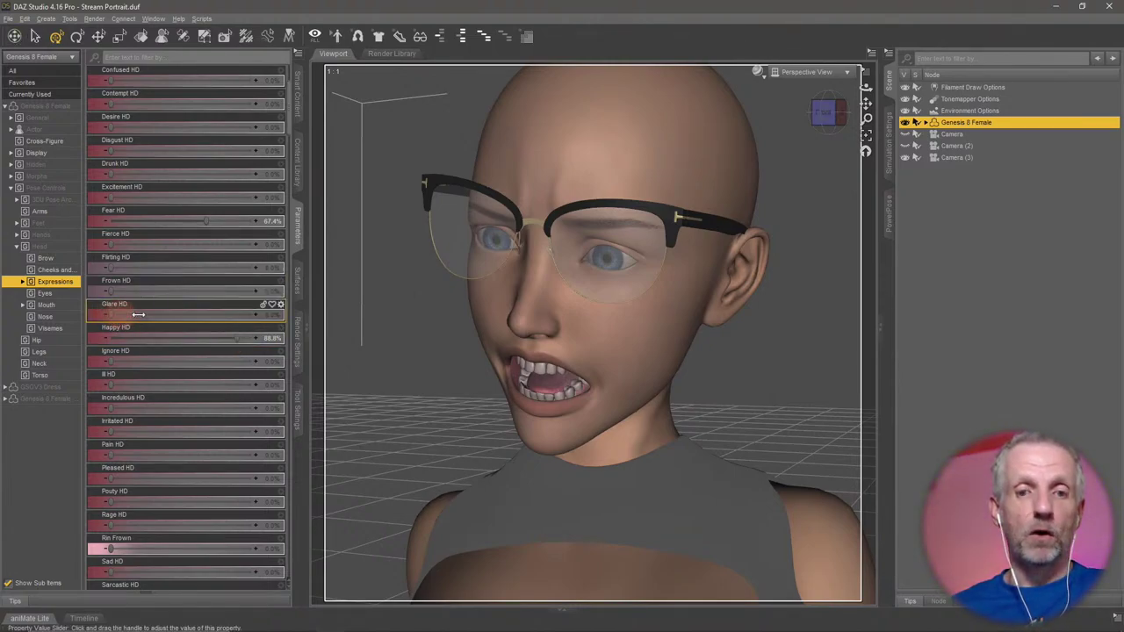
{"action": "left_click", "coordinate": [137, 291]}
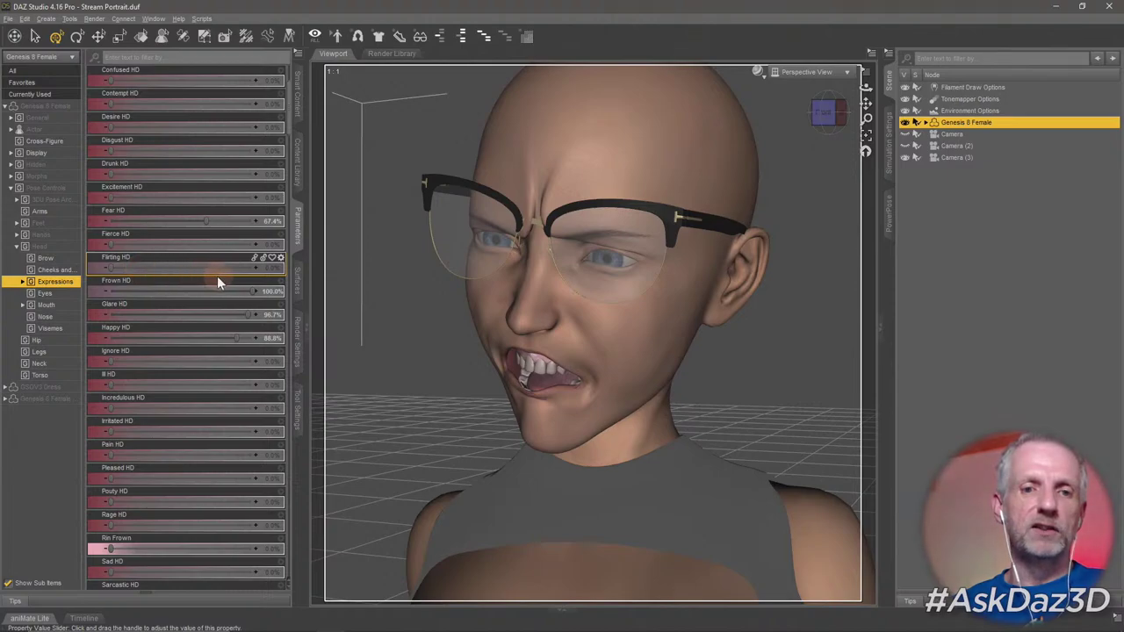
{"action": "left_click_drag", "start_coordinate": [117, 268], "coordinate": [211, 269]}
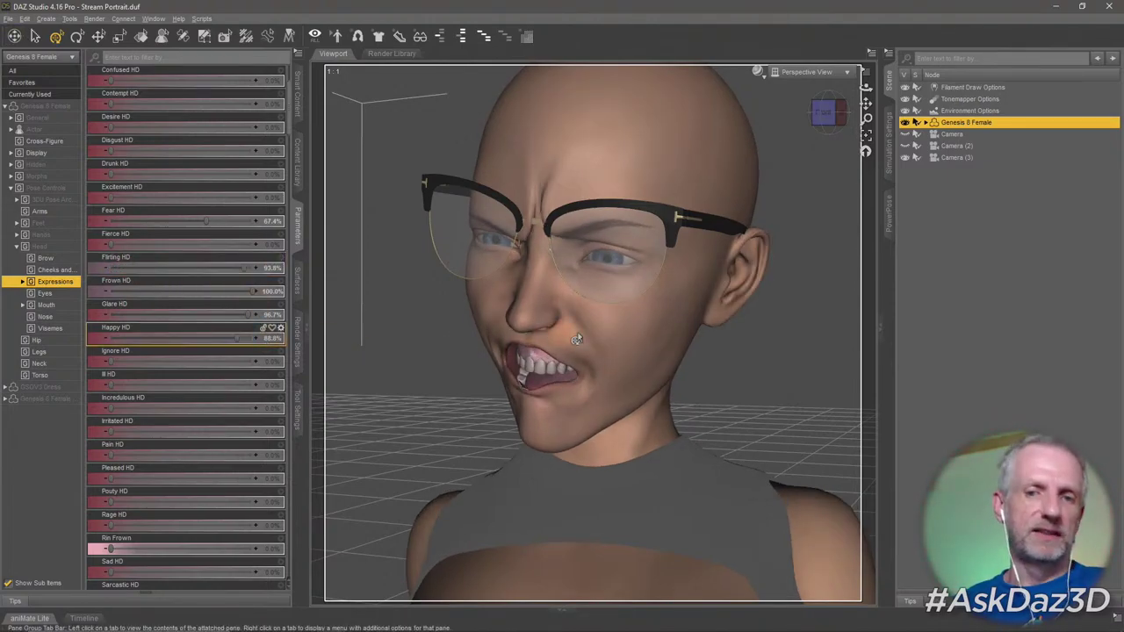
{"action": "key", "text": "ctrl+z"}
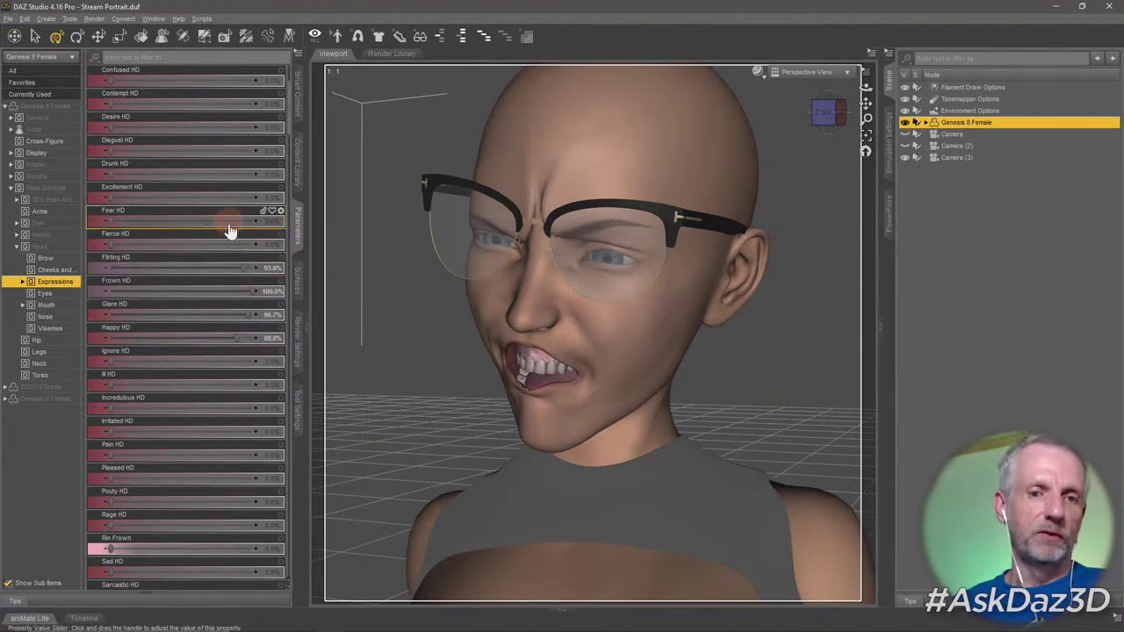
{"action": "key", "text": "ctrl+z"}
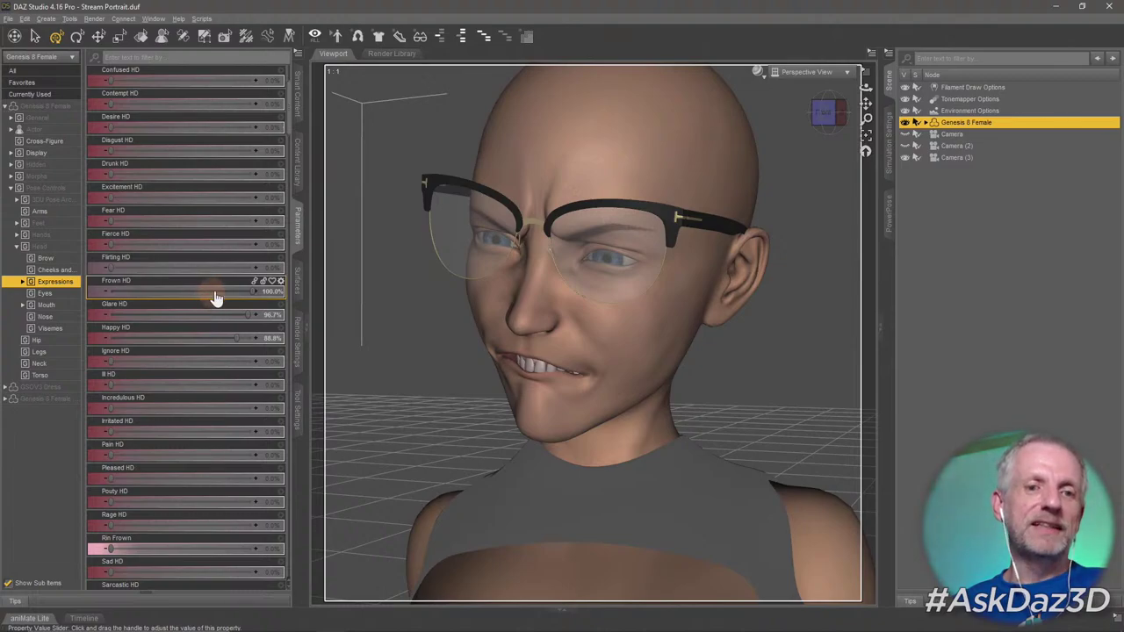
{"action": "key", "text": "ctrl+z"}
{"action": "key", "text": "ctrl+z"}
{"action": "key", "text": "ctrl+z"}
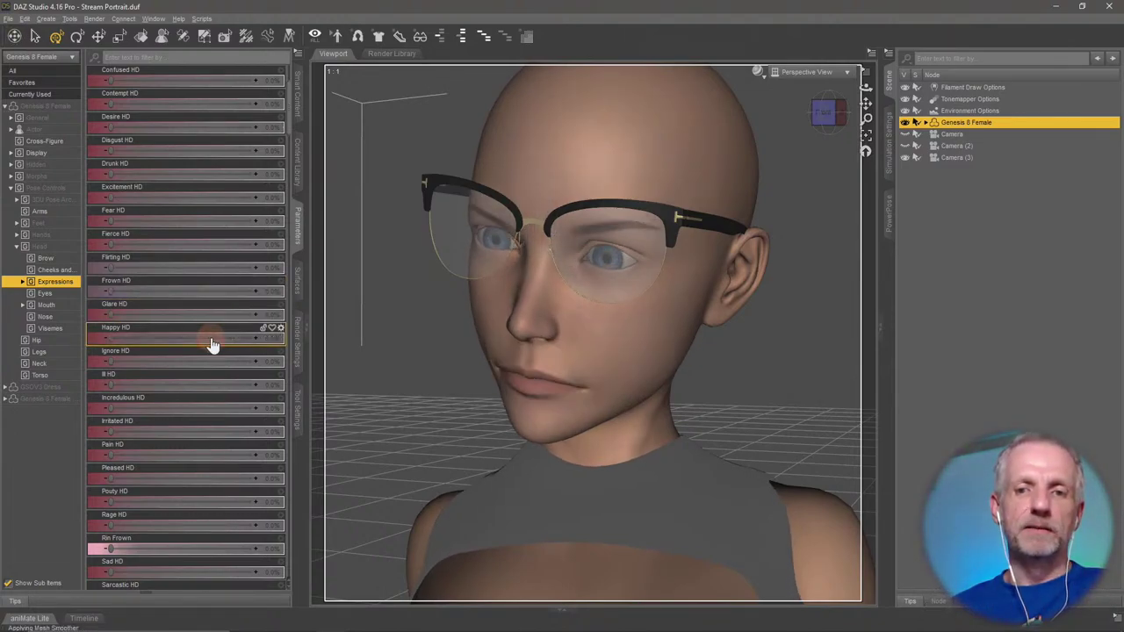
{"action": "scroll", "coordinate": [193, 325], "scroll_direction": "up", "scroll_amount": 1}
Scroll the expression sliders back to the top.
{"action": "scroll", "coordinate": [193, 322], "scroll_direction": "up", "scroll_amount": 2}
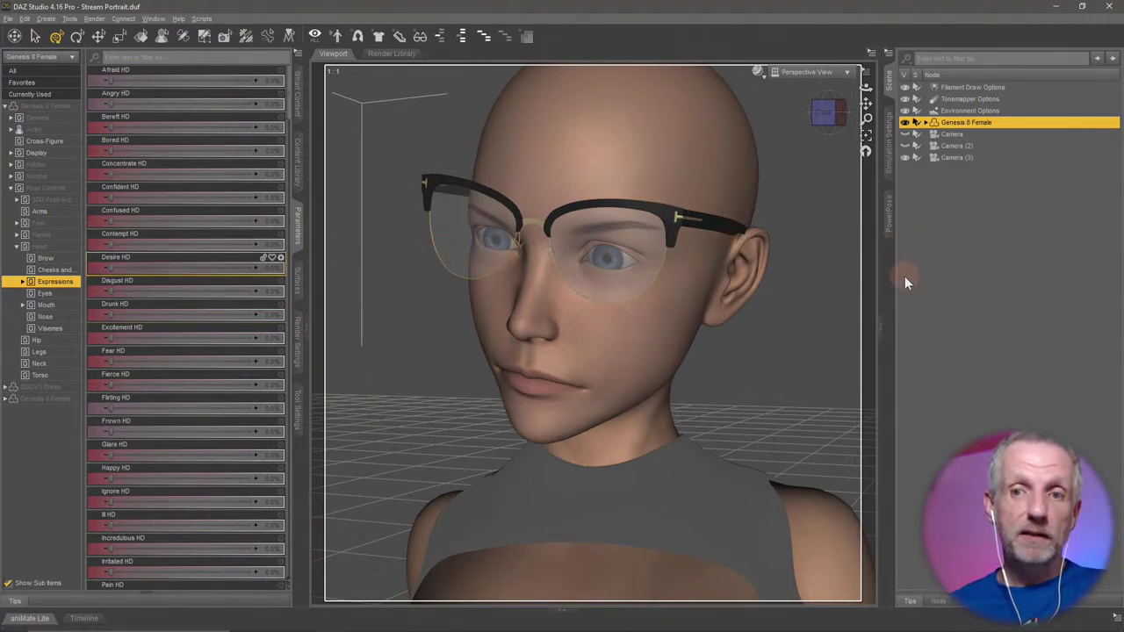
Open Window > Panes (Tabs) > Puppeteer and dock it in the right-hand panel.
{"action": "left_click", "coordinate": [154, 19]}
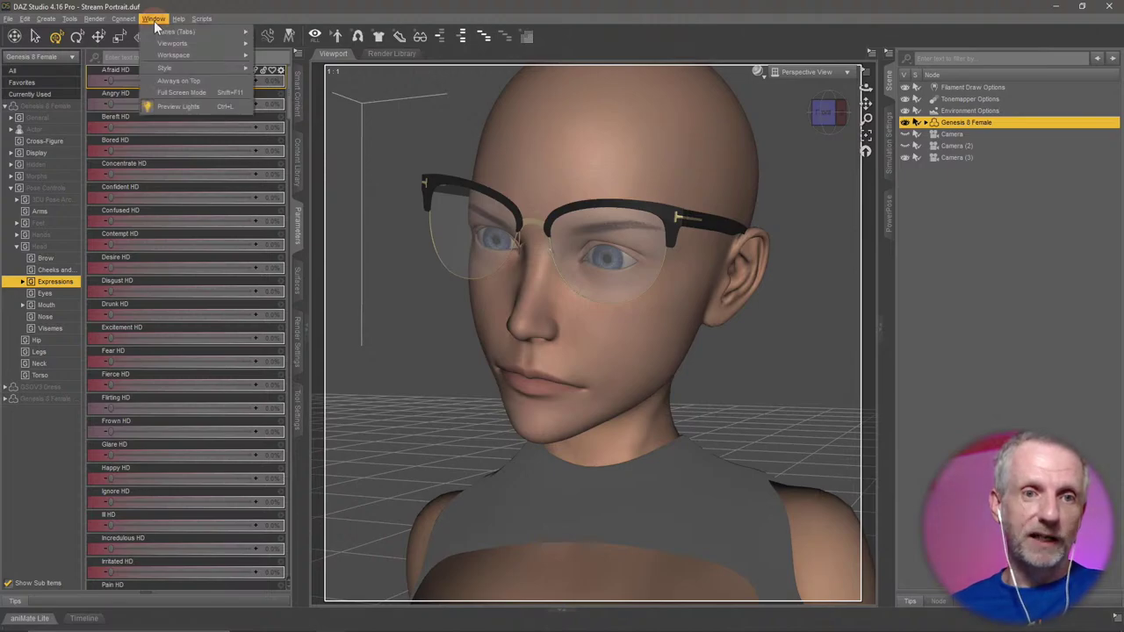
{"action": "mouse_move", "coordinate": [207, 31]}
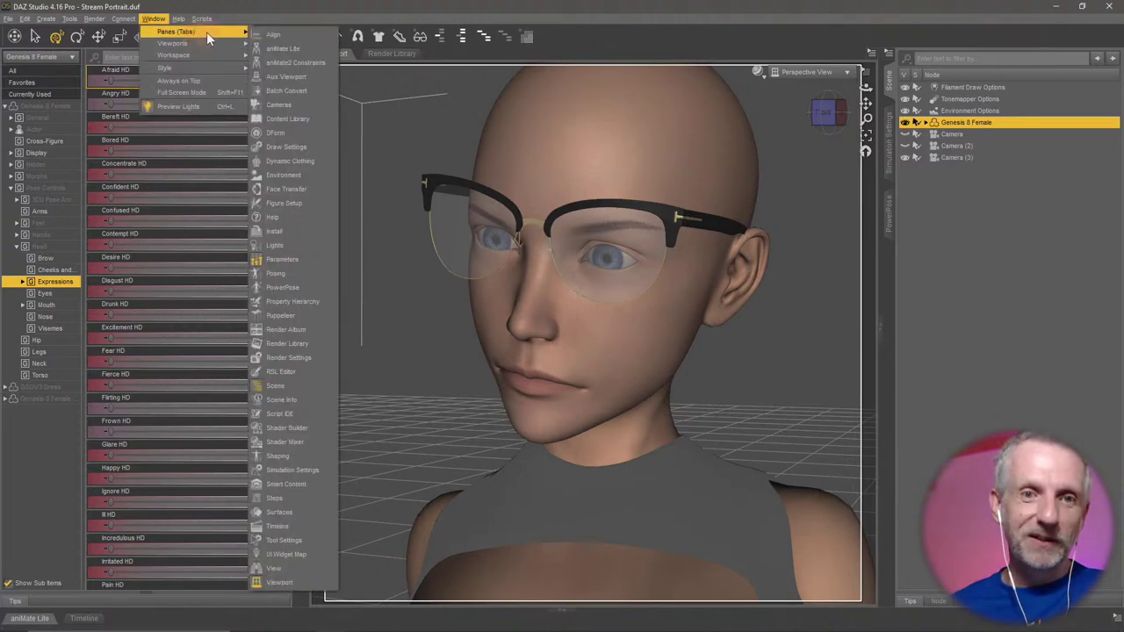
{"action": "left_click", "coordinate": [308, 315]}
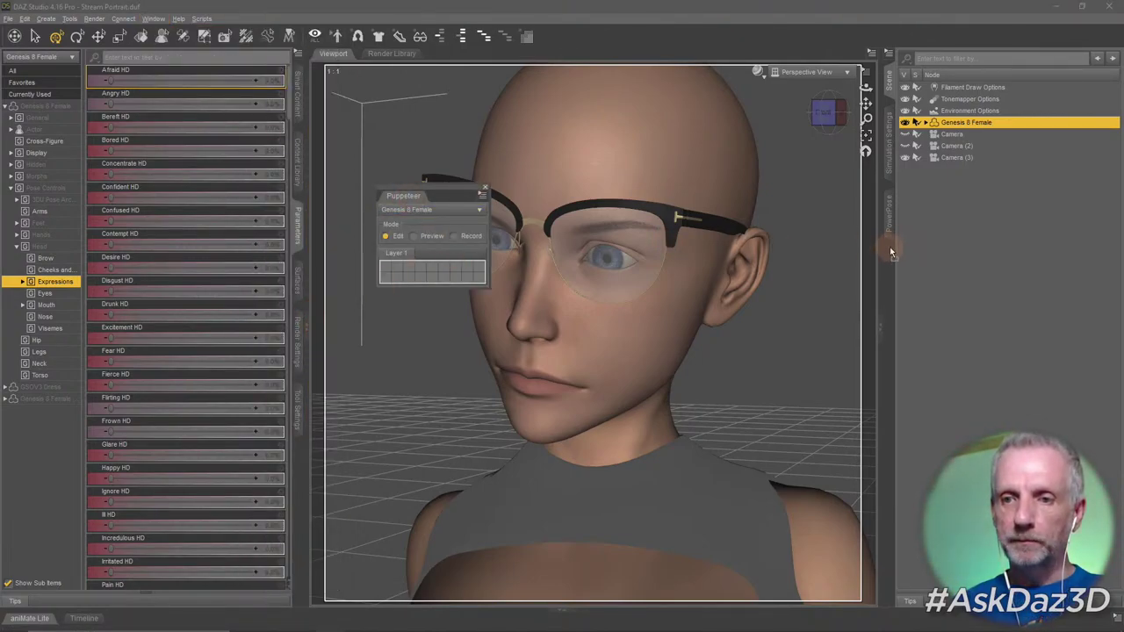
{"action": "left_click_drag", "start_coordinate": [889, 252], "coordinate": [890, 263]}
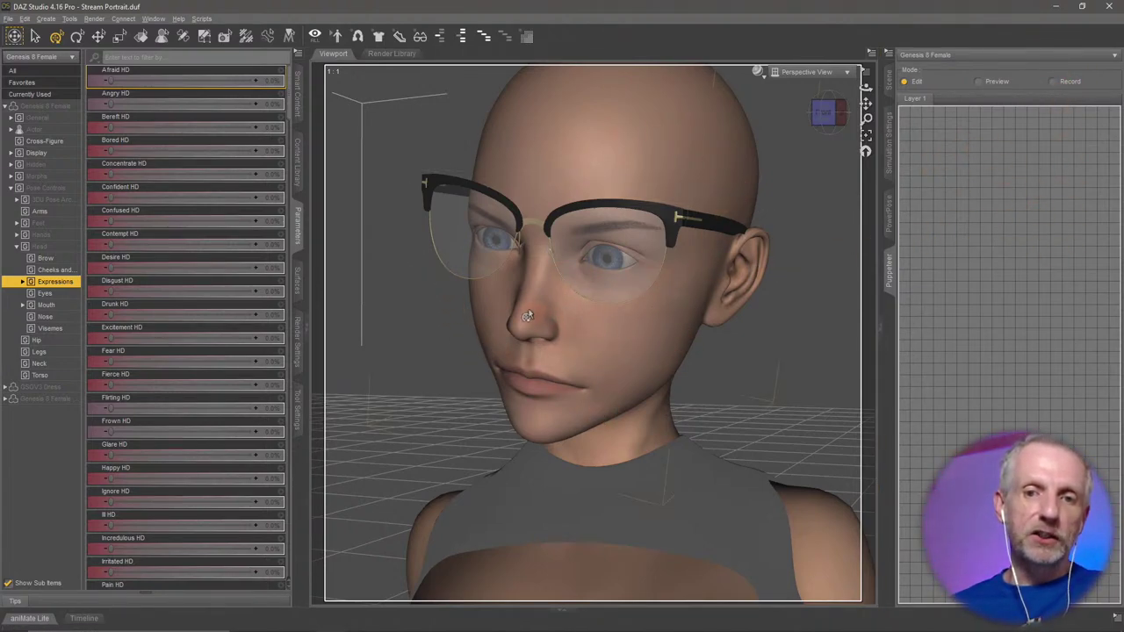
Save neutral and boosted Afraid HD points, then preview blending between them.
{"action": "left_click", "coordinate": [1011, 229]}
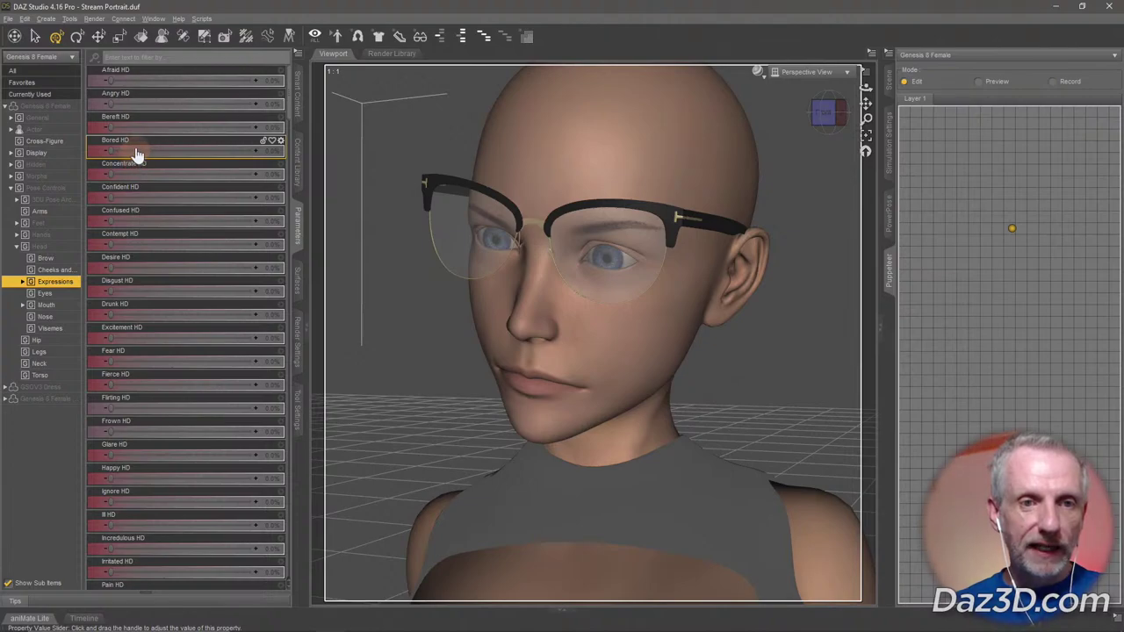
{"action": "left_click_drag", "start_coordinate": [119, 80], "coordinate": [162, 79]}
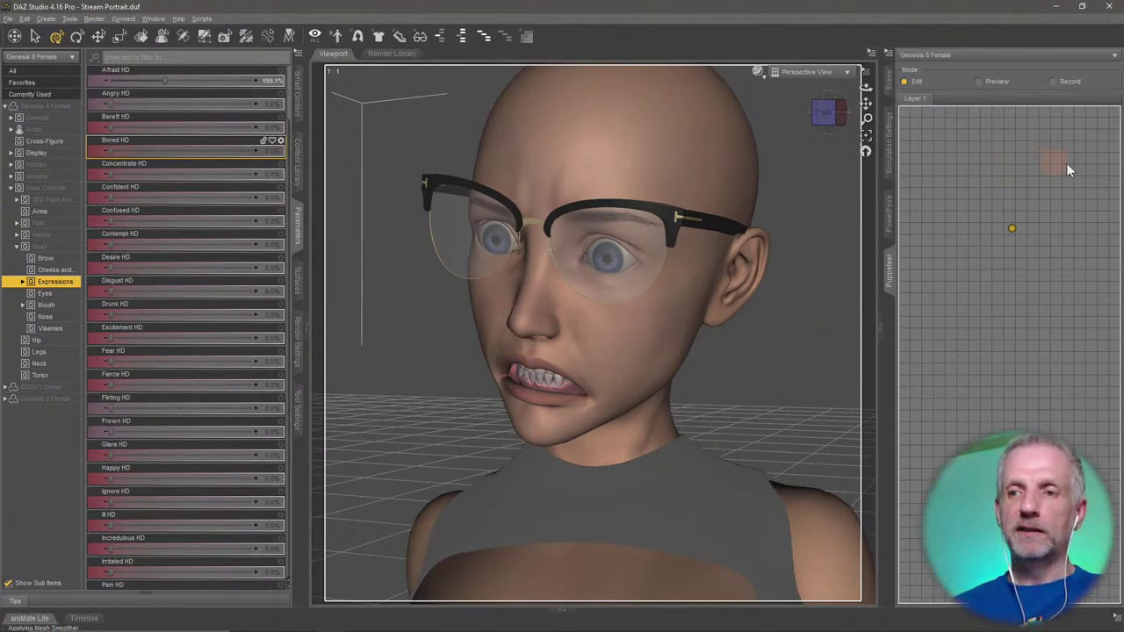
{"action": "left_click", "coordinate": [957, 135]}
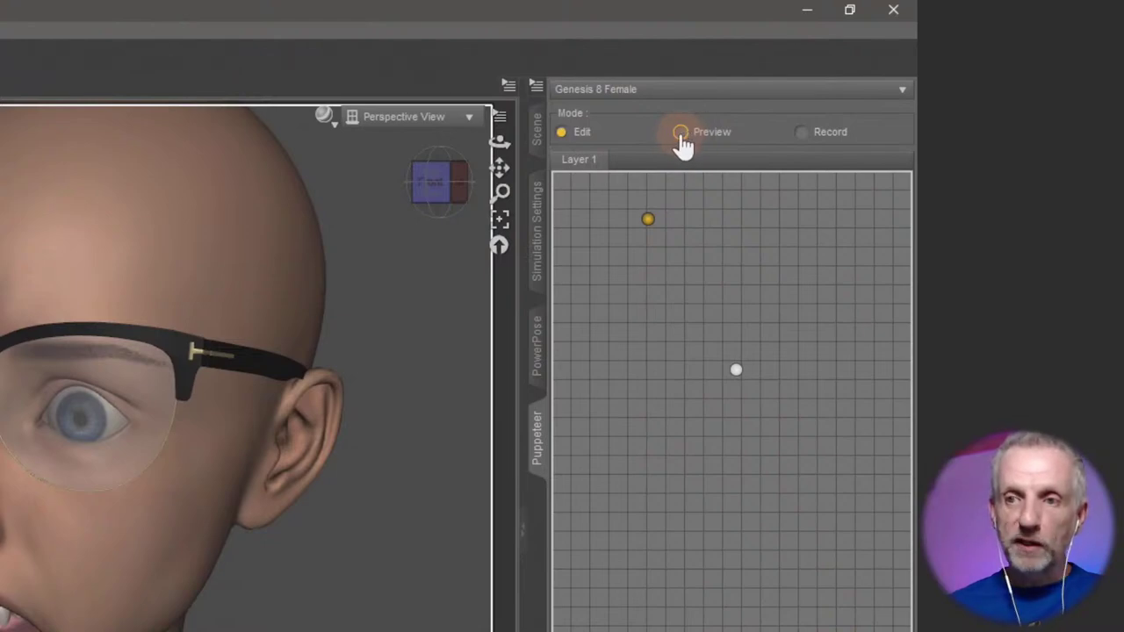
{"action": "left_click", "coordinate": [682, 134]}
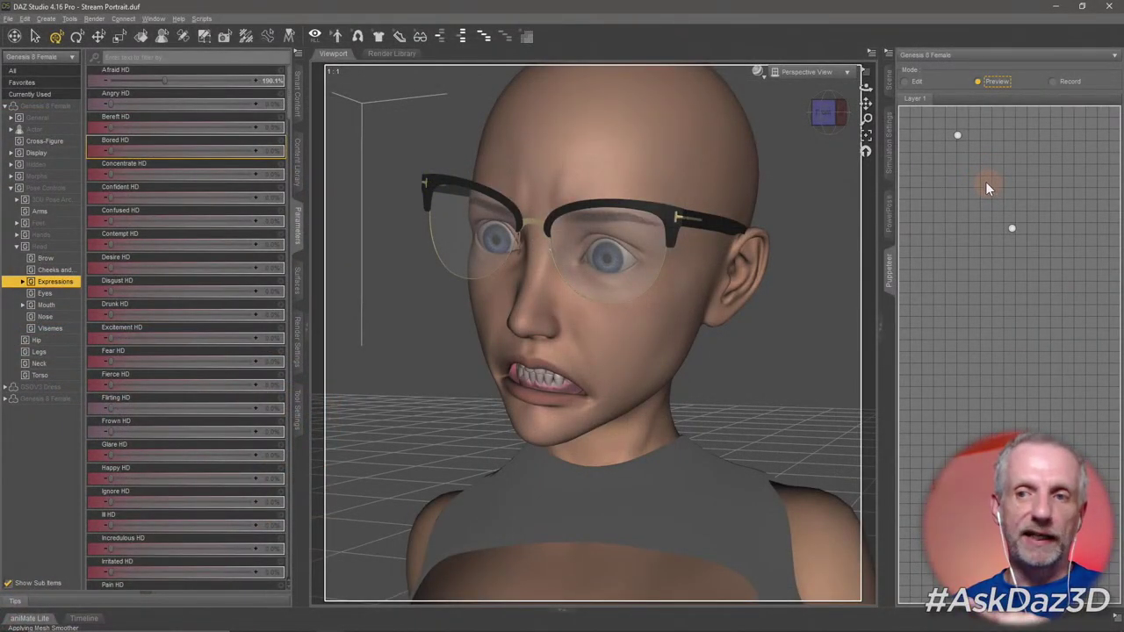
{"action": "left_click", "coordinate": [1014, 227]}
{"action": "left_click_drag", "start_coordinate": [1014, 227], "coordinate": [991, 218]}
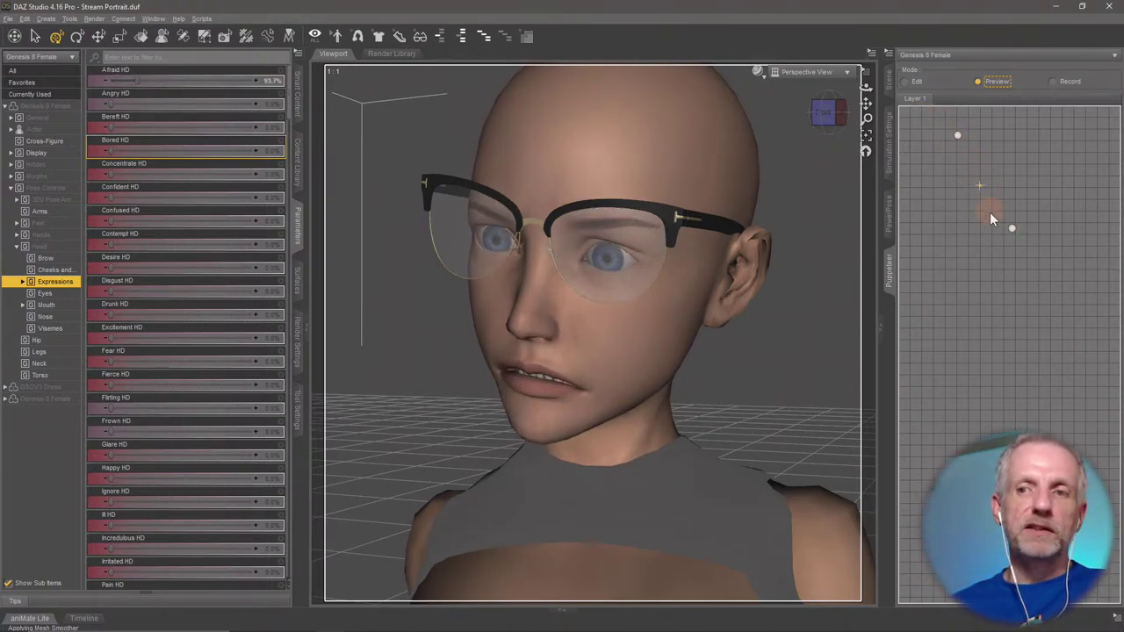
{"action": "left_click_drag", "start_coordinate": [956, 137], "coordinate": [957, 136]}
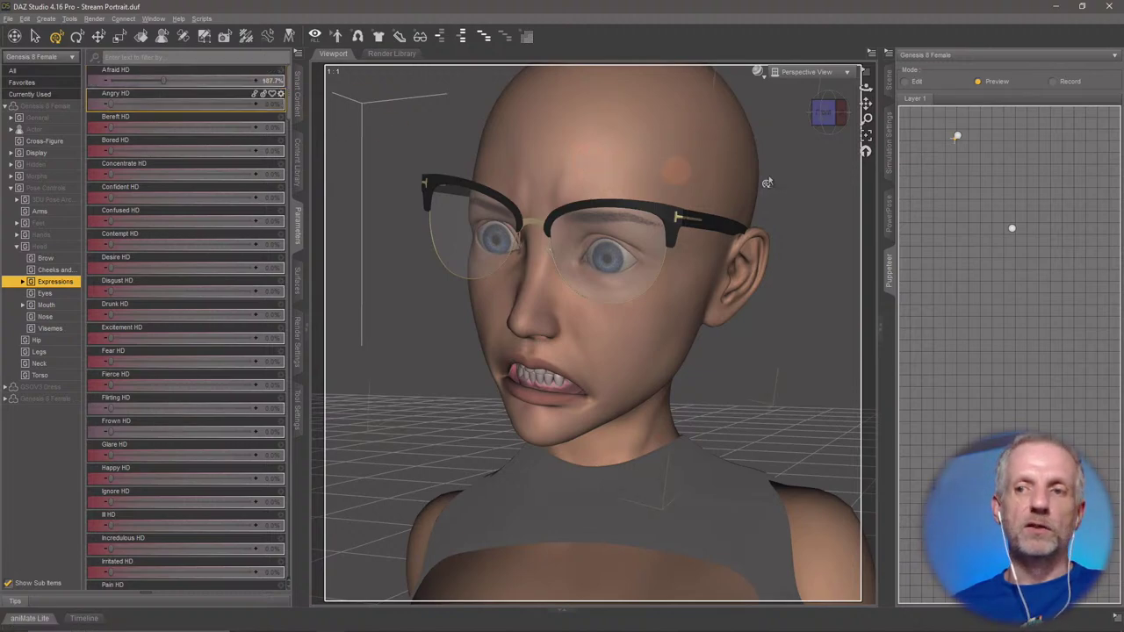
{"action": "left_click_drag", "start_coordinate": [952, 136], "coordinate": [1013, 229]}
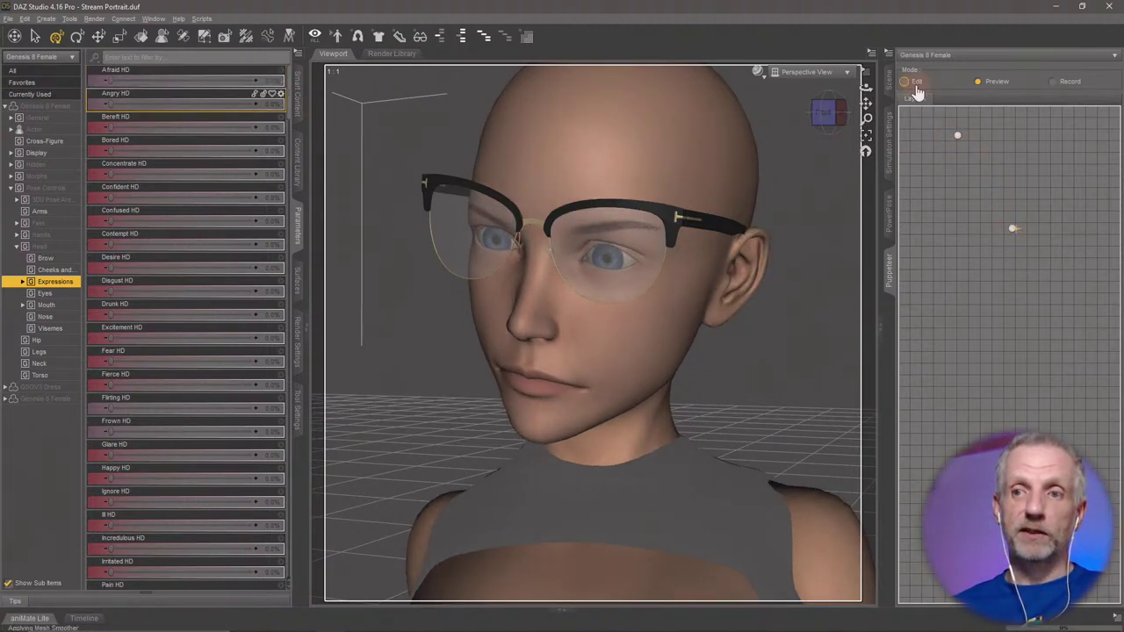
Add full-strength Drunk HD and Fear HD points, then return to Preview mode.
{"action": "left_click", "coordinate": [910, 82]}
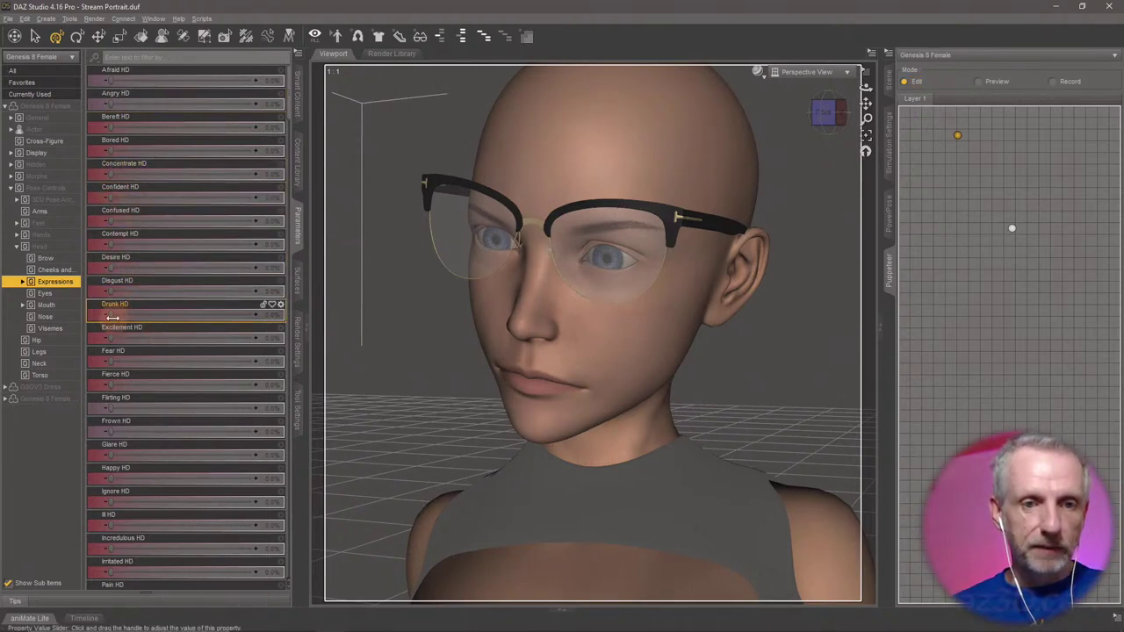
{"action": "left_click_drag", "start_coordinate": [114, 316], "coordinate": [310, 319]}
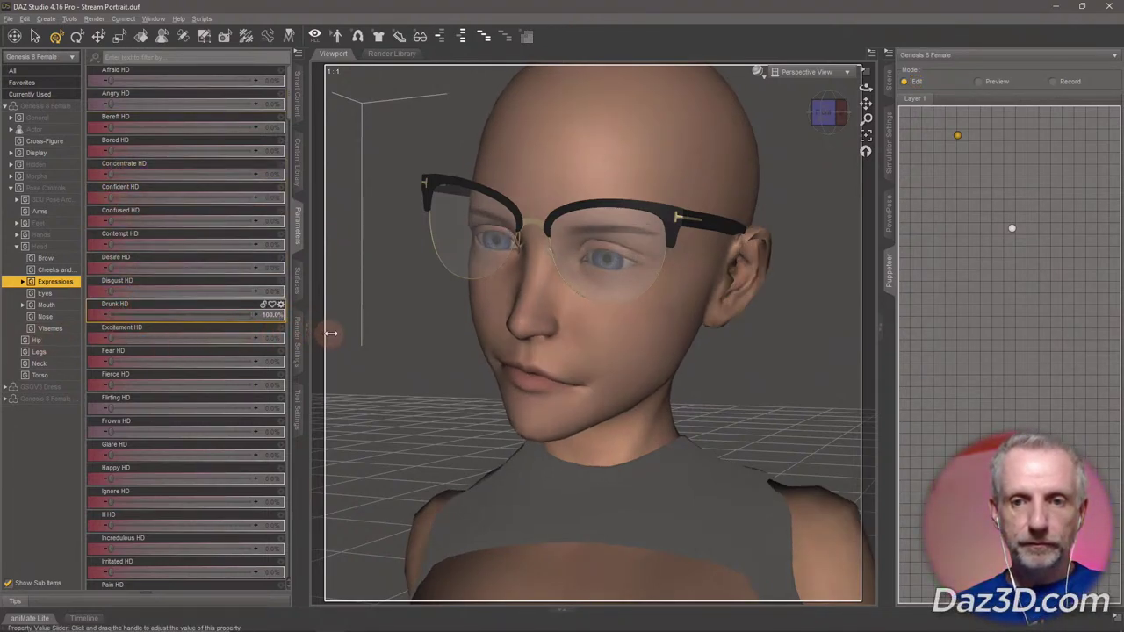
{"action": "left_click", "coordinate": [1054, 139]}
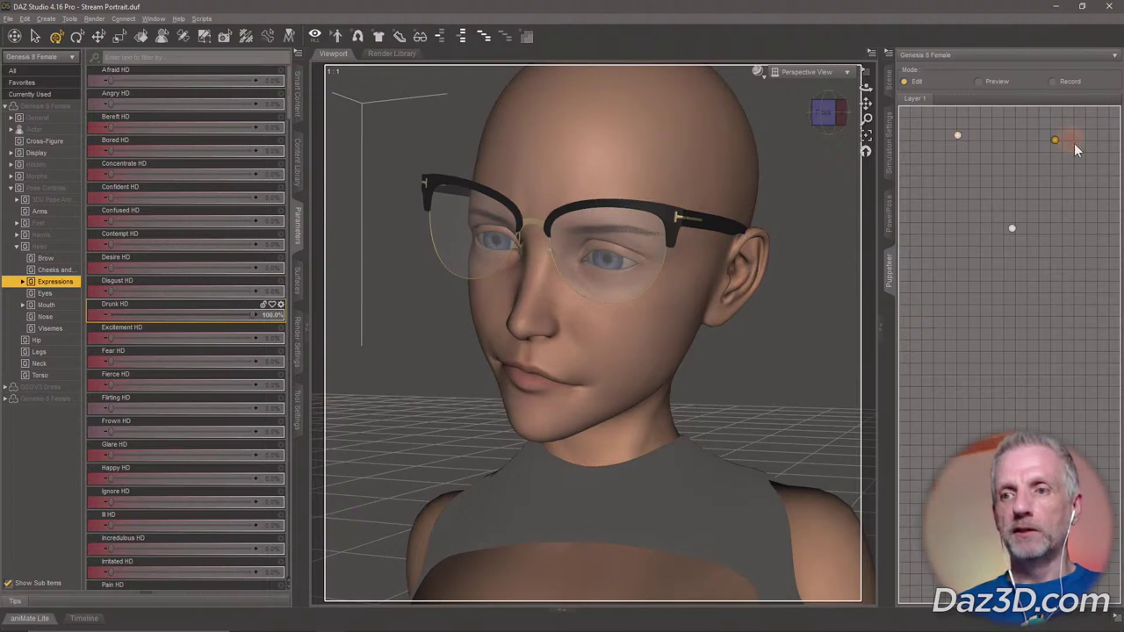
{"action": "left_click", "coordinate": [250, 317]}
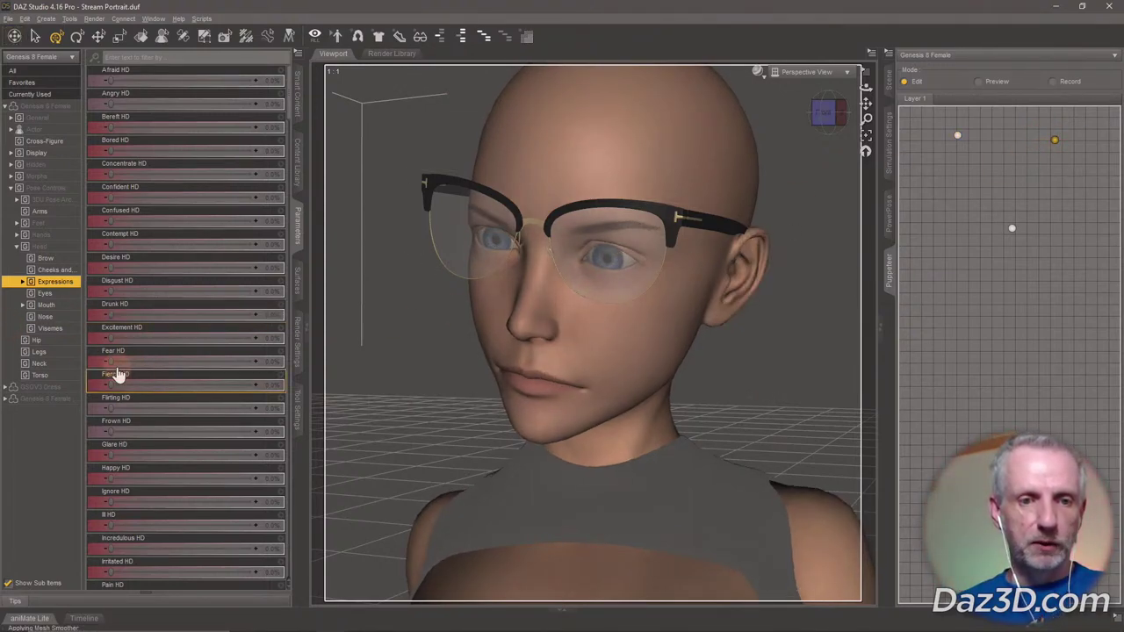
{"action": "left_click_drag", "start_coordinate": [109, 362], "coordinate": [291, 355]}
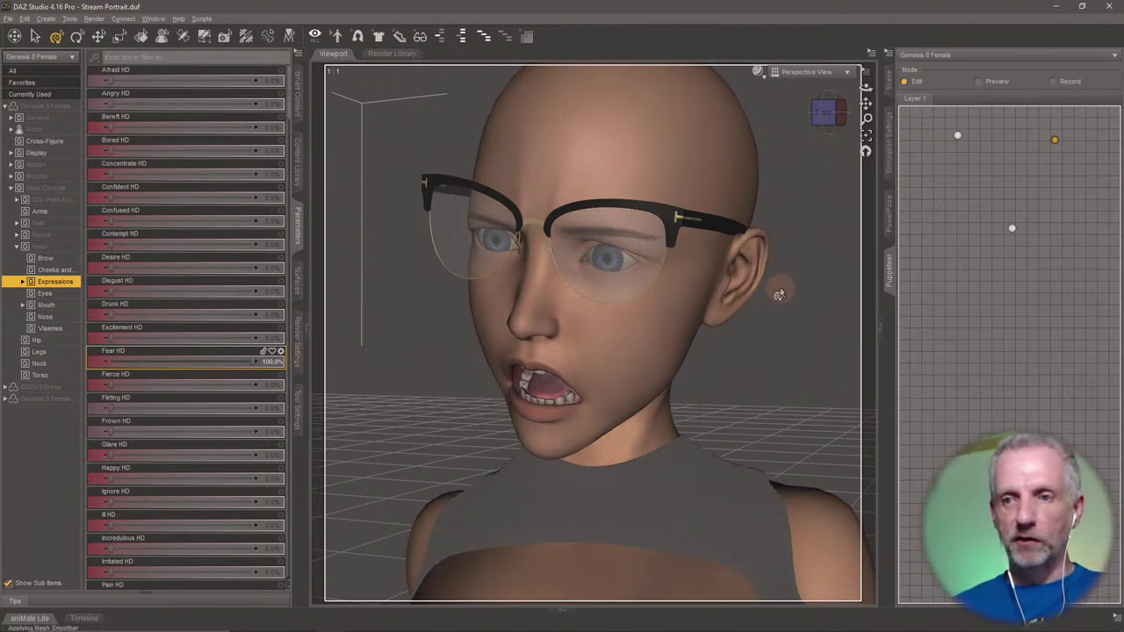
{"action": "left_click", "coordinate": [959, 219]}
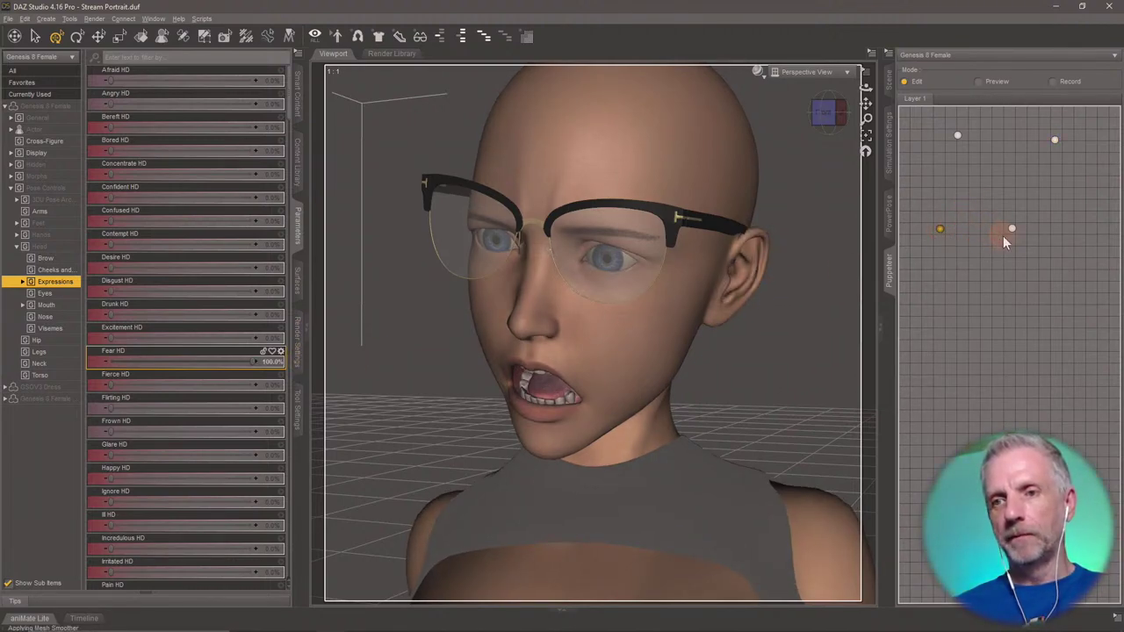
{"action": "left_click", "coordinate": [995, 85]}
{"action": "left_click", "coordinate": [1003, 194]}
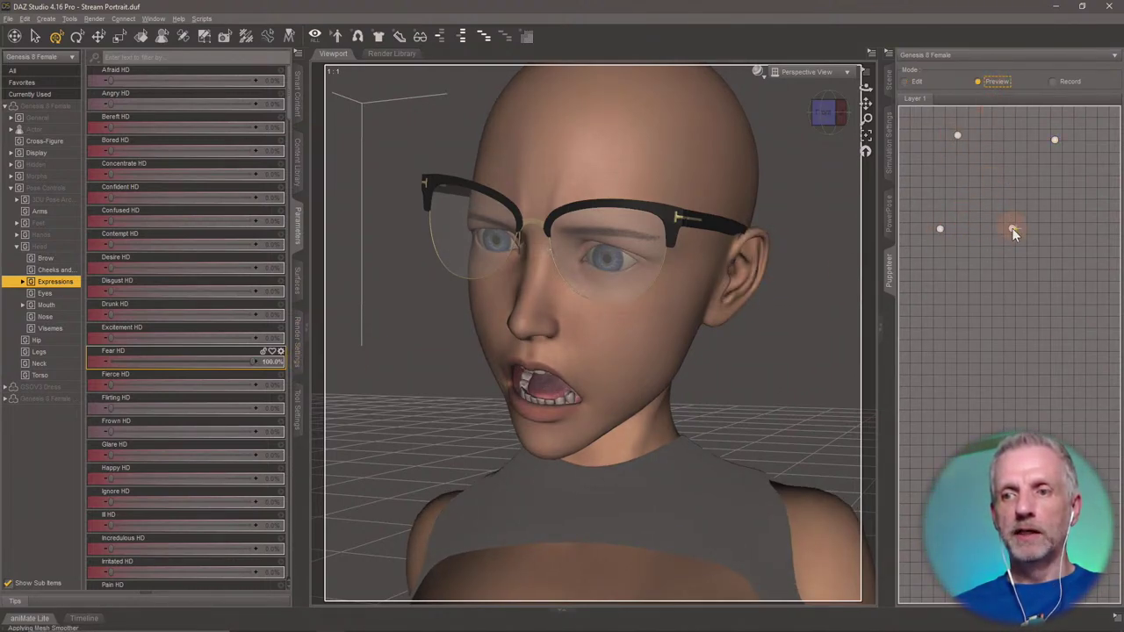
Blend across the Puppeteer grid to Afraid HD 58.4% and Fear HD 61.5%, then show Scene.
{"action": "left_click_drag", "start_coordinate": [1011, 227], "coordinate": [981, 177]}
{"action": "right_click", "coordinate": [964, 251]}
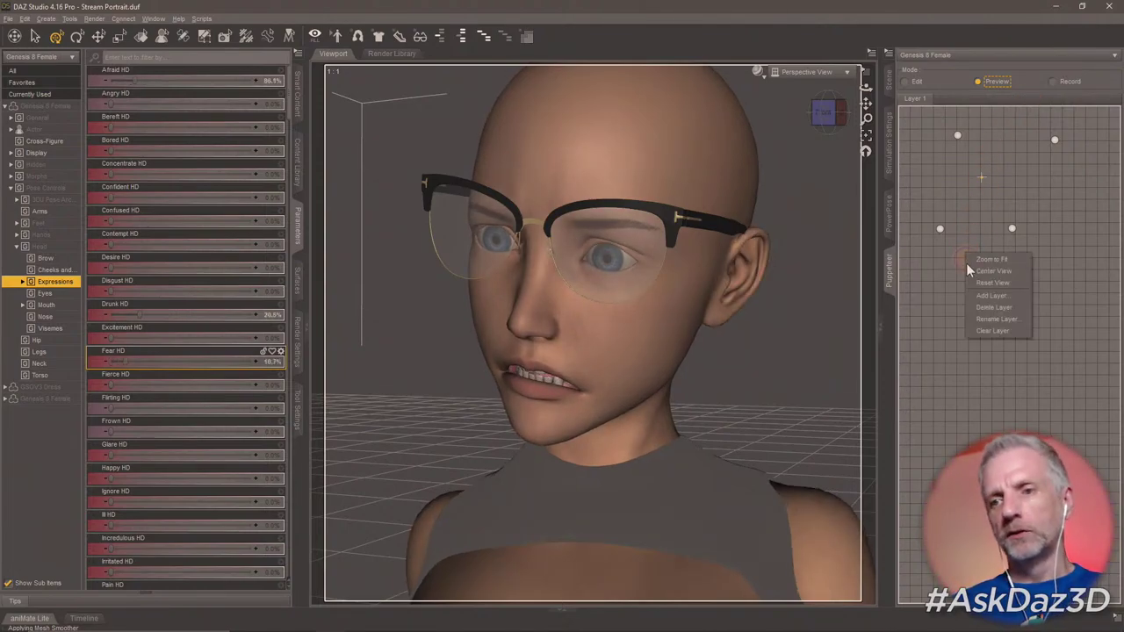
{"action": "left_click", "coordinate": [951, 216]}
{"action": "left_click_drag", "start_coordinate": [955, 220], "coordinate": [1027, 326]}
{"action": "left_click_drag", "start_coordinate": [1006, 282], "coordinate": [1031, 315]}
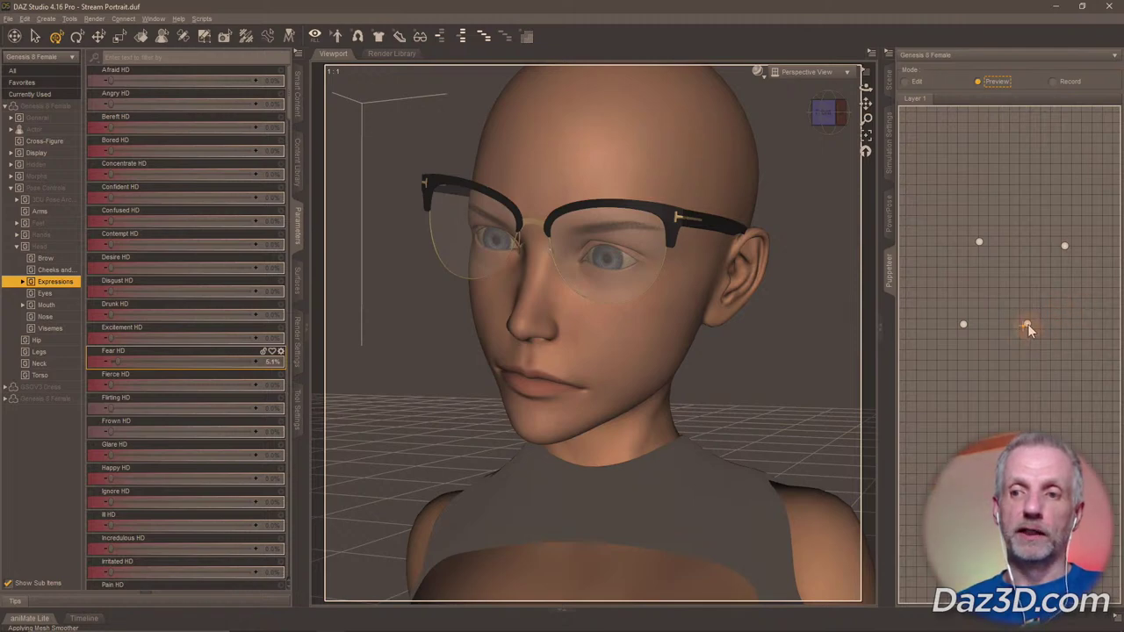
{"action": "mouse_move", "coordinate": [1025, 323]}
{"action": "left_mouse_down"}
{"action": "mouse_move", "coordinate": [1006, 278]}
{"action": "mouse_move", "coordinate": [1022, 264]}
{"action": "mouse_move", "coordinate": [949, 322]}
{"action": "mouse_move", "coordinate": [1042, 254]}
{"action": "mouse_move", "coordinate": [947, 308]}
{"action": "mouse_move", "coordinate": [1045, 250]}
{"action": "mouse_move", "coordinate": [978, 280]}
{"action": "mouse_move", "coordinate": [1041, 274]}
{"action": "mouse_move", "coordinate": [974, 288]}
{"action": "mouse_move", "coordinate": [971, 299]}
{"action": "left_mouse_up"}
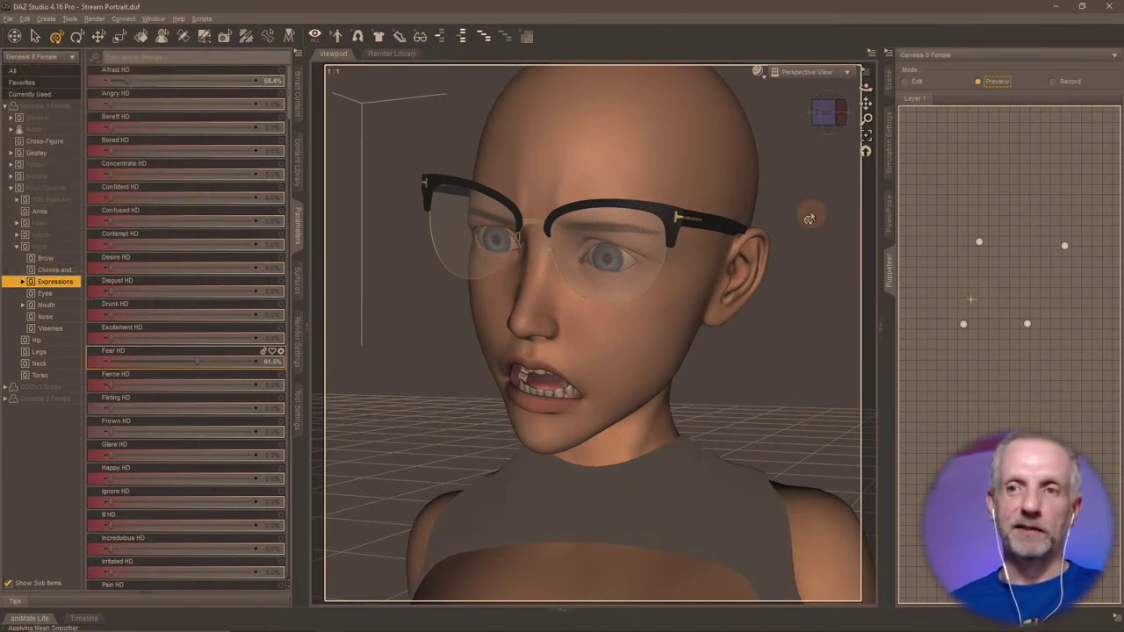
{"action": "left_click", "coordinate": [892, 84]}
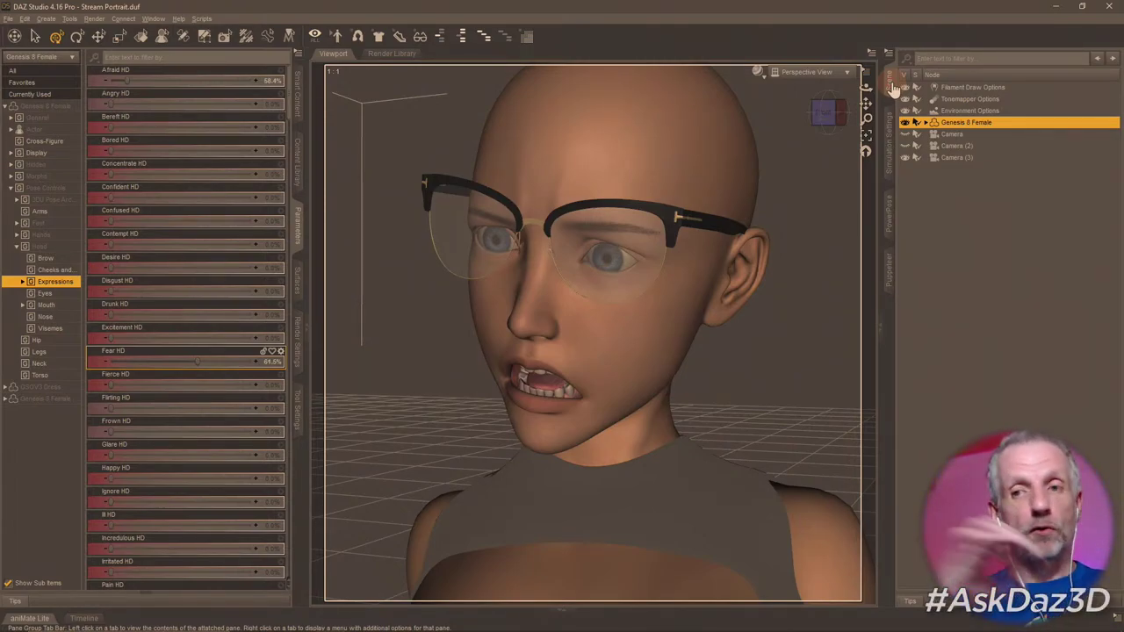
{"action": "left_click", "coordinate": [889, 214]}
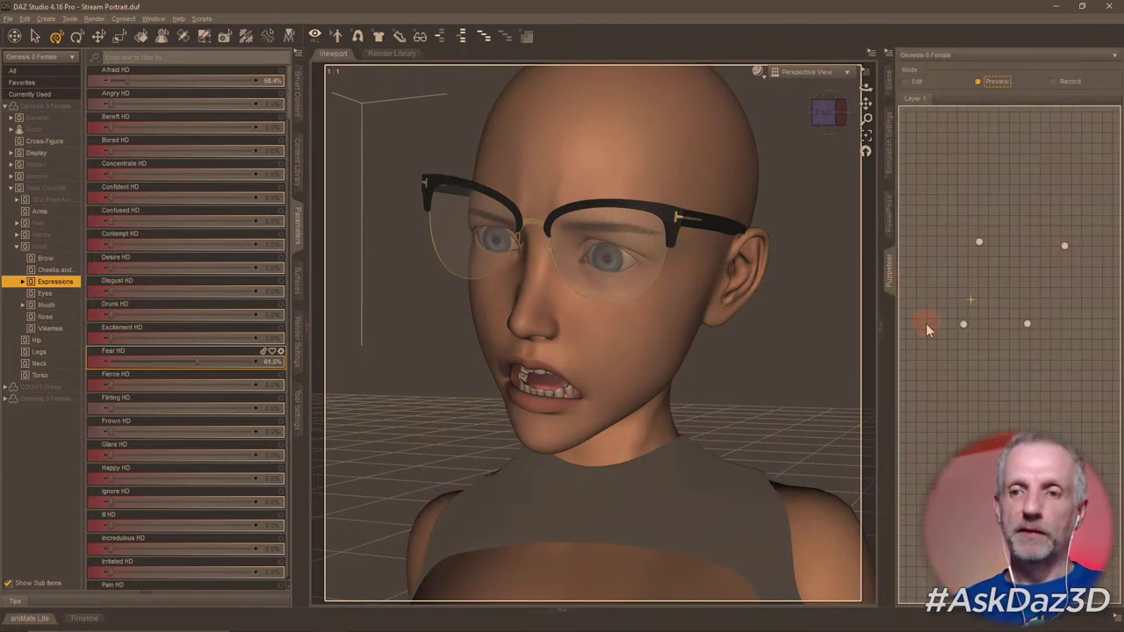
{"action": "left_click", "coordinate": [888, 267]}
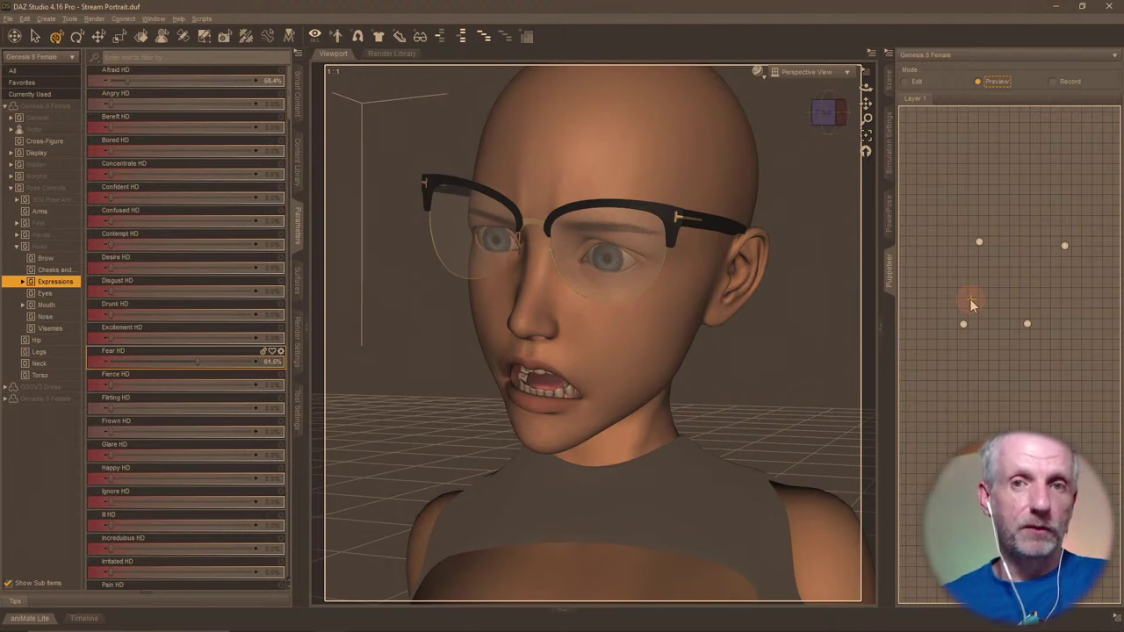
{"action": "left_click", "coordinate": [890, 85]}
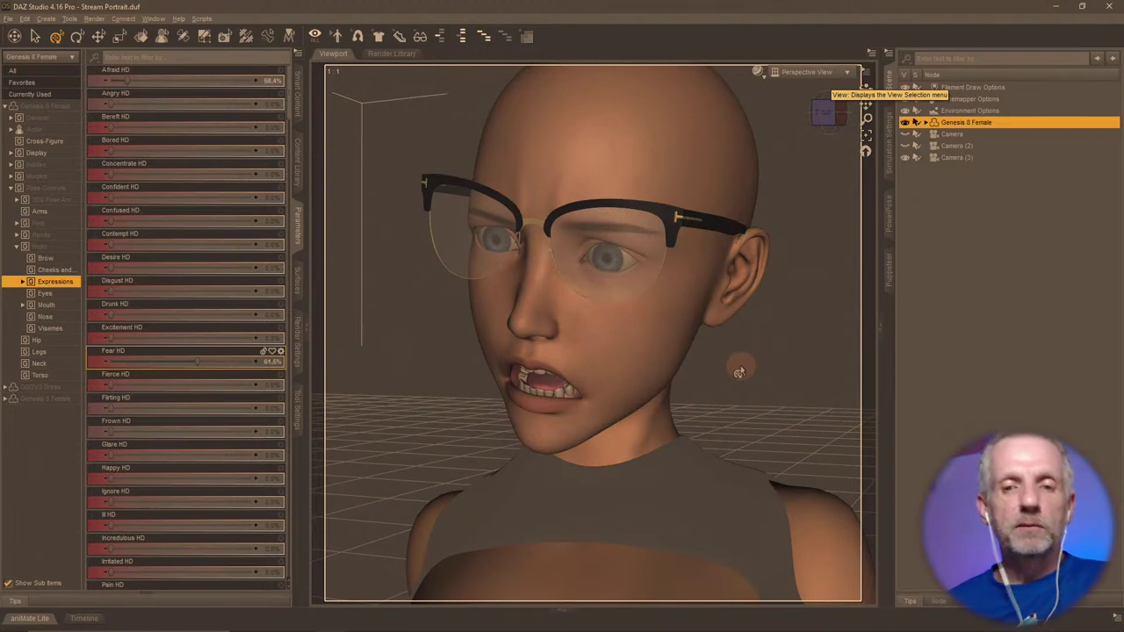
{"action": "scroll", "coordinate": [740, 365], "scroll_direction": "down", "scroll_amount": 5}
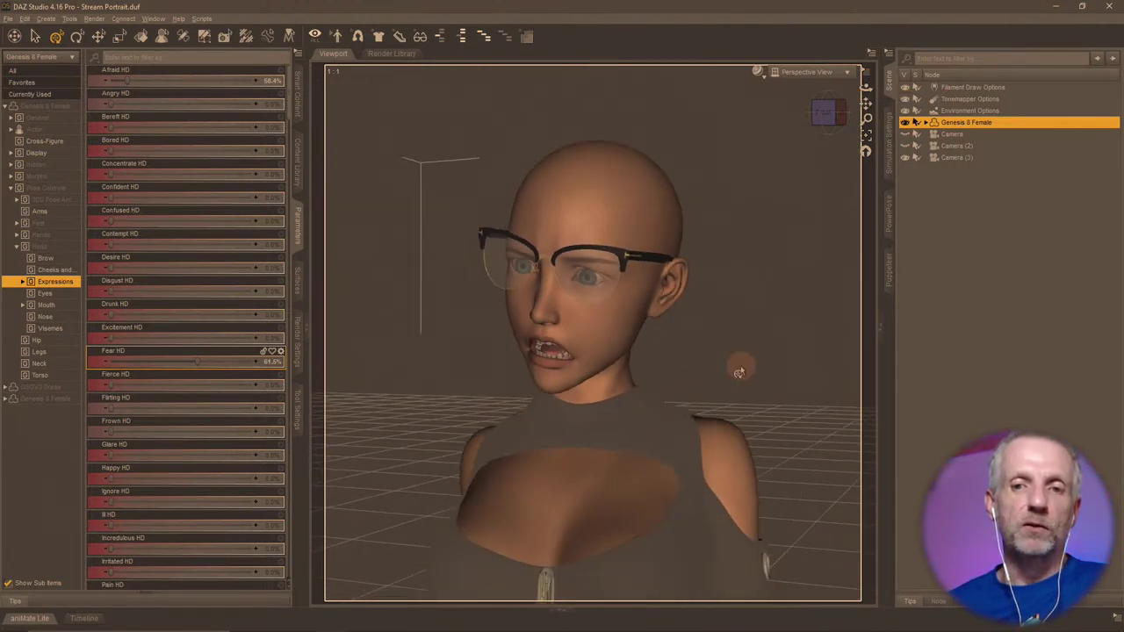
{"action": "mouse_move", "coordinate": [734, 372]}
{"action": "left_mouse_down"}
{"action": "mouse_move", "coordinate": [743, 366]}
{"action": "mouse_move", "coordinate": [730, 354]}
{"action": "mouse_move", "coordinate": [730, 363]}
{"action": "left_mouse_up"}
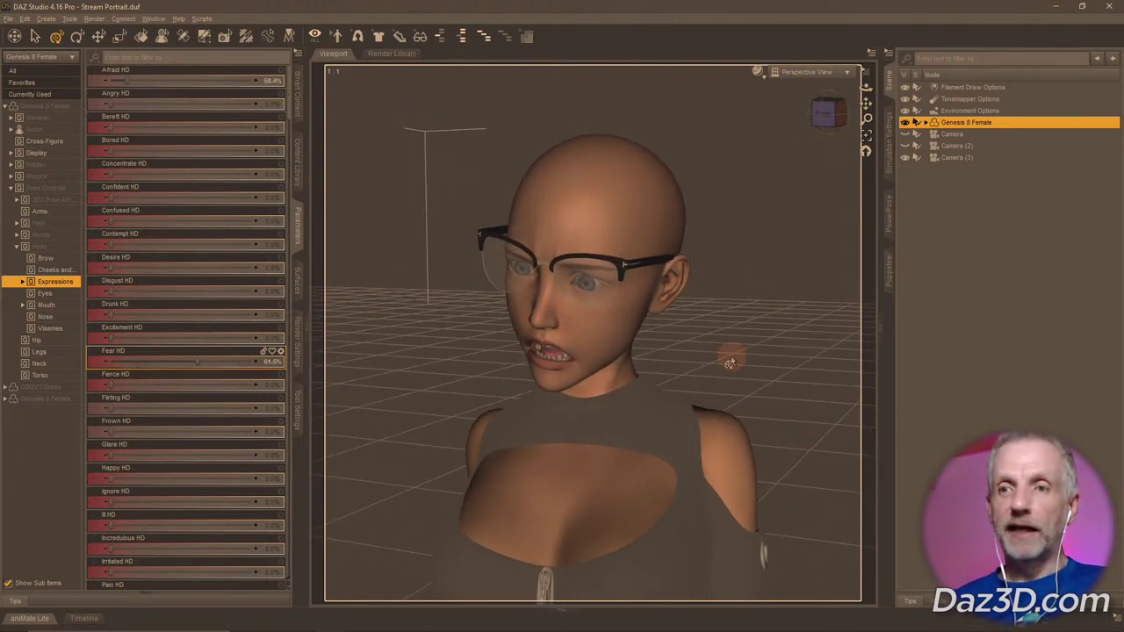
Switch Night light off in desktop Display settings and return to DAZ Studio.
{"action": "left_click", "coordinate": [1058, 7]}
{"action": "right_click", "coordinate": [711, 124]}
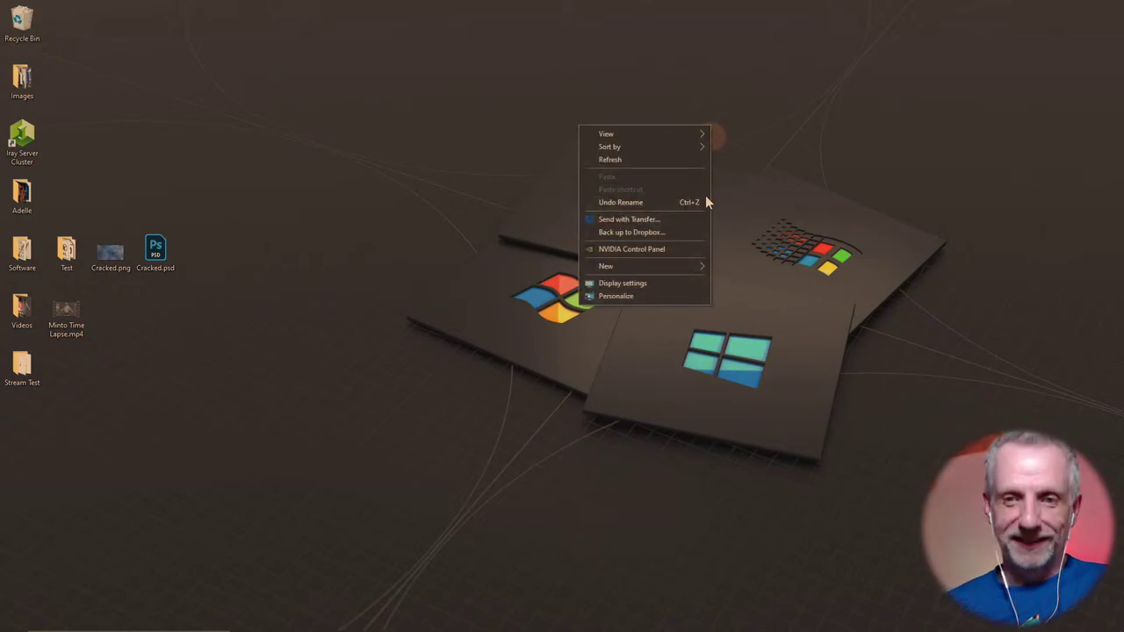
{"action": "left_click", "coordinate": [677, 283]}
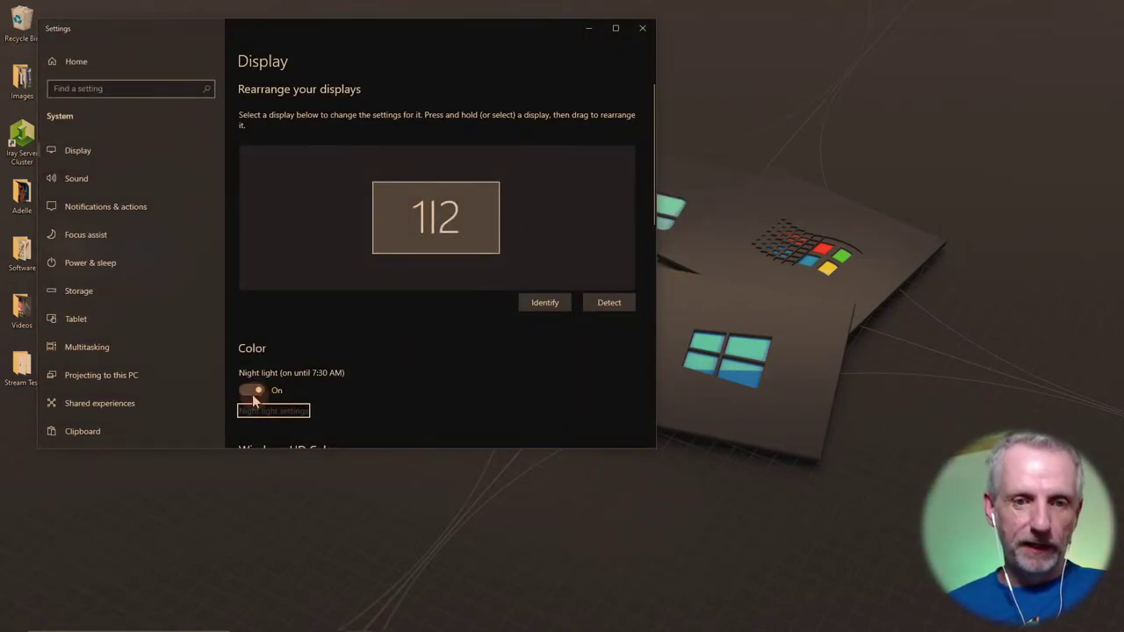
{"action": "left_click", "coordinate": [252, 392]}
{"action": "left_click", "coordinate": [582, 35]}
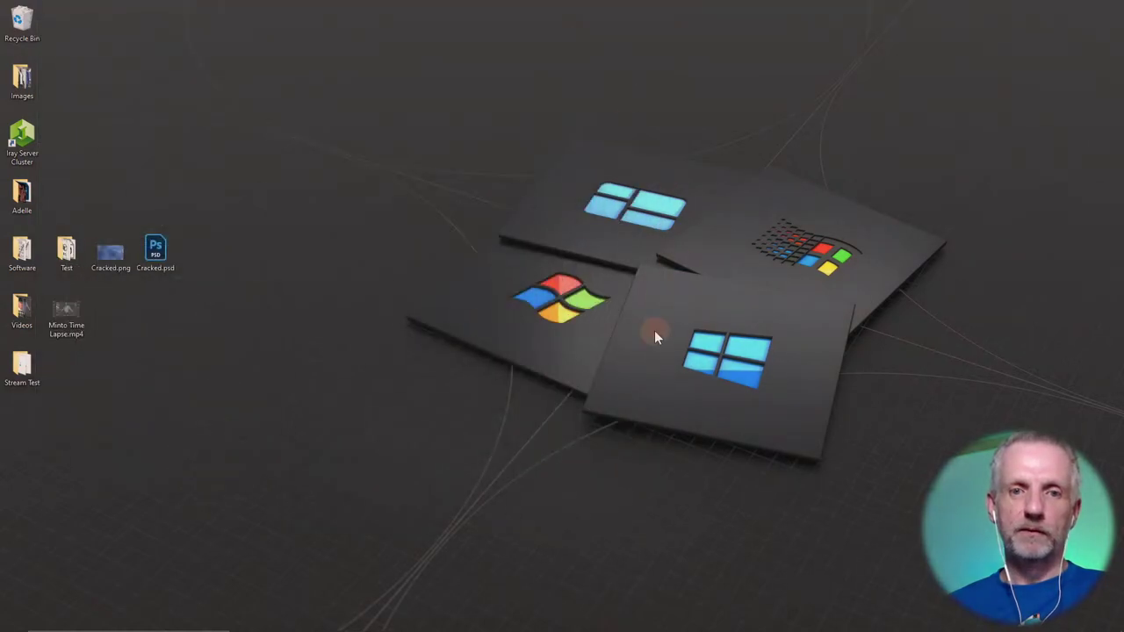
{"action": "key", "text": "alt+Tab"}
{"action": "key", "text": "alt+Tab"}
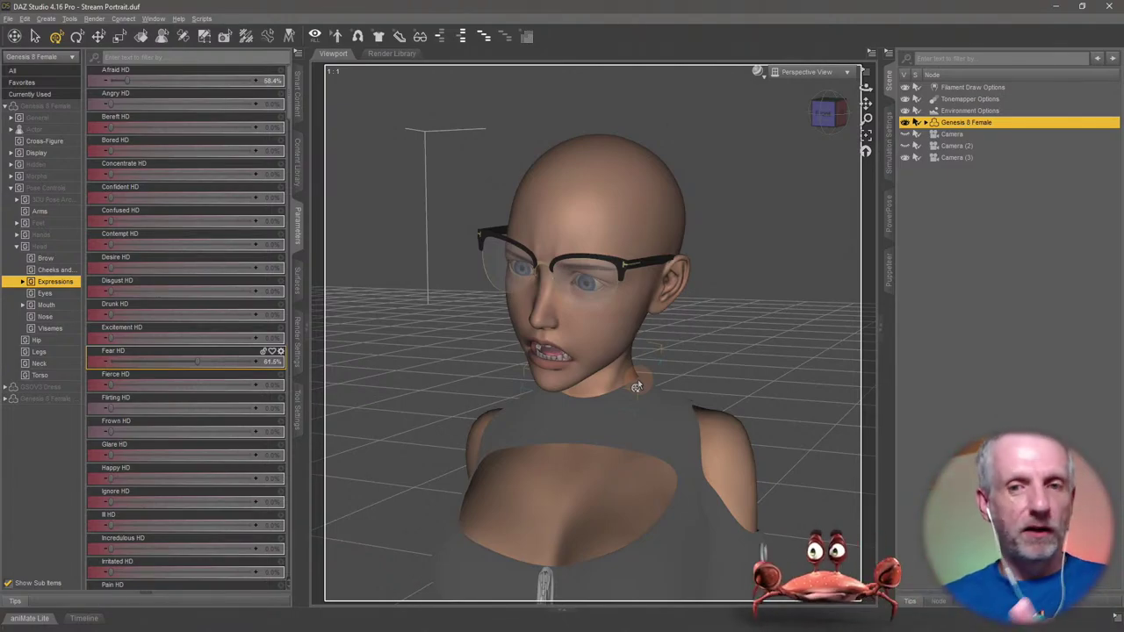
Browse Smart Content's Hair category and open the Classic Side Part Hair product.
{"action": "mouse_move", "coordinate": [638, 387]}
{"action": "left_mouse_down", "text": "alt"}
{"action": "mouse_move", "coordinate": [637, 439]}
{"action": "mouse_move", "coordinate": [632, 366]}
{"action": "left_mouse_up", "text": "alt"}
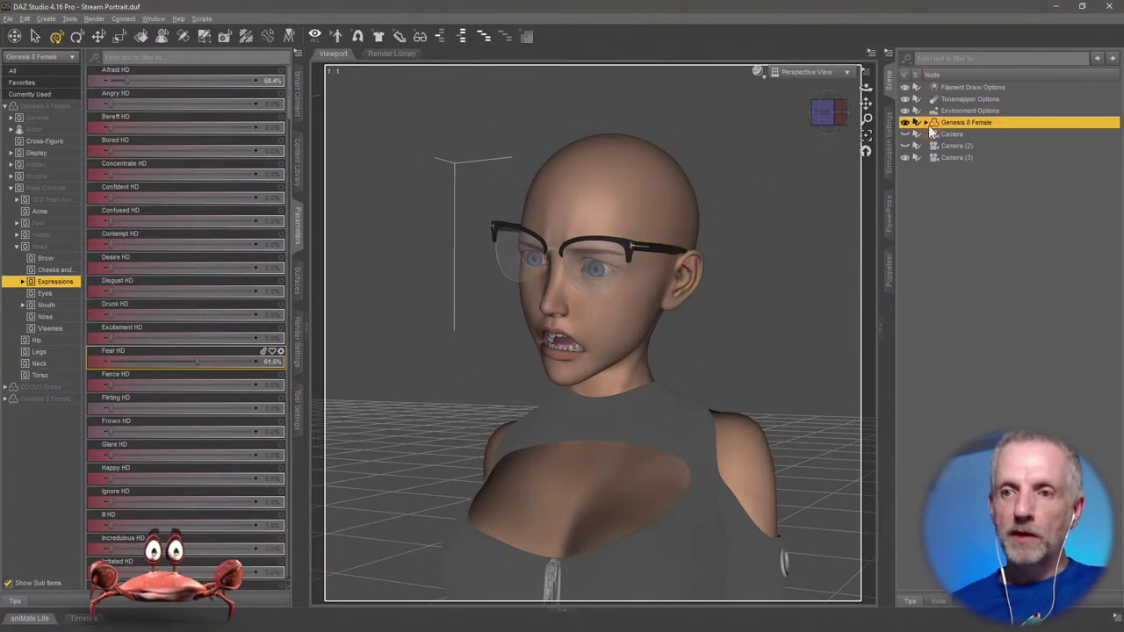
{"action": "left_click", "coordinate": [297, 98]}
{"action": "left_click", "coordinate": [10, 69]}
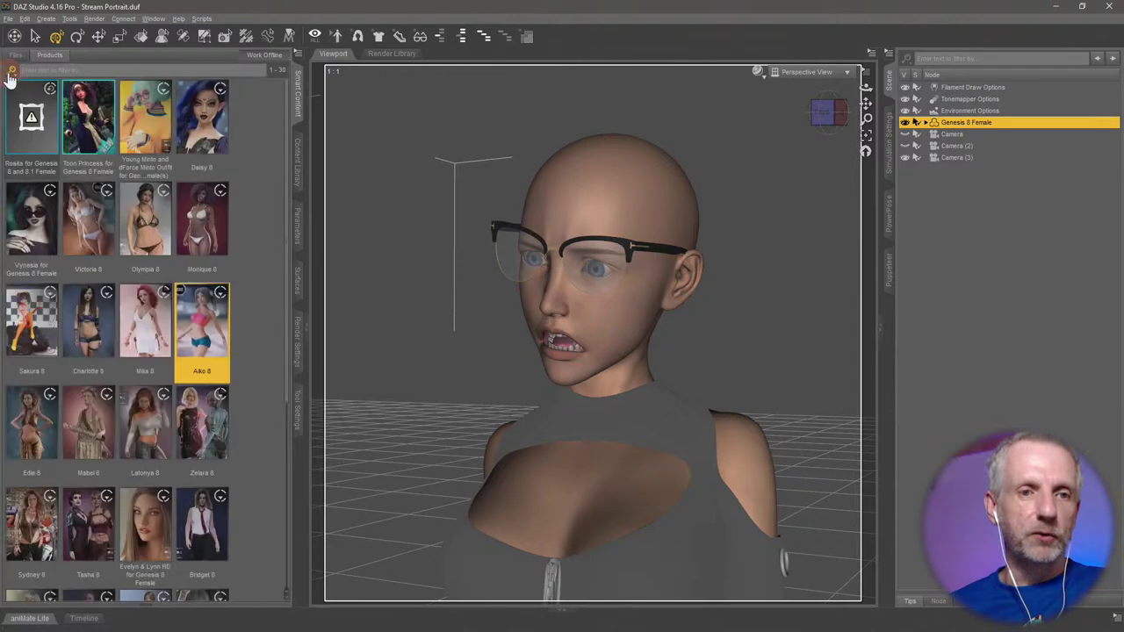
{"action": "left_click", "coordinate": [9, 69]}
{"action": "left_click", "coordinate": [35, 167]}
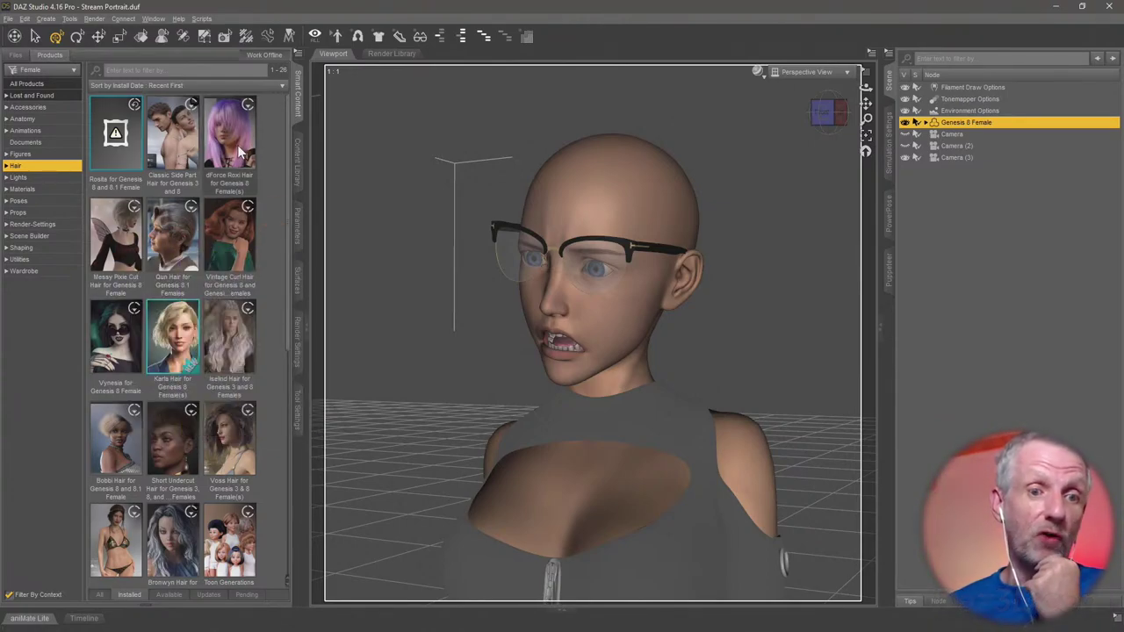
{"action": "mouse_move", "coordinate": [239, 156]}
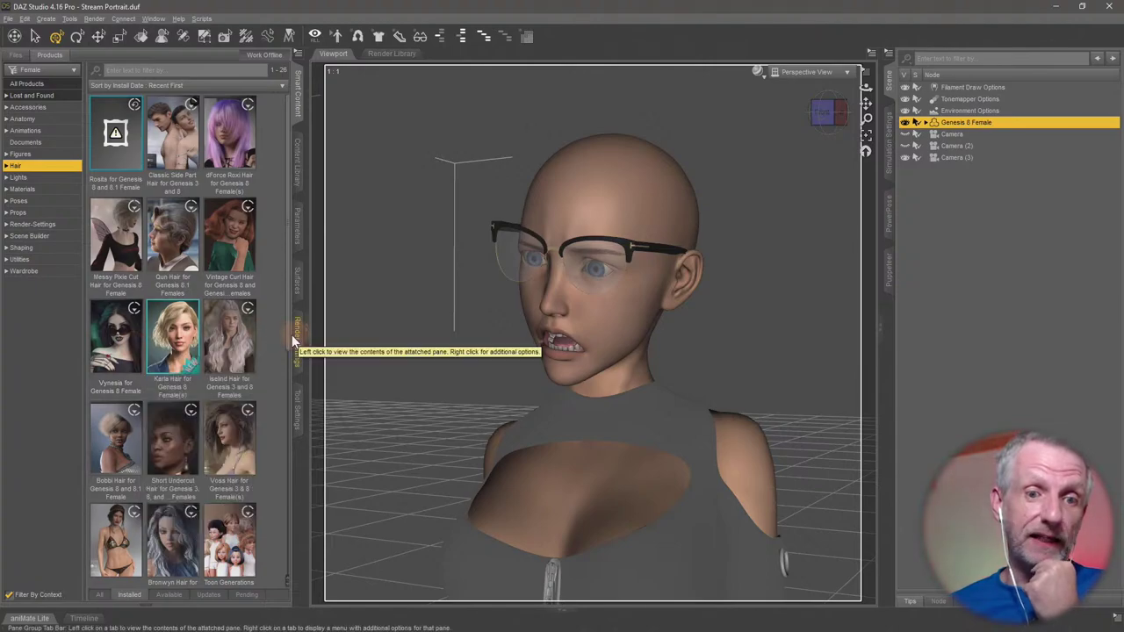
{"action": "scroll", "coordinate": [291, 343], "scroll_direction": "down", "scroll_amount": 3}
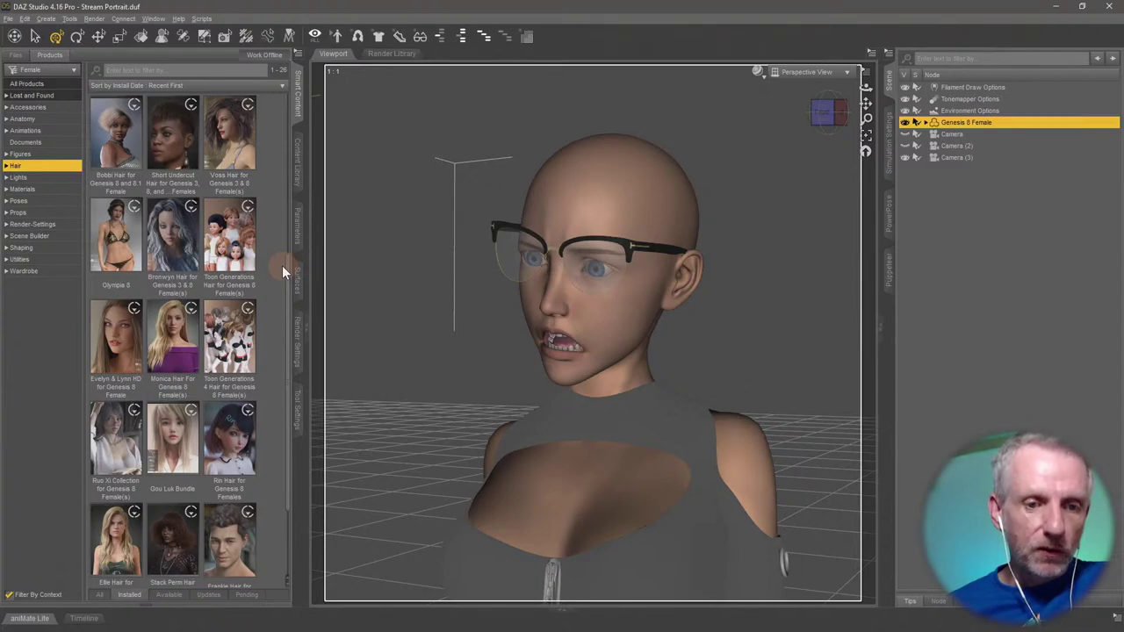
{"action": "scroll", "coordinate": [282, 273], "scroll_direction": "down", "scroll_amount": 1}
{"action": "scroll", "coordinate": [281, 265], "scroll_direction": "up", "scroll_amount": 3}
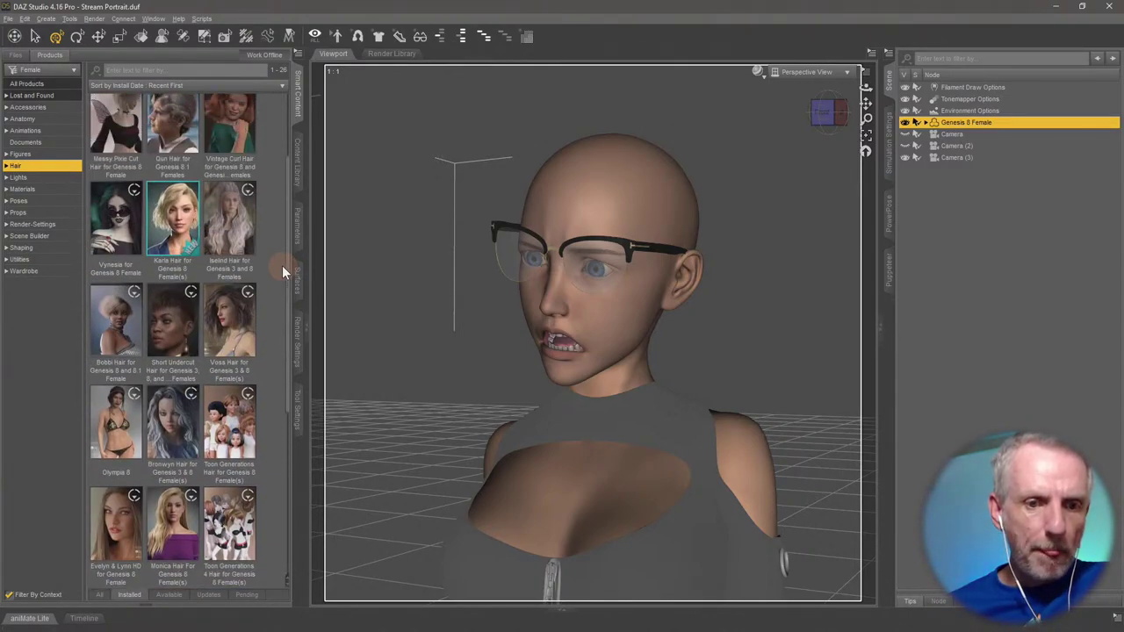
{"action": "scroll", "coordinate": [282, 265], "scroll_direction": "up", "scroll_amount": 1}
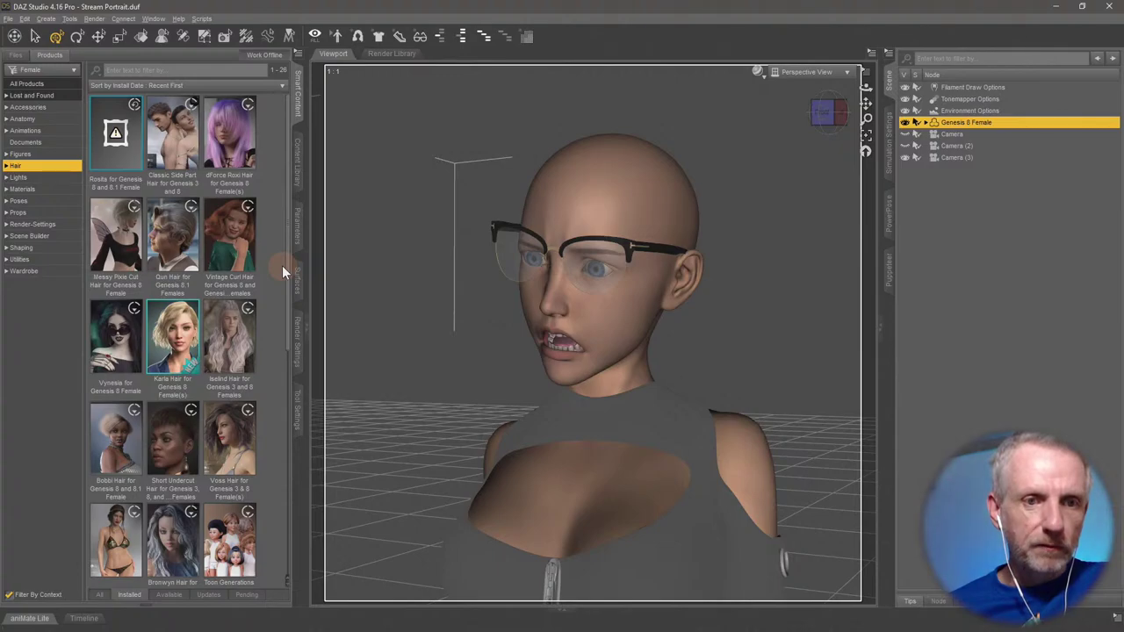
{"action": "double_click", "coordinate": [176, 147]}
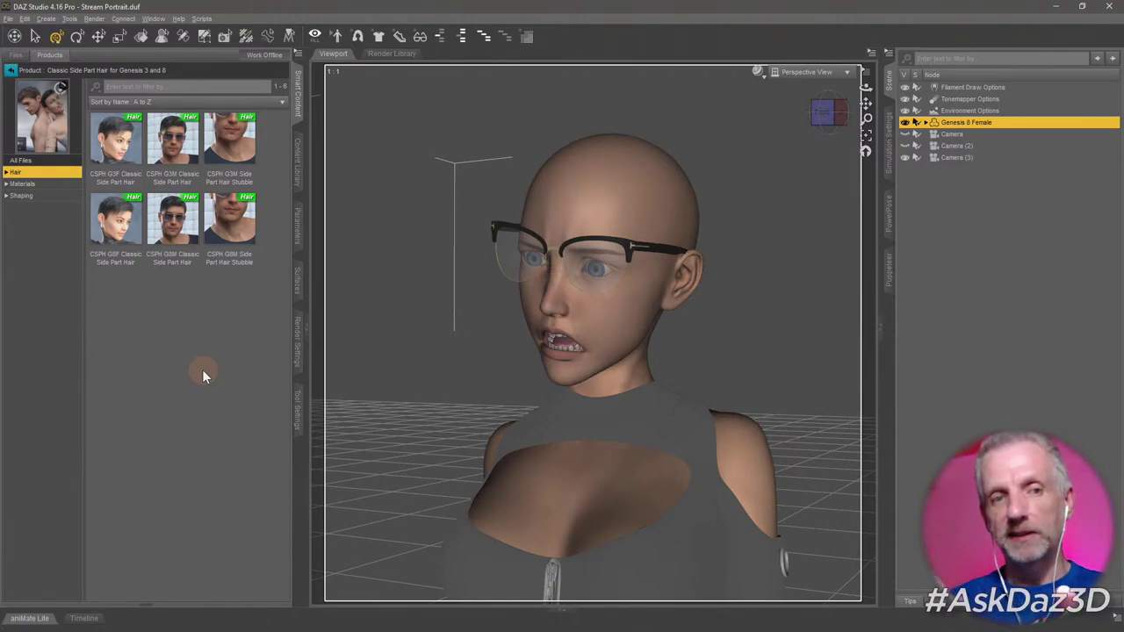
Load the CSPH G8F Classic Side Part Hair onto the Genesis 8 Female and inspect it from behind.
{"action": "left_click", "coordinate": [132, 161]}
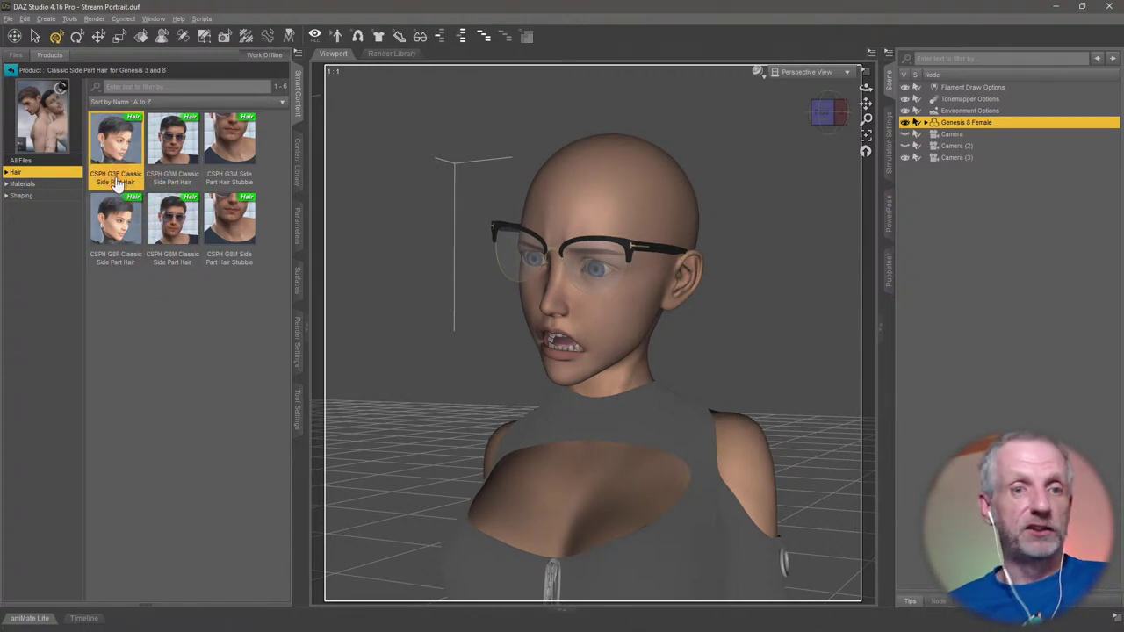
{"action": "left_click", "coordinate": [173, 180]}
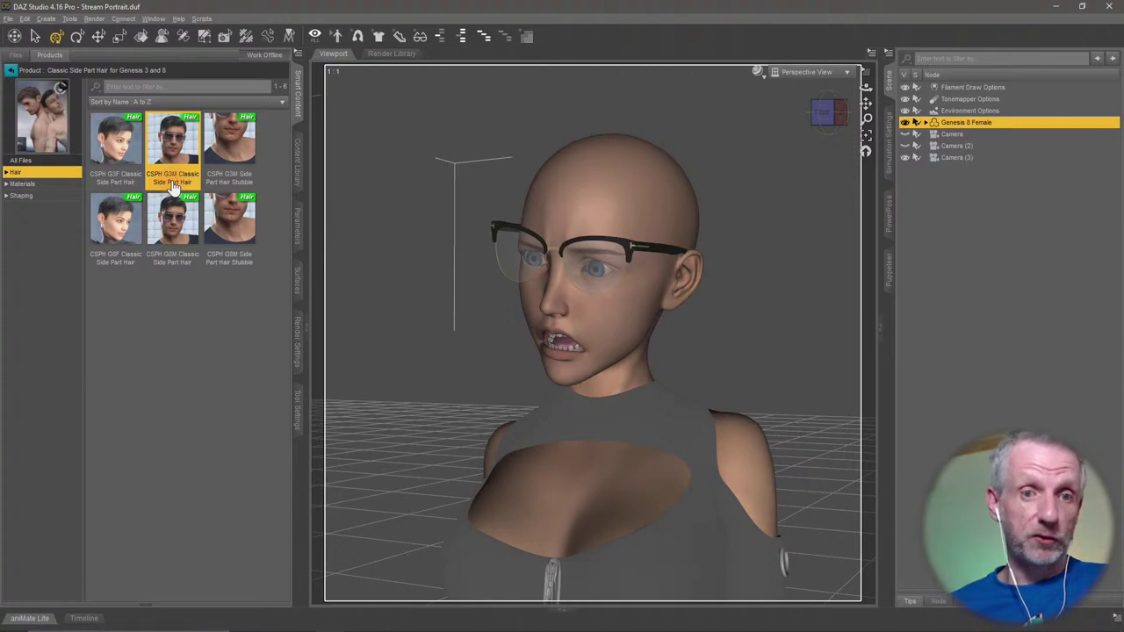
{"action": "left_click", "coordinate": [242, 179]}
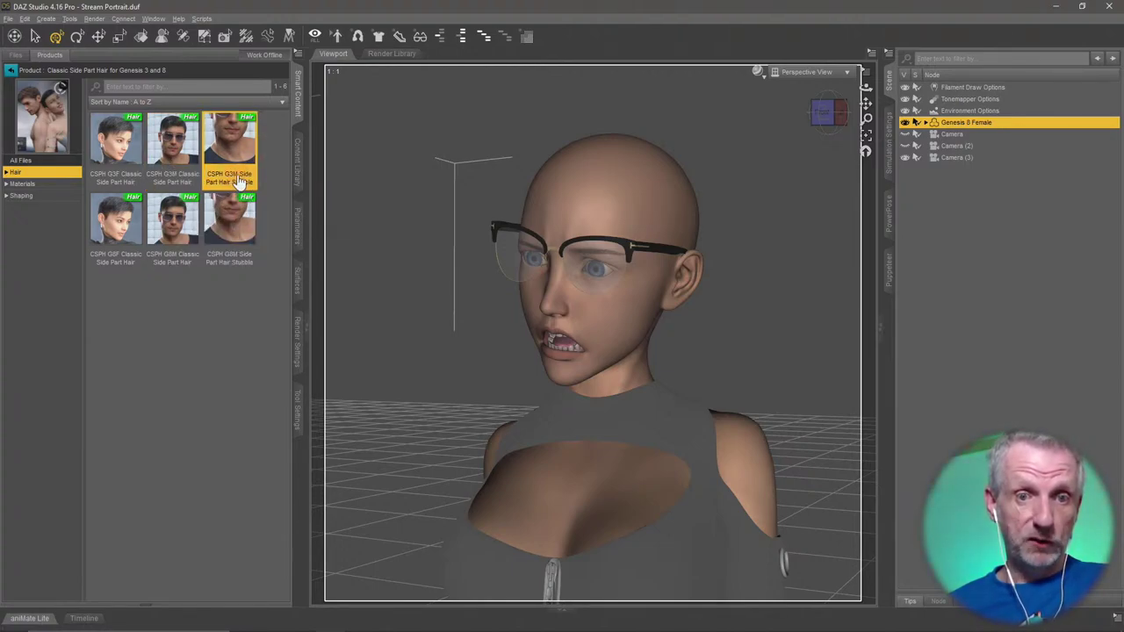
{"action": "left_click", "coordinate": [106, 269]}
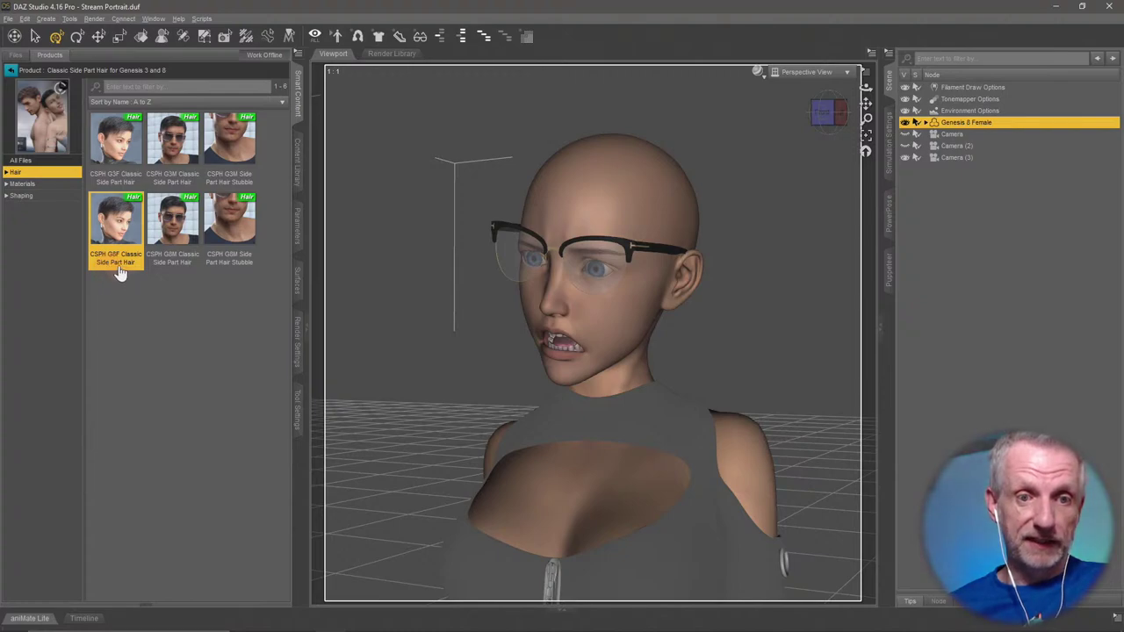
{"action": "mouse_move", "coordinate": [121, 271]}
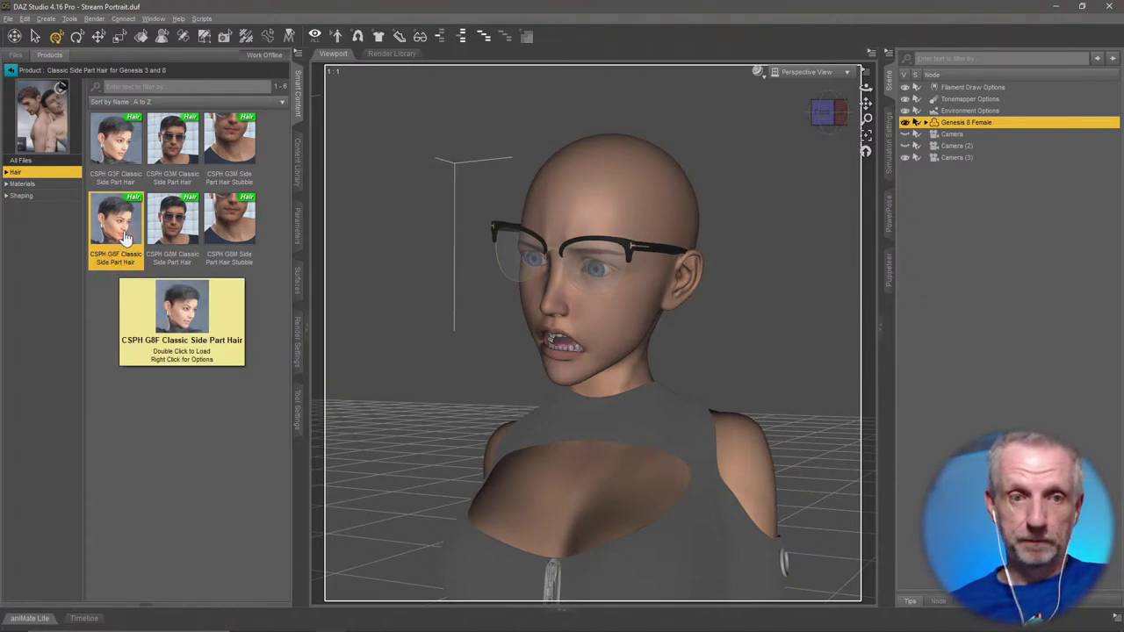
{"action": "double_click", "coordinate": [125, 235]}
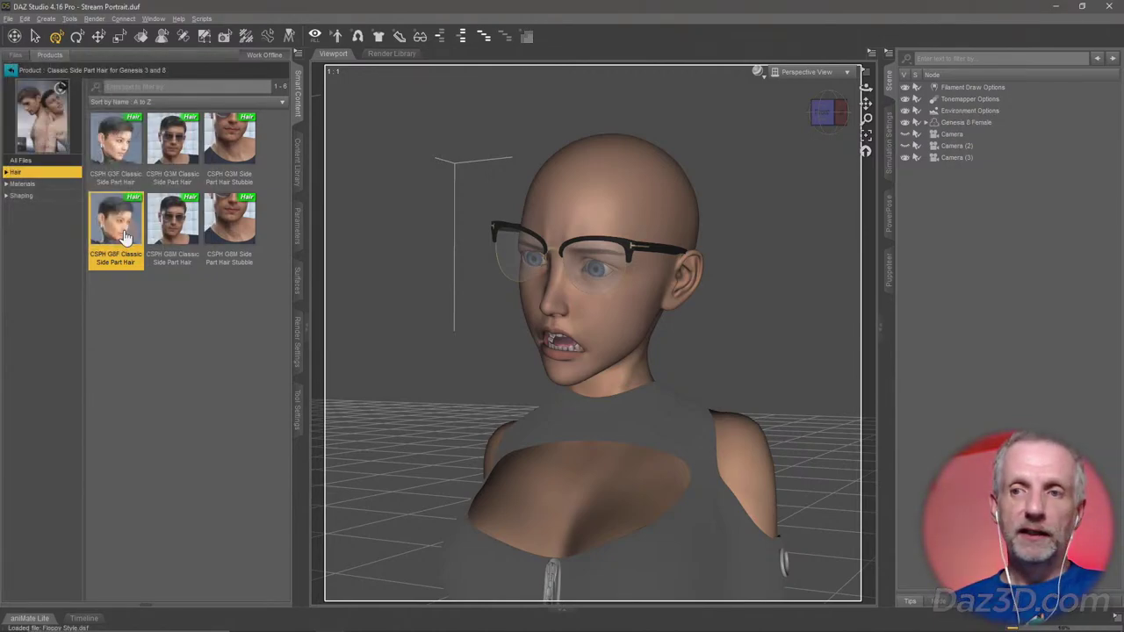
{"action": "double_click", "coordinate": [125, 238]}
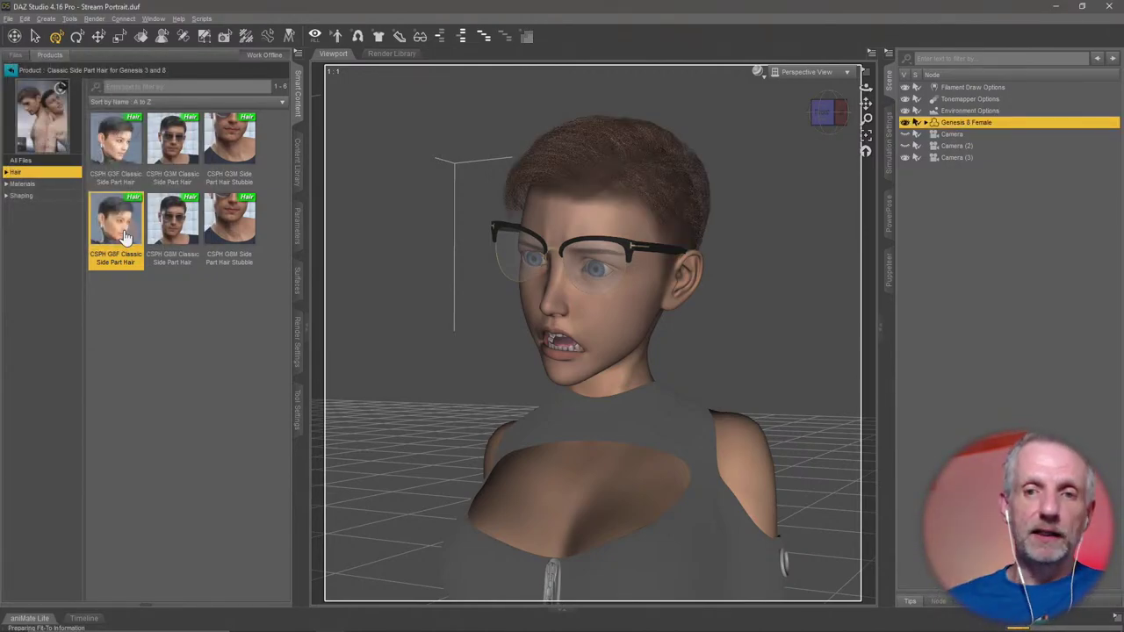
{"action": "scroll", "coordinate": [566, 286], "scroll_direction": "up", "scroll_amount": 4}
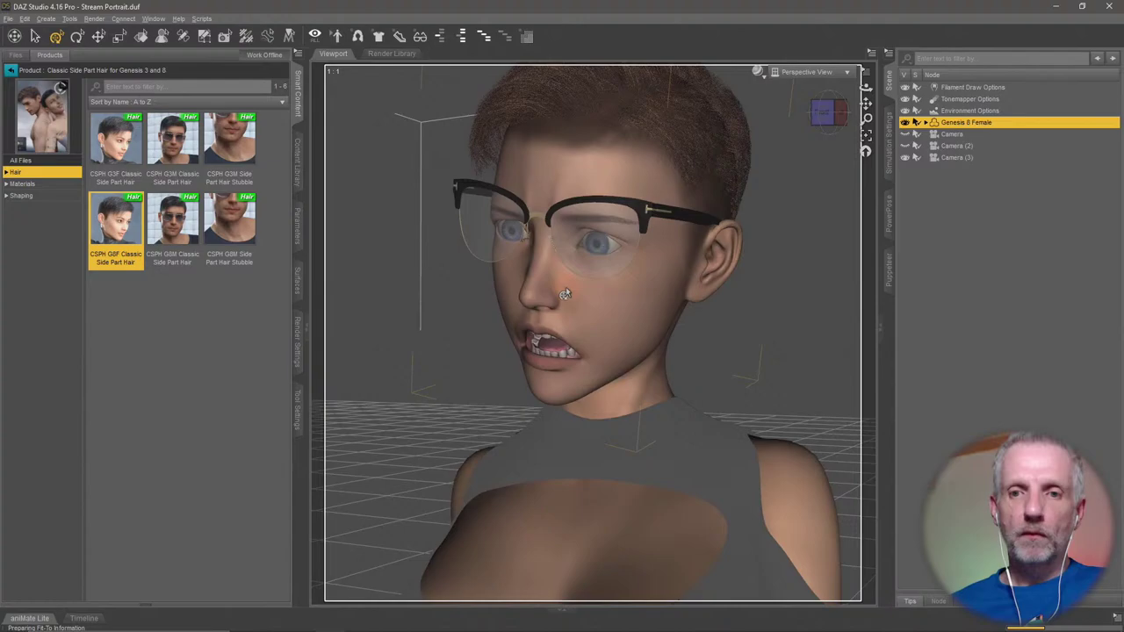
{"action": "left_click_drag", "start_coordinate": [566, 287], "coordinate": [369, 295]}
{"action": "left_click_drag", "start_coordinate": [615, 292], "coordinate": [685, 291]}
{"action": "left_click_drag", "start_coordinate": [562, 290], "coordinate": [633, 279]}
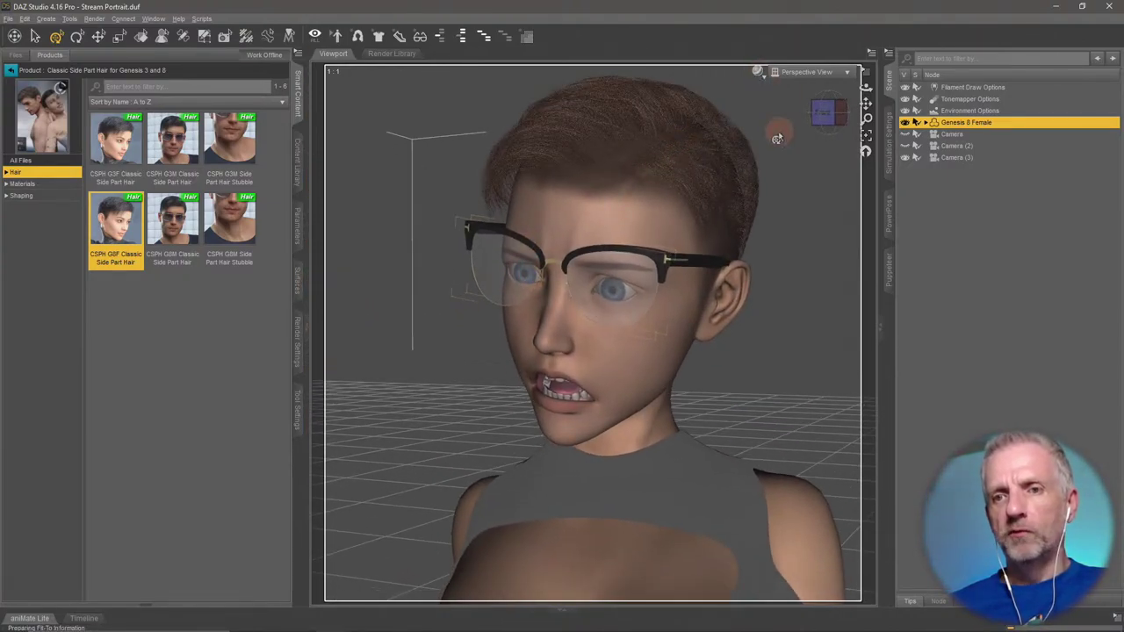
Keep the Filament (PBR) draw style and zoom the view in on the face.
{"action": "left_click", "coordinate": [758, 73]}
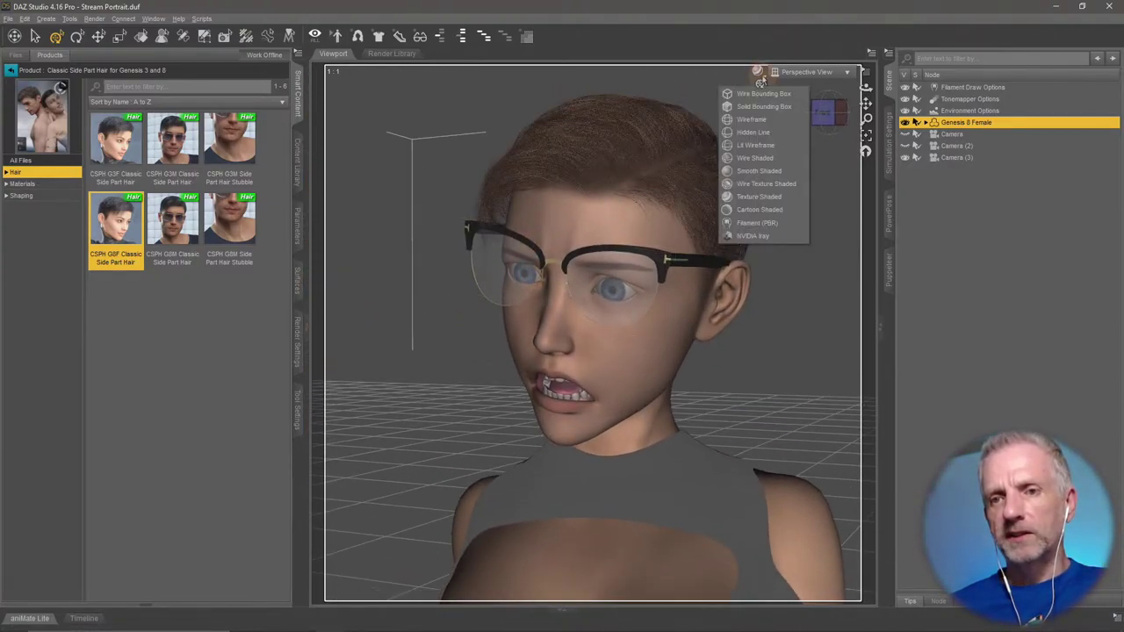
{"action": "left_click", "coordinate": [773, 225]}
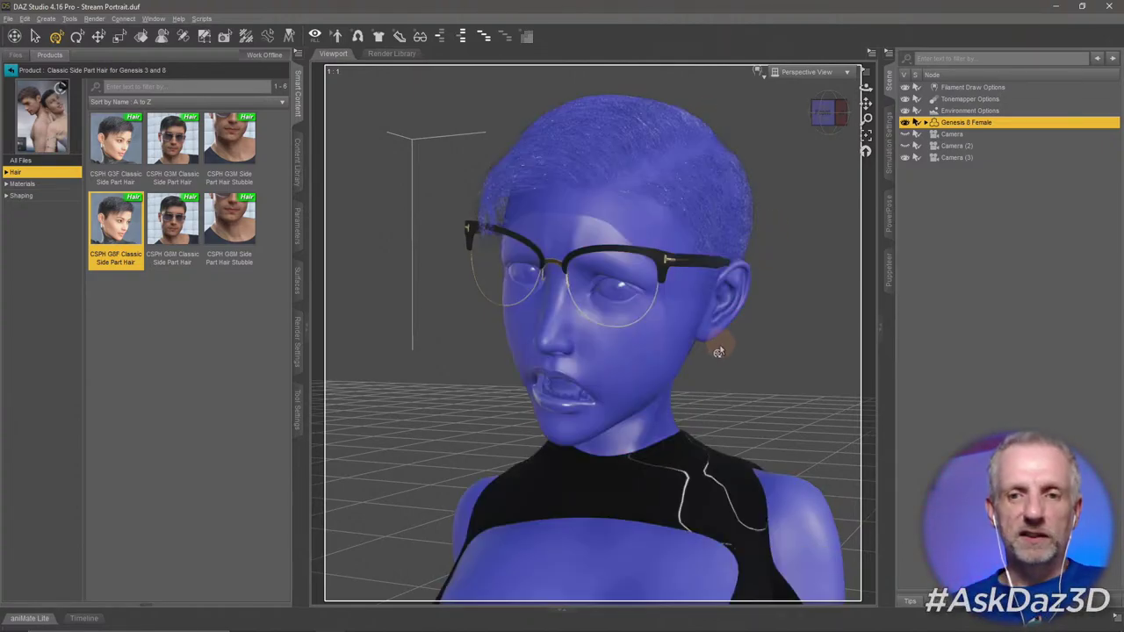
{"action": "mouse_move", "coordinate": [685, 351]}
{"action": "left_mouse_down"}
{"action": "mouse_move", "coordinate": [667, 347]}
{"action": "mouse_move", "coordinate": [709, 348]}
{"action": "mouse_move", "coordinate": [694, 350]}
{"action": "left_mouse_up"}
{"action": "scroll", "coordinate": [709, 347], "scroll_direction": "down", "scroll_amount": 5}
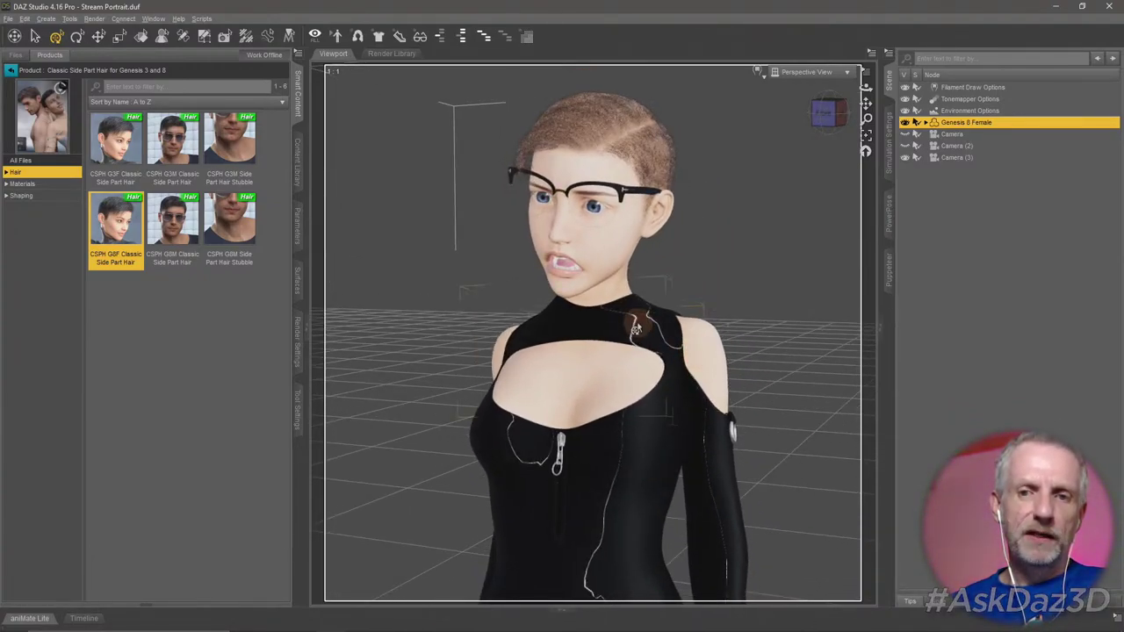
{"action": "left_click_drag", "start_coordinate": [638, 327], "coordinate": [637, 322]}
{"action": "left_click_drag", "start_coordinate": [625, 277], "coordinate": [621, 281]}
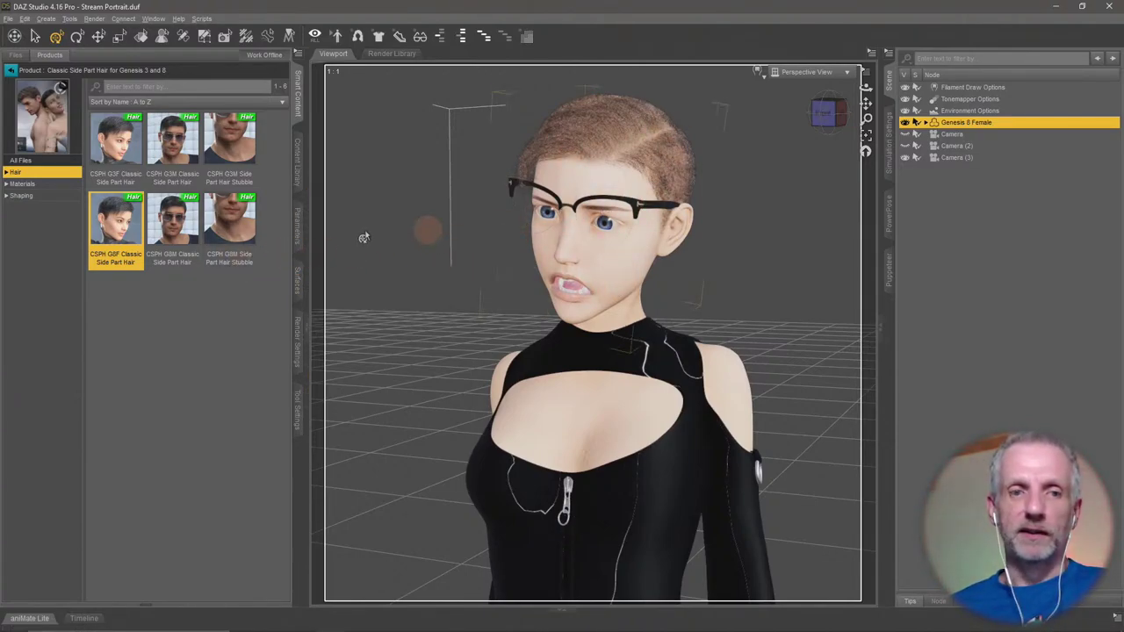
List the hair's Shaping presets and bring up the hair's selection options.
{"action": "left_click", "coordinate": [57, 200]}
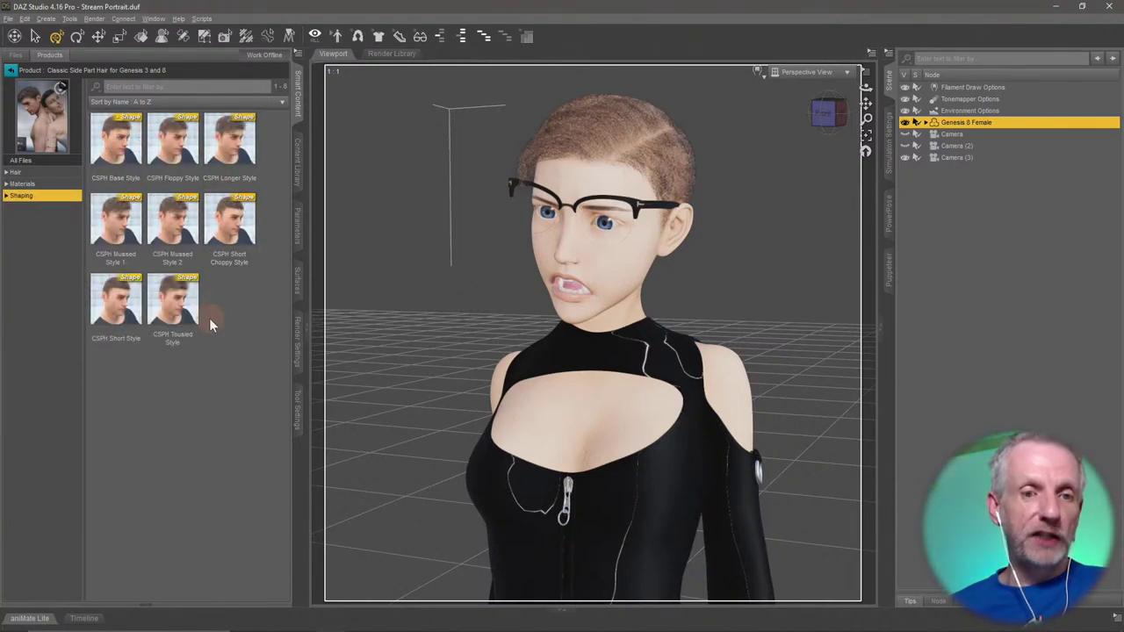
{"action": "scroll", "coordinate": [389, 318], "scroll_direction": "up", "scroll_amount": 2}
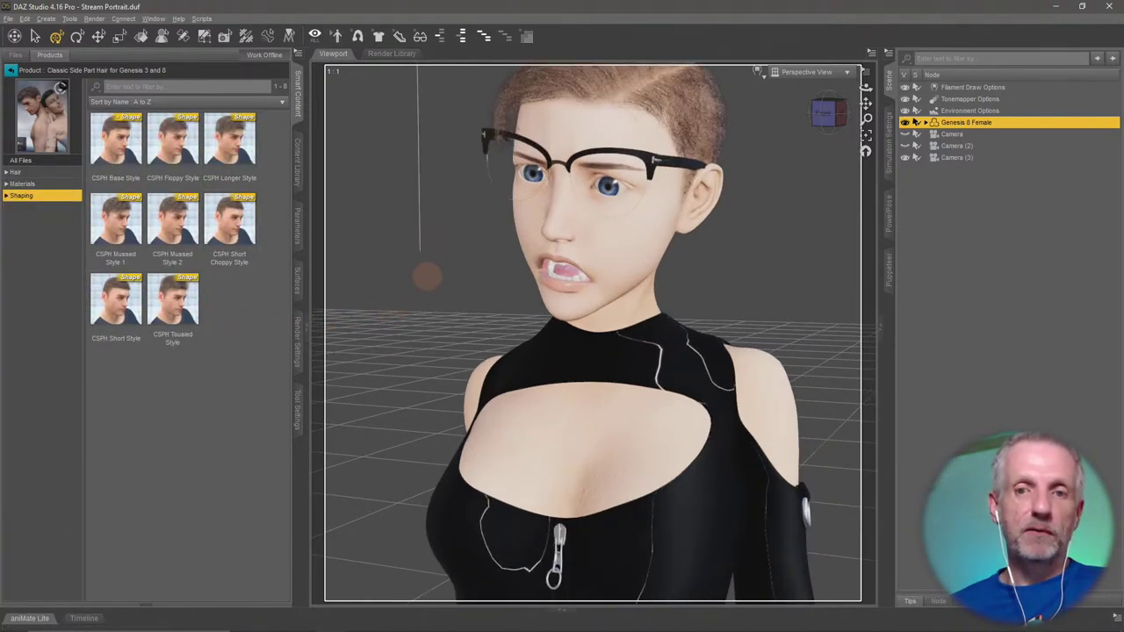
{"action": "scroll", "coordinate": [425, 276], "scroll_direction": "up", "scroll_amount": 4}
{"action": "scroll", "coordinate": [424, 277], "scroll_direction": "up", "scroll_amount": 4}
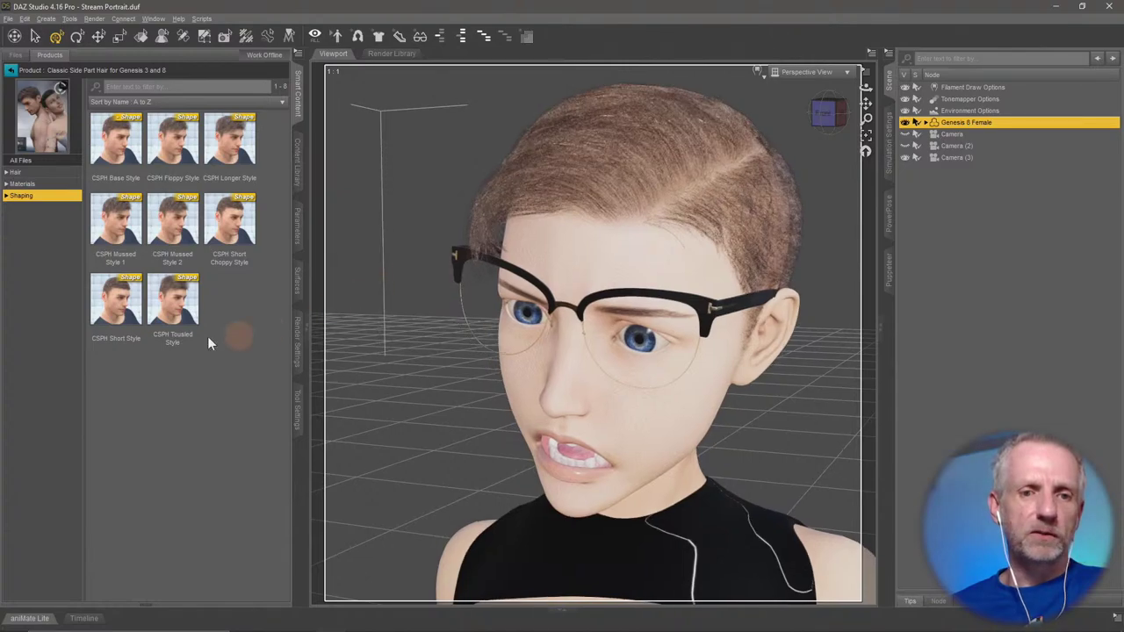
{"action": "right_click", "coordinate": [560, 119]}
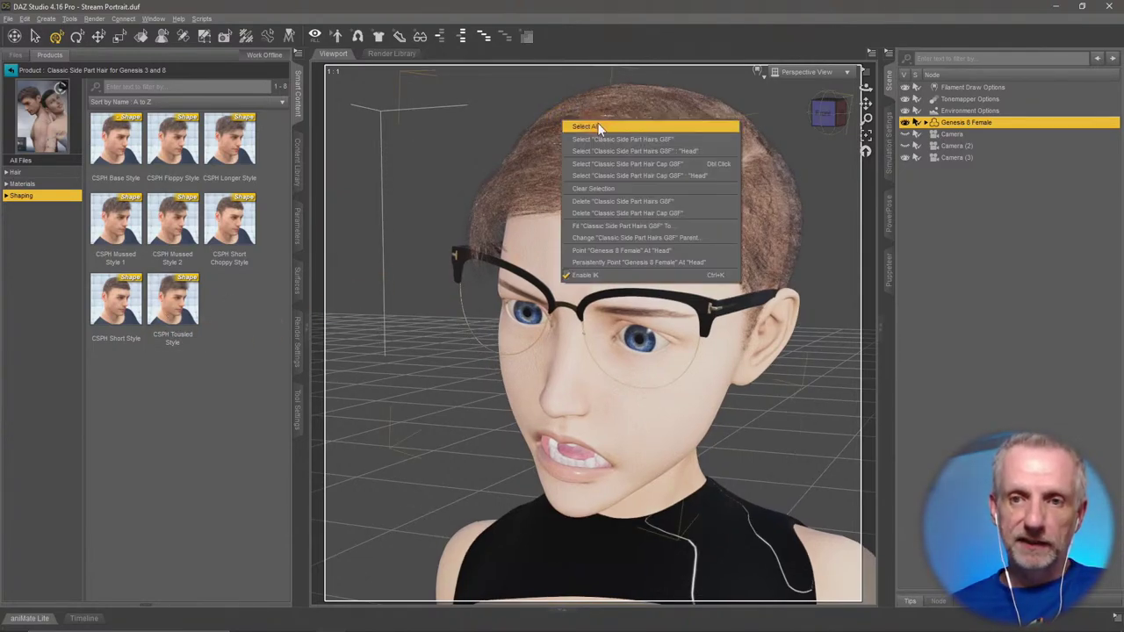
Select all the hair, try Tousled and Mussed Style 1, then apply CSPH Longer Style.
{"action": "left_click", "coordinate": [627, 138]}
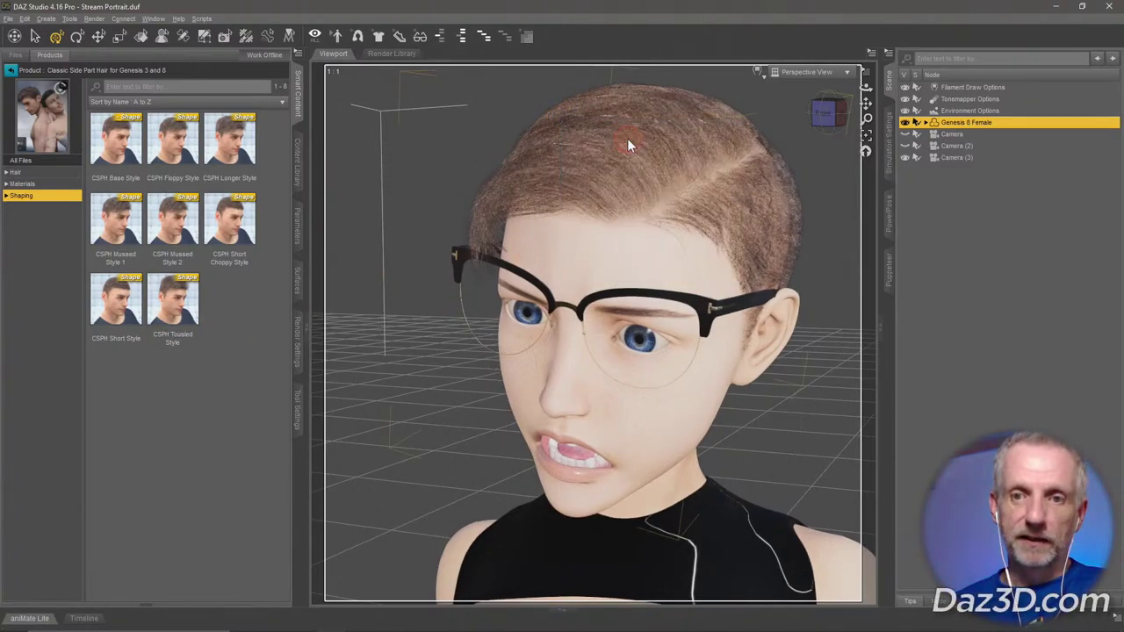
{"action": "double_click", "coordinate": [180, 309]}
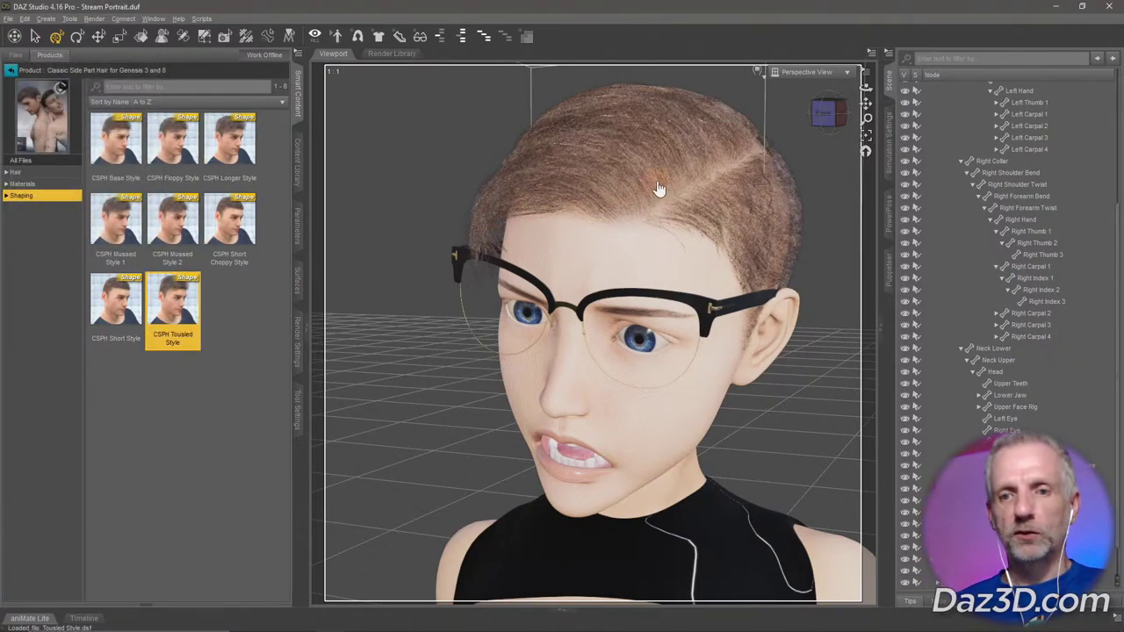
{"action": "left_click", "coordinate": [825, 112]}
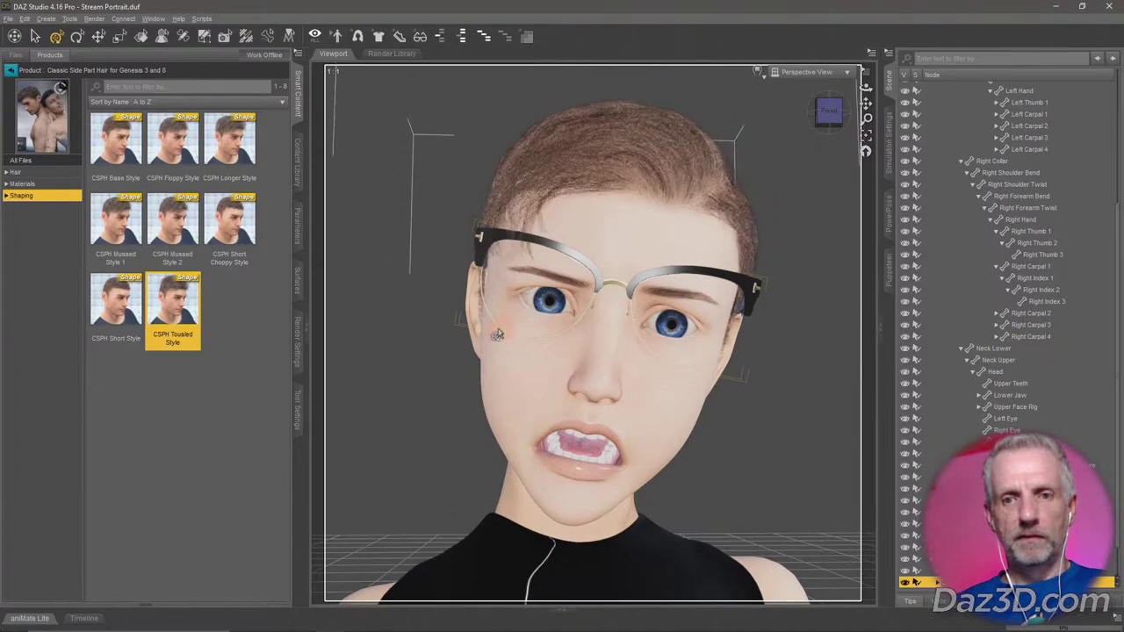
{"action": "double_click", "coordinate": [115, 221]}
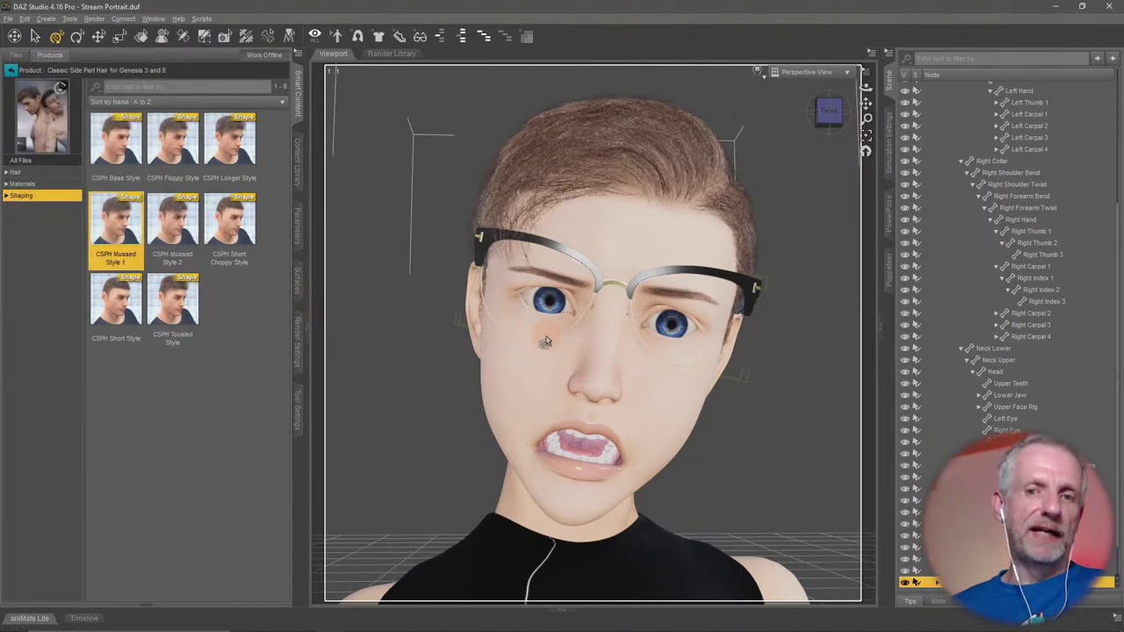
{"action": "double_click", "coordinate": [239, 165]}
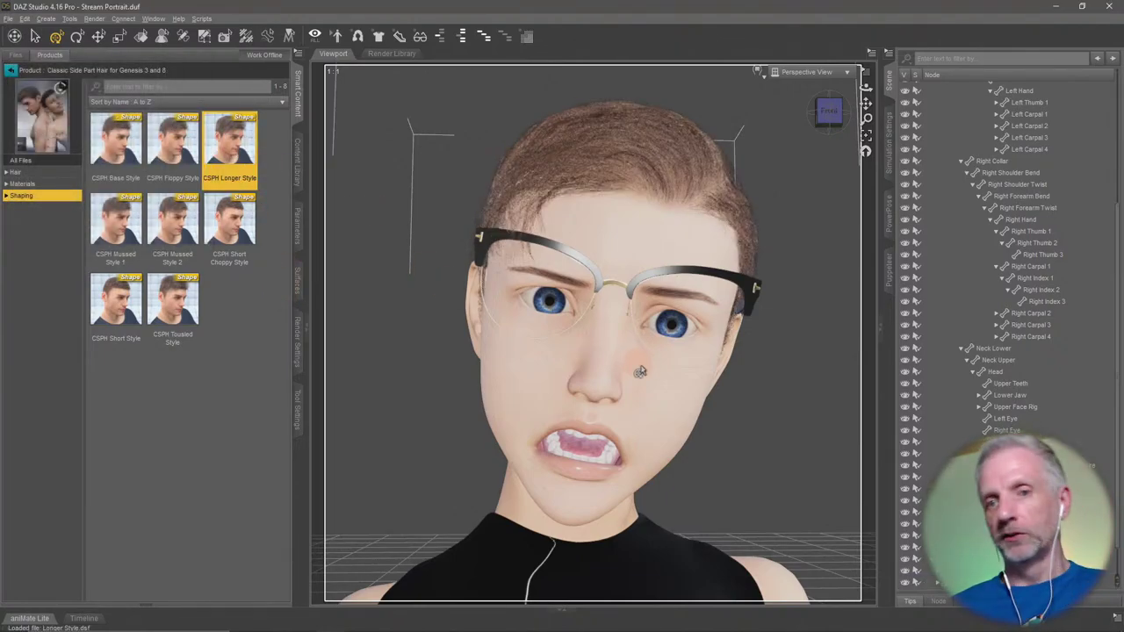
{"action": "left_click_drag", "start_coordinate": [640, 371], "coordinate": [669, 367]}
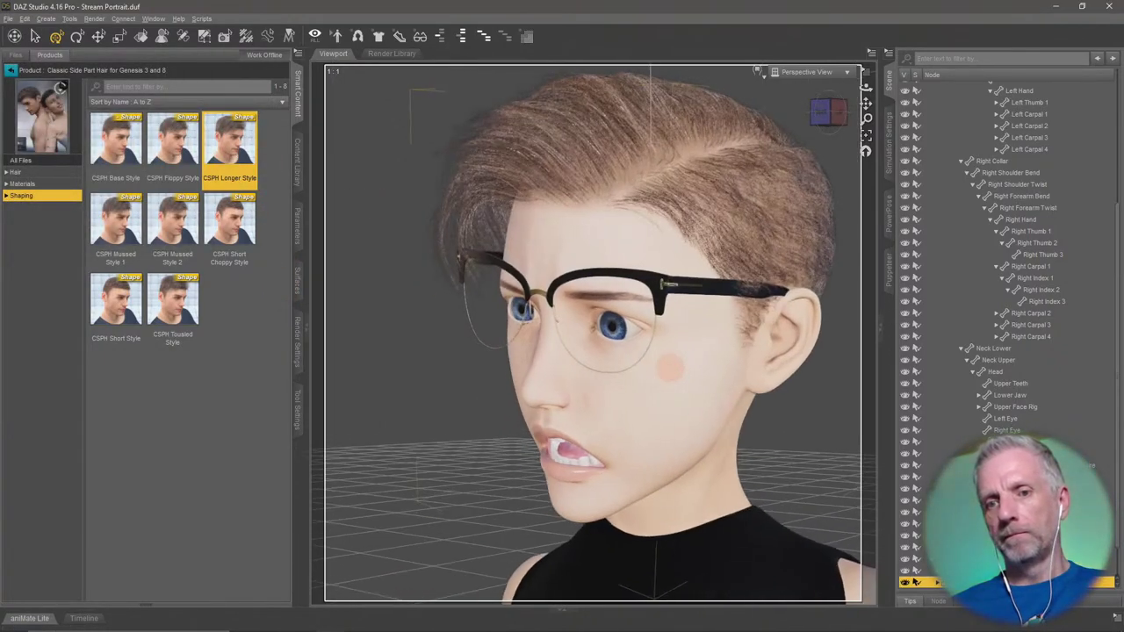
{"action": "scroll", "coordinate": [669, 367], "scroll_direction": "down", "scroll_amount": 5}
{"action": "left_click_drag", "start_coordinate": [585, 375], "coordinate": [714, 329]}
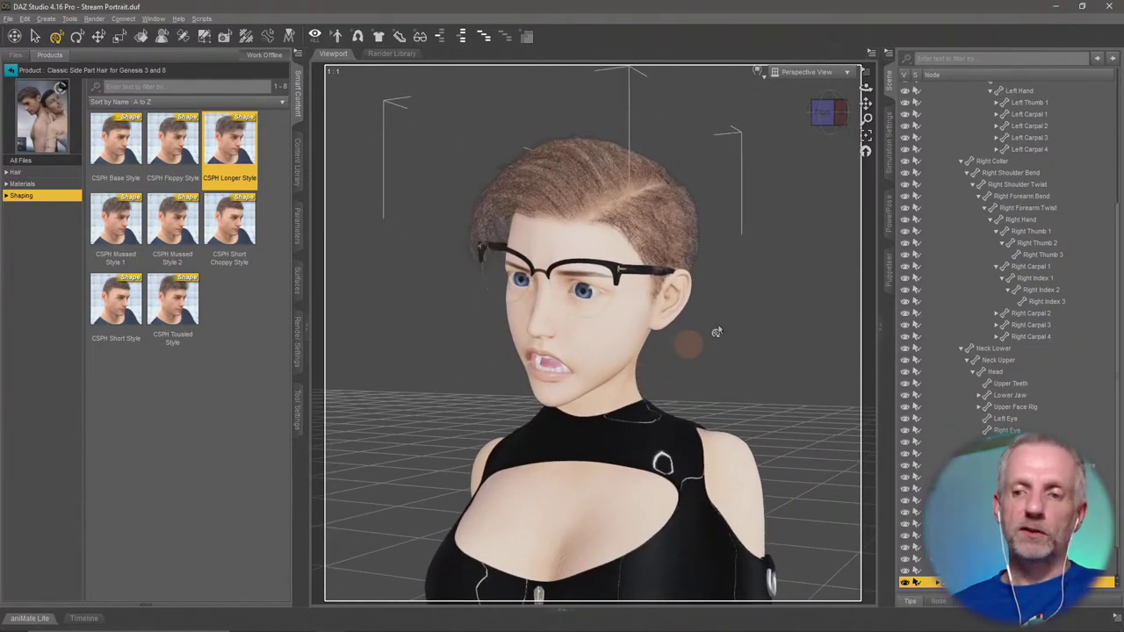
Apply the CSPH Black Iray material preset to the hair.
{"action": "left_click", "coordinate": [52, 183]}
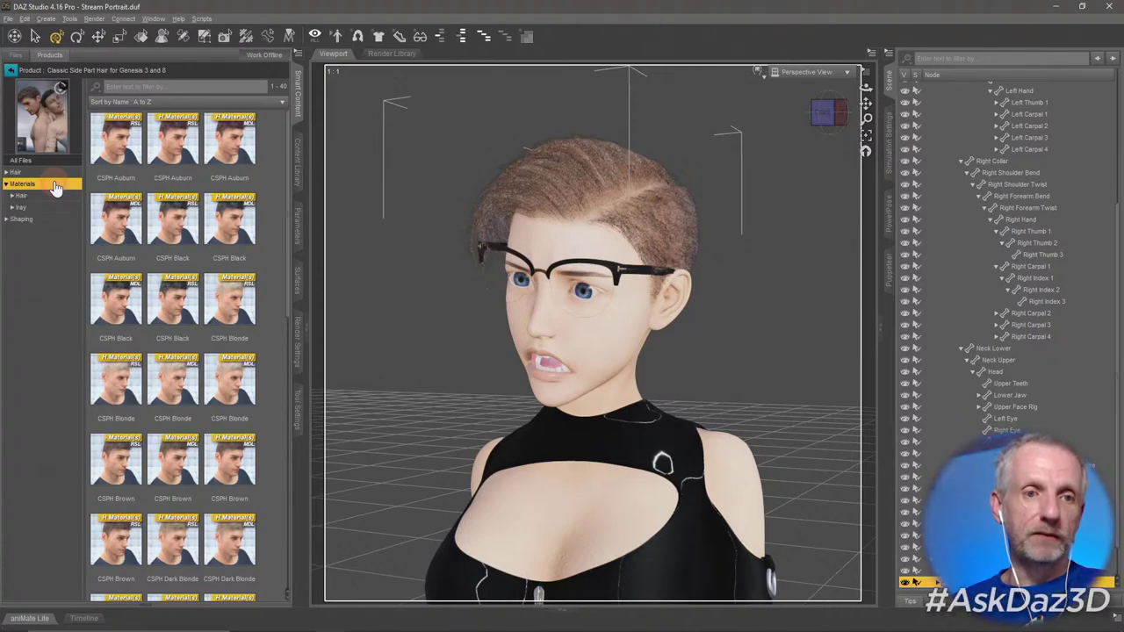
{"action": "left_click", "coordinate": [50, 207]}
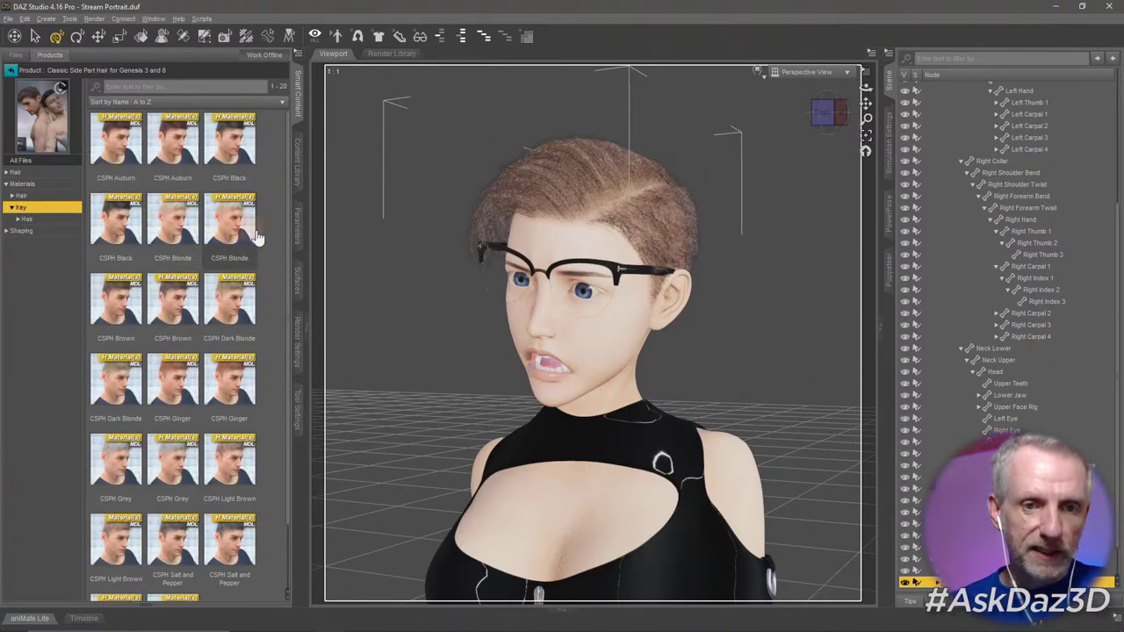
{"action": "scroll", "coordinate": [263, 248], "scroll_direction": "down", "scroll_amount": 1}
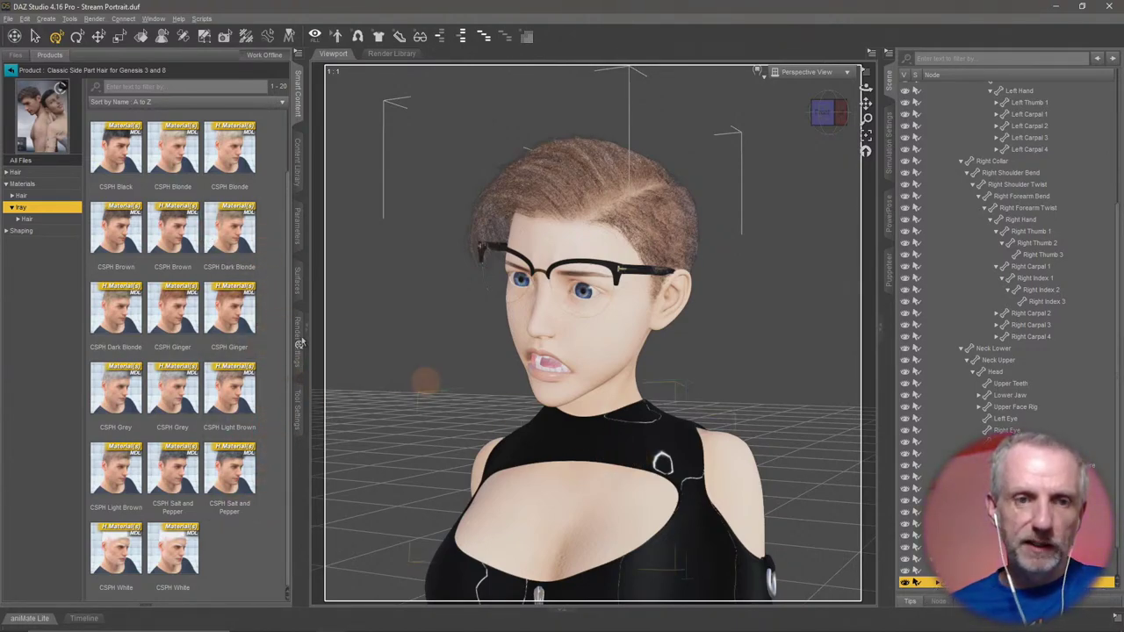
{"action": "double_click", "coordinate": [126, 154]}
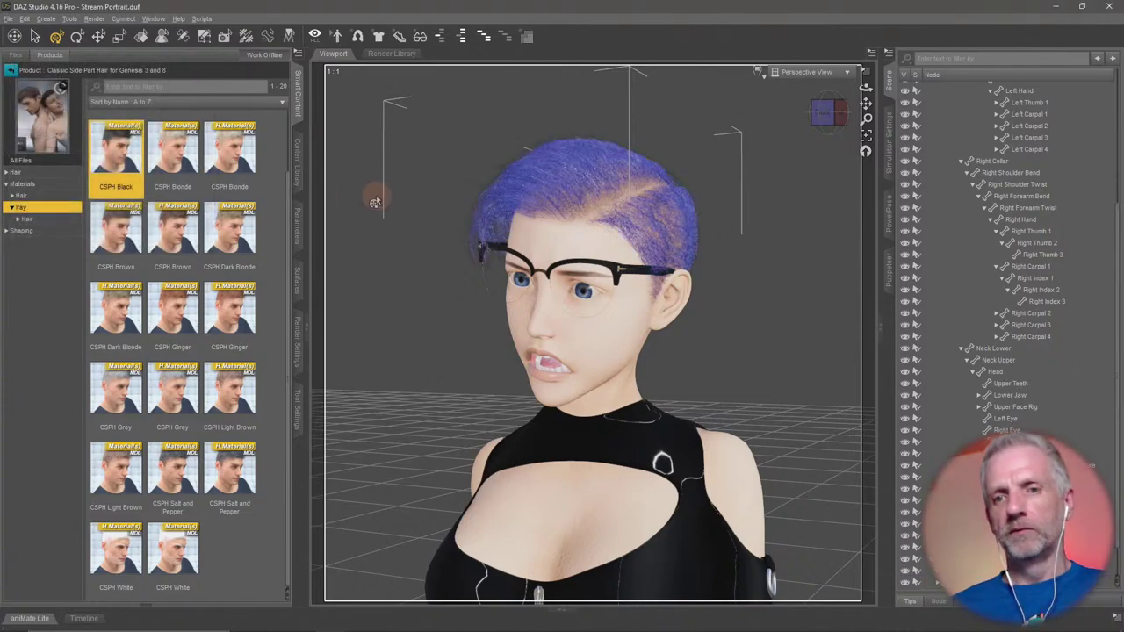
Switch the viewport draw style to the NVIDIA Iray preview.
{"action": "left_click", "coordinate": [760, 72]}
{"action": "left_click", "coordinate": [783, 221]}
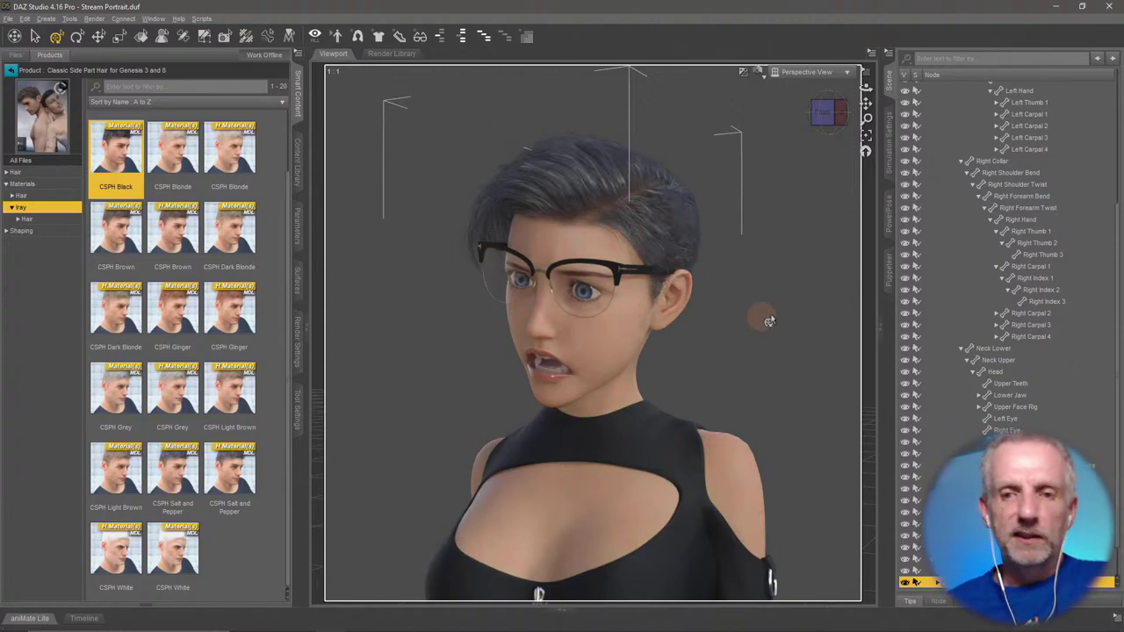
{"action": "scroll", "coordinate": [769, 320], "scroll_direction": "up", "scroll_amount": 10}
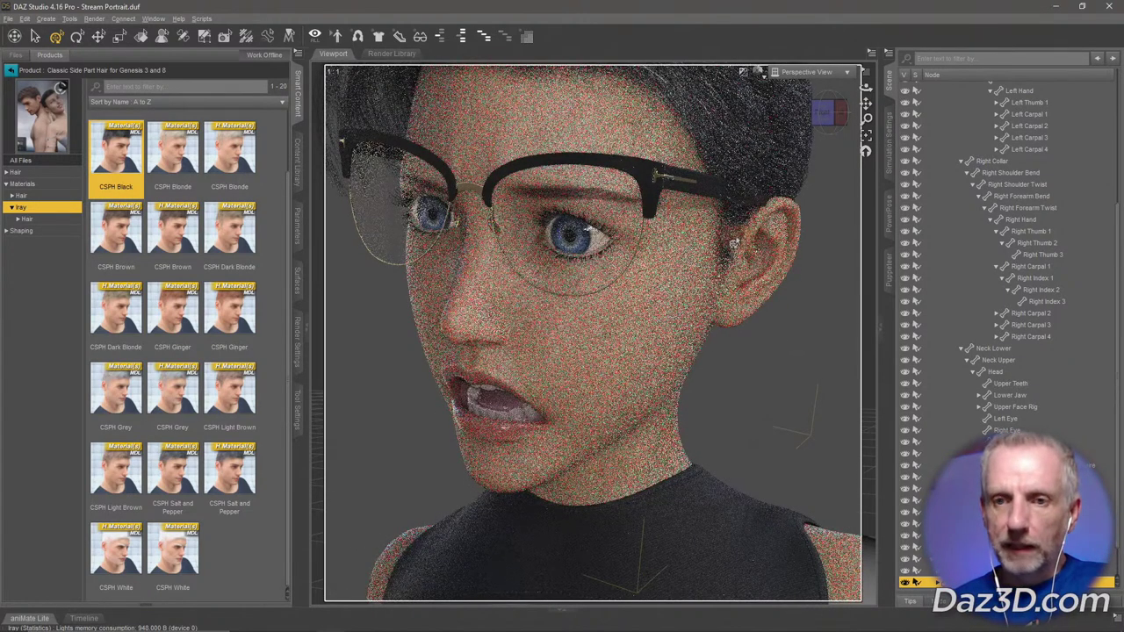
{"action": "scroll", "coordinate": [728, 231], "scroll_direction": "up", "scroll_amount": 1}
{"action": "scroll", "coordinate": [728, 231], "scroll_direction": "up", "scroll_amount": 3}
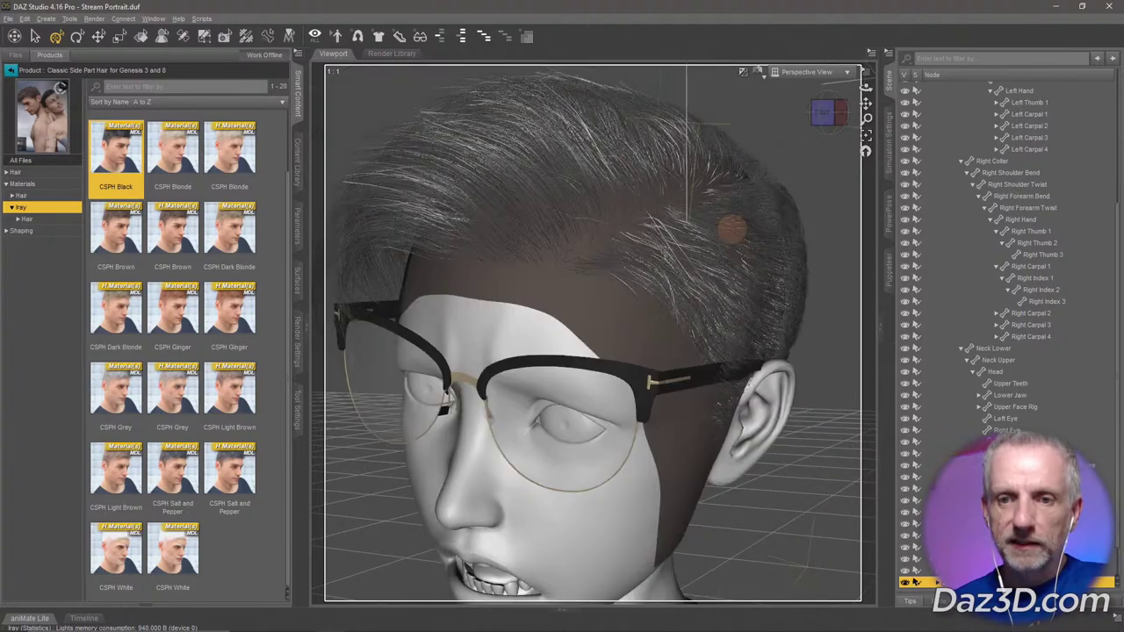
{"action": "scroll", "coordinate": [731, 233], "scroll_direction": "up", "scroll_amount": 3}
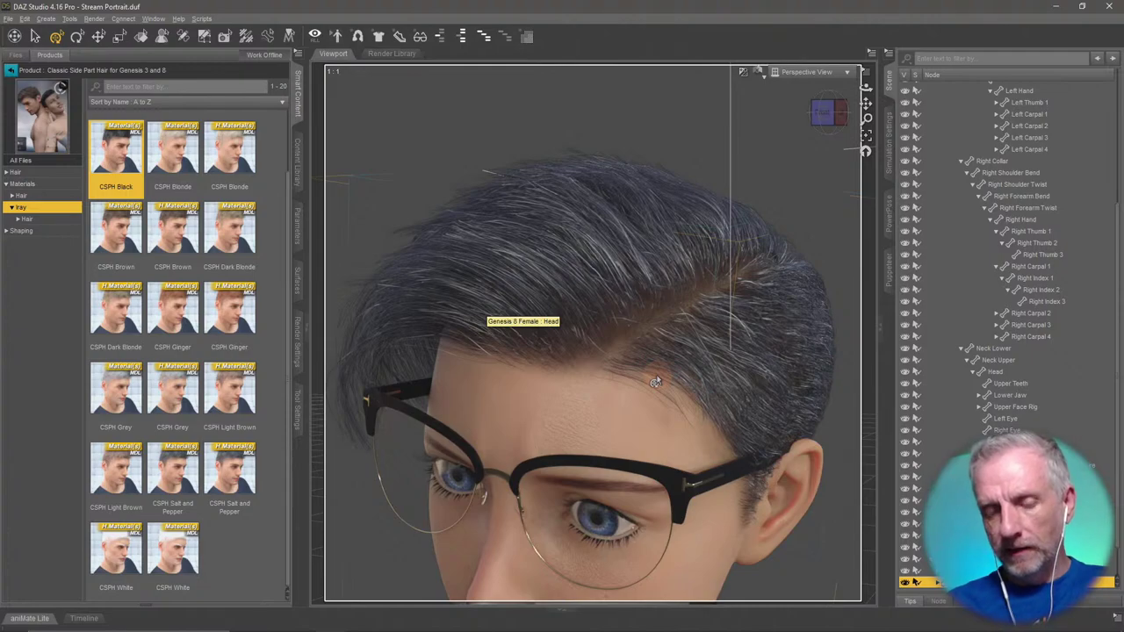
{"action": "mouse_move", "coordinate": [690, 358]}
{"action": "left_mouse_down"}
{"action": "mouse_move", "coordinate": [717, 411]}
{"action": "mouse_move", "coordinate": [700, 450]}
{"action": "mouse_move", "coordinate": [687, 391]}
{"action": "left_mouse_up"}
{"action": "left_click_drag", "start_coordinate": [681, 360], "coordinate": [676, 386], "text": "alt"}
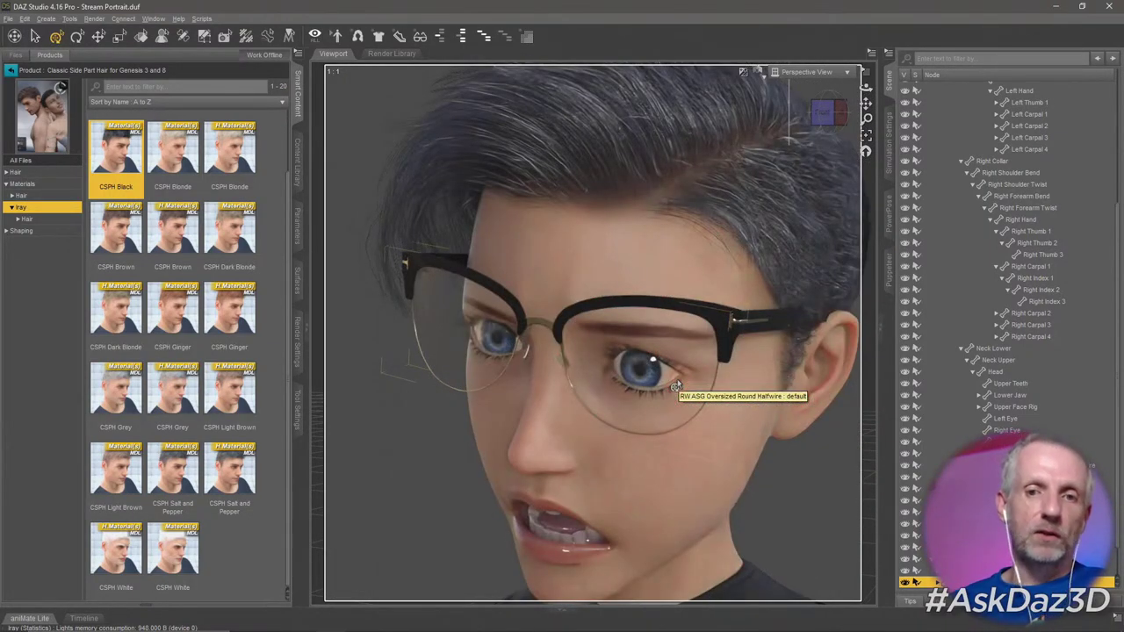
Add the Draw Settings pane to the workspace.
{"action": "right_click", "coordinate": [299, 455]}
{"action": "mouse_move", "coordinate": [351, 463]}
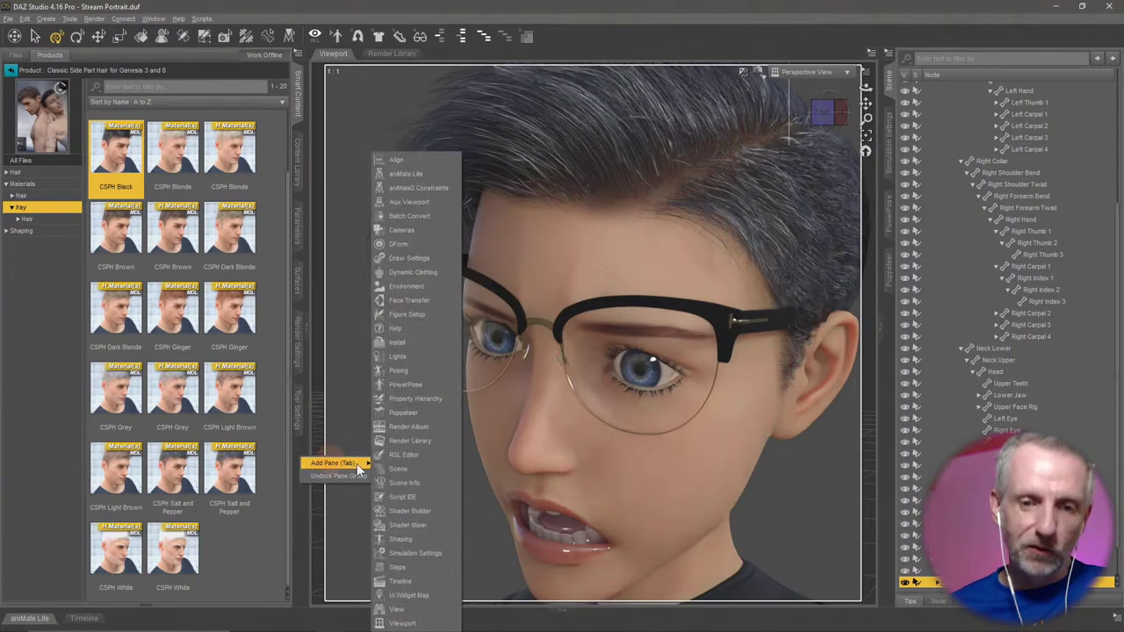
{"action": "left_click", "coordinate": [426, 265]}
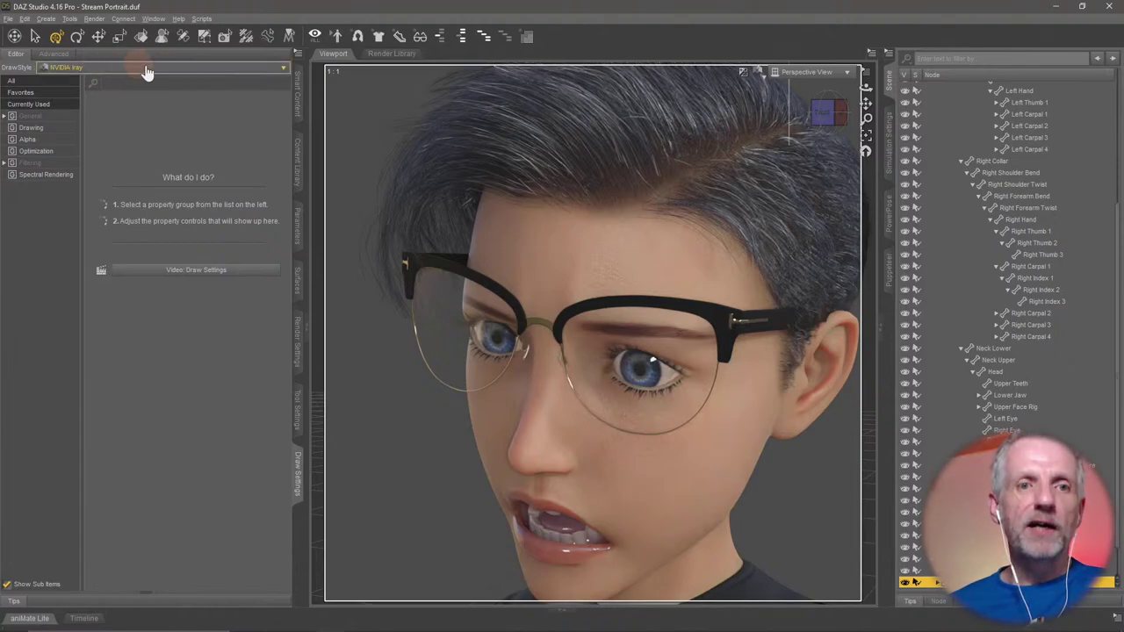
Set the Iray Drawing Manipulation Resolution to 1/16 instead of 1/4.
{"action": "left_click", "coordinate": [66, 118]}
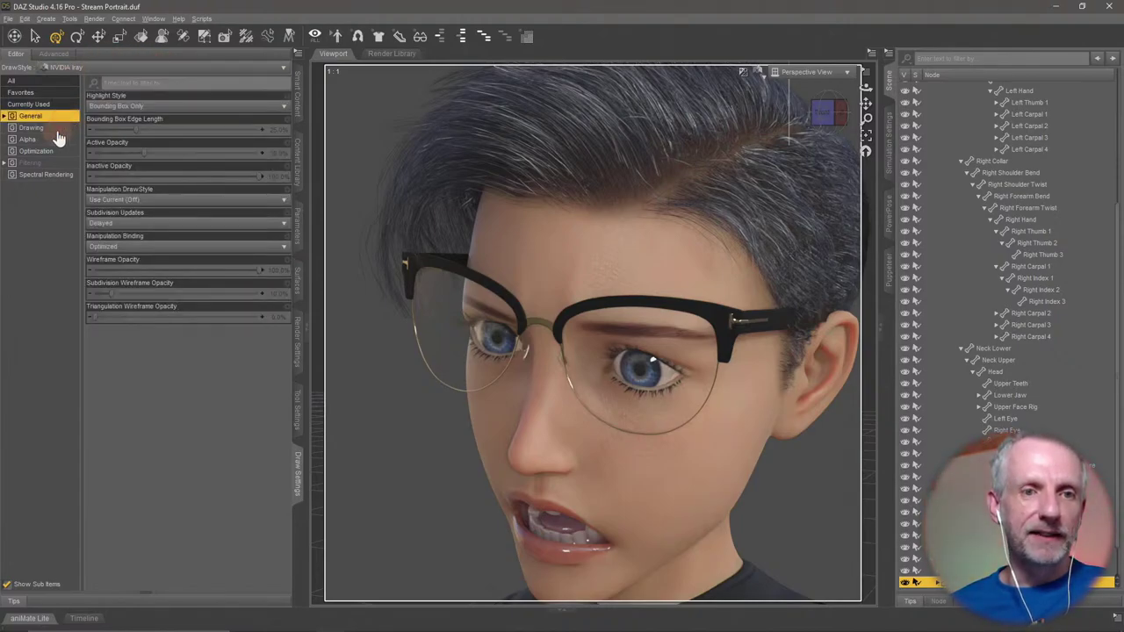
{"action": "left_click", "coordinate": [50, 129]}
{"action": "left_click", "coordinate": [58, 116]}
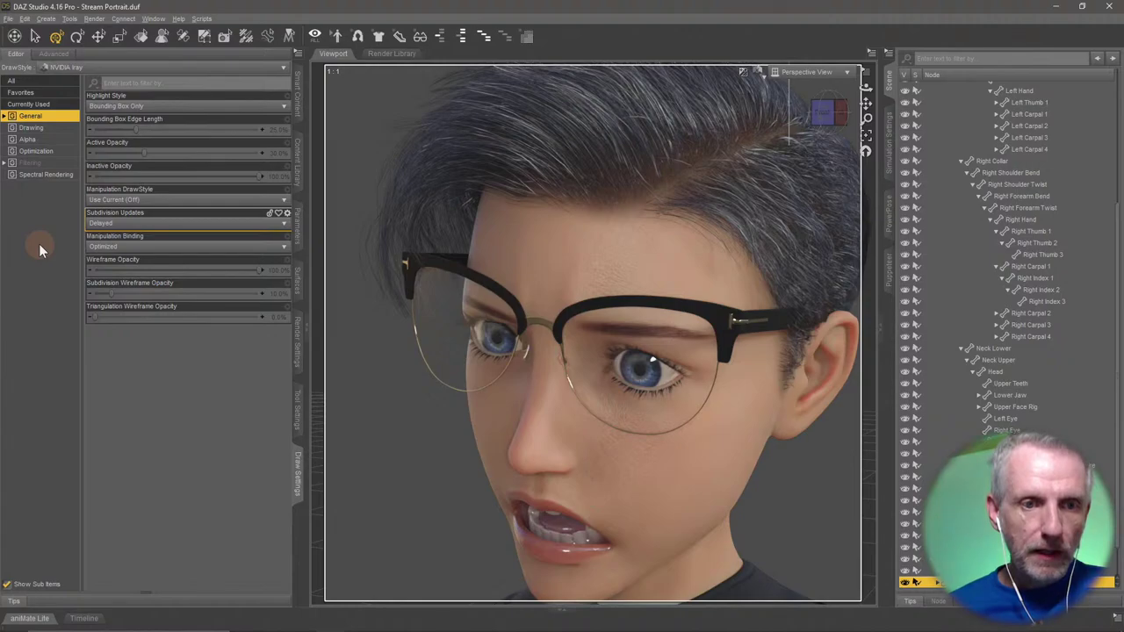
{"action": "left_click", "coordinate": [65, 130]}
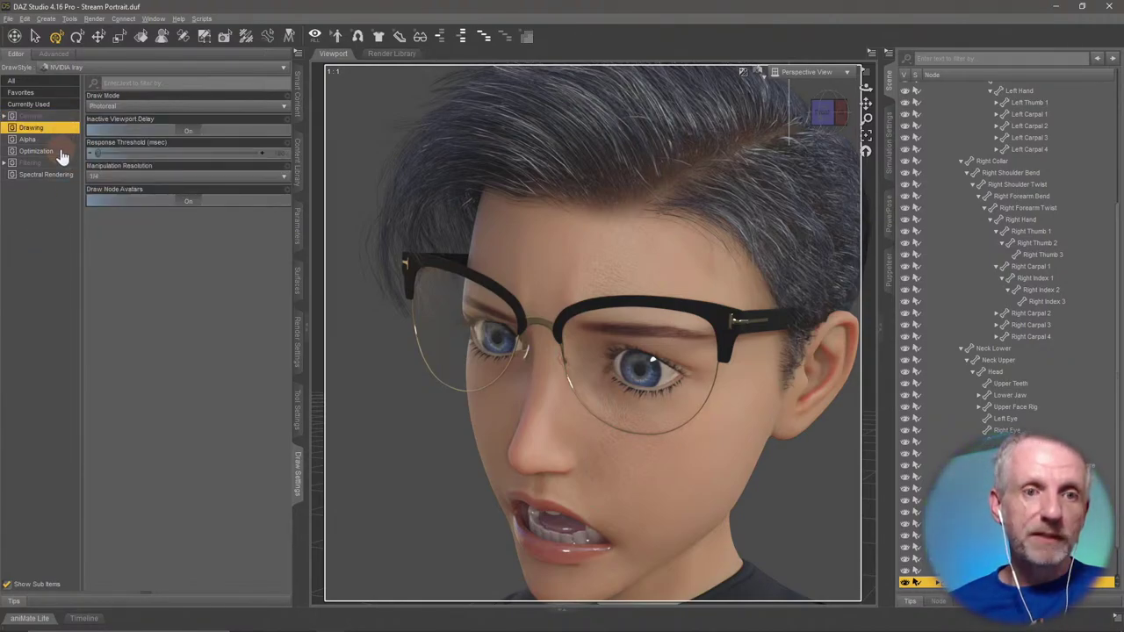
{"action": "left_click", "coordinate": [60, 152]}
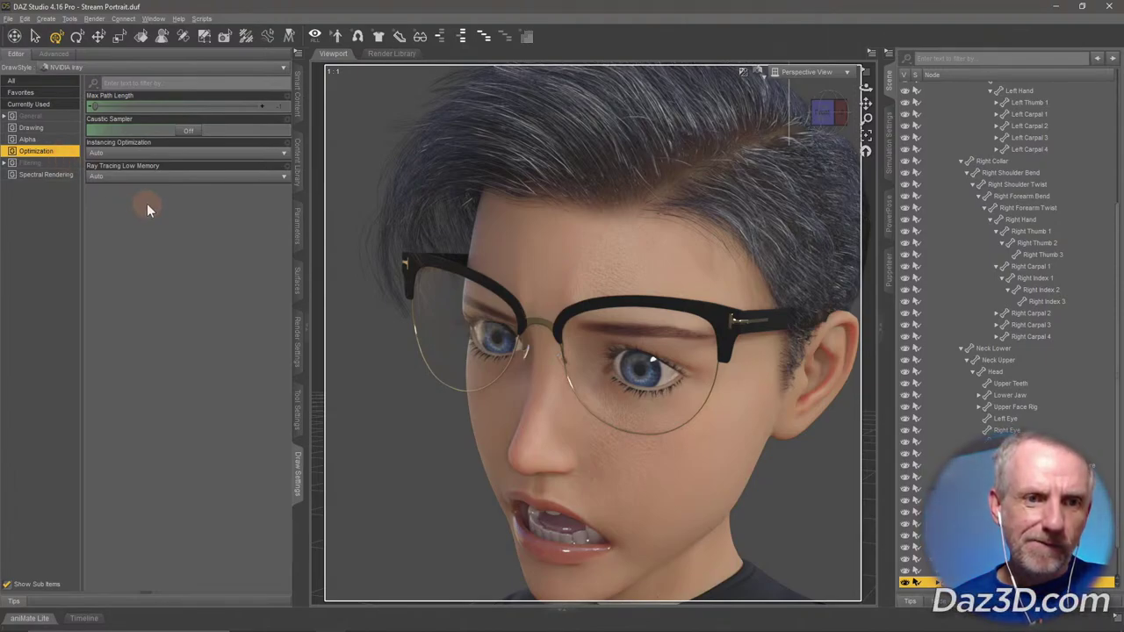
{"action": "left_click", "coordinate": [65, 174]}
{"action": "left_click", "coordinate": [61, 163]}
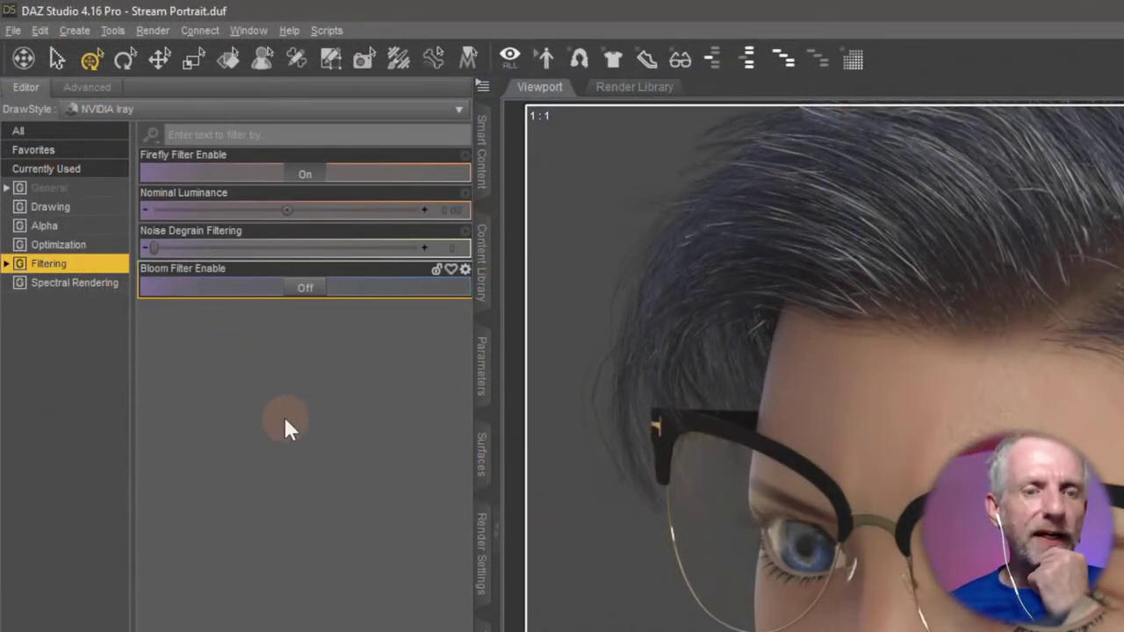
{"action": "left_click", "coordinate": [89, 189]}
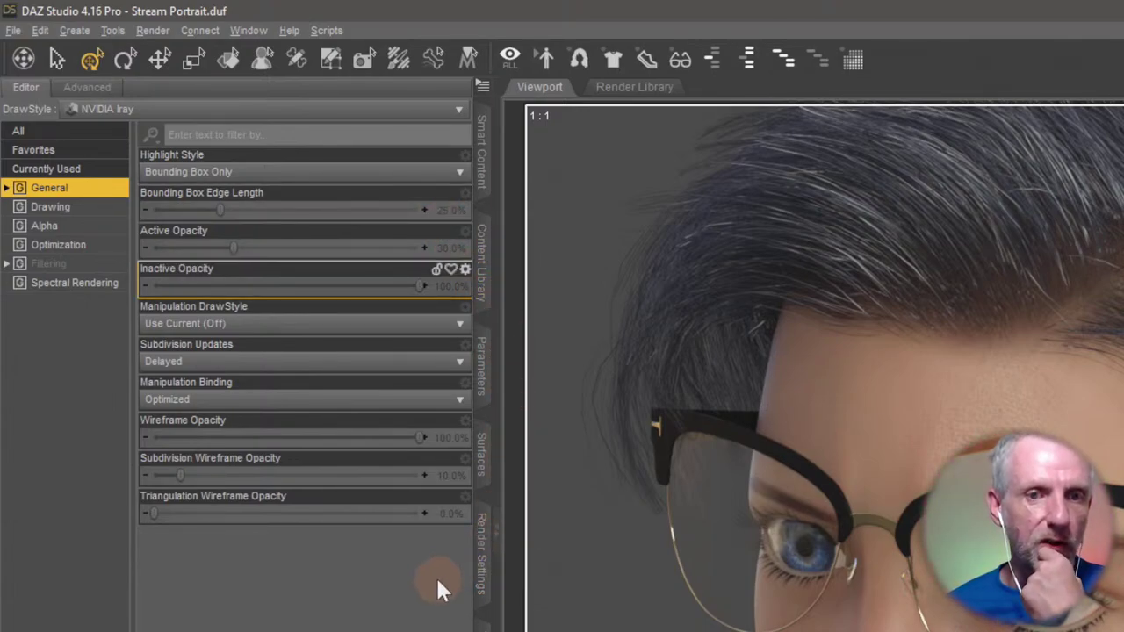
{"action": "left_click", "coordinate": [100, 211]}
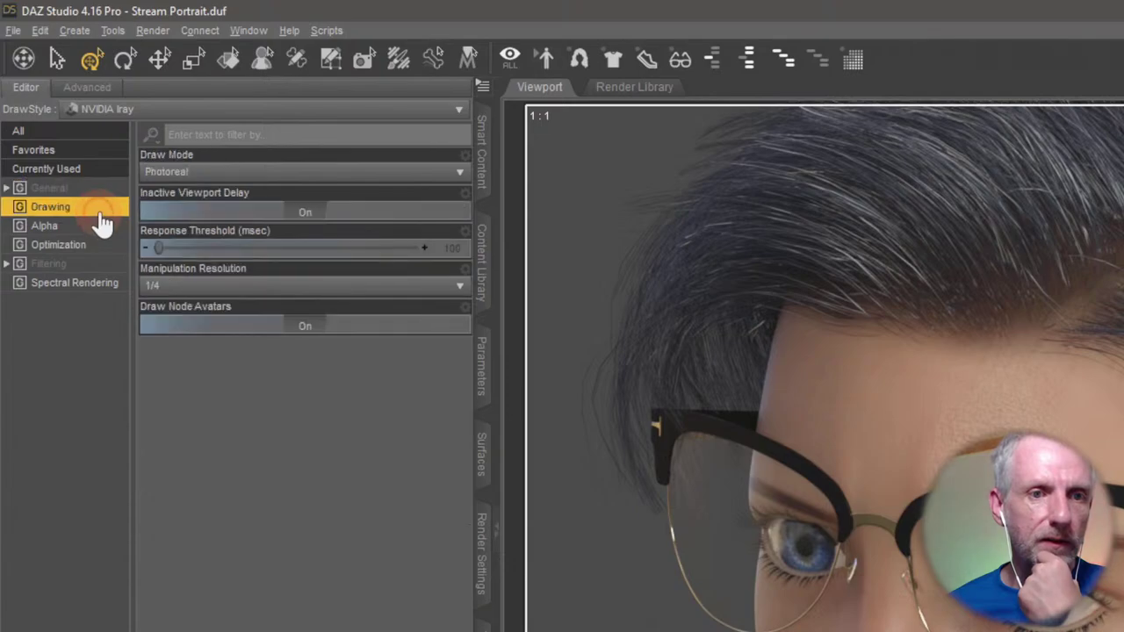
{"action": "left_click", "coordinate": [261, 288]}
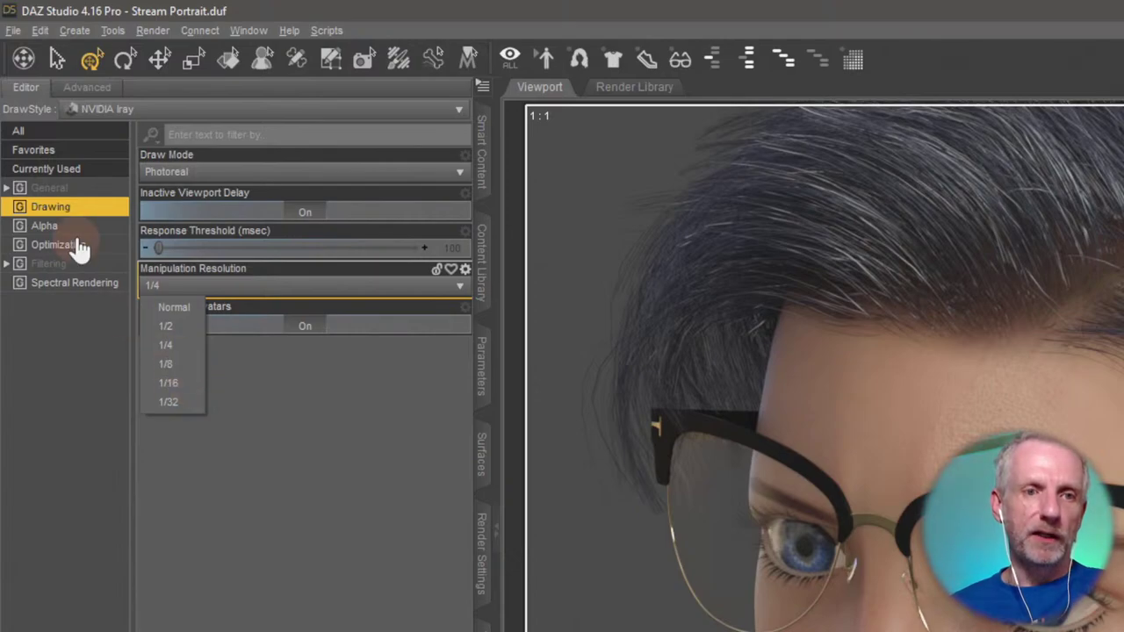
{"action": "left_click", "coordinate": [169, 383]}
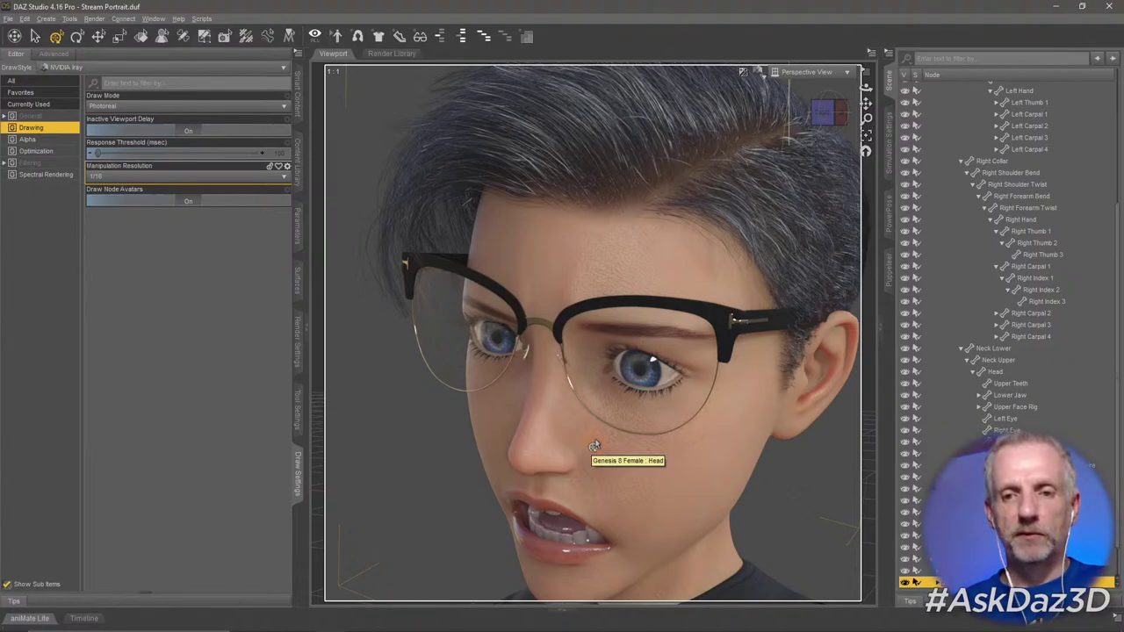
{"action": "left_click", "coordinate": [67, 56]}
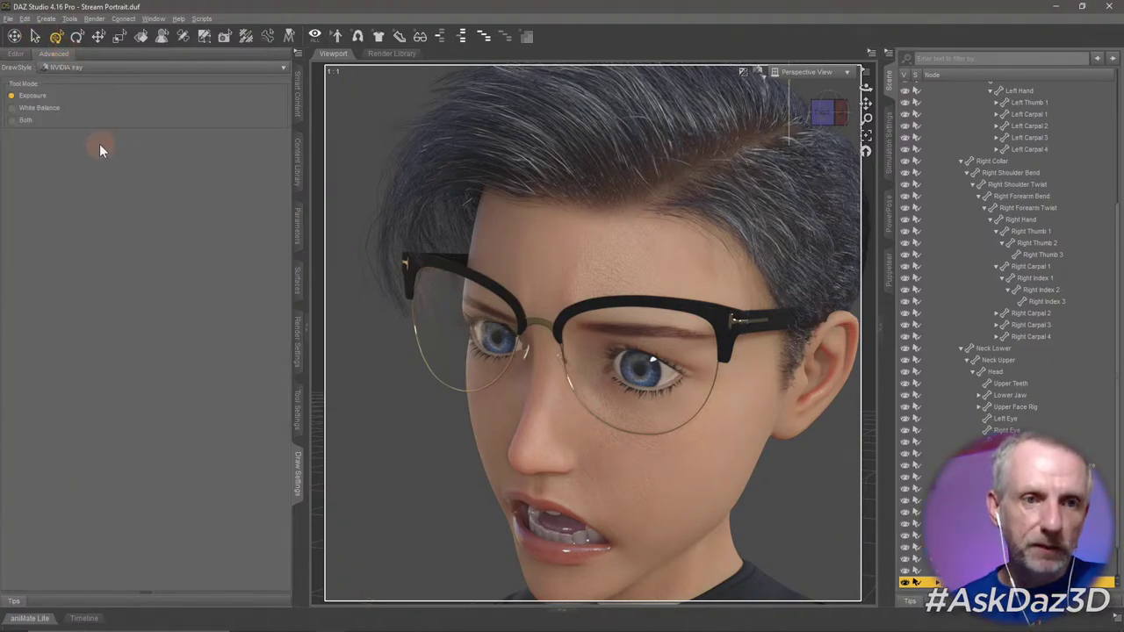
Check the Render Settings' CUDA GPU devices, then return to the General page.
{"action": "left_click", "coordinate": [16, 53]}
{"action": "left_click", "coordinate": [296, 350]}
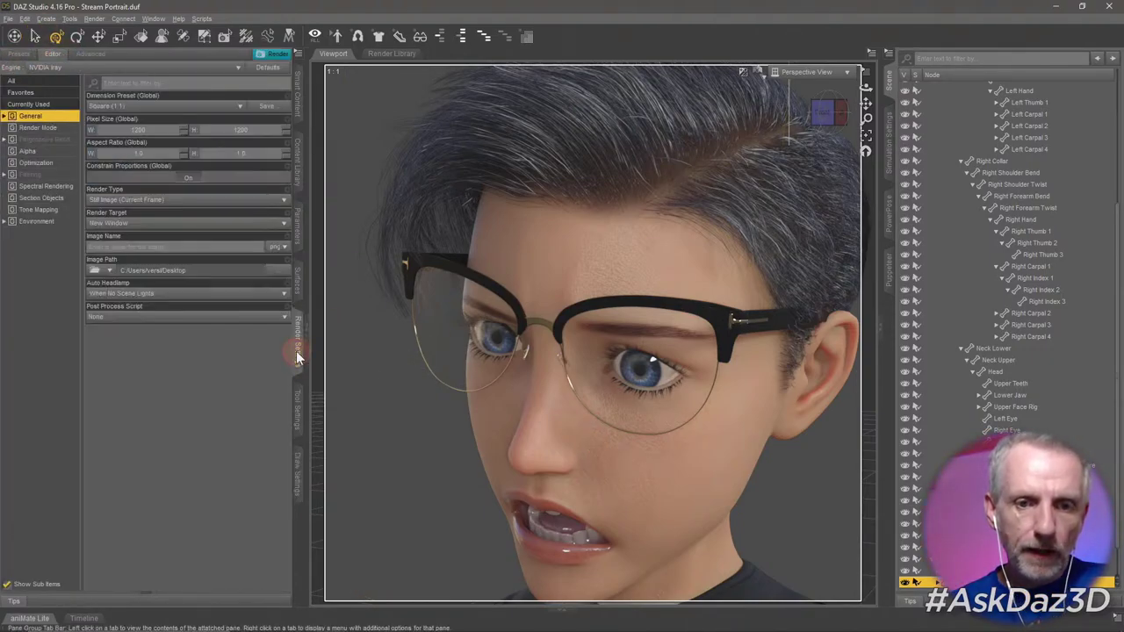
{"action": "left_click", "coordinate": [94, 54]}
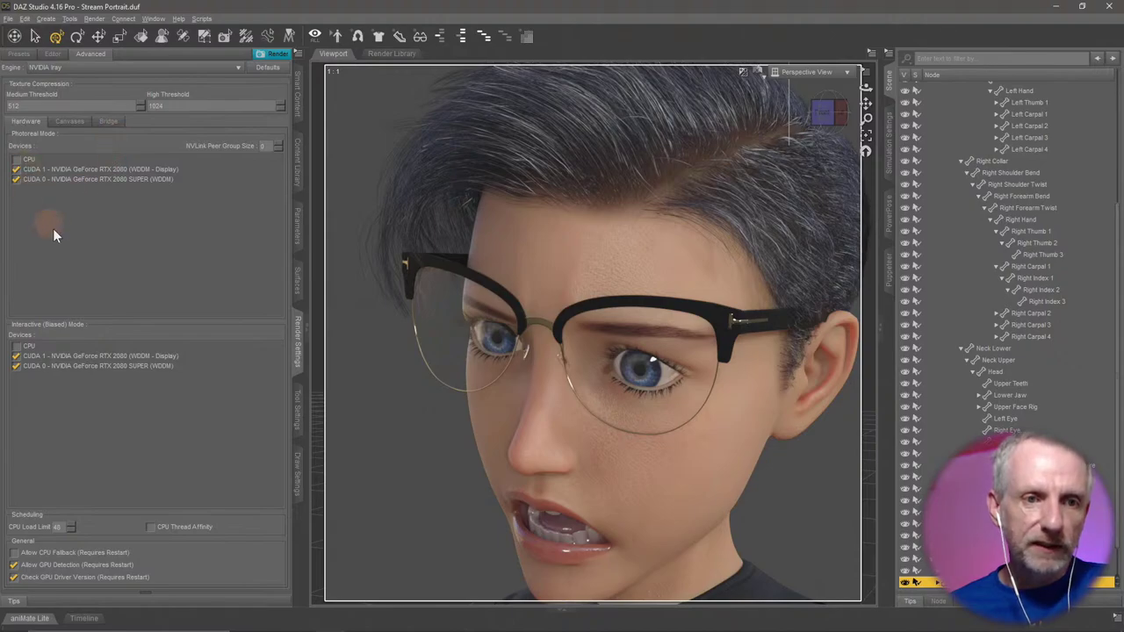
{"action": "left_click", "coordinate": [51, 55]}
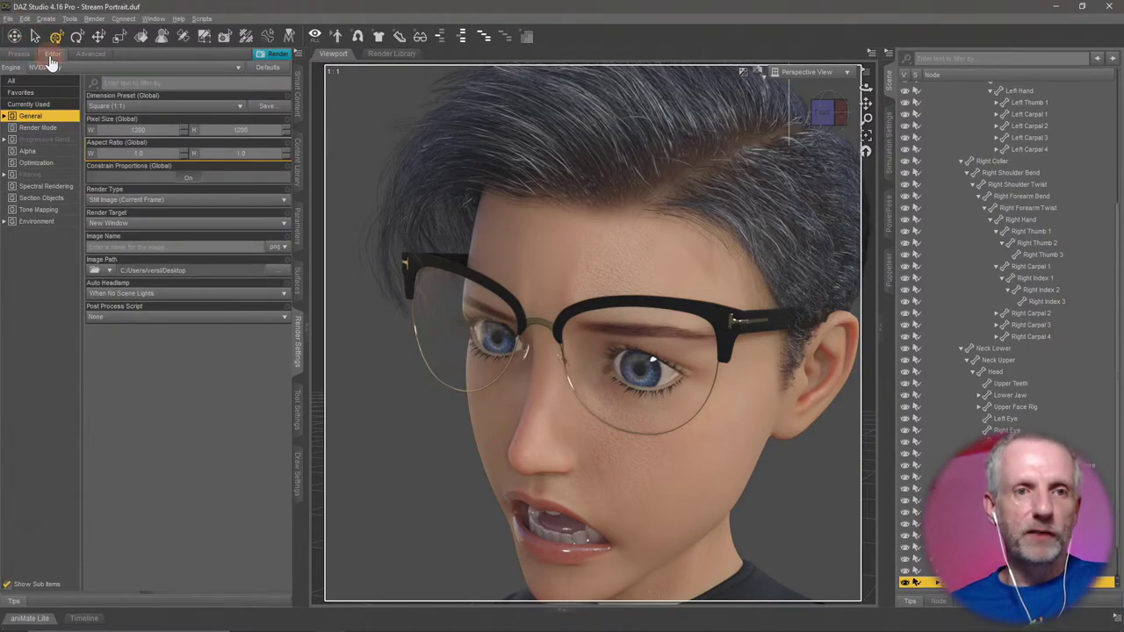
{"action": "mouse_move", "coordinate": [563, 434]}
{"action": "left_mouse_down"}
{"action": "mouse_move", "coordinate": [579, 439]}
{"action": "mouse_move", "coordinate": [567, 443]}
{"action": "left_mouse_up"}
{"action": "mouse_move", "coordinate": [697, 439]}
{"action": "left_mouse_down"}
{"action": "mouse_move", "coordinate": [575, 439]}
{"action": "mouse_move", "coordinate": [659, 462]}
{"action": "mouse_move", "coordinate": [707, 453]}
{"action": "left_mouse_up"}
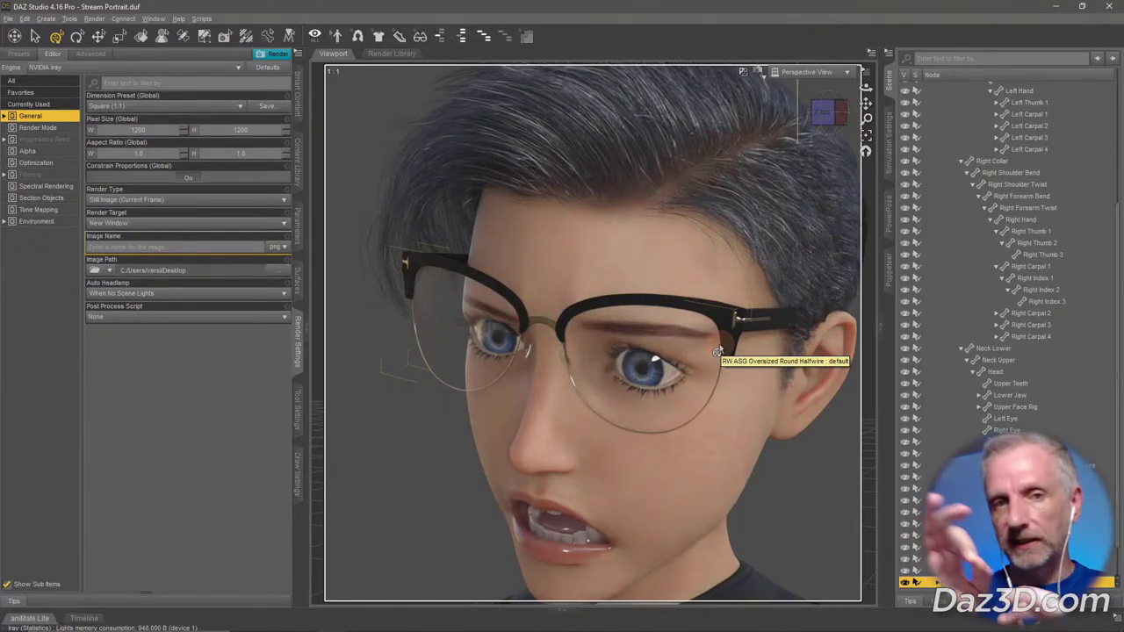
View through Camera (3), compare with Camera, and dolly in until head and glasses fill the frame.
{"action": "left_click", "coordinate": [757, 72]}
{"action": "left_click", "coordinate": [818, 70]}
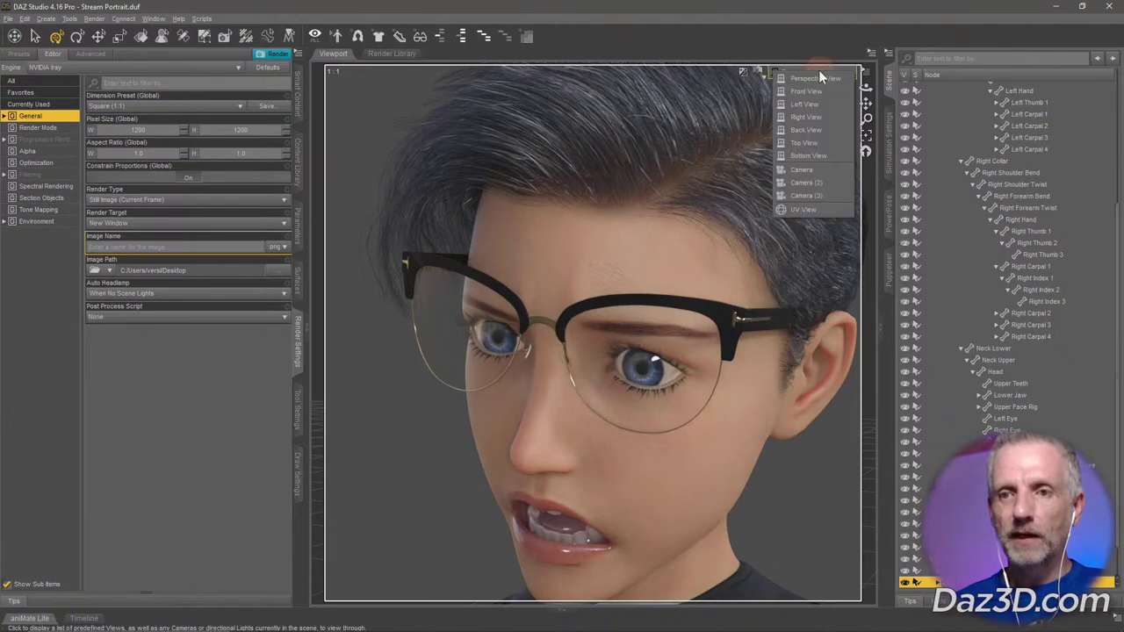
{"action": "left_click", "coordinate": [828, 194]}
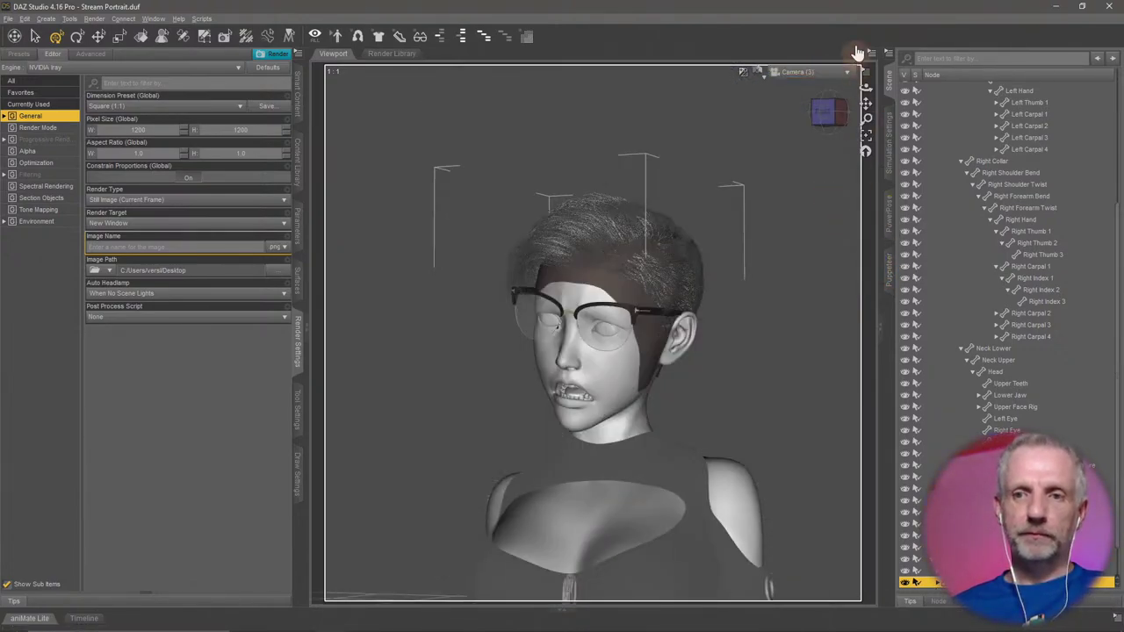
{"action": "left_click", "coordinate": [819, 72]}
{"action": "left_click", "coordinate": [832, 173]}
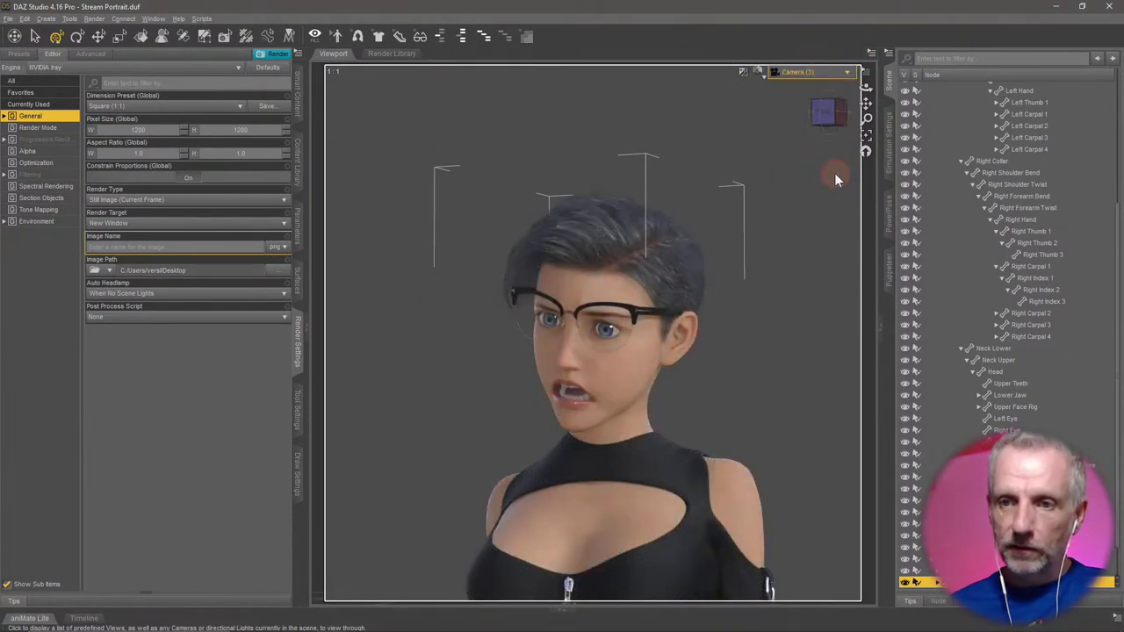
{"action": "left_click", "coordinate": [820, 71]}
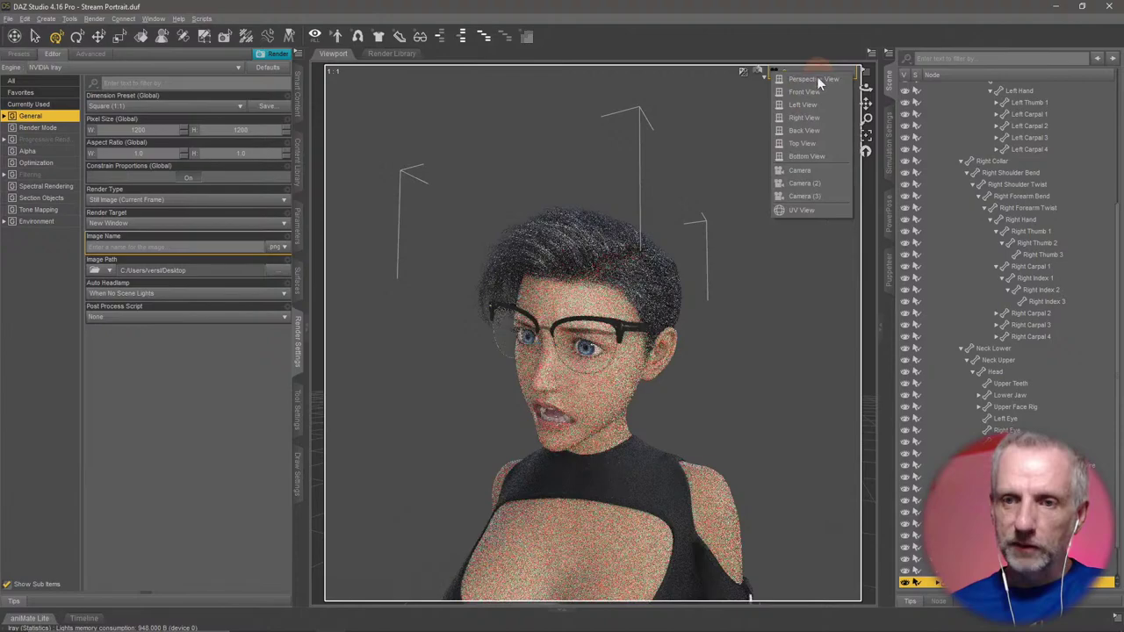
{"action": "left_click", "coordinate": [822, 195]}
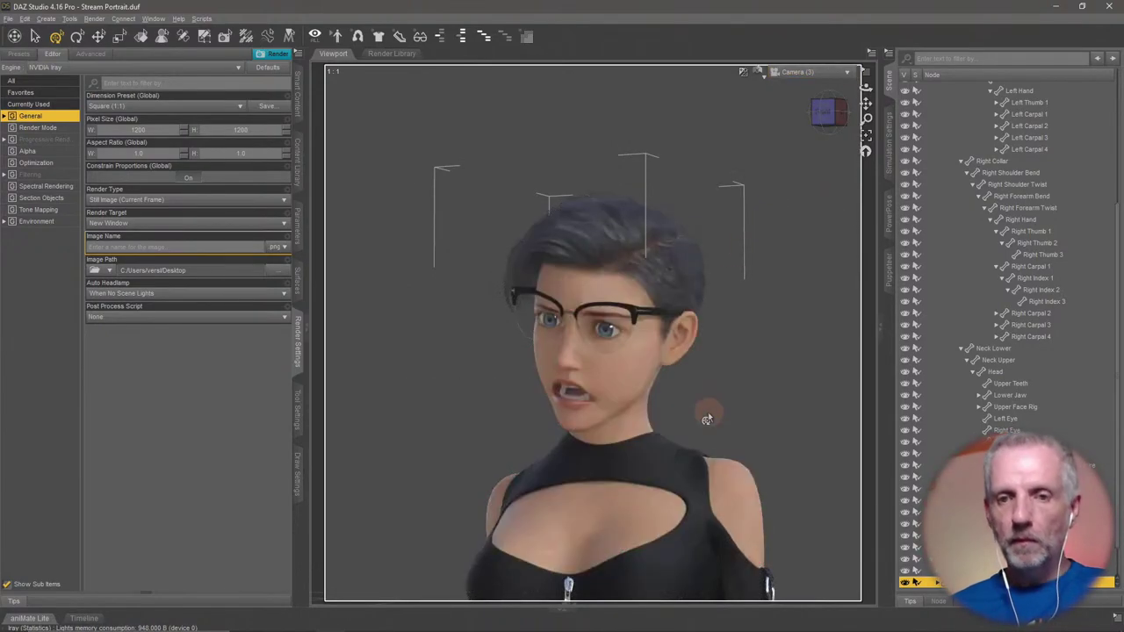
{"action": "scroll", "coordinate": [696, 348], "scroll_direction": "up", "scroll_amount": 1}
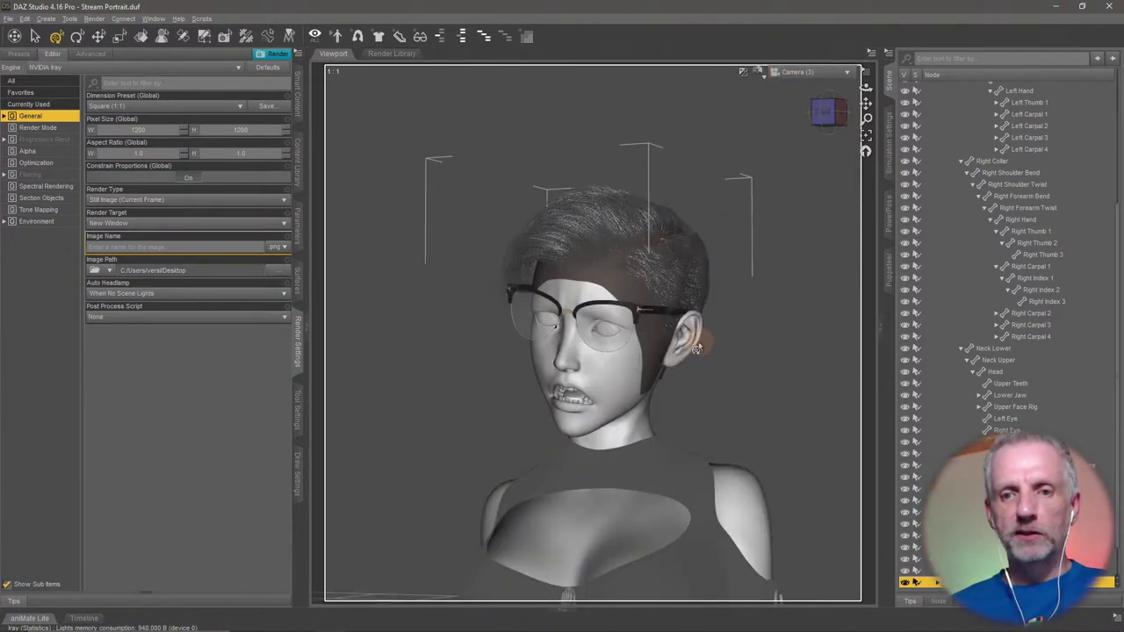
{"action": "scroll", "coordinate": [696, 348], "scroll_direction": "up", "scroll_amount": 2}
{"action": "scroll", "coordinate": [696, 348], "scroll_direction": "up", "scroll_amount": 1}
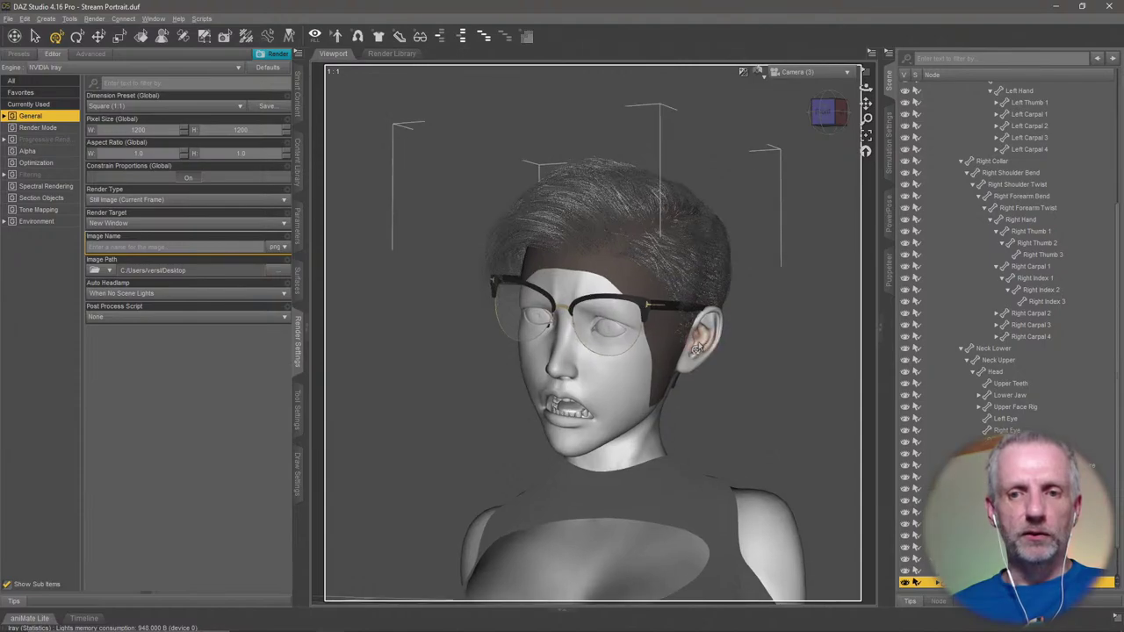
{"action": "scroll", "coordinate": [697, 348], "scroll_direction": "up", "scroll_amount": 3}
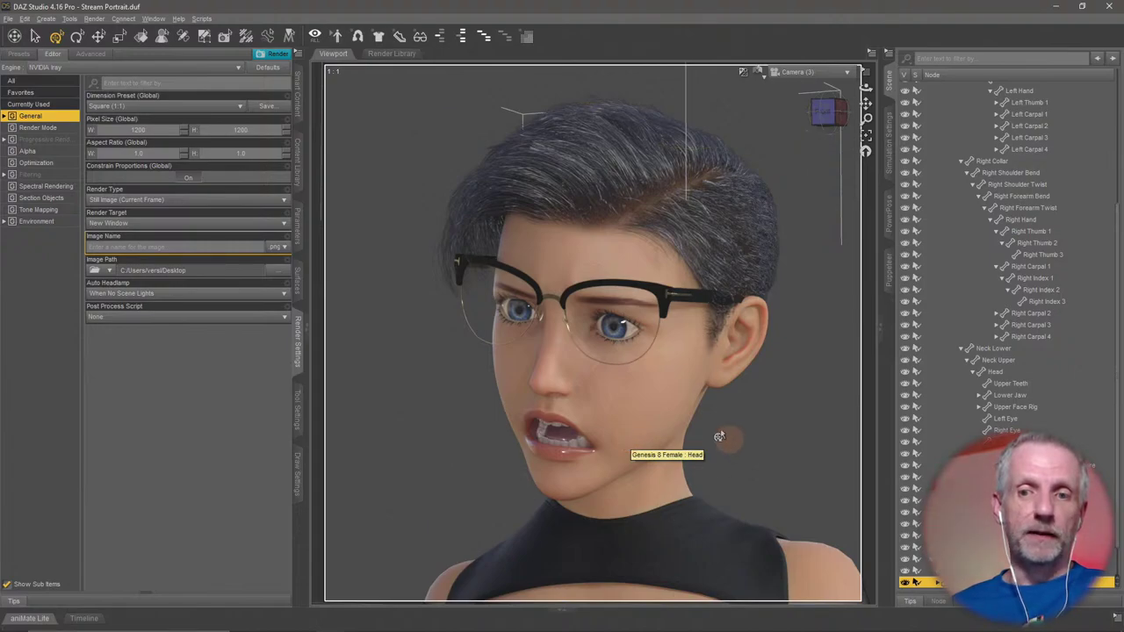
Collapse the Genesis 8 Female hierarchy in the Scene pane and select the figure.
{"action": "scroll", "coordinate": [979, 221], "scroll_direction": "up", "scroll_amount": 5}
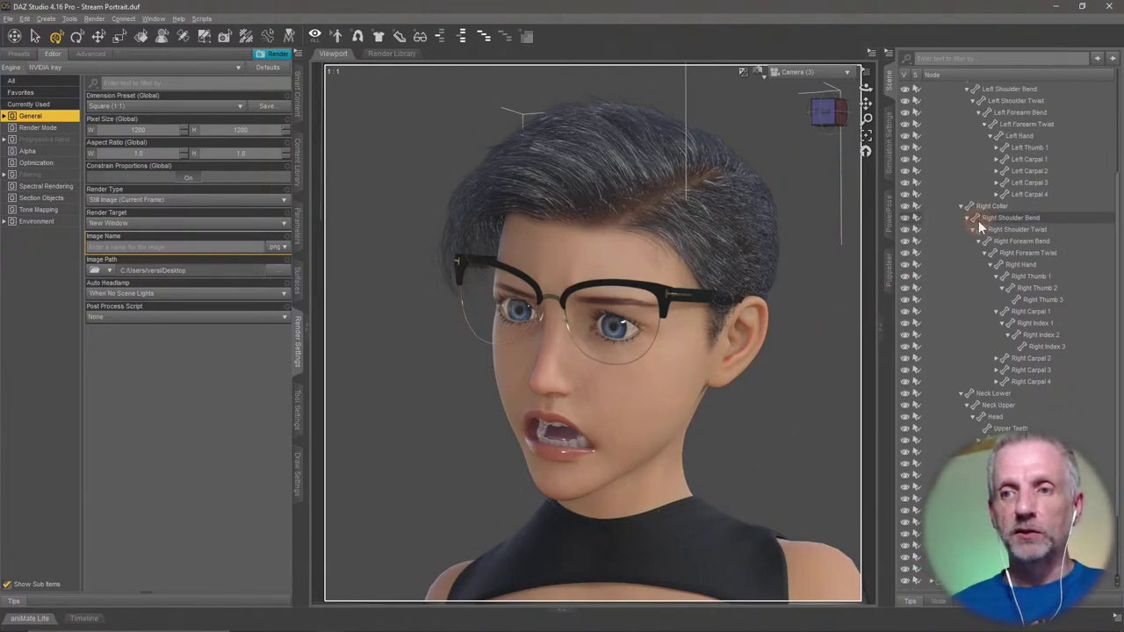
{"action": "left_click", "coordinate": [925, 122]}
{"action": "left_click", "coordinate": [977, 122]}
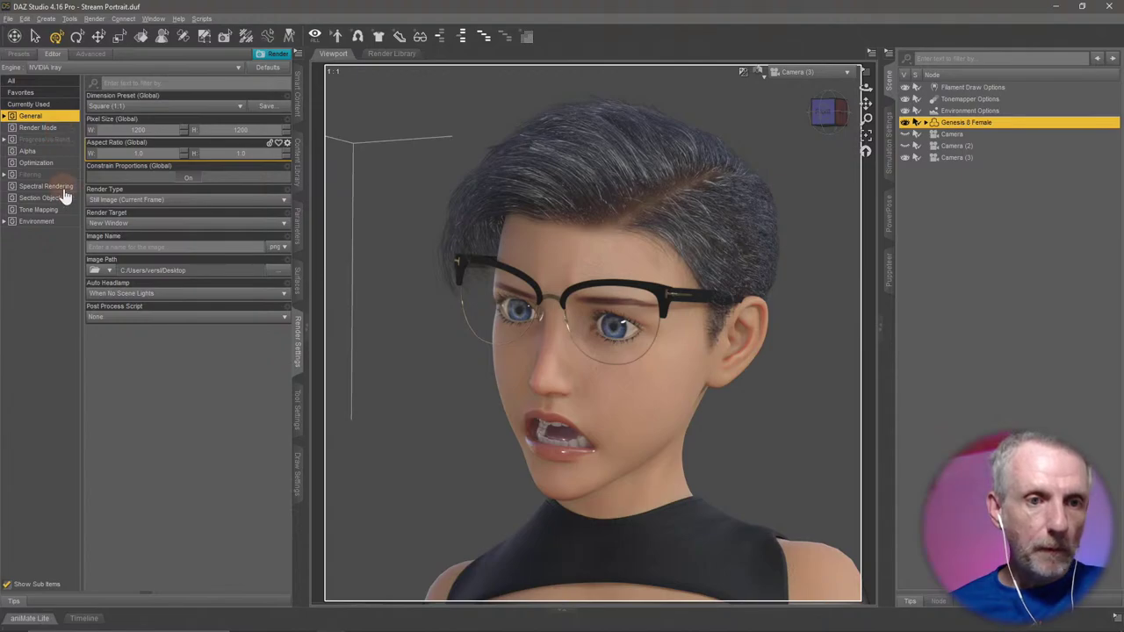
Show the Environment settings: Dome and Scene mode with the DTHDR-RuinsB-500.hdr map.
{"action": "left_click", "coordinate": [39, 221]}
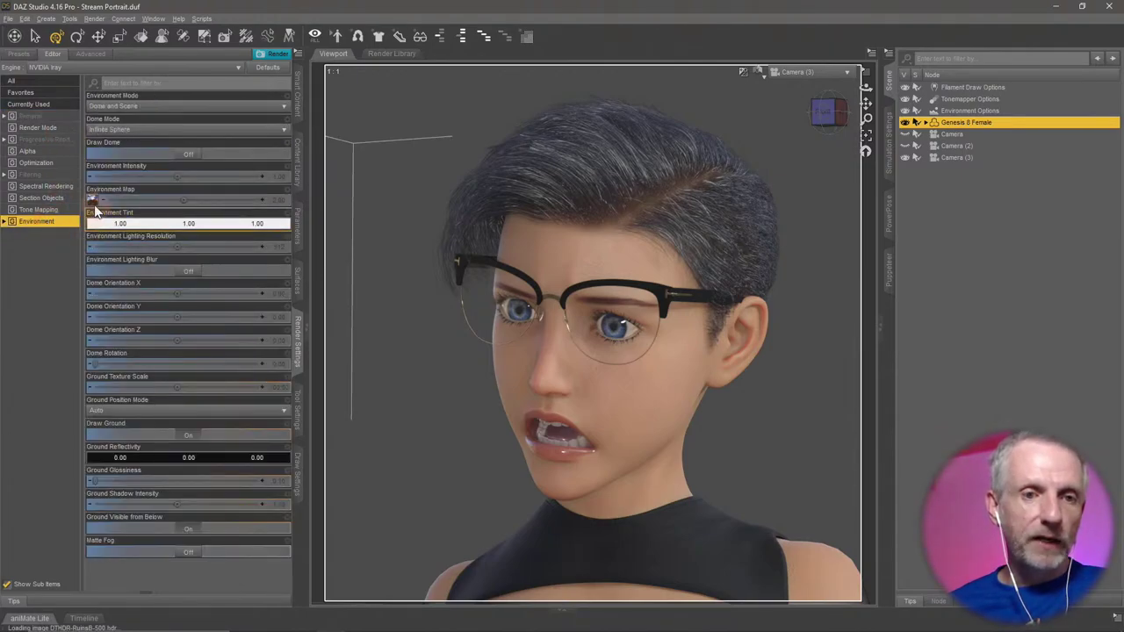
{"action": "mouse_move", "coordinate": [92, 202]}
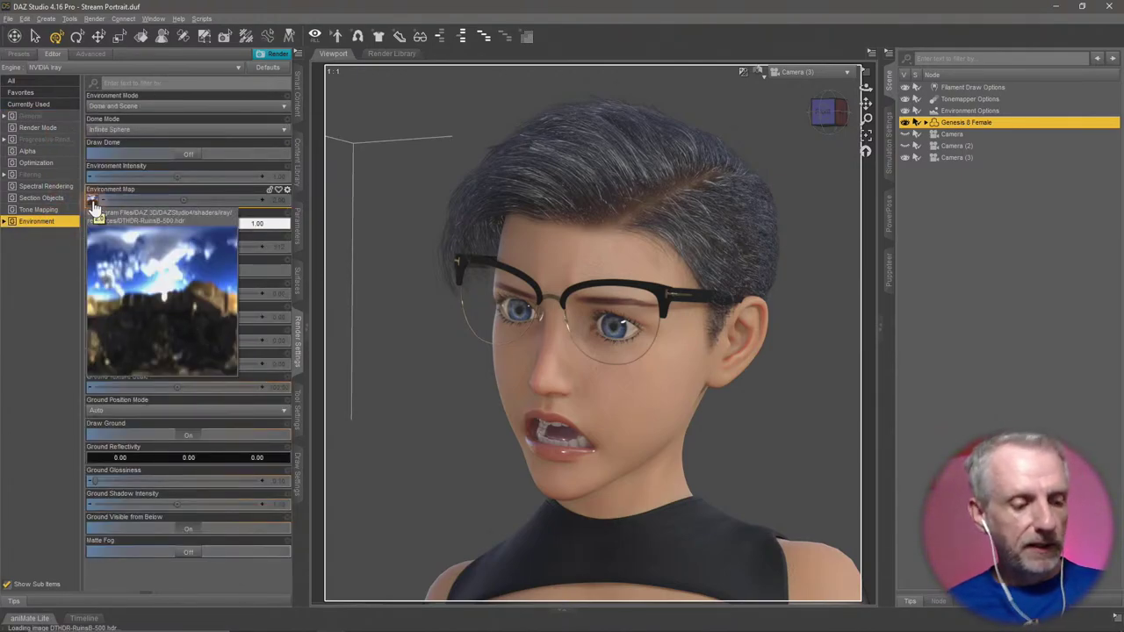
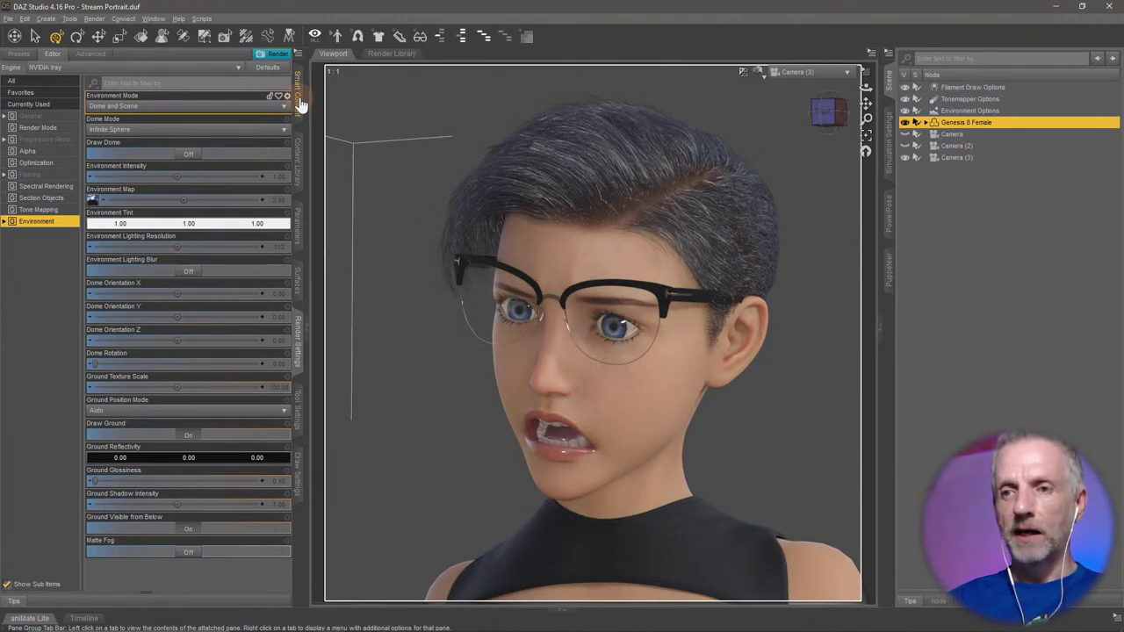
In Smart Content Products, filter to Render-Settings to list the two Click N Render IBL sets.
{"action": "left_click", "coordinate": [299, 101]}
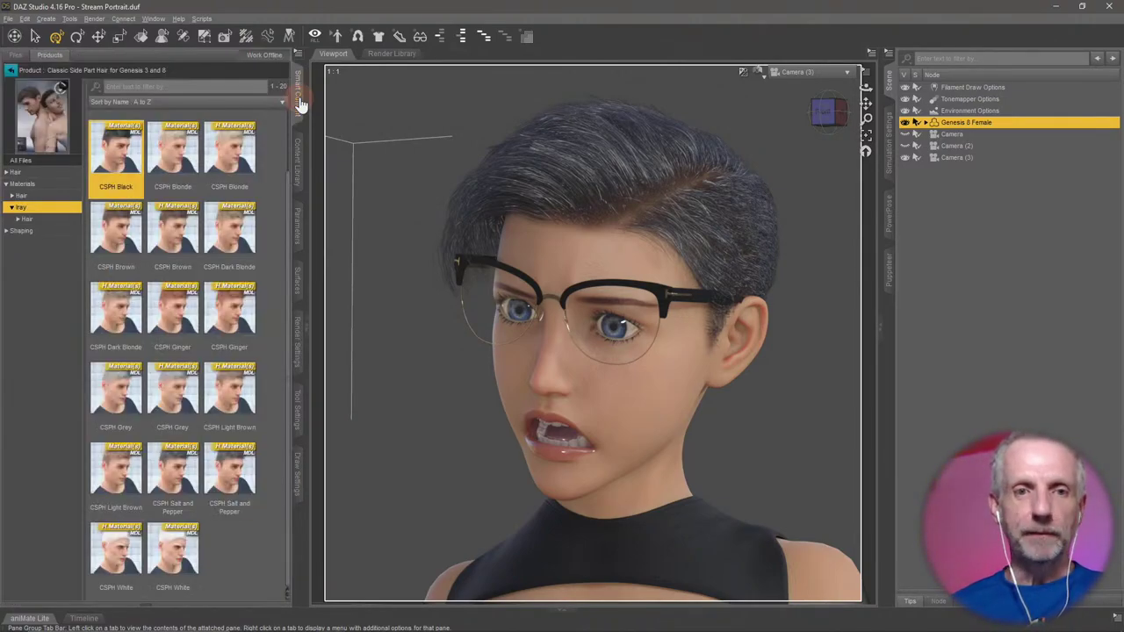
{"action": "left_click", "coordinate": [50, 55]}
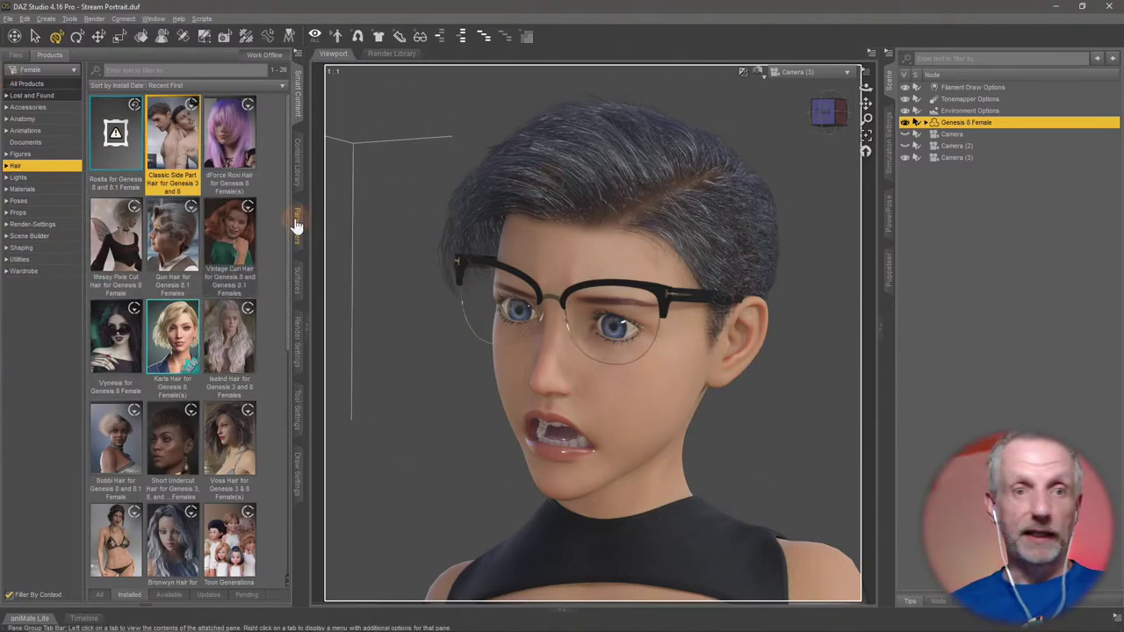
{"action": "left_click", "coordinate": [56, 181]}
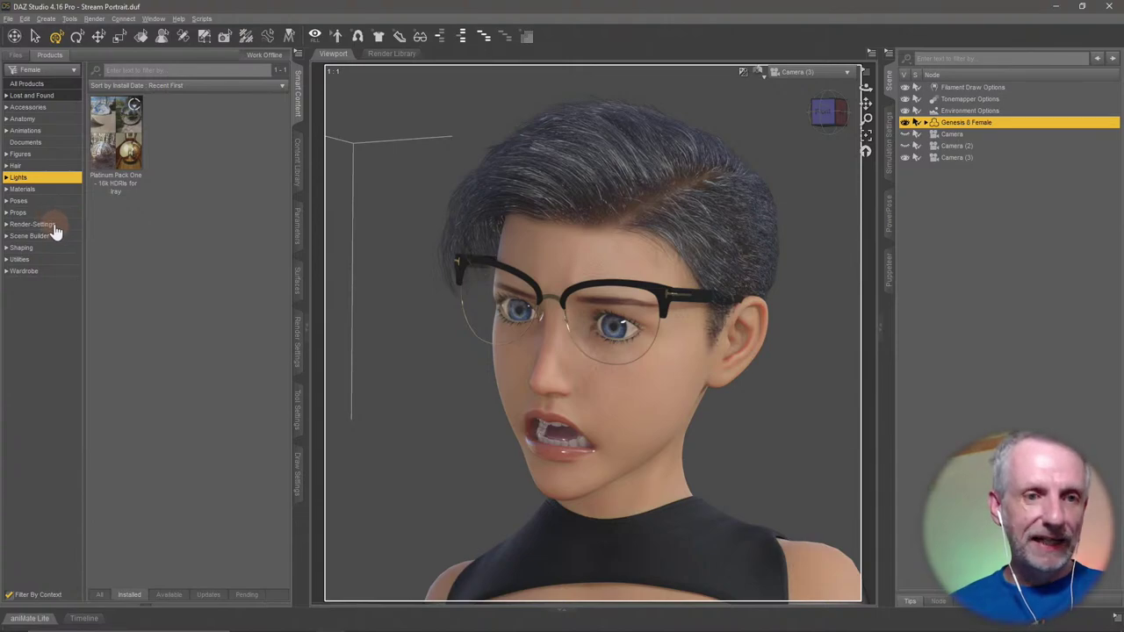
{"action": "left_click", "coordinate": [53, 225]}
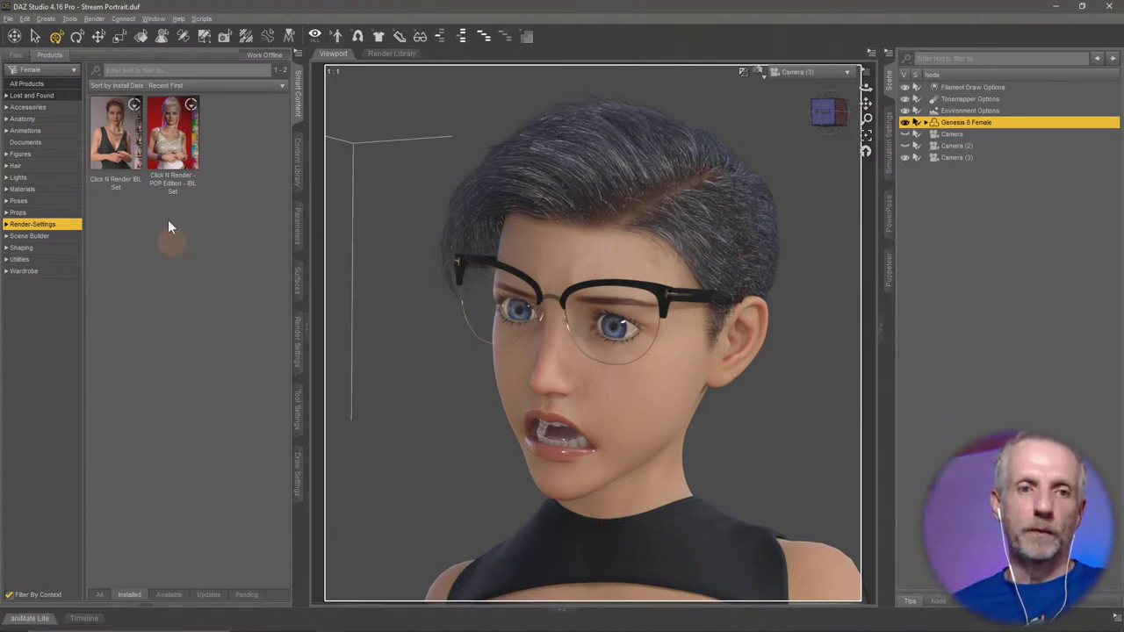
Open the Click N Render IBL Set presets and try the C1-IBL-04 lighting preset.
{"action": "double_click", "coordinate": [122, 146]}
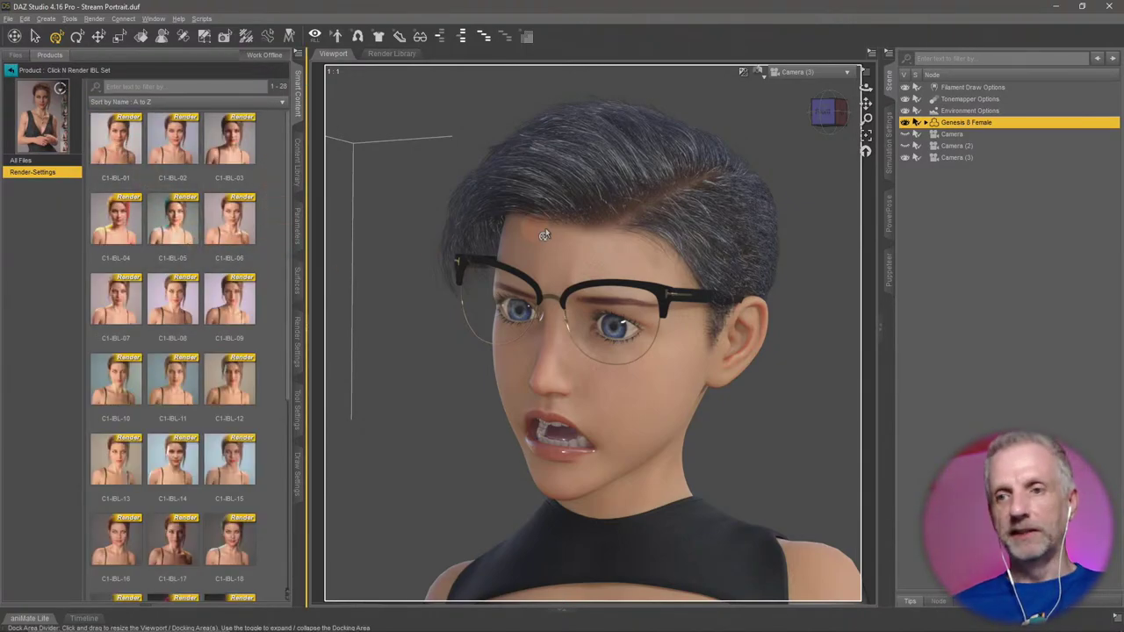
{"action": "left_click", "coordinate": [9, 70]}
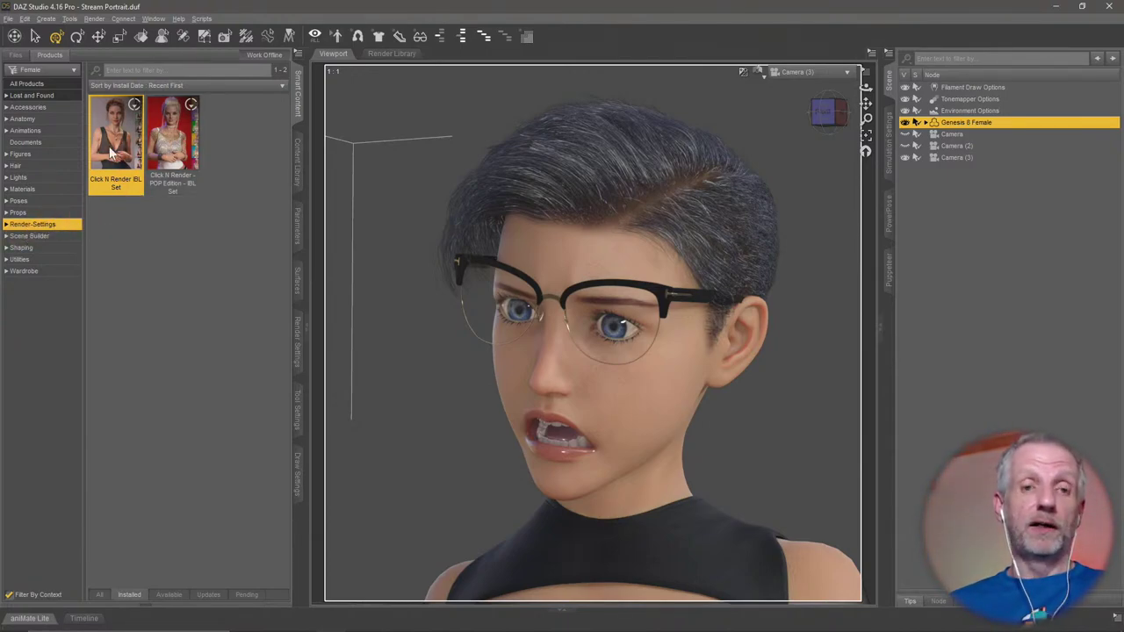
{"action": "mouse_move", "coordinate": [110, 154]}
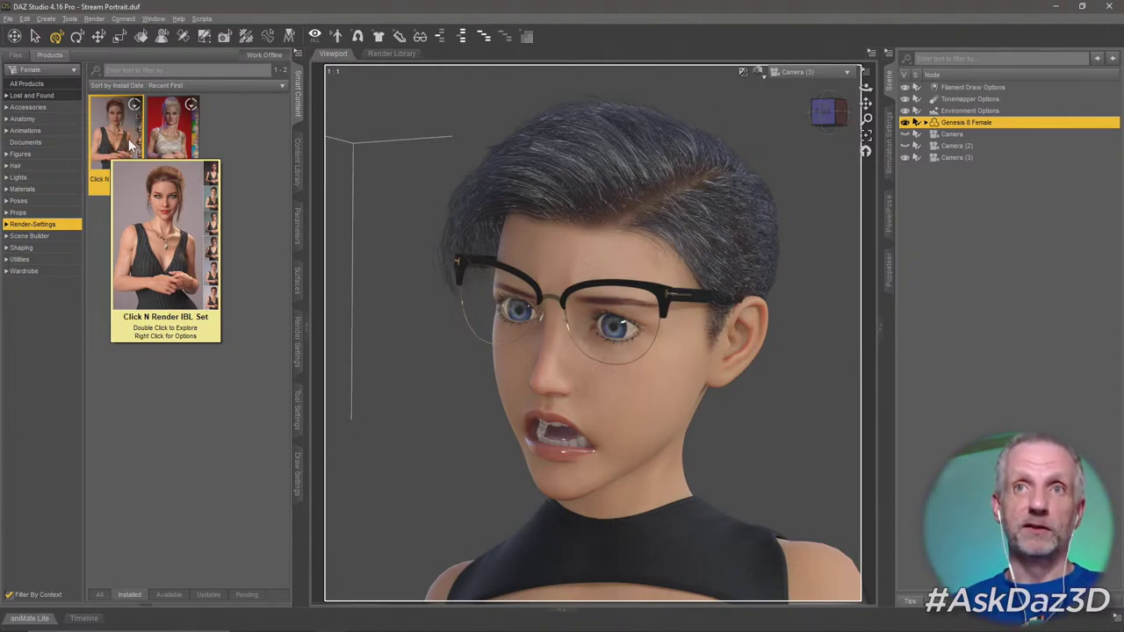
{"action": "double_click", "coordinate": [122, 147]}
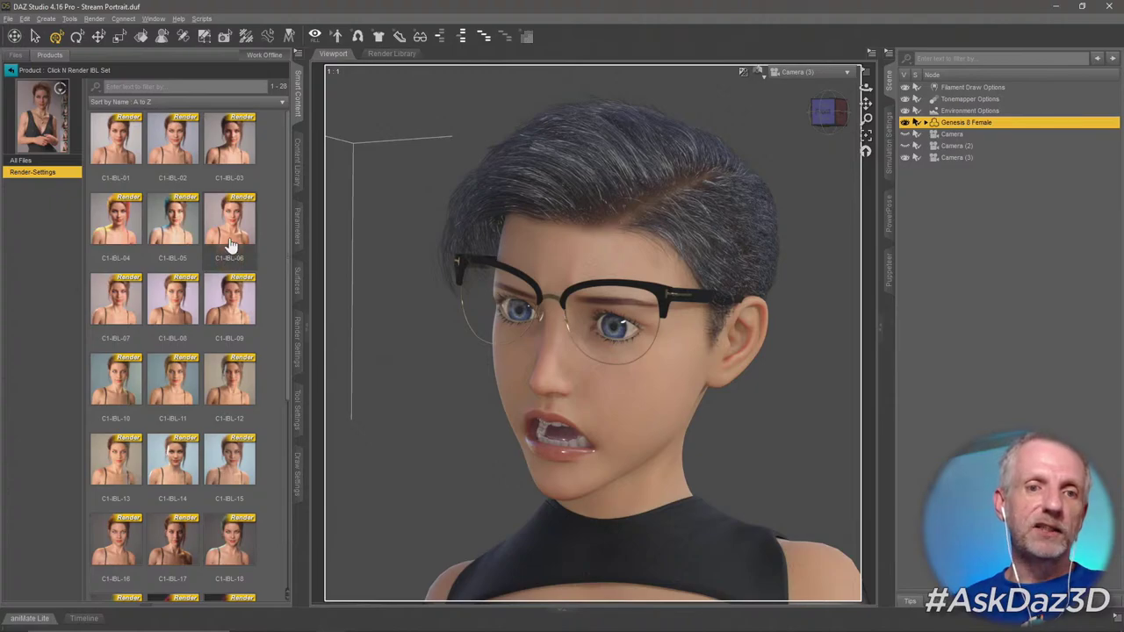
{"action": "mouse_move", "coordinate": [231, 246]}
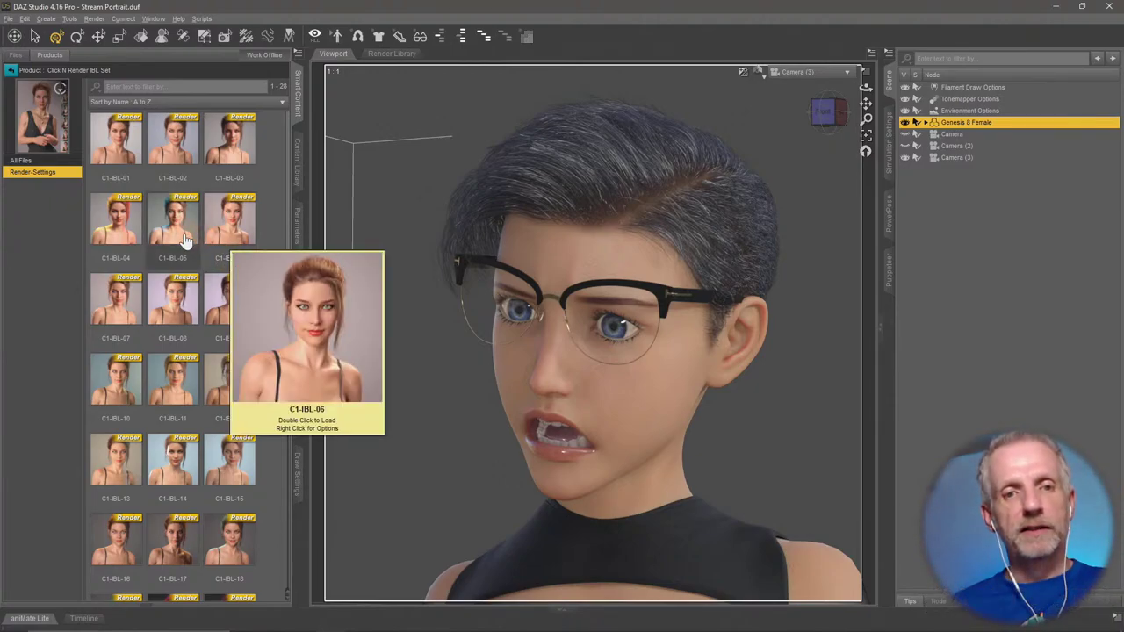
{"action": "mouse_move", "coordinate": [128, 239]}
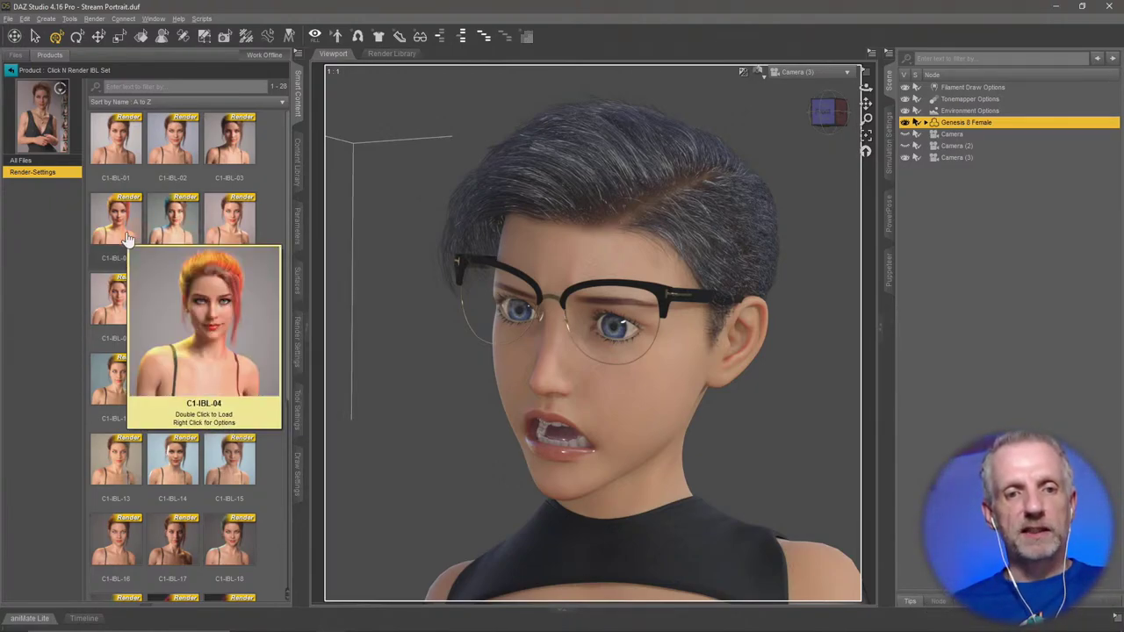
{"action": "double_click", "coordinate": [121, 237]}
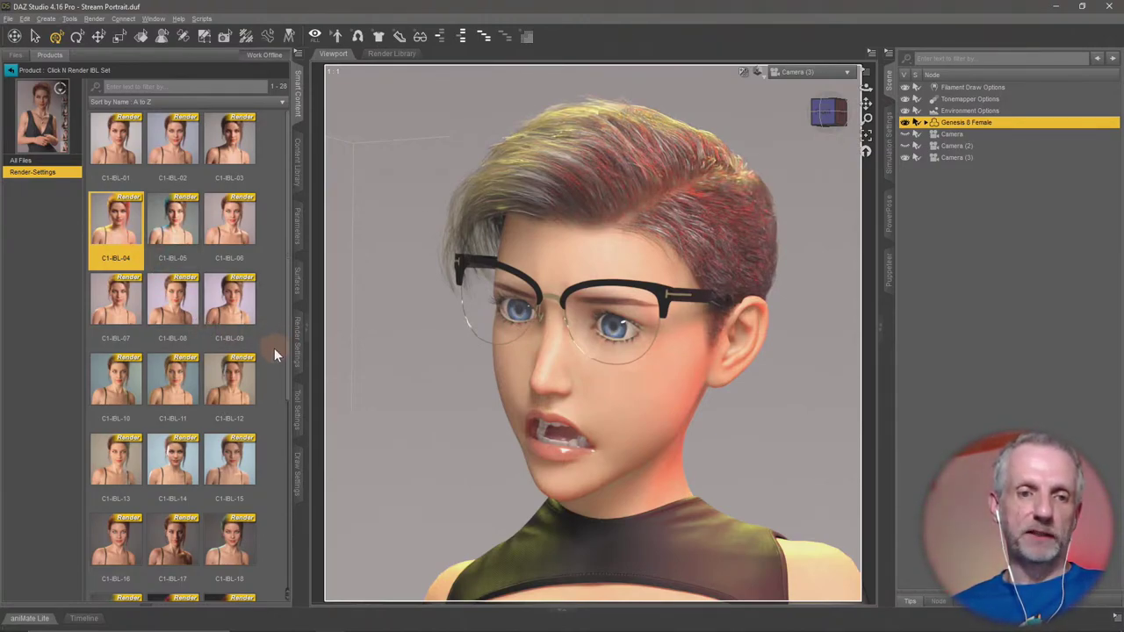
Try C1-IBL-10, then load C1-IBL-21 for pink-purple lighting.
{"action": "double_click", "coordinate": [118, 397]}
{"action": "scroll", "coordinate": [265, 350], "scroll_direction": "down", "scroll_amount": 1}
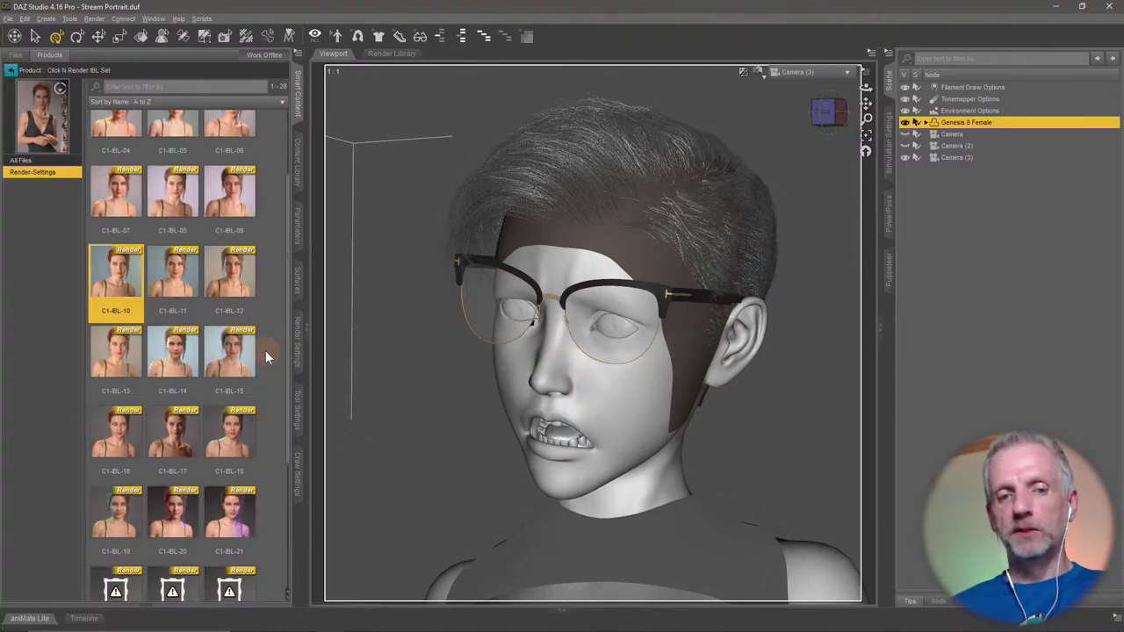
{"action": "scroll", "coordinate": [265, 350], "scroll_direction": "down", "scroll_amount": 3}
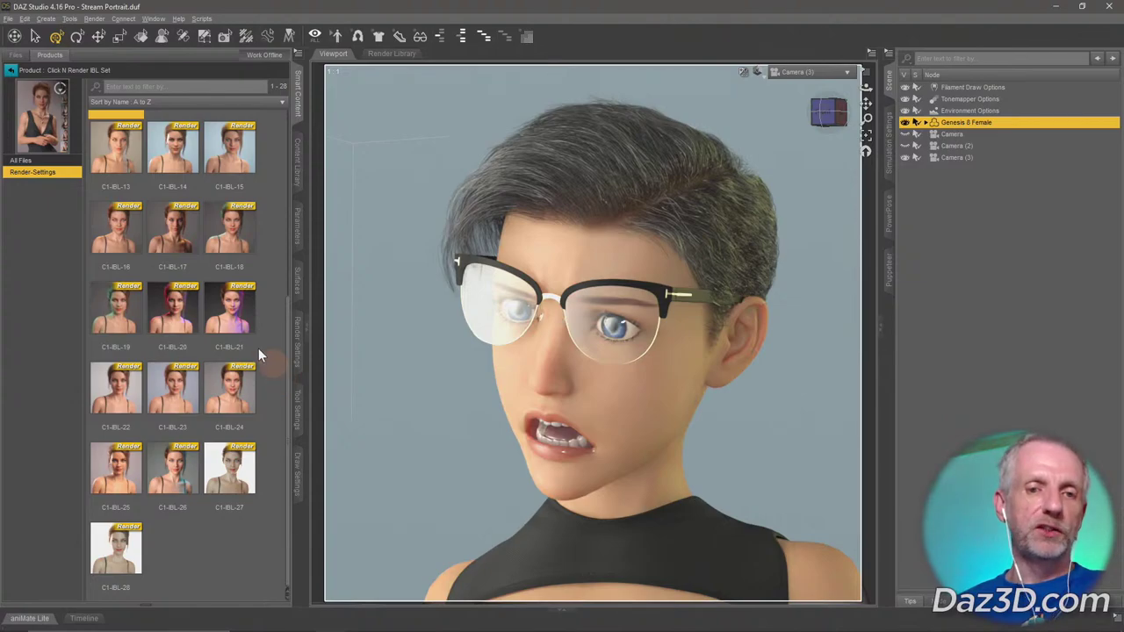
{"action": "double_click", "coordinate": [239, 318]}
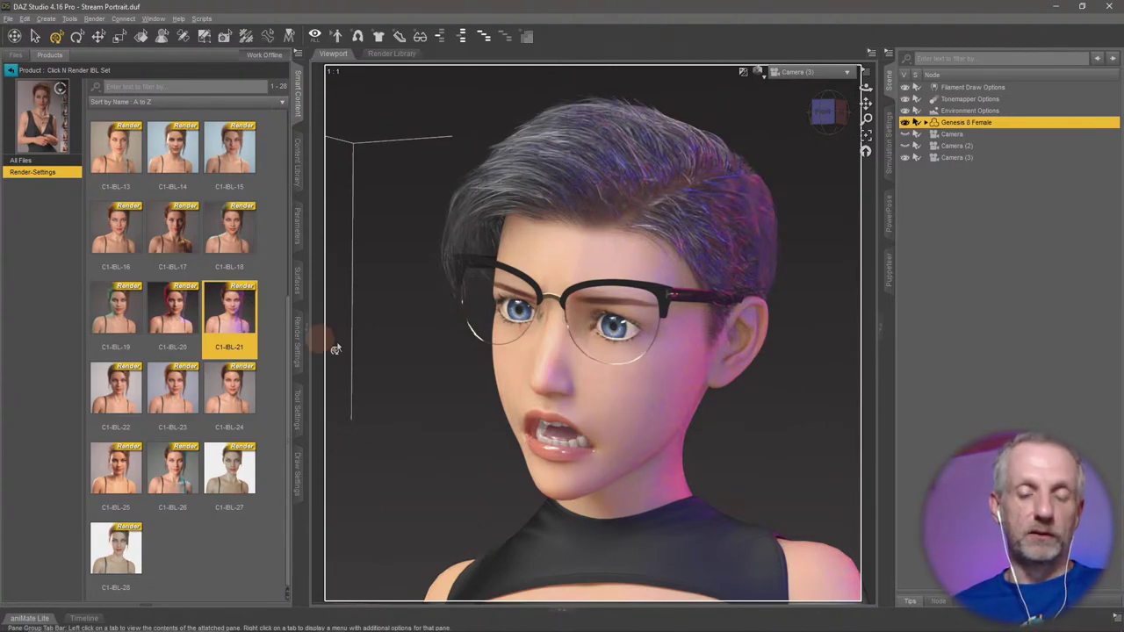
Nudge the camera framing, collapse Smart Content, and show the Iray Environment render settings.
{"action": "mouse_move", "coordinate": [444, 407]}
{"action": "left_mouse_down"}
{"action": "mouse_move", "coordinate": [460, 422]}
{"action": "mouse_move", "coordinate": [439, 391]}
{"action": "left_mouse_up"}
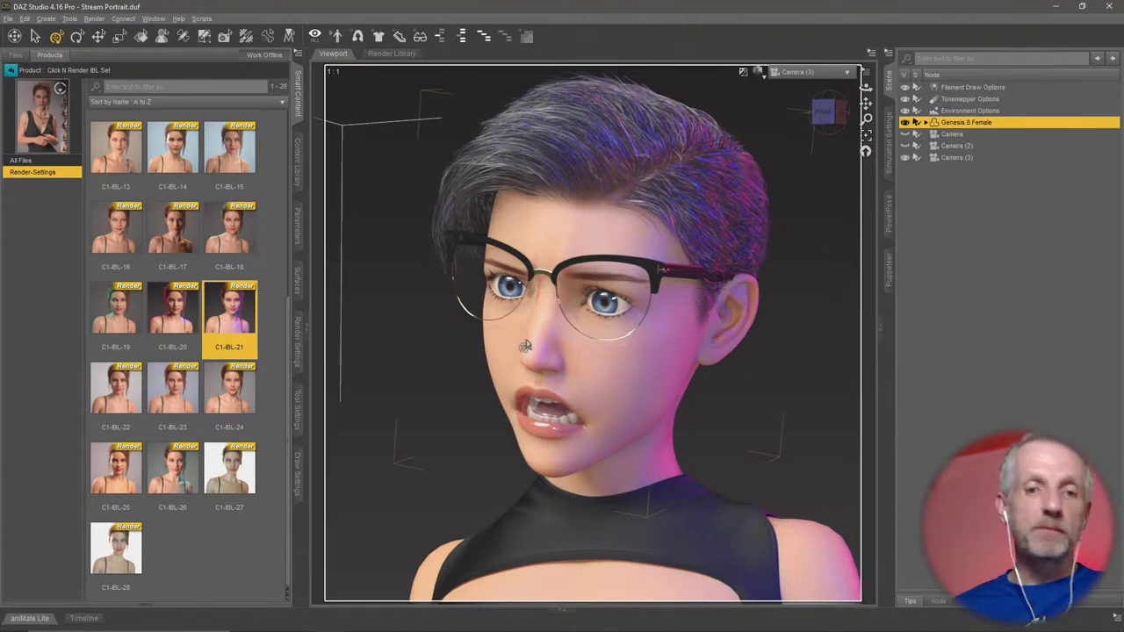
{"action": "left_click", "coordinate": [300, 345]}
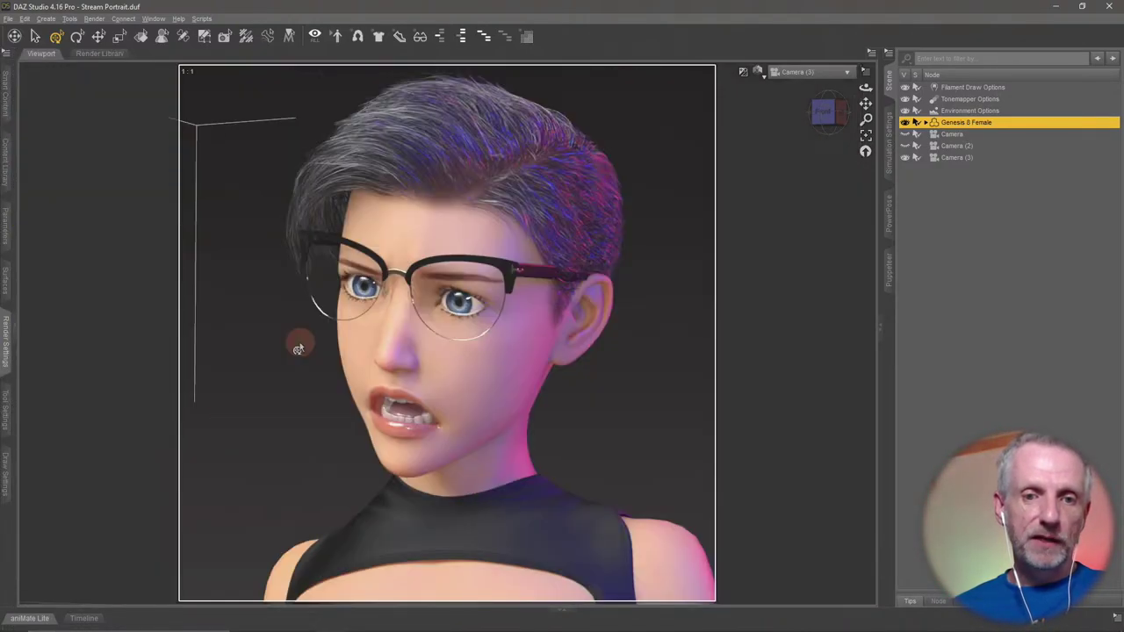
{"action": "left_click", "coordinate": [5, 348]}
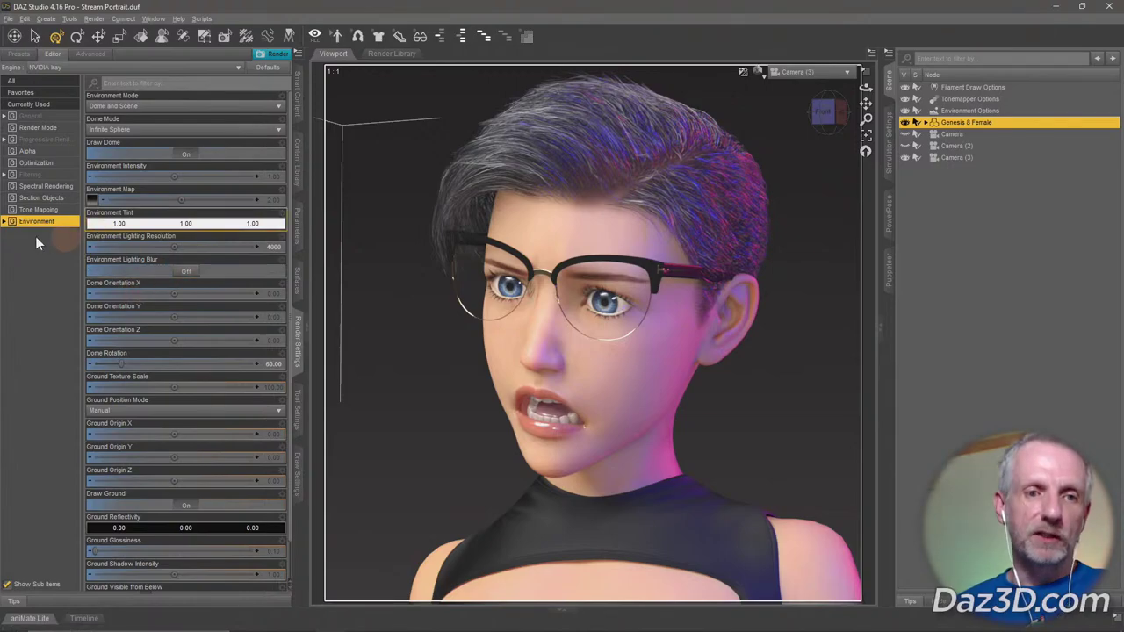
Test Environment Intensity at 0.5, then restore it to 1.
{"action": "left_click", "coordinate": [276, 174]}
{"action": "key", "text": "BackSpace"}
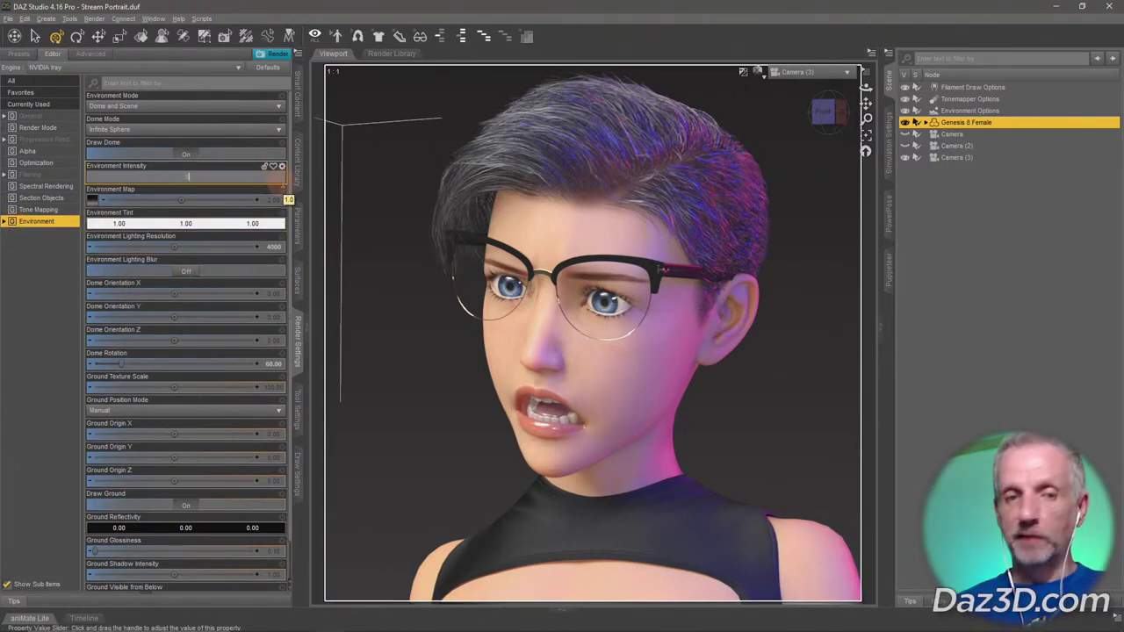
{"action": "type", "text": "0.5"}
{"action": "key", "text": "Return"}
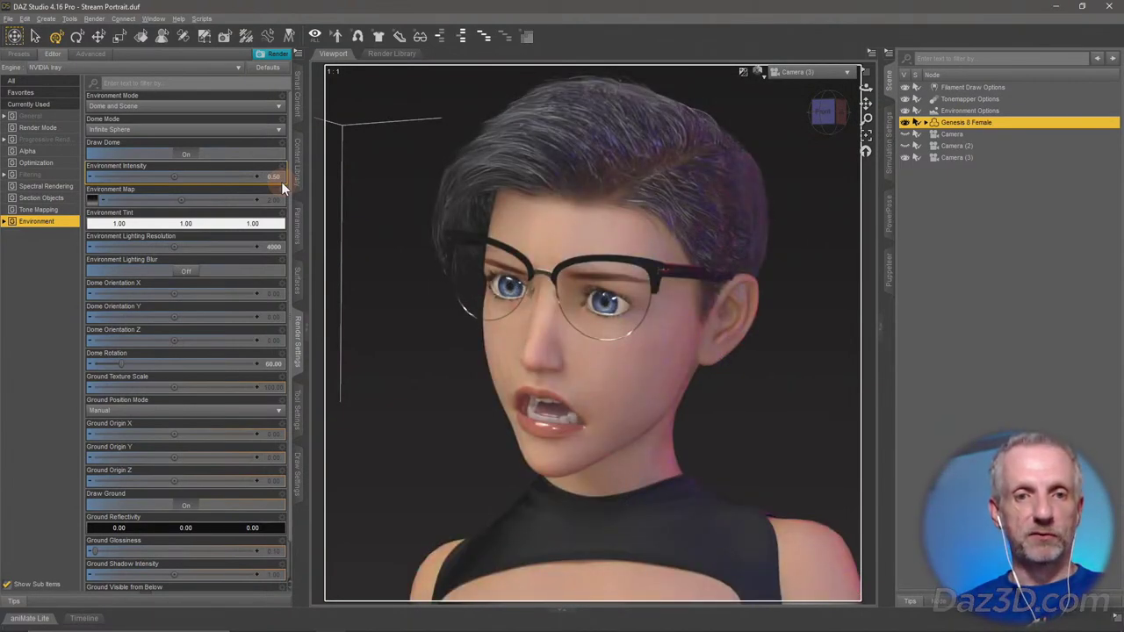
{"action": "left_click", "coordinate": [275, 175]}
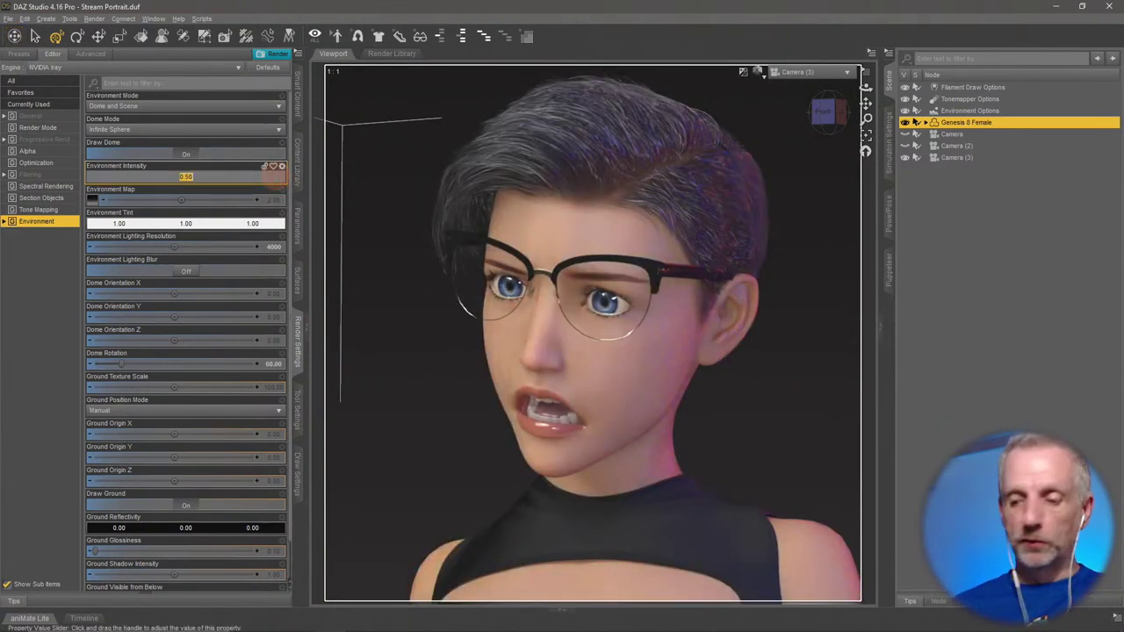
{"action": "type", "text": "1"}
{"action": "key", "text": "Return"}
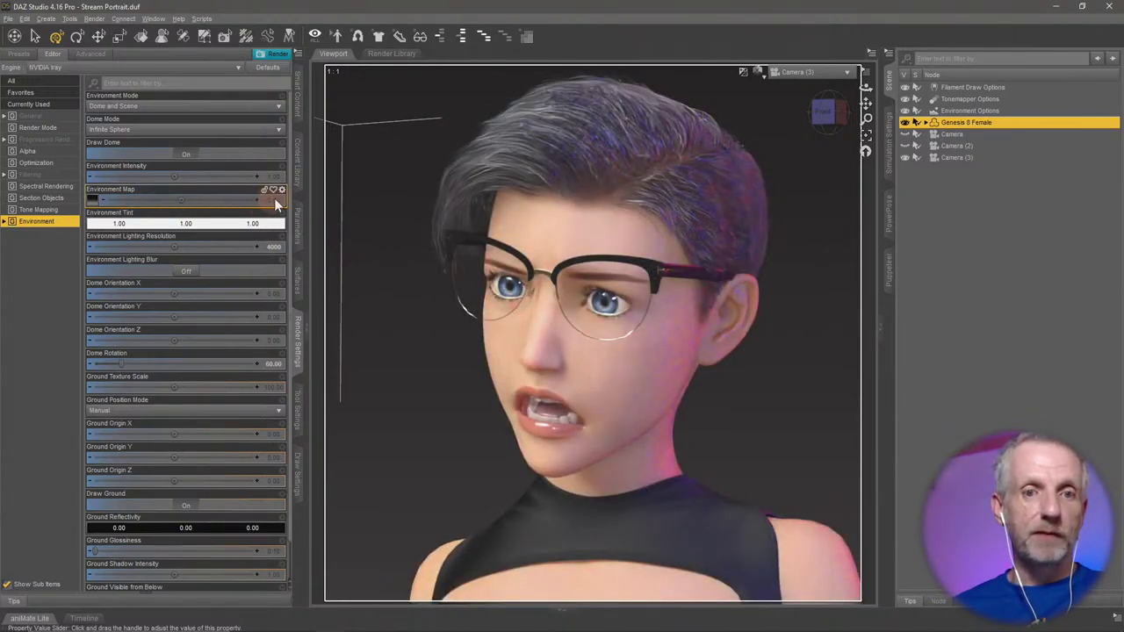
Try Environment Map at 5, lower it again, and set Environment Intensity to 0.8.
{"action": "left_click", "coordinate": [275, 199]}
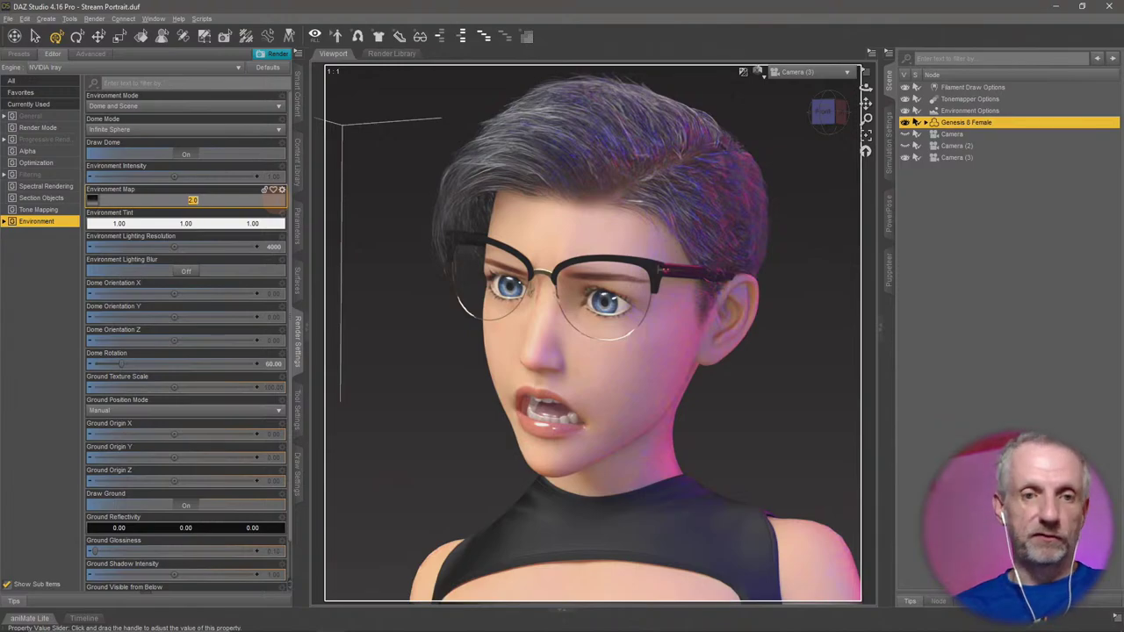
{"action": "type", "text": "5"}
{"action": "key", "text": "Return"}
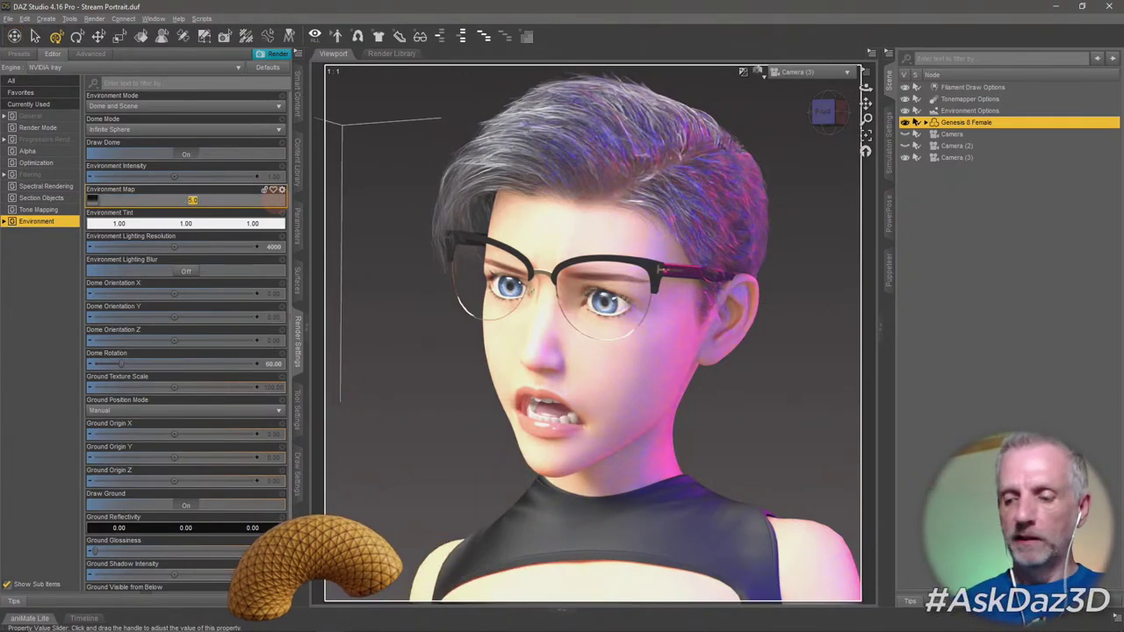
{"action": "left_click_drag", "start_coordinate": [276, 199], "coordinate": [264, 199]}
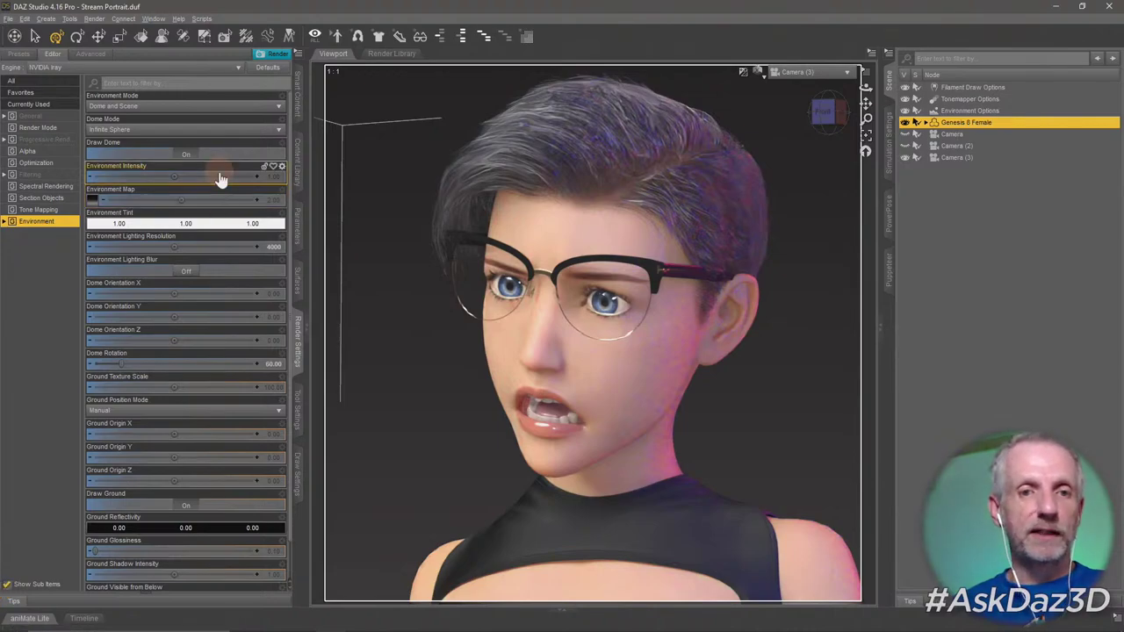
{"action": "left_click", "coordinate": [265, 176]}
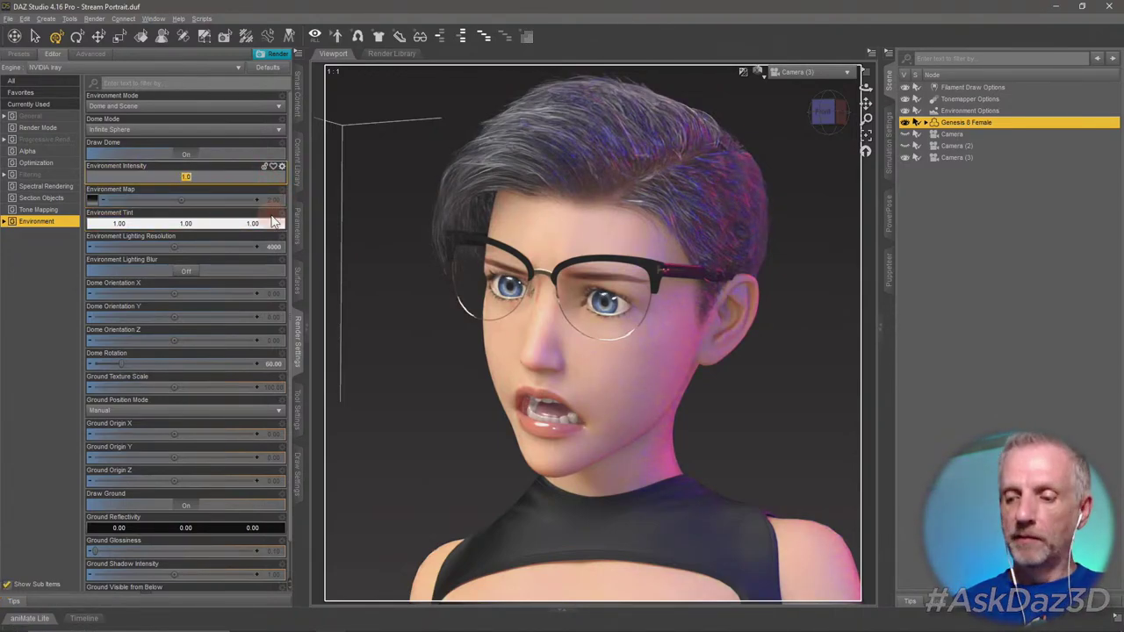
{"action": "type", "text": "0.8"}
{"action": "key", "text": "Return"}
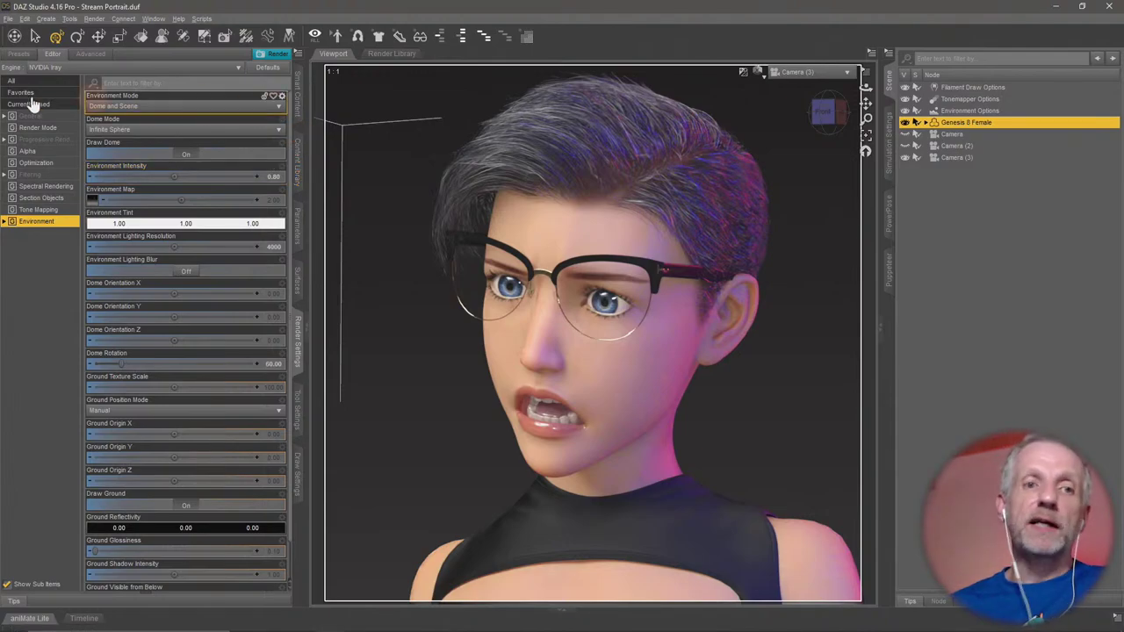
Open the Click N Render POP Edition IBL presets and load C1-IBL2-09.
{"action": "left_click", "coordinate": [296, 97]}
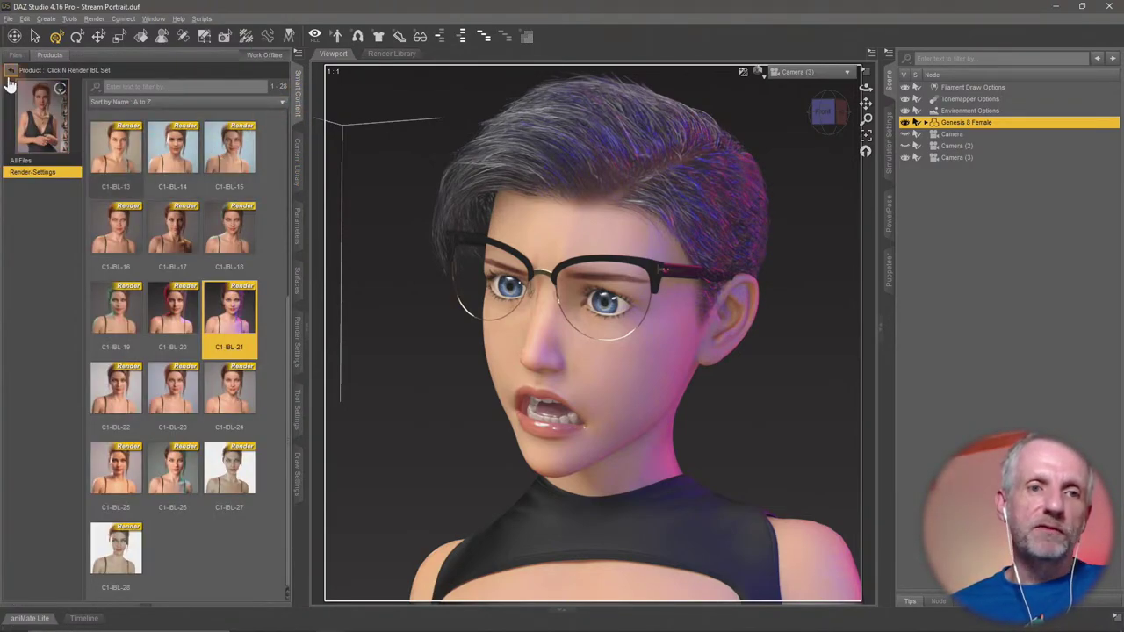
{"action": "left_click", "coordinate": [10, 77]}
{"action": "left_click", "coordinate": [182, 141]}
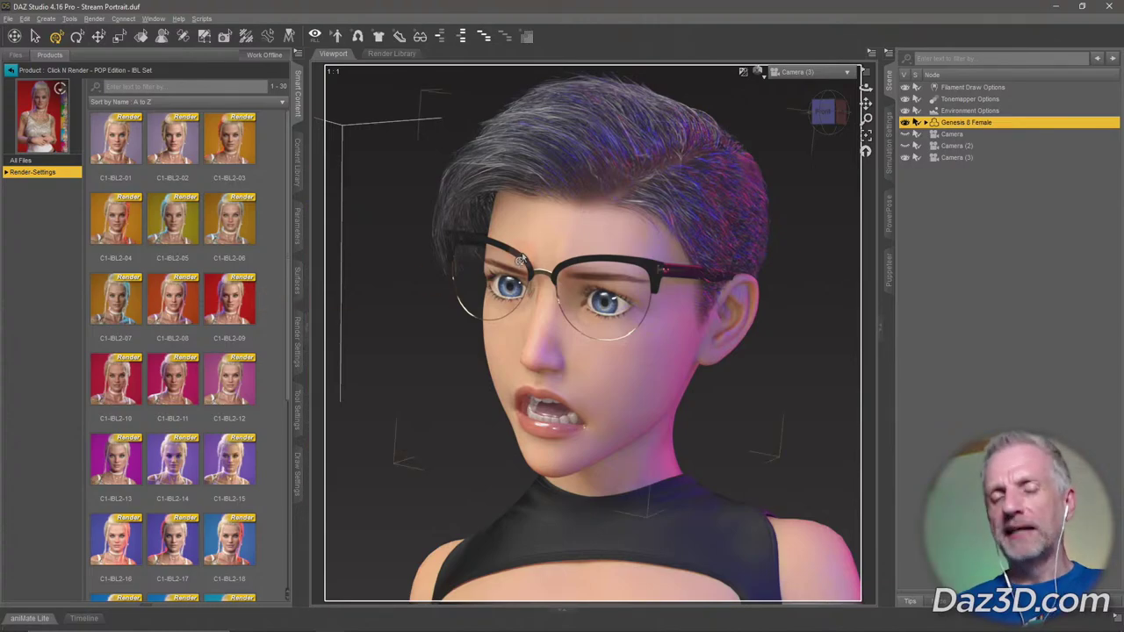
{"action": "mouse_move", "coordinate": [230, 309]}
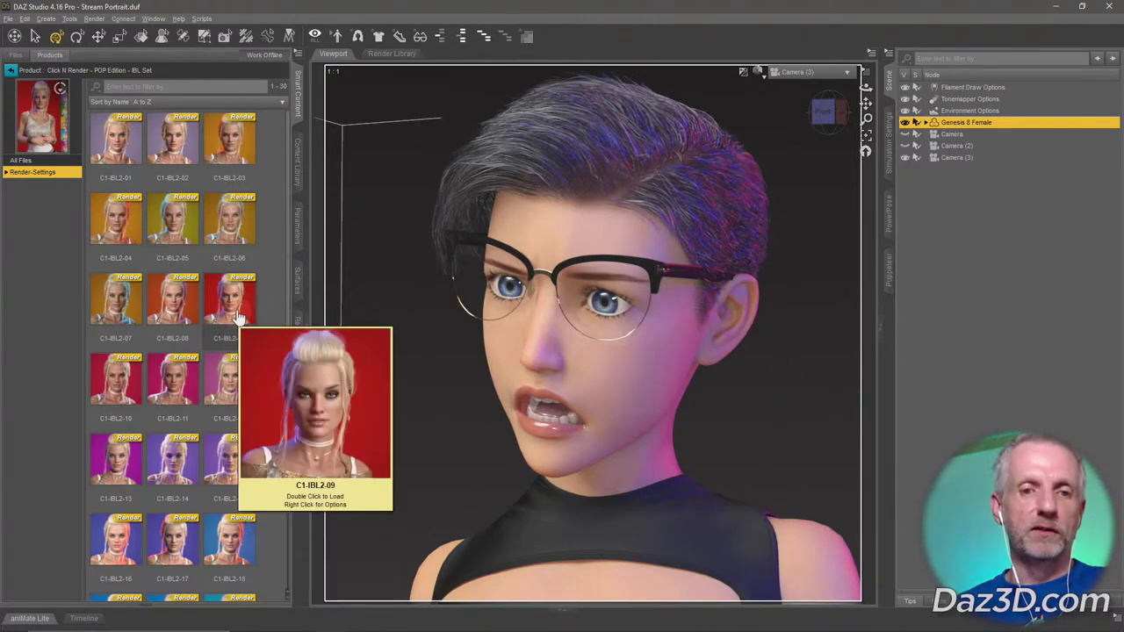
{"action": "double_click", "coordinate": [235, 315]}
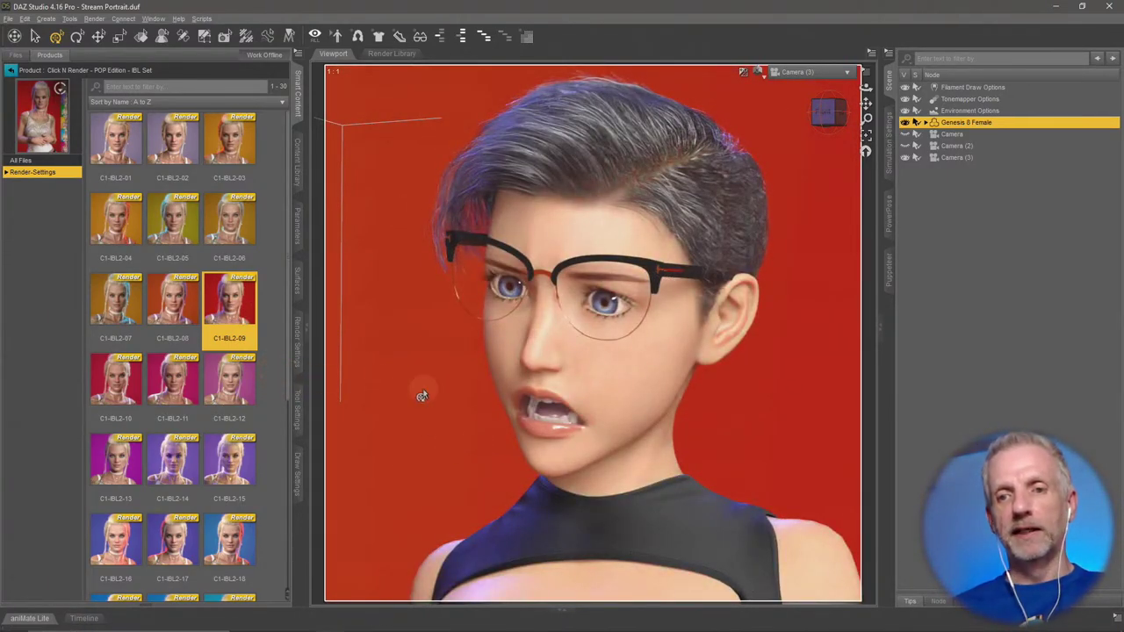
Try C1-IBL2-18, then keep C1-IBL2-30 for the bright yellow backdrop.
{"action": "double_click", "coordinate": [237, 533]}
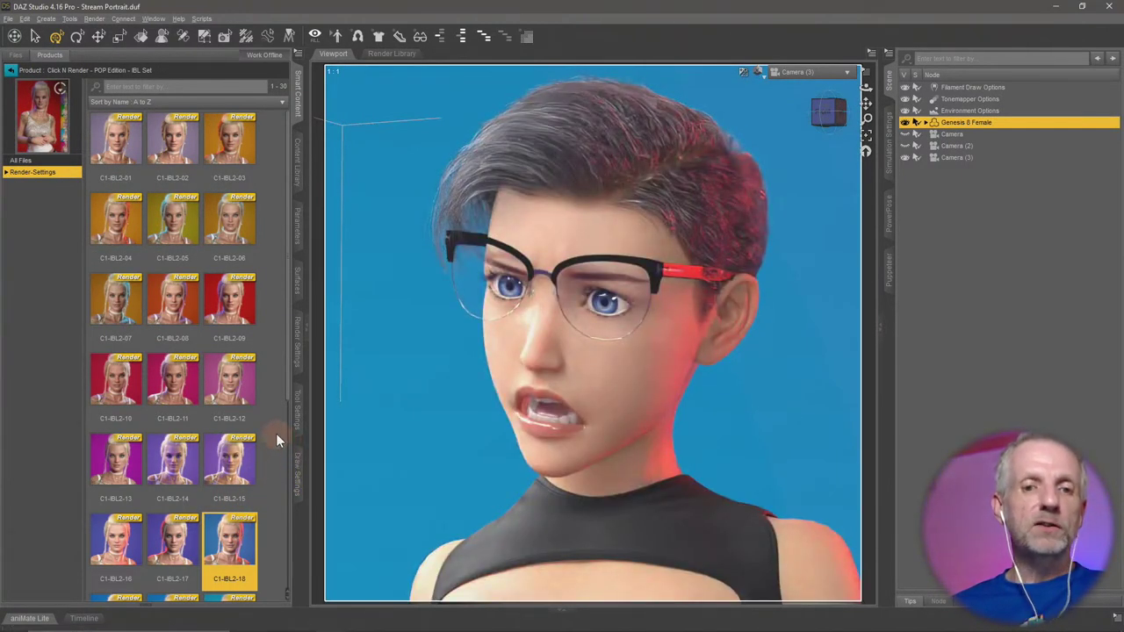
{"action": "scroll", "coordinate": [276, 433], "scroll_direction": "down", "scroll_amount": 4}
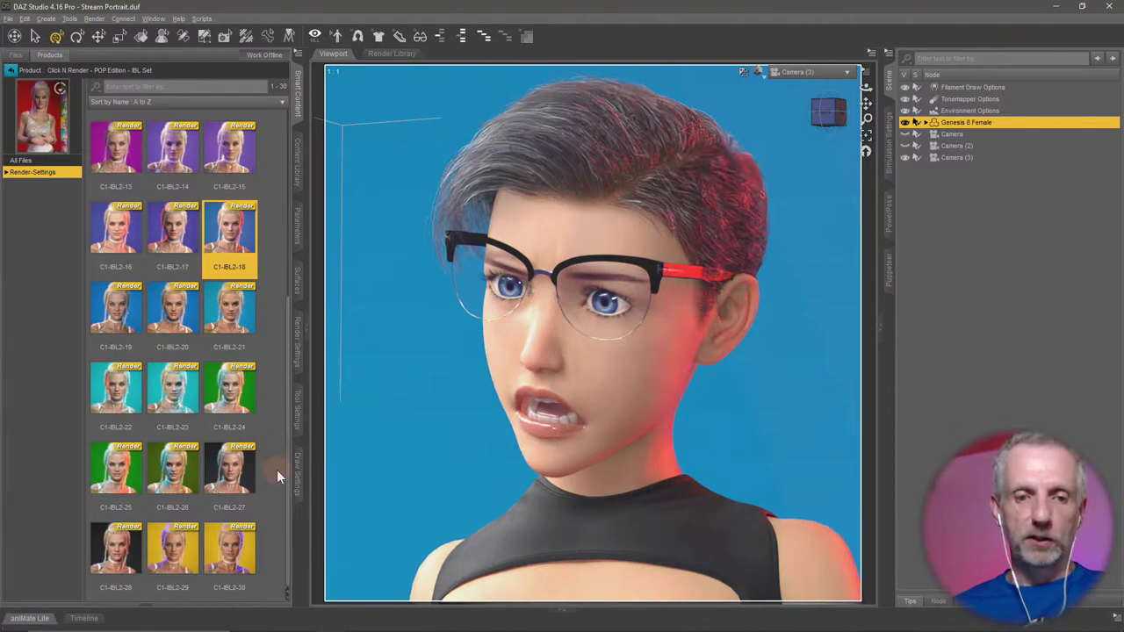
{"action": "double_click", "coordinate": [238, 557]}
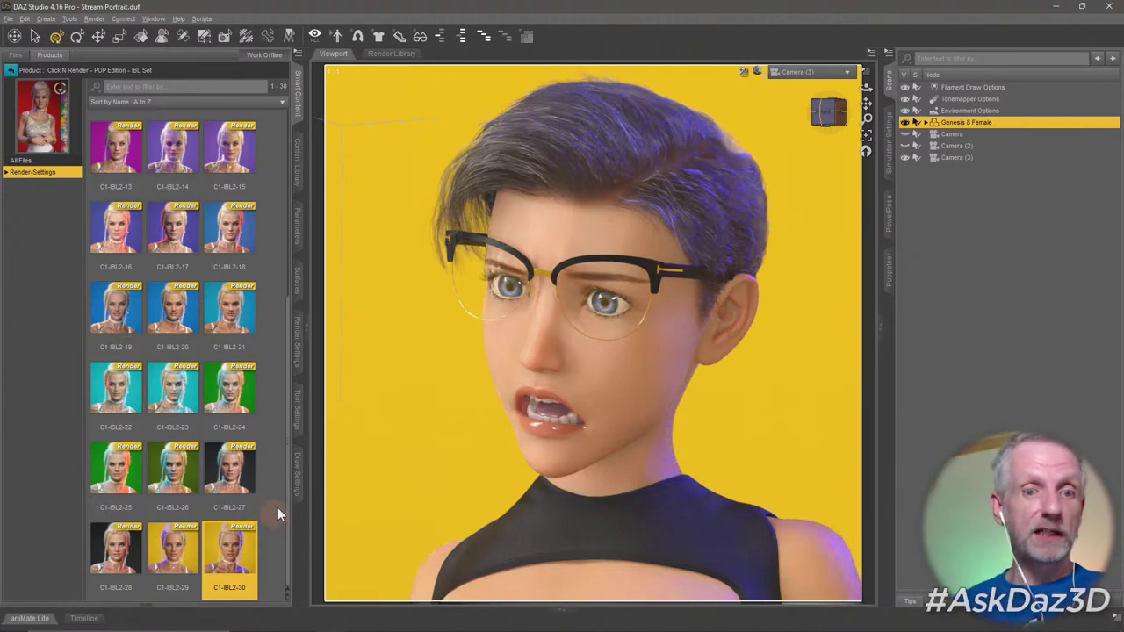
{"action": "scroll", "coordinate": [274, 479], "scroll_direction": "up", "scroll_amount": 4}
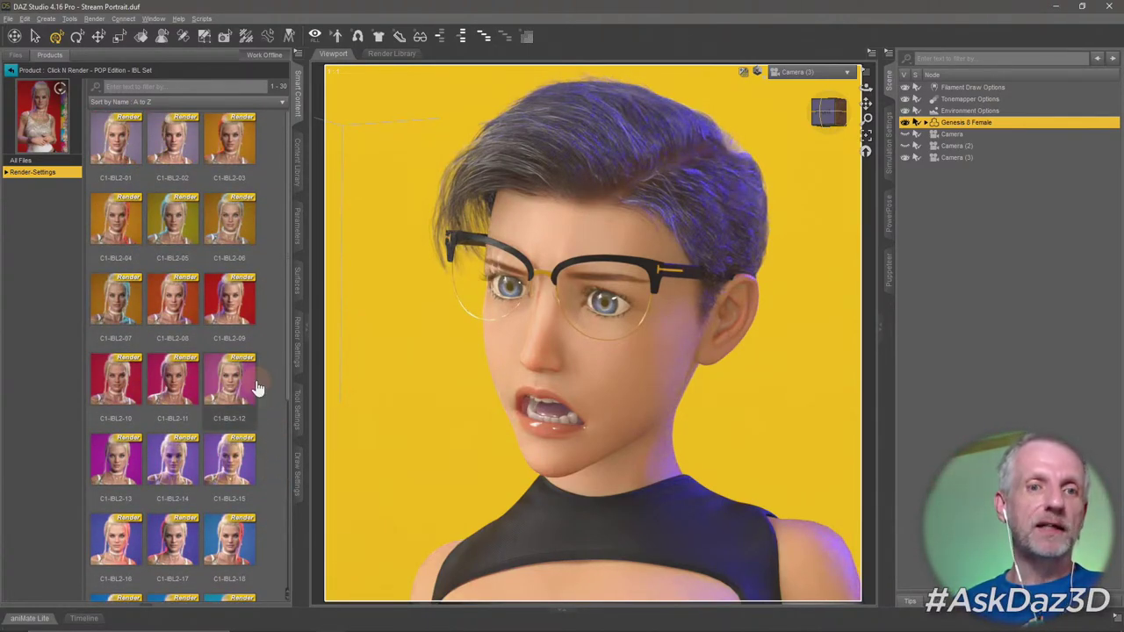
{"action": "left_click", "coordinate": [11, 70]}
Load C1-IBL-21, compare against C1-IBL-20, then settle back on C1-IBL-21.
{"action": "double_click", "coordinate": [128, 156]}
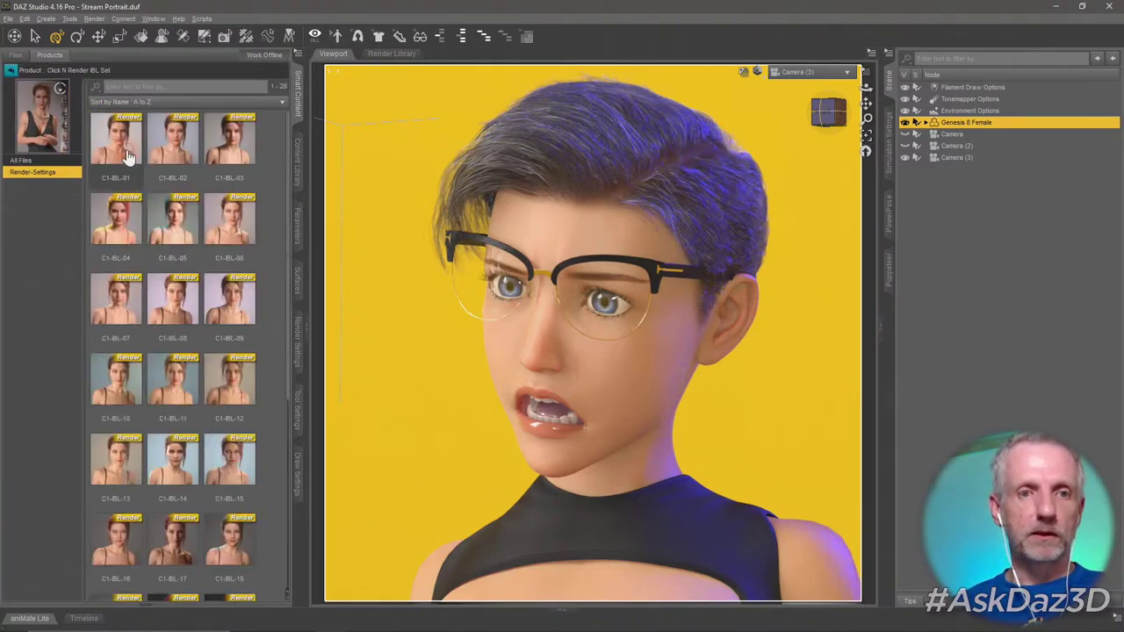
{"action": "scroll", "coordinate": [266, 323], "scroll_direction": "down", "scroll_amount": 5}
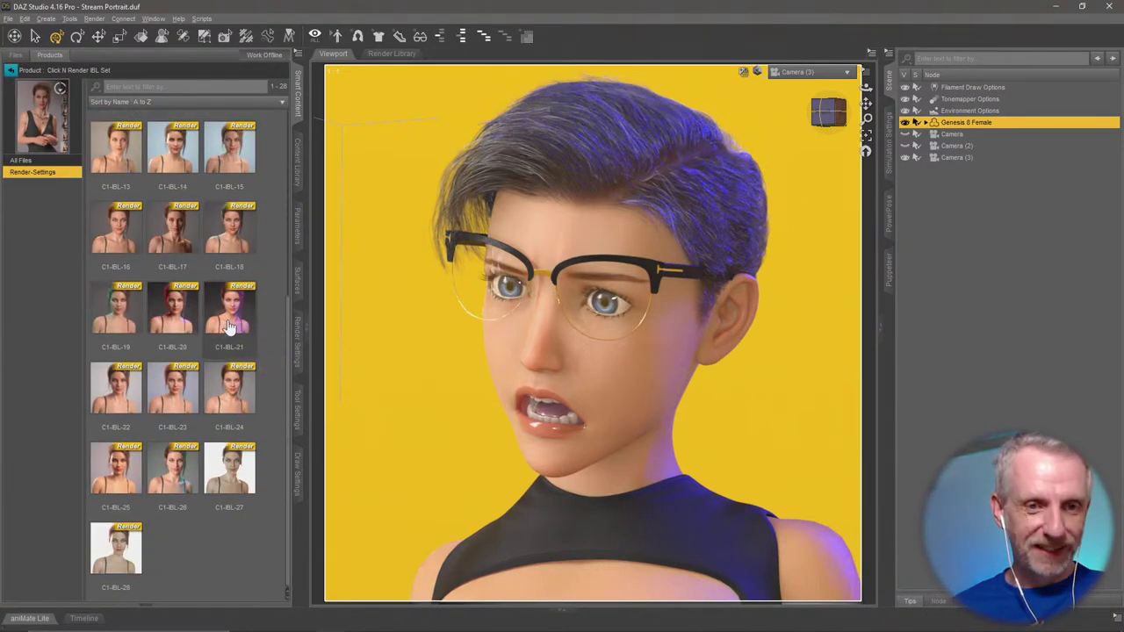
{"action": "double_click", "coordinate": [229, 311]}
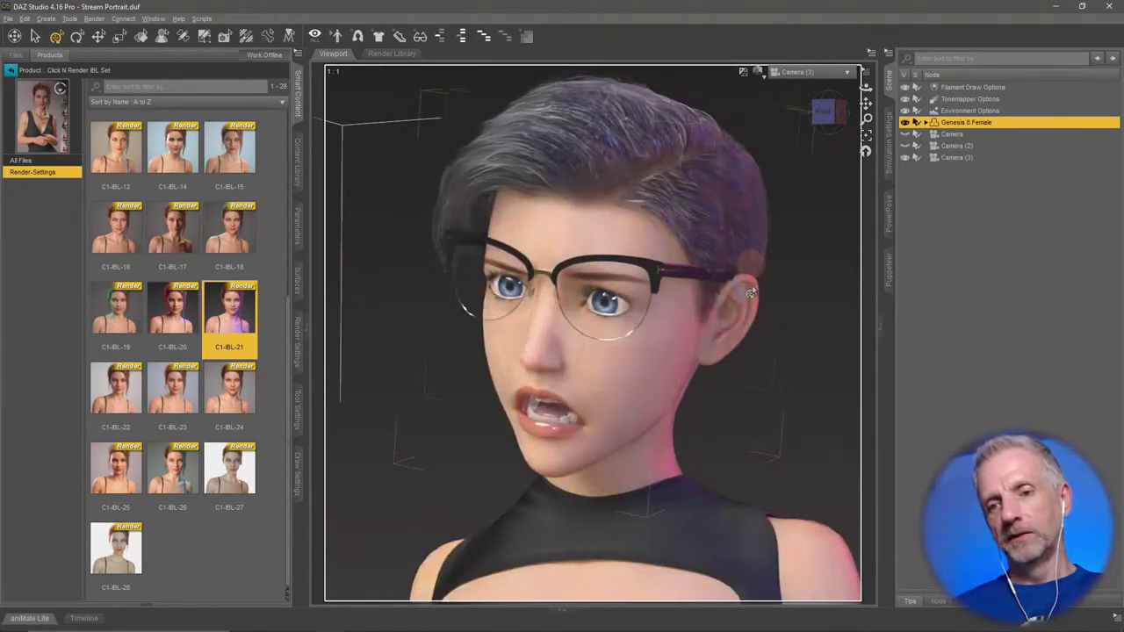
{"action": "double_click", "coordinate": [186, 327]}
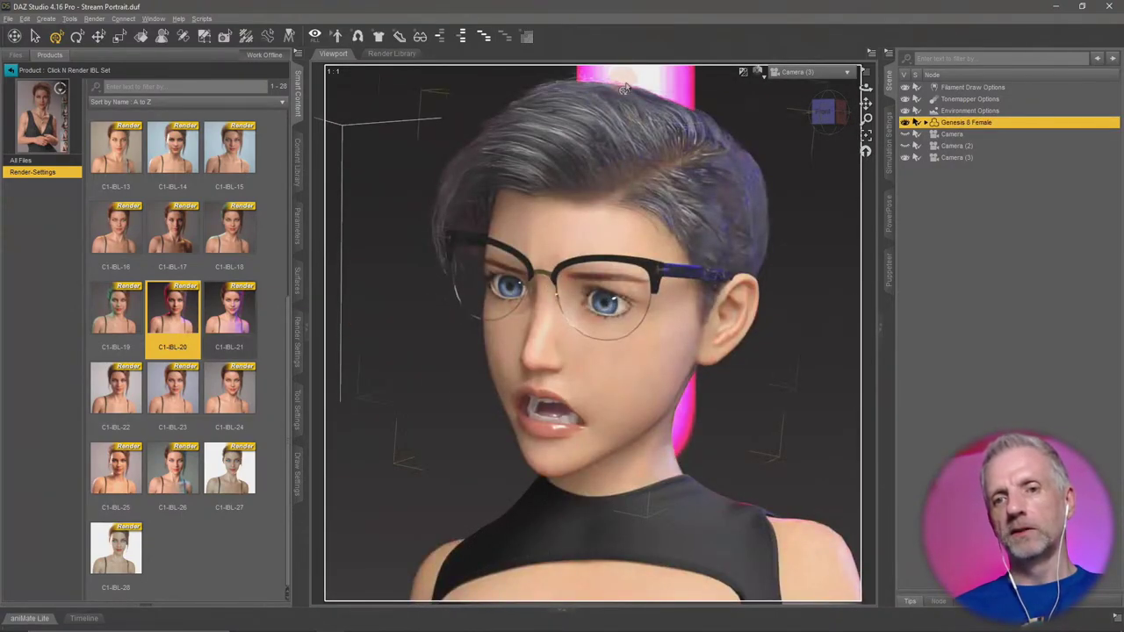
{"action": "double_click", "coordinate": [233, 314]}
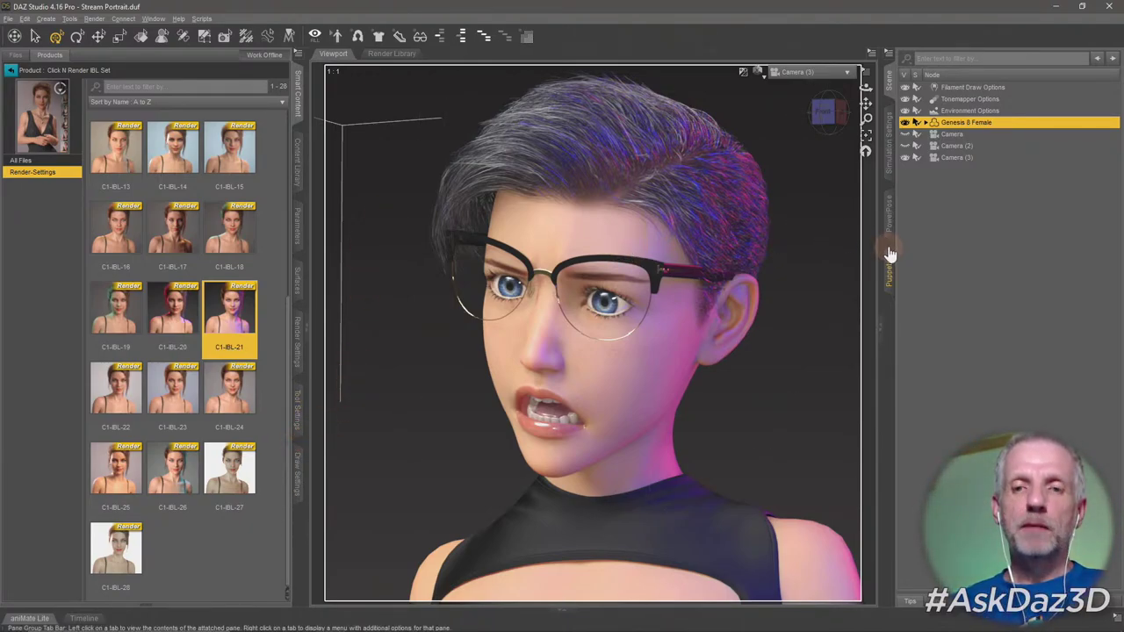
Show the Render Settings Environment page and switch the viewport draw style to Filament (PBR).
{"action": "left_click", "coordinate": [300, 355]}
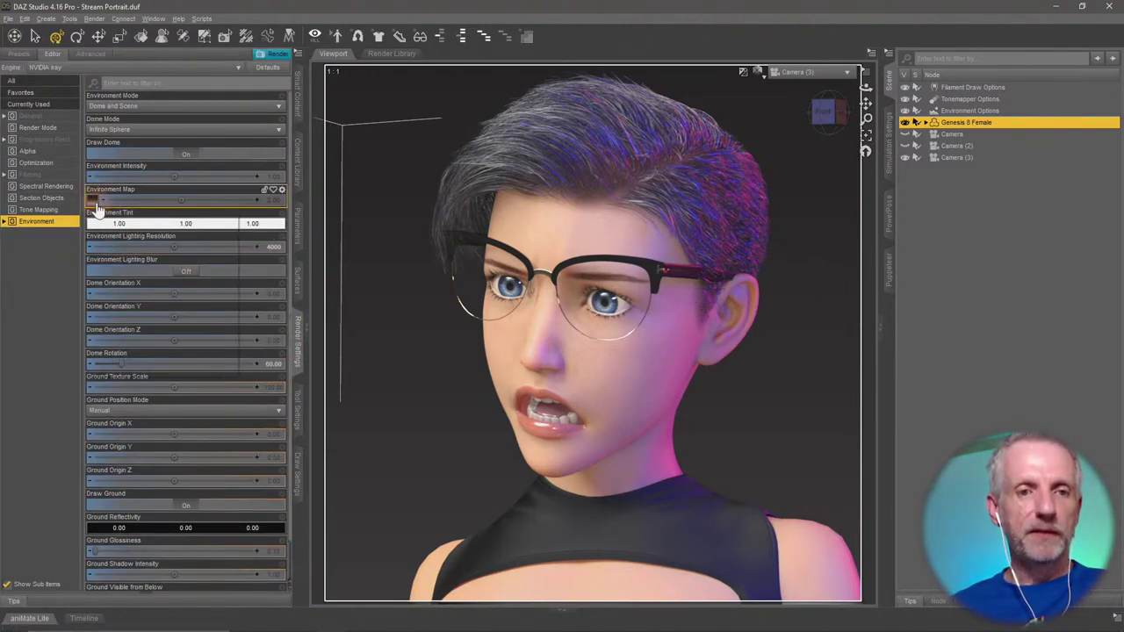
{"action": "mouse_move", "coordinate": [93, 207]}
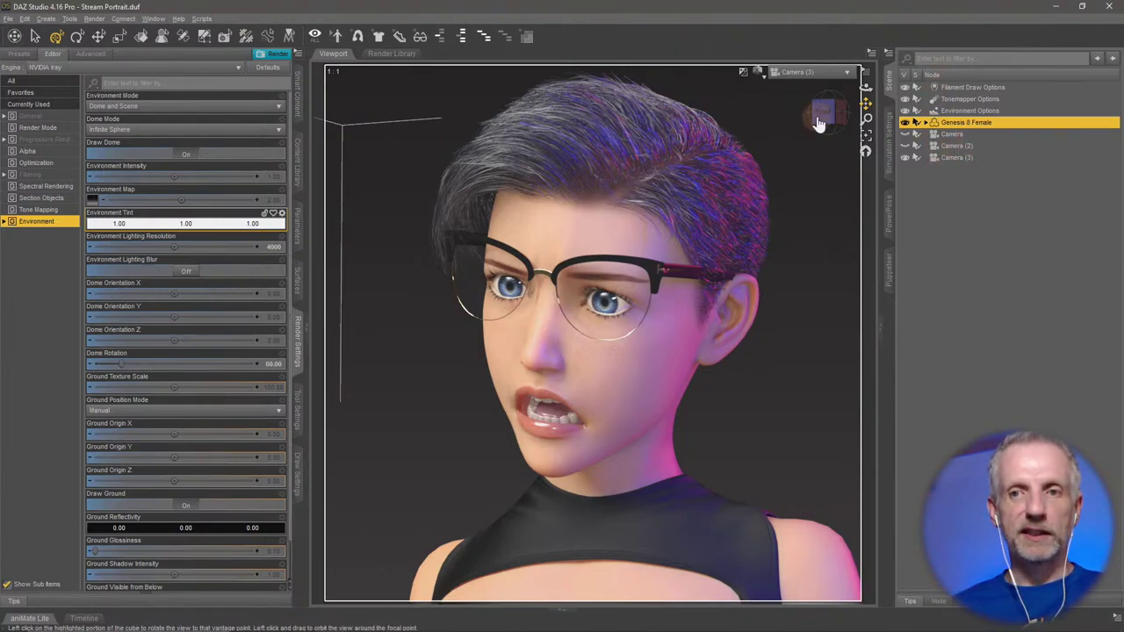
{"action": "left_click", "coordinate": [760, 78]}
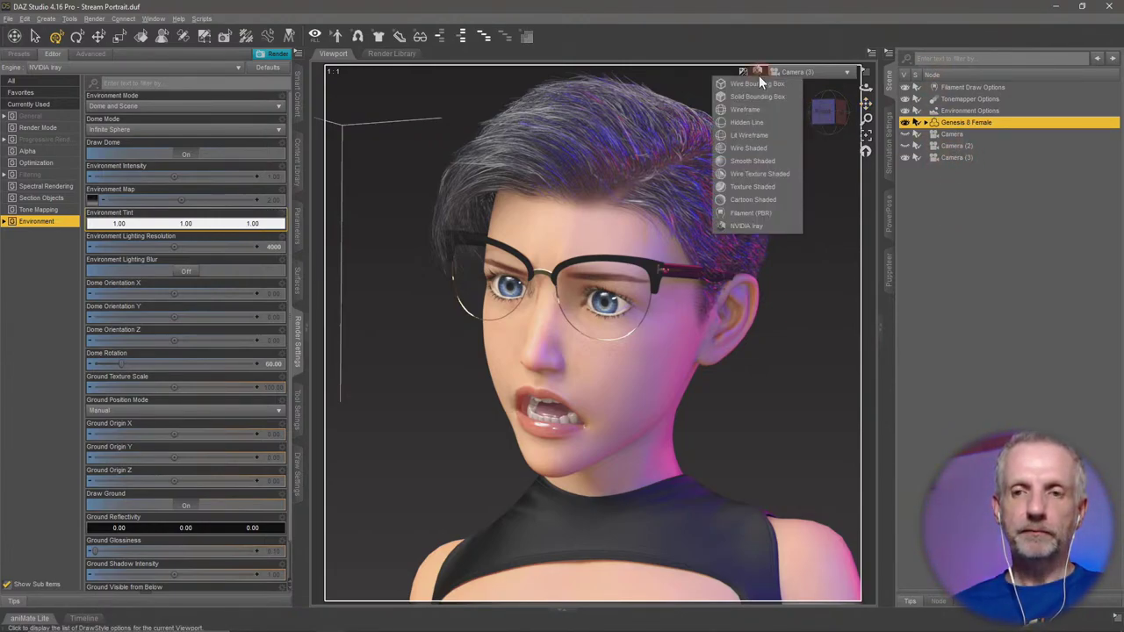
{"action": "left_click", "coordinate": [776, 206]}
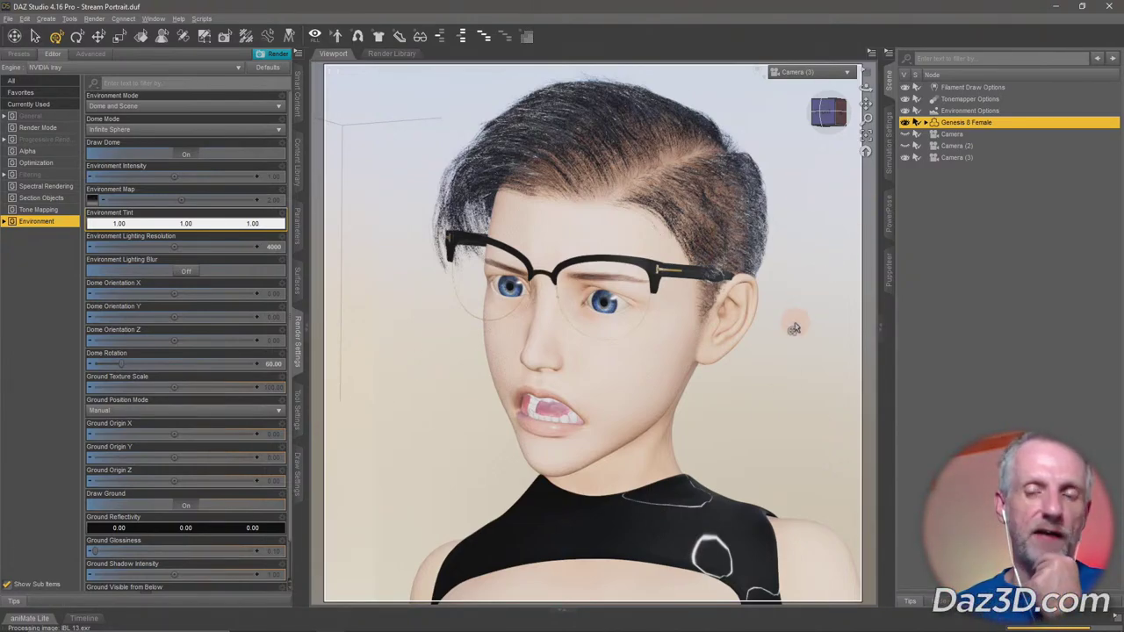
Lower Filament Draw Options' Environment Intensity Scale from 6000 to 1665.87, tweaking Scene Light Scale.
{"action": "left_click", "coordinate": [978, 88]}
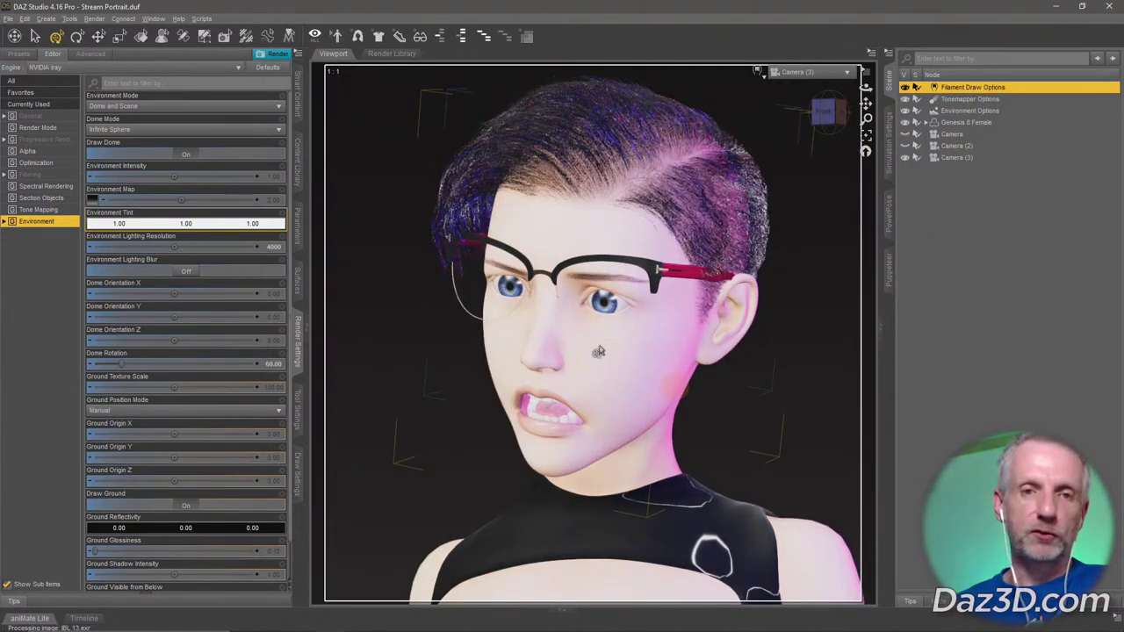
{"action": "left_click", "coordinate": [46, 18]}
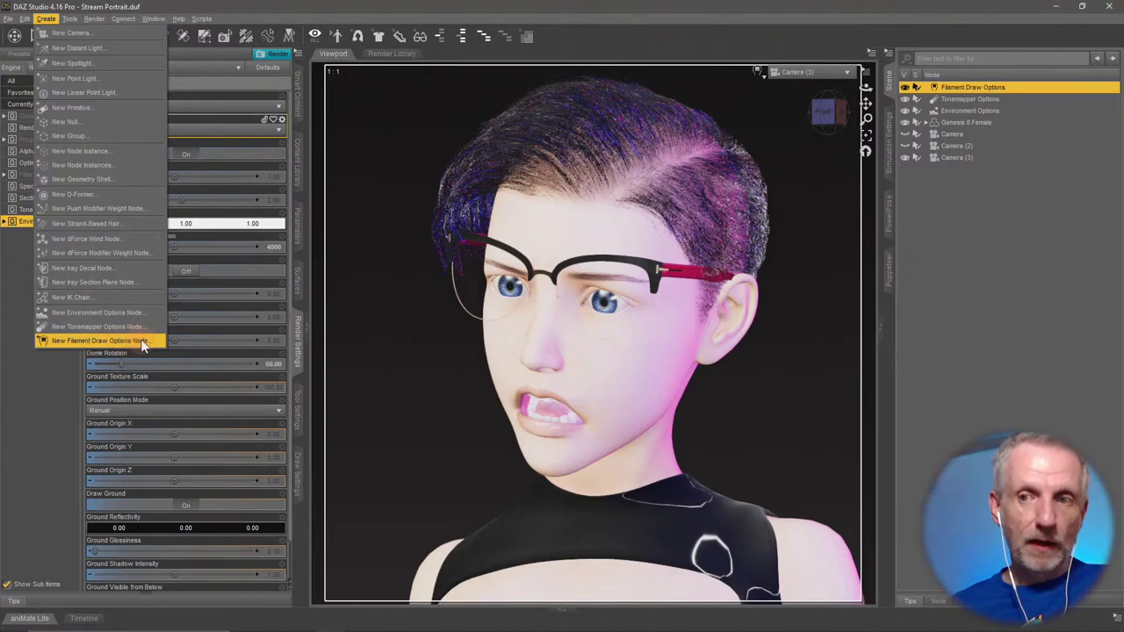
{"action": "left_click", "coordinate": [300, 223]}
{"action": "mouse_move", "coordinate": [184, 128]}
{"action": "left_mouse_down"}
{"action": "mouse_move", "coordinate": [155, 127]}
{"action": "mouse_move", "coordinate": [186, 127]}
{"action": "left_mouse_up"}
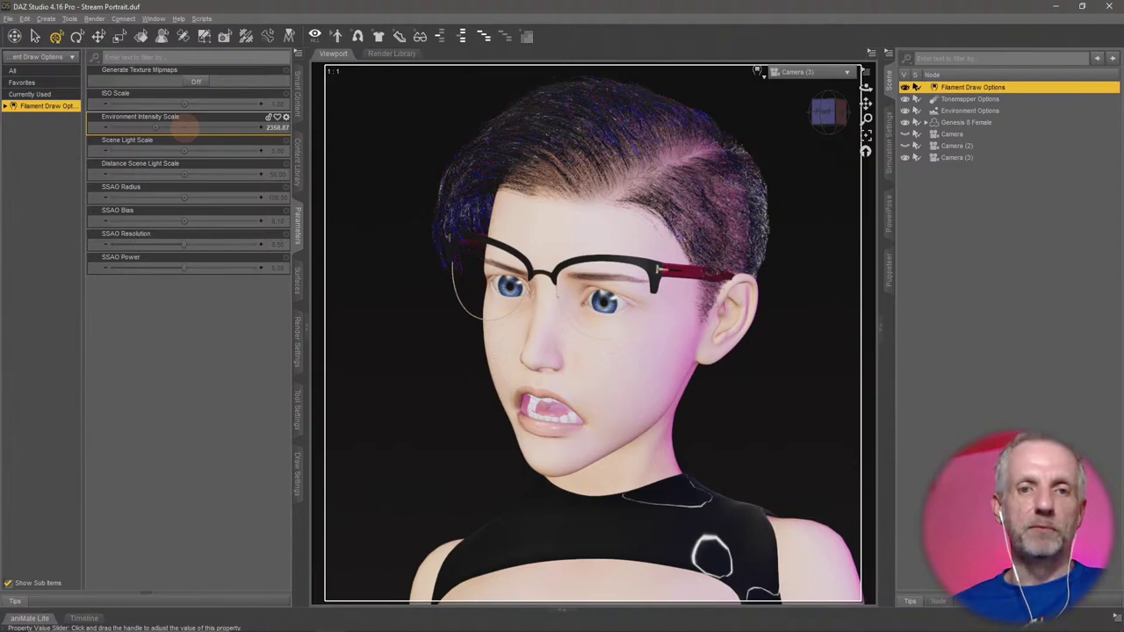
{"action": "left_click_drag", "start_coordinate": [185, 127], "coordinate": [181, 128]}
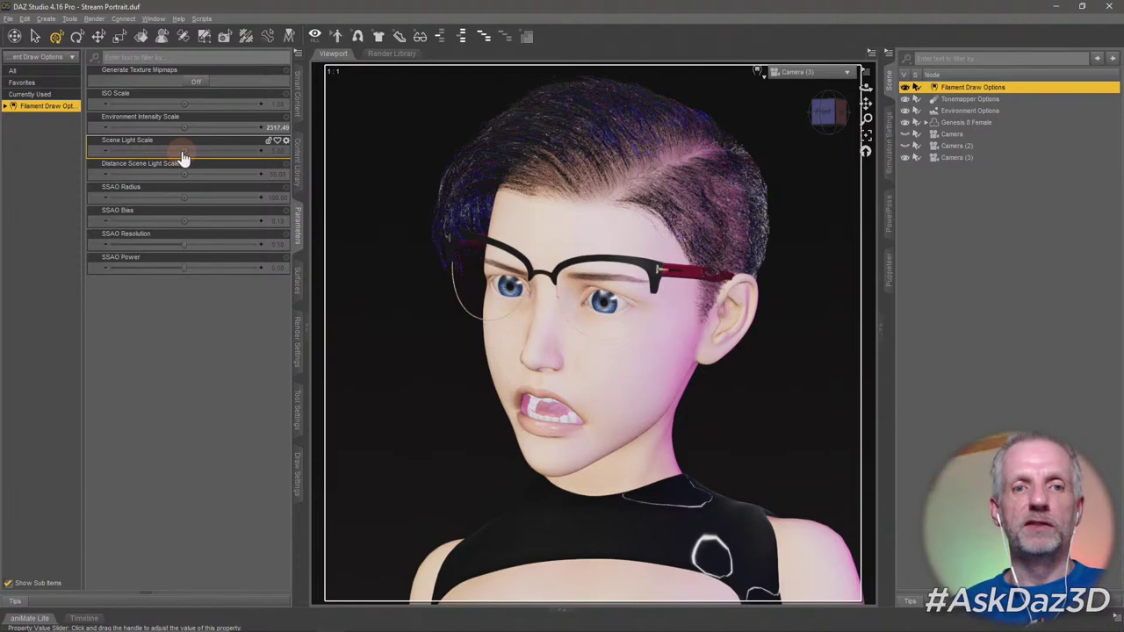
{"action": "left_click_drag", "start_coordinate": [183, 157], "coordinate": [199, 133]}
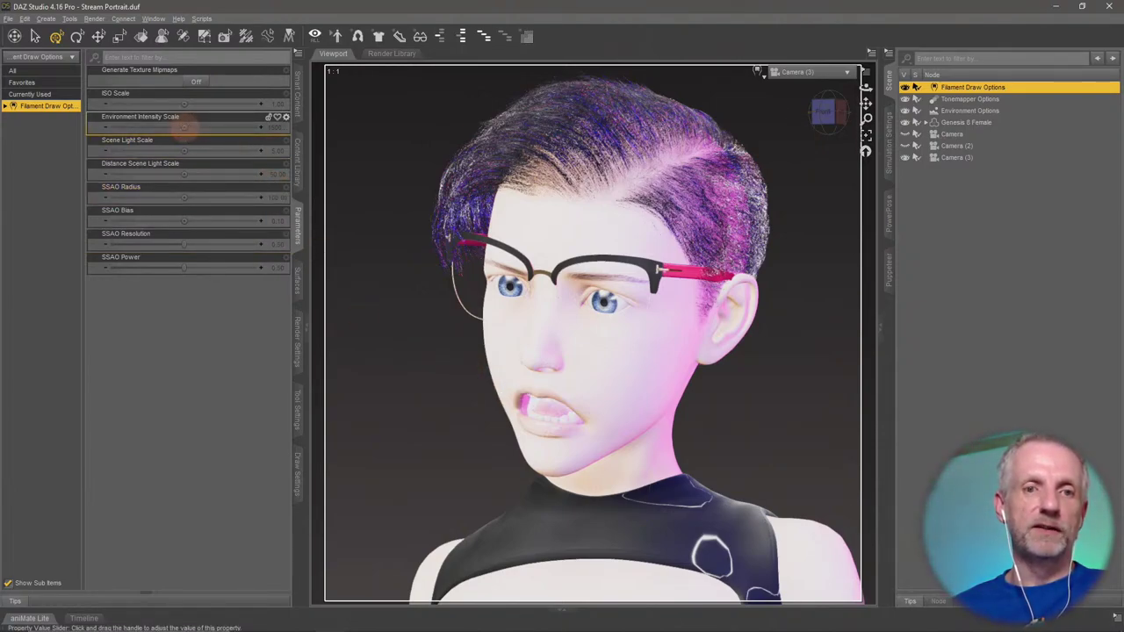
{"action": "mouse_move", "coordinate": [186, 127]}
{"action": "left_mouse_down"}
{"action": "mouse_move", "coordinate": [169, 129]}
{"action": "mouse_move", "coordinate": [186, 128]}
{"action": "left_mouse_up"}
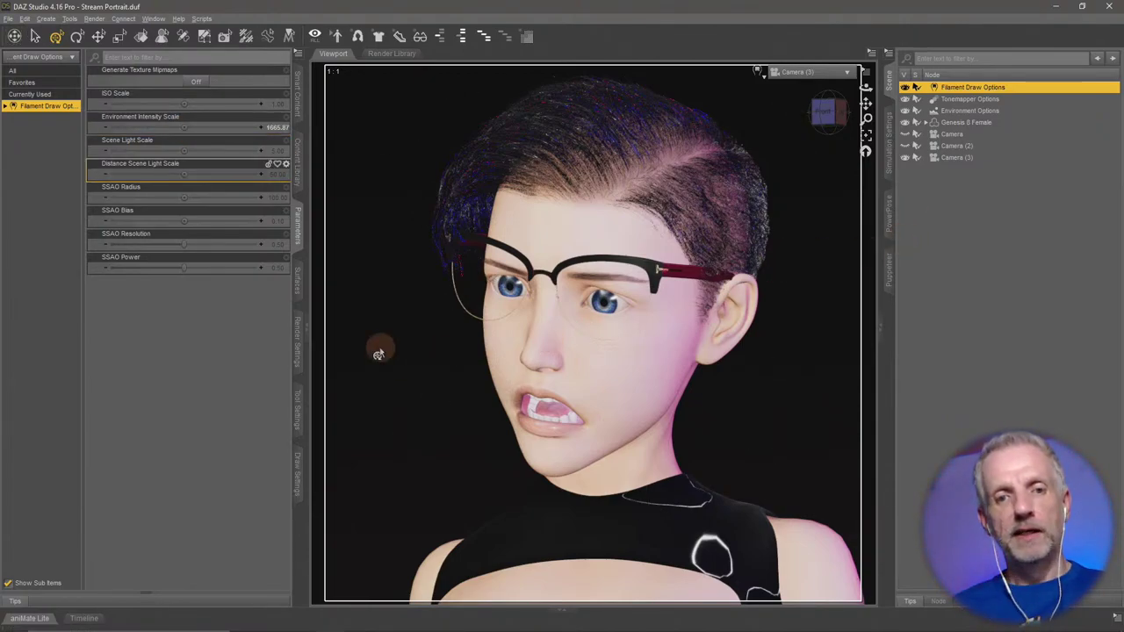
{"action": "left_click", "coordinate": [296, 356]}
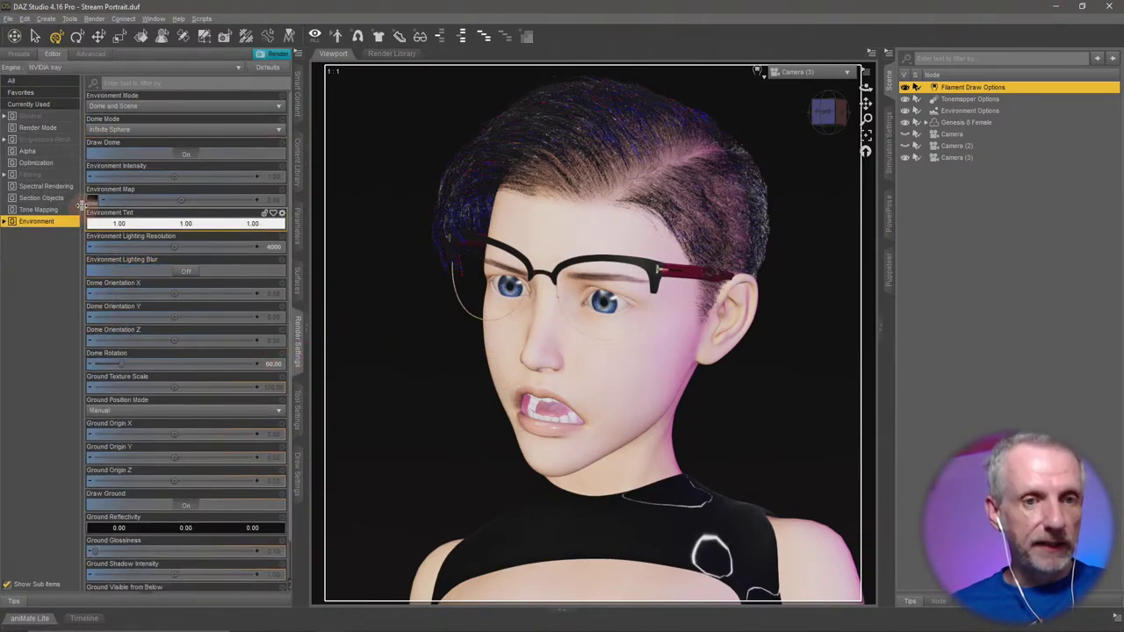
Check the File > Save As options without saving, then open Edit > Preferences.
{"action": "left_click", "coordinate": [8, 19]}
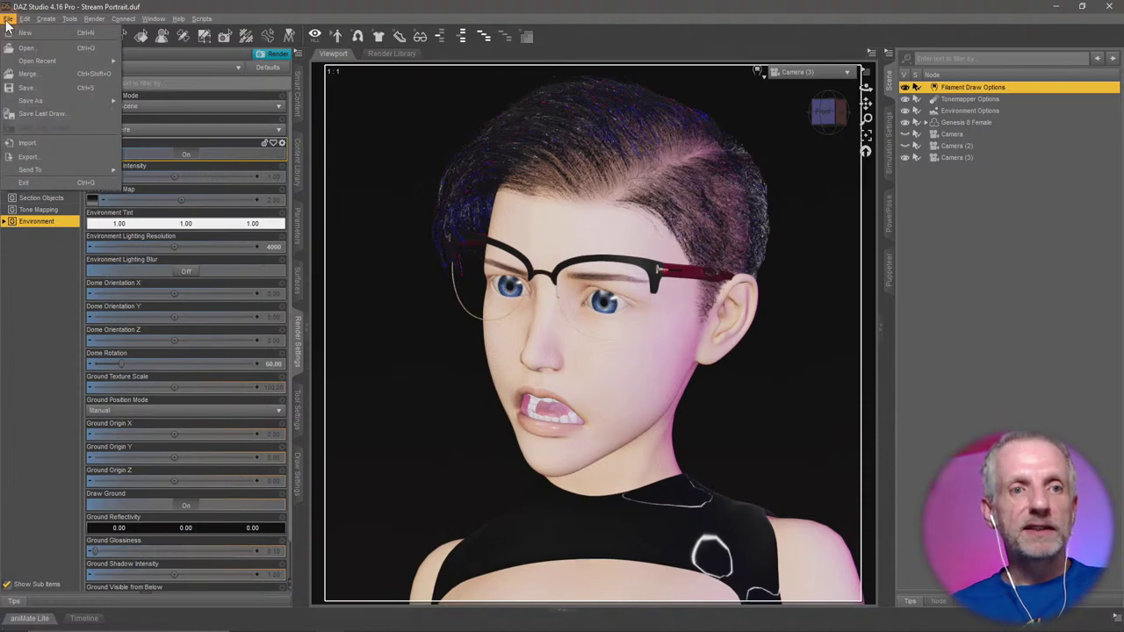
{"action": "mouse_move", "coordinate": [63, 99]}
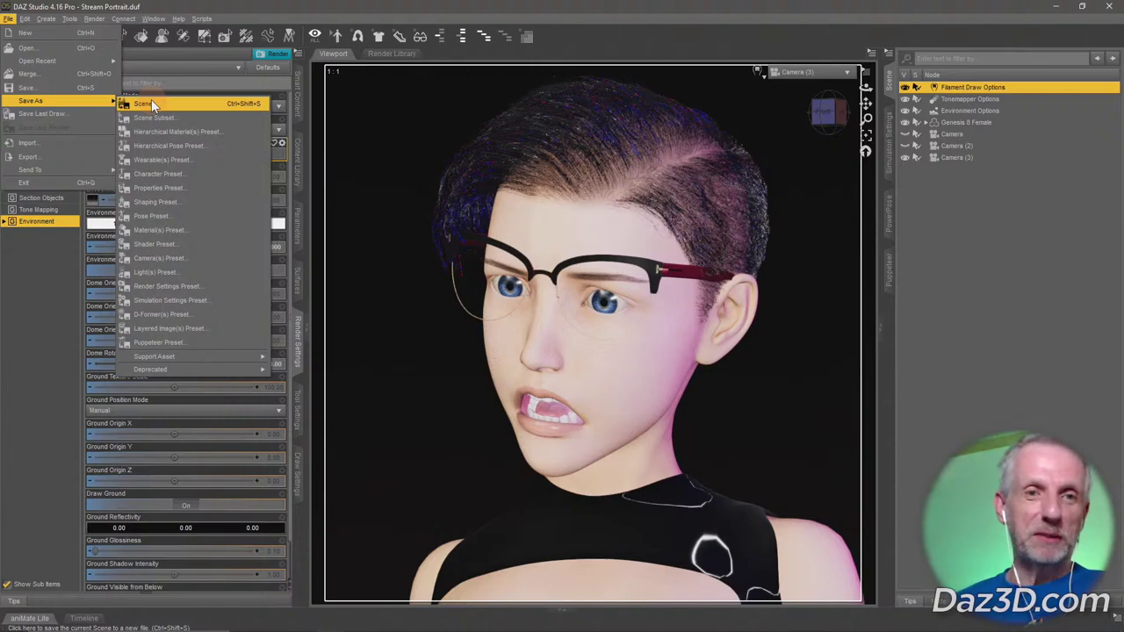
{"action": "left_click", "coordinate": [176, 19]}
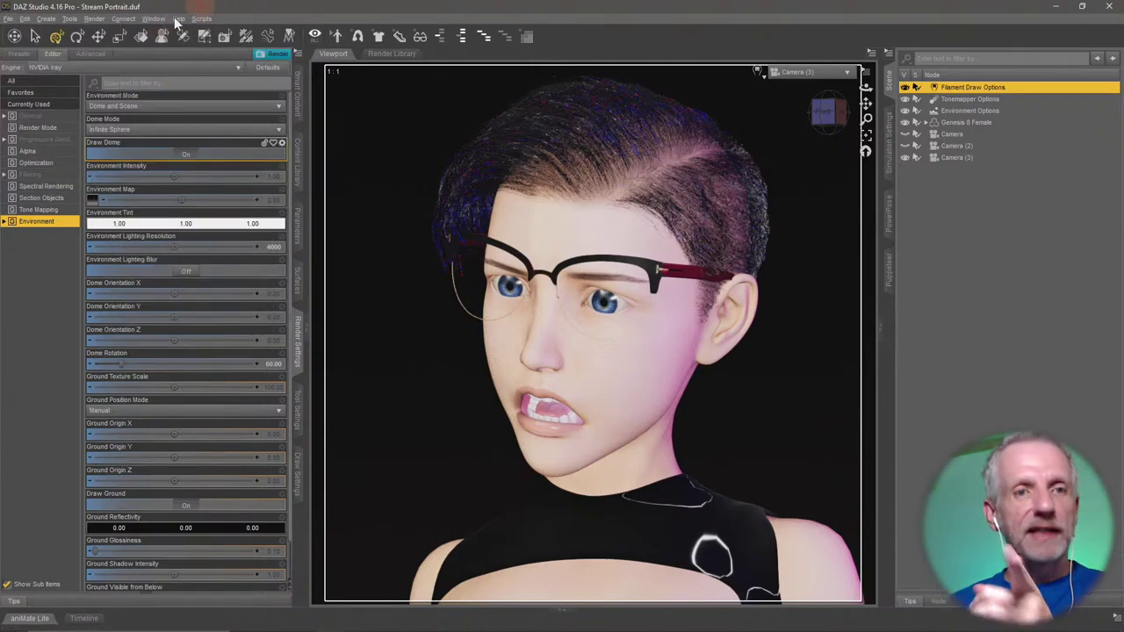
{"action": "left_click", "coordinate": [24, 19]}
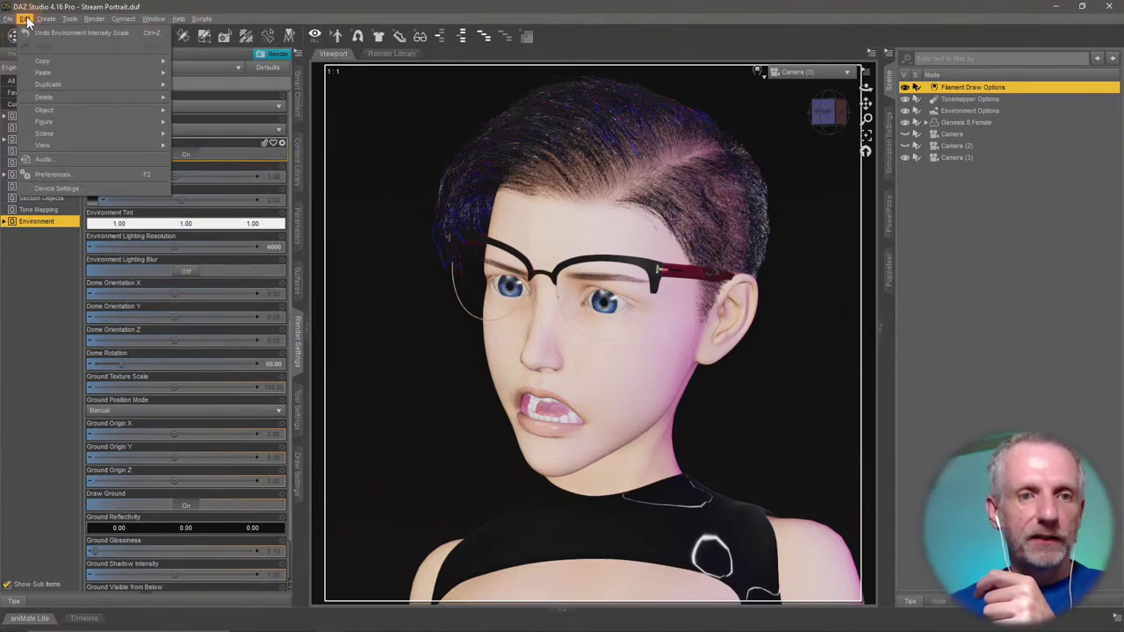
{"action": "left_click", "coordinate": [101, 172]}
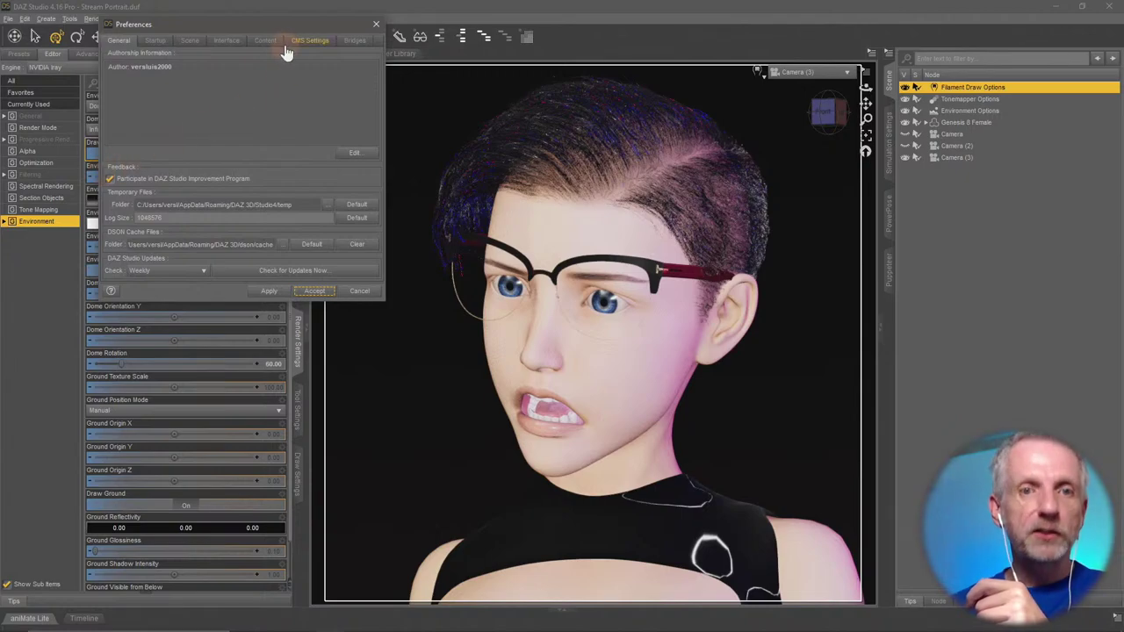
Reposition Preferences and keep Startup's Load File enabled with Startup with Filament v2.duf.
{"action": "left_click_drag", "start_coordinate": [288, 28], "coordinate": [282, 24]}
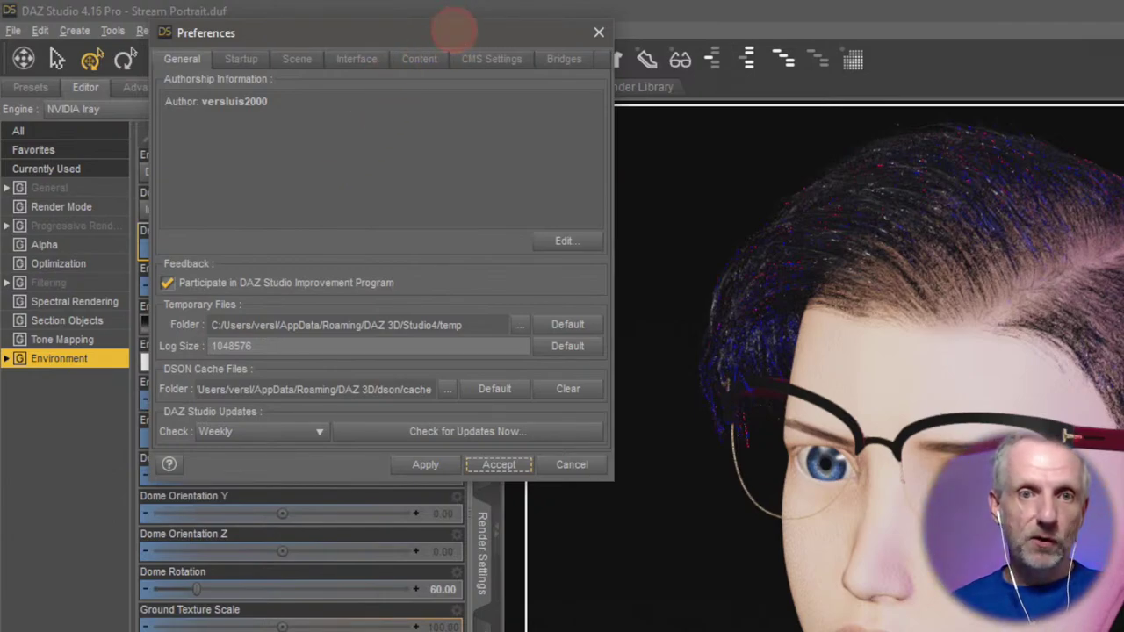
{"action": "left_click_drag", "start_coordinate": [454, 26], "coordinate": [433, 30]}
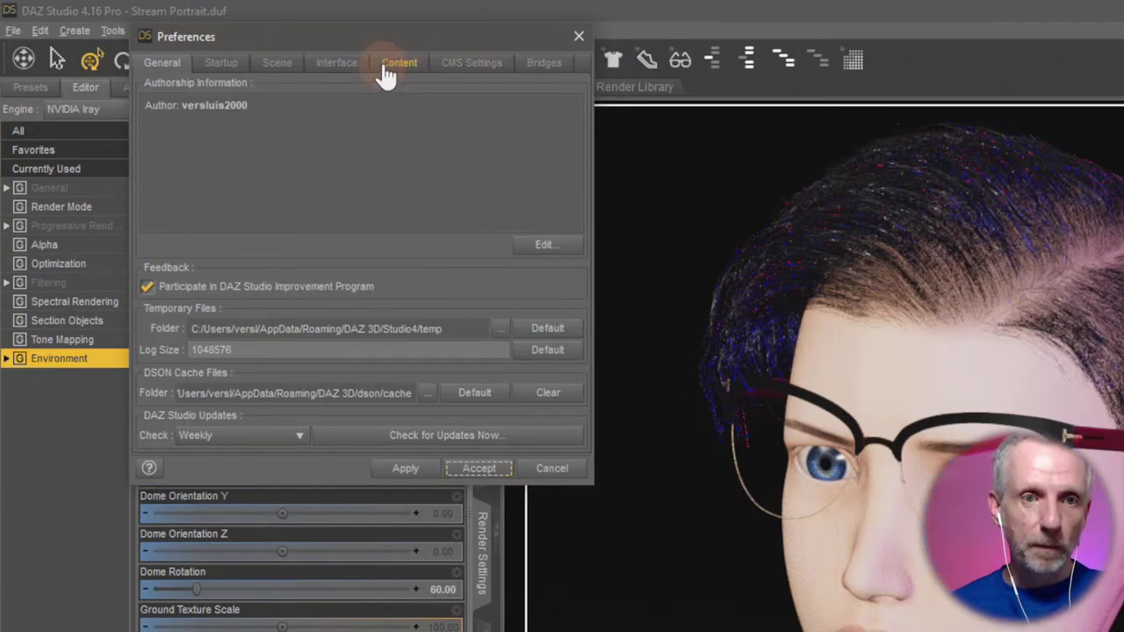
{"action": "left_click", "coordinate": [229, 68]}
{"action": "left_click", "coordinate": [167, 104]}
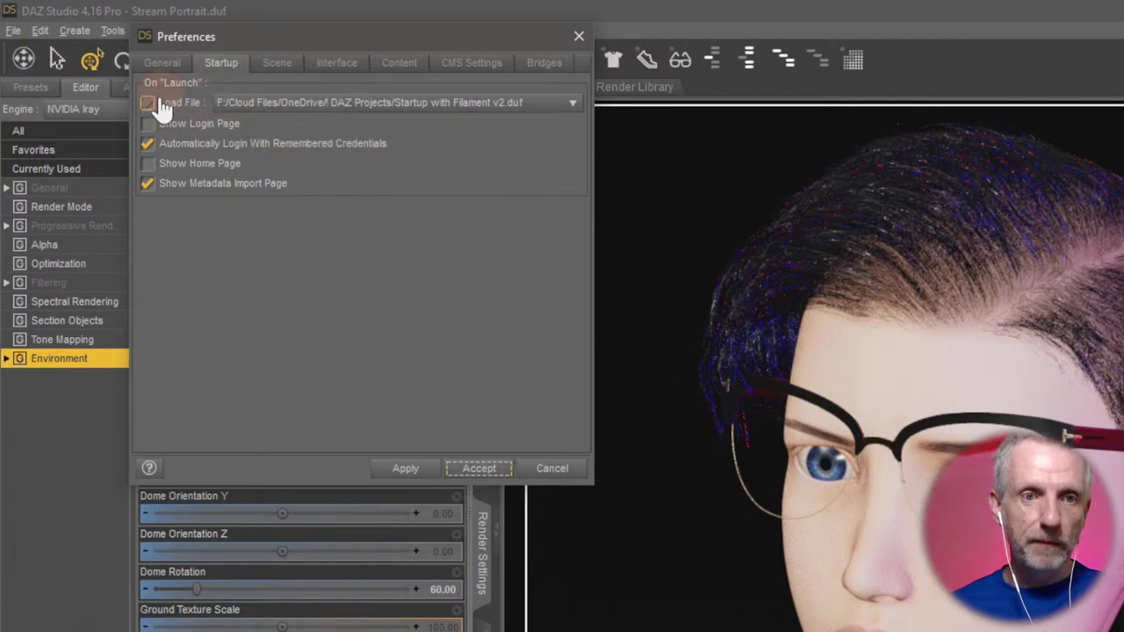
{"action": "left_click", "coordinate": [202, 104]}
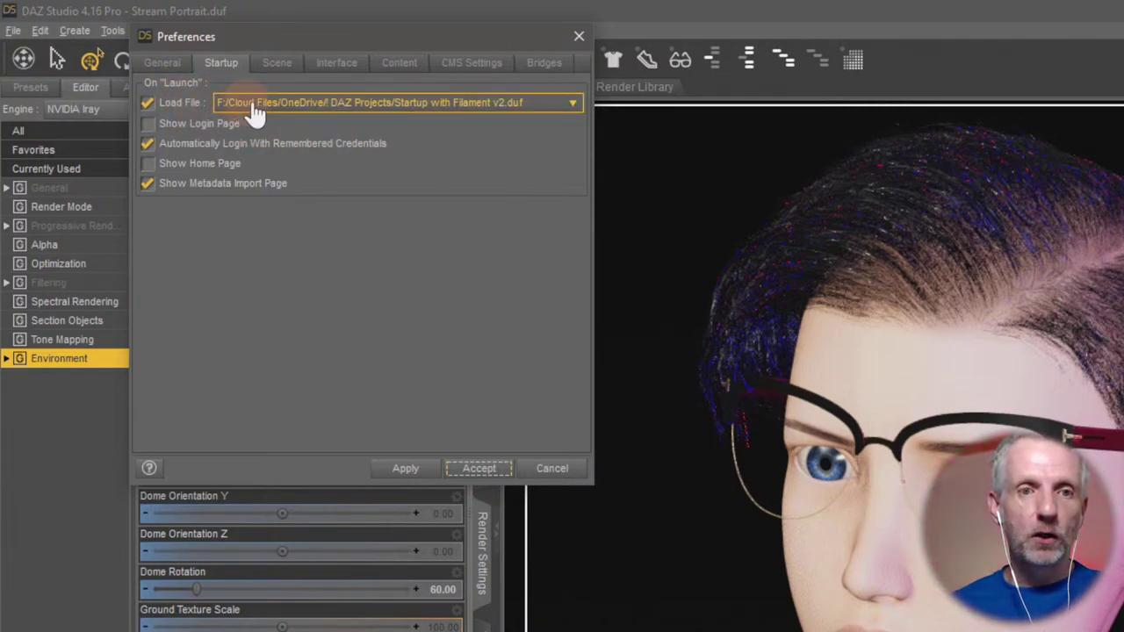
{"action": "left_click", "coordinate": [462, 109]}
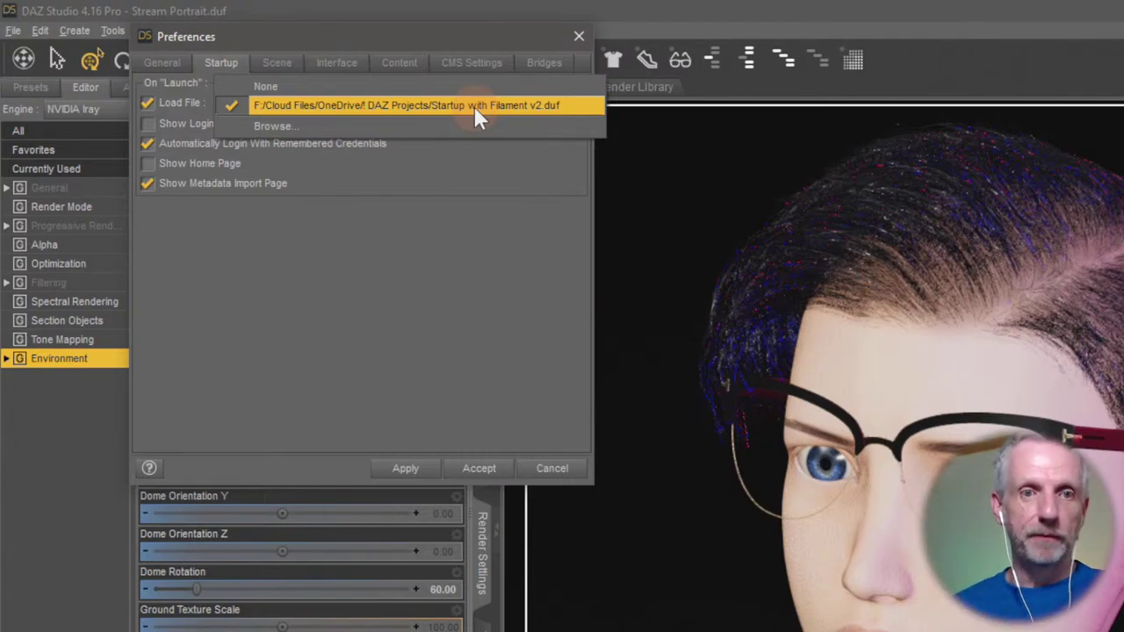
{"action": "left_click", "coordinate": [474, 106]}
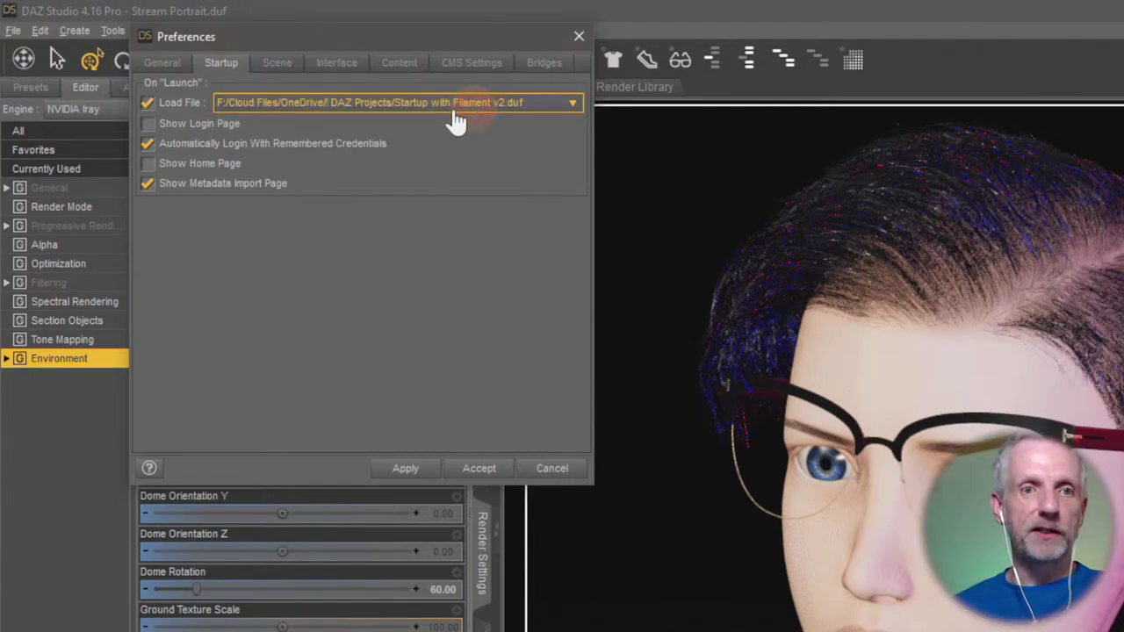
{"action": "left_click", "coordinate": [150, 103]}
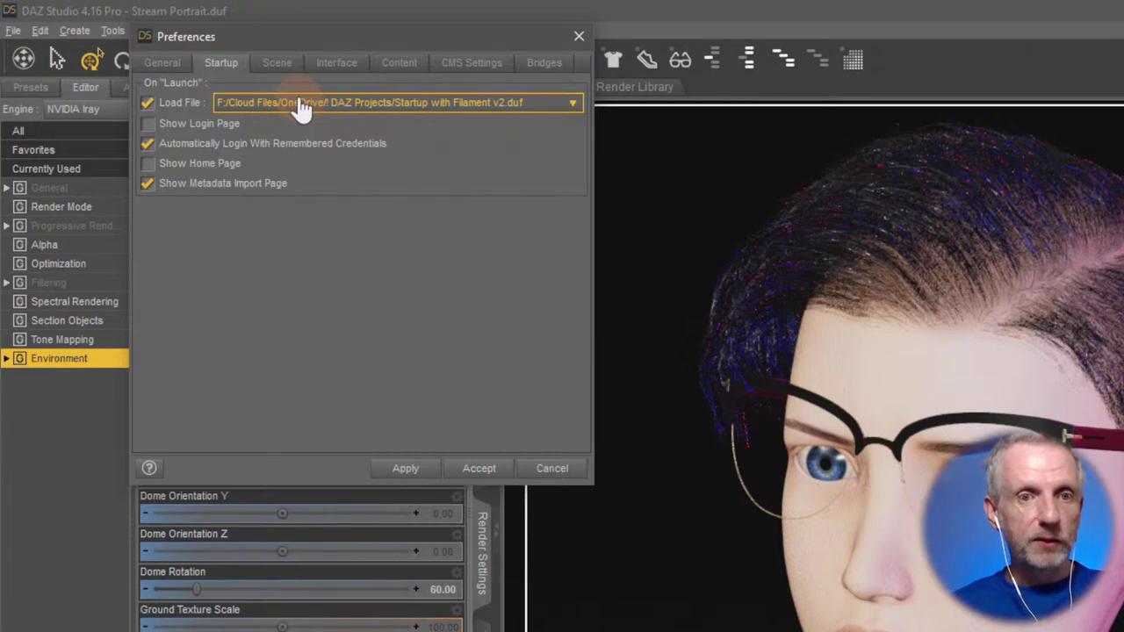
Confirm new scenes also load Startup with Filament v2.duf in the Scene tab.
{"action": "left_click", "coordinate": [283, 70]}
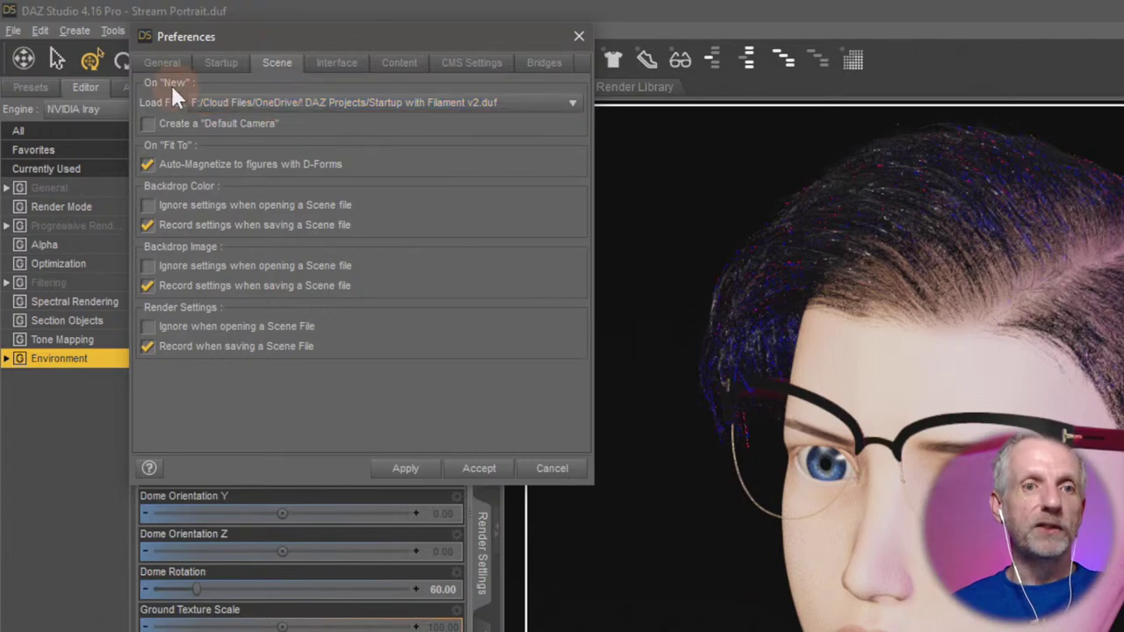
{"action": "left_click", "coordinate": [325, 110]}
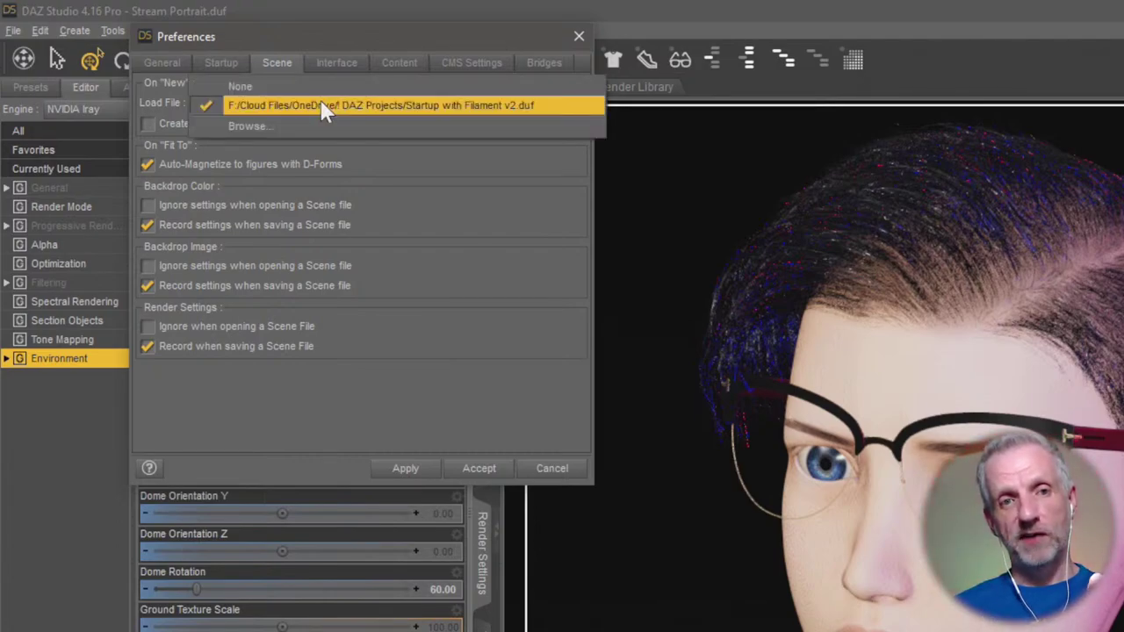
{"action": "left_click", "coordinate": [422, 213]}
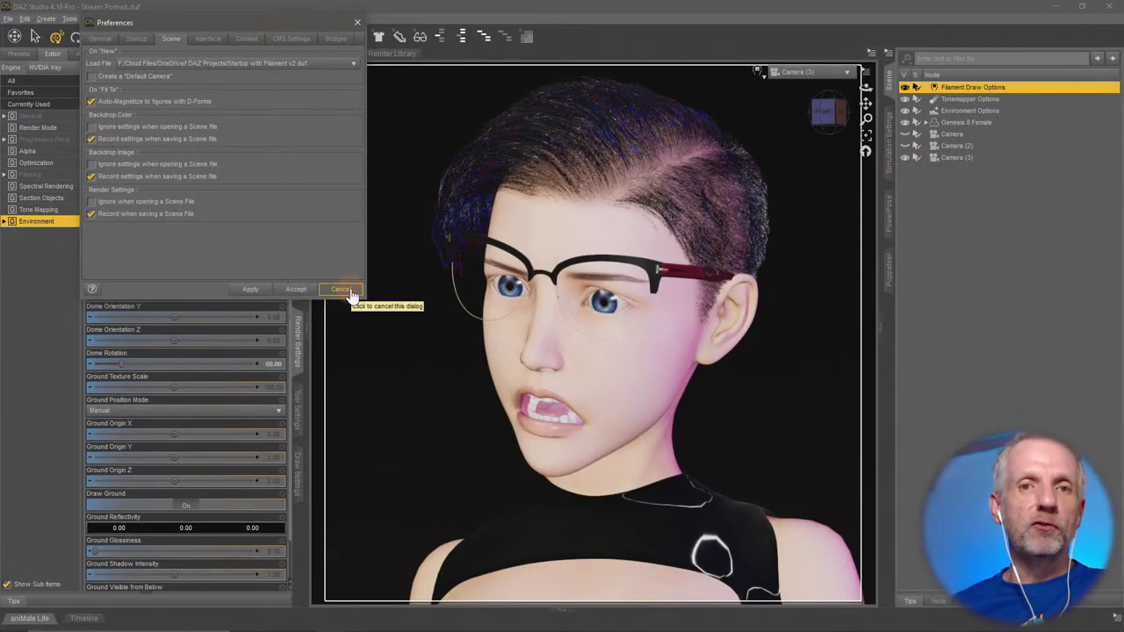
Cancel the Preferences dialog, discarding any changes.
{"action": "left_click", "coordinate": [342, 291]}
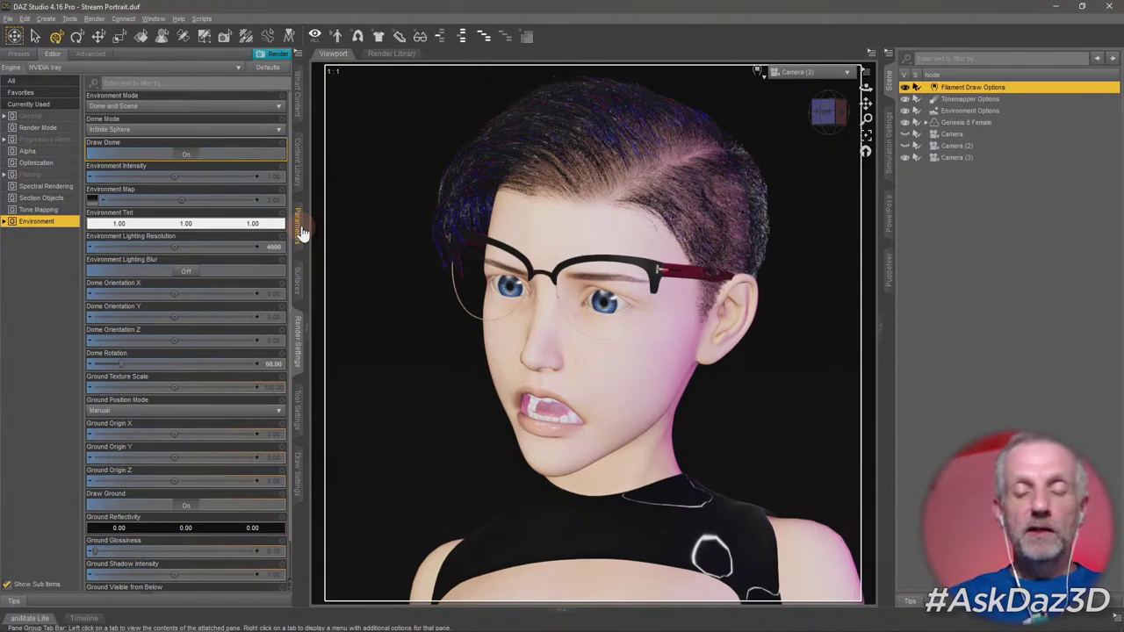
{"action": "left_click", "coordinate": [297, 103]}
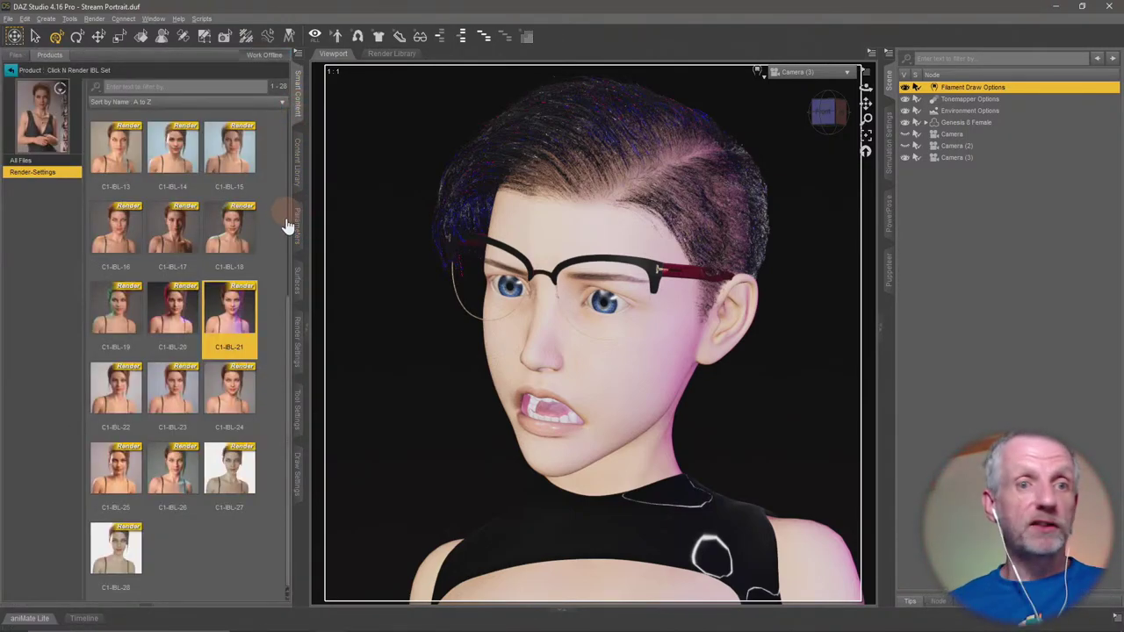
{"action": "left_click", "coordinate": [11, 71]}
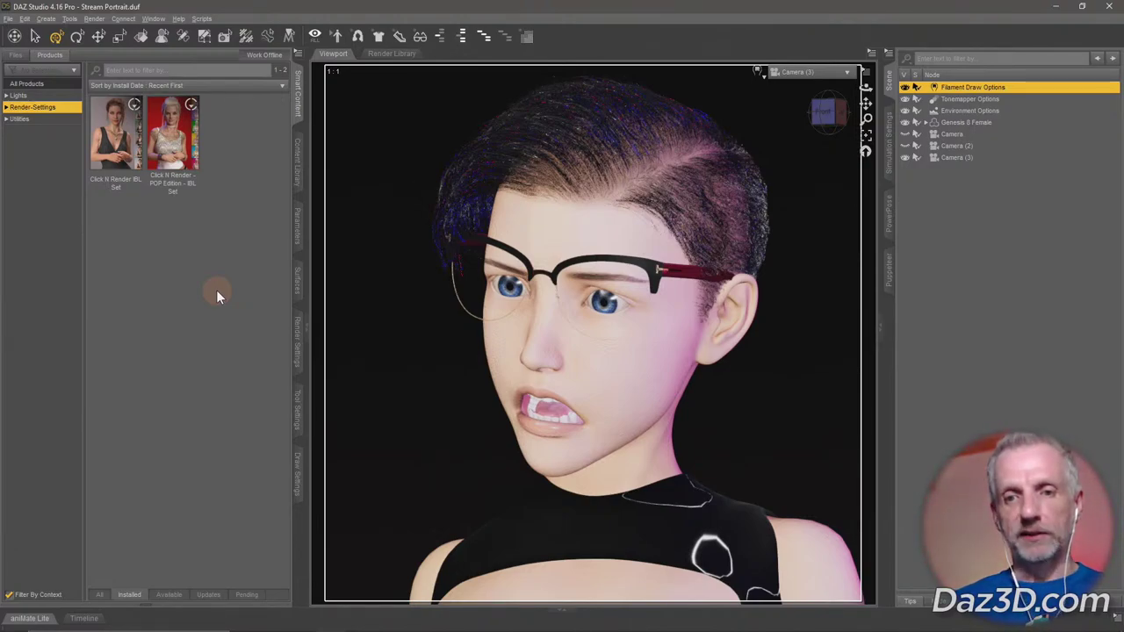
{"action": "left_click", "coordinate": [758, 71]}
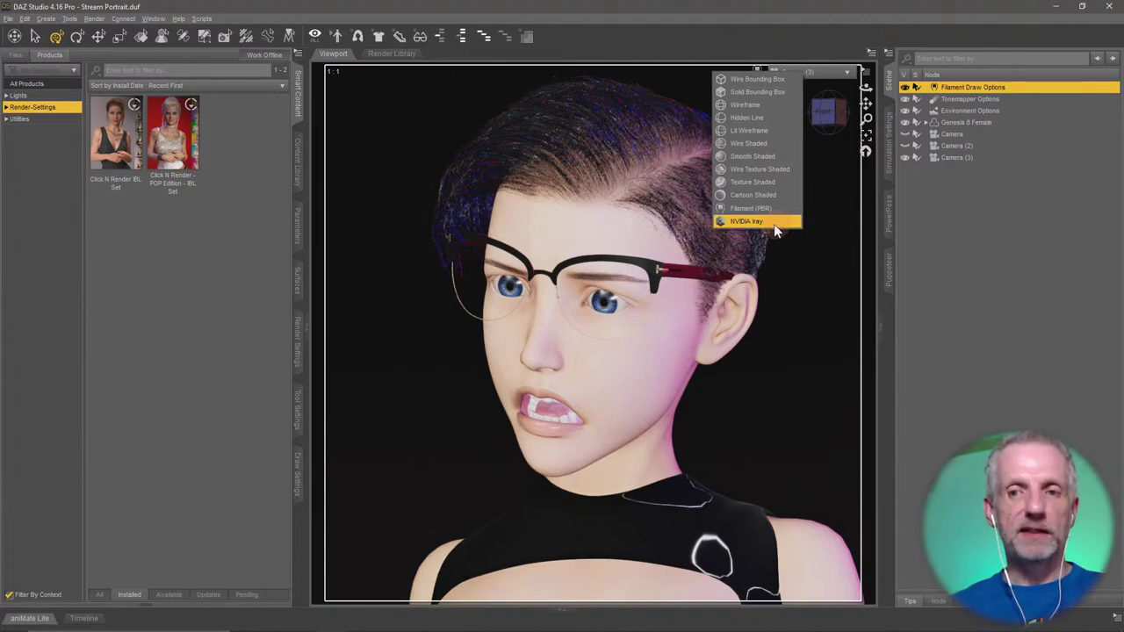
{"action": "left_click", "coordinate": [774, 223]}
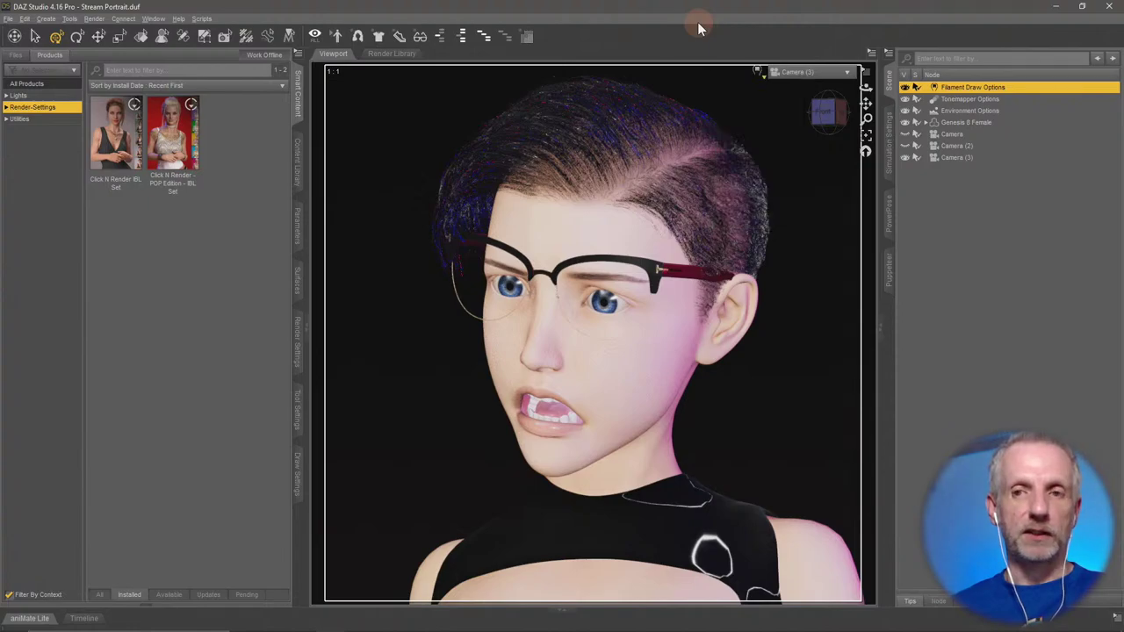
{"action": "left_click", "coordinate": [298, 351]}
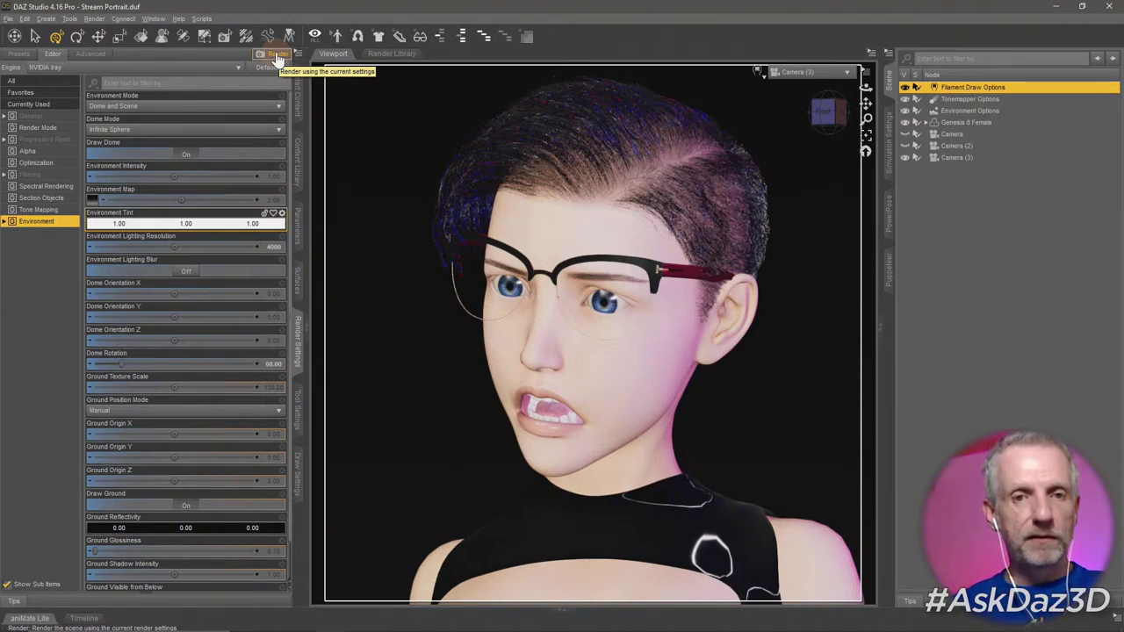
Check that the General render size is 1200 x 1200.
{"action": "left_click", "coordinate": [44, 116]}
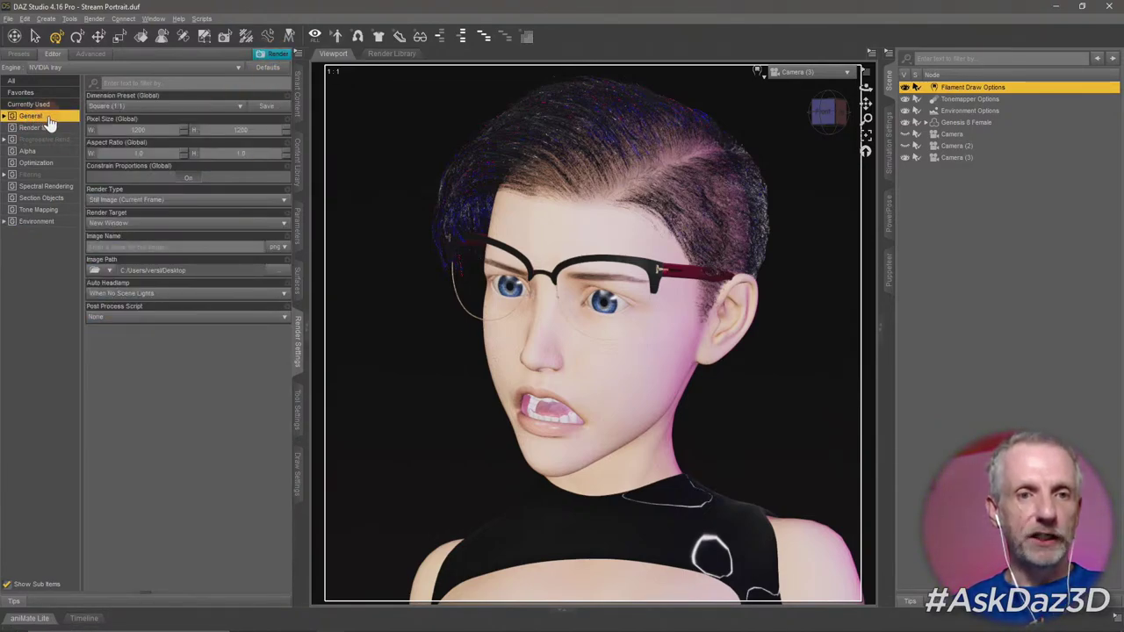
{"action": "left_click", "coordinate": [140, 129]}
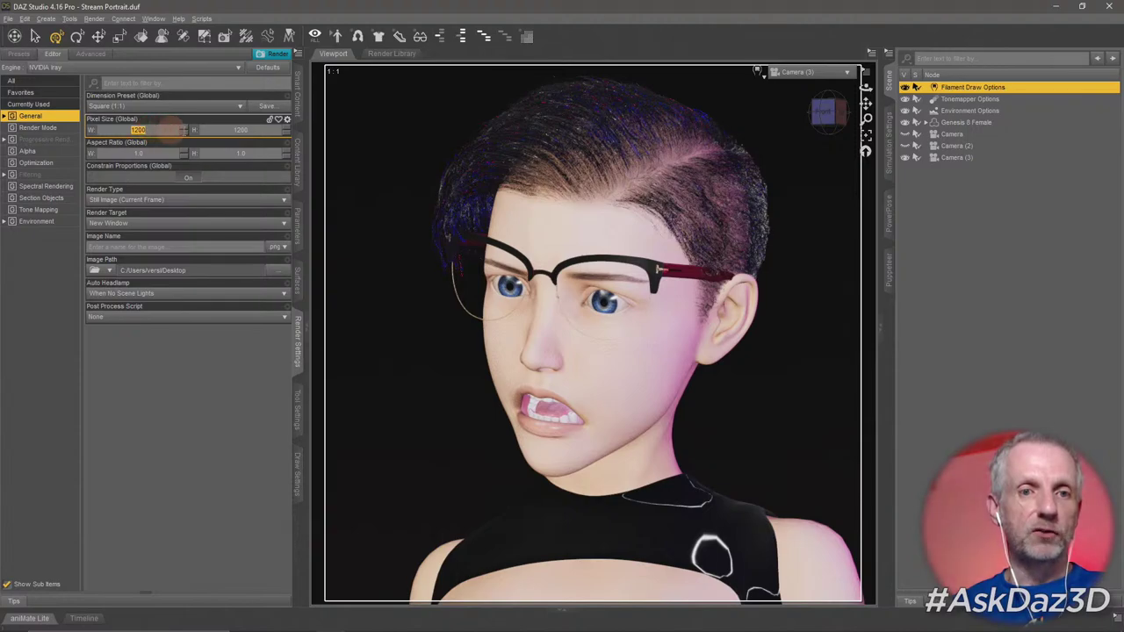
{"action": "left_click", "coordinate": [241, 129]}
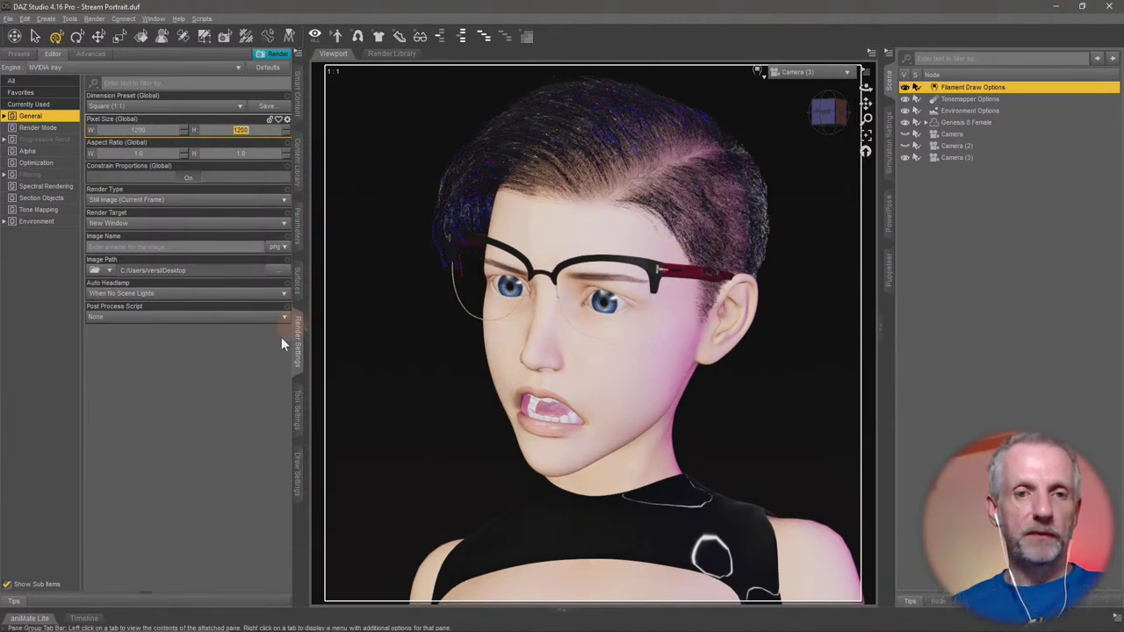
Enable Rendering Quality, turn Post Denoiser Available off, and start the Iray render with Ctrl+R.
{"action": "left_click", "coordinate": [56, 141]}
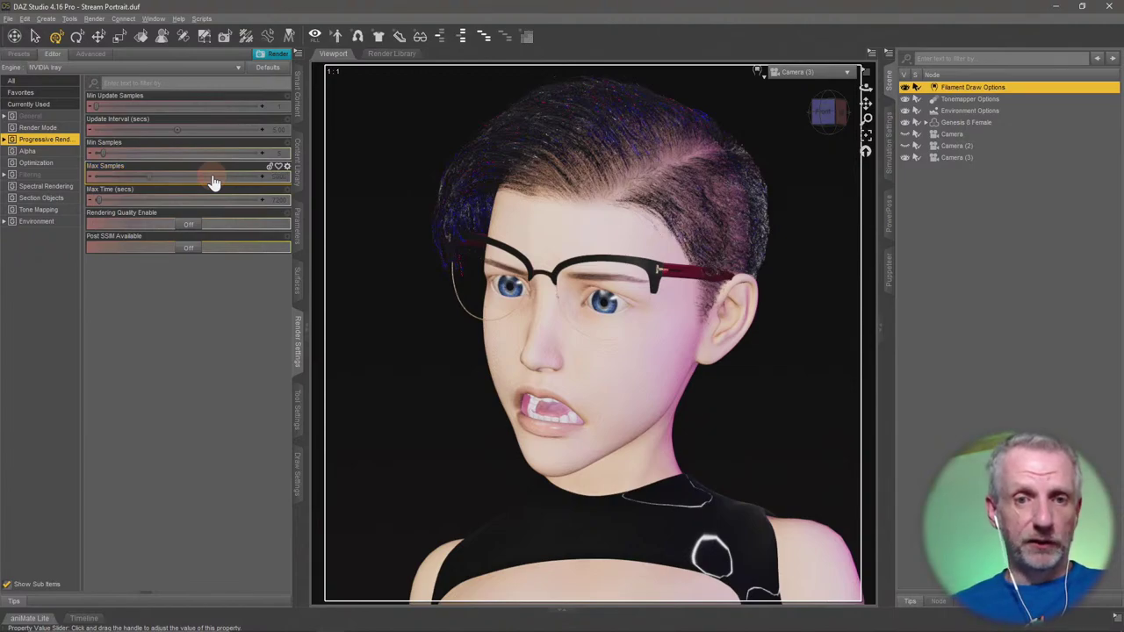
{"action": "left_click", "coordinate": [189, 226]}
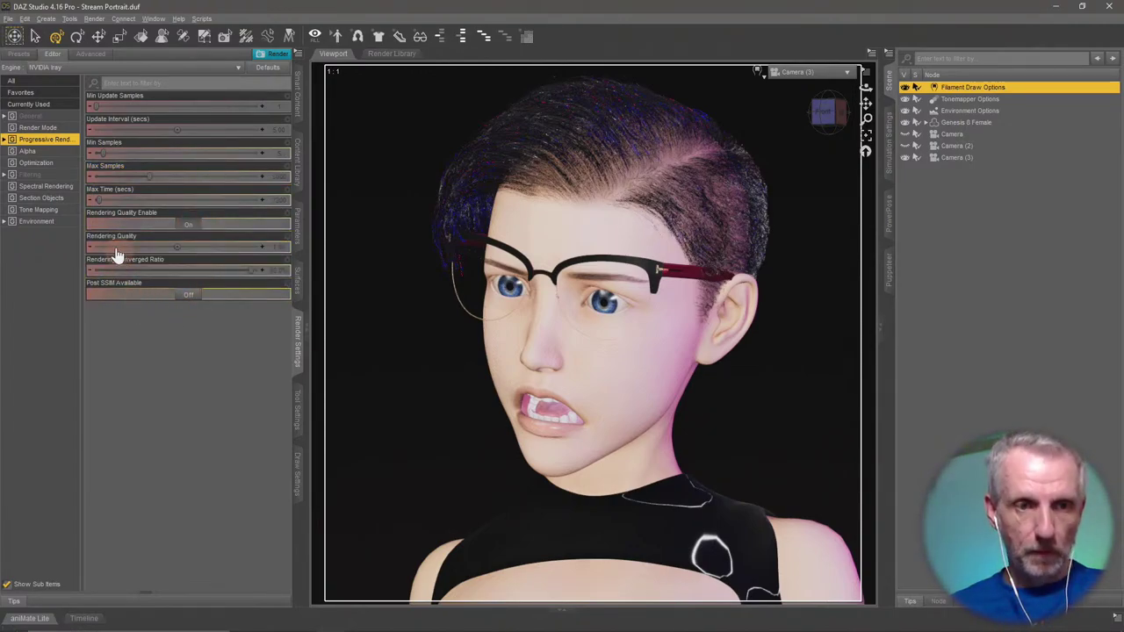
{"action": "left_click", "coordinate": [50, 176]}
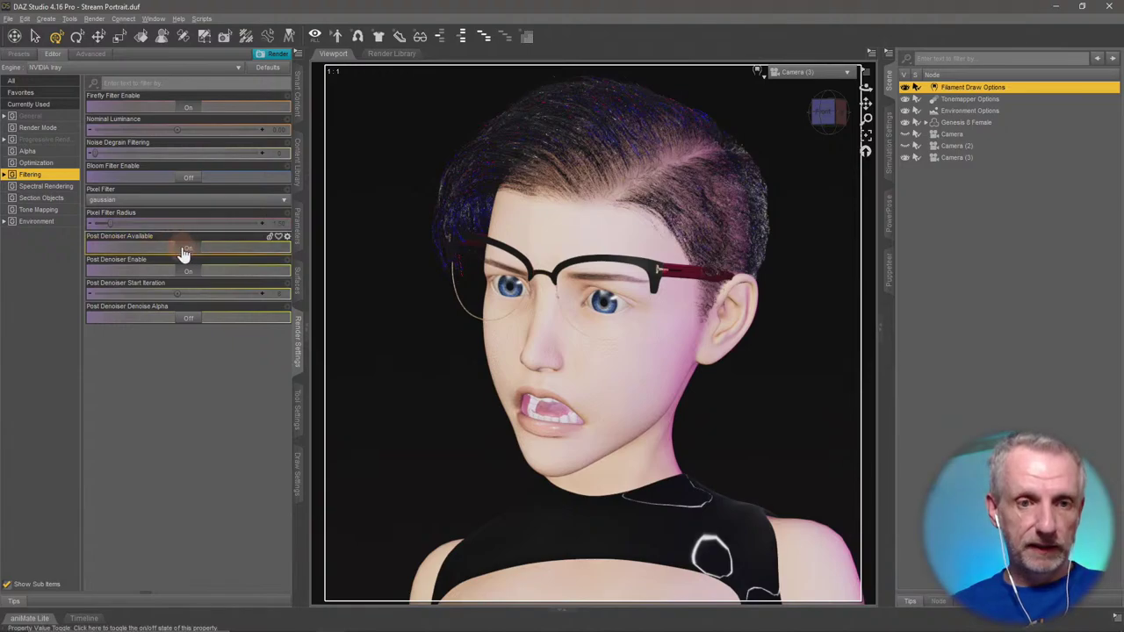
{"action": "left_click", "coordinate": [186, 250]}
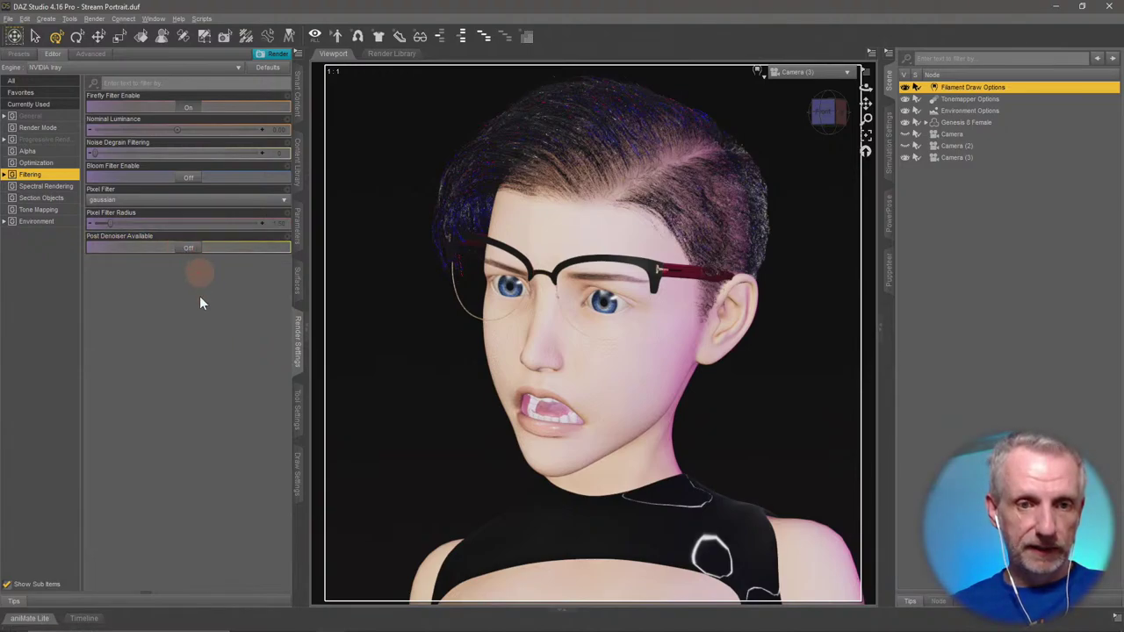
{"action": "left_click", "coordinate": [48, 118]}
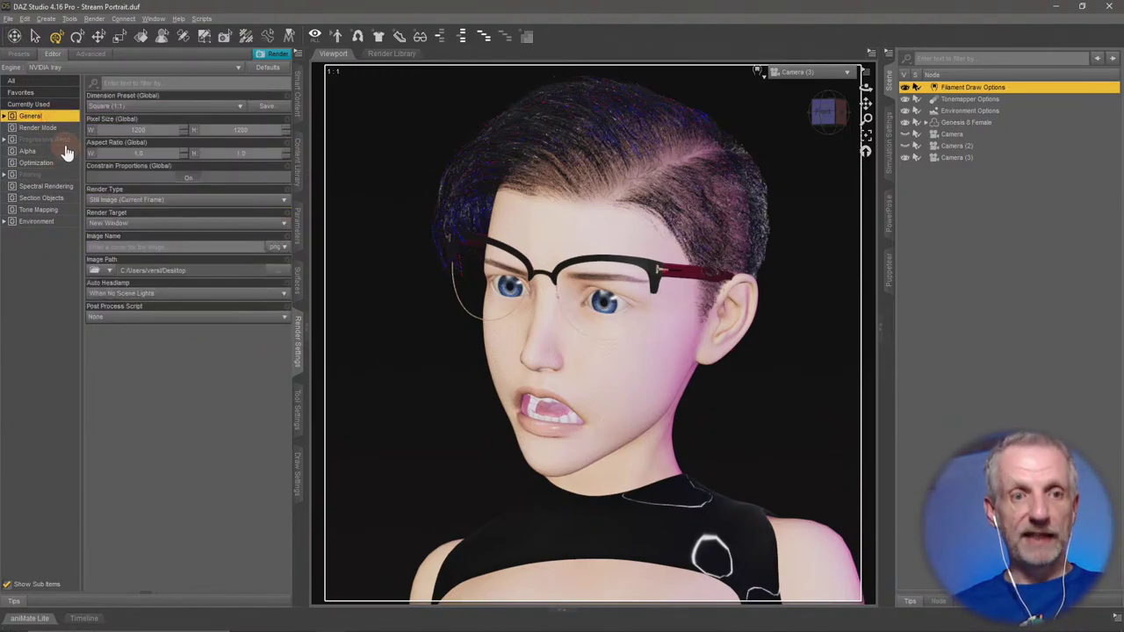
{"action": "left_click", "coordinate": [63, 143]}
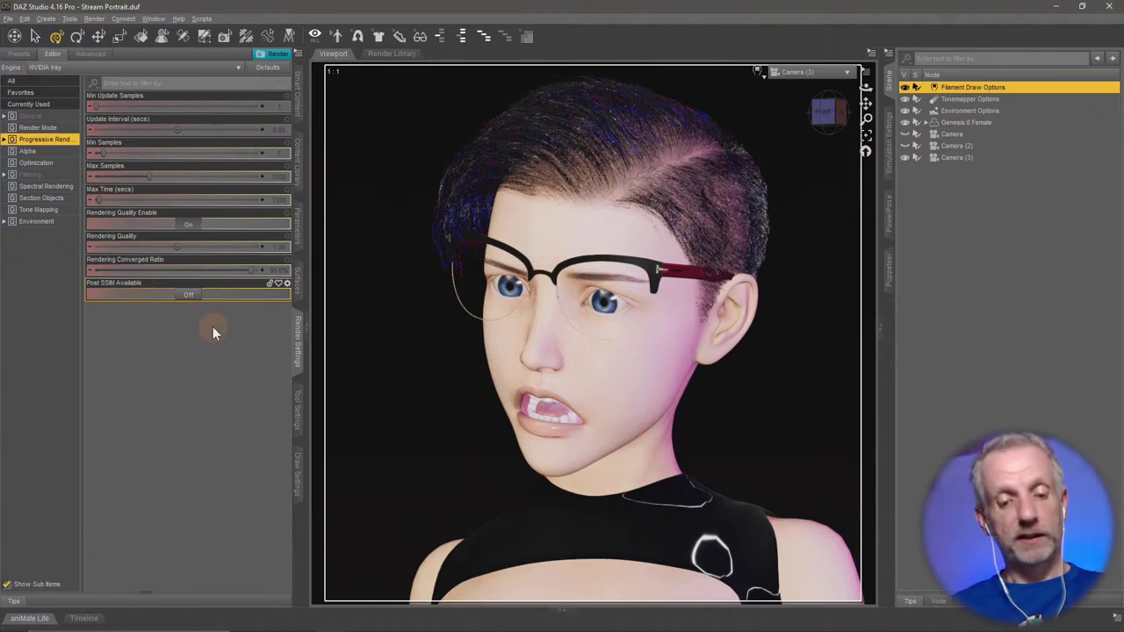
{"action": "key", "text": "ctrl+r"}
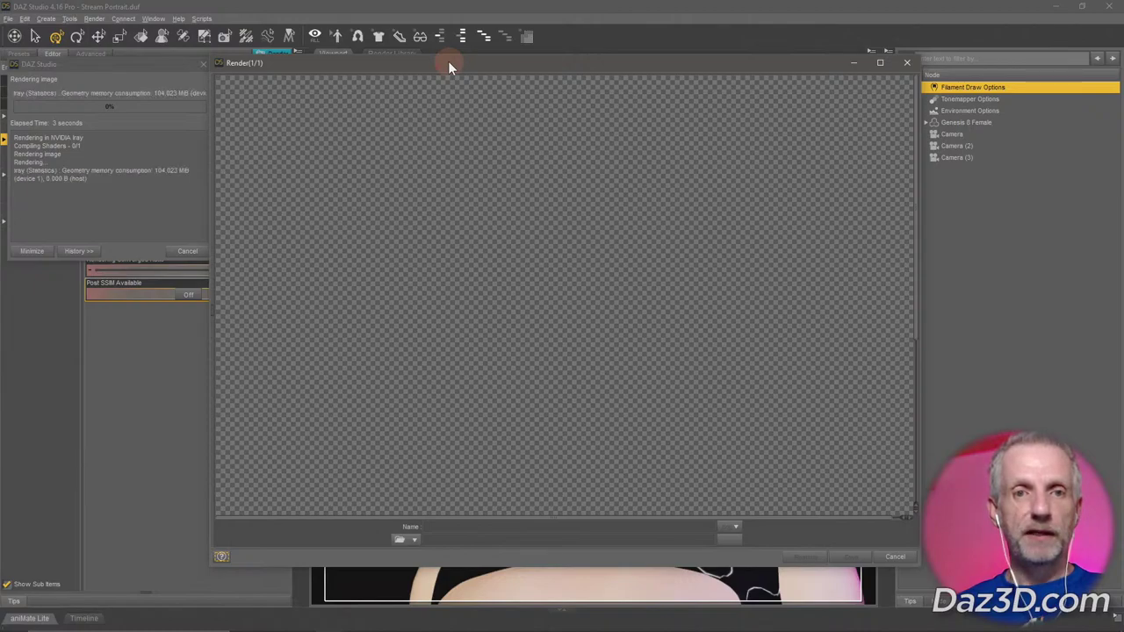
Raise and enlarge the render window, then let the Iray render run to about 79%.
{"action": "left_click_drag", "start_coordinate": [449, 61], "coordinate": [454, 28]}
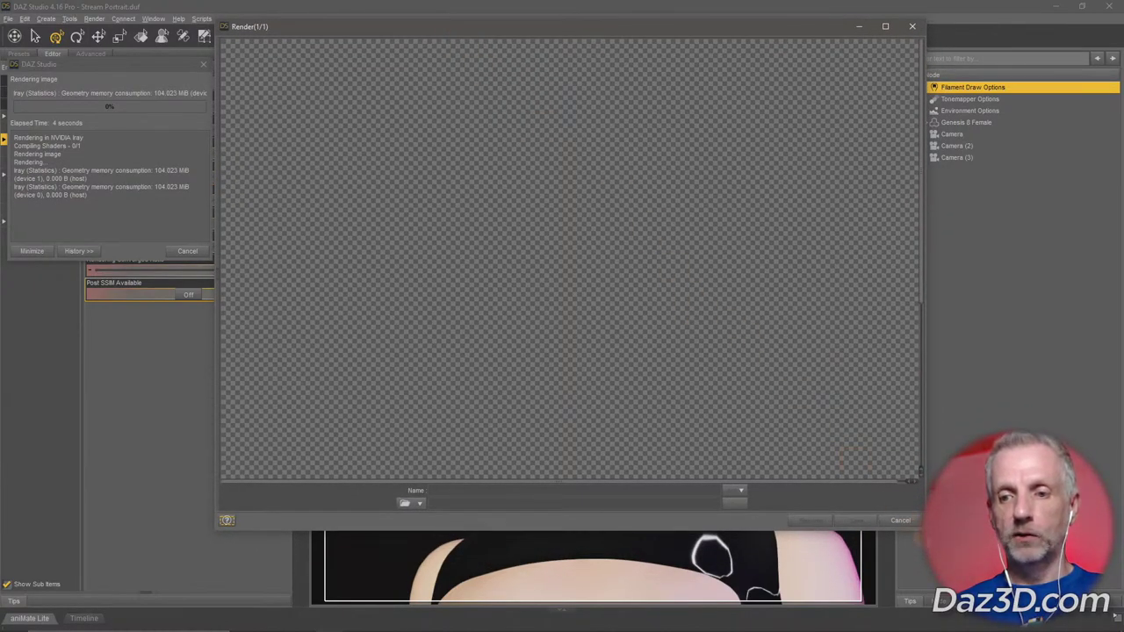
{"action": "left_click_drag", "start_coordinate": [920, 527], "coordinate": [984, 616]}
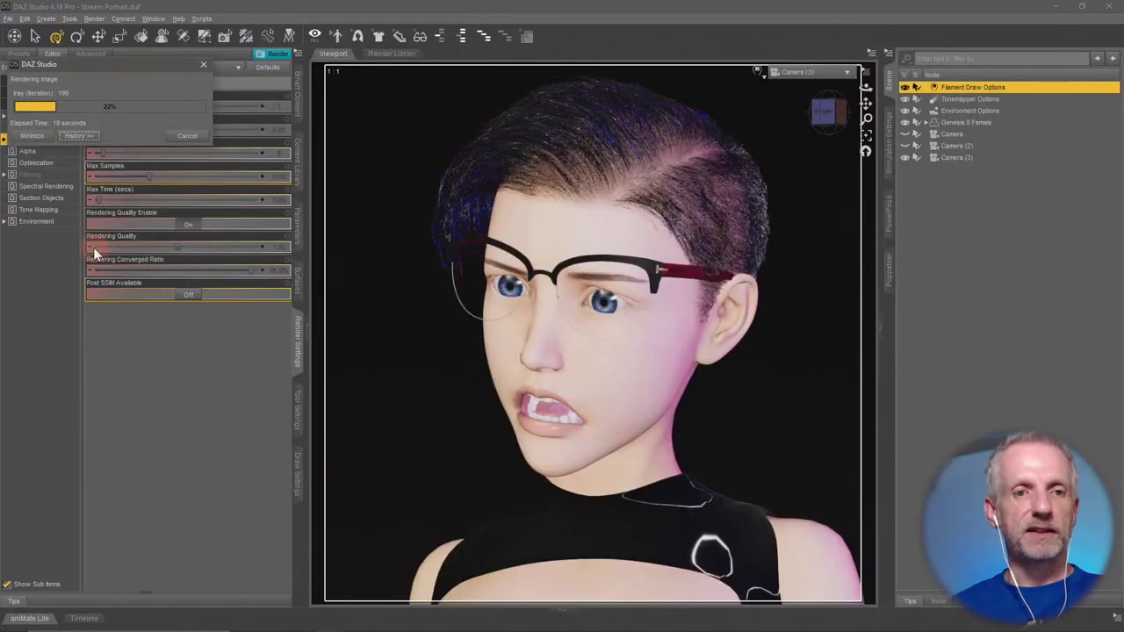
{"action": "left_click", "coordinate": [92, 250]}
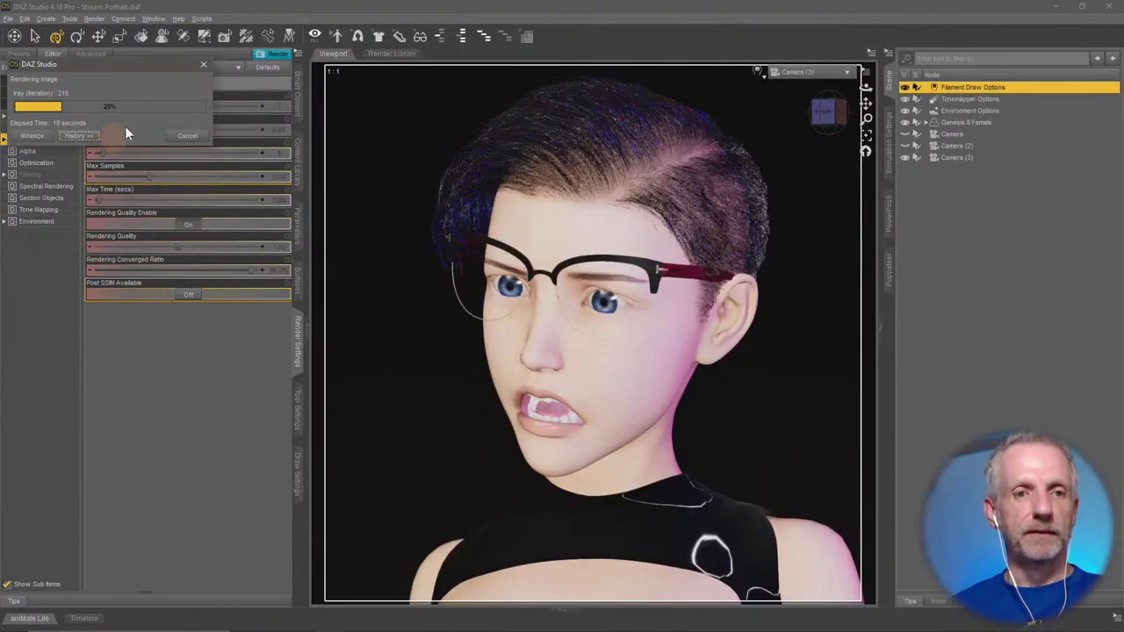
{"action": "left_click", "coordinate": [87, 137]}
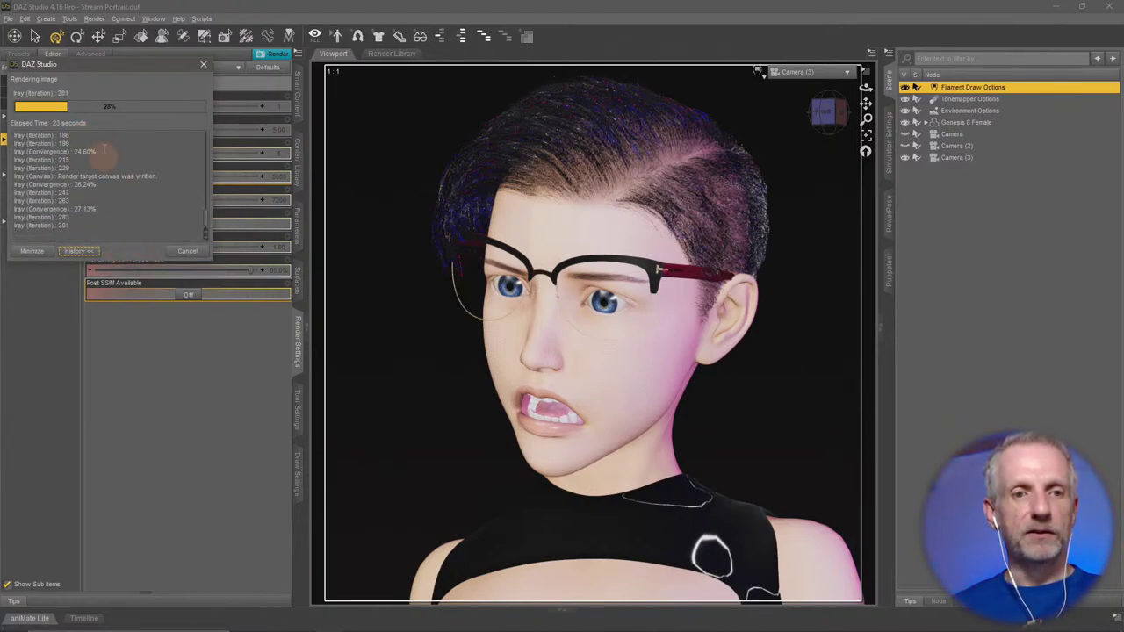
{"action": "mouse_move", "coordinate": [329, 622]}
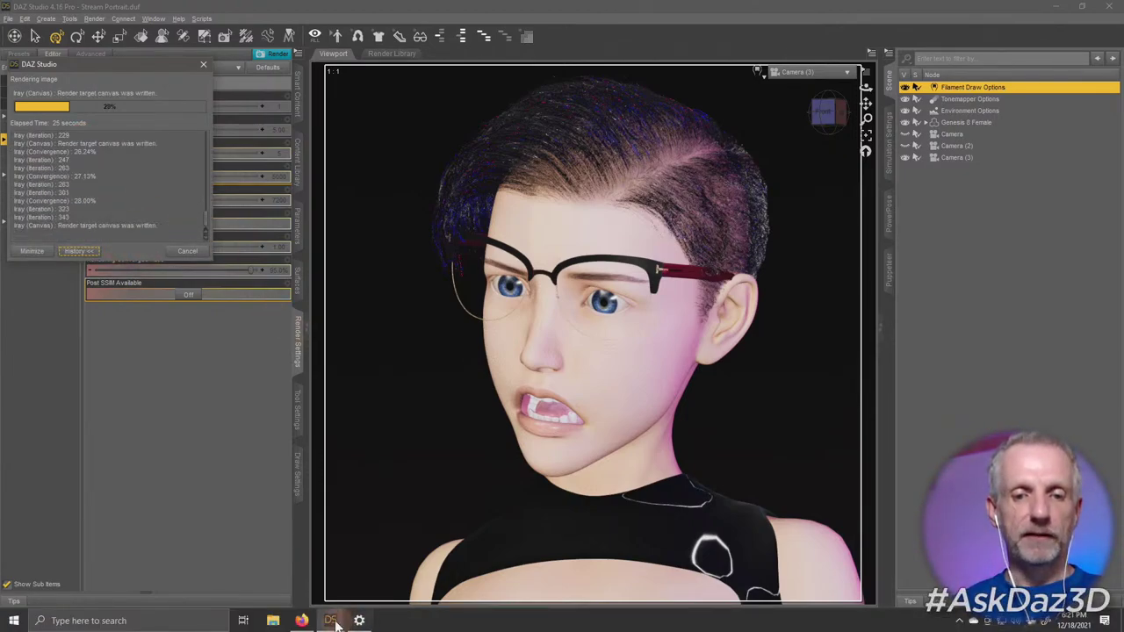
{"action": "left_click", "coordinate": [395, 562]}
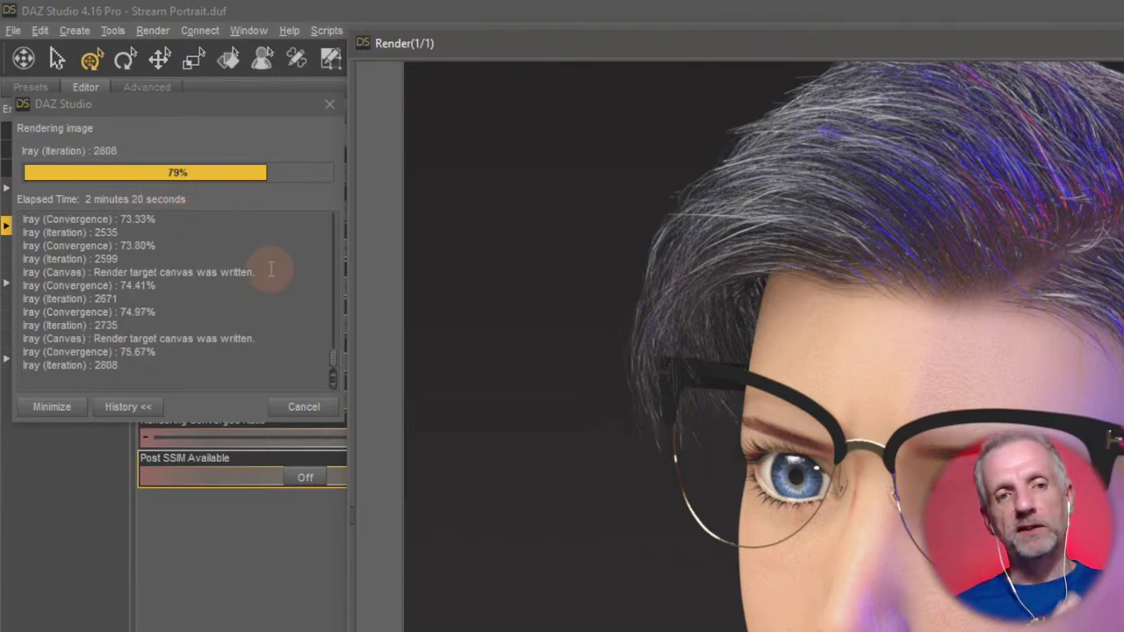
{"action": "left_click", "coordinate": [394, 1]}
Park the render progress box at the bottom of the Render Settings pane to uncover Progressive Rendering.
{"action": "left_click_drag", "start_coordinate": [261, 105], "coordinate": [392, 550]}
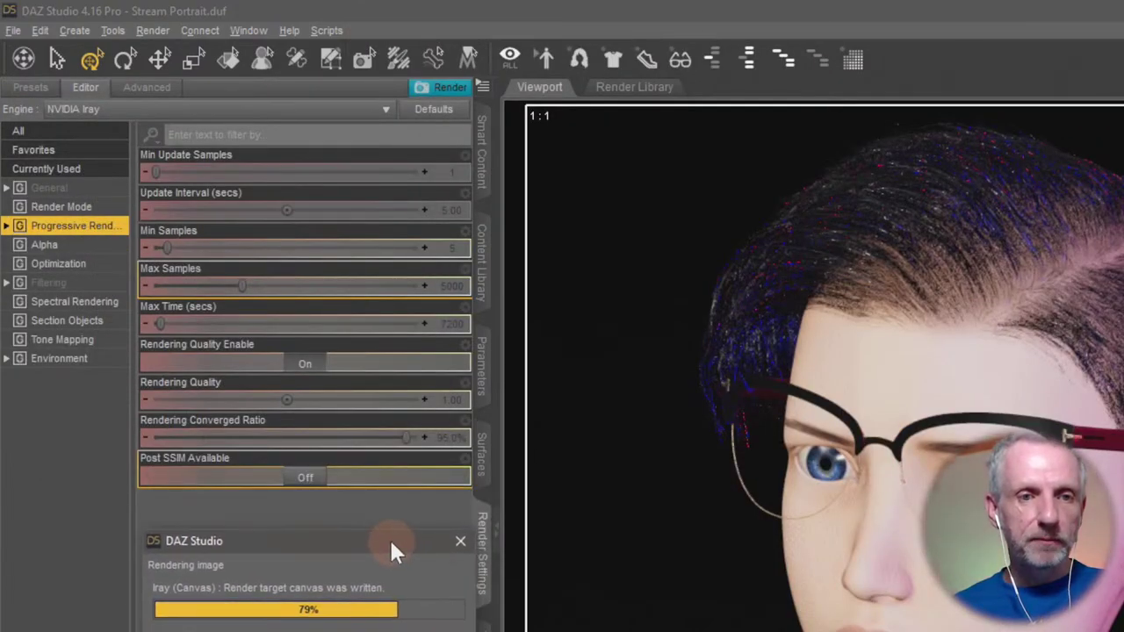
{"action": "left_click", "coordinate": [95, 224]}
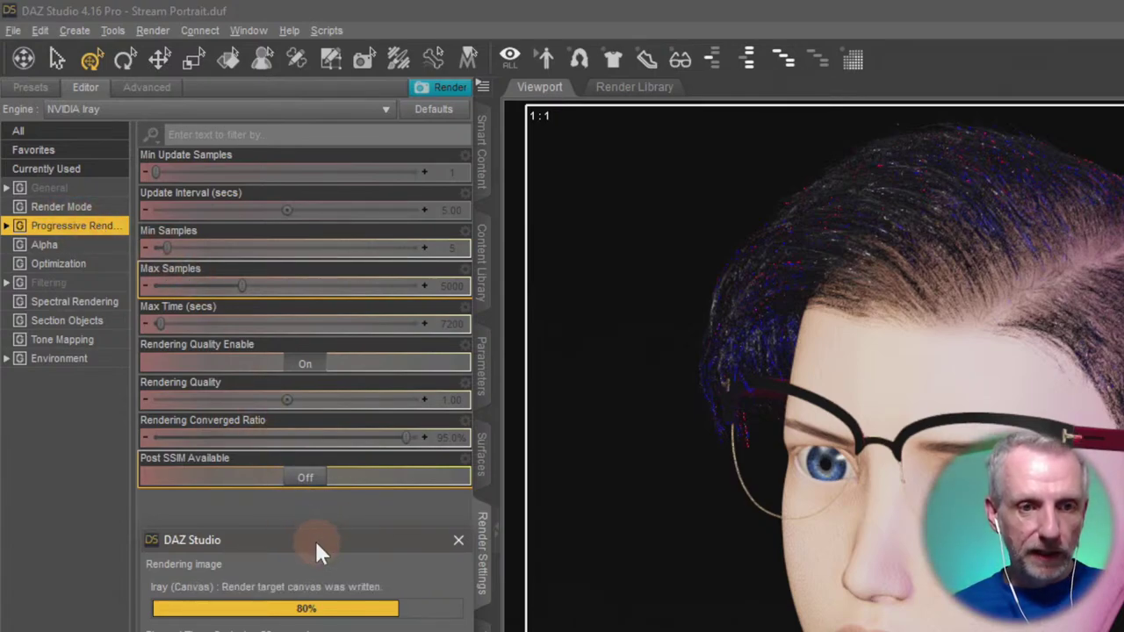
{"action": "left_click_drag", "start_coordinate": [314, 538], "coordinate": [319, 546]}
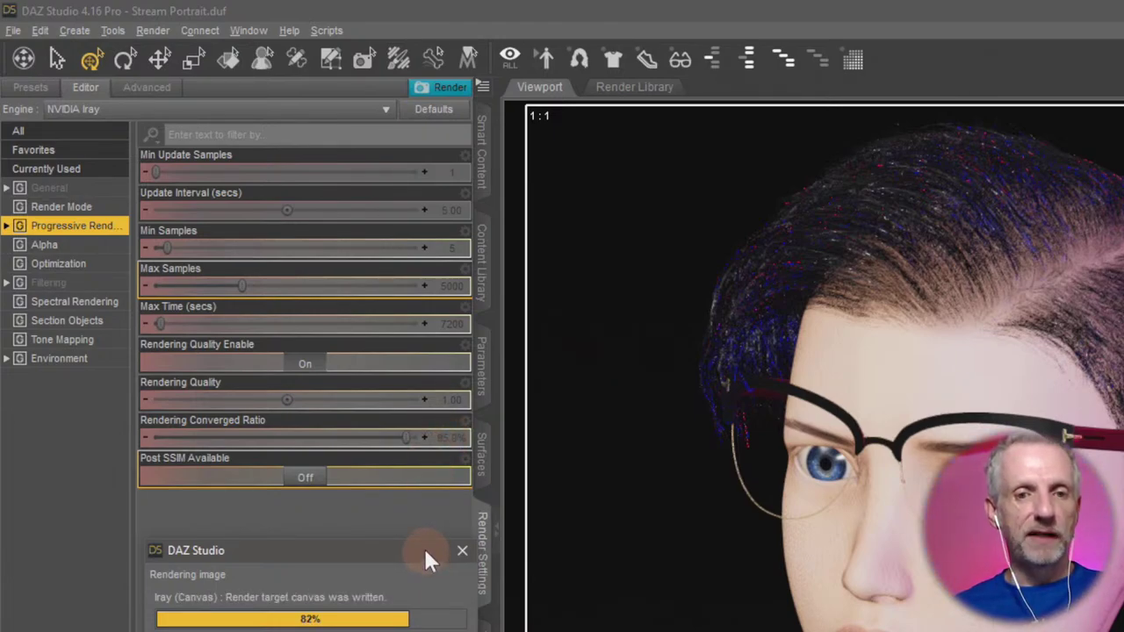
{"action": "left_click_drag", "start_coordinate": [404, 548], "coordinate": [443, 147]}
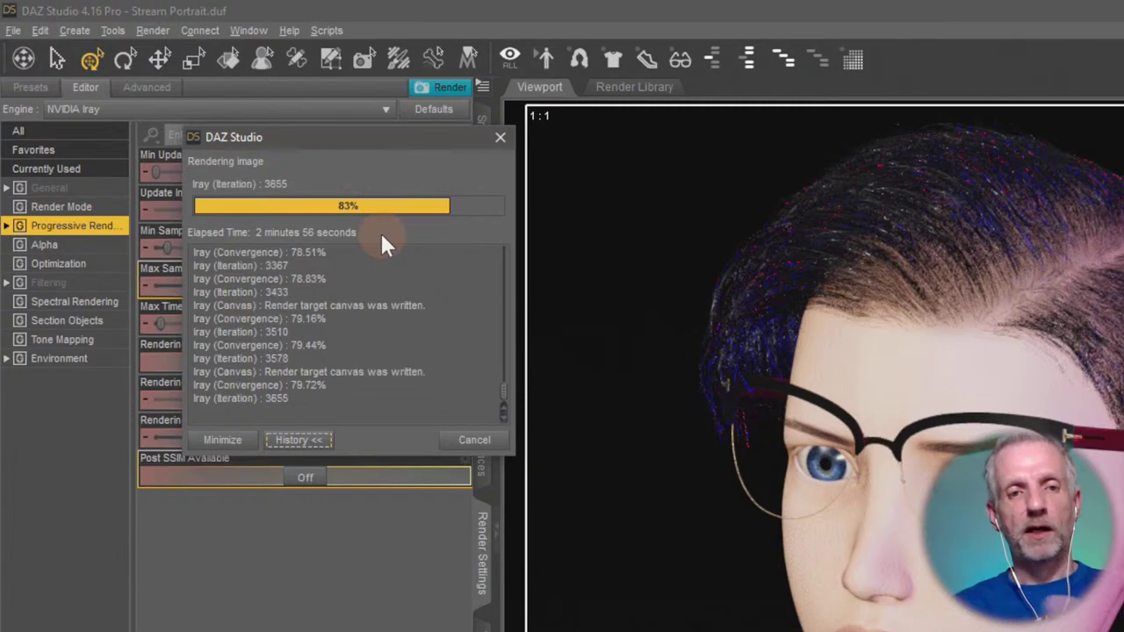
{"action": "left_click_drag", "start_coordinate": [364, 137], "coordinate": [332, 536]}
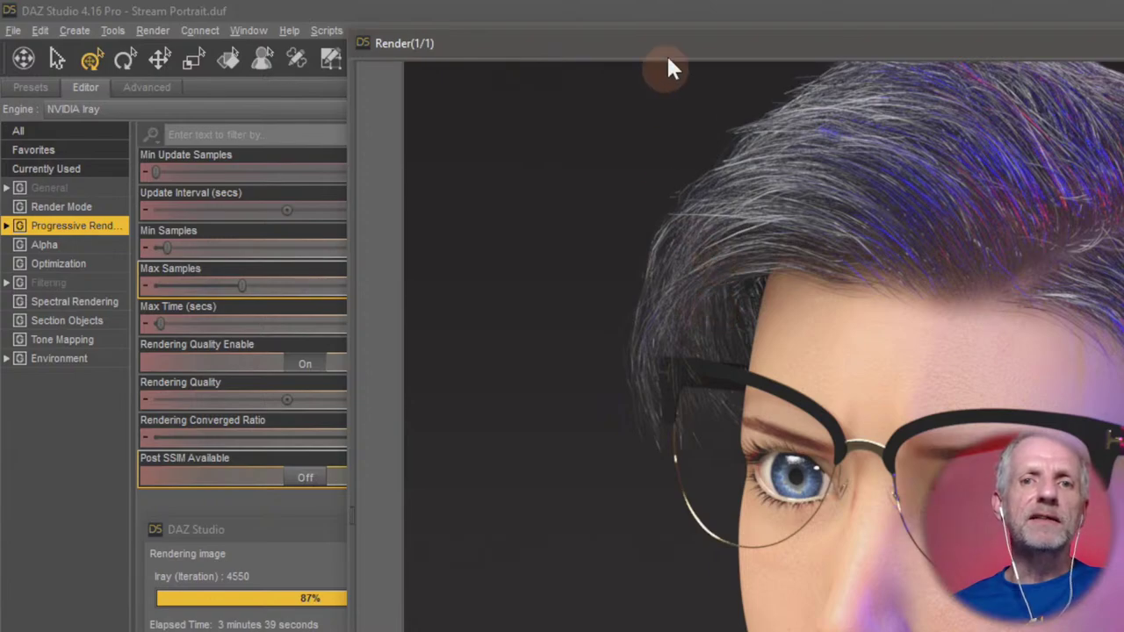
Shift the Render(1/1) window left so the full portrait and the Scene list both show.
{"action": "left_click_drag", "start_coordinate": [669, 51], "coordinate": [803, 40]}
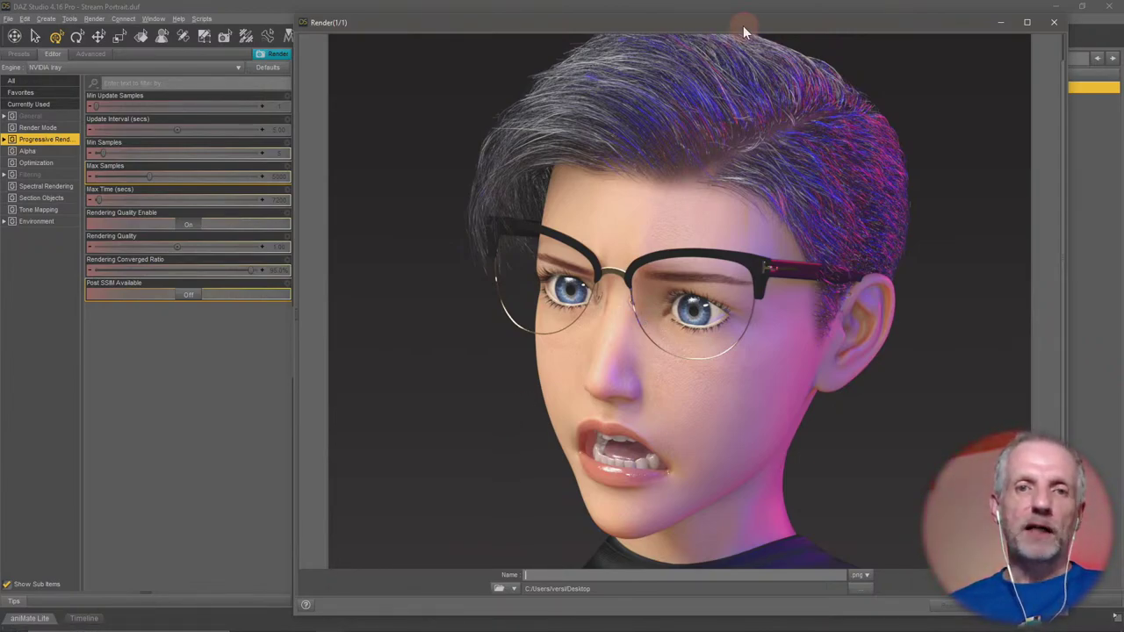
{"action": "mouse_move", "coordinate": [743, 25]}
{"action": "left_mouse_down"}
{"action": "mouse_move", "coordinate": [719, 23]}
{"action": "mouse_move", "coordinate": [753, 30]}
{"action": "left_mouse_up"}
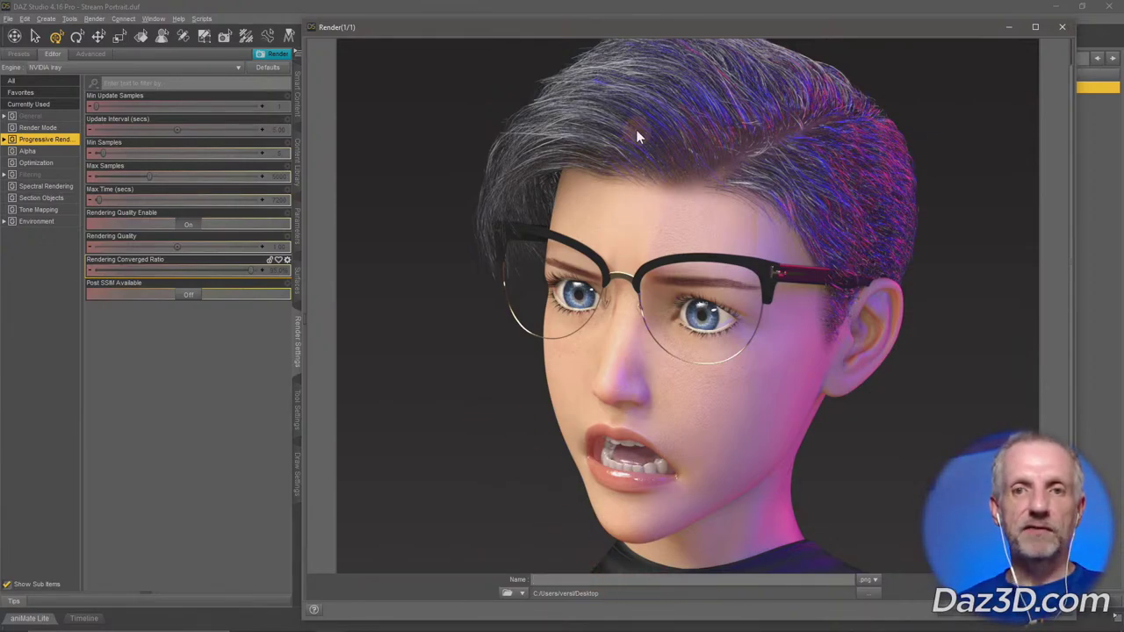
{"action": "left_click_drag", "start_coordinate": [660, 28], "coordinate": [502, 17]}
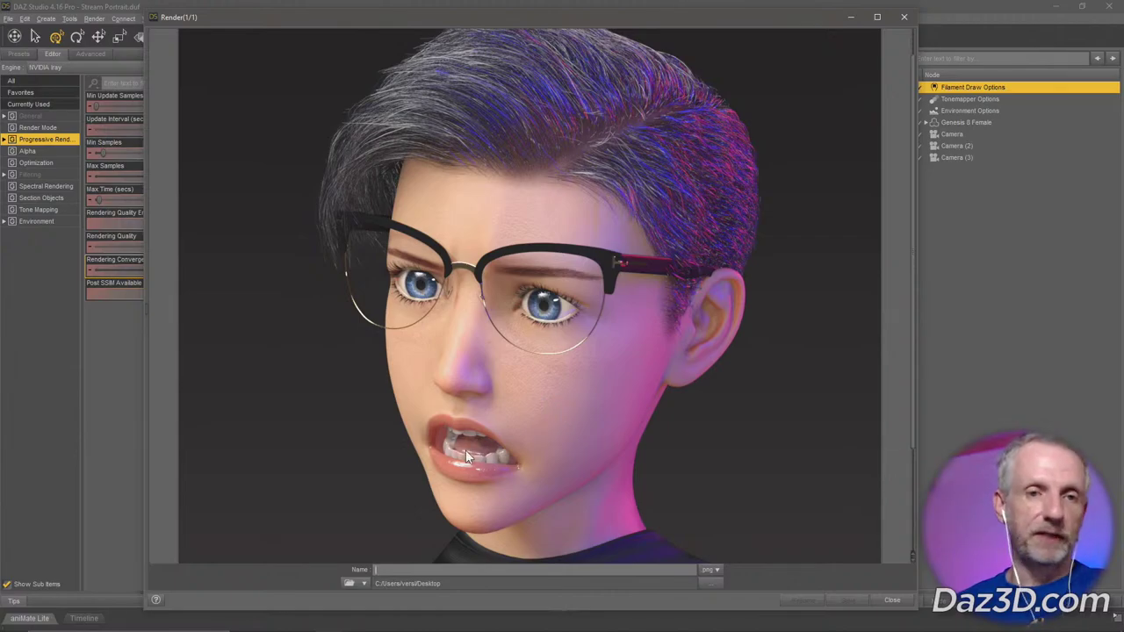
Browse for a render save folder and open Desktop\Stream Test.
{"action": "left_click", "coordinate": [353, 586]}
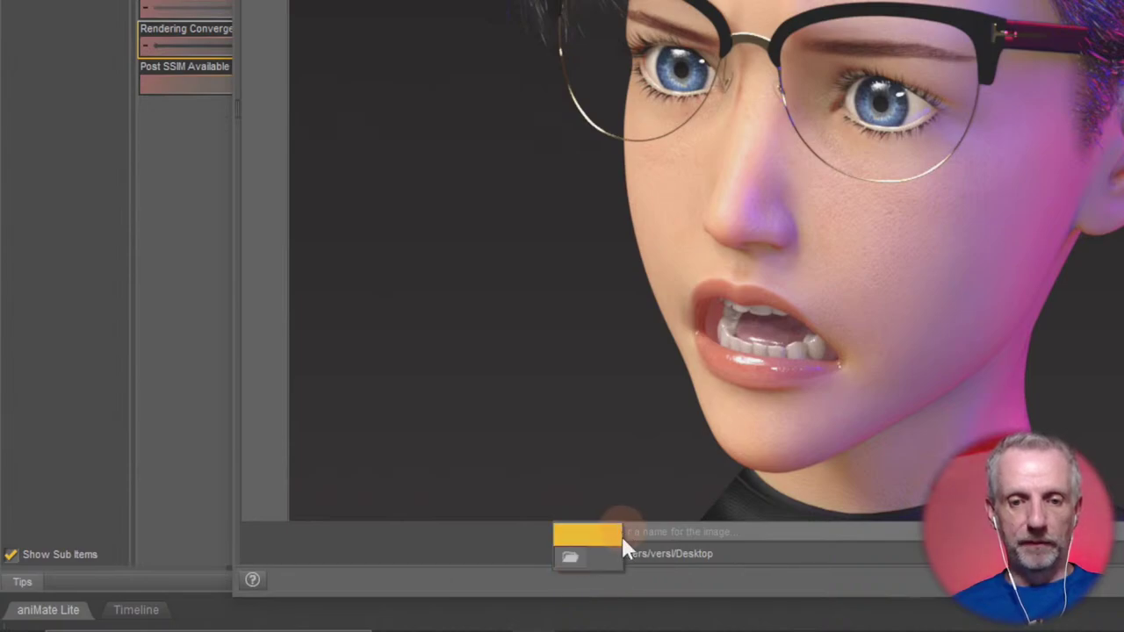
{"action": "left_click", "coordinate": [527, 572]}
{"action": "left_click", "coordinate": [590, 563]}
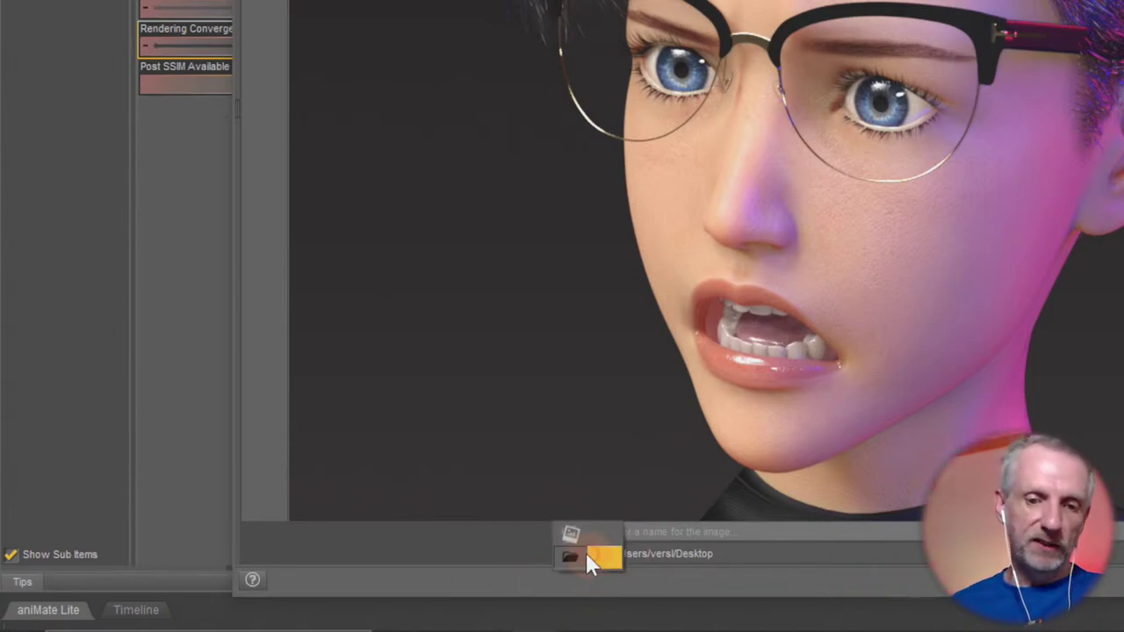
{"action": "left_click", "coordinate": [604, 564]}
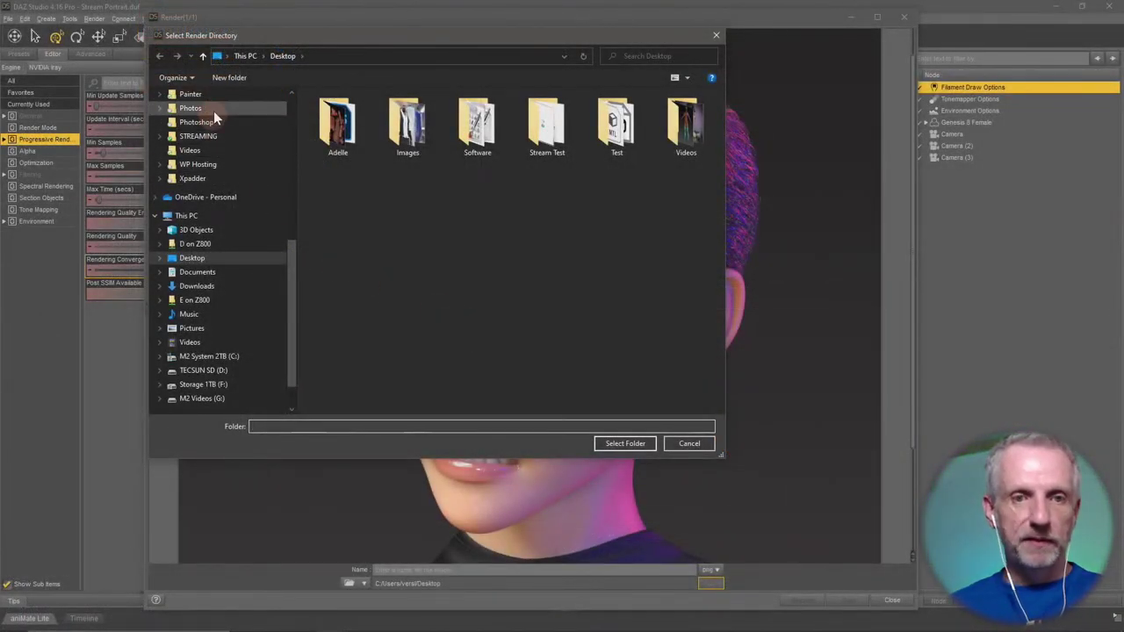
{"action": "scroll", "coordinate": [214, 111], "scroll_direction": "up", "scroll_amount": 2}
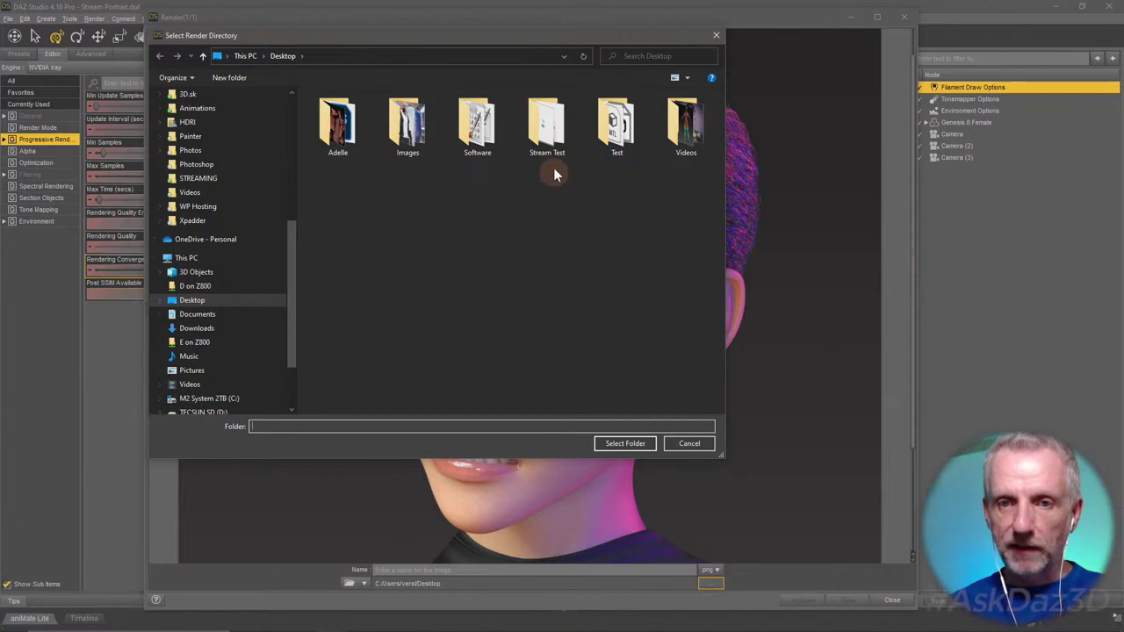
{"action": "left_click", "coordinate": [553, 132]}
{"action": "double_click", "coordinate": [553, 132]}
Create a new folder in Stream Test named Renders, correcting the 'Redners' typo.
{"action": "right_click", "coordinate": [356, 188]}
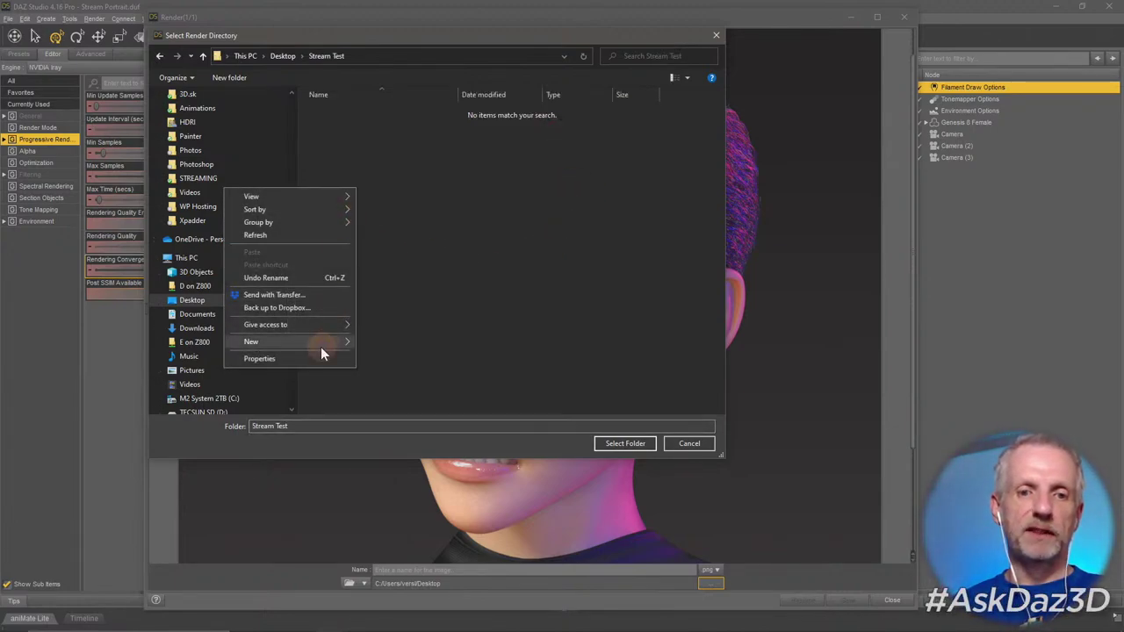
{"action": "mouse_move", "coordinate": [321, 344]}
{"action": "left_click", "coordinate": [383, 347]}
{"action": "type", "text": "Re"}
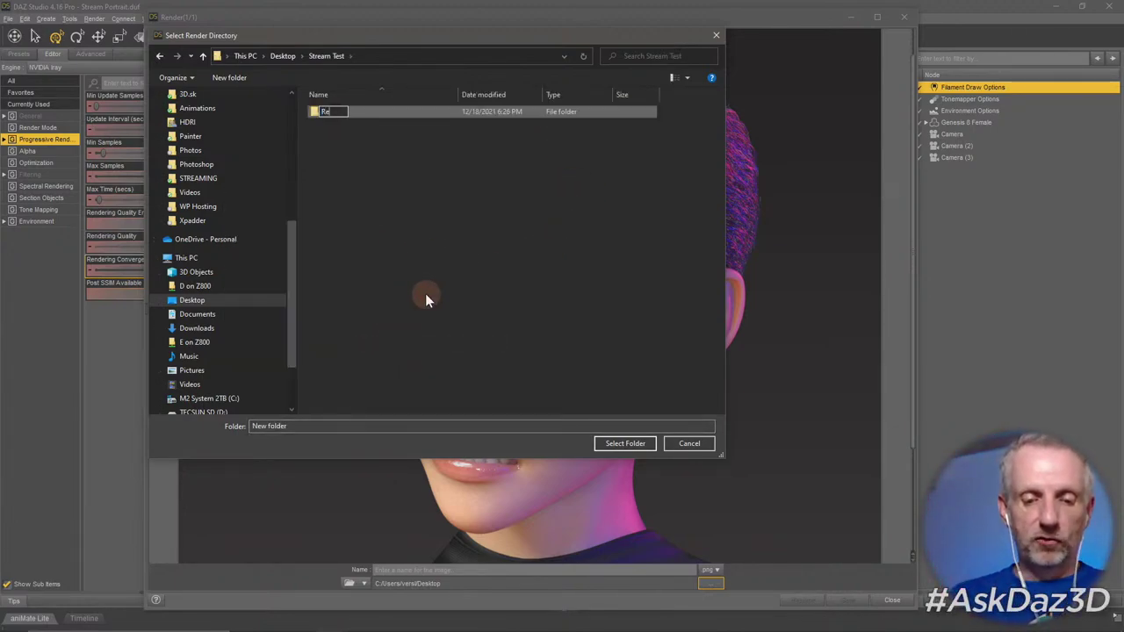
{"action": "type", "text": "dners"}
{"action": "key", "text": "Return"}
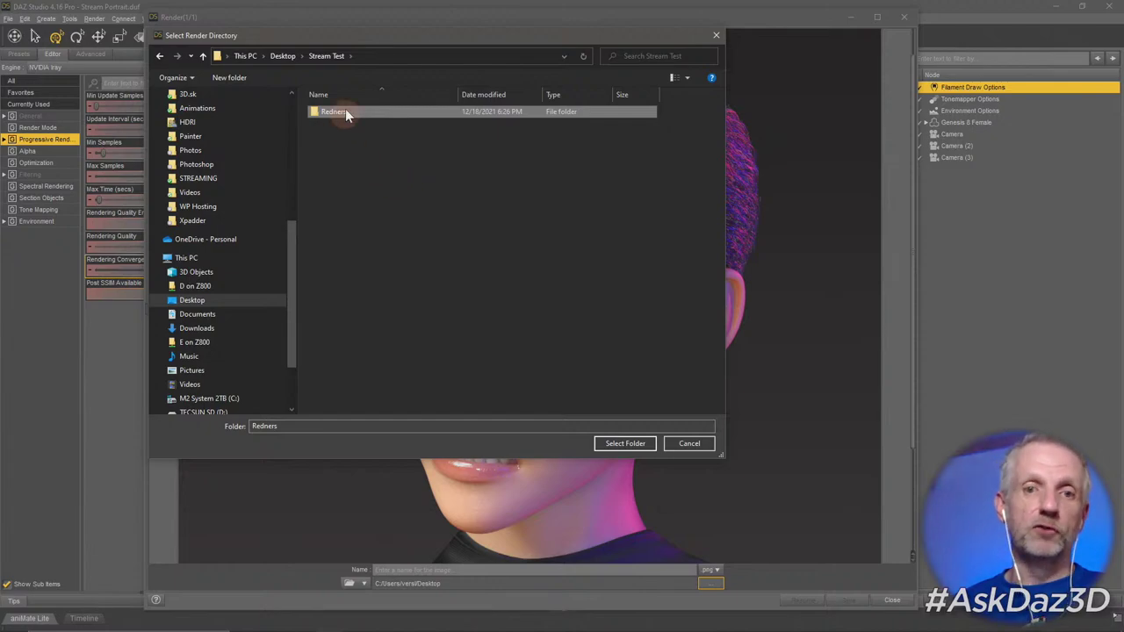
{"action": "left_click", "coordinate": [345, 111]}
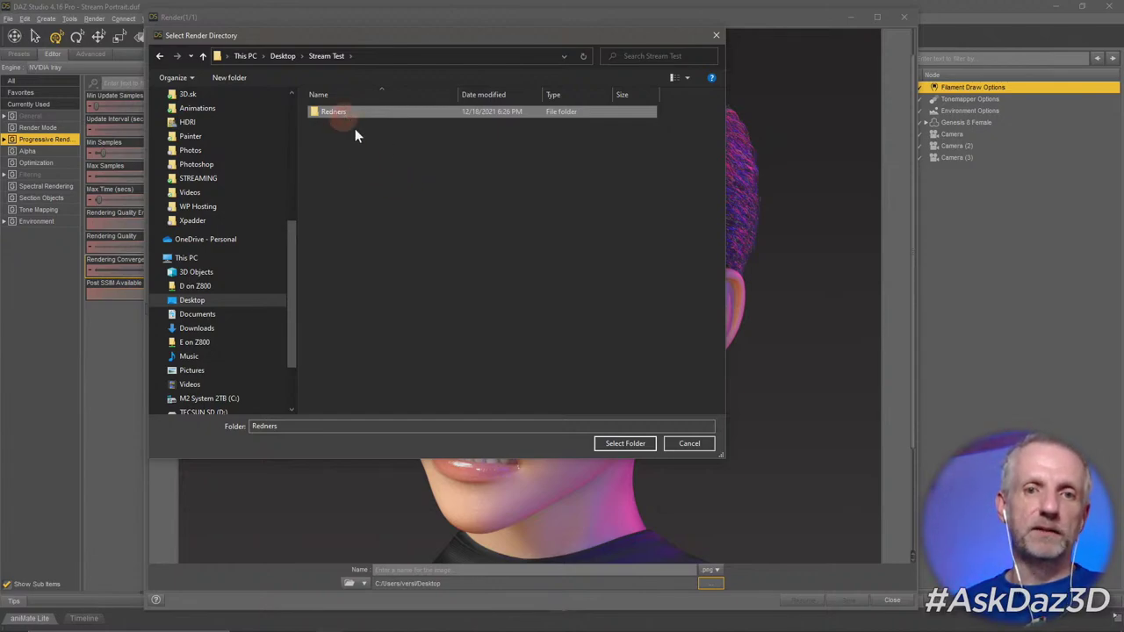
{"action": "type", "text": "Renders"}
{"action": "left_click", "coordinate": [441, 156]}
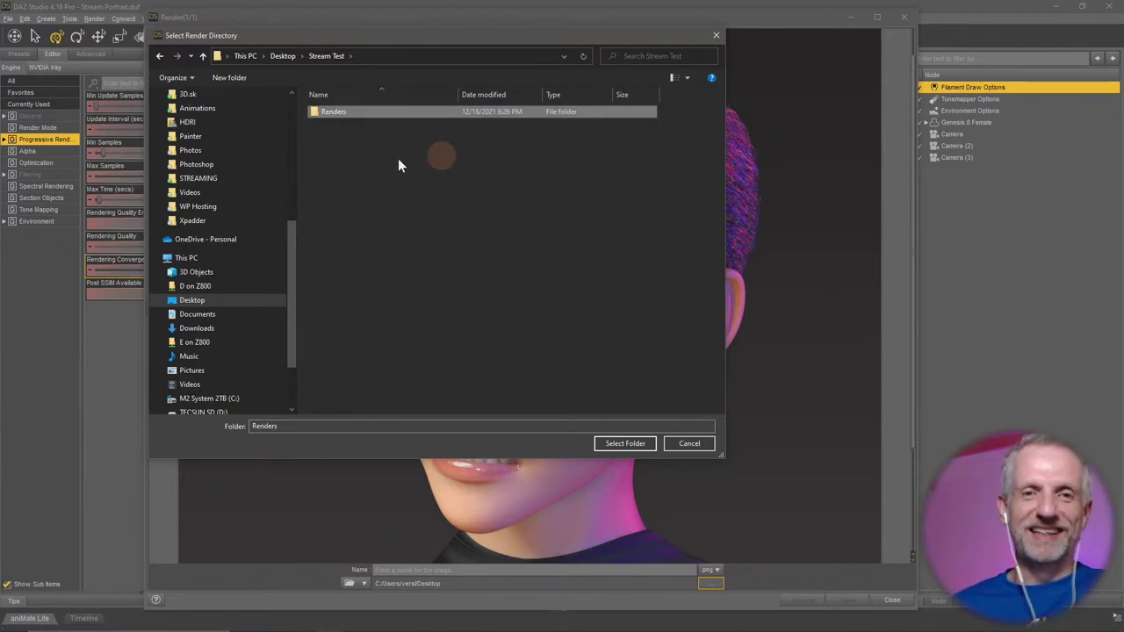
Select Renders as the save folder and name the image 'Test Render'.
{"action": "double_click", "coordinate": [368, 109]}
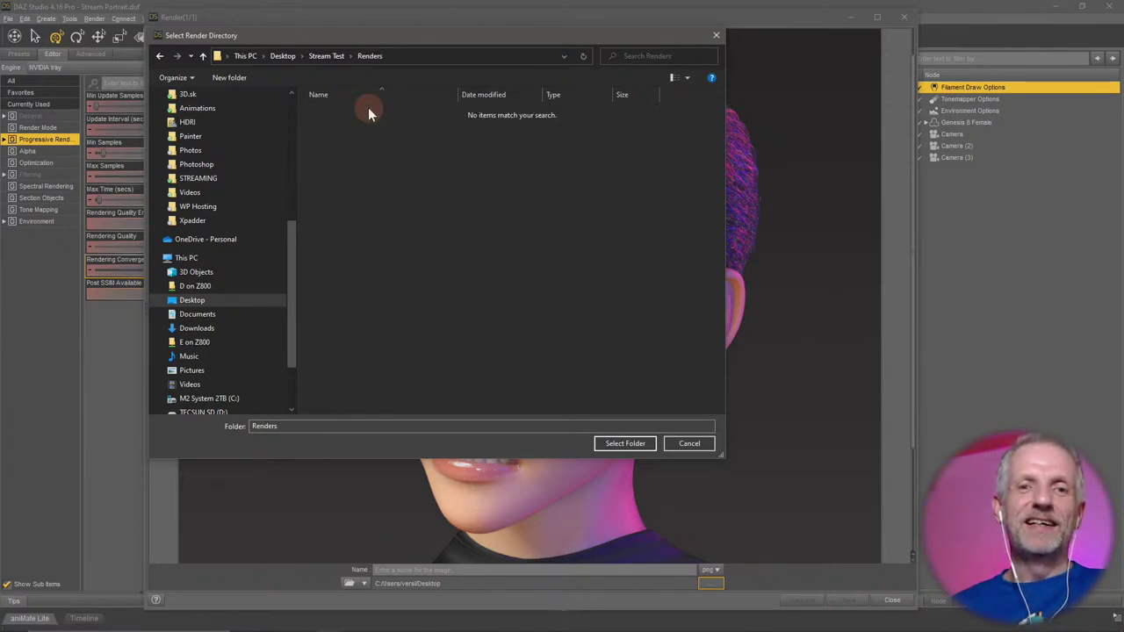
{"action": "left_click", "coordinate": [622, 444]}
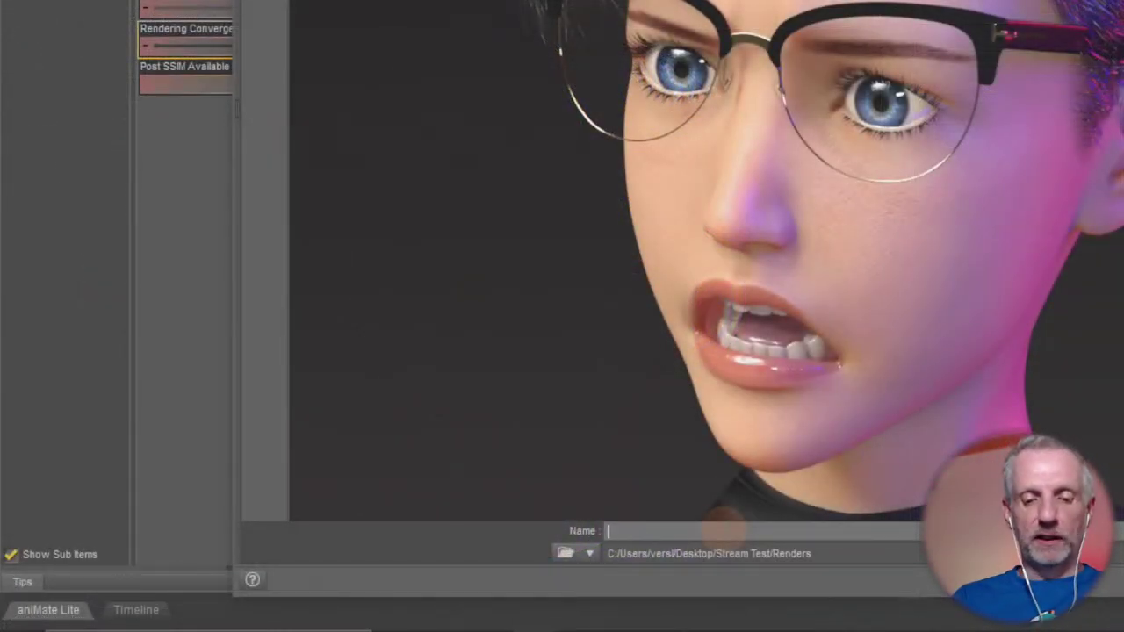
{"action": "type", "text": "Test Render"}
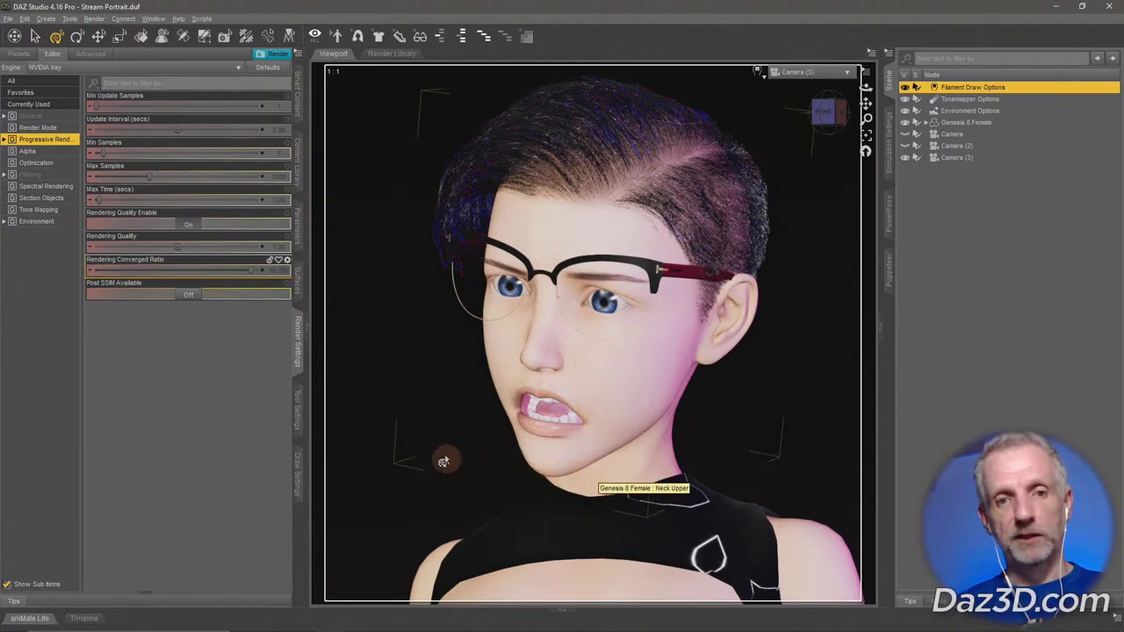
{"action": "mouse_move", "coordinate": [265, 625]}
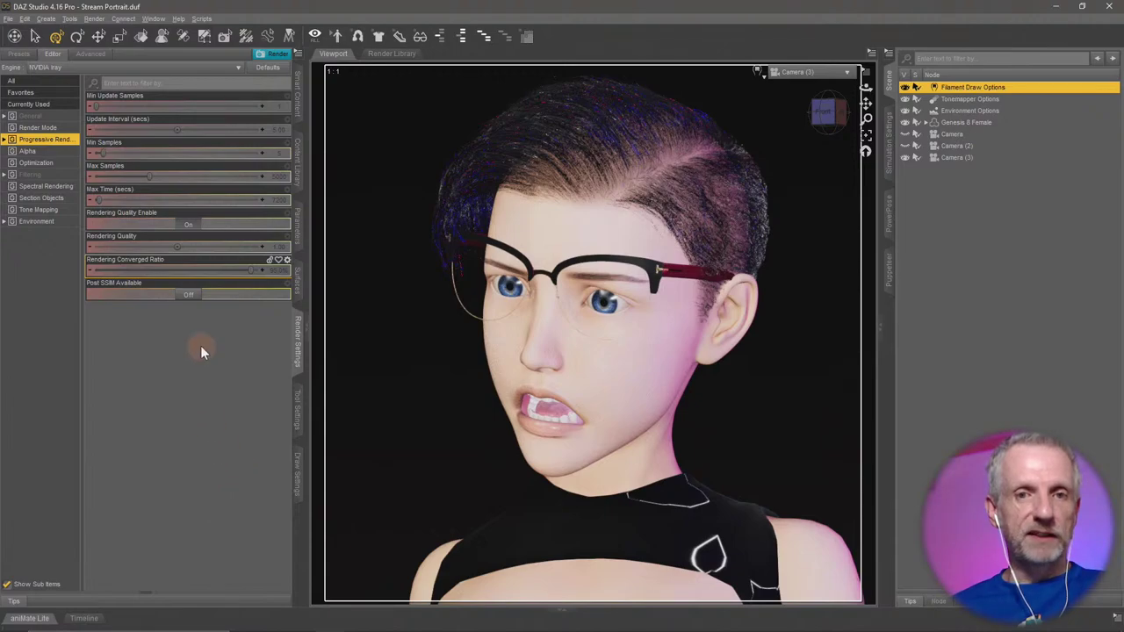
{"action": "left_click", "coordinate": [397, 54]}
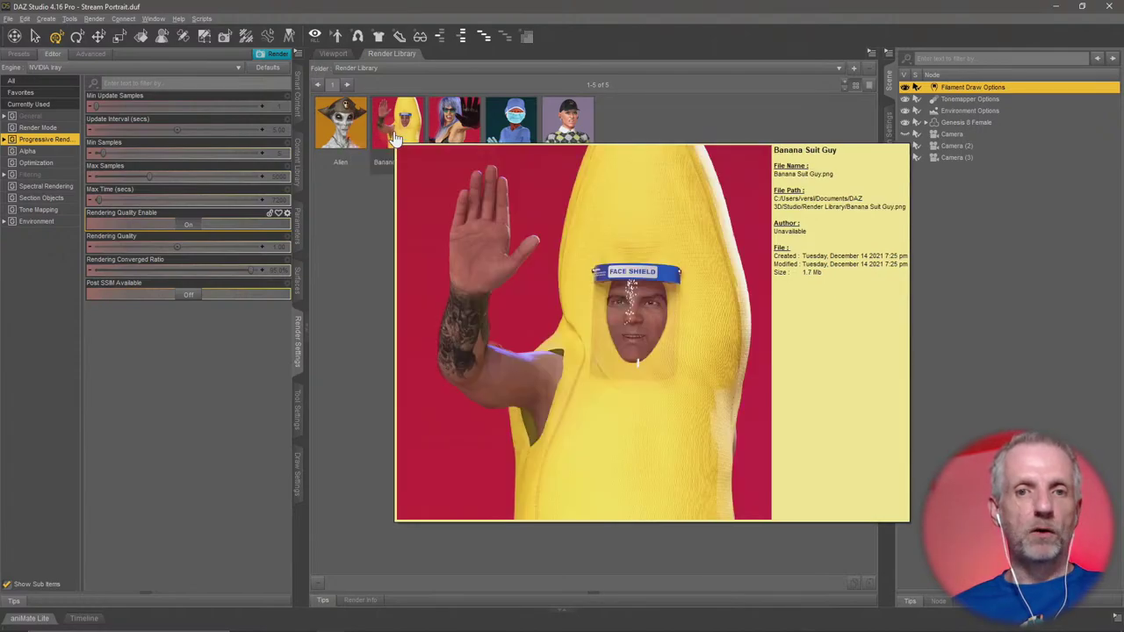
{"action": "mouse_move", "coordinate": [467, 131]}
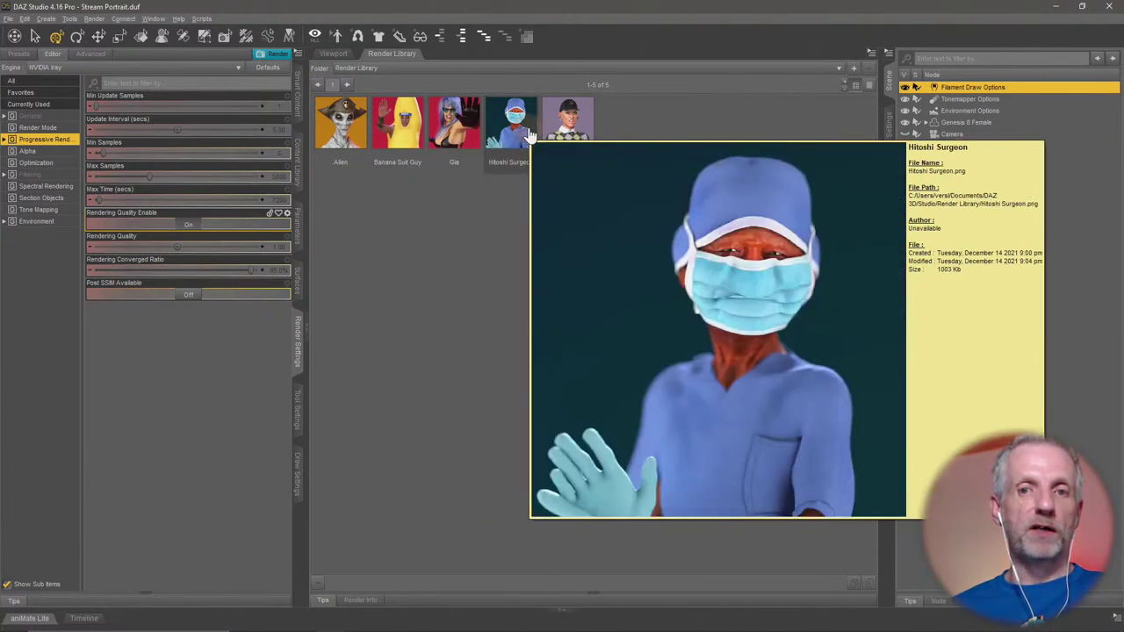
{"action": "mouse_move", "coordinate": [567, 123]}
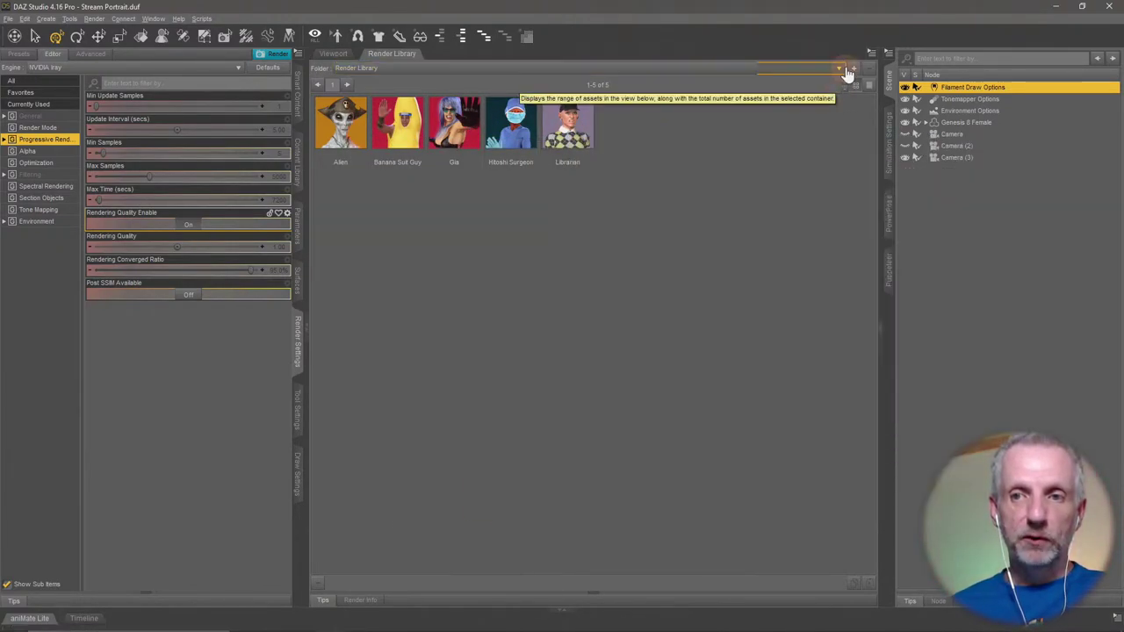
{"action": "left_click", "coordinate": [853, 68]}
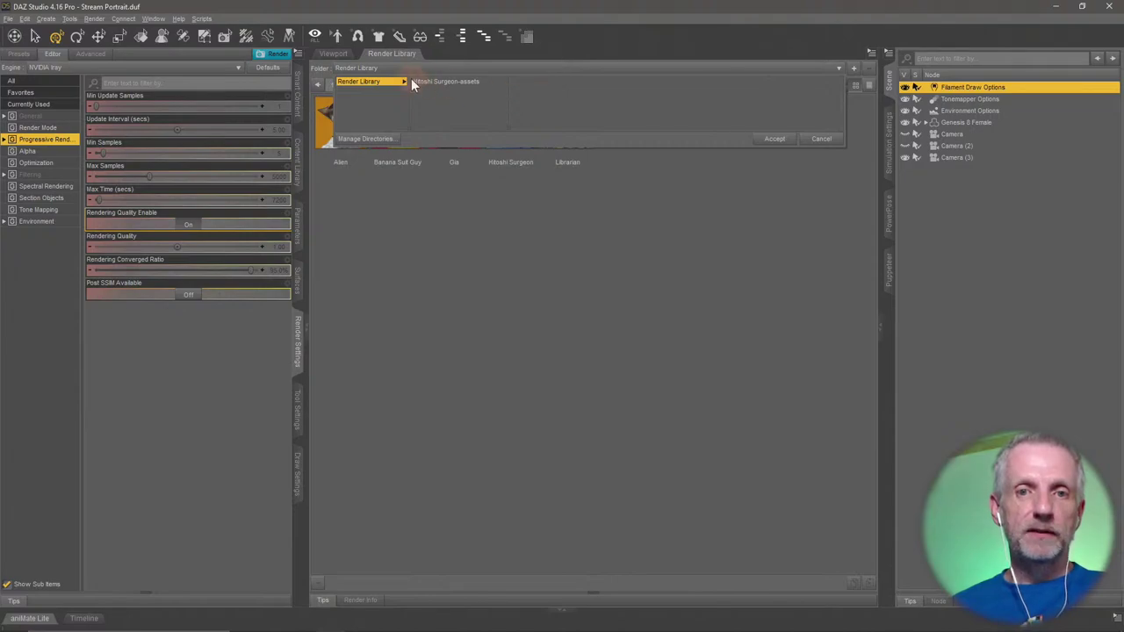
{"action": "left_click", "coordinate": [686, 168]}
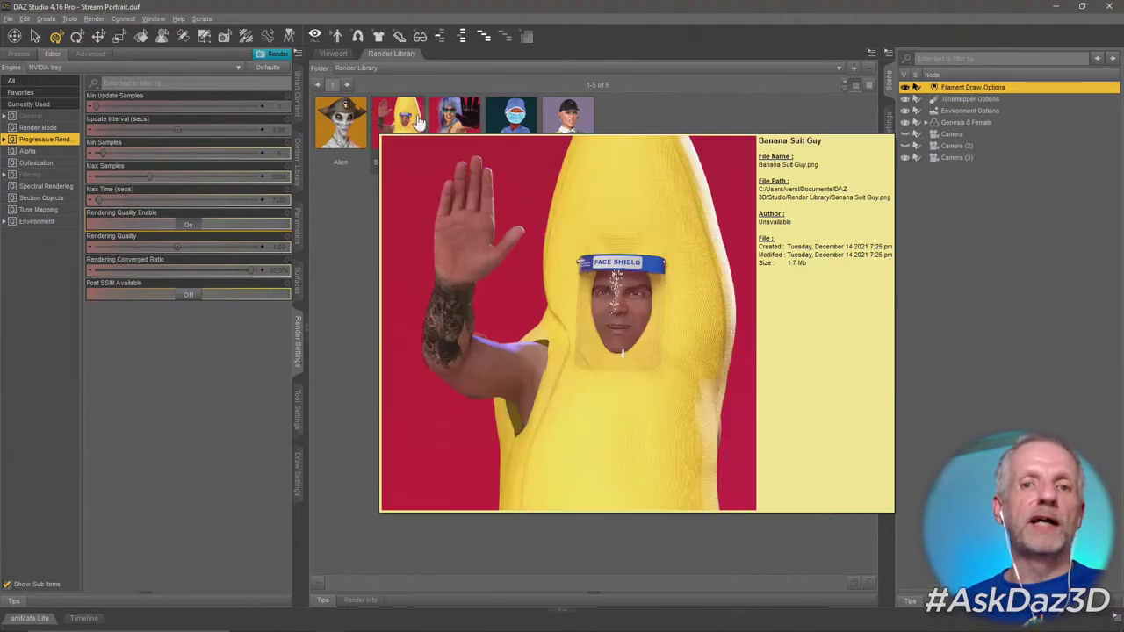
{"action": "mouse_move", "coordinate": [569, 128]}
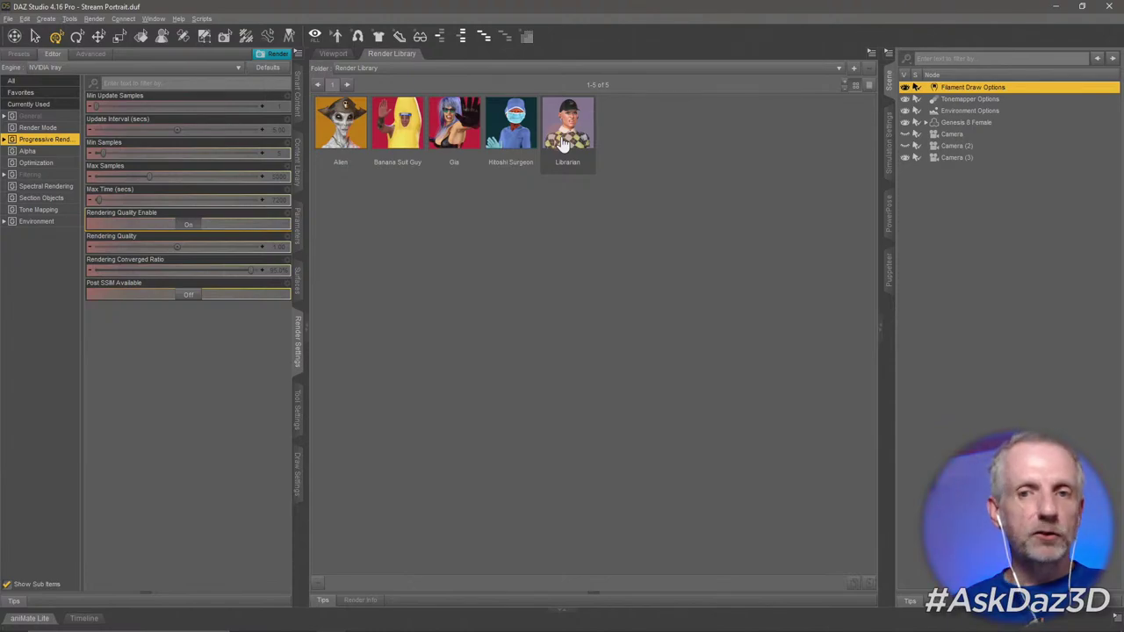
{"action": "mouse_move", "coordinate": [525, 141]}
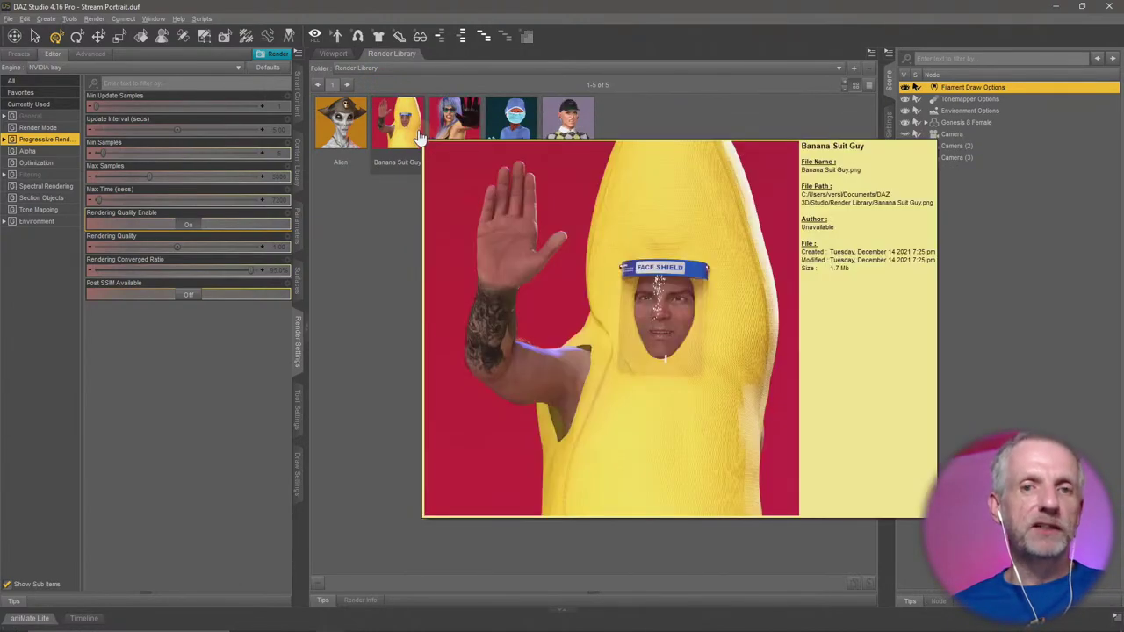
{"action": "left_click", "coordinate": [341, 56]}
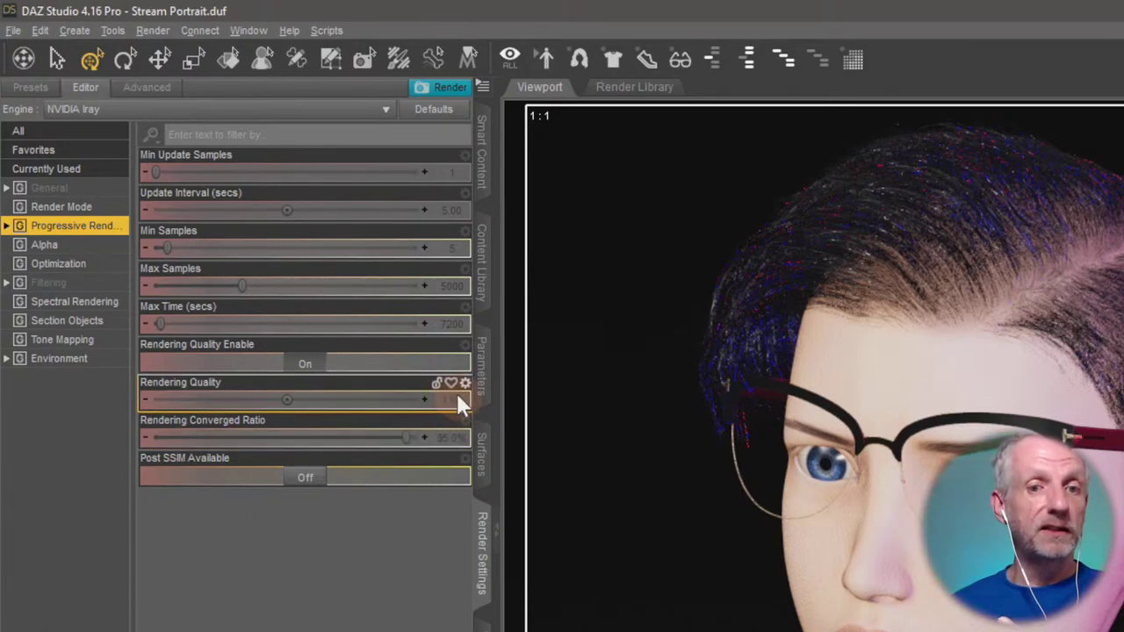
{"action": "mouse_move", "coordinate": [443, 404]}
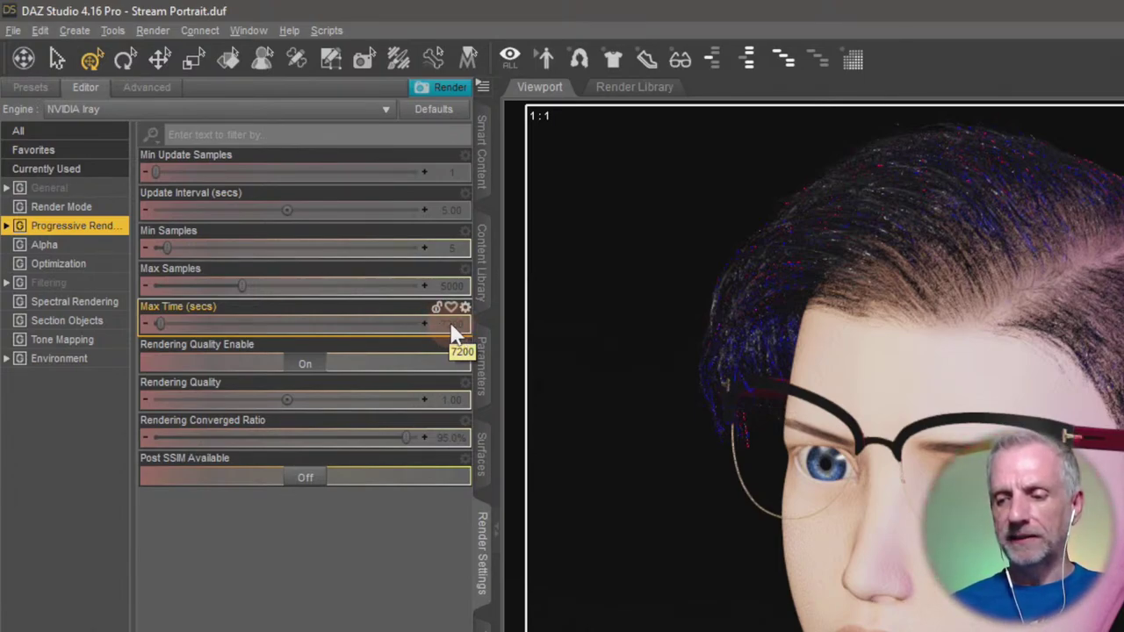
{"action": "key", "text": "XF86Calculator"}
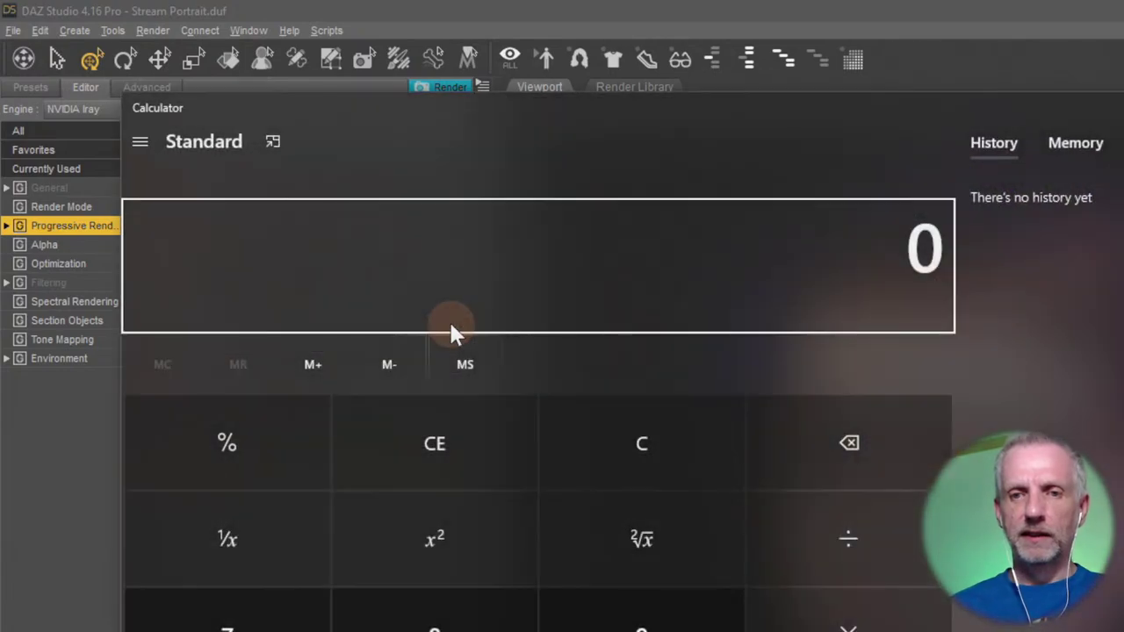
{"action": "type", "text": "7200"}
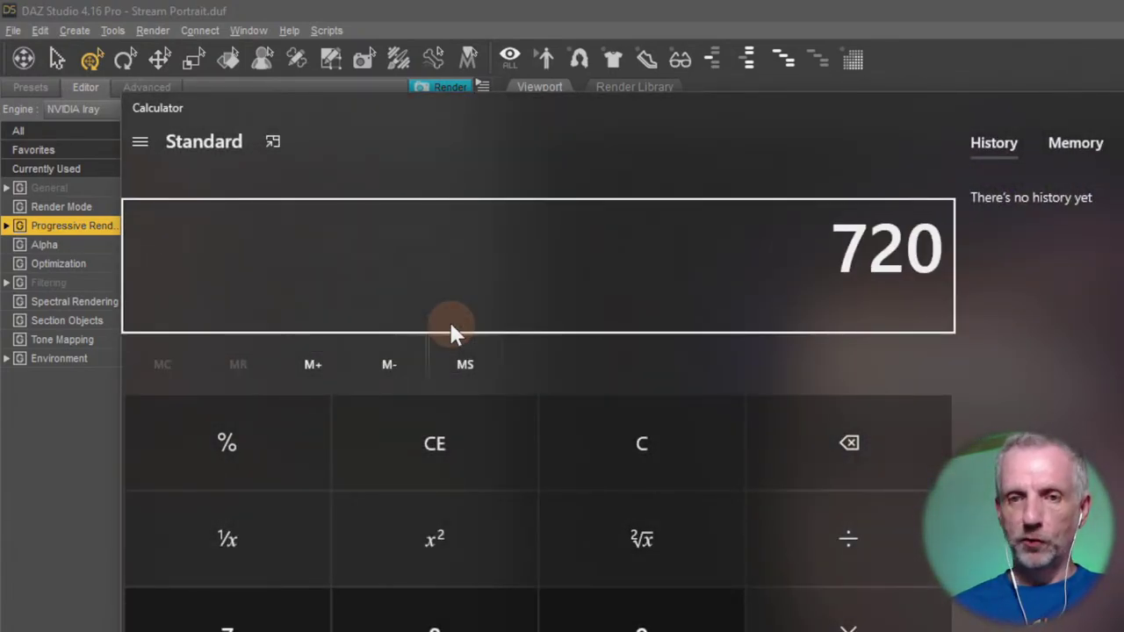
{"action": "type", "text": "/60"}
{"action": "key", "text": "Return"}
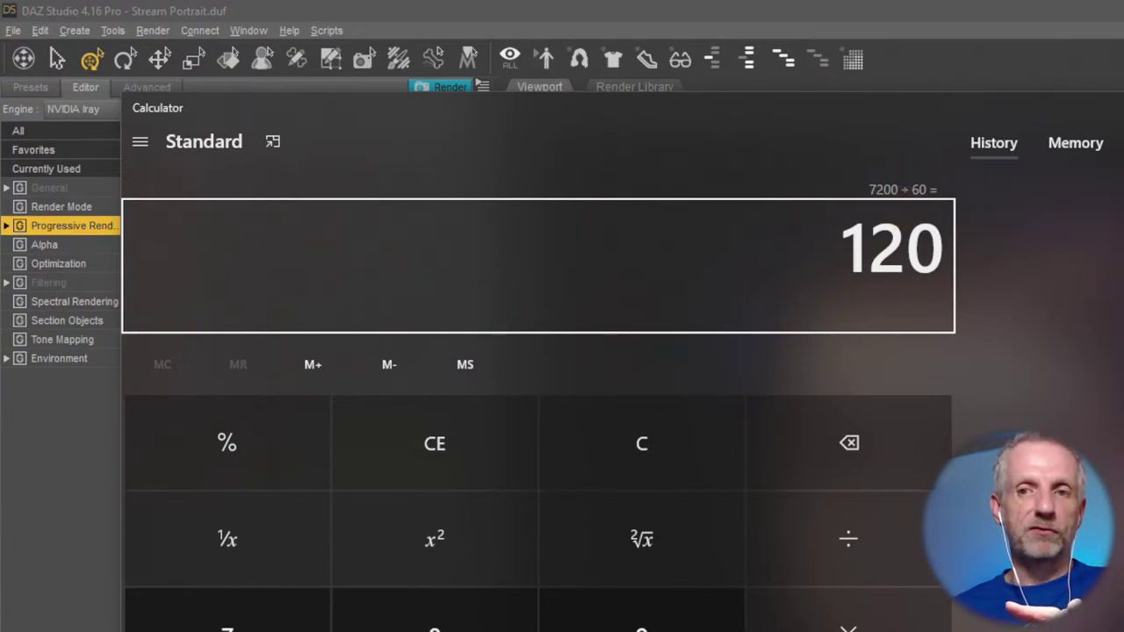
{"action": "key", "text": "alt+F4"}
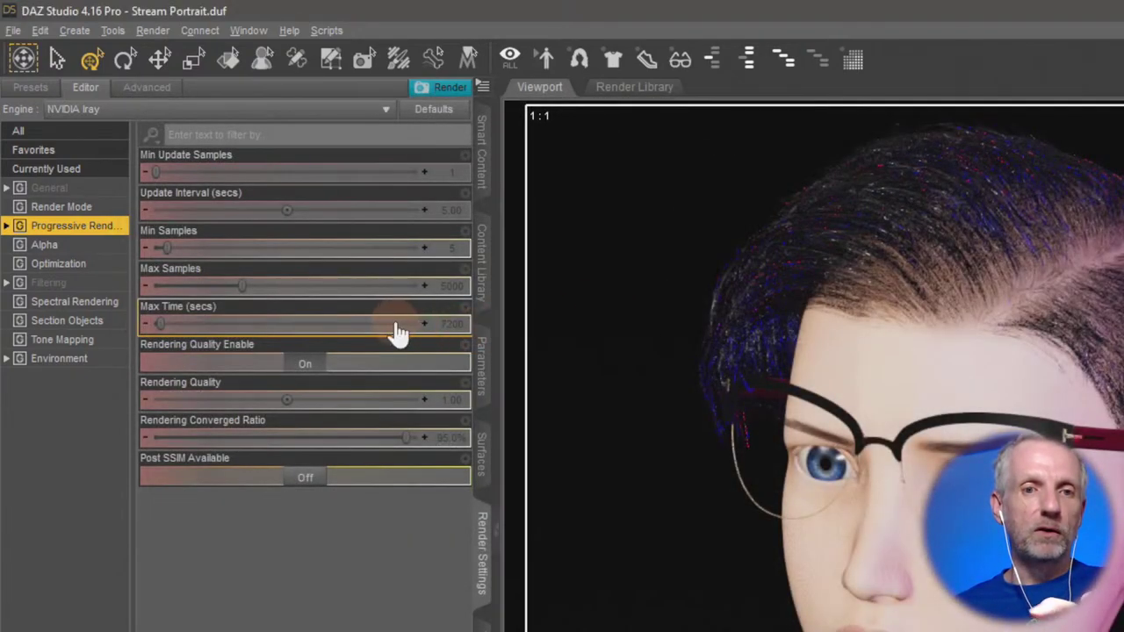
Turn Rendering Quality off and set Max Samples to 100.
{"action": "left_click", "coordinate": [307, 364]}
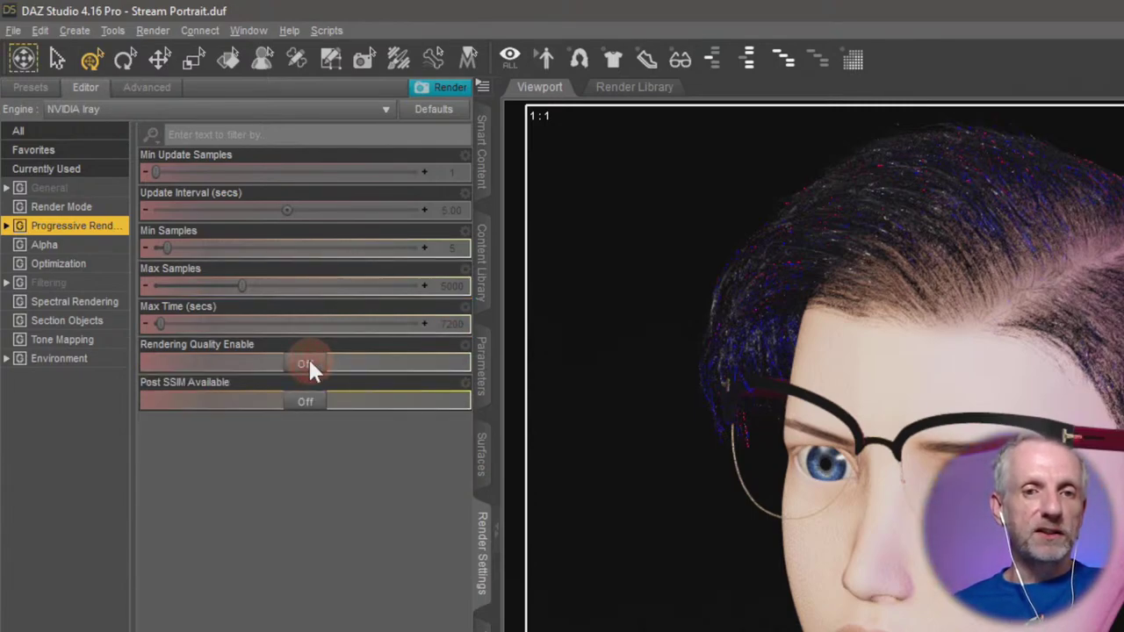
{"action": "double_click", "coordinate": [449, 282]}
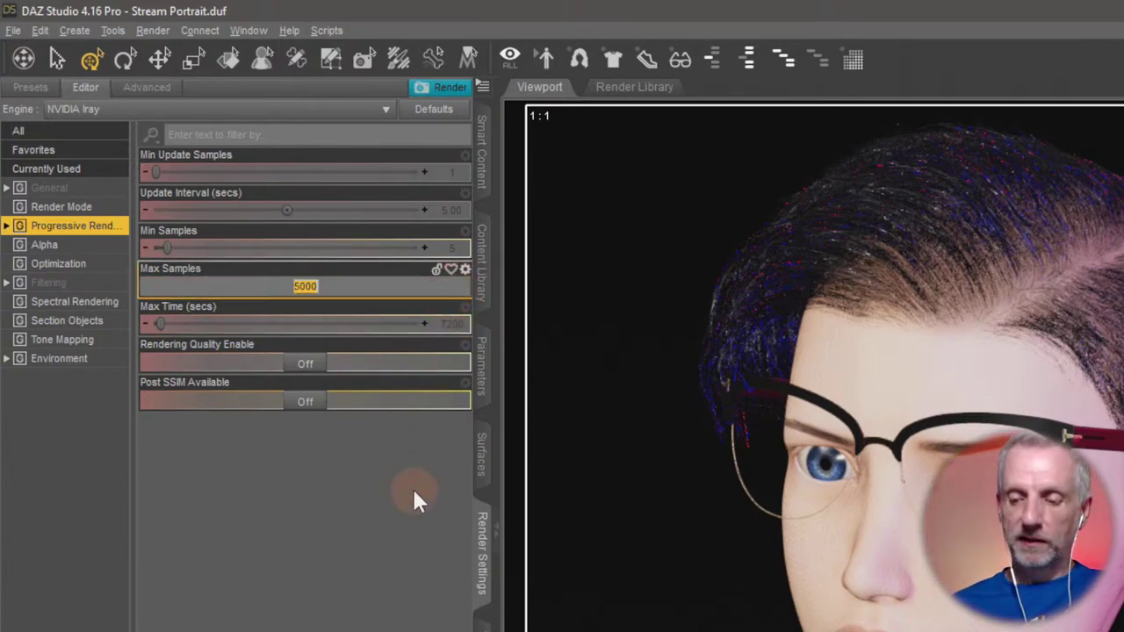
{"action": "type", "text": "100"}
{"action": "key", "text": "Return"}
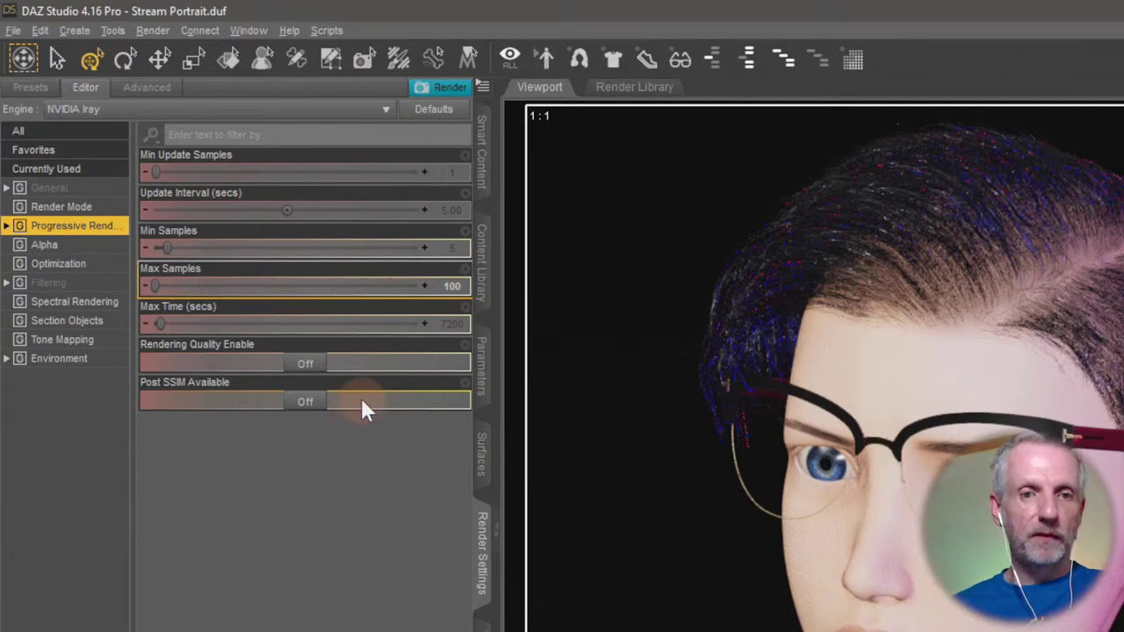
Start the test render and move the progress and render windows aside.
{"action": "left_click", "coordinate": [460, 87]}
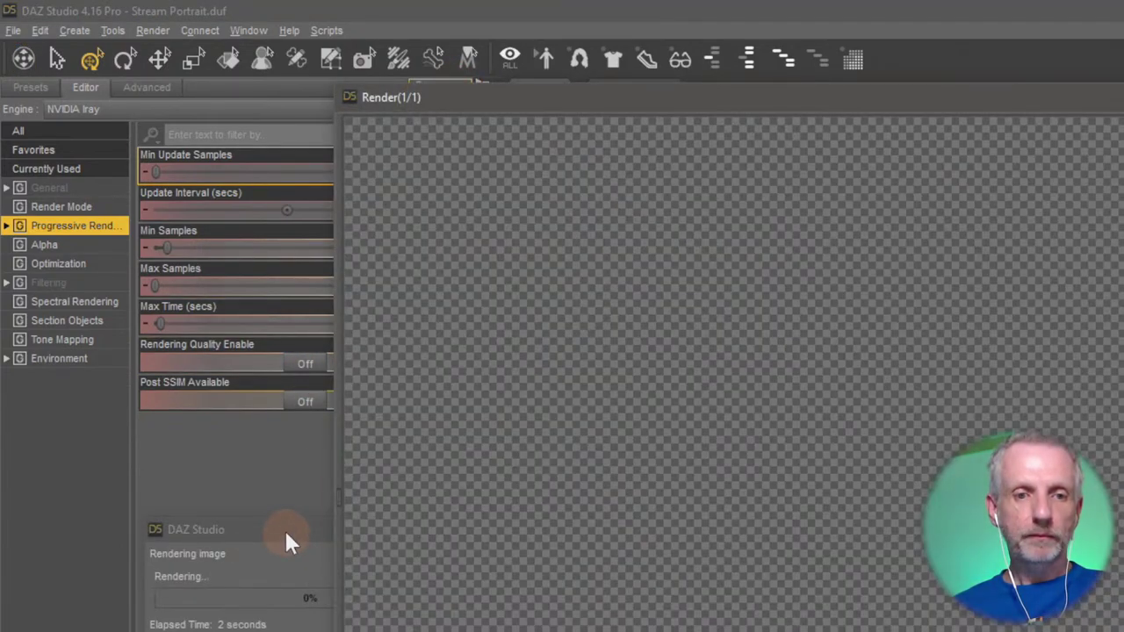
{"action": "left_click_drag", "start_coordinate": [283, 528], "coordinate": [148, 119]}
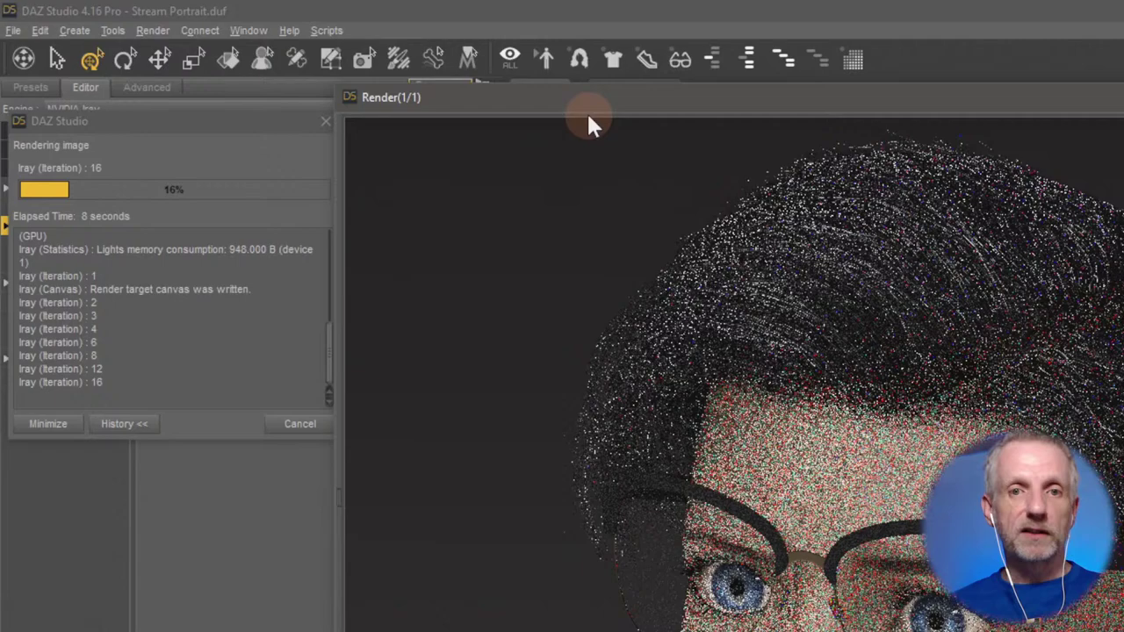
{"action": "left_click_drag", "start_coordinate": [587, 112], "coordinate": [622, 84]}
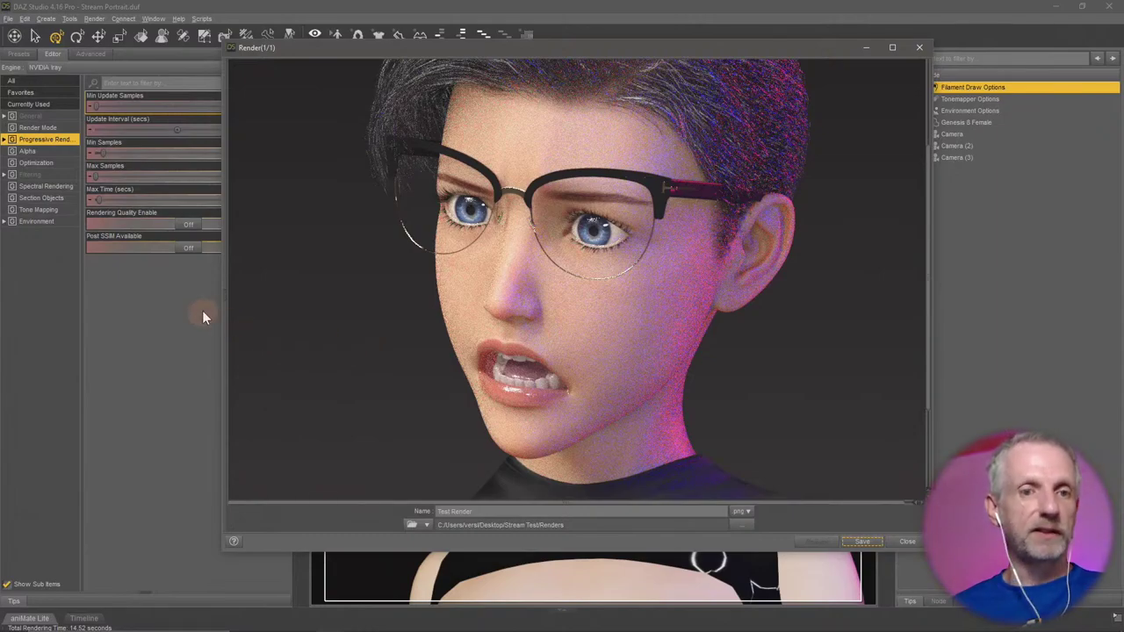
{"action": "scroll", "coordinate": [455, 314], "scroll_direction": "up", "scroll_amount": 5}
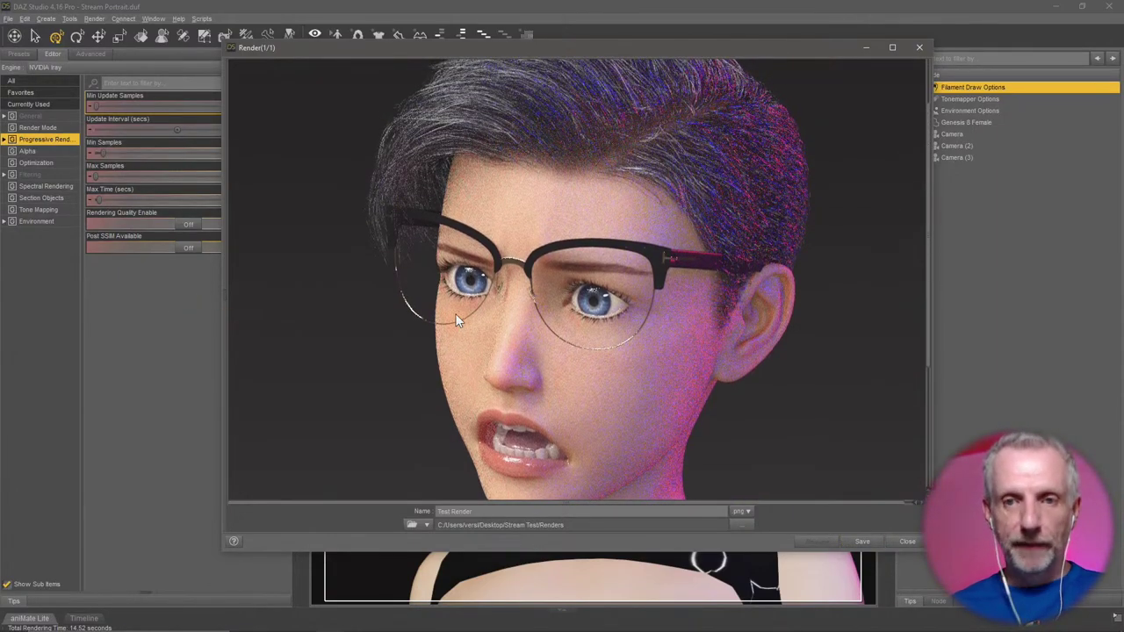
{"action": "scroll", "coordinate": [420, 307], "scroll_direction": "down", "scroll_amount": 4}
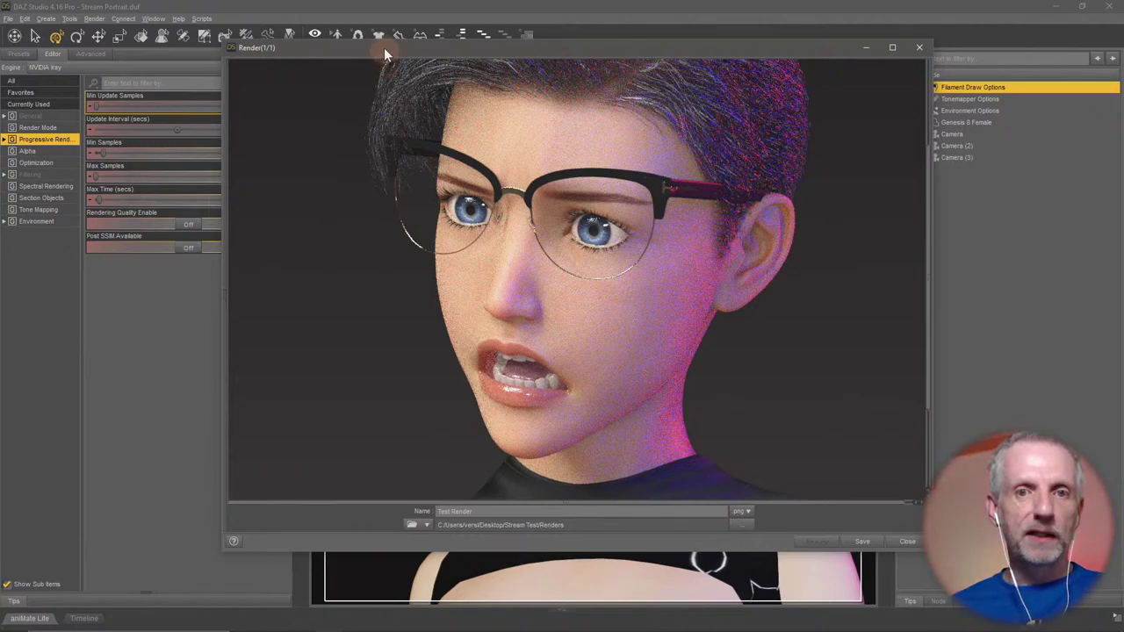
{"action": "left_click_drag", "start_coordinate": [384, 48], "coordinate": [456, 39]}
{"action": "scroll", "coordinate": [456, 199], "scroll_direction": "up", "scroll_amount": 4}
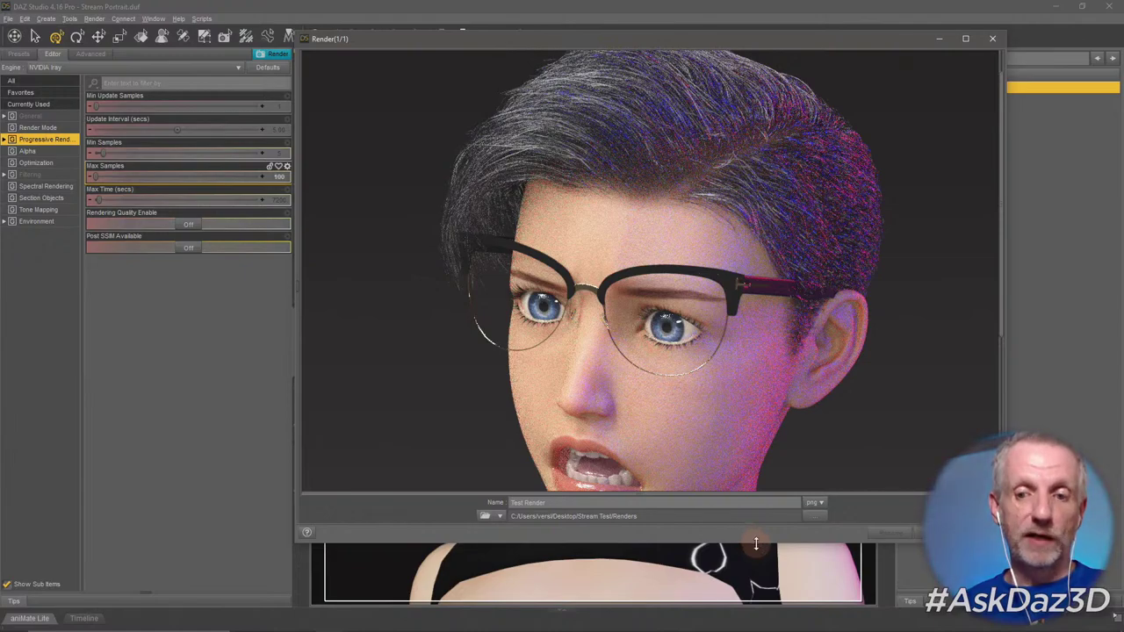
Make the render window taller and shake it to minimize the main DAZ workspace.
{"action": "left_click_drag", "start_coordinate": [755, 544], "coordinate": [763, 618]}
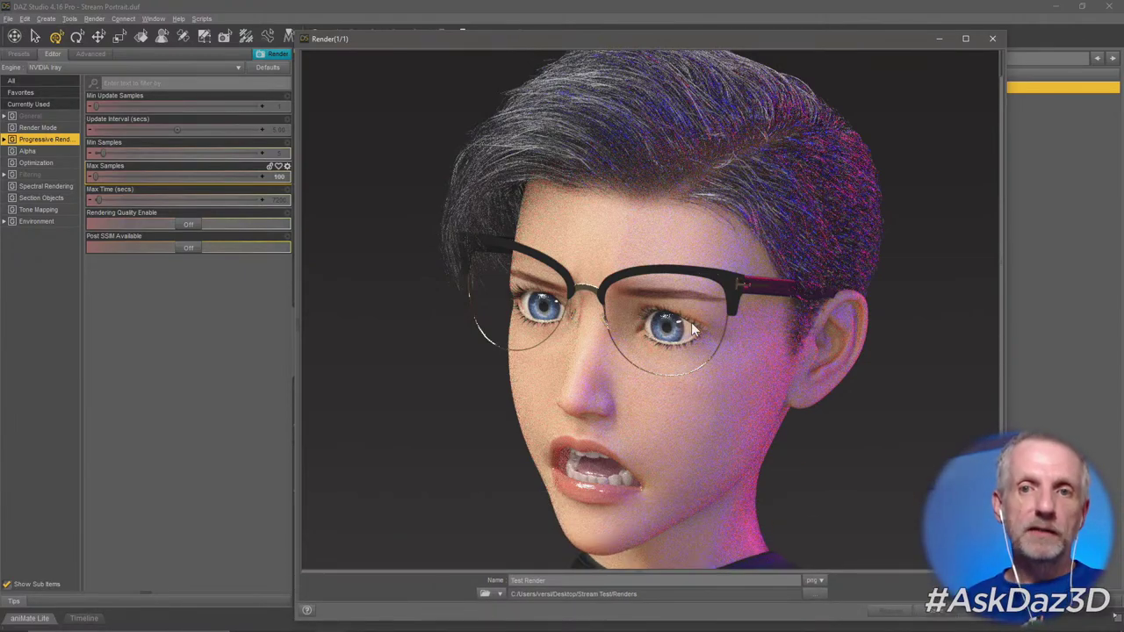
{"action": "left_click_drag", "start_coordinate": [658, 42], "coordinate": [660, 24]}
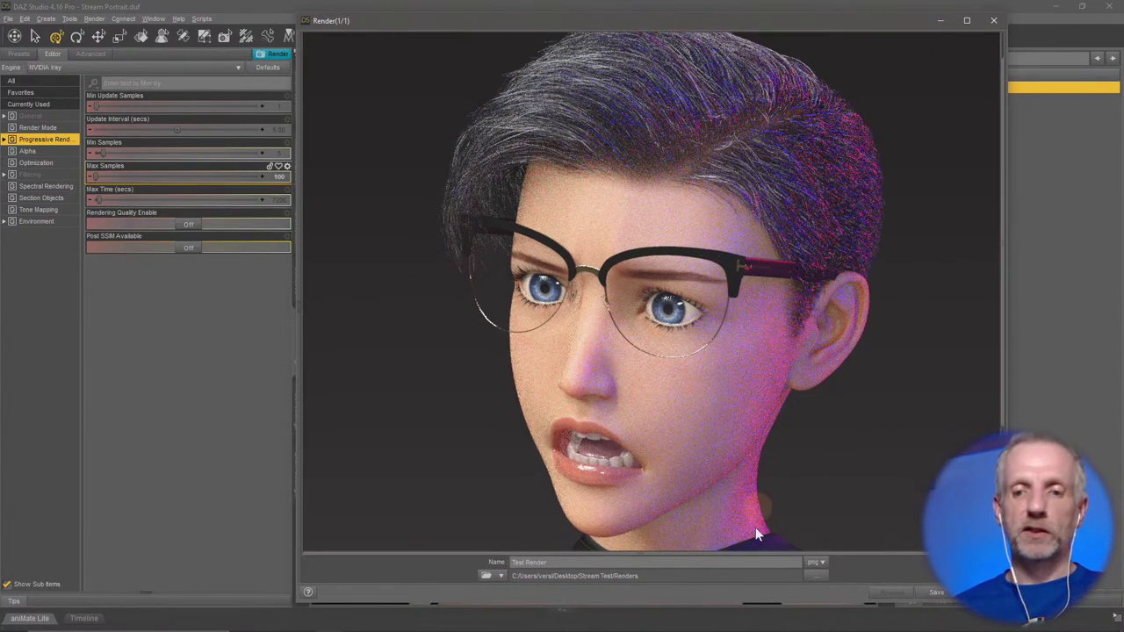
{"action": "left_click_drag", "start_coordinate": [788, 606], "coordinate": [790, 628]}
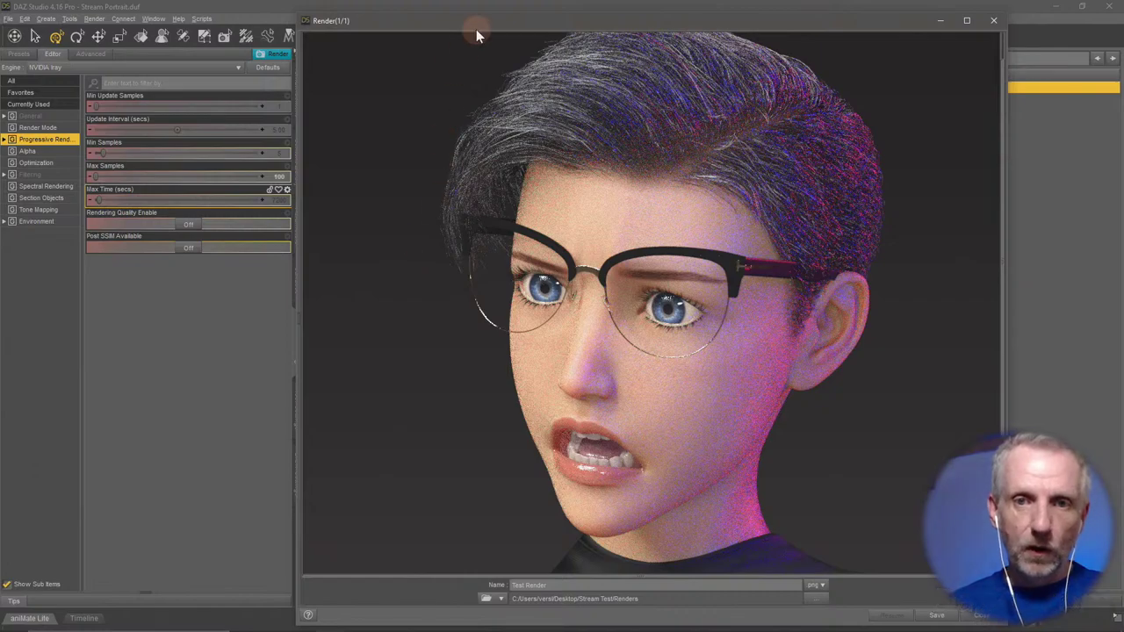
{"action": "mouse_move", "coordinate": [476, 35]}
{"action": "left_mouse_down"}
{"action": "mouse_move", "coordinate": [436, 26]}
{"action": "mouse_move", "coordinate": [465, 43]}
{"action": "left_mouse_up"}
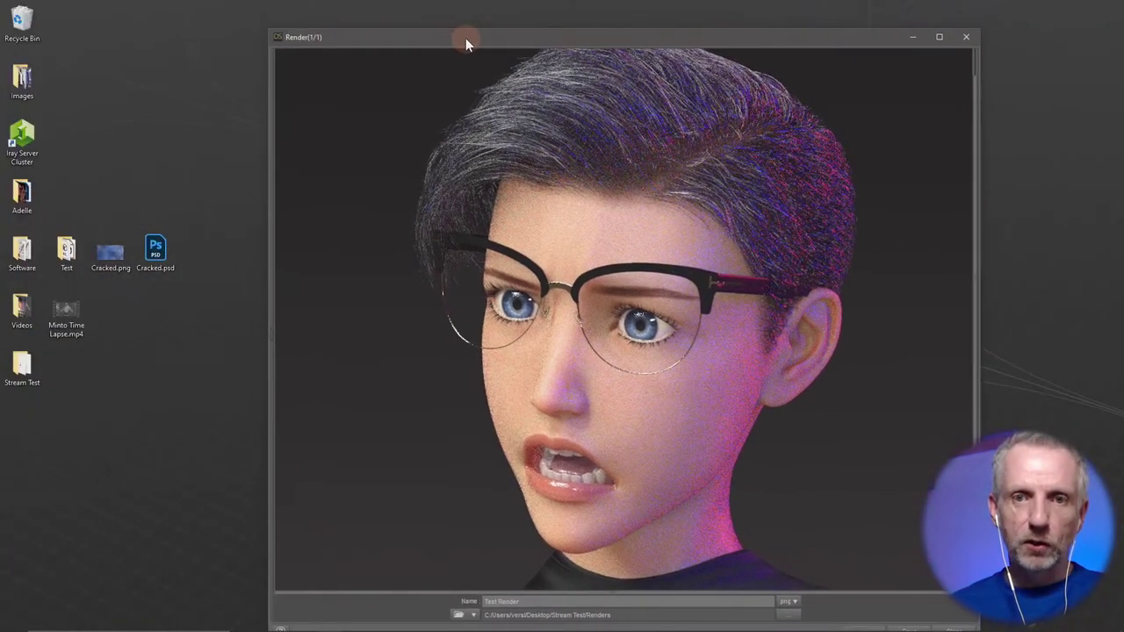
In the Render window's Progressive Rendering settings, set Max Samples to 250 and resume rendering.
{"action": "left_click_drag", "start_coordinate": [271, 344], "coordinate": [272, 336]}
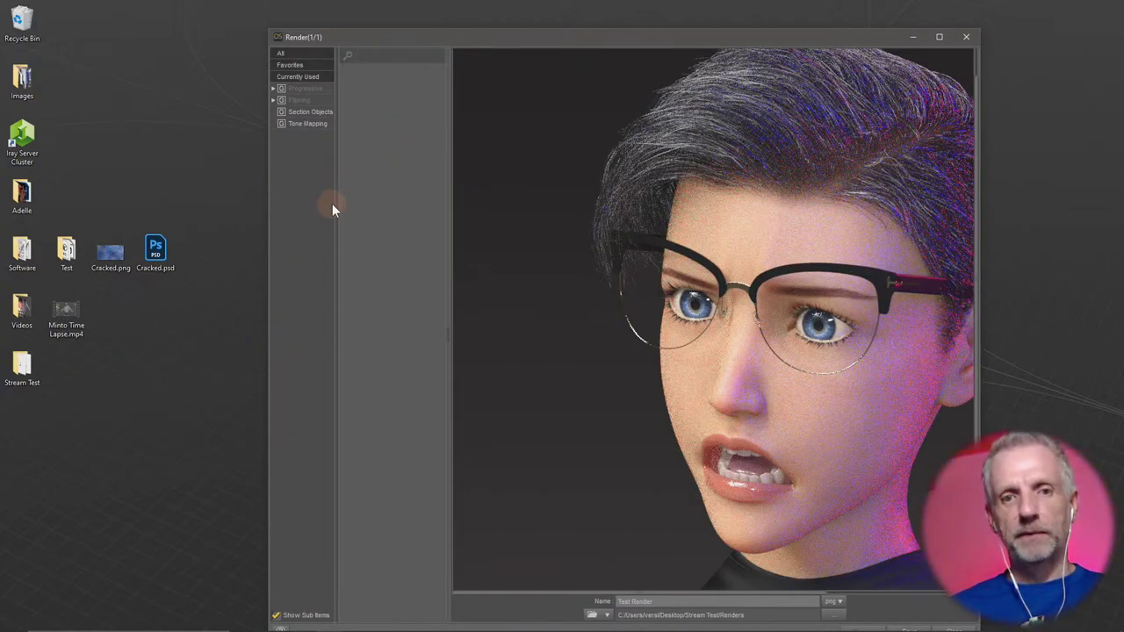
{"action": "left_click_drag", "start_coordinate": [333, 204], "coordinate": [339, 176]}
{"action": "left_click", "coordinate": [312, 88]}
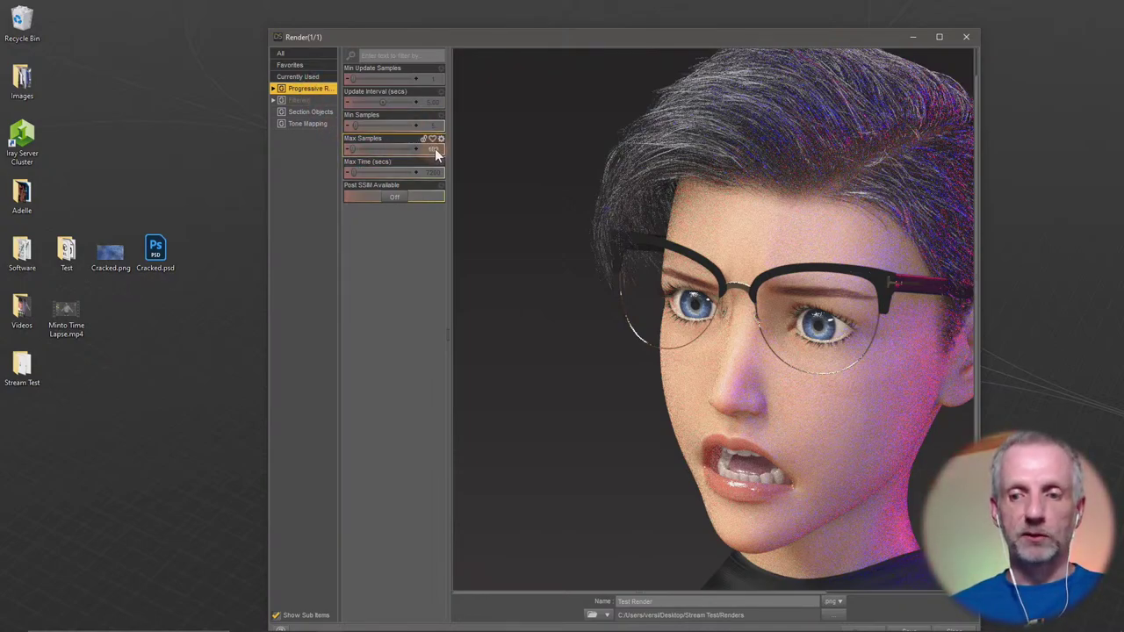
{"action": "left_click_drag", "start_coordinate": [530, 36], "coordinate": [516, 18]}
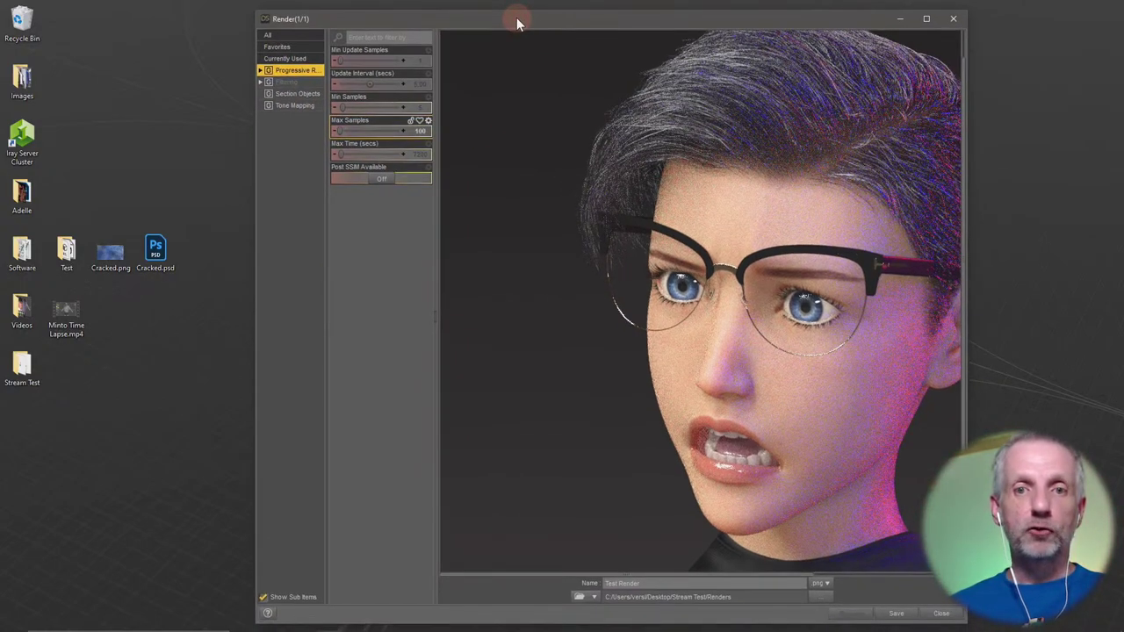
{"action": "left_click", "coordinate": [419, 132]}
{"action": "type", "text": "250"}
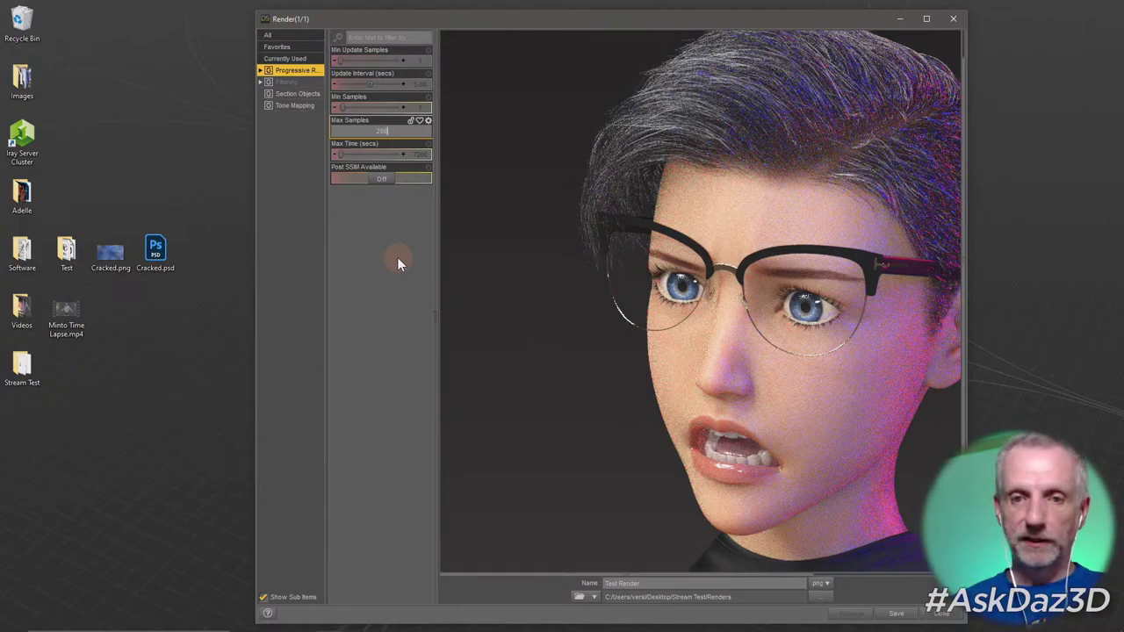
{"action": "key", "text": "Return"}
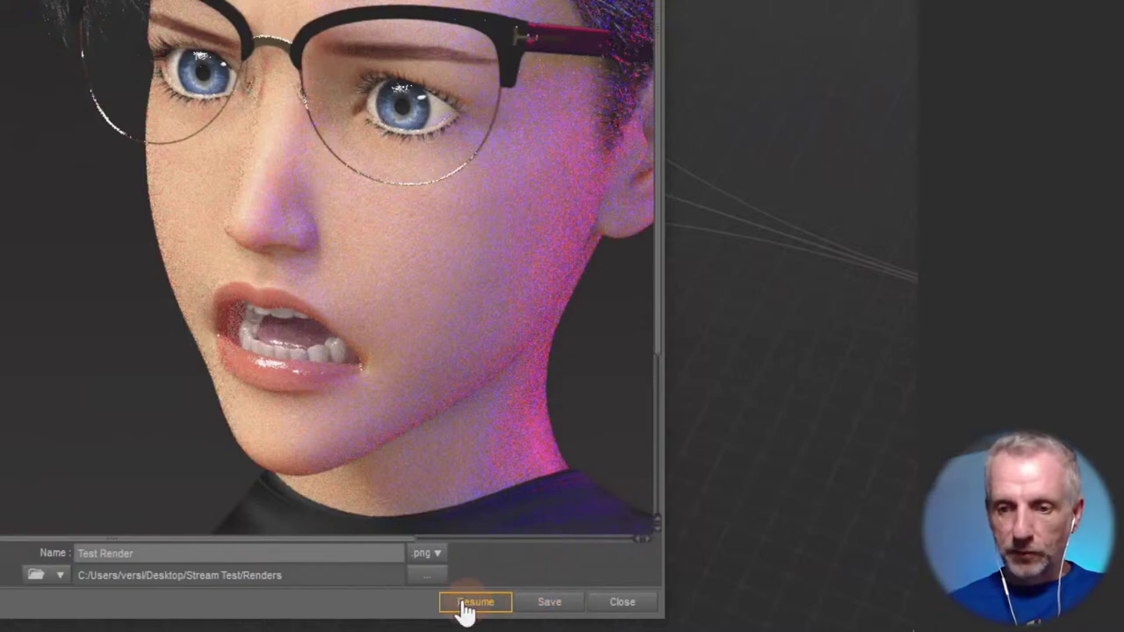
{"action": "left_click", "coordinate": [486, 604]}
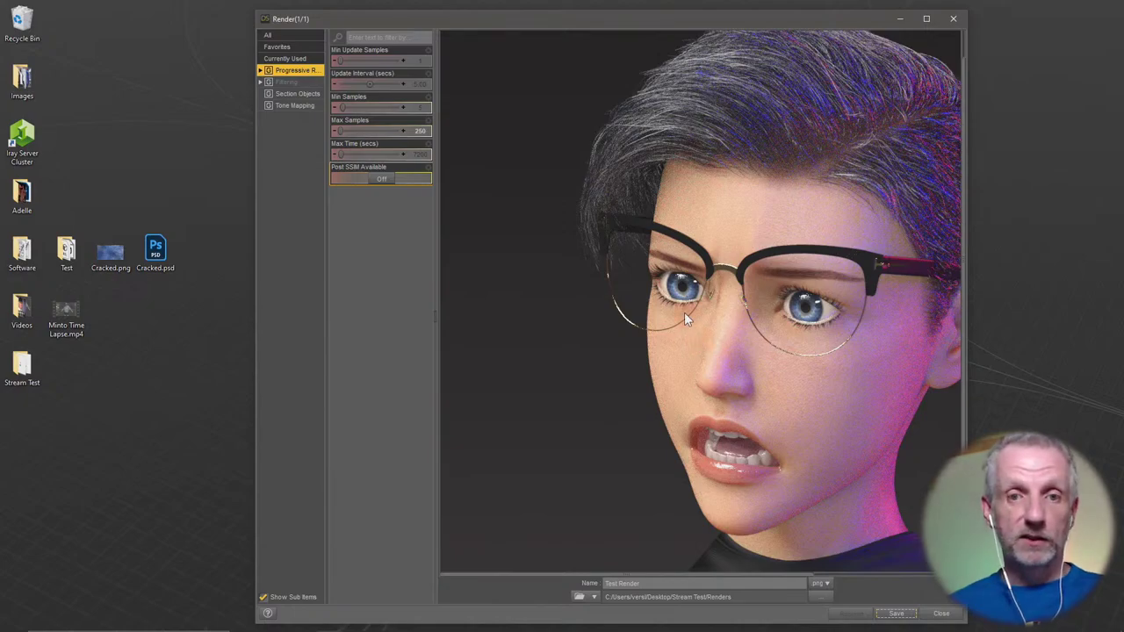
Set Max Samples to 500 in the Render window and resume the render.
{"action": "left_click", "coordinate": [381, 130]}
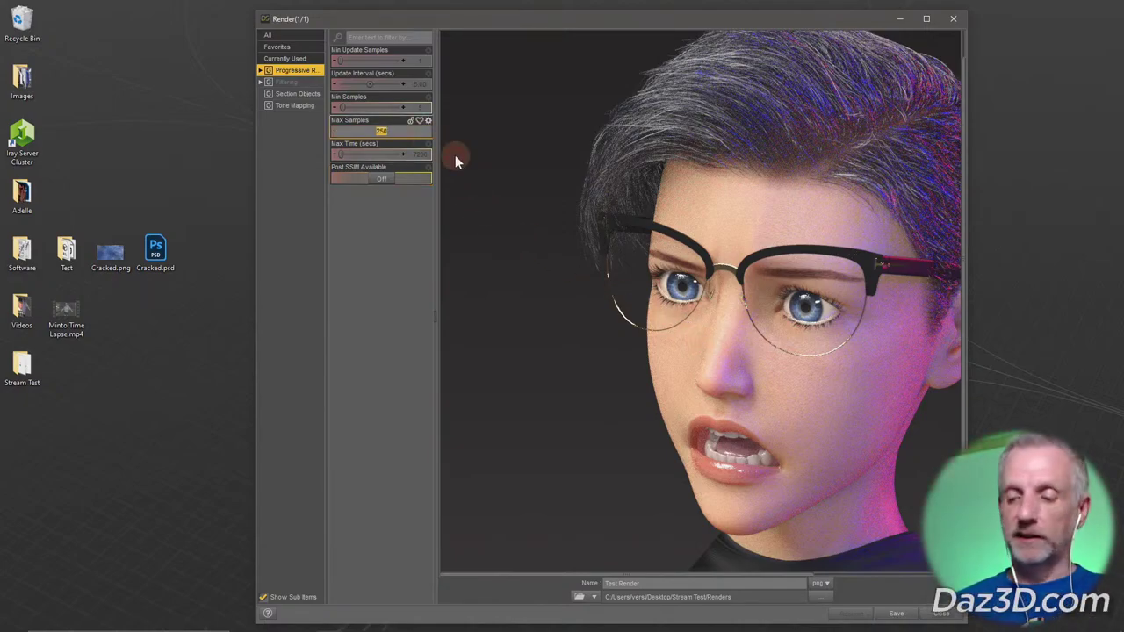
{"action": "type", "text": "200"}
{"action": "key", "text": "Return"}
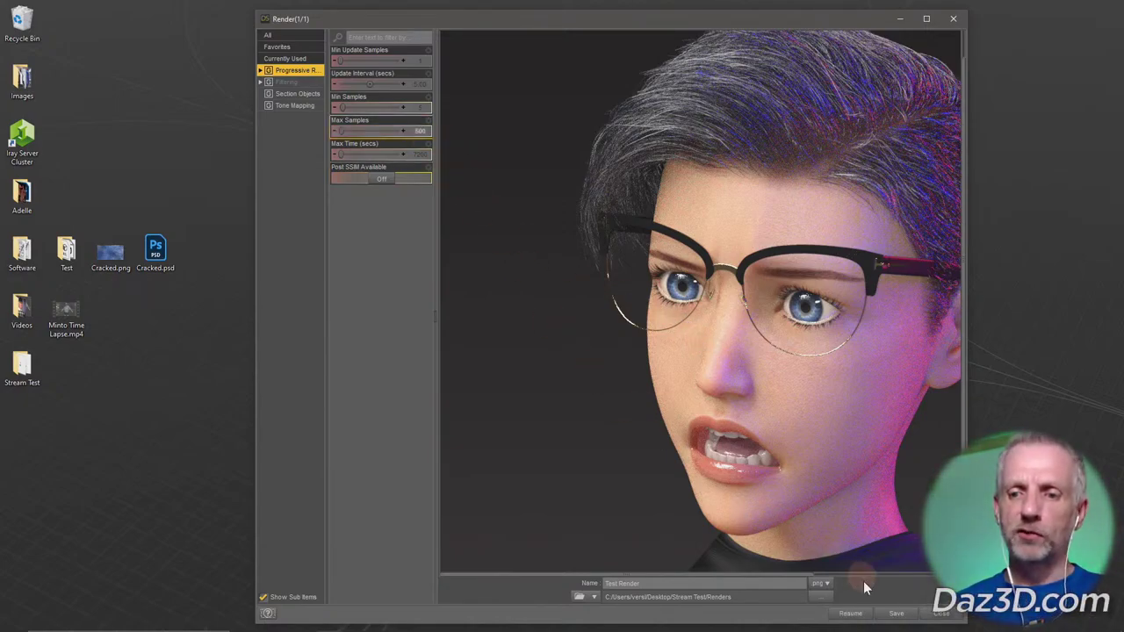
{"action": "left_click", "coordinate": [850, 613]}
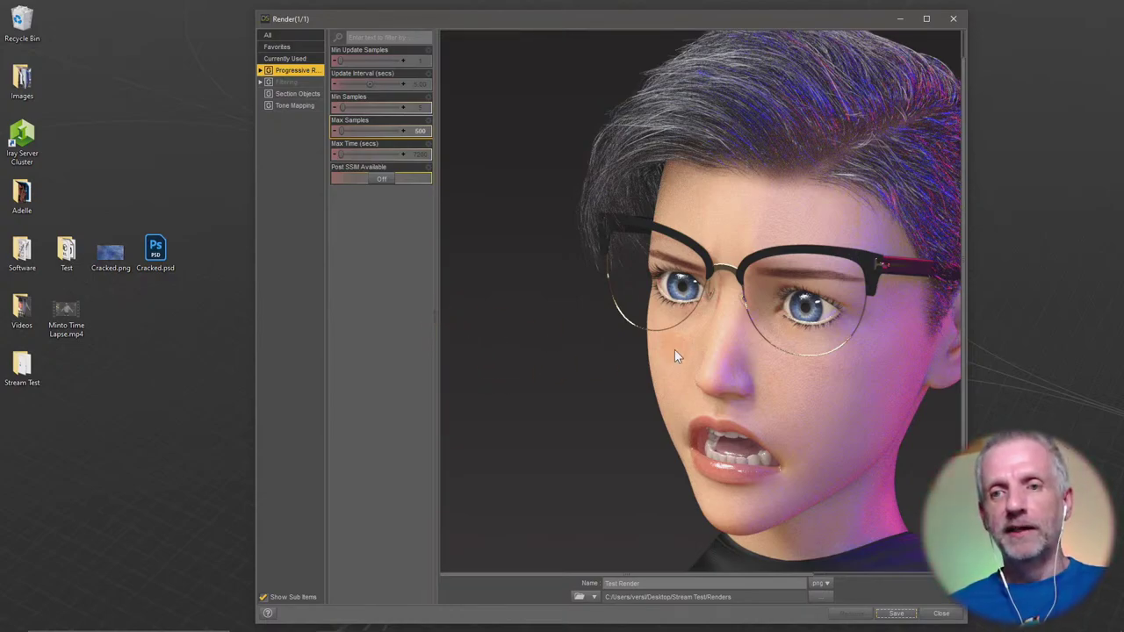
{"action": "scroll", "coordinate": [674, 351], "scroll_direction": "right", "scroll_amount": 3}
{"action": "scroll", "coordinate": [674, 351], "scroll_direction": "left", "scroll_amount": 1}
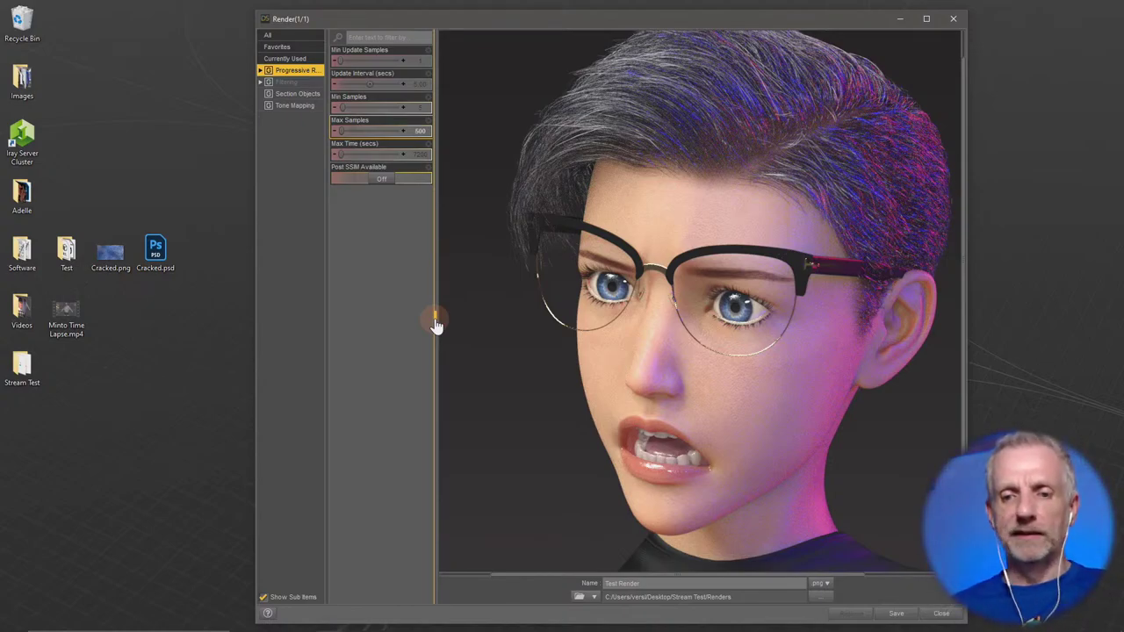
Close the previous render result and bring the DAZ Studio window back up.
{"action": "left_click", "coordinate": [953, 19]}
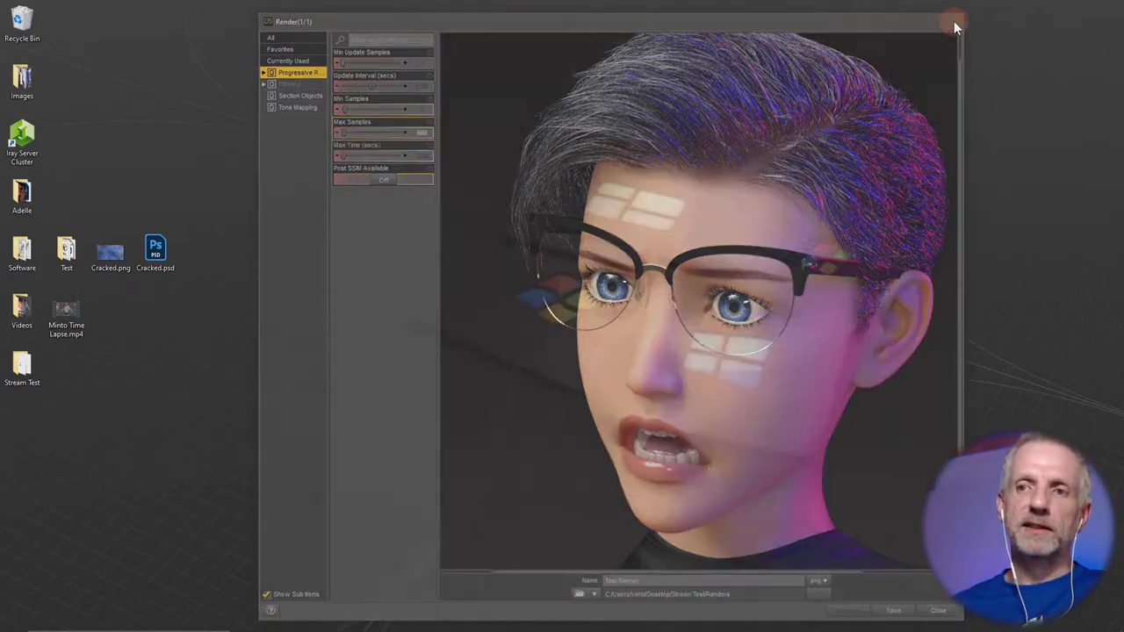
{"action": "left_click", "coordinate": [331, 621]}
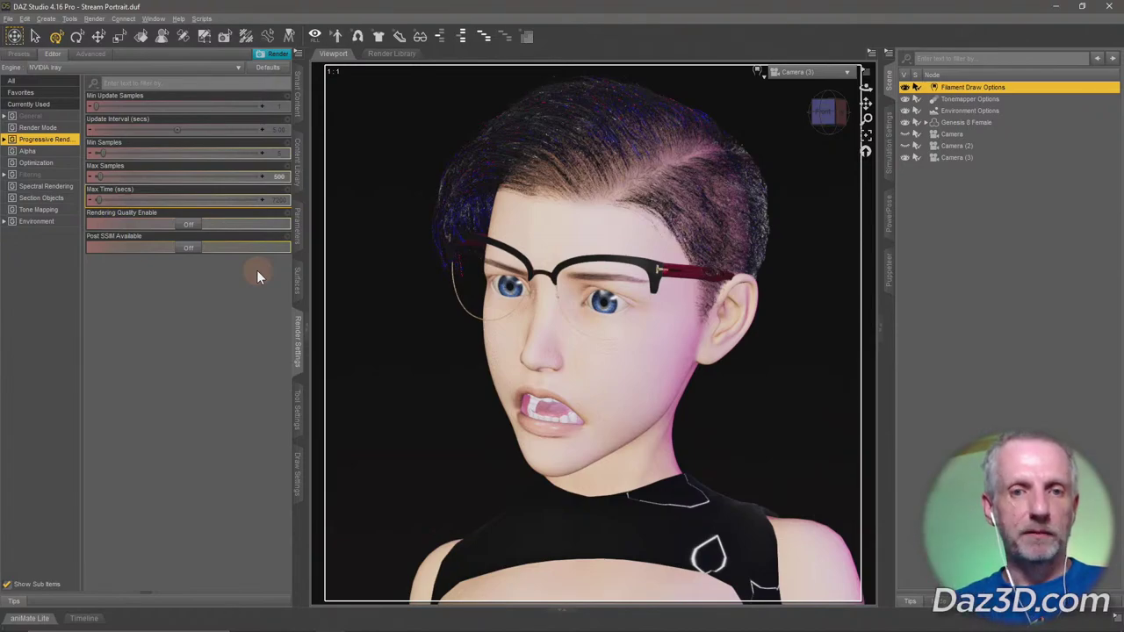
{"action": "left_click", "coordinate": [276, 176]}
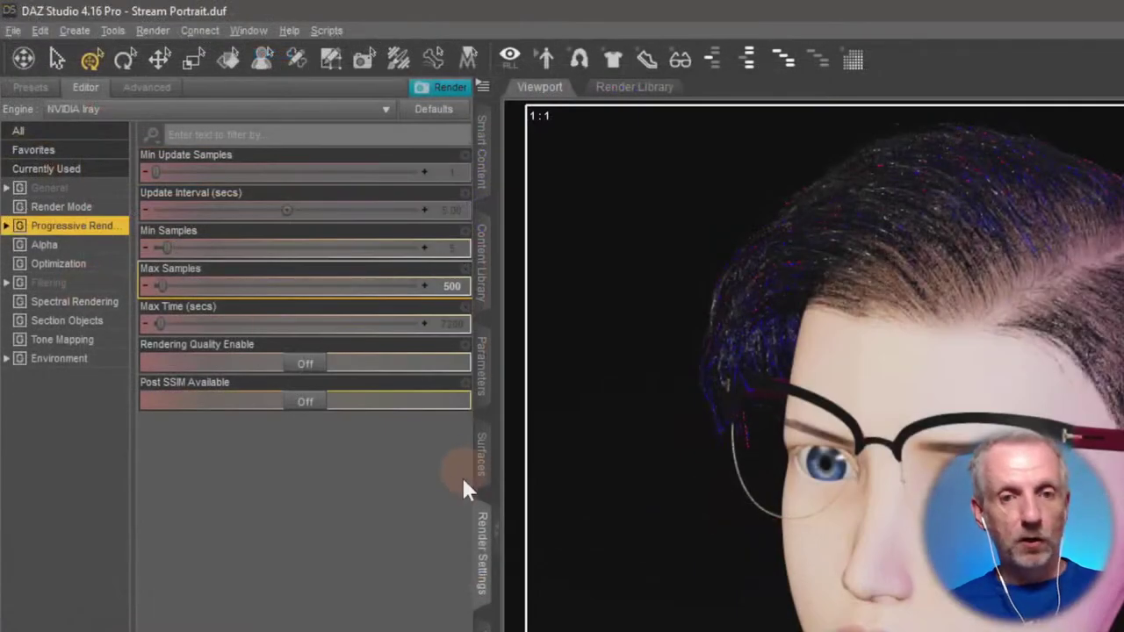
In Filtering render settings, switch Post Denoiser Available and Post Denoiser Enable to On.
{"action": "left_click", "coordinate": [75, 285]}
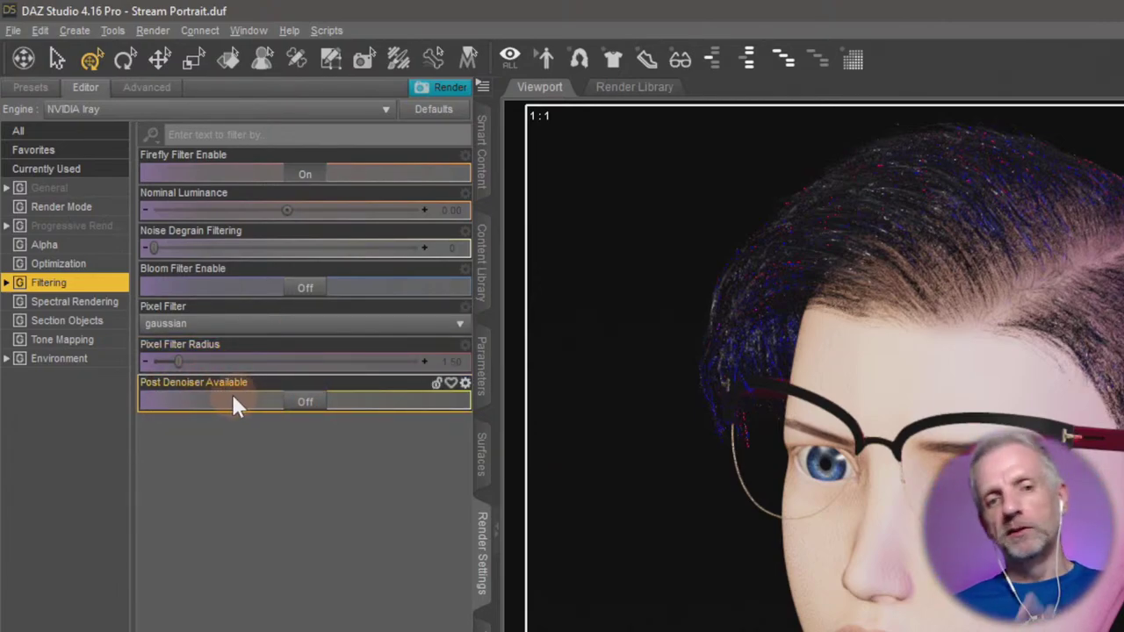
{"action": "left_click", "coordinate": [301, 404]}
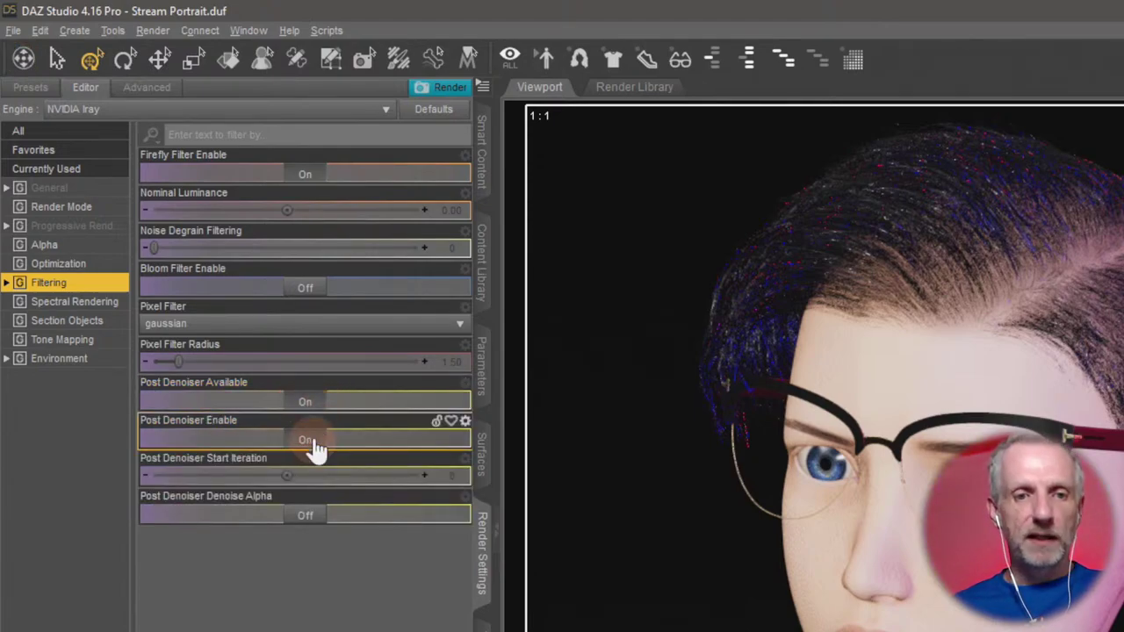
{"action": "left_click", "coordinate": [311, 442]}
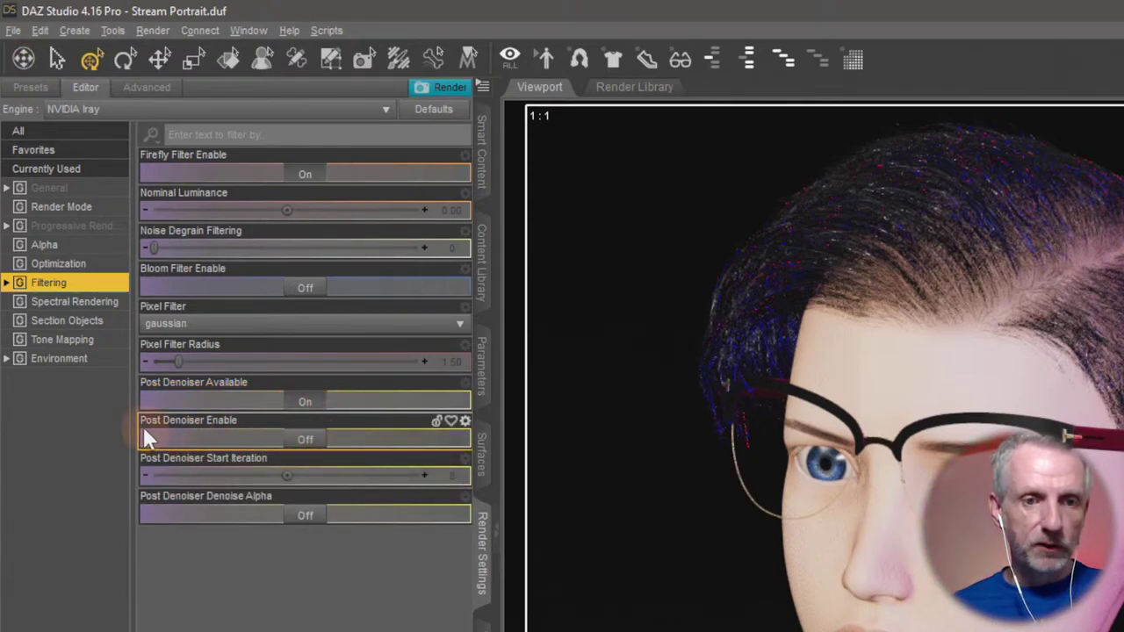
{"action": "left_click", "coordinate": [304, 405]}
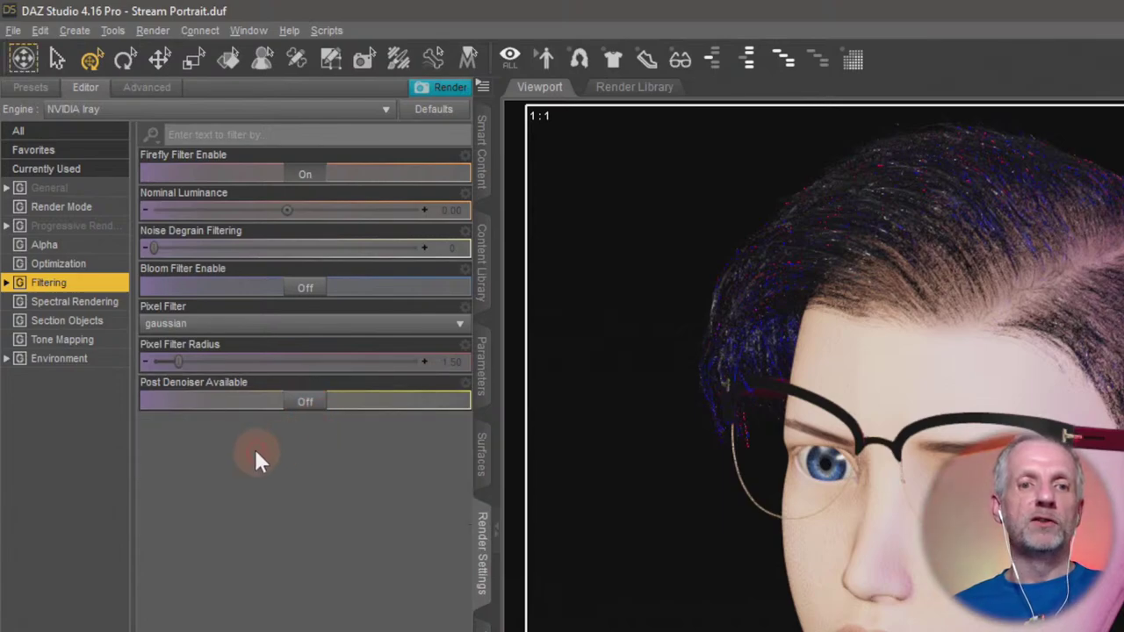
{"action": "left_click", "coordinate": [308, 402]}
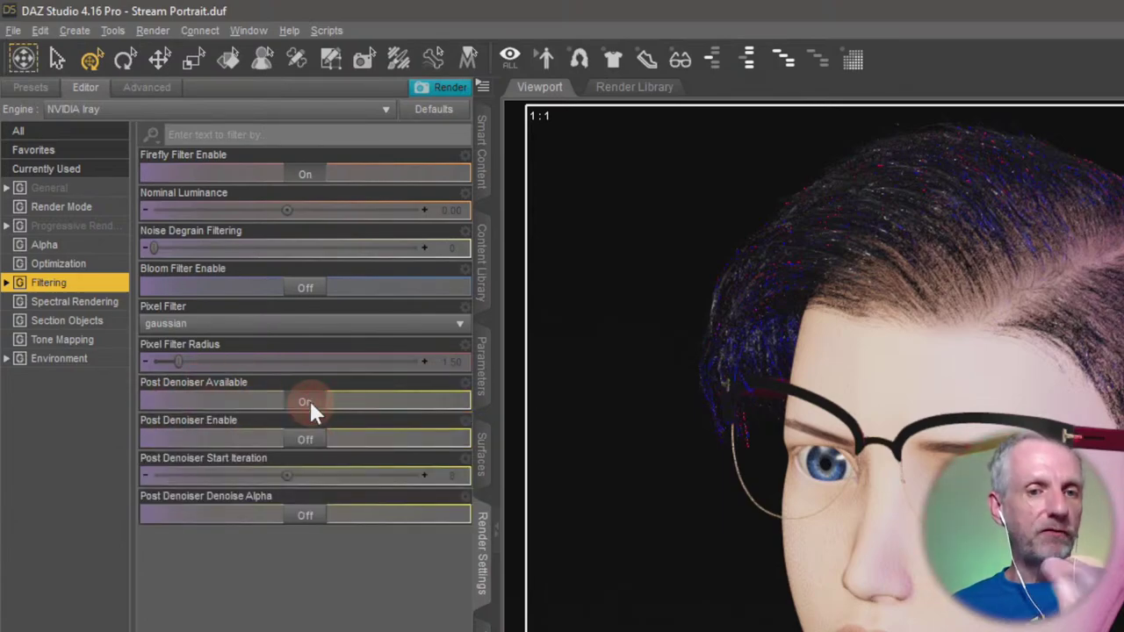
{"action": "left_click", "coordinate": [301, 447]}
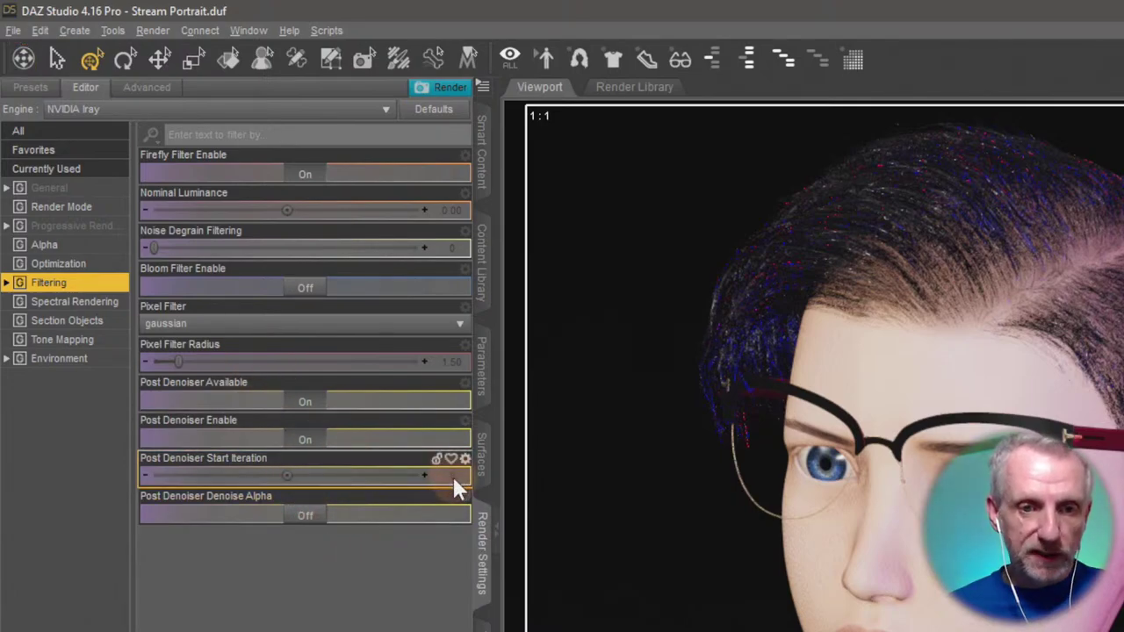
{"action": "mouse_move", "coordinate": [454, 481]}
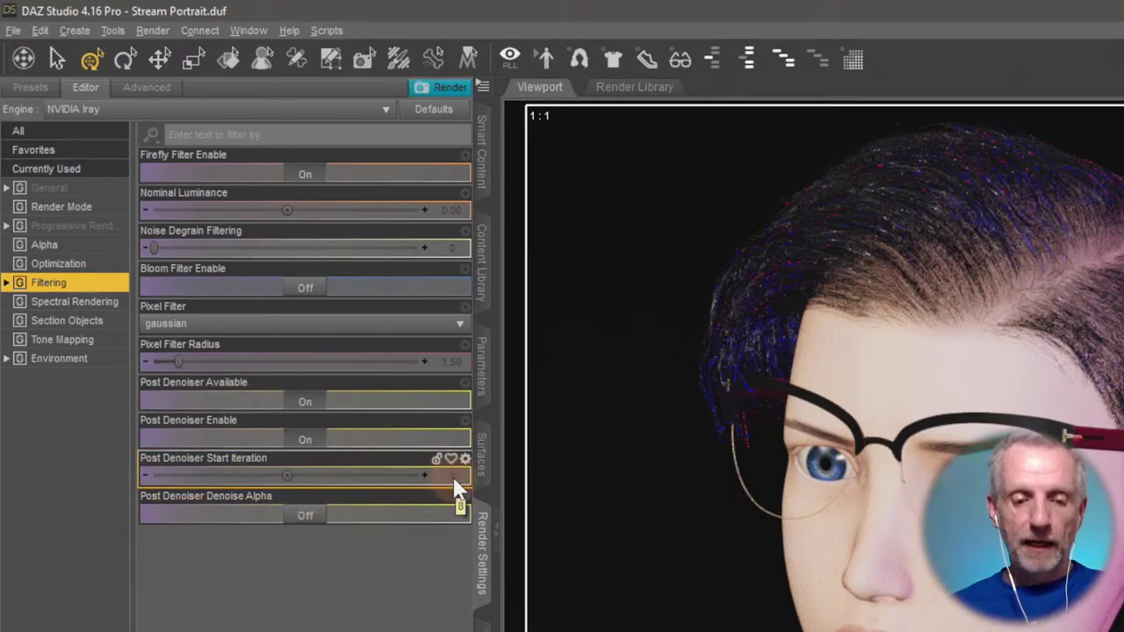
Render the glasses portrait in Iray with denoising and inspect the face as it finishes.
{"action": "left_click", "coordinate": [449, 87]}
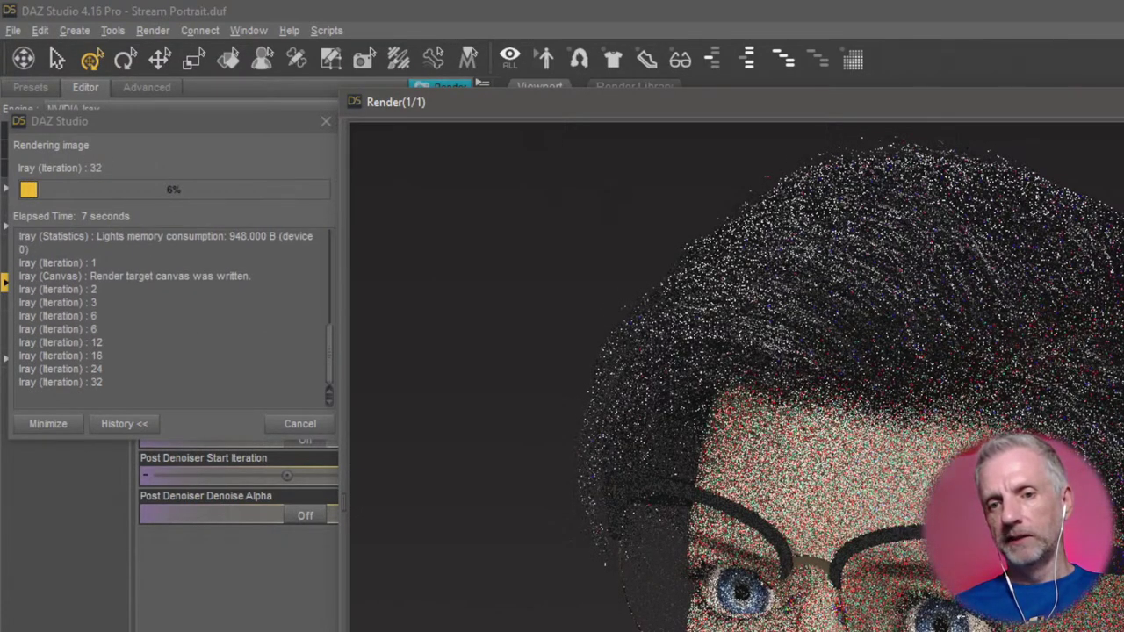
{"action": "scroll", "coordinate": [737, 376], "scroll_direction": "down", "scroll_amount": 2}
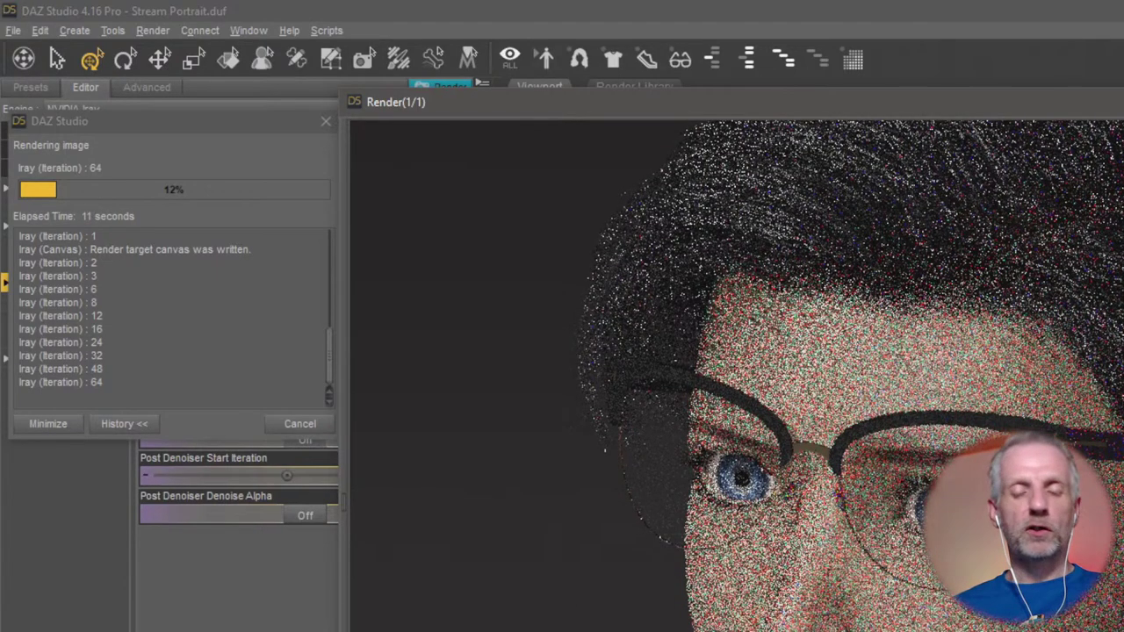
{"action": "scroll", "coordinate": [850, 375], "scroll_direction": "down", "scroll_amount": 2}
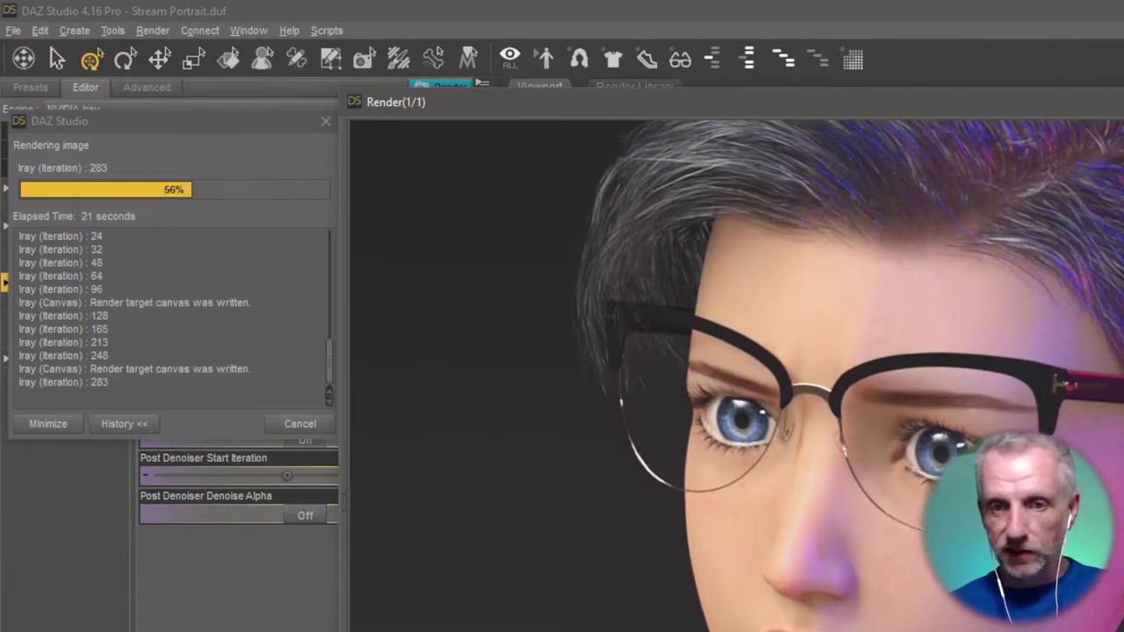
{"action": "scroll", "coordinate": [850, 376], "scroll_direction": "down", "scroll_amount": 3}
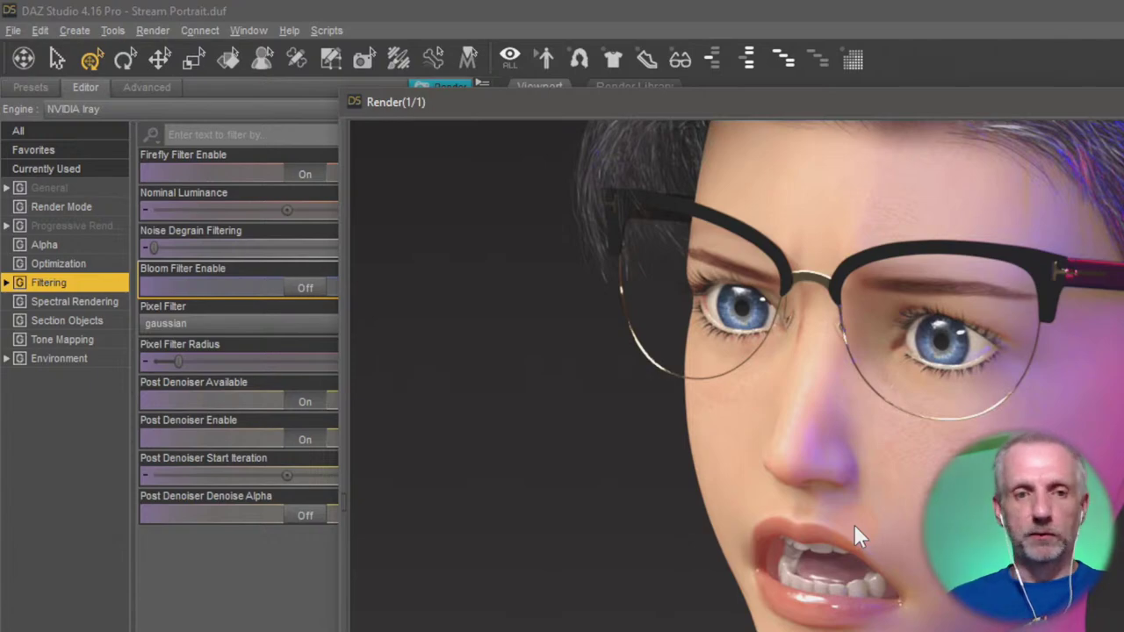
{"action": "scroll", "coordinate": [1103, 610], "scroll_direction": "up", "scroll_amount": 5}
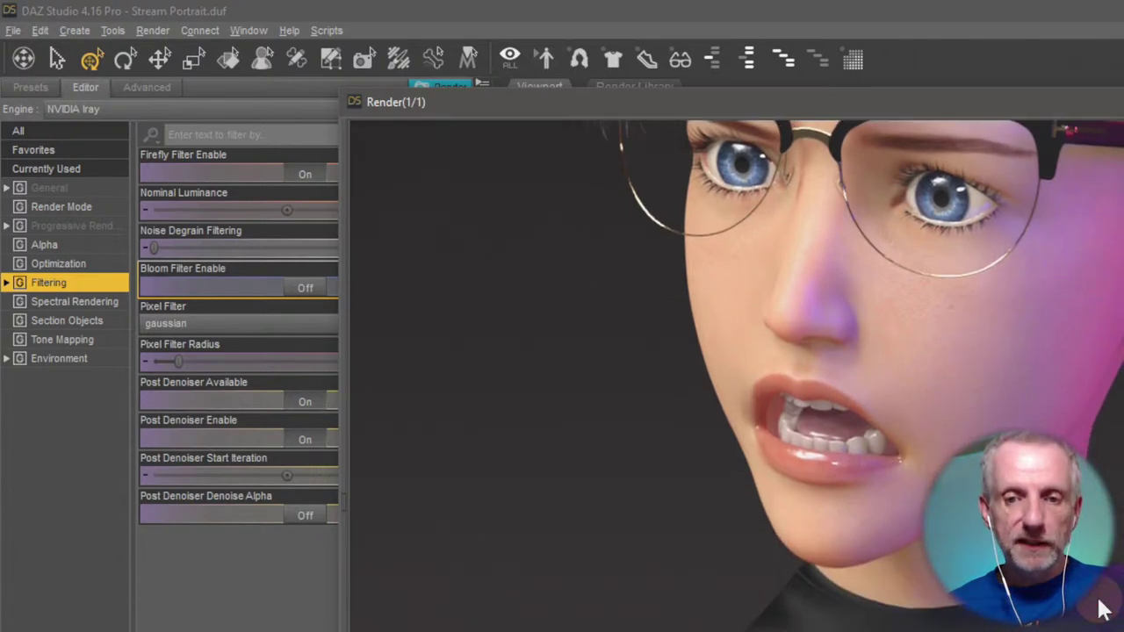
{"action": "scroll", "coordinate": [1103, 611], "scroll_direction": "down", "scroll_amount": 5}
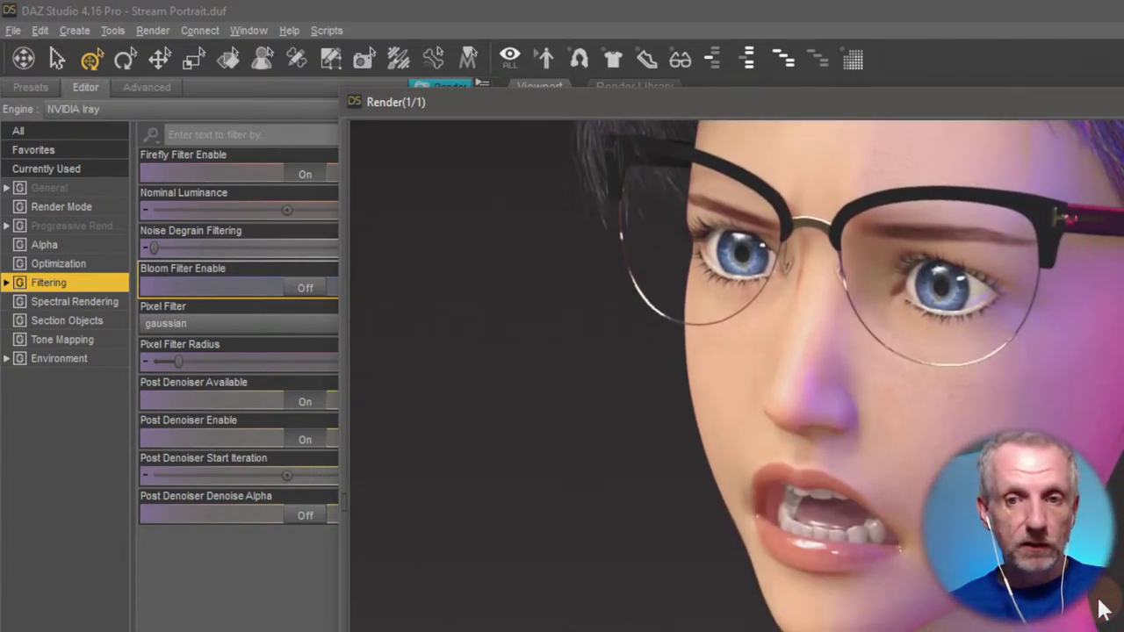
{"action": "scroll", "coordinate": [1103, 610], "scroll_direction": "down", "scroll_amount": 2}
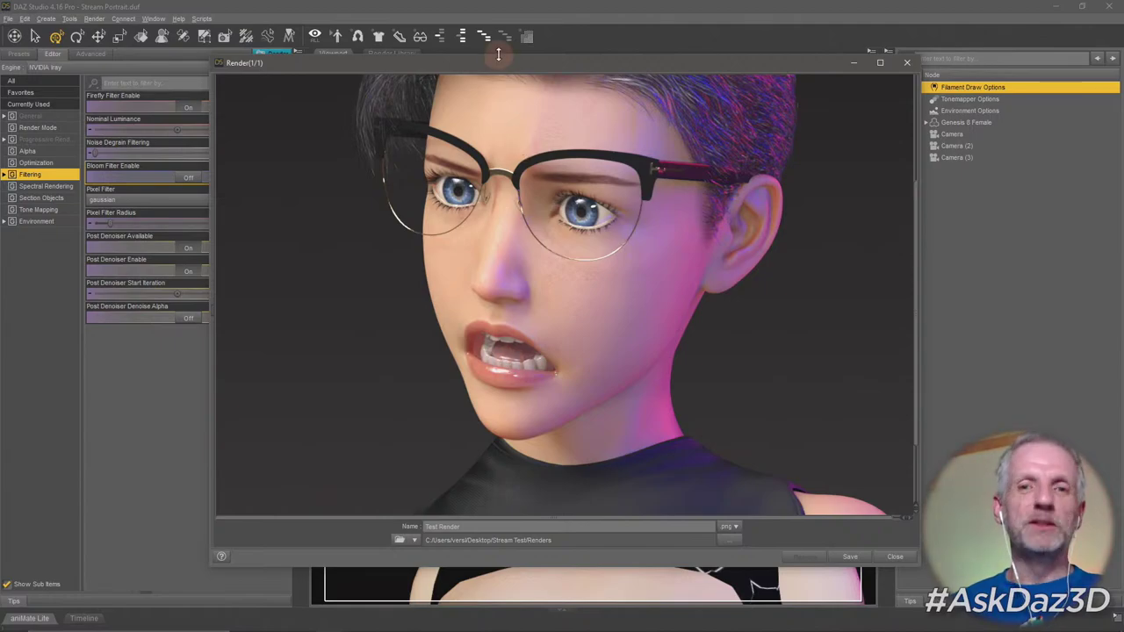
Change the save destination to Library > Render Library and save it under the name Test Render.
{"action": "left_click_drag", "start_coordinate": [509, 62], "coordinate": [494, 45]}
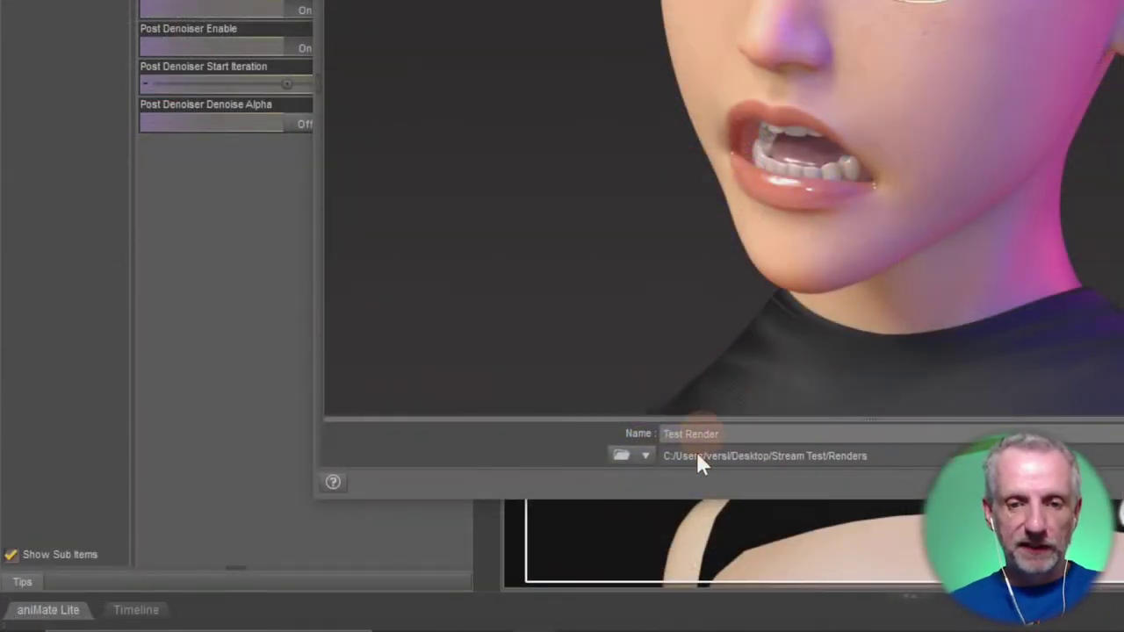
{"action": "left_click", "coordinate": [645, 457]}
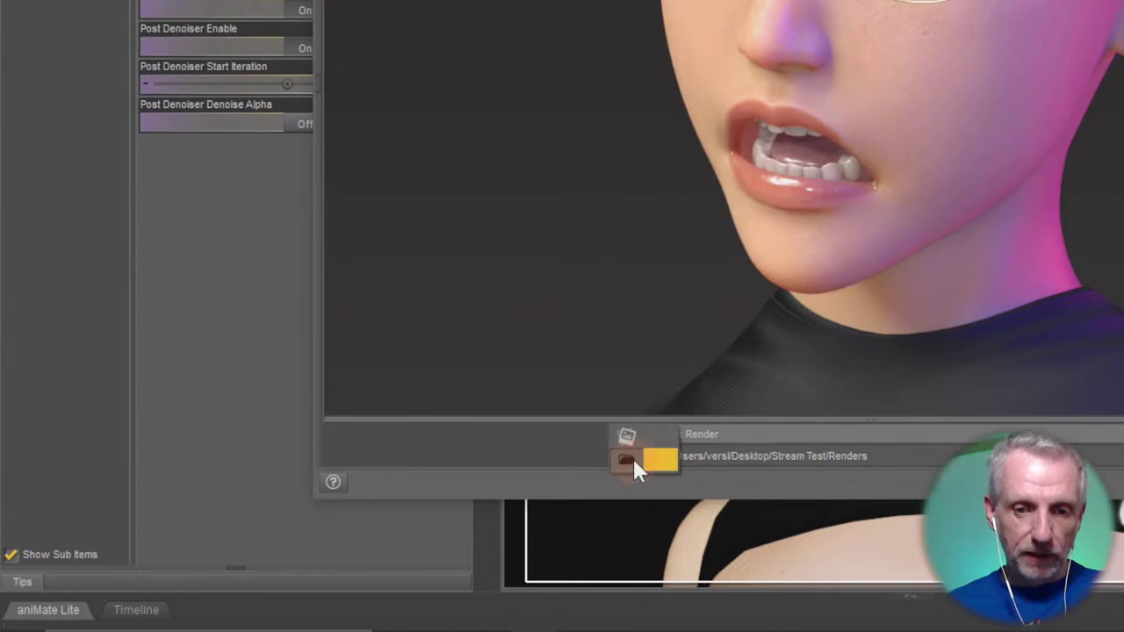
{"action": "left_click", "coordinate": [578, 482]}
{"action": "left_click", "coordinate": [638, 464]}
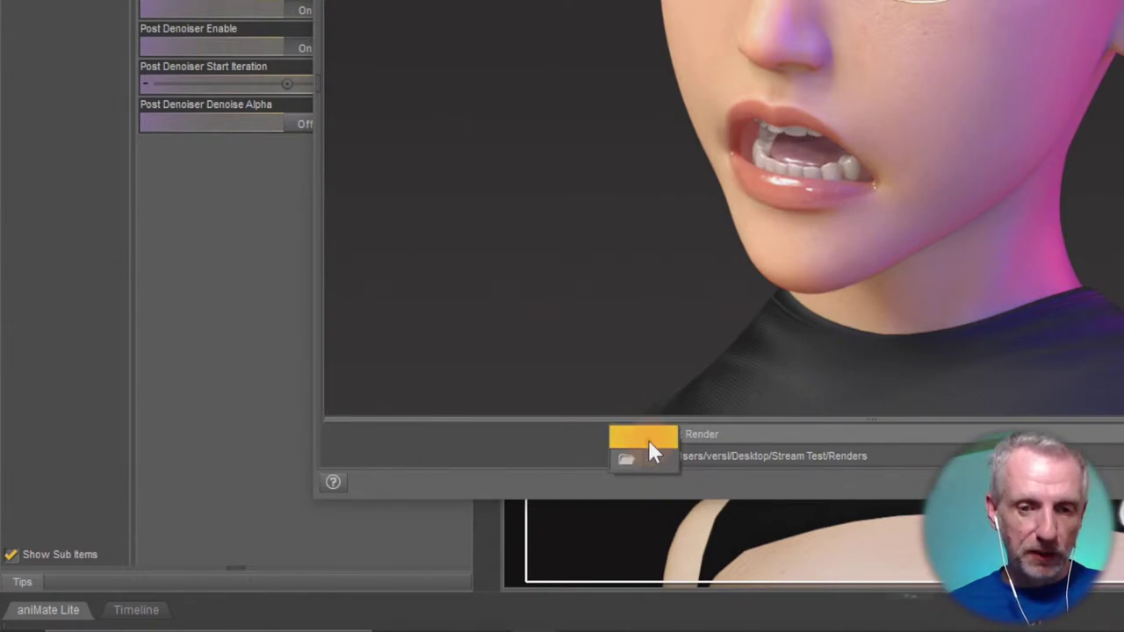
{"action": "left_click", "coordinate": [645, 438]}
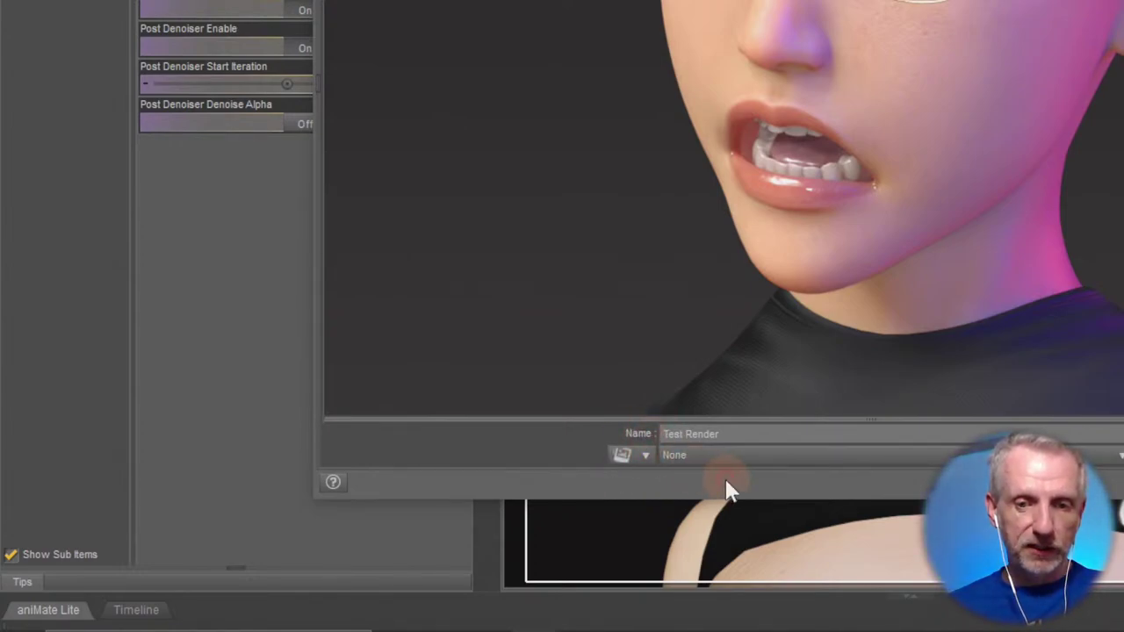
{"action": "left_click", "coordinate": [896, 458]}
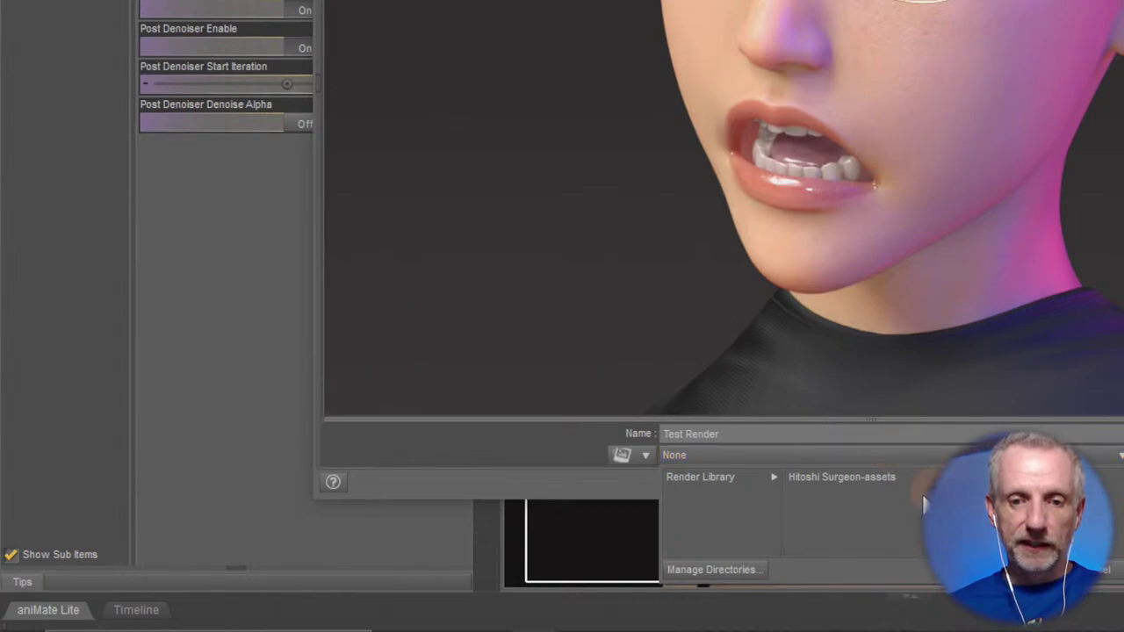
{"action": "left_click", "coordinate": [764, 489]}
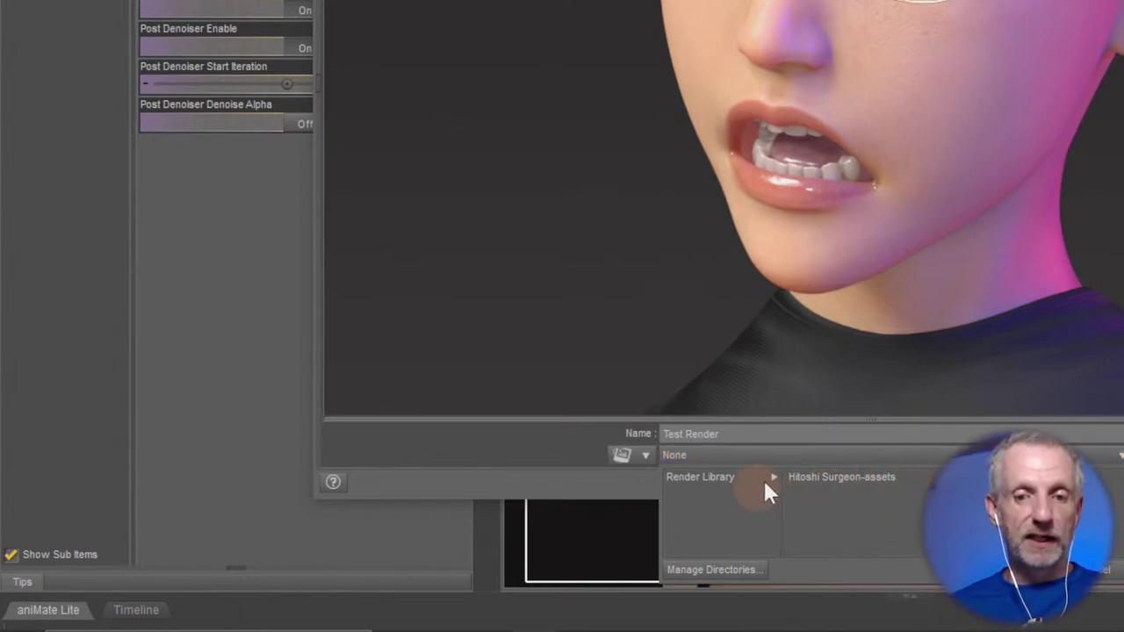
{"action": "left_click", "coordinate": [707, 480]}
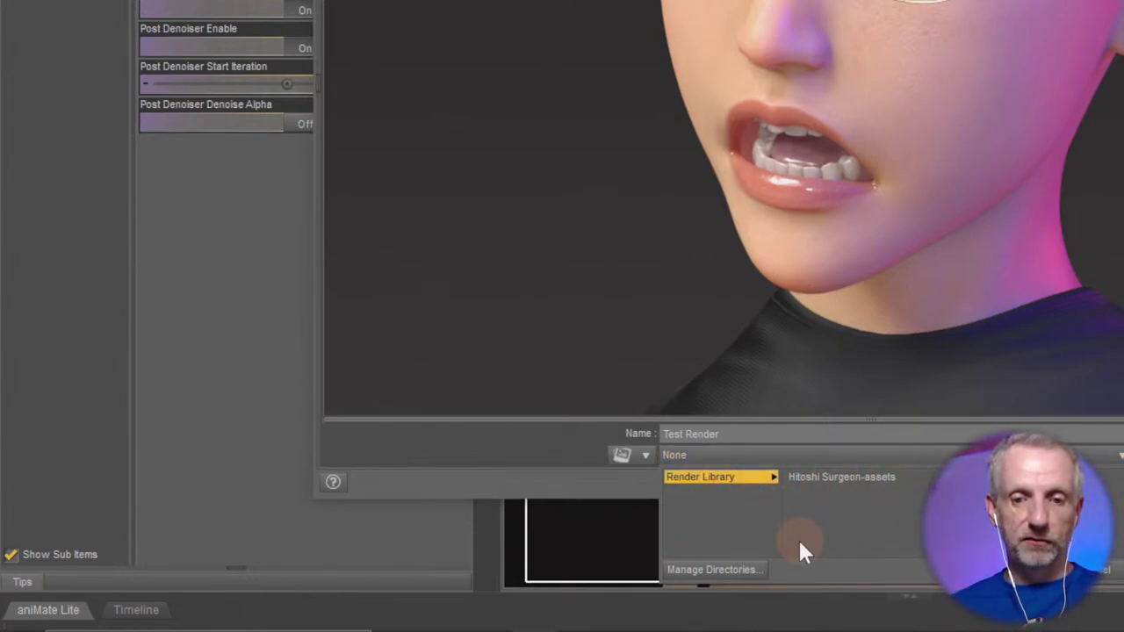
{"action": "left_click", "coordinate": [791, 434]}
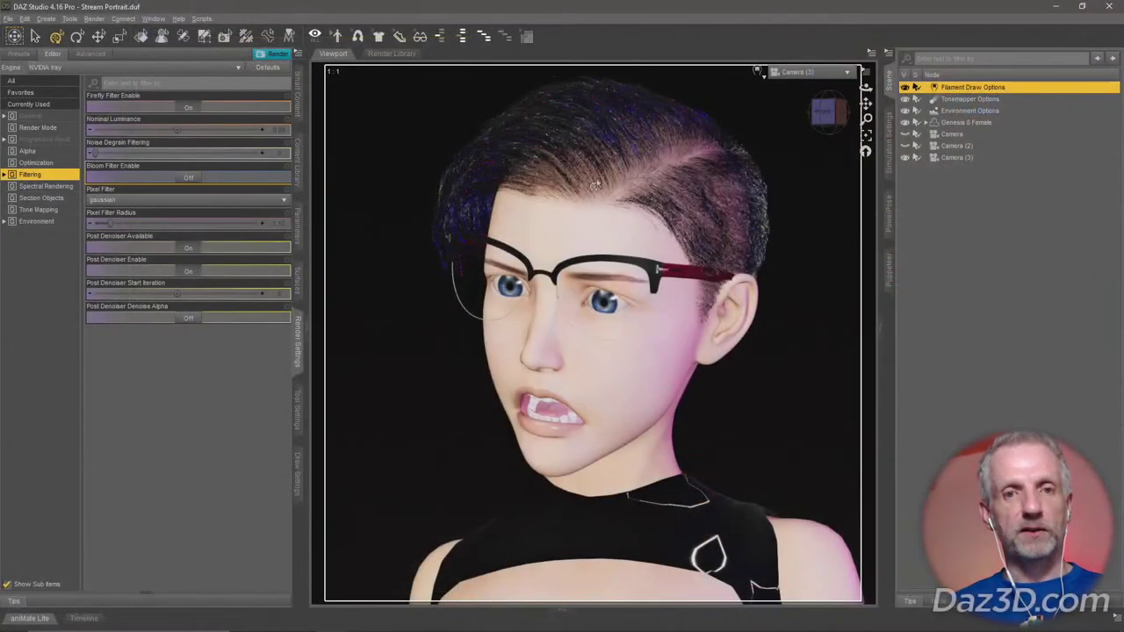
Show the Render Library, refresh it, and preview the new Test Render thumbnail.
{"action": "left_click", "coordinate": [403, 56]}
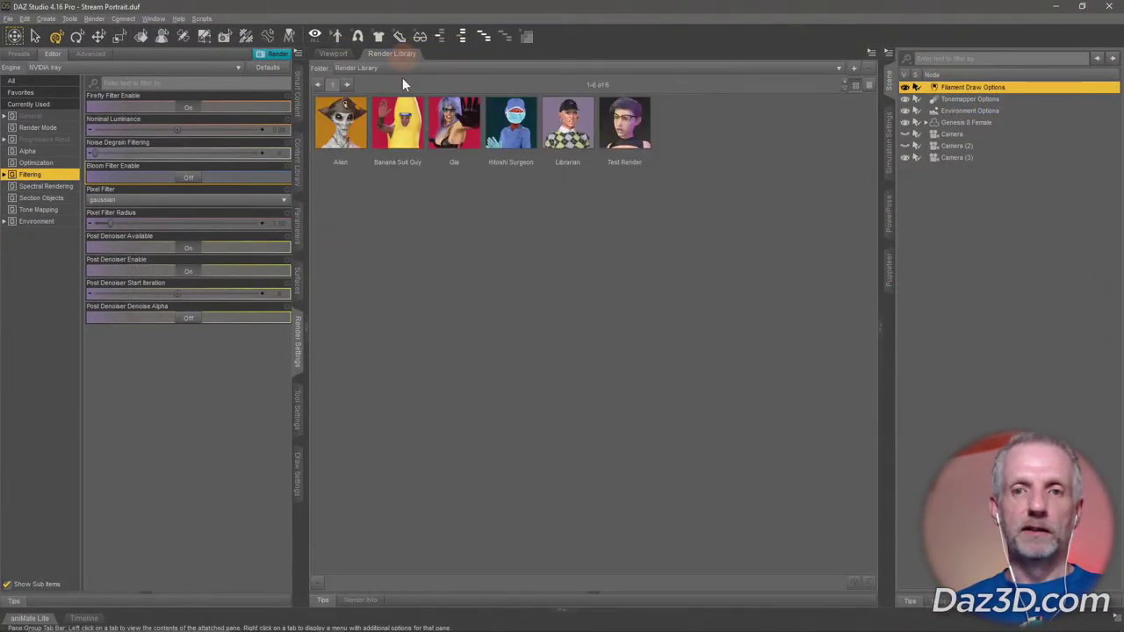
{"action": "right_click", "coordinate": [601, 247]}
{"action": "left_click", "coordinate": [624, 265]}
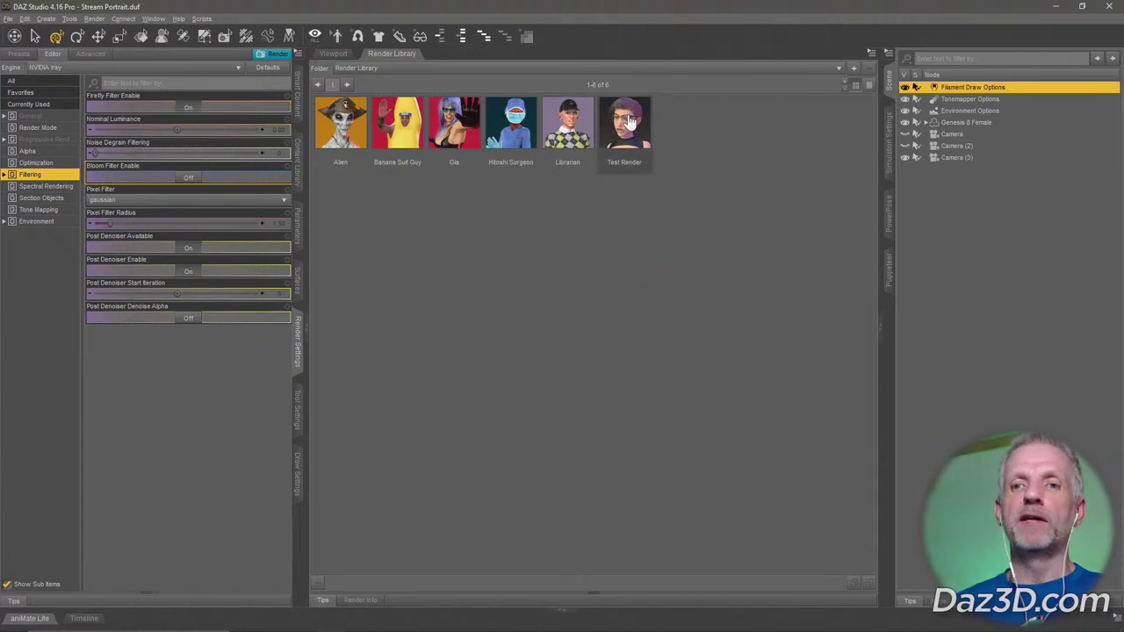
{"action": "mouse_move", "coordinate": [630, 123]}
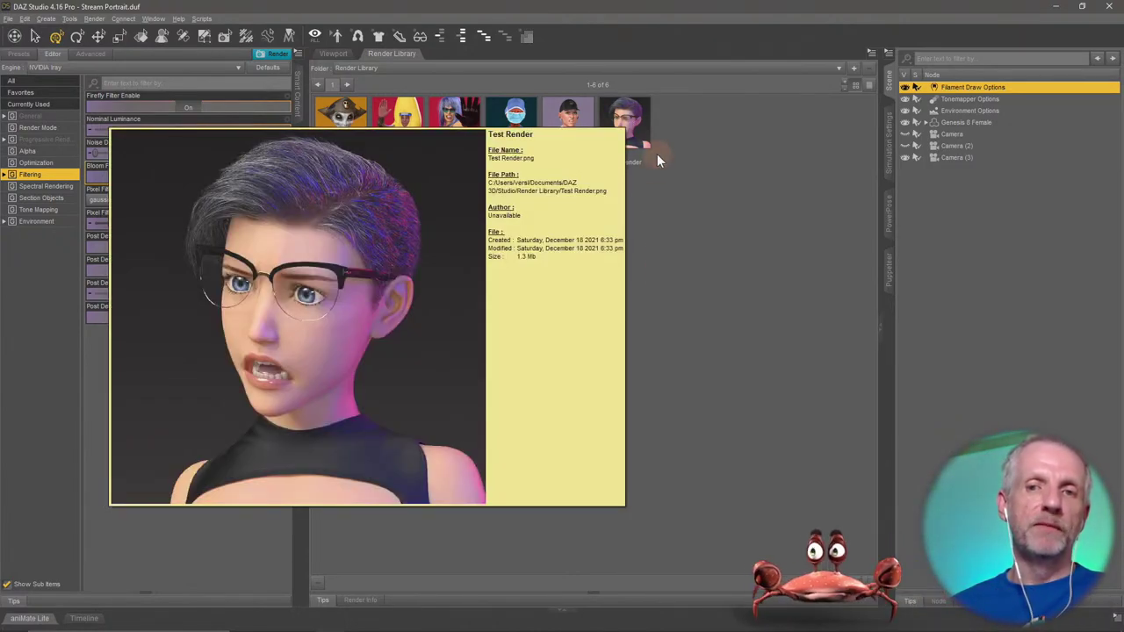
{"action": "left_click", "coordinate": [646, 144]}
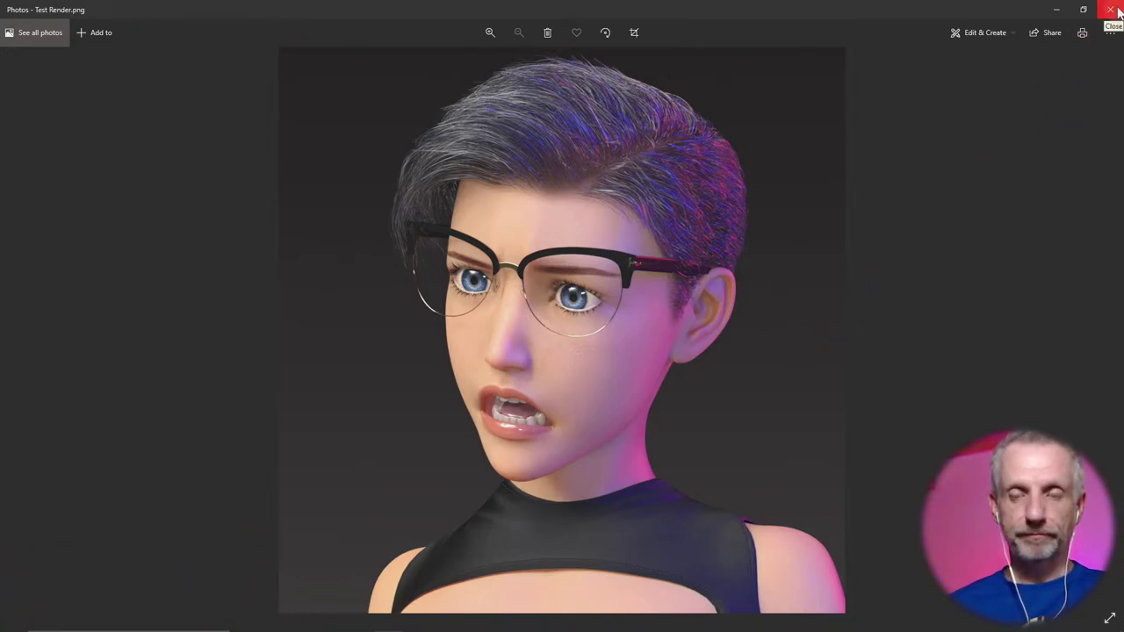
{"action": "left_click", "coordinate": [1117, 11]}
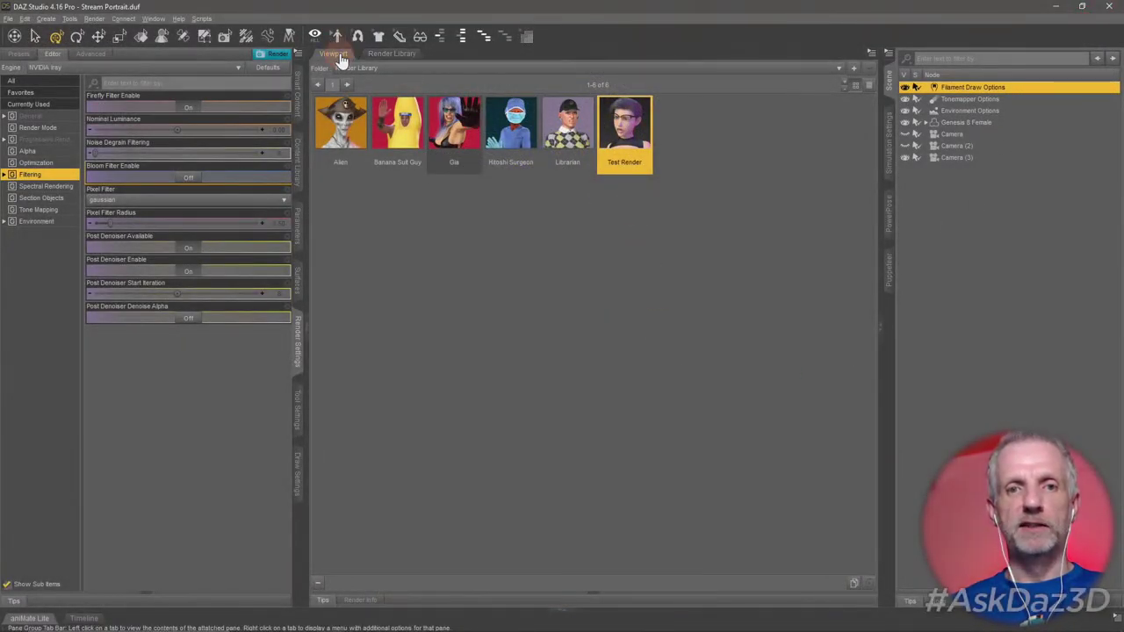
Return to the Viewport, select Genesis 8 Female, and frame her face in Perspective View.
{"action": "left_click", "coordinate": [333, 54]}
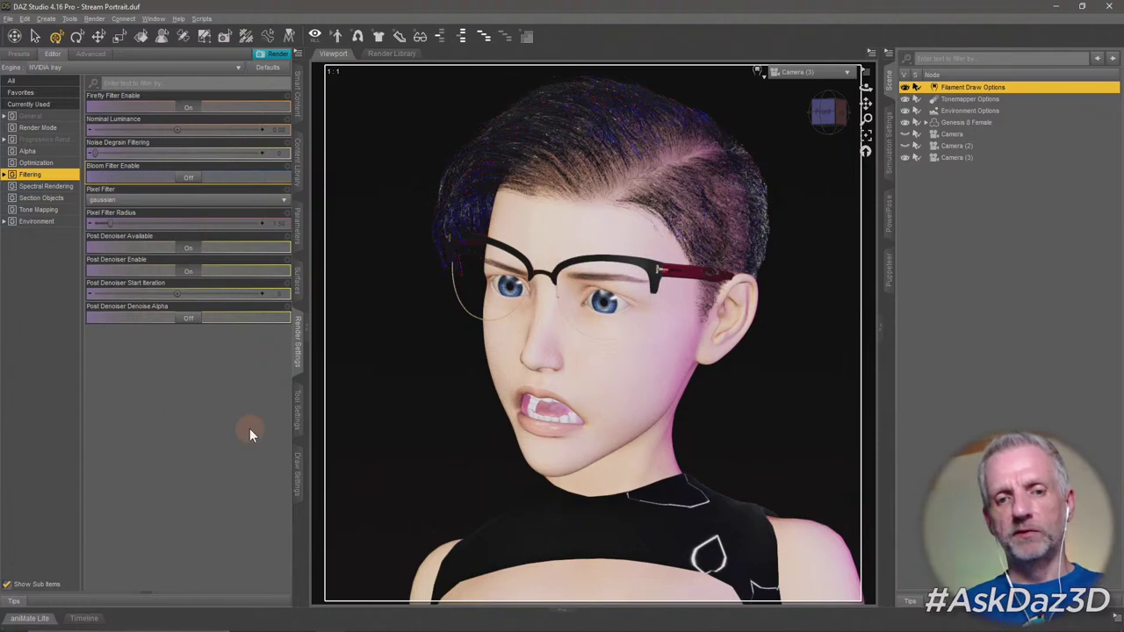
{"action": "left_click", "coordinate": [298, 408]}
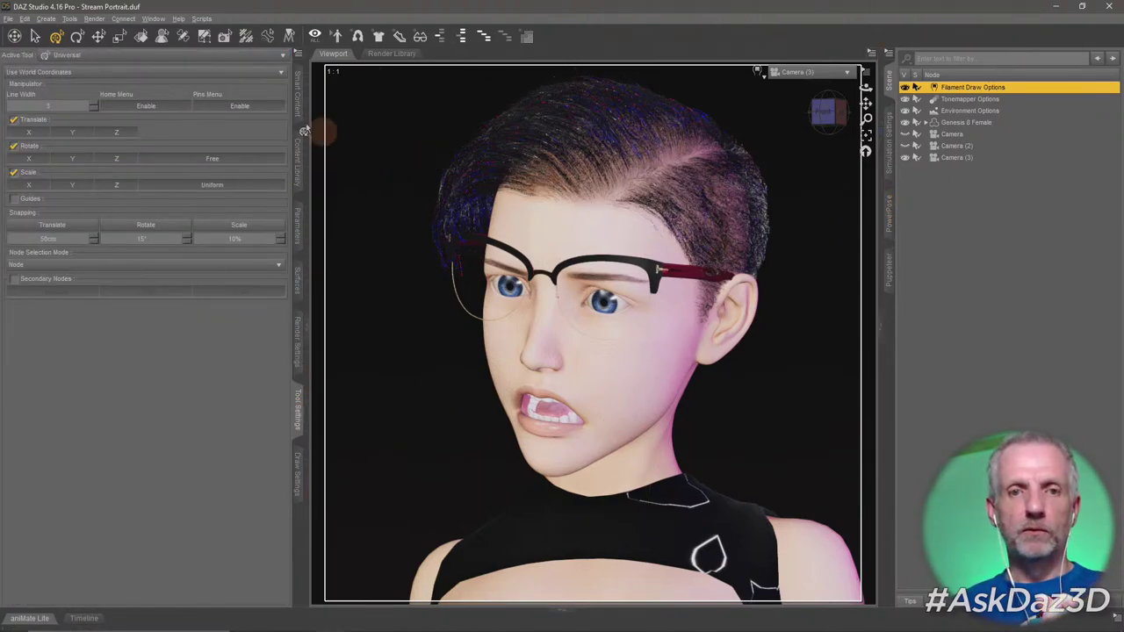
{"action": "left_click", "coordinate": [300, 101]}
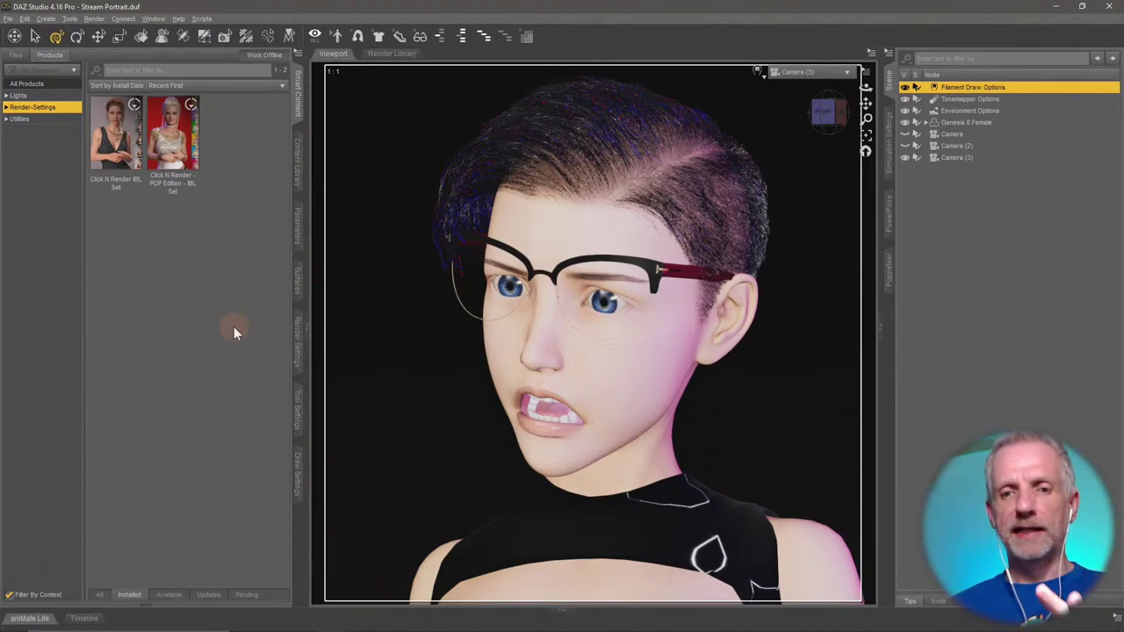
{"action": "left_click", "coordinate": [988, 123]}
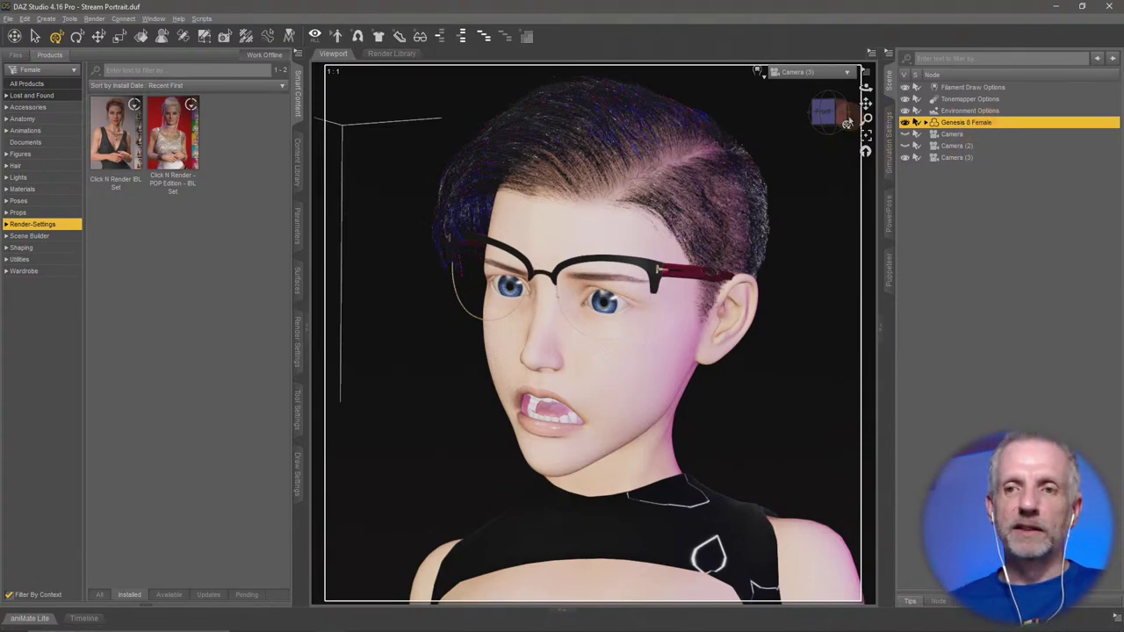
{"action": "left_click", "coordinate": [806, 72]}
{"action": "left_click", "coordinate": [807, 78]}
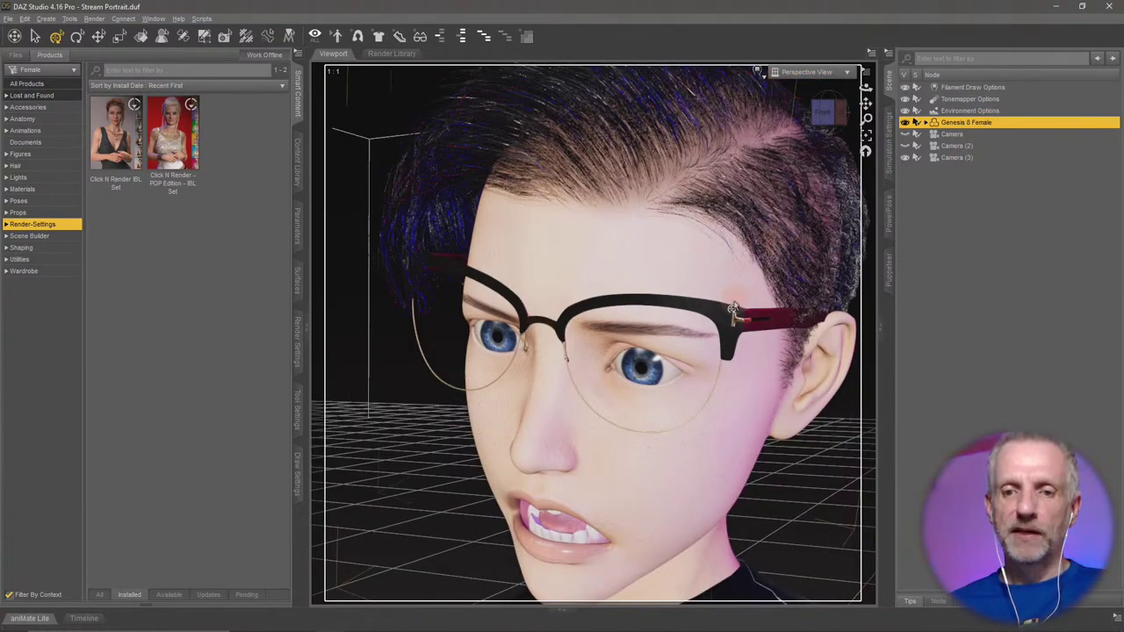
{"action": "left_click_drag", "start_coordinate": [733, 309], "coordinate": [734, 308]}
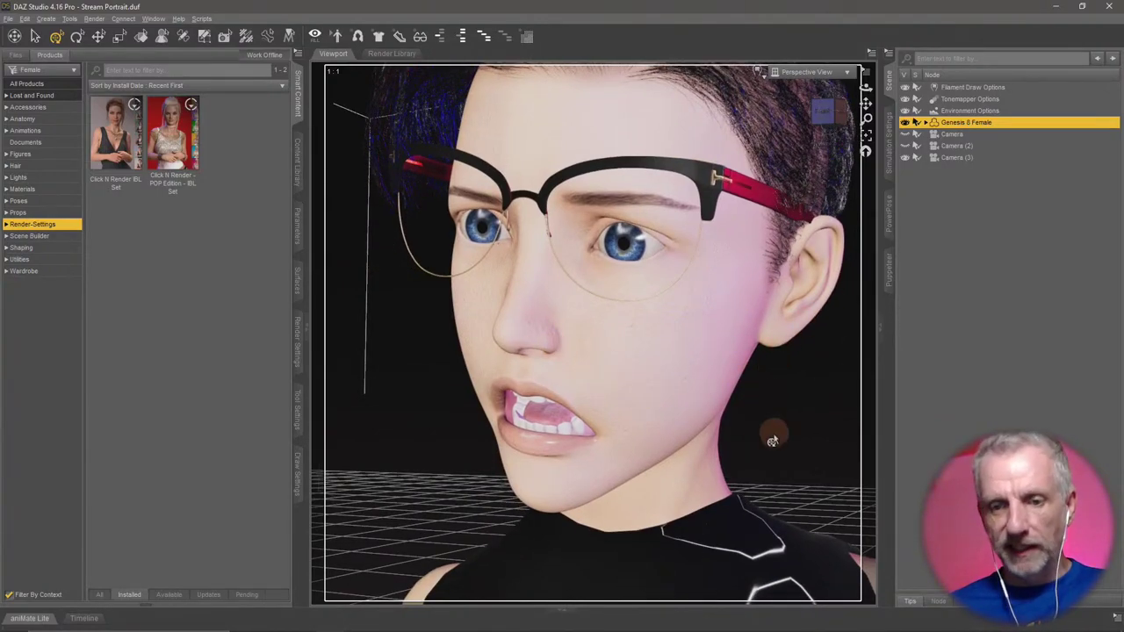
{"action": "left_click_drag", "start_coordinate": [606, 469], "coordinate": [669, 376]}
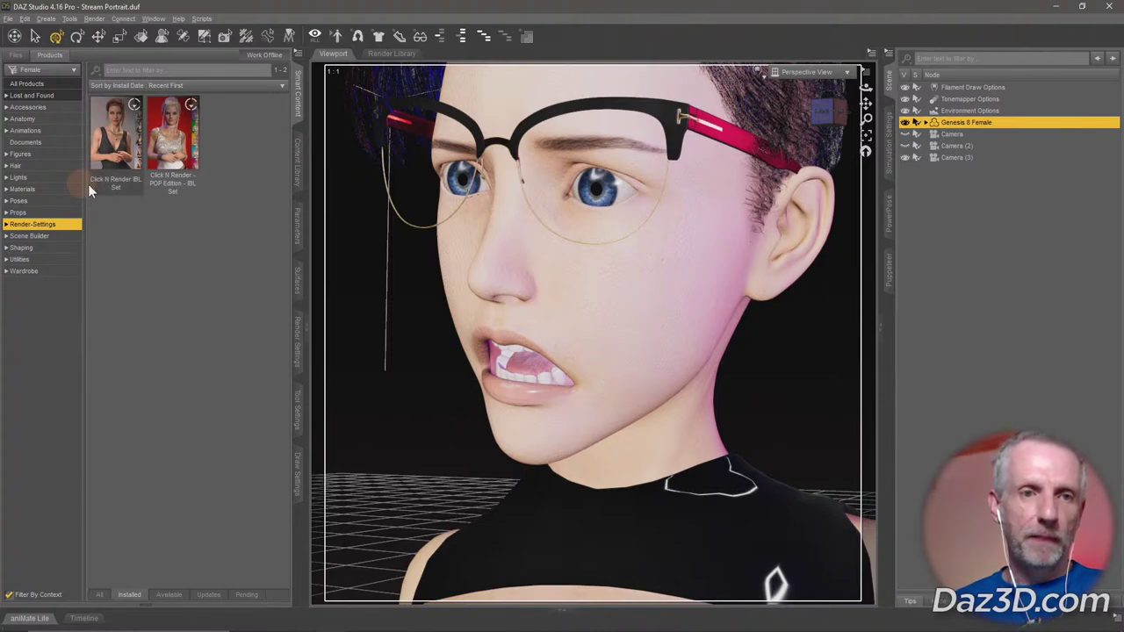
Browse Smart Content Accessories (Alt Style Glasses, Young Minto, Qun Hair), then switch to the Files list.
{"action": "left_click", "coordinate": [58, 107]}
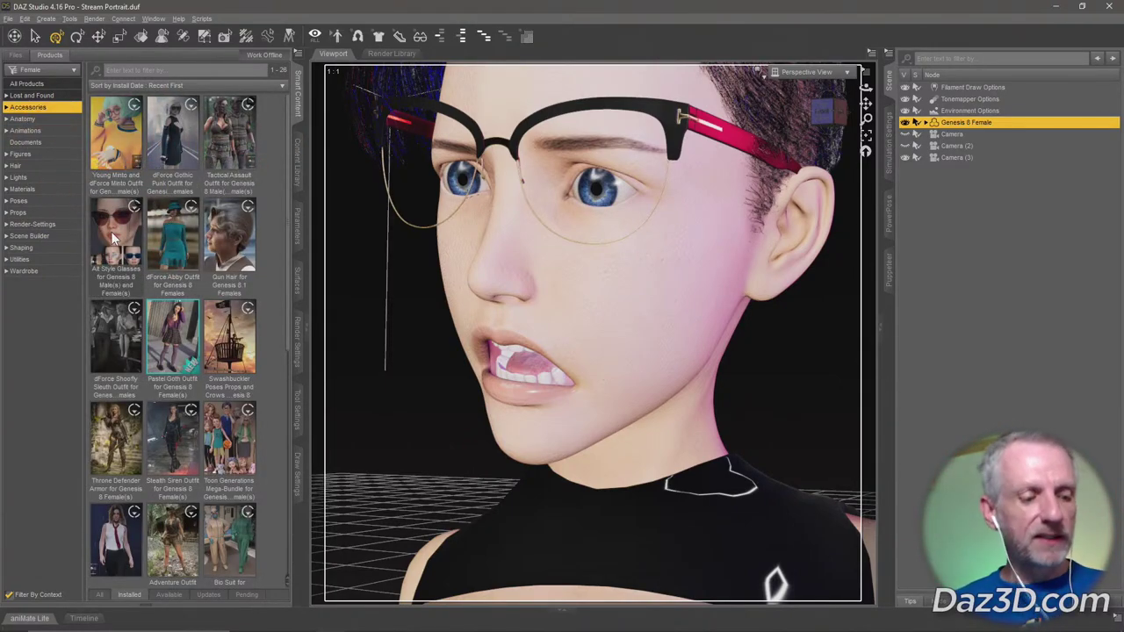
{"action": "mouse_move", "coordinate": [113, 237]}
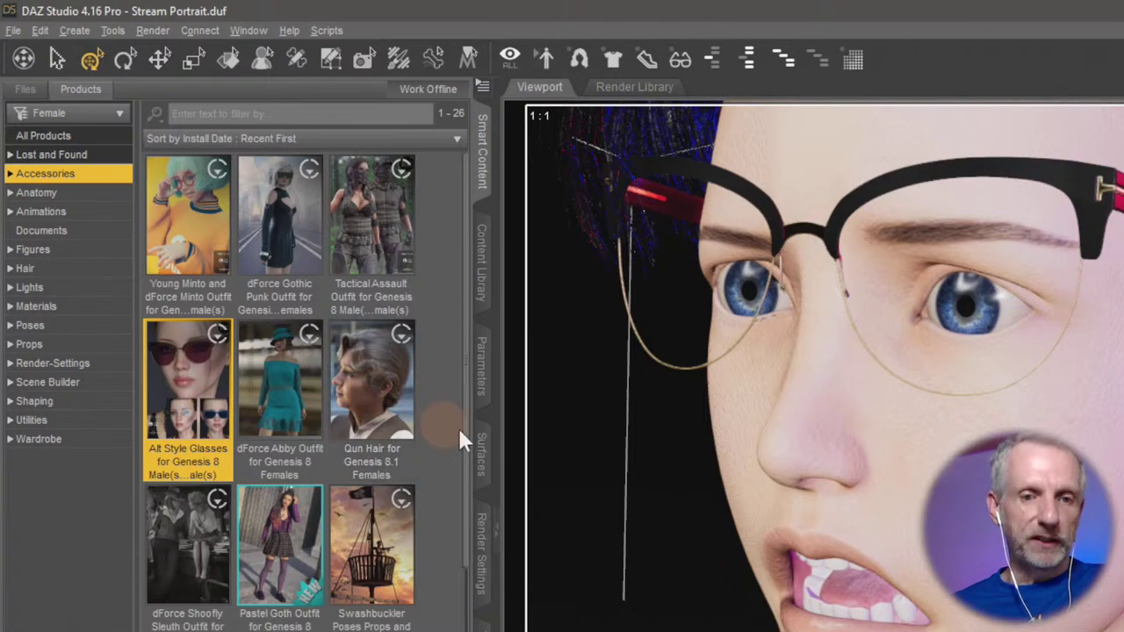
{"action": "double_click", "coordinate": [200, 388]}
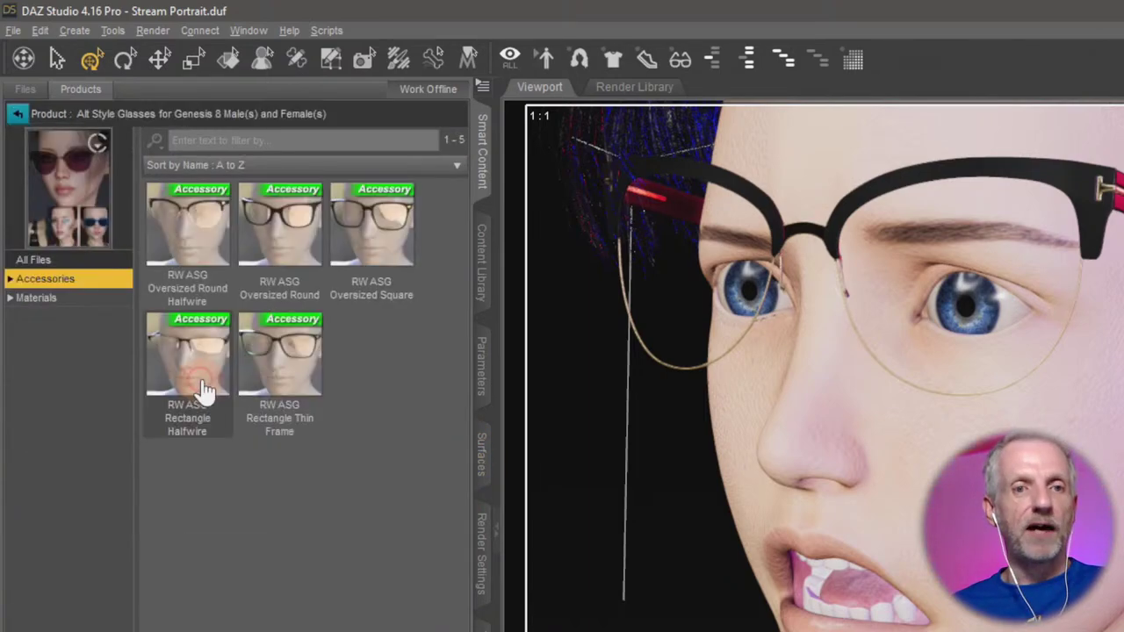
{"action": "left_click", "coordinate": [16, 116]}
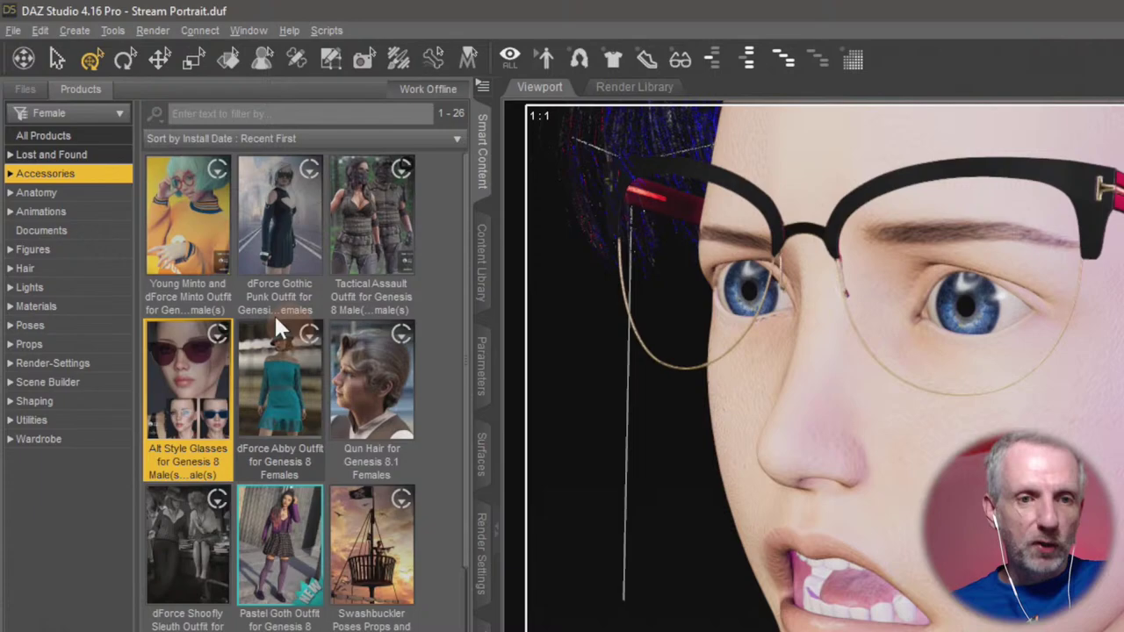
{"action": "double_click", "coordinate": [202, 227]}
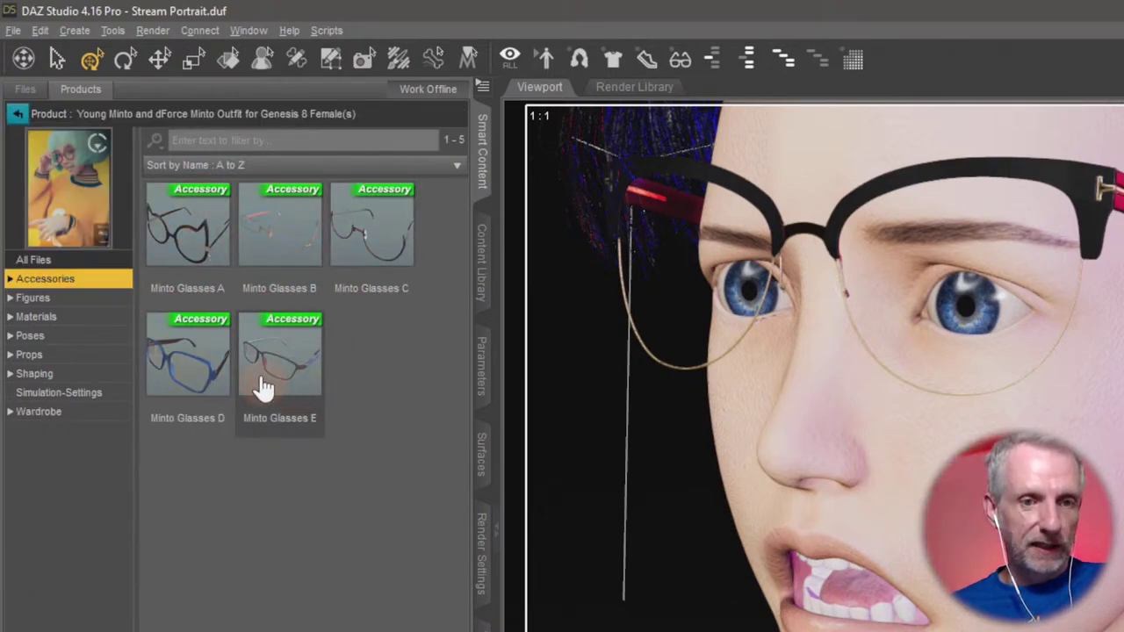
{"action": "left_click", "coordinate": [16, 116]}
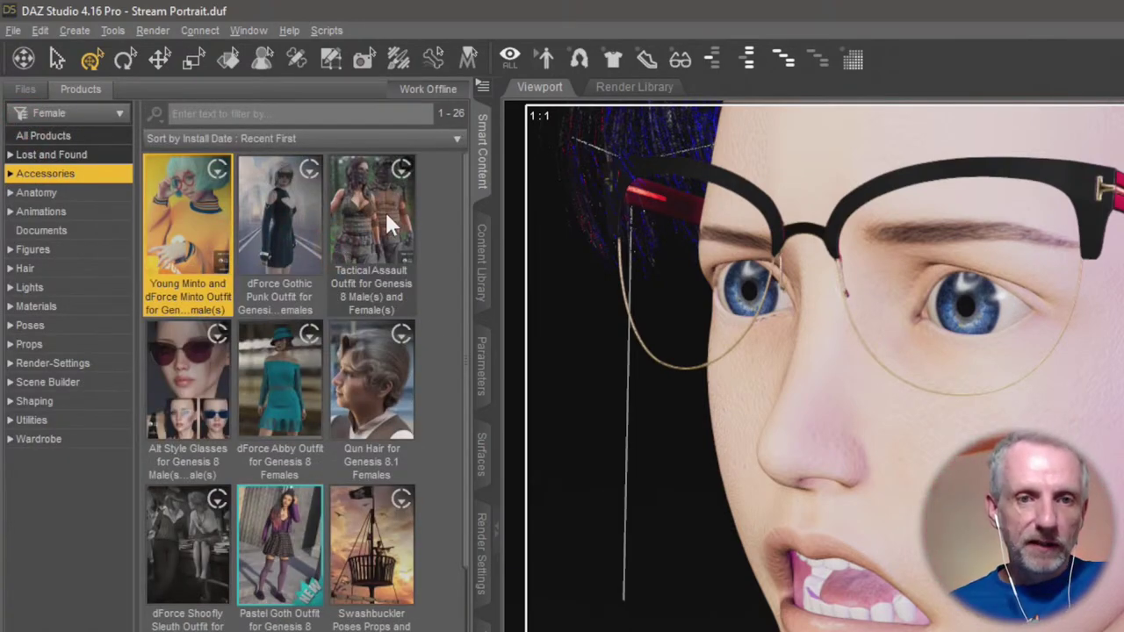
{"action": "double_click", "coordinate": [377, 382]}
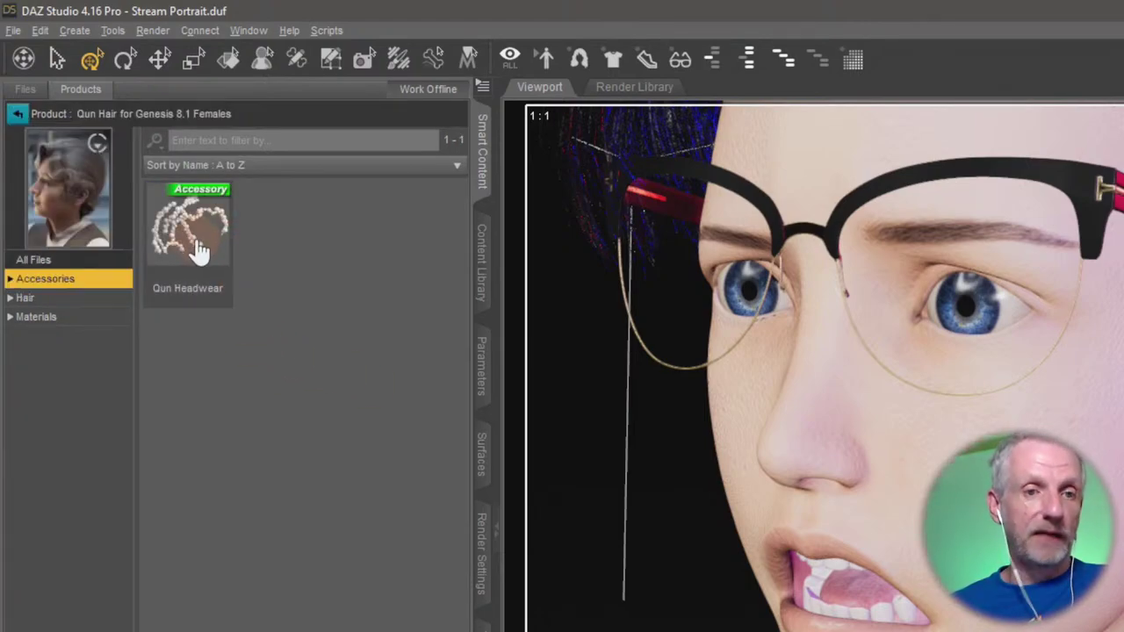
{"action": "left_click", "coordinate": [16, 115]}
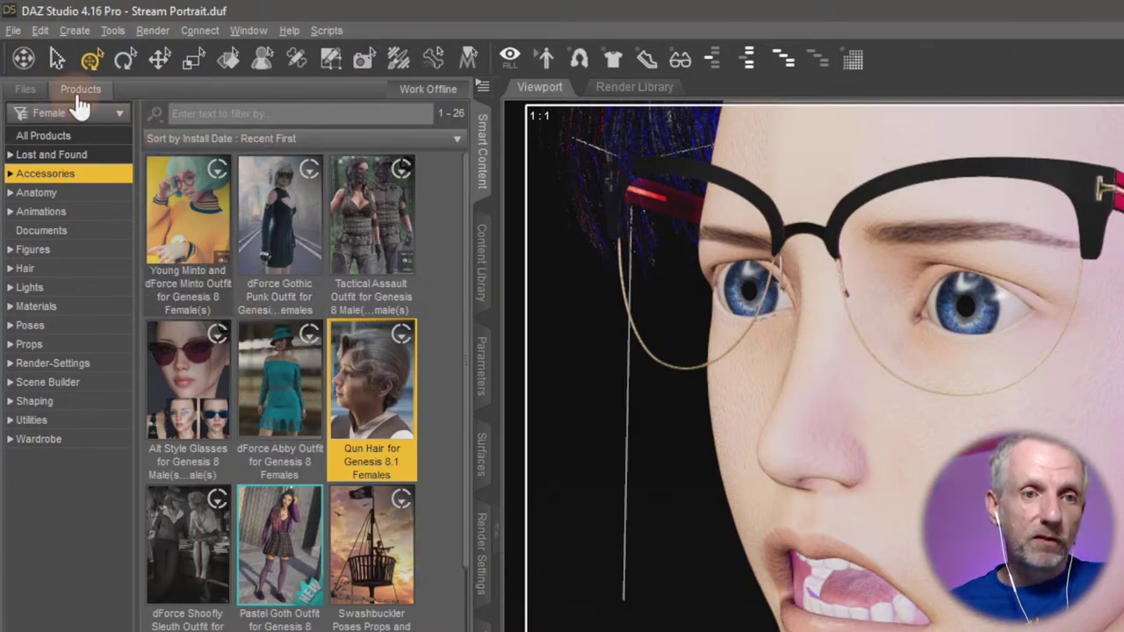
{"action": "left_click", "coordinate": [25, 99]}
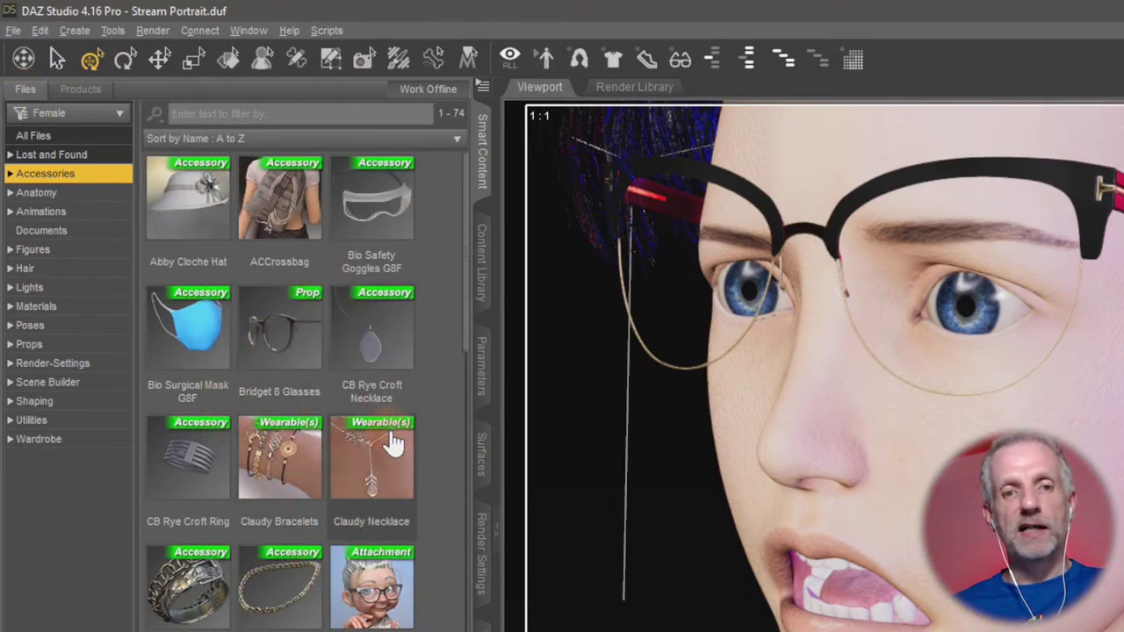
Try the Bio Surgical Mask G8F on the figure, then remove it again.
{"action": "mouse_move", "coordinate": [394, 444]}
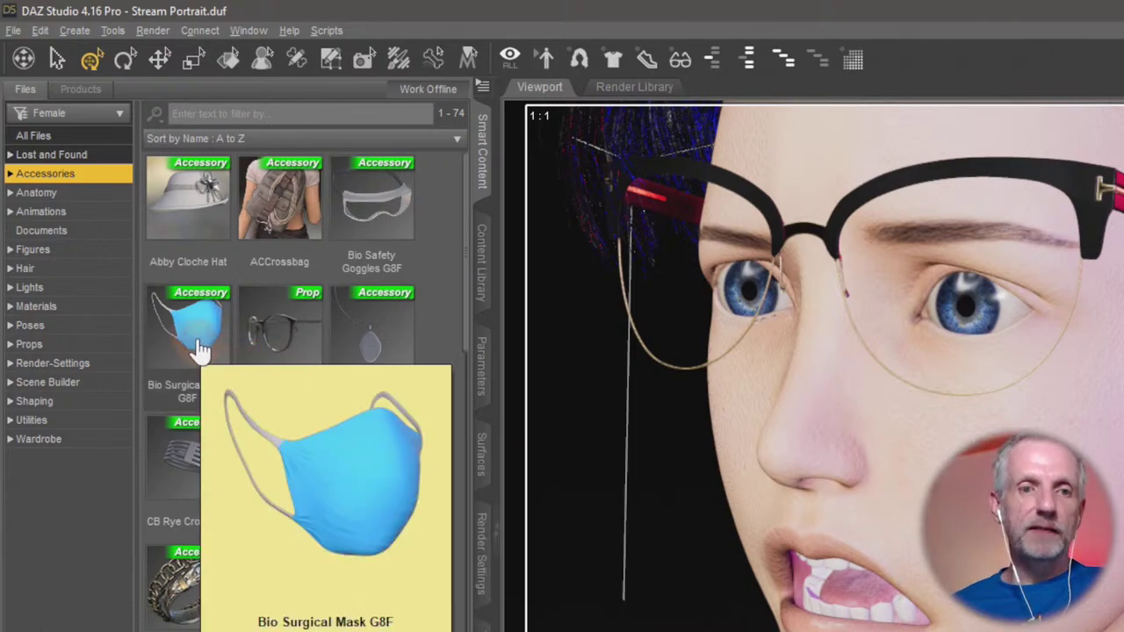
{"action": "double_click", "coordinate": [196, 342]}
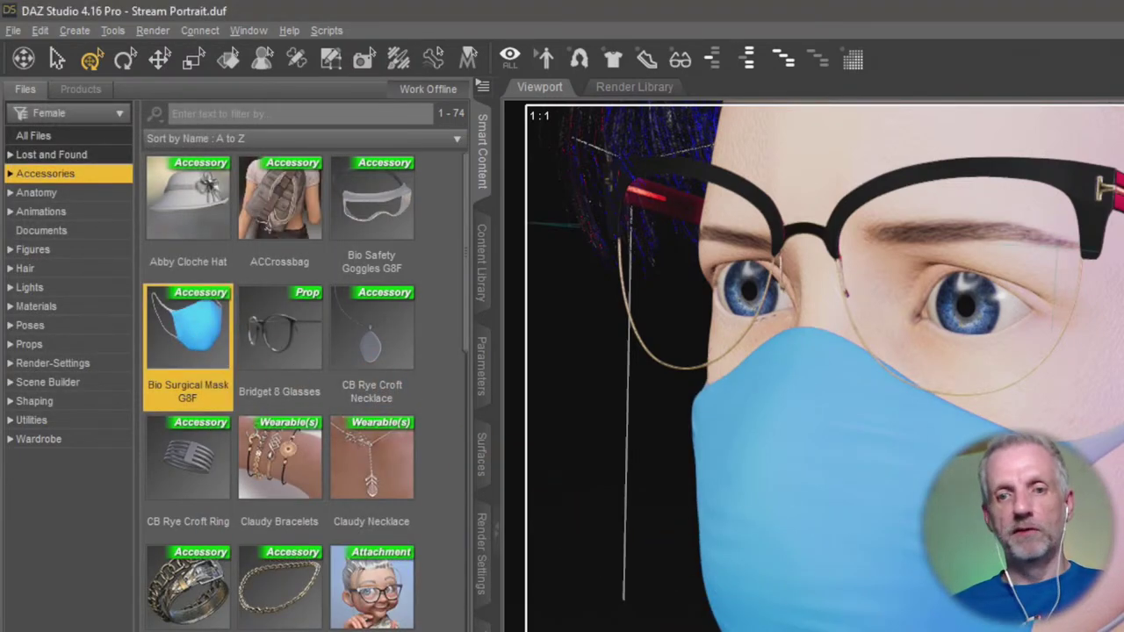
{"action": "key", "text": "Delete"}
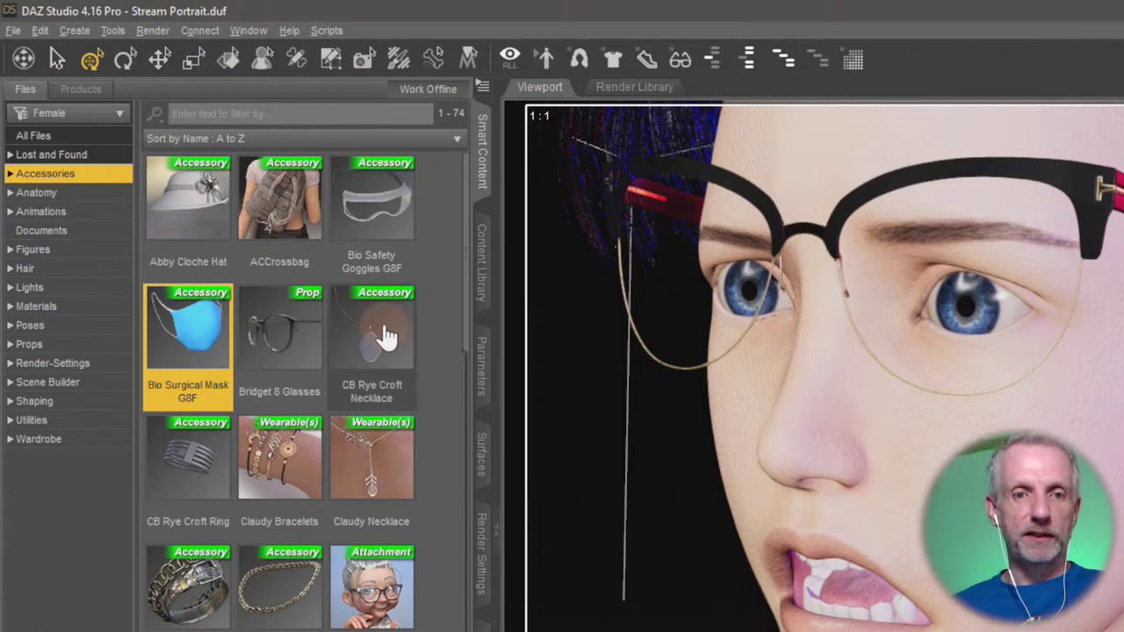
Load the CB Rye Croft Necklace, the chain necklace and the MDHS Headphones for Genesis 8 Female.
{"action": "double_click", "coordinate": [382, 334]}
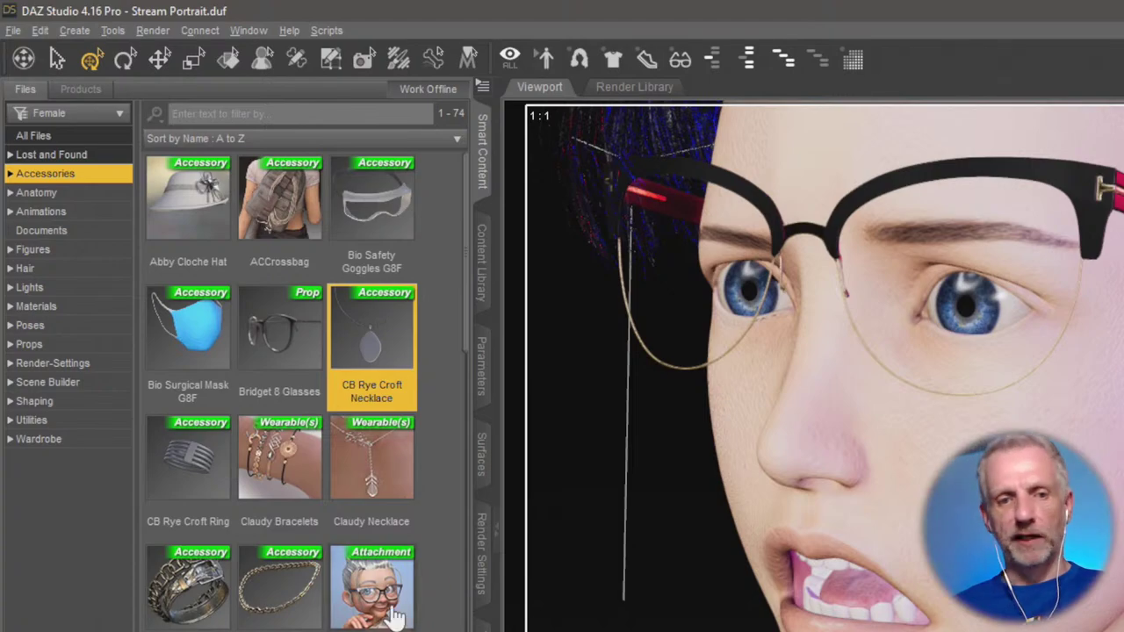
{"action": "double_click", "coordinate": [273, 588]}
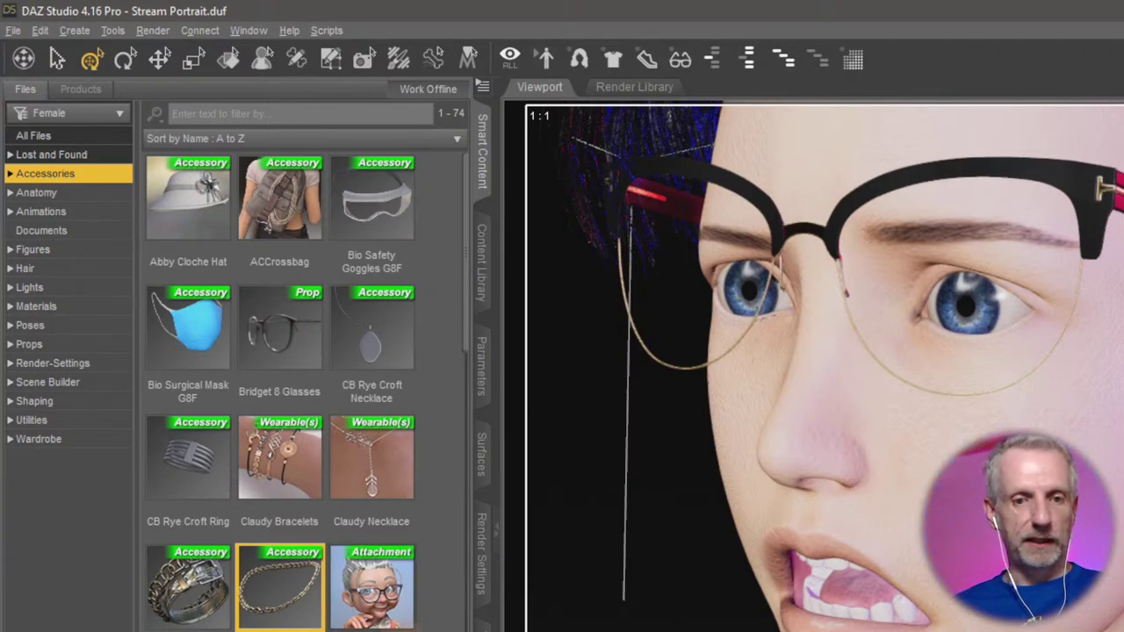
{"action": "scroll", "coordinate": [307, 392], "scroll_direction": "down", "scroll_amount": 10}
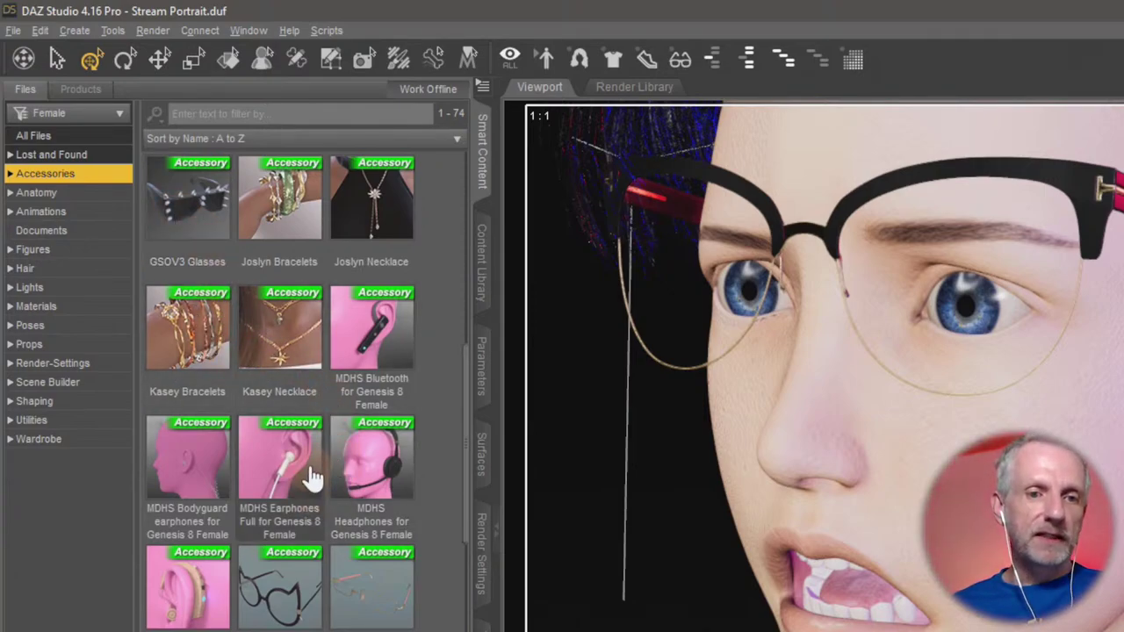
{"action": "mouse_move", "coordinate": [314, 475]}
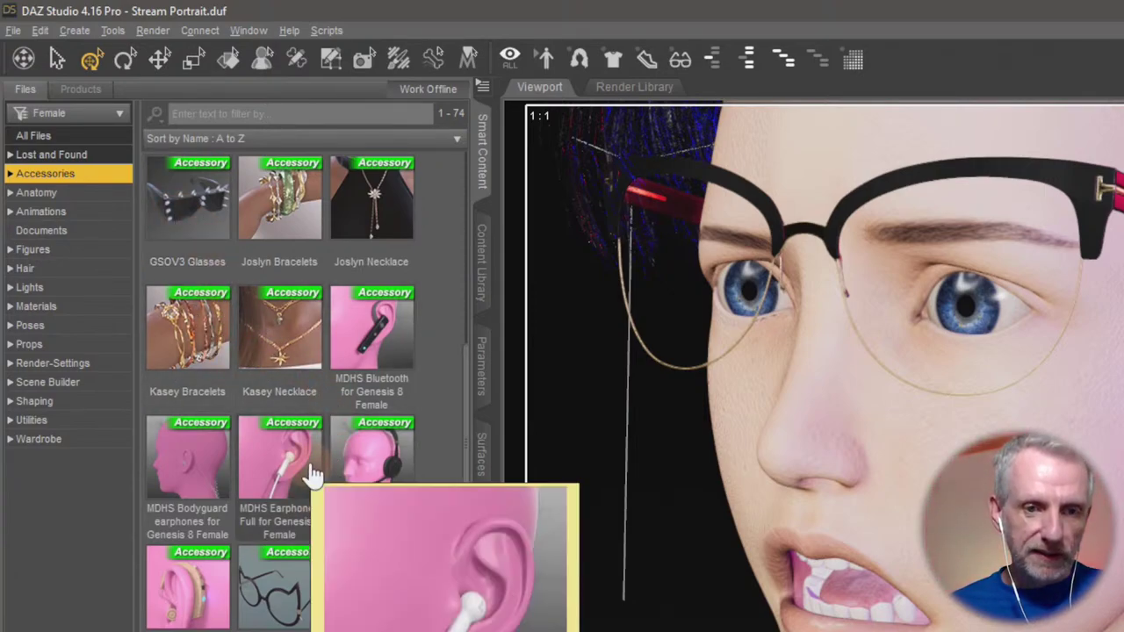
{"action": "double_click", "coordinate": [386, 465]}
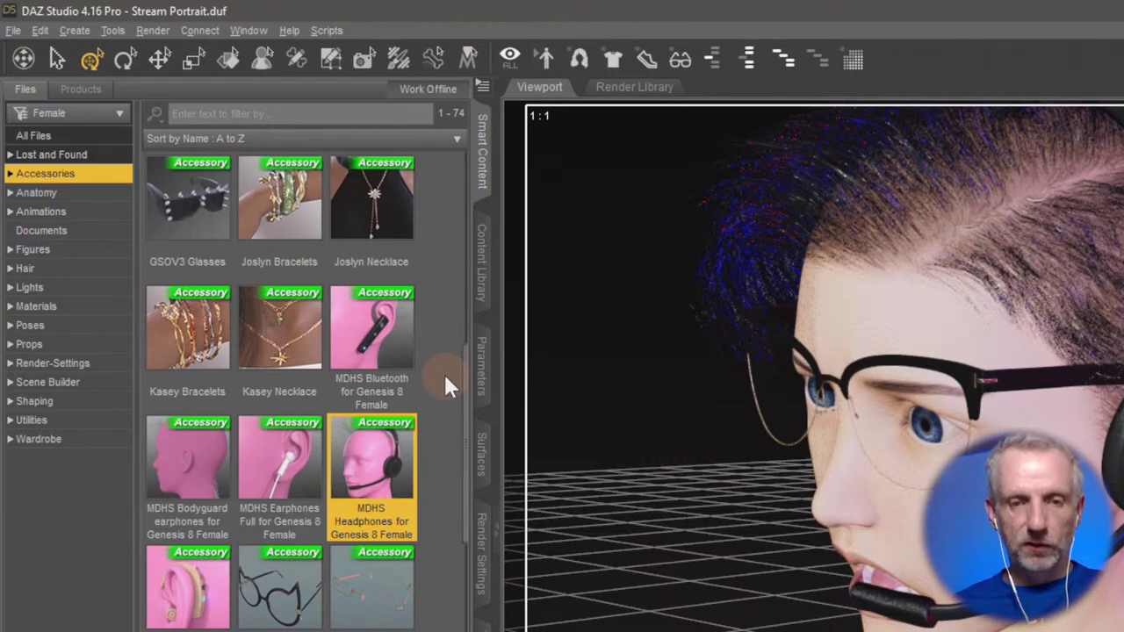
Load the MDHS Bluetooth earpiece and the RN Nose Ring onto the figure.
{"action": "double_click", "coordinate": [390, 333]}
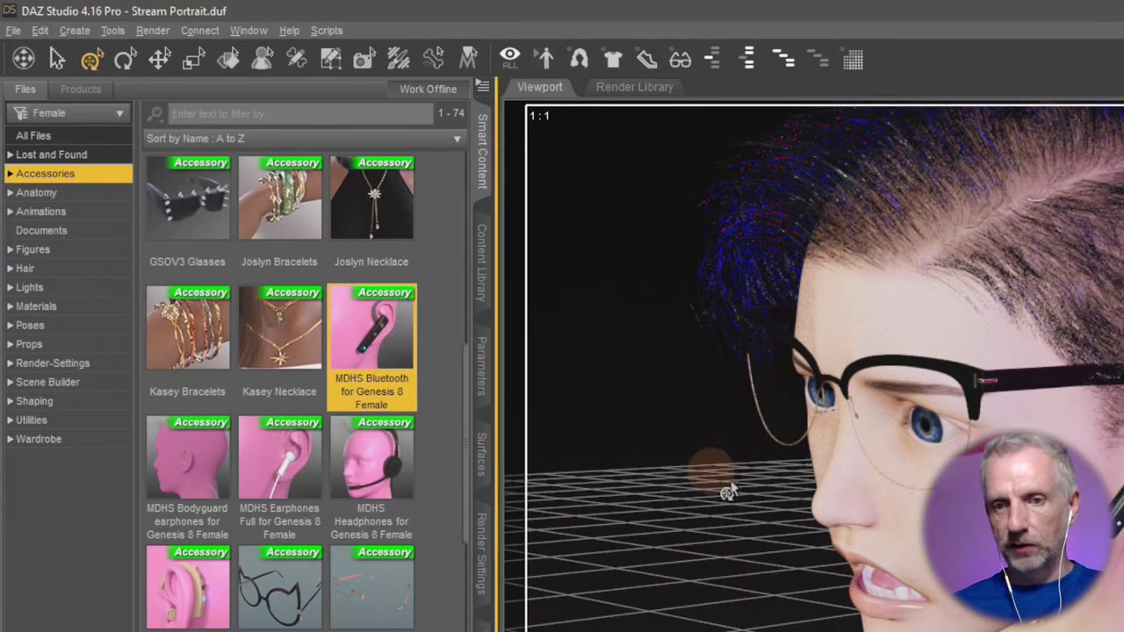
{"action": "left_click_drag", "start_coordinate": [780, 560], "coordinate": [766, 544]}
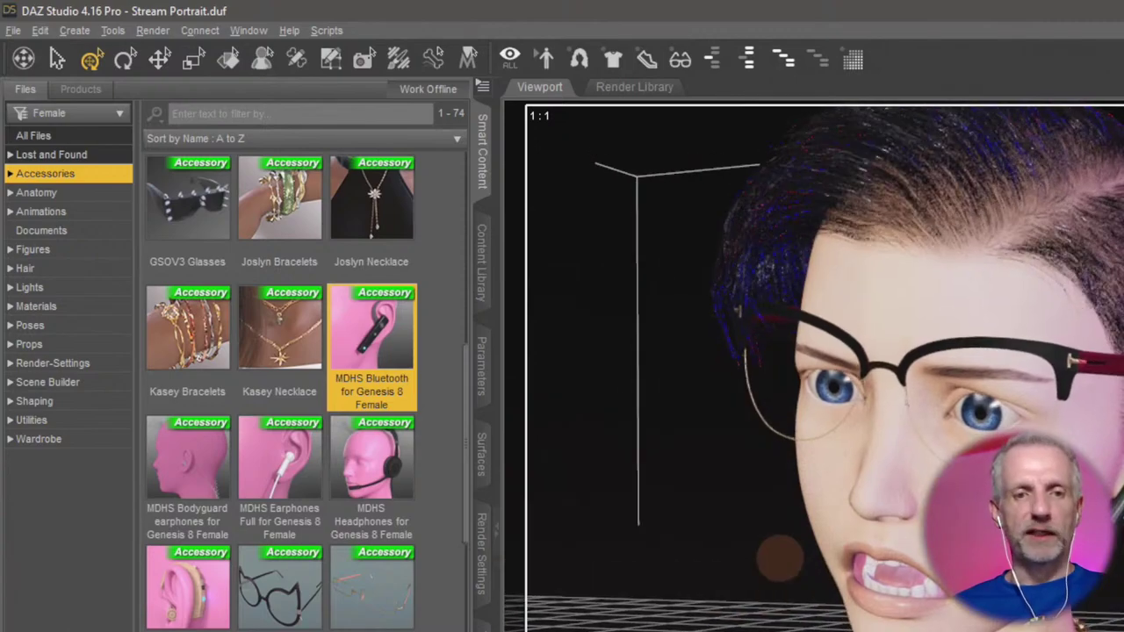
{"action": "scroll", "coordinate": [460, 566], "scroll_direction": "down", "scroll_amount": 10}
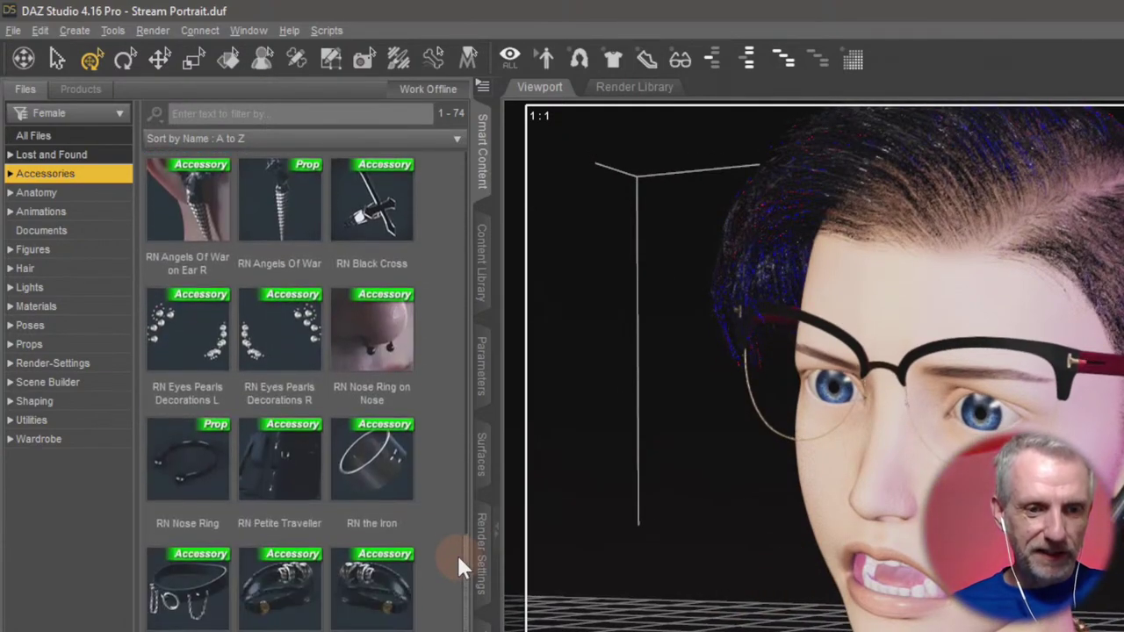
{"action": "scroll", "coordinate": [459, 566], "scroll_direction": "up", "scroll_amount": 5}
{"action": "scroll", "coordinate": [459, 566], "scroll_direction": "down", "scroll_amount": 5}
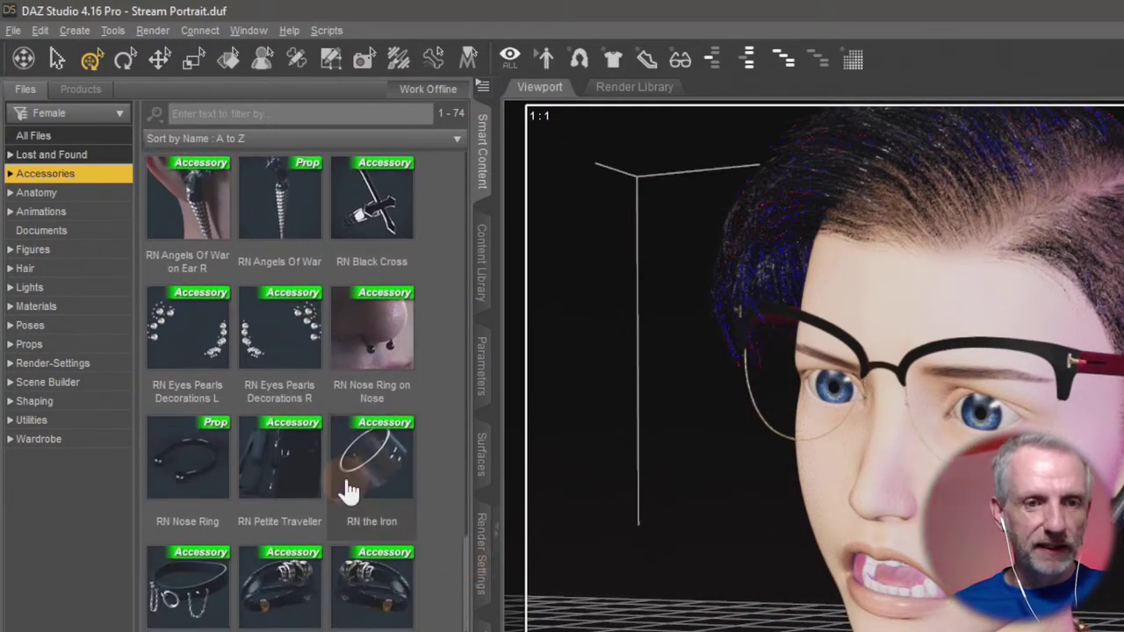
{"action": "double_click", "coordinate": [202, 470]}
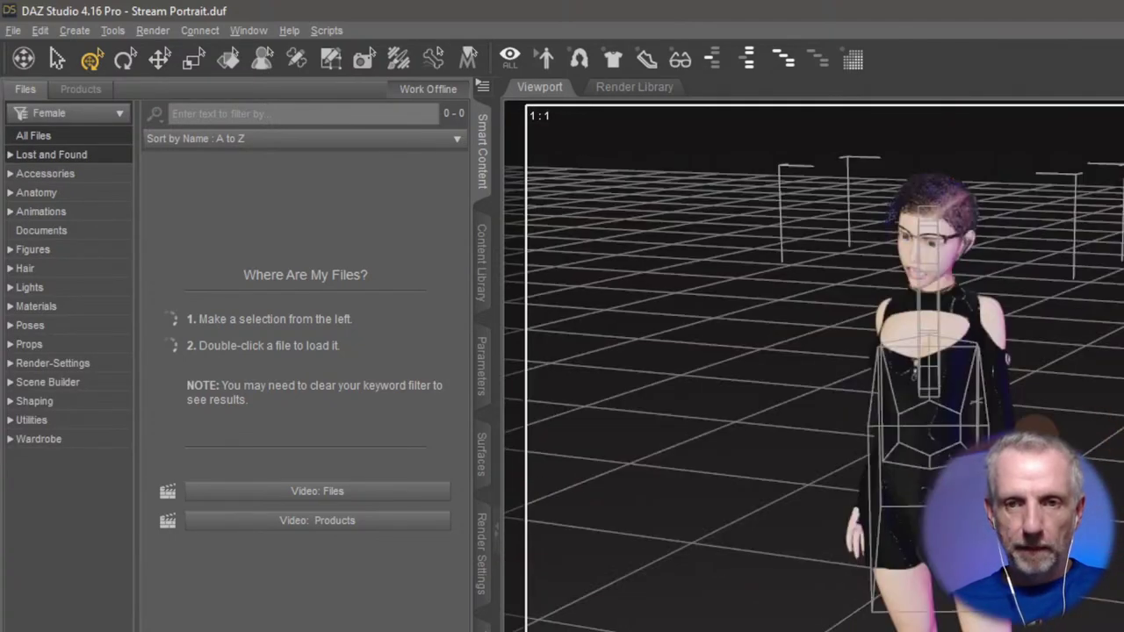
Reframe the face and pick RN Nose Ring on Nose from the Accessories thumbnails.
{"action": "mouse_move", "coordinate": [1008, 307]}
{"action": "left_mouse_down"}
{"action": "mouse_move", "coordinate": [940, 296]}
{"action": "mouse_move", "coordinate": [1015, 316]}
{"action": "left_mouse_up"}
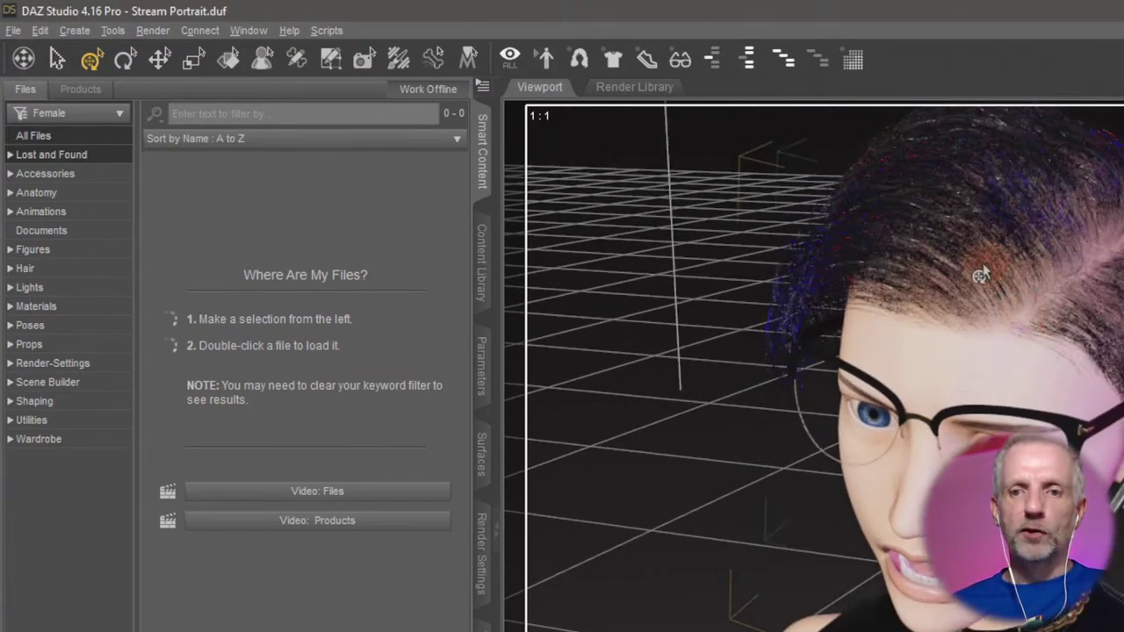
{"action": "mouse_move", "coordinate": [944, 401]}
{"action": "left_mouse_down"}
{"action": "mouse_move", "coordinate": [1037, 491]}
{"action": "mouse_move", "coordinate": [948, 404]}
{"action": "mouse_move", "coordinate": [949, 352]}
{"action": "mouse_move", "coordinate": [932, 369]}
{"action": "mouse_move", "coordinate": [931, 413]}
{"action": "mouse_move", "coordinate": [927, 391]}
{"action": "left_mouse_up"}
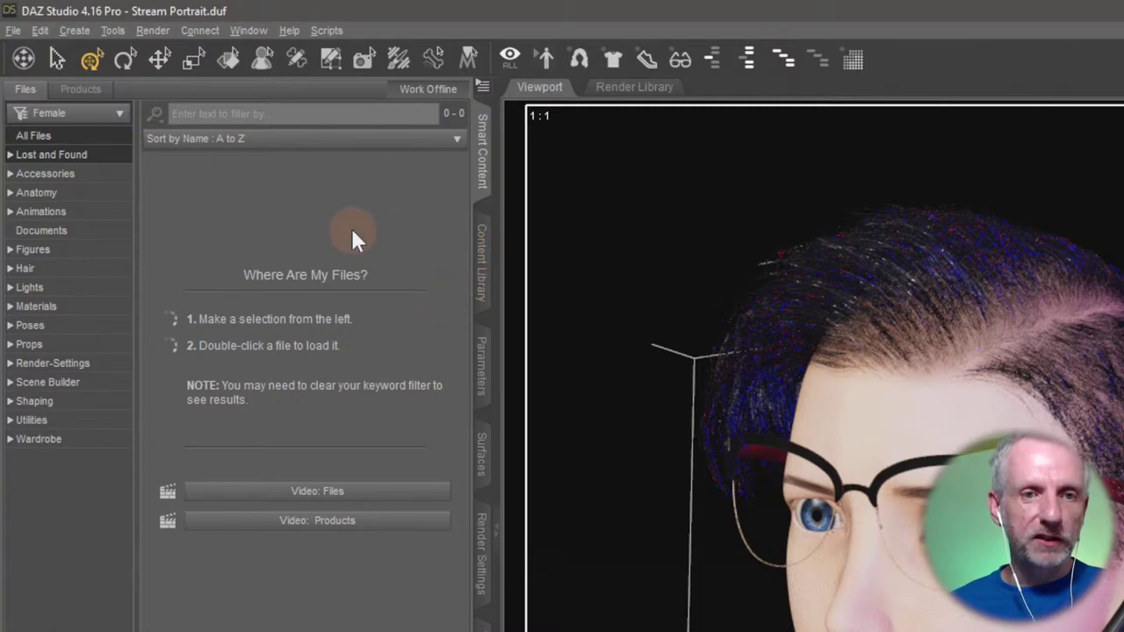
{"action": "left_click", "coordinate": [46, 173]}
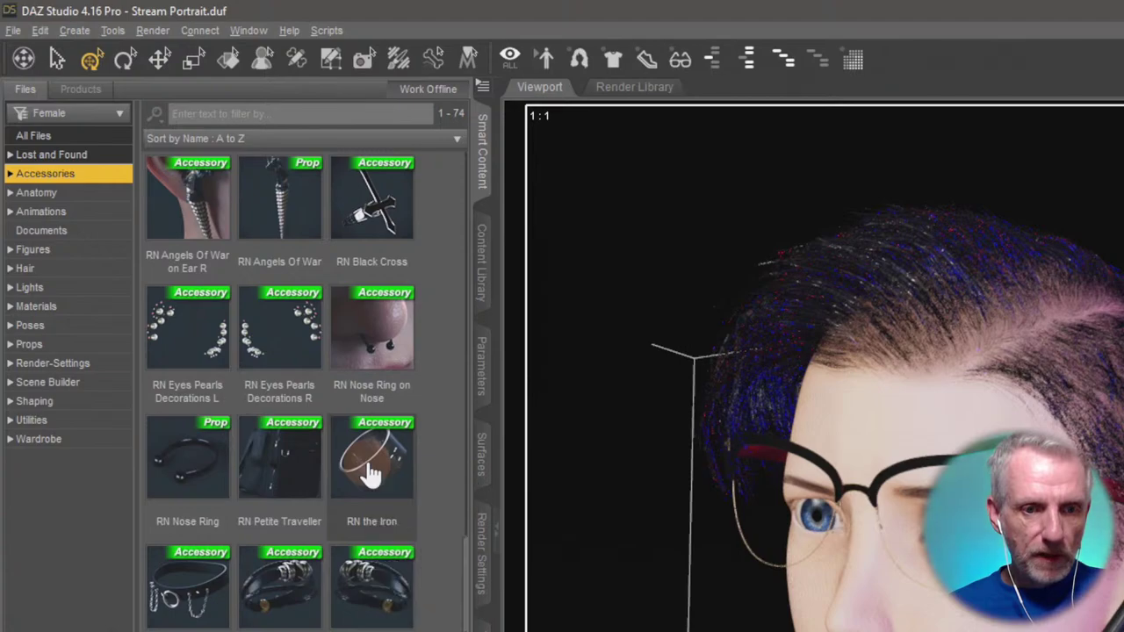
{"action": "scroll", "coordinate": [369, 473], "scroll_direction": "down", "scroll_amount": 3}
{"action": "scroll", "coordinate": [370, 472], "scroll_direction": "down", "scroll_amount": 3}
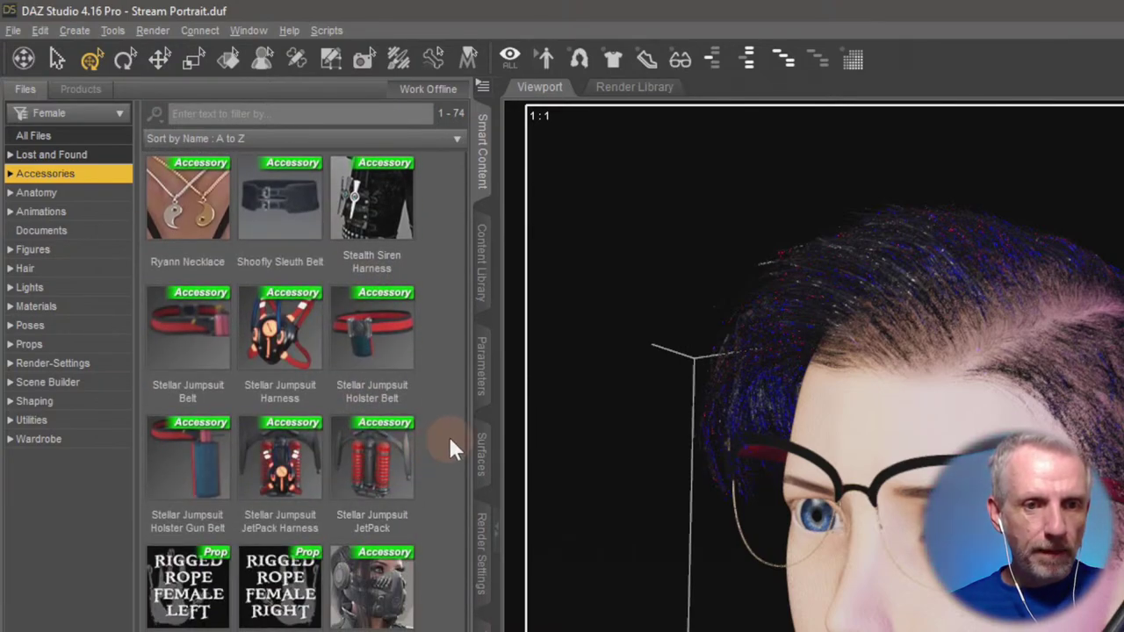
{"action": "scroll", "coordinate": [449, 441], "scroll_direction": "down", "scroll_amount": 1}
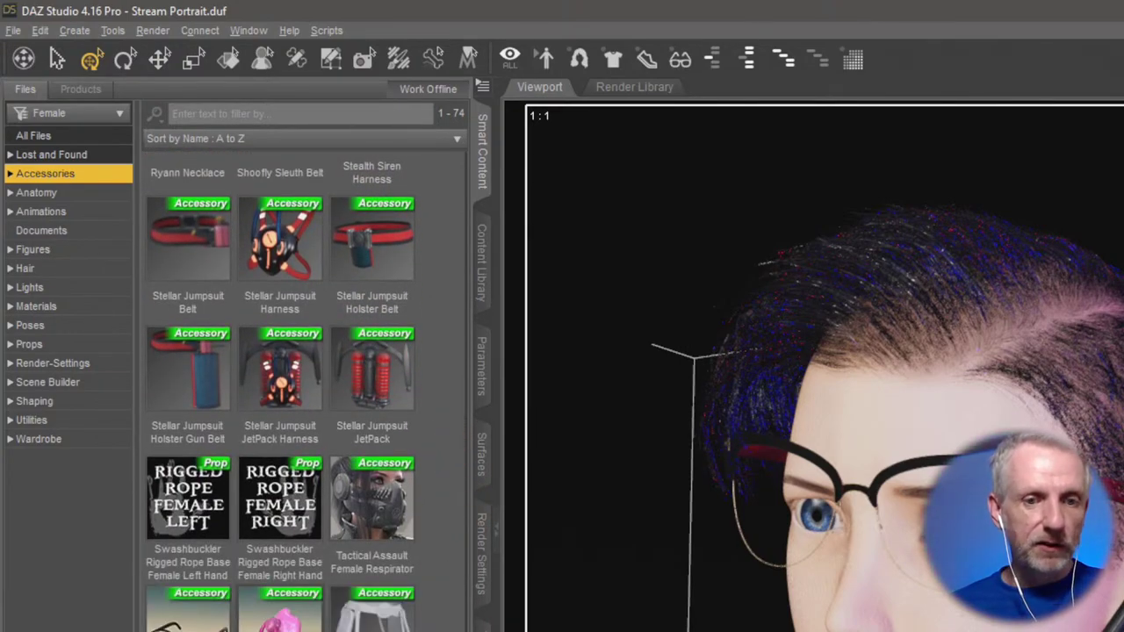
{"action": "scroll", "coordinate": [404, 606], "scroll_direction": "up", "scroll_amount": 6}
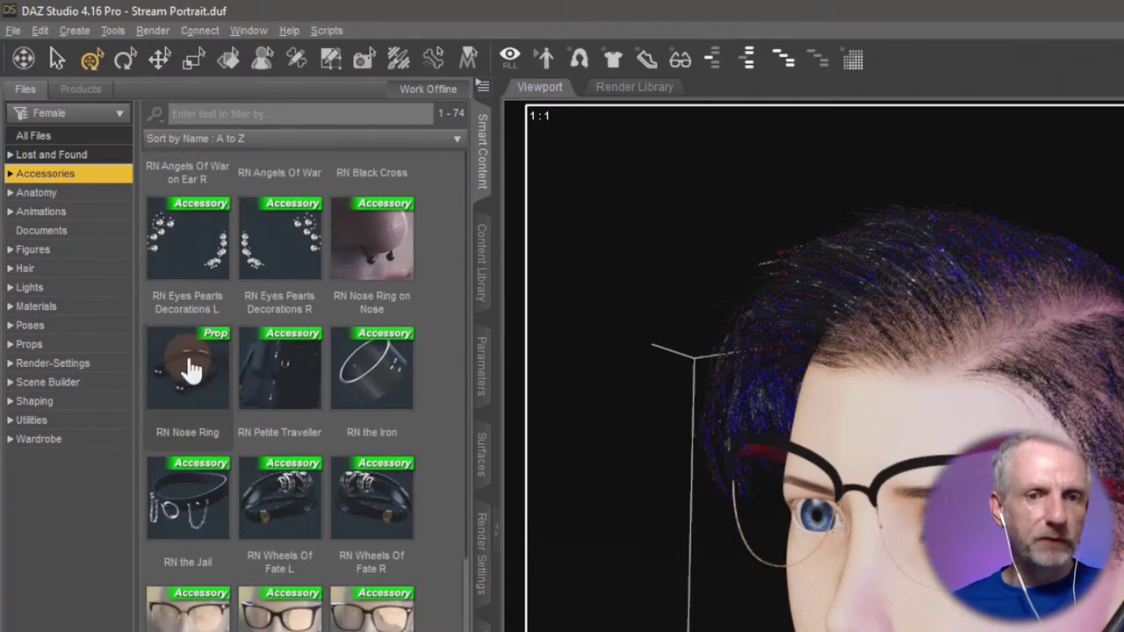
{"action": "left_click", "coordinate": [384, 253]}
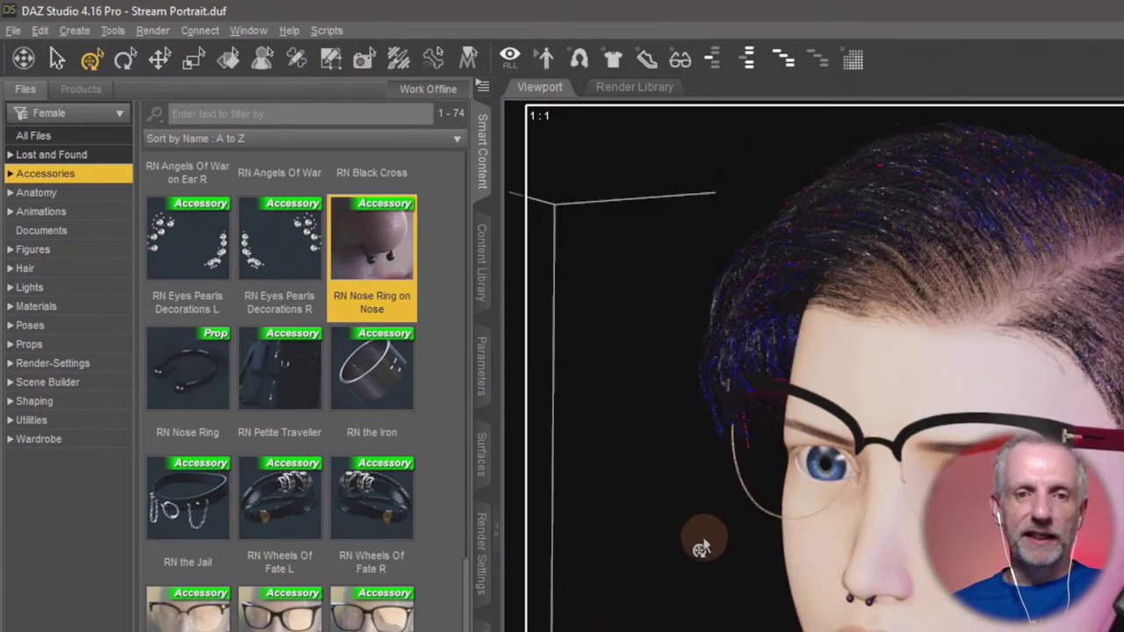
Set Progressive Rendering Max Samples to 1000, then start the Iray render with Ctrl+R.
{"action": "left_click", "coordinate": [477, 600]}
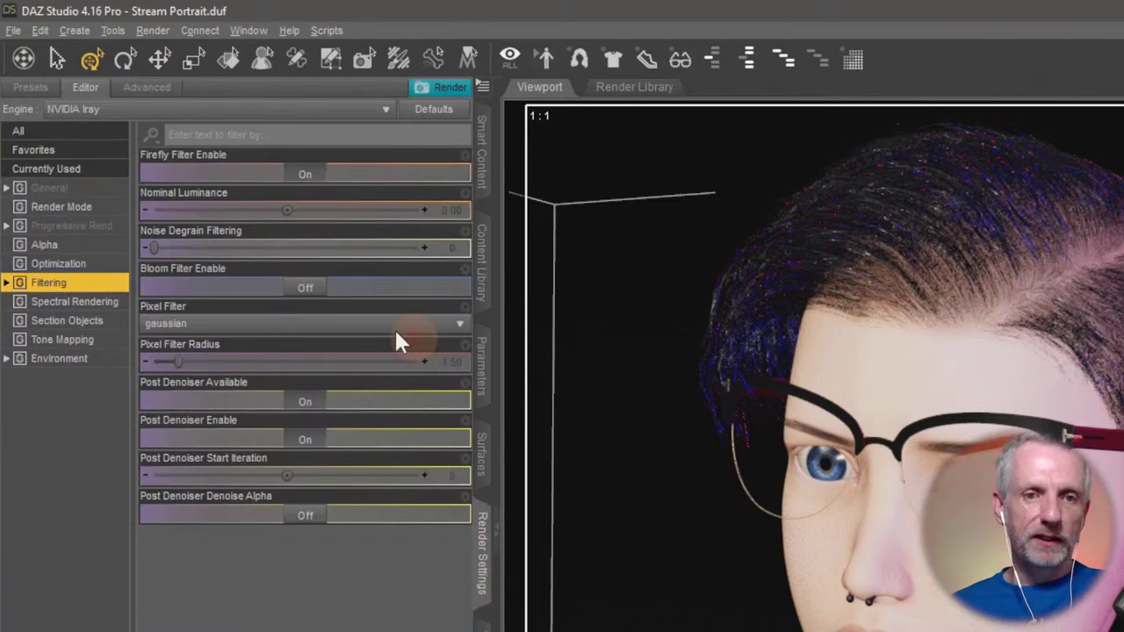
{"action": "left_click", "coordinate": [79, 191]}
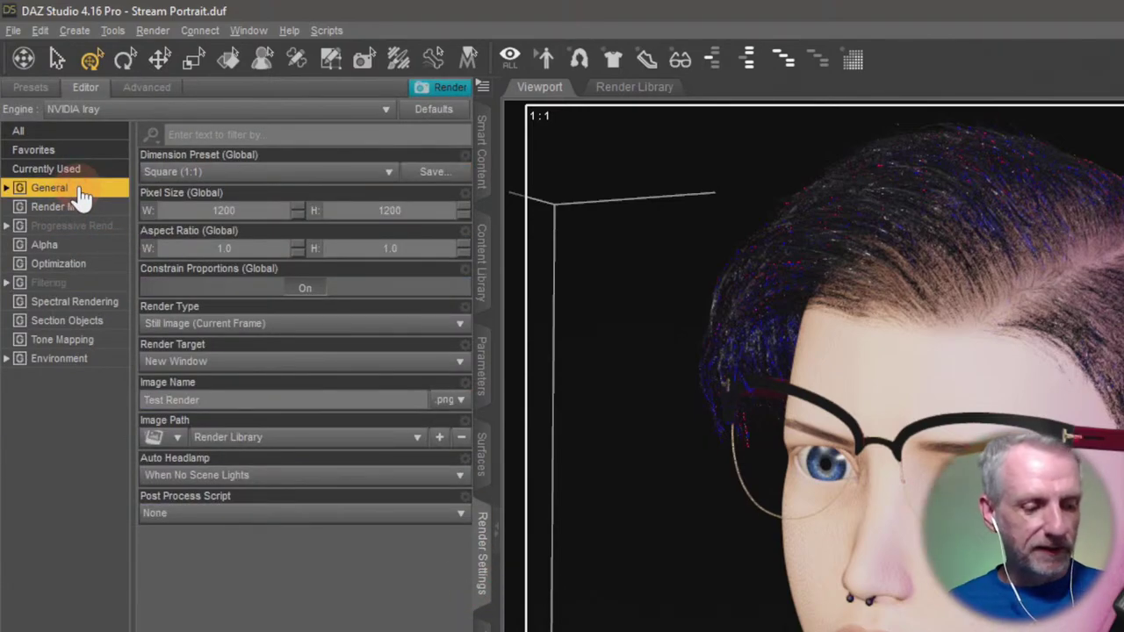
{"action": "left_click", "coordinate": [267, 211]}
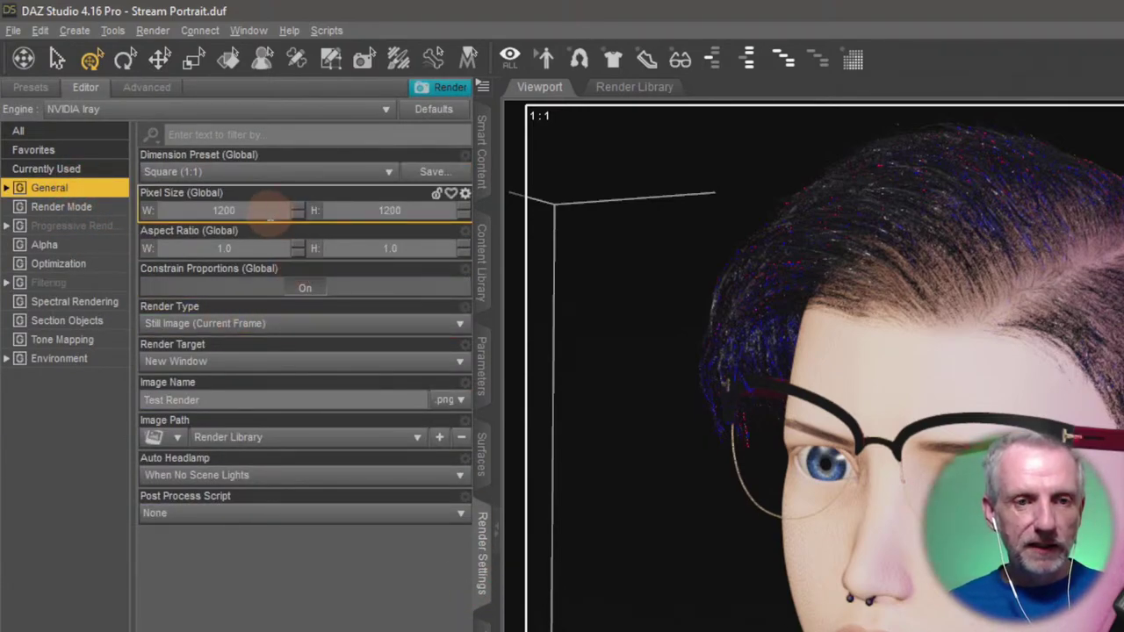
{"action": "left_click", "coordinate": [107, 262]}
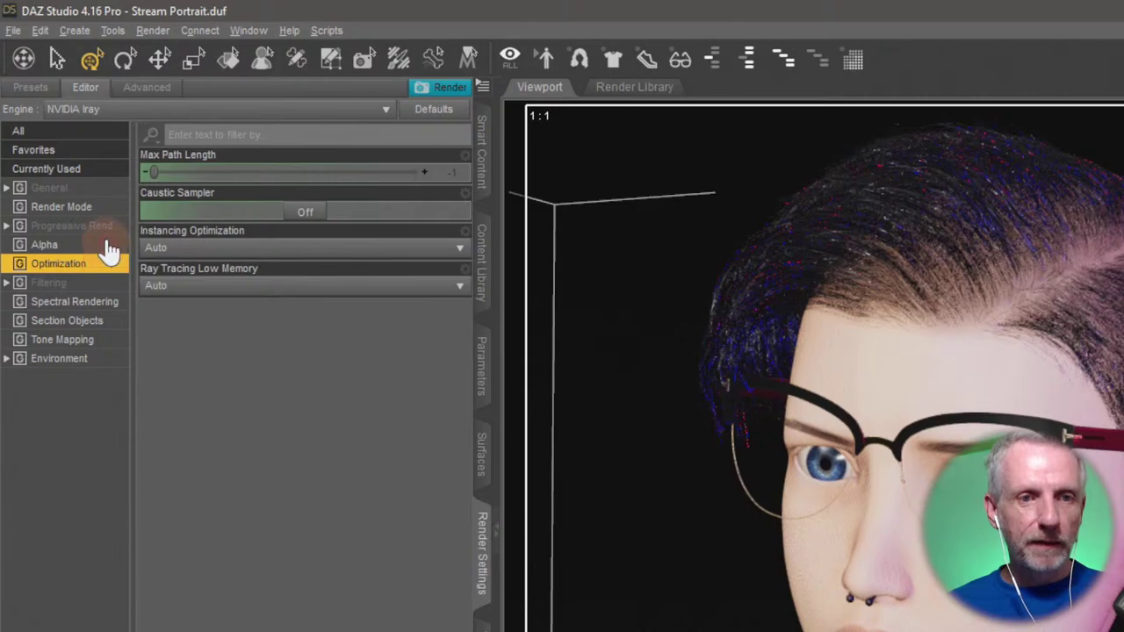
{"action": "left_click", "coordinate": [102, 227]}
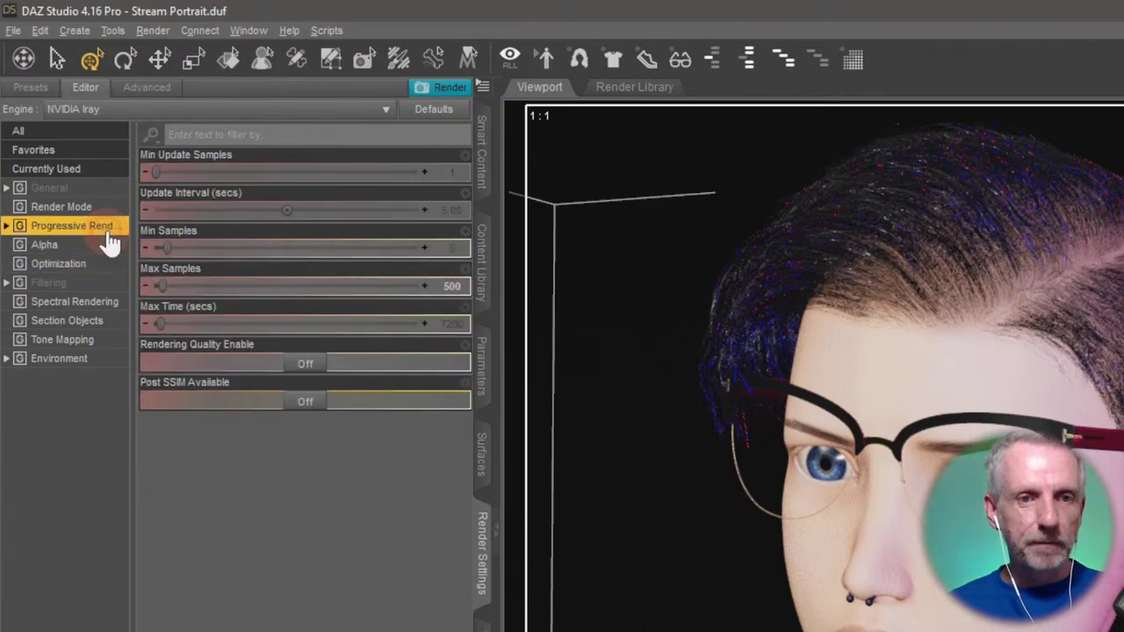
{"action": "left_click", "coordinate": [454, 288]}
{"action": "type", "text": "1000"}
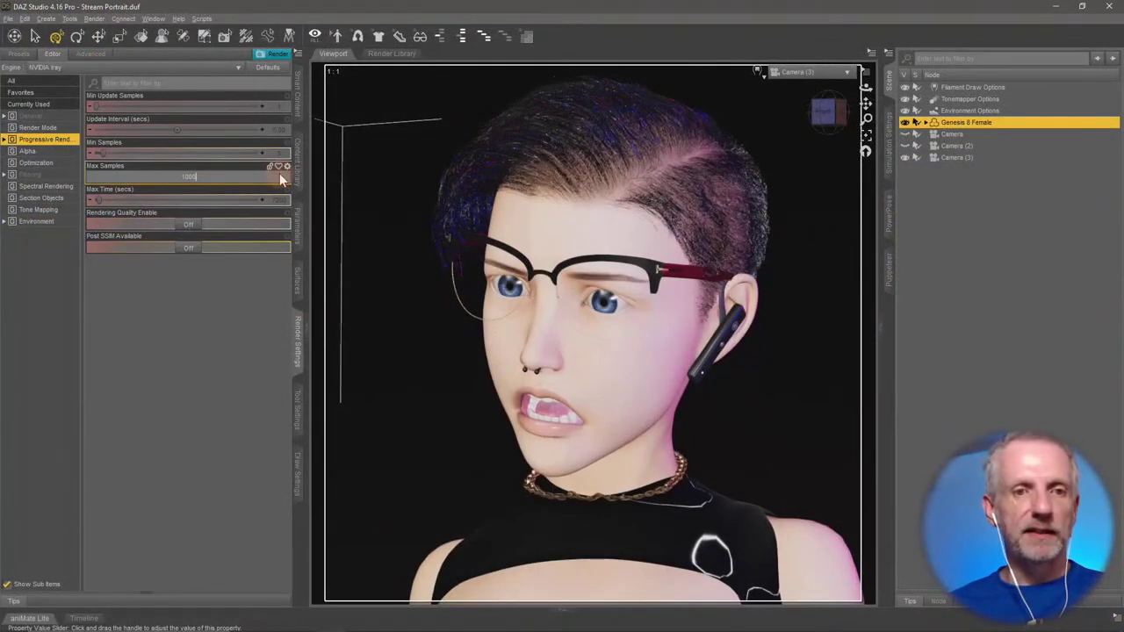
{"action": "key", "text": "Return"}
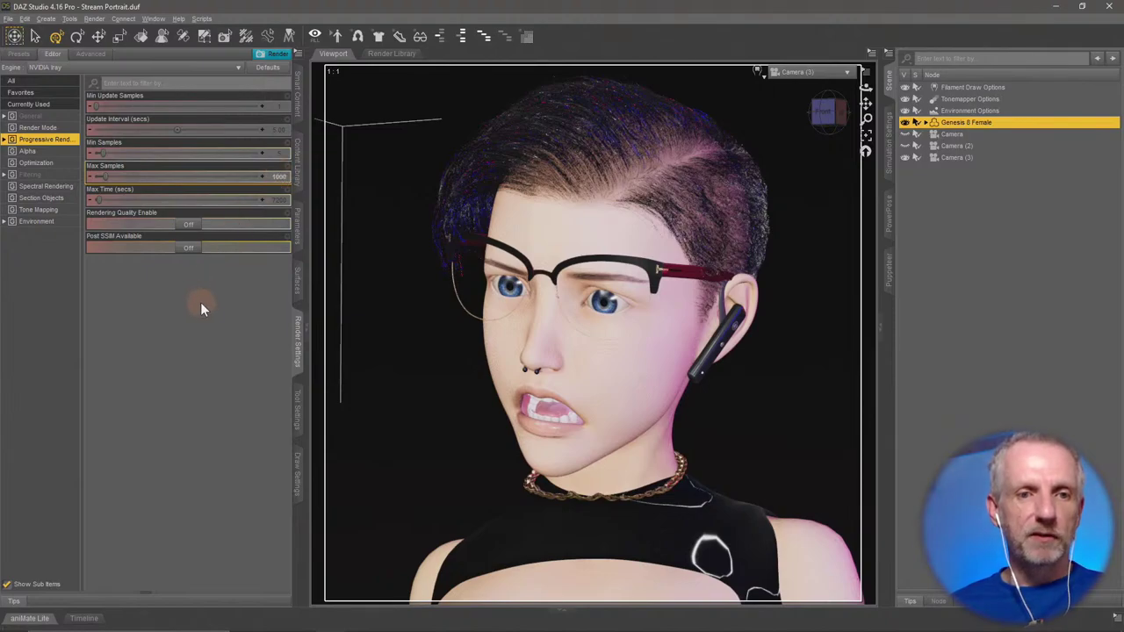
{"action": "key", "text": "ctrl+r"}
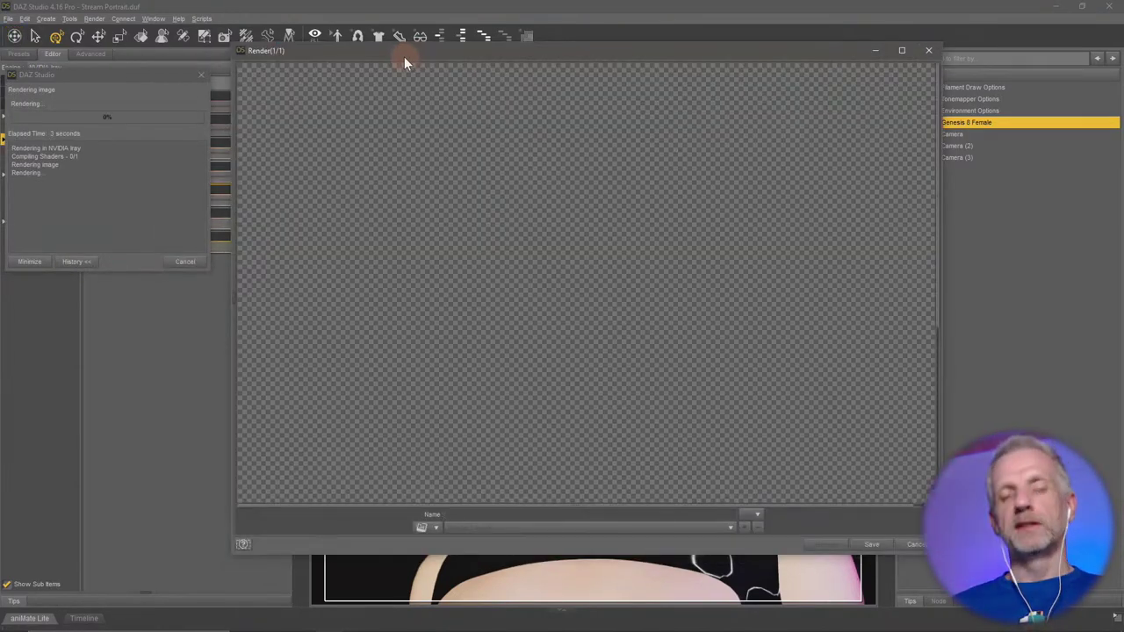
Move and enlarge the Render(1/1) window to watch the portrait refine to 22%.
{"action": "left_click_drag", "start_coordinate": [404, 57], "coordinate": [410, 52]}
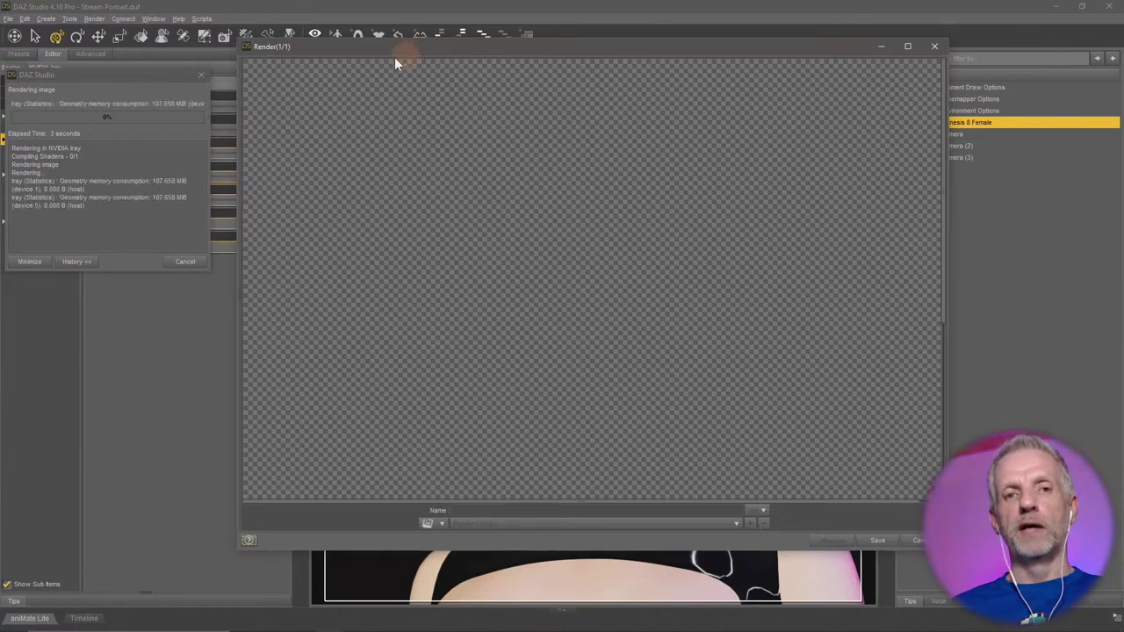
{"action": "left_click_drag", "start_coordinate": [180, 75], "coordinate": [185, 71]}
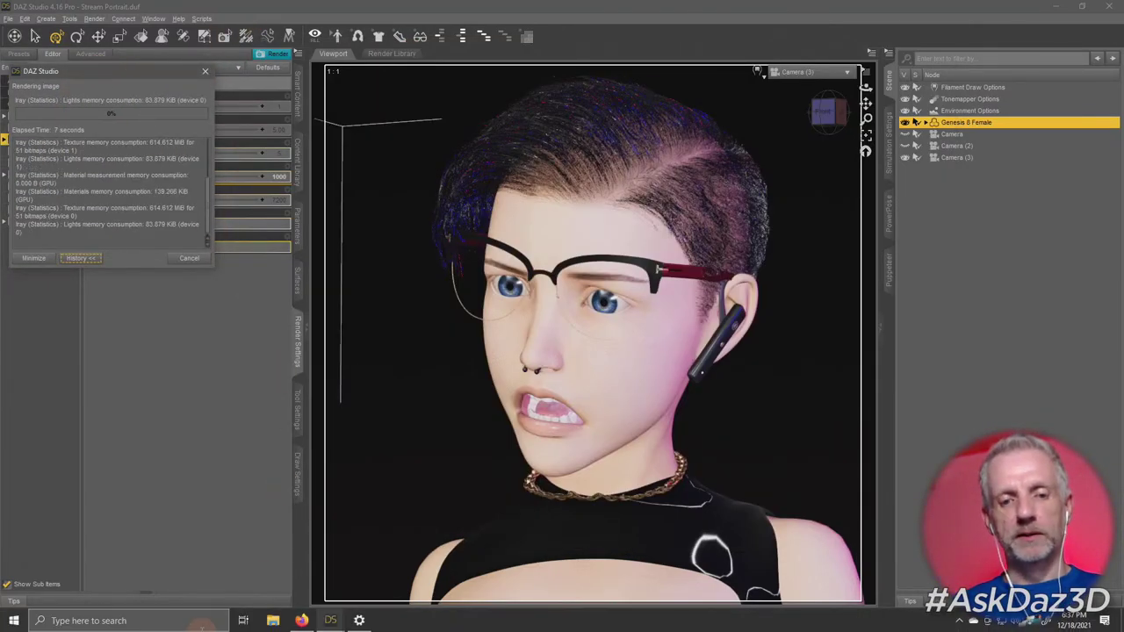
{"action": "key", "text": "alt+Tab"}
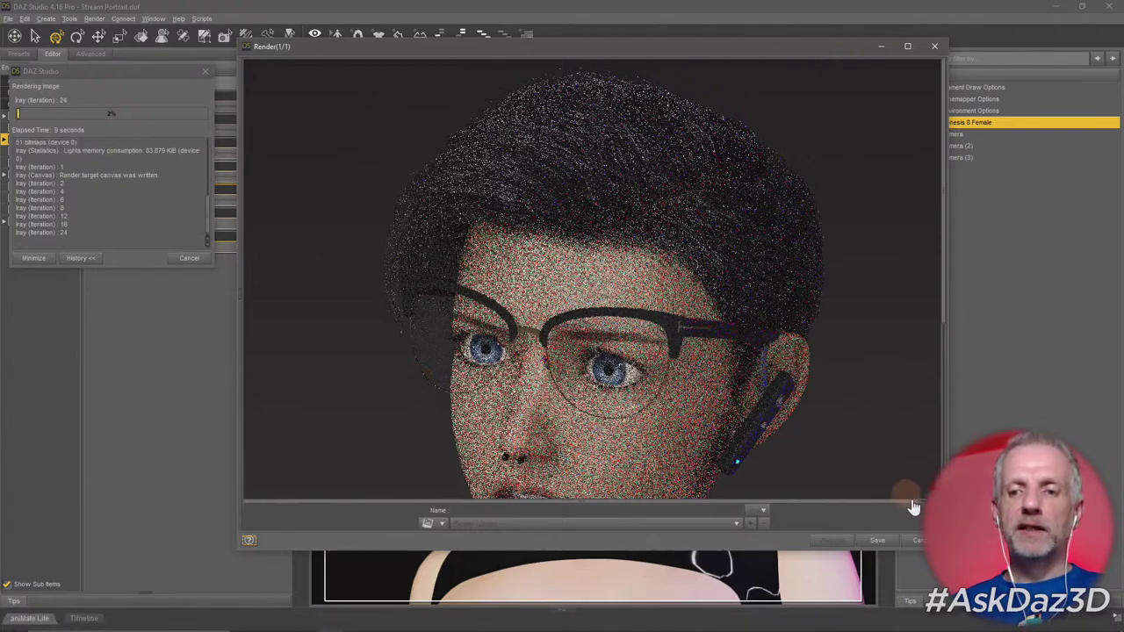
{"action": "left_click_drag", "start_coordinate": [944, 549], "coordinate": [1005, 611]}
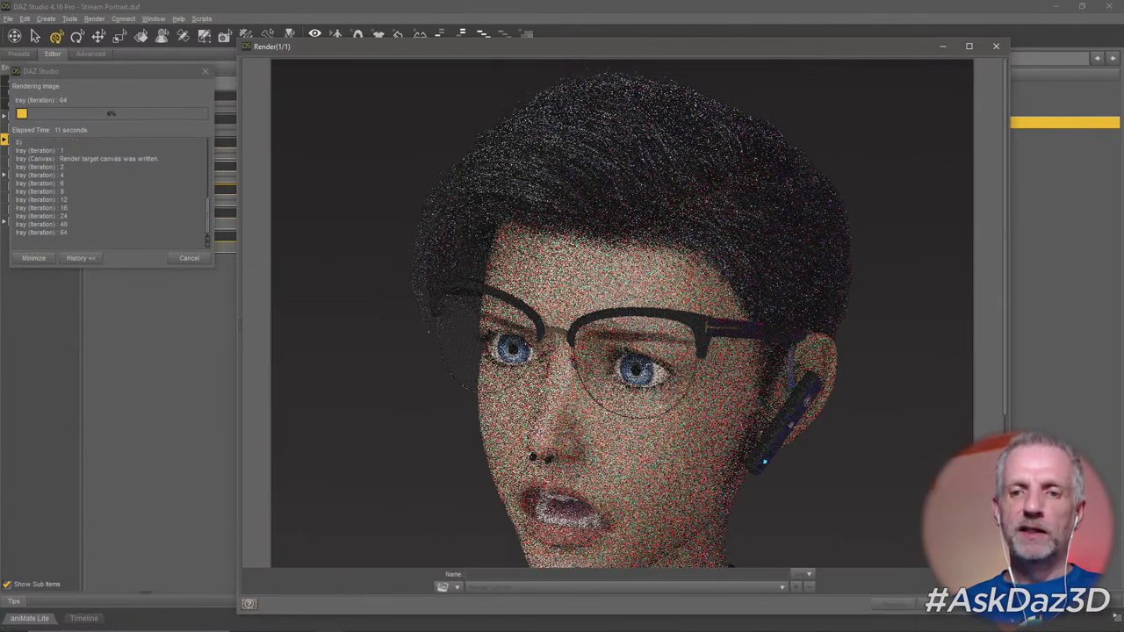
{"action": "left_click_drag", "start_coordinate": [821, 45], "coordinate": [828, 24]}
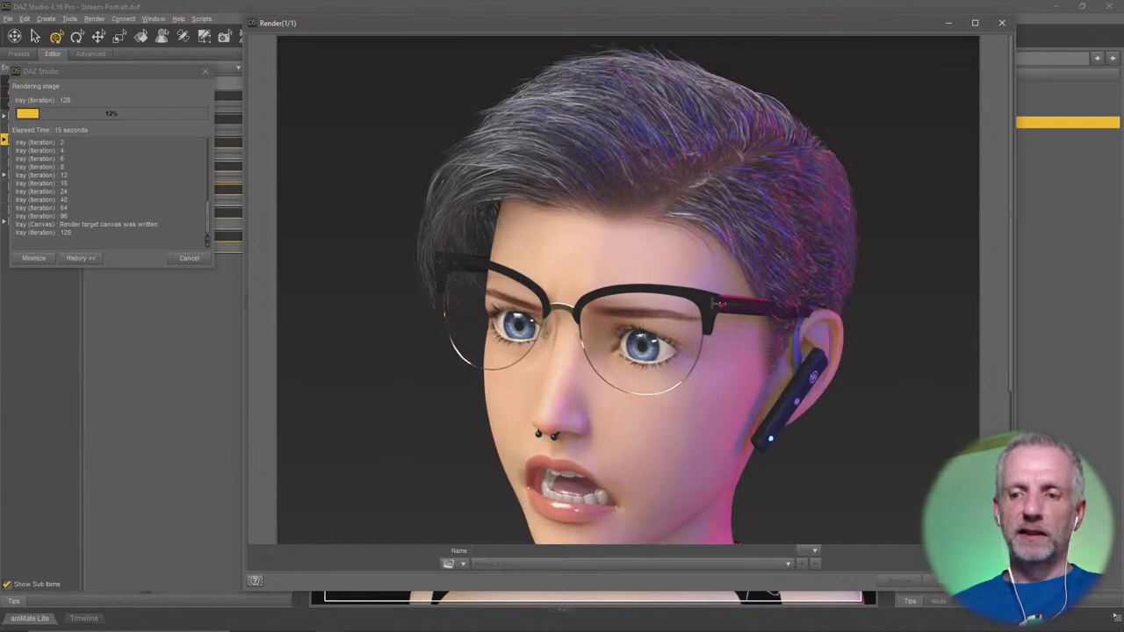
{"action": "left_click_drag", "start_coordinate": [1010, 590], "coordinate": [1027, 625]}
{"action": "scroll", "coordinate": [636, 308], "scroll_direction": "down", "scroll_amount": 3}
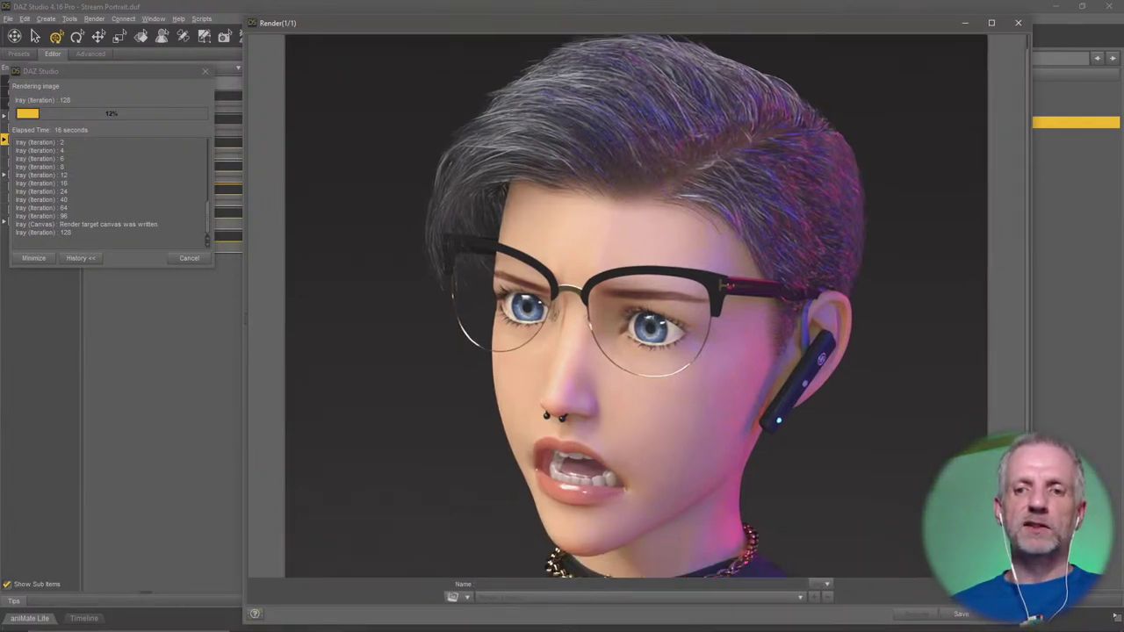
{"action": "scroll", "coordinate": [635, 308], "scroll_direction": "up", "scroll_amount": 2}
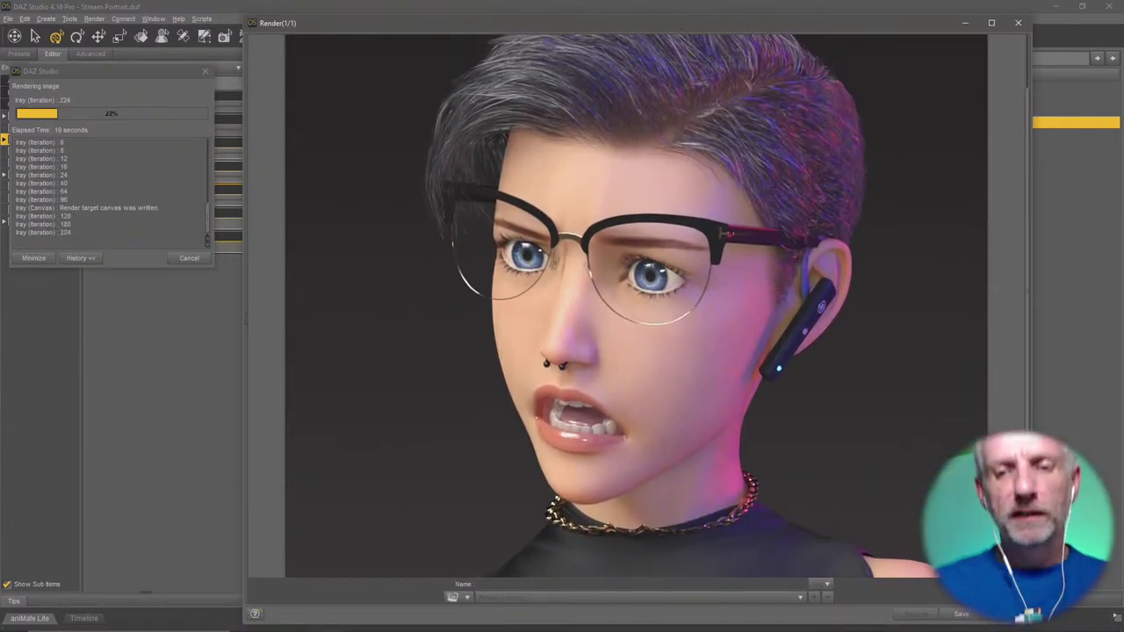
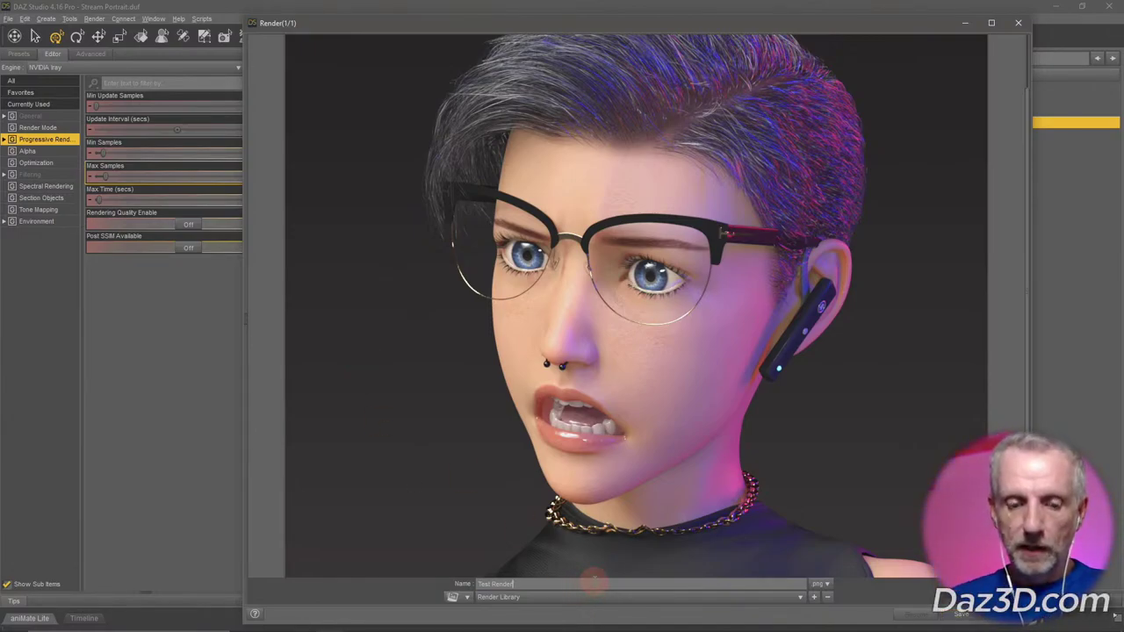
Rename the render to 'Test Render 2' and keep NVIDIA Iray as the engine in the Advanced settings.
{"action": "type", "text": "2"}
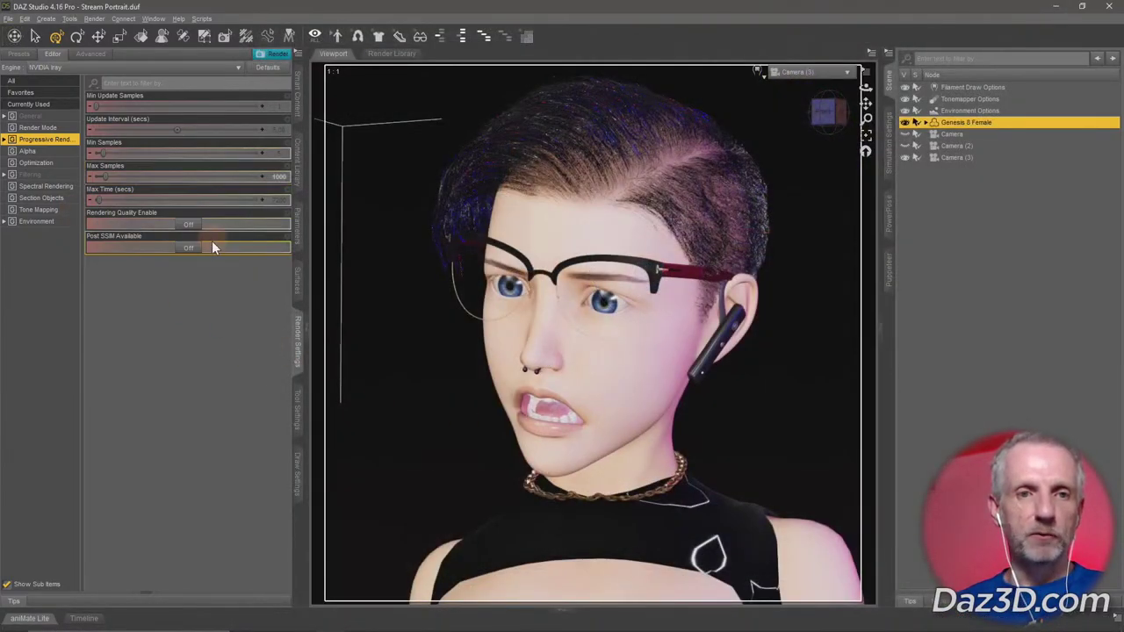
{"action": "left_click", "coordinate": [92, 54]}
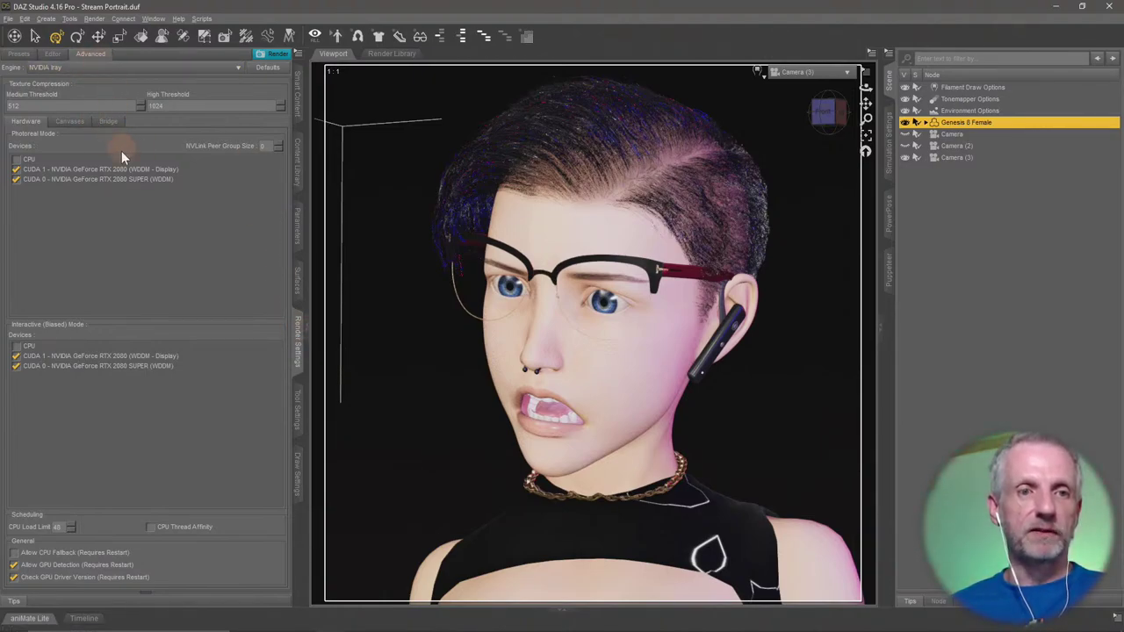
{"action": "left_click", "coordinate": [123, 68]}
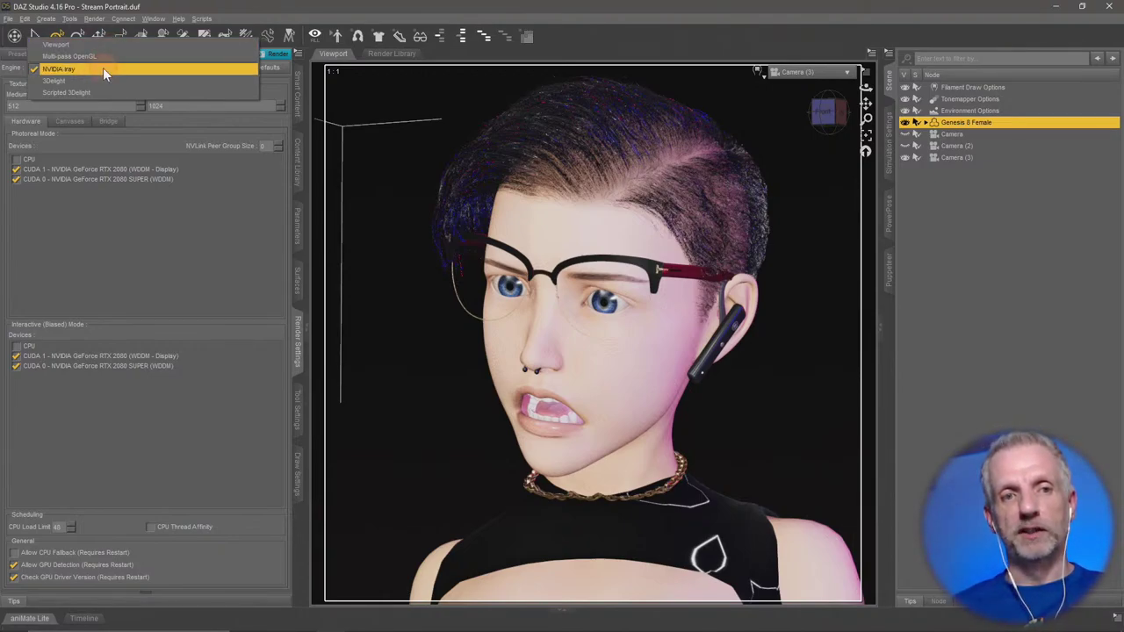
{"action": "left_click", "coordinate": [103, 67]}
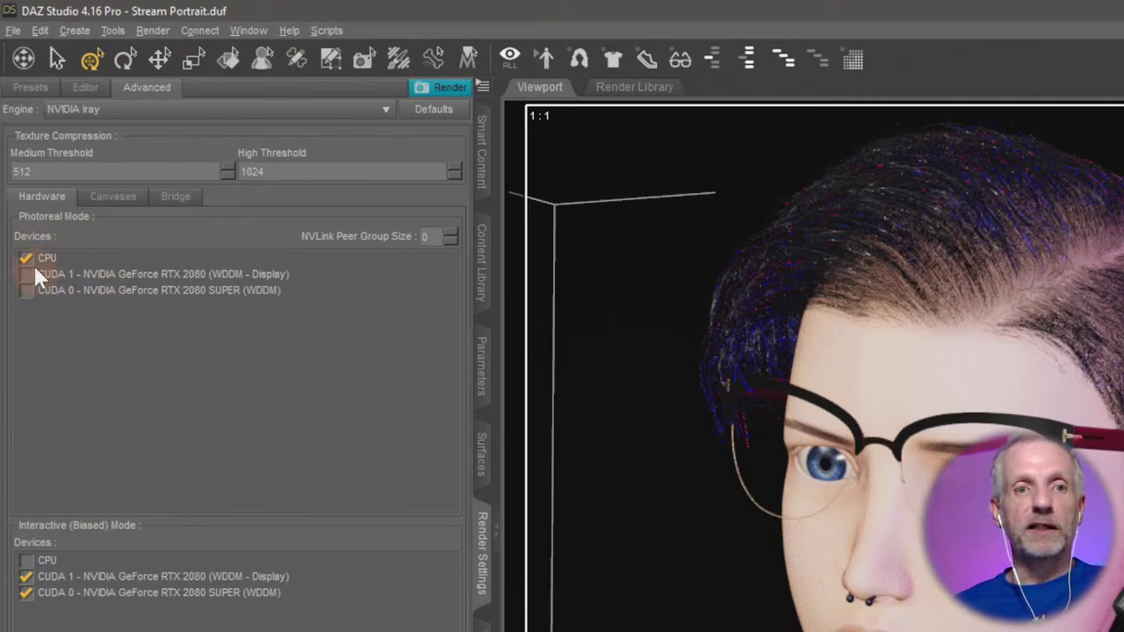
Uncheck CPU so only the two RTX 2080 GPUs render photoreal, after a look at the Bridge options.
{"action": "left_click", "coordinate": [74, 222]}
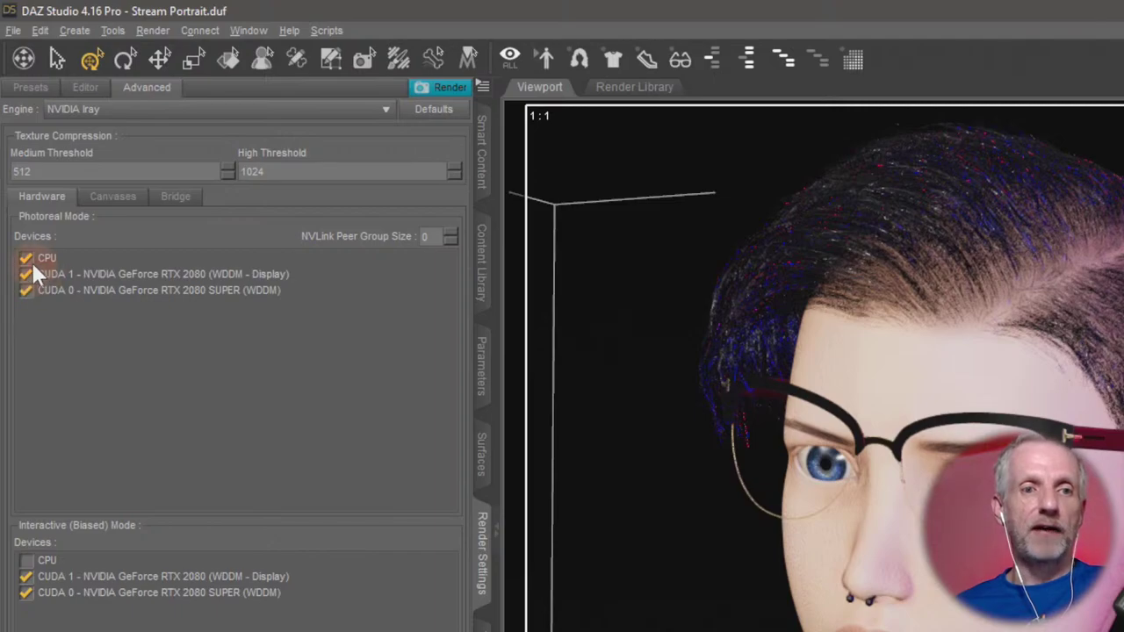
{"action": "left_click", "coordinate": [148, 313]}
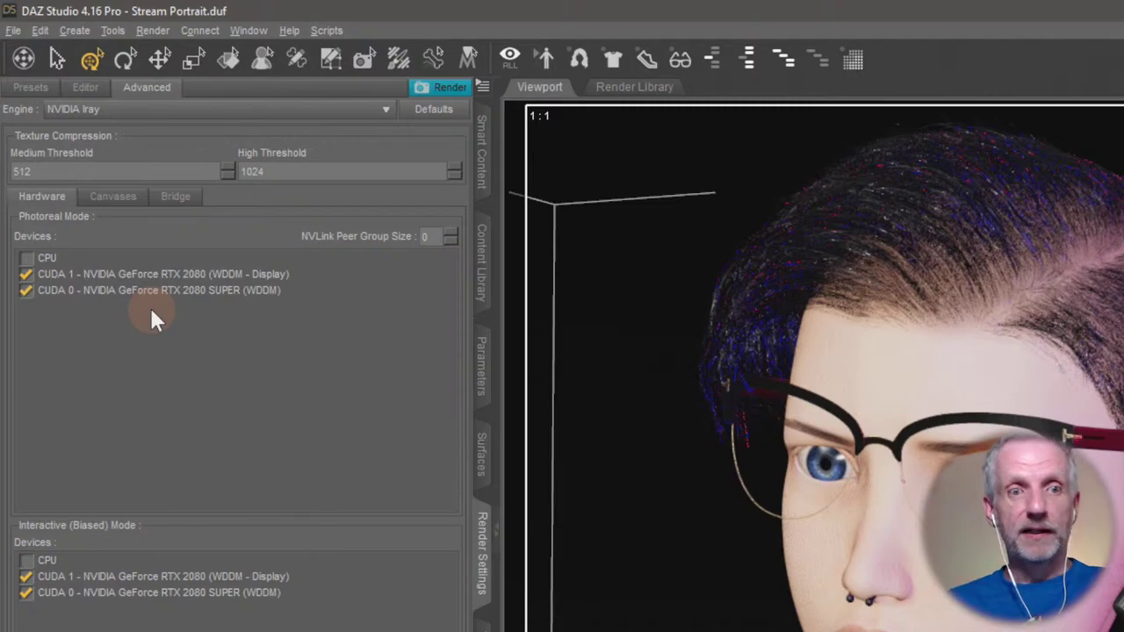
{"action": "left_click", "coordinate": [175, 196]}
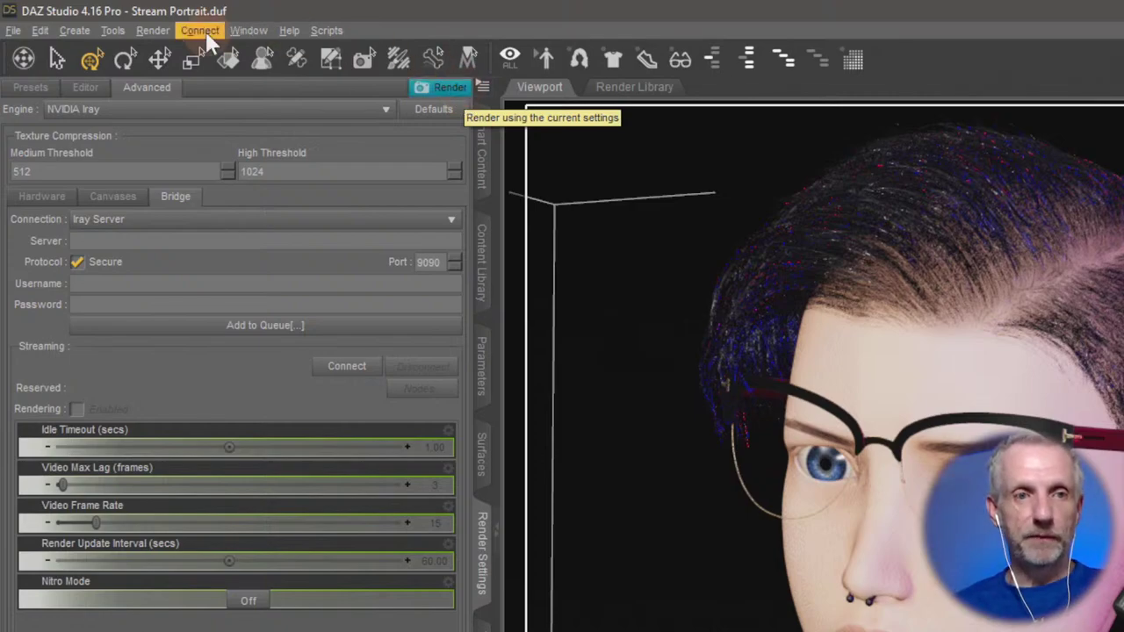
{"action": "left_click", "coordinate": [48, 95]}
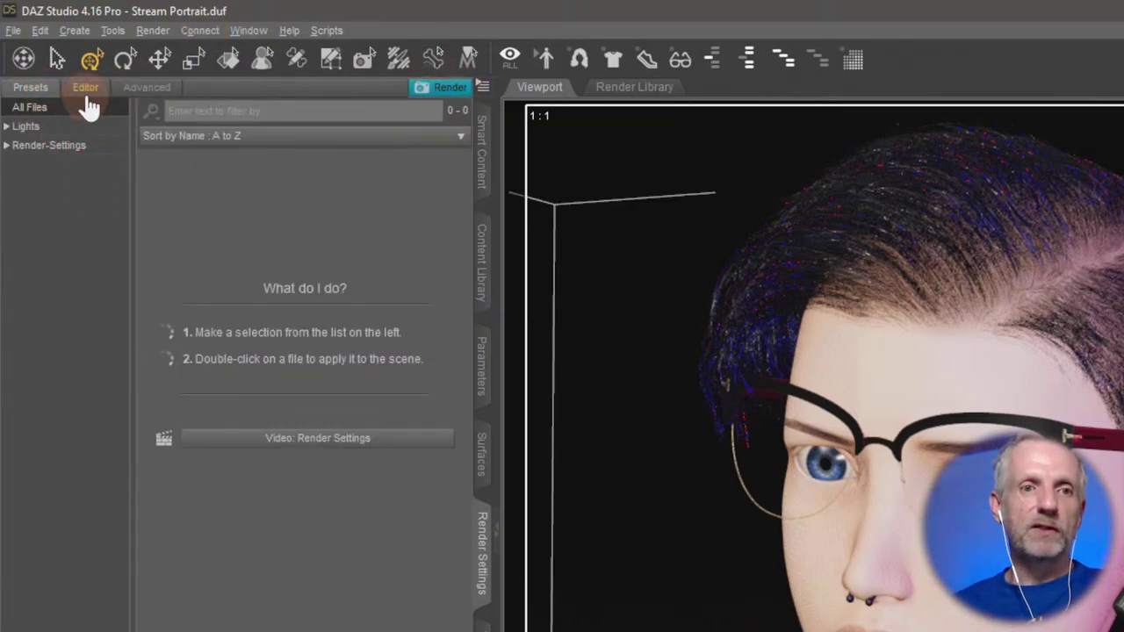
{"action": "left_click", "coordinate": [84, 93]}
{"action": "left_click", "coordinate": [141, 92]}
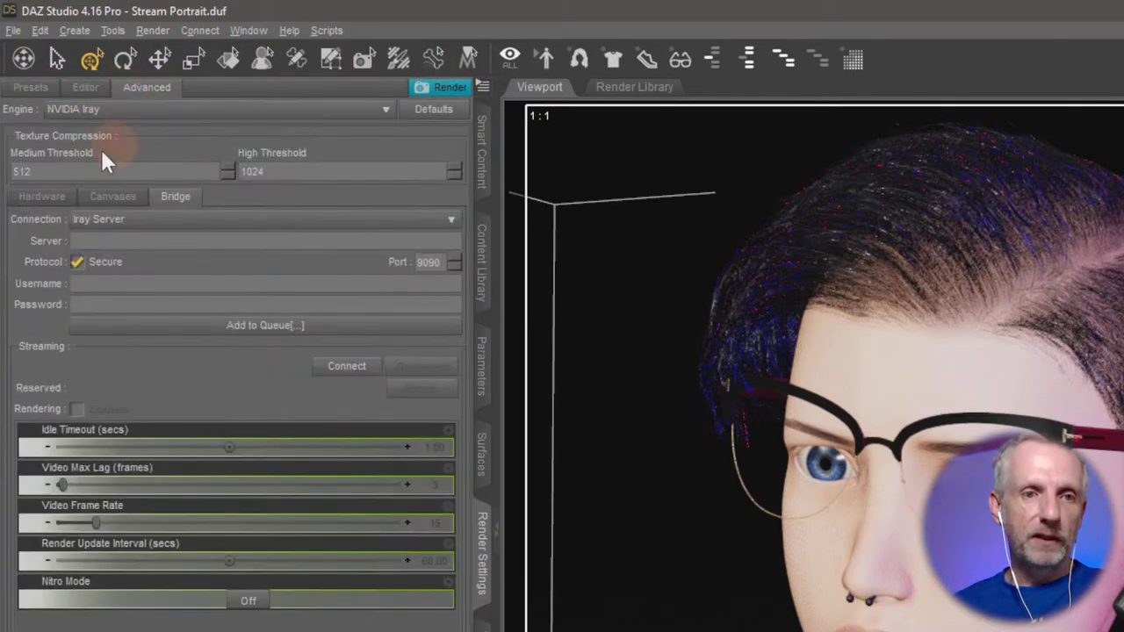
{"action": "left_click", "coordinate": [46, 198]}
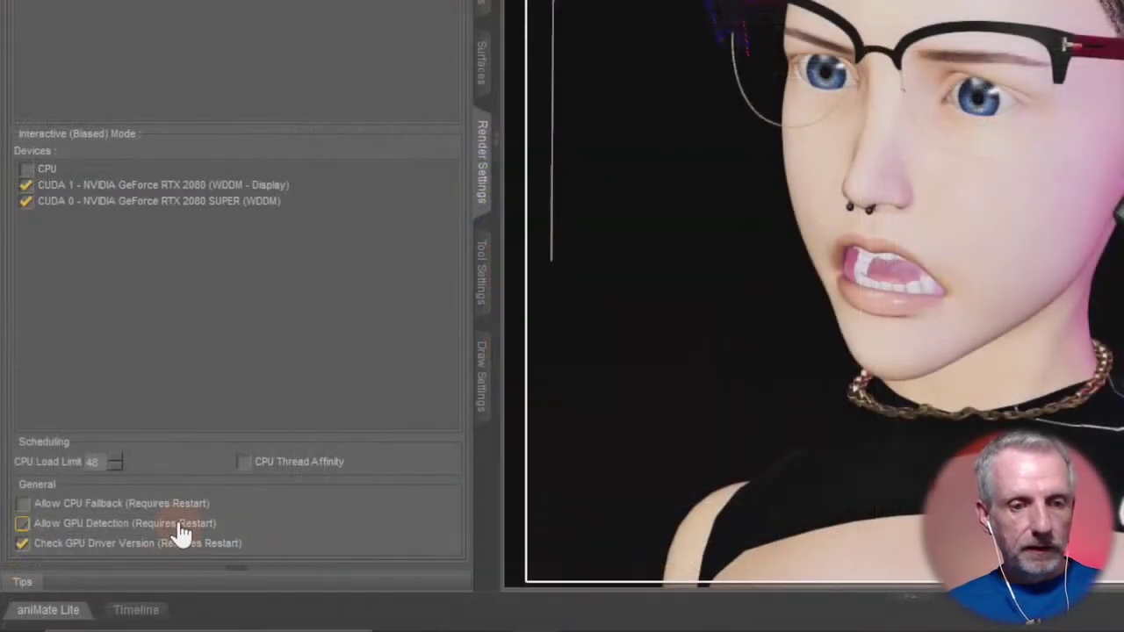
Enable Allow GPU Detection, leave Allow CPU Fallback off, and minimize DAZ Studio to the desktop.
{"action": "left_click", "coordinate": [290, 520]}
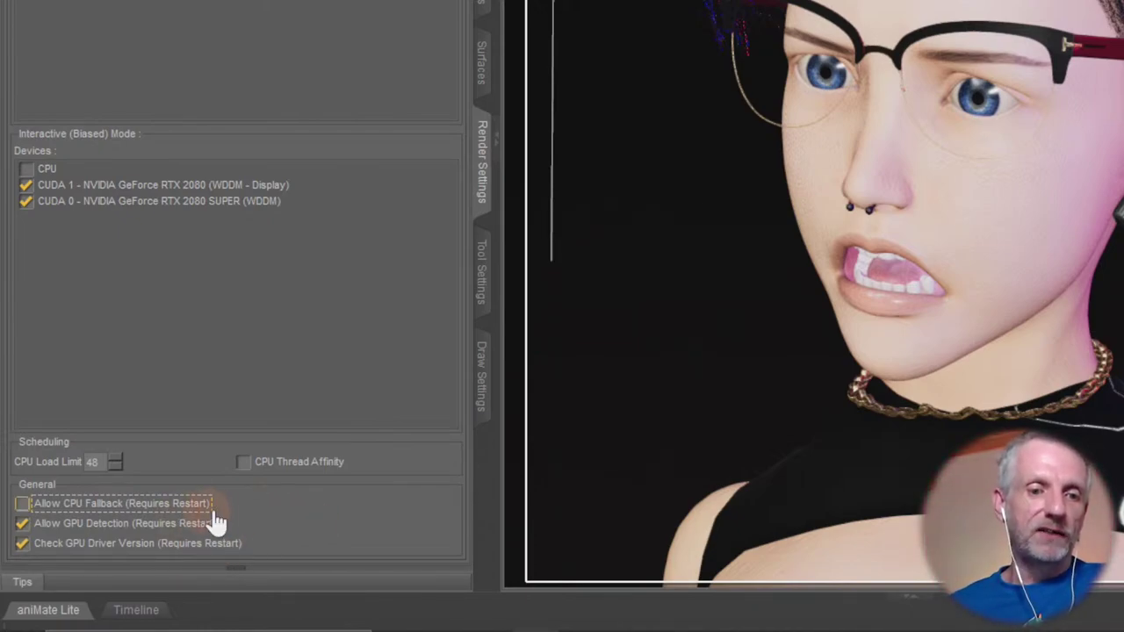
{"action": "left_click", "coordinate": [174, 508]}
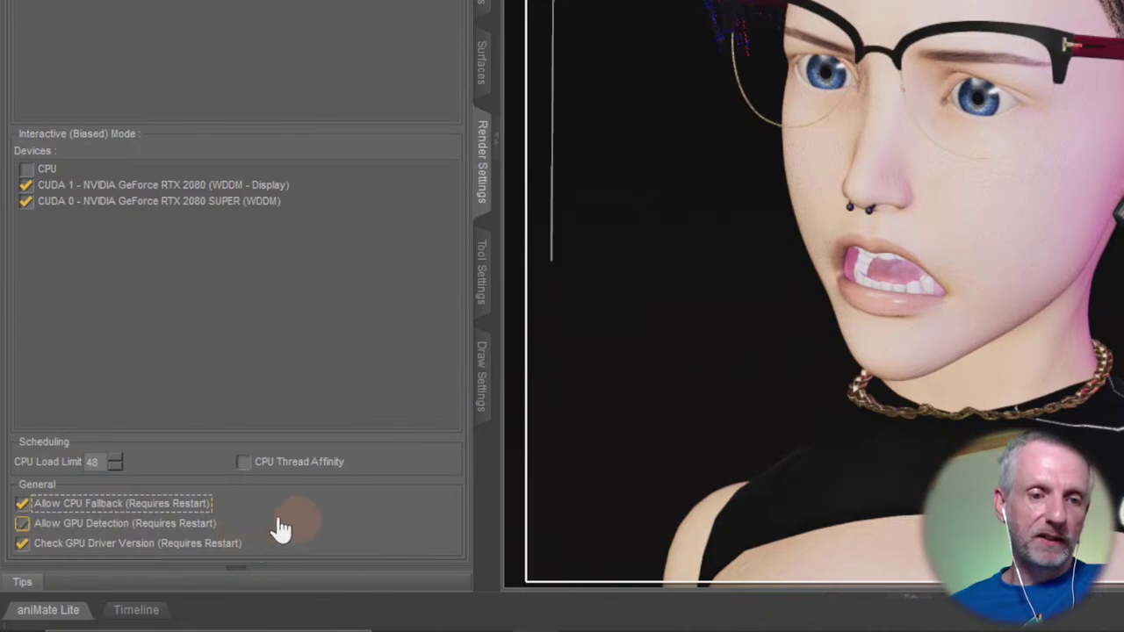
{"action": "key", "text": "space"}
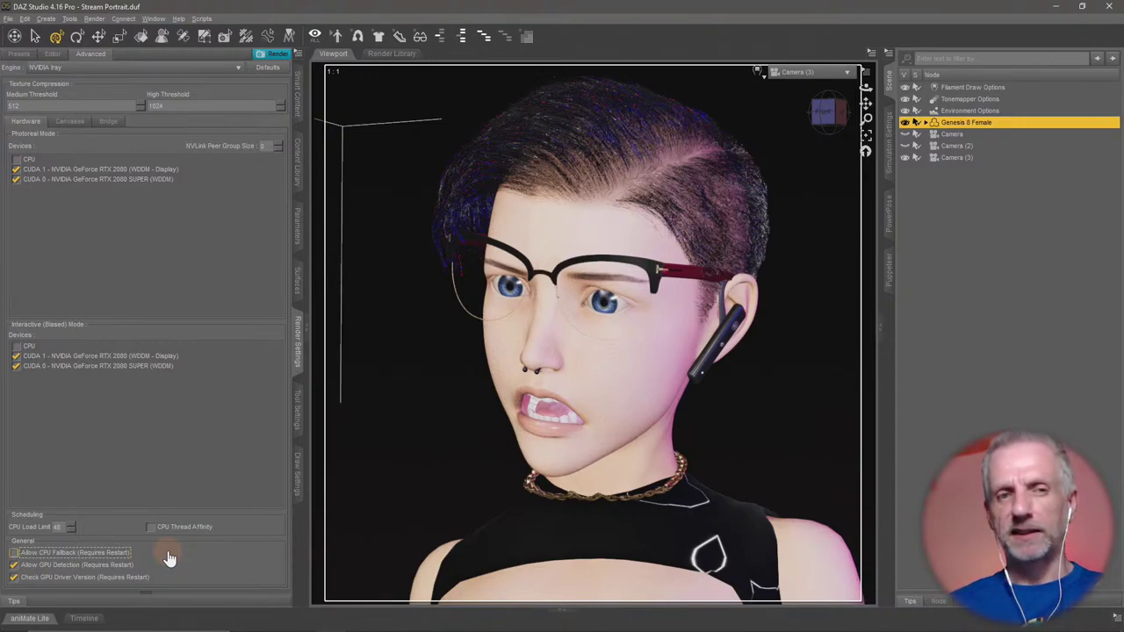
{"action": "left_click", "coordinate": [53, 57]}
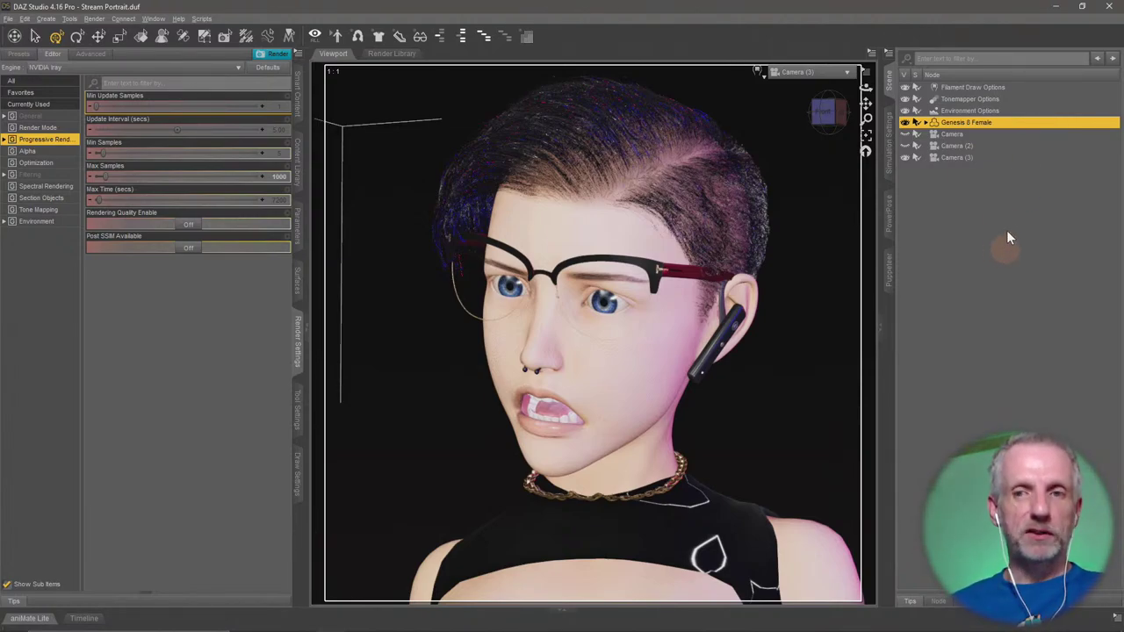
{"action": "left_click", "coordinate": [1051, 9]}
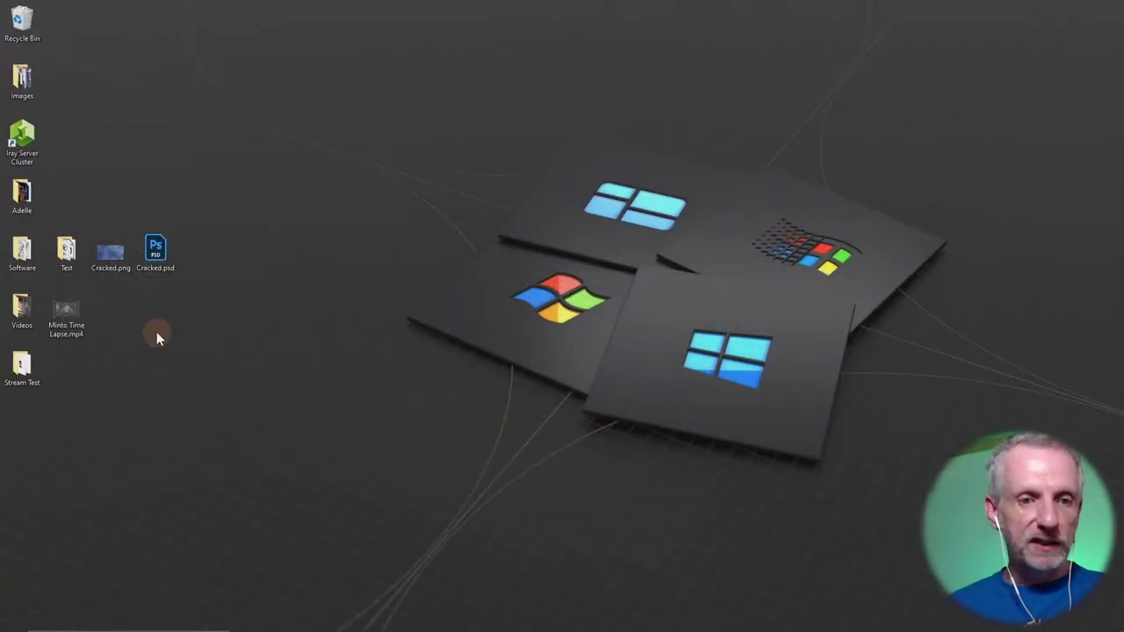
Play the Minto Time Lapse.mp4 video from the desktop.
{"action": "double_click", "coordinate": [55, 314]}
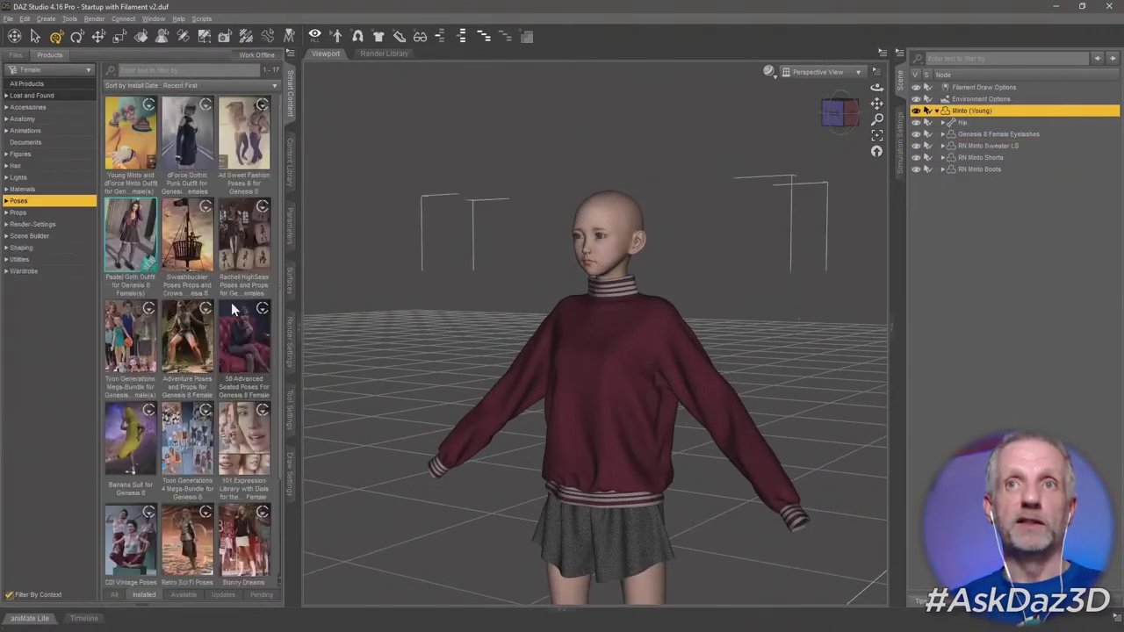
Apply ASP Pose 006 to the figure and raise her right arm.
{"action": "scroll", "coordinate": [271, 451], "scroll_direction": "down", "scroll_amount": 15}
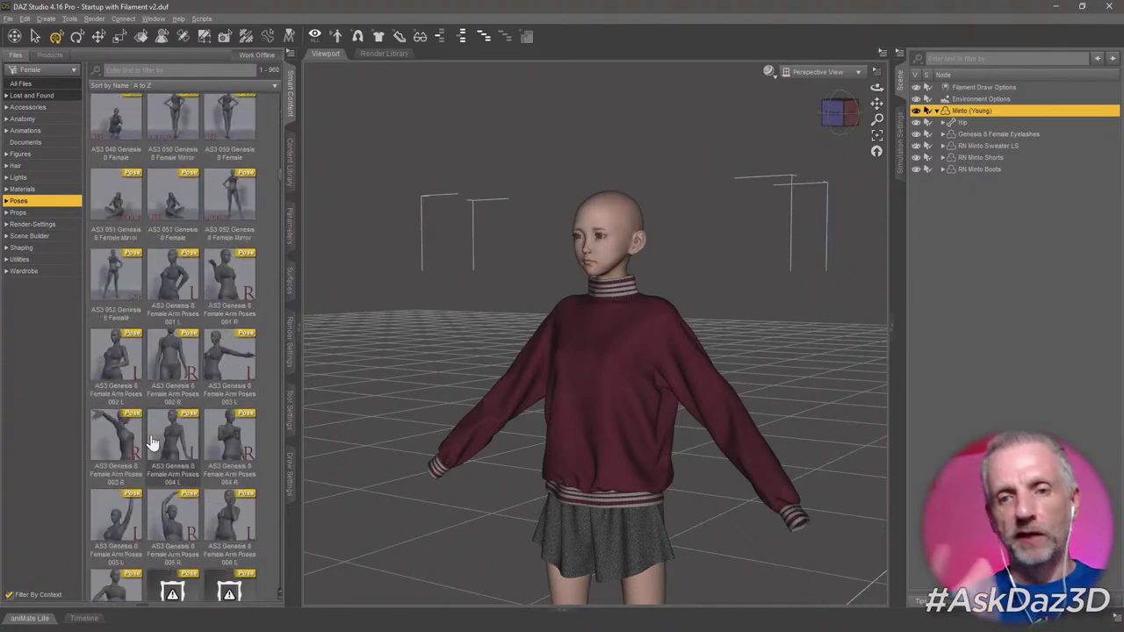
{"action": "scroll", "coordinate": [151, 441], "scroll_direction": "down", "scroll_amount": 15}
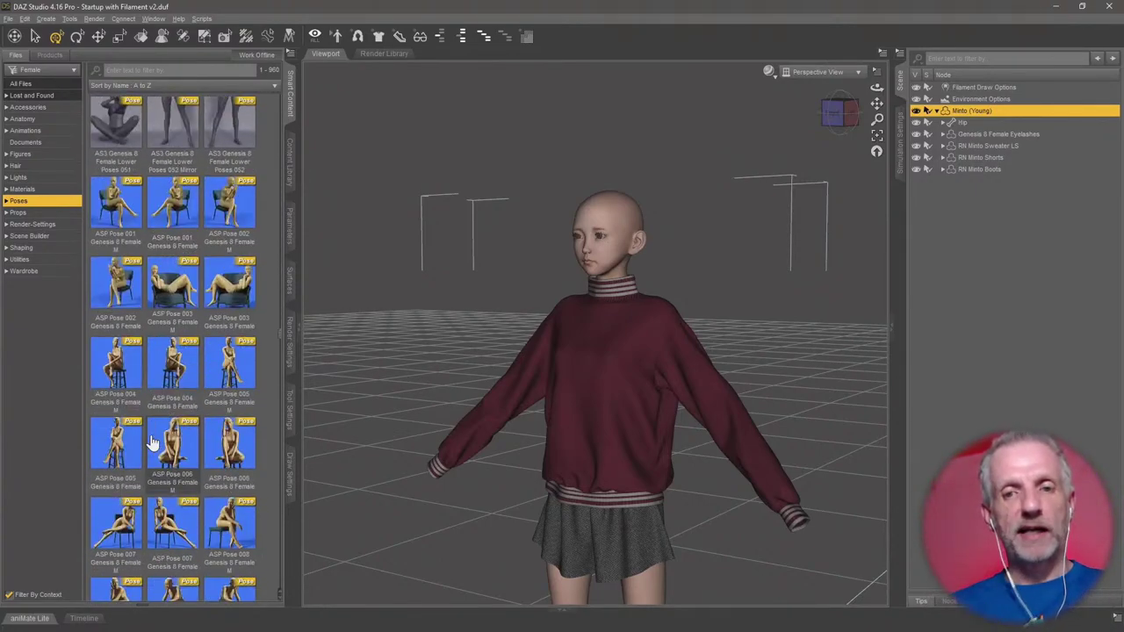
{"action": "double_click", "coordinate": [233, 448]}
{"action": "scroll", "coordinate": [447, 304], "scroll_direction": "up", "scroll_amount": 5}
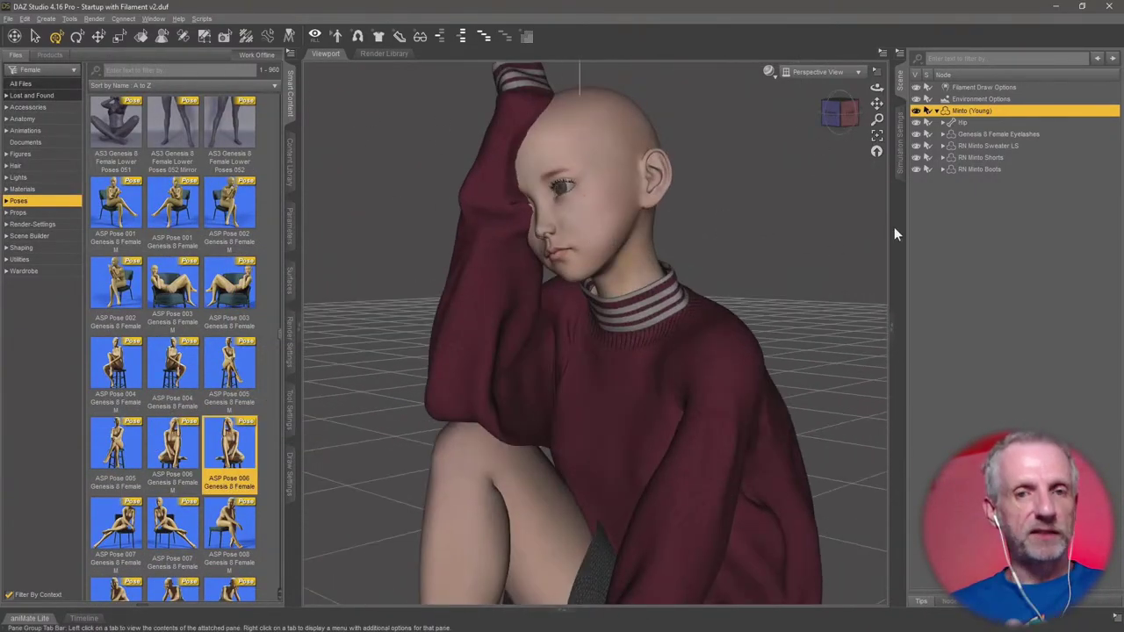
{"action": "left_click", "coordinate": [899, 216]}
{"action": "left_click_drag", "start_coordinate": [993, 185], "coordinate": [908, 193]}
{"action": "left_click", "coordinate": [899, 80]}
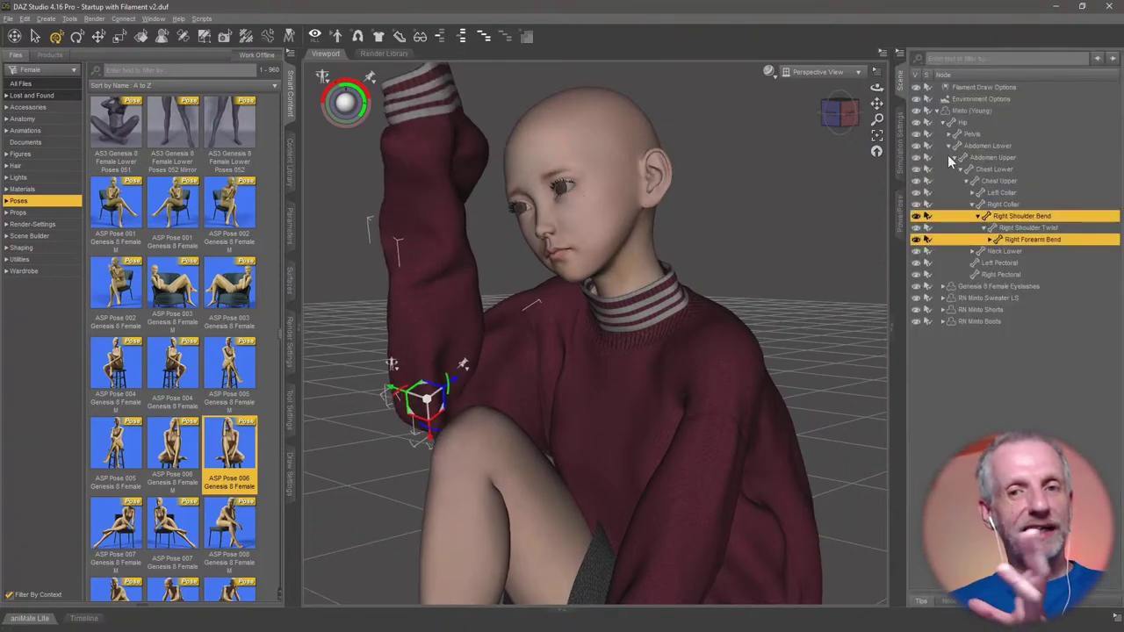
{"action": "left_click", "coordinate": [290, 224]}
Set the facial expression sliders, including Rin Frown about 64.6% and Sad HD about 56.6%.
{"action": "left_click", "coordinate": [56, 202]}
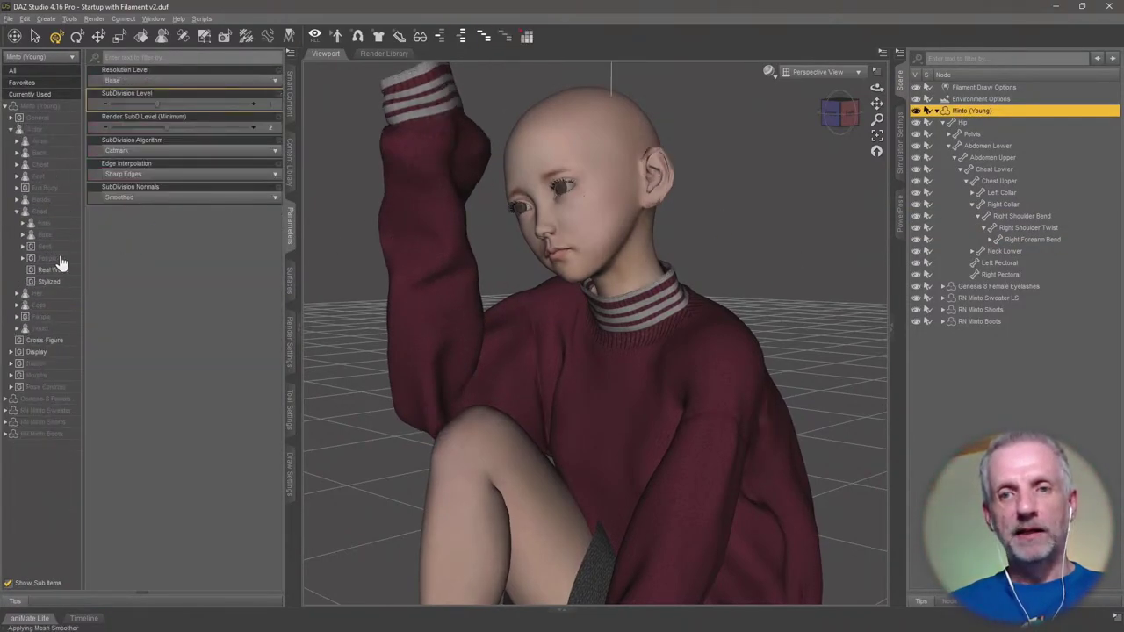
{"action": "left_click", "coordinate": [35, 246]}
{"action": "left_click", "coordinate": [54, 281]}
{"action": "scroll", "coordinate": [181, 301], "scroll_direction": "down", "scroll_amount": 5}
{"action": "left_click_drag", "start_coordinate": [114, 338], "coordinate": [198, 338]}
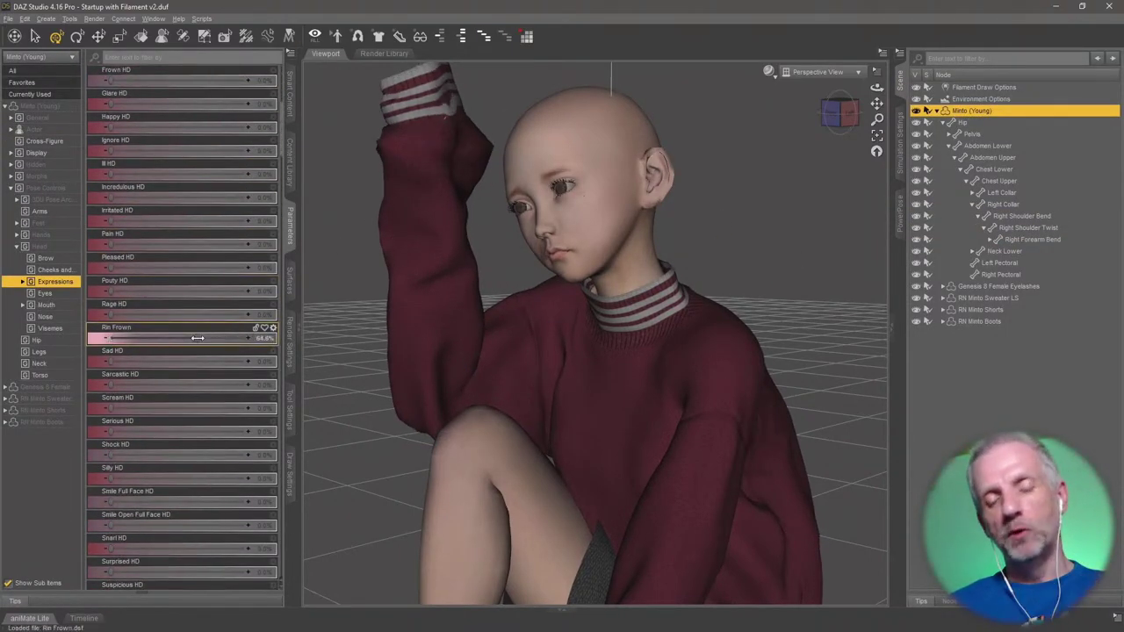
{"action": "mouse_move", "coordinate": [114, 362]}
{"action": "left_mouse_down"}
{"action": "mouse_move", "coordinate": [187, 363]}
{"action": "mouse_move", "coordinate": [105, 362]}
{"action": "left_mouse_up"}
{"action": "left_click_drag", "start_coordinate": [114, 408], "coordinate": [179, 408]}
{"action": "left_click_drag", "start_coordinate": [197, 338], "coordinate": [237, 338]}
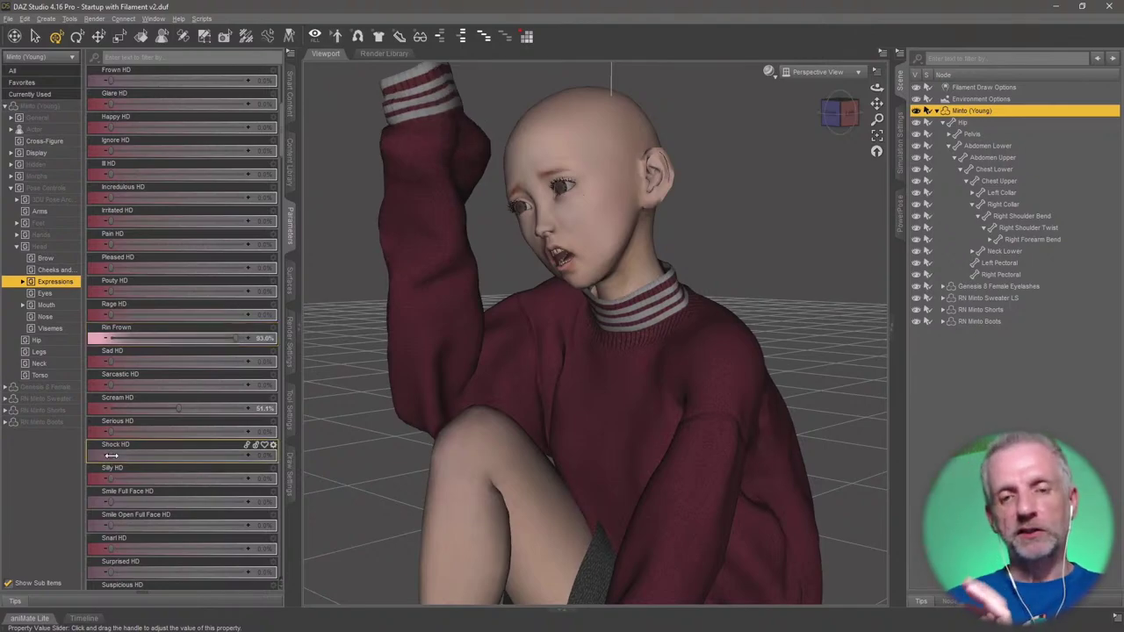
{"action": "scroll", "coordinate": [166, 483], "scroll_direction": "down", "scroll_amount": 3}
{"action": "scroll", "coordinate": [166, 483], "scroll_direction": "down", "scroll_amount": 3}
Lower the figure's eye gaze with the PowerPose face controls.
{"action": "left_click", "coordinate": [899, 220]}
{"action": "left_click", "coordinate": [560, 186]}
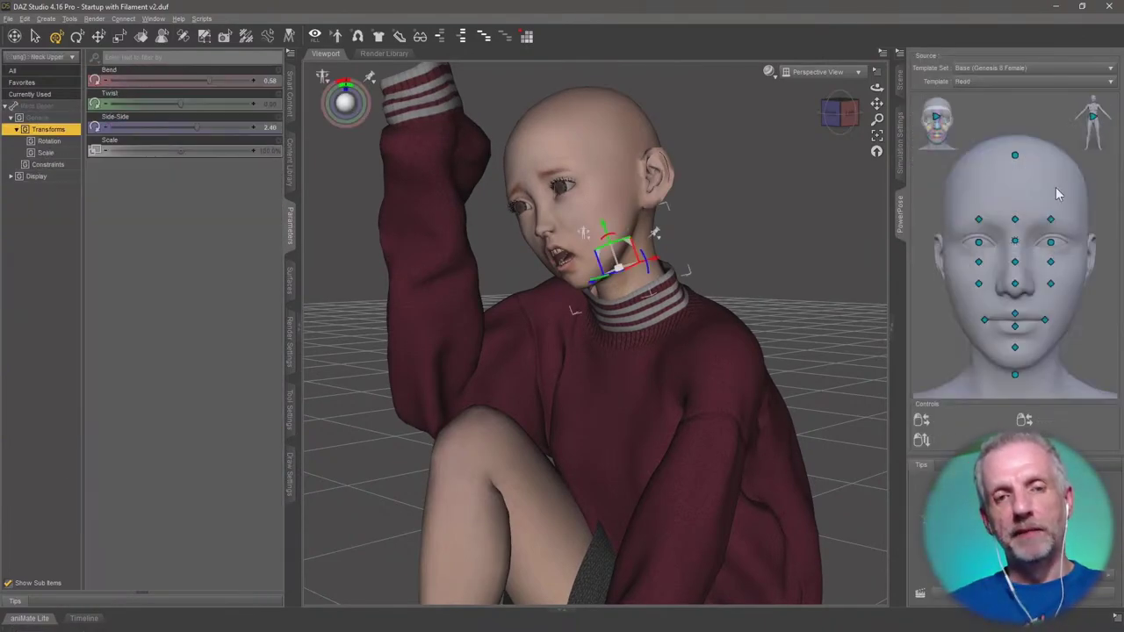
{"action": "left_click", "coordinate": [35, 36]}
{"action": "left_click_drag", "start_coordinate": [1015, 239], "coordinate": [1010, 268]}
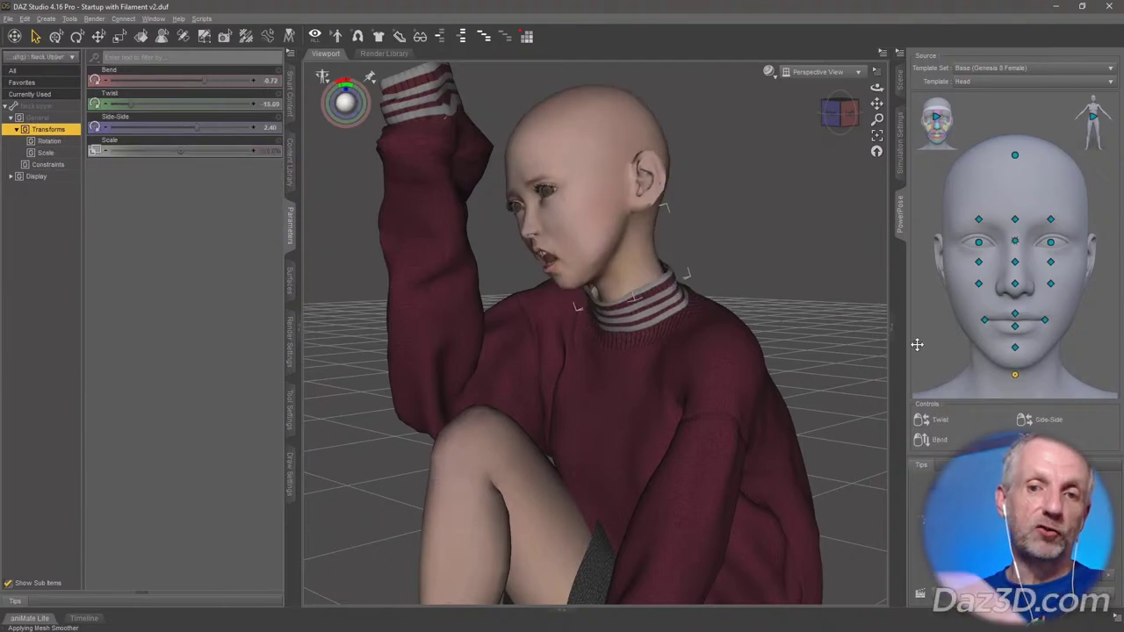
Load Minto Glasses A with the Color 02 material and apply Rosita Eyebrows to the figure.
{"action": "left_click_drag", "start_coordinate": [132, 139], "coordinate": [603, 157]}
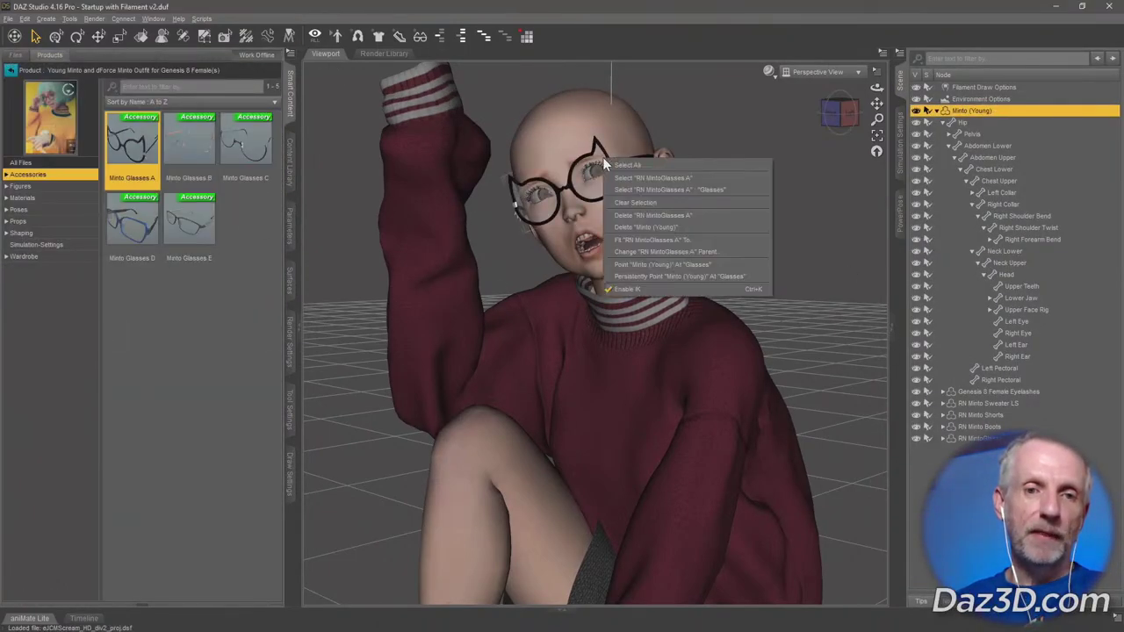
{"action": "left_click", "coordinate": [19, 209]}
{"action": "left_click", "coordinate": [246, 303]}
{"action": "left_click", "coordinate": [985, 112]}
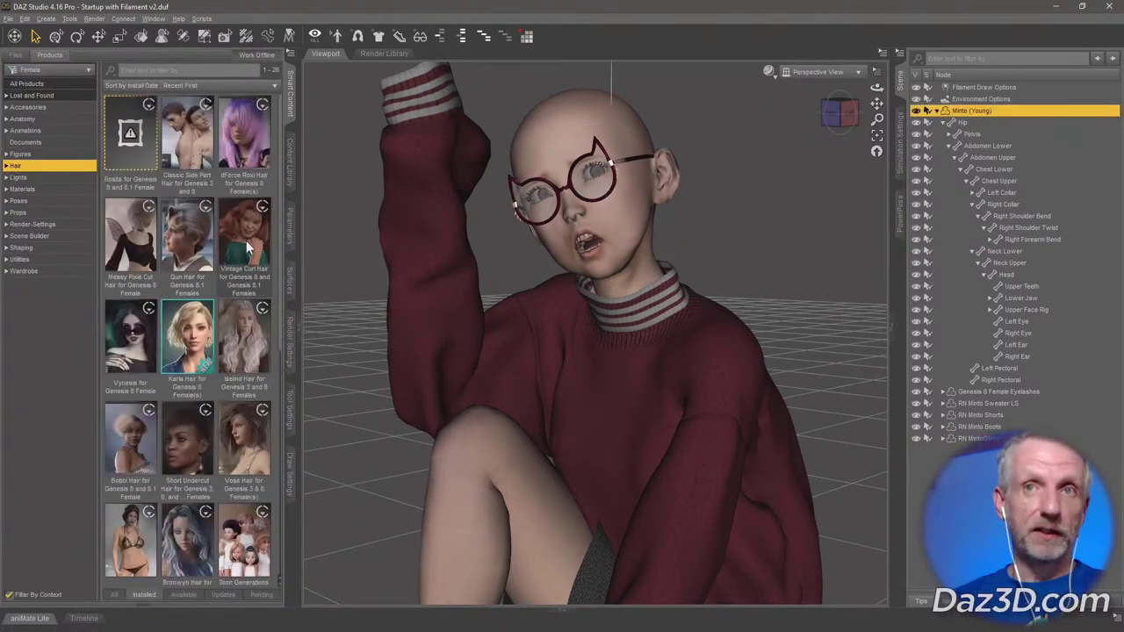
{"action": "left_click", "coordinate": [129, 154]}
{"action": "double_click", "coordinate": [130, 151]}
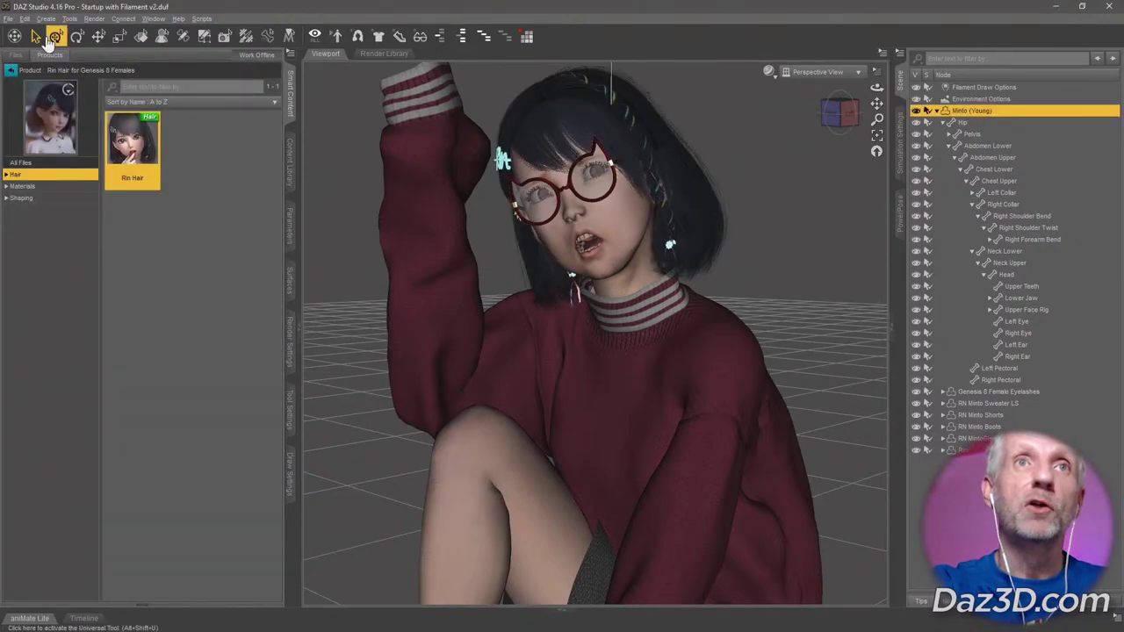
Add a new camera, look through it, and set its focal length to 120 mm.
{"action": "left_click", "coordinate": [290, 224]}
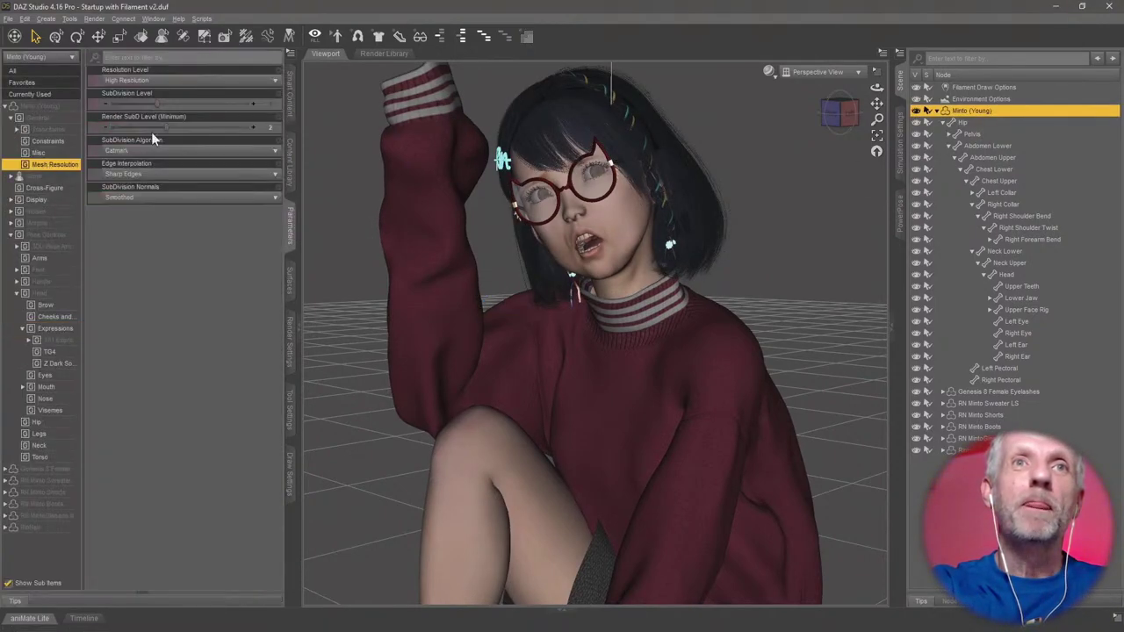
{"action": "left_click", "coordinate": [46, 19]}
{"action": "left_click", "coordinate": [79, 88]}
{"action": "left_click", "coordinate": [290, 342]}
{"action": "left_click", "coordinate": [63, 193]}
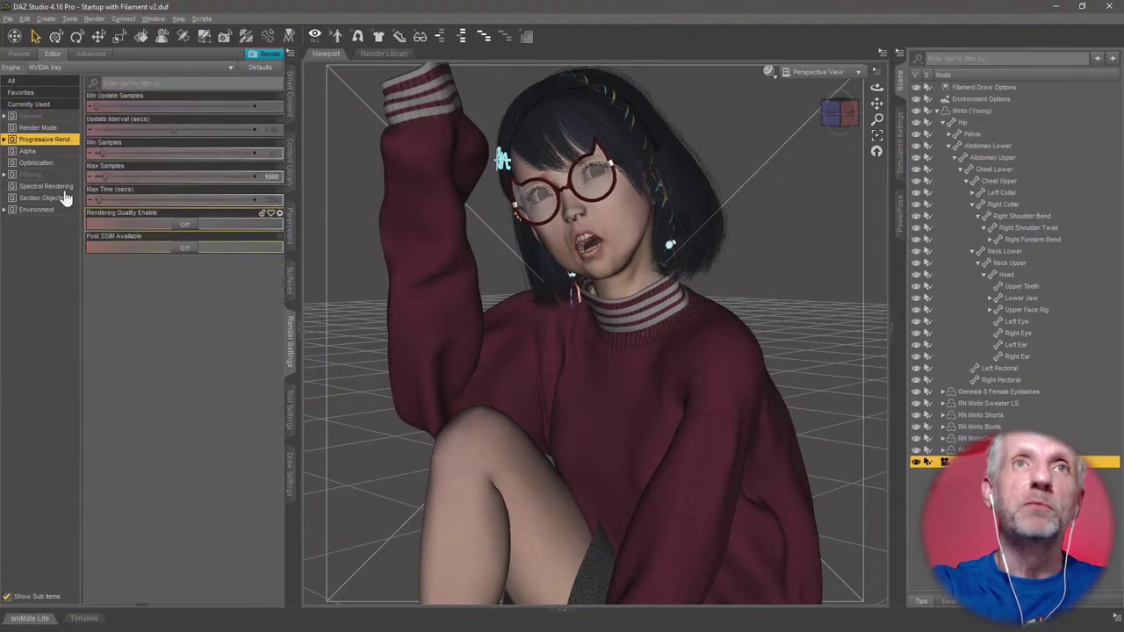
{"action": "left_click", "coordinate": [36, 199]}
{"action": "mouse_move", "coordinate": [180, 127]}
{"action": "left_mouse_down"}
{"action": "mouse_move", "coordinate": [211, 127]}
{"action": "mouse_move", "coordinate": [172, 127]}
{"action": "mouse_move", "coordinate": [189, 127]}
{"action": "left_mouse_up"}
Set the sweater's Wrist Adjust A morph to 100% and reframe the figure in the camera view.
{"action": "right_click", "coordinate": [555, 444]}
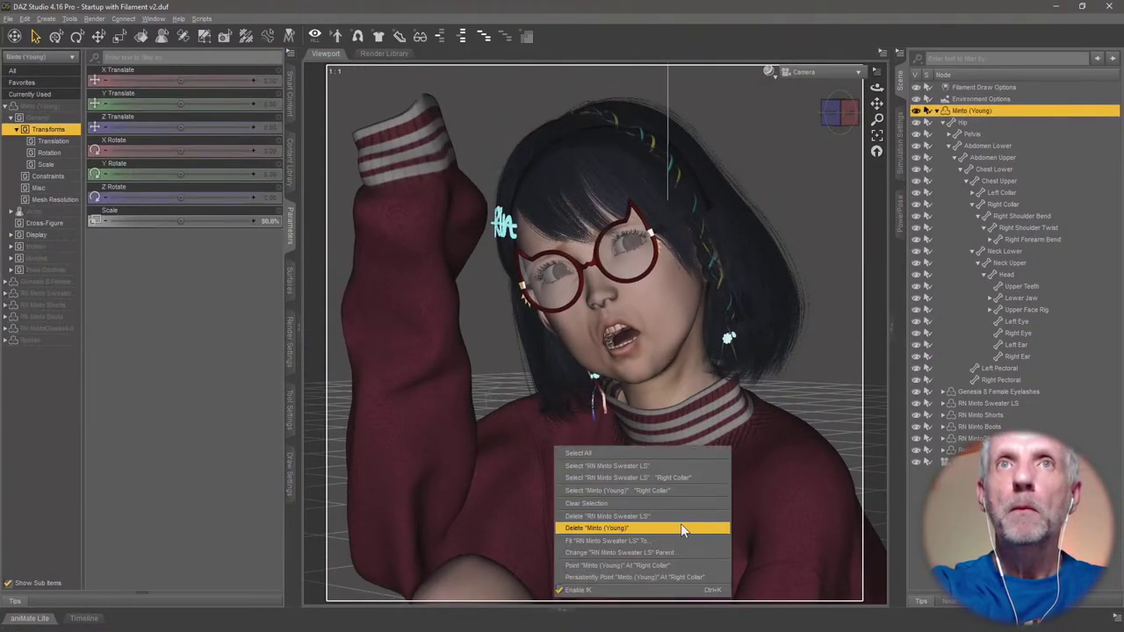
{"action": "left_click", "coordinate": [681, 523]}
{"action": "left_click", "coordinate": [48, 233]}
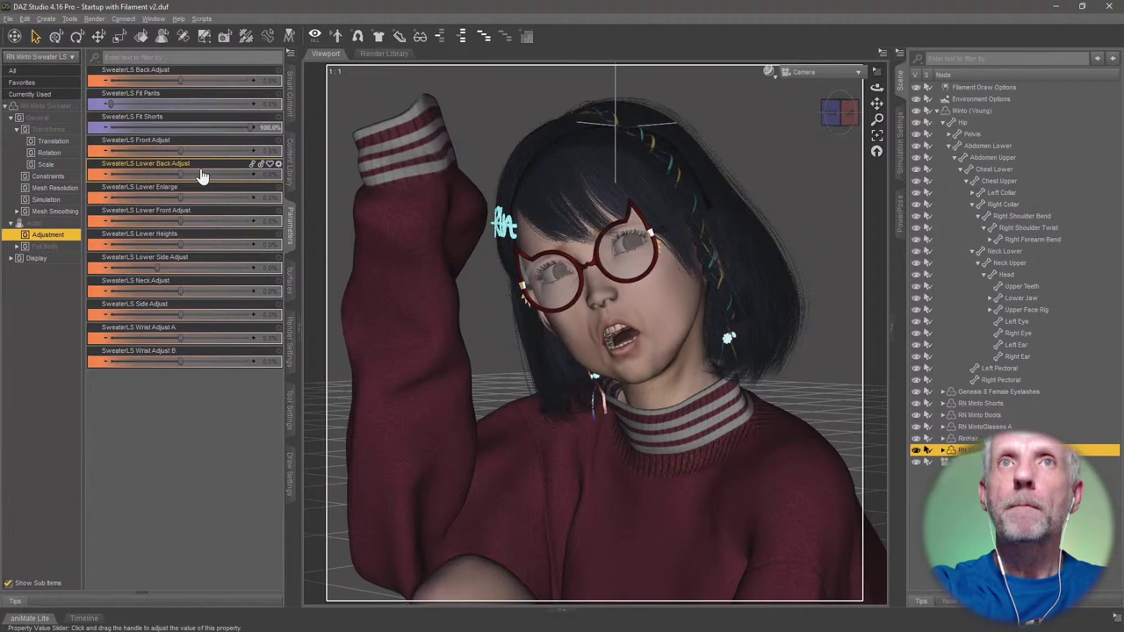
{"action": "left_click", "coordinate": [47, 235]}
{"action": "left_click_drag", "start_coordinate": [175, 338], "coordinate": [84, 340]}
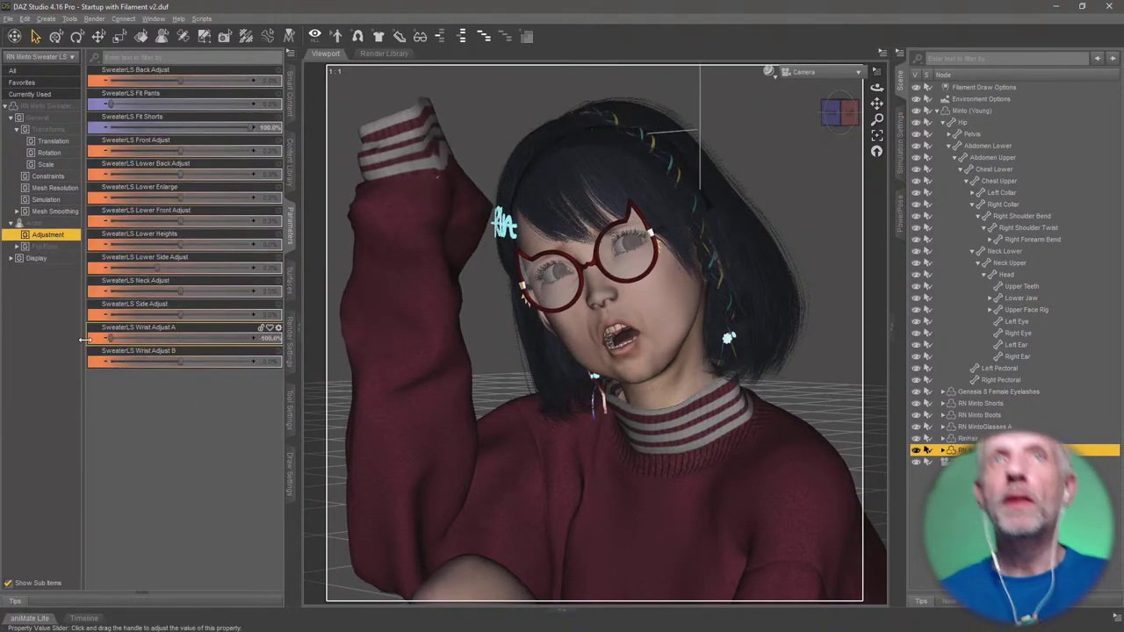
{"action": "left_click", "coordinate": [899, 215]}
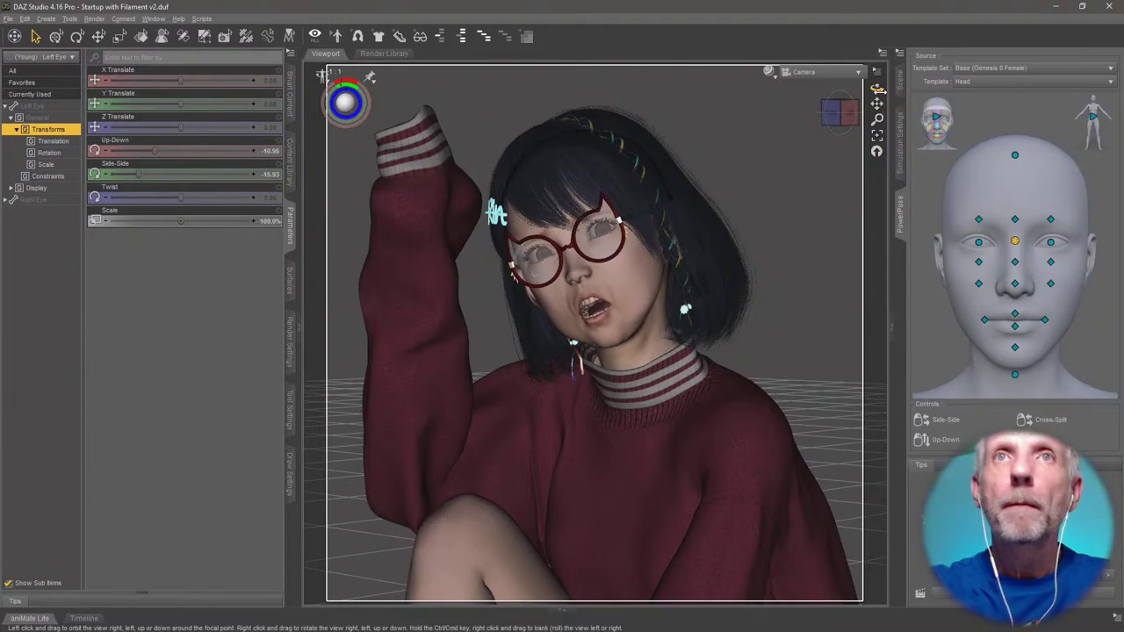
{"action": "left_click_drag", "start_coordinate": [876, 88], "coordinate": [854, 98]}
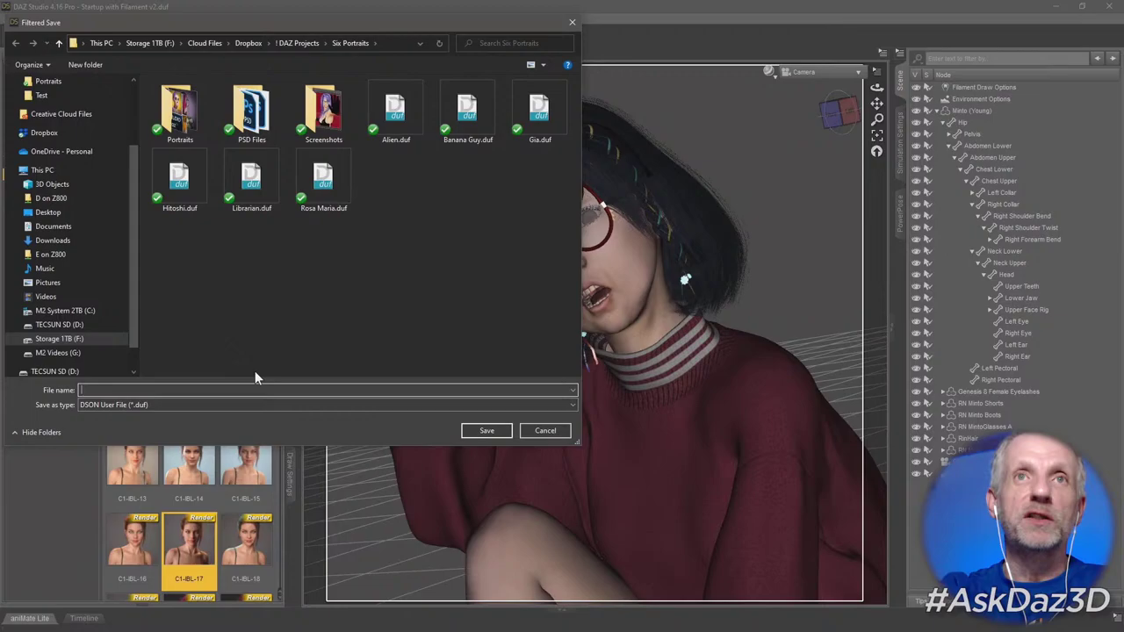
Save the scene as 'Scam Alert' and light it with the darker C1-IBL-20 preset.
{"action": "type", "text": "Scam Alert"}
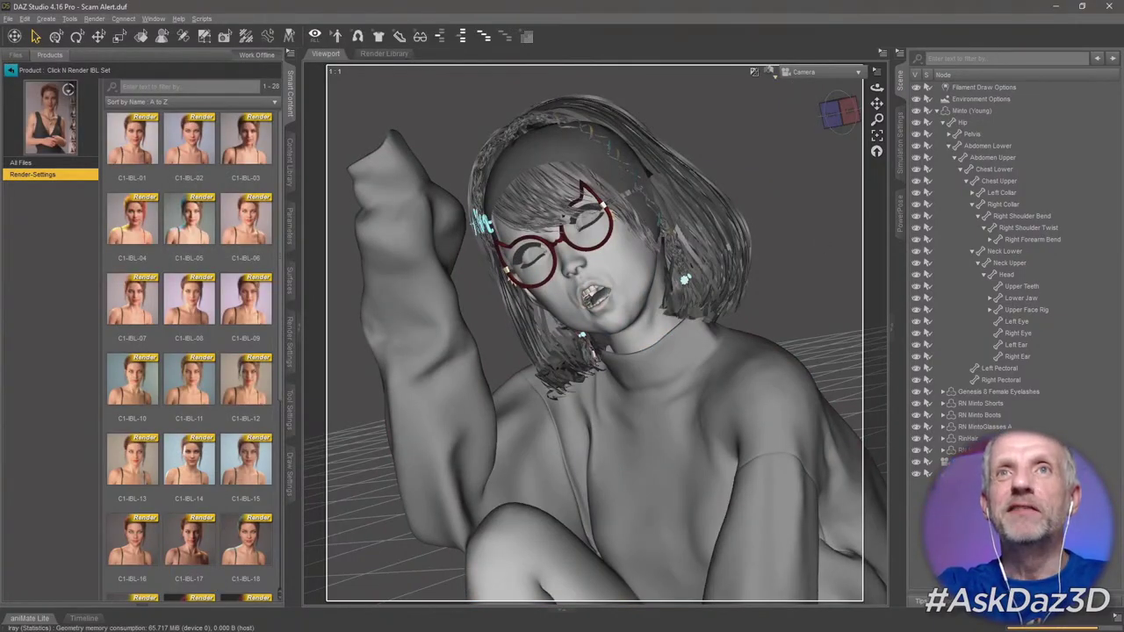
{"action": "scroll", "coordinate": [189, 351], "scroll_direction": "down", "scroll_amount": 4}
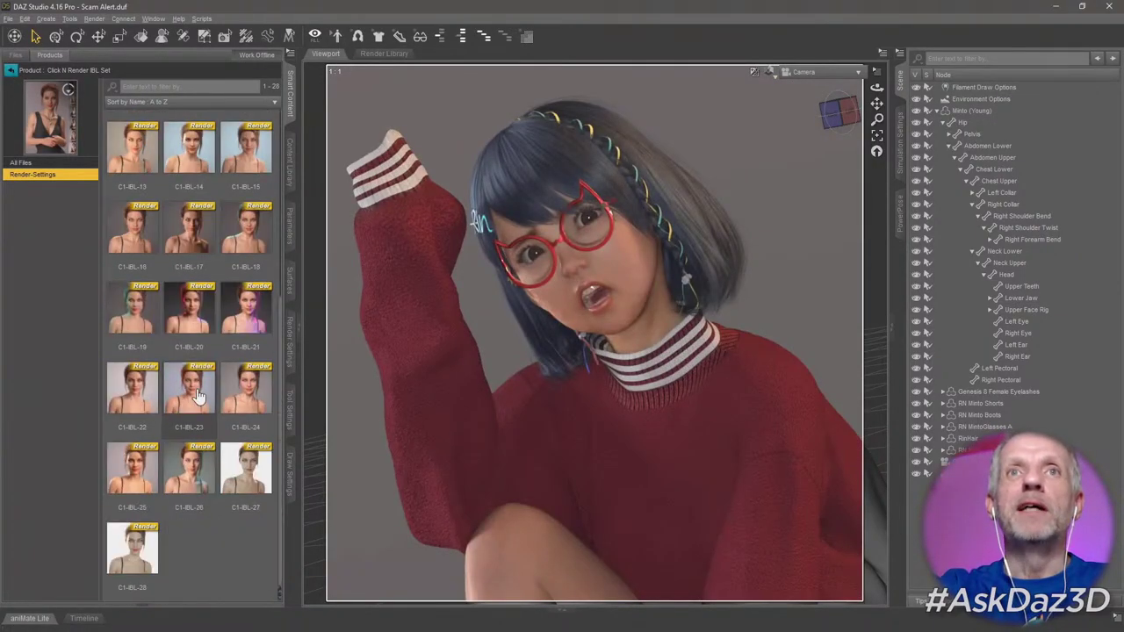
{"action": "double_click", "coordinate": [189, 301]}
{"action": "double_click", "coordinate": [246, 301]}
{"action": "double_click", "coordinate": [132, 307]}
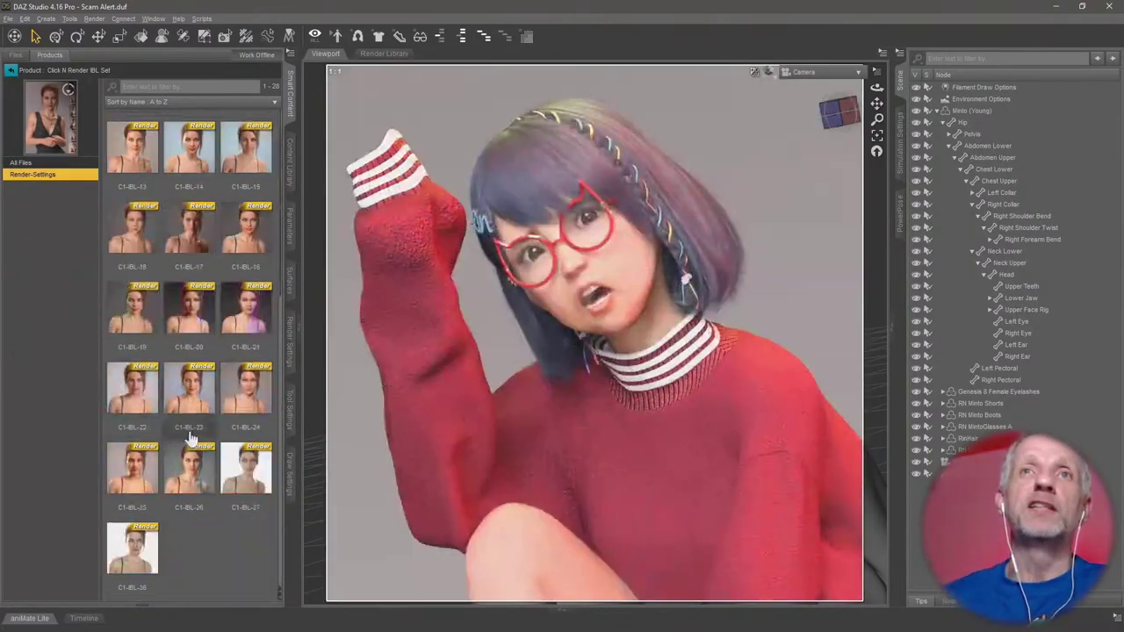
{"action": "double_click", "coordinate": [189, 308]}
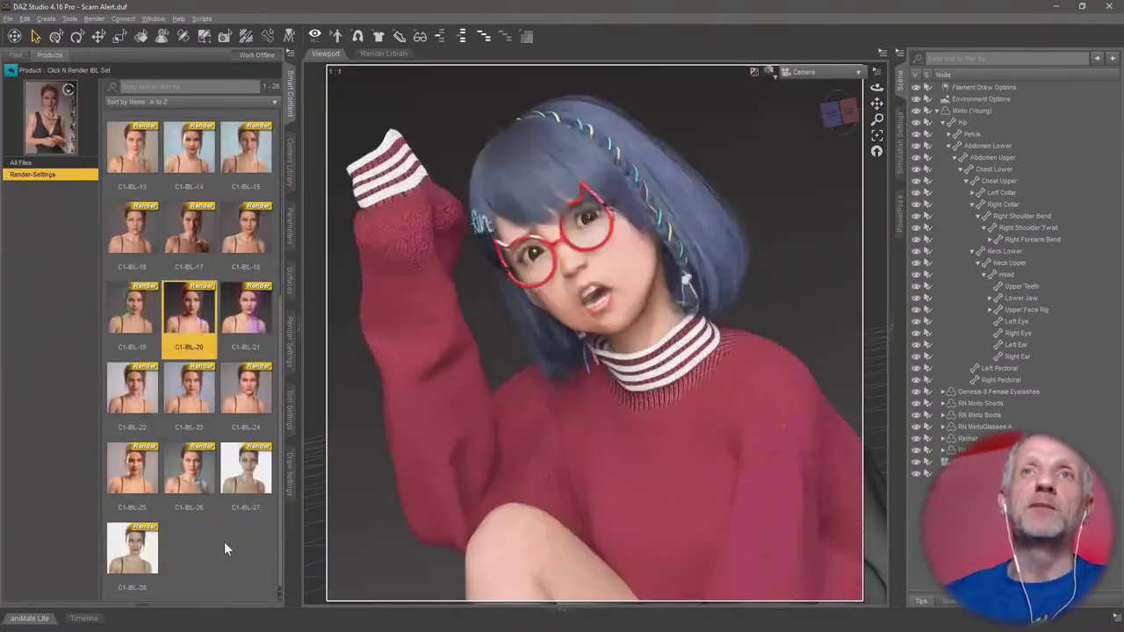
Apply the Minto Lips Glossy C material.
{"action": "left_click", "coordinate": [948, 449]}
{"action": "left_click", "coordinate": [22, 197]}
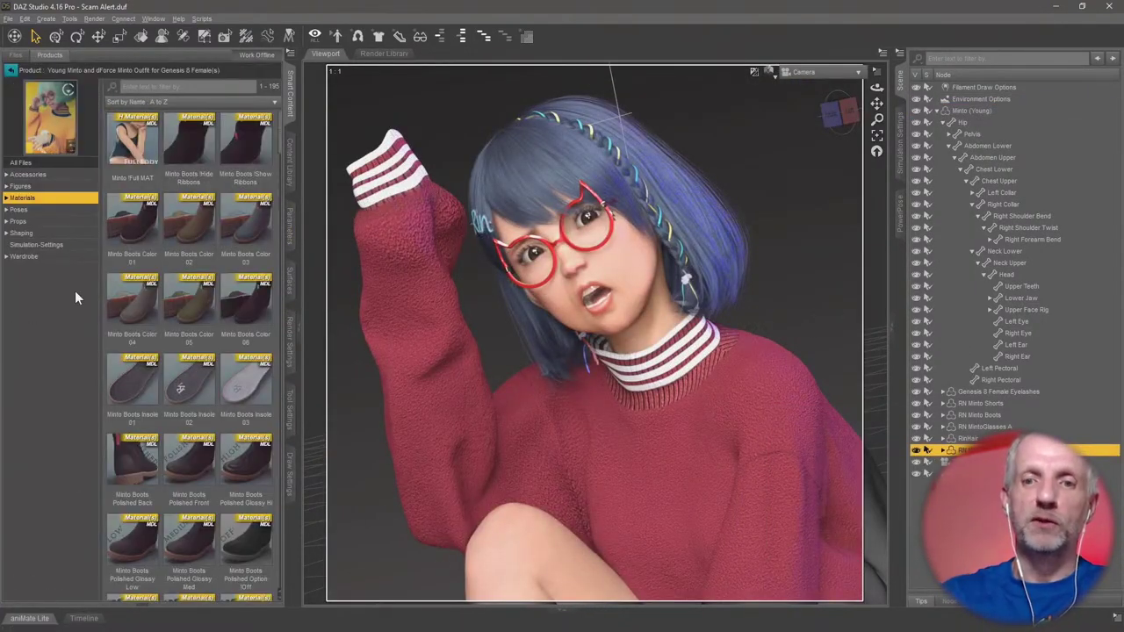
{"action": "scroll", "coordinate": [136, 252], "scroll_direction": "down", "scroll_amount": 3}
{"action": "double_click", "coordinate": [245, 261]}
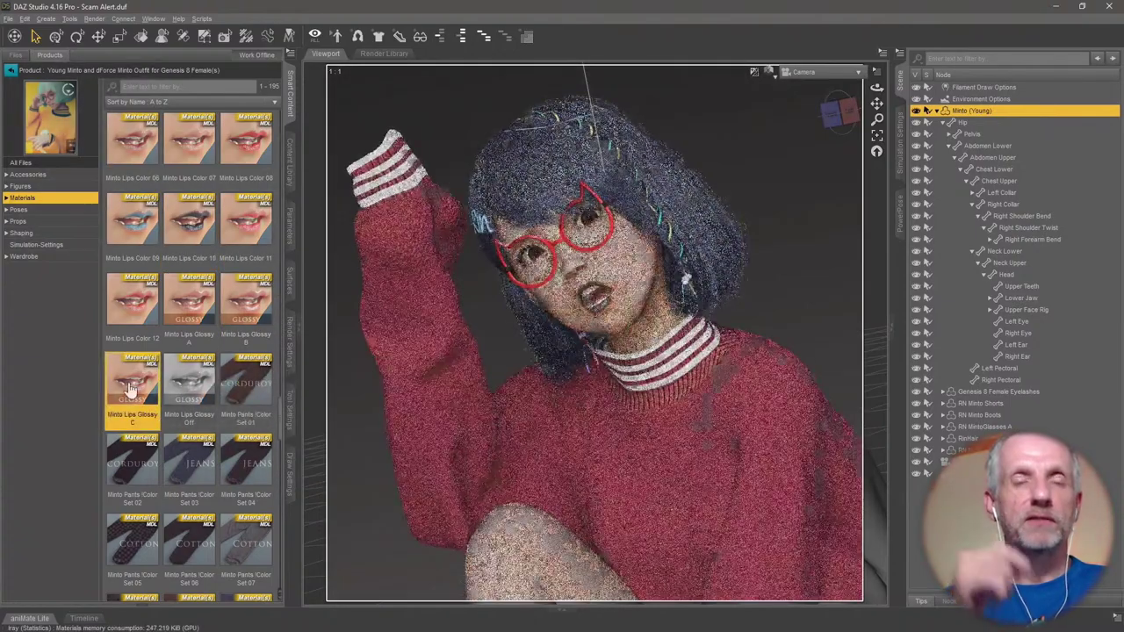
Give the sweater the Minto Top Pattern 04 material after trying Pattern 01 and Weight 065.
{"action": "scroll", "coordinate": [211, 373], "scroll_direction": "down", "scroll_amount": 10}
{"action": "scroll", "coordinate": [211, 372], "scroll_direction": "down", "scroll_amount": 5}
{"action": "double_click", "coordinate": [132, 224]}
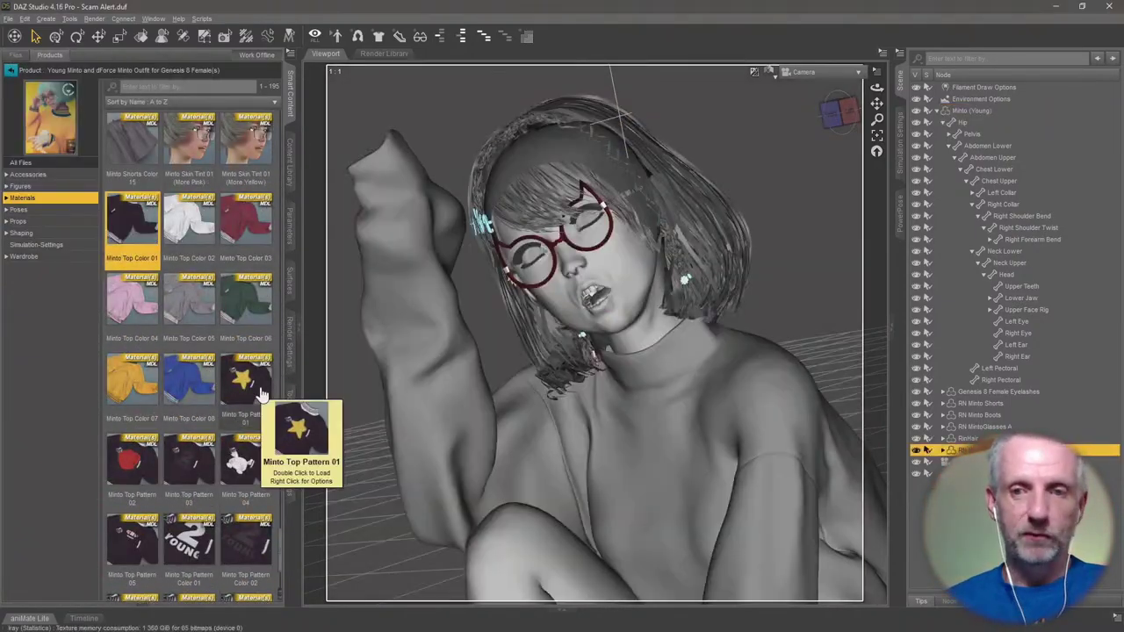
{"action": "double_click", "coordinate": [246, 376]}
{"action": "scroll", "coordinate": [211, 425], "scroll_direction": "down", "scroll_amount": 2}
{"action": "double_click", "coordinate": [141, 553]}
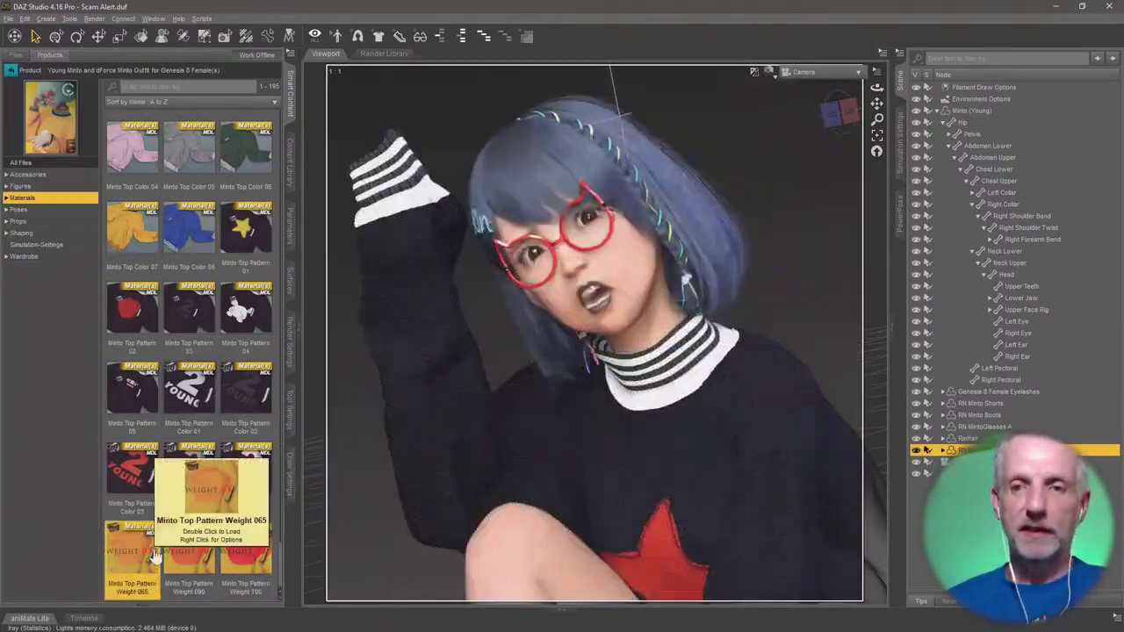
{"action": "double_click", "coordinate": [188, 309]}
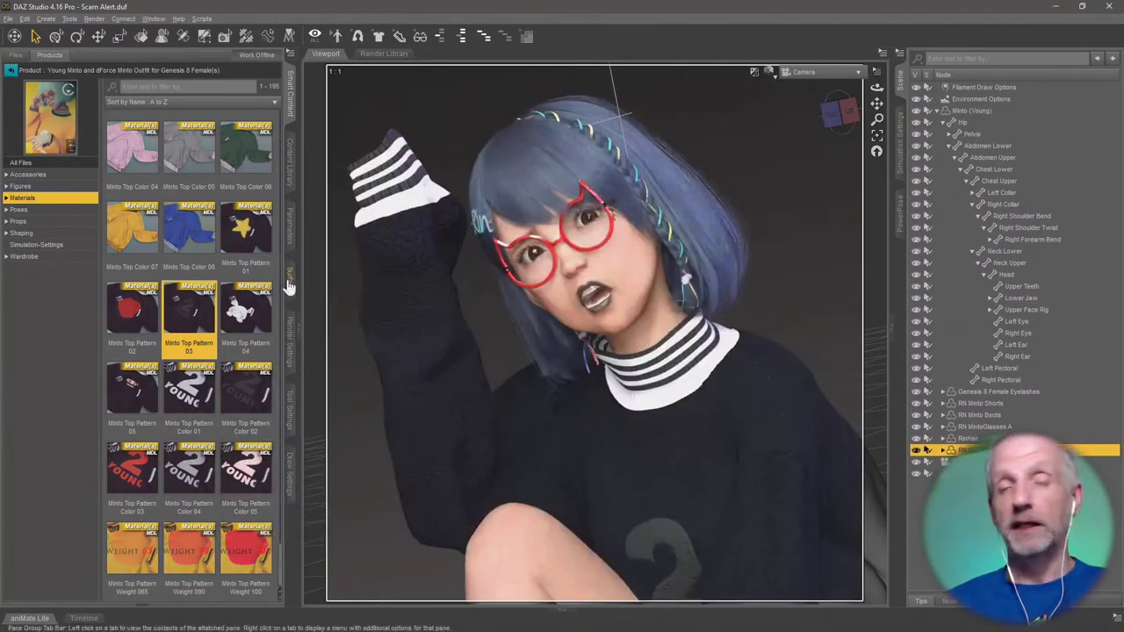
Inspect the sweater front and sleeve surfaces' base, geometry and bump settings.
{"action": "left_click", "coordinate": [290, 281]}
{"action": "left_click", "coordinate": [46, 267]}
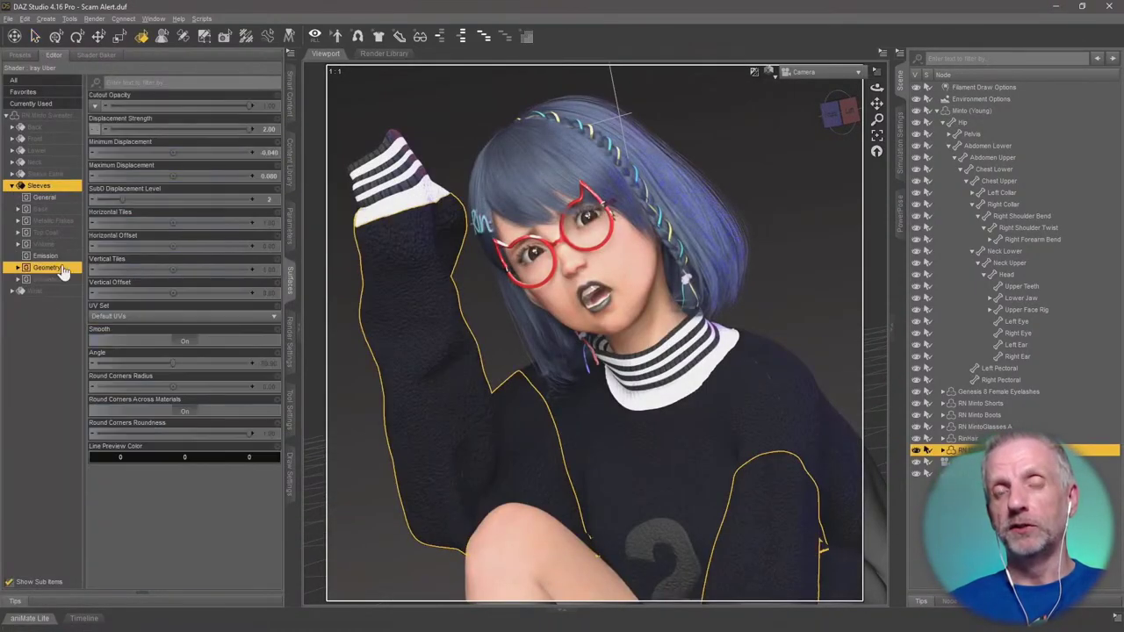
{"action": "left_click", "coordinate": [535, 421]}
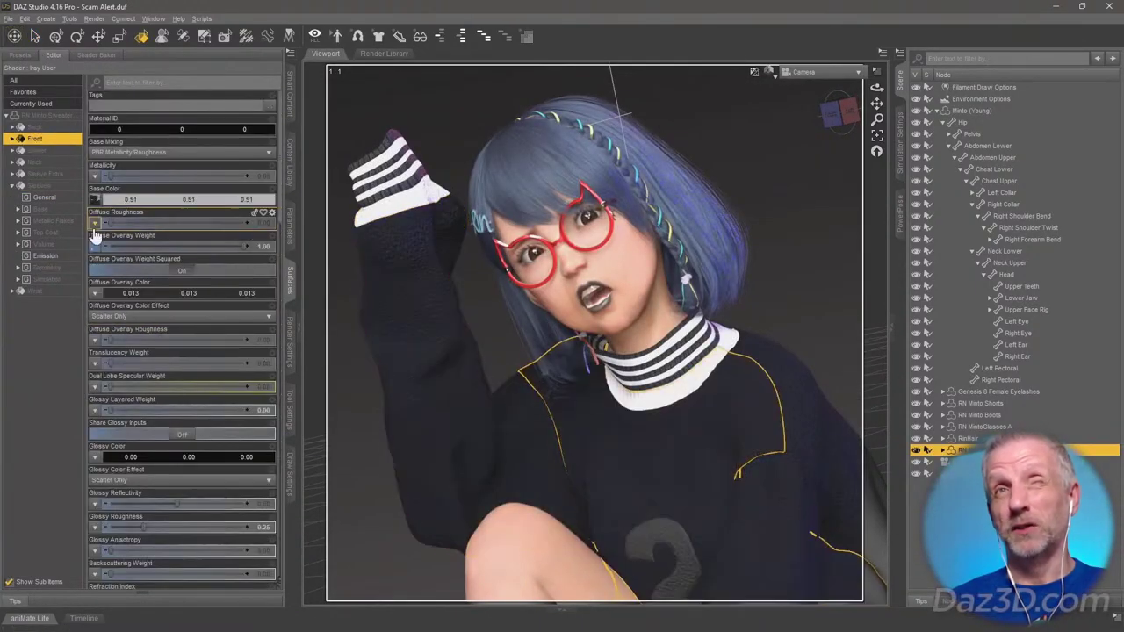
{"action": "left_click", "coordinate": [46, 221]}
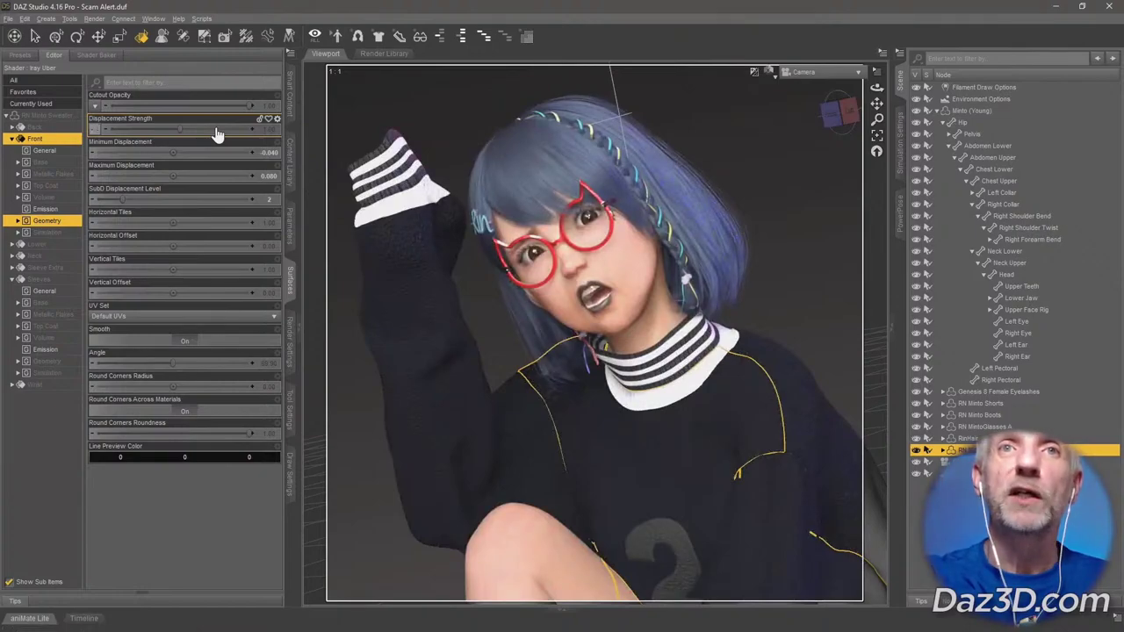
{"action": "left_click", "coordinate": [45, 162]}
{"action": "left_click", "coordinate": [53, 221]}
{"action": "left_click", "coordinate": [54, 373]}
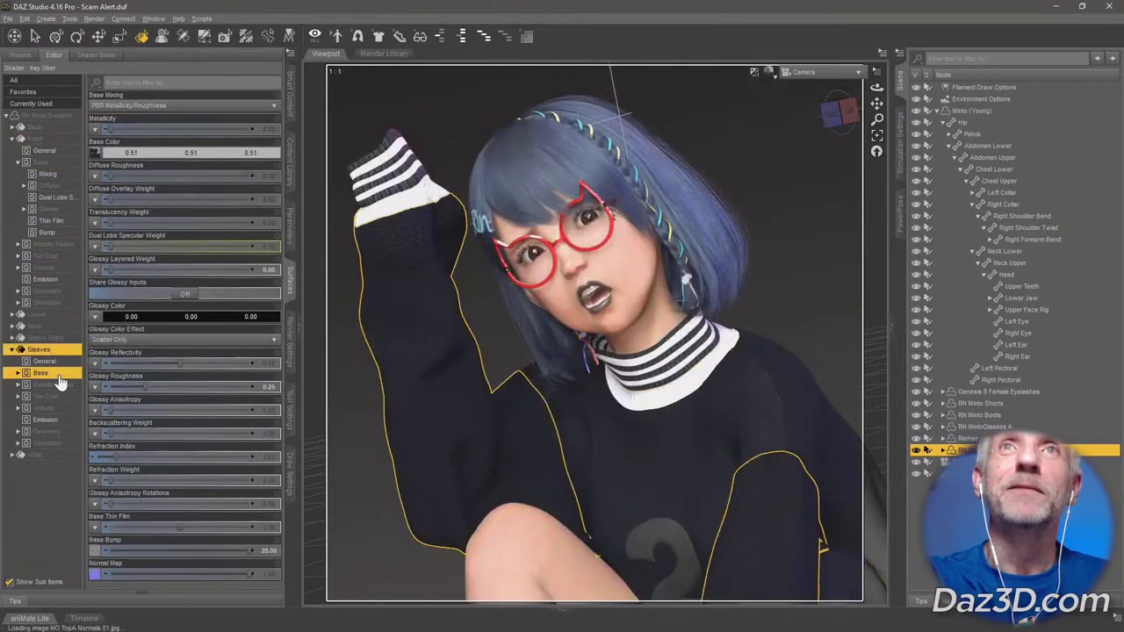
{"action": "left_click", "coordinate": [47, 443]}
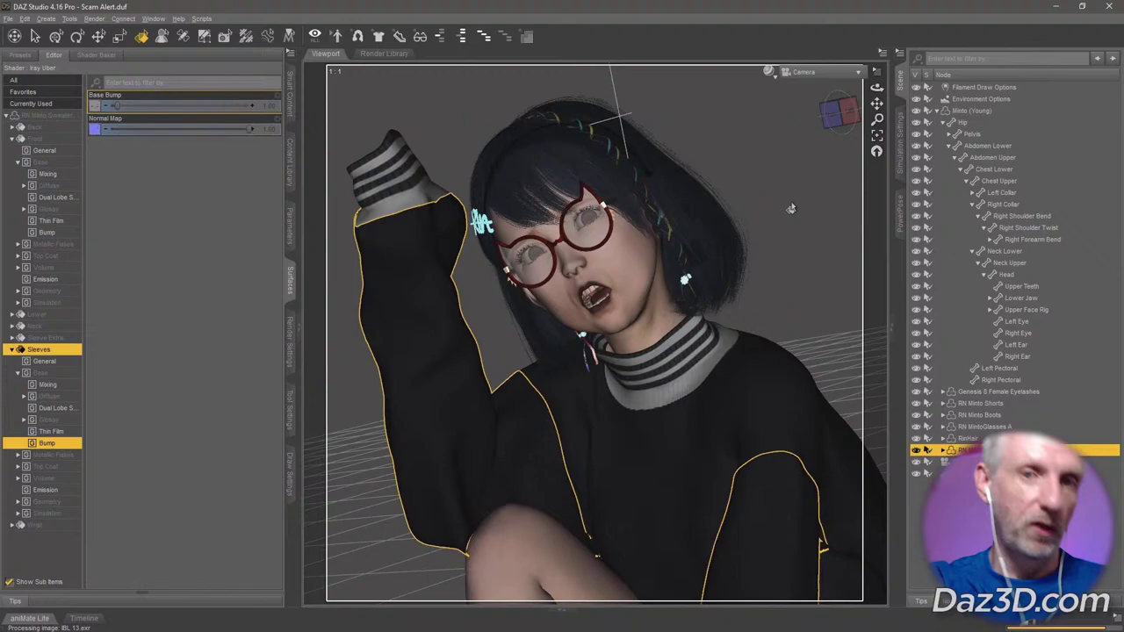
Run the dForce cloth simulation on the sweater and apply the C1-IBL2-27 lighting preset.
{"action": "left_click", "coordinate": [900, 140]}
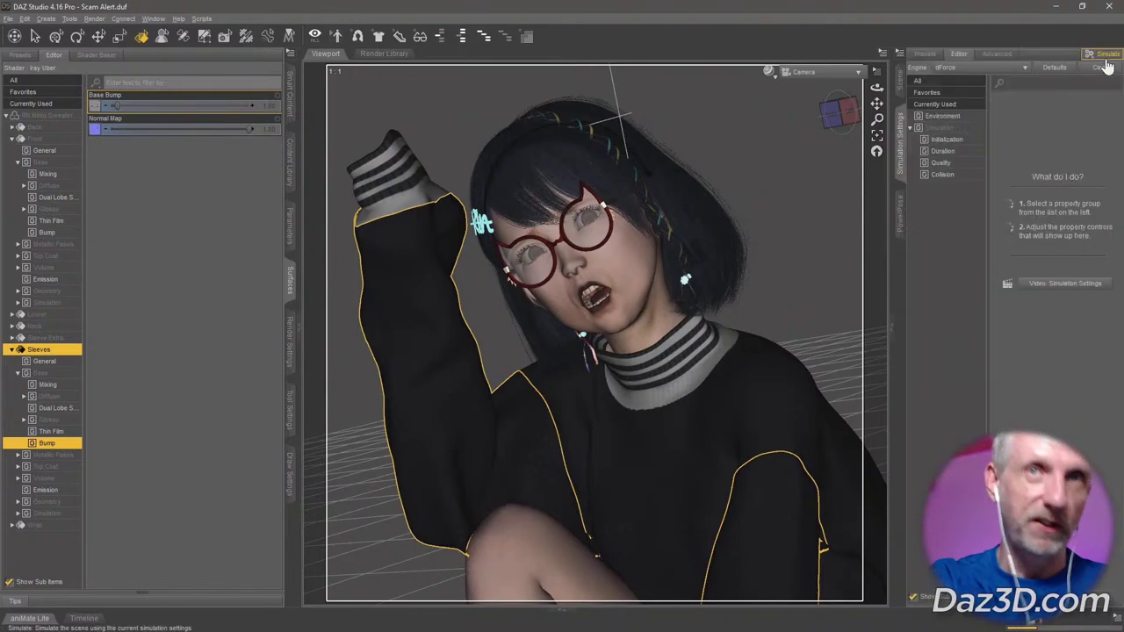
{"action": "left_click", "coordinate": [1104, 56]}
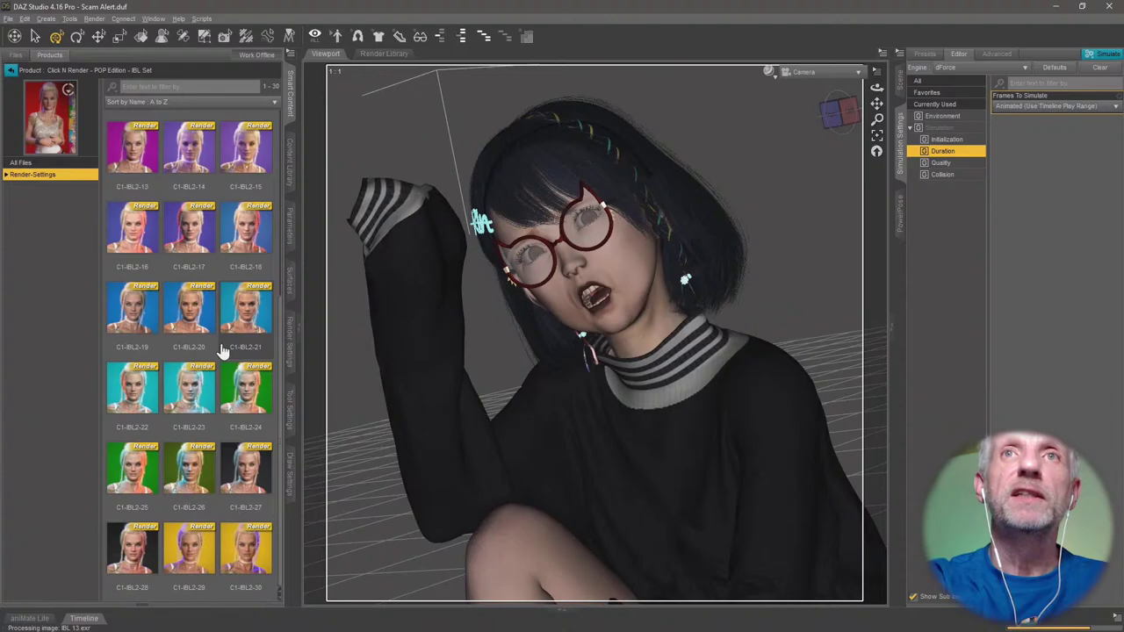
{"action": "double_click", "coordinate": [246, 470]}
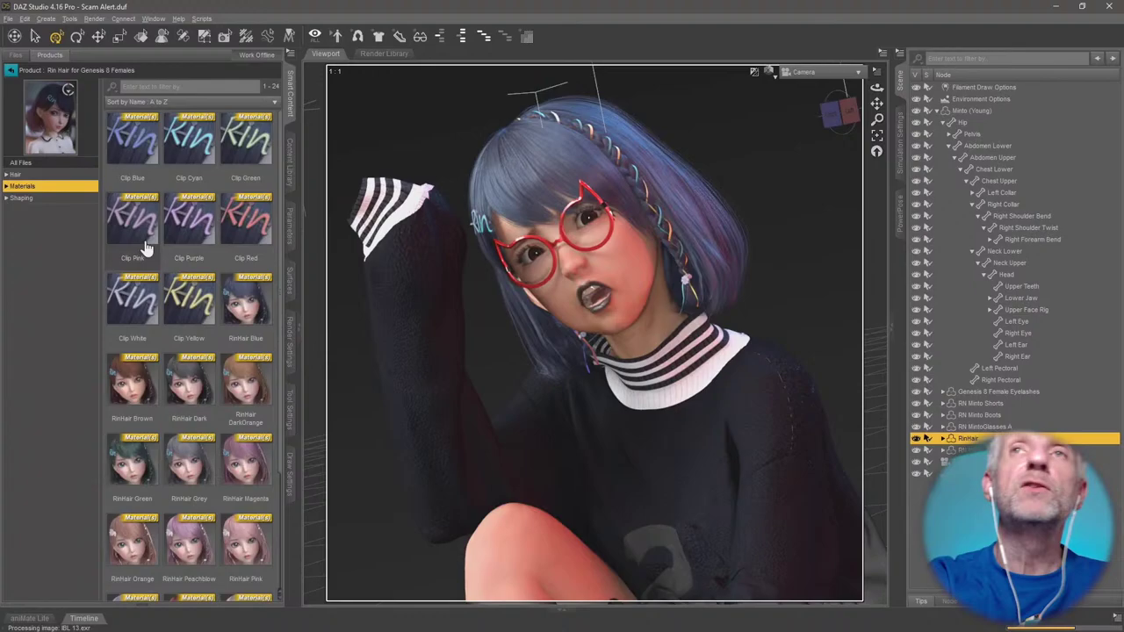
Give the hair the Clip Red material and the RinHair Blows to Right shaping preset.
{"action": "double_click", "coordinate": [246, 226]}
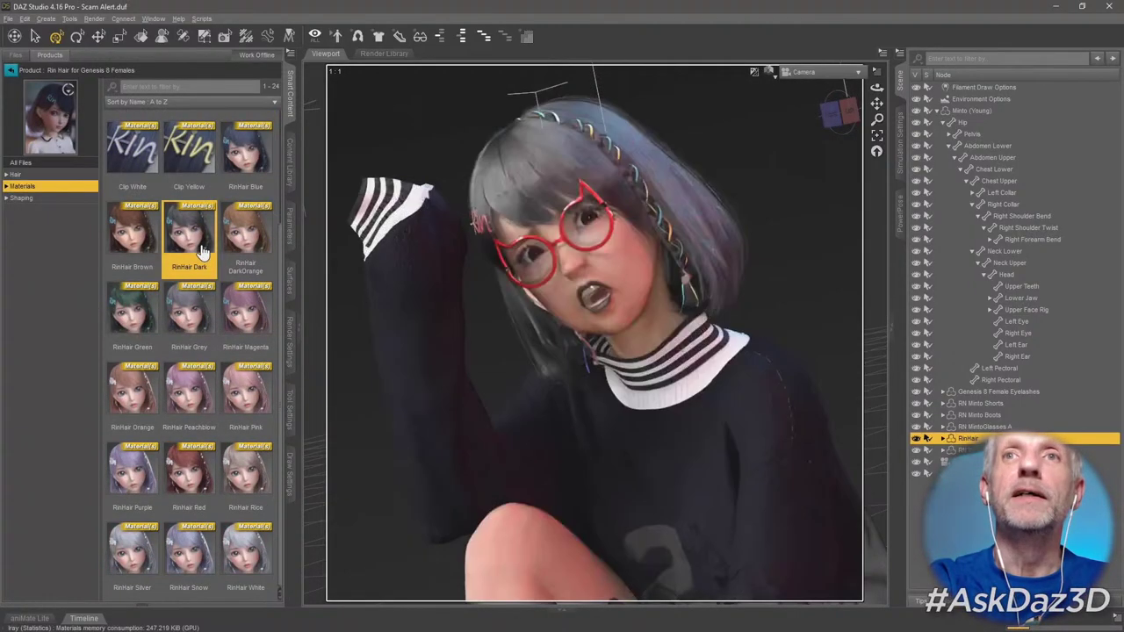
{"action": "left_click", "coordinate": [66, 198]}
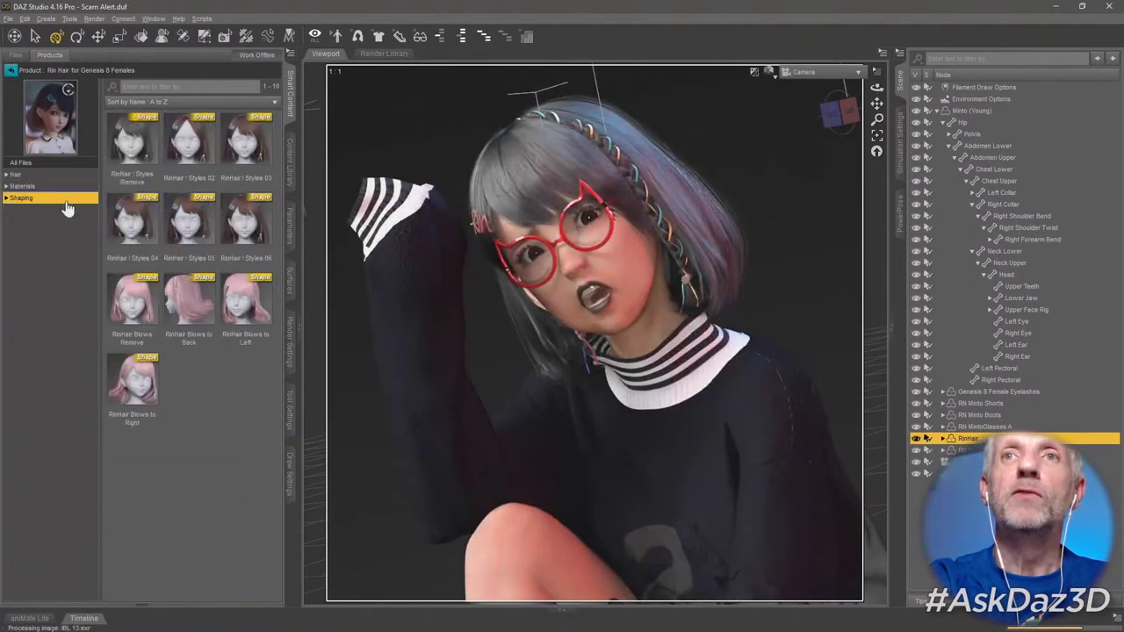
{"action": "double_click", "coordinate": [131, 386]}
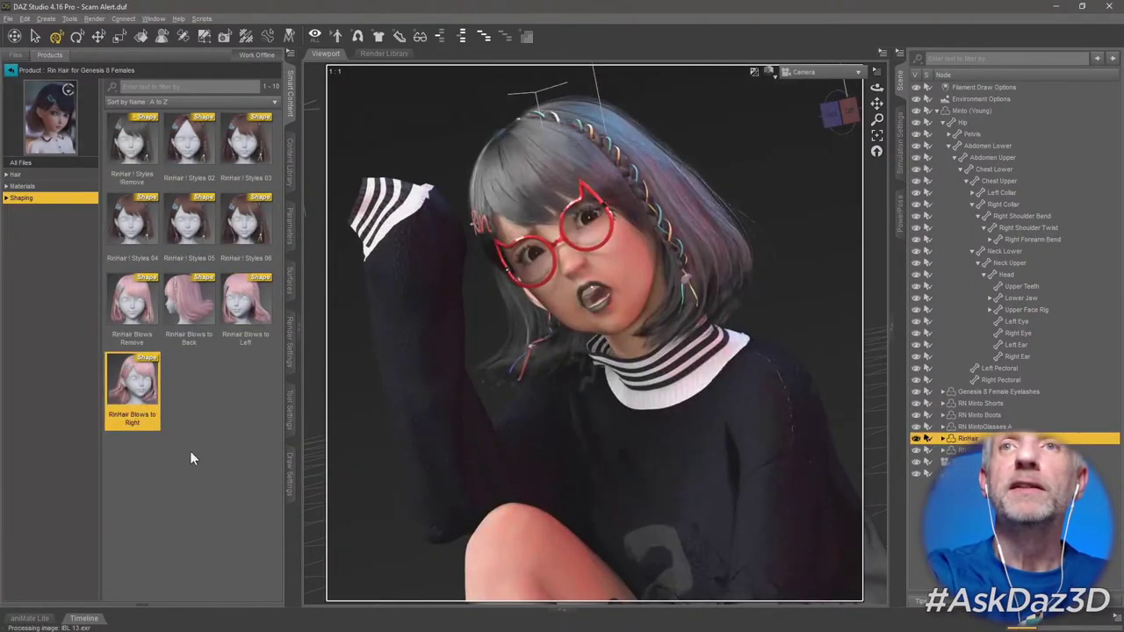
{"action": "left_click", "coordinate": [290, 224]}
{"action": "left_click", "coordinate": [62, 213]}
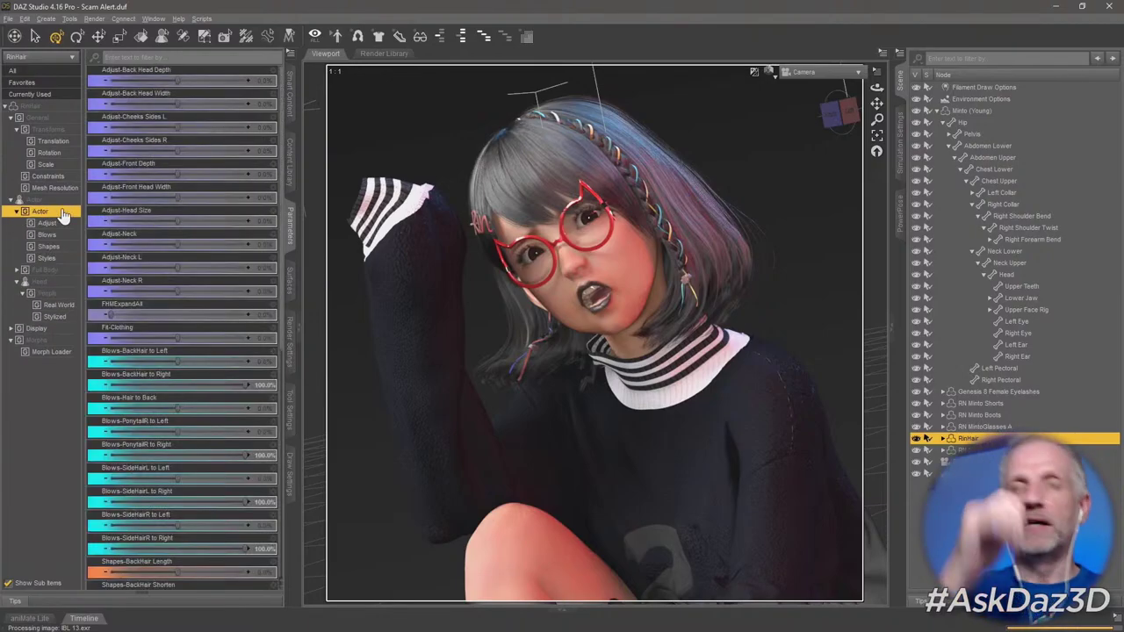
{"action": "scroll", "coordinate": [201, 395], "scroll_direction": "down", "scroll_amount": 5}
Check the sweater's bump surface properties, then render the scene with Ctrl+R.
{"action": "left_click", "coordinate": [141, 36]}
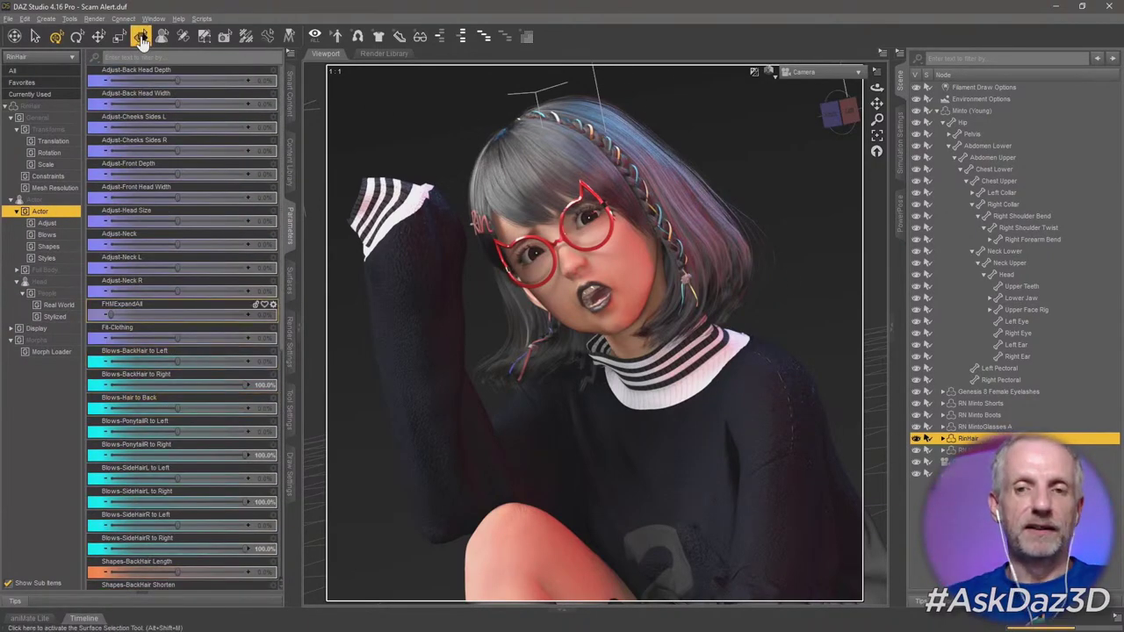
{"action": "left_click", "coordinate": [615, 456]}
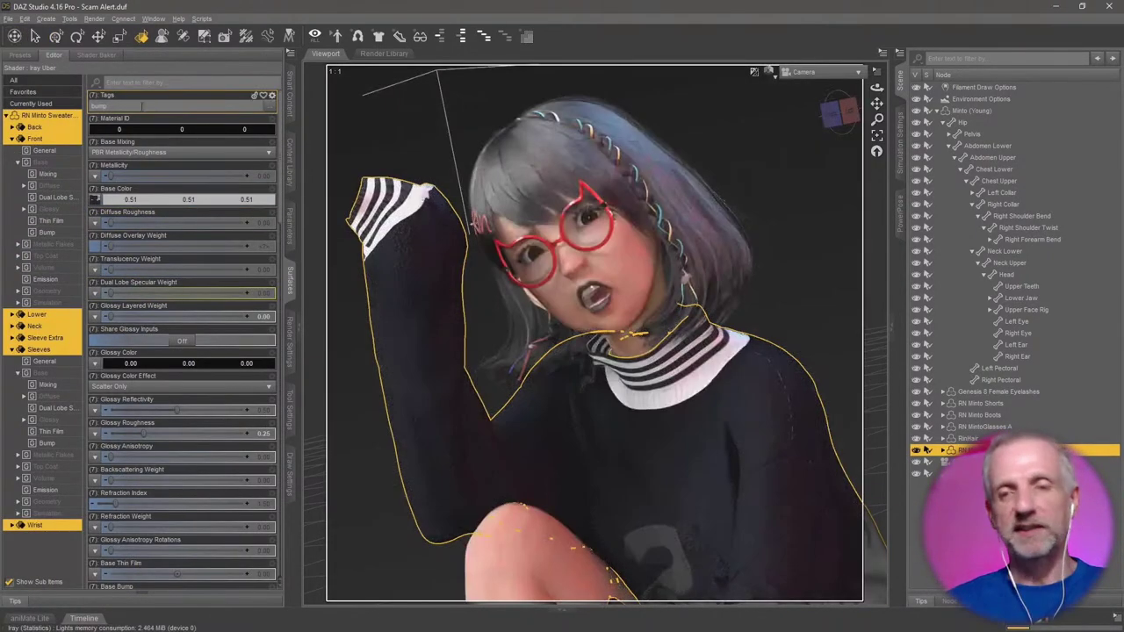
{"action": "left_click", "coordinate": [187, 105]}
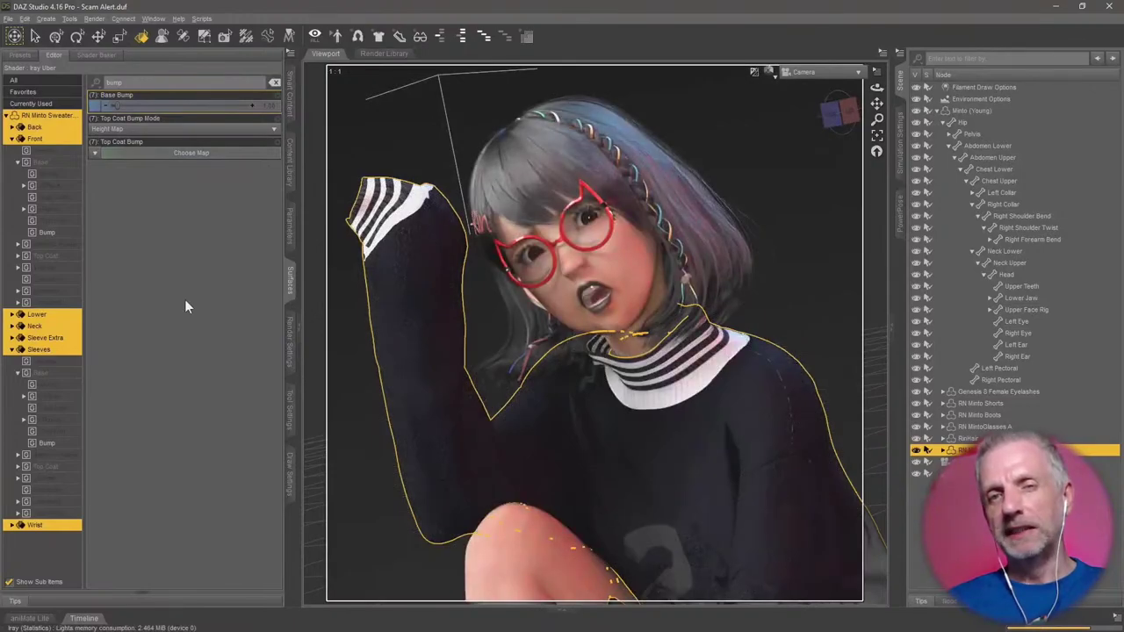
{"action": "left_click", "coordinate": [275, 81]}
{"action": "key", "text": "ctrl+r"}
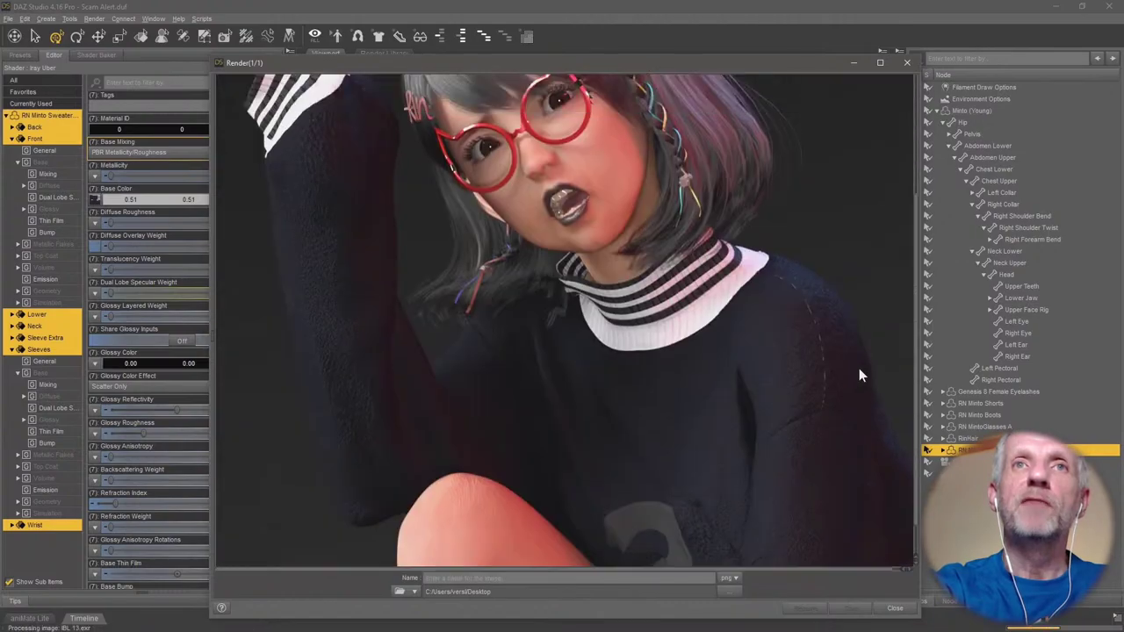
Locate the new camera from Top View, set its Focal Distance to 151.84, and render its view.
{"action": "left_click", "coordinate": [895, 608]}
{"action": "left_click", "coordinate": [816, 72]}
{"action": "left_click", "coordinate": [774, 128]}
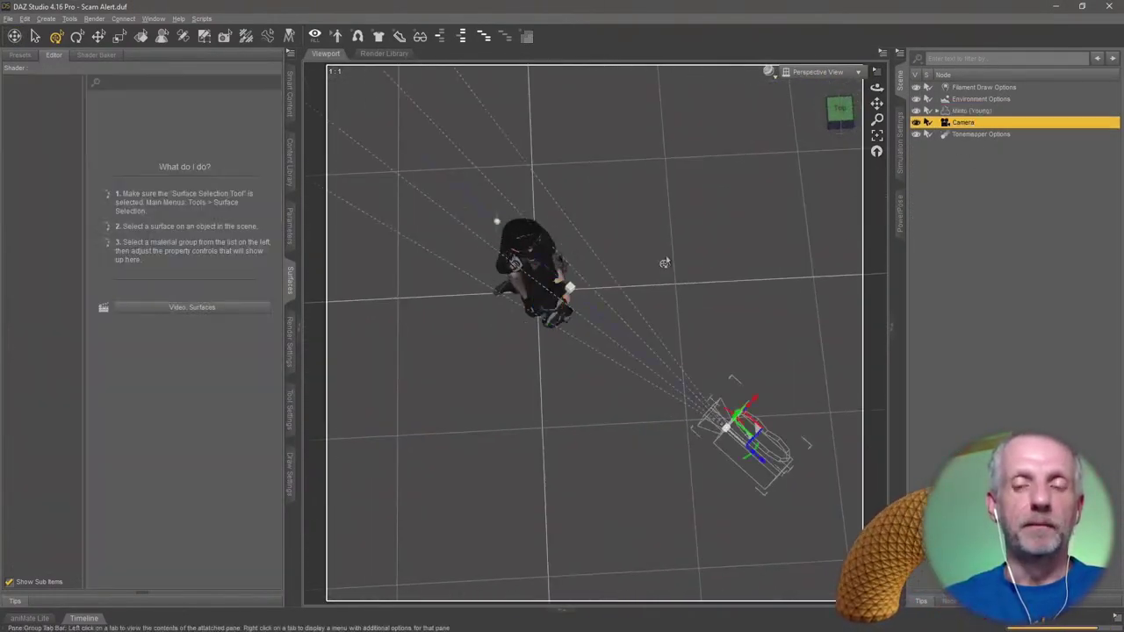
{"action": "left_click", "coordinate": [290, 224]}
{"action": "left_click", "coordinate": [817, 71]}
{"action": "left_click", "coordinate": [817, 125]}
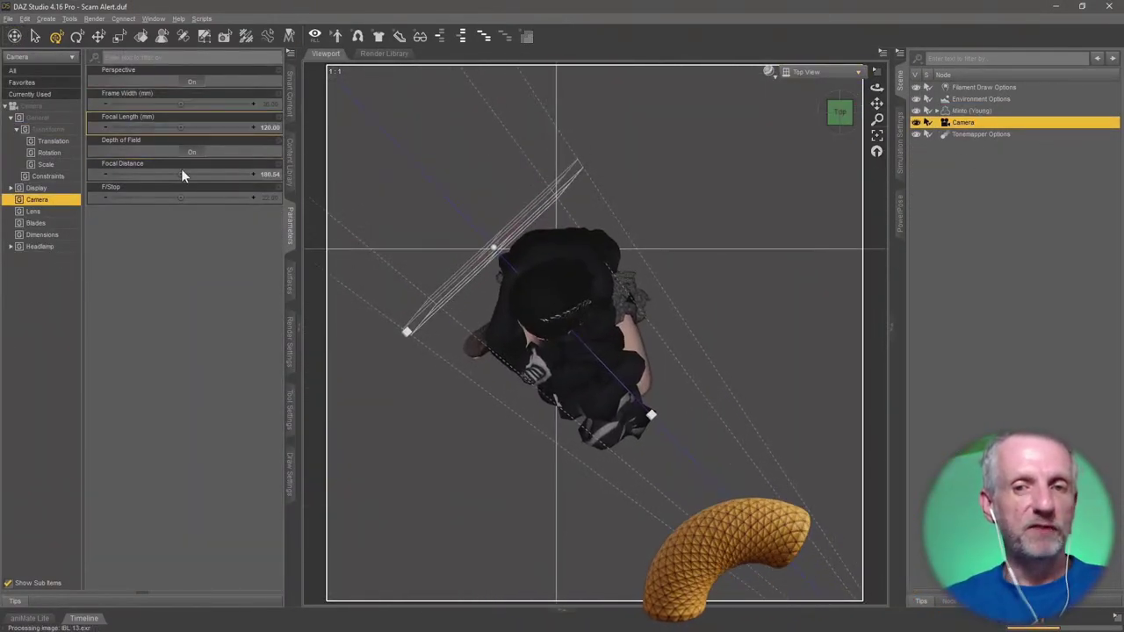
{"action": "left_click", "coordinate": [816, 71]}
{"action": "left_click", "coordinate": [775, 128]}
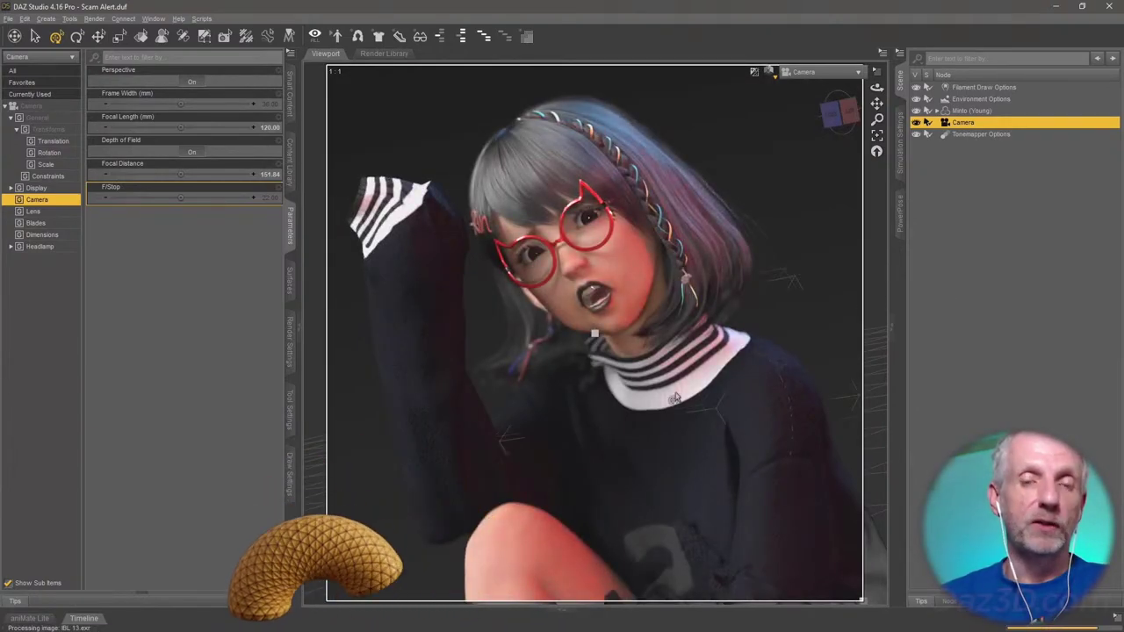
{"action": "left_click", "coordinate": [817, 71]}
{"action": "key", "text": "ctrl+r"}
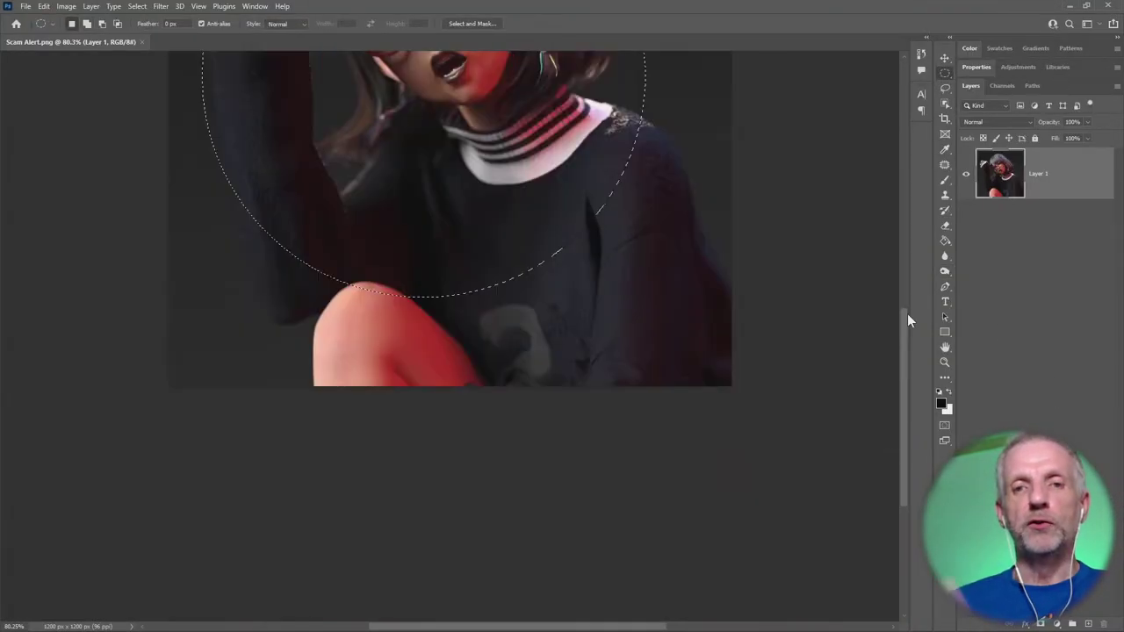
Select everything outside a circle around the character in Photoshop, then bring the browser back.
{"action": "left_click_drag", "start_coordinate": [230, 118], "coordinate": [666, 553]}
{"action": "left_click", "coordinate": [137, 6]}
{"action": "left_click", "coordinate": [149, 50]}
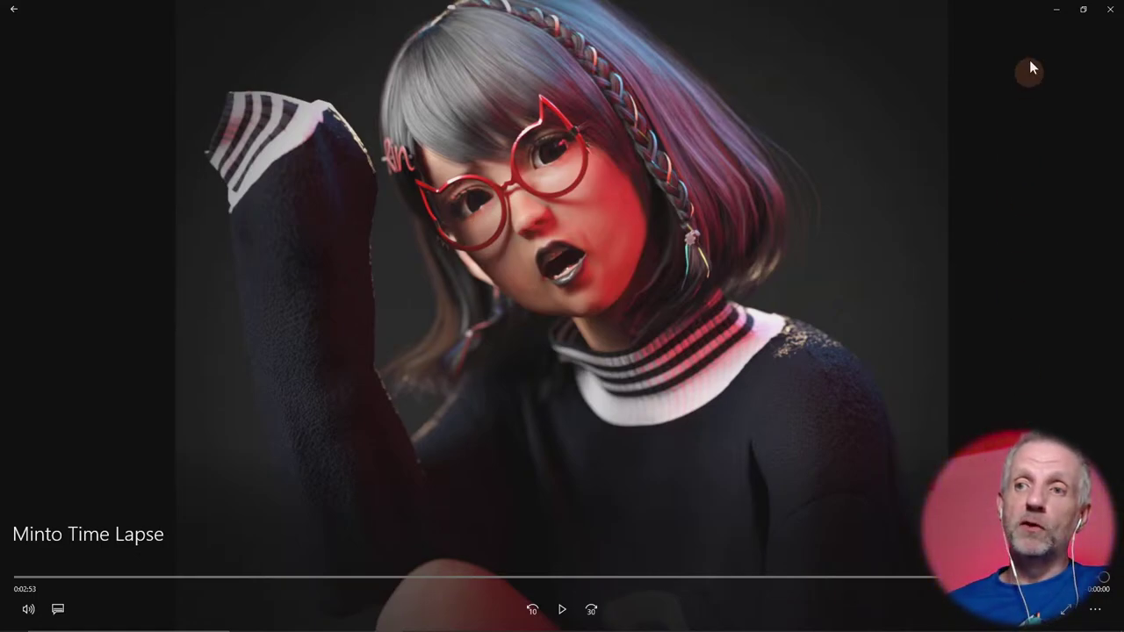
{"action": "left_click", "coordinate": [1058, 8]}
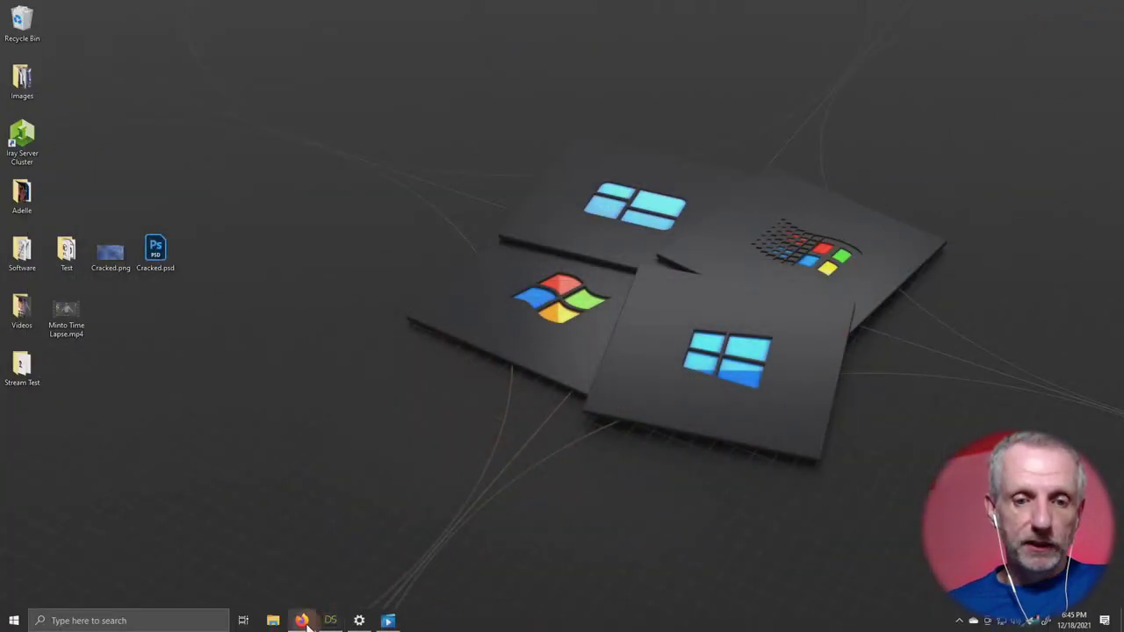
{"action": "left_click", "coordinate": [303, 620]}
Close the Join Us Live popup and go to the Daz 3D home page.
{"action": "left_click", "coordinate": [463, 14]}
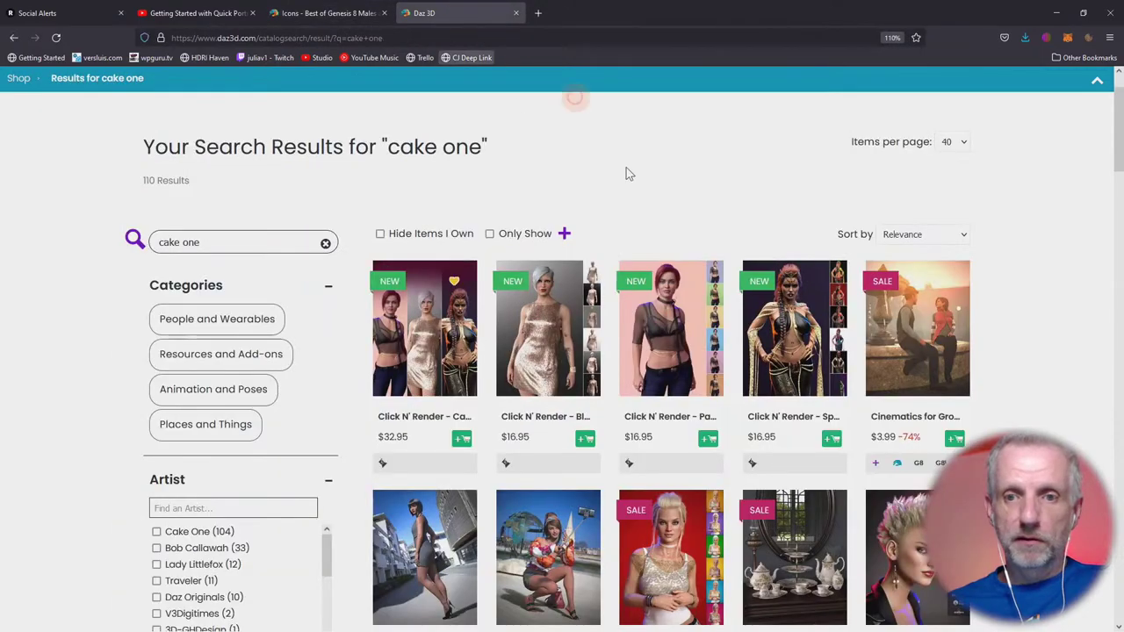
{"action": "scroll", "coordinate": [956, 123], "scroll_direction": "up", "scroll_amount": 2}
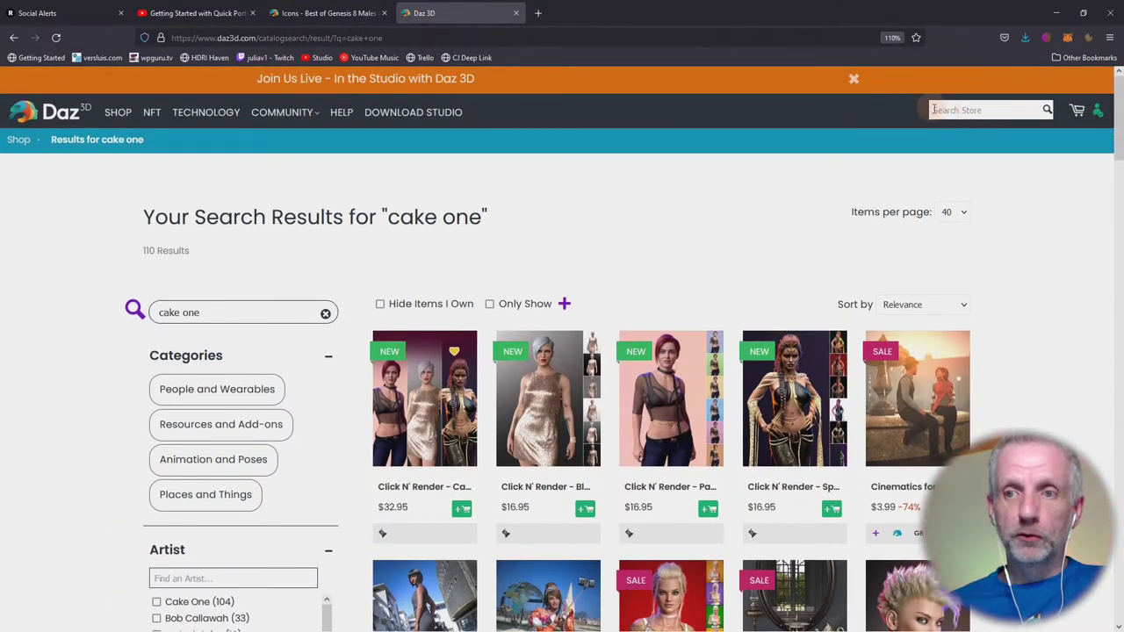
{"action": "left_click", "coordinate": [425, 82]}
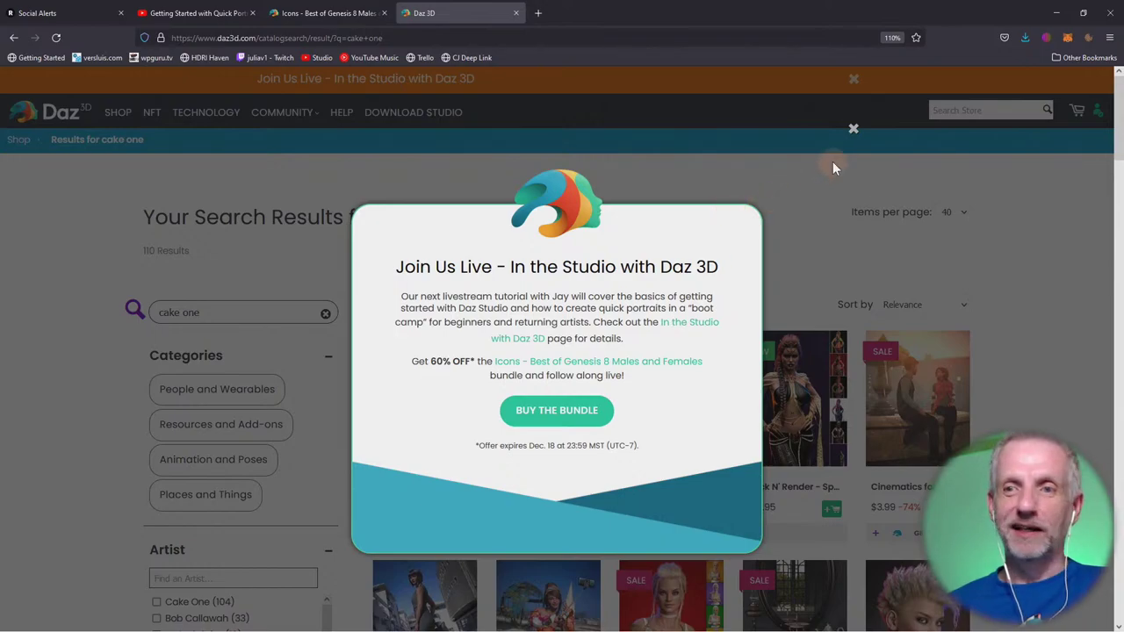
{"action": "left_click", "coordinate": [853, 131]}
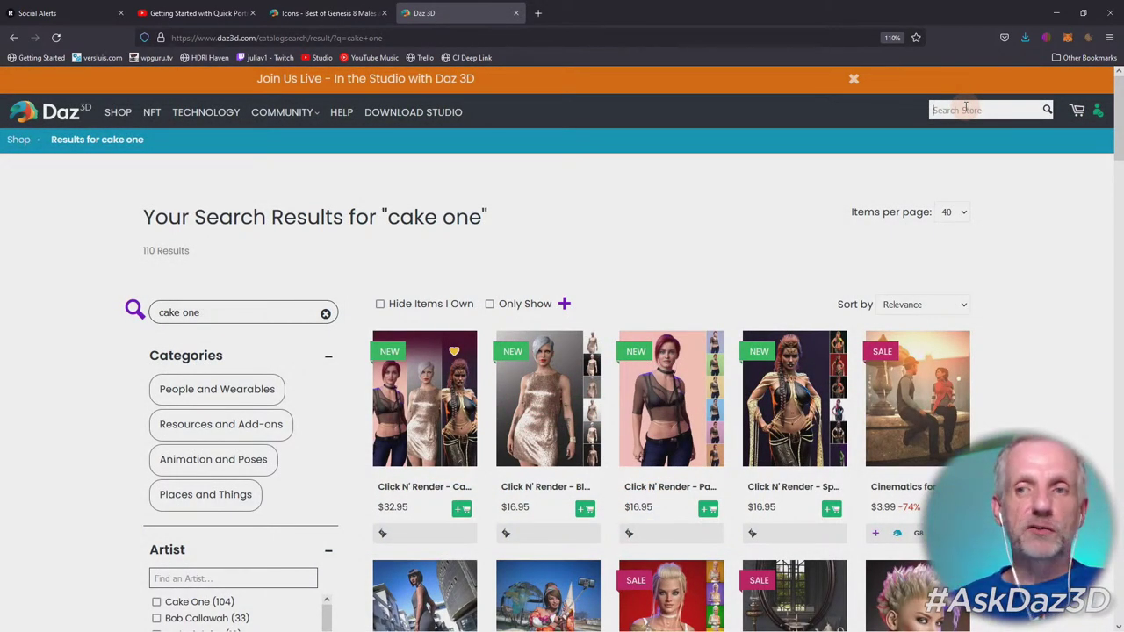
{"action": "left_click", "coordinate": [758, 41]}
{"action": "type", "text": "daz3d.com/"}
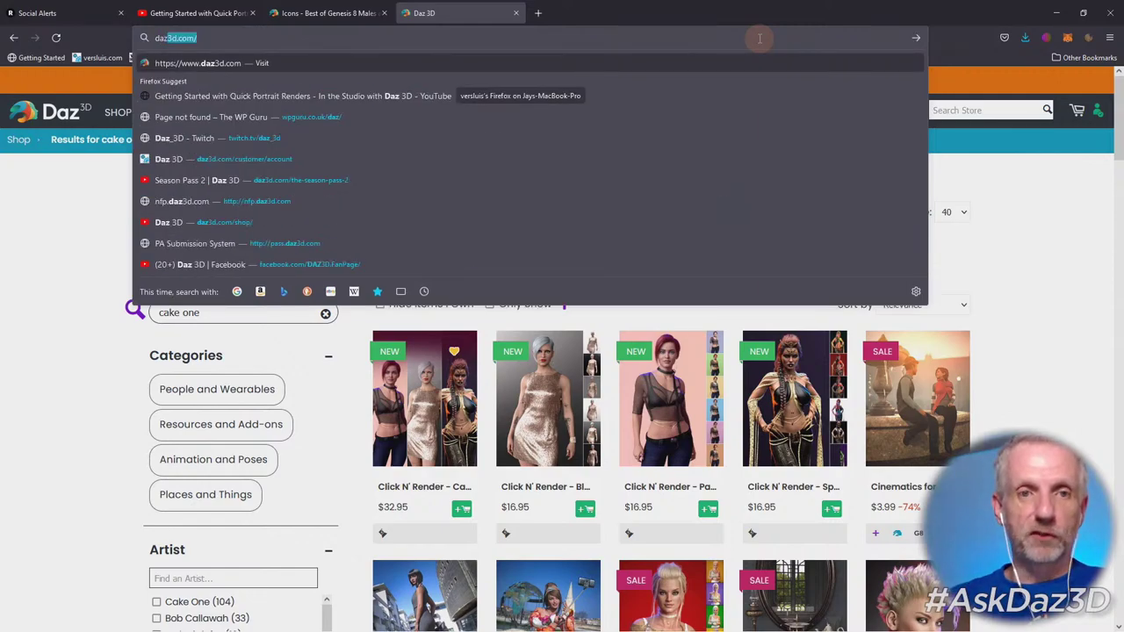
{"action": "key", "text": "Return"}
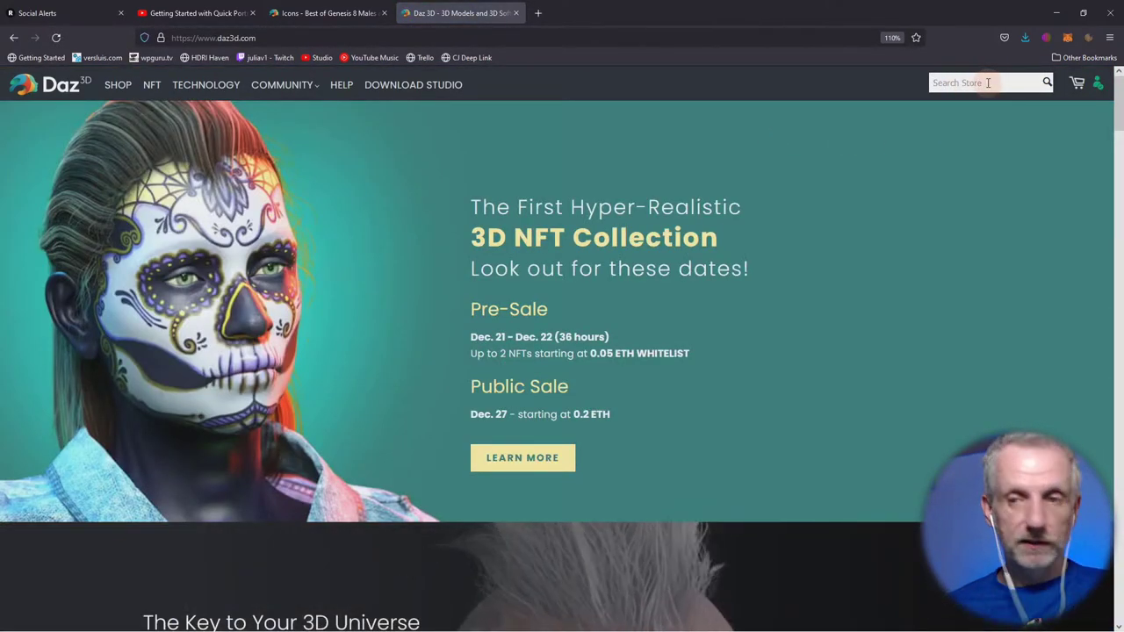
Search the store for 'michael 4' and open Michael 4 3D Model Pro Suite.
{"action": "left_click", "coordinate": [987, 83]}
{"action": "type", "text": "michael 4"}
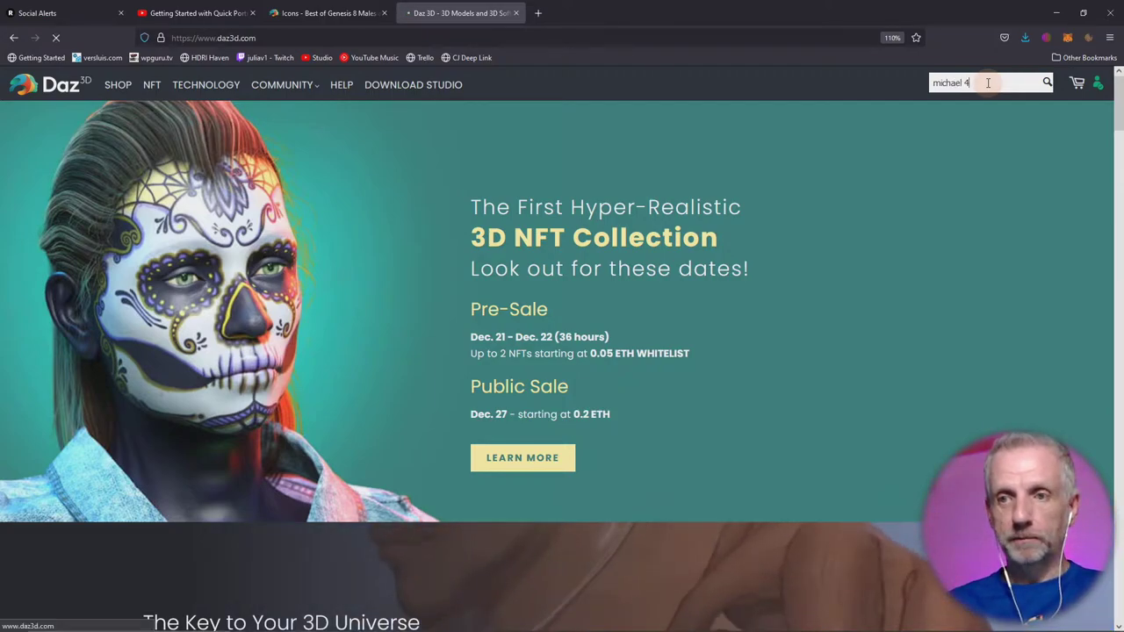
{"action": "key", "text": "Return"}
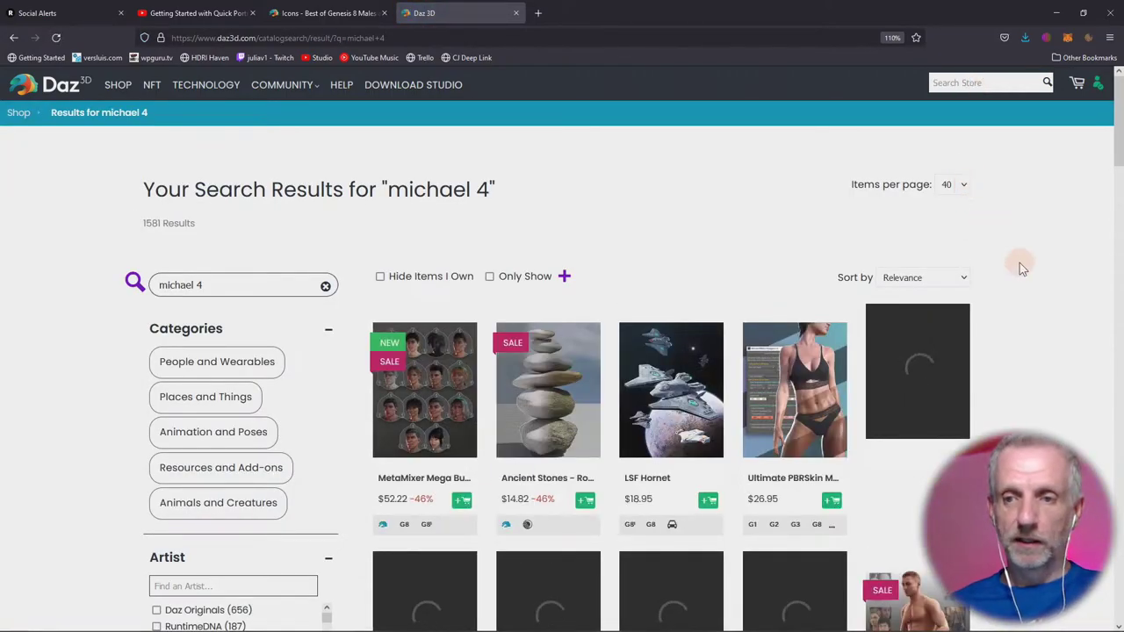
{"action": "scroll", "coordinate": [852, 266], "scroll_direction": "down", "scroll_amount": 2}
{"action": "scroll", "coordinate": [931, 281], "scroll_direction": "down", "scroll_amount": 1}
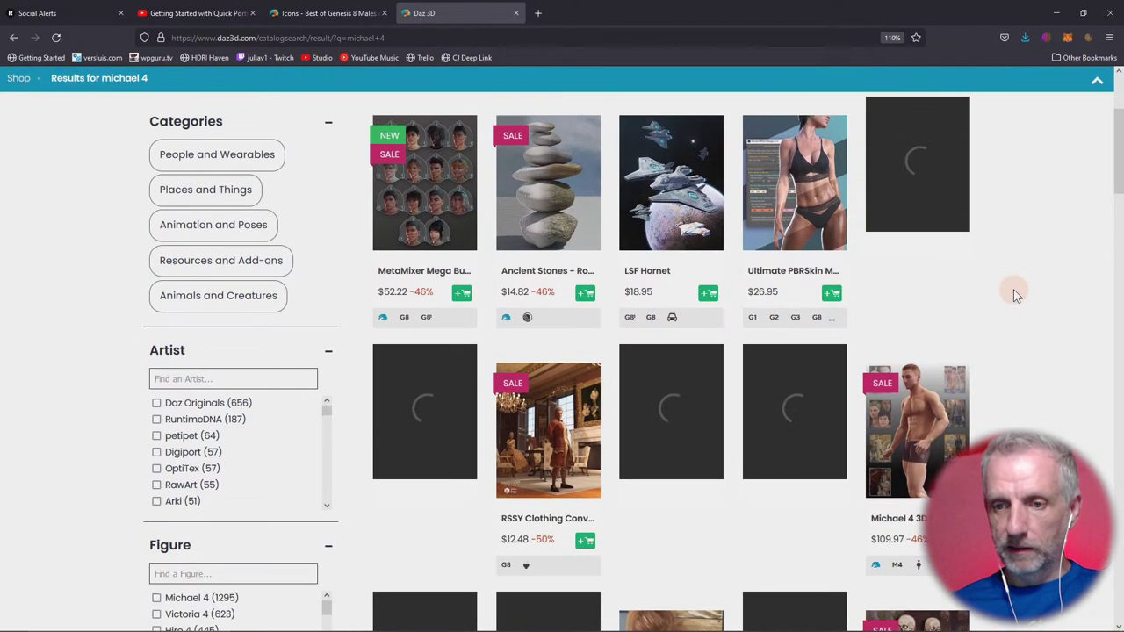
{"action": "scroll", "coordinate": [1019, 300], "scroll_direction": "down", "scroll_amount": 1}
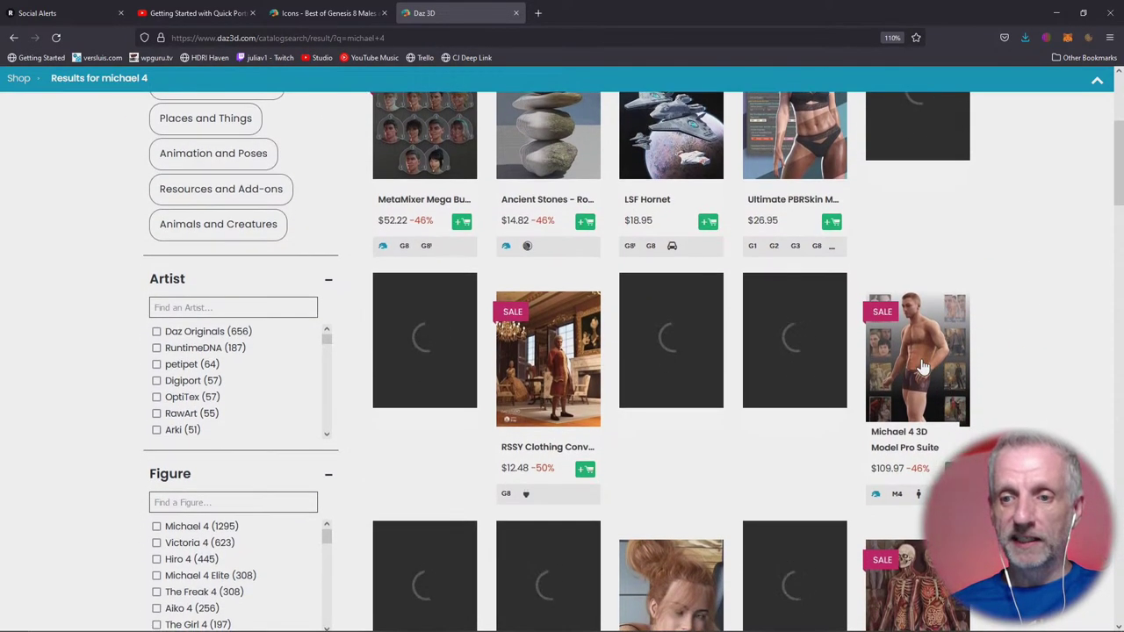
{"action": "scroll", "coordinate": [922, 369], "scroll_direction": "down", "scroll_amount": 1}
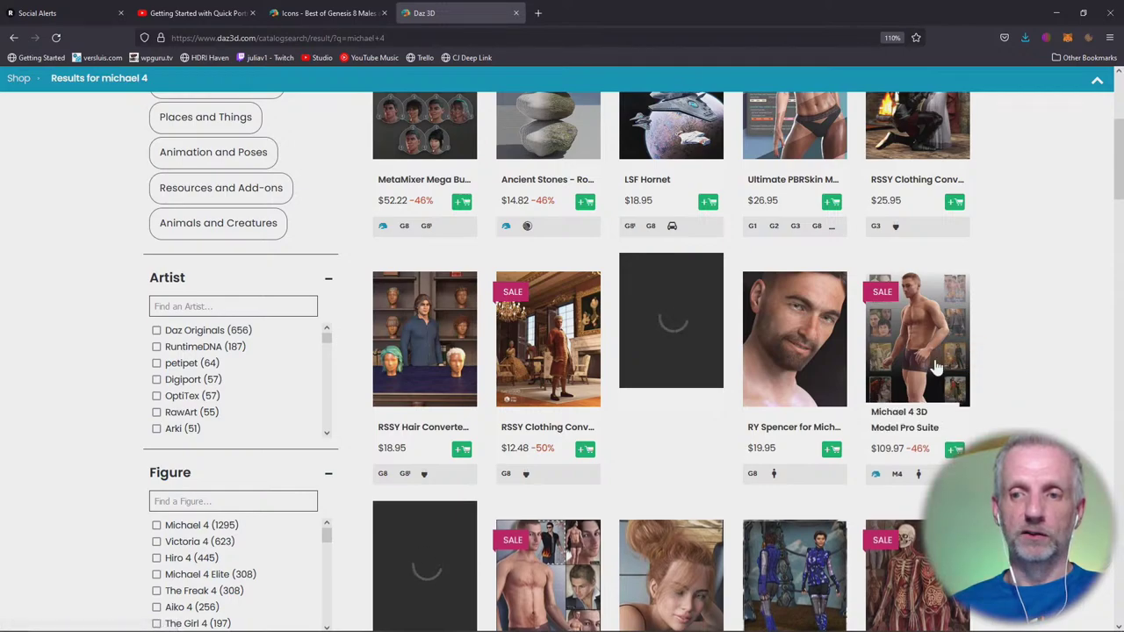
{"action": "left_click", "coordinate": [924, 368]}
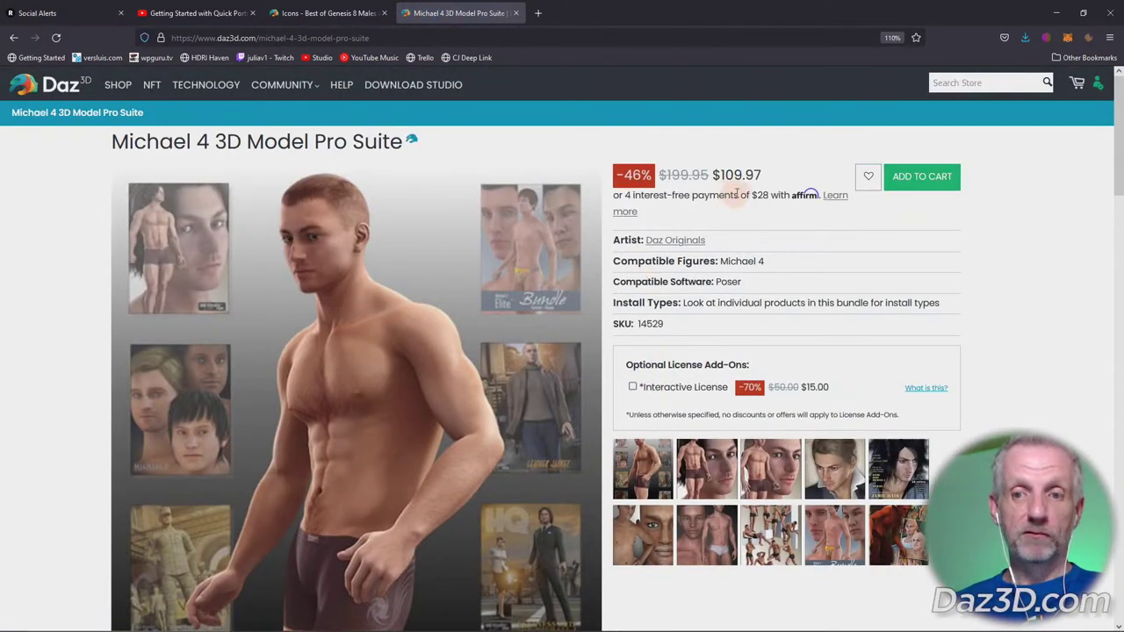
Browse down the Michael 4 bundle page, then minimize Firefox to show the desktop.
{"action": "scroll", "coordinate": [737, 189], "scroll_direction": "down", "scroll_amount": 3}
{"action": "scroll", "coordinate": [738, 199], "scroll_direction": "down", "scroll_amount": 4}
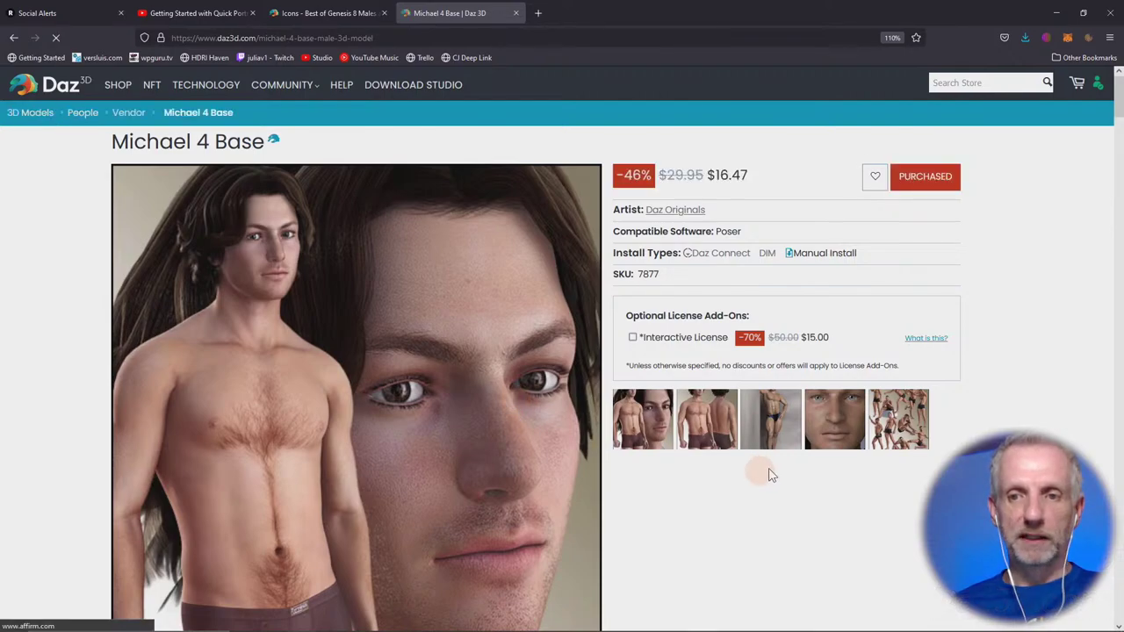
{"action": "scroll", "coordinate": [787, 476], "scroll_direction": "down", "scroll_amount": 3}
{"action": "scroll", "coordinate": [787, 476], "scroll_direction": "up", "scroll_amount": 3}
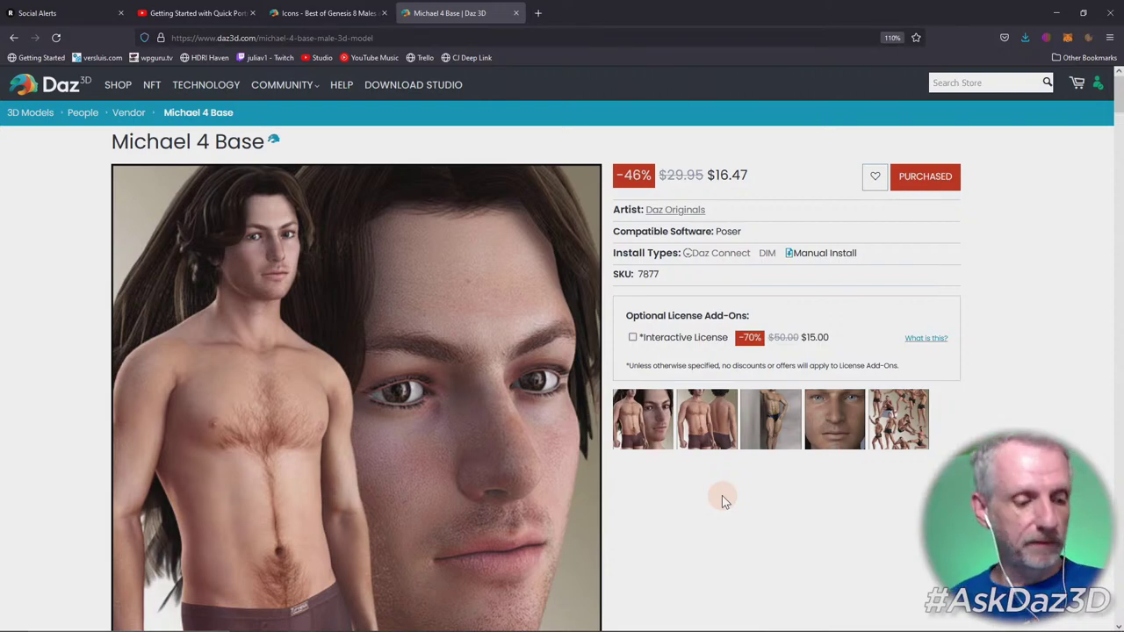
{"action": "left_click", "coordinate": [1056, 9]}
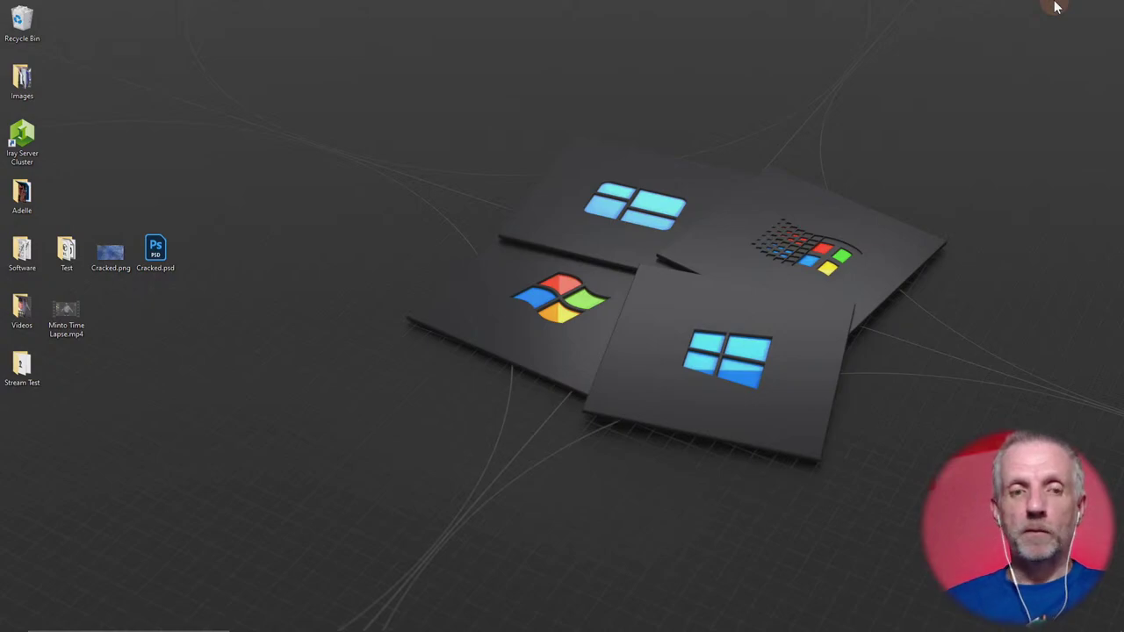
{"action": "mouse_move", "coordinate": [359, 618]}
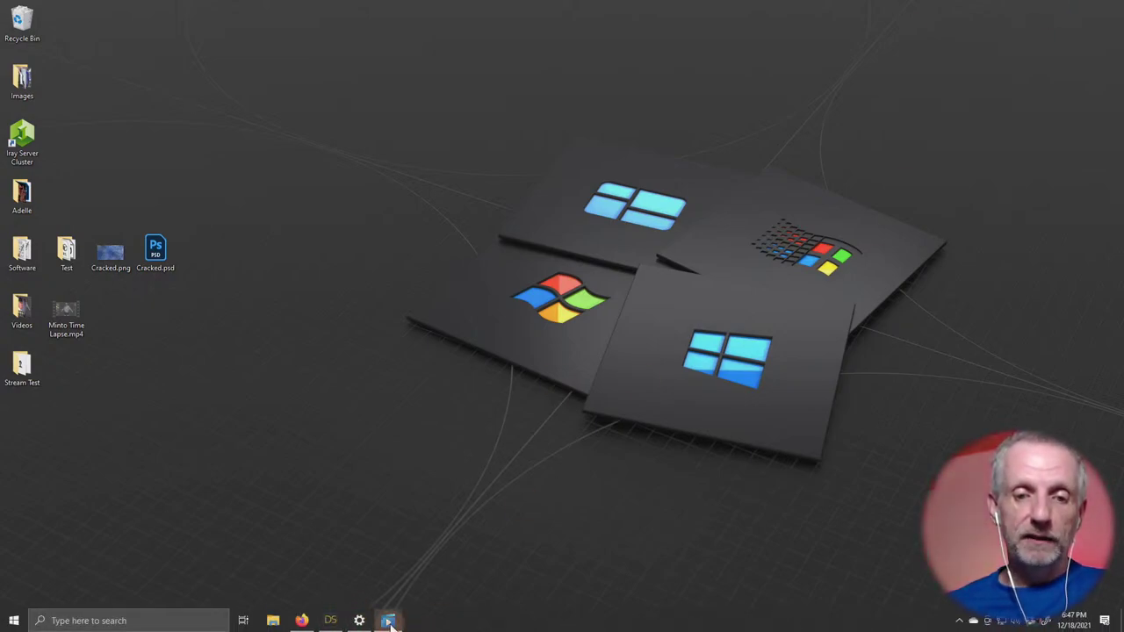
{"action": "left_click", "coordinate": [301, 621]}
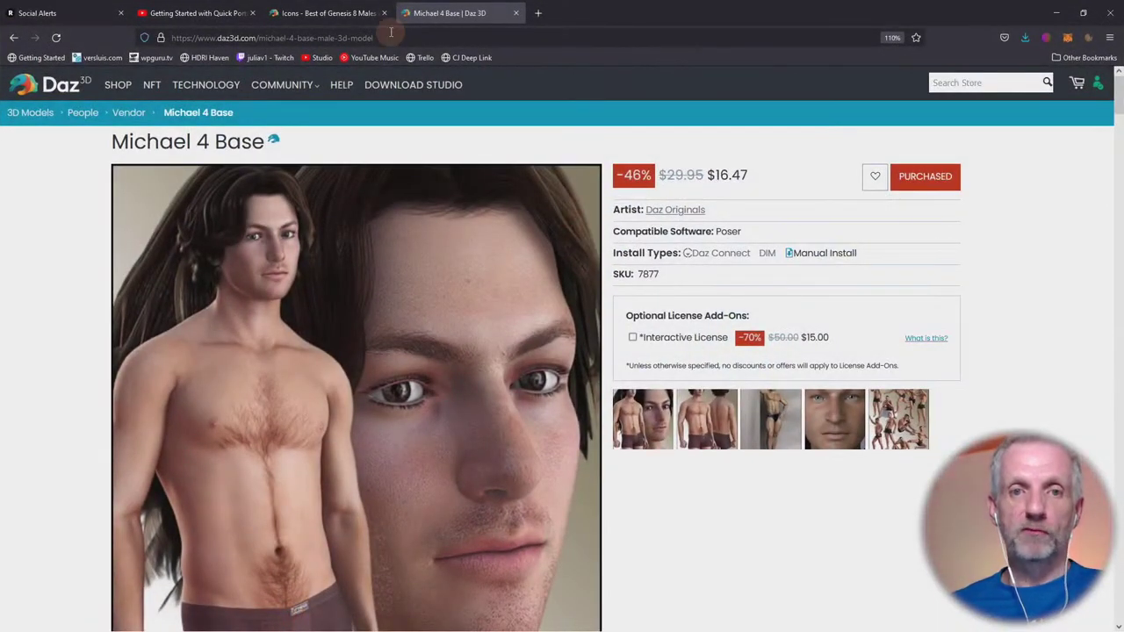
{"action": "left_click", "coordinate": [325, 14]}
{"action": "scroll", "coordinate": [604, 322], "scroll_direction": "up", "scroll_amount": 5}
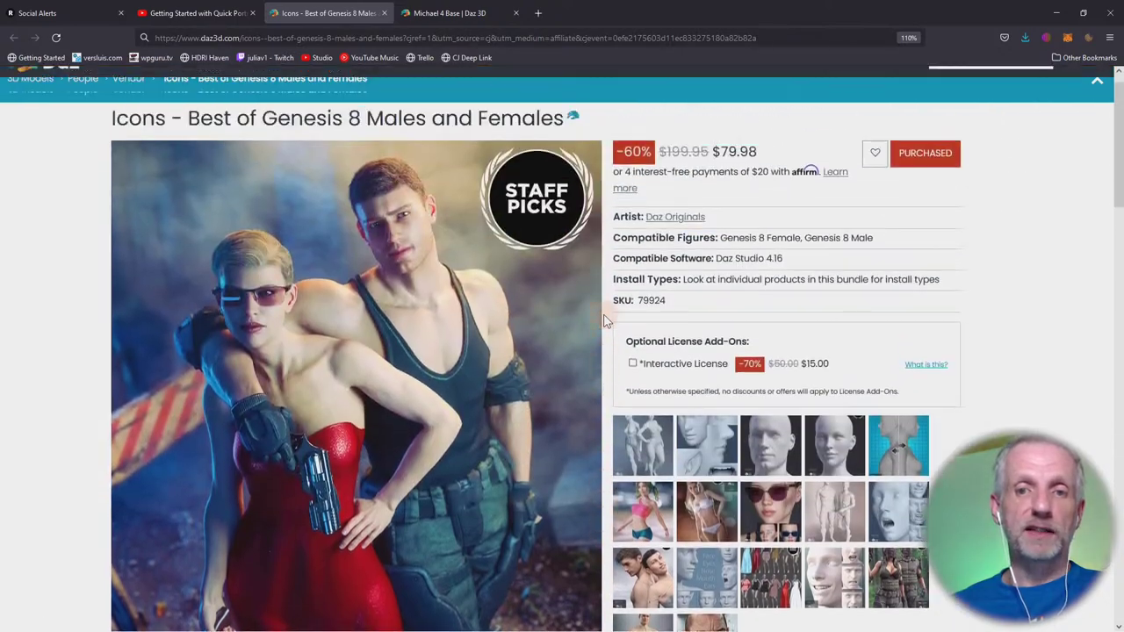
{"action": "scroll", "coordinate": [610, 326], "scroll_direction": "down", "scroll_amount": 3}
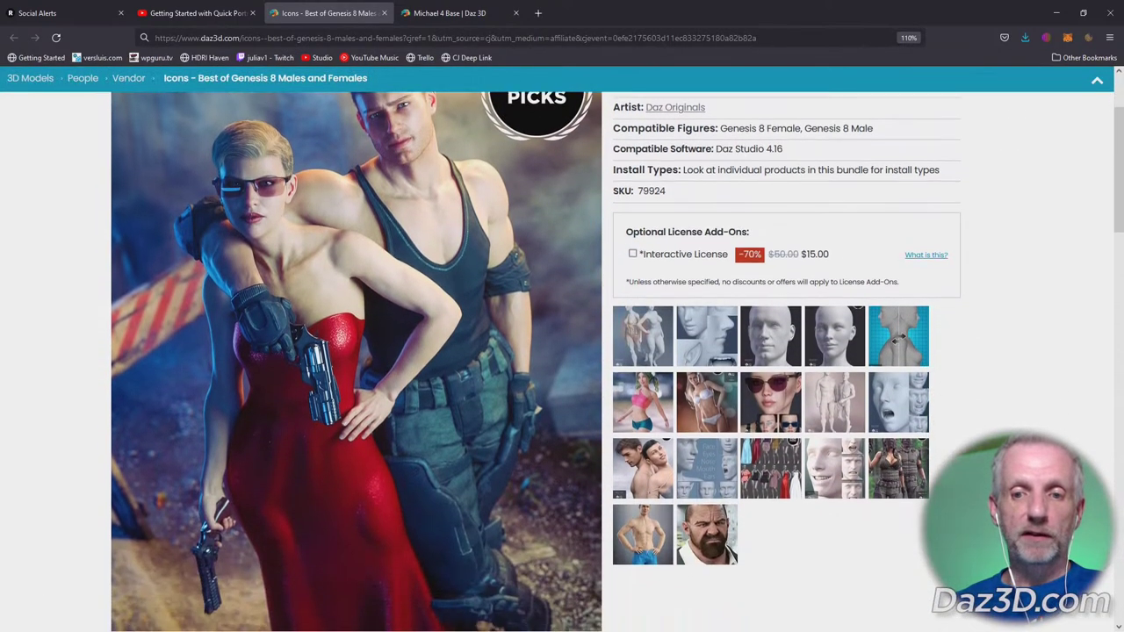
{"action": "scroll", "coordinate": [636, 336], "scroll_direction": "down", "scroll_amount": 6}
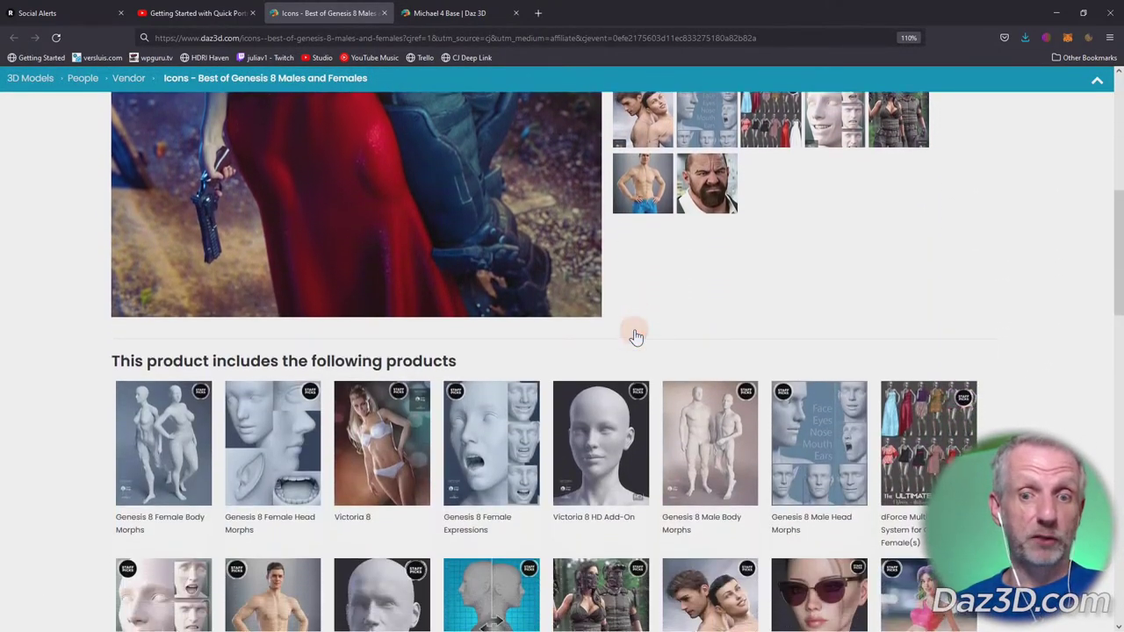
{"action": "scroll", "coordinate": [635, 336], "scroll_direction": "down", "scroll_amount": 3}
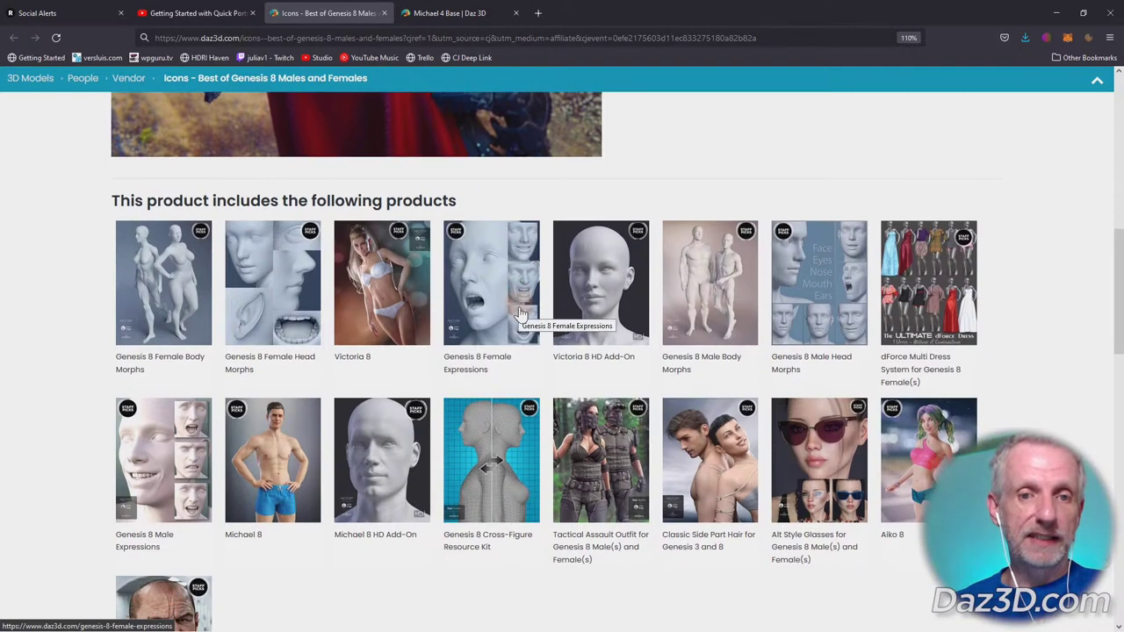
{"action": "scroll", "coordinate": [519, 312], "scroll_direction": "down", "scroll_amount": 1}
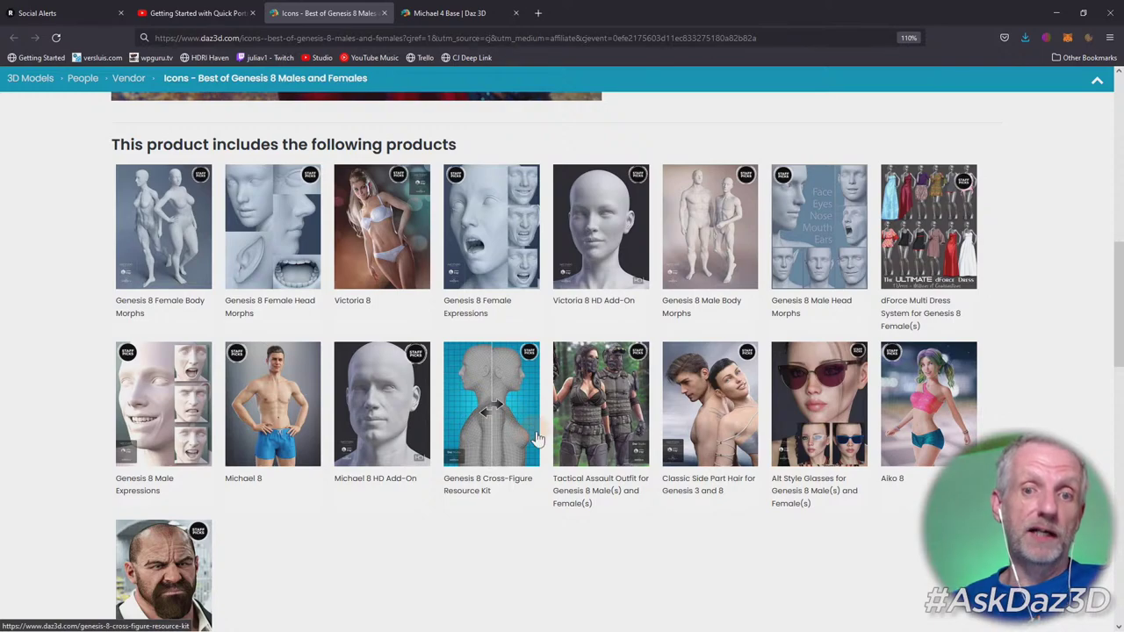
{"action": "scroll", "coordinate": [510, 292], "scroll_direction": "up", "scroll_amount": 3}
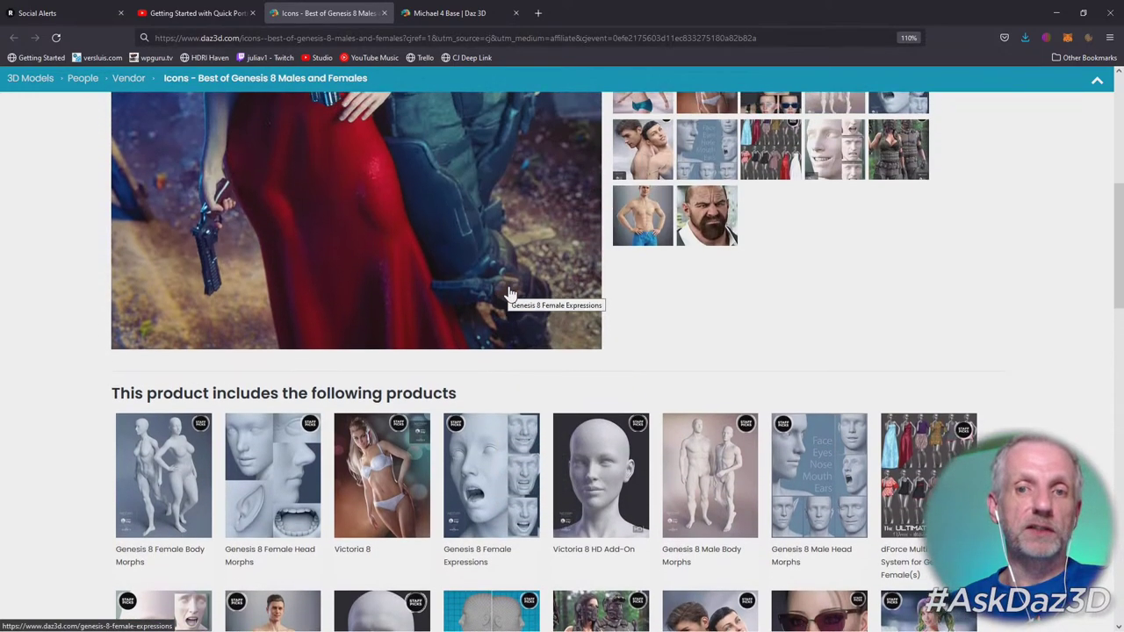
{"action": "scroll", "coordinate": [510, 292], "scroll_direction": "up", "scroll_amount": 3}
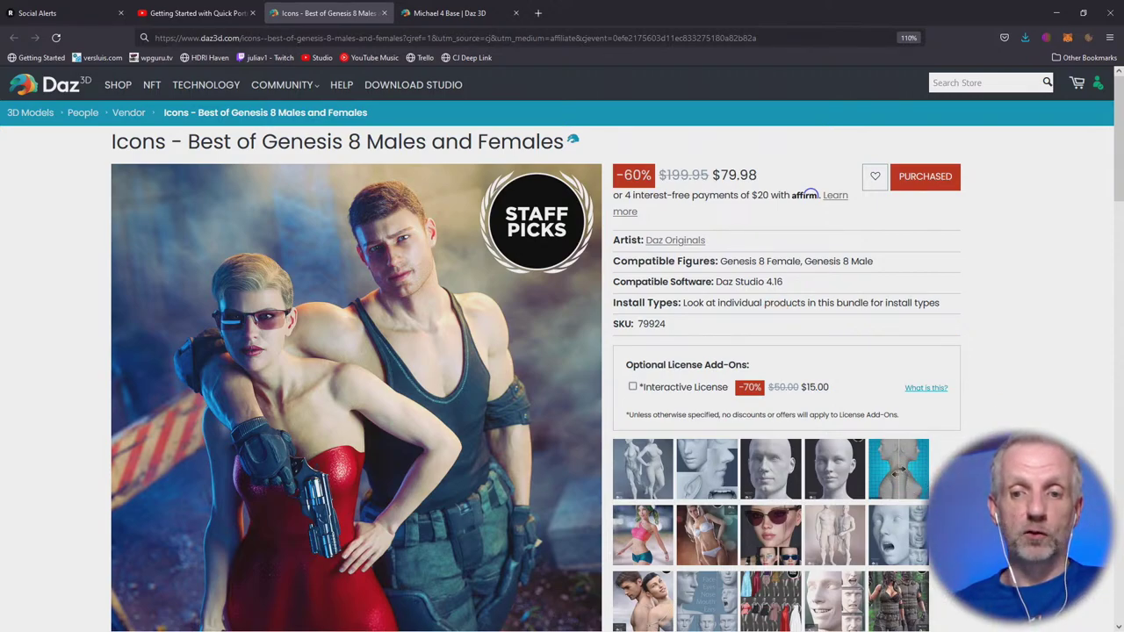
{"action": "scroll", "coordinate": [615, 368], "scroll_direction": "down", "scroll_amount": 3}
{"action": "scroll", "coordinate": [615, 369], "scroll_direction": "up", "scroll_amount": 3}
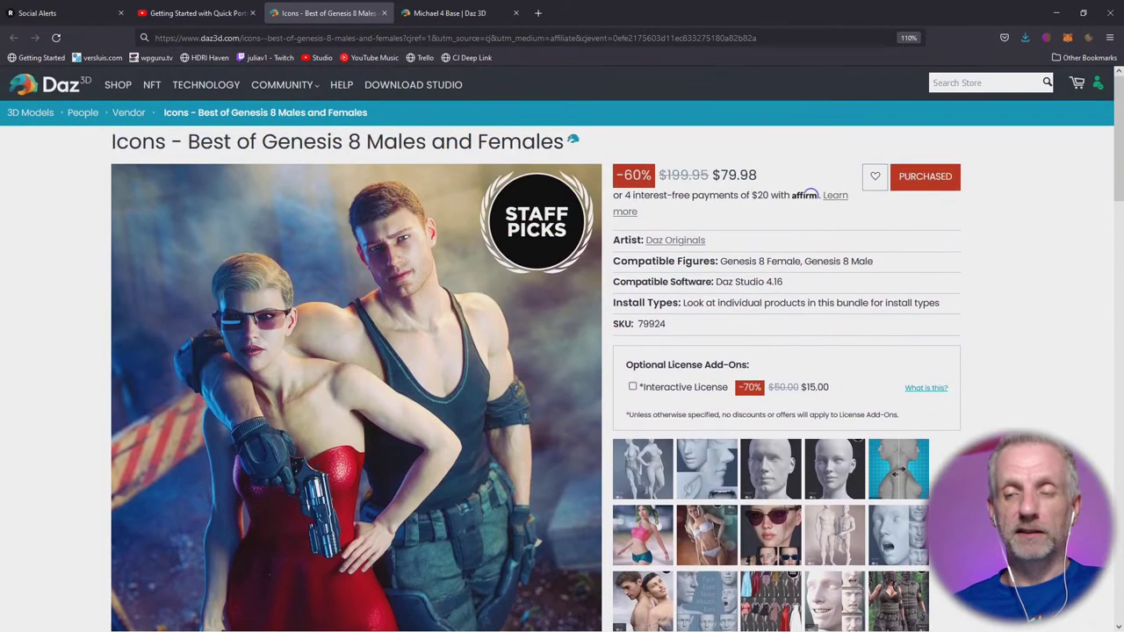
{"action": "scroll", "coordinate": [716, 404], "scroll_direction": "down", "scroll_amount": 3}
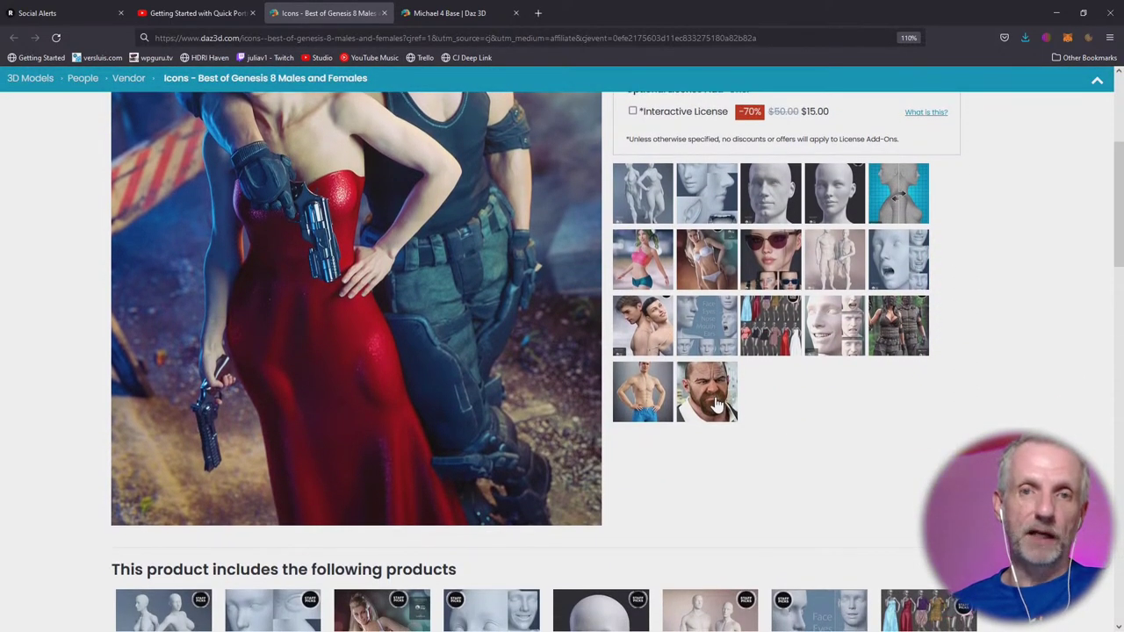
{"action": "scroll", "coordinate": [715, 404], "scroll_direction": "up", "scroll_amount": 3}
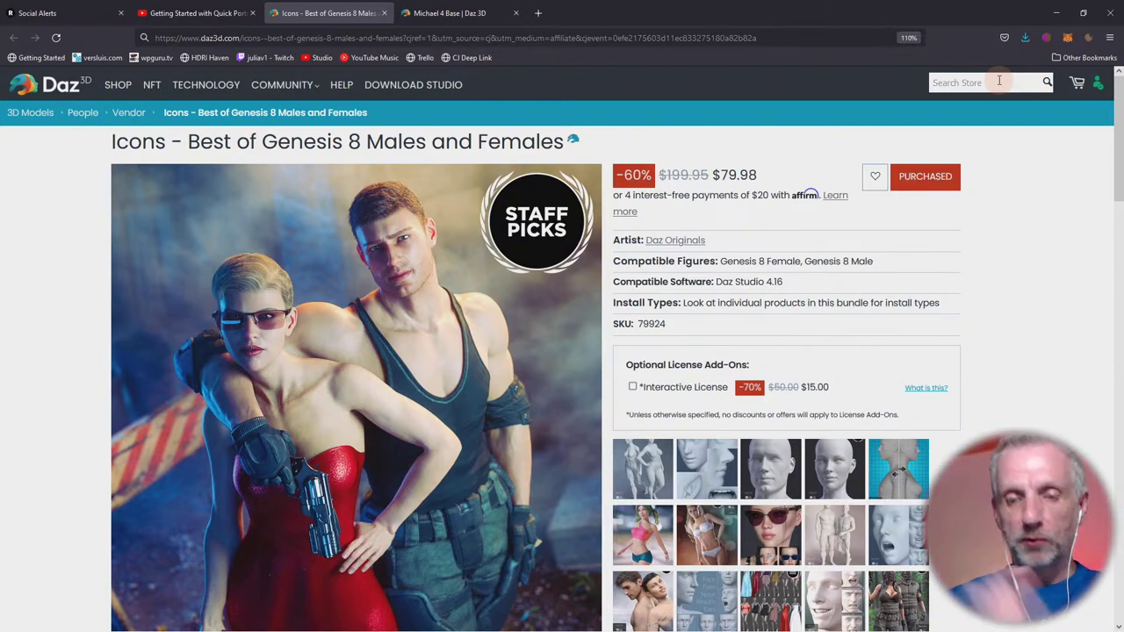
Search the Daz store for 'face controls' and scroll through the results grid.
{"action": "left_click", "coordinate": [998, 81]}
{"action": "type", "text": "face contro"}
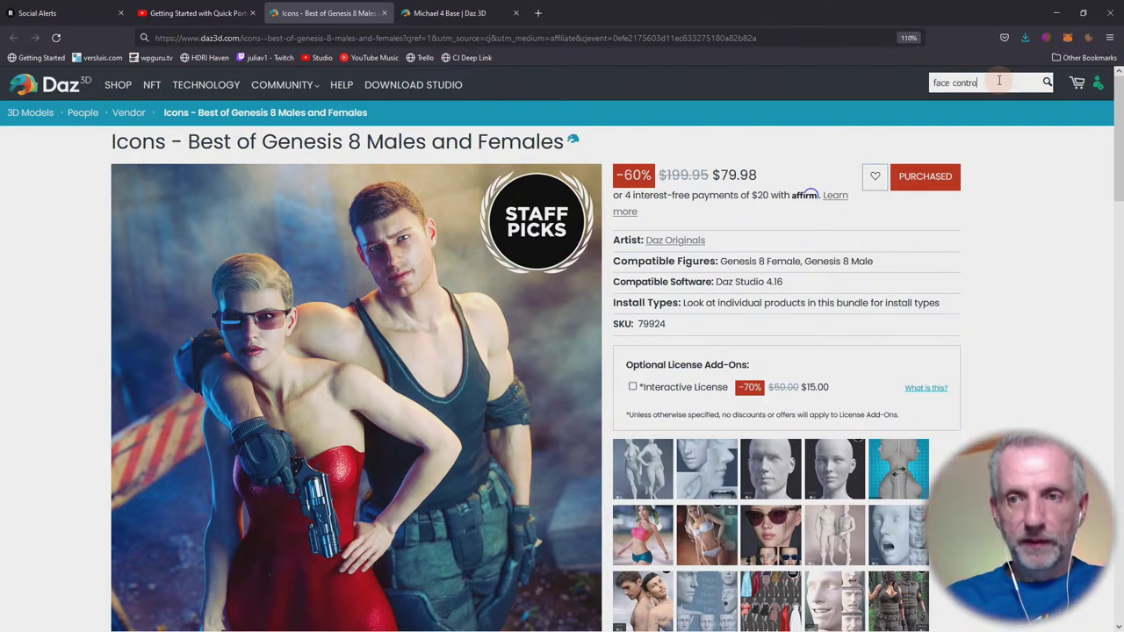
{"action": "type", "text": "ls"}
{"action": "key", "text": "Return"}
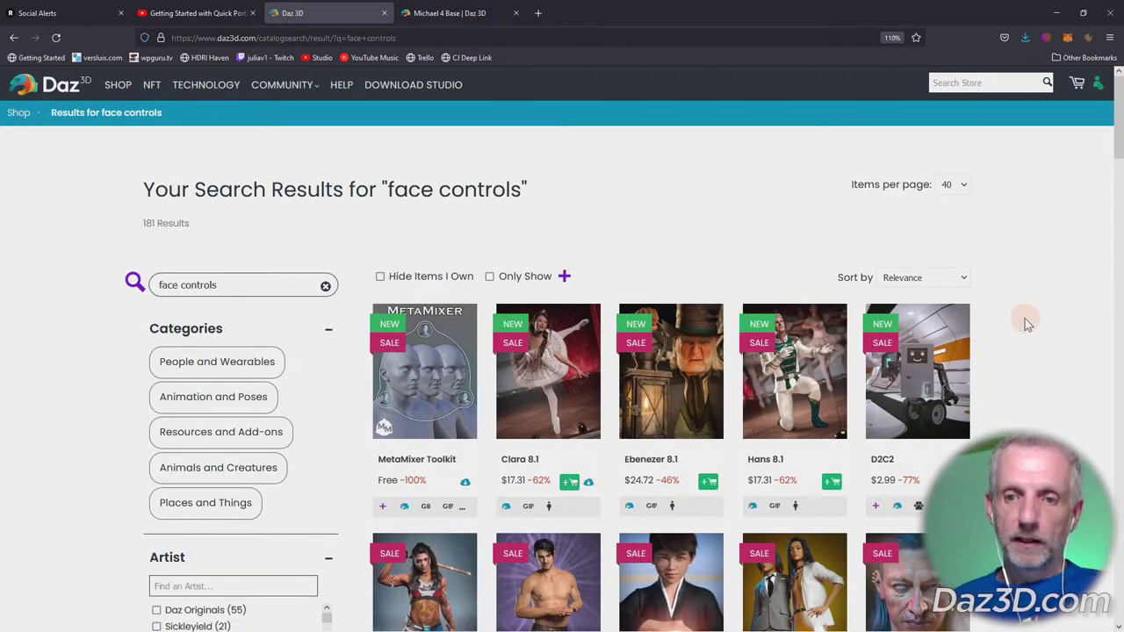
{"action": "scroll", "coordinate": [1026, 323], "scroll_direction": "down", "scroll_amount": 3}
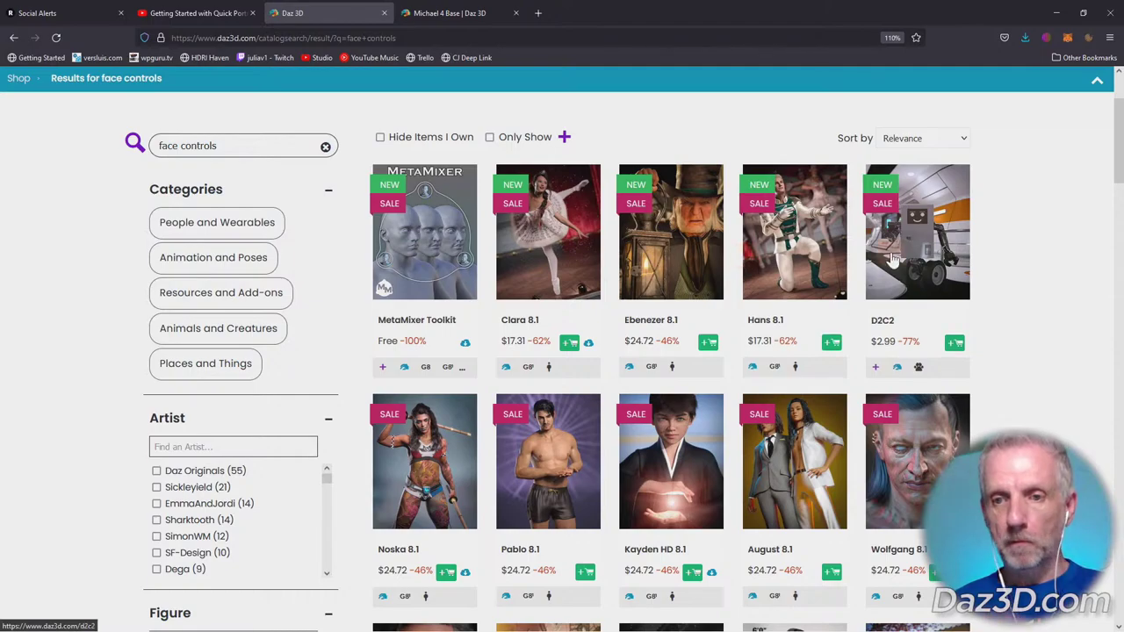
{"action": "scroll", "coordinate": [891, 259], "scroll_direction": "down", "scroll_amount": 8}
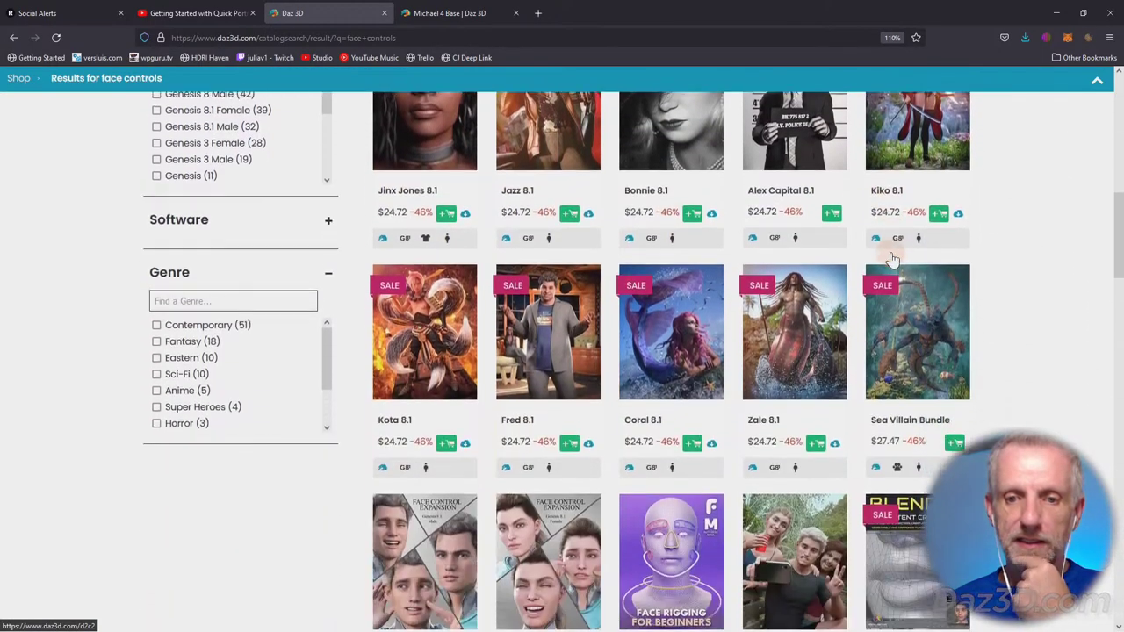
{"action": "scroll", "coordinate": [892, 259], "scroll_direction": "down", "scroll_amount": 5}
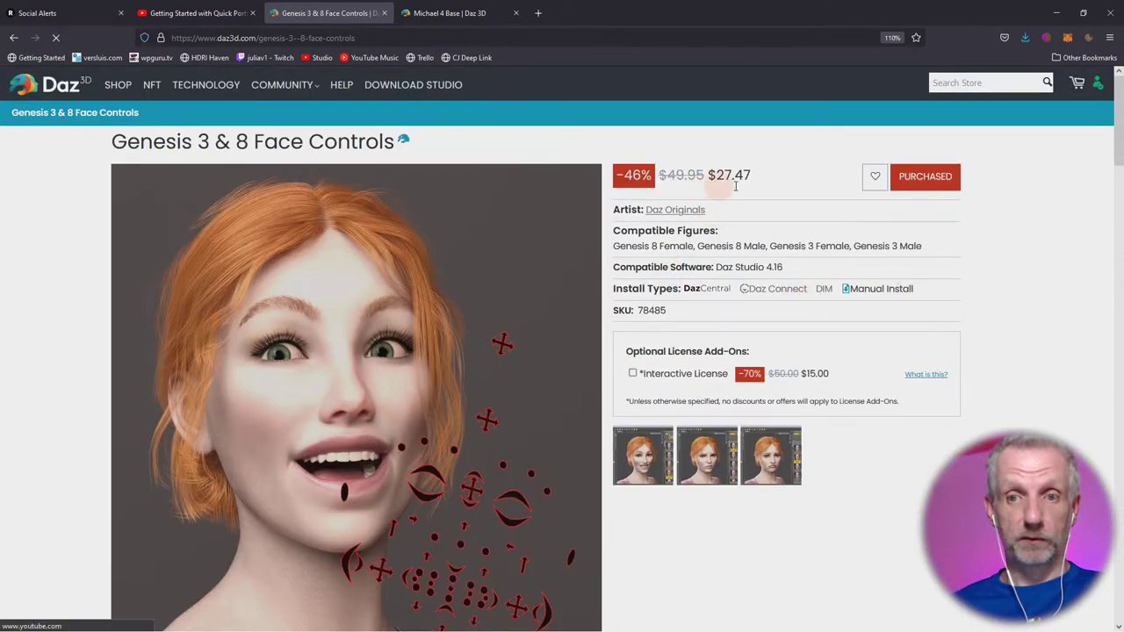
Scroll through the Face Controls page's expressions, FACS poses and phonemes, then back up.
{"action": "scroll", "coordinate": [846, 281], "scroll_direction": "down", "scroll_amount": 1}
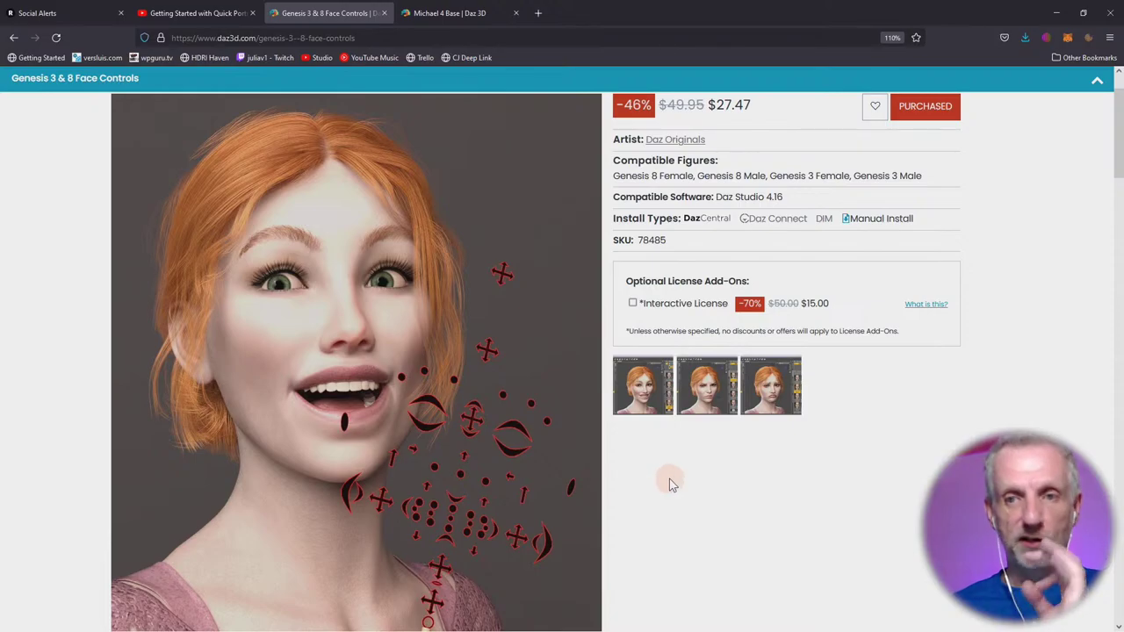
{"action": "scroll", "coordinate": [668, 480], "scroll_direction": "down", "scroll_amount": 3}
{"action": "scroll", "coordinate": [669, 483], "scroll_direction": "down", "scroll_amount": 7}
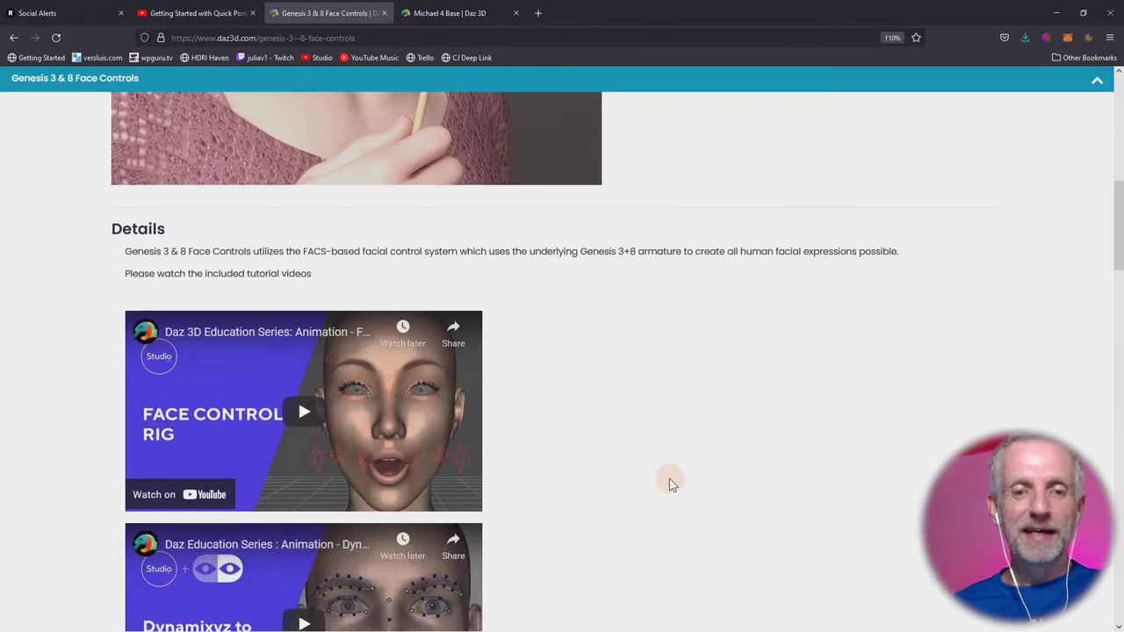
{"action": "scroll", "coordinate": [669, 481], "scroll_direction": "down", "scroll_amount": 3}
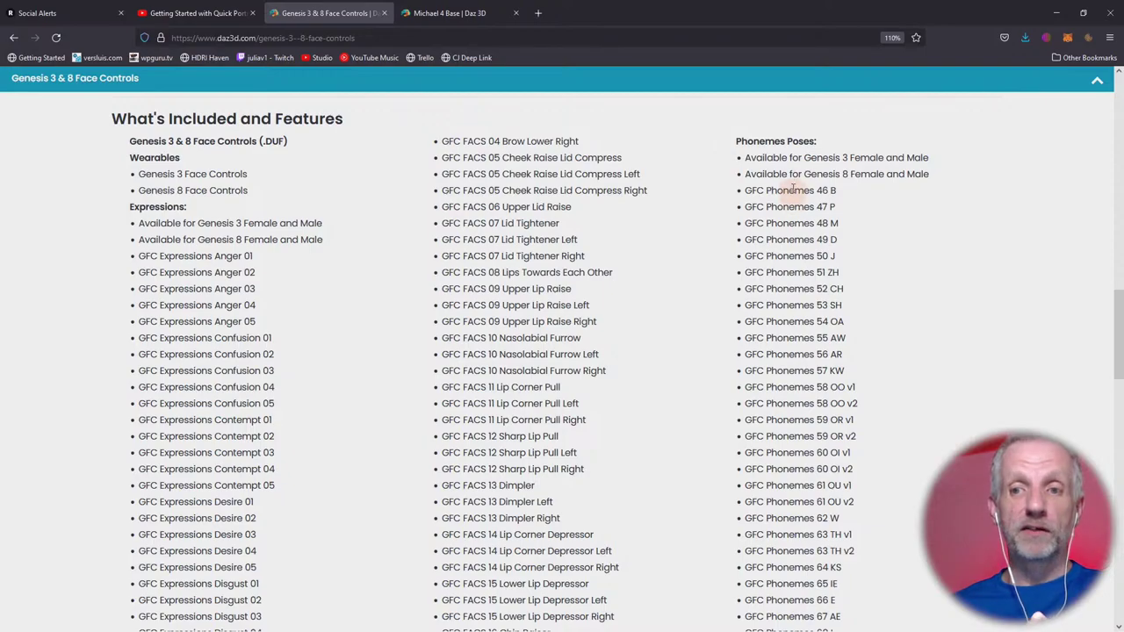
{"action": "scroll", "coordinate": [685, 387], "scroll_direction": "down", "scroll_amount": 2}
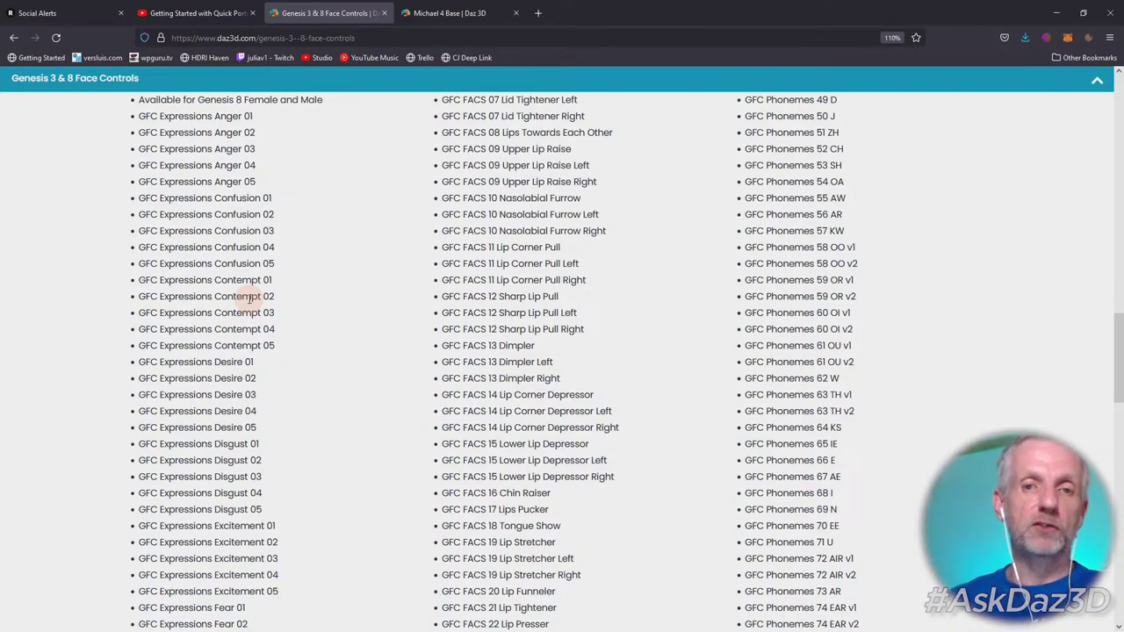
{"action": "scroll", "coordinate": [248, 297], "scroll_direction": "up", "scroll_amount": 15}
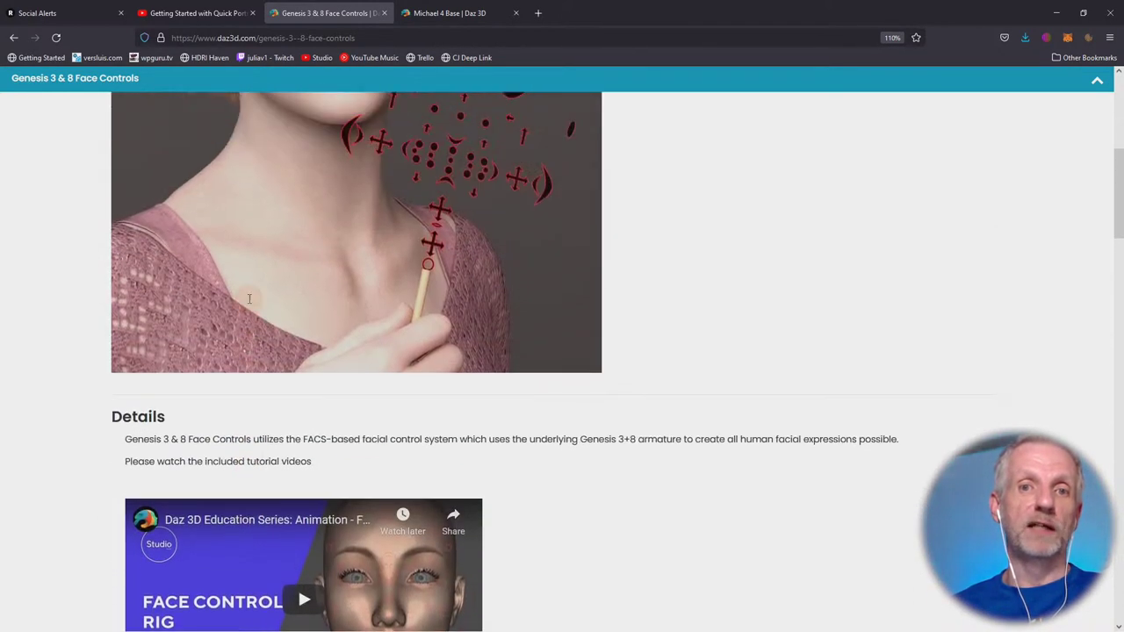
{"action": "scroll", "coordinate": [509, 145], "scroll_direction": "up", "scroll_amount": 3}
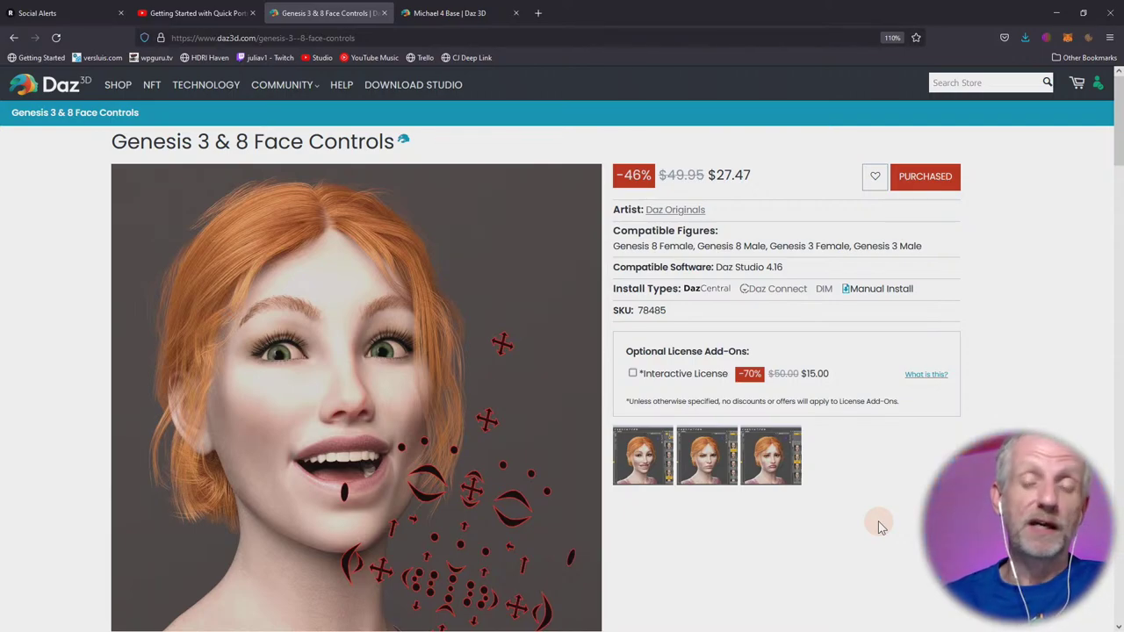
In DAZ Studio, check the installed products list, then show the Genesis 8 Female Characters folder.
{"action": "key", "text": "alt+Tab"}
{"action": "key", "text": "alt+Tab"}
{"action": "key", "text": "alt+Tab"}
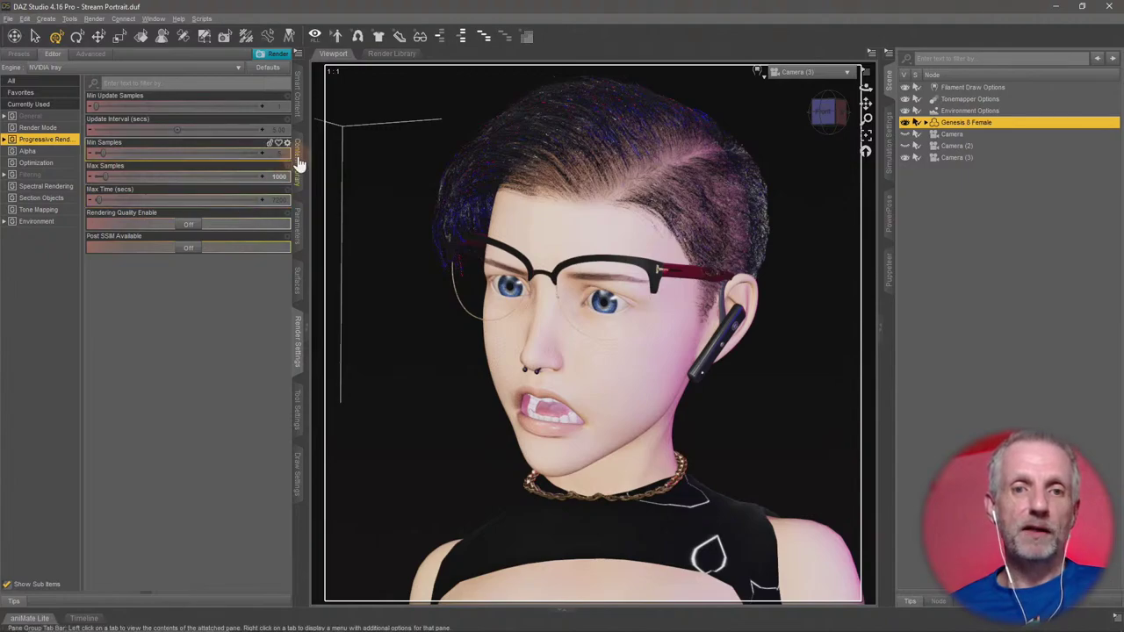
{"action": "left_click", "coordinate": [296, 163]}
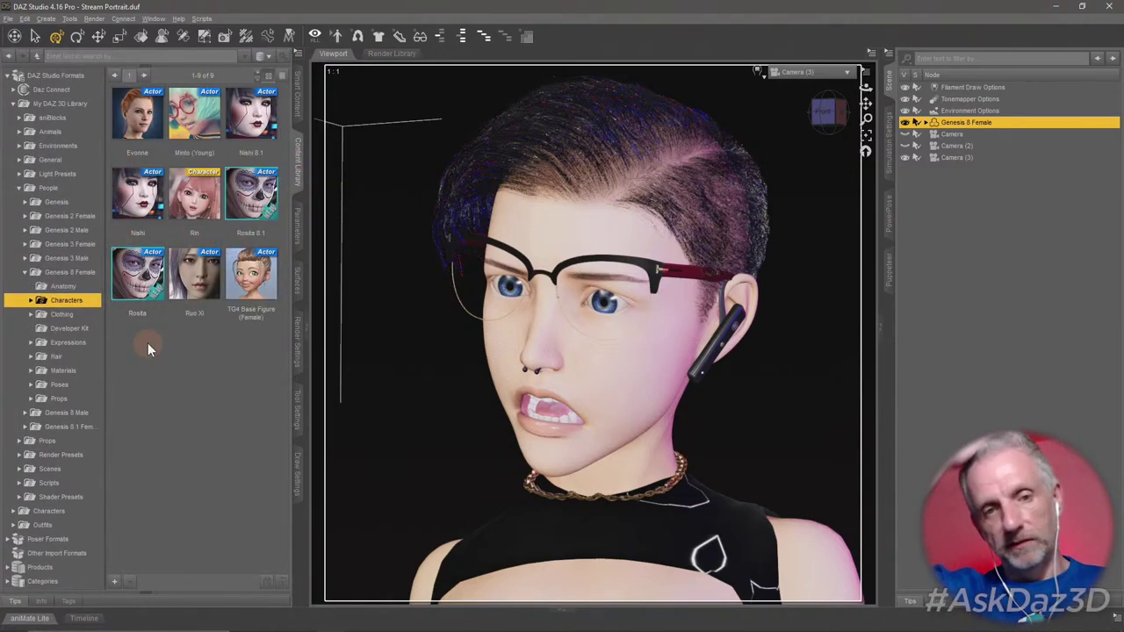
{"action": "left_click", "coordinate": [296, 106]}
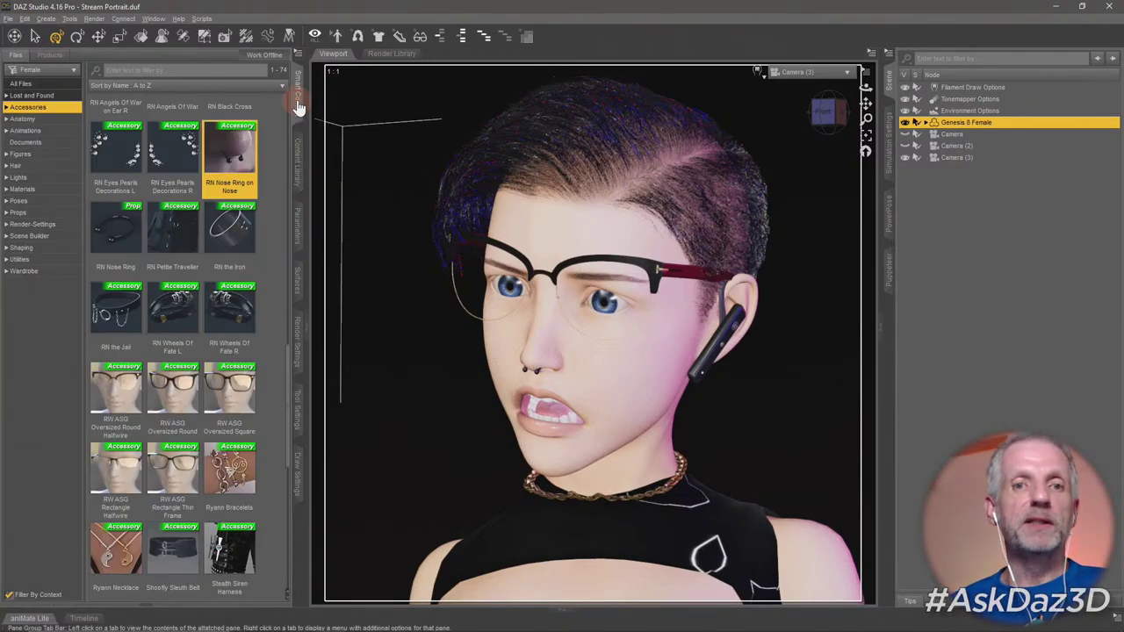
{"action": "left_click", "coordinate": [53, 57]}
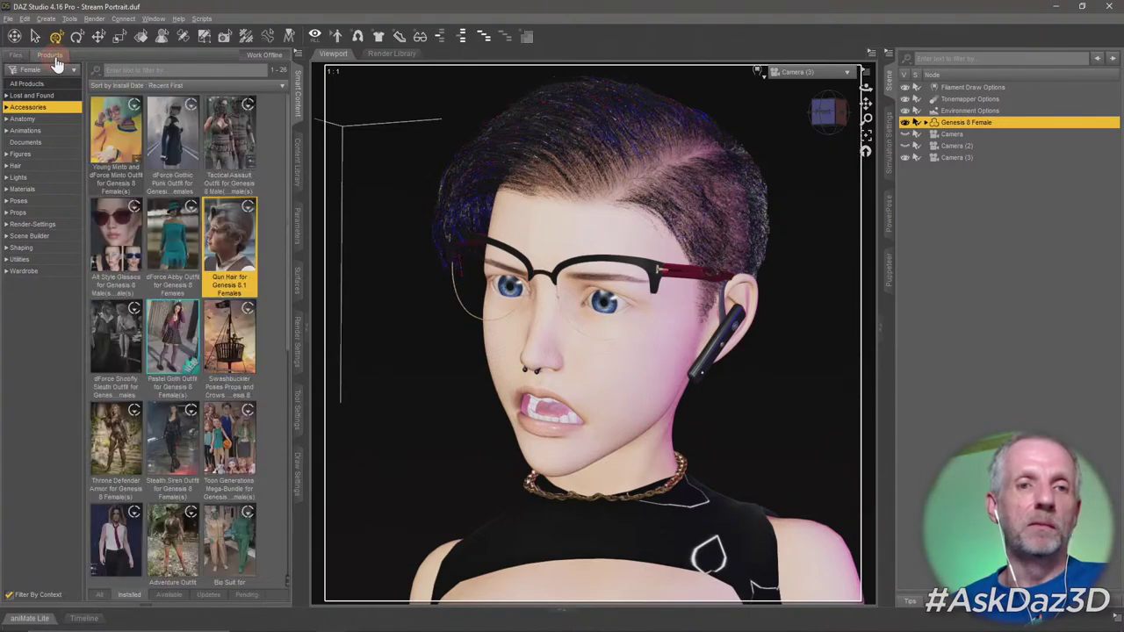
{"action": "left_click", "coordinate": [299, 164]}
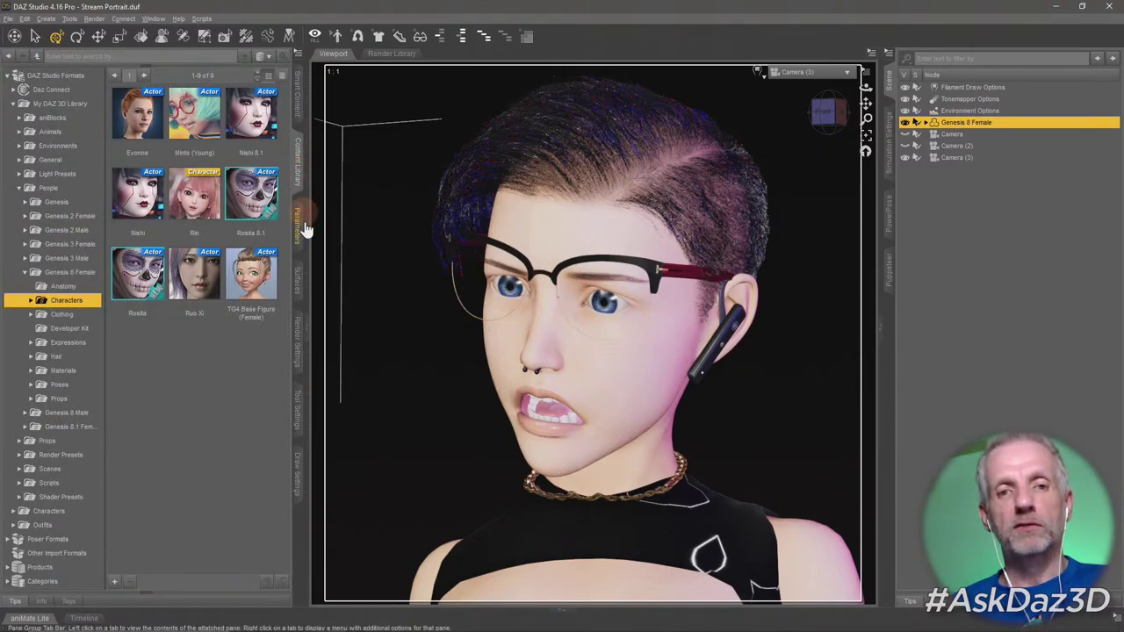
{"action": "mouse_move", "coordinate": [251, 290]}
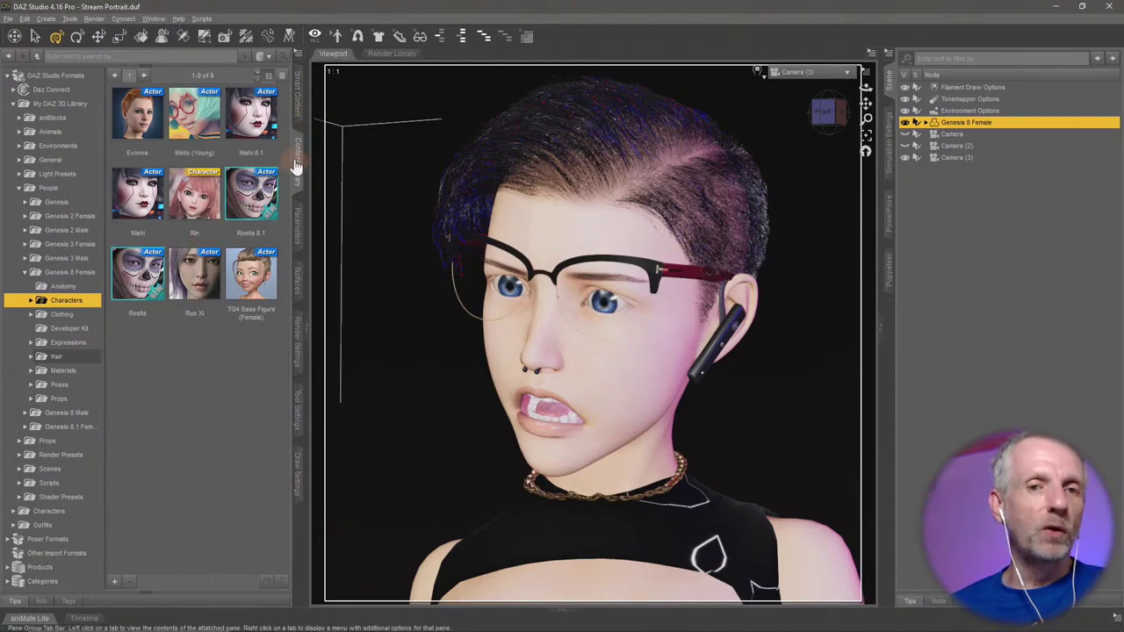
{"action": "left_click", "coordinate": [299, 113]}
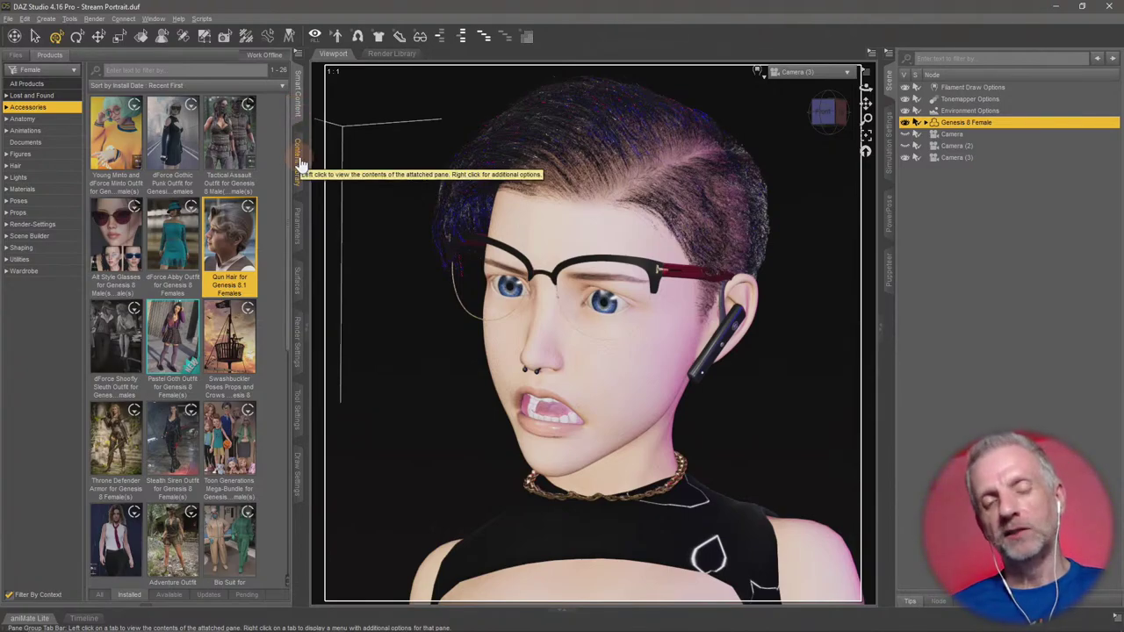
{"action": "left_click", "coordinate": [300, 165]}
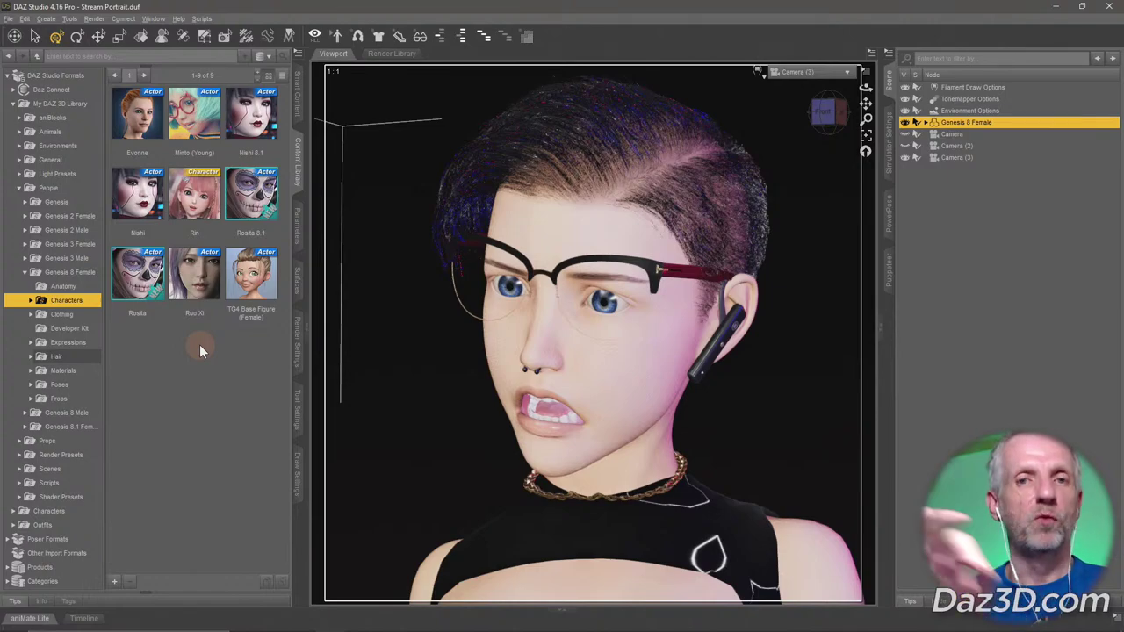
Return to the Face Controls product page and scroll down to its tutorials section.
{"action": "key", "text": "alt+Tab"}
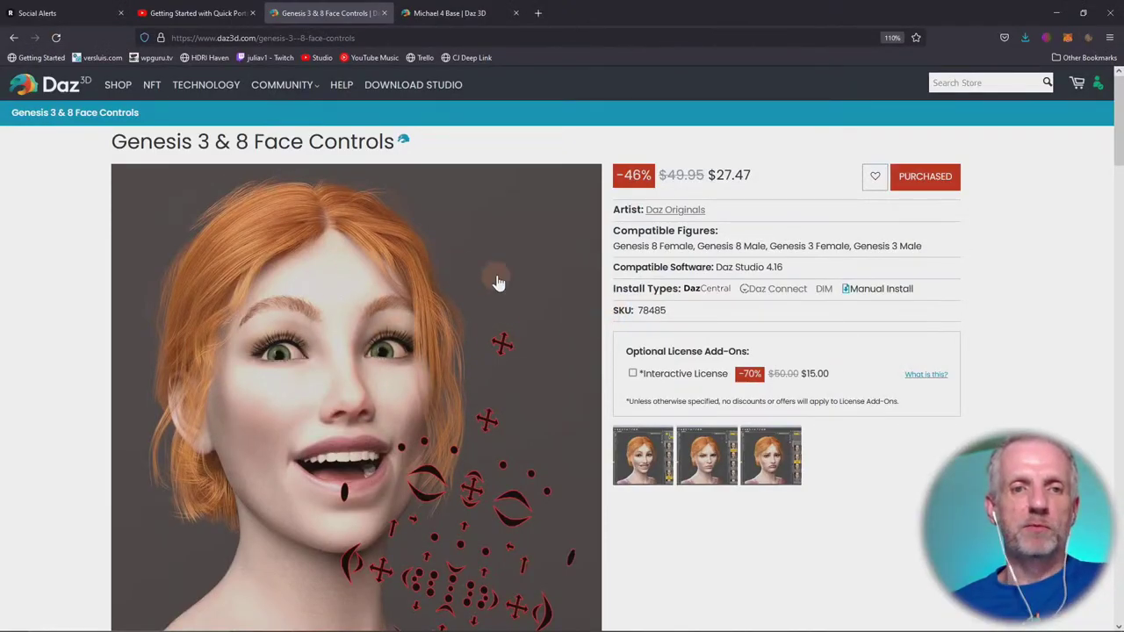
{"action": "scroll", "coordinate": [671, 297], "scroll_direction": "down", "scroll_amount": 8}
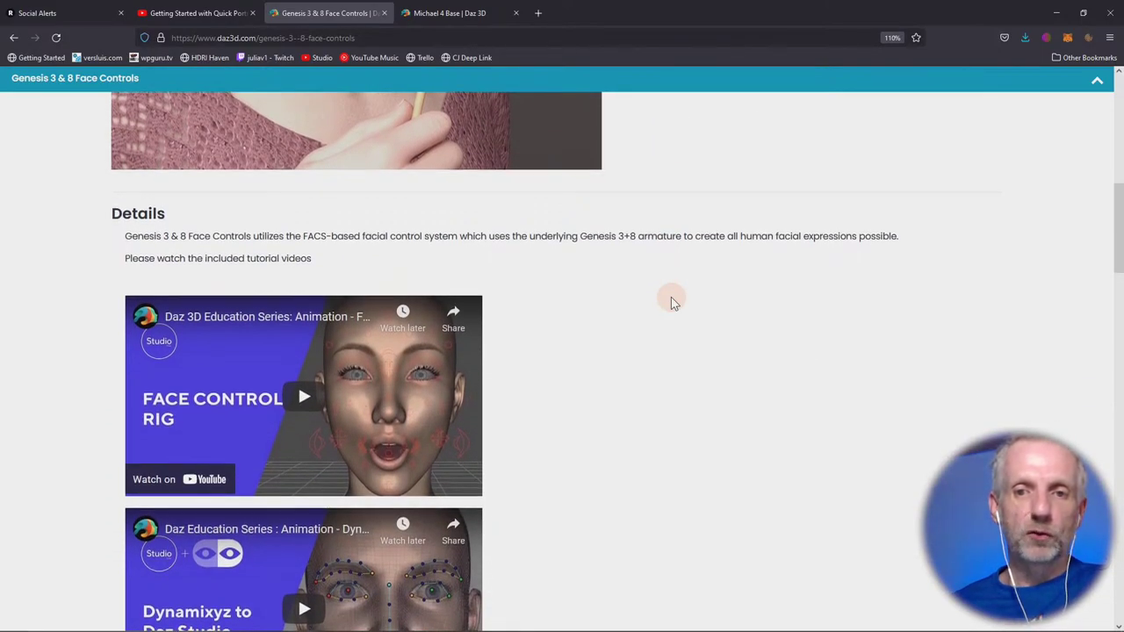
{"action": "scroll", "coordinate": [671, 297], "scroll_direction": "down", "scroll_amount": 1}
{"action": "scroll", "coordinate": [671, 297], "scroll_direction": "down", "scroll_amount": 8}
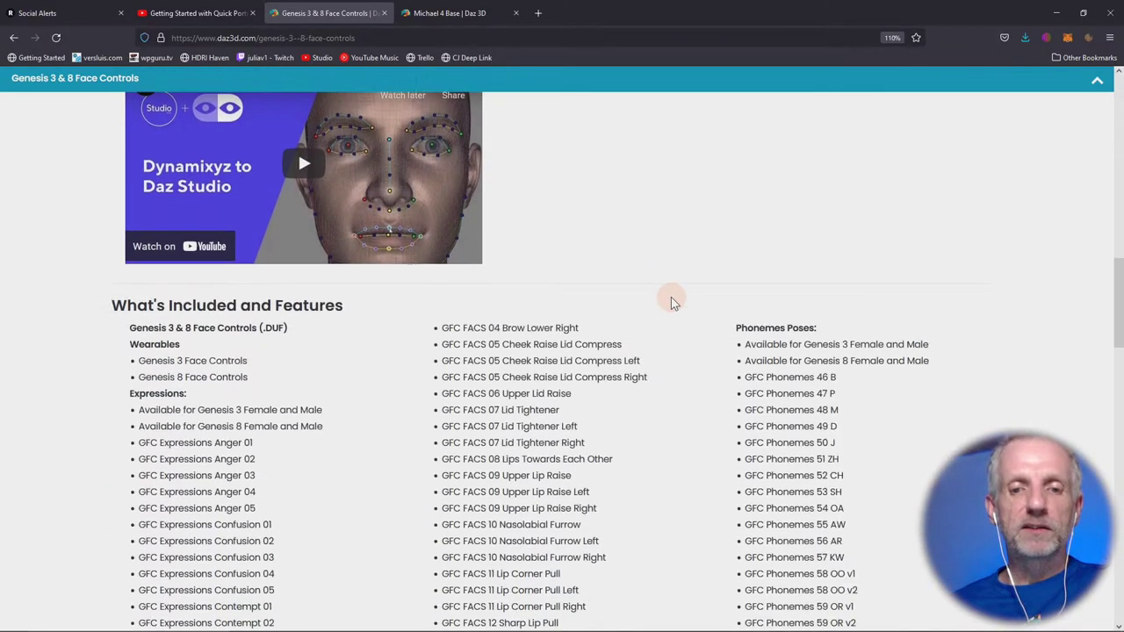
{"action": "scroll", "coordinate": [671, 297], "scroll_direction": "up", "scroll_amount": 1}
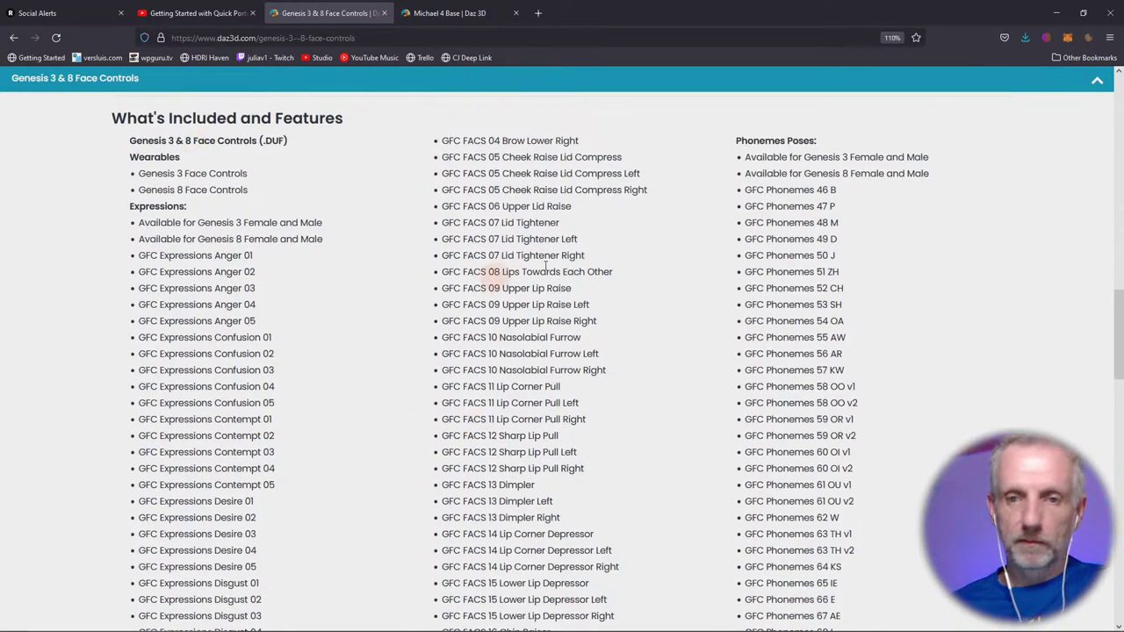
{"action": "scroll", "coordinate": [834, 333], "scroll_direction": "down", "scroll_amount": 6}
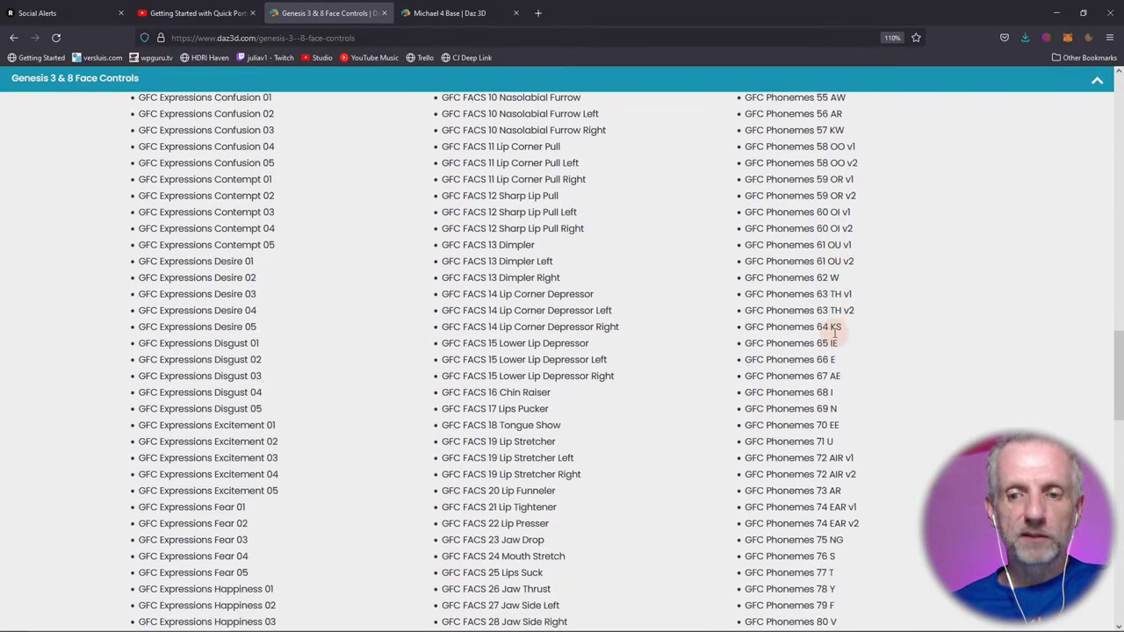
{"action": "scroll", "coordinate": [834, 333], "scroll_direction": "down", "scroll_amount": 4}
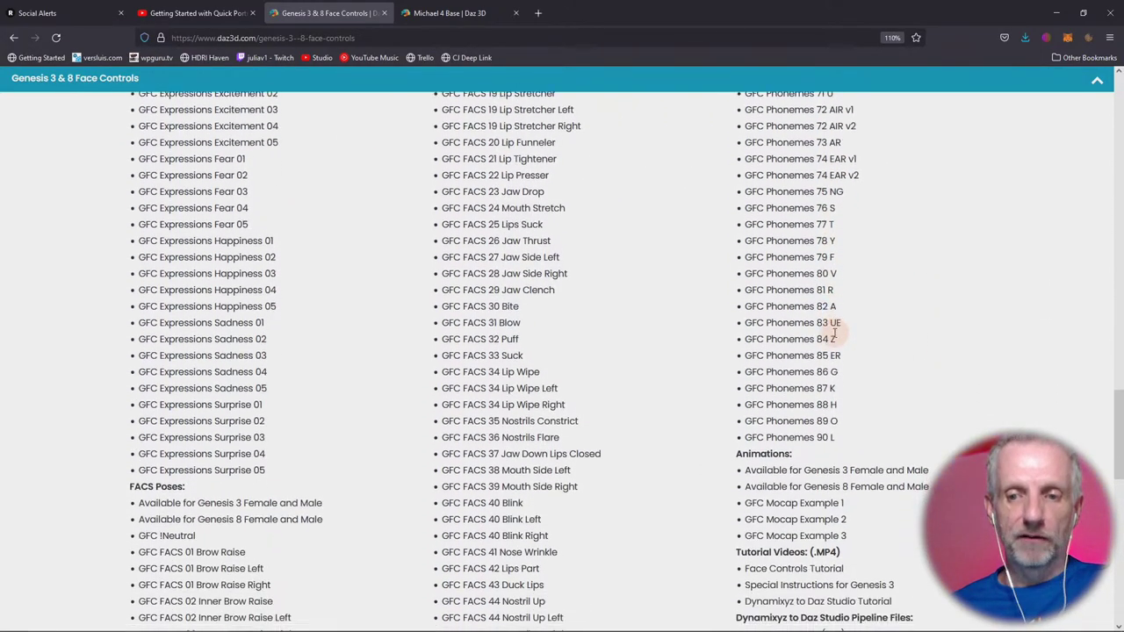
{"action": "scroll", "coordinate": [834, 333], "scroll_direction": "down", "scroll_amount": 3}
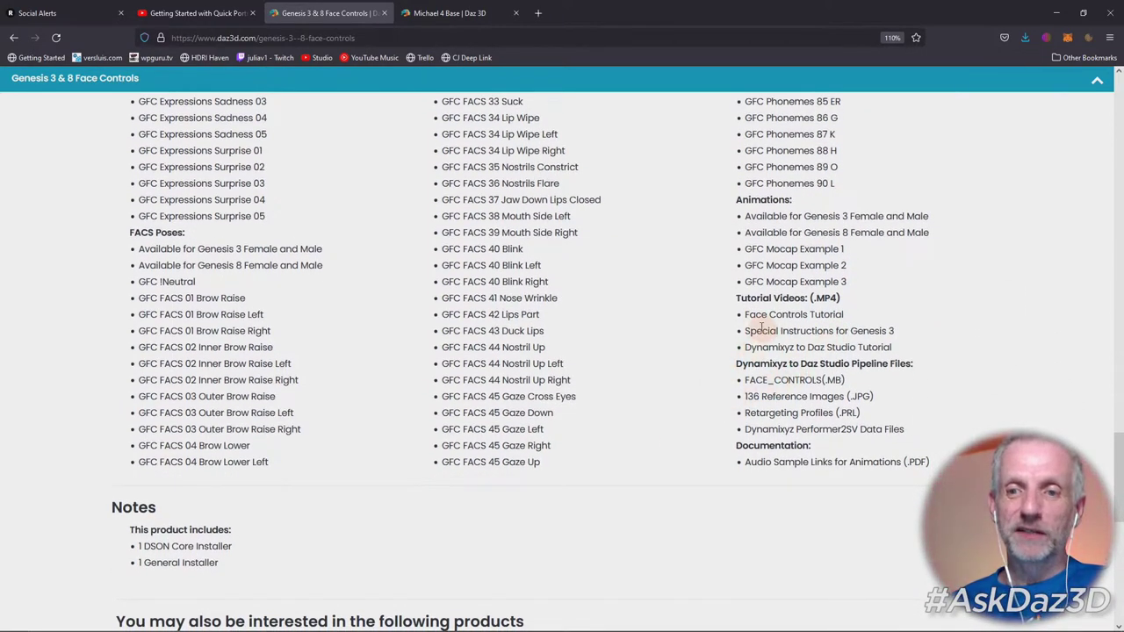
Highlight the Face Controls Tutorial, Dynamixyz to Daz Studio Tutorial and Audio Sample Links entries.
{"action": "left_click_drag", "start_coordinate": [743, 314], "coordinate": [850, 315]}
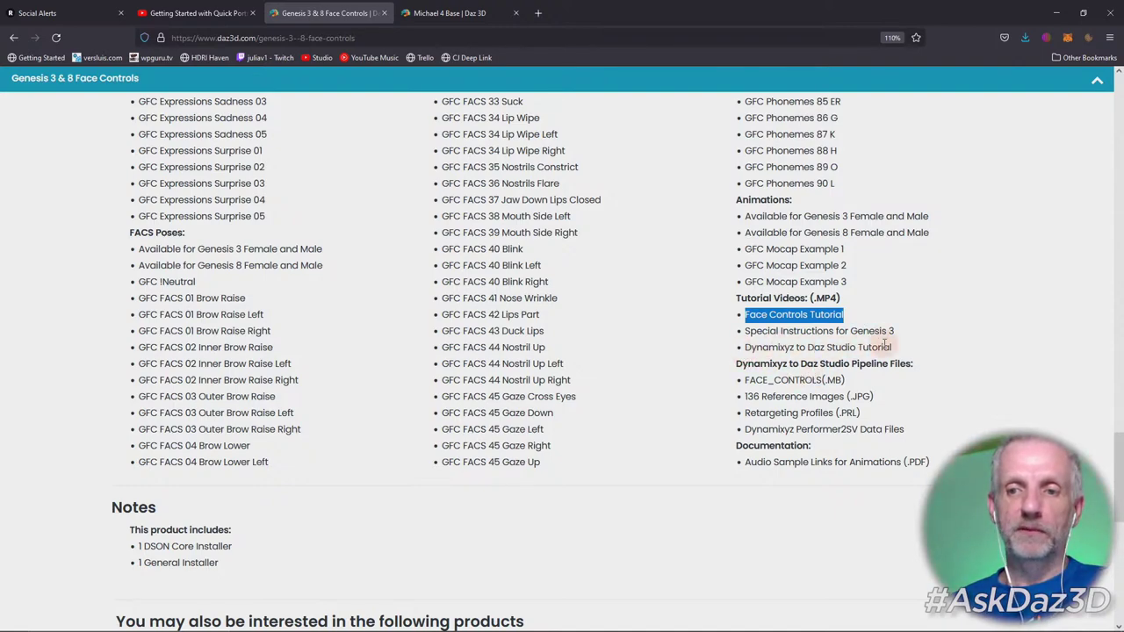
{"action": "left_click_drag", "start_coordinate": [893, 347], "coordinate": [745, 360]}
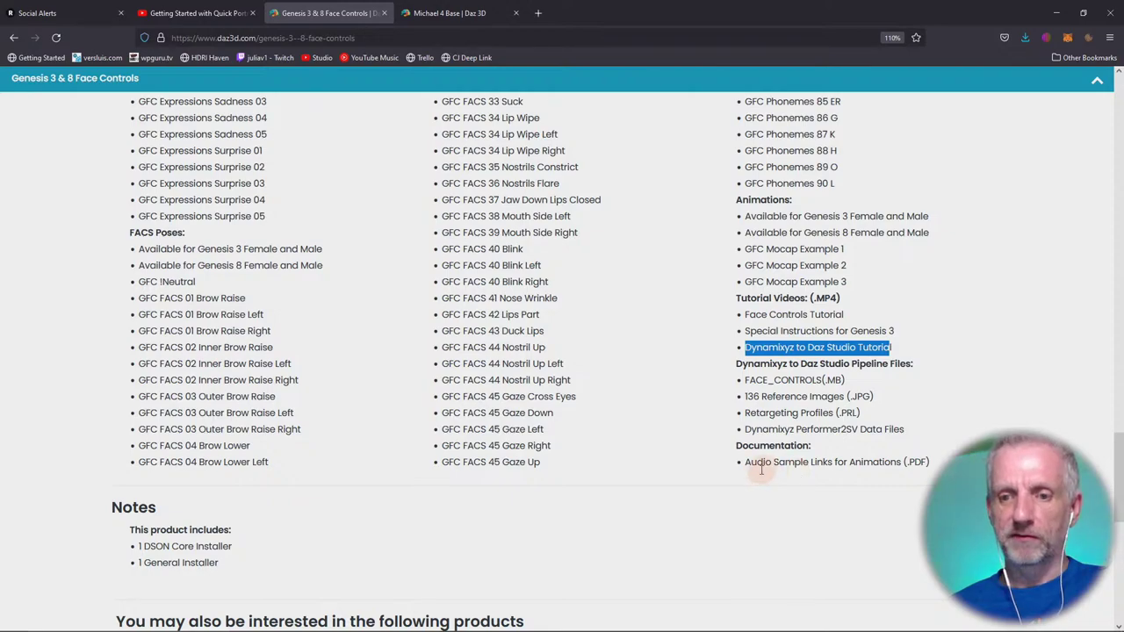
{"action": "left_click_drag", "start_coordinate": [748, 464], "coordinate": [929, 463]}
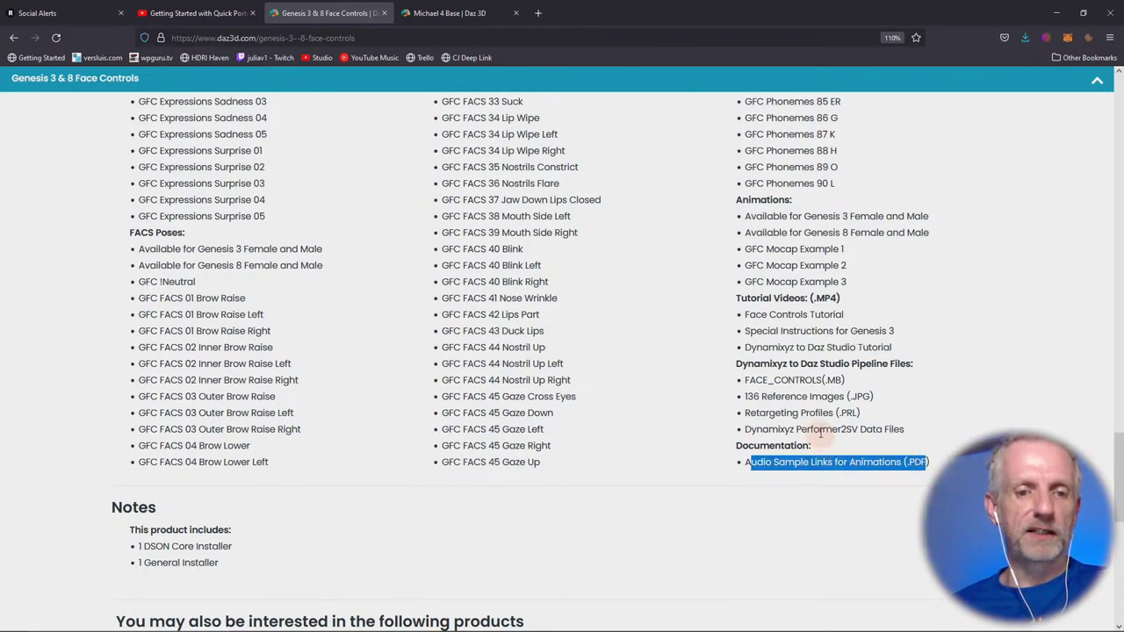
{"action": "scroll", "coordinate": [821, 430], "scroll_direction": "up", "scroll_amount": 3}
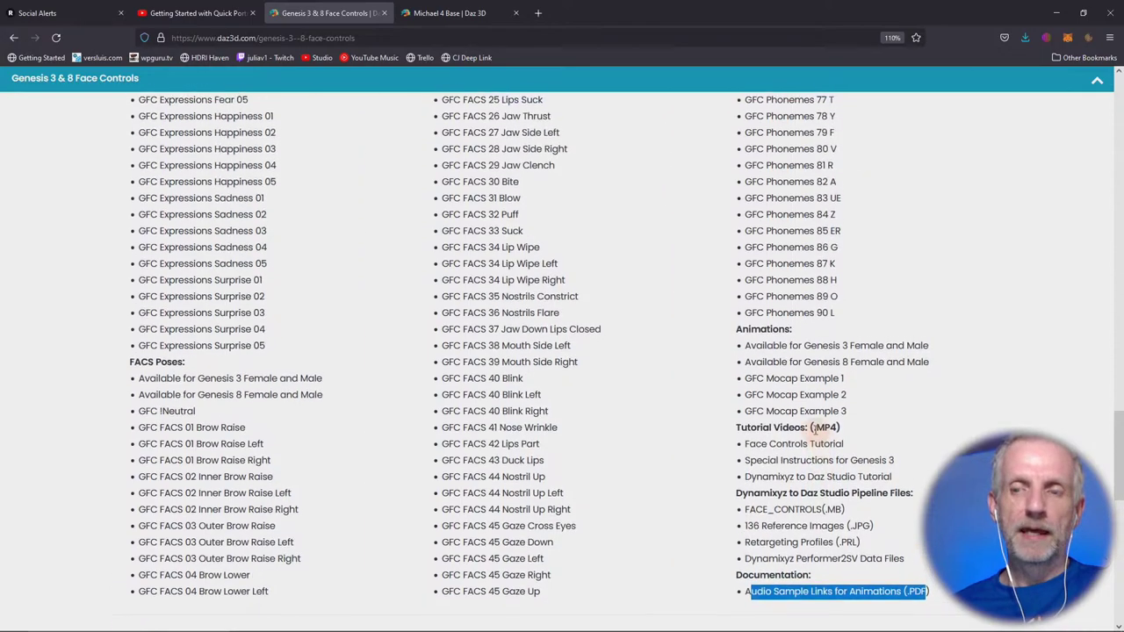
Minimize the browser and DAZ Studio, launch DAZ Install Manager and sign in.
{"action": "left_click", "coordinate": [1058, 12]}
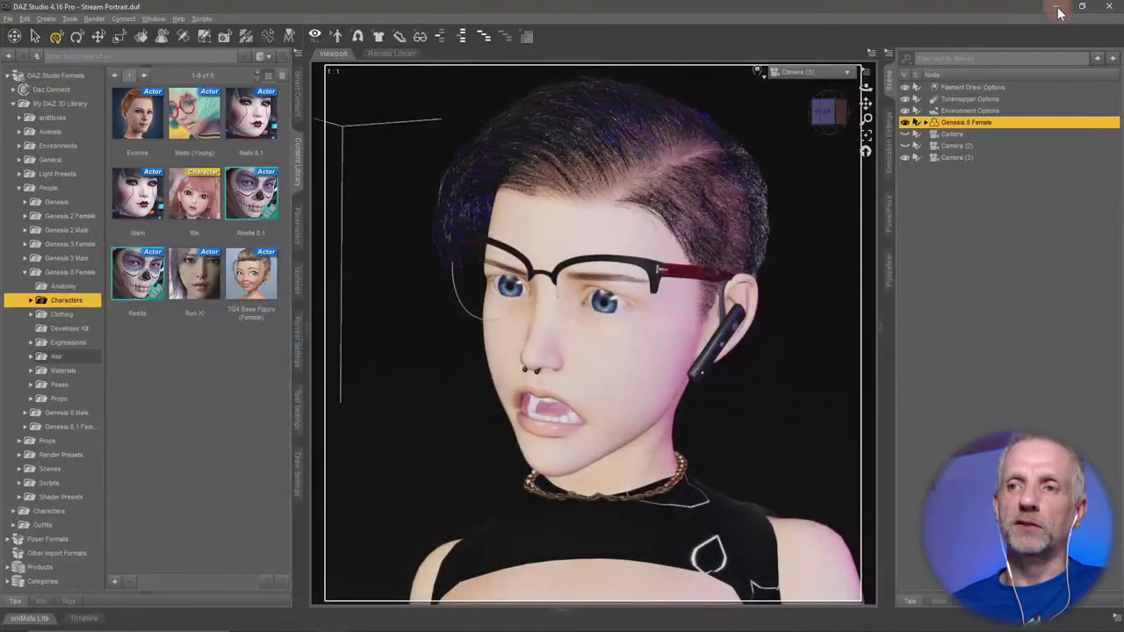
{"action": "left_click", "coordinate": [1064, 7]}
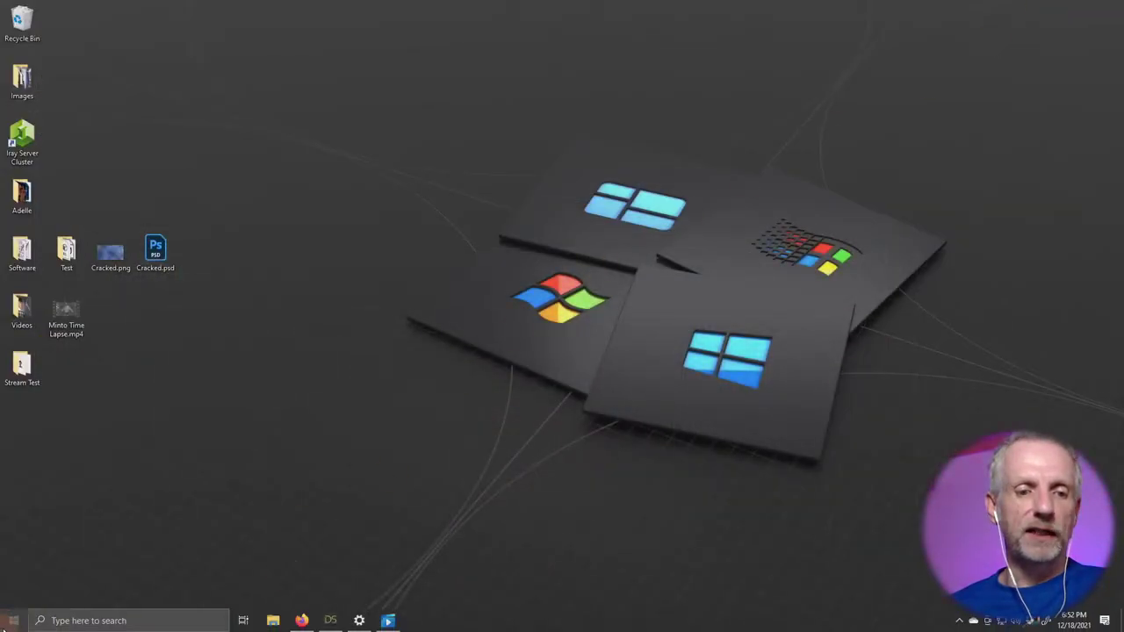
{"action": "left_click", "coordinate": [11, 623]}
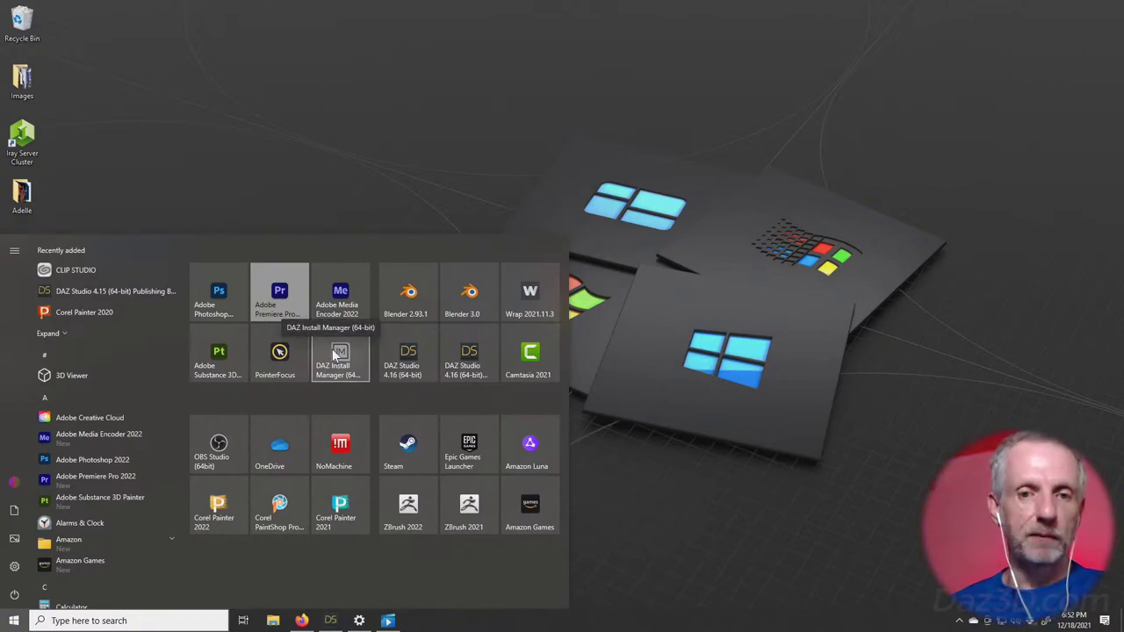
{"action": "left_click", "coordinate": [335, 355]}
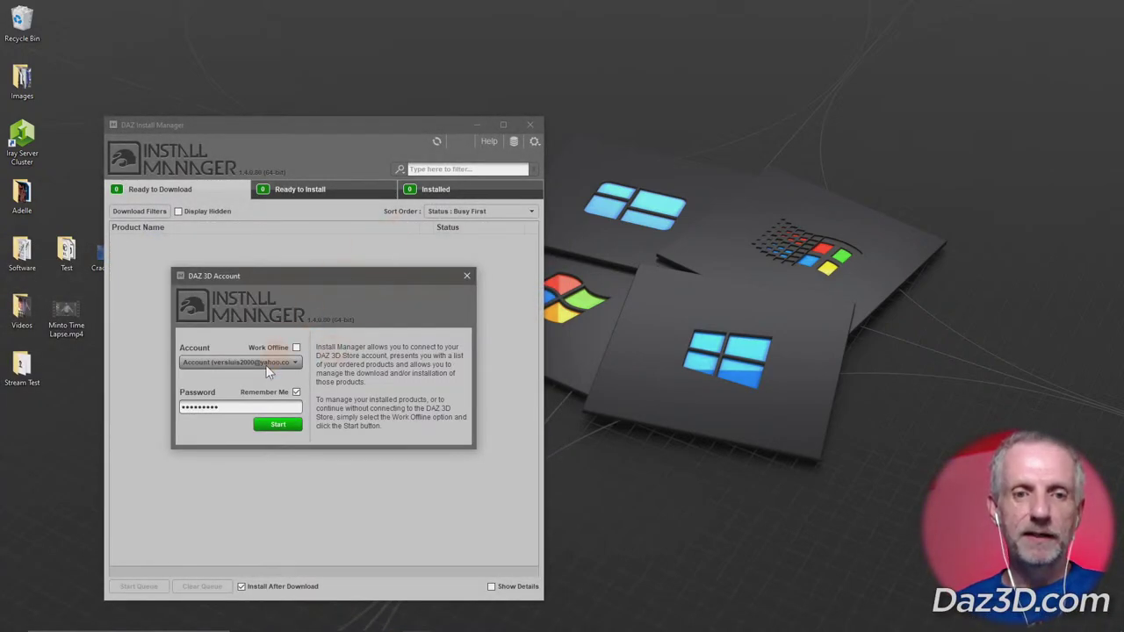
{"action": "left_click", "coordinate": [278, 425]}
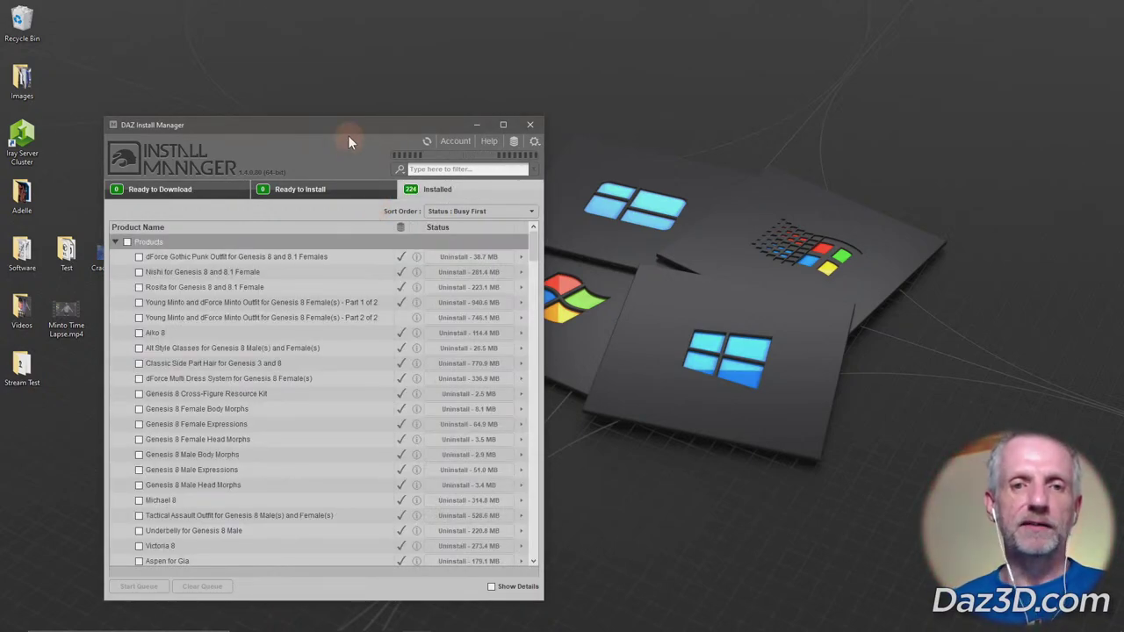
{"action": "left_click_drag", "start_coordinate": [348, 126], "coordinate": [298, 98]}
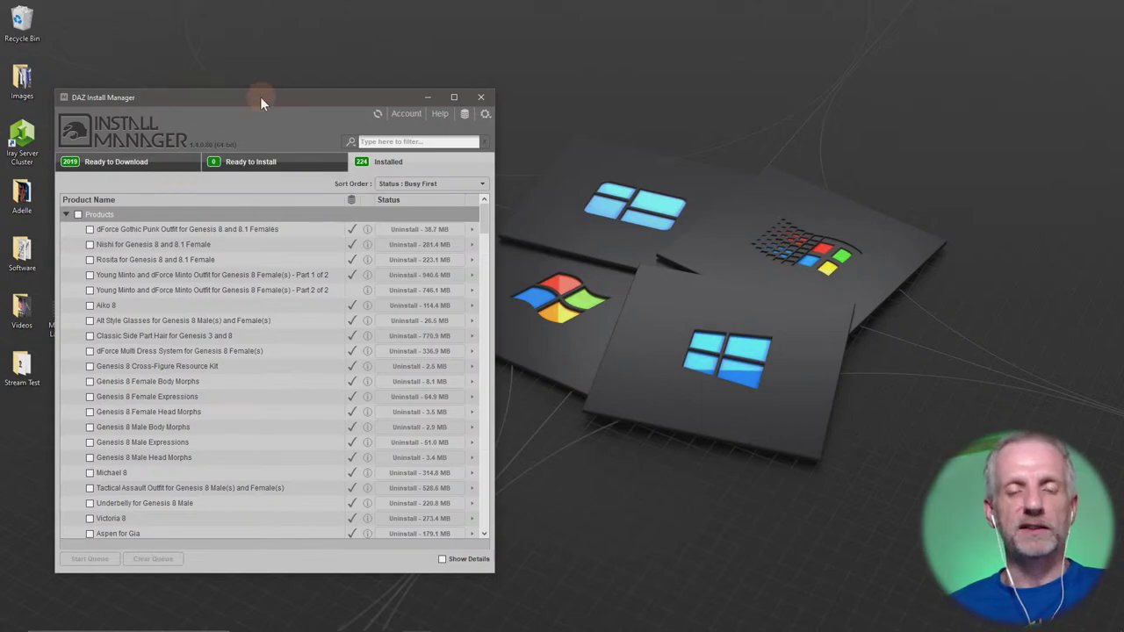
{"action": "left_click_drag", "start_coordinate": [260, 97], "coordinate": [254, 23]}
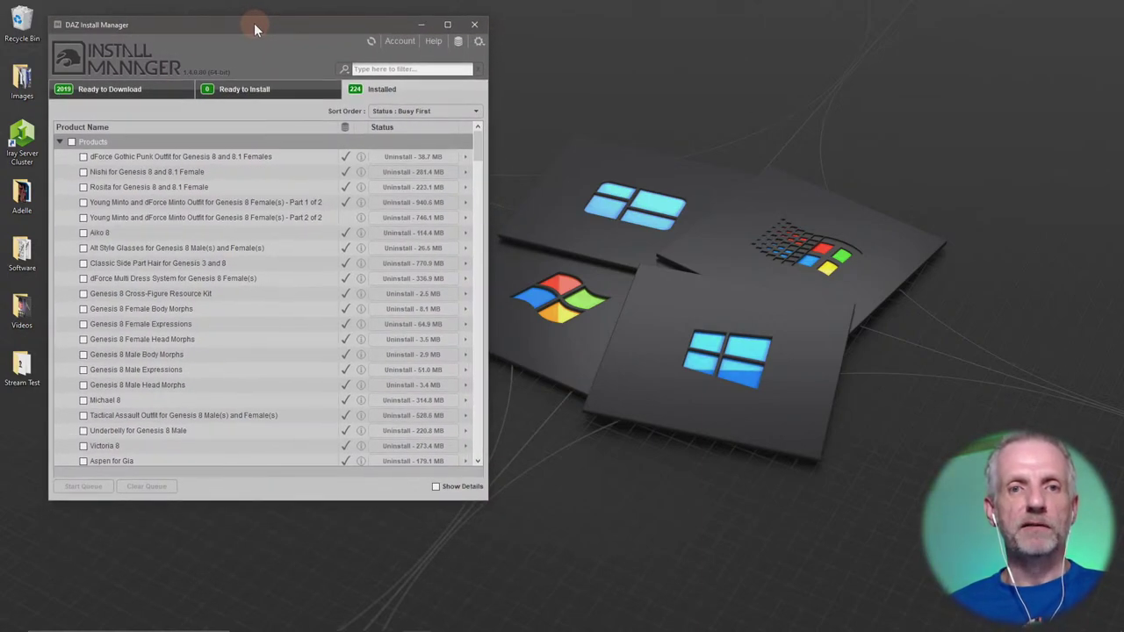
Filter Ready to Download by 'meta' and download MetaMixer Toolkit.
{"action": "left_click", "coordinate": [434, 68]}
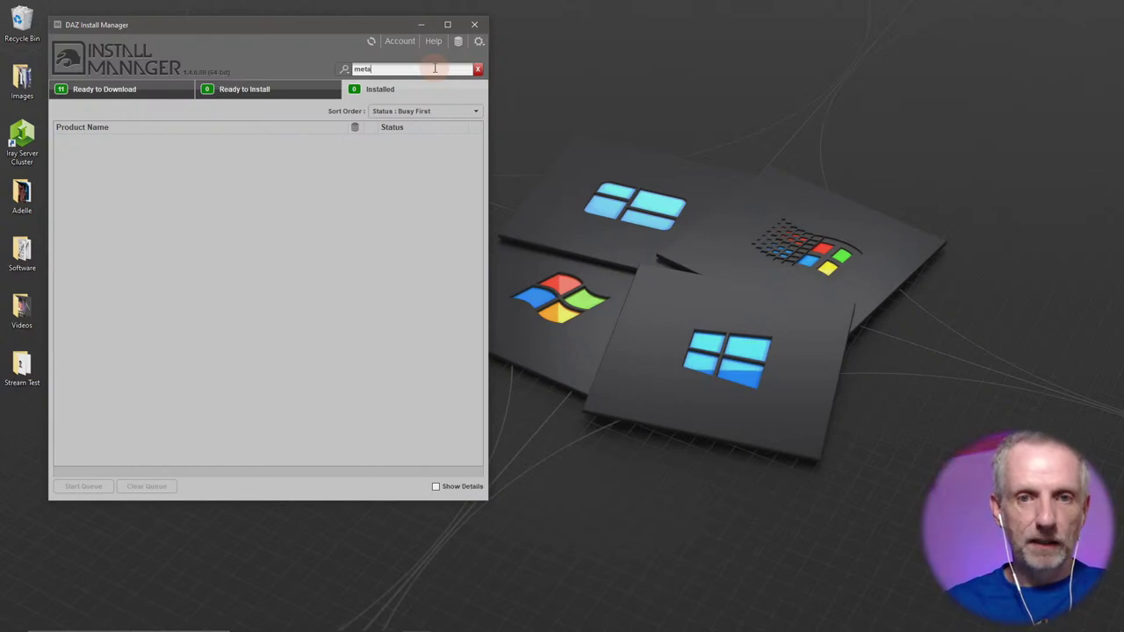
{"action": "left_click", "coordinate": [159, 97]}
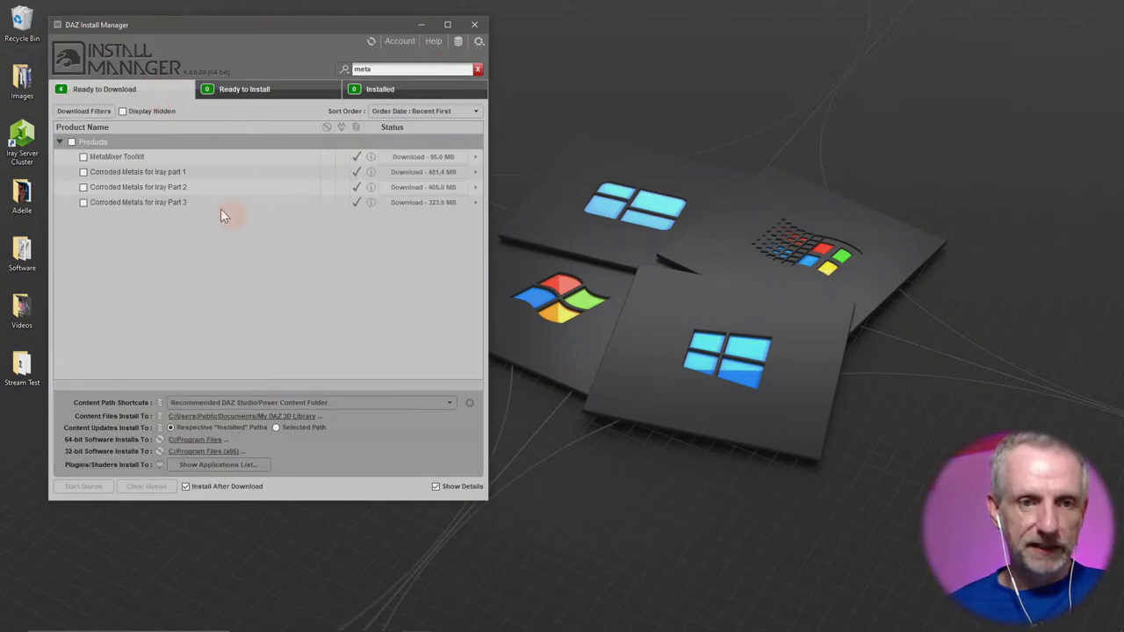
{"action": "mouse_move", "coordinate": [97, 164]}
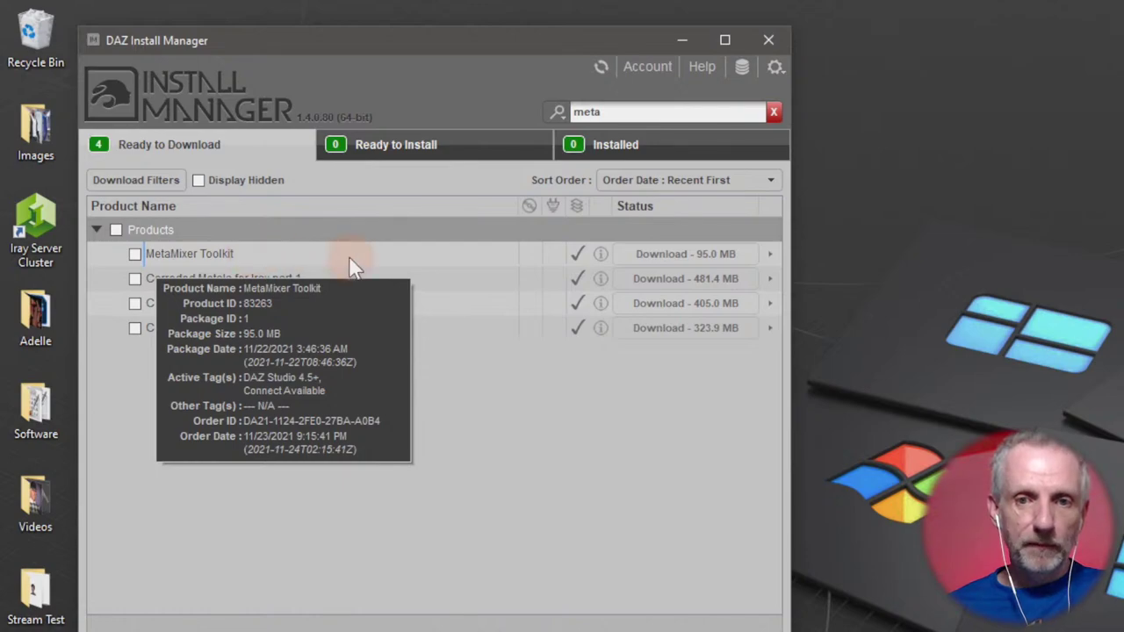
{"action": "left_click", "coordinate": [134, 255]}
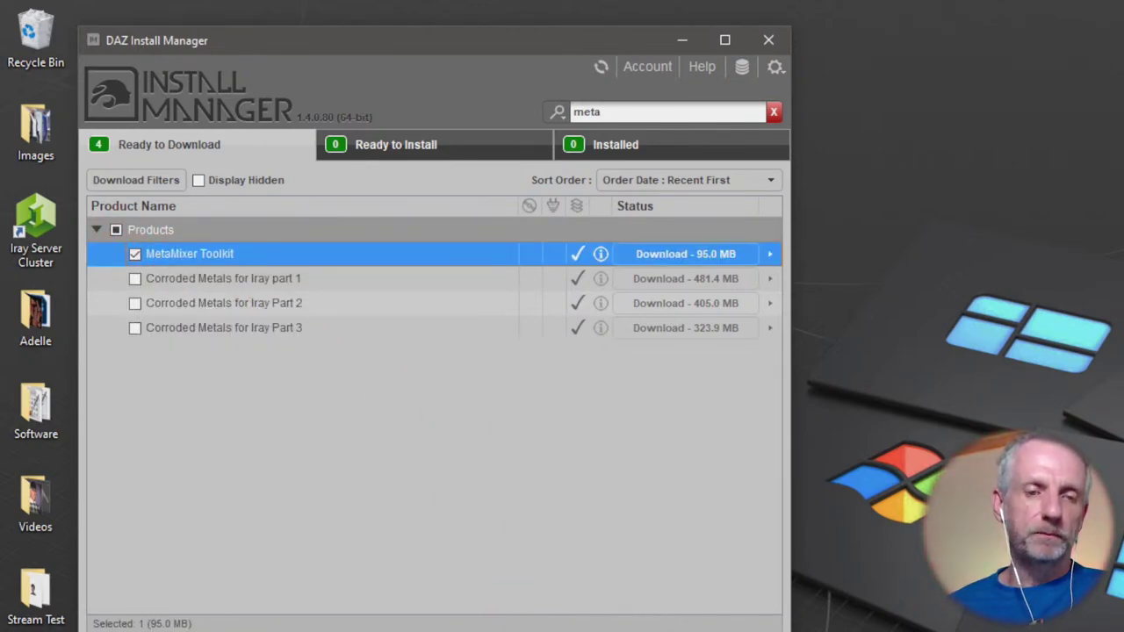
{"action": "left_click", "coordinate": [141, 630]}
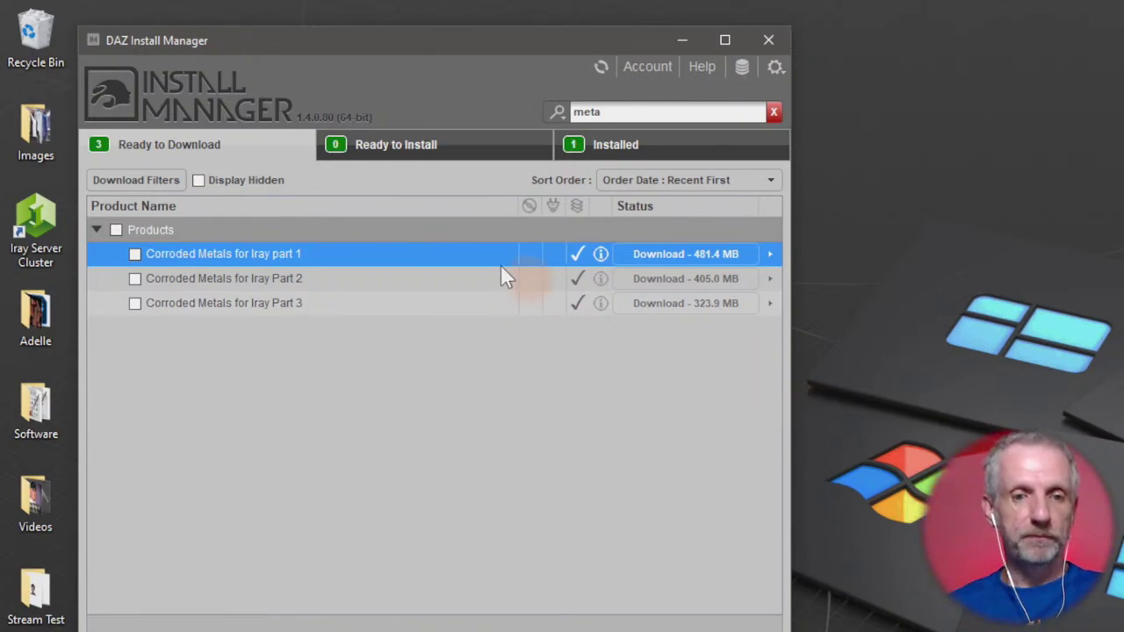
Show the Installed tab and open the package actions menu for MetaMixer Toolkit.
{"action": "left_click", "coordinate": [444, 151]}
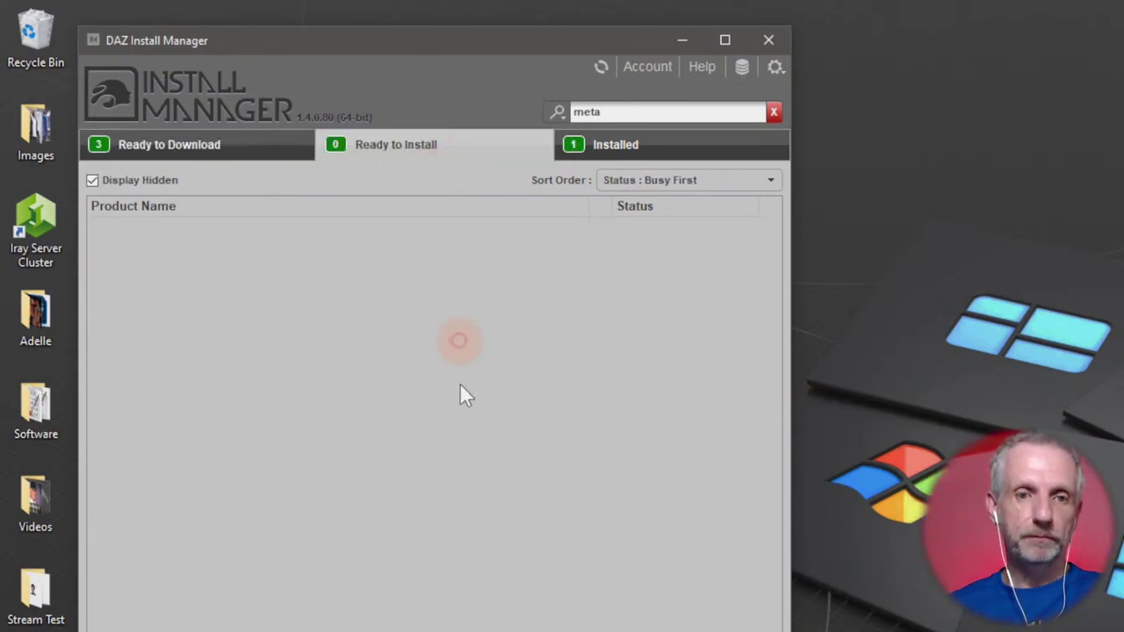
{"action": "left_click", "coordinate": [693, 146]}
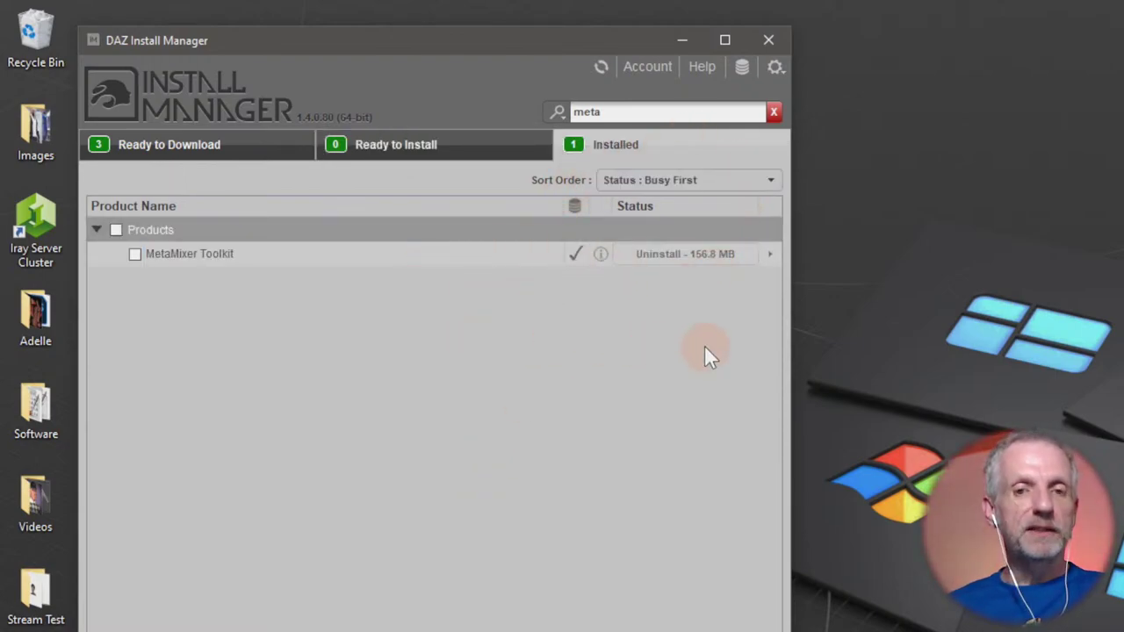
{"action": "left_click_drag", "start_coordinate": [528, 46], "coordinate": [471, 29]}
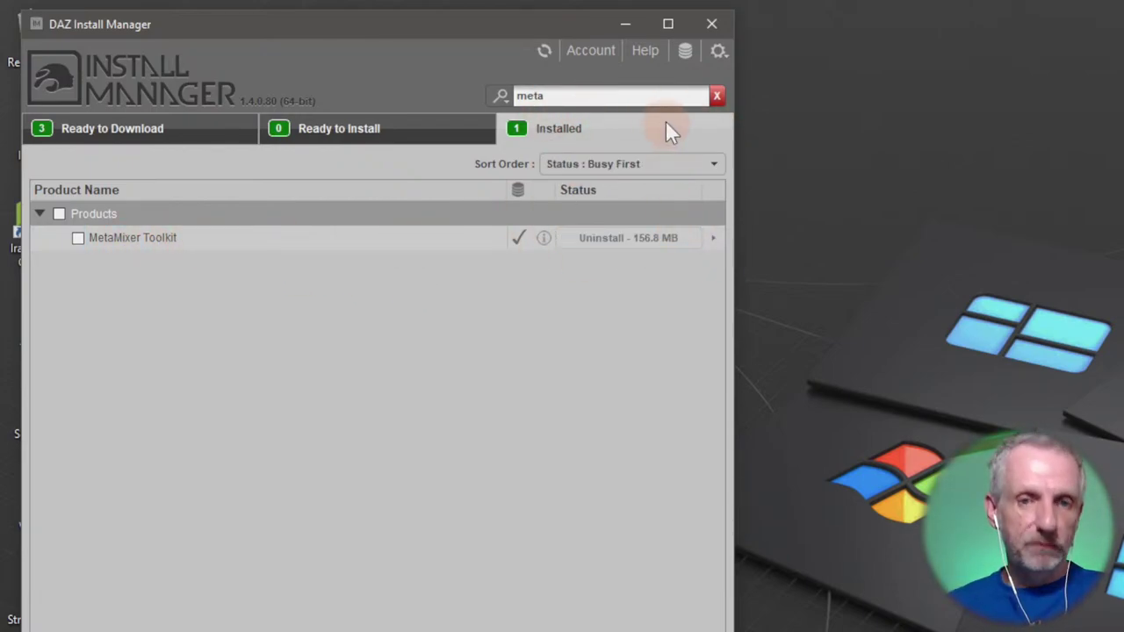
{"action": "left_click", "coordinate": [714, 239]}
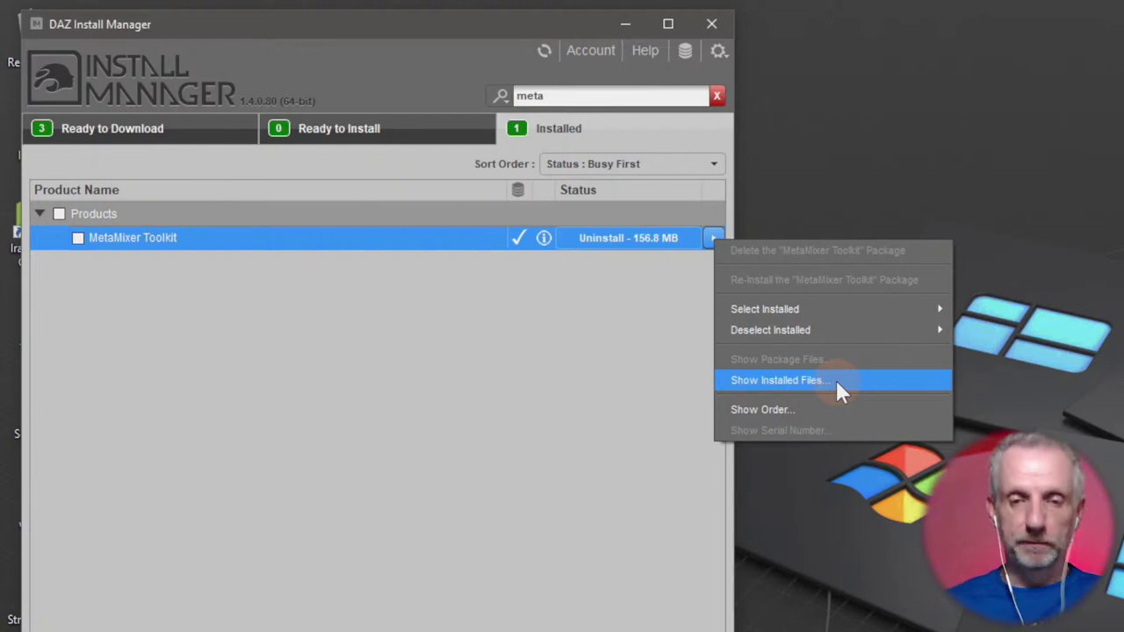
Open MetaMixer Toolkit's Installed Files window, then reposition and enlarge it.
{"action": "left_click", "coordinate": [836, 380]}
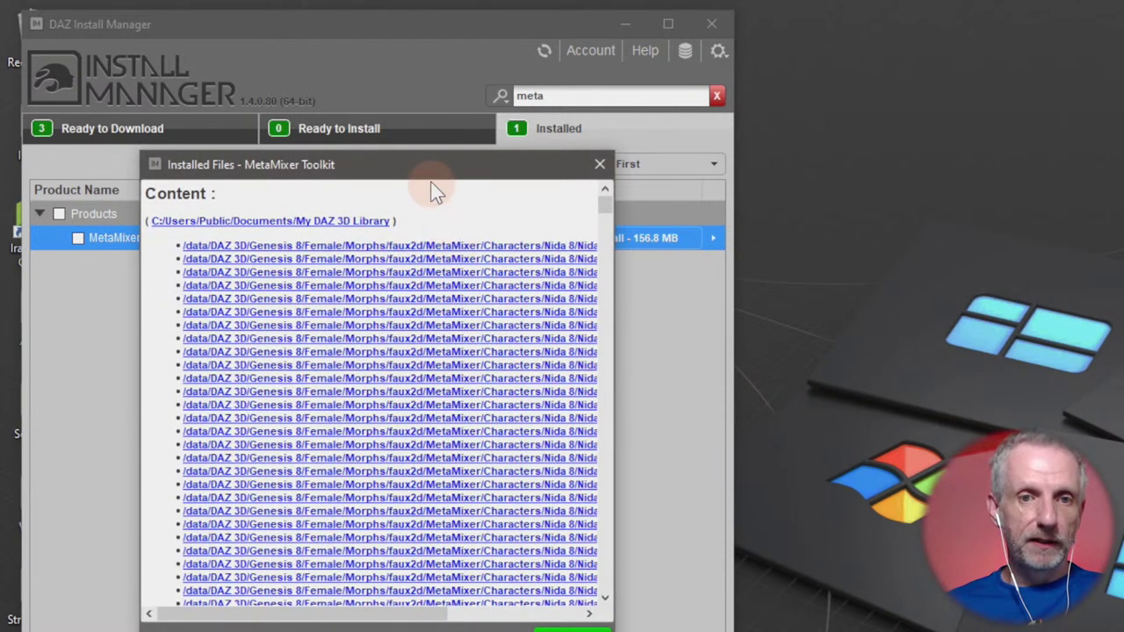
{"action": "left_click_drag", "start_coordinate": [433, 176], "coordinate": [414, 91]}
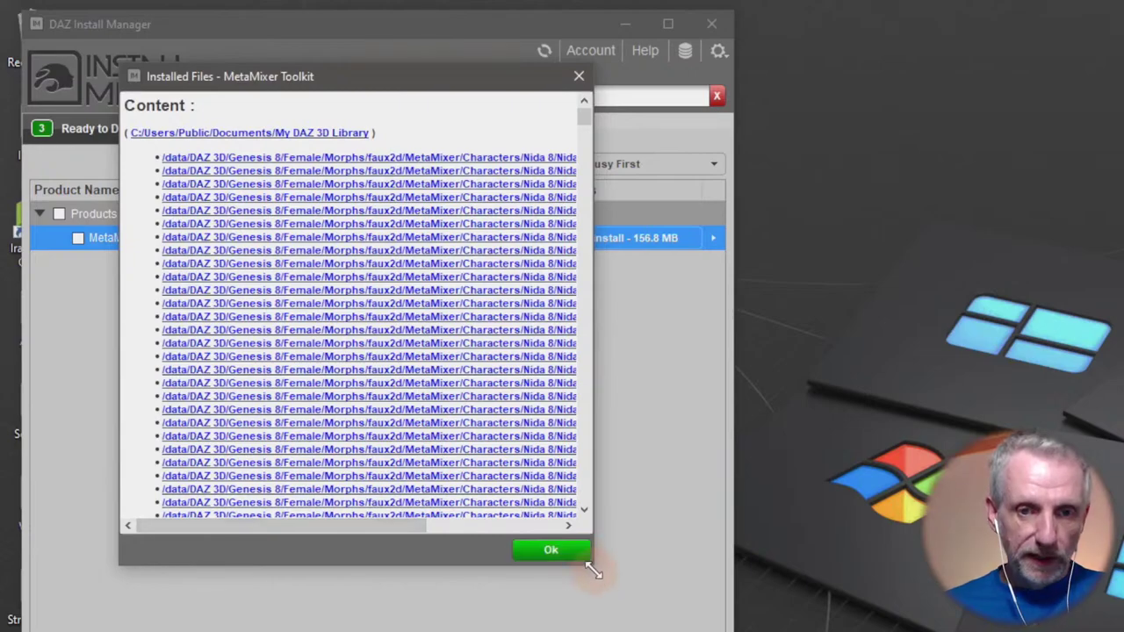
{"action": "left_click_drag", "start_coordinate": [593, 563], "coordinate": [827, 631]}
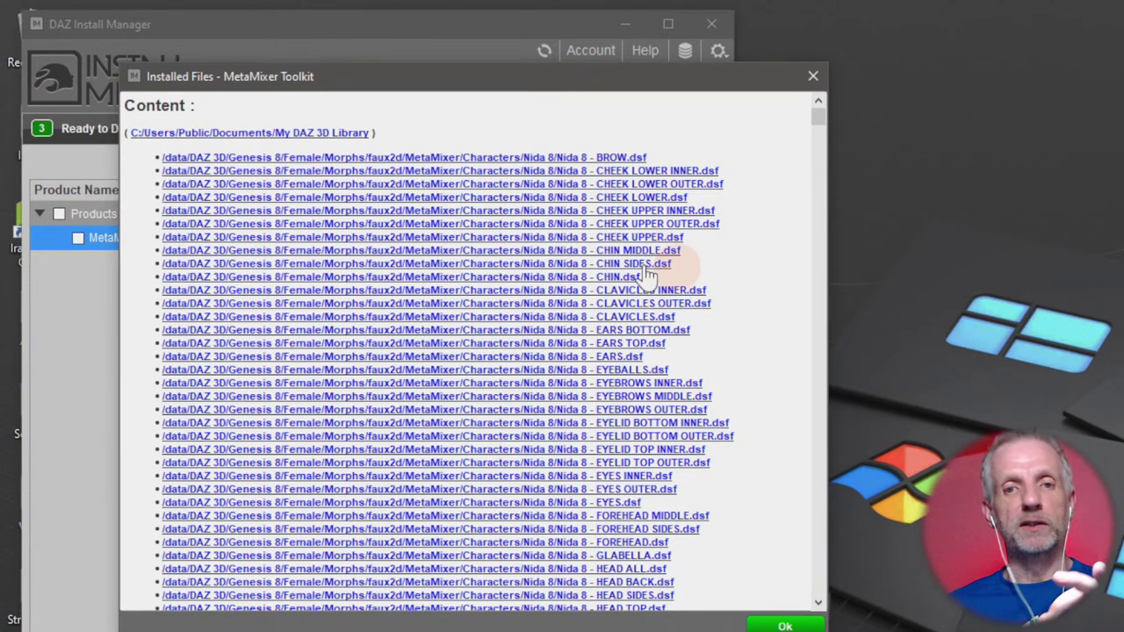
Scroll through the installed file list to the end and back to the top.
{"action": "scroll", "coordinate": [734, 367], "scroll_direction": "down", "scroll_amount": 1}
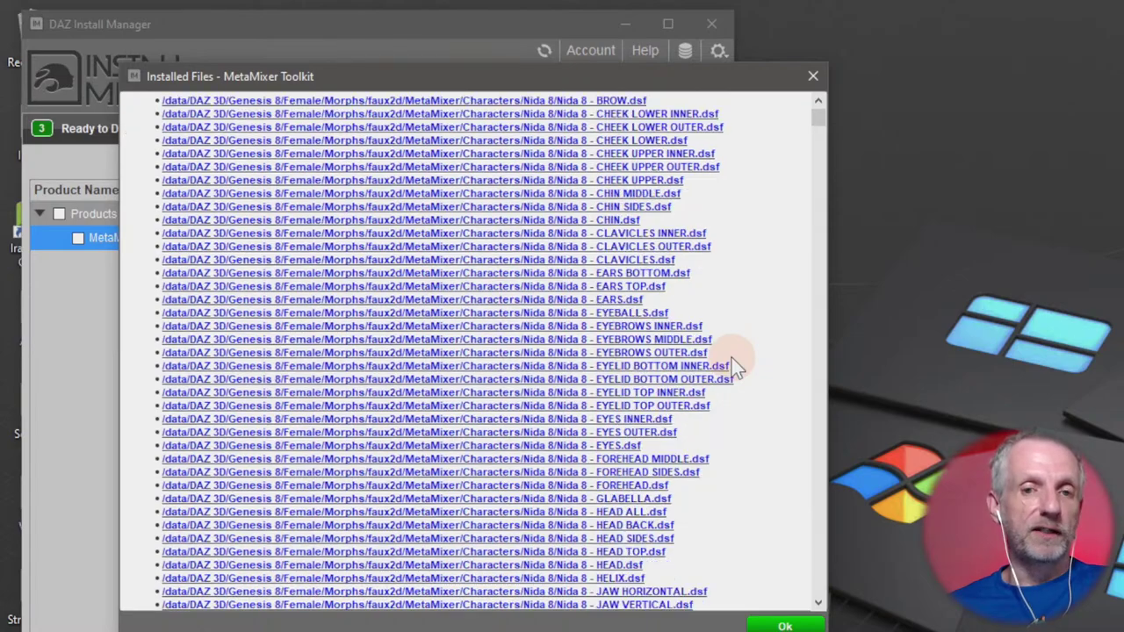
{"action": "scroll", "coordinate": [738, 356], "scroll_direction": "down", "scroll_amount": 10}
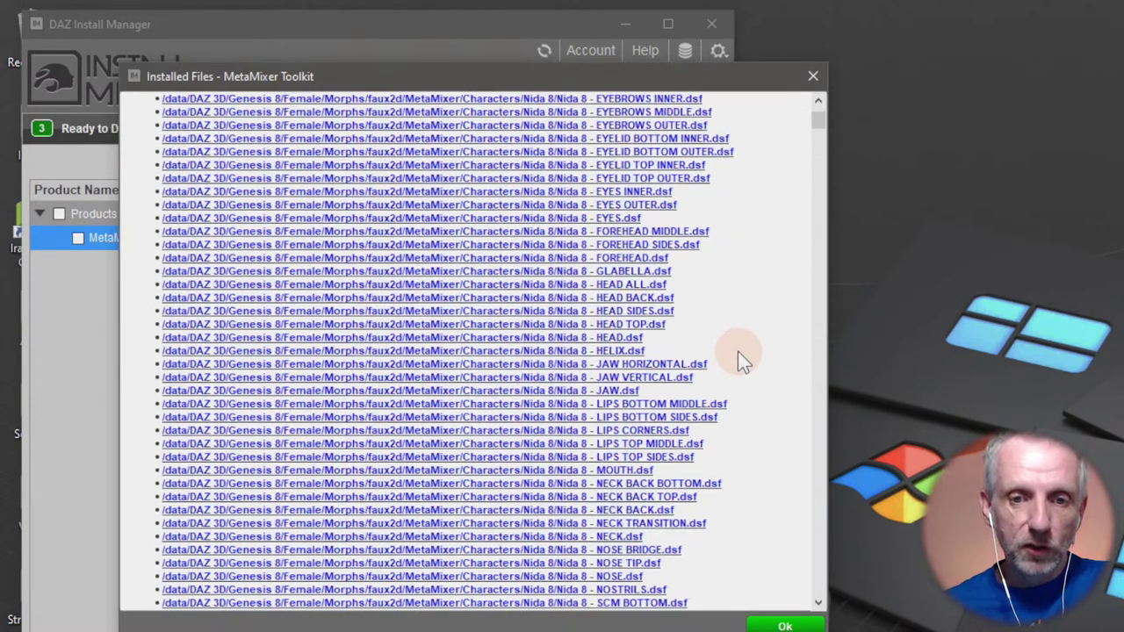
{"action": "scroll", "coordinate": [738, 356], "scroll_direction": "down", "scroll_amount": 20}
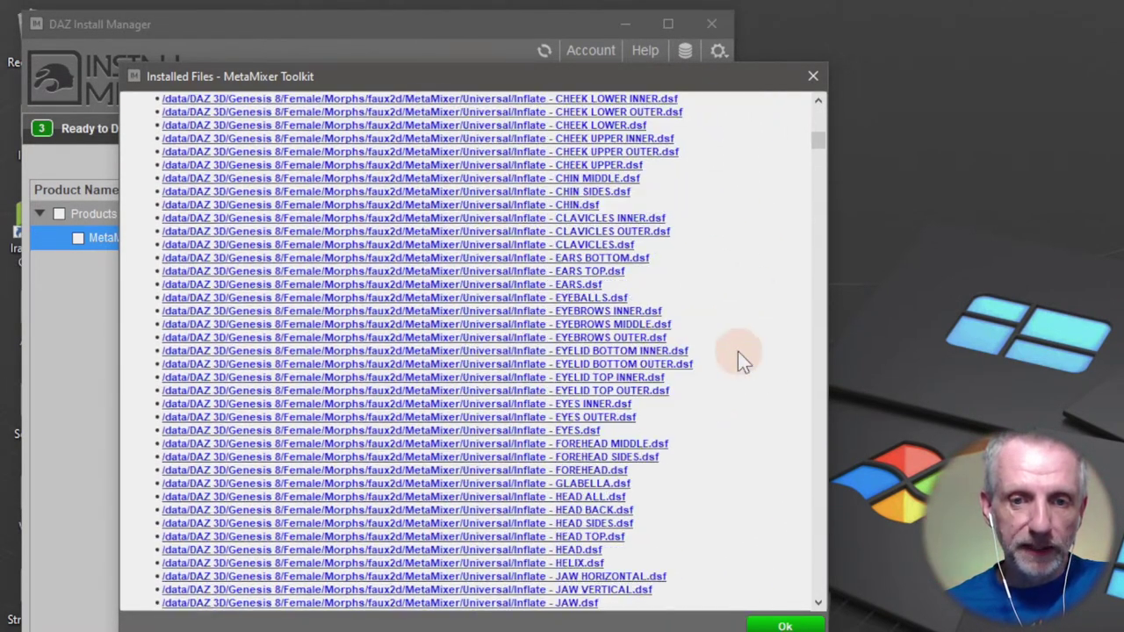
{"action": "scroll", "coordinate": [738, 356], "scroll_direction": "up", "scroll_amount": 7}
{"action": "scroll", "coordinate": [738, 355], "scroll_direction": "down", "scroll_amount": 15}
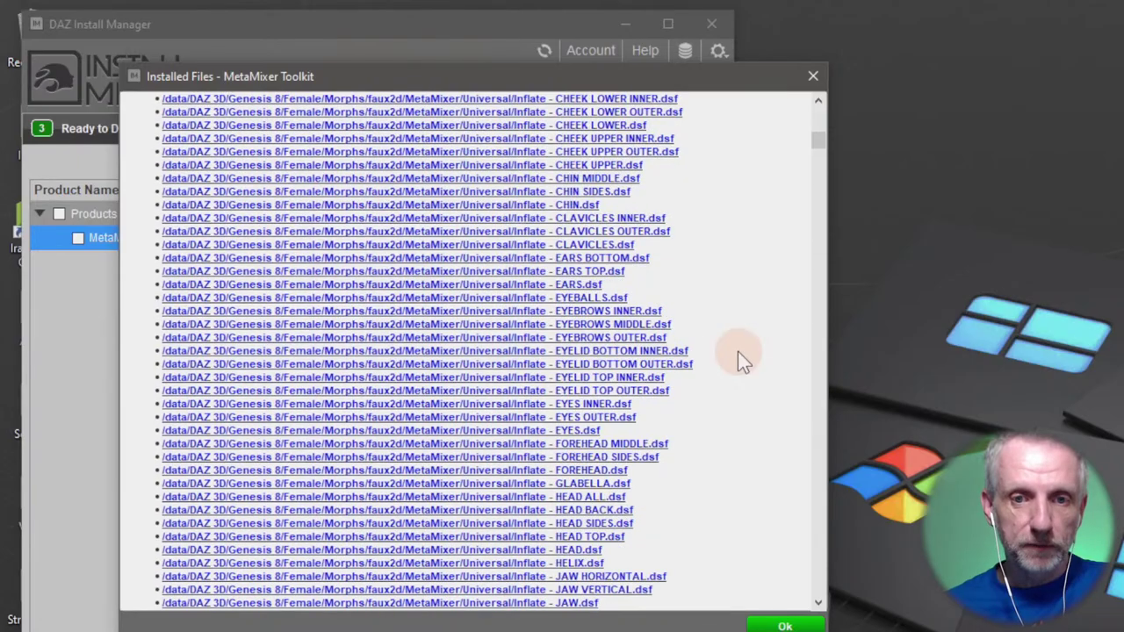
{"action": "scroll", "coordinate": [738, 356], "scroll_direction": "down", "scroll_amount": 20}
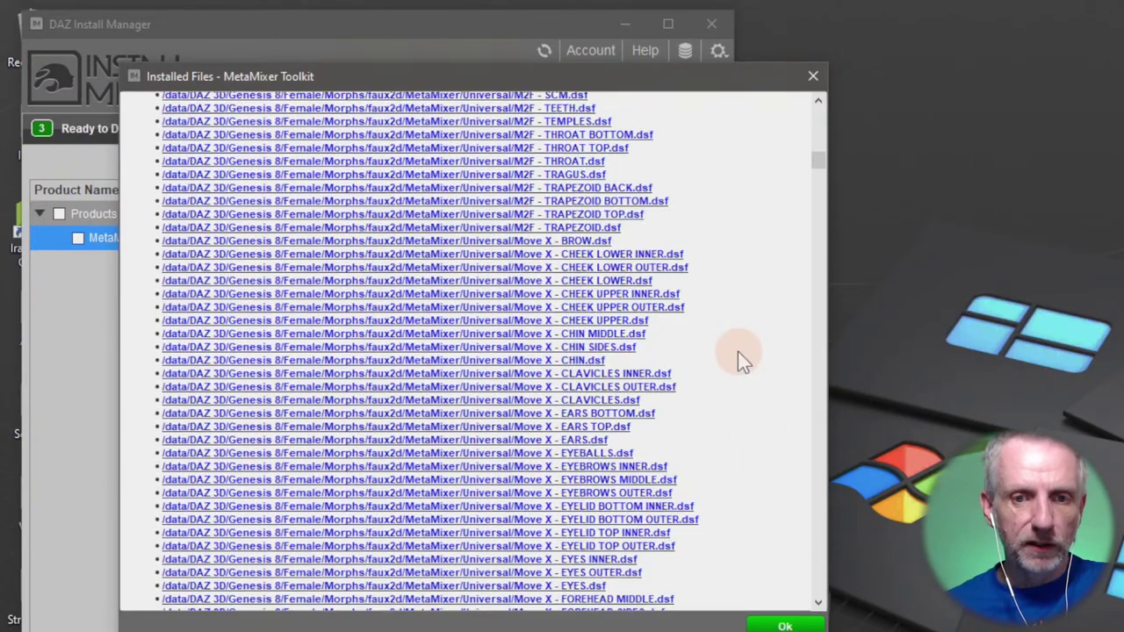
{"action": "scroll", "coordinate": [738, 351], "scroll_direction": "down", "scroll_amount": 20}
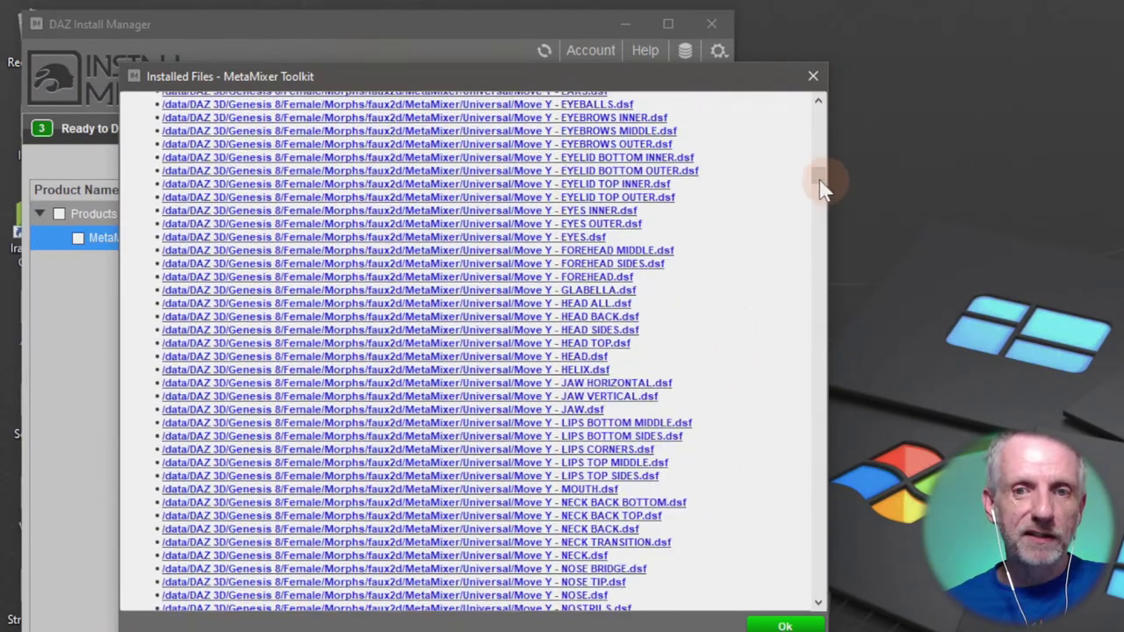
{"action": "left_click_drag", "start_coordinate": [817, 180], "coordinate": [839, 606]}
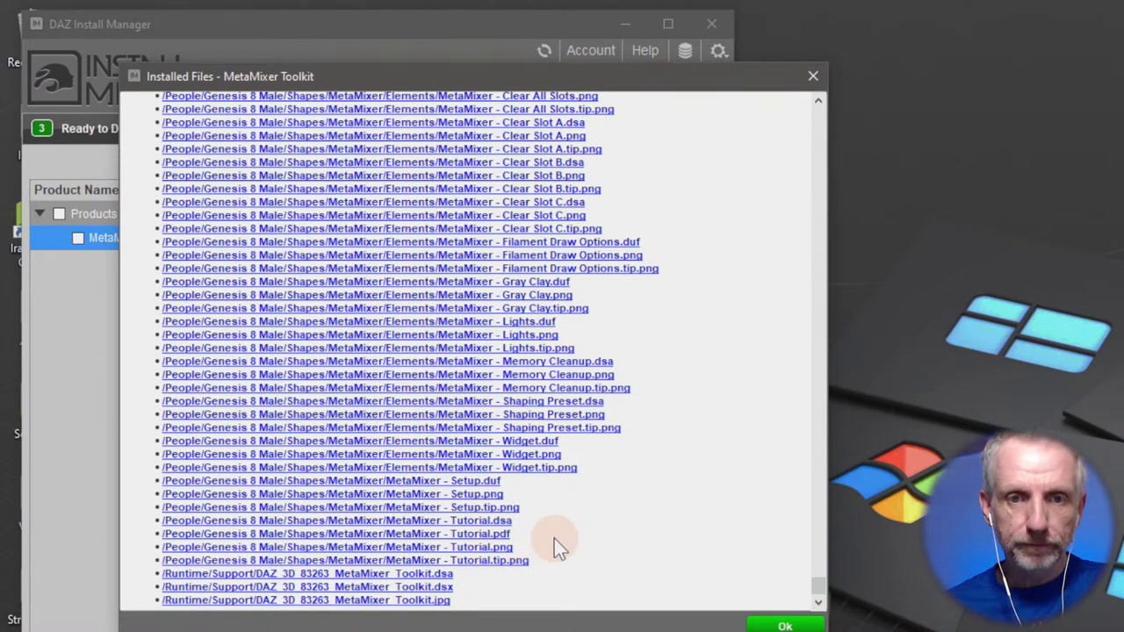
{"action": "scroll", "coordinate": [554, 538], "scroll_direction": "up", "scroll_amount": 6}
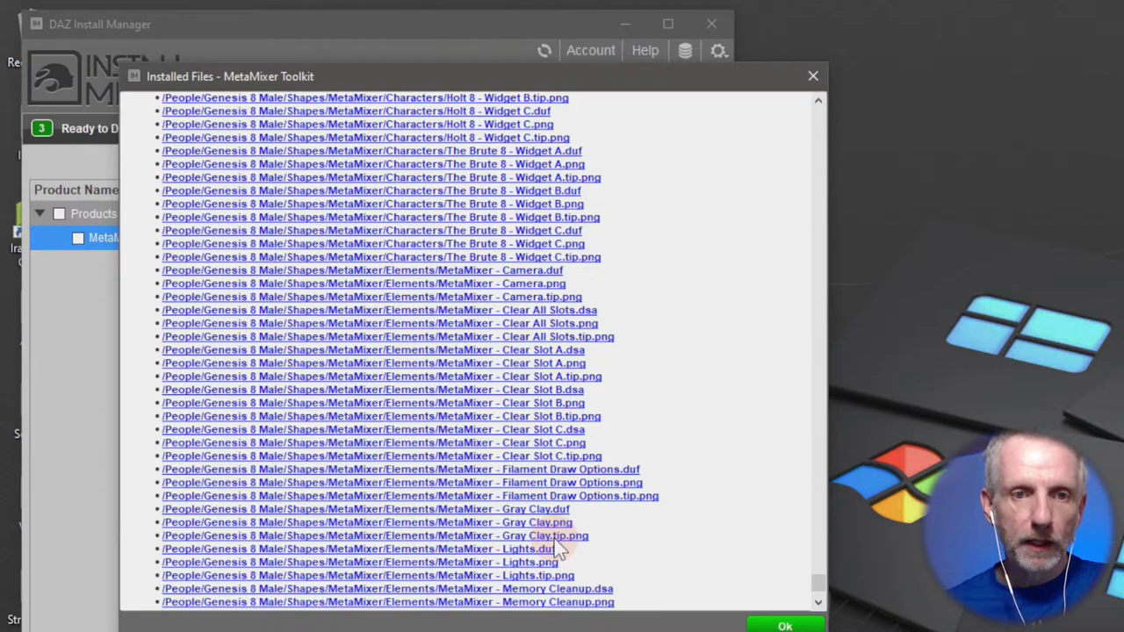
{"action": "scroll", "coordinate": [559, 546], "scroll_direction": "up", "scroll_amount": 20}
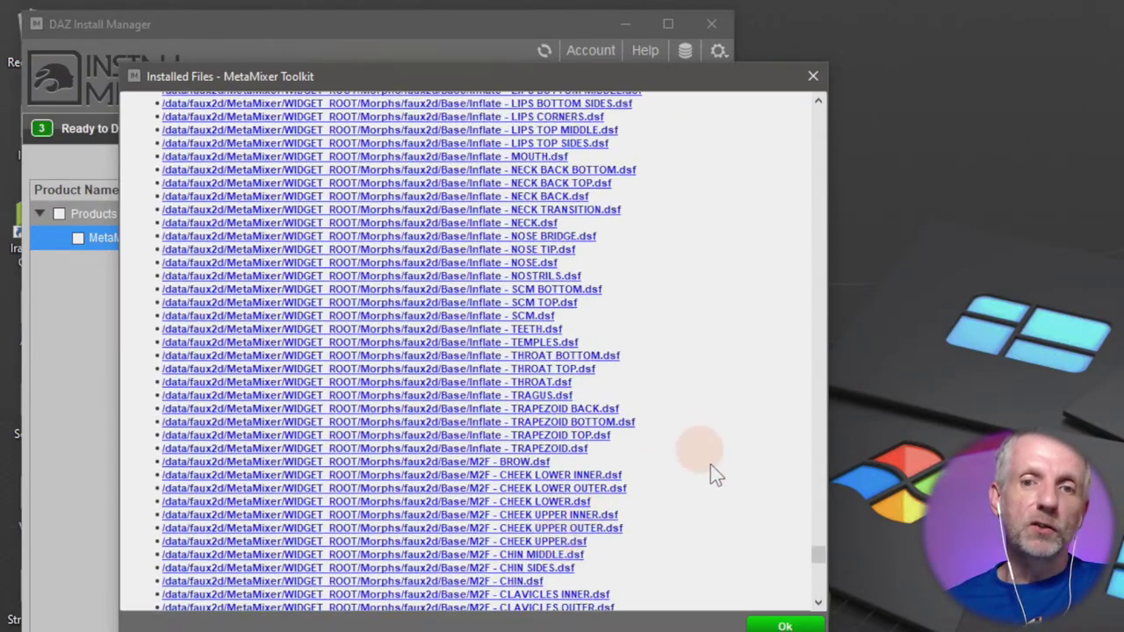
{"action": "left_click_drag", "start_coordinate": [817, 557], "coordinate": [818, 112]}
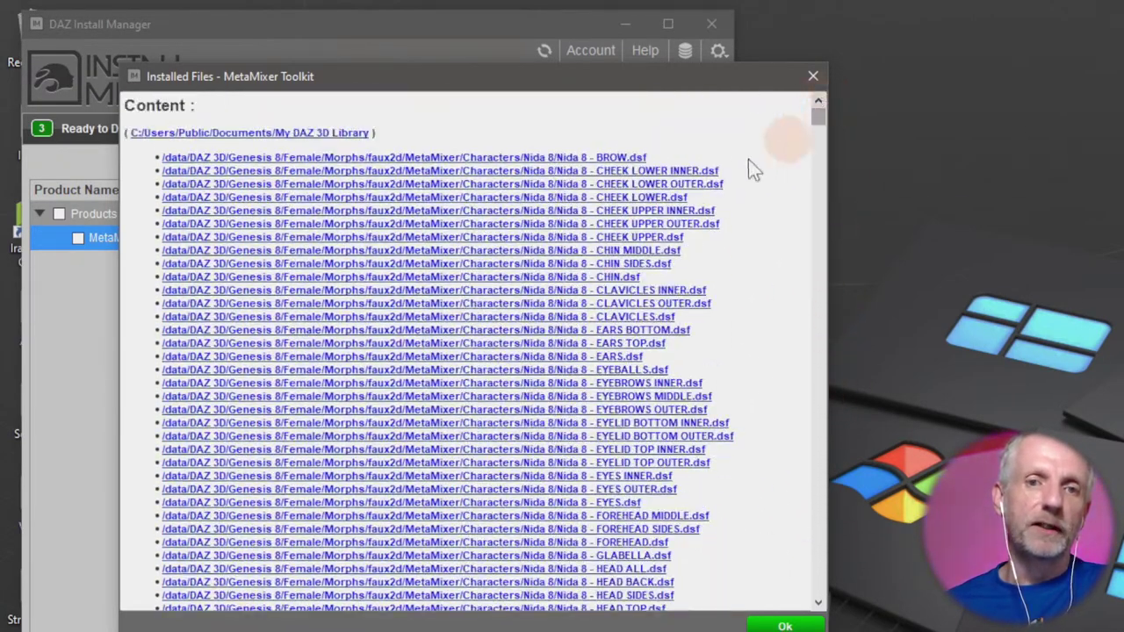
Open the Nida 8 BROW morph's folder in File Explorer and browse into MetaMixer's Universal morph folder.
{"action": "left_click", "coordinate": [457, 162]}
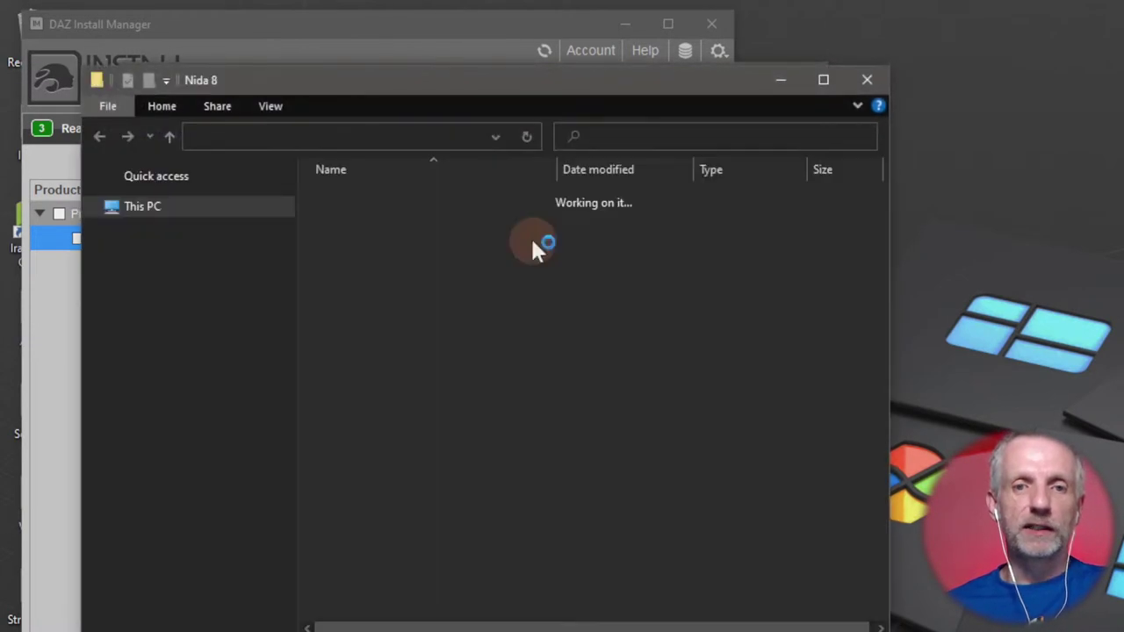
{"action": "left_click_drag", "start_coordinate": [521, 77], "coordinate": [510, 59]}
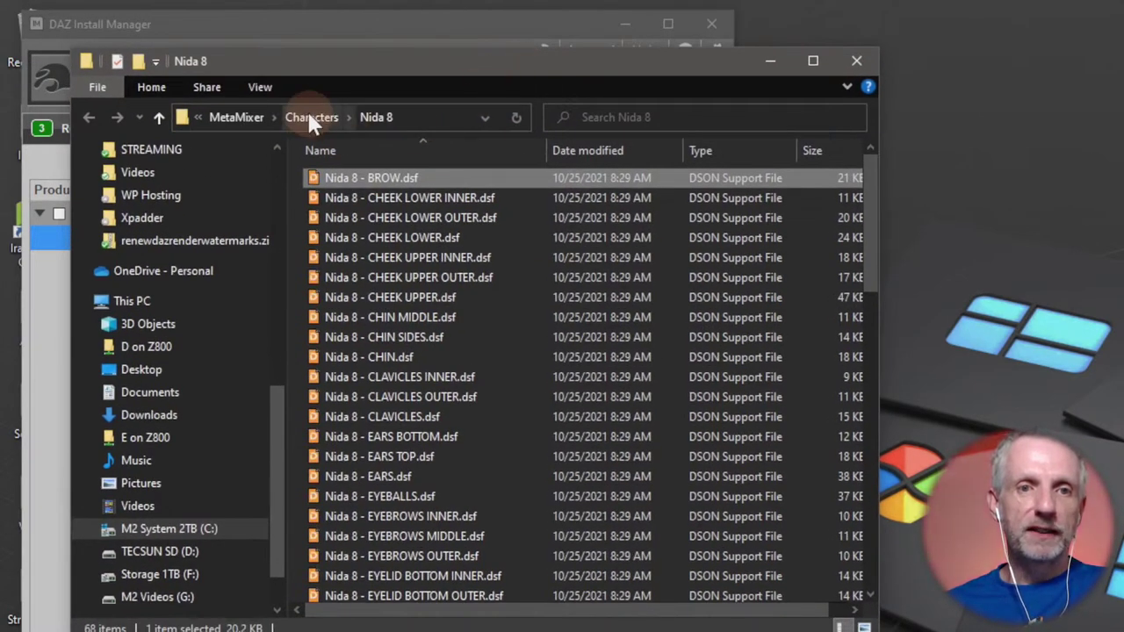
{"action": "left_click", "coordinate": [283, 120]}
{"action": "left_click", "coordinate": [298, 117]}
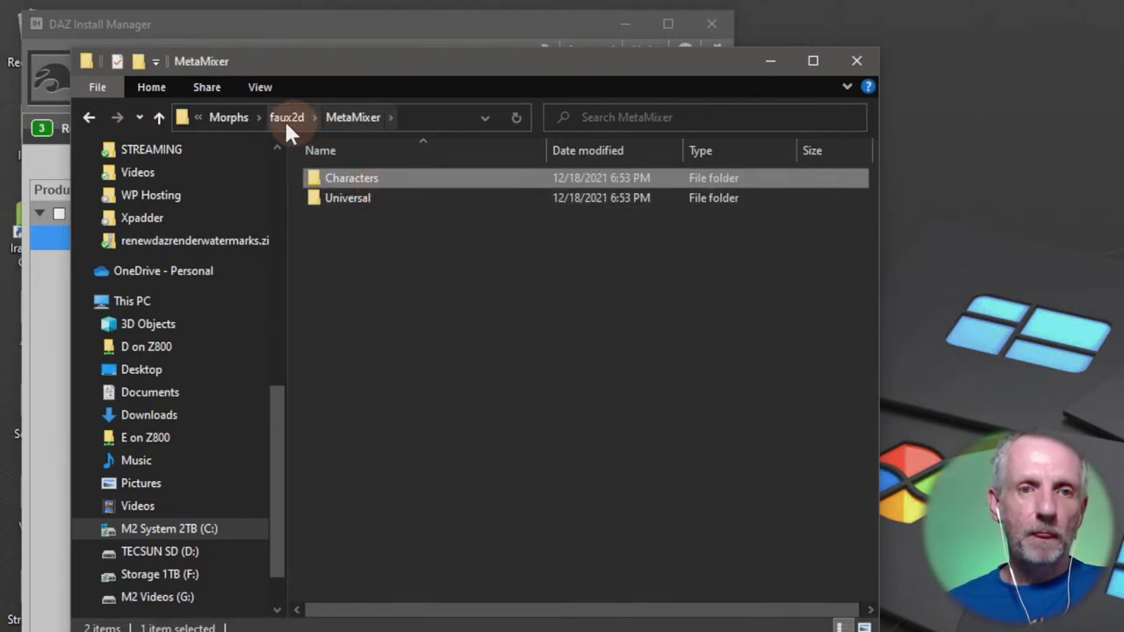
{"action": "left_click", "coordinate": [282, 117]}
{"action": "double_click", "coordinate": [377, 178]}
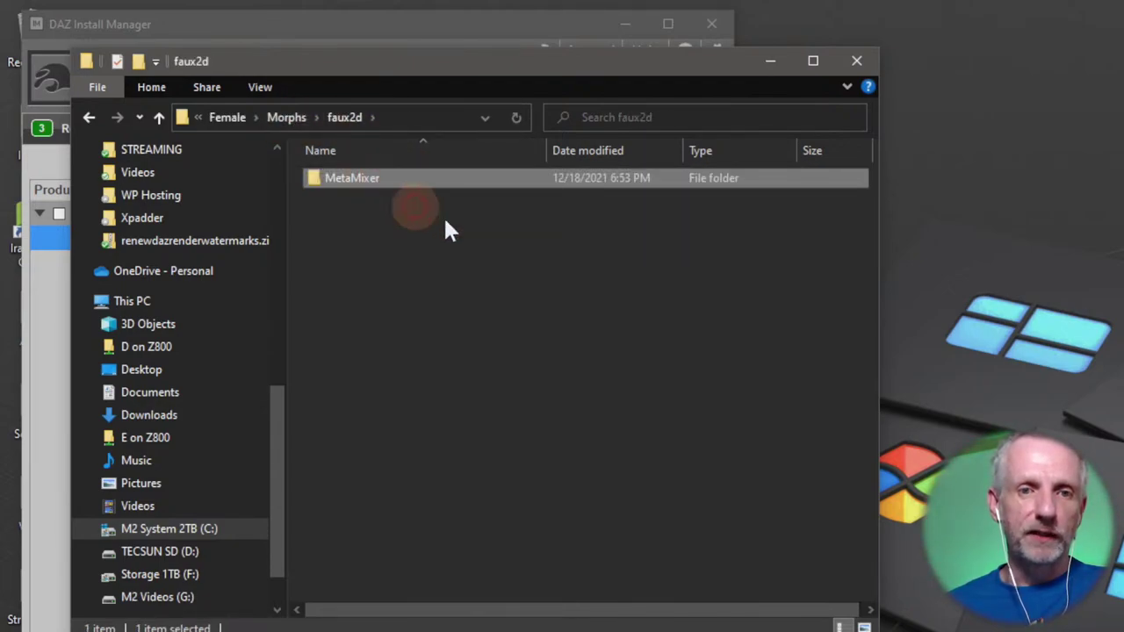
{"action": "double_click", "coordinate": [397, 200]}
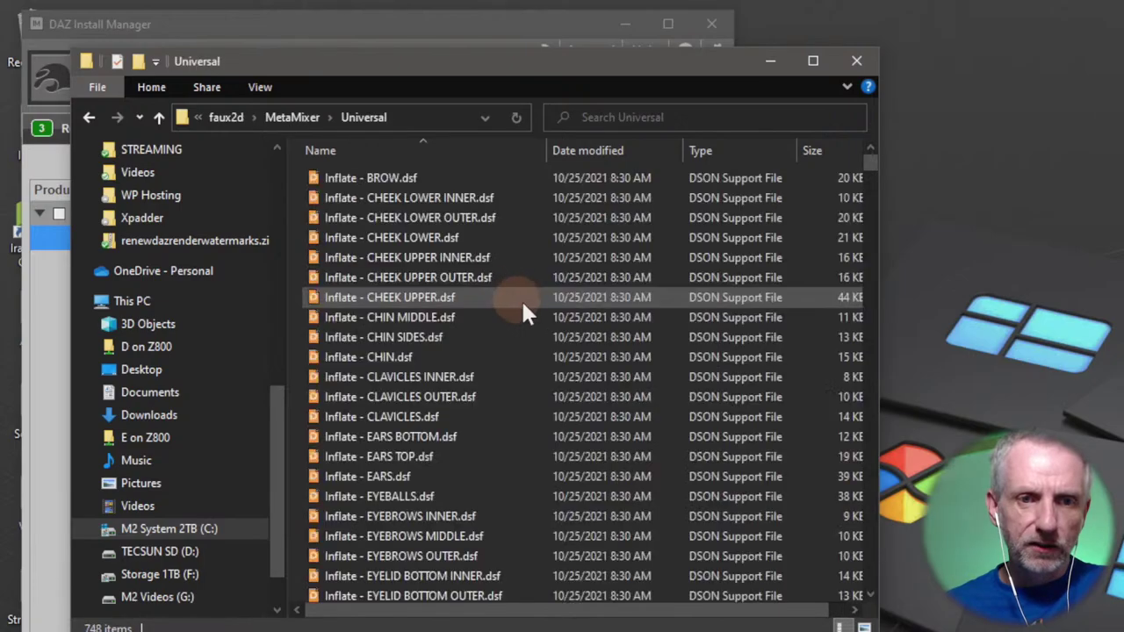
{"action": "scroll", "coordinate": [521, 299], "scroll_direction": "down", "scroll_amount": 8}
{"action": "scroll", "coordinate": [566, 333], "scroll_direction": "down", "scroll_amount": 20}
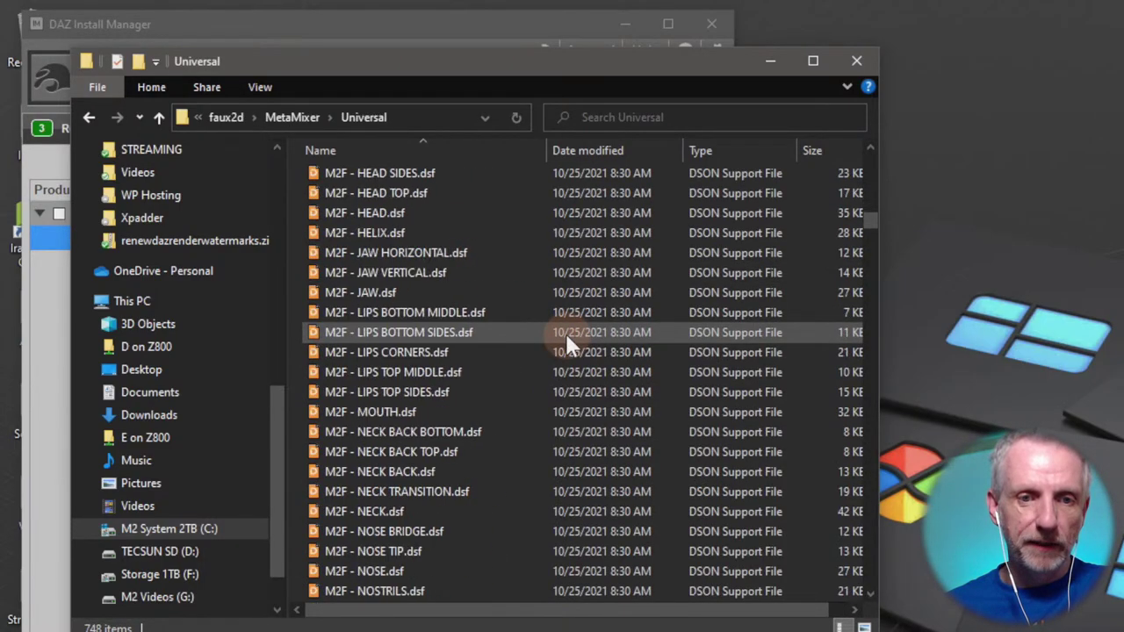
{"action": "left_click_drag", "start_coordinate": [873, 243], "coordinate": [911, 10]}
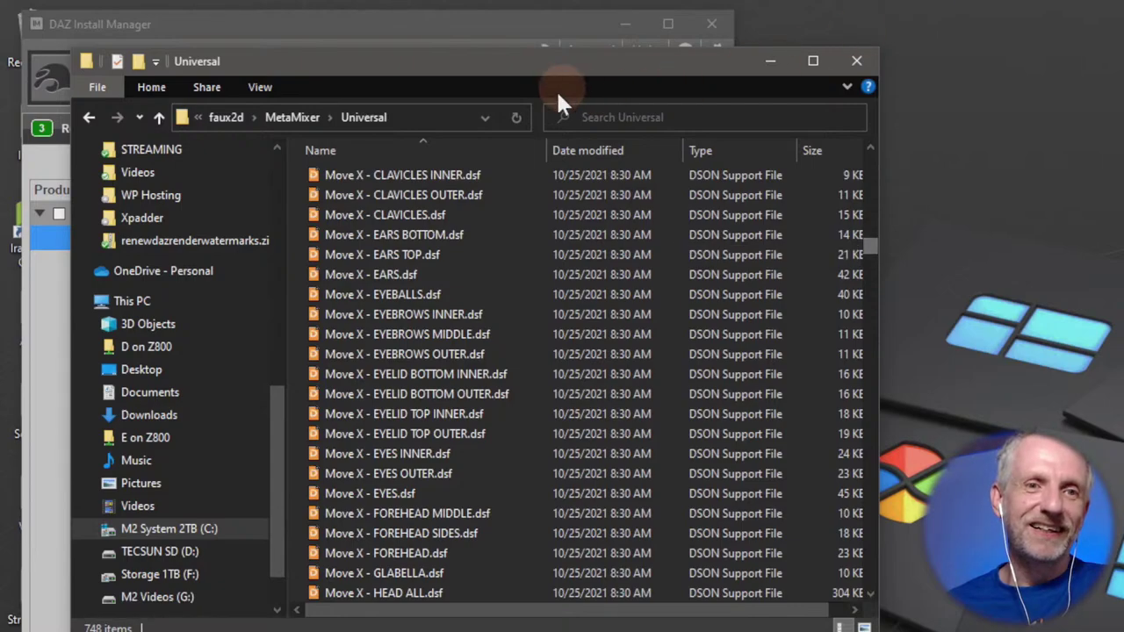
Climb the breadcrumbs from MetaMixer through Morphs, Genesis 8 and data up to My DAZ 3D Library.
{"action": "left_click", "coordinate": [305, 118]}
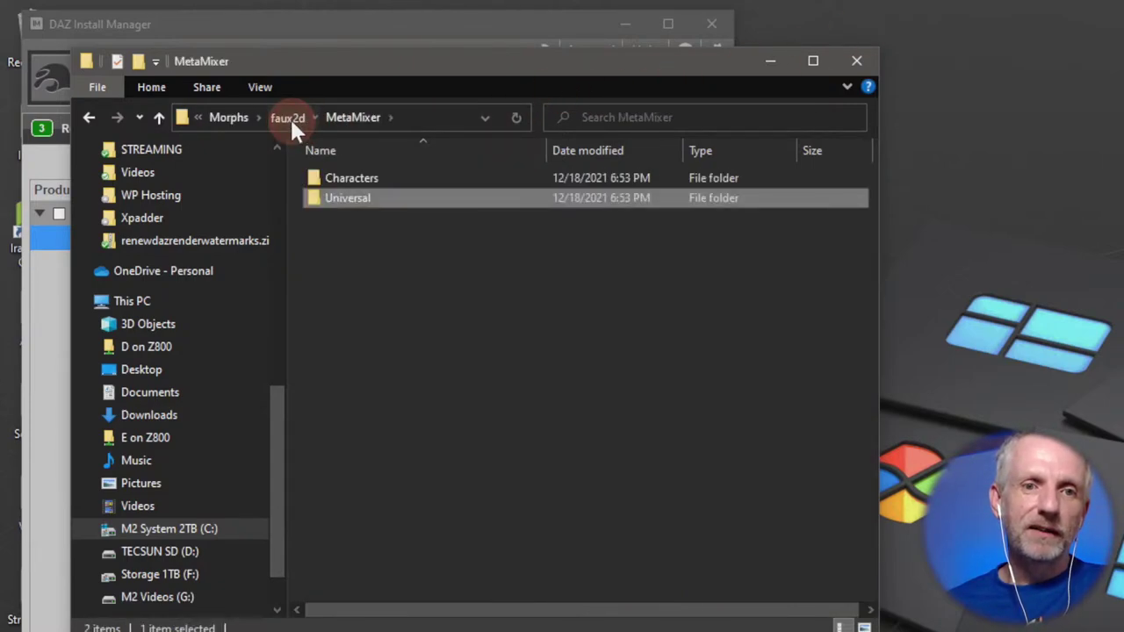
{"action": "left_click", "coordinate": [292, 123]}
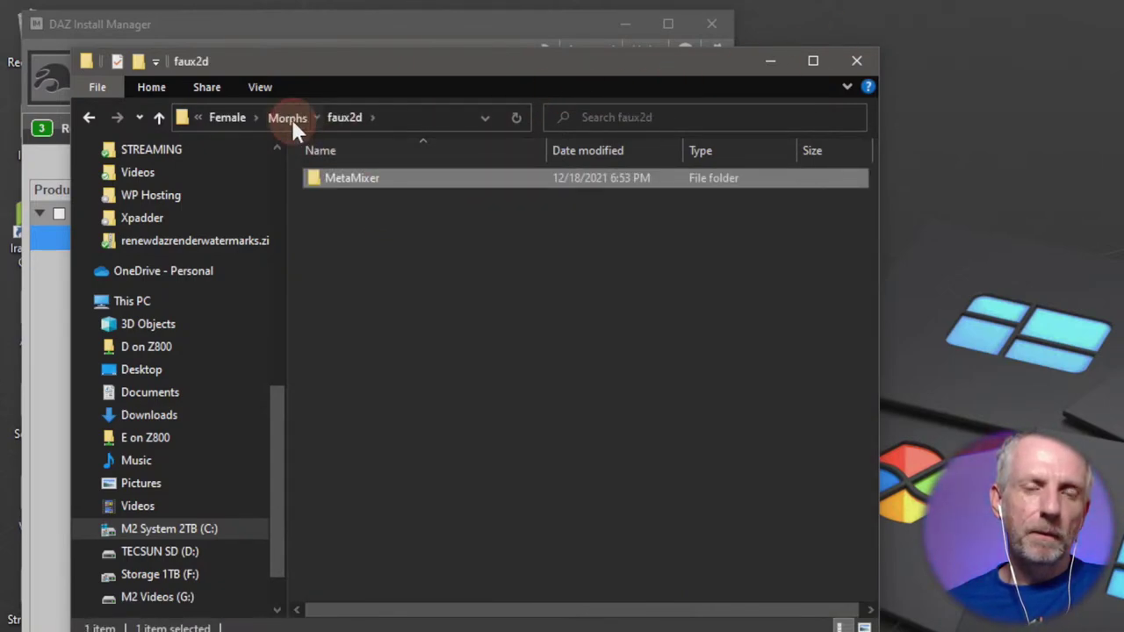
{"action": "left_click", "coordinate": [290, 118]}
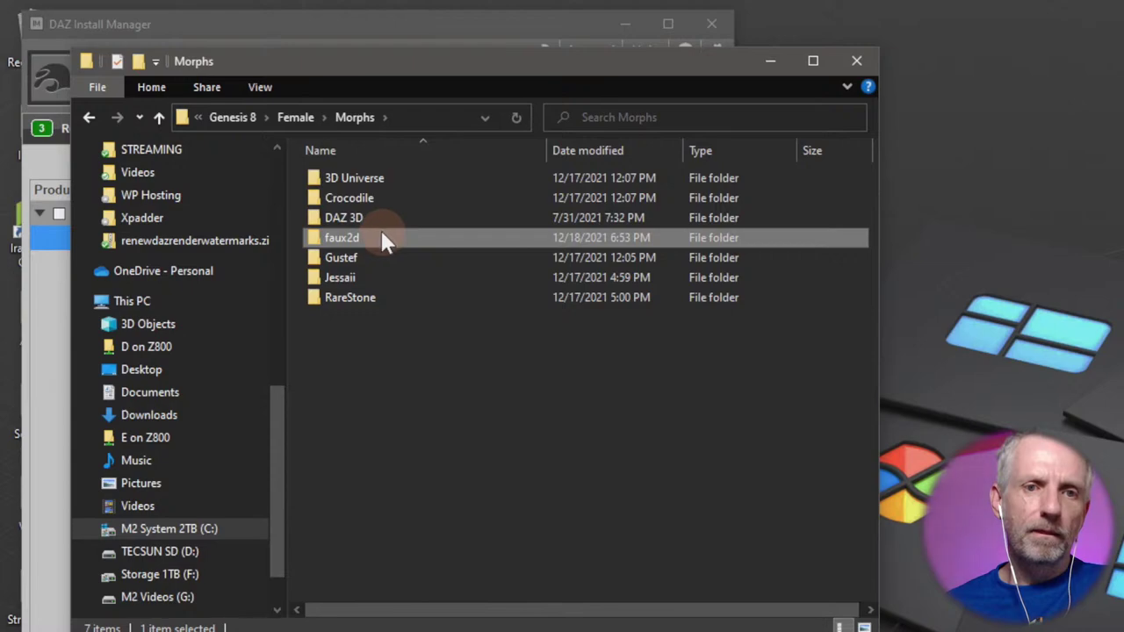
{"action": "left_click", "coordinate": [305, 119]}
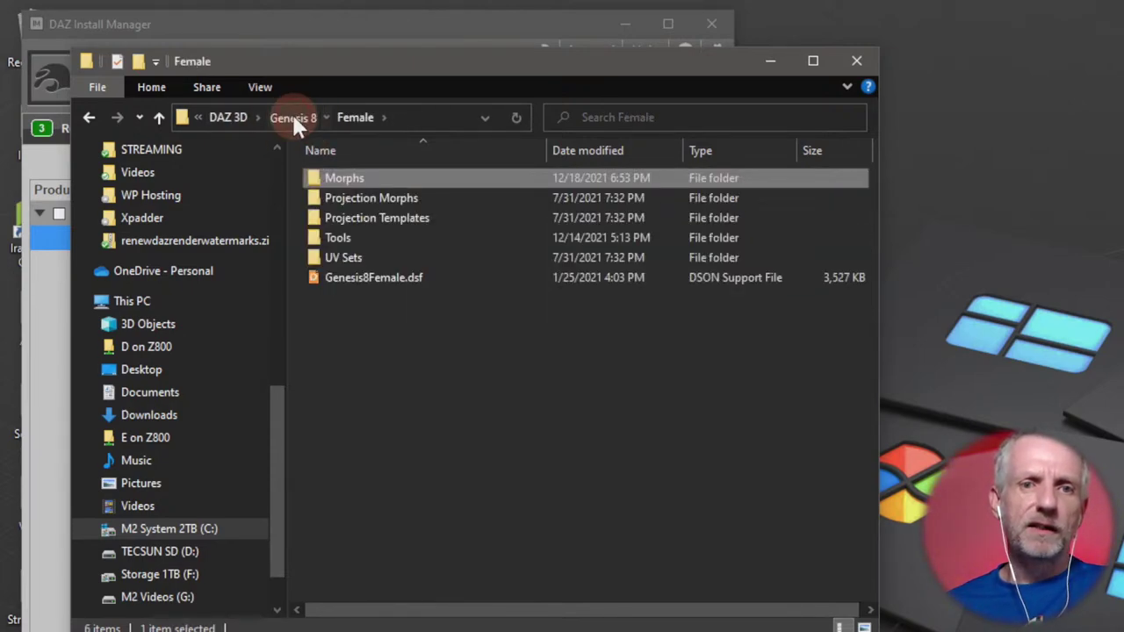
{"action": "left_click", "coordinate": [294, 119]}
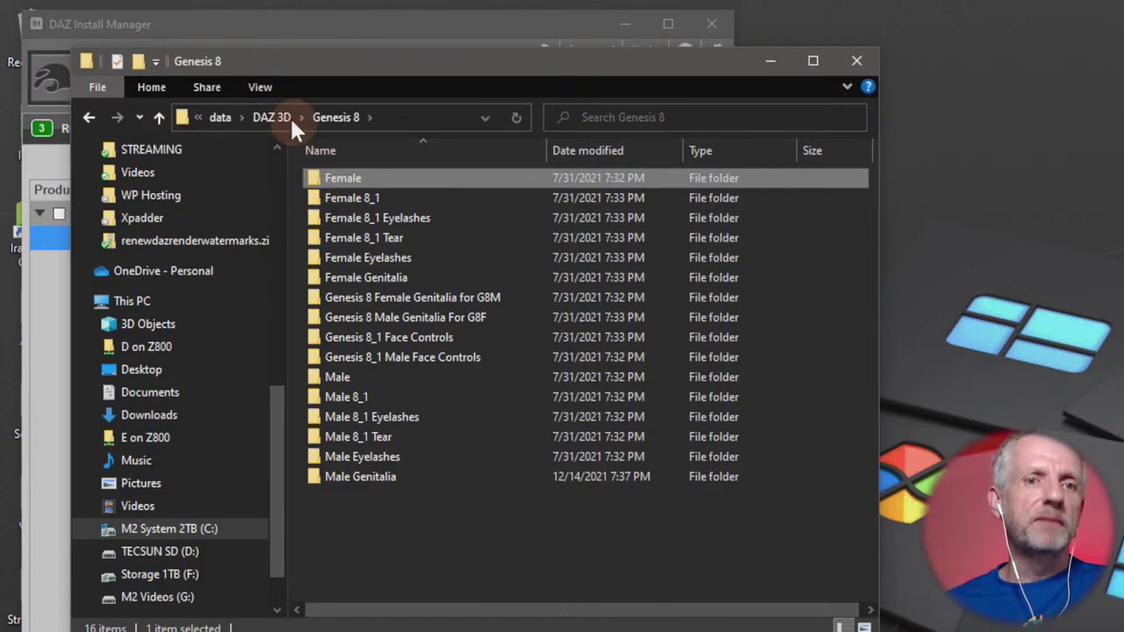
{"action": "left_click", "coordinate": [288, 116]}
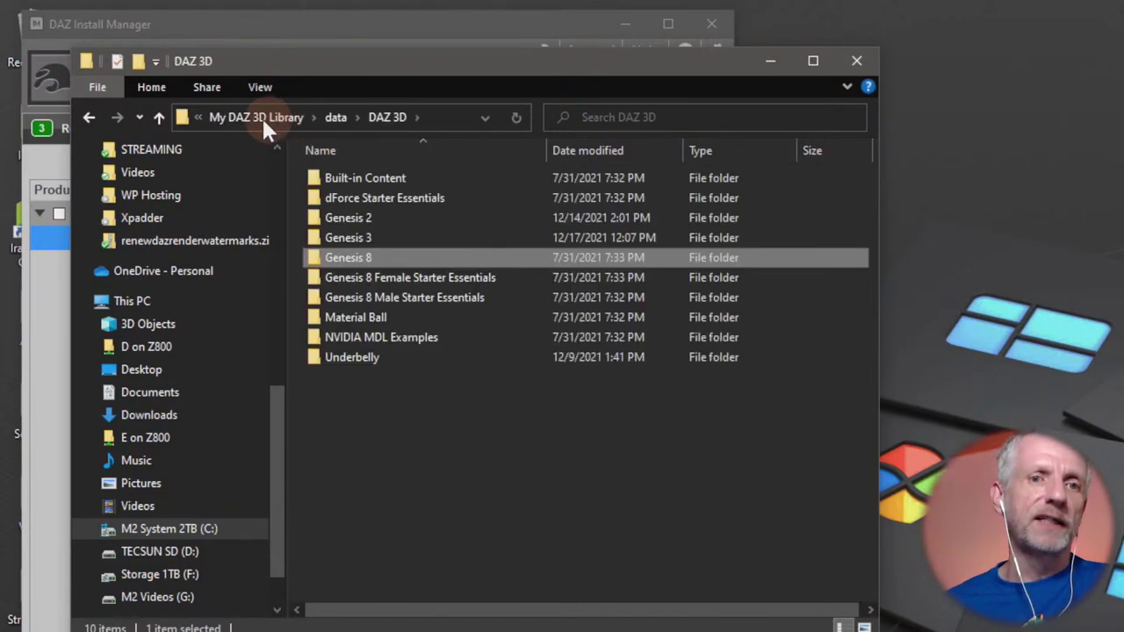
{"action": "left_click", "coordinate": [334, 118]}
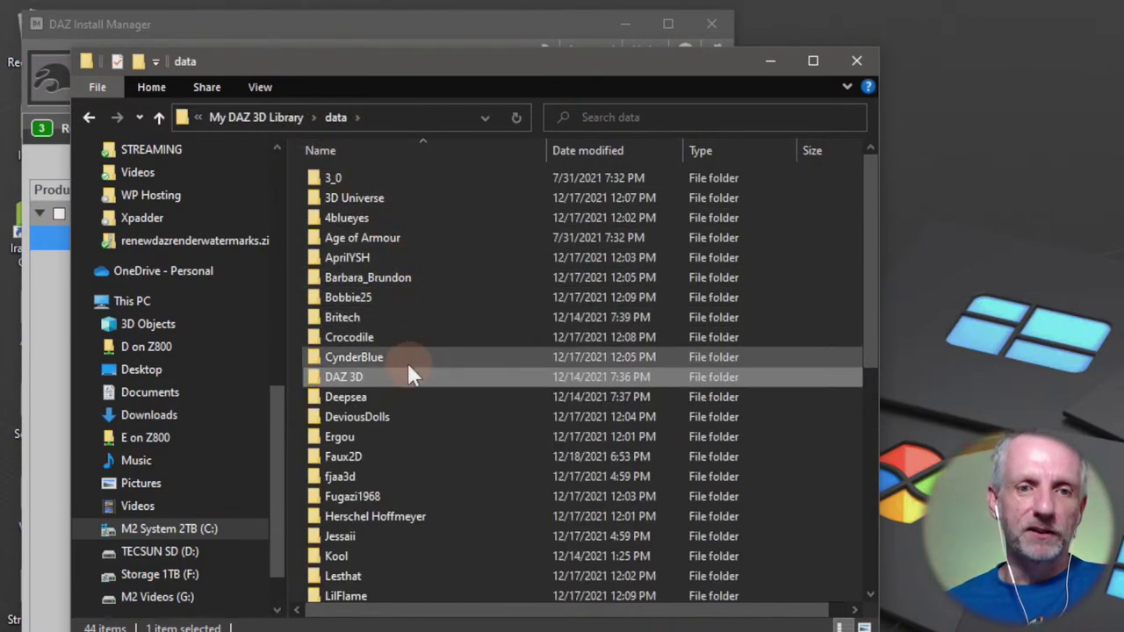
{"action": "left_click", "coordinate": [296, 119]}
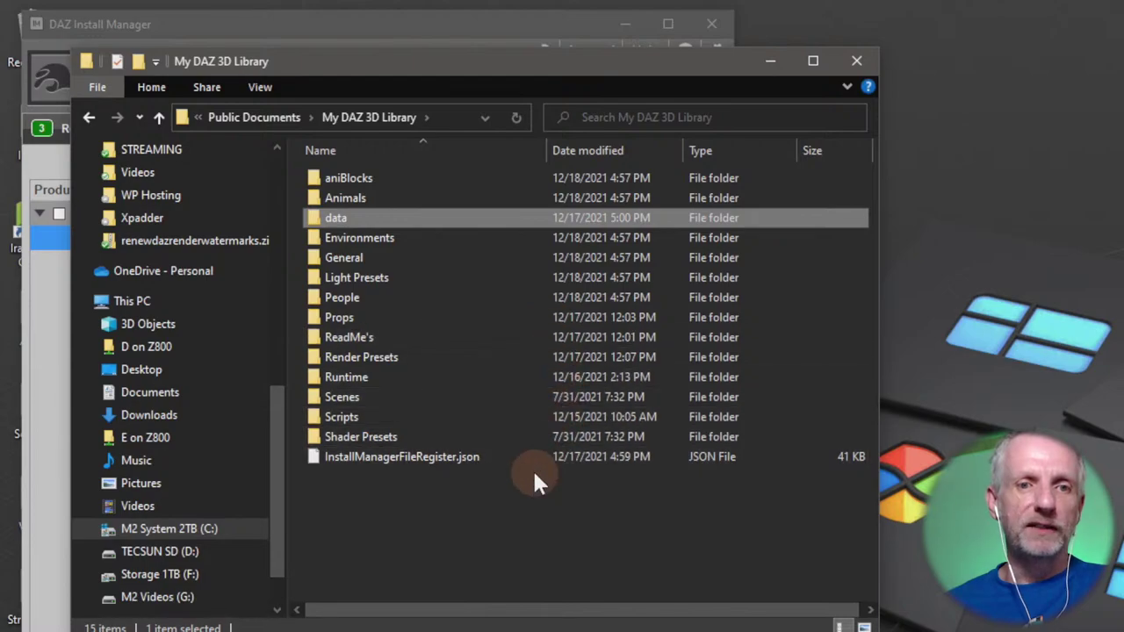
{"action": "double_click", "coordinate": [433, 338]}
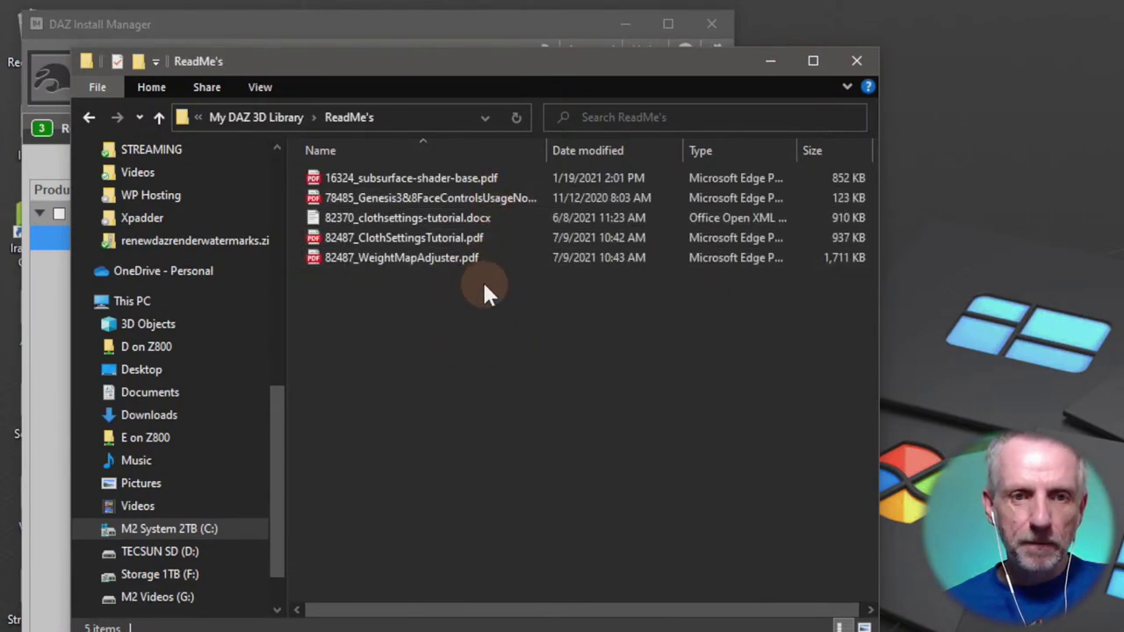
{"action": "left_click", "coordinate": [159, 117]}
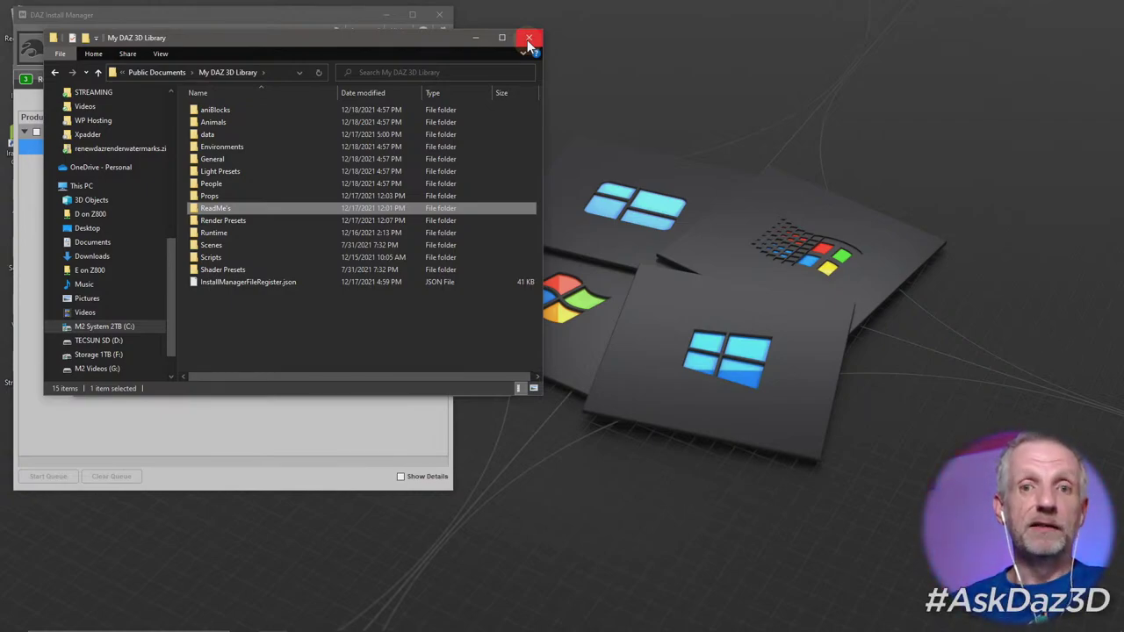
Minimize File Explorer, close the installed-files list and minimize Install Manager.
{"action": "left_click", "coordinate": [486, 38]}
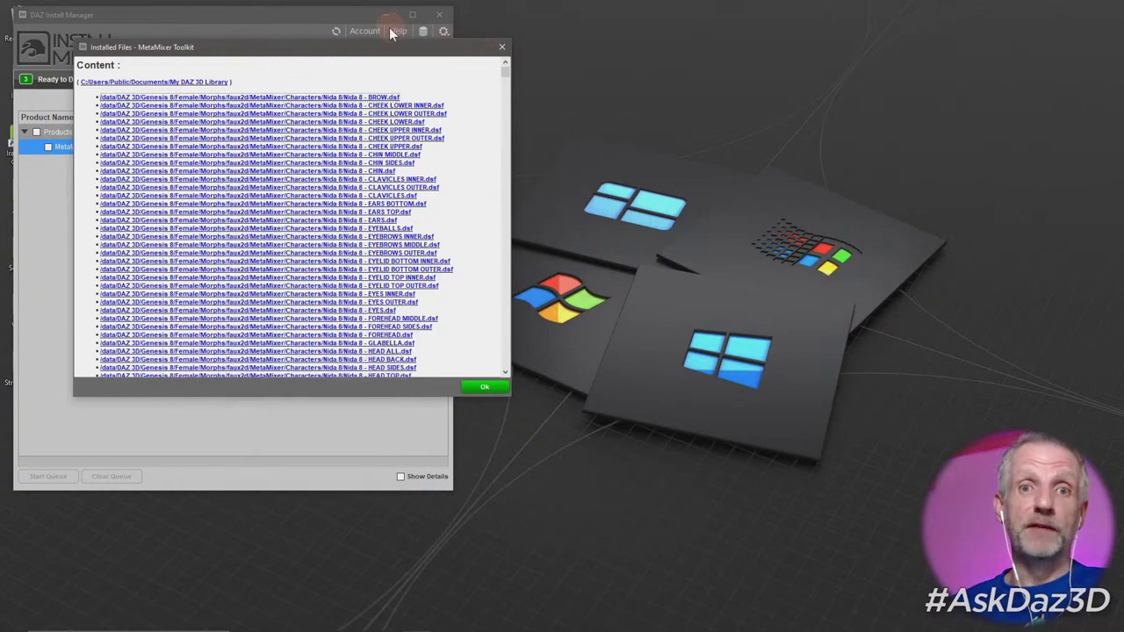
{"action": "left_click", "coordinate": [488, 388]}
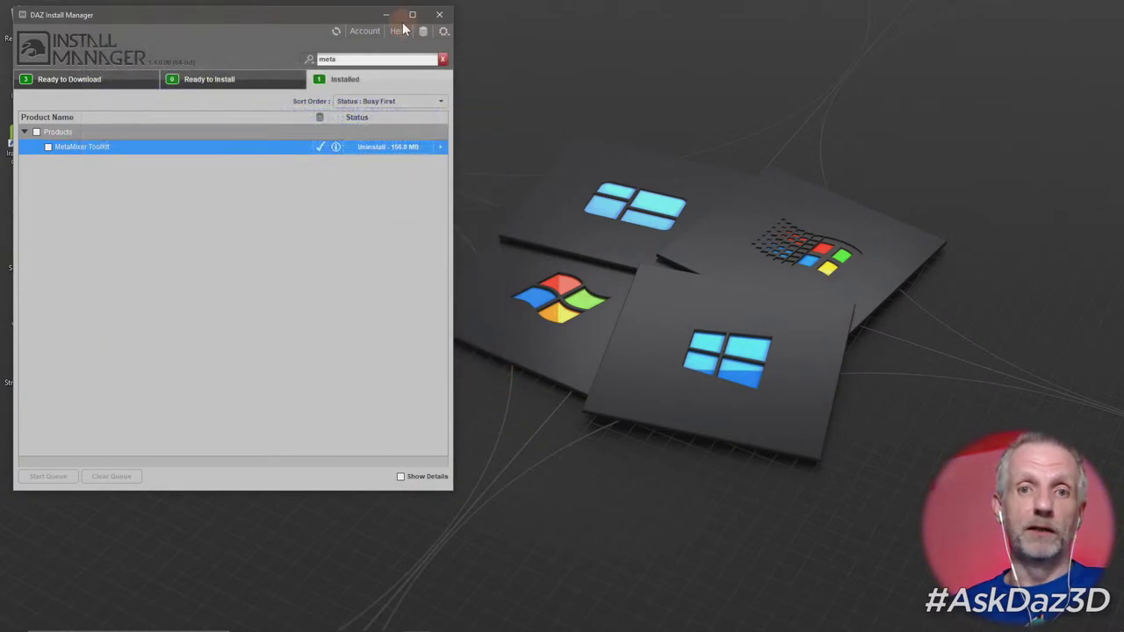
{"action": "left_click", "coordinate": [384, 14]}
{"action": "left_click", "coordinate": [346, 329]}
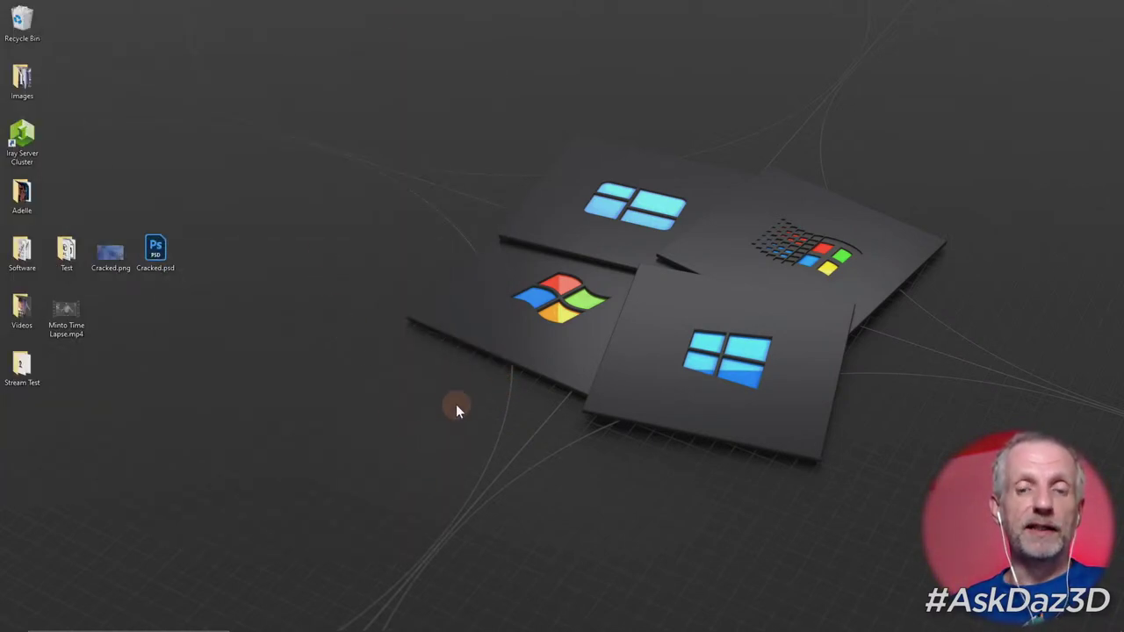
Bring Firefox back and load russian3dscanner.com in a new tab.
{"action": "left_click", "coordinate": [301, 620]}
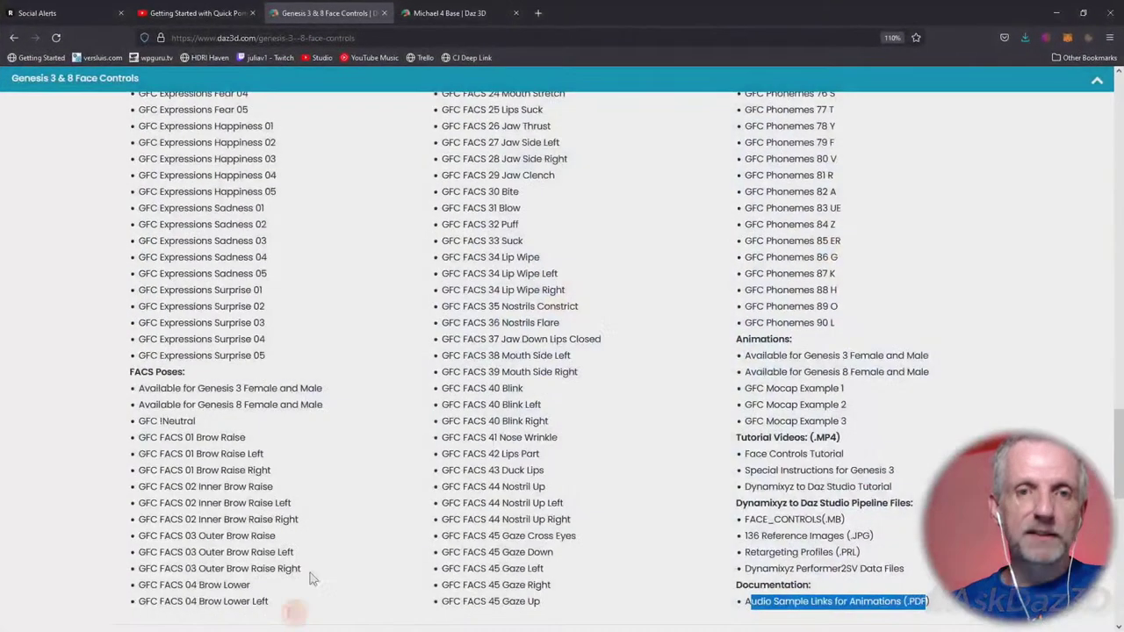
{"action": "left_click", "coordinate": [538, 12]}
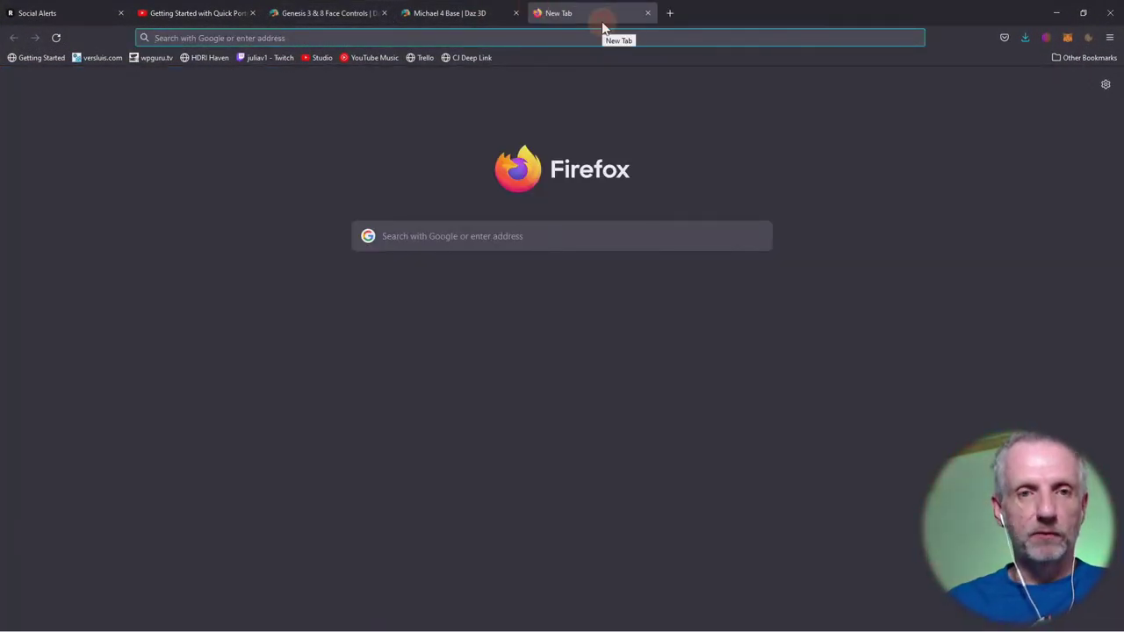
{"action": "type", "text": "russian3"}
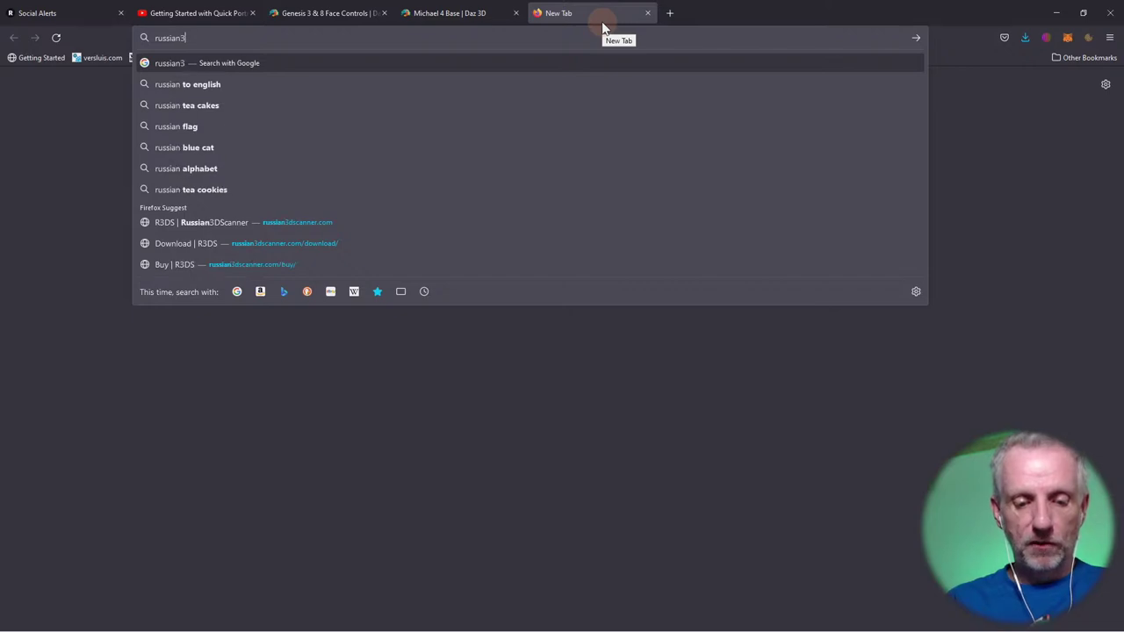
{"action": "type", "text": "dscanner.com"}
{"action": "key", "text": "Return"}
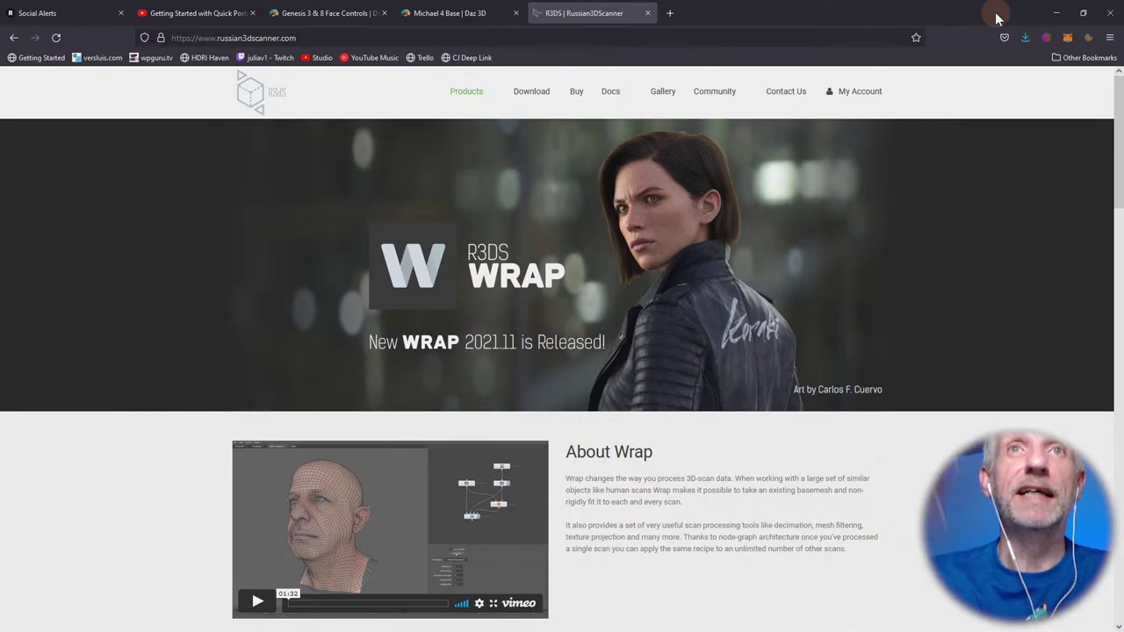
Minimize Firefox, switch to DAZ Studio and clear the Stream Portrait scene with File > New.
{"action": "left_click", "coordinate": [1056, 13]}
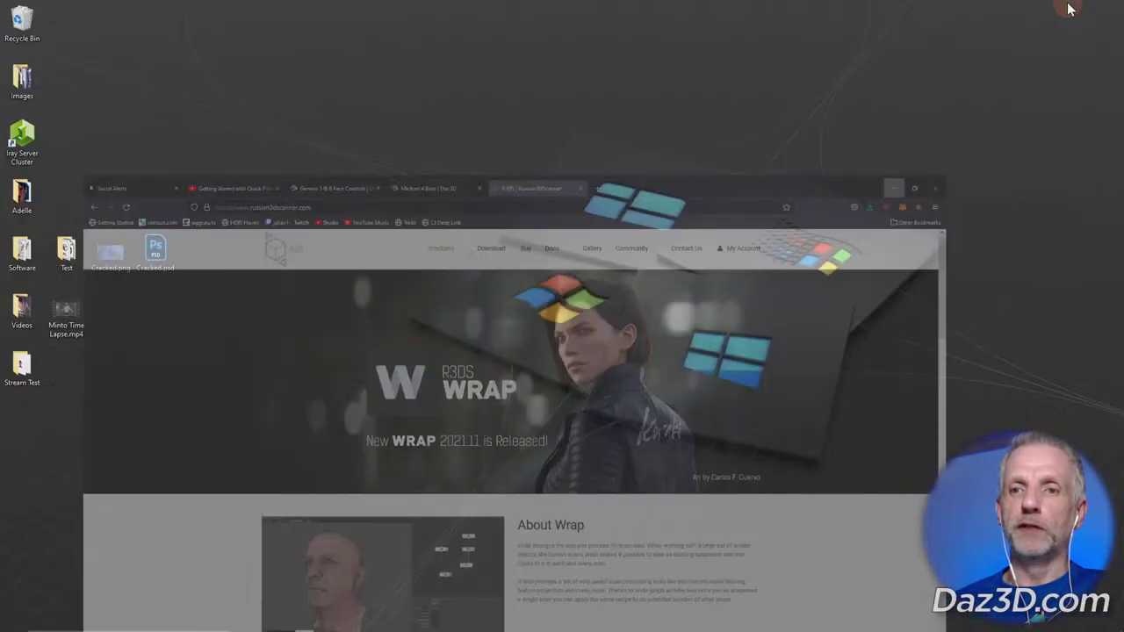
{"action": "left_click", "coordinate": [330, 619]}
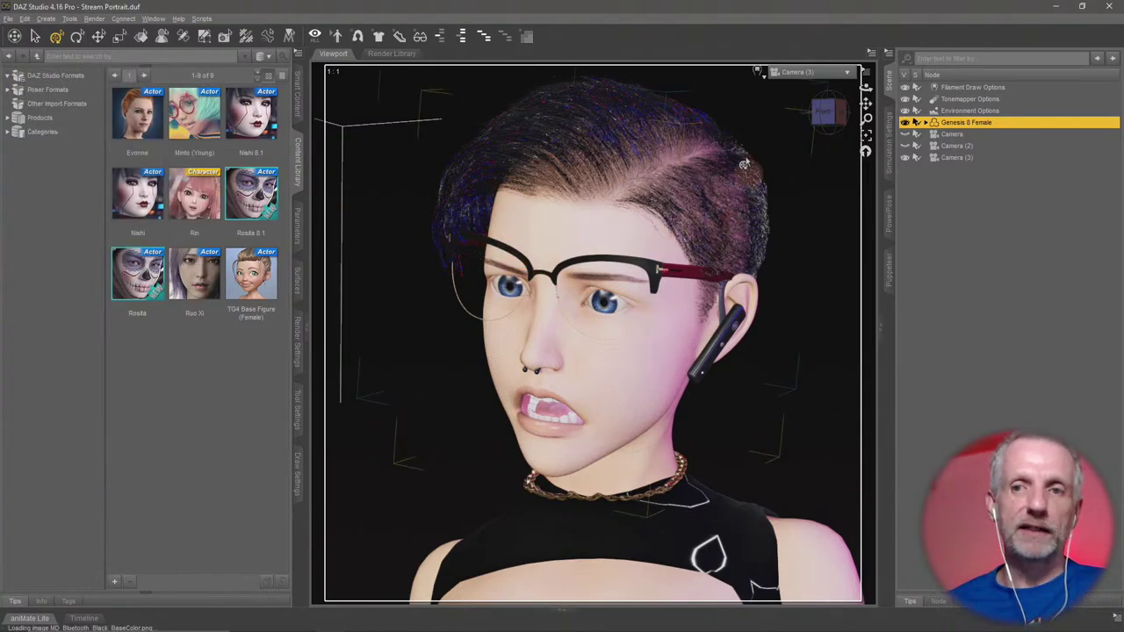
{"action": "left_click", "coordinate": [9, 18]}
{"action": "left_click", "coordinate": [8, 18]}
{"action": "left_click", "coordinate": [9, 18]}
{"action": "left_click", "coordinate": [22, 32]}
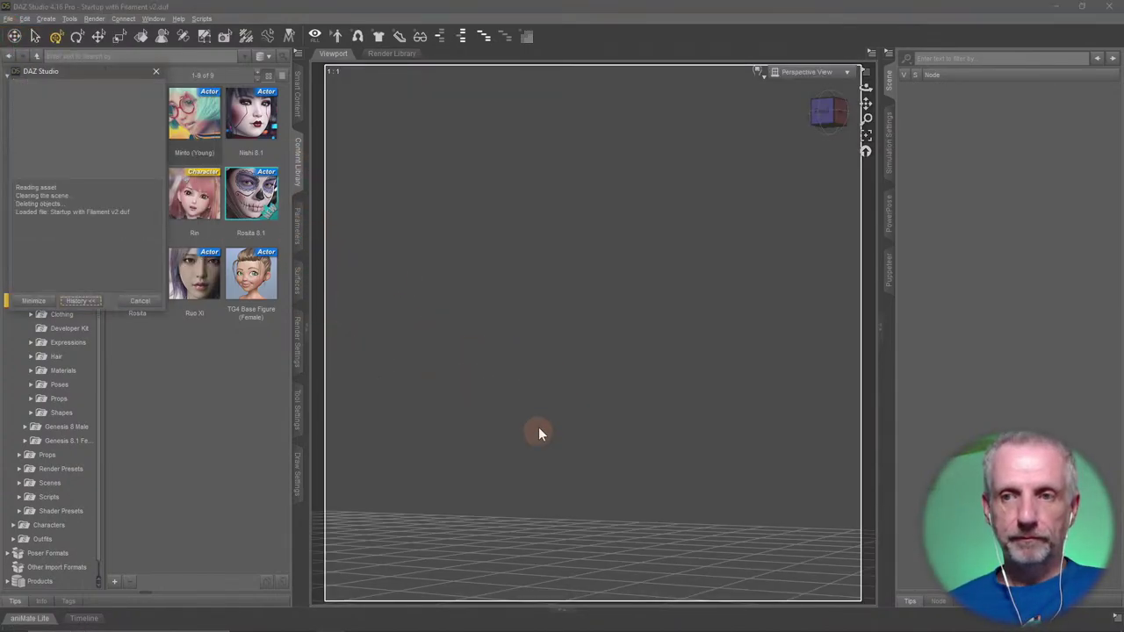
Create a new Plane primitive in the scene.
{"action": "left_click", "coordinate": [46, 19]}
{"action": "left_click", "coordinate": [47, 18]}
{"action": "left_click", "coordinate": [47, 18]}
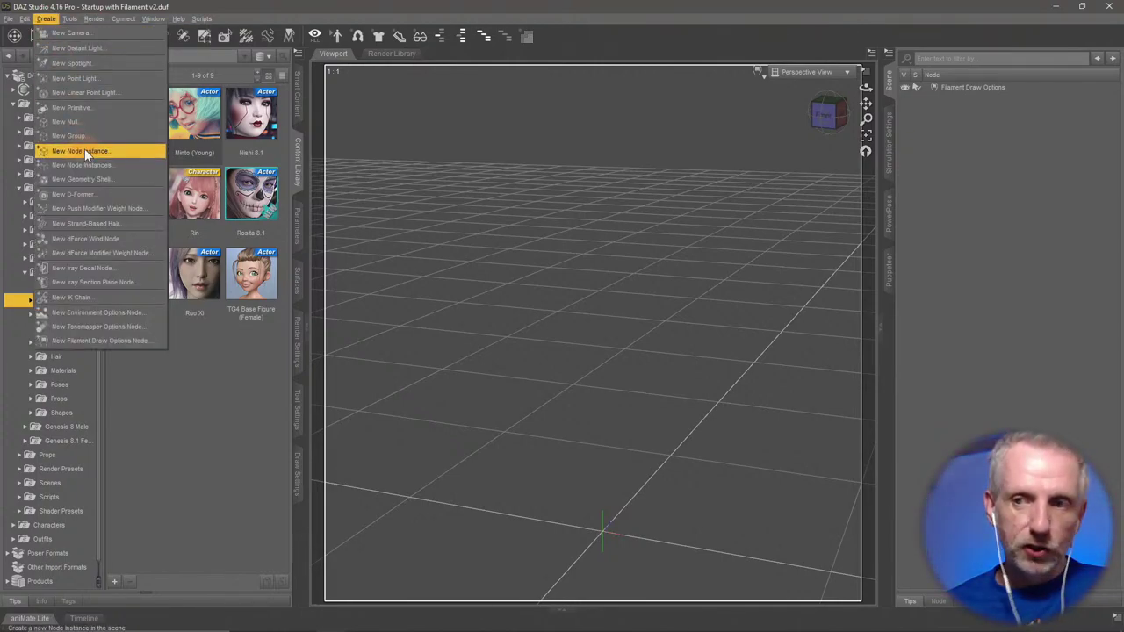
{"action": "left_click", "coordinate": [93, 108]}
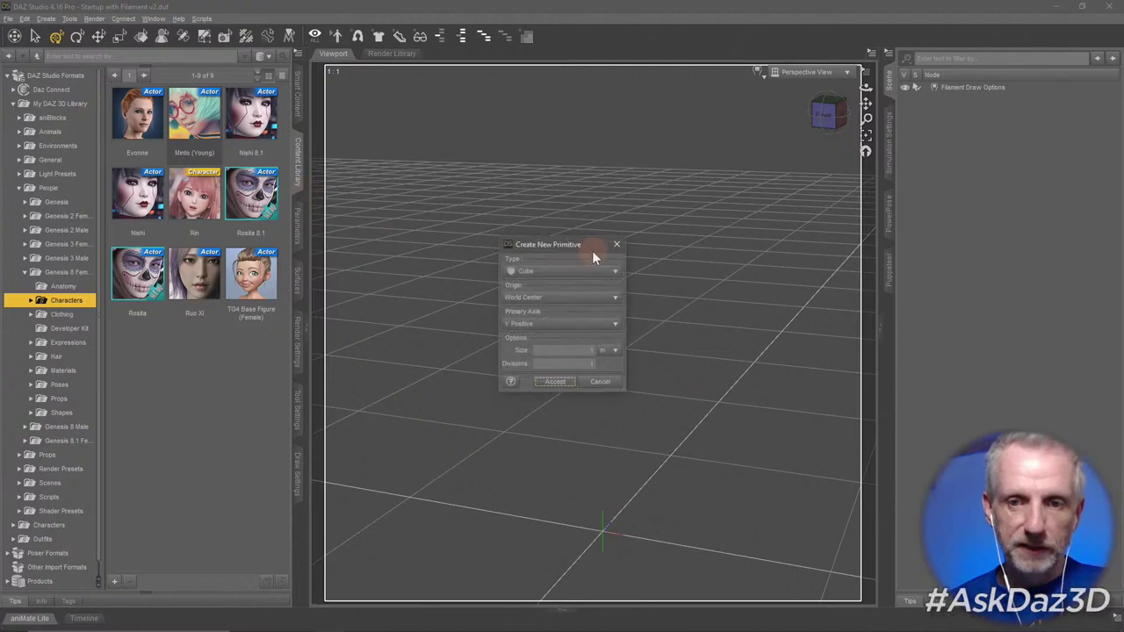
{"action": "left_click", "coordinate": [568, 271]}
{"action": "left_click", "coordinate": [570, 332]}
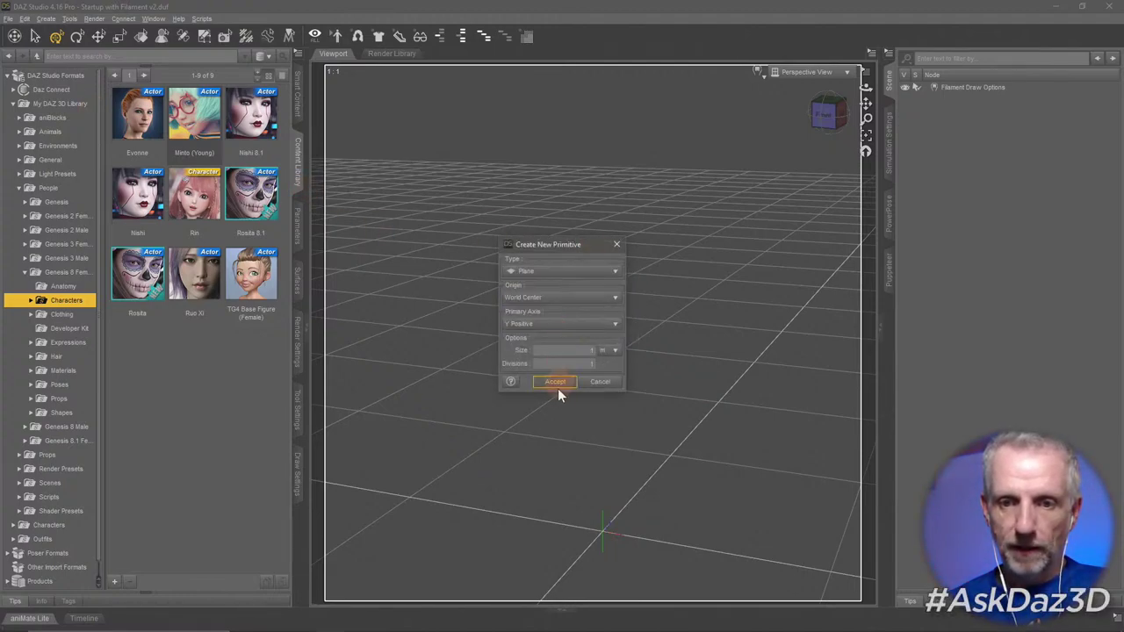
{"action": "left_click", "coordinate": [555, 382]}
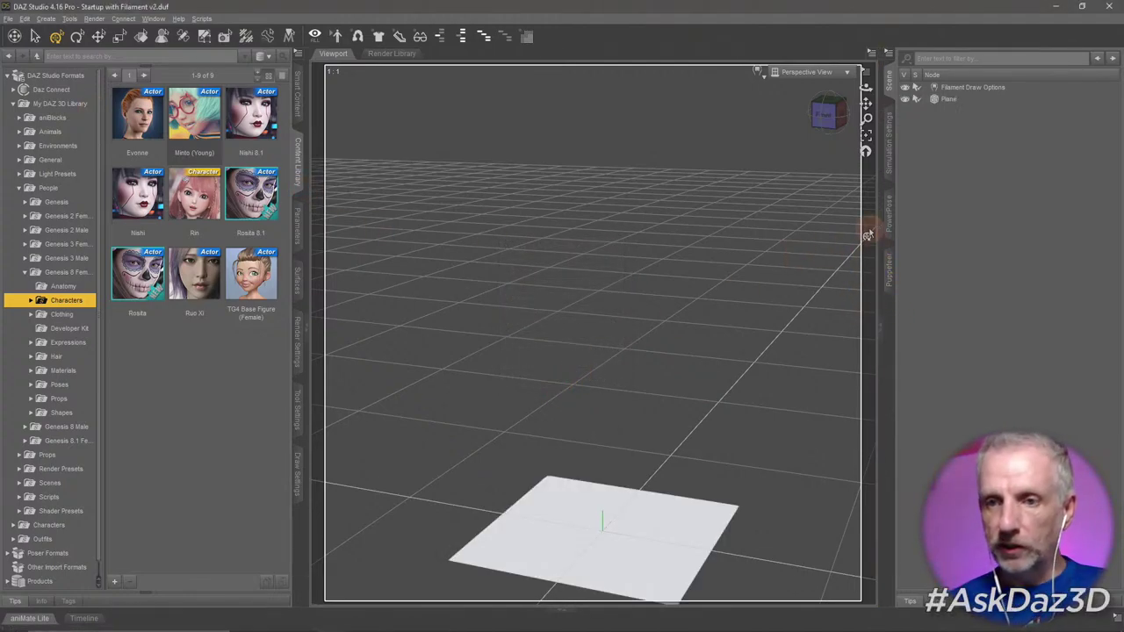
Select the Plane and add a dForce Dynamic Surface modifier from Simulation Settings.
{"action": "left_click", "coordinate": [890, 175]}
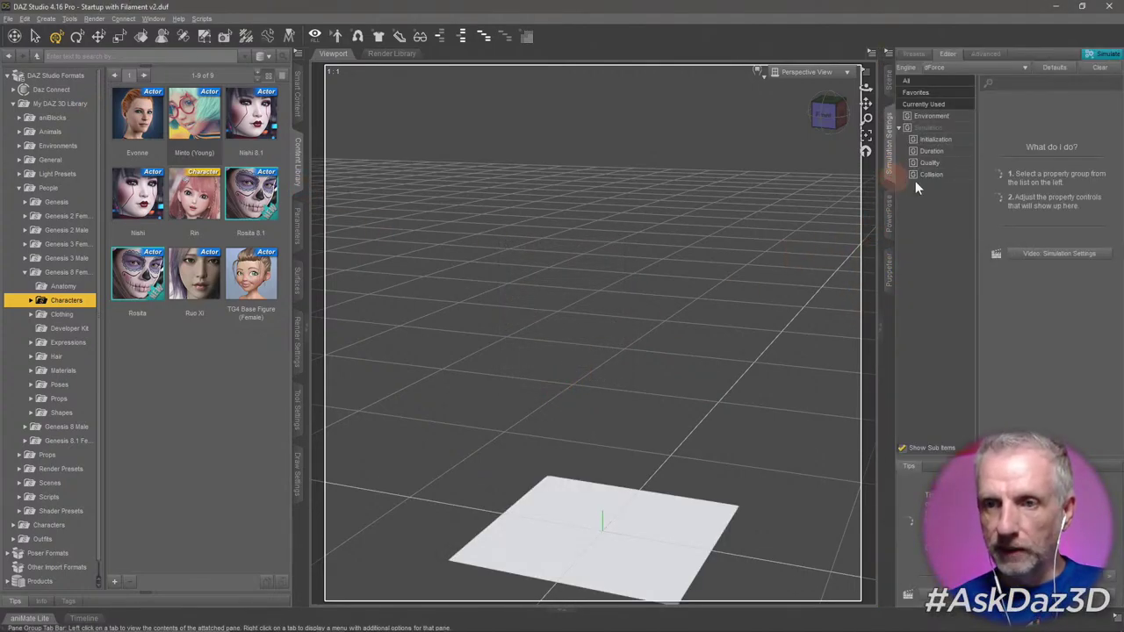
{"action": "left_click", "coordinate": [892, 88]}
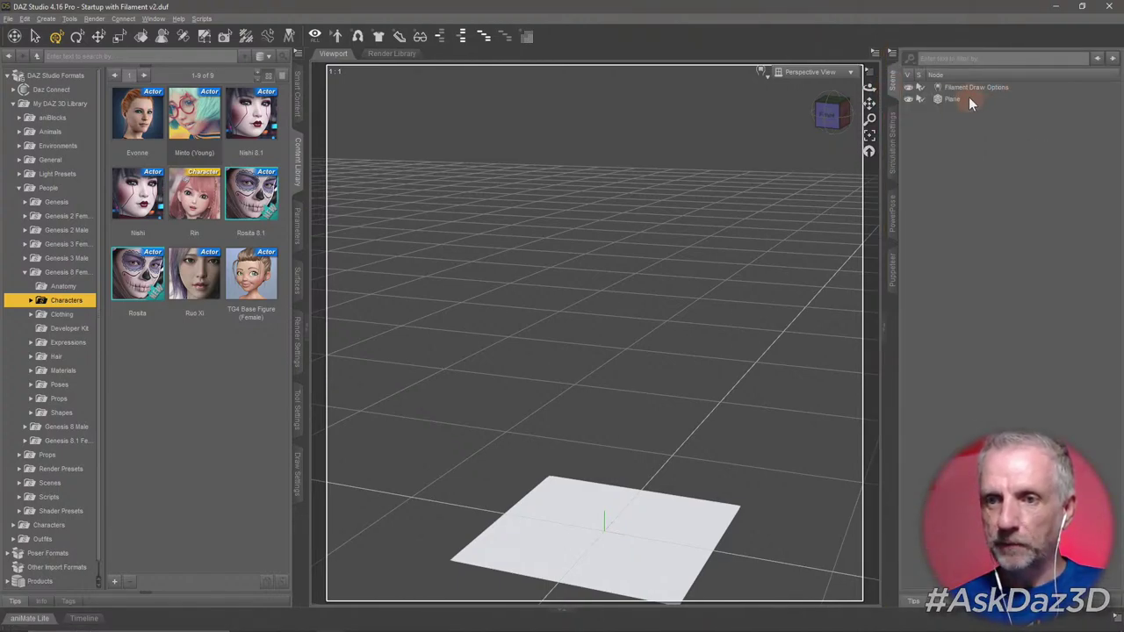
{"action": "left_click", "coordinate": [966, 99]}
{"action": "left_click", "coordinate": [894, 176]}
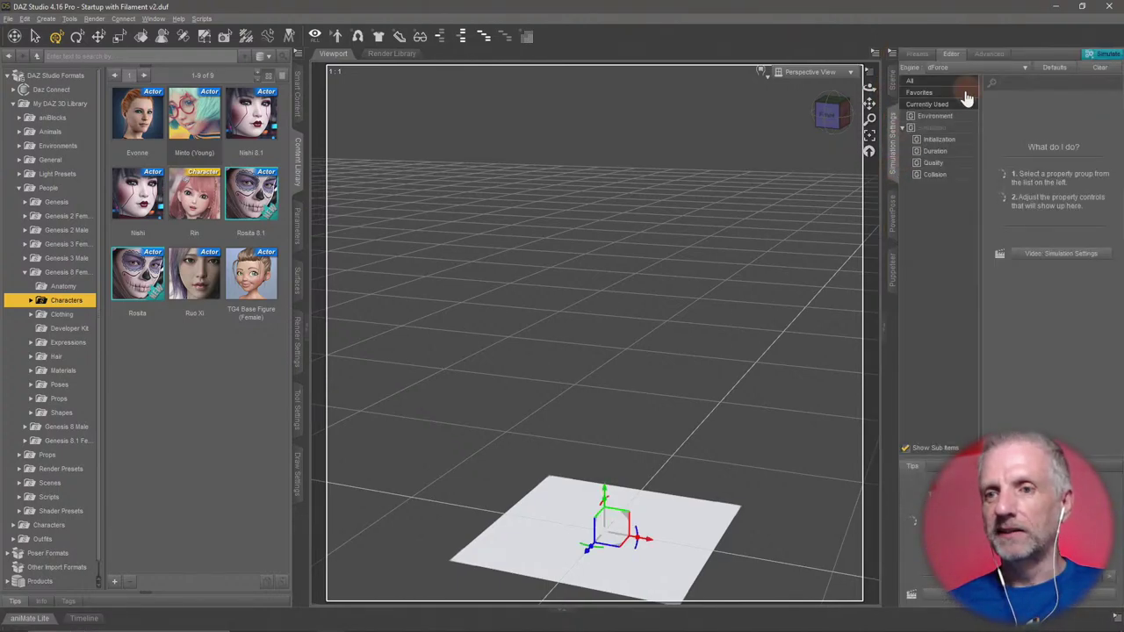
{"action": "left_click", "coordinate": [891, 54]}
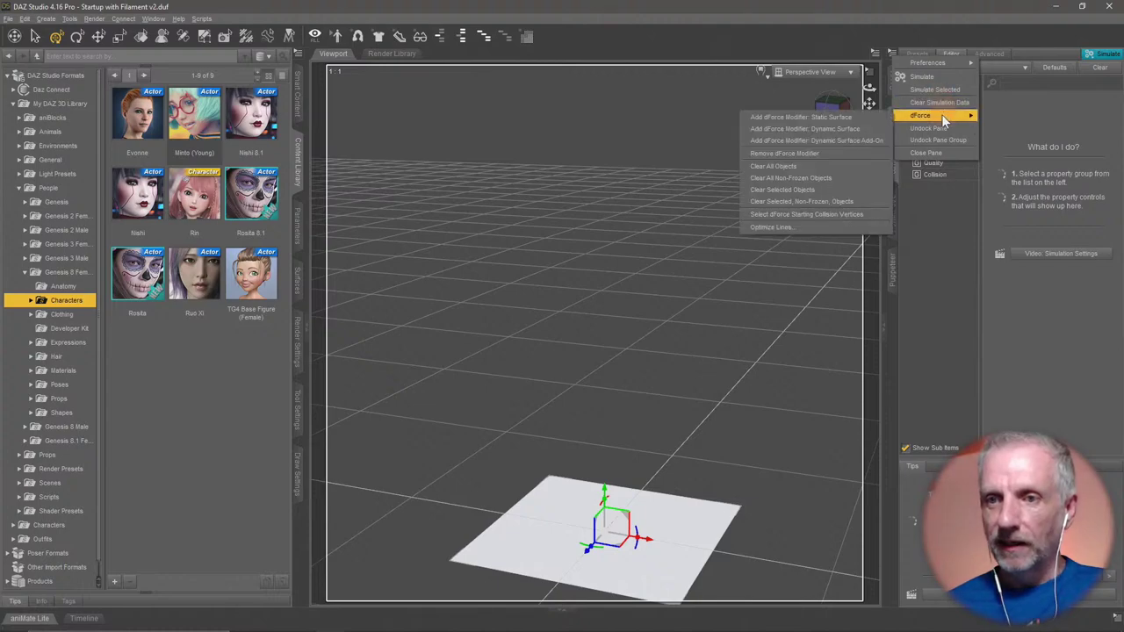
{"action": "mouse_move", "coordinate": [915, 117]}
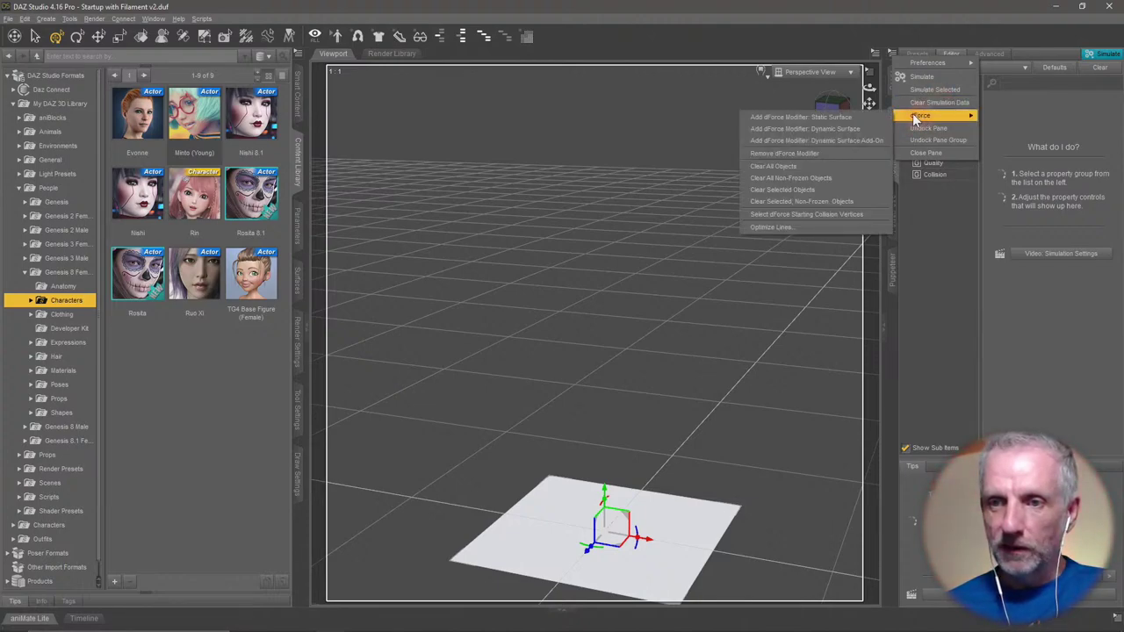
{"action": "left_click", "coordinate": [860, 130]}
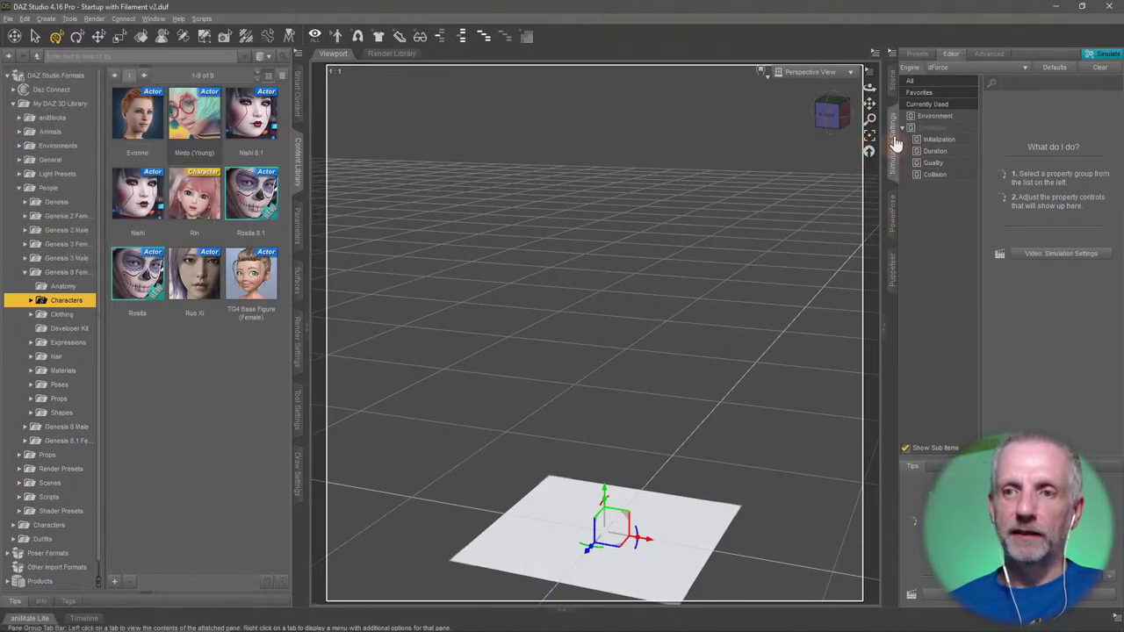
{"action": "left_click", "coordinate": [300, 230]}
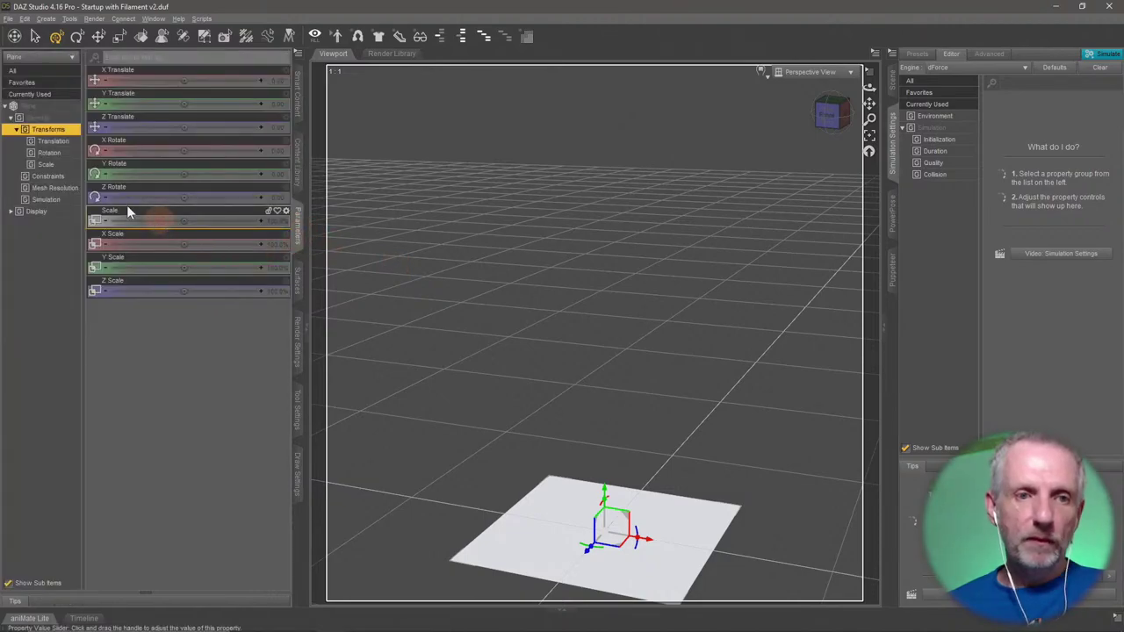
Show the Plane's Simulation parameters, confirming type Dynamic Surface, and orbit the view to inspect it.
{"action": "left_click", "coordinate": [62, 200]}
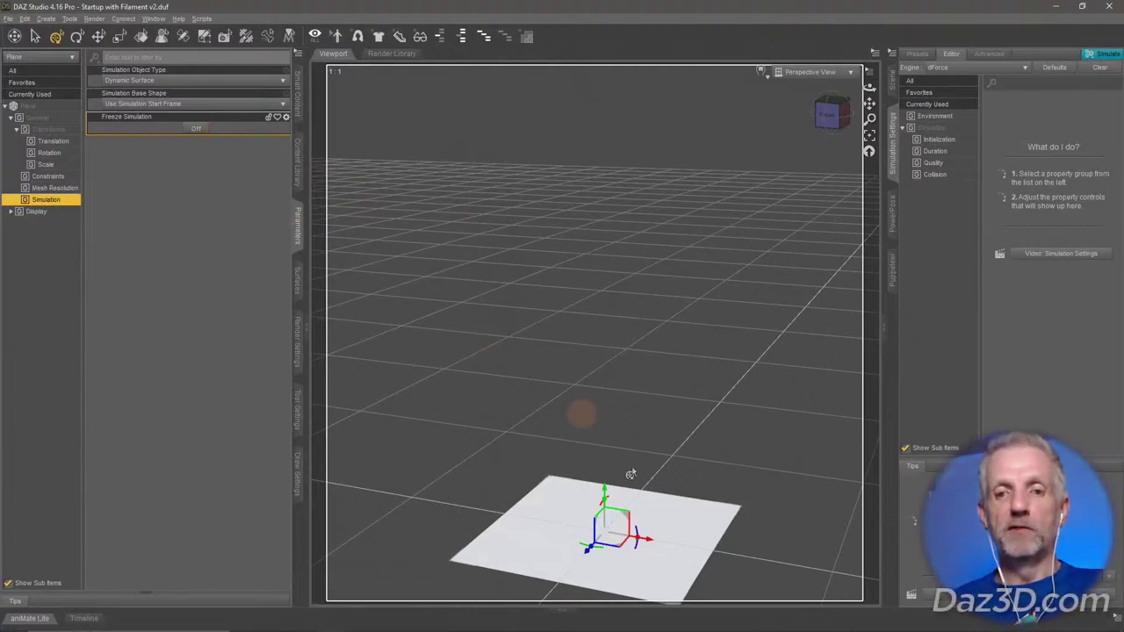
{"action": "left_click_drag", "start_coordinate": [644, 490], "coordinate": [643, 474], "text": "alt"}
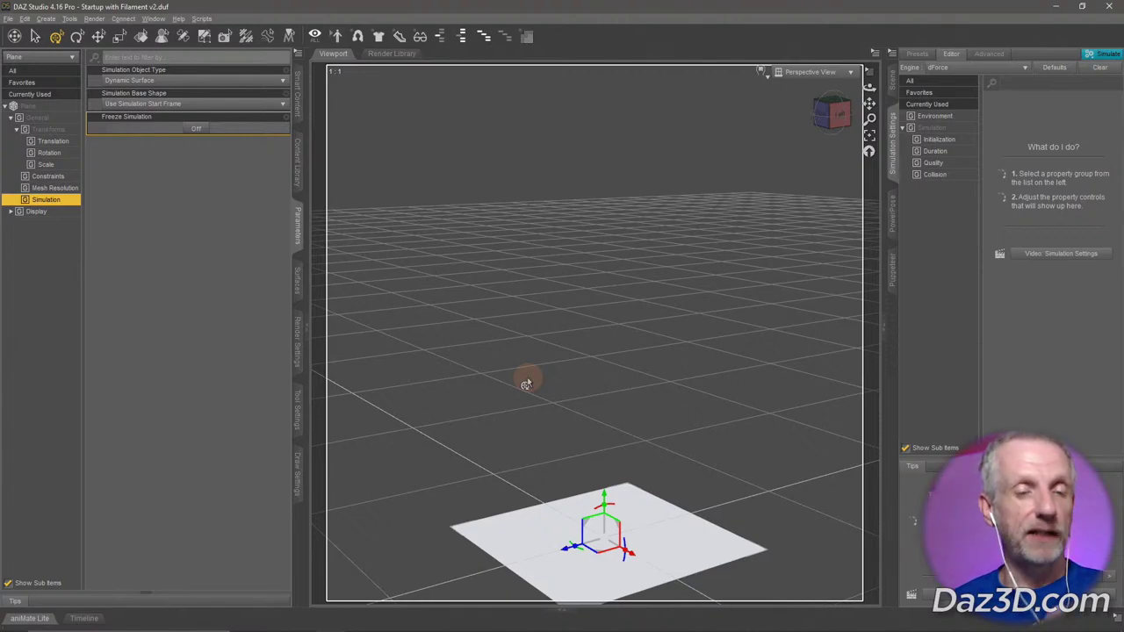
Open the Customize dialog from Window > Workspace.
{"action": "left_click", "coordinate": [154, 20]}
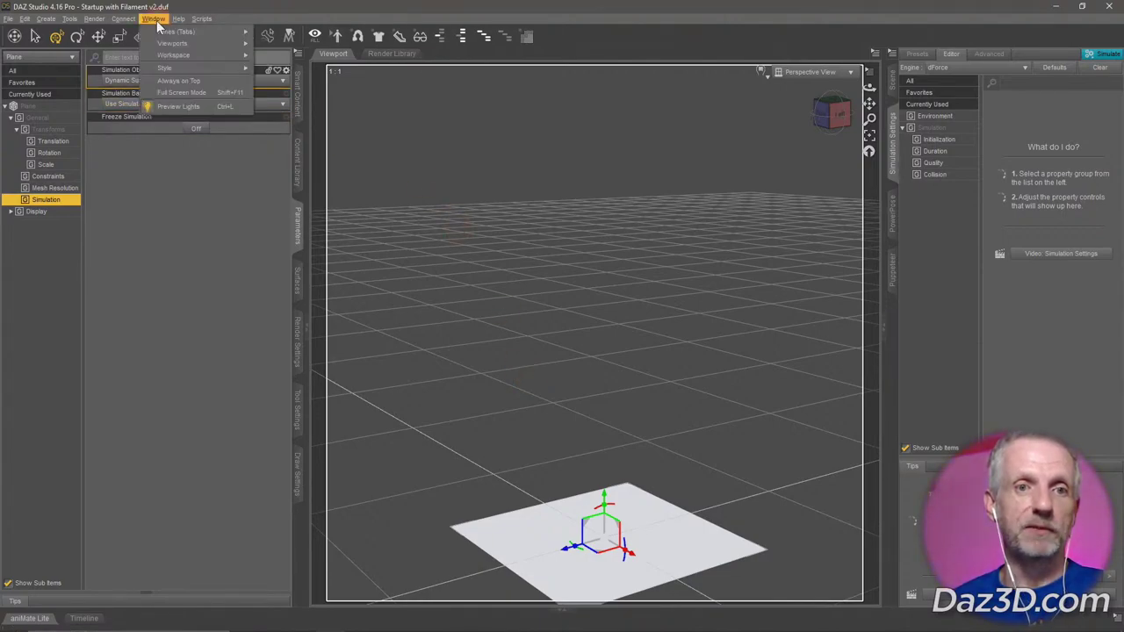
{"action": "mouse_move", "coordinate": [185, 59]}
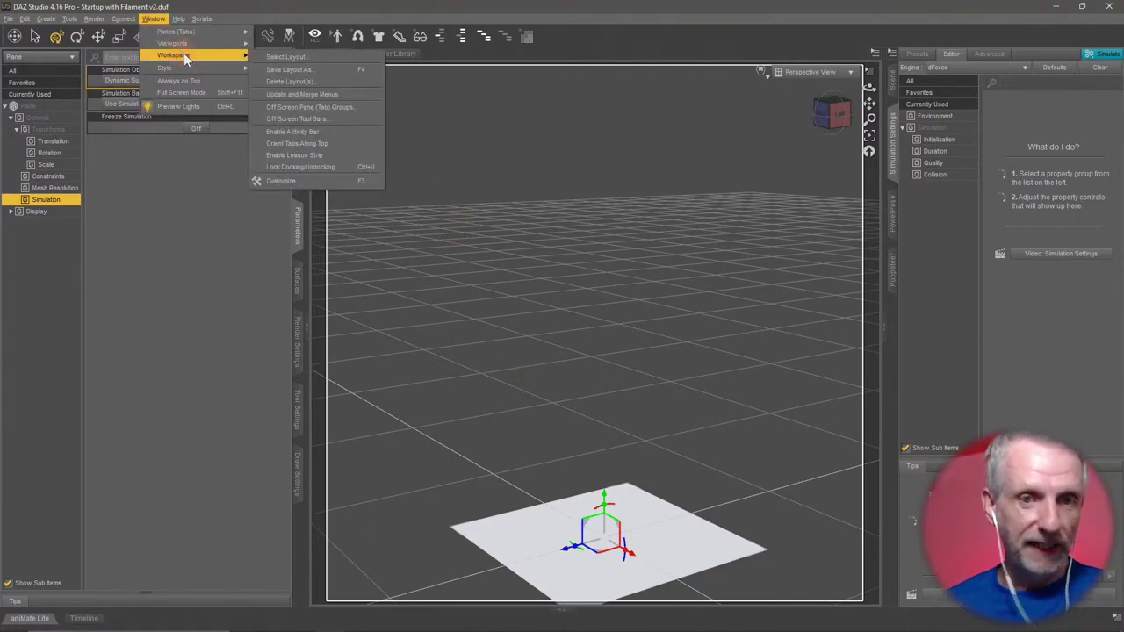
{"action": "left_click", "coordinate": [318, 182]}
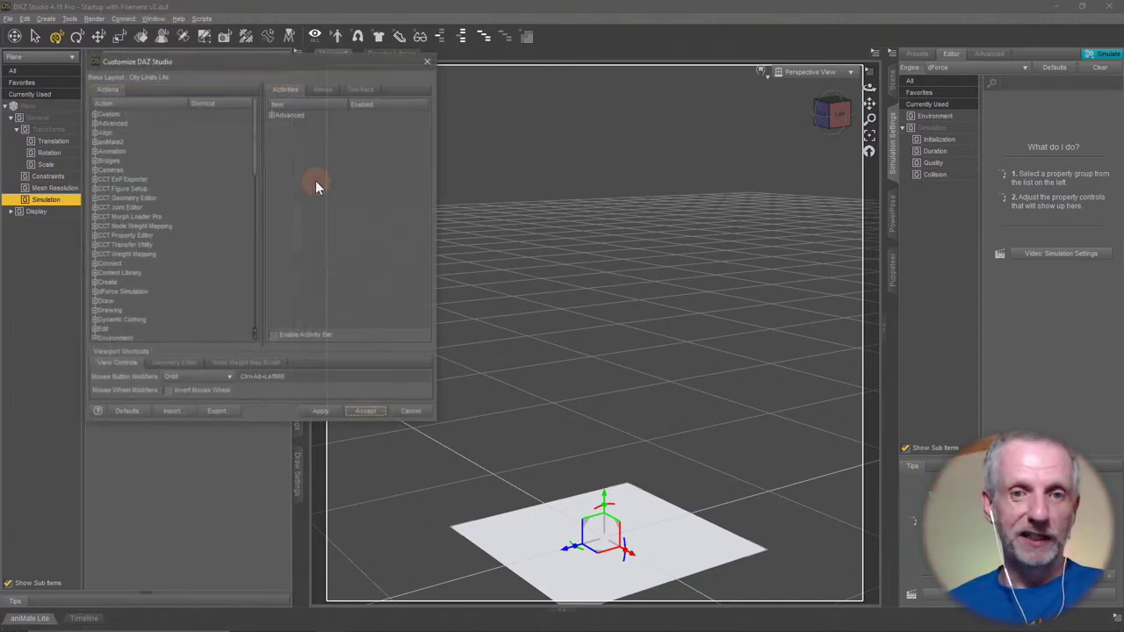
{"action": "left_click_drag", "start_coordinate": [334, 70], "coordinate": [318, 16]}
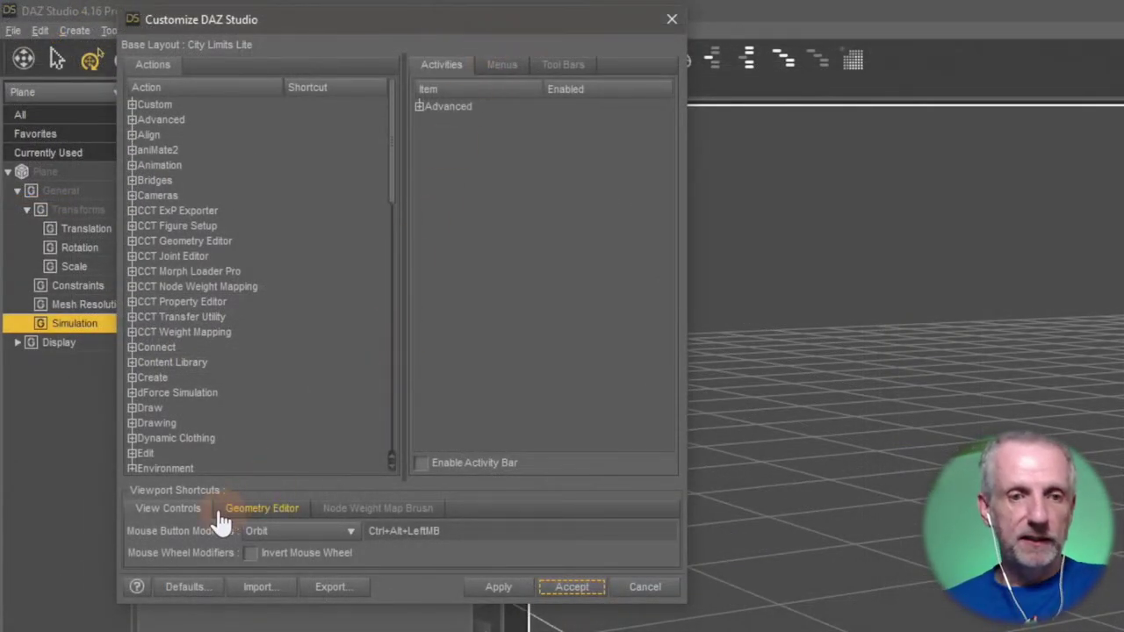
Try recording a new Orbit mouse-button modifier, then back out of the Modifier Conflict warning.
{"action": "left_click", "coordinate": [314, 531]}
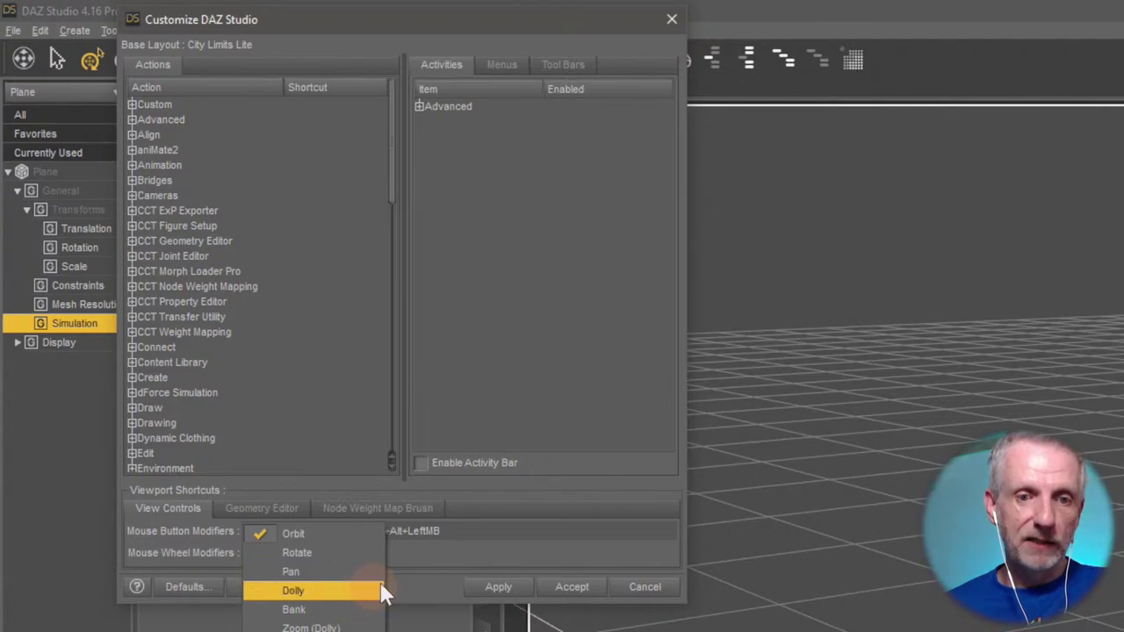
{"action": "left_click", "coordinate": [418, 563]}
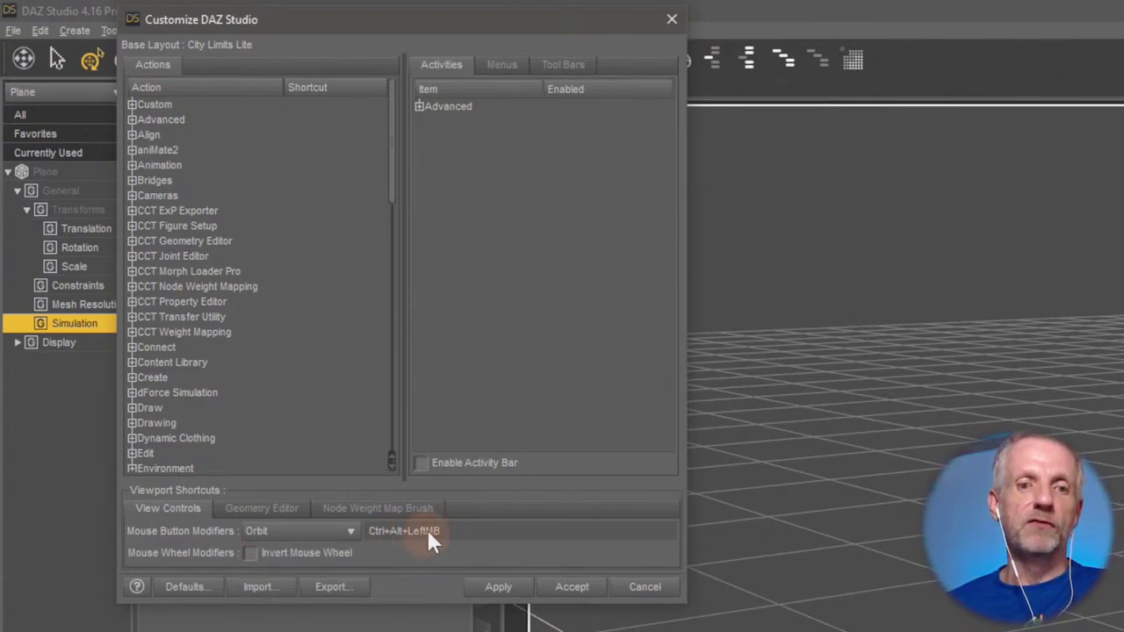
{"action": "left_click", "coordinate": [433, 531]}
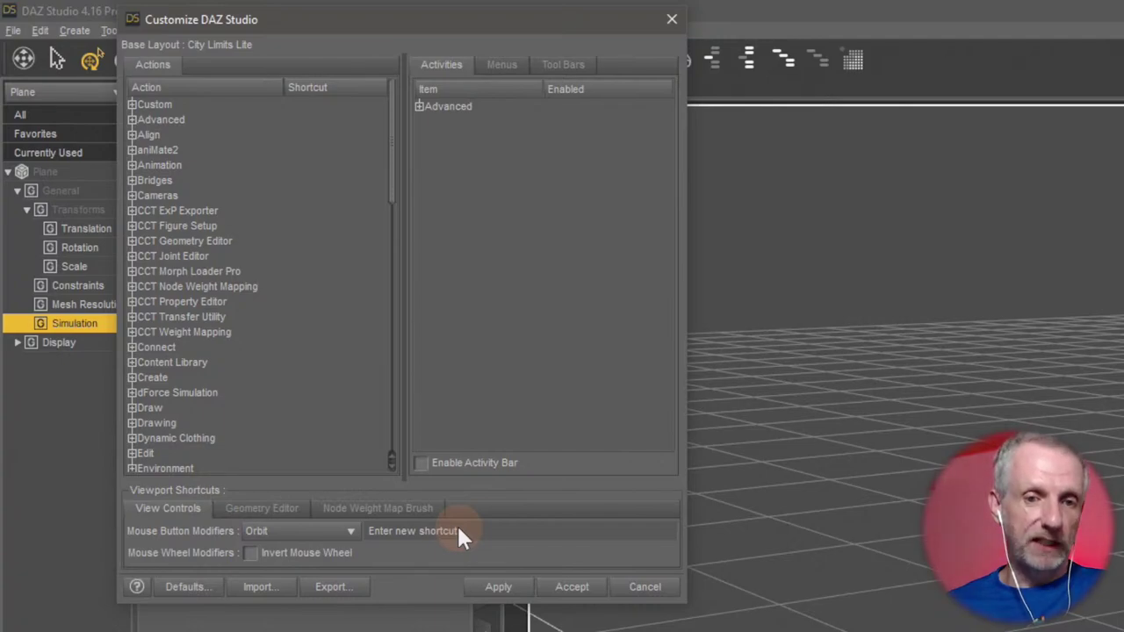
{"action": "left_click", "coordinate": [459, 531], "text": "alt"}
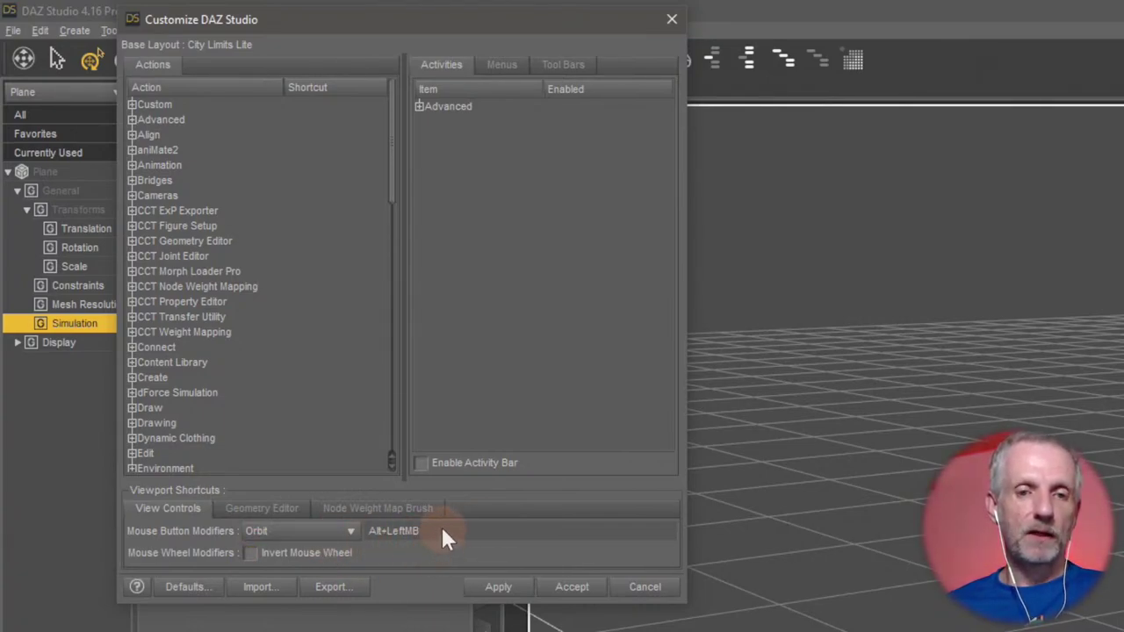
{"action": "left_click", "coordinate": [442, 530]}
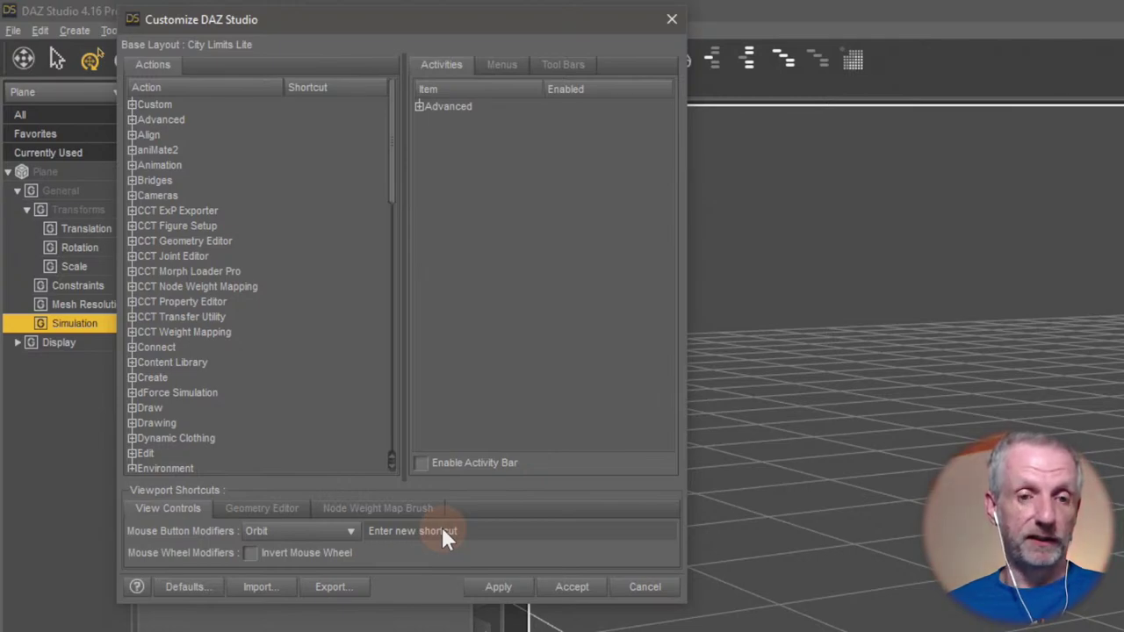
{"action": "left_click", "coordinate": [441, 531]}
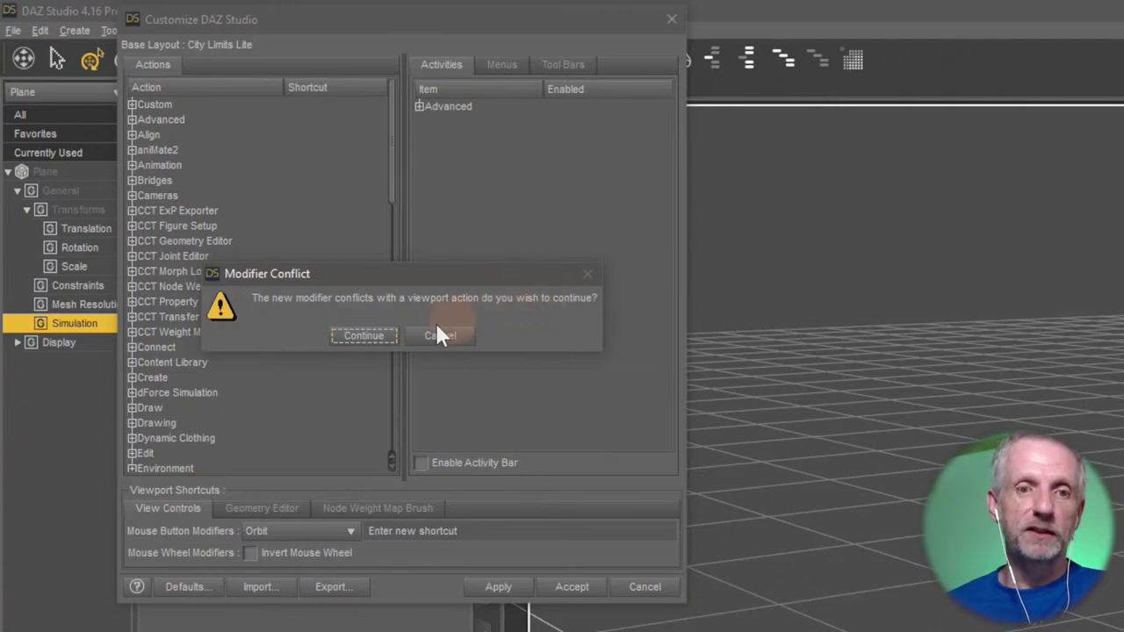
{"action": "left_click", "coordinate": [365, 337]}
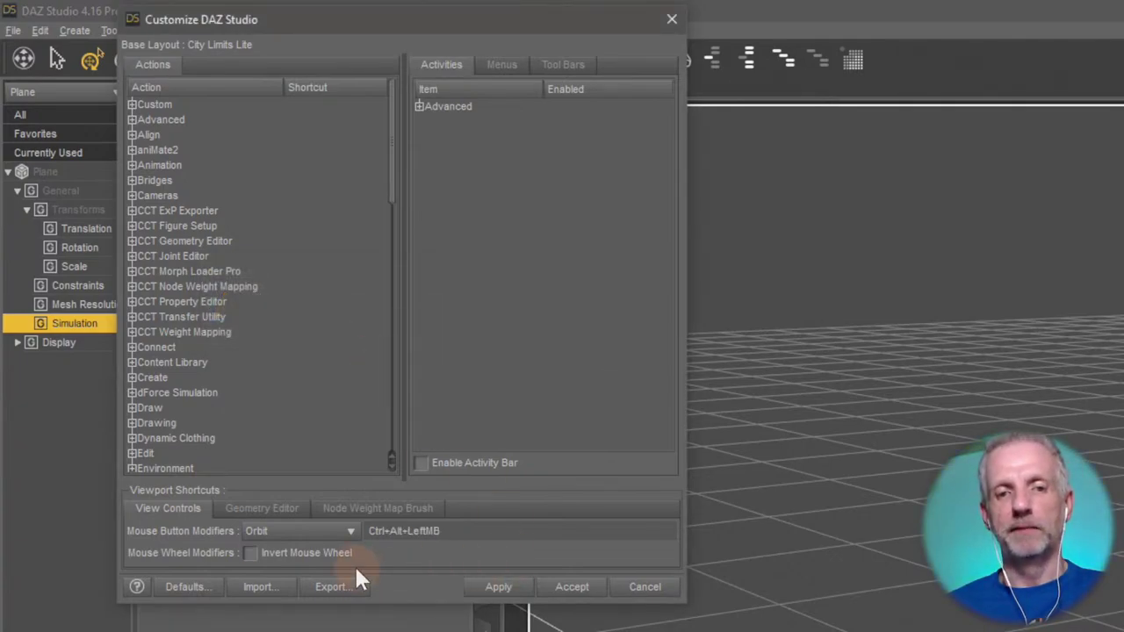
Expand the Create actions and assign Ctrl+Shift+G as the New Group shortcut.
{"action": "left_click", "coordinate": [498, 587]}
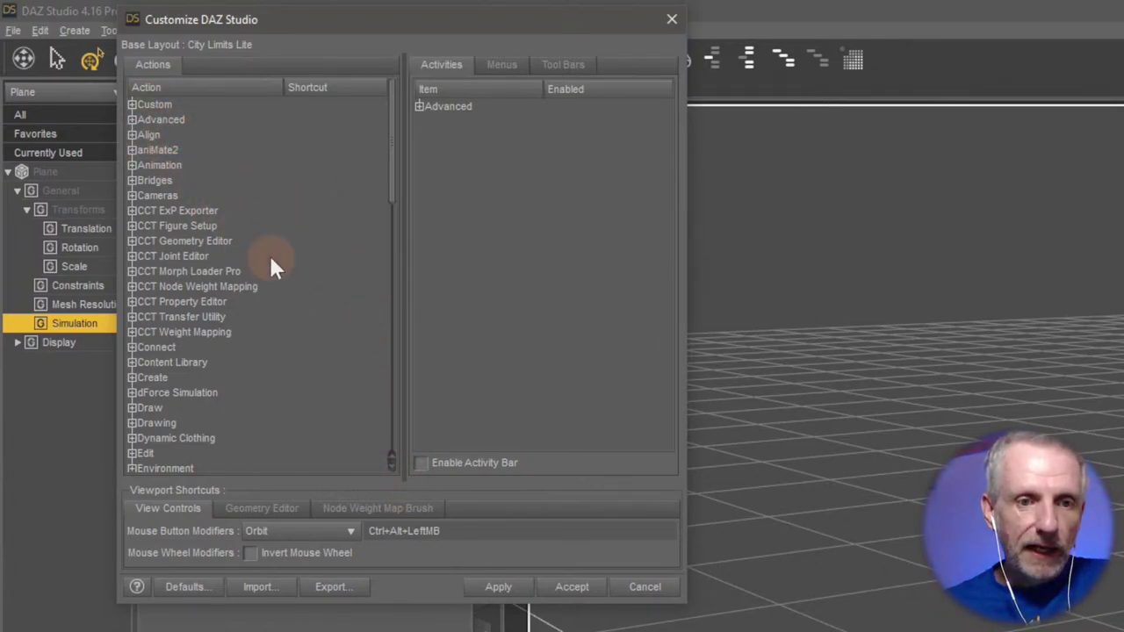
{"action": "scroll", "coordinate": [246, 351], "scroll_direction": "down", "scroll_amount": 3}
{"action": "left_click", "coordinate": [254, 369]}
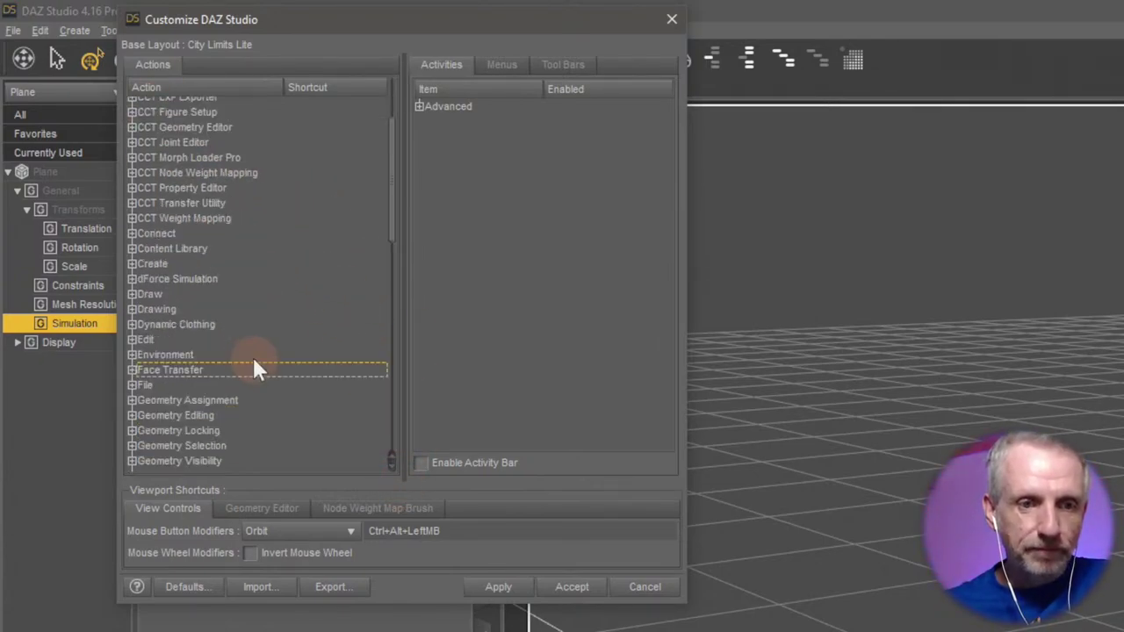
{"action": "left_click", "coordinate": [131, 263]}
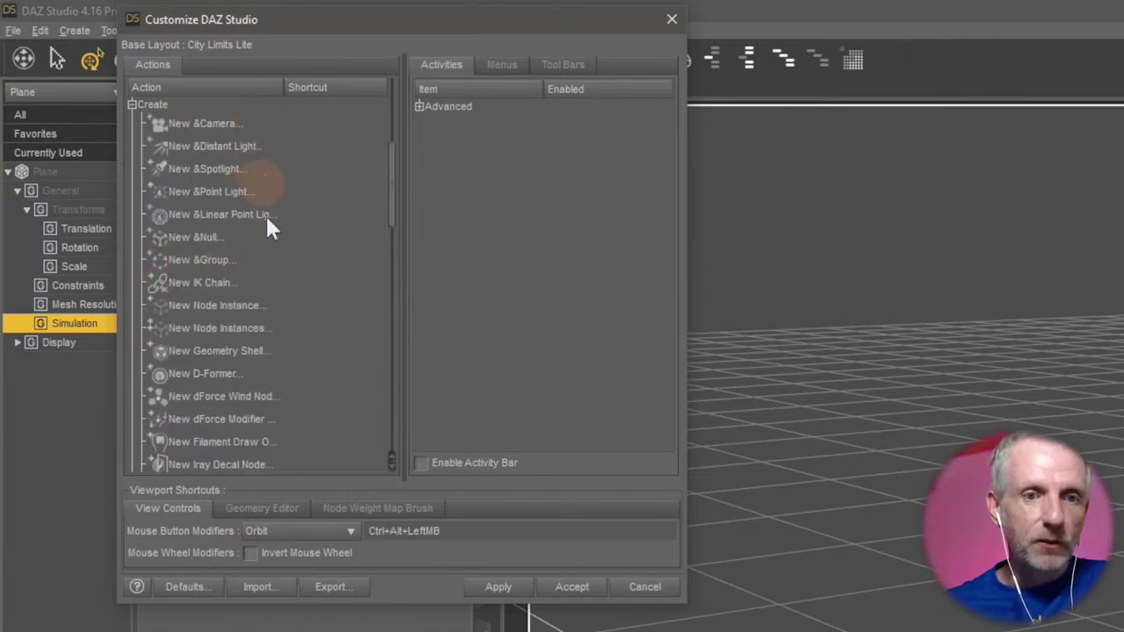
{"action": "left_click", "coordinate": [227, 261]}
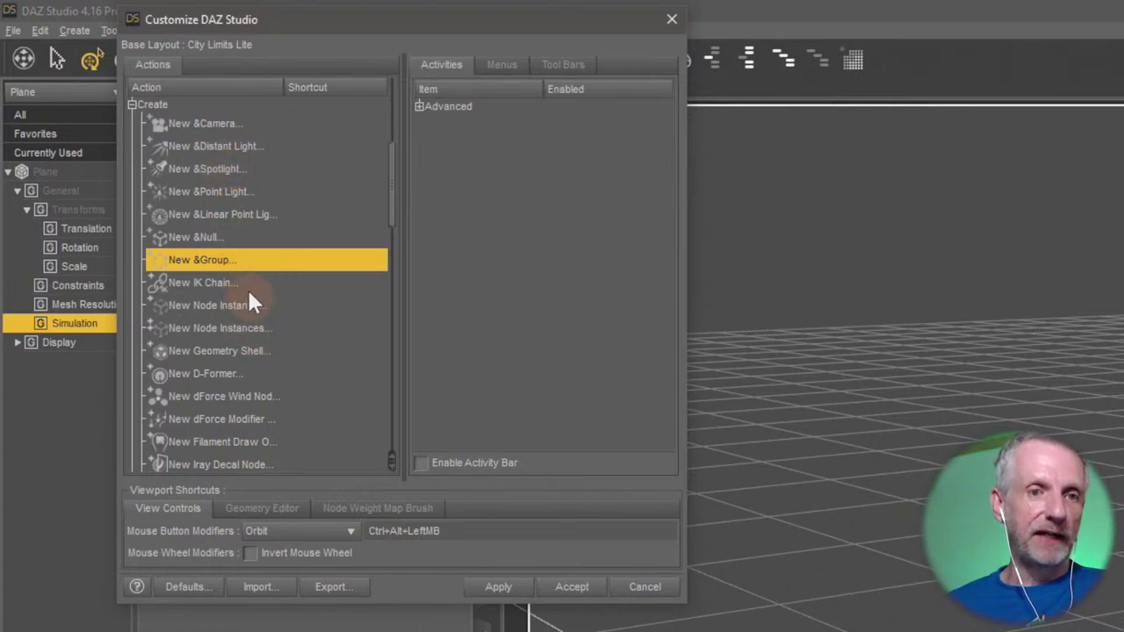
{"action": "right_click", "coordinate": [328, 269]}
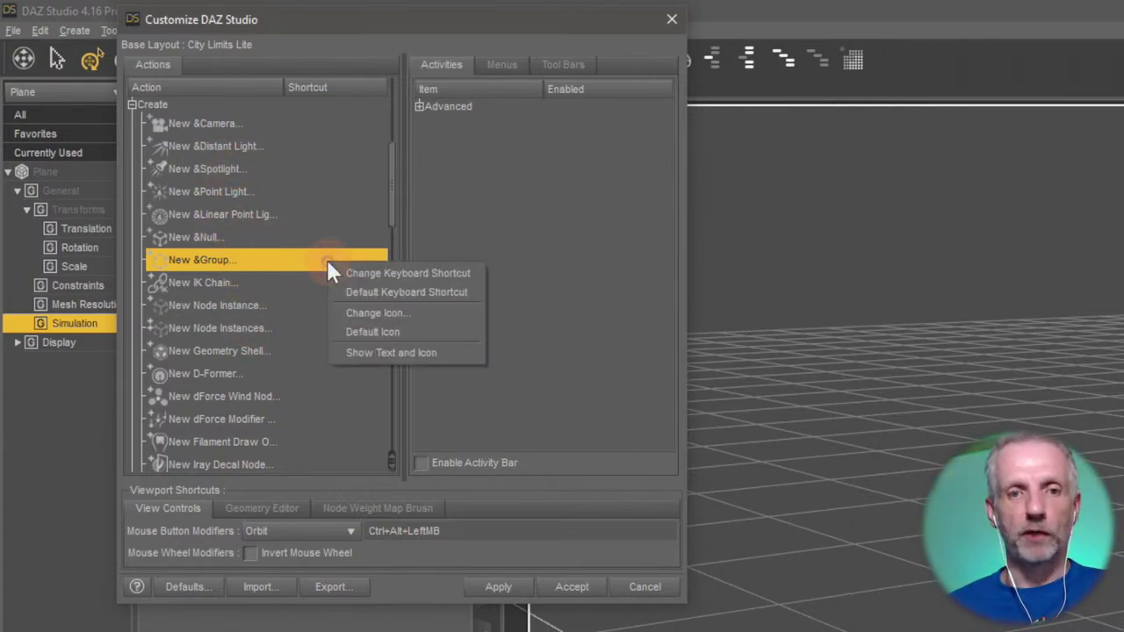
{"action": "left_click", "coordinate": [439, 272]}
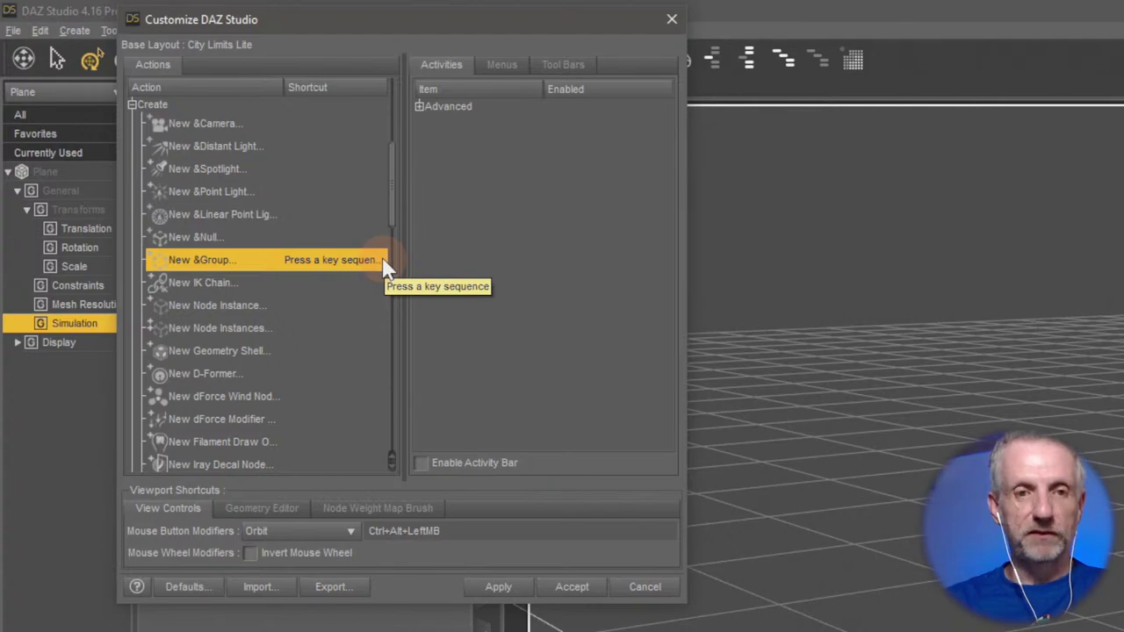
{"action": "key", "text": "ctrl+shift+g"}
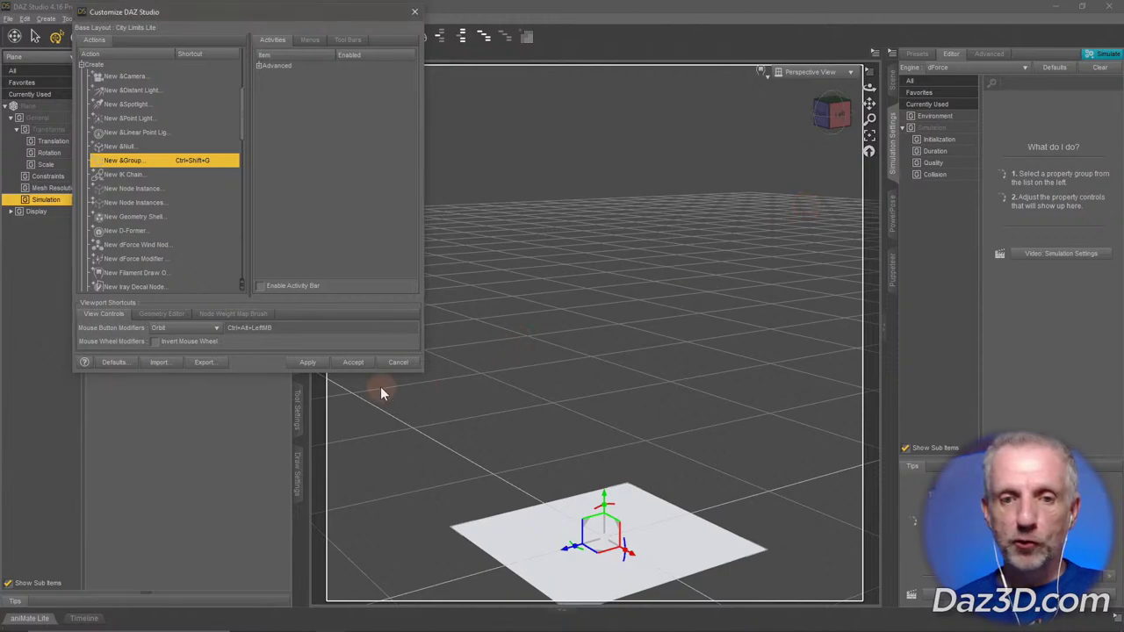
Close the Customize dialog and delete the plane from the scene.
{"action": "left_click", "coordinate": [352, 362]}
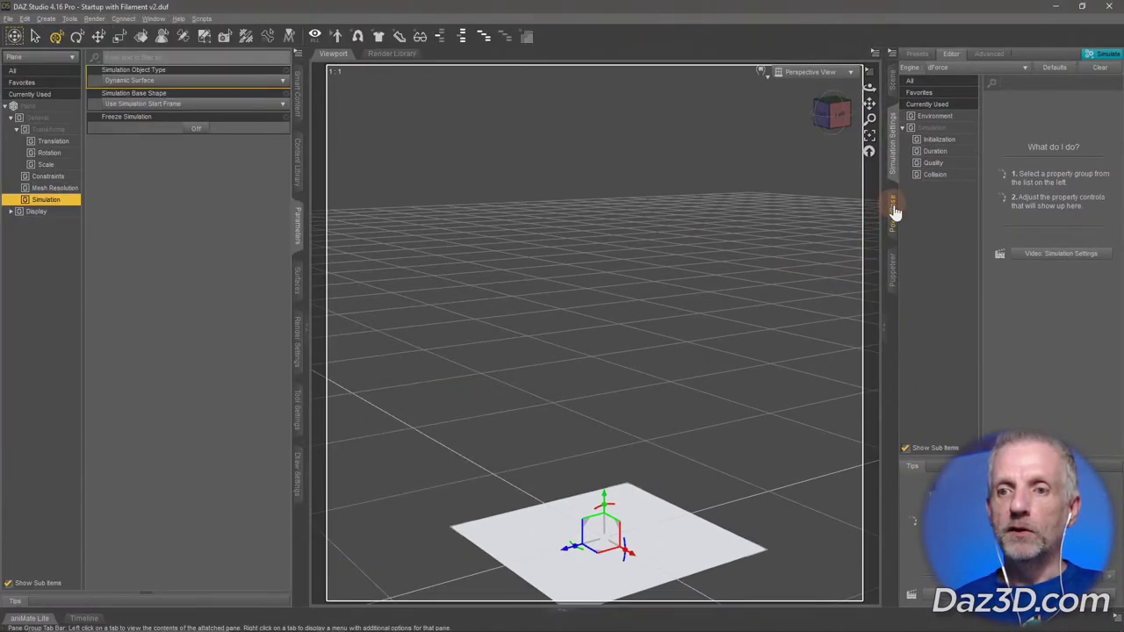
{"action": "left_click", "coordinate": [894, 211]}
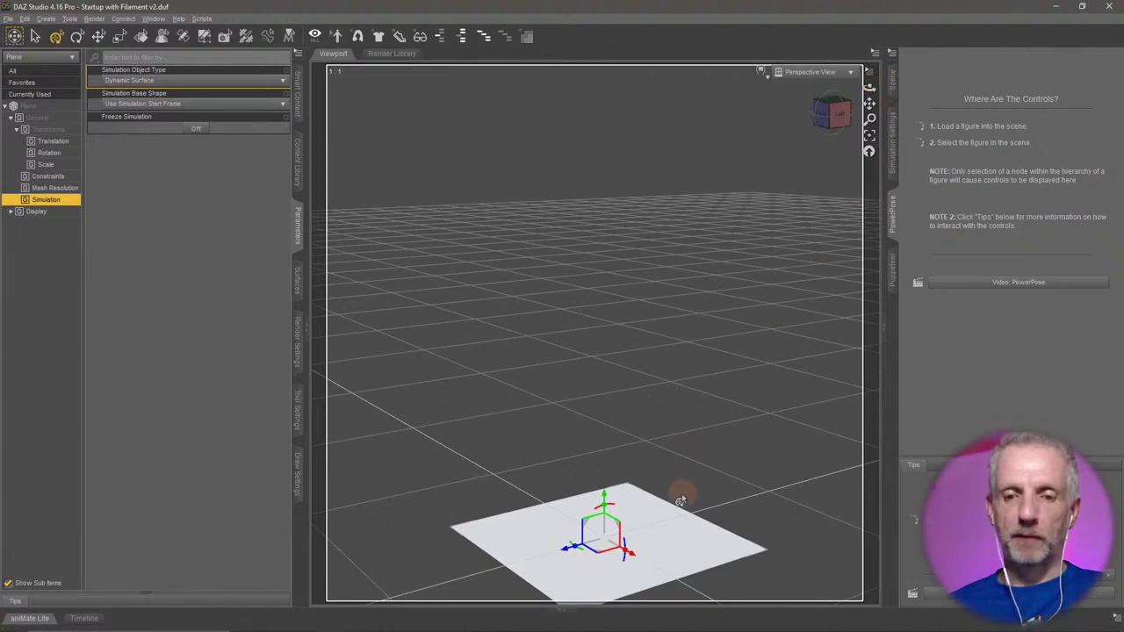
{"action": "key", "text": "Delete"}
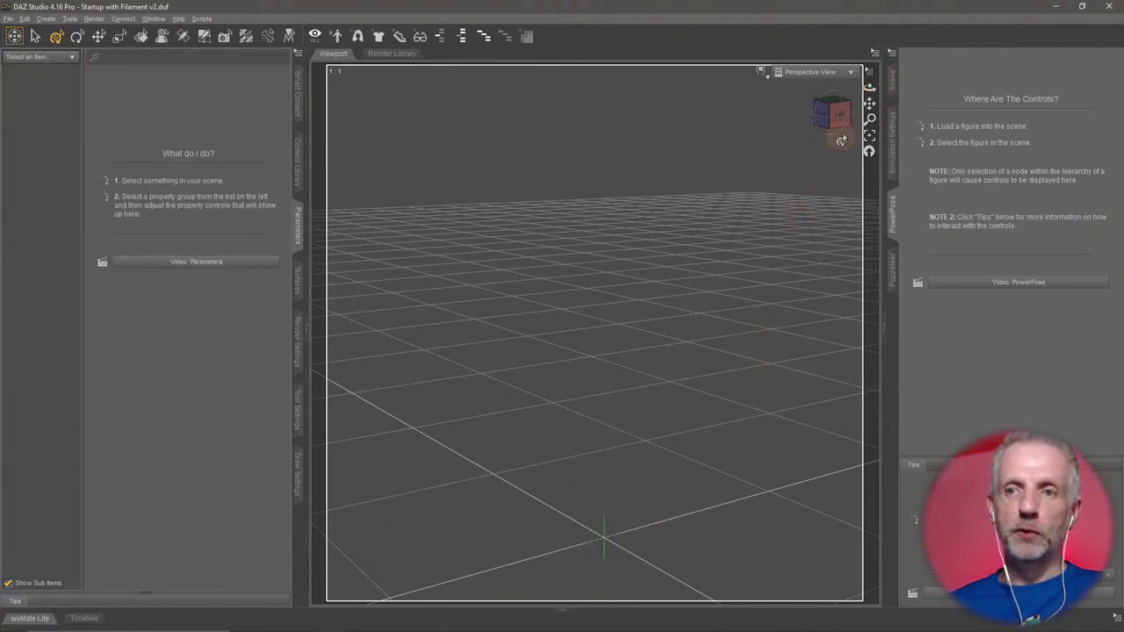
{"action": "left_click", "coordinate": [892, 84]}
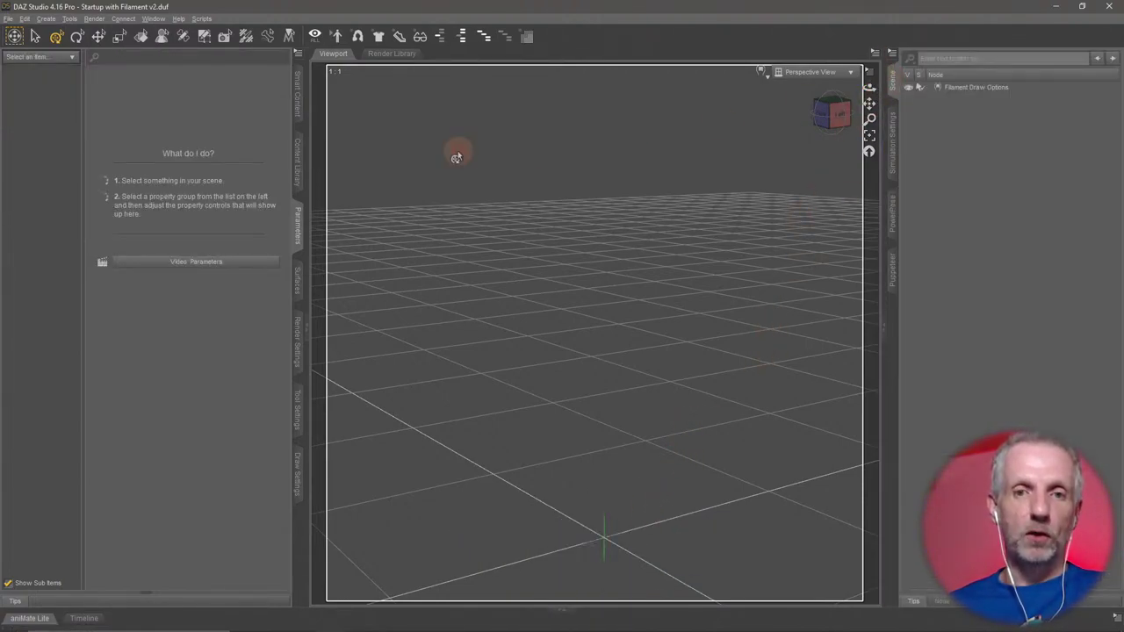
Load the G8F Tanned actor from Stream Safe Textures under Smart Content Figures.
{"action": "left_click", "coordinate": [301, 102]}
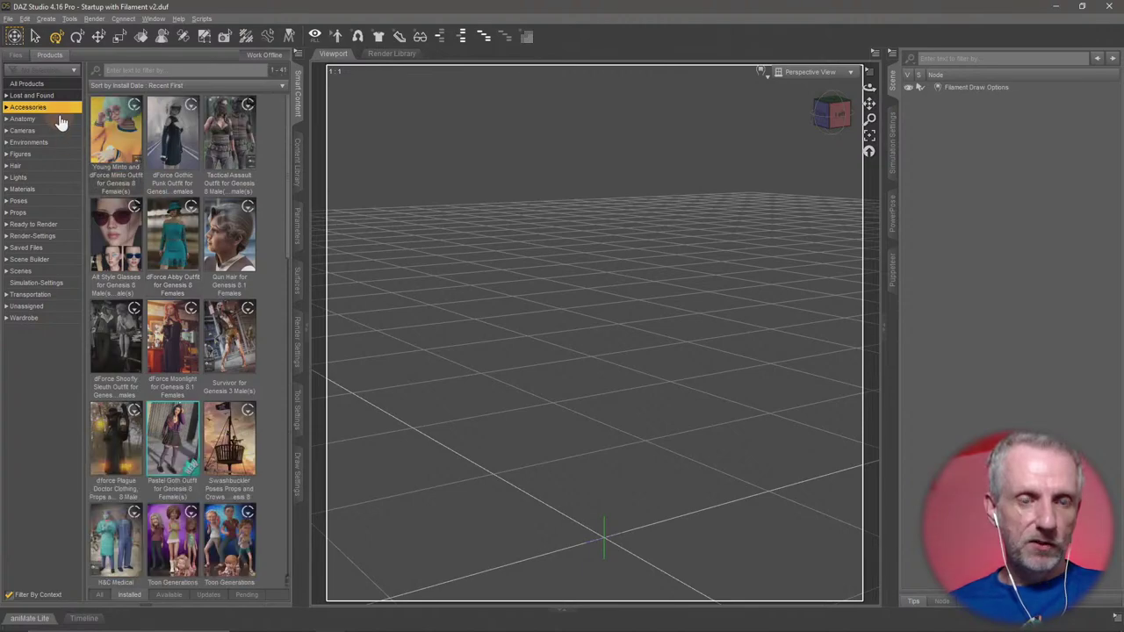
{"action": "scroll", "coordinate": [122, 222], "scroll_direction": "down", "scroll_amount": 10}
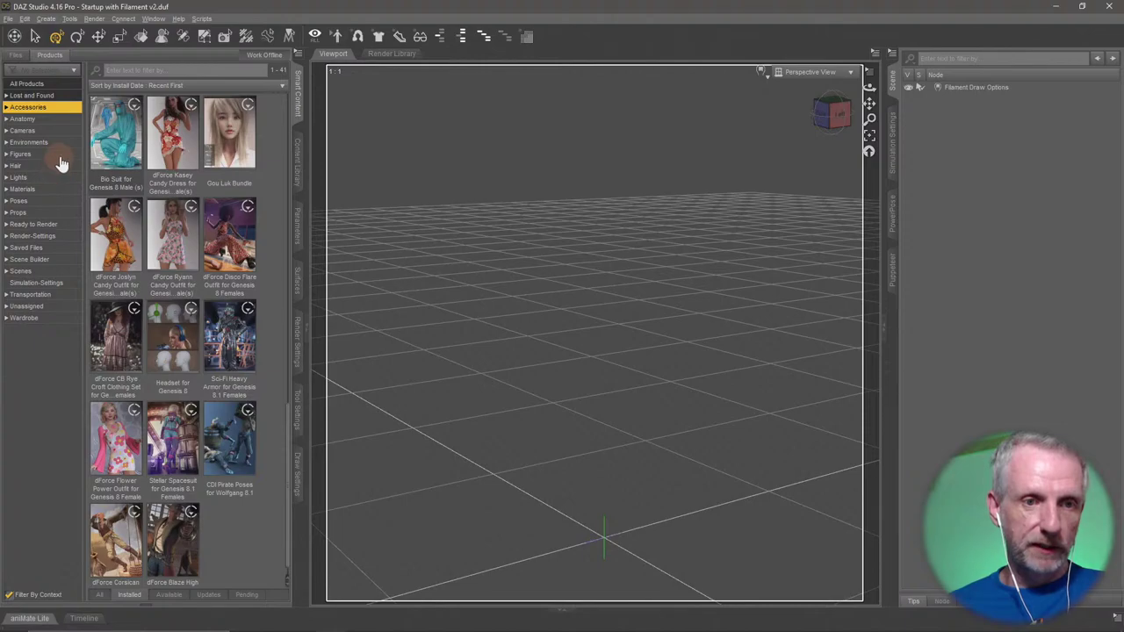
{"action": "left_click", "coordinate": [26, 155]}
{"action": "scroll", "coordinate": [200, 260], "scroll_direction": "down", "scroll_amount": 5}
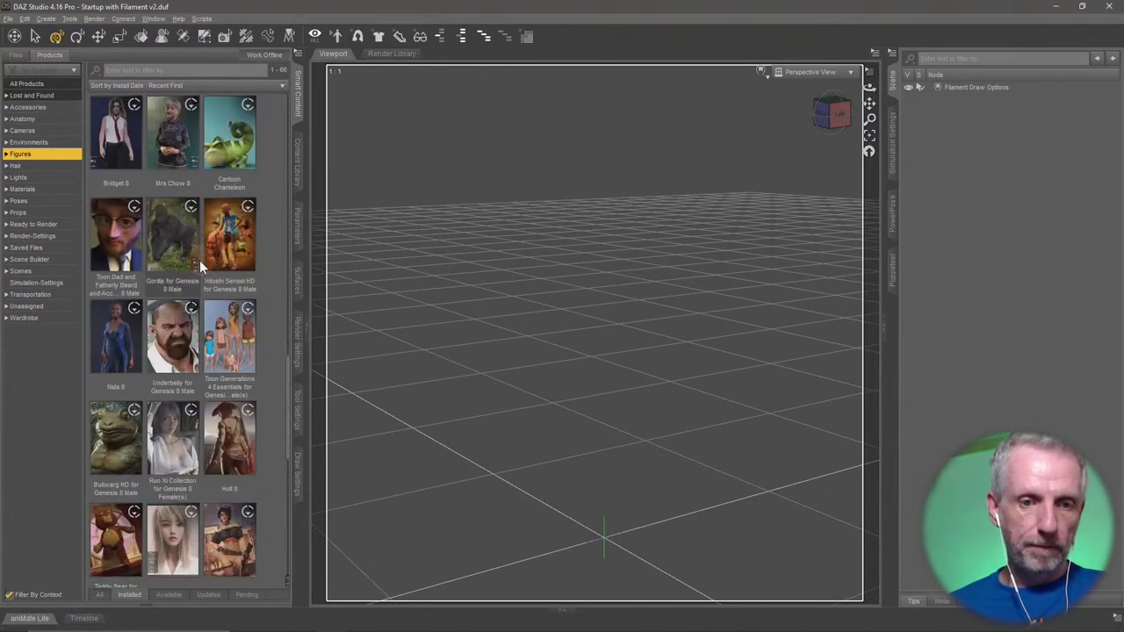
{"action": "scroll", "coordinate": [199, 260], "scroll_direction": "down", "scroll_amount": 15}
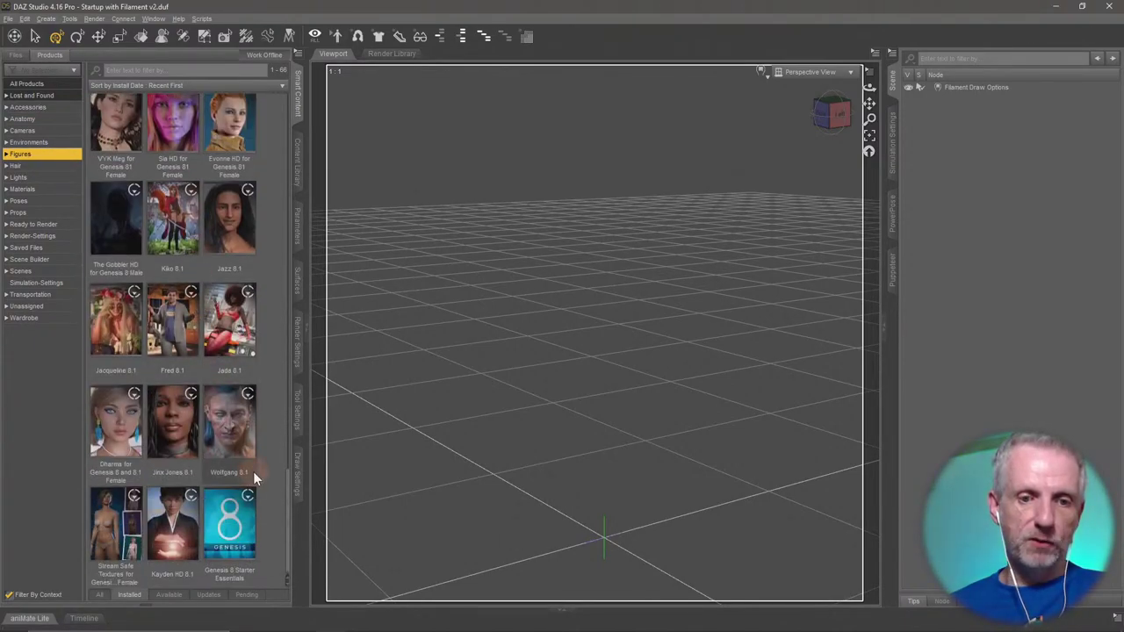
{"action": "double_click", "coordinate": [115, 527]}
{"action": "left_click", "coordinate": [223, 384]}
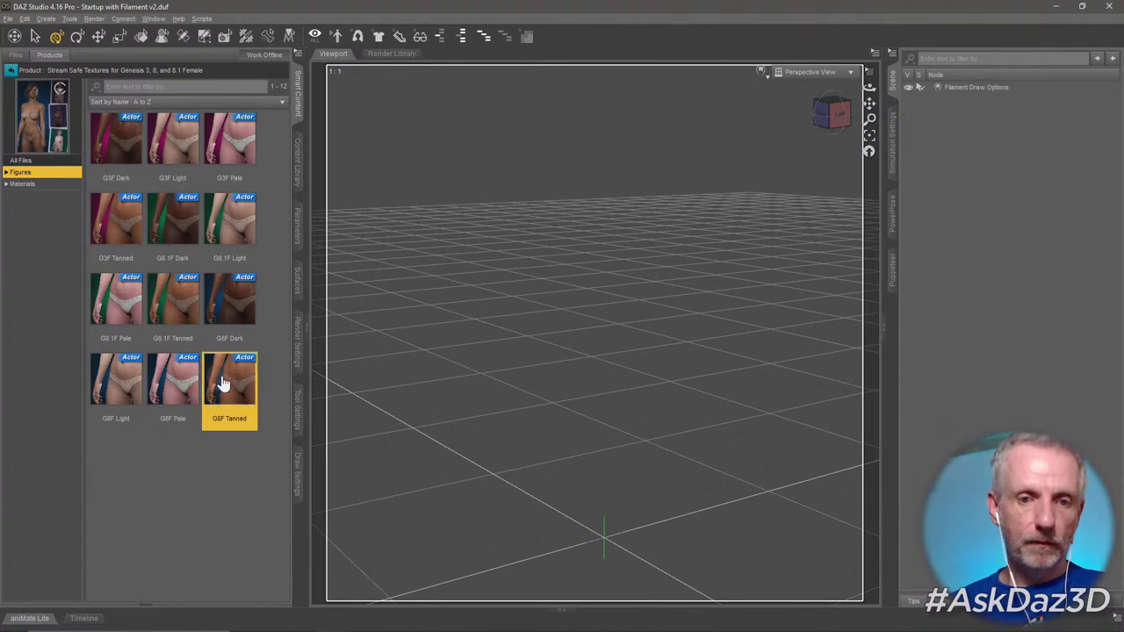
{"action": "double_click", "coordinate": [224, 385]}
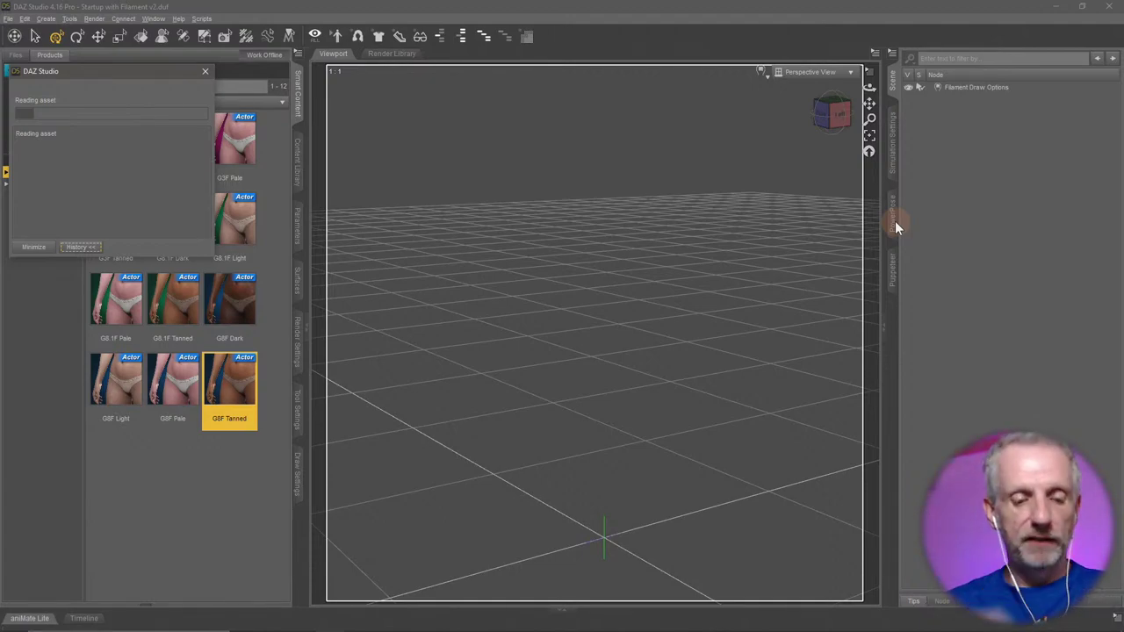
{"action": "key", "text": "alt+Tab"}
{"action": "key", "text": "alt+Tab"}
{"action": "key", "text": "alt+Tab"}
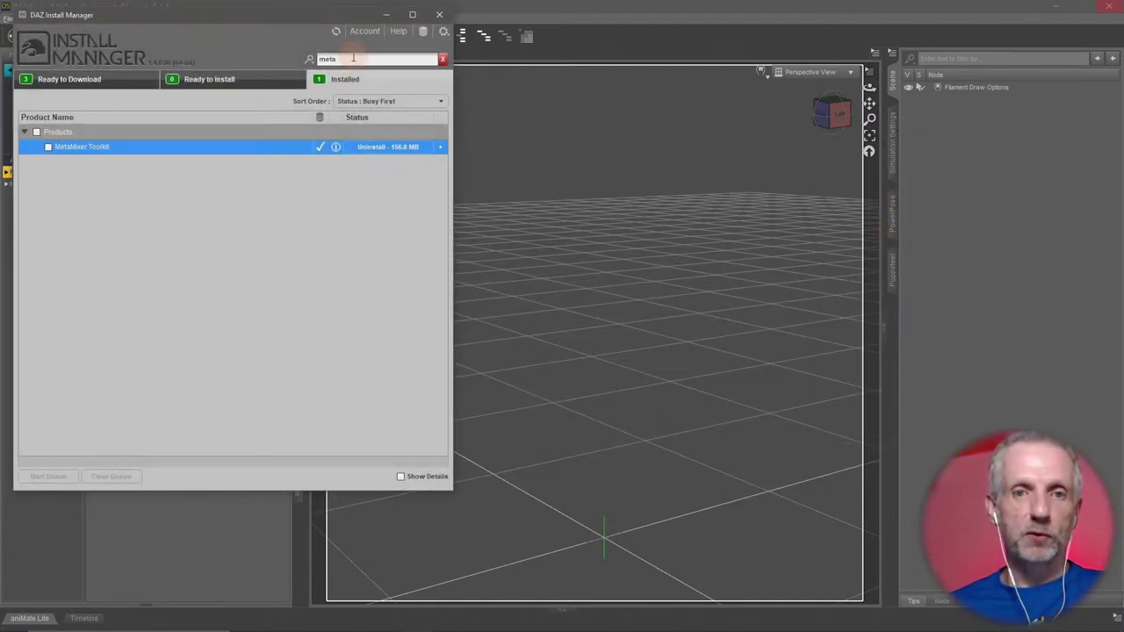
Search installed products for 'power' and select both Genesis 8 PowerPose Templates products.
{"action": "left_click", "coordinate": [274, 57]}
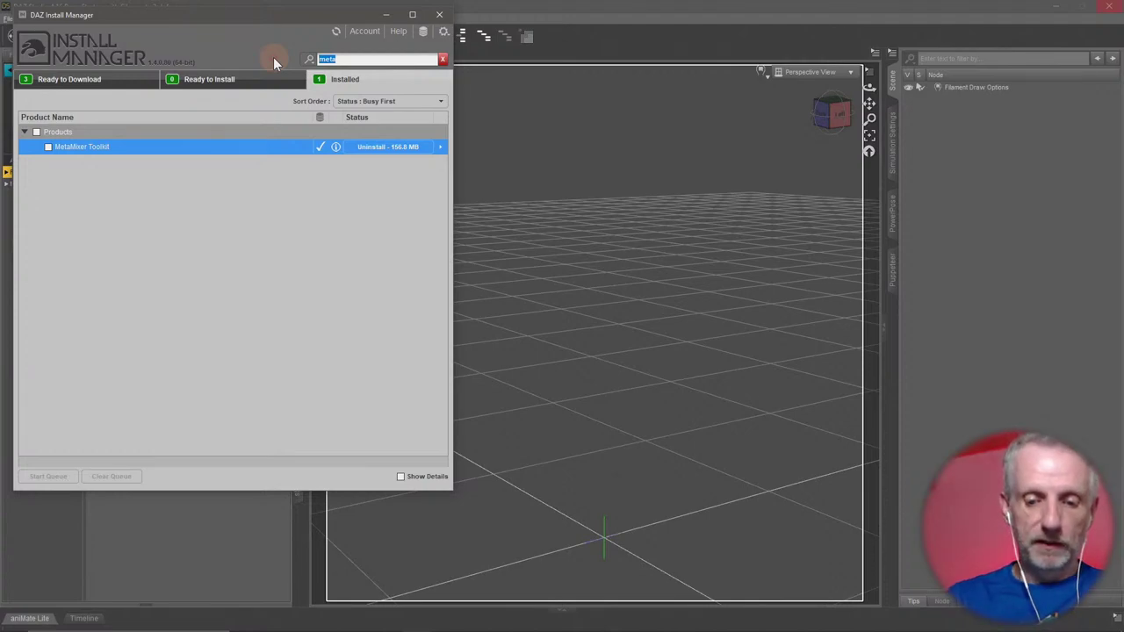
{"action": "type", "text": "powe"}
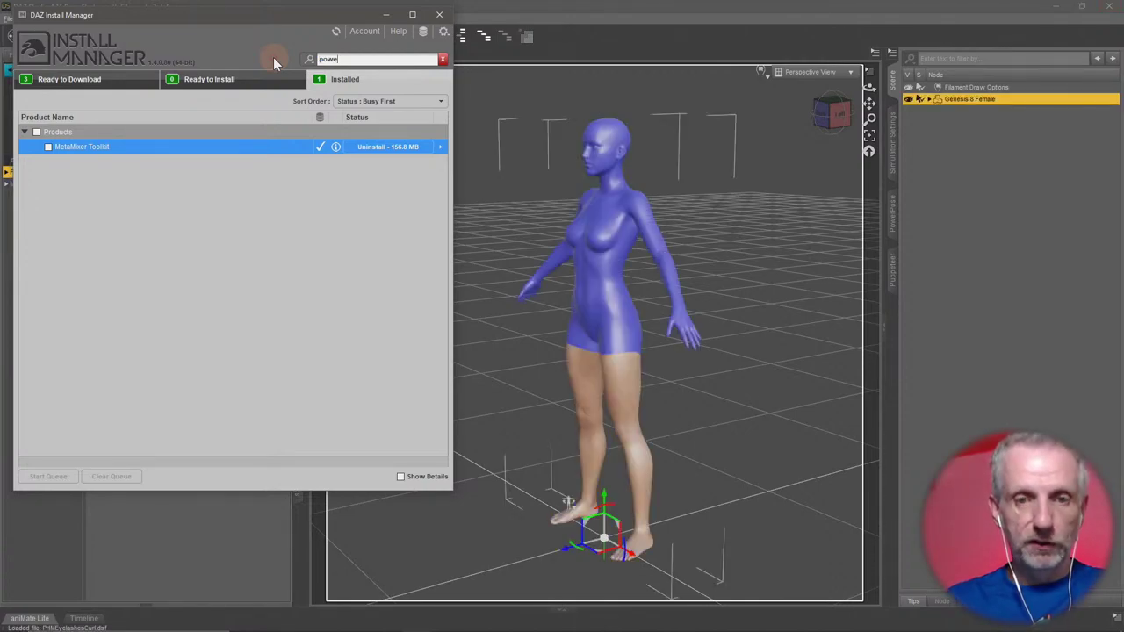
{"action": "type", "text": "r"}
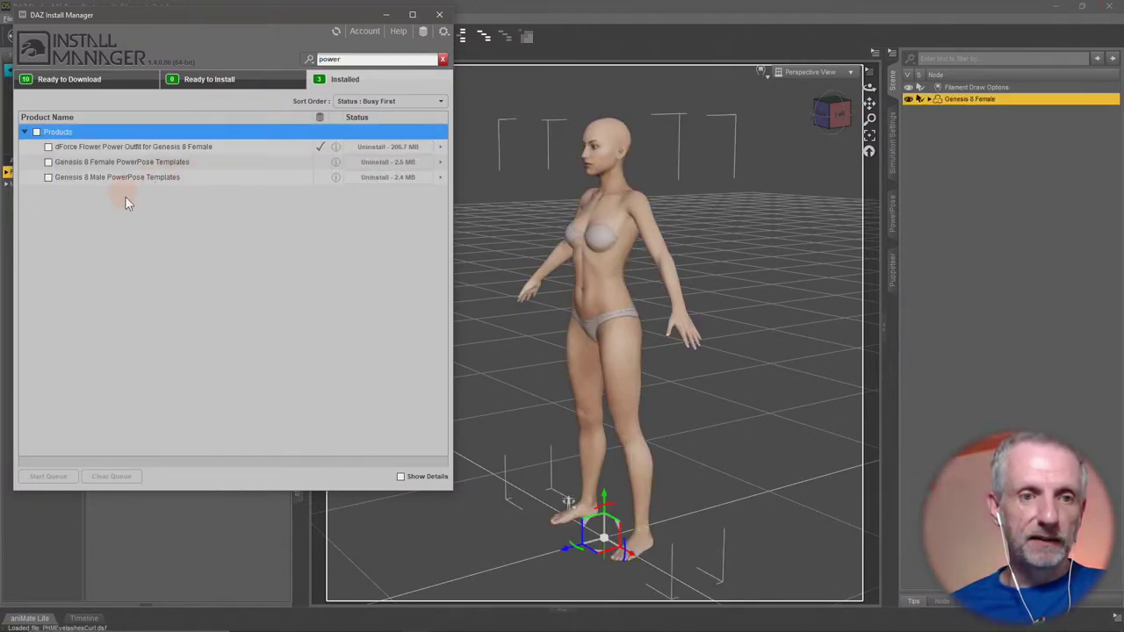
{"action": "left_click", "coordinate": [156, 162]}
{"action": "left_click", "coordinate": [184, 176]}
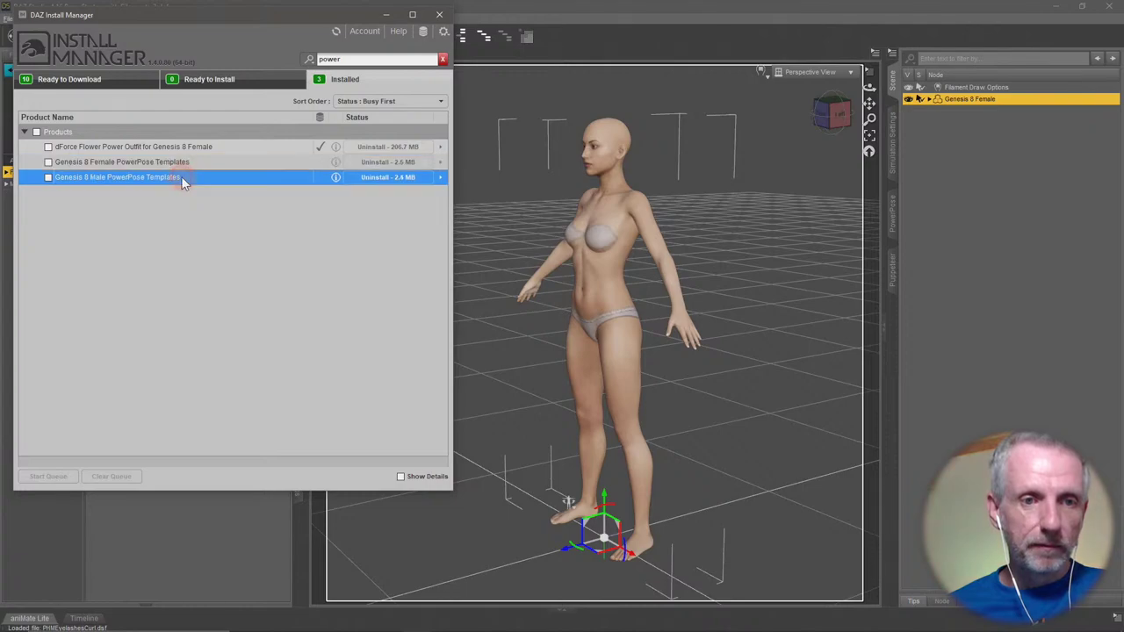
{"action": "left_click", "coordinate": [223, 163]}
{"action": "left_click", "coordinate": [224, 176]}
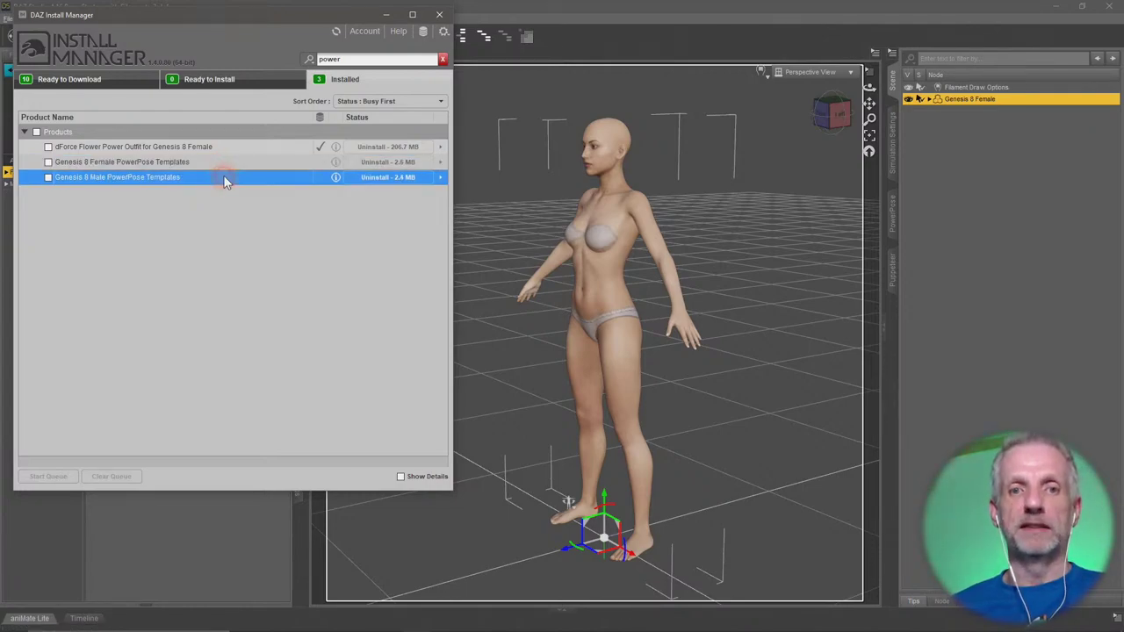
{"action": "left_click", "coordinate": [109, 79]}
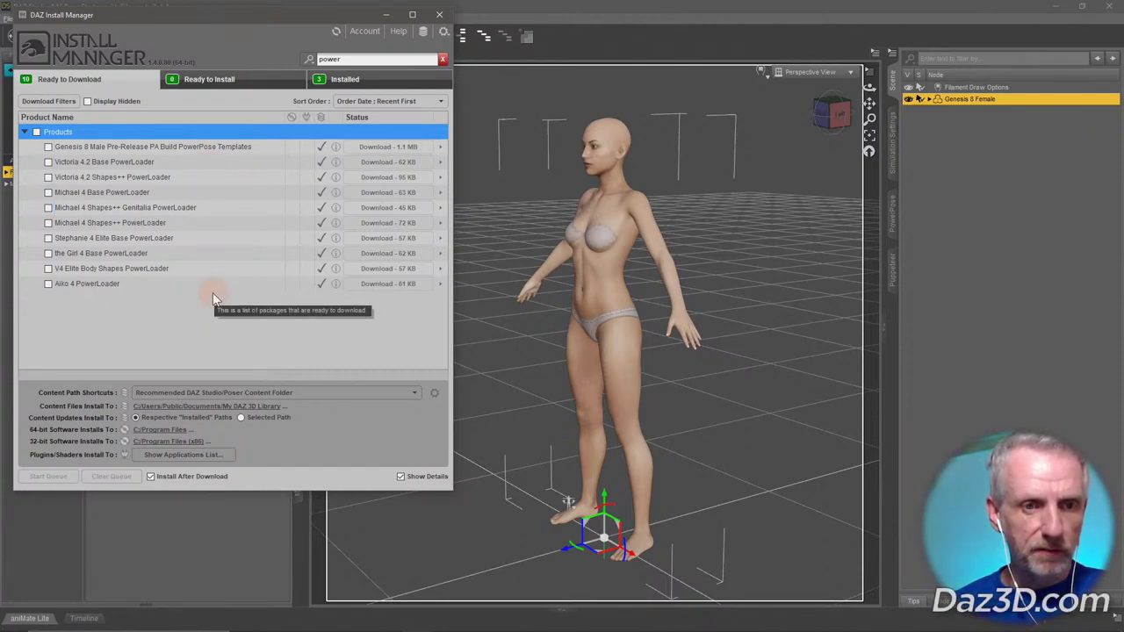
{"action": "left_click", "coordinate": [370, 81]}
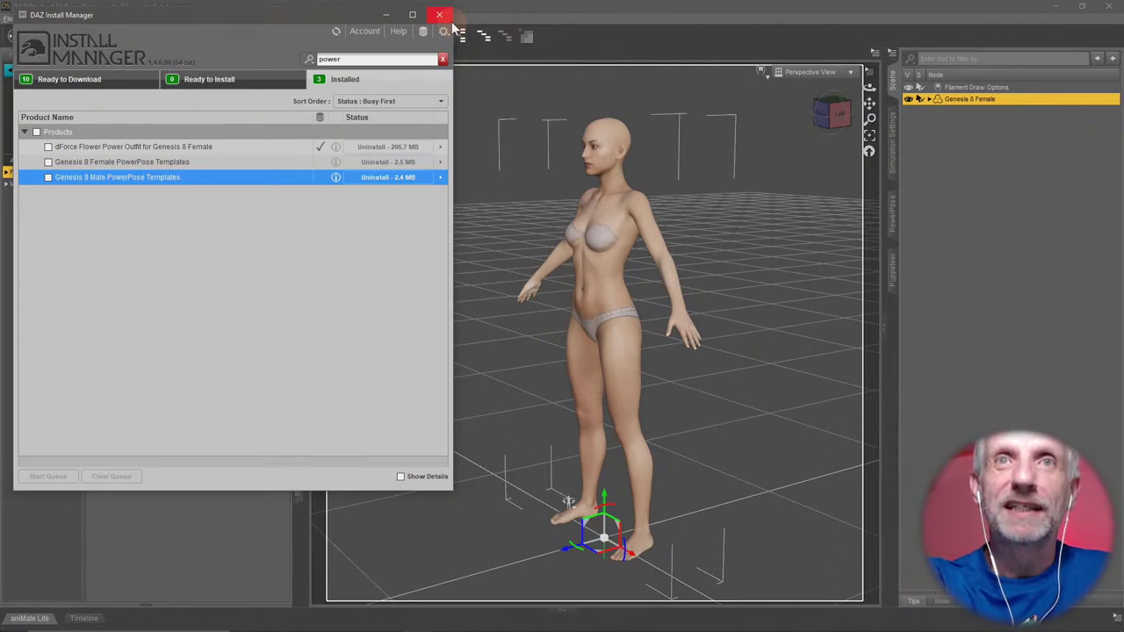
Close Install Manager to get back to DAZ Studio.
{"action": "left_click", "coordinate": [439, 15]}
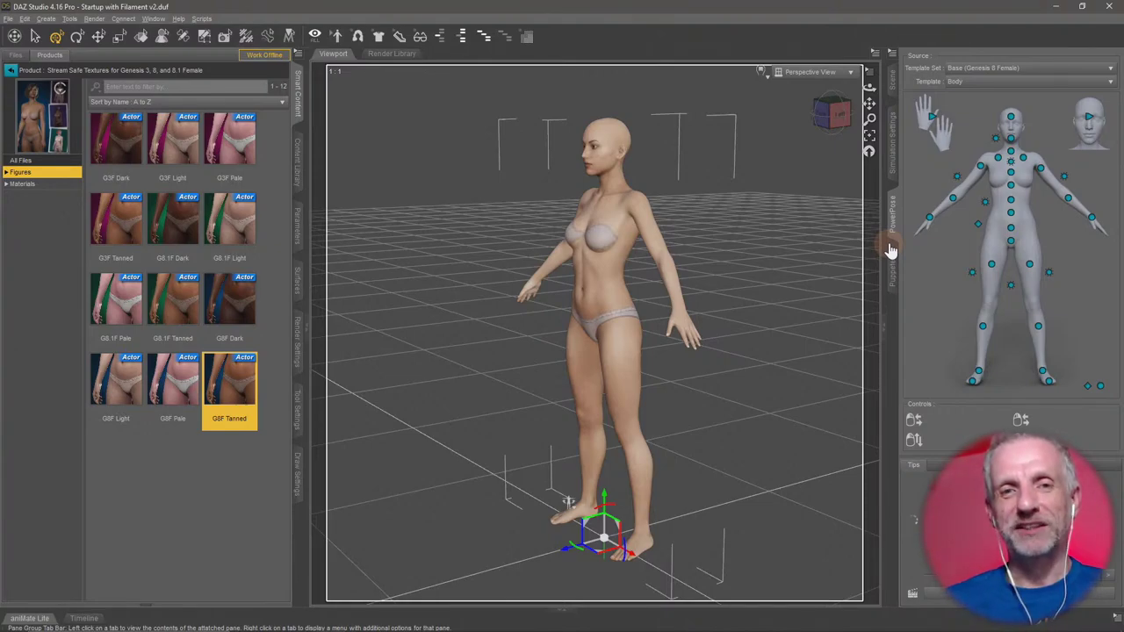
In Firefox, search the Daz 3D store for 'daz beta' and open the Daz Studio Pro BETA page.
{"action": "key", "text": "alt+Tab"}
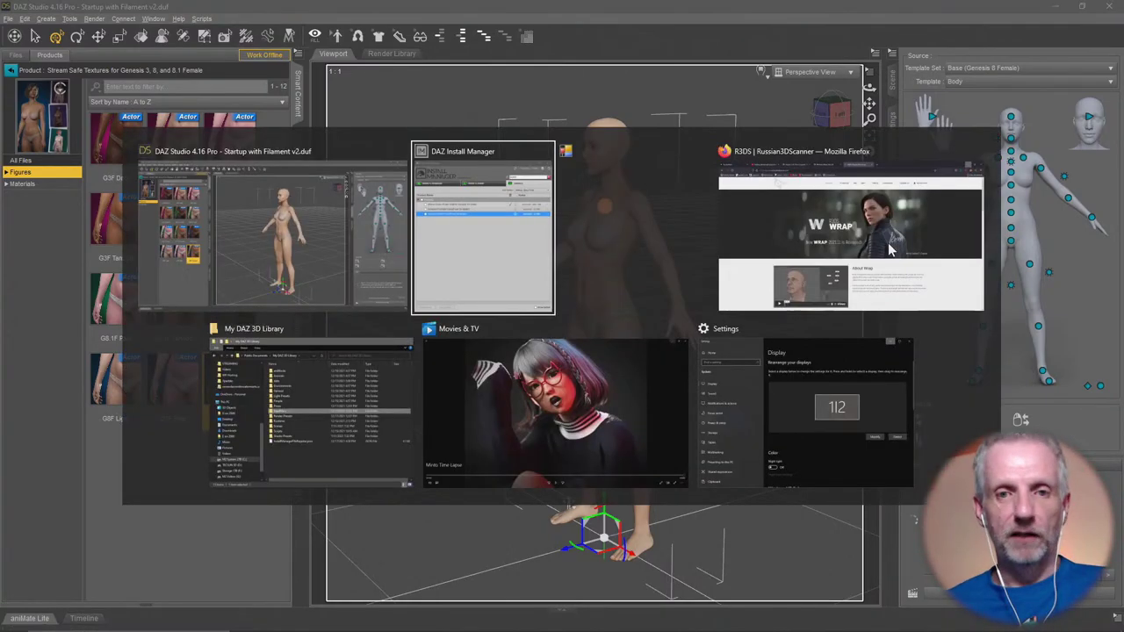
{"action": "key", "text": "alt+Tab"}
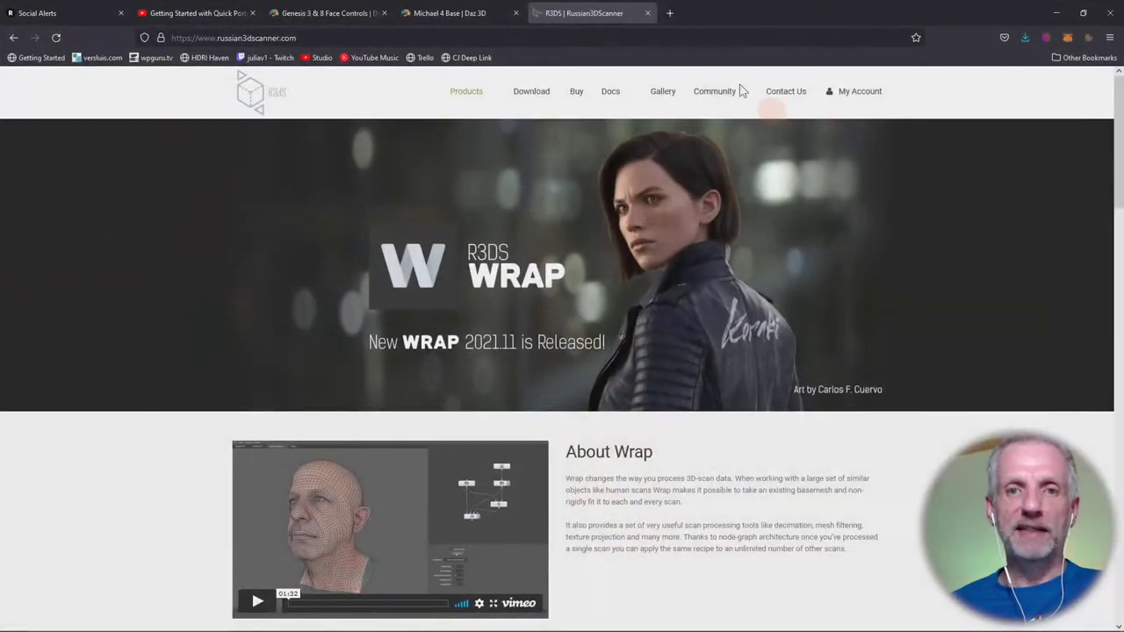
{"action": "left_click", "coordinate": [461, 15]}
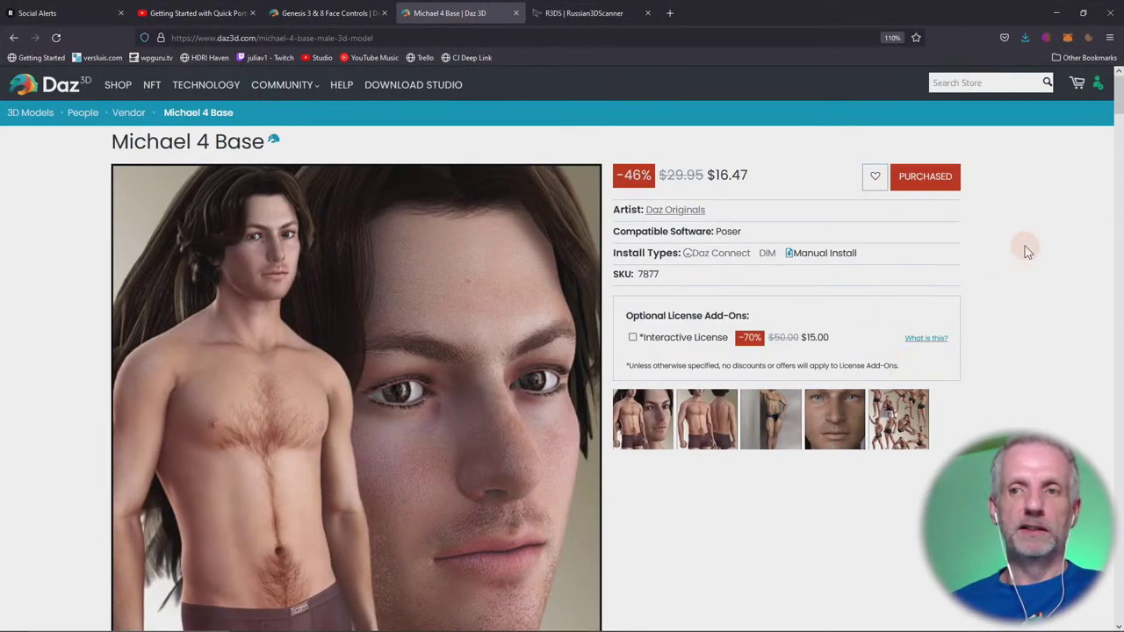
{"action": "left_click", "coordinate": [1002, 82]}
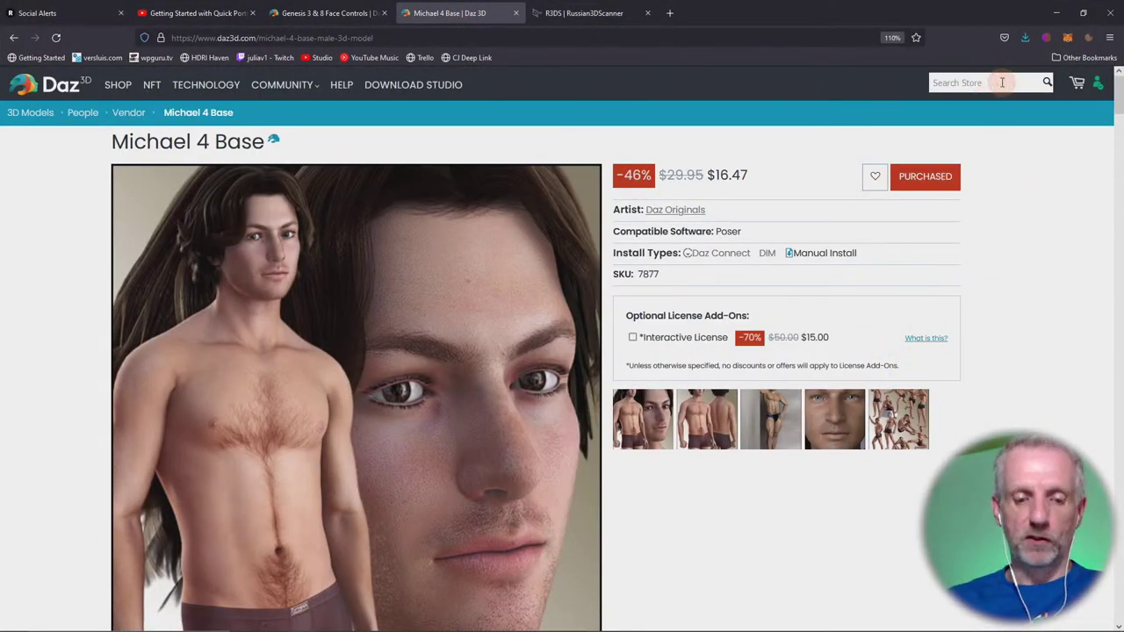
{"action": "type", "text": "daz beta"}
{"action": "key", "text": "Return"}
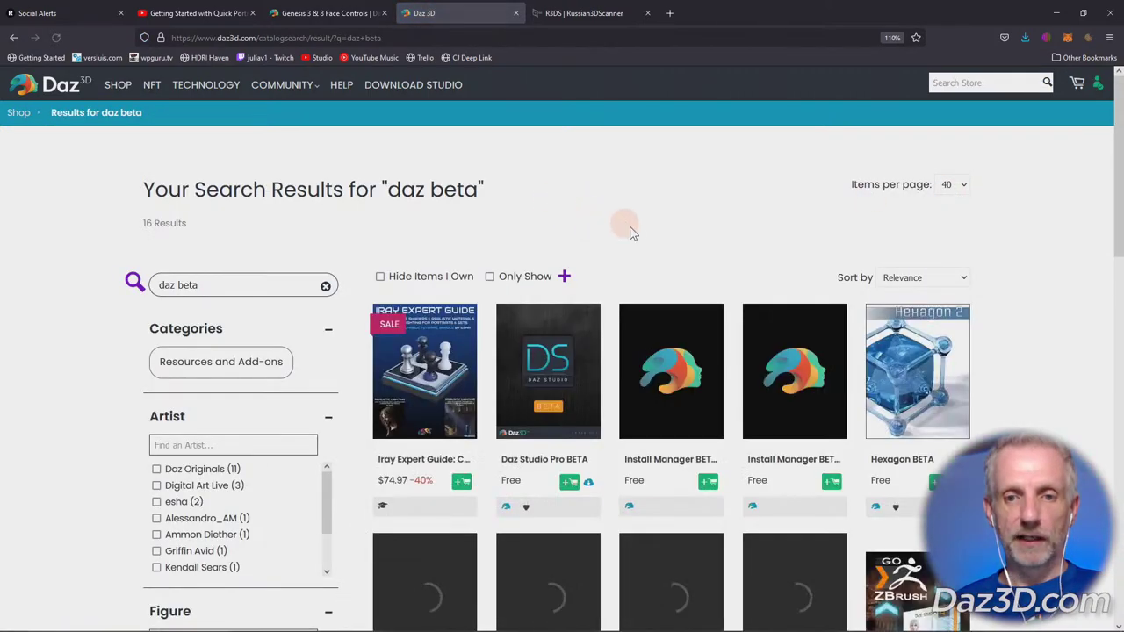
{"action": "left_click", "coordinate": [544, 400]}
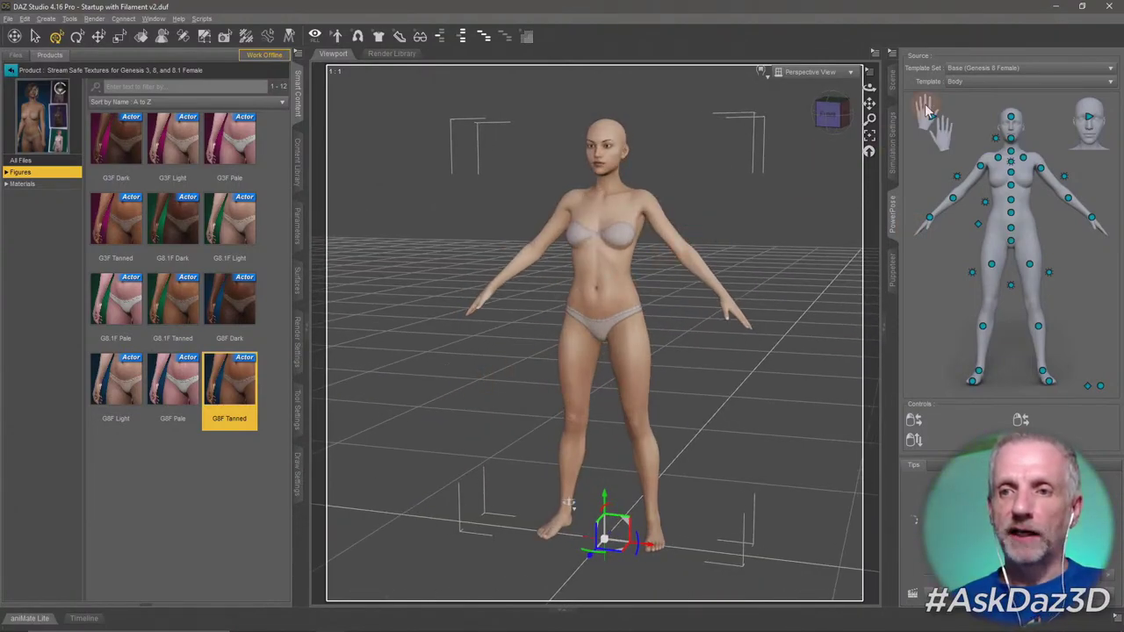
Create a new camera copying the current perspective view and show its parameters.
{"action": "left_click", "coordinate": [893, 85]}
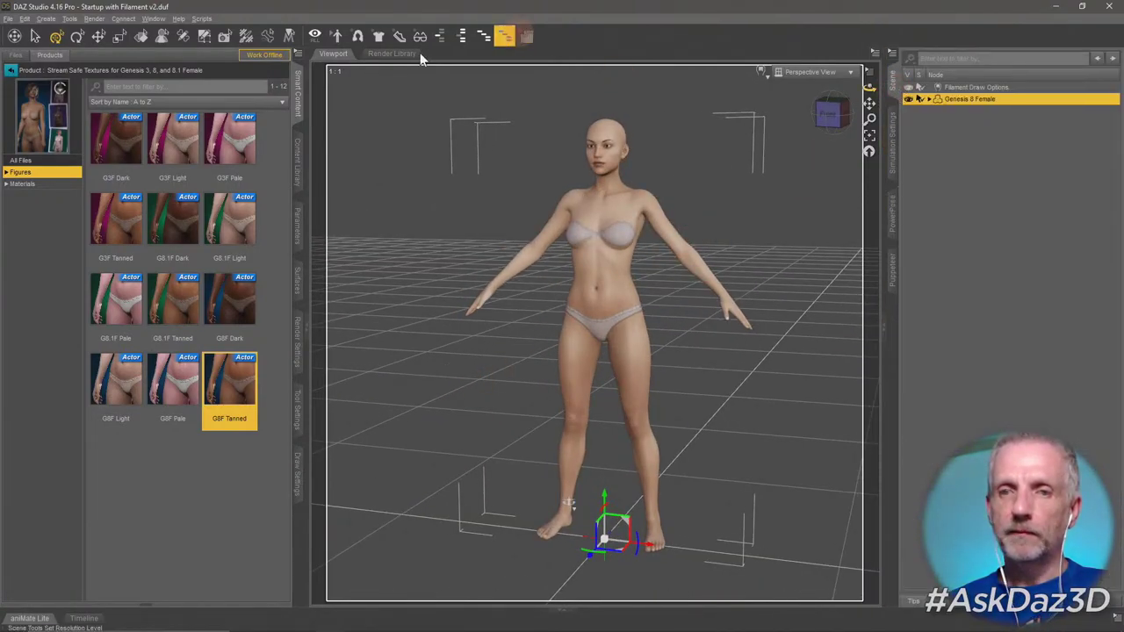
{"action": "left_click", "coordinate": [45, 18]}
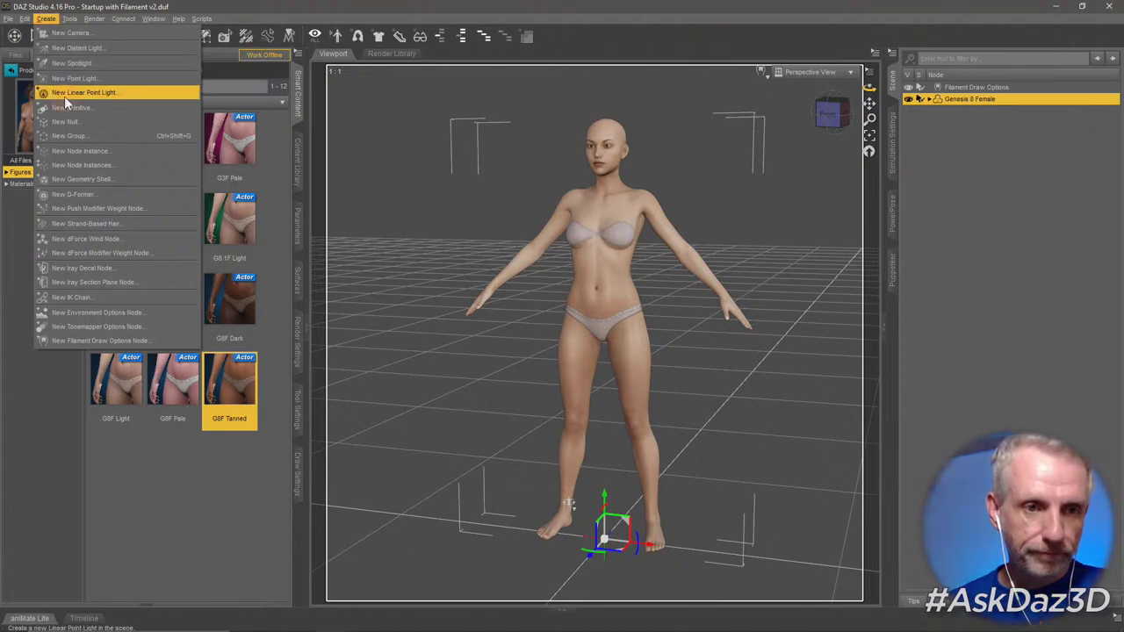
{"action": "left_click", "coordinate": [102, 33]}
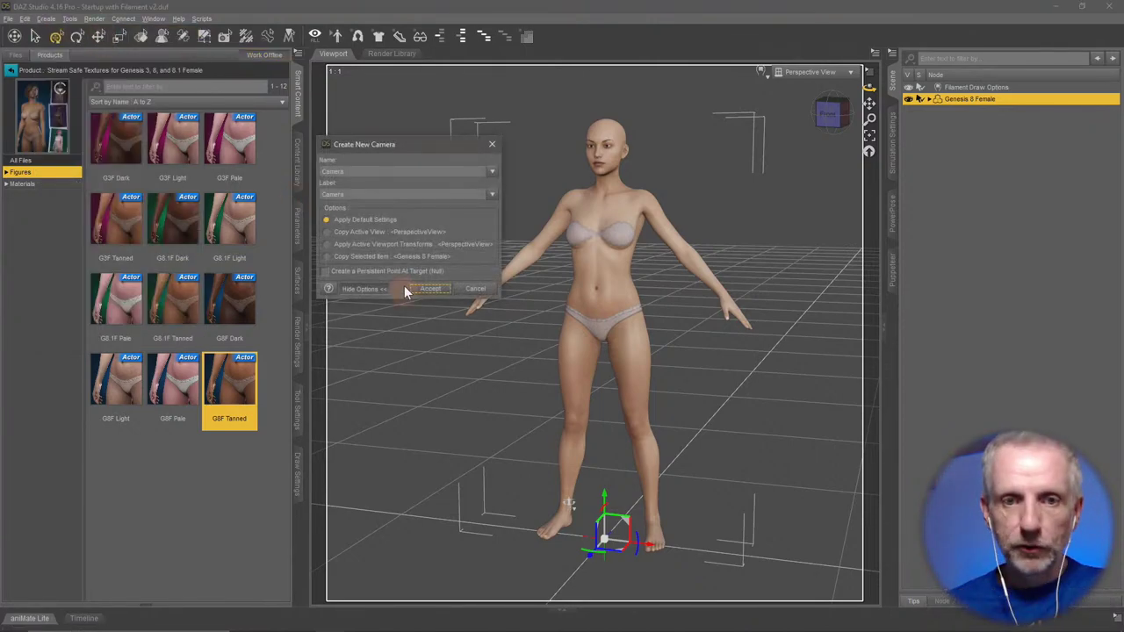
{"action": "left_click", "coordinate": [379, 242]}
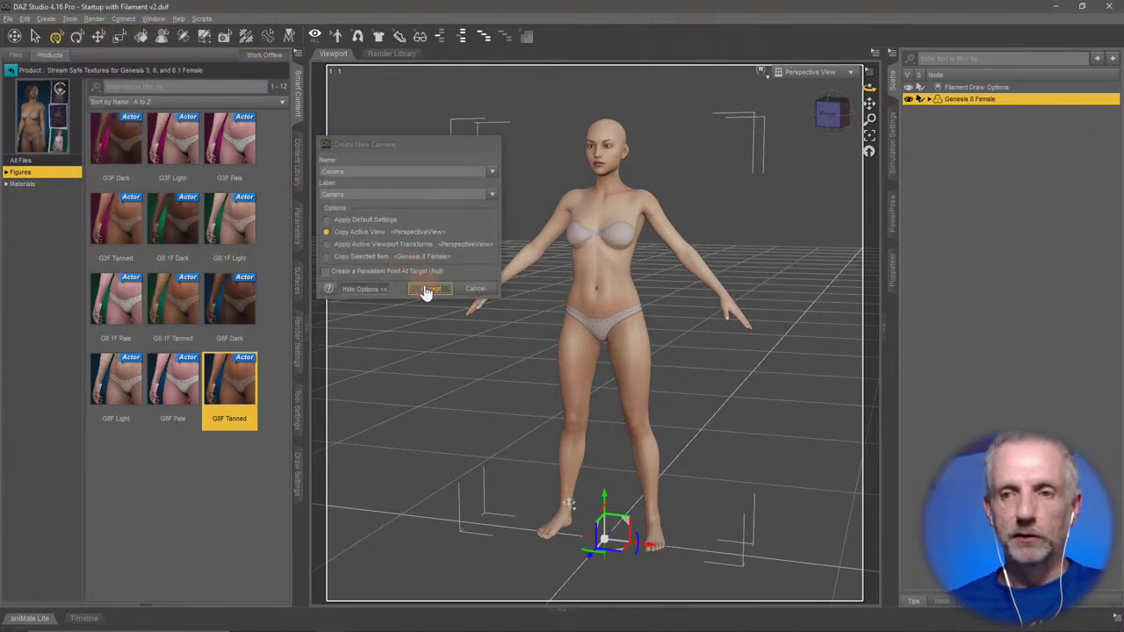
{"action": "left_click", "coordinate": [426, 286]}
{"action": "left_click", "coordinate": [967, 116], "text": "ctrl"}
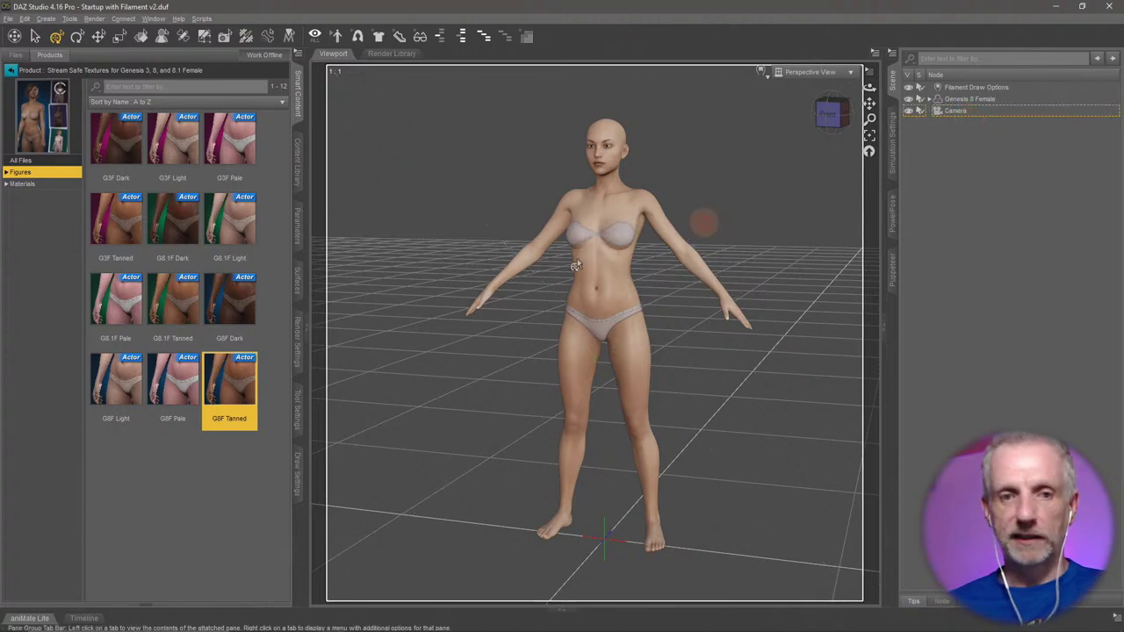
{"action": "left_click", "coordinate": [297, 233]}
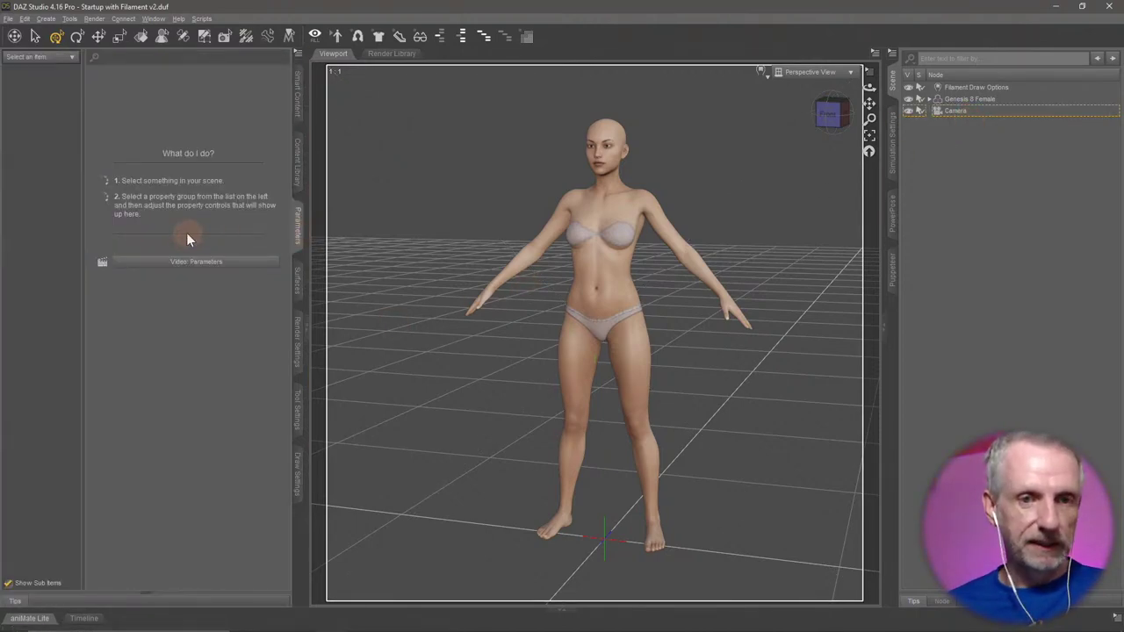
Select the camera and set its F/Stop to 32 in the Camera group, passing through 8.
{"action": "left_click", "coordinate": [985, 111]}
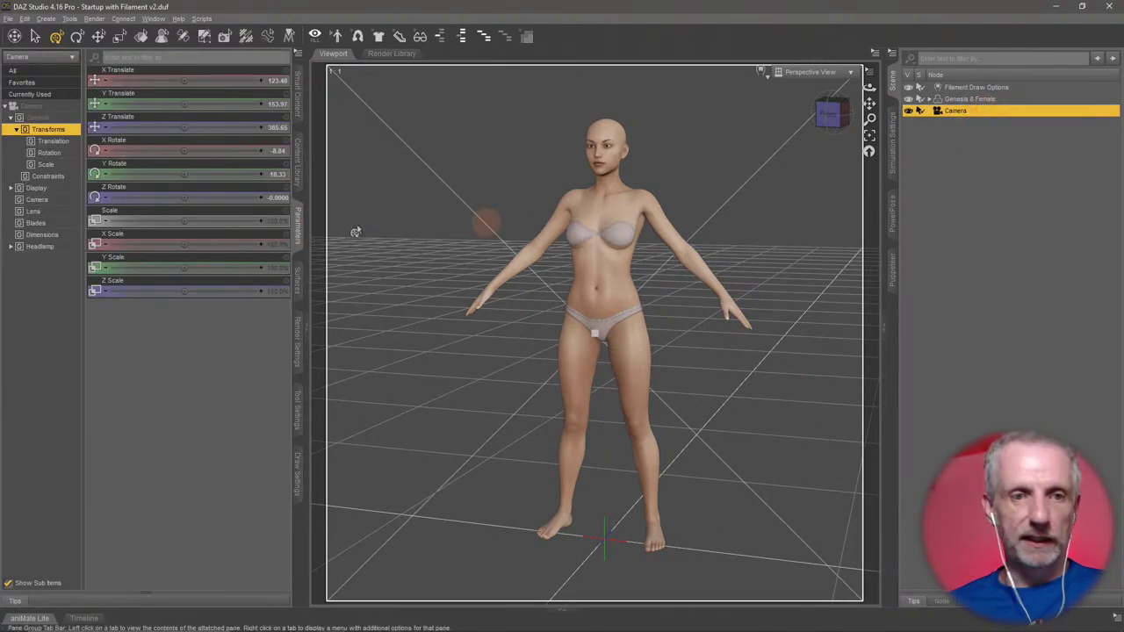
{"action": "left_click", "coordinate": [37, 199]}
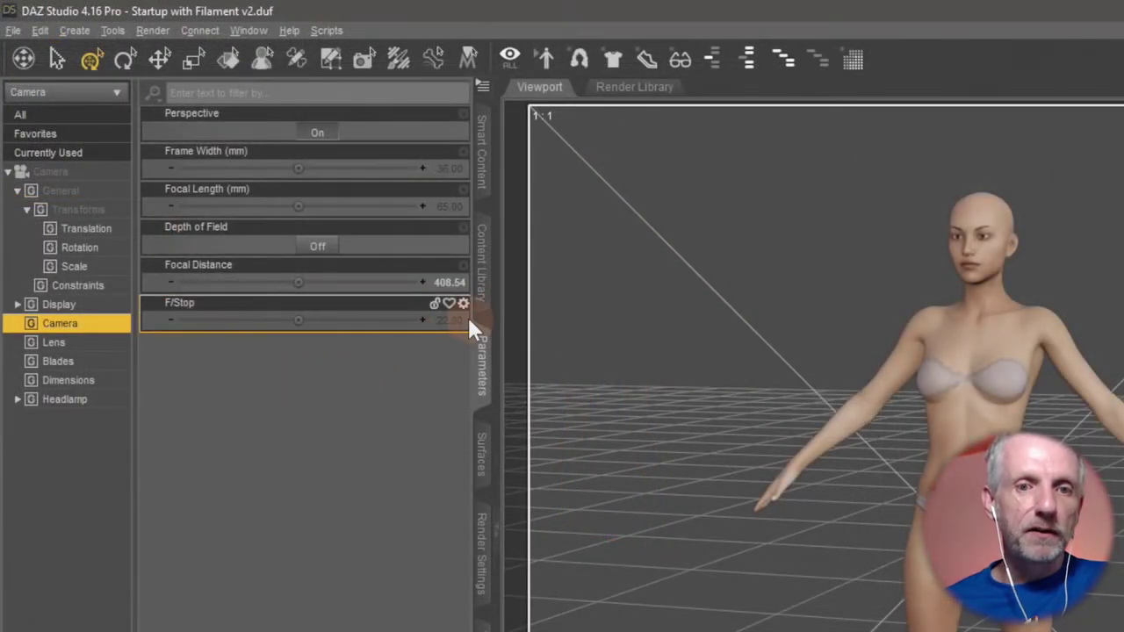
{"action": "left_click", "coordinate": [452, 319]}
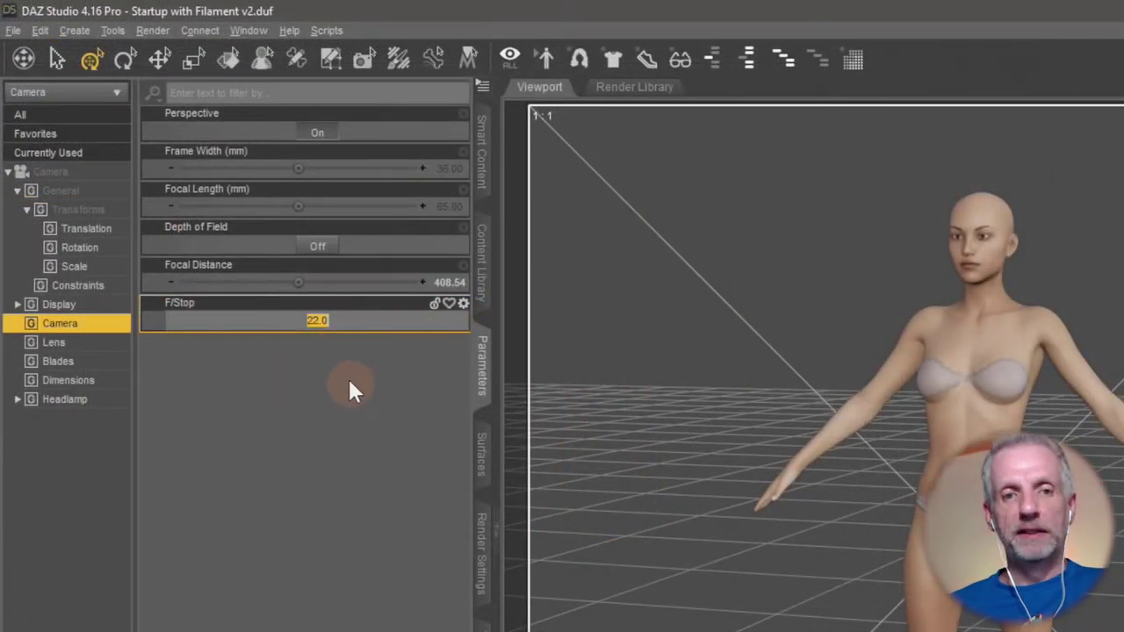
{"action": "key", "text": "Return"}
{"action": "left_click", "coordinate": [449, 322]}
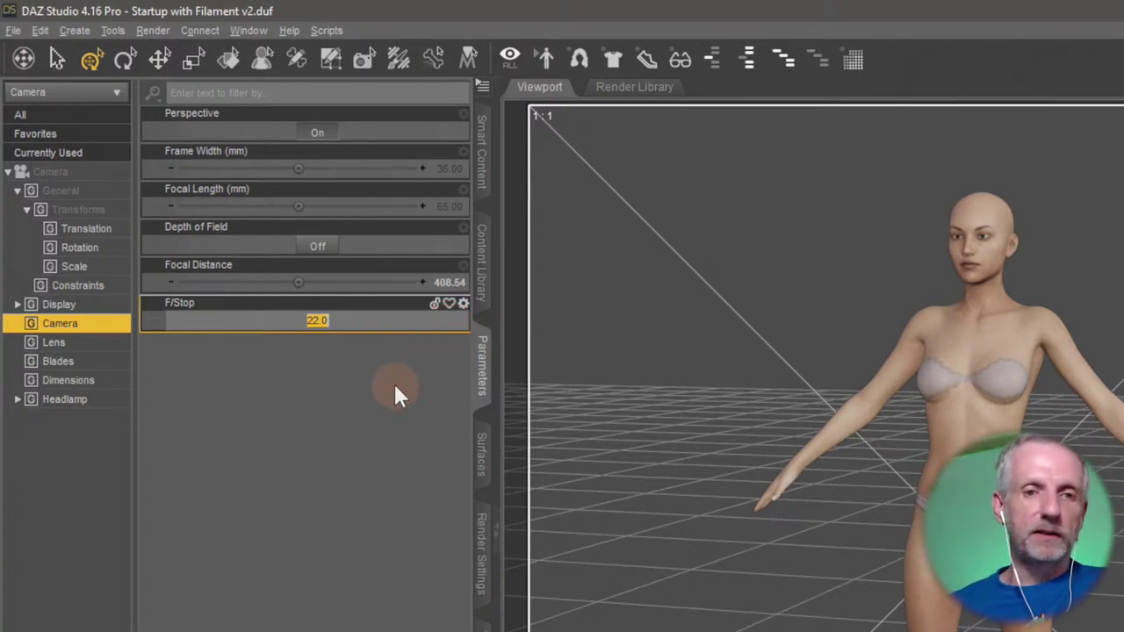
{"action": "type", "text": "8"}
{"action": "key", "text": "Return"}
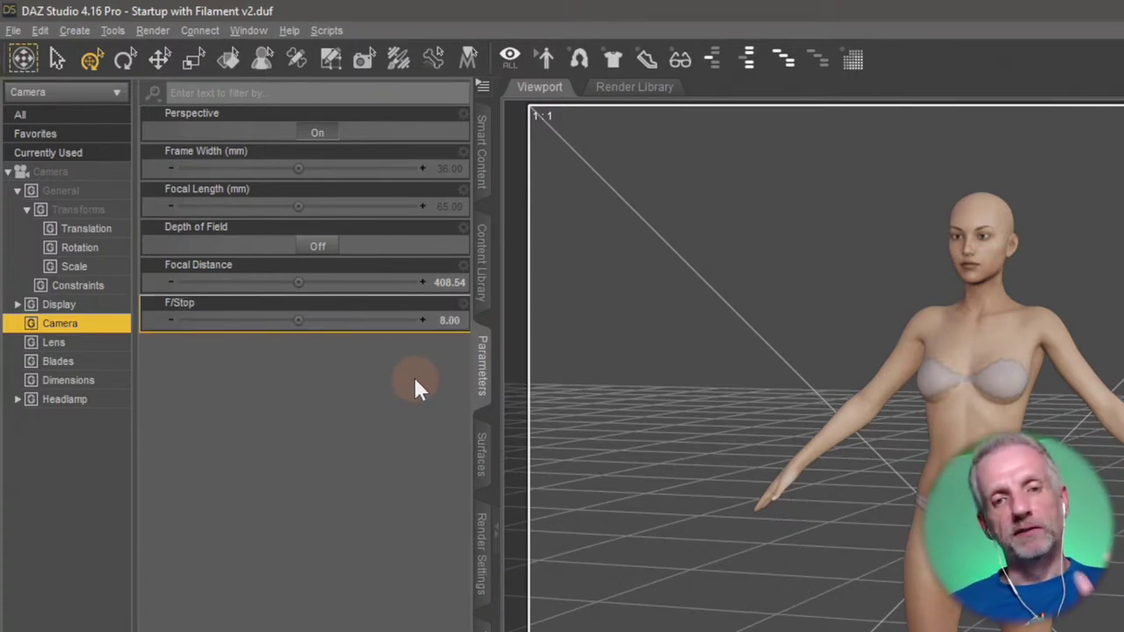
{"action": "left_click", "coordinate": [452, 322]}
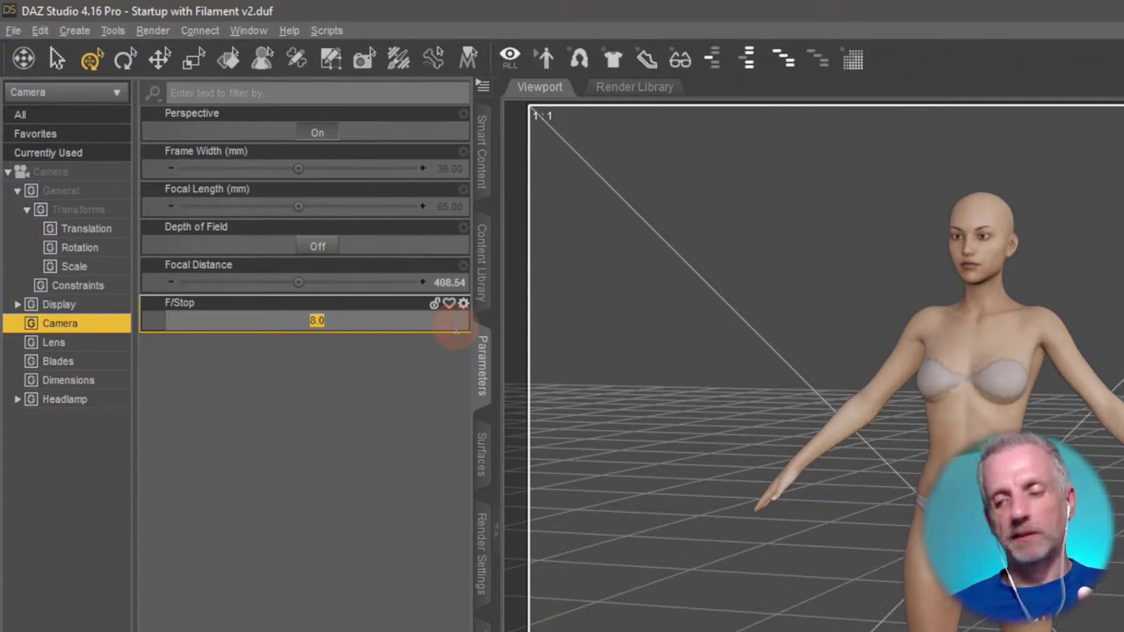
{"action": "type", "text": "32"}
{"action": "key", "text": "Return"}
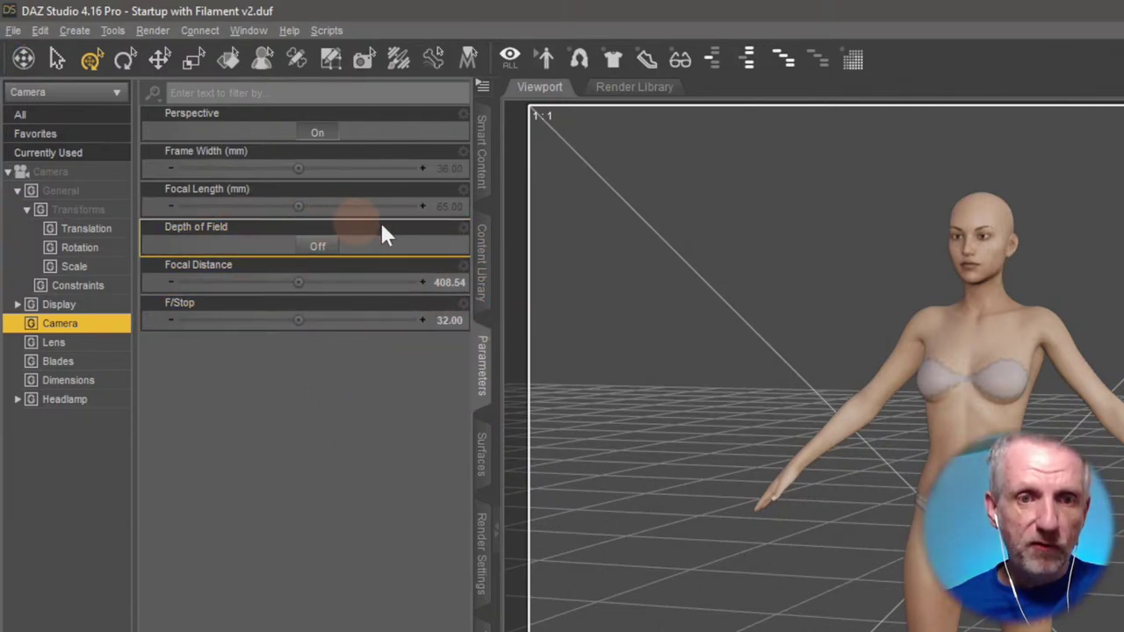
Leave Focal Length at 65 mm and select the Depth of Field setting.
{"action": "left_click", "coordinate": [406, 207]}
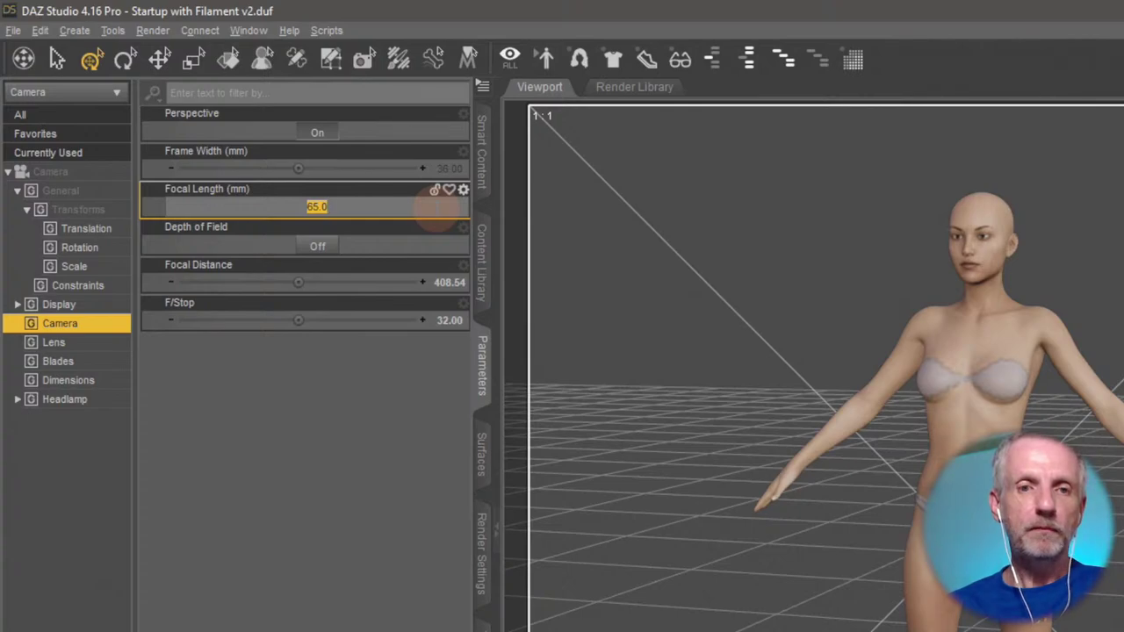
{"action": "key", "text": "Return"}
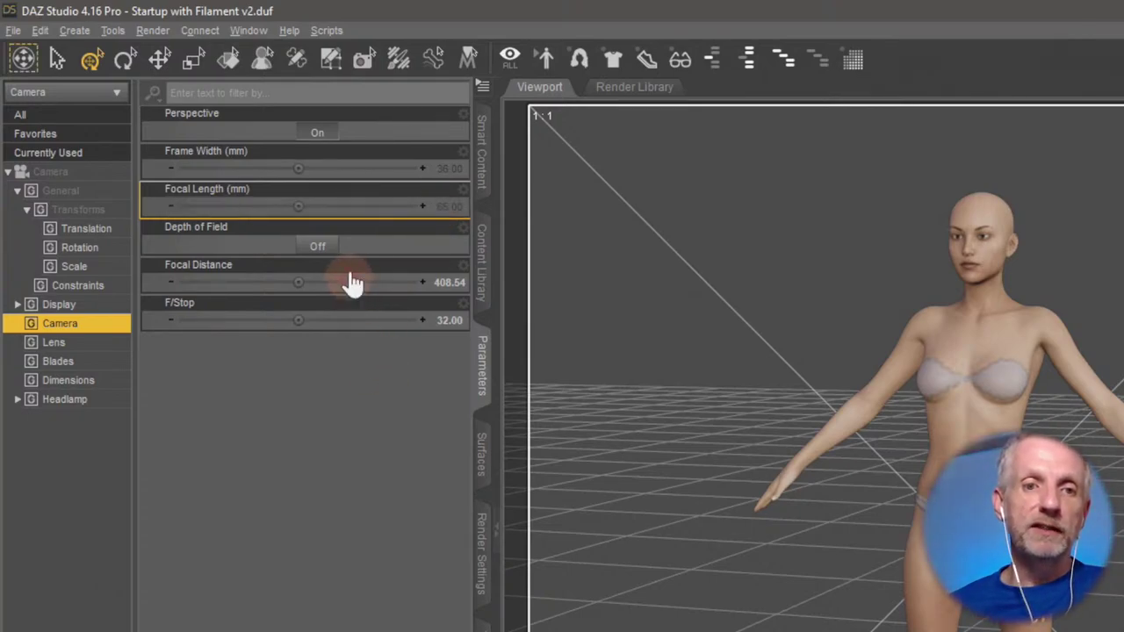
{"action": "left_click", "coordinate": [319, 253]}
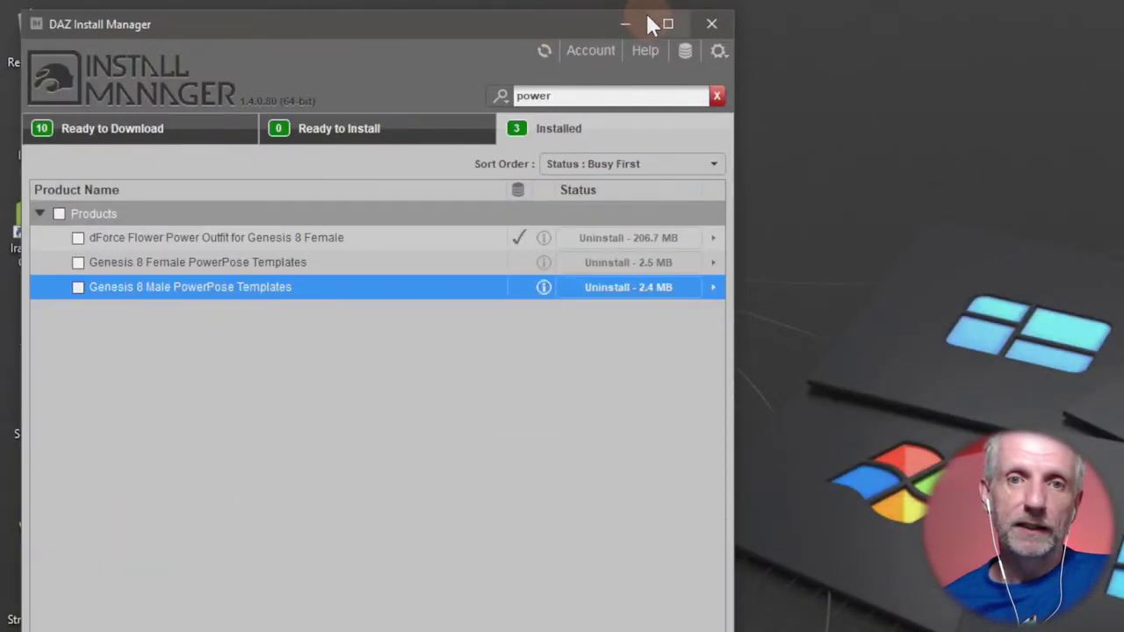
Minimize the Install Manager and browse the My DAZ 3D Library folder in File Explorer.
{"action": "left_click", "coordinate": [629, 17]}
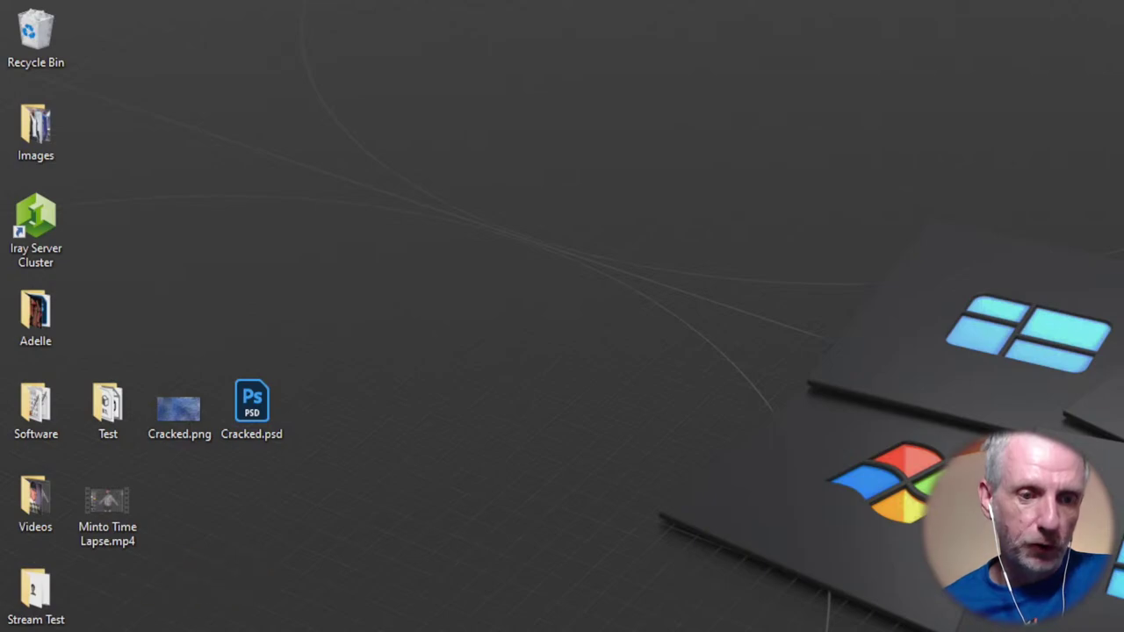
{"action": "key", "text": "alt+Tab"}
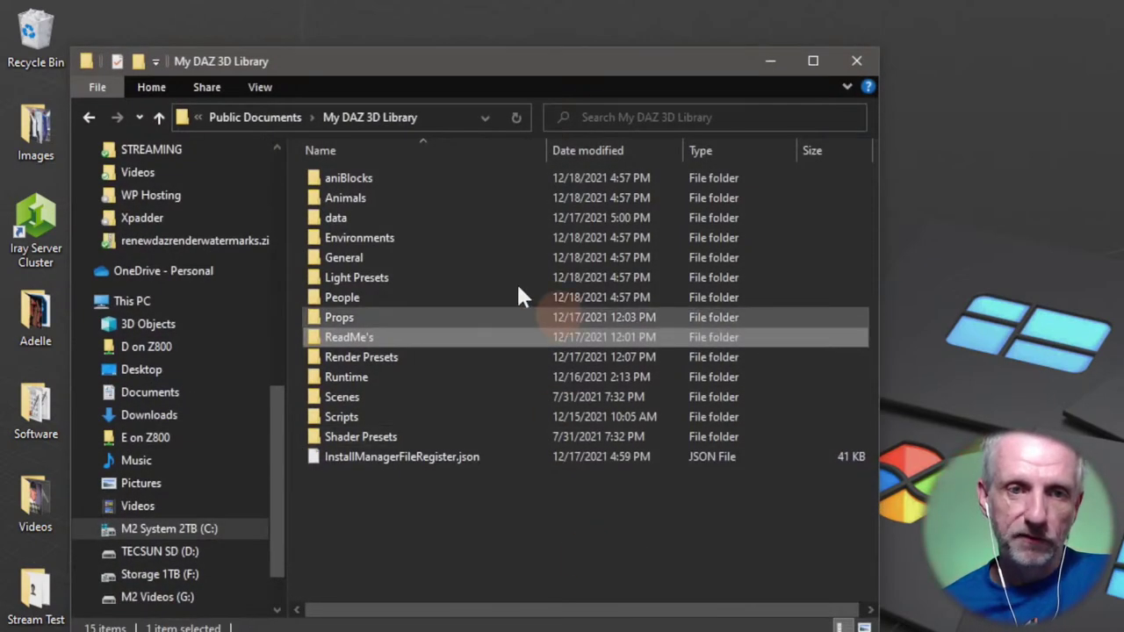
{"action": "scroll", "coordinate": [212, 367], "scroll_direction": "up", "scroll_amount": 3}
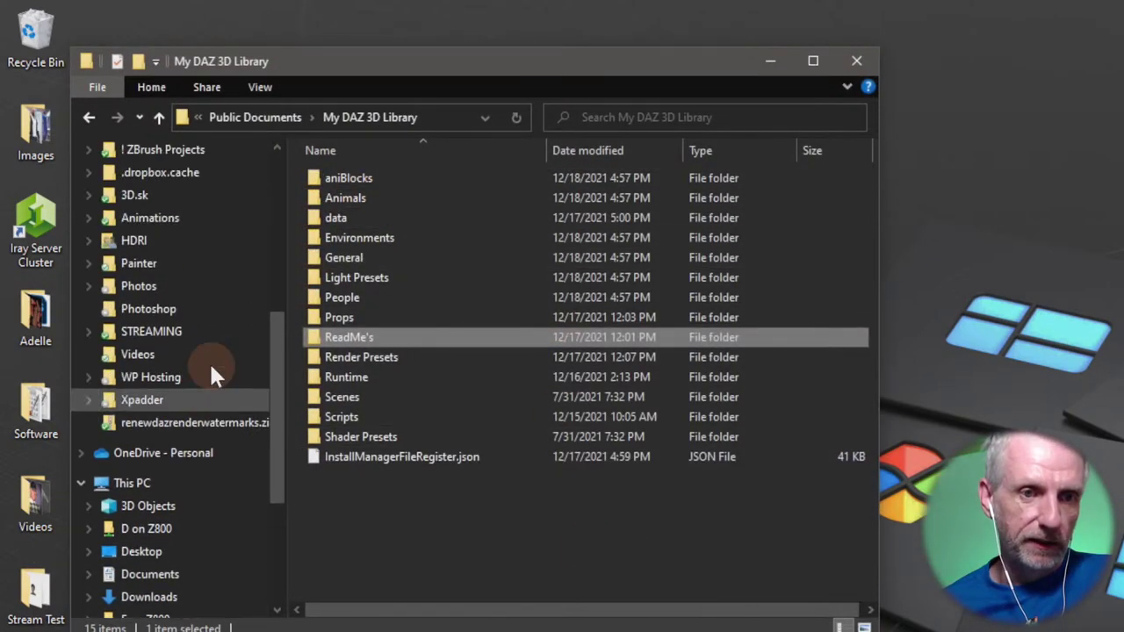
{"action": "scroll", "coordinate": [212, 367], "scroll_direction": "down", "scroll_amount": 1}
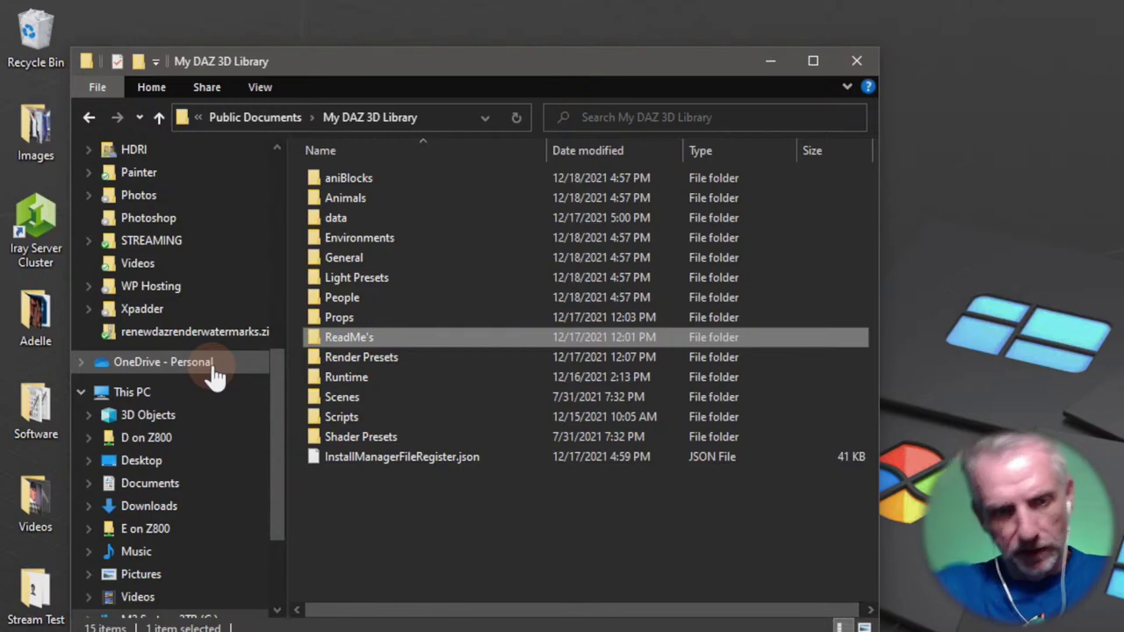
Back in DAZ Studio, open Hitoshi Surgeon.png from the Render Library in Photos.
{"action": "key", "text": "alt+Tab"}
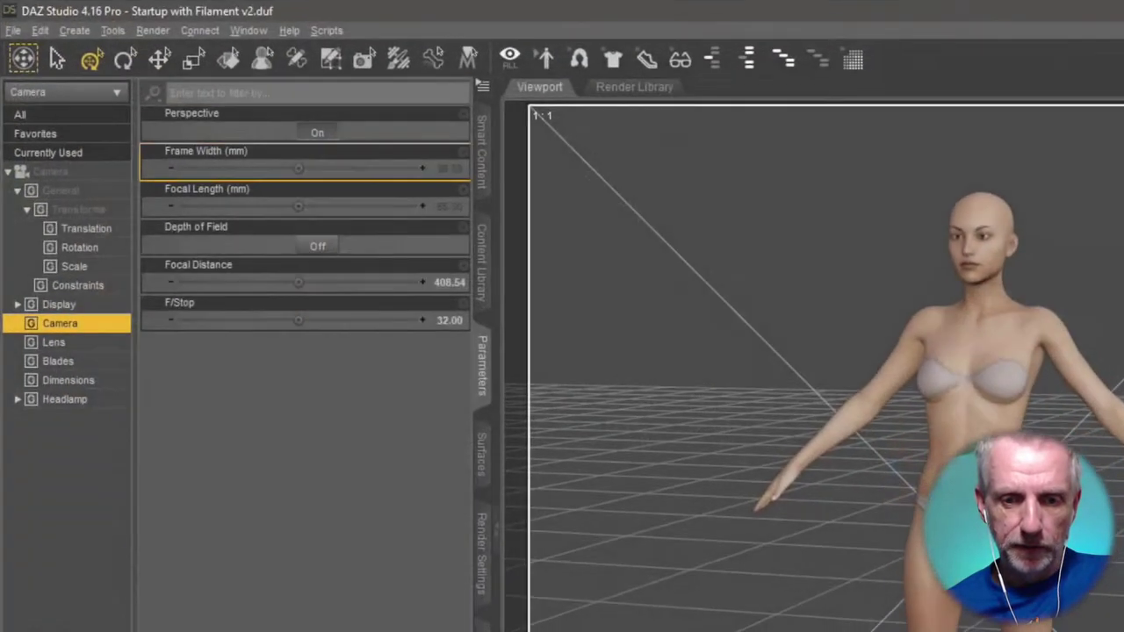
{"action": "left_click", "coordinate": [615, 89]}
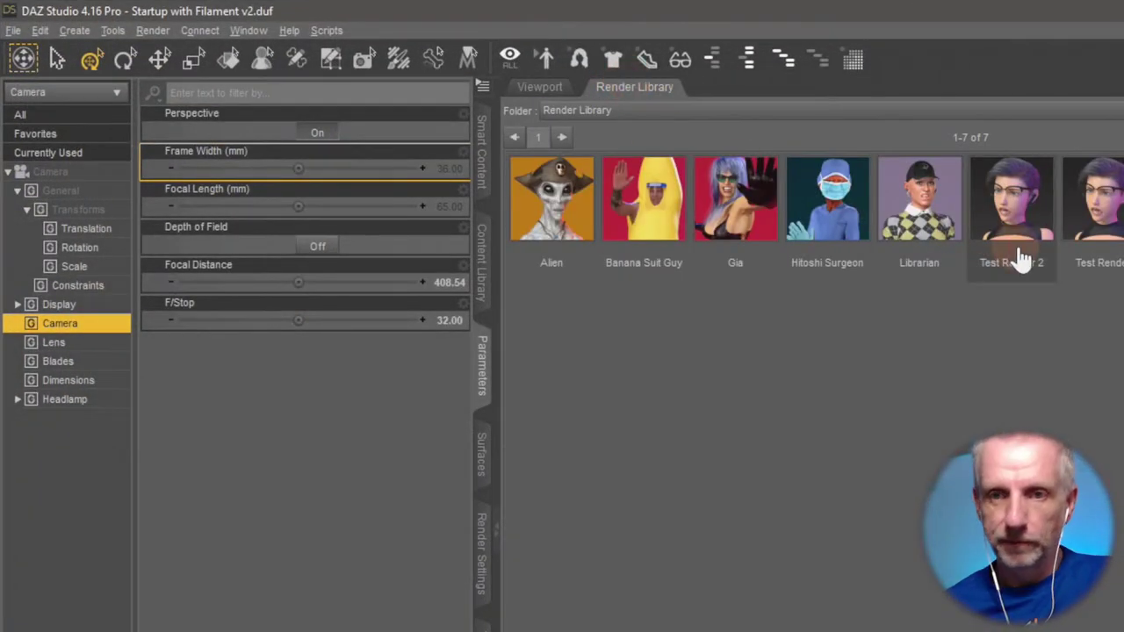
{"action": "left_click", "coordinate": [827, 211]}
{"action": "double_click", "coordinate": [827, 212]}
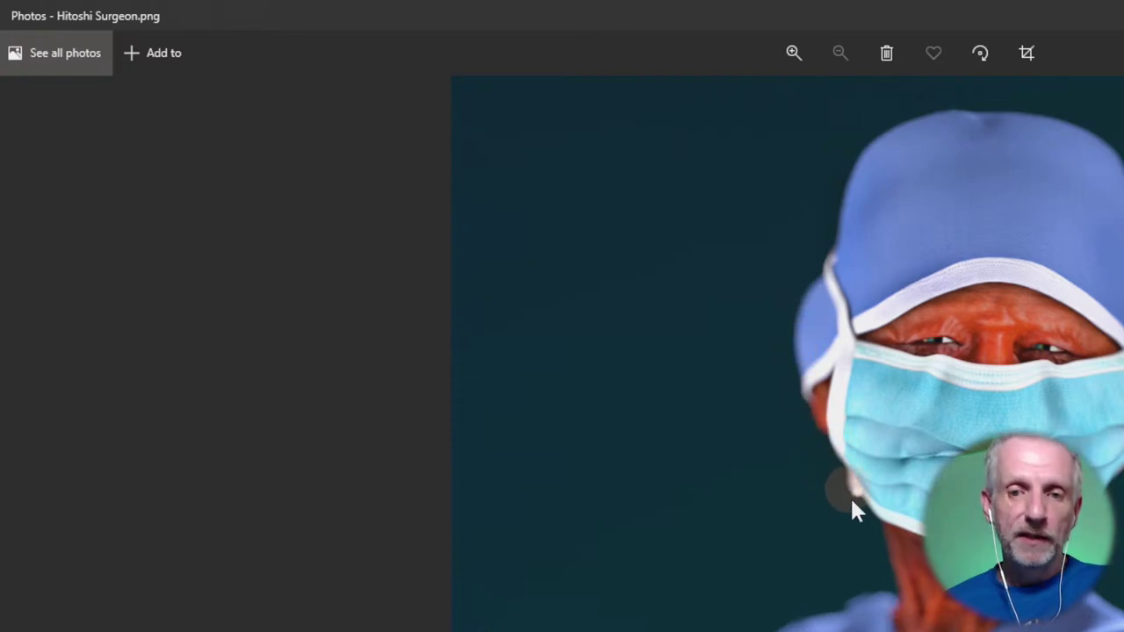
{"action": "scroll", "coordinate": [869, 439], "scroll_direction": "up", "scroll_amount": 5, "text": "ctrl"}
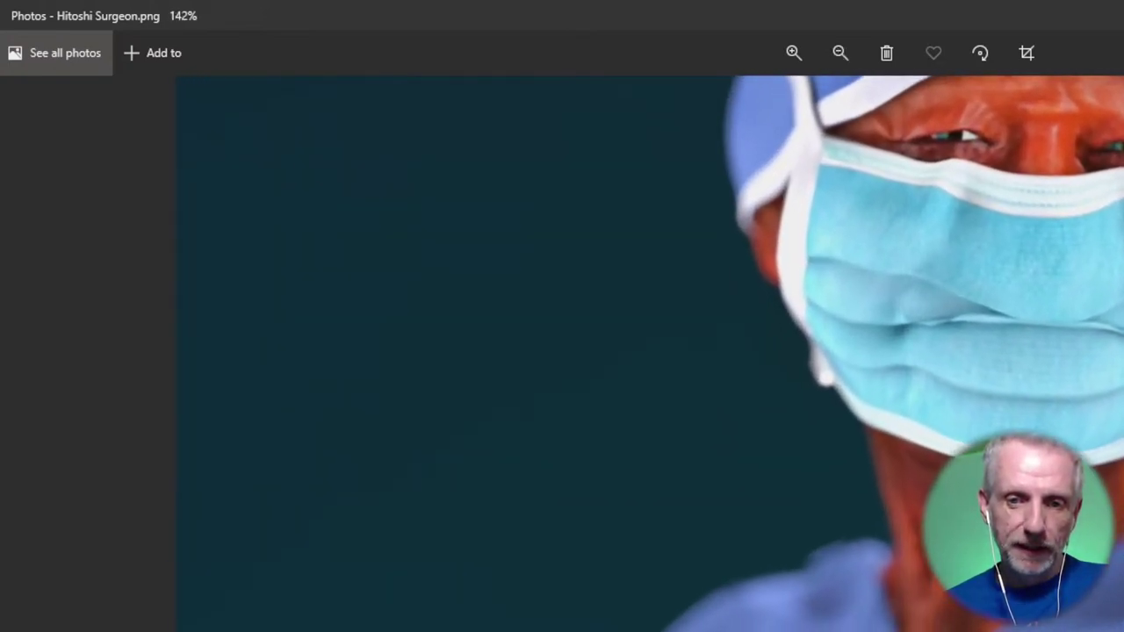
{"action": "scroll", "coordinate": [869, 439], "scroll_direction": "up", "scroll_amount": 3}
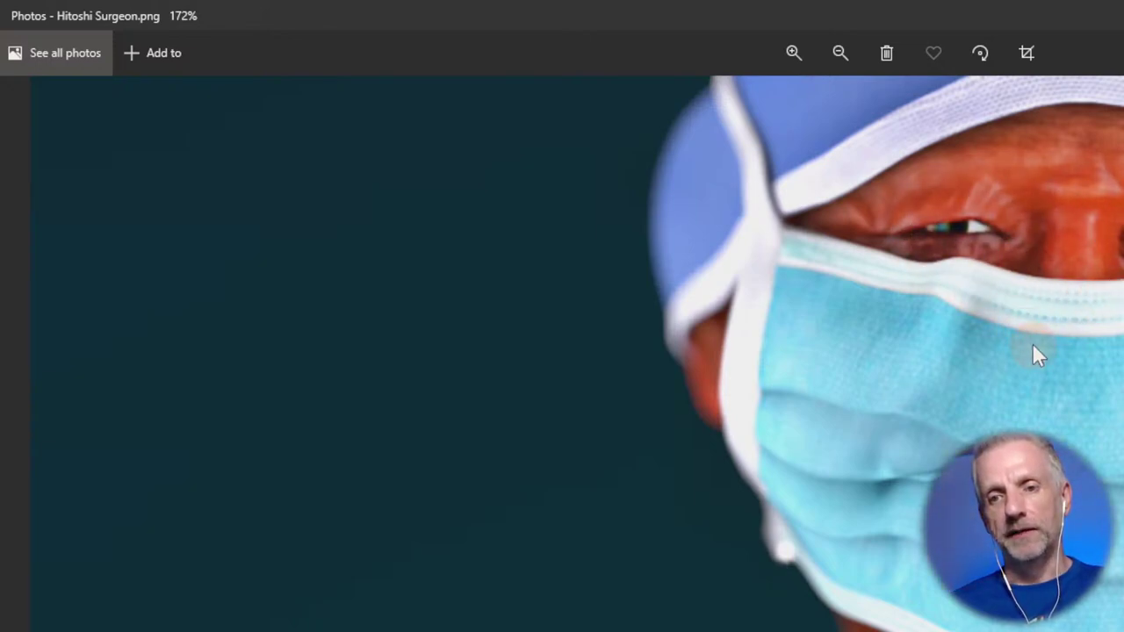
{"action": "scroll", "coordinate": [1032, 348], "scroll_direction": "down", "scroll_amount": 3, "text": "ctrl"}
{"action": "scroll", "coordinate": [1032, 345], "scroll_direction": "up", "scroll_amount": 3, "text": "ctrl"}
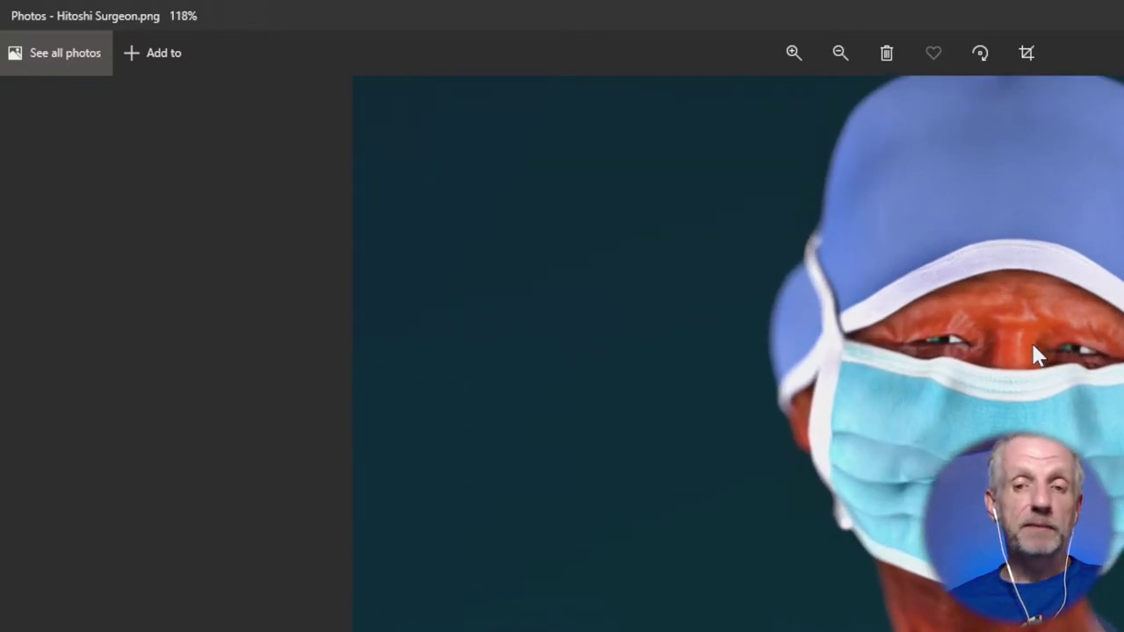
{"action": "left_click_drag", "start_coordinate": [1031, 343], "coordinate": [1032, 378]}
{"action": "scroll", "coordinate": [850, 532], "scroll_direction": "down", "scroll_amount": 3, "text": "ctrl"}
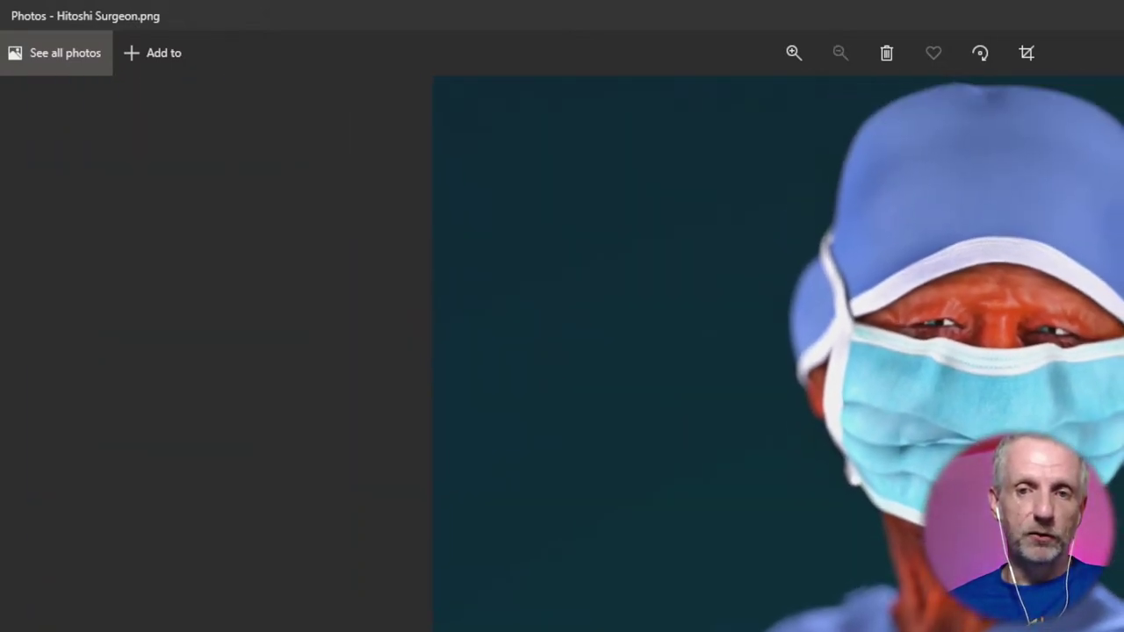
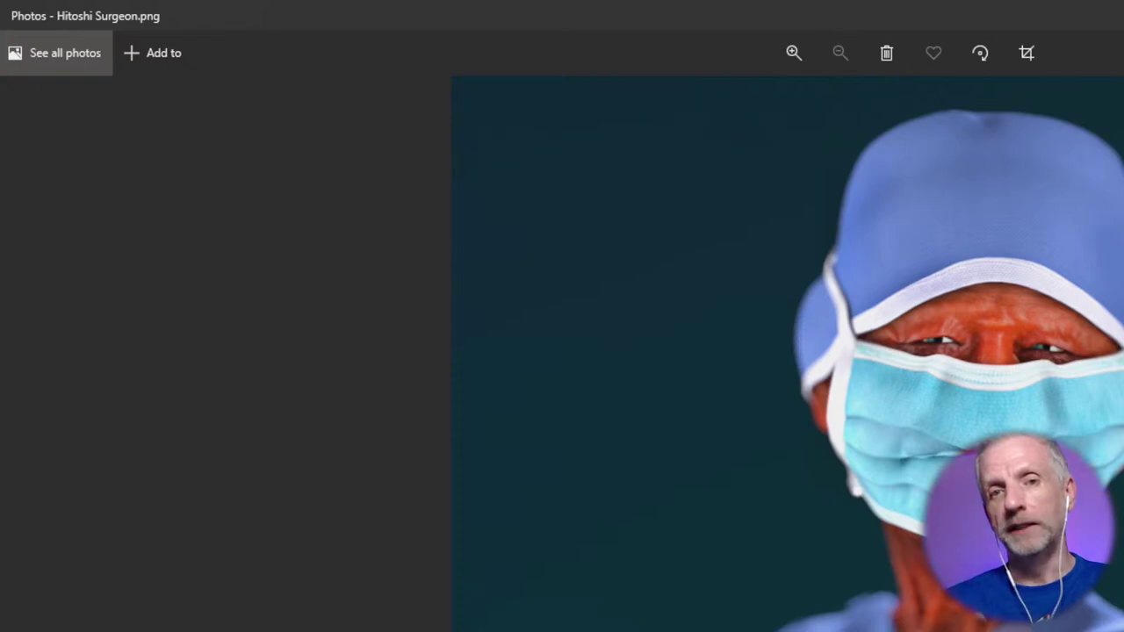
Leave Windows Photos and return to DAZ Studio's Render Library with Alt+Tab.
{"action": "key", "text": "alt+Tab"}
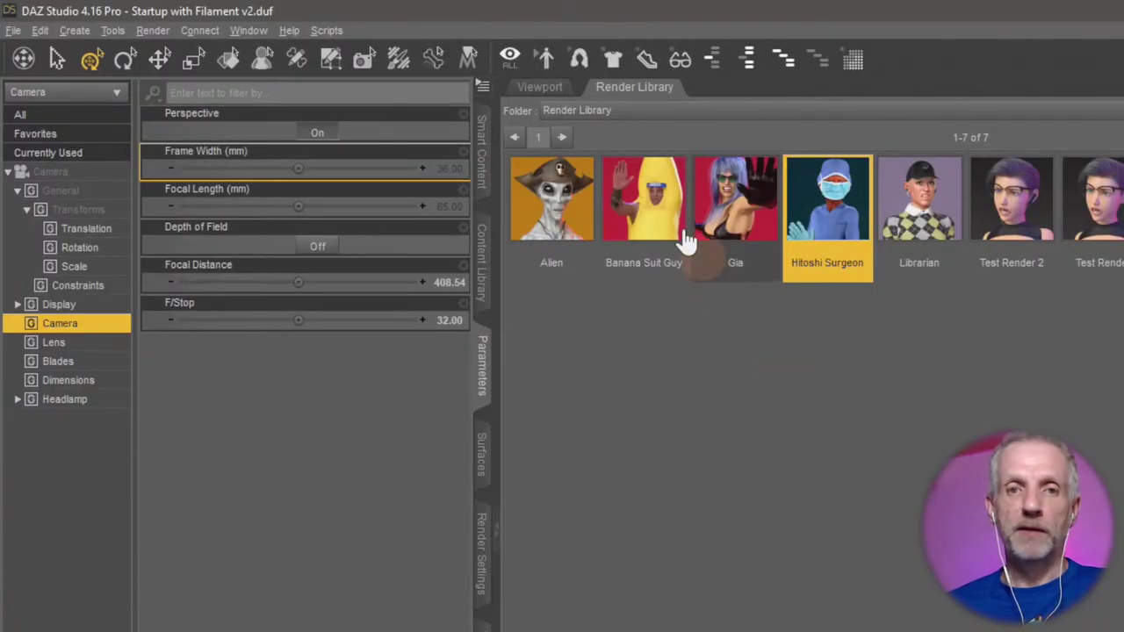
Return to the Viewport showing Genesis 8 Female and open the File menu.
{"action": "left_click", "coordinate": [552, 89]}
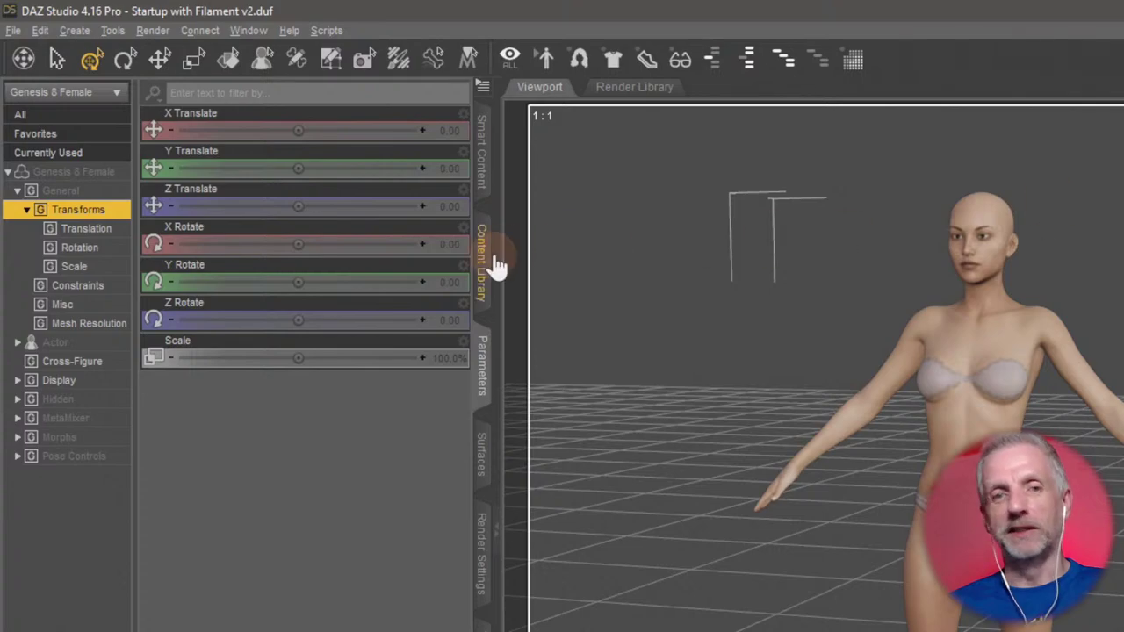
{"action": "left_click", "coordinate": [14, 32]}
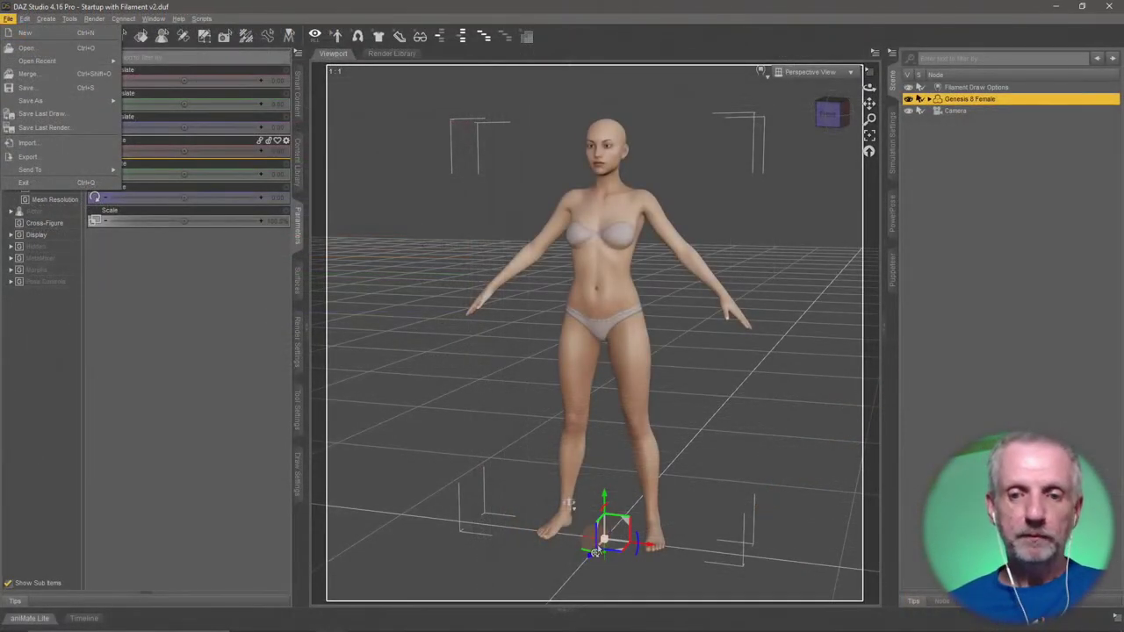
{"action": "left_click", "coordinate": [614, 15]}
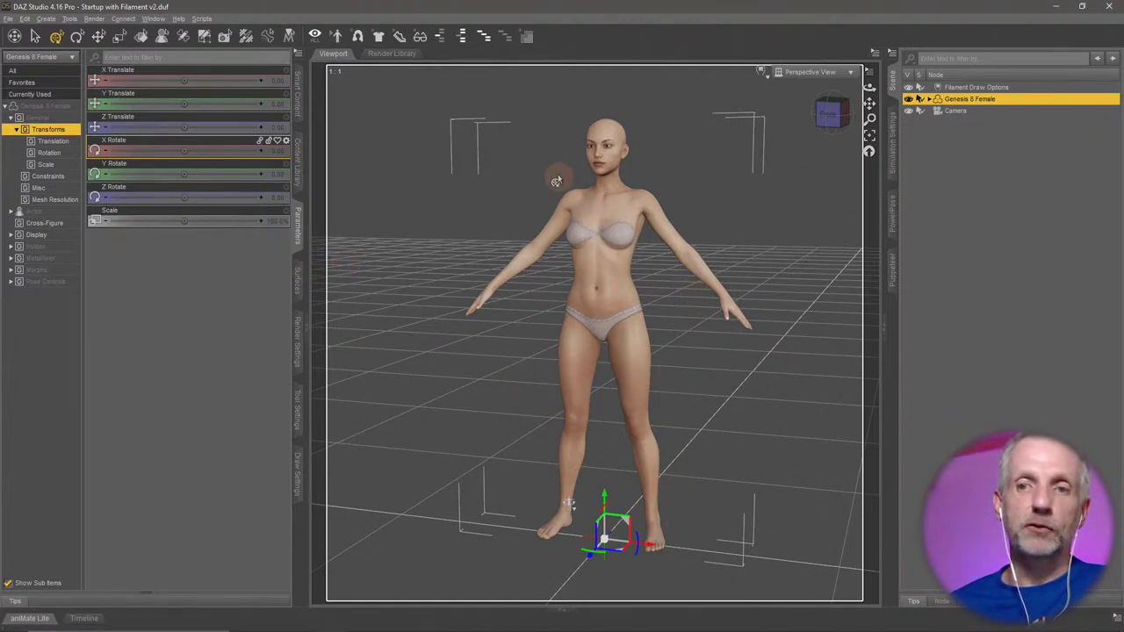
{"action": "left_click", "coordinate": [8, 19]}
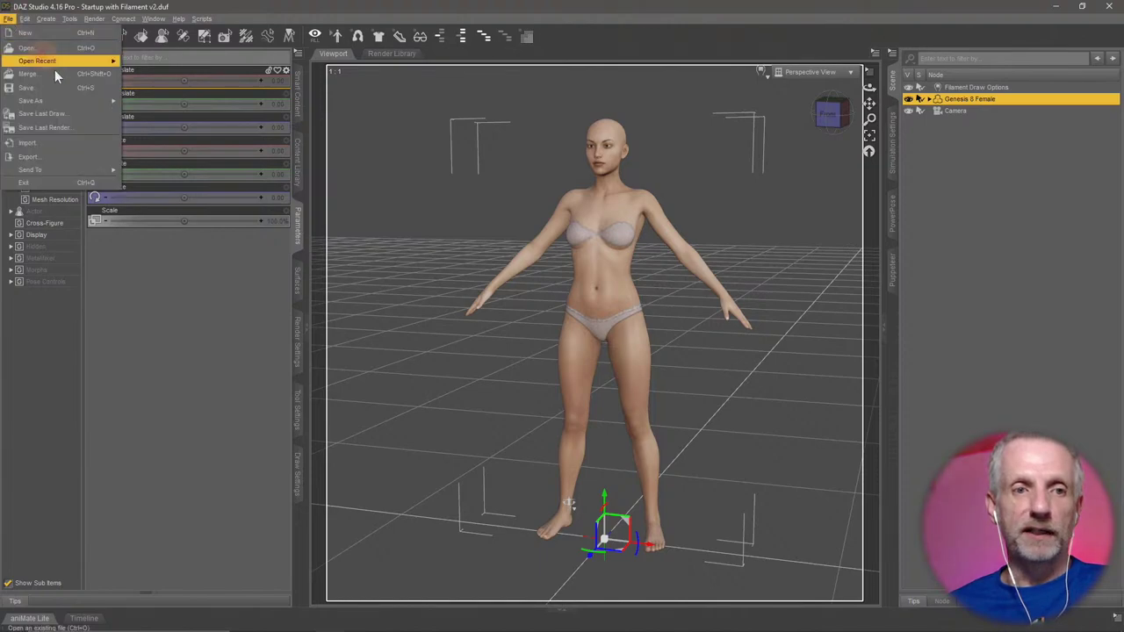
{"action": "left_click", "coordinate": [87, 157]}
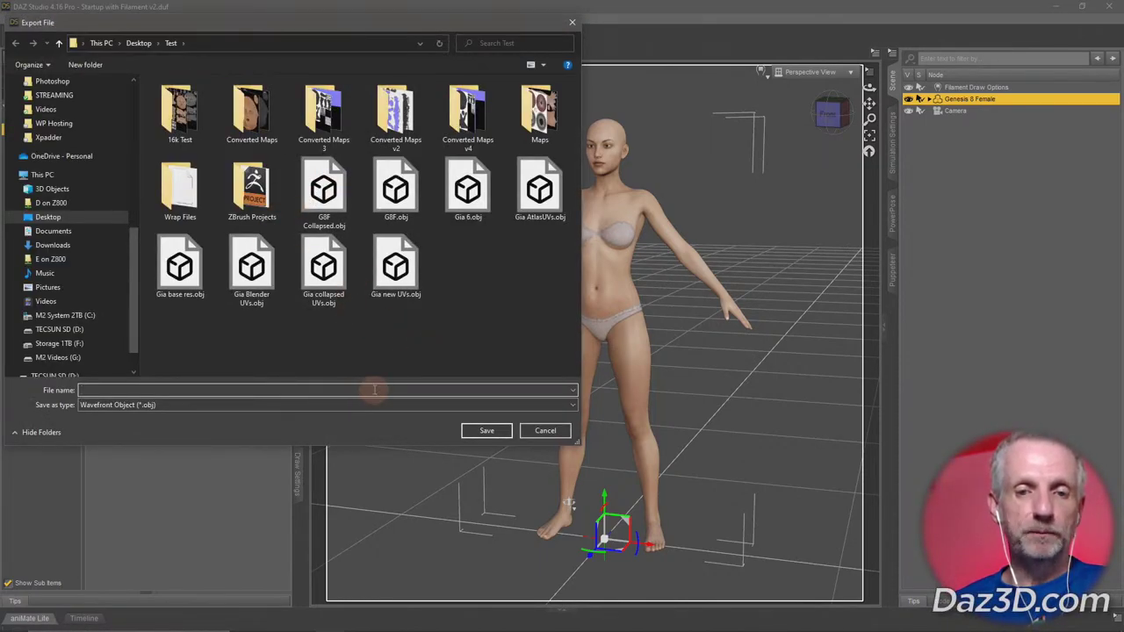
{"action": "left_click", "coordinate": [548, 432]}
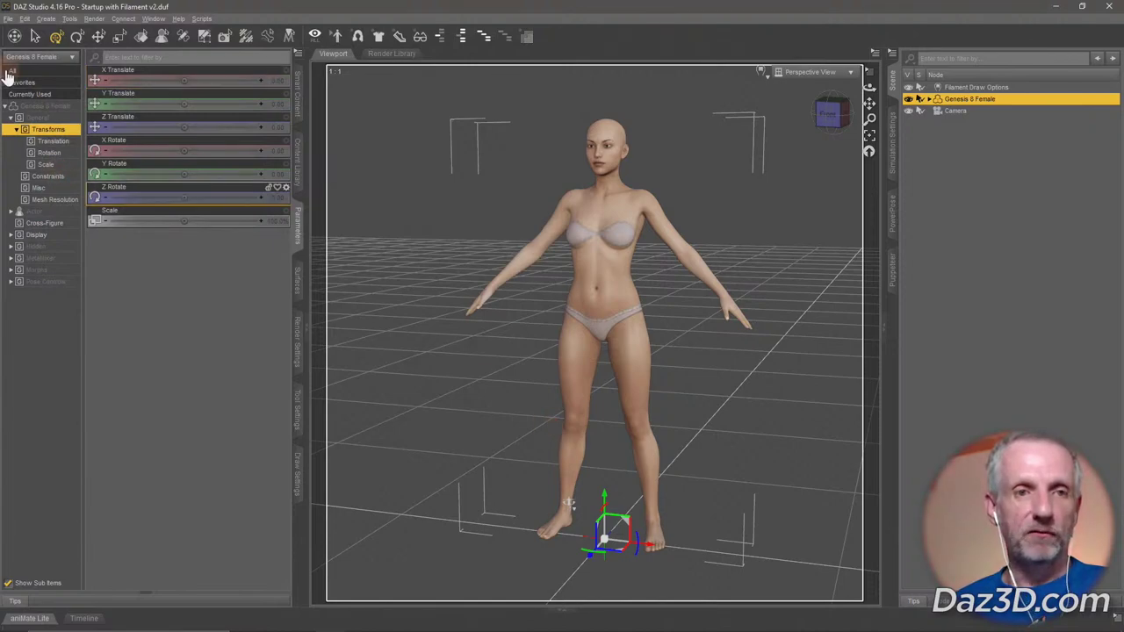
{"action": "left_click", "coordinate": [7, 20]}
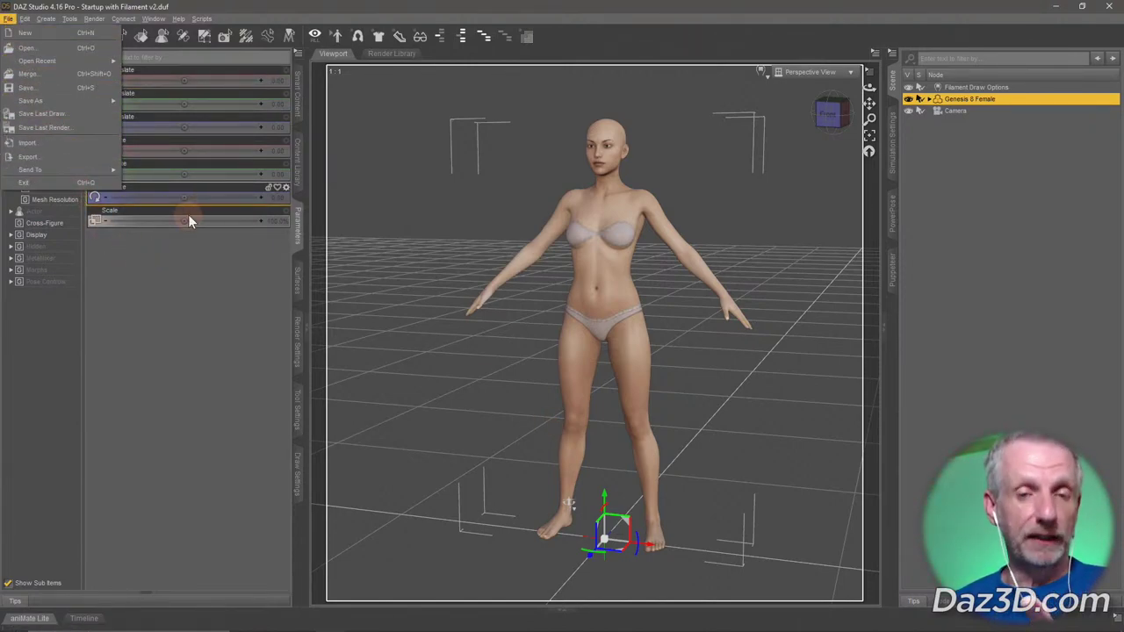
{"action": "key", "text": "Escape"}
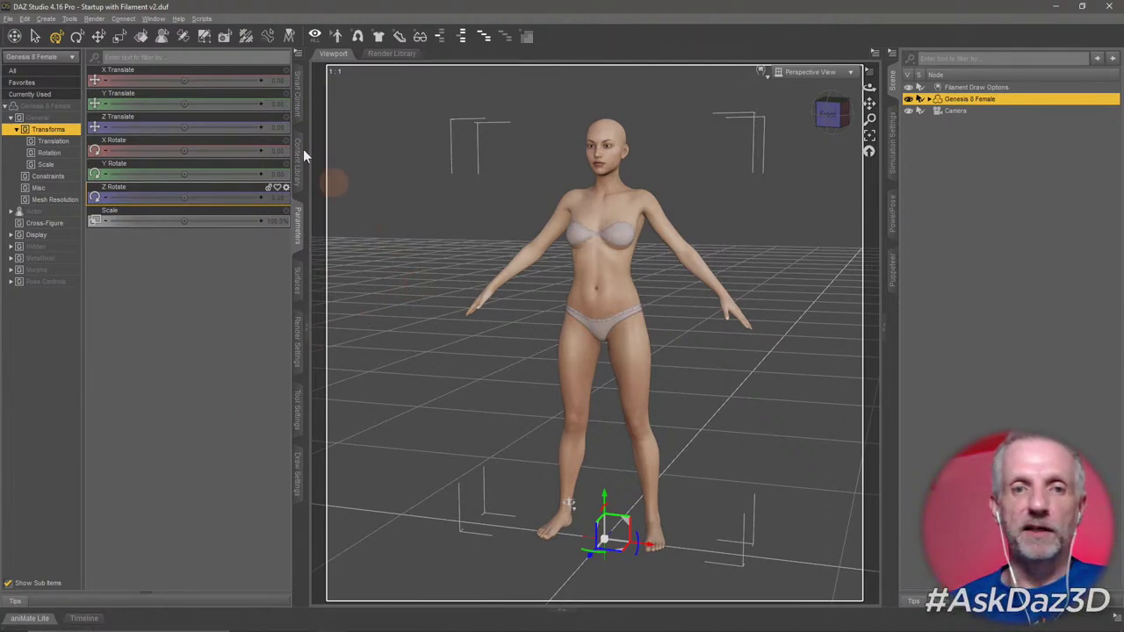
Browse Smart Content to the Victoria 8 product's Materials.
{"action": "left_click", "coordinate": [300, 95]}
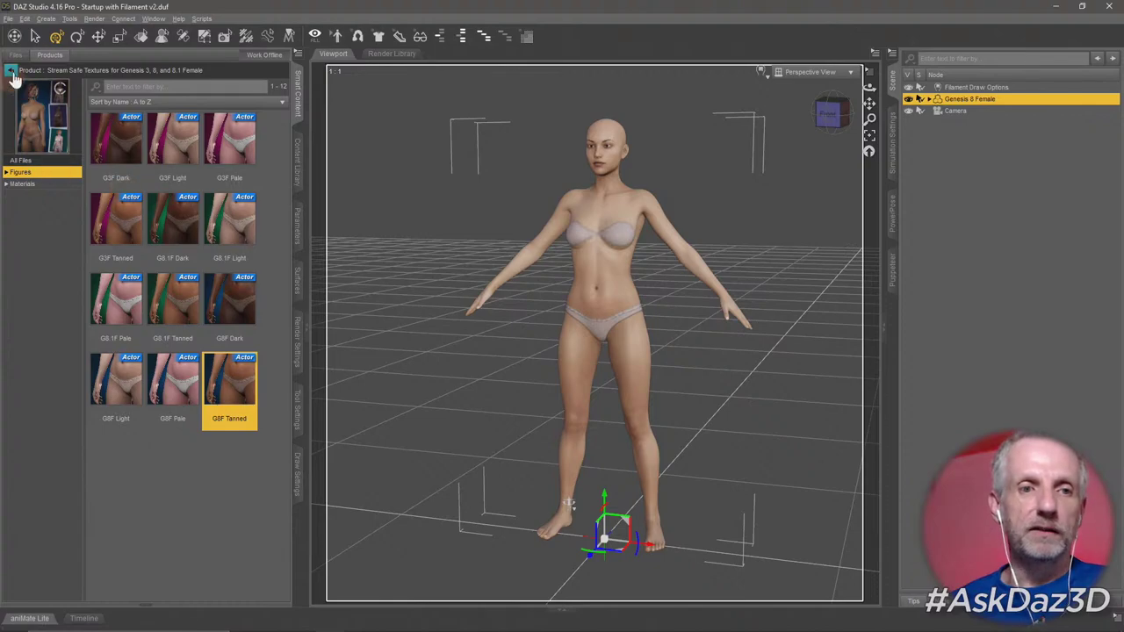
{"action": "left_click", "coordinate": [10, 70]}
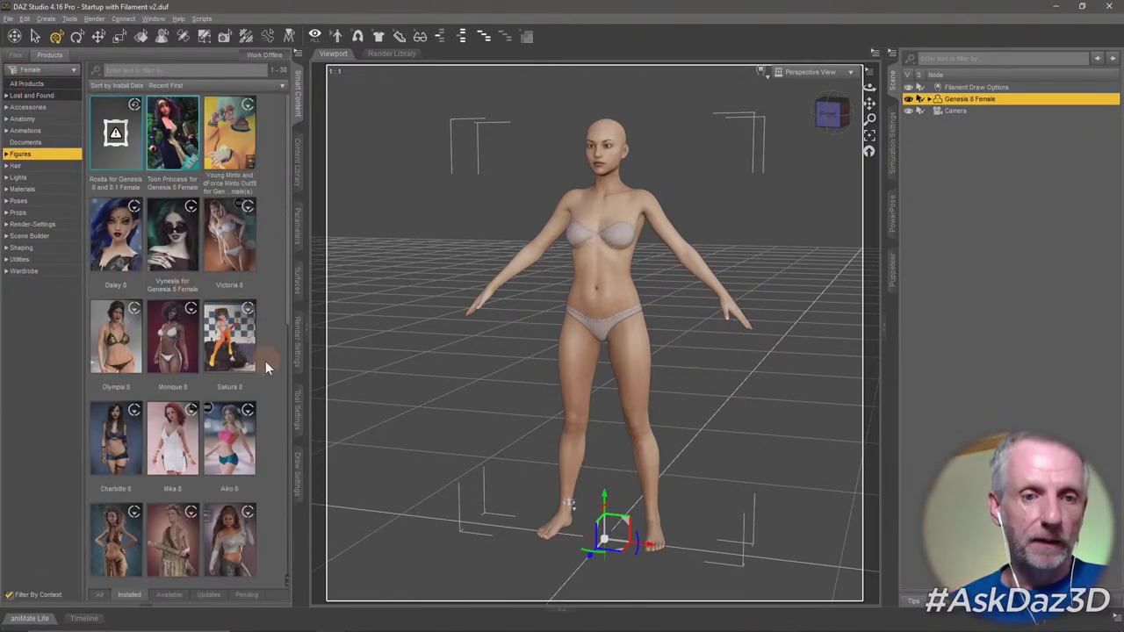
{"action": "left_click", "coordinate": [232, 248]}
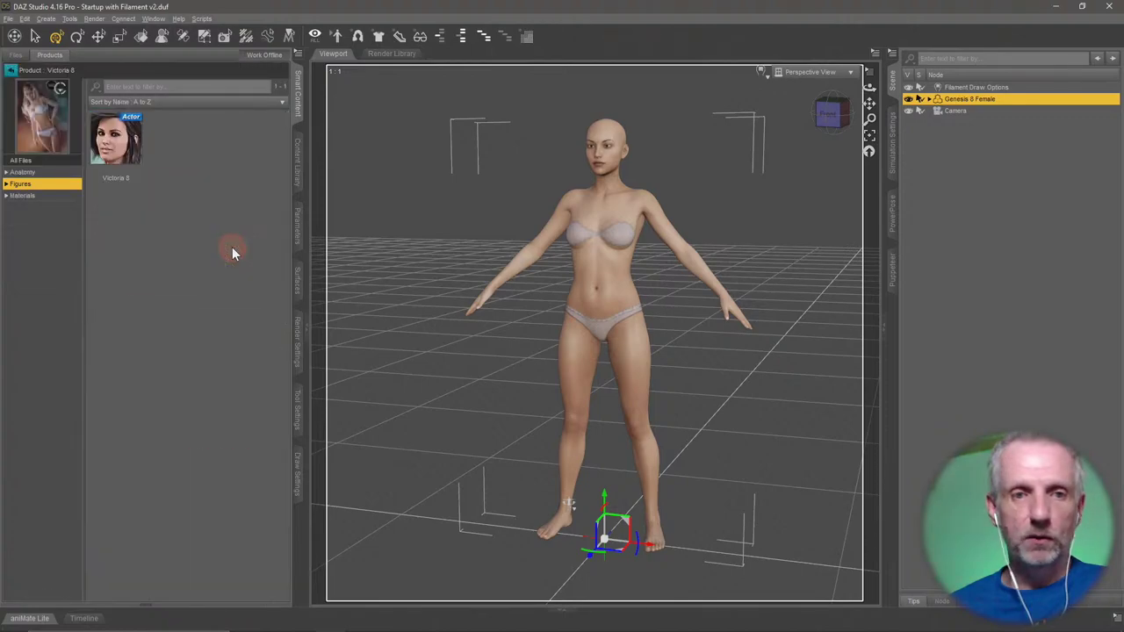
{"action": "left_click", "coordinate": [46, 196]}
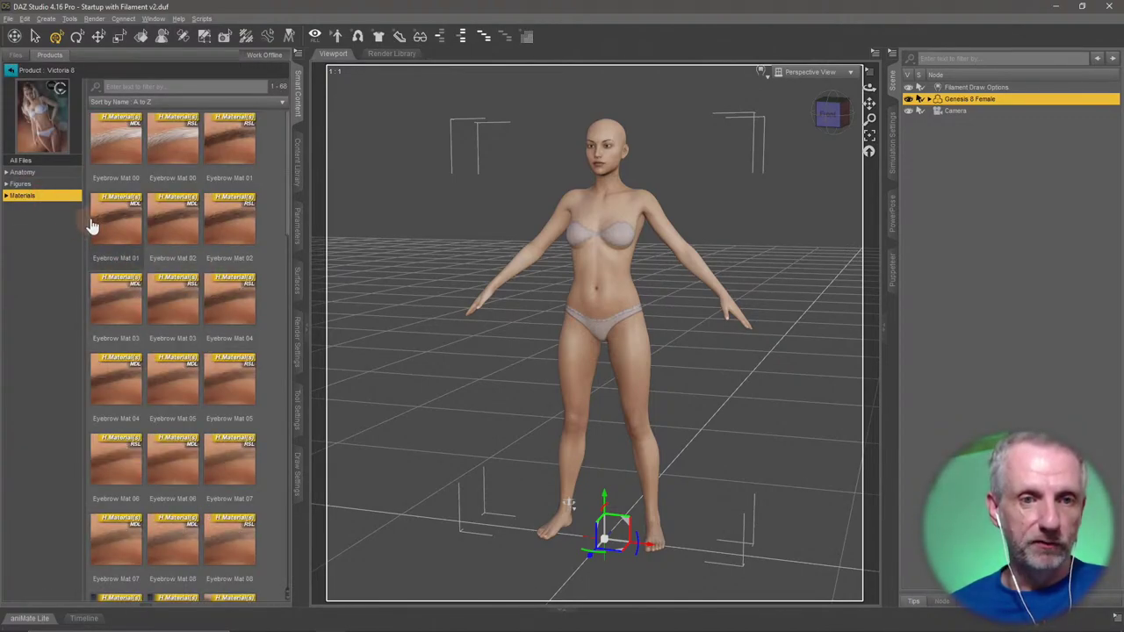
Apply the RSL and MDL Eyebrow Mat 00 materials, then view the Iray Render Settings.
{"action": "mouse_move", "coordinate": [132, 136]}
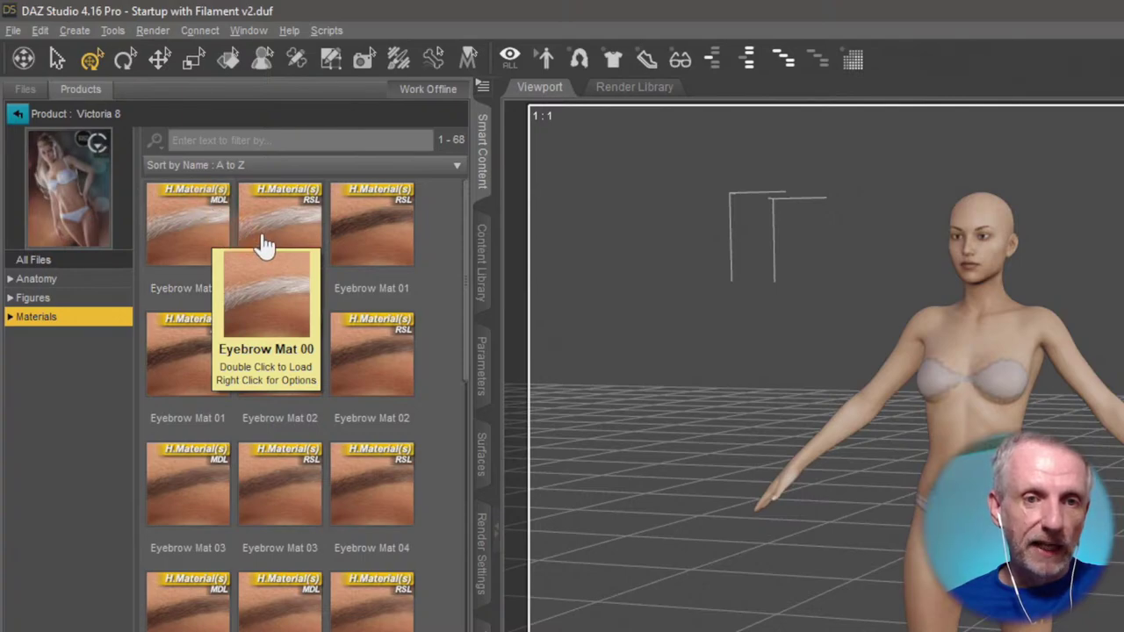
{"action": "mouse_move", "coordinate": [278, 259]}
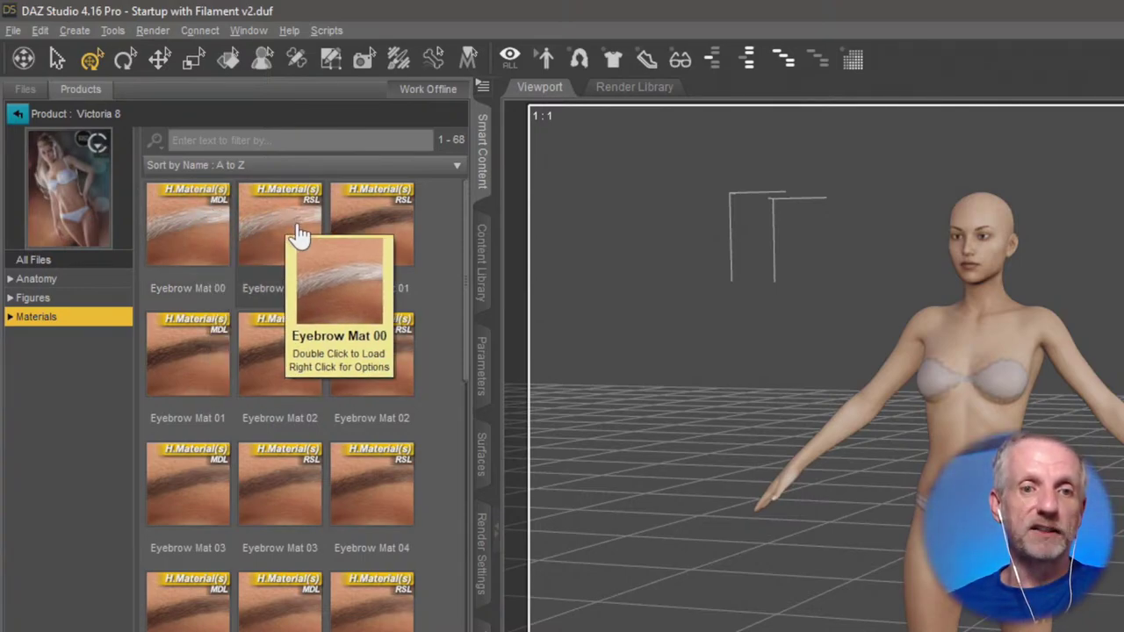
{"action": "left_click", "coordinate": [290, 253]}
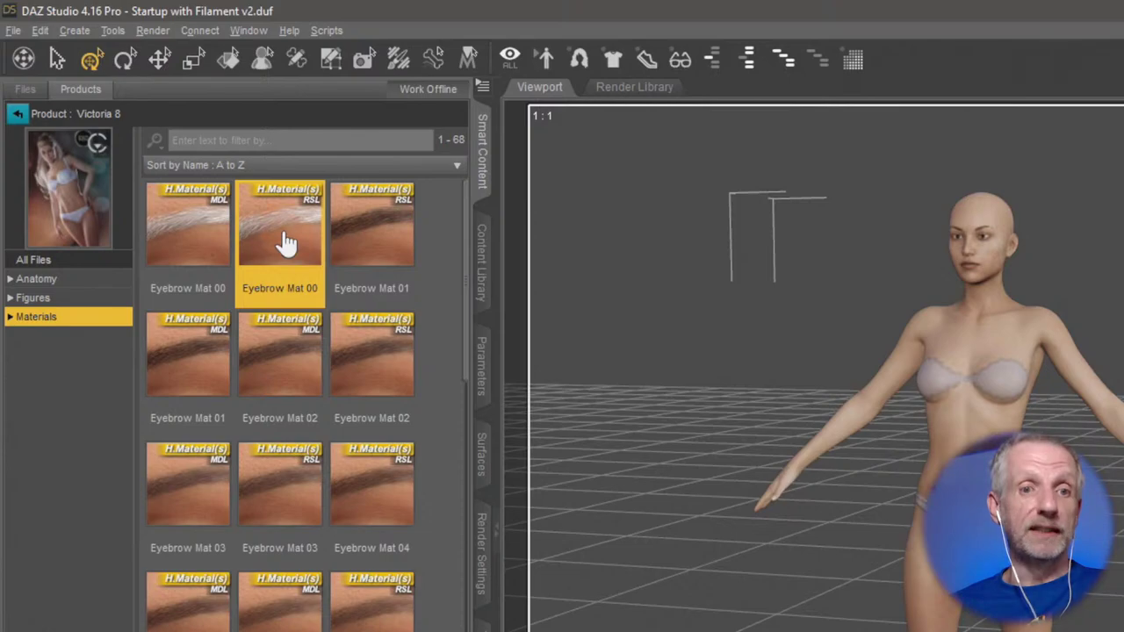
{"action": "left_click", "coordinate": [186, 241]}
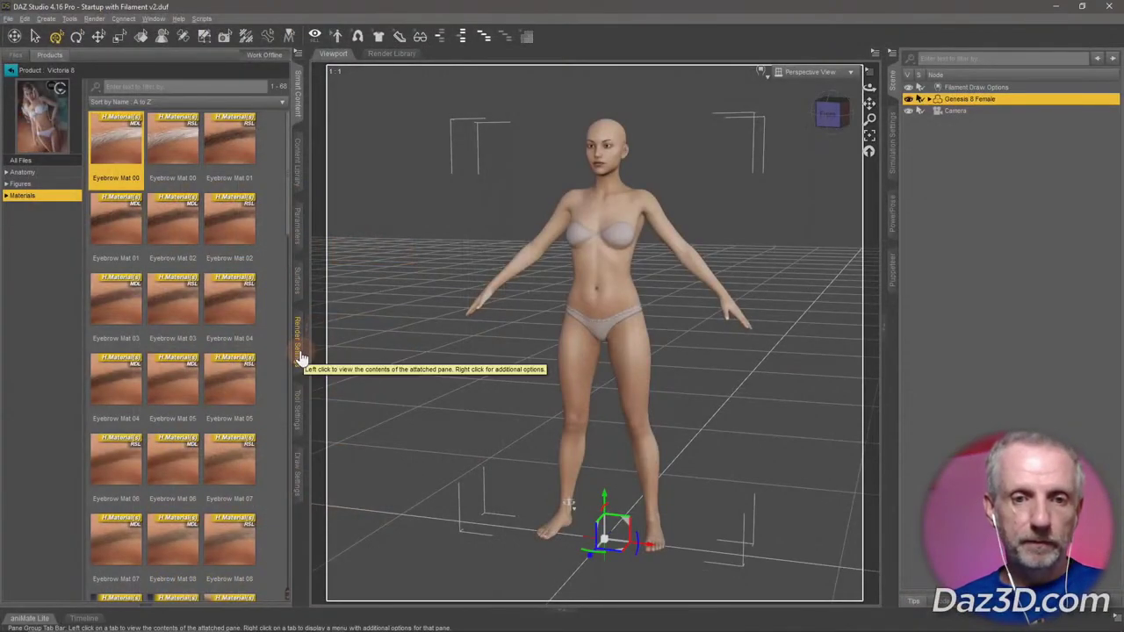
{"action": "left_click", "coordinate": [481, 555]}
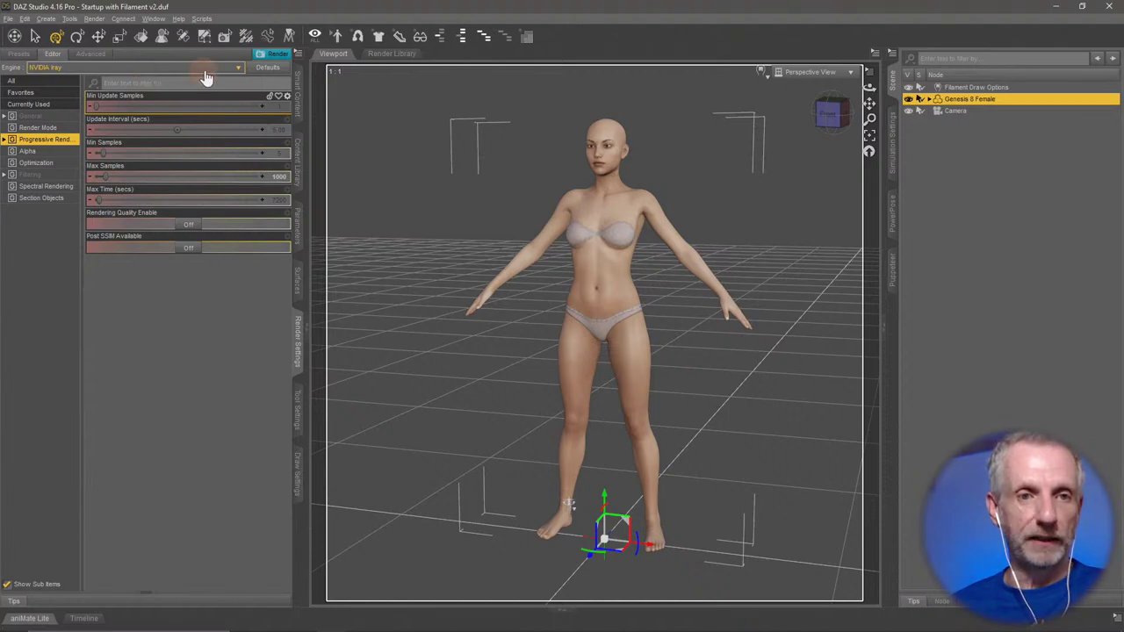
Switch the render engine to 3Delight, render the scene, and close the finished render.
{"action": "left_click", "coordinate": [188, 69]}
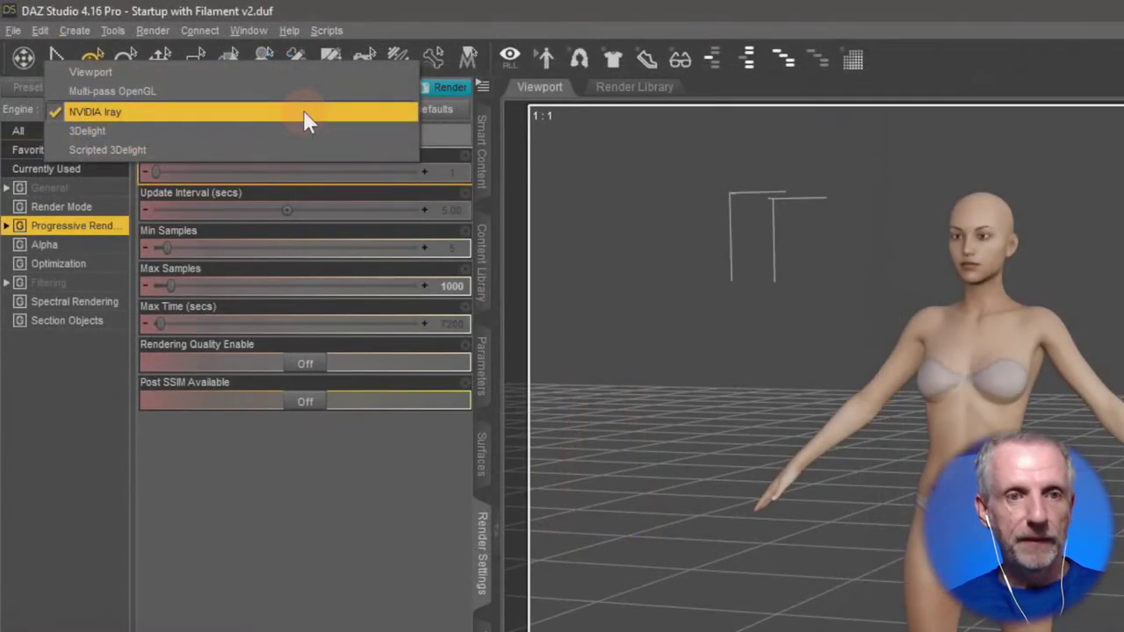
{"action": "left_click", "coordinate": [270, 139]}
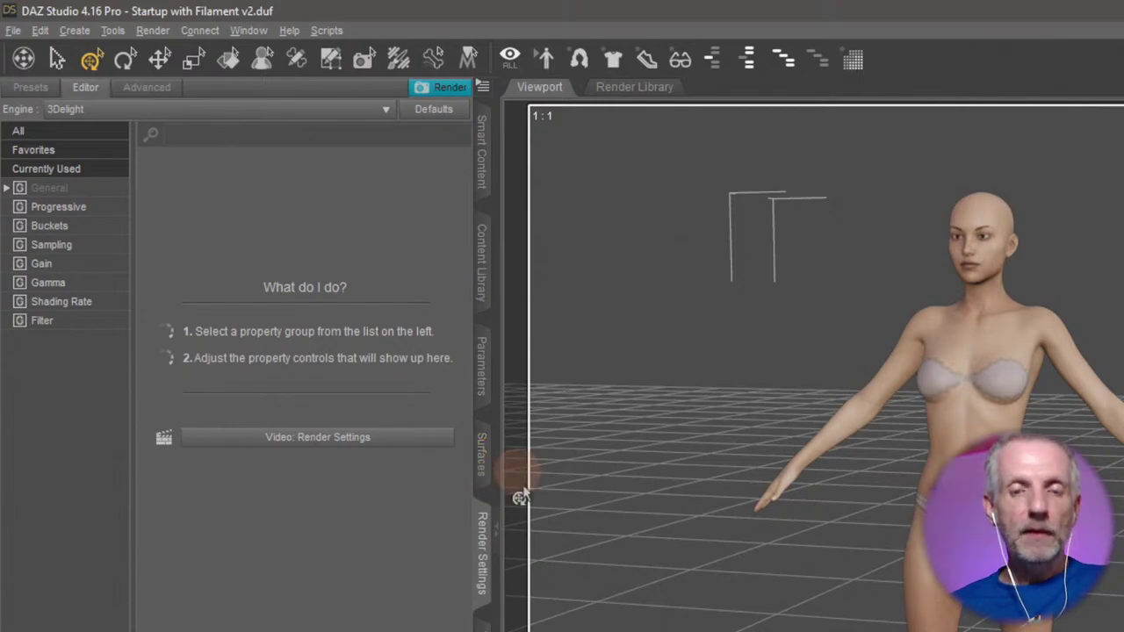
{"action": "left_click", "coordinate": [443, 87]}
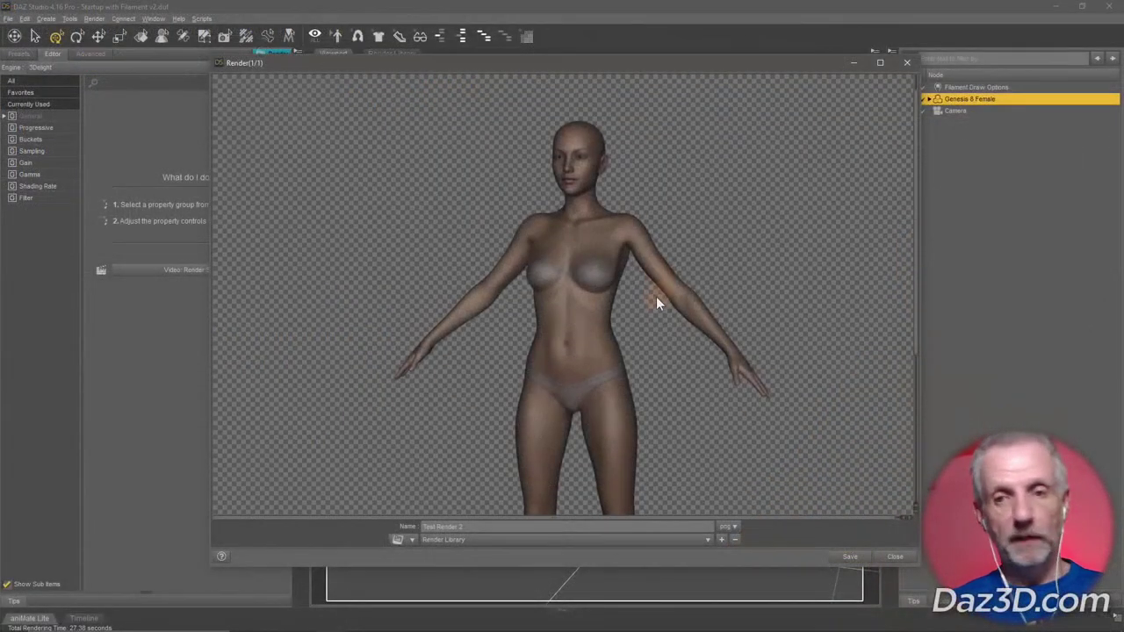
{"action": "scroll", "coordinate": [1061, 480], "scroll_direction": "up", "scroll_amount": 3}
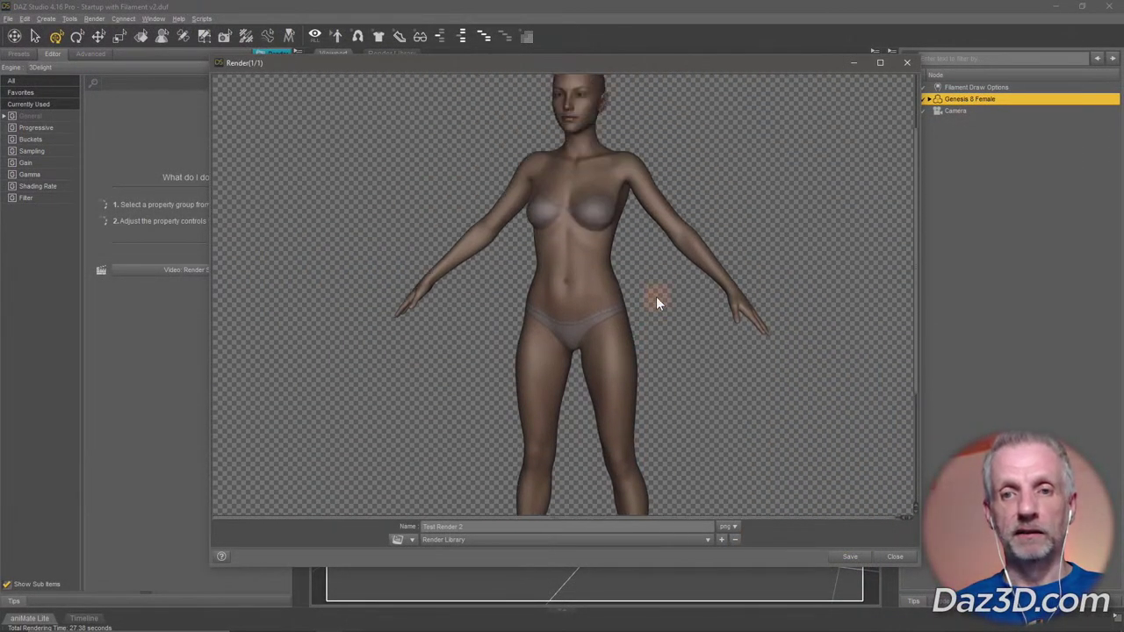
{"action": "scroll", "coordinate": [658, 303], "scroll_direction": "down", "scroll_amount": 2}
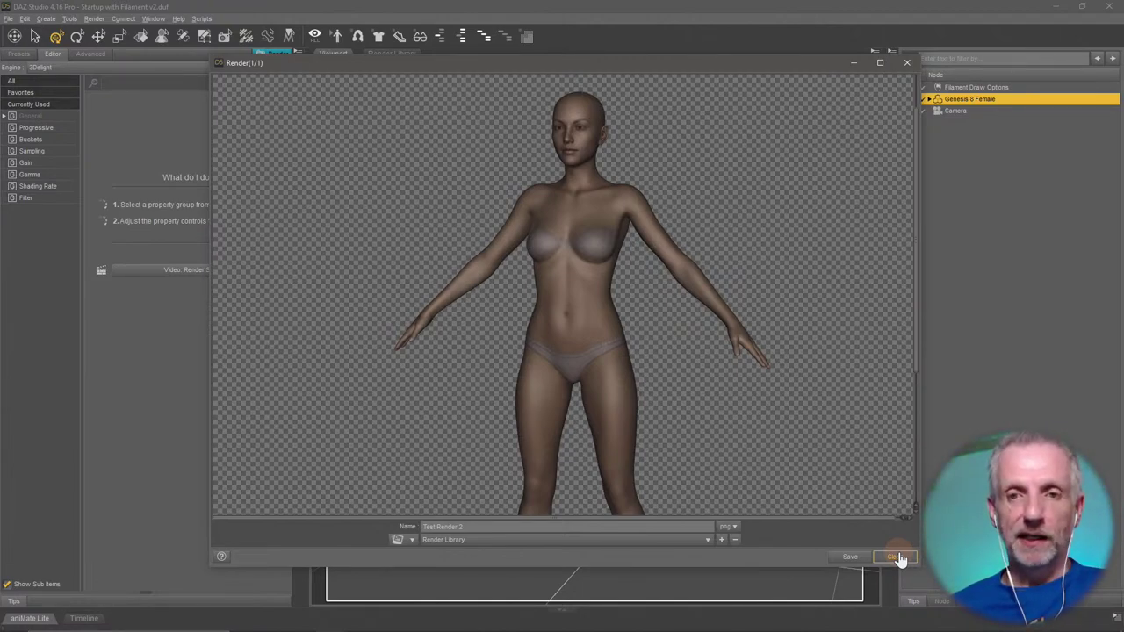
{"action": "left_click", "coordinate": [897, 558]}
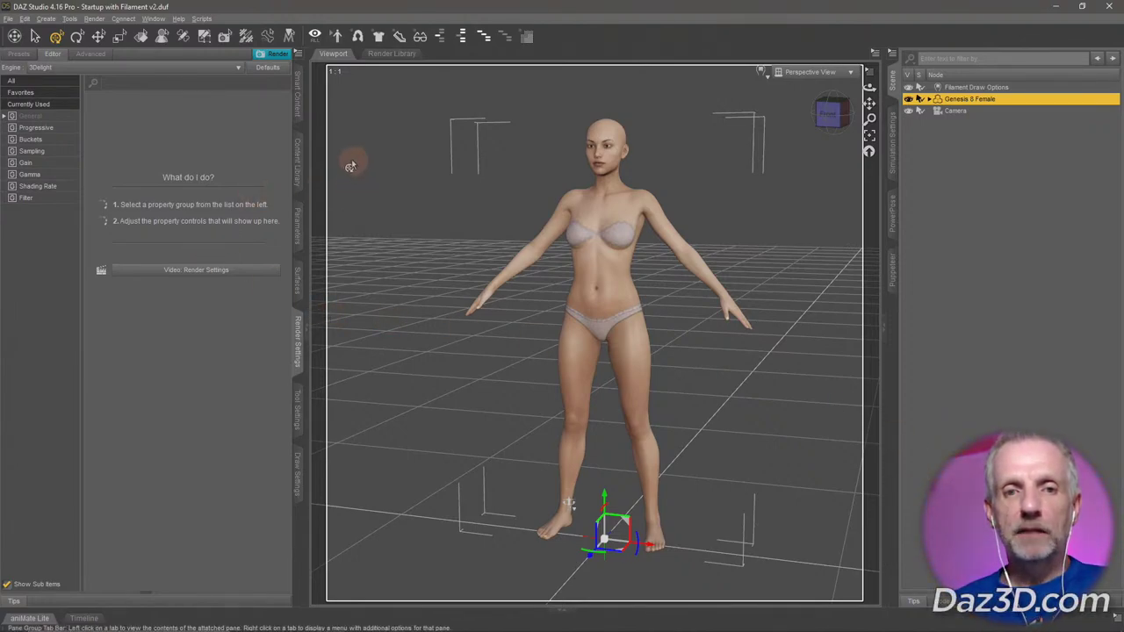
Show the Content Library and collapse the Genesis 8 Female and My DAZ 3D Library branches.
{"action": "left_click", "coordinate": [299, 175]}
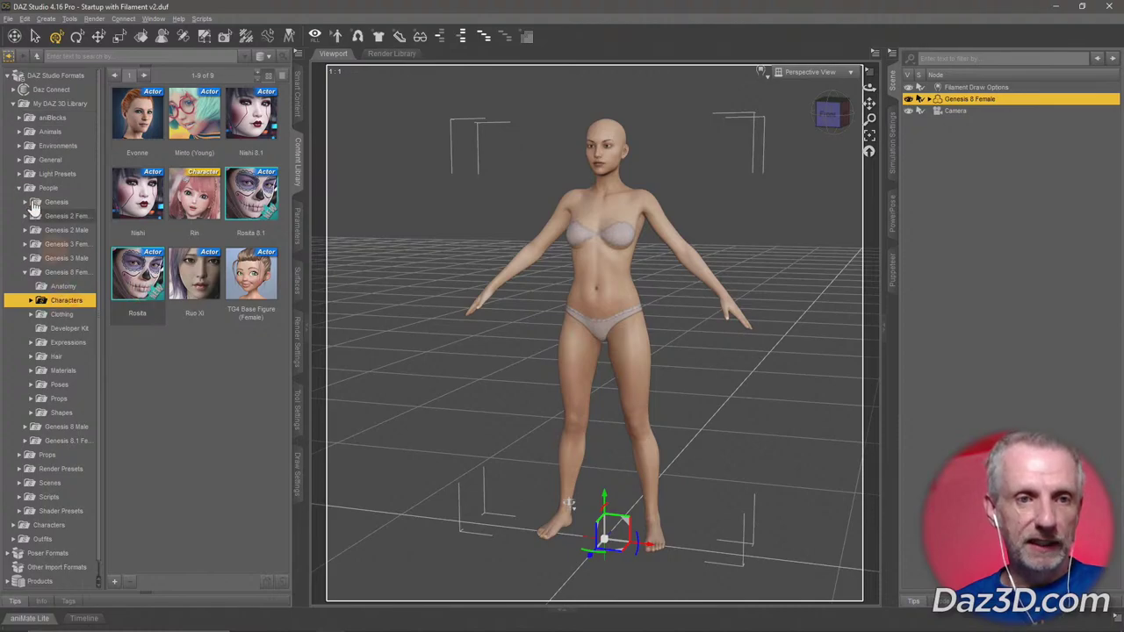
{"action": "left_click", "coordinate": [25, 272]}
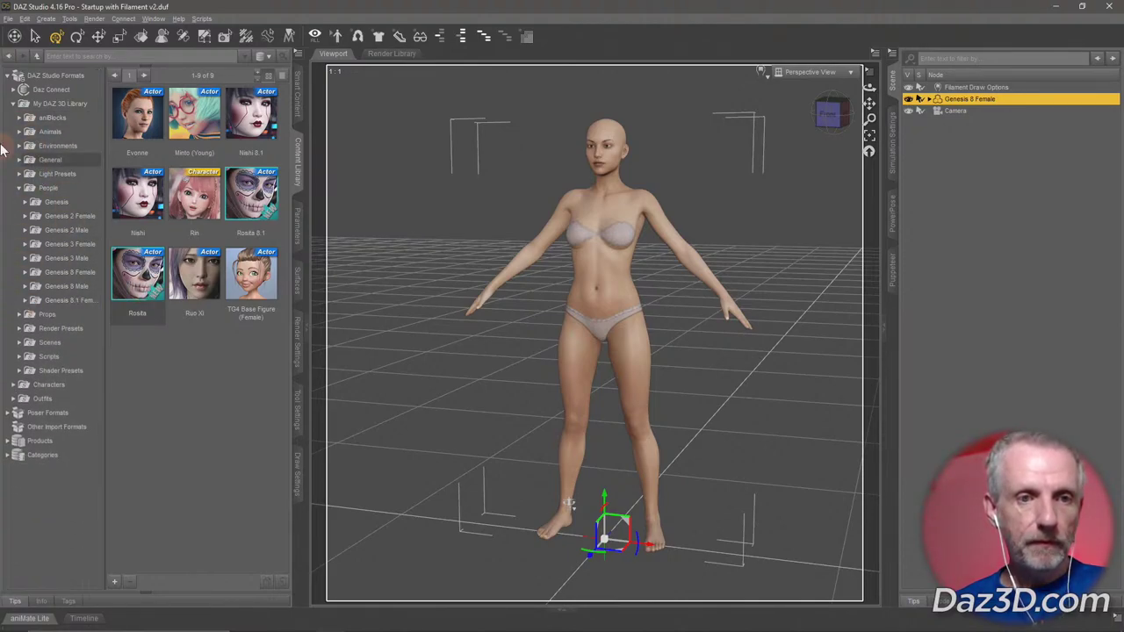
{"action": "left_click", "coordinate": [13, 104]}
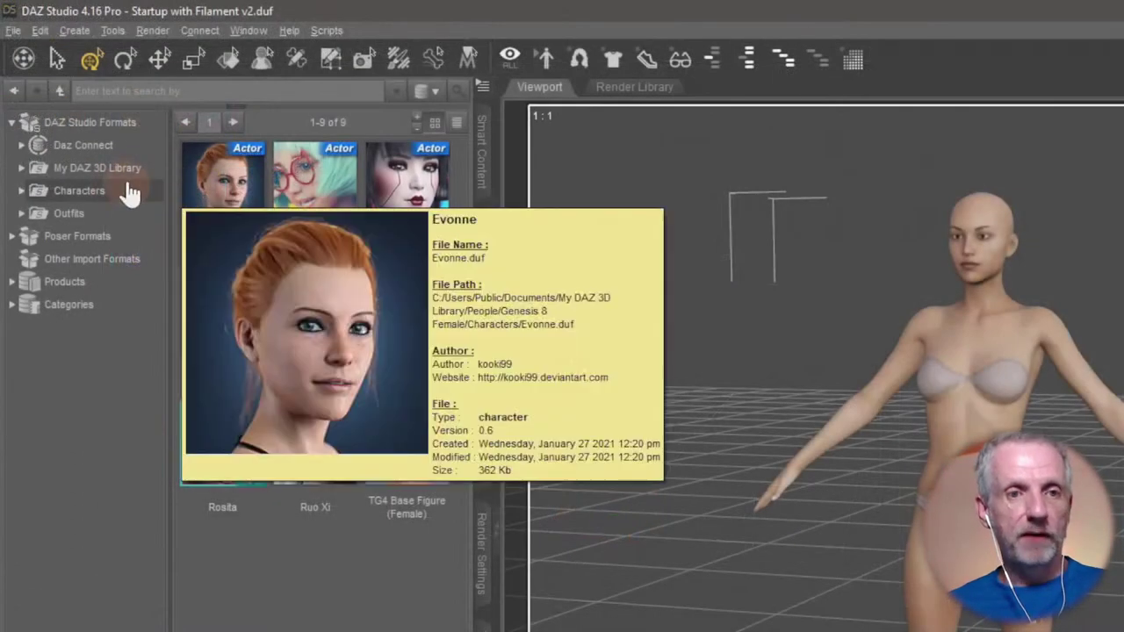
Select the My DAZ 3D Library, Characters and Outfits base directories, twice over.
{"action": "left_click", "coordinate": [64, 106]}
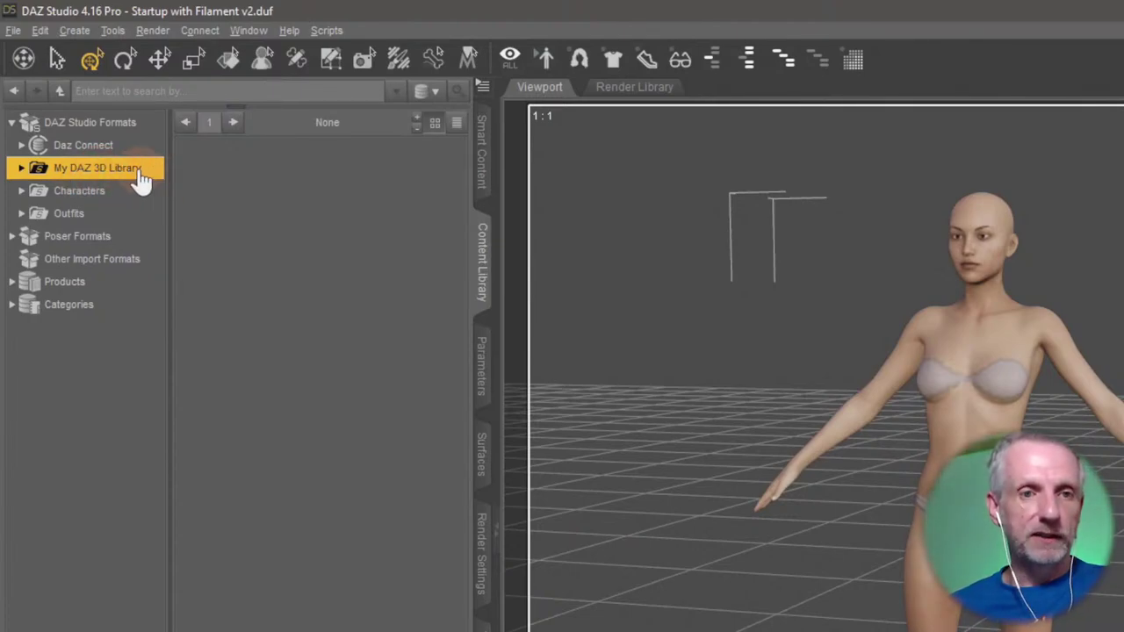
{"action": "left_click", "coordinate": [133, 196]}
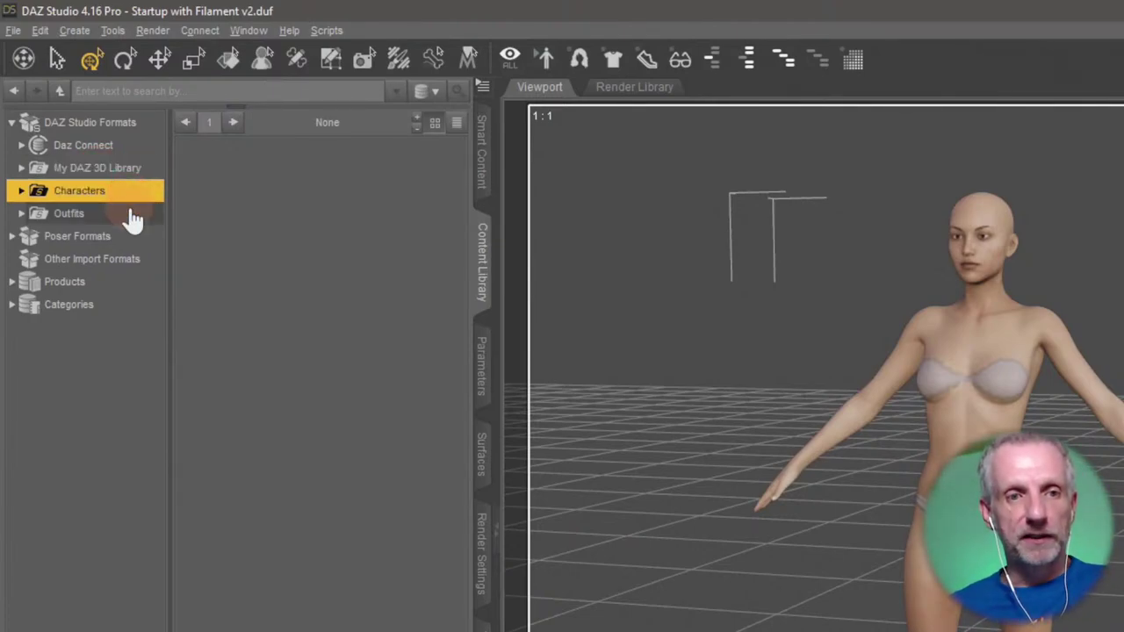
{"action": "left_click", "coordinate": [128, 217]}
{"action": "left_click", "coordinate": [137, 173]}
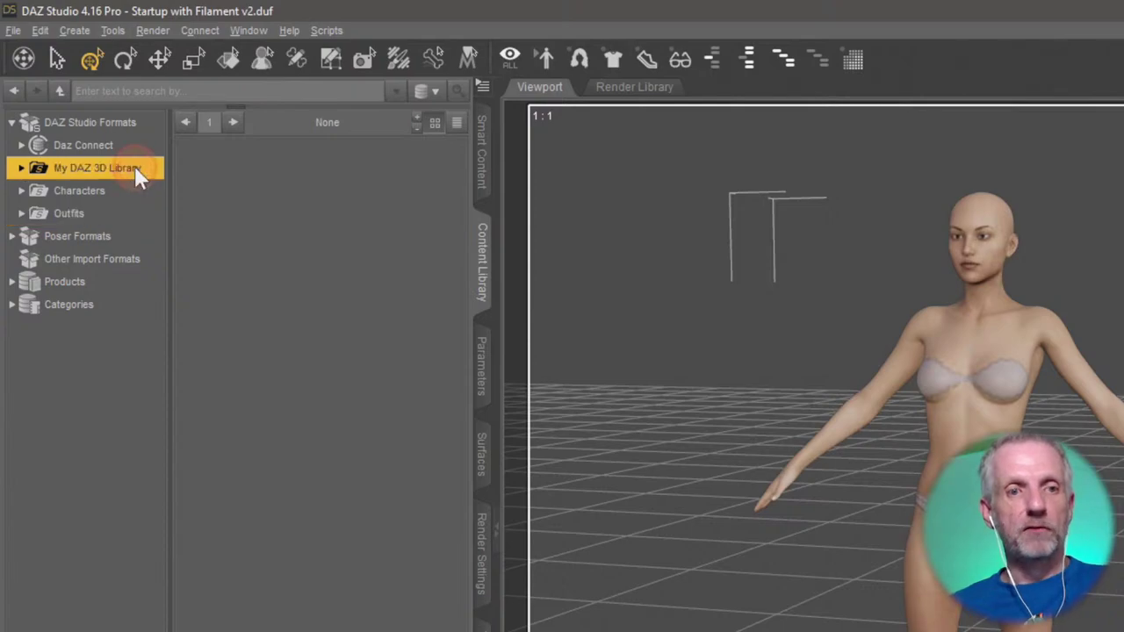
{"action": "left_click", "coordinate": [131, 193]}
{"action": "left_click", "coordinate": [130, 218]}
Switch to DAZ Install Manager and nudge its window into place.
{"action": "key", "text": "alt+Tab"}
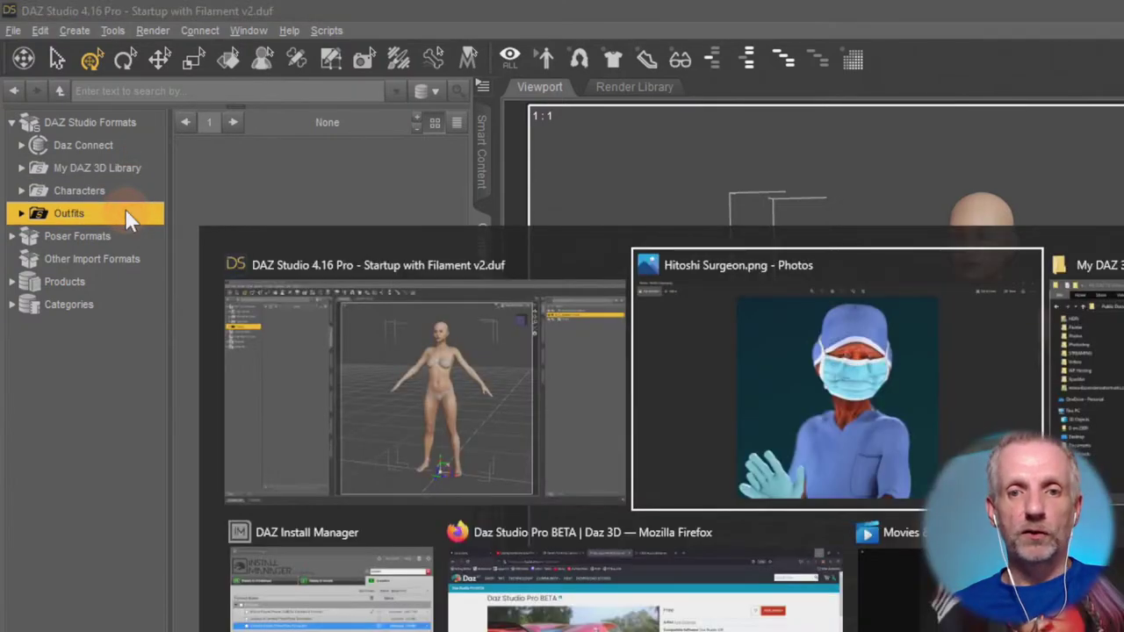
{"action": "left_click", "coordinate": [284, 609]}
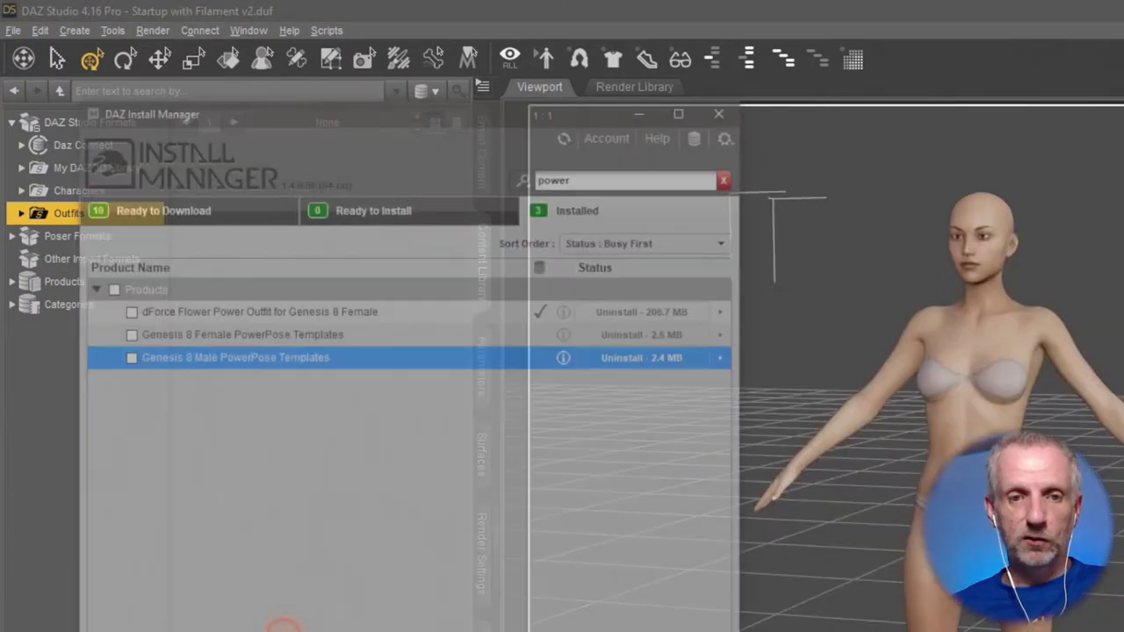
{"action": "left_click_drag", "start_coordinate": [396, 35], "coordinate": [383, 31]}
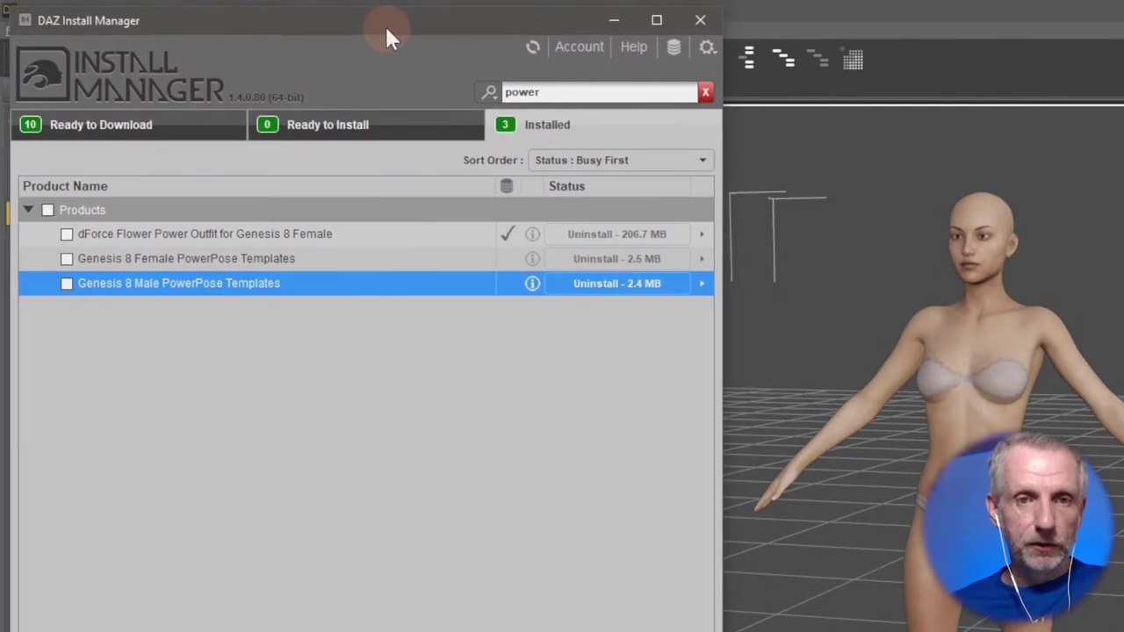
Review the Installation tab's content path shortcuts under G:/Runtimes, then return to DAZ Studio.
{"action": "left_click", "coordinate": [707, 49]}
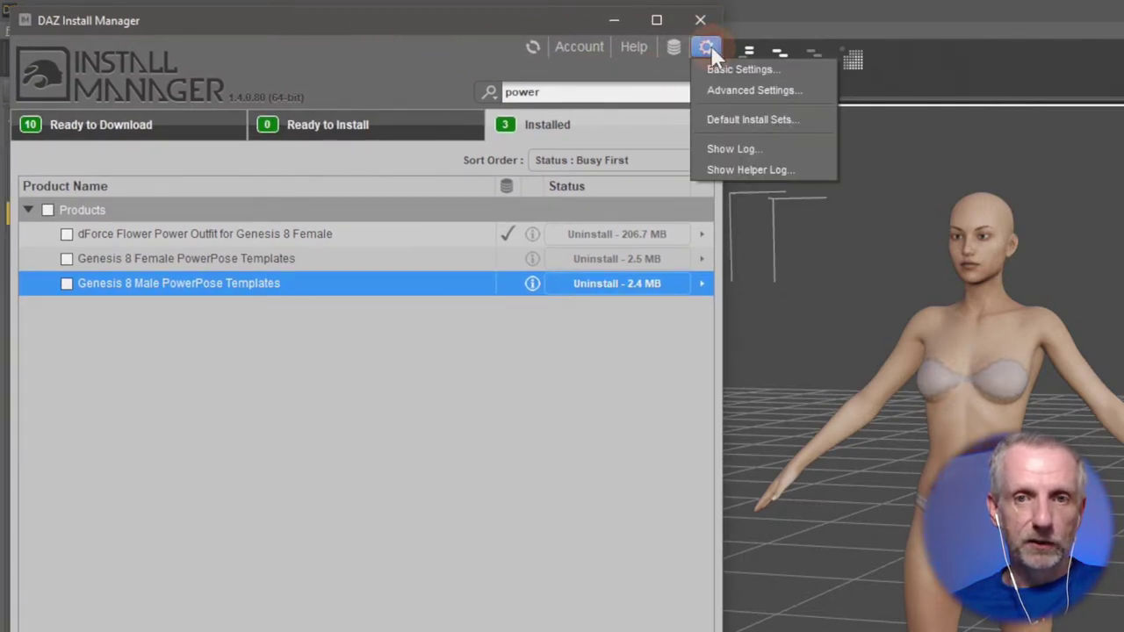
{"action": "left_click", "coordinate": [791, 92]}
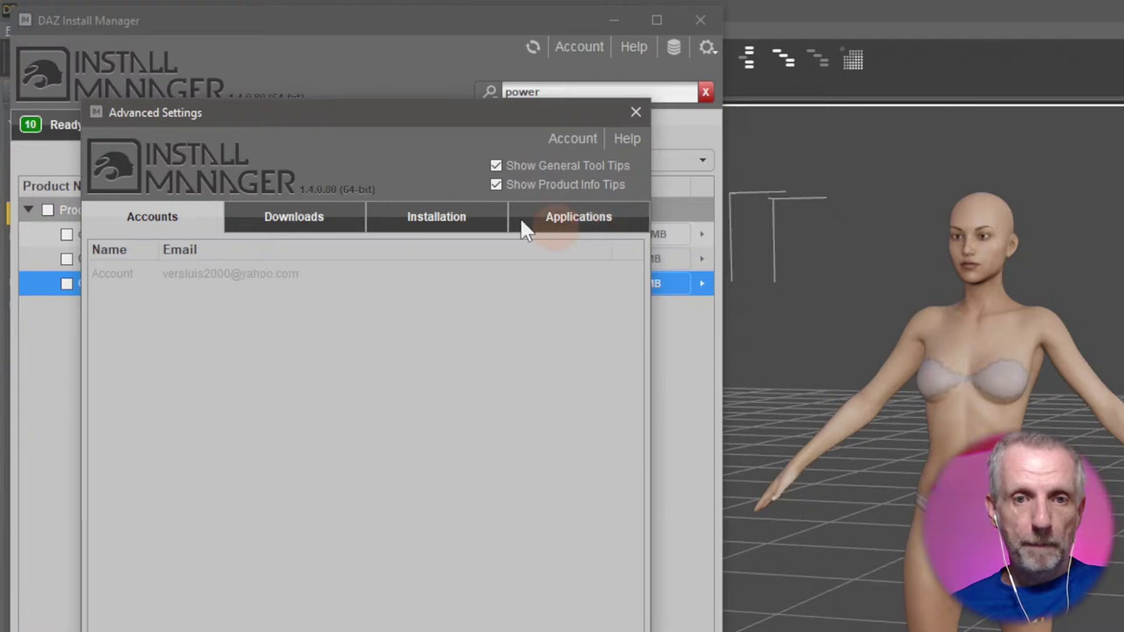
{"action": "left_click", "coordinate": [469, 215]}
{"action": "left_click_drag", "start_coordinate": [418, 108], "coordinate": [375, 52]}
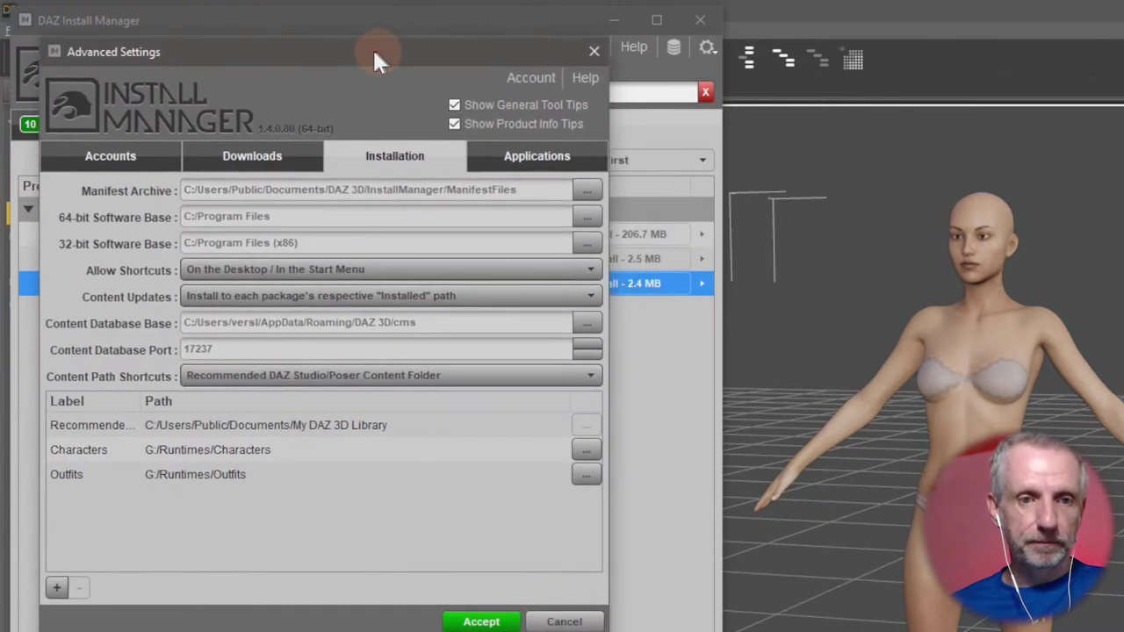
{"action": "left_click", "coordinate": [423, 375]}
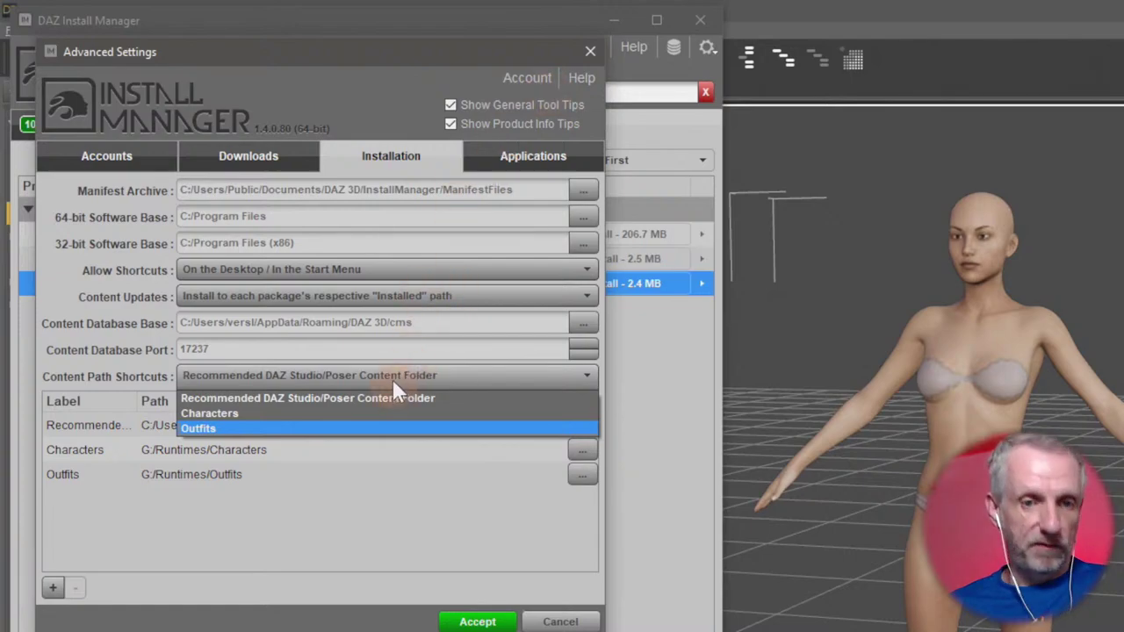
{"action": "left_click", "coordinate": [778, 19]}
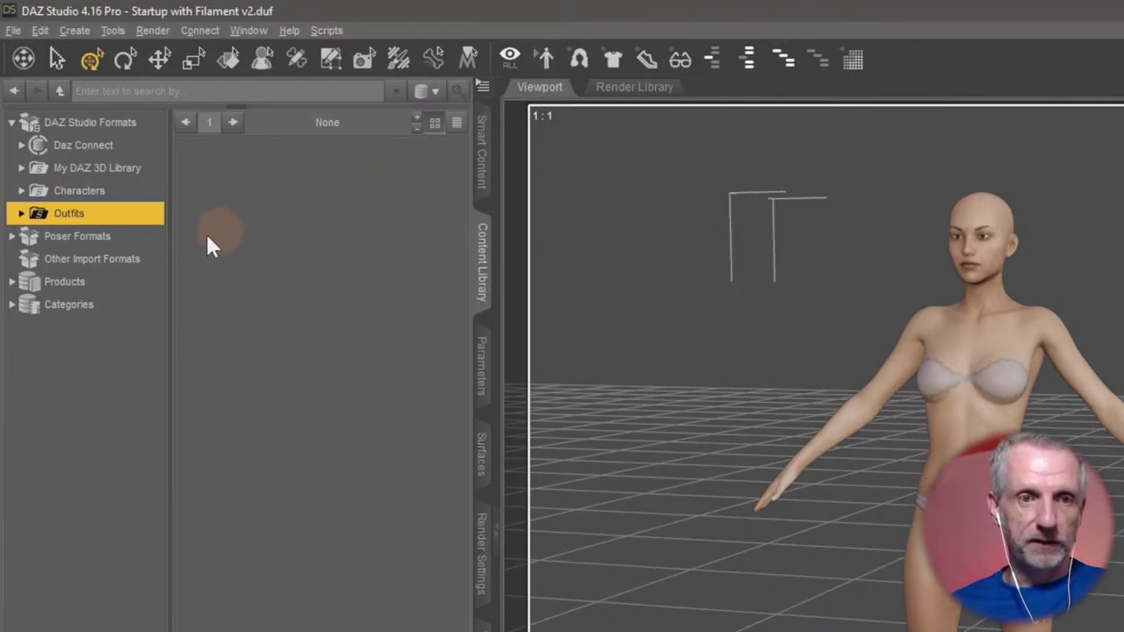
Check the Characters directory's context options, then open Window > Workspace > Customize.
{"action": "left_click", "coordinate": [119, 191]}
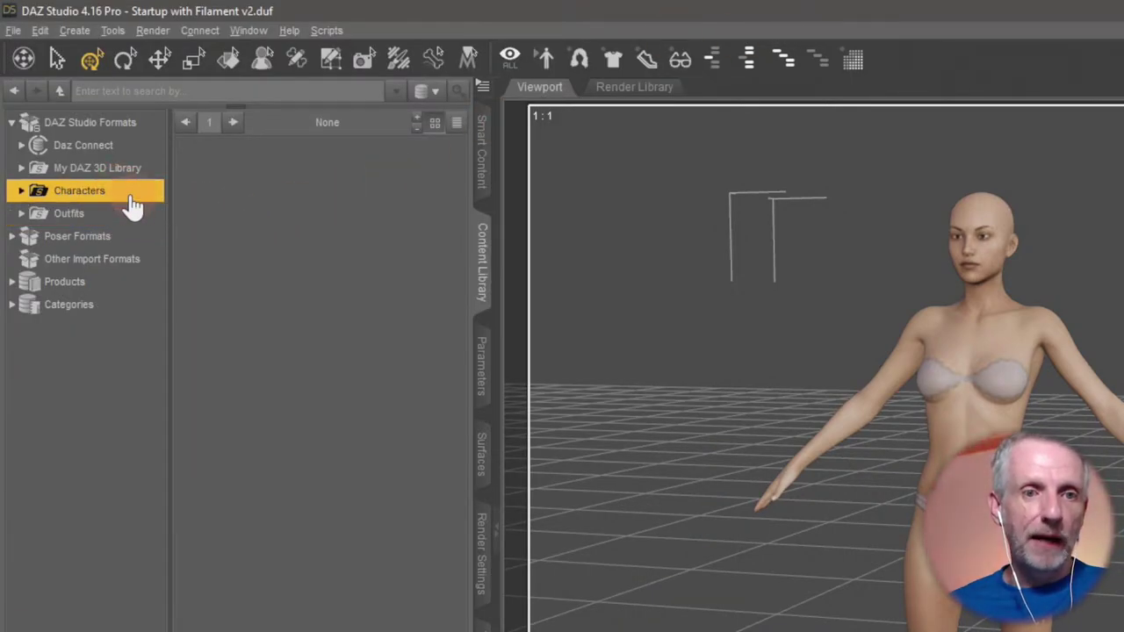
{"action": "right_click", "coordinate": [130, 195]}
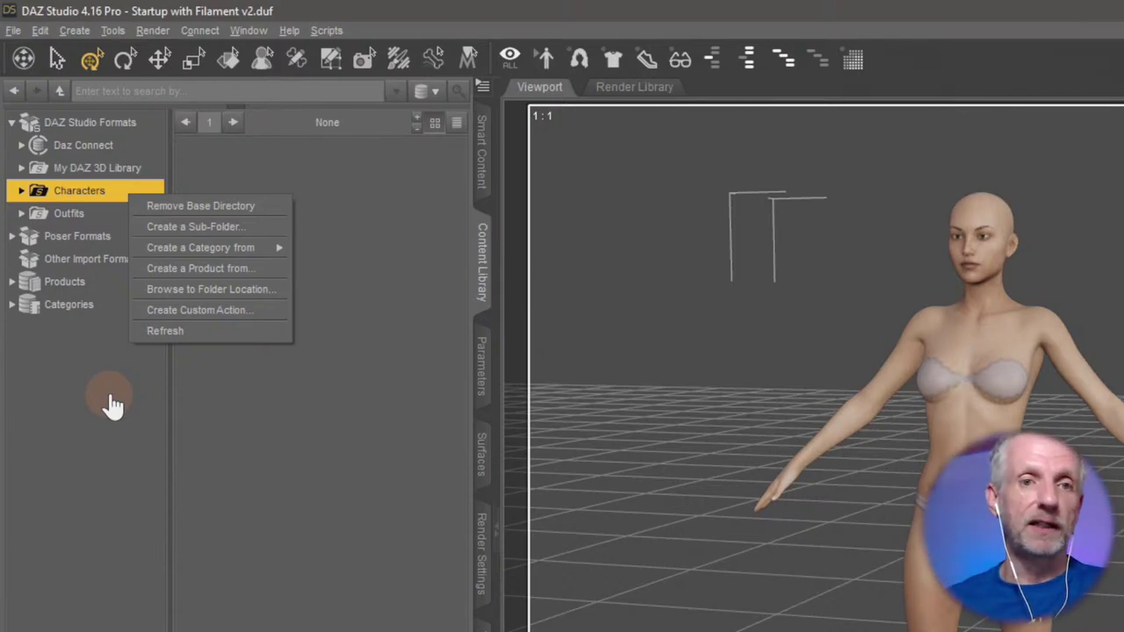
{"action": "left_click", "coordinate": [238, 30]}
{"action": "mouse_move", "coordinate": [343, 95]}
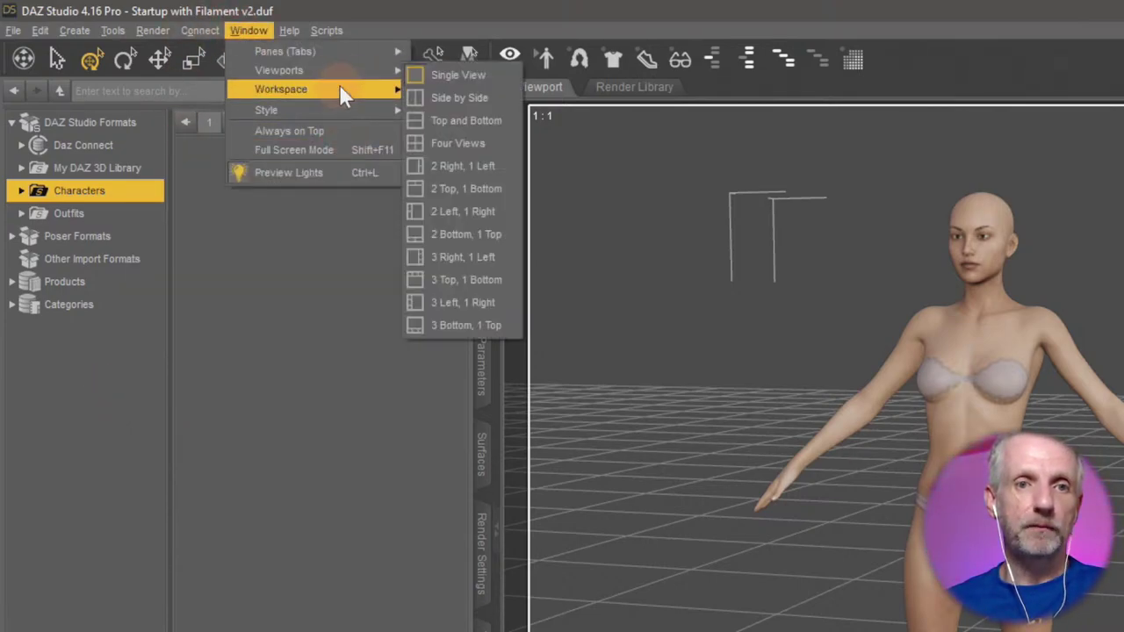
{"action": "left_click", "coordinate": [551, 293]}
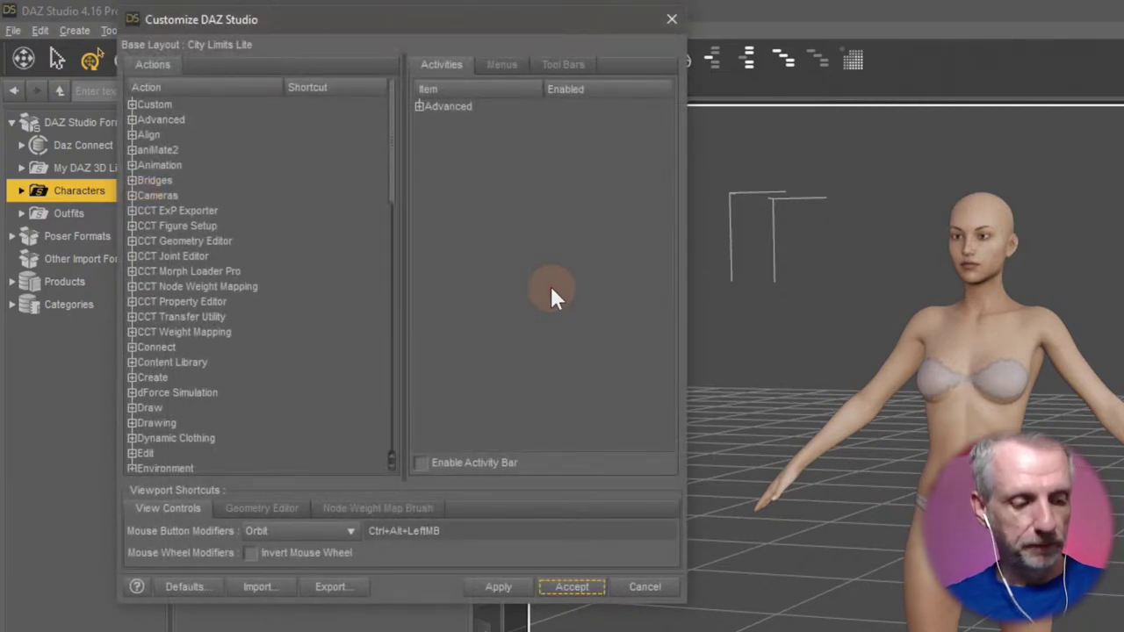